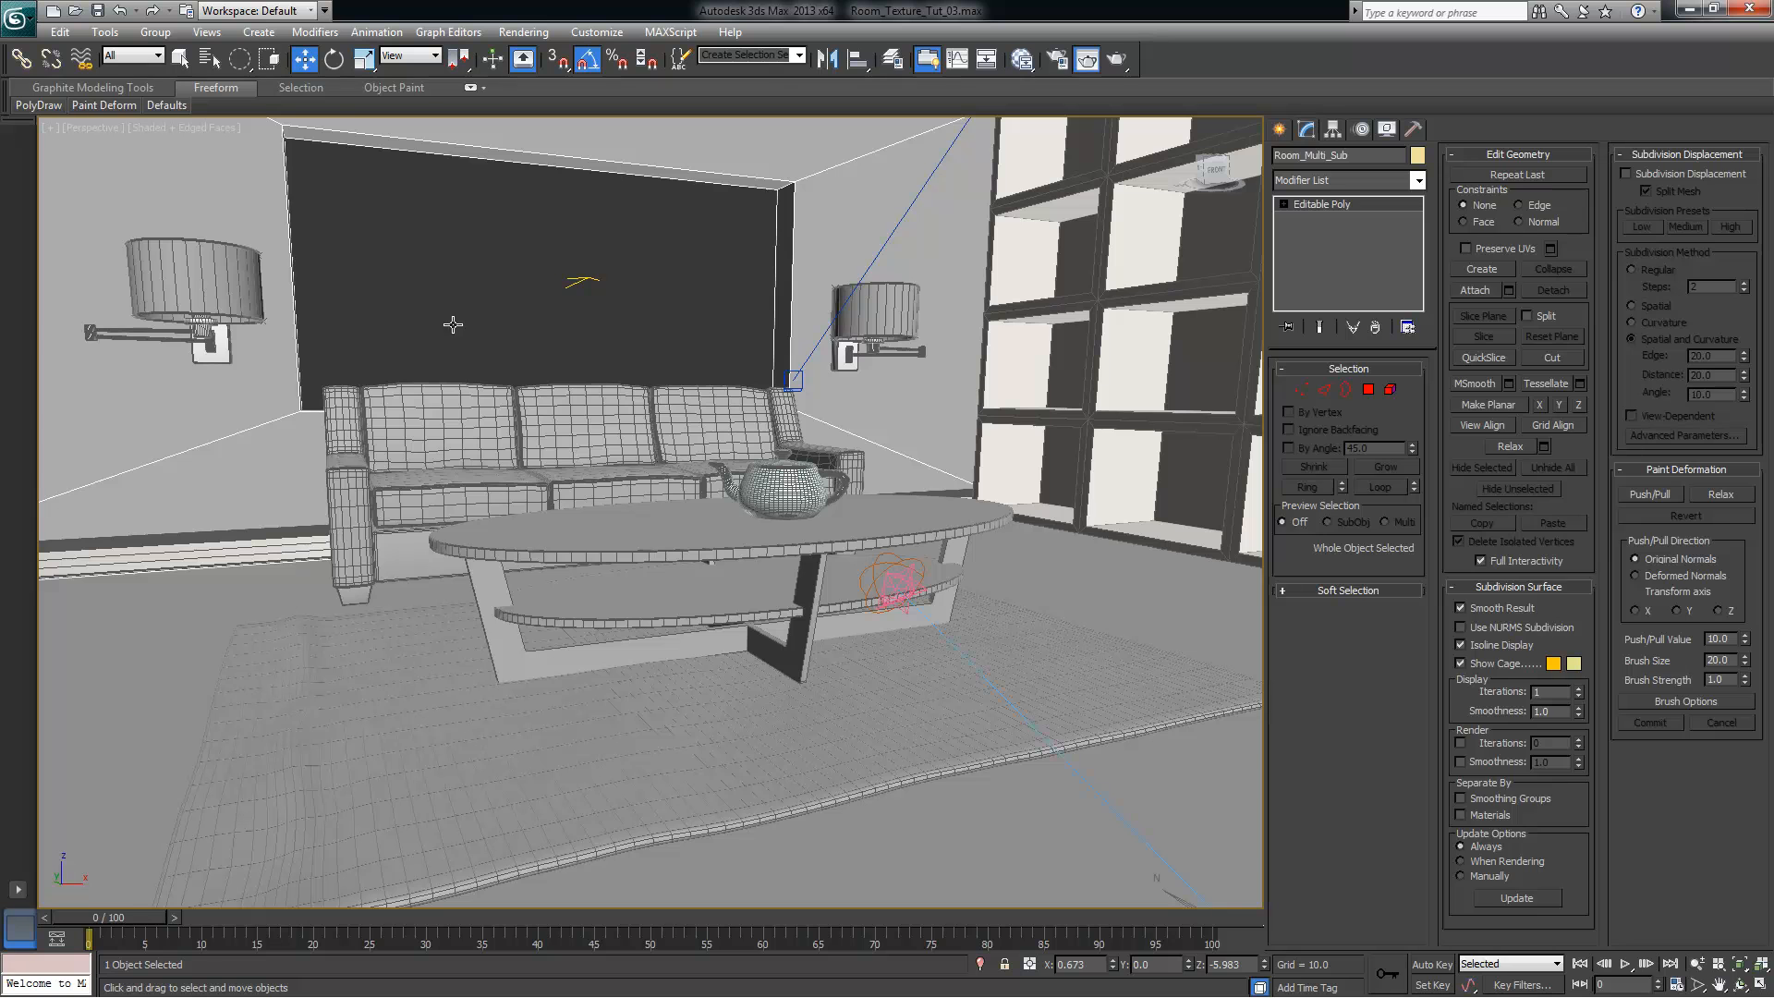
# Select the Room_Multi_Sub object and hide all unselected objects in the scene
pyautogui.click(483, 306)
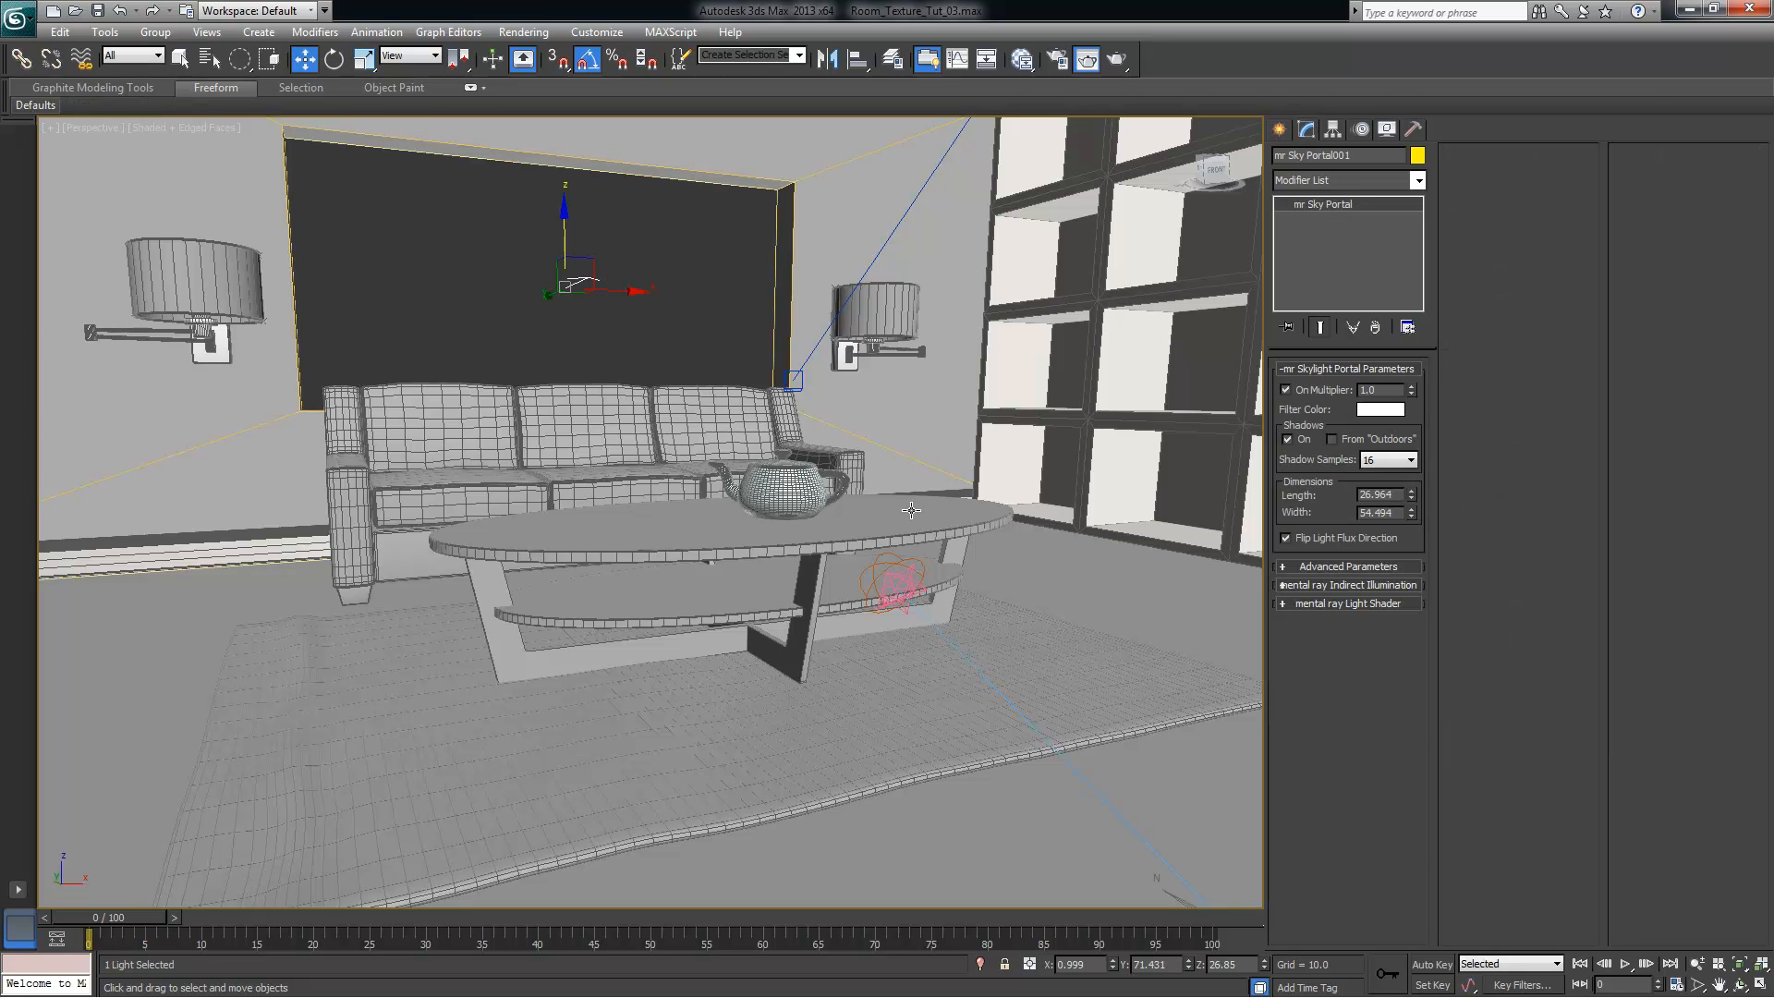
pyautogui.click(851, 270)
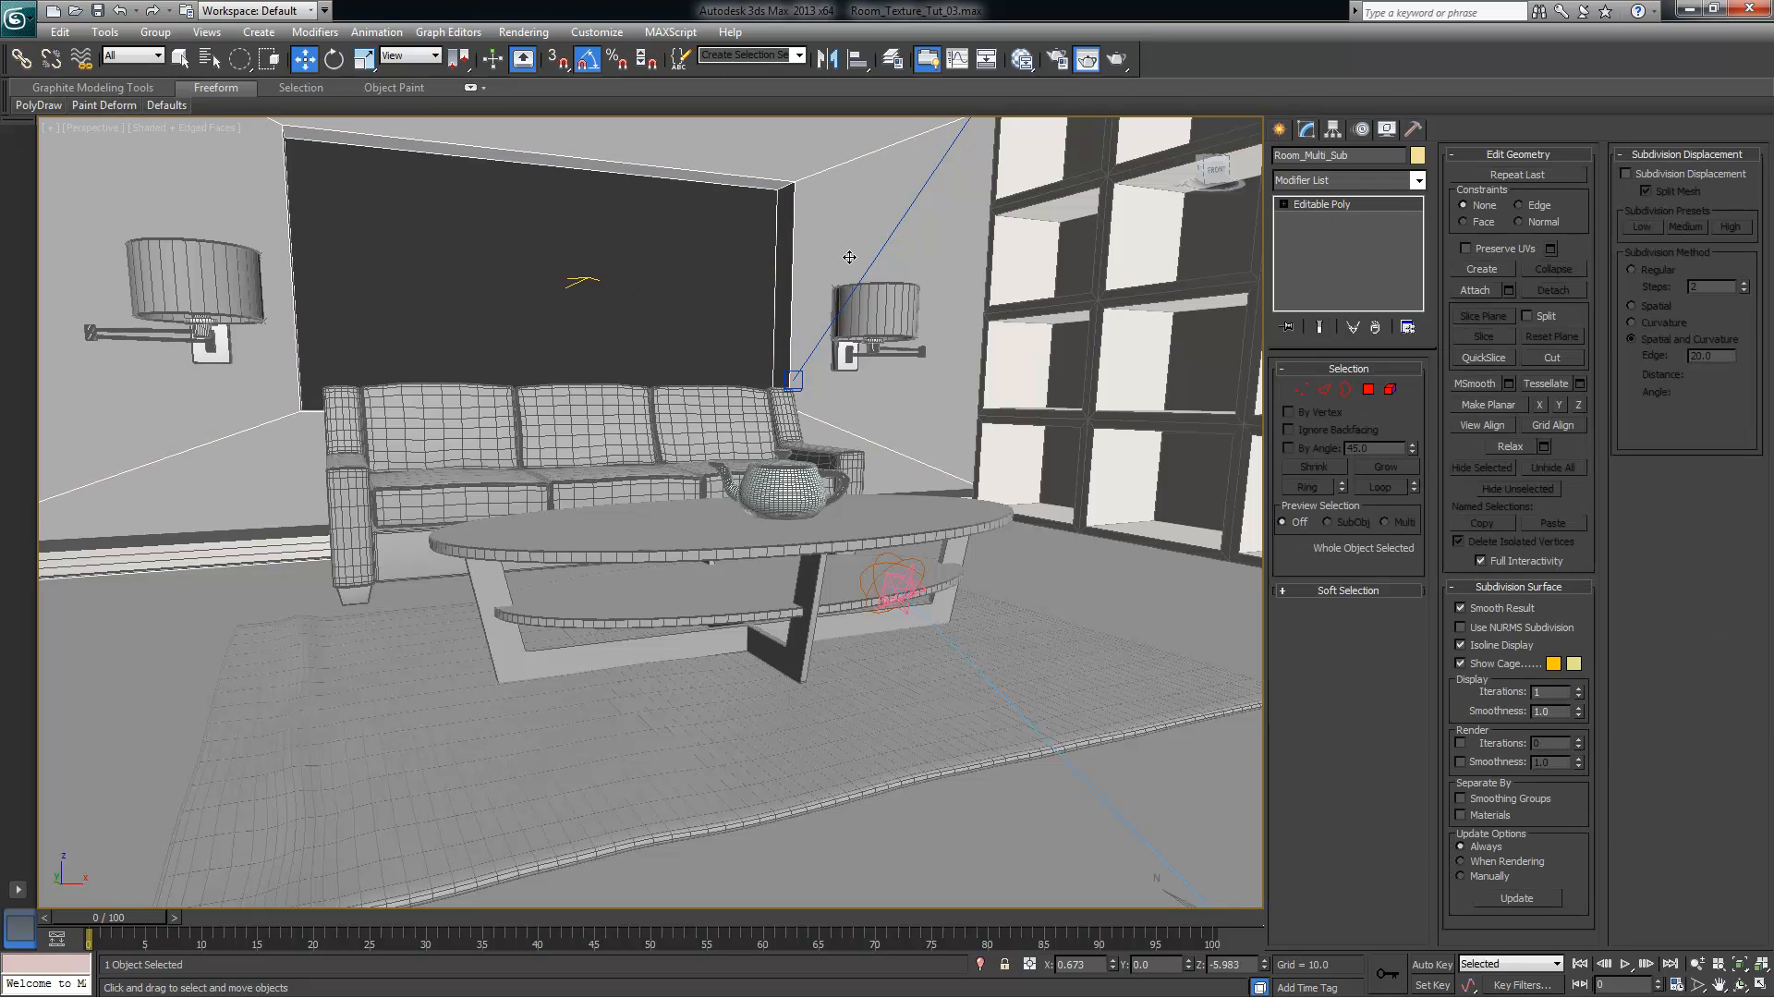
pyautogui.keyDown('alt'); pyautogui.moveTo(835, 358); pyautogui.dragTo(844, 275, button='middle'); pyautogui.keyUp('alt')
pyautogui.keyDown('alt'); pyautogui.moveTo(863, 341); pyautogui.dragTo(871, 280, button='middle'); pyautogui.keyUp('alt')
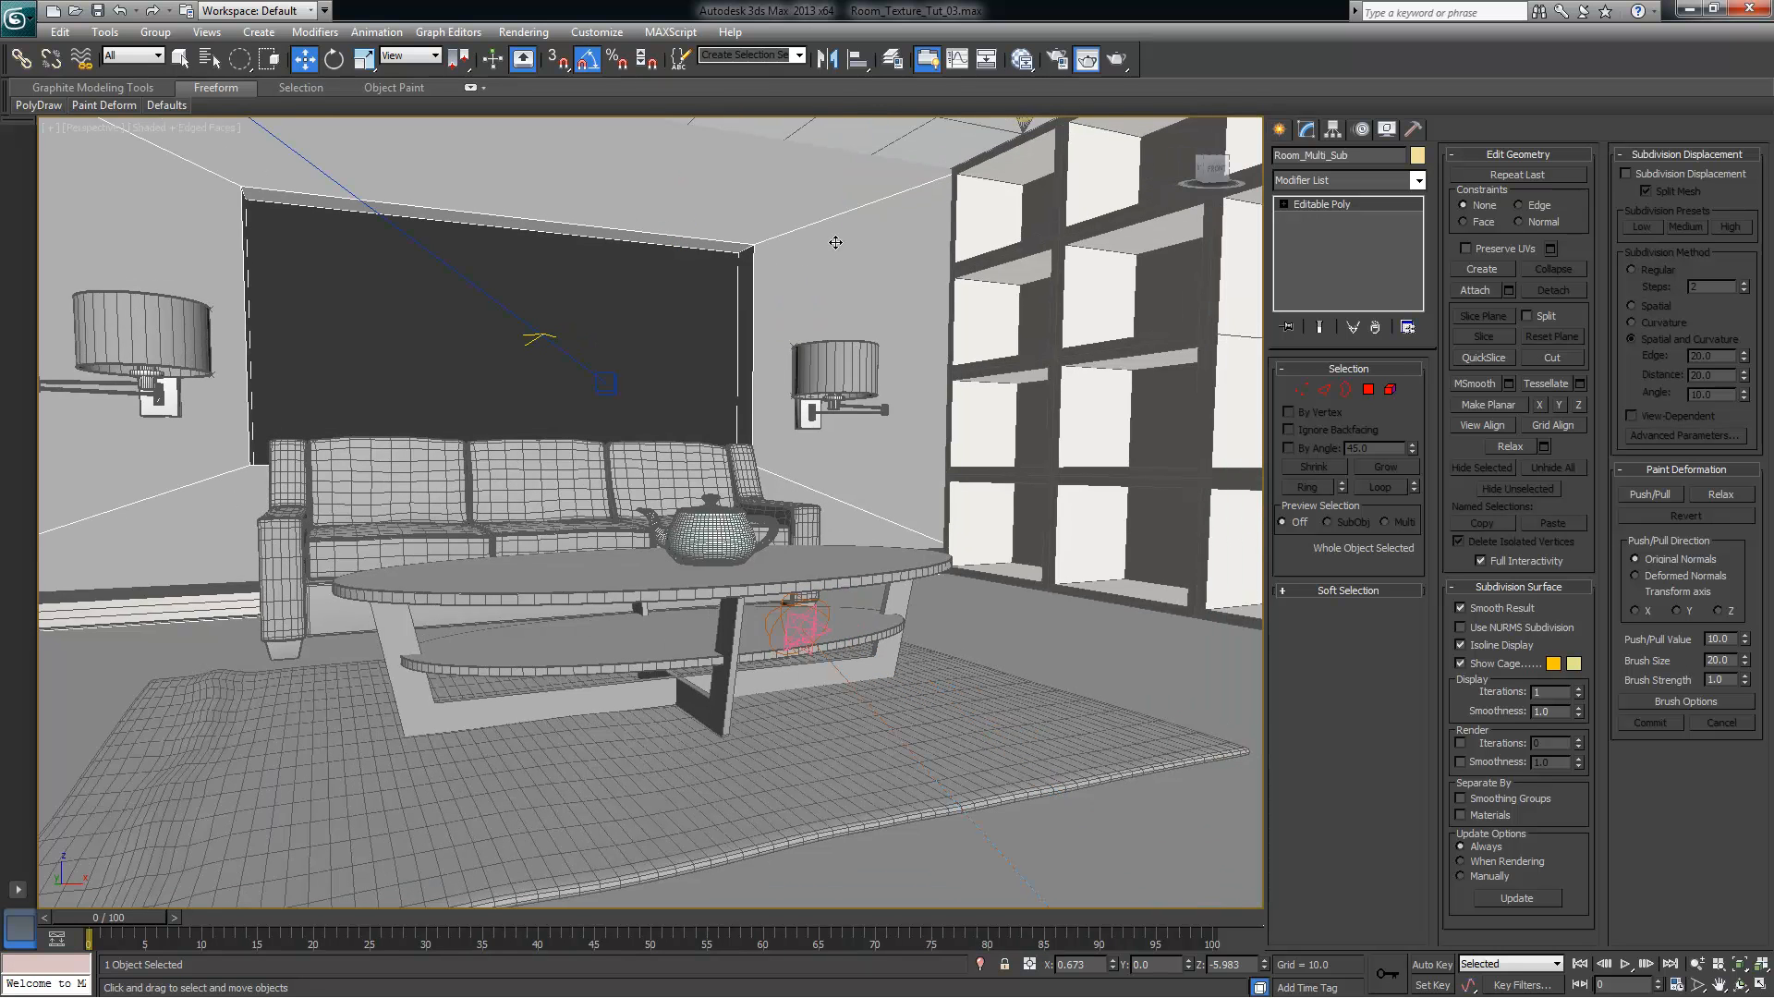
pyautogui.scroll(3, 813, 276)
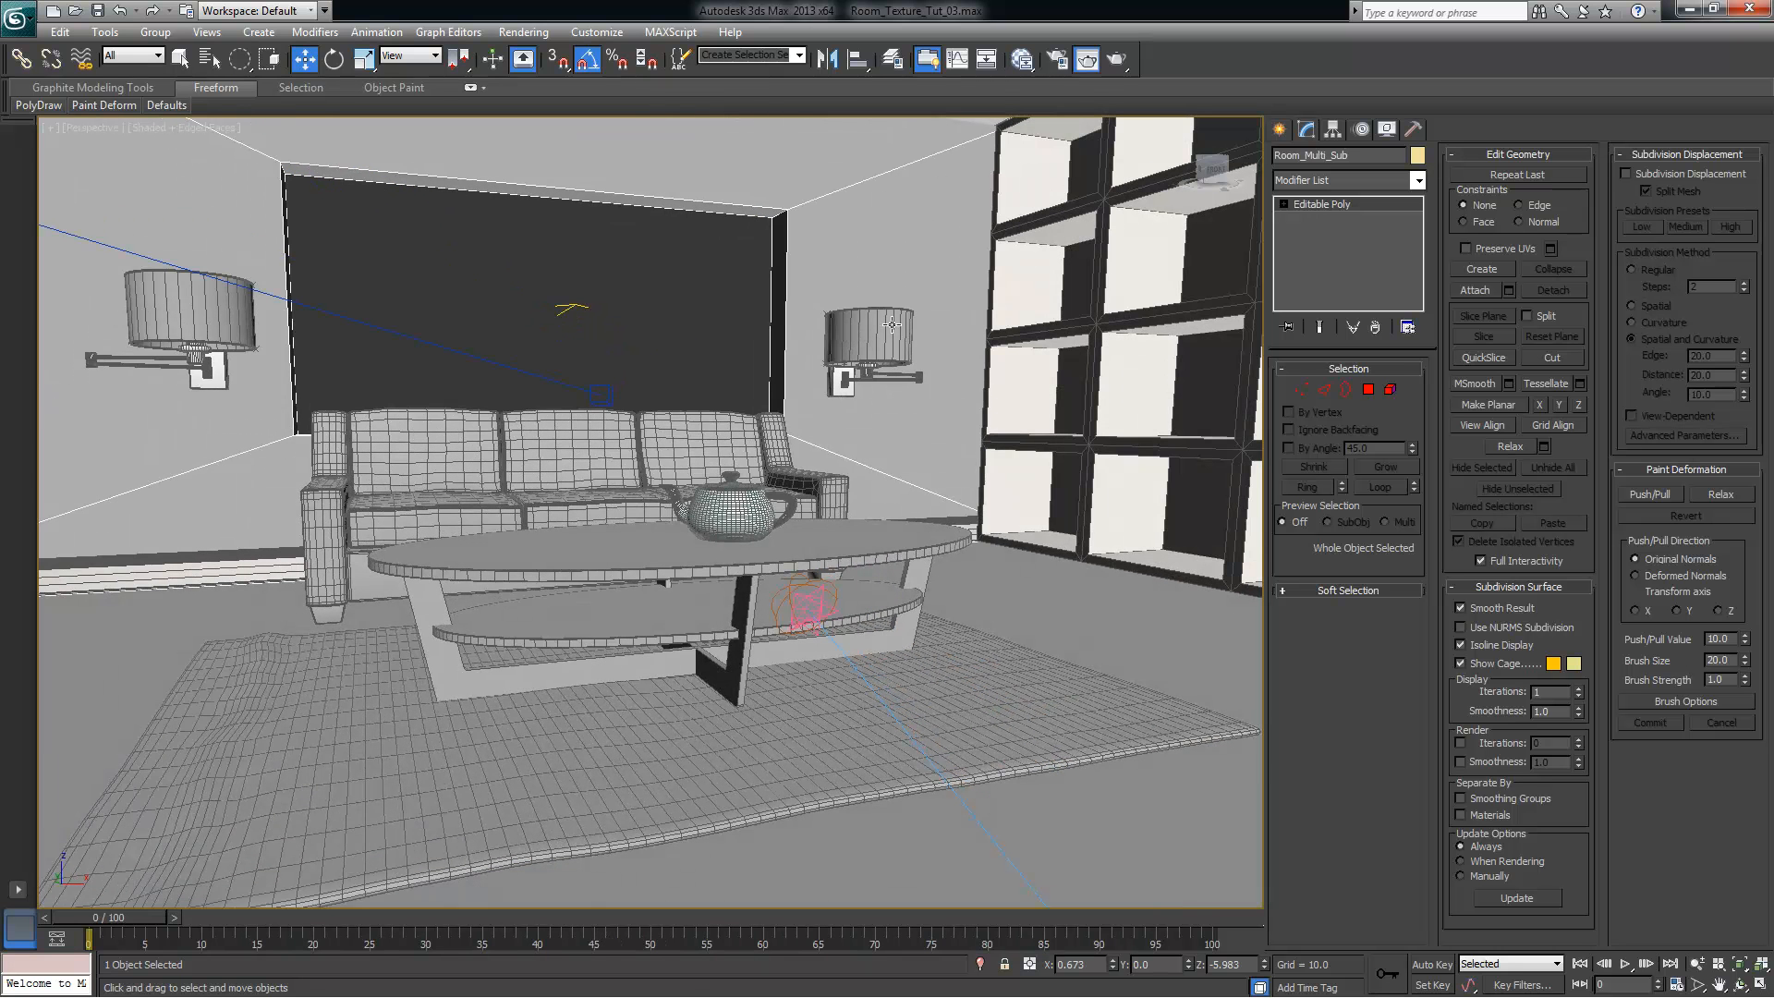
pyautogui.keyDown('alt'); pyautogui.moveTo(797, 314); pyautogui.dragTo(809, 319, button='middle'); pyautogui.keyUp('alt')
pyautogui.click(765, 271)
pyautogui.keyDown('alt'); pyautogui.moveTo(765, 261); pyautogui.dragTo(767, 253, button='middle'); pyautogui.keyUp('alt')
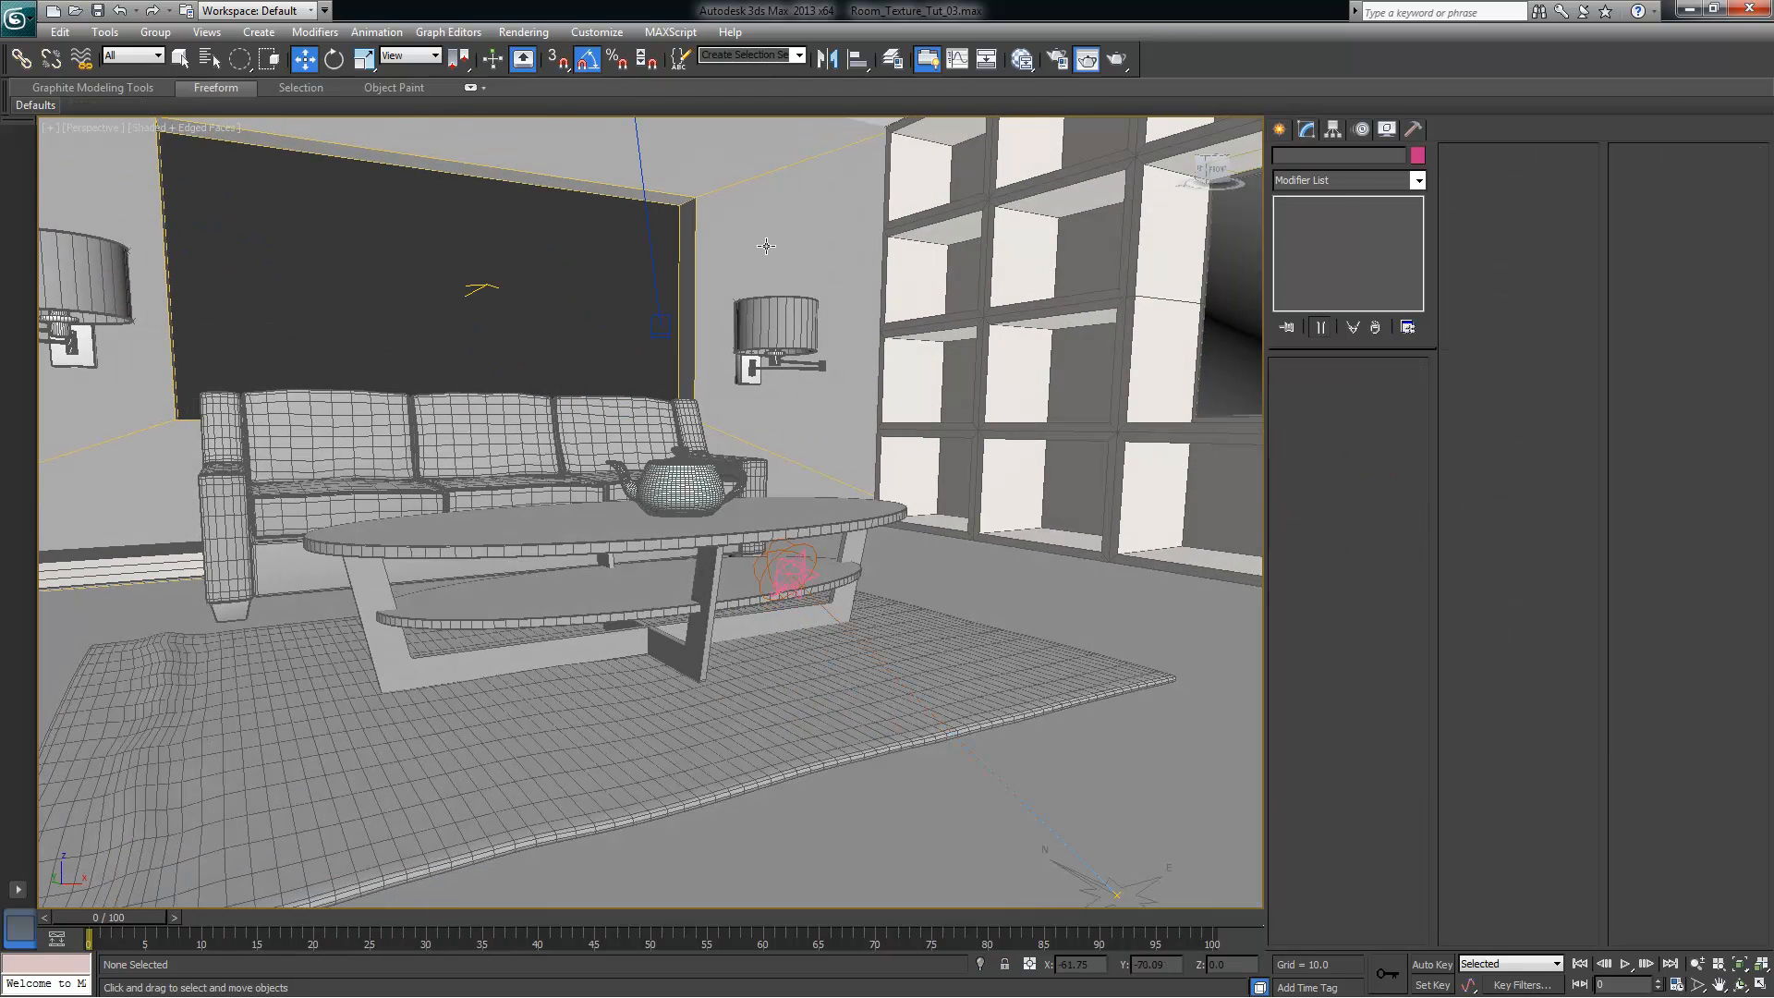
pyautogui.click(768, 253)
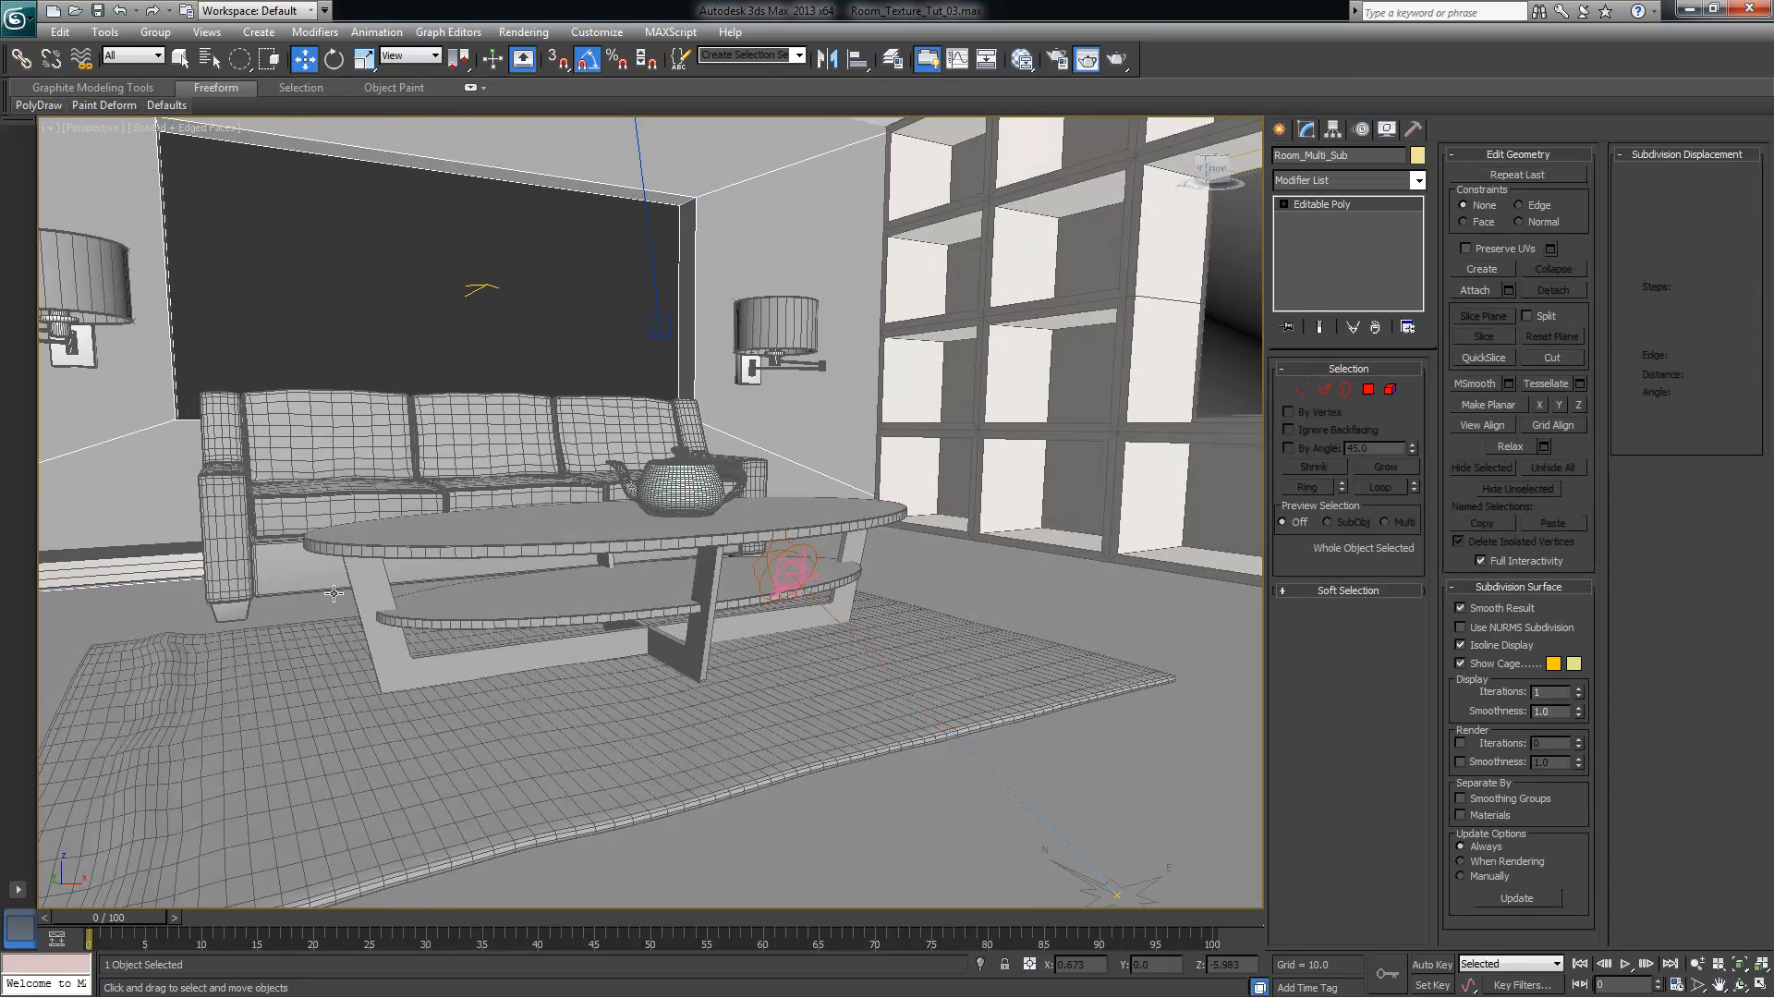
pyautogui.rightClick(752, 289)
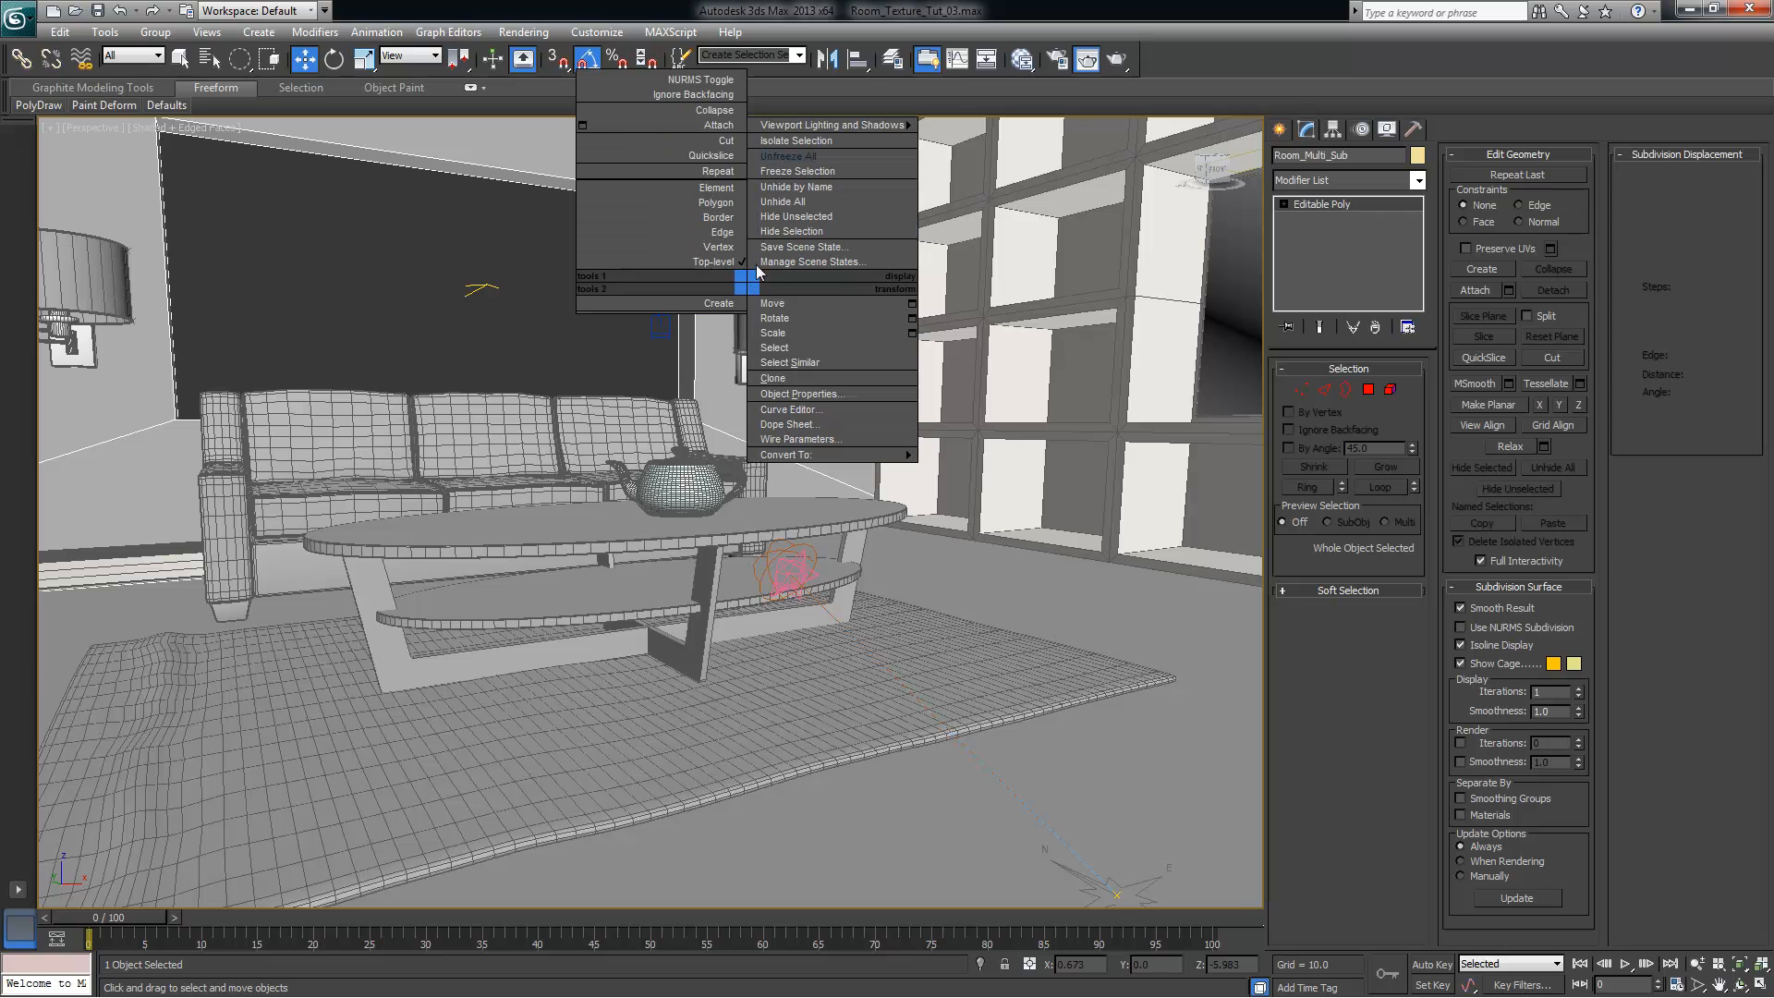
pyautogui.click(817, 217)
# Enter the Polygon sub-object level of the room's Editable Poly
pyautogui.keyDown('alt'); pyautogui.moveTo(911, 378); pyautogui.dragTo(859, 412, button='middle'); pyautogui.keyUp('alt')
pyautogui.moveTo(720, 412); pyautogui.dragTo(702, 389, button='middle')
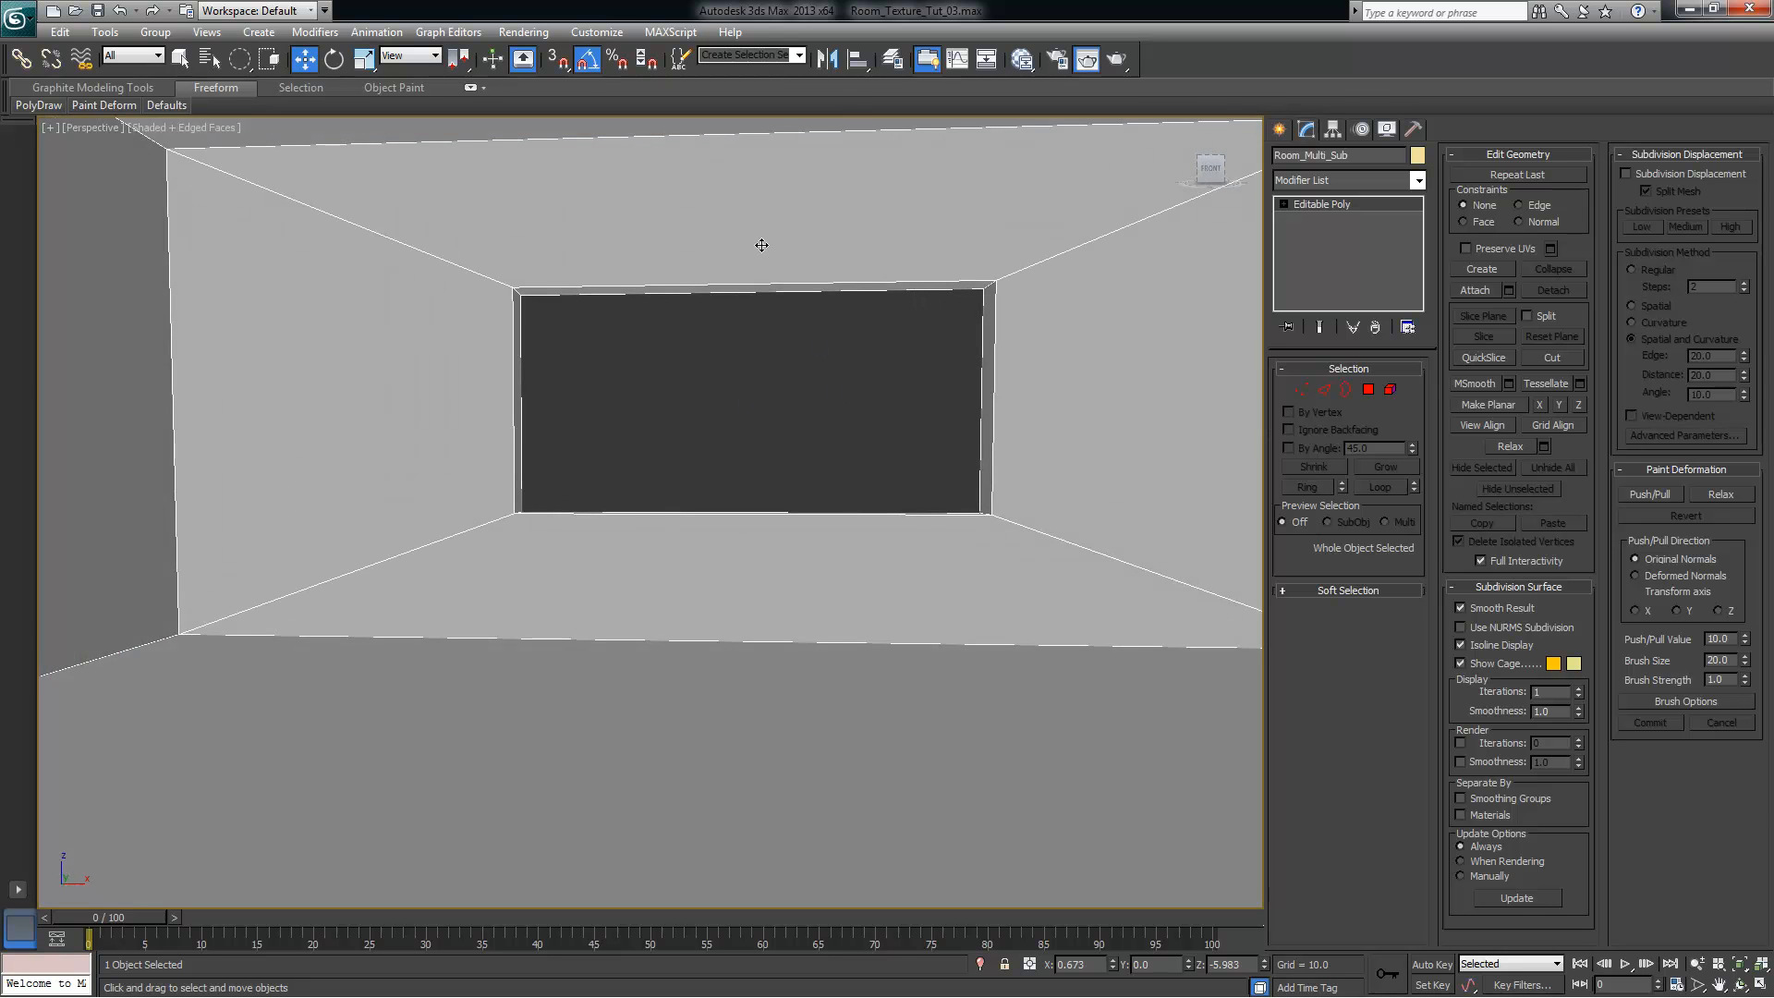
pyautogui.press('4')
pyautogui.click(1284, 205)
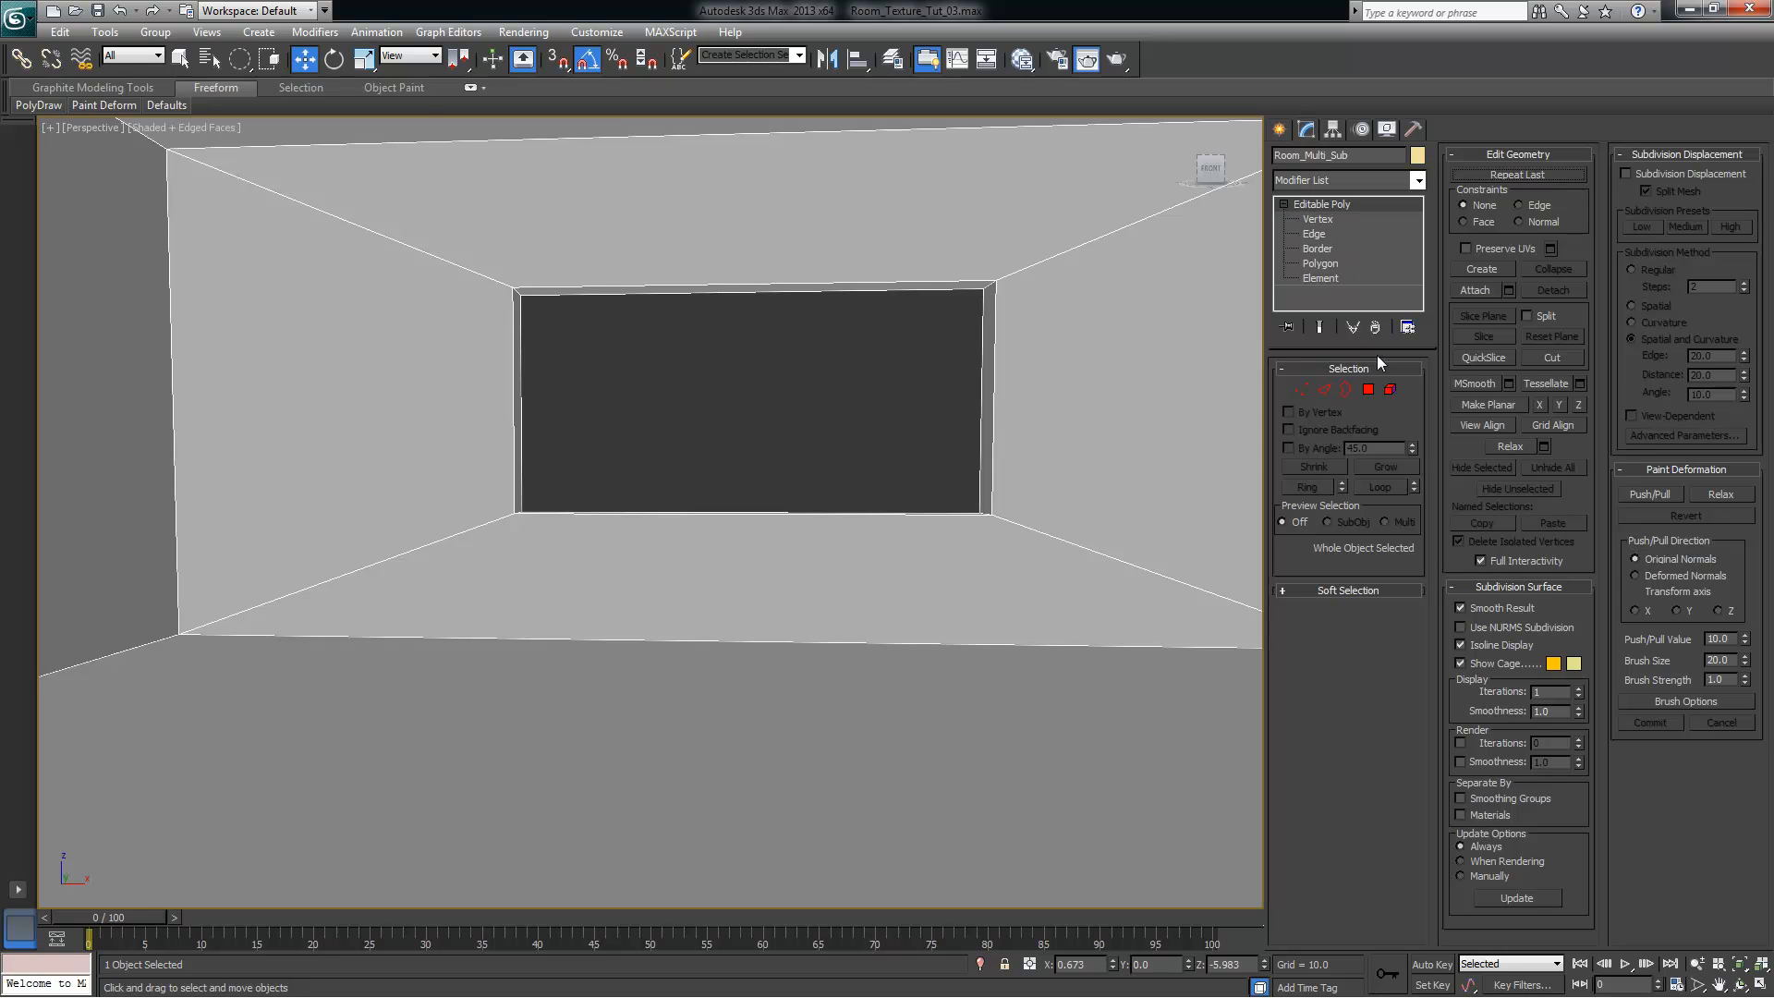
pyautogui.click(1368, 390)
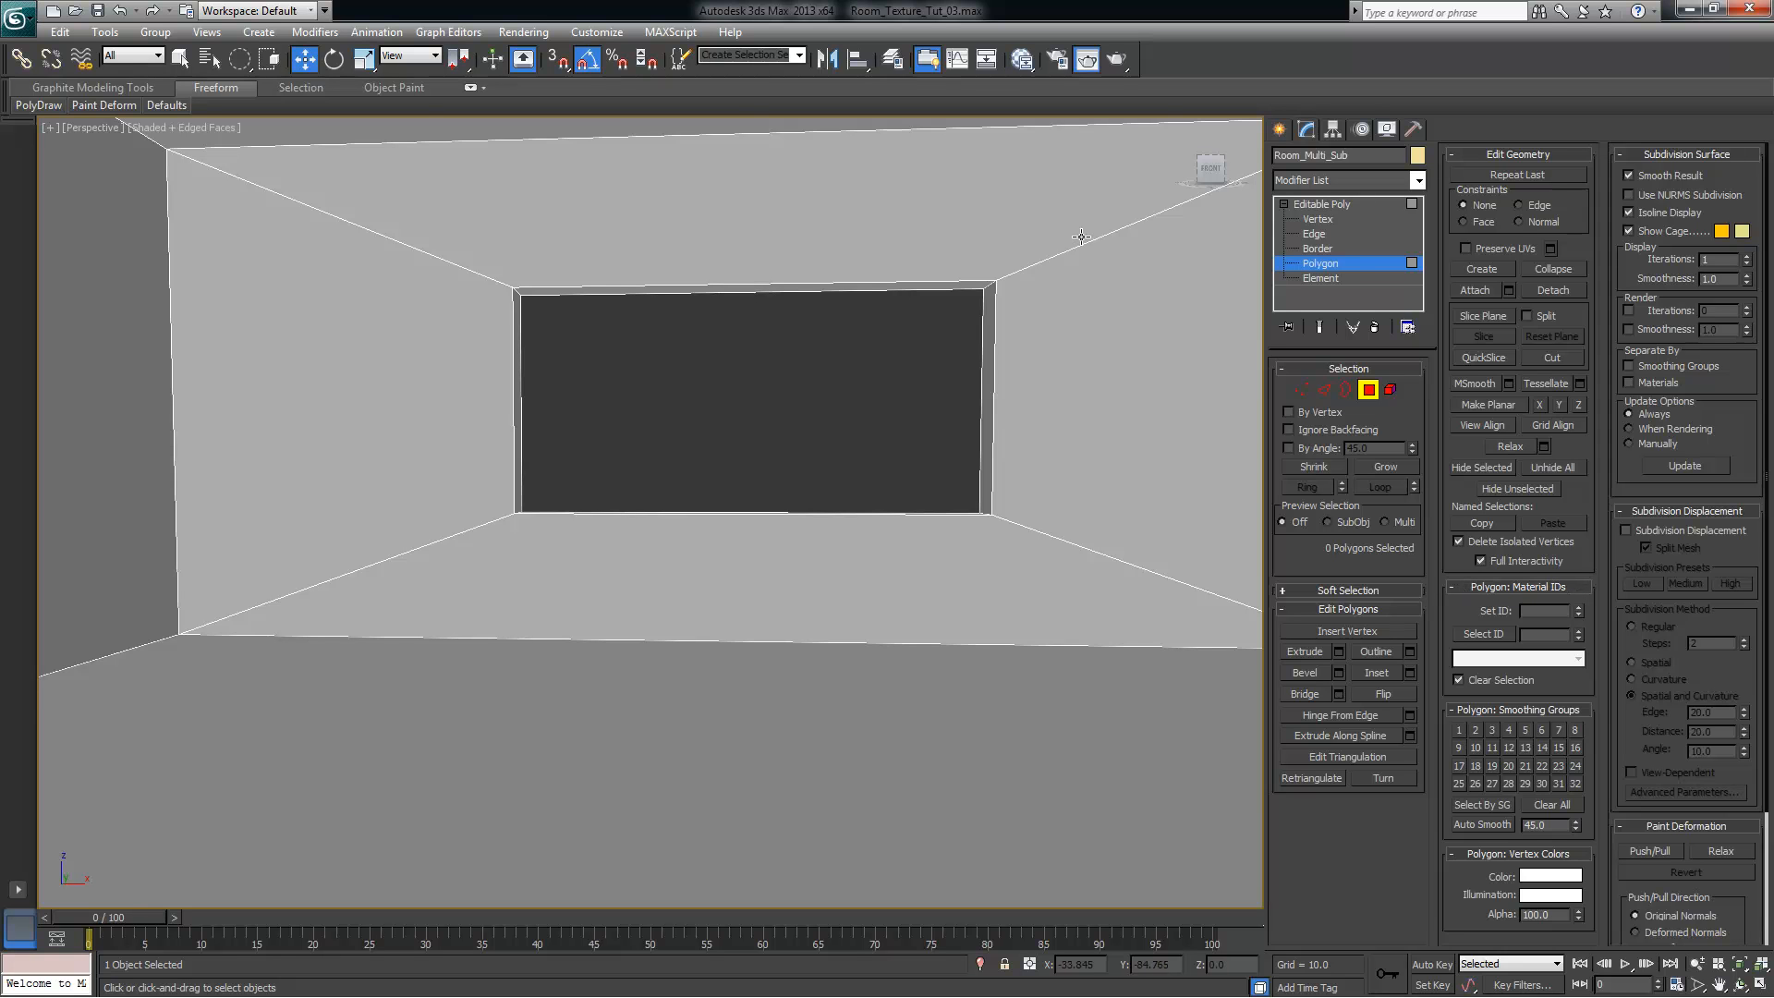
# Examine the material IDs and smoothing groups of the window wall's polygons and the floor
pyautogui.click(994, 197)
pyautogui.keyDown('ctrl'); pyautogui.click(1099, 311); pyautogui.keyUp('ctrl')
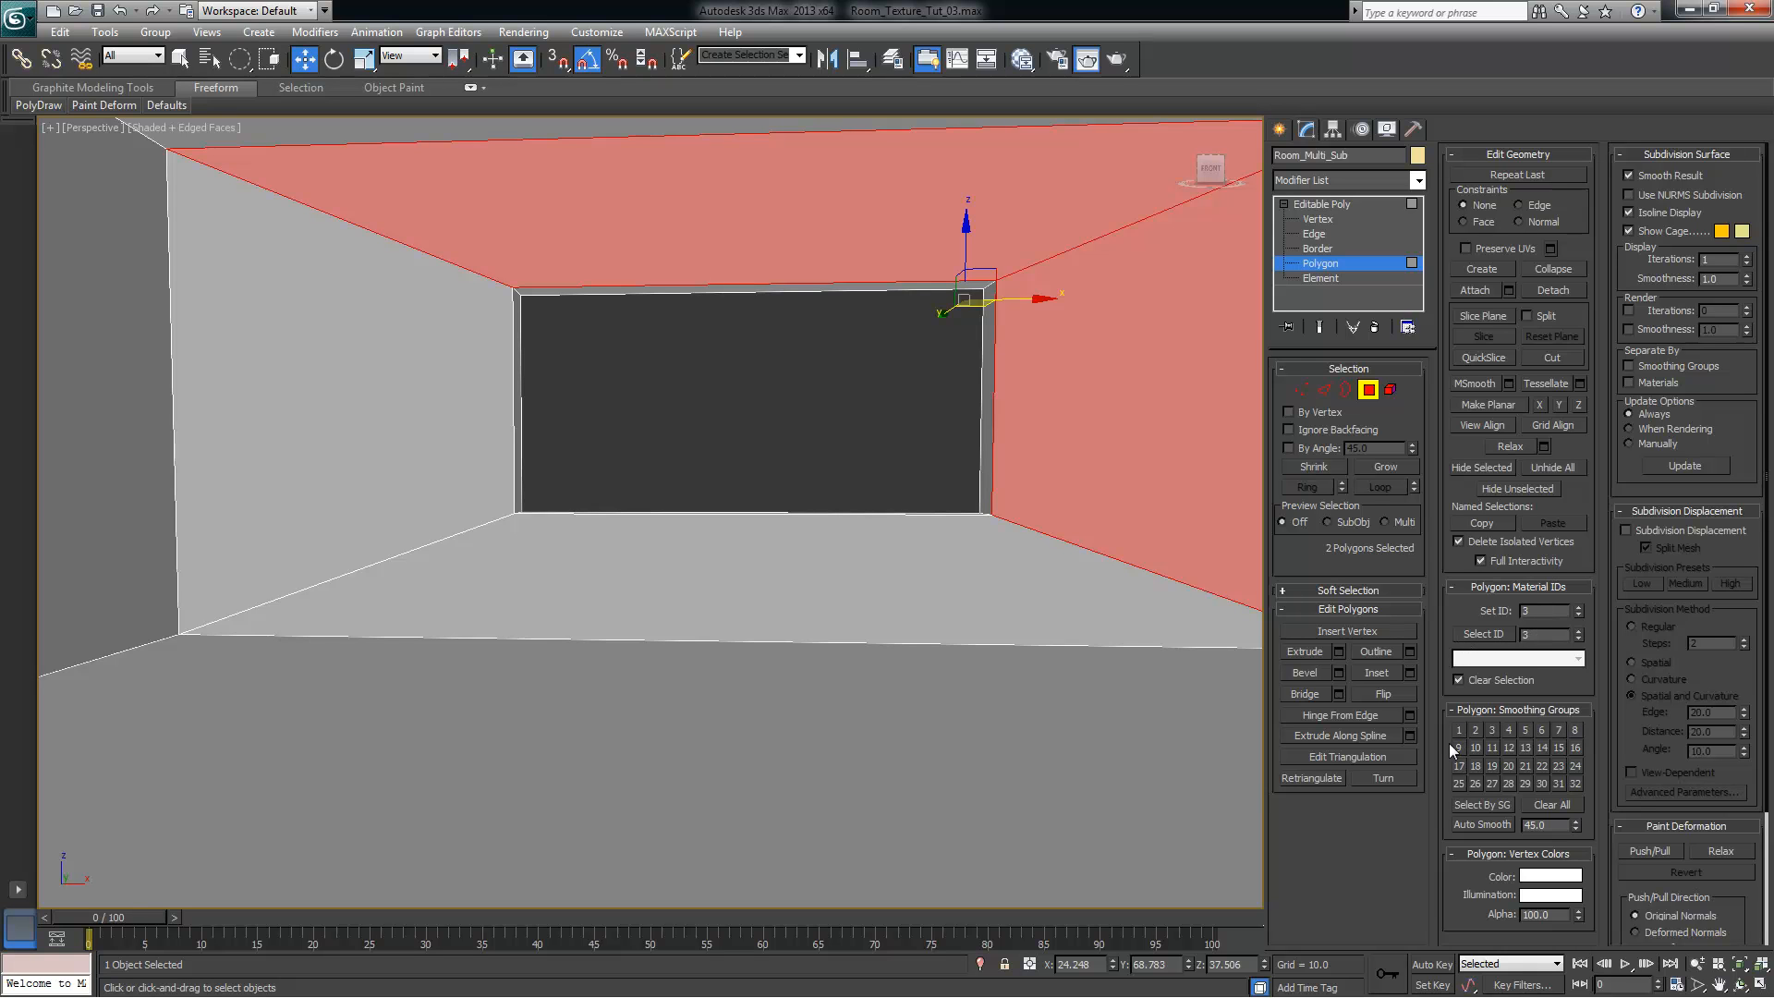
pyautogui.click(840, 242)
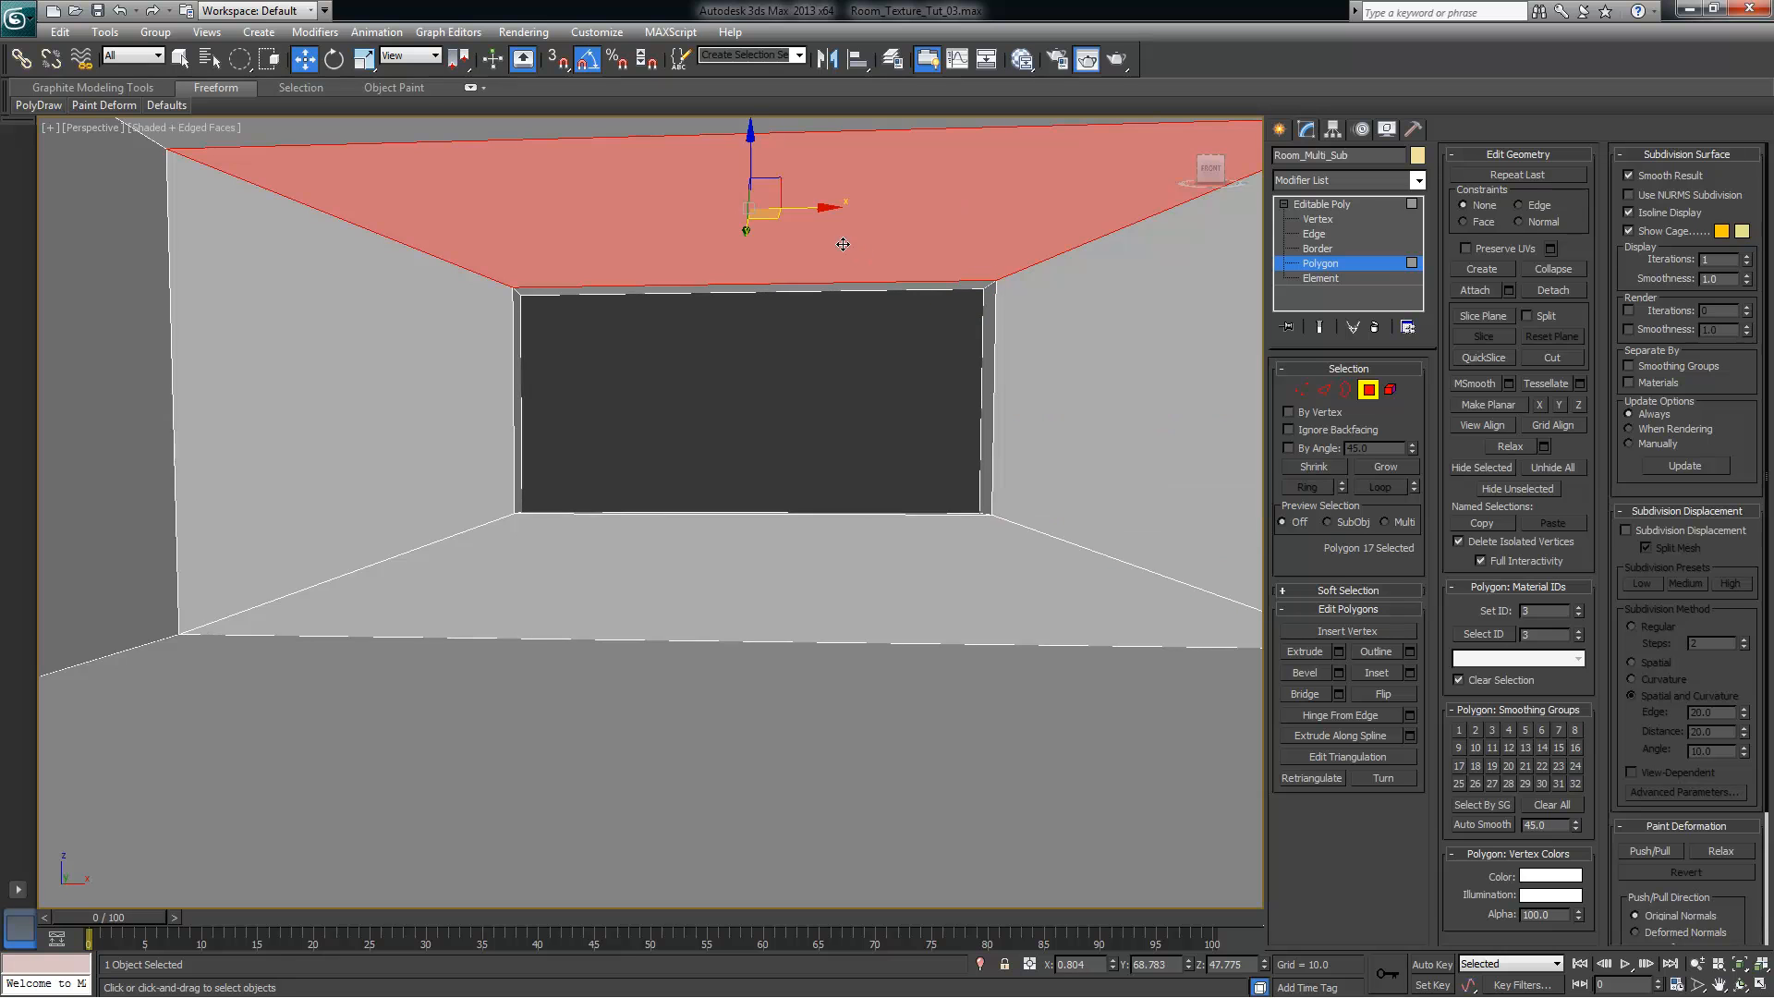
pyautogui.click(1179, 448)
pyautogui.click(957, 590)
pyautogui.click(938, 701)
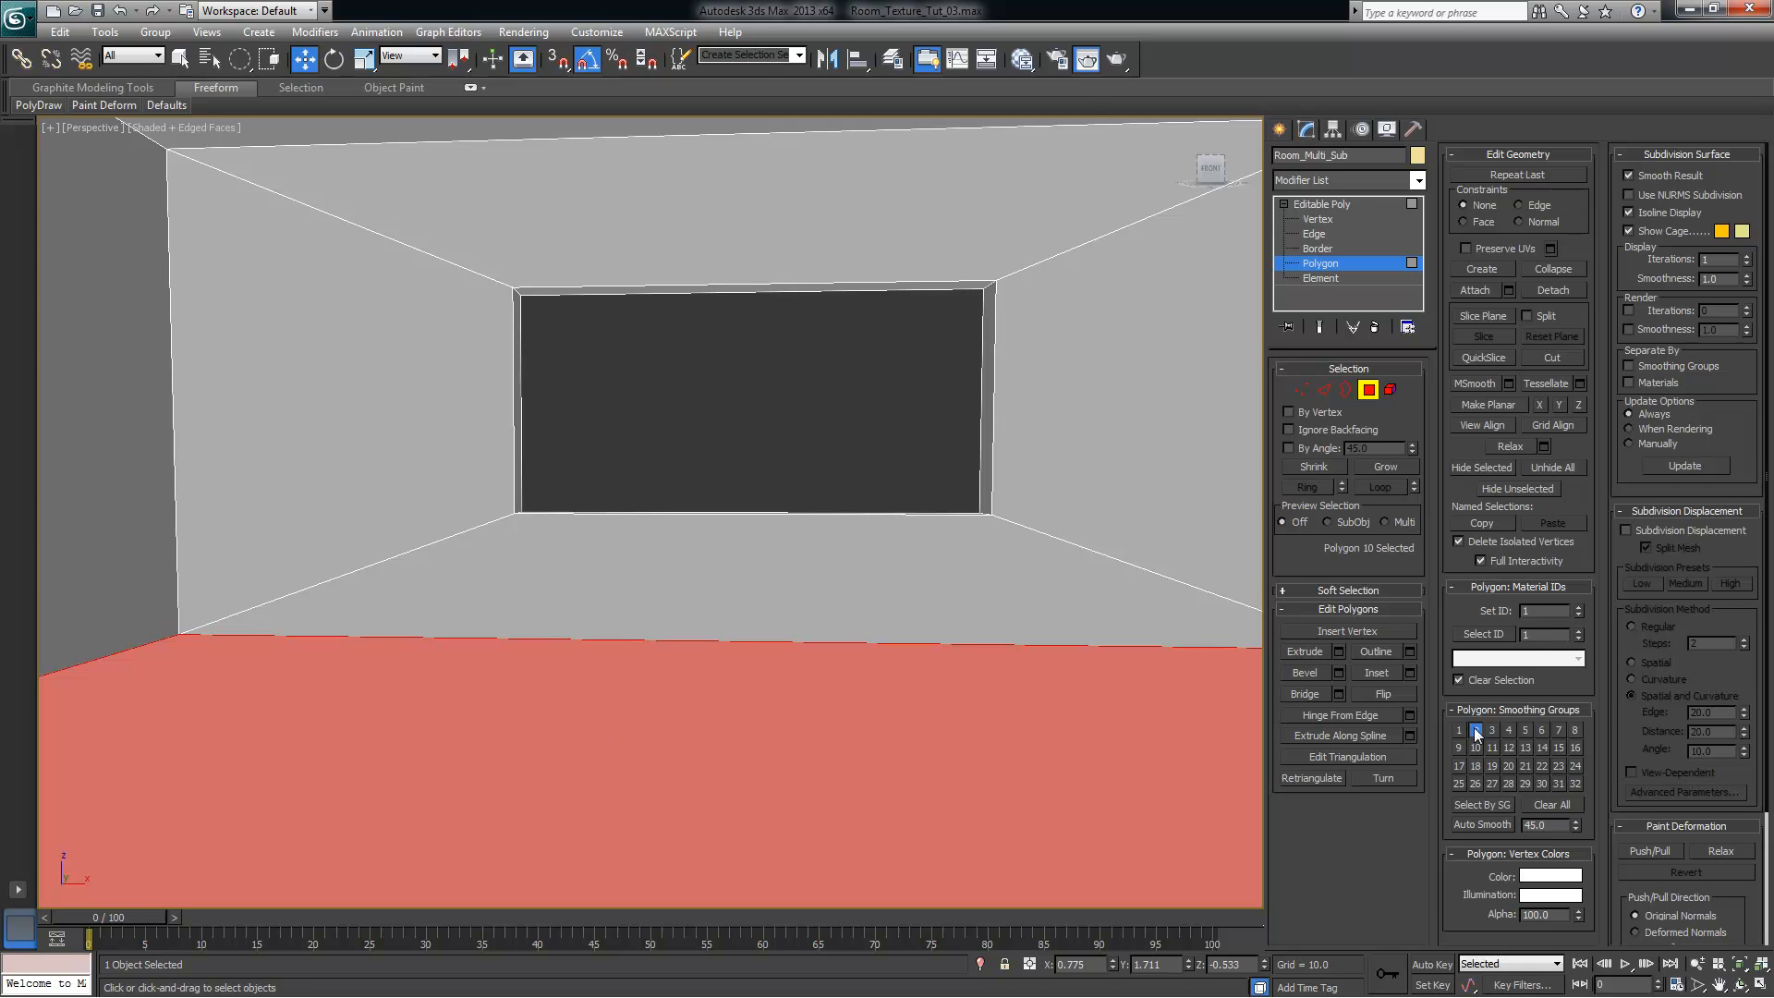
# Examine the material IDs and smoothing groups of the ceiling and the two side walls
pyautogui.keyDown('alt'); pyautogui.moveTo(1023, 436); pyautogui.dragTo(1008, 401, button='middle'); pyautogui.keyUp('alt')
pyautogui.click(917, 206)
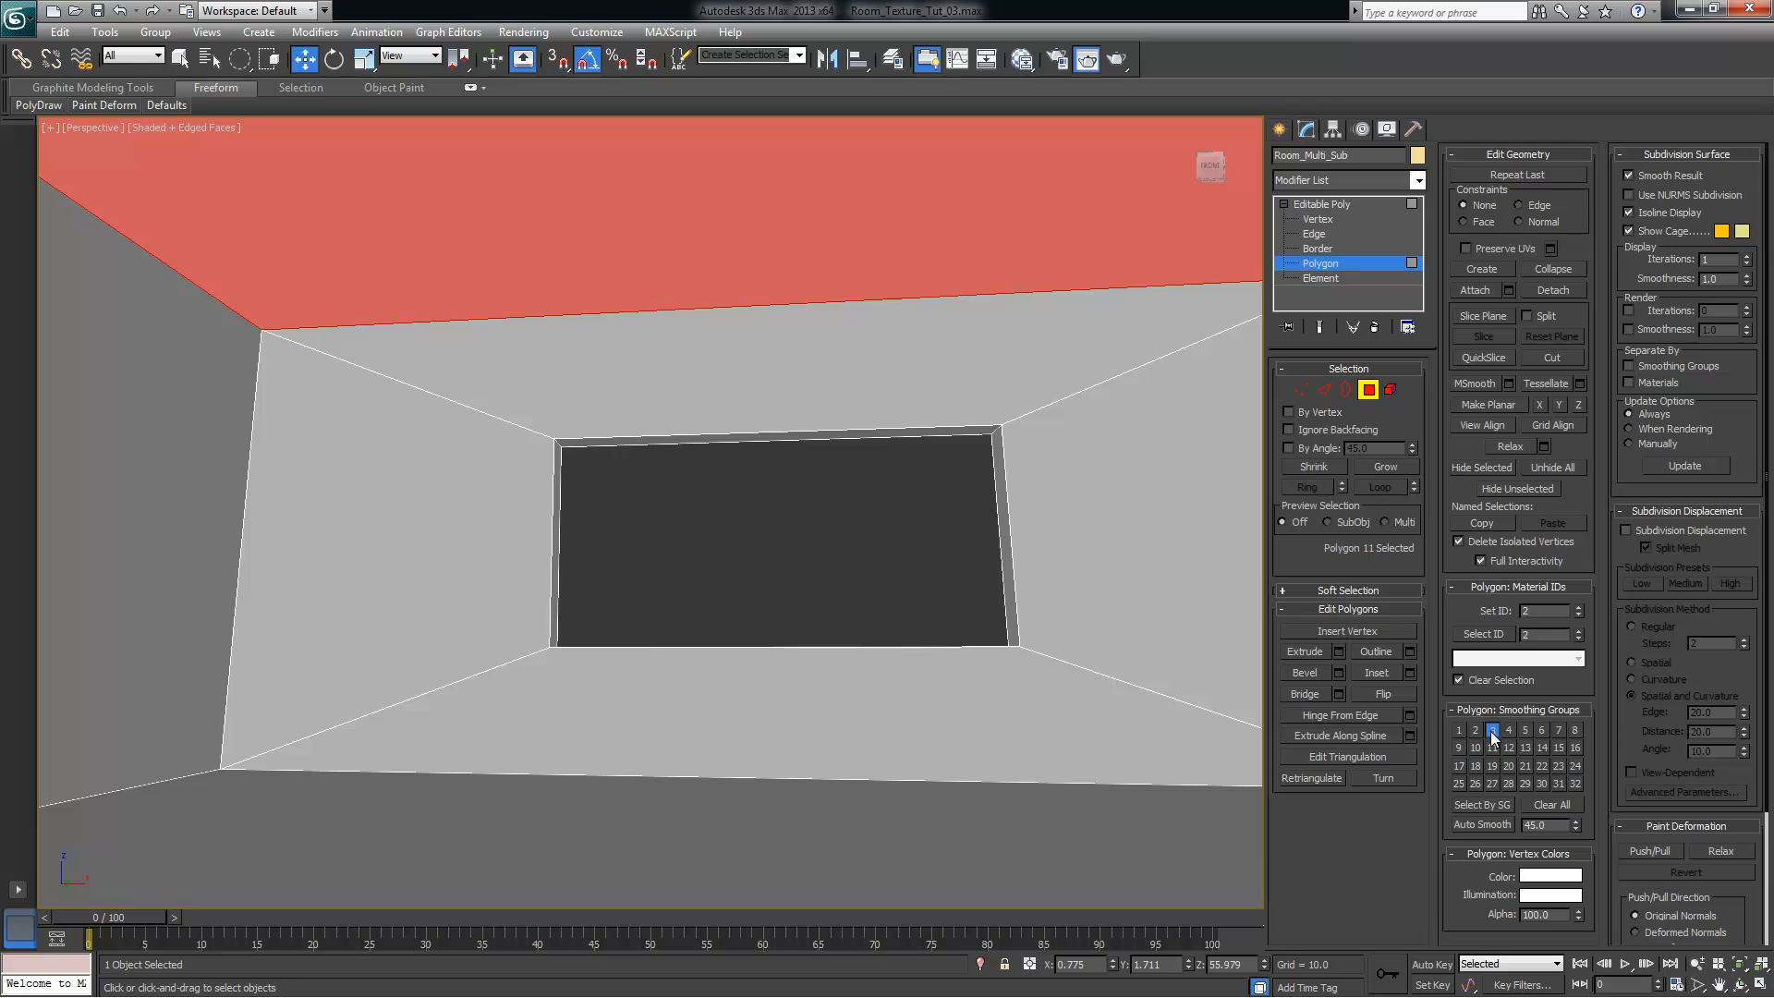
pyautogui.keyDown('alt'); pyautogui.moveTo(898, 553); pyautogui.dragTo(1026, 416, button='middle'); pyautogui.keyUp('alt')
pyautogui.click(1038, 386)
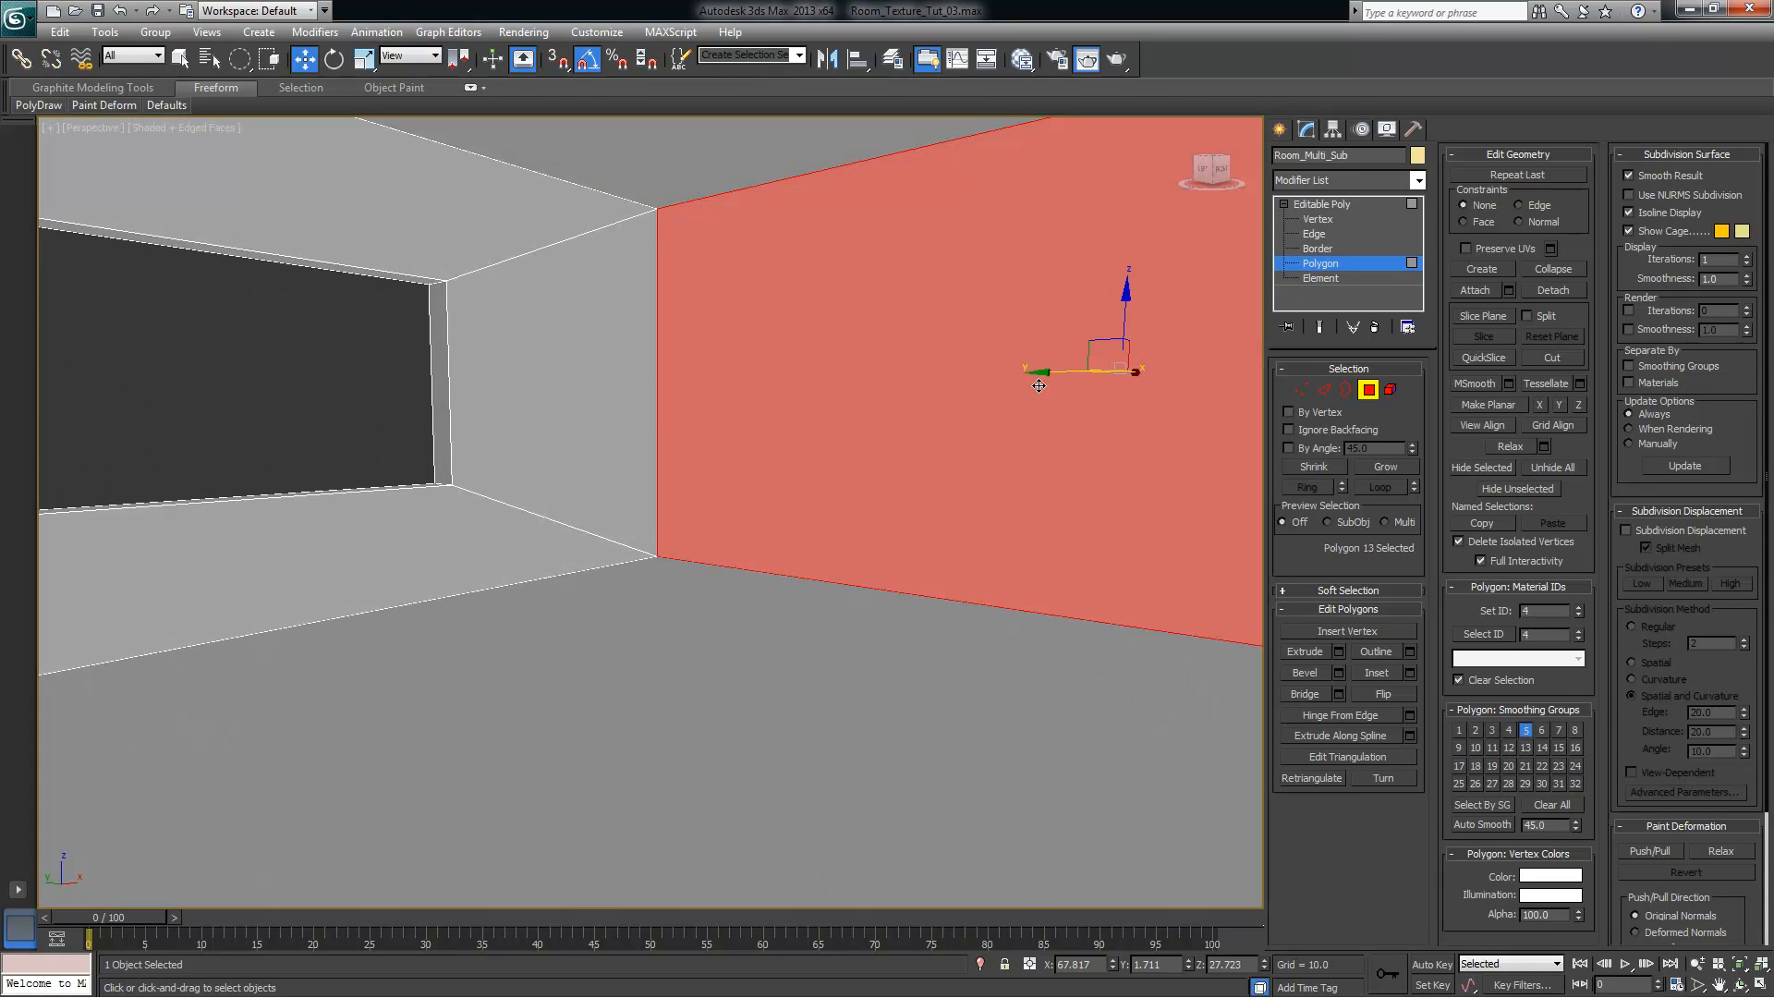
pyautogui.keyDown('alt'); pyautogui.moveTo(973, 515); pyautogui.dragTo(687, 522, button='middle'); pyautogui.keyUp('alt')
pyautogui.scroll(-4, 890, 535)
pyautogui.scroll(3, 682, 529)
pyautogui.scroll(-4, 722, 550)
pyautogui.click(346, 273)
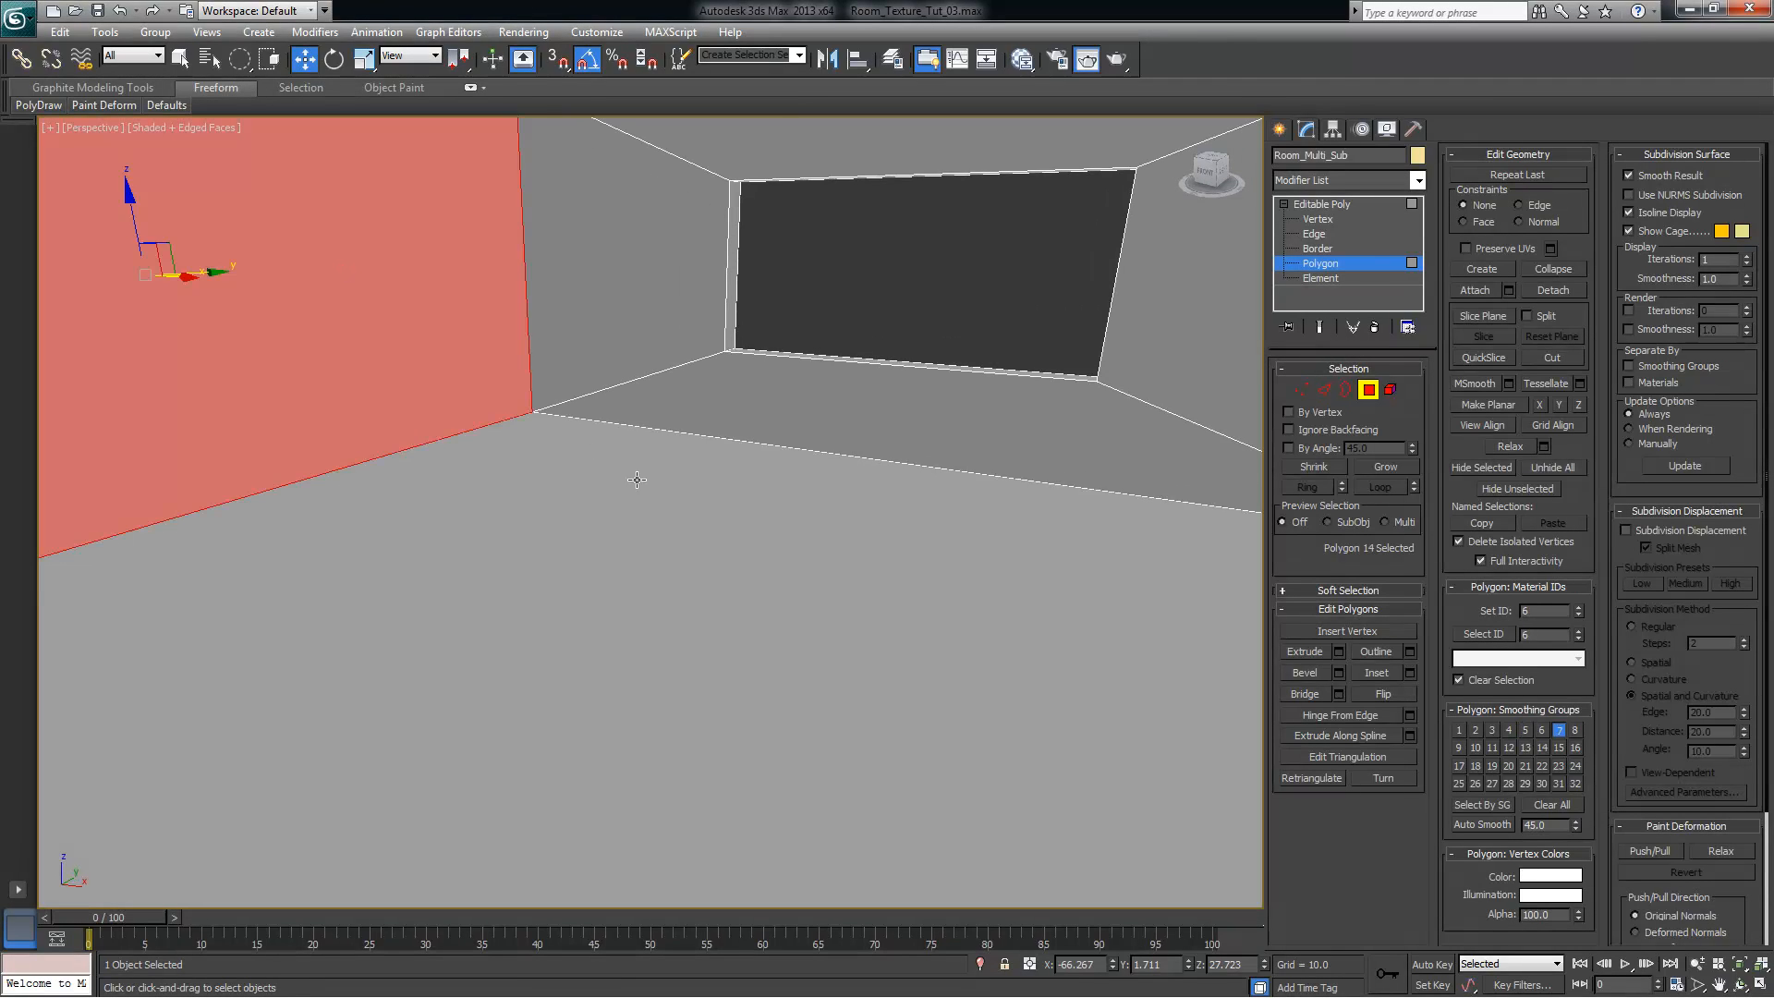
pyautogui.keyDown('alt'); pyautogui.moveTo(628, 462); pyautogui.dragTo(605, 453, button='middle'); pyautogui.keyUp('alt')
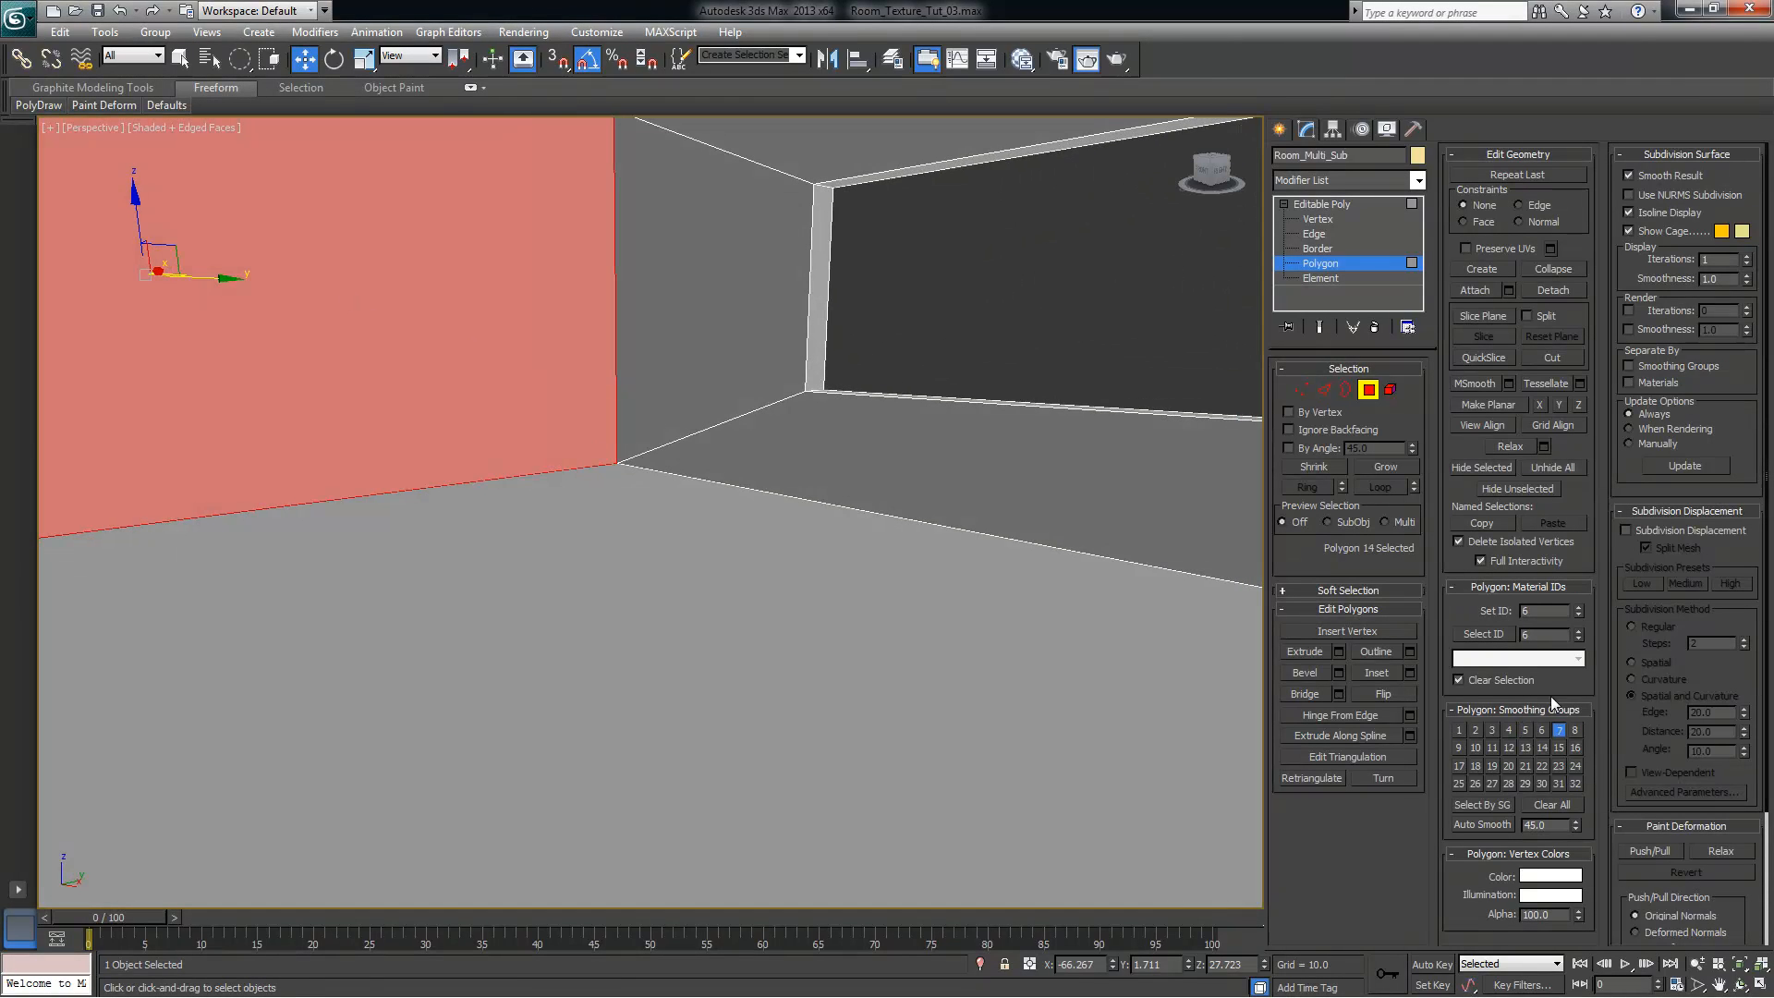
# Examine the material ID and smoothing group of the wall opposite the window
pyautogui.keyDown('alt'); pyautogui.moveTo(837, 518); pyautogui.dragTo(591, 462, button='middle'); pyautogui.keyUp('alt')
pyautogui.keyDown('alt'); pyautogui.moveTo(1383, 736); pyautogui.dragTo(654, 459, button='middle'); pyautogui.keyUp('alt')
pyautogui.keyDown('alt'); pyautogui.moveTo(507, 479); pyautogui.dragTo(160, 451, button='middle'); pyautogui.keyUp('alt')
pyautogui.click(44, 450)
pyautogui.press('z')
pyautogui.keyDown('alt'); pyautogui.moveTo(735, 614); pyautogui.dragTo(630, 592, button='middle'); pyautogui.keyUp('alt')
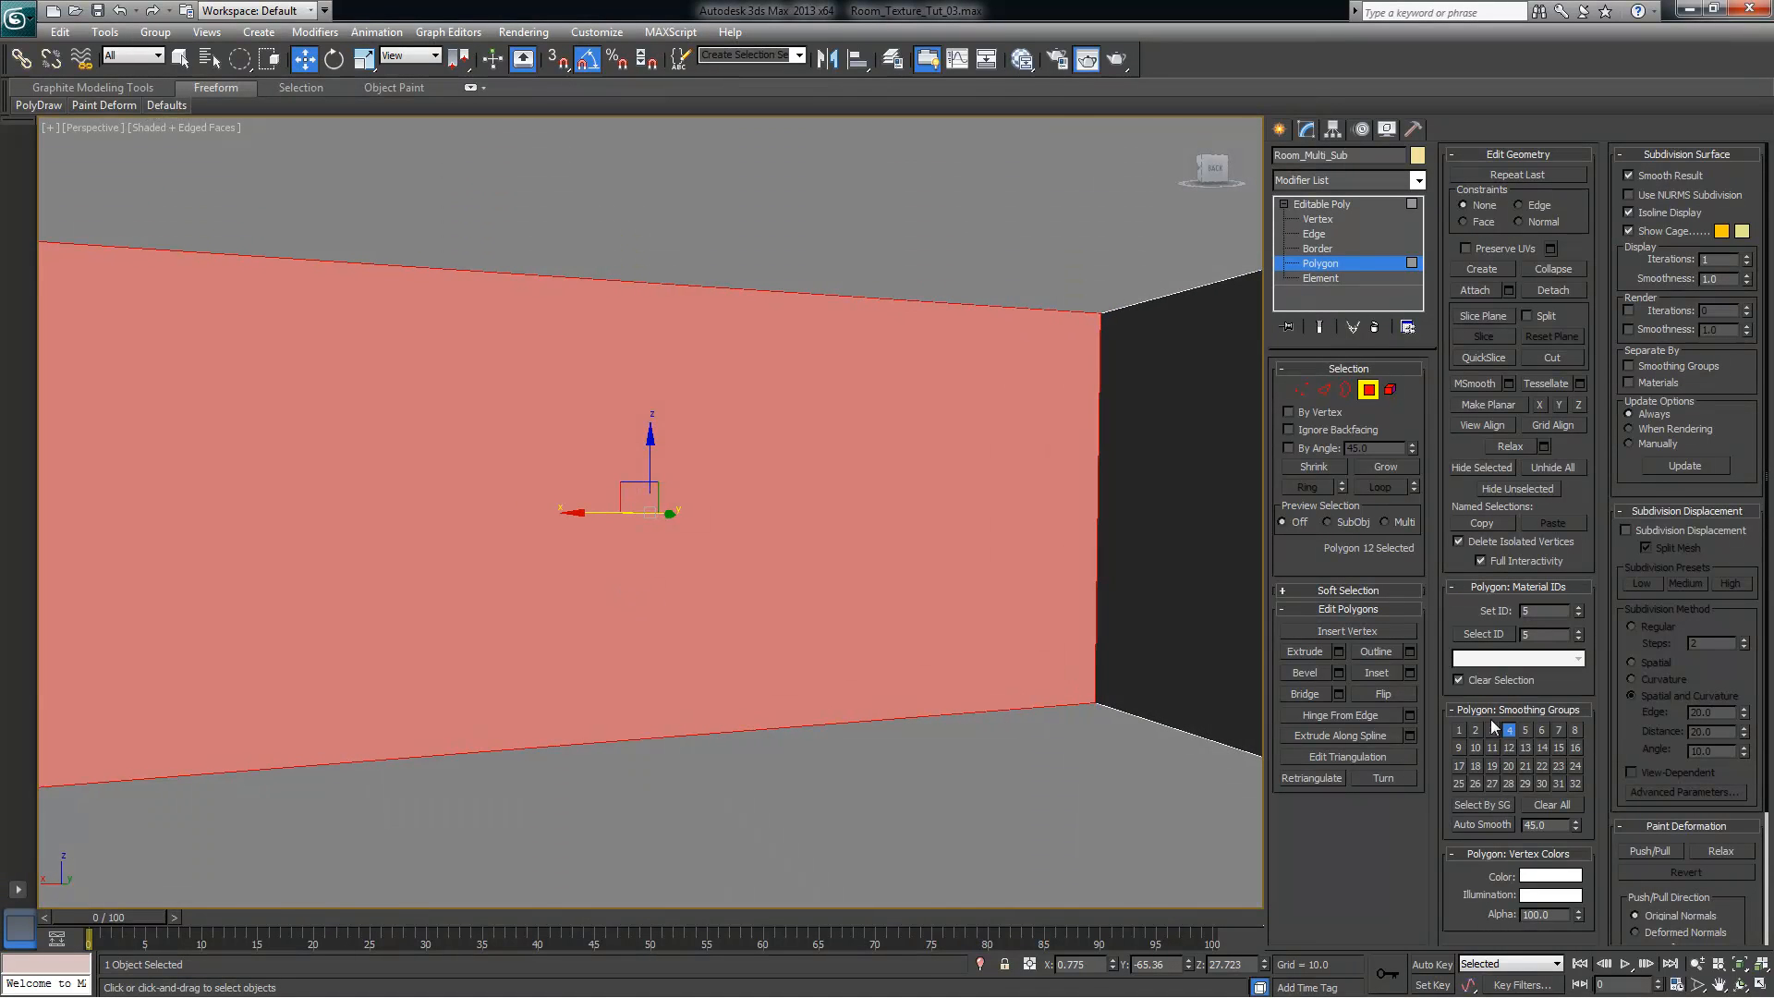
pyautogui.keyDown('alt'); pyautogui.moveTo(927, 614); pyautogui.dragTo(923, 614, button='middle'); pyautogui.keyUp('alt')
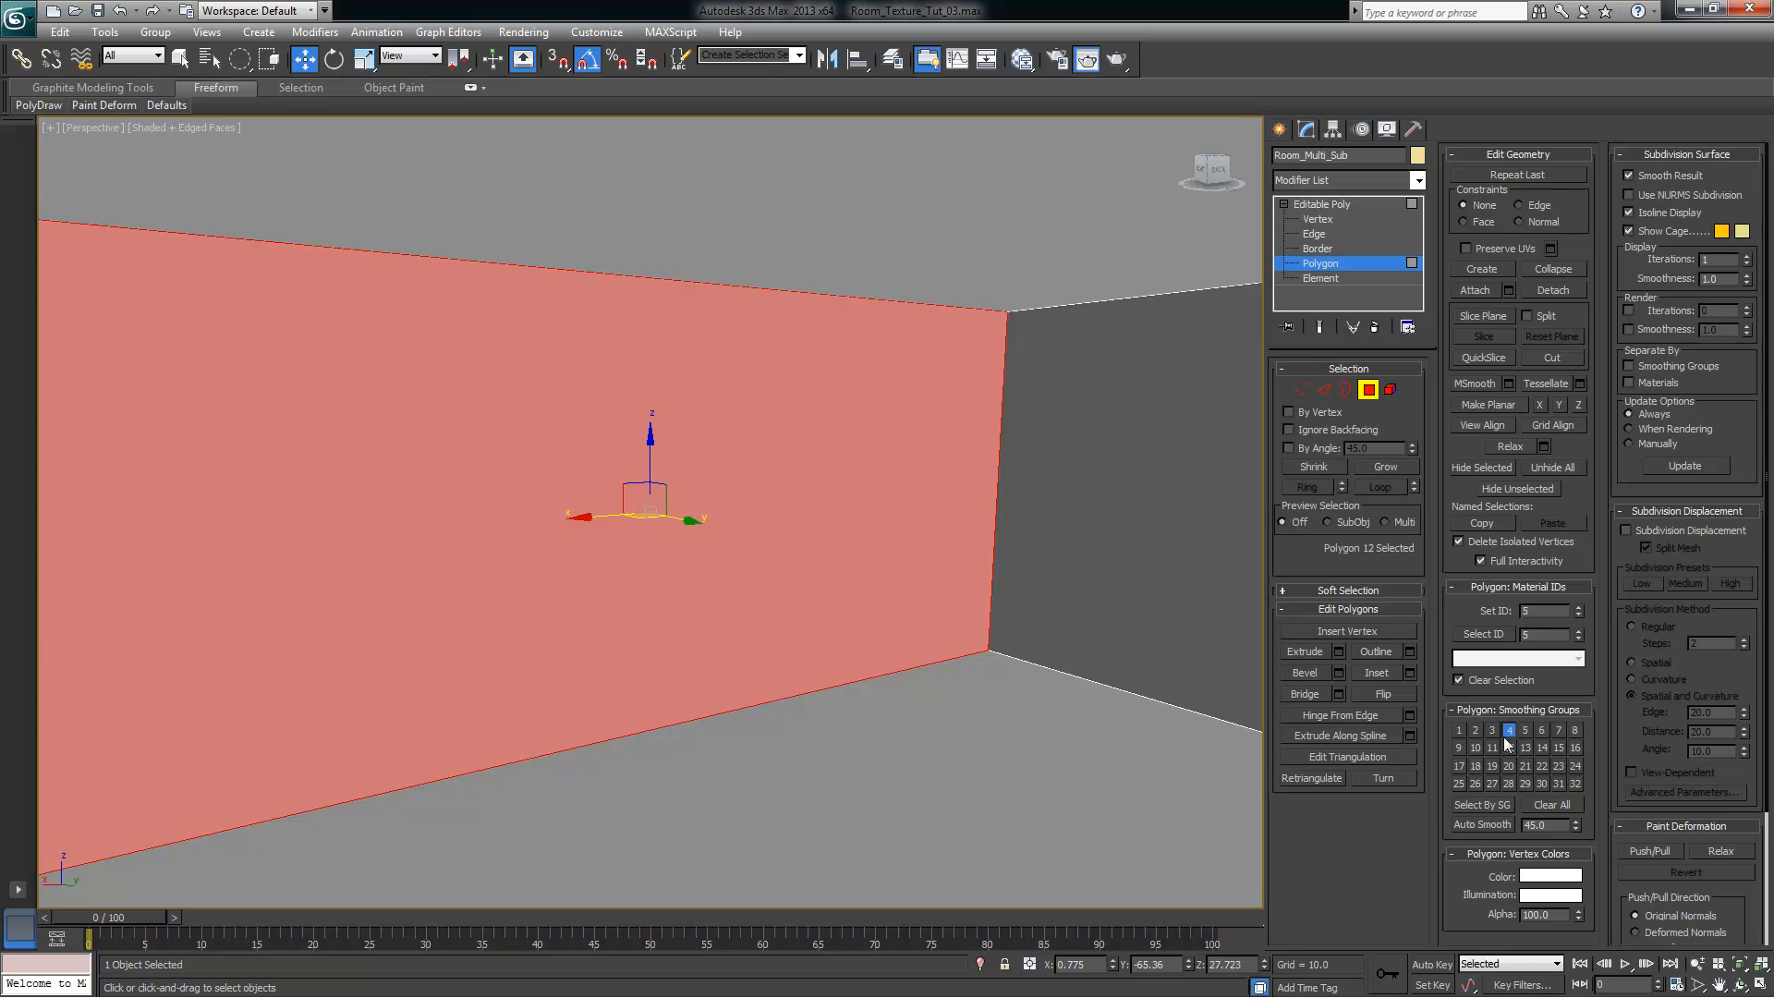
# Recheck the smoothing groups of the side wall and a polygon beside the window opening
pyautogui.keyDown('alt'); pyautogui.moveTo(1056, 591); pyautogui.dragTo(1007, 543, button='middle'); pyautogui.keyUp('alt')
pyautogui.click(1046, 434)
pyautogui.click(871, 448)
pyautogui.click(957, 729)
pyautogui.click(1162, 600)
pyautogui.click(802, 576)
pyautogui.click(931, 780)
pyautogui.click(1134, 613)
pyautogui.keyDown('alt'); pyautogui.moveTo(885, 711); pyautogui.dragTo(806, 695, button='middle'); pyautogui.keyUp('alt')
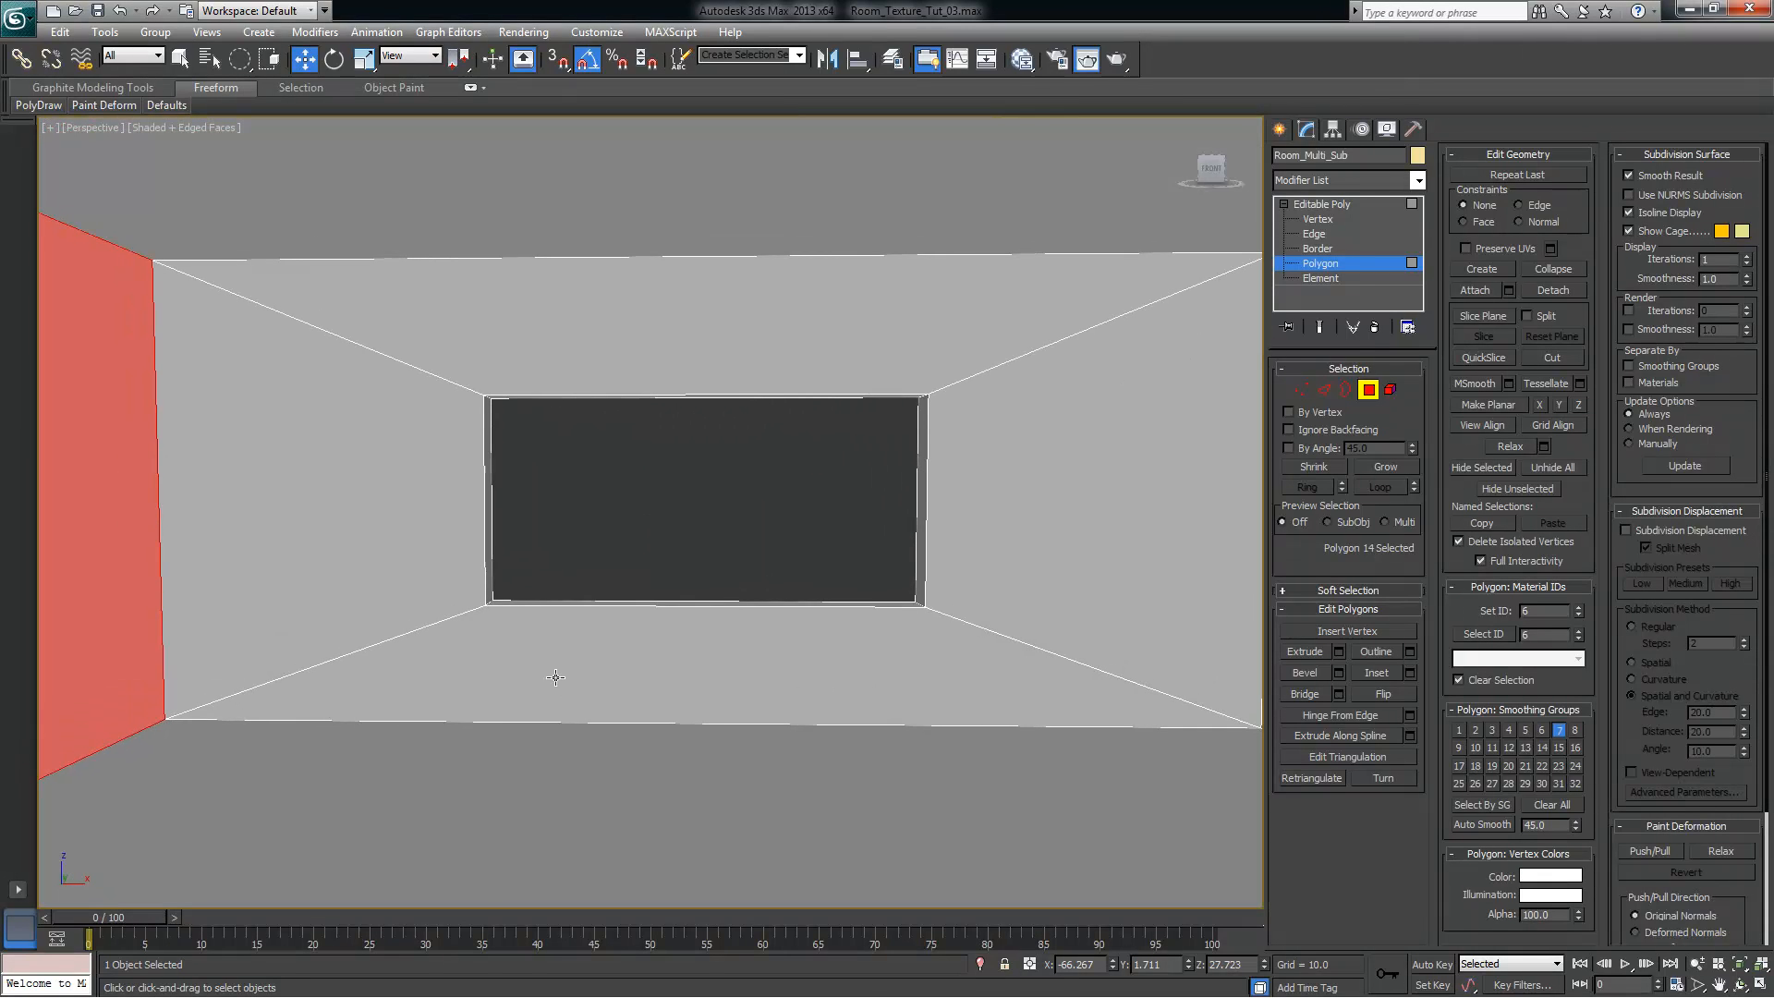
pyautogui.click(425, 458)
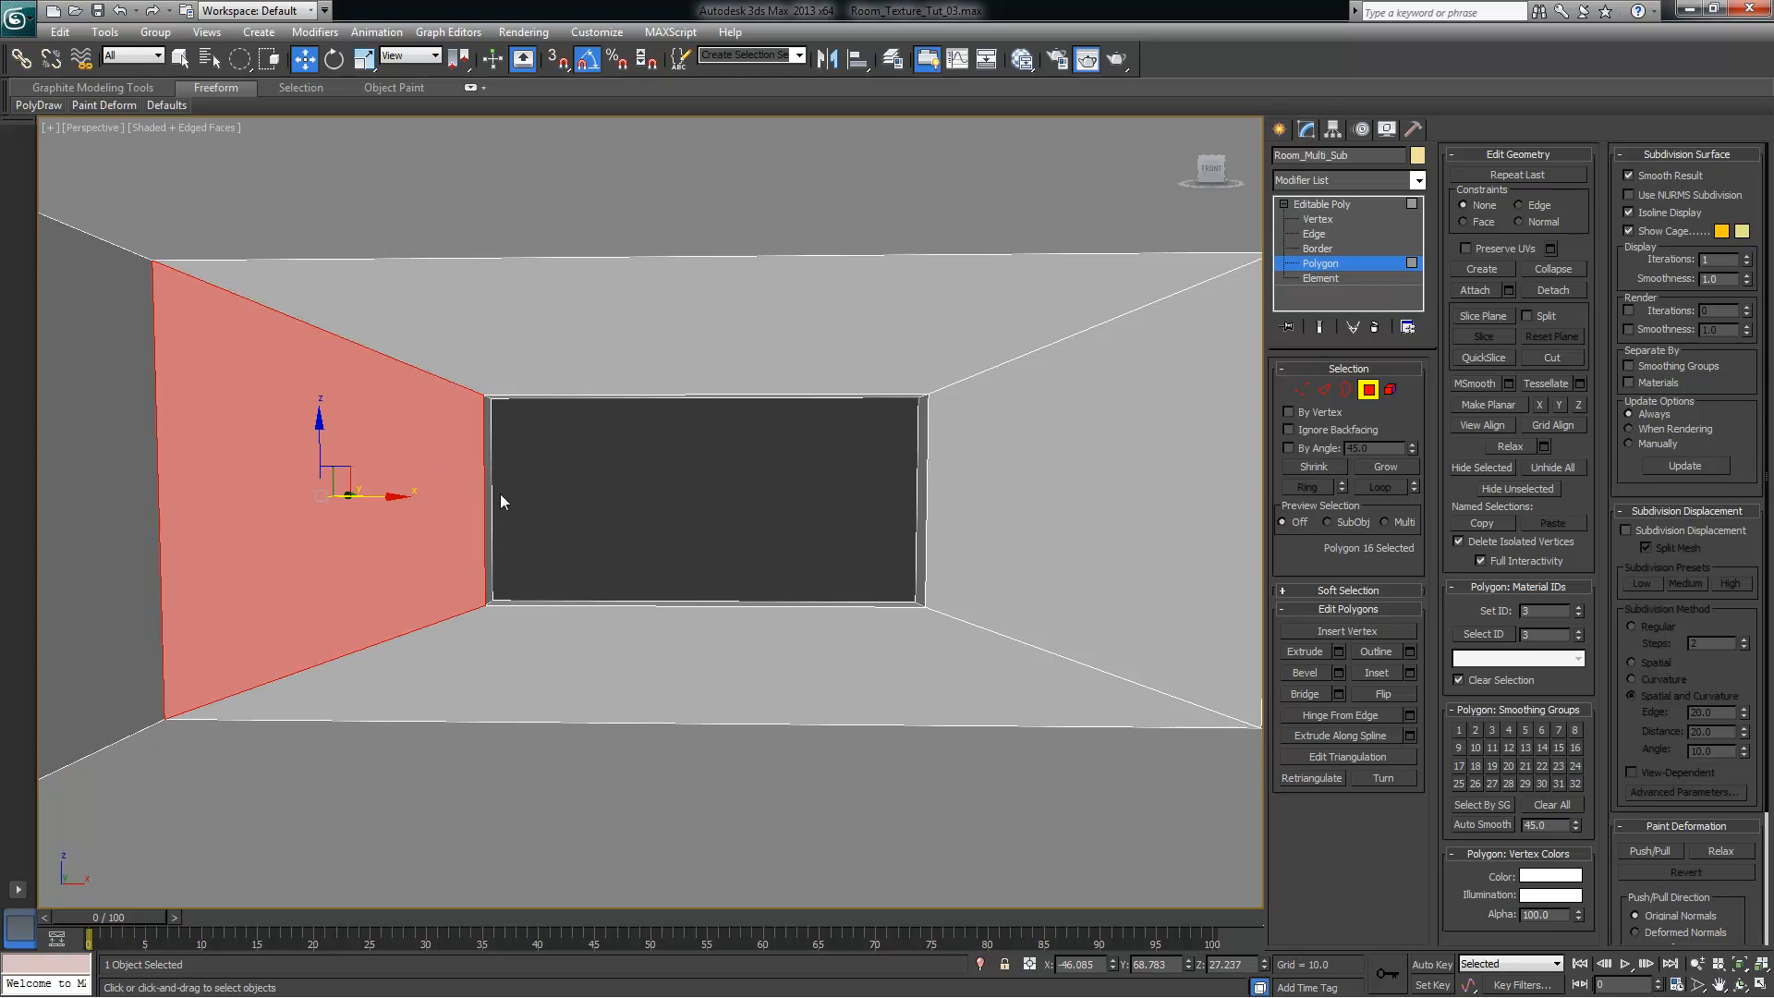
# Select the floor polygon and assign it to smoothing group 1
pyautogui.moveTo(753, 590); pyautogui.dragTo(827, 575, button='middle')
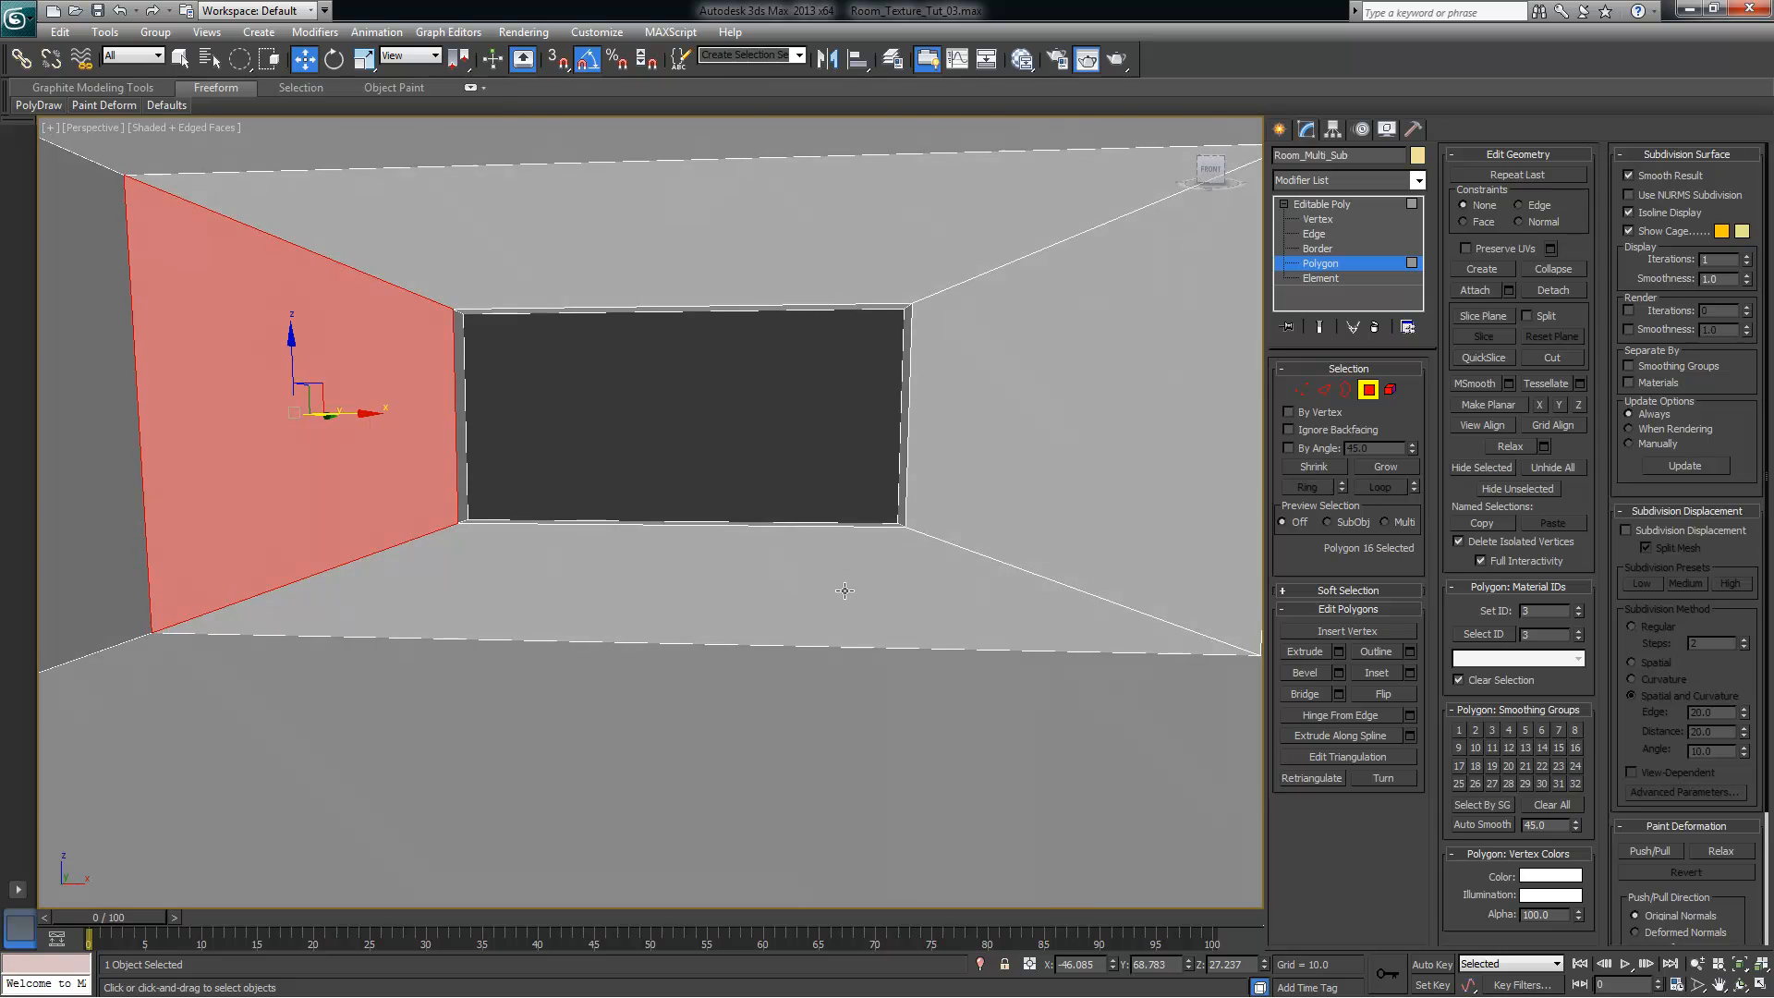
pyautogui.moveTo(809, 658); pyautogui.dragTo(790, 592, button='middle')
pyautogui.click(693, 686)
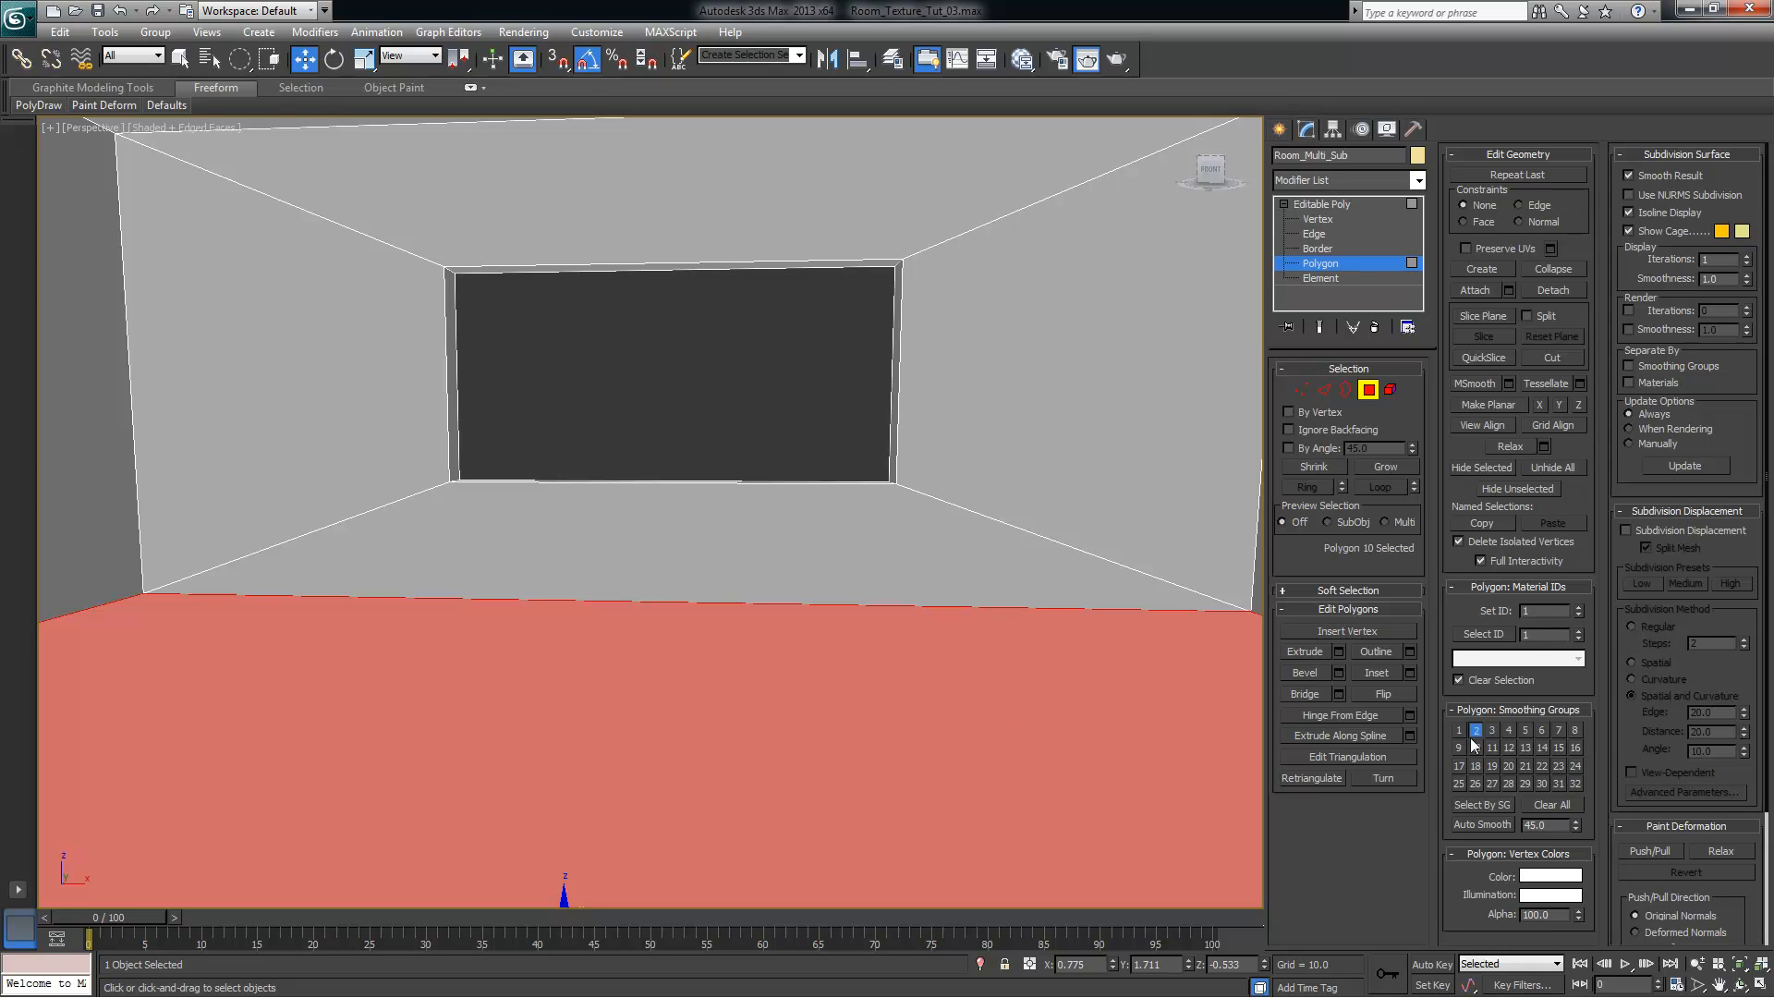
pyautogui.scroll(4, 538, 468)
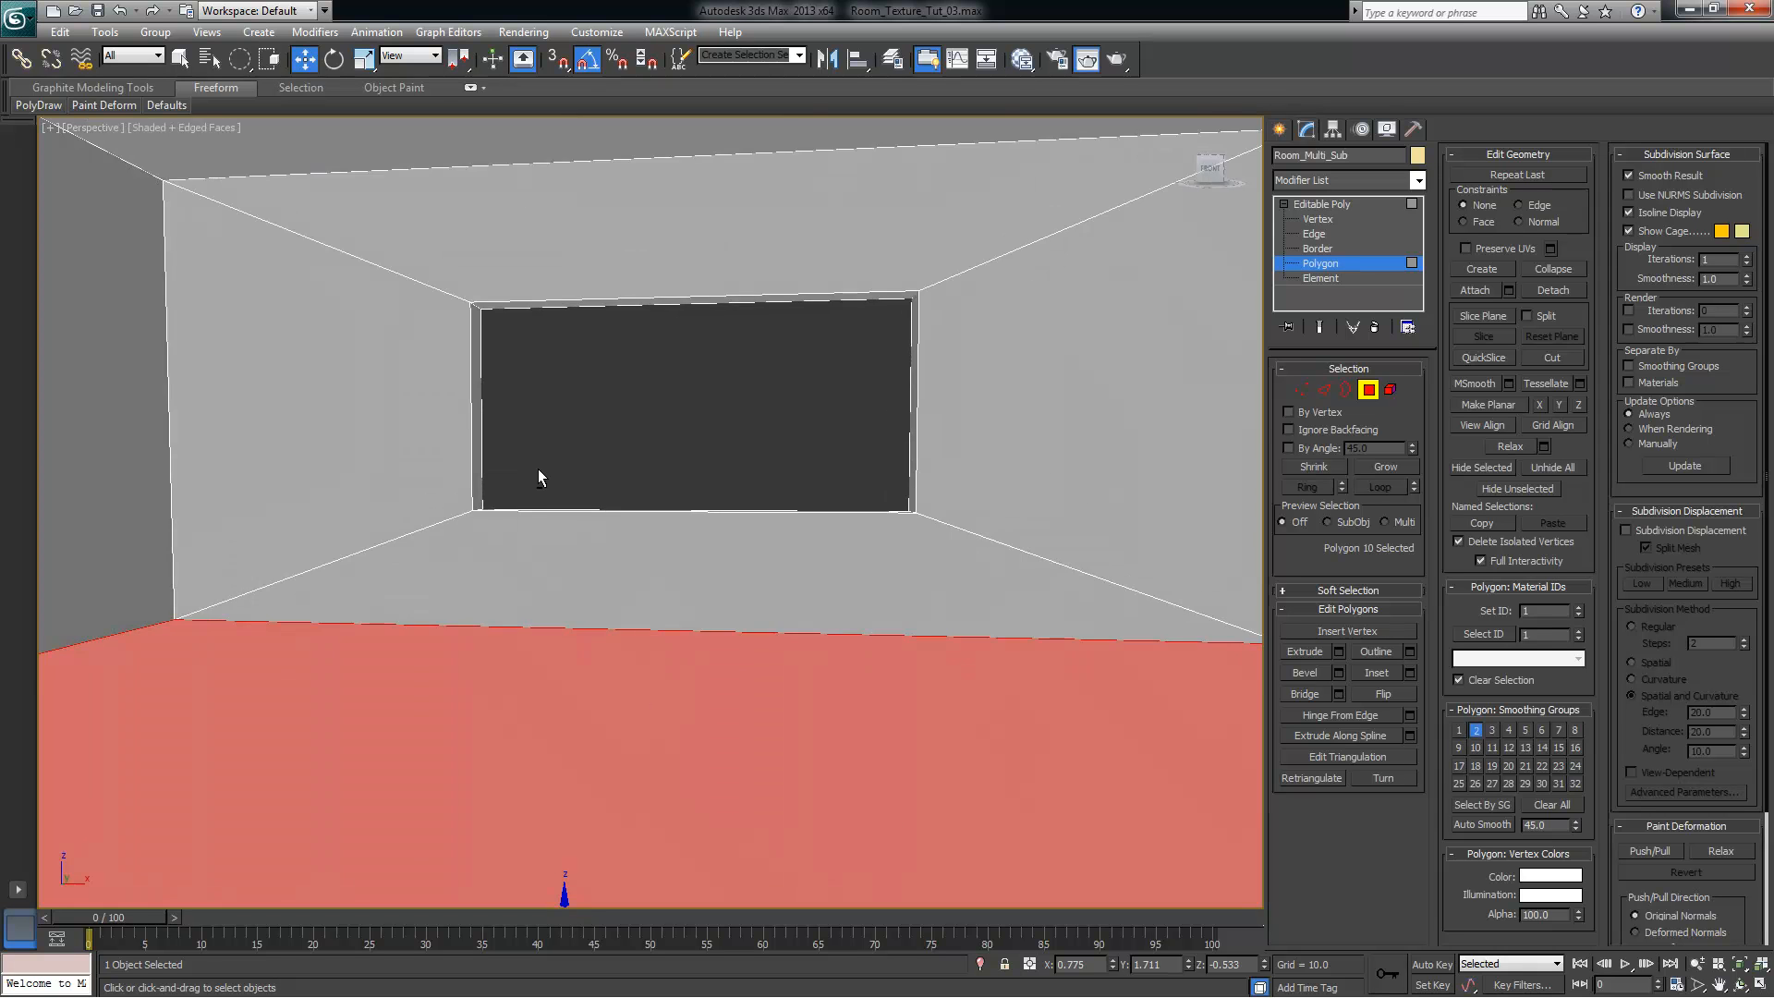
pyautogui.keyDown('alt'); pyautogui.moveTo(535, 463); pyautogui.dragTo(530, 464, button='middle'); pyautogui.keyUp('alt')
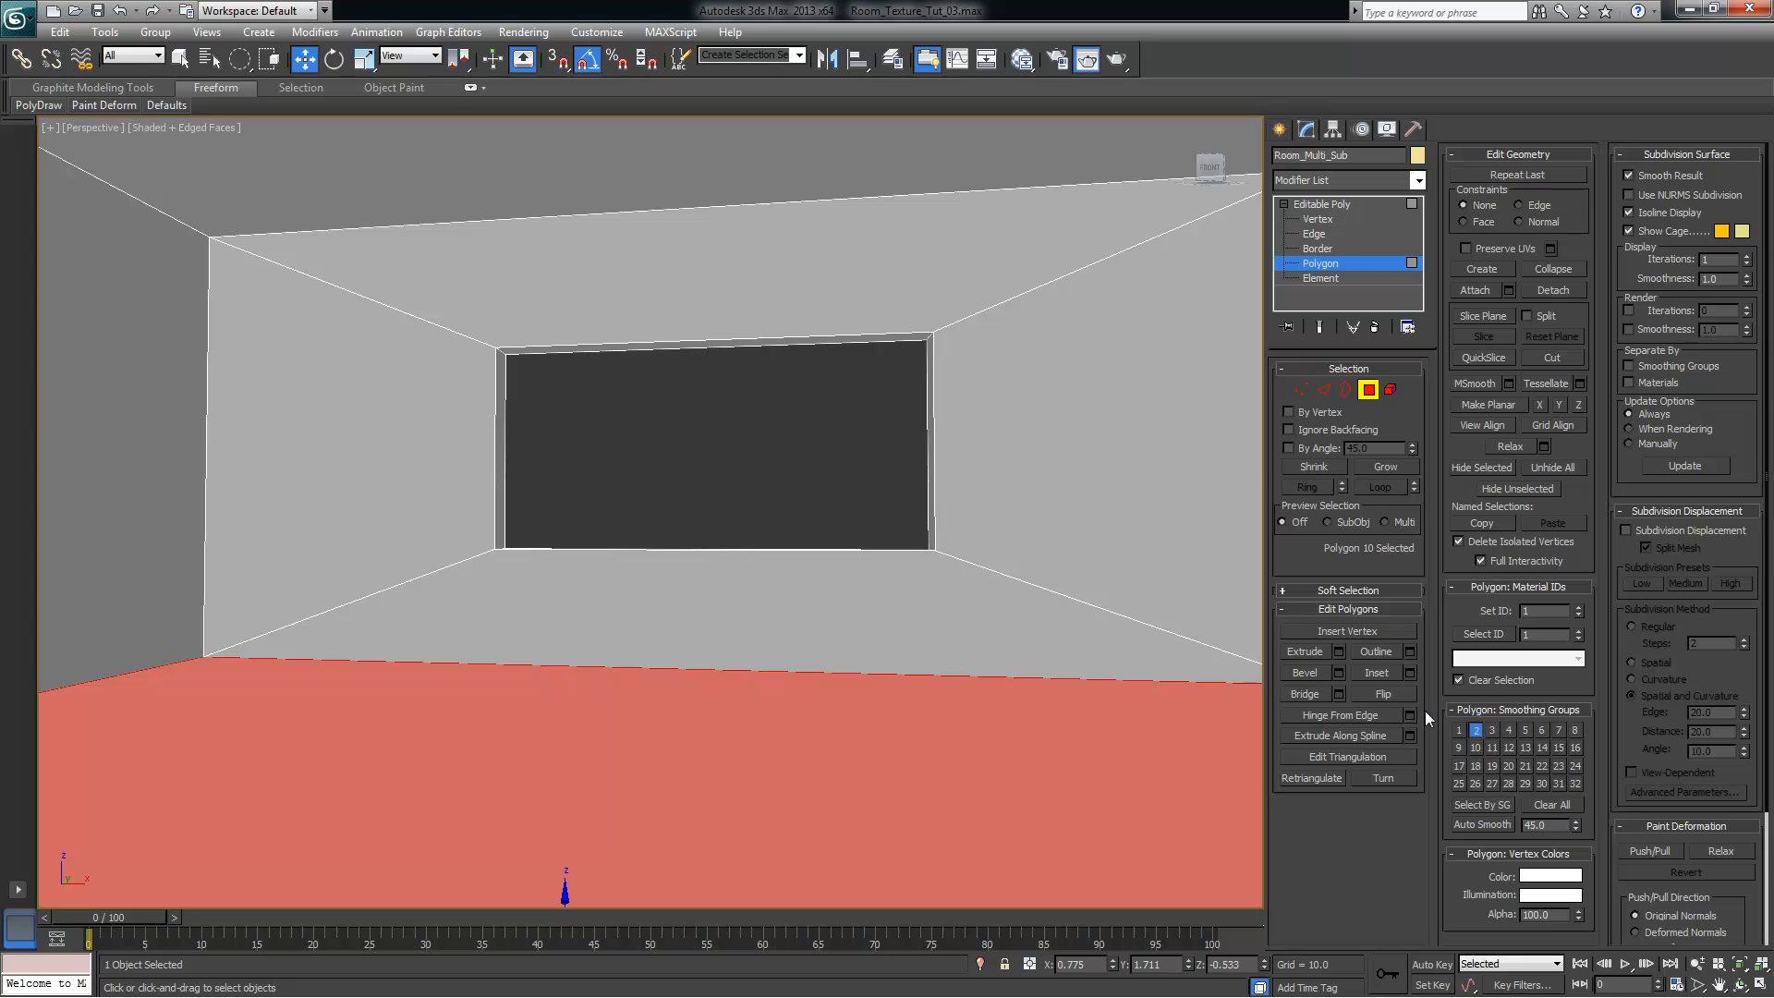
pyautogui.moveTo(716, 656)
pyautogui.keyDown('alt'); pyautogui.mouseDown(button='middle')
pyautogui.moveTo(743, 674)
pyautogui.moveTo(683, 664)
pyautogui.moveTo(724, 673)
pyautogui.mouseUp(button='middle'); pyautogui.keyUp('alt')
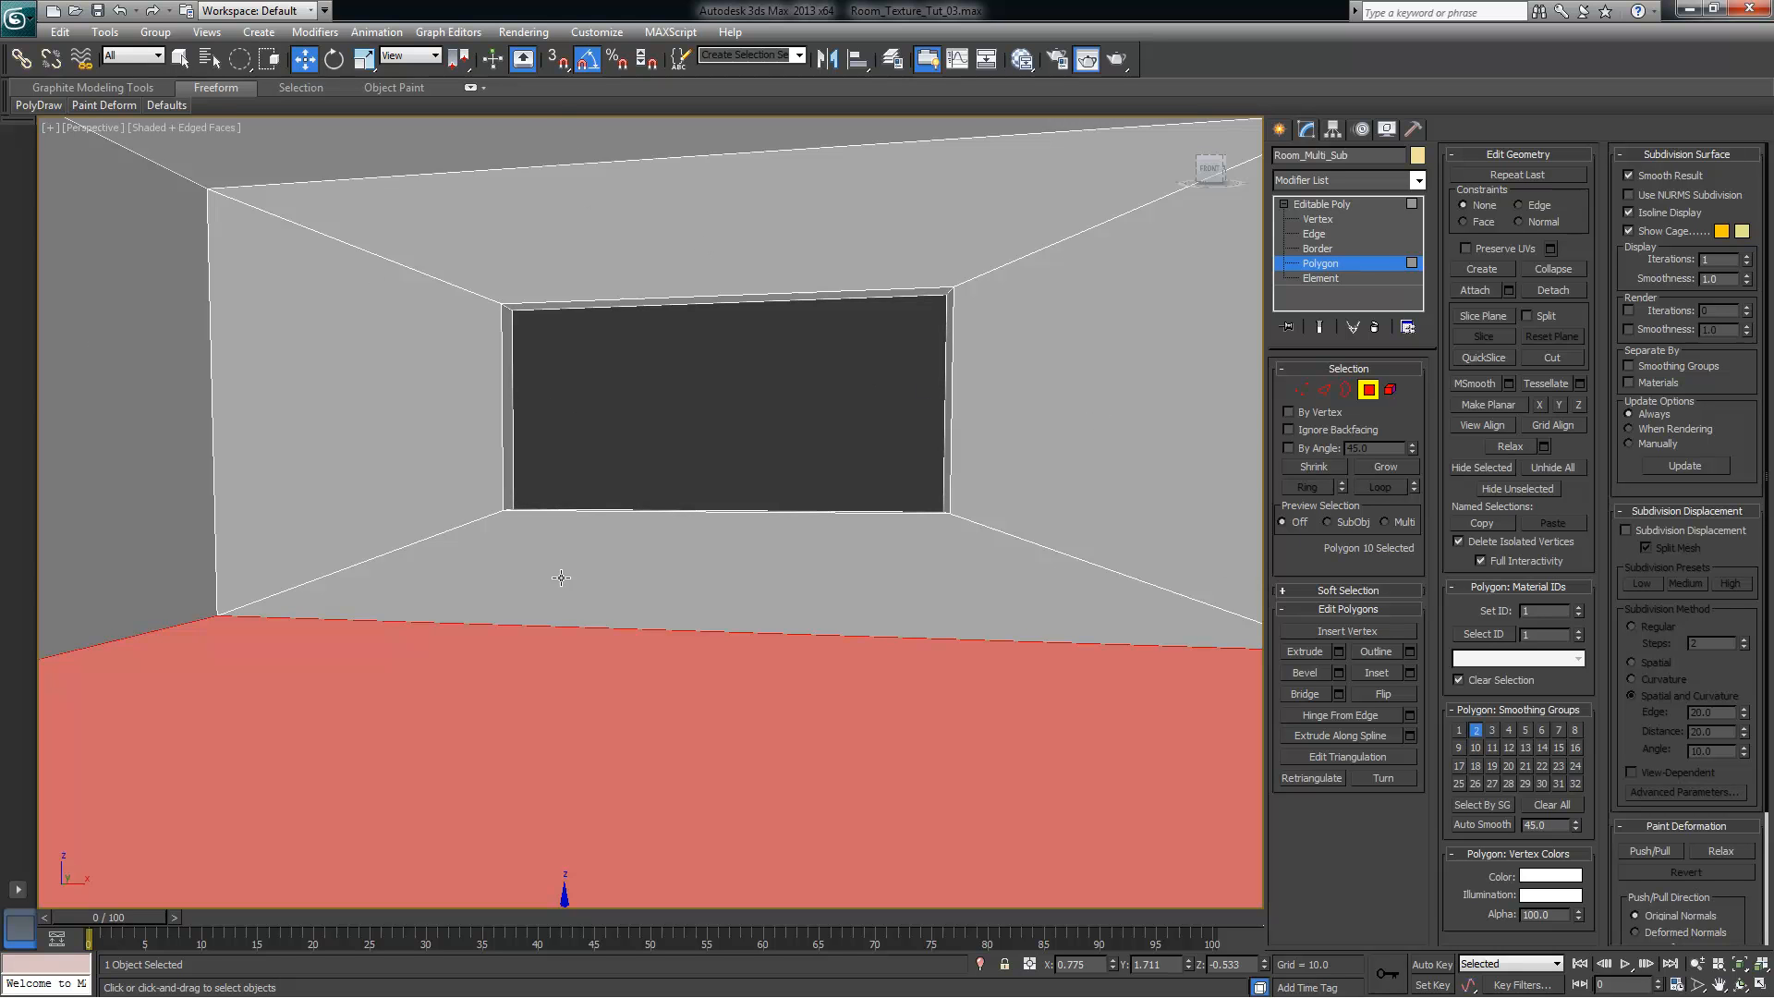
pyautogui.keyDown('alt'); pyautogui.moveTo(666, 523); pyautogui.dragTo(793, 646, button='middle'); pyautogui.keyUp('alt')
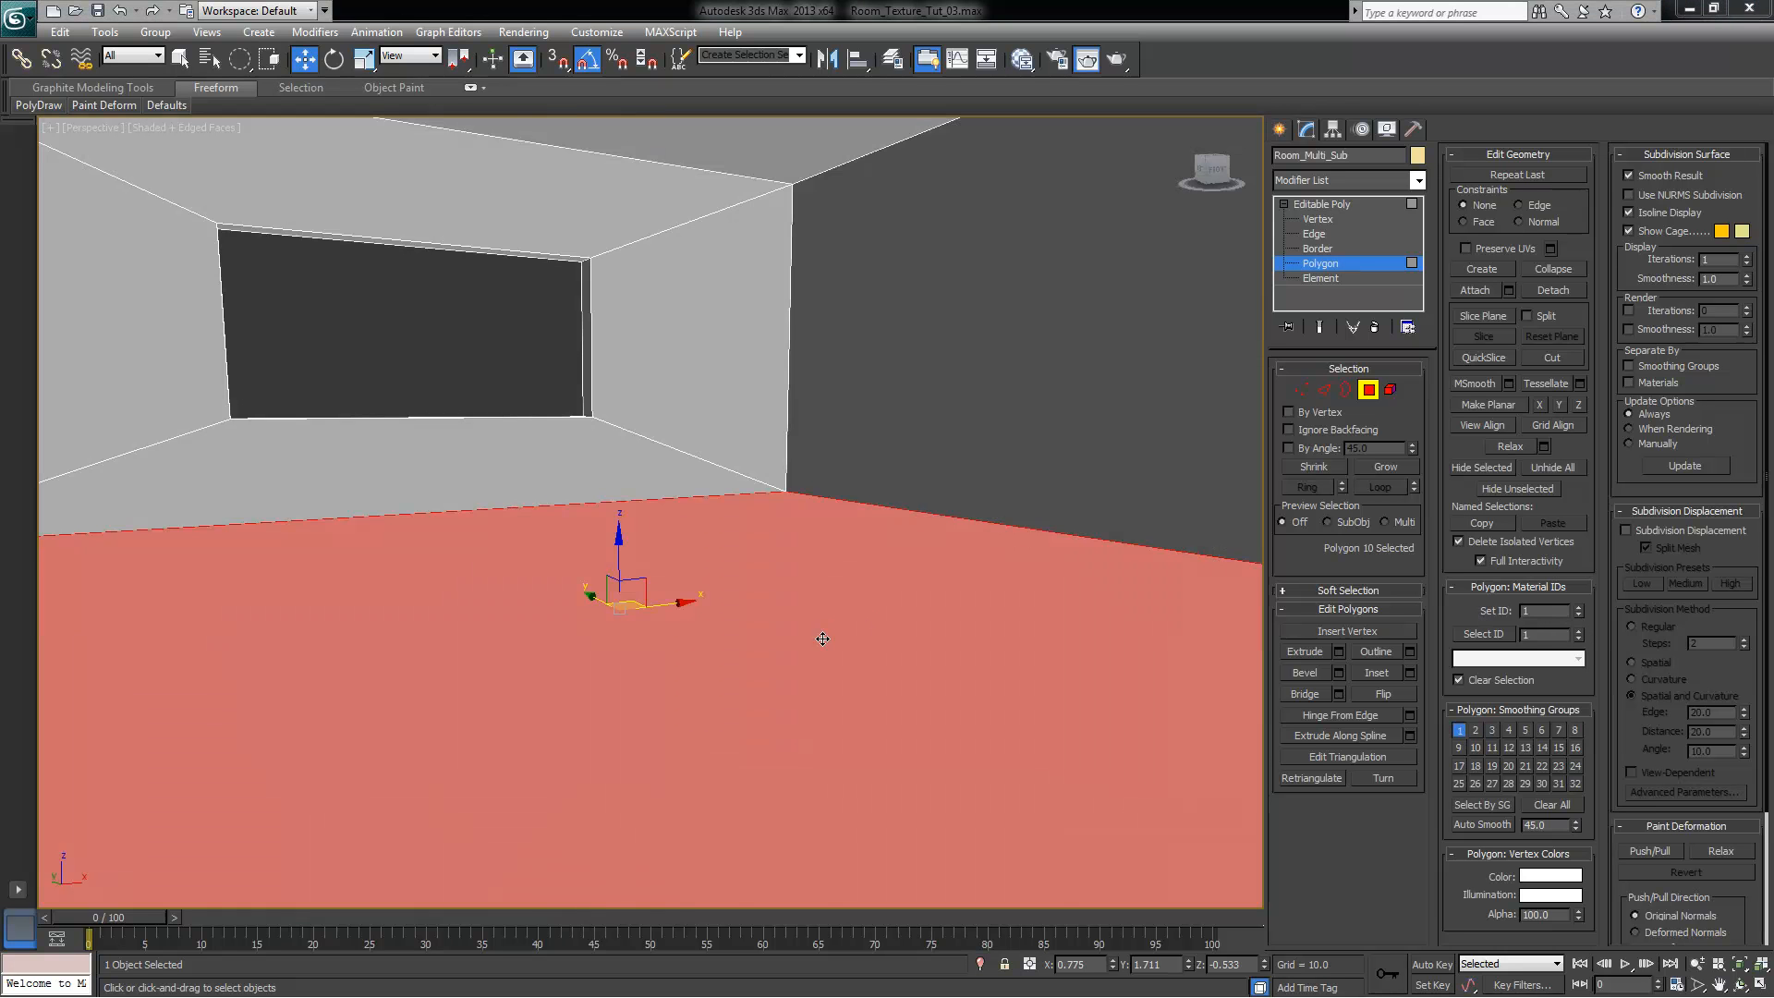
pyautogui.keyDown('alt'); pyautogui.moveTo(822, 639); pyautogui.dragTo(831, 635, button='middle'); pyautogui.keyUp('alt')
pyautogui.keyDown('alt'); pyautogui.moveTo(625, 740); pyautogui.dragTo(630, 740, button='middle'); pyautogui.keyUp('alt')
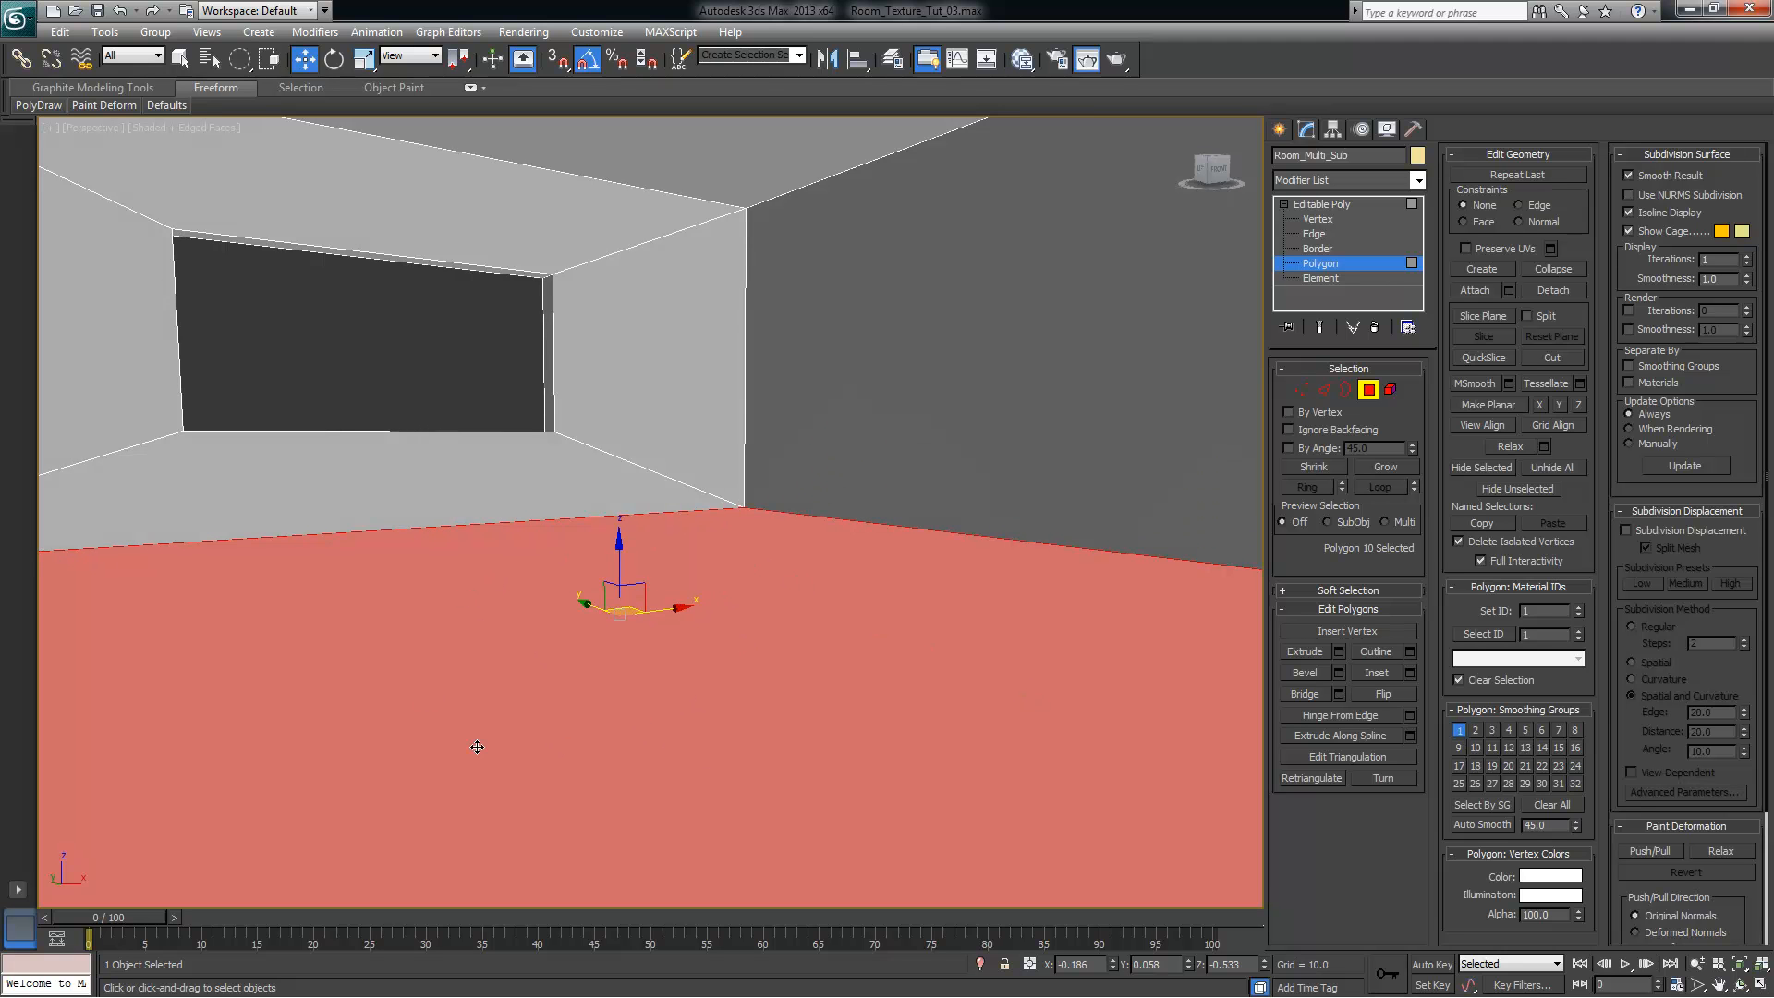
pyautogui.moveTo(830, 769)
pyautogui.keyDown('alt'); pyautogui.mouseDown(button='middle')
pyautogui.moveTo(964, 770)
pyautogui.moveTo(833, 758)
pyautogui.mouseUp(button='middle'); pyautogui.keyUp('alt')
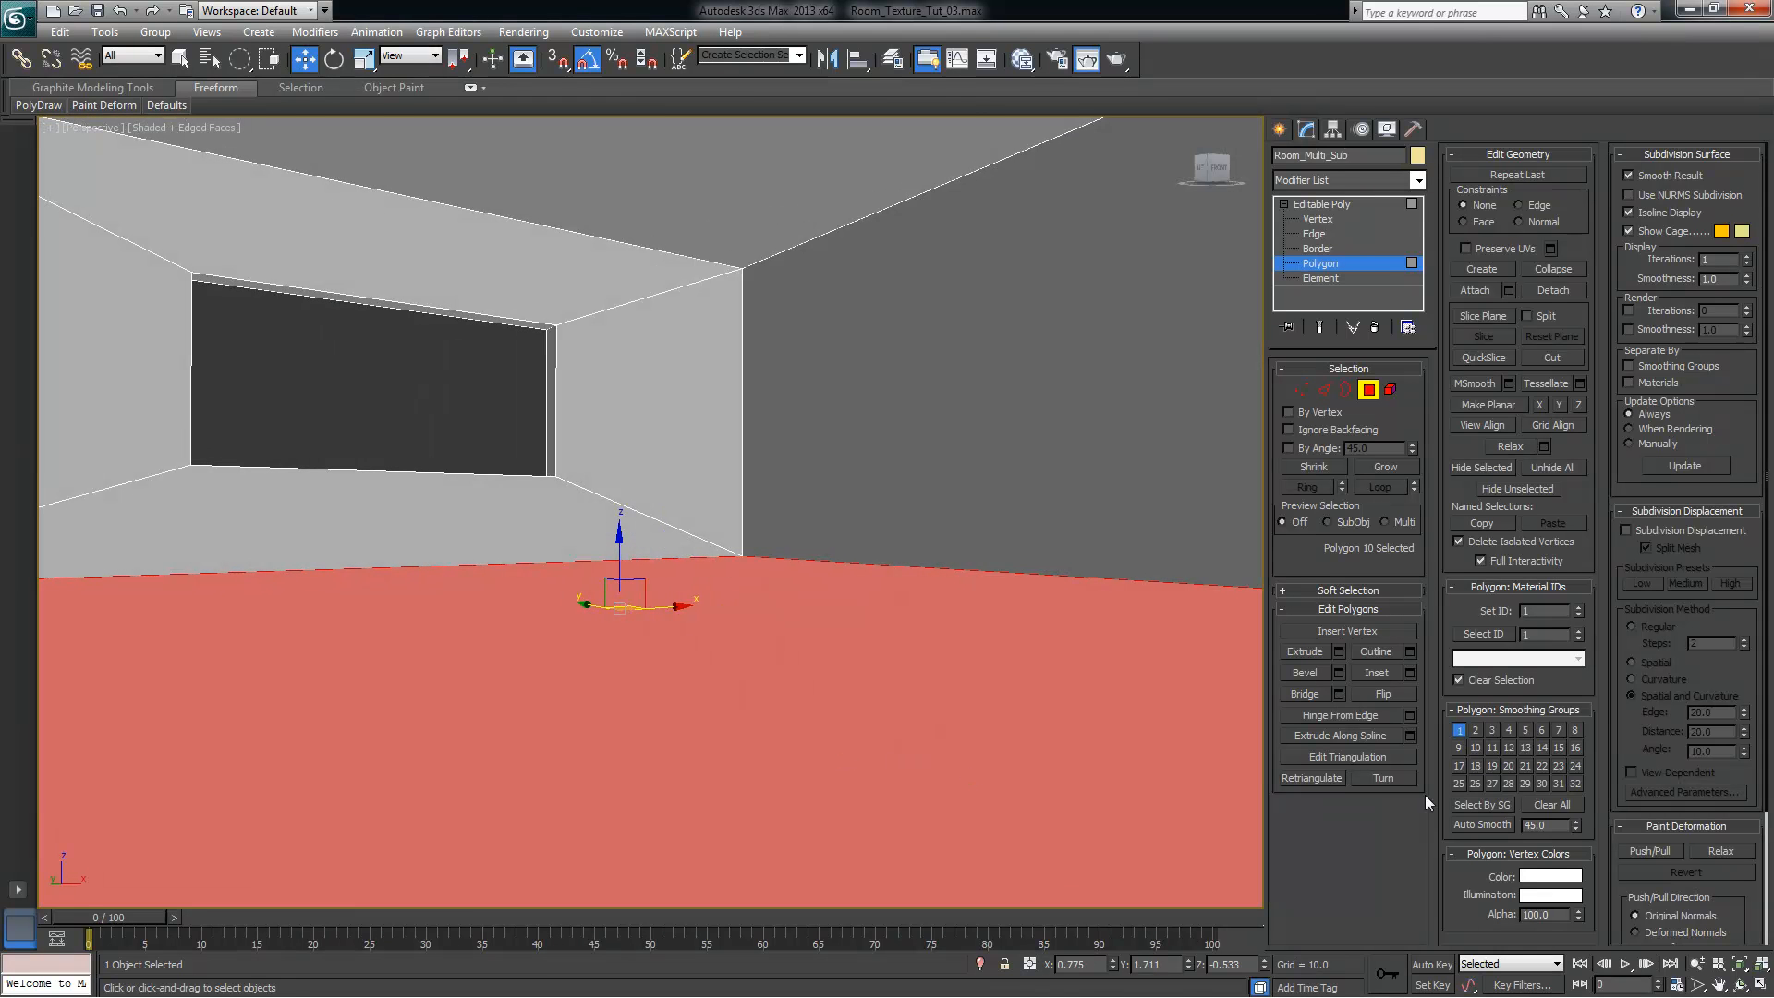
pyautogui.click(1460, 730)
# Select the ceiling polygon and assign it to smoothing group 2
pyautogui.moveTo(705, 325); pyautogui.dragTo(694, 380, button='middle')
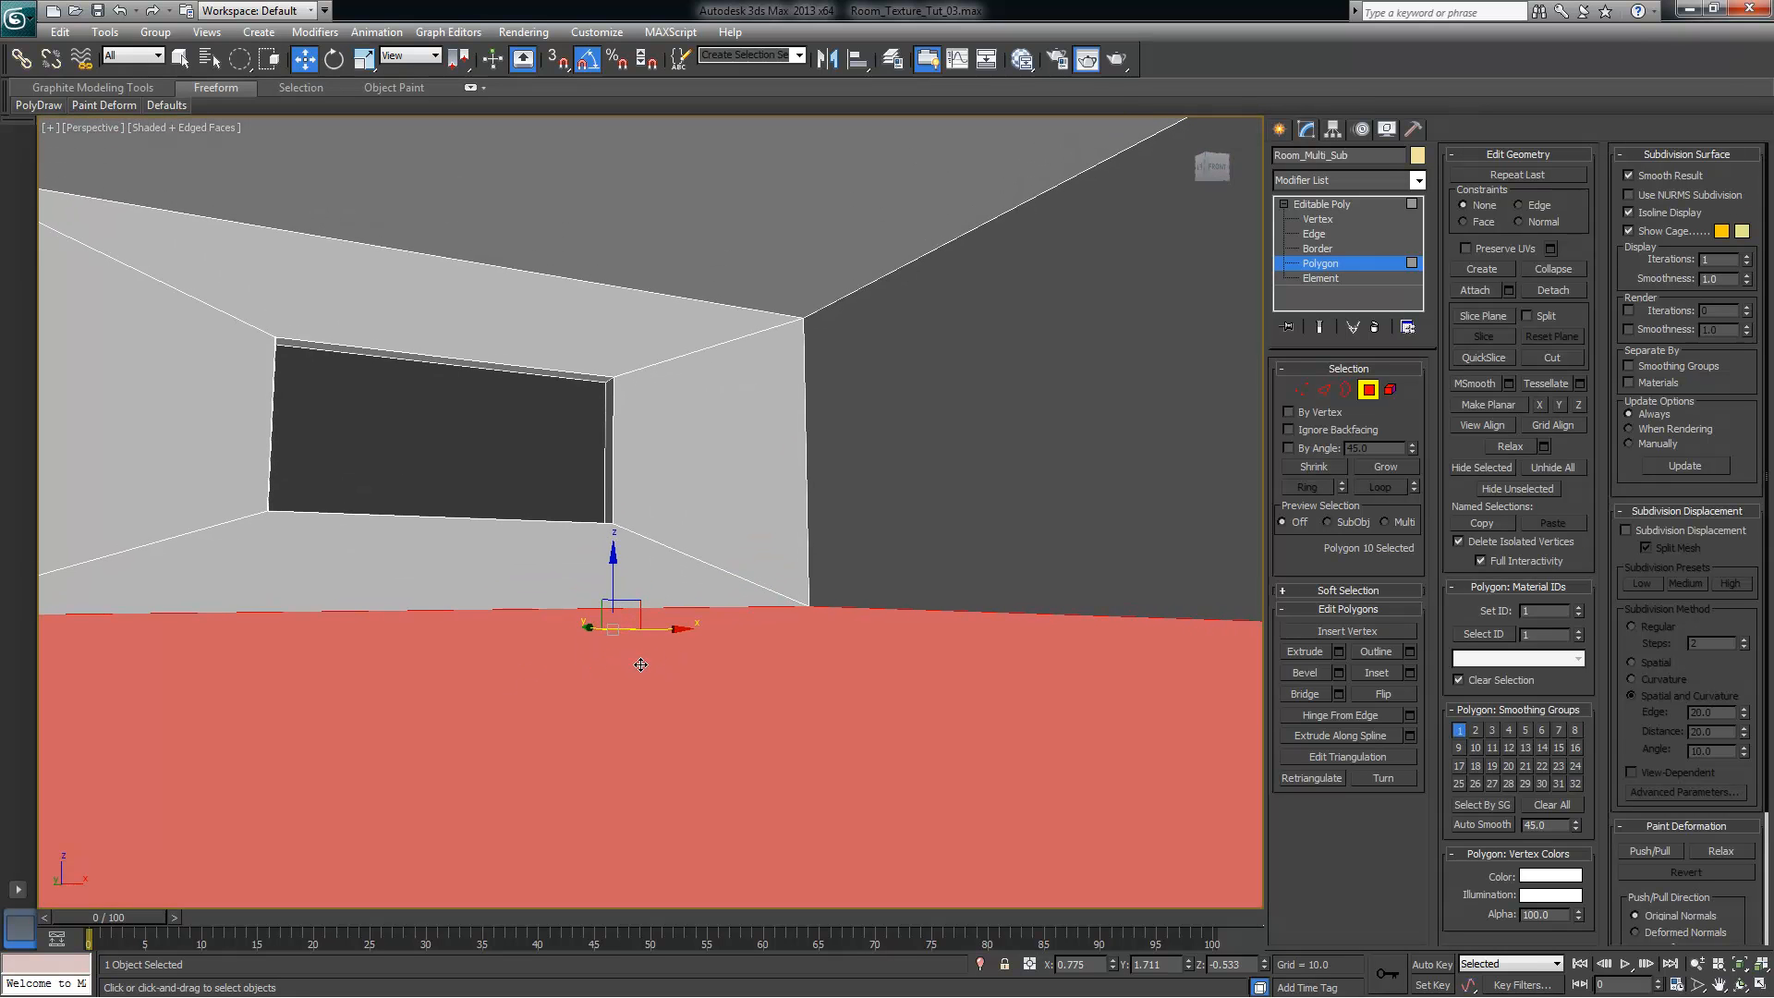
pyautogui.click(707, 224)
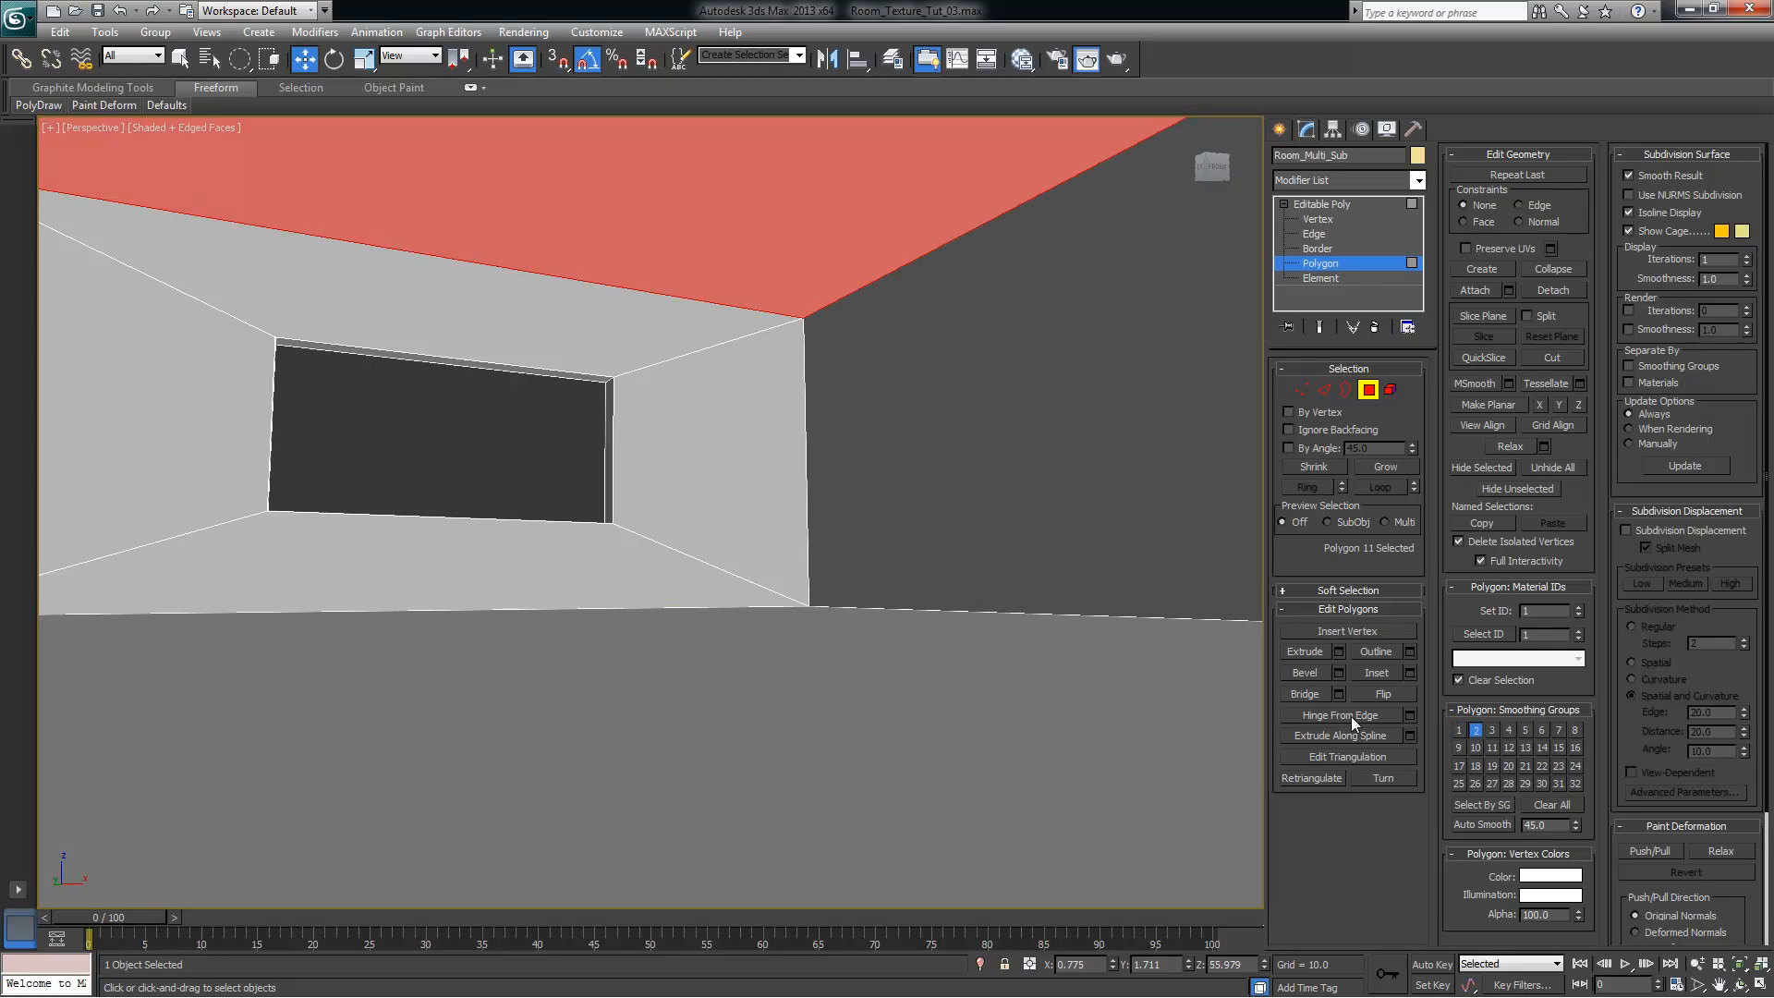
pyautogui.click(1476, 730)
# Select the four wall polygons surrounding the window opening
pyautogui.keyDown('alt'); pyautogui.moveTo(666, 463); pyautogui.dragTo(752, 400, button='middle'); pyautogui.keyUp('alt')
pyautogui.click(752, 400)
pyautogui.keyDown('alt'); pyautogui.moveTo(674, 471); pyautogui.dragTo(699, 477, button='middle'); pyautogui.keyUp('alt')
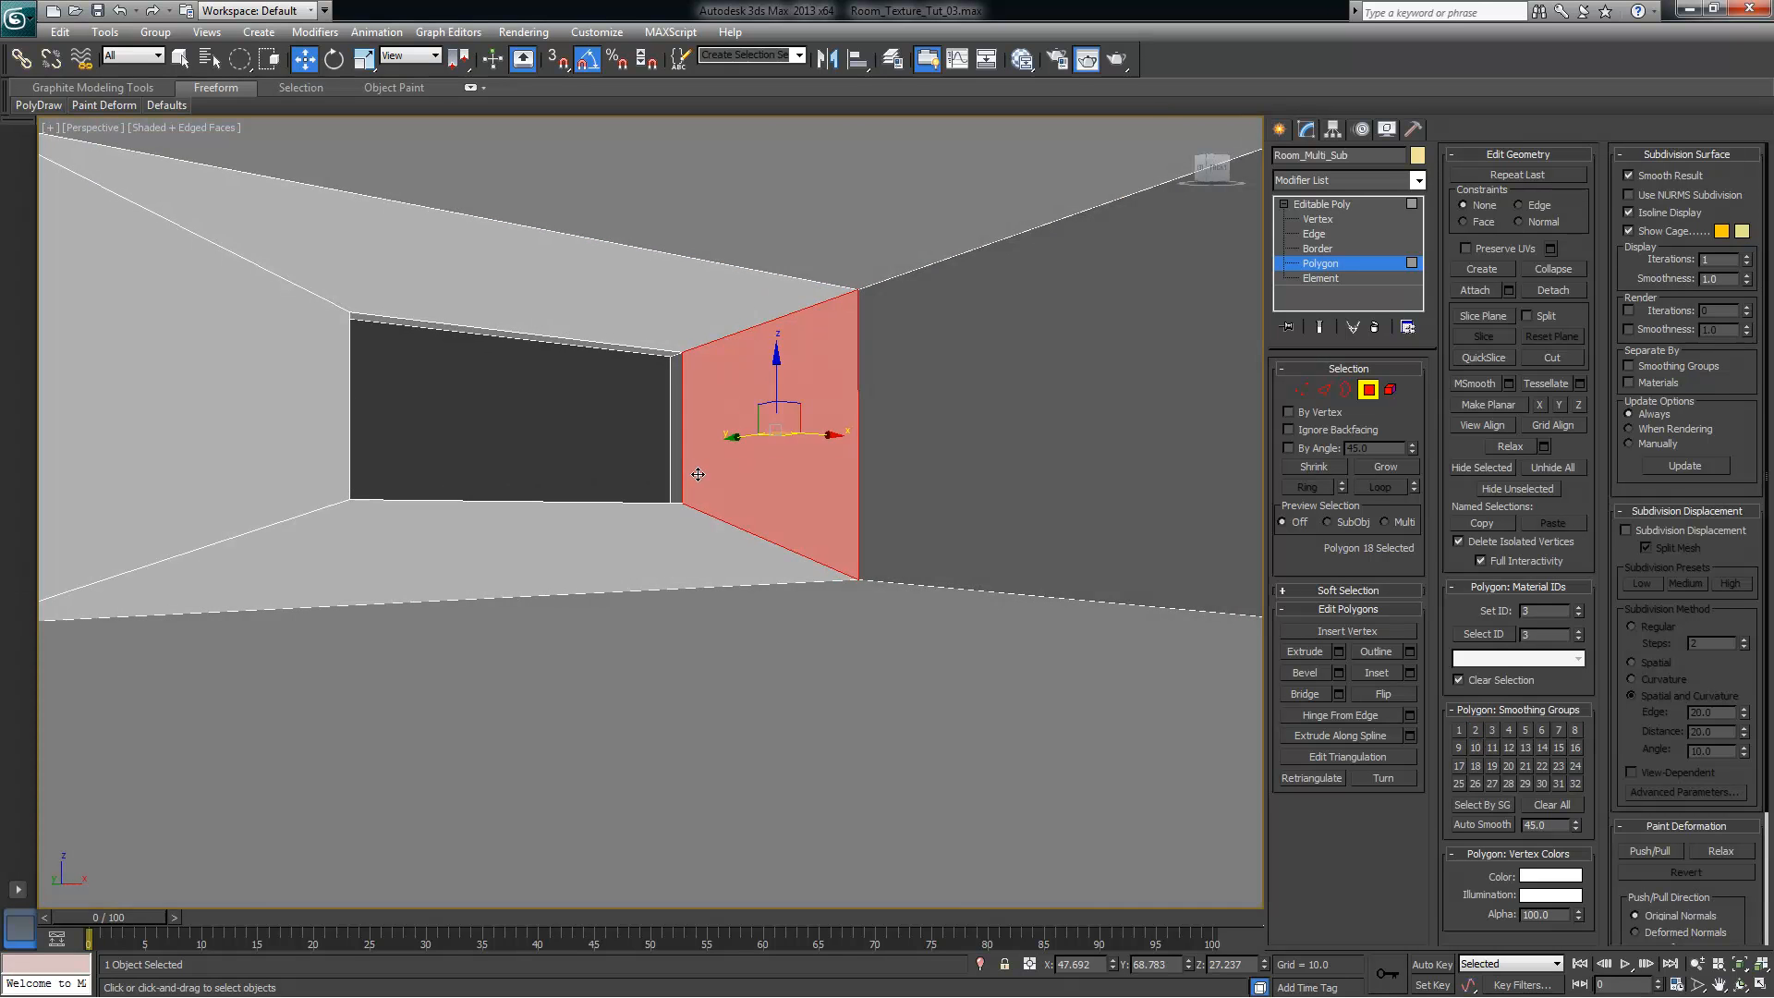
pyautogui.keyDown('ctrl'); pyautogui.click(634, 536); pyautogui.keyUp('ctrl')
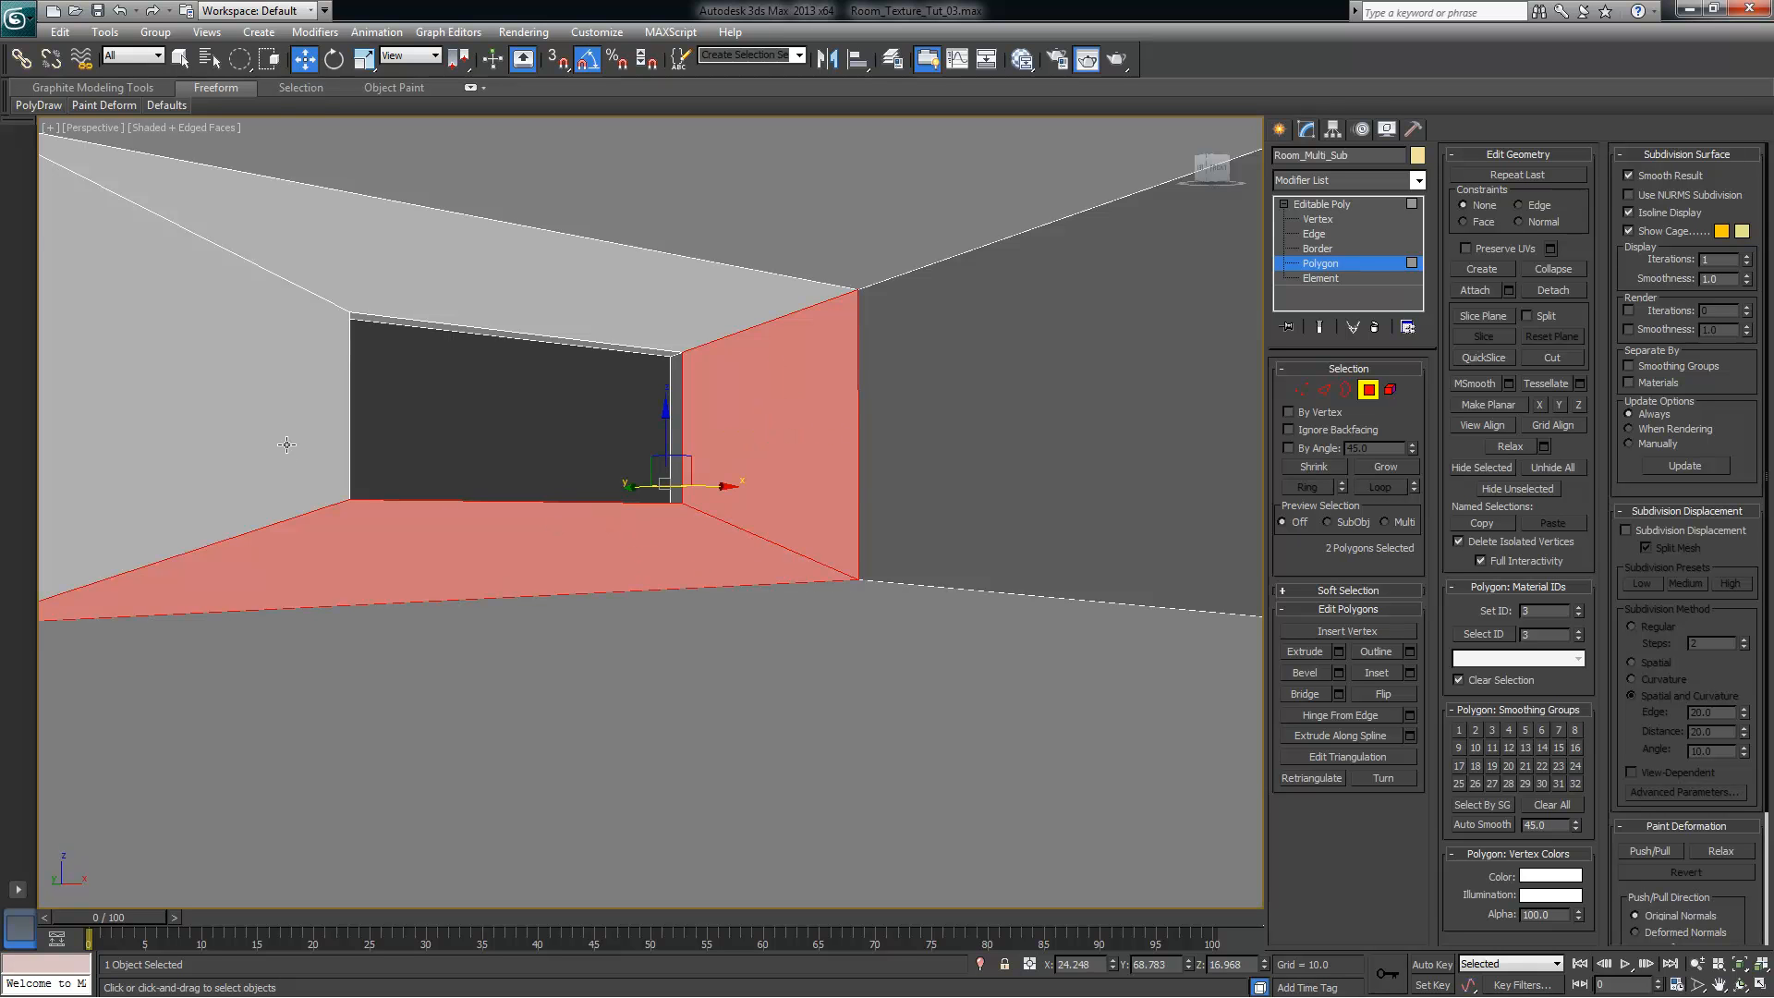
pyautogui.keyDown('ctrl'); pyautogui.click(286, 445); pyautogui.keyUp('ctrl')
pyautogui.keyDown('ctrl'); pyautogui.click(375, 294); pyautogui.keyUp('ctrl')
pyautogui.keyDown('alt'); pyautogui.moveTo(733, 468); pyautogui.dragTo(726, 467, button='middle'); pyautogui.keyUp('alt')
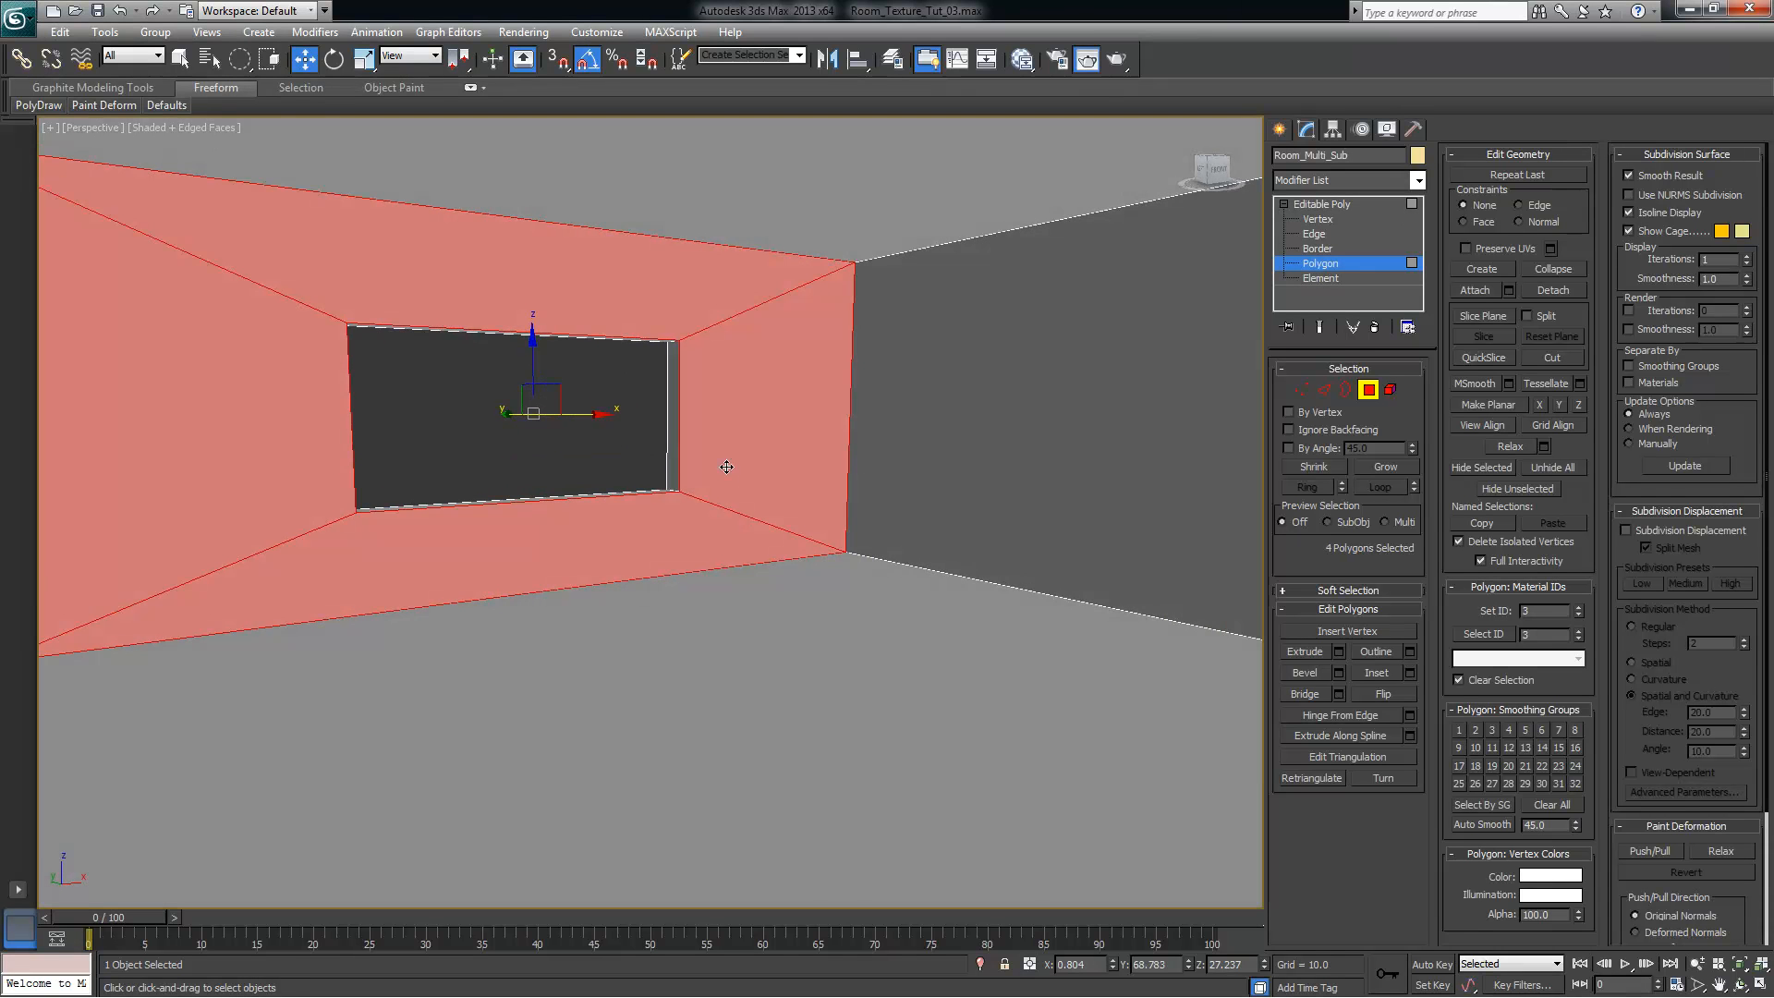
# Add the four inner faces of the window opening to the selection and assign the whole window wall to smoothing group 3
pyautogui.keyDown('ctrl'); pyautogui.click(671, 406); pyautogui.keyUp('ctrl')
pyautogui.keyDown('alt'); pyautogui.moveTo(674, 408); pyautogui.dragTo(704, 436, button='middle'); pyautogui.keyUp('alt')
pyautogui.keyDown('ctrl'); pyautogui.click(660, 343); pyautogui.keyUp('ctrl')
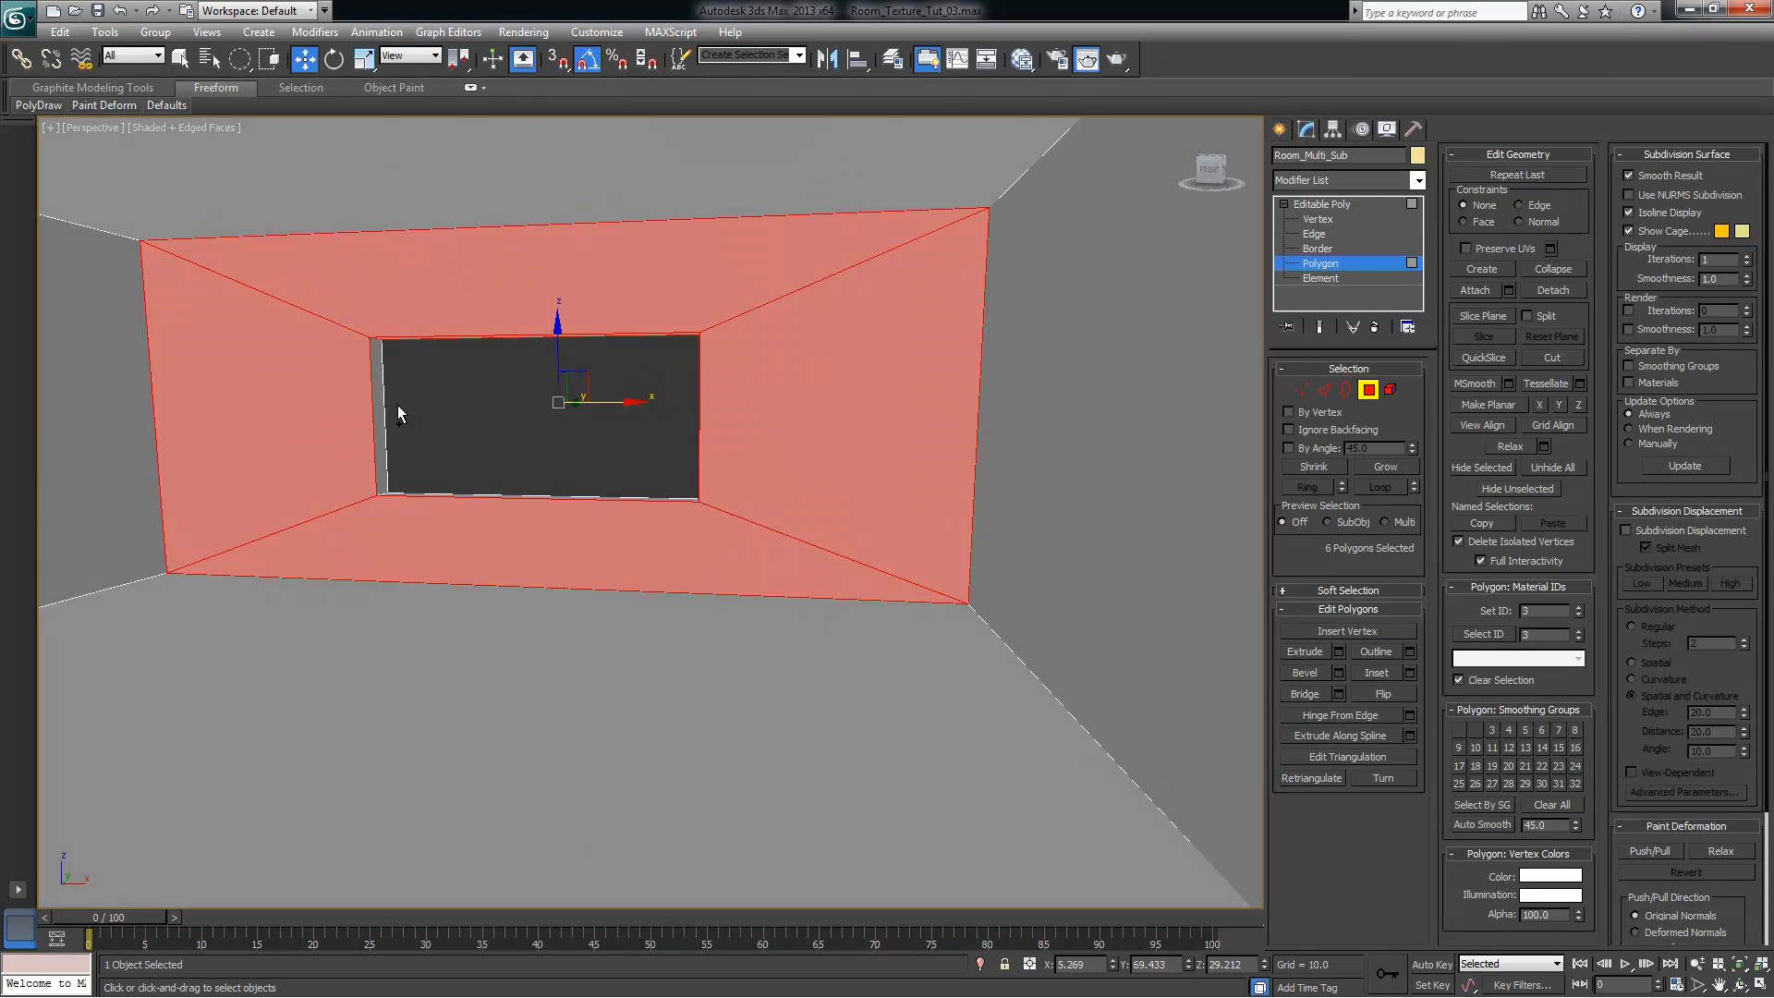
pyautogui.keyDown('ctrl'); pyautogui.click(379, 388); pyautogui.keyUp('ctrl')
pyautogui.keyDown('alt'); pyautogui.moveTo(379, 388); pyautogui.dragTo(527, 461, button='middle'); pyautogui.keyUp('alt')
pyautogui.keyDown('ctrl'); pyautogui.click(569, 492); pyautogui.keyUp('ctrl')
pyautogui.keyDown('alt'); pyautogui.moveTo(691, 528); pyautogui.dragTo(733, 505, button='middle'); pyautogui.keyUp('alt')
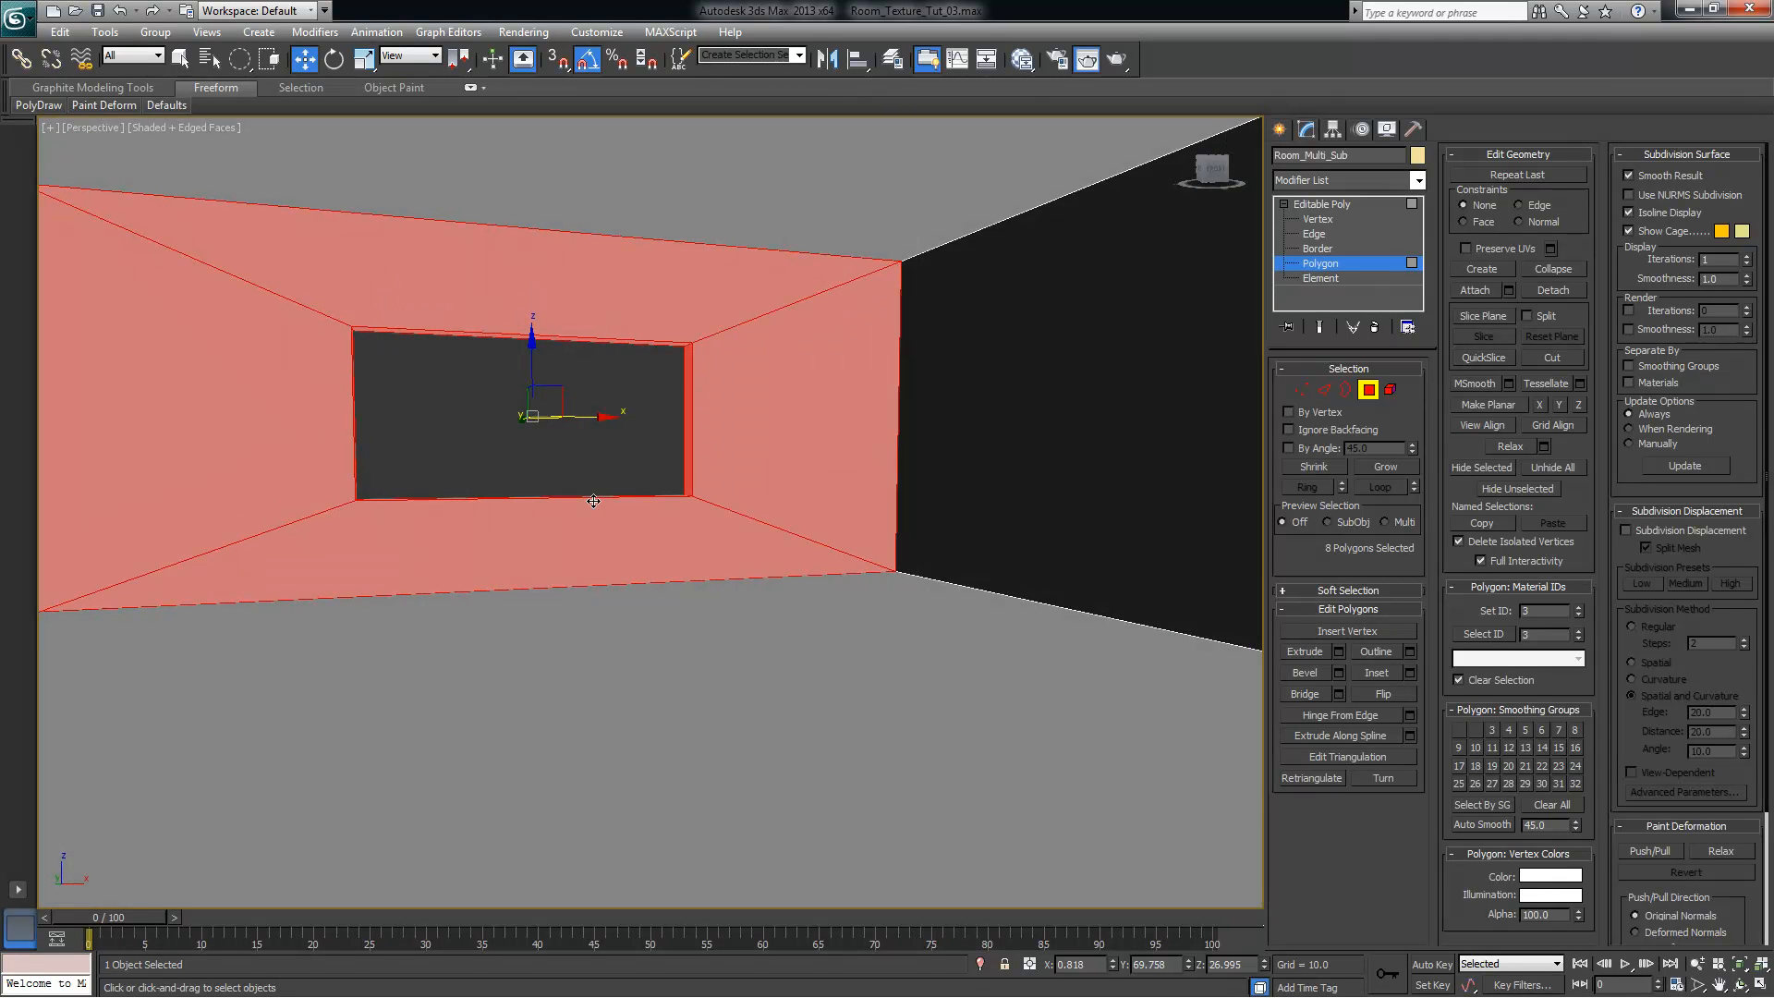
pyautogui.keyDown('alt'); pyautogui.moveTo(764, 483); pyautogui.dragTo(757, 485, button='middle'); pyautogui.keyUp('alt')
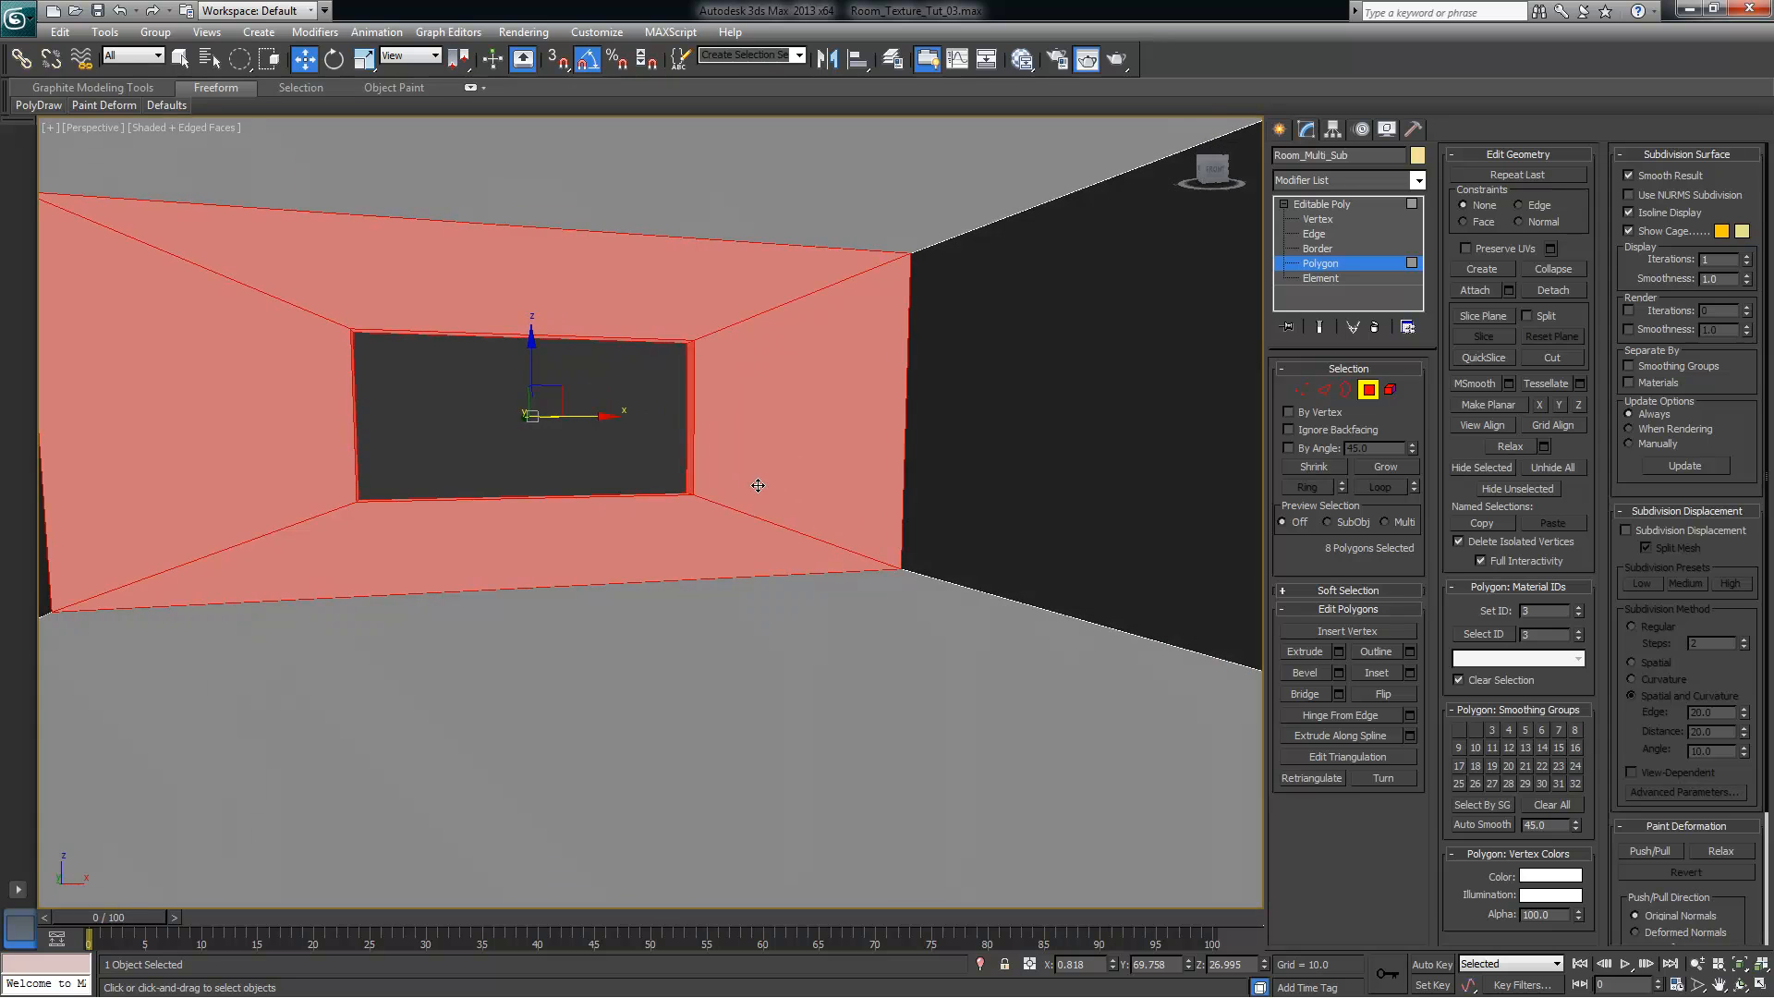
pyautogui.click(1494, 734)
# Select the side wall polygon with material ID 4 and assign it to smoothing group 4, removing it from group 5
pyautogui.moveTo(890, 483)
pyautogui.keyDown('alt'); pyautogui.mouseDown(button='middle')
pyautogui.moveTo(909, 457)
pyautogui.moveTo(930, 495)
pyautogui.moveTo(859, 484)
pyautogui.mouseUp(button='middle'); pyautogui.keyUp('alt')
pyautogui.click(1045, 418)
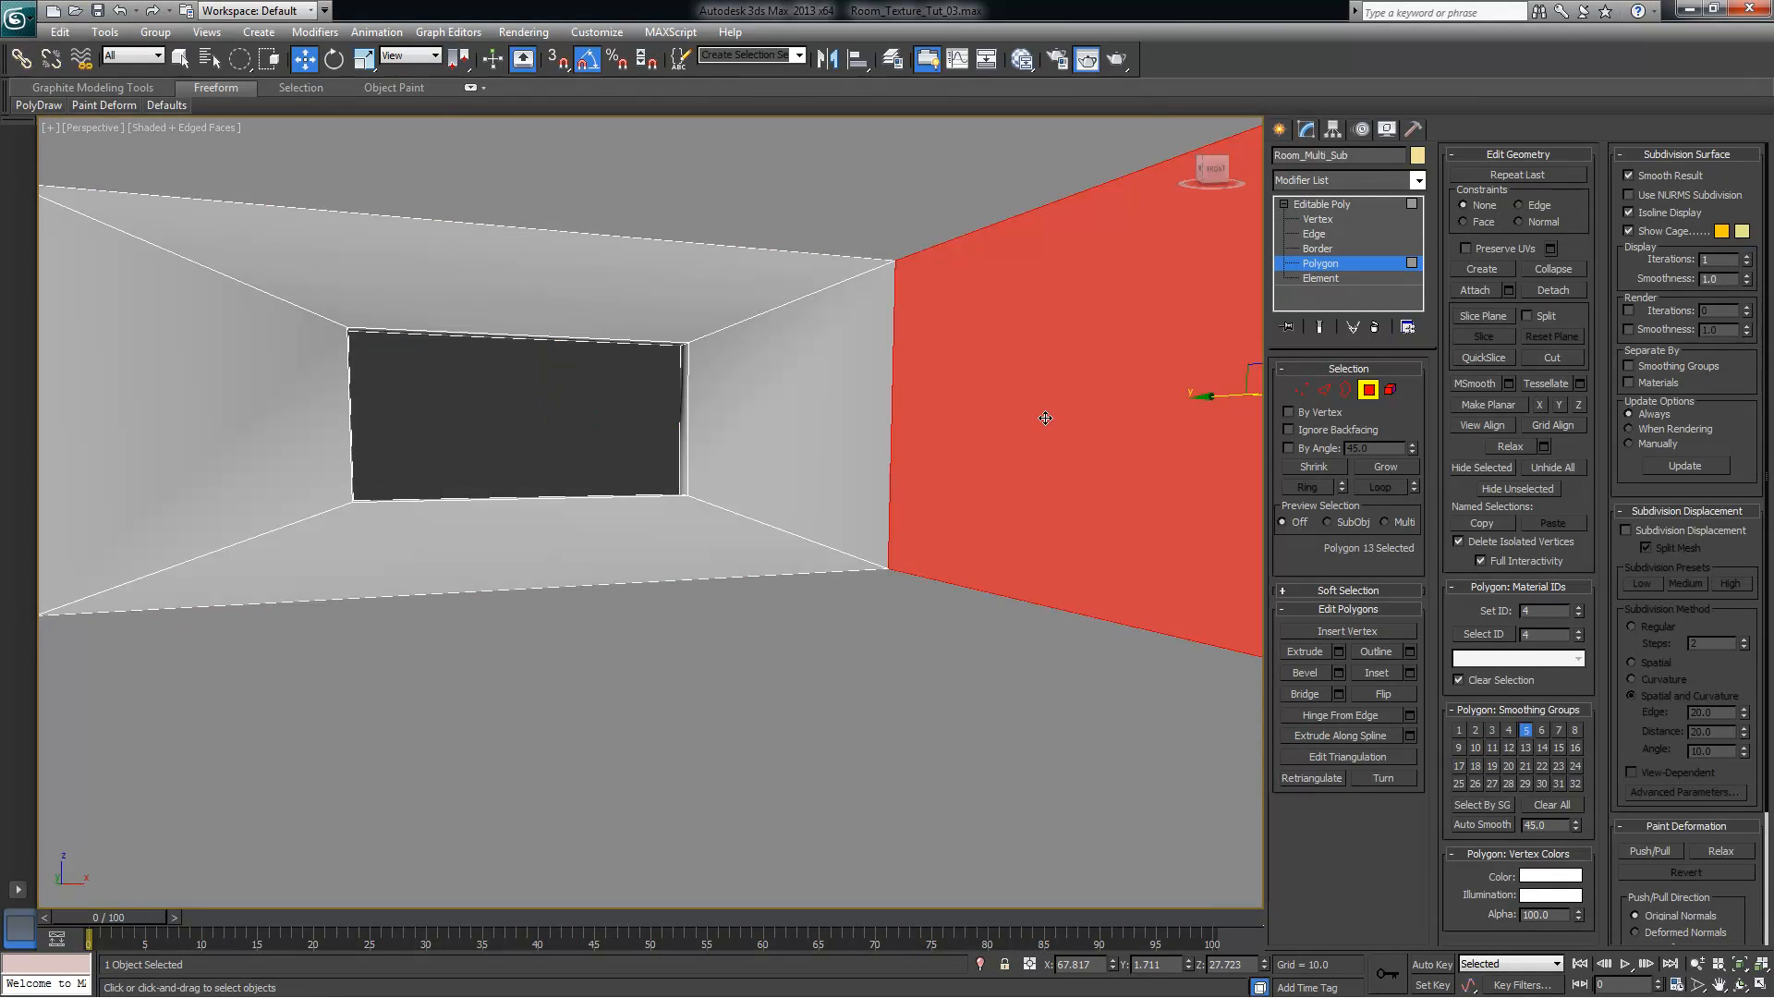
pyautogui.keyDown('alt'); pyautogui.moveTo(1041, 503); pyautogui.dragTo(833, 530, button='middle'); pyautogui.keyUp('alt')
pyautogui.scroll(-4, 964, 516)
pyautogui.keyDown('alt'); pyautogui.moveTo(606, 555); pyautogui.dragTo(624, 556, button='middle'); pyautogui.keyUp('alt')
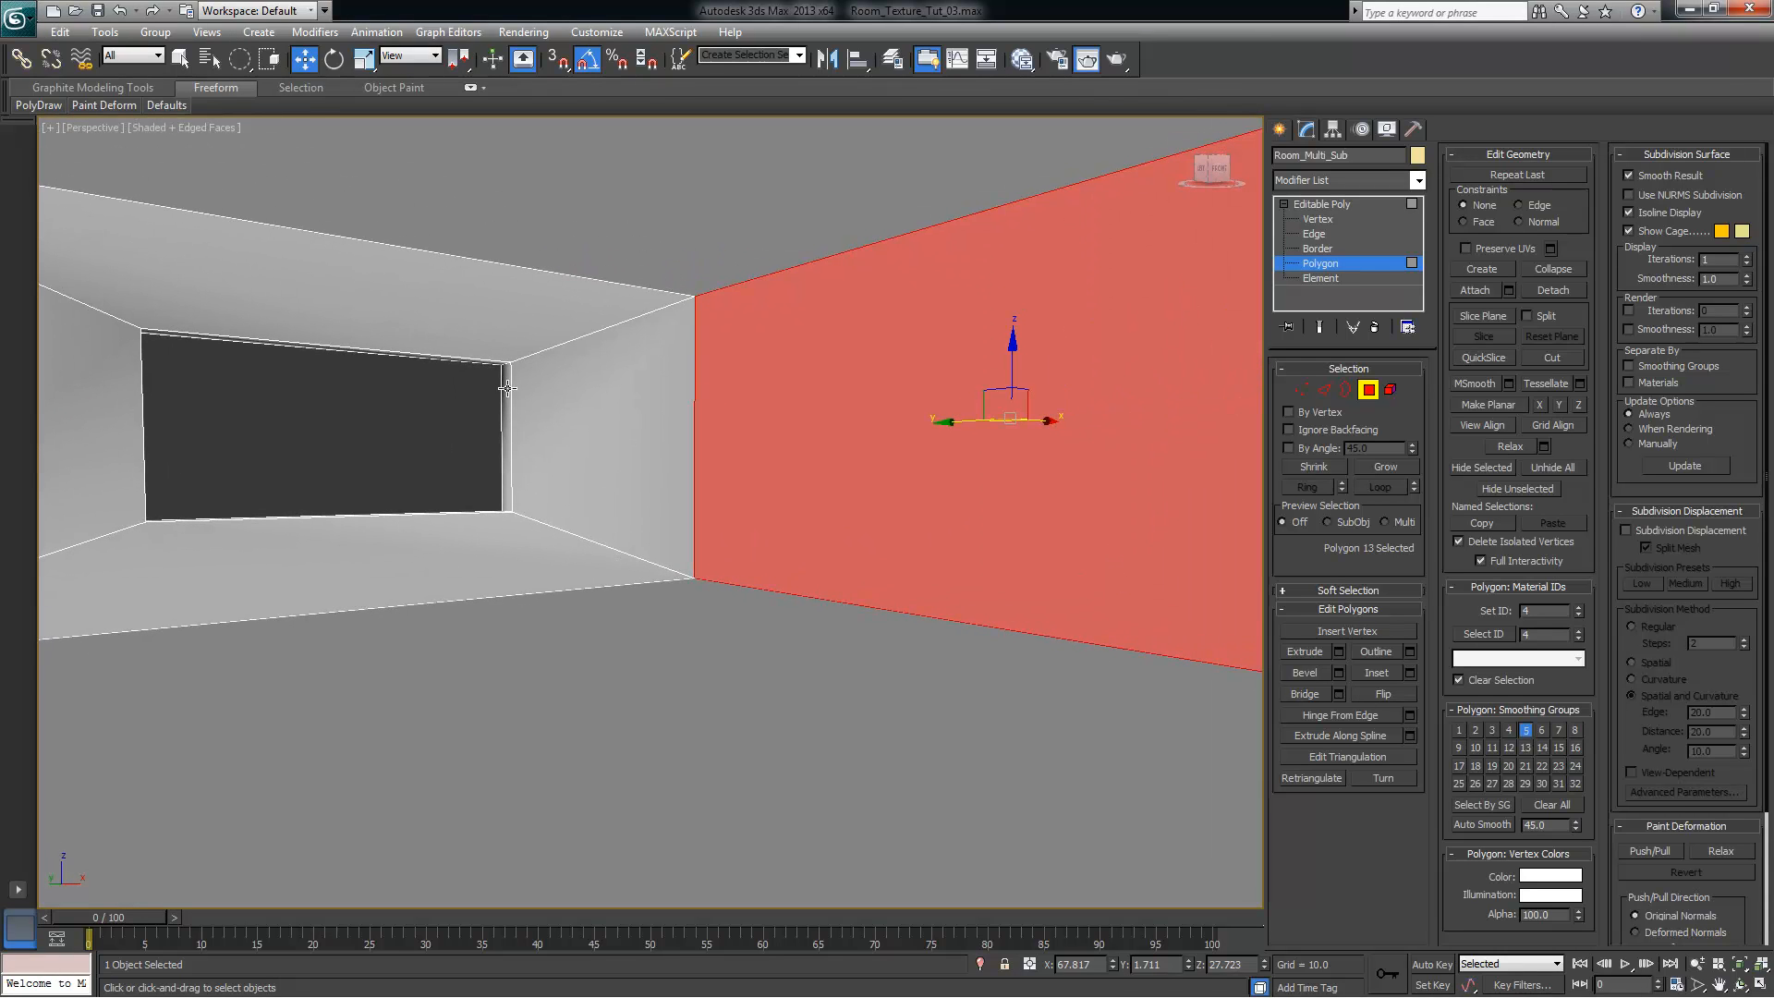
pyautogui.click(1510, 730)
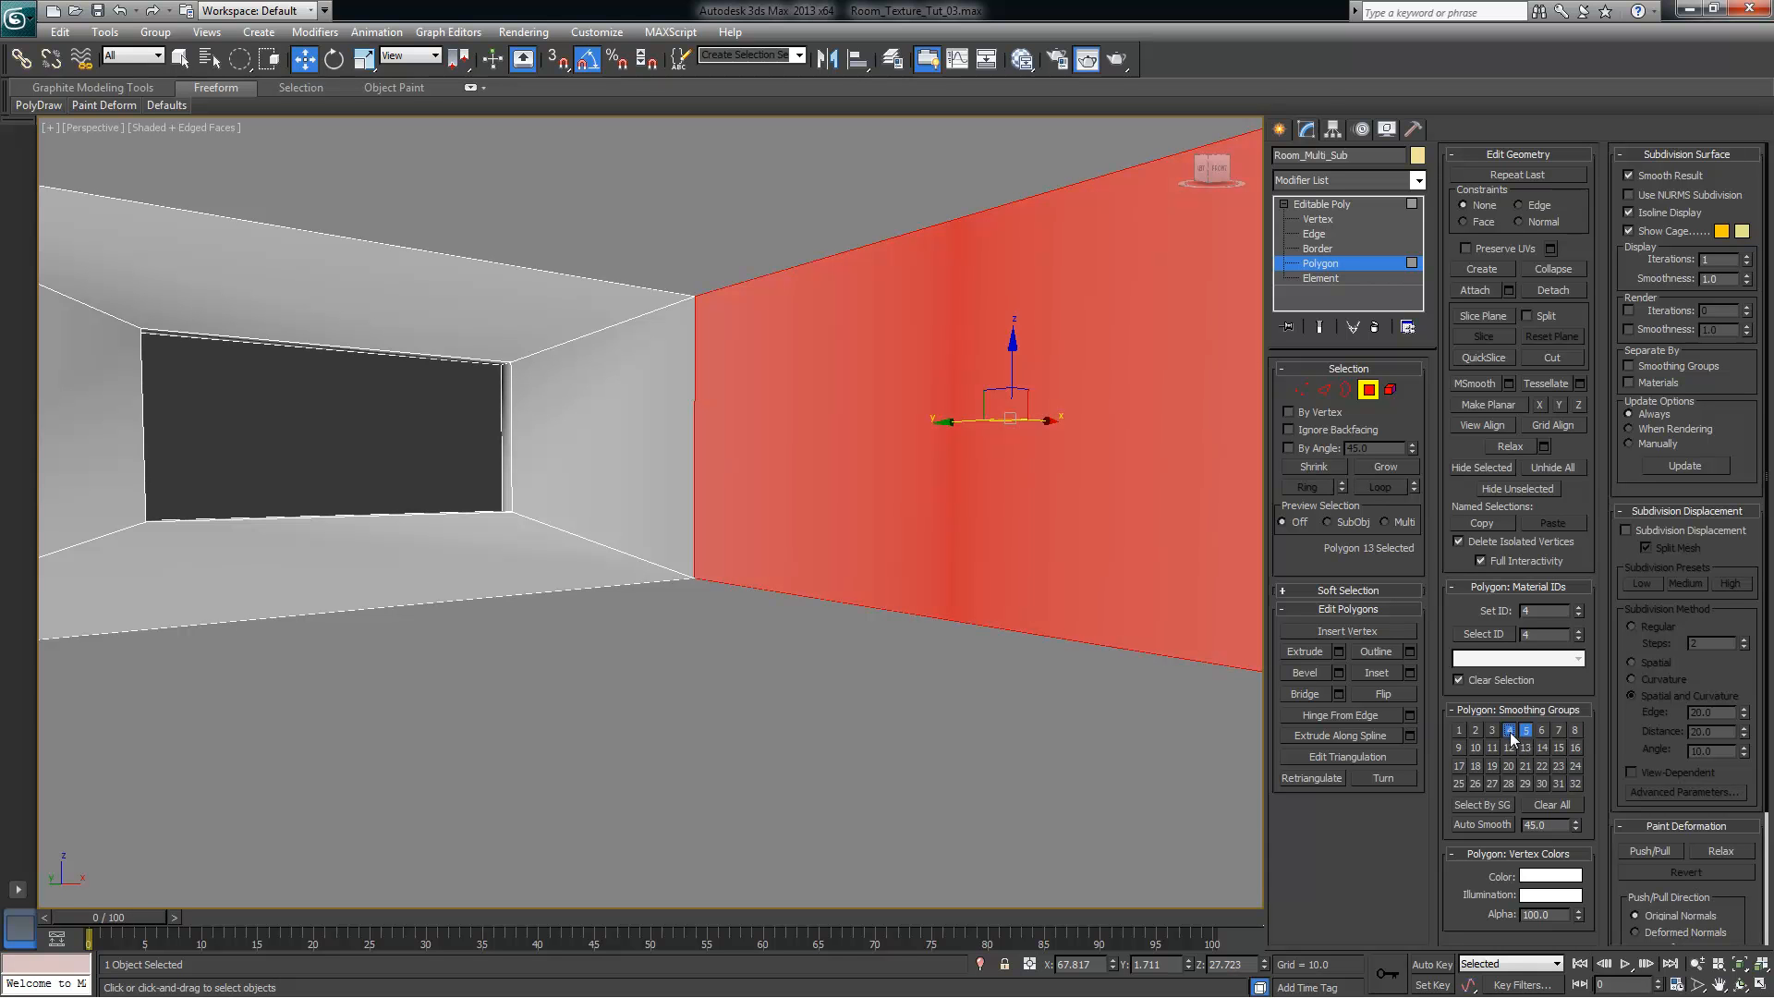
pyautogui.click(1527, 730)
# Select the wall polygon opposite the window and assign it to smoothing group 5
pyautogui.keyDown('alt'); pyautogui.moveTo(953, 549); pyautogui.dragTo(110, 540, button='middle'); pyautogui.keyUp('alt')
pyautogui.keyDown('alt'); pyautogui.moveTo(684, 599); pyautogui.dragTo(793, 594, button='middle'); pyautogui.keyUp('alt')
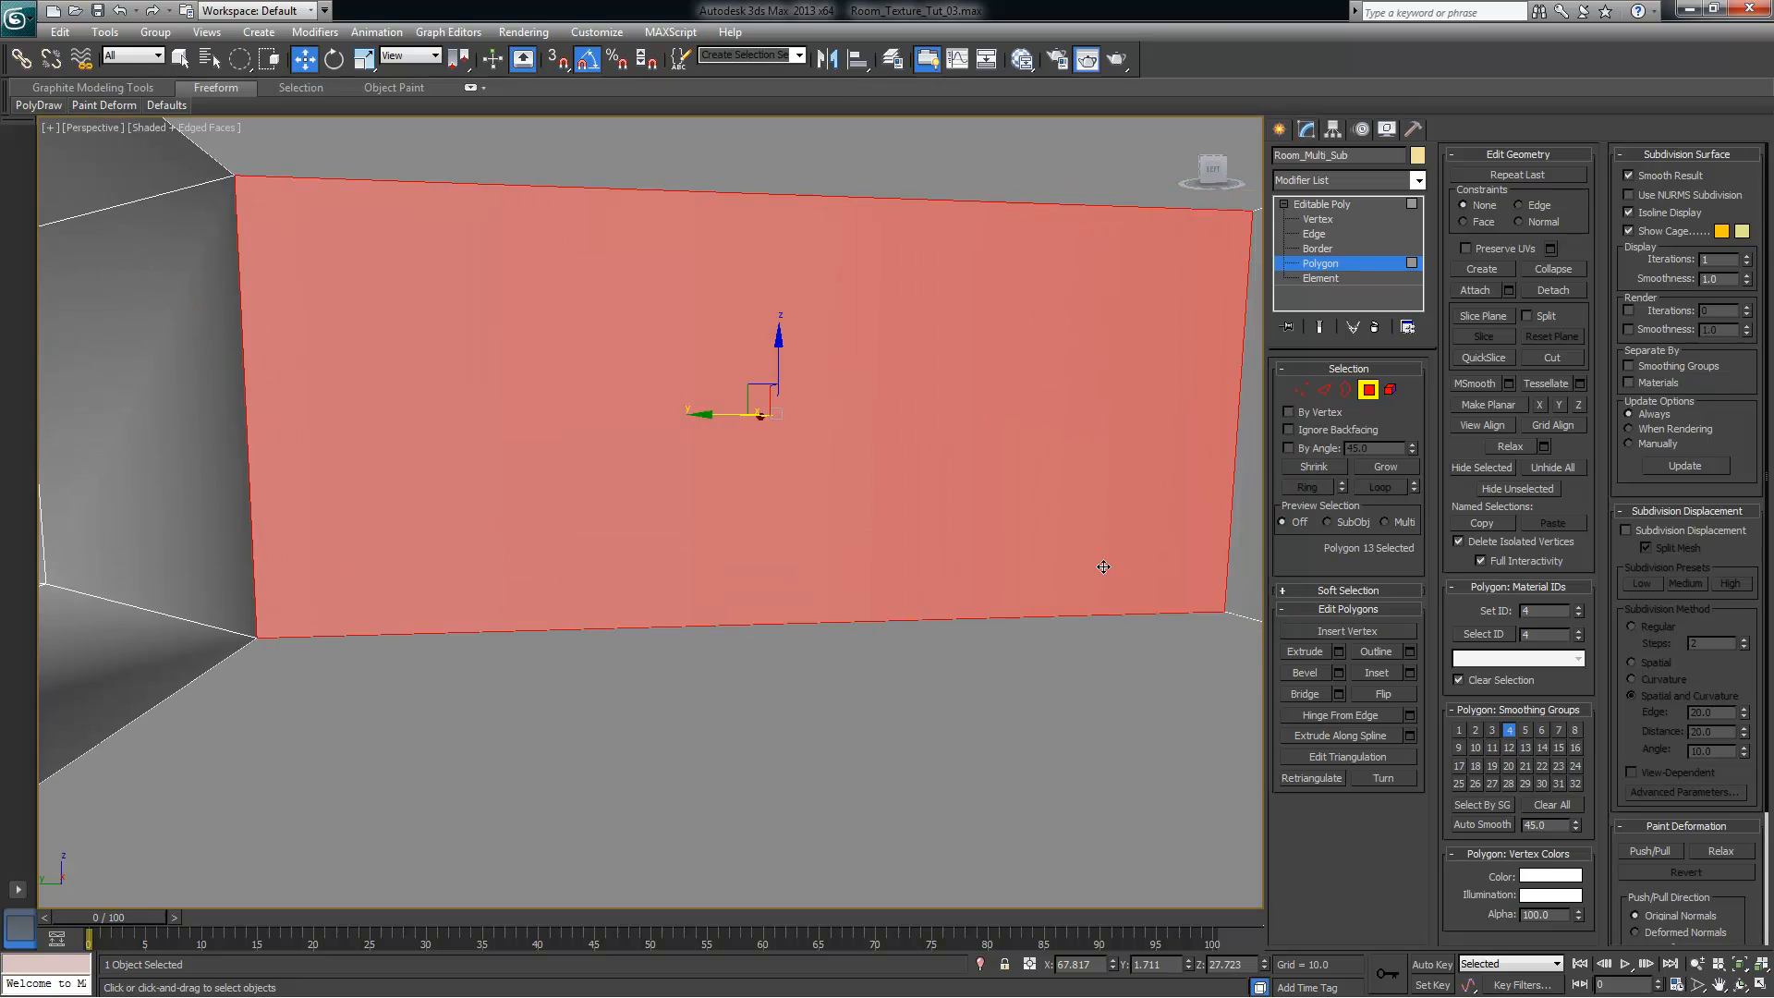
pyautogui.moveTo(1101, 567); pyautogui.dragTo(213, 587, button='middle')
pyautogui.keyDown('alt'); pyautogui.moveTo(554, 601); pyautogui.dragTo(685, 605, button='middle'); pyautogui.keyUp('alt')
pyautogui.moveTo(846, 580); pyautogui.dragTo(639, 596, button='middle')
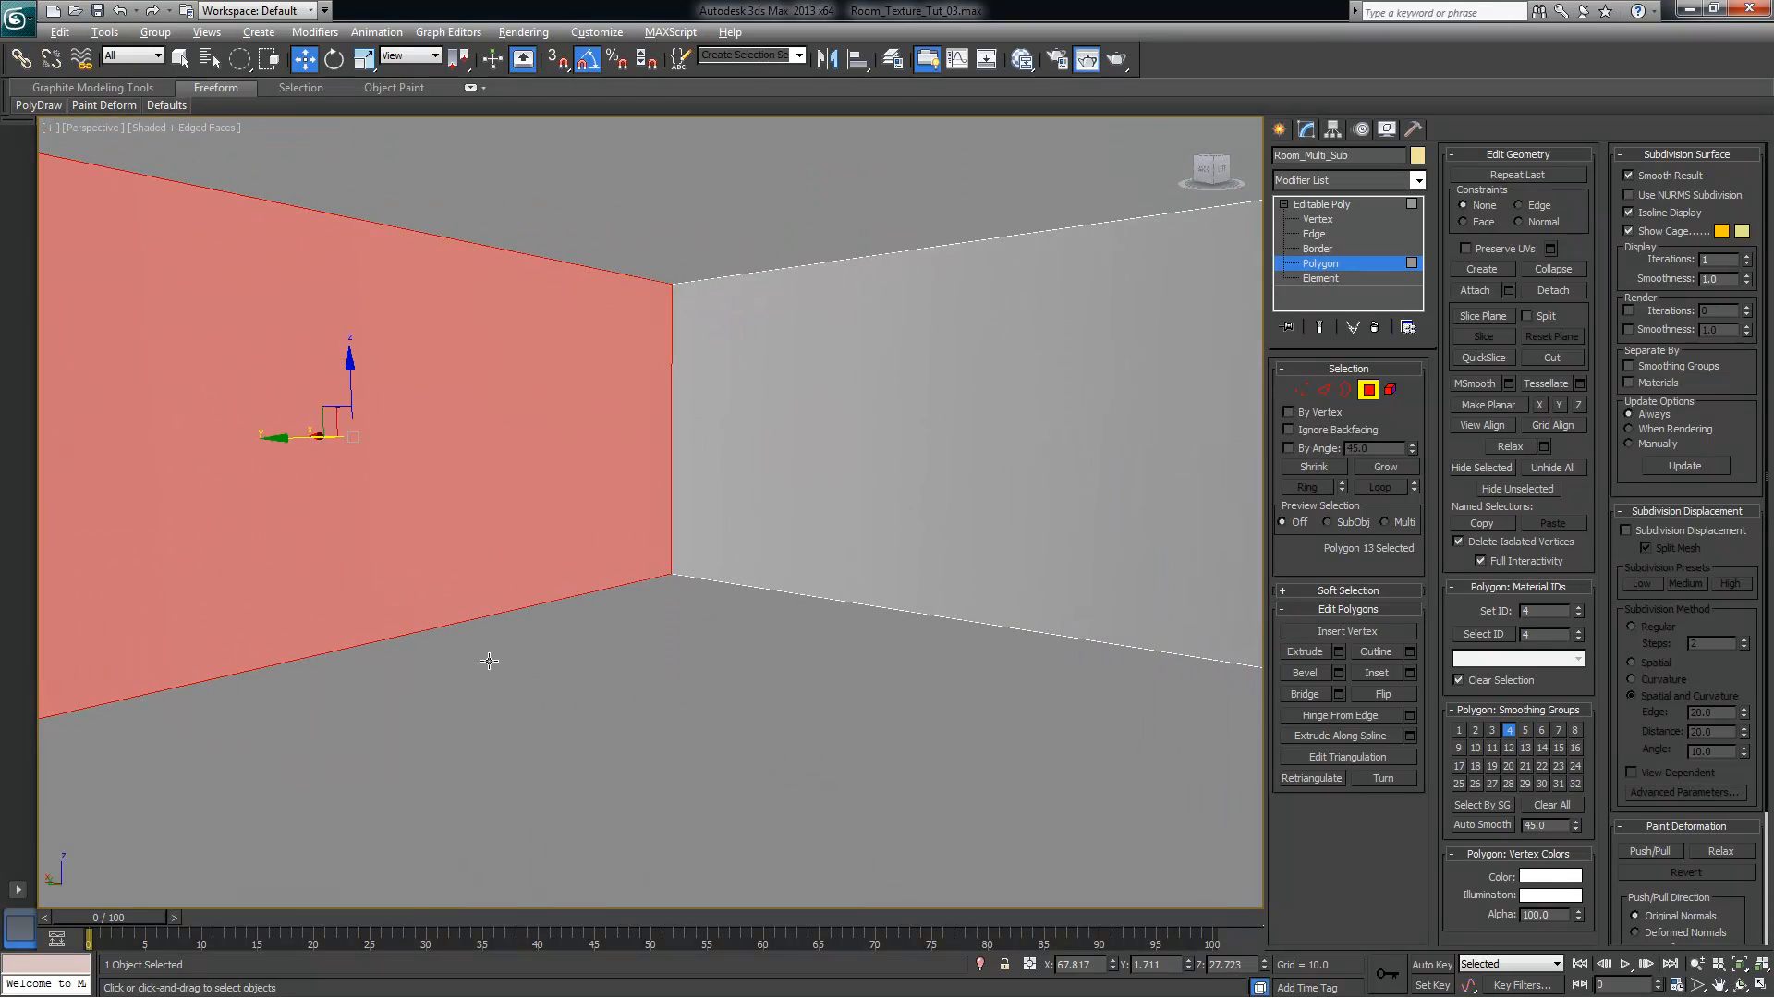
pyautogui.keyDown('alt'); pyautogui.moveTo(541, 654); pyautogui.dragTo(619, 662, button='middle'); pyautogui.keyUp('alt')
pyautogui.click(891, 460)
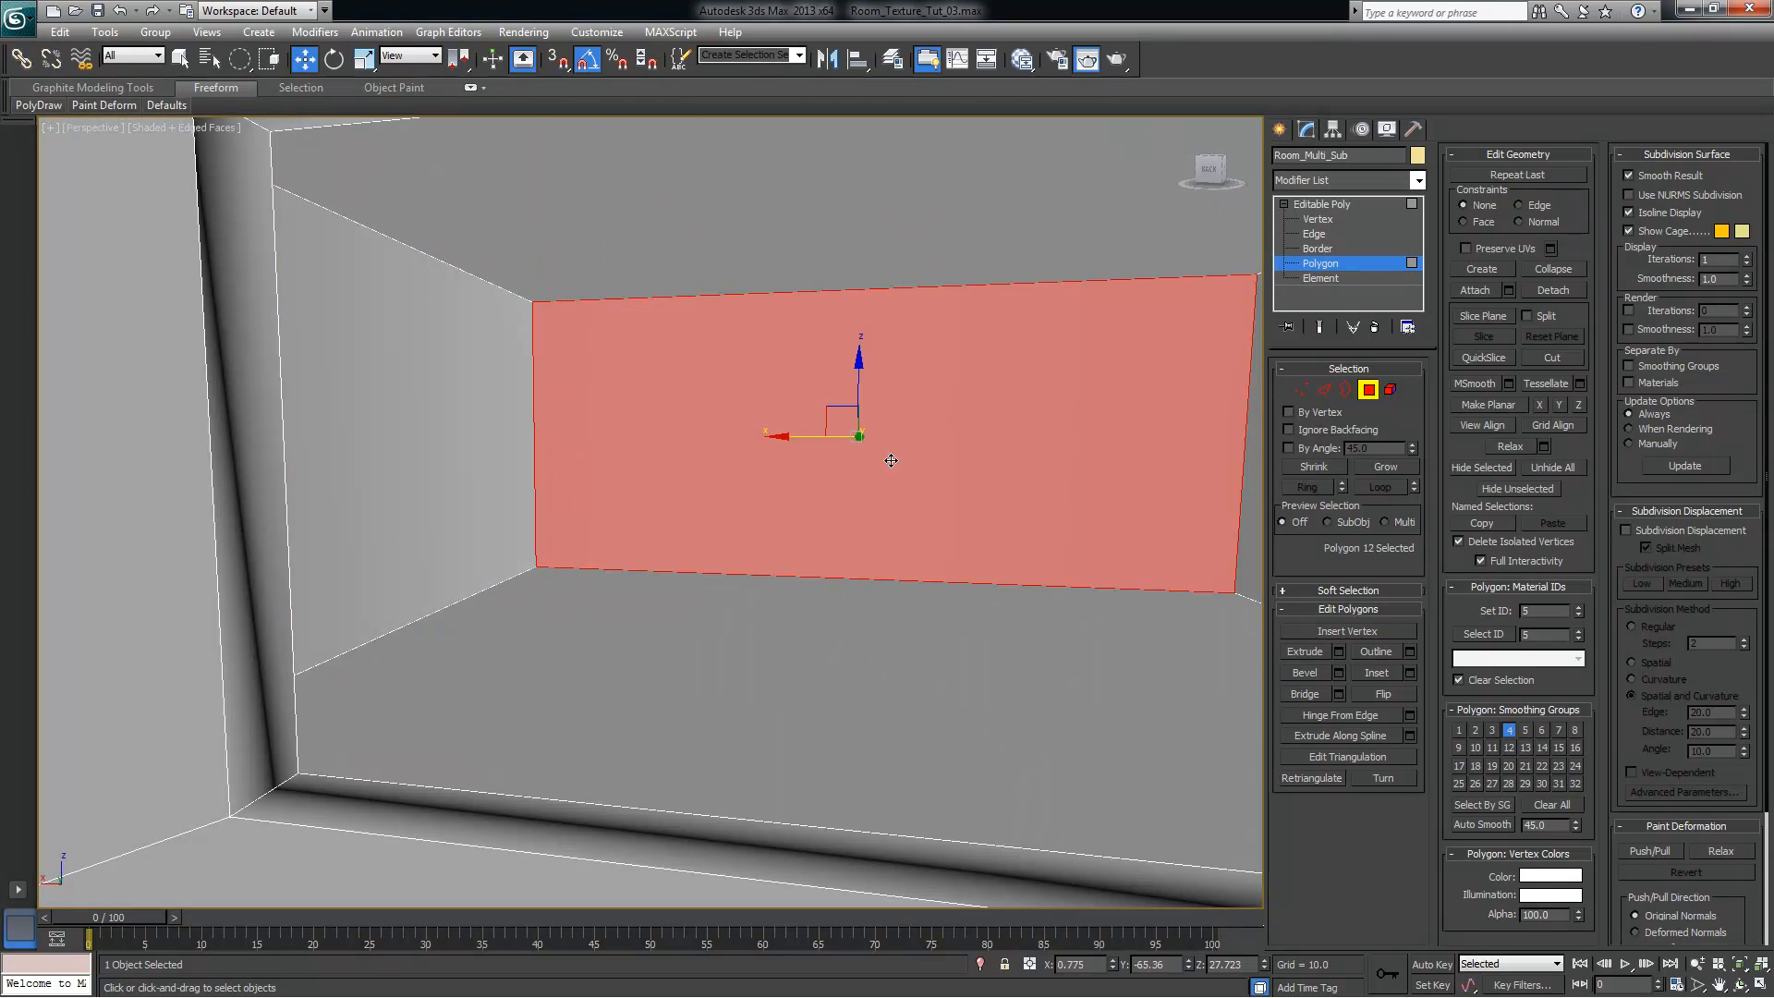
pyautogui.click(1526, 731)
# Select the remaining side wall polygon with material ID 6 and assign it to smoothing group 6
pyautogui.keyDown('alt'); pyautogui.moveTo(1021, 526); pyautogui.dragTo(771, 603, button='middle'); pyautogui.keyUp('alt')
pyautogui.click(1080, 513)
pyautogui.keyDown('alt'); pyautogui.moveTo(1054, 594); pyautogui.dragTo(693, 588, button='middle'); pyautogui.keyUp('alt')
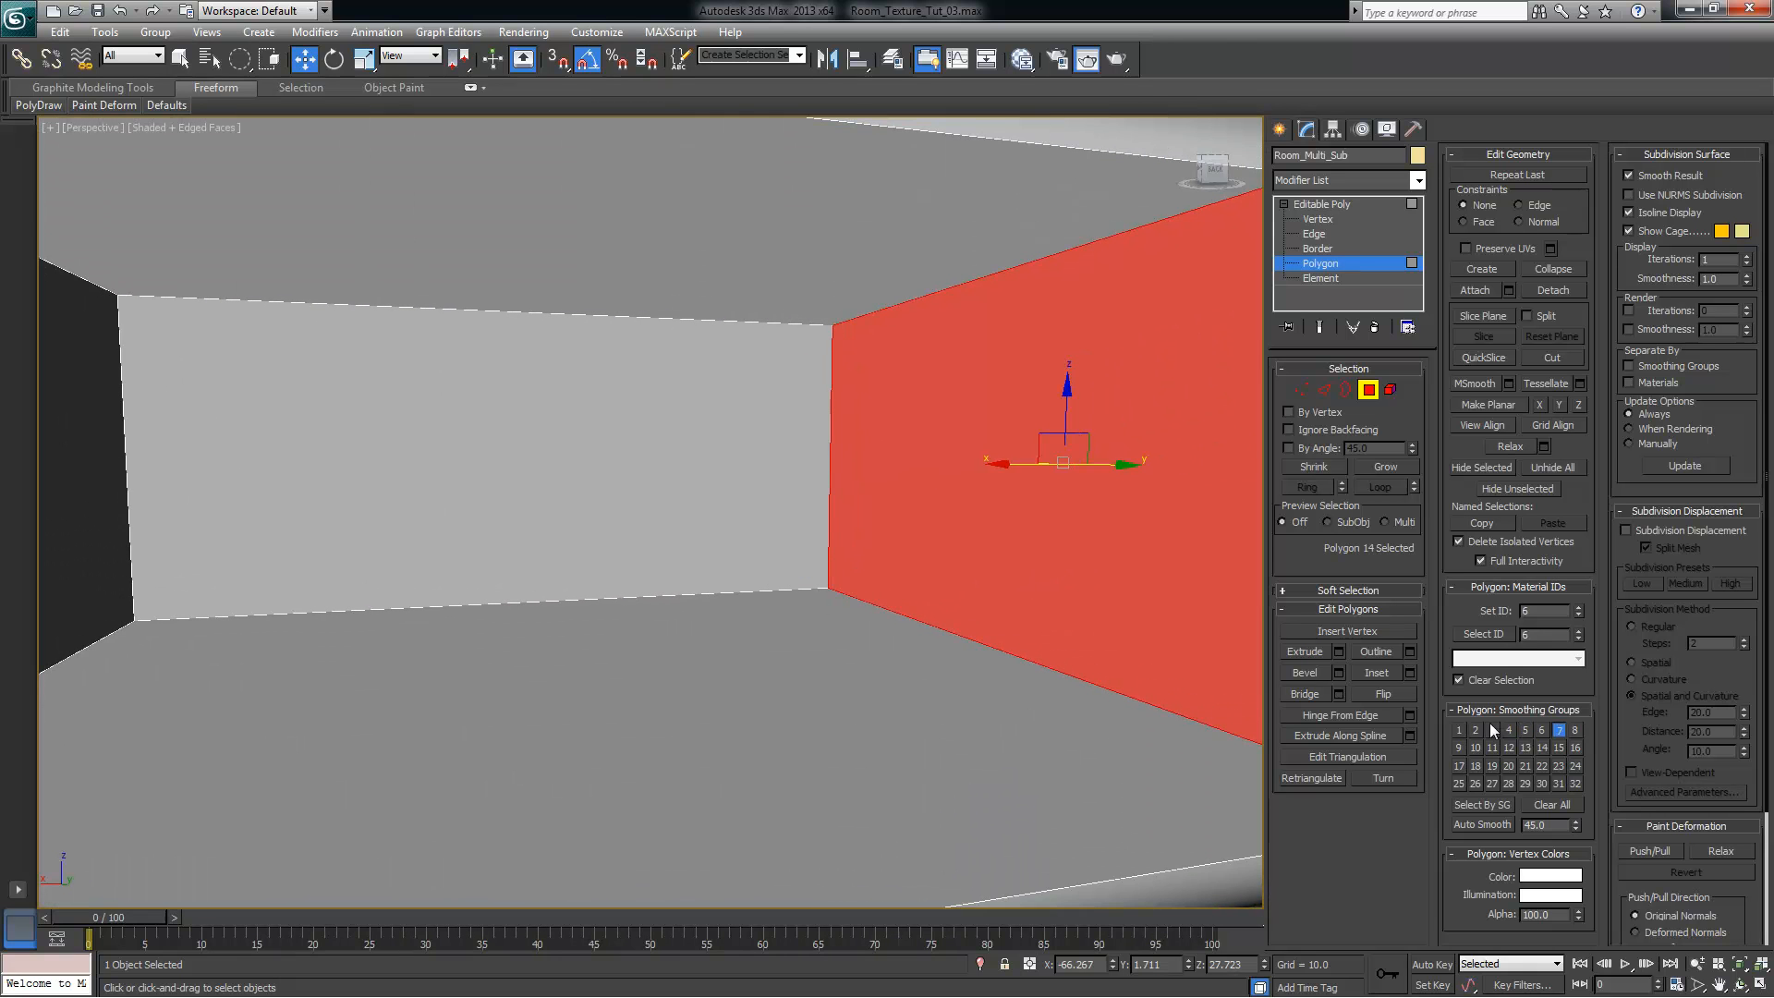
pyautogui.click(1543, 730)
pyautogui.keyDown('alt'); pyautogui.moveTo(950, 586); pyautogui.dragTo(909, 571, button='middle'); pyautogui.keyUp('alt')
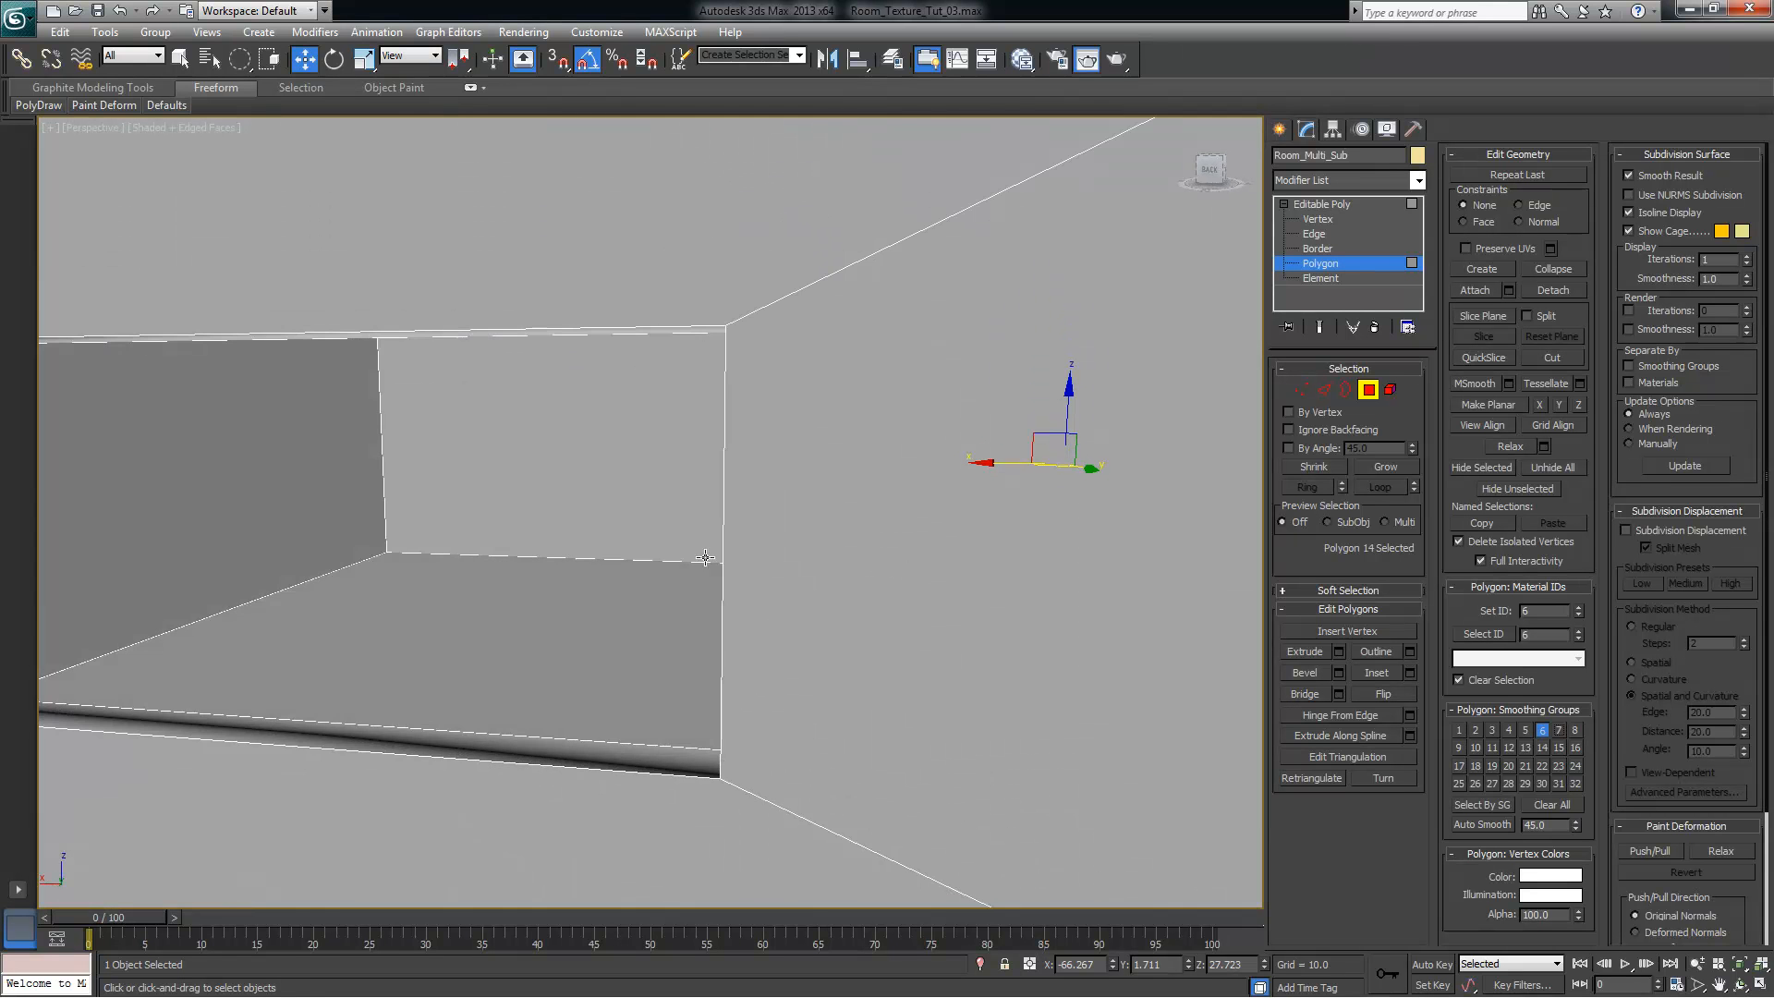
# Inspect the room from inside and outside, selecting the floor polygon to check its material ID and smoothing group
pyautogui.keyDown('alt'); pyautogui.moveTo(809, 542); pyautogui.dragTo(863, 541, button='middle'); pyautogui.keyUp('alt')
pyautogui.keyDown('alt'); pyautogui.moveTo(926, 628); pyautogui.dragTo(929, 537, button='middle'); pyautogui.keyUp('alt')
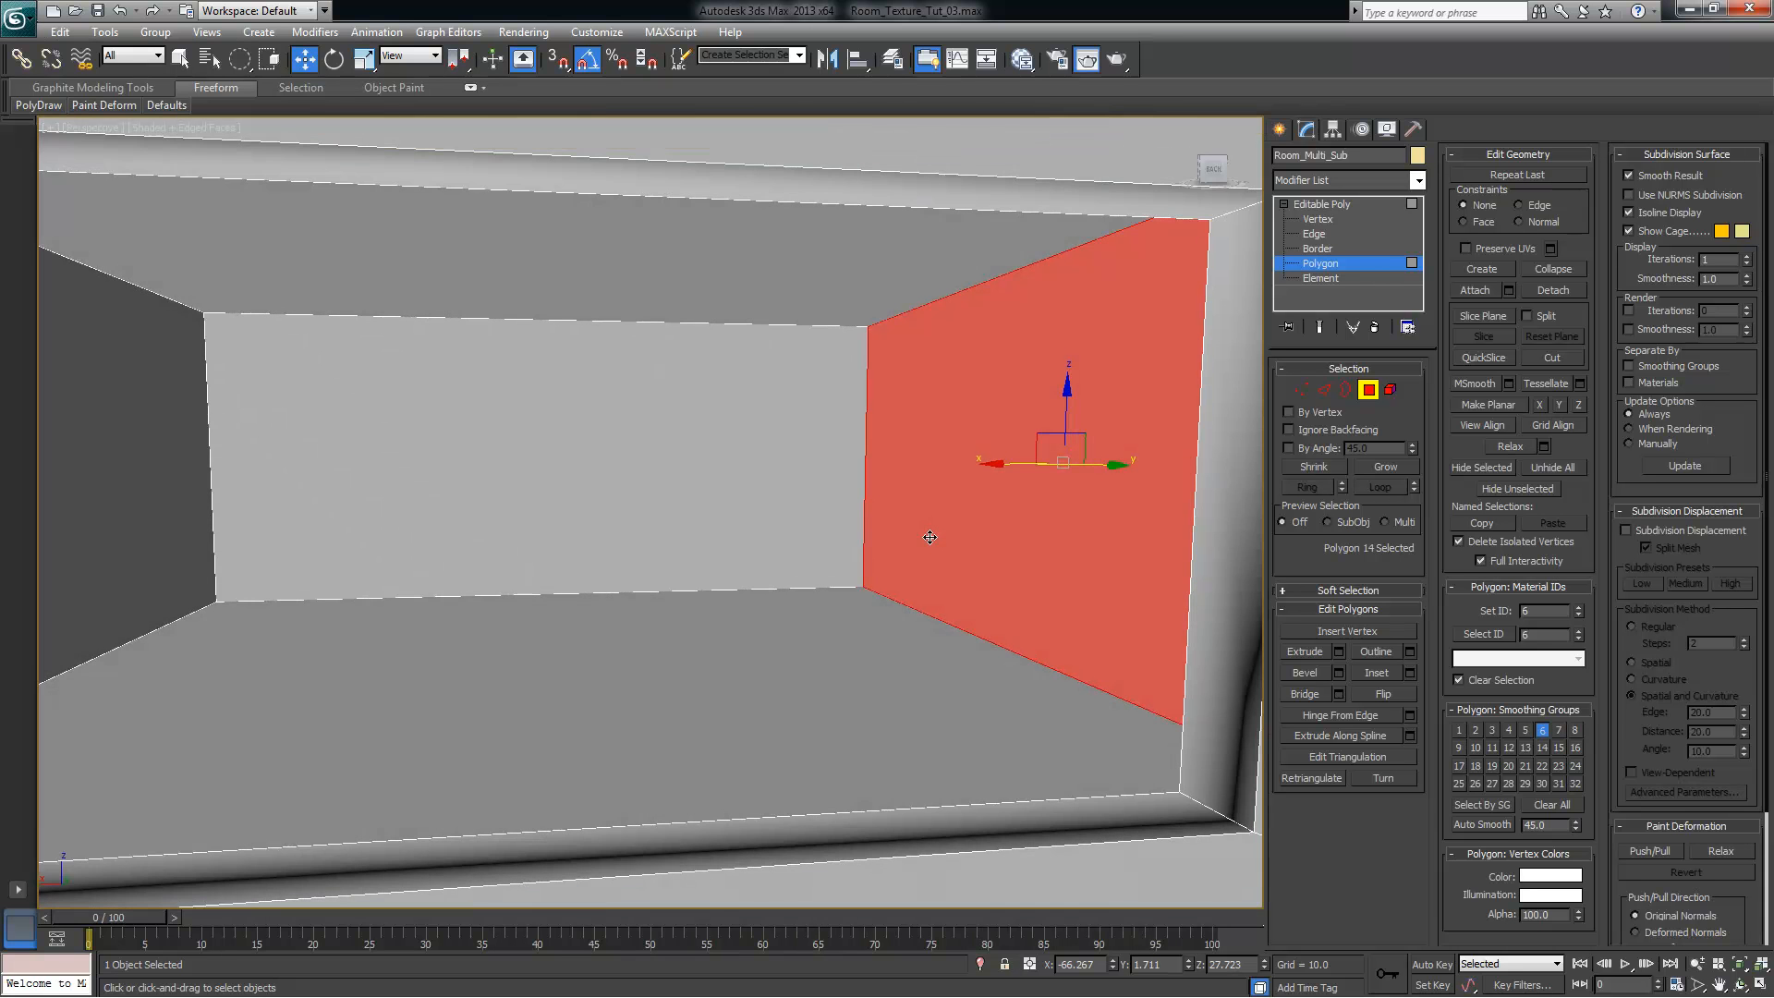
pyautogui.scroll(-6, 909, 485)
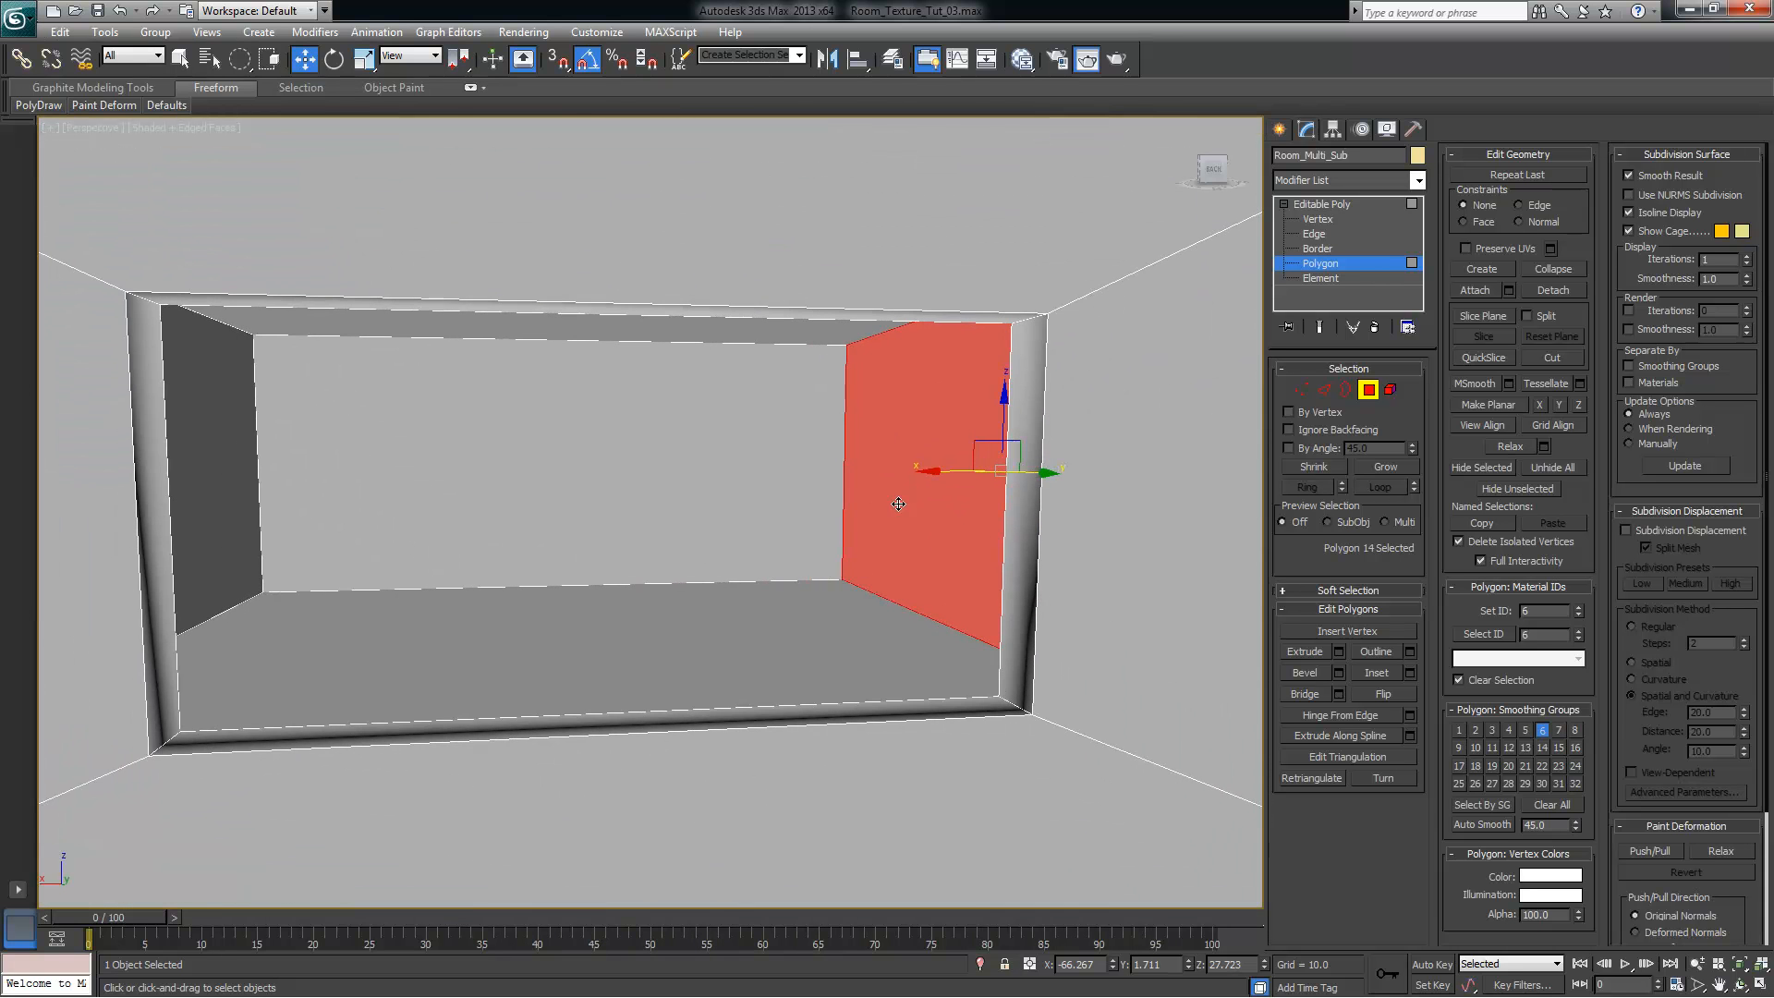
pyautogui.keyDown('alt'); pyautogui.moveTo(795, 475); pyautogui.dragTo(737, 539, button='middle'); pyautogui.keyUp('alt')
pyautogui.click(619, 603)
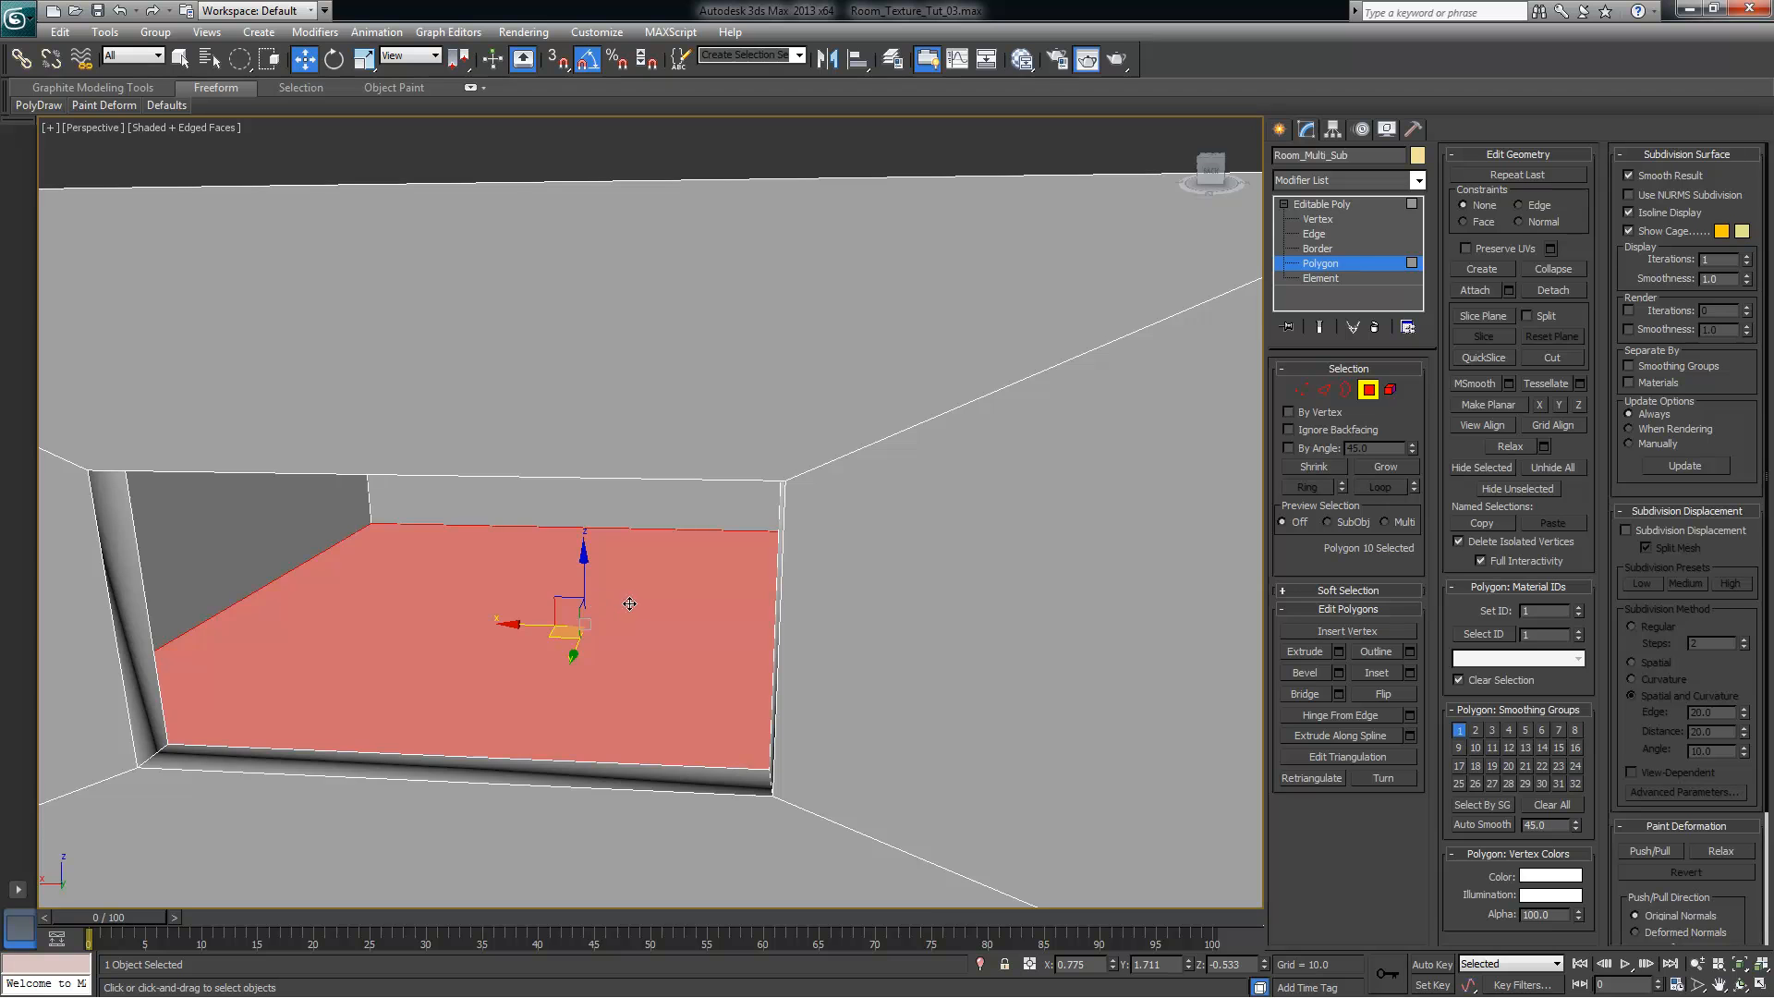
pyautogui.scroll(-5, 629, 603)
pyautogui.keyDown('alt'); pyautogui.moveTo(870, 511); pyautogui.dragTo(779, 518, button='middle'); pyautogui.keyUp('alt')
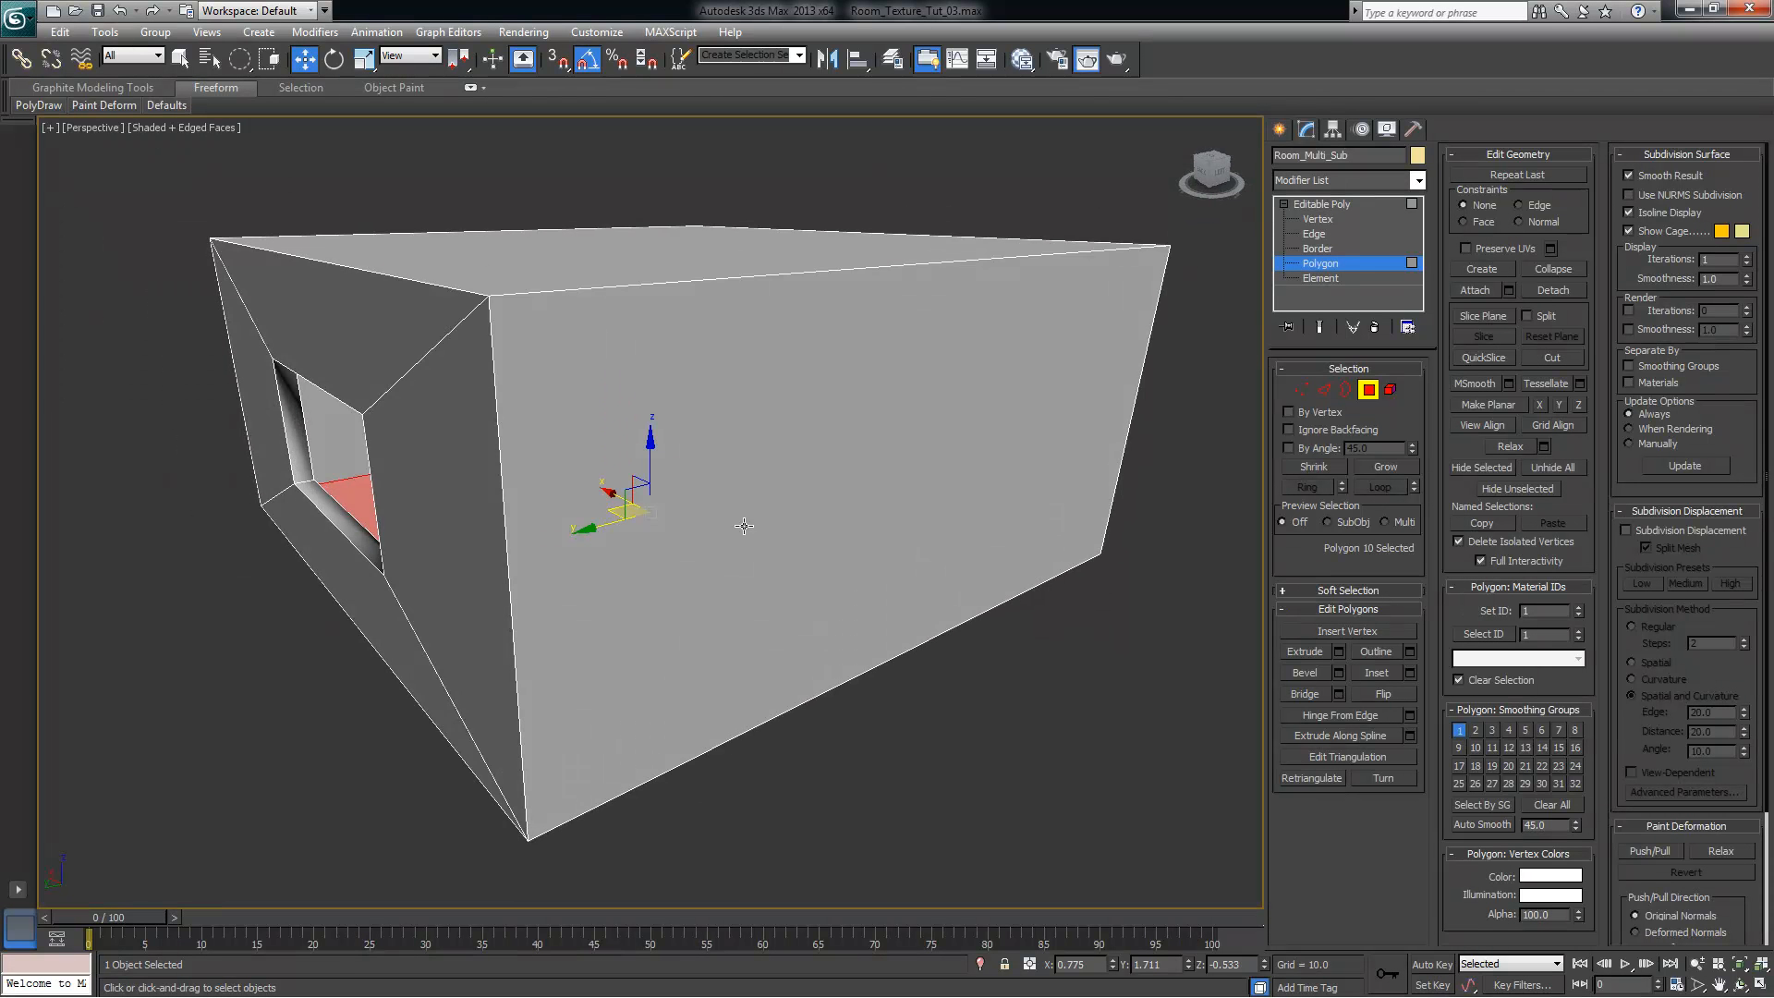
pyautogui.scroll(8, 744, 525)
pyautogui.keyDown('alt'); pyautogui.moveTo(776, 431); pyautogui.dragTo(708, 423, button='middle'); pyautogui.keyUp('alt')
pyautogui.moveTo(792, 416); pyautogui.dragTo(891, 598, button='middle')
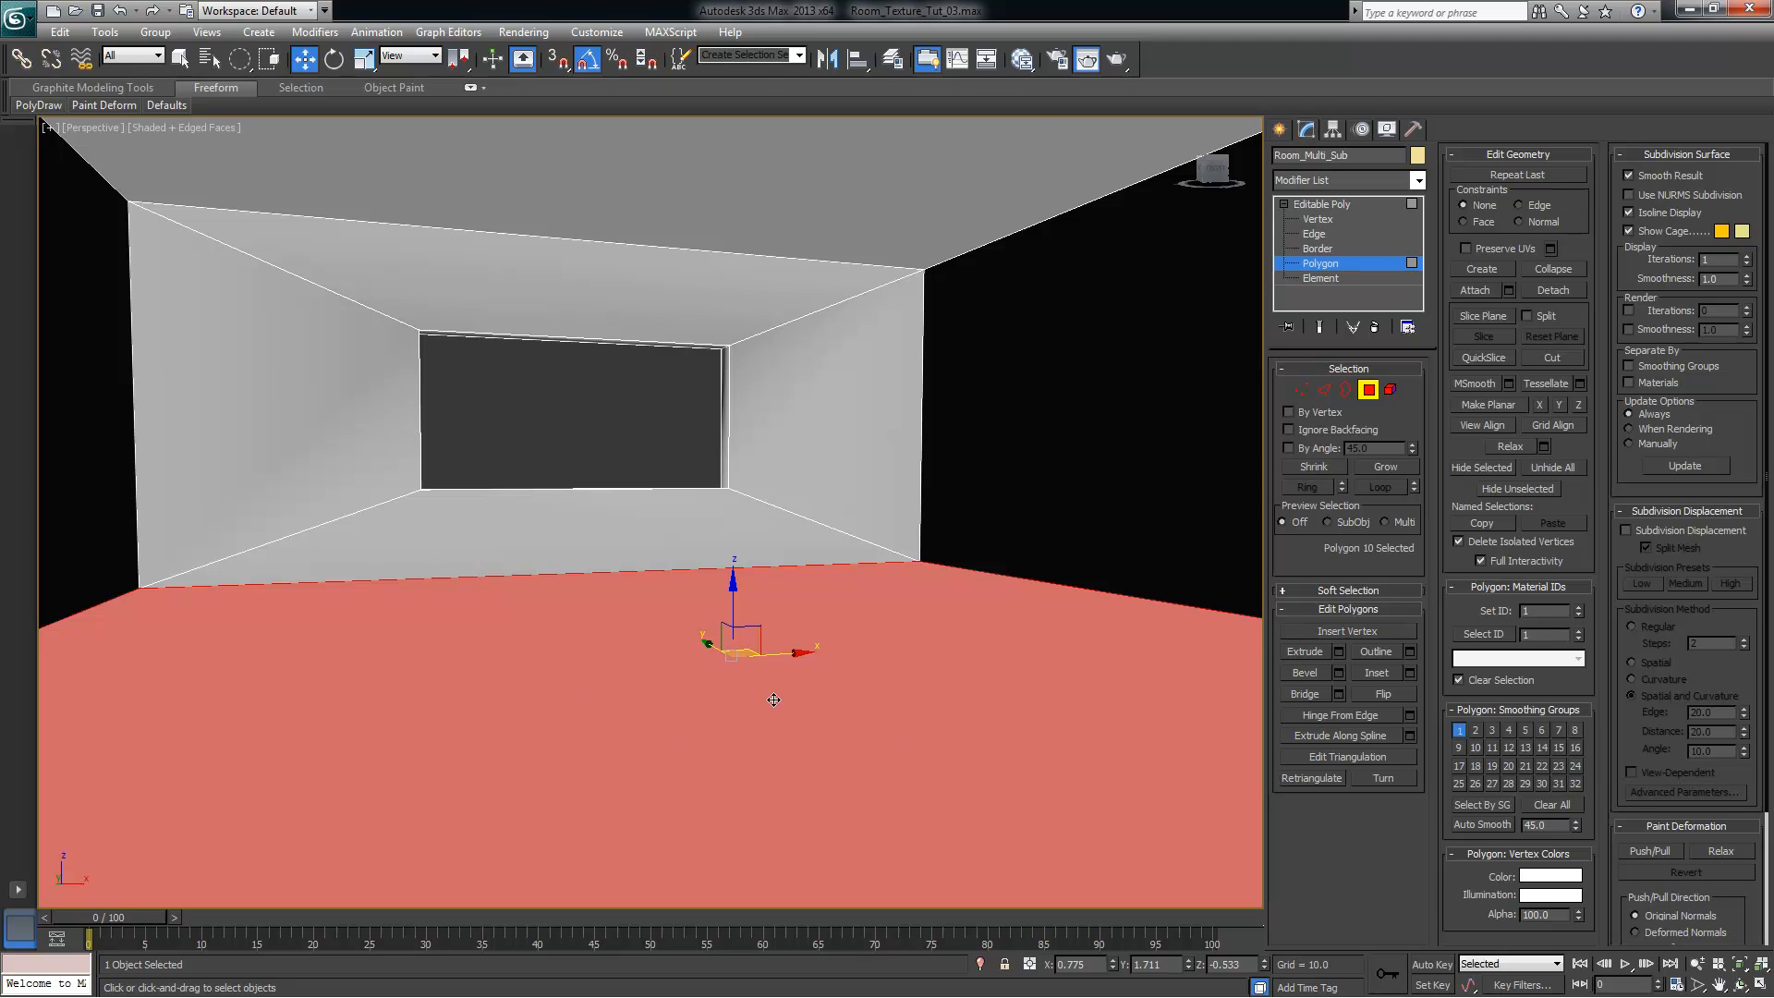
# Open the Slate Material Editor and delete all existing material and map nodes from View1
pyautogui.click(1022, 61)
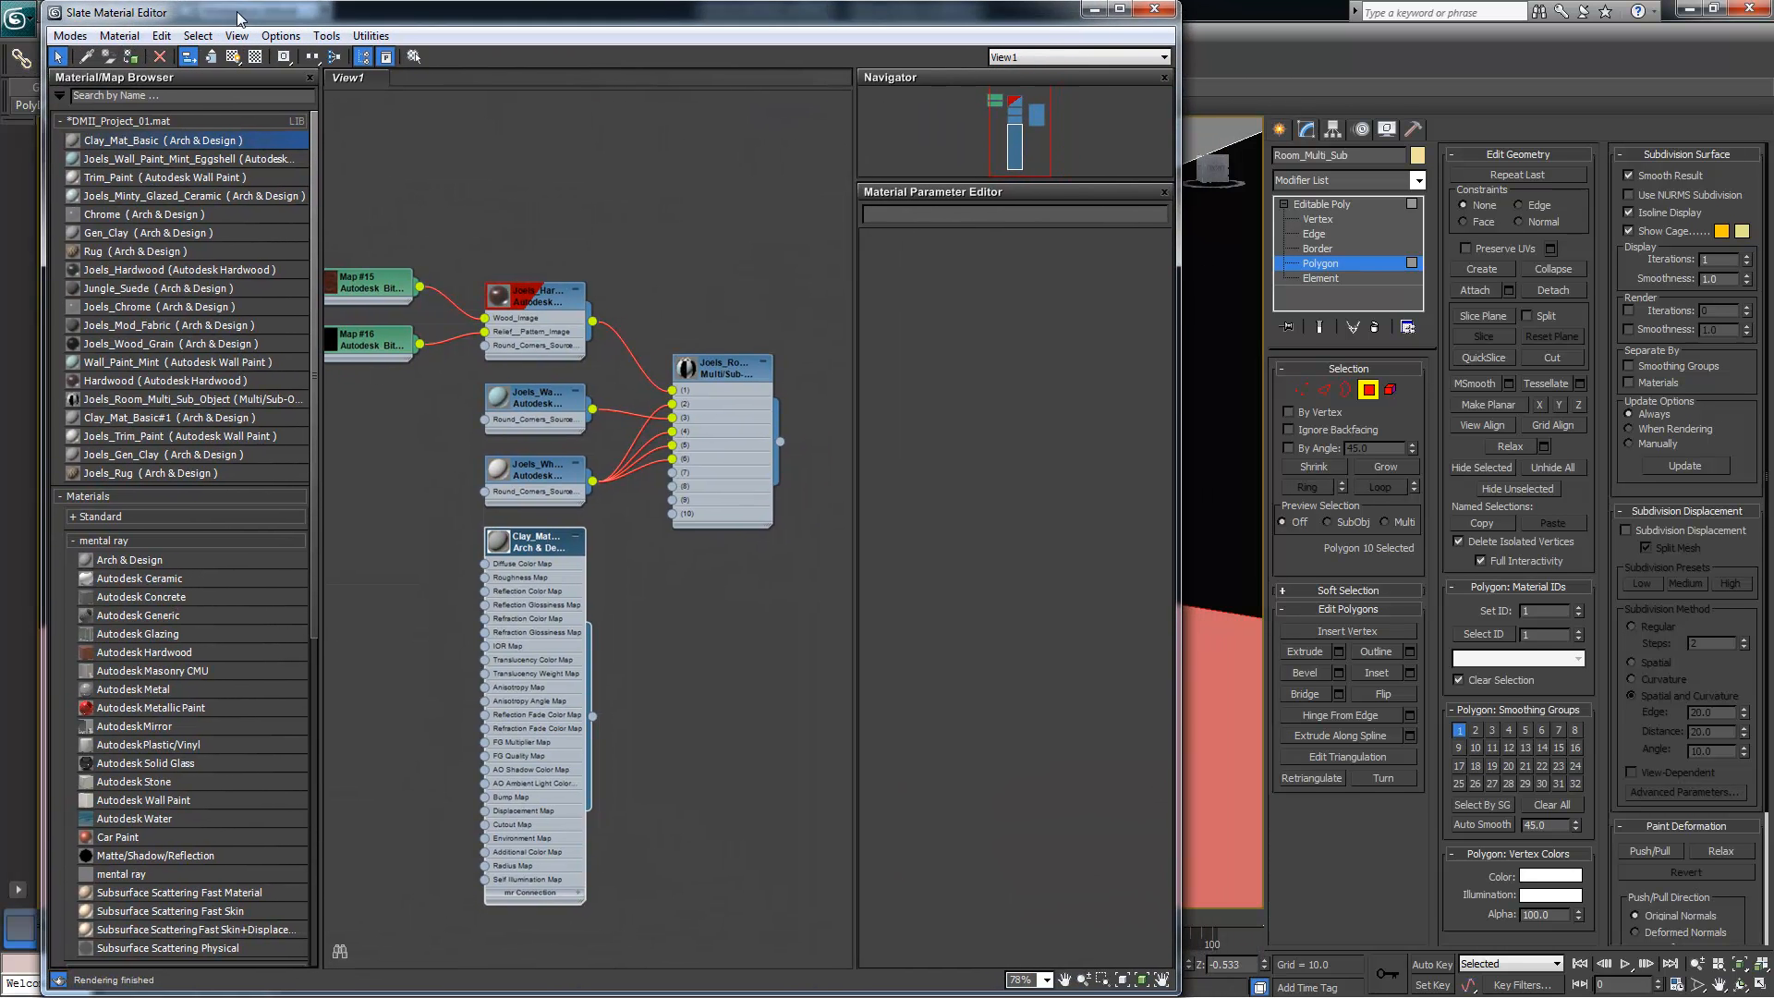
pyautogui.moveTo(239, 19); pyautogui.dragTo(218, 20)
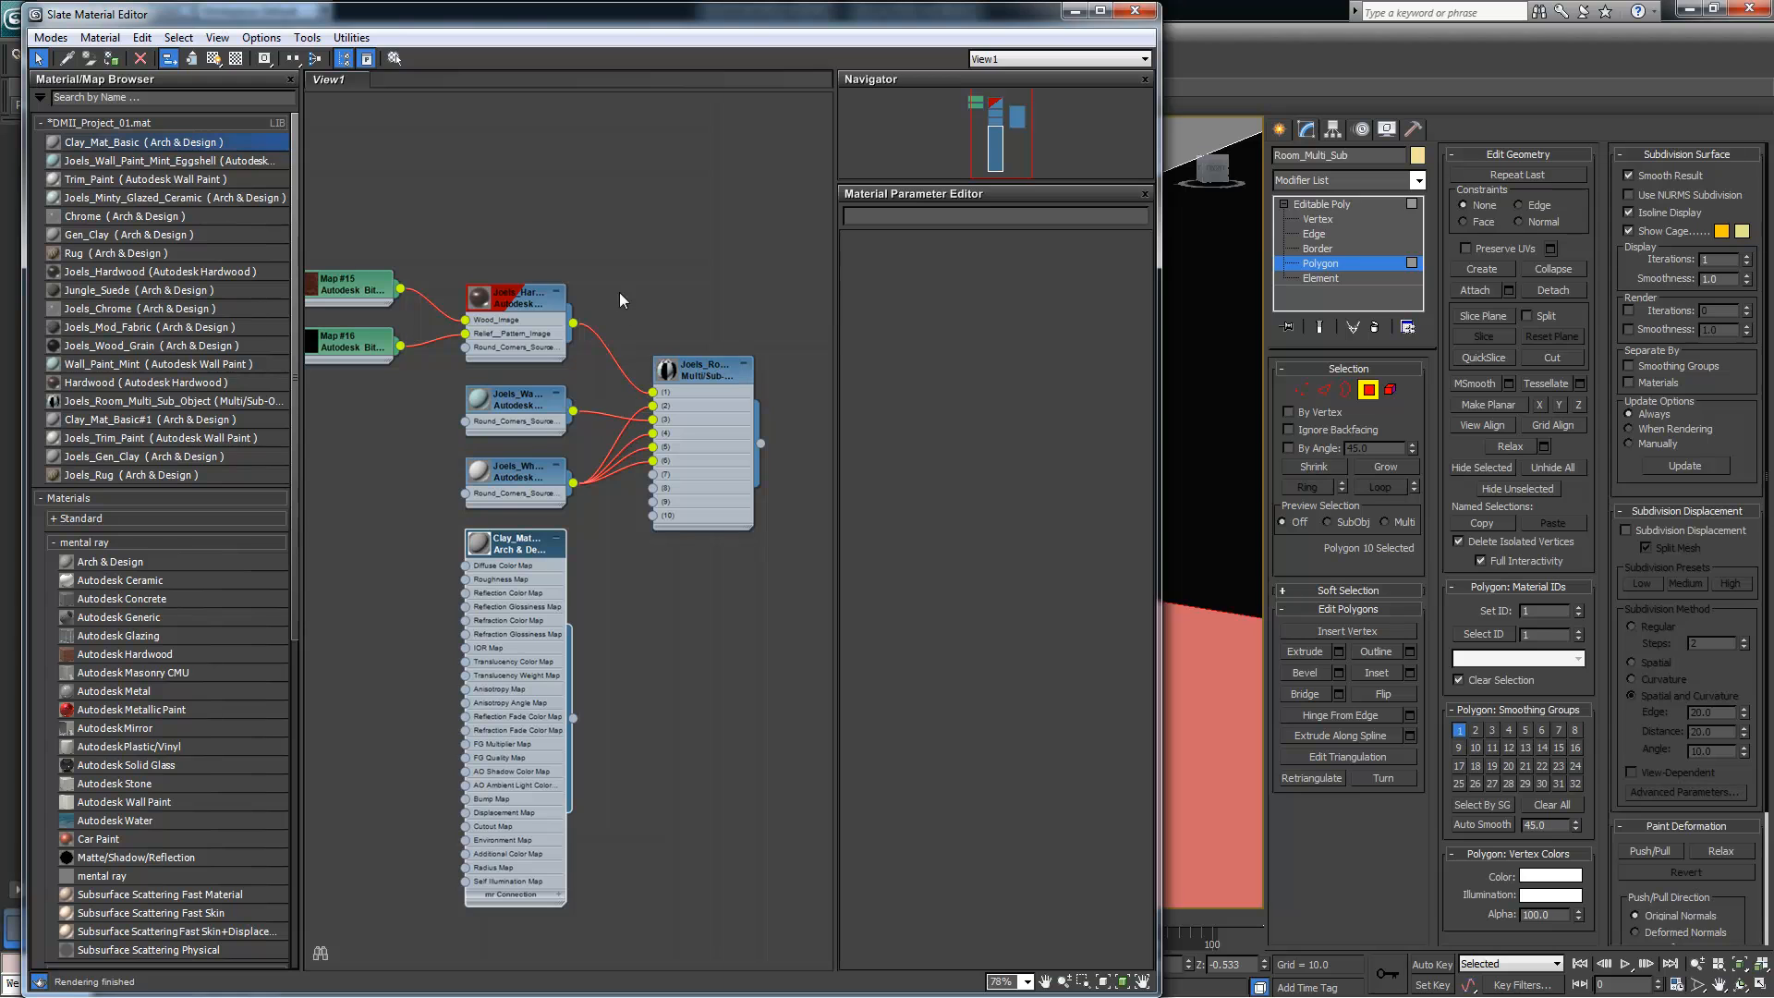
pyautogui.moveTo(396, 238); pyautogui.dragTo(794, 950)
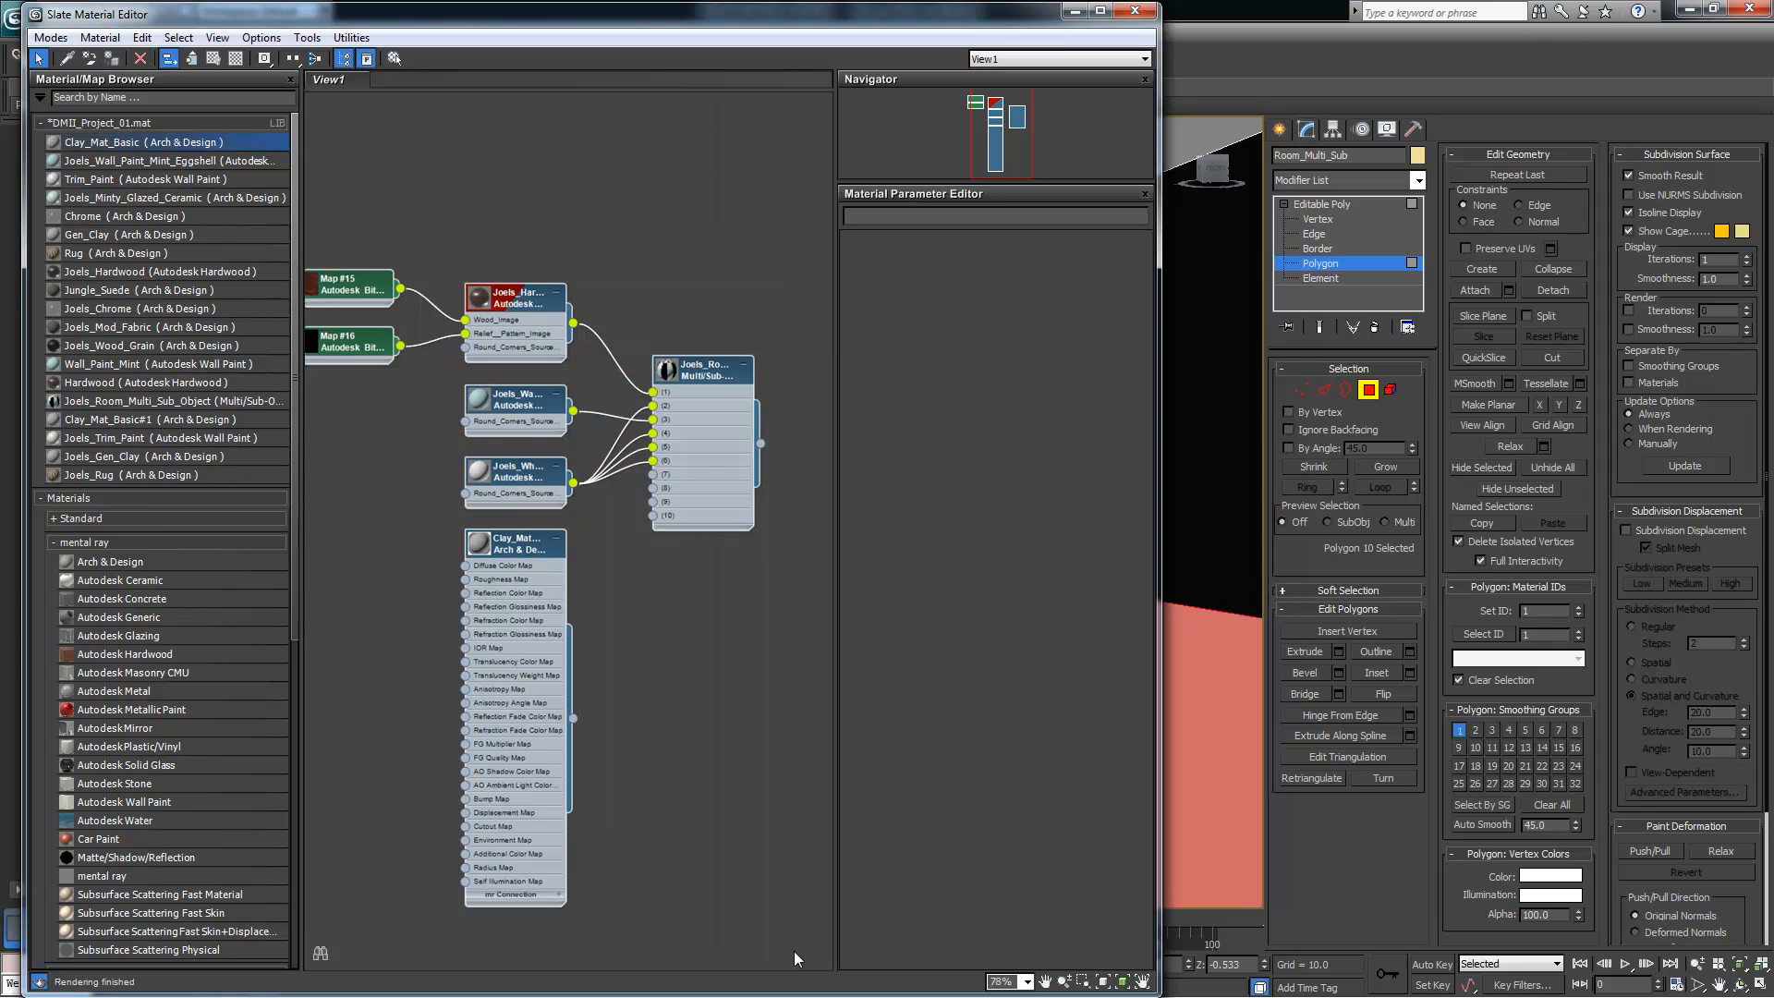
pyautogui.press('Delete')
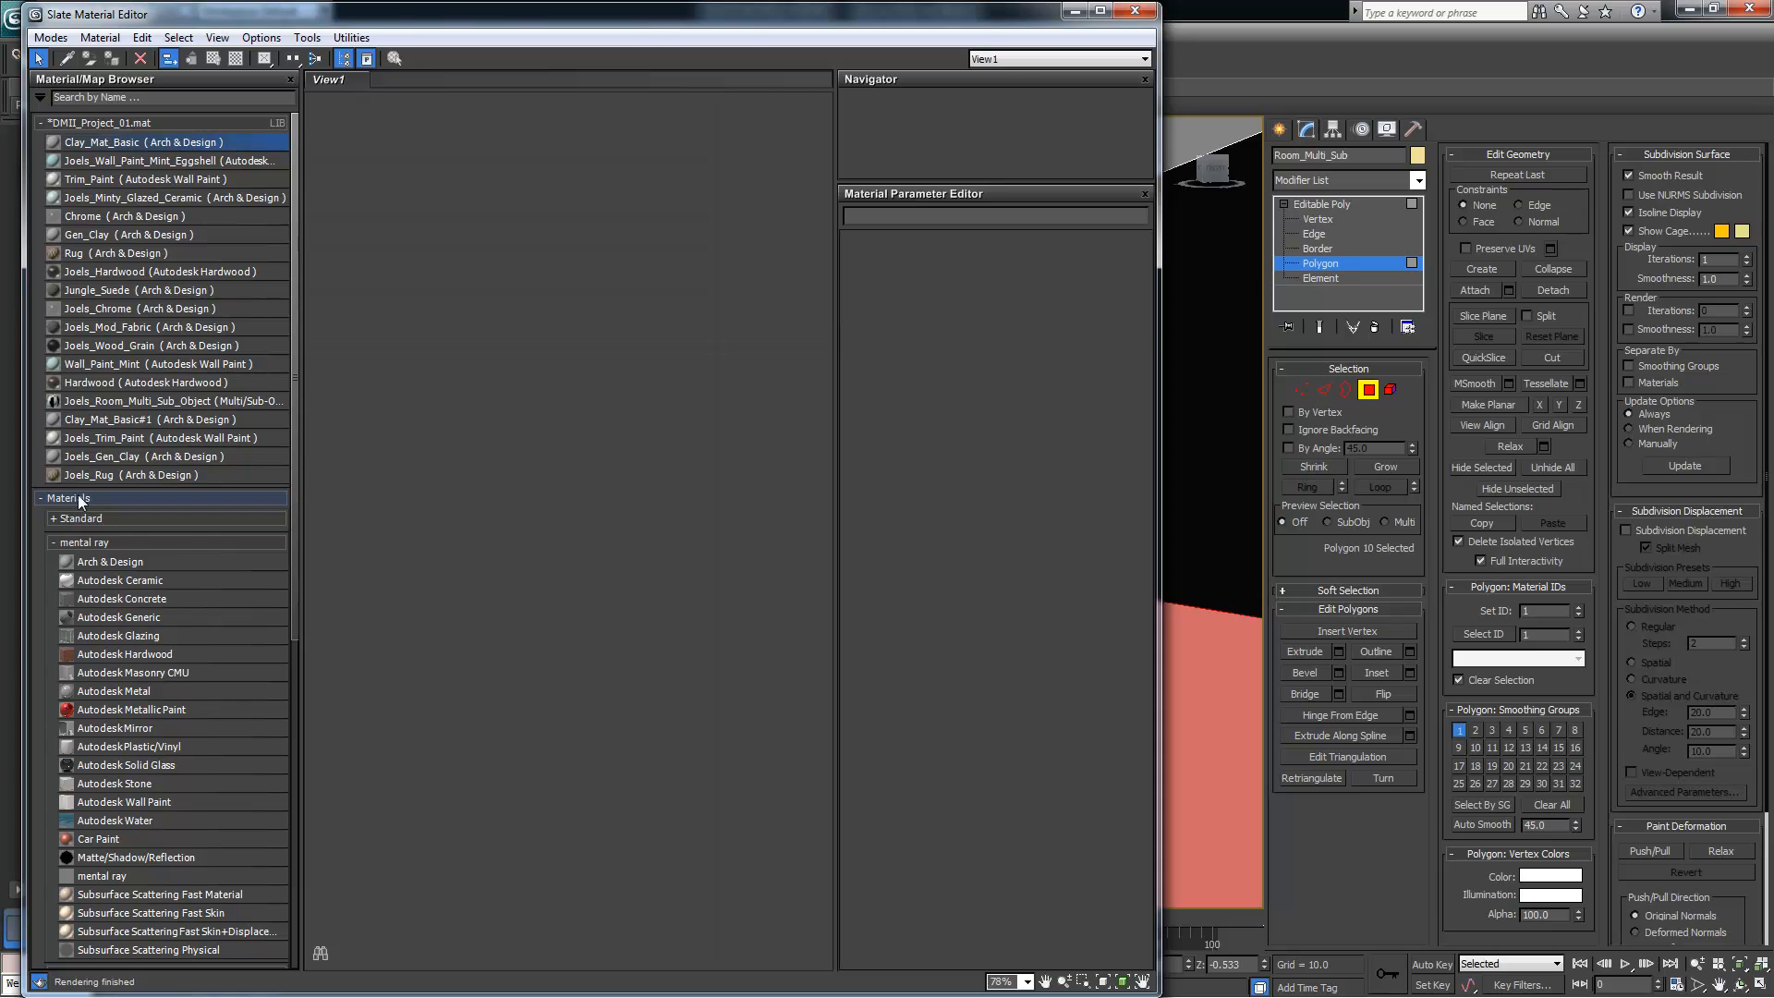
# Add a standard Multi/Sub-Object material to the empty view and display its parameters
pyautogui.click(59, 517)
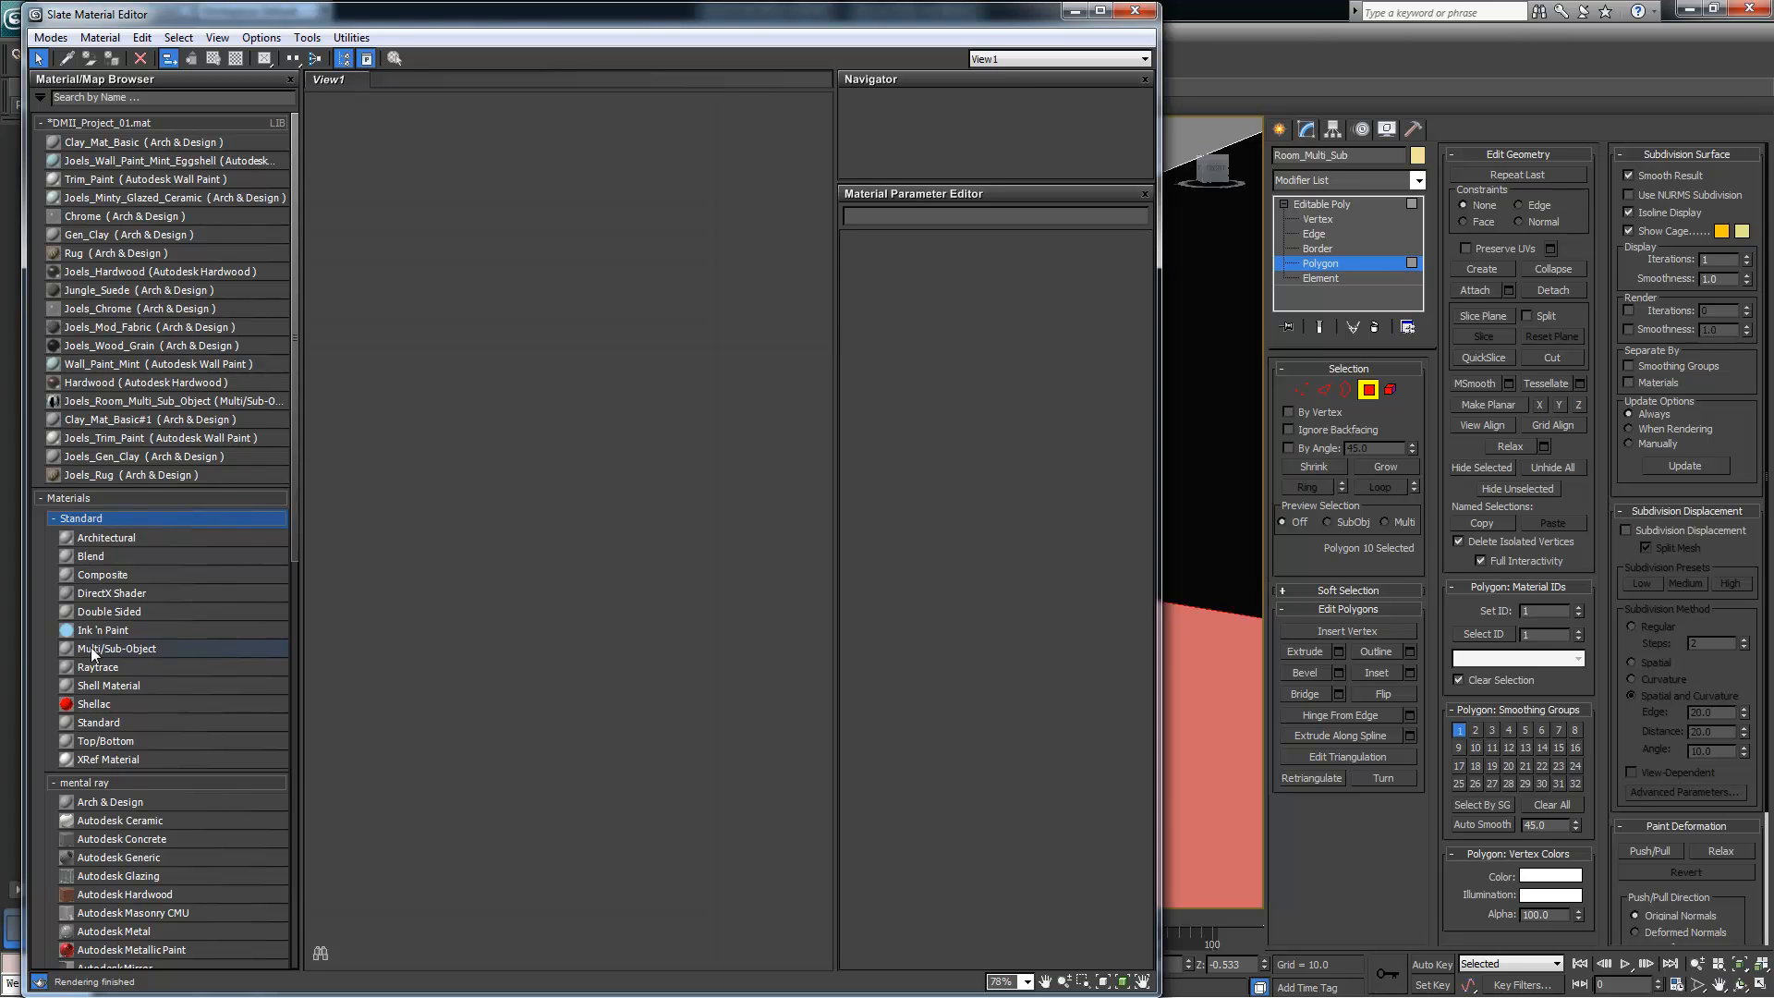
pyautogui.doubleClick(158, 649)
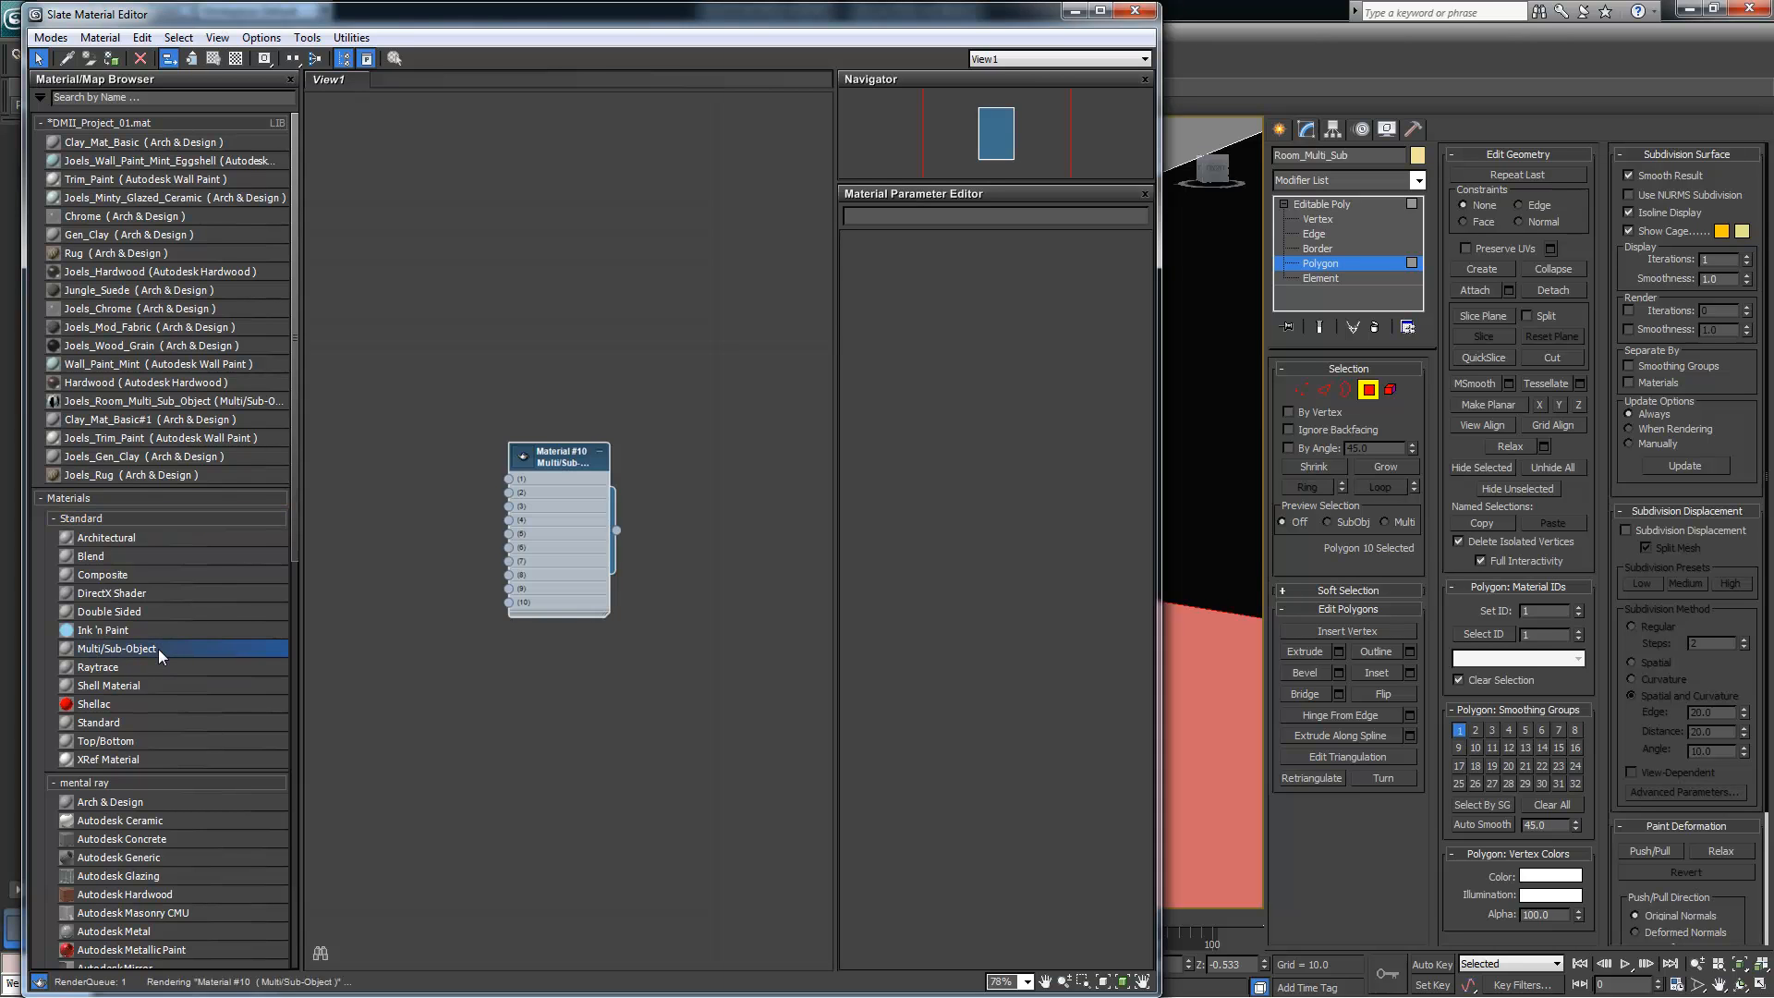
pyautogui.moveTo(551, 468); pyautogui.dragTo(580, 382)
pyautogui.scroll(5, 606, 406)
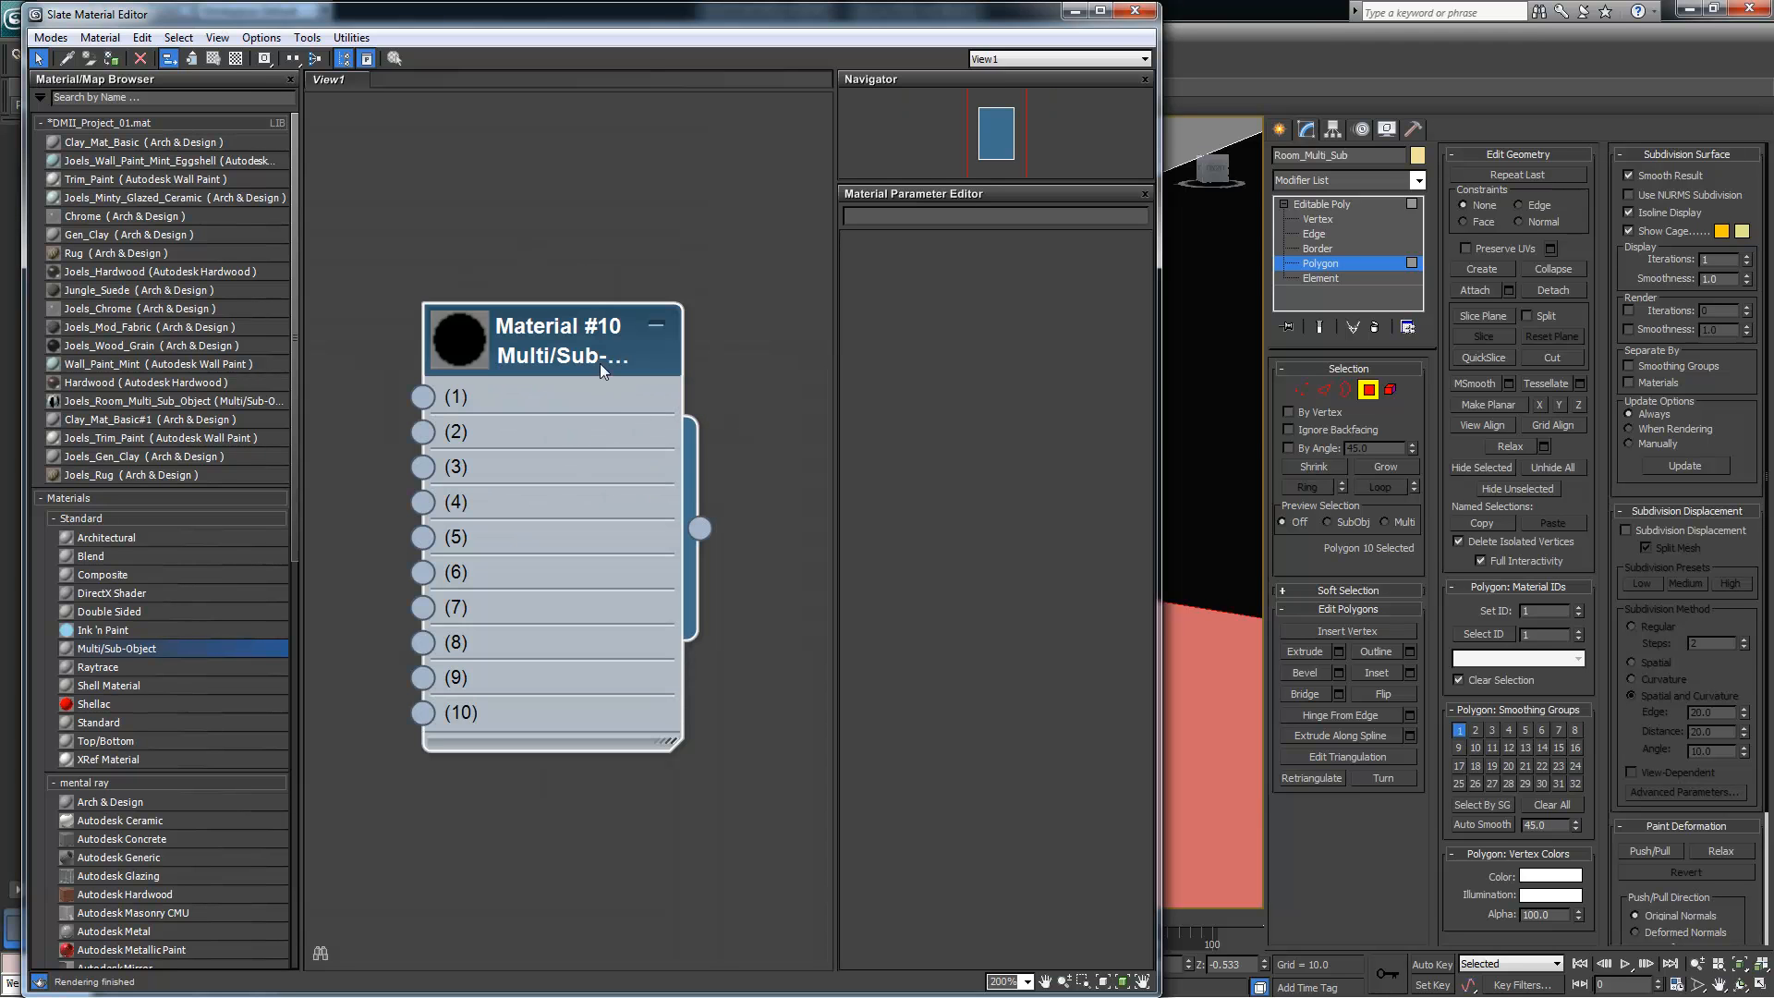
pyautogui.doubleClick(573, 380)
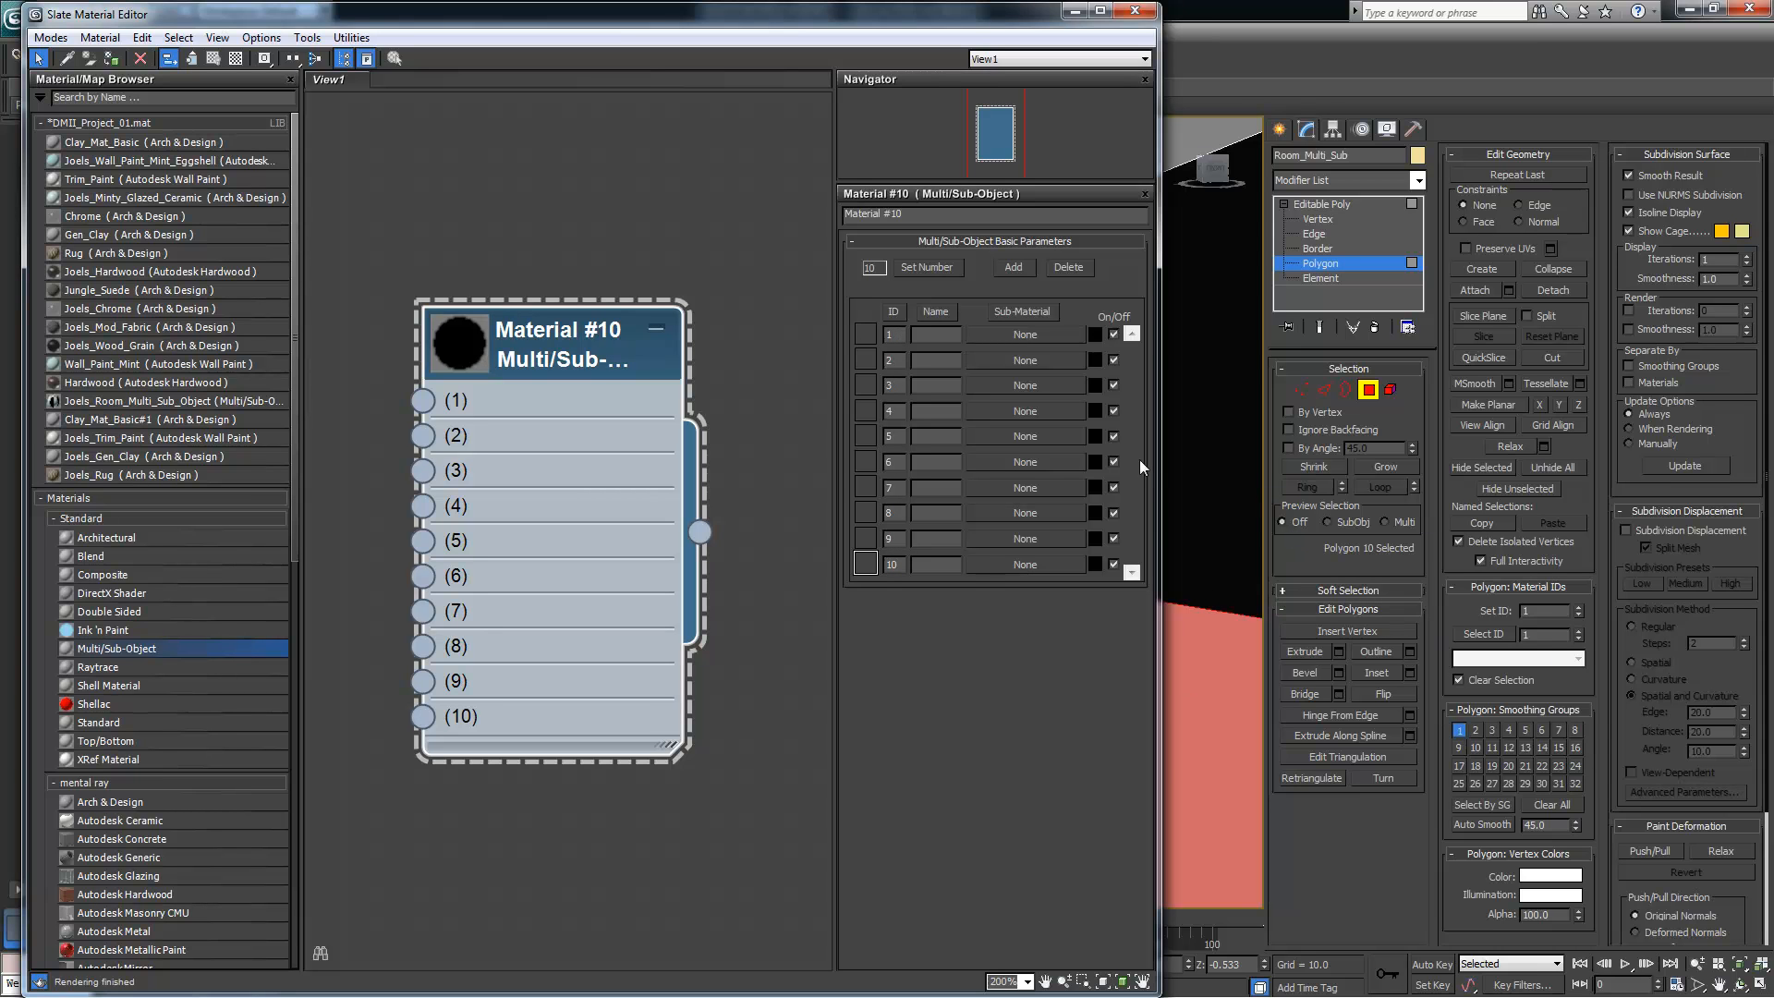
pyautogui.moveTo(536, 345); pyautogui.dragTo(582, 315)
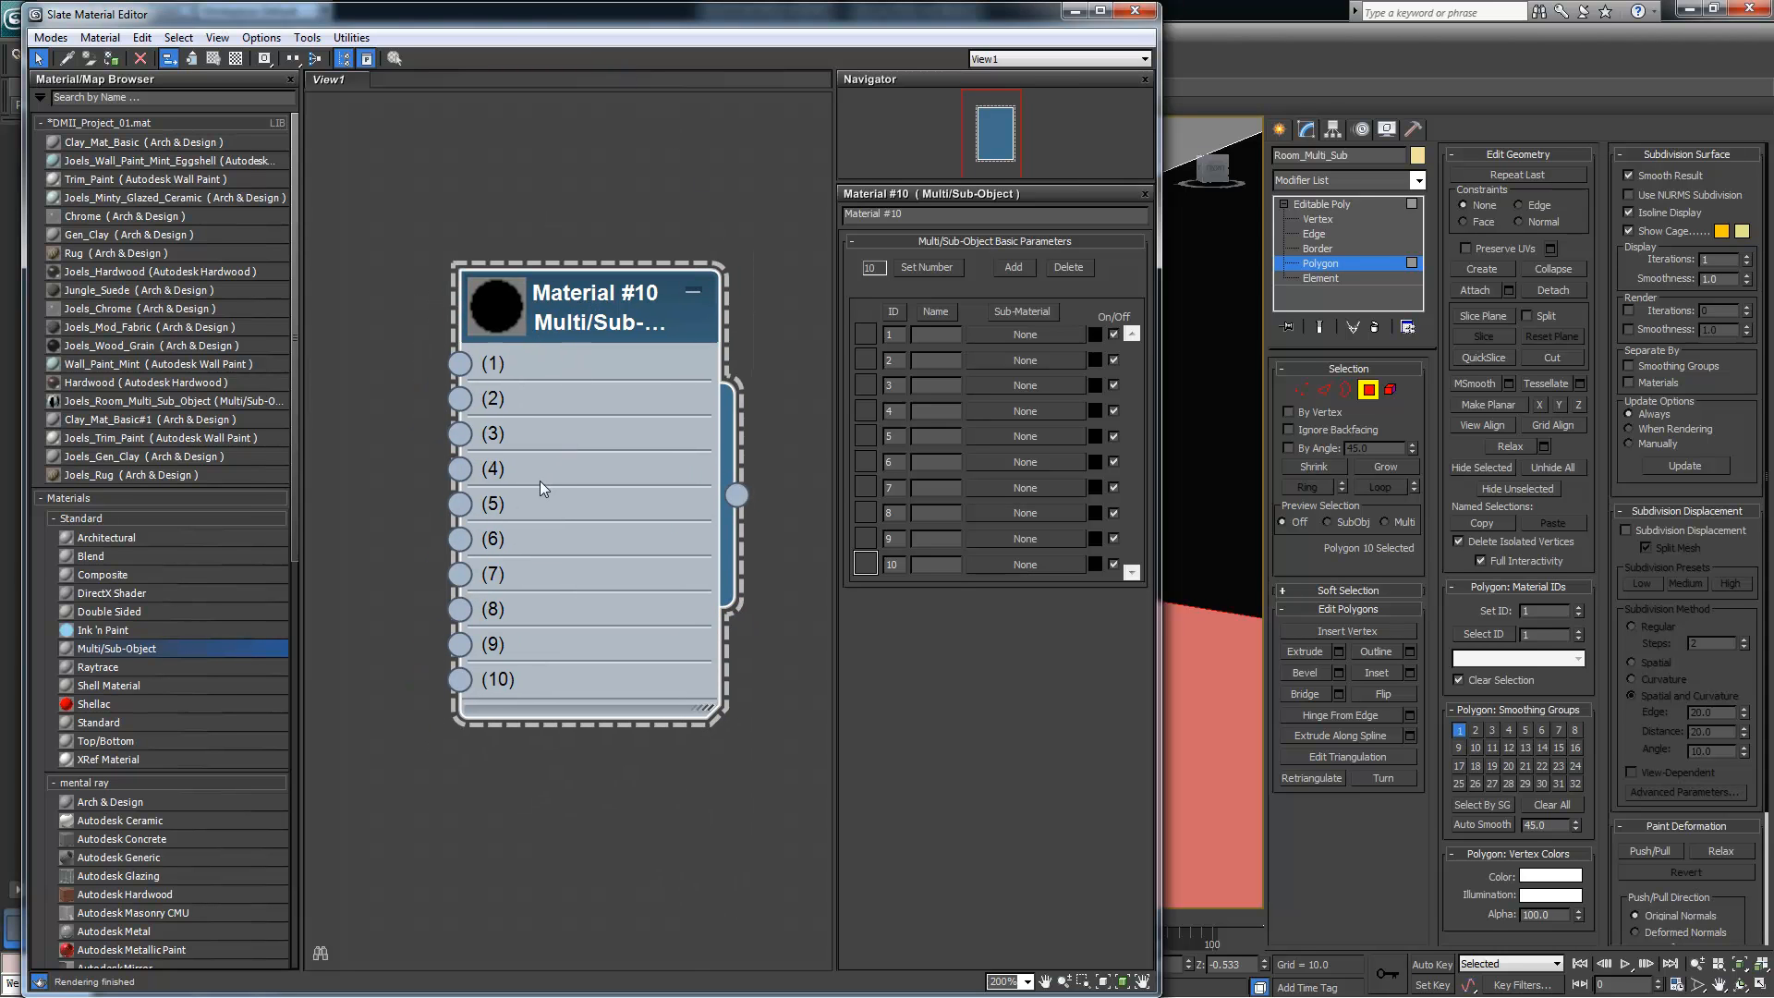
# Add the Joels_Hardwood material from the library, connect it to slot 1 of the Multi/Sub-Object material, and uncover the room viewport
pyautogui.click(54, 519)
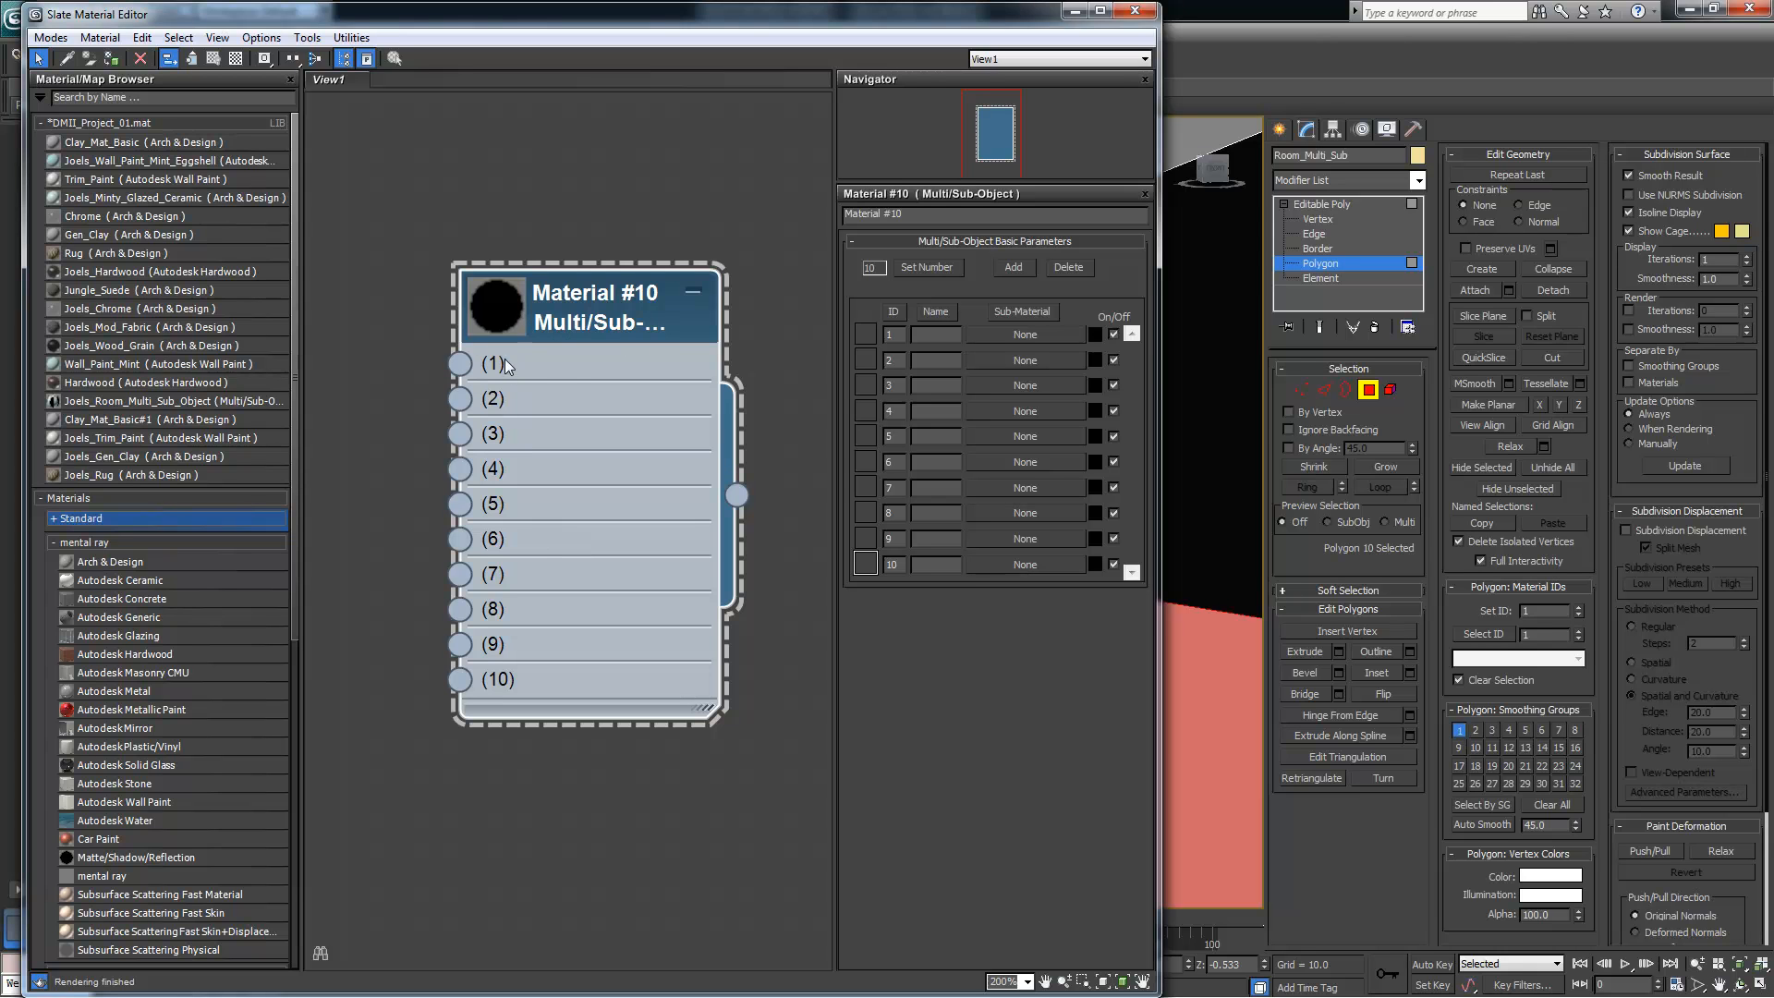
pyautogui.moveTo(563, 323); pyautogui.dragTo(600, 324)
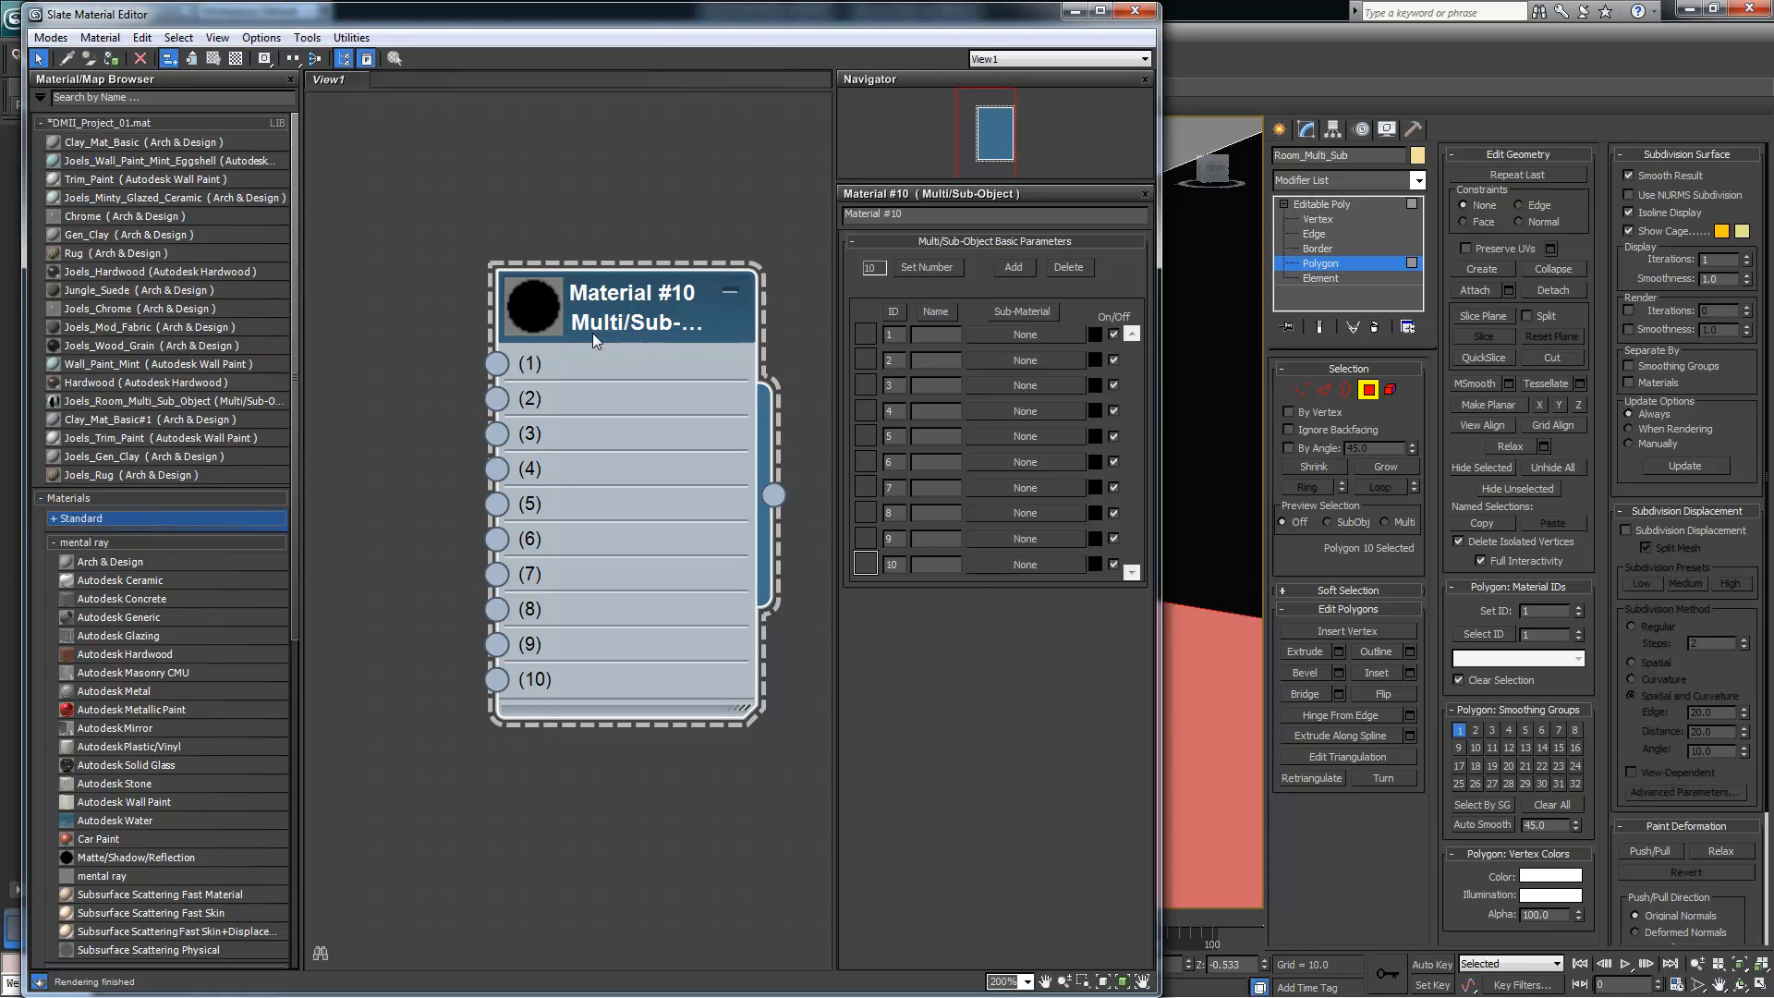
pyautogui.click(91, 274)
pyautogui.moveTo(91, 271); pyautogui.dragTo(322, 329)
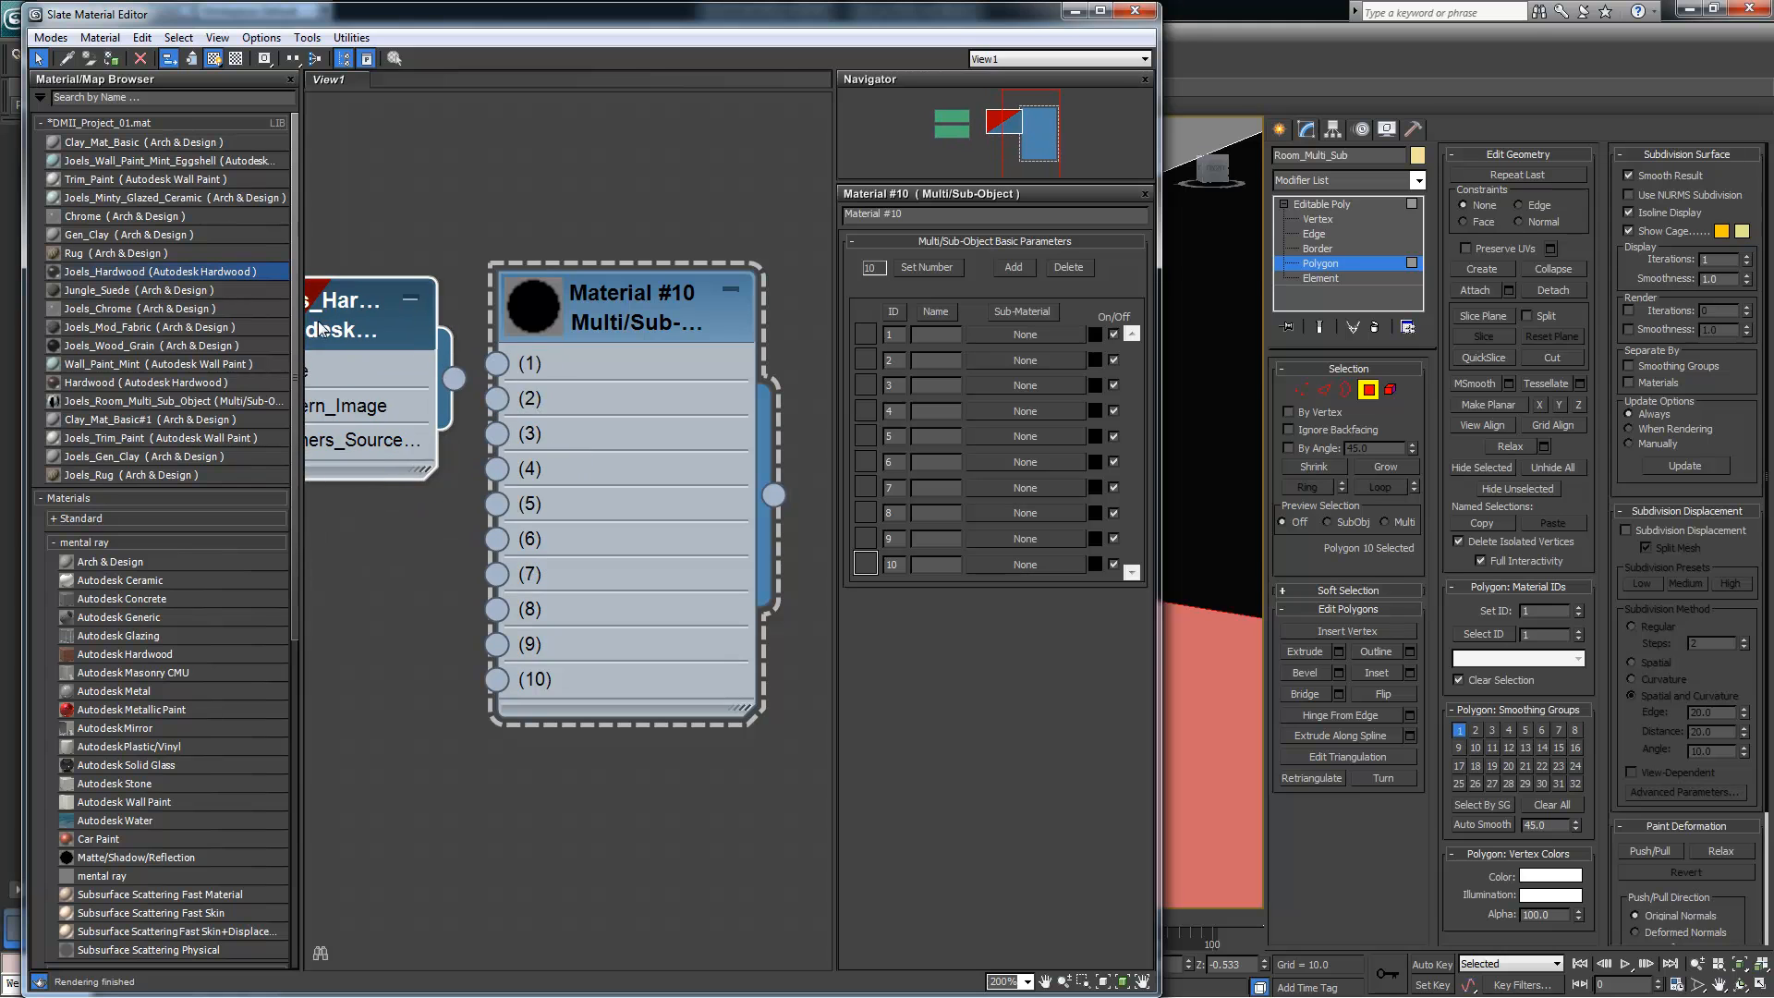
pyautogui.scroll(-5, 591, 406)
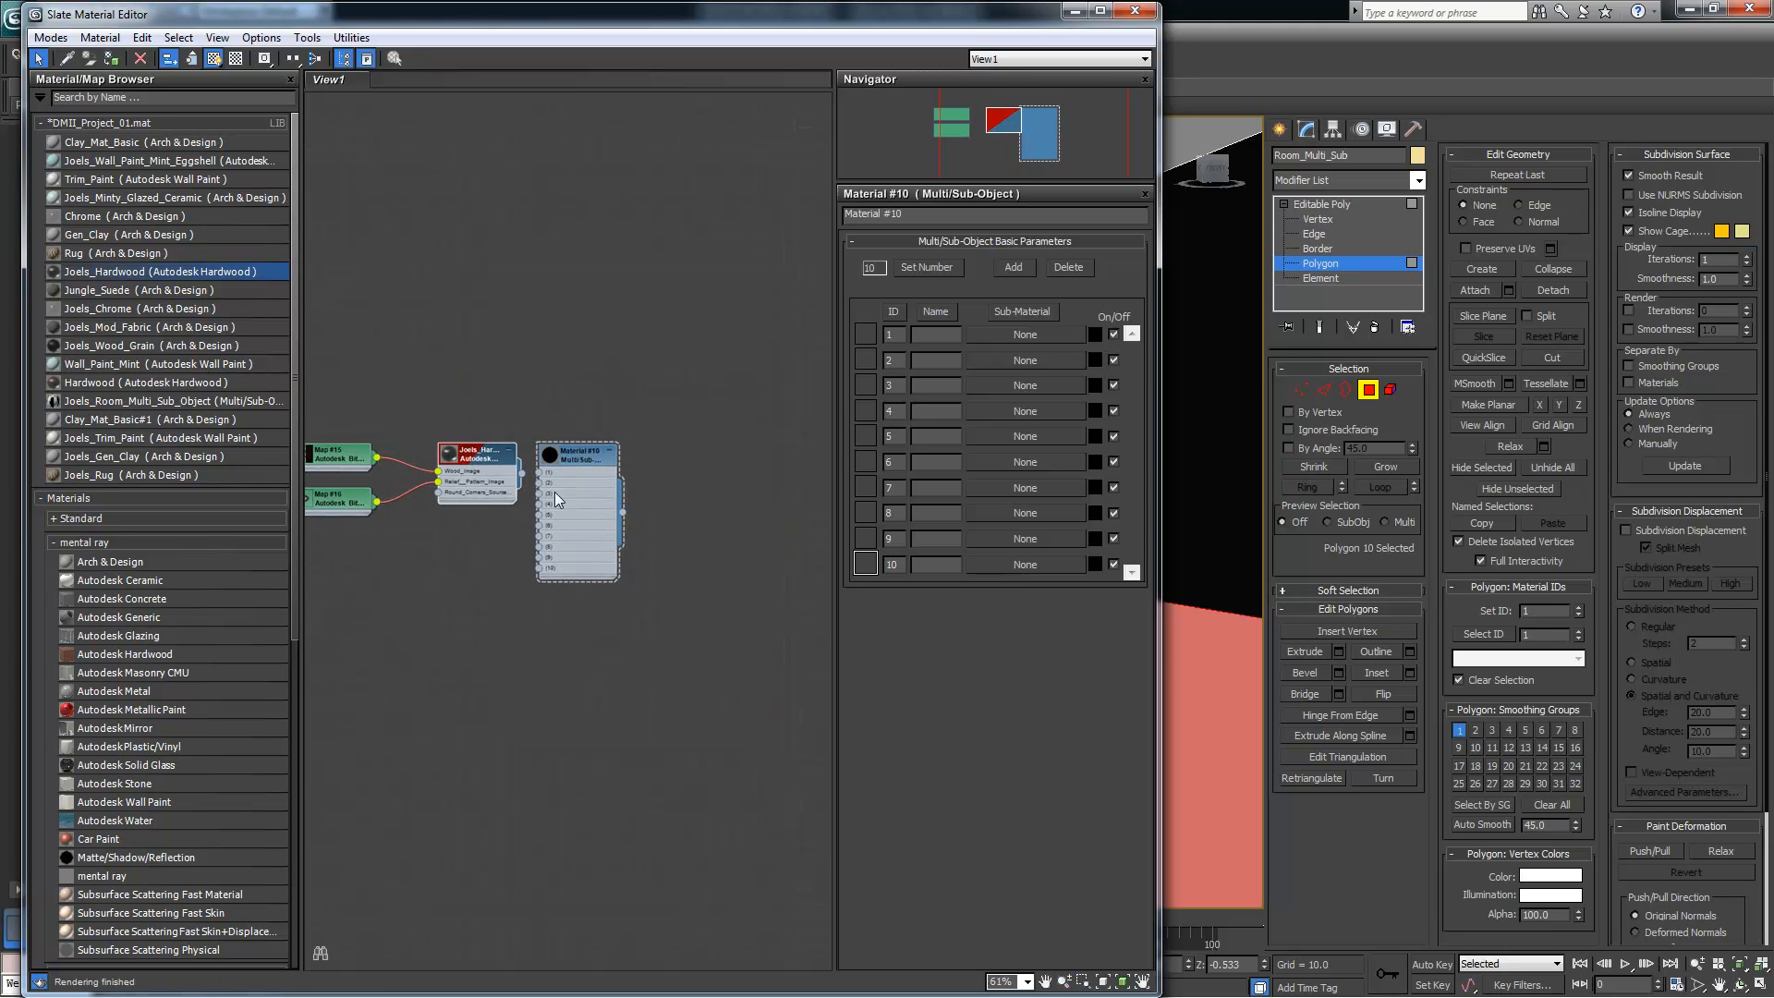
pyautogui.scroll(4, 557, 499)
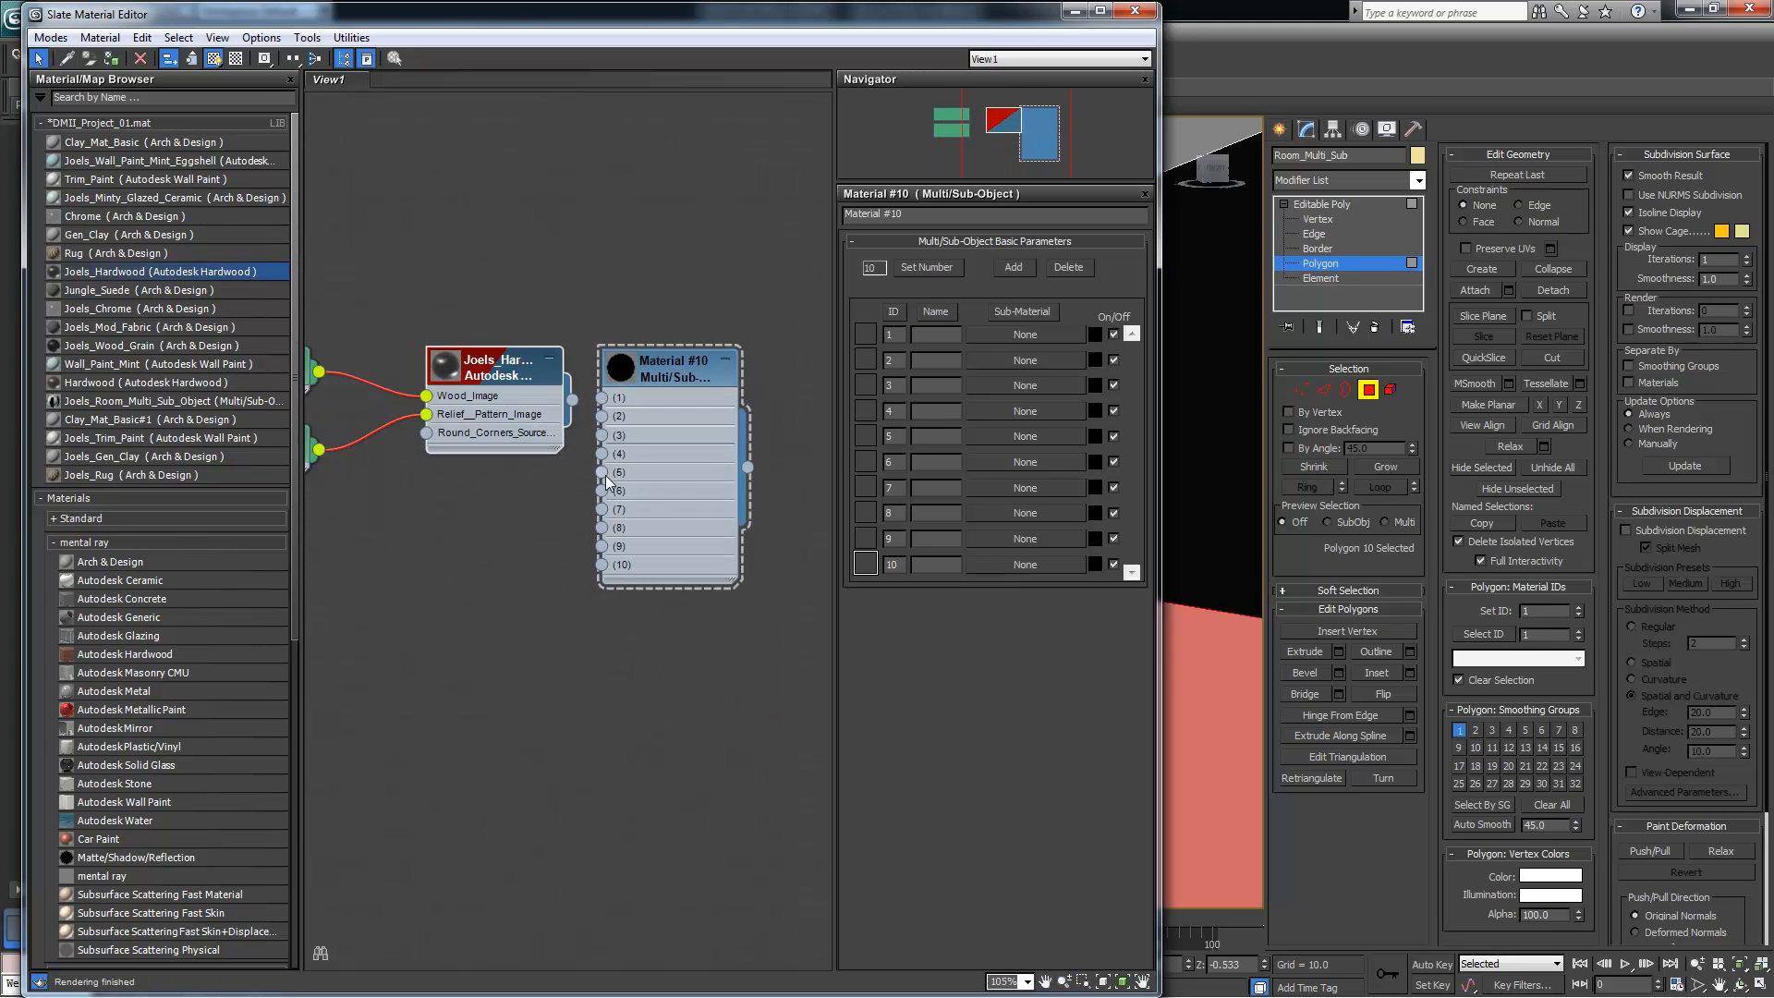
pyautogui.scroll(-1, 602, 462)
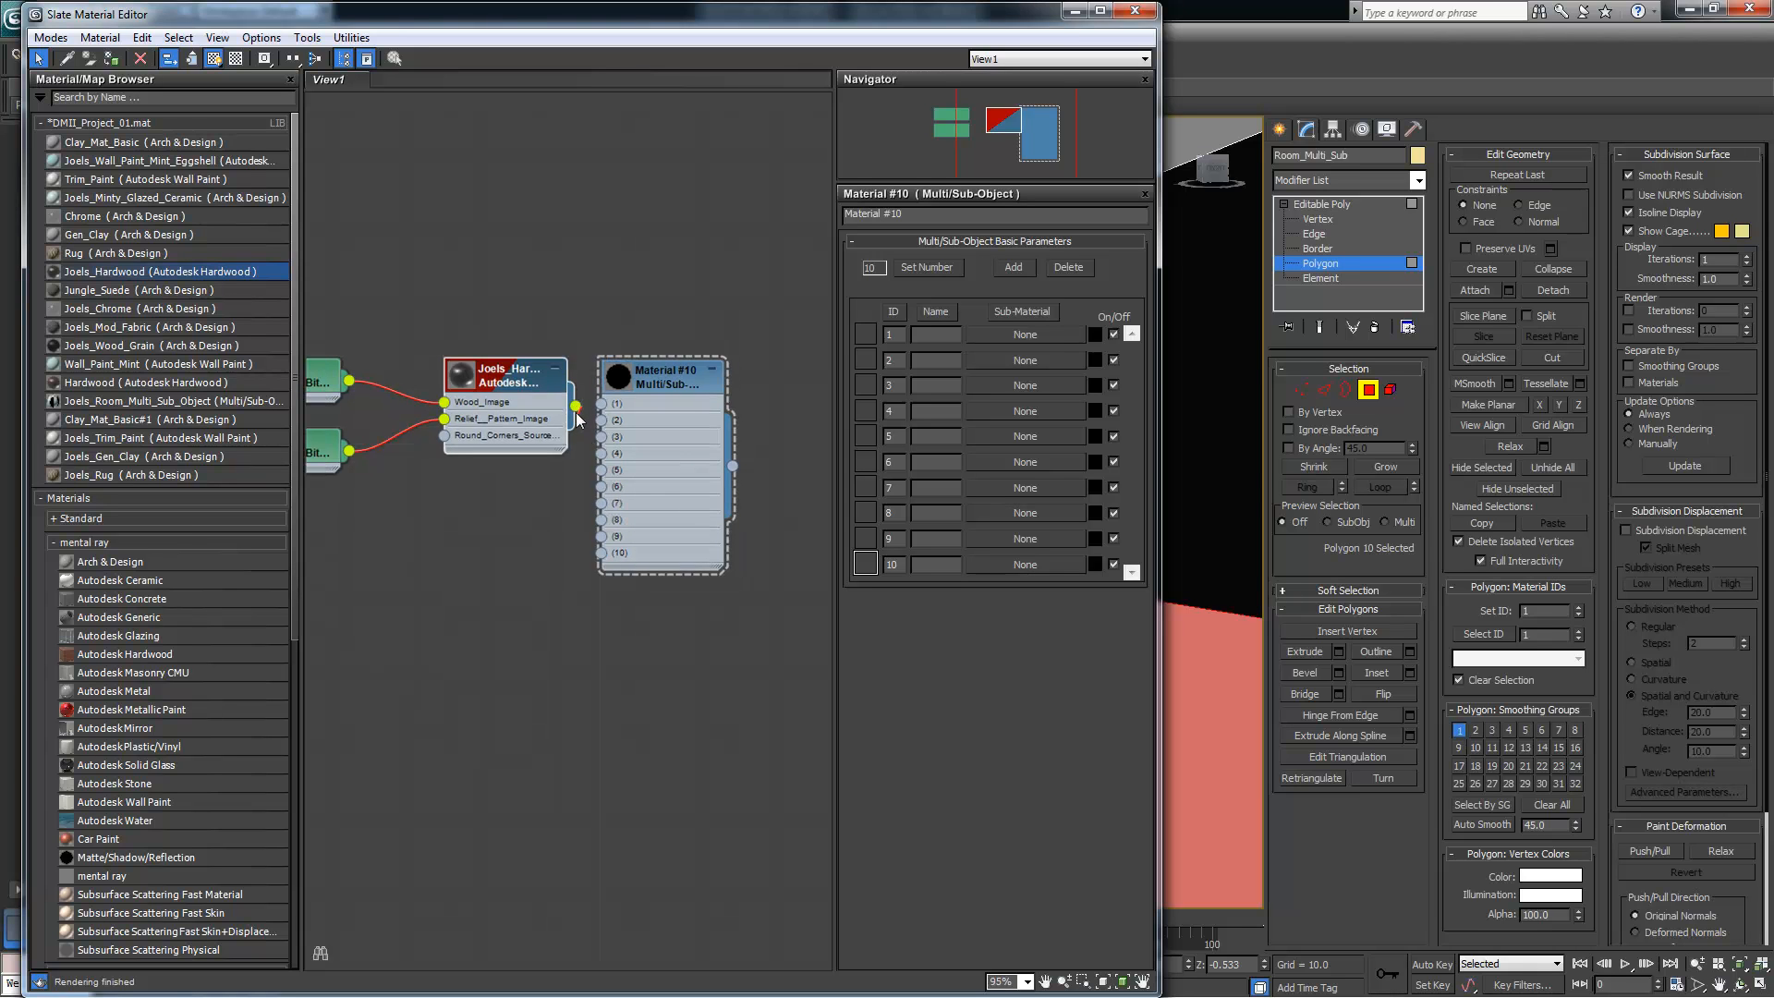
pyautogui.moveTo(578, 406); pyautogui.dragTo(603, 404)
pyautogui.moveTo(534, 373)
pyautogui.mouseDown()
pyautogui.moveTo(524, 360)
pyautogui.moveTo(538, 379)
pyautogui.moveTo(518, 380)
pyautogui.mouseUp()
pyautogui.moveTo(999, 20); pyautogui.dragTo(1550, 28)
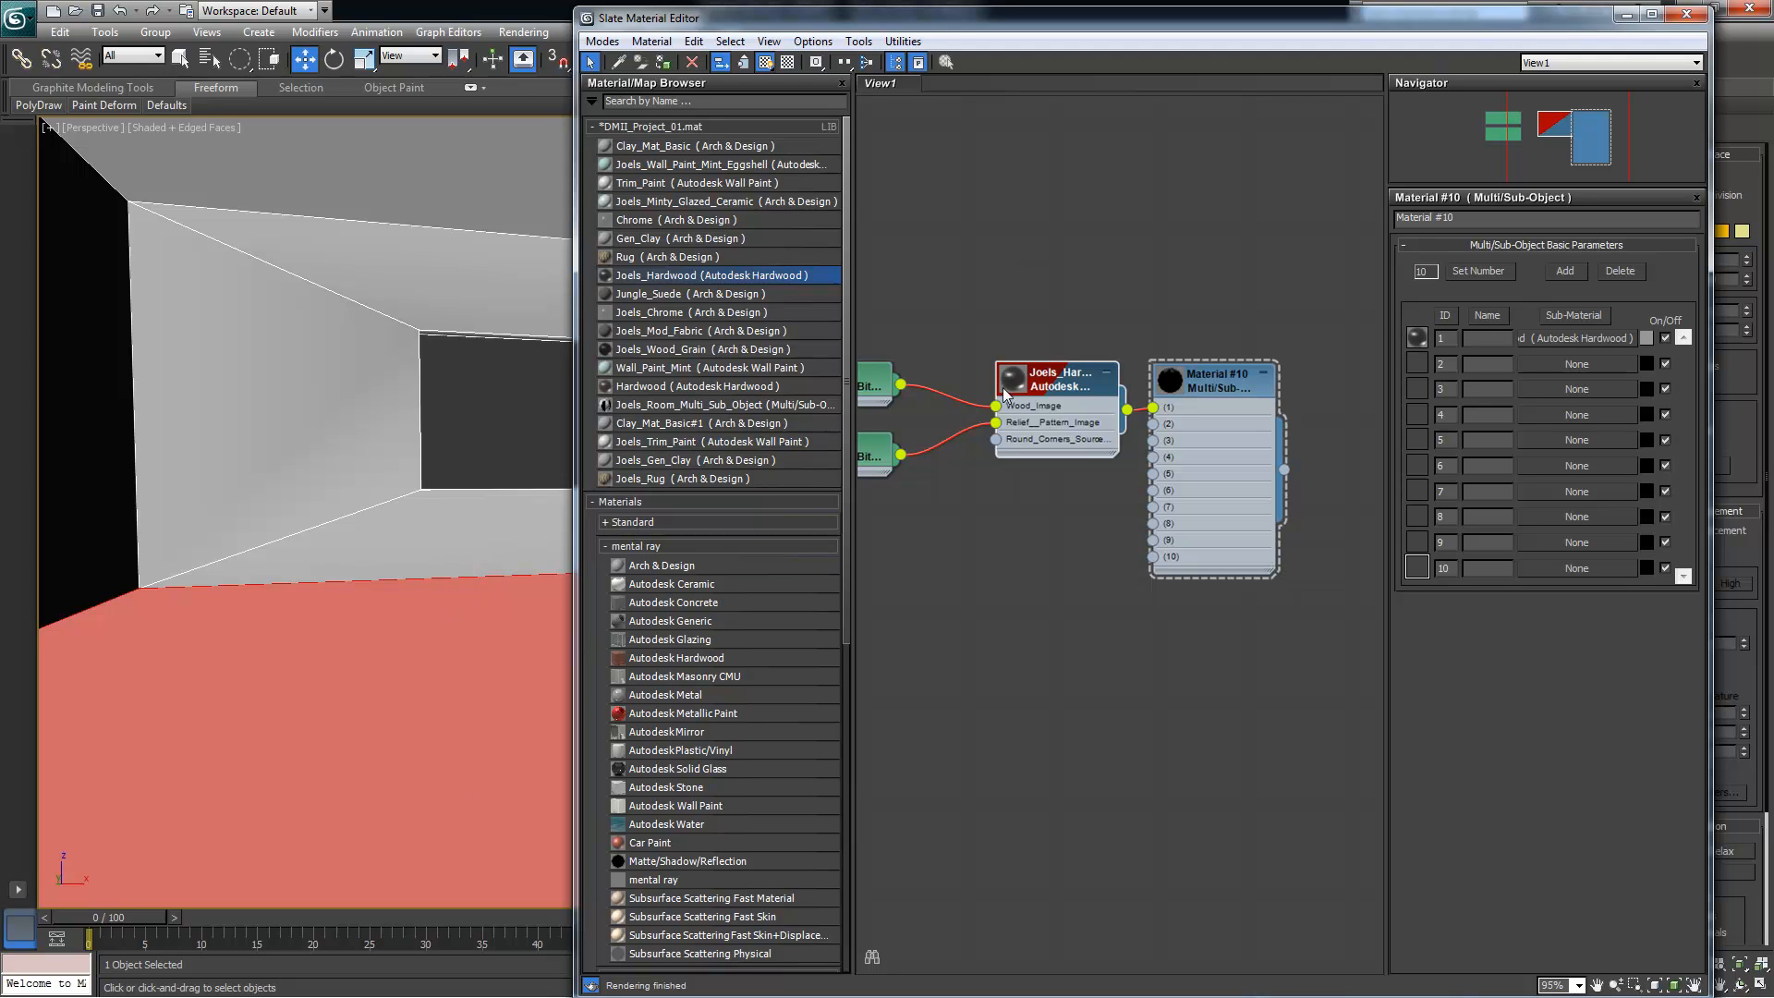
# Exit polygon editing on the room, assign the Multi/Sub-Object material to the whole object, and minimize the Slate Material Editor
pyautogui.moveTo(972, 491); pyautogui.dragTo(1033, 489, button='middle')
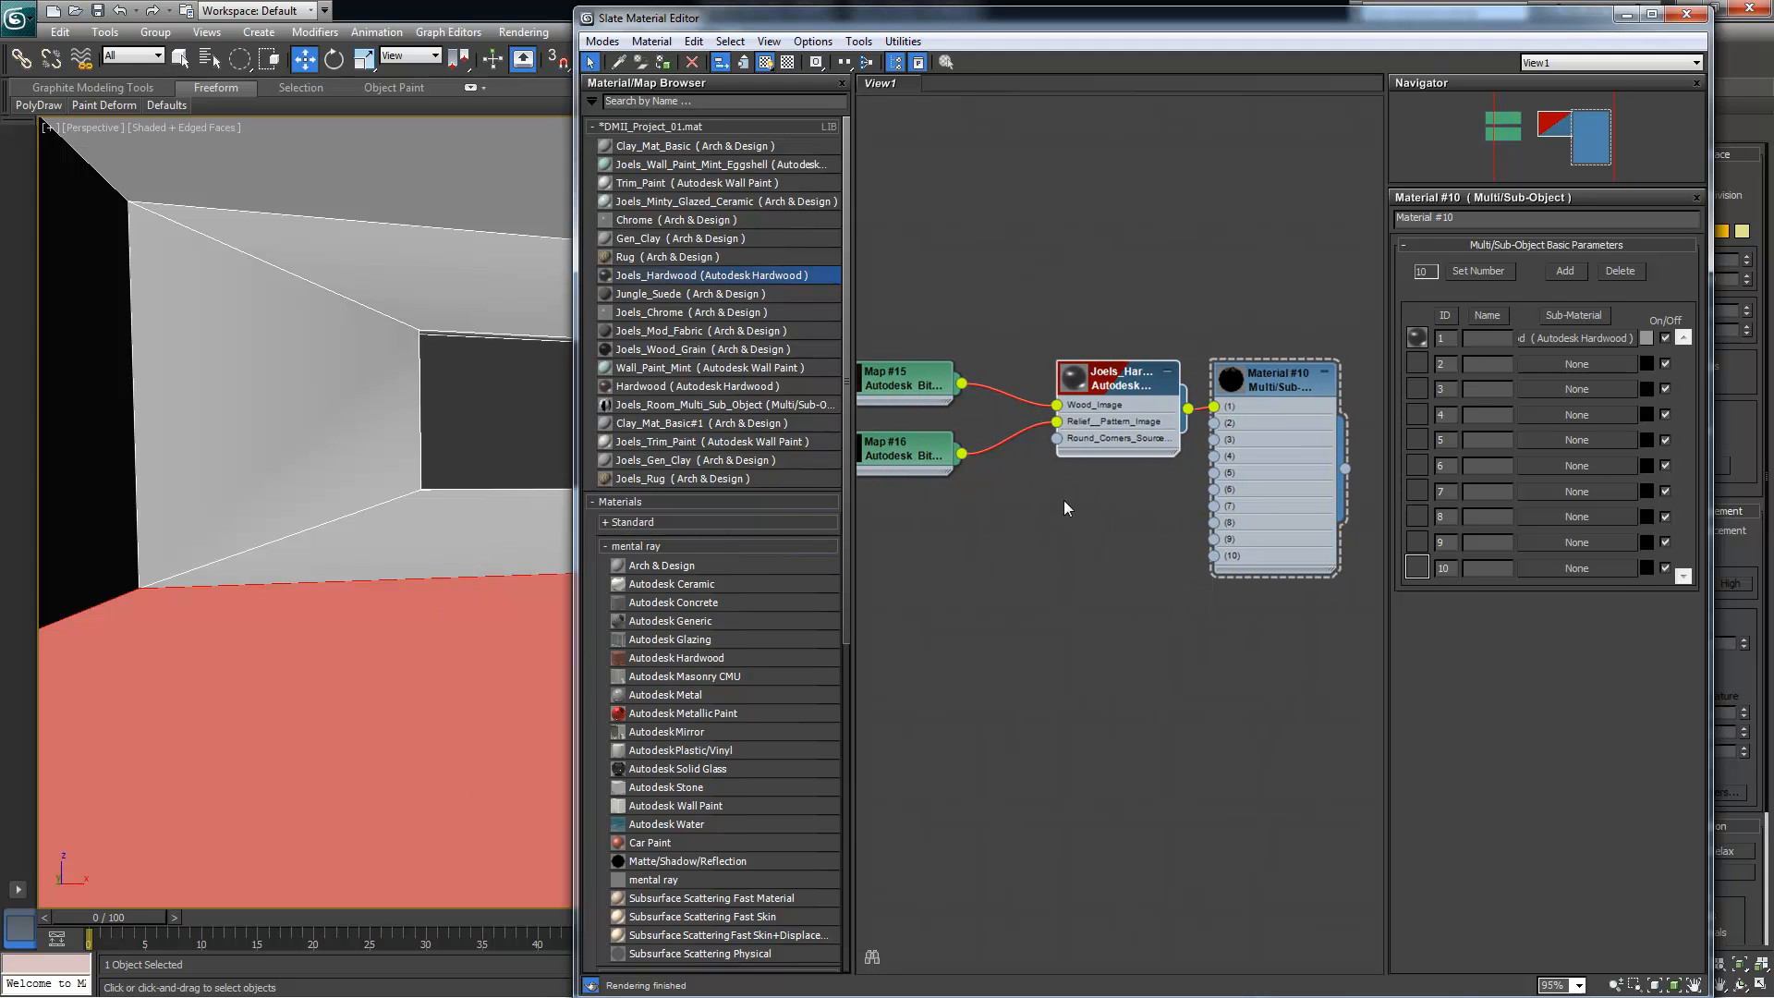
pyautogui.click(764, 65)
pyautogui.click(764, 69)
pyautogui.moveTo(425, 612)
pyautogui.keyDown('alt'); pyautogui.mouseDown(button='middle')
pyautogui.moveTo(425, 648)
pyautogui.moveTo(400, 635)
pyautogui.mouseUp(button='middle'); pyautogui.keyUp('alt')
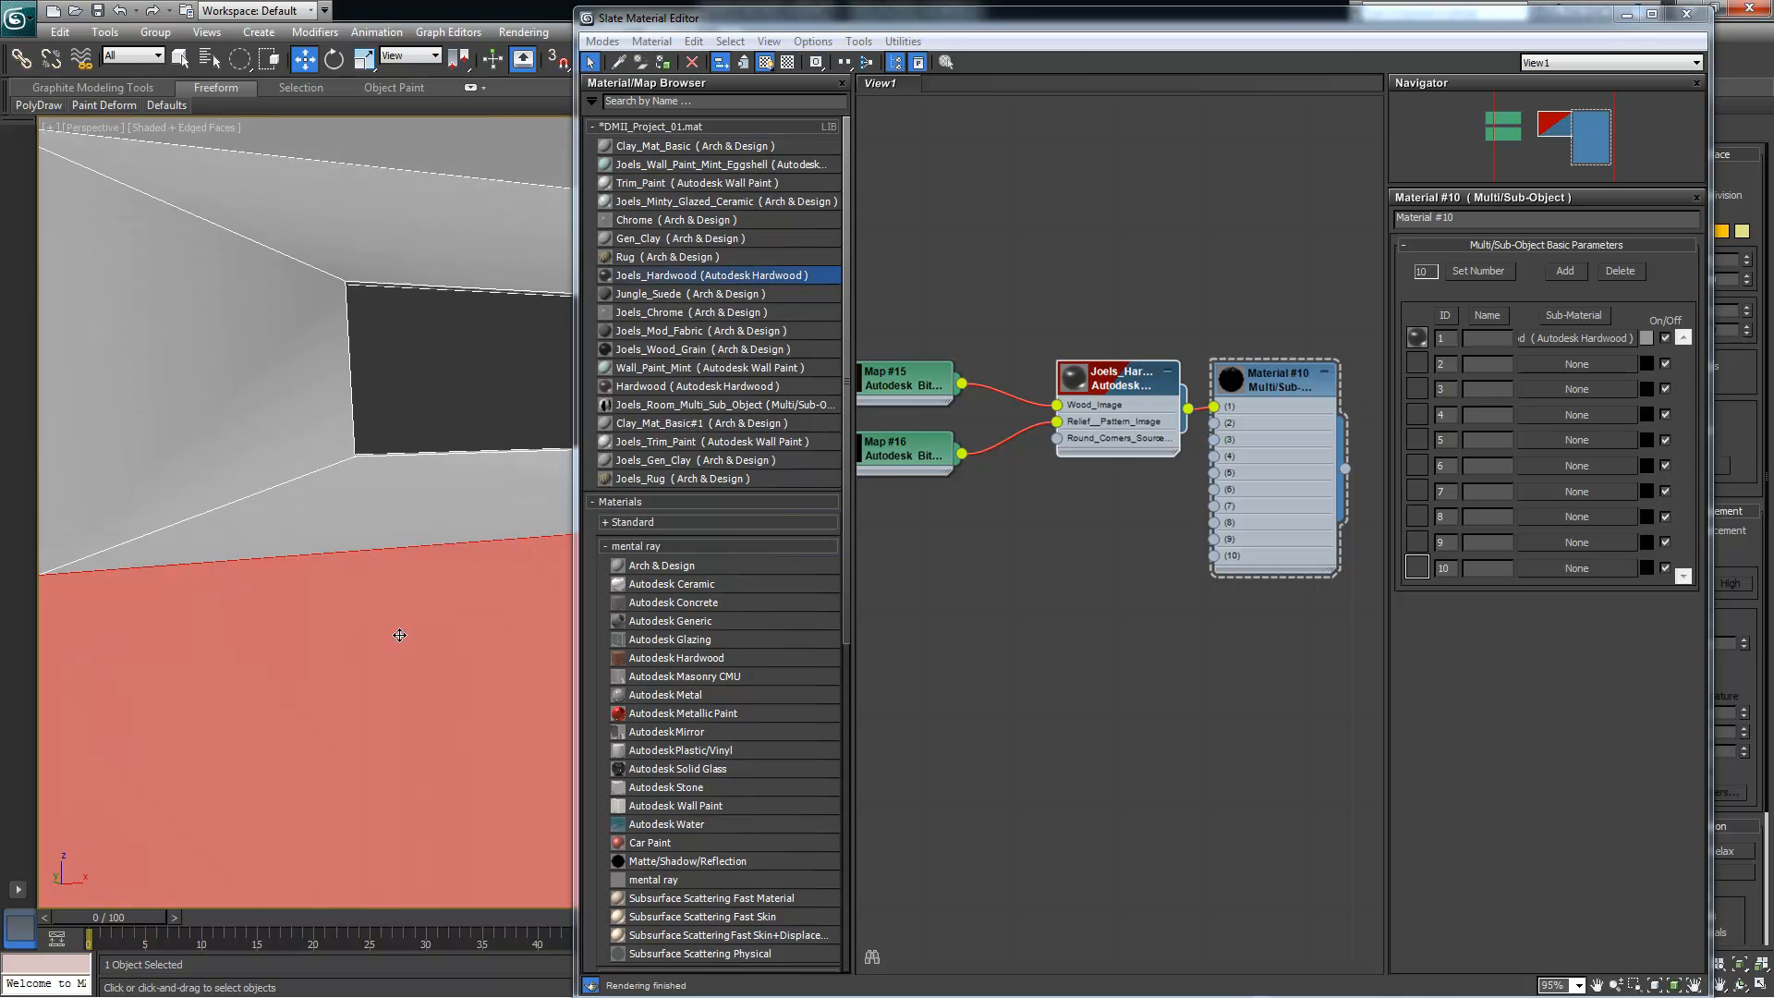
pyautogui.moveTo(1330, 28); pyautogui.dragTo(0, 14)
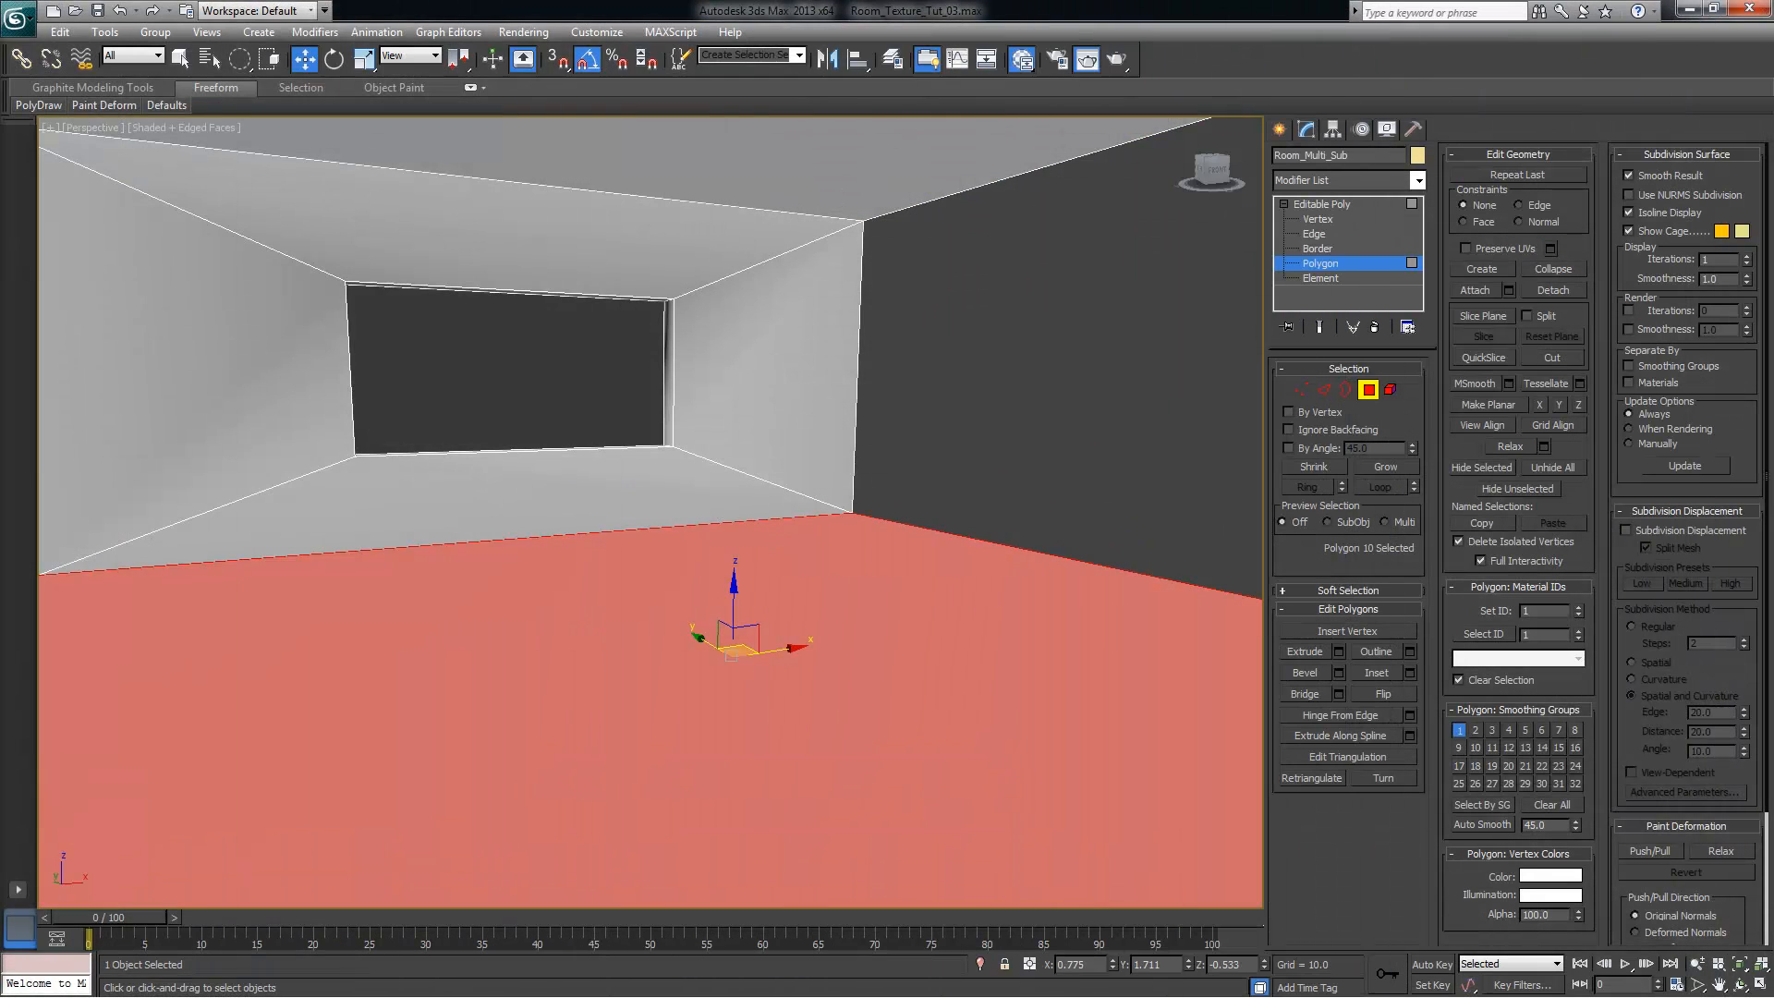
pyautogui.click(1369, 389)
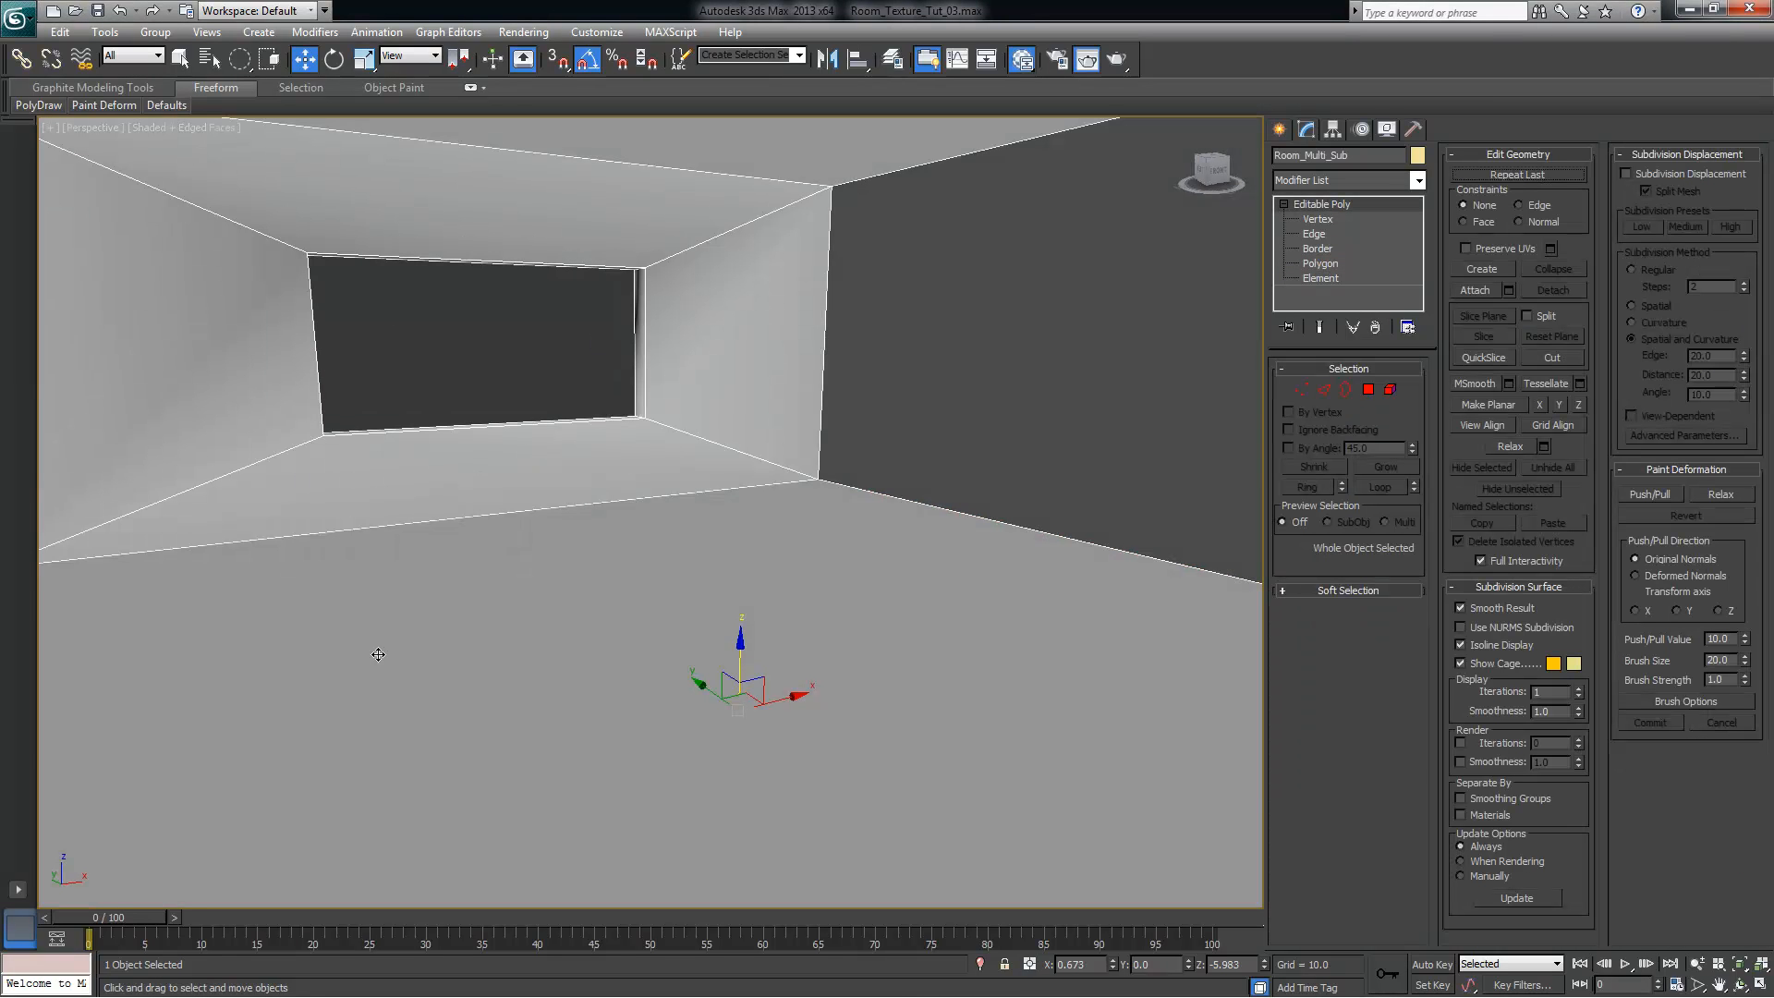
pyautogui.moveTo(1773, 139); pyautogui.dragTo(591, 25)
pyautogui.moveTo(737, 509); pyautogui.dragTo(323, 499, button='middle')
pyautogui.rightClick(590, 363)
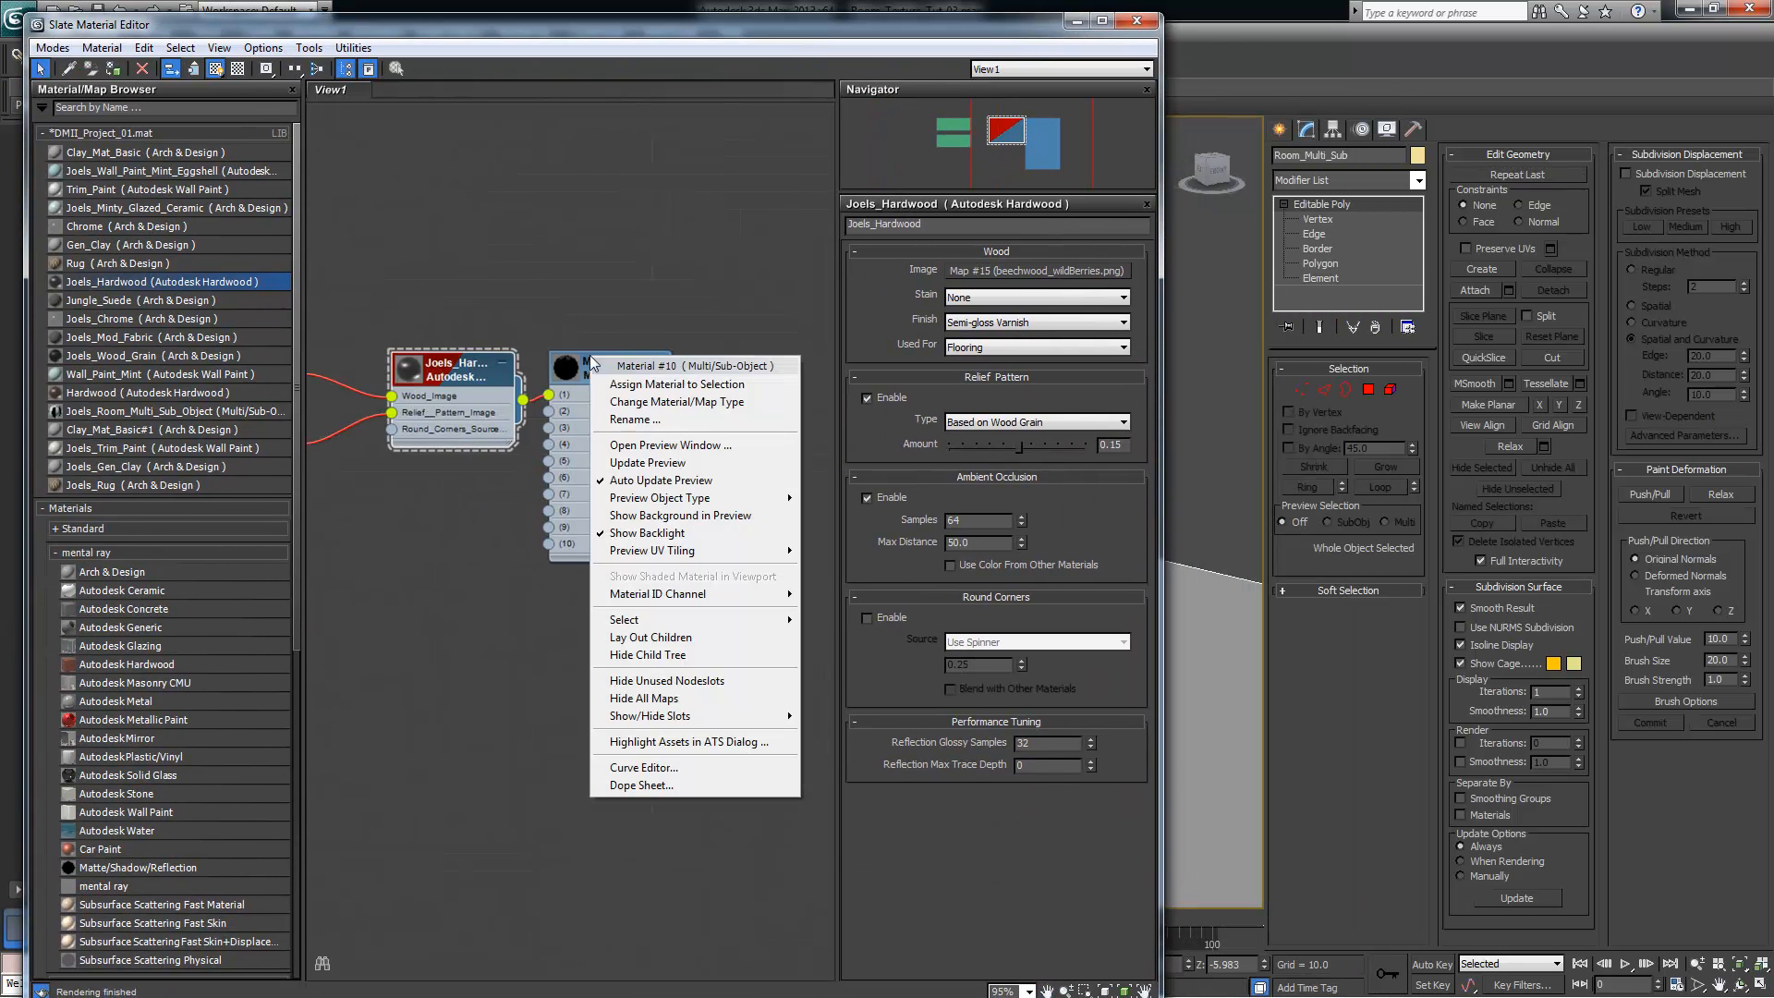
pyautogui.click(680, 386)
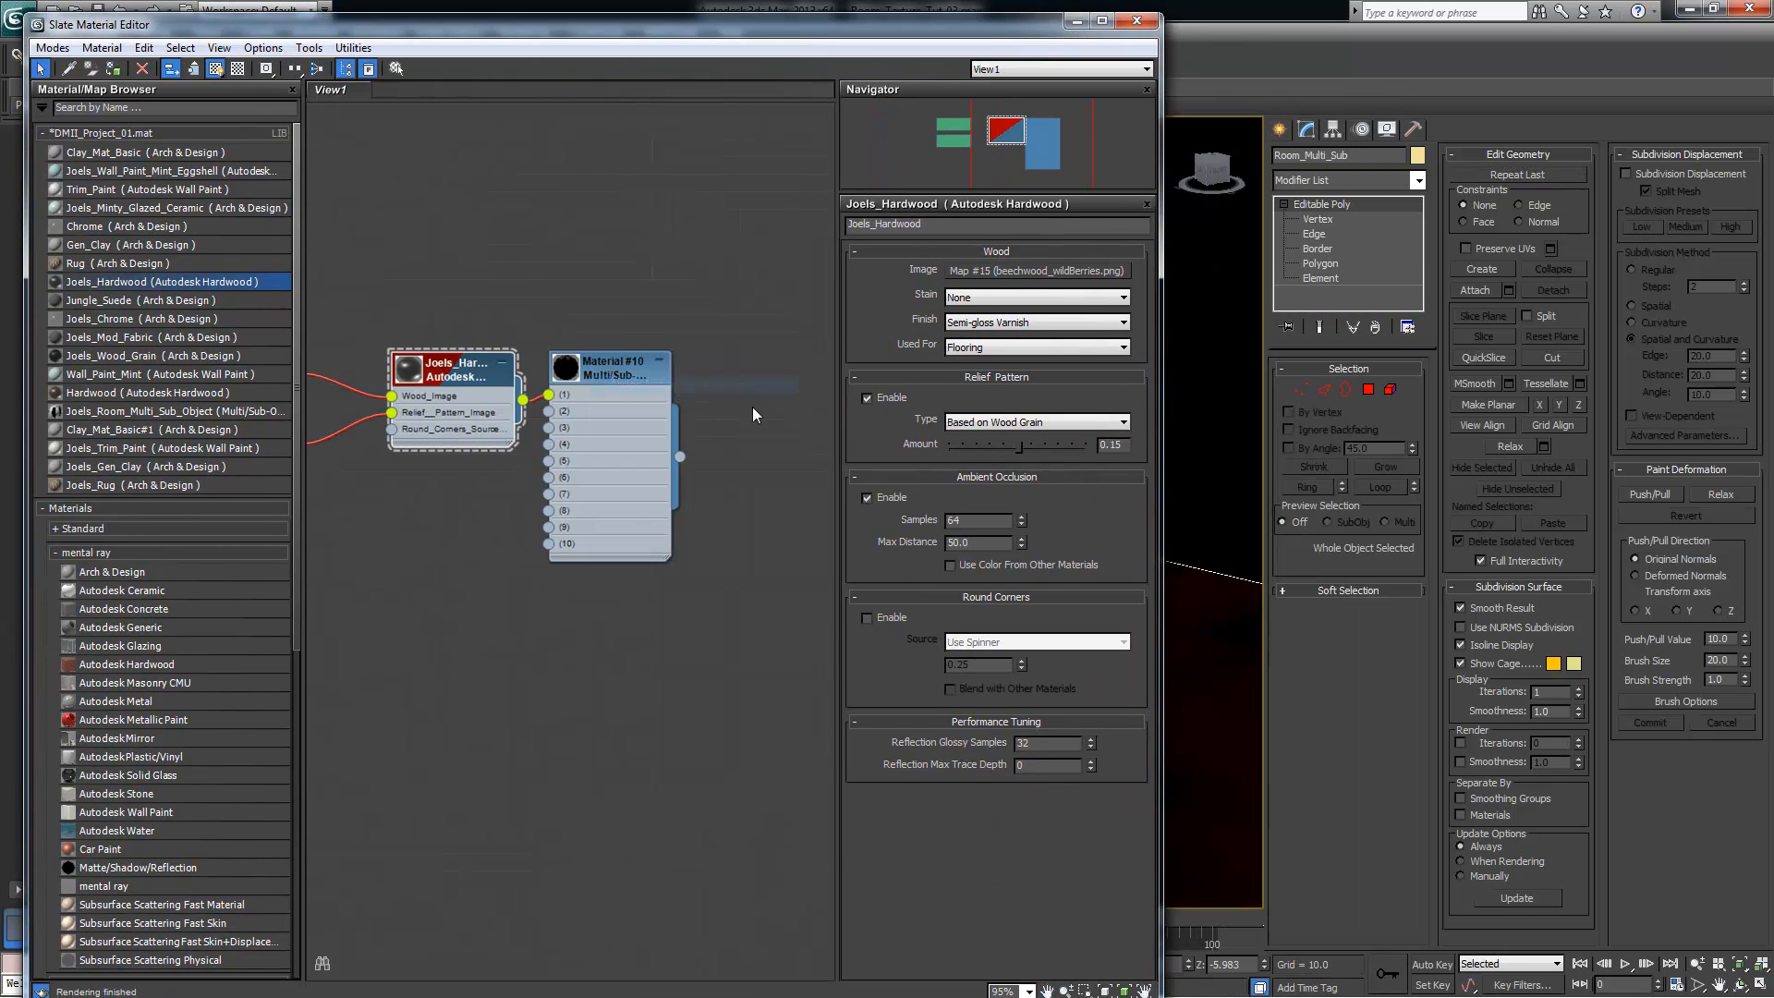
pyautogui.click(1077, 21)
# Examine how the hardwood material displays on the room's floor, with the floor polygon selected and with polygon editing off
pyautogui.keyDown('alt'); pyautogui.moveTo(846, 520); pyautogui.dragTo(896, 530, button='middle'); pyautogui.keyUp('alt')
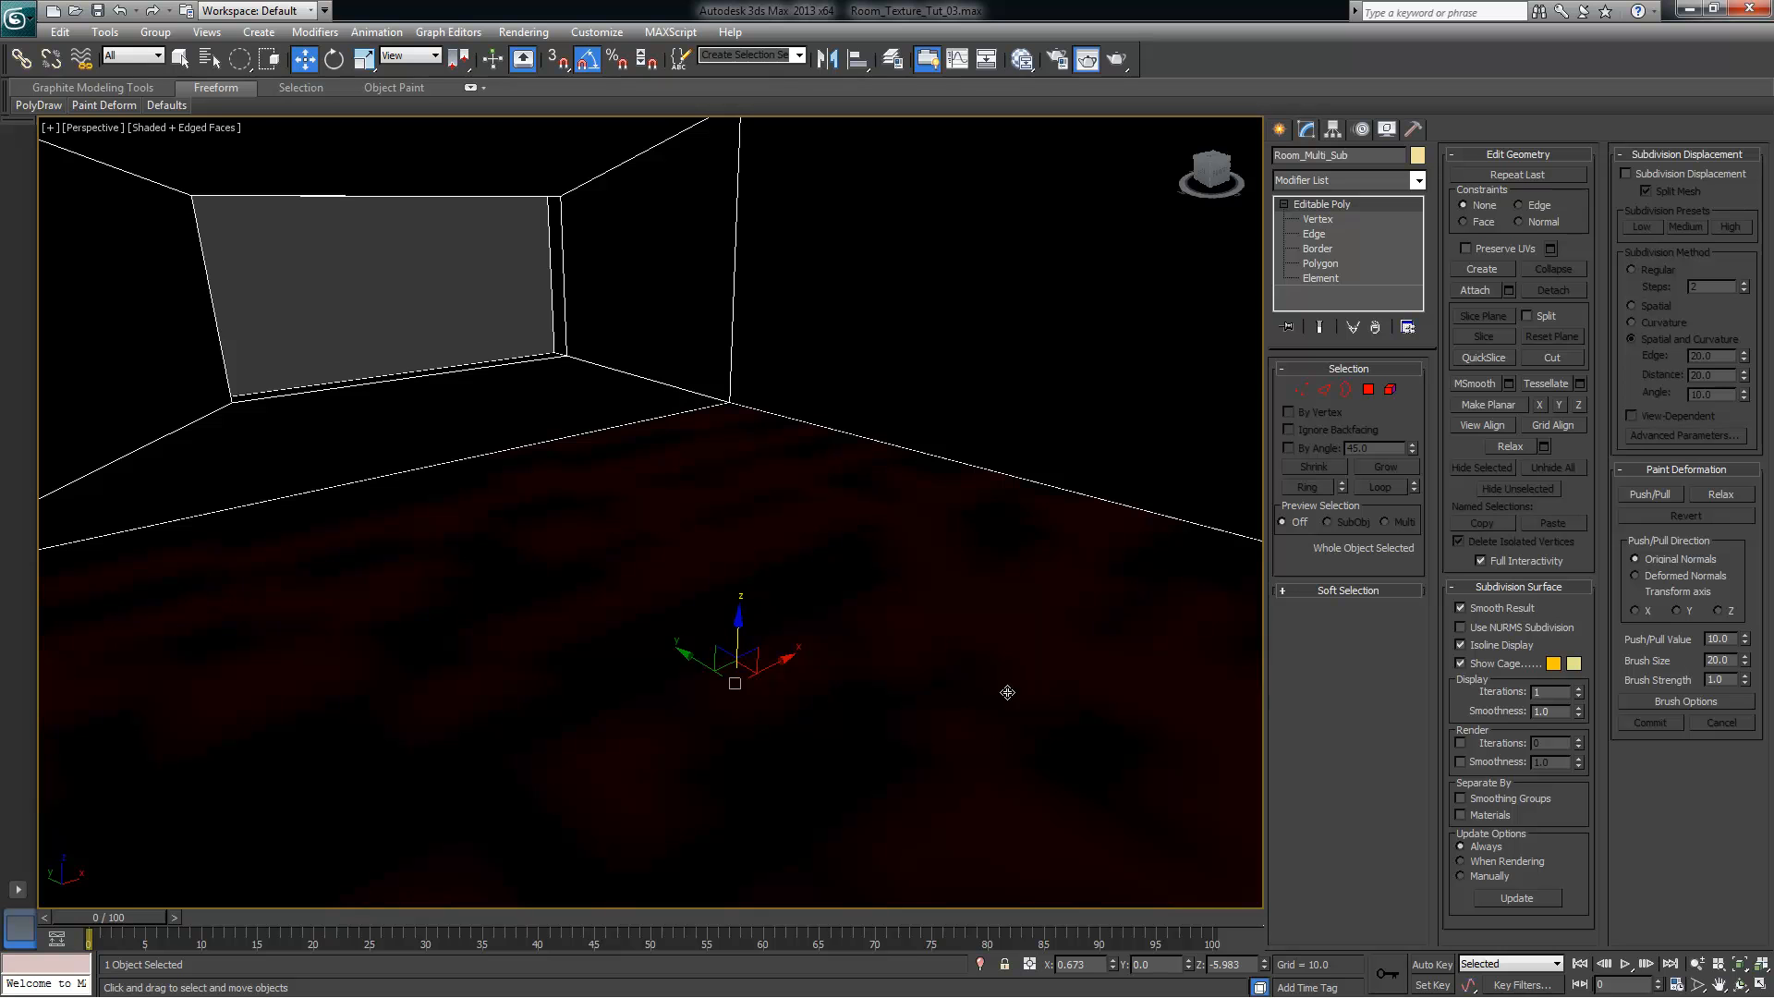
pyautogui.keyDown('alt'); pyautogui.moveTo(542, 799); pyautogui.dragTo(817, 587, button='middle'); pyautogui.keyUp('alt')
pyautogui.keyDown('alt'); pyautogui.moveTo(902, 487); pyautogui.dragTo(850, 435, button='middle'); pyautogui.keyUp('alt')
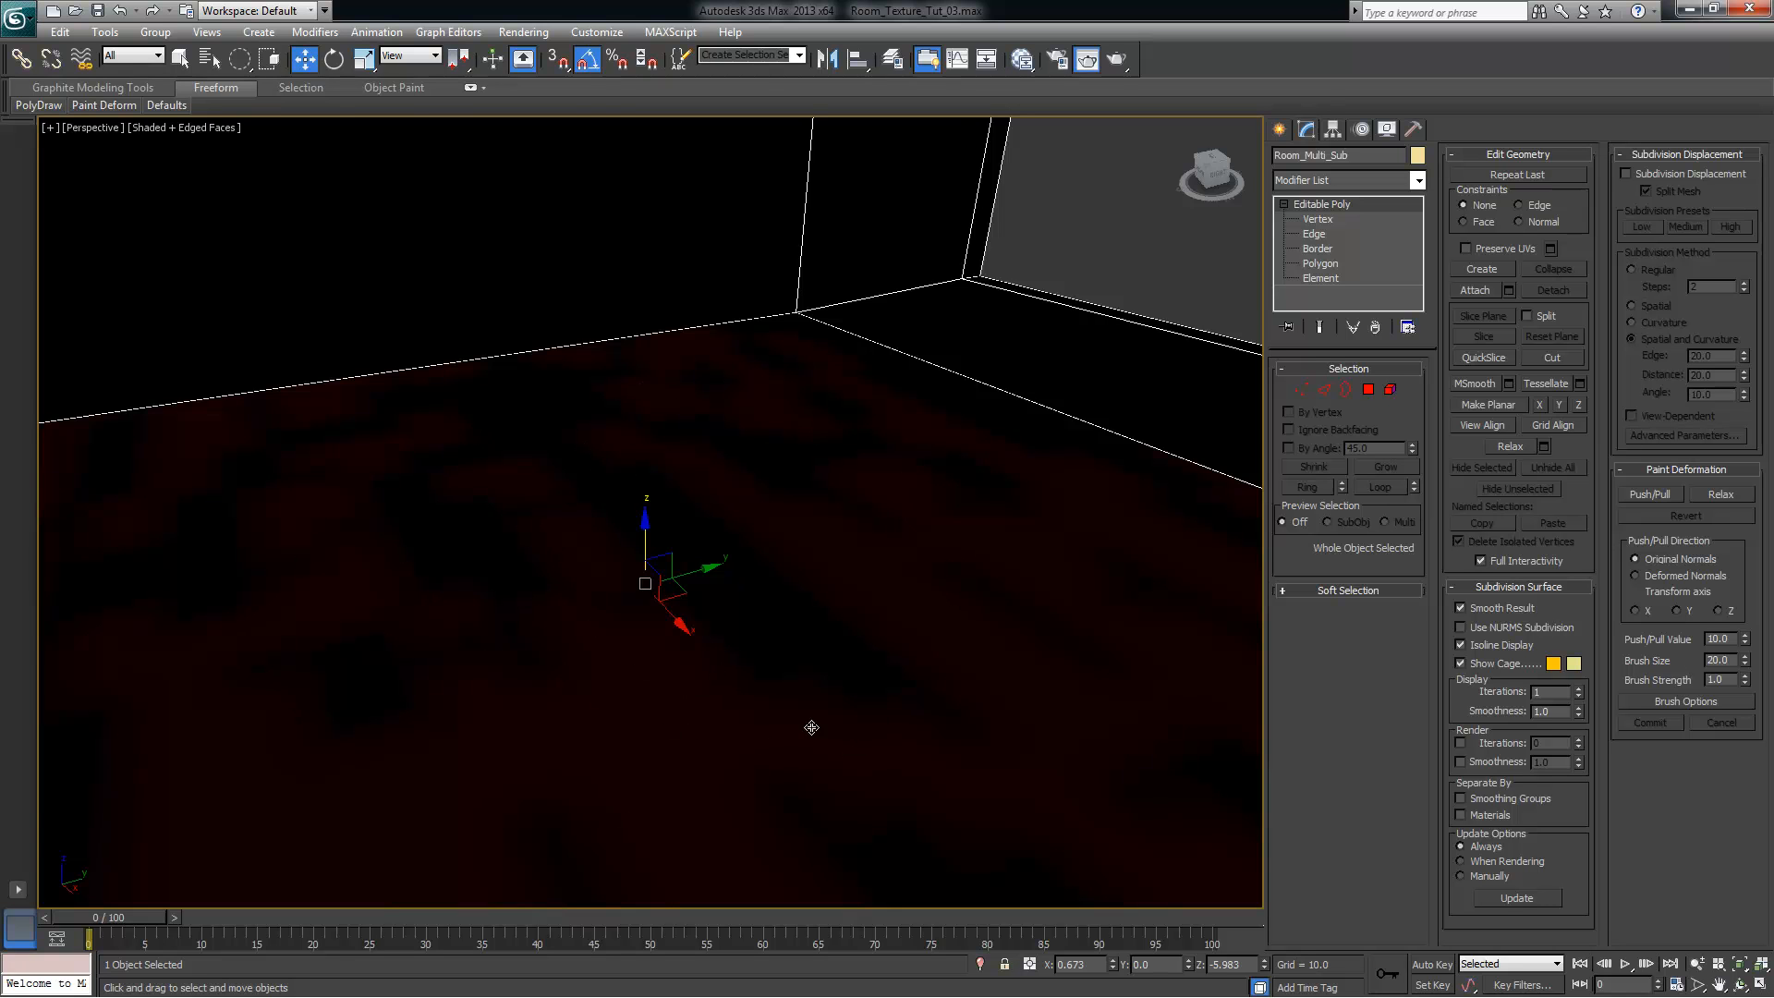
pyautogui.click(1369, 389)
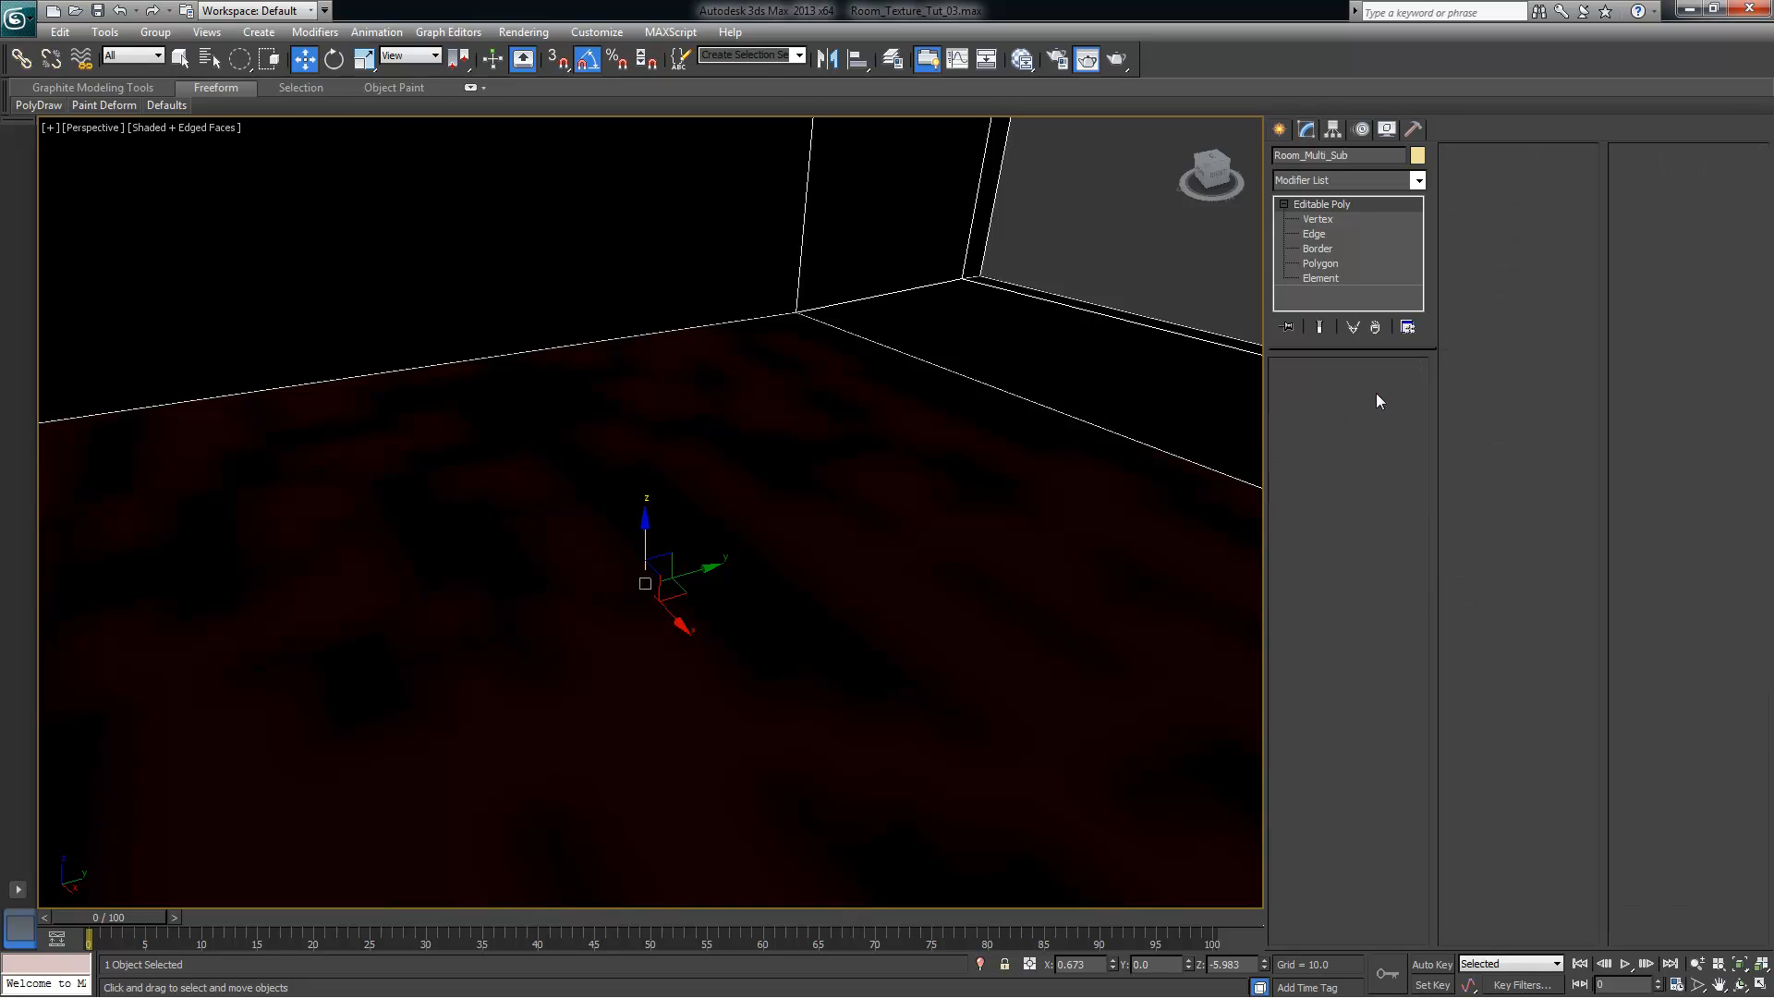
pyautogui.click(948, 520)
pyautogui.keyDown('alt'); pyautogui.moveTo(879, 580); pyautogui.dragTo(952, 574, button='middle'); pyautogui.keyUp('alt')
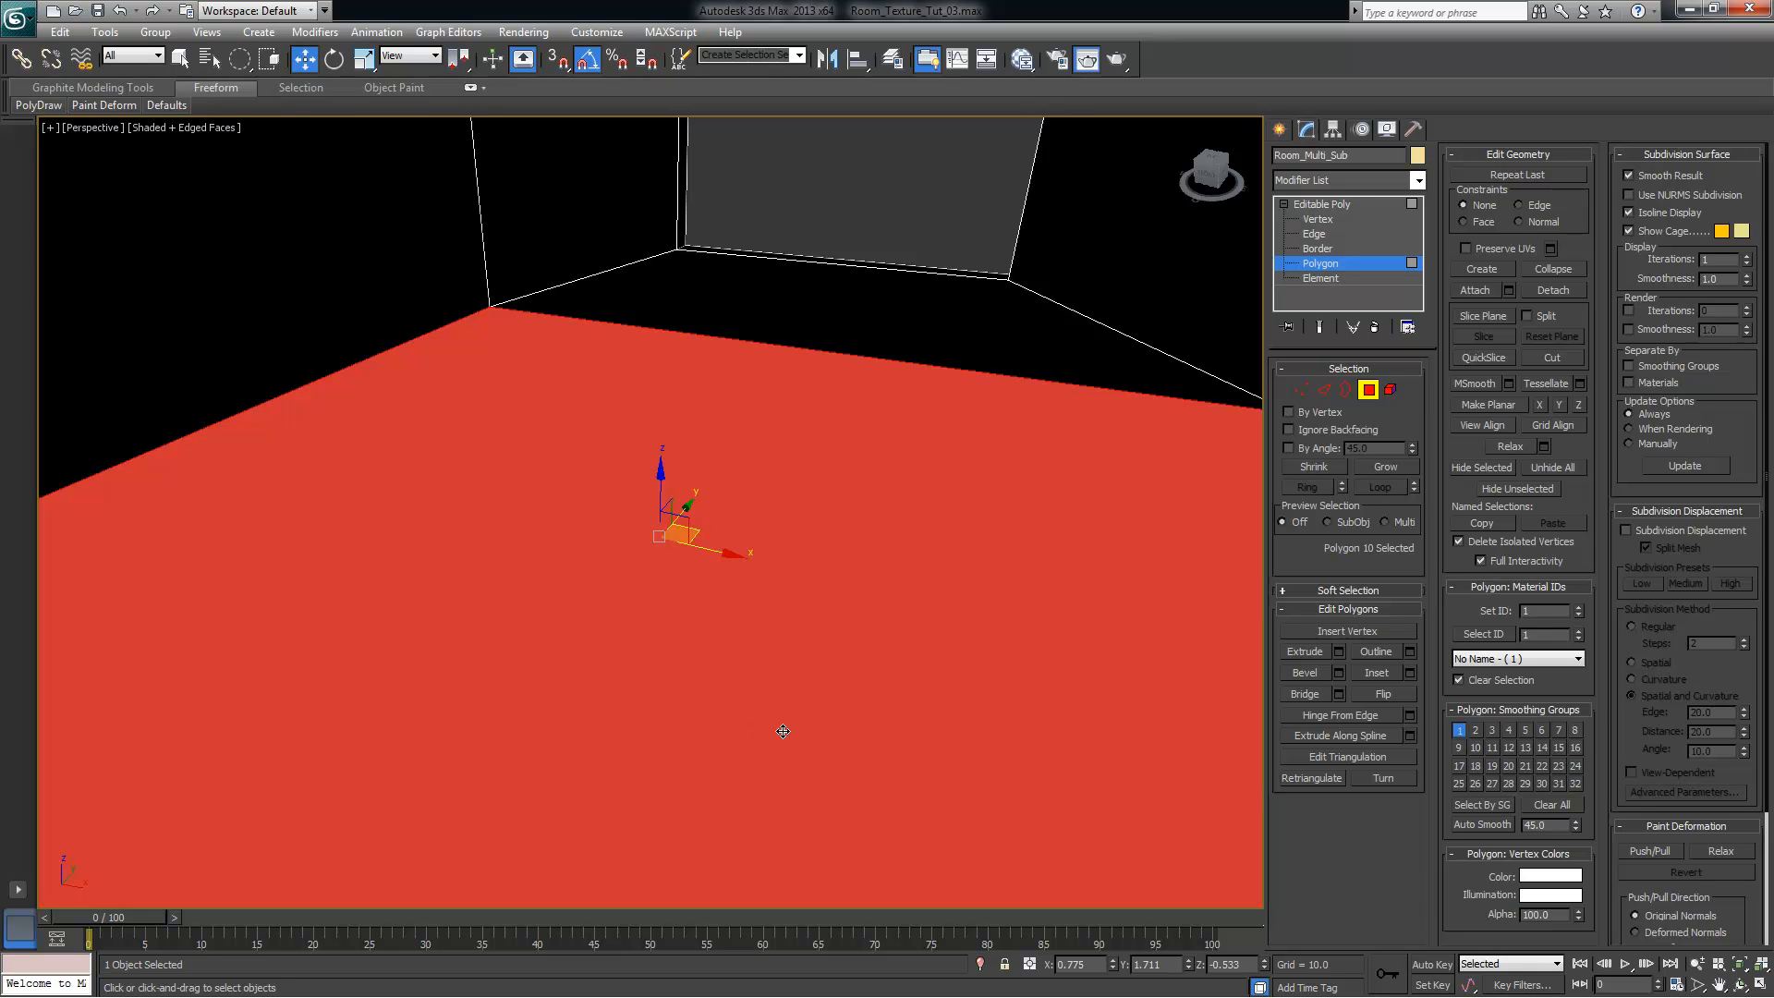
pyautogui.keyDown('alt'); pyautogui.moveTo(984, 739); pyautogui.dragTo(809, 670, button='middle'); pyautogui.keyUp('alt')
pyautogui.moveTo(828, 570); pyautogui.dragTo(822, 501, button='middle')
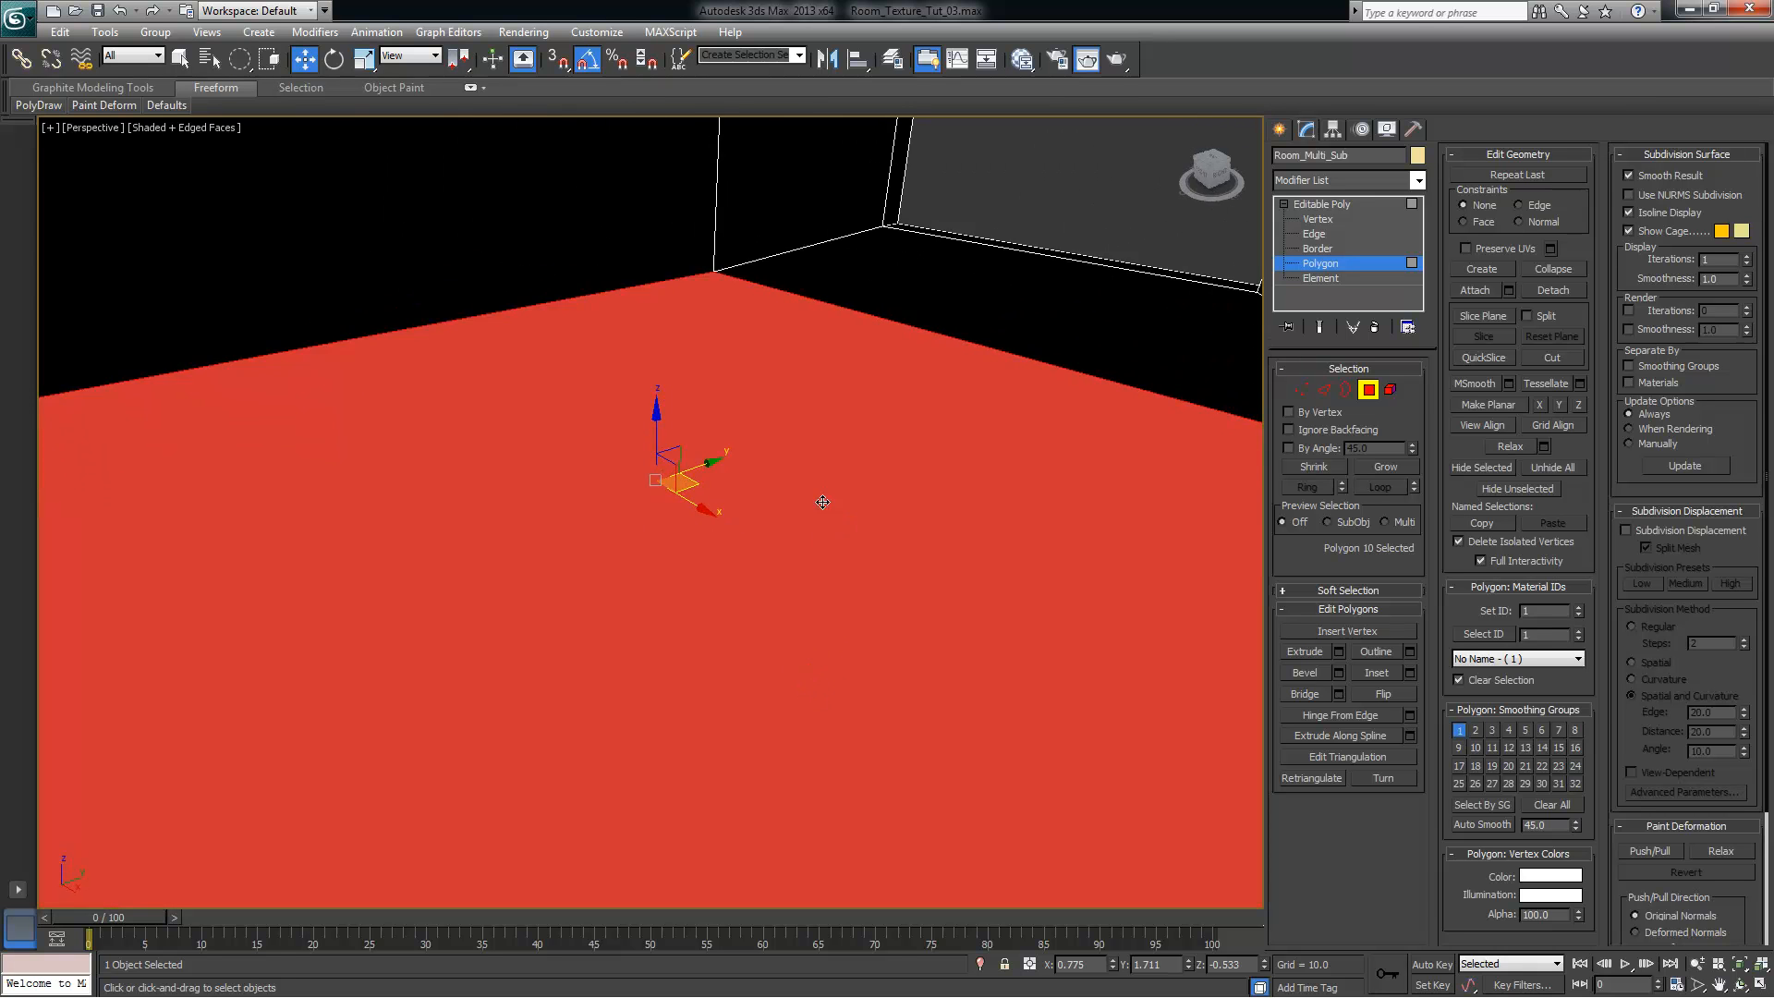
pyautogui.click(1367, 389)
pyautogui.keyDown('alt'); pyautogui.moveTo(717, 367); pyautogui.dragTo(640, 514, button='middle'); pyautogui.keyUp('alt')
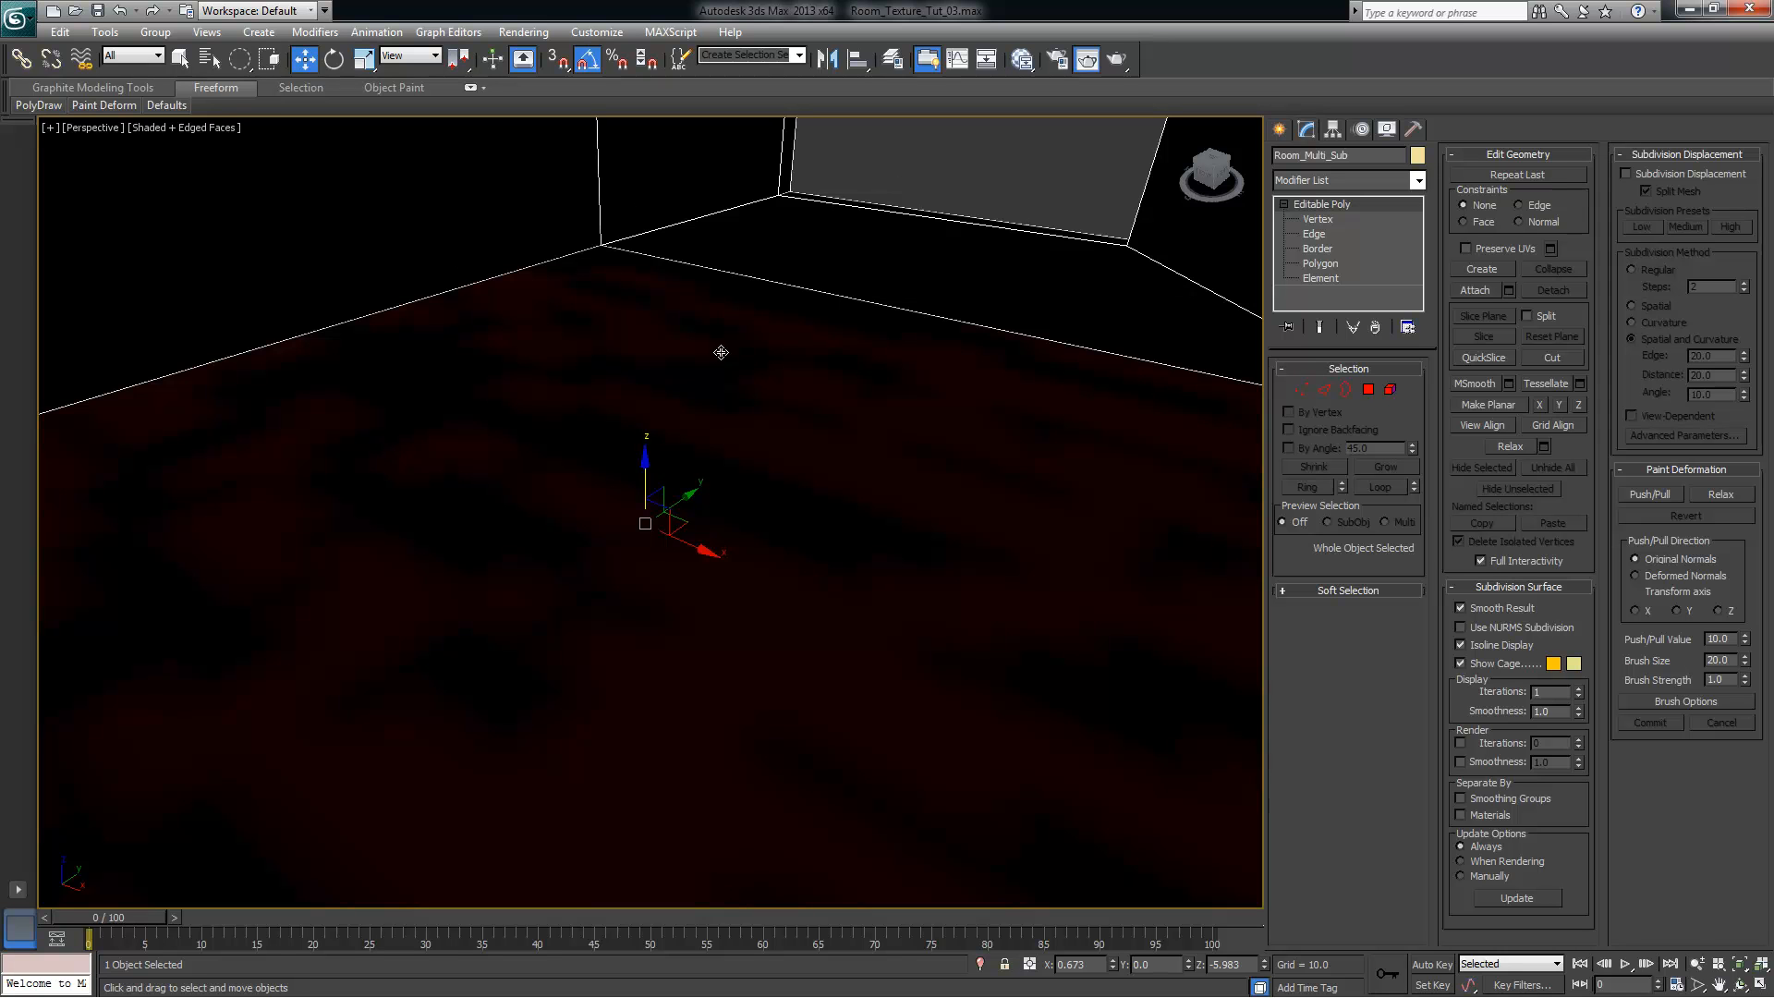
# Select the floor polygon and apply a UVW Map modifier to it
pyautogui.click(829, 464)
pyautogui.click(1370, 390)
pyautogui.click(904, 447)
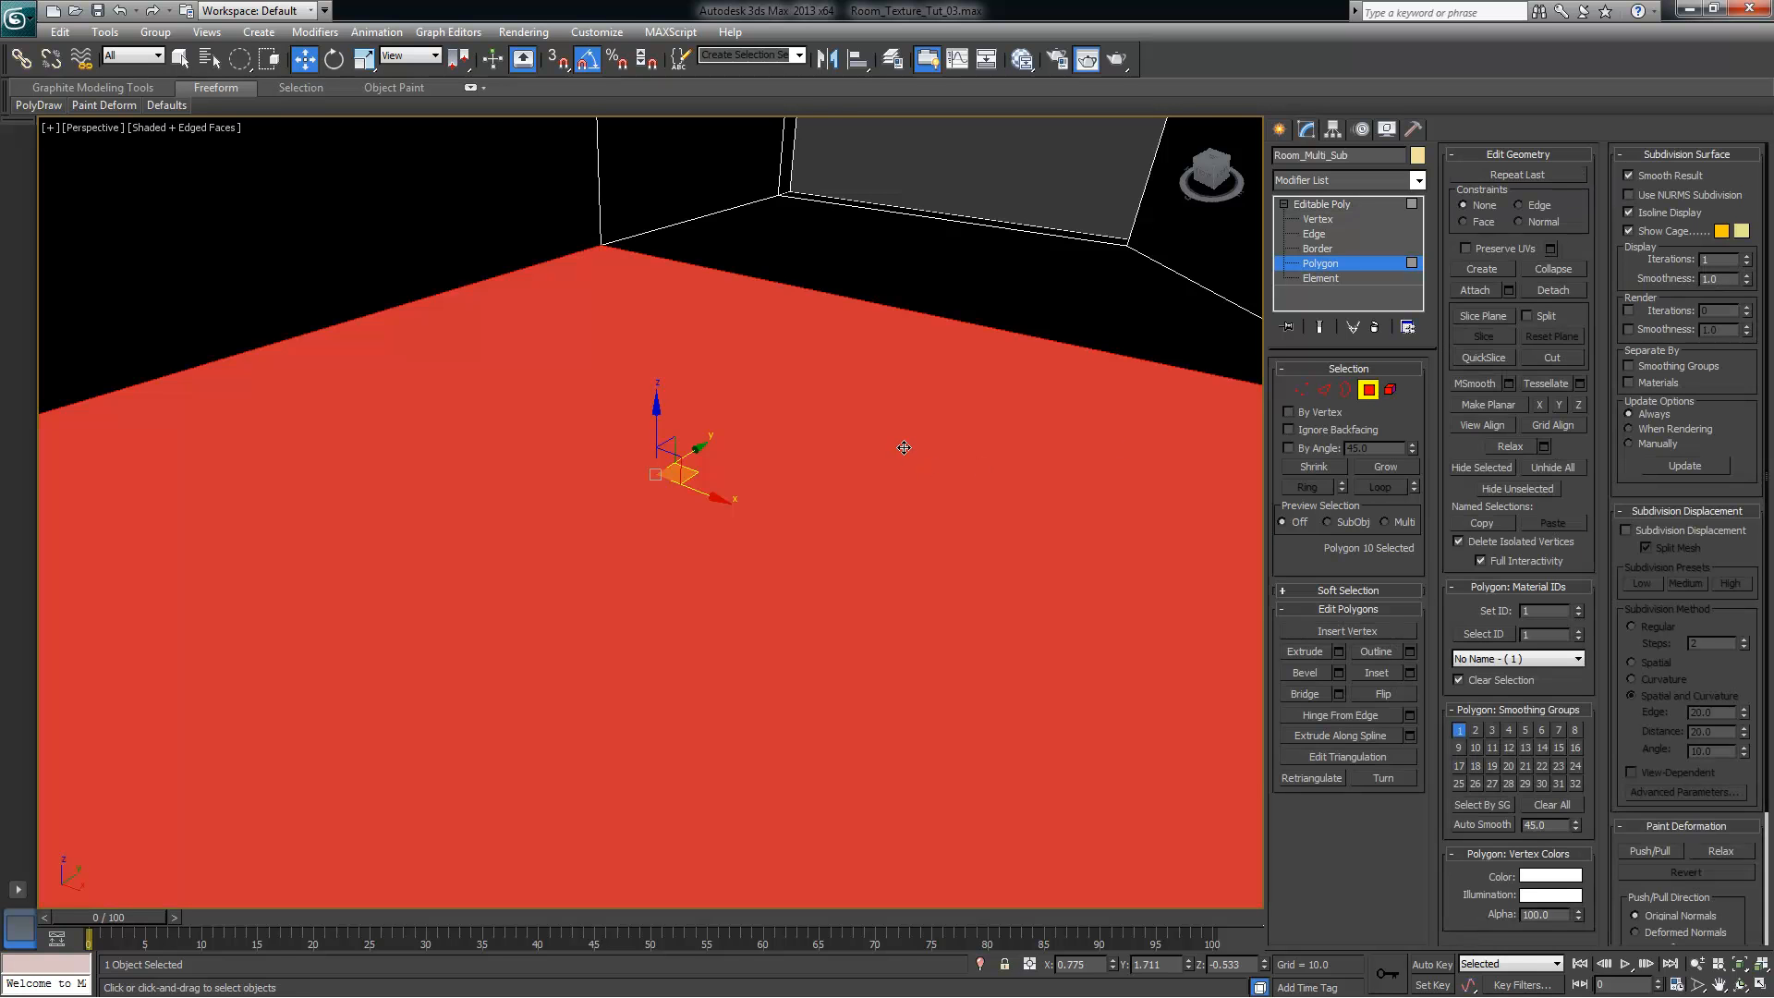
pyautogui.click(1418, 180)
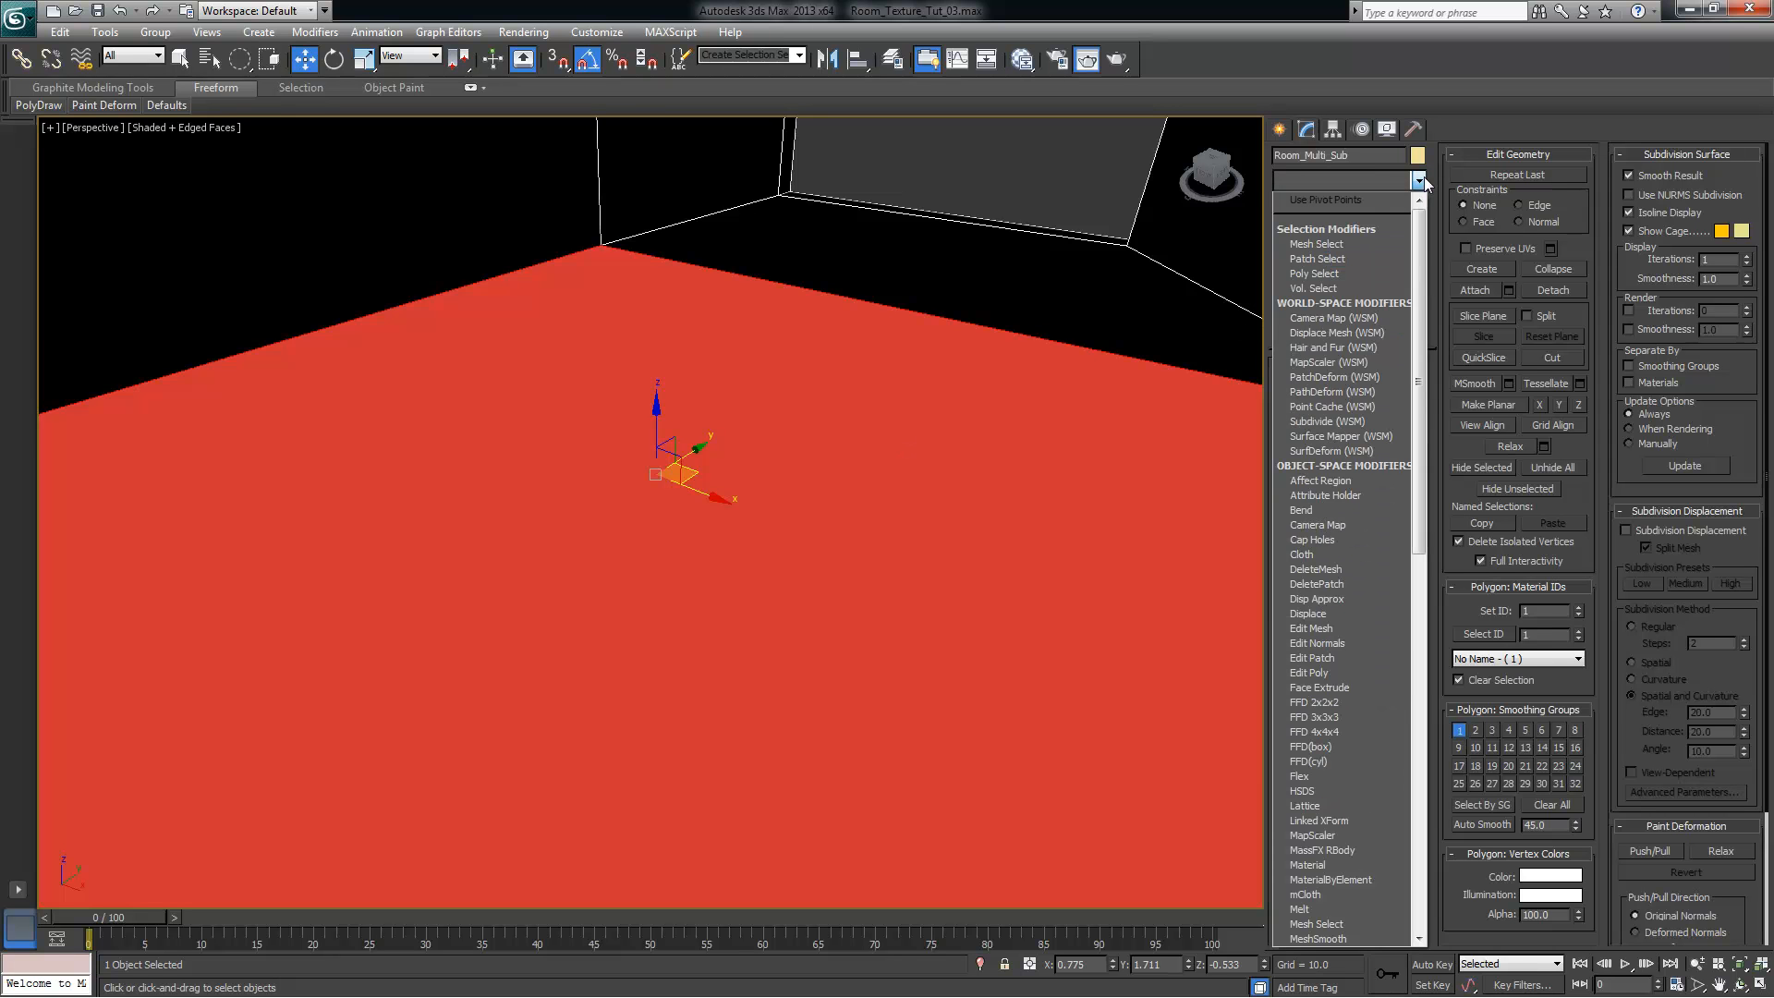
pyautogui.click(1421, 182)
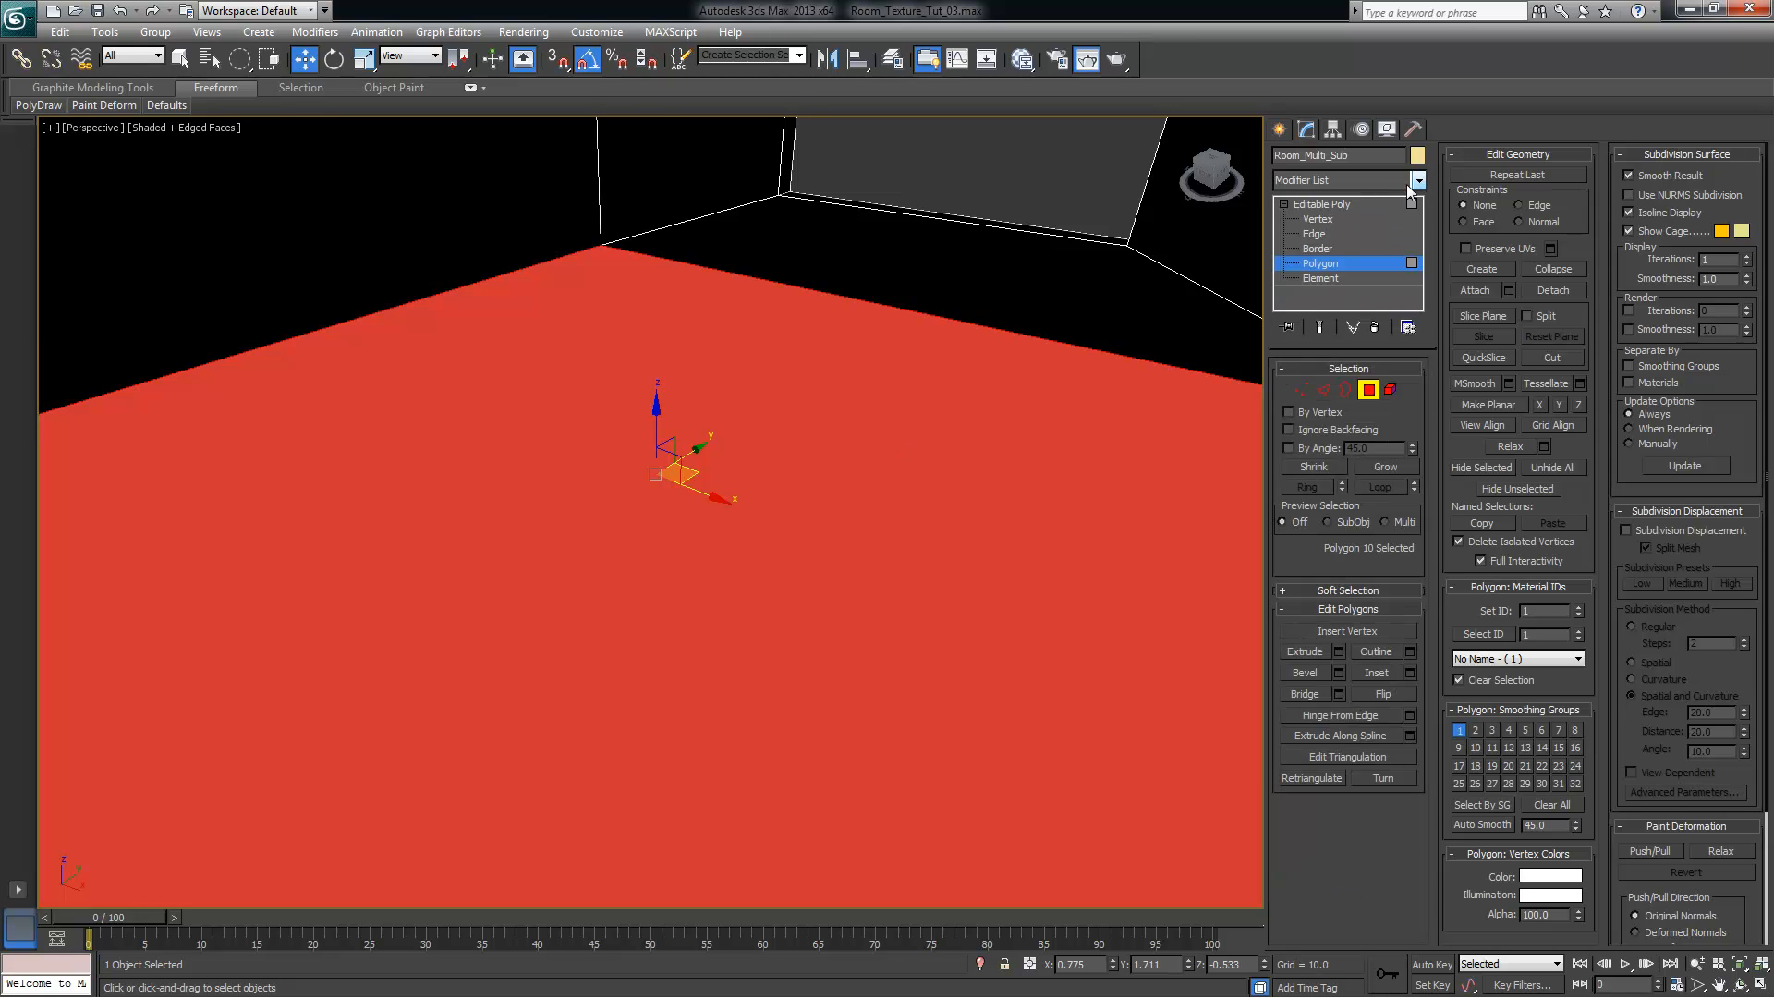
pyautogui.click(1419, 181)
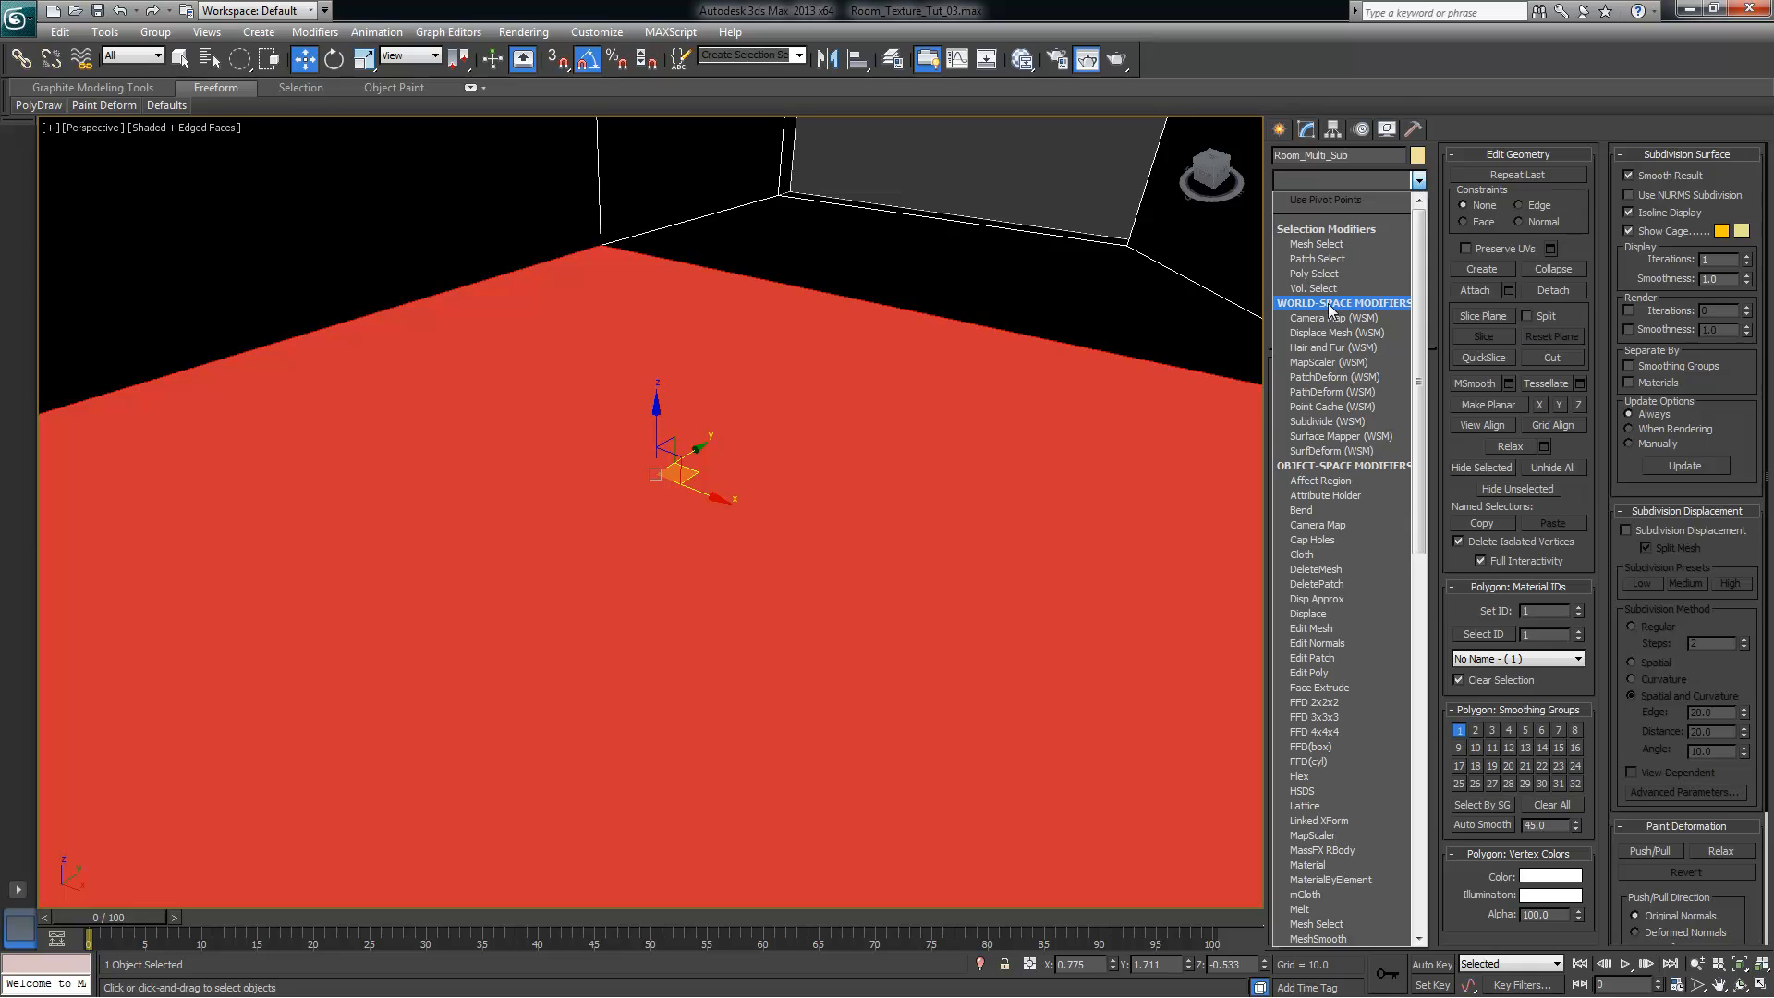
pyautogui.press('u')
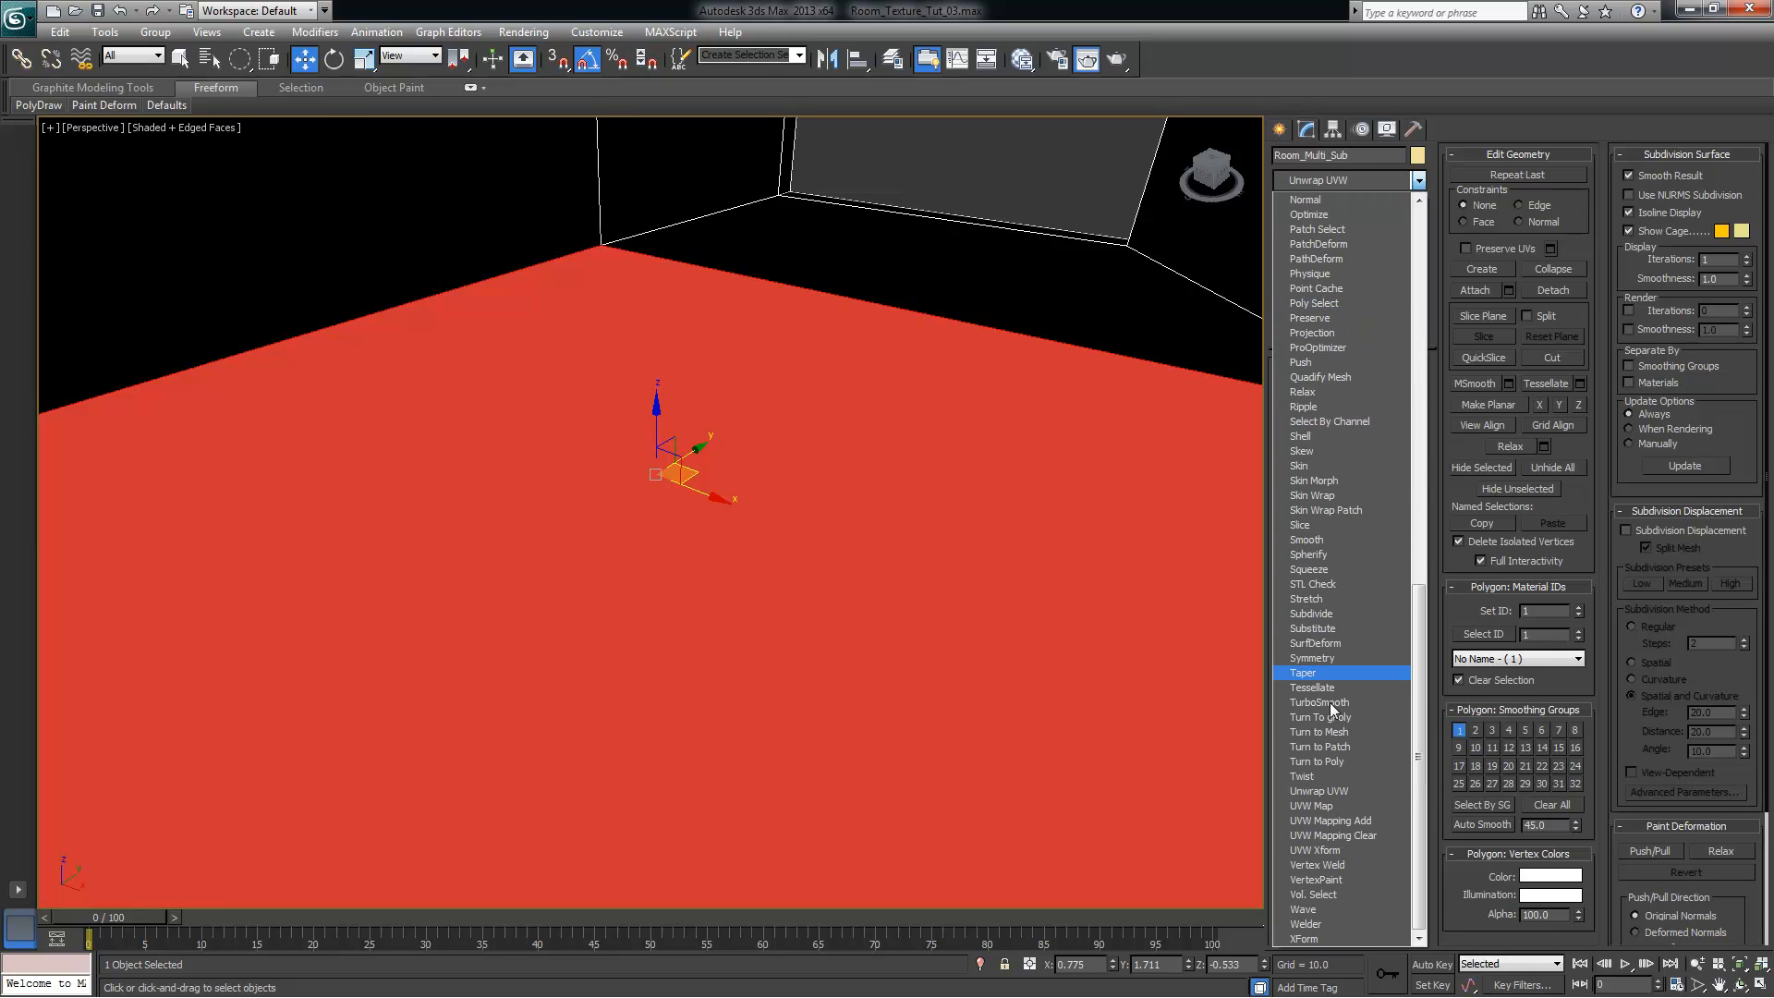
pyautogui.click(1345, 805)
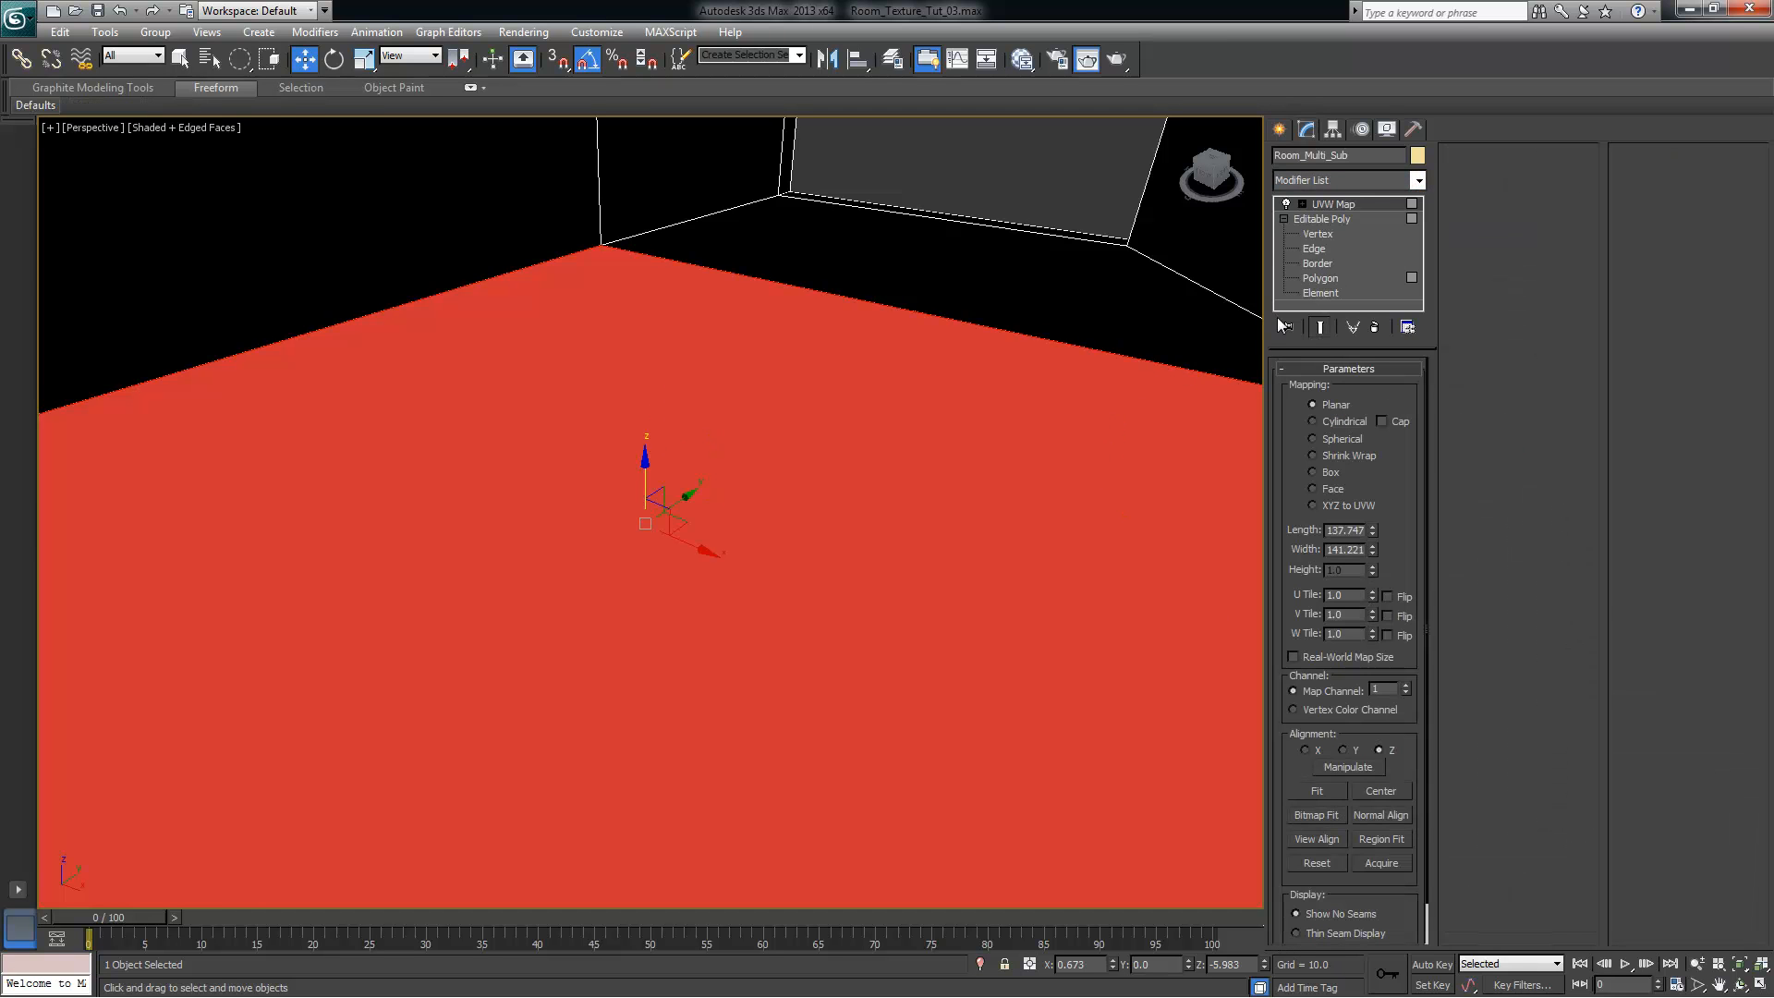
# Leave the Editable Poly's polygon level and activate the Gizmo of the UVW Map modifier
pyautogui.click(1302, 204)
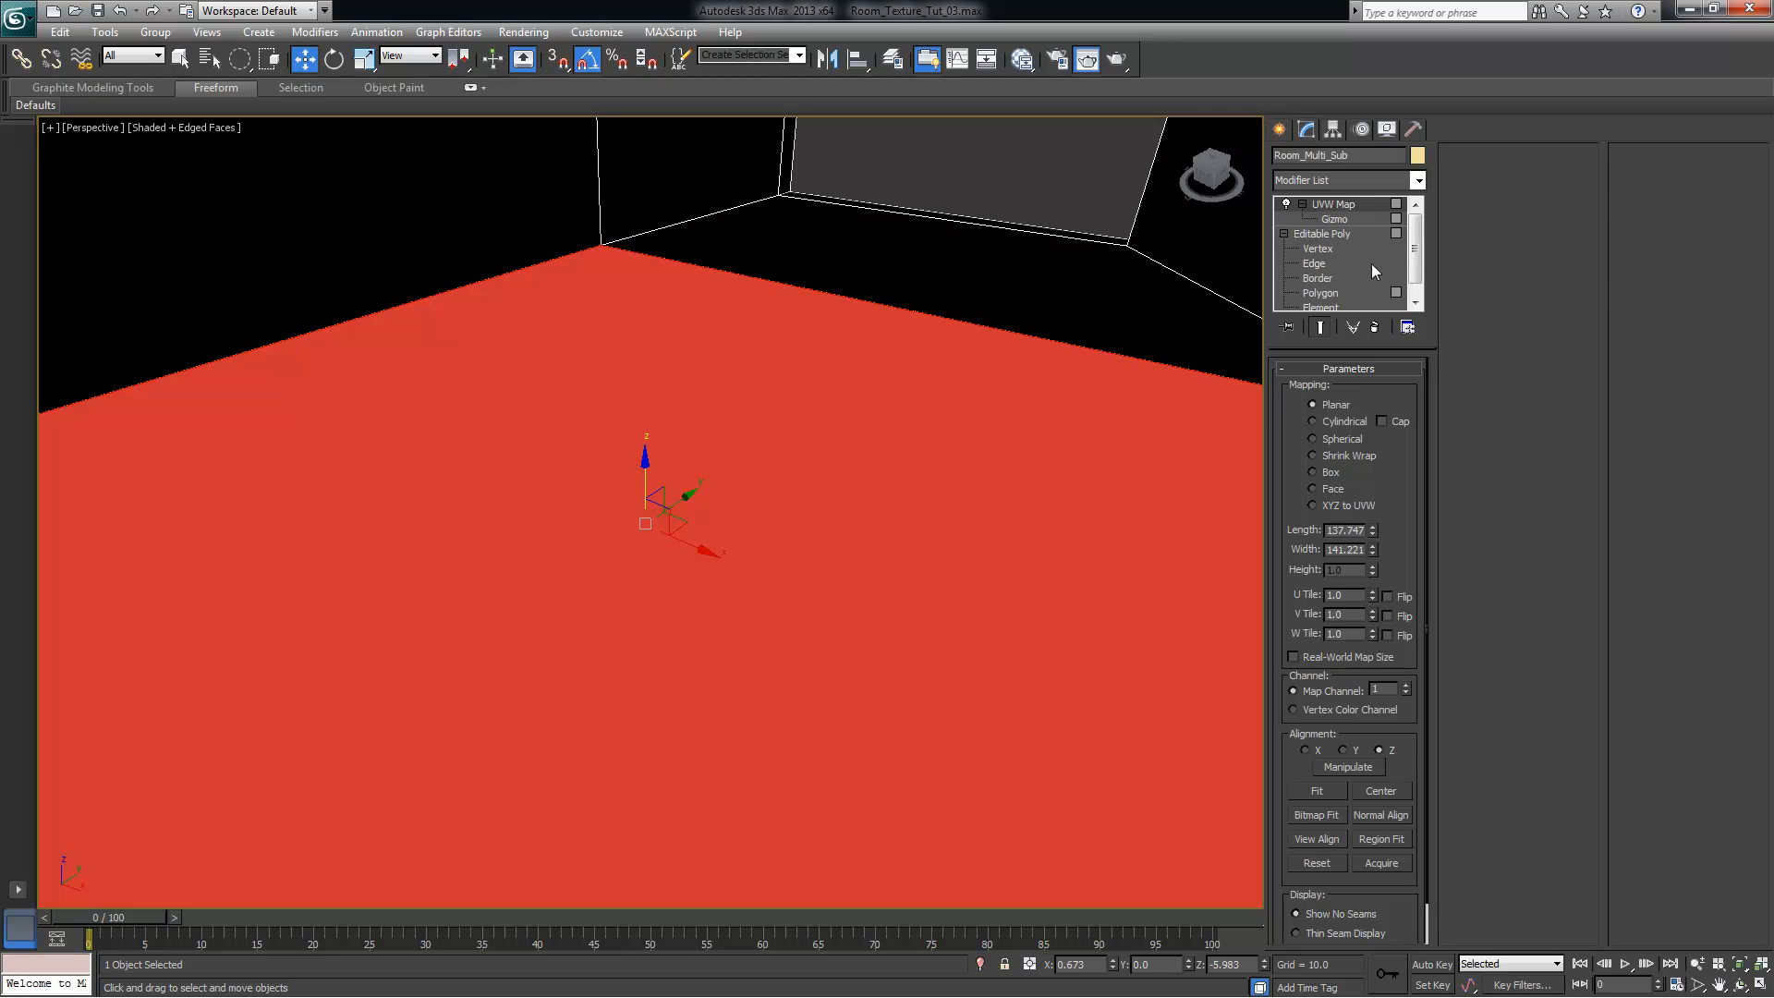
pyautogui.click(1339, 219)
pyautogui.keyDown('alt'); pyautogui.moveTo(978, 554); pyautogui.dragTo(1045, 511, button='middle'); pyautogui.keyUp('alt')
pyautogui.click(1334, 233)
pyautogui.click(1345, 219)
pyautogui.keyDown('alt'); pyautogui.moveTo(960, 540); pyautogui.dragTo(977, 539, button='middle'); pyautogui.keyUp('alt')
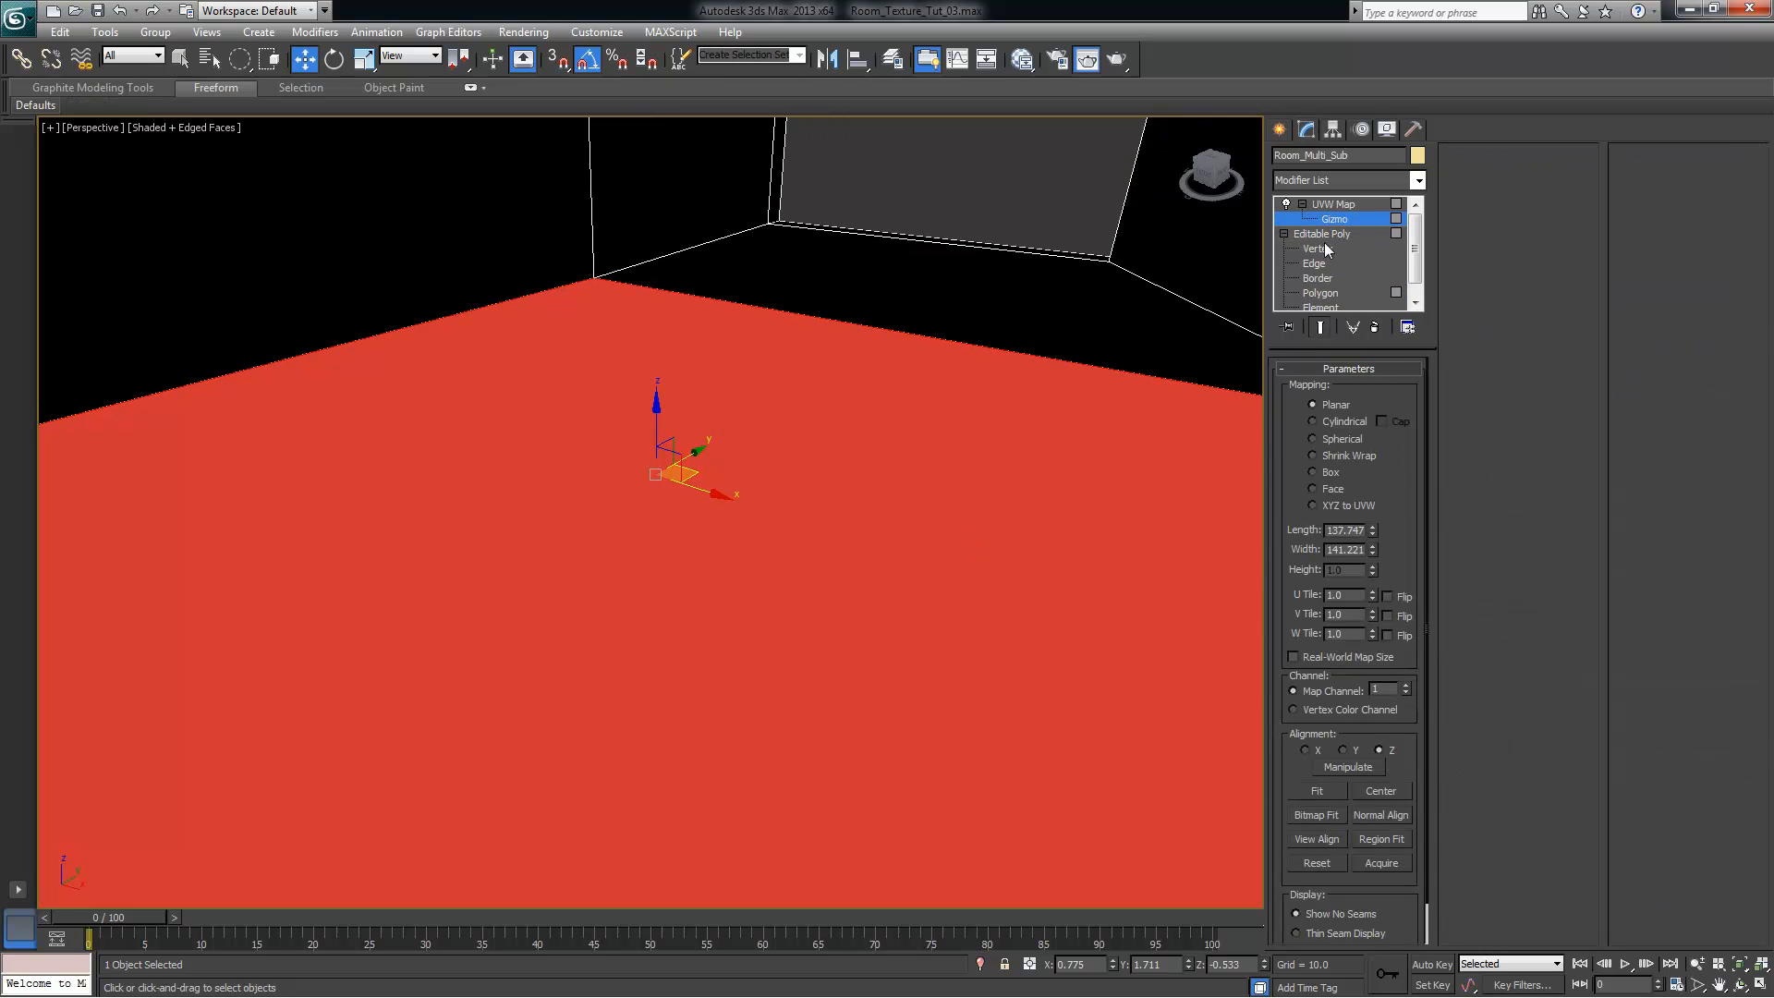
pyautogui.click(1321, 292)
pyautogui.click(1369, 389)
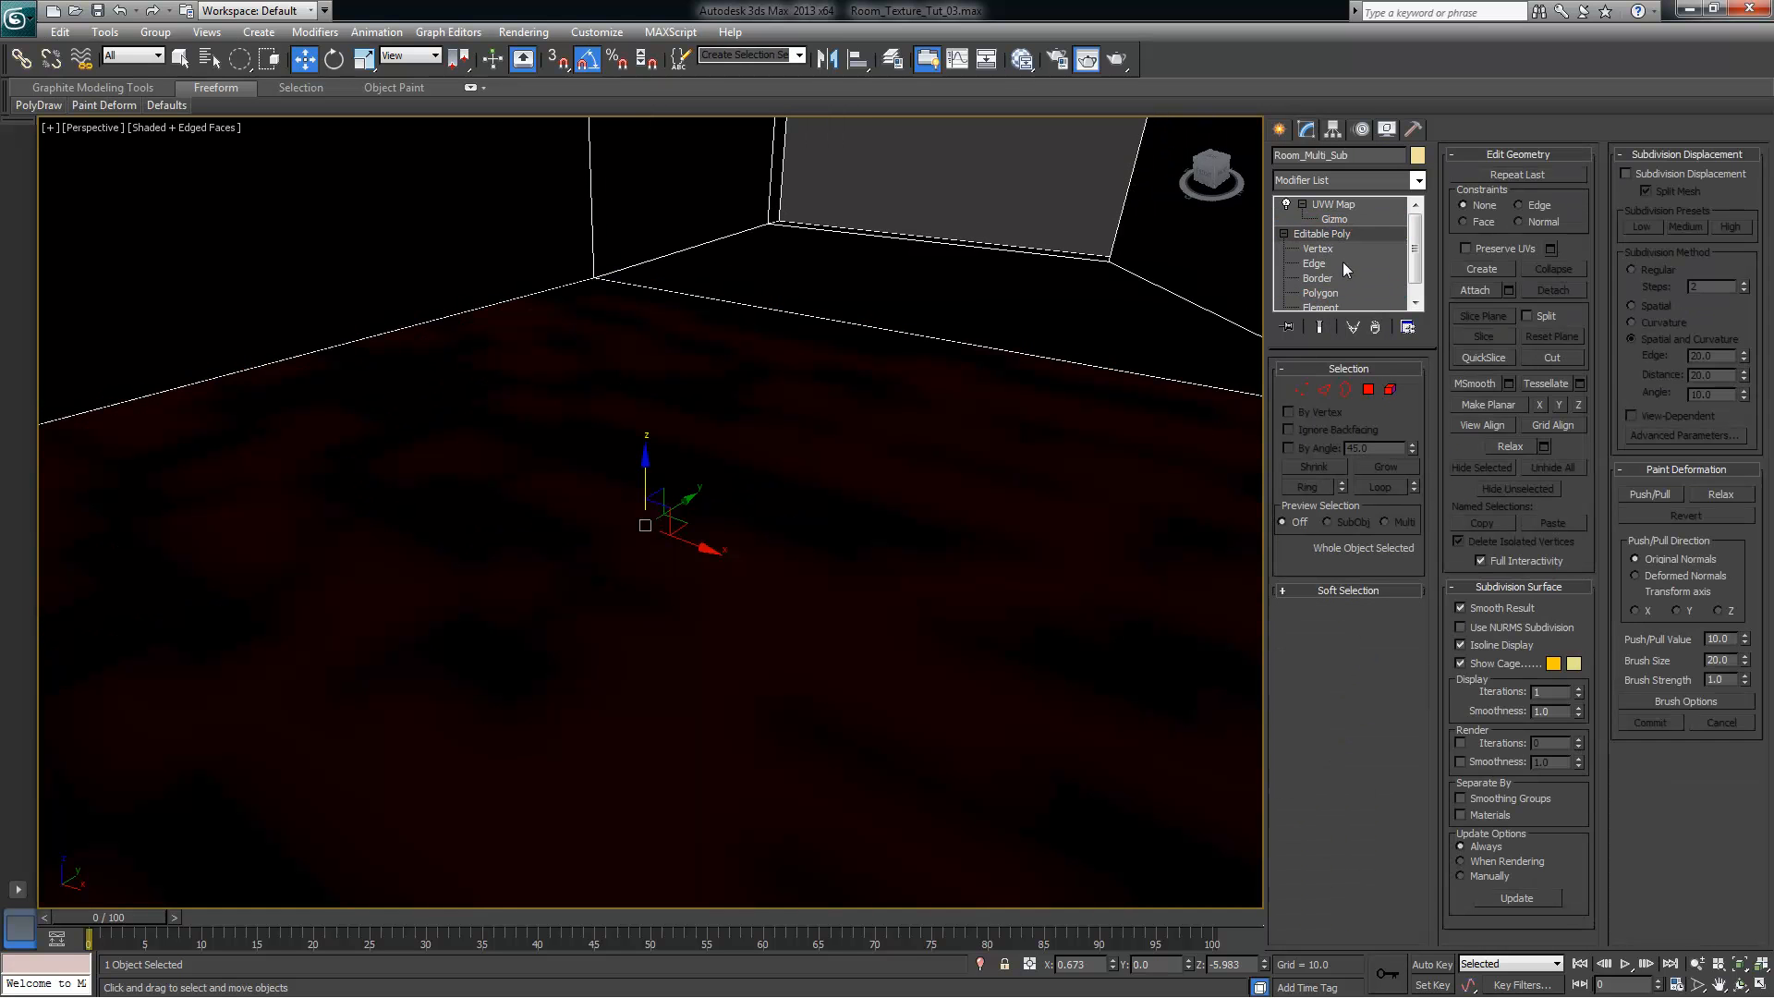
pyautogui.click(1342, 219)
pyautogui.moveTo(967, 441)
pyautogui.keyDown('alt'); pyautogui.mouseDown(button='middle')
pyautogui.moveTo(922, 442)
pyautogui.moveTo(939, 451)
pyautogui.moveTo(966, 422)
pyautogui.mouseUp(button='middle'); pyautogui.keyUp('alt')
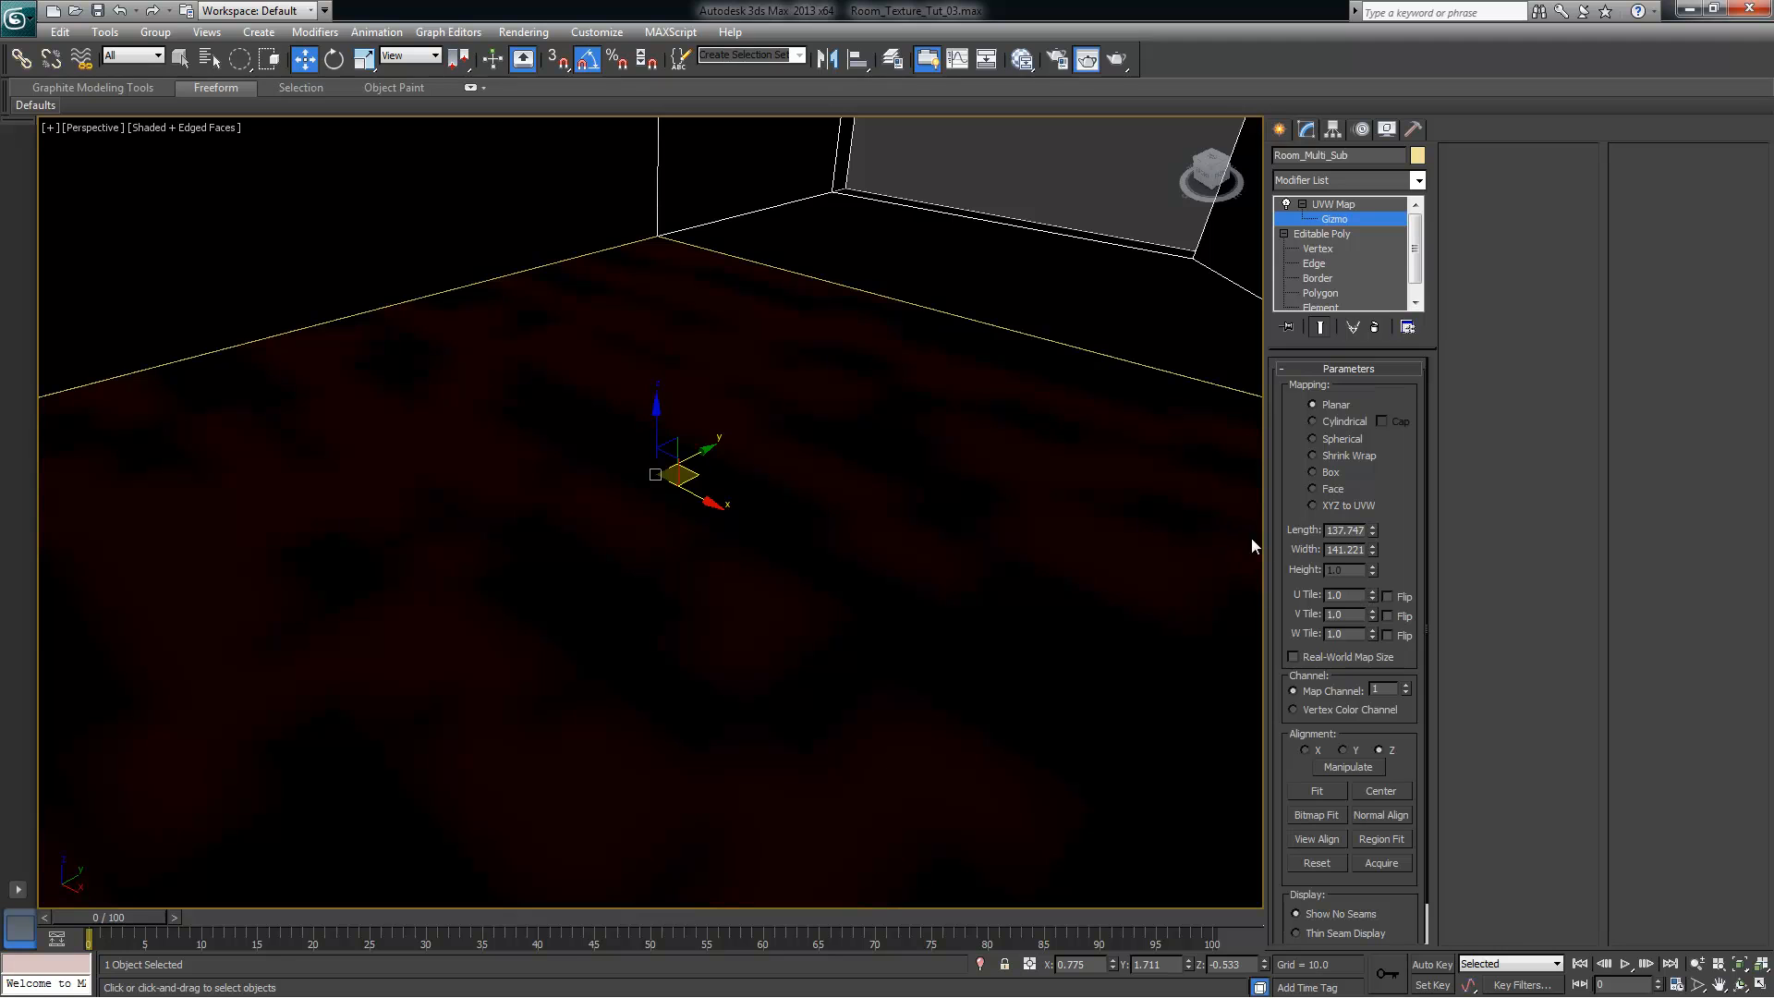
# Enable Real-World Map Size in the UVW Map, try Box mapping and return to Planar mapping
pyautogui.click(1312, 656)
pyautogui.keyDown('alt'); pyautogui.moveTo(918, 534); pyautogui.dragTo(958, 514, button='middle'); pyautogui.keyUp('alt')
pyautogui.click(1330, 472)
pyautogui.click(1335, 405)
pyautogui.keyDown('alt'); pyautogui.moveTo(1239, 440); pyautogui.dragTo(833, 409, button='middle'); pyautogui.keyUp('alt')
pyautogui.keyDown('alt'); pyautogui.moveTo(756, 547); pyautogui.dragTo(966, 705, button='middle'); pyautogui.keyUp('alt')
pyautogui.keyDown('alt'); pyautogui.moveTo(878, 646); pyautogui.dragTo(641, 285, button='middle'); pyautogui.keyUp('alt')
# Scale the UVW Map gizmo to about 53% along its Y axis and rotate it around the Z axis to reorient the floor planks
pyautogui.press('r')
pyautogui.moveTo(636, 274); pyautogui.dragTo(619, 266)
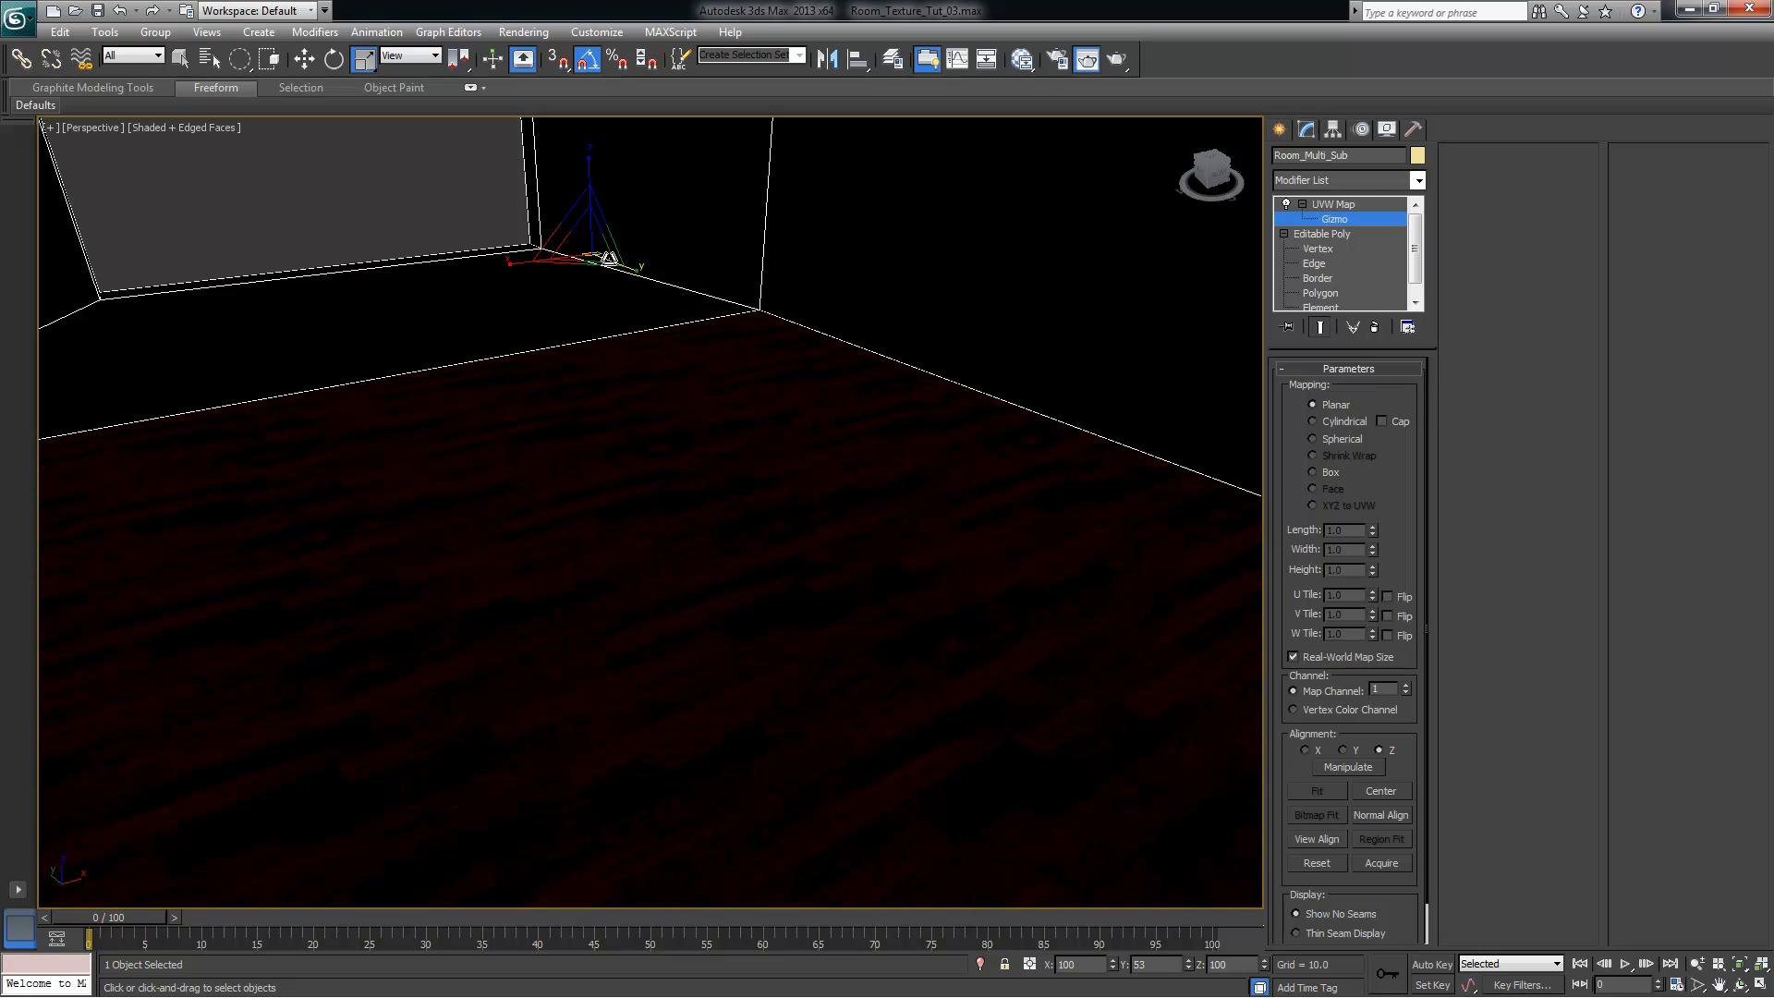
pyautogui.moveTo(795, 443)
pyautogui.keyDown('alt'); pyautogui.mouseDown(button='middle')
pyautogui.moveTo(850, 446)
pyautogui.moveTo(811, 438)
pyautogui.mouseUp(button='middle'); pyautogui.keyUp('alt')
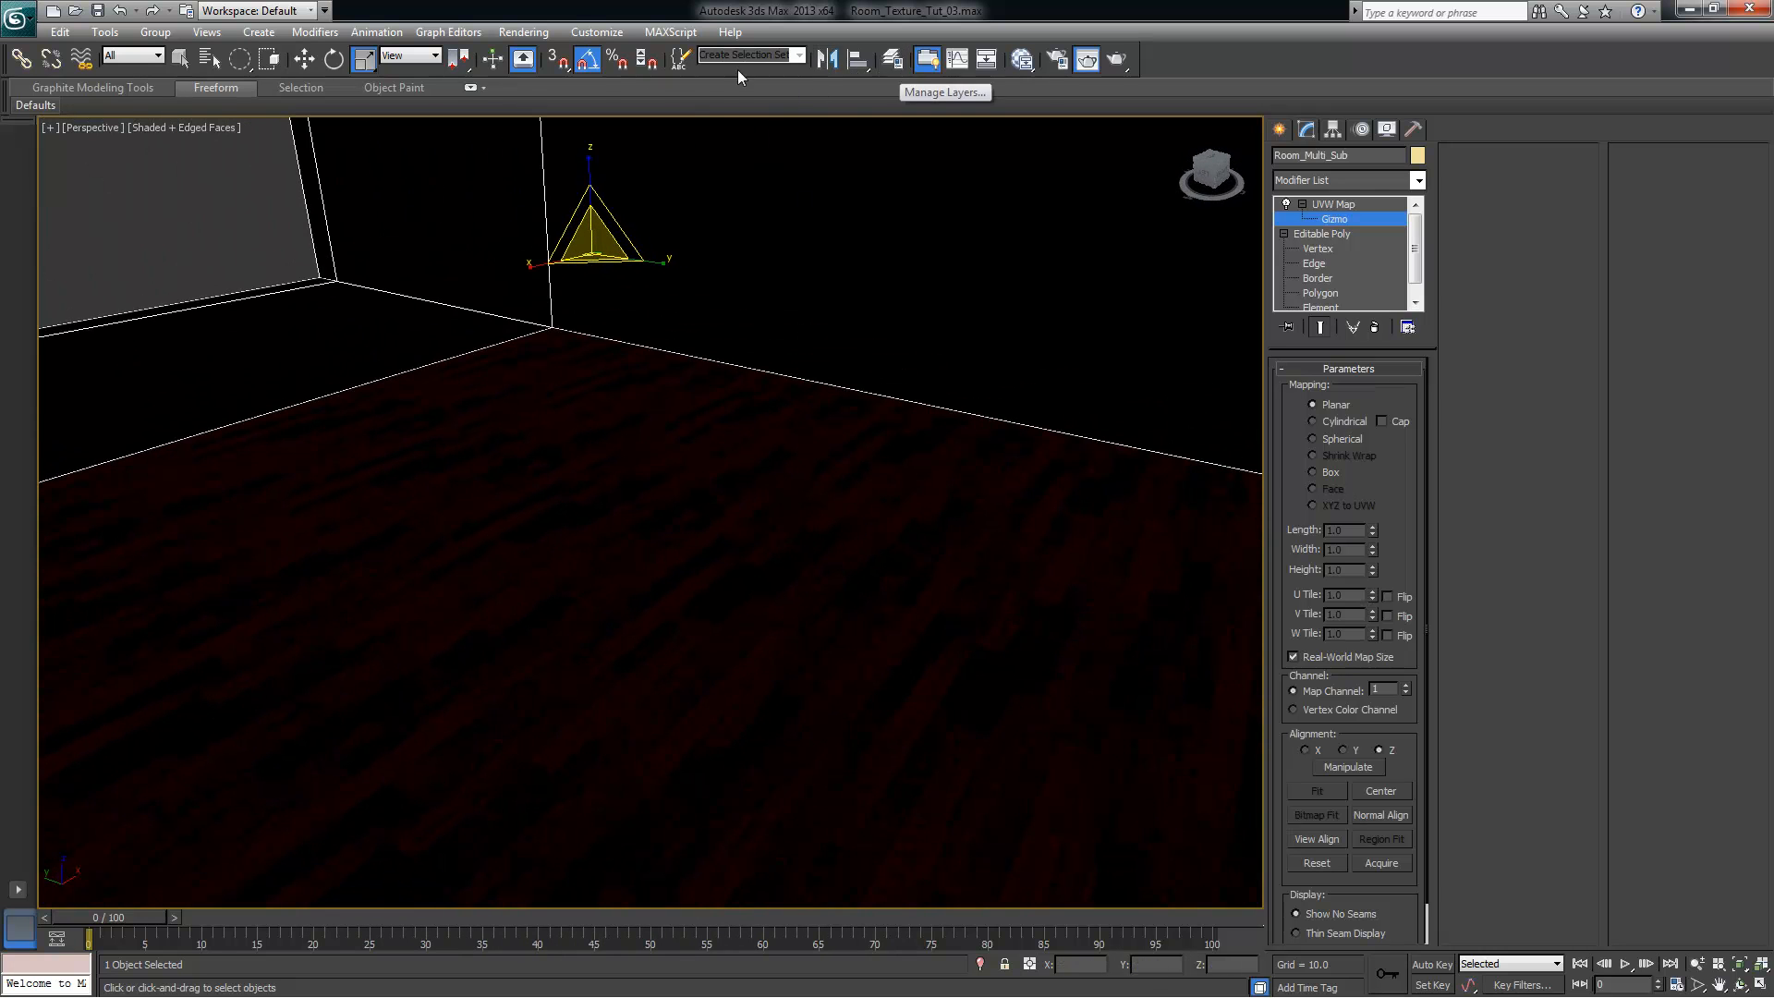
pyautogui.press('e')
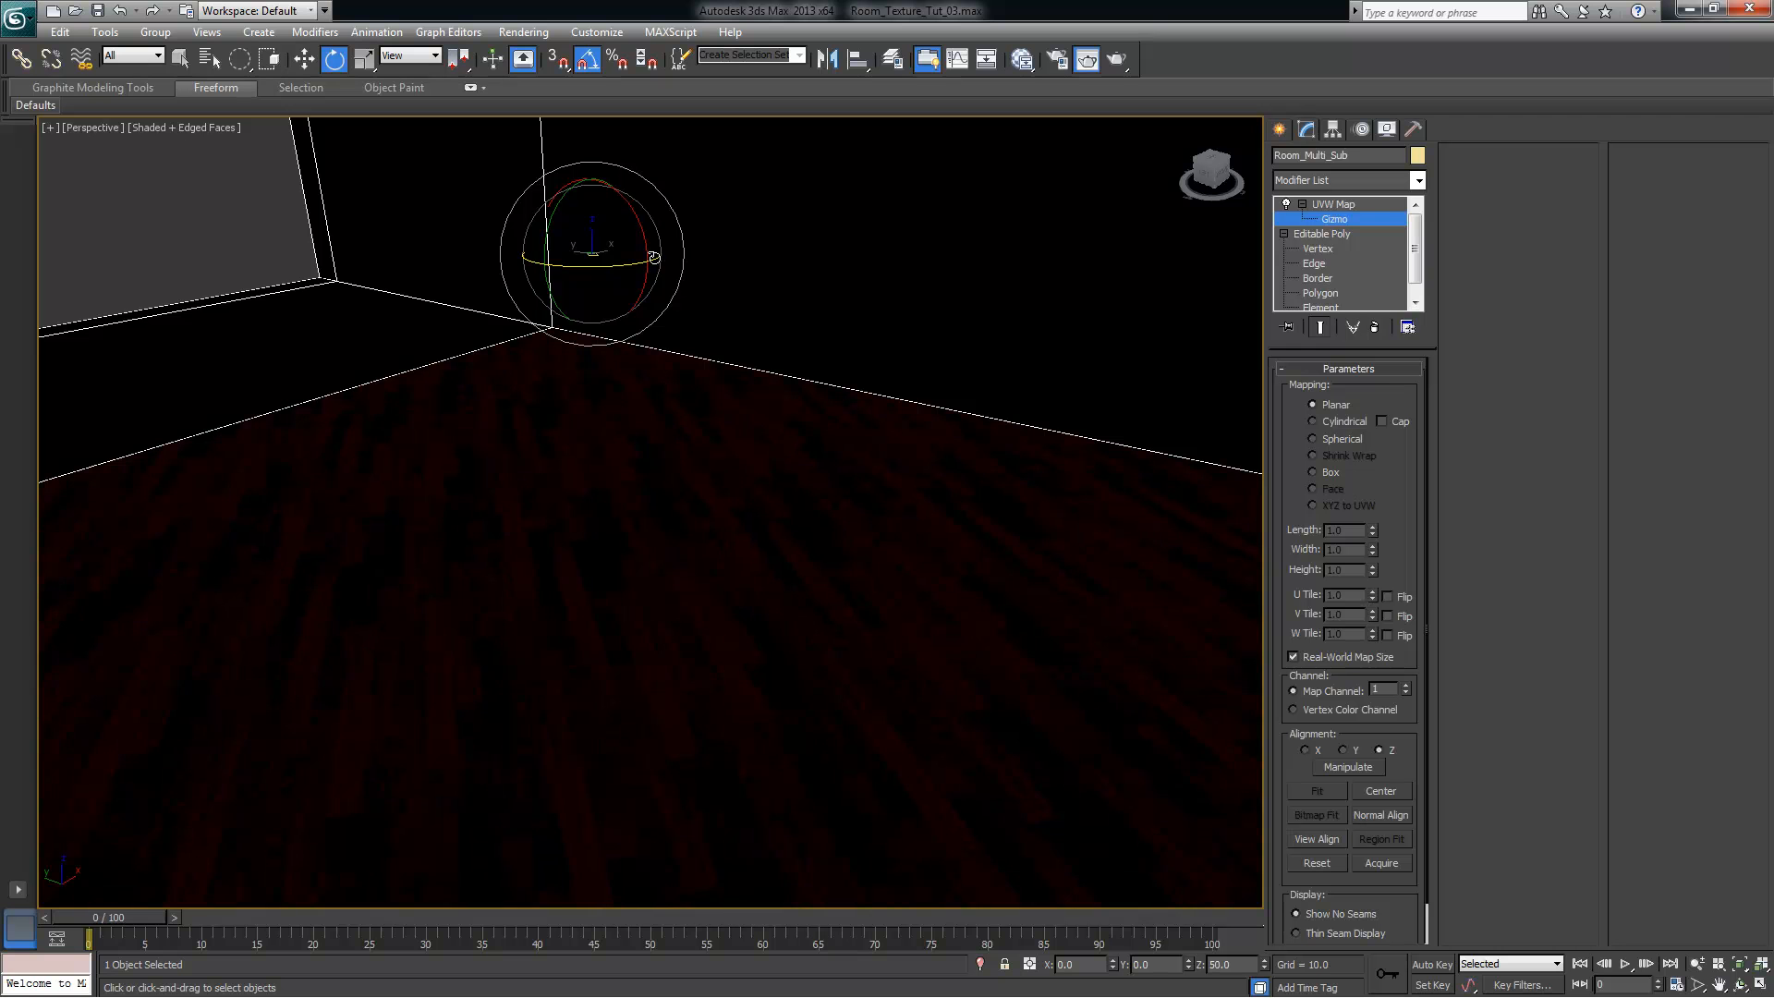
pyautogui.moveTo(650, 260); pyautogui.dragTo(653, 268)
pyautogui.keyDown('alt'); pyautogui.moveTo(767, 497); pyautogui.dragTo(1002, 595, button='middle'); pyautogui.keyUp('alt')
pyautogui.keyDown('alt'); pyautogui.moveTo(979, 592); pyautogui.dragTo(977, 585, button='middle'); pyautogui.keyUp('alt')
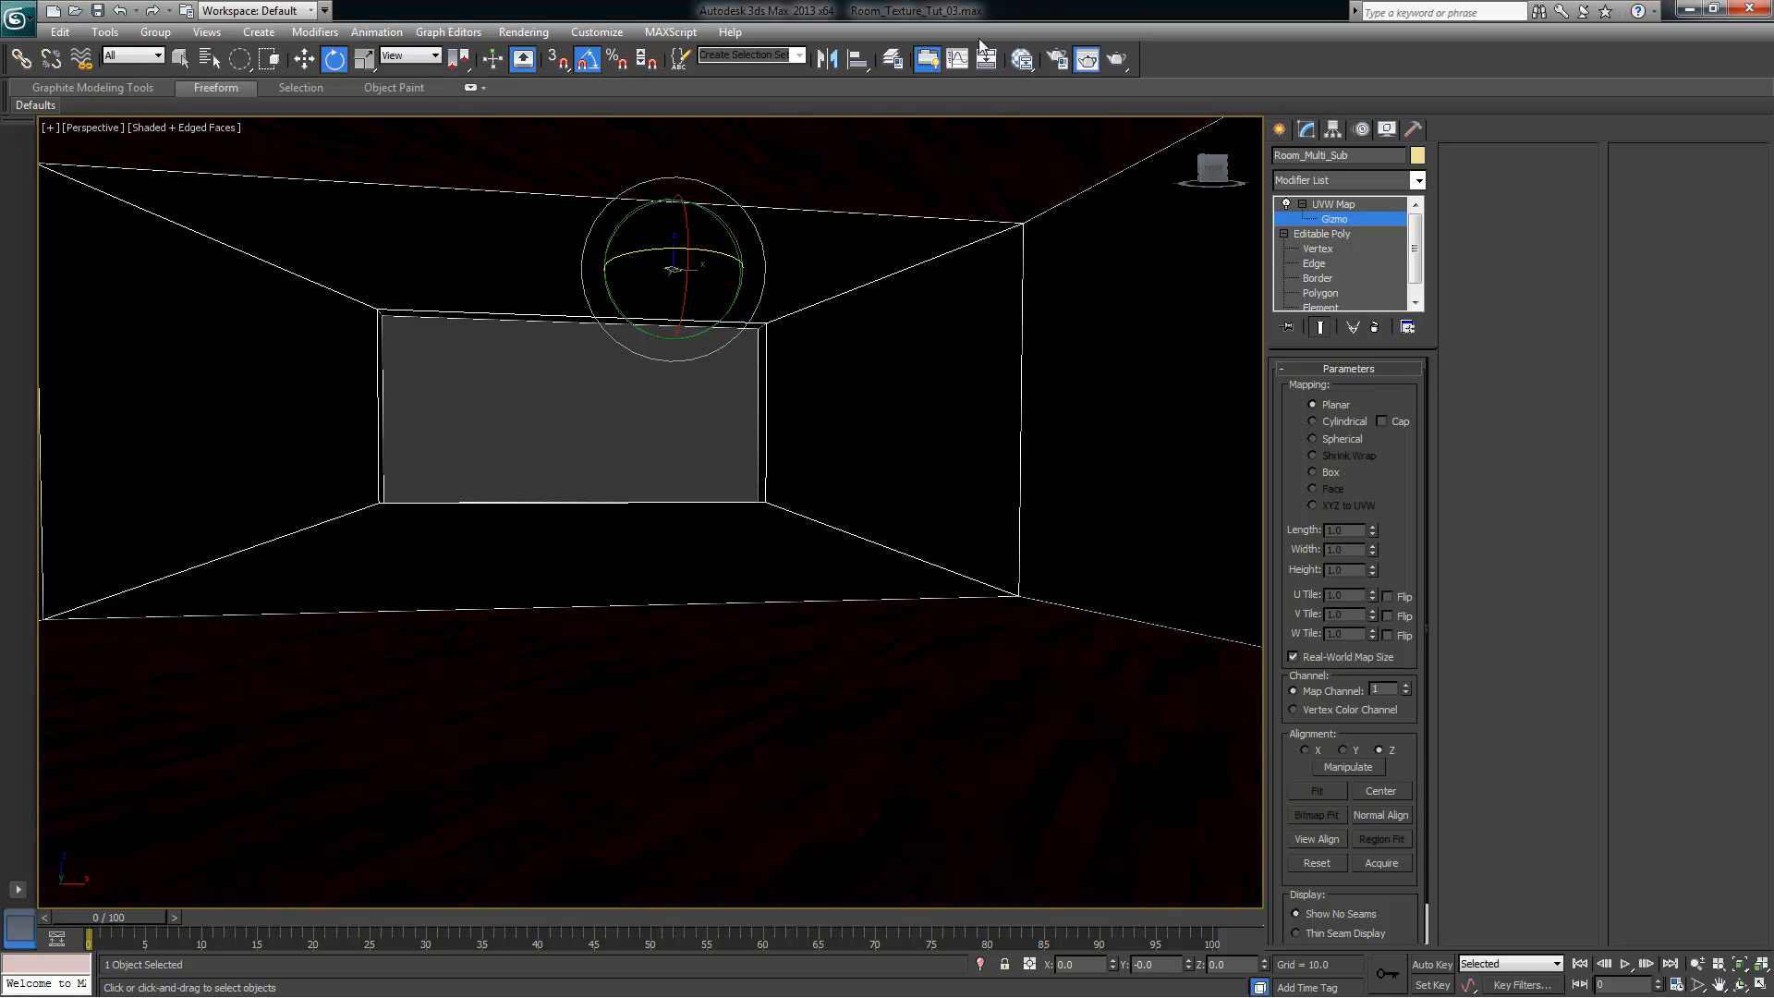
# Reopen the Slate Material Editor, rearrange the nodes, and add a Joels_Wall_Paint_White_Eggshell material below the hardwood node
pyautogui.click(1020, 60)
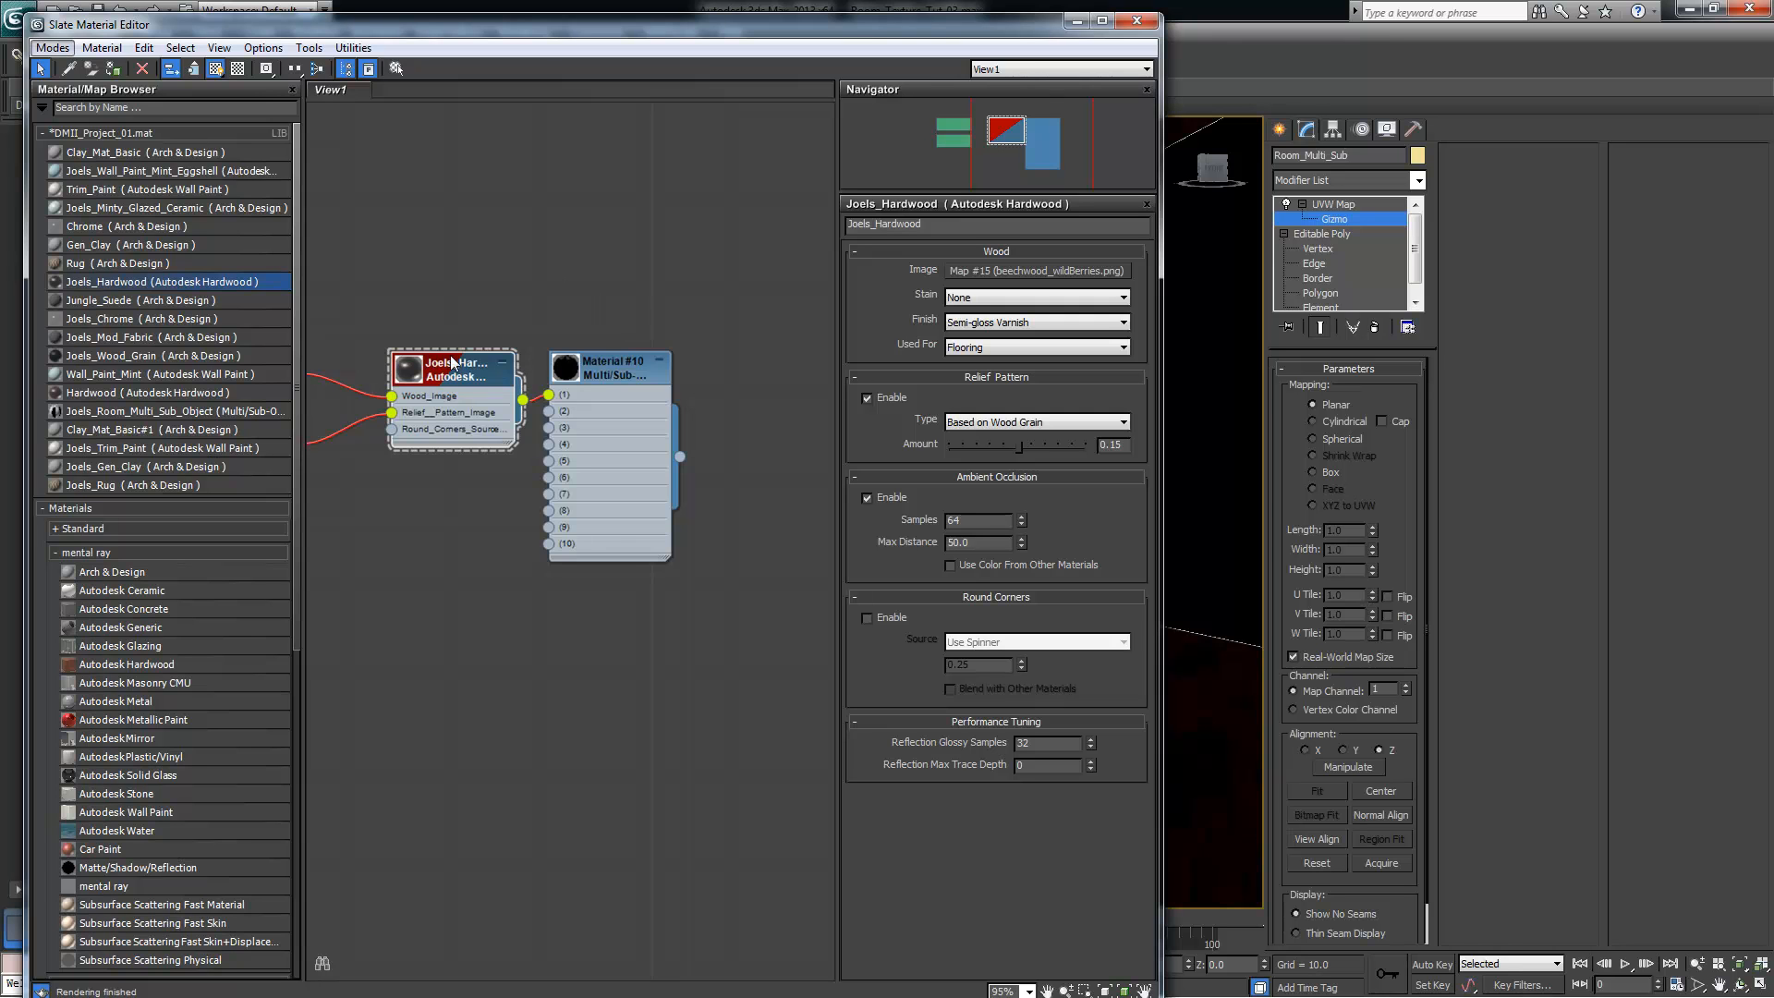
pyautogui.moveTo(600, 370); pyautogui.dragTo(527, 325)
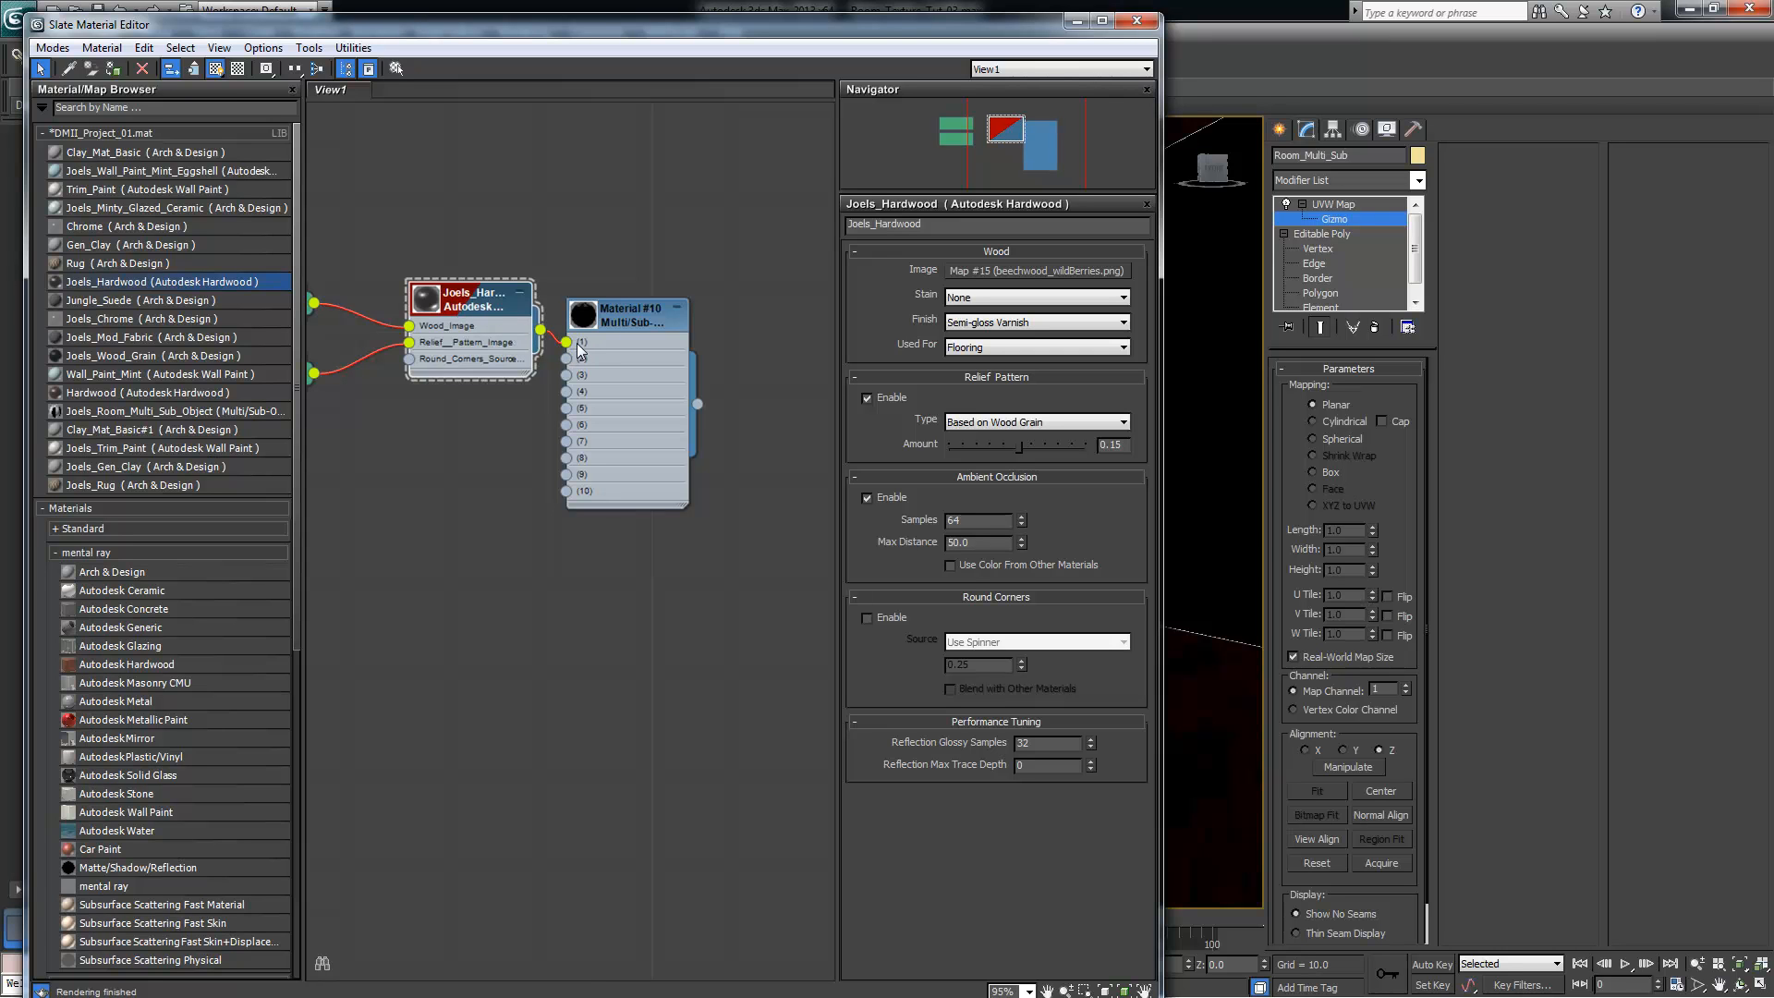
pyautogui.moveTo(496, 317); pyautogui.dragTo(495, 248)
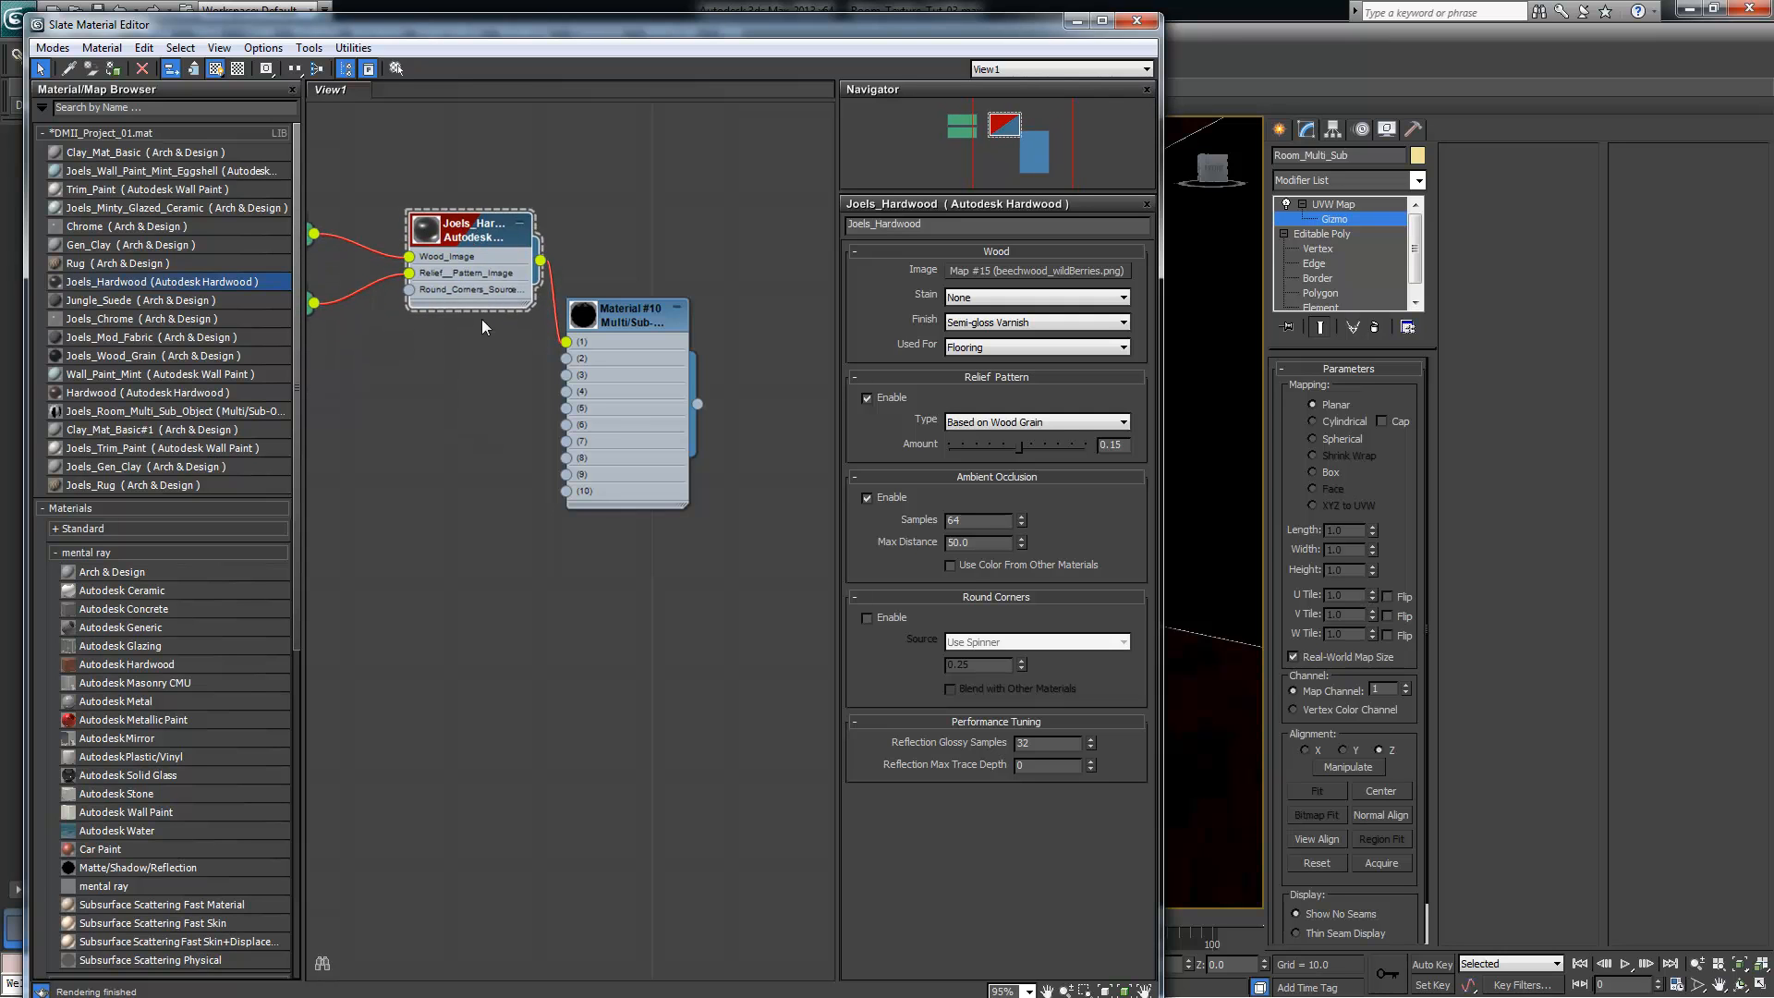
pyautogui.moveTo(391, 281); pyautogui.dragTo(444, 264, button='middle')
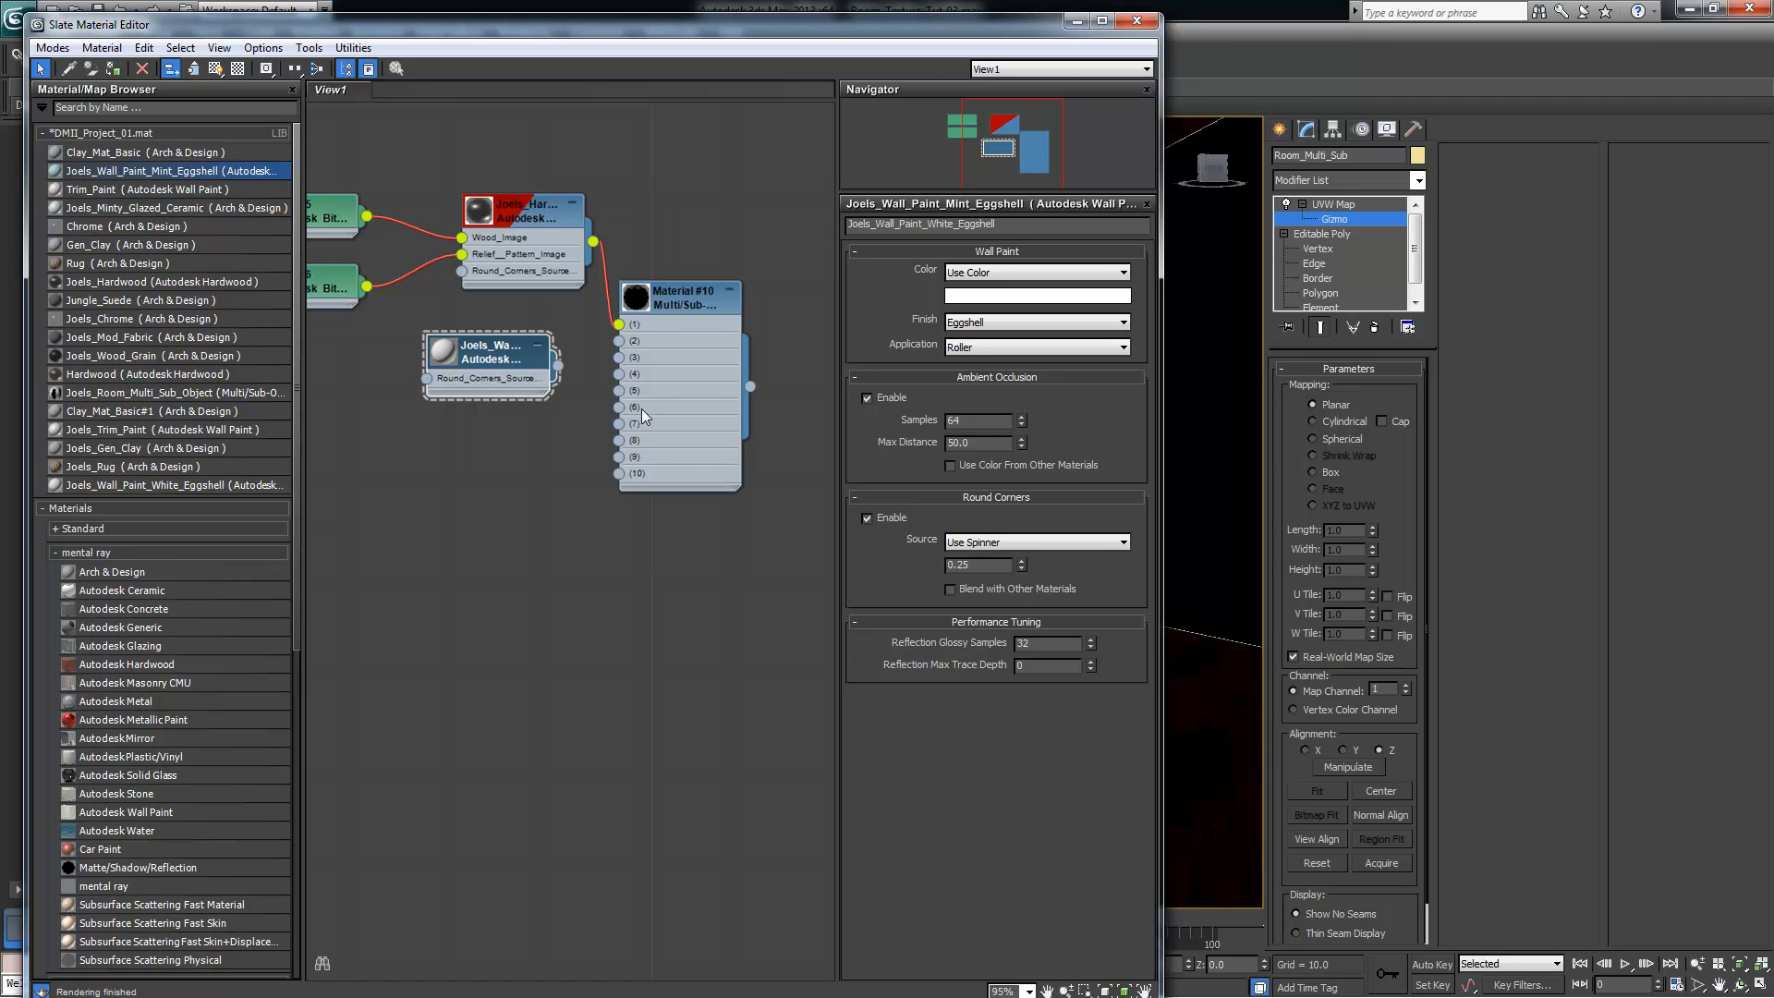
pyautogui.moveTo(549, 371); pyautogui.dragTo(531, 389)
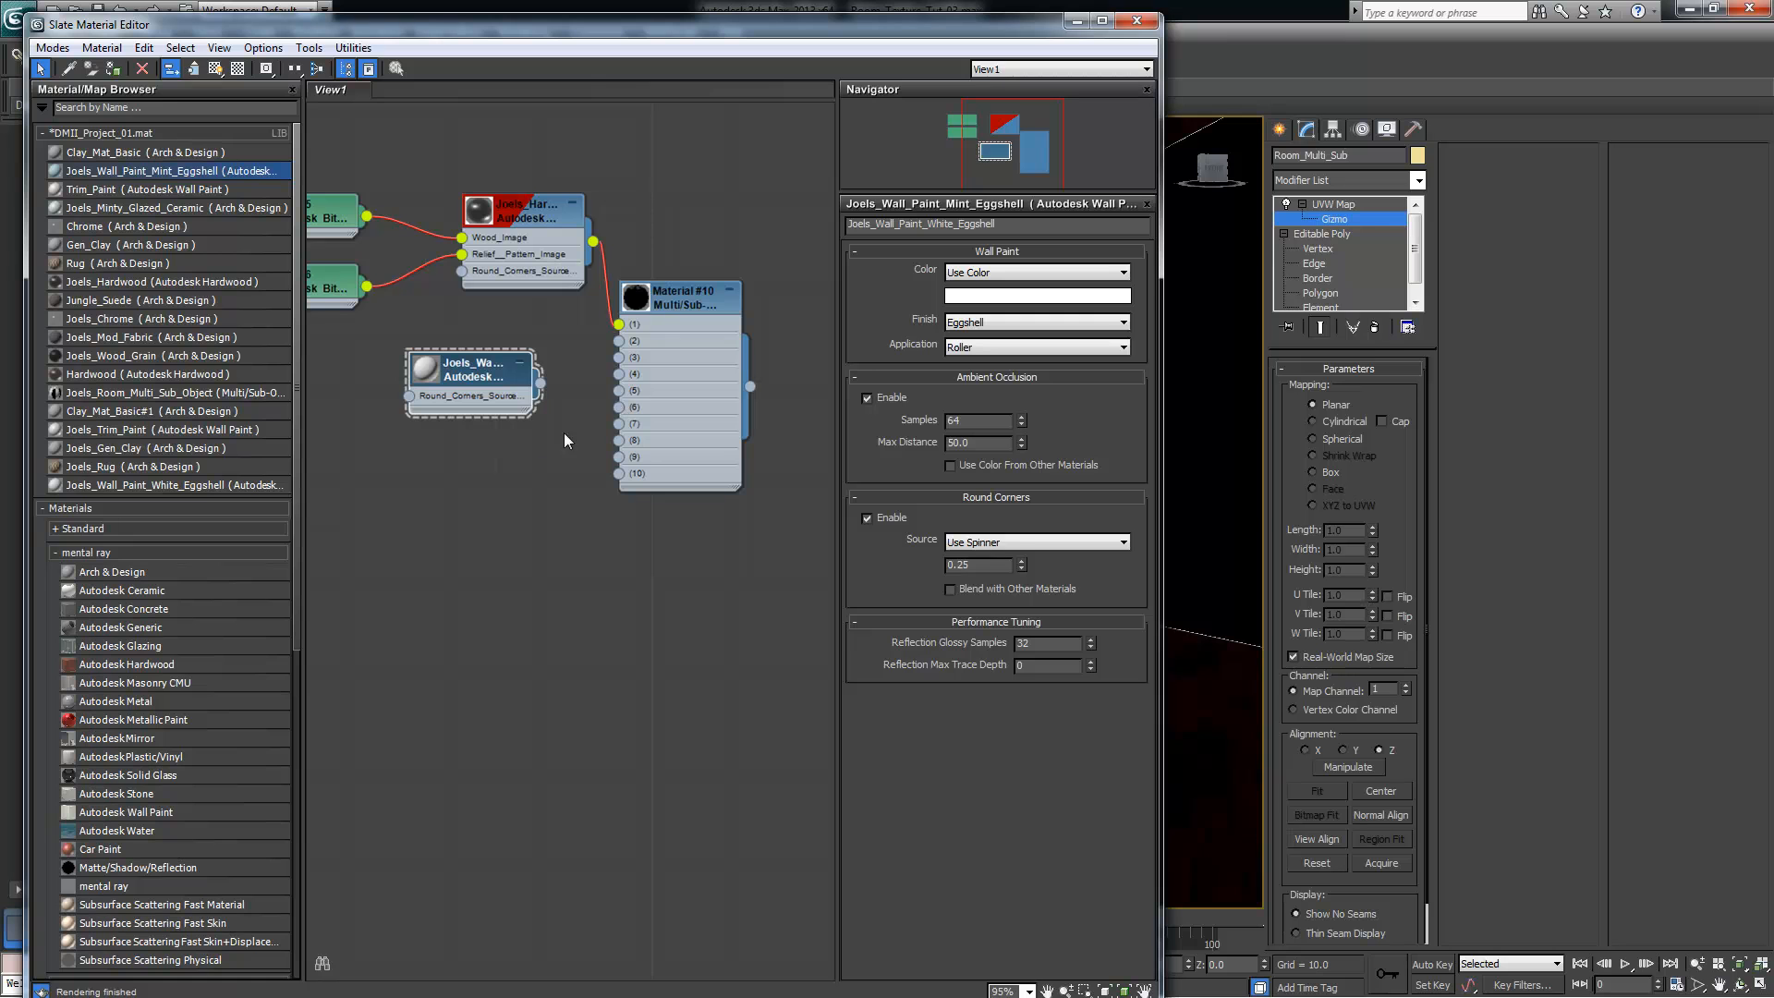
# Connect the white eggshell wall paint to slots 2, 4, 5 and 6 of the Multi/Sub-Object material
pyautogui.moveTo(470, 378); pyautogui.dragTo(658, 388)
pyautogui.scroll(3, 488, 344)
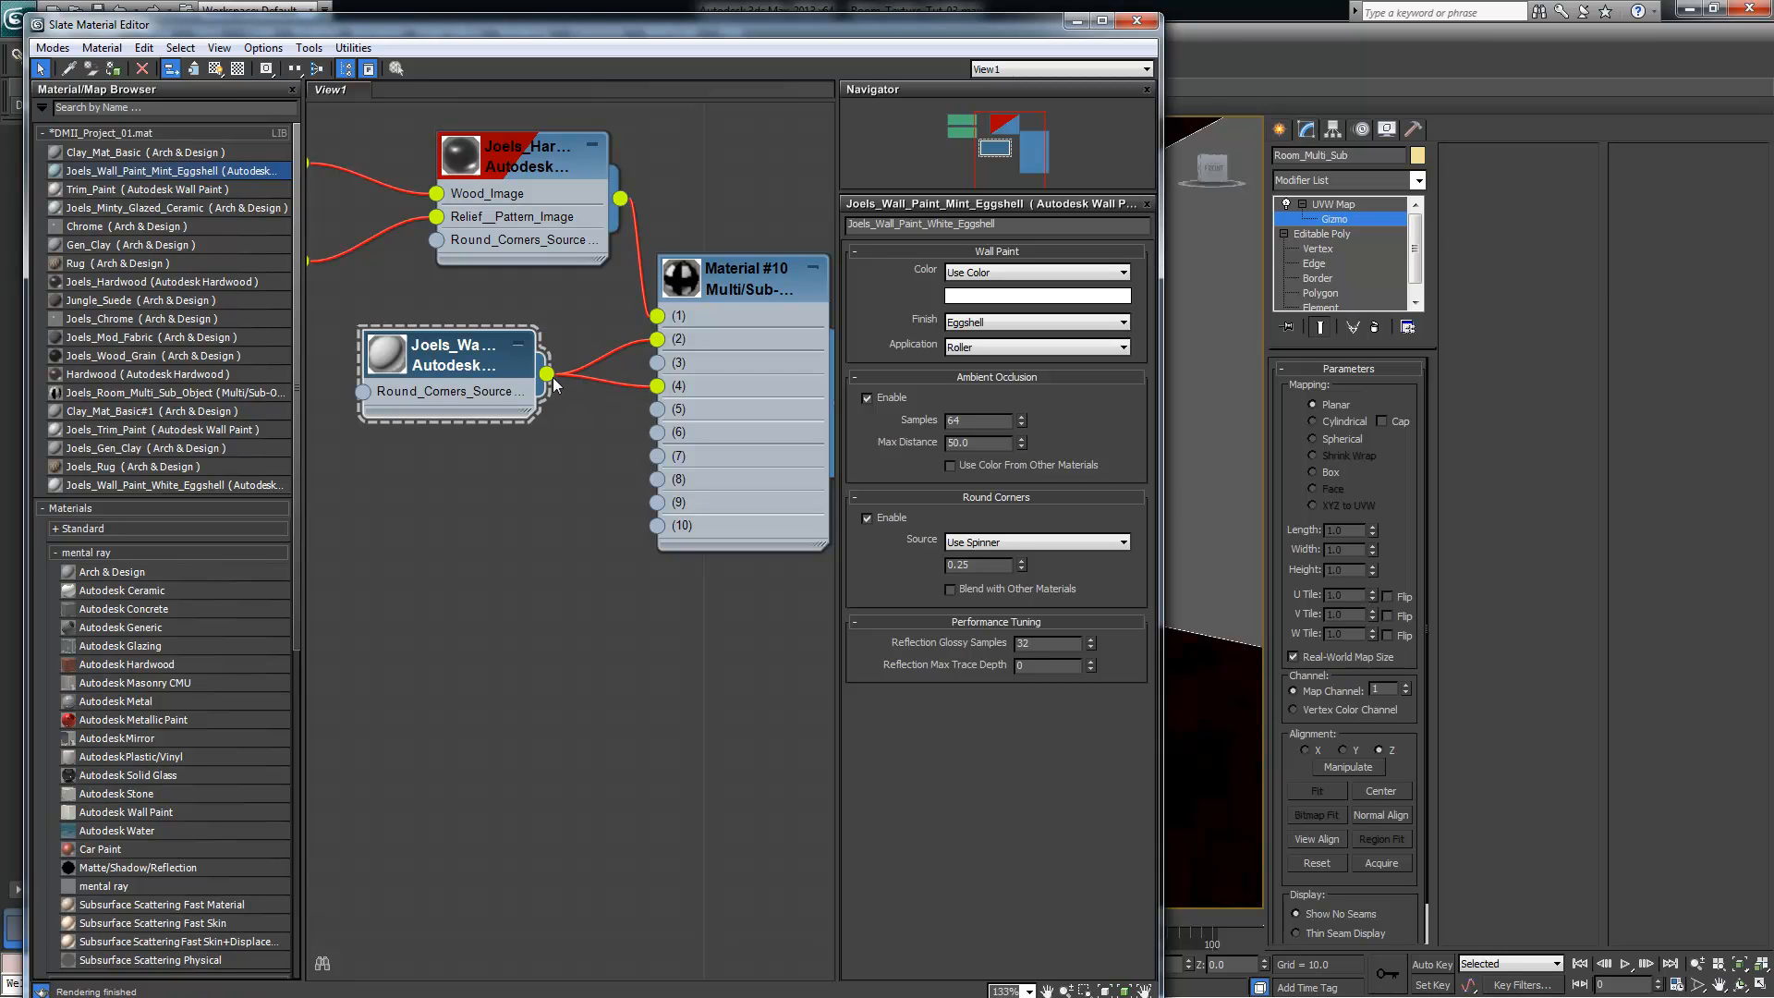
pyautogui.moveTo(548, 376); pyautogui.dragTo(659, 412)
pyautogui.moveTo(547, 375); pyautogui.dragTo(657, 432)
pyautogui.moveTo(446, 351)
pyautogui.mouseDown()
pyautogui.moveTo(449, 326)
pyautogui.moveTo(469, 351)
pyautogui.mouseUp()
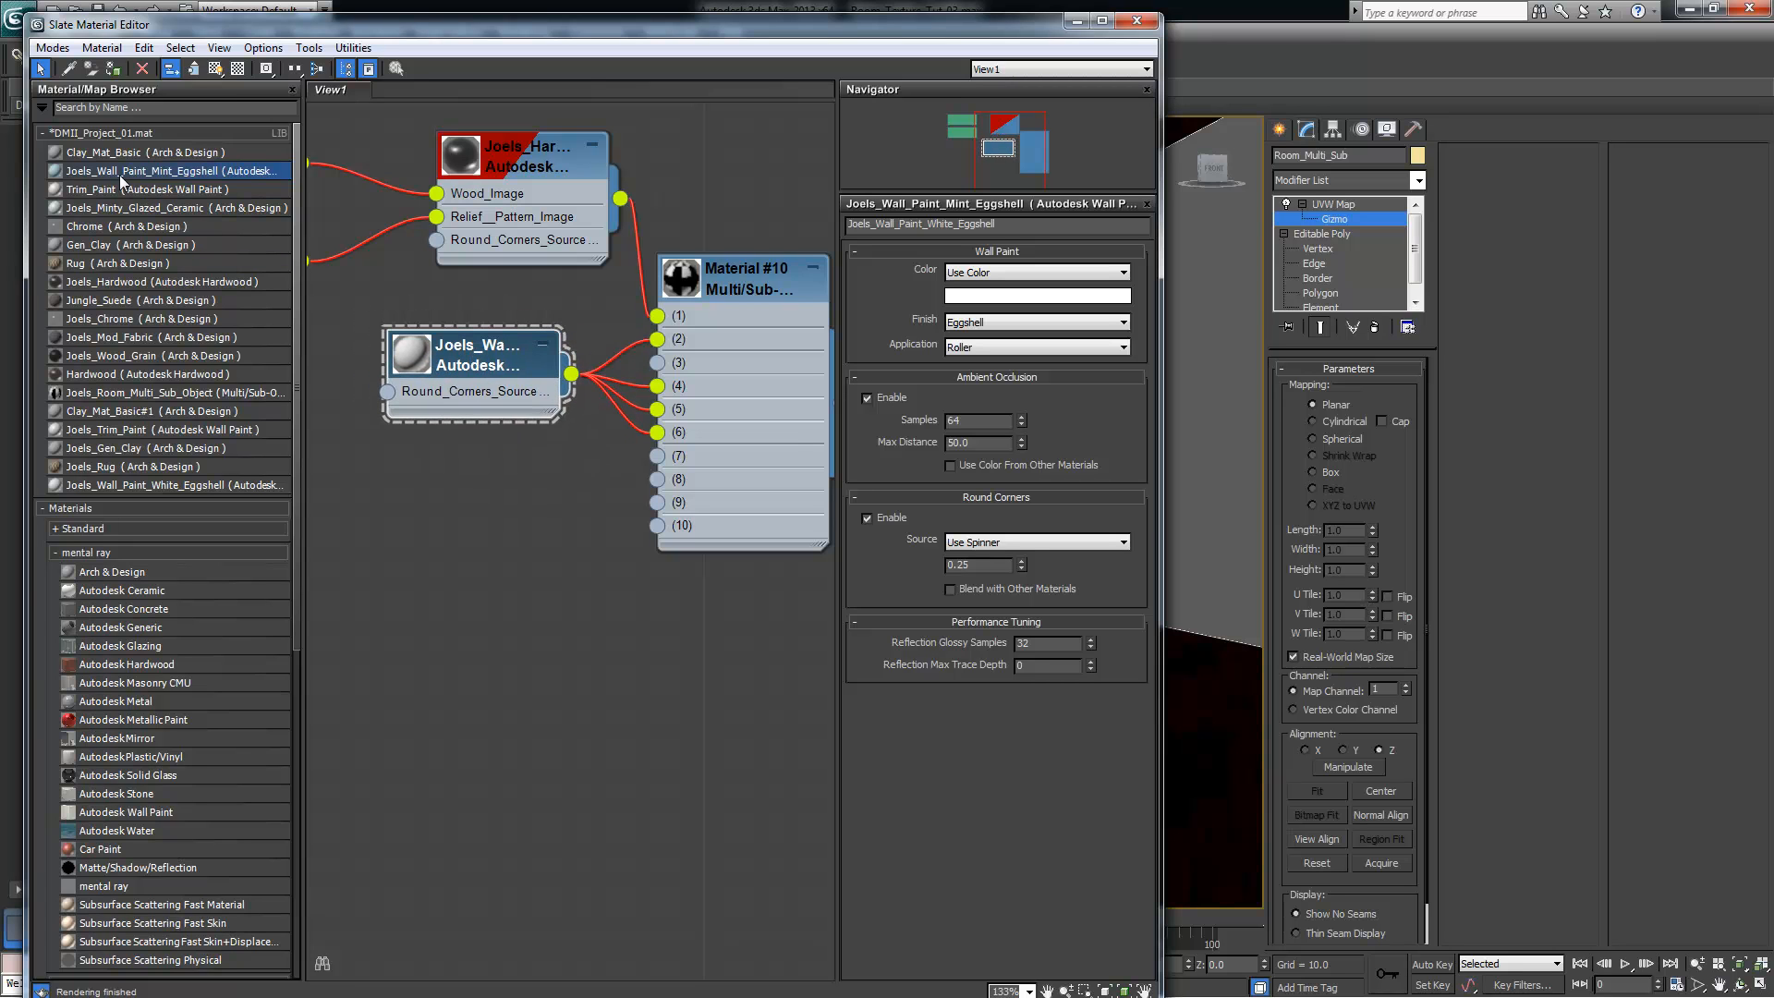
# Add the Joels_Wall_Paint_Mint_Eggshell material below the white paint node, connect it to slot 3 of the Multi/Sub-Object material, and minimize the editor
pyautogui.moveTo(104, 172); pyautogui.dragTo(471, 497)
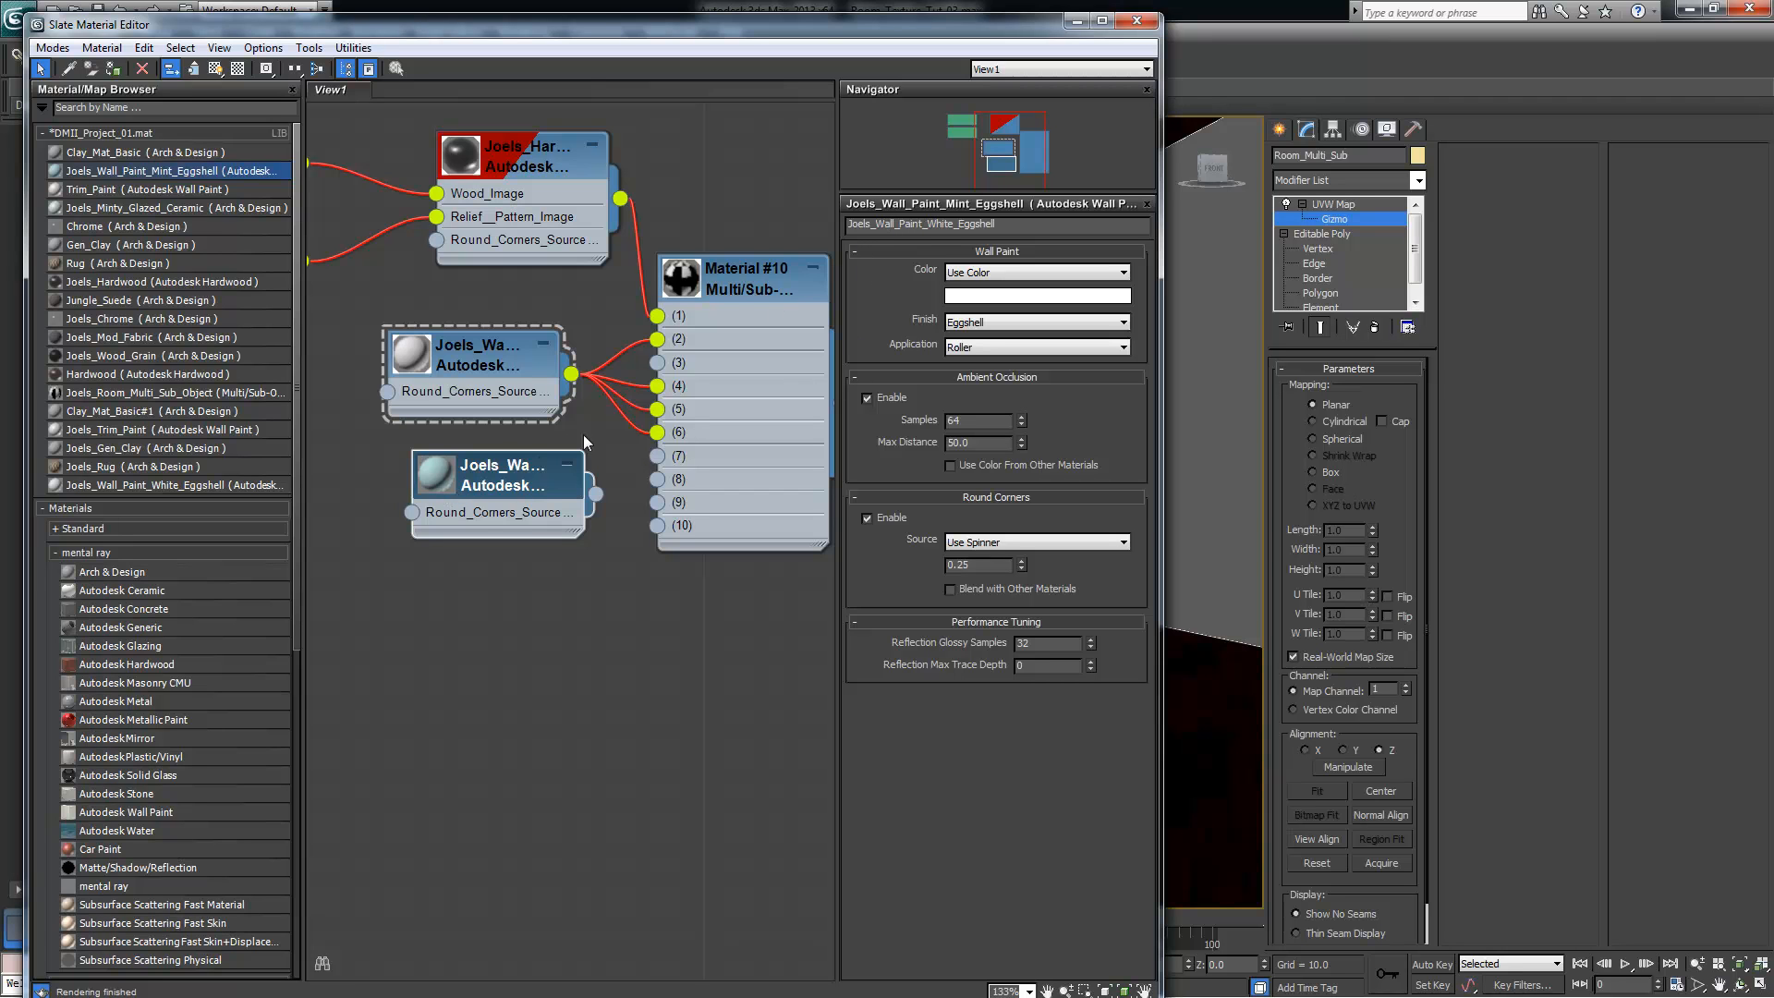
pyautogui.click(523, 472)
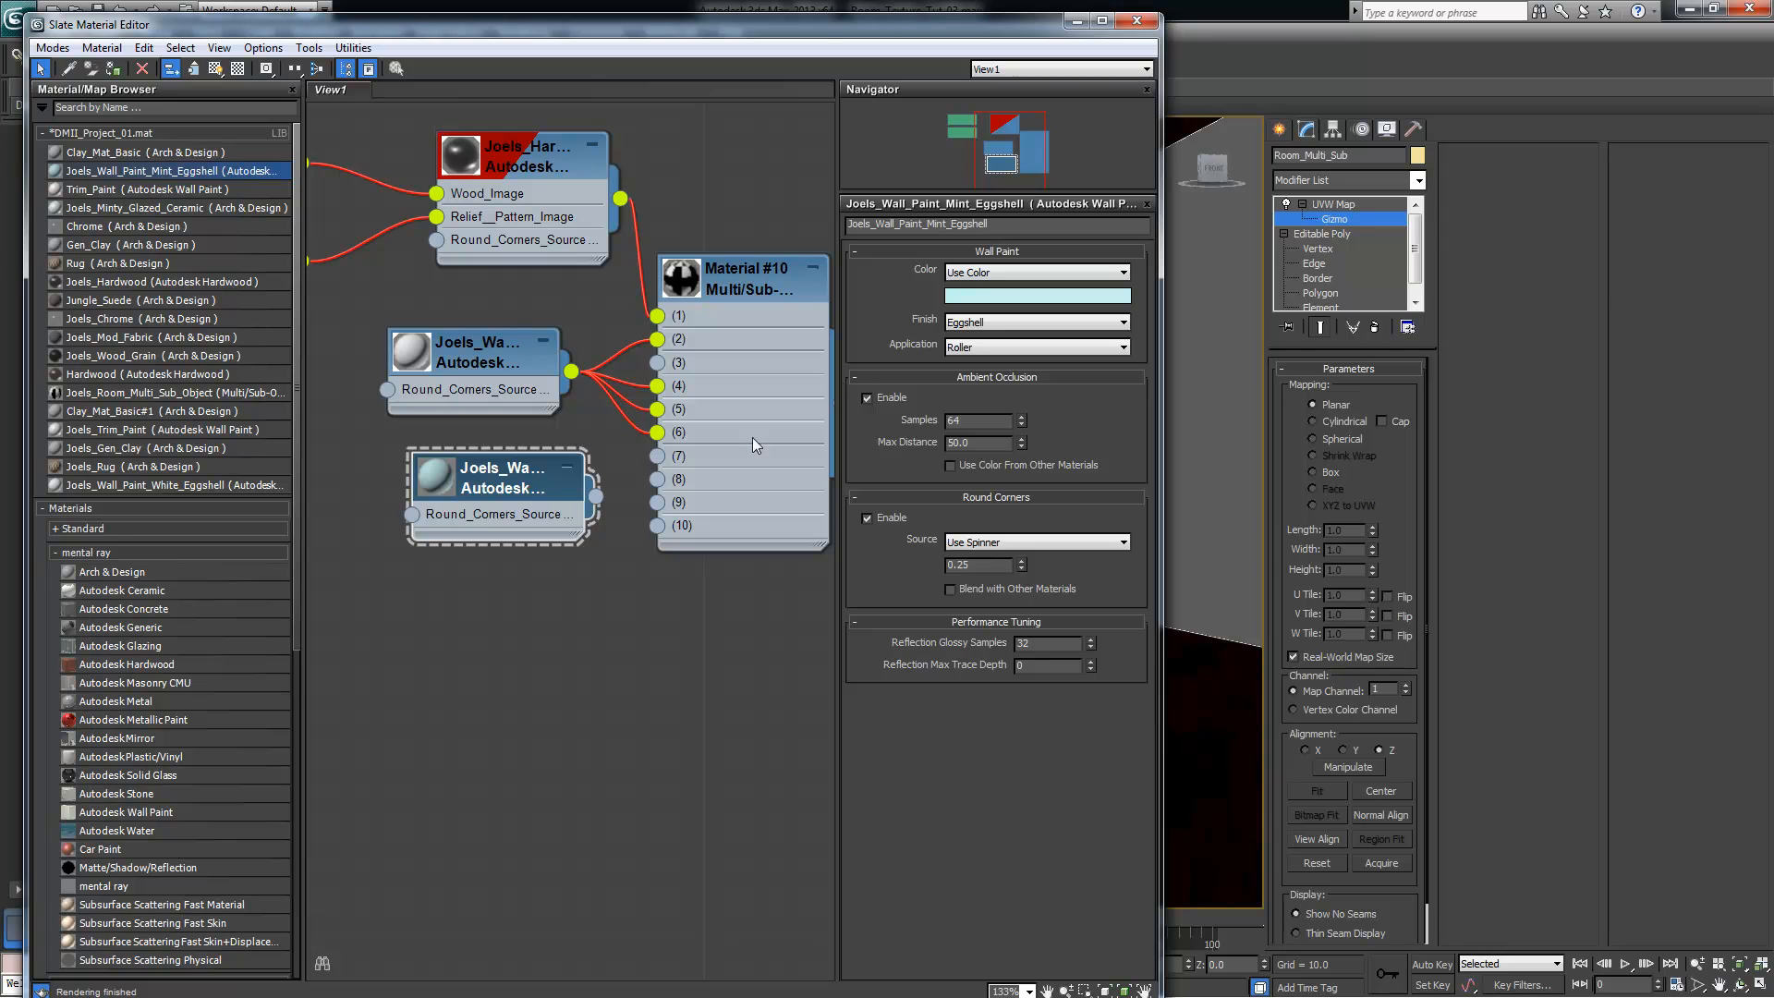
pyautogui.moveTo(572, 485); pyautogui.dragTo(673, 369)
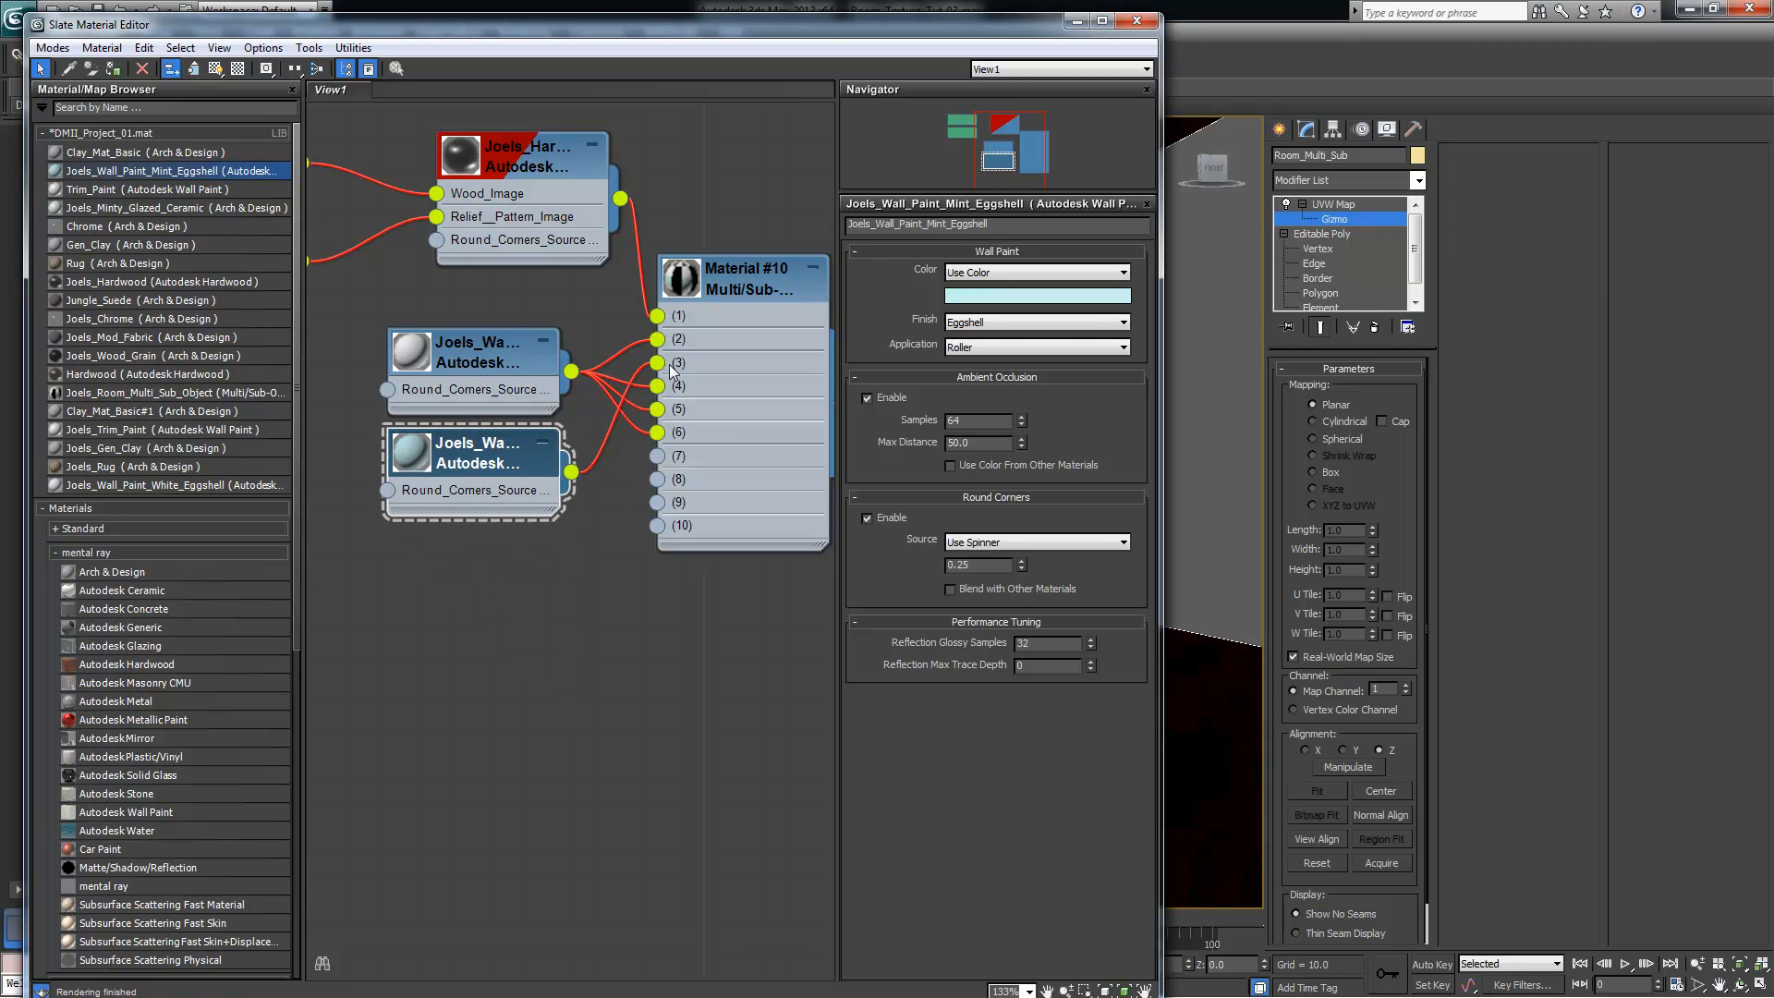
pyautogui.click(1074, 19)
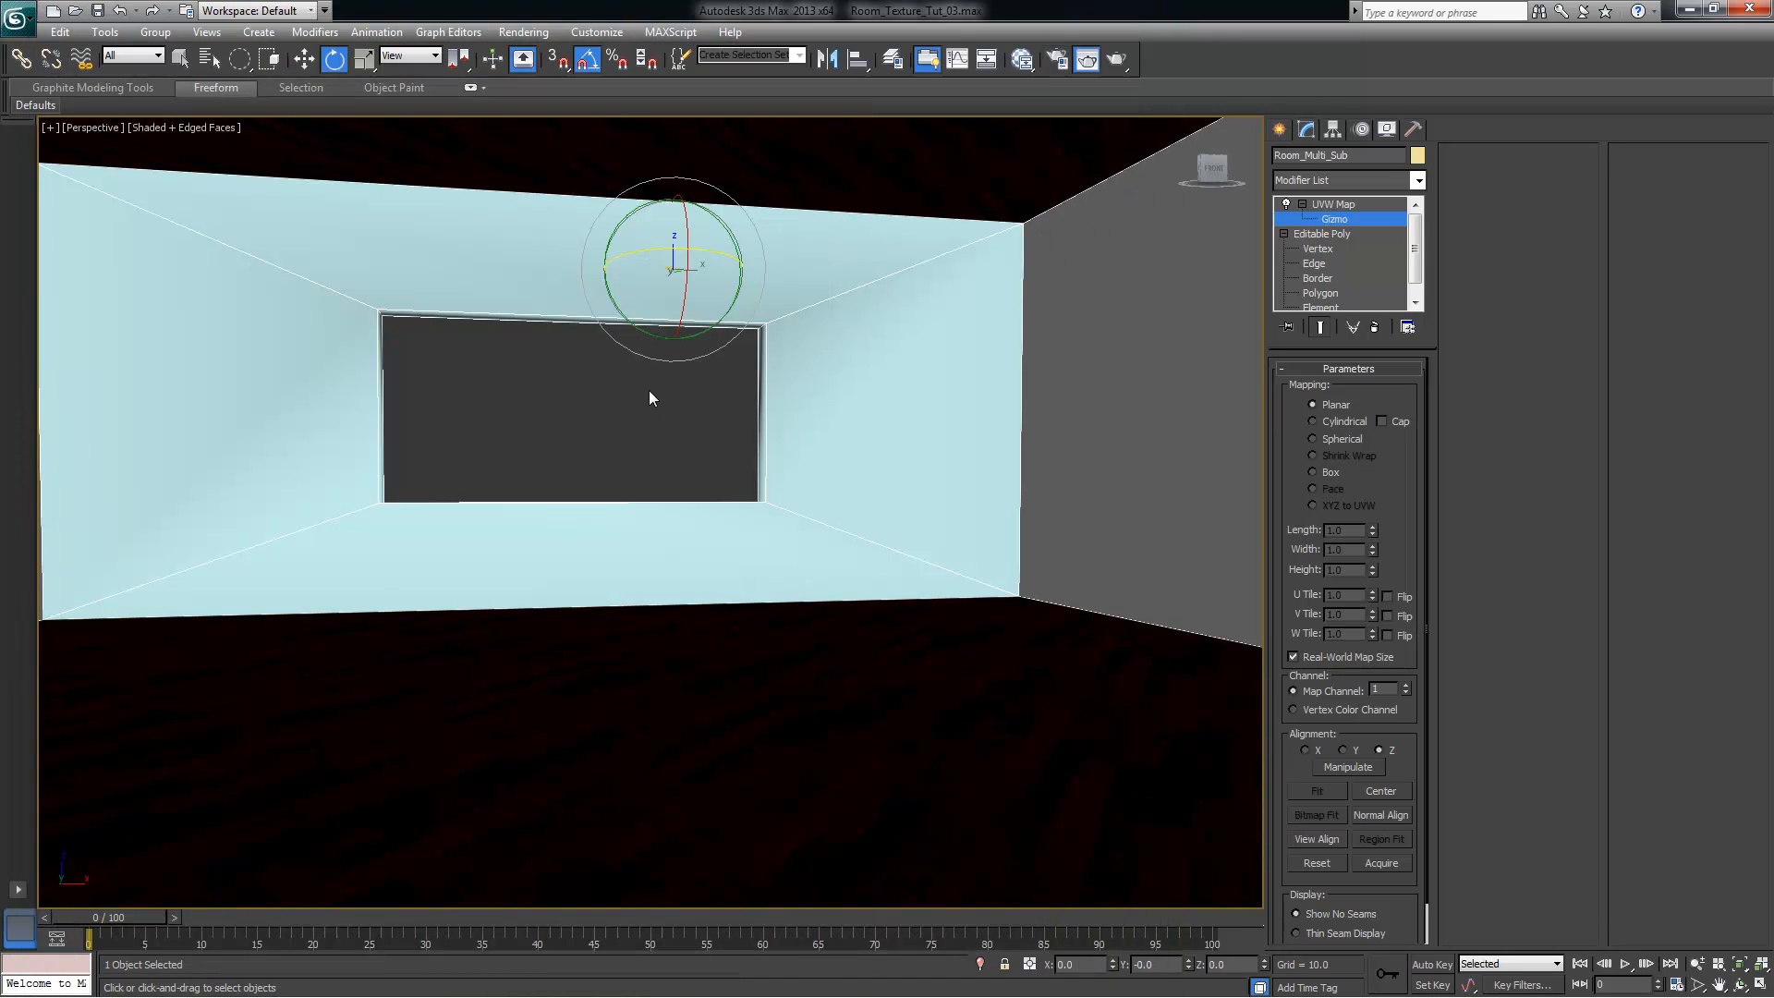
# Unhide all objects in the scene and frame the furnished room in the Perspective view
pyautogui.moveTo(745, 461); pyautogui.dragTo(728, 461, button='middle')
pyautogui.keyDown('alt'); pyautogui.moveTo(820, 422); pyautogui.dragTo(812, 479, button='middle'); pyautogui.keyUp('alt')
pyautogui.keyDown('alt'); pyautogui.moveTo(758, 356); pyautogui.dragTo(744, 269, button='middle'); pyautogui.keyUp('alt')
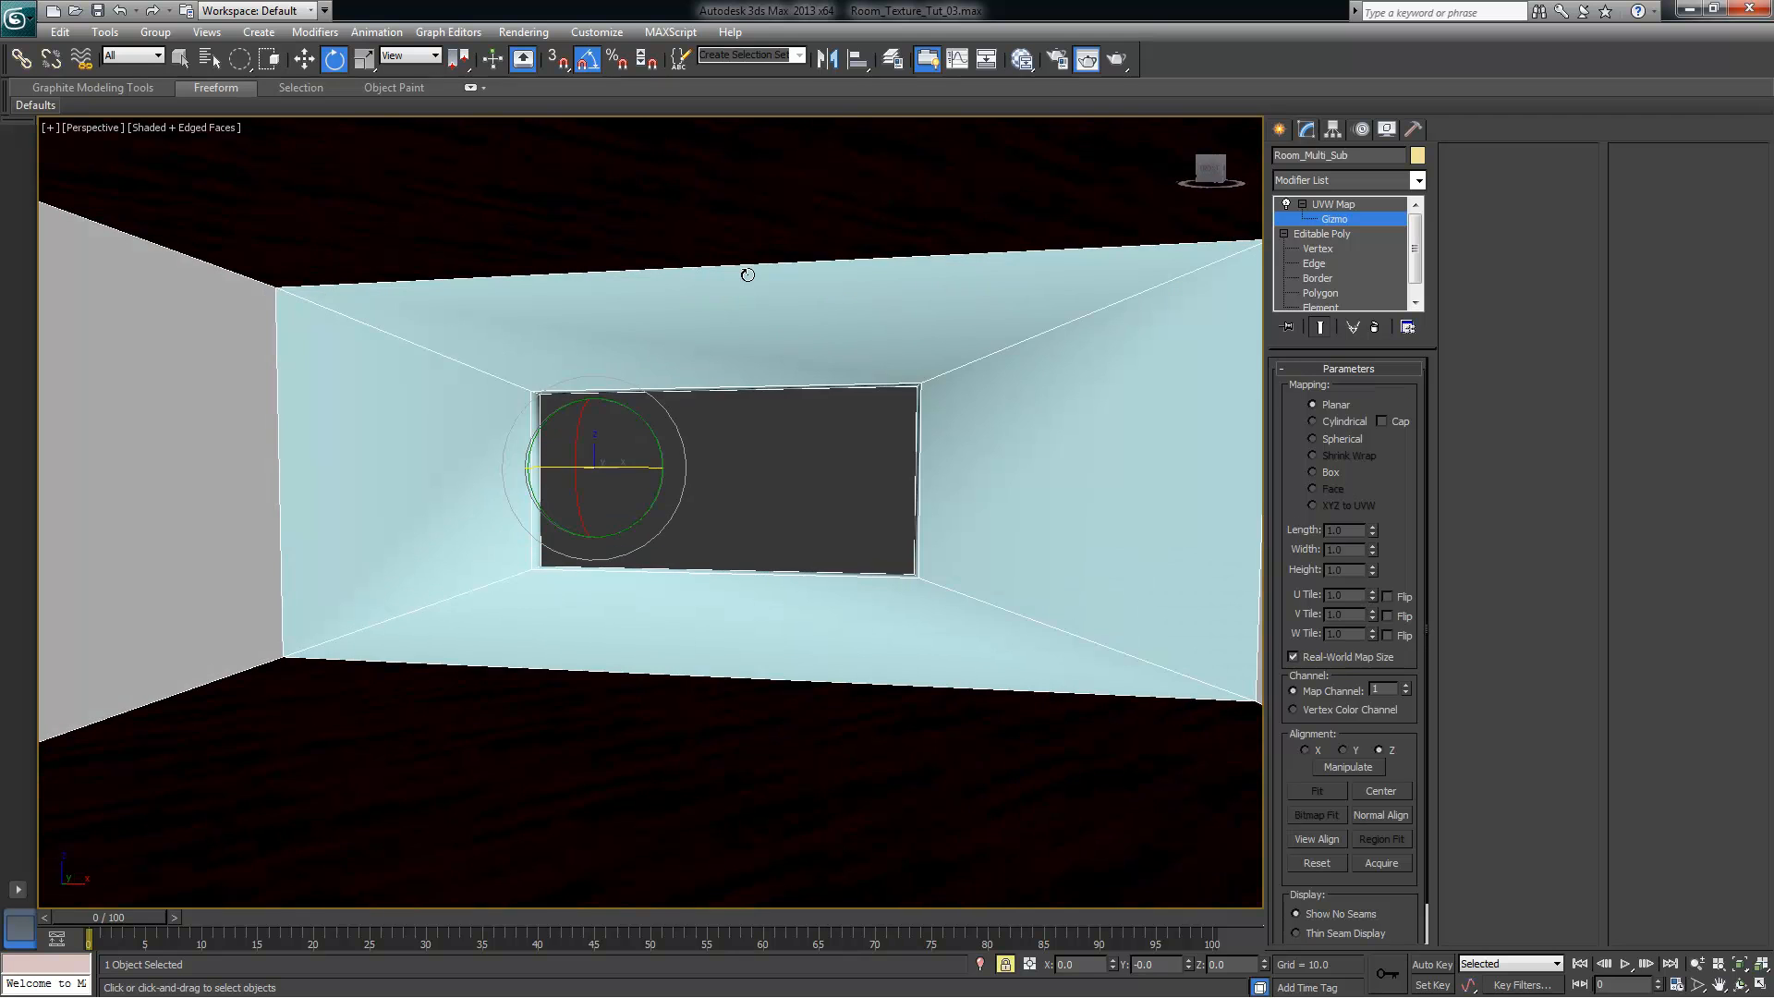
pyautogui.keyDown('alt'); pyautogui.moveTo(609, 691); pyautogui.dragTo(684, 628, button='middle'); pyautogui.keyUp('alt')
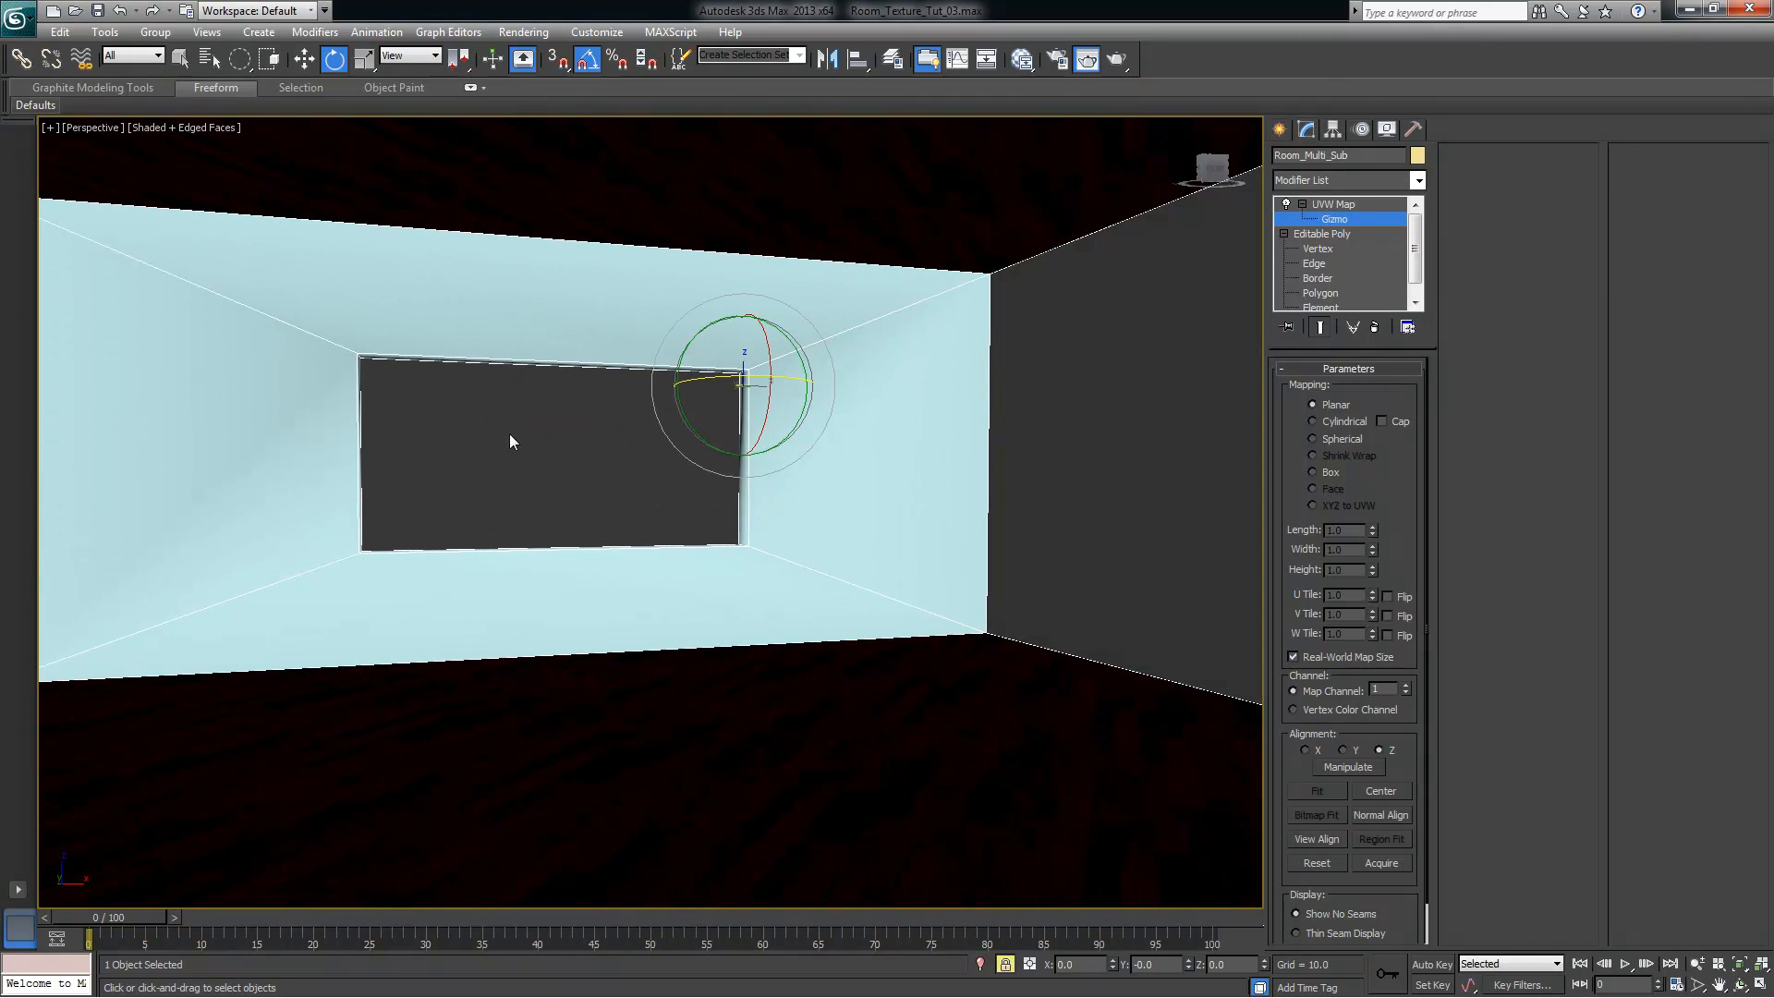
pyautogui.rightClick(508, 435)
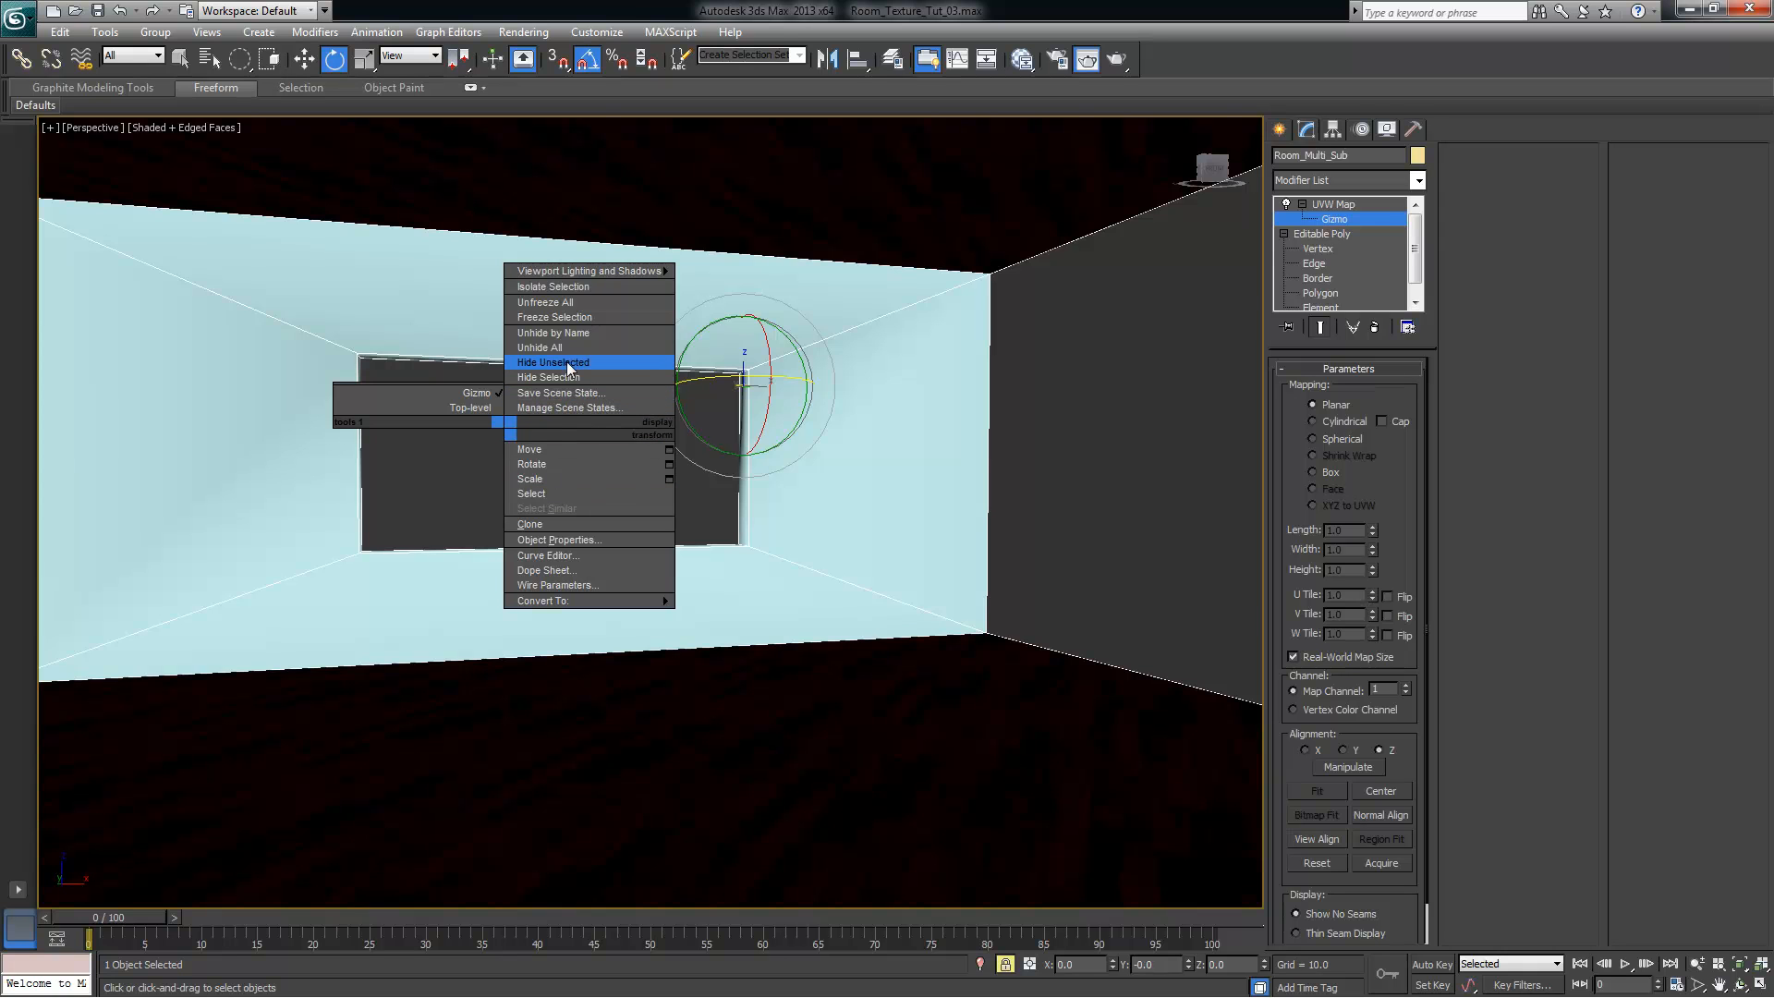
pyautogui.click(571, 346)
pyautogui.keyDown('alt'); pyautogui.moveTo(798, 499); pyautogui.dragTo(862, 620, button='middle'); pyautogui.keyUp('alt')
pyautogui.moveTo(967, 693); pyautogui.dragTo(1014, 562, button='middle')
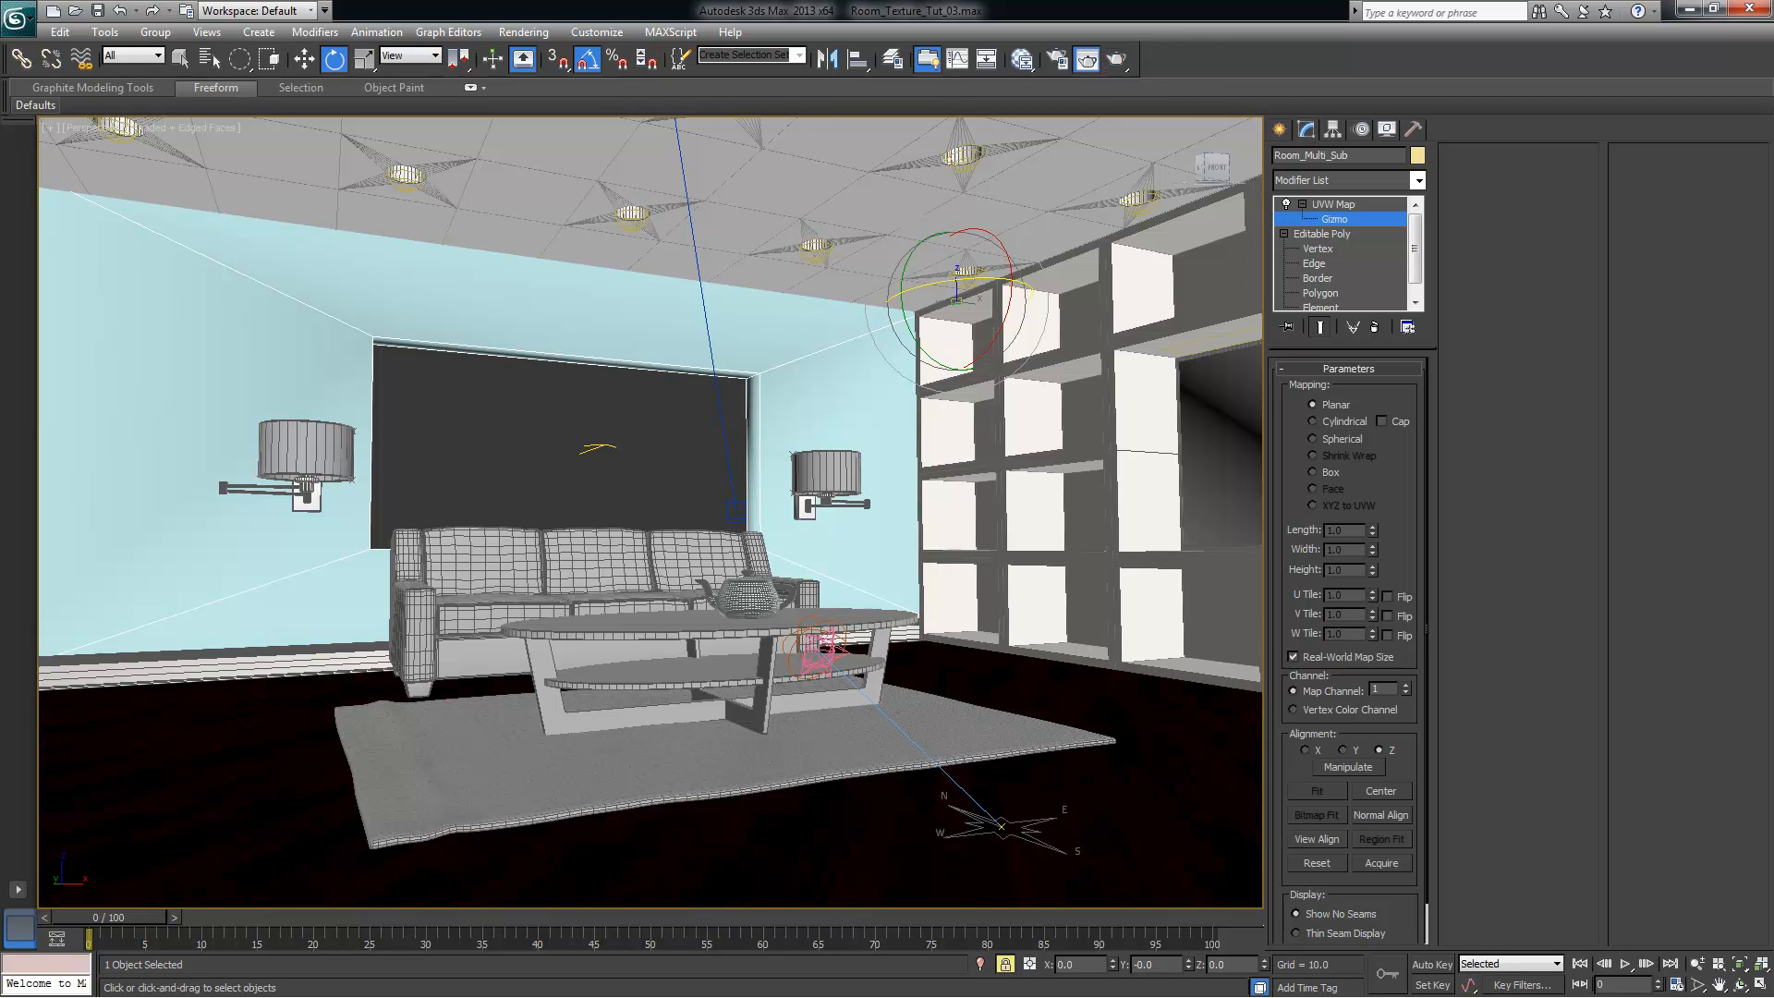
# Render the Perspective view to check the floor and wall materials, and close the rendered frame
pyautogui.moveTo(0, 78); pyautogui.dragTo(729, 52)
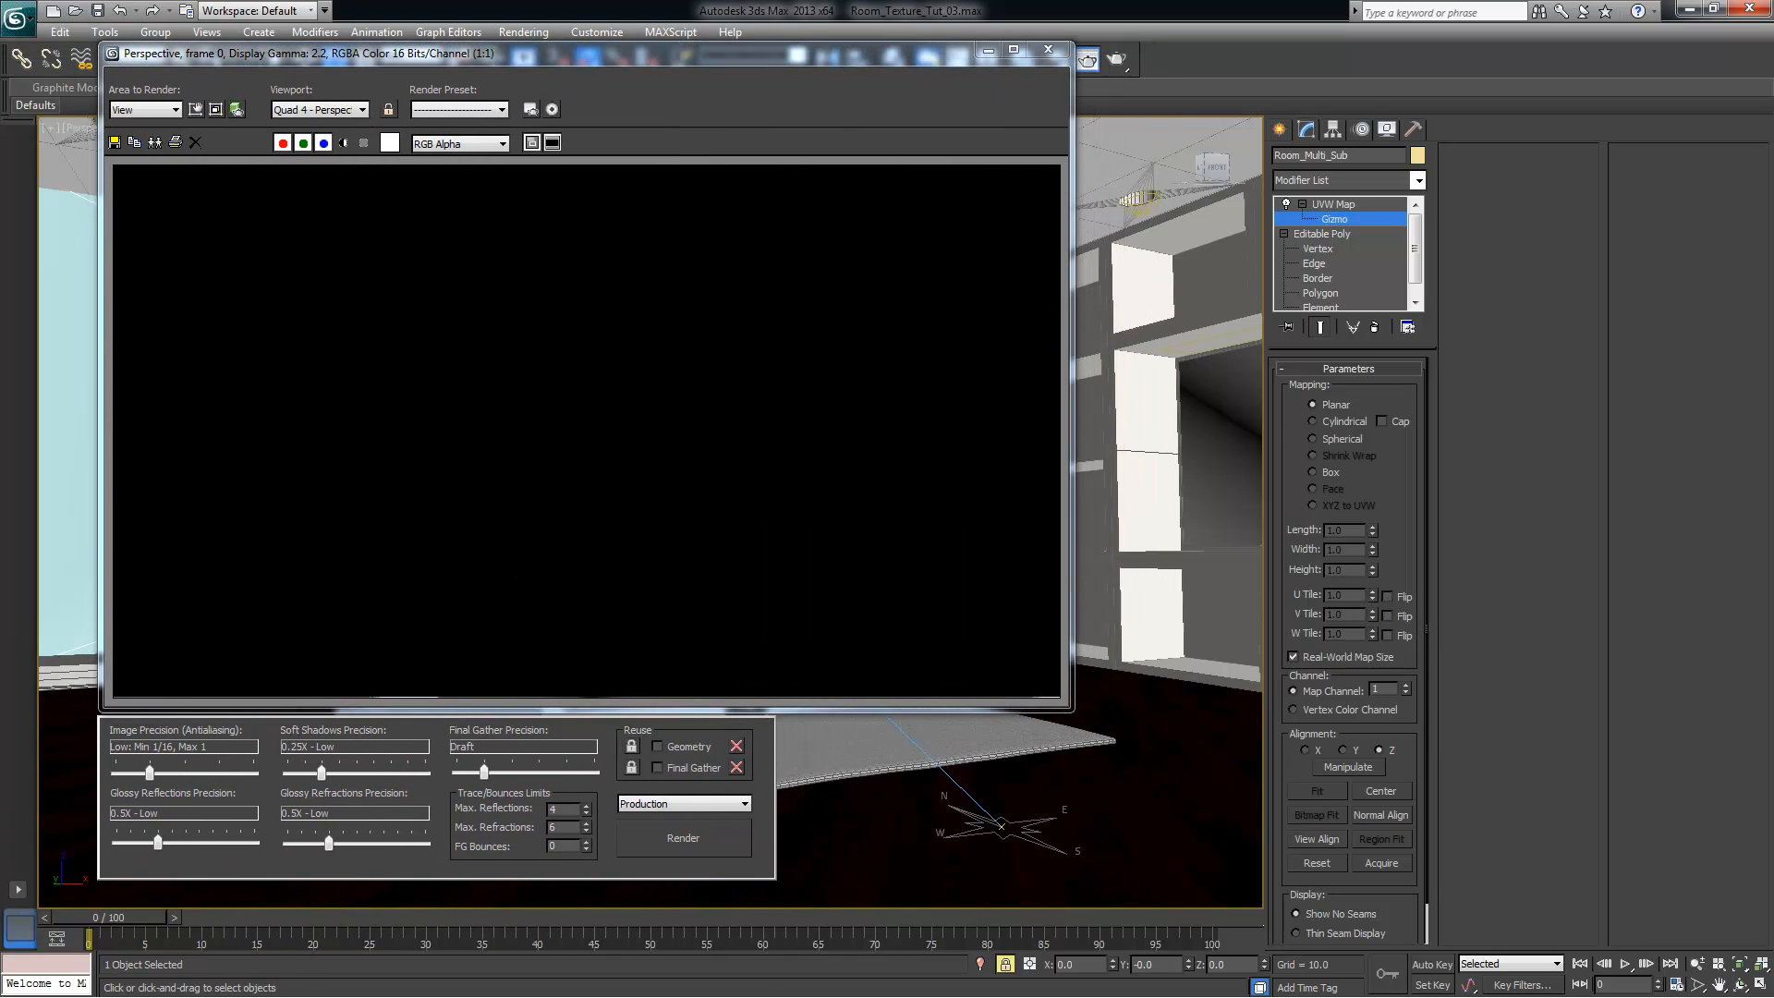
pyautogui.moveTo(150, 51); pyautogui.dragTo(1254, 79)
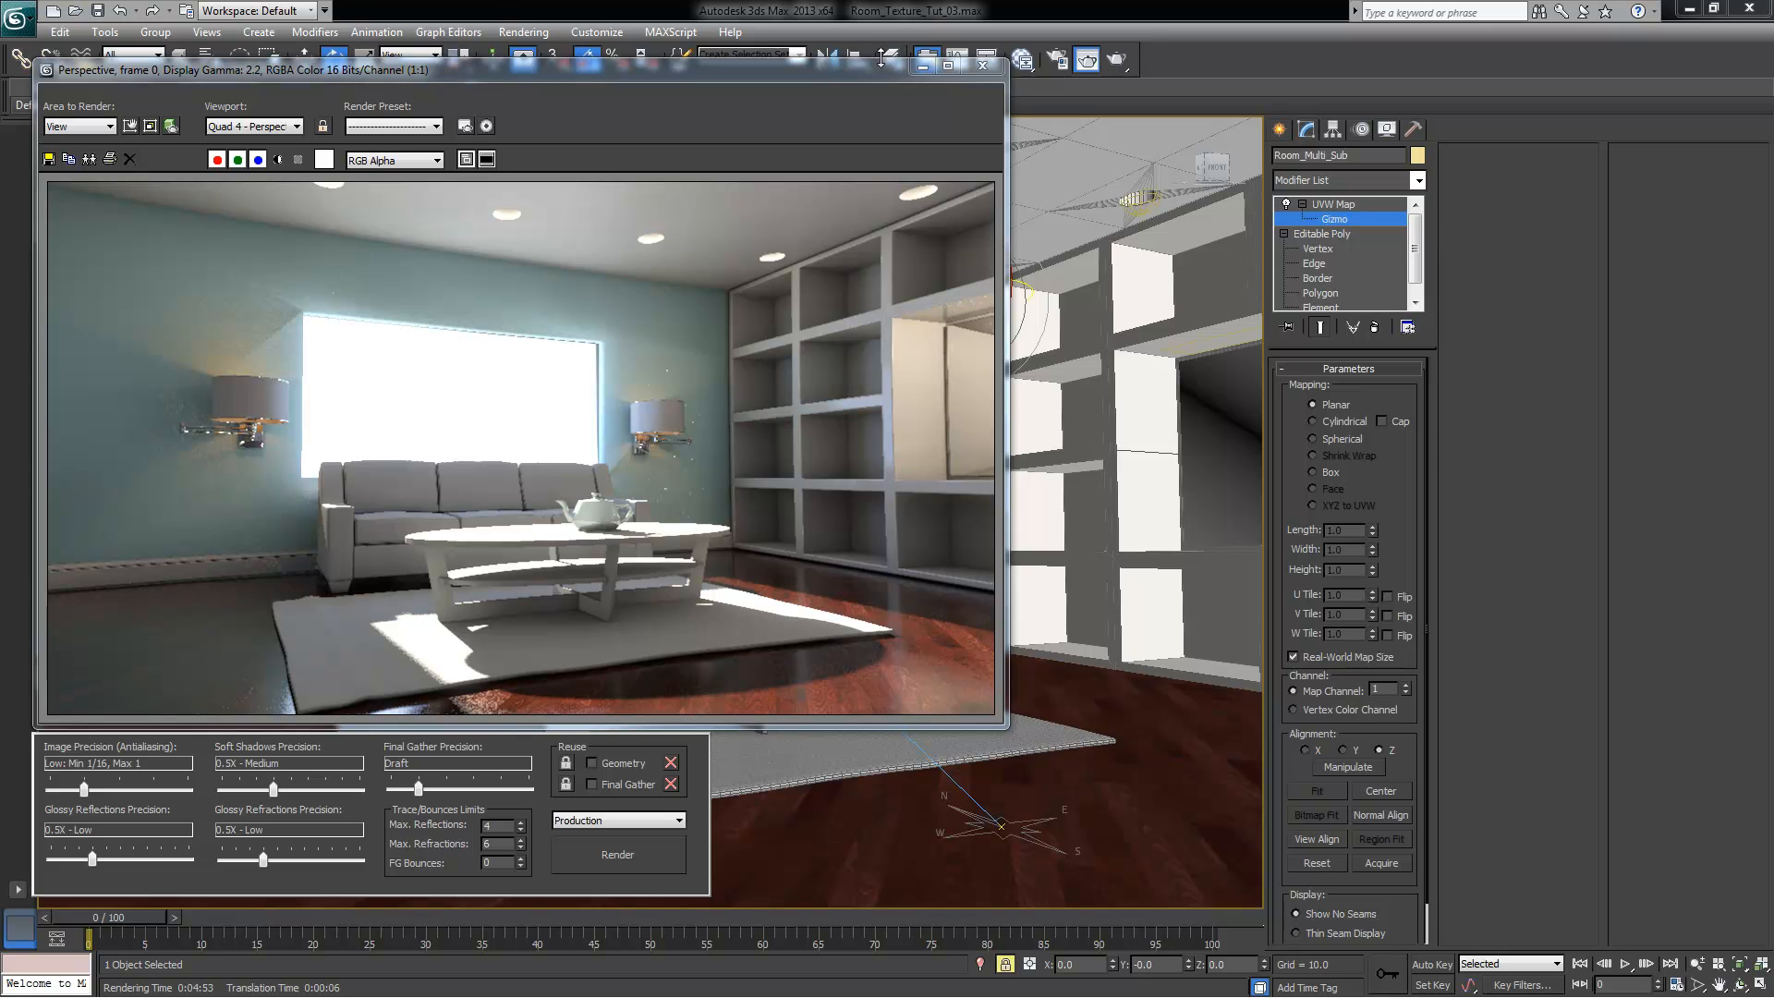
pyautogui.click(982, 64)
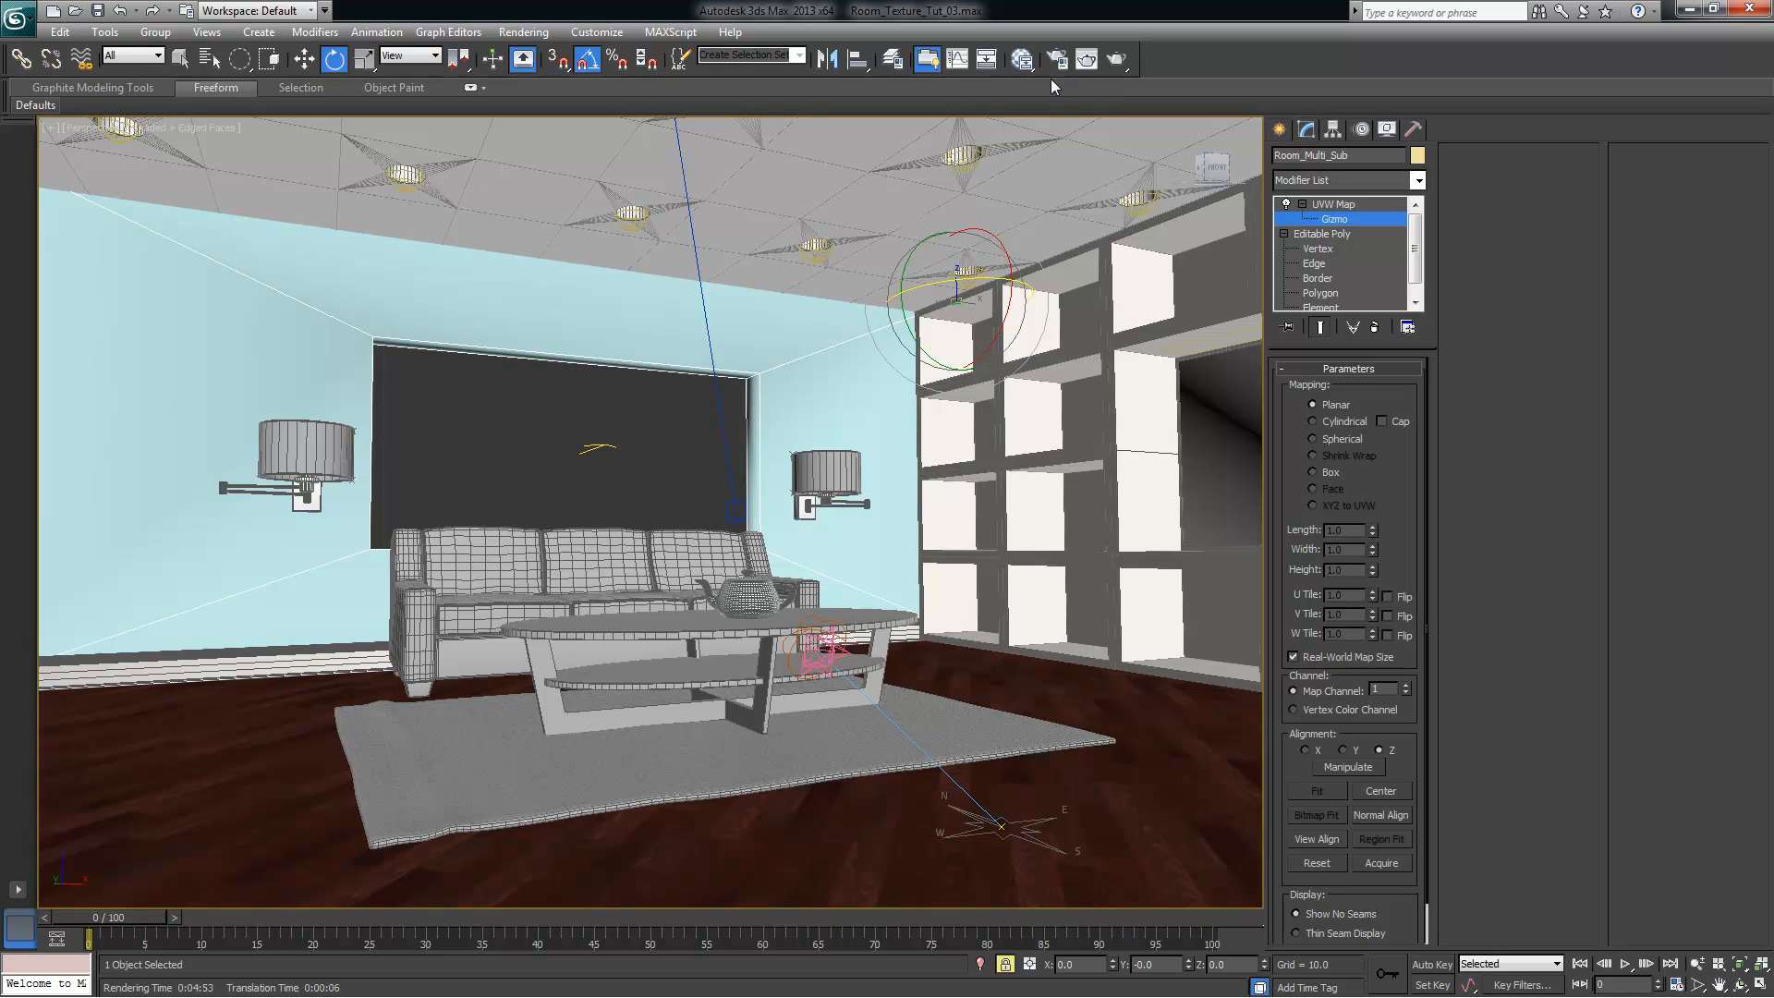
# Reopen the Slate Material Editor and move the Map #15 and Map #16 nodes closer to the hardwood node
pyautogui.click(1022, 60)
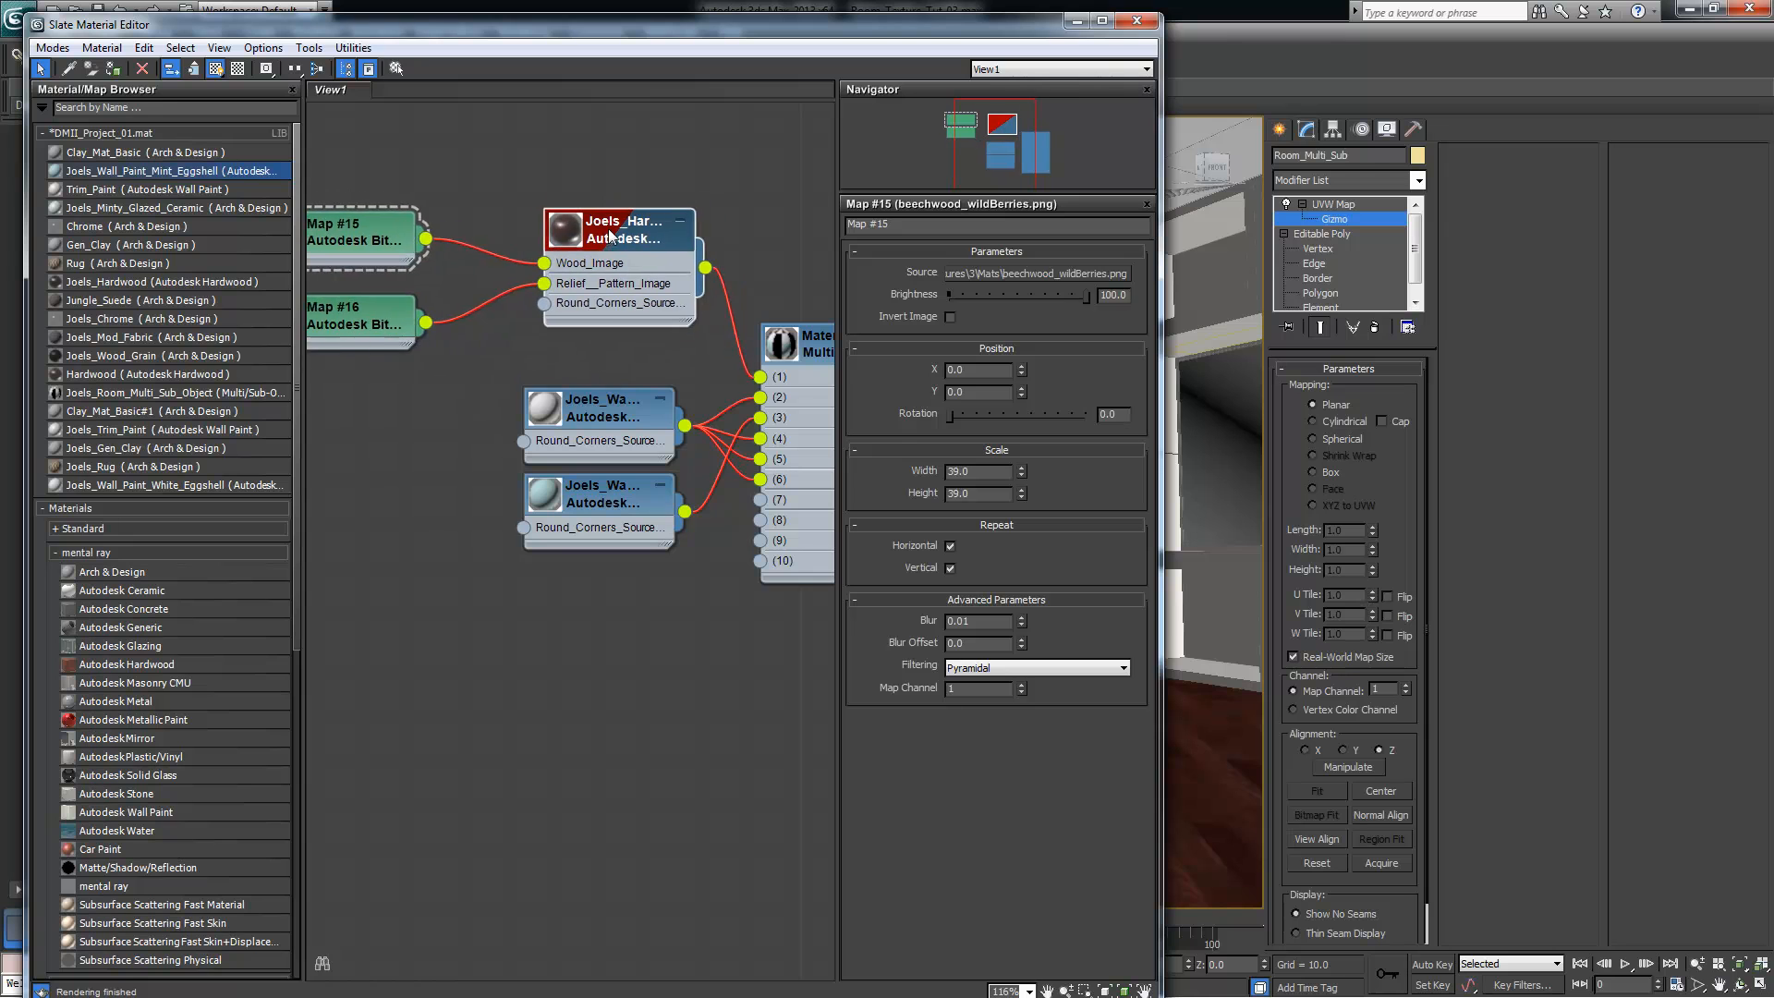
pyautogui.moveTo(379, 249); pyautogui.dragTo(444, 250)
pyautogui.moveTo(369, 323); pyautogui.dragTo(456, 322)
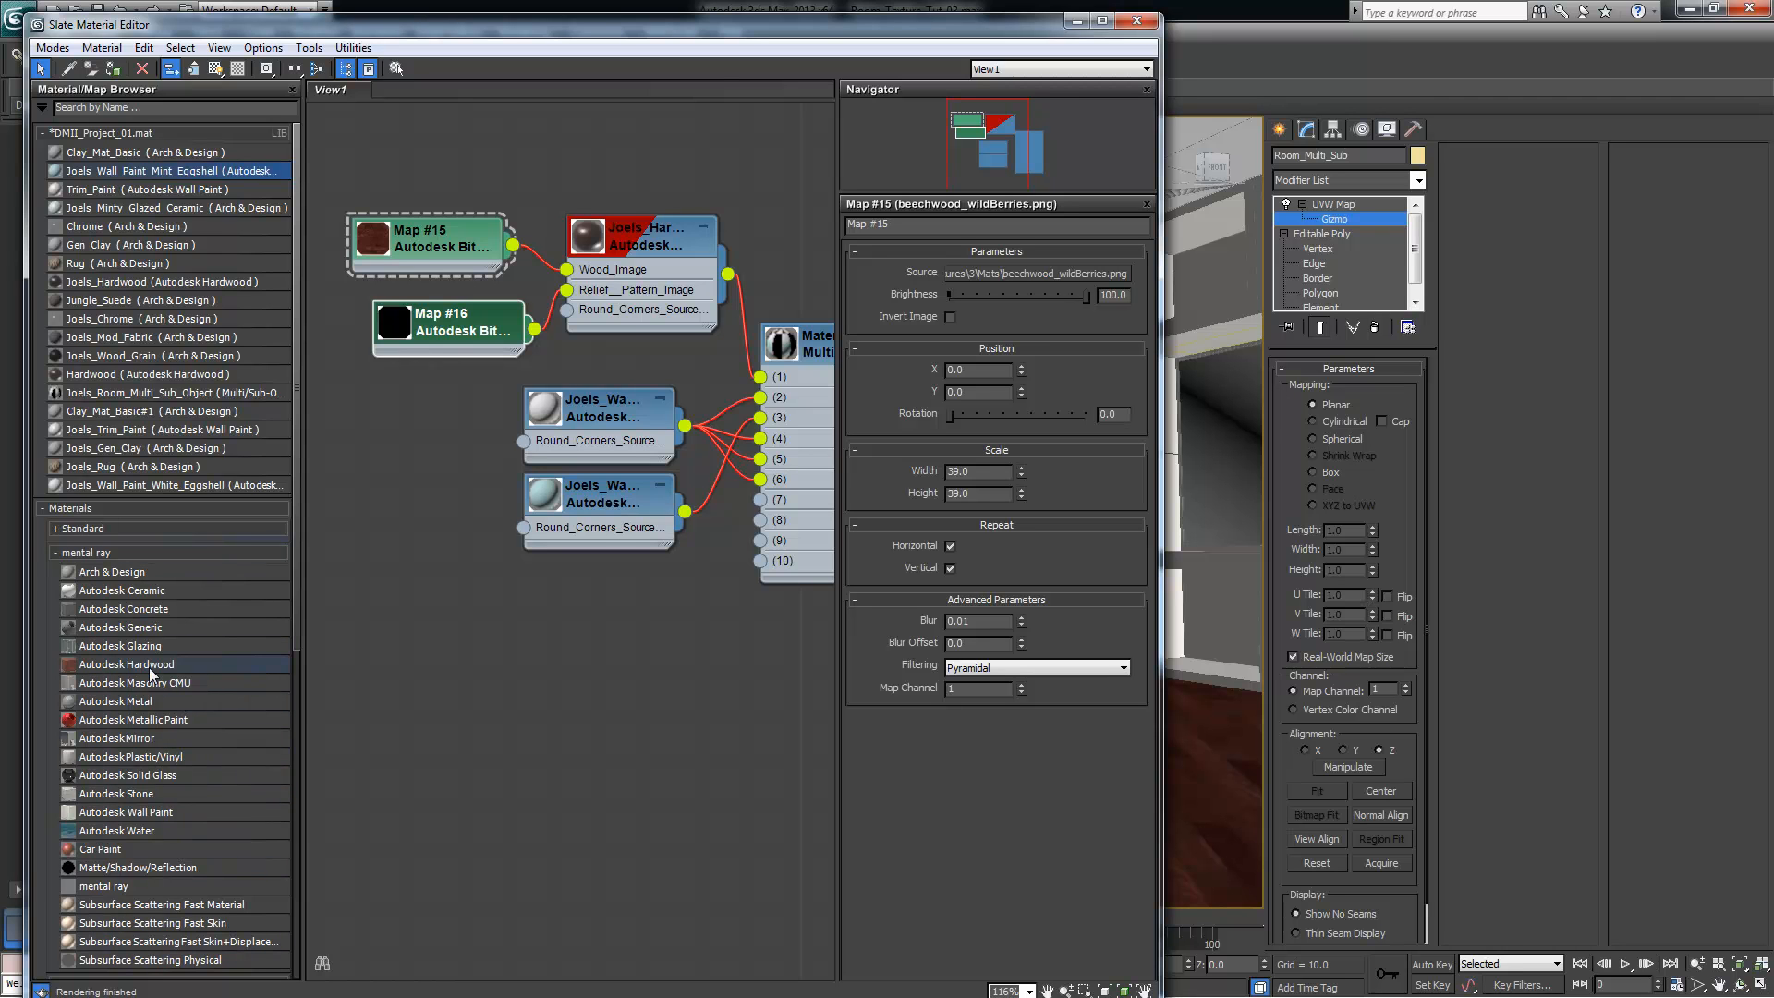
pyautogui.moveTo(440, 249); pyautogui.dragTo(459, 250)
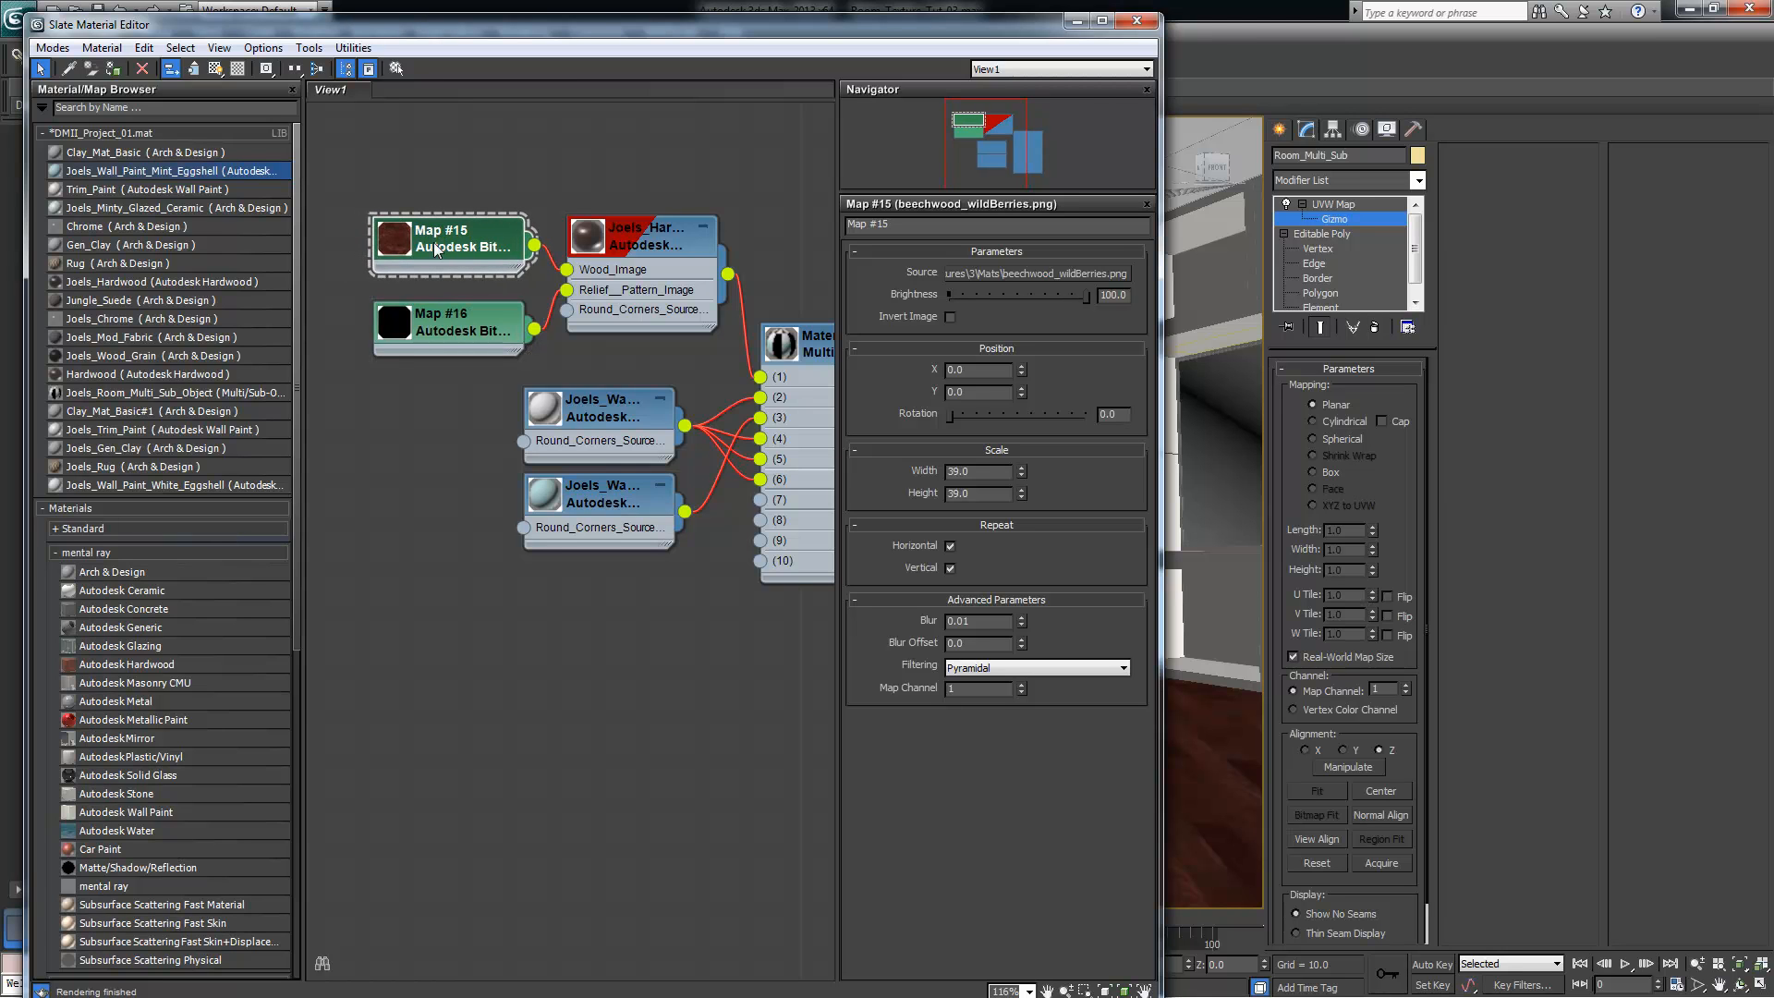
pyautogui.moveTo(829, 29); pyautogui.dragTo(783, 26)
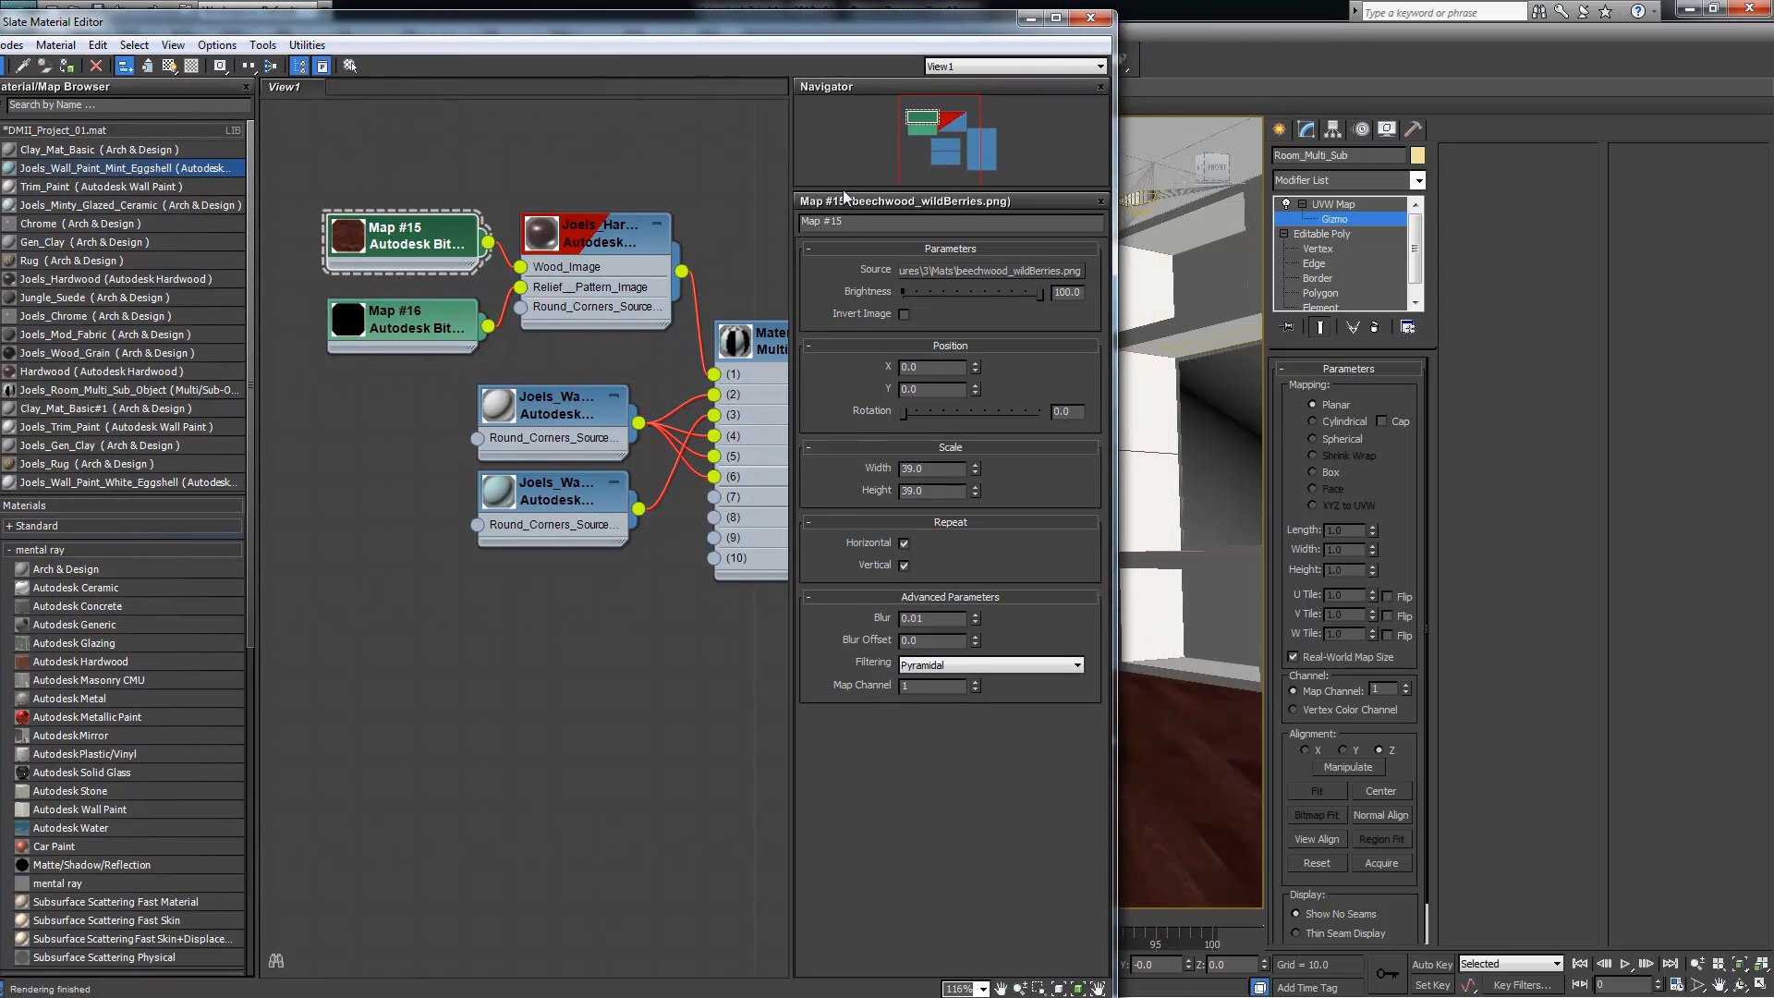
# Set the brightness of the beechwood_wildBerries.png bitmap to 10 and minimize the material editor
pyautogui.doubleClick(1067, 292)
pyautogui.moveTo(845, 28); pyautogui.dragTo(868, 21)
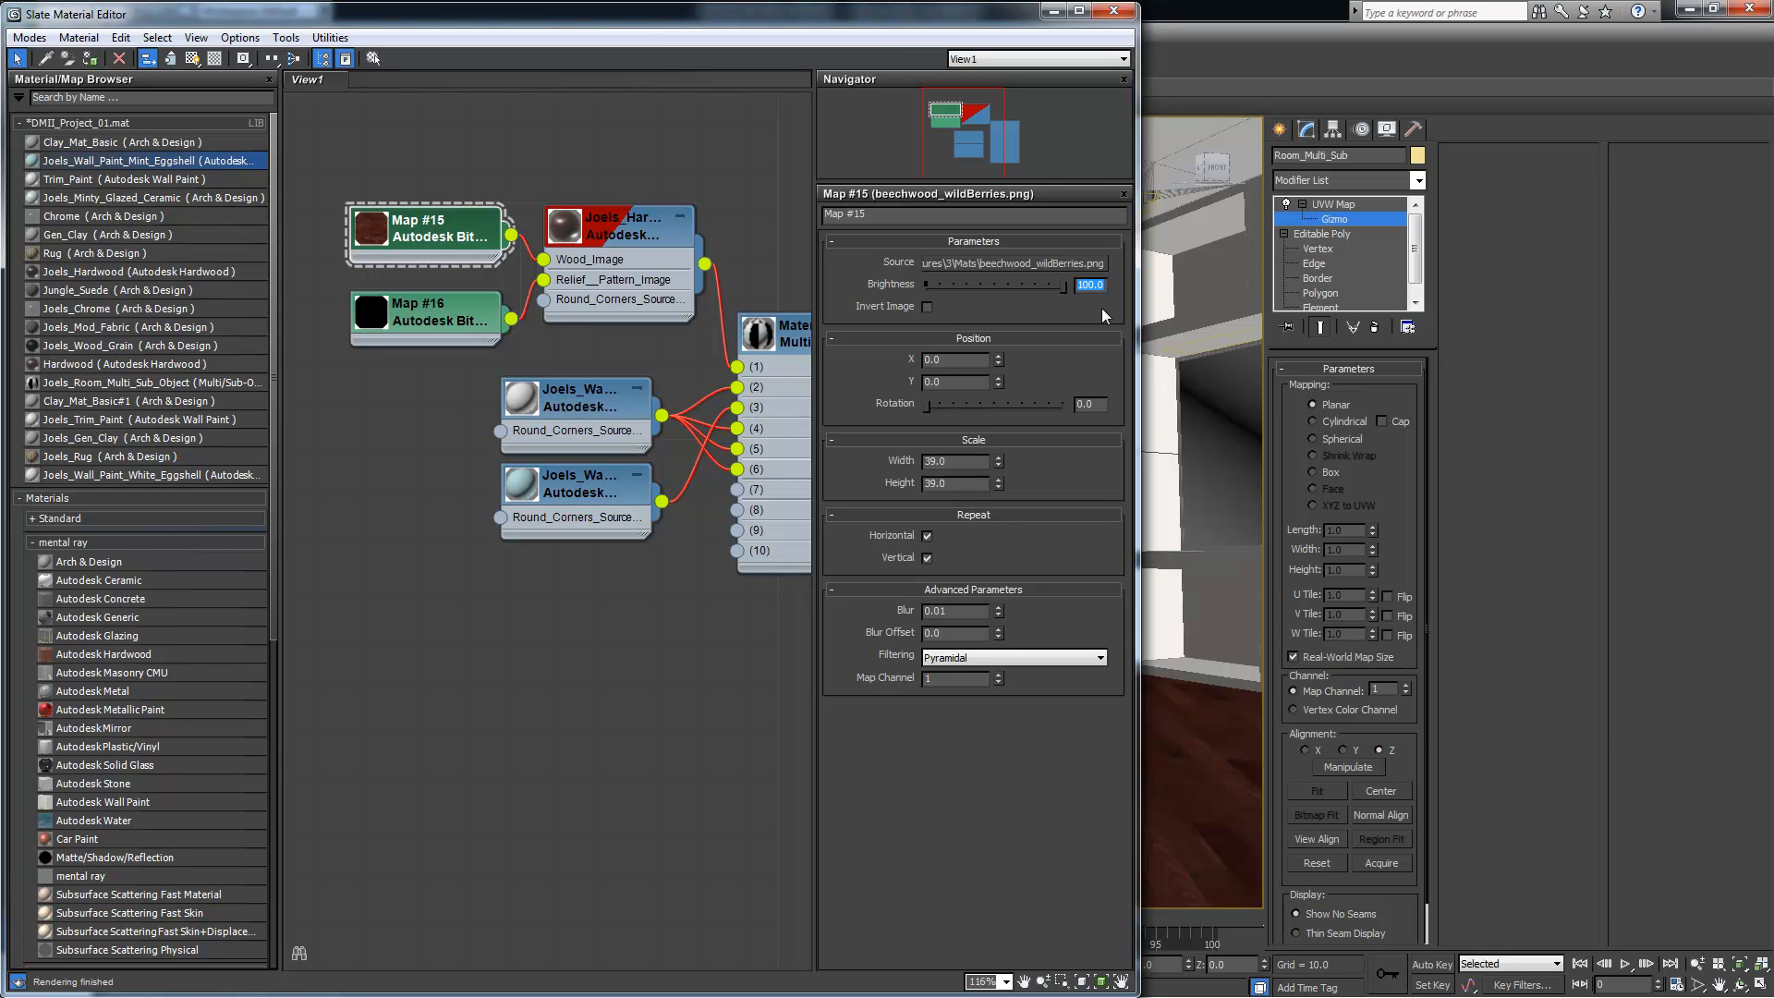
pyautogui.write('10')
pyautogui.press('Return')
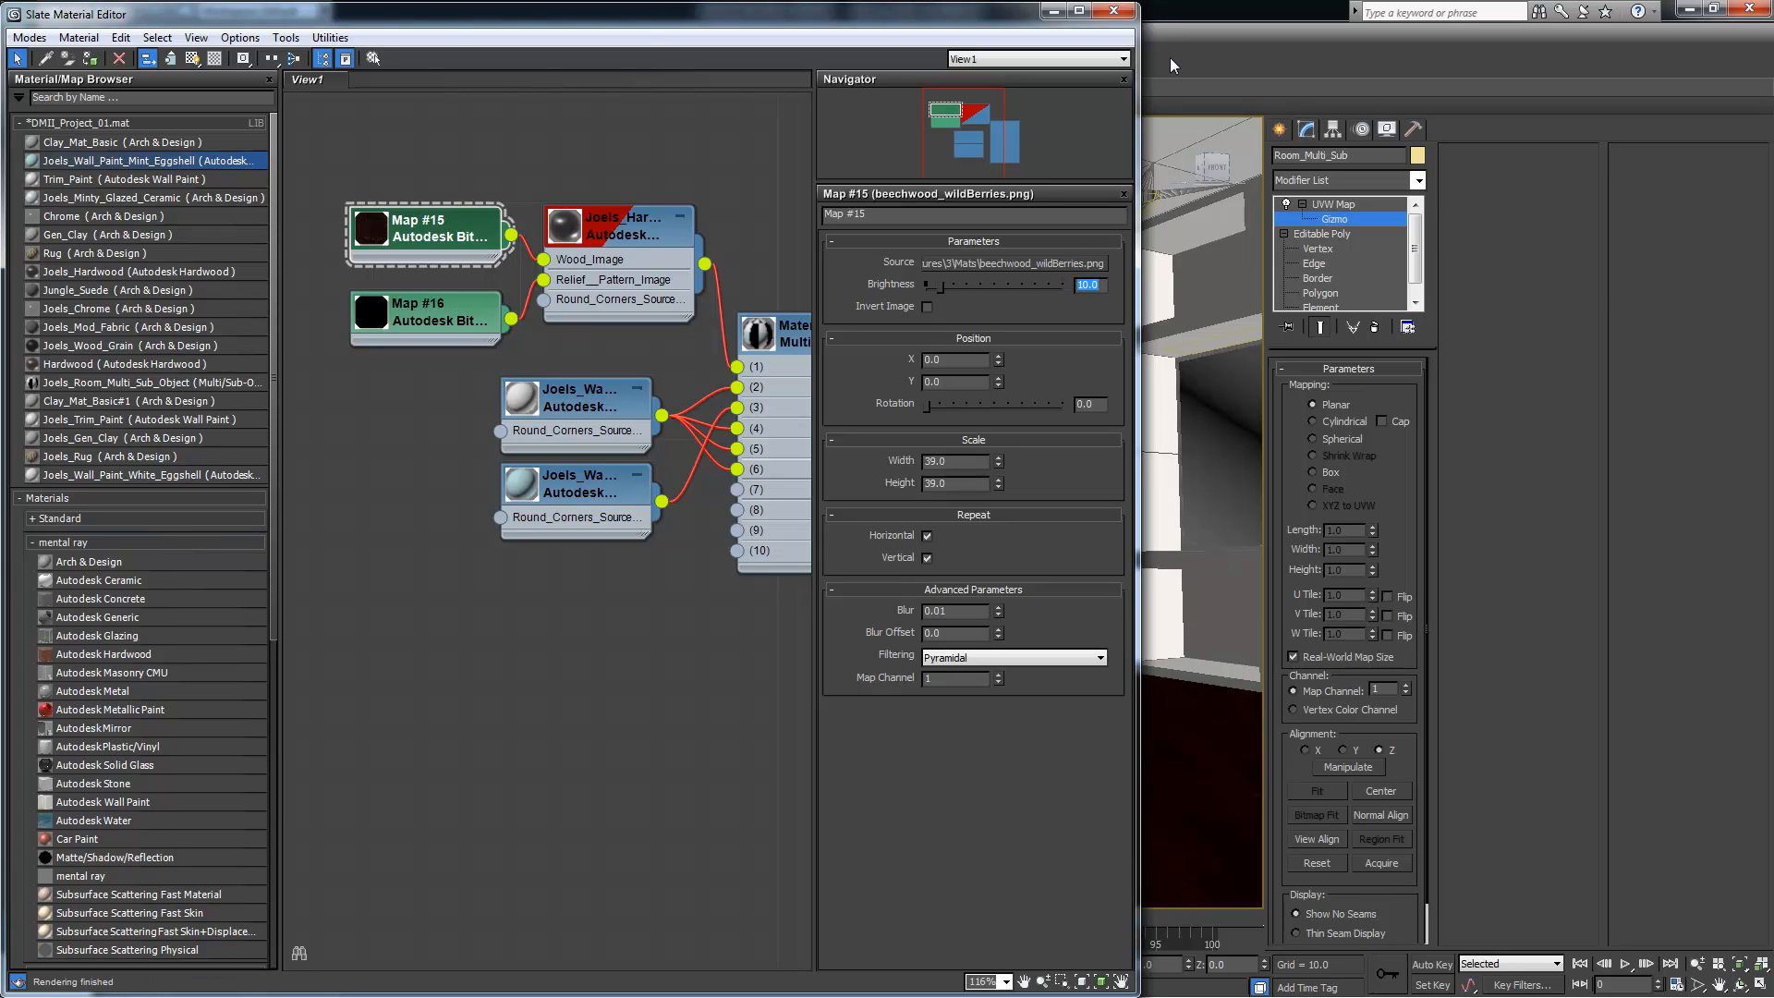
pyautogui.click(1051, 14)
# Render the room again to check the darkened hardwood floor, and put the rendered frame away
pyautogui.click(1116, 59)
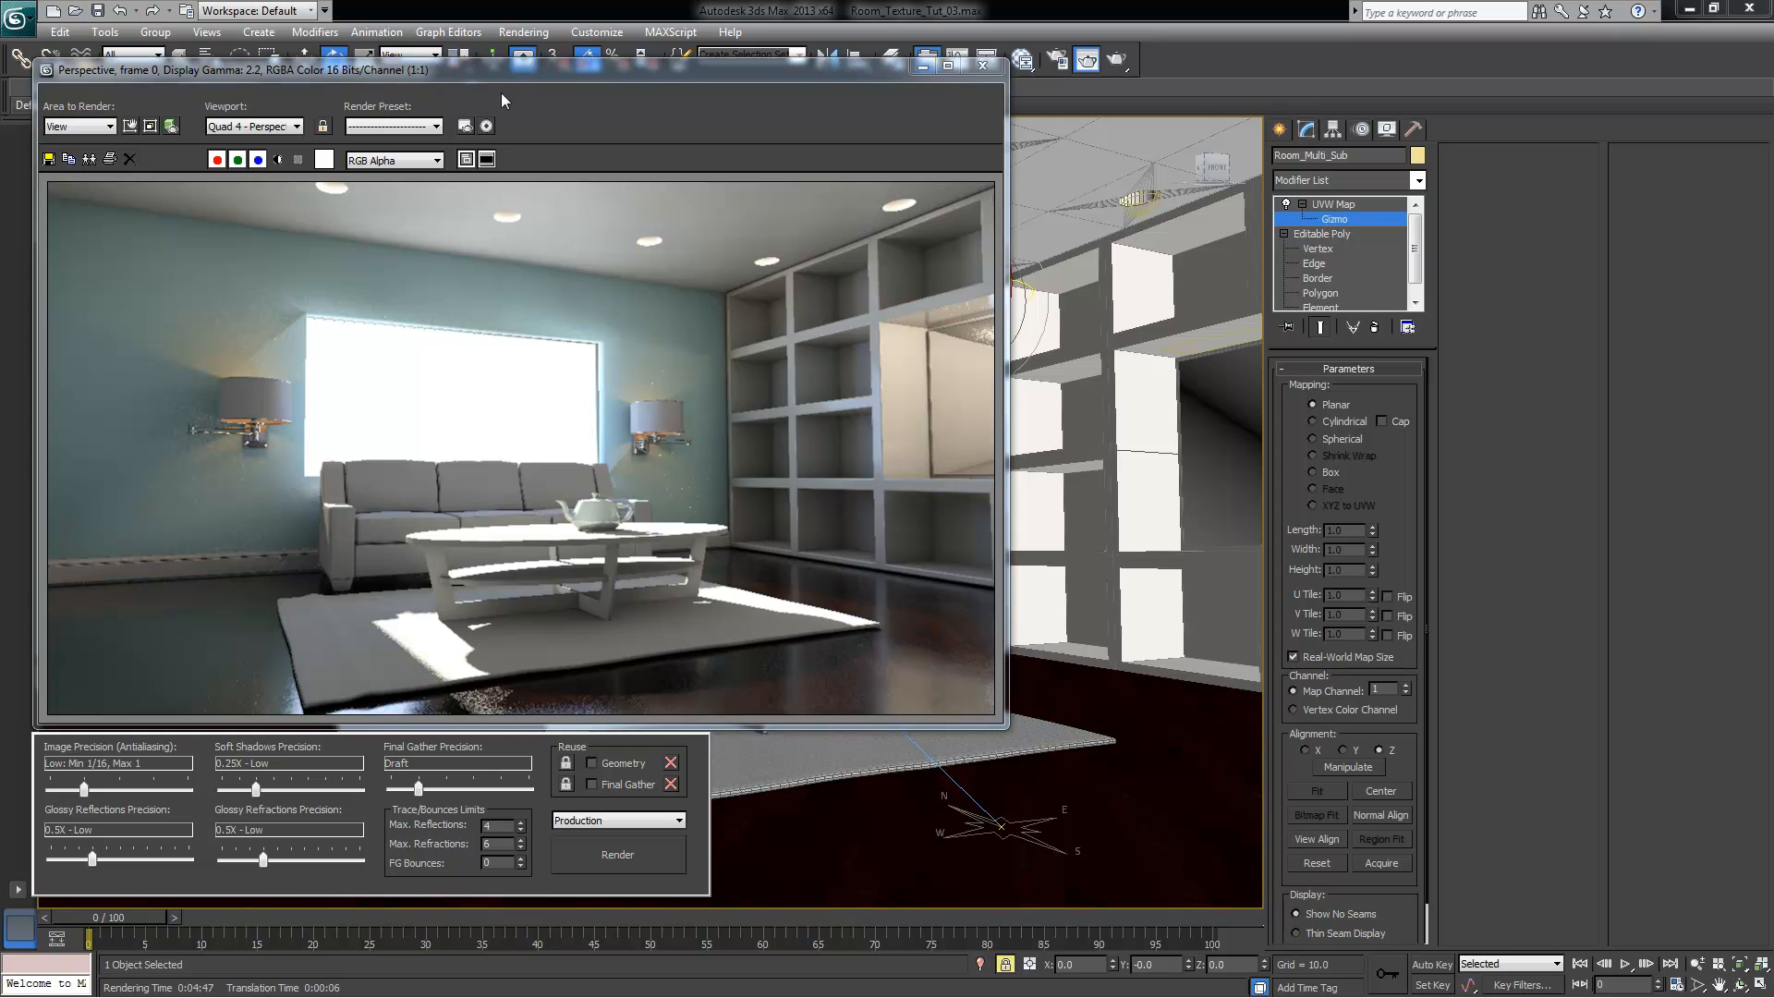
pyautogui.moveTo(491, 76); pyautogui.dragTo(506, 70)
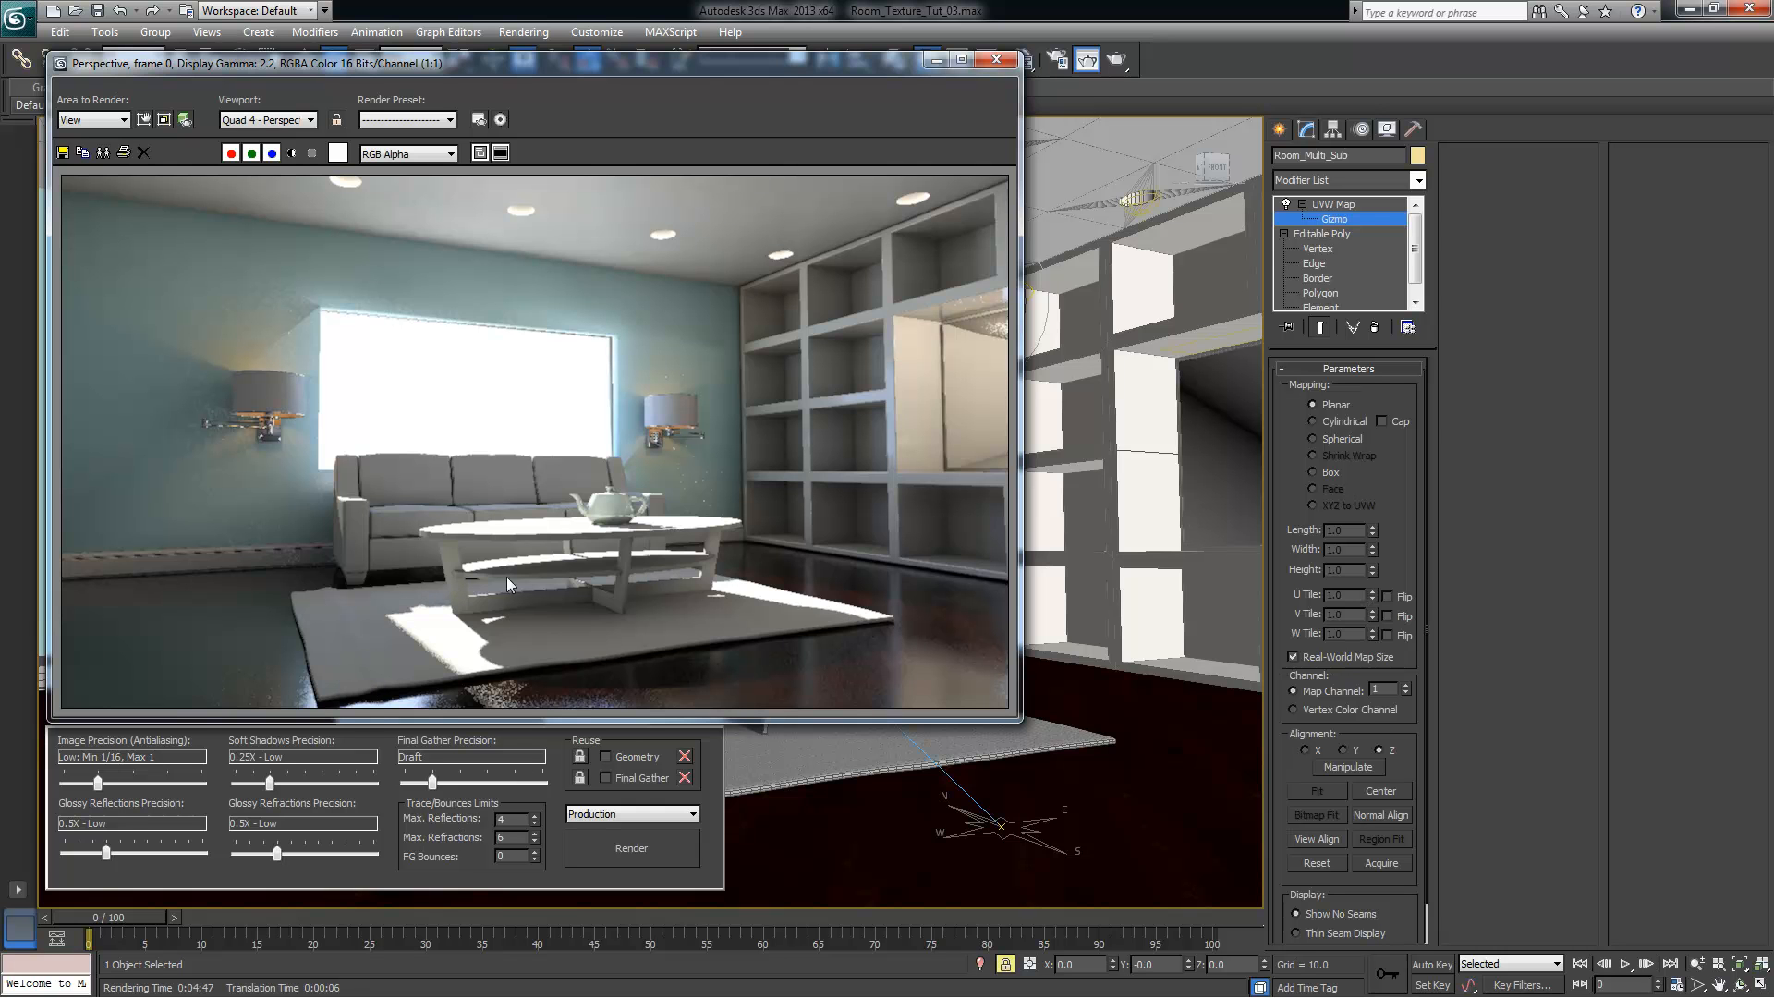
pyautogui.click(935, 61)
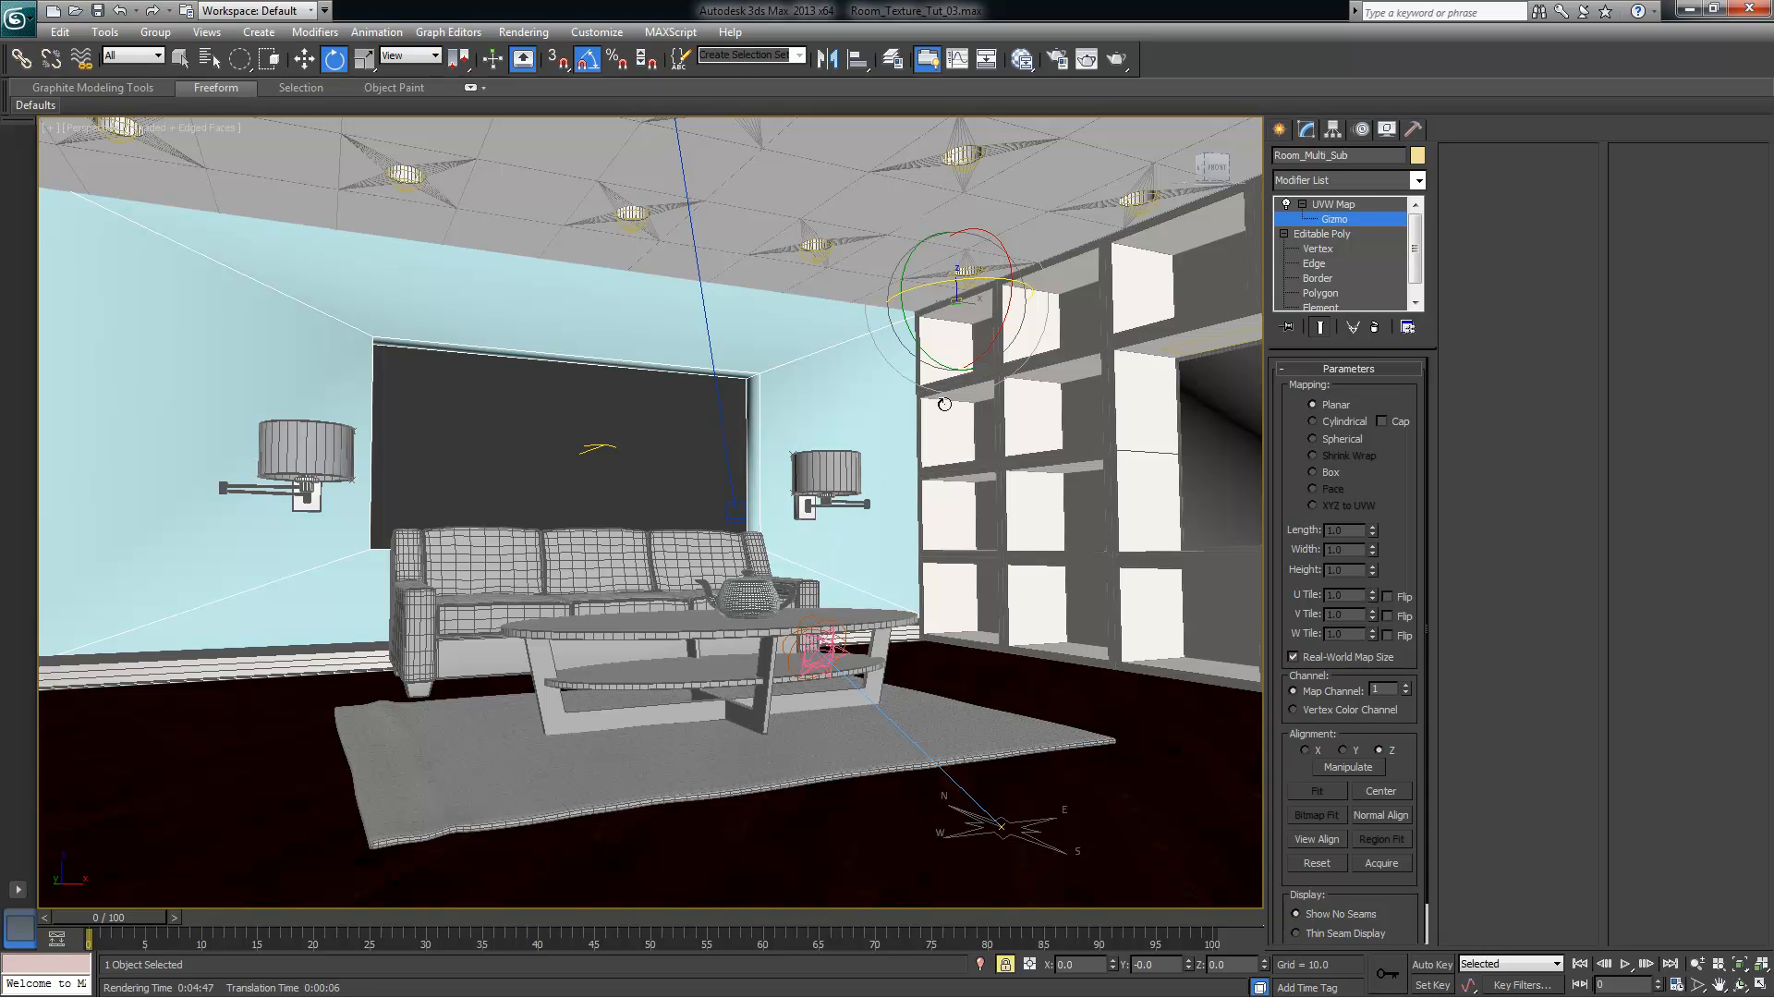
# Select the rug under the coffee table
pyautogui.keyDown('alt'); pyautogui.moveTo(720, 573); pyautogui.dragTo(690, 514, button='middle'); pyautogui.keyUp('alt')
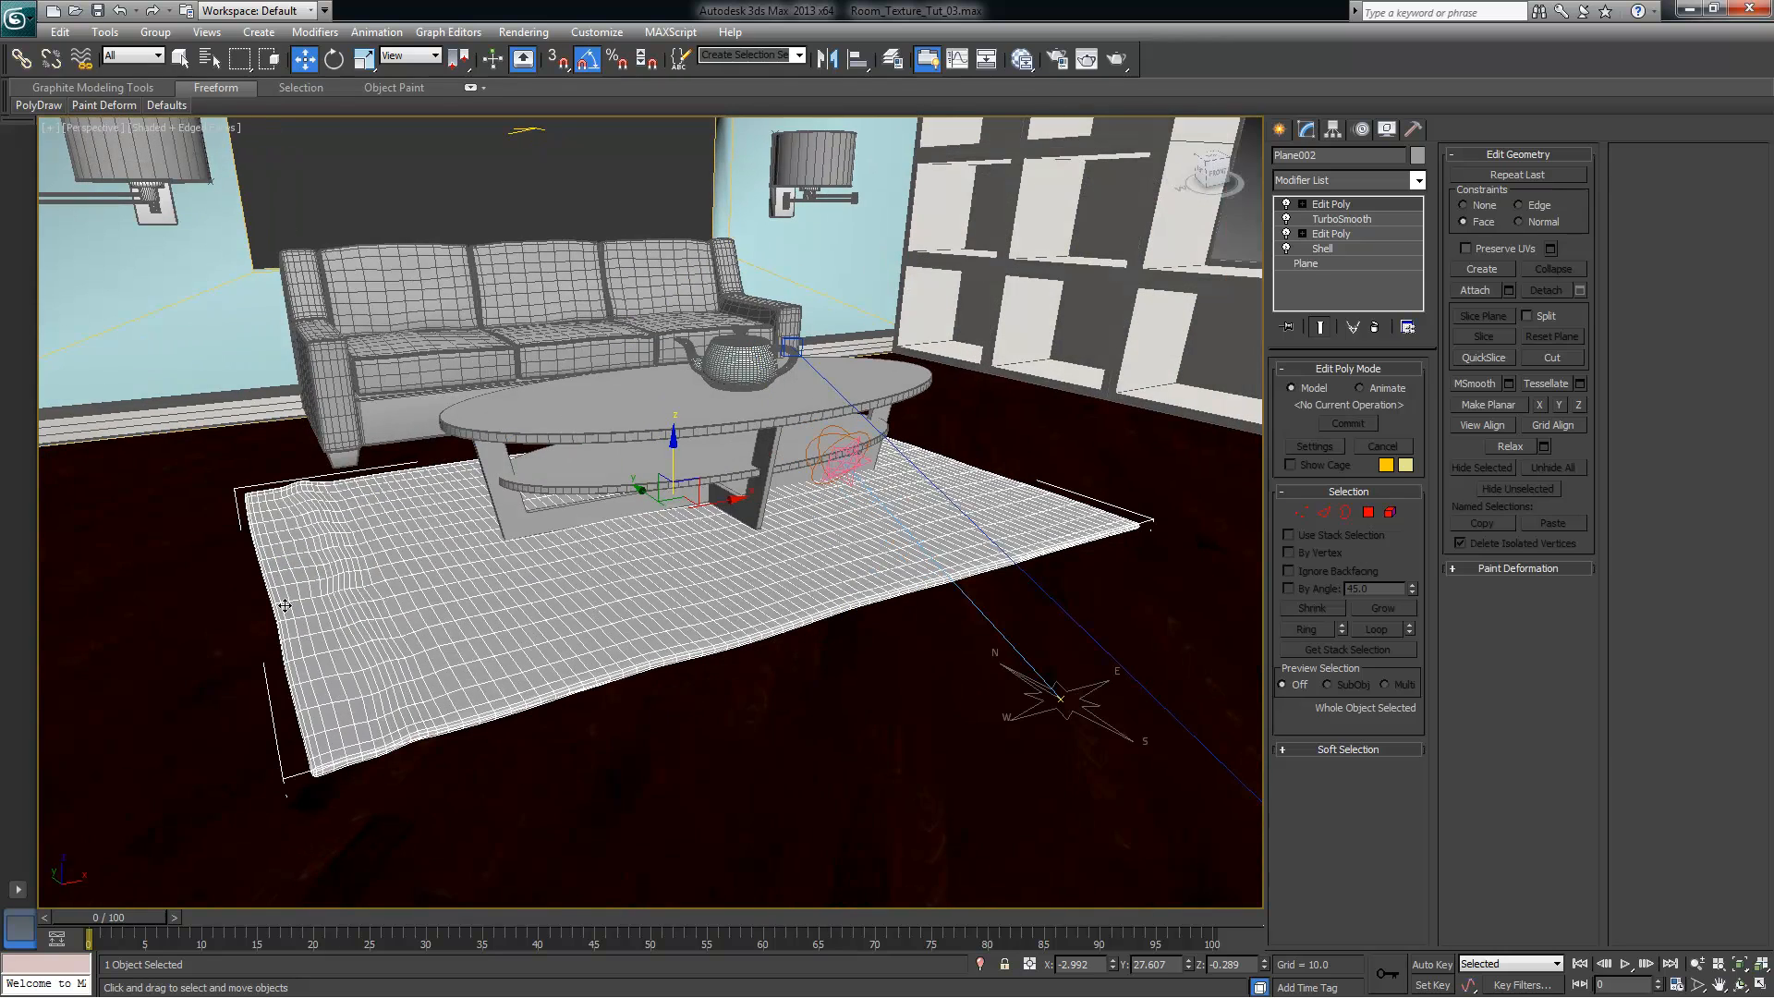
pyautogui.keyDown('alt'); pyautogui.moveTo(904, 535); pyautogui.dragTo(870, 510, button='middle'); pyautogui.keyUp('alt')
pyautogui.keyDown('alt'); pyautogui.moveTo(662, 596); pyautogui.dragTo(559, 532, button='middle'); pyautogui.keyUp('alt')
pyautogui.rightClick(417, 557)
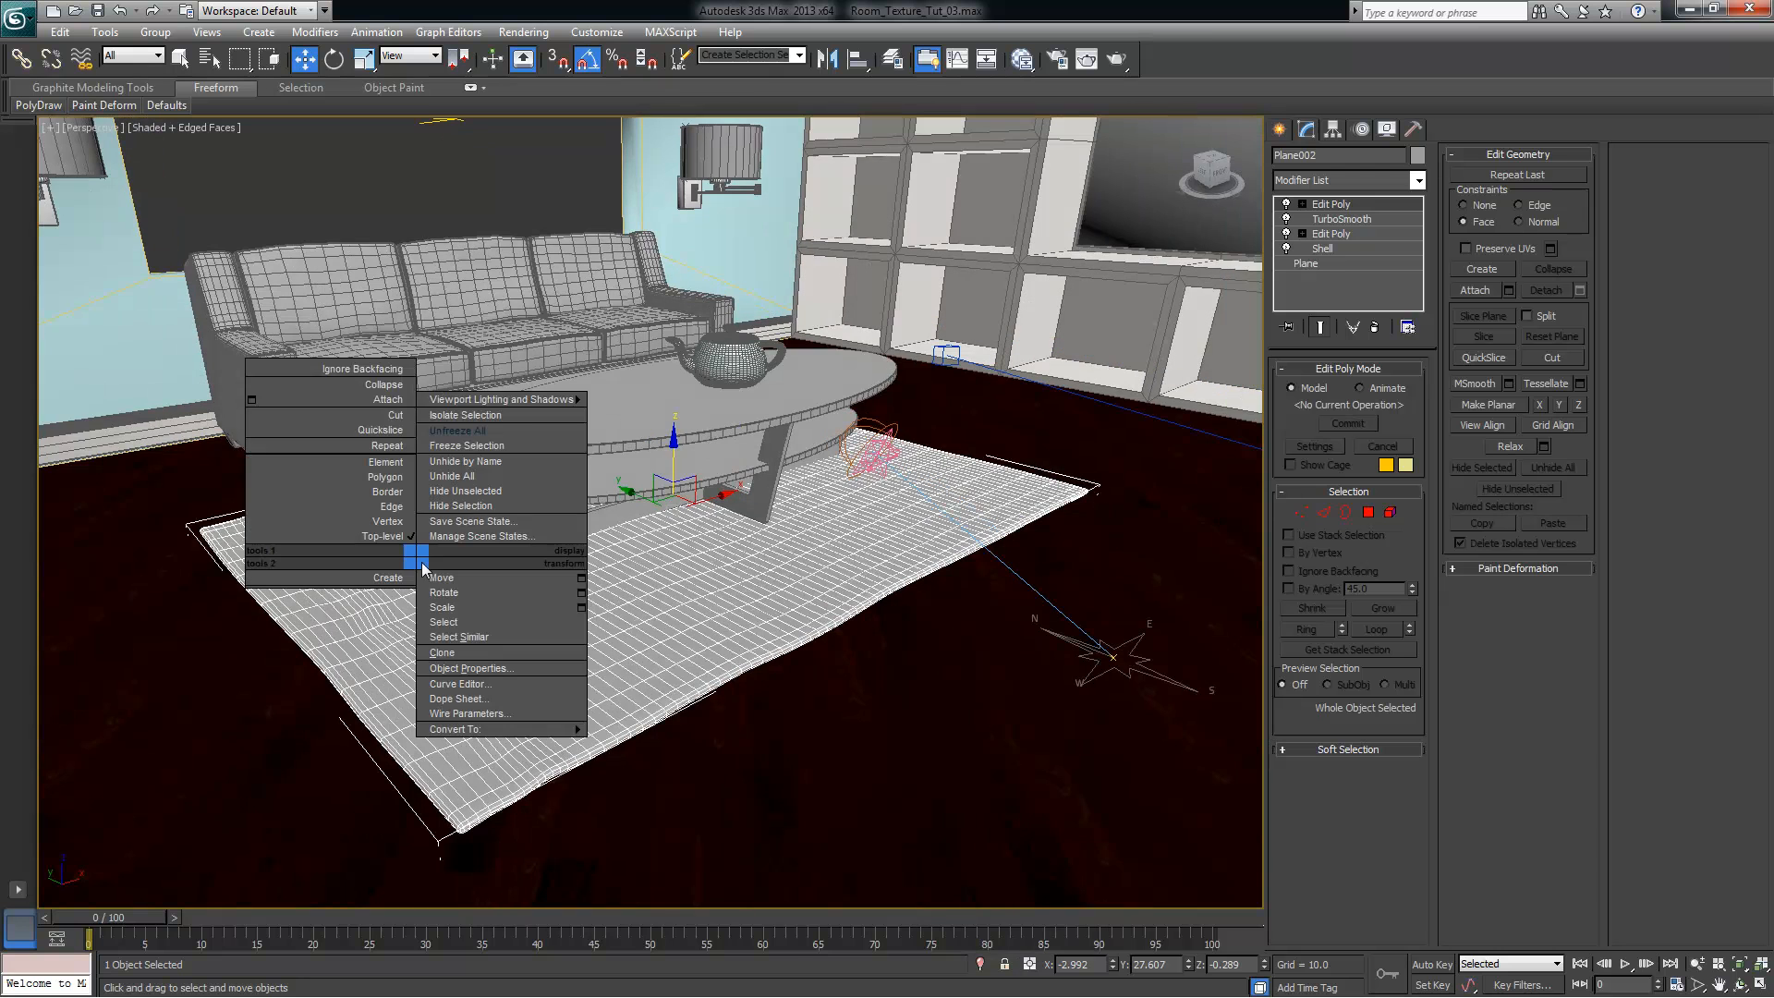
pyautogui.click(510, 506)
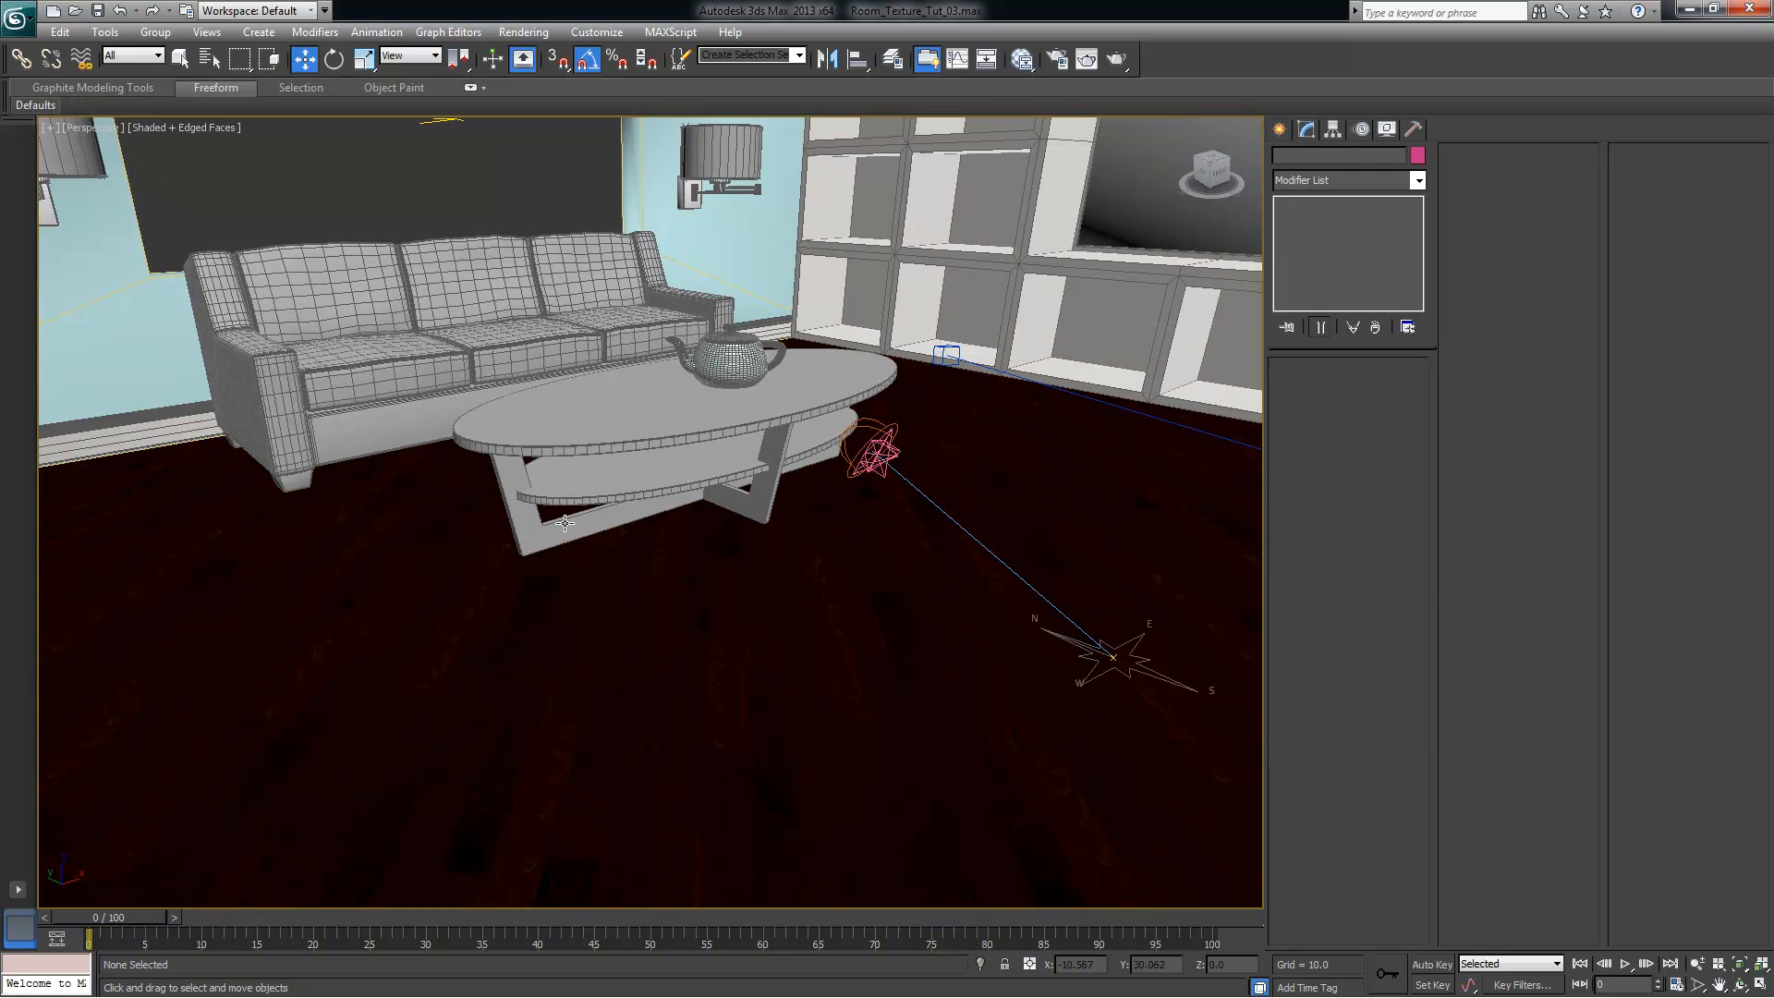
pyautogui.hotkey('ctrl', 'z')
pyautogui.hotkey('ctrl', 'x')
pyautogui.rightClick(680, 554)
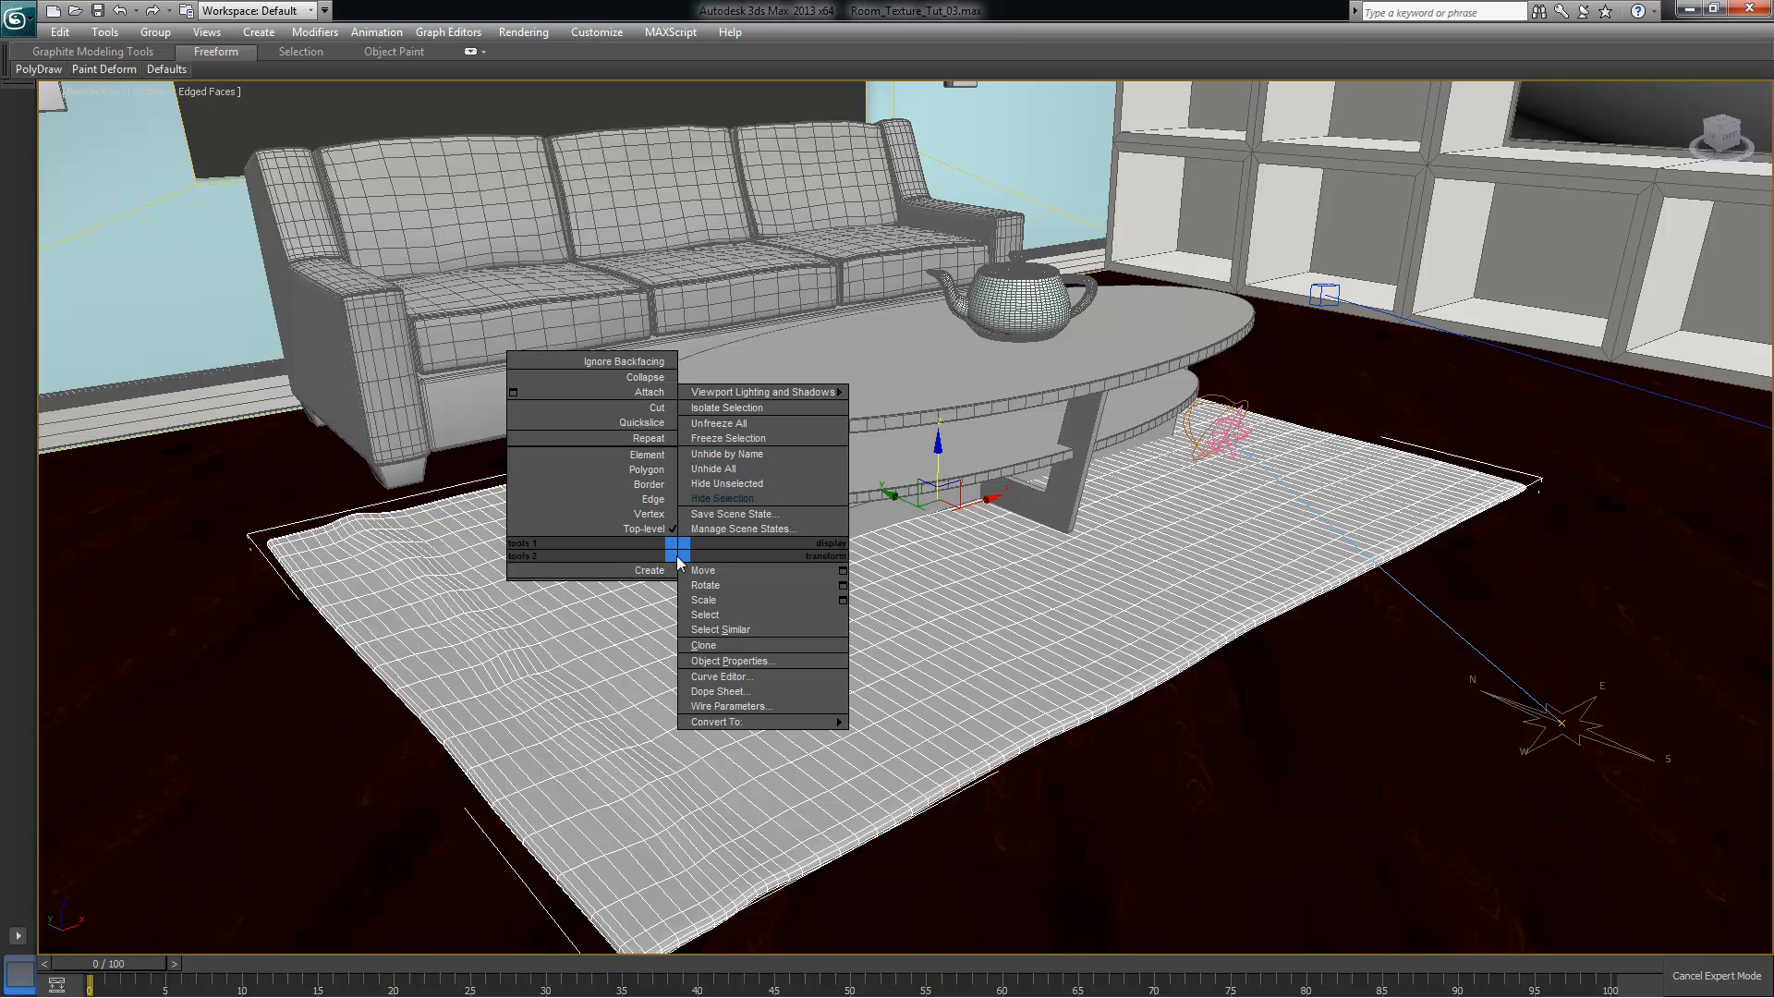
pyautogui.click(578, 556)
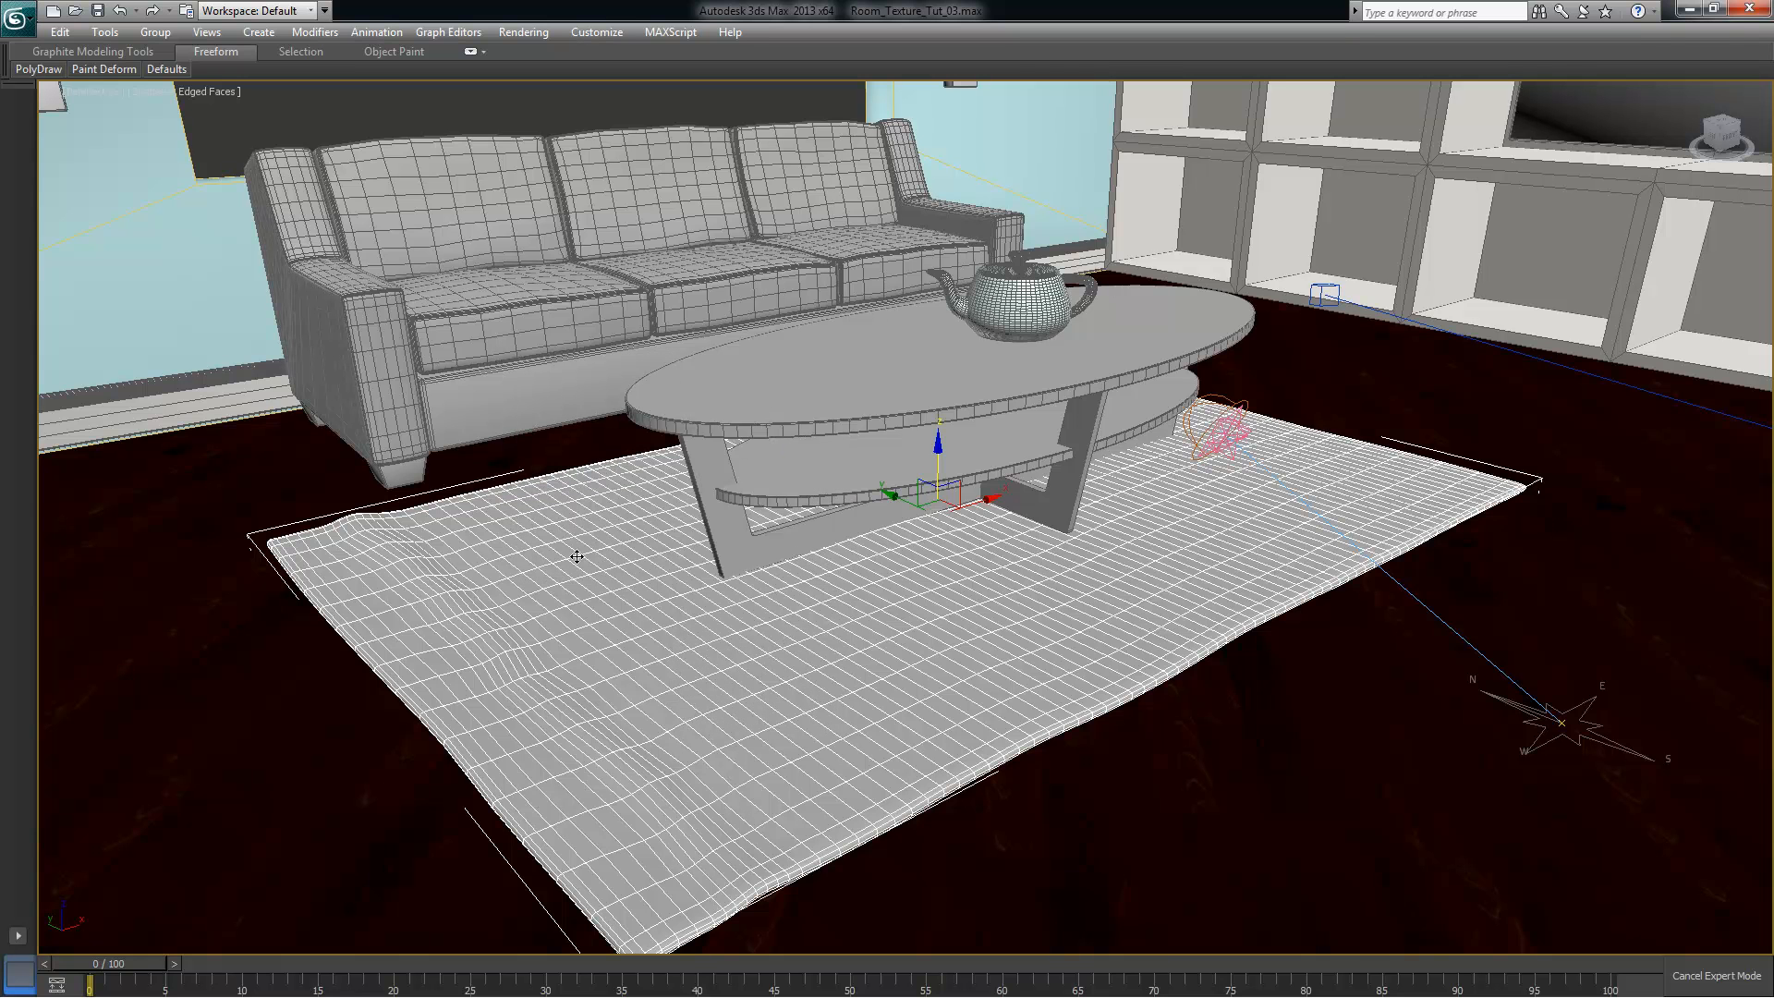
pyautogui.press('alt')
pyautogui.hotkey('ctrl', 'q')
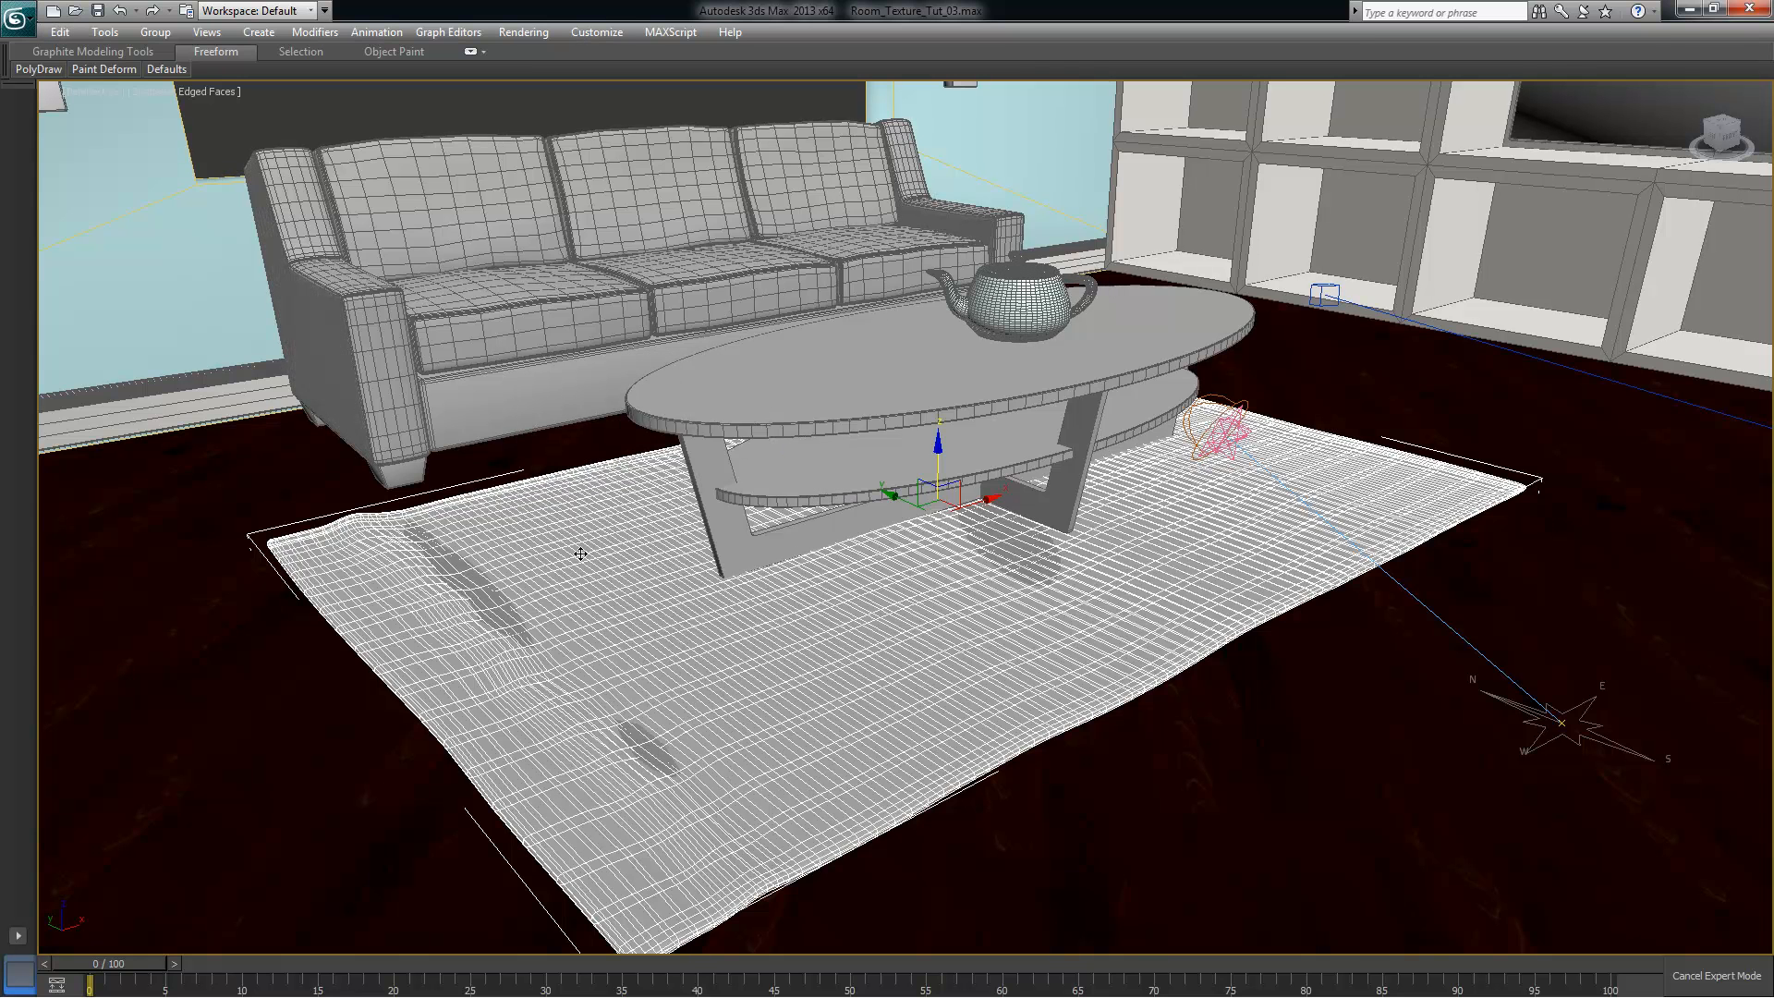
pyautogui.hotkey('ctrl', 'q')
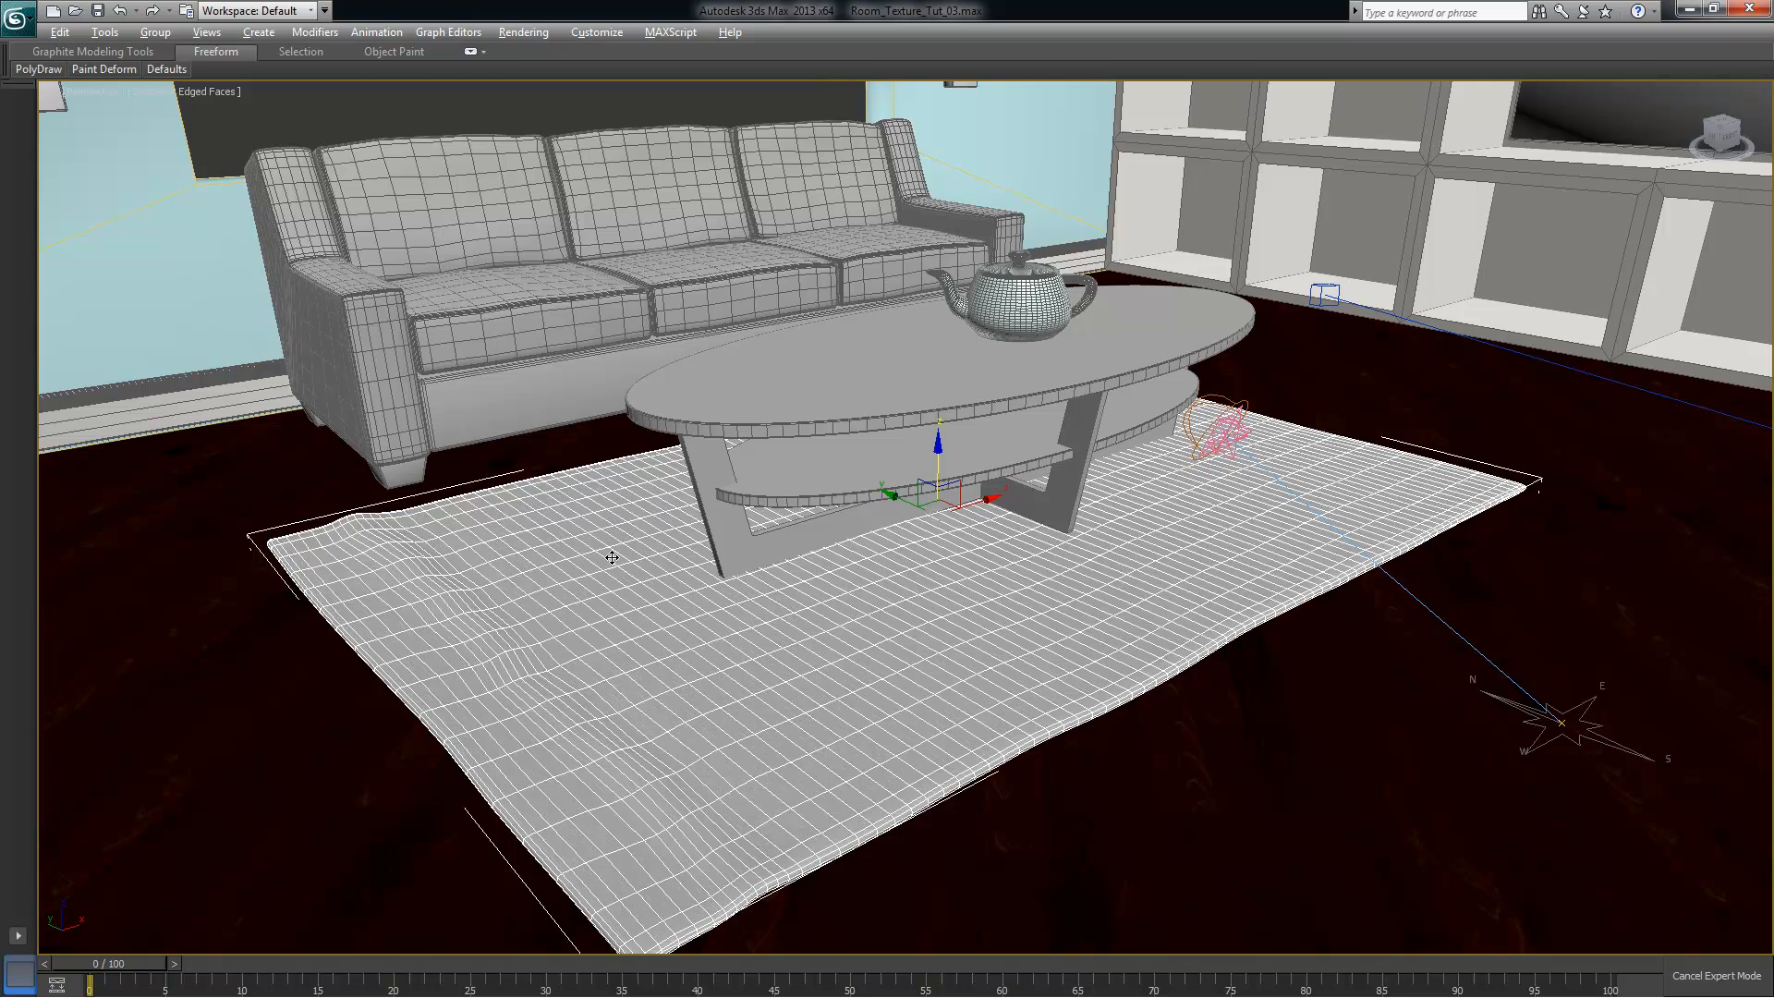
pyautogui.hotkey('ctrl', 'x')
# Hide all unselected objects so that only the rug remains in the view
pyautogui.keyDown('alt'); pyautogui.moveTo(682, 592); pyautogui.dragTo(634, 596, button='middle'); pyautogui.keyUp('alt')
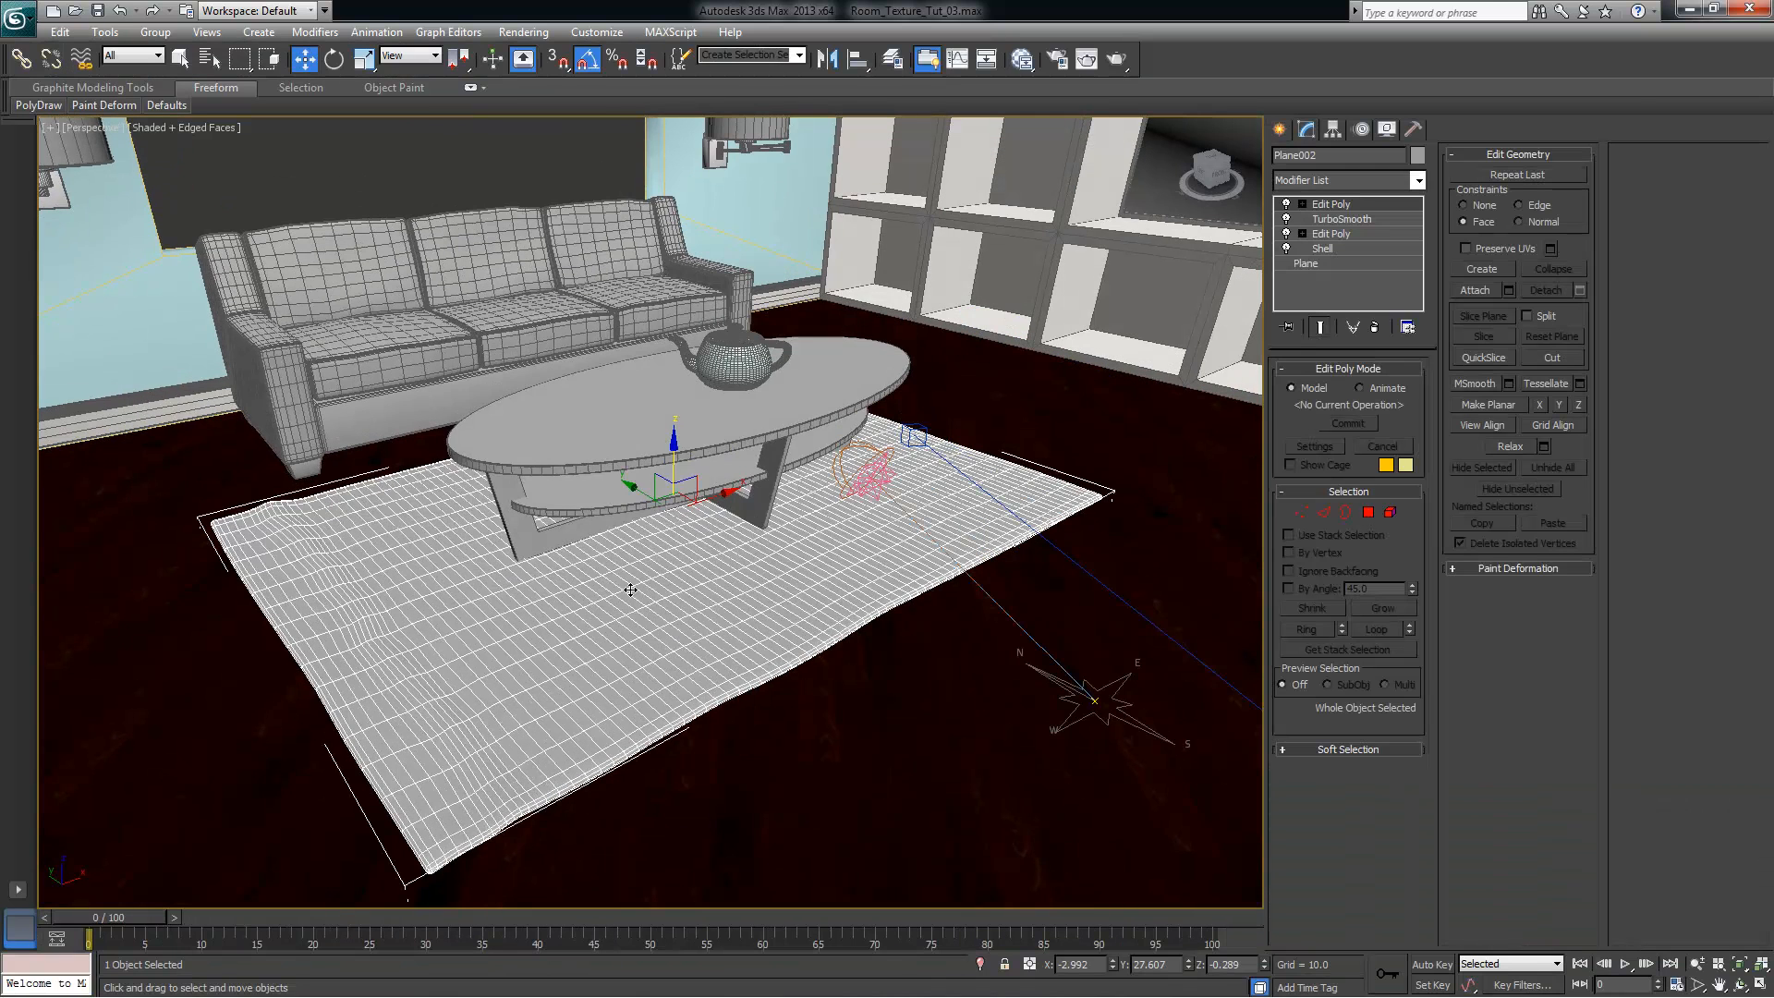
pyautogui.rightClick(617, 579)
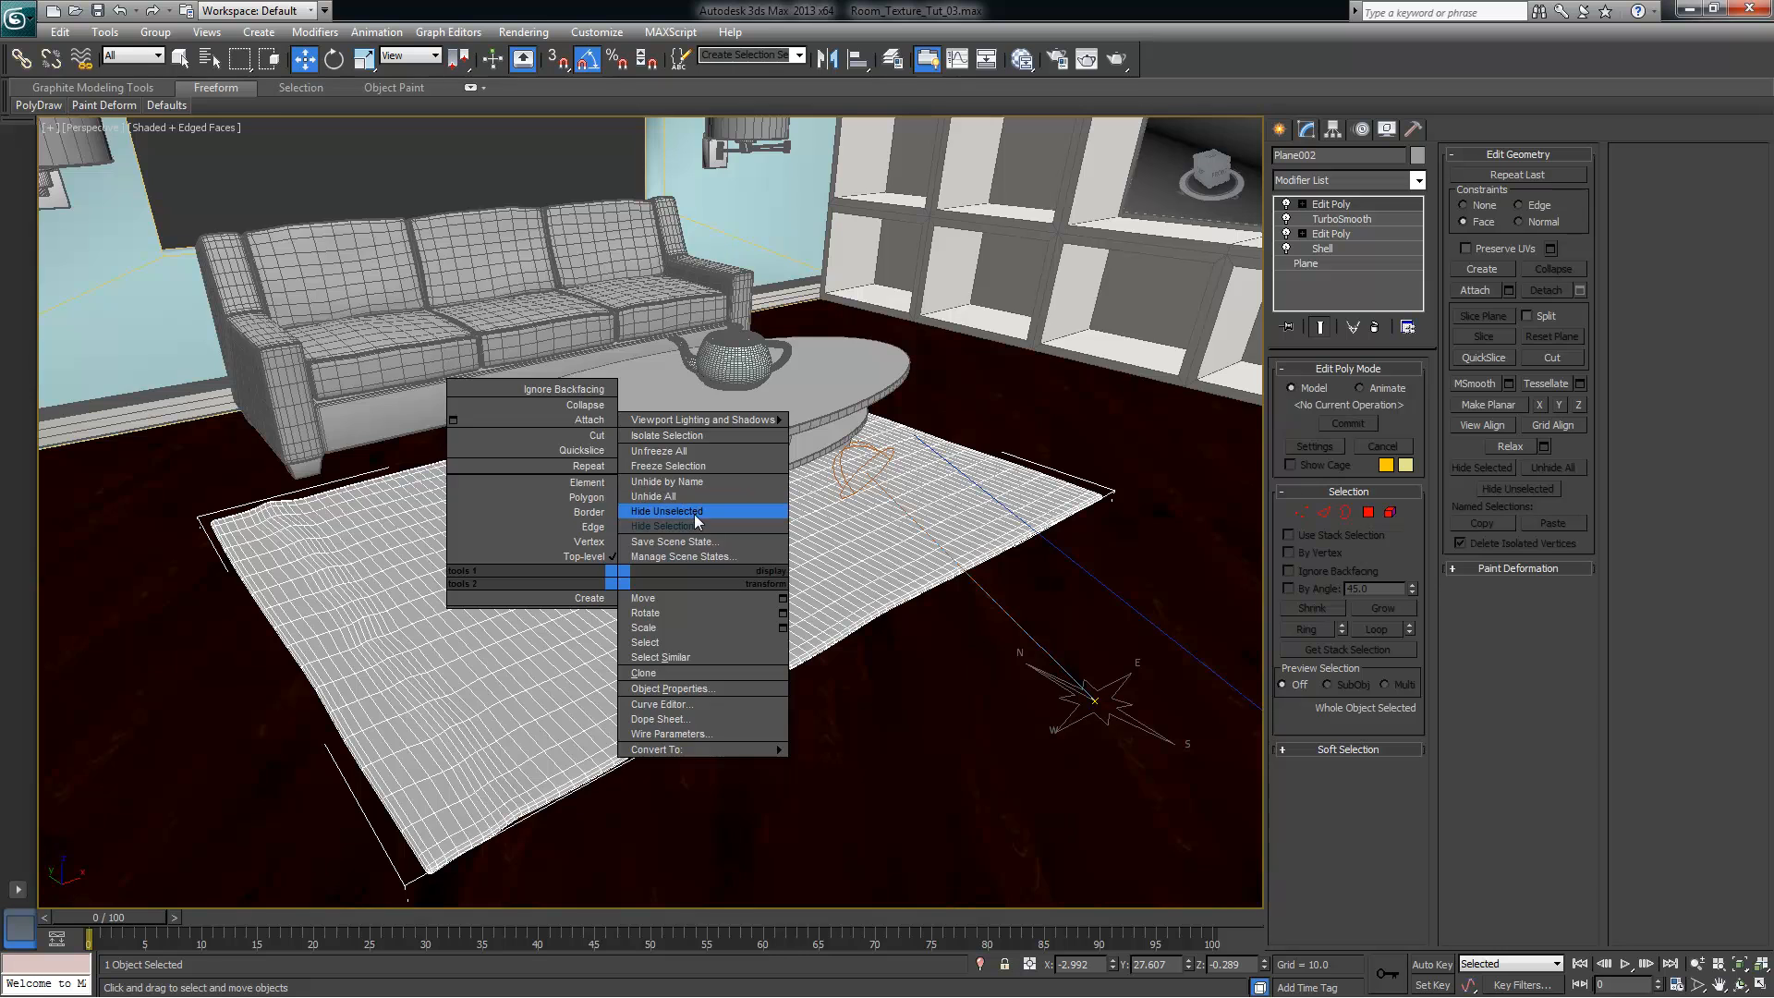
pyautogui.click(702, 510)
pyautogui.moveTo(762, 550)
pyautogui.keyDown('alt'); pyautogui.mouseDown(button='middle')
pyautogui.moveTo(724, 554)
pyautogui.moveTo(779, 544)
pyautogui.mouseUp(button='middle'); pyautogui.keyUp('alt')
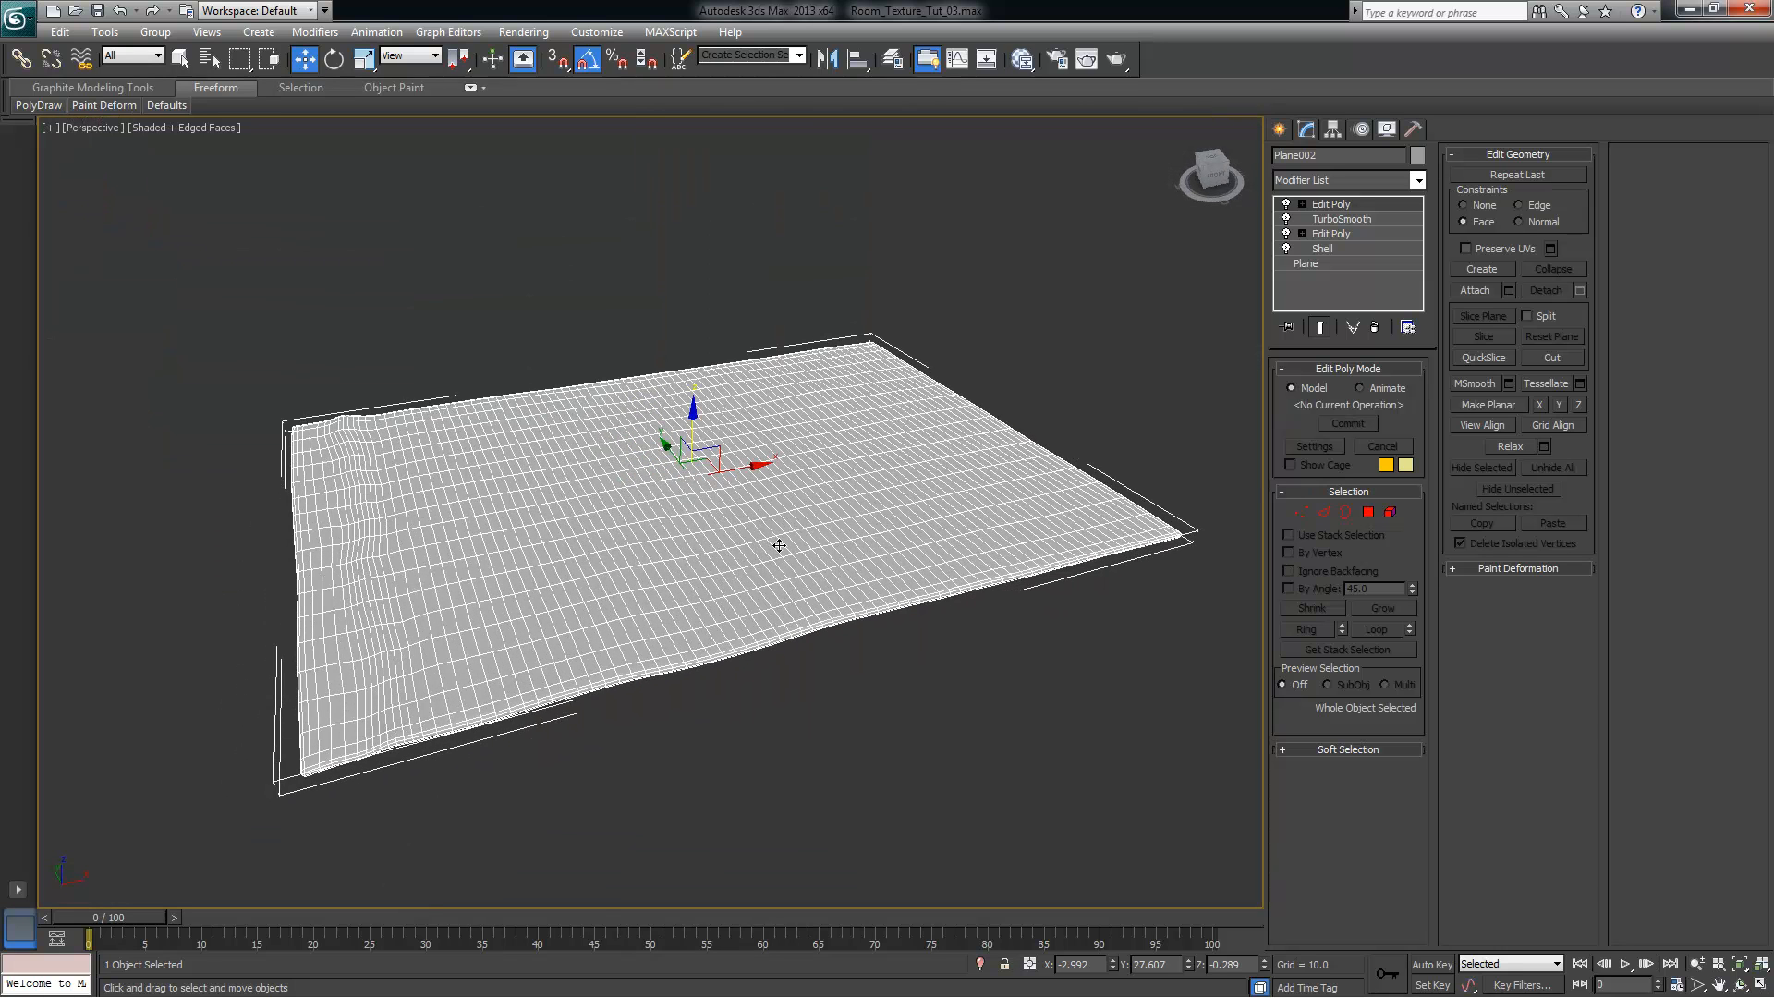
pyautogui.keyDown('alt'); pyautogui.moveTo(907, 443); pyautogui.dragTo(713, 521, button='middle'); pyautogui.keyUp('alt')
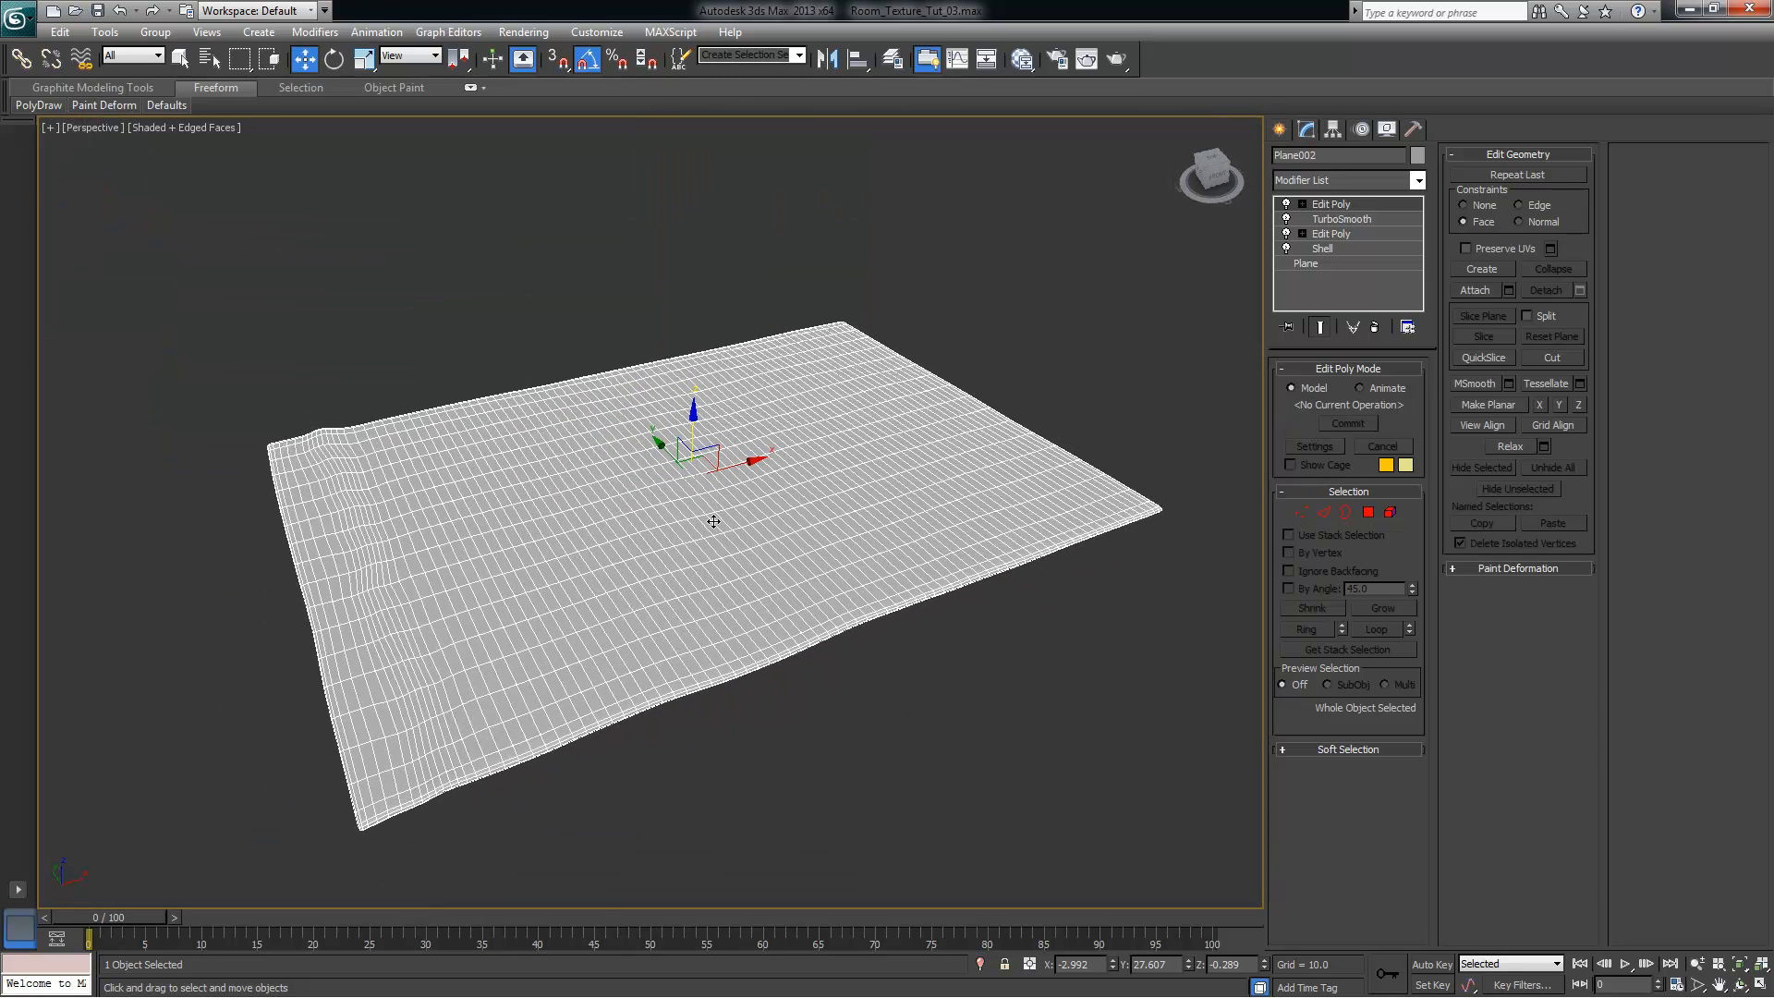
# Examine the rug's surface, edges and corners from several angles
pyautogui.click(1079, 330)
pyautogui.keyDown('alt'); pyautogui.moveTo(854, 416); pyautogui.dragTo(892, 484, button='middle'); pyautogui.keyUp('alt')
pyautogui.click(839, 475)
pyautogui.keyDown('alt'); pyautogui.moveTo(836, 554); pyautogui.dragTo(796, 517, button='middle'); pyautogui.keyUp('alt')
pyautogui.moveTo(796, 517); pyautogui.dragTo(795, 447, button='middle')
pyautogui.keyDown('alt'); pyautogui.moveTo(388, 539); pyautogui.dragTo(652, 692, button='middle'); pyautogui.keyUp('alt')
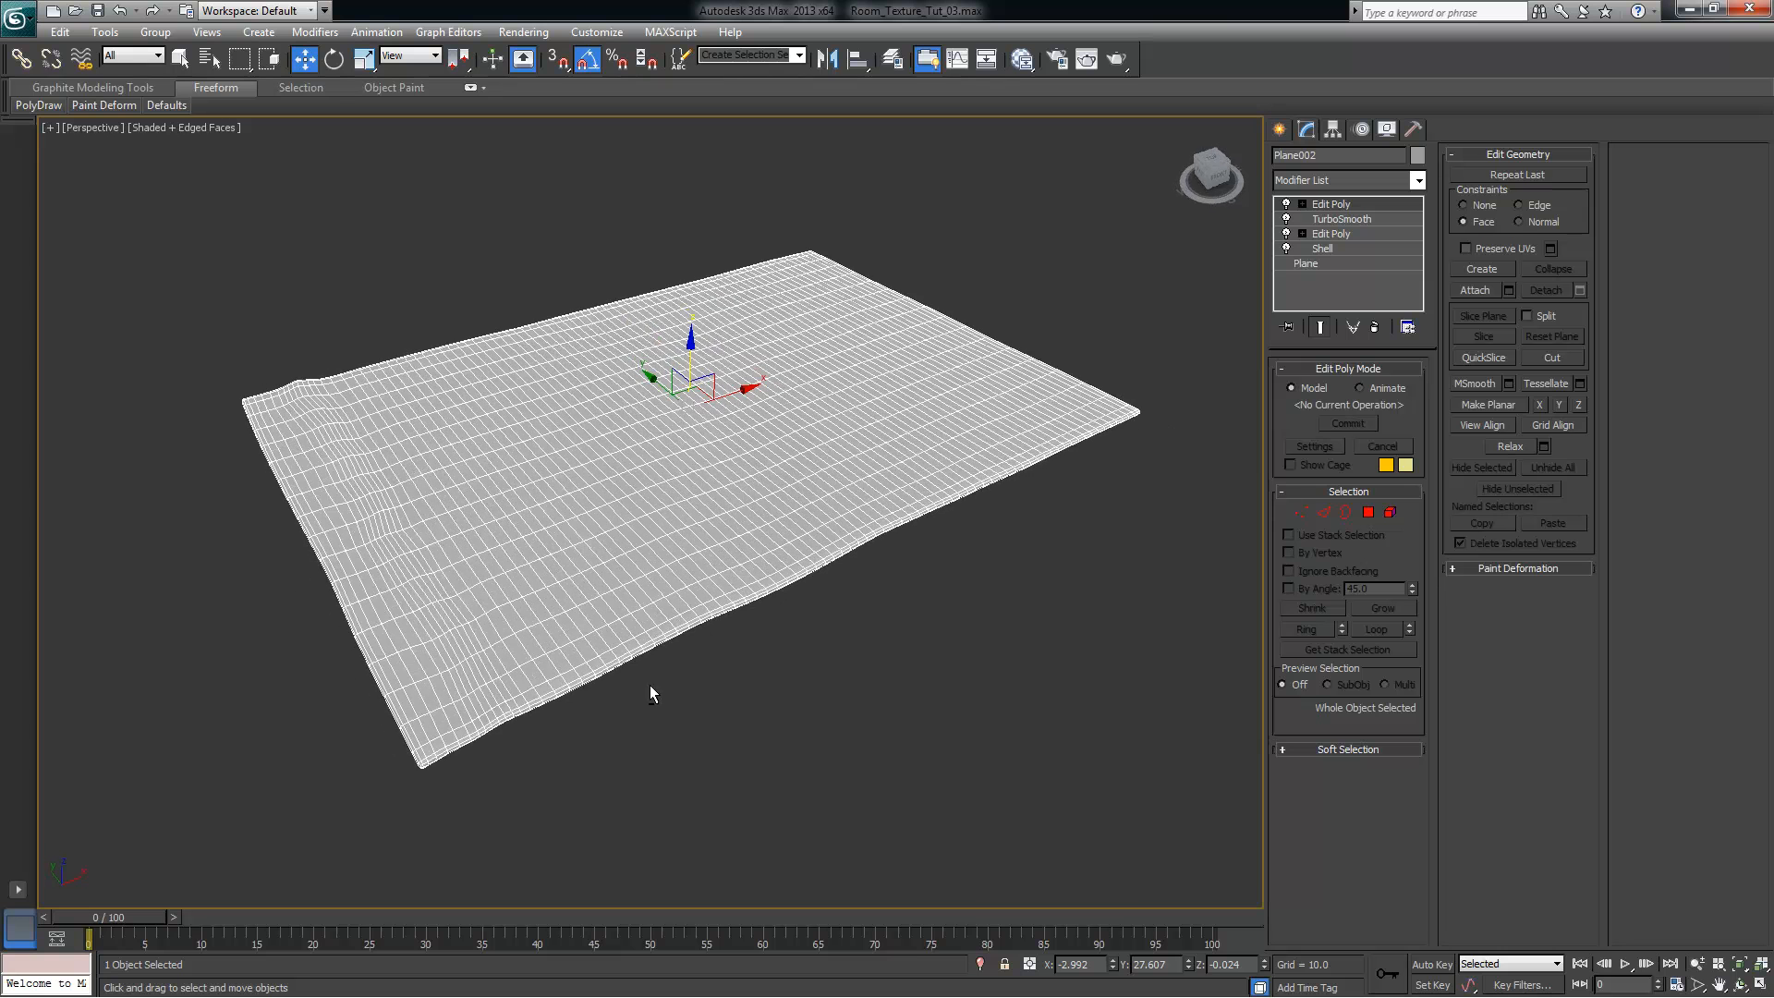
pyautogui.keyDown('alt'); pyautogui.moveTo(439, 656); pyautogui.dragTo(590, 616, button='middle'); pyautogui.keyUp('alt')
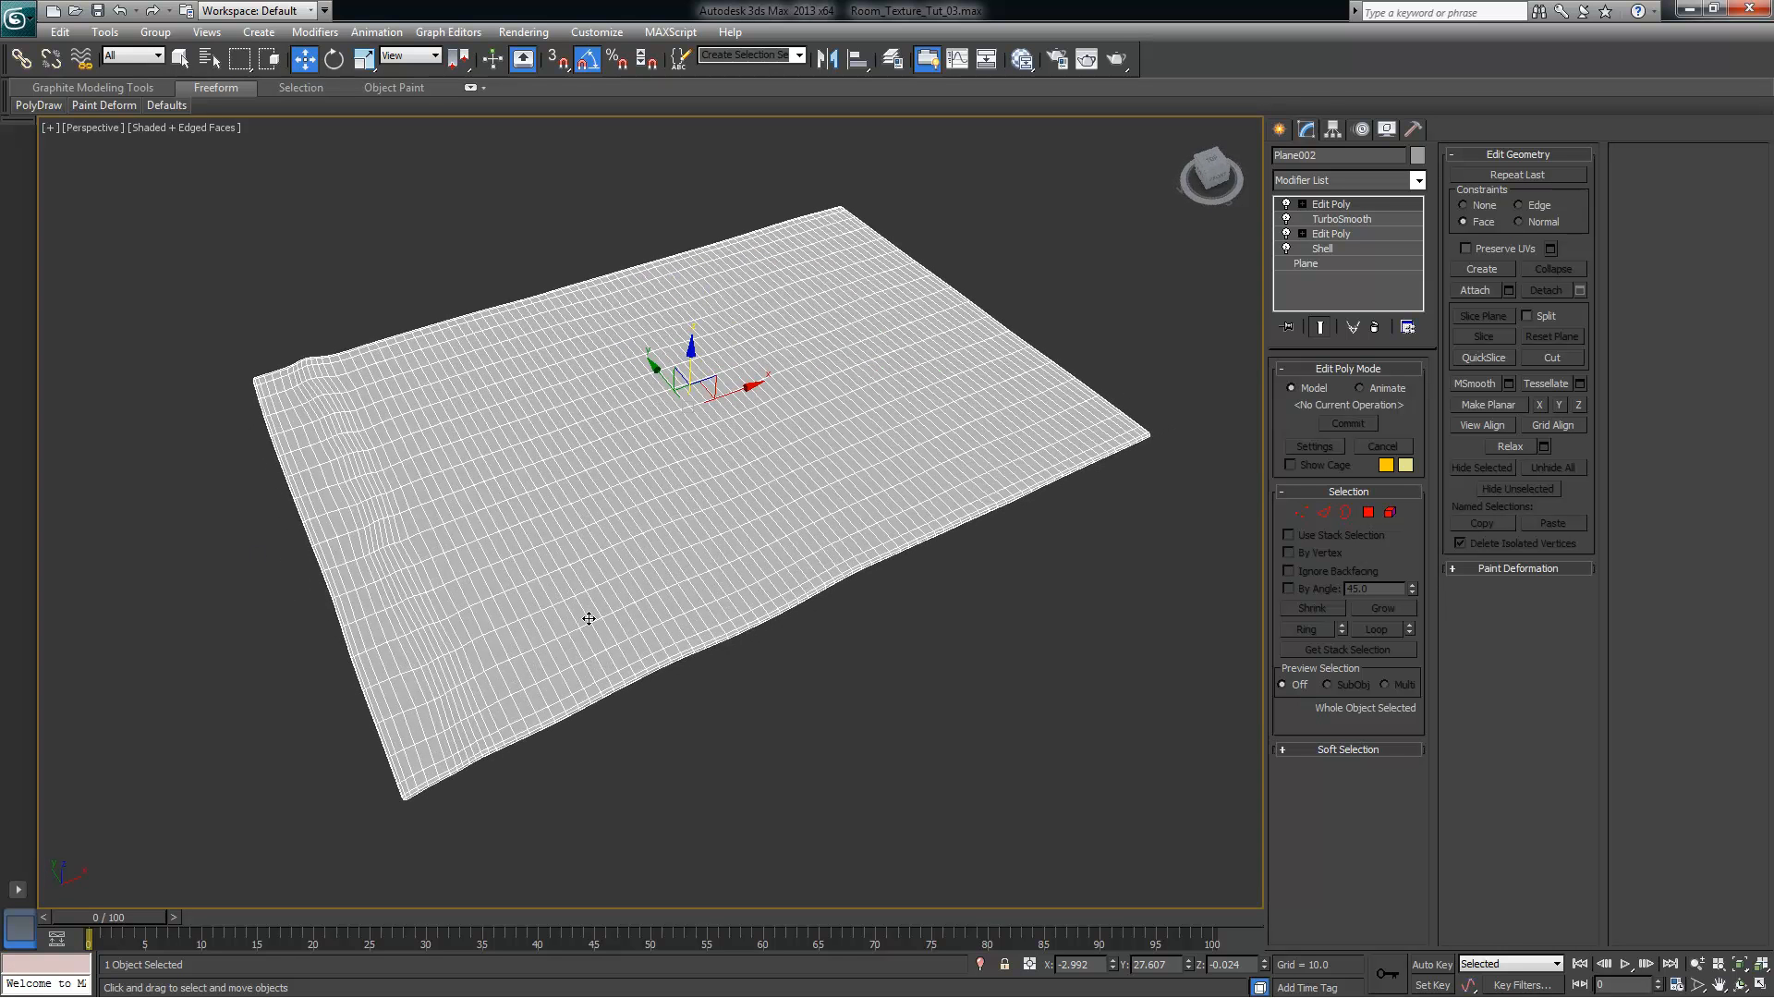
pyautogui.keyDown('alt'); pyautogui.moveTo(1005, 294); pyautogui.dragTo(851, 329, button='middle'); pyautogui.keyUp('alt')
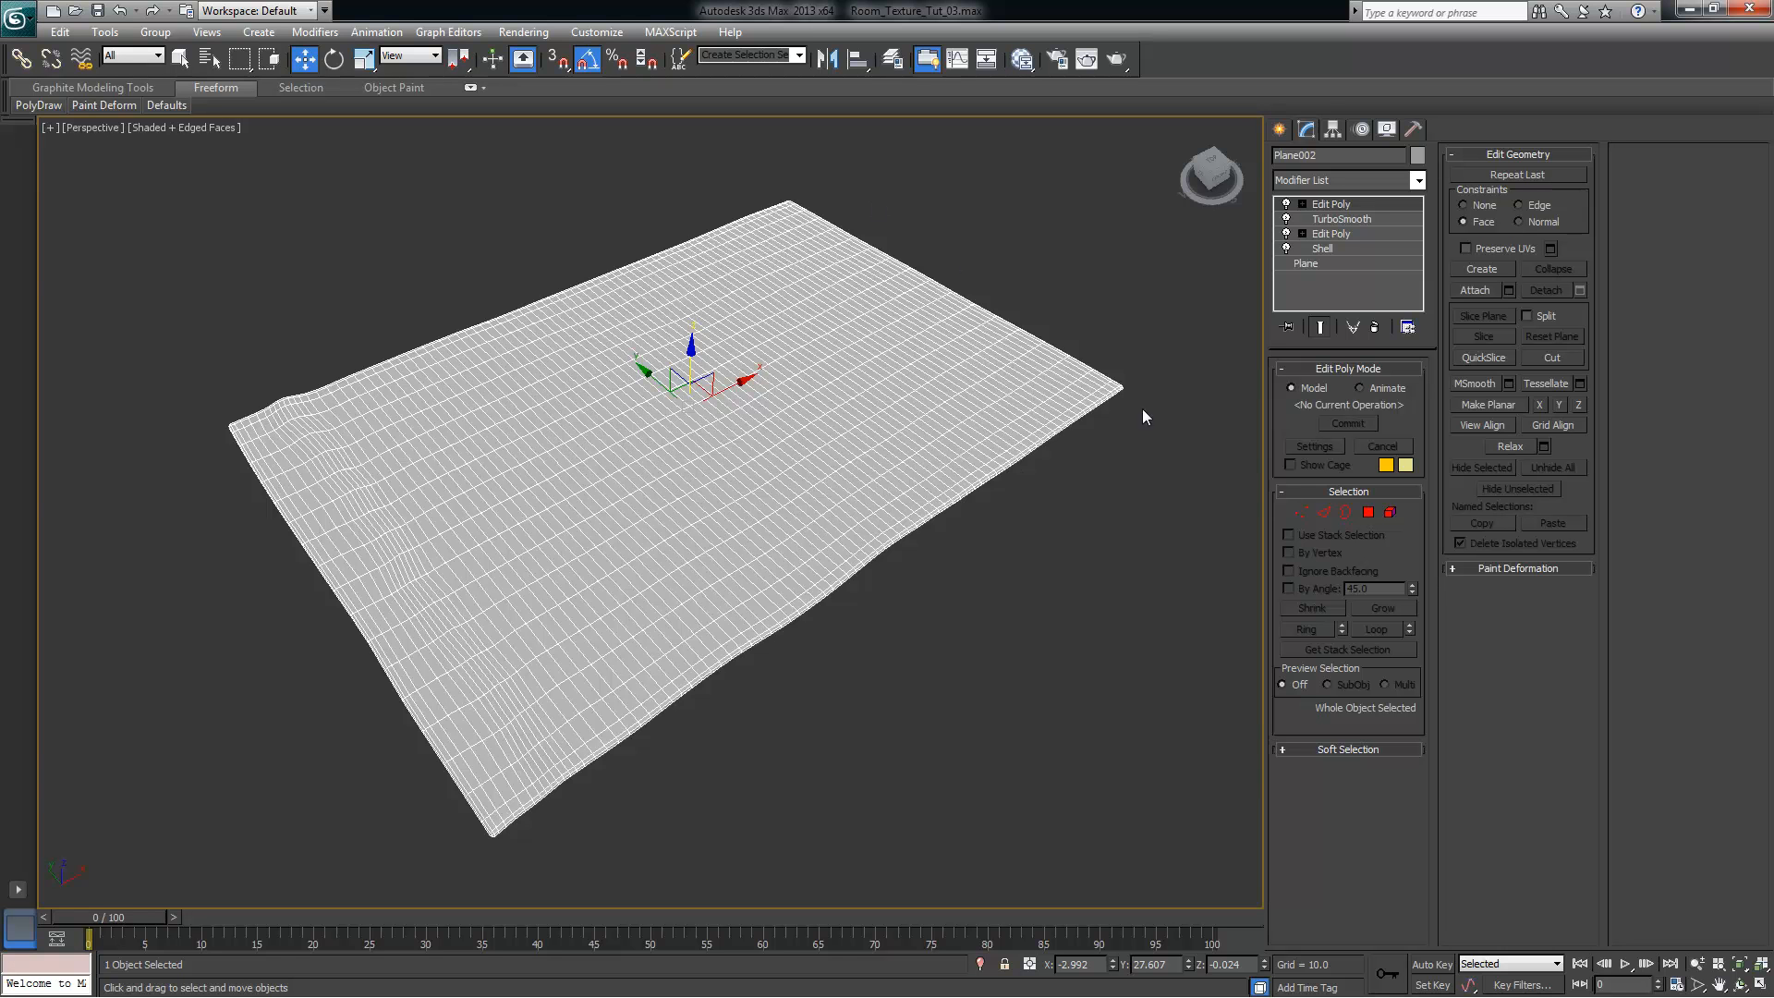
pyautogui.keyDown('alt'); pyautogui.moveTo(568, 757); pyautogui.dragTo(610, 739, button='middle'); pyautogui.keyUp('alt')
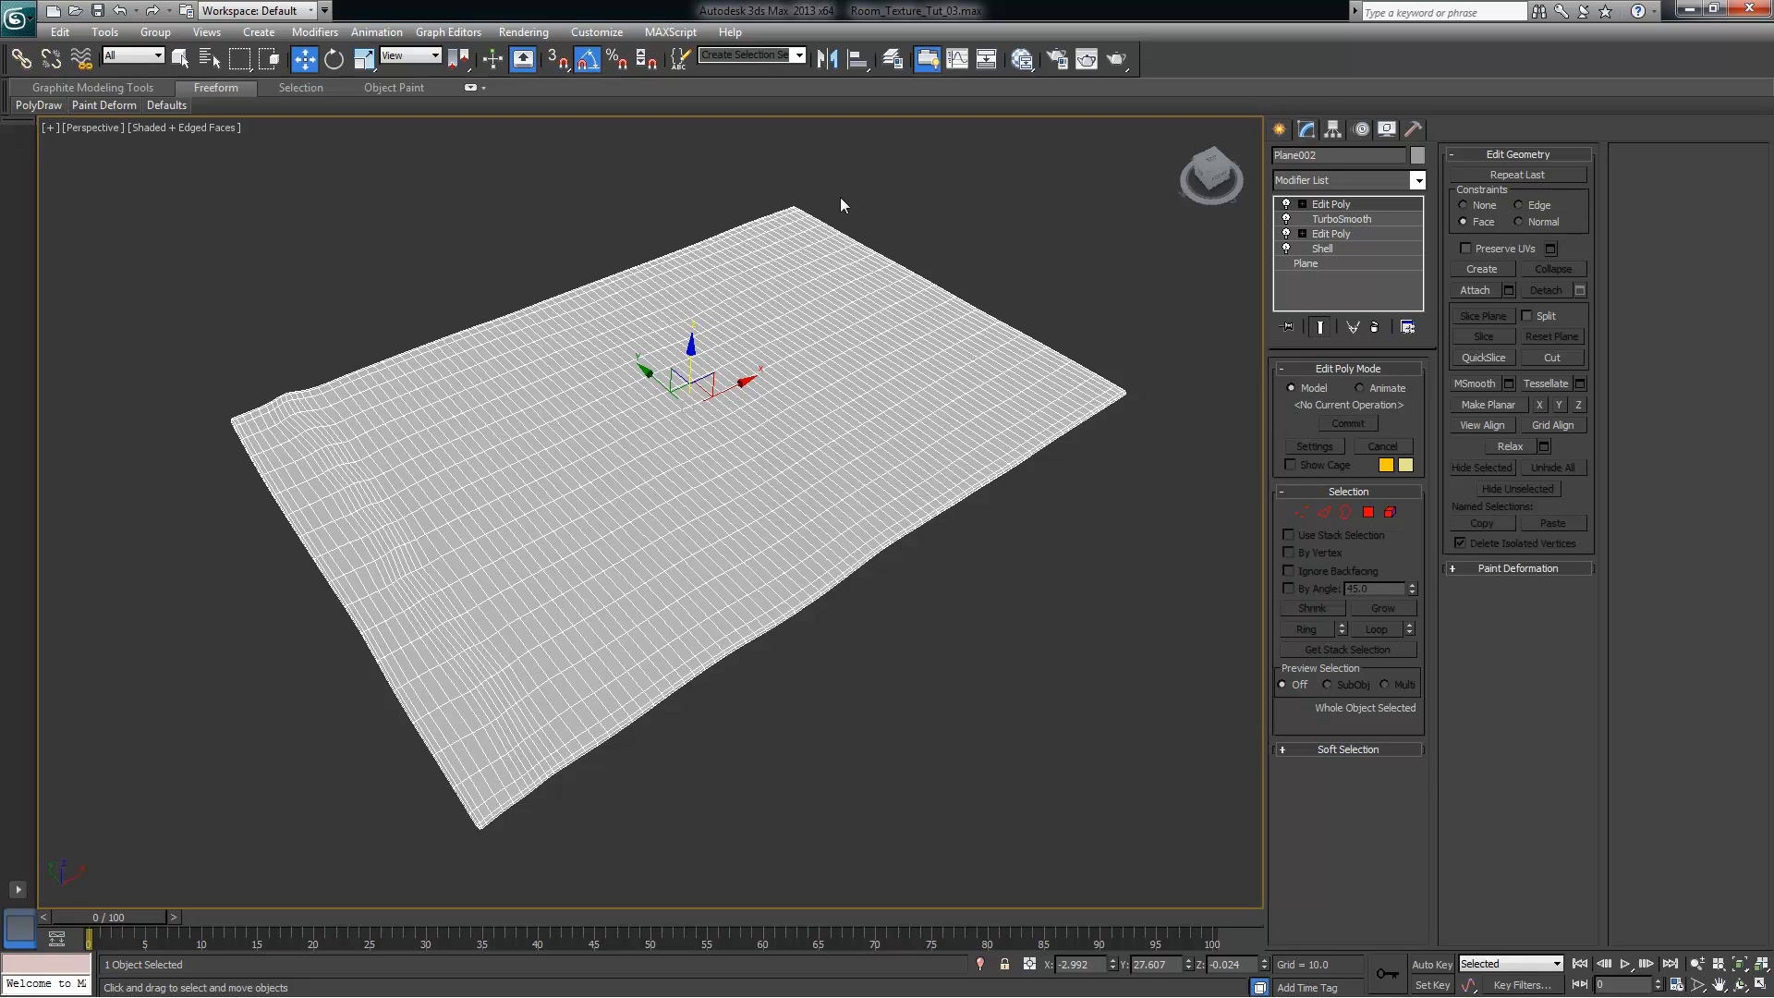
# Add a UVW Map modifier on top of the rug's modifier stack
pyautogui.keyDown('alt'); pyautogui.moveTo(720, 635); pyautogui.dragTo(743, 604, button='middle'); pyautogui.keyUp('alt')
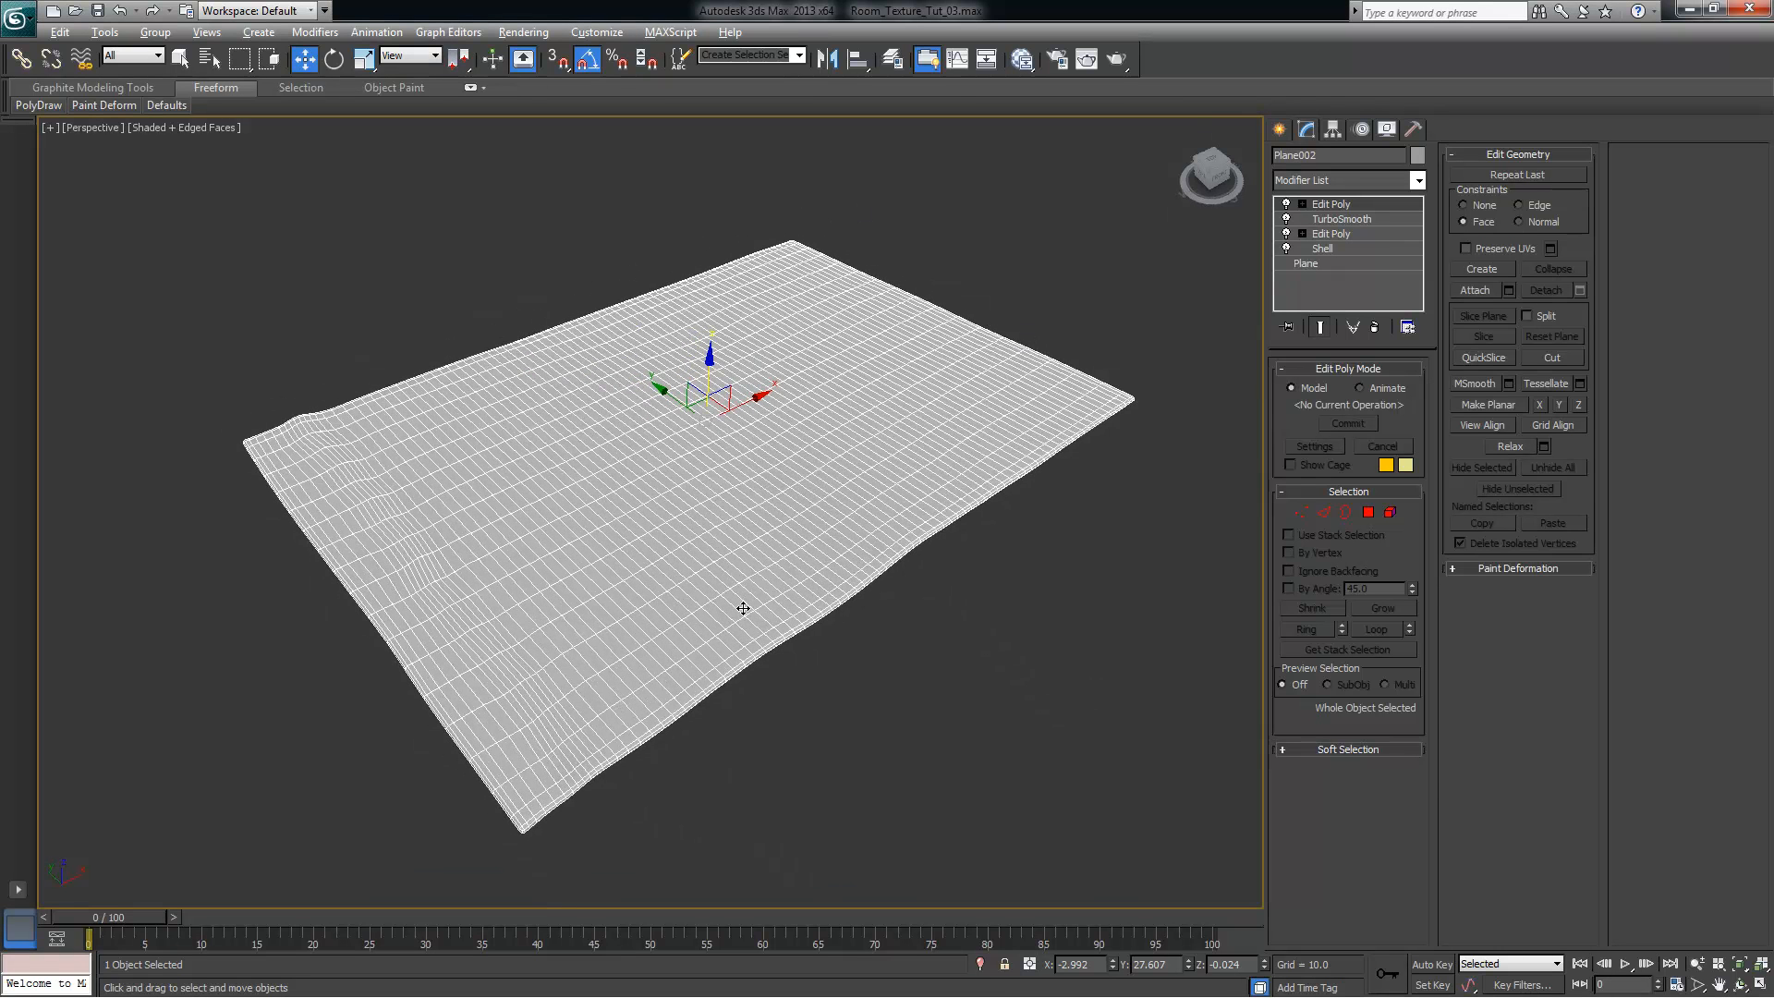
pyautogui.click(1055, 291)
pyautogui.click(888, 407)
pyautogui.keyDown('alt'); pyautogui.moveTo(937, 451); pyautogui.dragTo(945, 456, button='middle'); pyautogui.keyUp('alt')
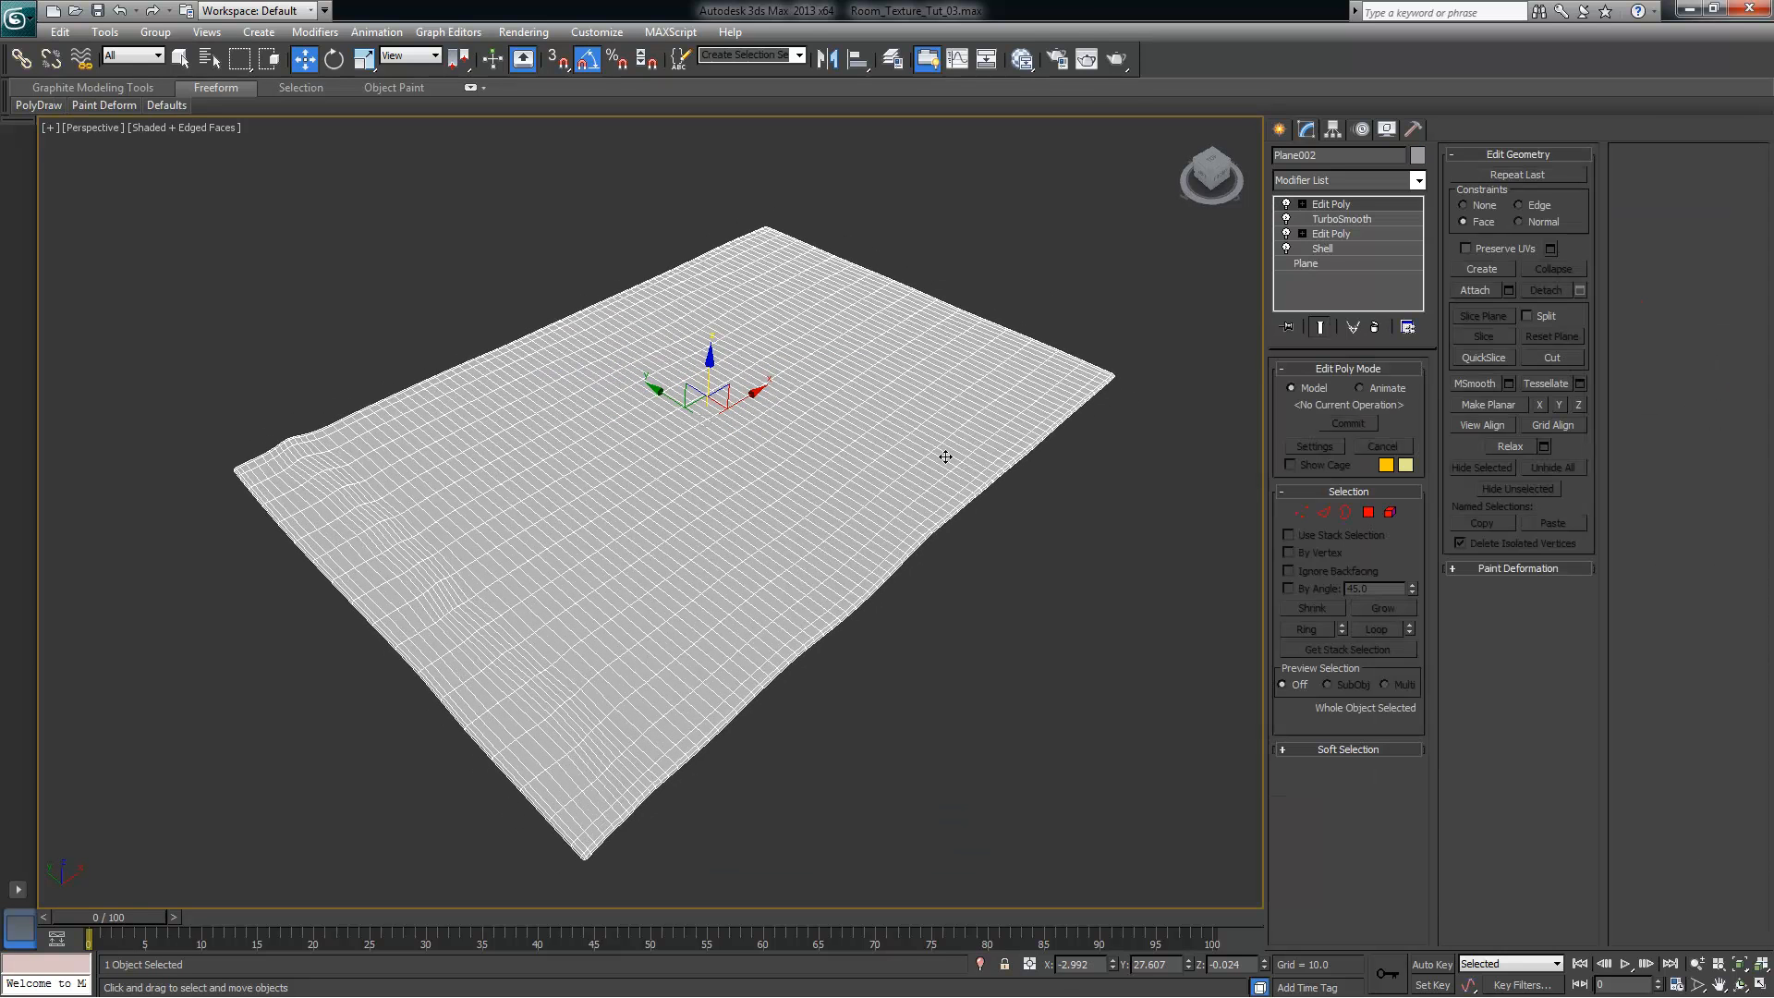
pyautogui.click(1419, 180)
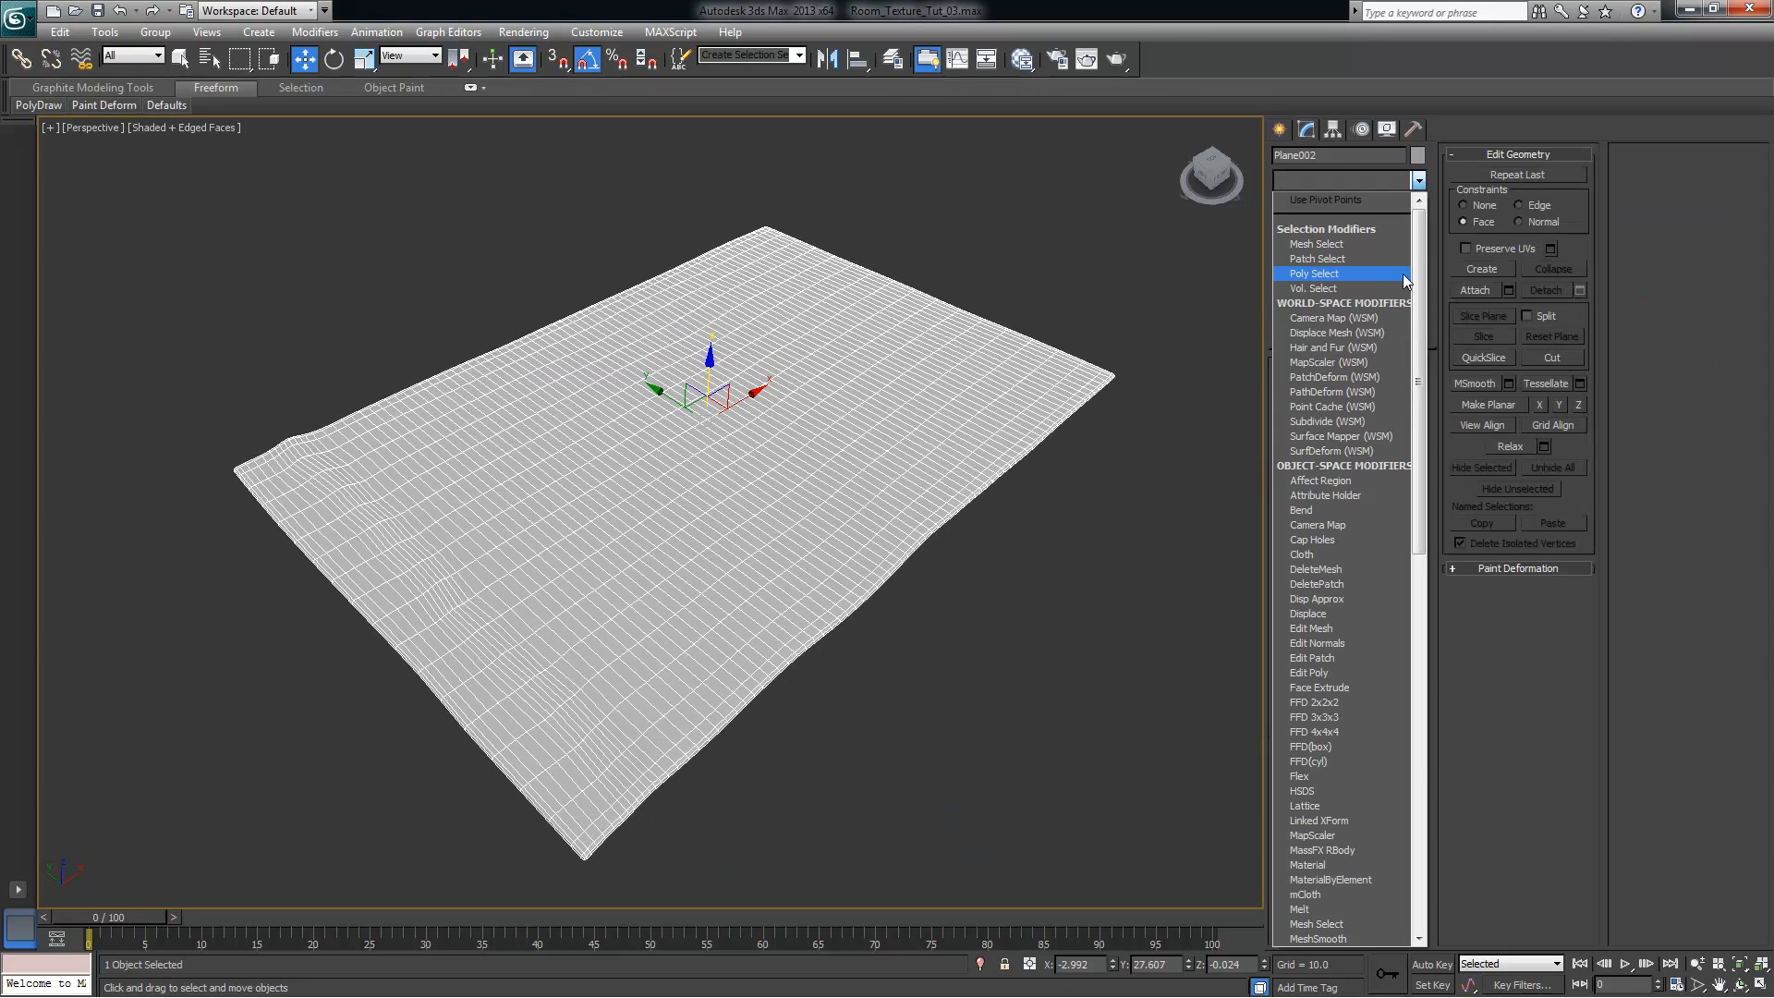
pyautogui.press('u')
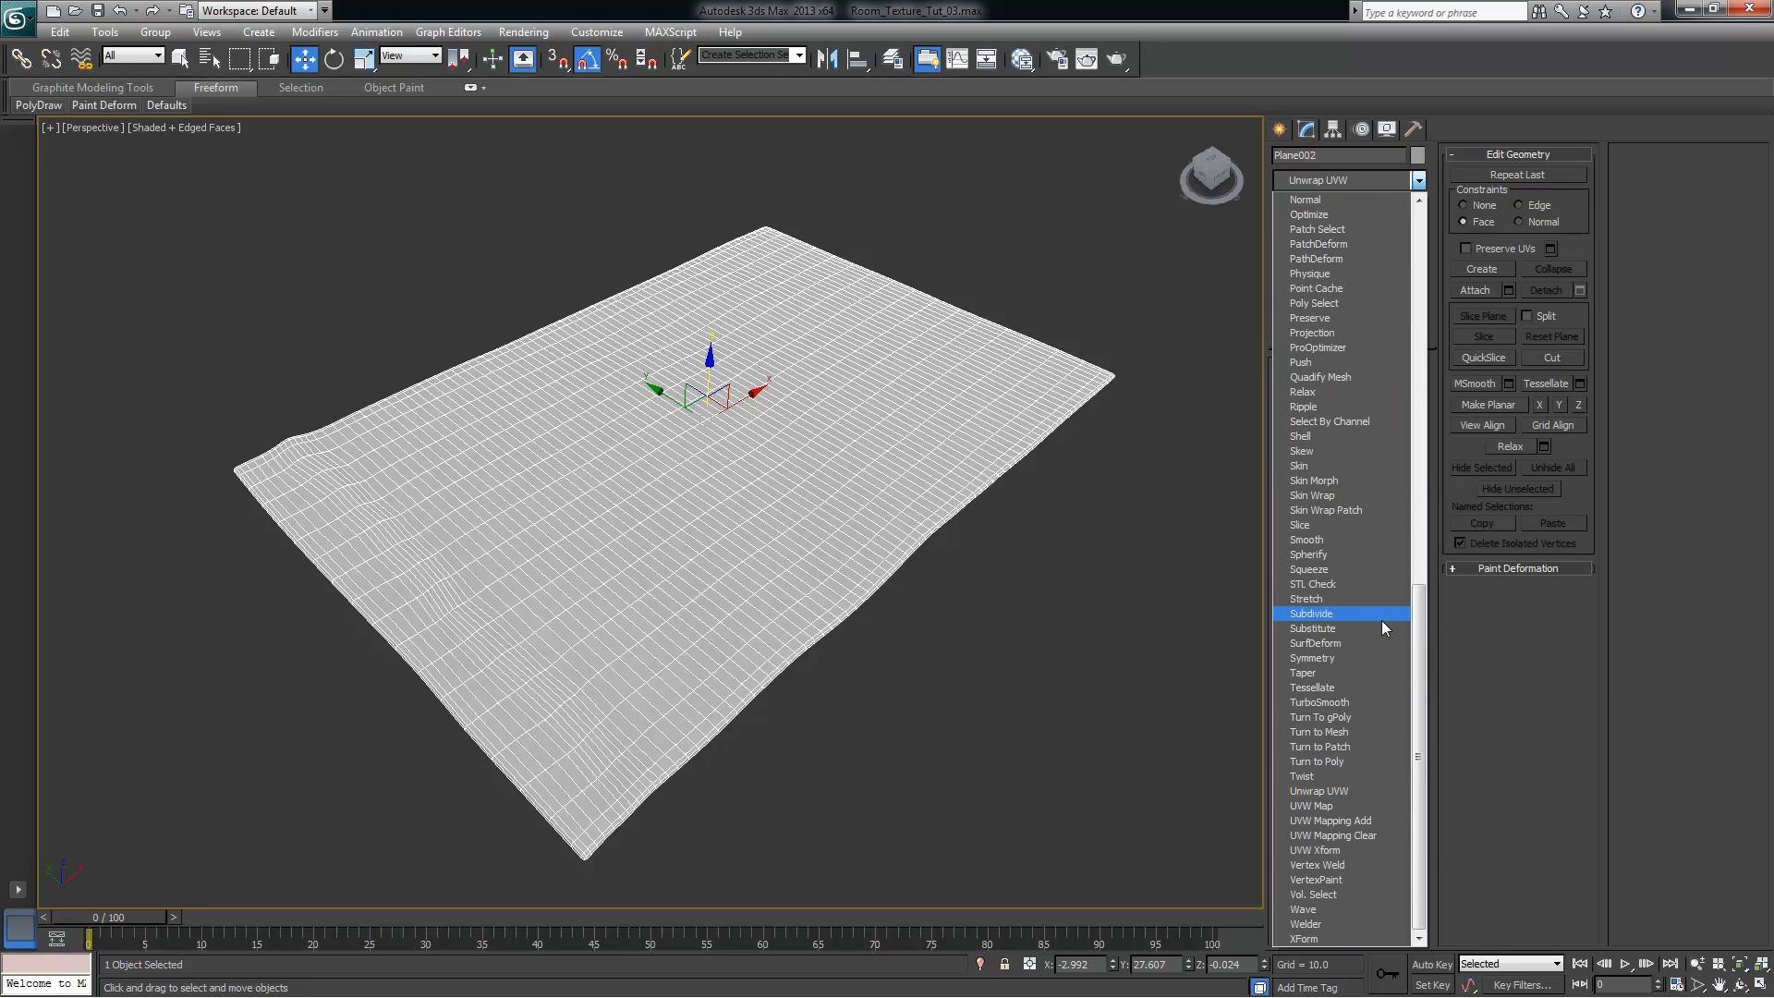
pyautogui.click(1377, 806)
pyautogui.keyDown('alt'); pyautogui.moveTo(1007, 476); pyautogui.dragTo(1003, 465, button='middle'); pyautogui.keyUp('alt')
# Enter the Gizmo sub-object level of the rug's UVW Map modifier
pyautogui.click(1303, 204)
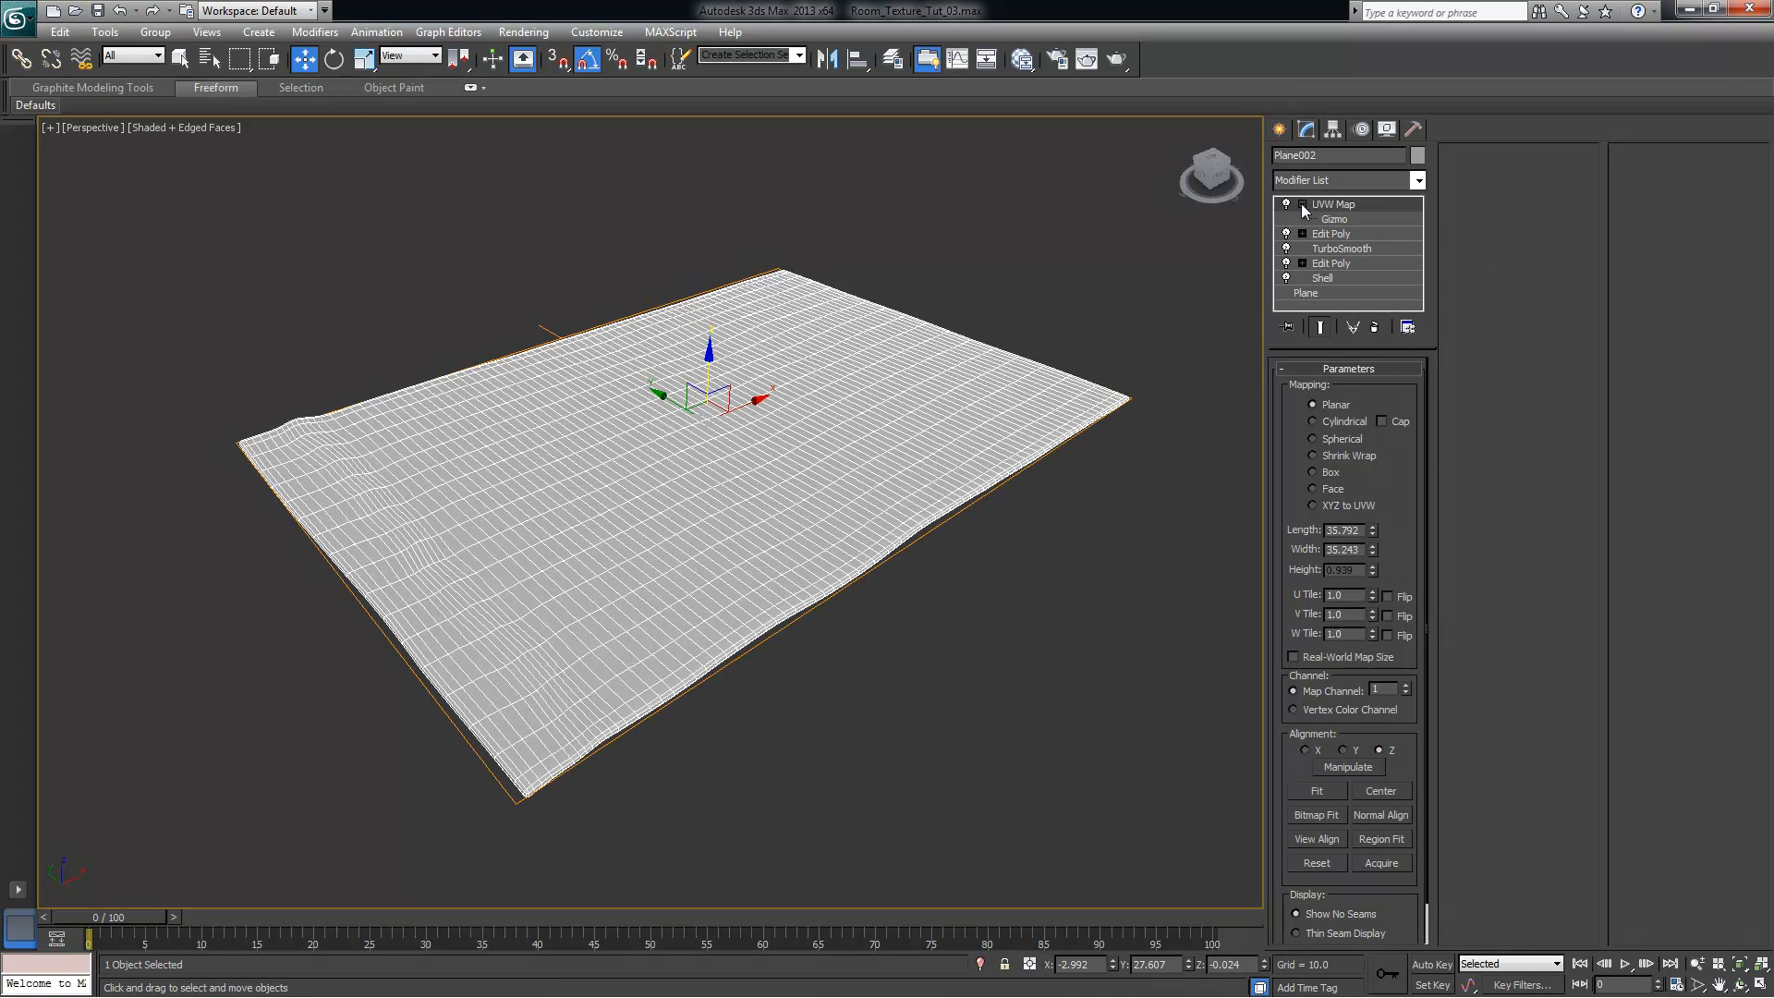
pyautogui.keyDown('alt'); pyautogui.moveTo(977, 325); pyautogui.dragTo(987, 312, button='middle'); pyautogui.keyUp('alt')
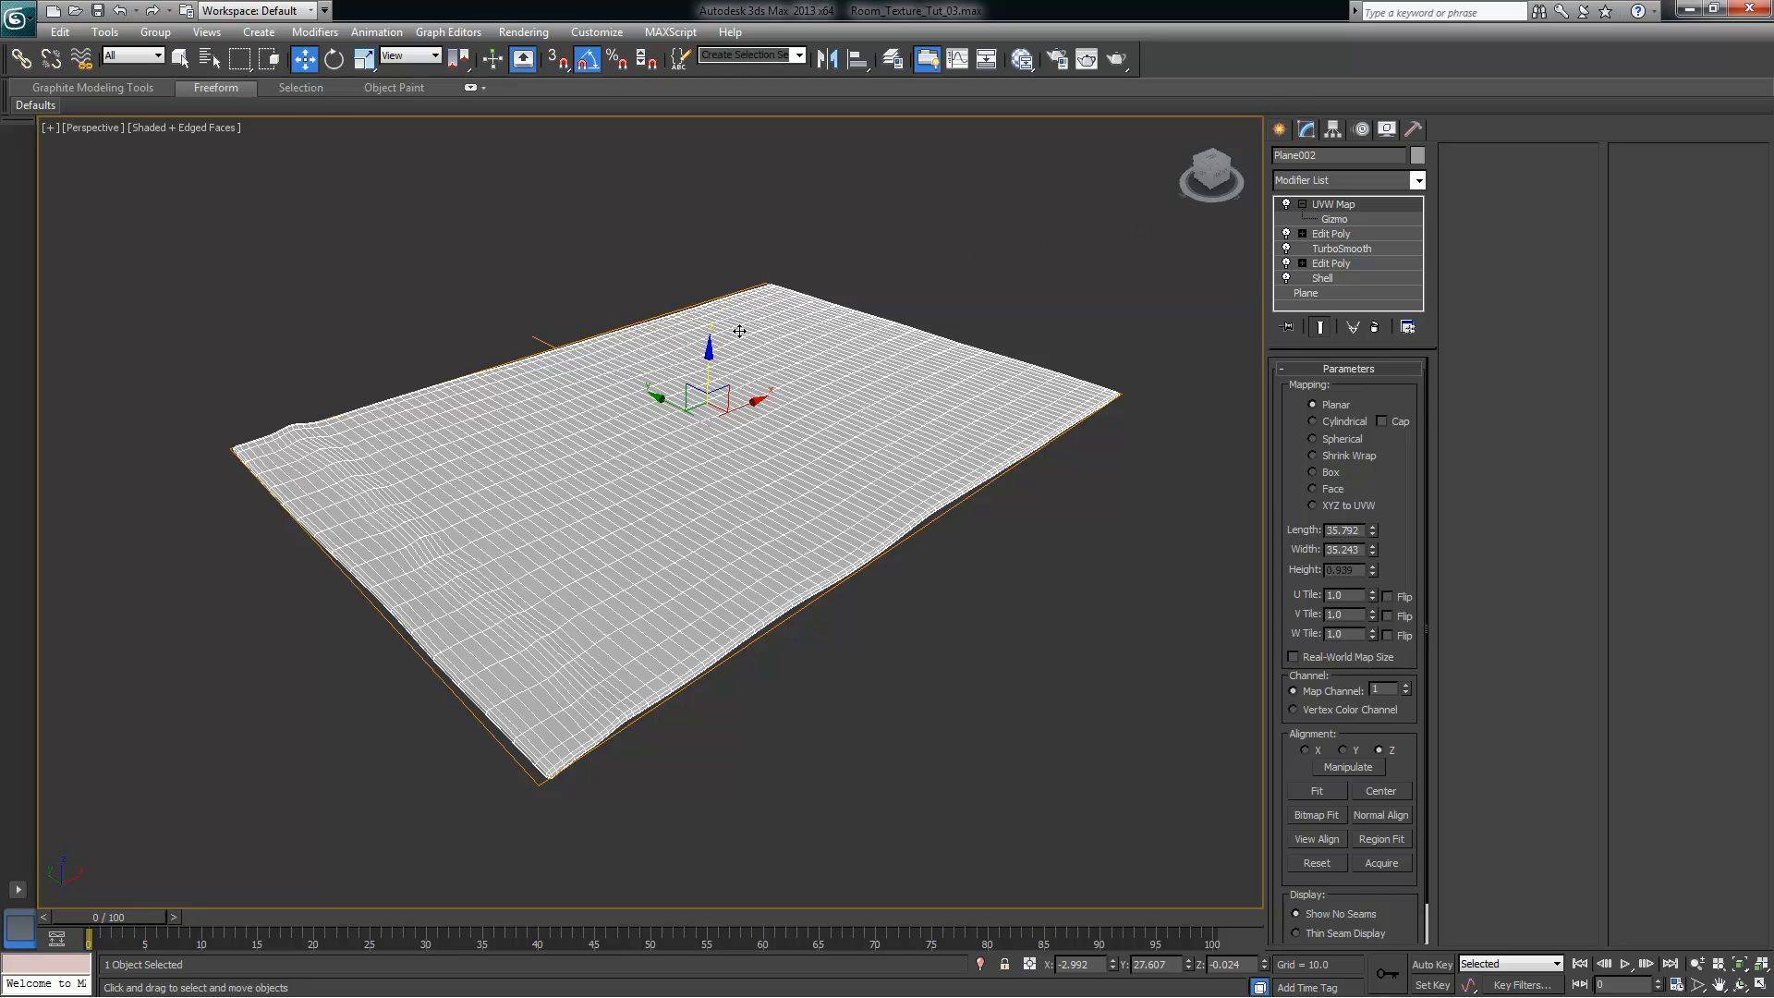
pyautogui.click(1336, 220)
pyautogui.keyDown('alt'); pyautogui.moveTo(887, 416); pyautogui.dragTo(886, 404, button='middle'); pyautogui.keyUp('alt')
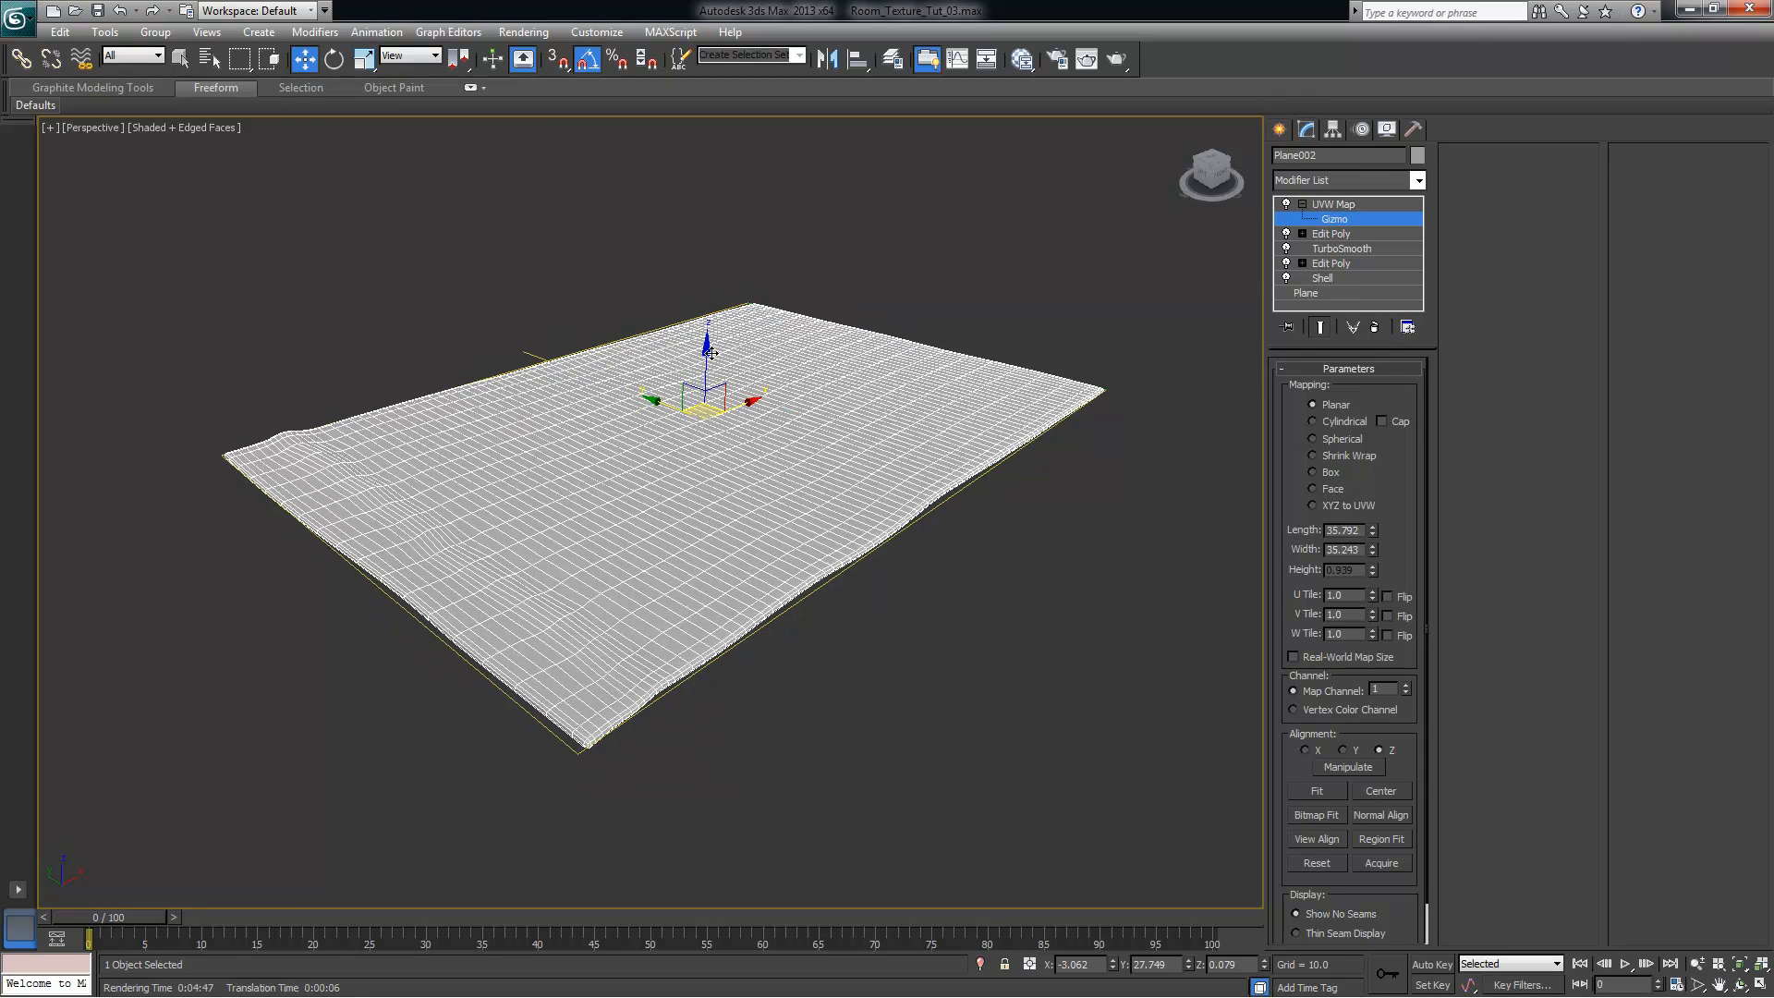
# Try raising the planar mapping gizmo above the rug, and undo the move
pyautogui.moveTo(707, 347); pyautogui.dragTo(758, 180)
pyautogui.keyDown('alt'); pyautogui.moveTo(843, 316); pyautogui.dragTo(879, 349, button='middle'); pyautogui.keyUp('alt')
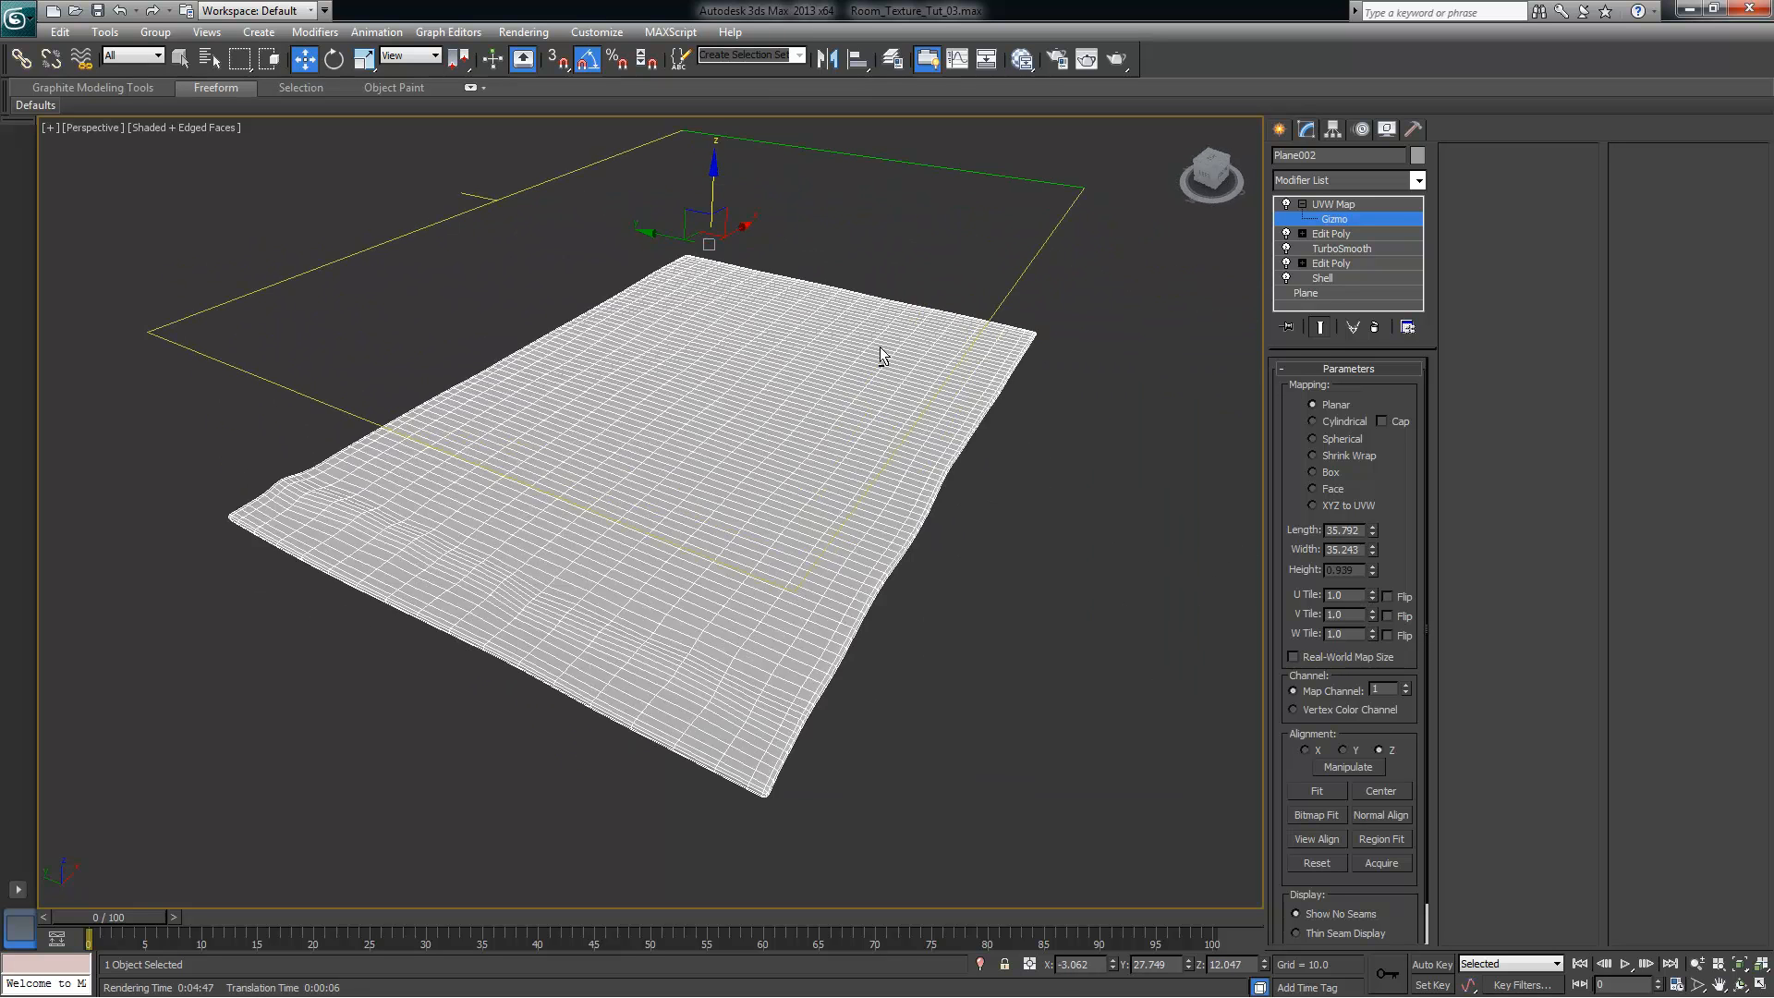
pyautogui.moveTo(882, 362); pyautogui.dragTo(931, 435)
pyautogui.keyDown('alt'); pyautogui.moveTo(931, 435); pyautogui.dragTo(887, 416, button='middle'); pyautogui.keyUp('alt')
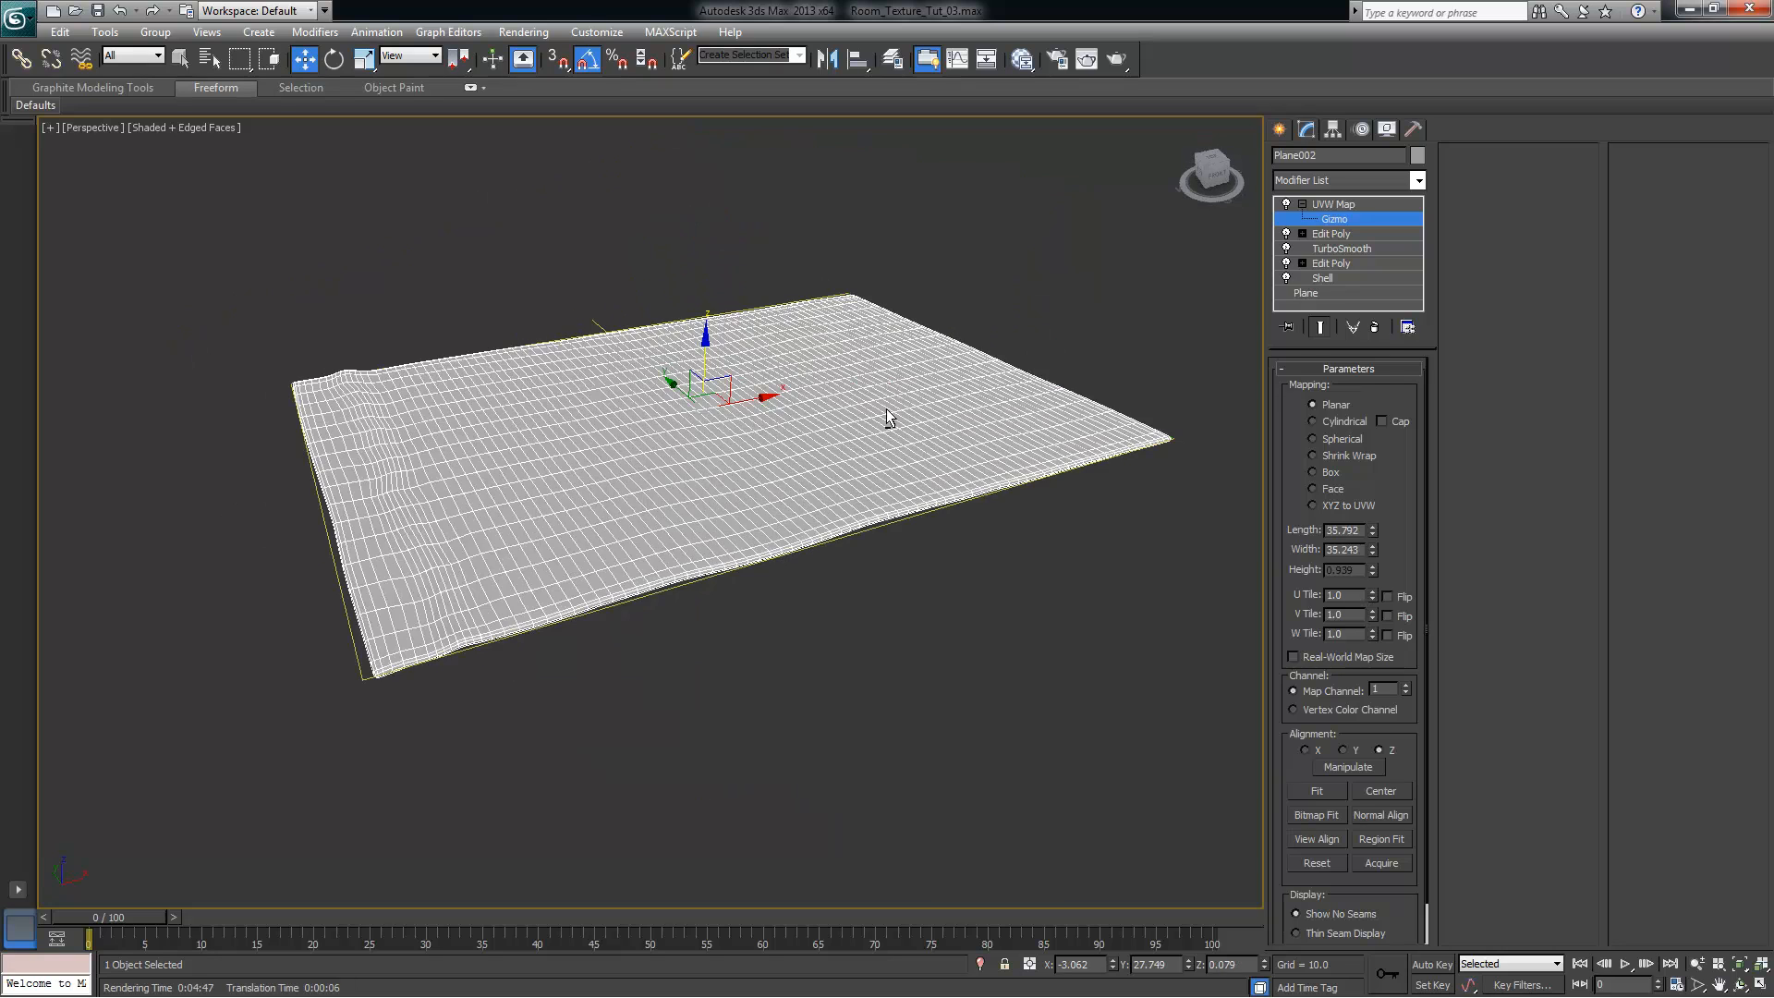
# Examine from several angles, including from above, how the planar mapping gizmo covers the rug
pyautogui.keyDown('alt'); pyautogui.moveTo(750, 382); pyautogui.dragTo(895, 463, button='middle'); pyautogui.keyUp('alt')
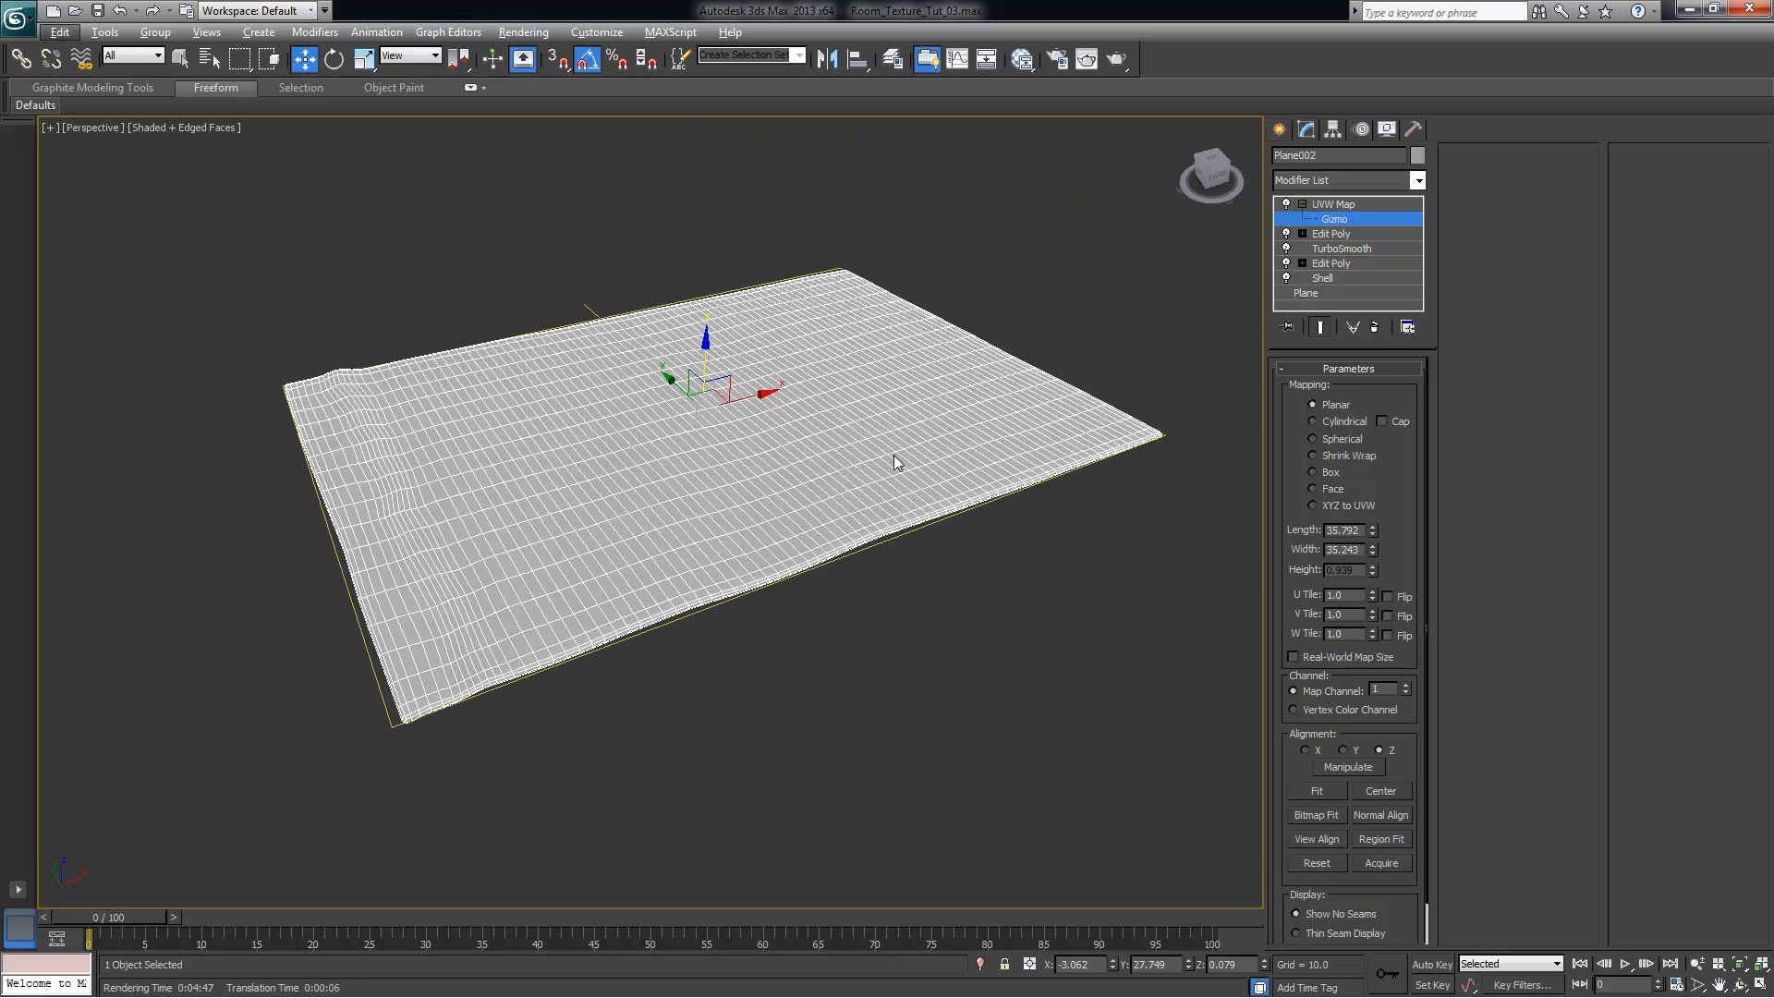
pyautogui.keyDown('alt'); pyautogui.moveTo(736, 463); pyautogui.dragTo(895, 466, button='middle'); pyautogui.keyUp('alt')
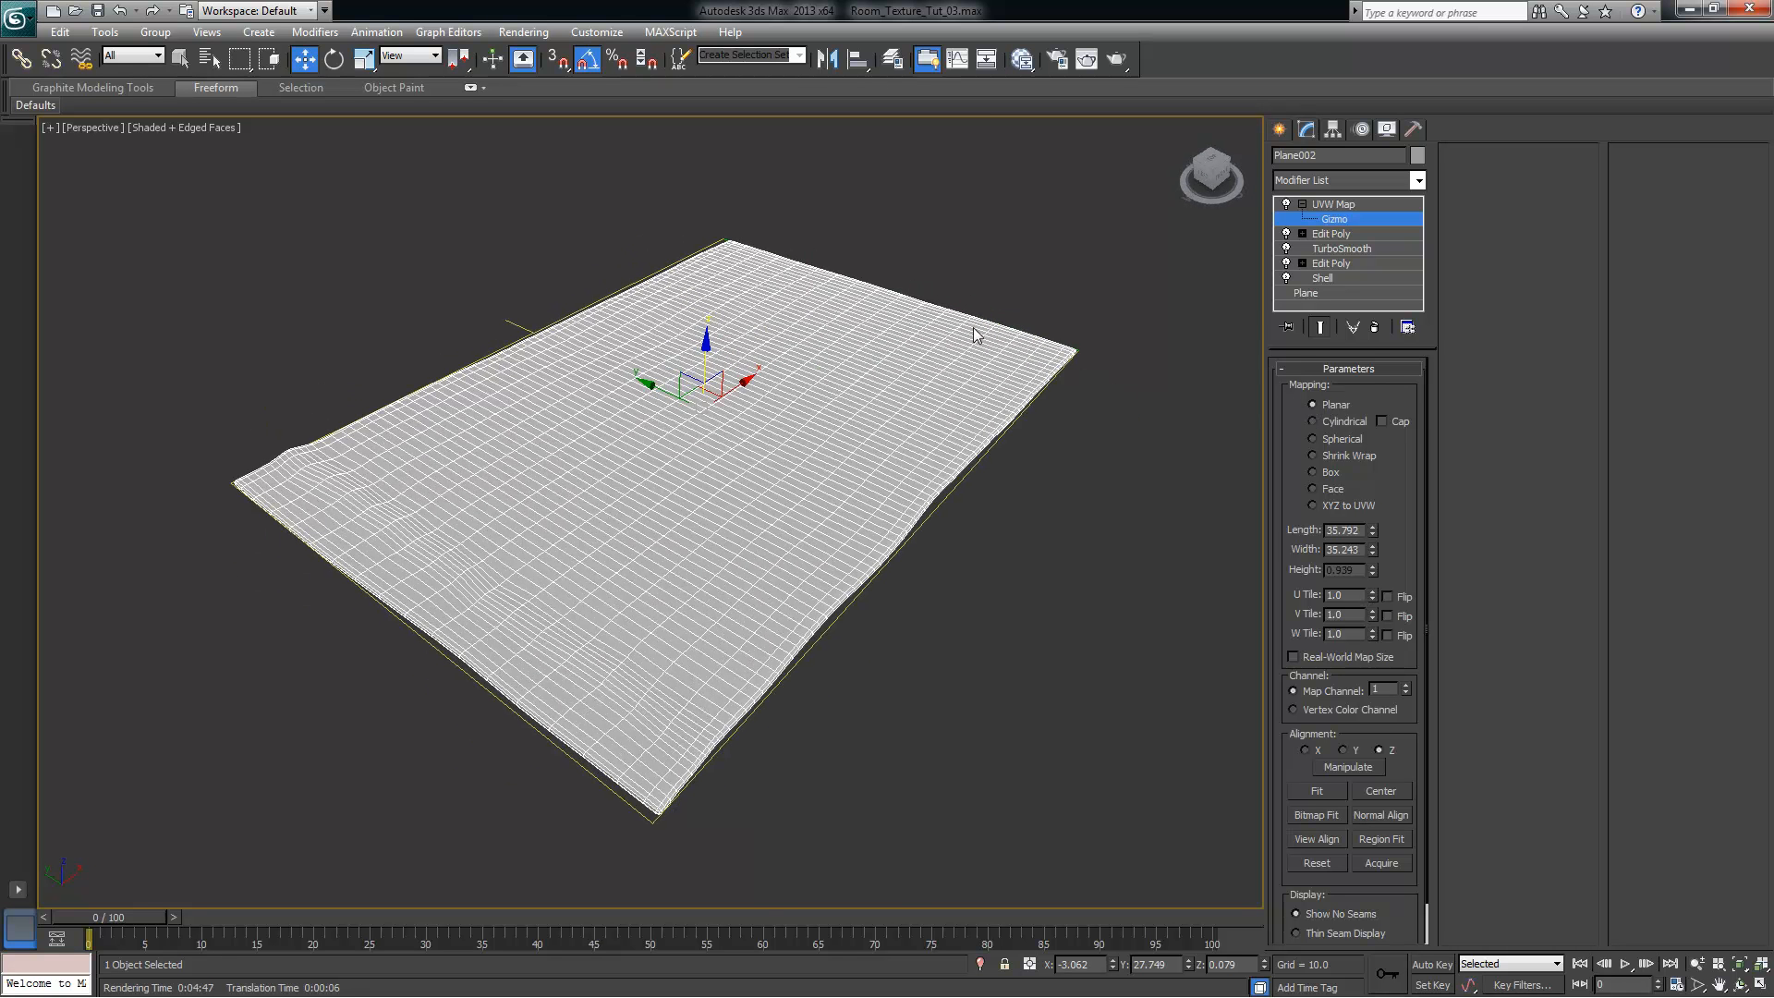
pyautogui.keyDown('alt'); pyautogui.moveTo(774, 739); pyautogui.dragTo(773, 725, button='middle'); pyautogui.keyUp('alt')
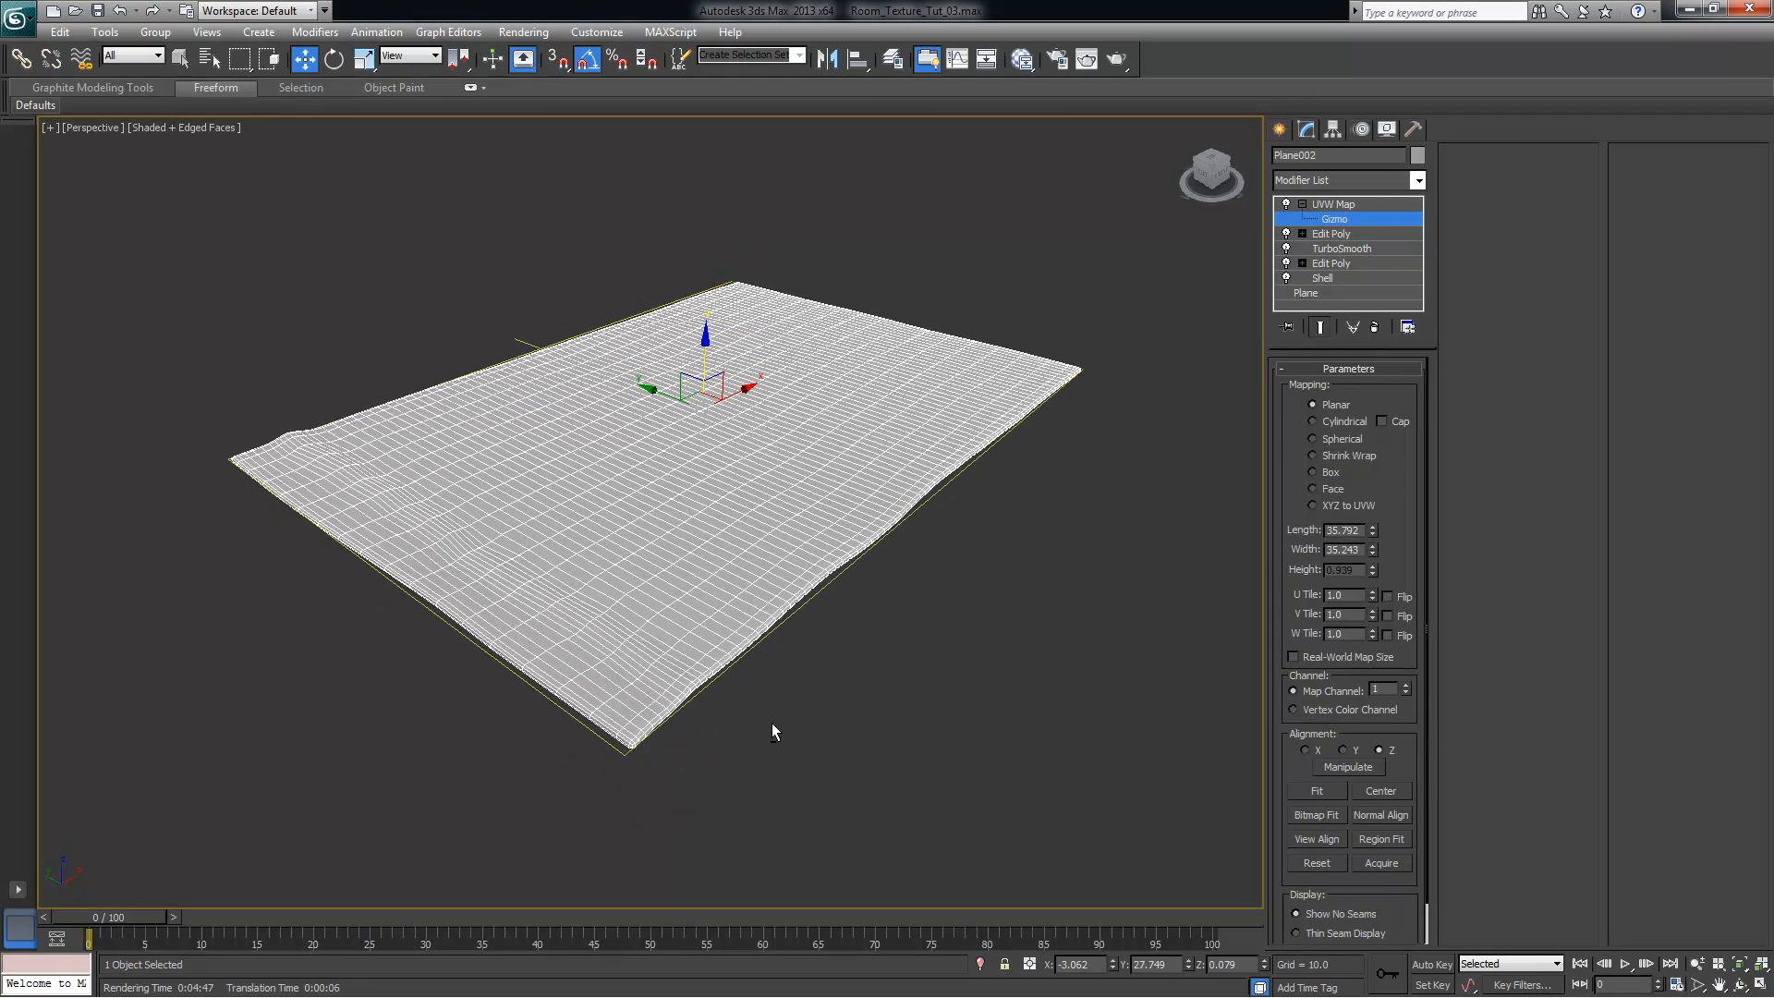
pyautogui.keyDown('alt'); pyautogui.moveTo(641, 400); pyautogui.dragTo(407, 388, button='middle'); pyautogui.keyUp('alt')
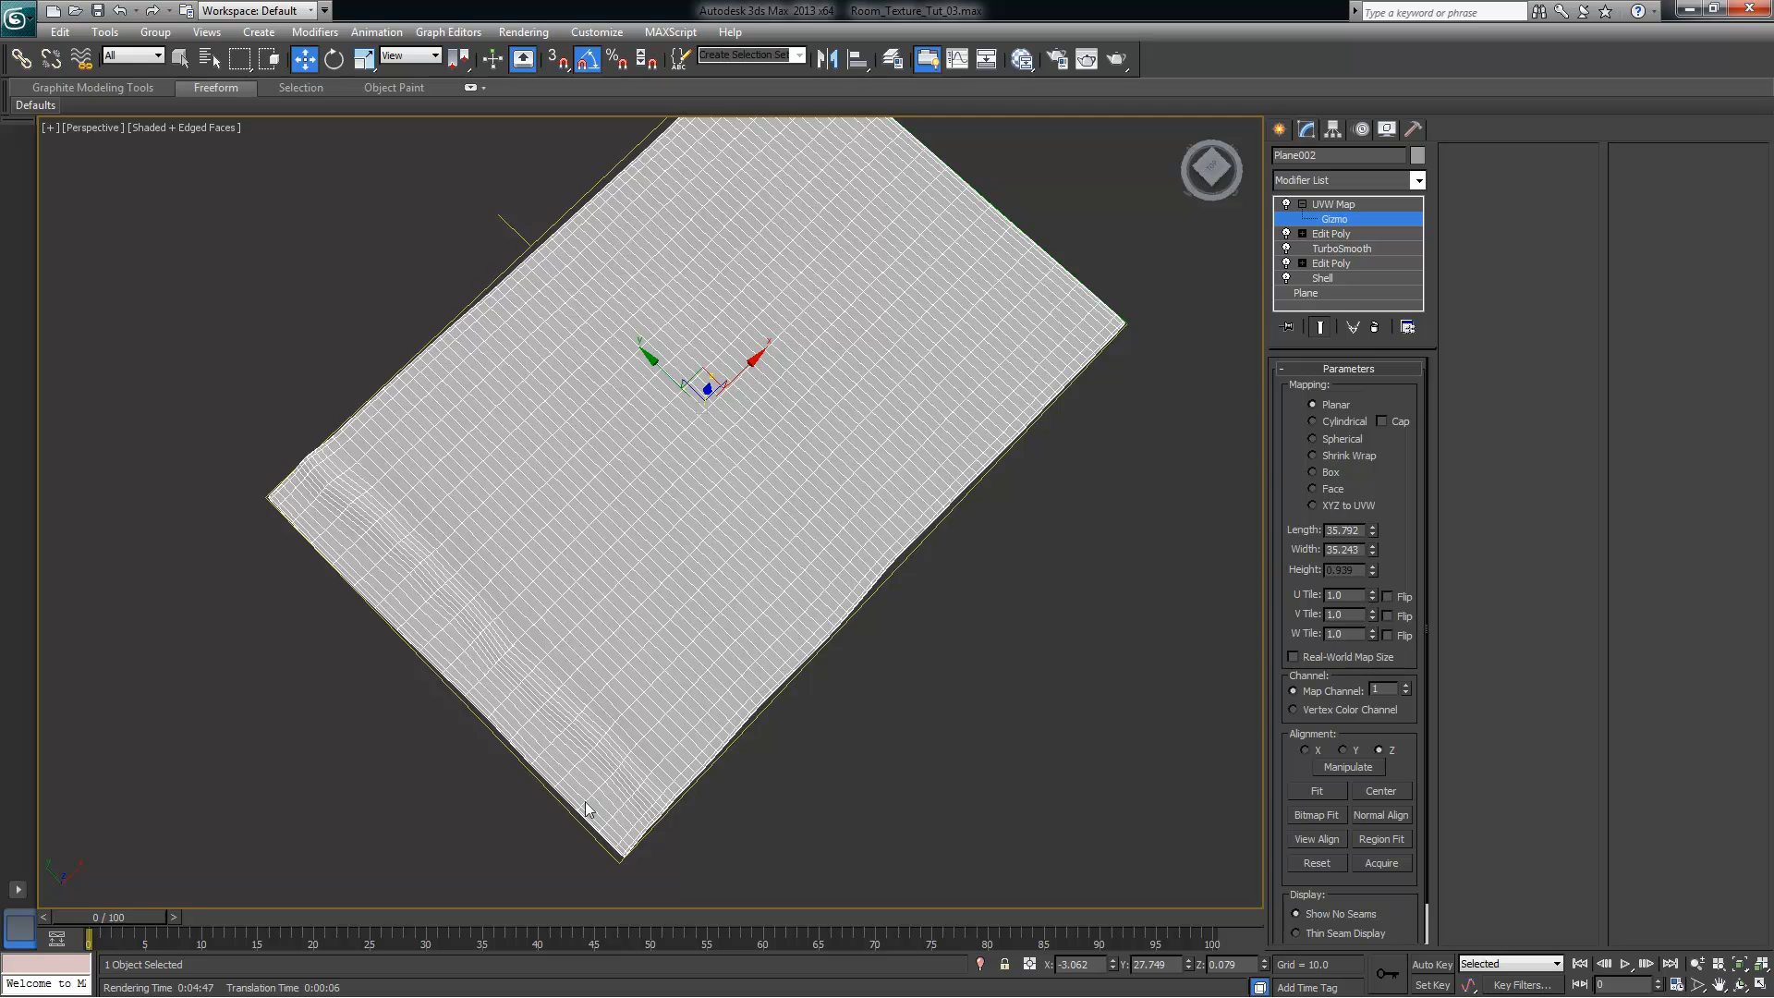
pyautogui.keyDown('alt'); pyautogui.moveTo(872, 296); pyautogui.dragTo(743, 295, button='middle'); pyautogui.keyUp('alt')
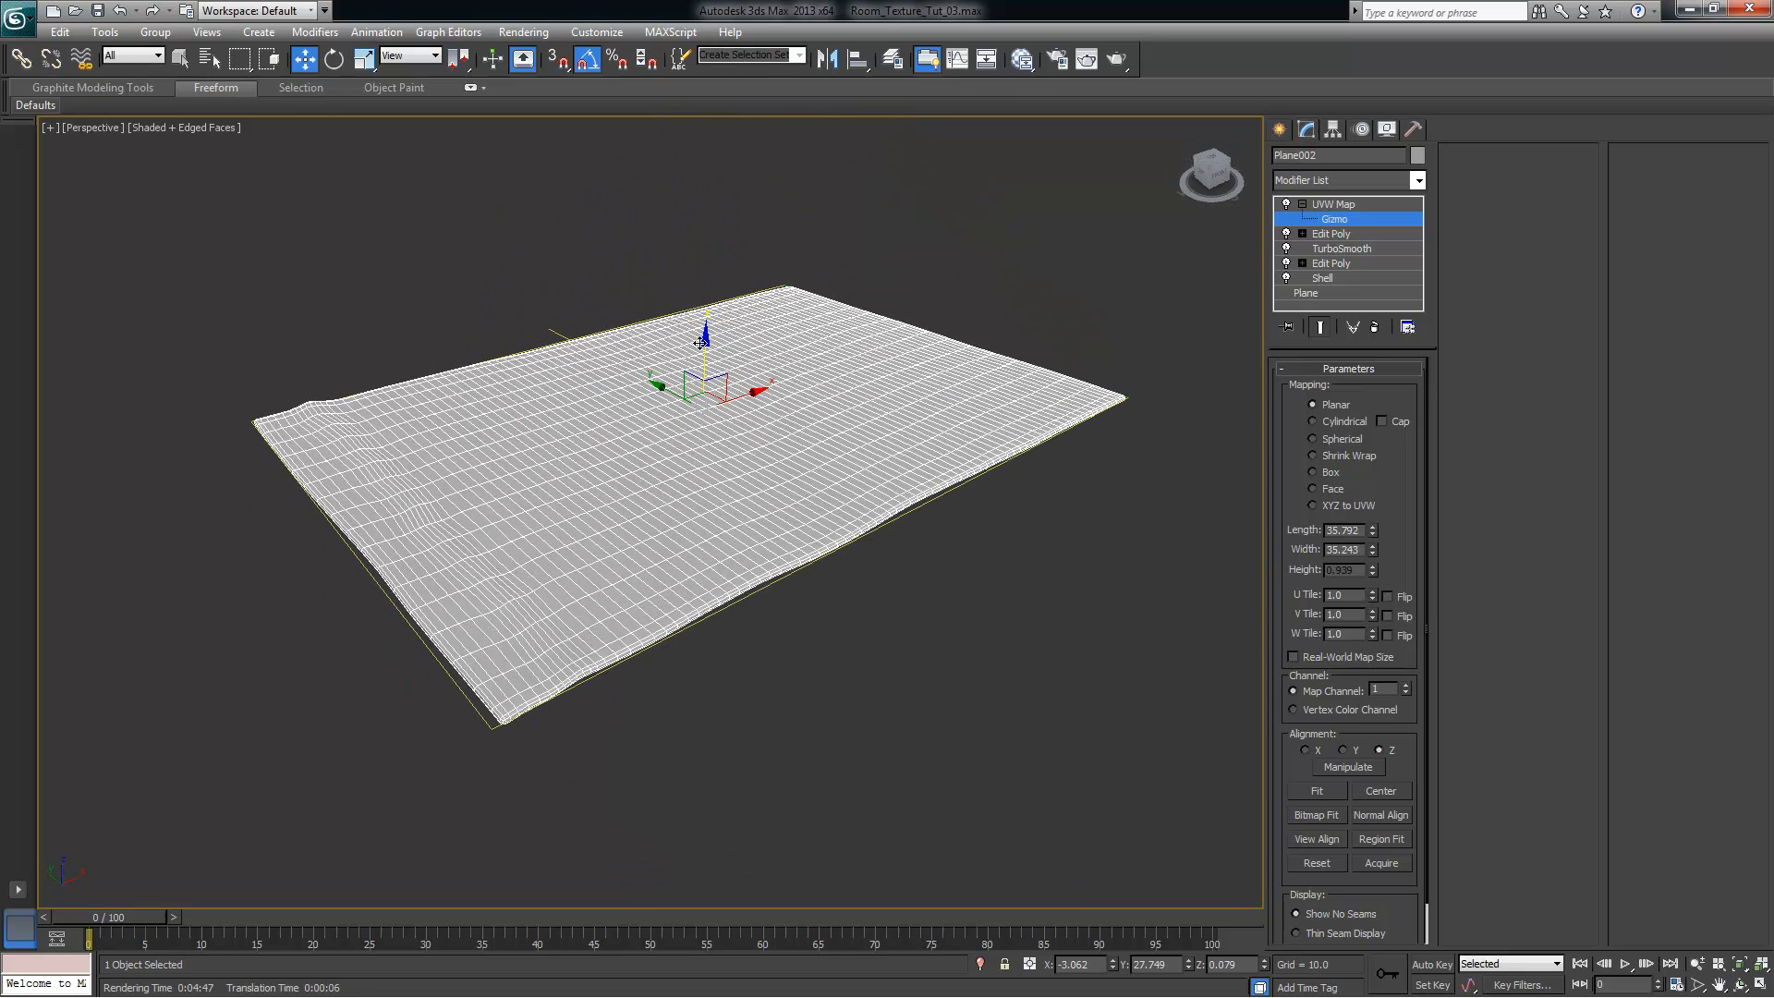
pyautogui.keyDown('alt'); pyautogui.moveTo(709, 342); pyautogui.dragTo(689, 385, button='middle'); pyautogui.keyUp('alt')
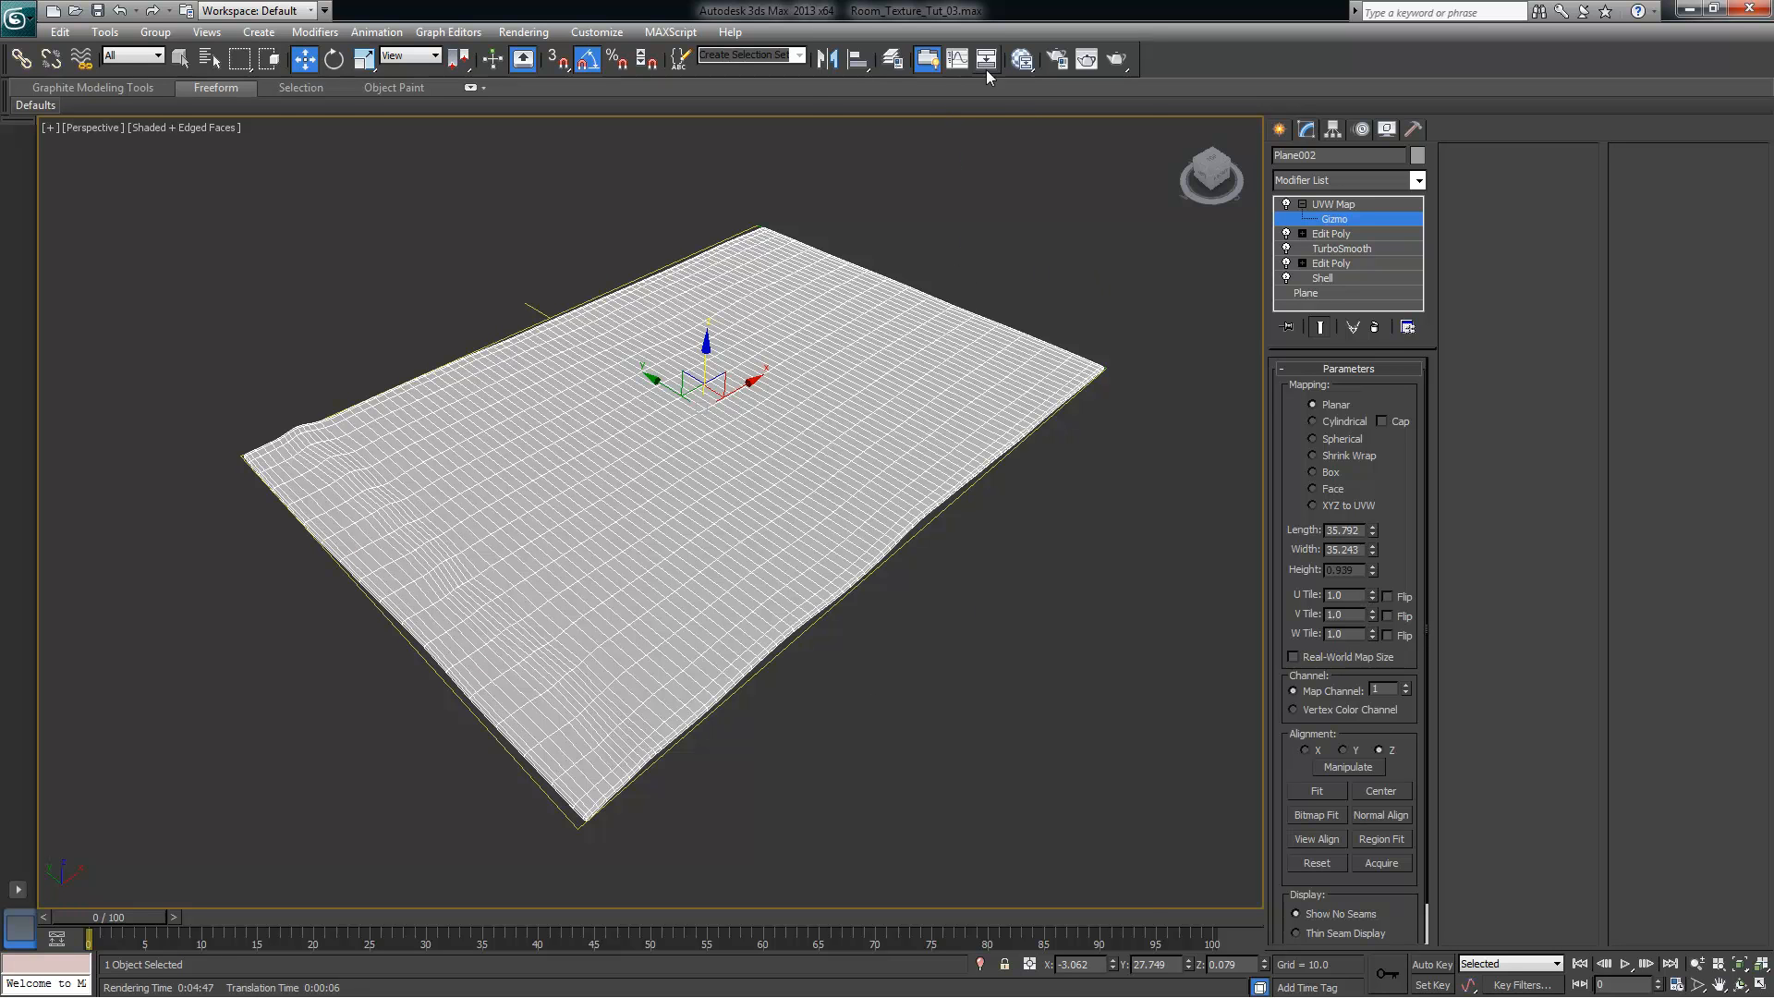
# Assign the Rug (Arch & Design) material from the Slate Material Editor to the rug, and show the rug shaded without edged faces
pyautogui.click(1022, 59)
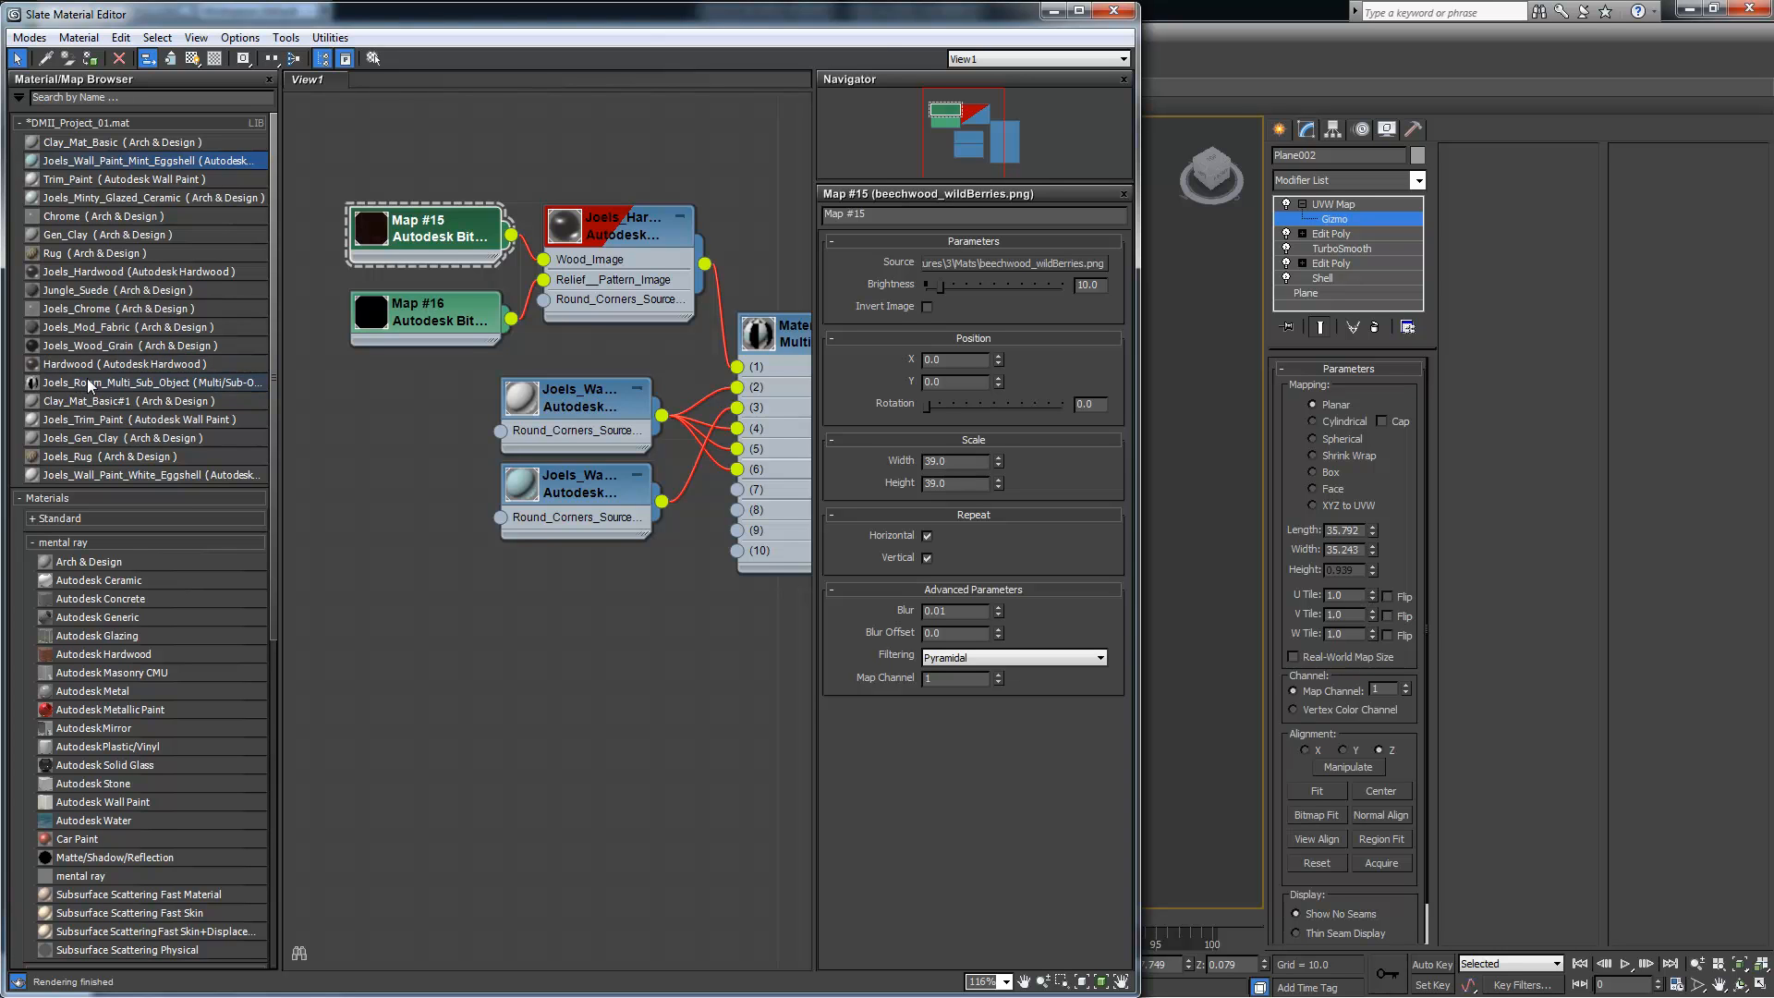
pyautogui.doubleClick(71, 253)
pyautogui.moveTo(507, 274); pyautogui.dragTo(580, 646)
pyautogui.rightClick(592, 624)
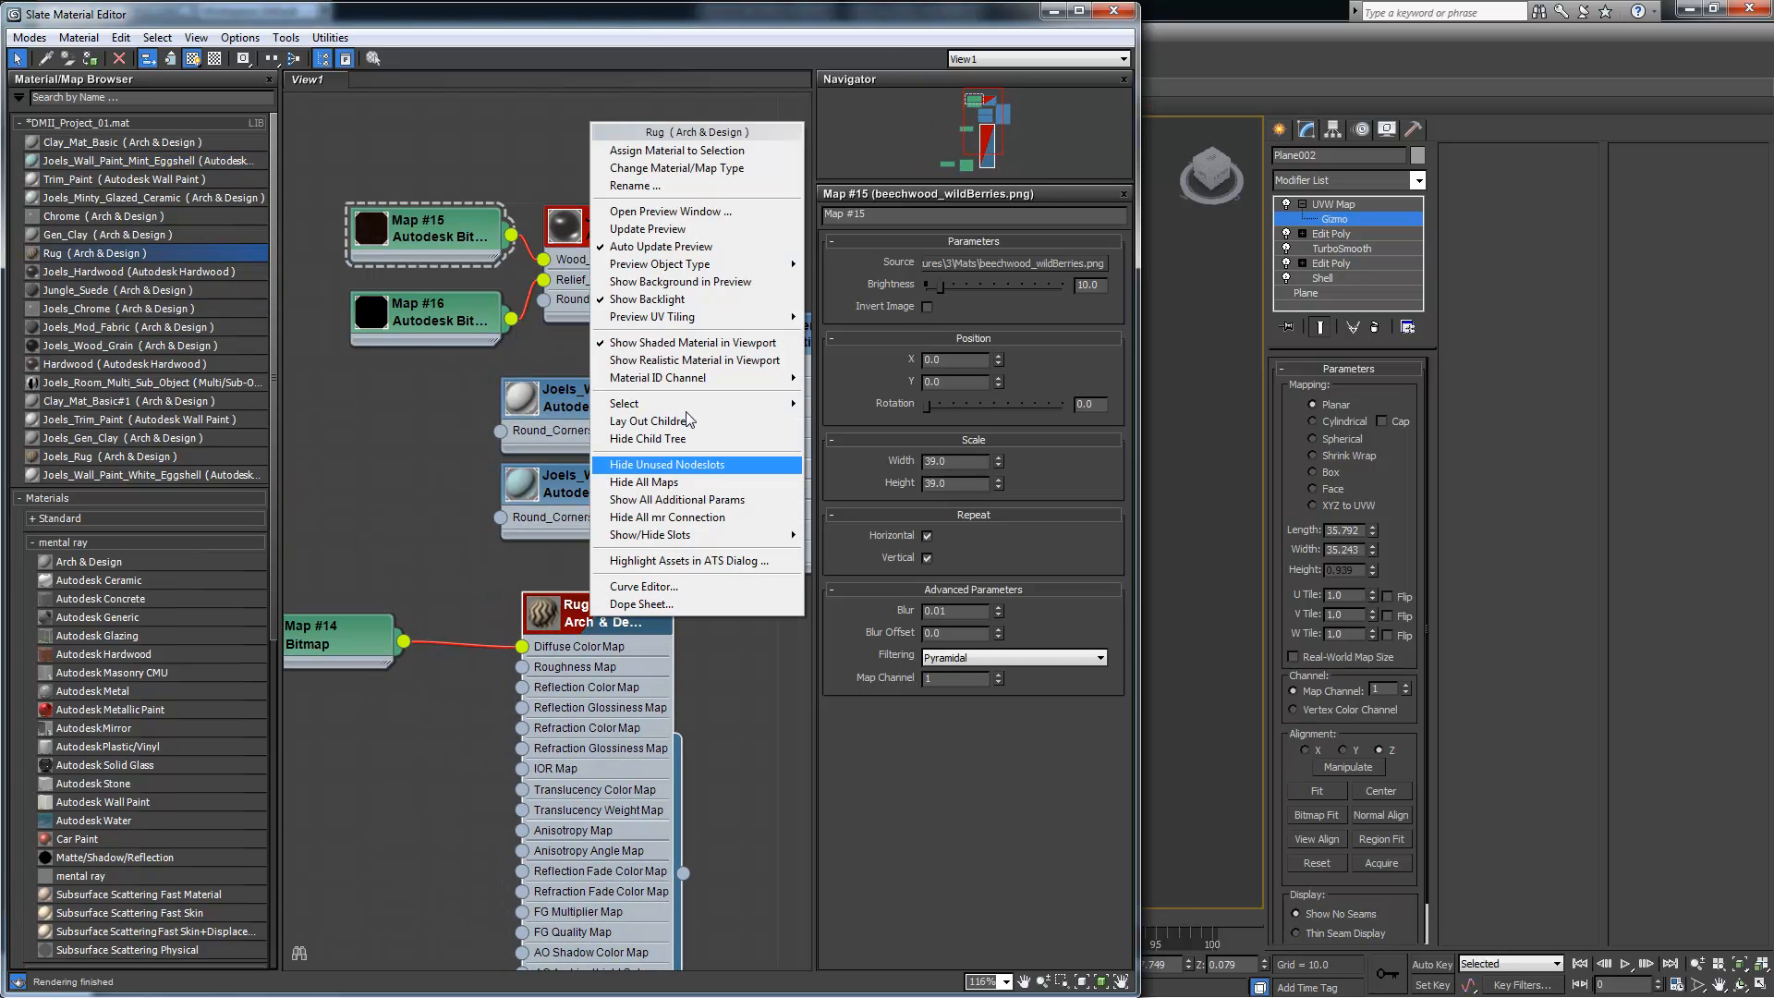
pyautogui.click(666, 150)
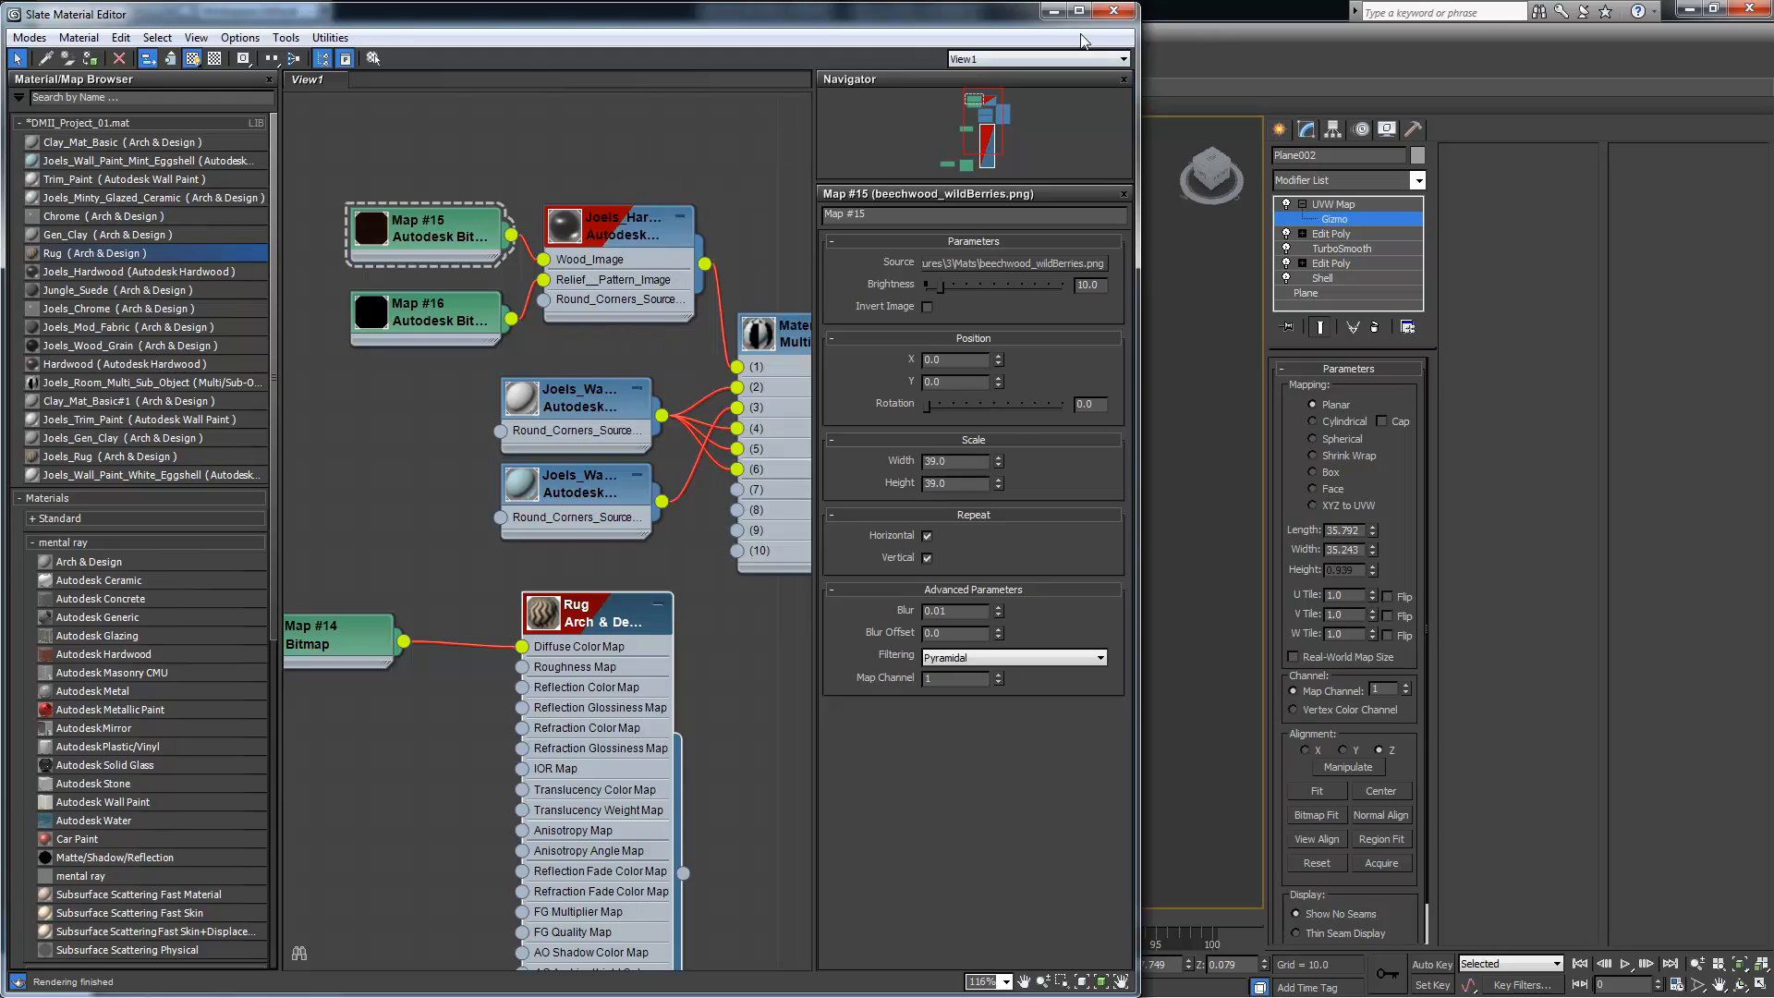
pyautogui.click(1053, 11)
pyautogui.keyDown('alt'); pyautogui.moveTo(819, 487); pyautogui.dragTo(941, 599, button='middle'); pyautogui.keyUp('alt')
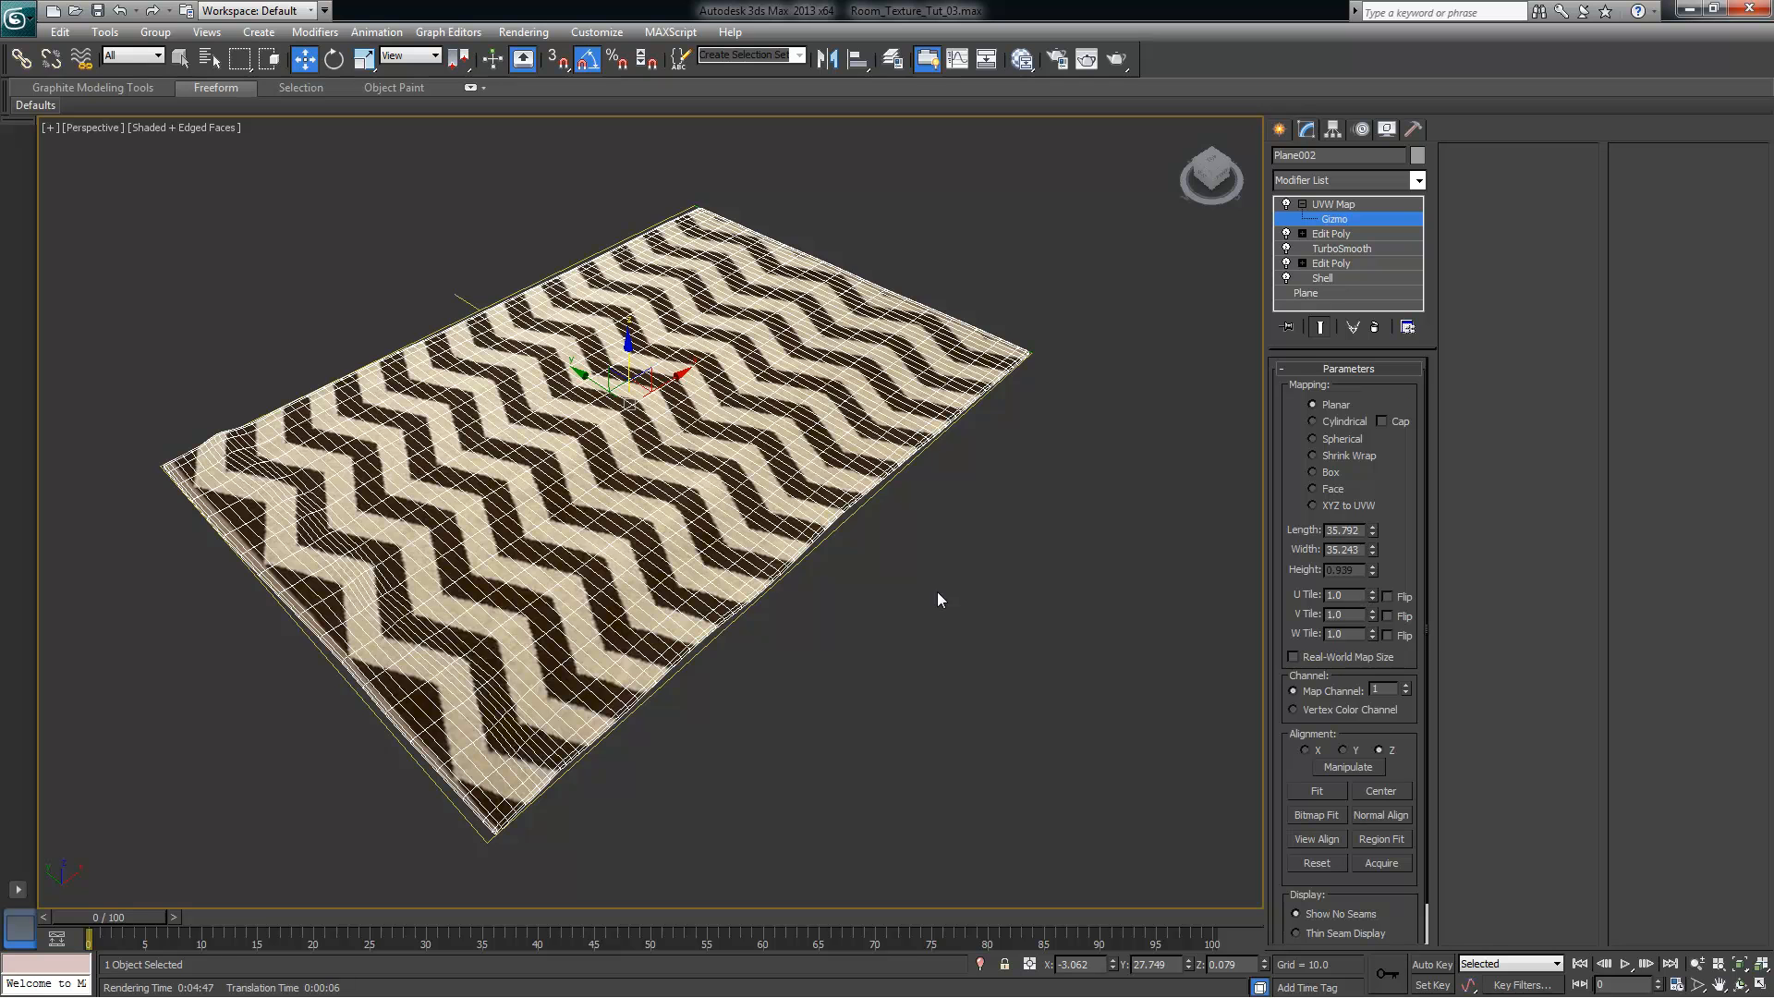
pyautogui.moveTo(935, 590)
pyautogui.keyDown('alt'); pyautogui.mouseDown(button='middle')
pyautogui.moveTo(945, 602)
pyautogui.moveTo(907, 555)
pyautogui.moveTo(922, 604)
pyautogui.moveTo(935, 542)
pyautogui.moveTo(955, 605)
pyautogui.mouseUp(button='middle'); pyautogui.keyUp('alt')
pyautogui.press('F4')
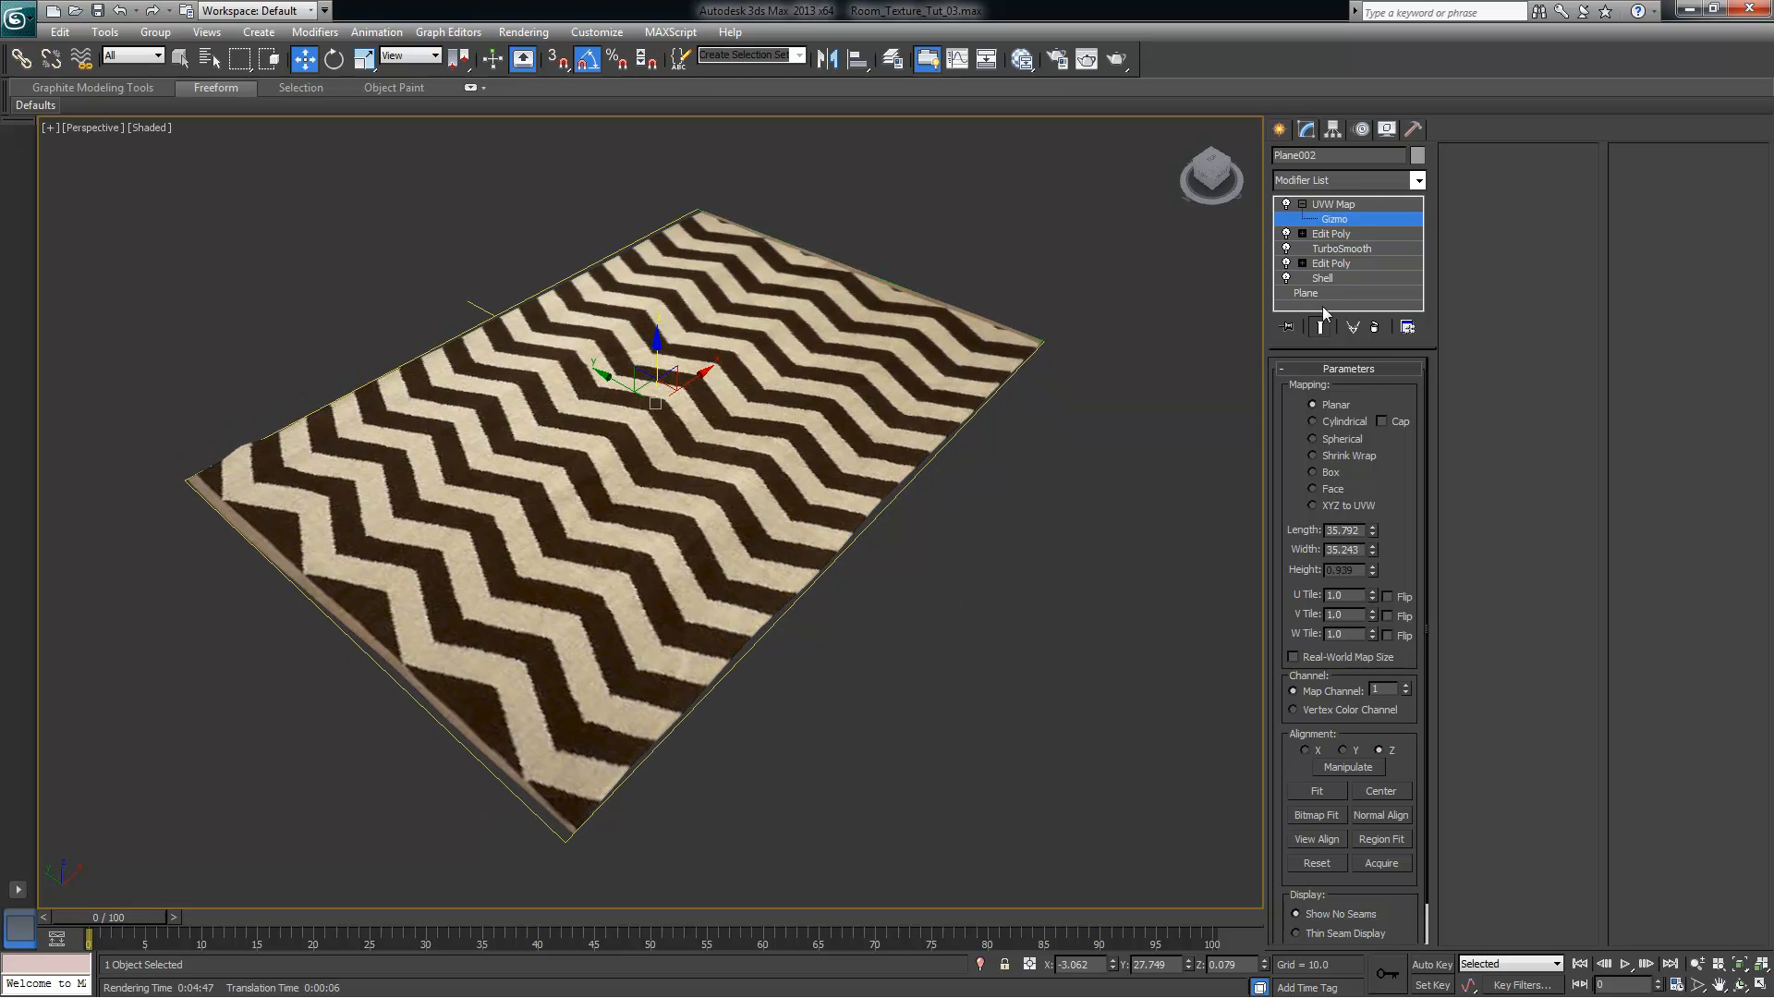
# Shift the mapping gizmo along its Y and X axes to slide the zigzag pattern across the rug
pyautogui.click(1327, 207)
pyautogui.click(1333, 218)
pyautogui.keyDown('alt'); pyautogui.moveTo(965, 418); pyautogui.dragTo(1006, 418, button='middle'); pyautogui.keyUp('alt')
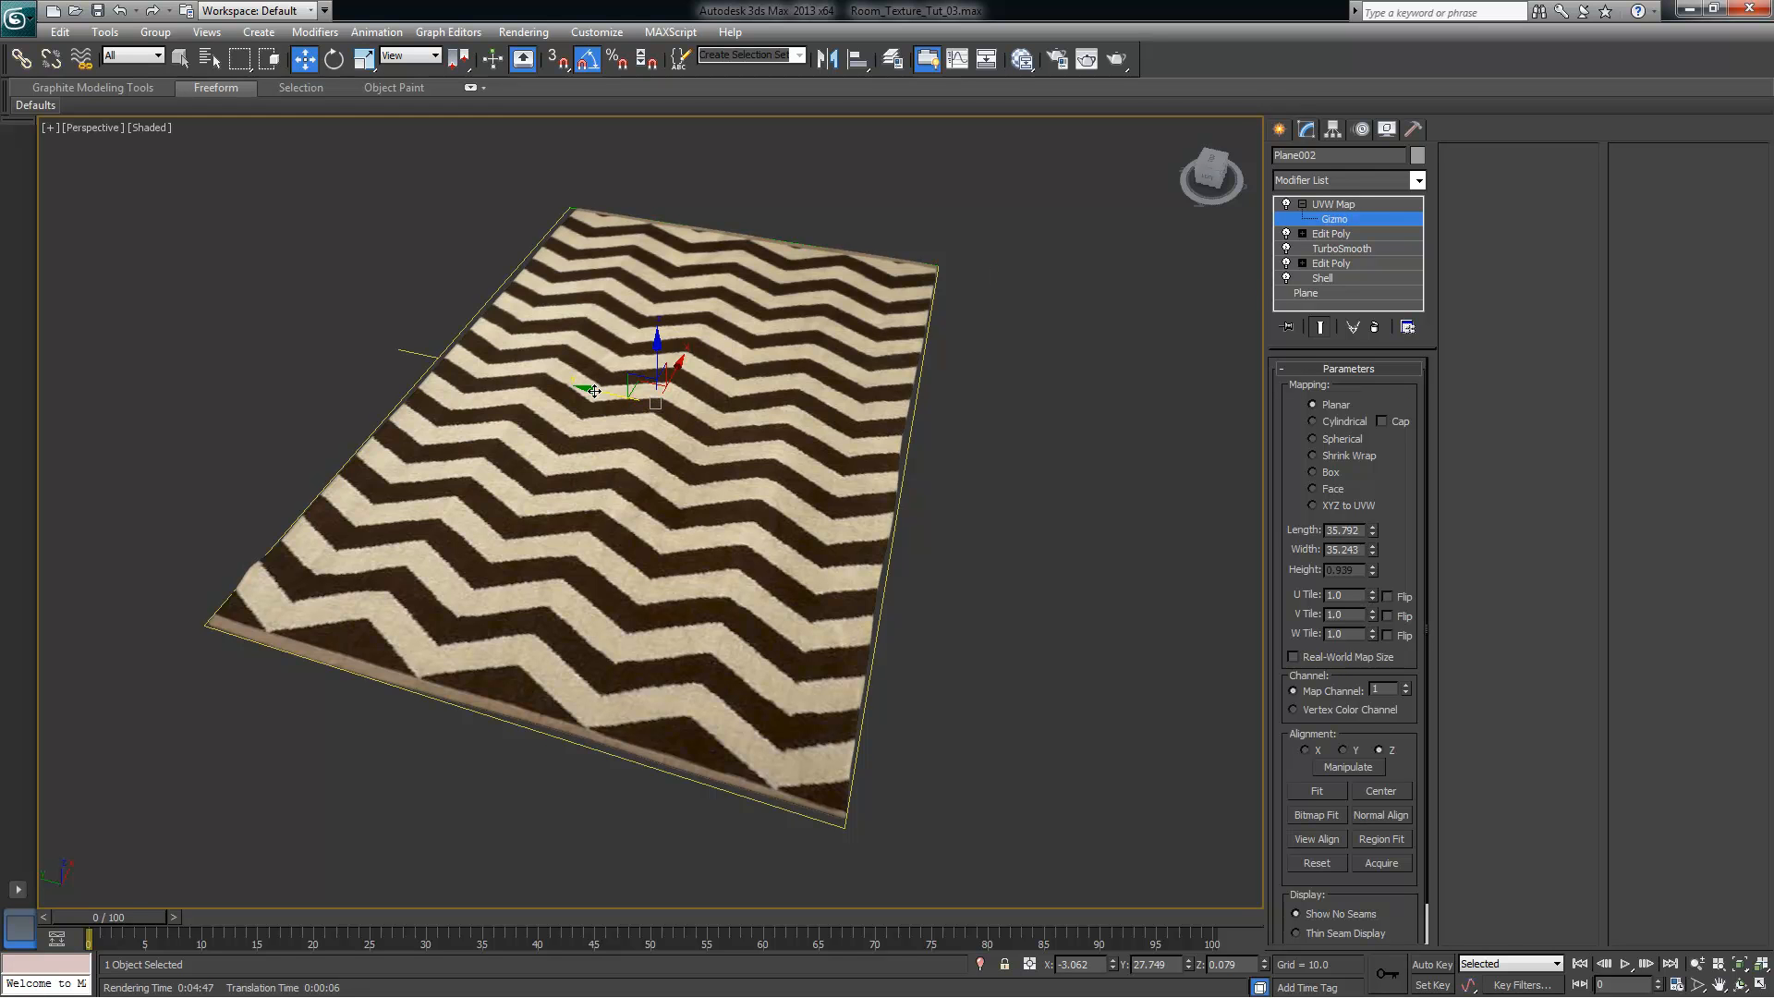
pyautogui.moveTo(589, 389); pyautogui.dragTo(705, 469)
pyautogui.moveTo(728, 469)
pyautogui.keyDown('alt'); pyautogui.mouseDown(button='middle')
pyautogui.moveTo(768, 456)
pyautogui.moveTo(715, 447)
pyautogui.mouseUp(button='middle'); pyautogui.keyUp('alt')
pyautogui.moveTo(716, 404)
pyautogui.mouseDown()
pyautogui.moveTo(1170, 438)
pyautogui.moveTo(970, 408)
pyautogui.moveTo(734, 418)
pyautogui.mouseUp()
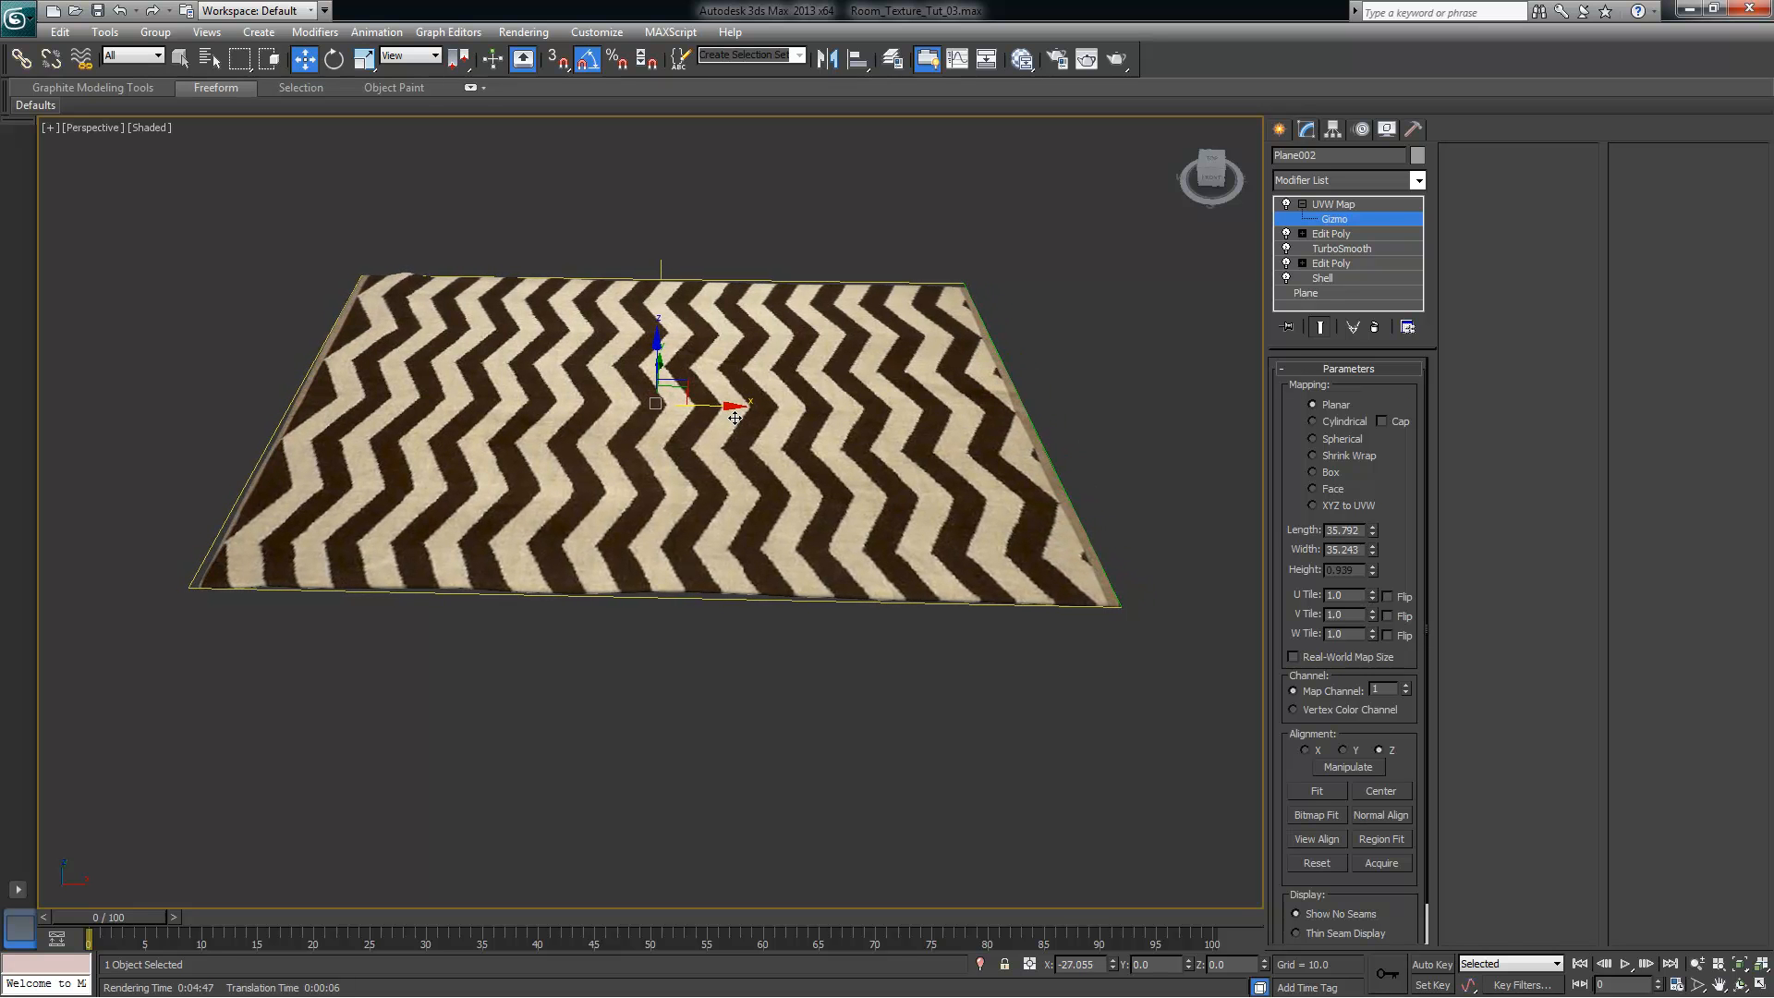
pyautogui.keyDown('alt'); pyautogui.moveTo(735, 418); pyautogui.dragTo(852, 446, button='middle'); pyautogui.keyUp('alt')
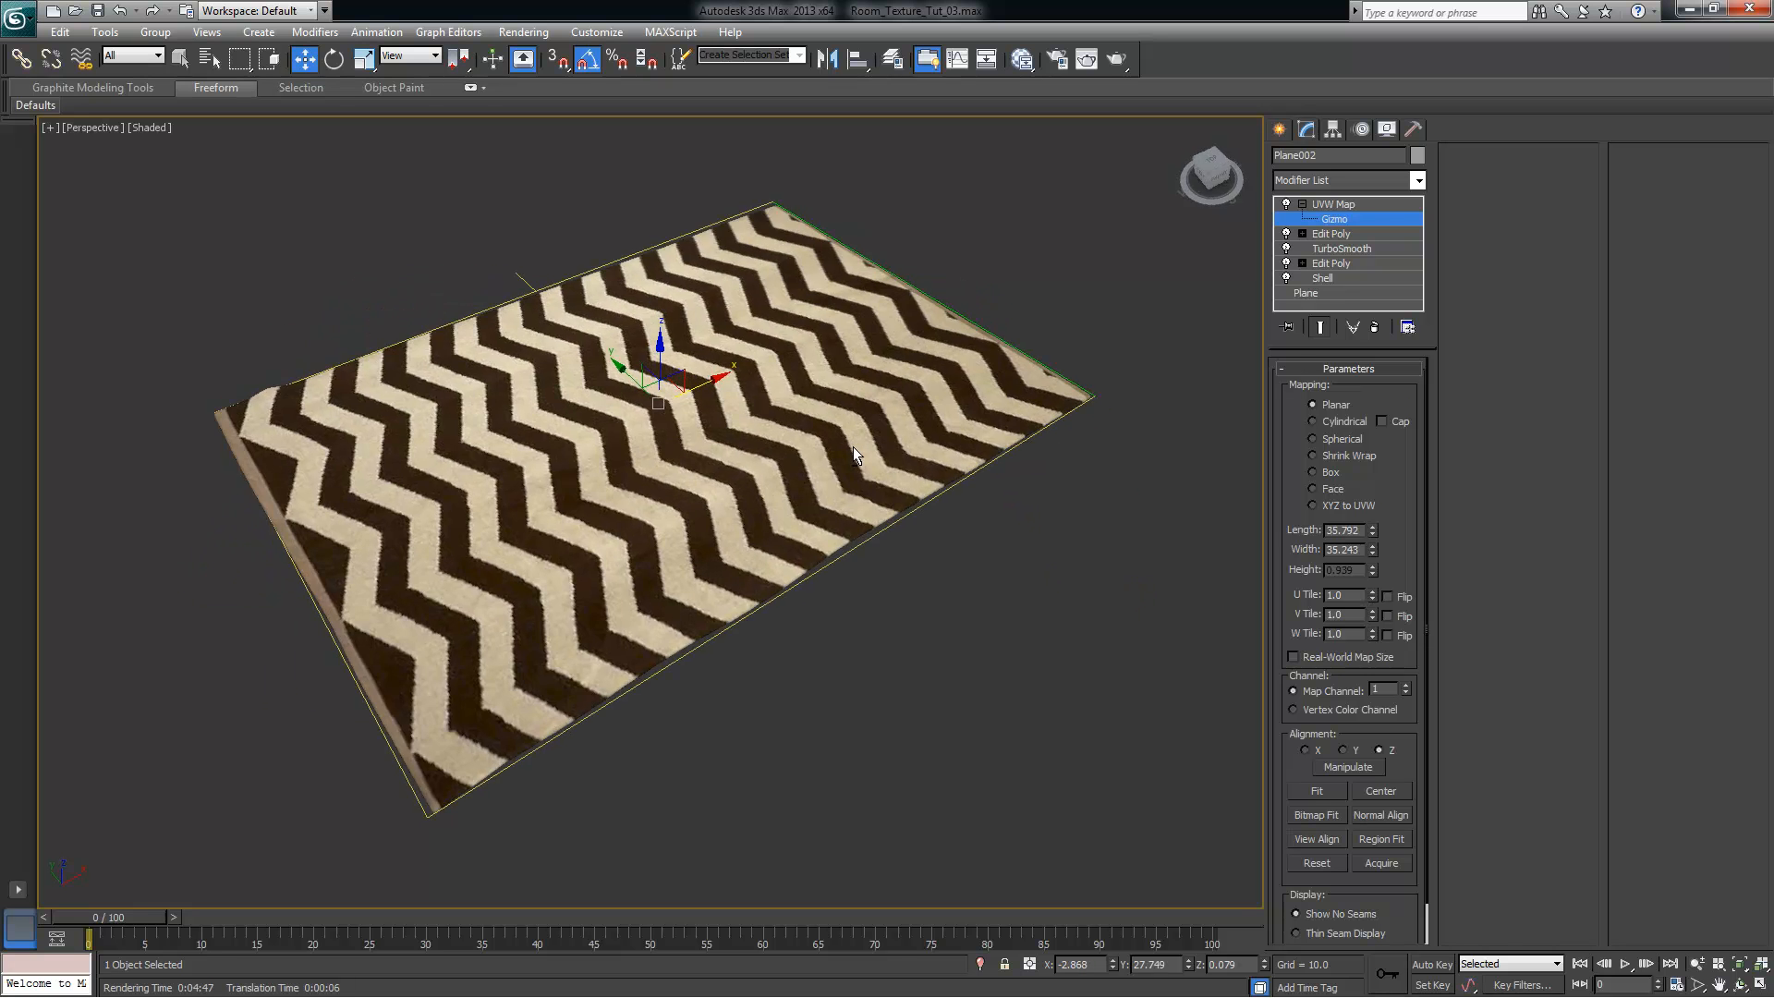
# Scale the mapping gizmo down so that the zigzag pattern repeats across the rug
pyautogui.press('r')
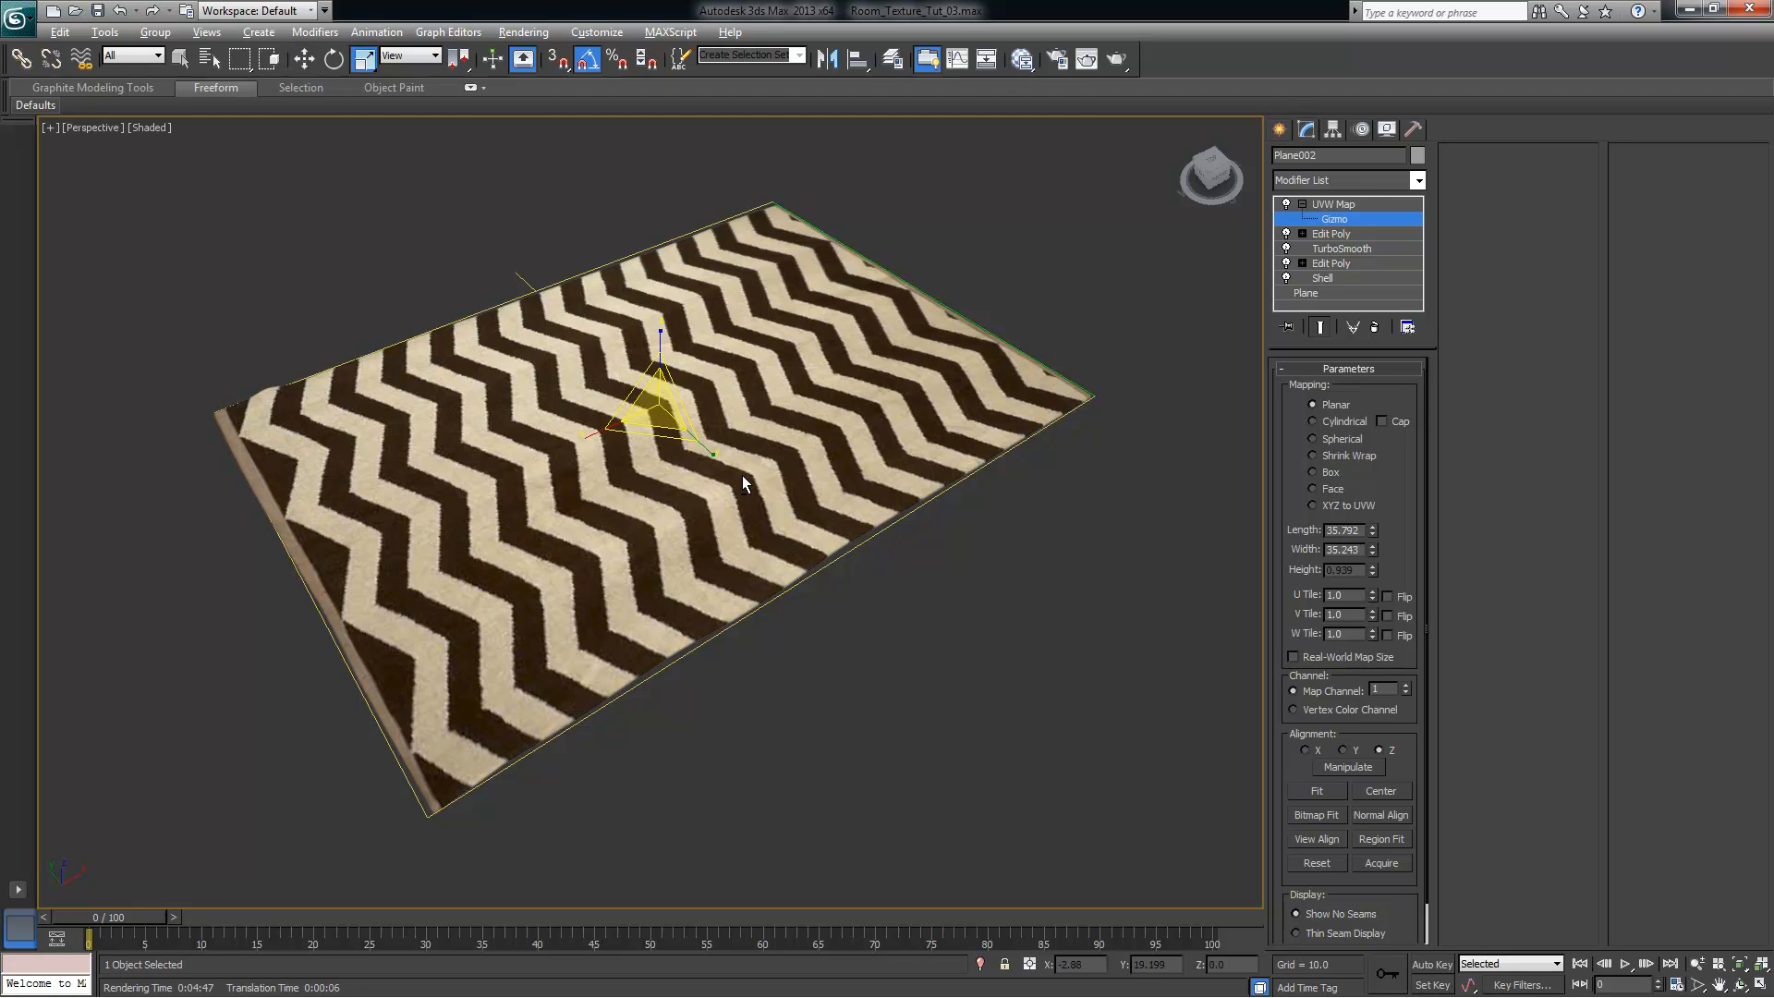
pyautogui.keyDown('alt'); pyautogui.moveTo(742, 476); pyautogui.dragTo(732, 453, button='middle'); pyautogui.keyUp('alt')
pyautogui.moveTo(717, 446); pyautogui.dragTo(889, 572)
pyautogui.keyDown('alt'); pyautogui.moveTo(889, 571); pyautogui.dragTo(961, 447, button='middle'); pyautogui.keyUp('alt')
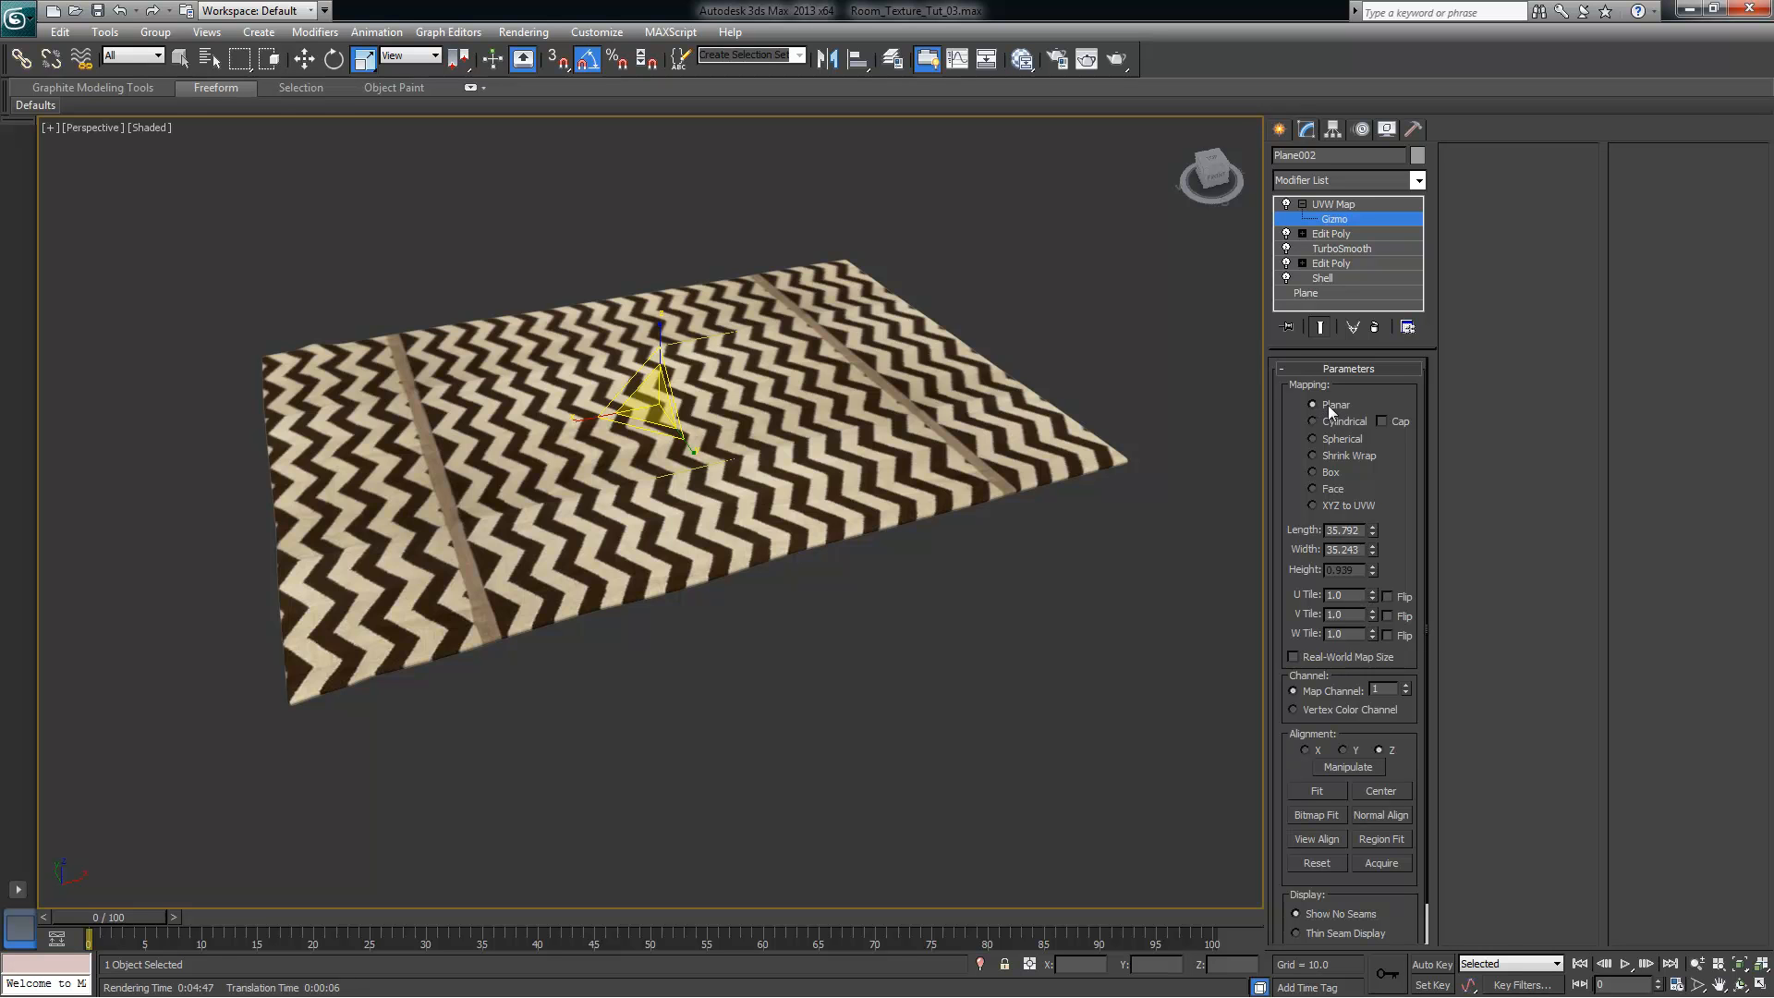
# Fit the planar mapping gizmo to the rug's extents and check the pattern and edges from several angles
pyautogui.click(1316, 791)
pyautogui.keyDown('alt'); pyautogui.moveTo(1057, 673); pyautogui.dragTo(1055, 395, button='middle'); pyautogui.keyUp('alt')
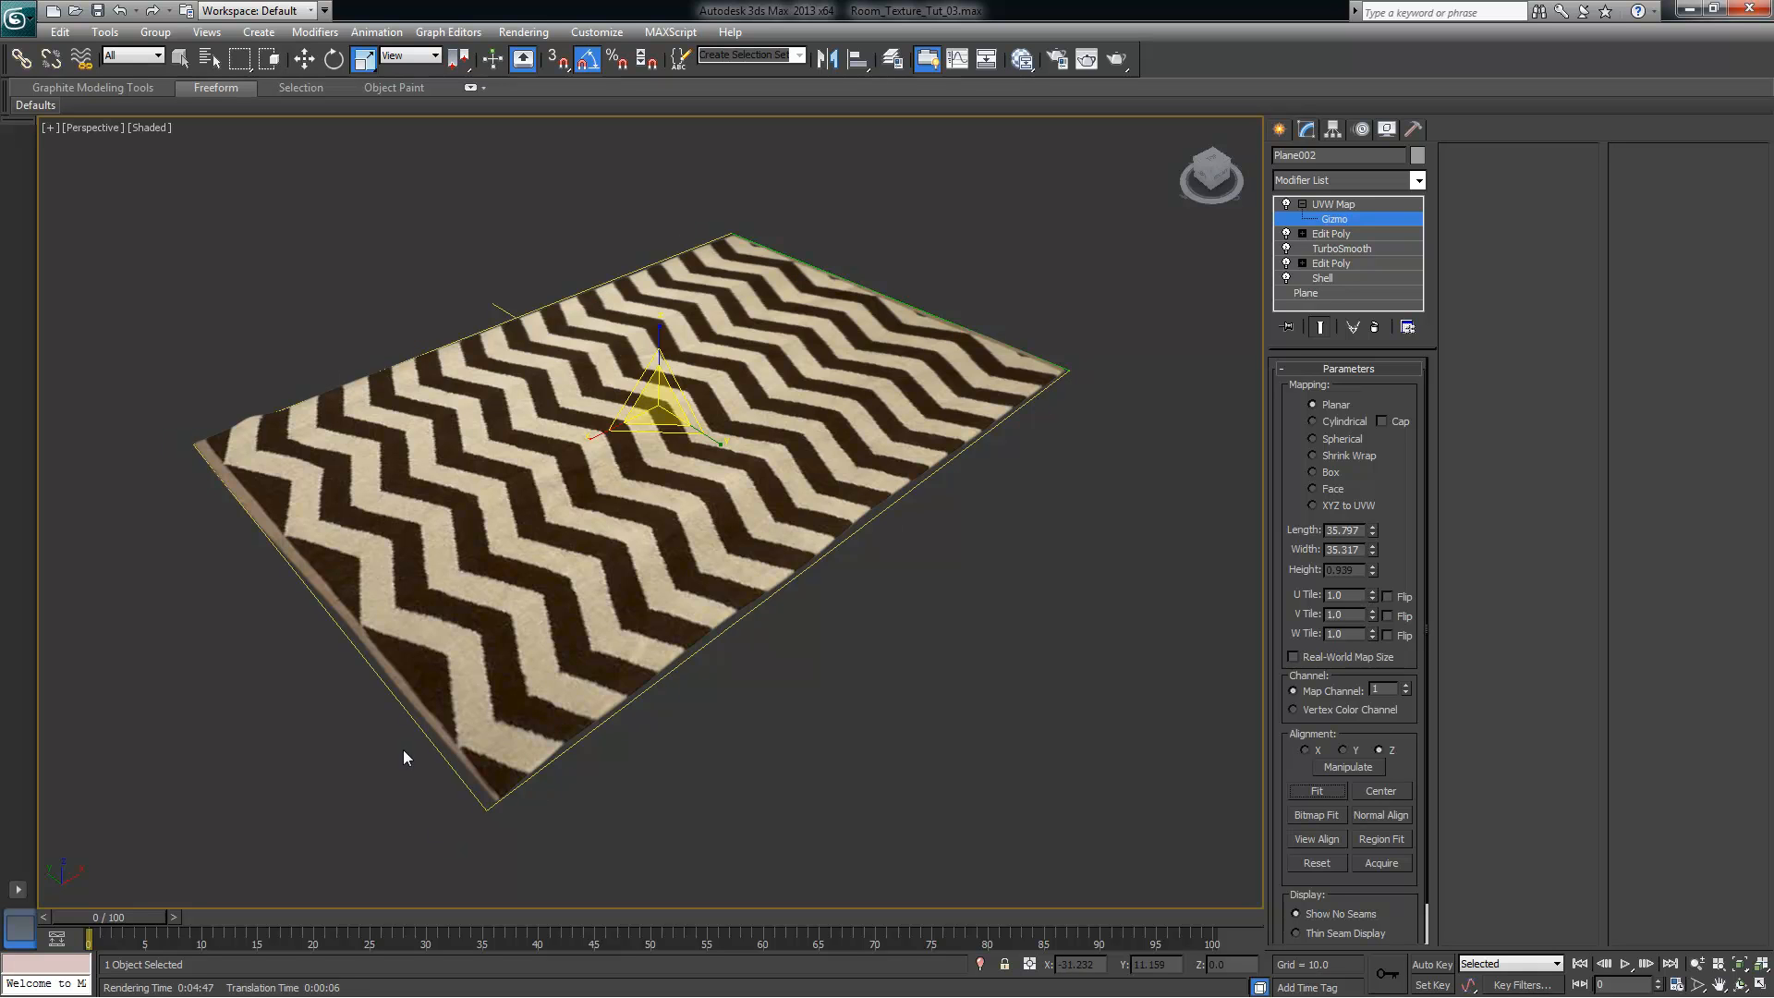
pyautogui.keyDown('alt'); pyautogui.moveTo(184, 444); pyautogui.dragTo(546, 556, button='middle'); pyautogui.keyUp('alt')
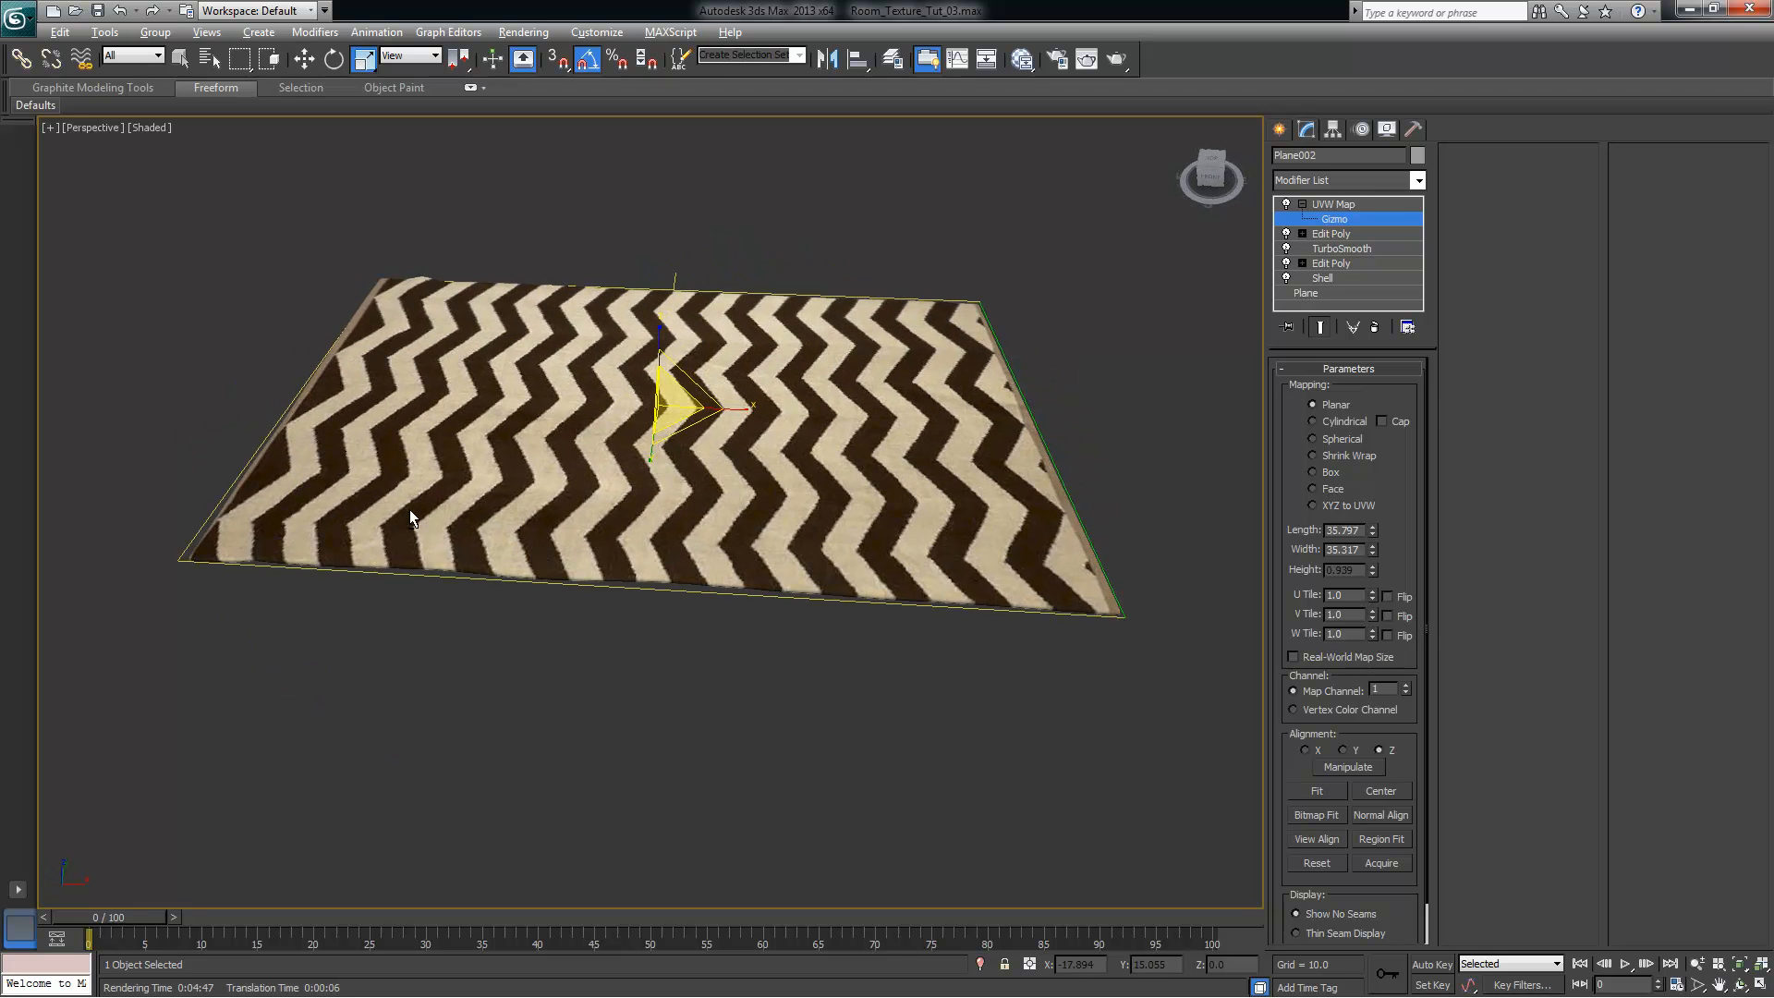
pyautogui.keyDown('alt'); pyautogui.moveTo(410, 511); pyautogui.dragTo(340, 377, button='middle'); pyautogui.keyUp('alt')
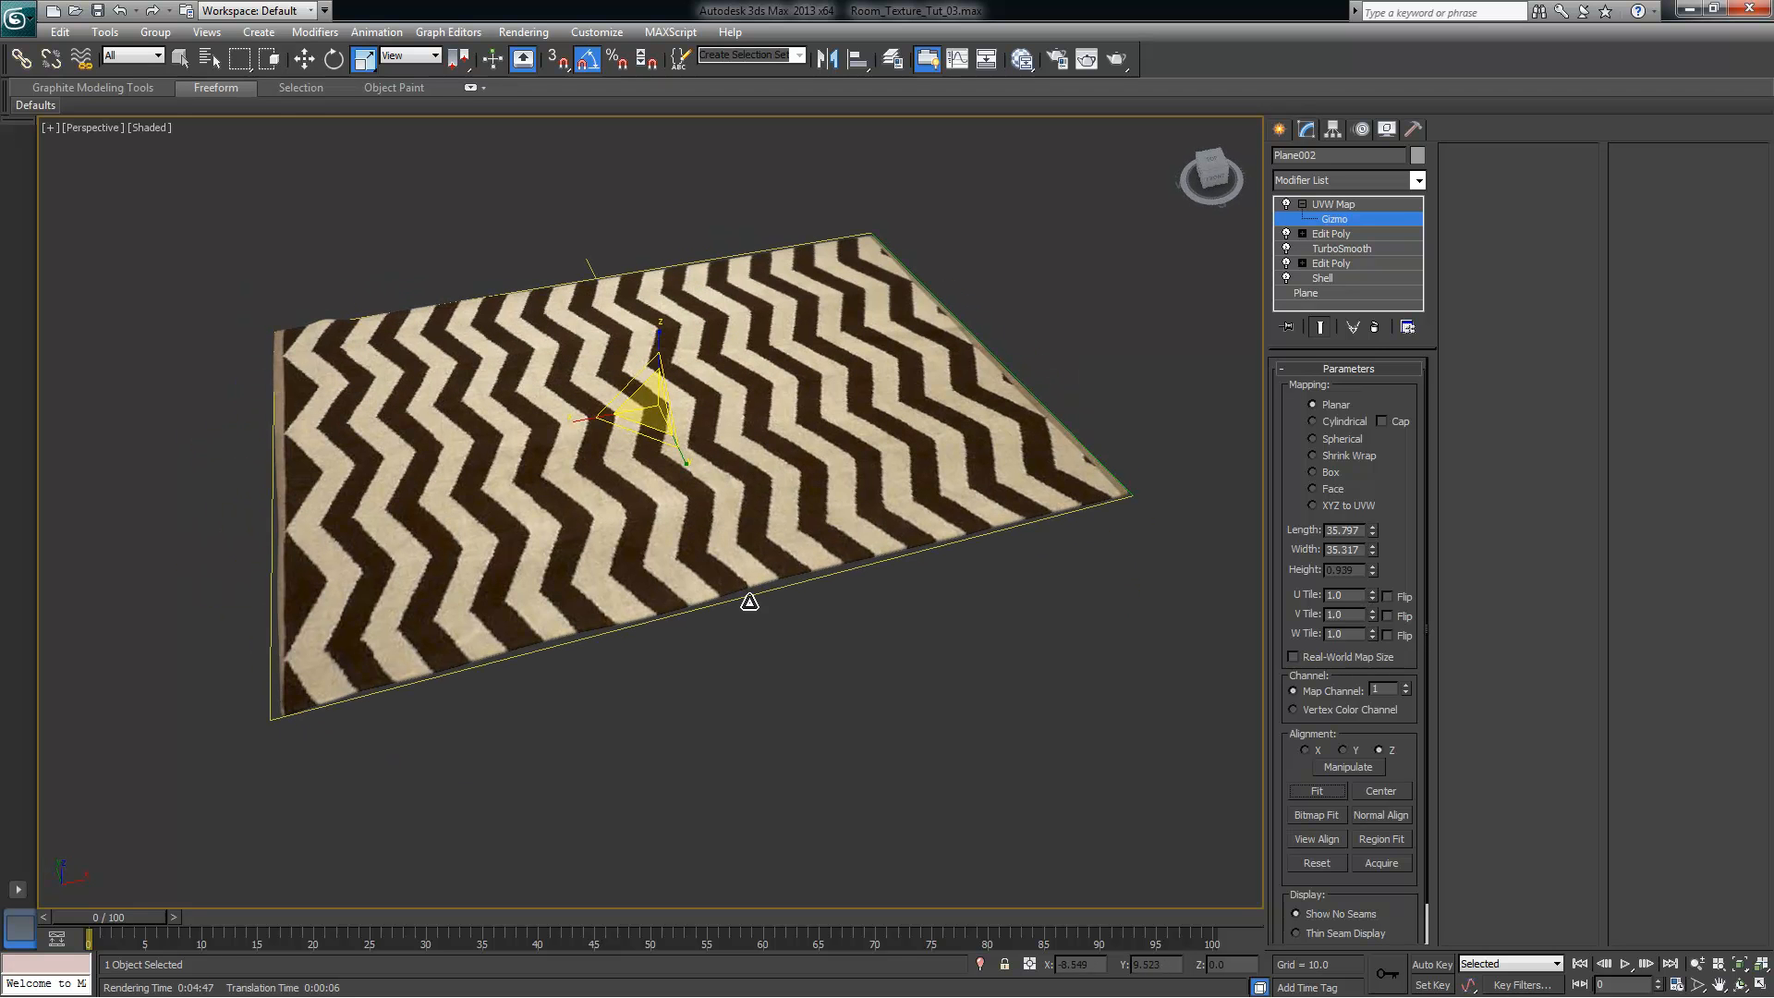
pyautogui.keyDown('alt'); pyautogui.moveTo(378, 356); pyautogui.dragTo(580, 514, button='middle'); pyautogui.keyUp('alt')
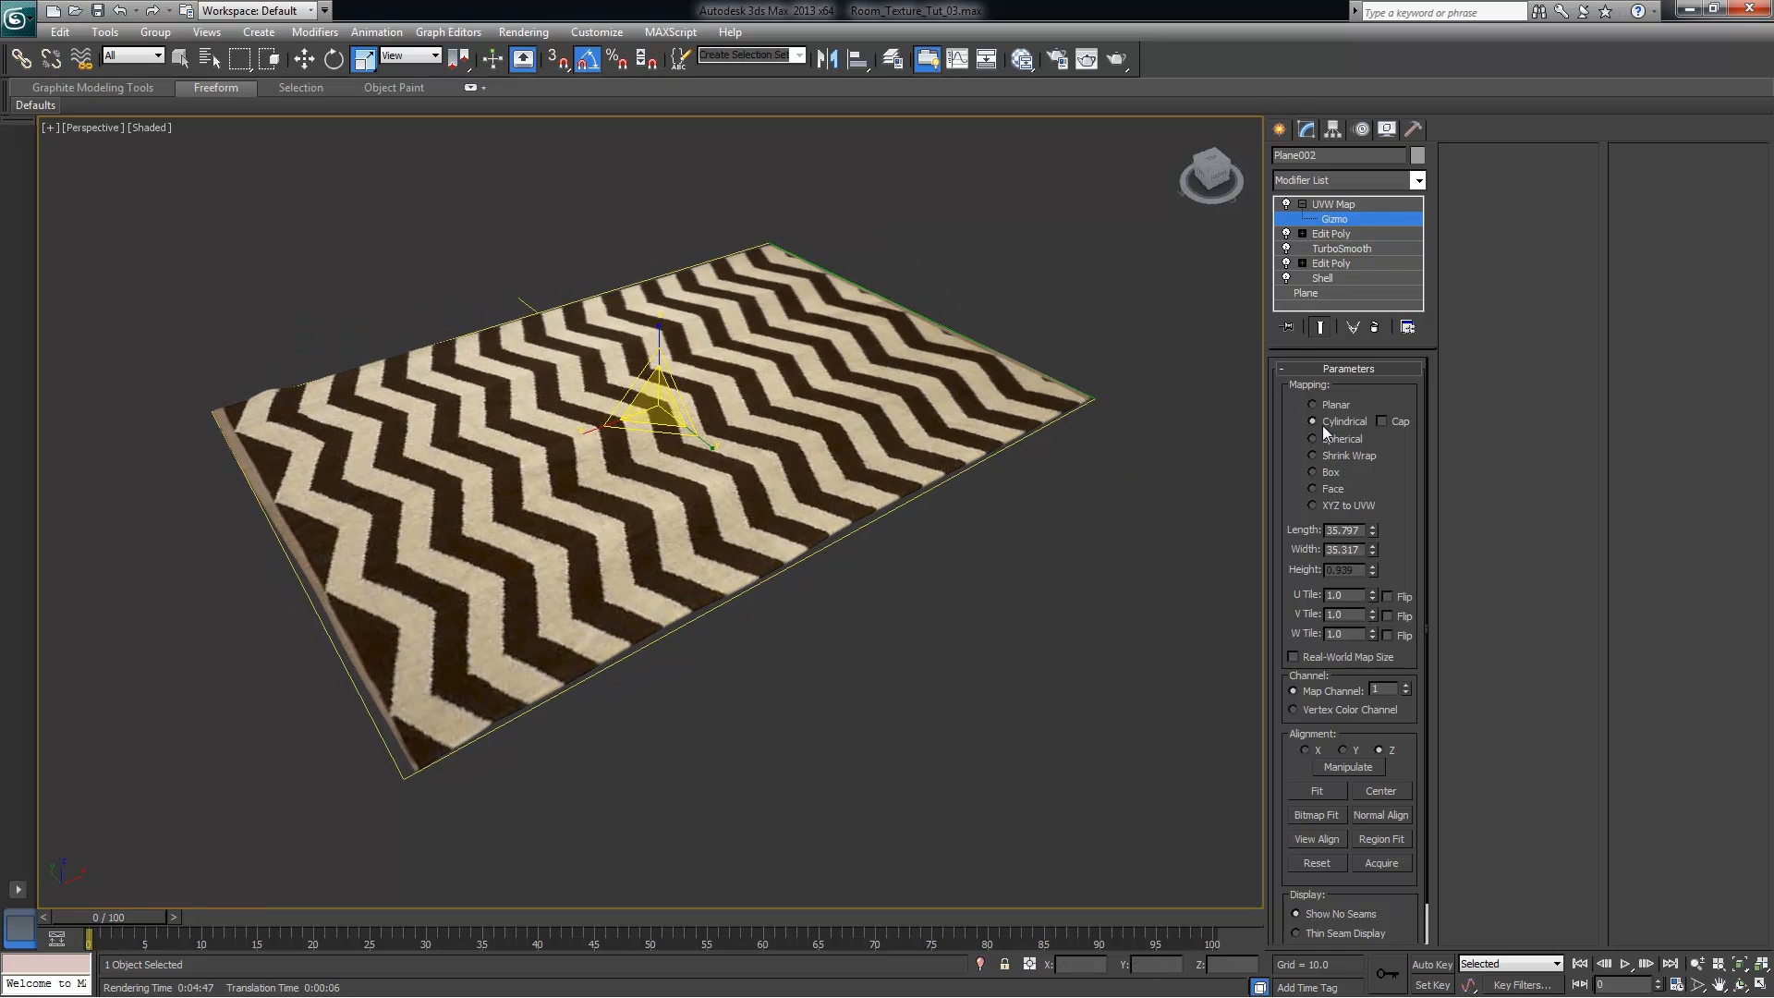
# Switch the rug's mapping to Cylindrical and stretch the gizmo vertically into a tall cylinder
pyautogui.click(1313, 422)
pyautogui.keyDown('alt'); pyautogui.moveTo(990, 530); pyautogui.dragTo(992, 482, button='middle'); pyautogui.keyUp('alt')
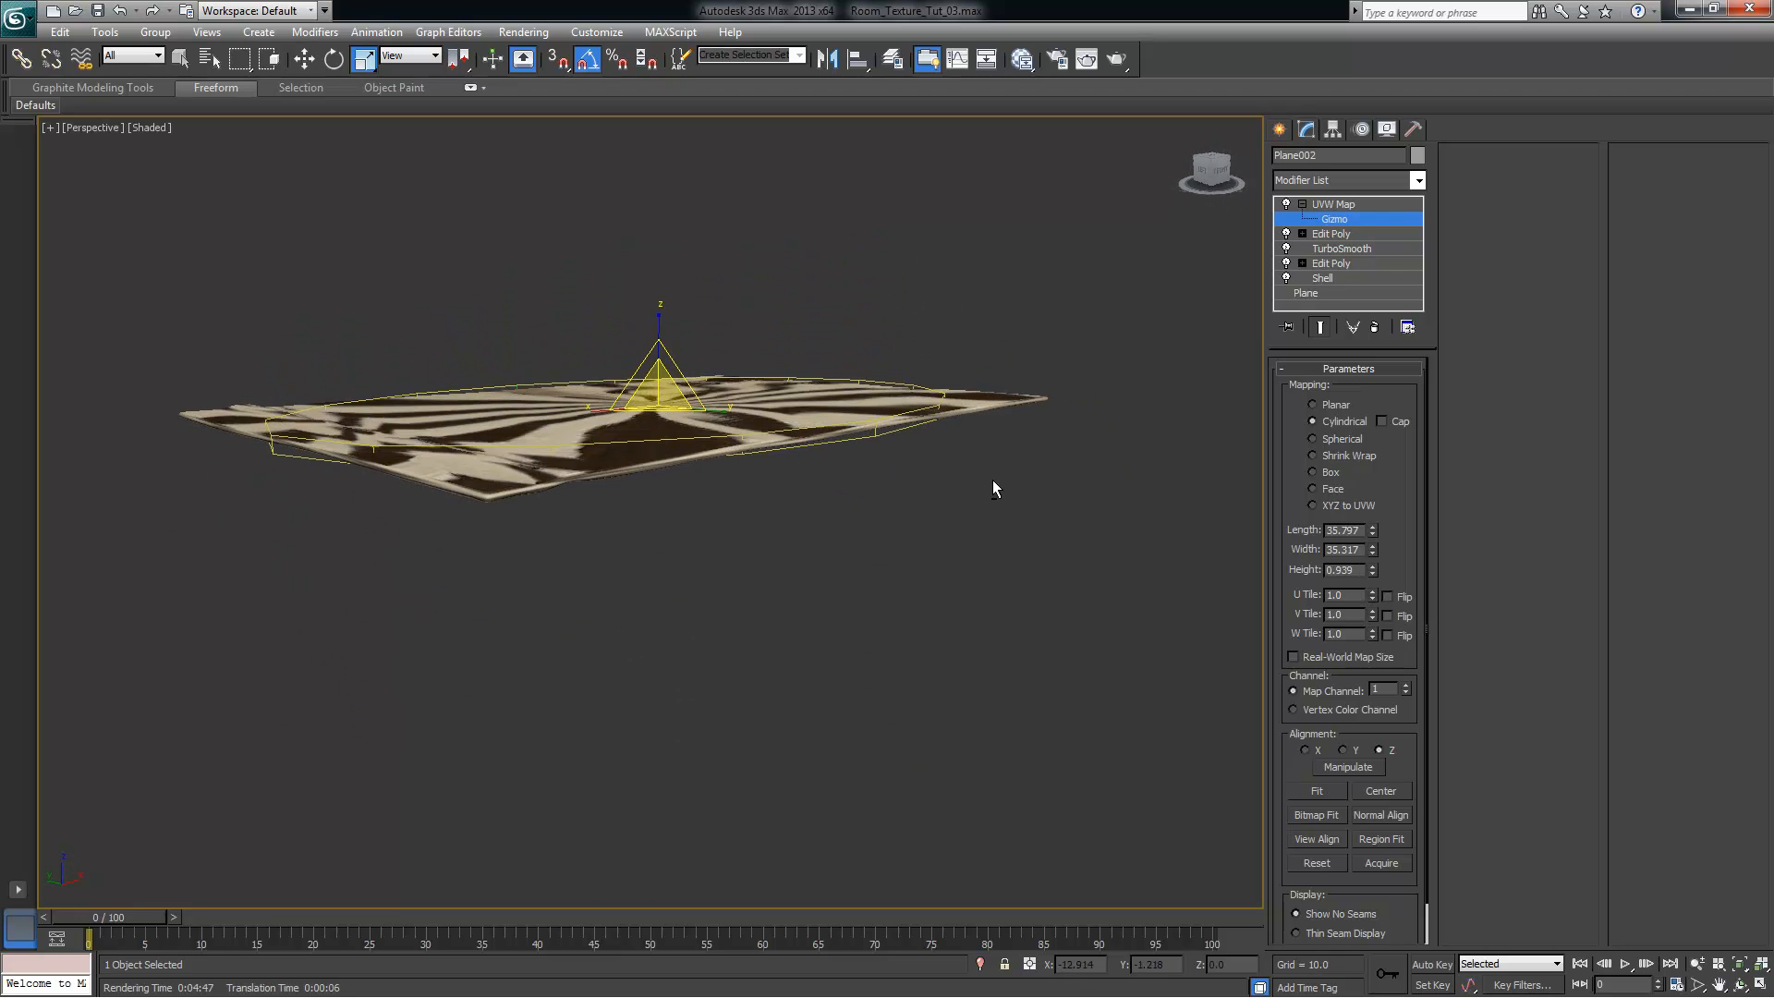
pyautogui.moveTo(657, 313); pyautogui.dragTo(714, 993)
pyautogui.keyDown('alt'); pyautogui.moveTo(862, 584); pyautogui.dragTo(872, 756, button='middle'); pyautogui.keyUp('alt')
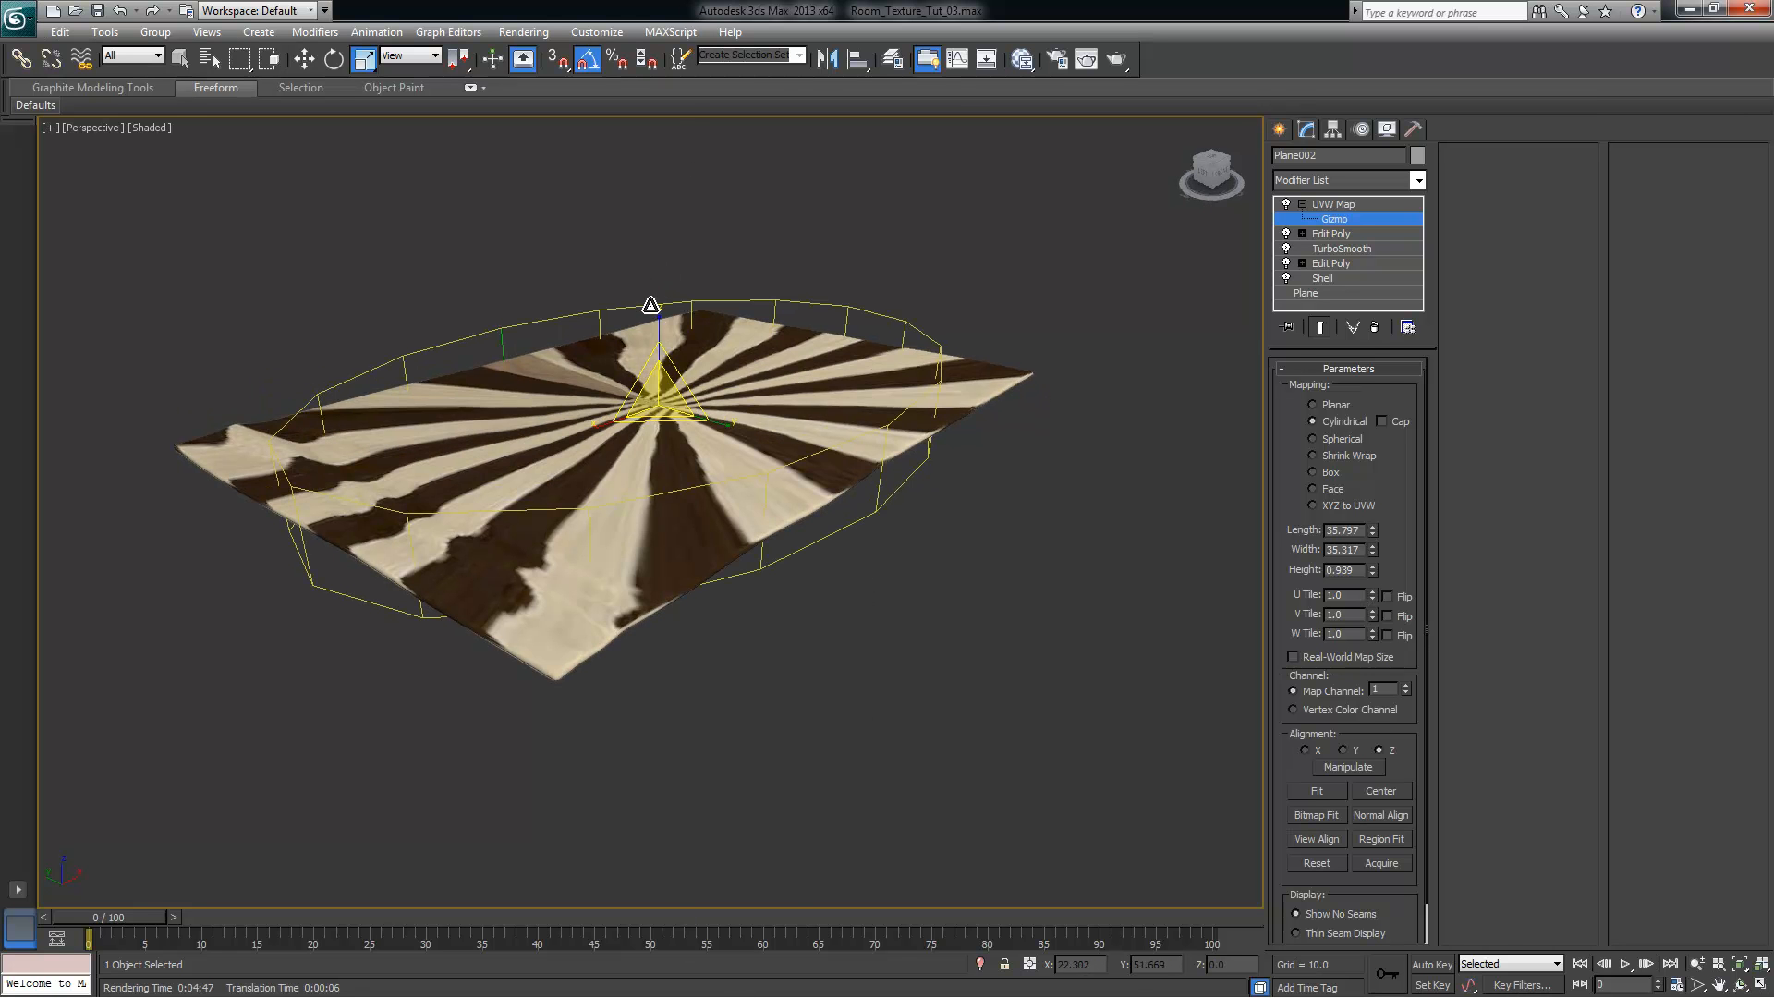
pyautogui.keyDown('alt'); pyautogui.moveTo(659, 324); pyautogui.dragTo(917, 241, button='middle'); pyautogui.keyUp('alt')
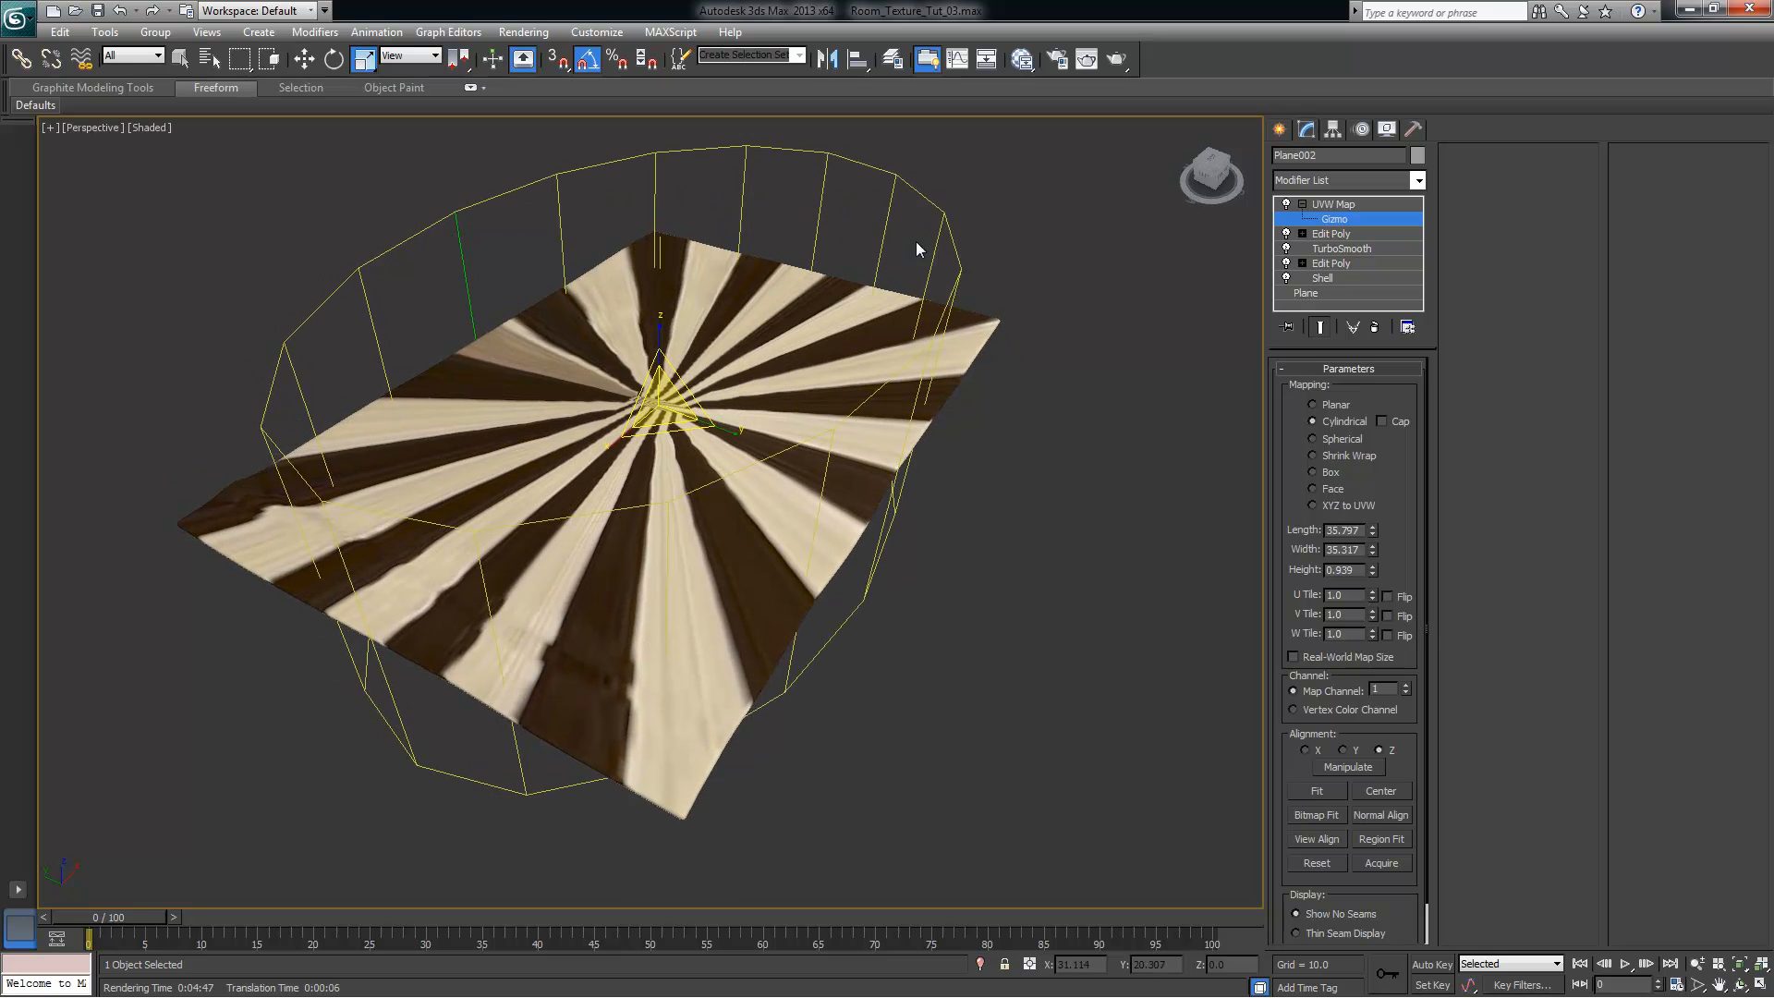
# Turn on Cap for the rug's cylindrical mapping and check the pattern on the surface and edges
pyautogui.keyDown('alt'); pyautogui.moveTo(989, 441); pyautogui.dragTo(806, 249, button='middle'); pyautogui.keyUp('alt')
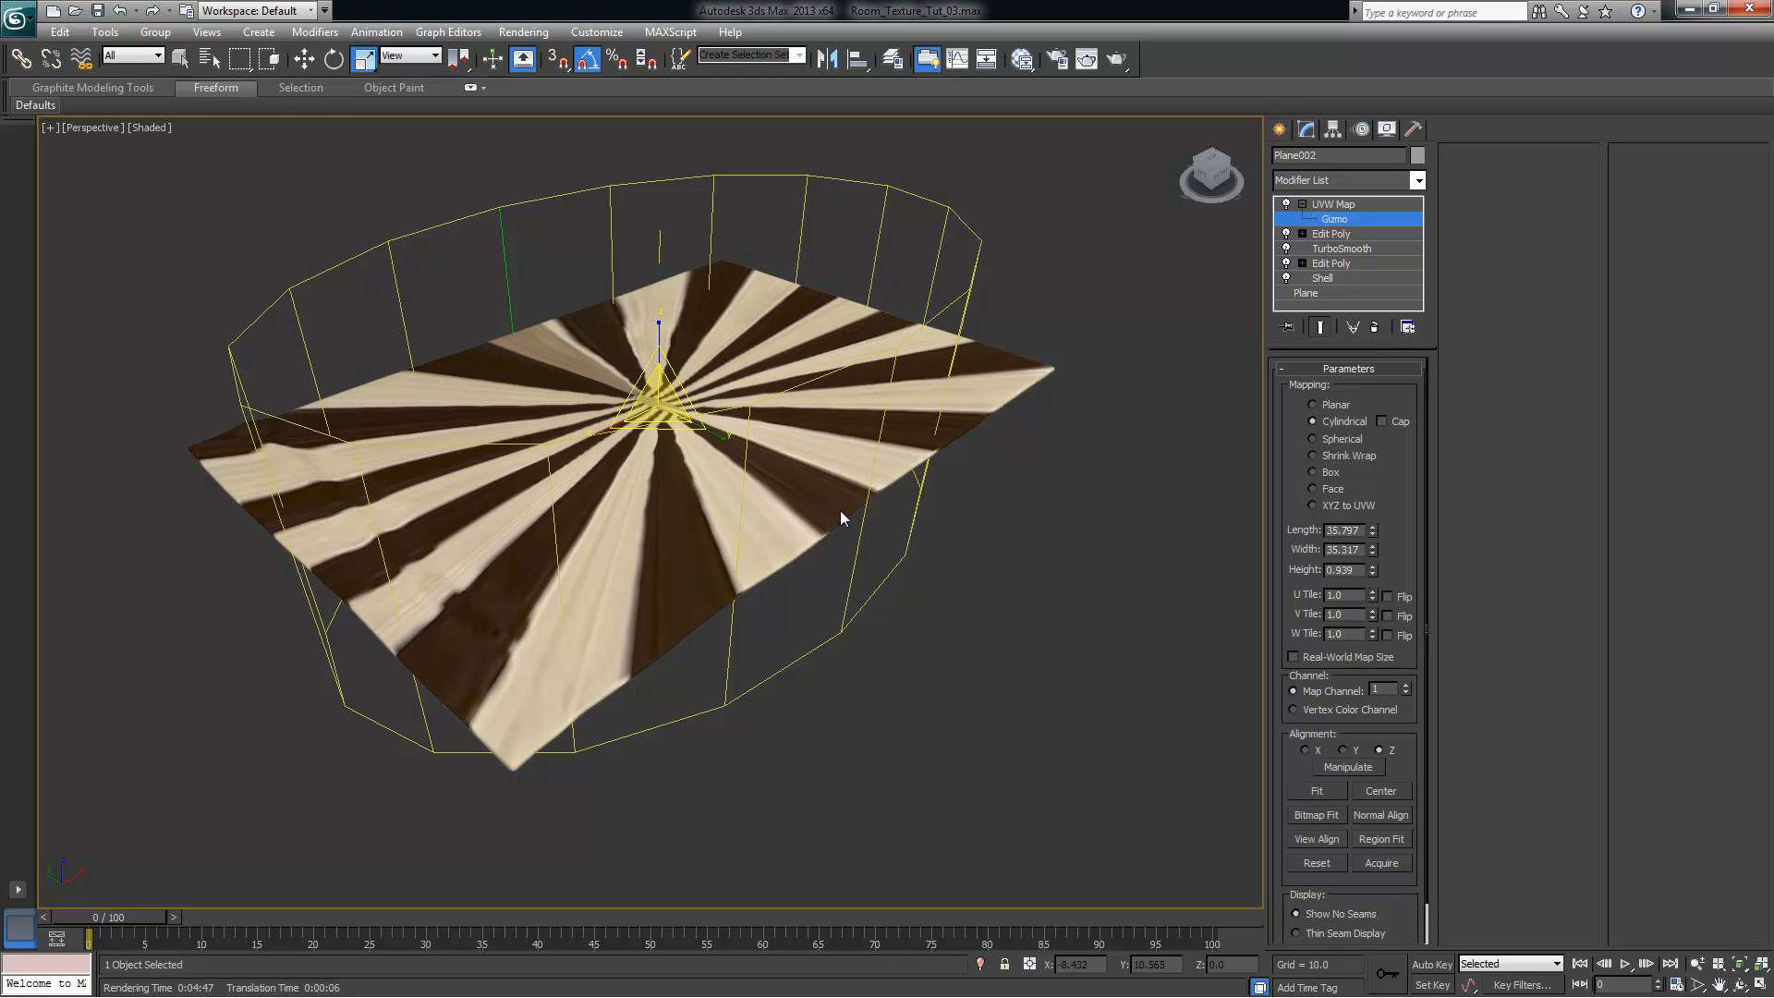
pyautogui.keyDown('alt'); pyautogui.moveTo(513, 613); pyautogui.dragTo(983, 607, button='middle'); pyautogui.keyUp('alt')
pyautogui.keyDown('alt'); pyautogui.moveTo(1171, 442); pyautogui.dragTo(1389, 407, button='middle'); pyautogui.keyUp('alt')
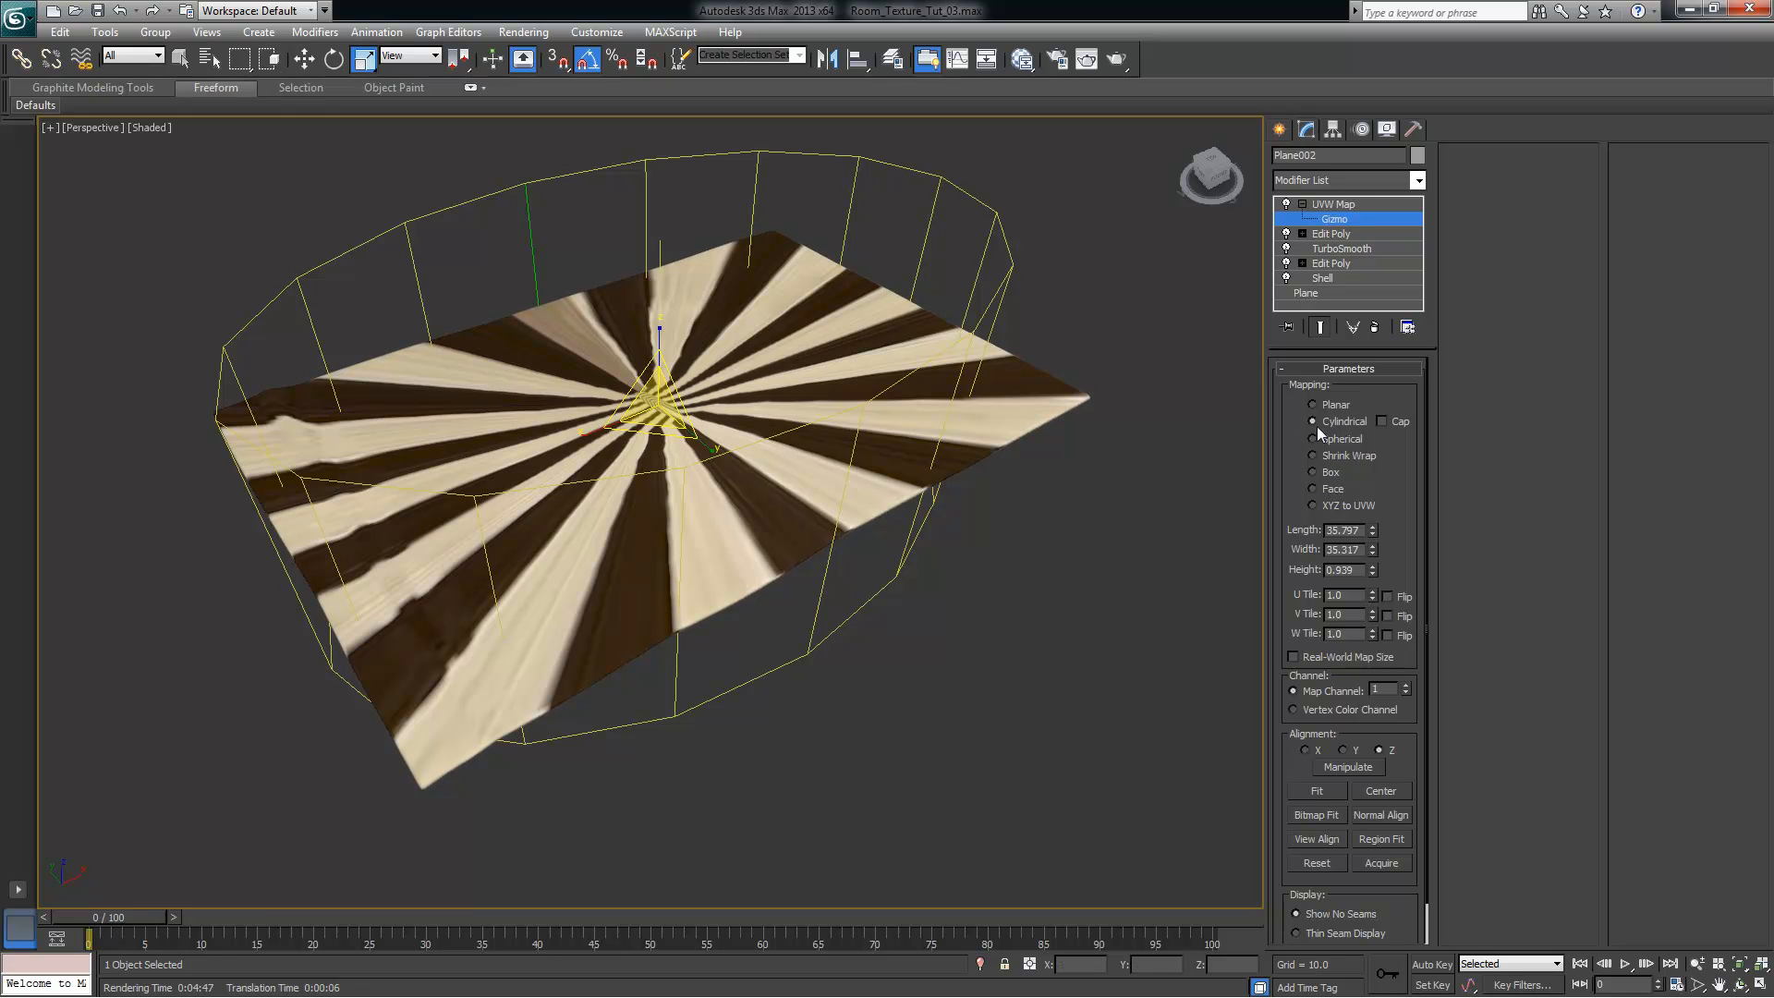
pyautogui.click(1382, 421)
pyautogui.keyDown('alt'); pyautogui.moveTo(980, 549); pyautogui.dragTo(282, 249, button='middle'); pyautogui.keyUp('alt')
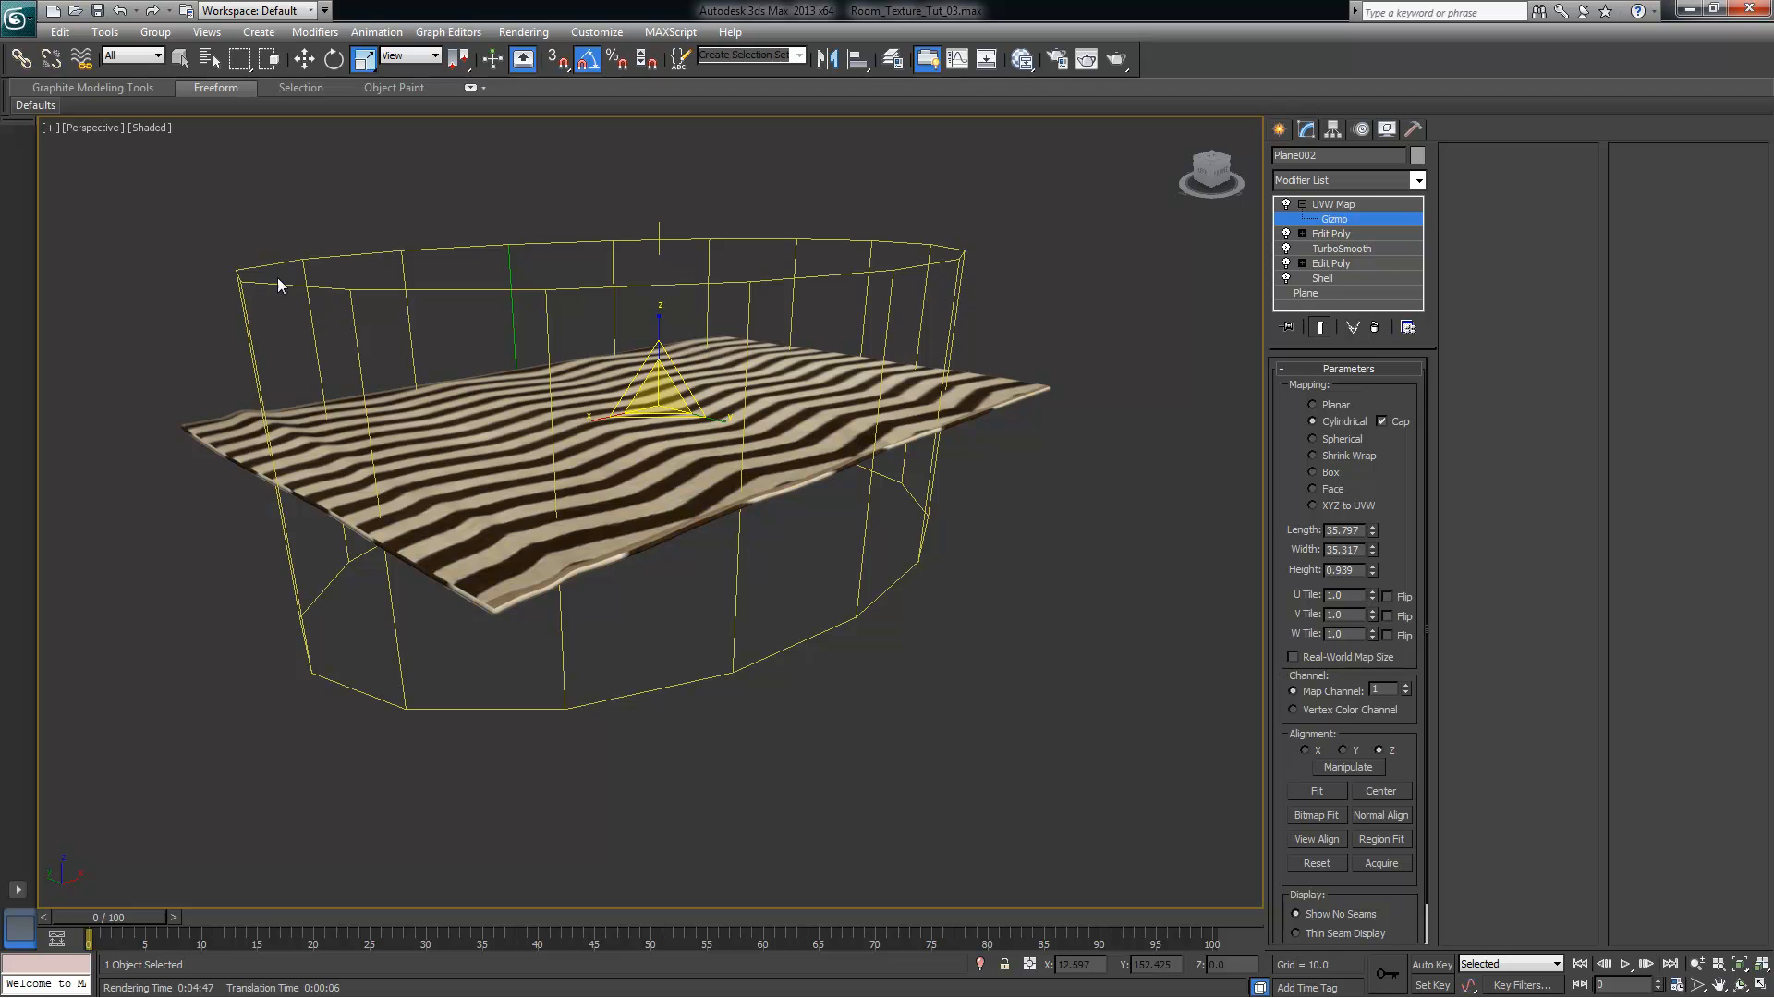
# Turn off Cap for the rug's cylindrical mapping and check the pattern from several angles
pyautogui.keyDown('alt'); pyautogui.moveTo(985, 335); pyautogui.dragTo(930, 210, button='middle'); pyautogui.keyUp('alt')
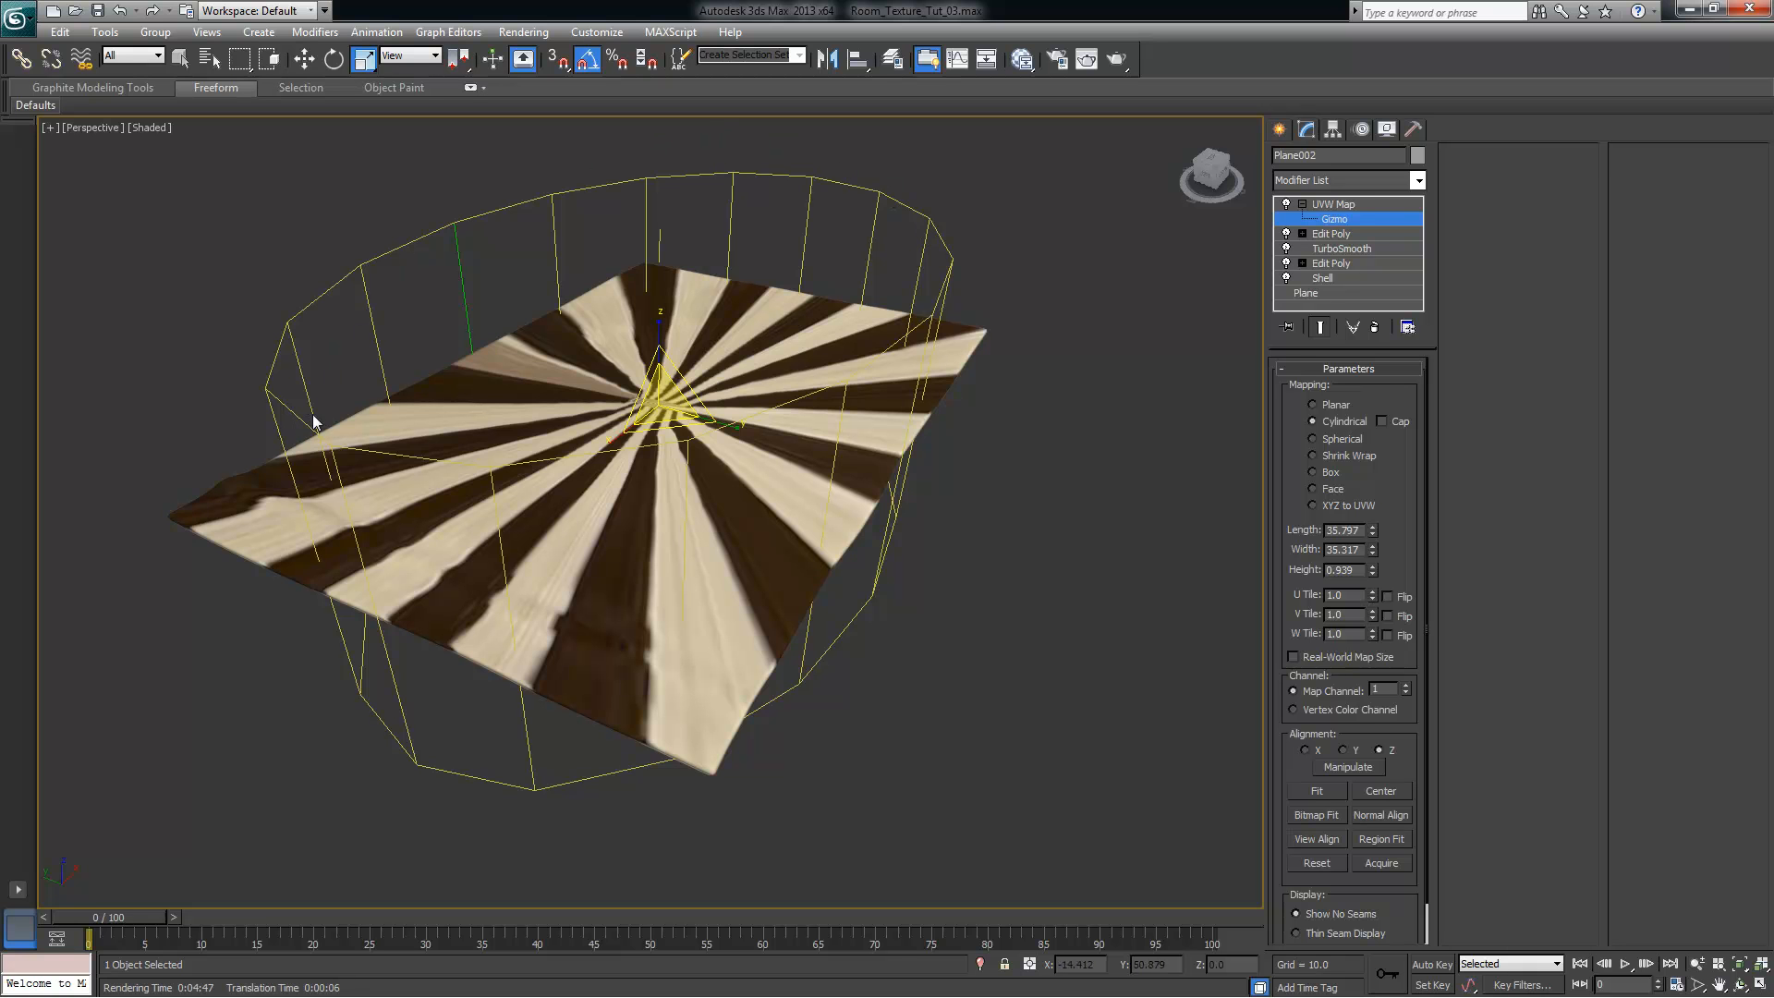
pyautogui.keyDown('alt'); pyautogui.moveTo(679, 416); pyautogui.dragTo(804, 480, button='middle'); pyautogui.keyUp('alt')
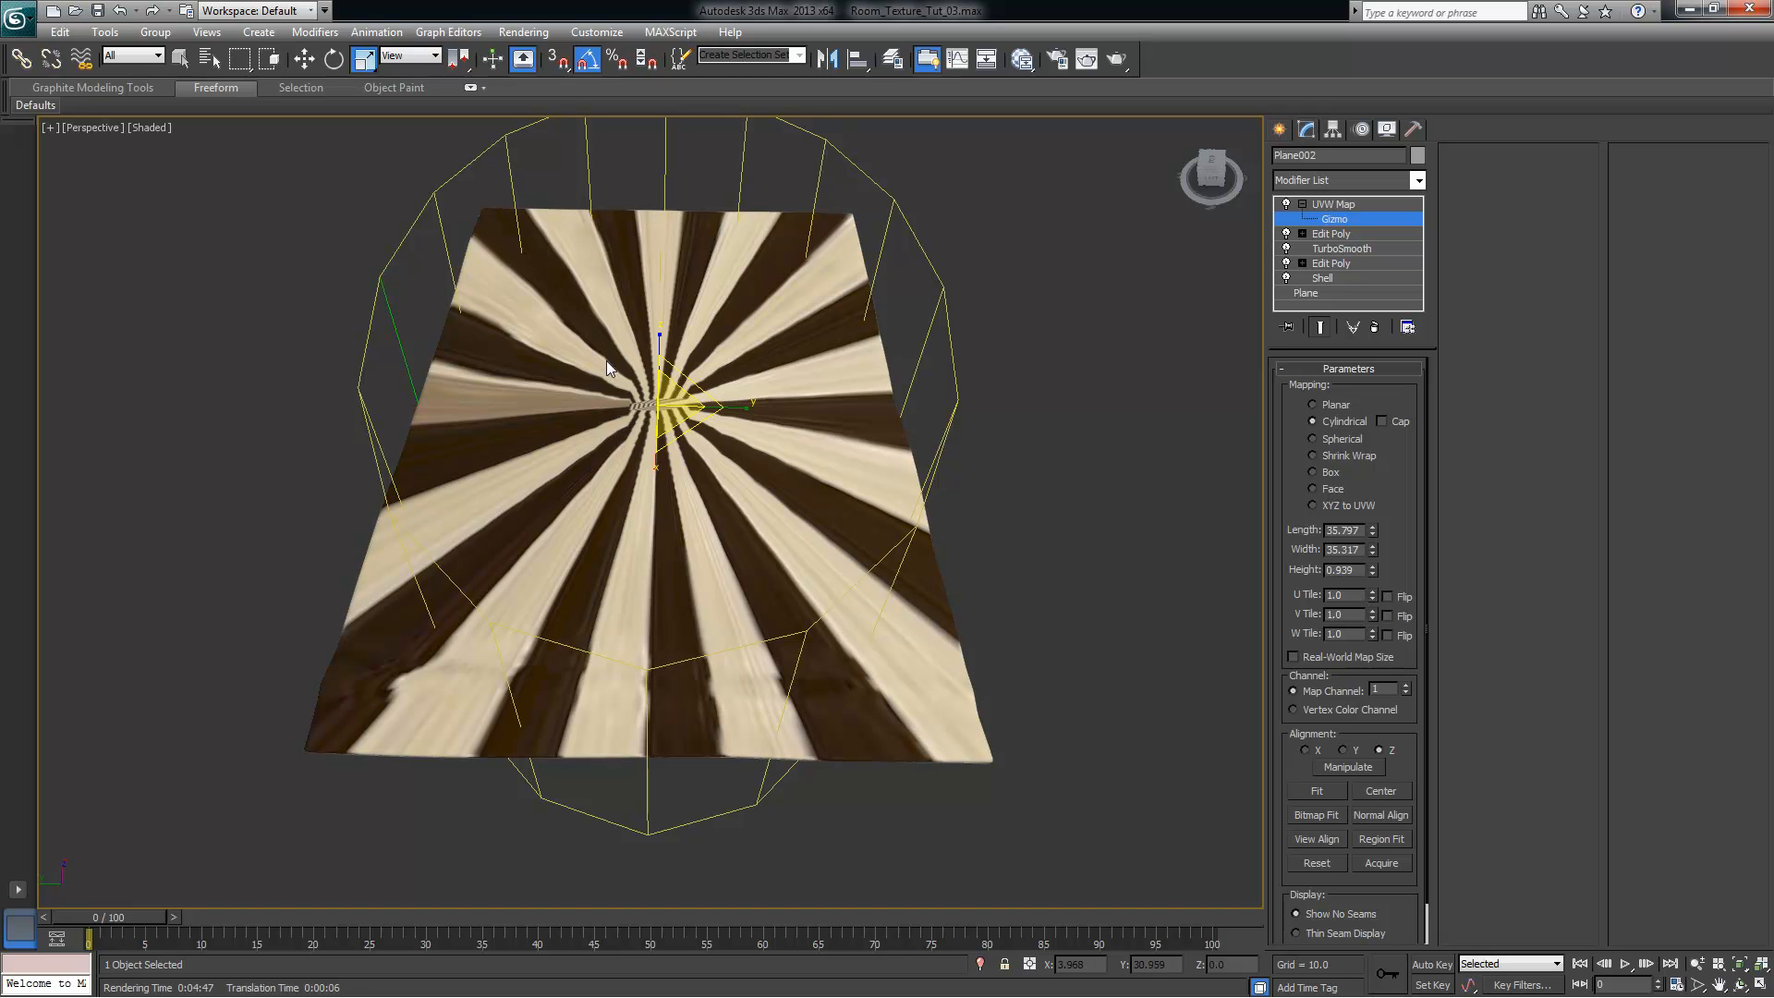
pyautogui.keyDown('alt'); pyautogui.moveTo(796, 456); pyautogui.dragTo(784, 238, button='middle'); pyautogui.keyUp('alt')
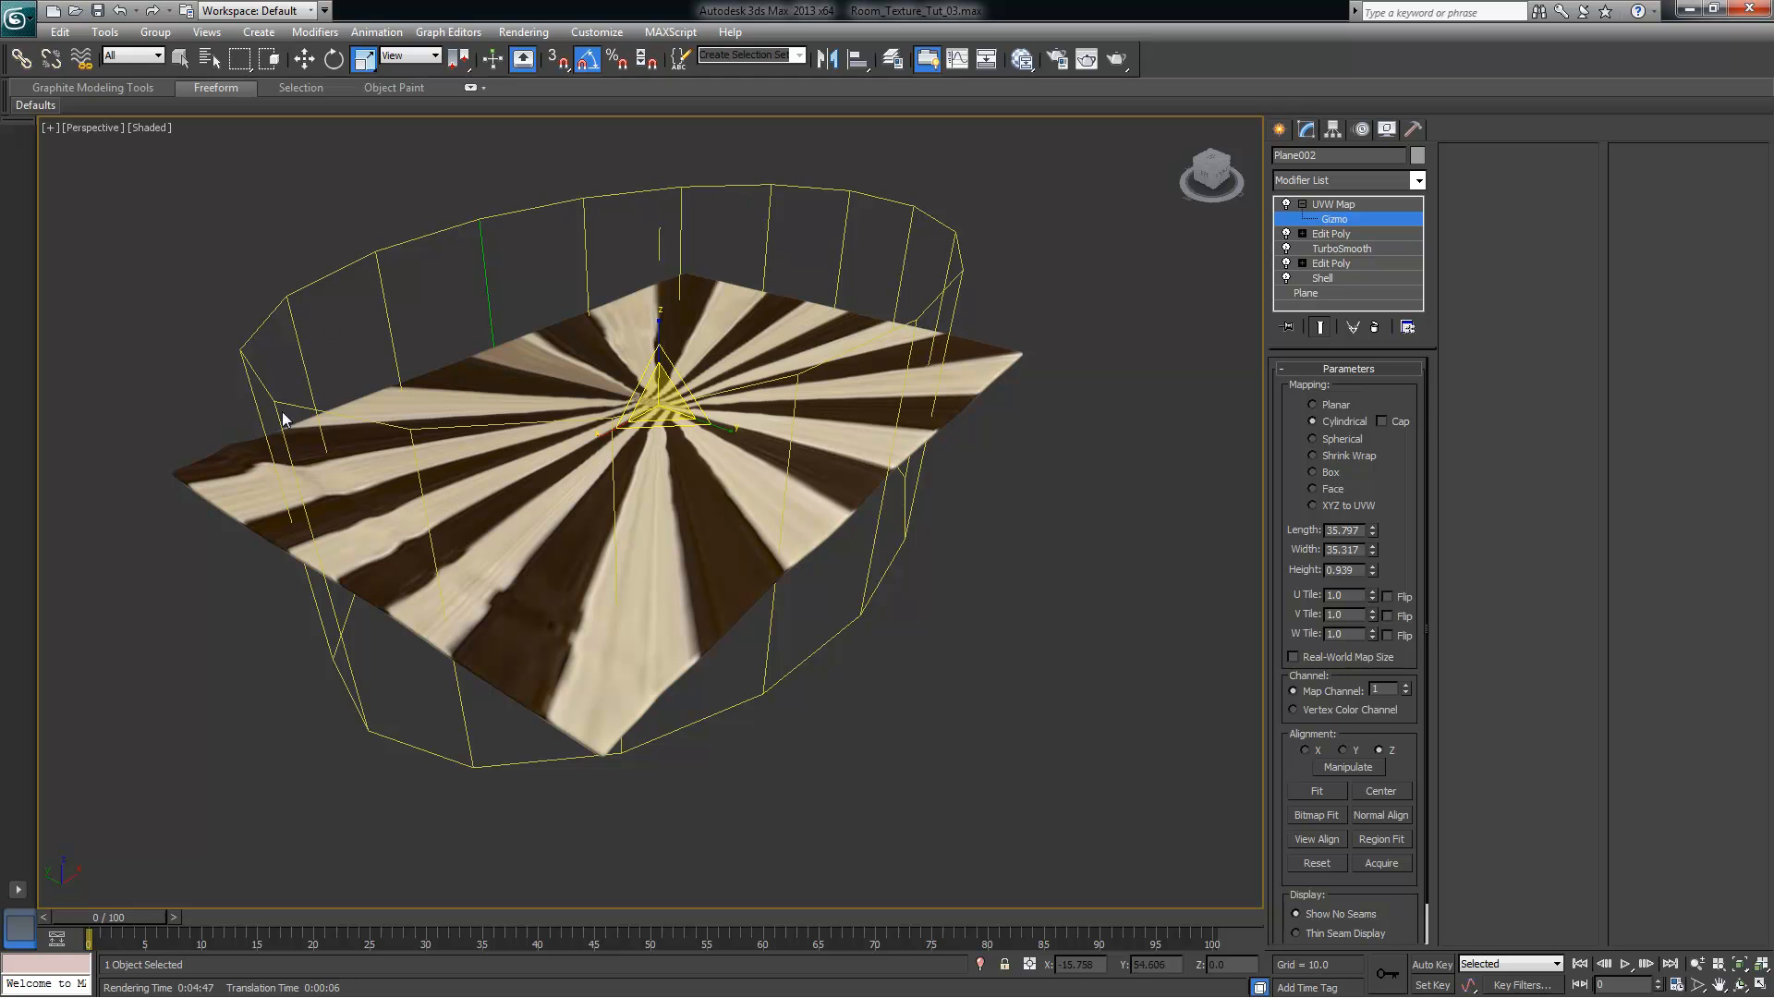
pyautogui.keyDown('alt'); pyautogui.moveTo(915, 444); pyautogui.dragTo(1183, 511, button='middle'); pyautogui.keyUp('alt')
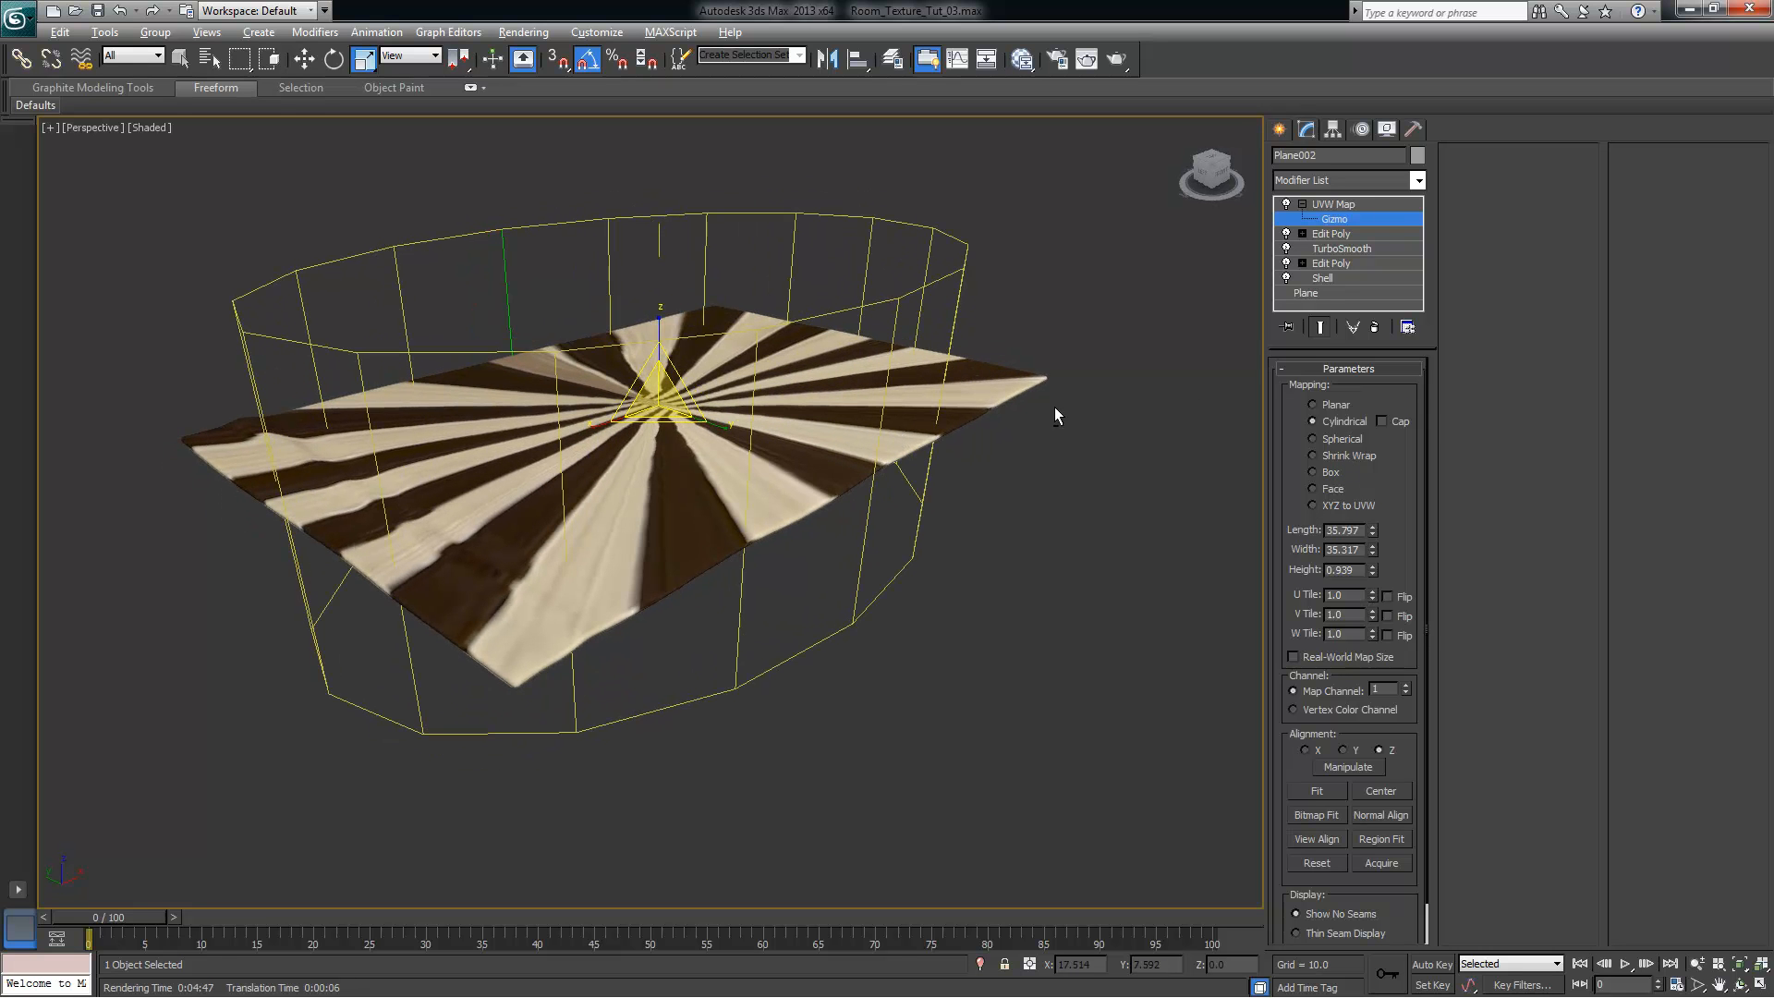
# Switch the rug's mapping to Spherical and inspect the pattern from the side and from above
pyautogui.click(1334, 439)
pyautogui.keyDown('alt'); pyautogui.moveTo(934, 457); pyautogui.dragTo(837, 361, button='middle'); pyautogui.keyUp('alt')
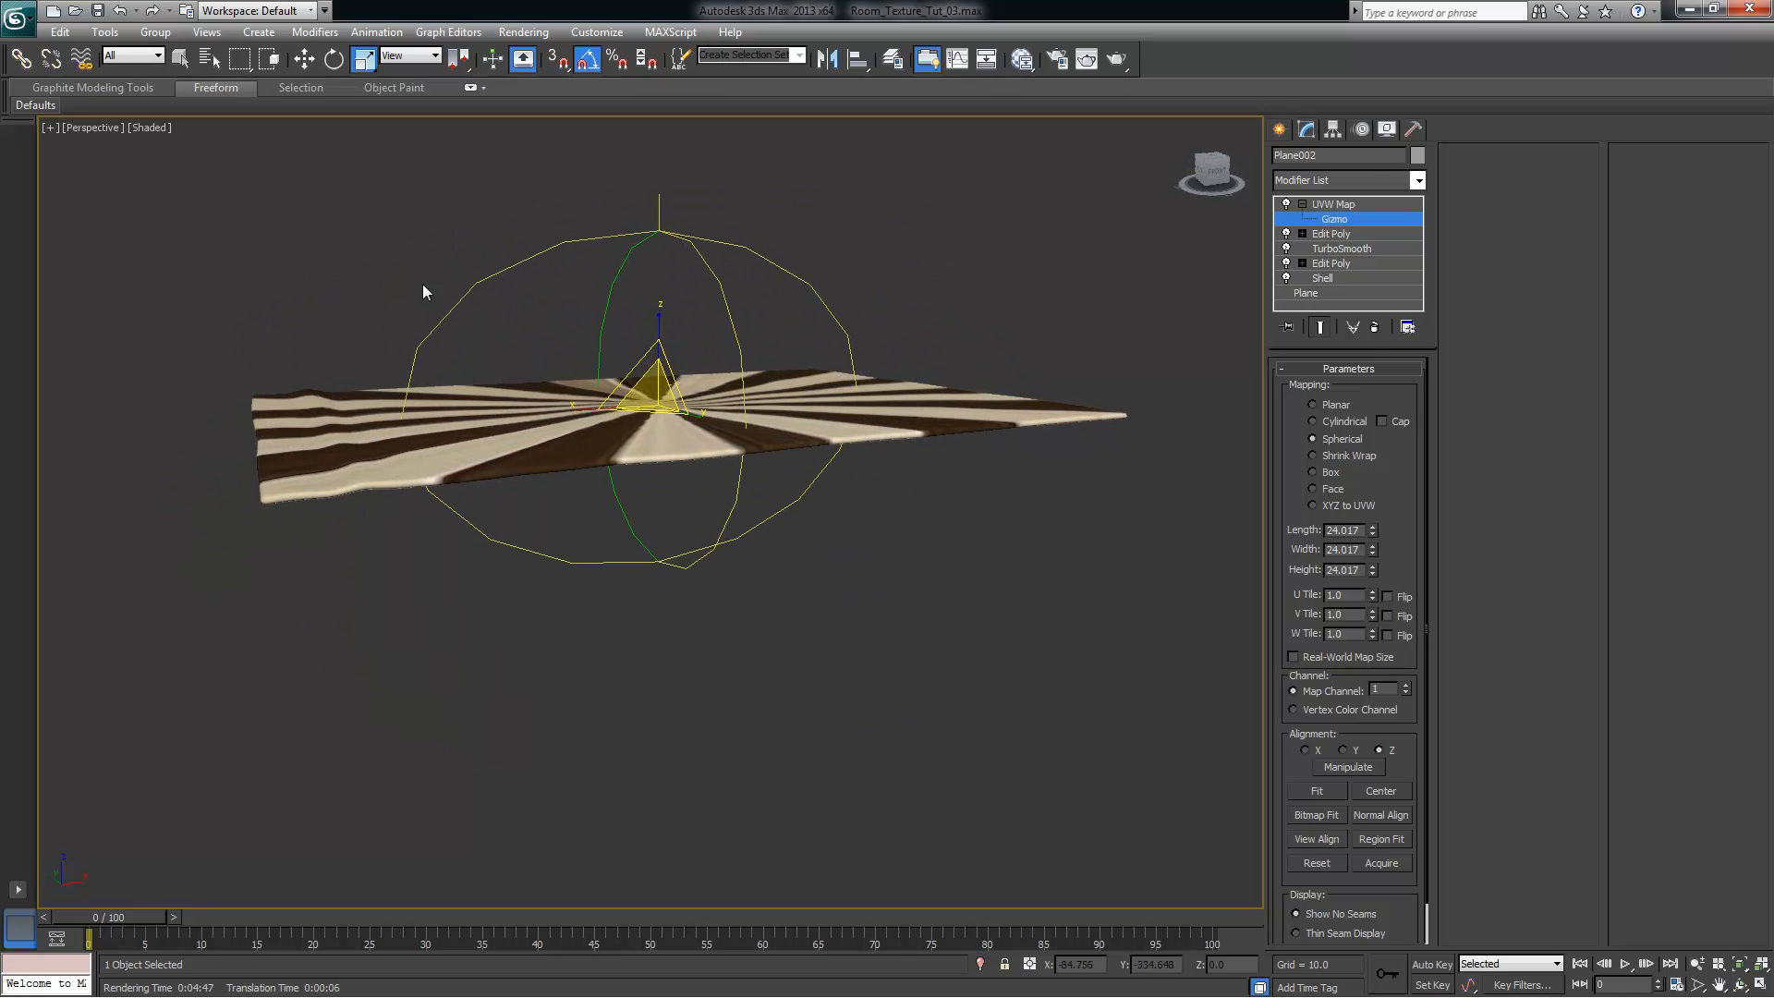
pyautogui.keyDown('alt'); pyautogui.moveTo(649, 286); pyautogui.dragTo(802, 413, button='middle'); pyautogui.keyUp('alt')
pyautogui.scroll(-3, 808, 418)
pyautogui.keyDown('alt'); pyautogui.moveTo(922, 463); pyautogui.dragTo(932, 504, button='middle'); pyautogui.keyUp('alt')
pyautogui.moveTo(933, 503); pyautogui.dragTo(860, 471, button='middle')
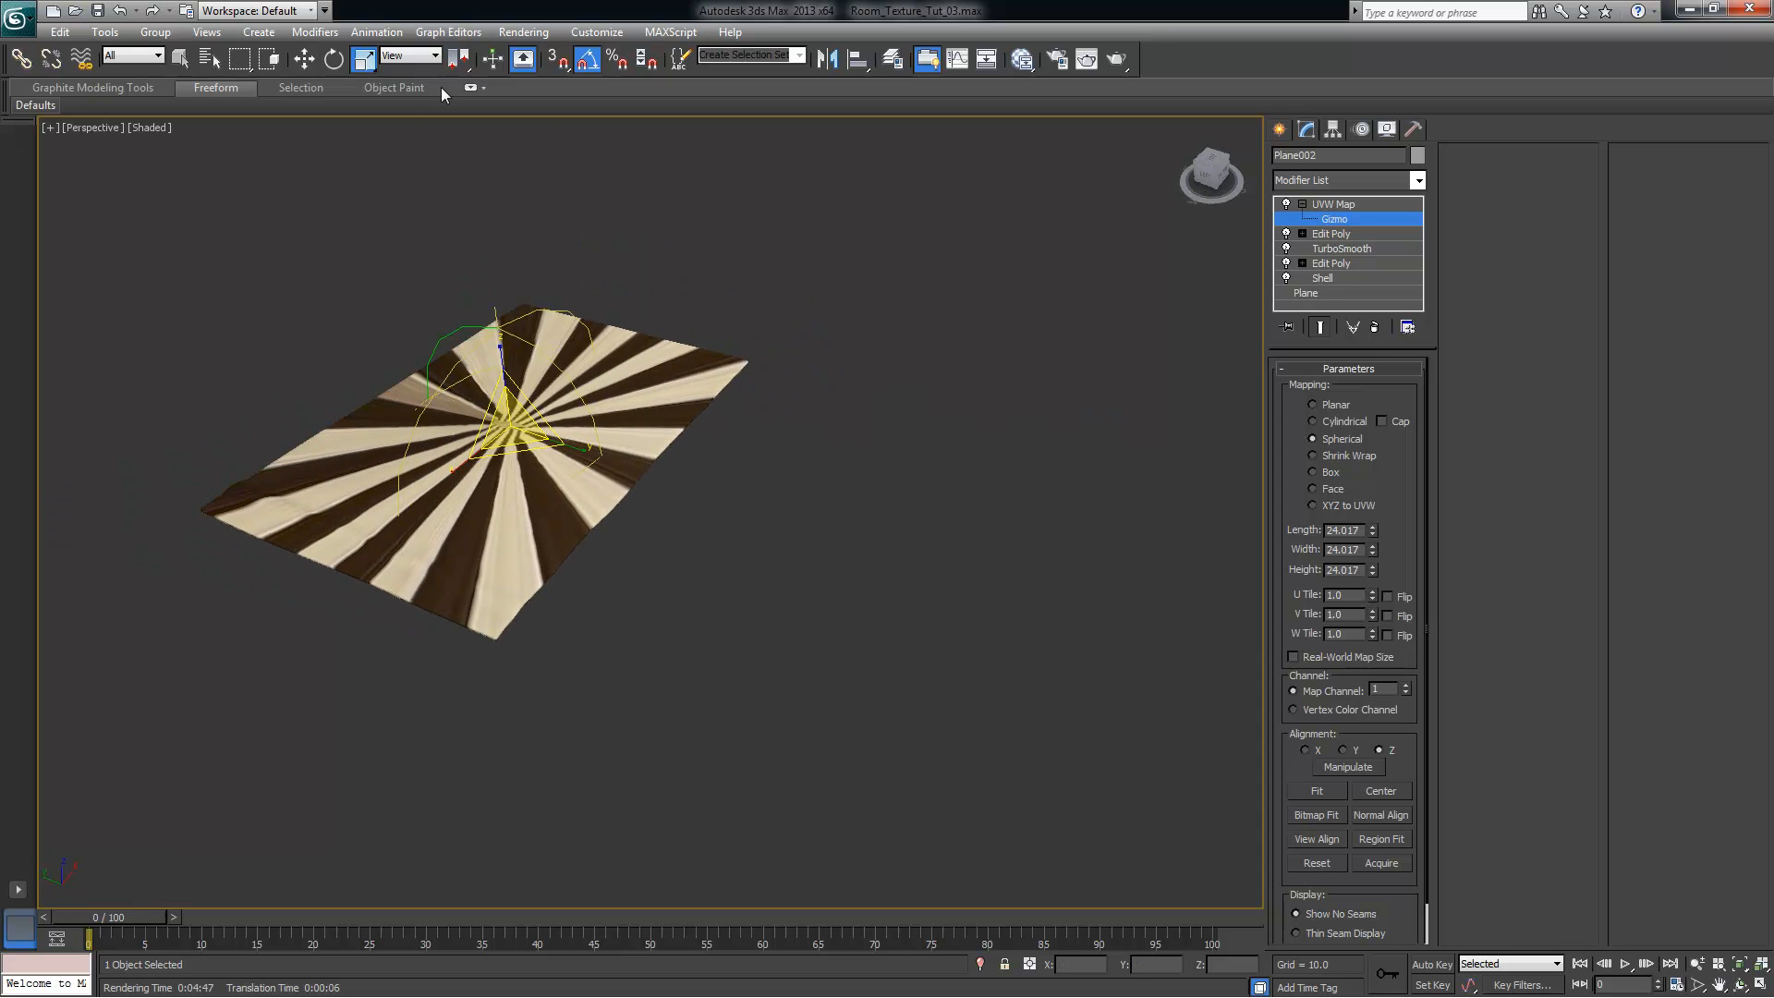
# Create a standard primitive sphere with a radius of about 6.4 in the empty space beside the rug
pyautogui.click(259, 31)
pyautogui.moveTo(310, 57)
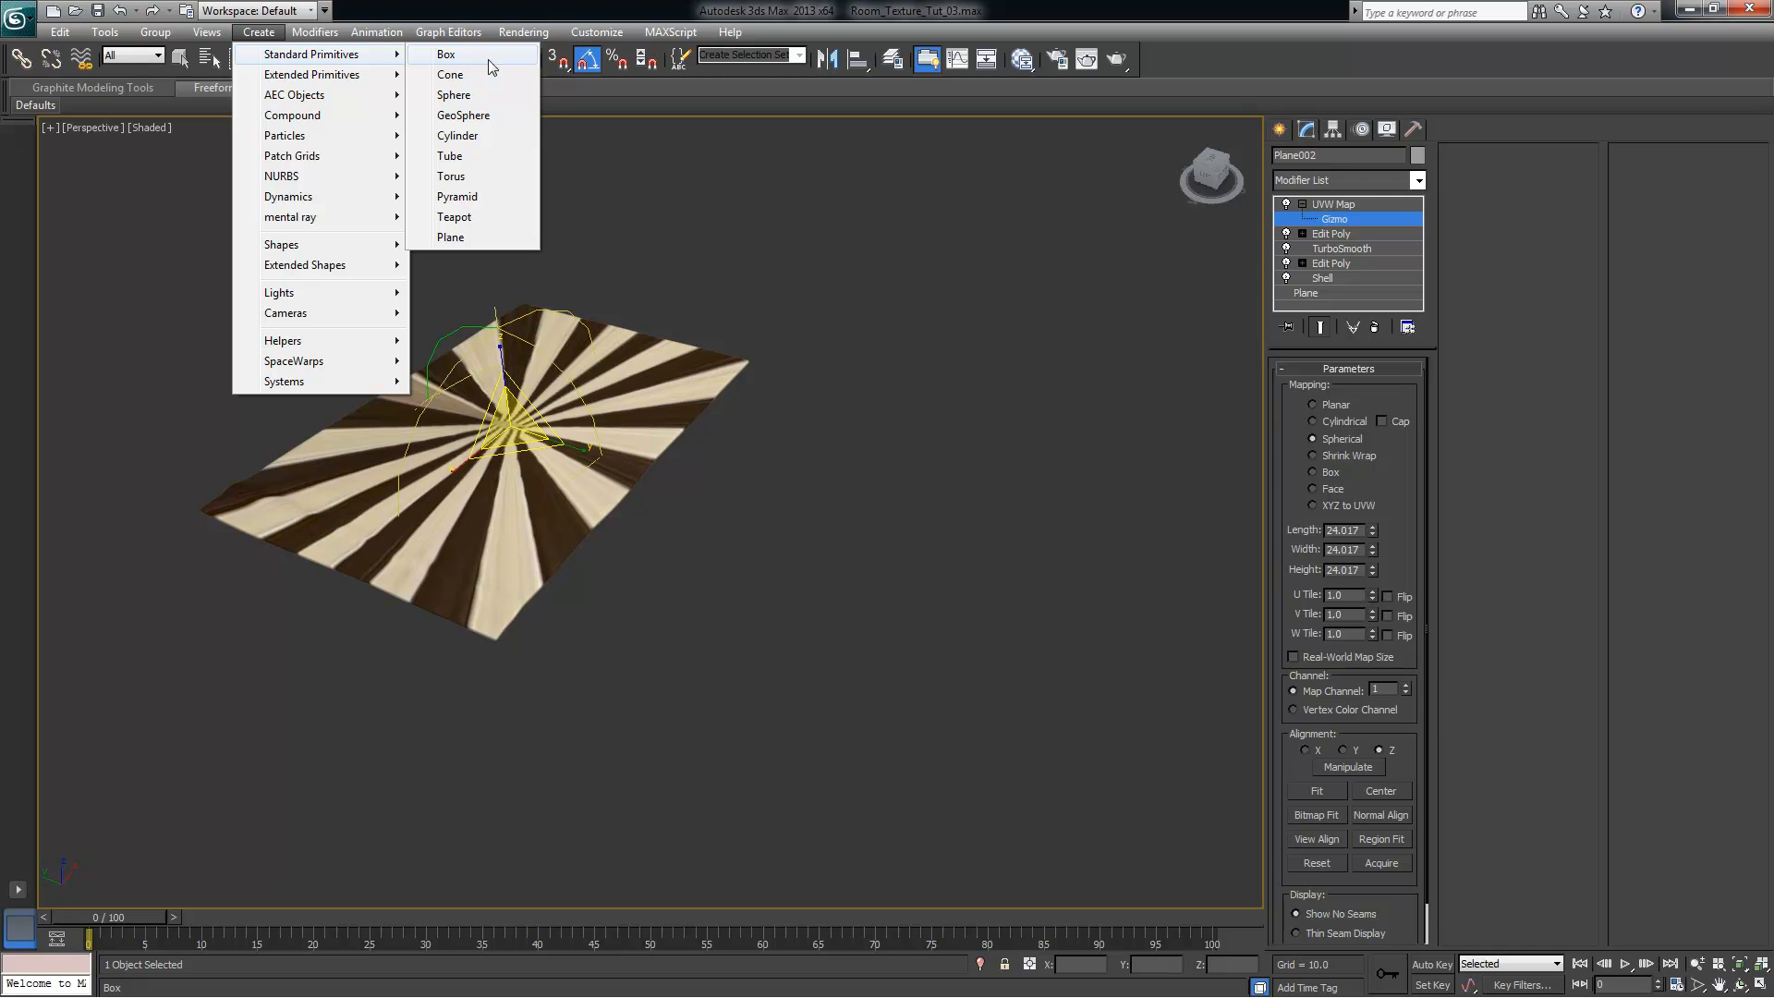
pyautogui.click(453, 94)
pyautogui.moveTo(901, 529); pyautogui.dragTo(976, 553)
pyautogui.moveTo(1037, 582); pyautogui.dragTo(855, 504, button='middle')
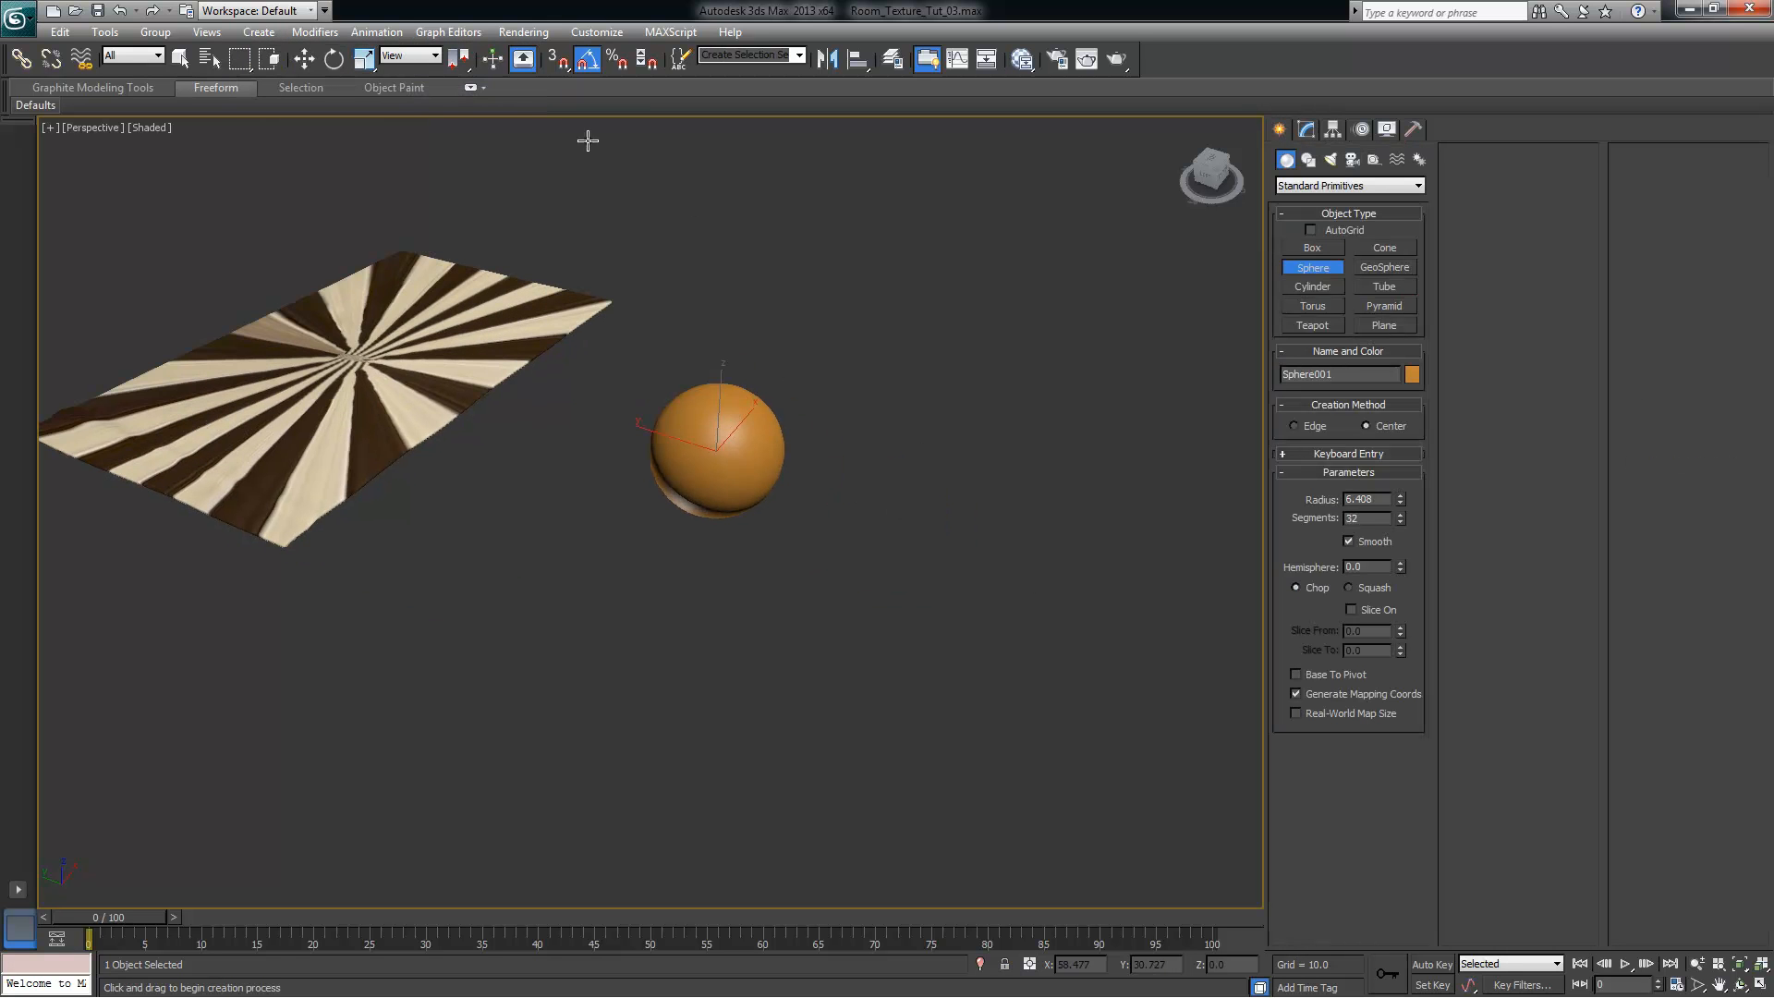
# Create a standard primitive cylinder beside the sphere, with a radius of about 4.3 and a height of about 8
pyautogui.click(269, 34)
pyautogui.moveTo(367, 61)
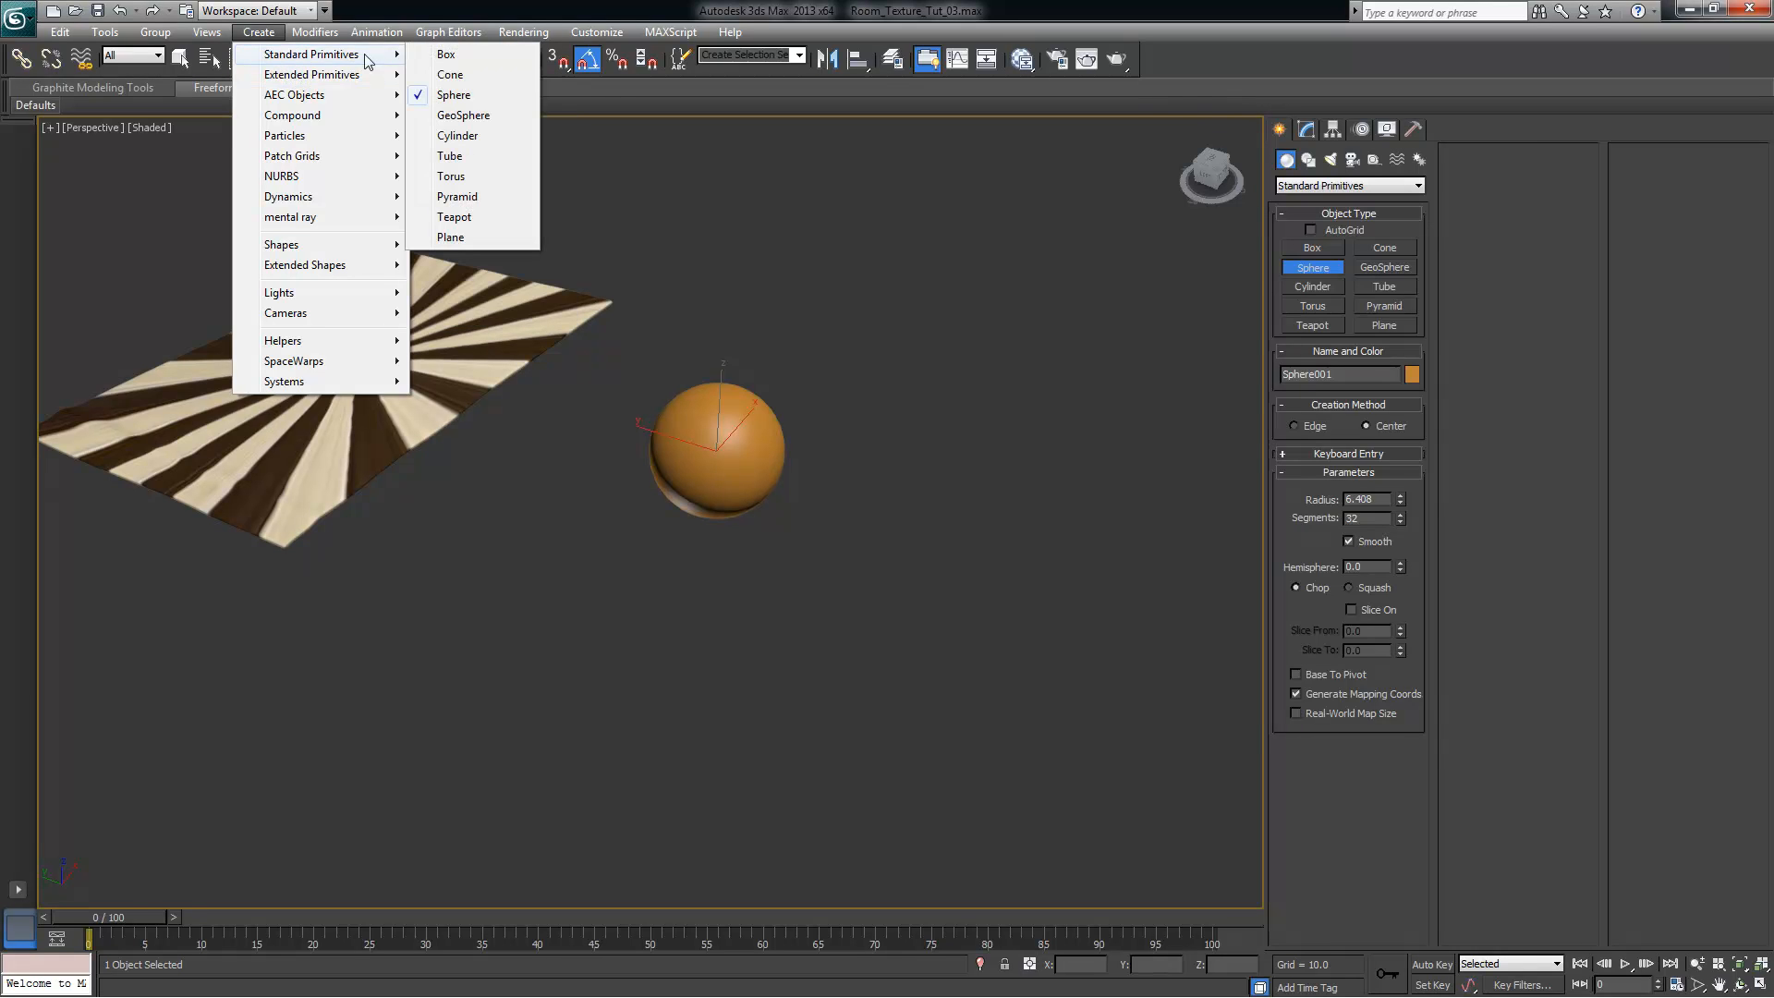
pyautogui.click(458, 135)
pyautogui.moveTo(861, 522); pyautogui.dragTo(910, 540)
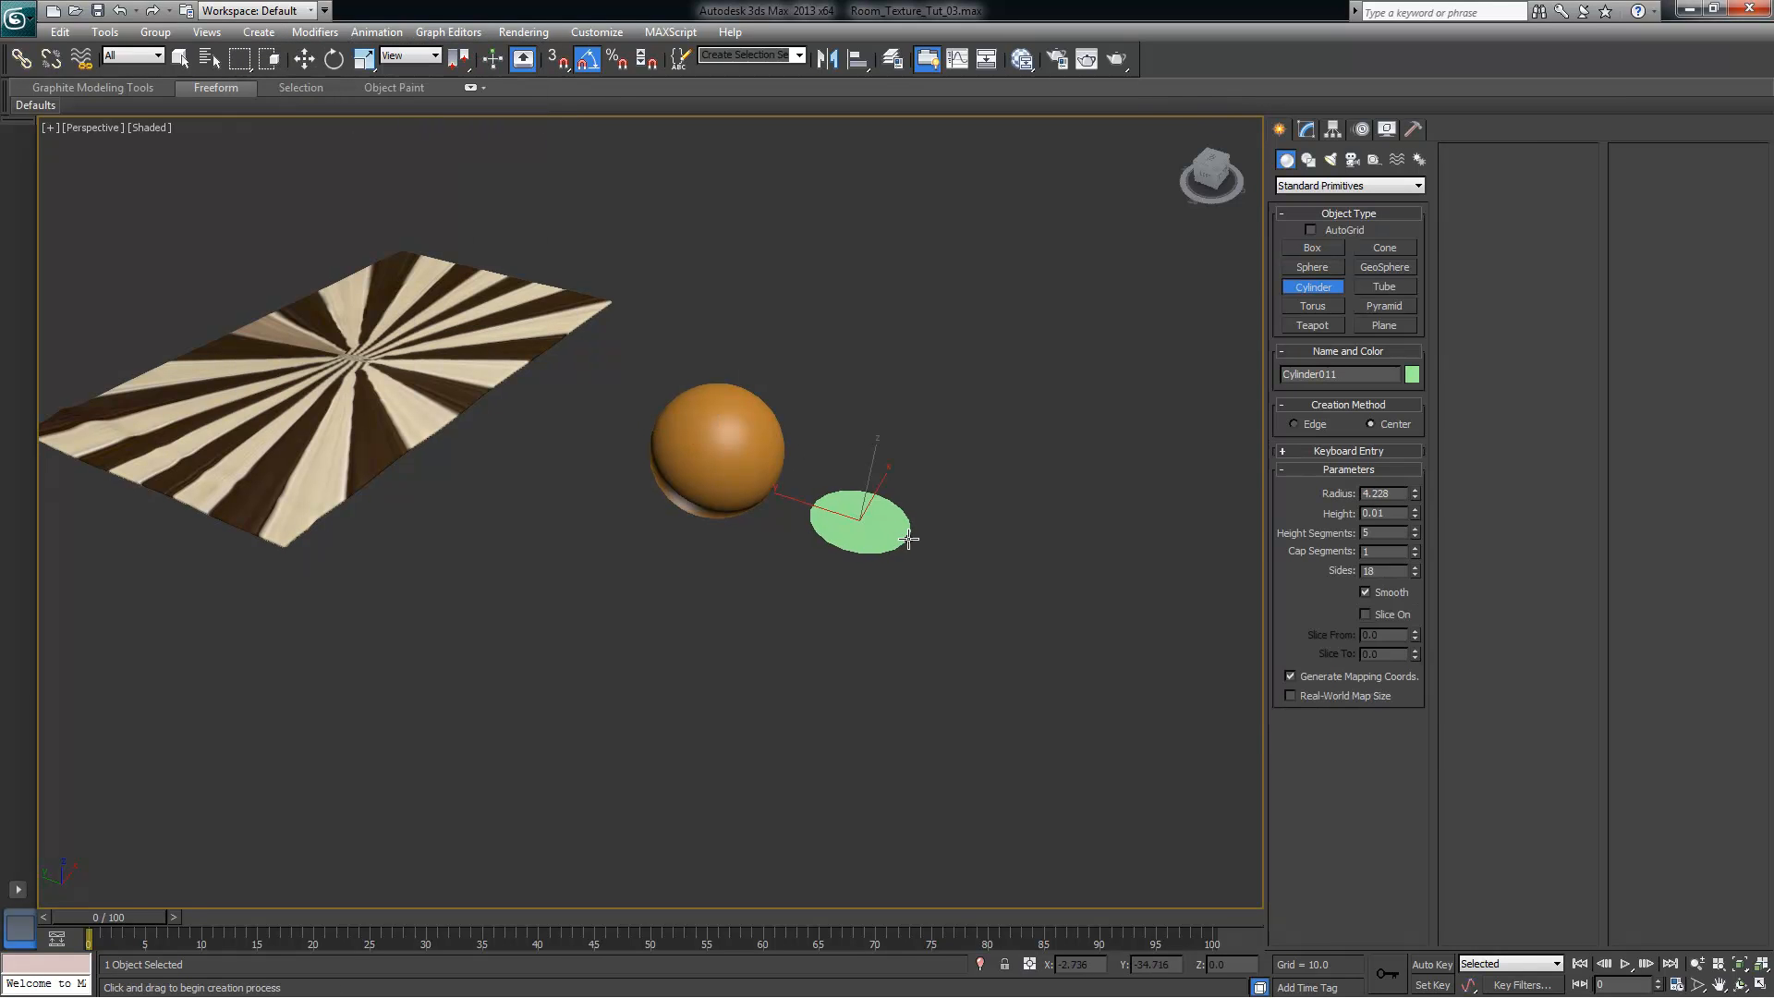
pyautogui.click(940, 443)
pyautogui.rightClick(988, 392)
pyautogui.keyDown('alt'); pyautogui.moveTo(957, 483); pyautogui.dragTo(891, 480, button='middle'); pyautogui.keyUp('alt')
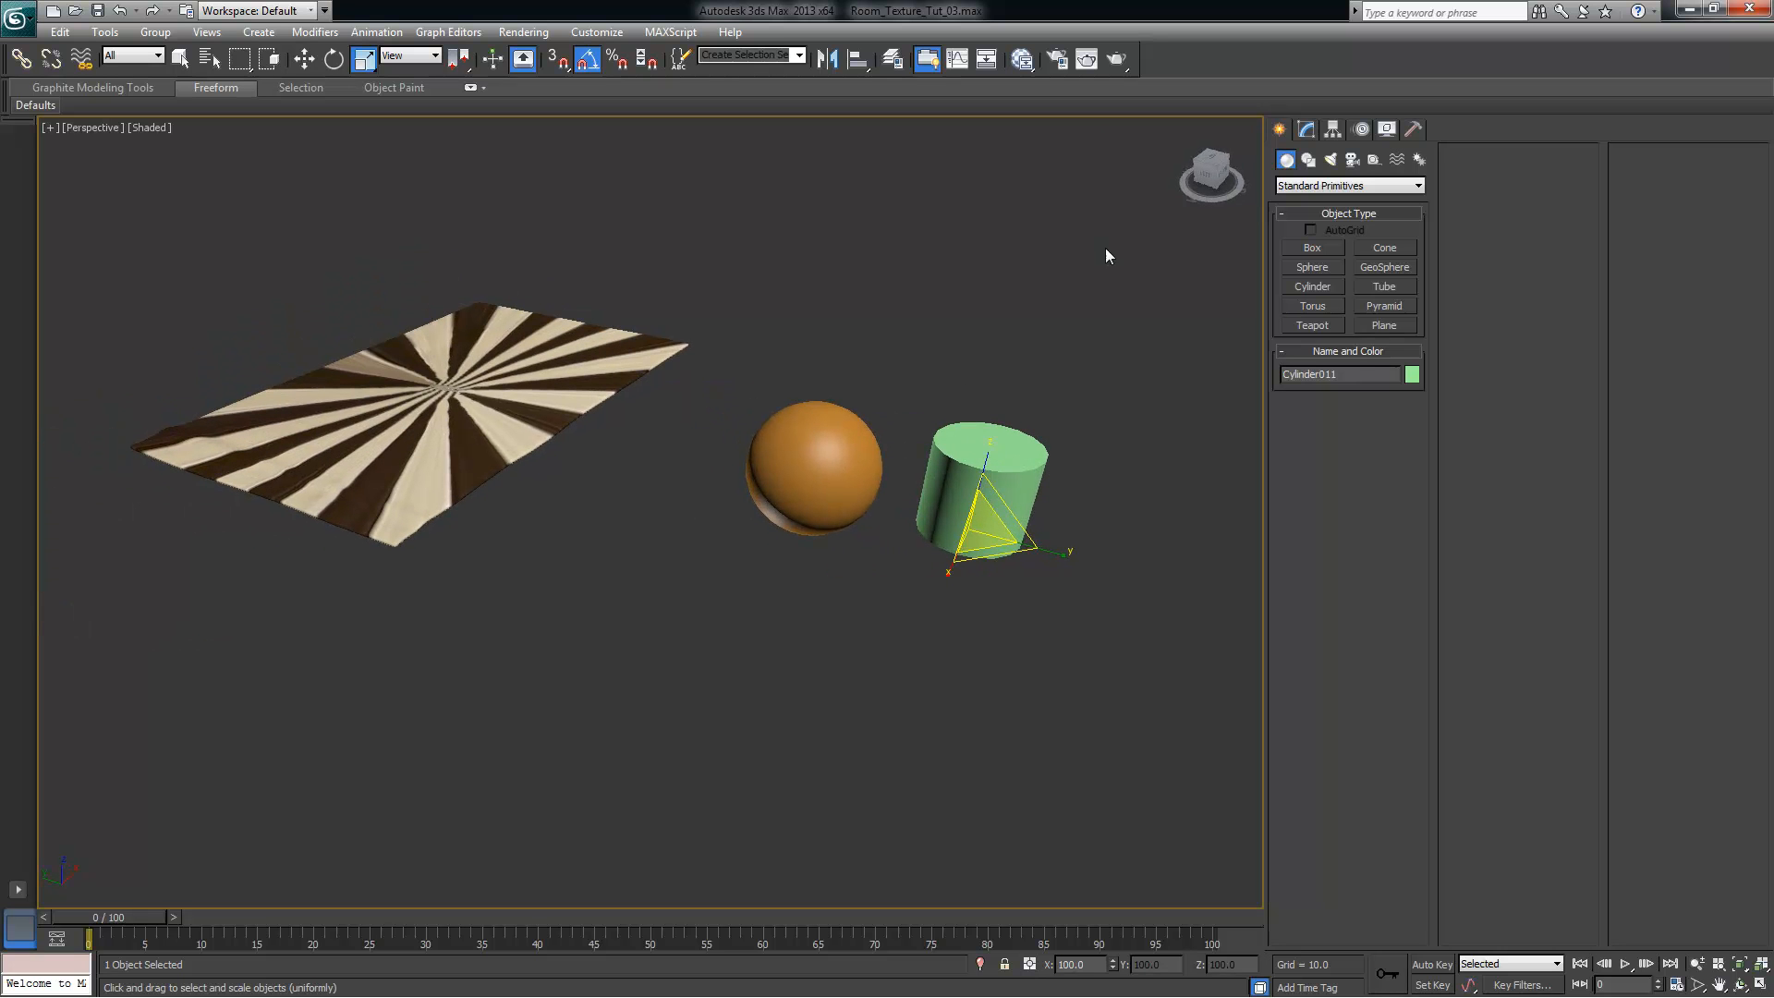
# Assign the zigzag Rug material to both the cylinder and the sphere, and minimize the material editor
pyautogui.click(1022, 59)
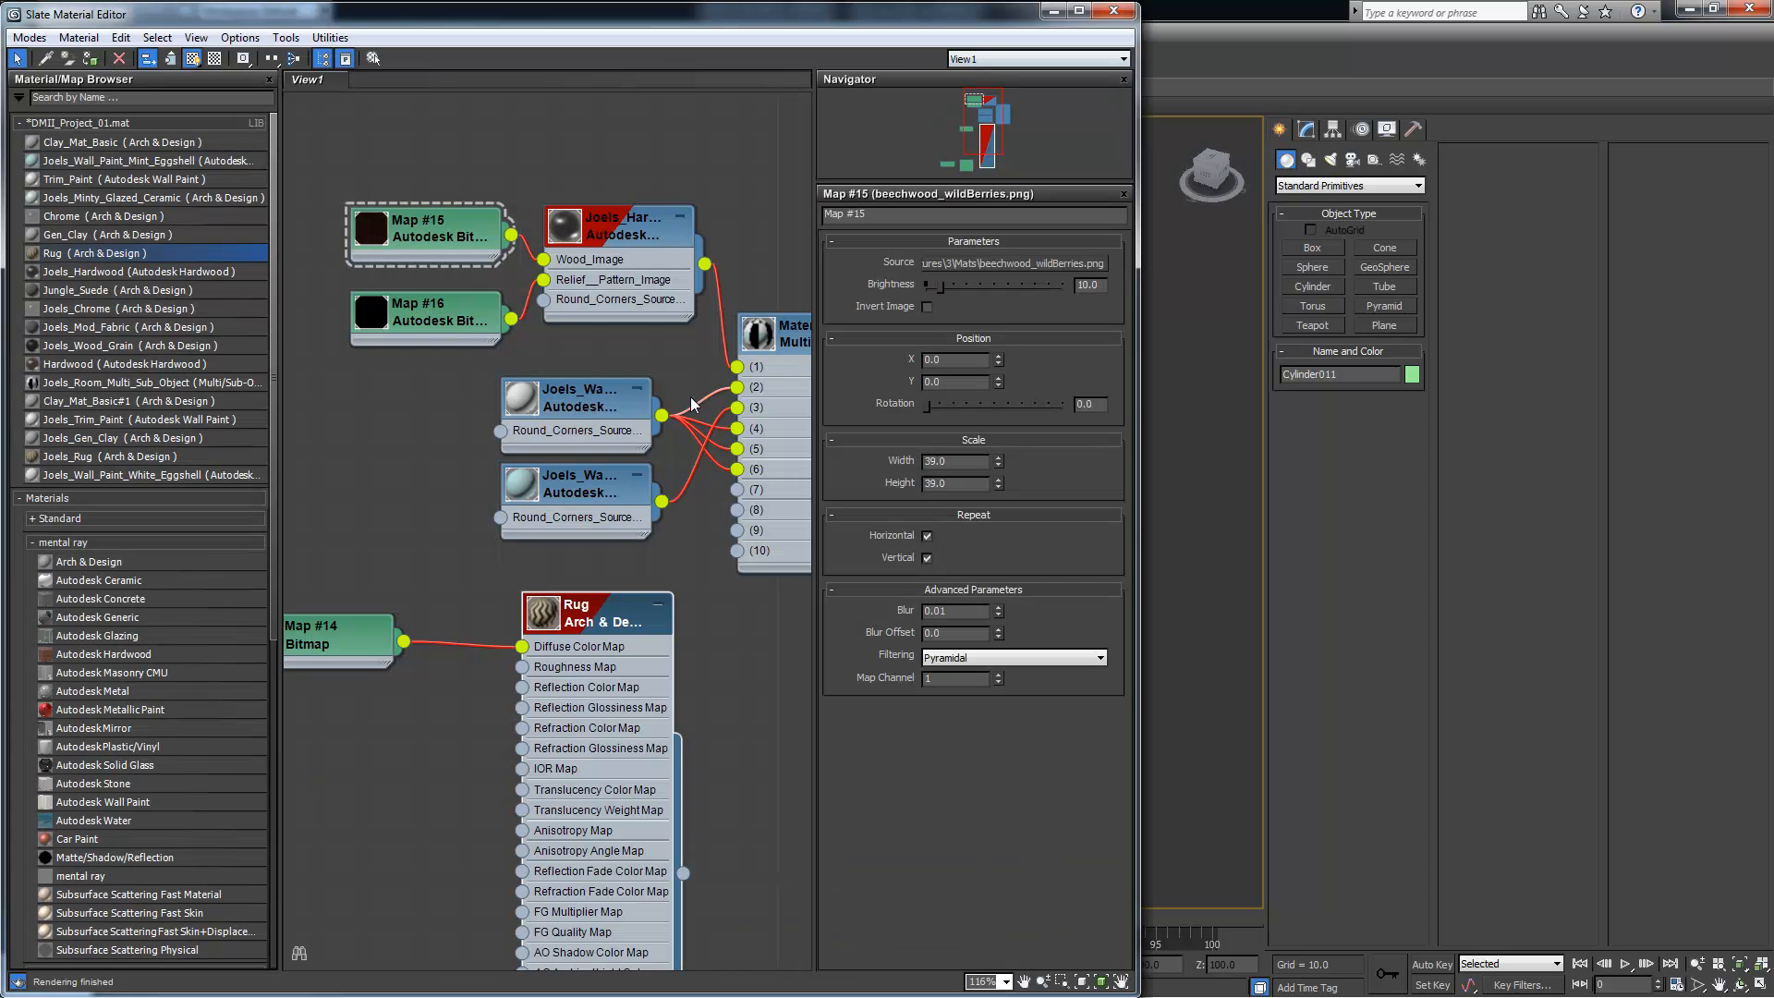
pyautogui.doubleClick(596, 611)
pyautogui.moveTo(885, 24); pyautogui.dragTo(405, 0)
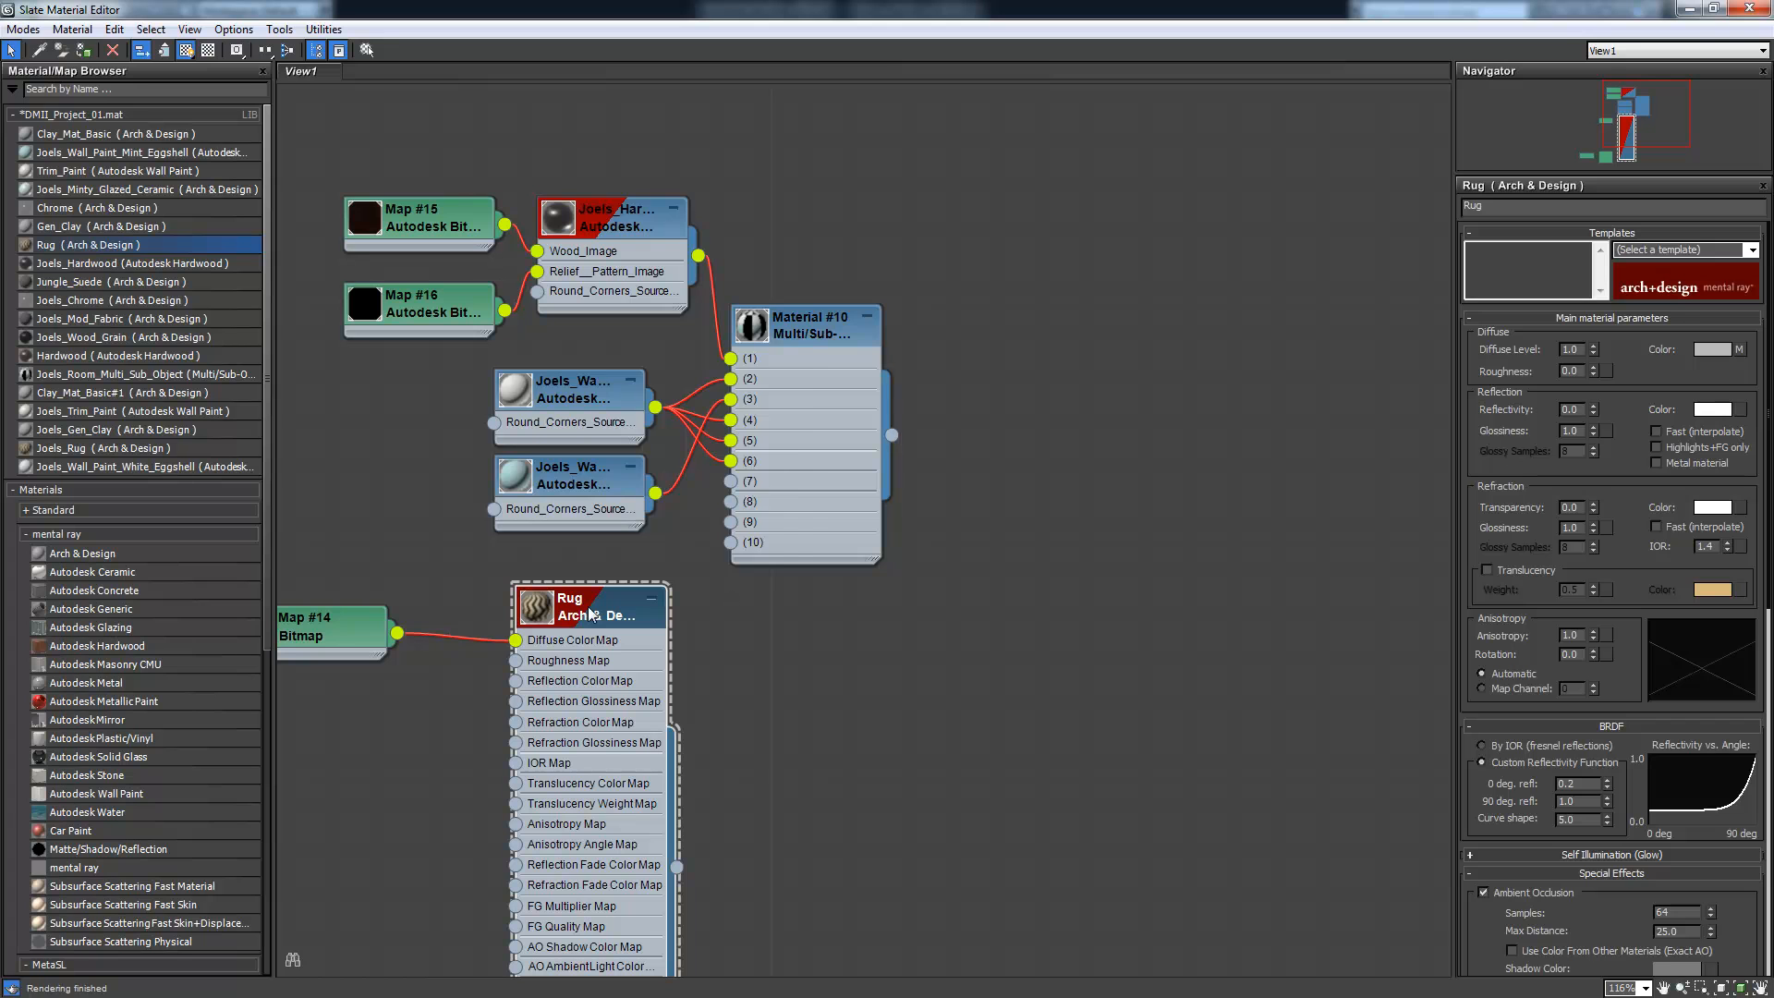
pyautogui.rightClick(592, 613)
pyautogui.click(702, 150)
pyautogui.click(1712, 9)
pyautogui.moveTo(968, 18); pyautogui.dragTo(475, 29)
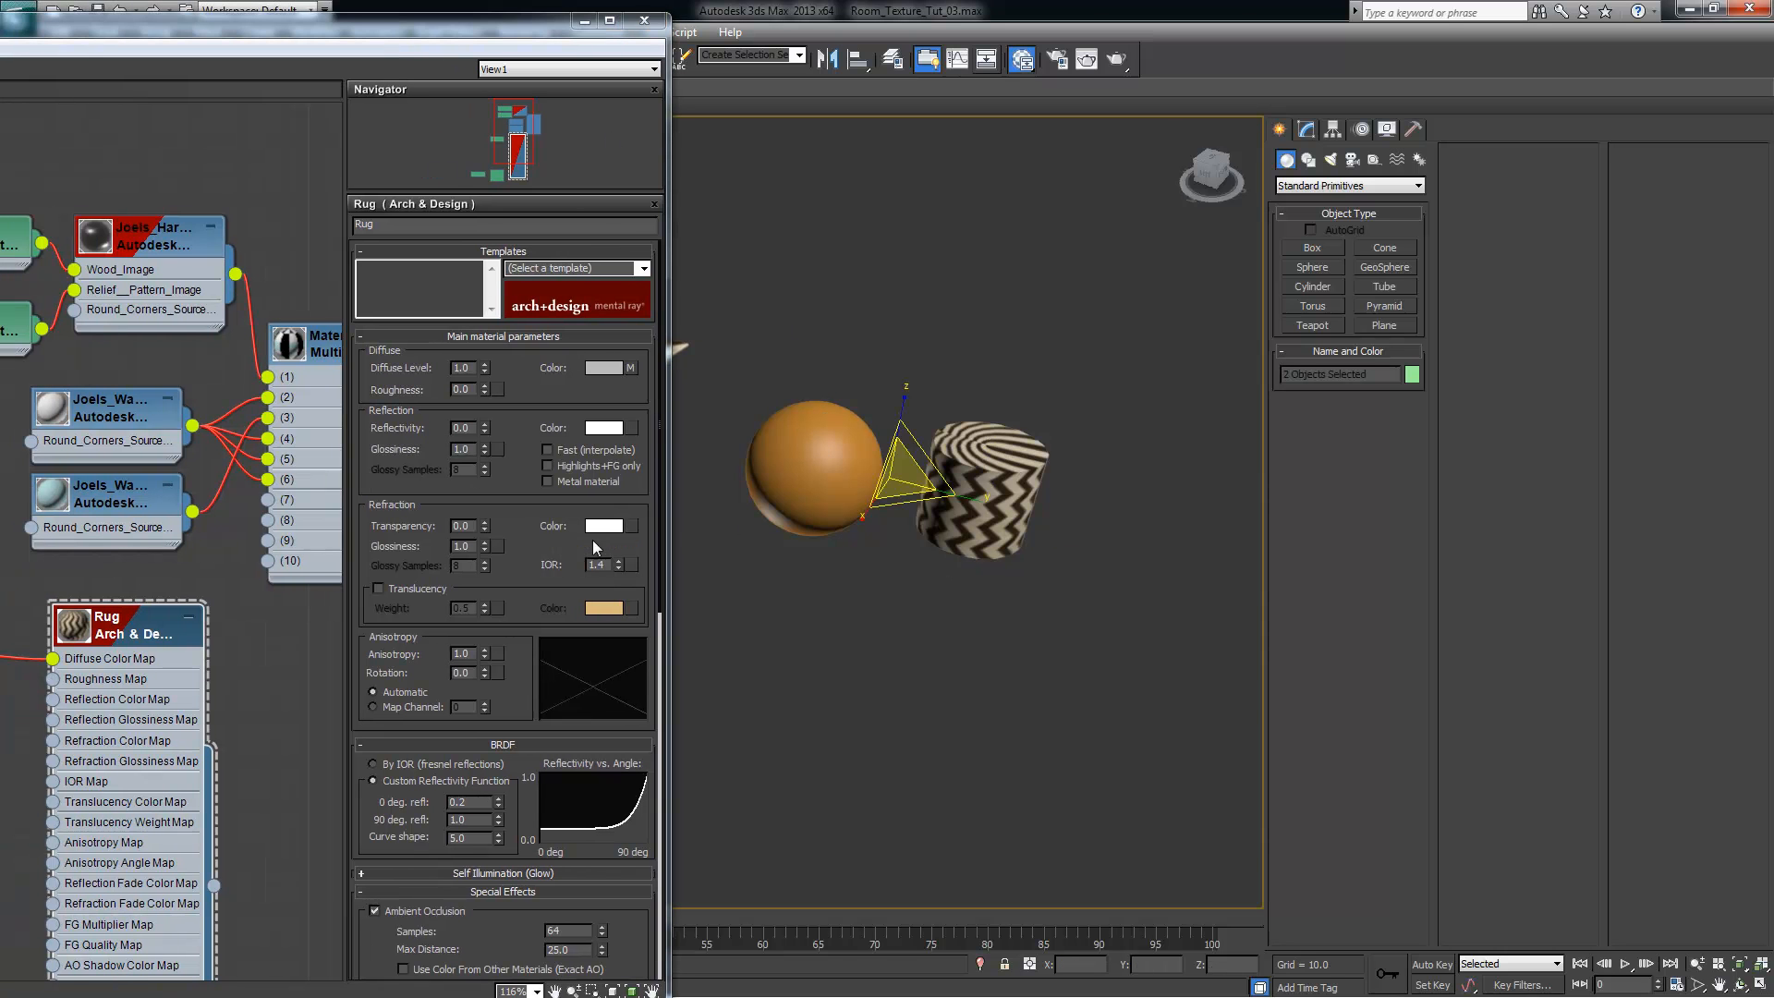
pyautogui.rightClick(114, 625)
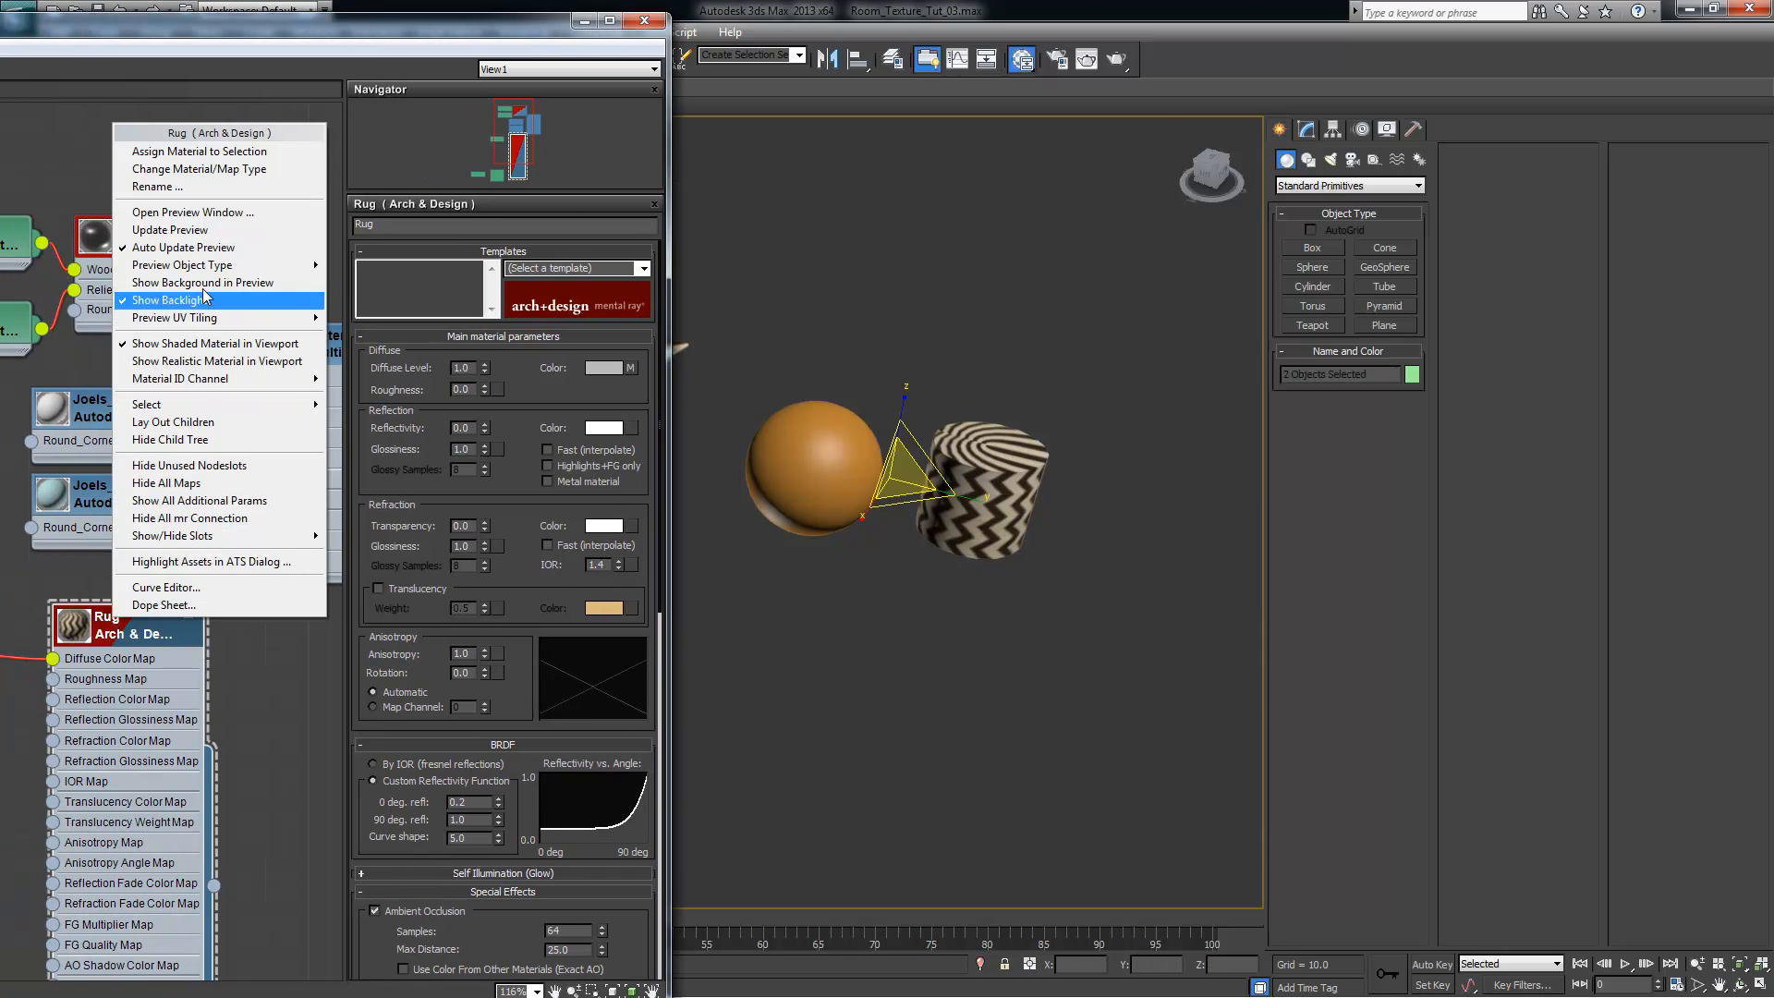
pyautogui.click(176, 155)
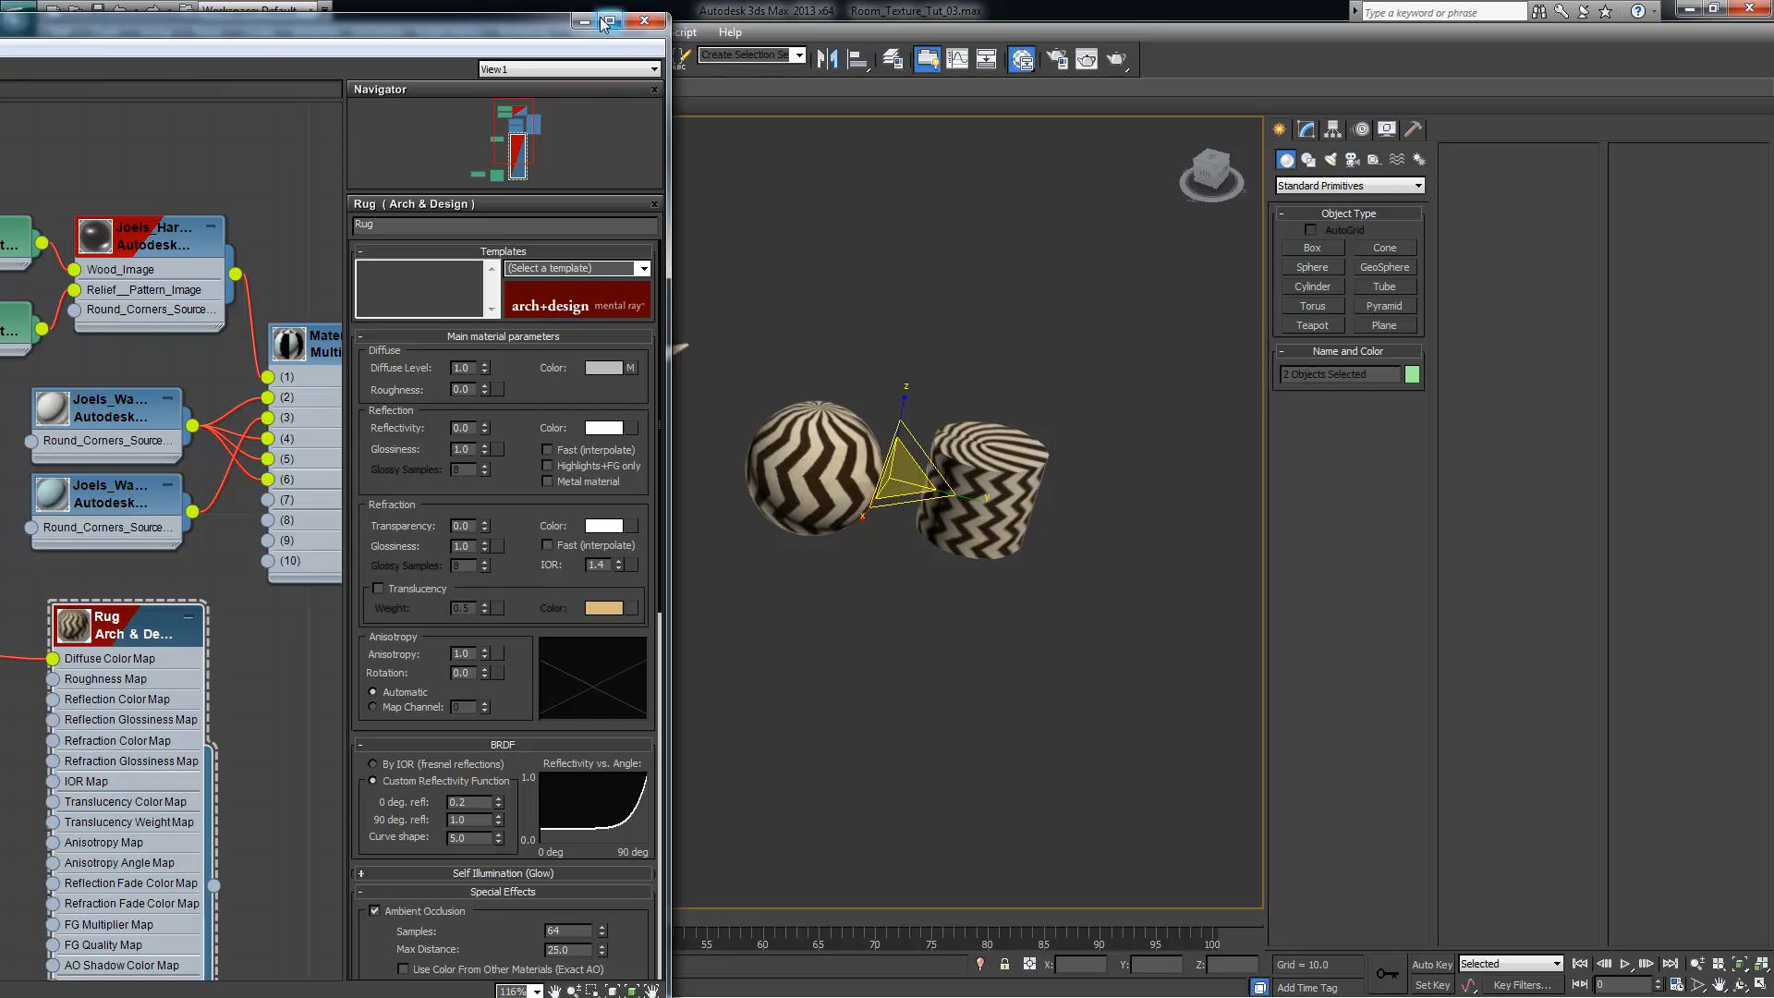
pyautogui.click(583, 19)
# Add a UVW Map modifier to the sphere and inspect its planar mapping
pyautogui.scroll(3, 895, 496)
pyautogui.moveTo(902, 512); pyautogui.dragTo(914, 473, button='middle')
pyautogui.moveTo(915, 473); pyautogui.dragTo(820, 537, button='middle')
pyautogui.keyDown('alt'); pyautogui.moveTo(821, 537); pyautogui.dragTo(917, 517, button='middle'); pyautogui.keyUp('alt')
pyautogui.click(739, 477)
pyautogui.moveTo(746, 475)
pyautogui.keyDown('alt'); pyautogui.mouseDown(button='middle')
pyautogui.moveTo(773, 468)
pyautogui.moveTo(761, 482)
pyautogui.mouseUp(button='middle'); pyautogui.keyUp('alt')
pyautogui.moveTo(762, 482); pyautogui.dragTo(898, 441, button='middle')
pyautogui.keyDown('alt'); pyautogui.moveTo(1063, 360); pyautogui.dragTo(806, 338, button='middle'); pyautogui.keyUp('alt')
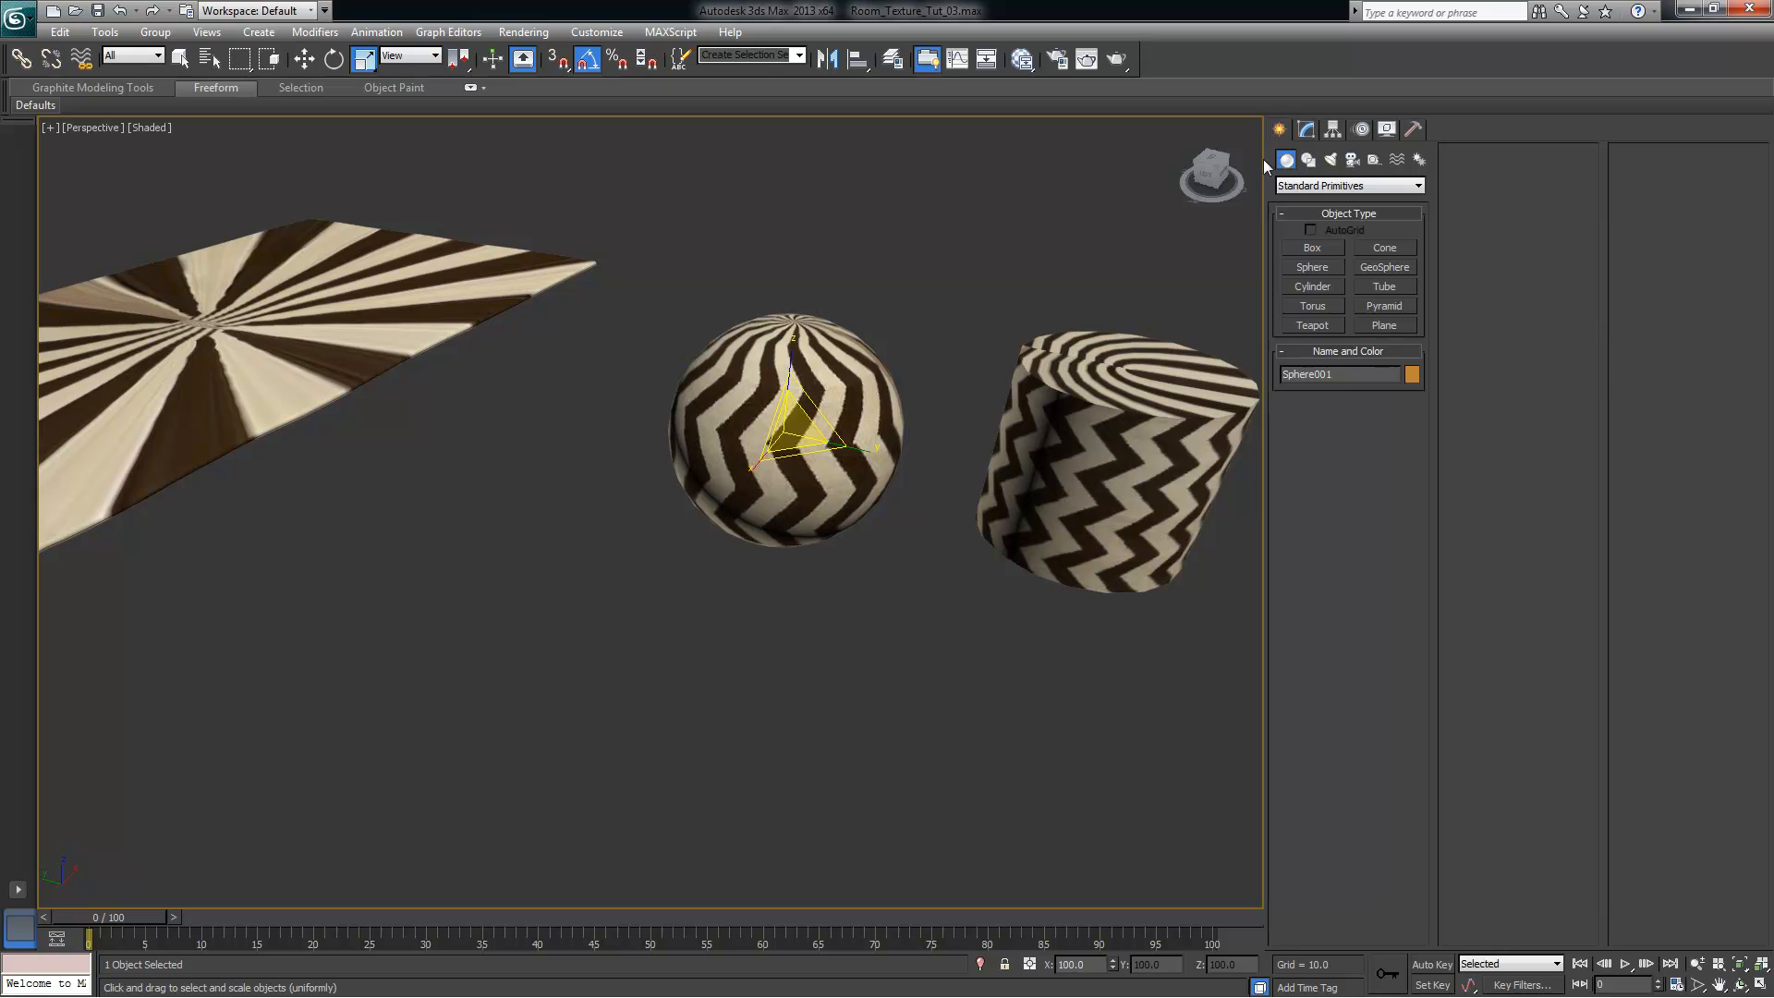
pyautogui.click(1306, 129)
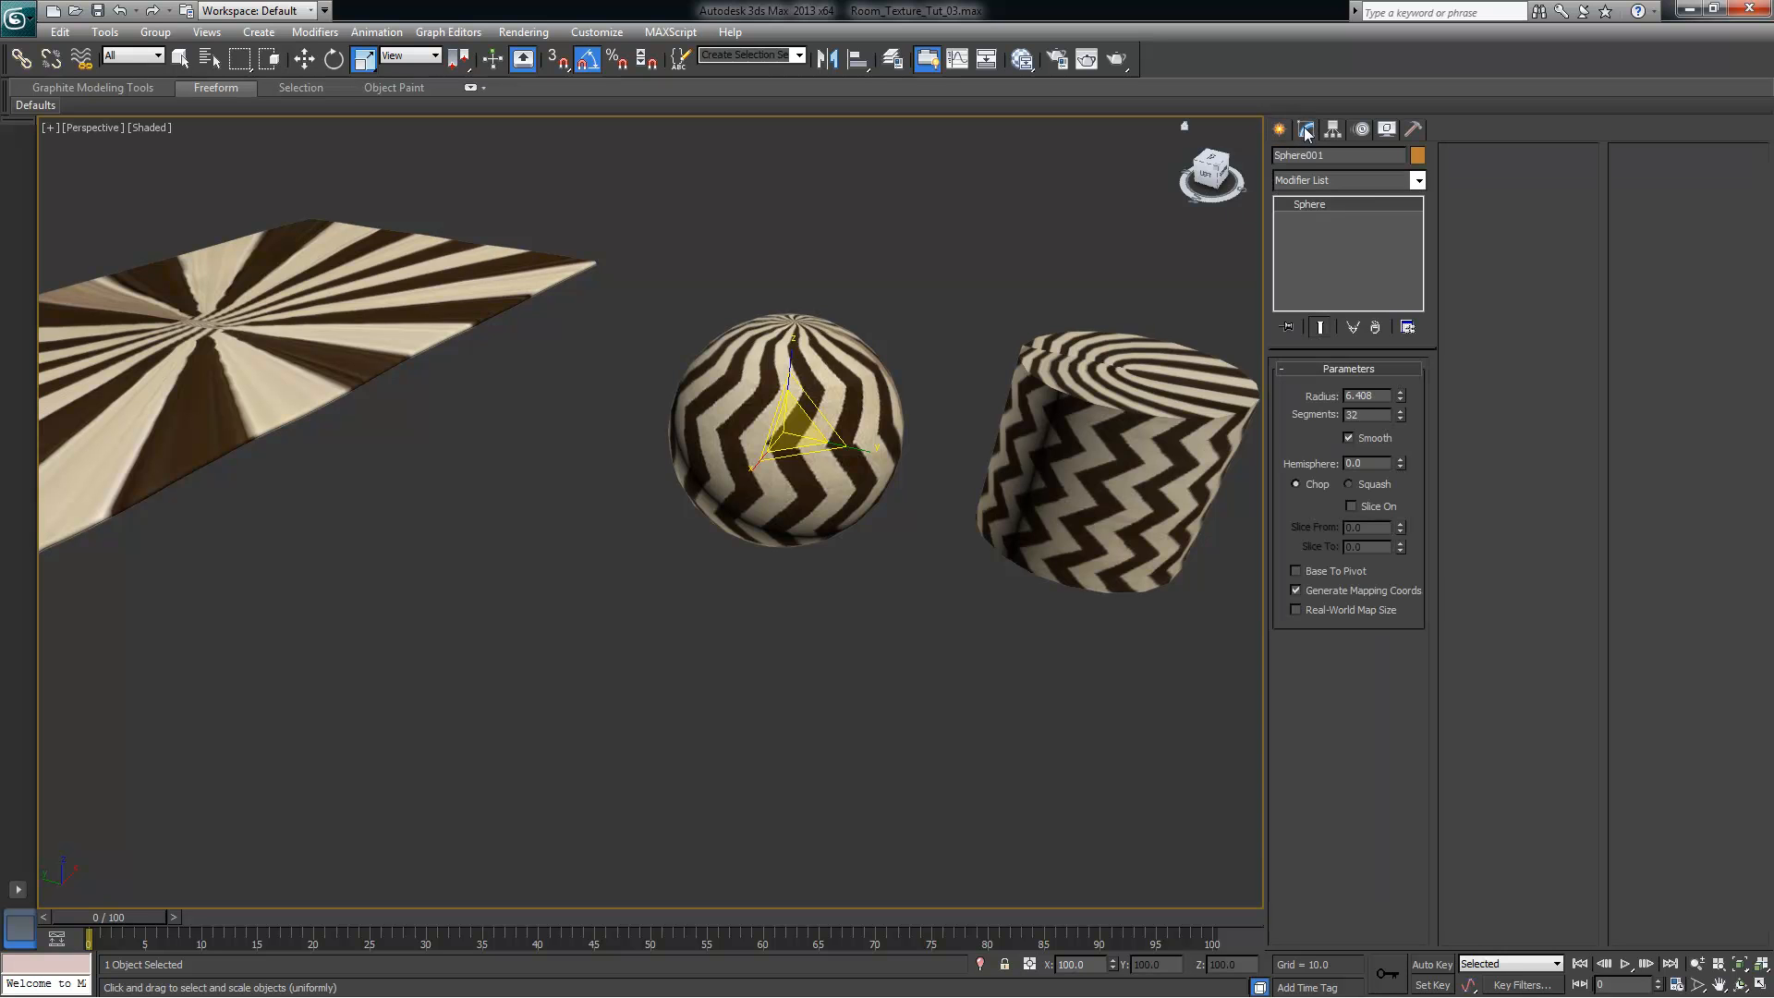
pyautogui.click(1418, 182)
pyautogui.press('u')
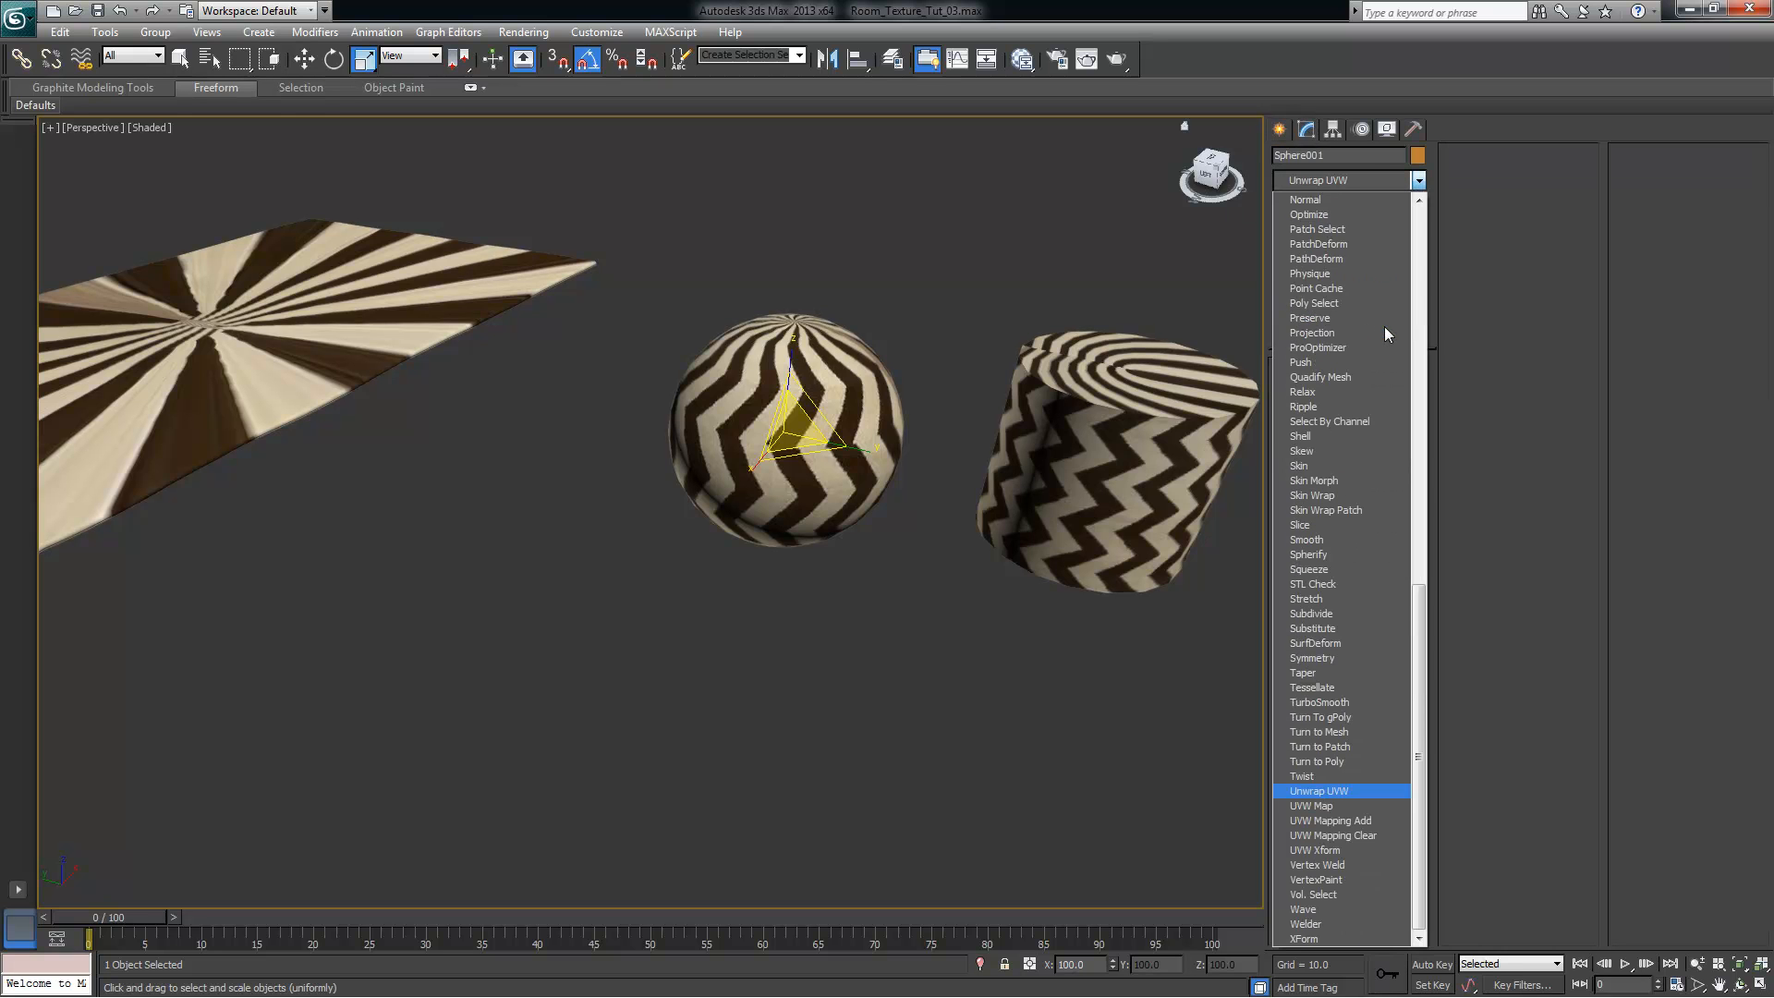
pyautogui.click(1334, 806)
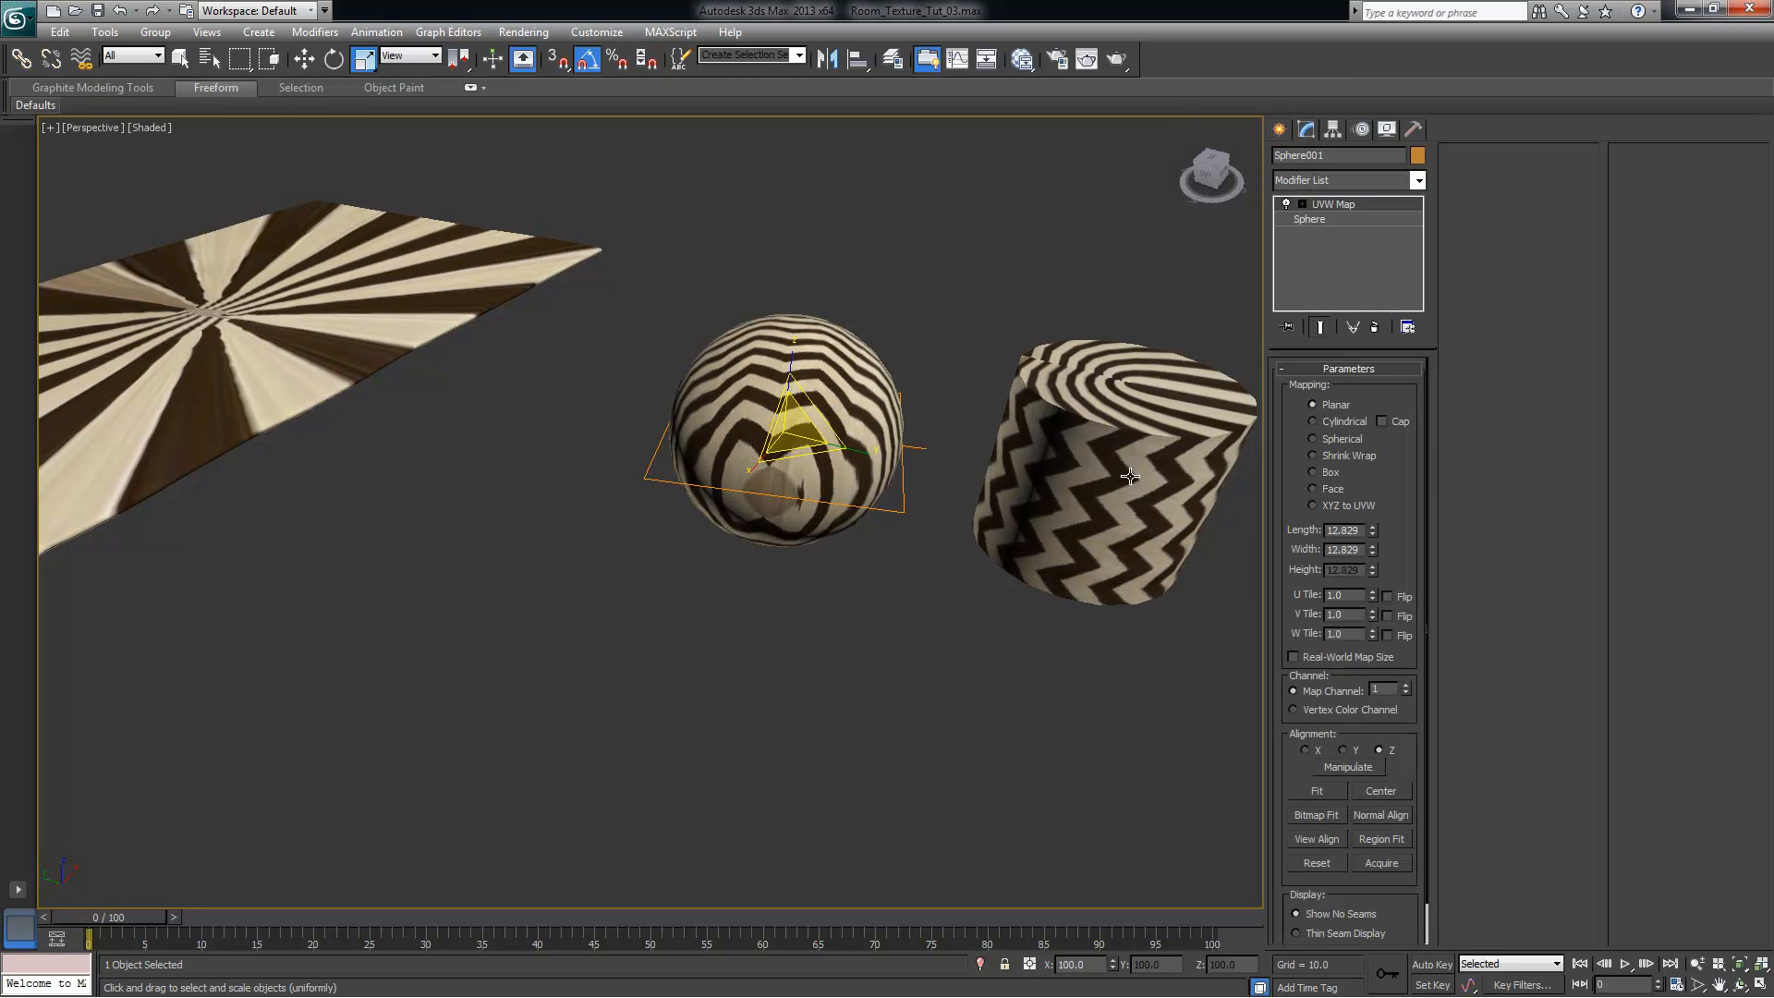
pyautogui.moveTo(1121, 449)
pyautogui.keyDown('alt'); pyautogui.mouseDown(button='middle')
pyautogui.moveTo(1020, 445)
pyautogui.moveTo(1137, 480)
pyautogui.mouseUp(button='middle'); pyautogui.keyUp('alt')
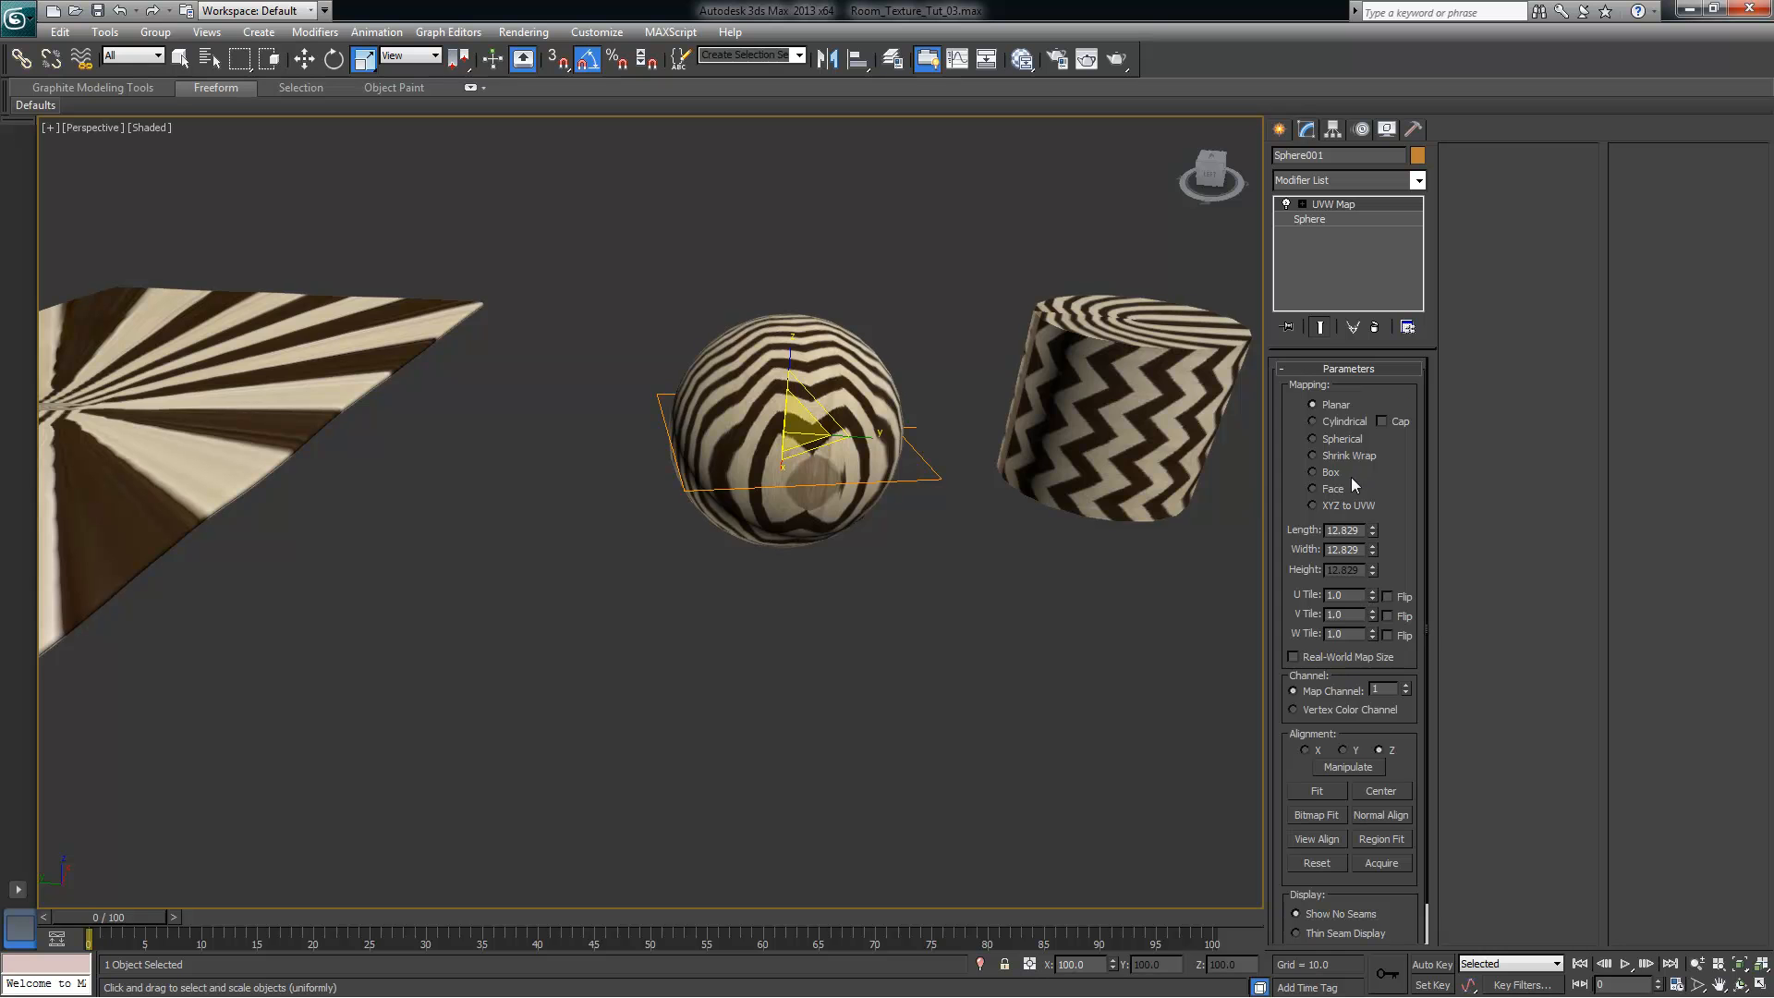
# Set the sphere's mapping to Spherical and check the pole and seam up close
pyautogui.click(1355, 440)
pyautogui.keyDown('alt'); pyautogui.moveTo(985, 440); pyautogui.dragTo(769, 500, button='middle'); pyautogui.keyUp('alt')
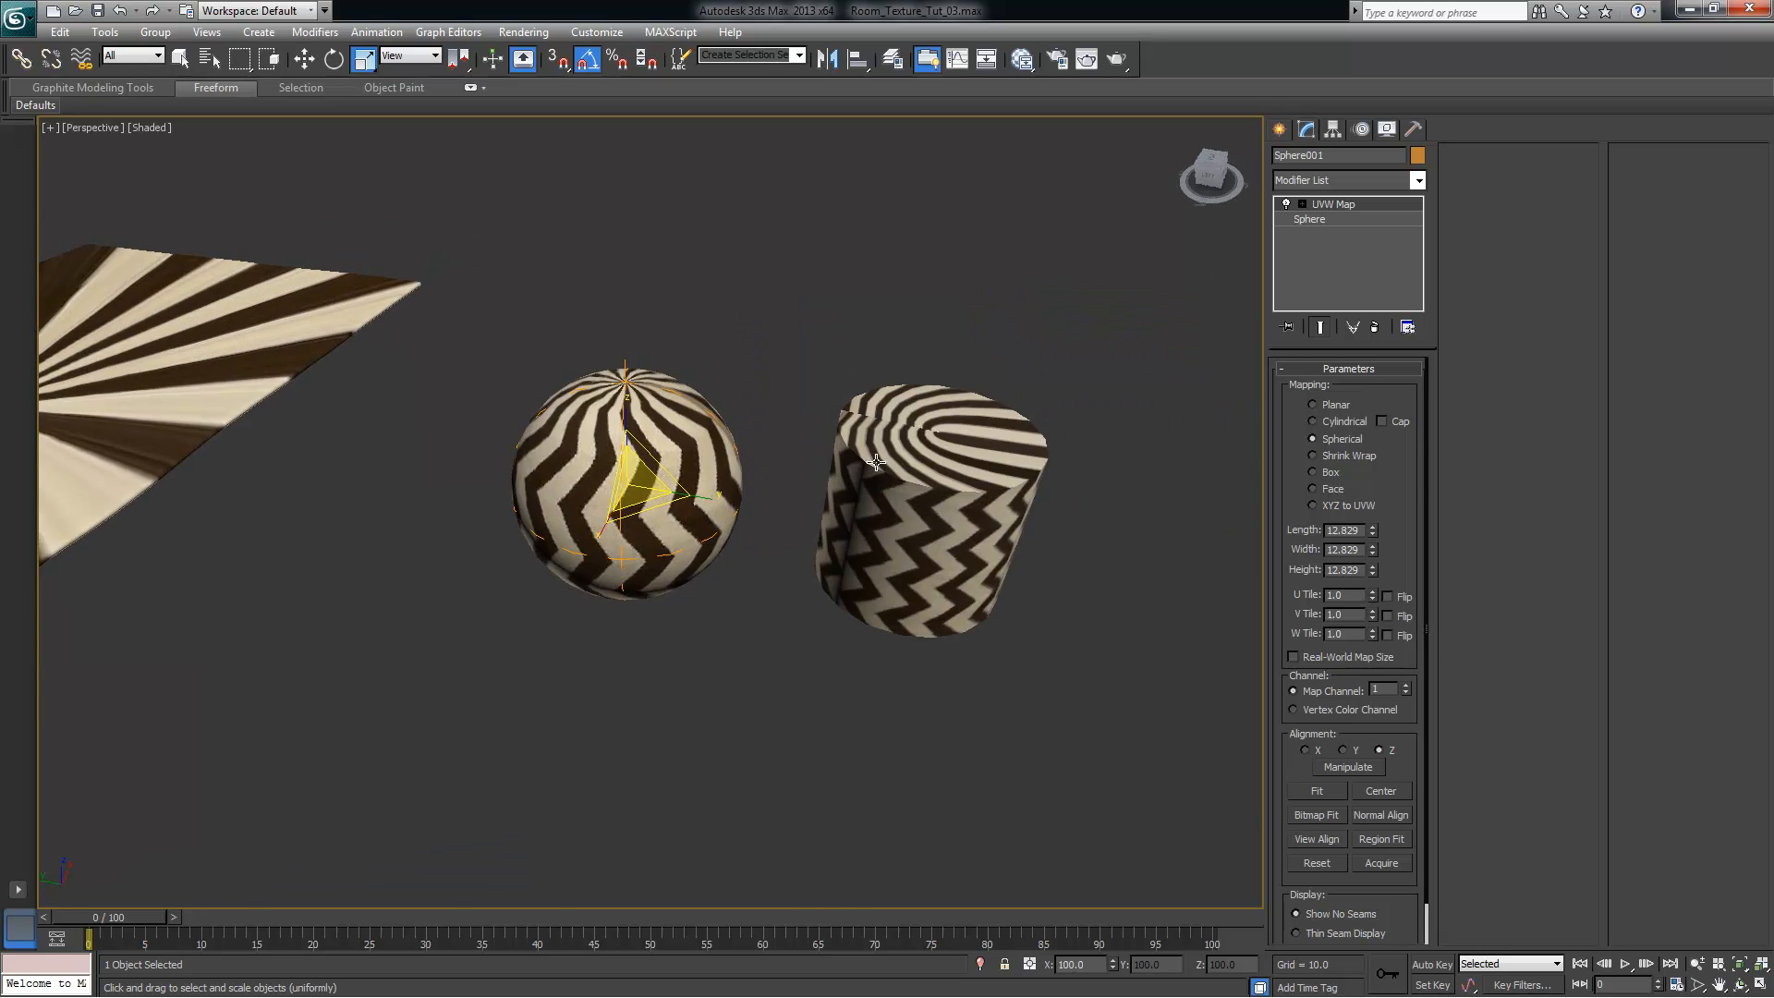
pyautogui.scroll(4, 692, 453)
pyautogui.moveTo(695, 454); pyautogui.dragTo(855, 495, button='middle')
pyautogui.scroll(-4, 860, 490)
pyautogui.keyDown('alt'); pyautogui.moveTo(863, 435); pyautogui.dragTo(843, 490, button='middle'); pyautogui.keyUp('alt')
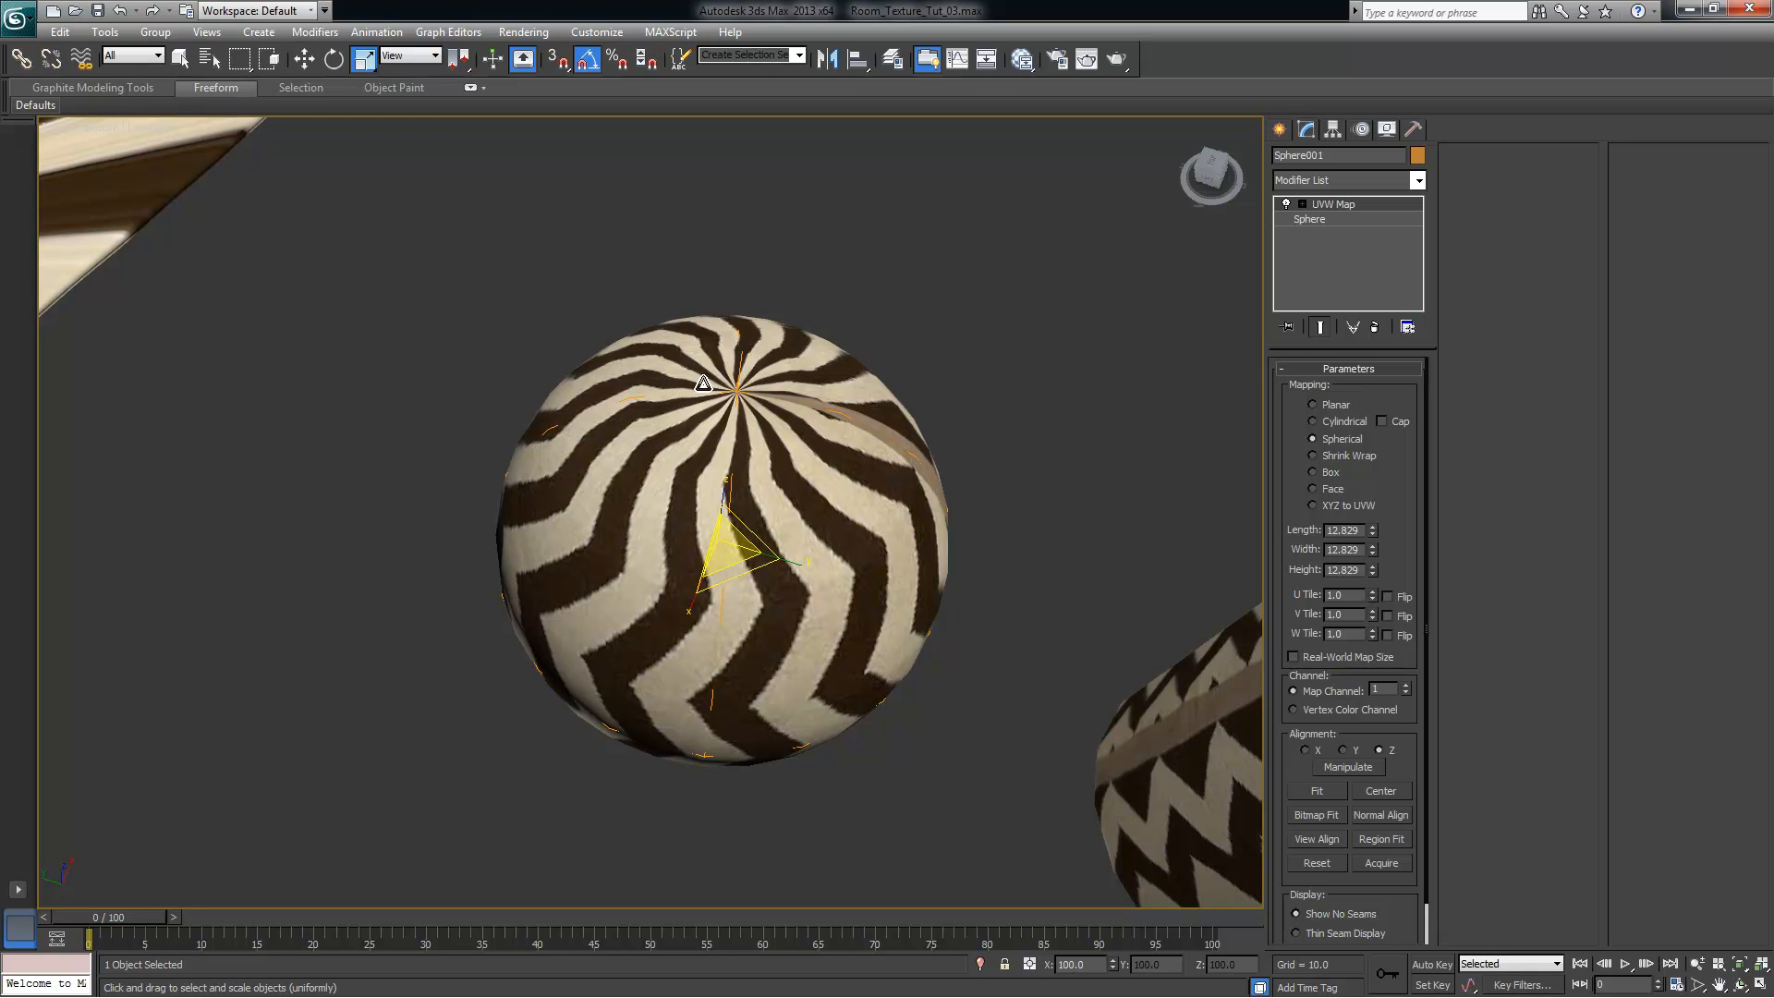
pyautogui.keyDown('alt'); pyautogui.moveTo(705, 457); pyautogui.dragTo(761, 402, button='middle'); pyautogui.keyUp('alt')
pyautogui.moveTo(835, 473); pyautogui.dragTo(753, 480, button='middle')
pyautogui.scroll(-3, 637, 490)
pyautogui.keyDown('alt'); pyautogui.moveTo(628, 394); pyautogui.dragTo(758, 411, button='middle'); pyautogui.keyUp('alt')
# Add a UVW Map modifier to the cylinder and check its planar mapping on the top and sides
pyautogui.click(1037, 442)
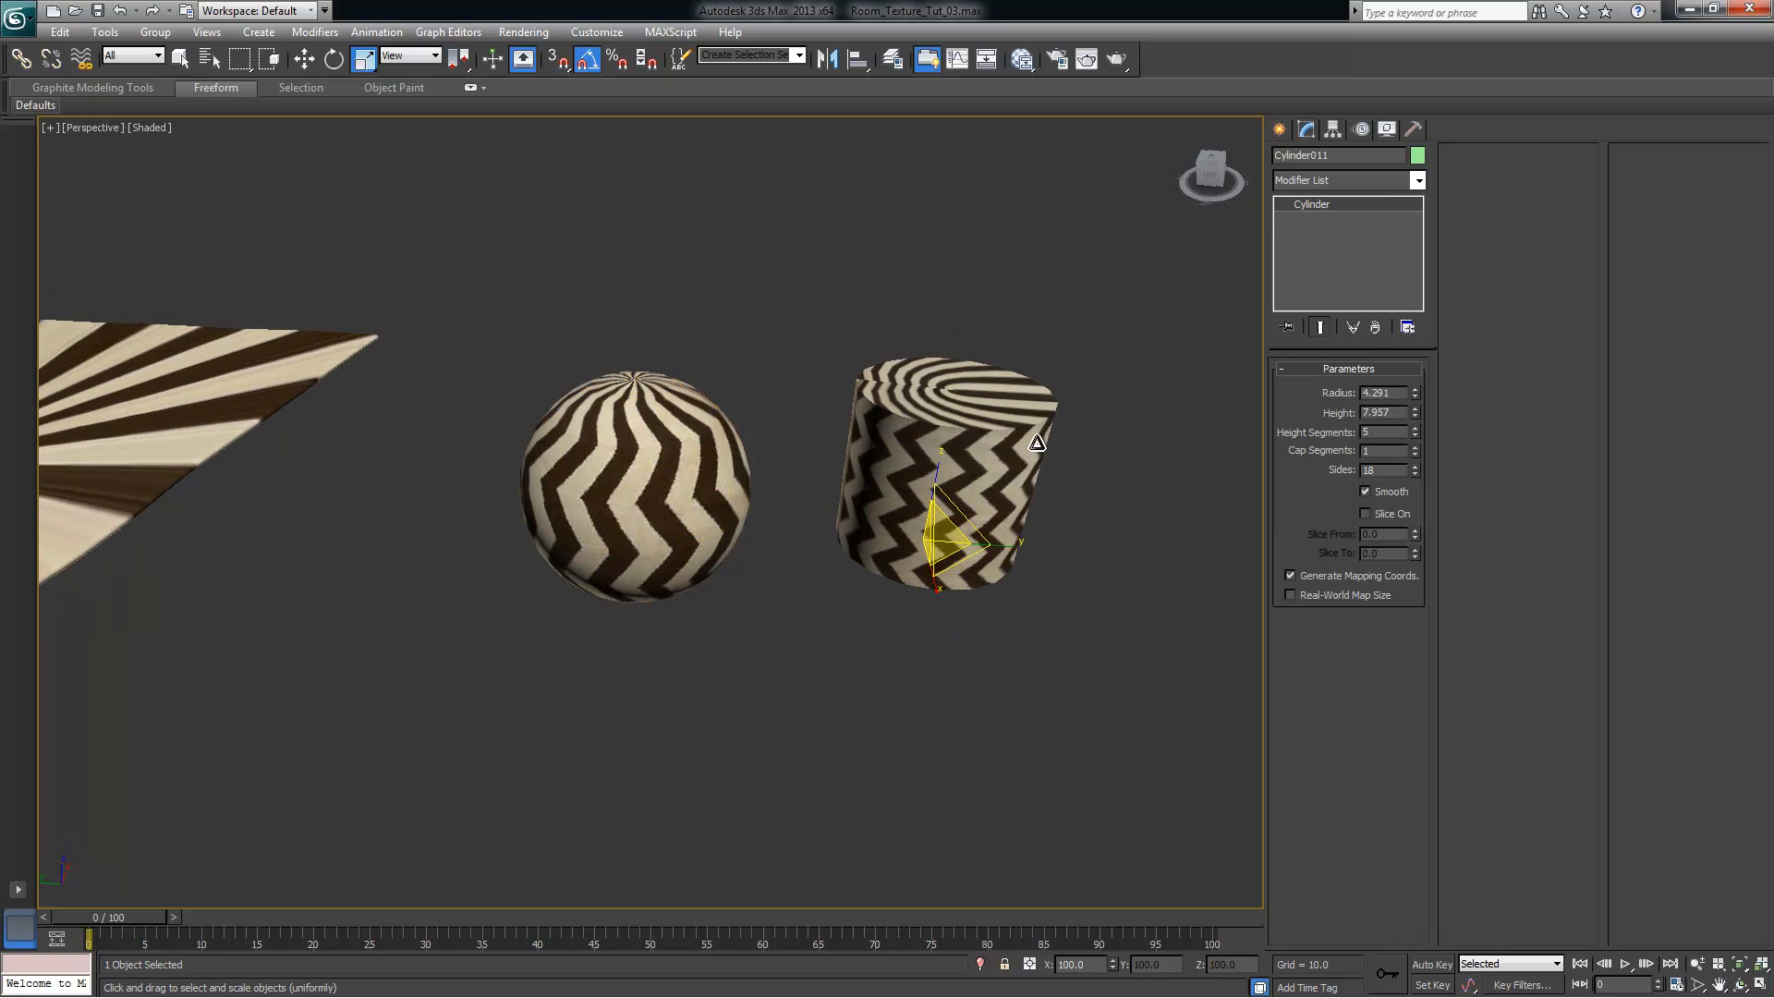
pyautogui.click(1418, 180)
pyautogui.press('u')
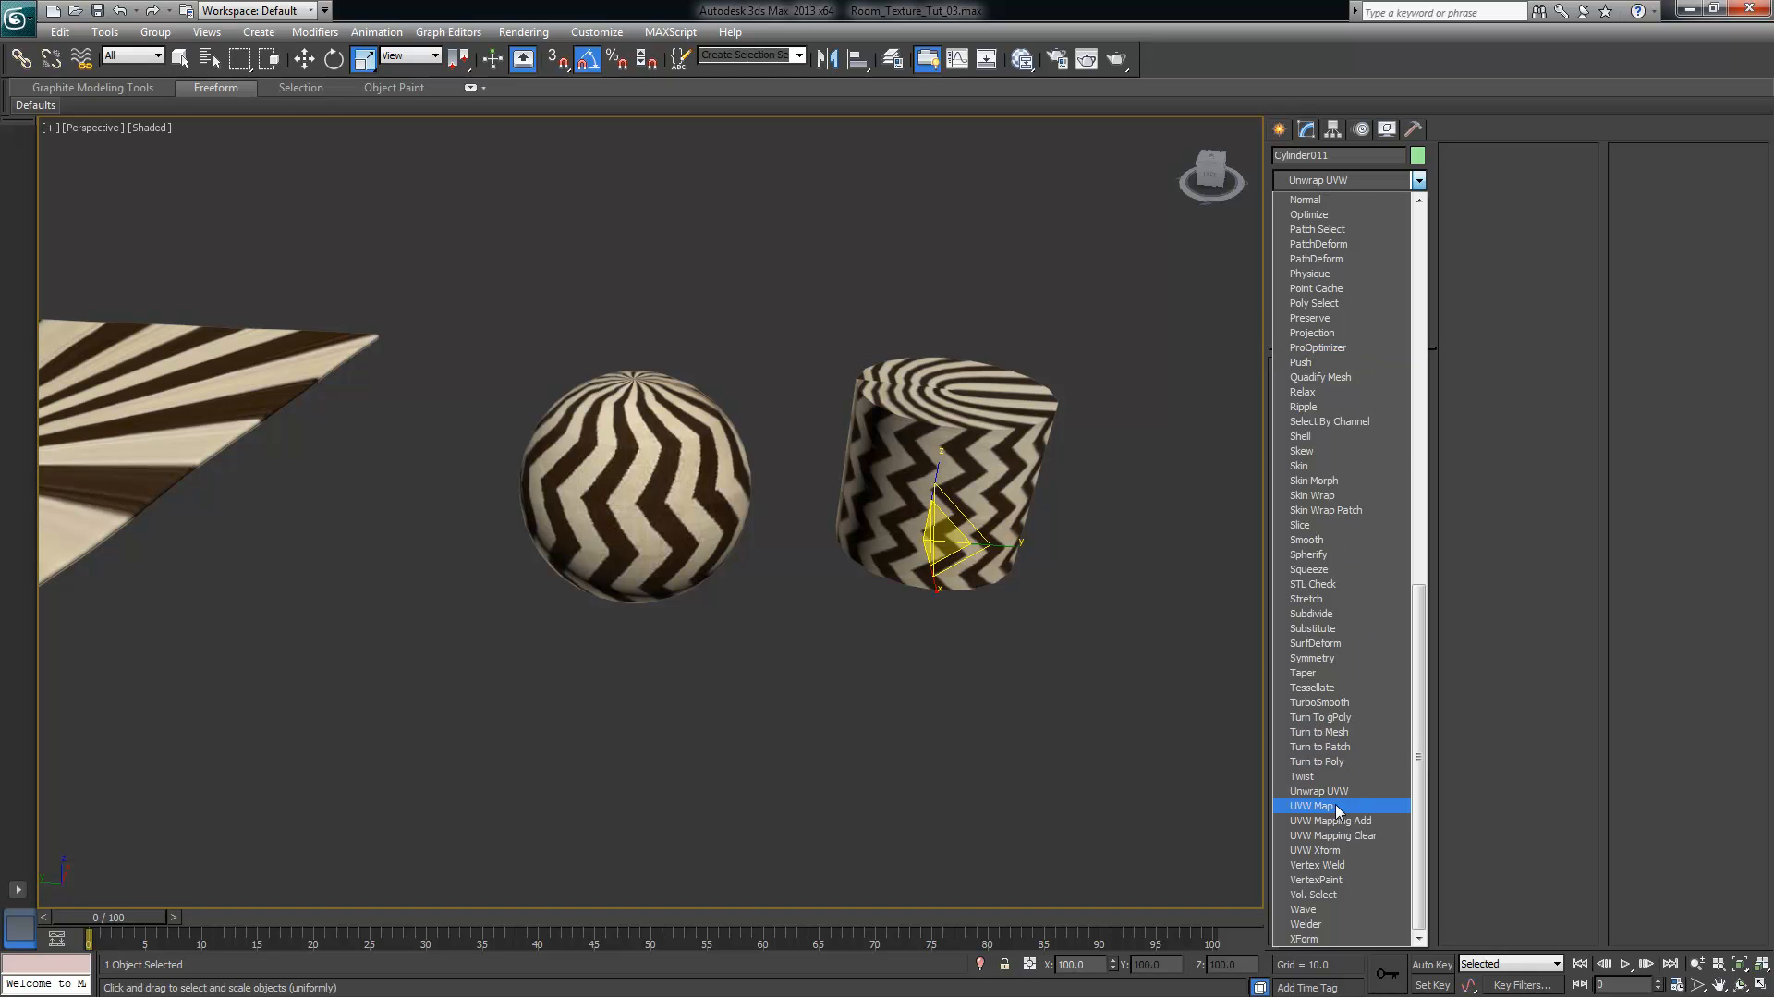
pyautogui.click(1341, 809)
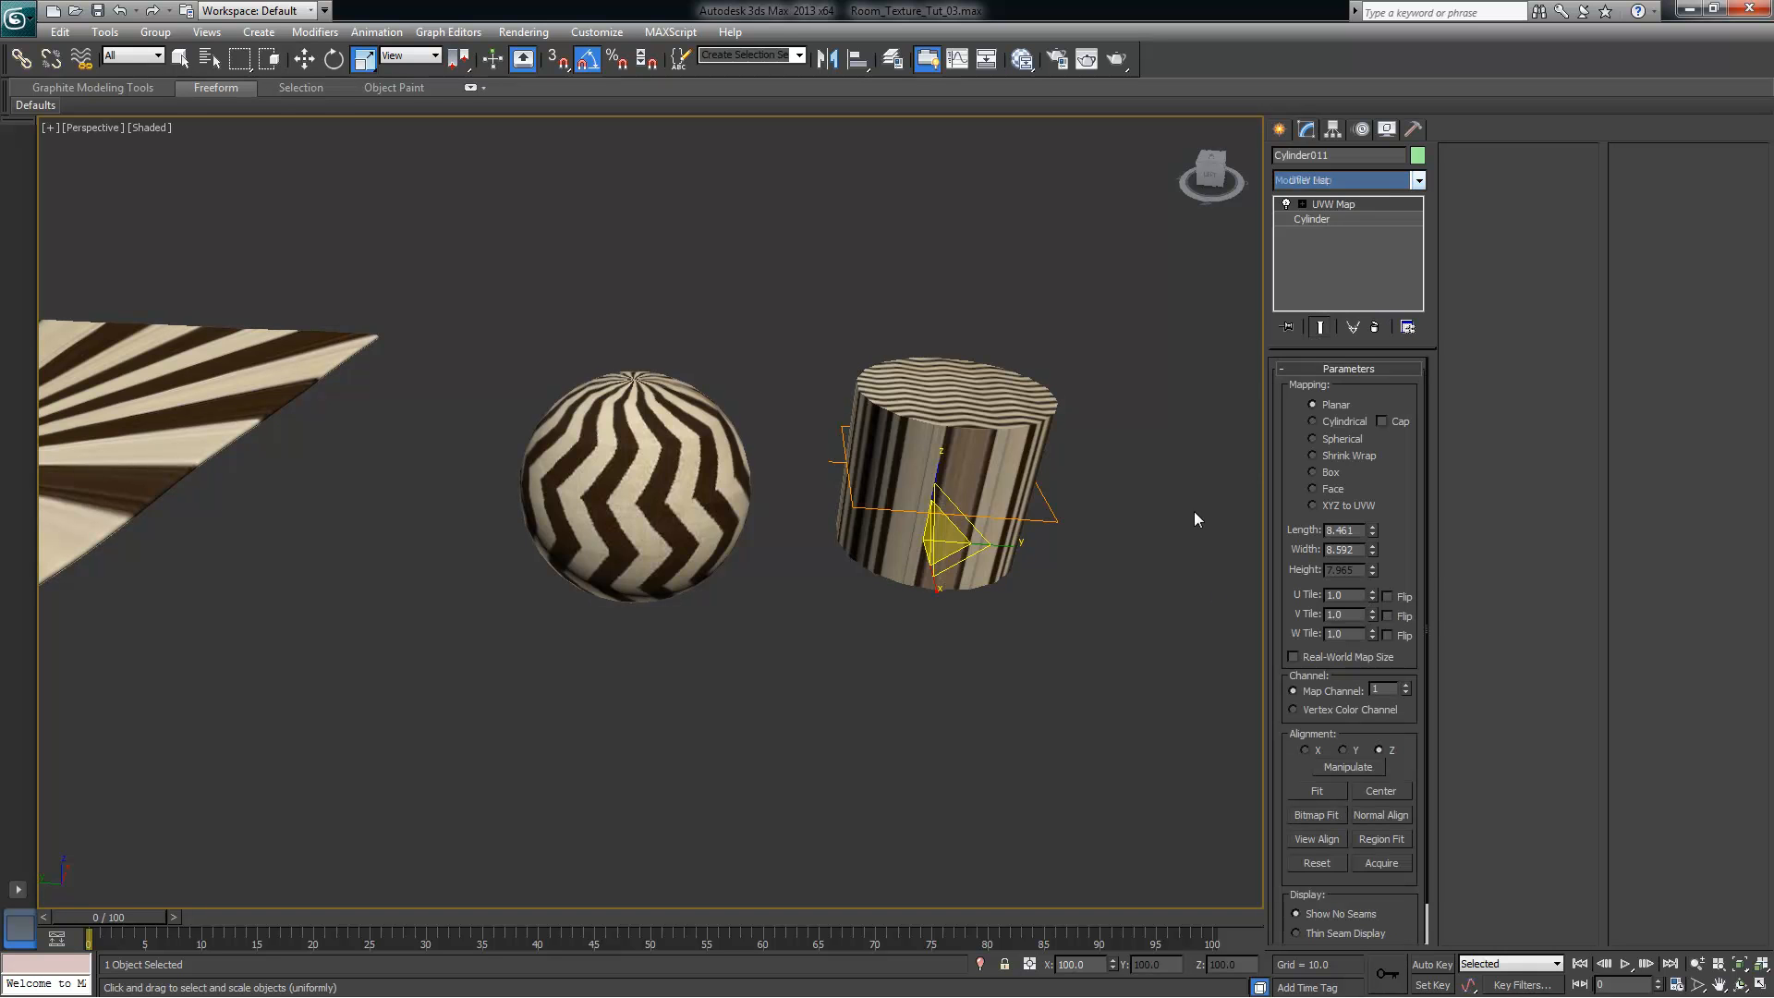
pyautogui.keyDown('alt'); pyautogui.moveTo(1020, 418); pyautogui.dragTo(903, 388, button='middle'); pyautogui.keyUp('alt')
# Set the cylinder's mapping to Cylindrical with Cap turned on, and check the pattern on its top and sides
pyautogui.click(1351, 424)
pyautogui.scroll(5, 984, 489)
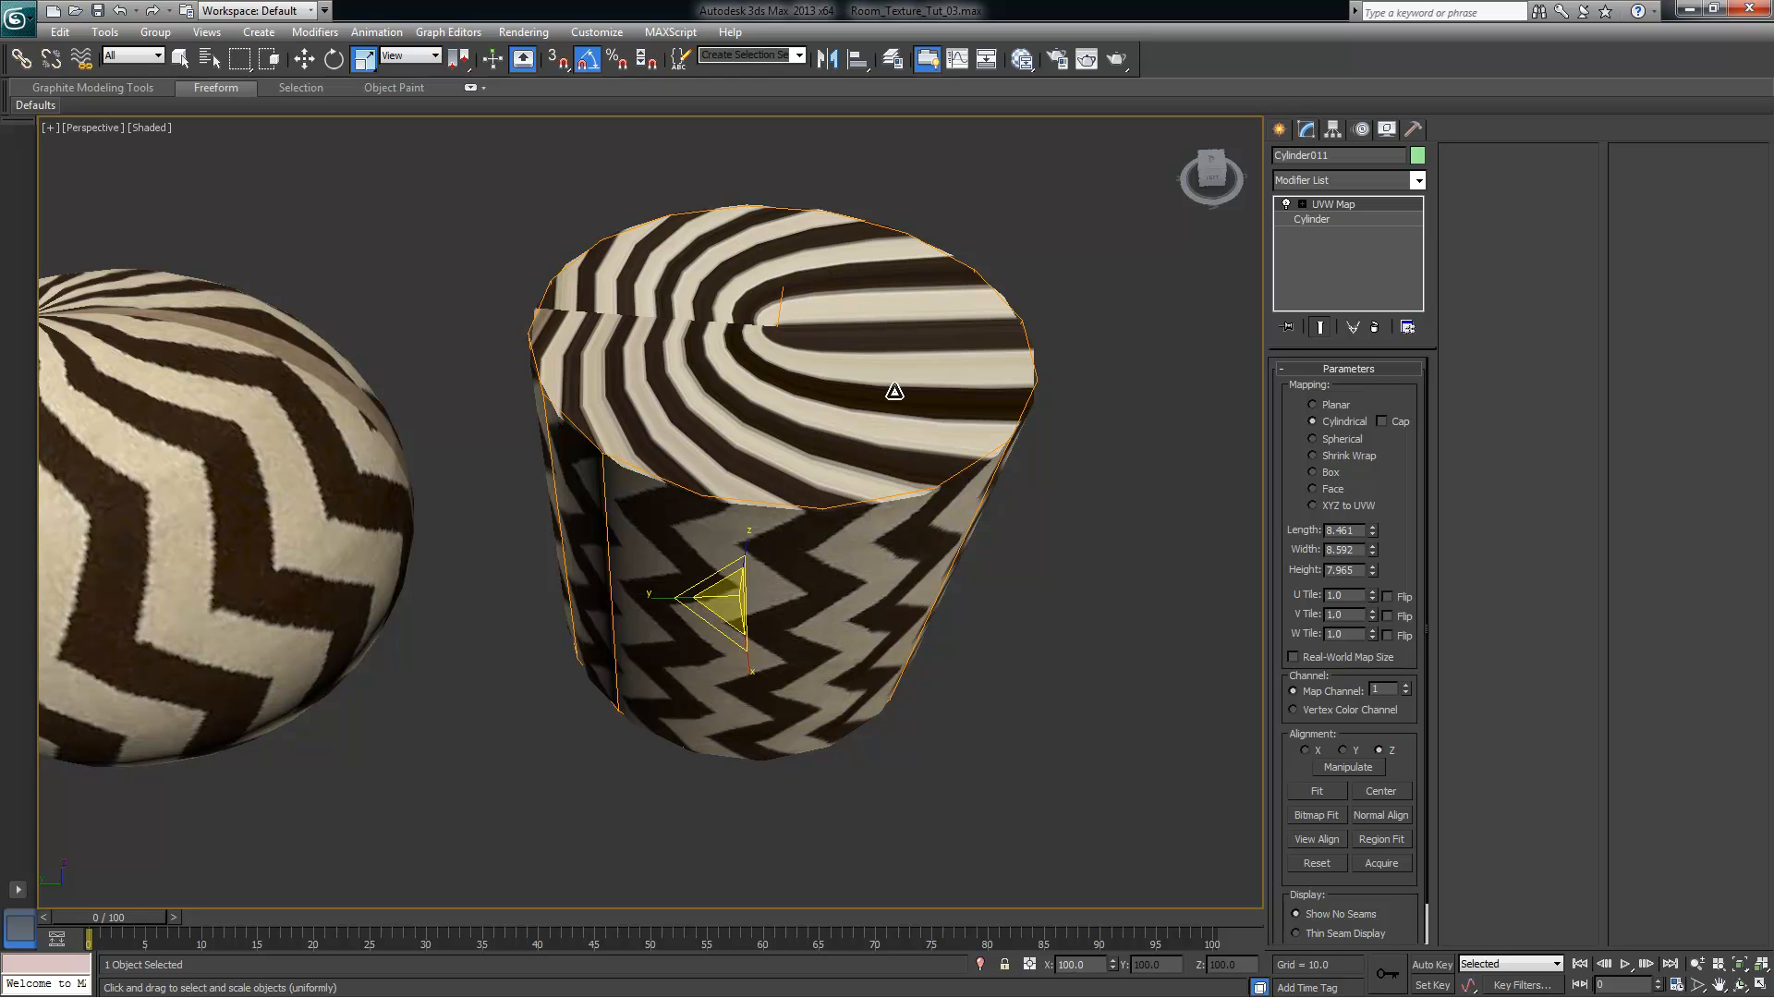
pyautogui.click(1383, 430)
pyautogui.keyDown('alt'); pyautogui.moveTo(1027, 509); pyautogui.dragTo(923, 328, button='middle'); pyautogui.keyUp('alt')
pyautogui.keyDown('alt'); pyautogui.moveTo(808, 294); pyautogui.dragTo(772, 358, button='middle'); pyautogui.keyUp('alt')
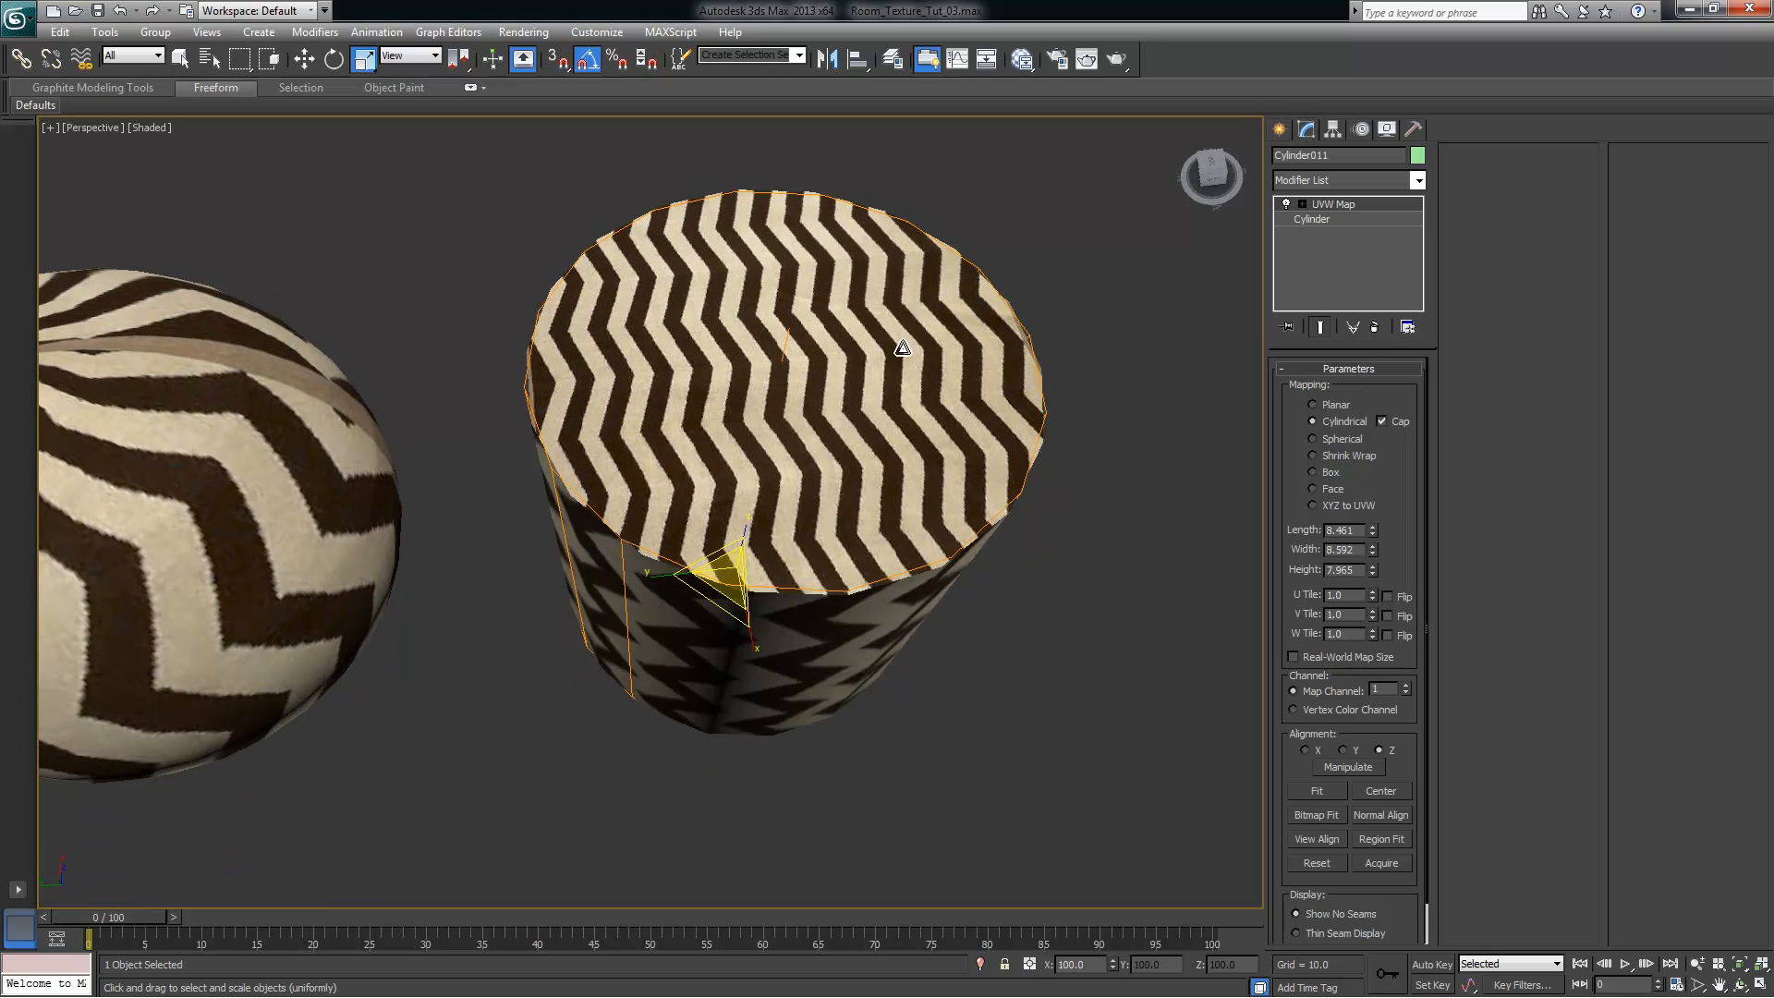
pyautogui.keyDown('alt'); pyautogui.moveTo(892, 599); pyautogui.dragTo(1027, 565, button='middle'); pyautogui.keyUp('alt')
pyautogui.scroll(-1, 936, 634)
pyautogui.scroll(-6, 1028, 565)
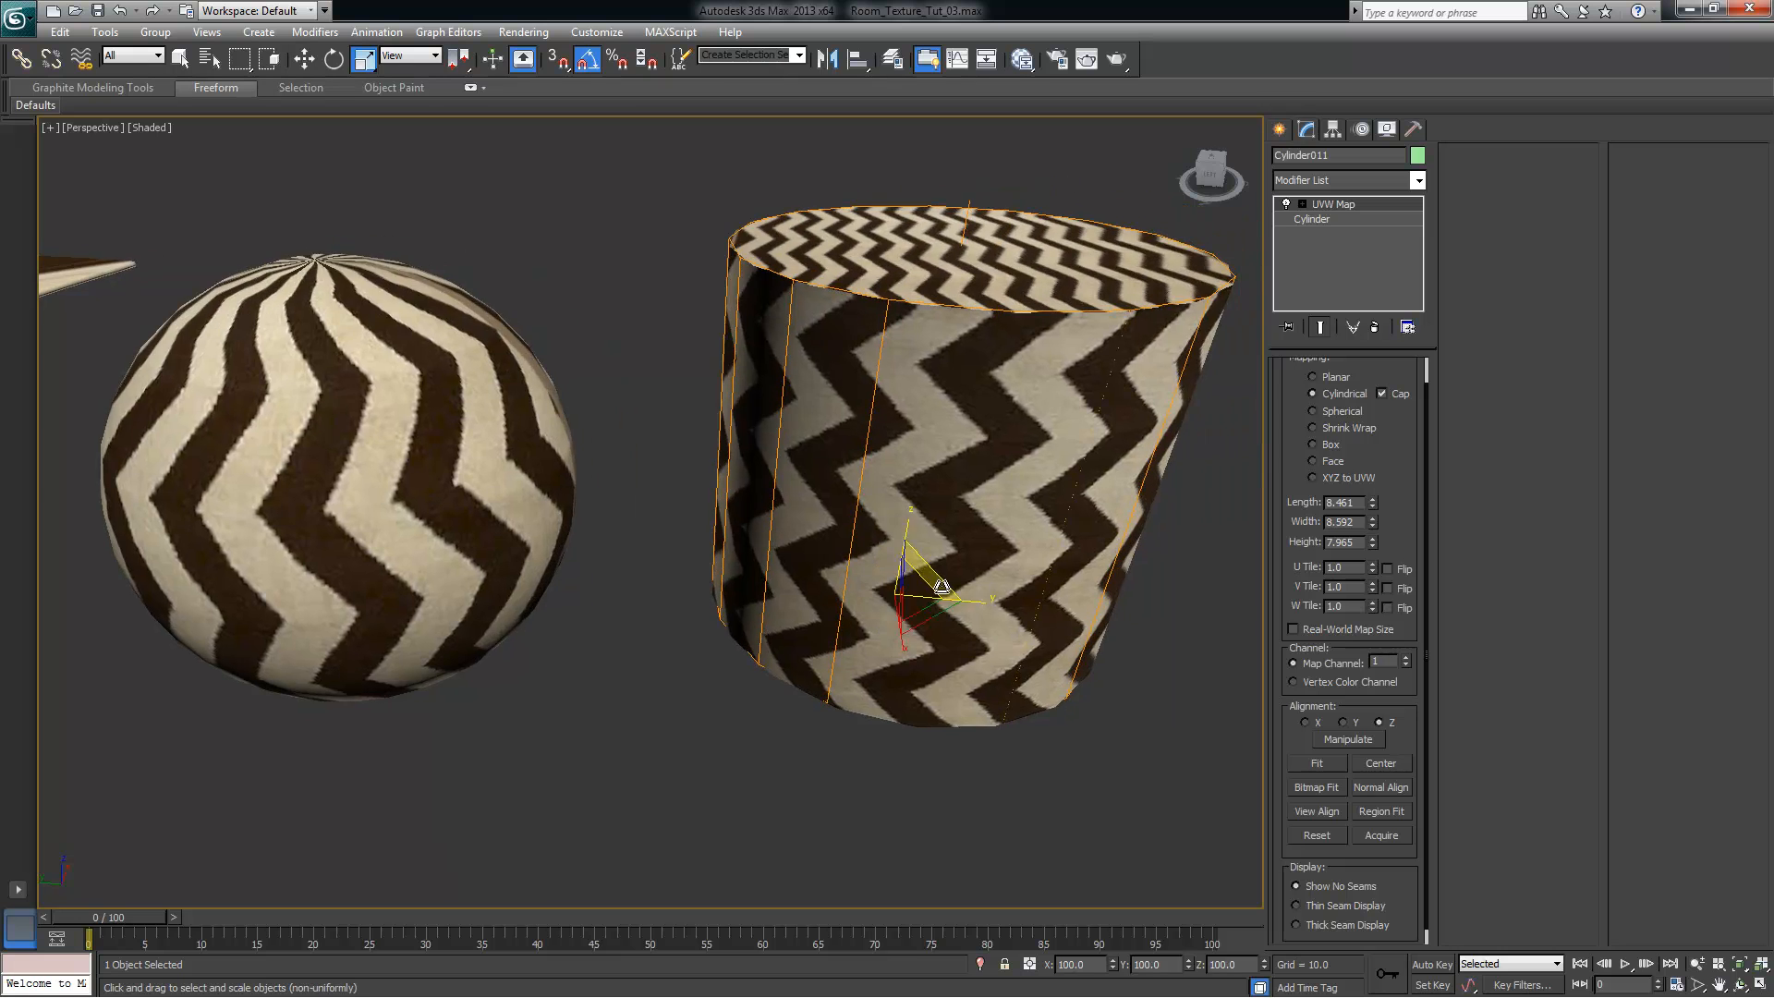
pyautogui.scroll(5, 1006, 566)
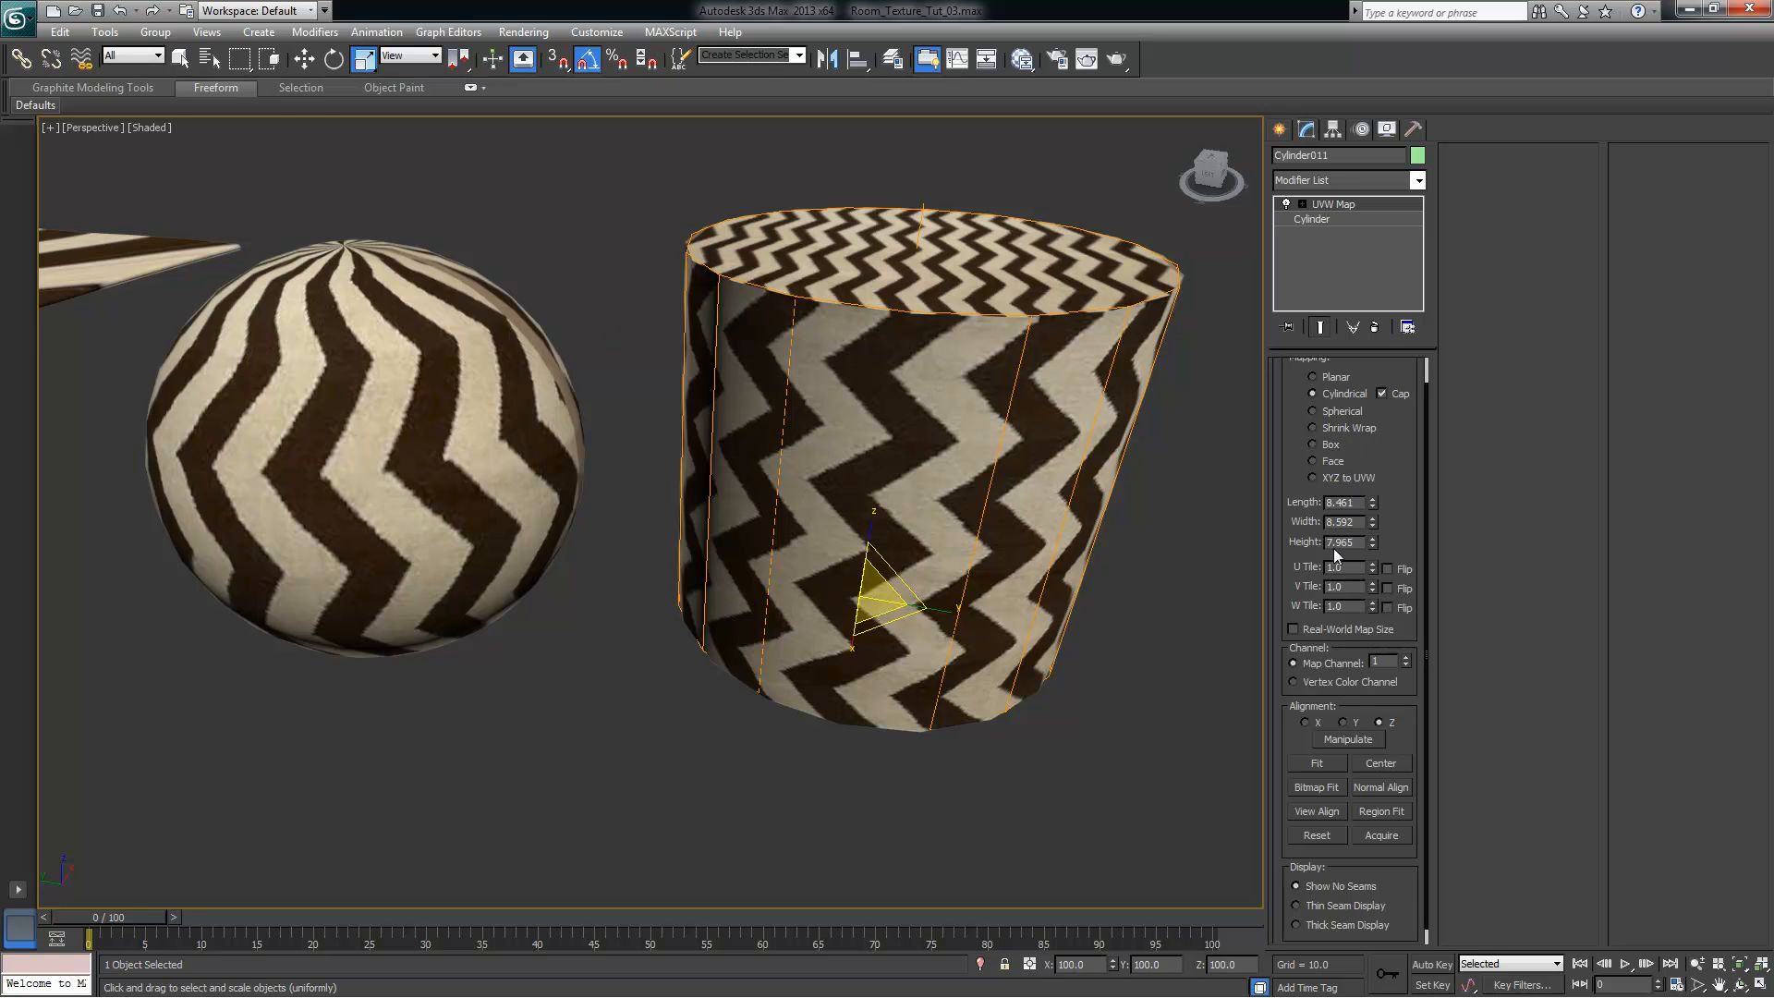
pyautogui.keyDown('alt'); pyautogui.moveTo(1131, 482); pyautogui.dragTo(983, 473, button='middle'); pyautogui.keyUp('alt')
pyautogui.scroll(1, 1349, 554)
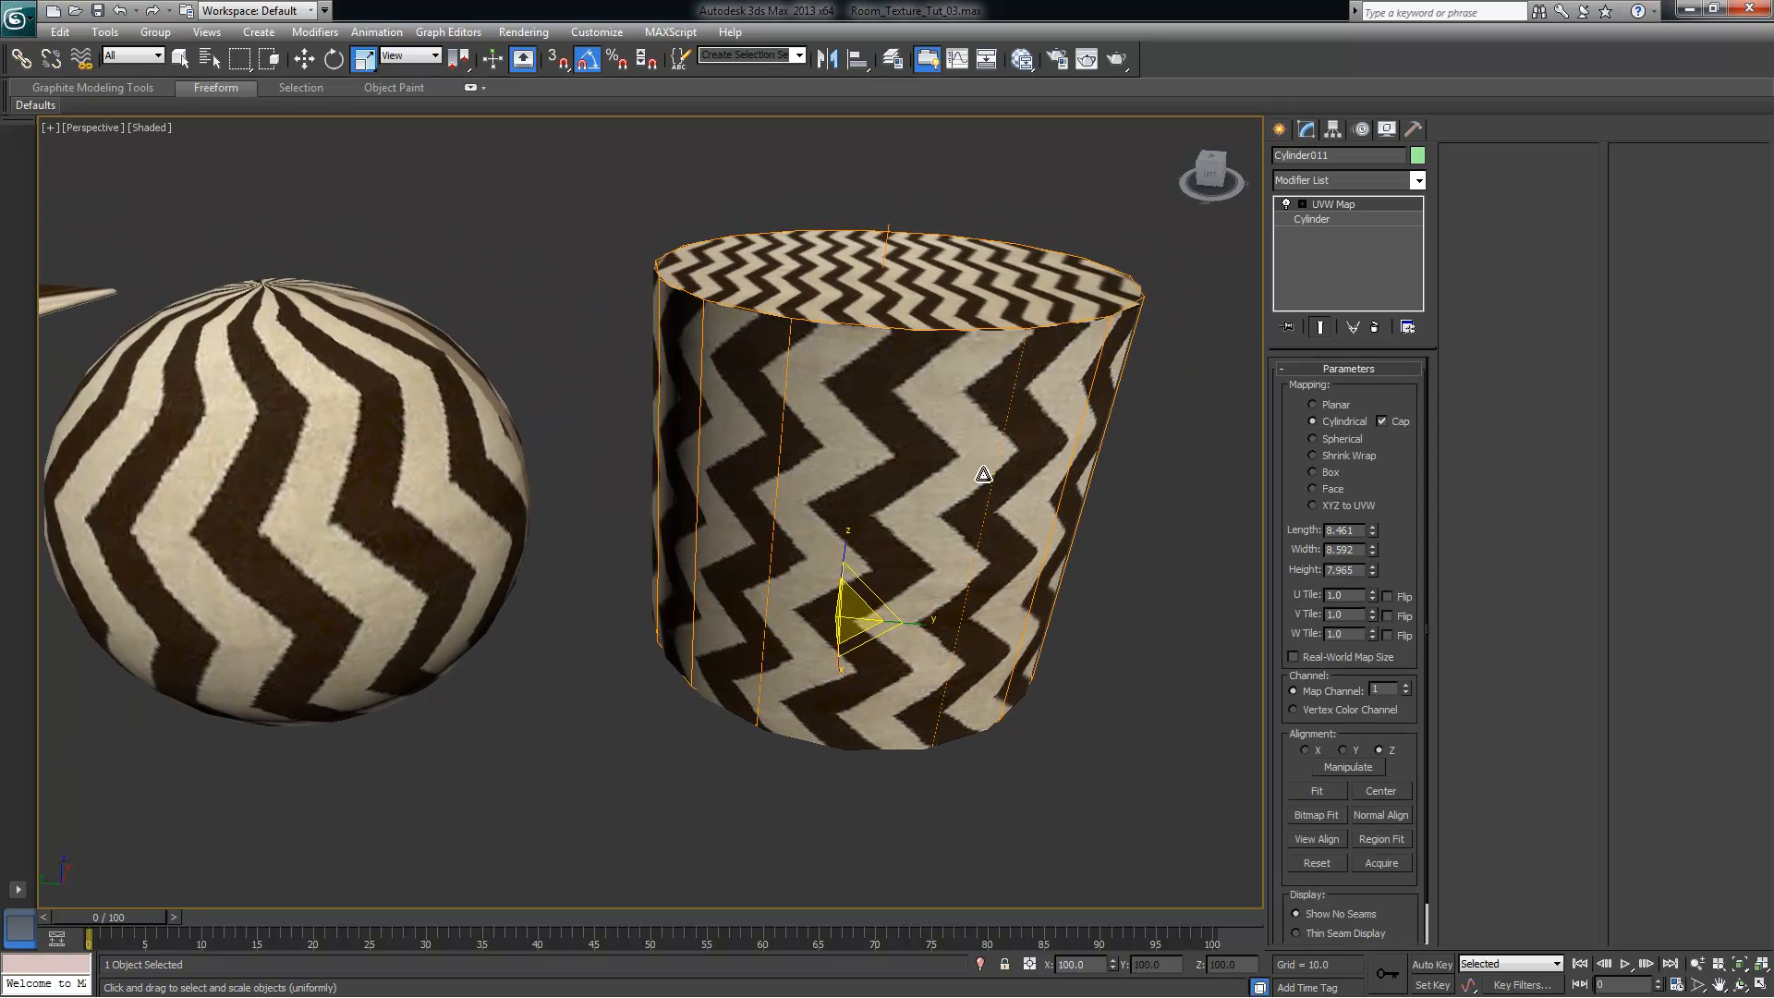
# Switch the cylinder's mapping to Box and examine the seams around its sides
pyautogui.click(1334, 477)
pyautogui.keyDown('alt'); pyautogui.moveTo(1196, 488); pyautogui.dragTo(1056, 490, button='middle'); pyautogui.keyUp('alt')
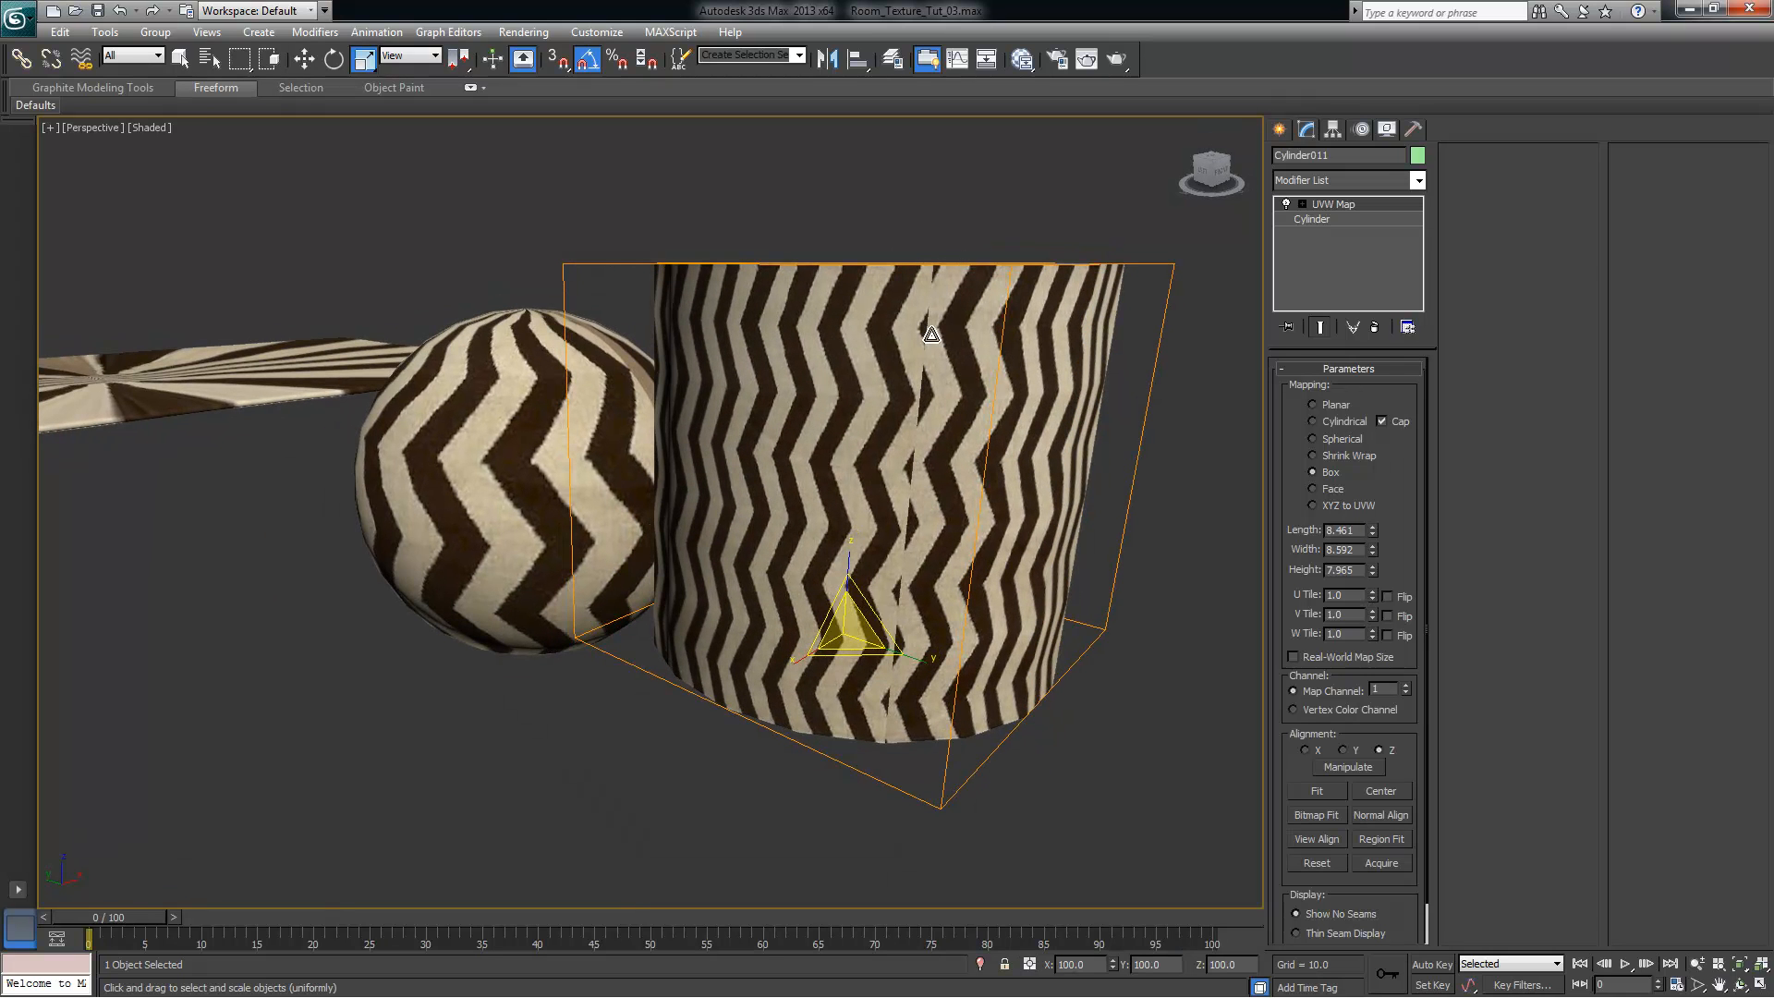
pyautogui.keyDown('alt'); pyautogui.moveTo(893, 717); pyautogui.dragTo(724, 405, button='middle'); pyautogui.keyUp('alt')
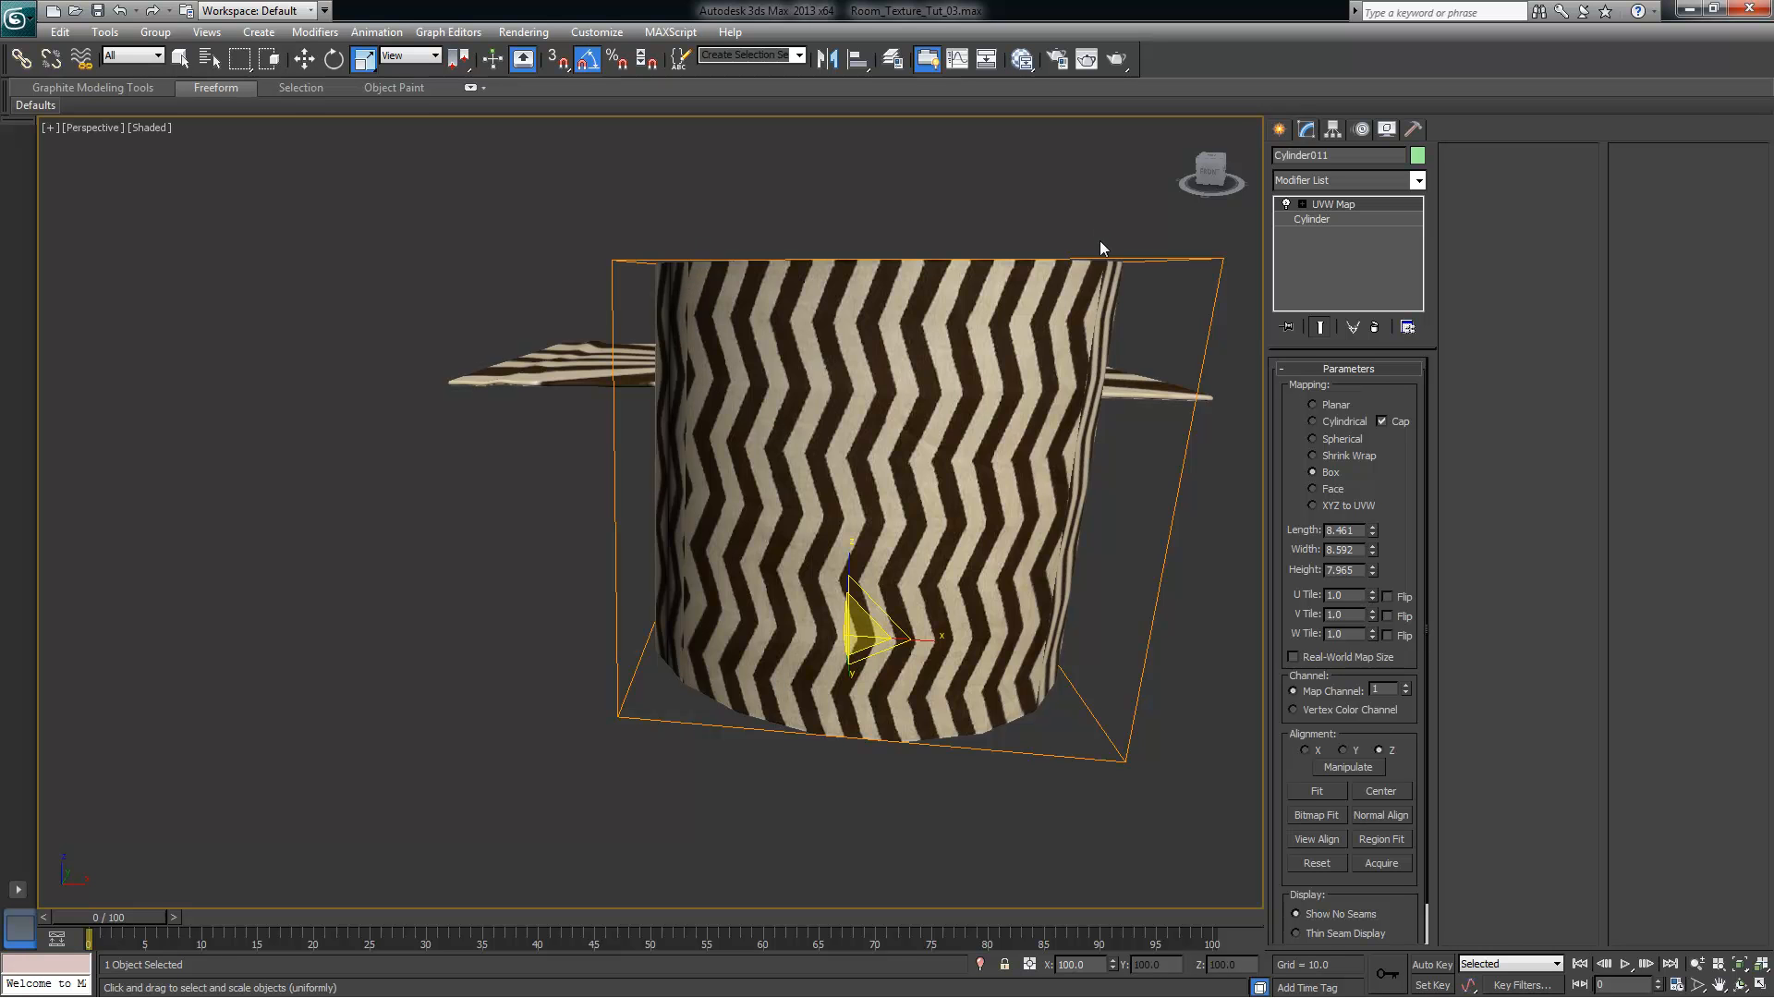
pyautogui.keyDown('alt'); pyautogui.moveTo(1051, 758); pyautogui.dragTo(1054, 305, button='middle'); pyautogui.keyUp('alt')
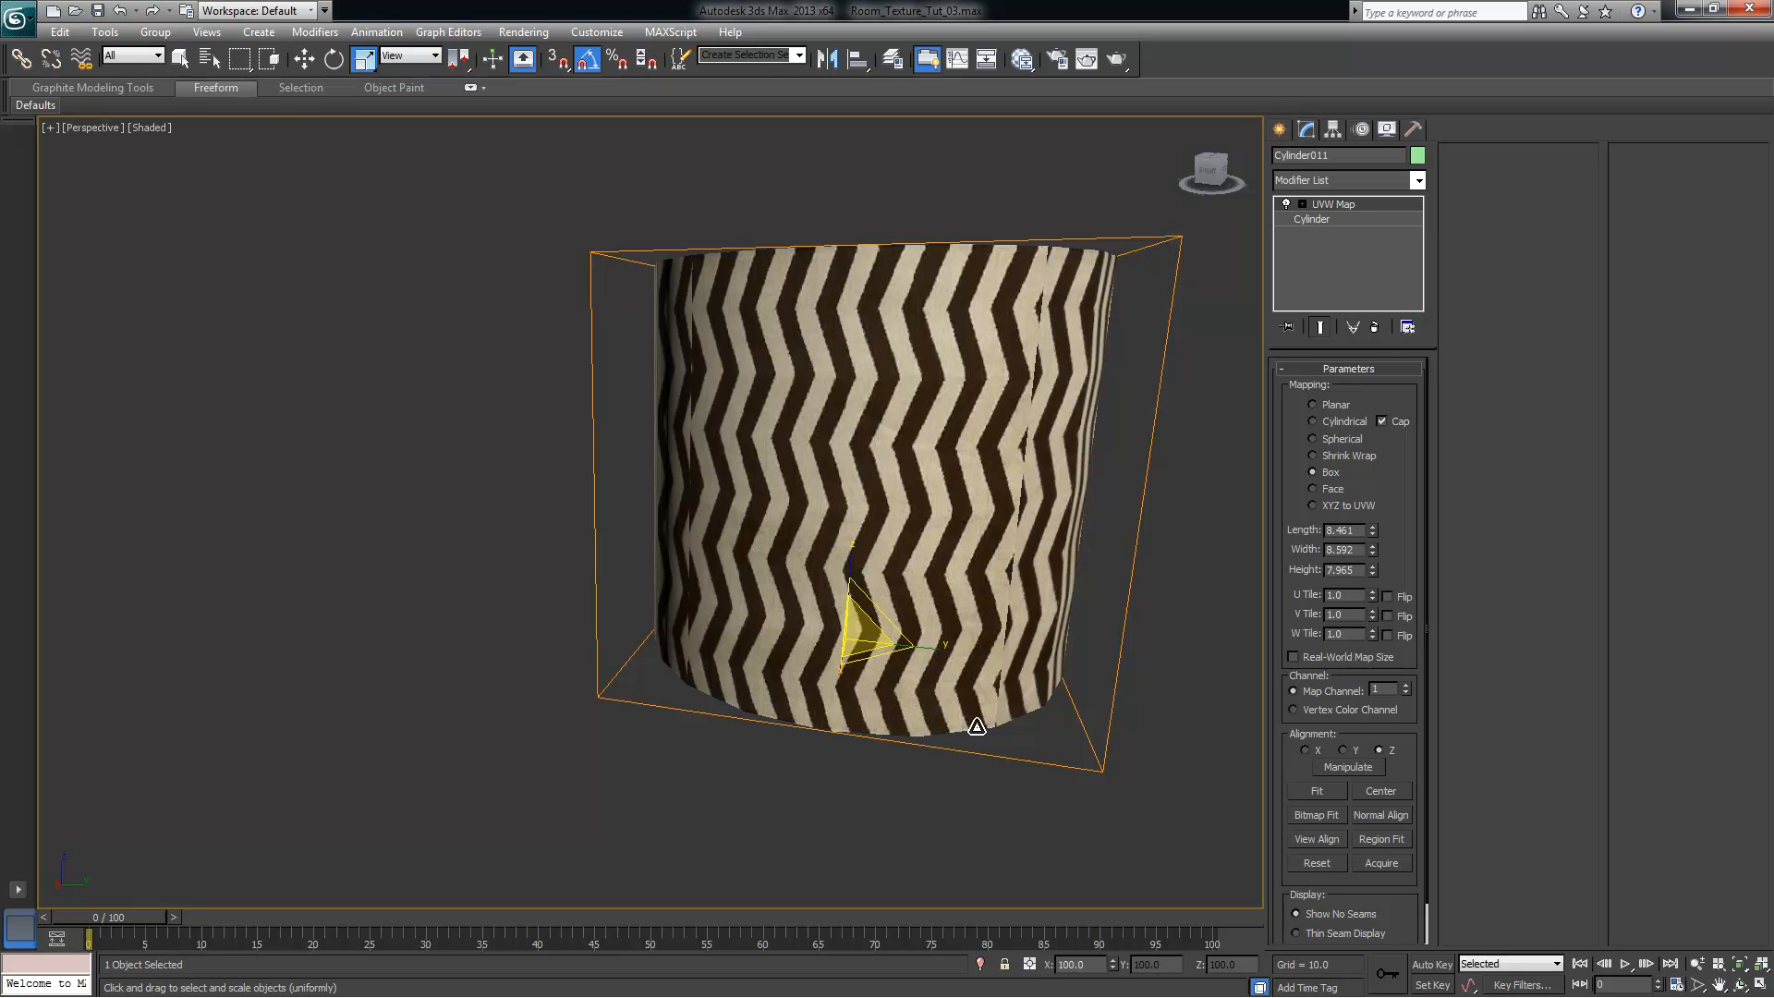
pyautogui.keyDown('alt'); pyautogui.moveTo(1071, 230); pyautogui.dragTo(963, 268, button='middle'); pyautogui.keyUp('alt')
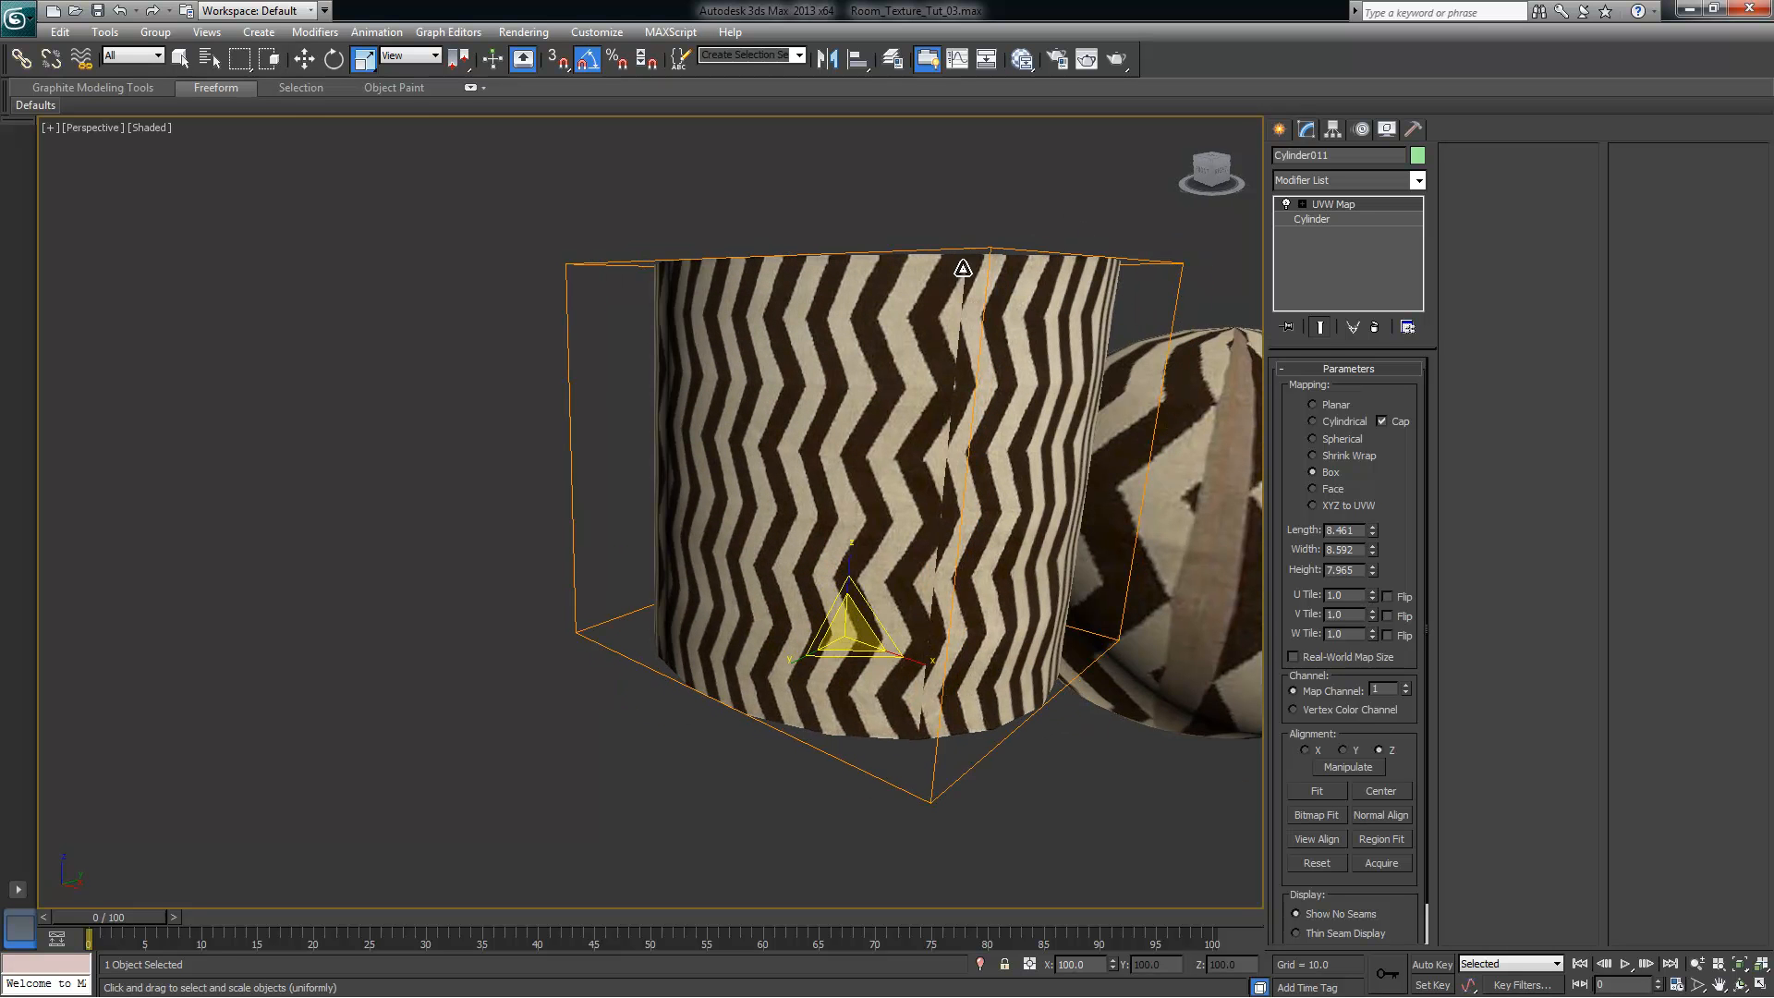
# Try Face mapping on the cylinder and inspect its sides and cap, then cycle the mapping through Planar back to Box
pyautogui.keyDown('alt'); pyautogui.moveTo(929, 472); pyautogui.dragTo(1148, 524, button='middle'); pyautogui.keyUp('alt')
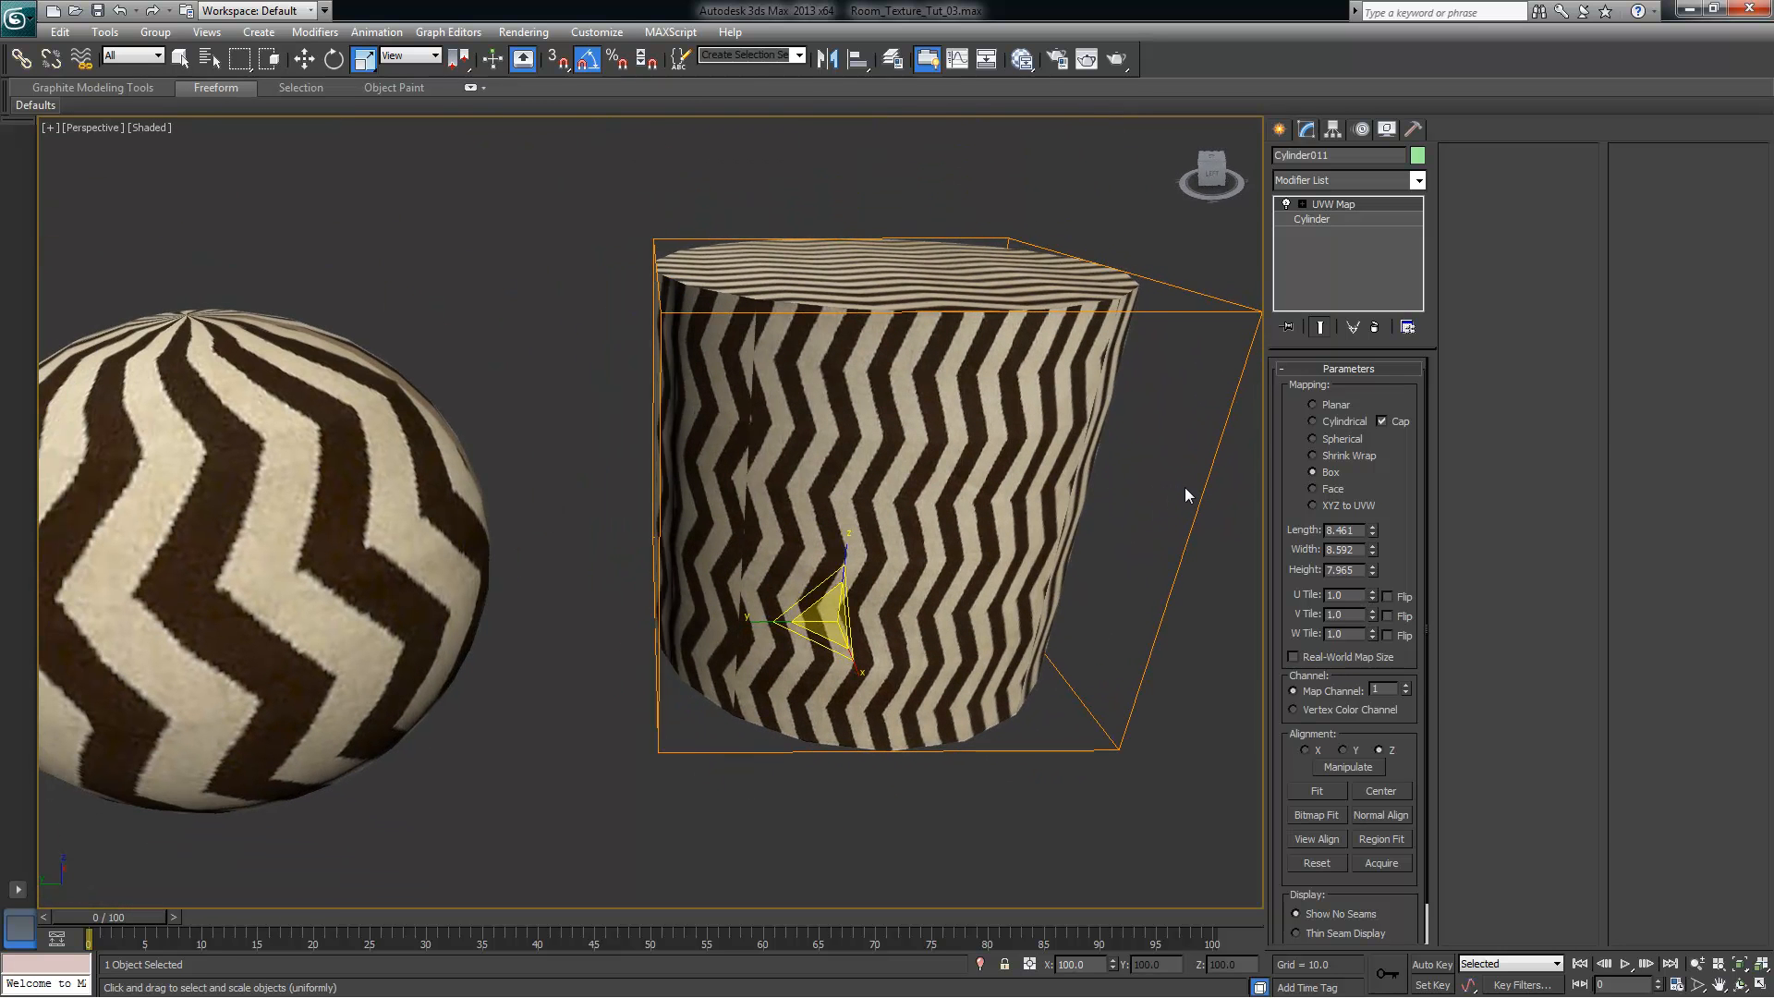
pyautogui.click(1313, 488)
pyautogui.keyDown('alt'); pyautogui.moveTo(1057, 440); pyautogui.dragTo(889, 408, button='middle'); pyautogui.keyUp('alt')
pyautogui.scroll(2, 961, 436)
pyautogui.scroll(-2, 958, 436)
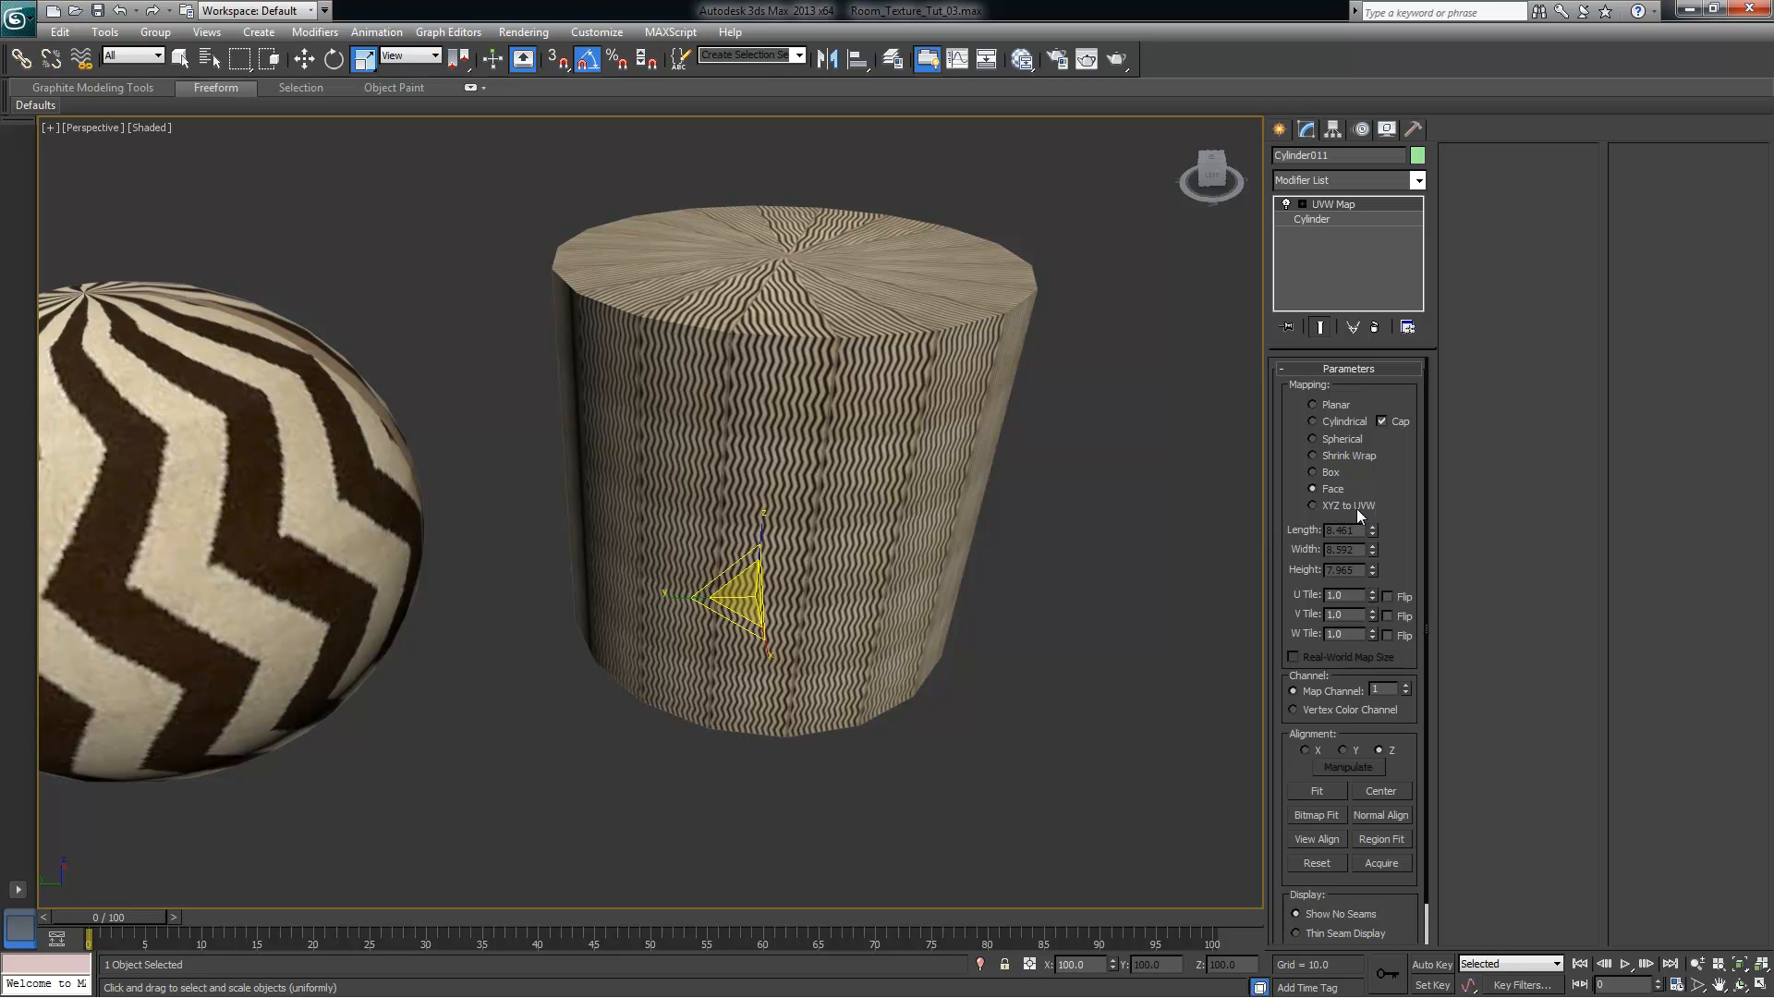
pyautogui.moveTo(833, 478)
pyautogui.keyDown('alt'); pyautogui.mouseDown(button='middle')
pyautogui.moveTo(813, 455)
pyautogui.moveTo(857, 465)
pyautogui.mouseUp(button='middle'); pyautogui.keyUp('alt')
pyautogui.click(1322, 405)
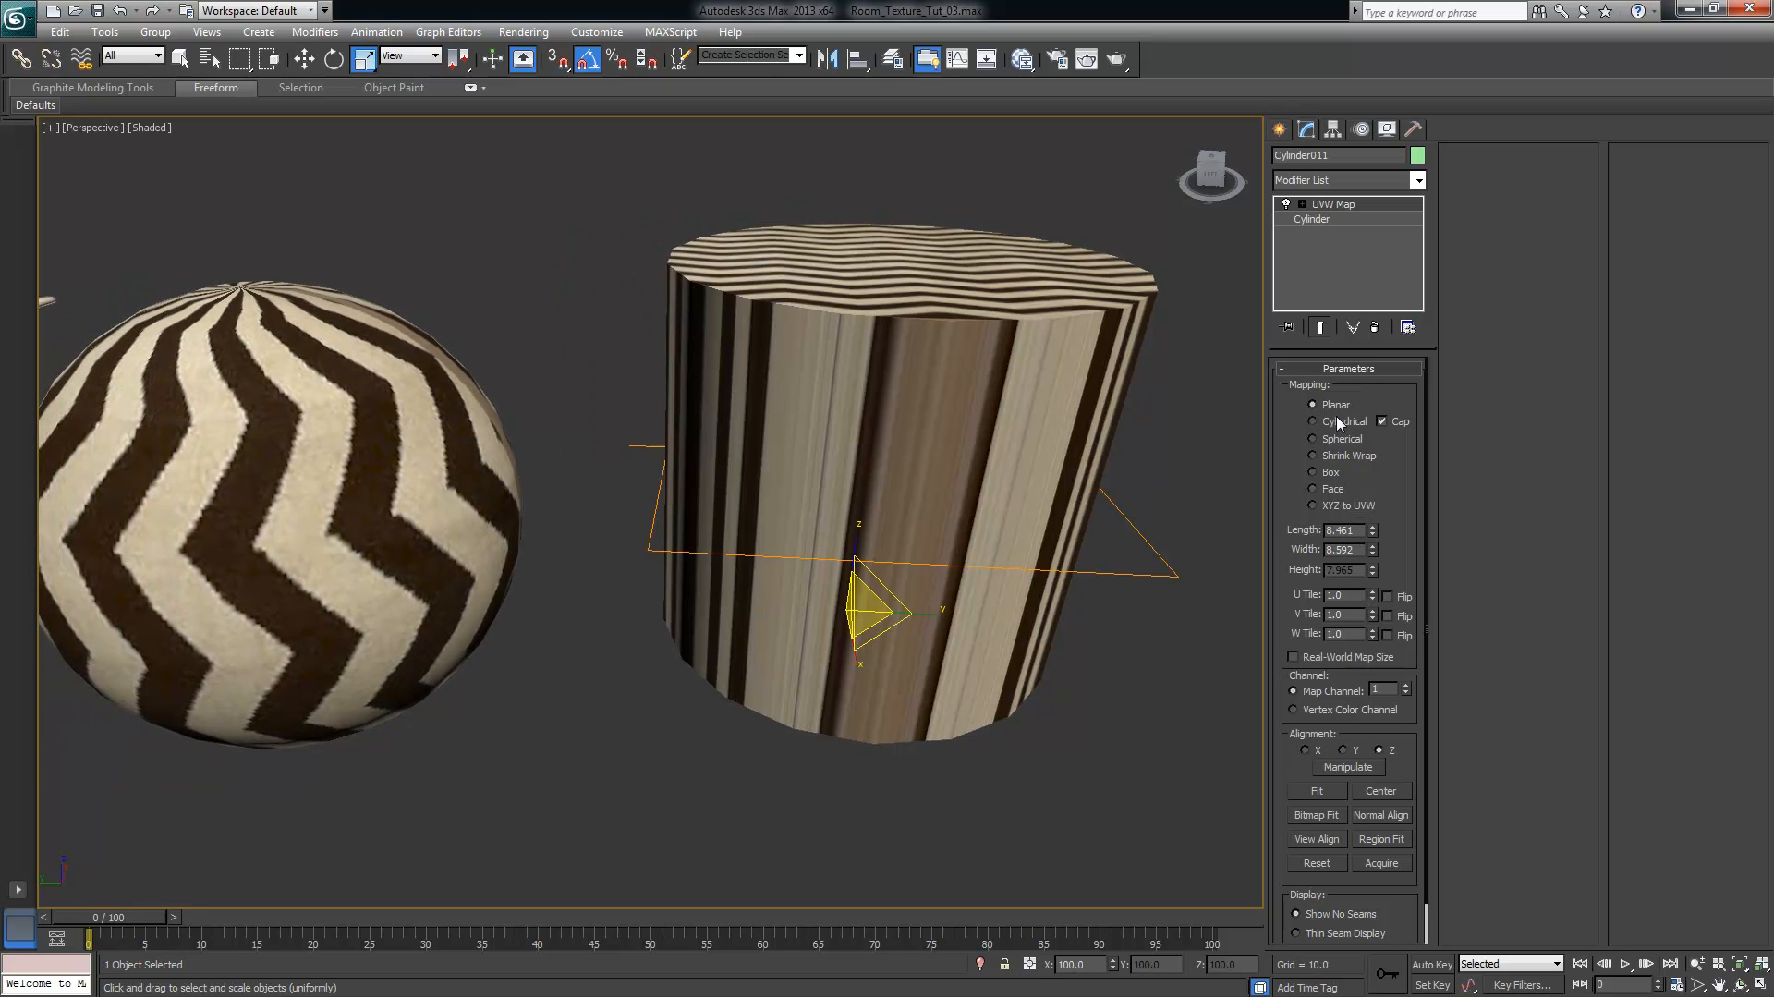
pyautogui.click(1338, 420)
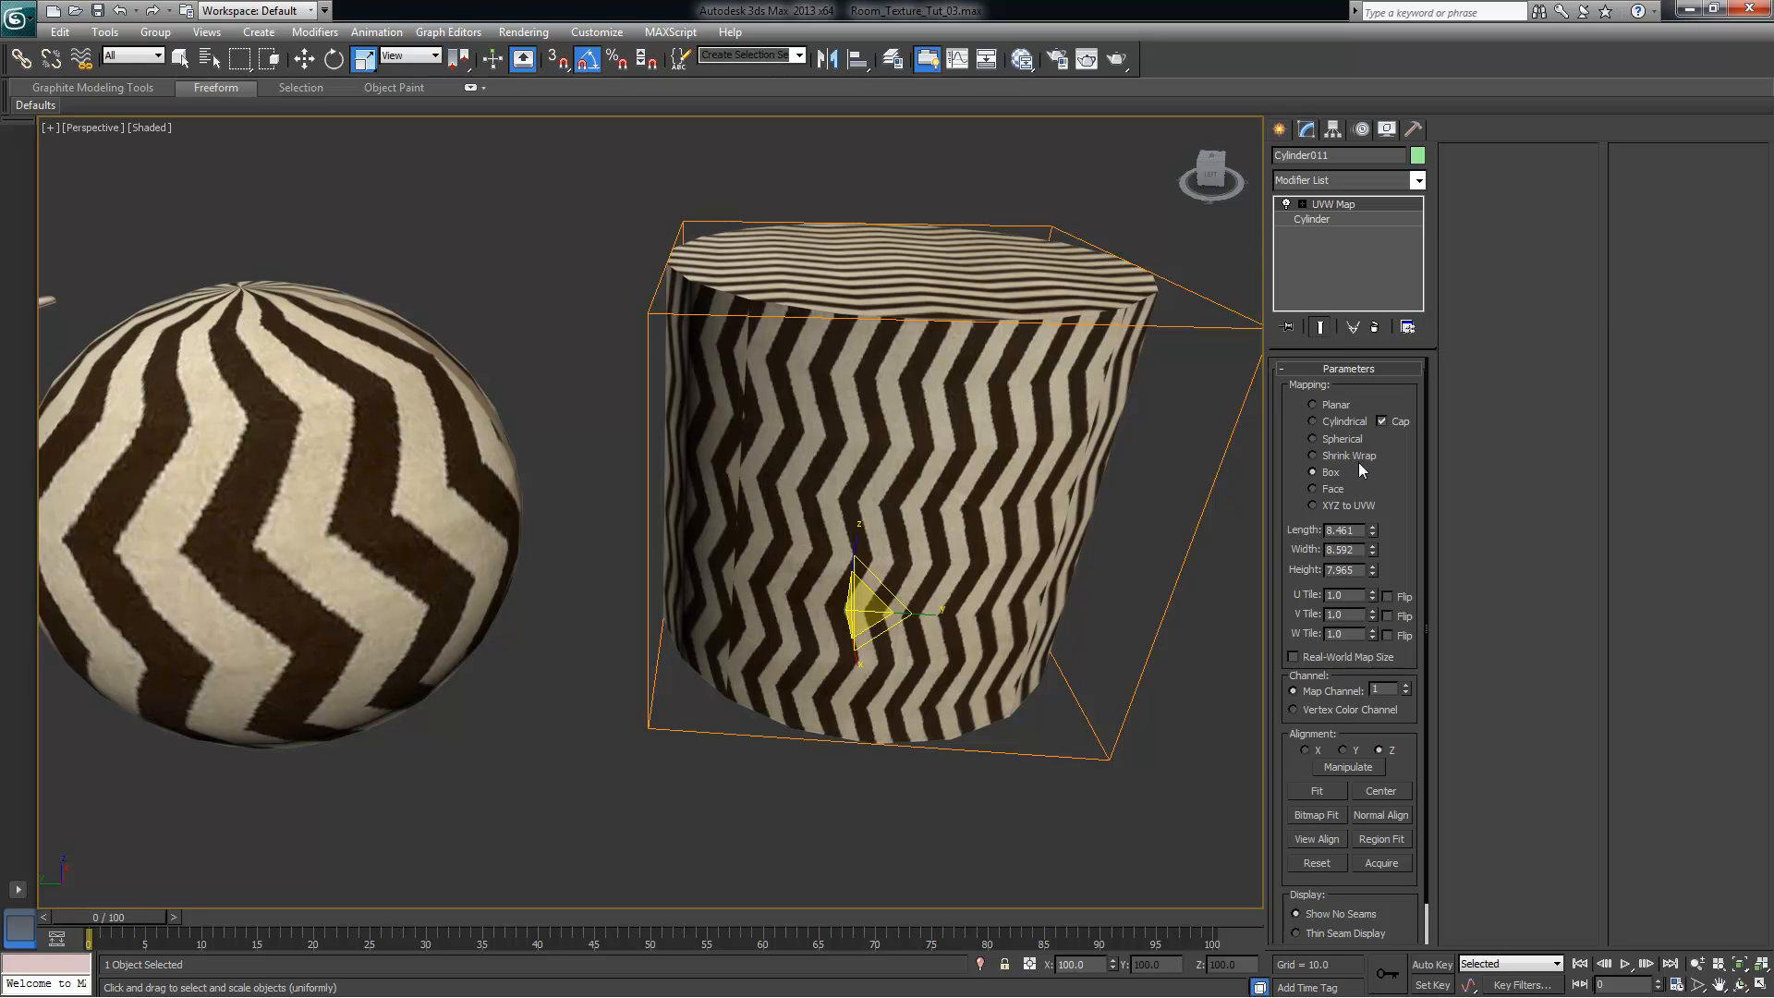
# Delete the test sphere and cylinder from the scene
pyautogui.scroll(-10, 972, 504)
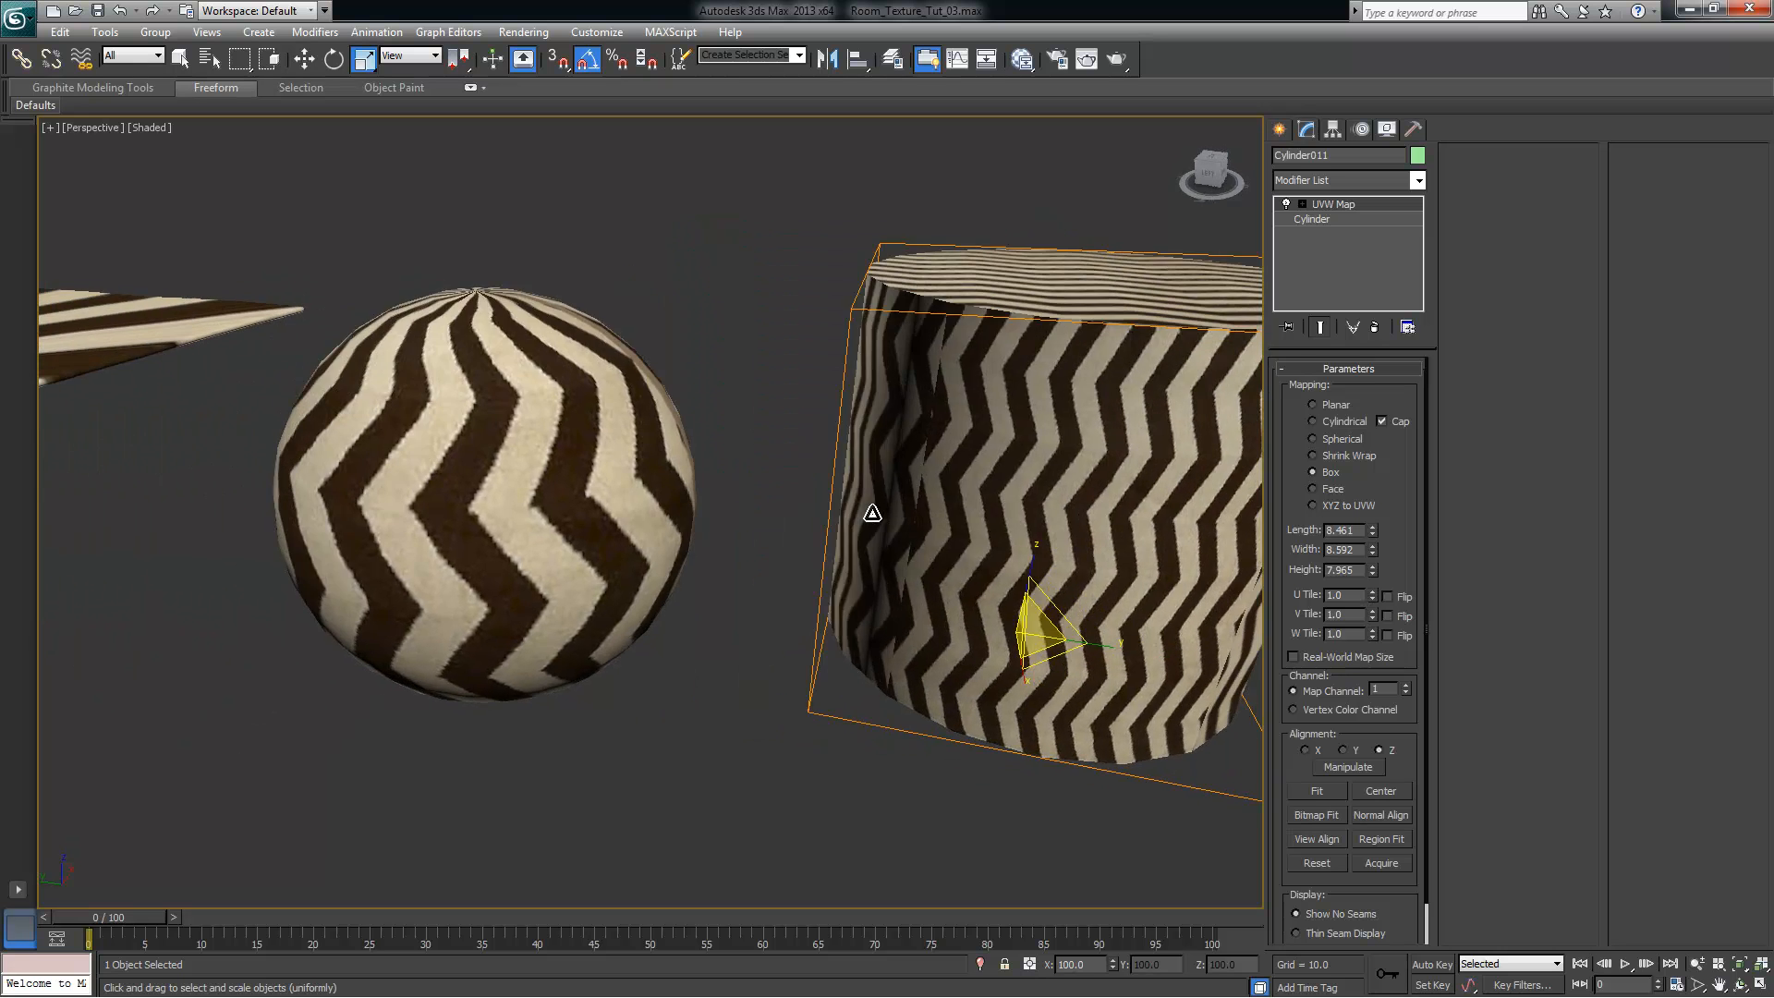
pyautogui.moveTo(662, 438); pyautogui.dragTo(824, 634)
pyautogui.press('Delete')
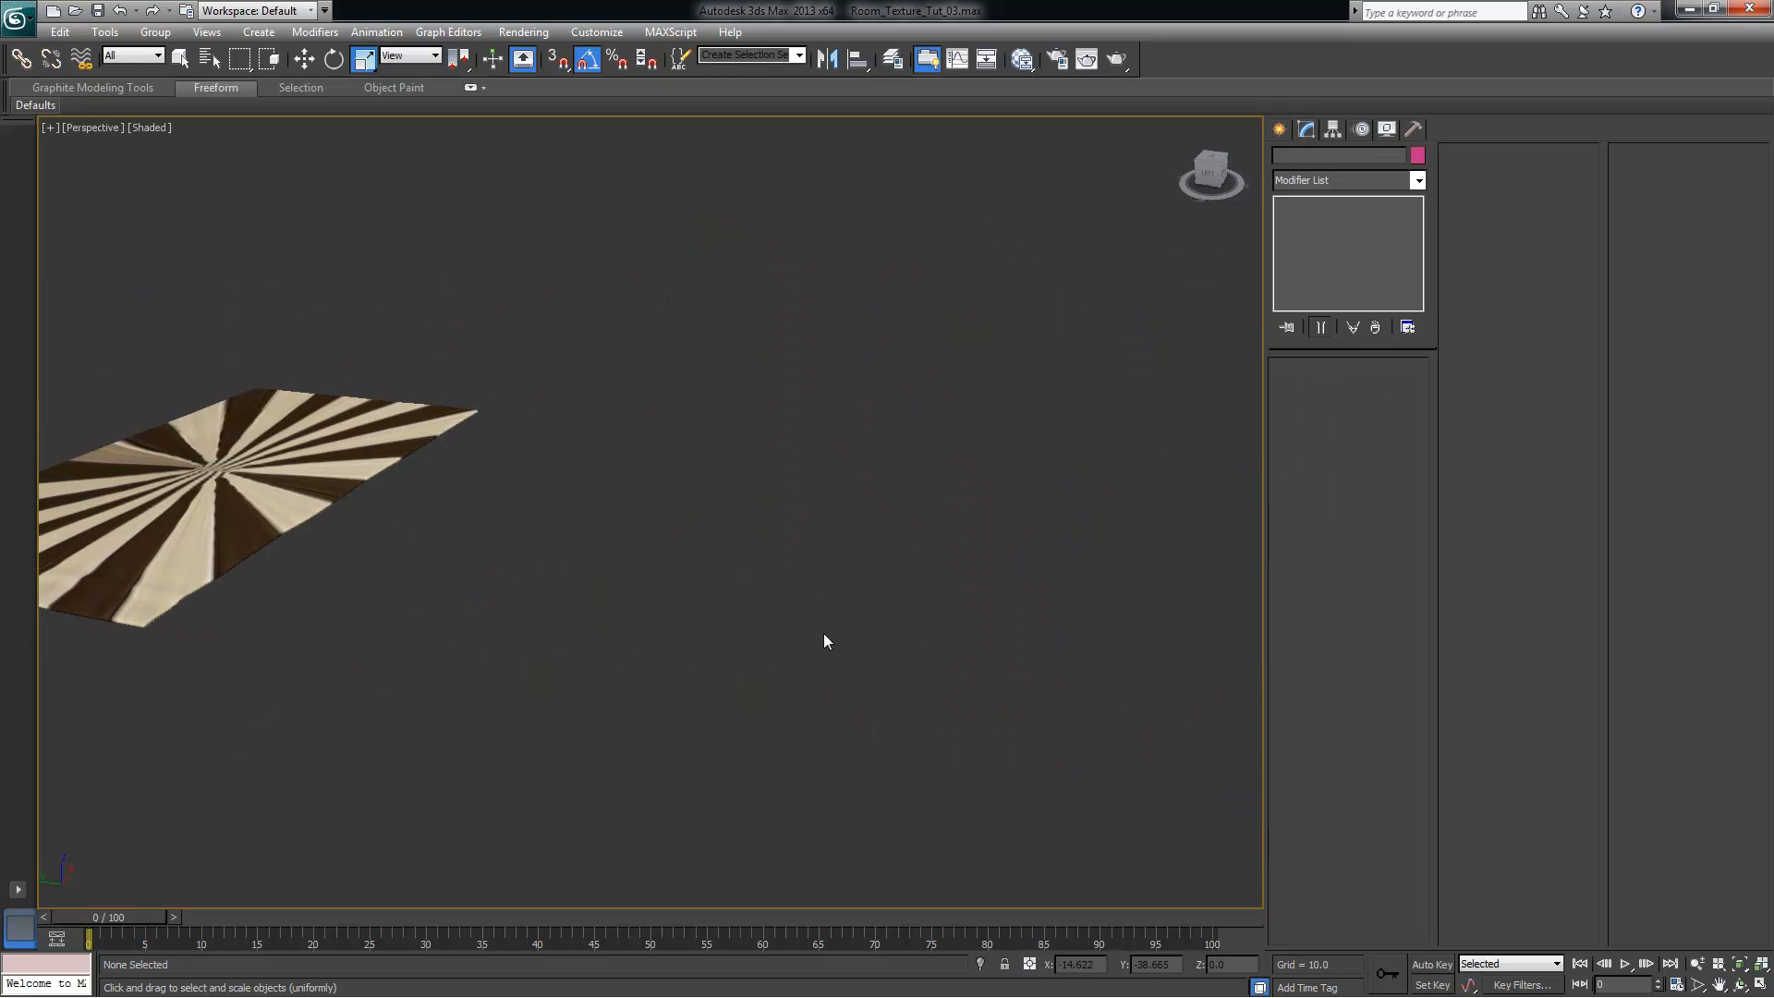
# Set the rug's UVW Map to Planar, fit the mapping to the rug and check the zigzag pattern along its edges
pyautogui.click(410, 465)
pyautogui.press('z')
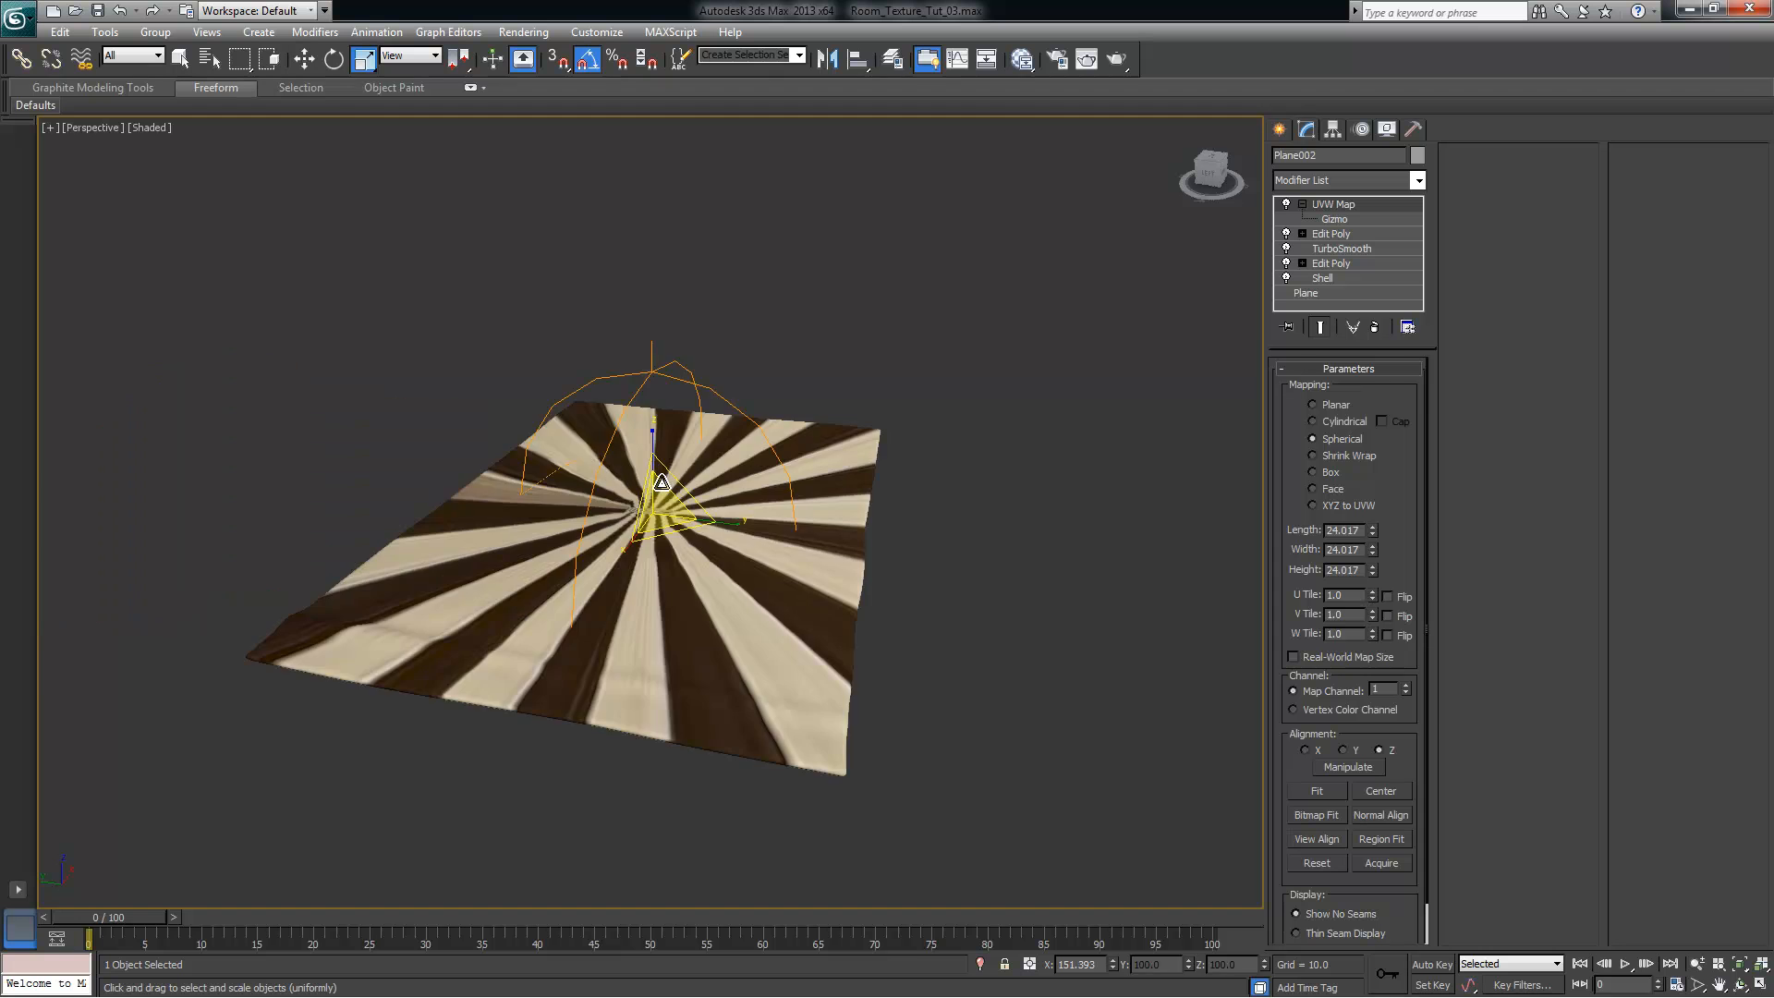
pyautogui.click(1333, 408)
pyautogui.keyDown('alt'); pyautogui.moveTo(1100, 463); pyautogui.dragTo(734, 401, button='middle'); pyautogui.keyUp('alt')
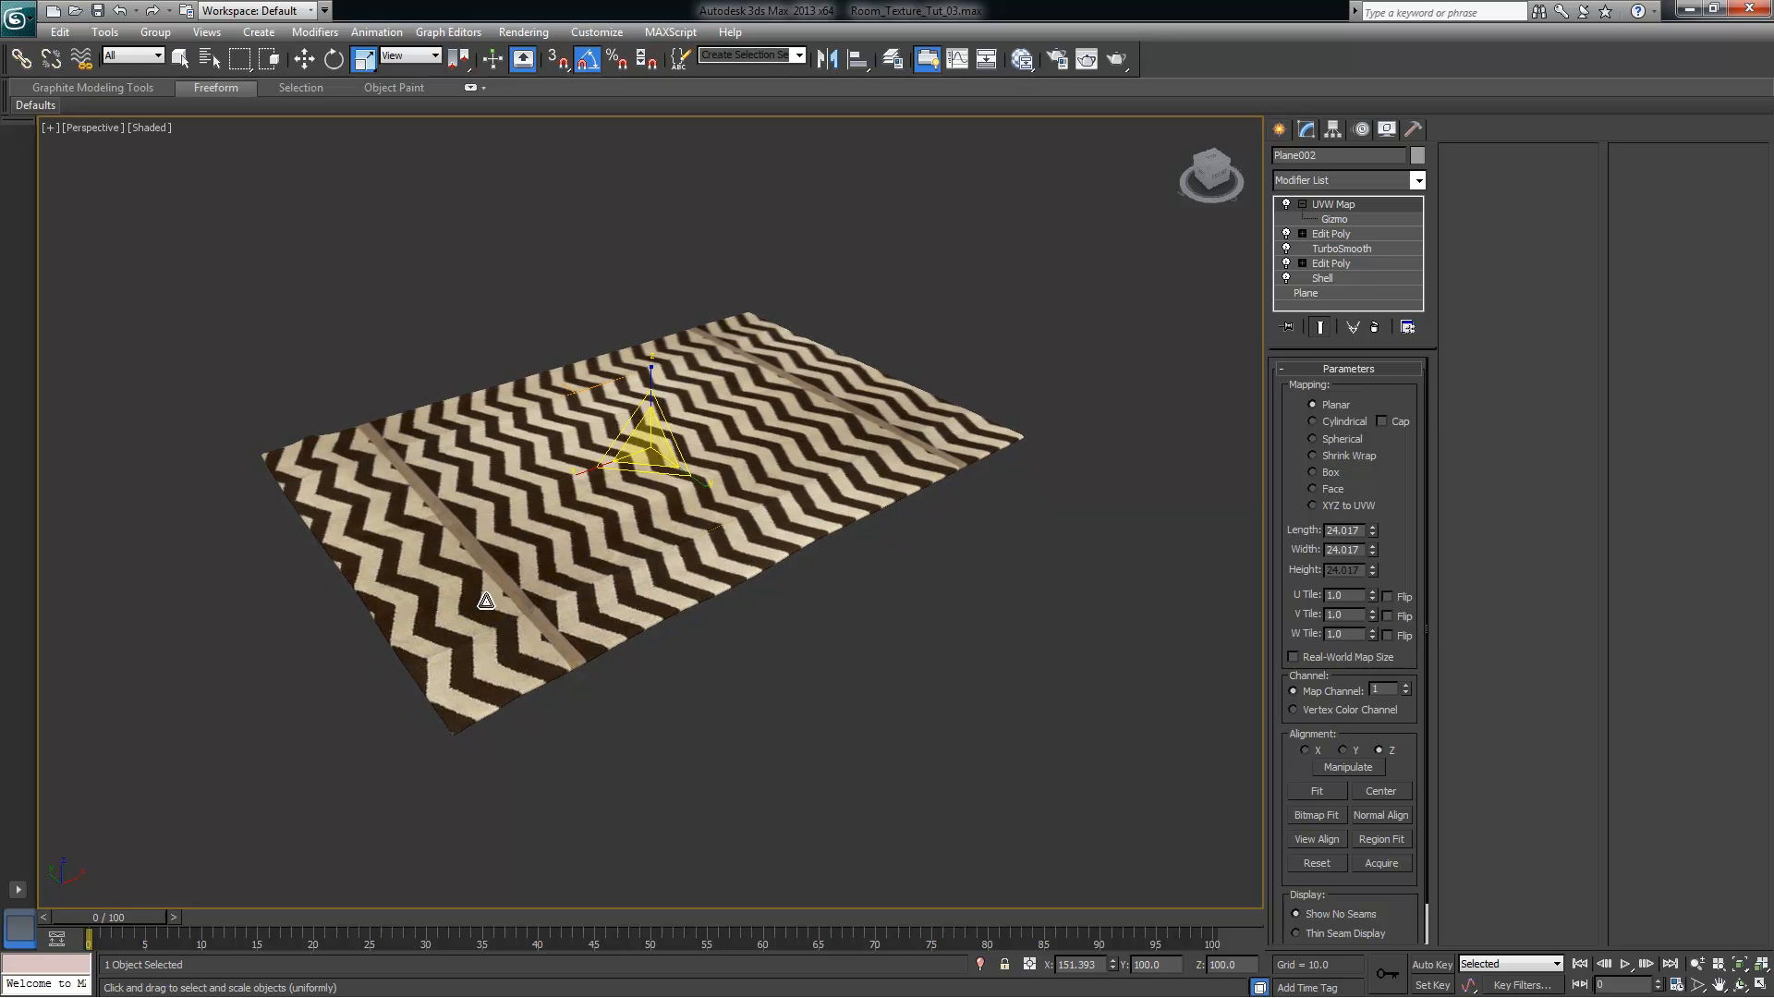
pyautogui.click(1317, 791)
pyautogui.keyDown('alt'); pyautogui.moveTo(970, 657); pyautogui.dragTo(856, 689, button='middle'); pyautogui.keyUp('alt')
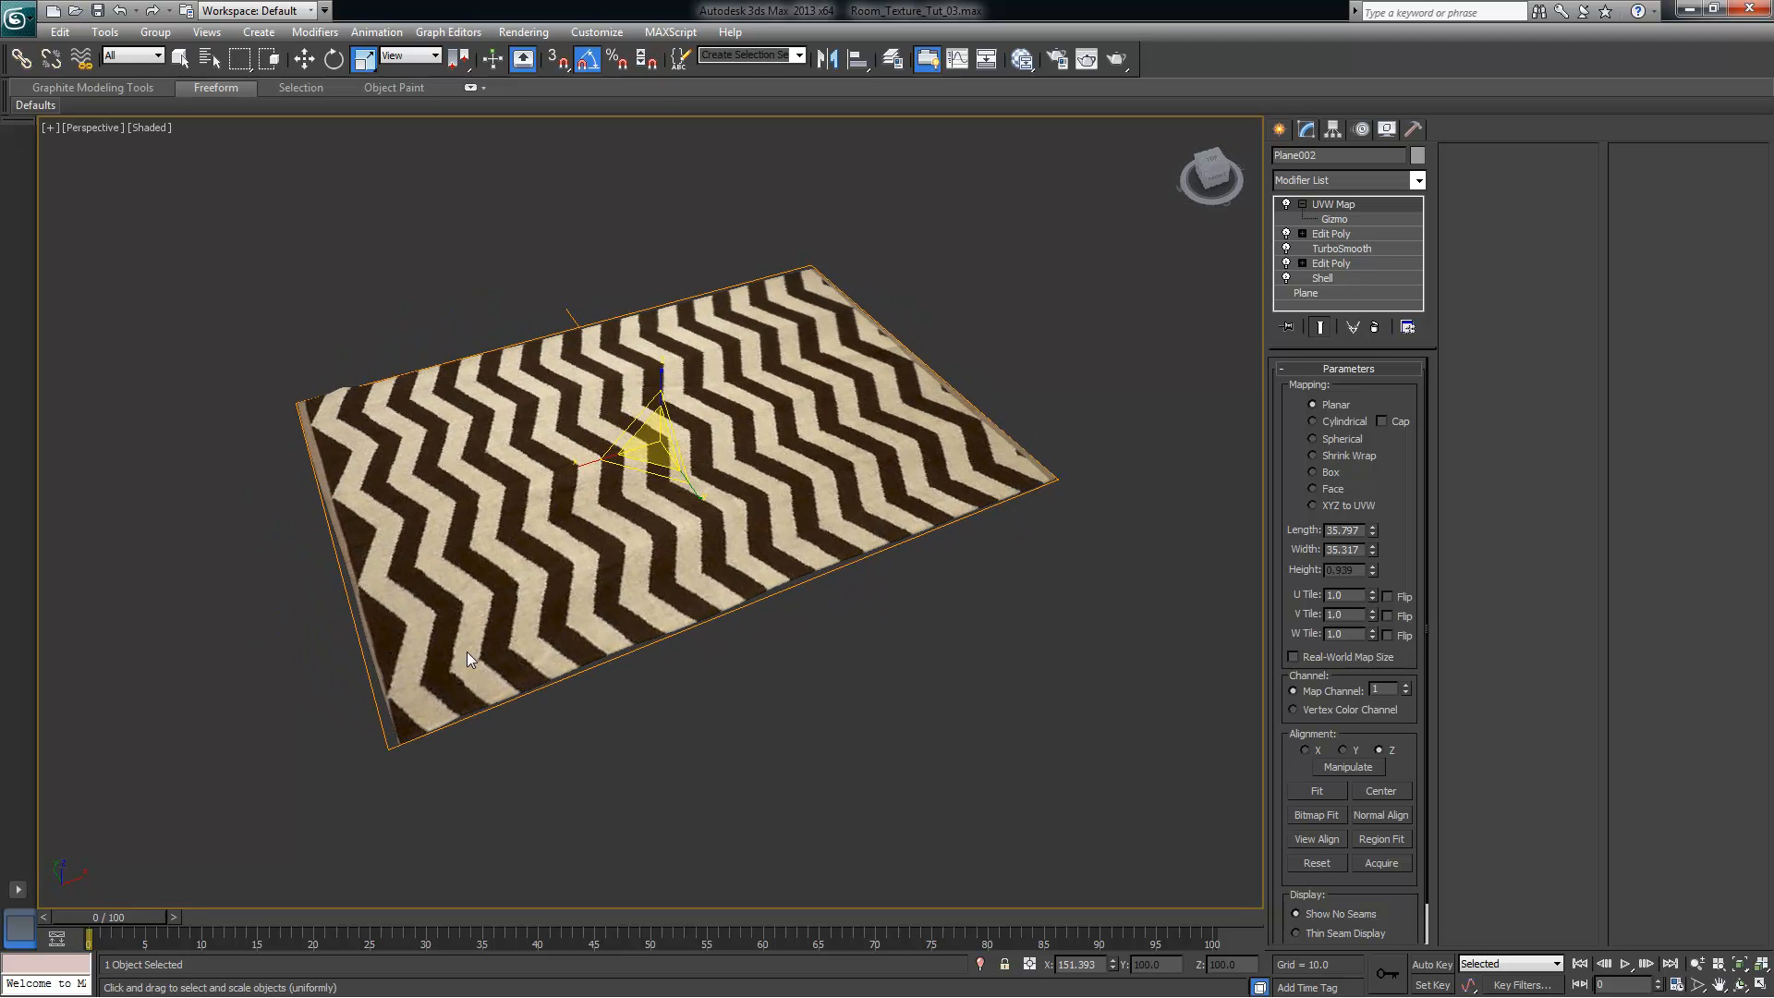
pyautogui.keyDown('alt'); pyautogui.moveTo(412, 508); pyautogui.dragTo(563, 416, button='middle'); pyautogui.keyUp('alt')
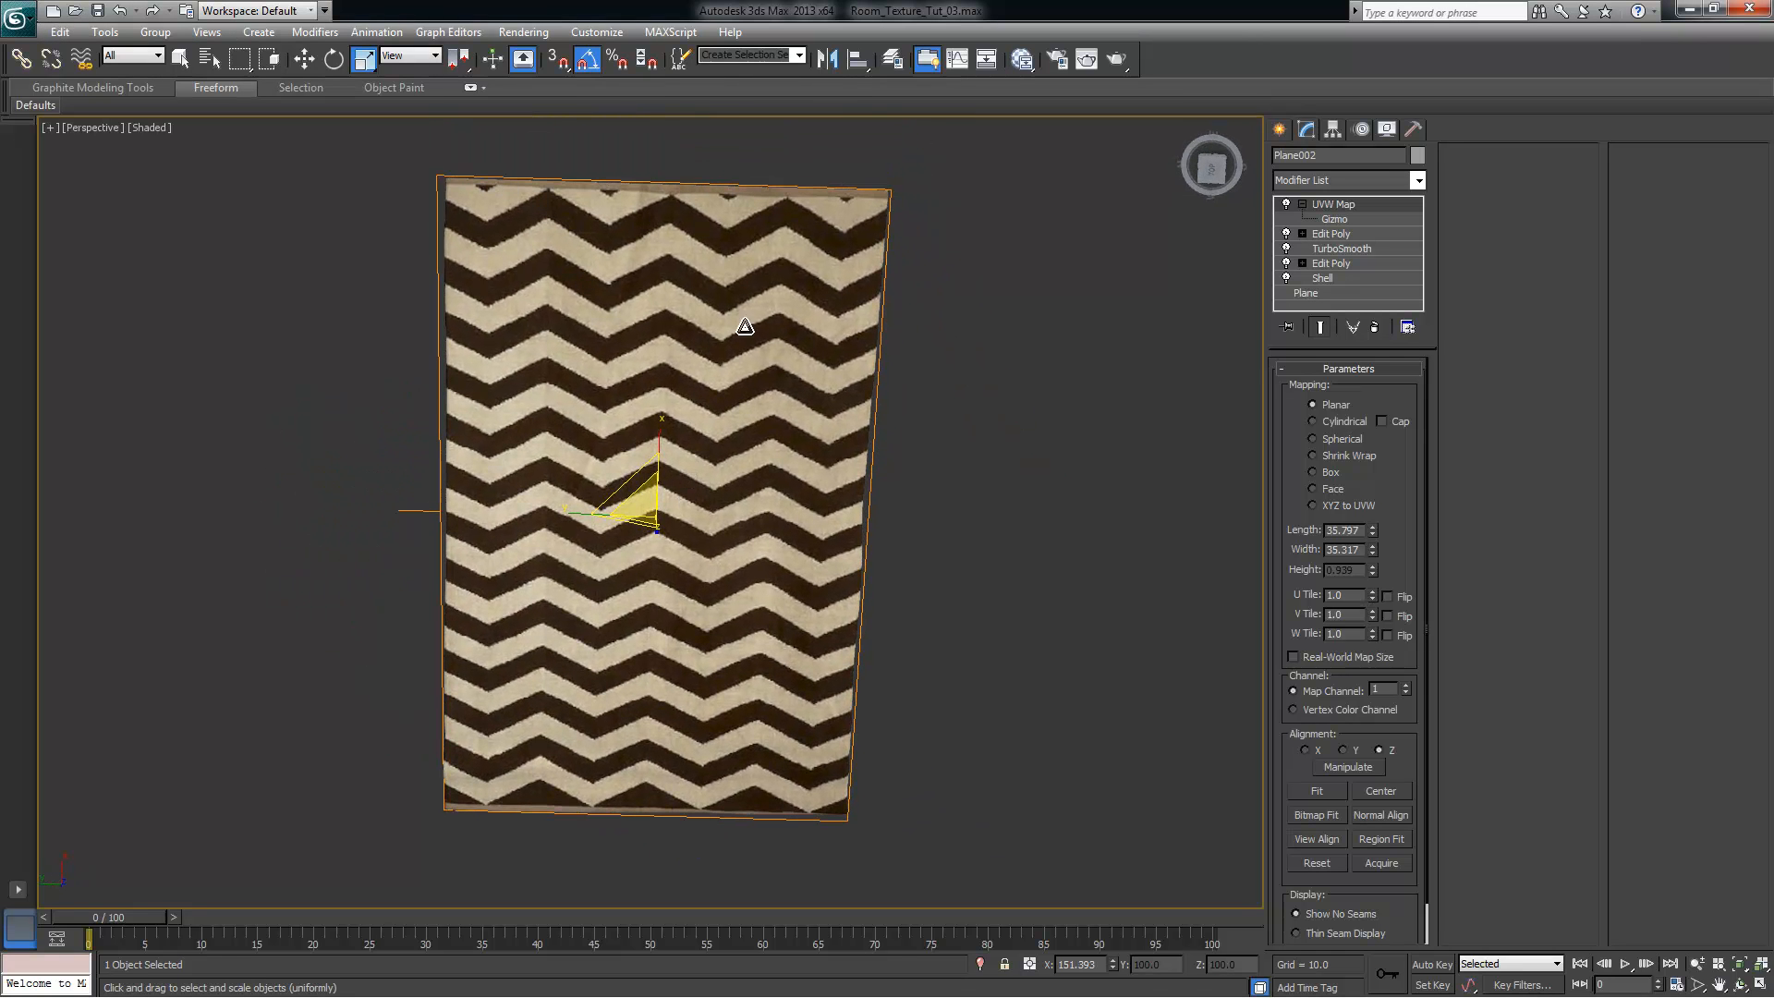
pyautogui.keyDown('alt'); pyautogui.moveTo(801, 437); pyautogui.dragTo(804, 412, button='middle'); pyautogui.keyUp('alt')
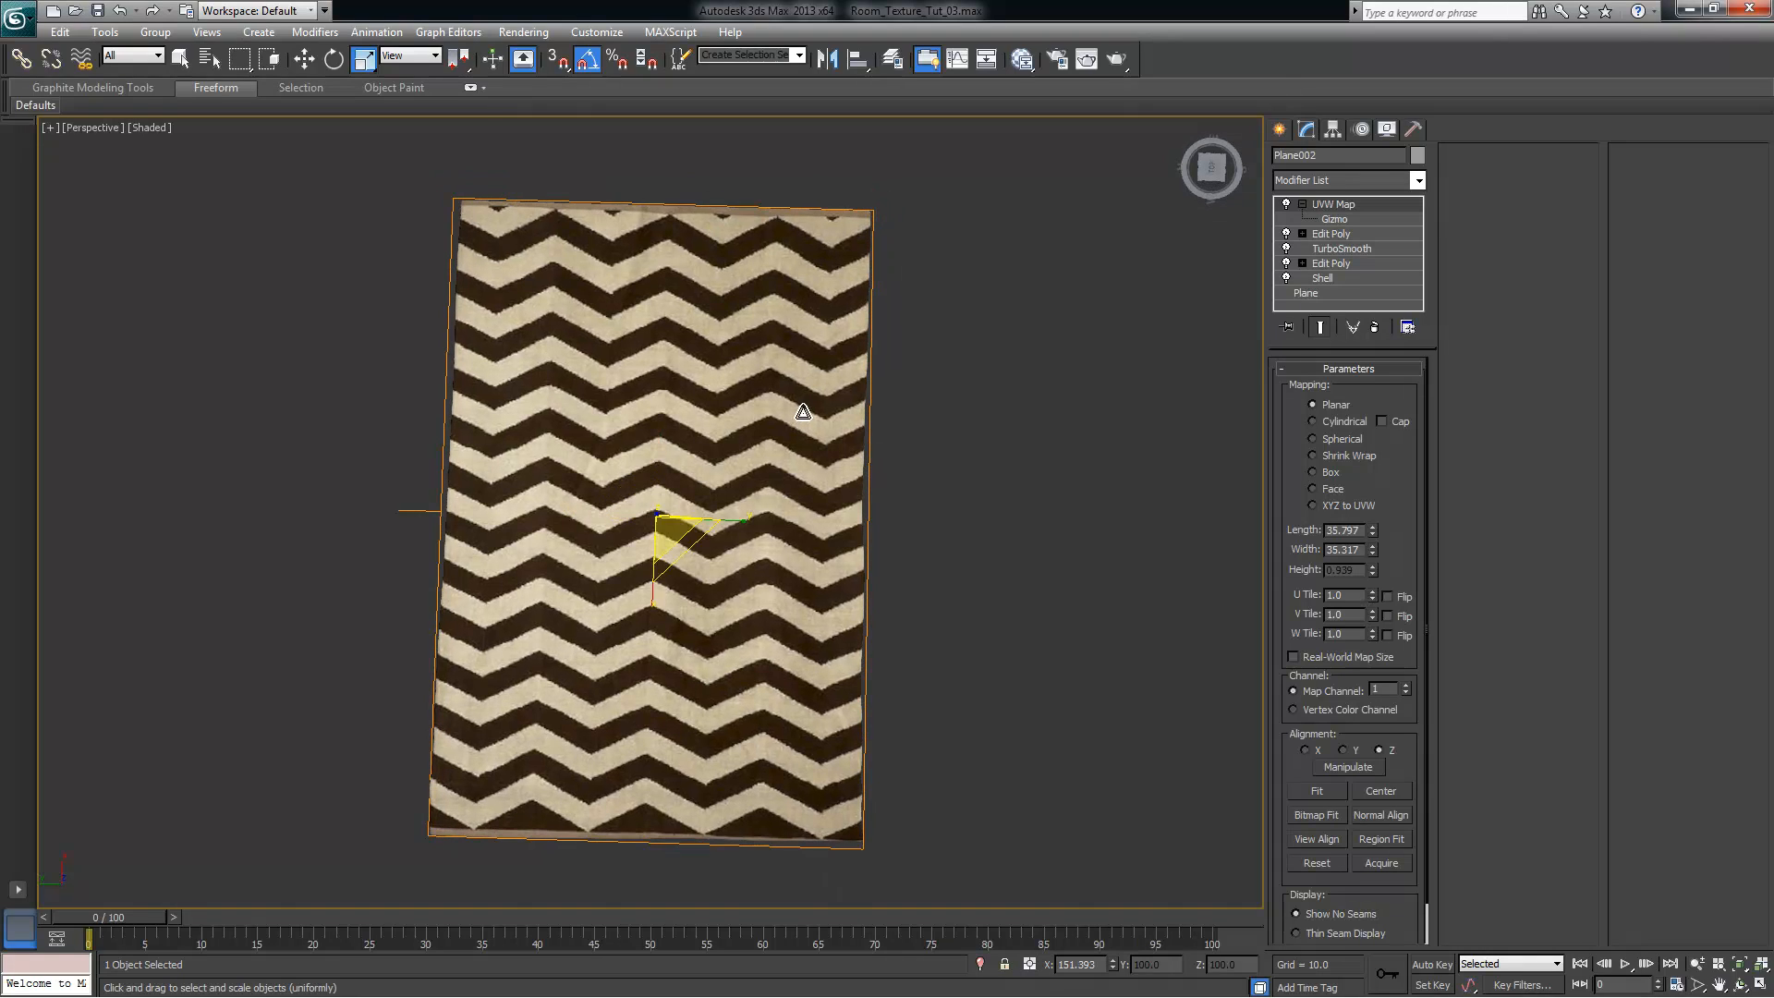
pyautogui.keyDown('alt'); pyautogui.moveTo(776, 805); pyautogui.dragTo(572, 756, button='middle'); pyautogui.keyUp('alt')
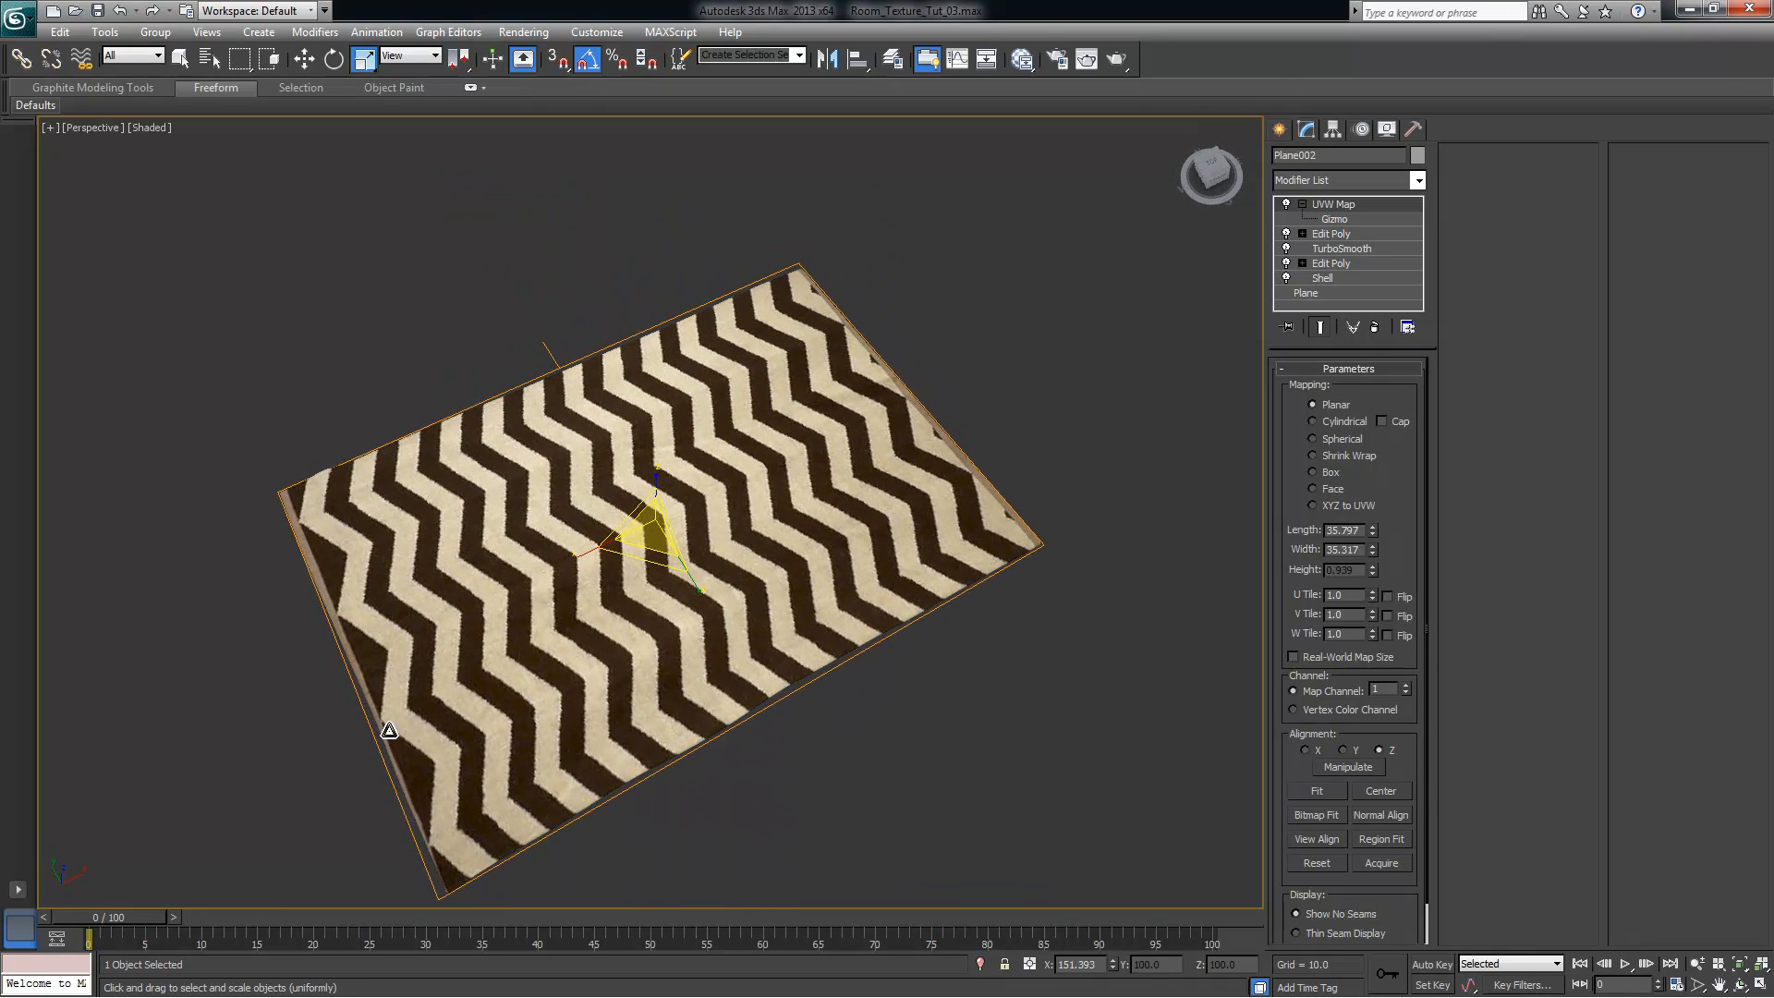
pyautogui.moveTo(515, 657)
pyautogui.keyDown('alt'); pyautogui.mouseDown(button='middle')
pyautogui.moveTo(549, 665)
pyautogui.moveTo(507, 654)
pyautogui.mouseUp(button='middle'); pyautogui.keyUp('alt')
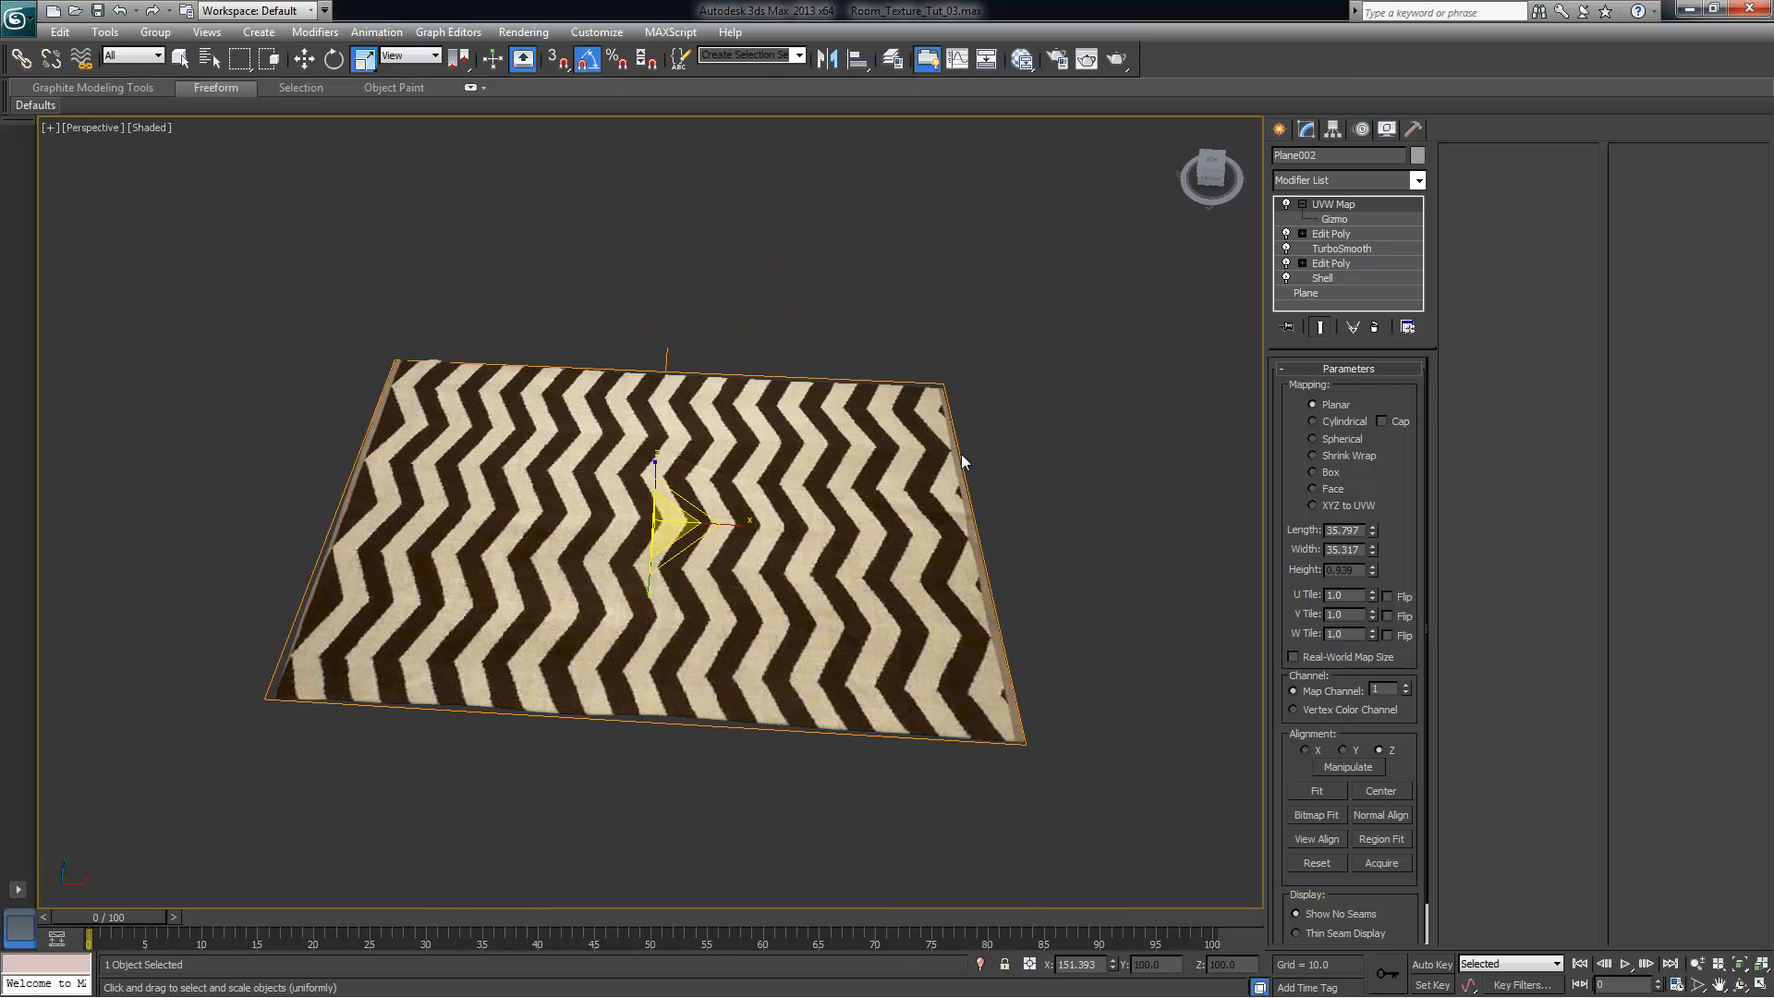
pyautogui.keyDown('alt'); pyautogui.moveTo(635, 550); pyautogui.dragTo(729, 566, button='middle'); pyautogui.keyUp('alt')
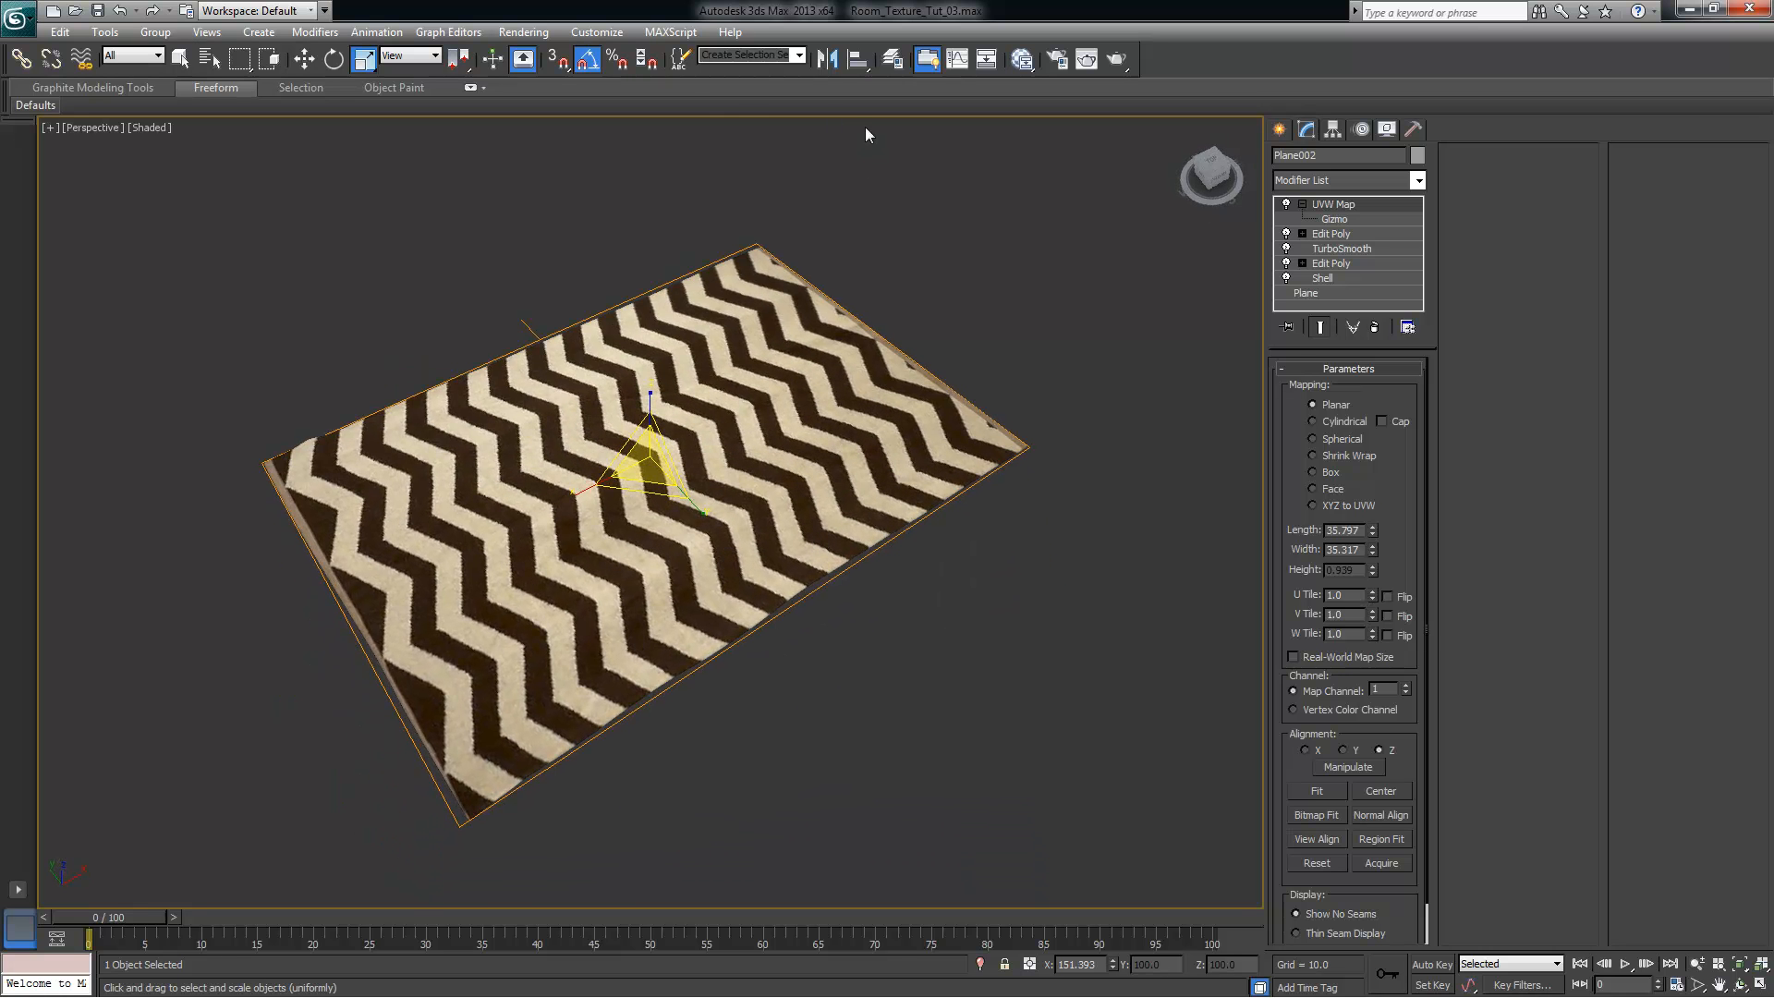
# Turn off angle snap and rotate the rug's UVW Map gizmo slightly about Z to align the pattern with the edges
pyautogui.press('e')
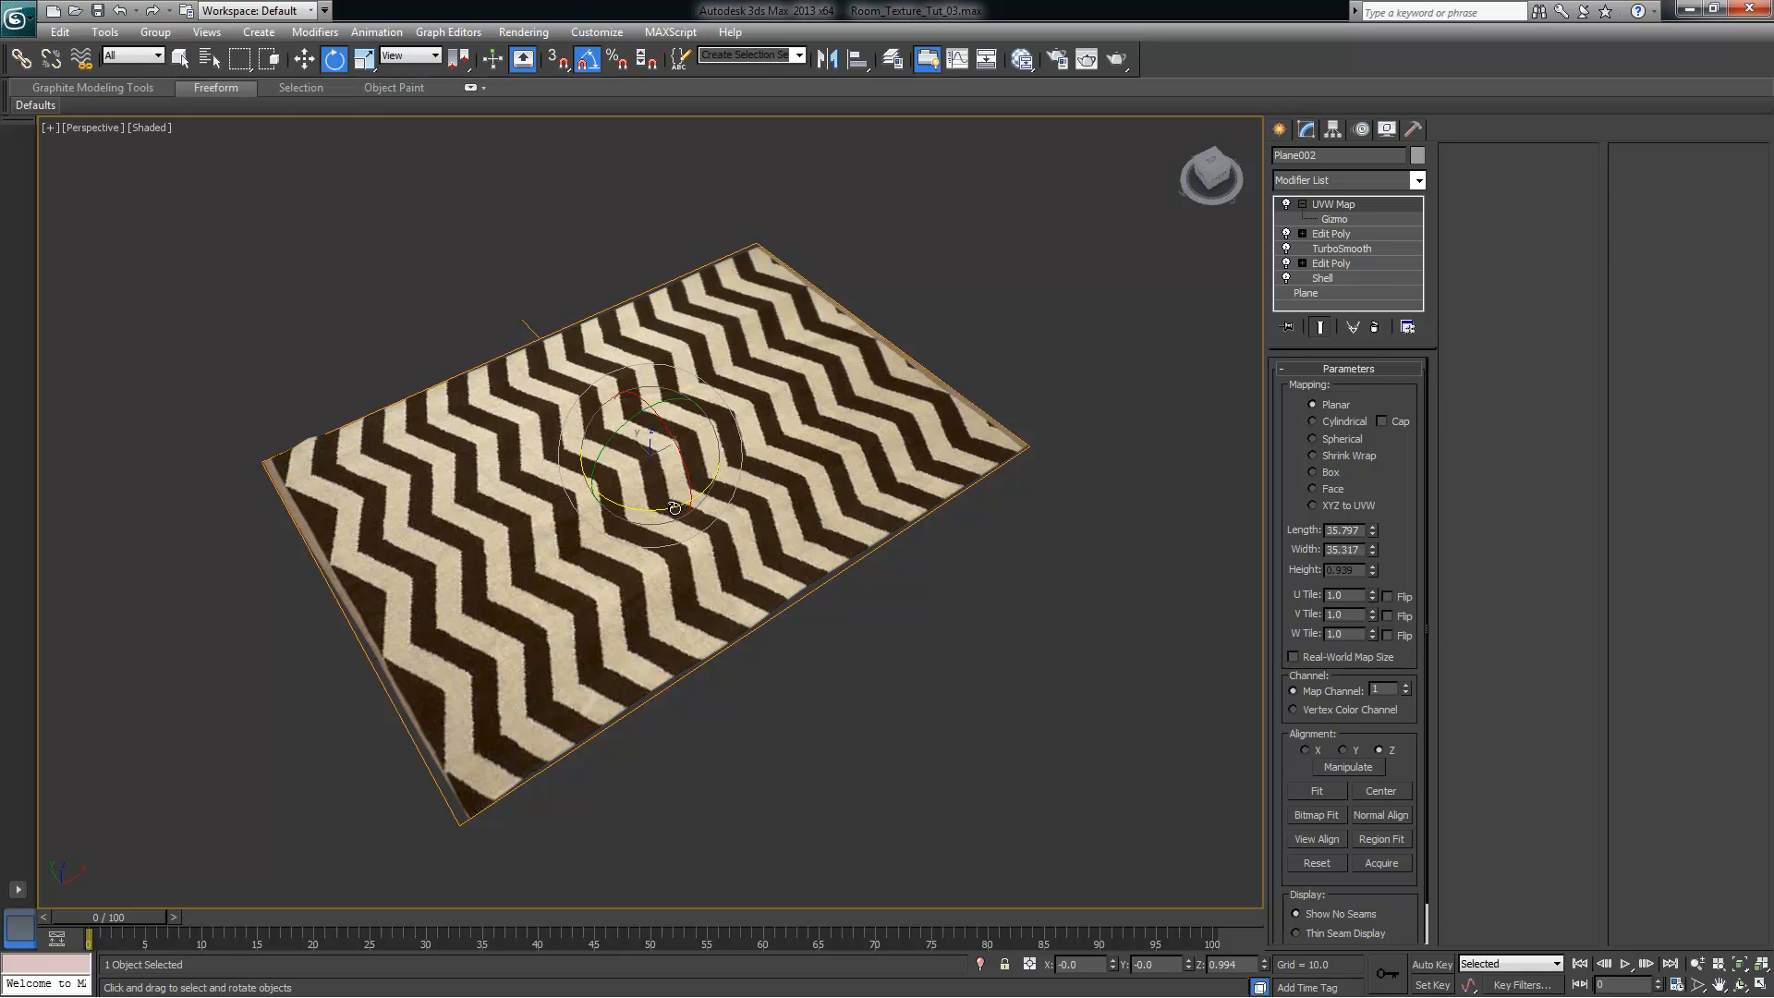
pyautogui.moveTo(675, 507); pyautogui.dragTo(696, 504)
pyautogui.hotkey('ctrl', 'z')
pyautogui.click(1342, 220)
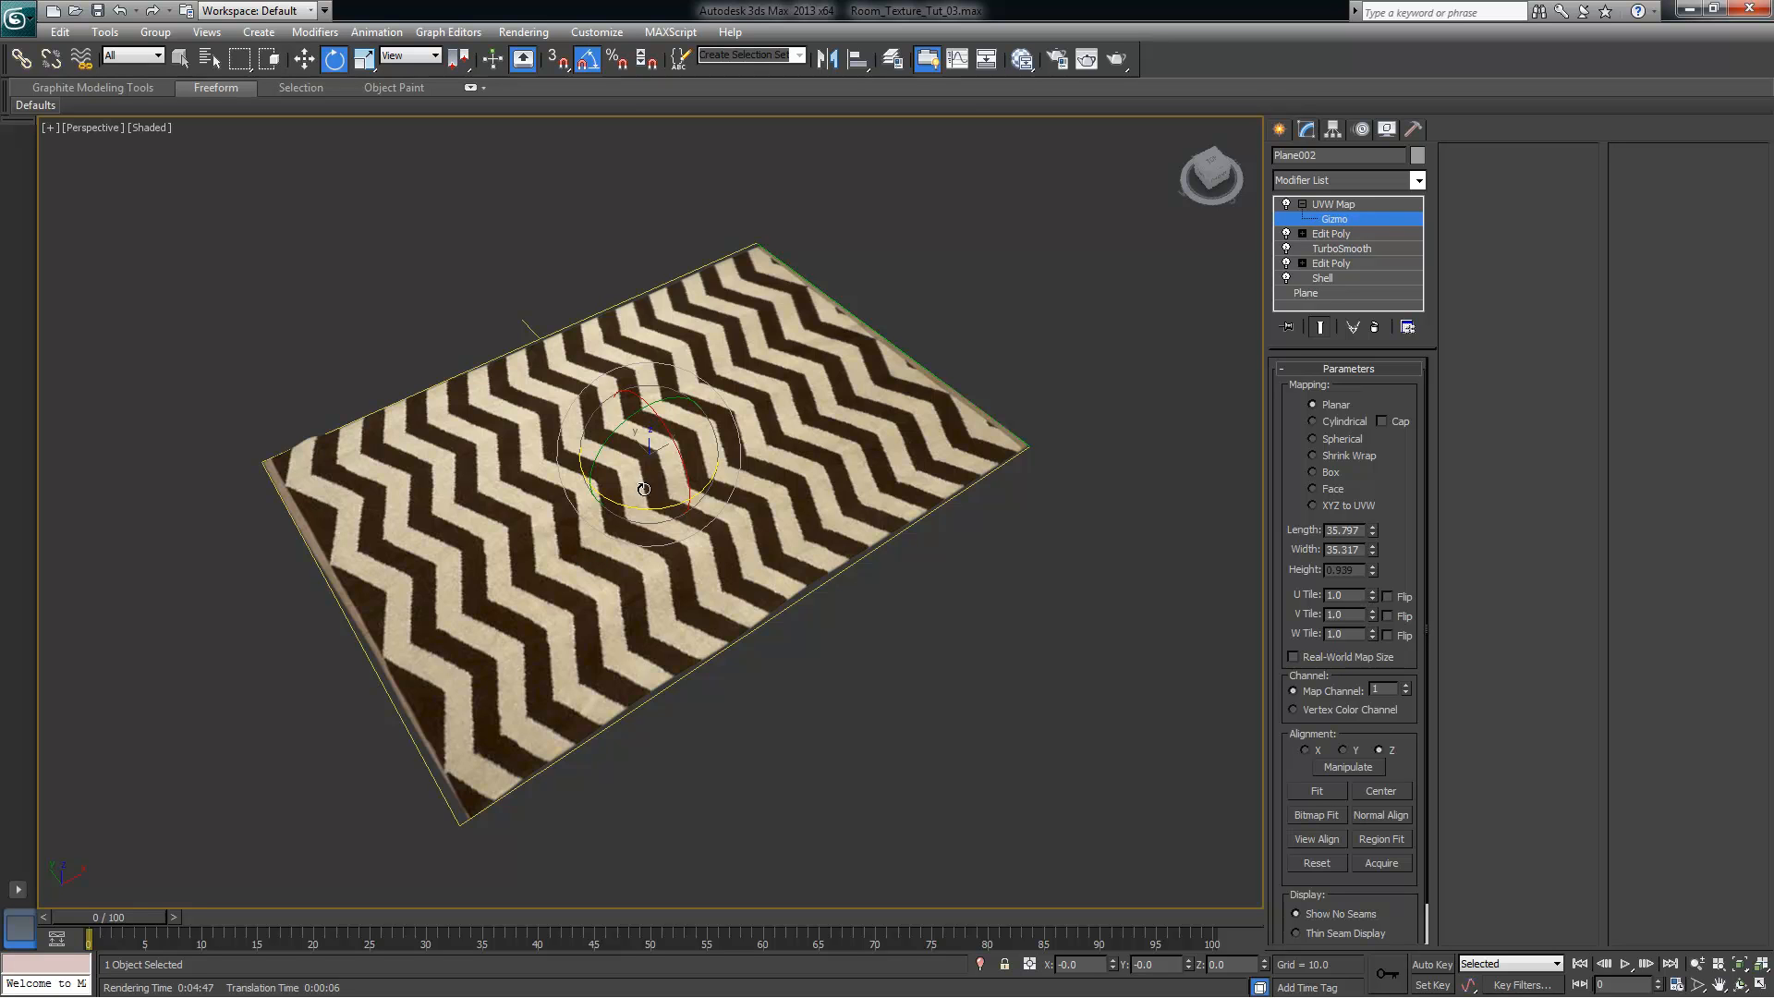
pyautogui.moveTo(635, 506); pyautogui.dragTo(632, 507)
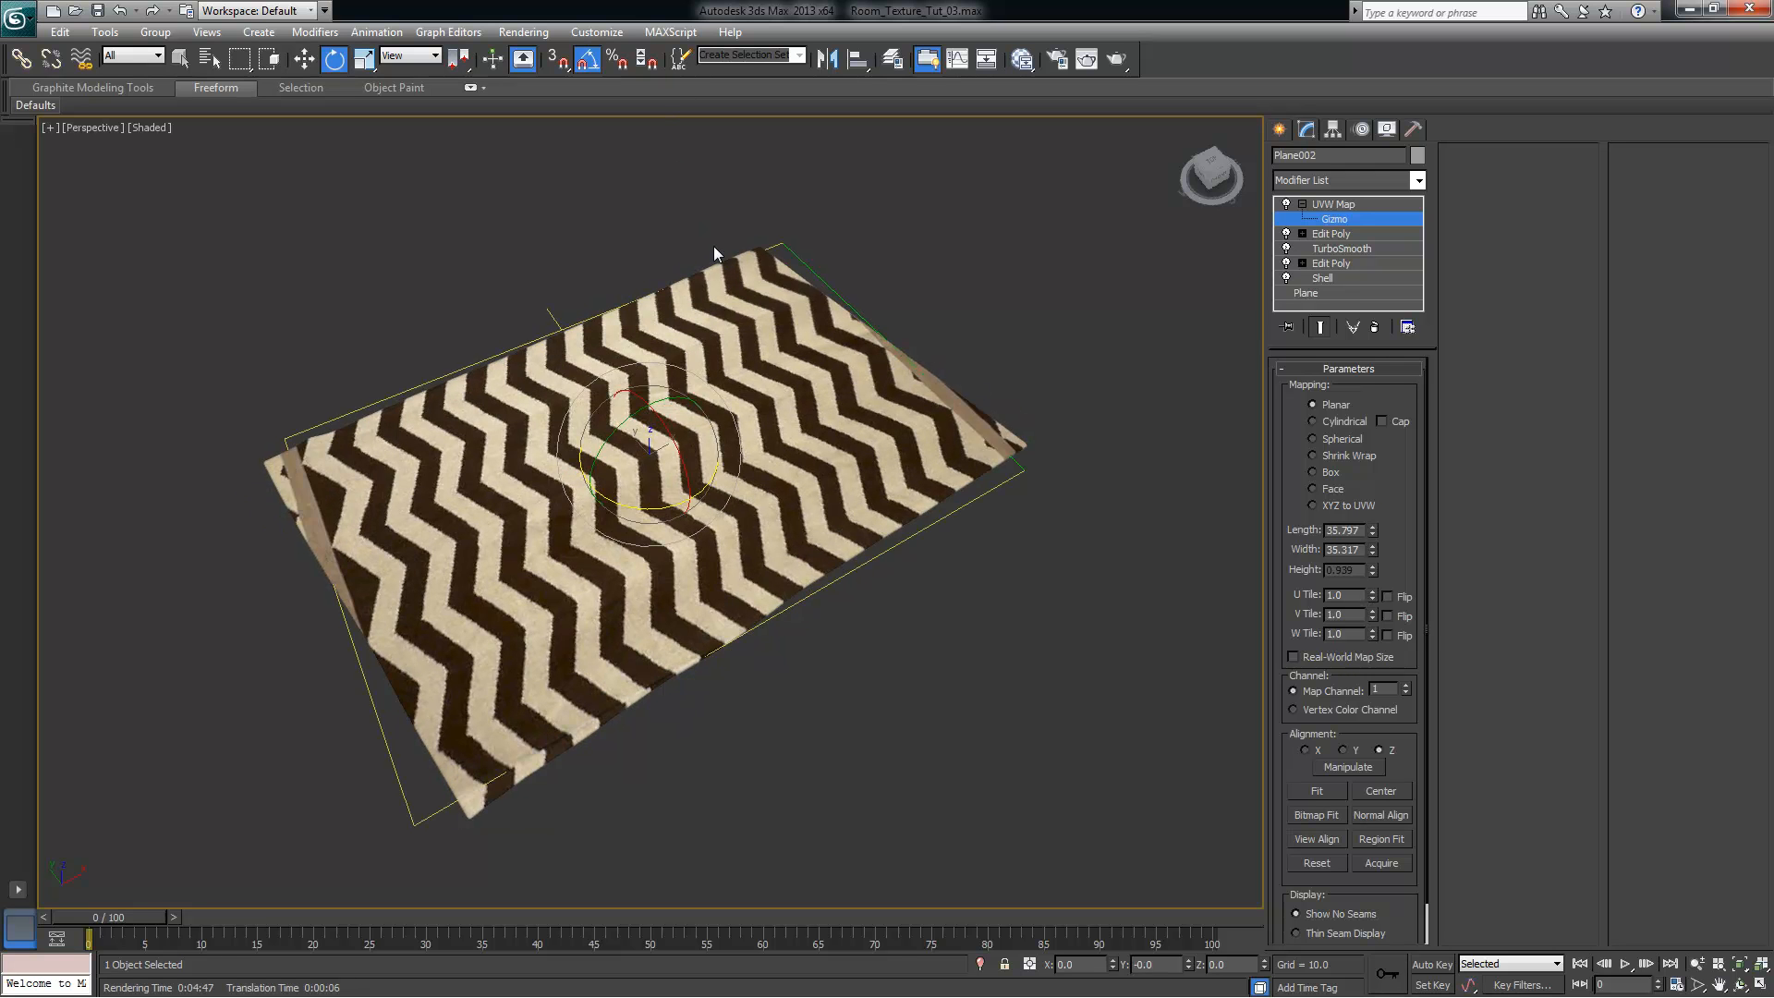
pyautogui.hotkey('ctrl', 'z')
pyautogui.click(588, 59)
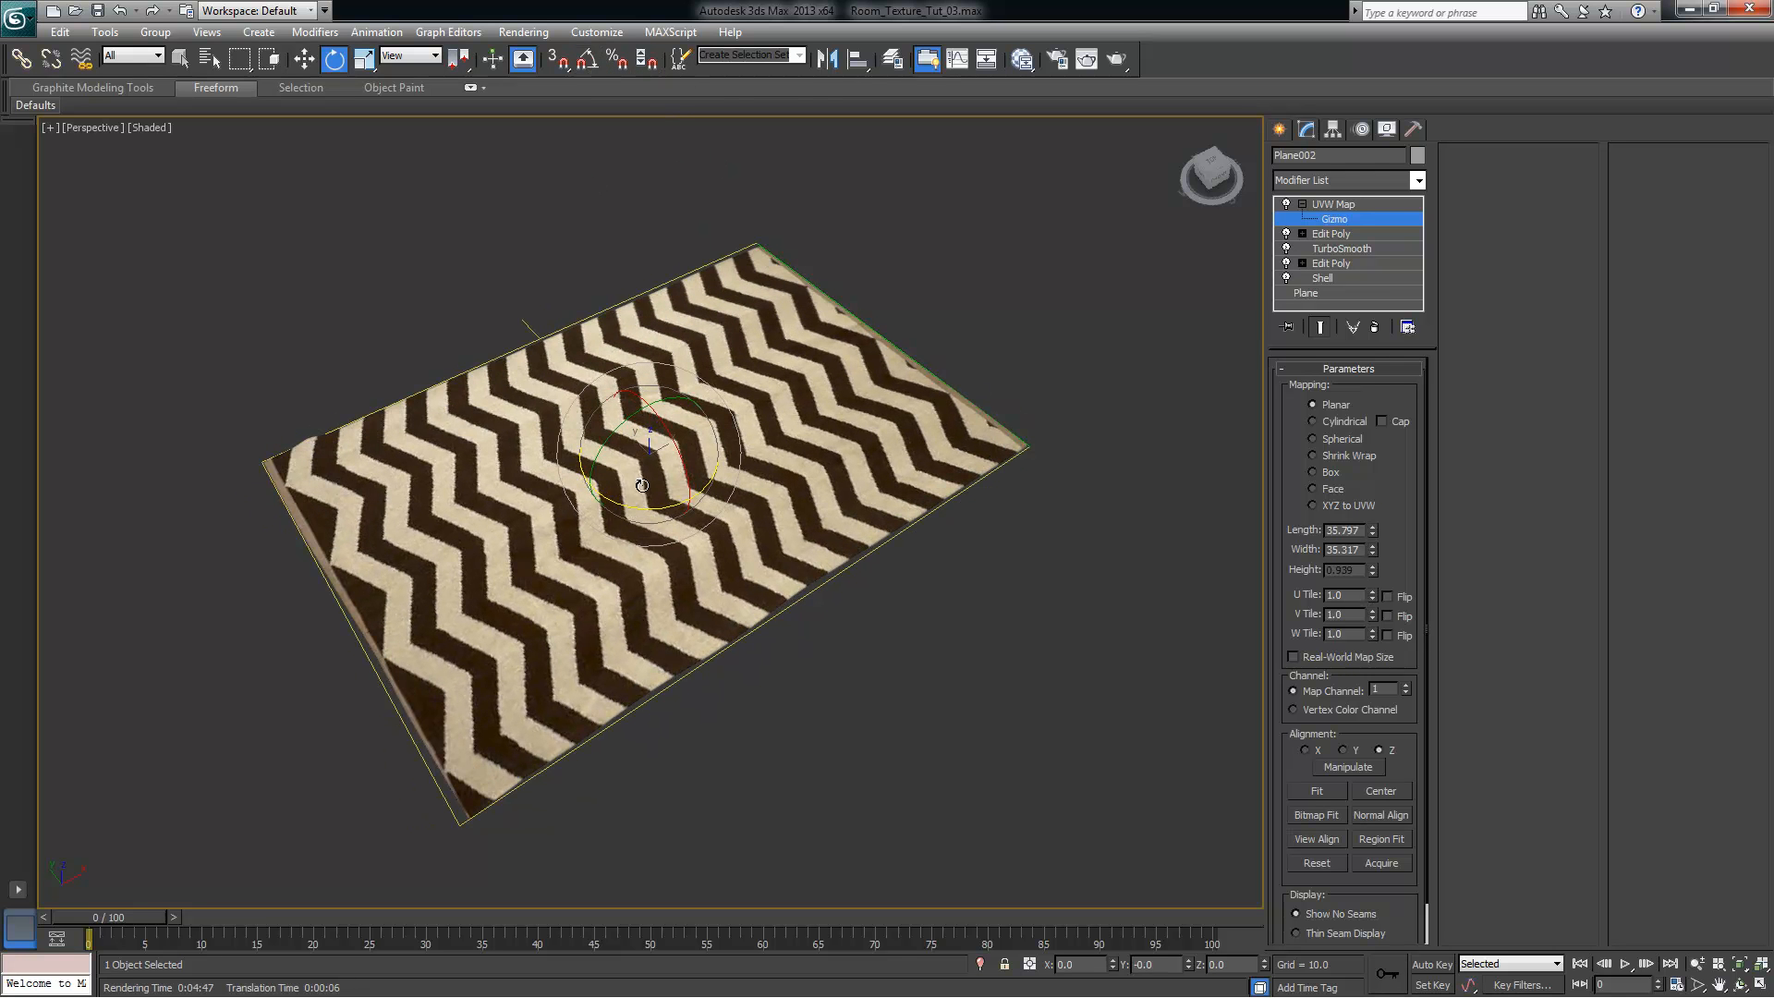
pyautogui.moveTo(637, 509); pyautogui.dragTo(636, 509)
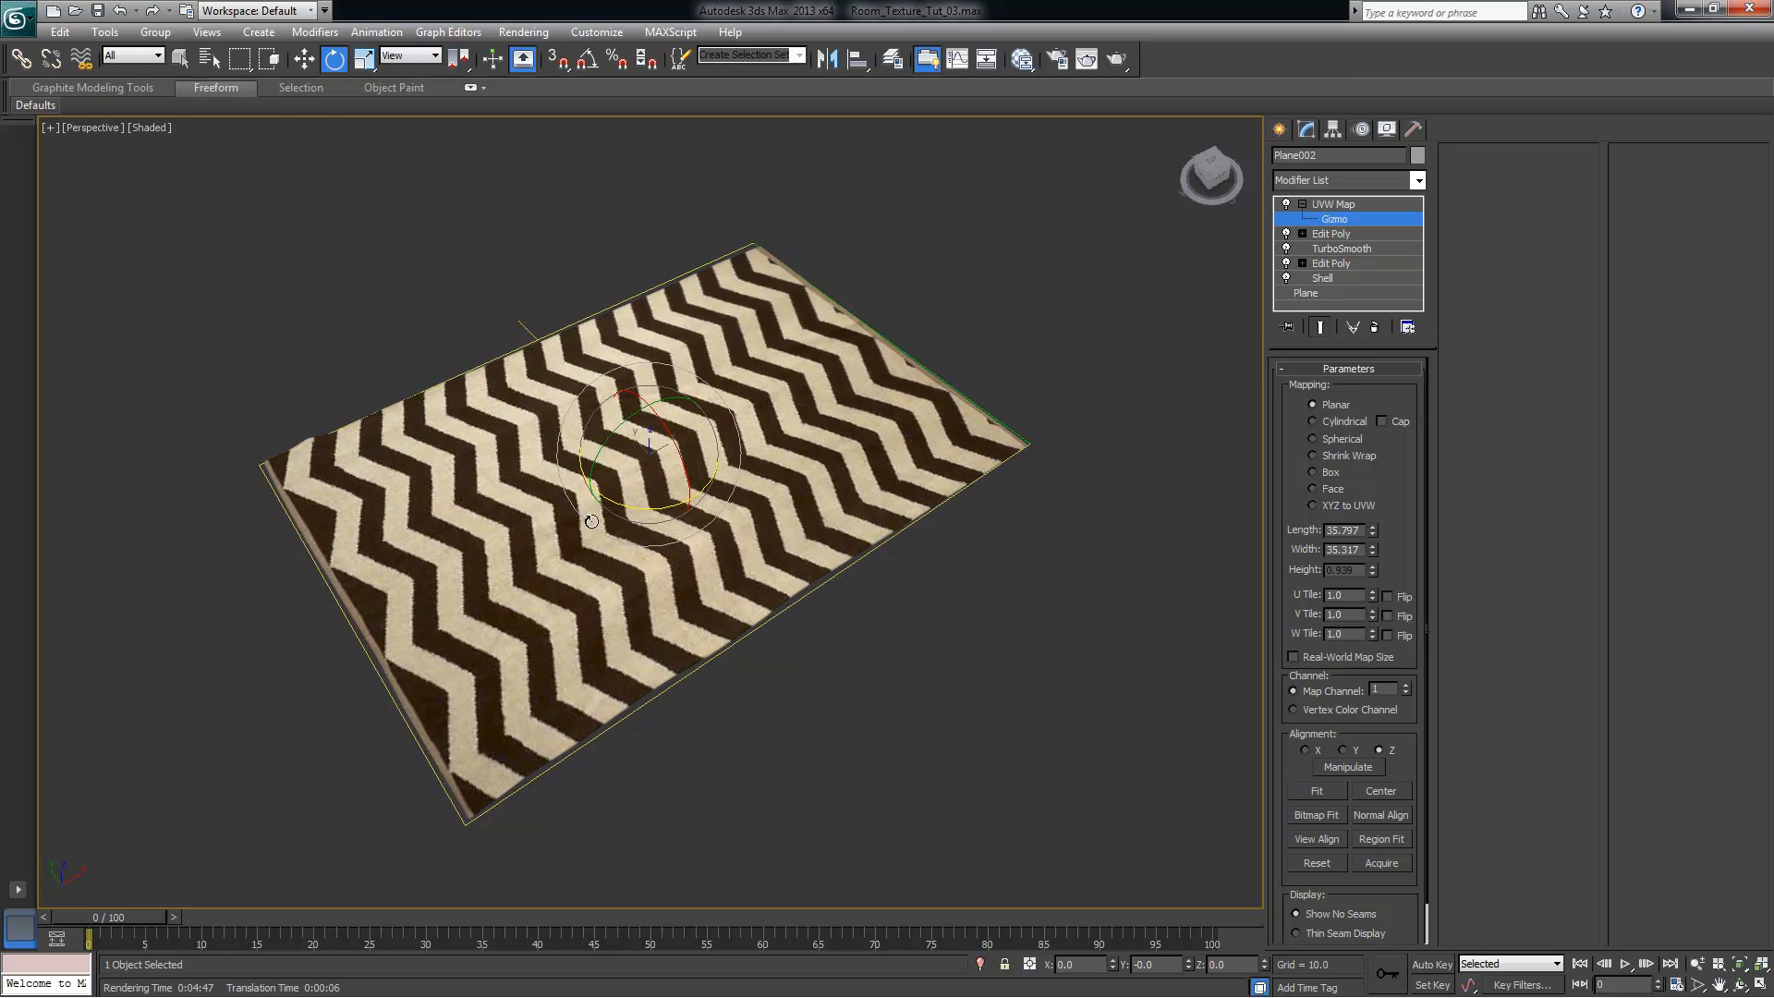
pyautogui.keyDown('alt'); pyautogui.moveTo(539, 750); pyautogui.dragTo(1026, 401, button='middle'); pyautogui.keyUp('alt')
pyautogui.keyDown('alt'); pyautogui.moveTo(834, 789); pyautogui.dragTo(320, 675, button='middle'); pyautogui.keyUp('alt')
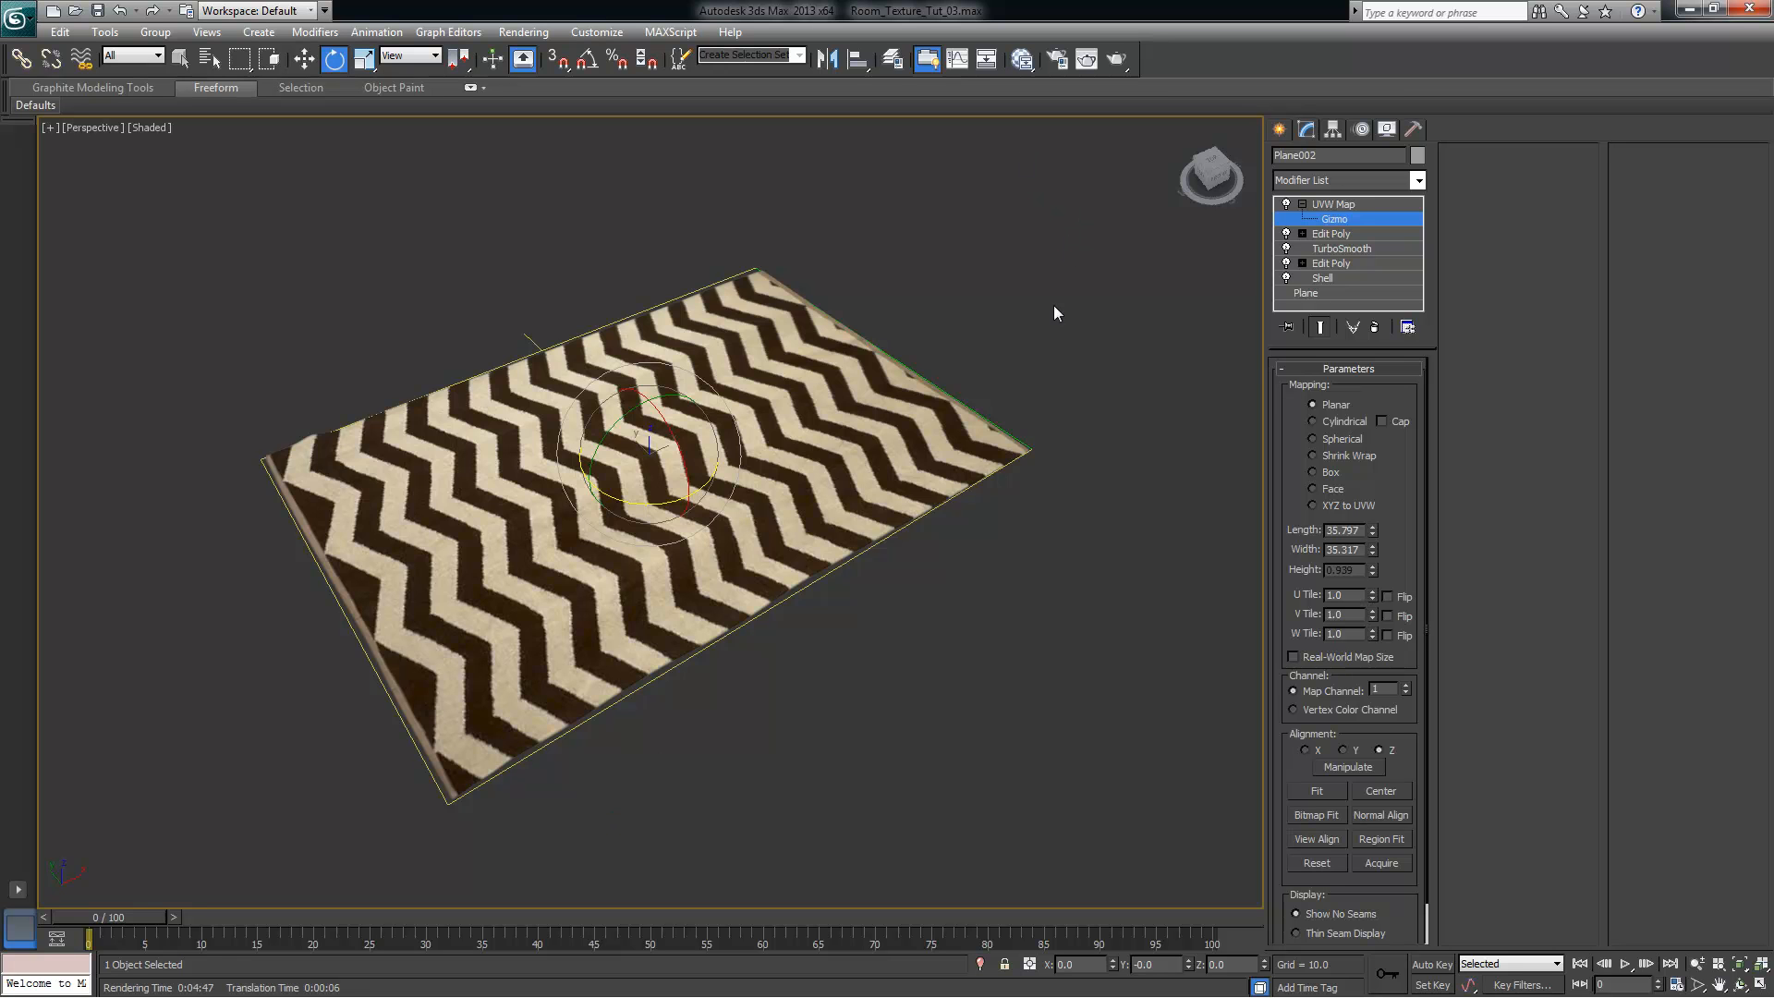
pyautogui.keyDown('alt'); pyautogui.moveTo(962, 405); pyautogui.dragTo(993, 393, button='middle'); pyautogui.keyUp('alt')
pyautogui.click(1341, 204)
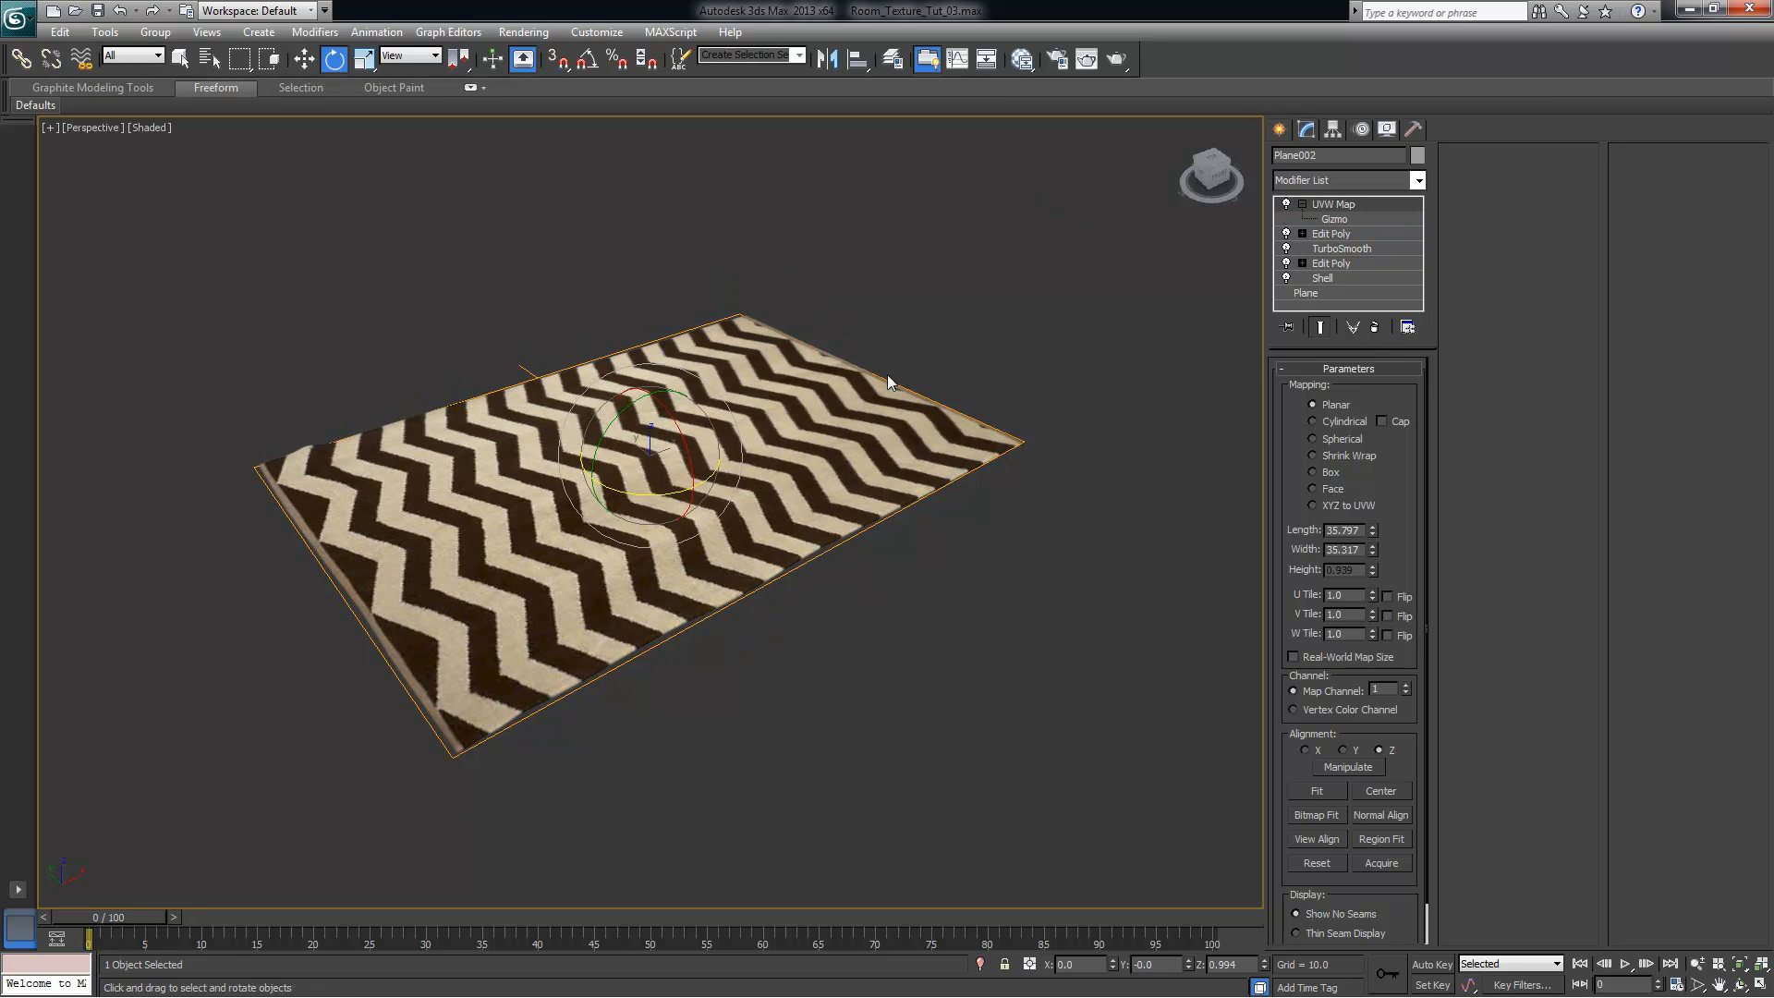
# Unhide all objects to bring the whole room back around the rug
pyautogui.rightClick(850, 275)
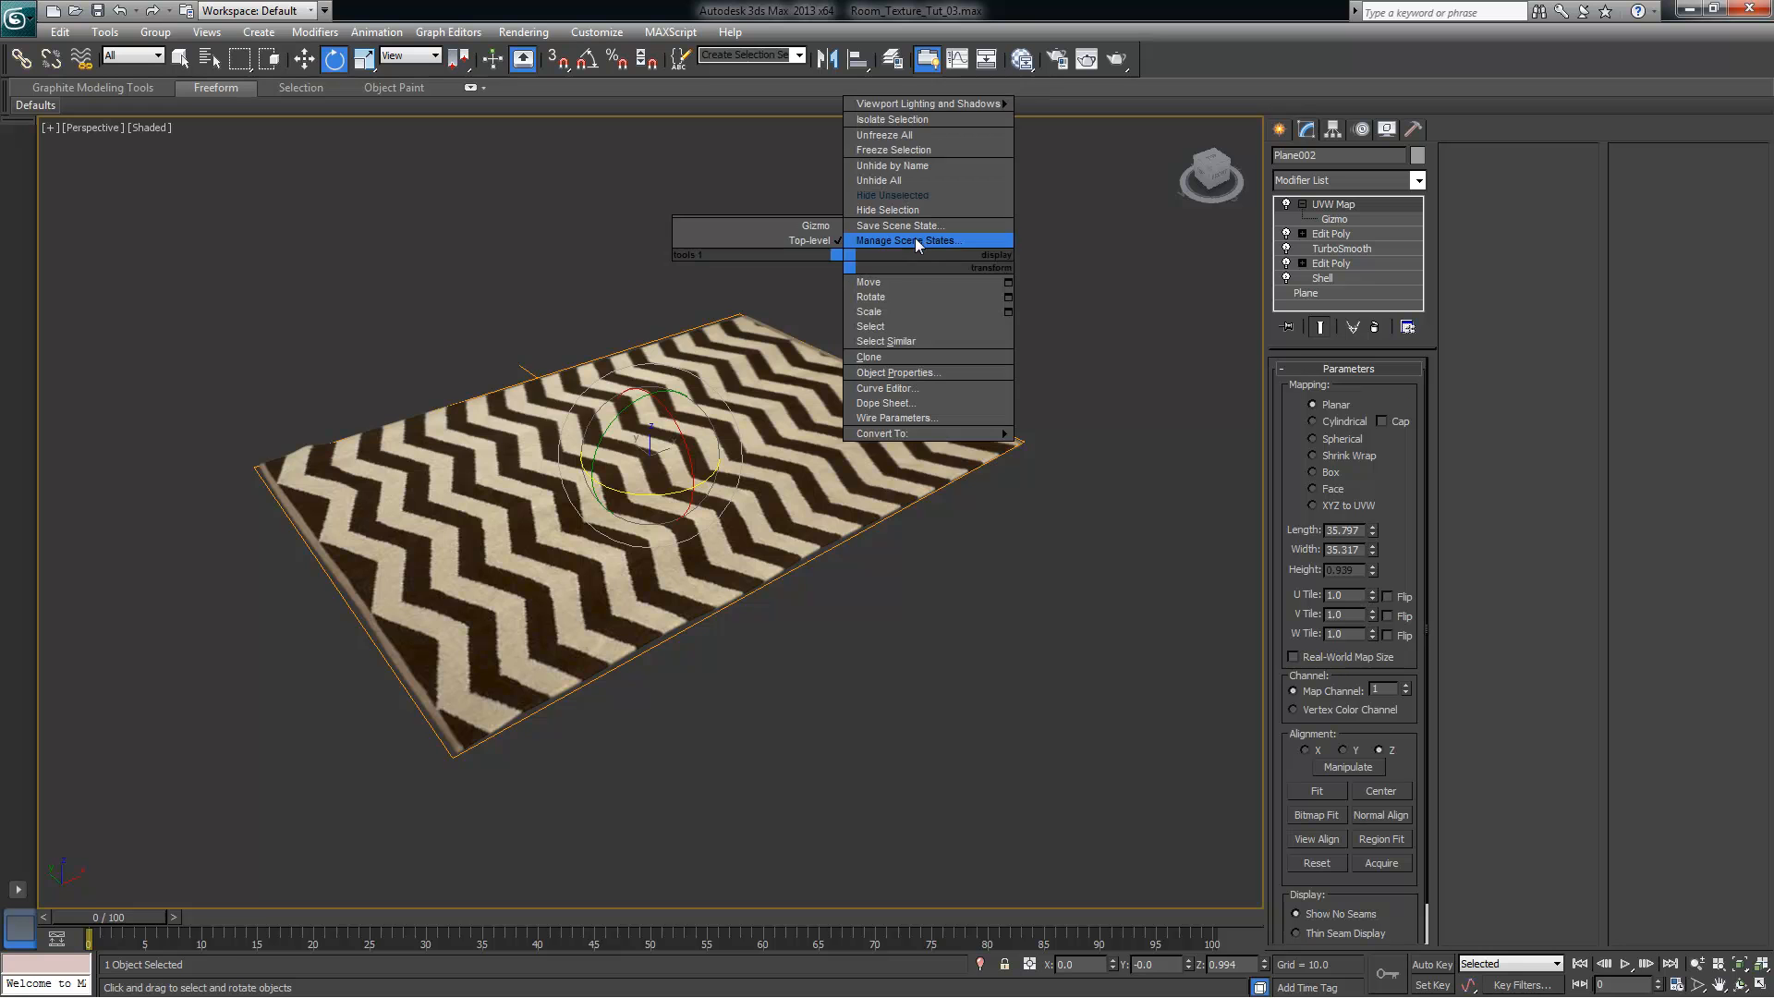
pyautogui.click(914, 189)
pyautogui.keyDown('alt'); pyautogui.moveTo(902, 398); pyautogui.dragTo(911, 500, button='middle'); pyautogui.keyUp('alt')
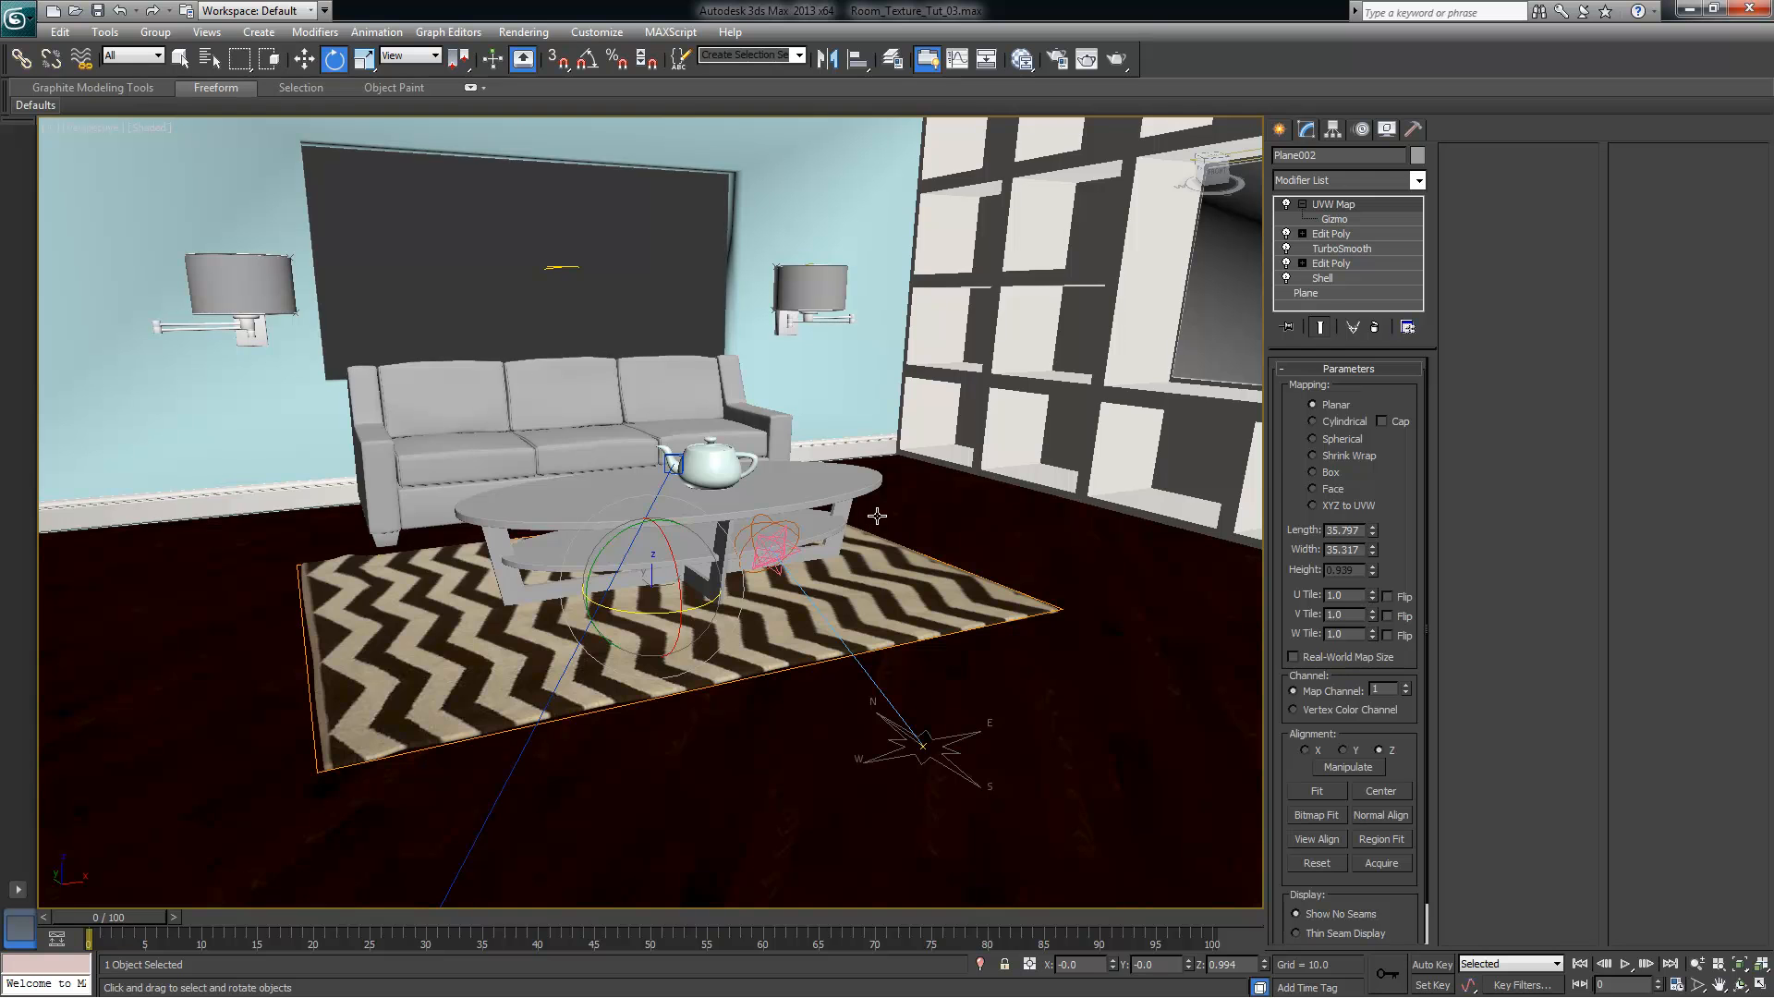
# Render the perspective view of the sofa, coffee table and rug to check the texture
pyautogui.scroll(2, 834, 519)
pyautogui.keyDown('alt'); pyautogui.moveTo(892, 546); pyautogui.dragTo(960, 565, button='middle'); pyautogui.keyUp('alt')
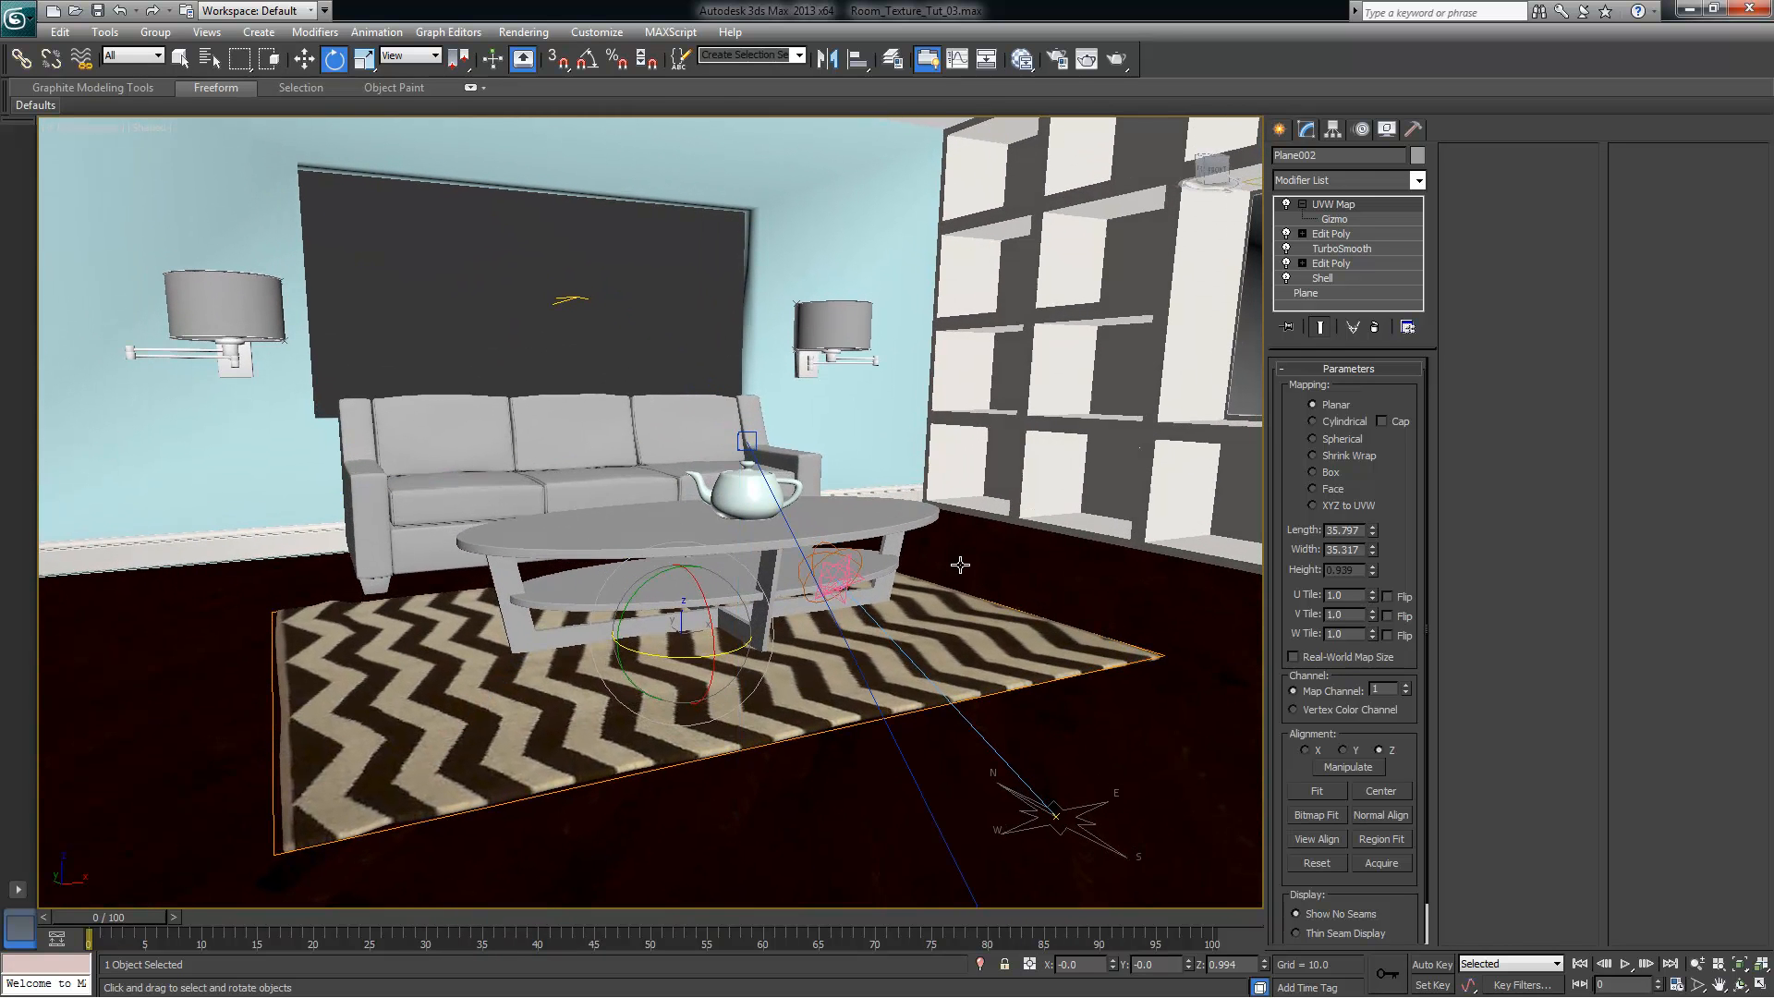
pyautogui.click(1116, 59)
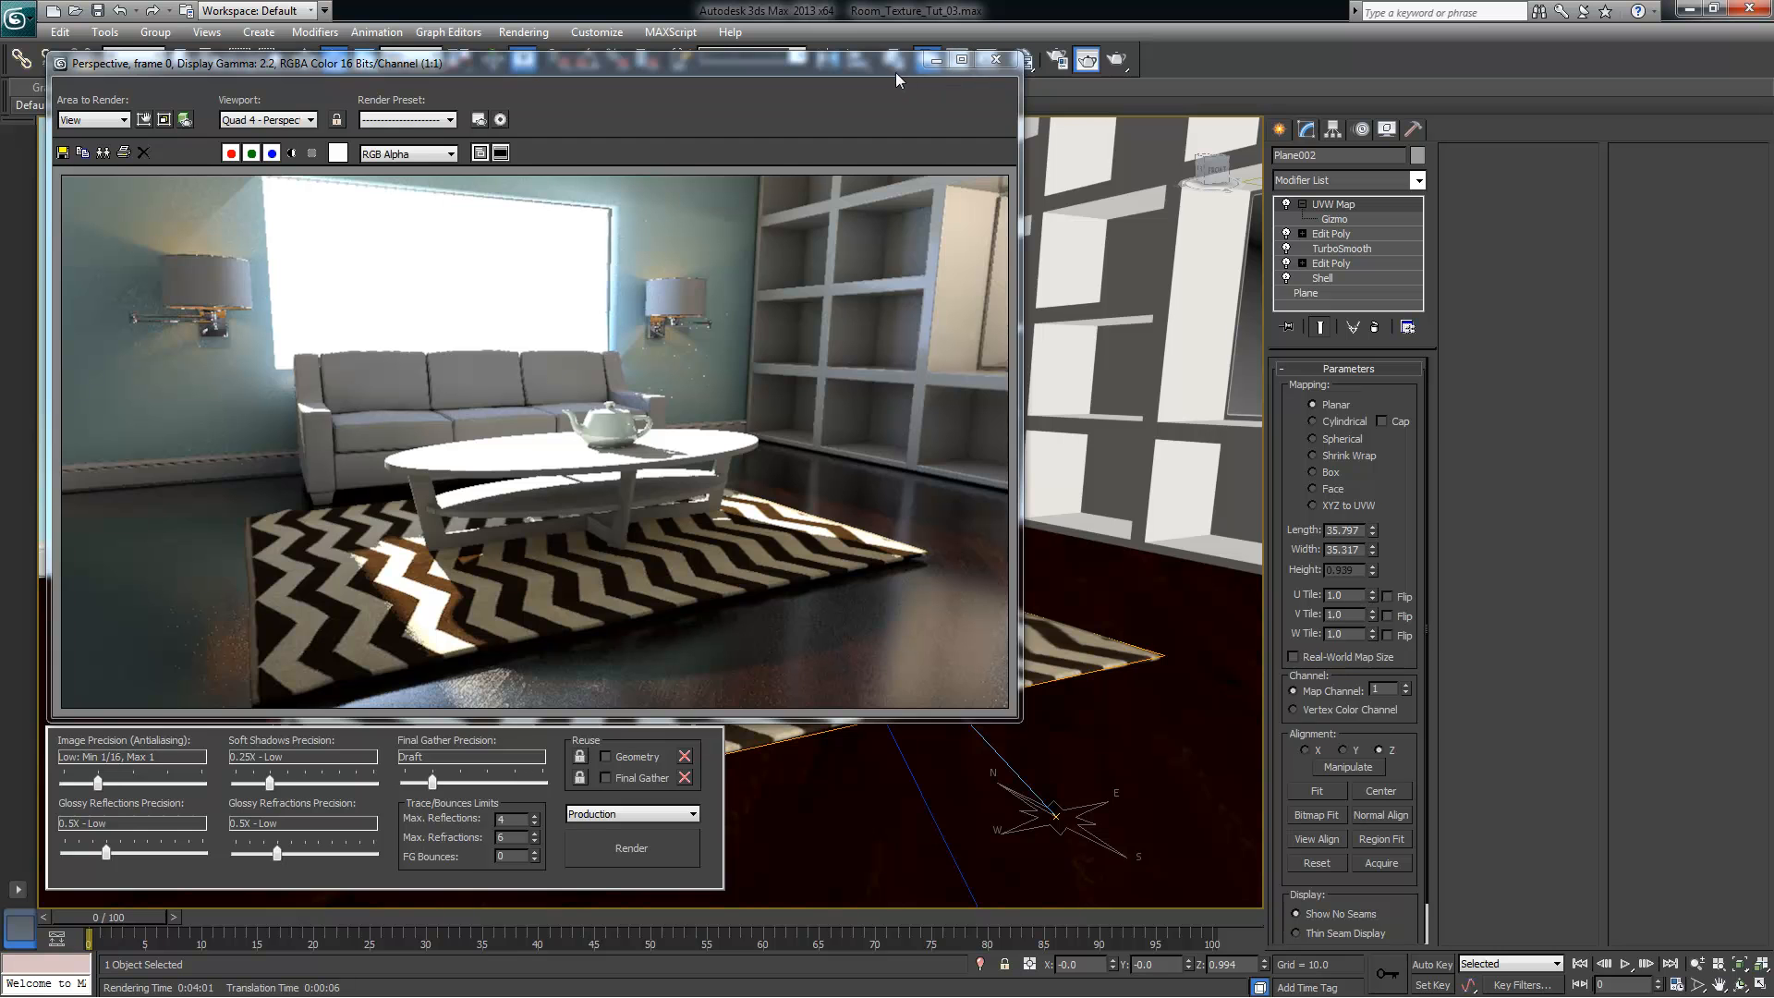
pyautogui.click(936, 59)
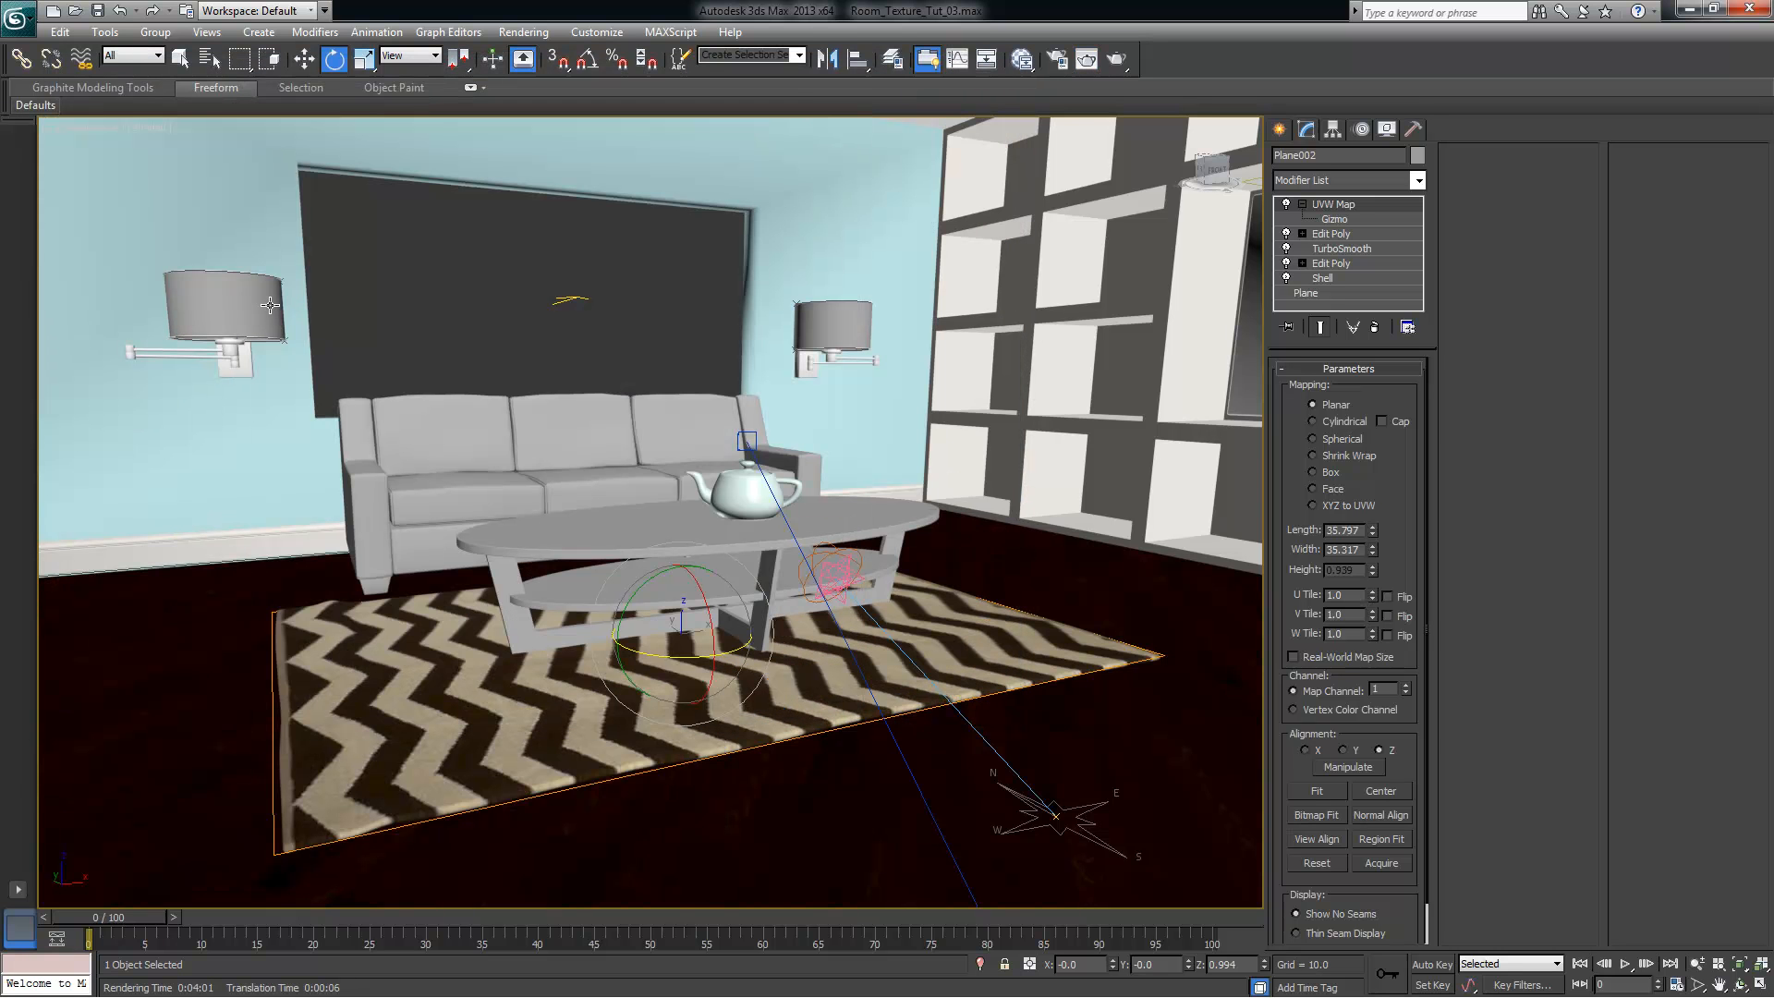
# Select the shade of the wall lamp left of the sofa, show edged faces and frame the shade up close
pyautogui.click(244, 307)
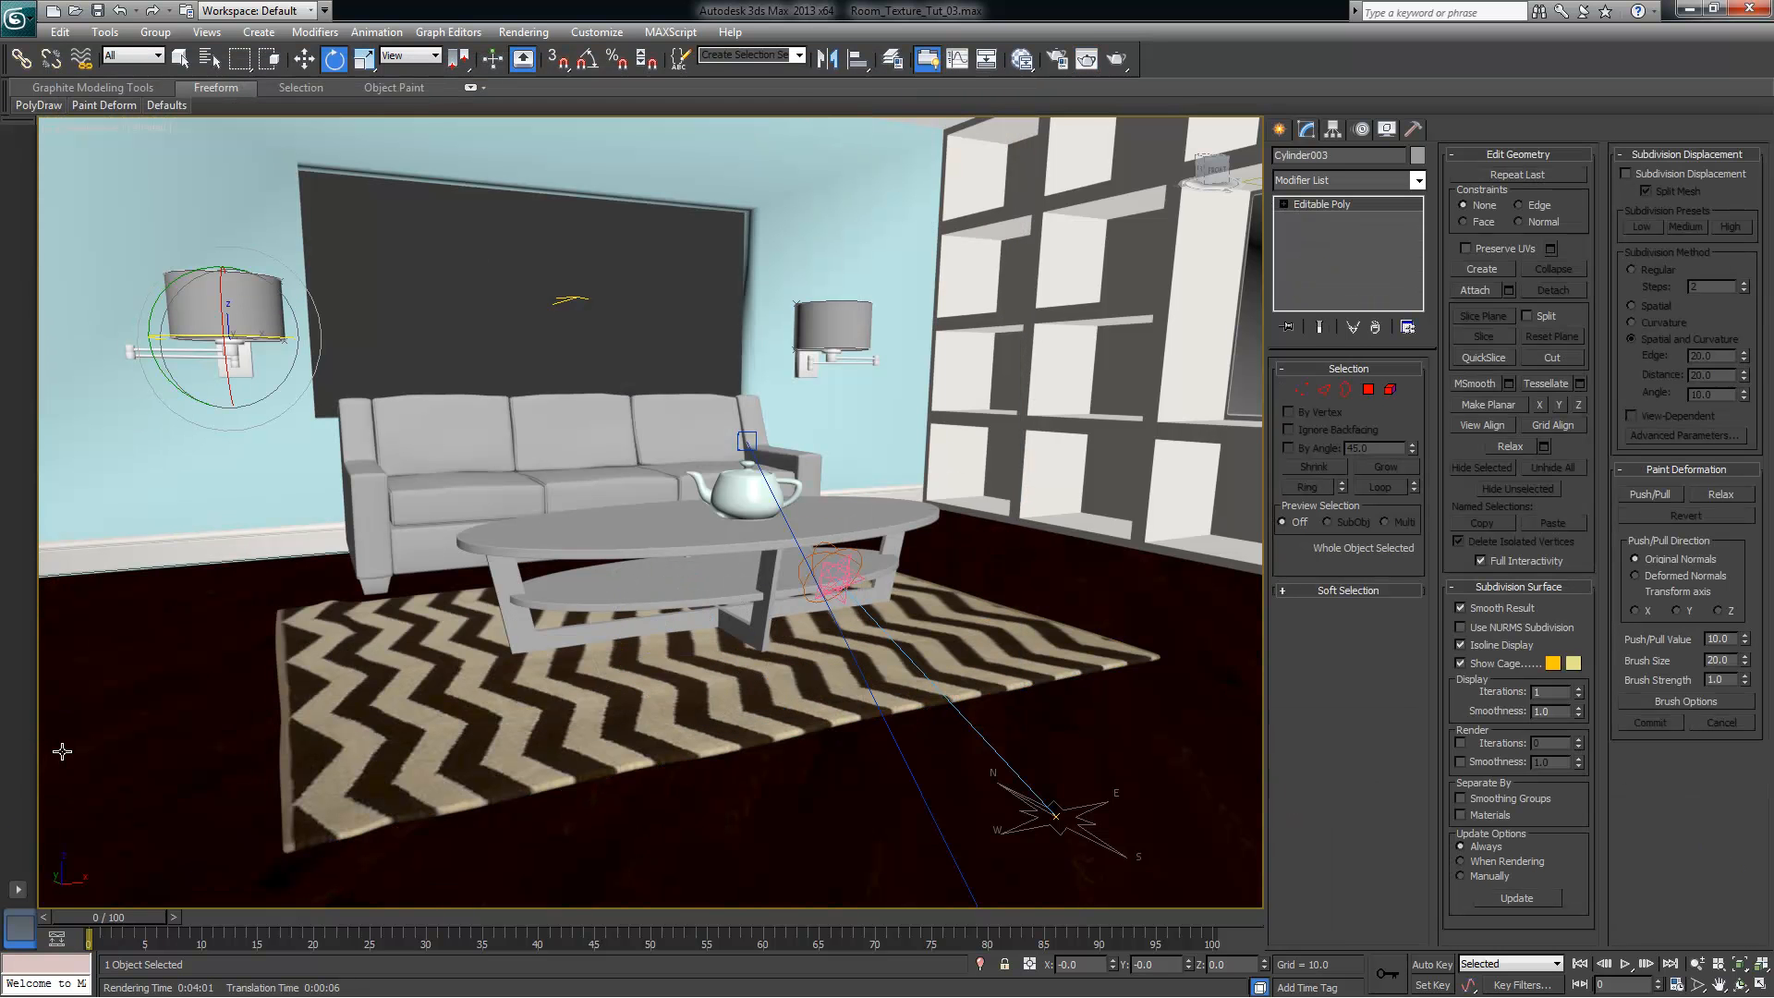
pyautogui.press('F3')
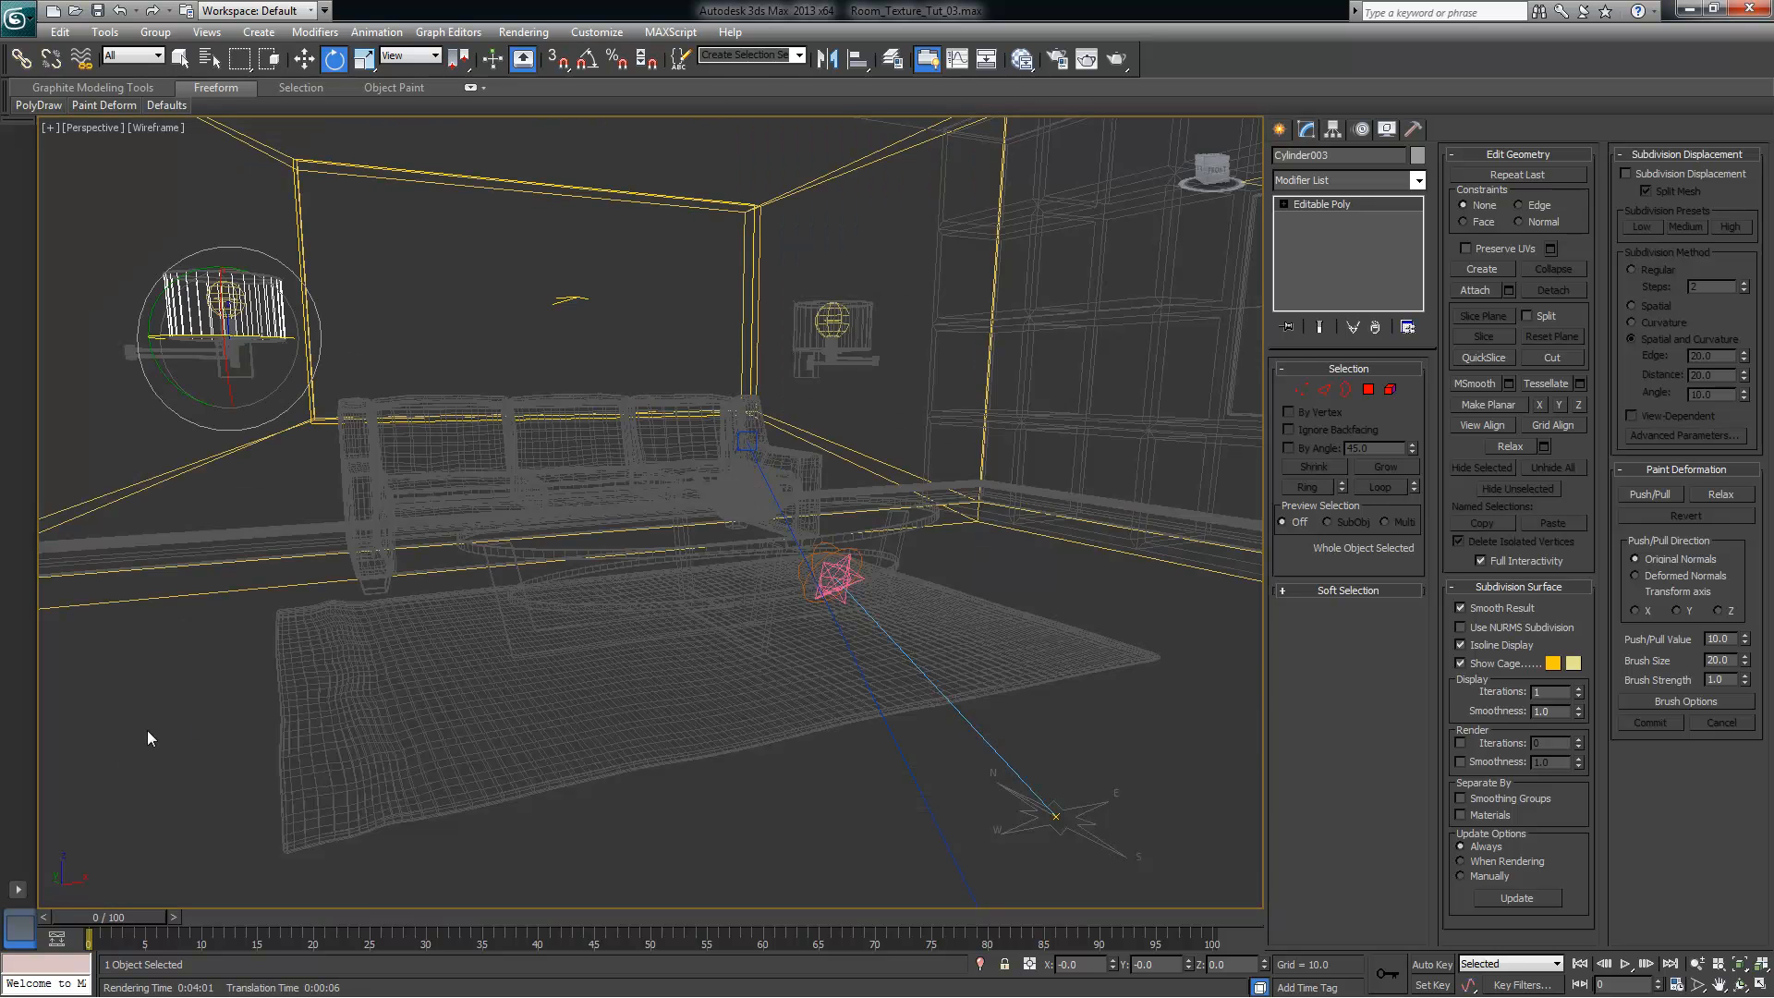
pyautogui.press('F3')
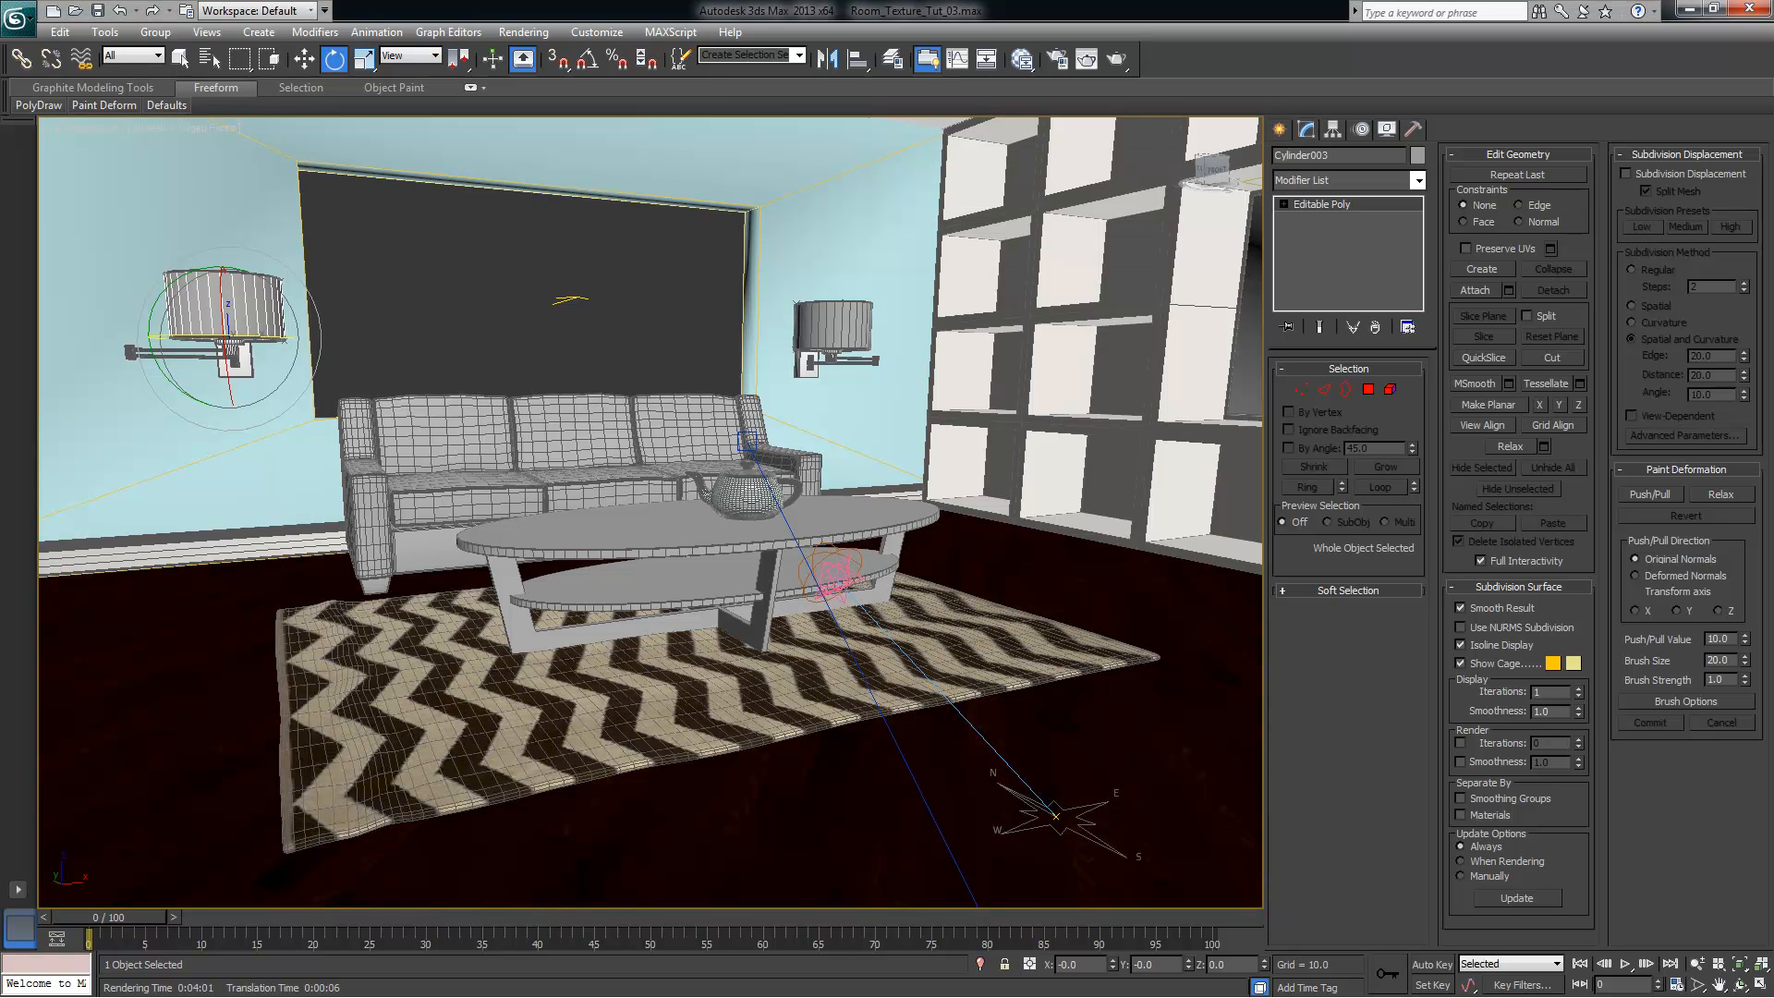
pyautogui.press('w')
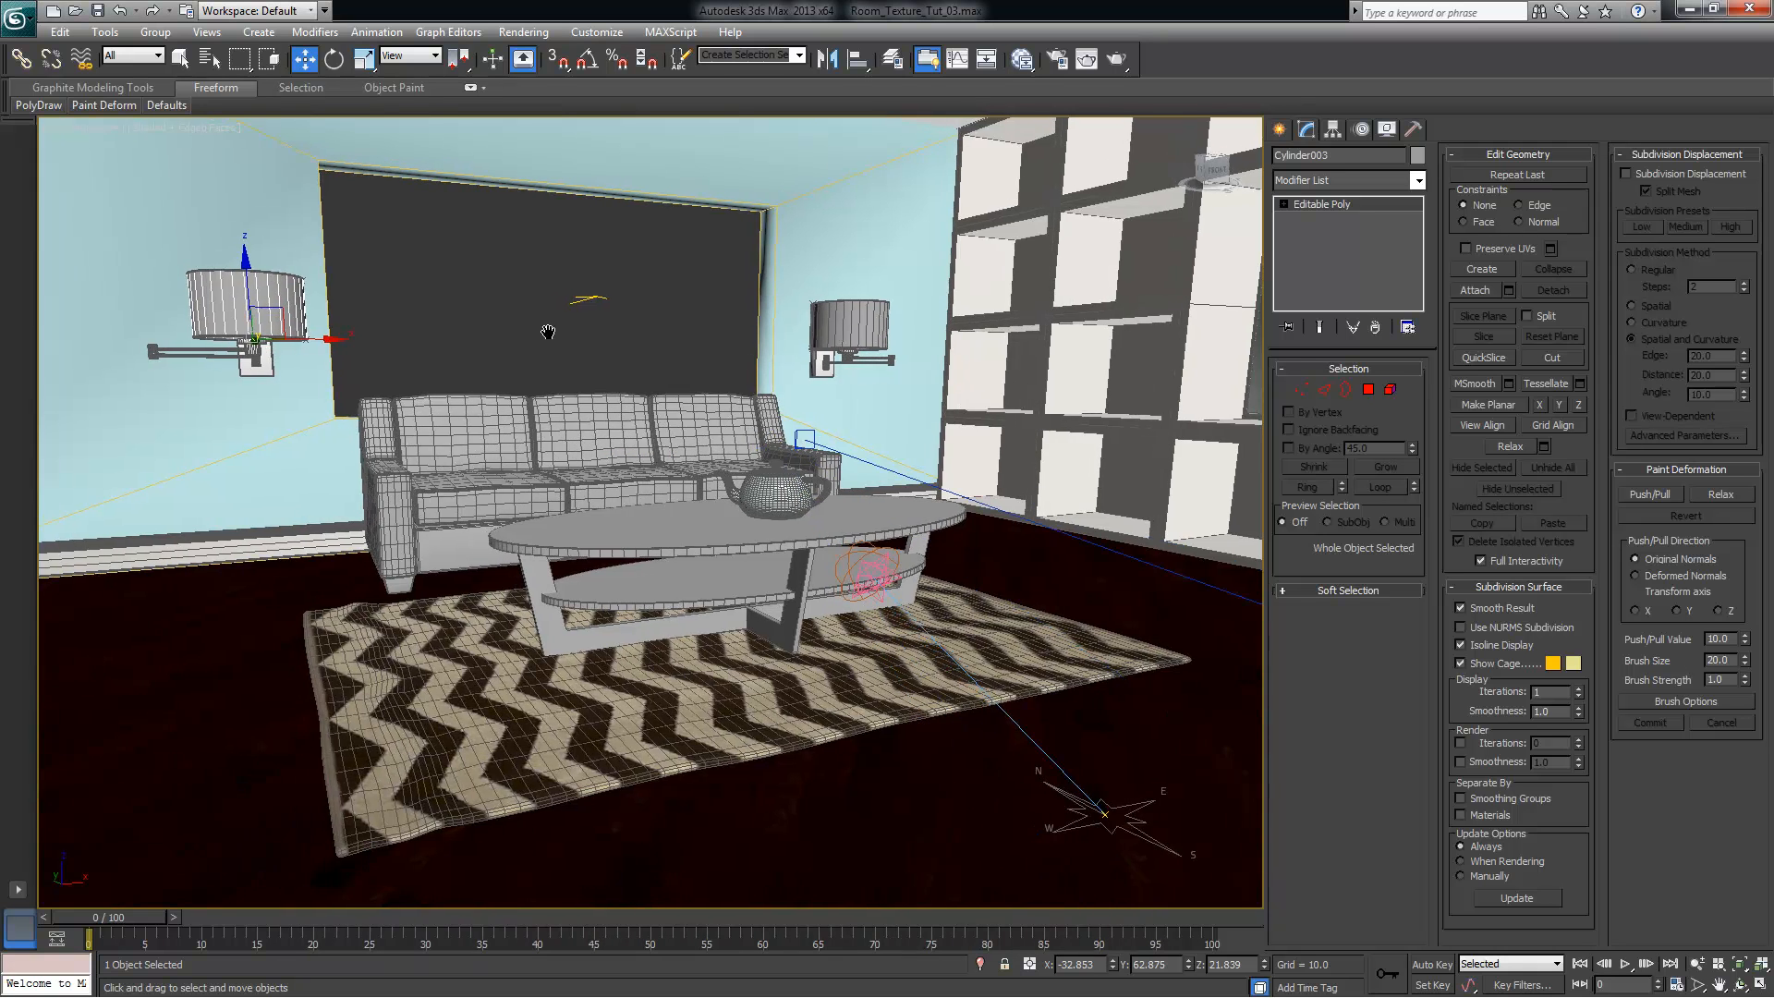
pyautogui.press('z')
pyautogui.keyDown('alt'); pyautogui.moveTo(569, 382); pyautogui.dragTo(788, 481, button='middle'); pyautogui.keyUp('alt')
pyautogui.scroll(3, 751, 484)
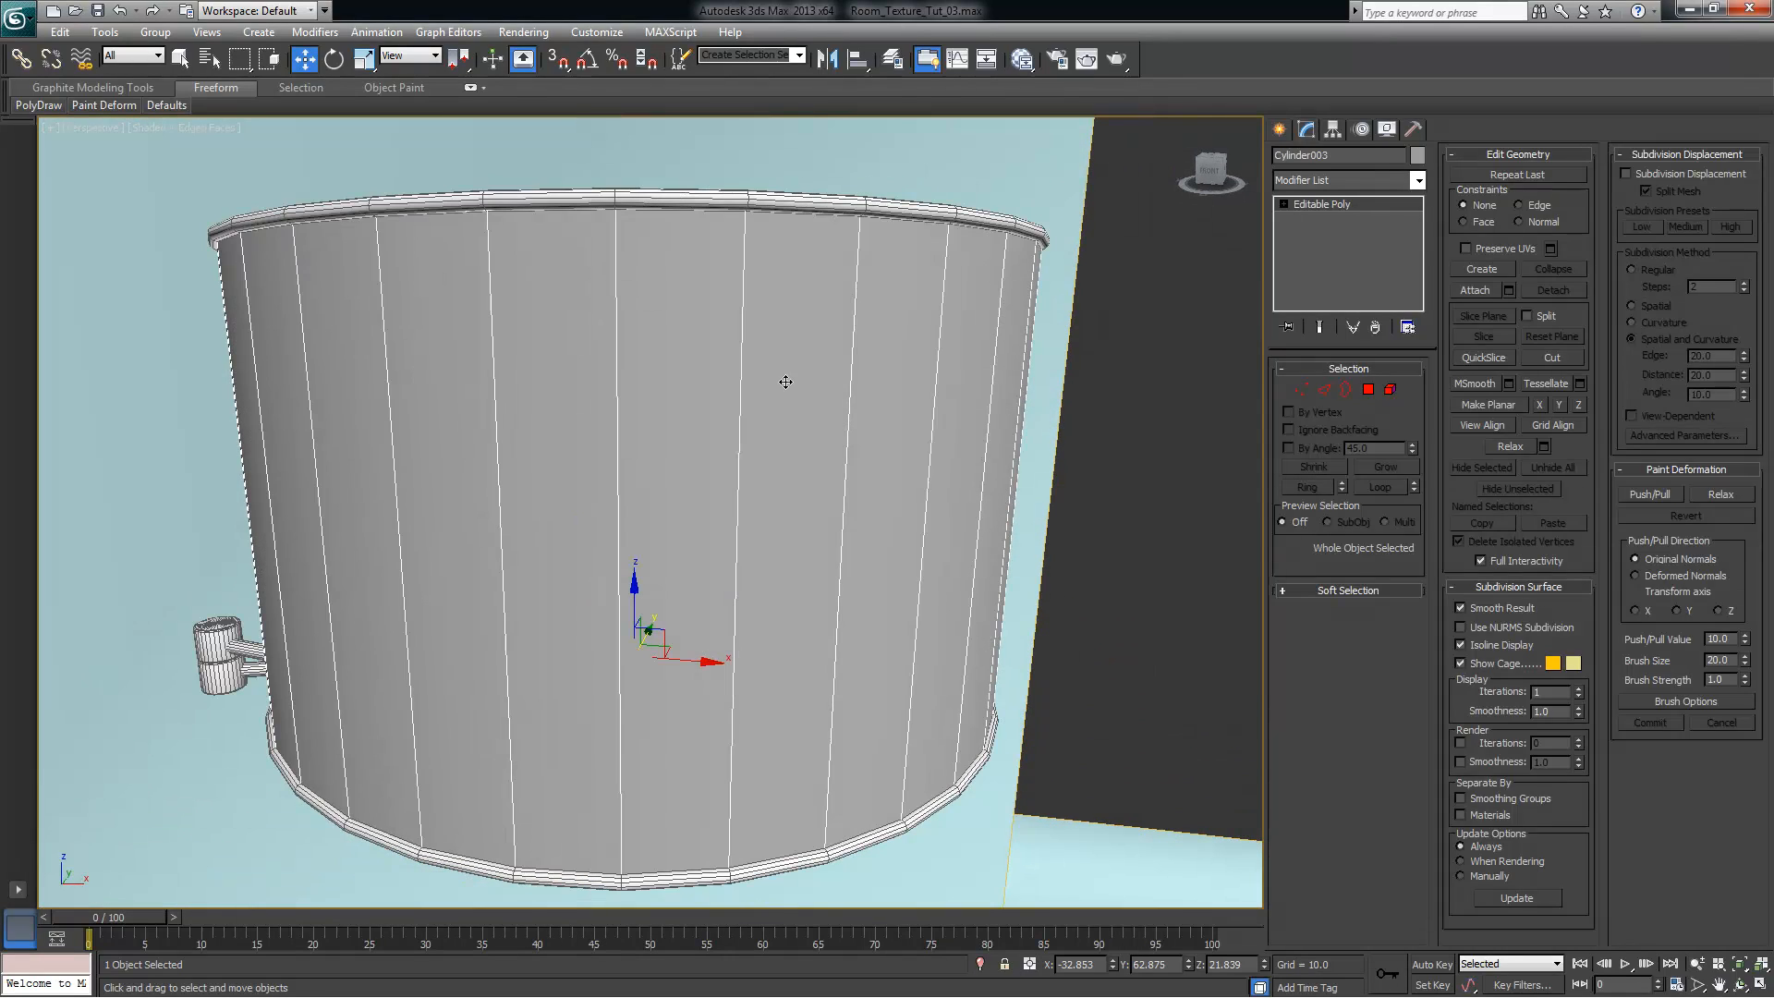
# Add a UVW Map modifier to the lampshade and view its planar gizmo
pyautogui.click(1421, 181)
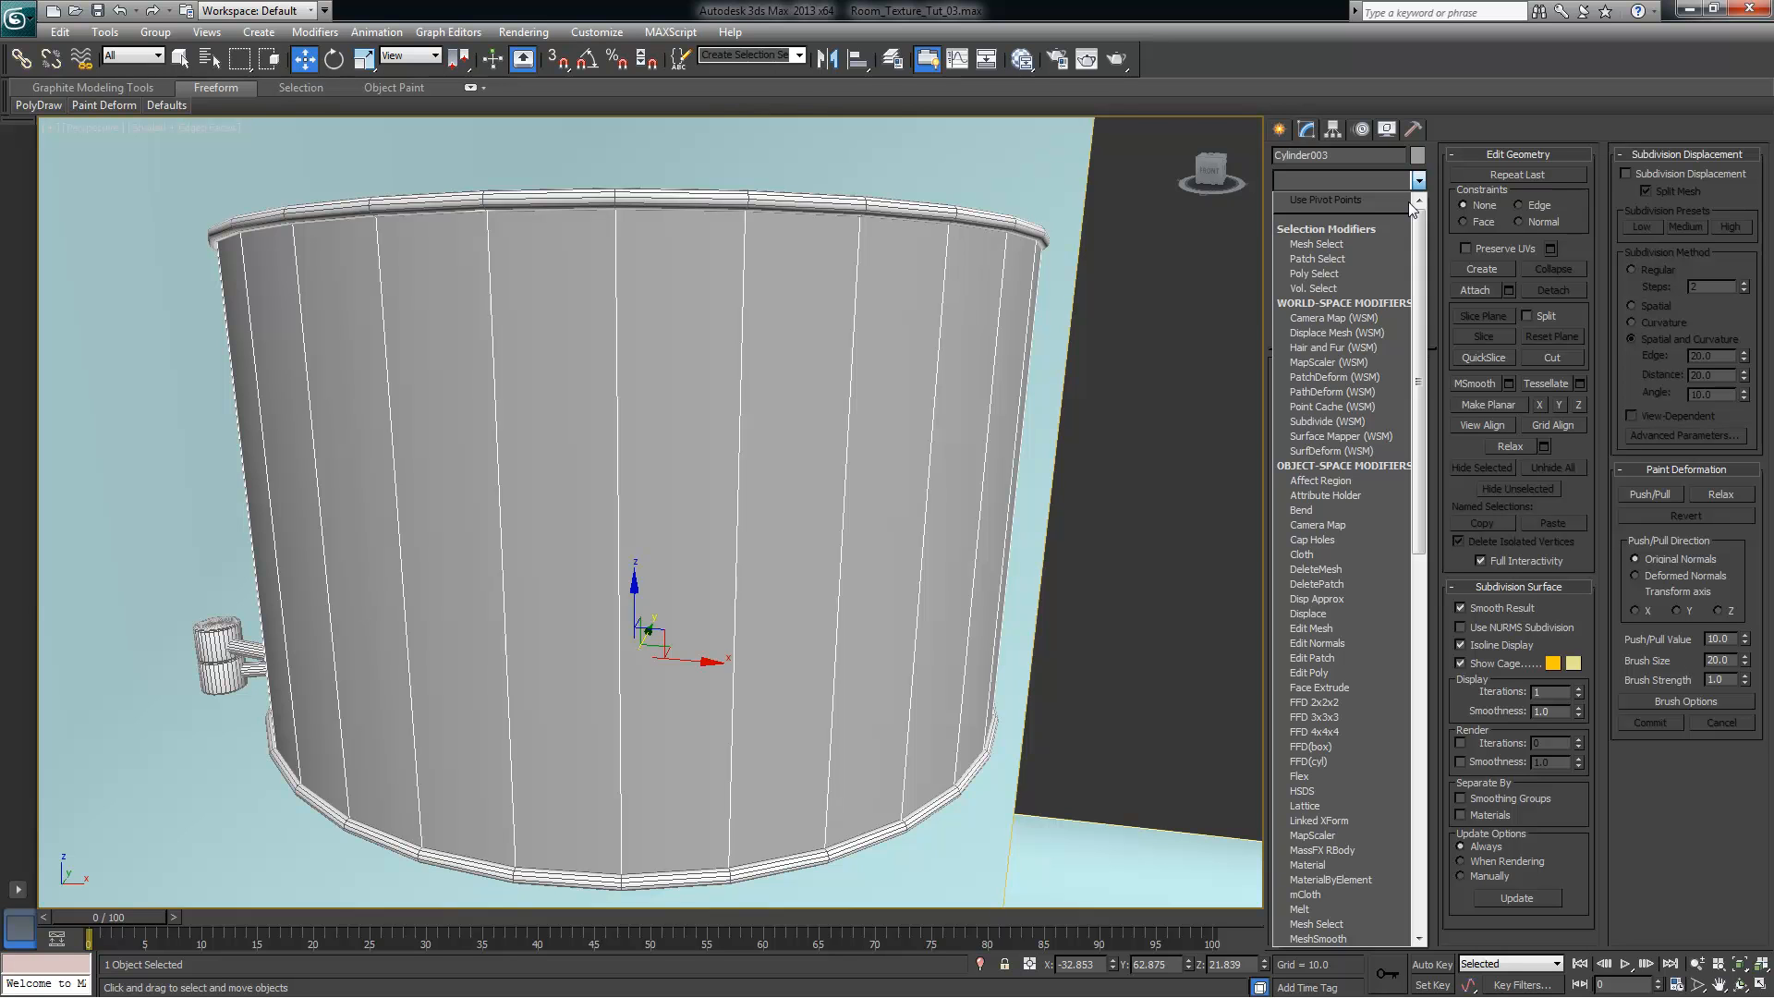
pyautogui.press('u')
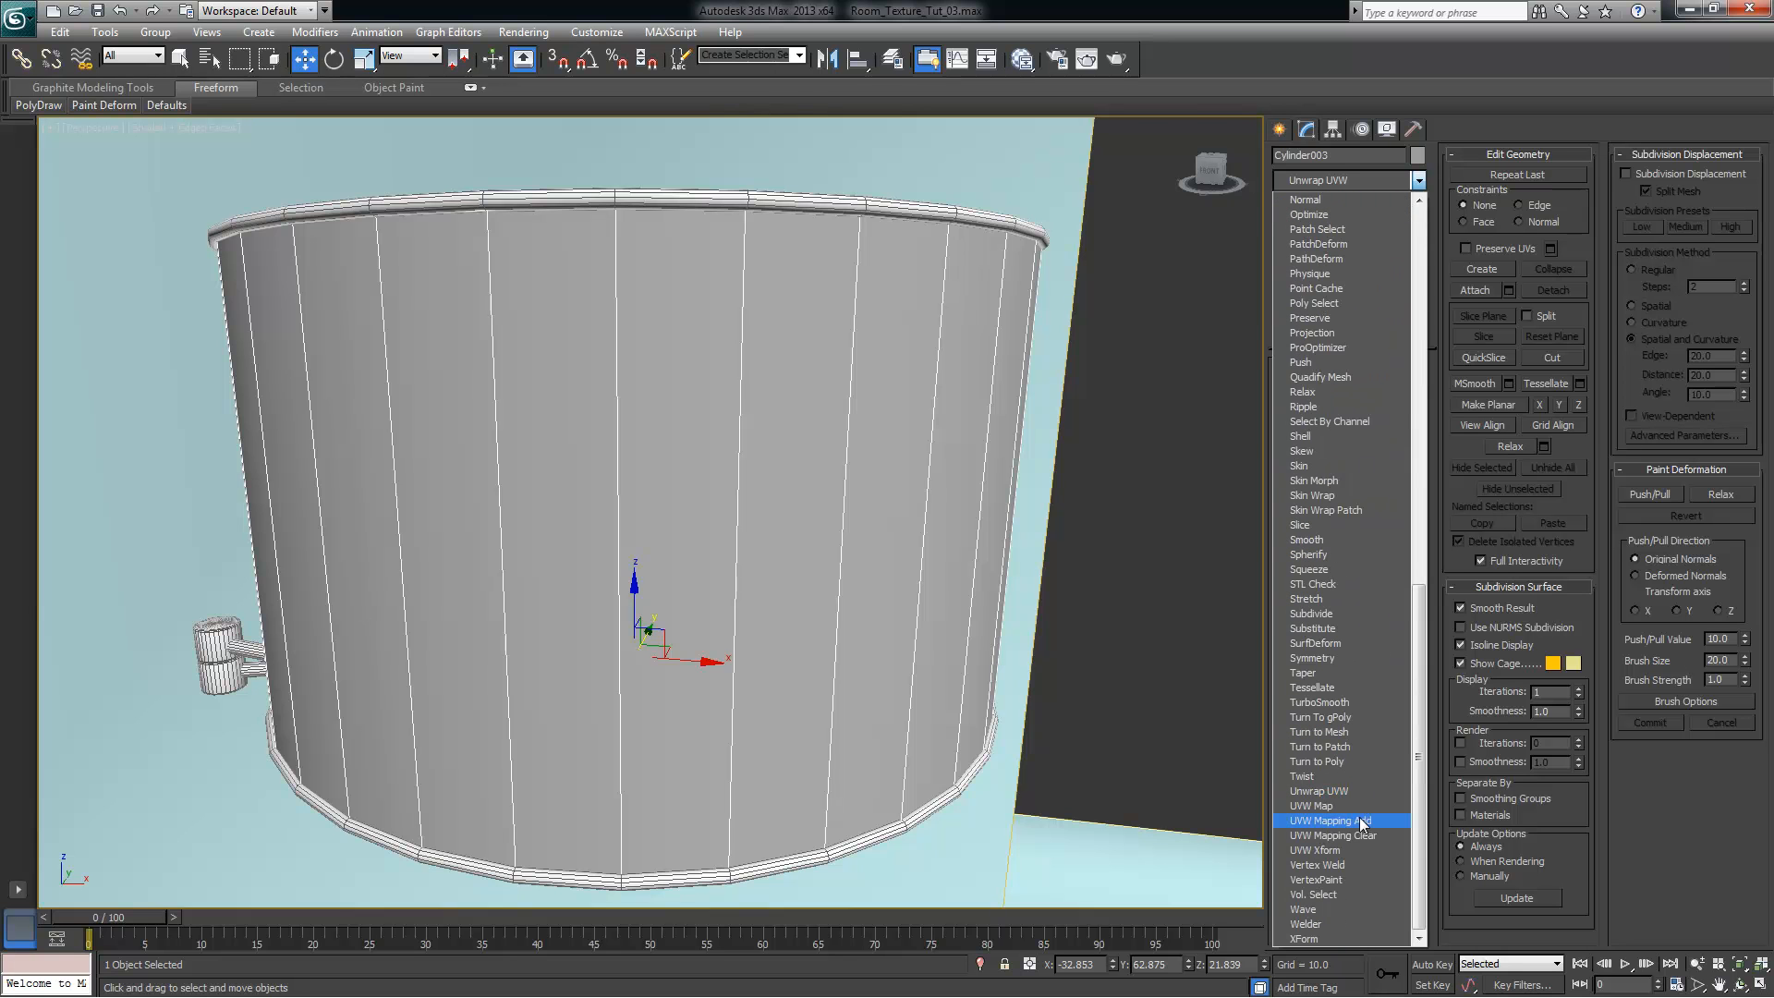
pyautogui.click(1314, 806)
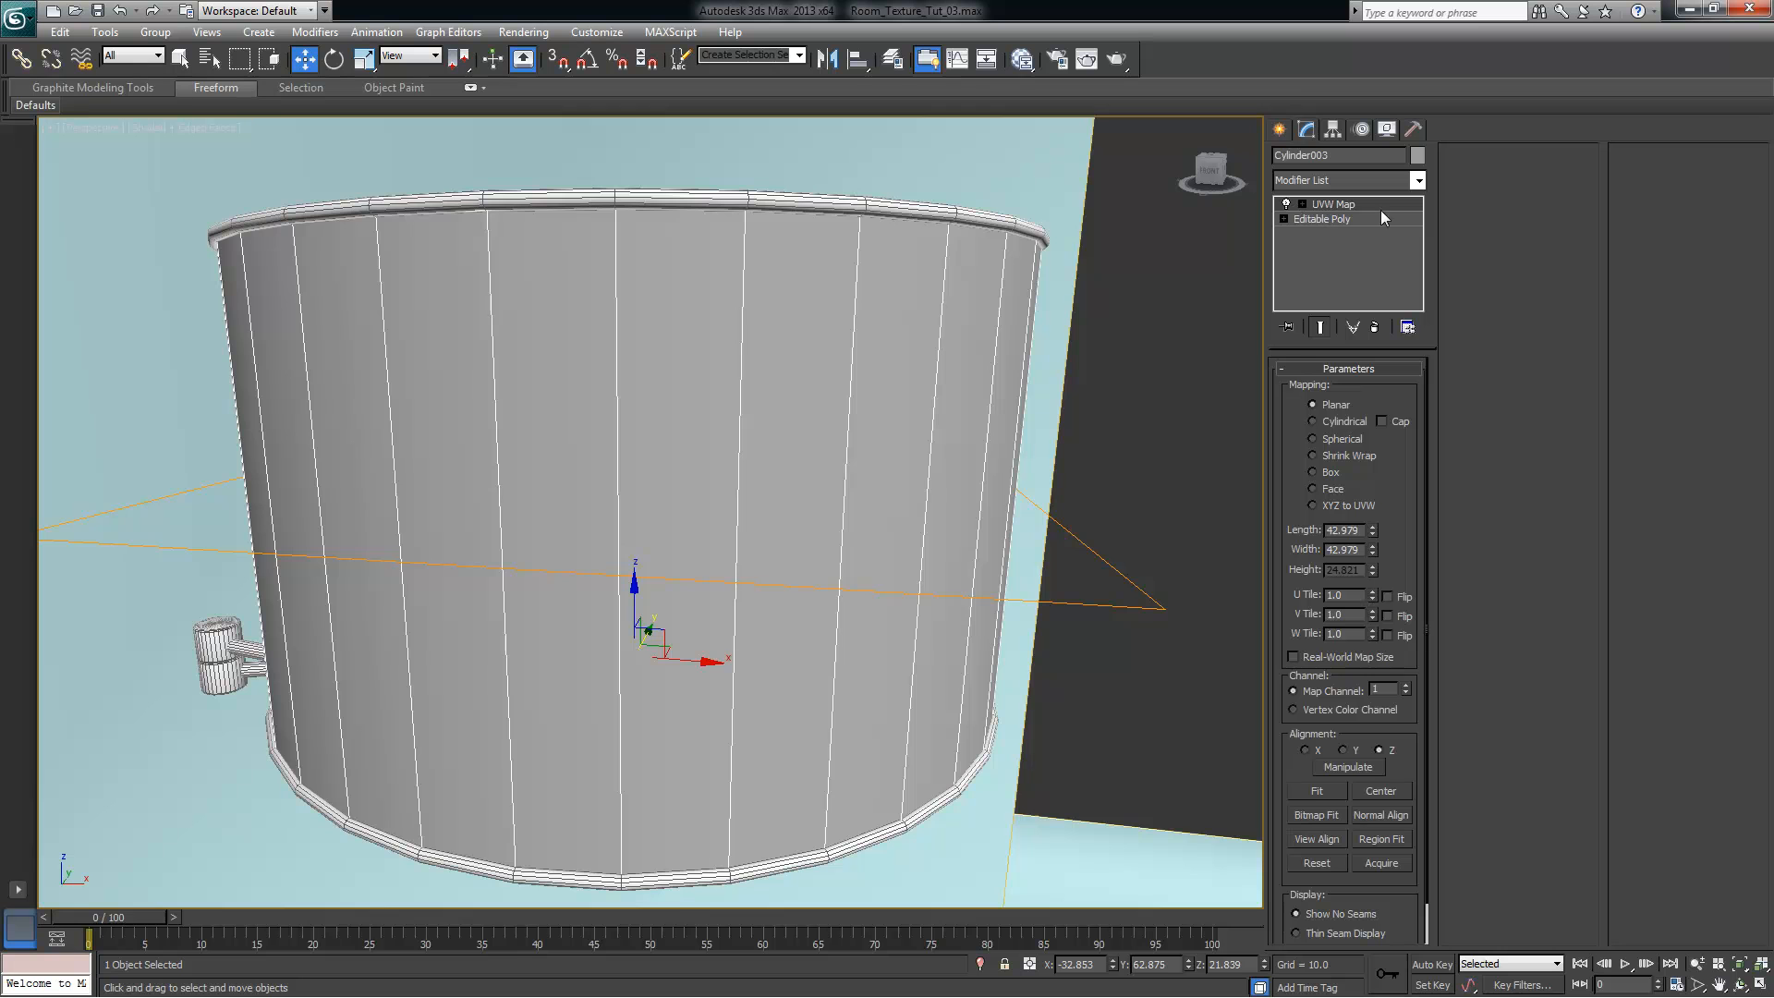
pyautogui.keyDown('alt'); pyautogui.moveTo(1073, 469); pyautogui.dragTo(1153, 478, button='middle'); pyautogui.keyUp('alt')
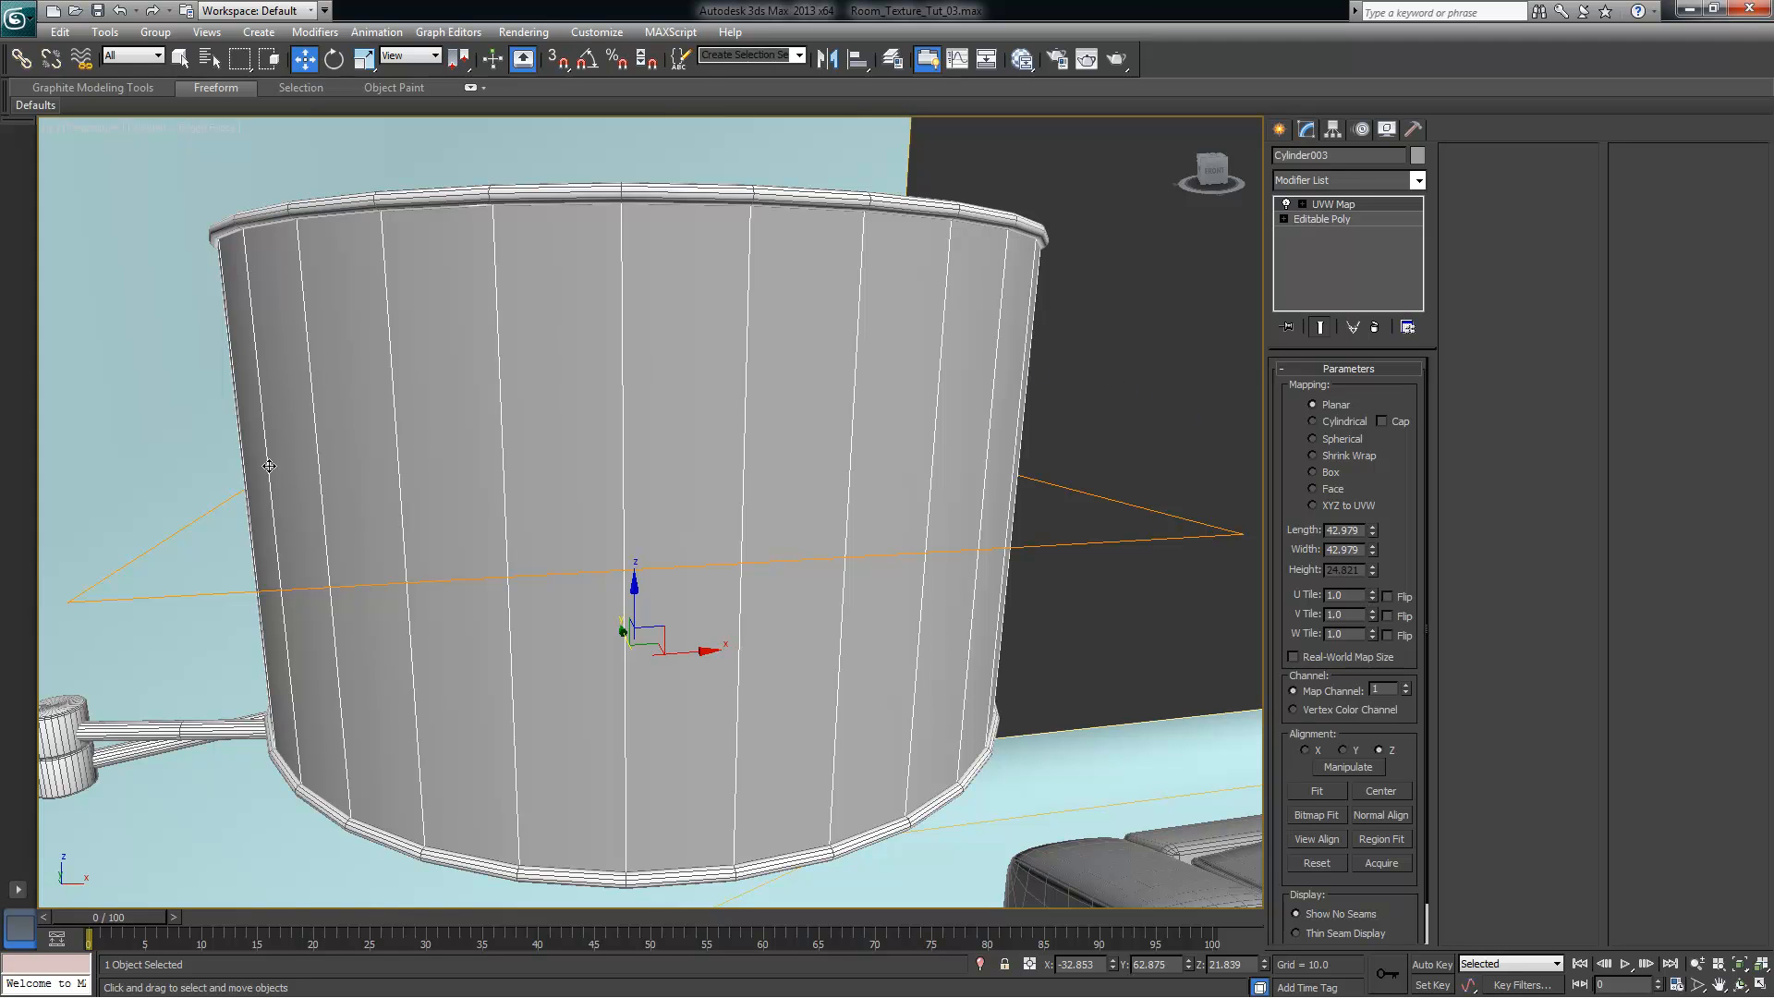
# Switch the lampshade's UVW Map to cylindrical mapping and check how the gizmo wraps around the shade
pyautogui.click(1338, 422)
pyautogui.keyDown('alt'); pyautogui.moveTo(954, 433); pyautogui.dragTo(915, 457, button='middle'); pyautogui.keyUp('alt')
pyautogui.keyDown('alt'); pyautogui.moveTo(1131, 401); pyautogui.dragTo(1090, 433, button='middle'); pyautogui.keyUp('alt')
pyautogui.keyDown('alt'); pyautogui.moveTo(489, 358); pyautogui.dragTo(575, 506, button='middle'); pyautogui.keyUp('alt')
pyautogui.keyDown('alt'); pyautogui.moveTo(914, 444); pyautogui.dragTo(896, 543, button='middle'); pyautogui.keyUp('alt')
pyautogui.scroll(-1, 893, 555)
pyautogui.scroll(-3, 896, 543)
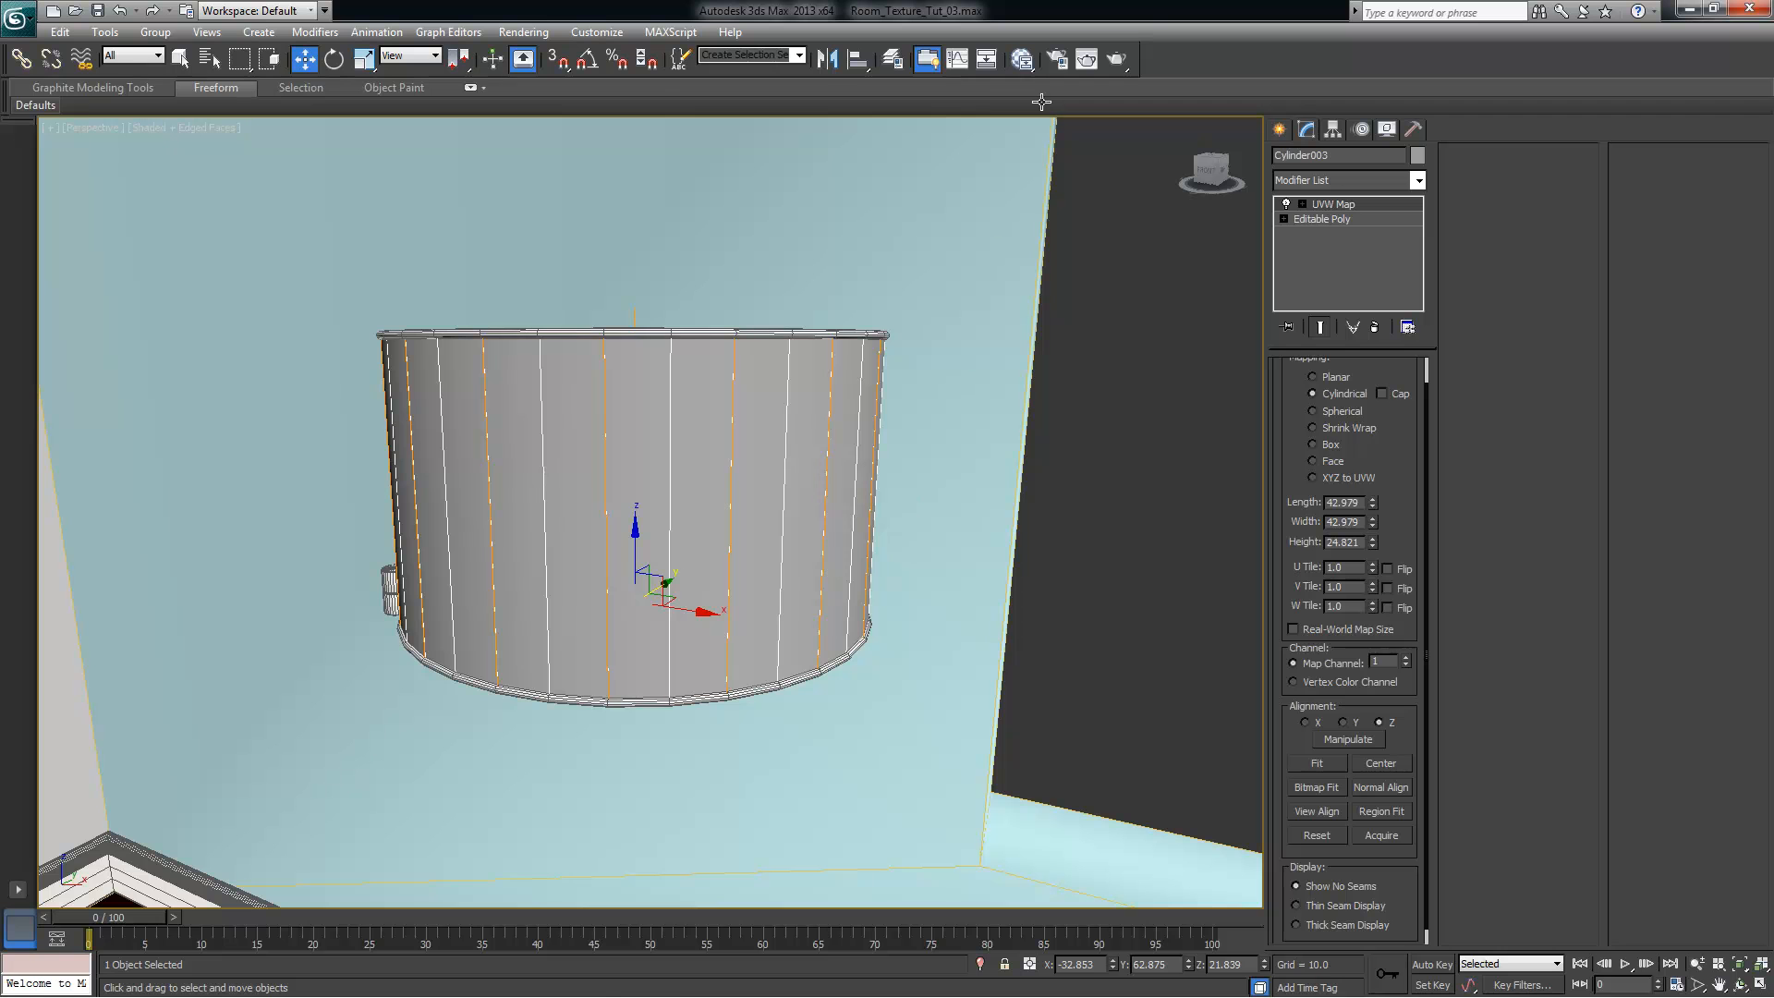
# Open the Slate Material Editor and place the Joels_Mod_Fabric material in an empty area of the node view below the existing nodes
pyautogui.click(1022, 63)
pyautogui.moveTo(331, 35); pyautogui.dragTo(1314, 42)
pyautogui.moveTo(103, 417); pyautogui.dragTo(167, 403, button='middle')
pyautogui.keyDown('alt'); pyautogui.moveTo(275, 424); pyautogui.dragTo(284, 431, button='middle'); pyautogui.keyUp('alt')
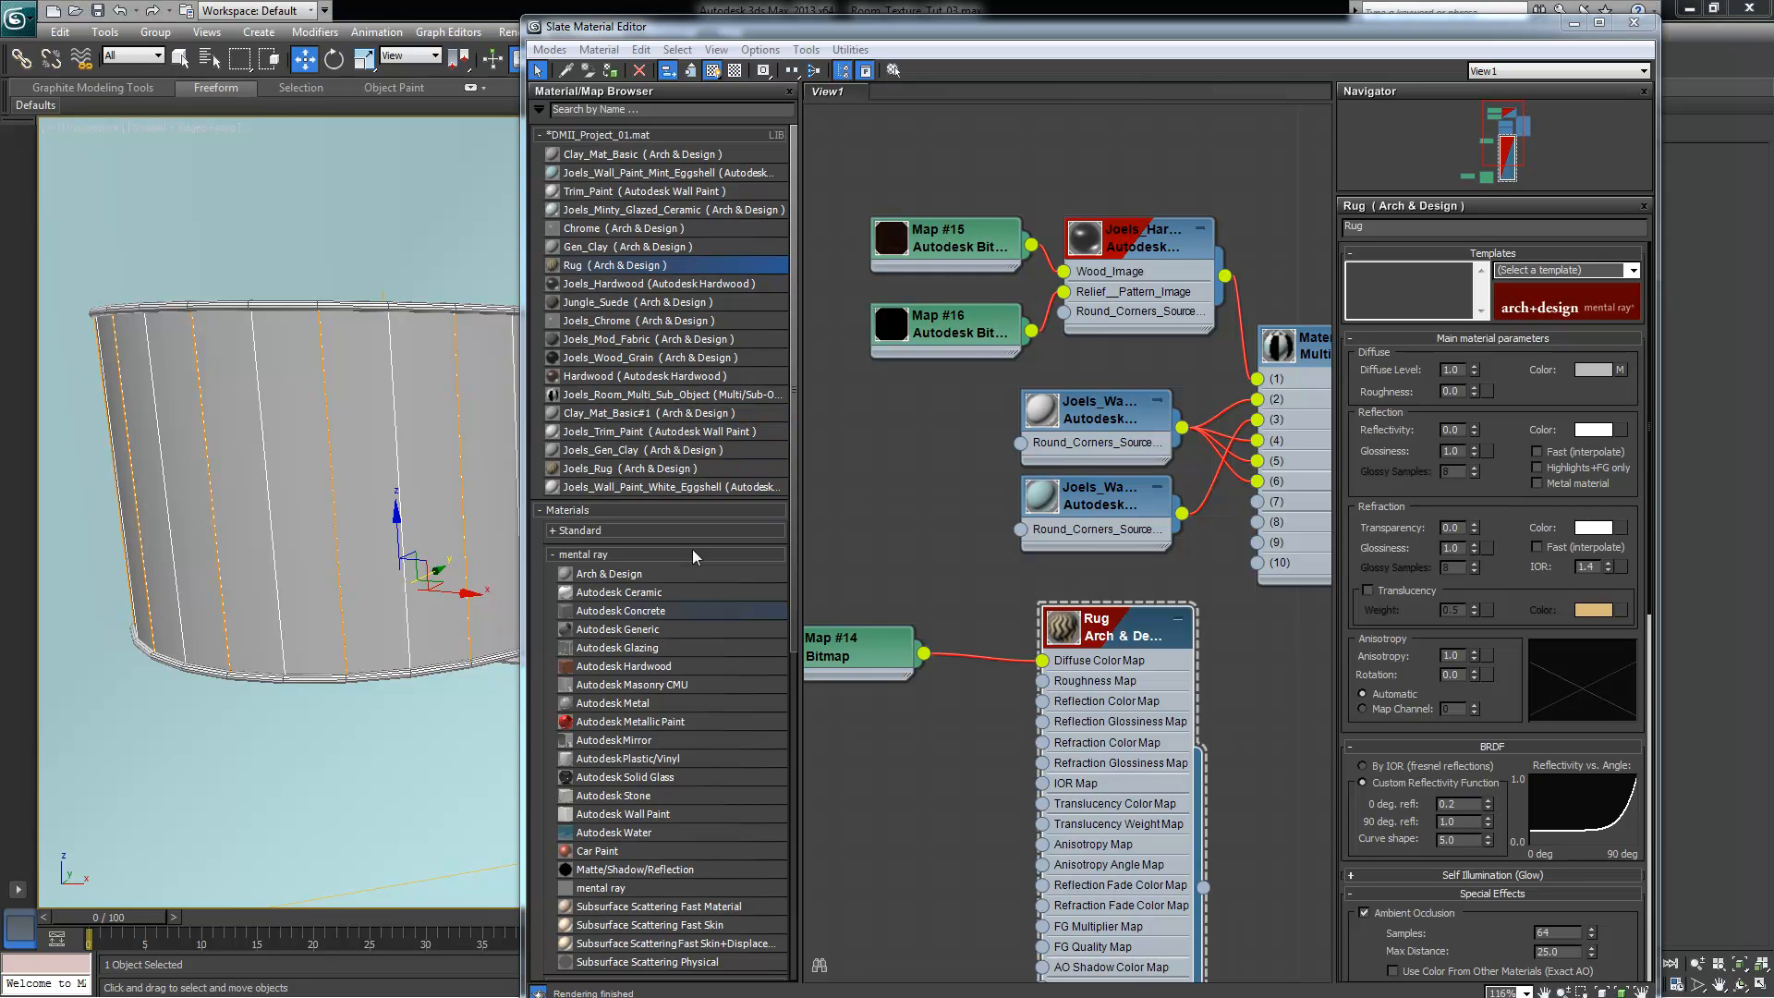
pyautogui.moveTo(598, 348); pyautogui.dragTo(908, 364)
pyautogui.moveTo(1033, 281); pyautogui.dragTo(905, 732)
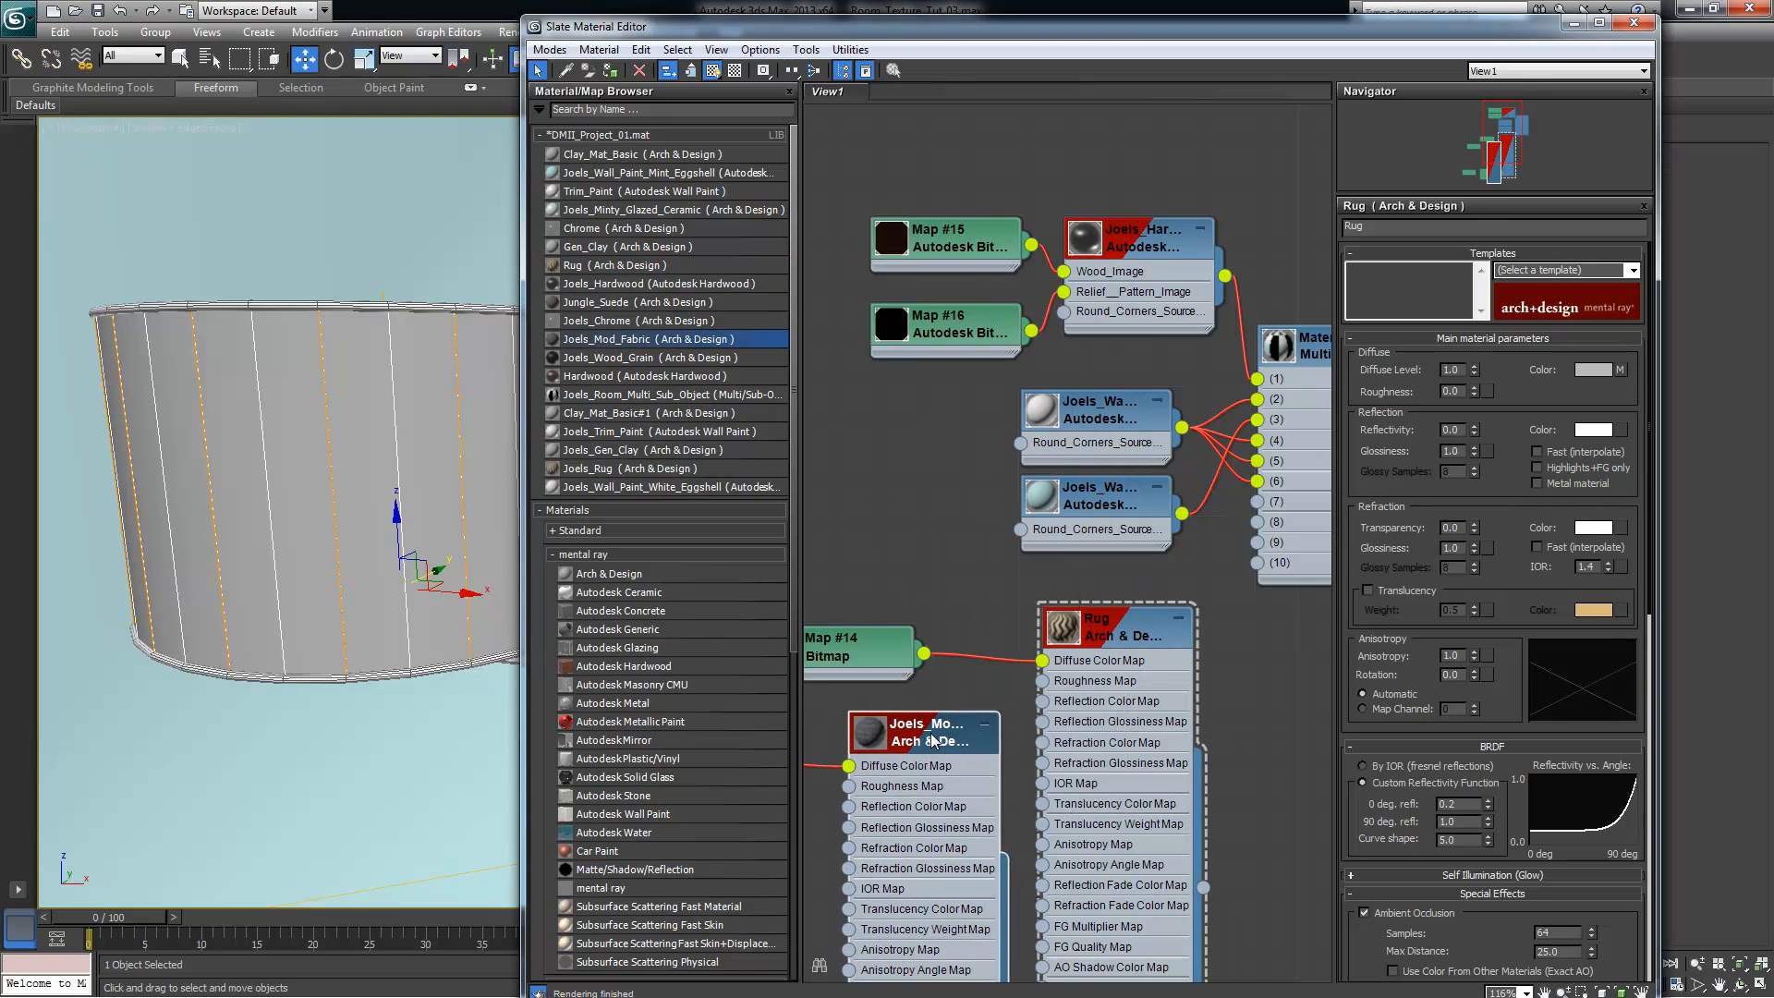
pyautogui.scroll(-1, 933, 737)
pyautogui.moveTo(989, 693); pyautogui.dragTo(1075, 291, button='middle')
pyautogui.moveTo(1021, 343); pyautogui.dragTo(1197, 790)
pyautogui.moveTo(1204, 813); pyautogui.dragTo(1084, 479, button='middle')
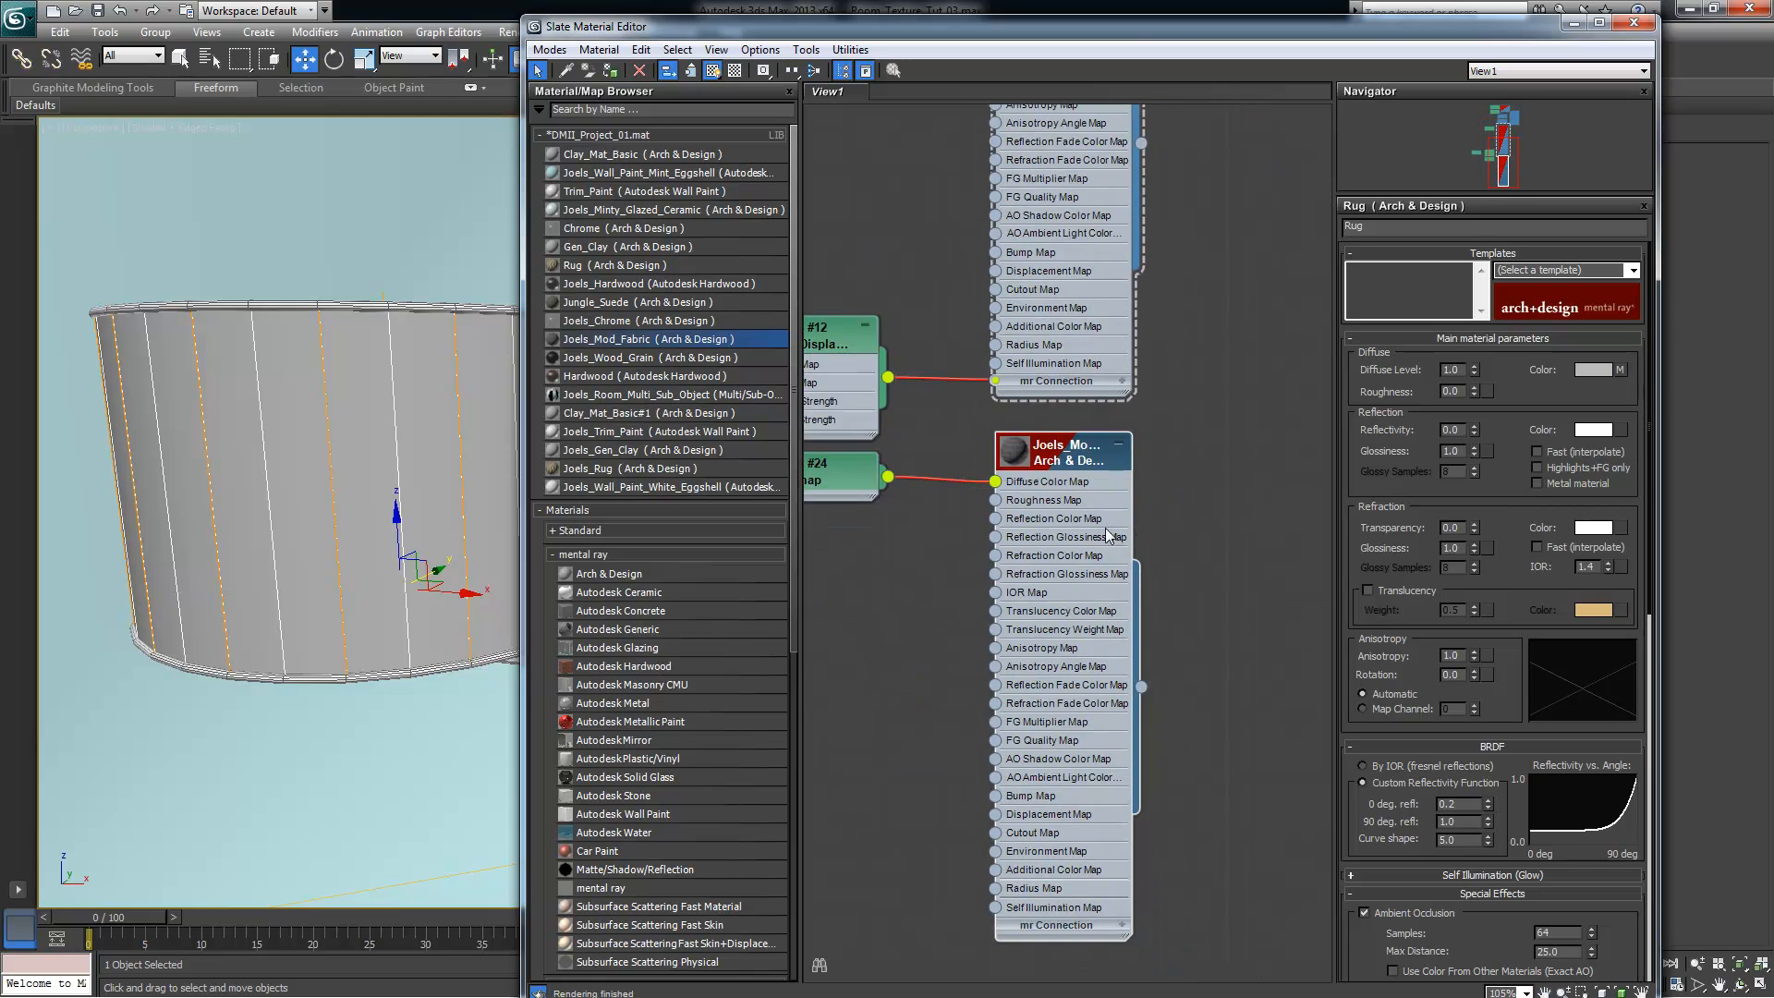
# Assign the Joels_Mod_Fabric material to the selected lampshade and inspect the pattern around it in the viewport
pyautogui.press('z')
pyautogui.moveTo(1023, 161); pyautogui.dragTo(1023, 165)
pyautogui.rightClick(1051, 167)
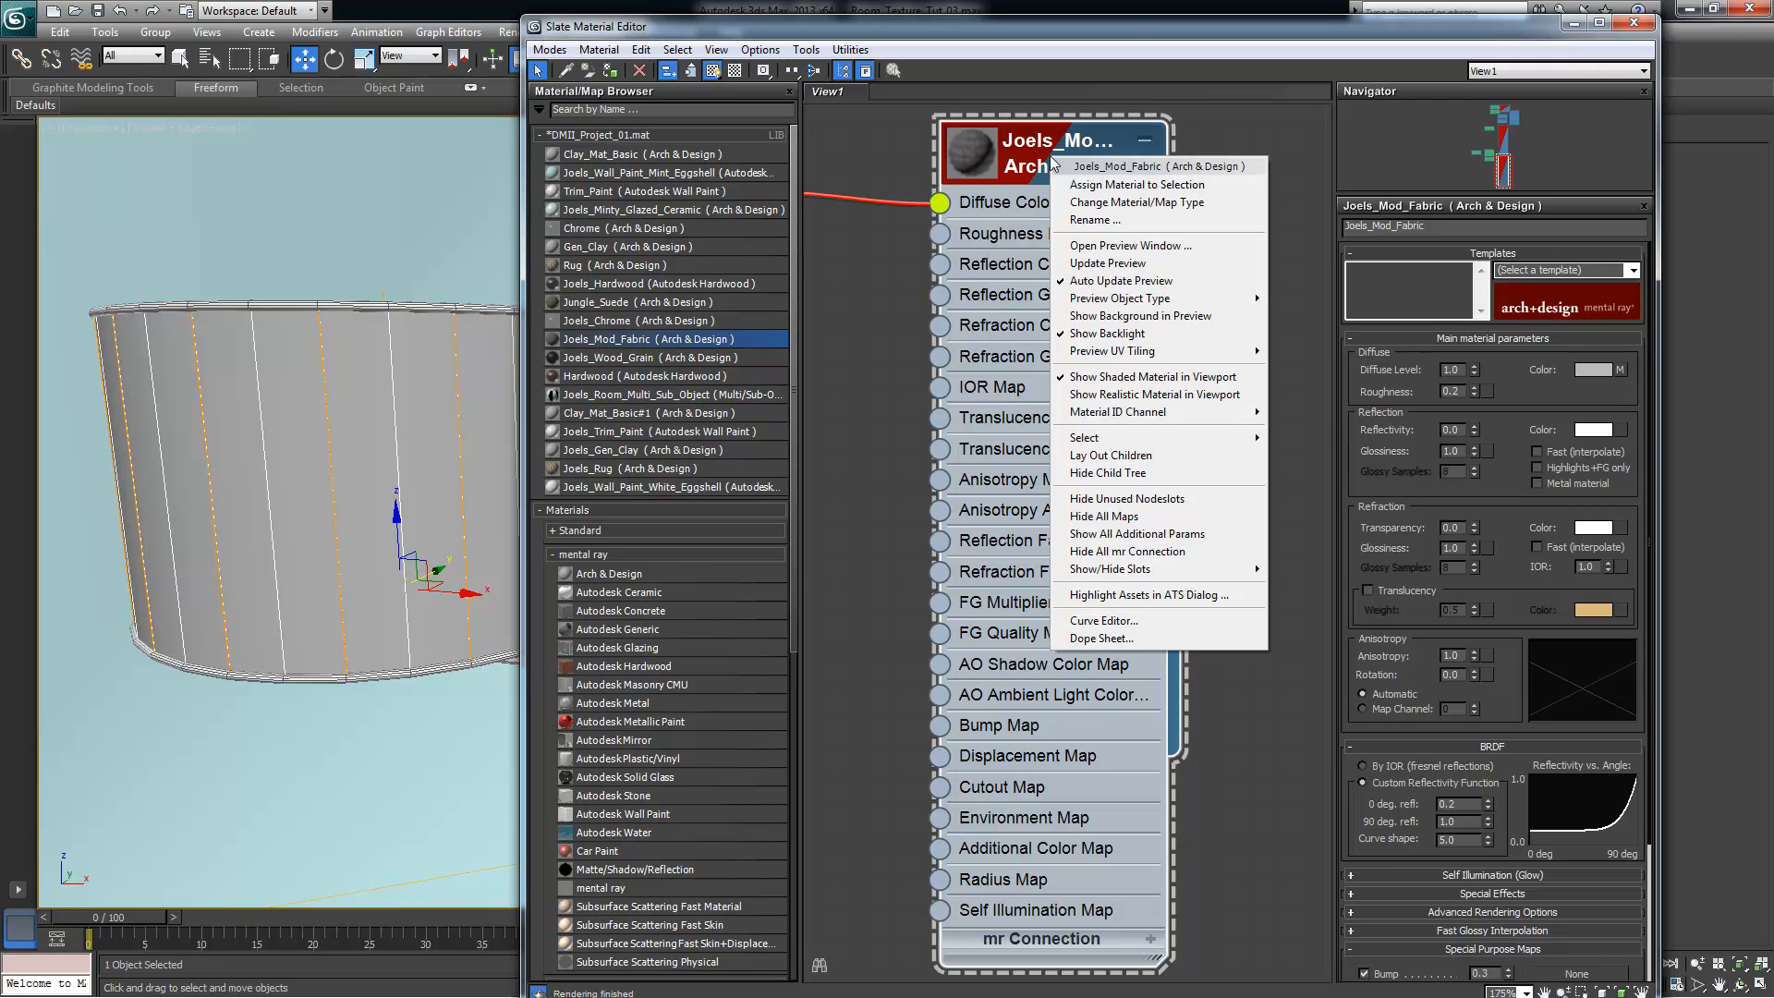
pyautogui.click(1146, 183)
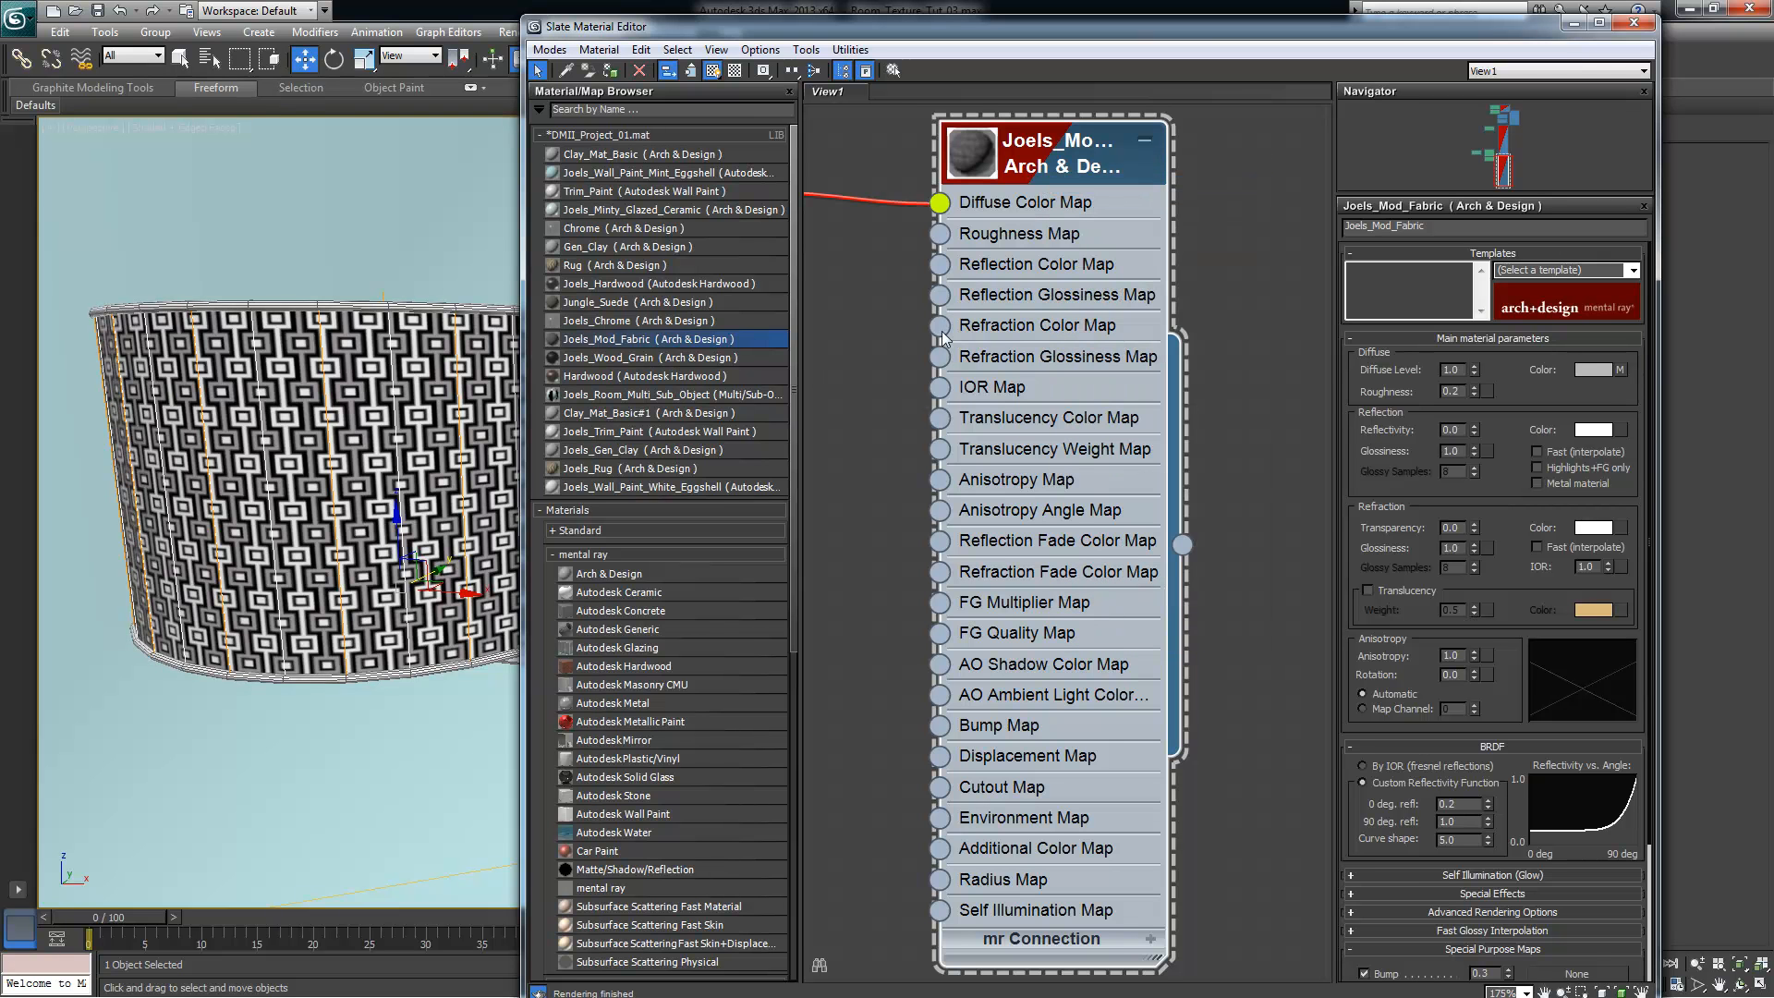
pyautogui.click(1573, 23)
pyautogui.keyDown('alt'); pyautogui.moveTo(659, 436); pyautogui.dragTo(617, 390, button='middle'); pyautogui.keyUp('alt')
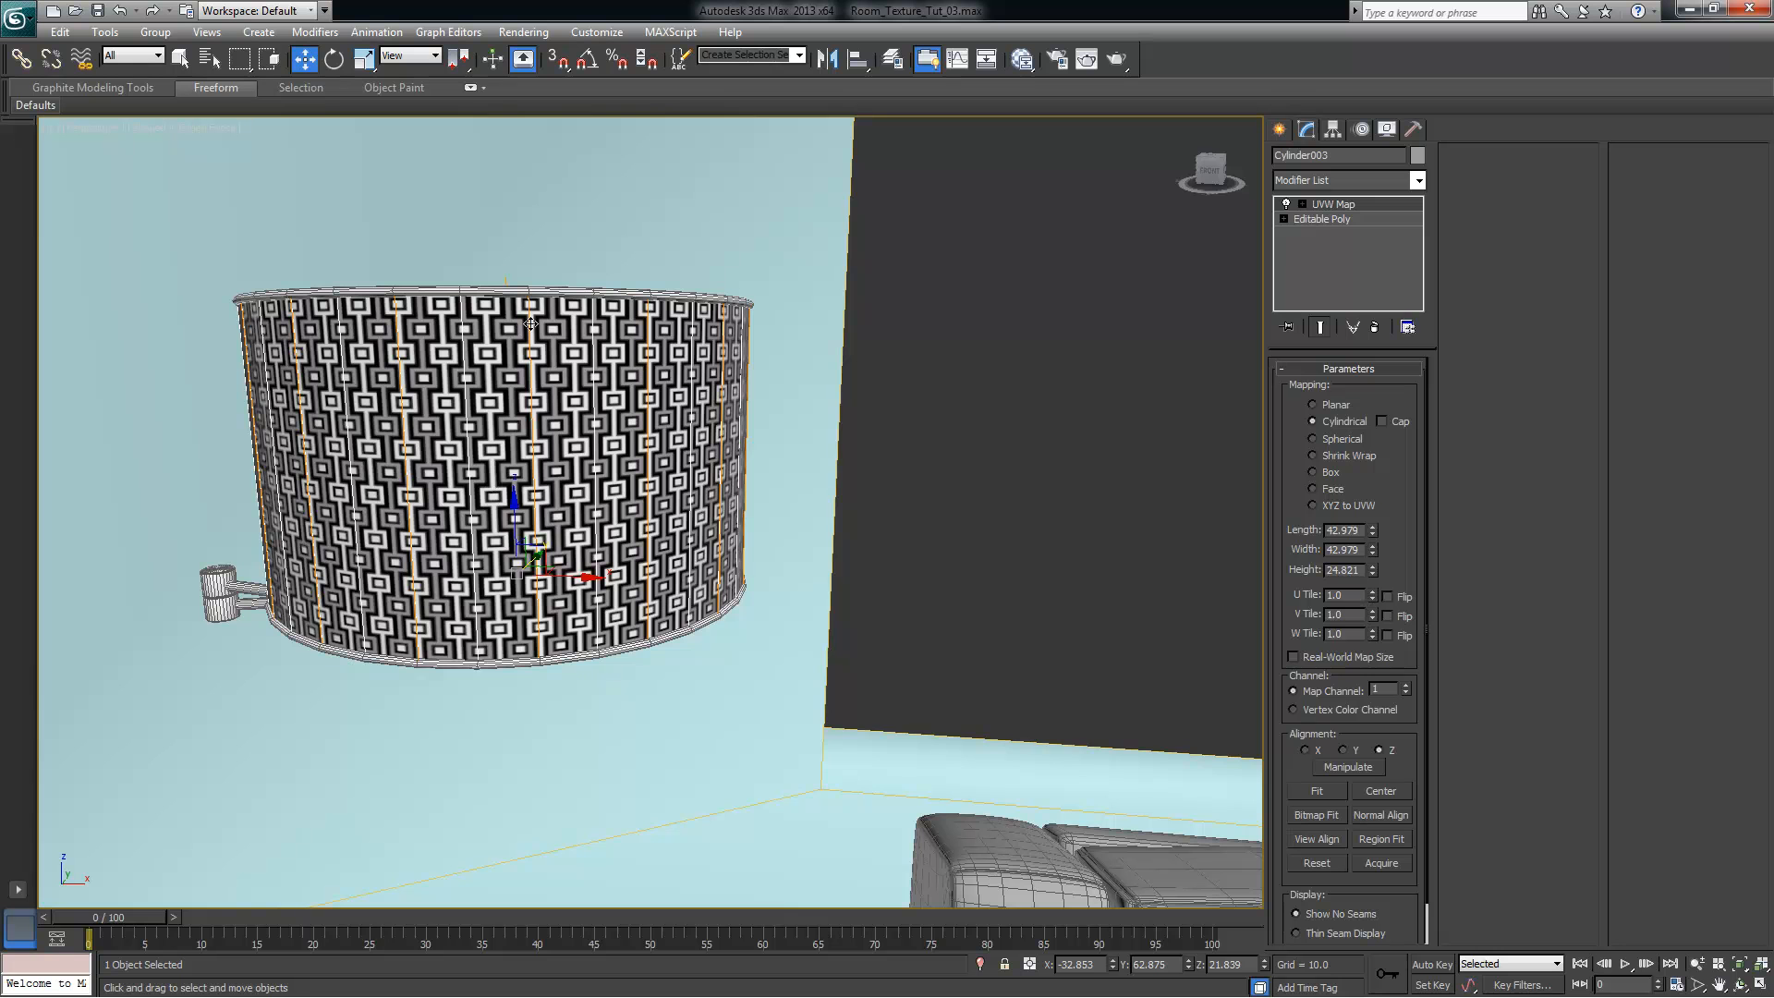
pyautogui.keyDown('alt'); pyautogui.moveTo(446, 585); pyautogui.dragTo(715, 526, button='middle'); pyautogui.keyUp('alt')
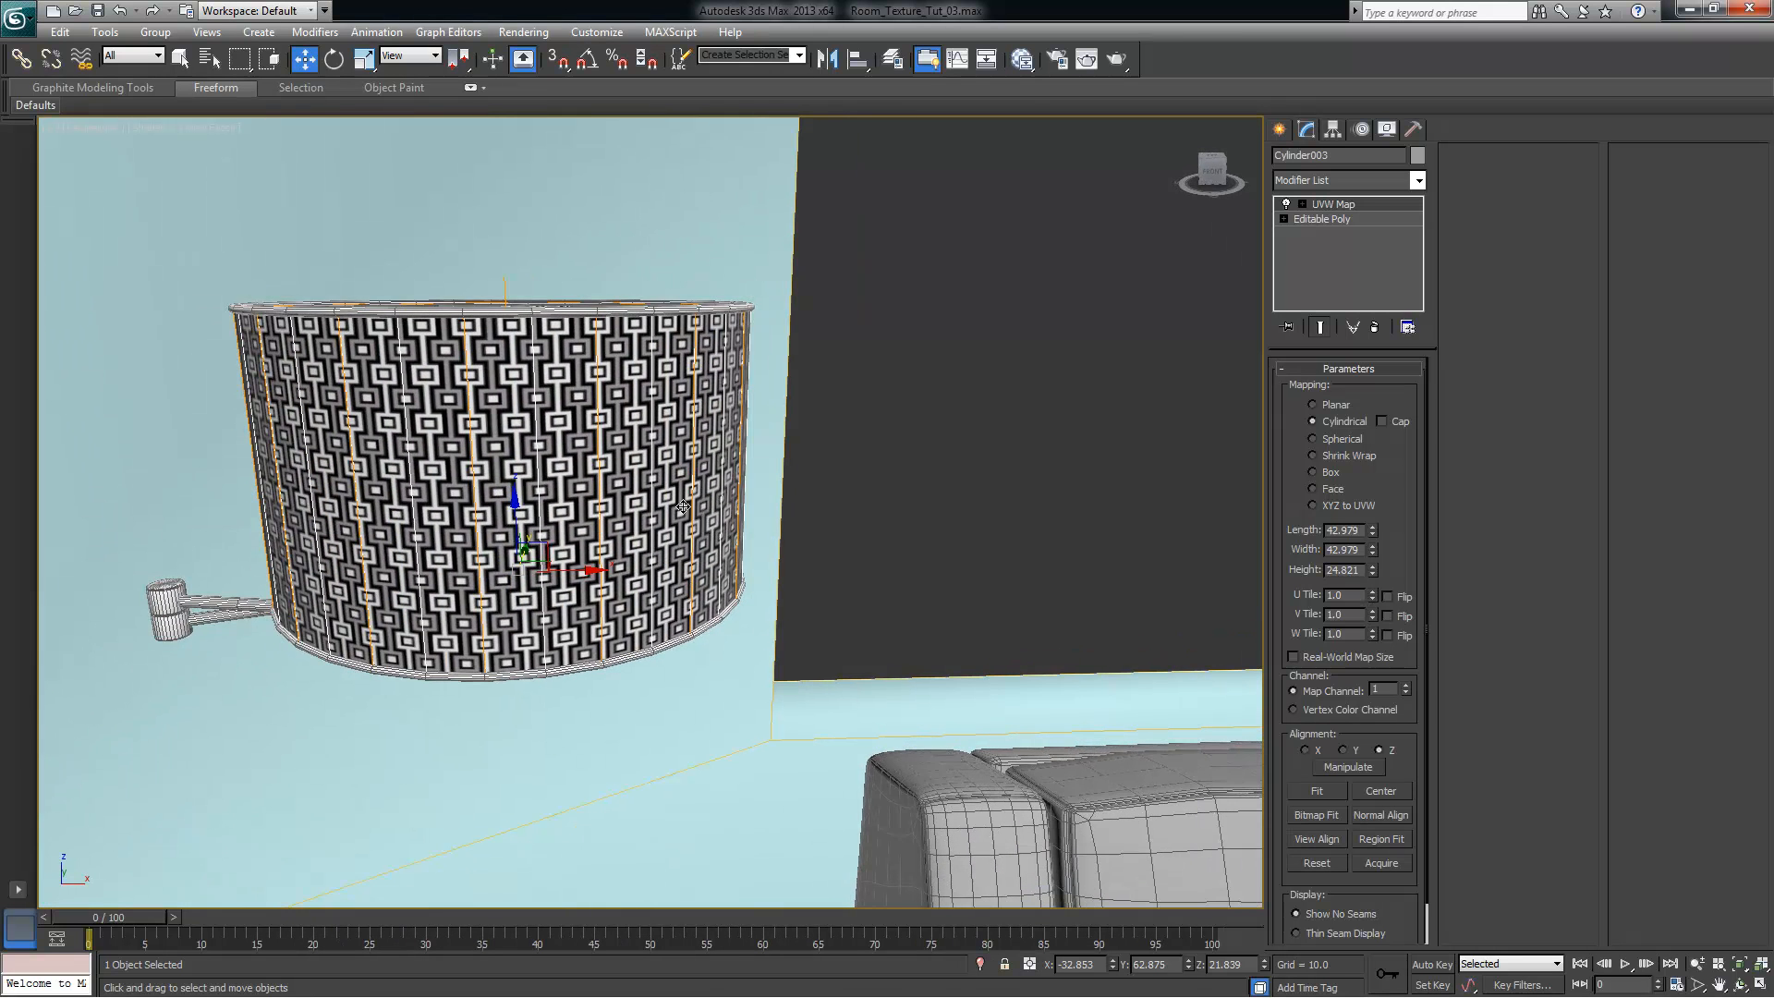
# Try scaling the lampshade's UVW Map gizmo uniformly at sub-object level and undo the scaling
pyautogui.click(1302, 204)
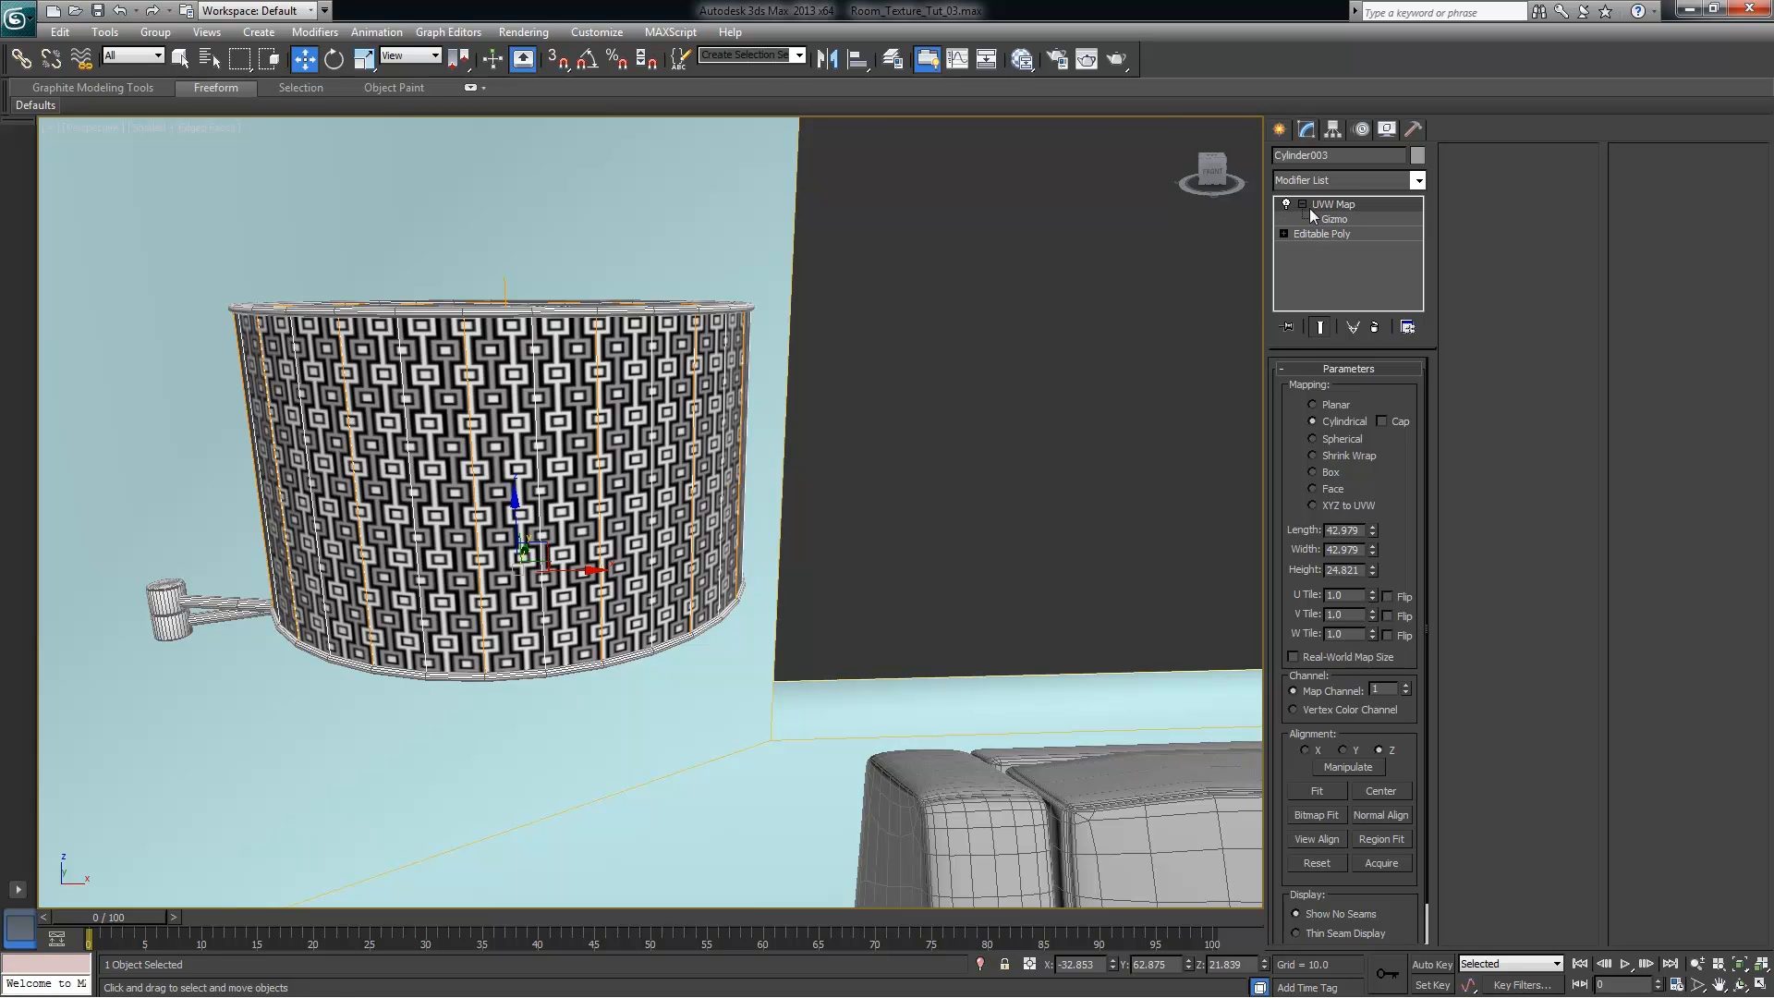
pyautogui.click(1334, 219)
pyautogui.moveTo(973, 460)
pyautogui.keyDown('alt'); pyautogui.mouseDown(button='middle')
pyautogui.moveTo(1014, 461)
pyautogui.moveTo(1000, 458)
pyautogui.mouseUp(button='middle'); pyautogui.keyUp('alt')
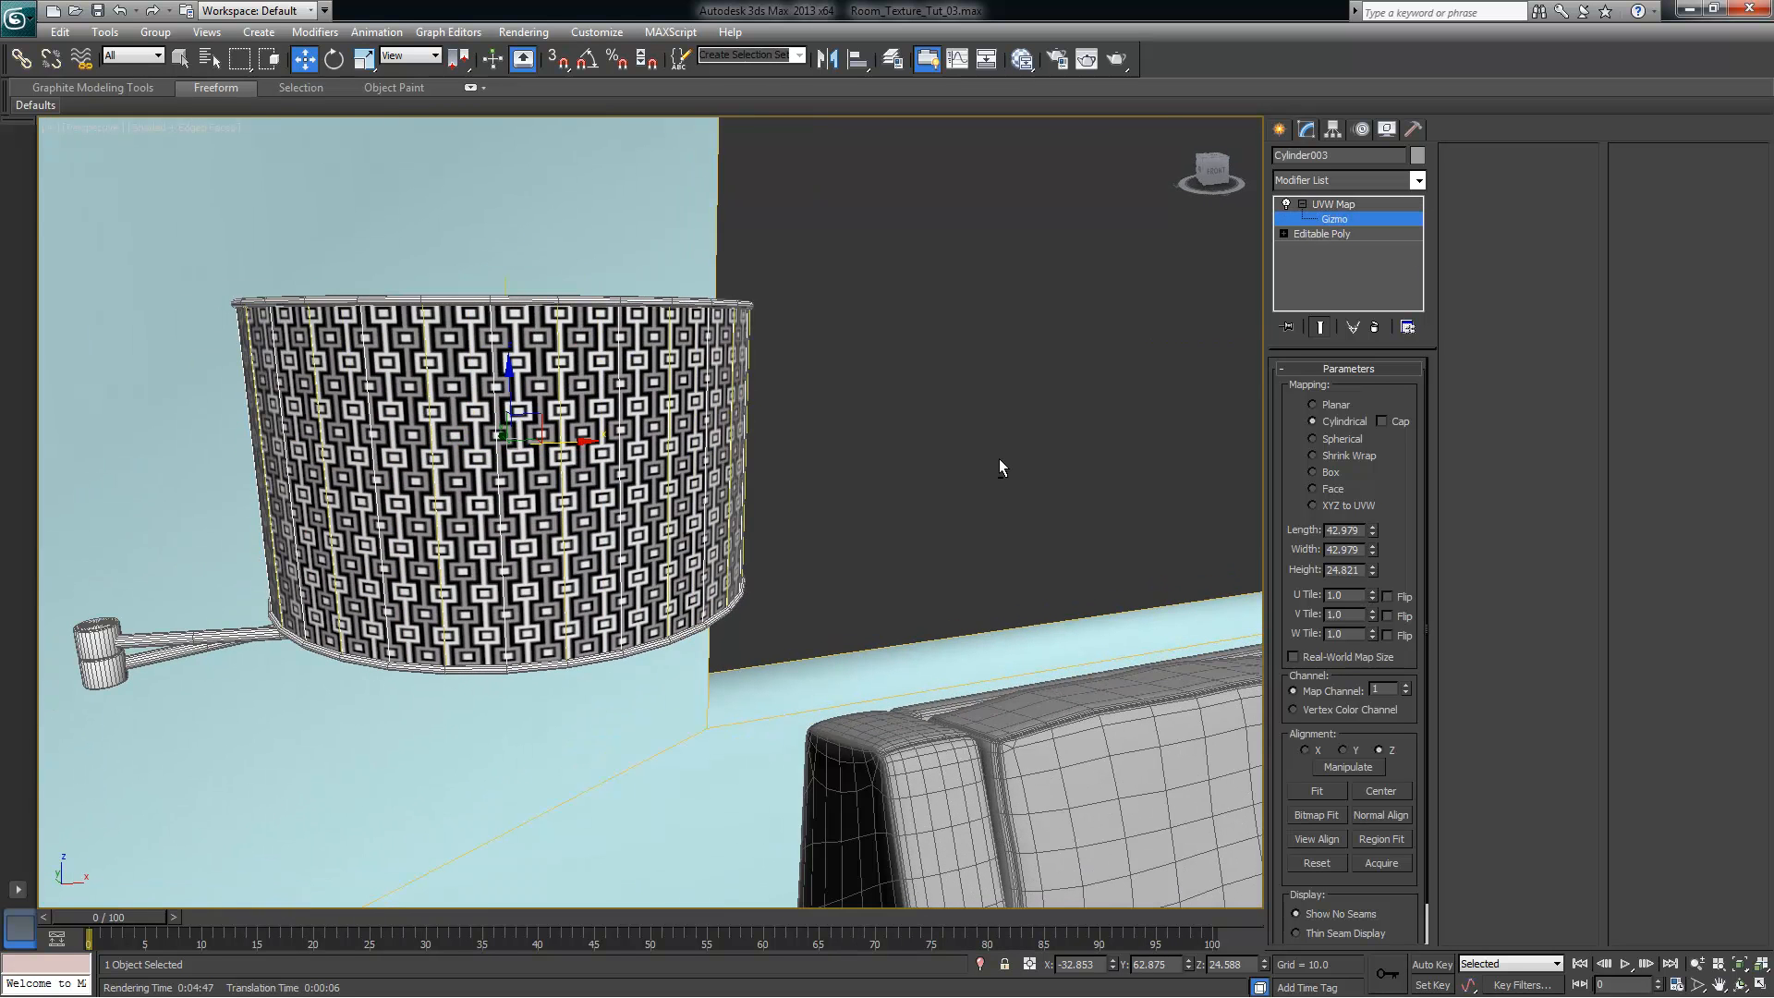
pyautogui.press('r')
pyautogui.moveTo(497, 436); pyautogui.dragTo(573, 450)
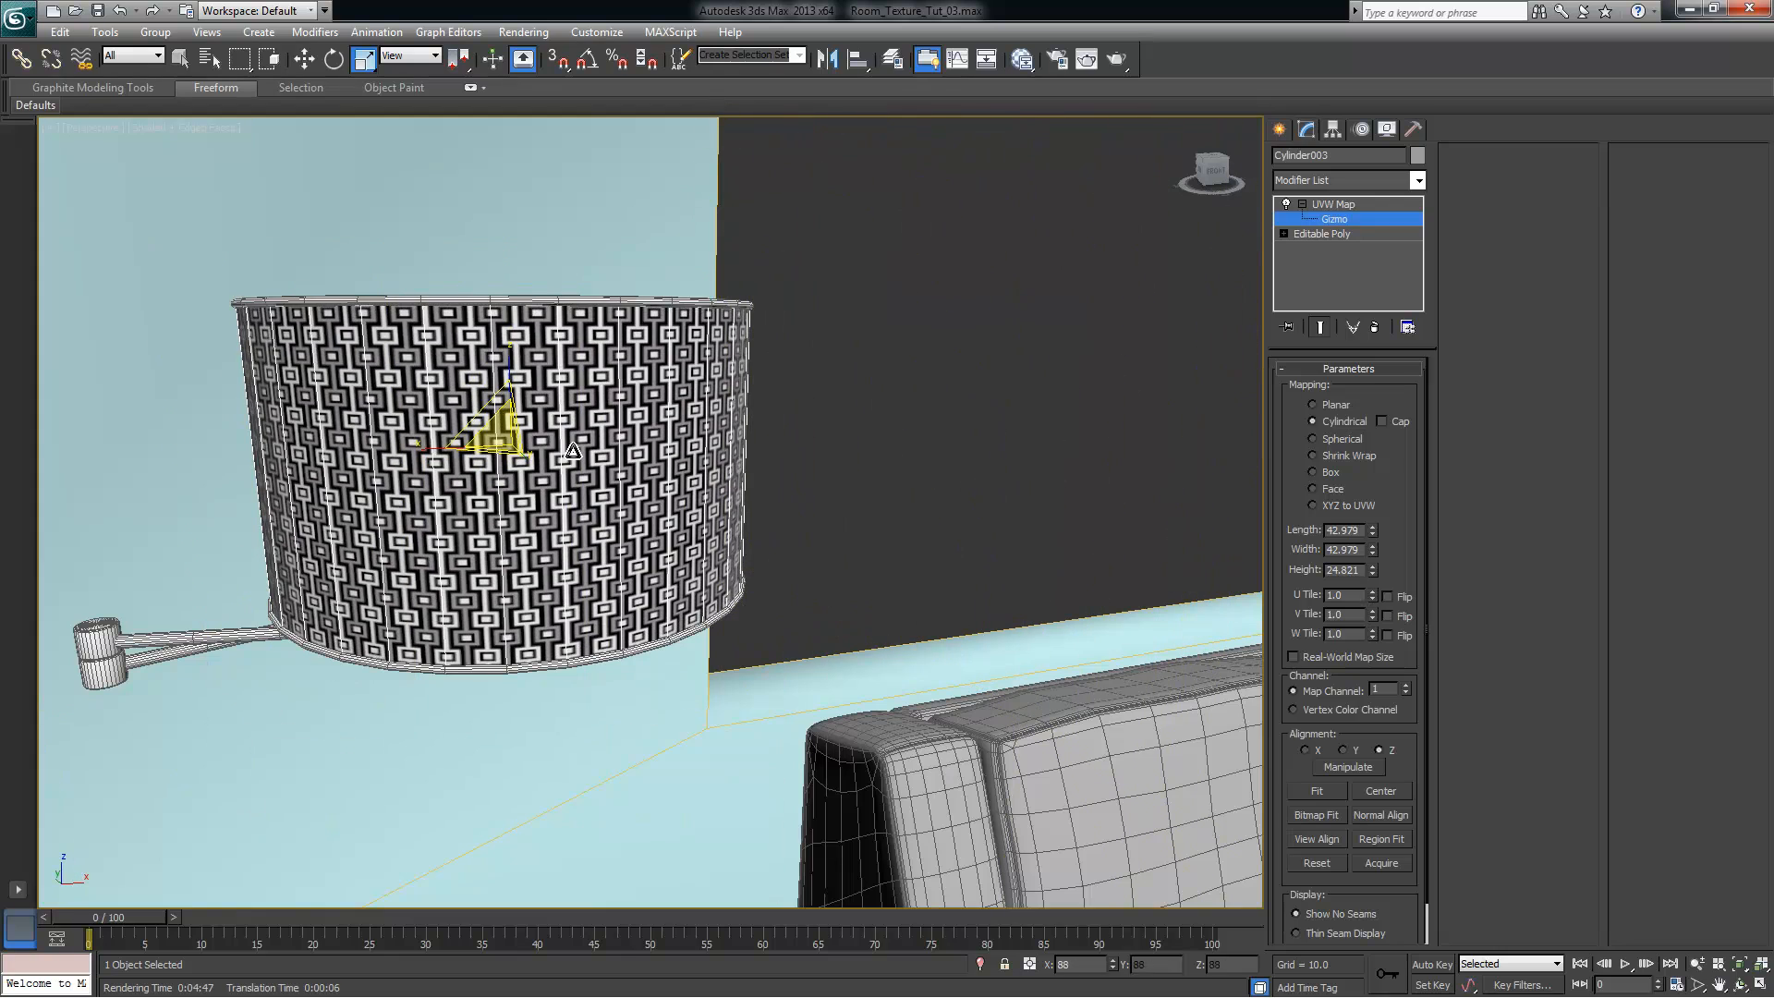
pyautogui.hotkey('ctrl', 'z')
pyautogui.moveTo(839, 463)
pyautogui.keyDown('alt'); pyautogui.mouseDown(button='middle')
pyautogui.moveTo(781, 474)
pyautogui.moveTo(869, 445)
pyautogui.moveTo(828, 458)
pyautogui.moveTo(845, 481)
pyautogui.mouseUp(button='middle'); pyautogui.keyUp('alt')
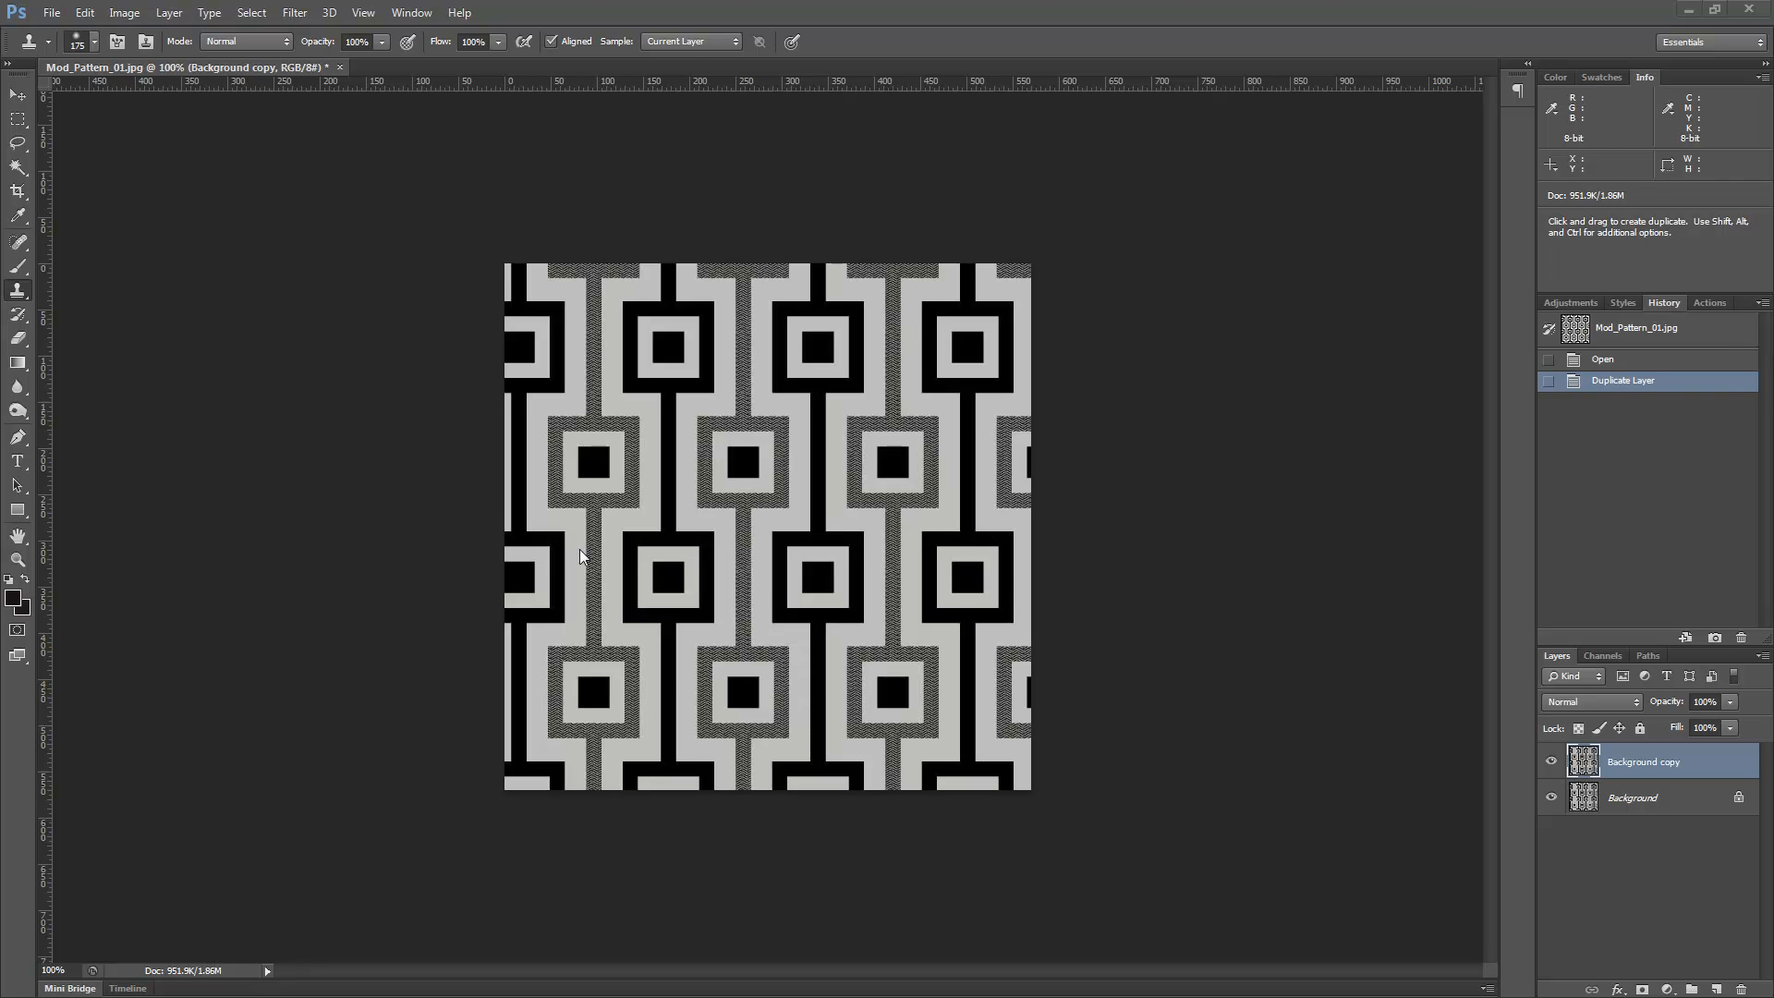
# Examine the edges of the Mod_Pattern_01.jpg pattern up close in Photoshop and return to 3ds Max
pyautogui.click(1333, 601)
pyautogui.hotkey('ctrl', '+')
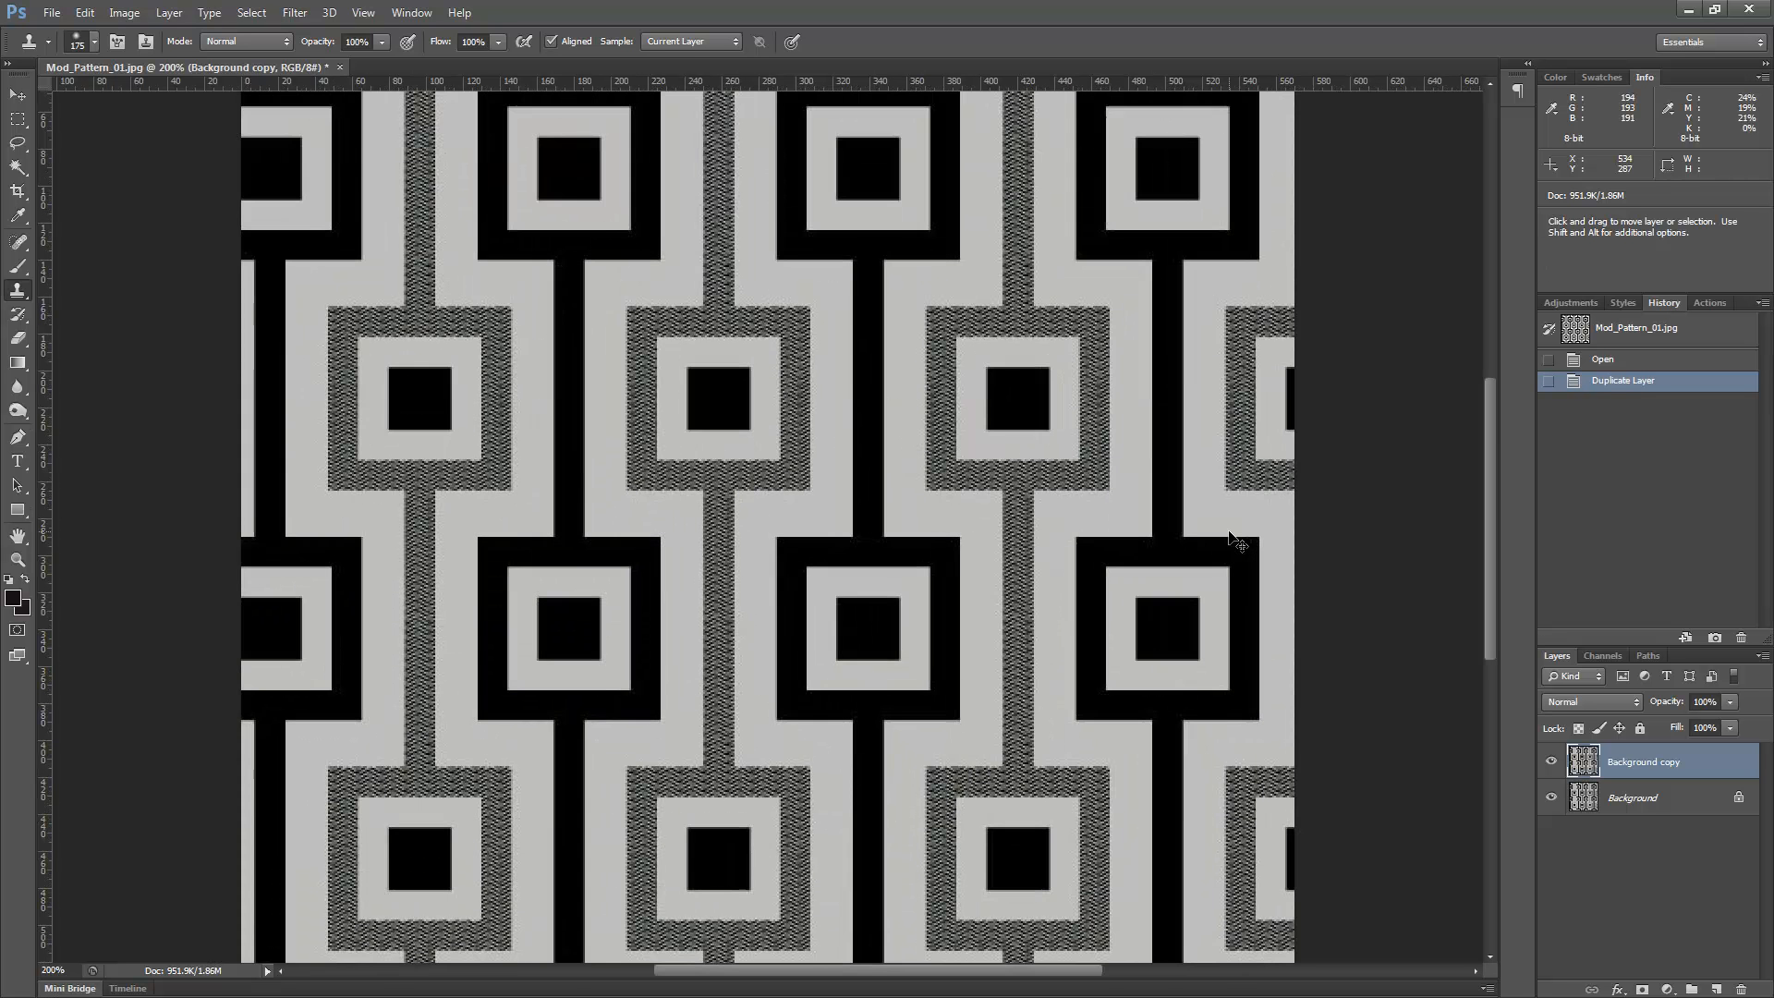
pyautogui.hotkey('ctrl', '-')
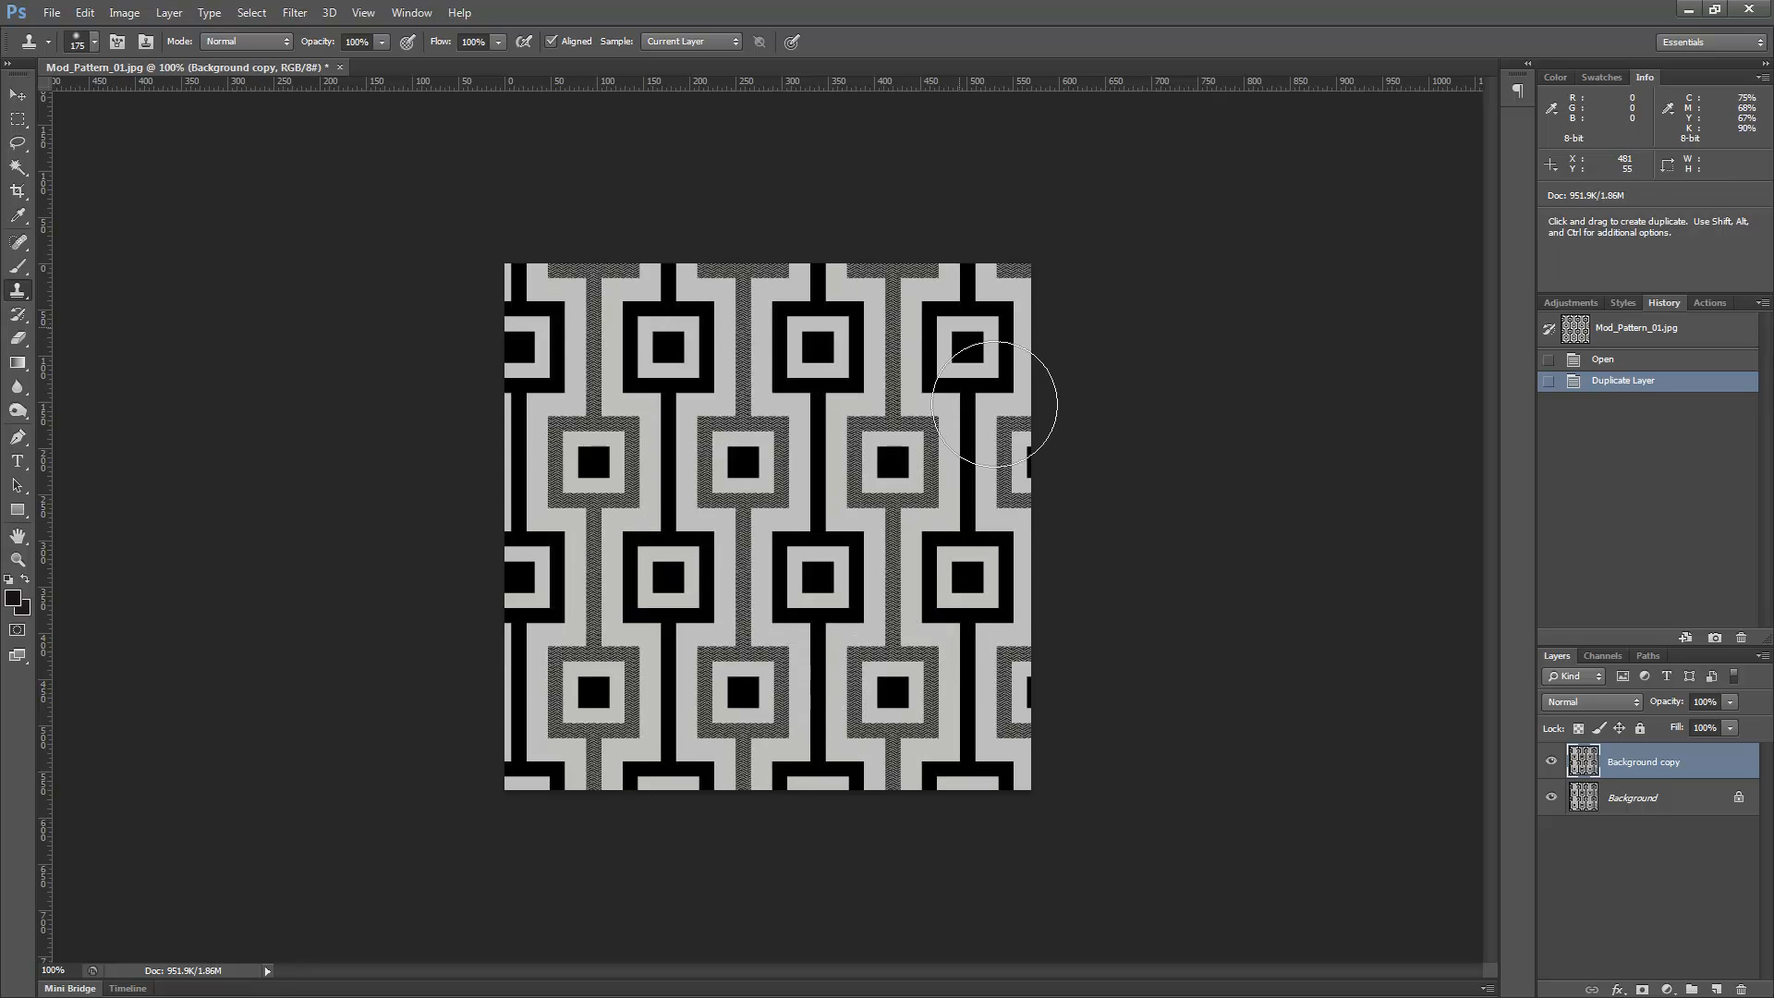
pyautogui.click(1686, 9)
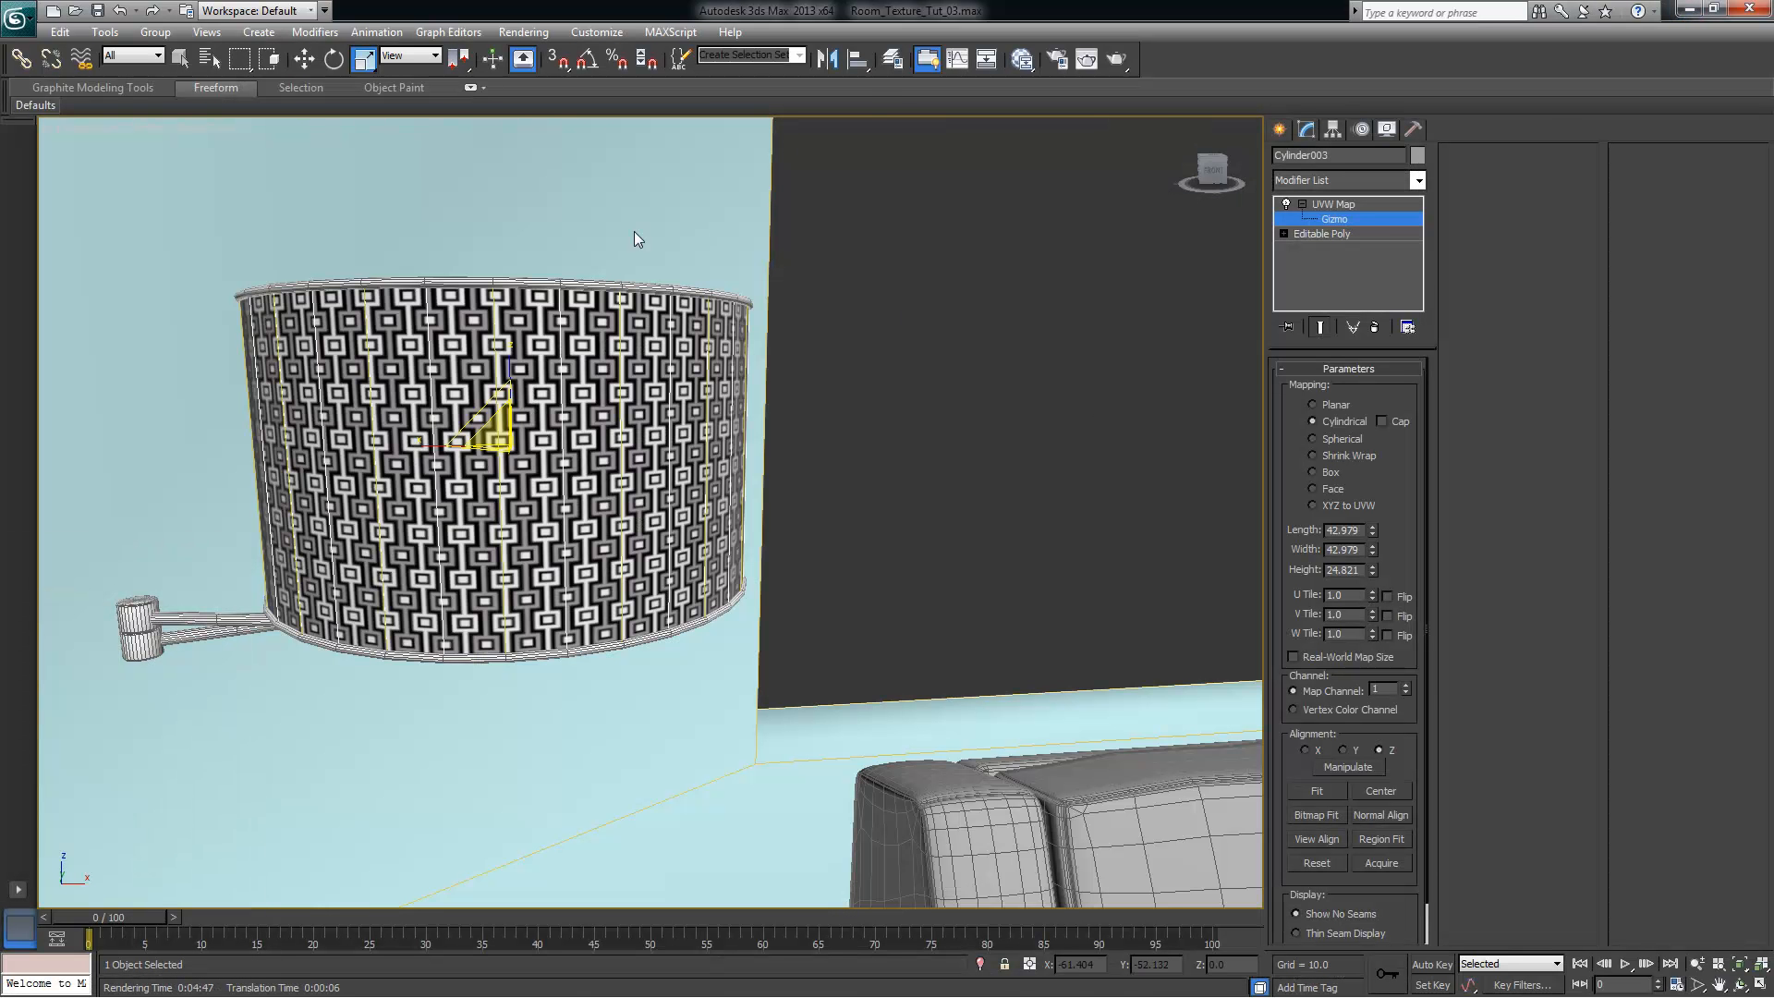
# Replace the image of the bitmap feeding Joels_Mod_Fabric's diffuse color with Mod_Pattern_01.jpg and minimize the material editor
pyautogui.press('m')
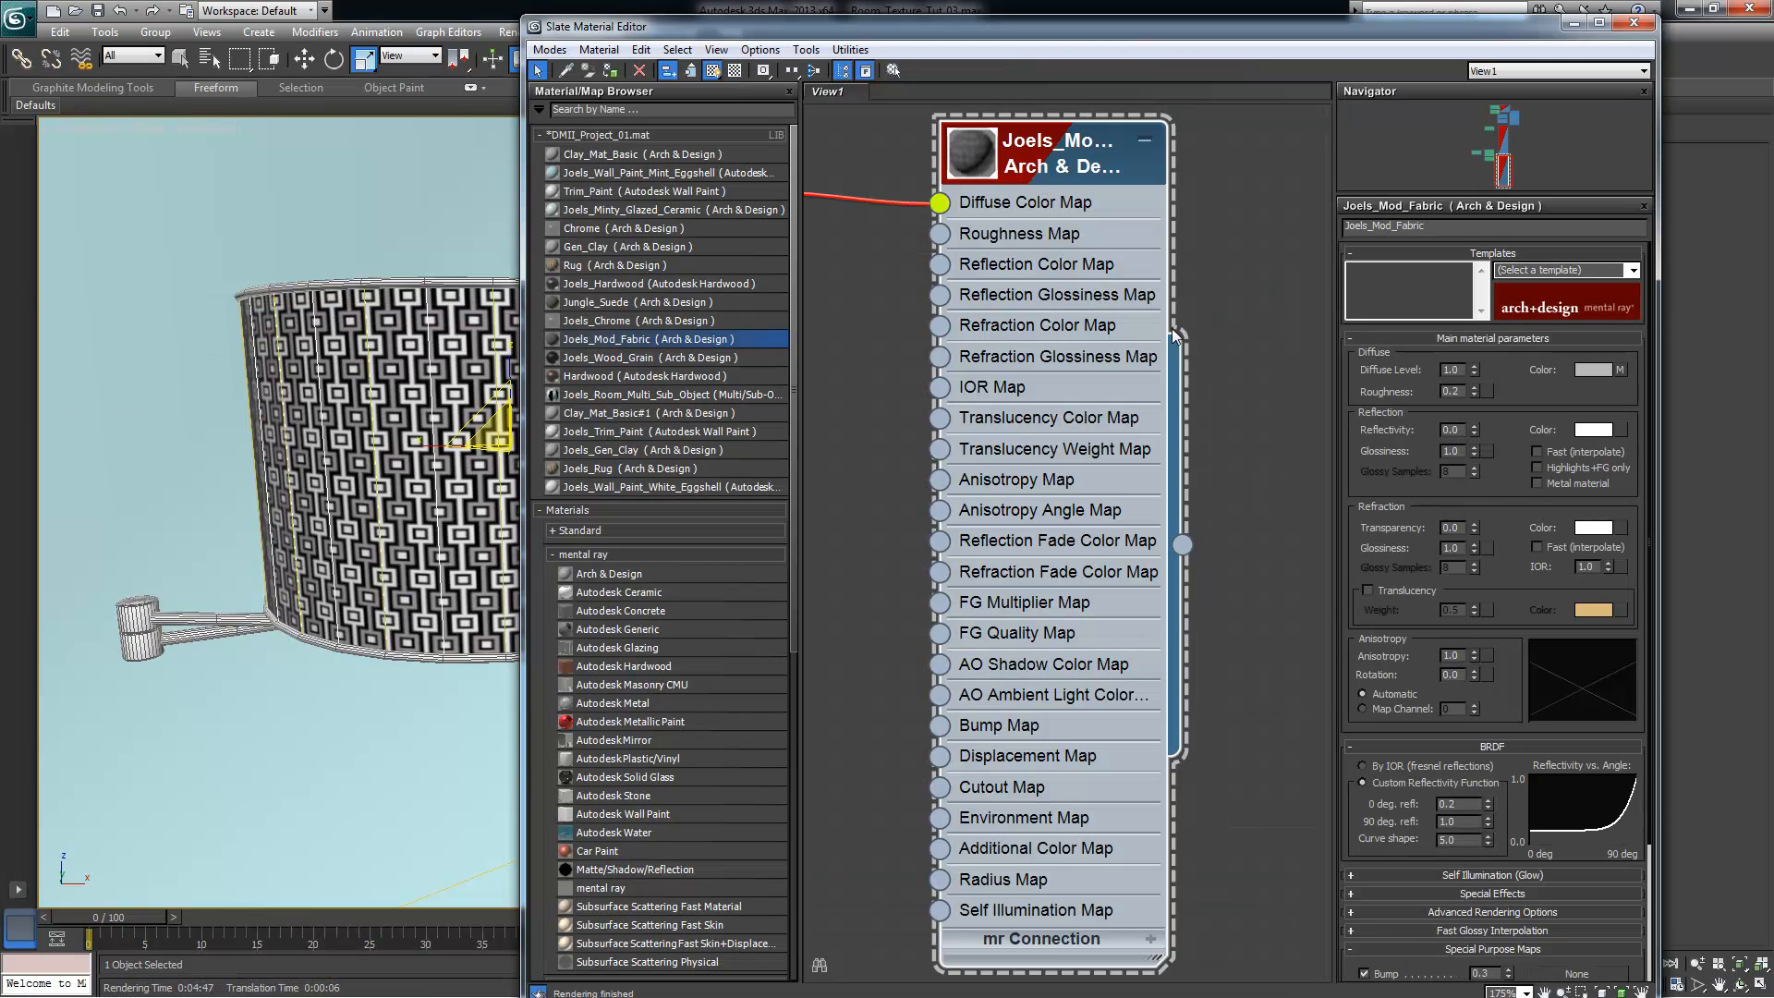
pyautogui.moveTo(1056, 163); pyautogui.dragTo(1187, 164)
pyautogui.moveTo(862, 200); pyautogui.dragTo(989, 216)
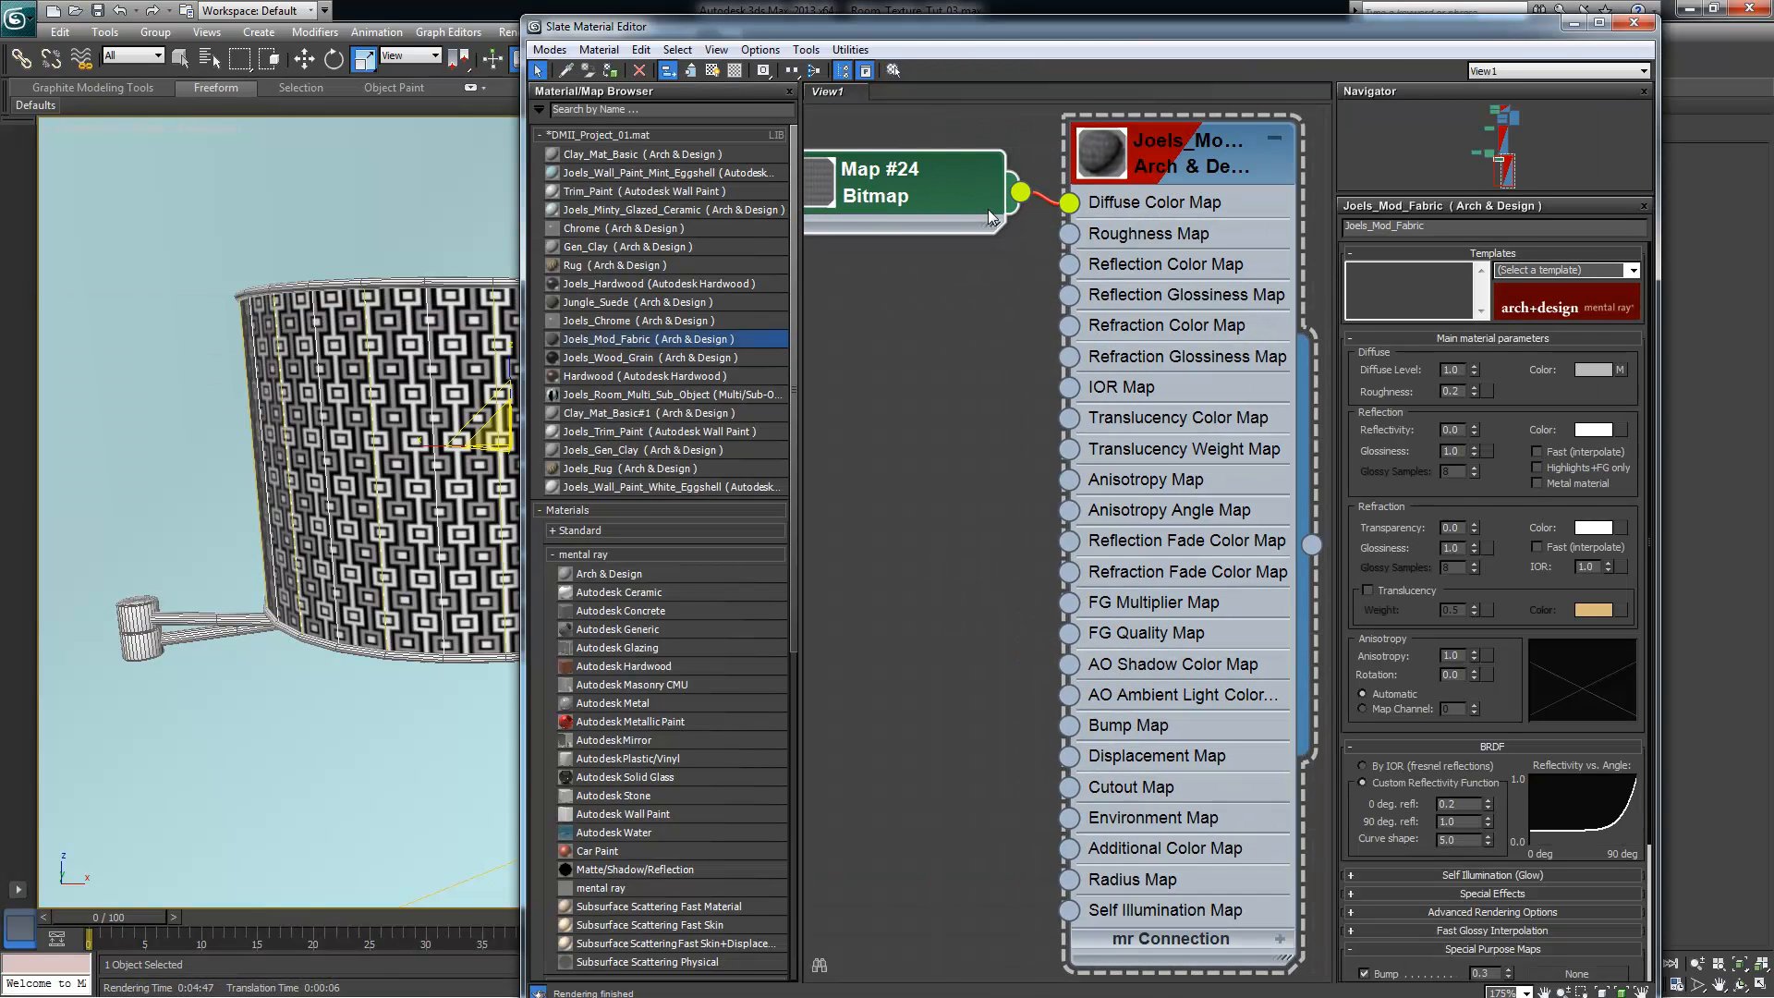
pyautogui.doubleClick(873, 194)
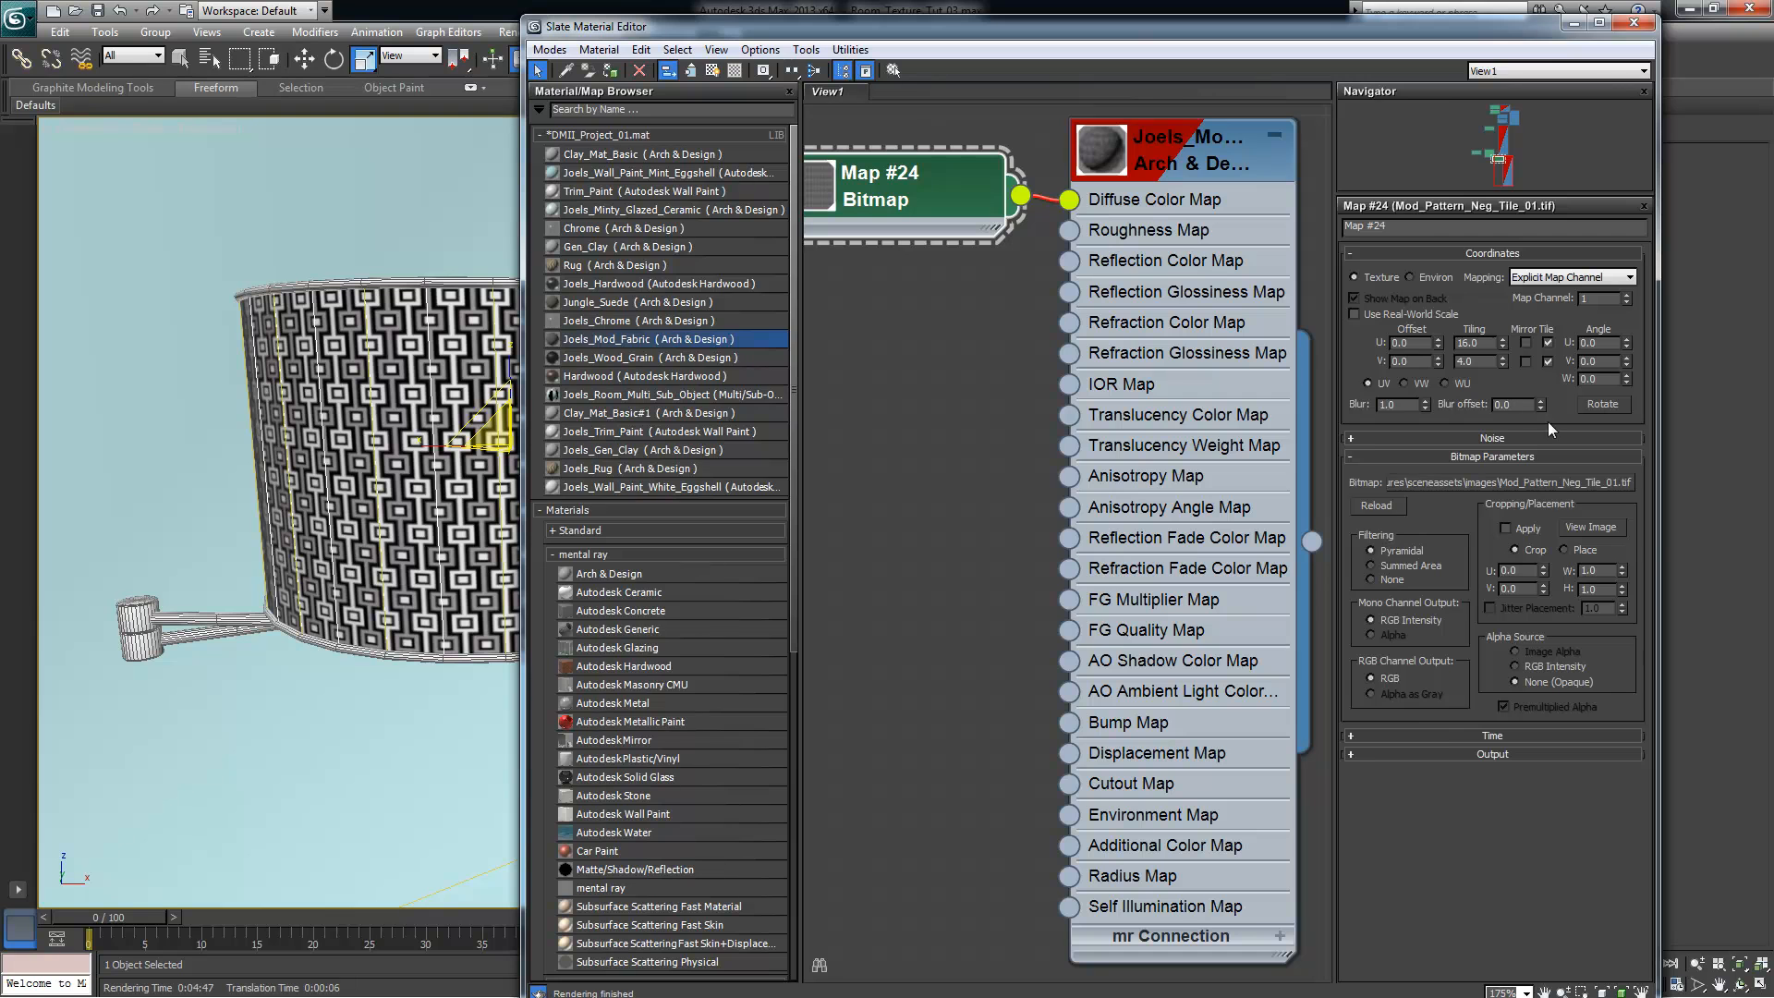
pyautogui.click(1538, 478)
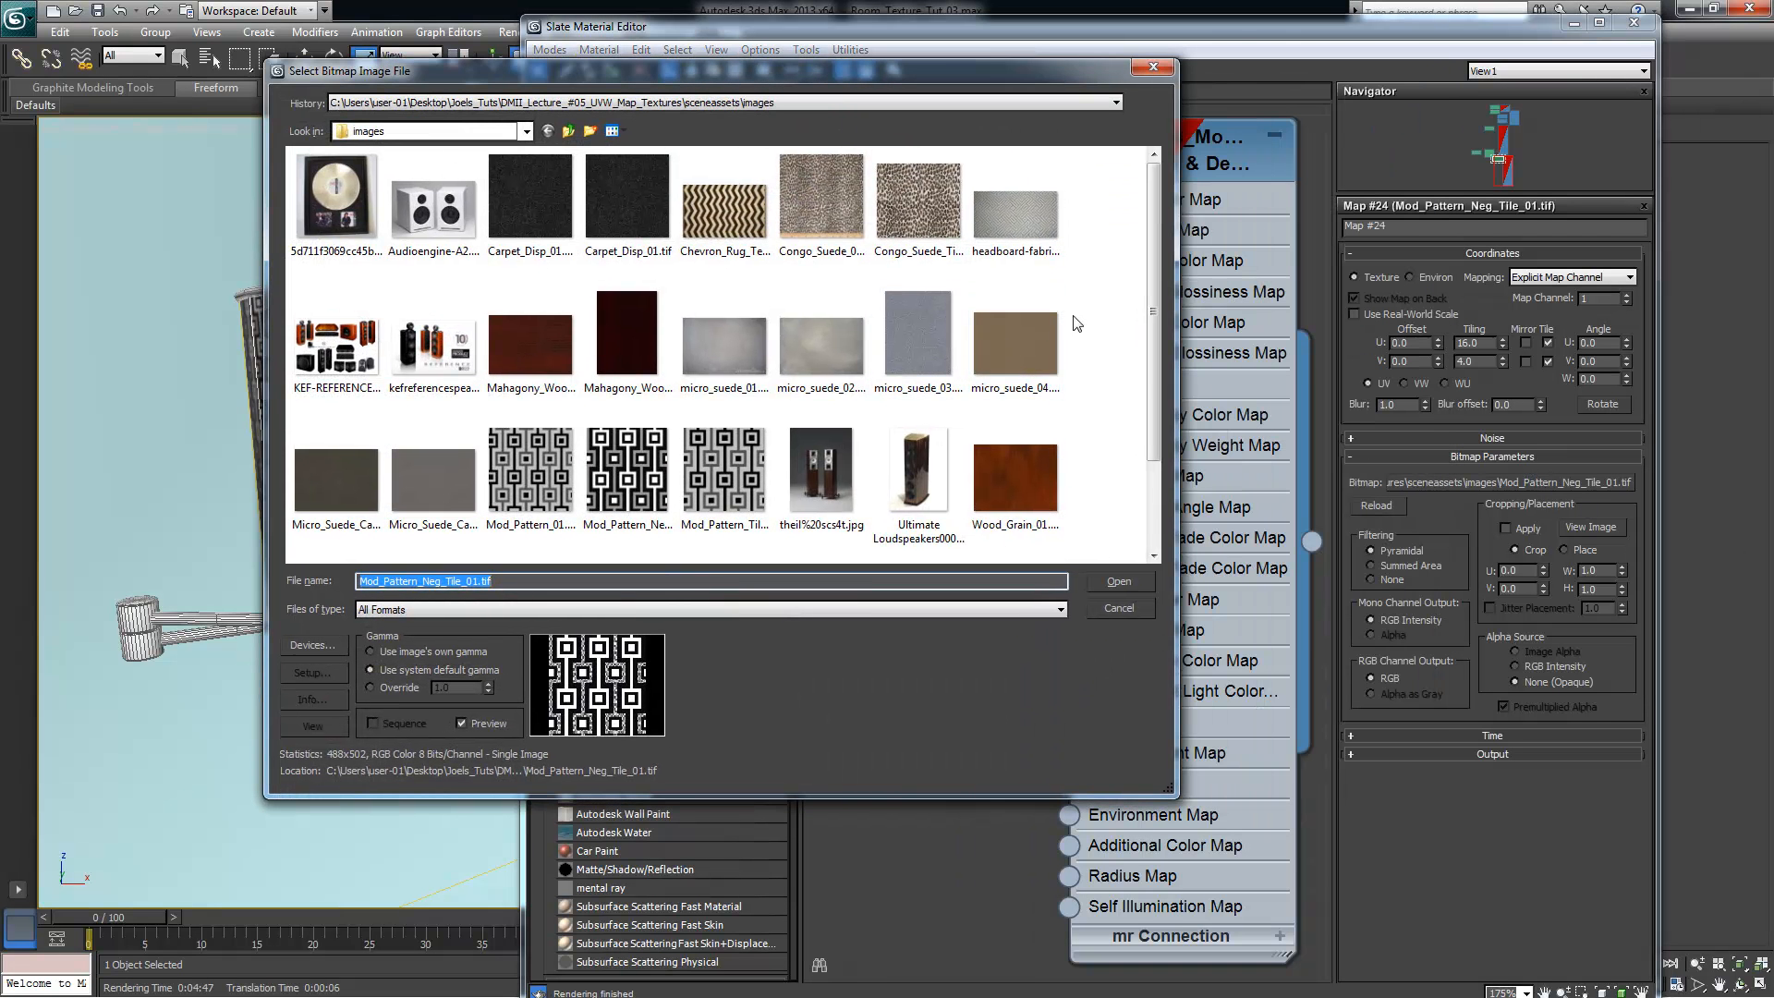
pyautogui.click(535, 473)
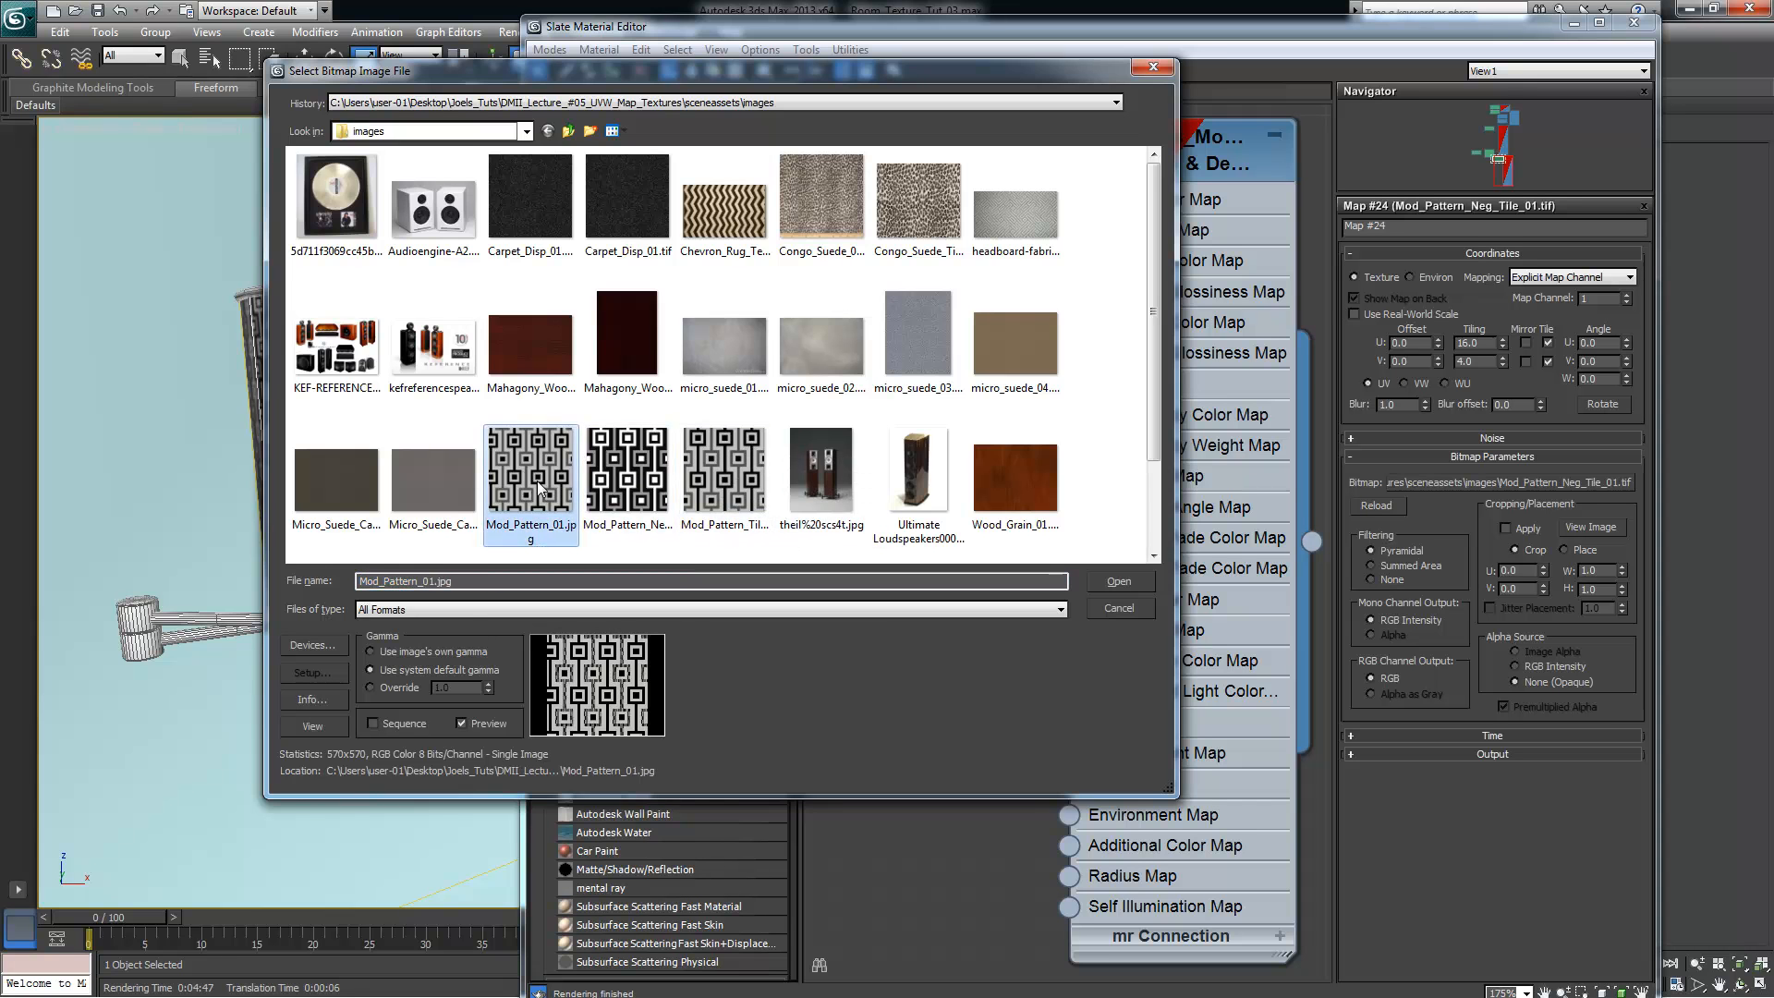
pyautogui.doubleClick(517, 467)
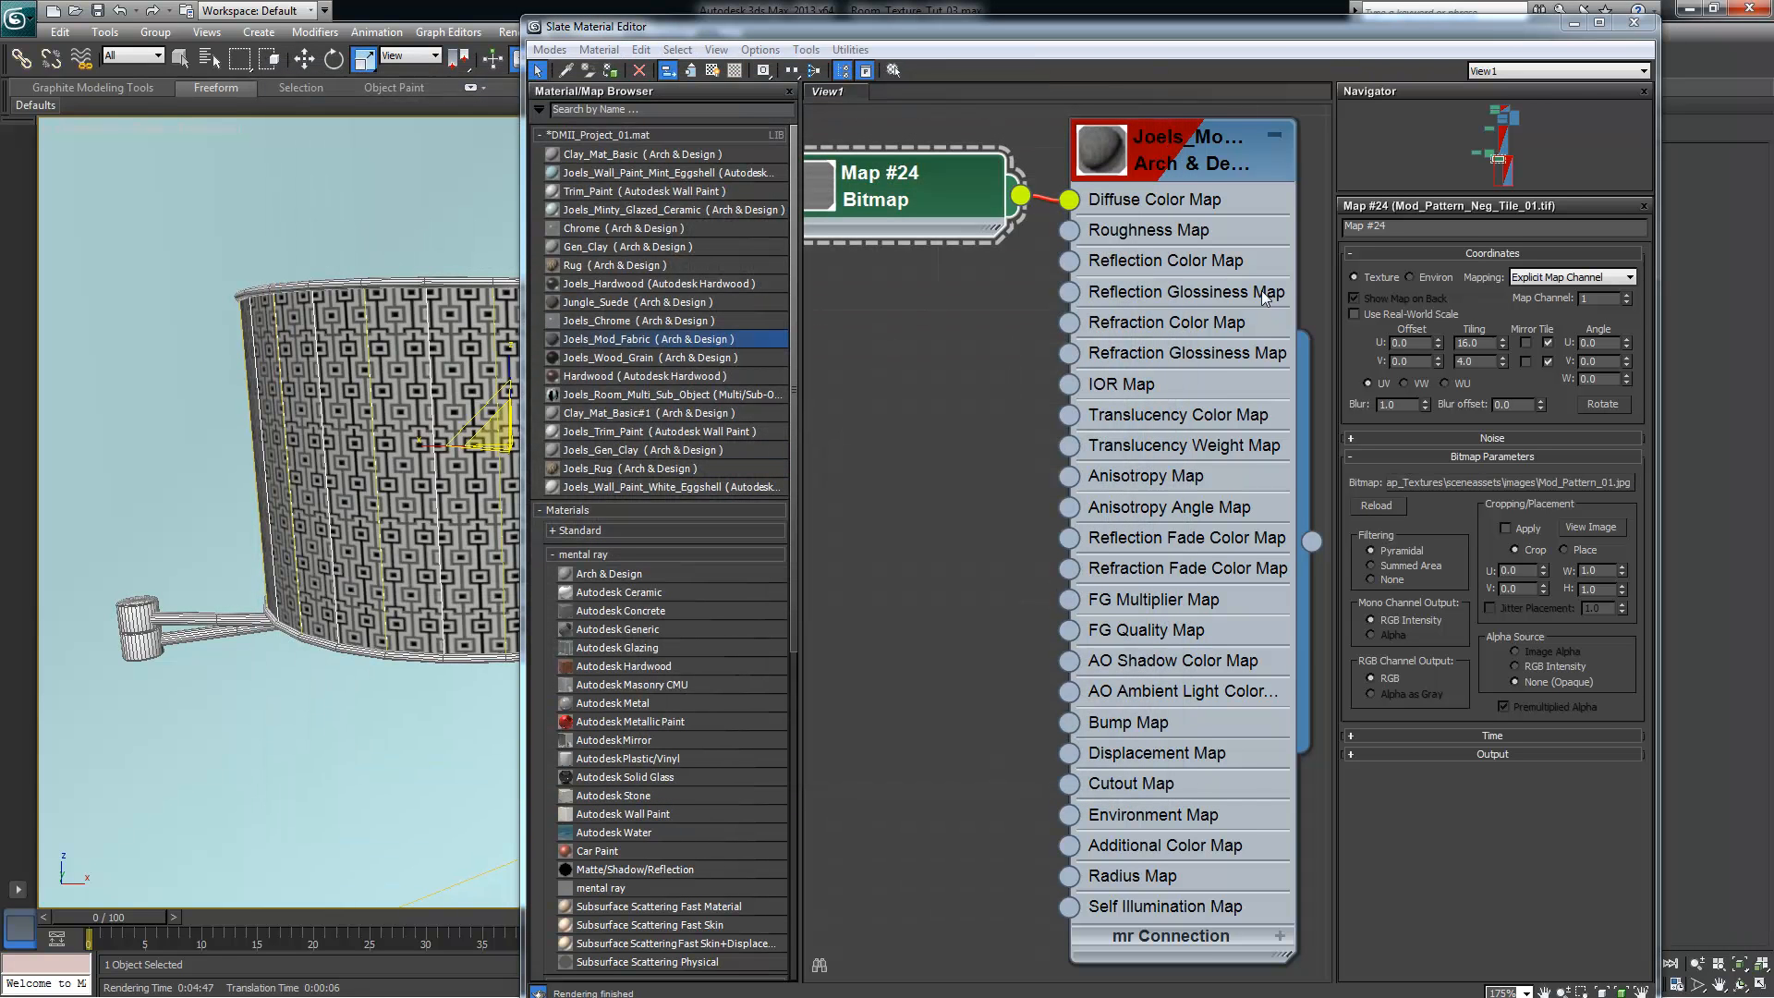
pyautogui.click(1574, 23)
# Examine the lampshade's fabric pattern up close for visible seams between the tiles
pyautogui.keyDown('alt'); pyautogui.moveTo(752, 511); pyautogui.dragTo(723, 526, button='middle'); pyautogui.keyUp('alt')
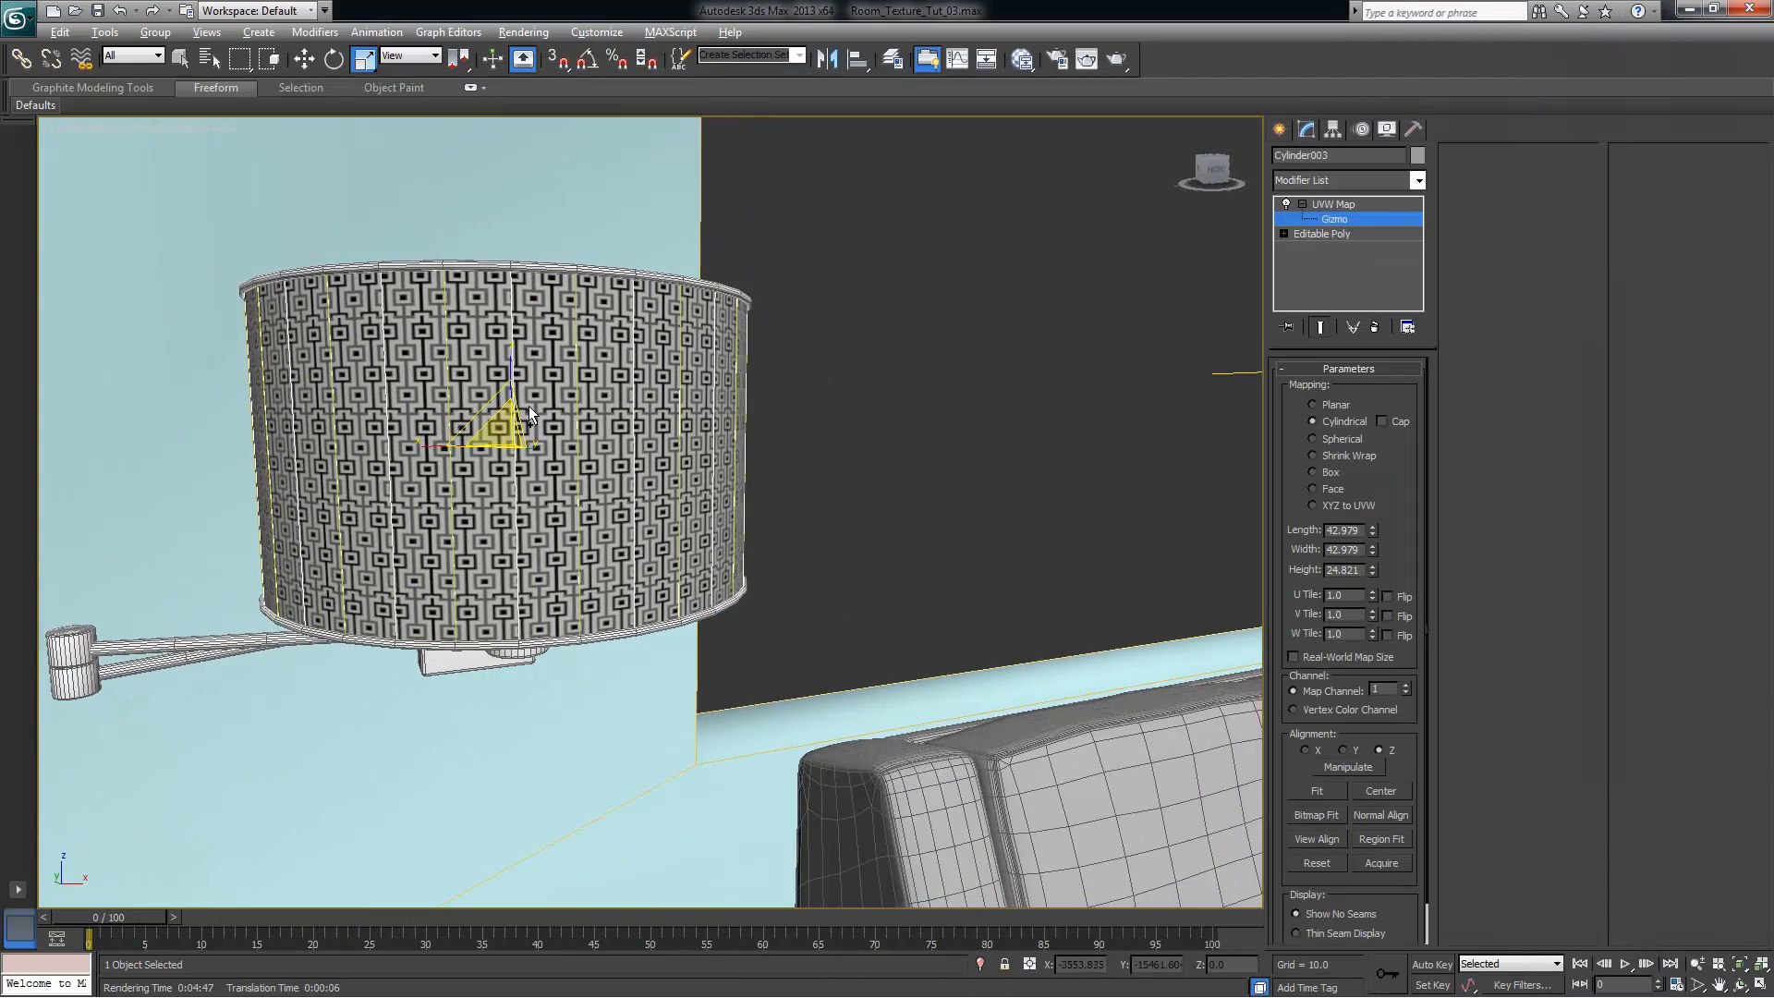
pyautogui.scroll(6, 529, 406)
pyautogui.scroll(-3, 534, 390)
pyautogui.moveTo(534, 390); pyautogui.dragTo(605, 398, button='middle')
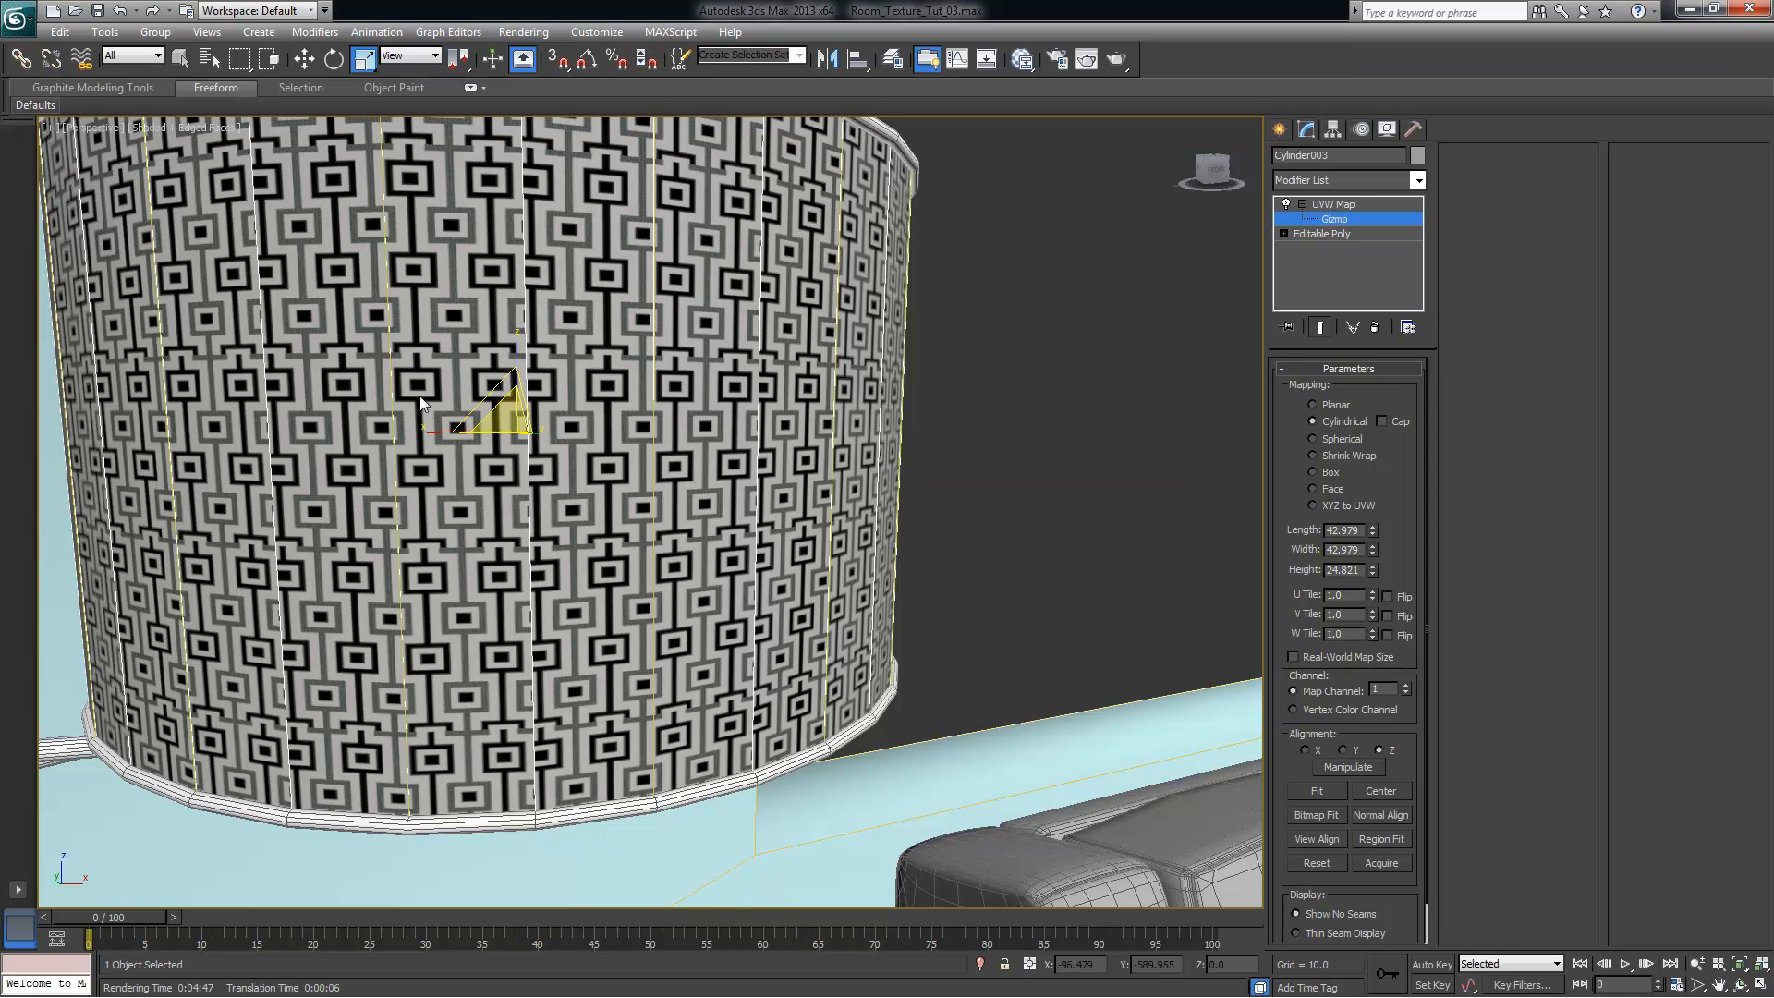
pyautogui.keyDown('alt'); pyautogui.moveTo(443, 463); pyautogui.dragTo(475, 351, button='middle'); pyautogui.keyUp('alt')
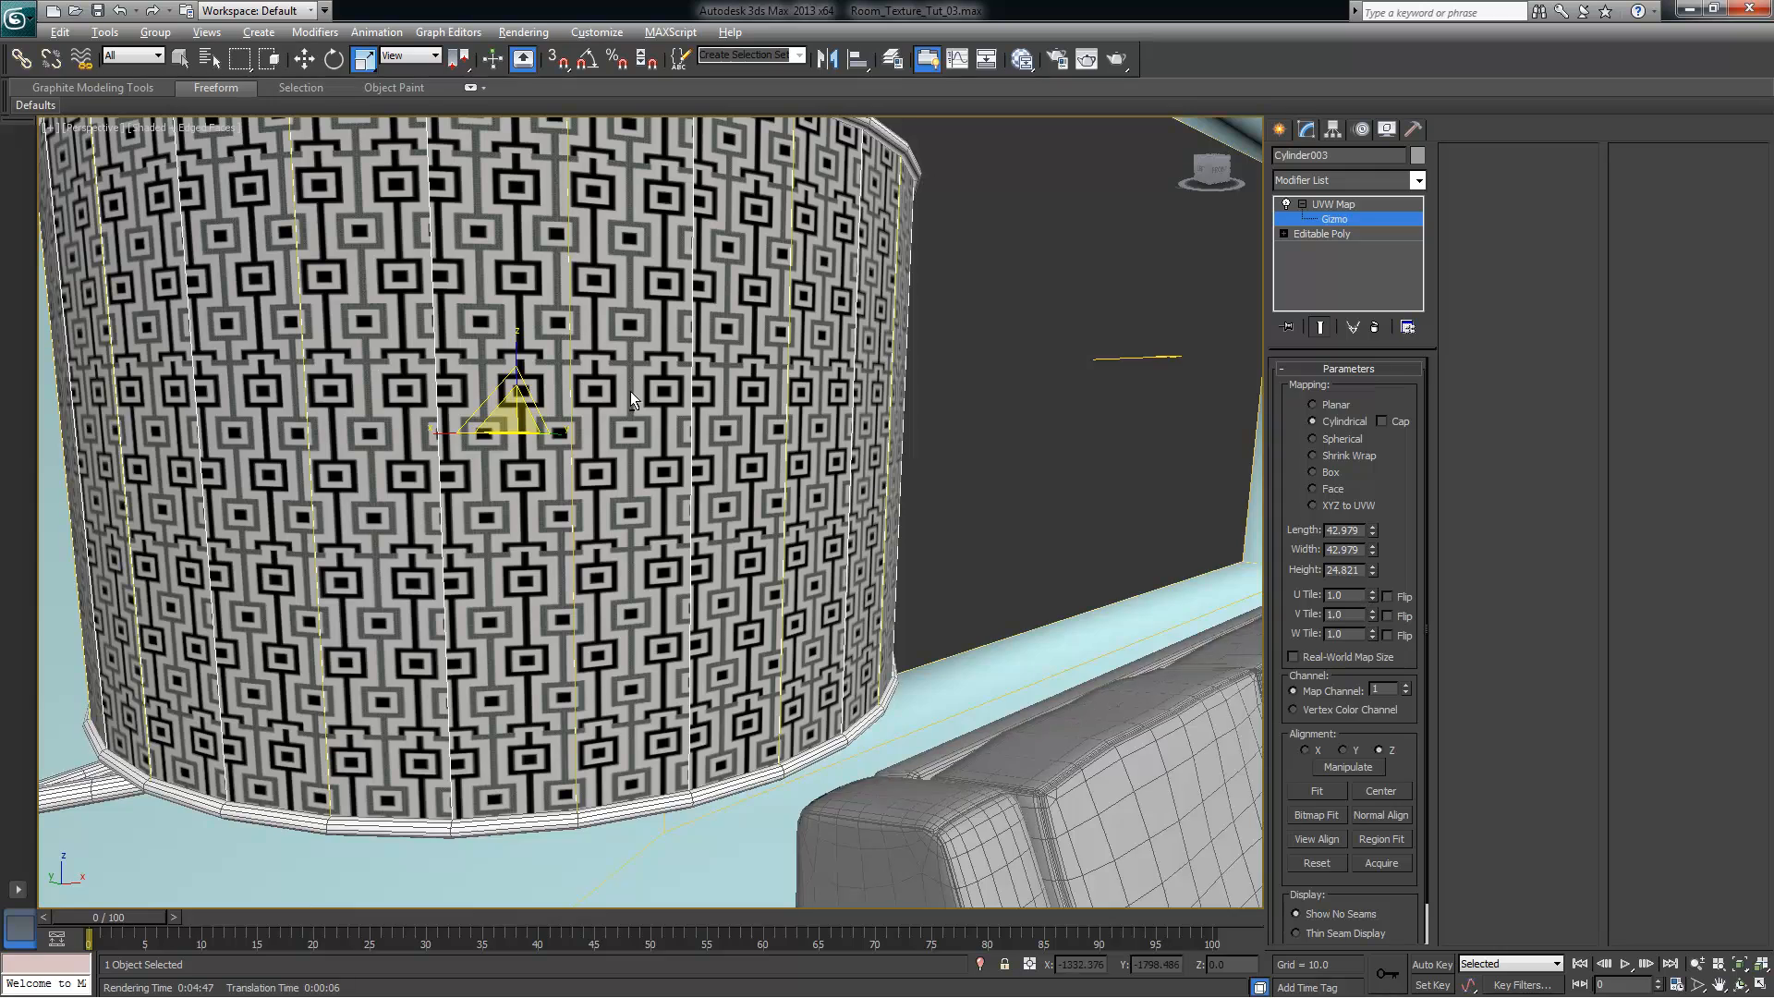
pyautogui.scroll(2, 612, 396)
pyautogui.keyDown('alt'); pyautogui.moveTo(595, 268); pyautogui.dragTo(638, 355, button='middle'); pyautogui.keyUp('alt')
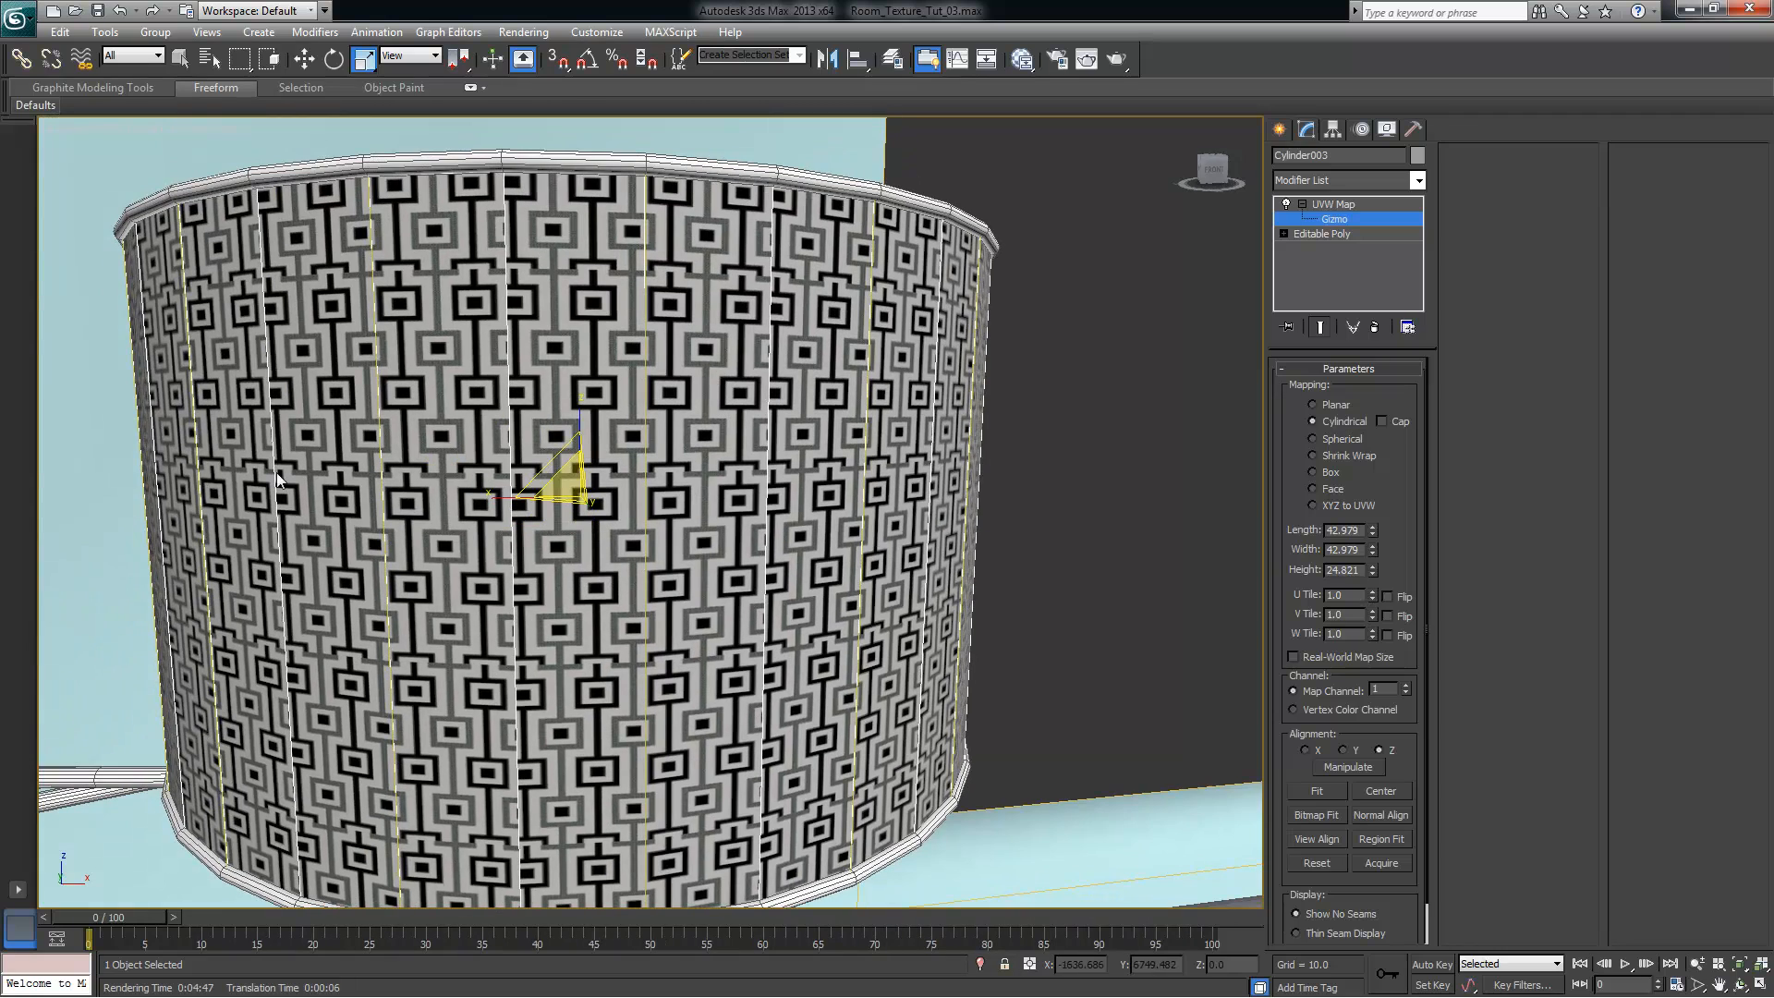
# Try scaling the cylindrical mapping gizmo once more, undo it and view the whole shade from several sides
pyautogui.moveTo(618, 478); pyautogui.dragTo(739, 307)
pyautogui.hotkey('ctrl', 'z')
pyautogui.keyDown('alt'); pyautogui.moveTo(784, 447); pyautogui.dragTo(530, 346, button='middle'); pyautogui.keyUp('alt')
pyautogui.keyDown('alt'); pyautogui.moveTo(398, 419); pyautogui.dragTo(668, 349, button='middle'); pyautogui.keyUp('alt')
pyautogui.scroll(-4, 669, 347)
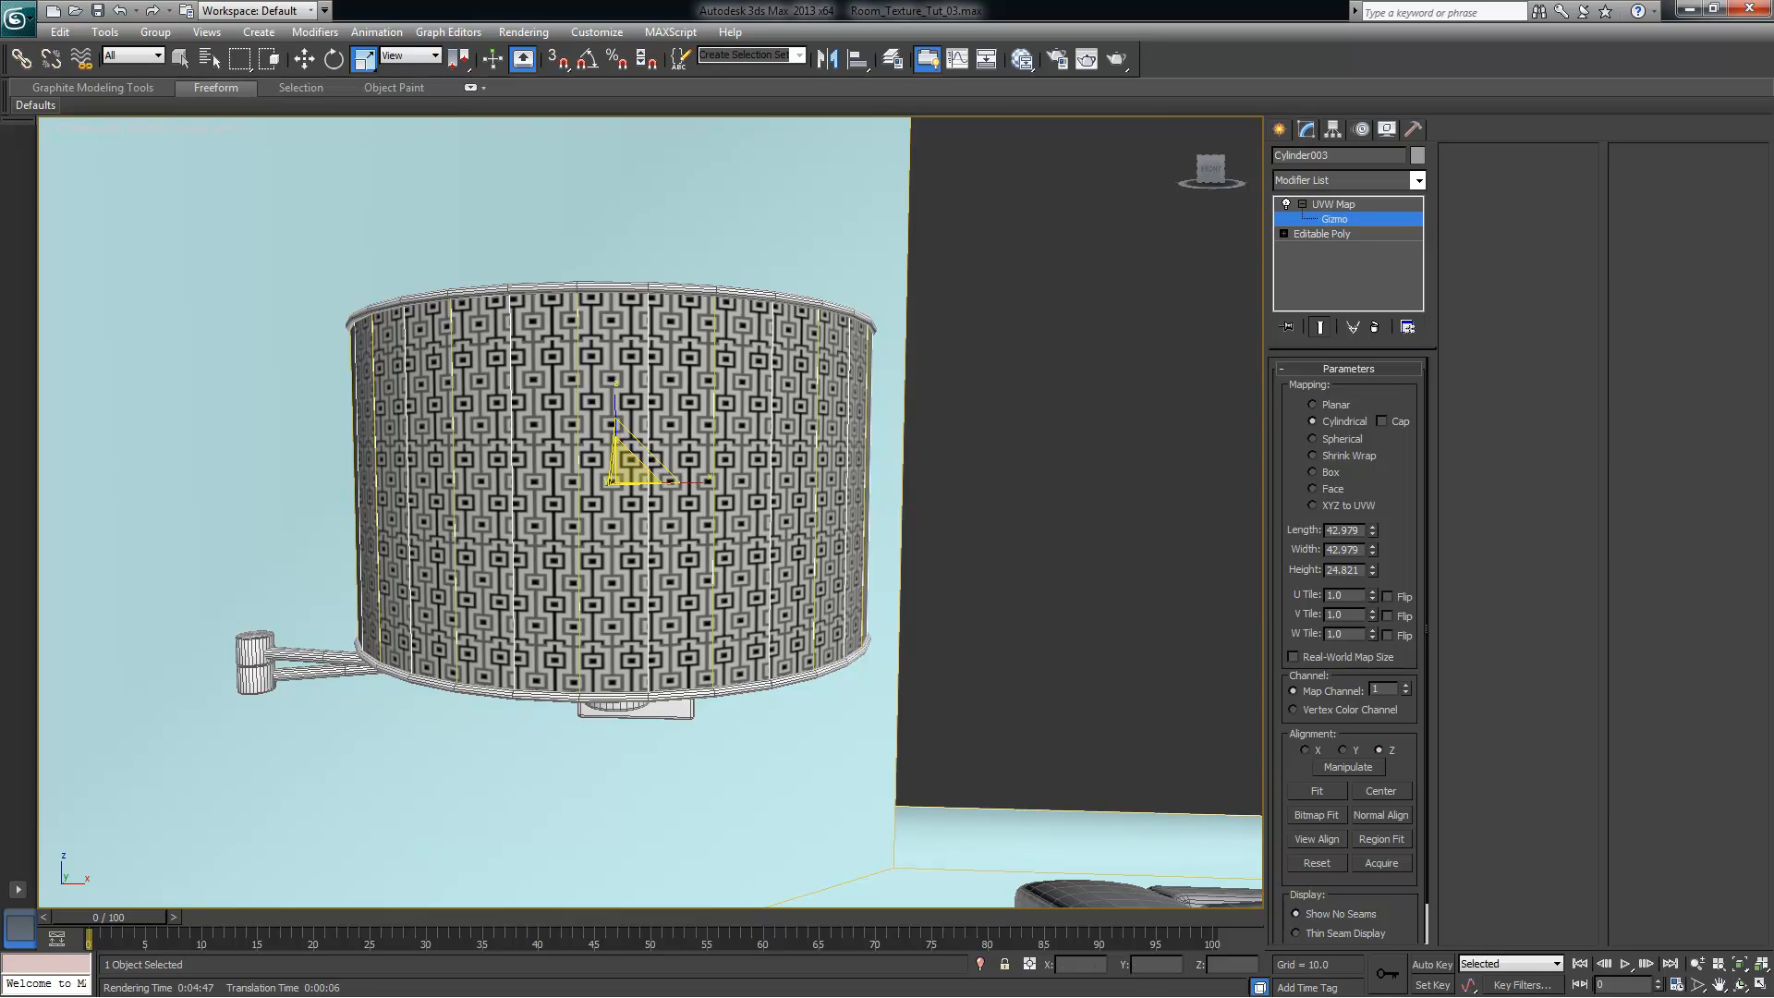
# Switch to Photoshop and set up the Brush tool with a size of 10 and an orange foreground color
pyautogui.hotkey('alt', 'Tab')
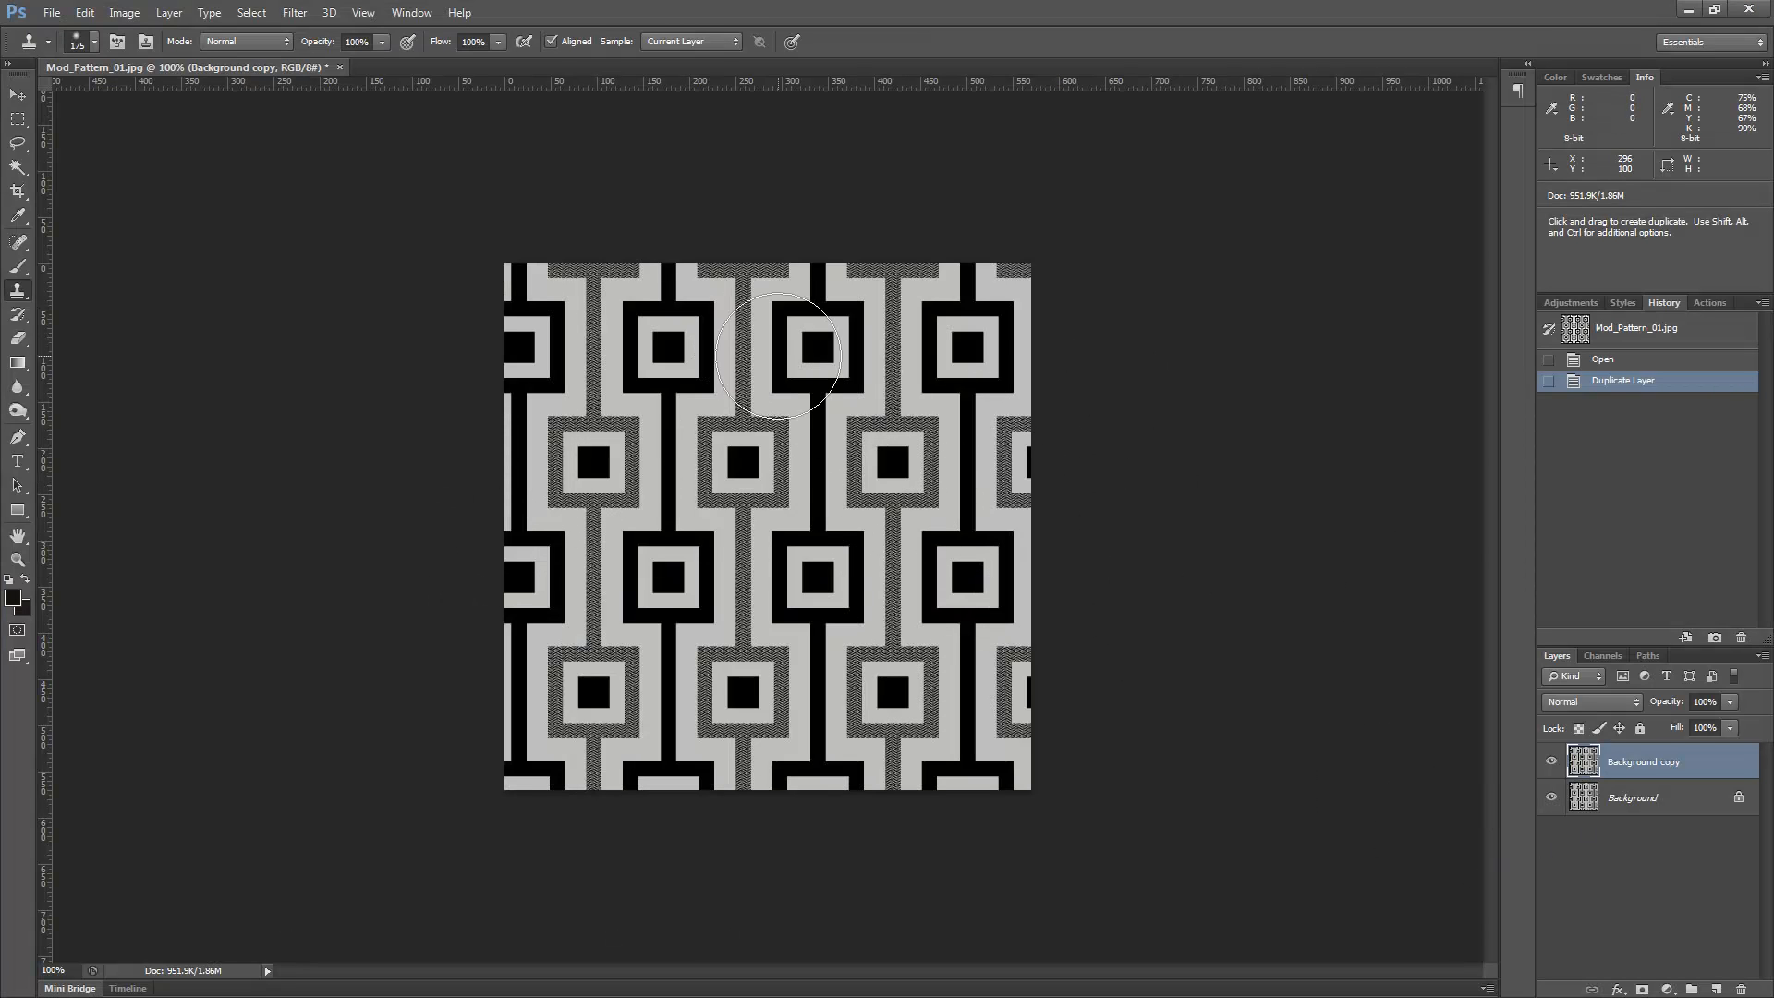
pyautogui.click(21, 268)
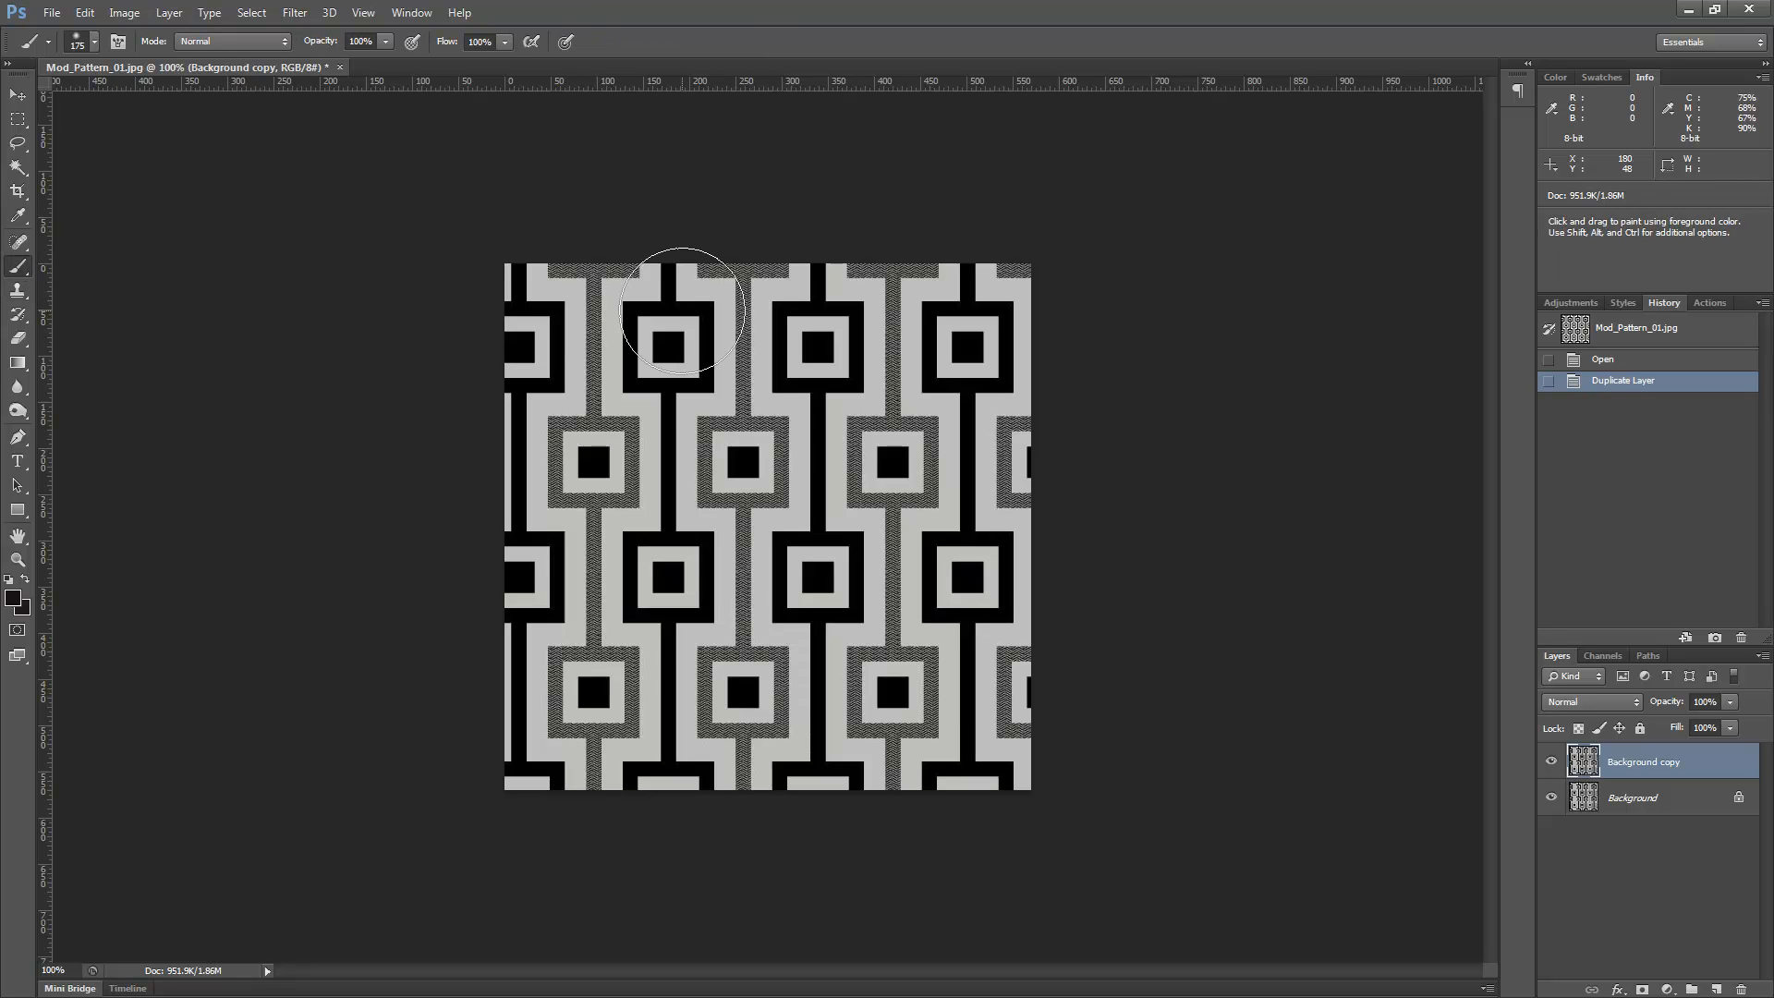
pyautogui.press('[')
pyautogui.press('[')
pyautogui.press('[')
pyautogui.press('[')
pyautogui.press('[')
pyautogui.click(13, 598)
pyautogui.write('ff1c00')
pyautogui.click(1062, 378)
# Paint the numbers 1, 2, 3 and 4 clockwise along the pattern's top, right, bottom and left edges
pyautogui.moveTo(756, 283); pyautogui.dragTo(771, 307)
pyautogui.moveTo(985, 459); pyautogui.dragTo(1006, 487)
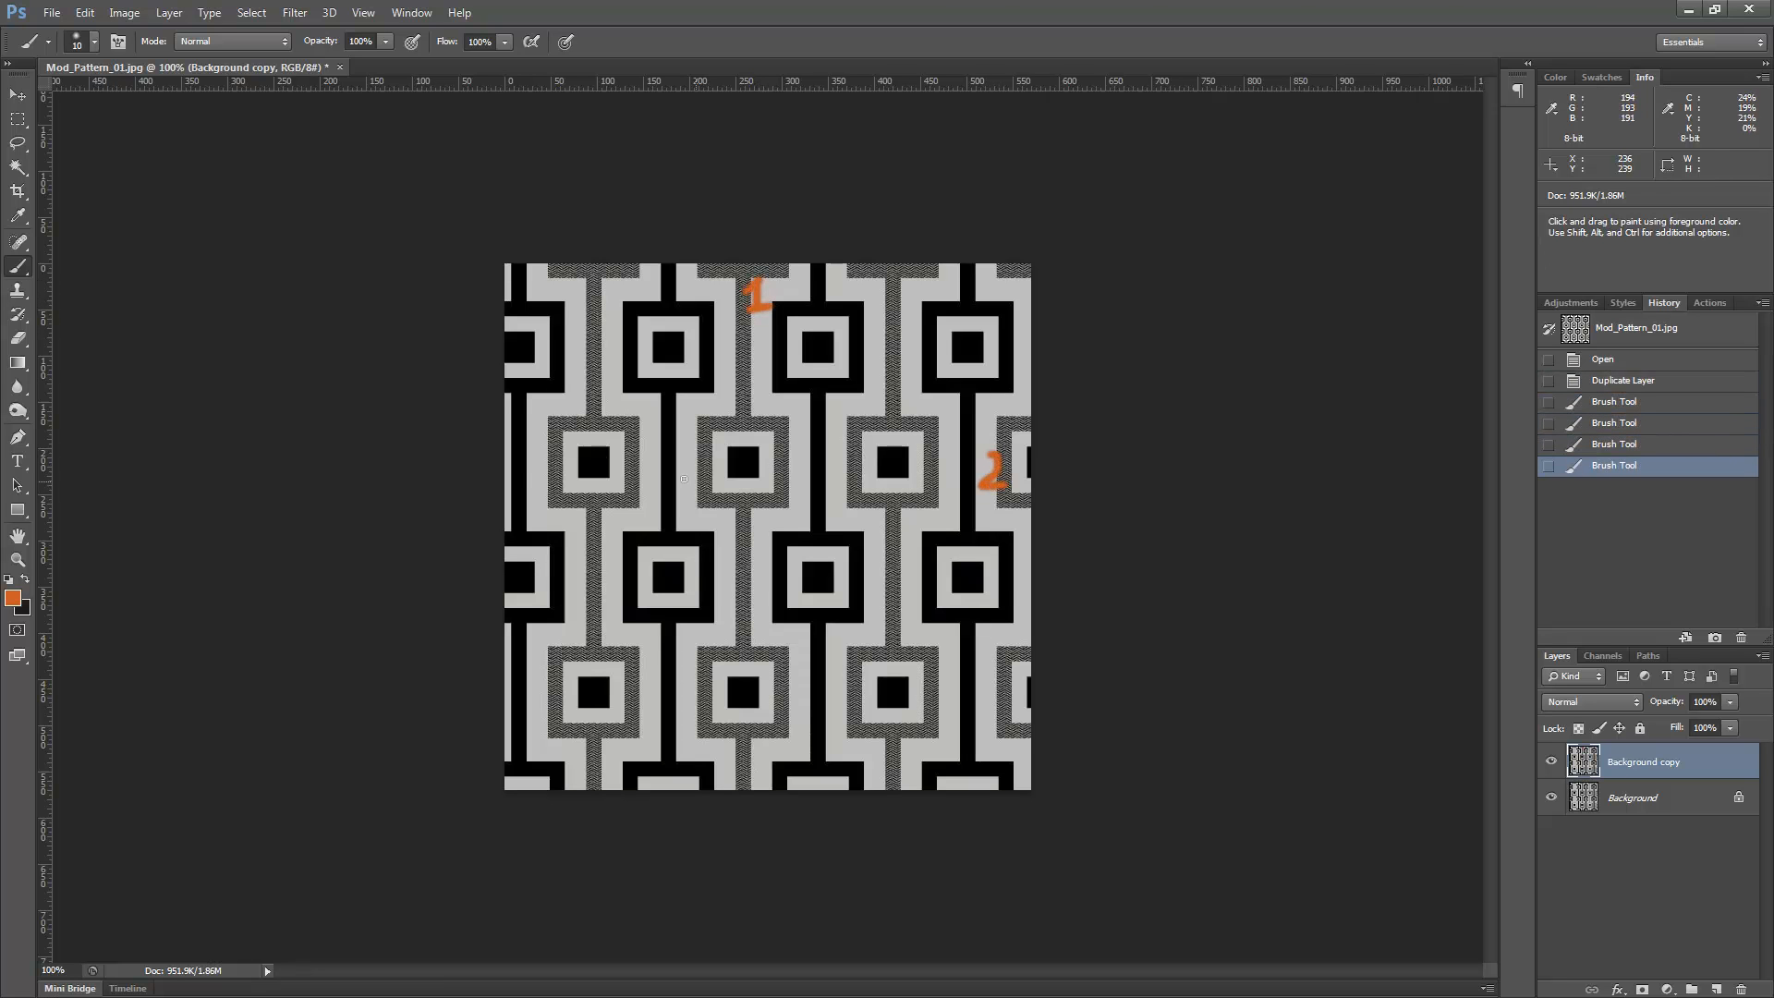
pyautogui.moveTo(750, 739)
pyautogui.mouseDown()
pyautogui.moveTo(774, 761)
pyautogui.moveTo(756, 768)
pyautogui.mouseUp()
pyautogui.moveTo(524, 478); pyautogui.dragTo(530, 553)
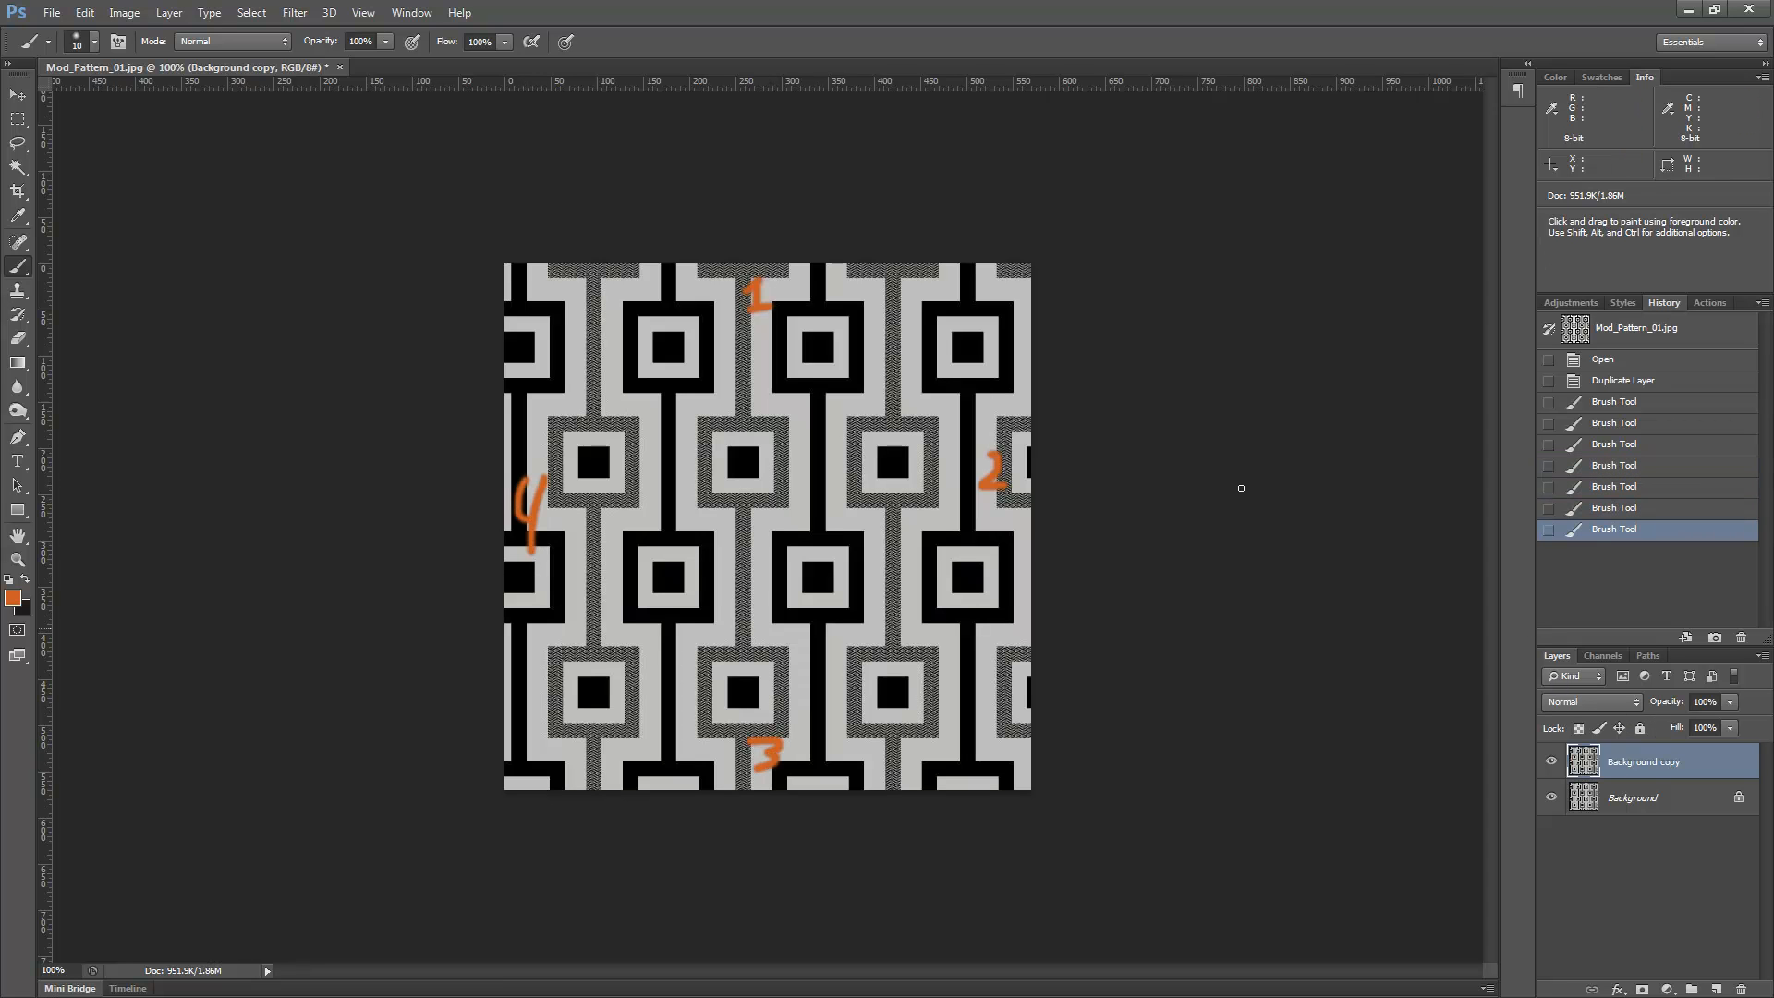
# Try the Offset filter on the Background copy layer with a horizontal offset of 0 and a vertical shift, and undo it
pyautogui.click(295, 13)
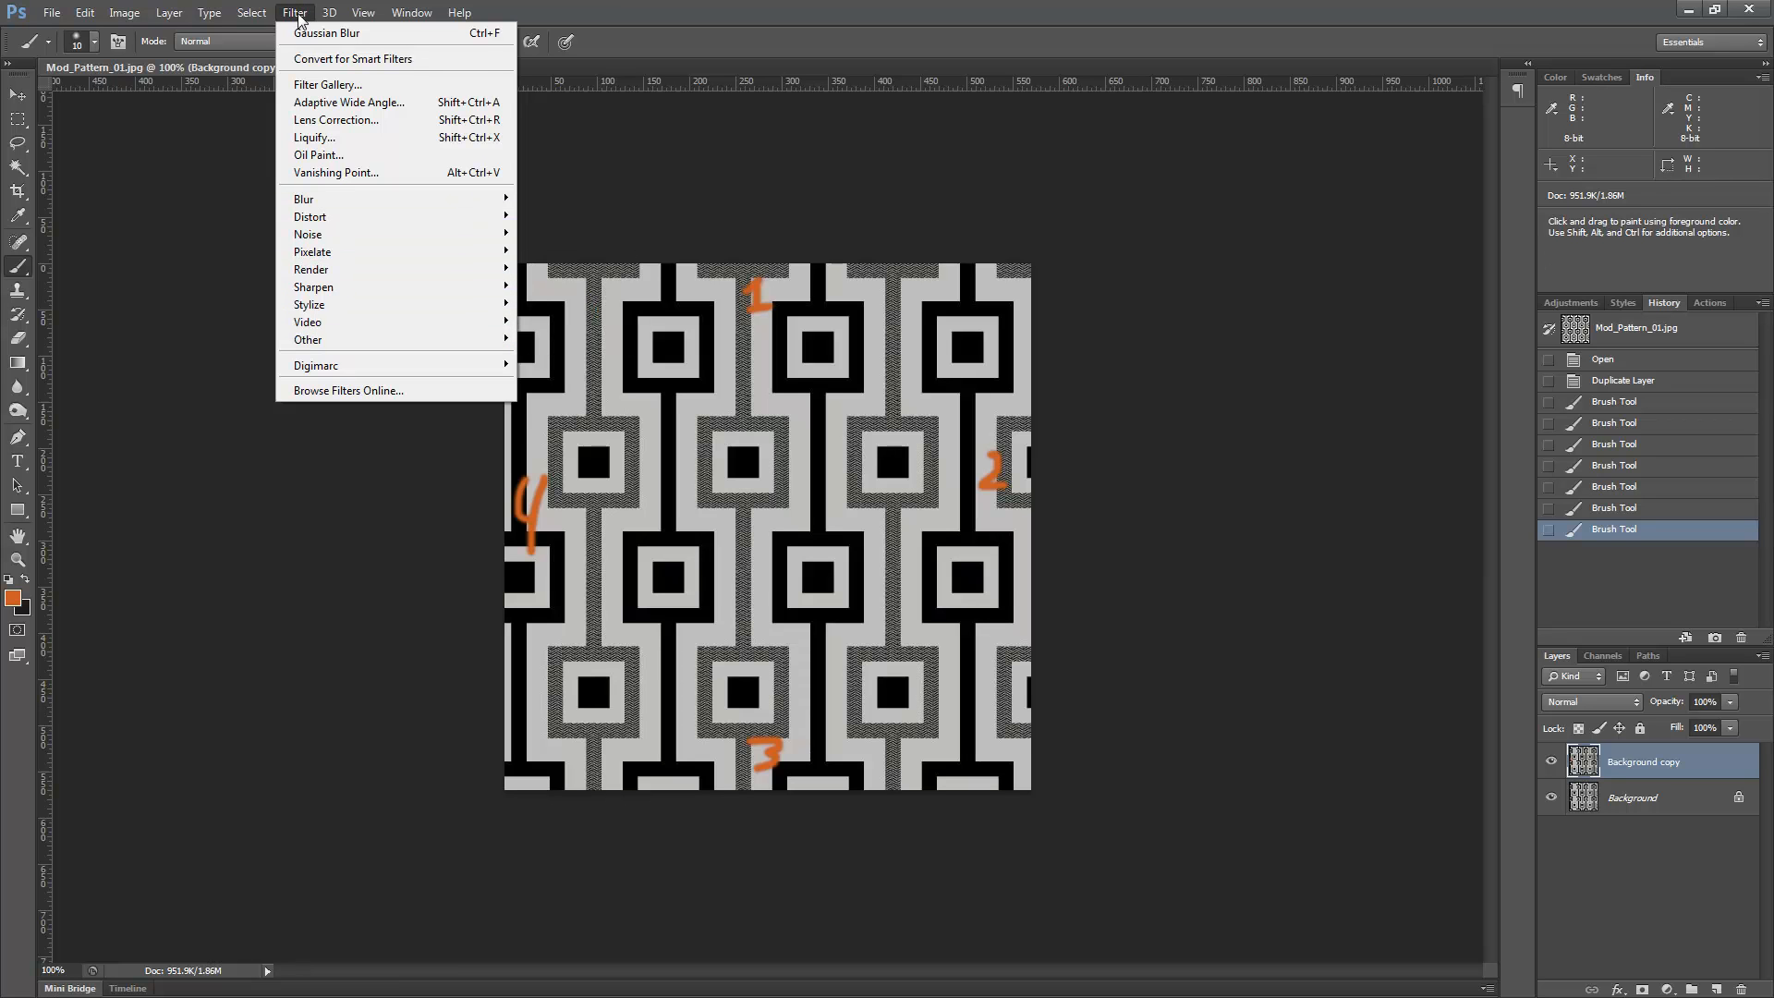
pyautogui.moveTo(332, 340)
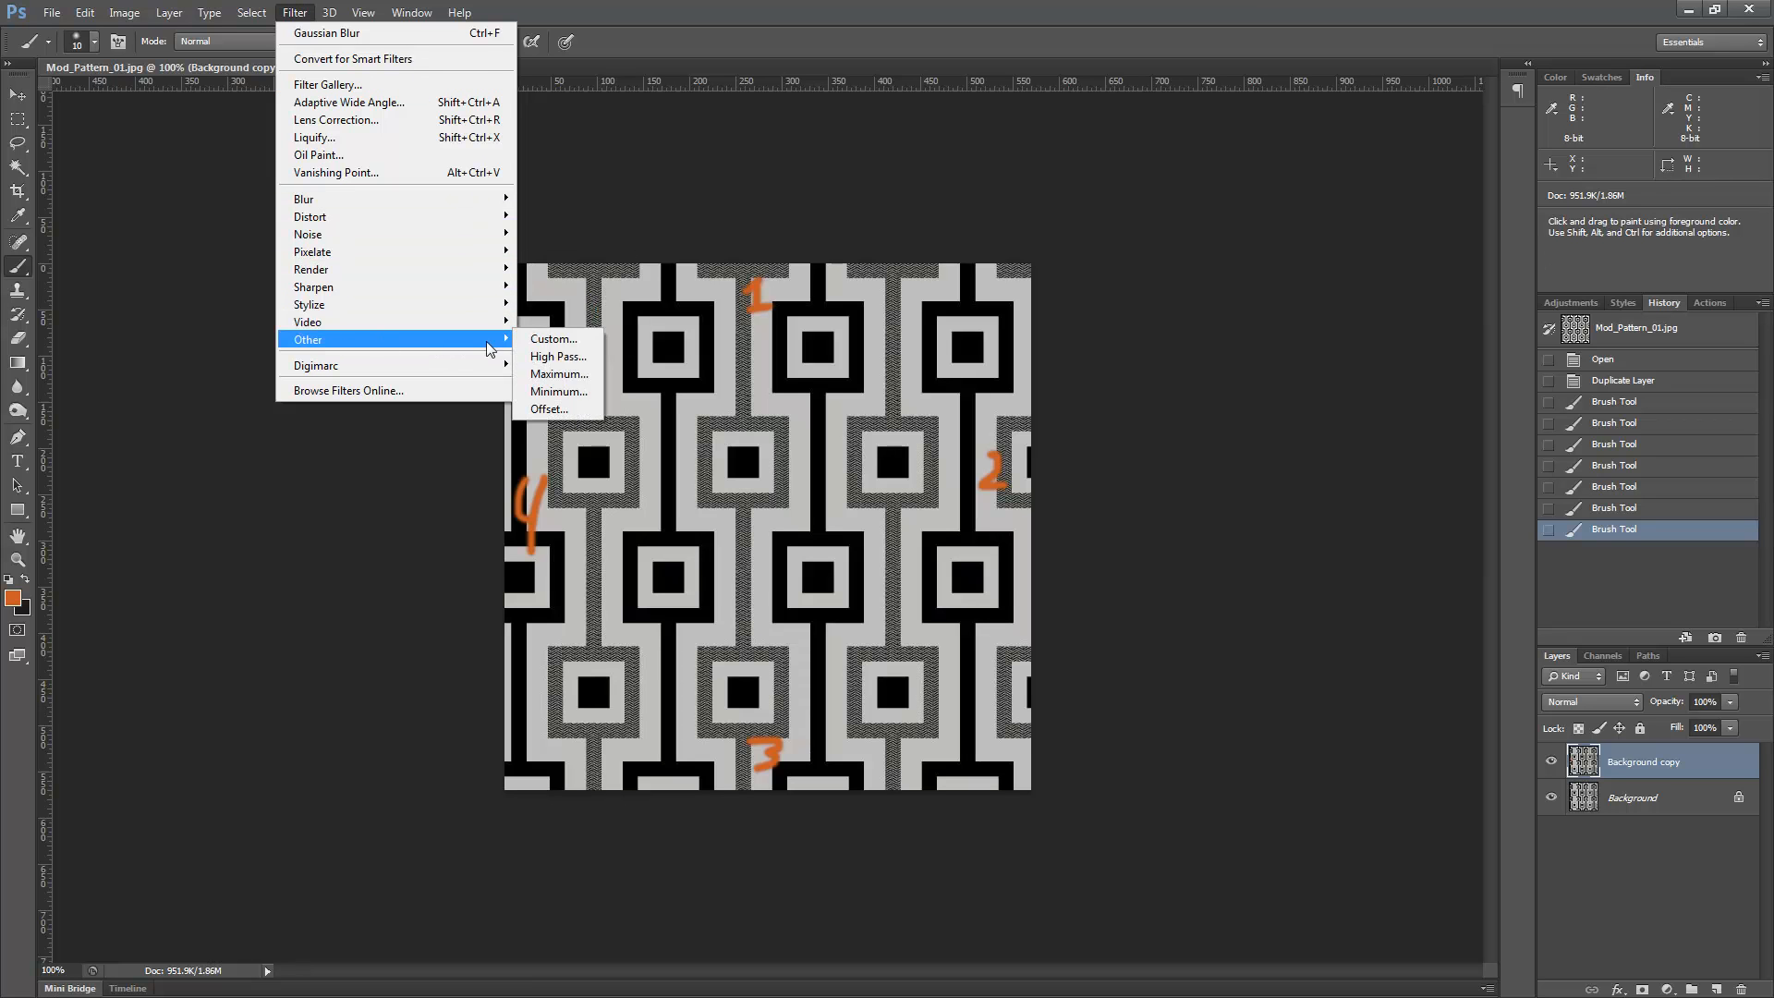
pyautogui.click(579, 409)
pyautogui.moveTo(838, 420); pyautogui.dragTo(1216, 284)
pyautogui.doubleClick(1186, 266)
pyautogui.write('0')
pyautogui.press('Return')
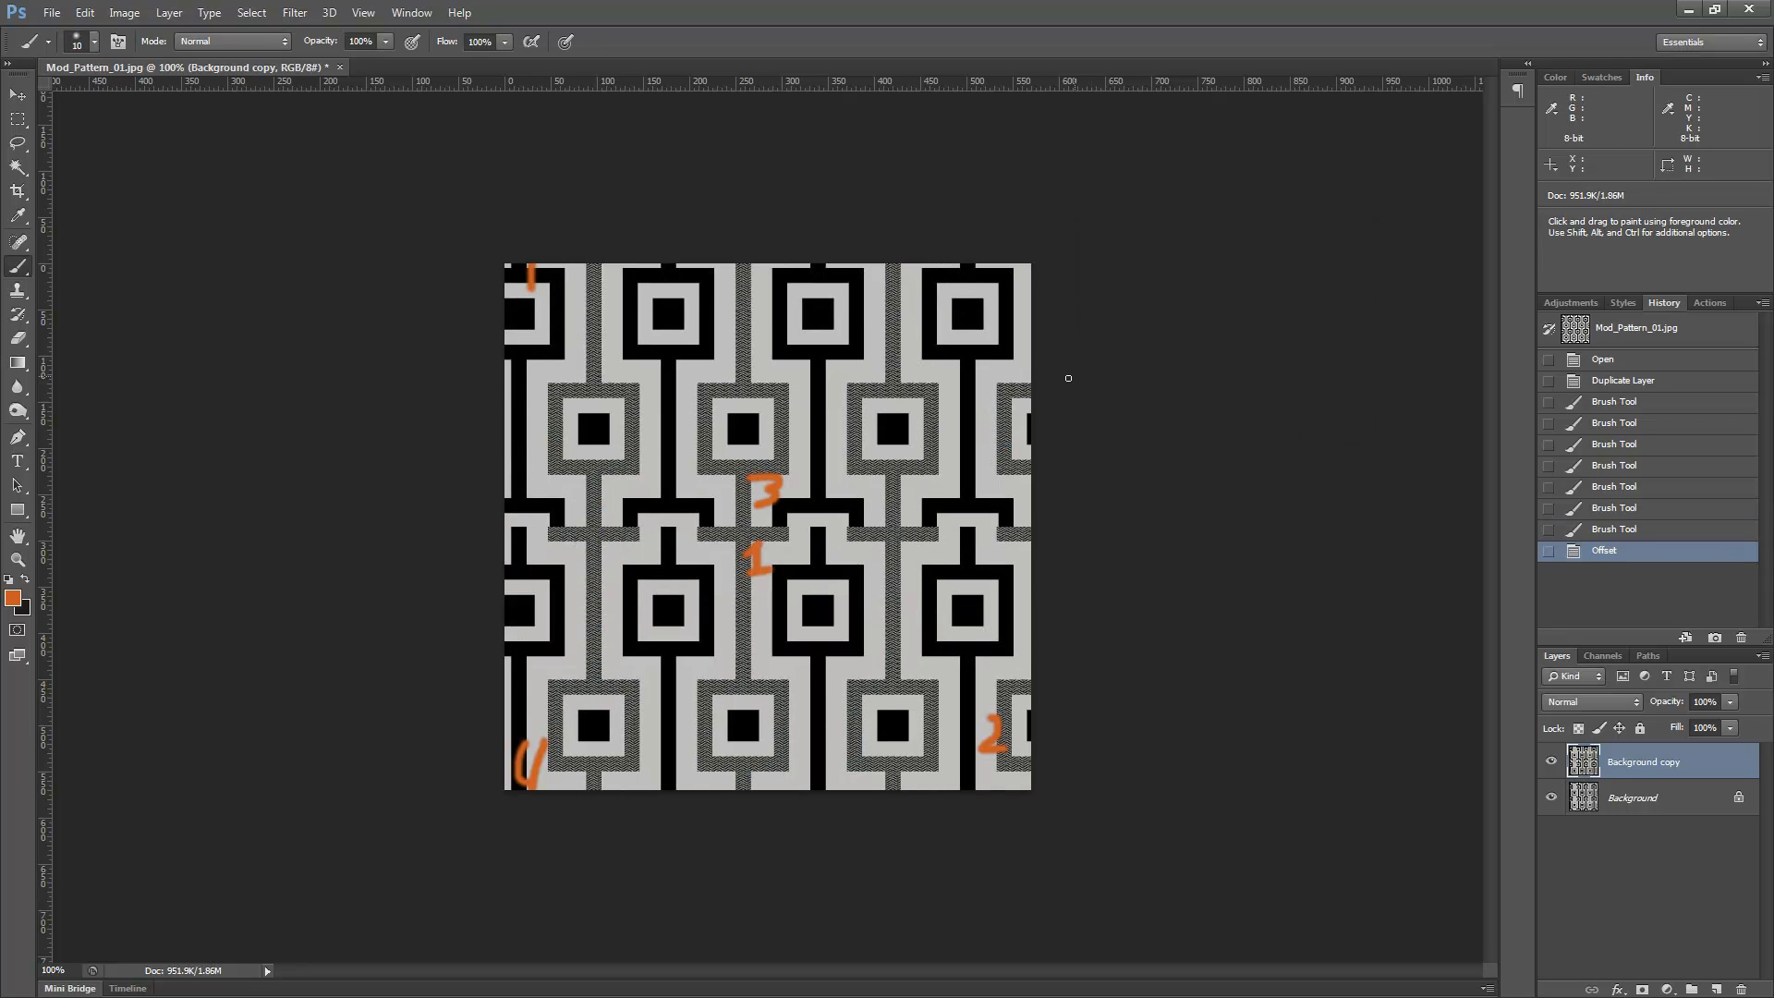
pyautogui.hotkey('ctrl', 'z')
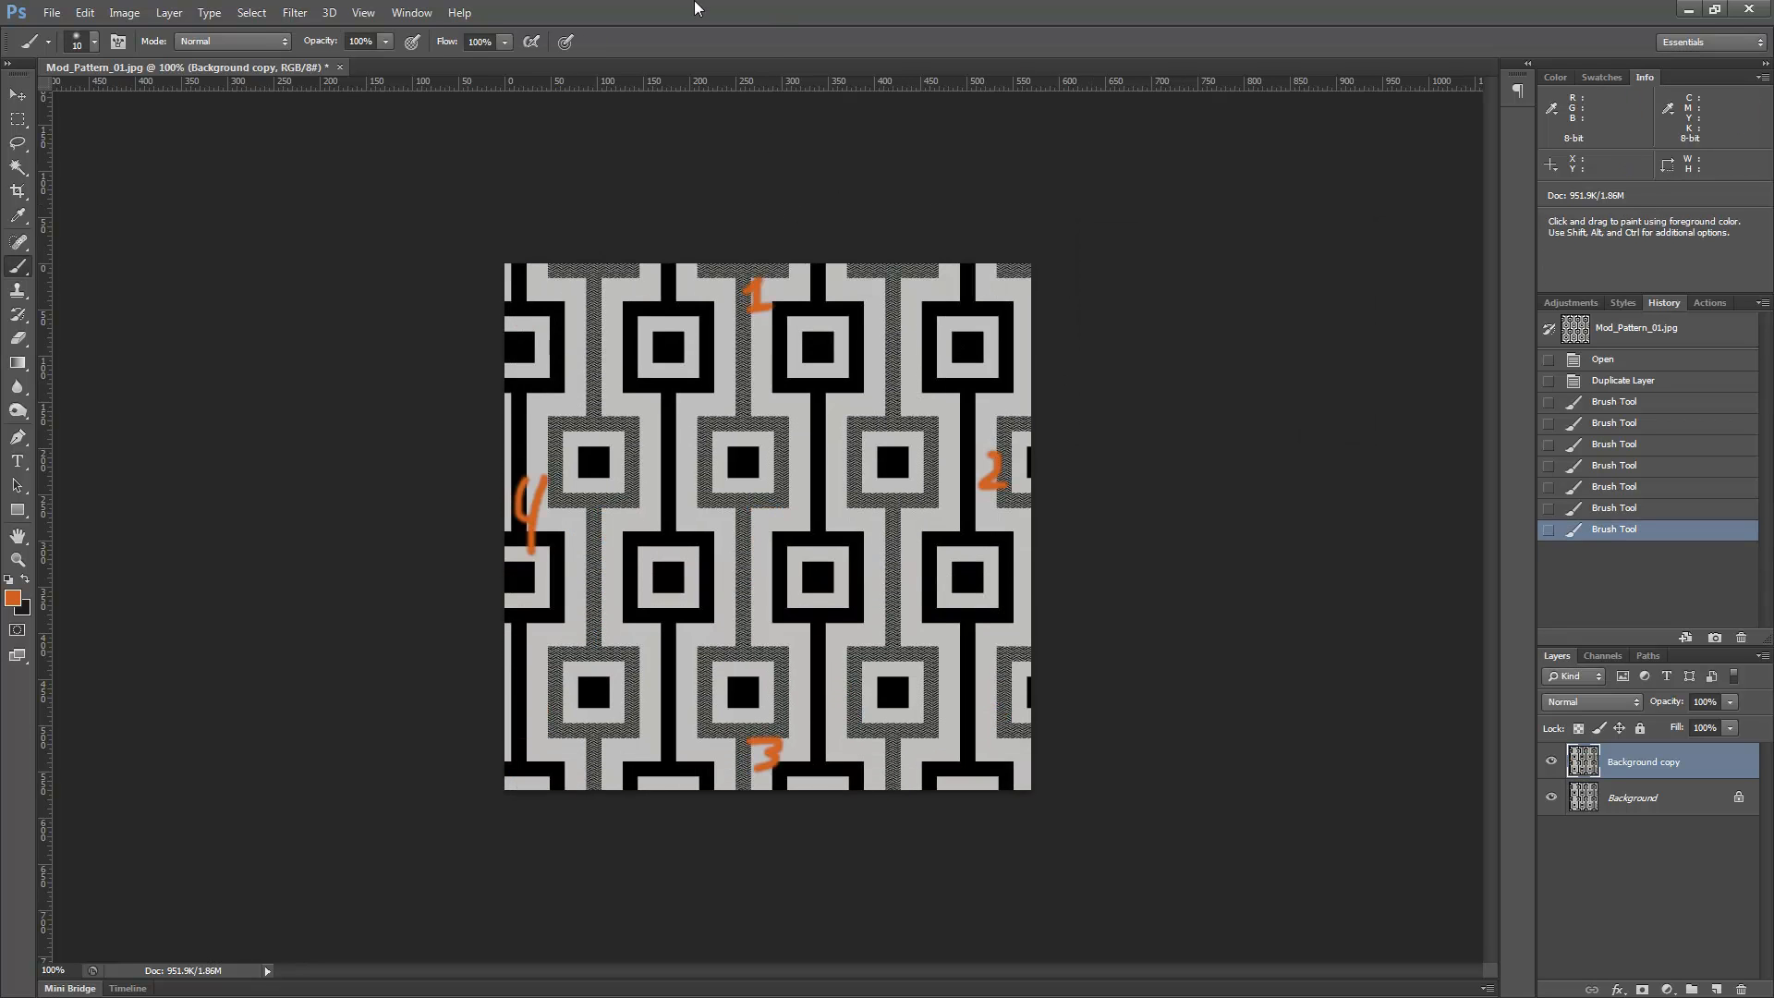
# Try the Offset filter on the Background copy layer with vertical 0 and horizontal shifts of +310 and +237 pixels, and cancel it
pyautogui.click(363, 13)
pyautogui.moveTo(295, 13)
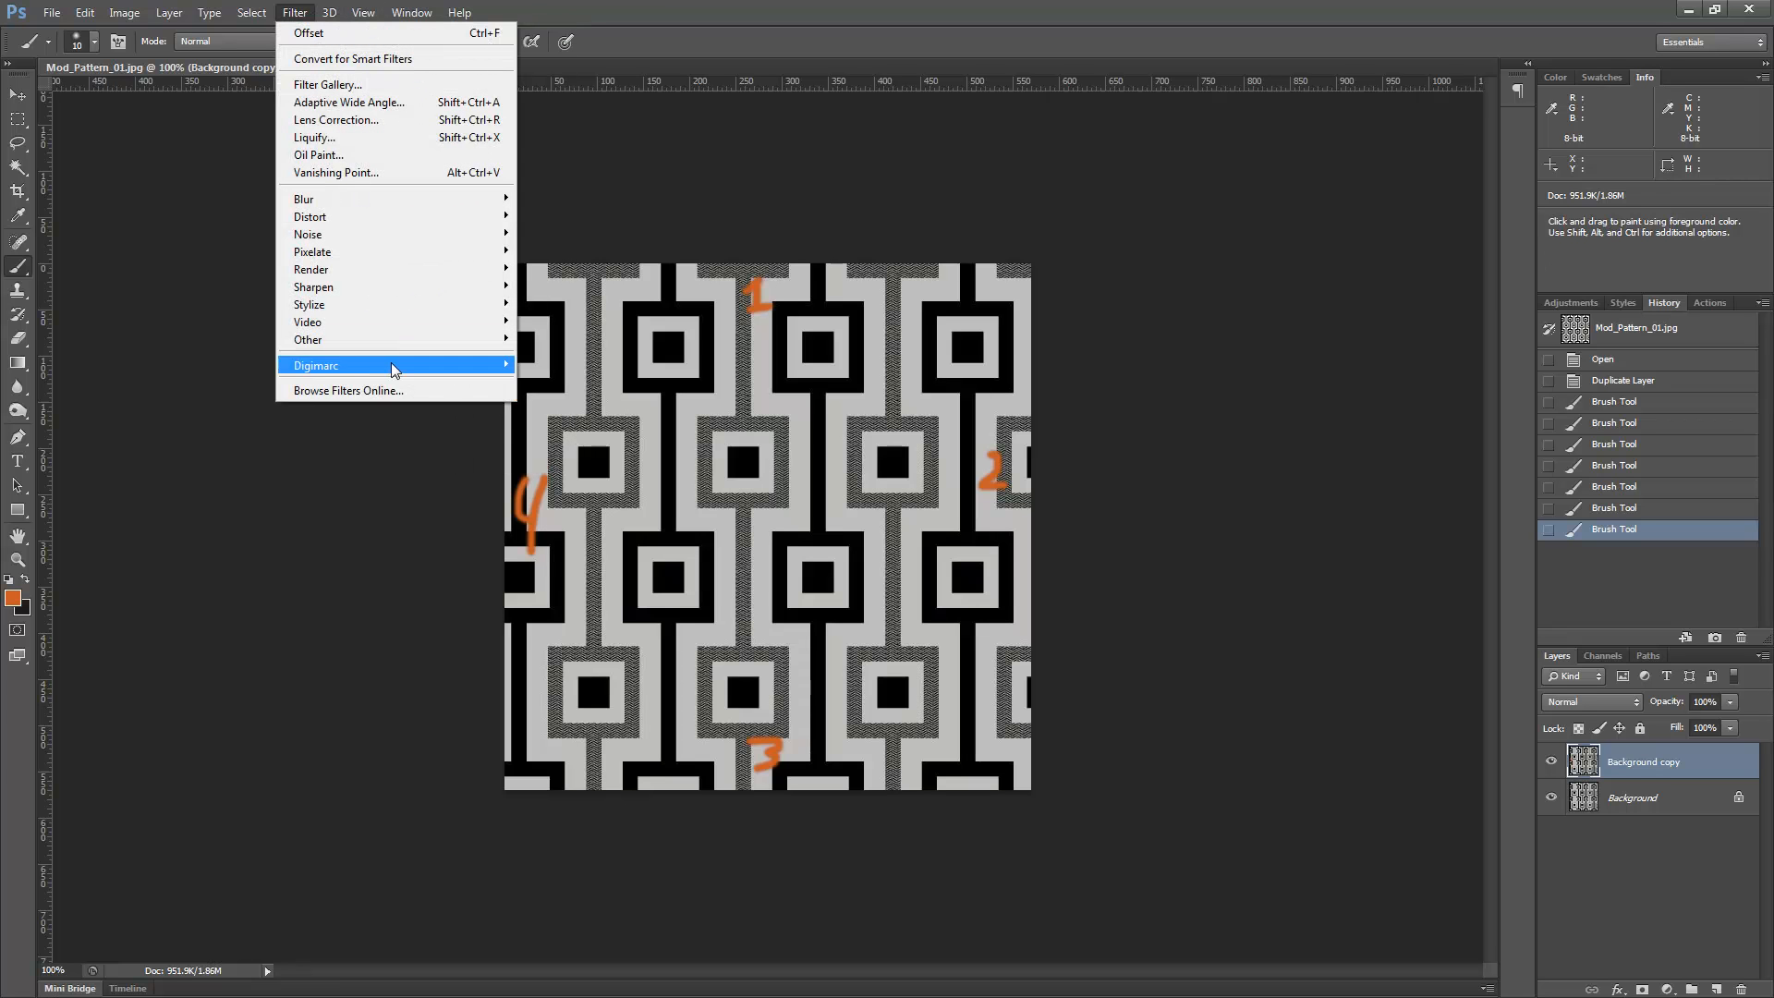
pyautogui.moveTo(506, 340)
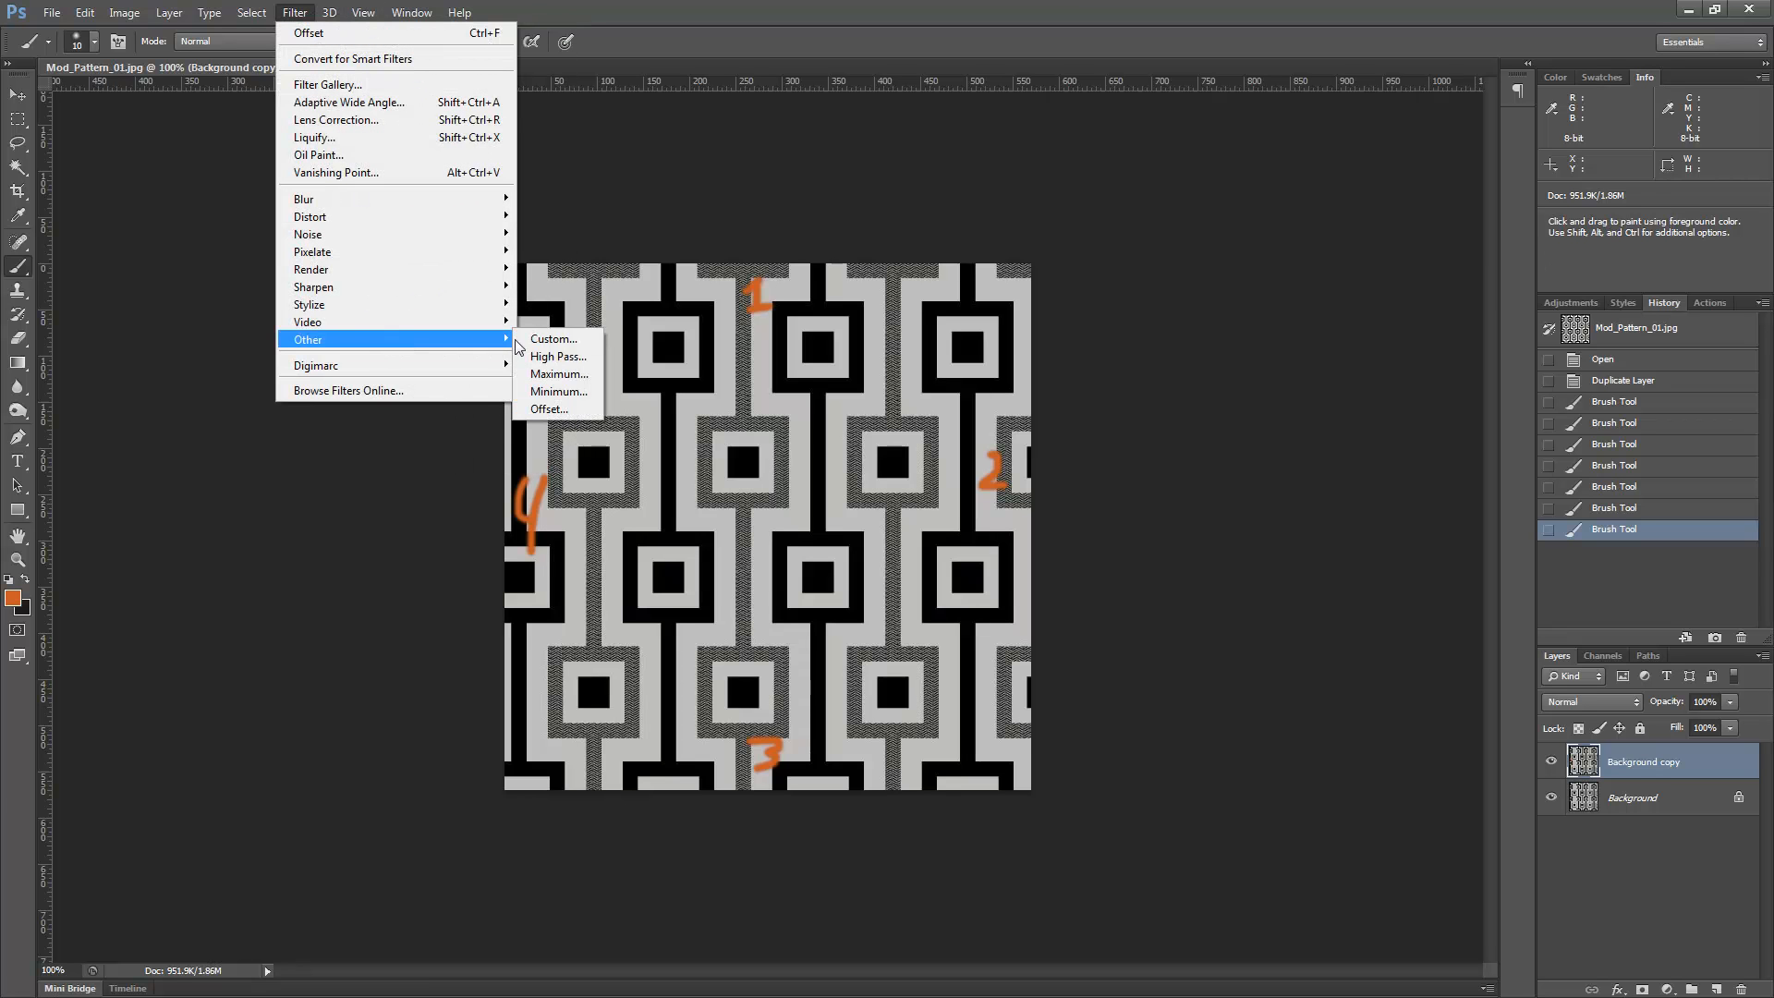
pyautogui.click(571, 409)
pyautogui.moveTo(865, 422); pyautogui.dragTo(1195, 199)
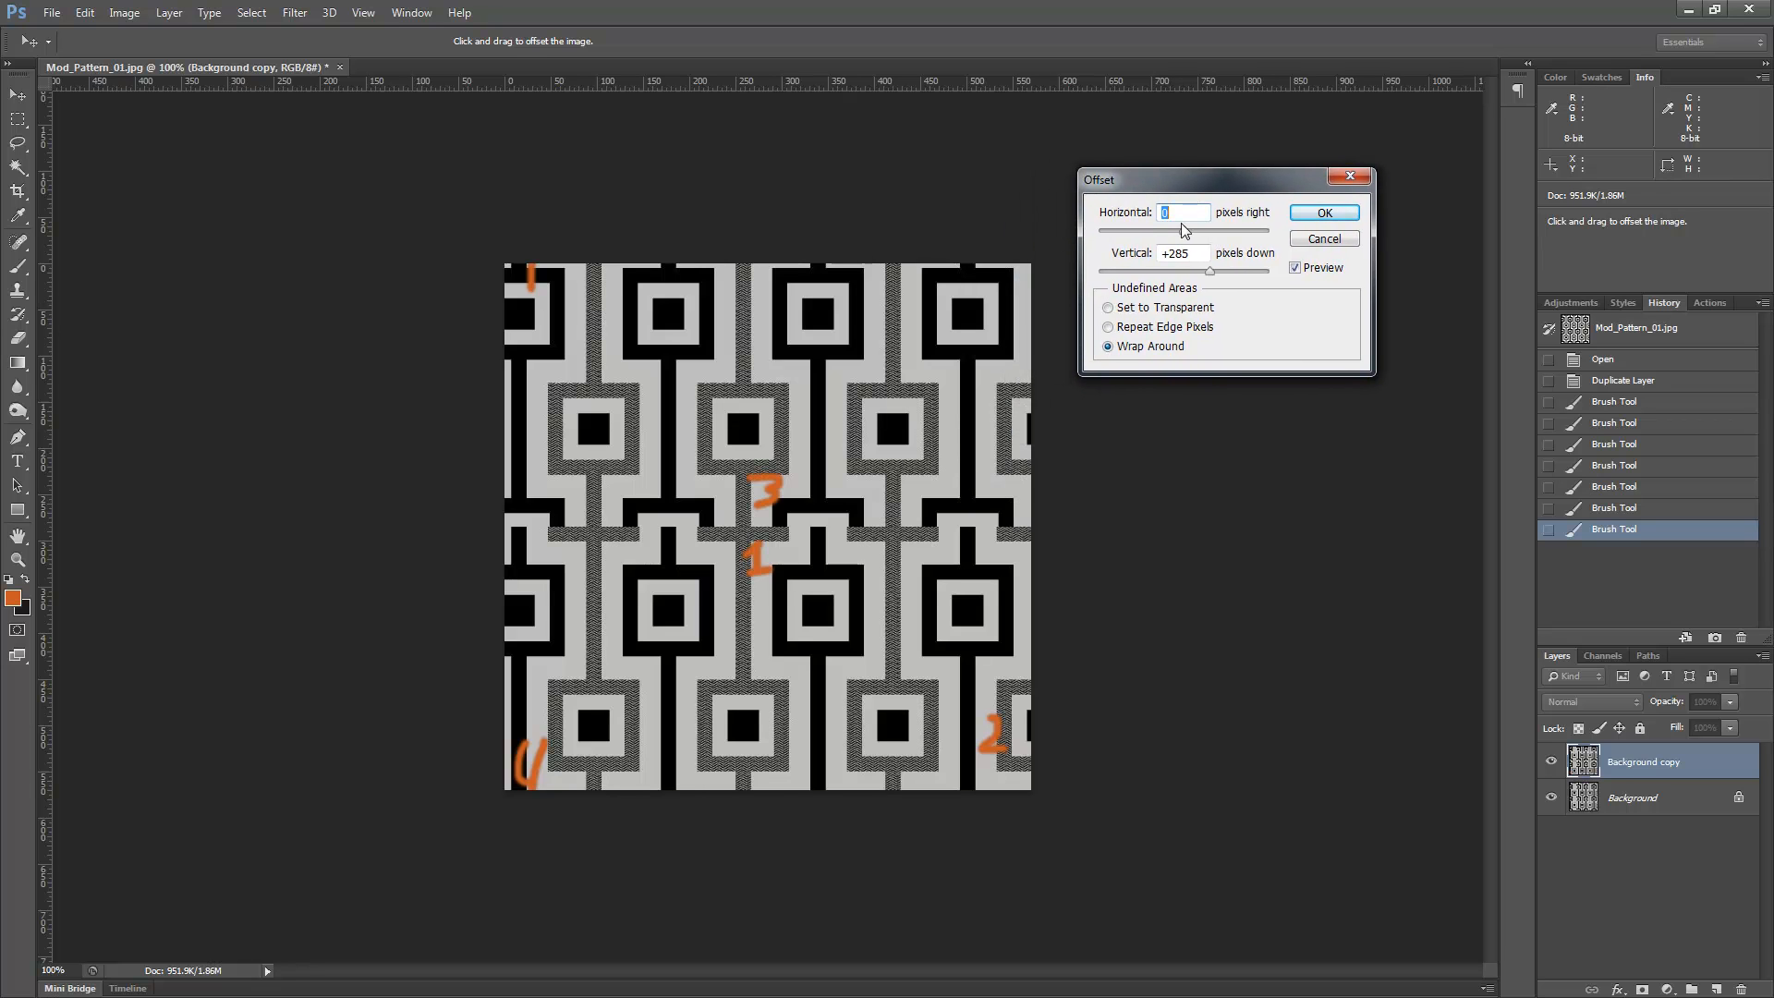
pyautogui.press('Tab')
pyautogui.write('0')
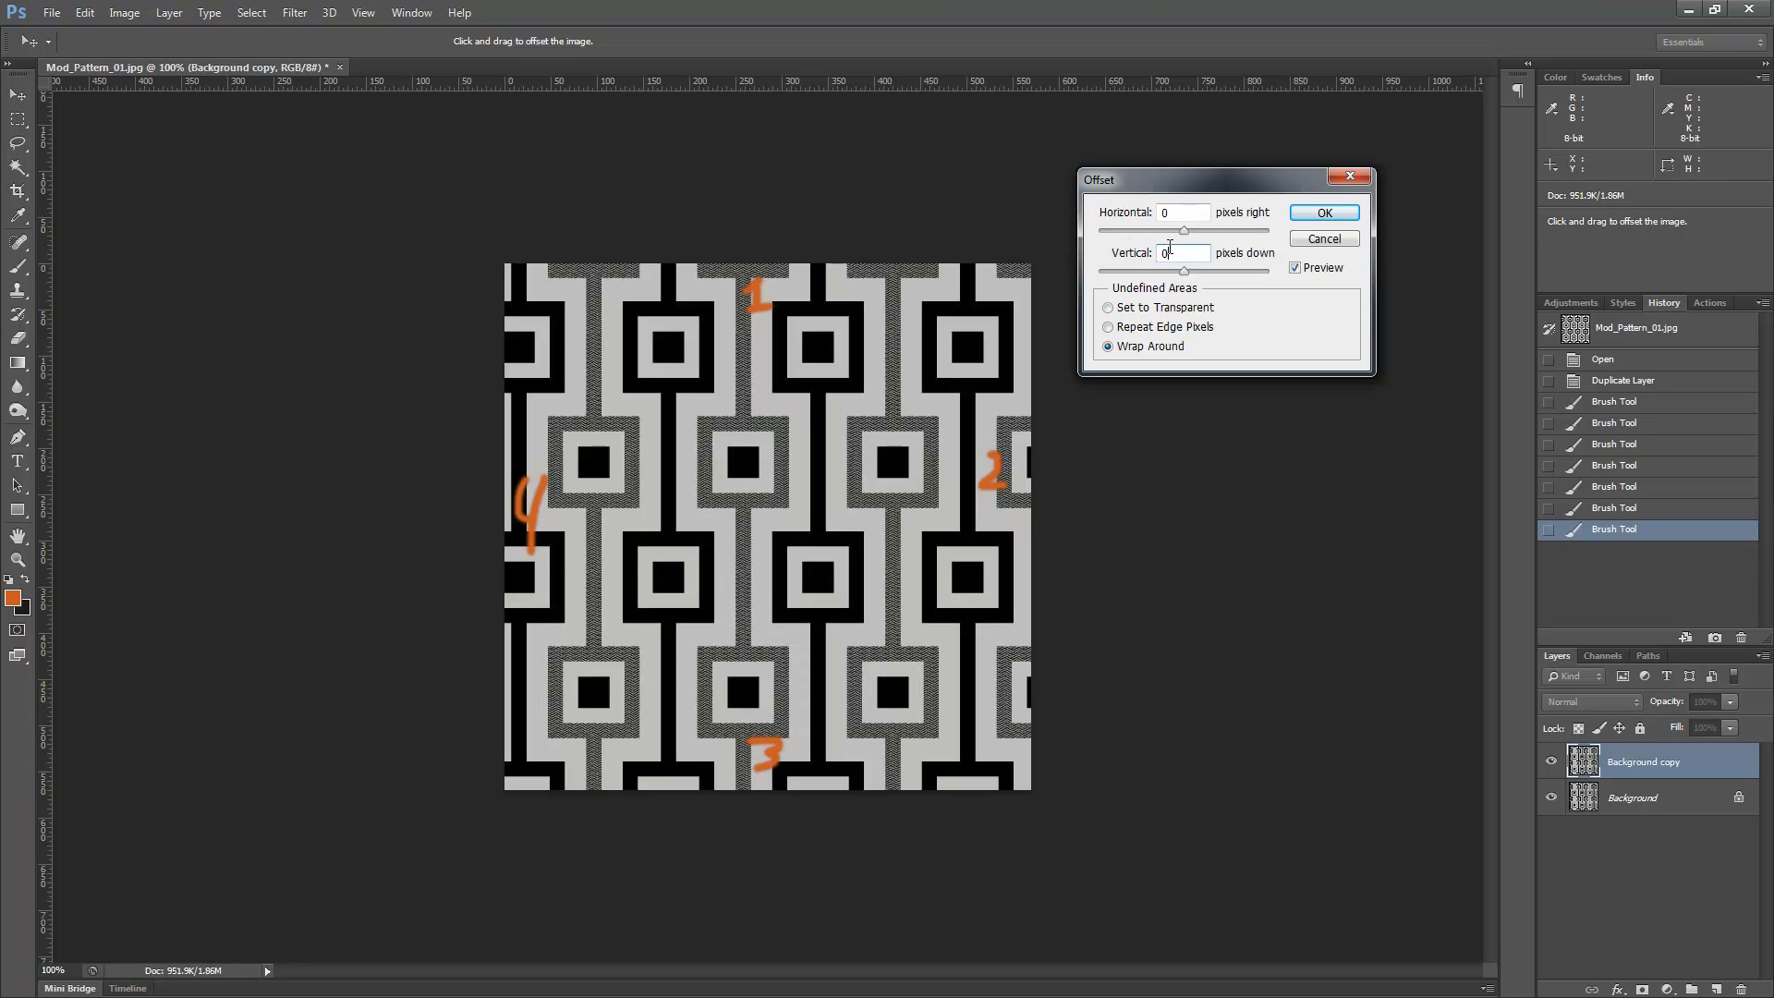
pyautogui.moveTo(1182, 230); pyautogui.dragTo(1212, 237)
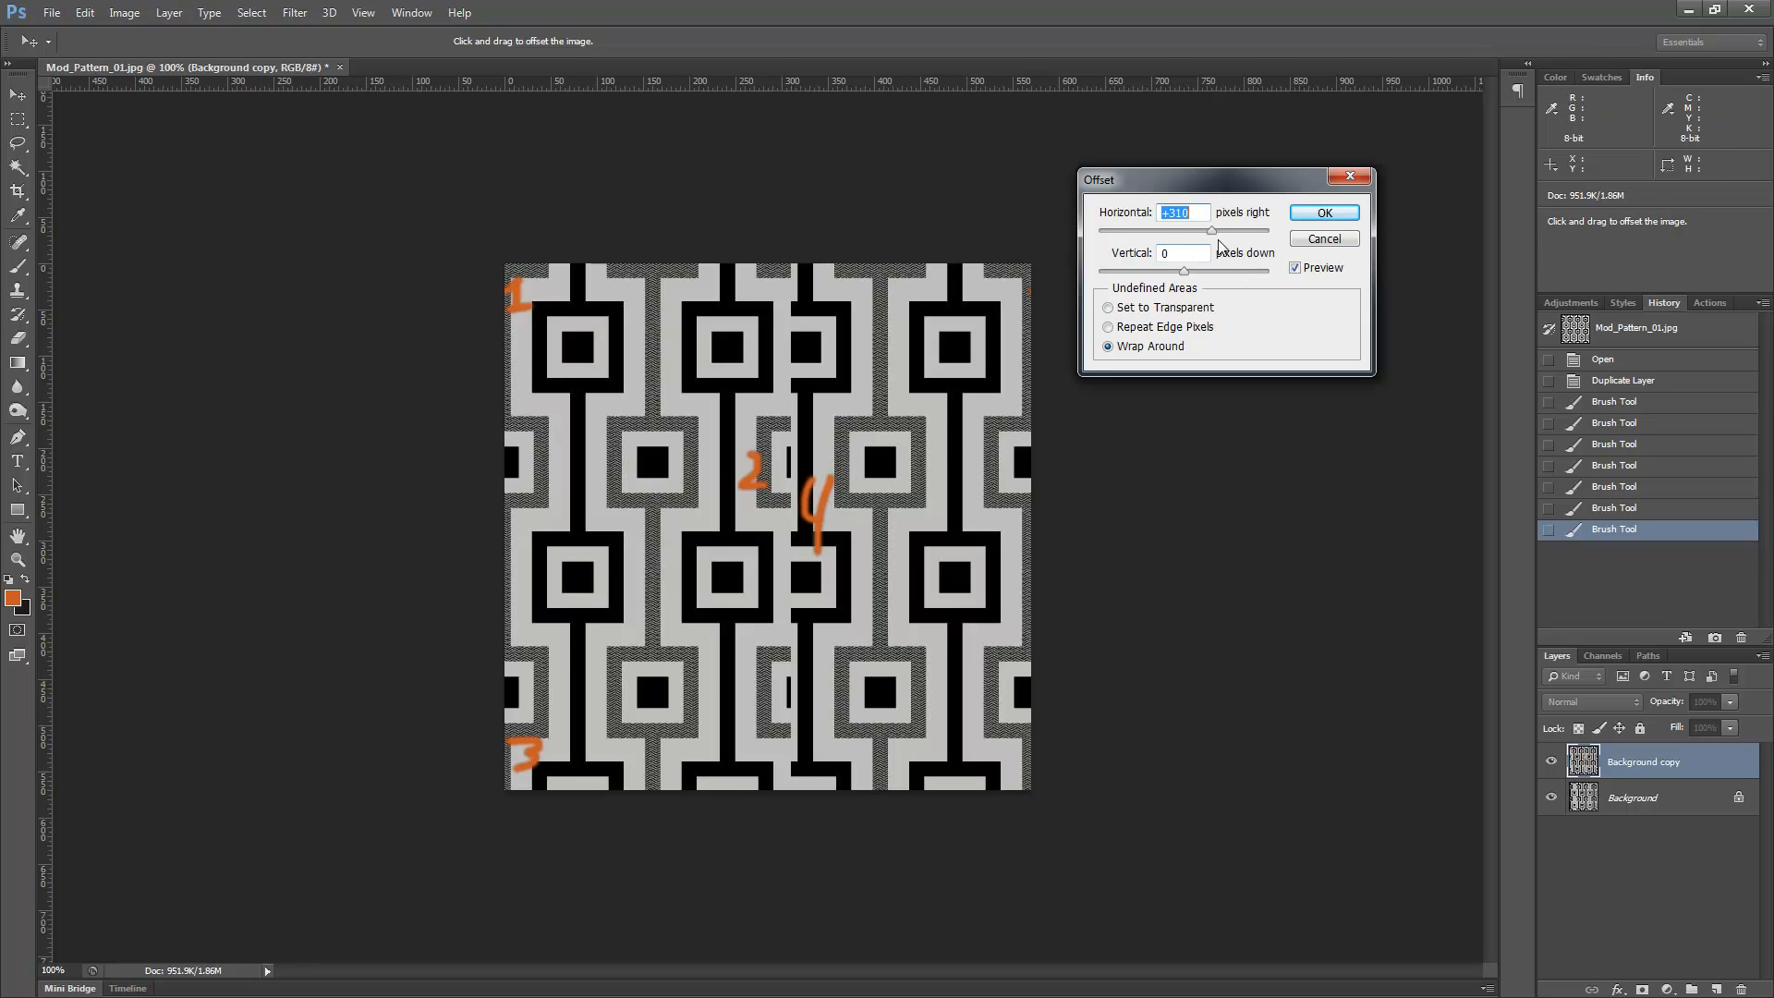
pyautogui.moveTo(1213, 238); pyautogui.dragTo(1205, 239)
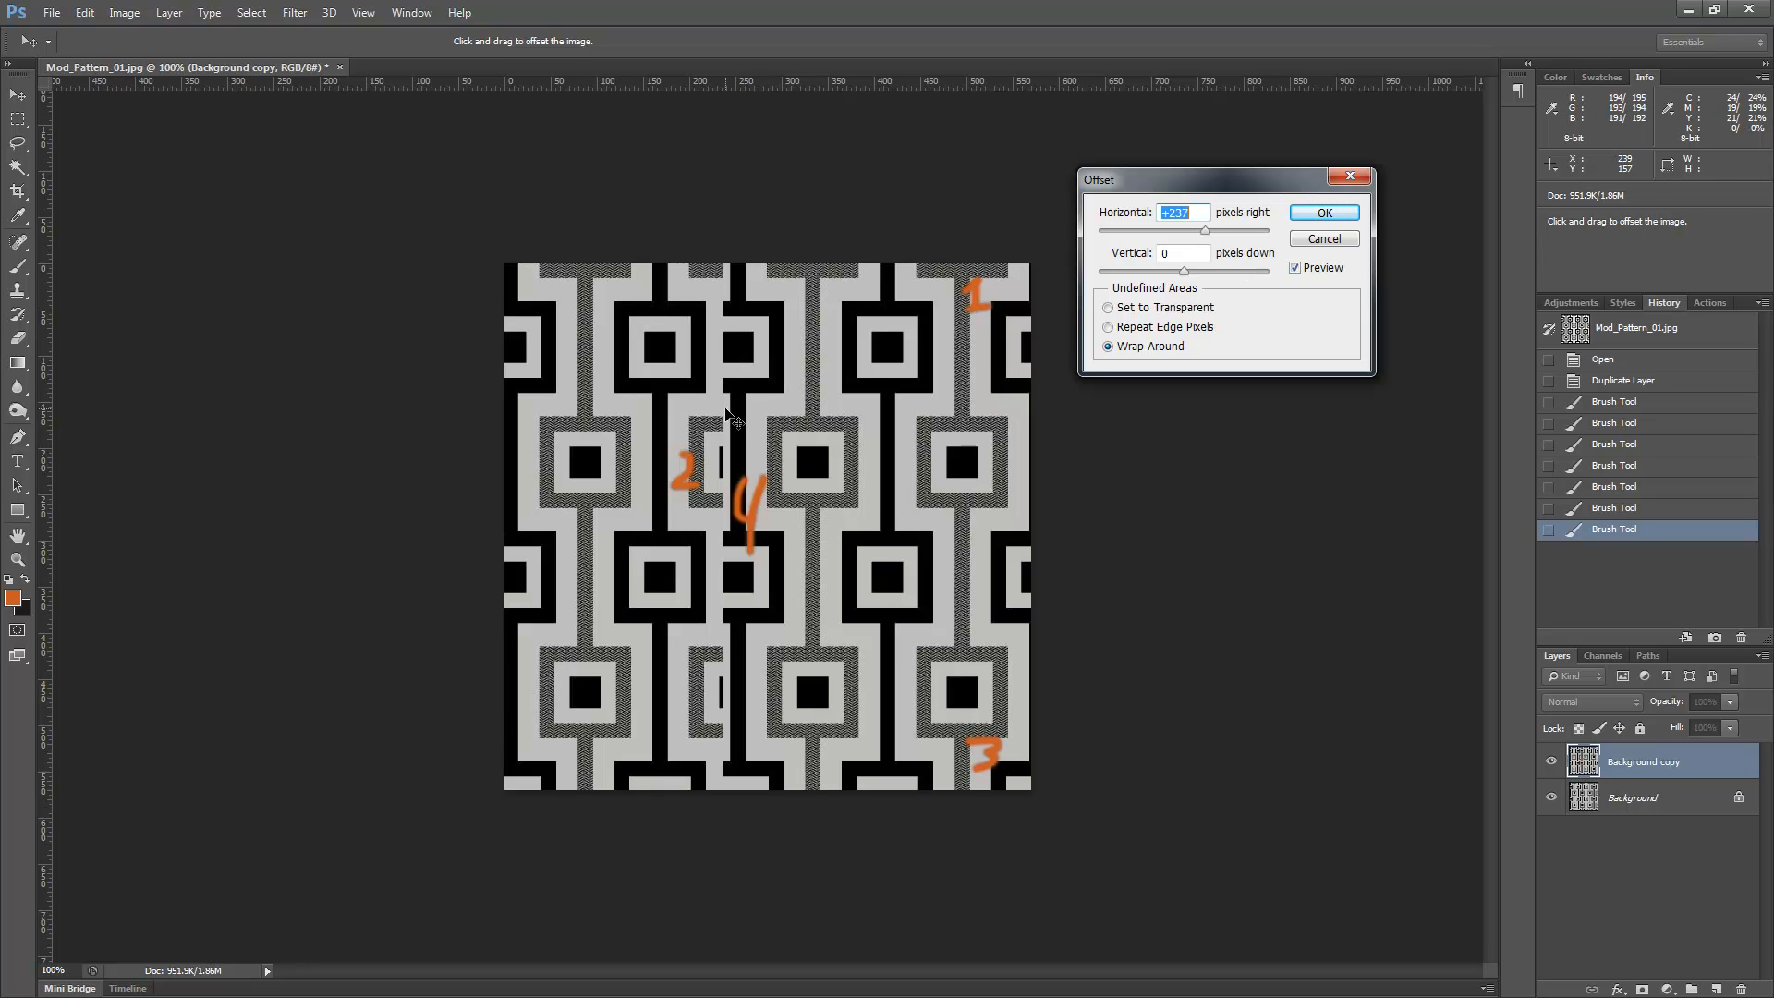
pyautogui.click(1312, 240)
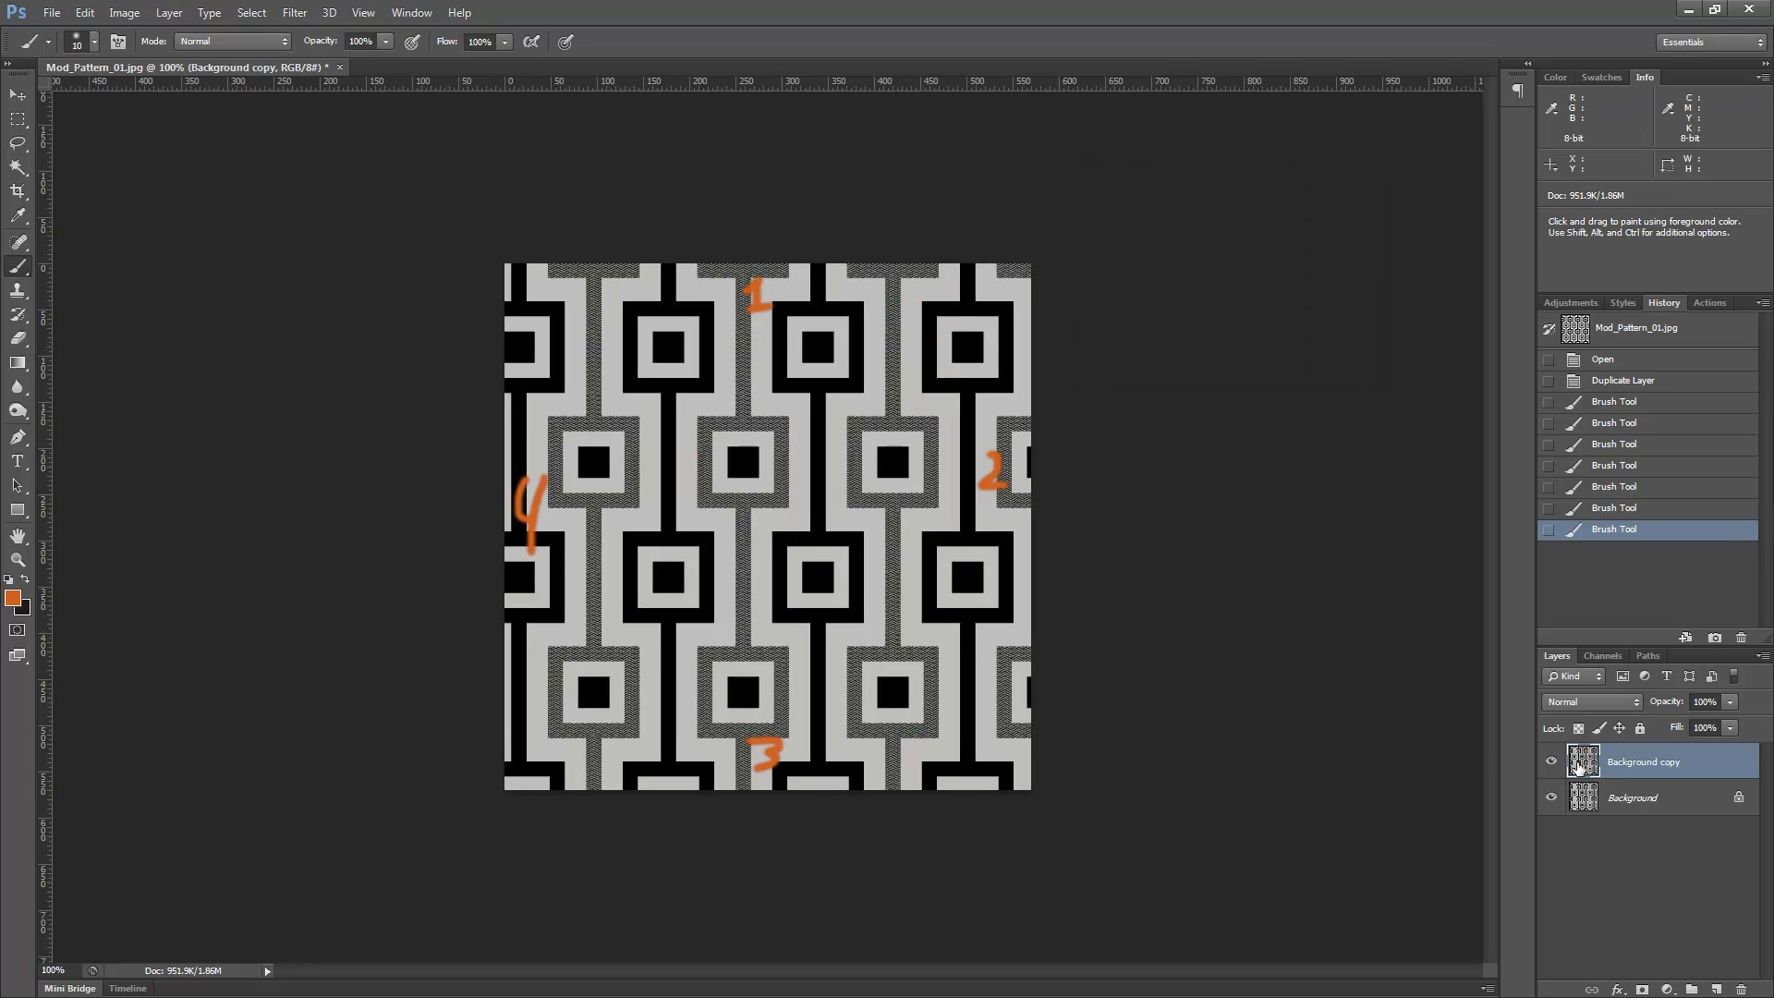
# Delete the Background copy layer and select a full-height pattern section with a rectangular marquee about 487 x 570 pixels
pyautogui.moveTo(1598, 763); pyautogui.dragTo(1740, 990)
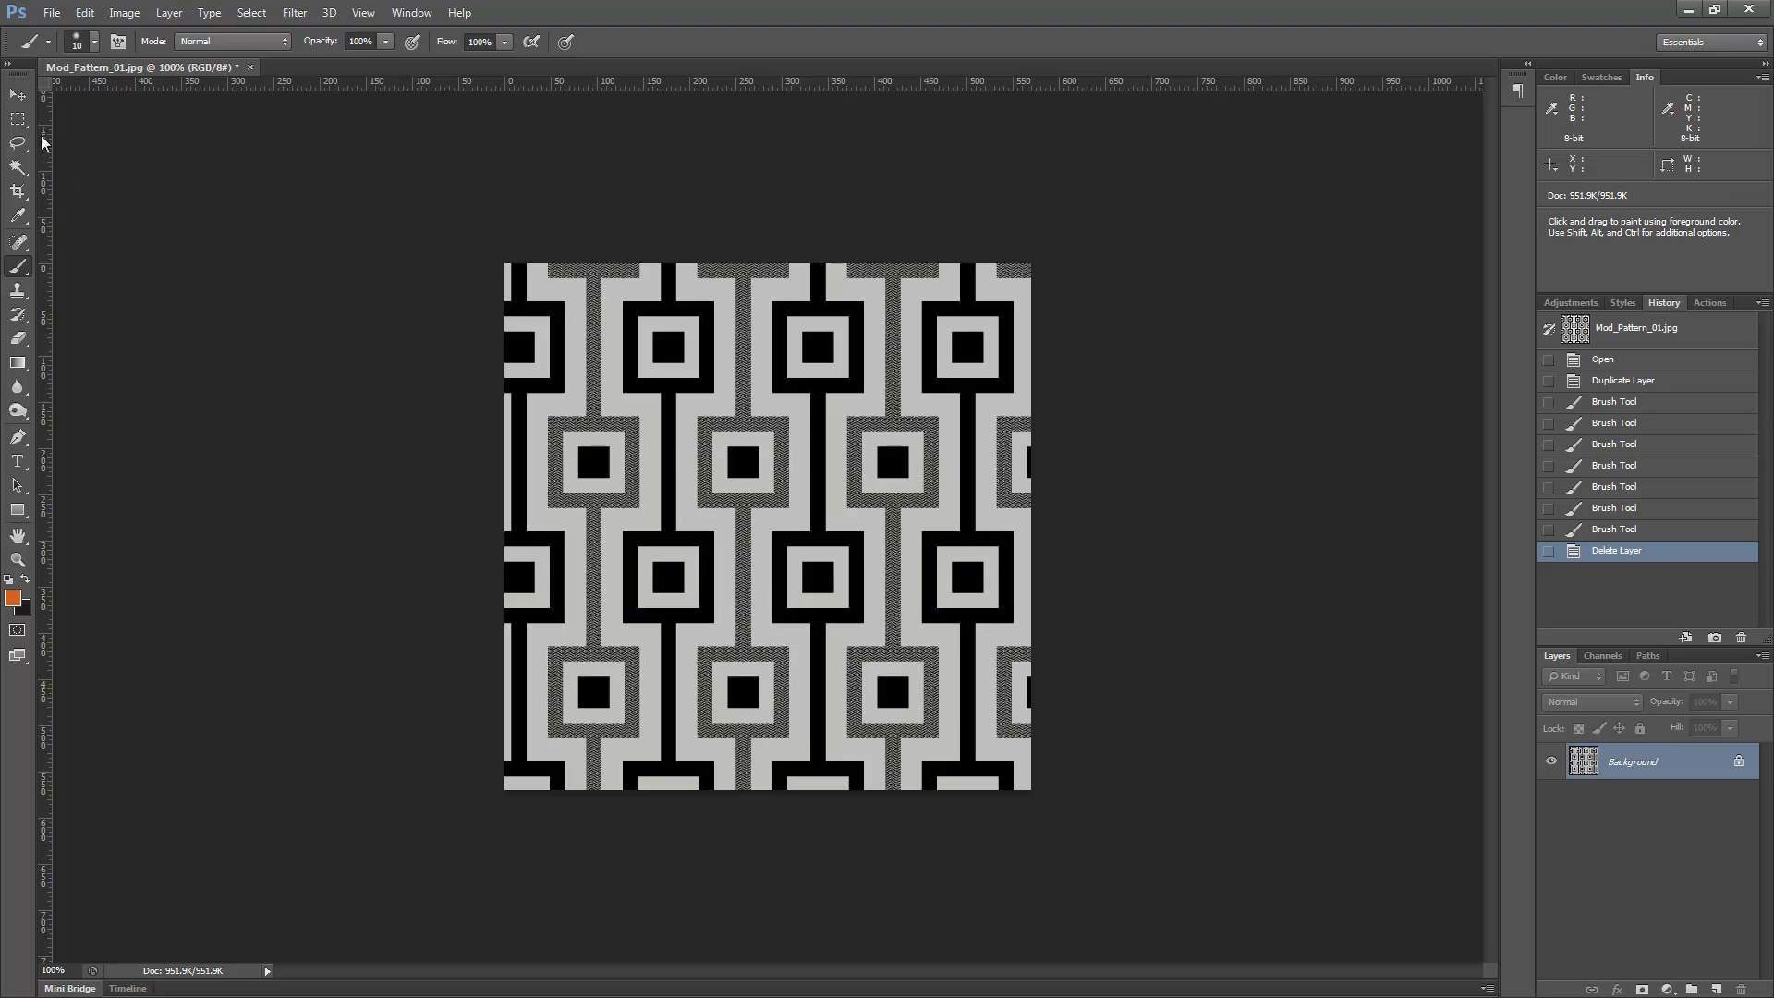
pyautogui.press('m')
pyautogui.moveTo(519, 258); pyautogui.dragTo(596, 421)
pyautogui.click(622, 210)
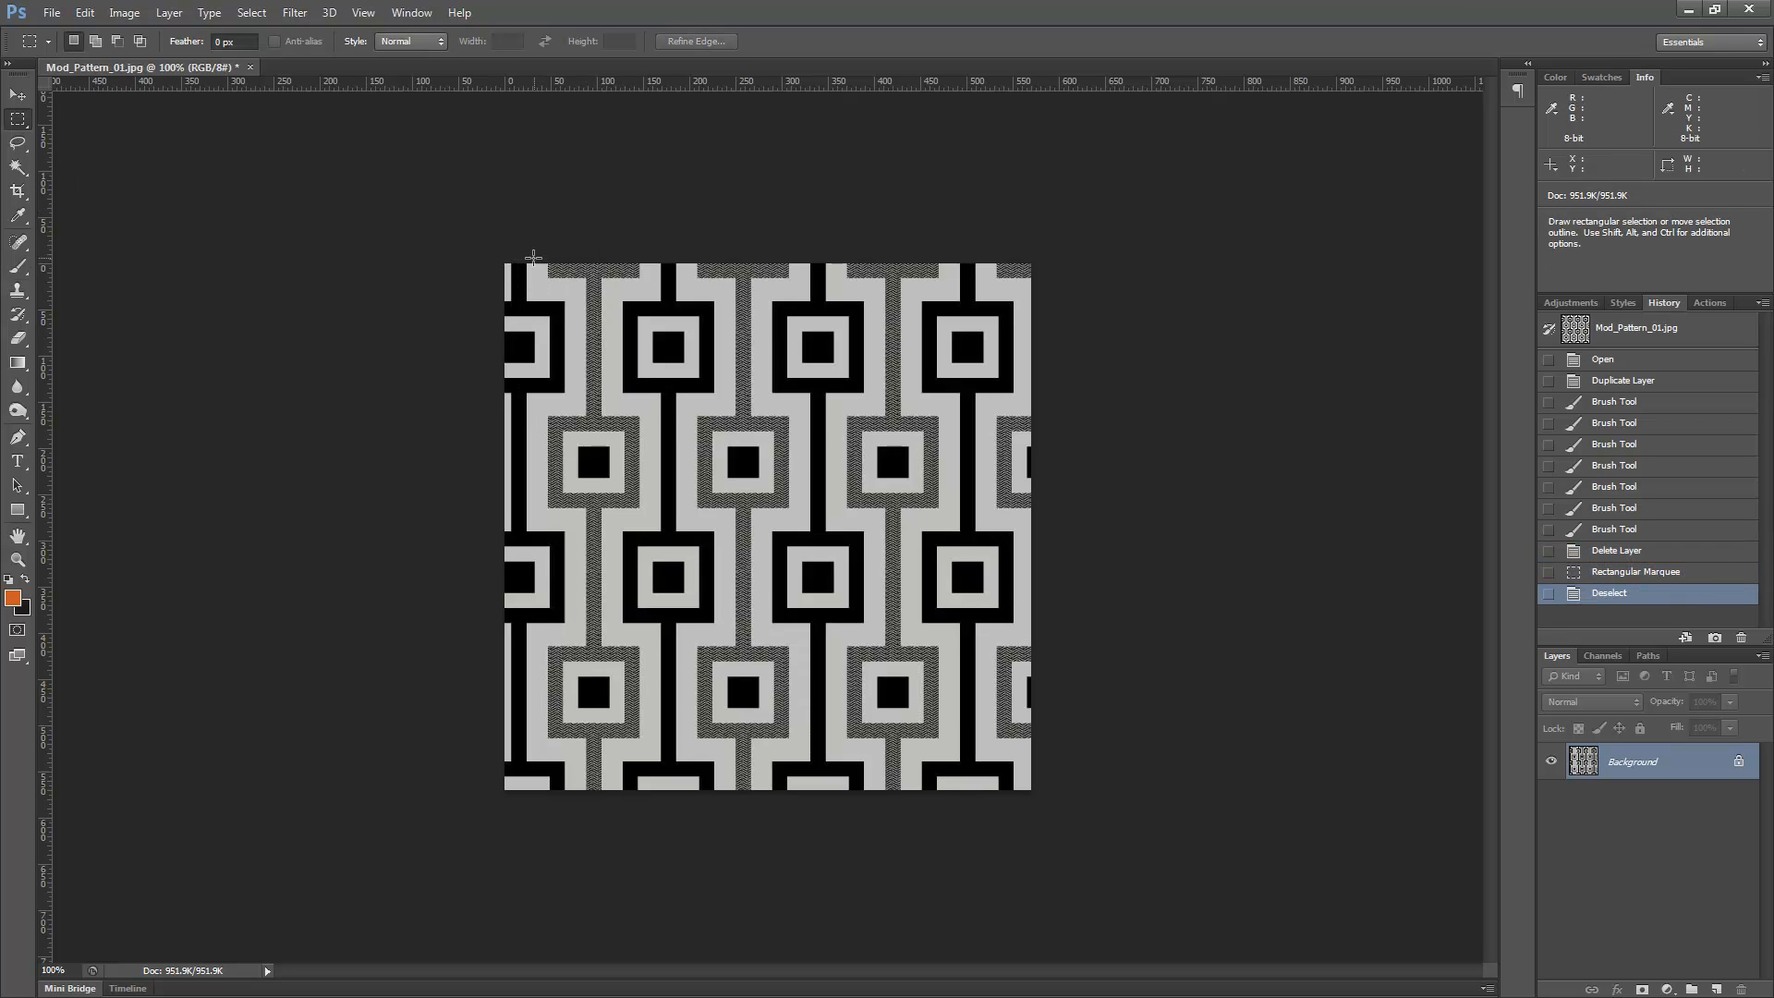
pyautogui.moveTo(519, 258); pyautogui.dragTo(968, 838)
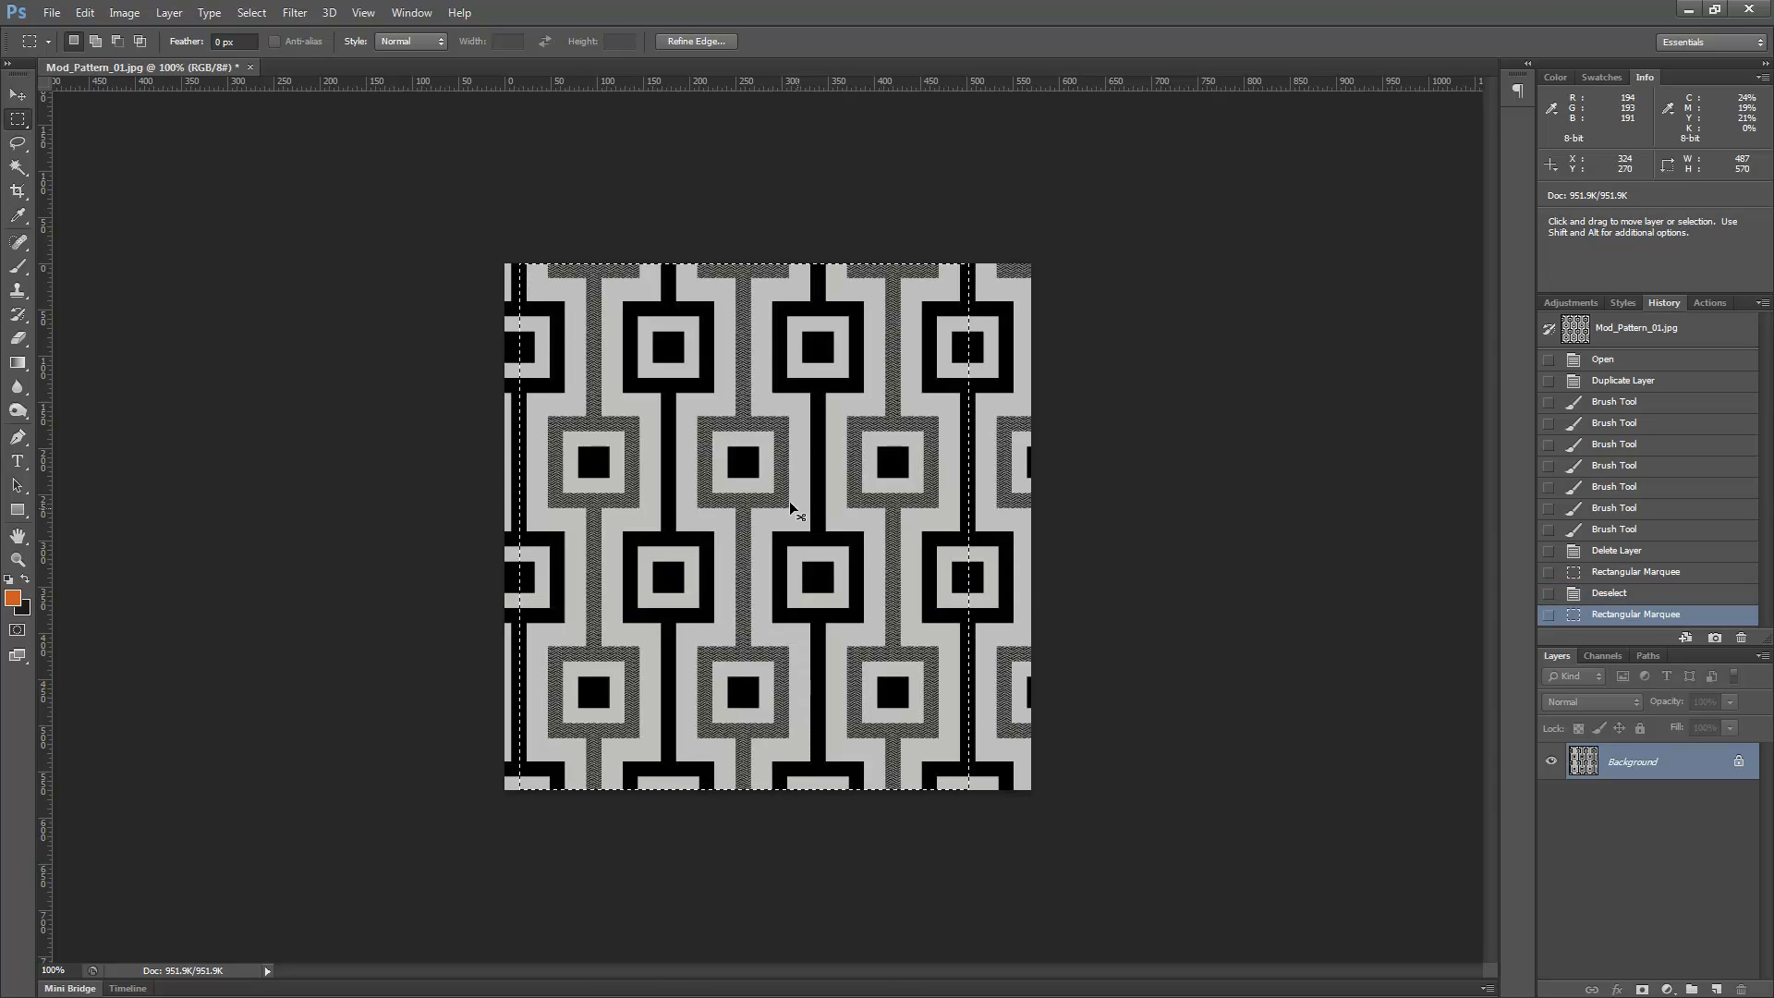
# Copy the selected pattern section into a new 487 x 570 pixel document
pyautogui.hotkey('ctrl', 'n')
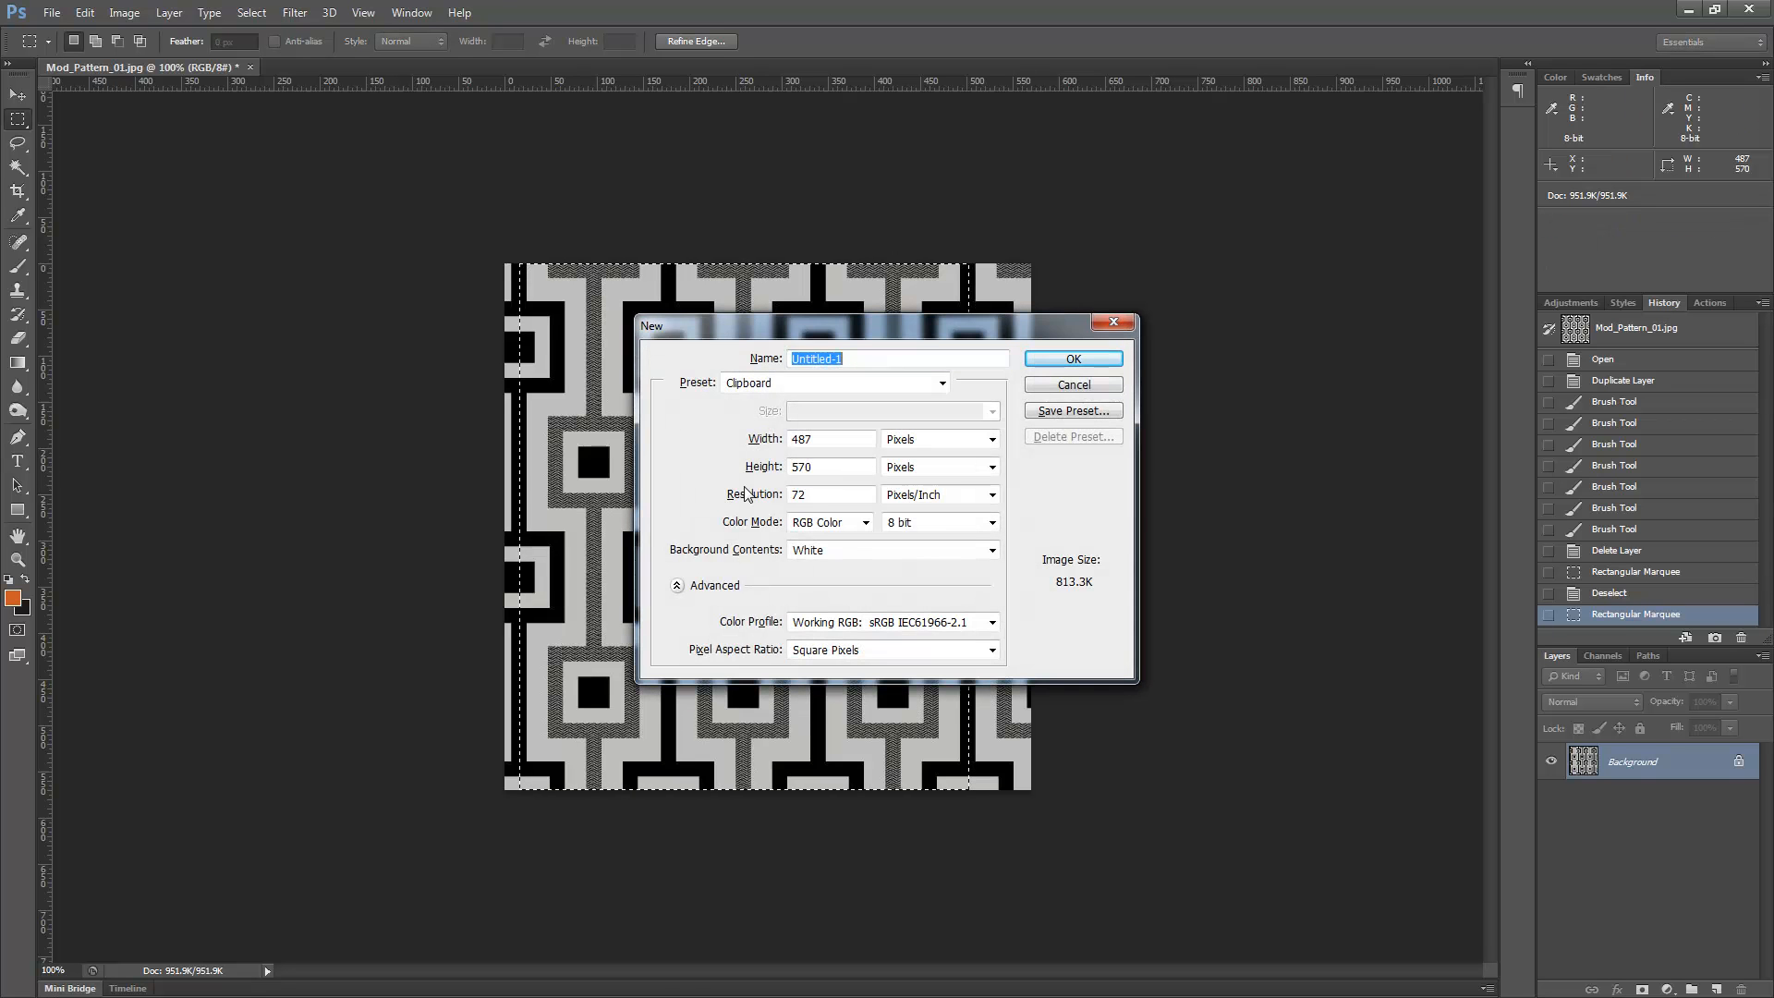
pyautogui.press('Return')
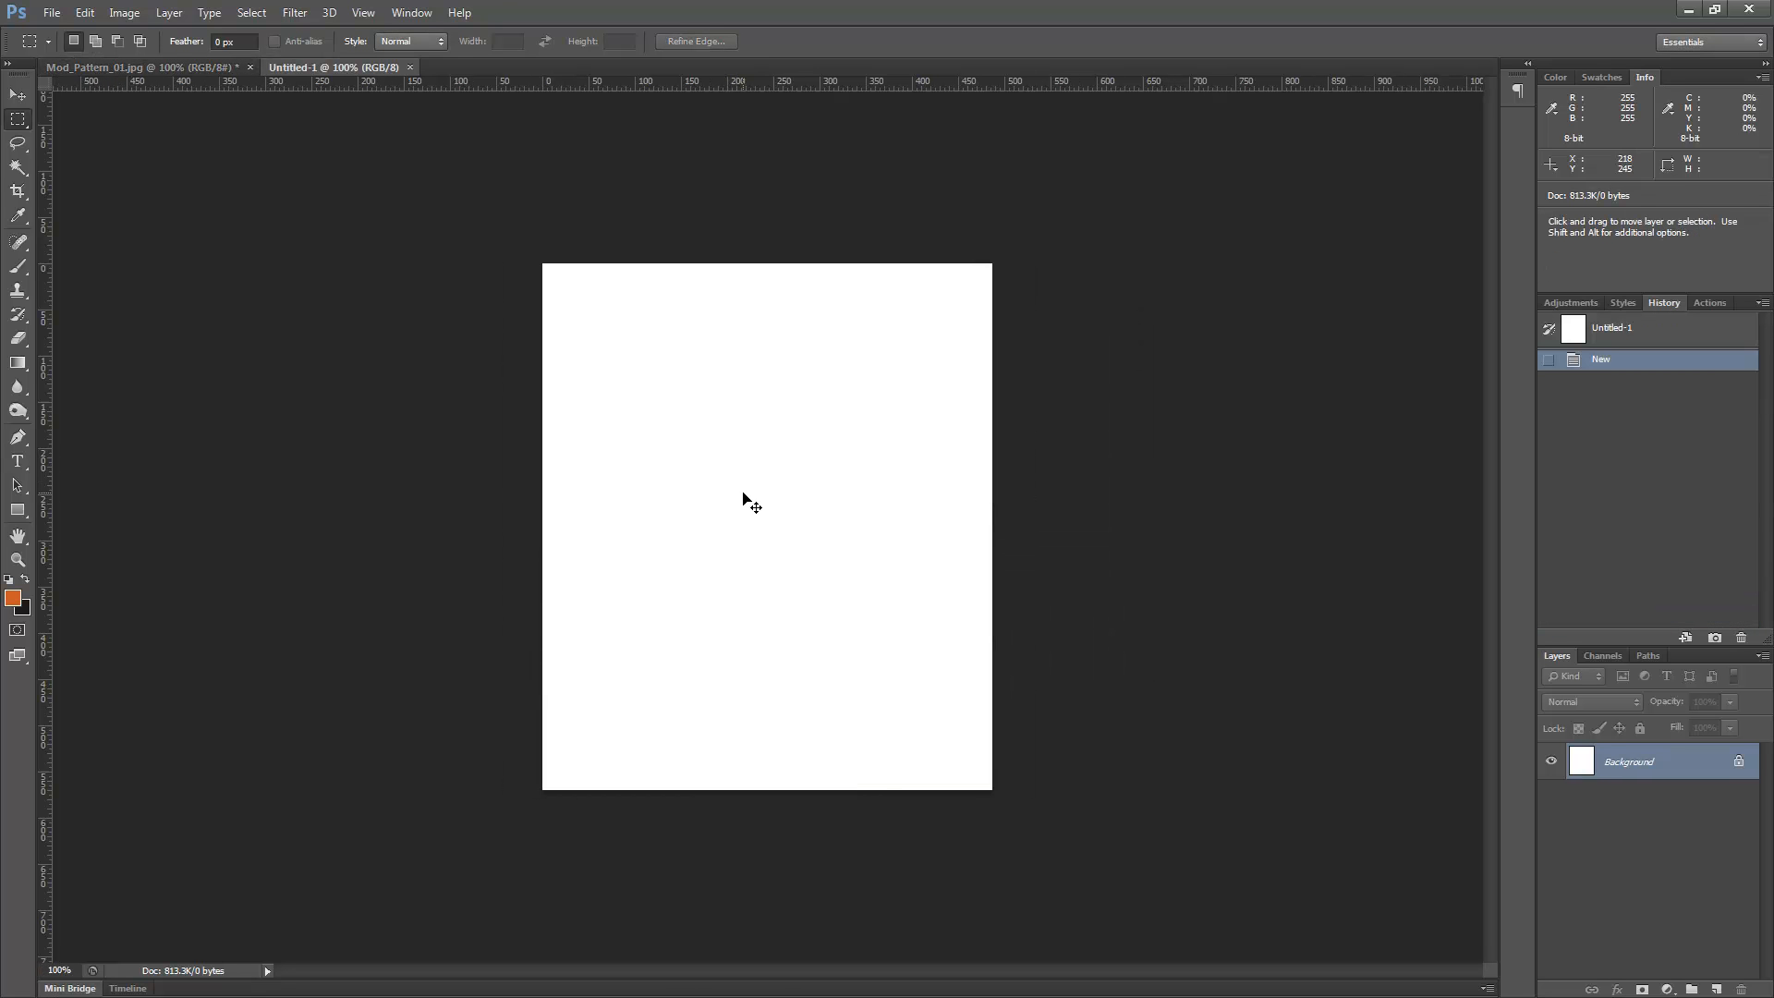
pyautogui.hotkey('ctrl', 'v')
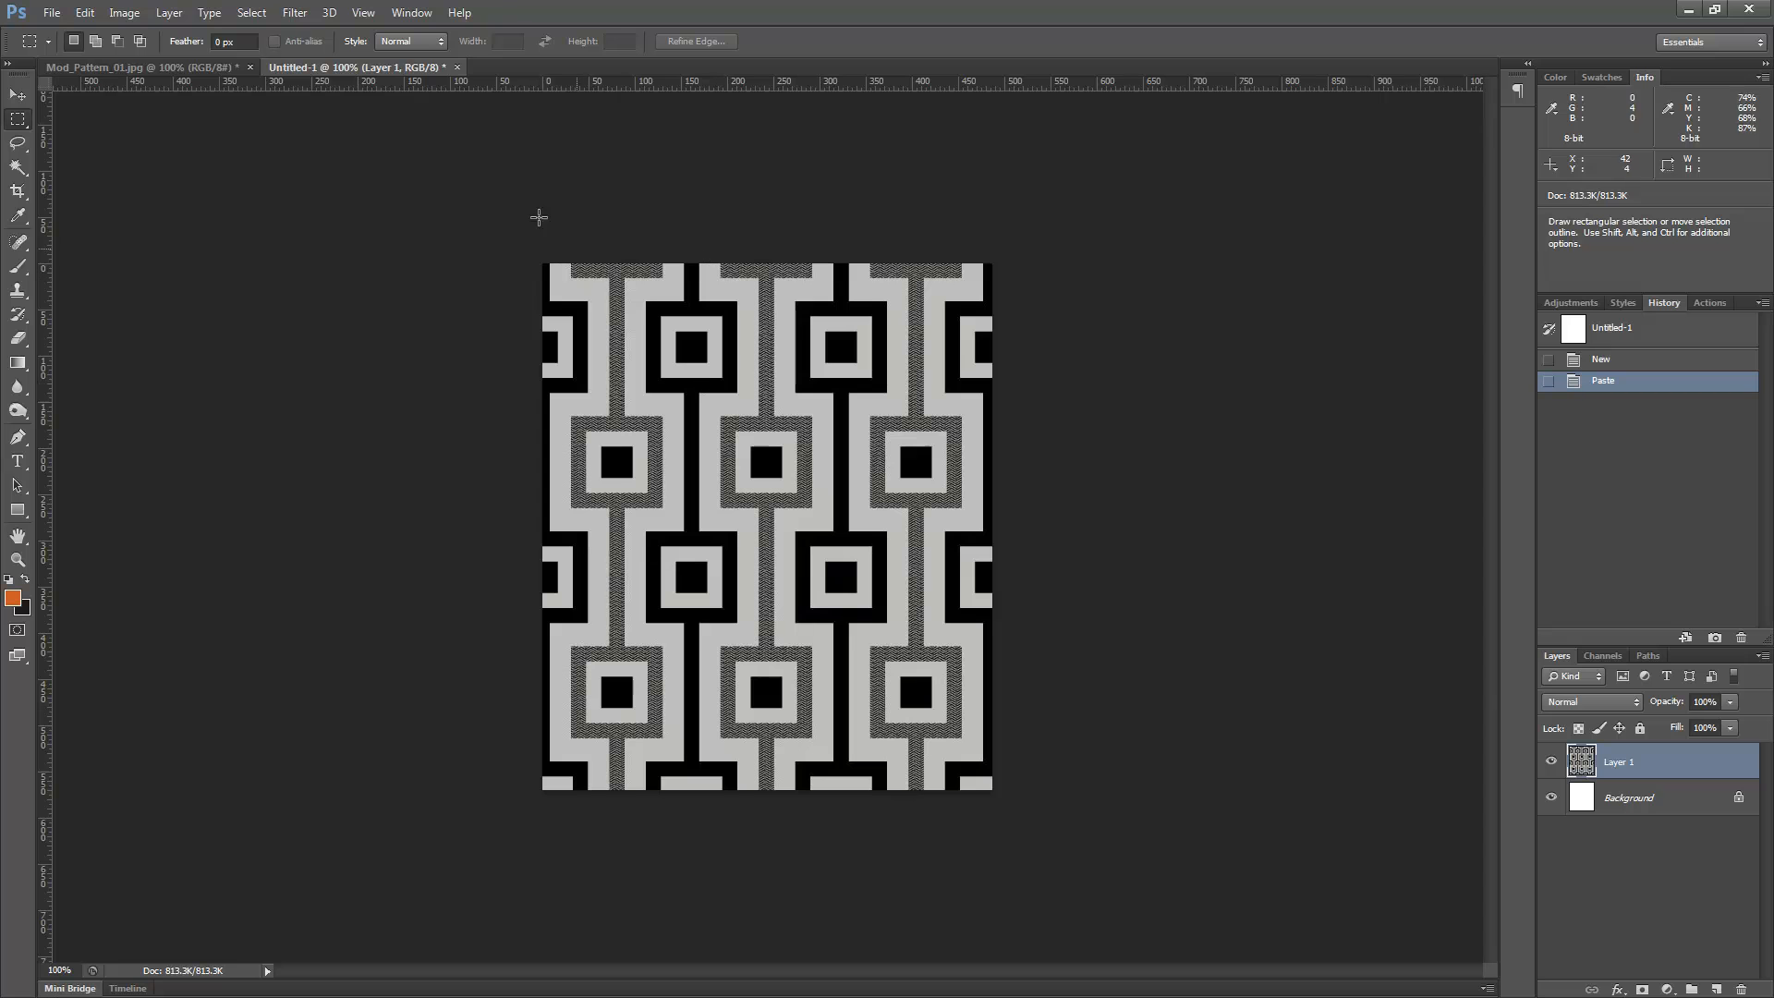
# Check the pasted pattern's side-to-side tiling with wrap-around Offset previews at vertical 0, and apply the filter with horizontal 0
pyautogui.click(294, 12)
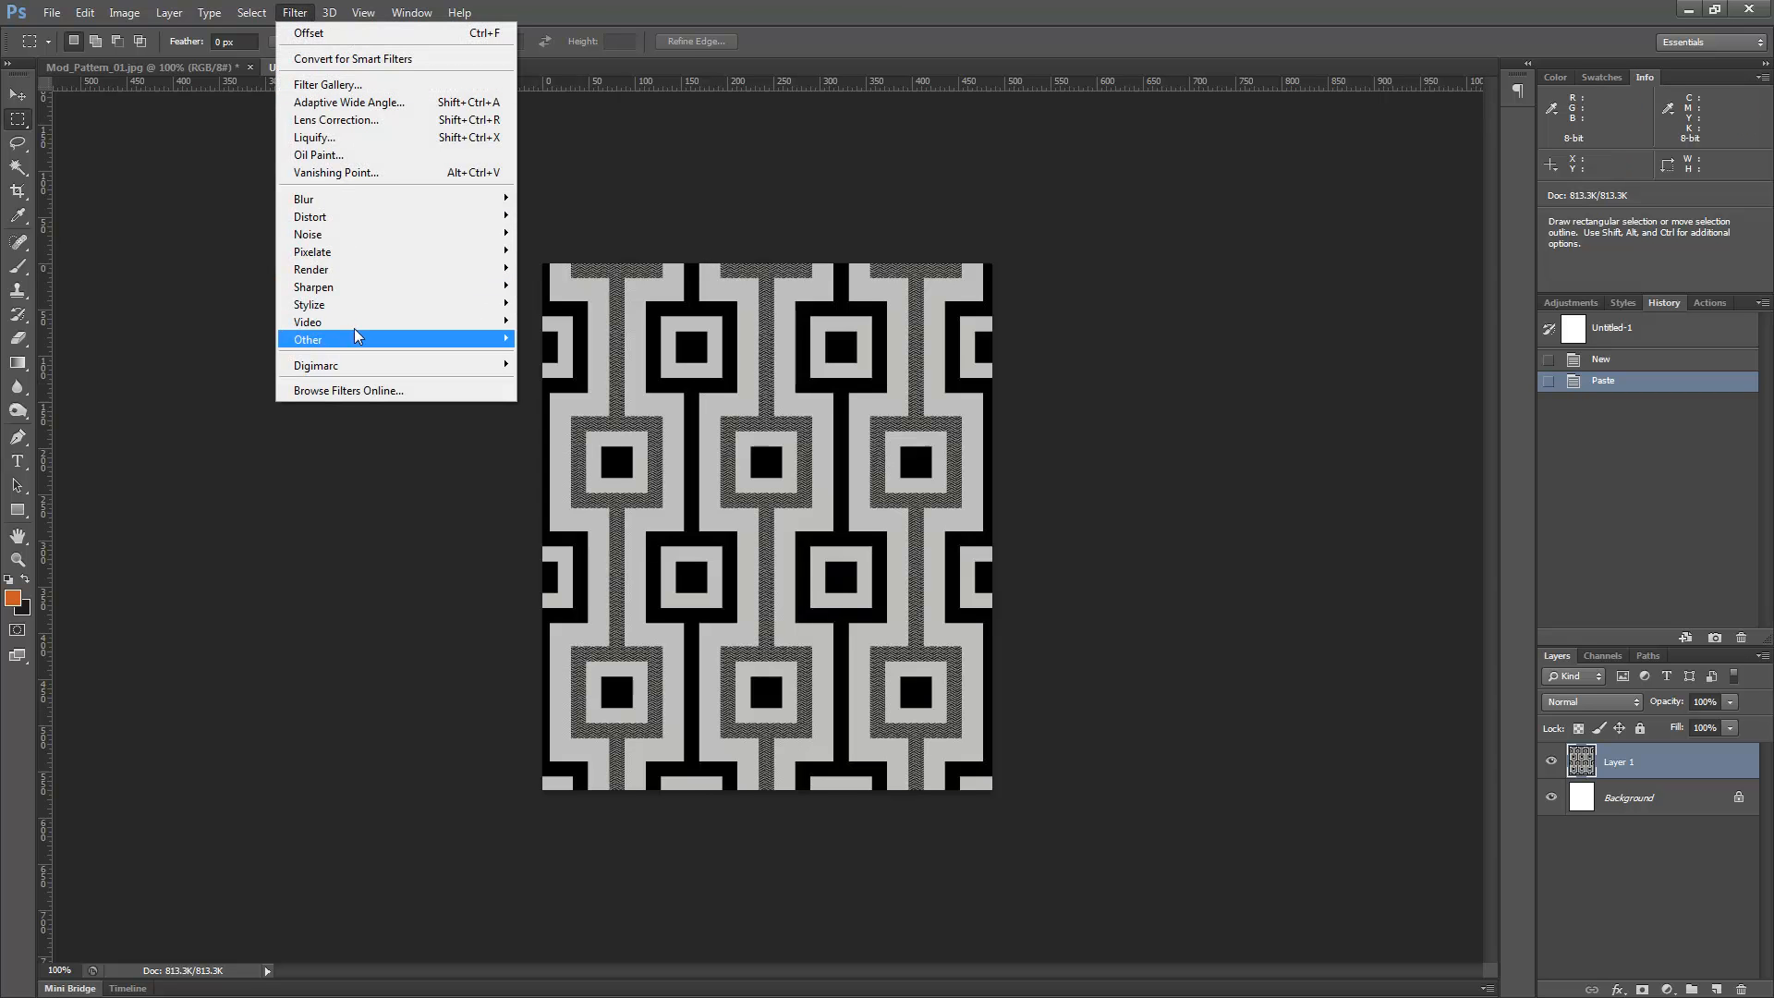
pyautogui.moveTo(356, 341)
pyautogui.click(546, 410)
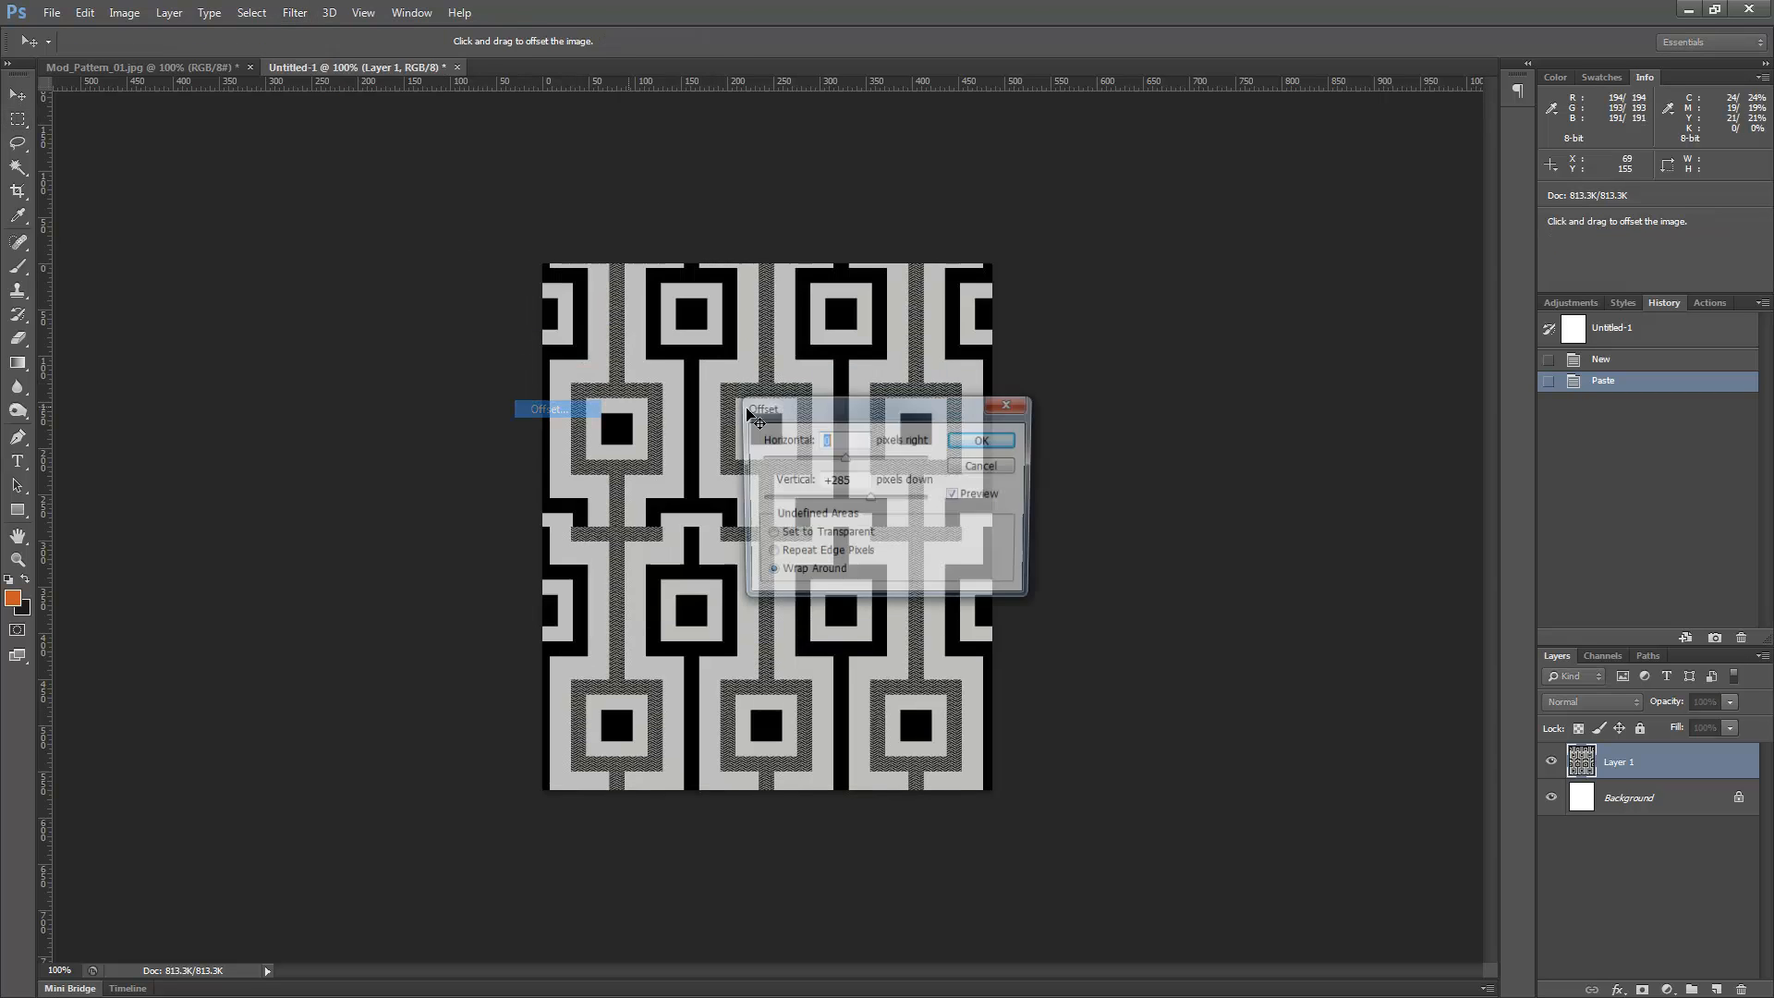
pyautogui.moveTo(851, 413); pyautogui.dragTo(1164, 221)
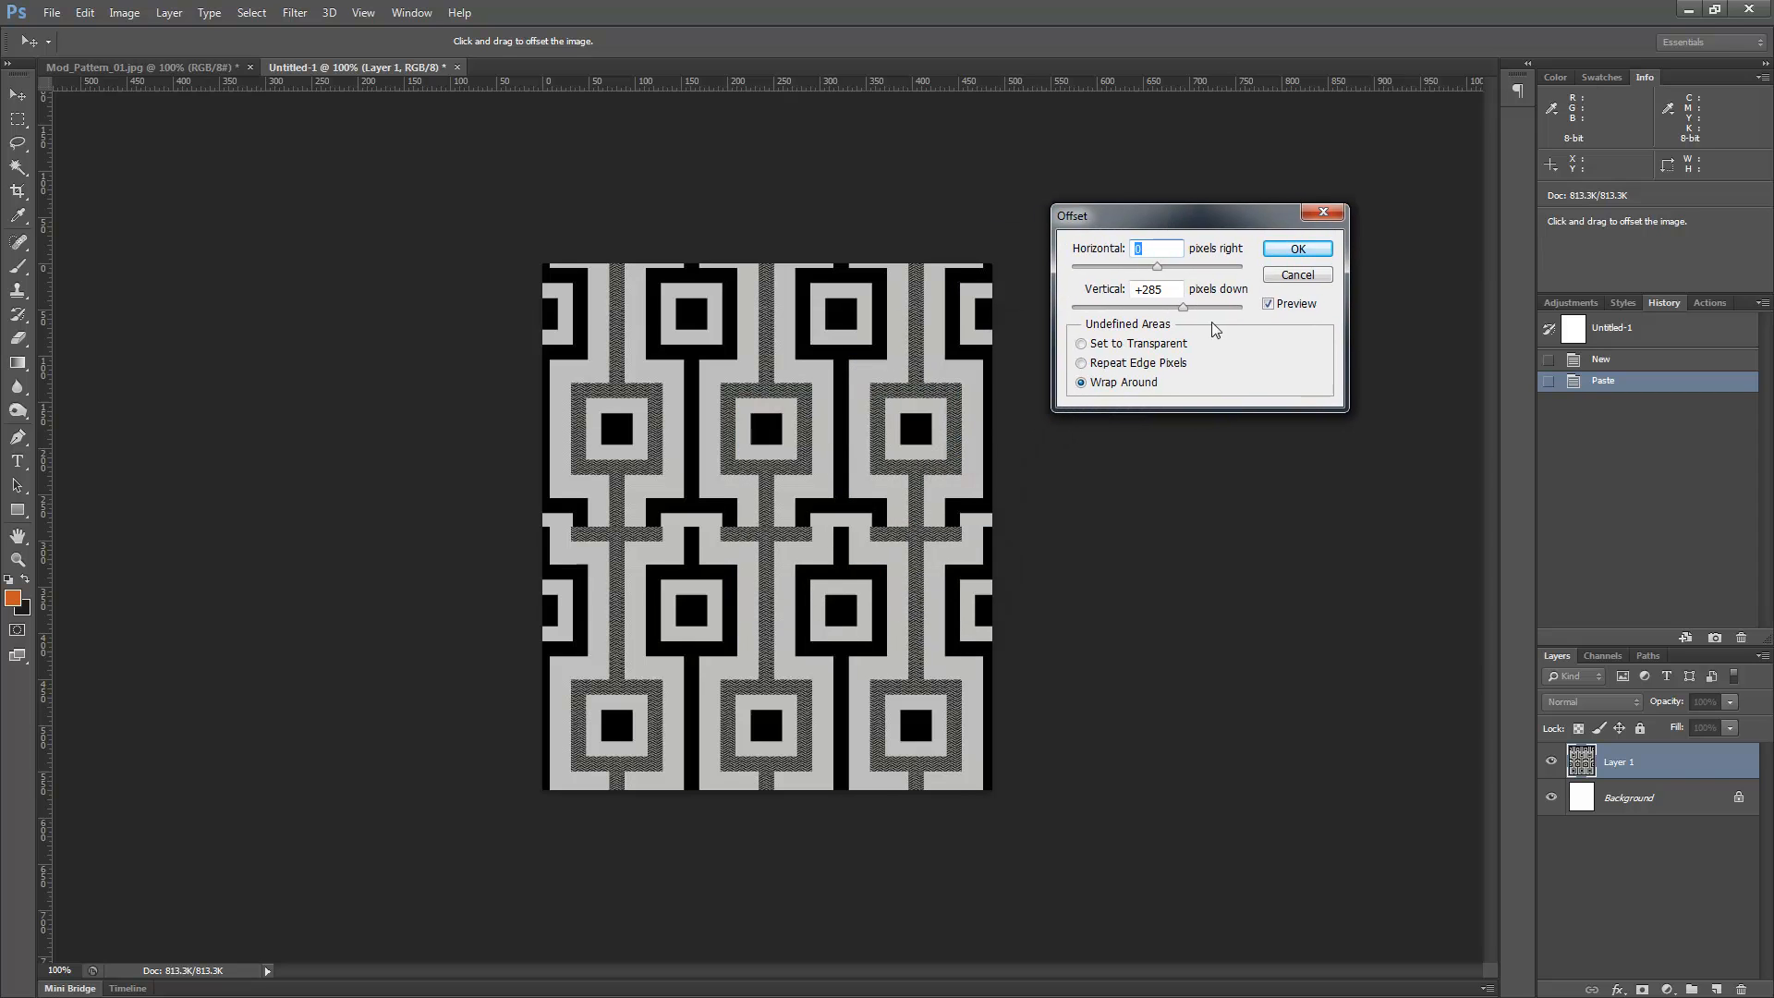
pyautogui.doubleClick(1170, 289)
pyautogui.write('0')
pyautogui.moveTo(1161, 276); pyautogui.dragTo(1211, 269)
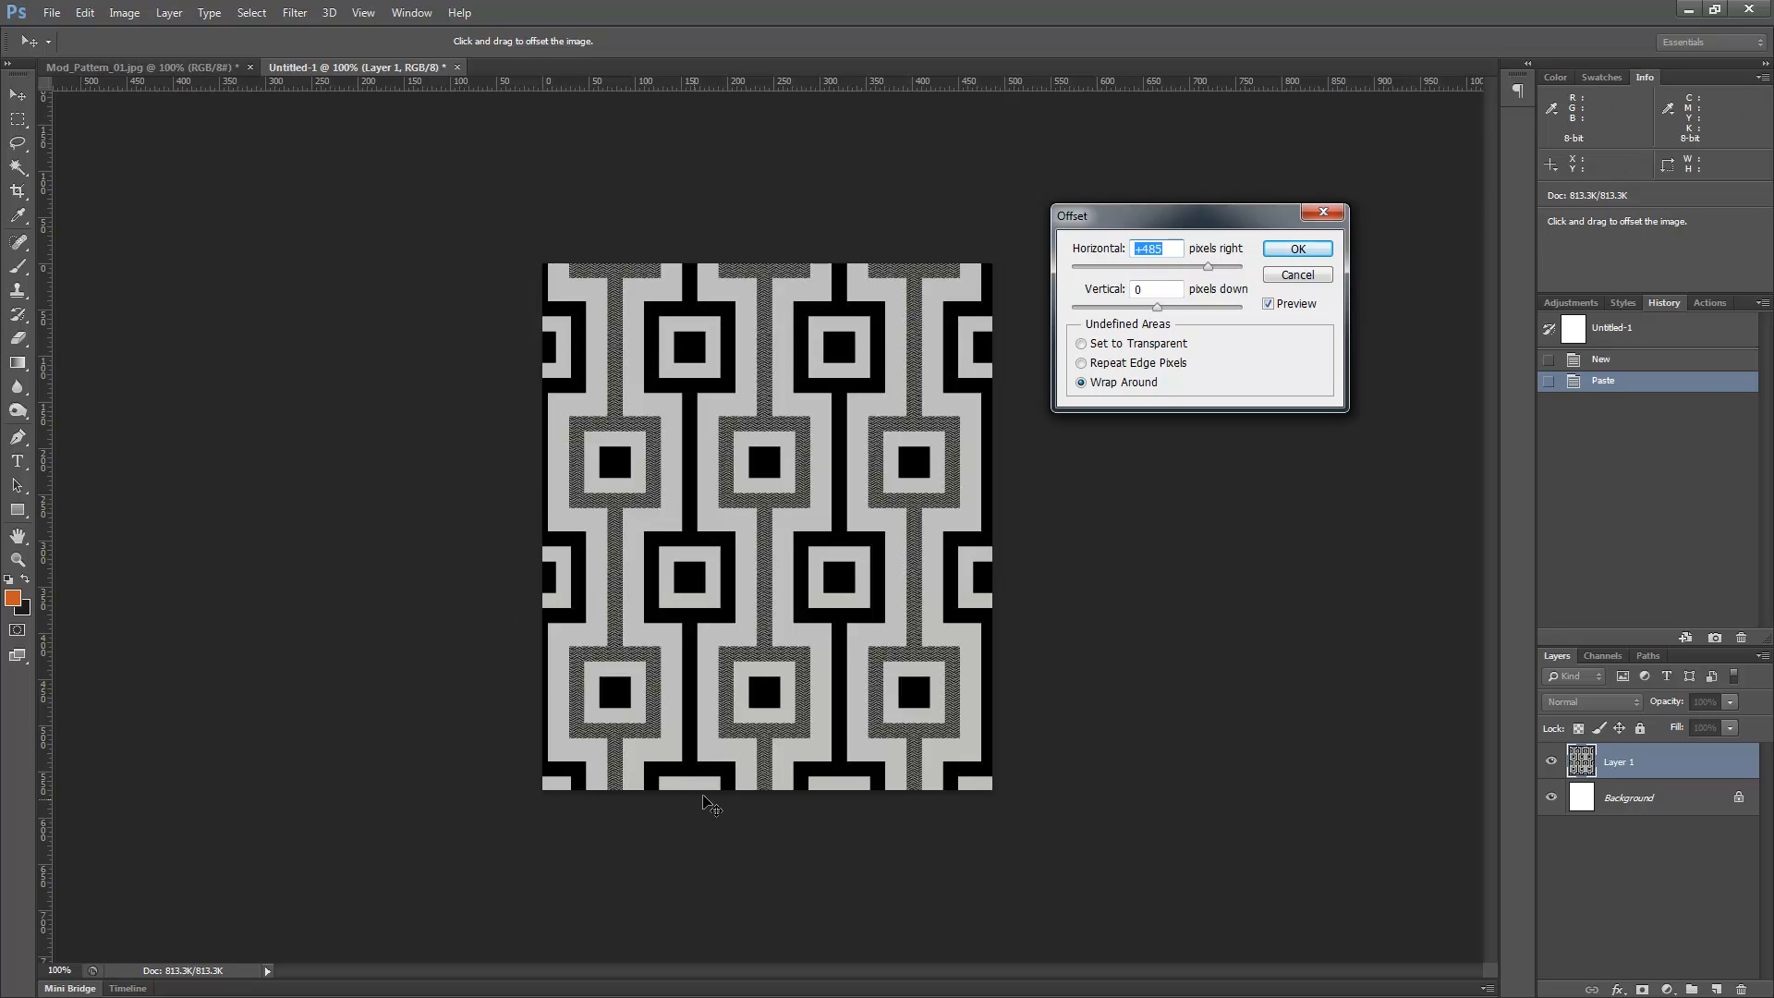
pyautogui.moveTo(1204, 270); pyautogui.dragTo(1183, 270)
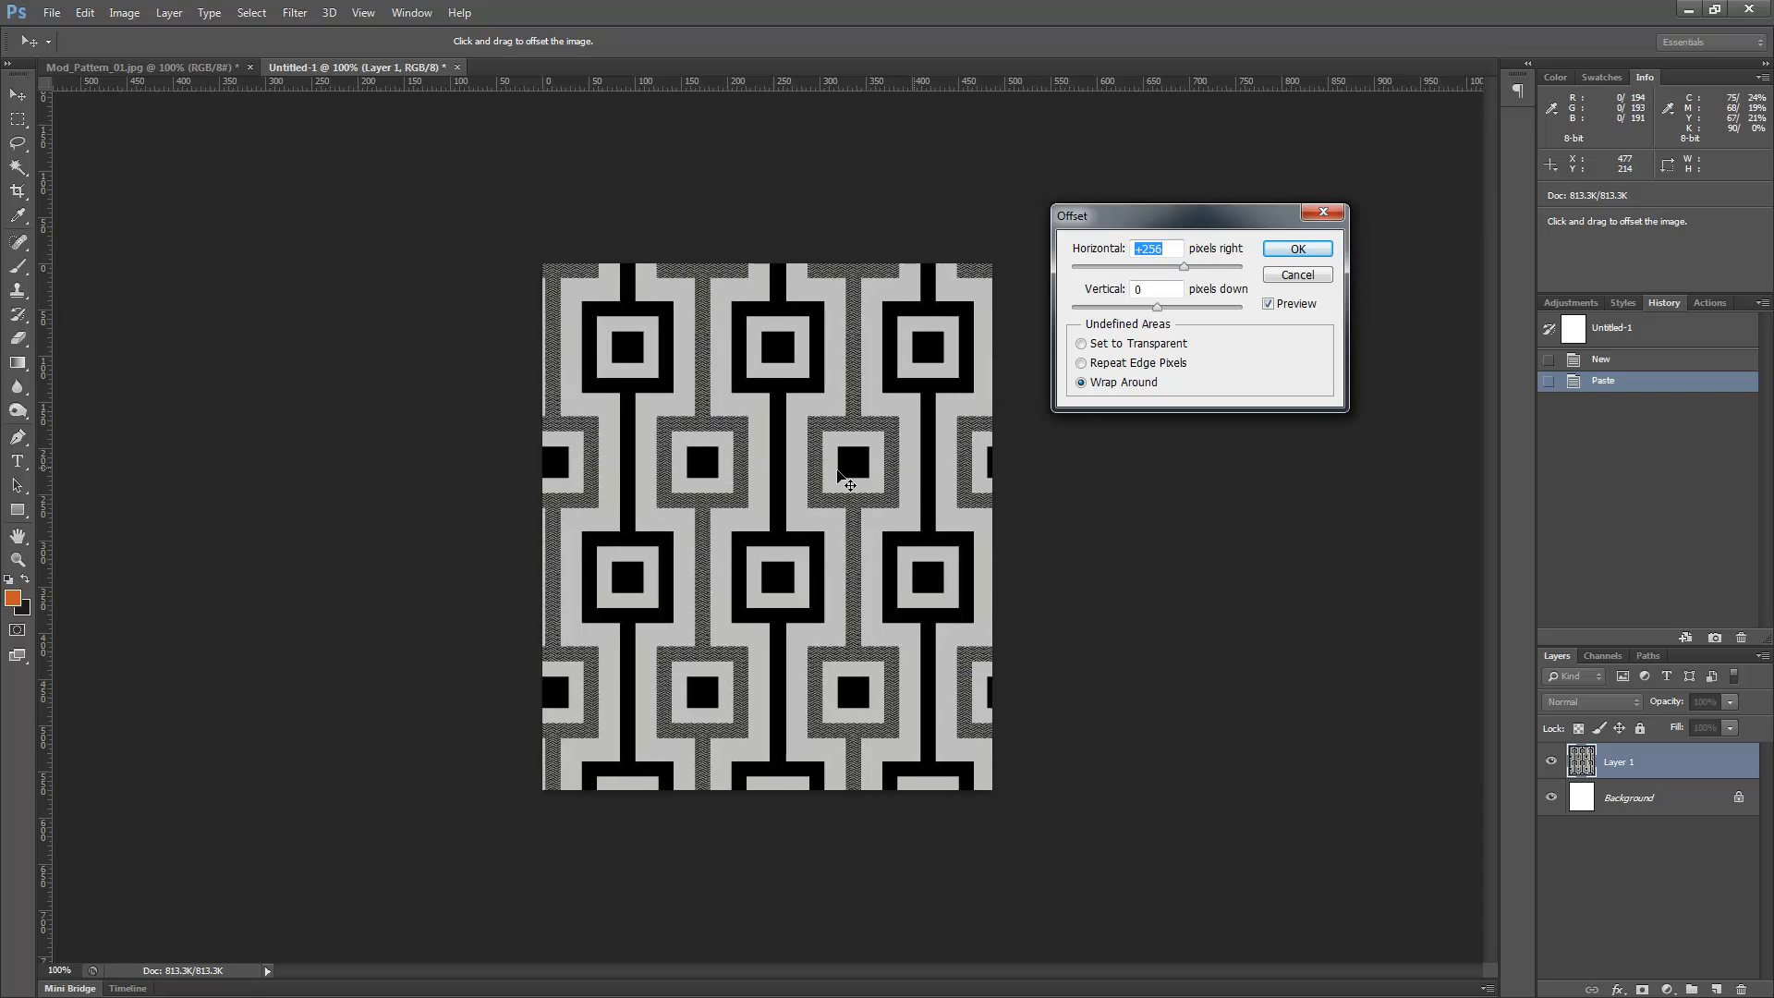
pyautogui.moveTo(1184, 270); pyautogui.dragTo(1180, 270)
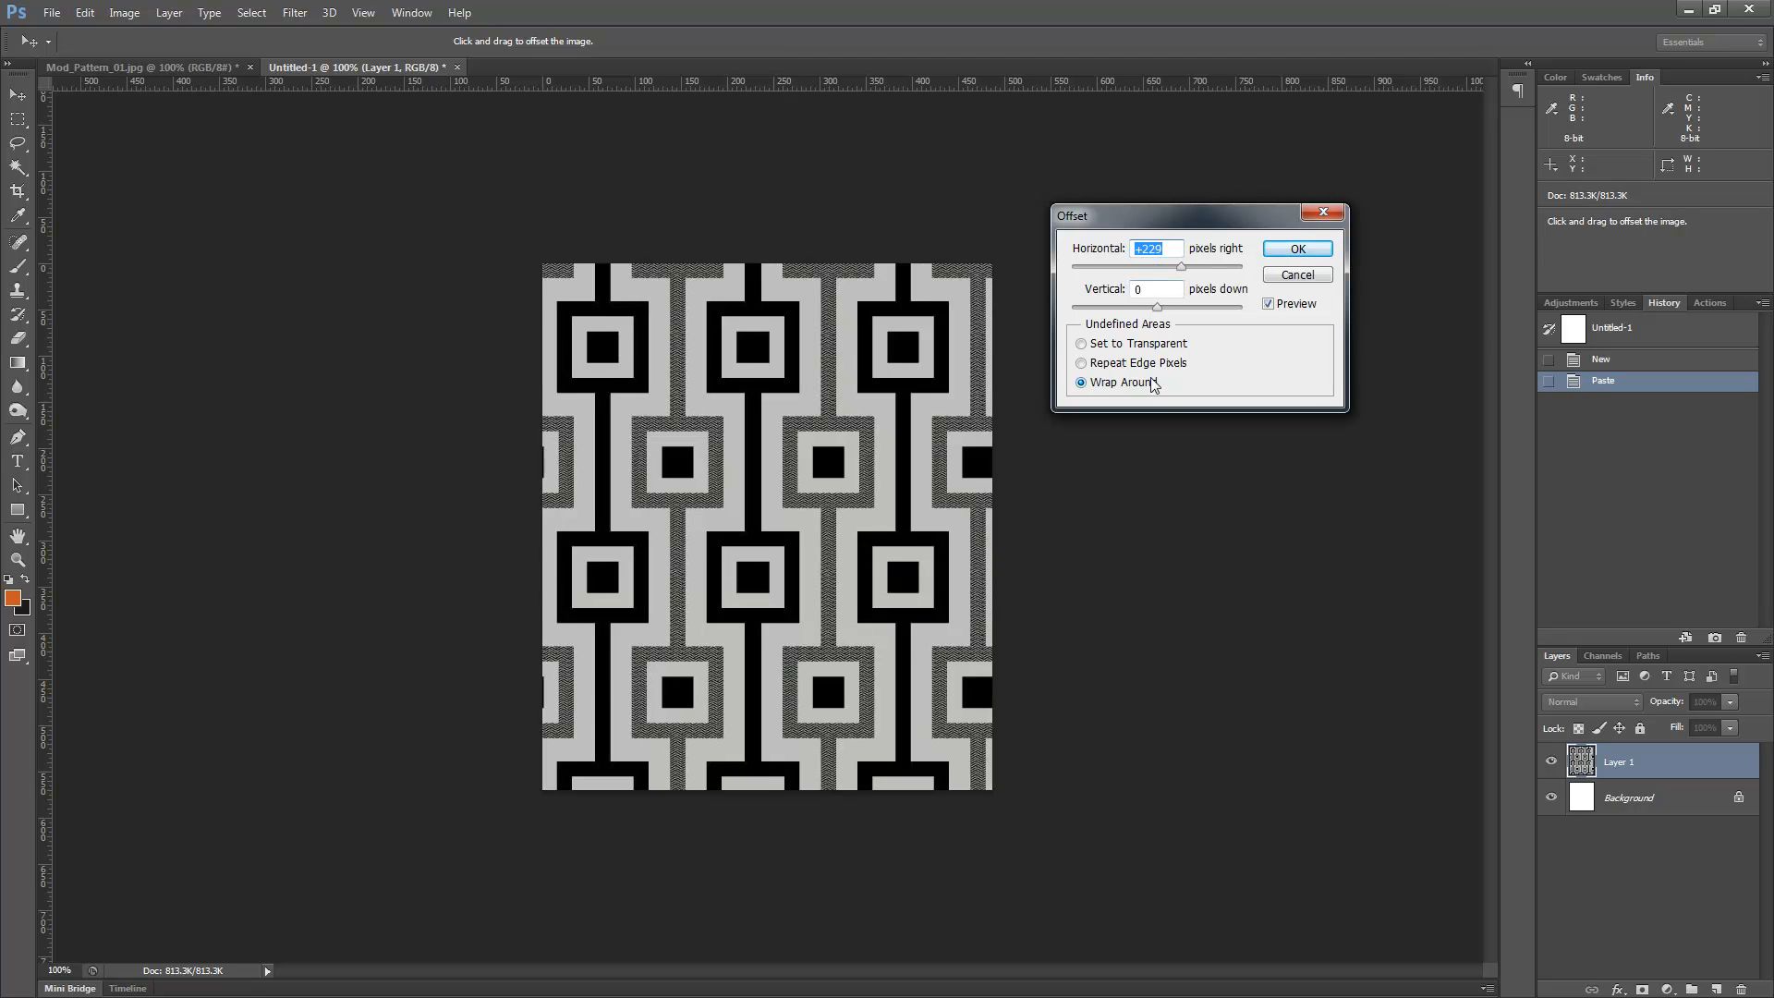
pyautogui.write('0')
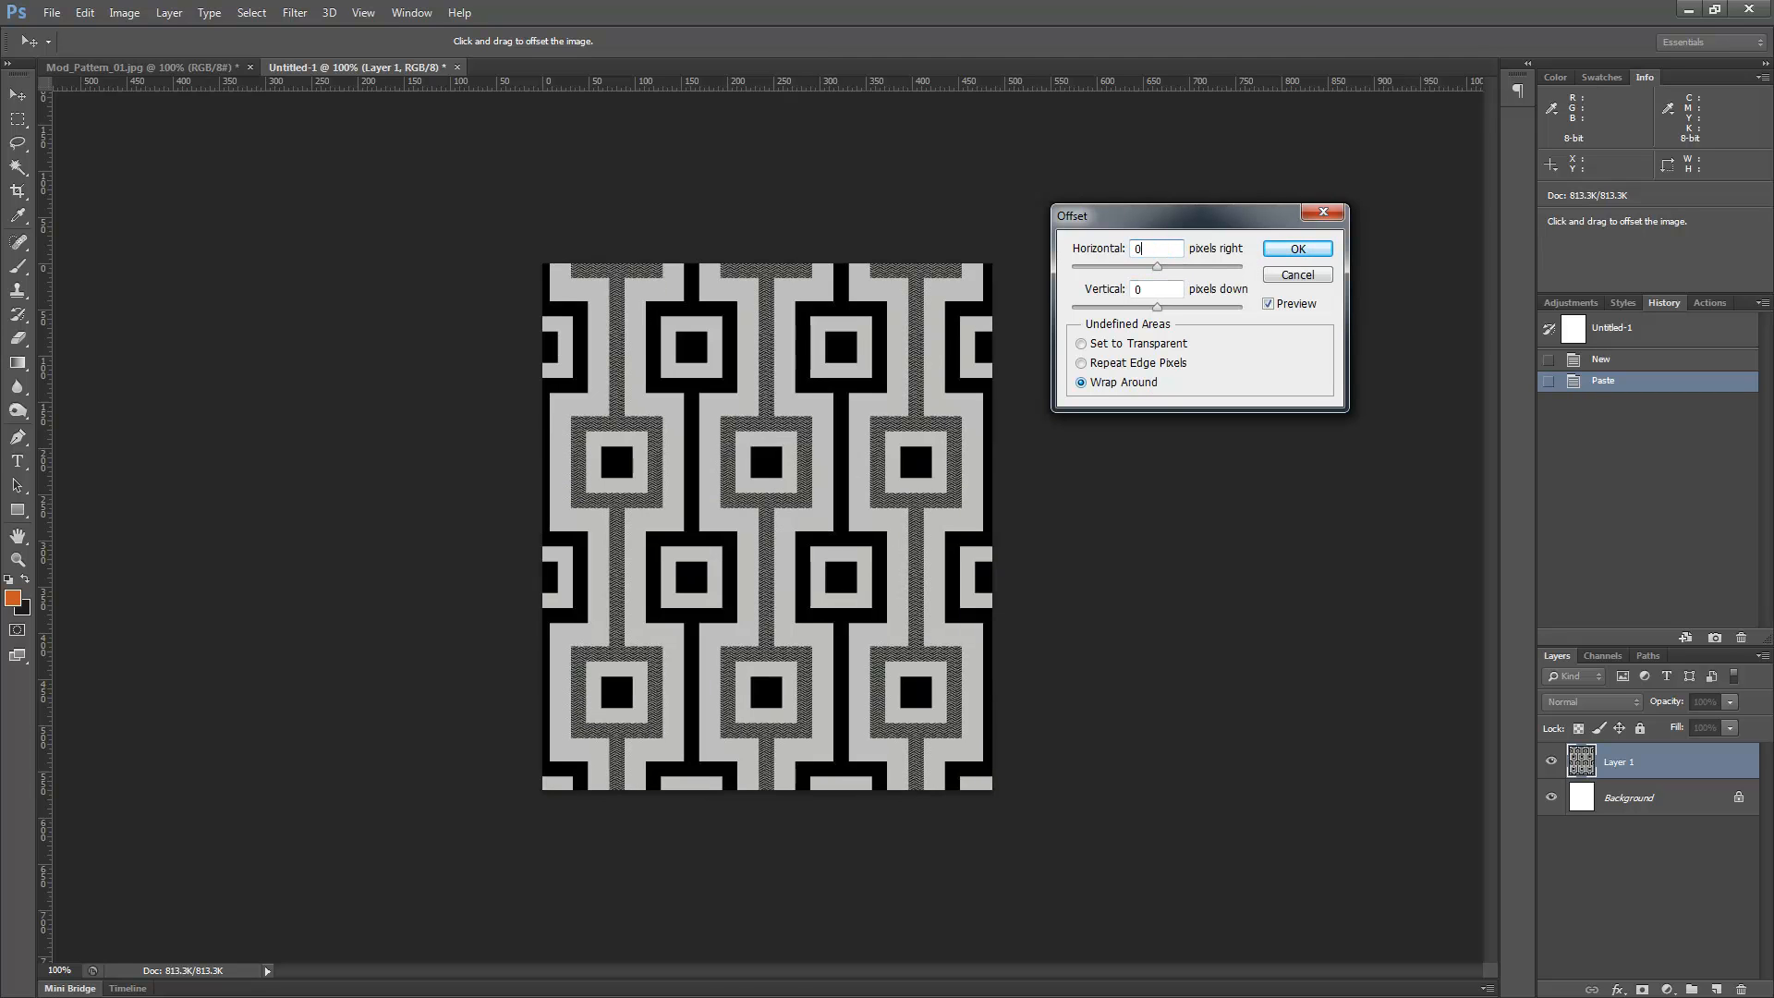
pyautogui.click(1297, 249)
# Select the upper part of the pattern across its full width with a rectangular marquee about 487 x 417 pixels
pyautogui.press('m')
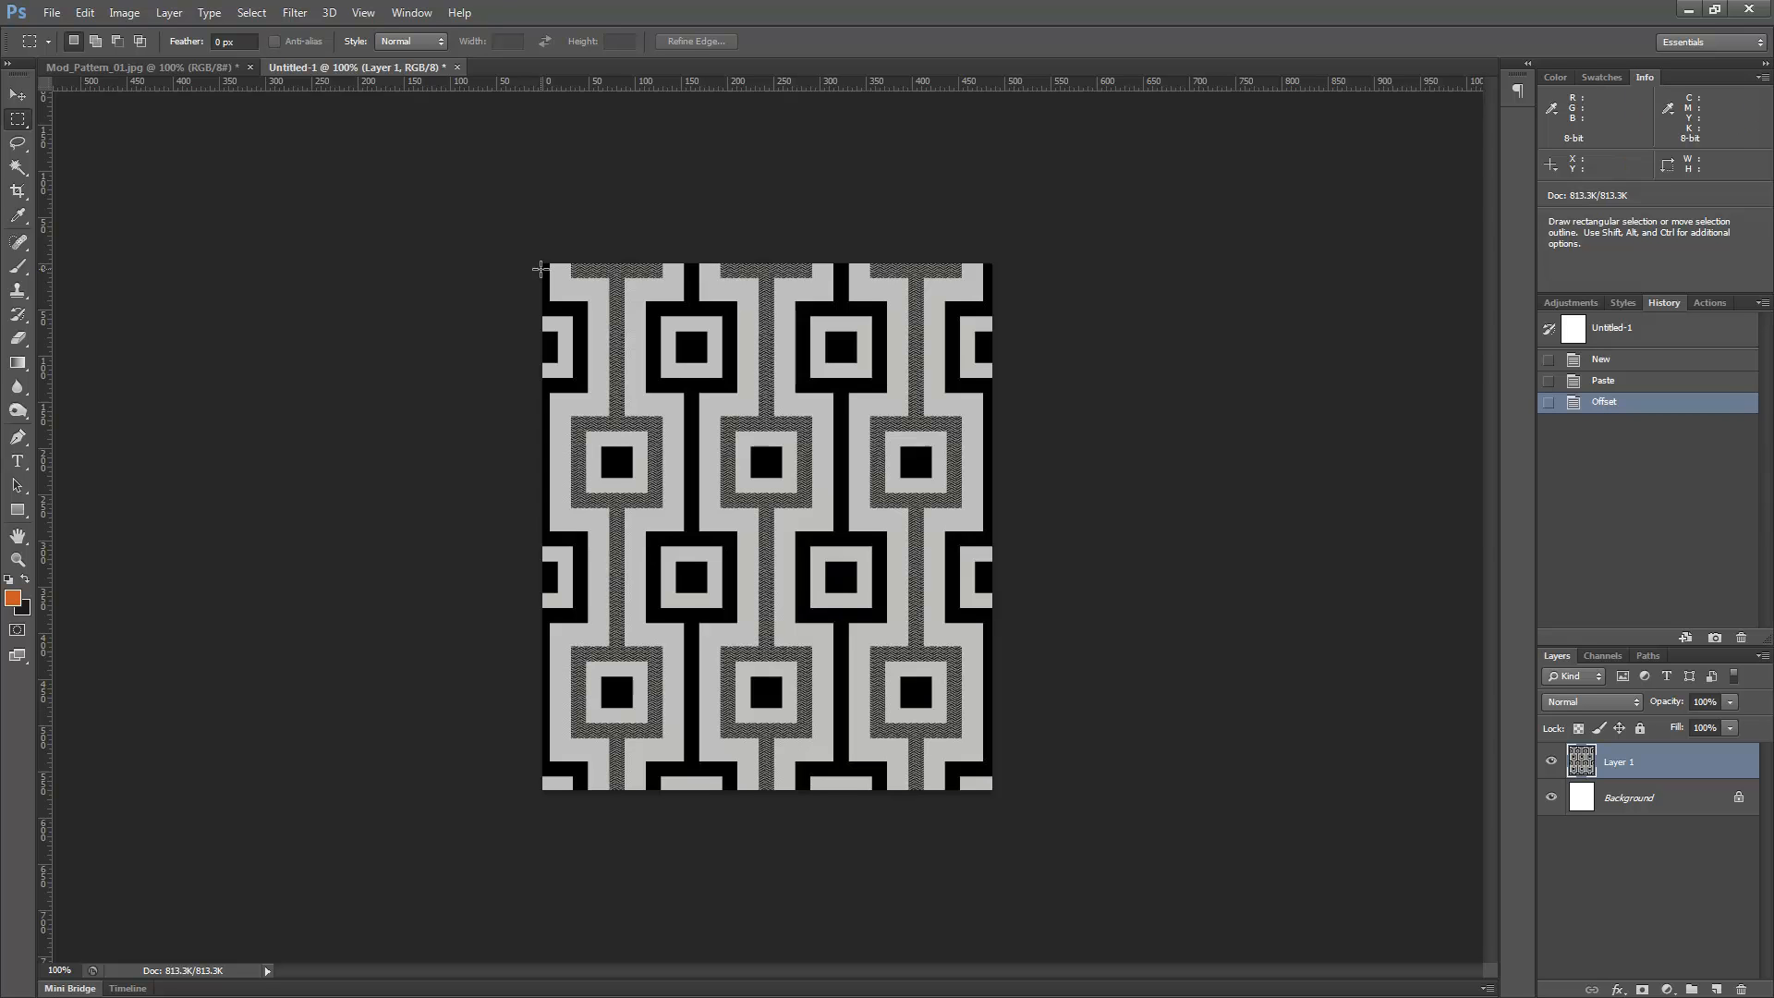
pyautogui.moveTo(544, 269); pyautogui.dragTo(996, 729)
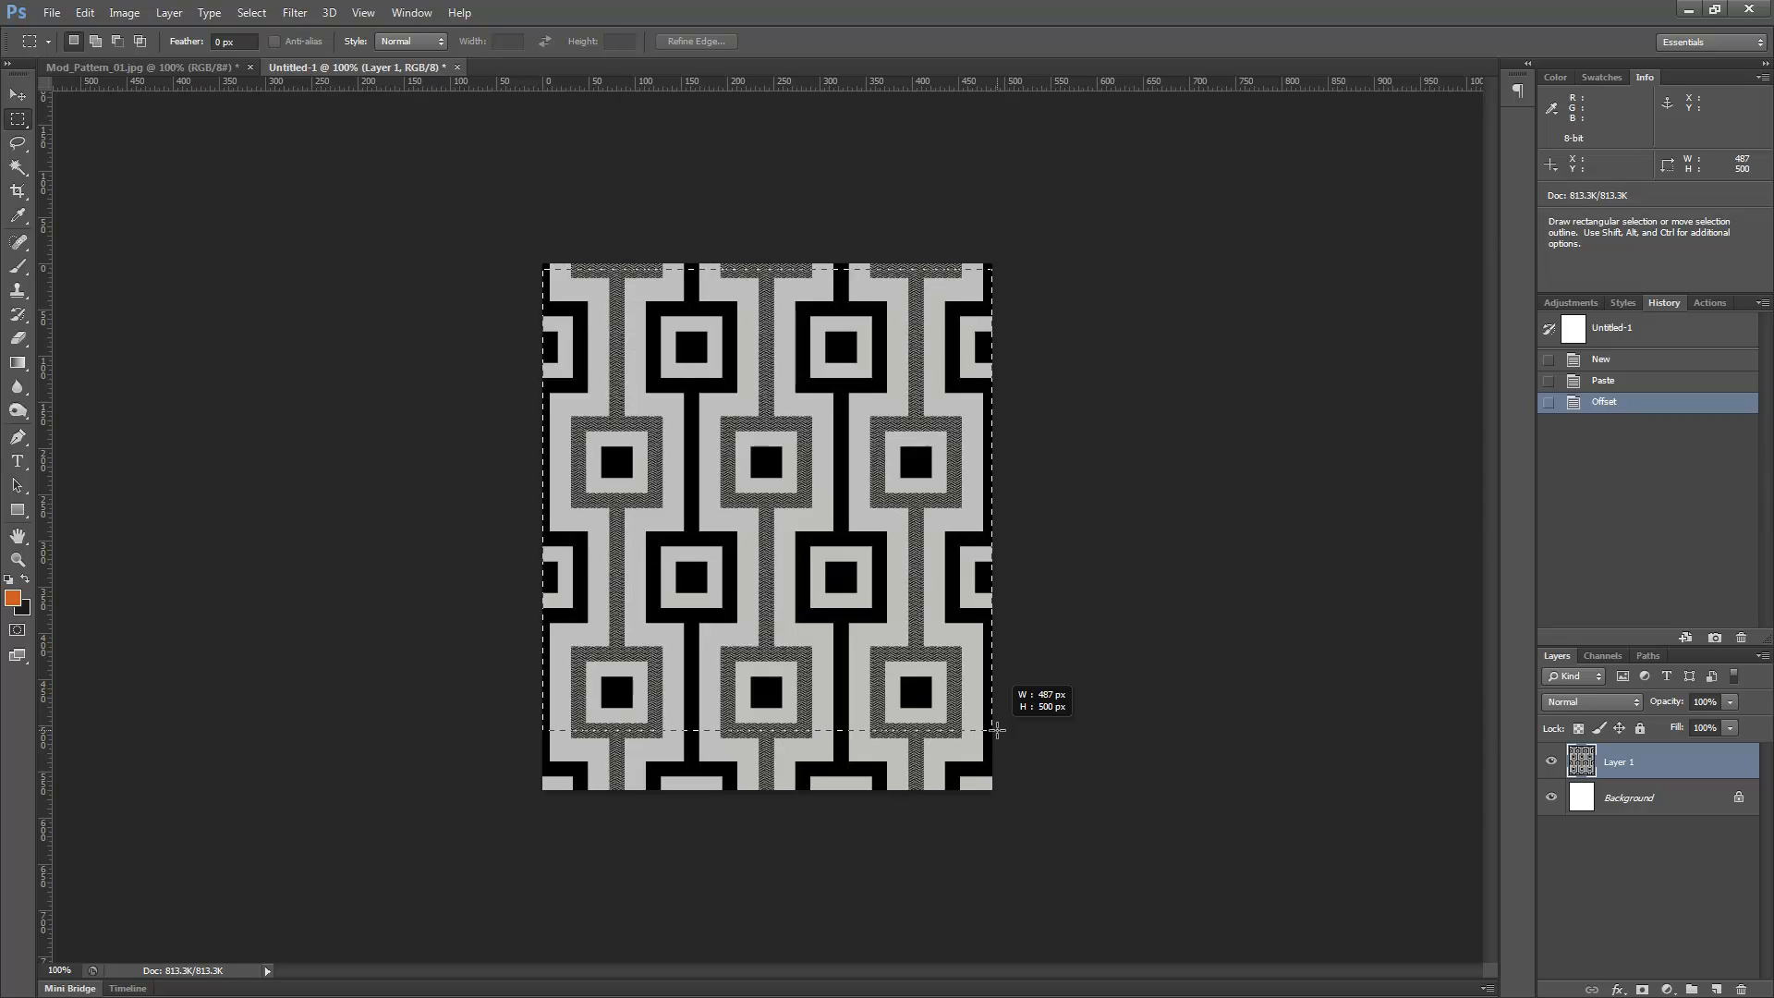
pyautogui.moveTo(998, 669); pyautogui.dragTo(1003, 653)
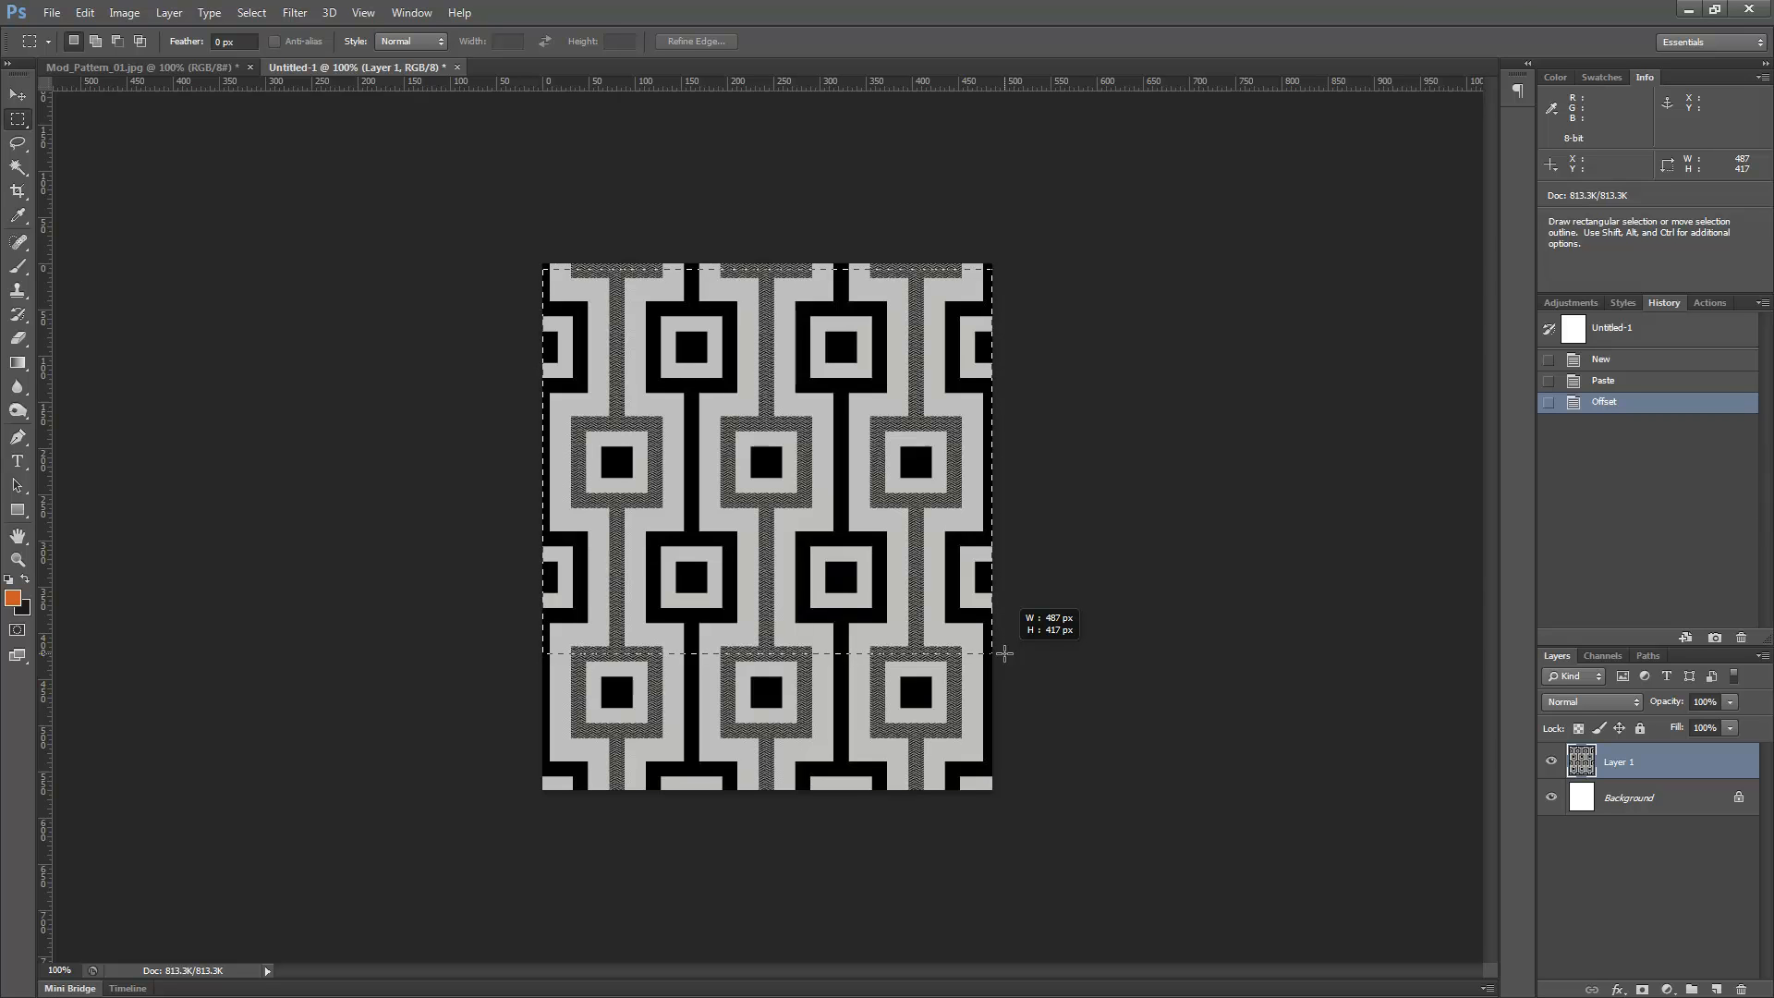
pyautogui.moveTo(1005, 653); pyautogui.dragTo(1005, 653)
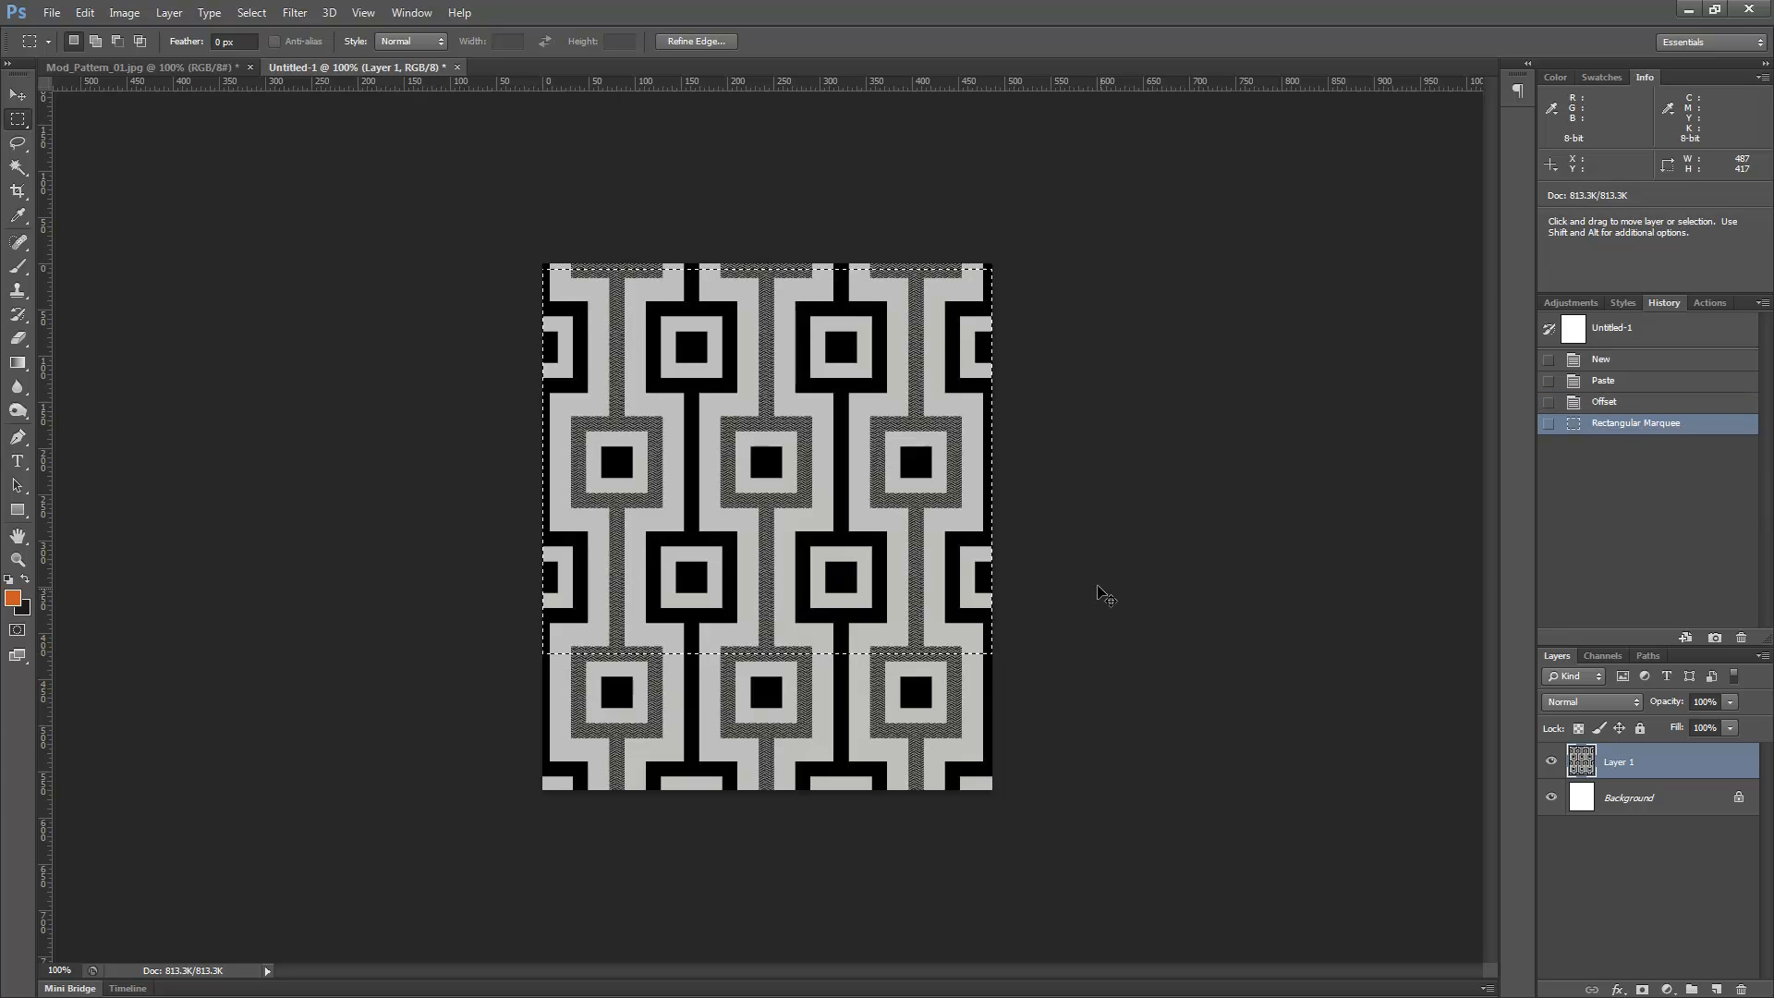
# Try pasting the selection into a new 487 x 417 pixel document, discard that document and deselect the area in Untitled-1
pyautogui.hotkey('ctrl', 'n')
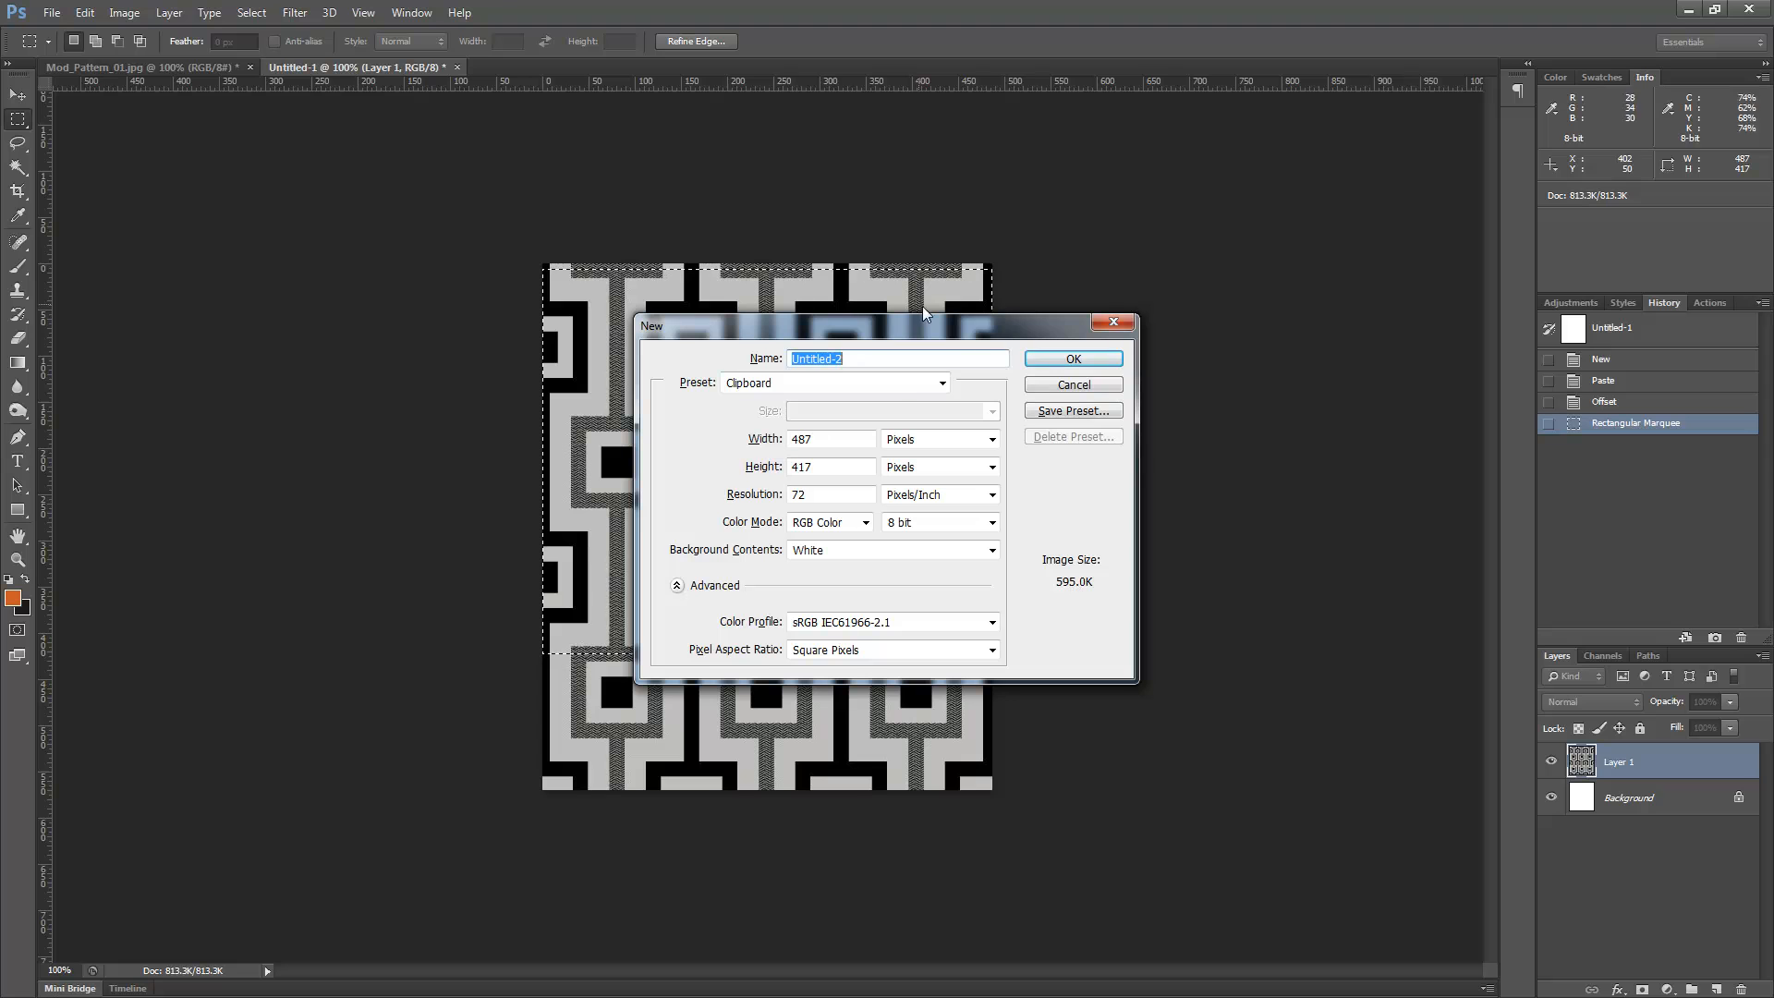
pyautogui.click(1041, 359)
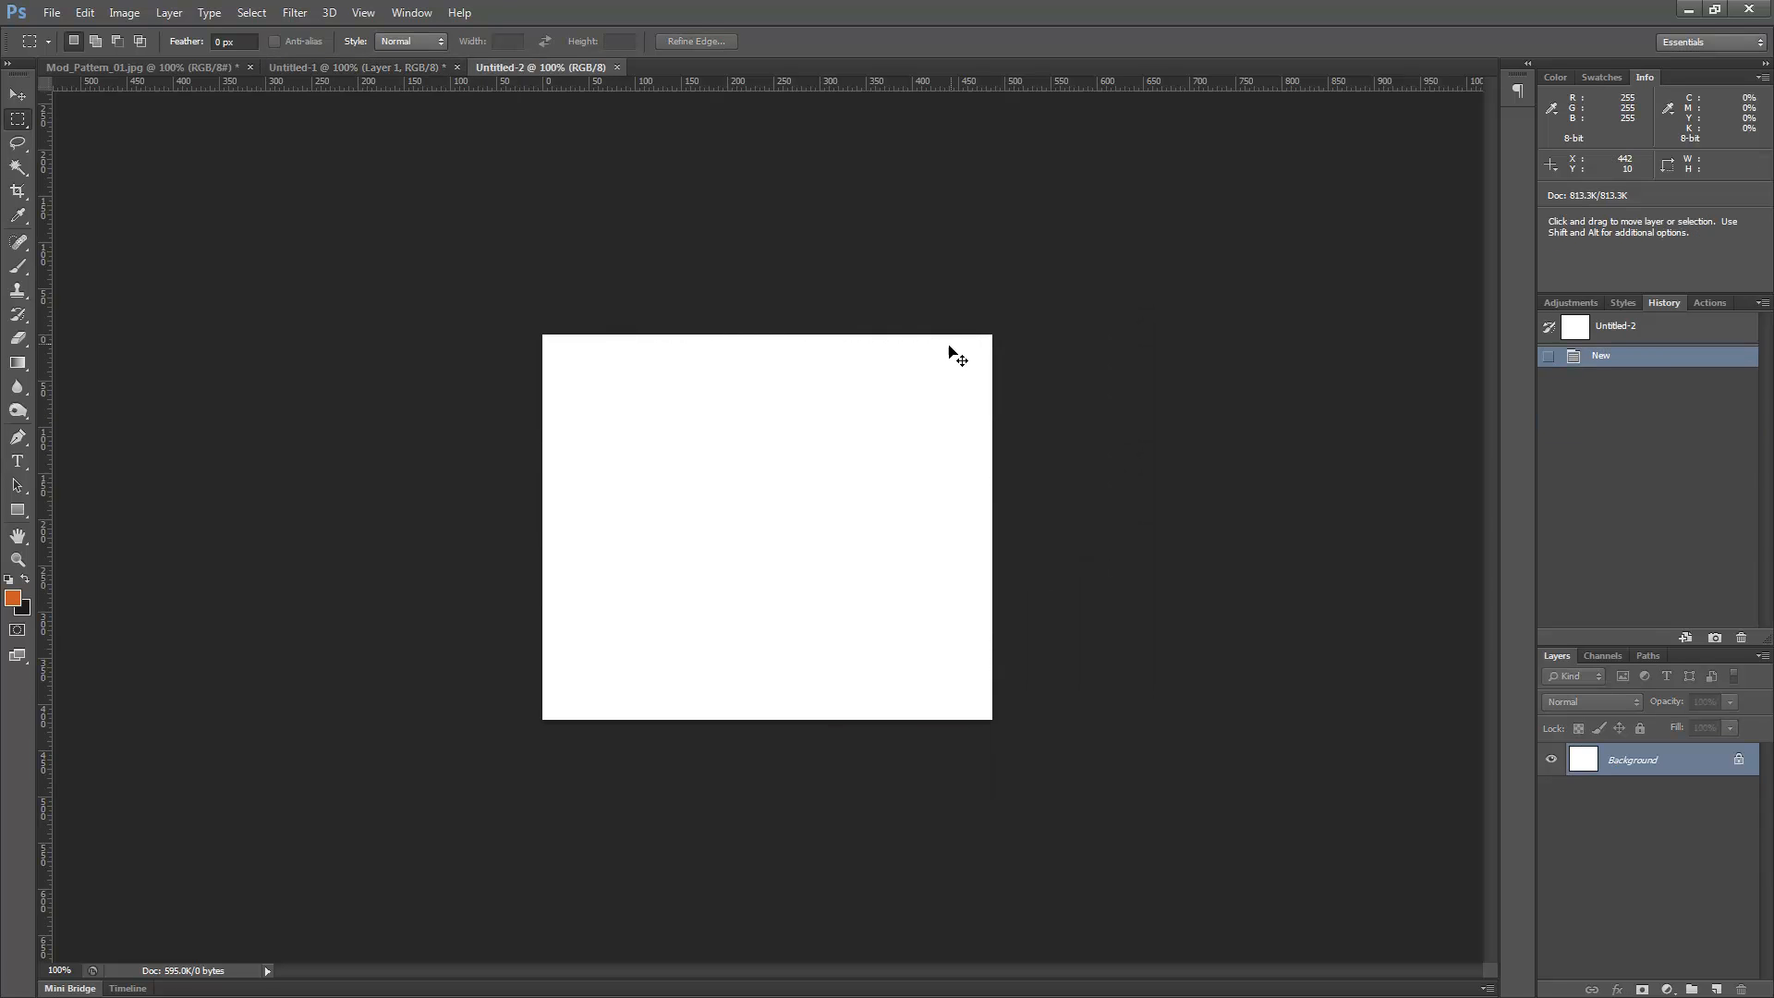
pyautogui.hotkey('ctrl', 'v')
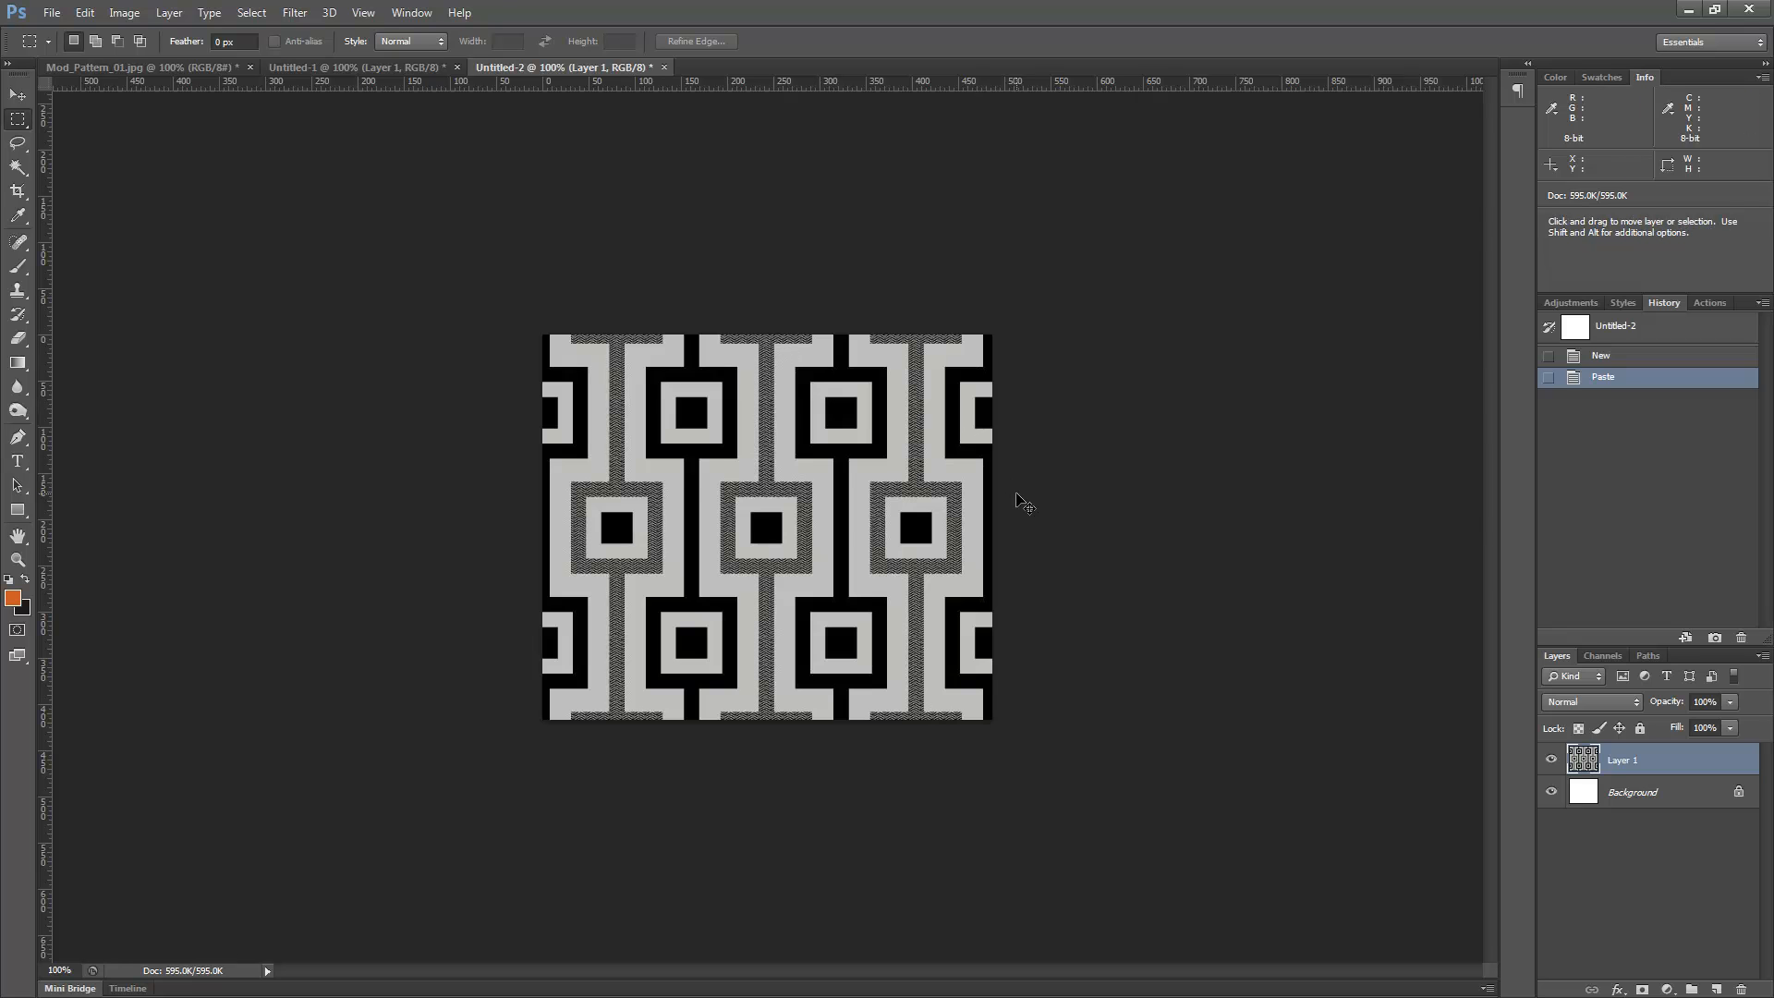
pyautogui.hotkey('ctrl', 'z')
pyautogui.click(618, 67)
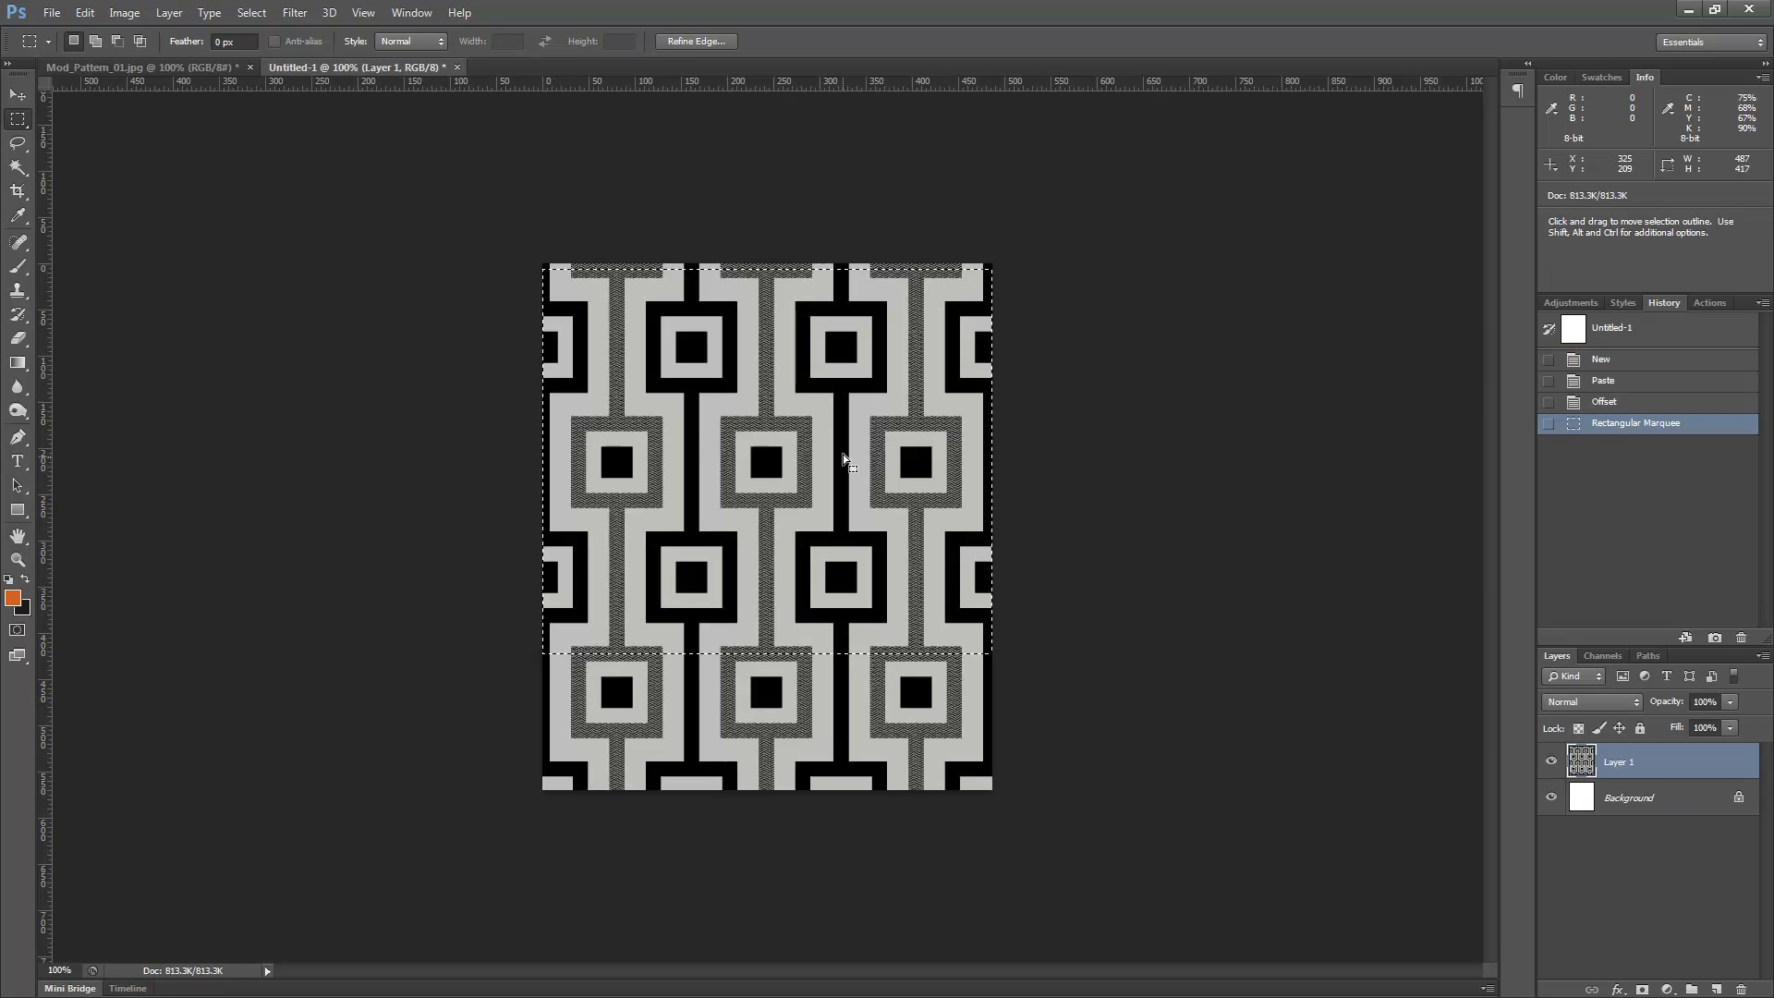
pyautogui.hotkey('ctrl', 'd')
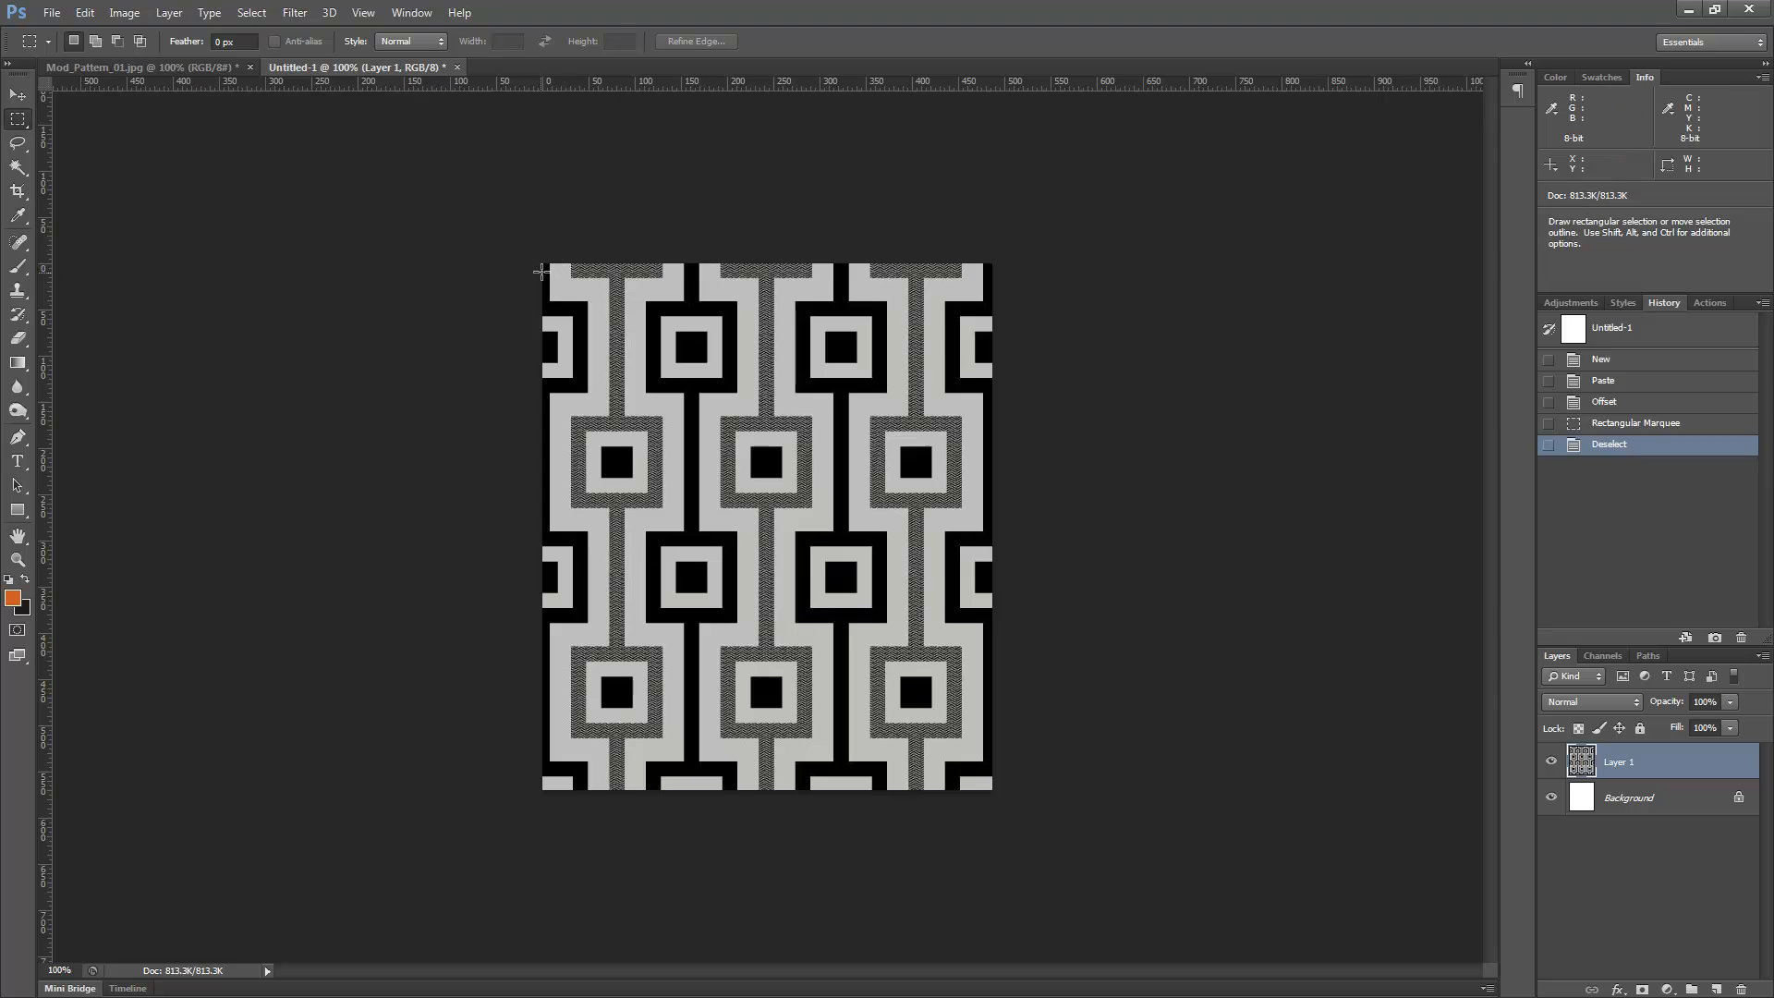
# Select a pattern section about 486 x 500 pixels, ending below the lowest gray squares, and copy it into a new document
pyautogui.moveTo(543, 268); pyautogui.dragTo(994, 730)
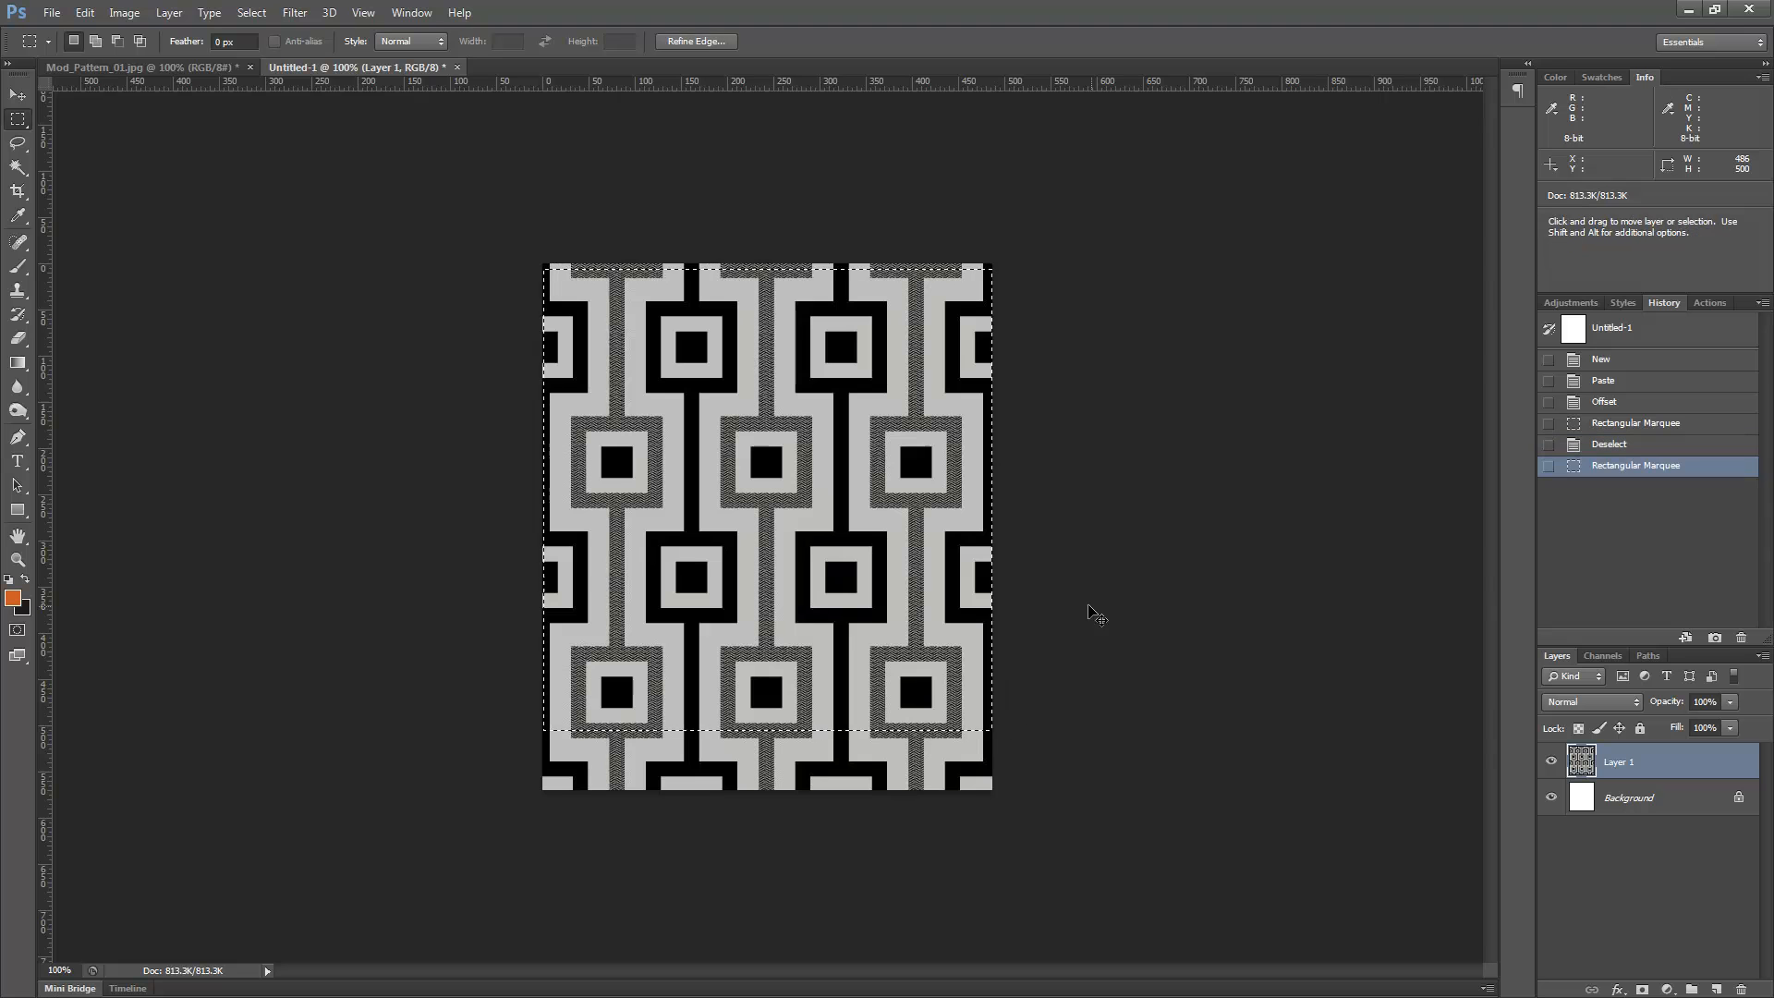
pyautogui.hotkey('ctrl', 'n')
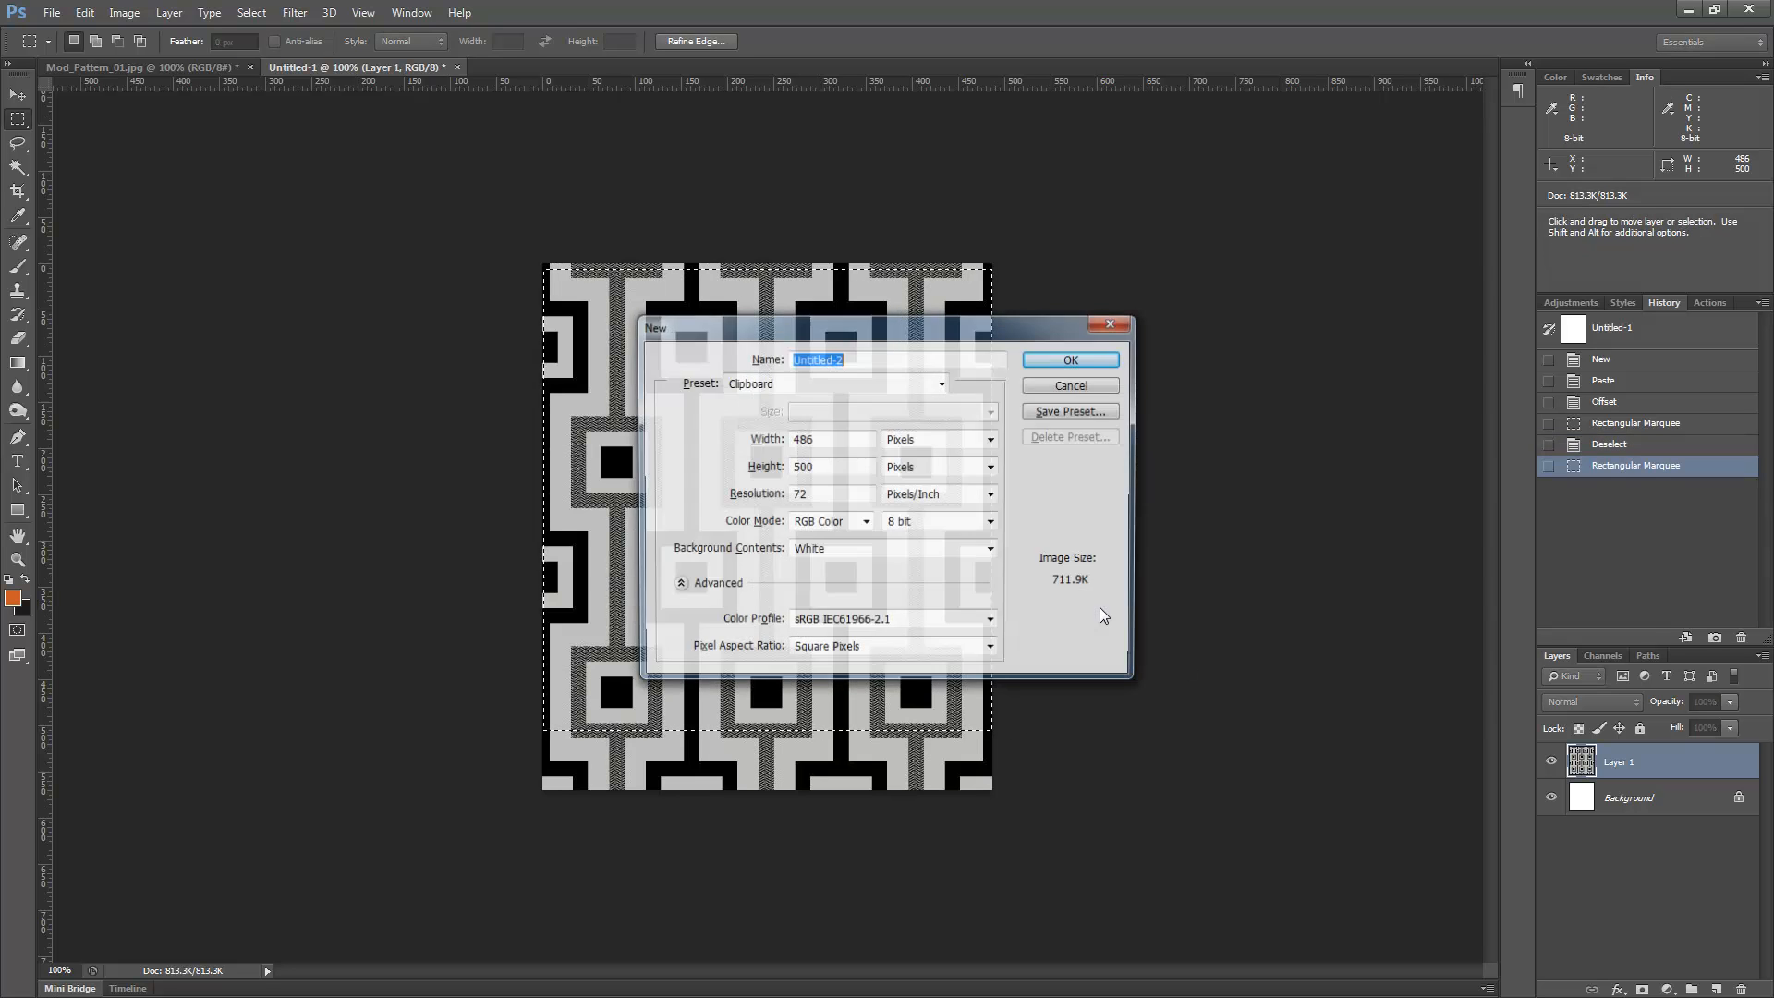
pyautogui.press('Return')
pyautogui.hotkey('ctrl', 'v')
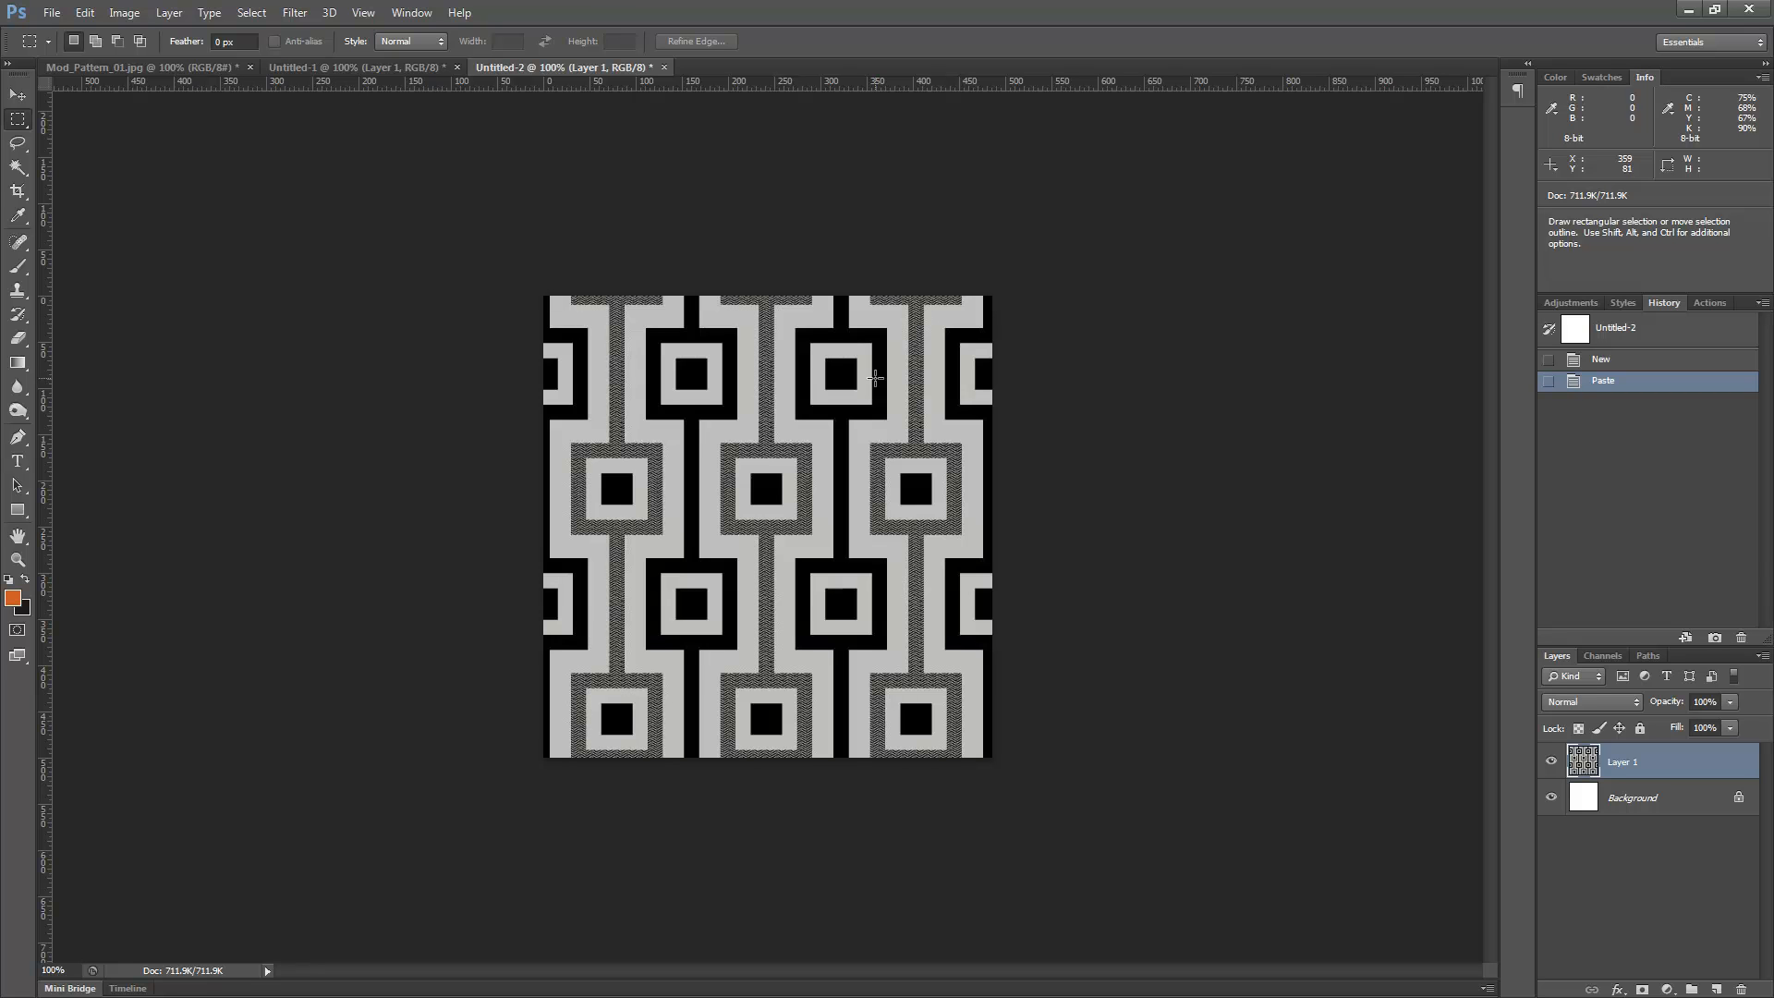
# Check the pattern's tiling in both directions with a wrap-around Offset preview, and apply the filter at horizontal 0 and vertical 0
pyautogui.click(295, 12)
pyautogui.moveTo(376, 341)
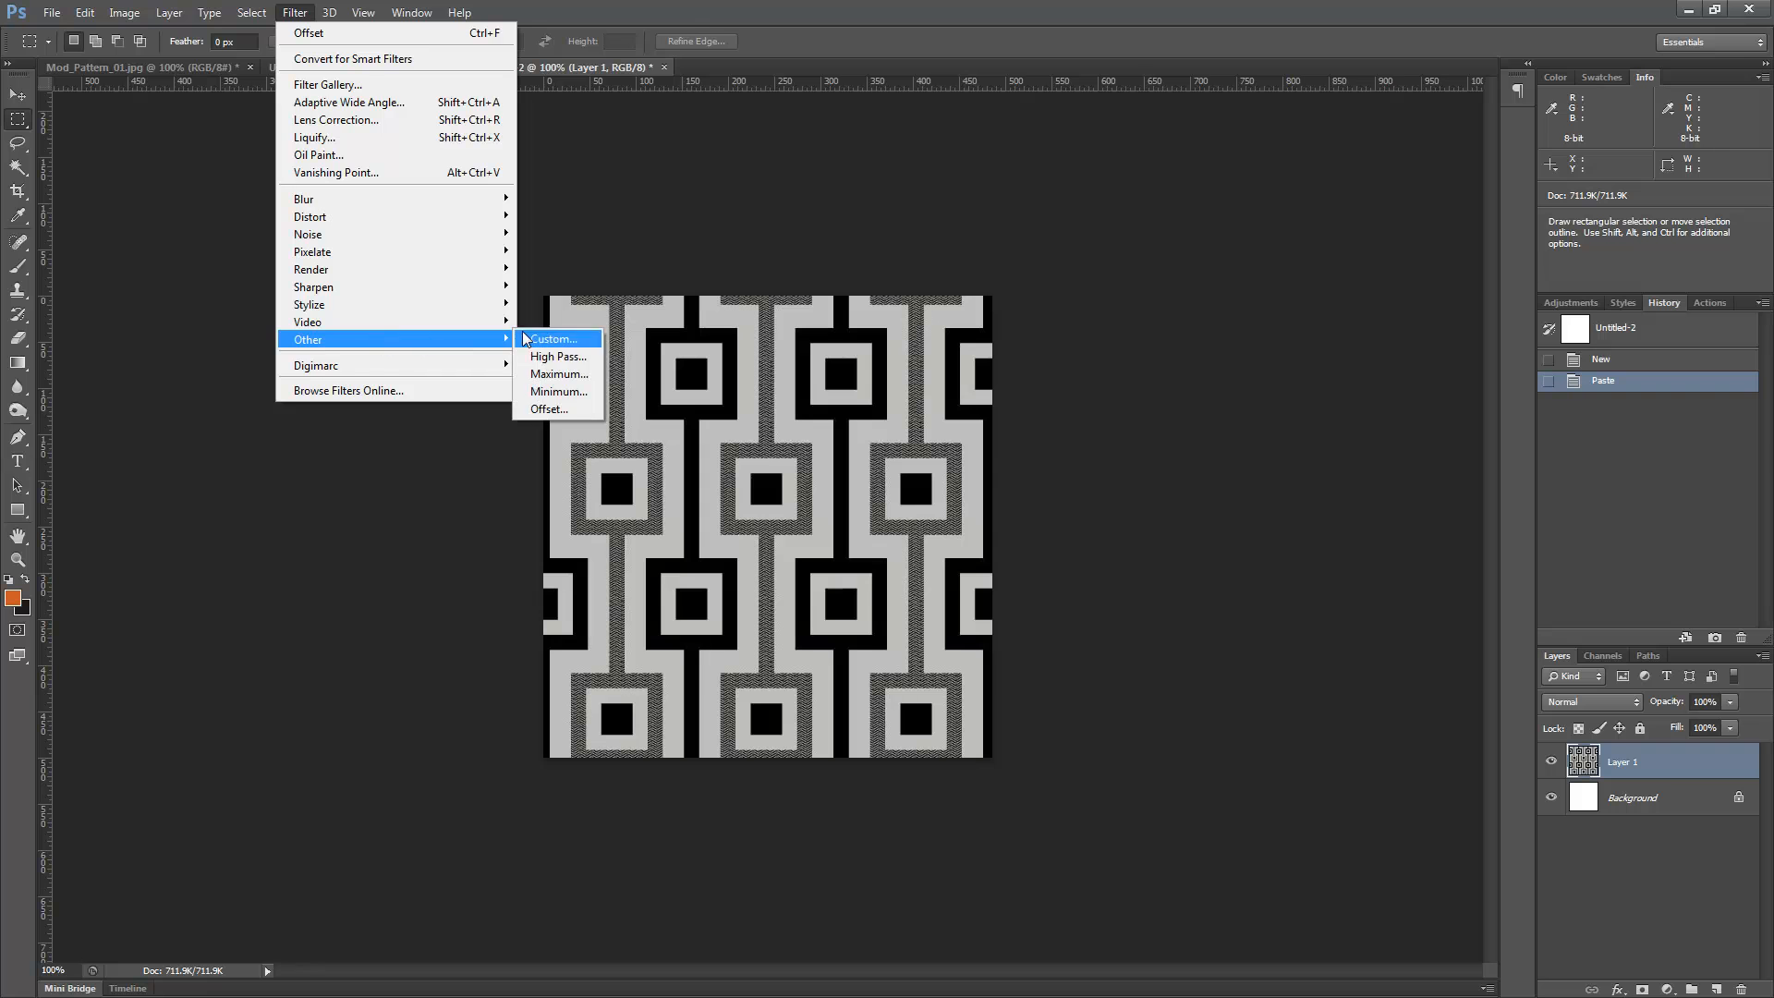
pyautogui.click(571, 421)
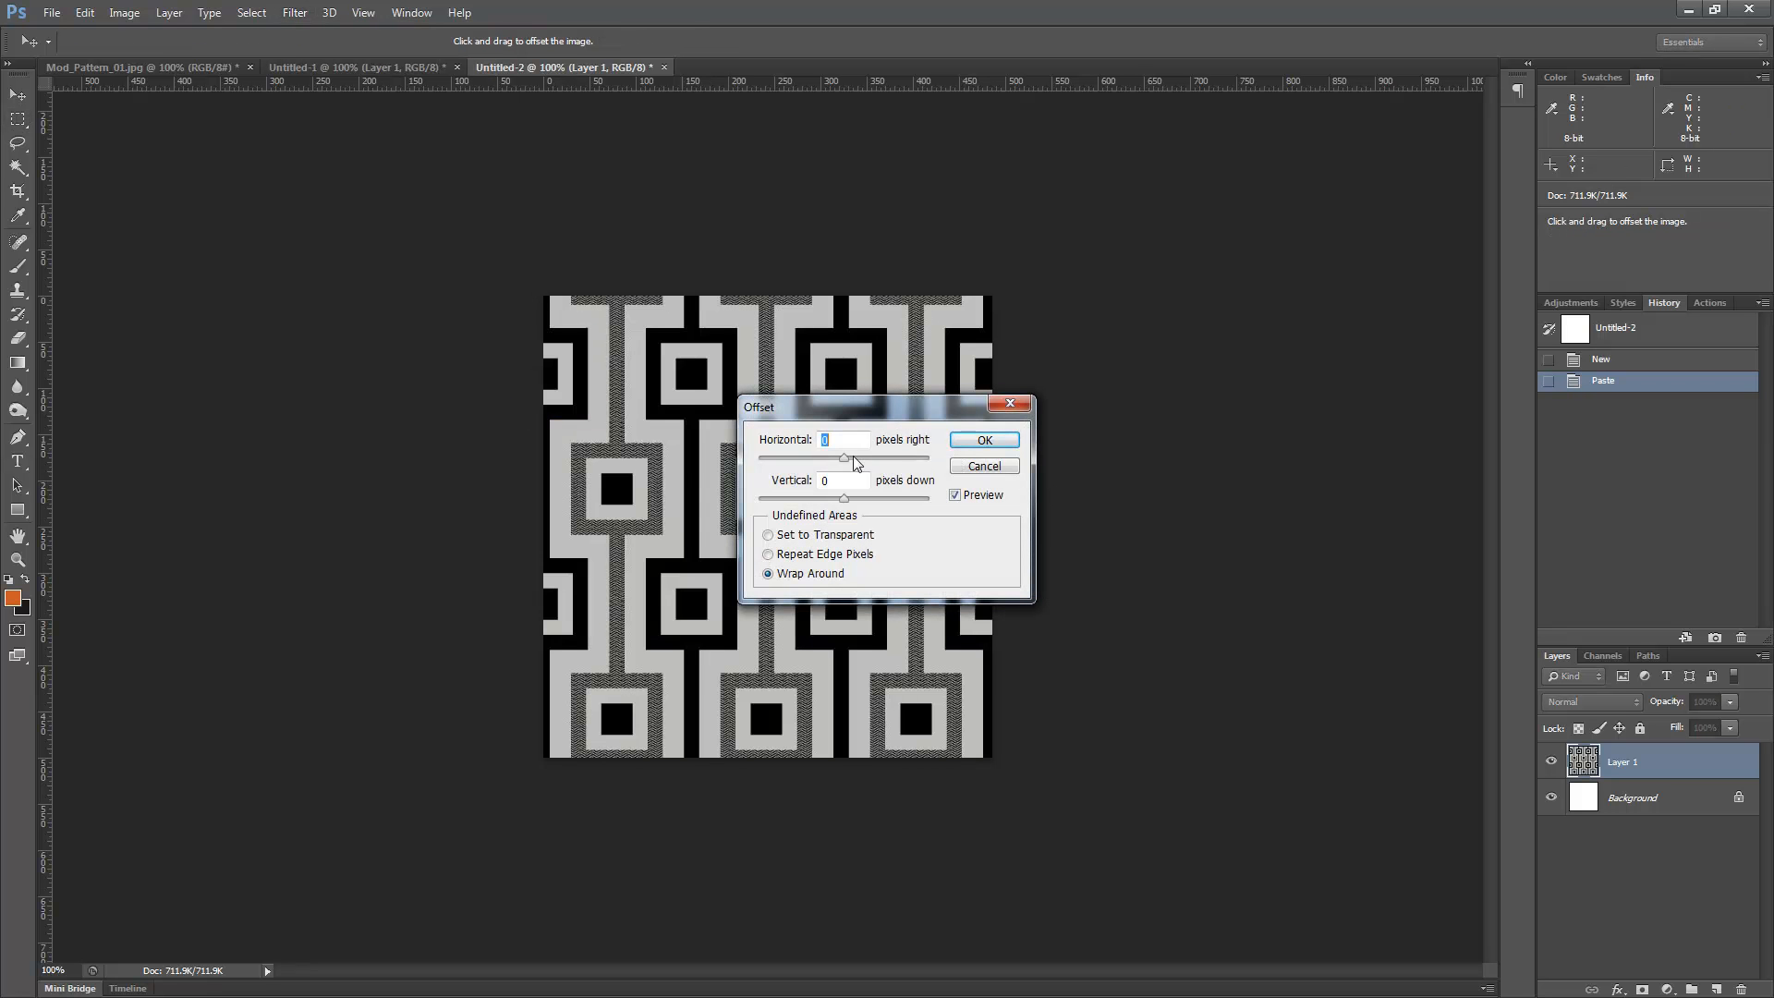
pyautogui.moveTo(855, 462); pyautogui.dragTo(870, 499)
pyautogui.moveTo(874, 409); pyautogui.dragTo(1212, 234)
pyautogui.moveTo(1213, 330); pyautogui.dragTo(1231, 326)
pyautogui.write('0')
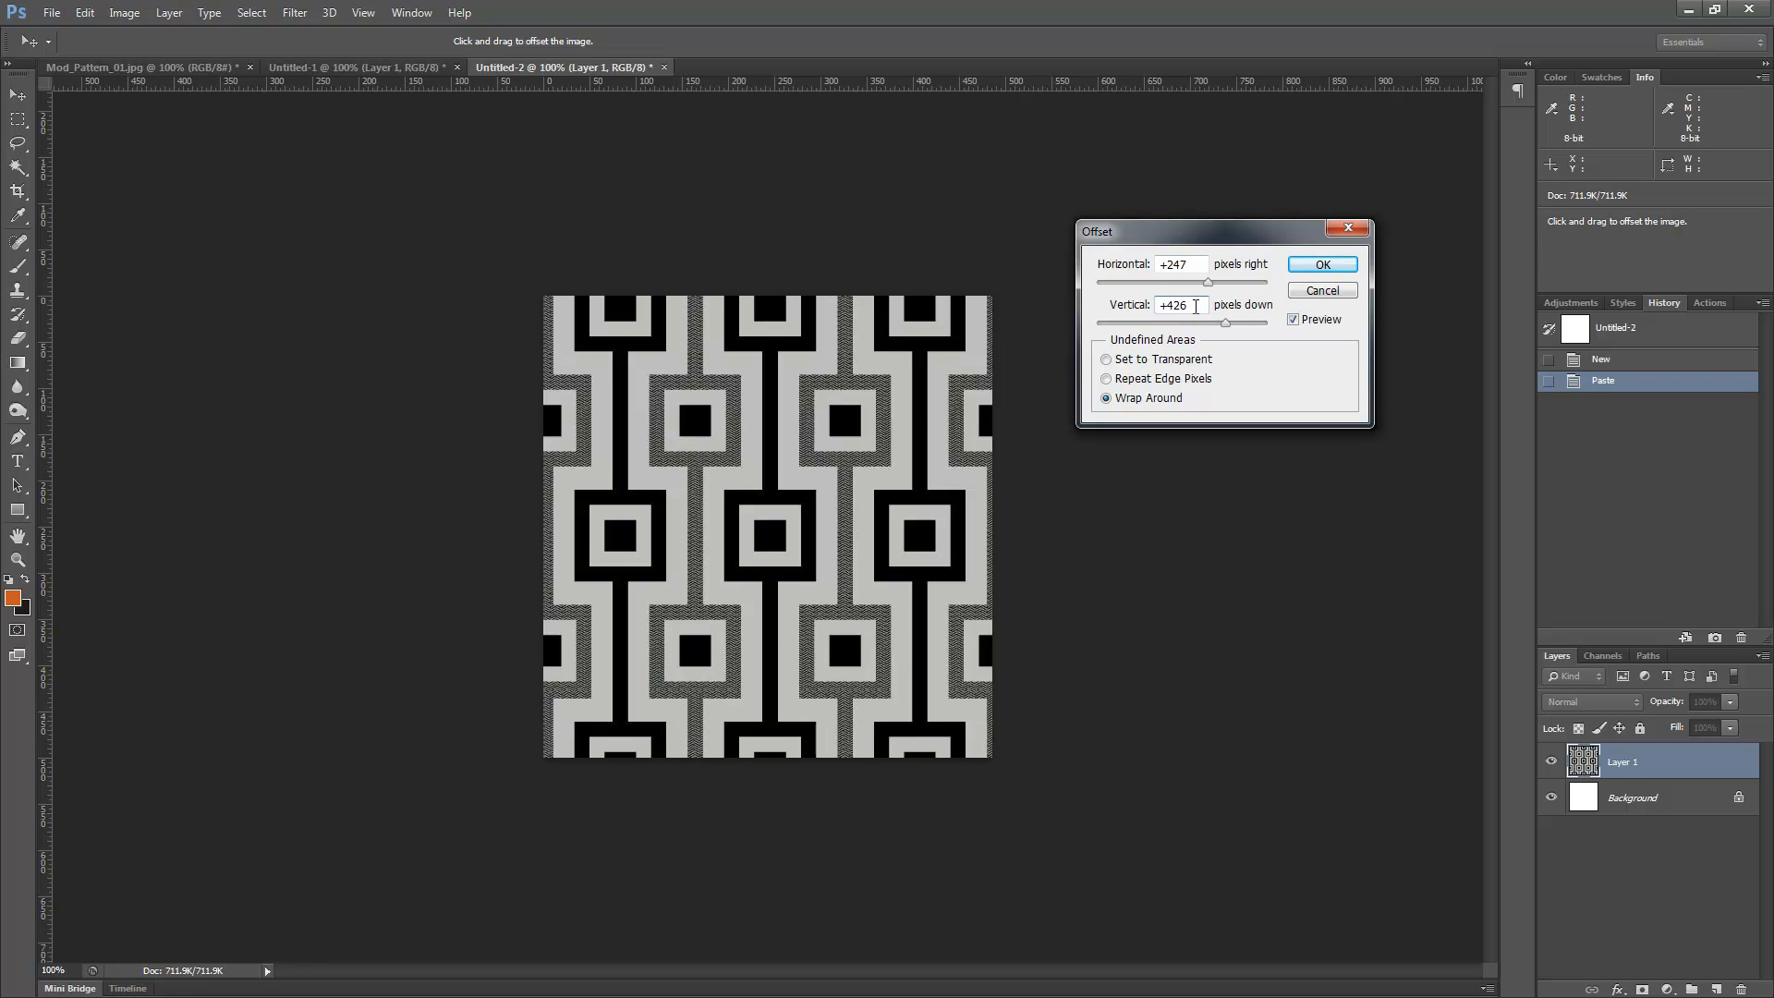
pyautogui.doubleClick(1191, 263)
pyautogui.write('0')
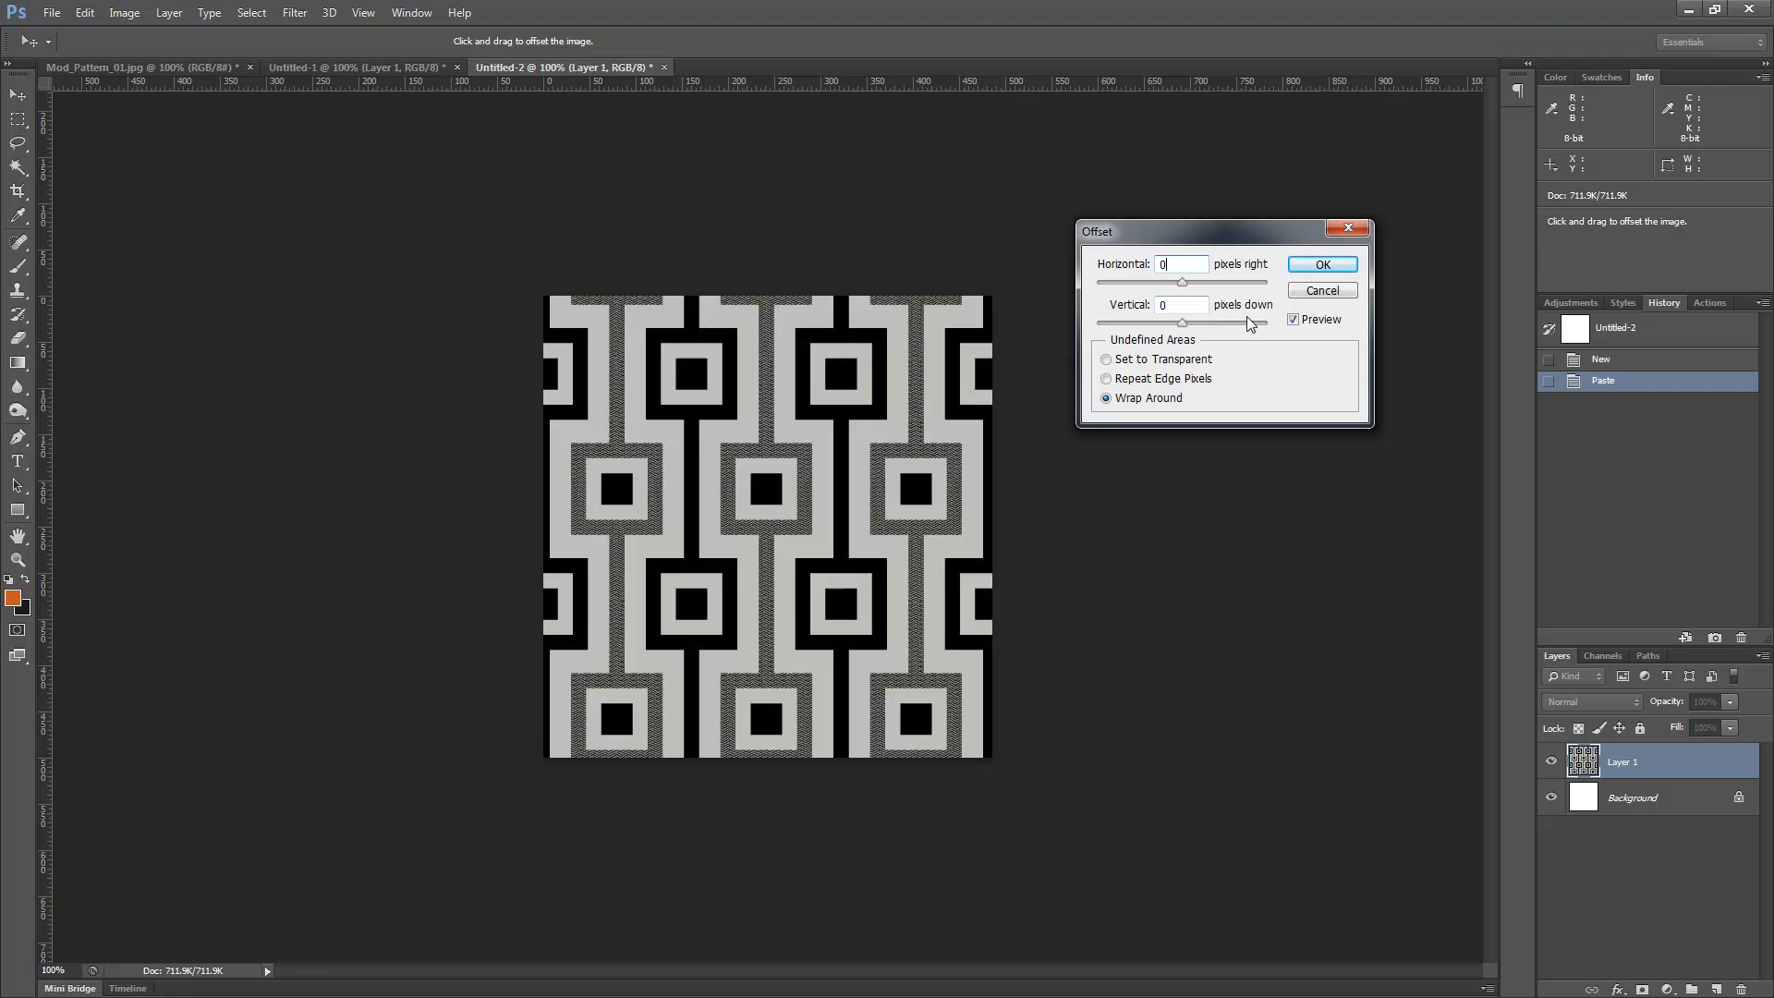
pyautogui.click(1322, 265)
pyautogui.press('m')
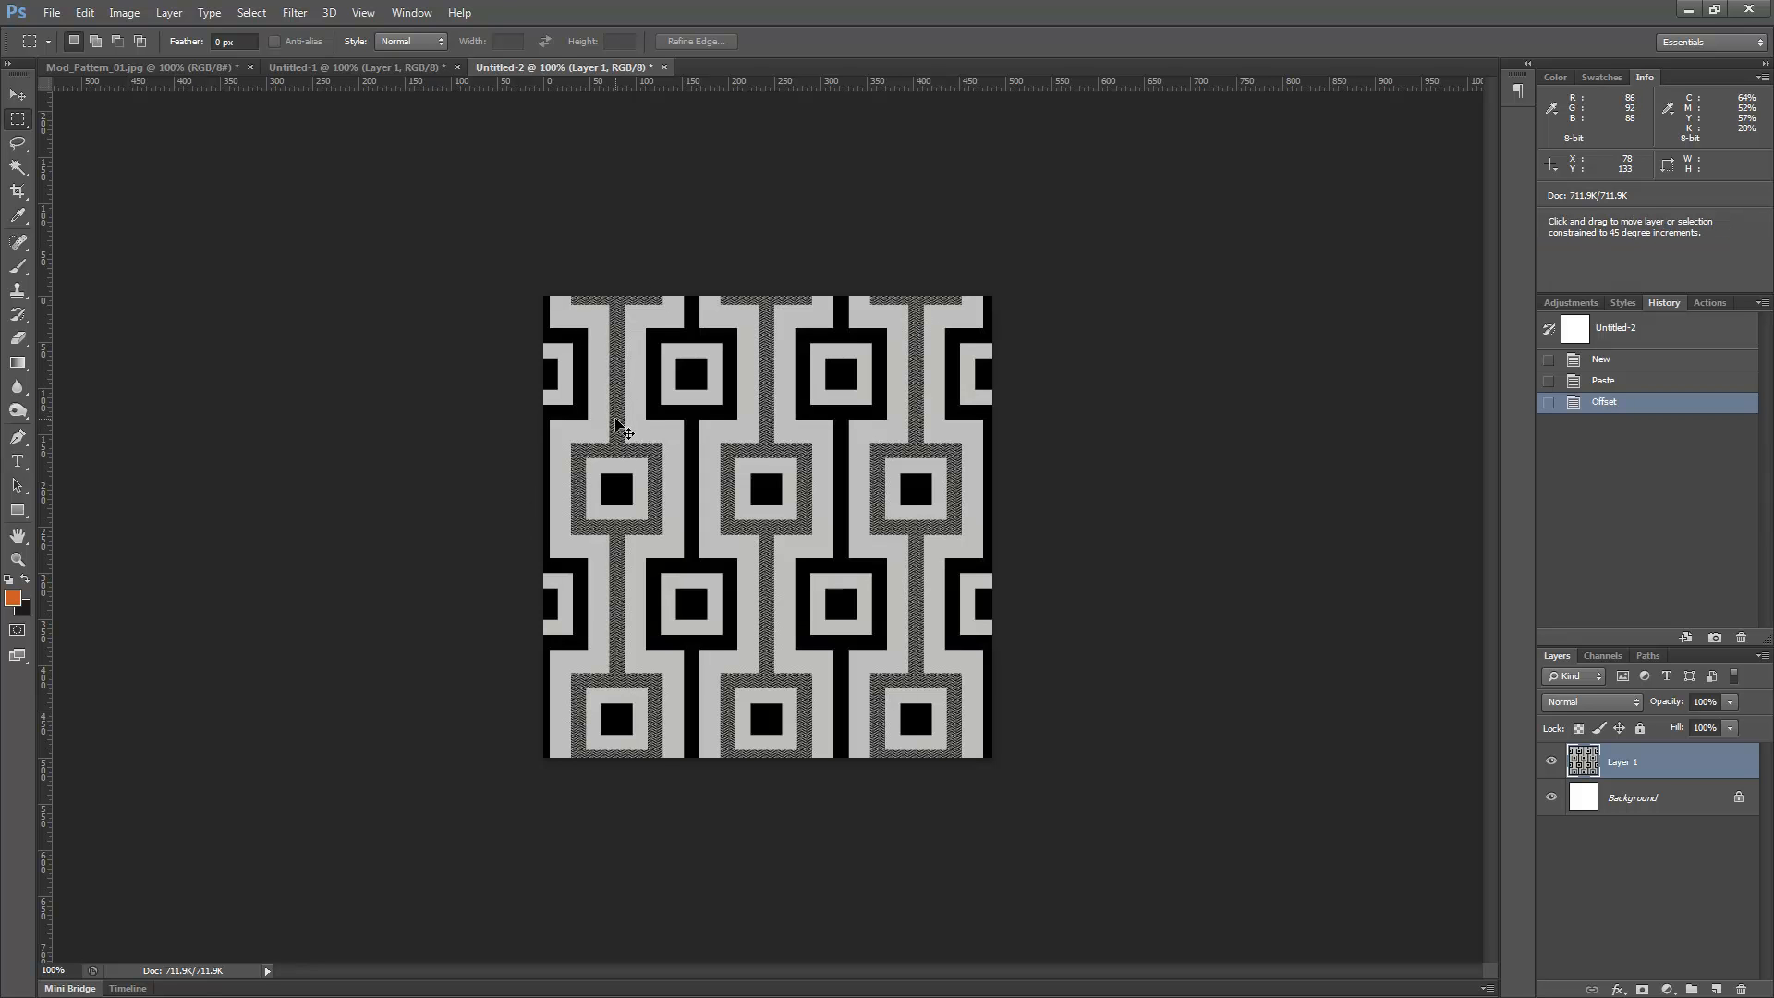
# Save the pattern document as the TIFF file Mod_Pattern_Tile_02.tif in the images folder
pyautogui.hotkey('ctrl', 'shift', 's')
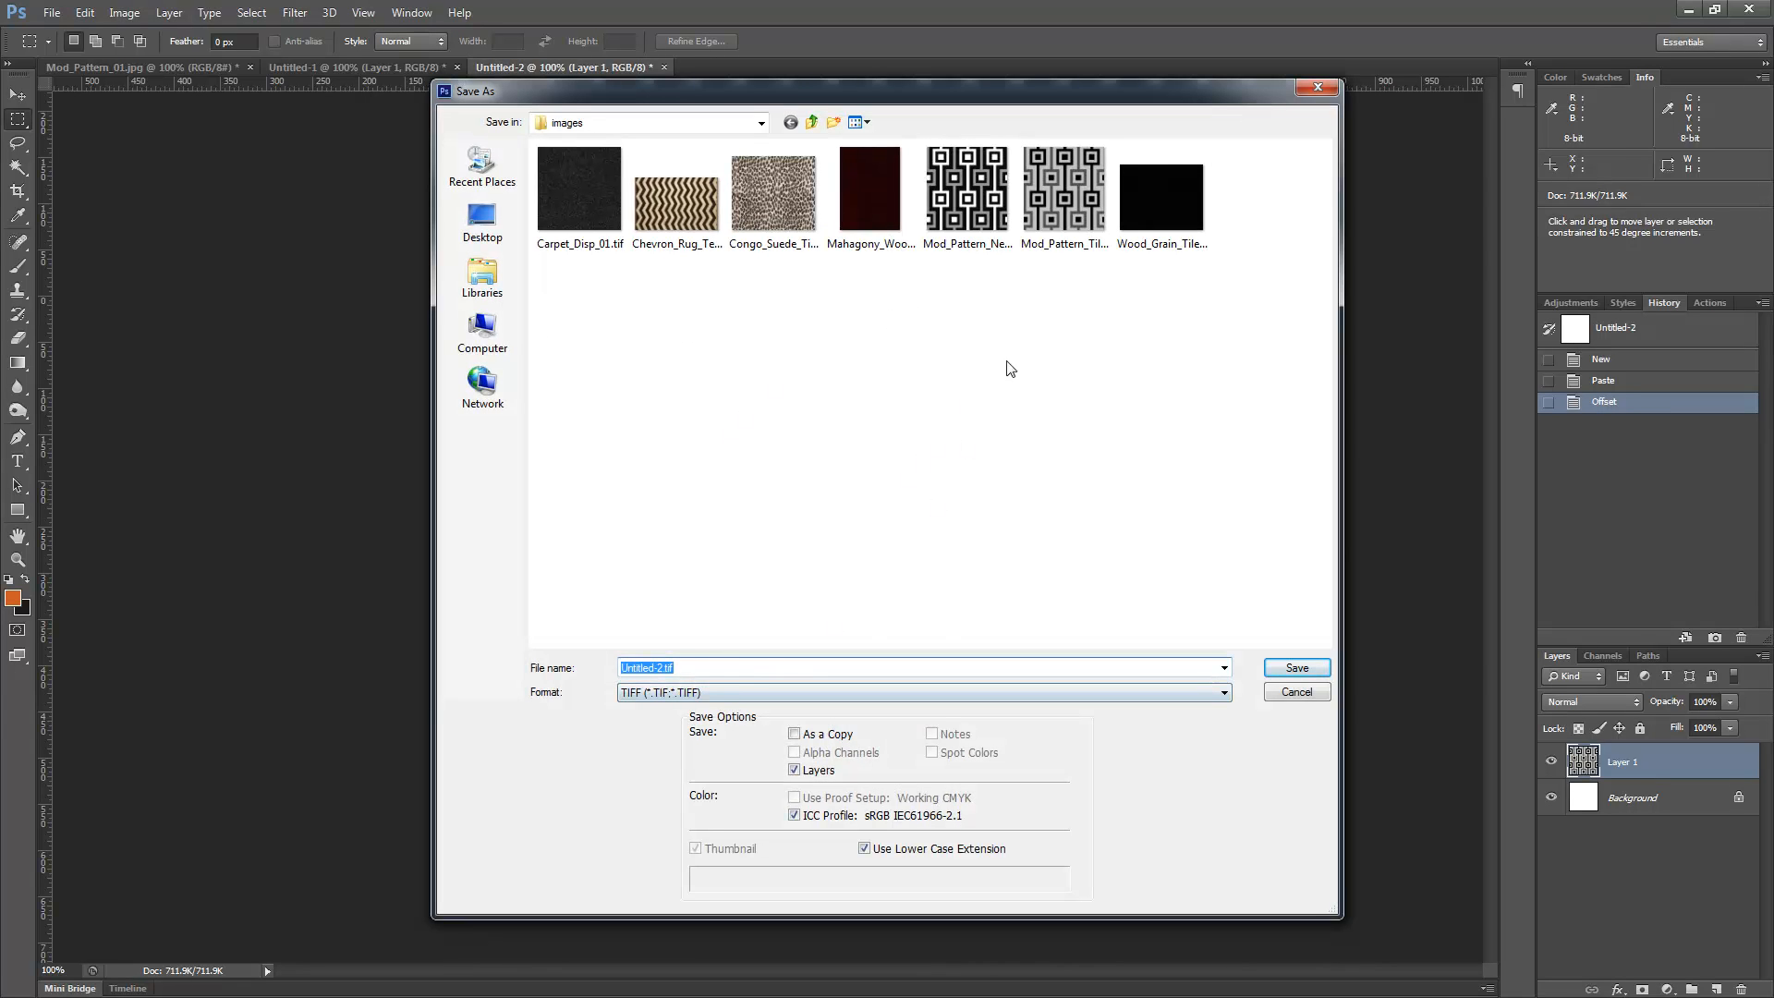
pyautogui.click(1068, 202)
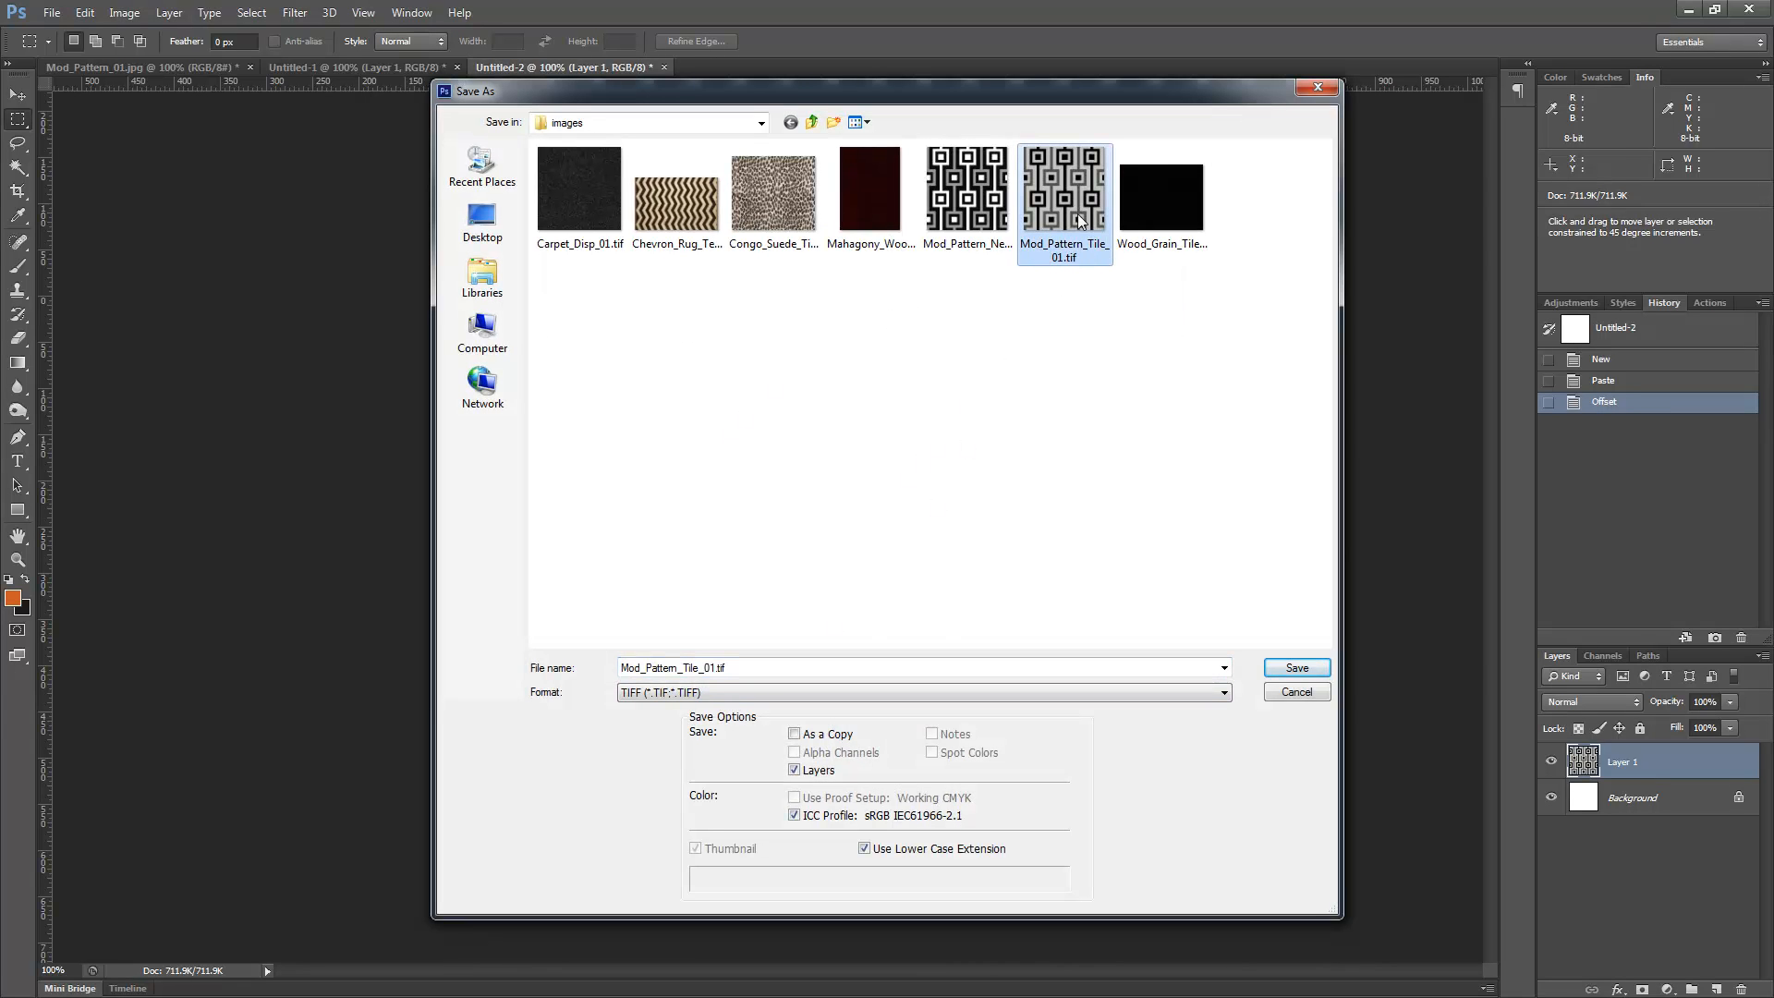
pyautogui.click(716, 668)
pyautogui.press('Left')
pyautogui.press('Left')
pyautogui.press('Left')
pyautogui.write('2')
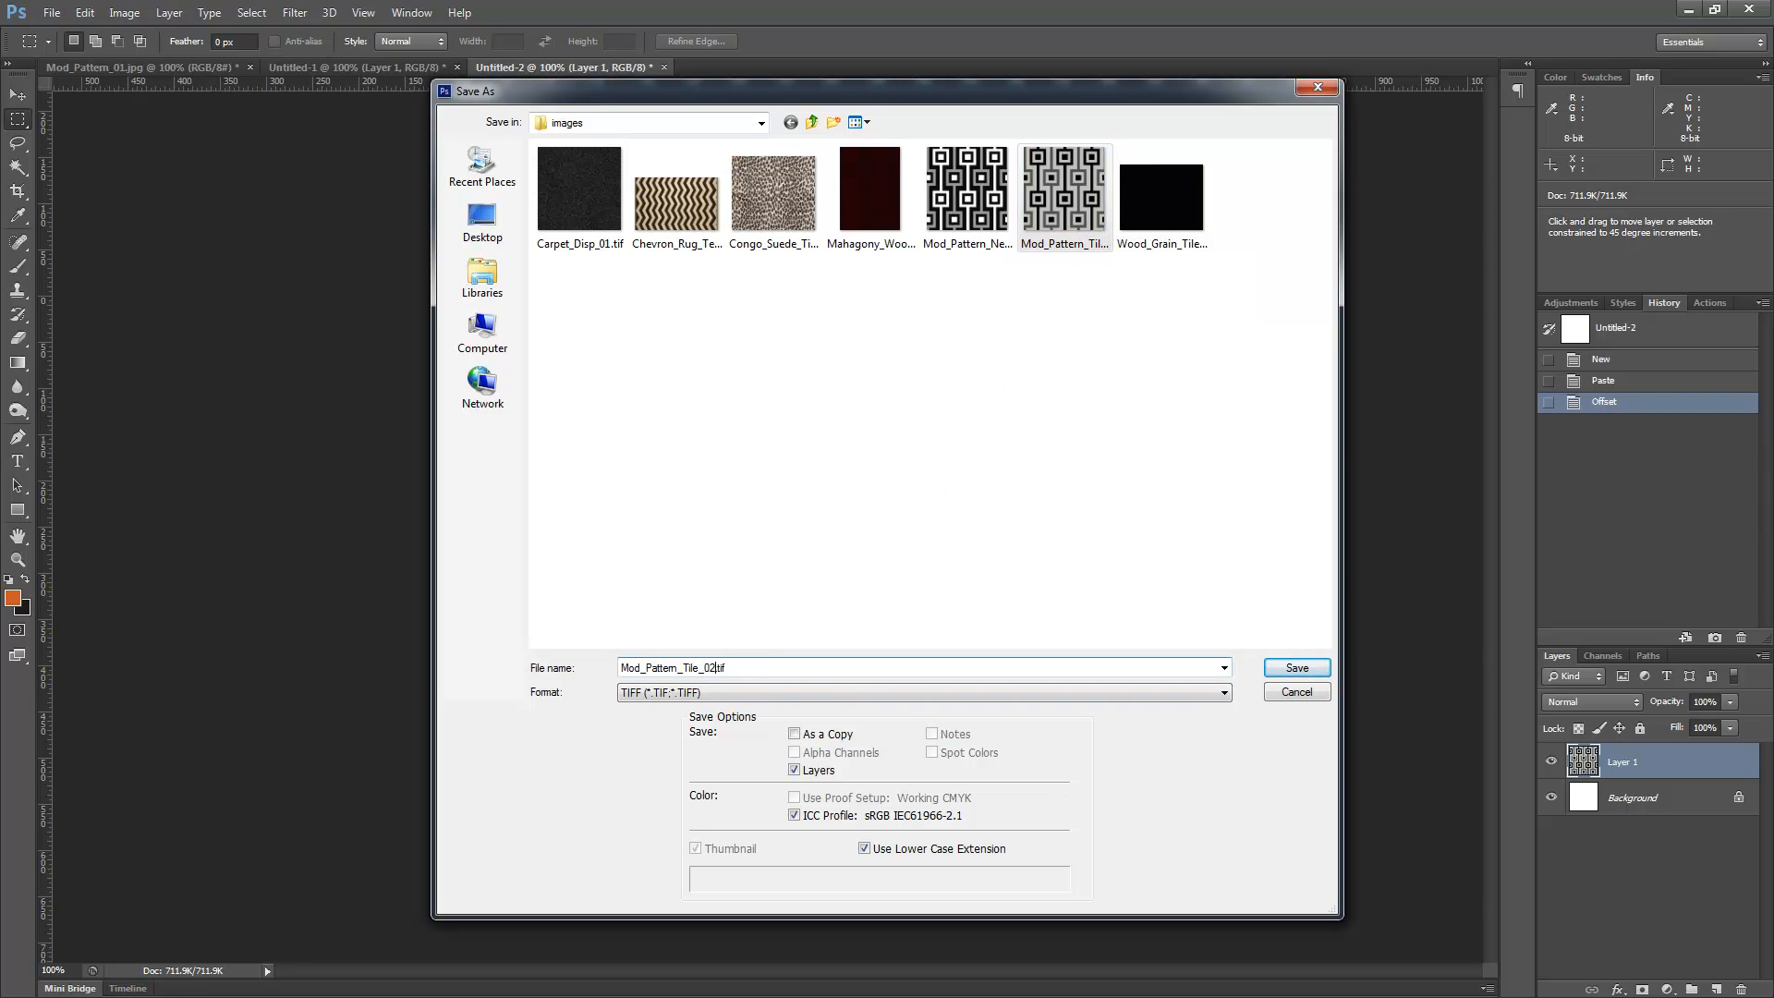
pyautogui.click(1268, 668)
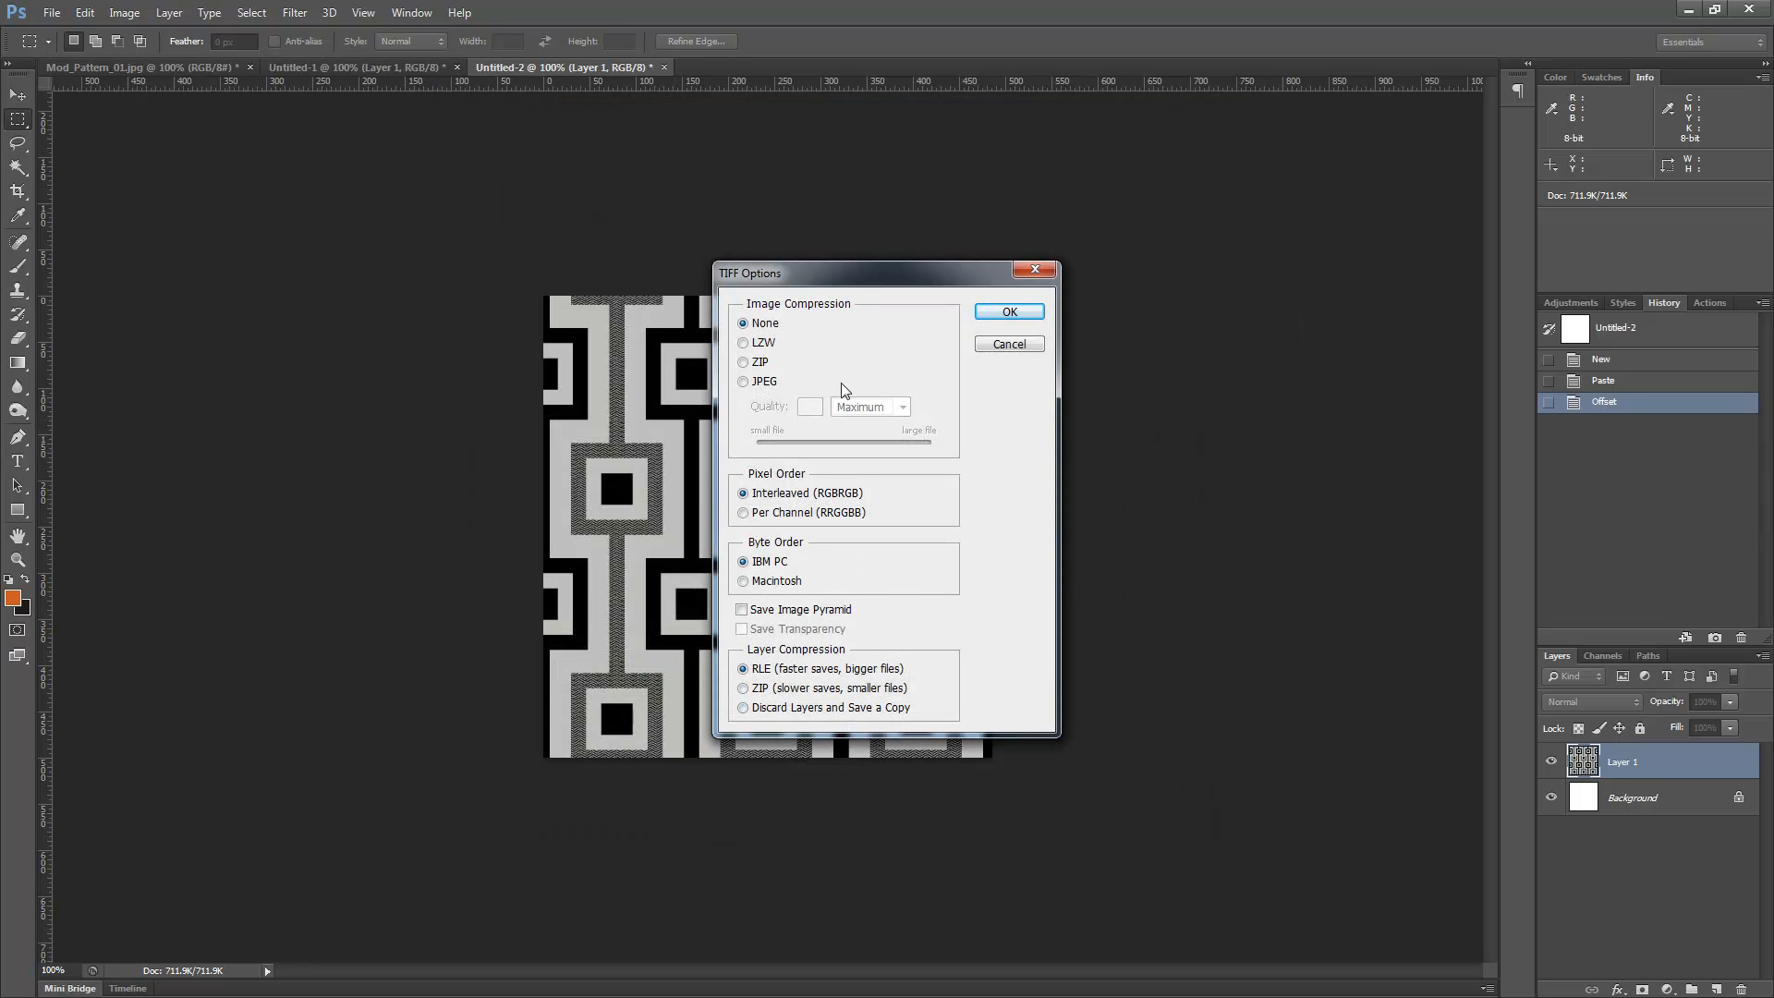
# Set the TIFF options to no image compression and Discard Layers and Save a Copy, and confirm them
pyautogui.moveTo(781, 277); pyautogui.dragTo(370, 204)
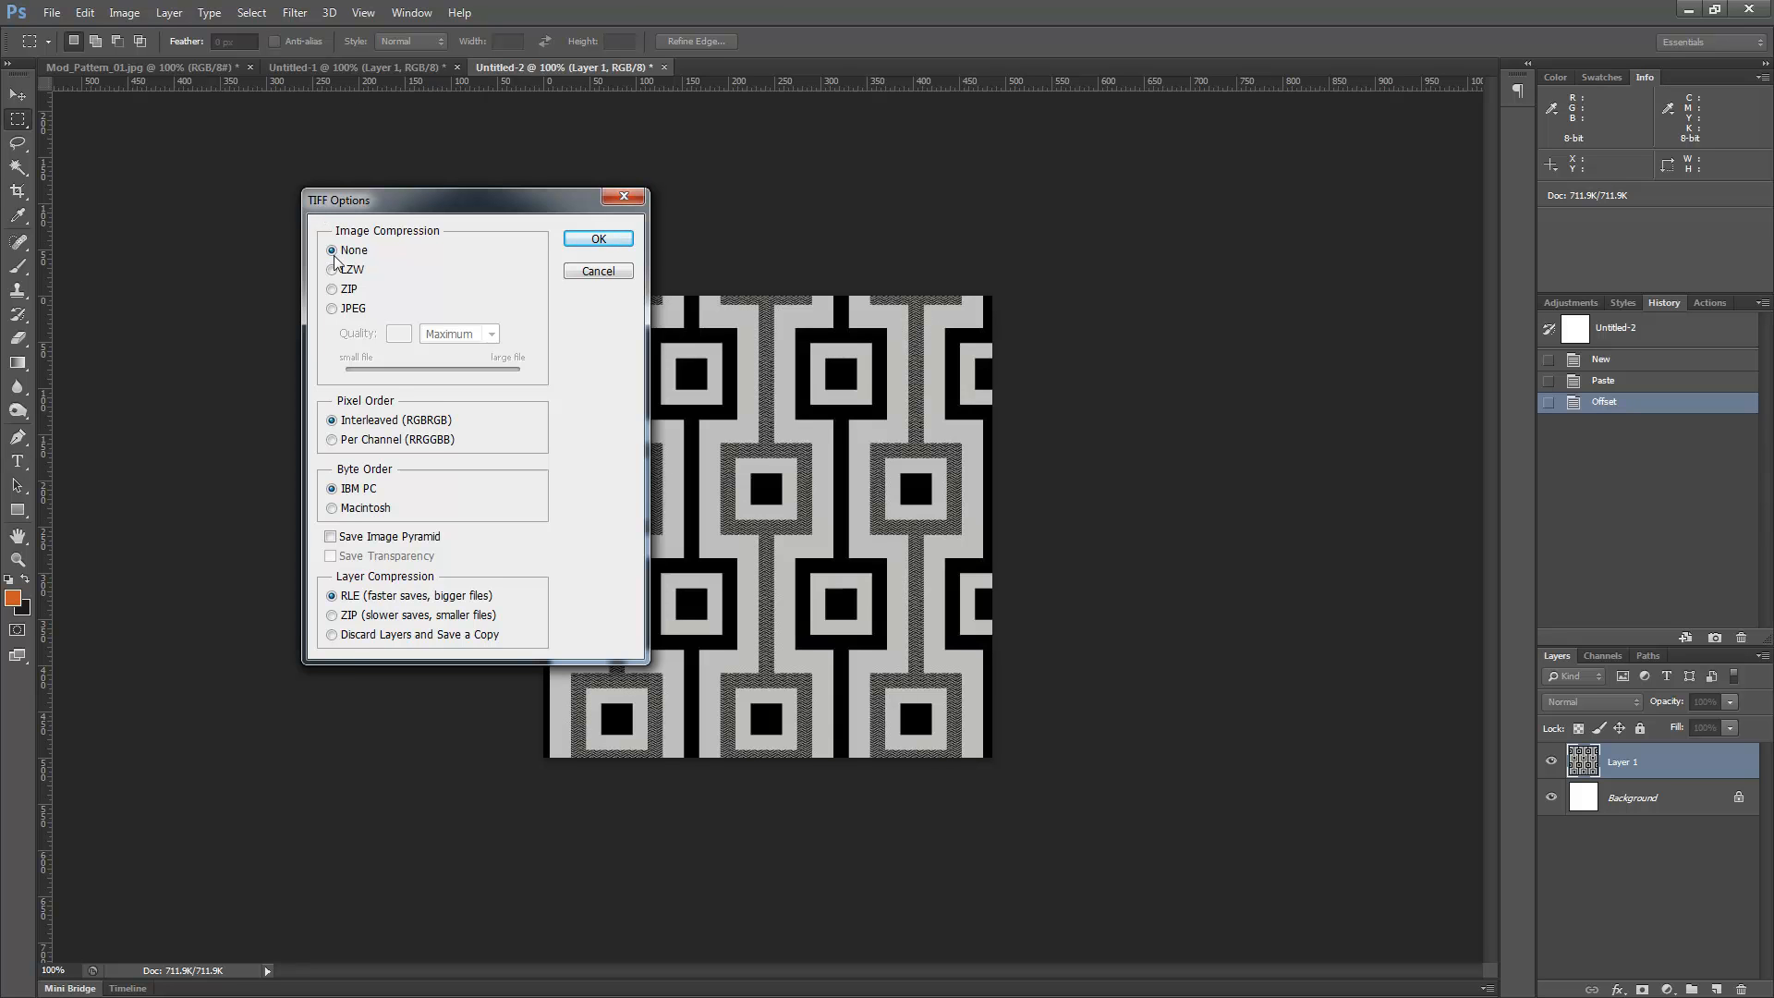
pyautogui.moveTo(351, 211); pyautogui.dragTo(231, 166)
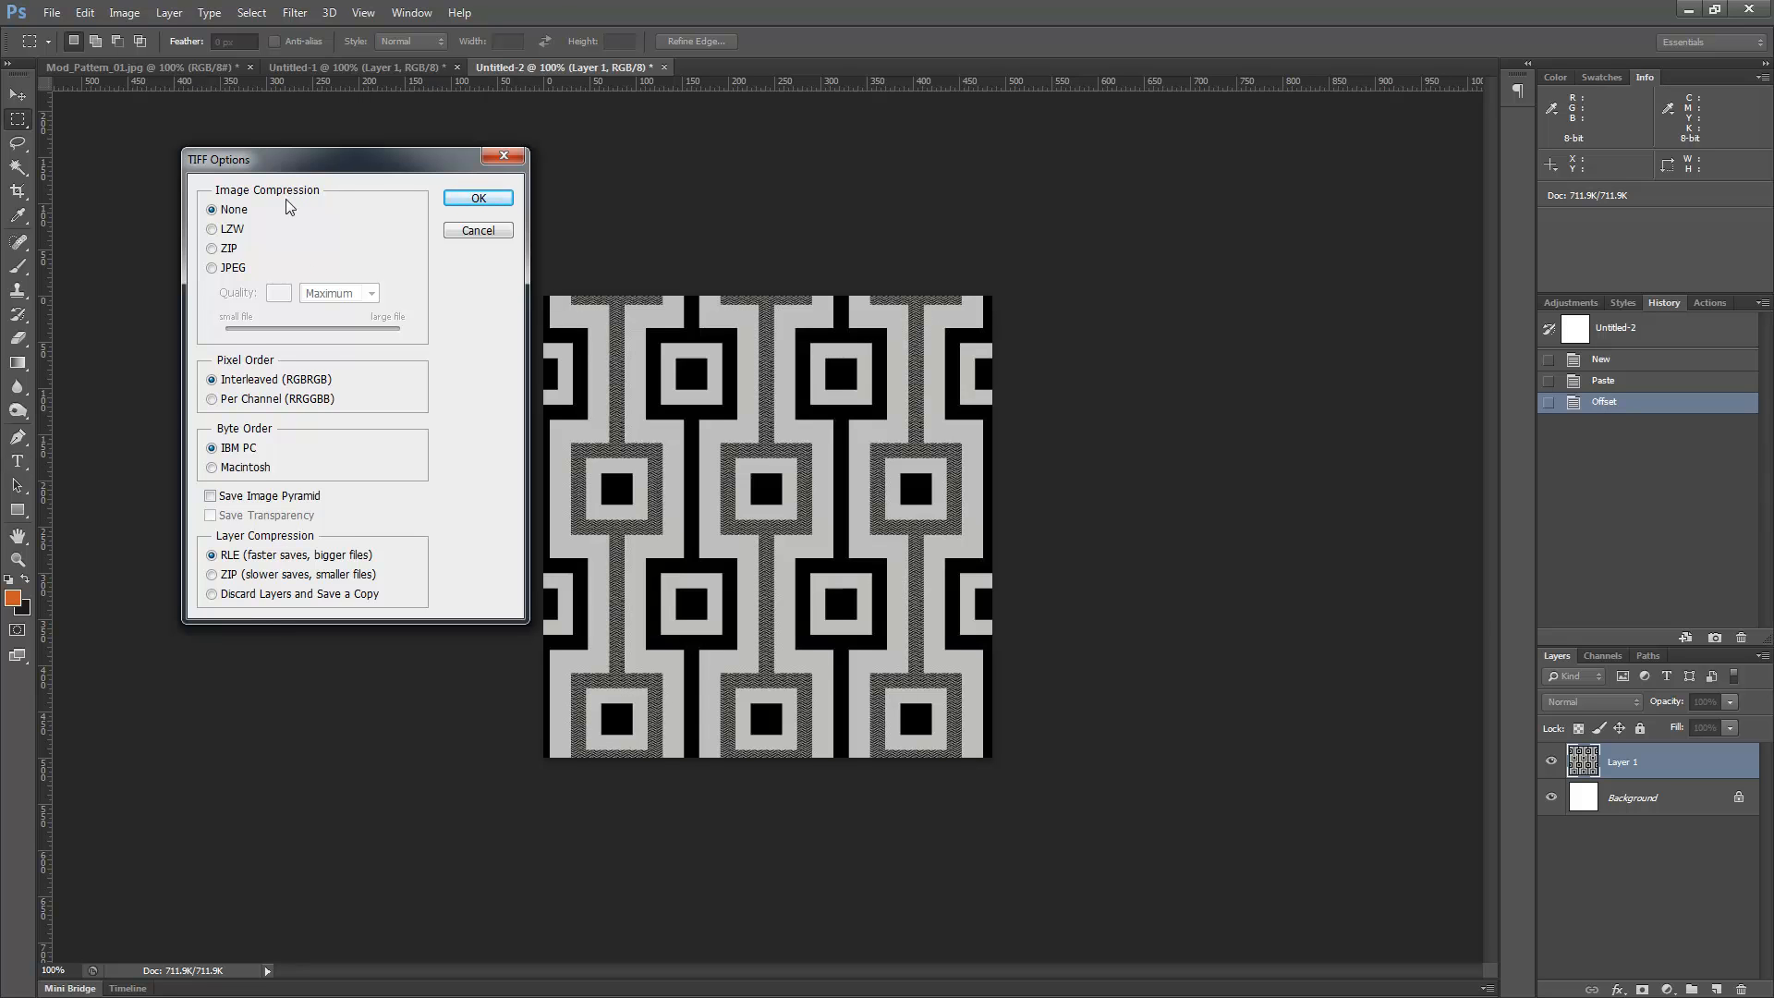
pyautogui.moveTo(258, 161); pyautogui.dragTo(191, 131)
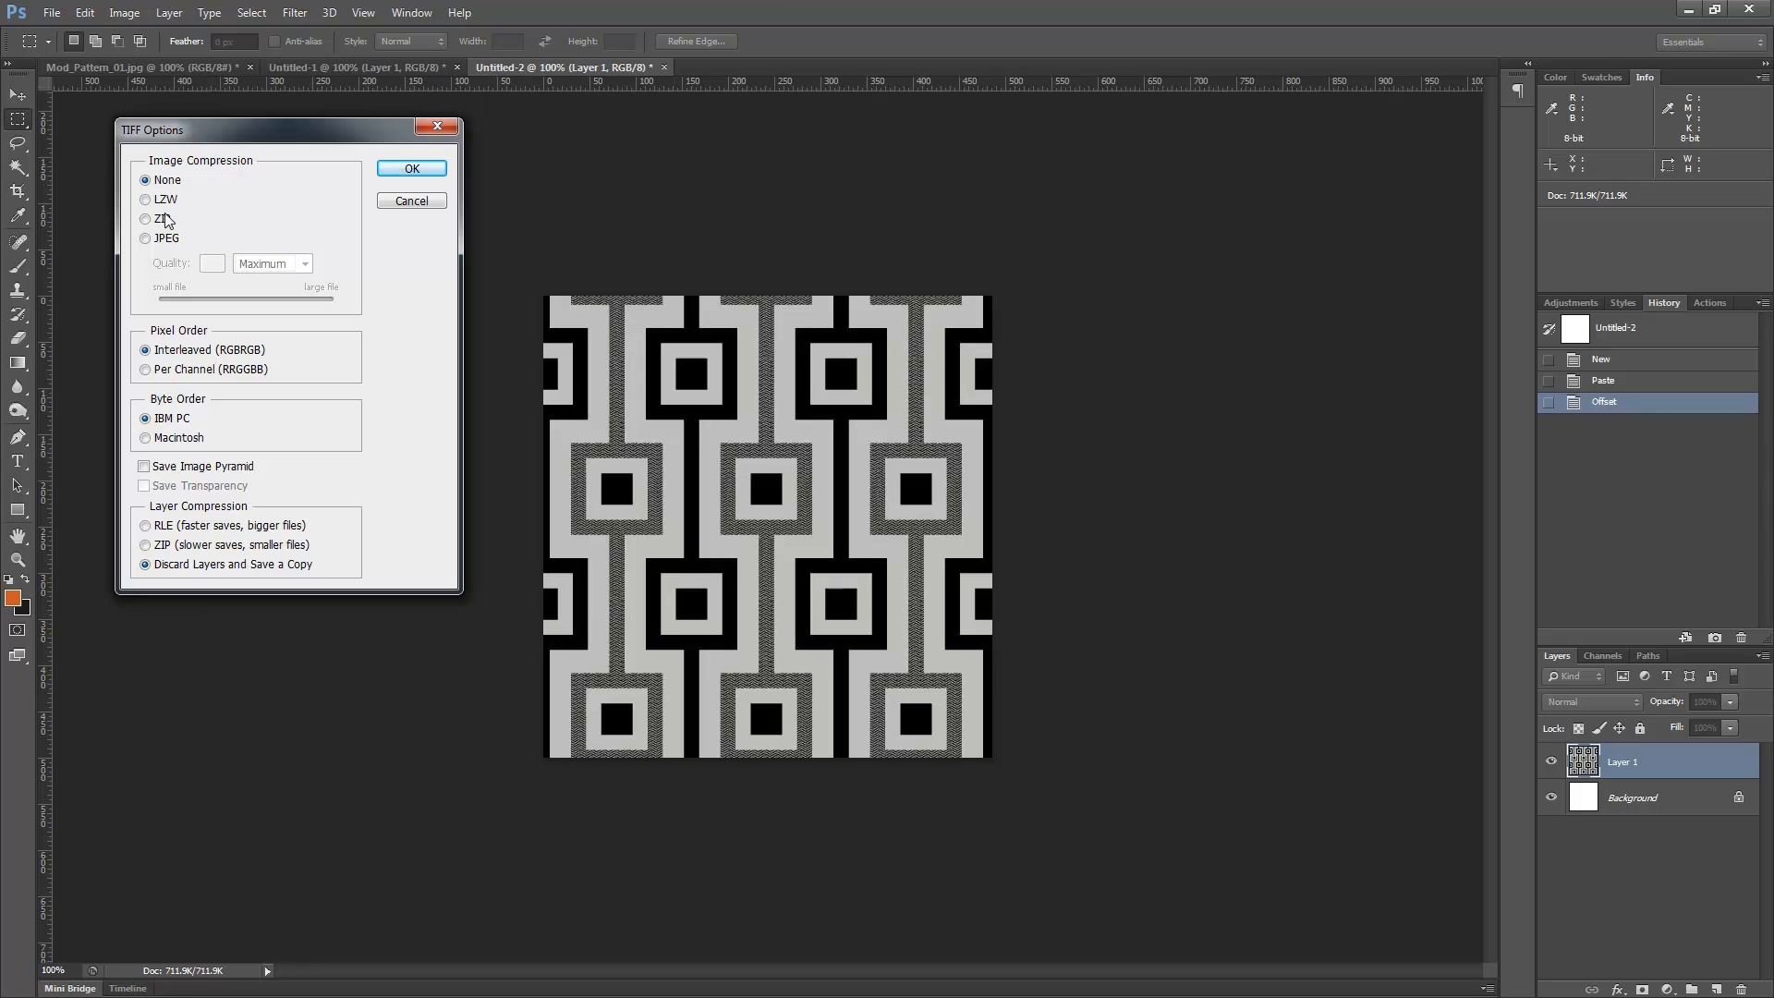
pyautogui.click(412, 168)
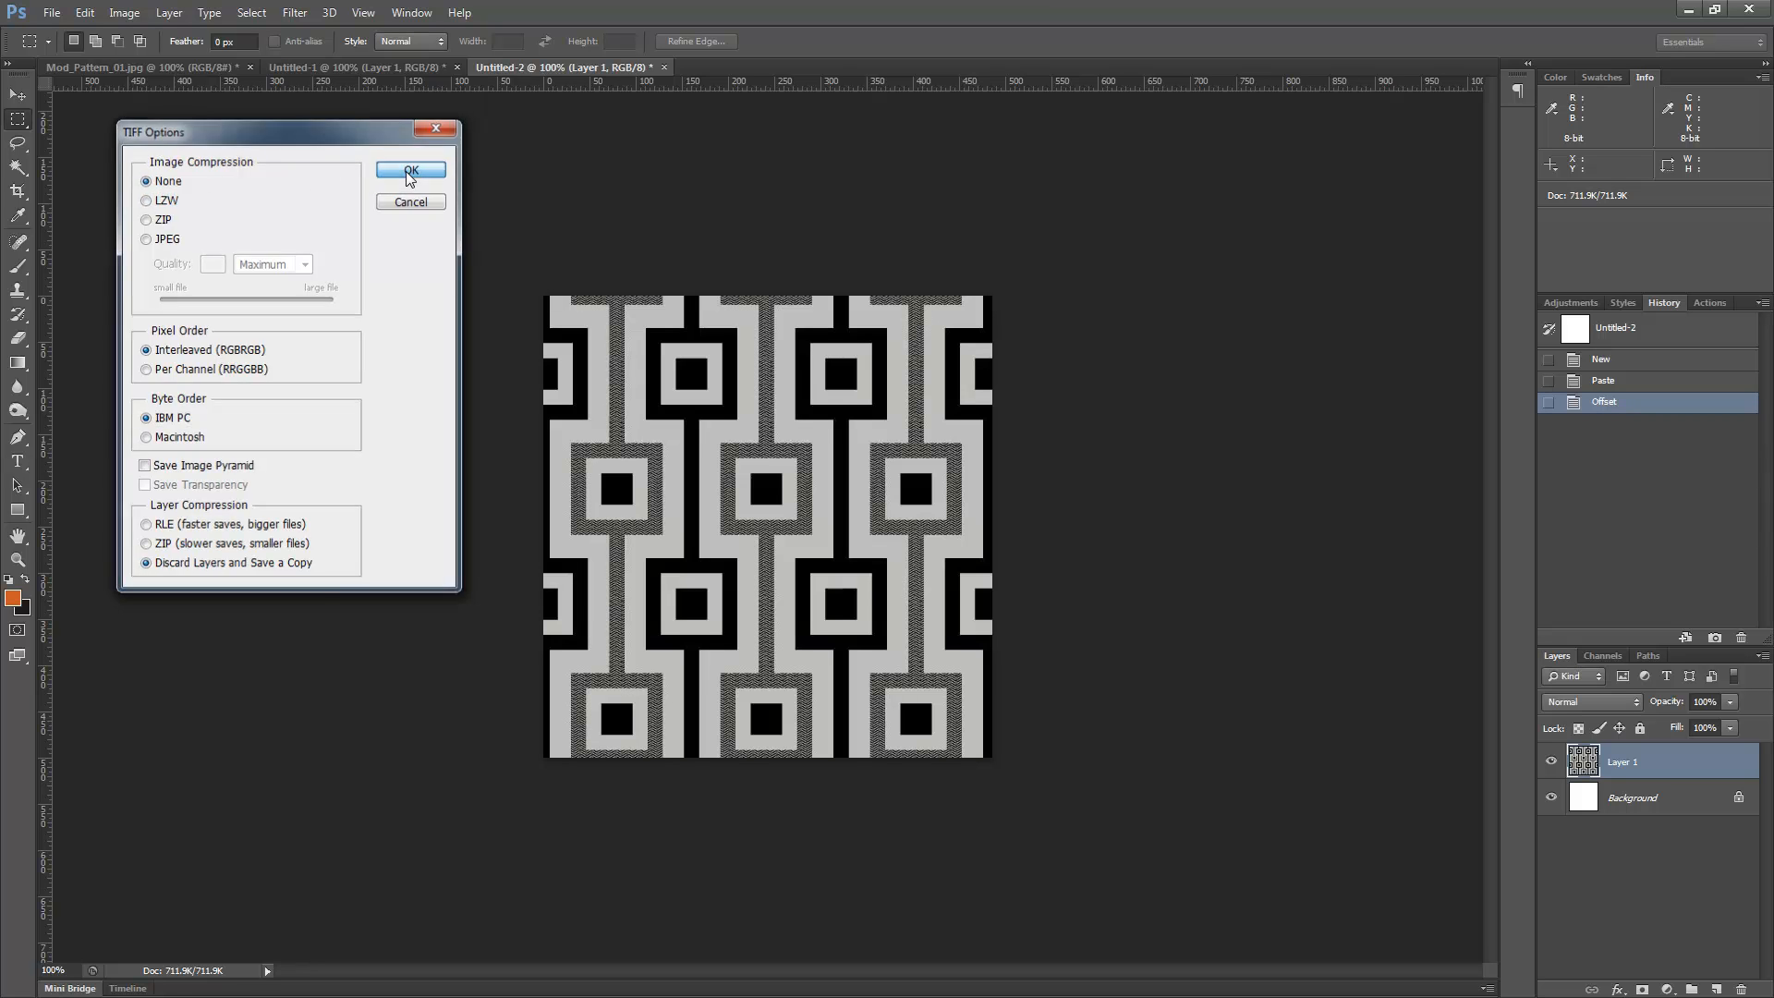
# Switch to 3ds Max and load Mod_Pattern_Tile_02.tif into the Joels_Mod_Fabric diffuse bitmap, Map #24
pyautogui.click(1689, 10)
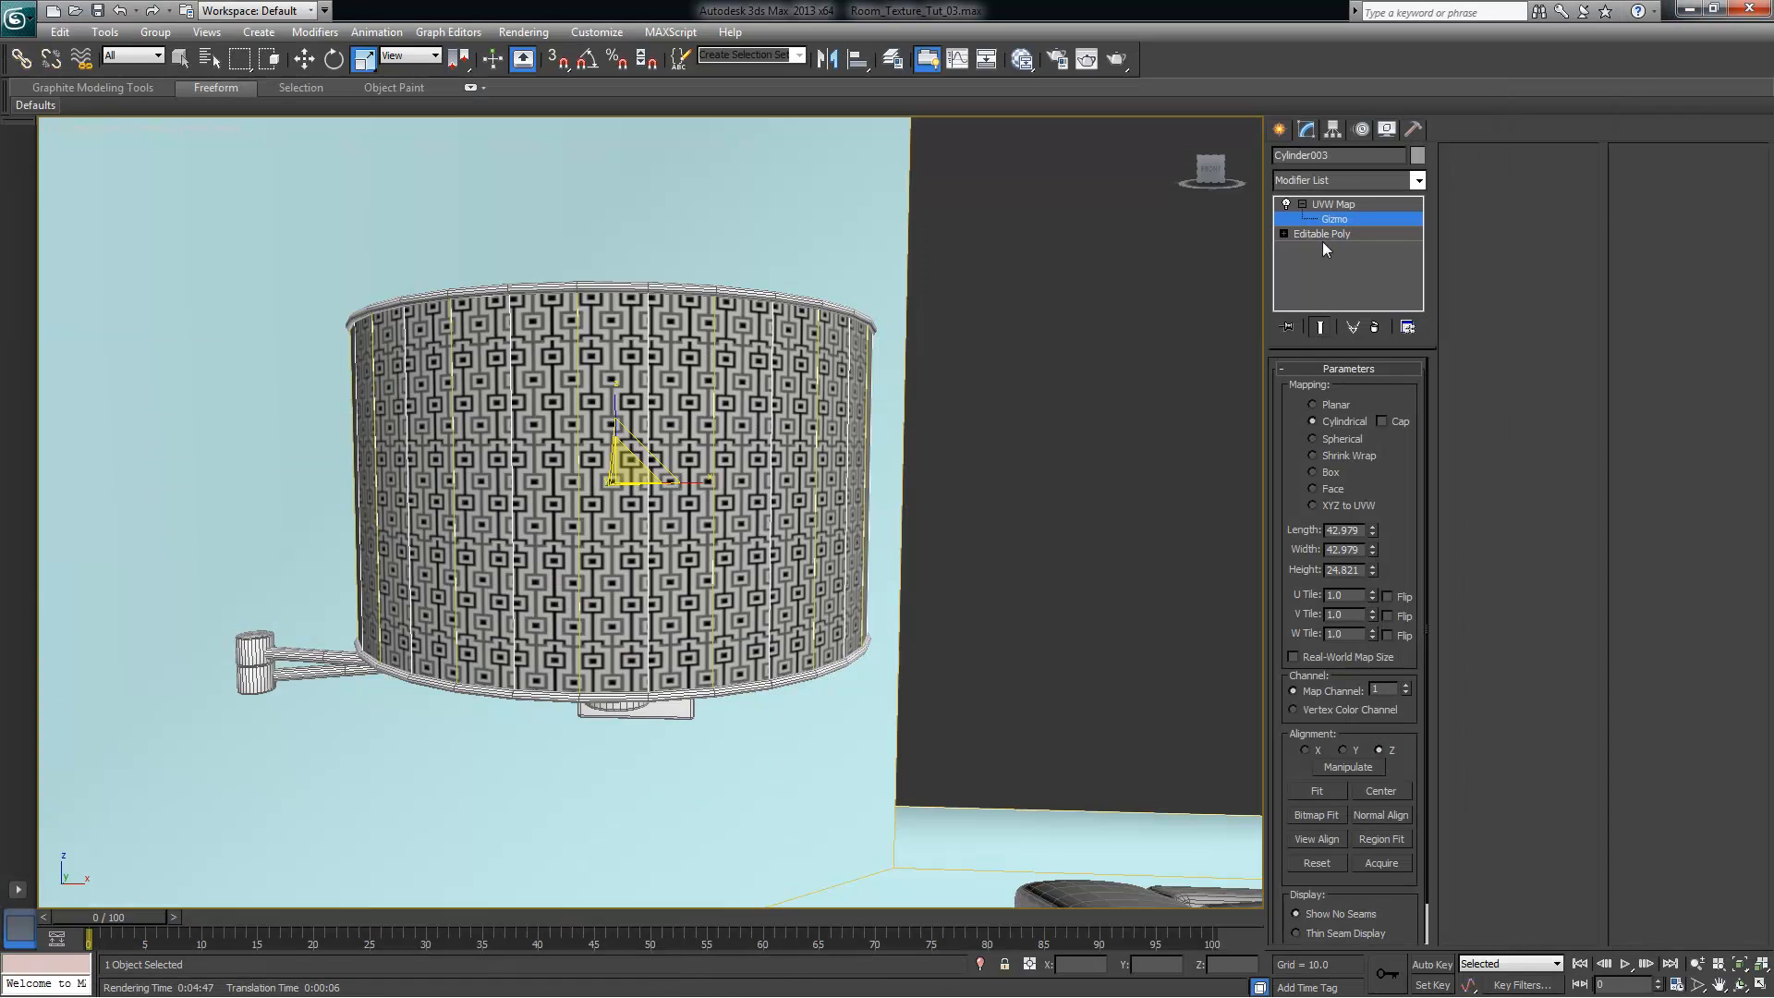
pyautogui.keyDown('alt'); pyautogui.moveTo(695, 514); pyautogui.dragTo(747, 521, button='middle'); pyautogui.keyUp('alt')
pyautogui.click(1022, 59)
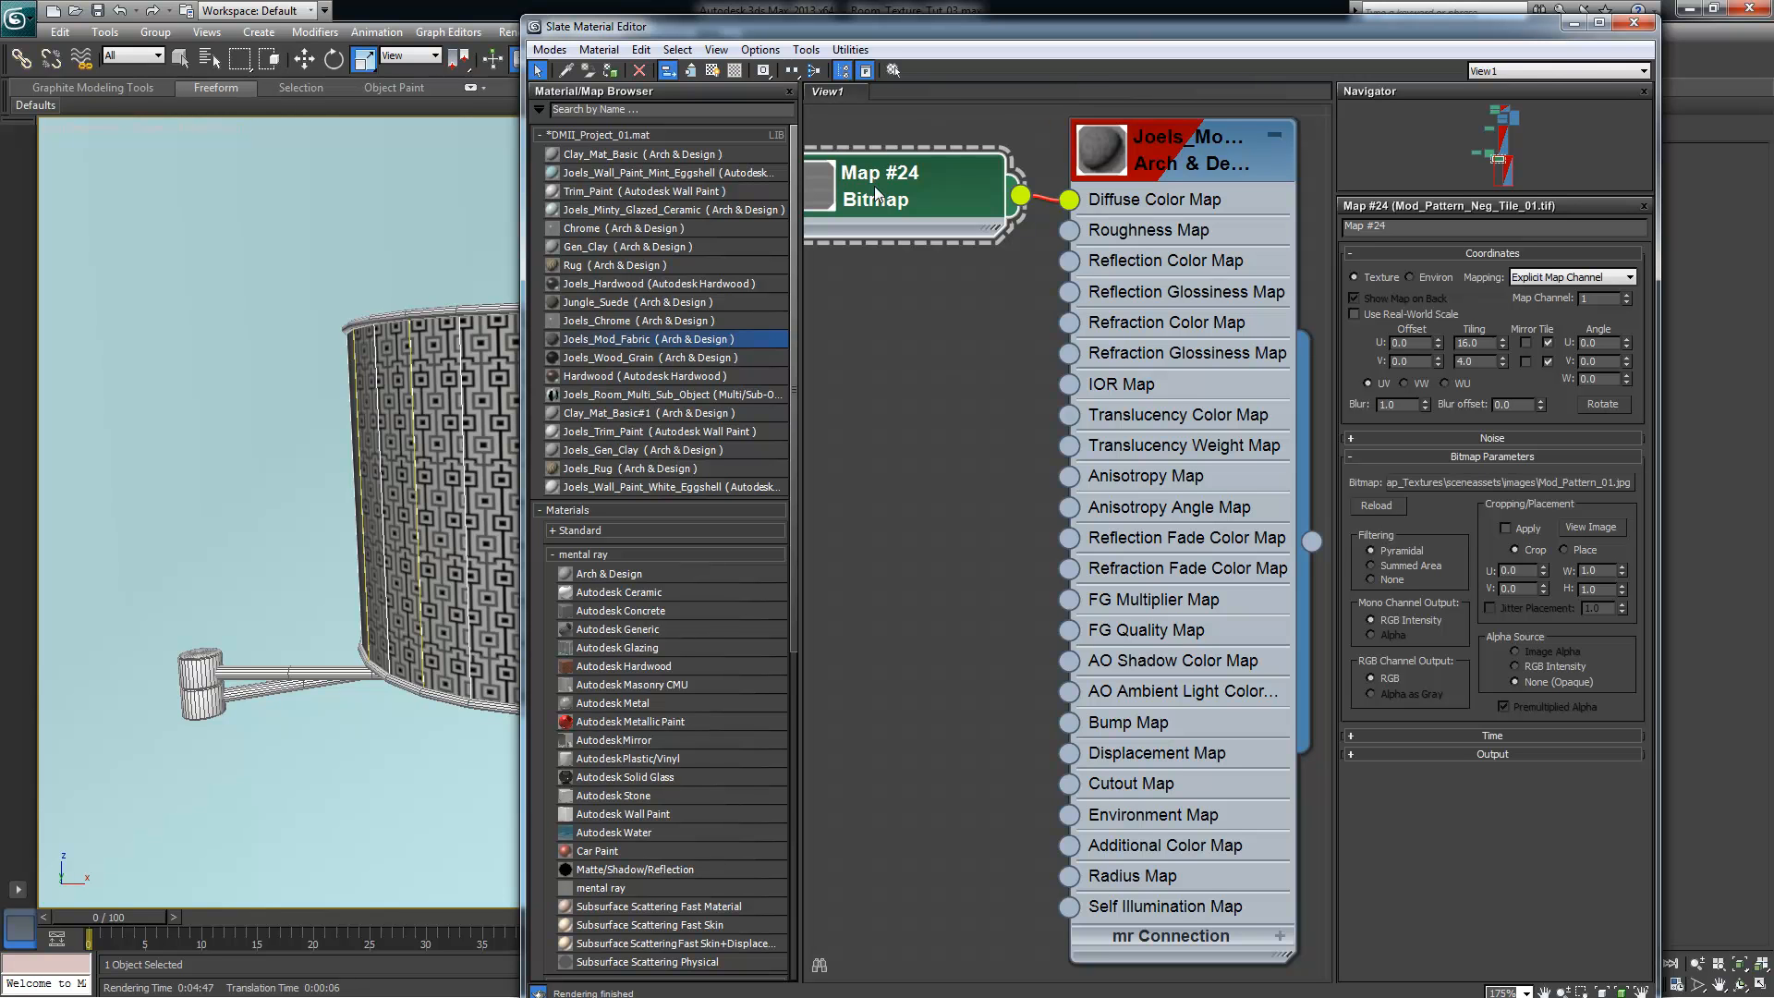
pyautogui.click(1509, 482)
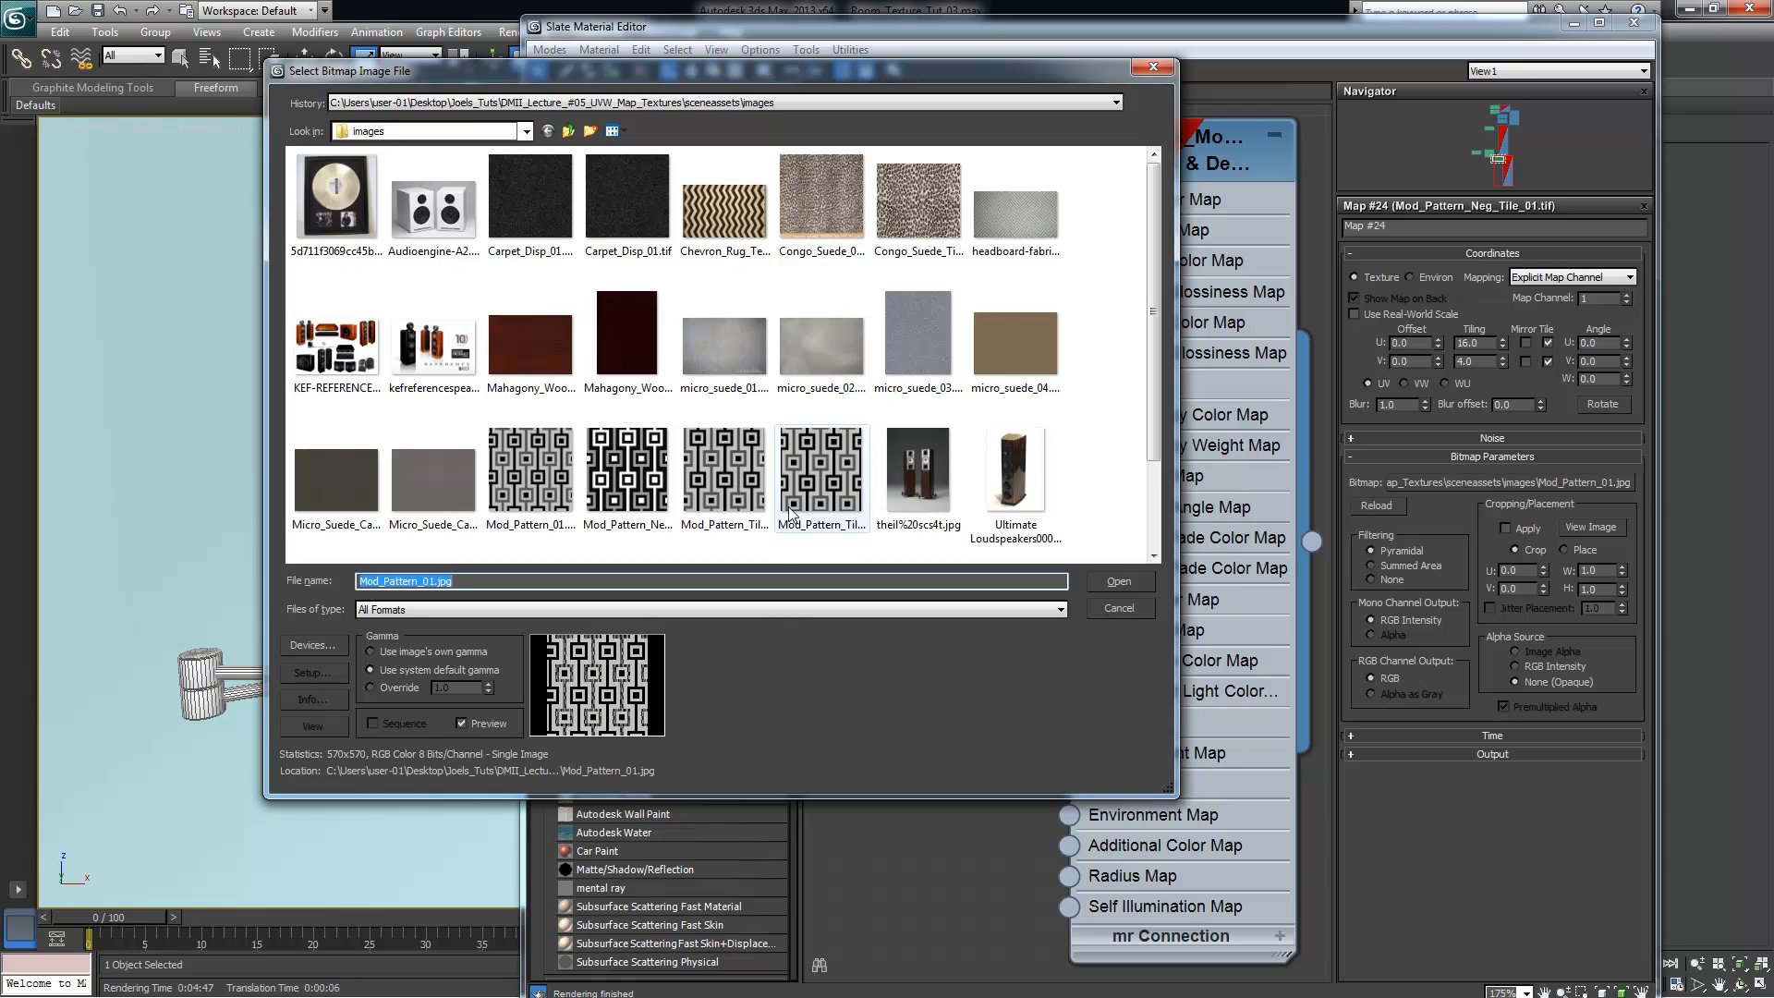
pyautogui.click(791, 513)
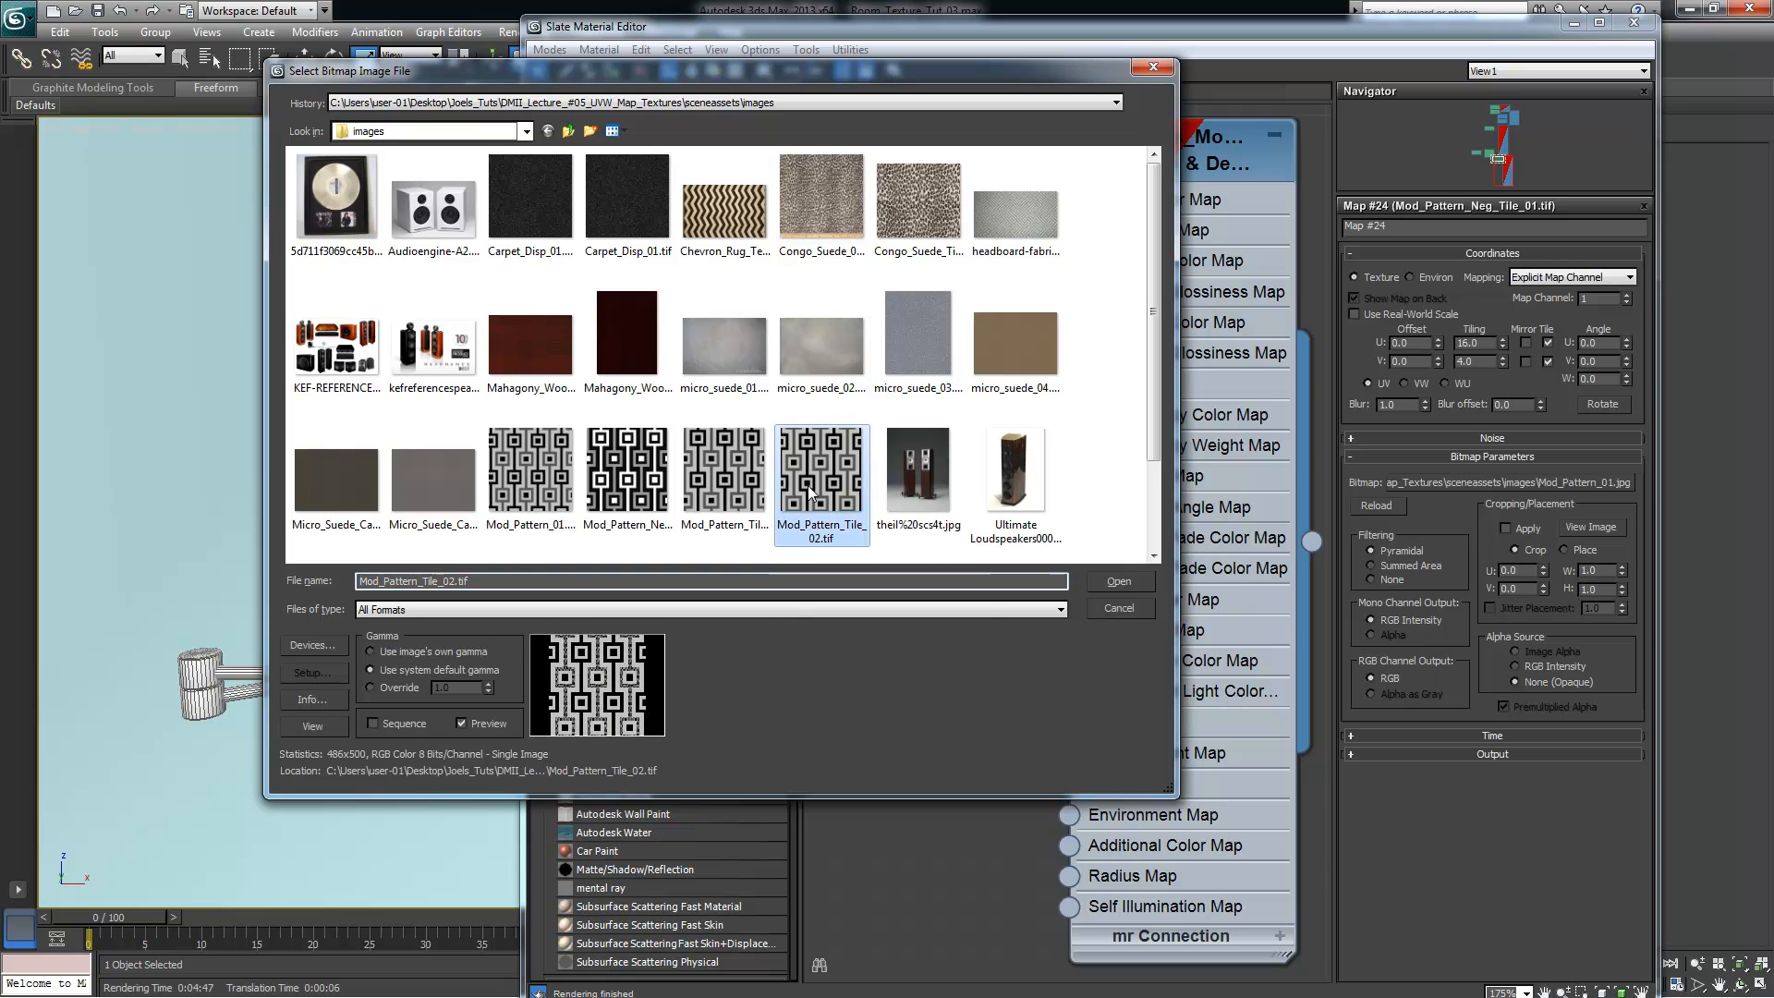
pyautogui.doubleClick(836, 525)
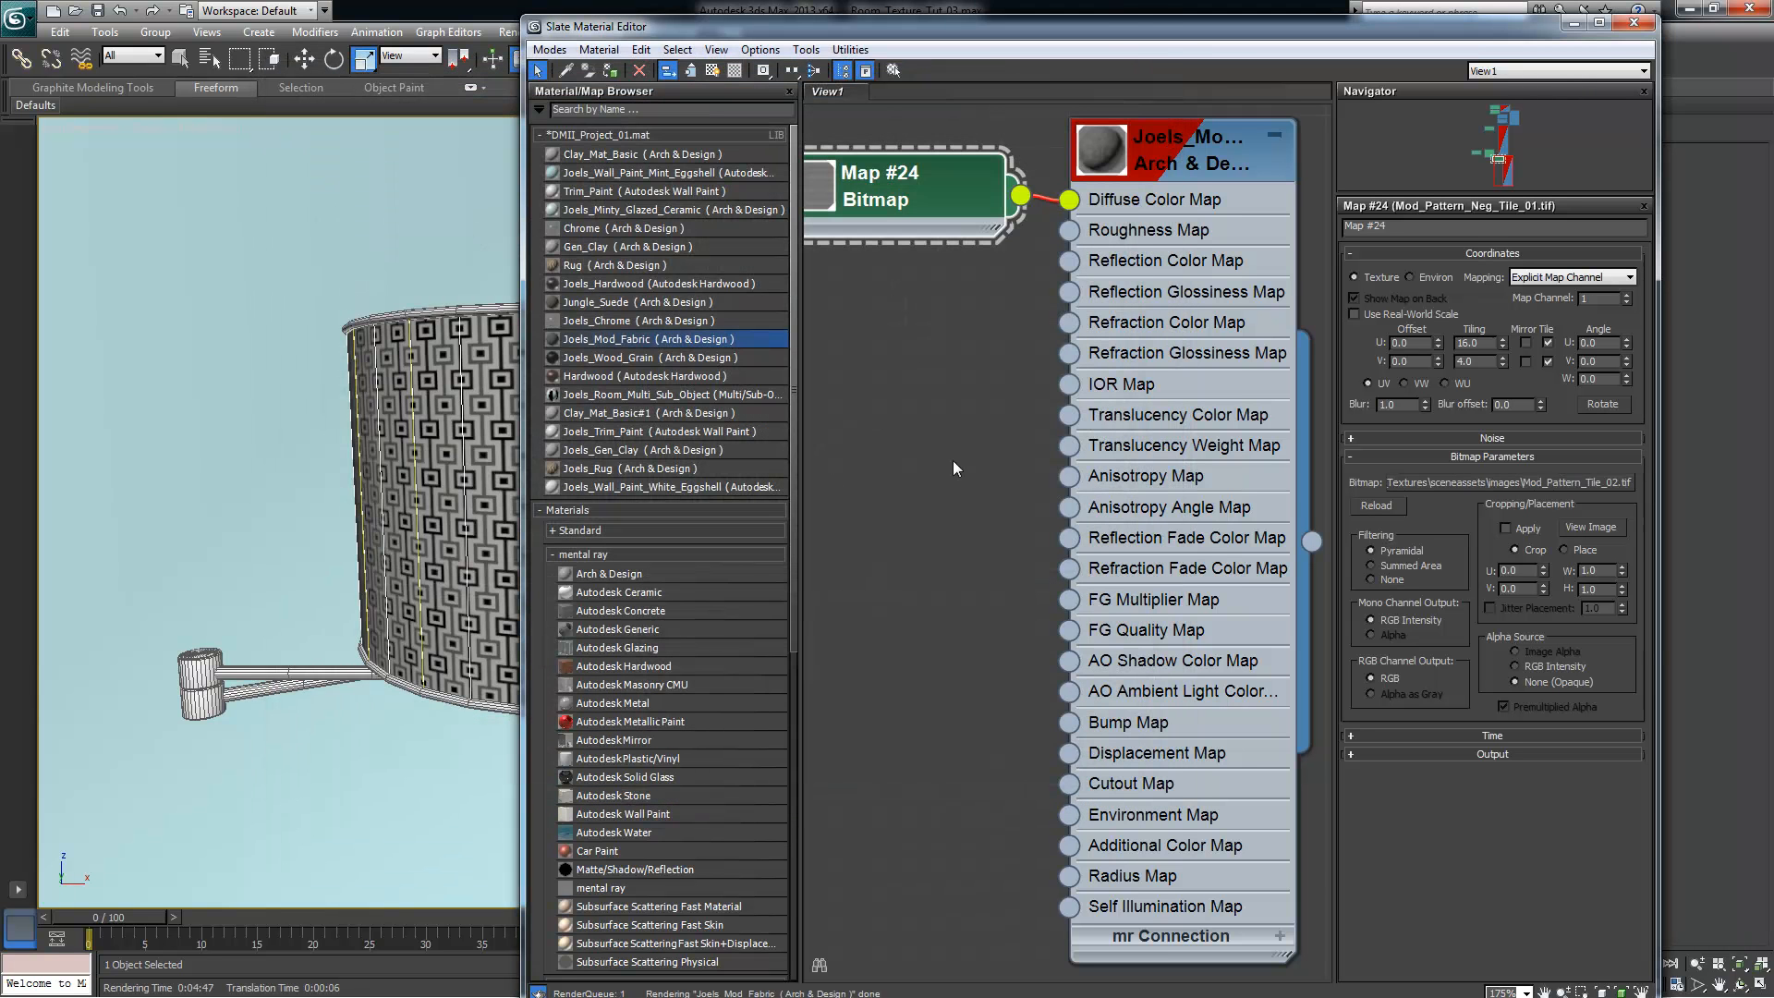
# Examine the lamp shade up close and from several angles for visible seams in the fabric pattern
pyautogui.click(1573, 25)
pyautogui.keyDown('alt'); pyautogui.moveTo(867, 486); pyautogui.dragTo(812, 468, button='middle'); pyautogui.keyUp('alt')
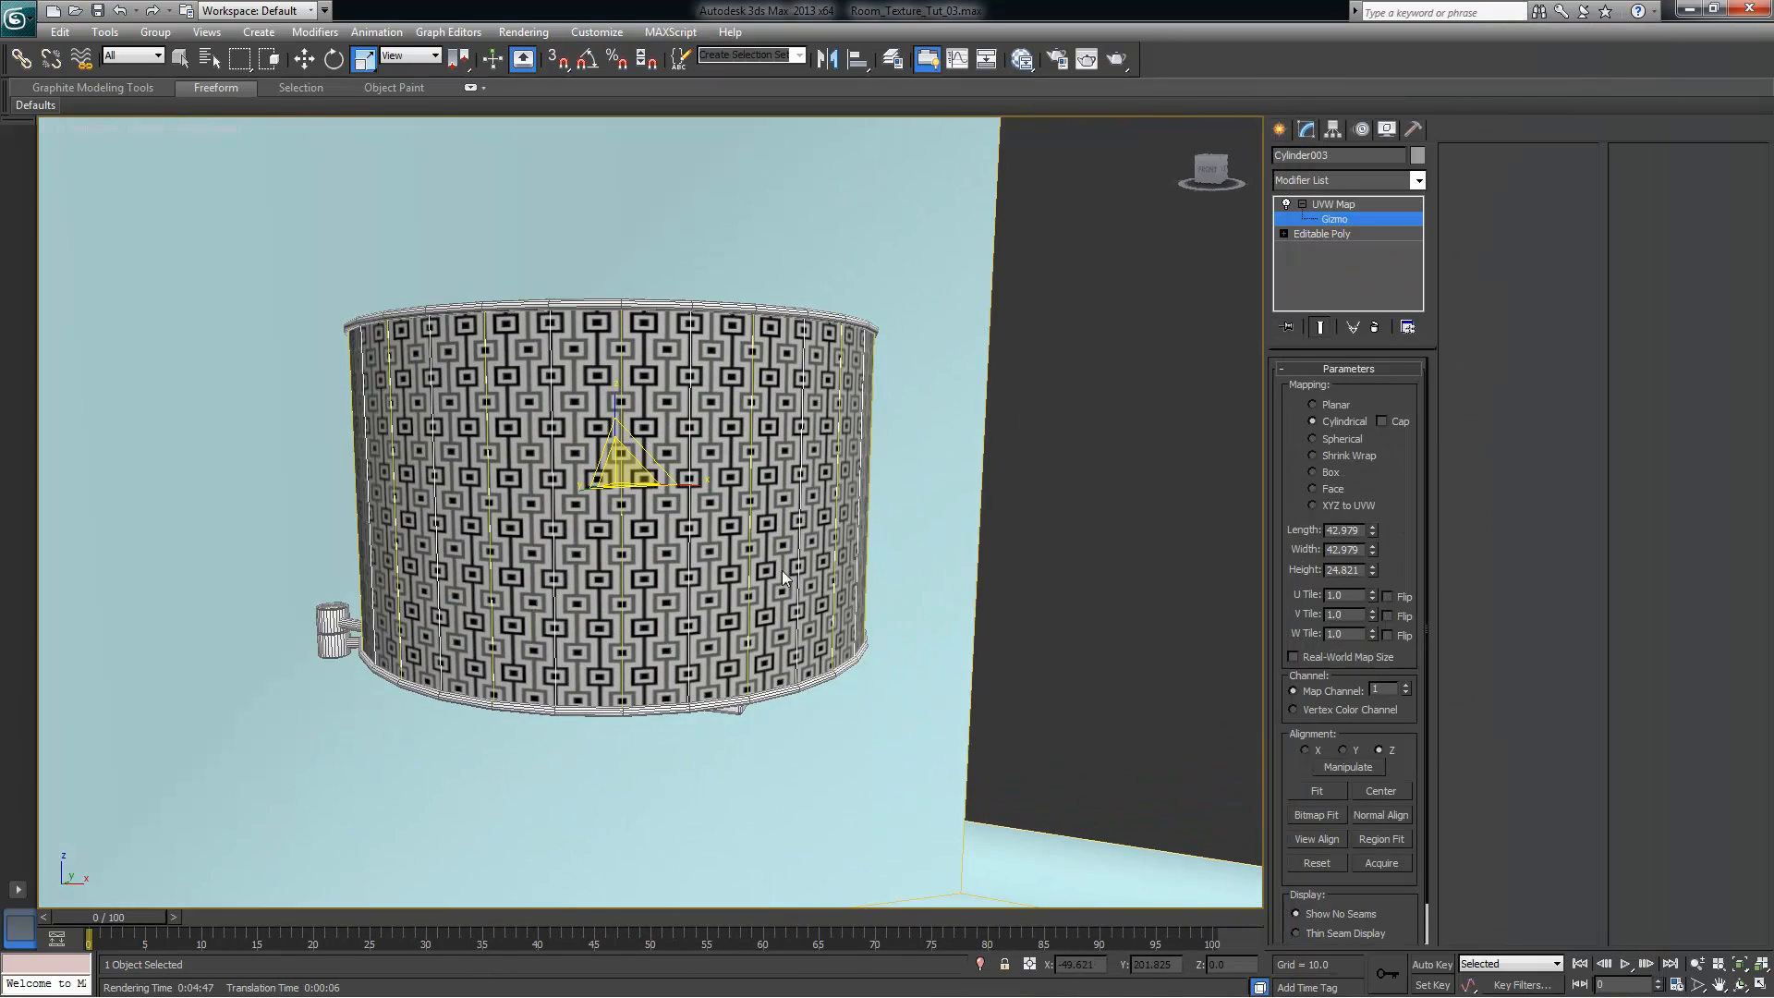
pyautogui.keyDown('alt'); pyautogui.moveTo(559, 634); pyautogui.dragTo(689, 613, button='middle'); pyautogui.keyUp('alt')
pyautogui.moveTo(630, 476); pyautogui.dragTo(702, 504)
pyautogui.hotkey('ctrl', 'z')
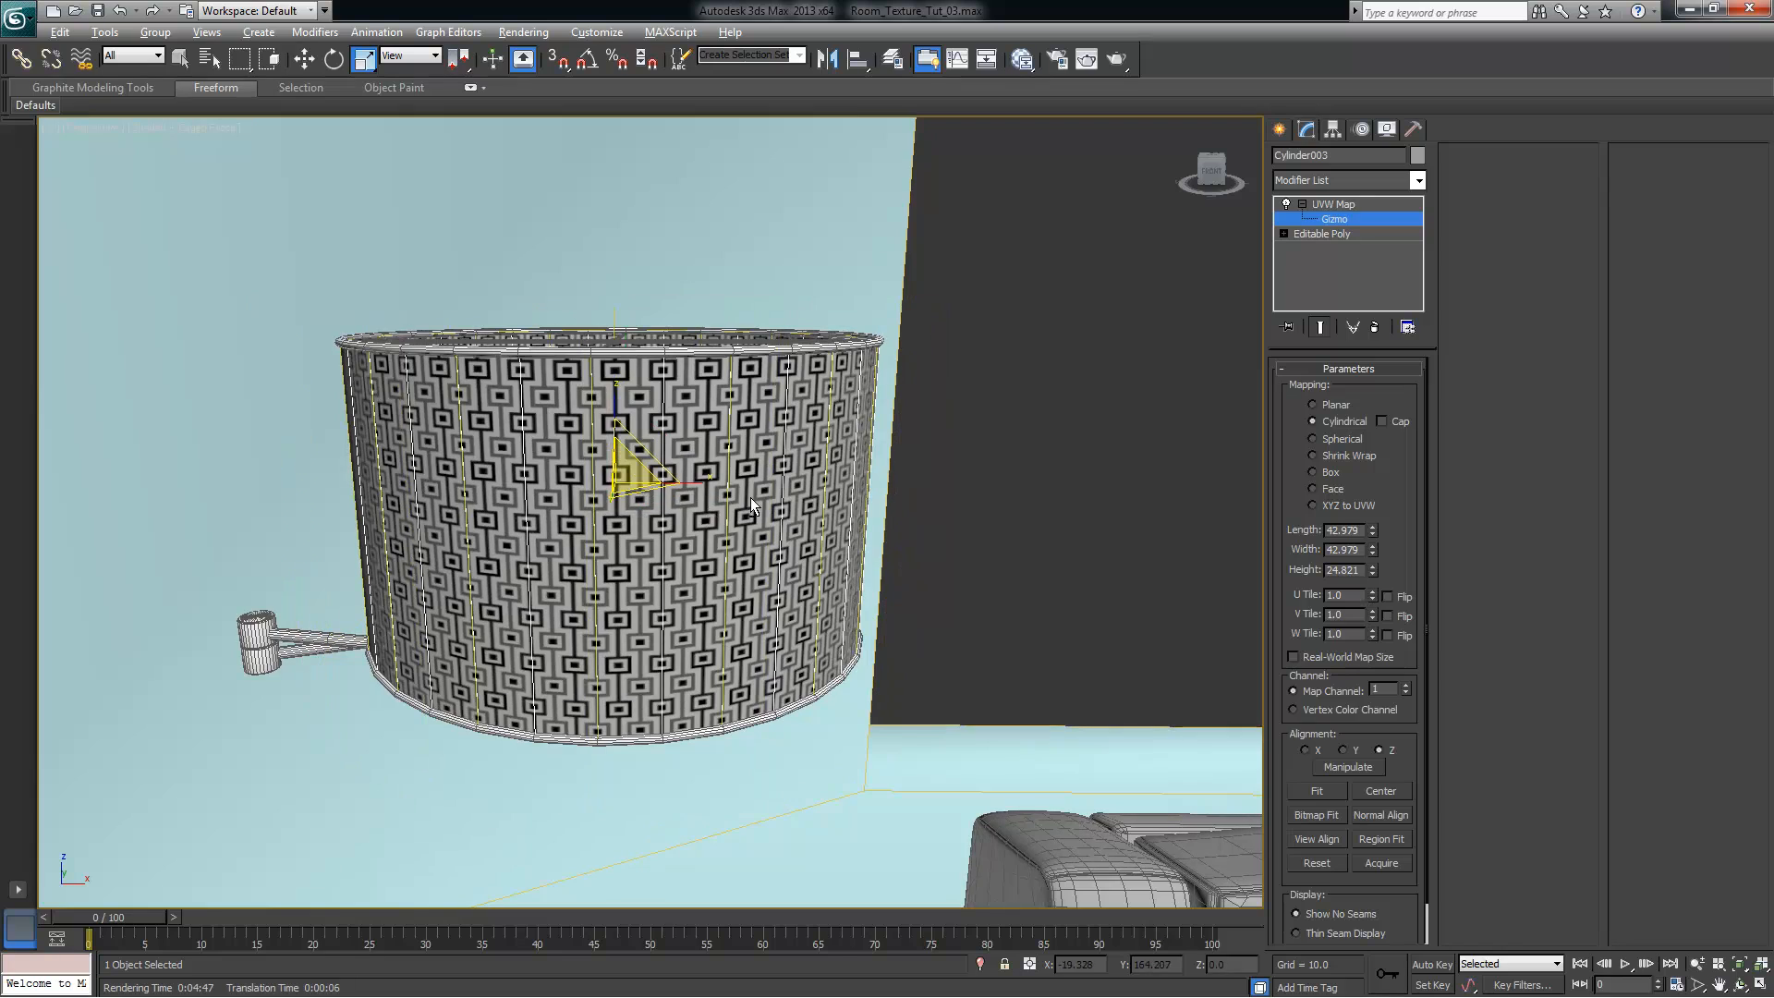
pyautogui.keyDown('alt'); pyautogui.moveTo(700, 505); pyautogui.dragTo(679, 522, button='middle'); pyautogui.keyUp('alt')
pyautogui.scroll(5, 679, 522)
pyautogui.scroll(1, 679, 522)
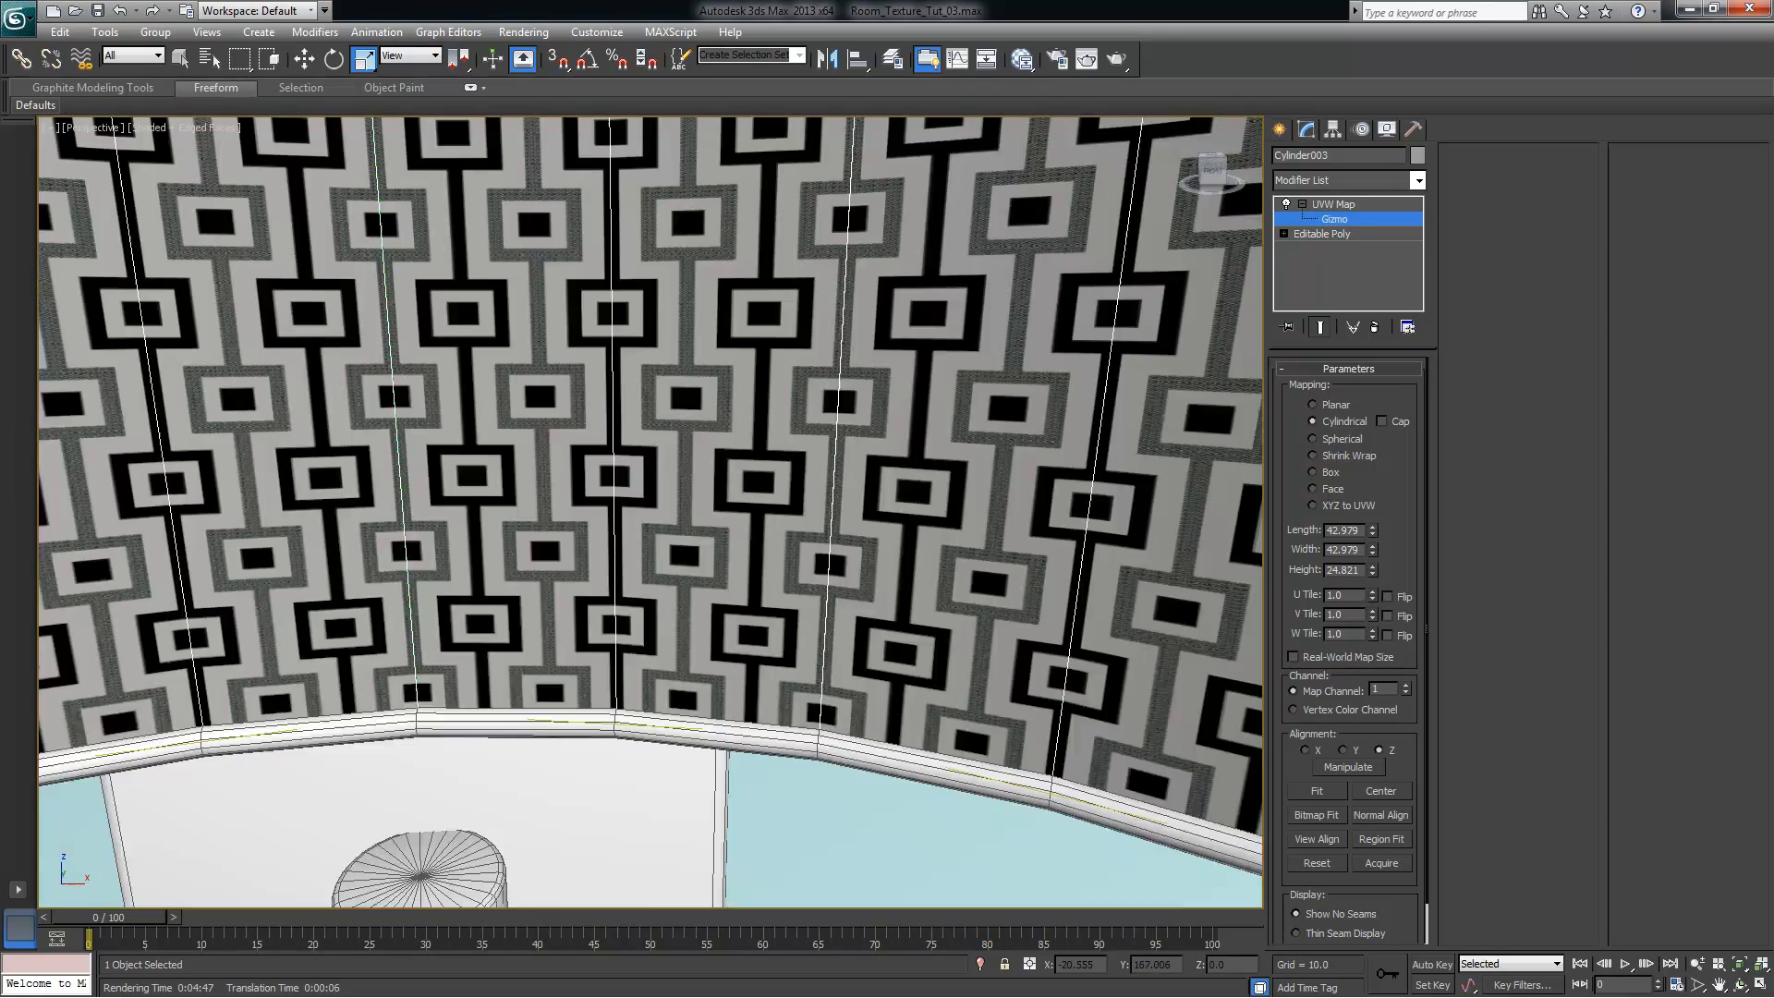
pyautogui.scroll(-6, 679, 522)
pyautogui.moveTo(1012, 659); pyautogui.dragTo(1000, 618, button='middle')
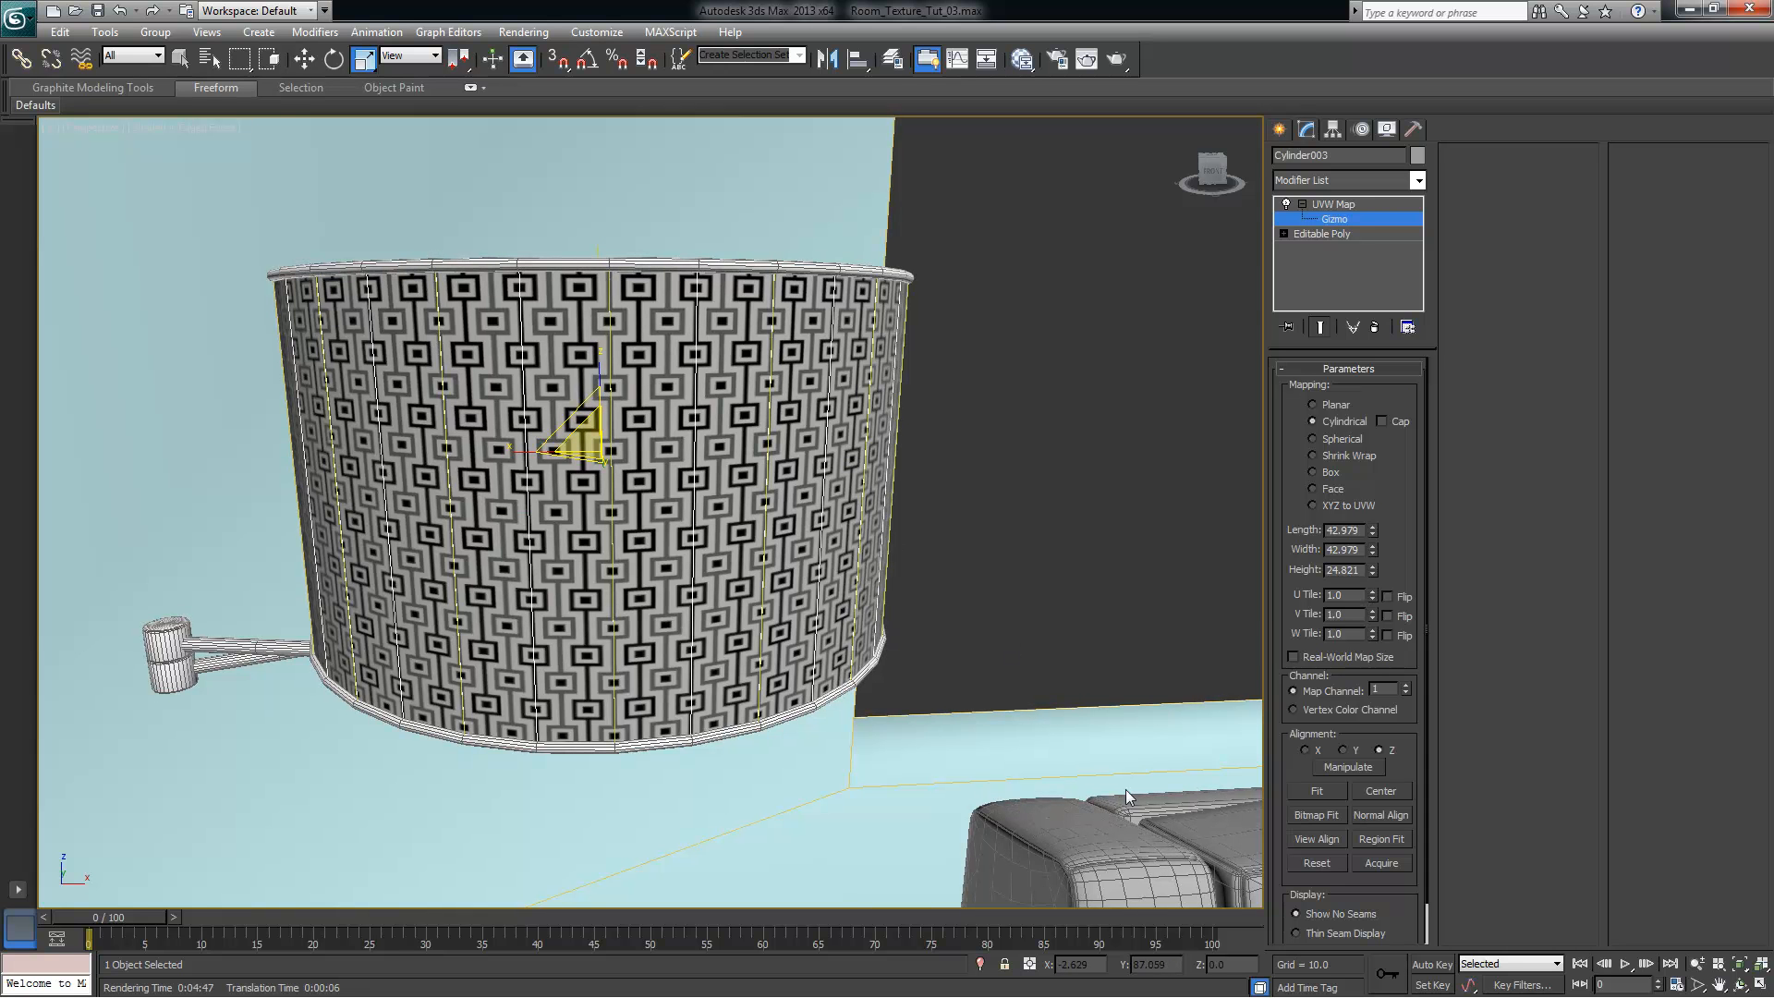
pyautogui.keyDown('alt'); pyautogui.moveTo(1016, 667); pyautogui.dragTo(1028, 662, button='middle'); pyautogui.keyUp('alt')
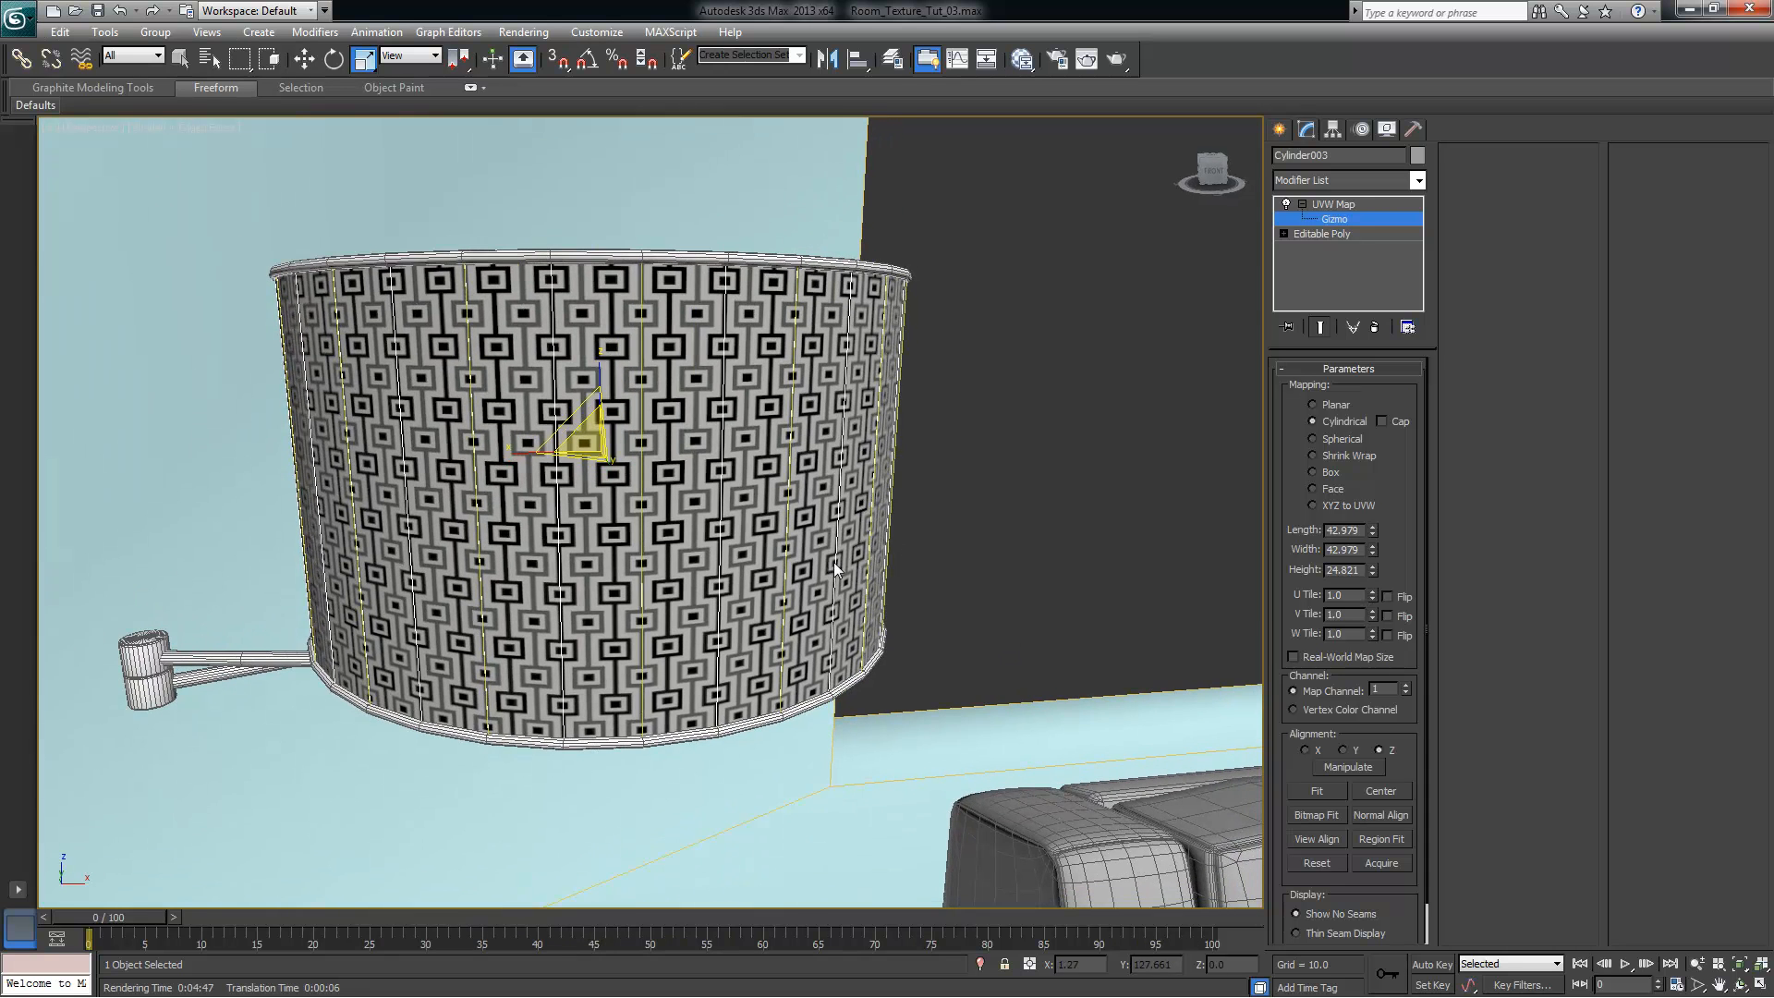
# Try scaling the lamp shade's UVW Map gizmo to change the pattern's size, and undo the last scaling
pyautogui.moveTo(597, 372); pyautogui.dragTo(602, 383)
pyautogui.moveTo(594, 442); pyautogui.dragTo(596, 462)
pyautogui.keyDown('alt'); pyautogui.moveTo(628, 469); pyautogui.dragTo(753, 520, button='middle'); pyautogui.keyUp('alt')
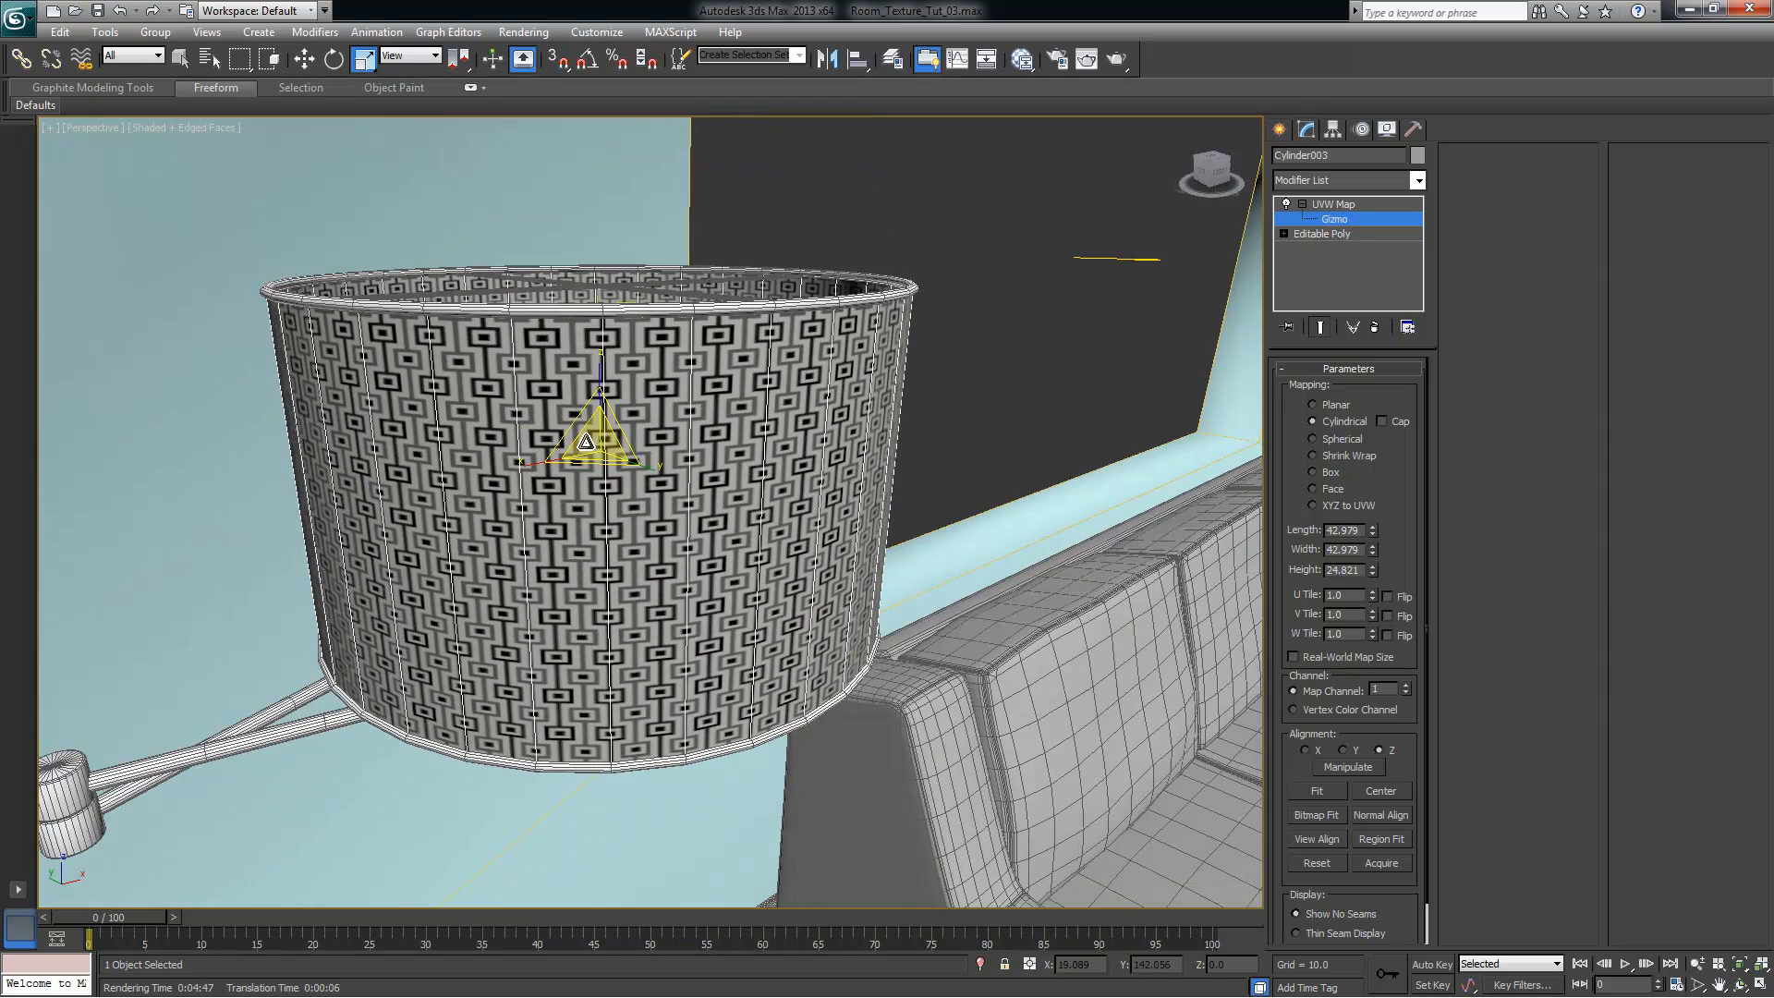
pyautogui.moveTo(604, 441); pyautogui.dragTo(553, 488)
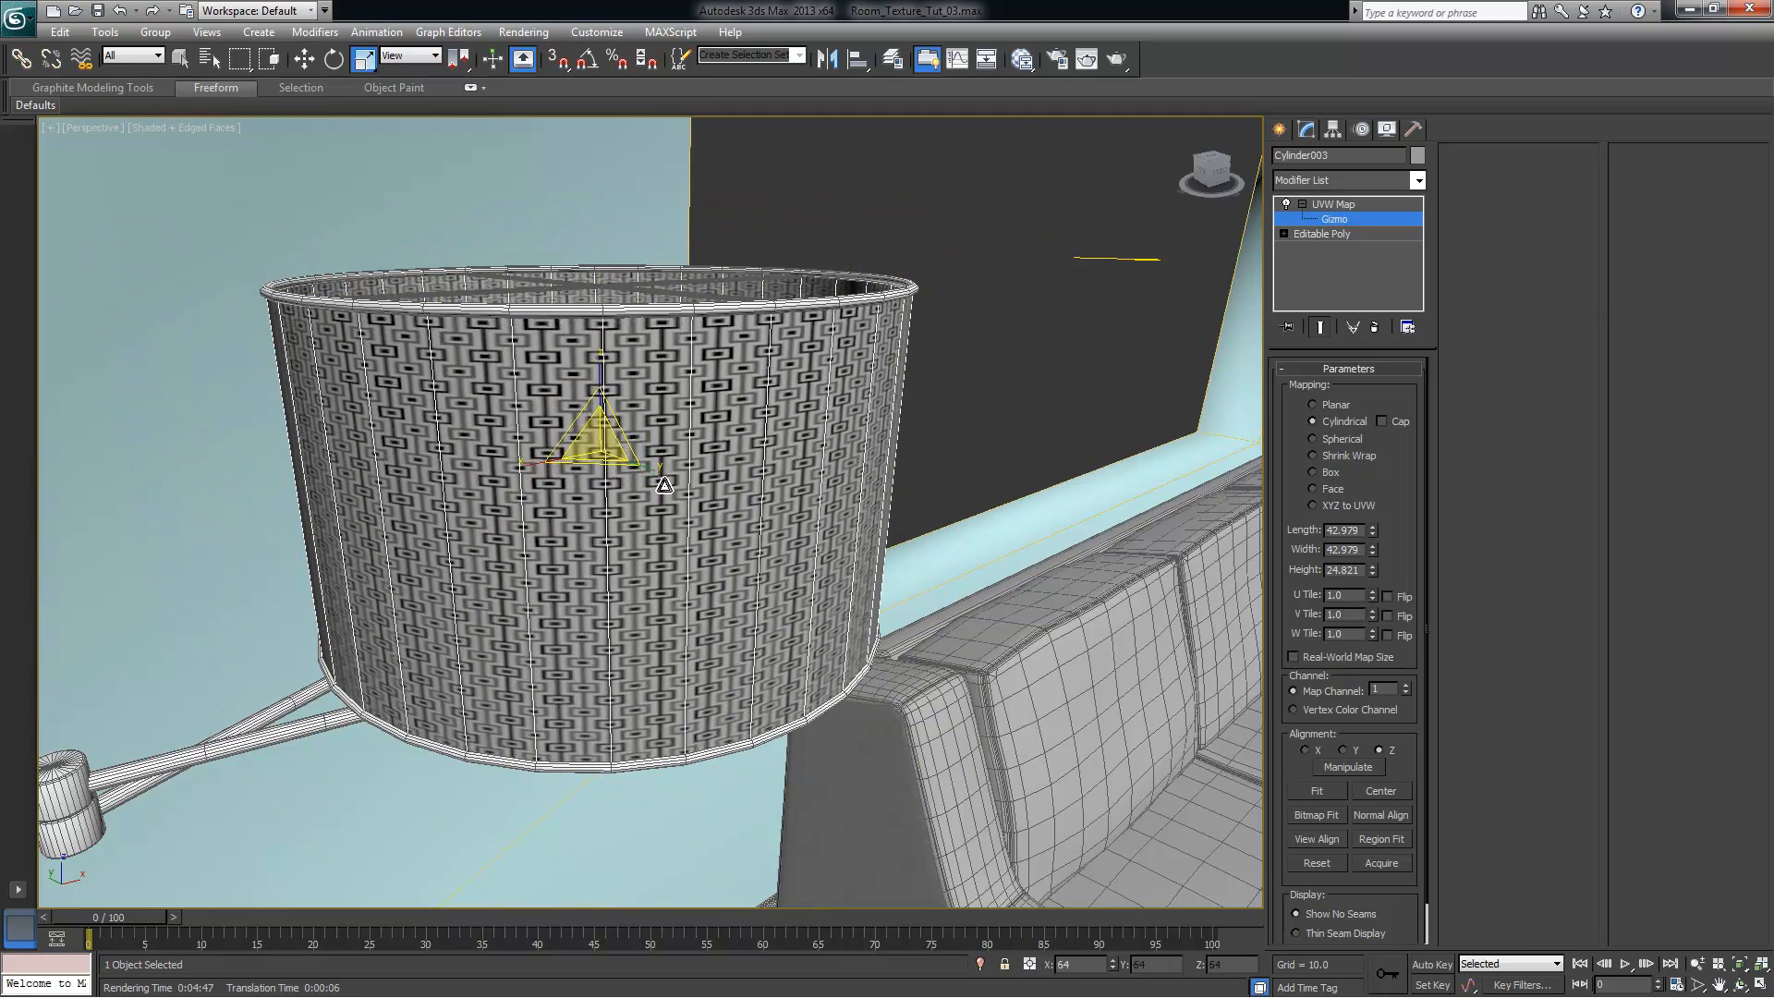
pyautogui.moveTo(795, 424); pyautogui.dragTo(870, 381)
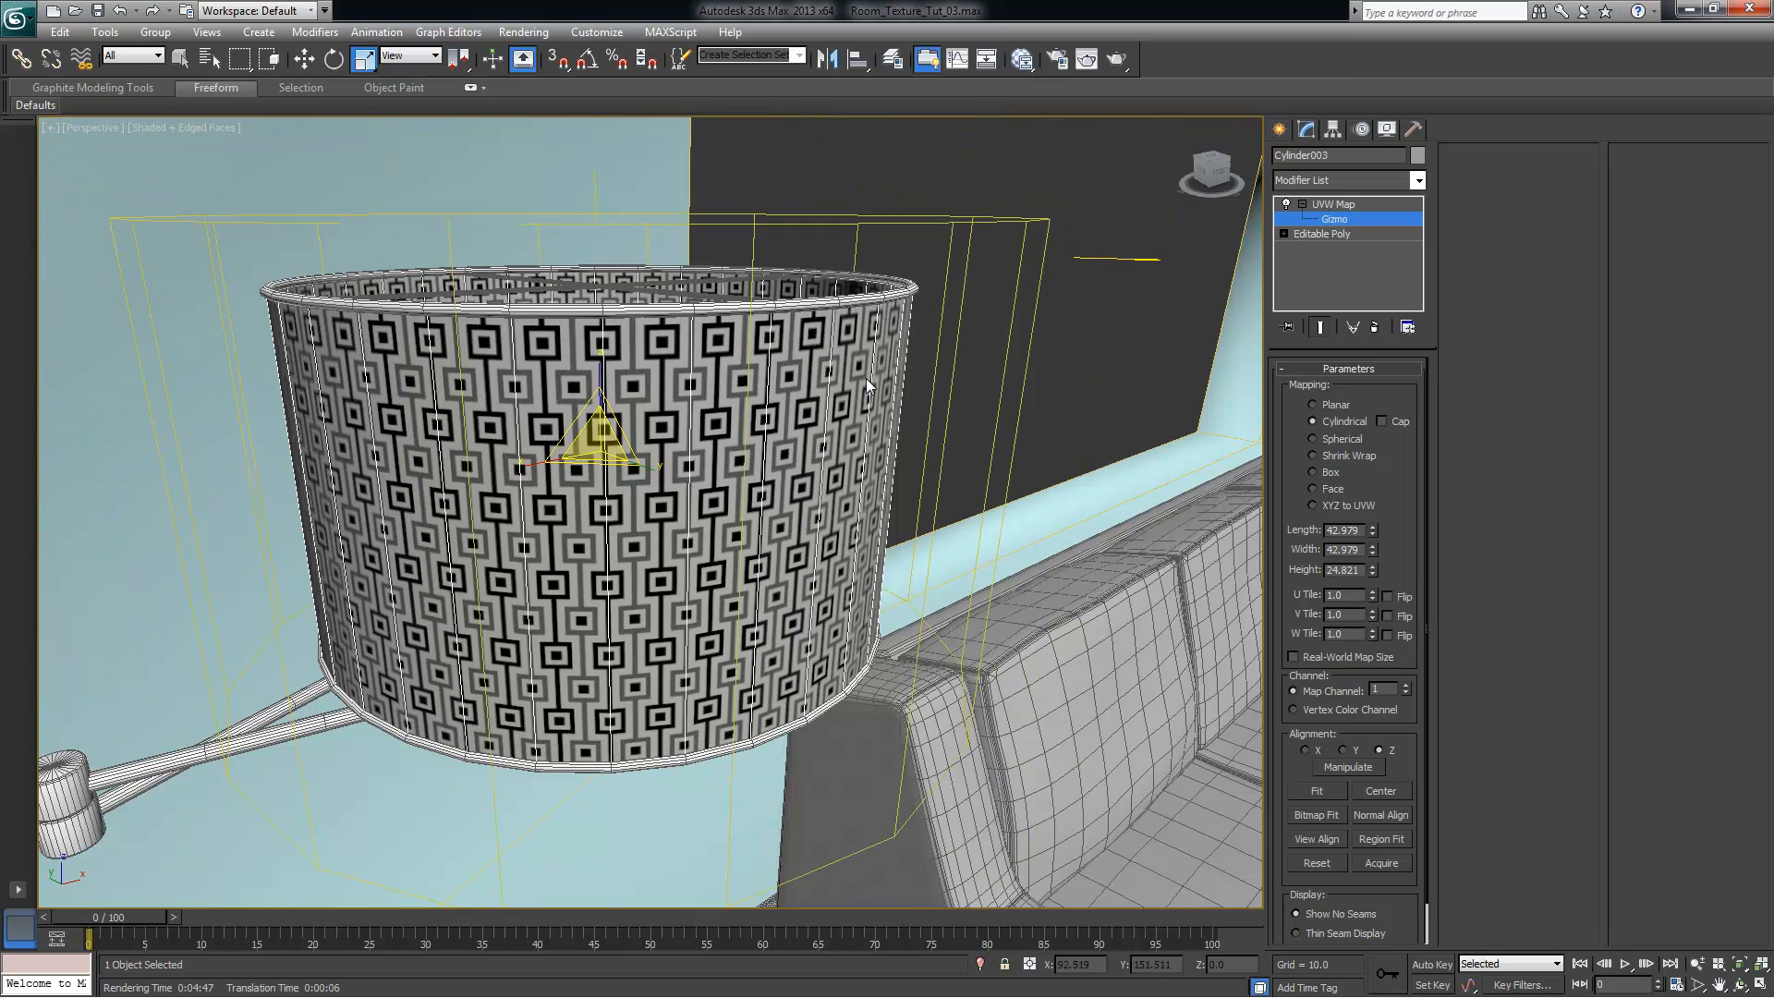
pyautogui.hotkey('ctrl', 'z')
pyautogui.keyDown('alt'); pyautogui.moveTo(859, 504); pyautogui.dragTo(492, 489, button='middle'); pyautogui.keyUp('alt')
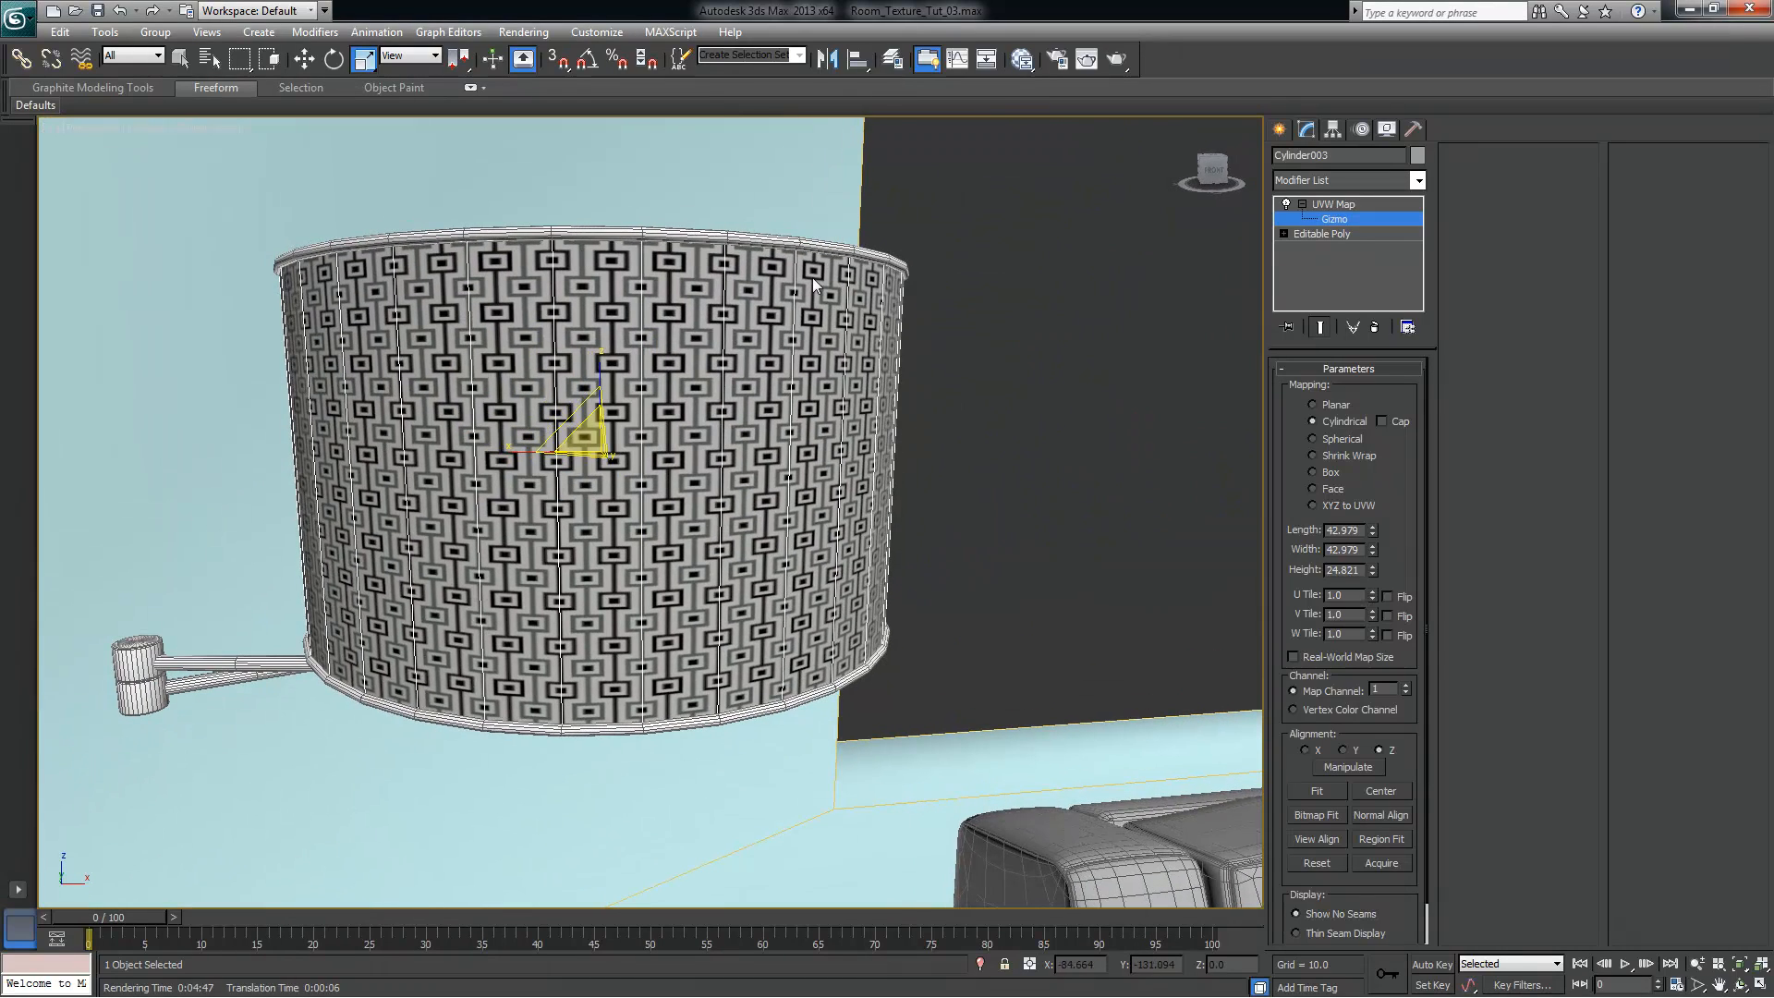
# Fit the UVW Map gizmo to the lamp shade and check the pattern around it
pyautogui.click(1339, 794)
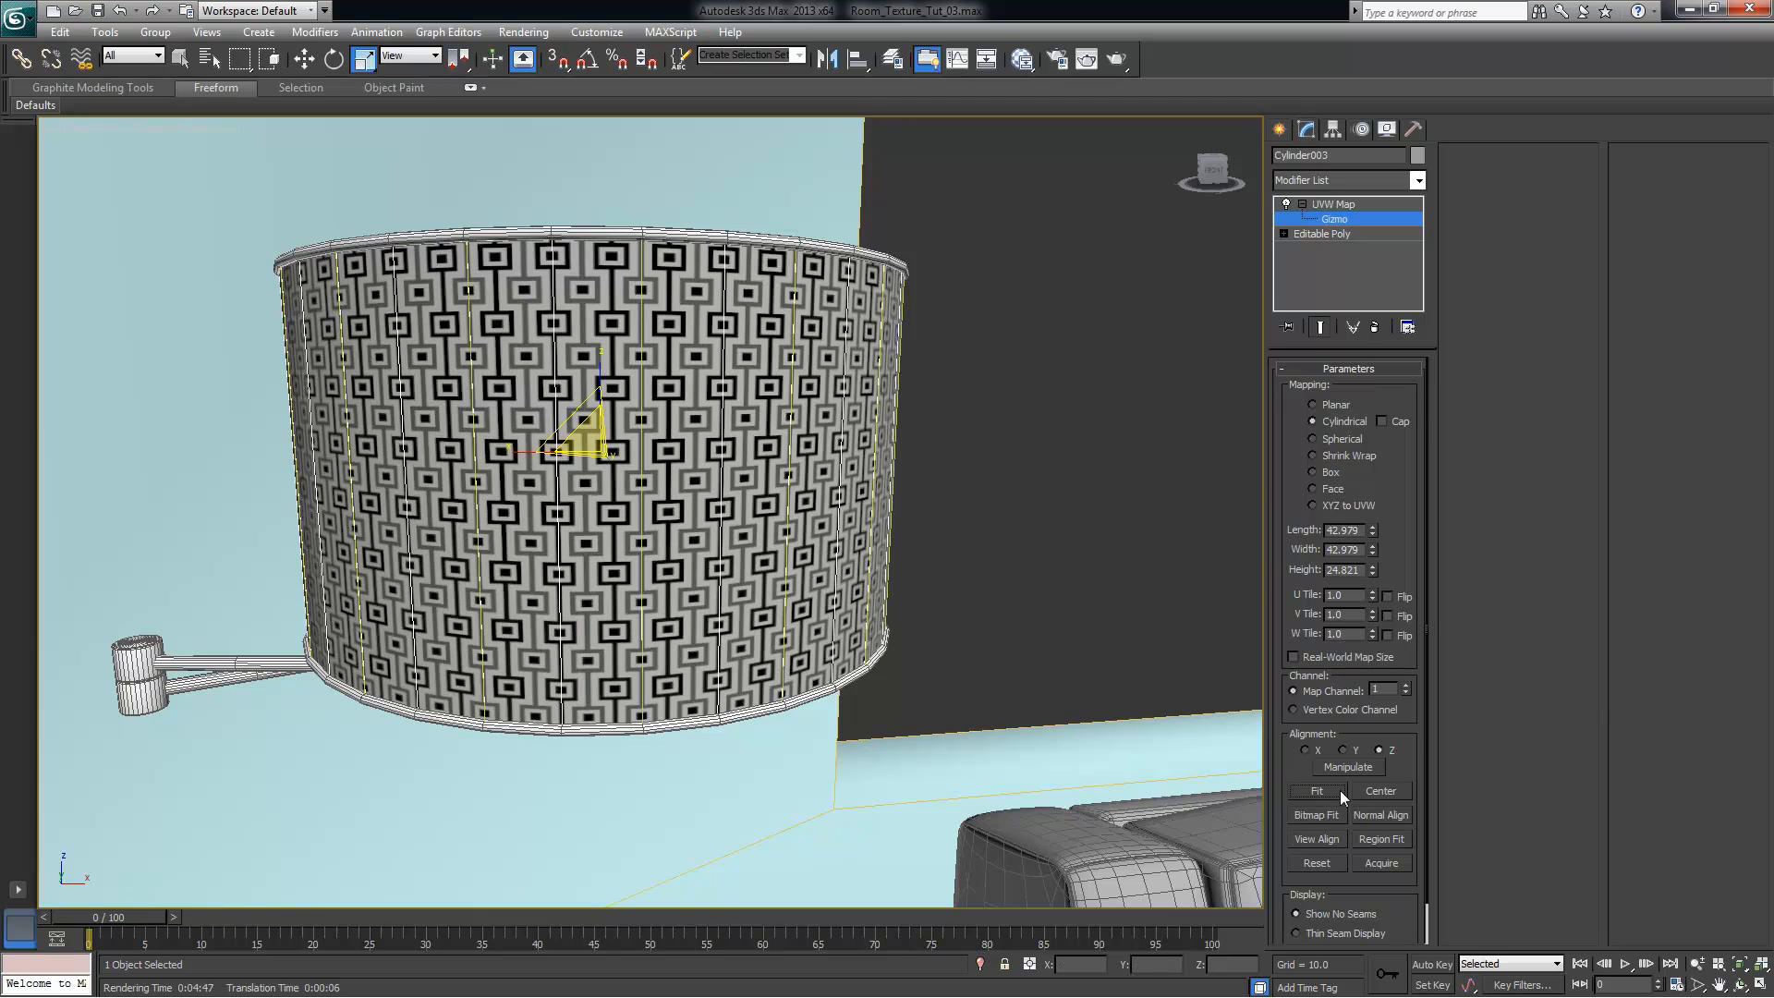
pyautogui.keyDown('alt'); pyautogui.moveTo(878, 471); pyautogui.dragTo(817, 425, button='middle'); pyautogui.keyUp('alt')
pyautogui.keyDown('alt'); pyautogui.moveTo(792, 591); pyautogui.dragTo(546, 326, button='middle'); pyautogui.keyUp('alt')
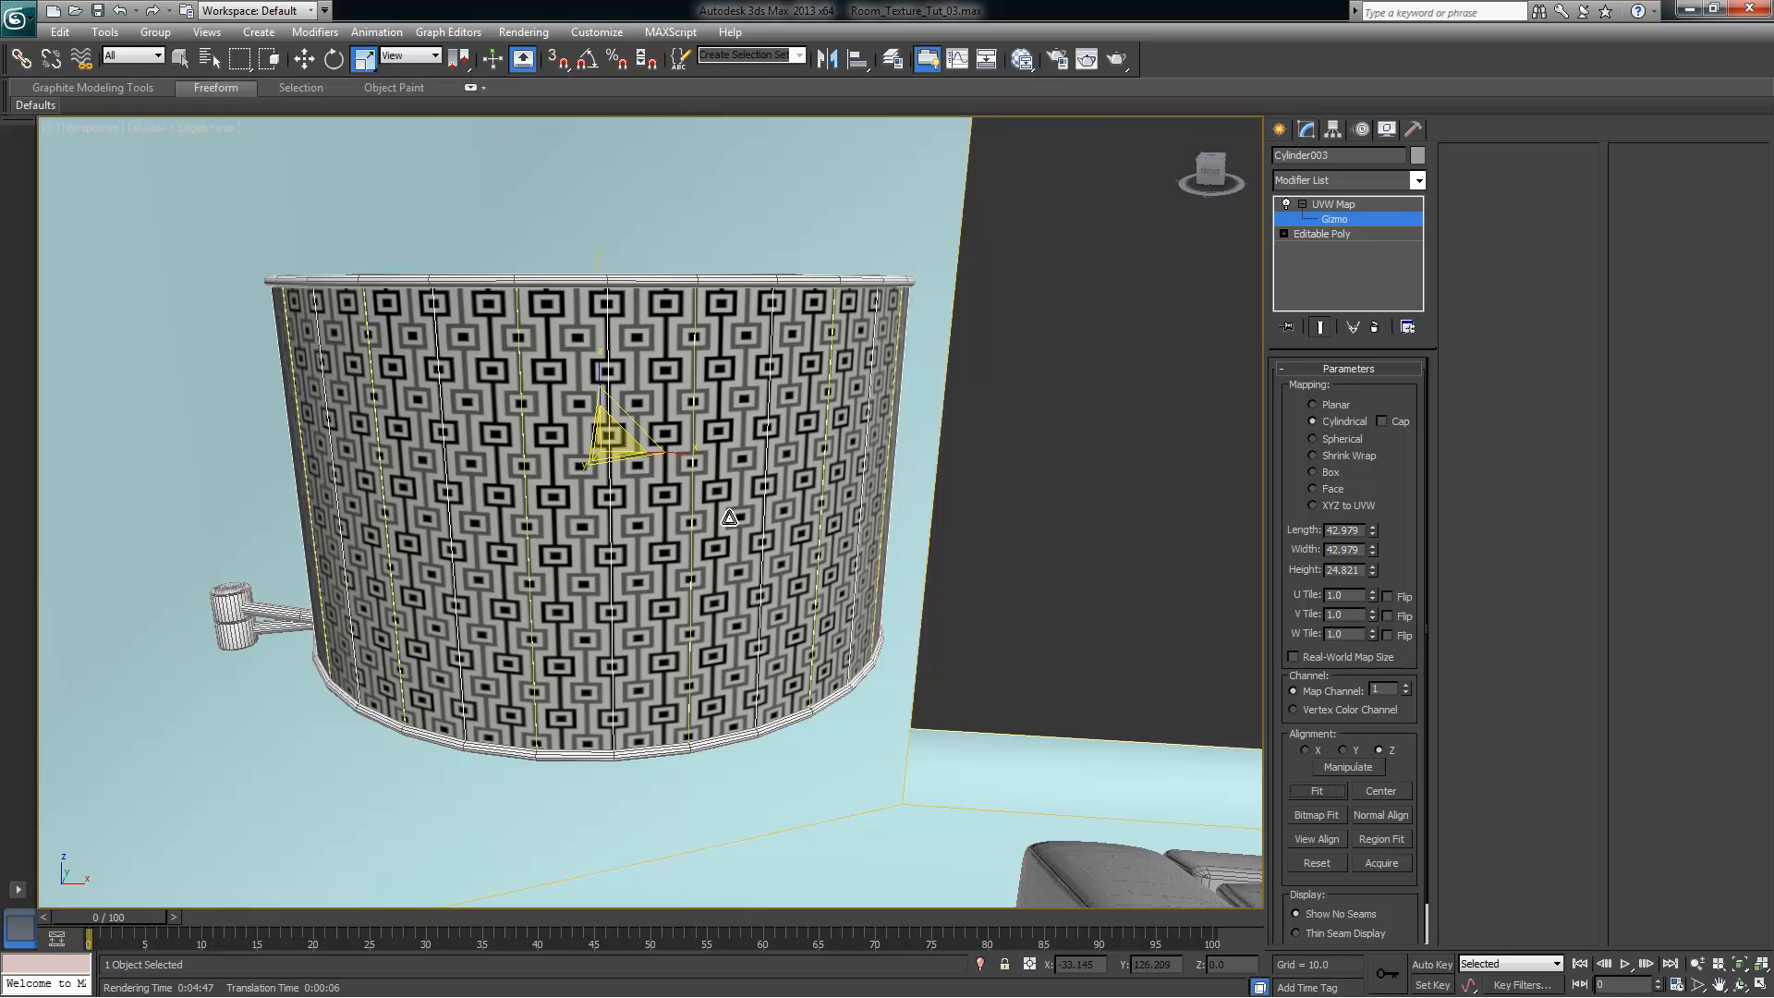
# Set the U and V tiling of the mod fabric's diffuse bitmap to 1.0, keeping the lamp shade in view
pyautogui.click(1022, 59)
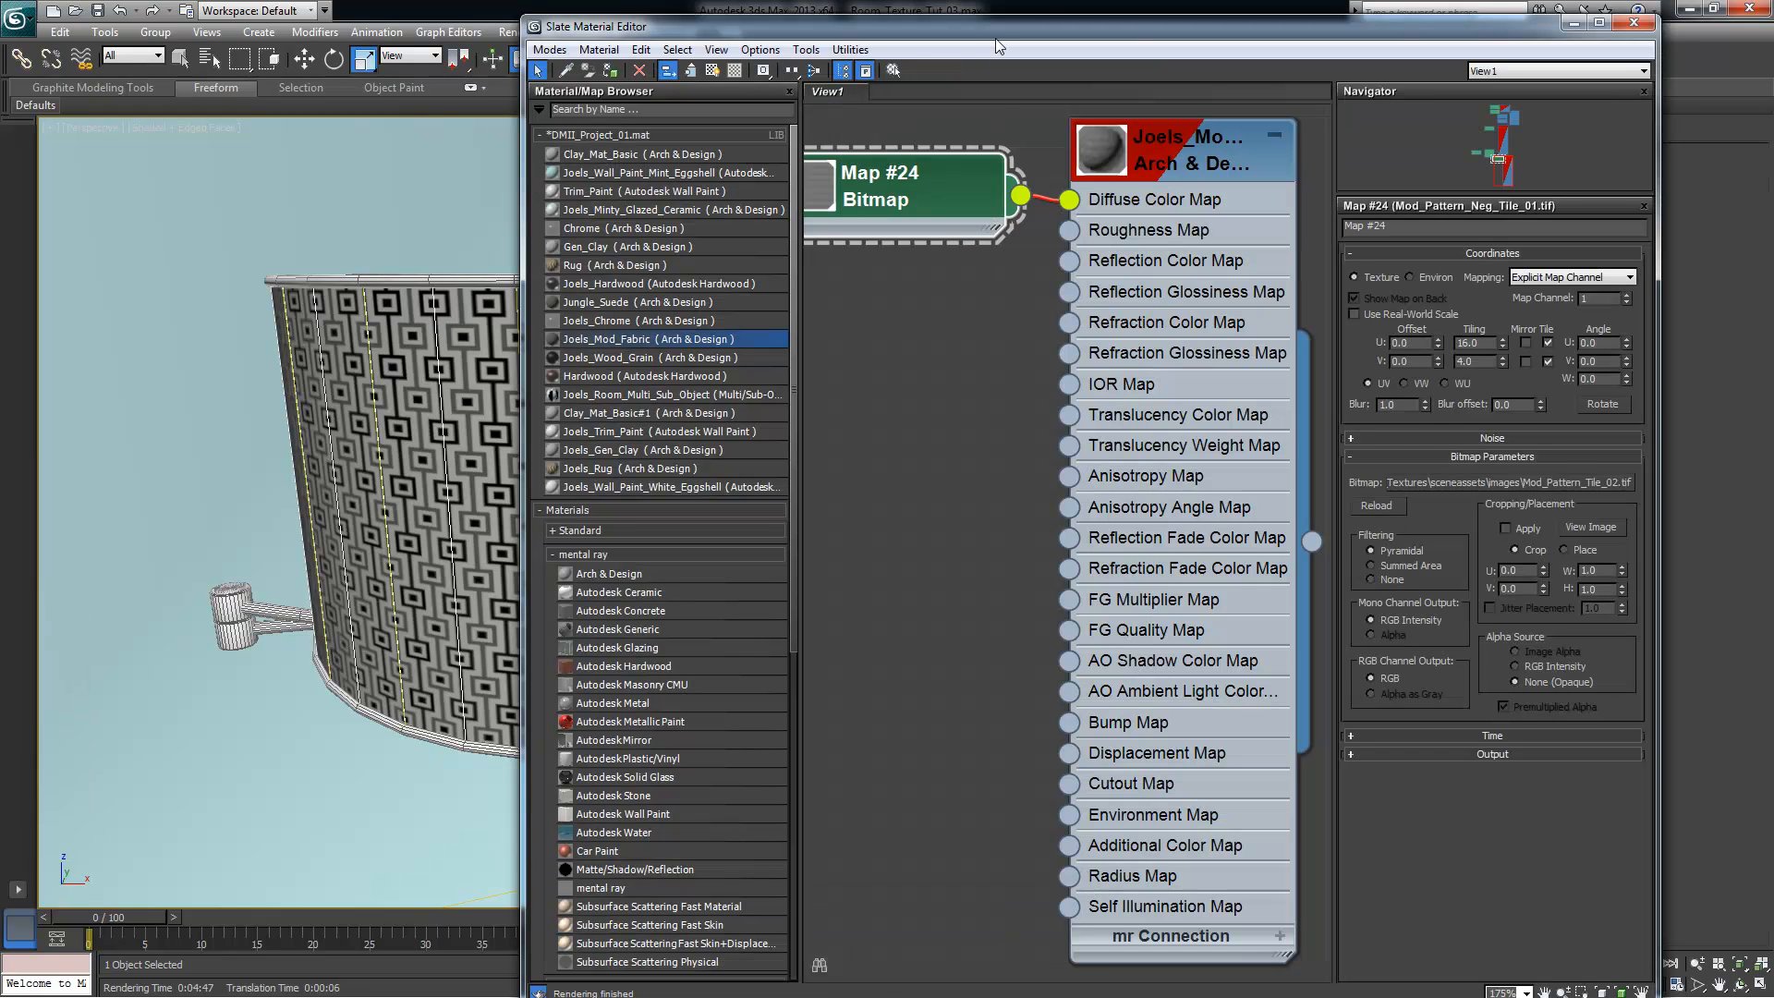
pyautogui.moveTo(986, 38); pyautogui.dragTo(744, 31)
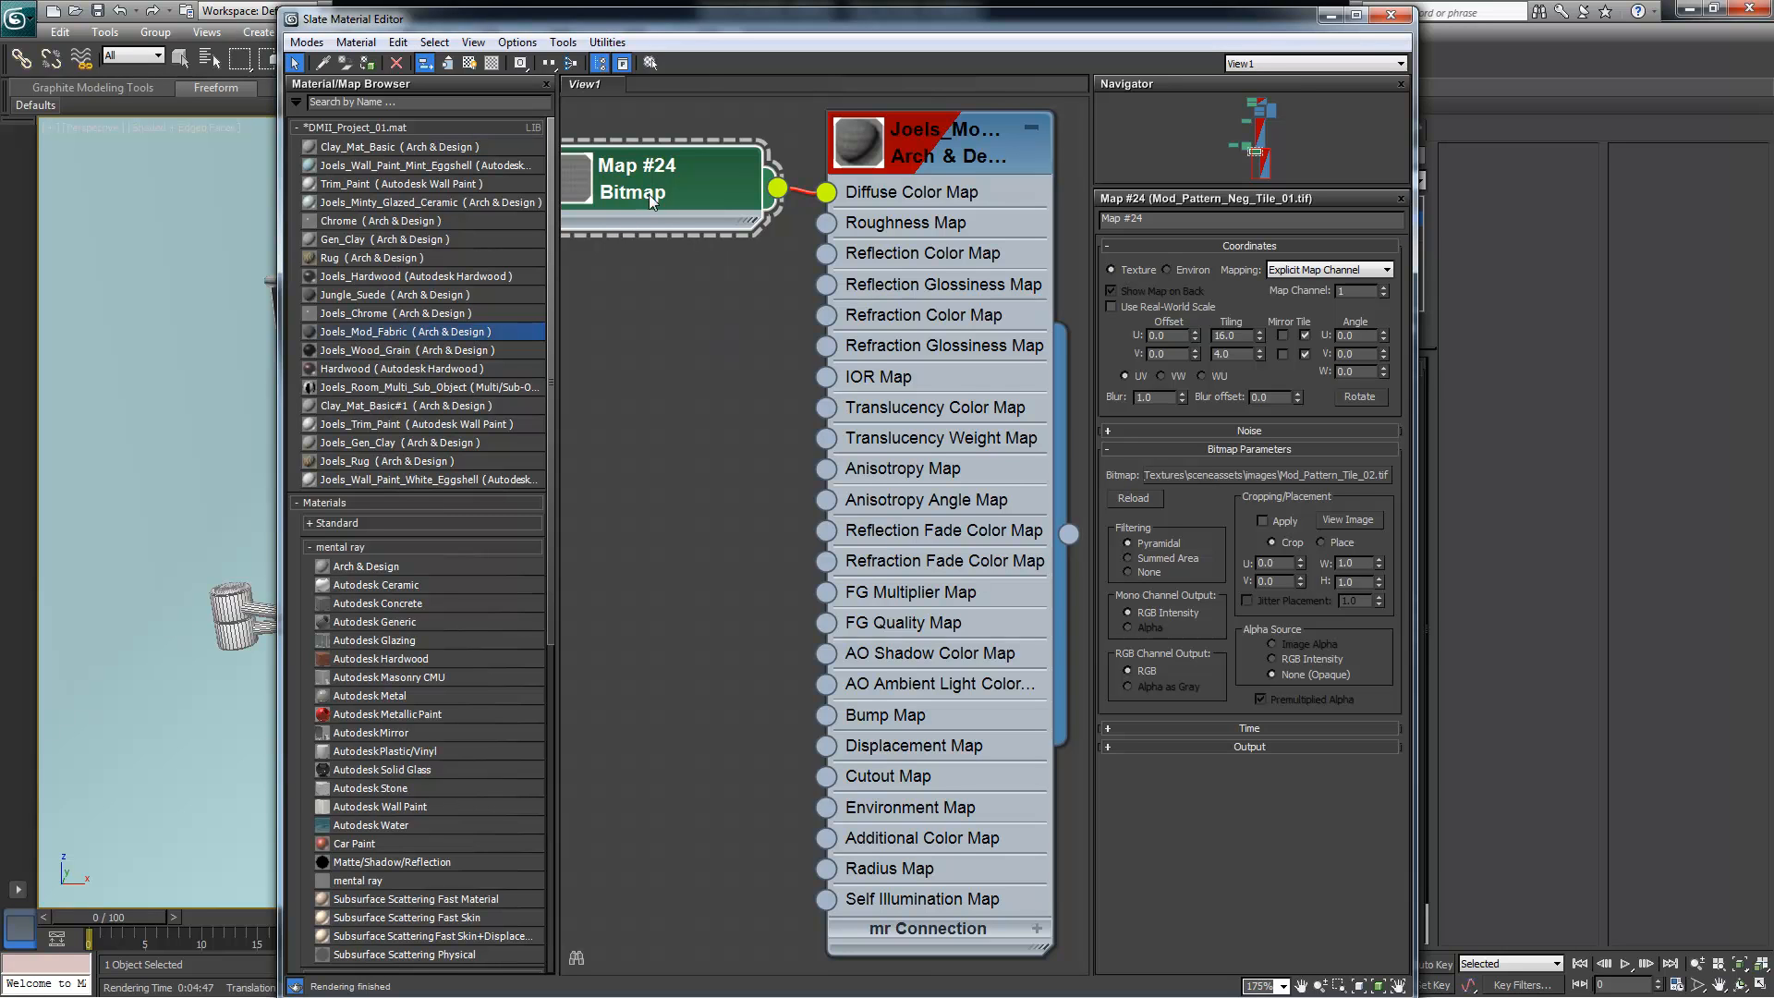
pyautogui.moveTo(1041, 29); pyautogui.dragTo(1386, 30)
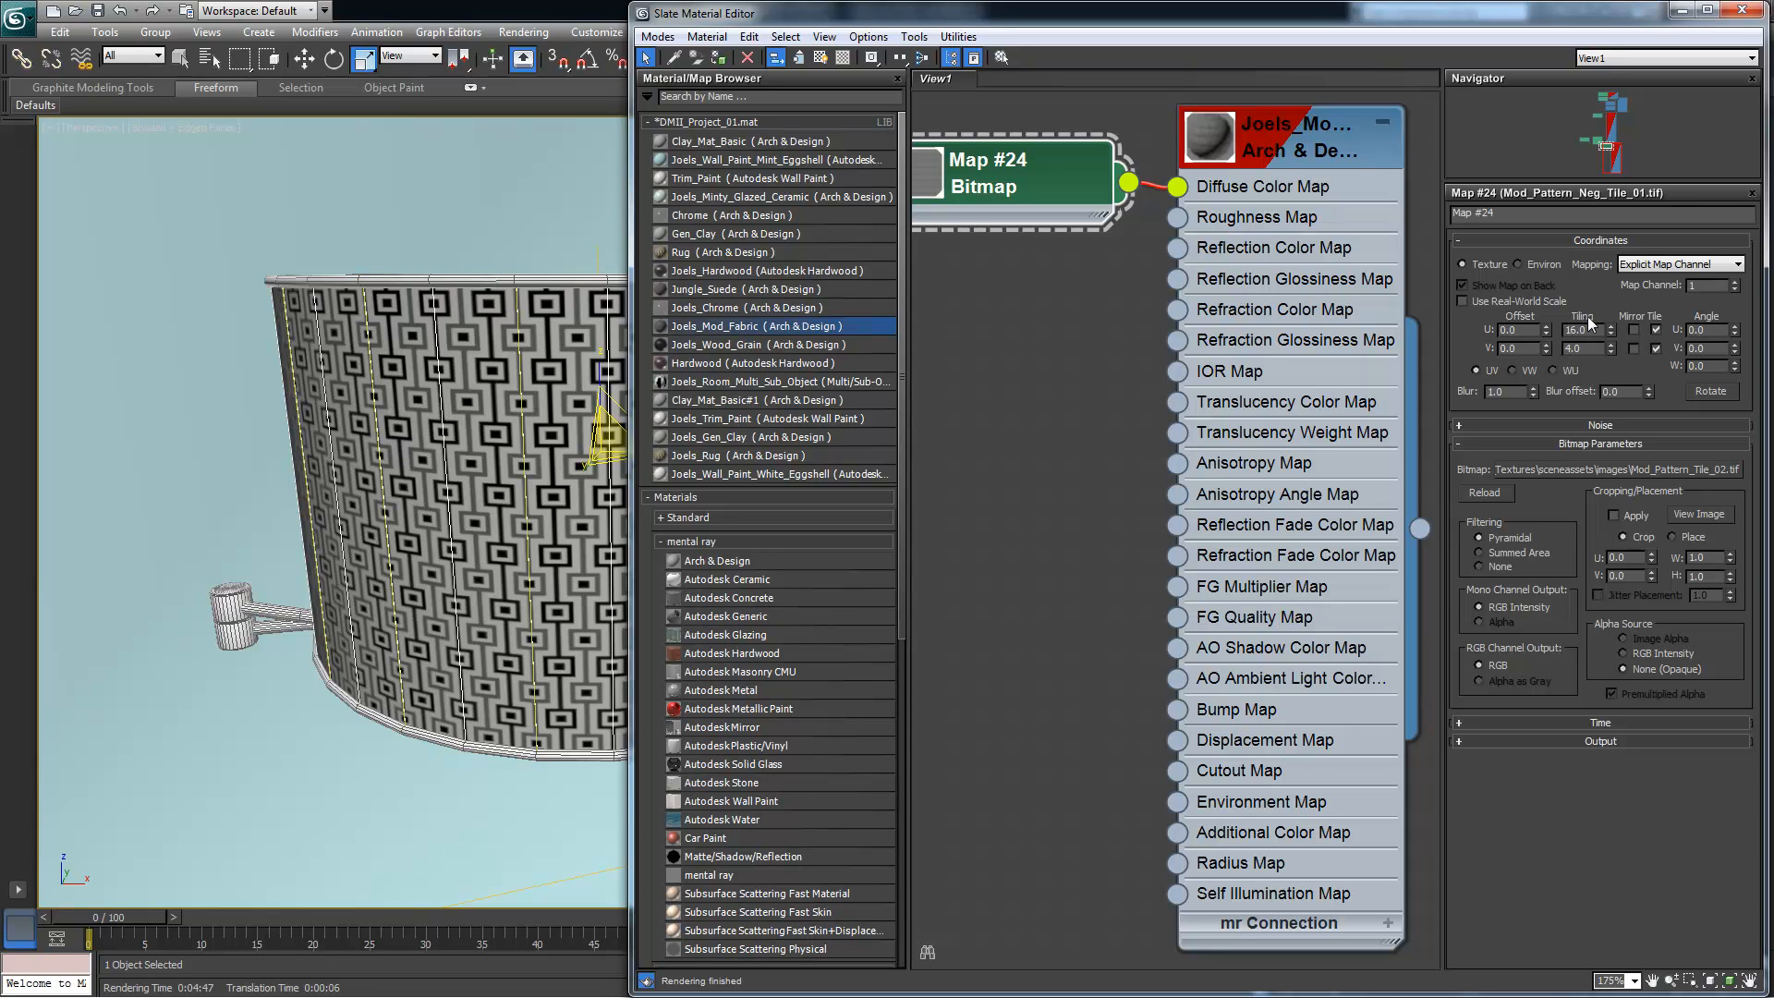
pyautogui.press('Return')
pyautogui.scroll(3, 555, 489)
pyautogui.moveTo(569, 475); pyautogui.dragTo(428, 471, button='middle')
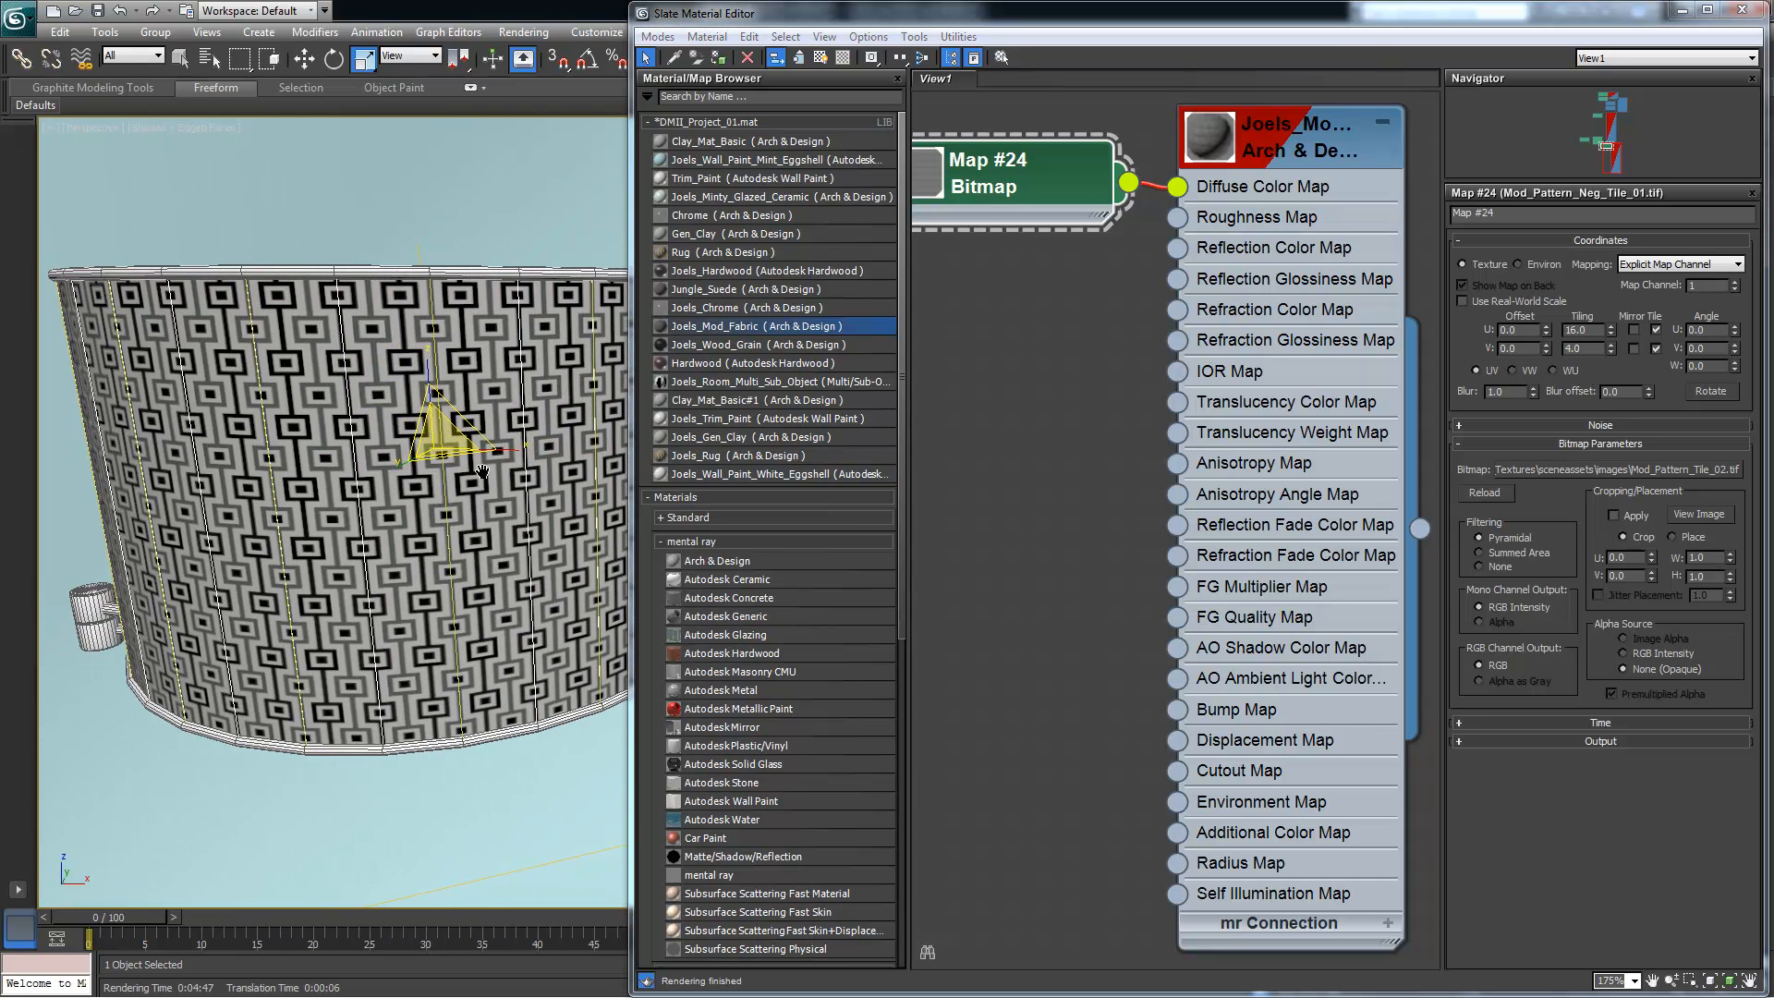
pyautogui.doubleClick(1583, 330)
pyautogui.write('1')
pyautogui.press('Return')
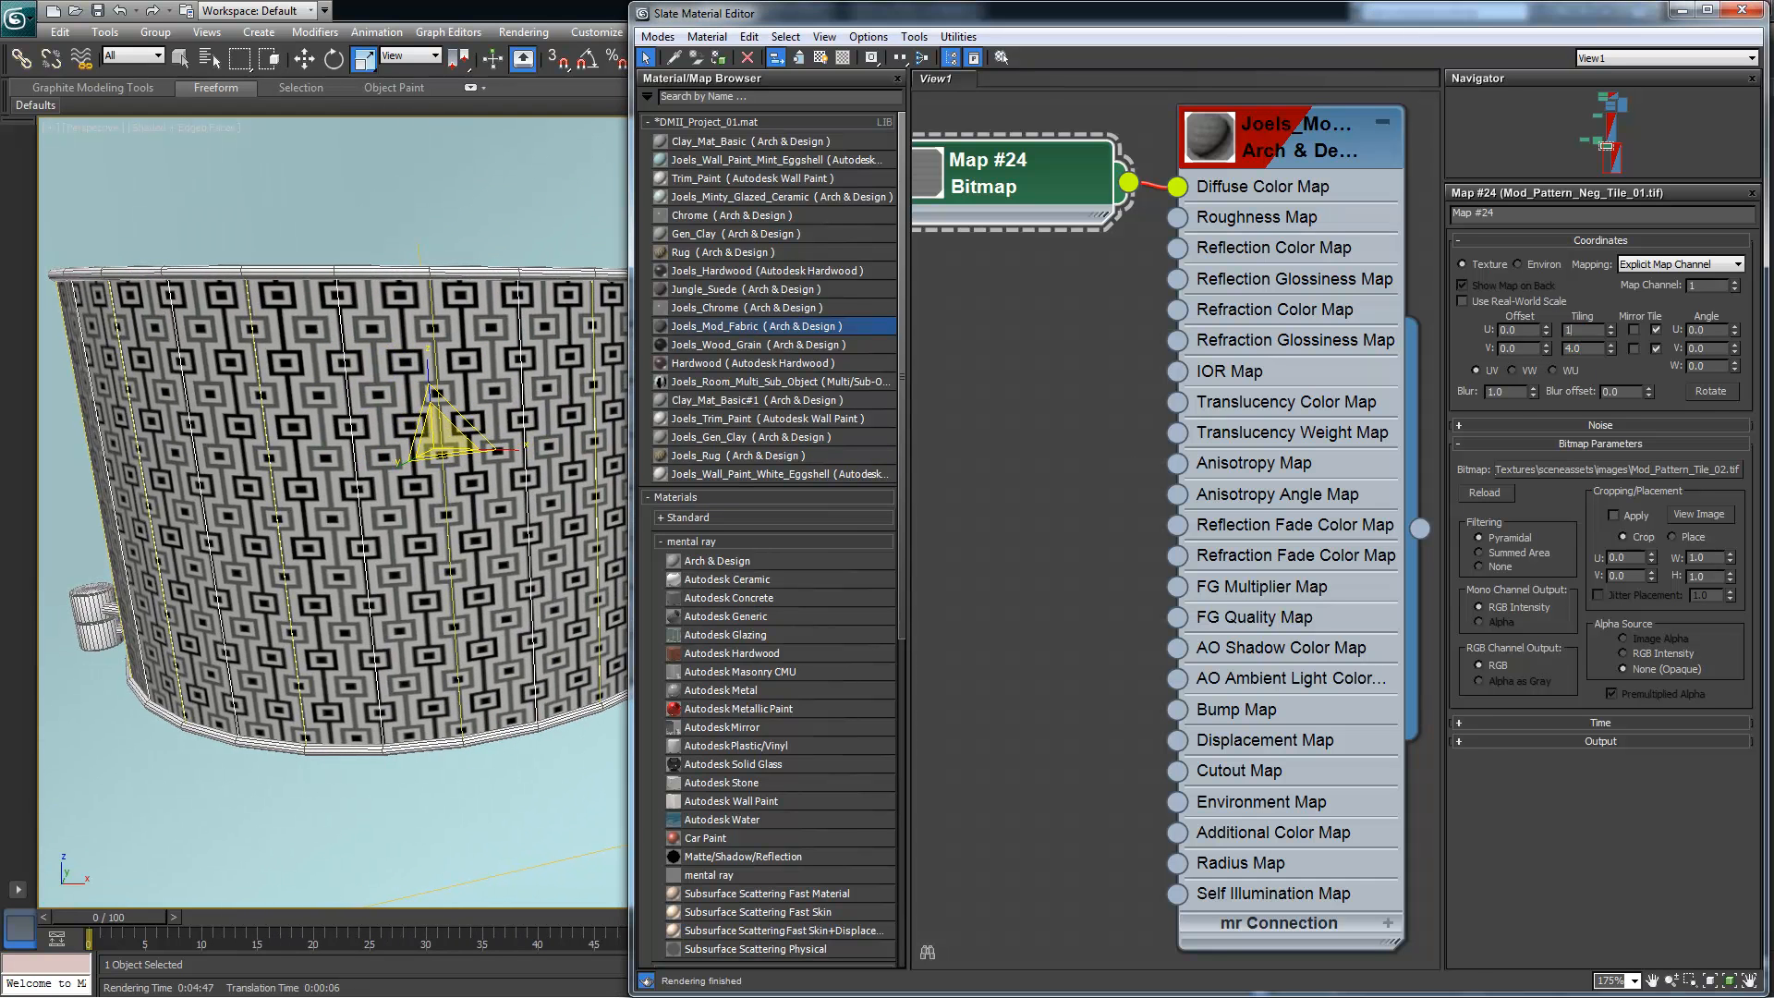
pyautogui.doubleClick(1583, 349)
pyautogui.write('1')
pyautogui.press('Return')
pyautogui.keyDown('alt'); pyautogui.moveTo(408, 386); pyautogui.dragTo(340, 347, button='middle'); pyautogui.keyUp('alt')
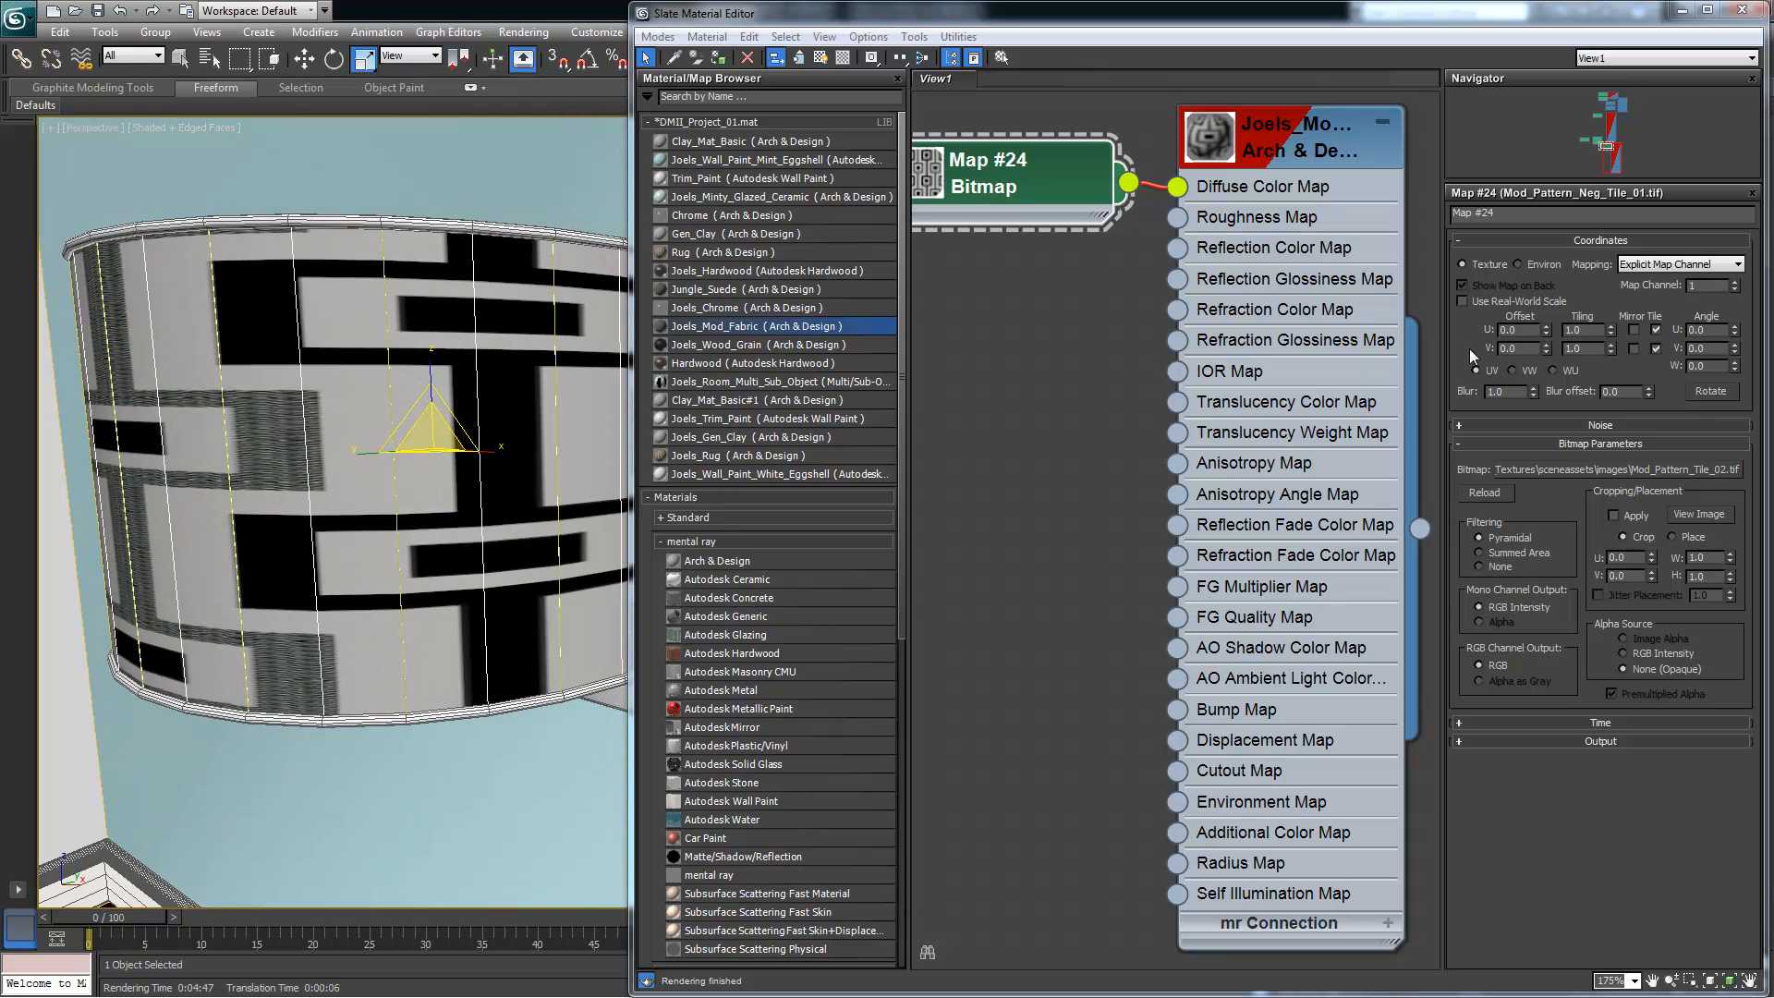
# Try U tiling values of 2, 3 and 4 on the mod fabric's diffuse bitmap and compare the pattern on the lamp shade
pyautogui.click(1583, 334)
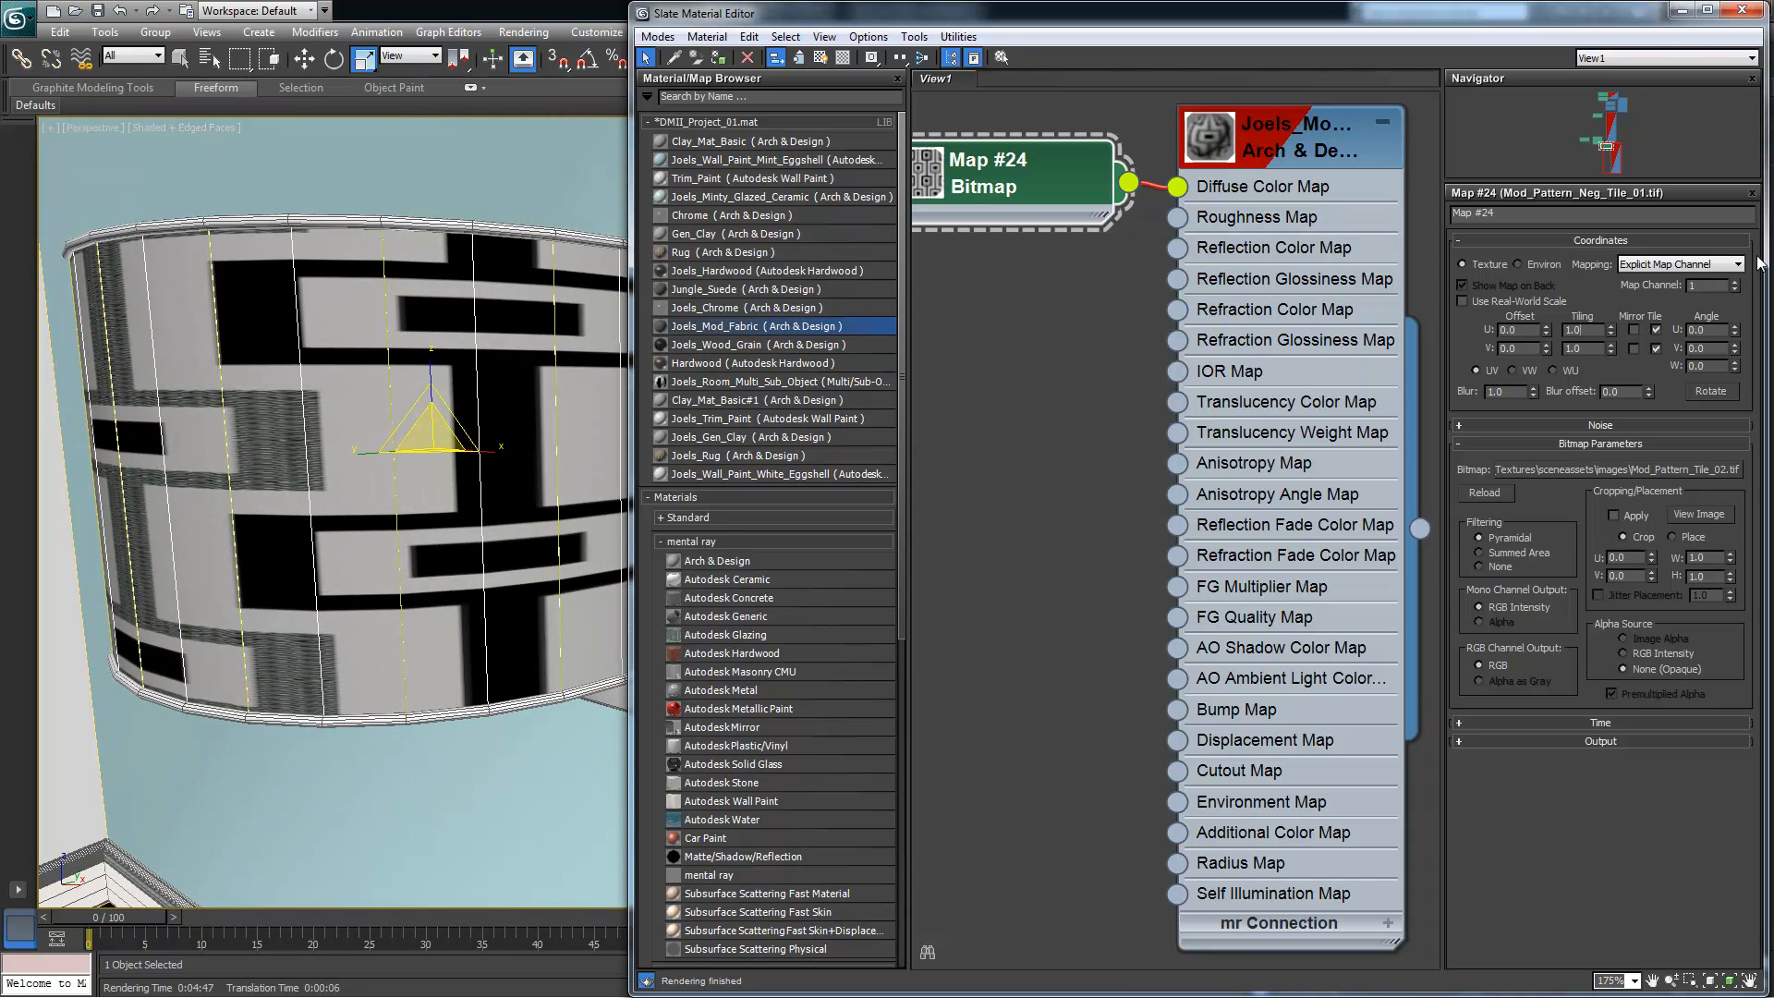
pyautogui.doubleClick(1585, 330)
pyautogui.write('2')
pyautogui.press('Return')
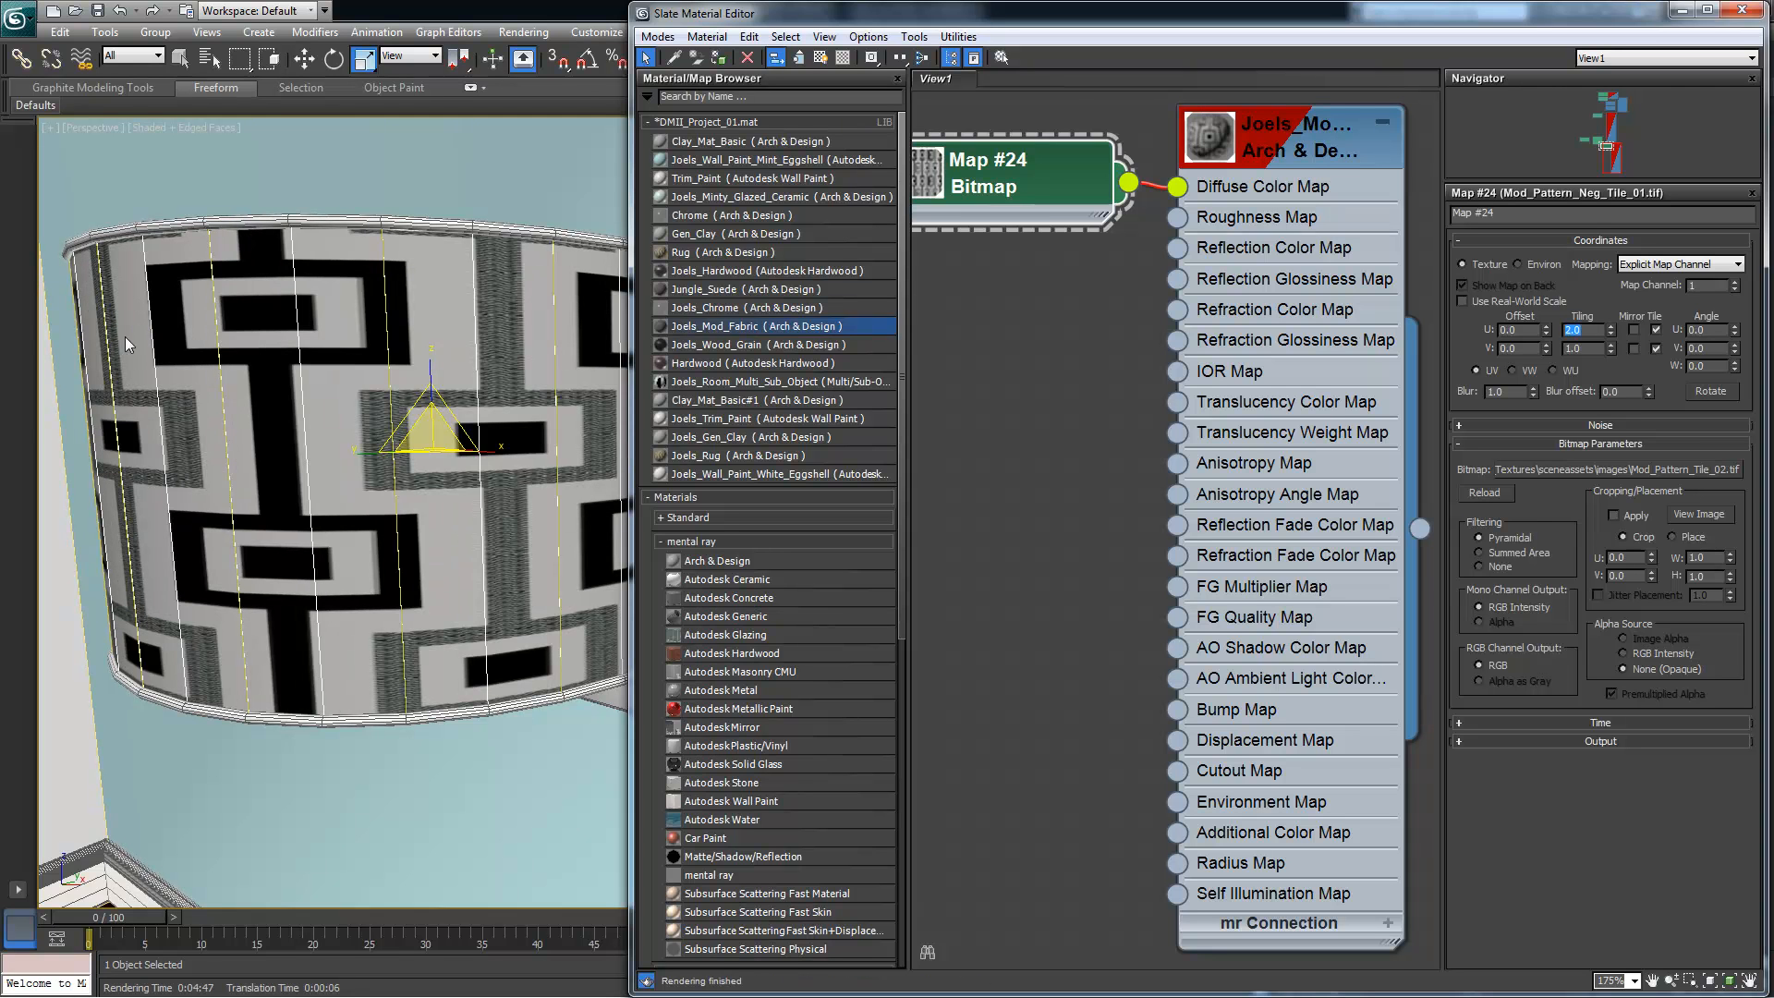
pyautogui.write('3')
pyautogui.press('Return')
pyautogui.write('4')
pyautogui.press('Return')
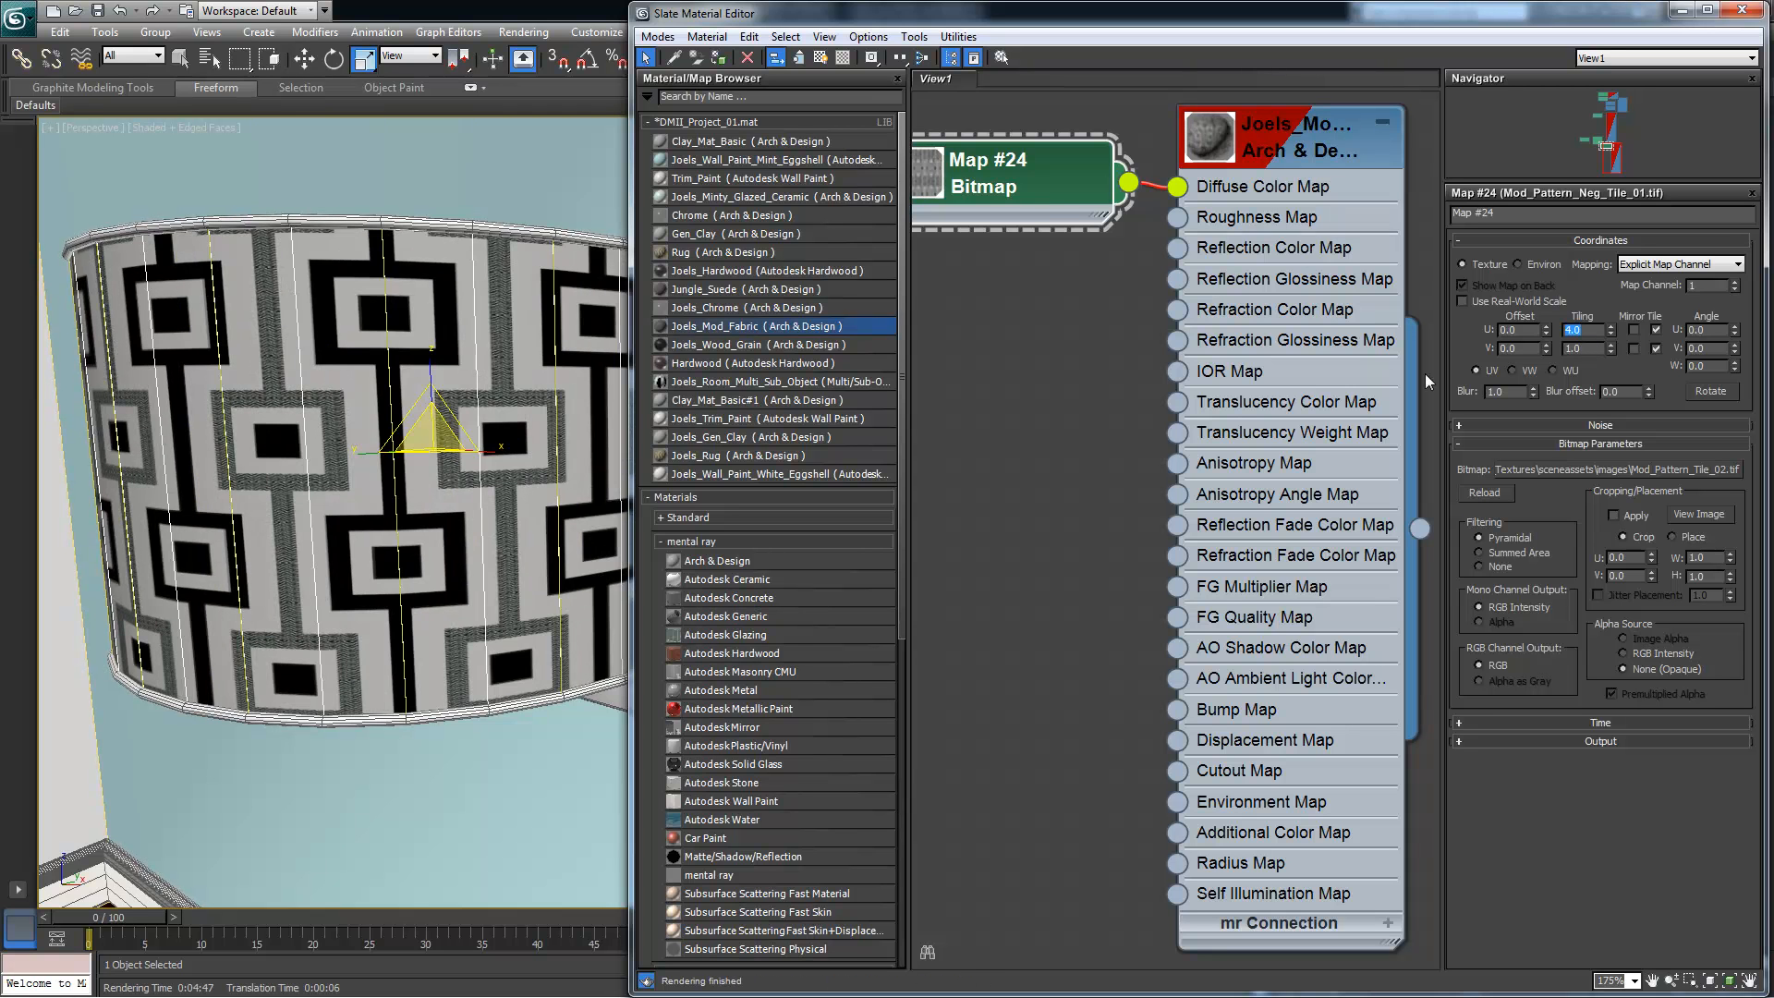
pyautogui.keyDown('alt'); pyautogui.moveTo(486, 384); pyautogui.dragTo(521, 380, button='middle'); pyautogui.keyUp('alt')
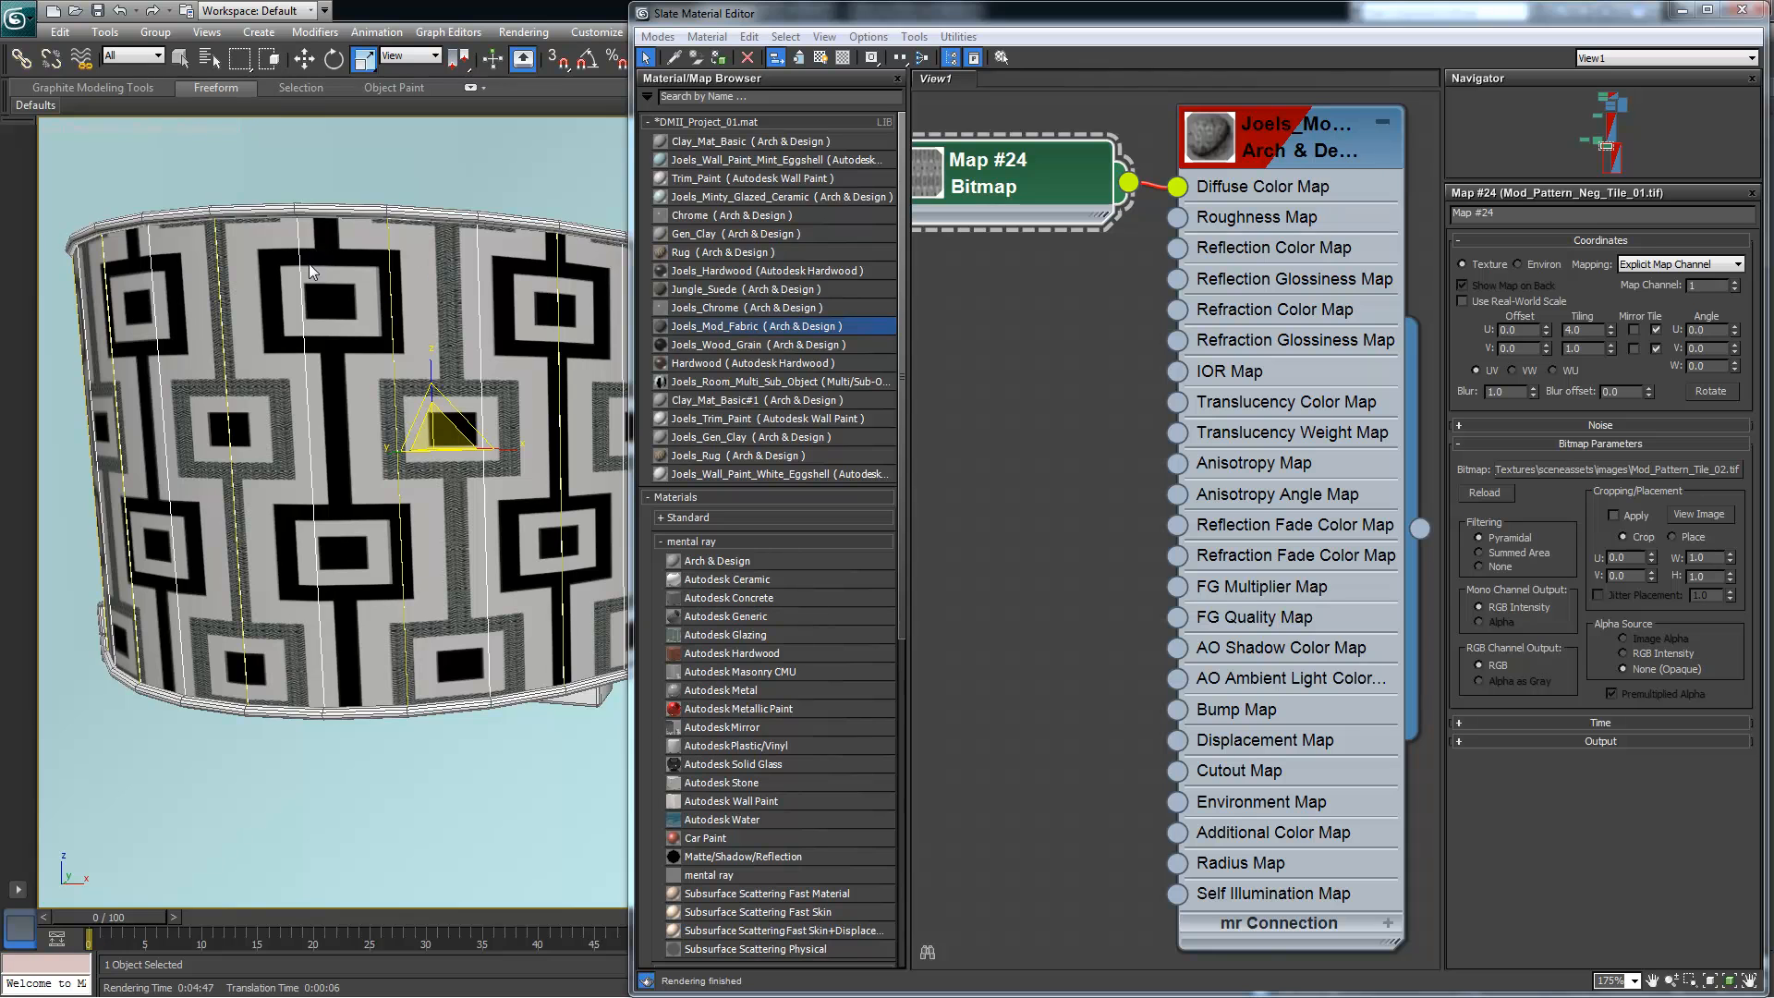
# Set the U tiling of the mod fabric's diffuse bitmap to 5.0 and check the pattern around the lamp shade
pyautogui.doubleClick(1586, 330)
pyautogui.write('5')
pyautogui.press('Return')
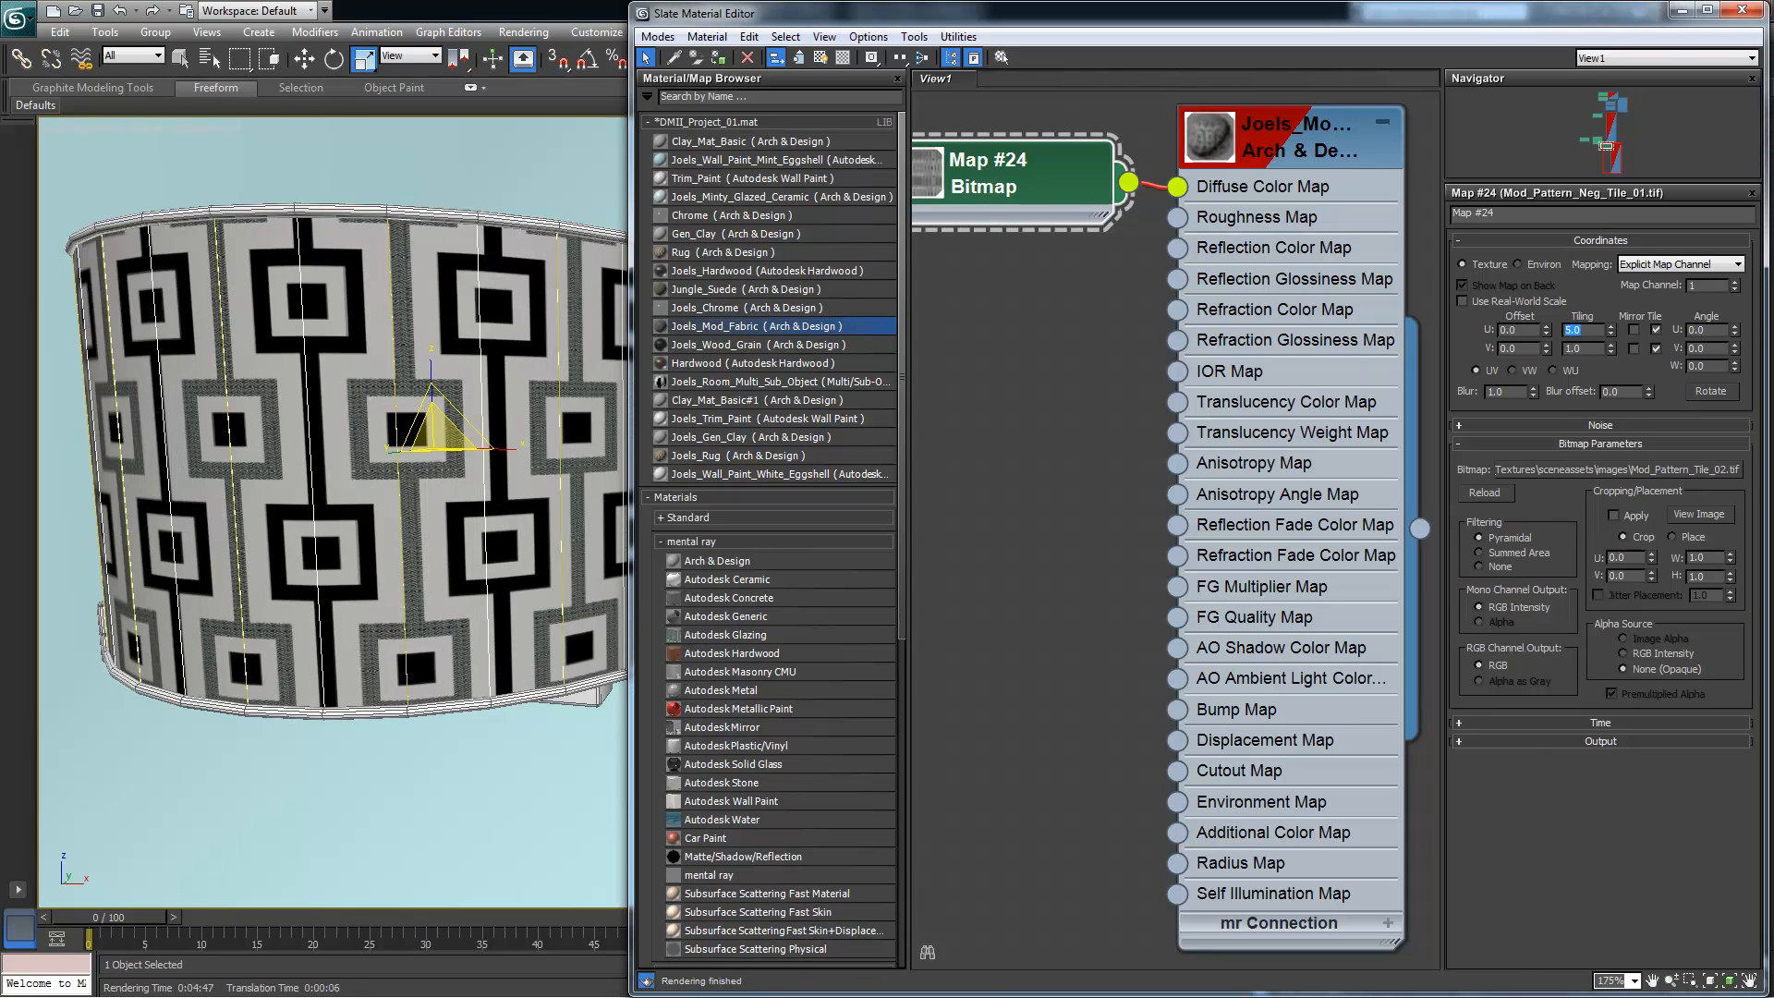
pyautogui.scroll(3, 475, 360)
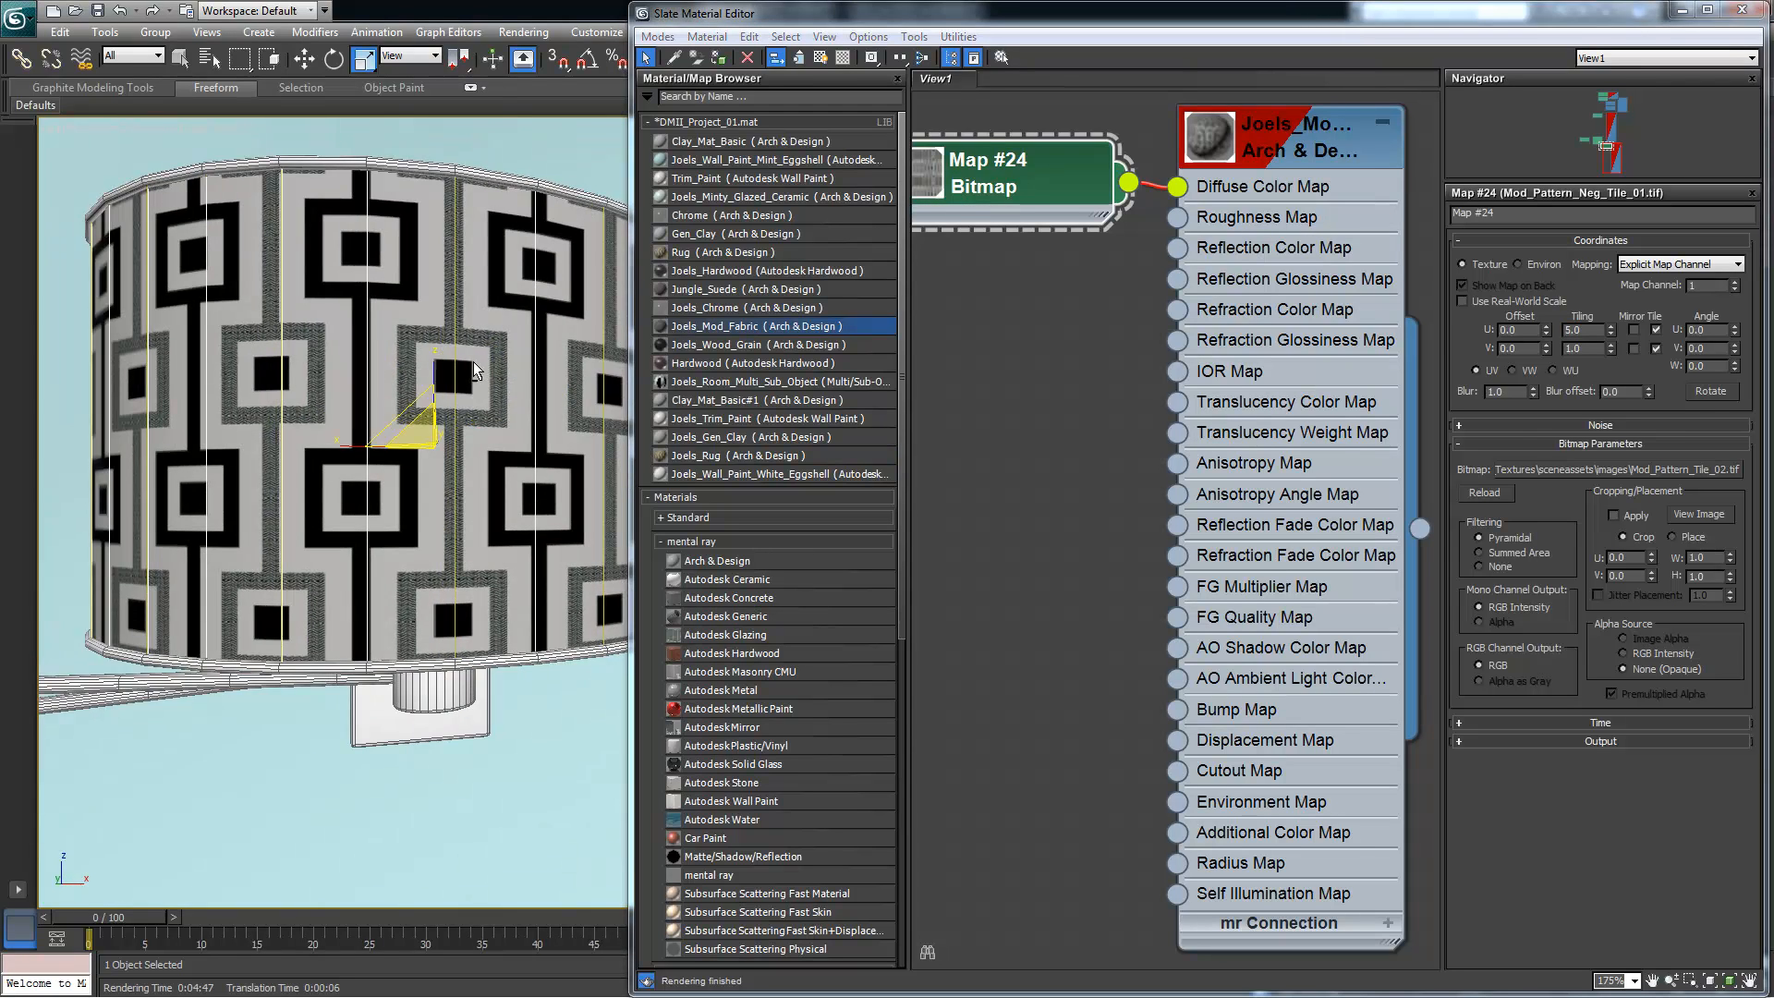
pyautogui.scroll(1, 473, 362)
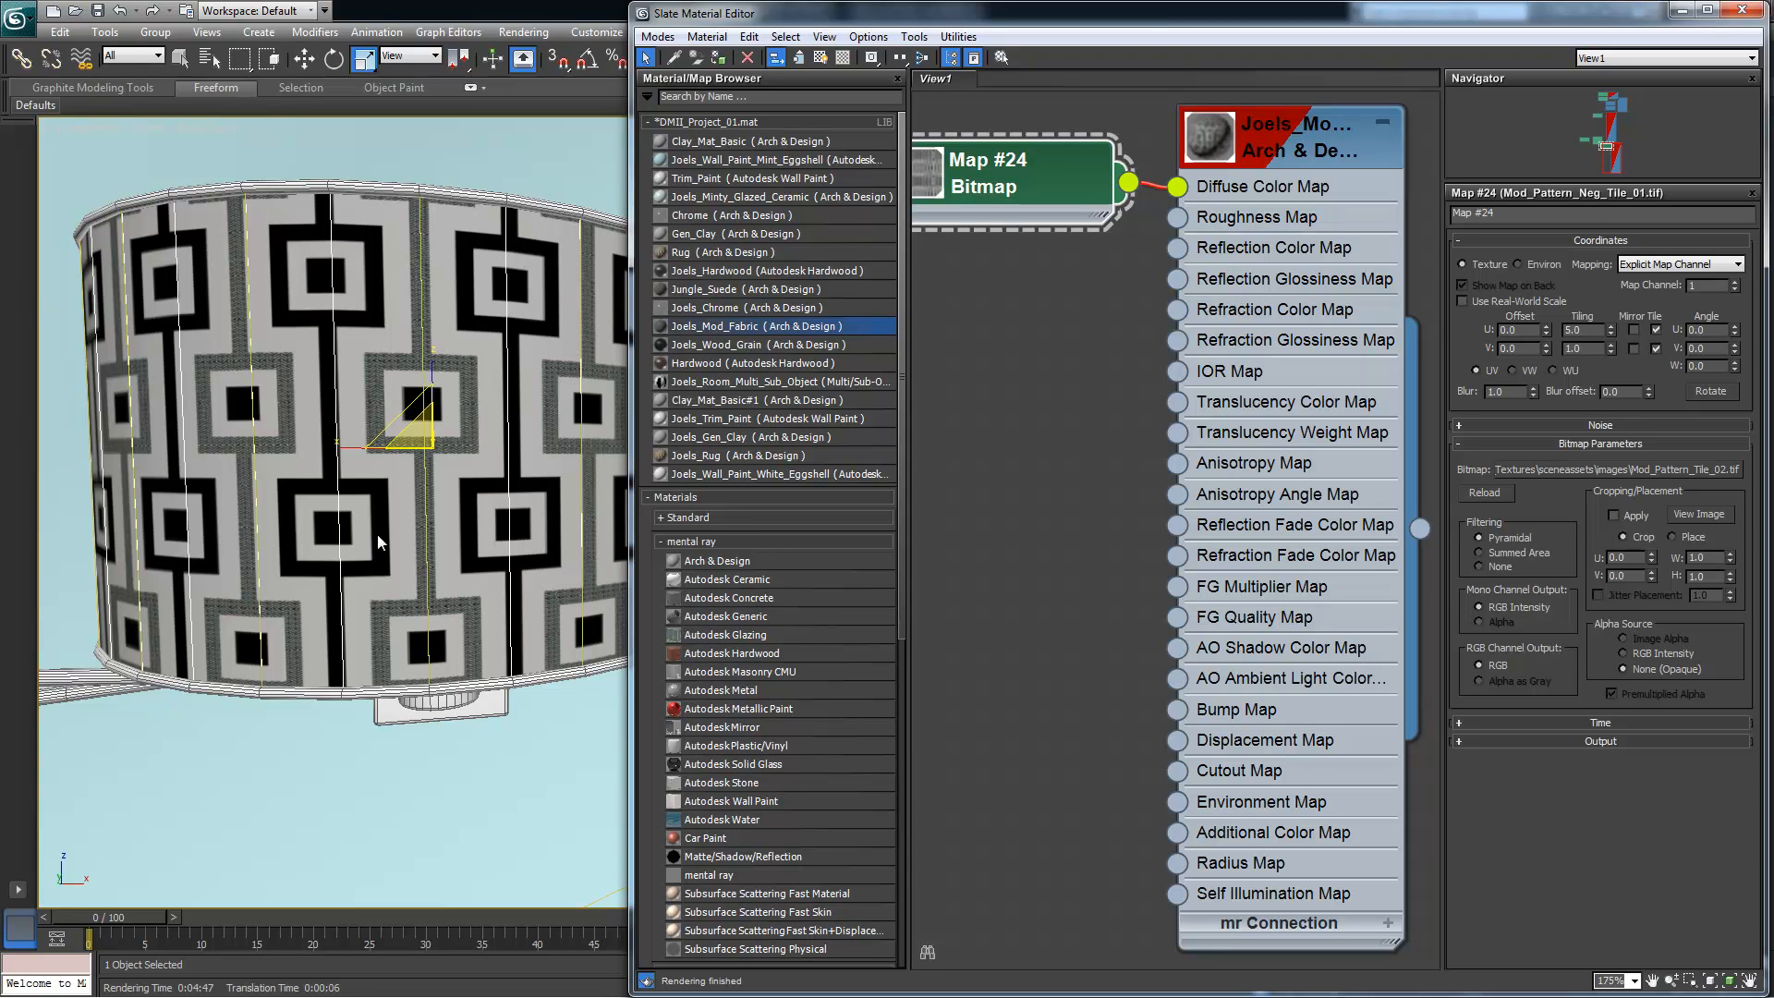
# Try a tiling of U 10 and V 2 for the fabric bitmap on the lampshade
pyautogui.press('Return')
pyautogui.write('10')
pyautogui.press('Return')
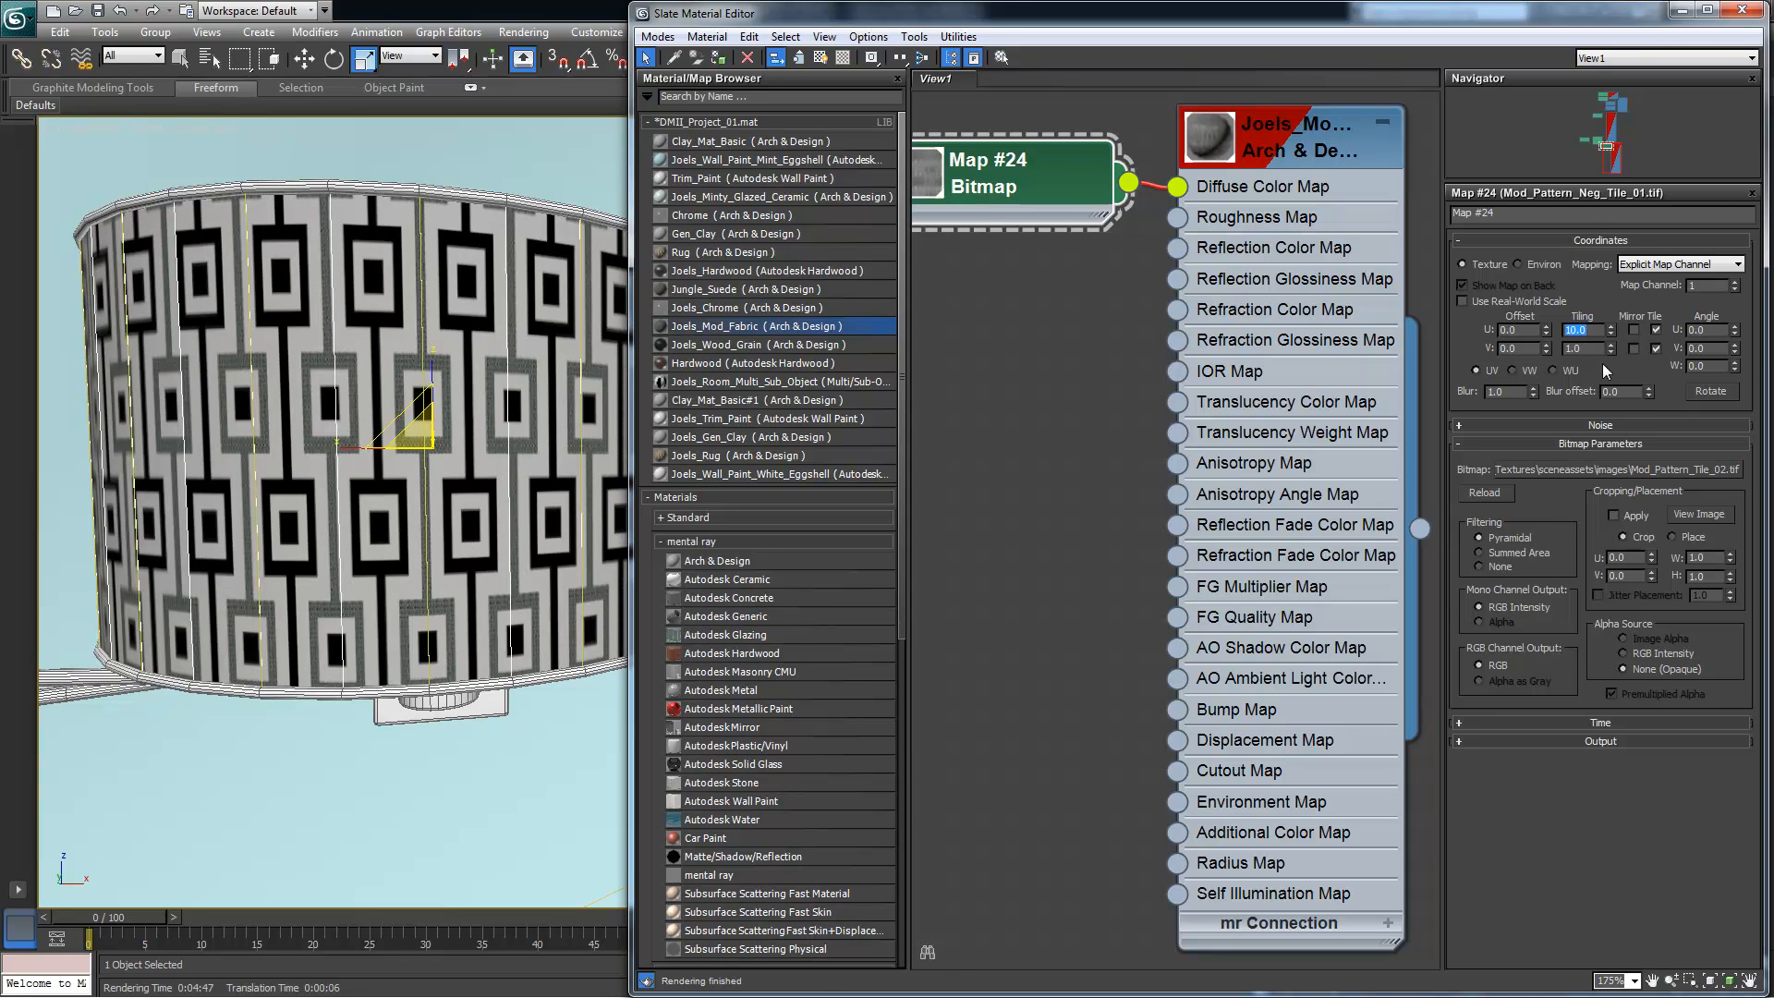
pyautogui.click(1594, 349)
pyautogui.doubleClick(1591, 348)
pyautogui.write('2')
pyautogui.press('Return')
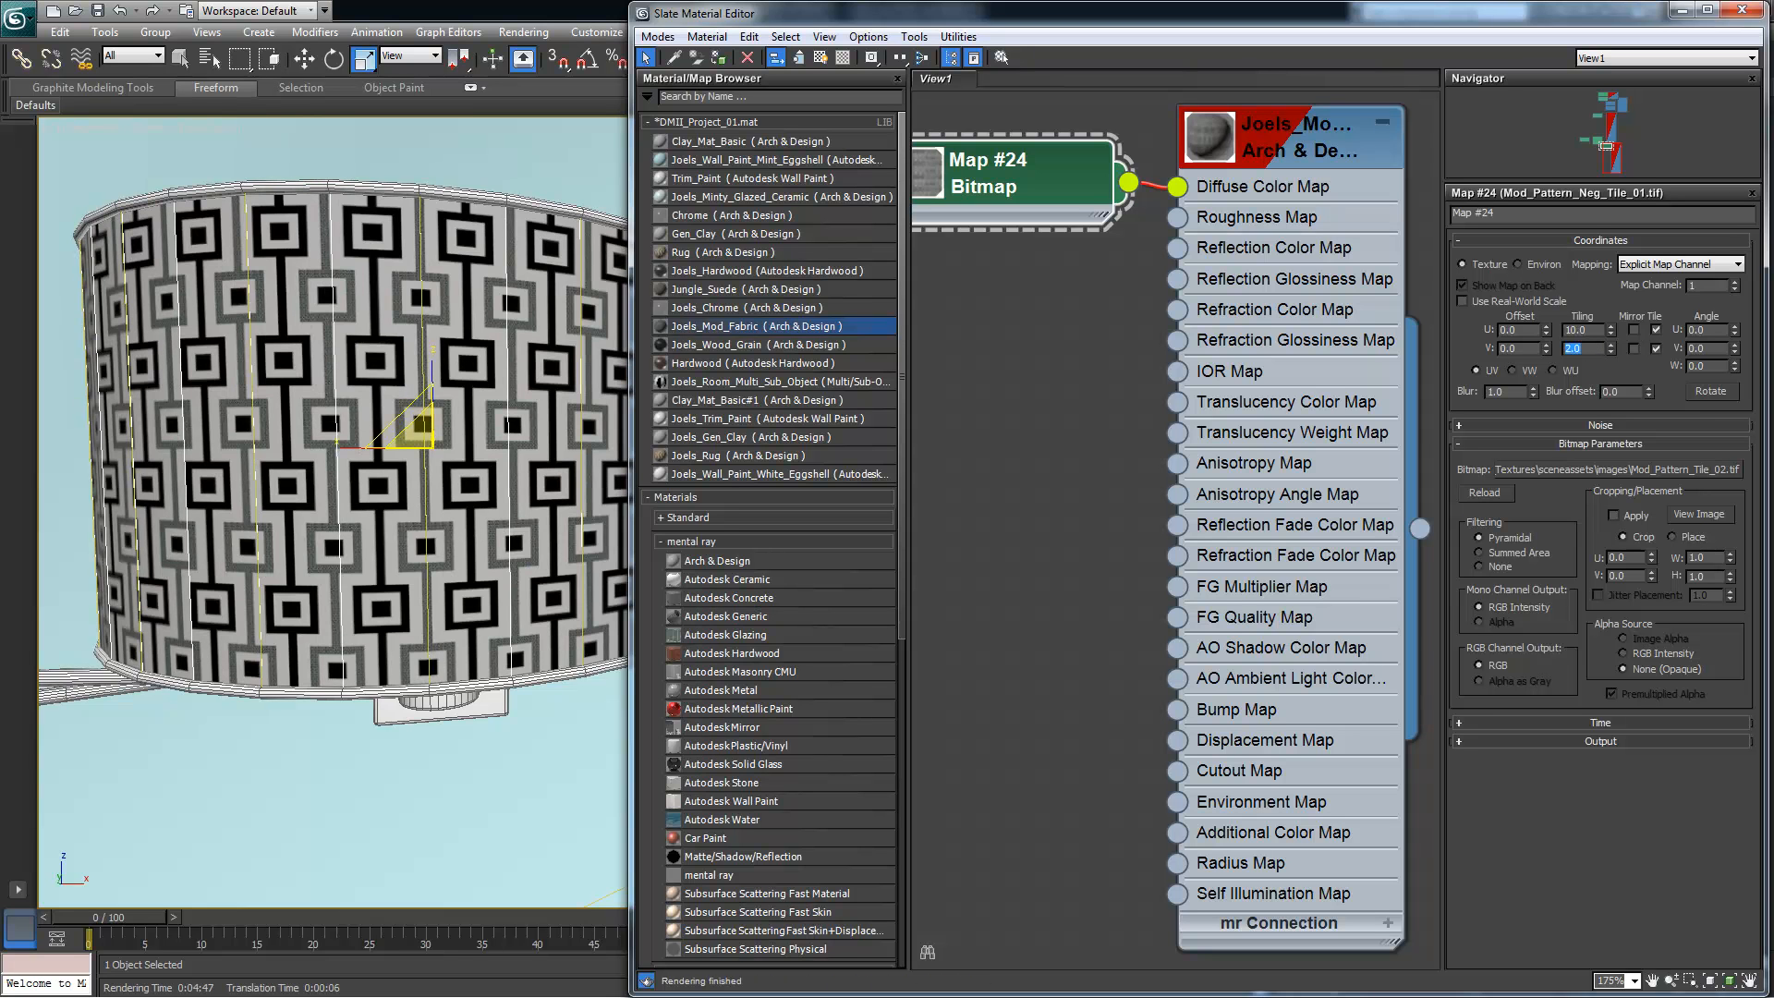
pyautogui.keyDown('alt'); pyautogui.moveTo(480, 417); pyautogui.dragTo(517, 421, button='middle'); pyautogui.keyUp('alt')
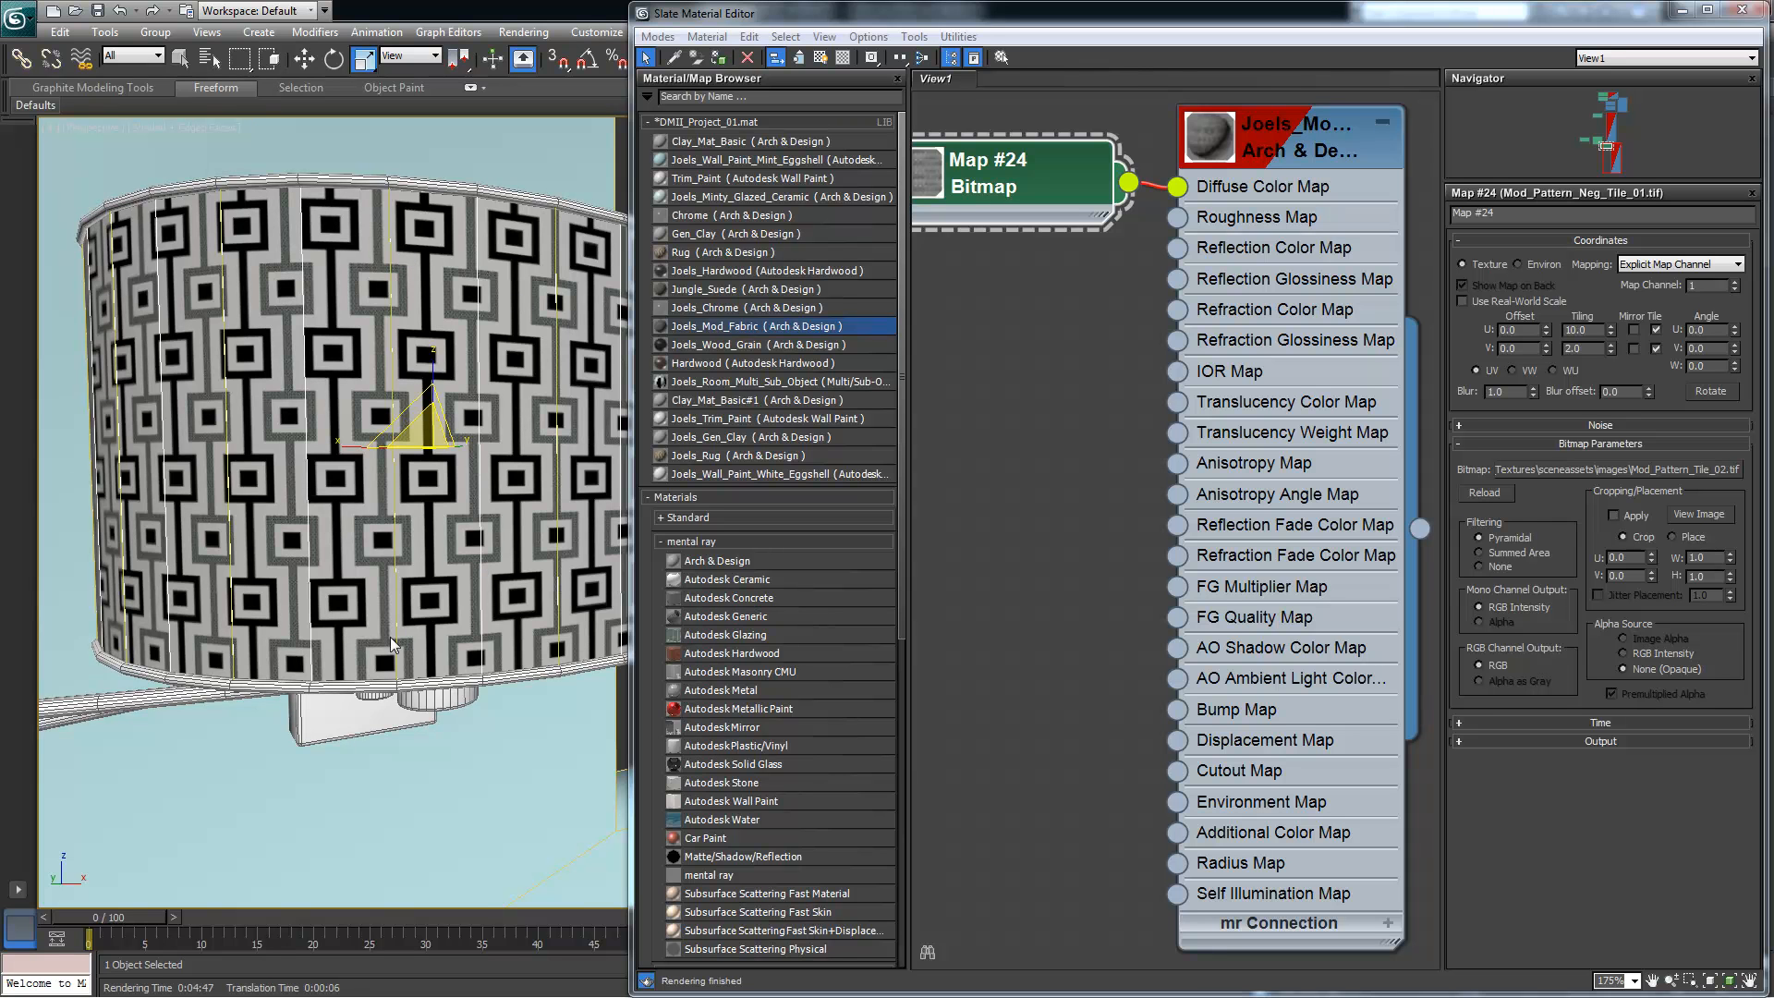
pyautogui.keyDown('alt'); pyautogui.moveTo(541, 311); pyautogui.dragTo(496, 308, button='middle'); pyautogui.keyUp('alt')
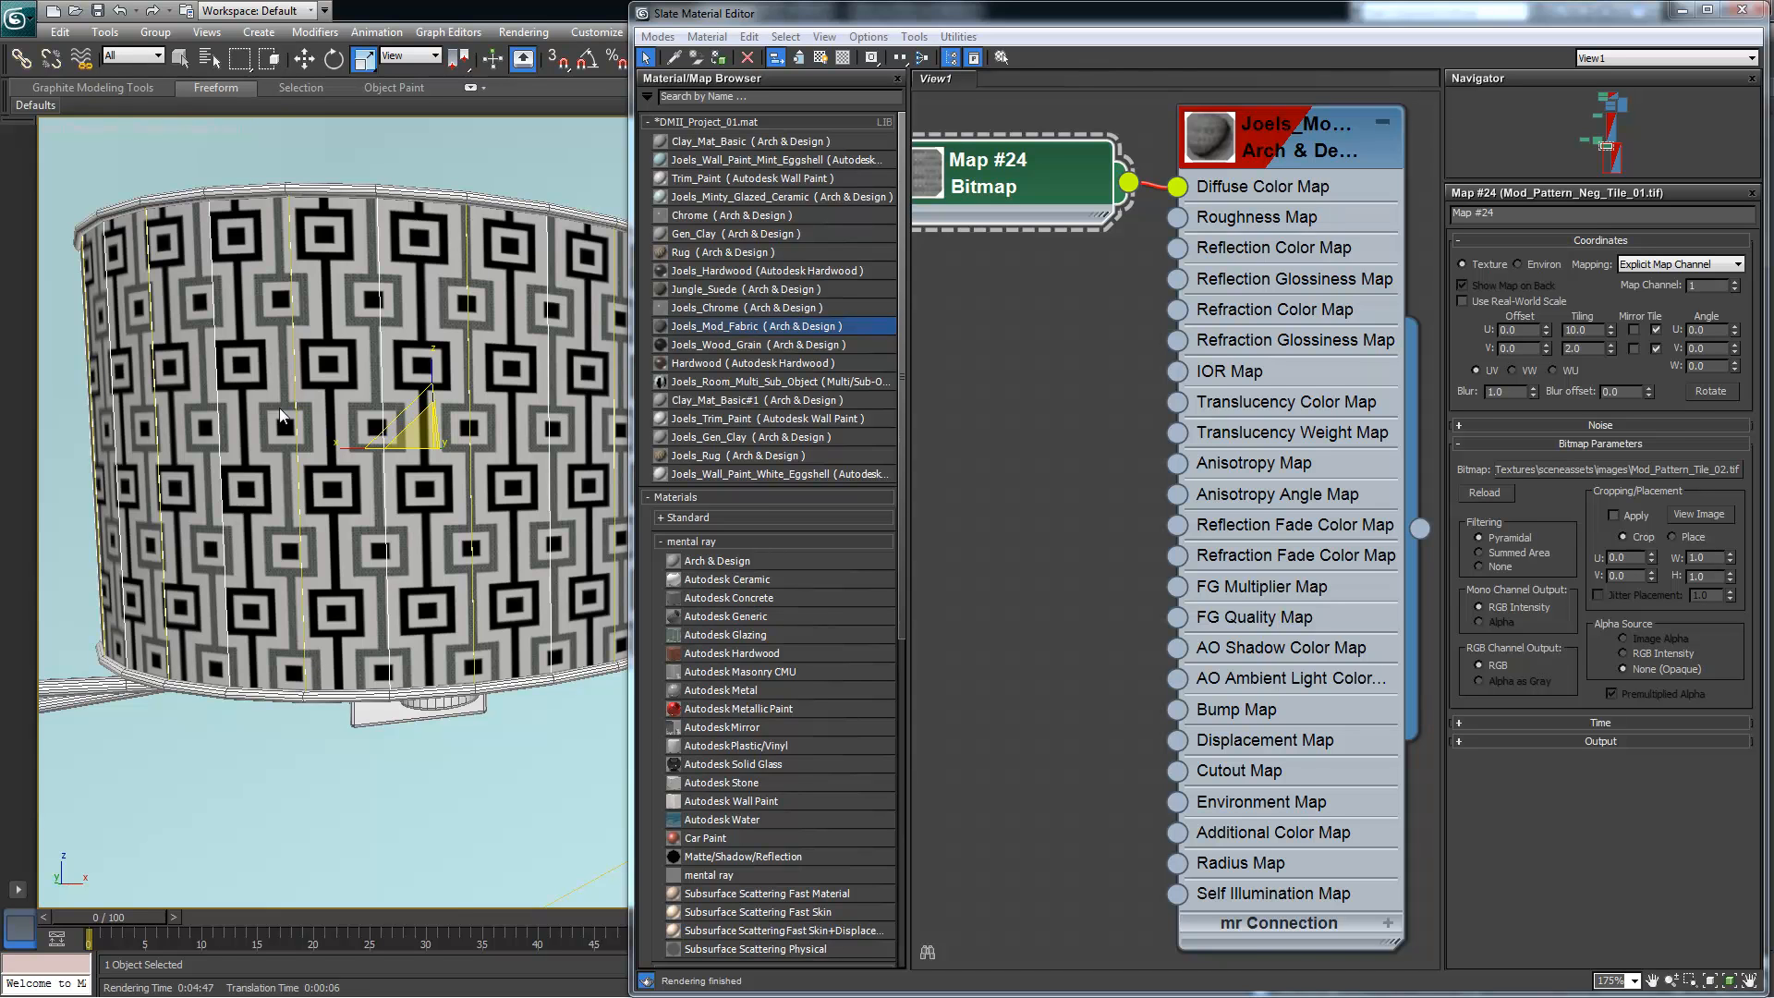
# Set the lampshade fabric bitmap's tiling to U 20 and V 4
pyautogui.doubleClick(1587, 330)
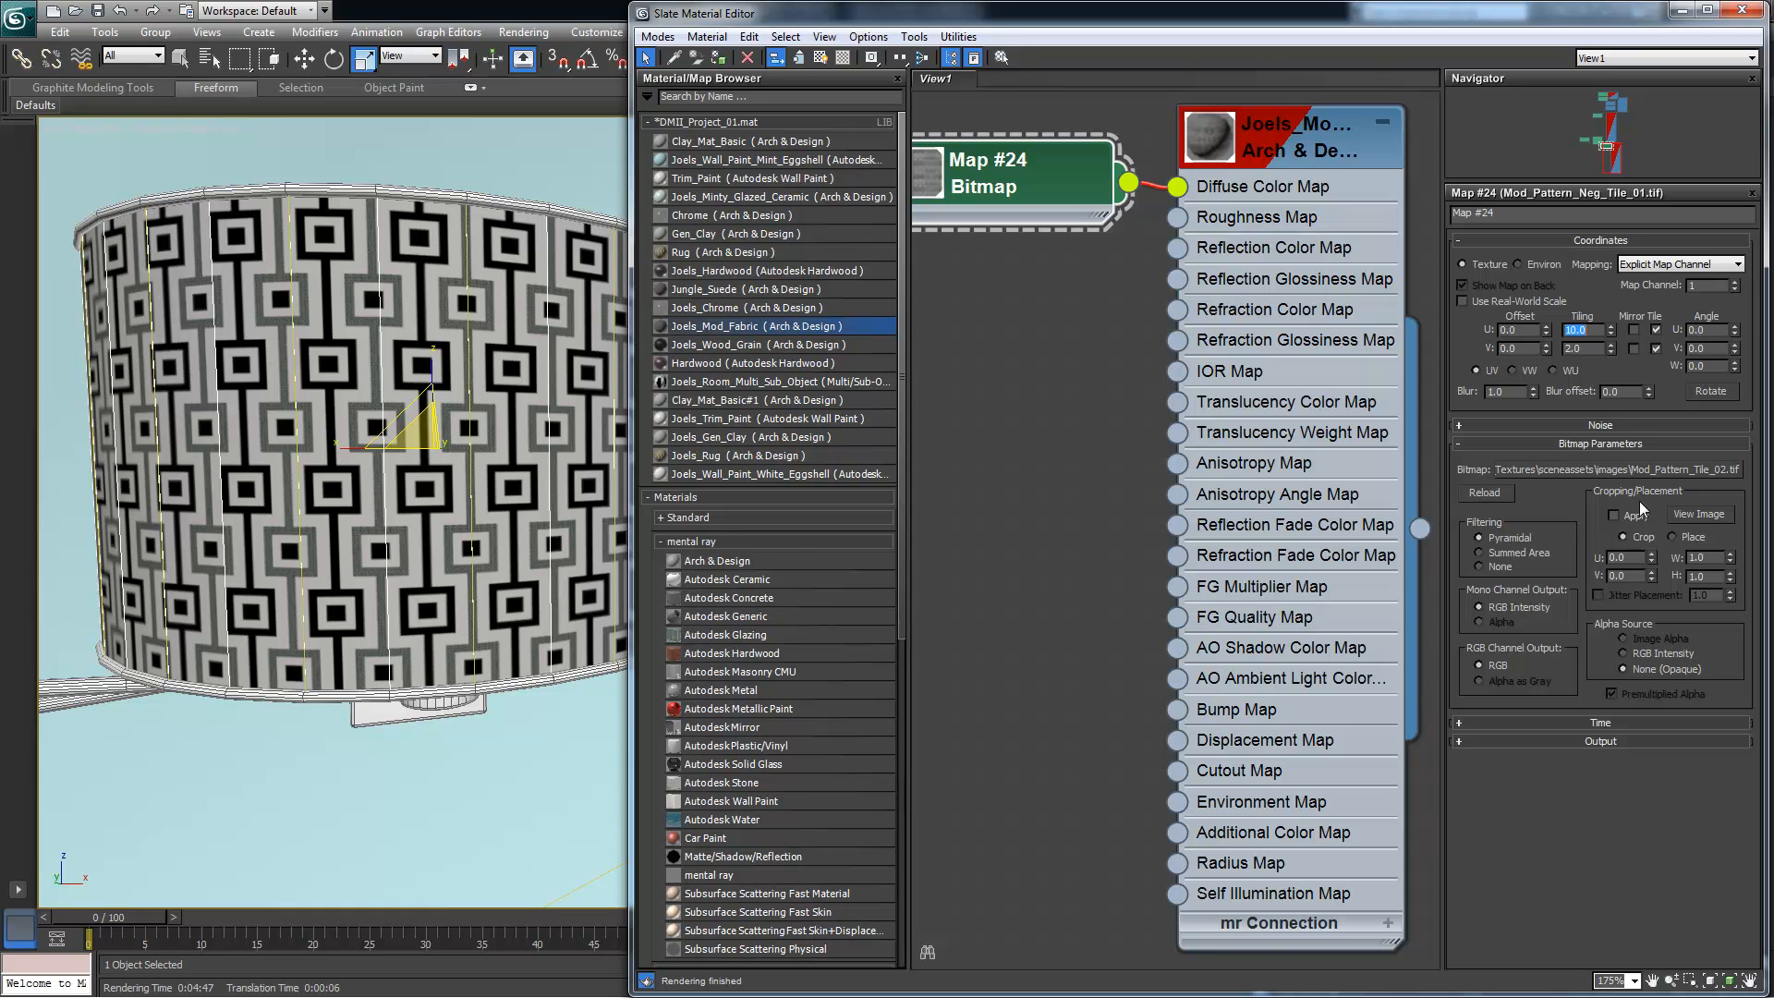
pyautogui.write('20')
pyautogui.doubleClick(1587, 349)
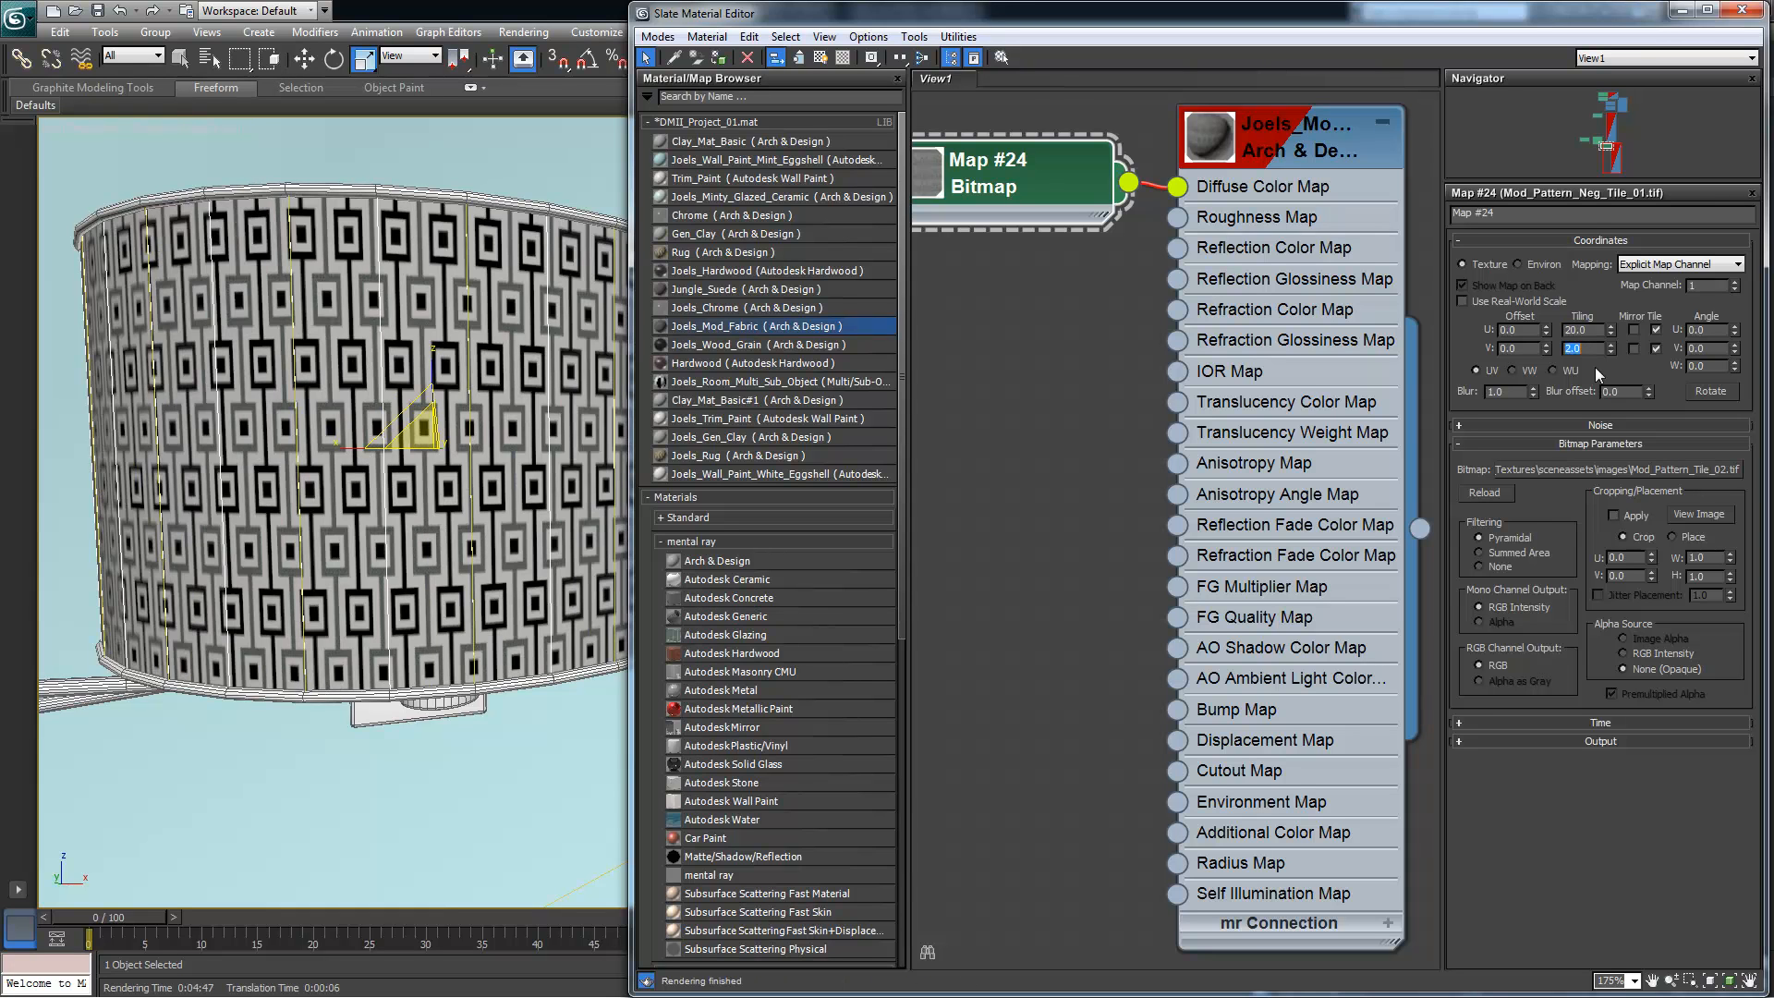
pyautogui.write('4')
pyautogui.press('Return')
pyautogui.keyDown('alt'); pyautogui.moveTo(274, 194); pyautogui.dragTo(375, 285, button='middle'); pyautogui.keyUp('alt')
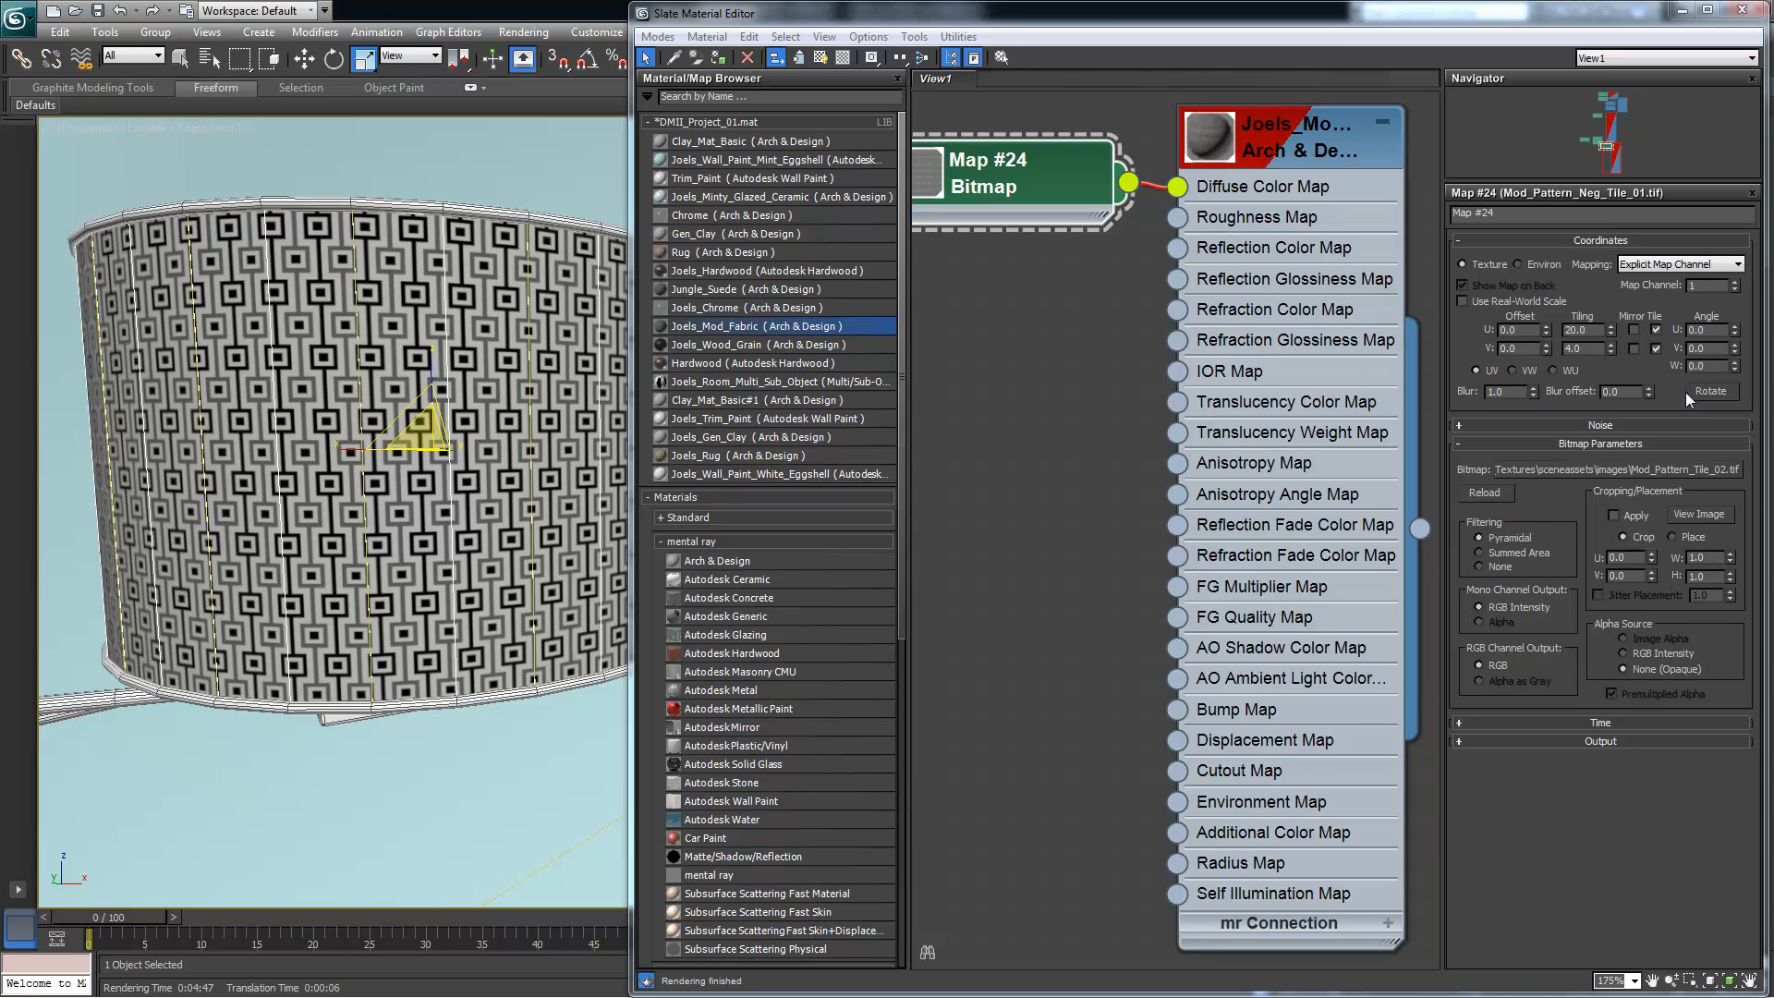
# Replace the fabric's diffuse bitmap with Mod_Pattern_Neg_Tile_01.tif and close the material editor
pyautogui.click(1611, 468)
pyautogui.doubleClick(1000, 462)
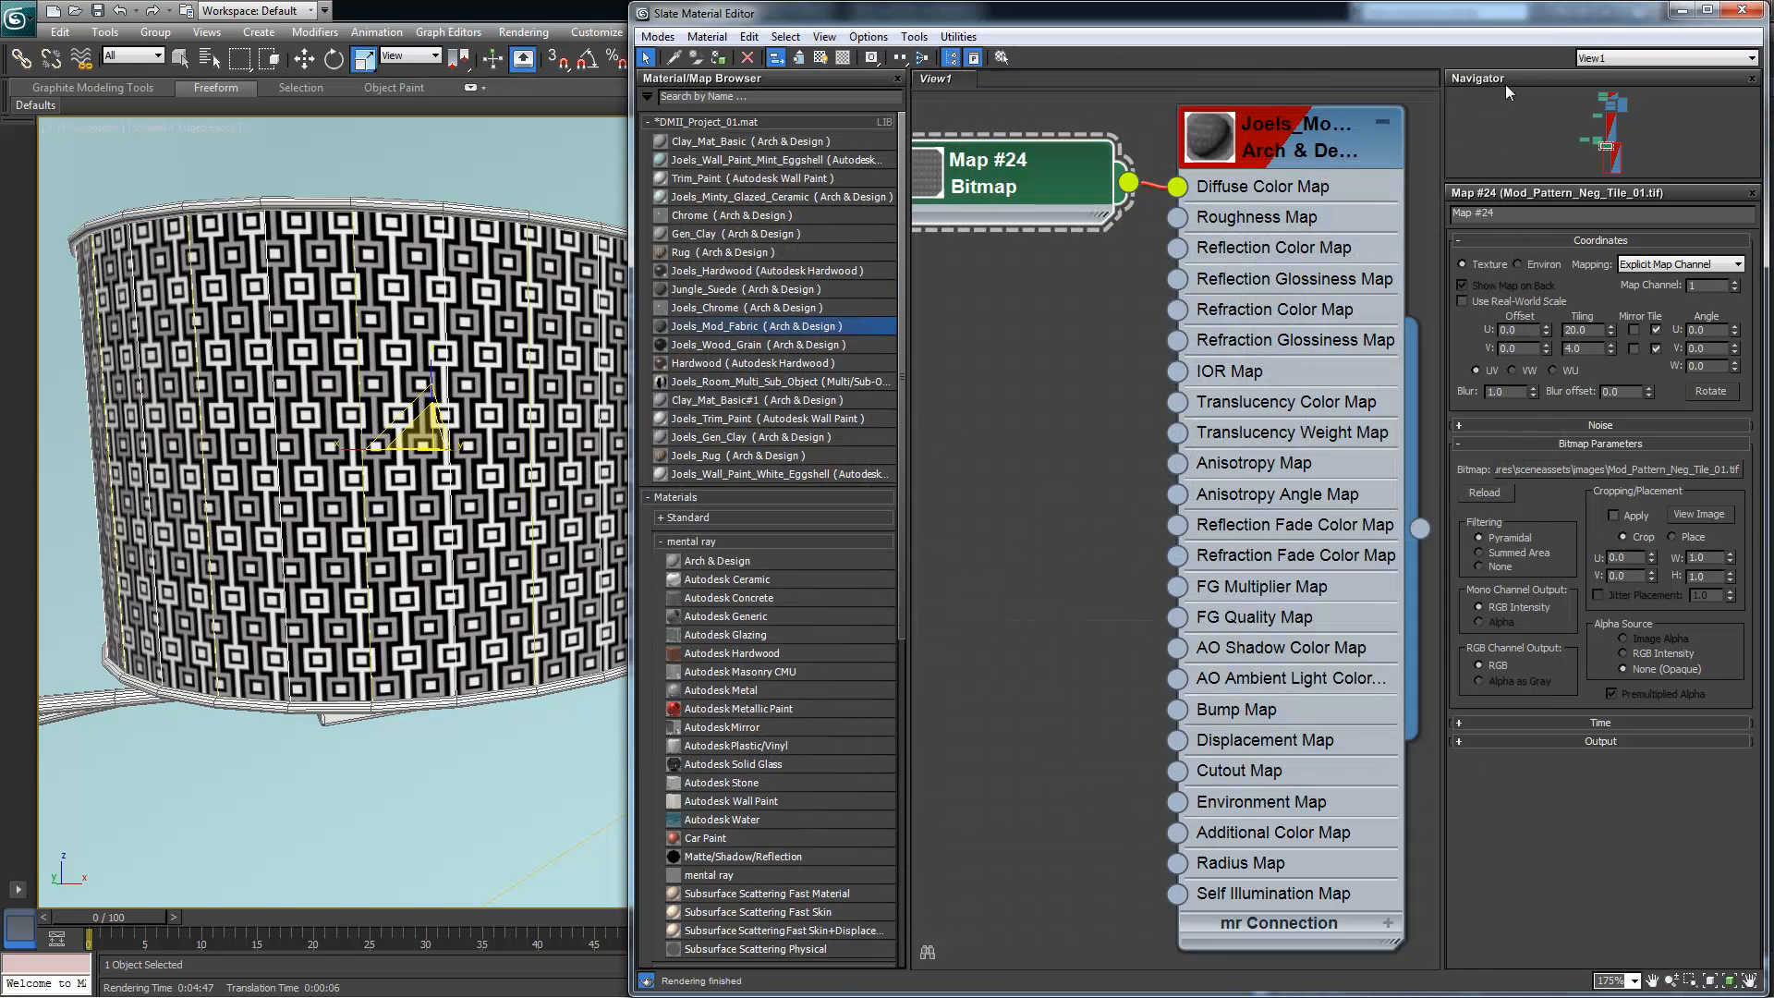
pyautogui.click(1741, 10)
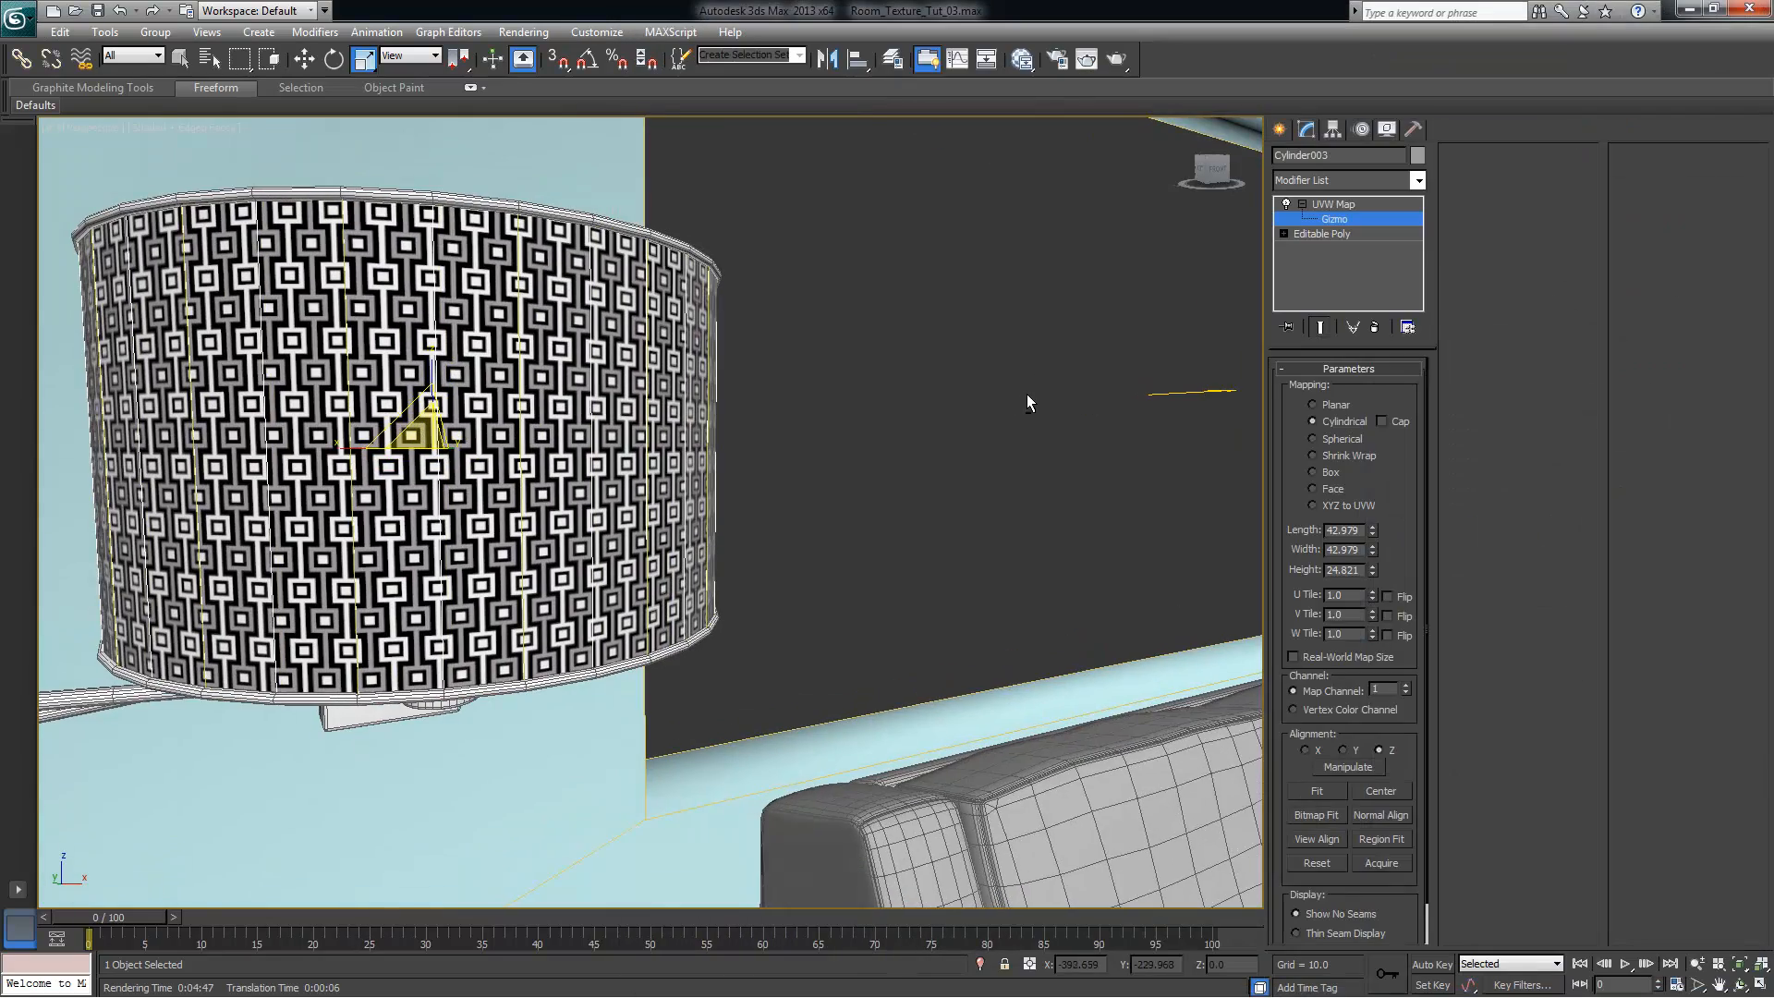
# Render a wider perspective view of the sofa and wall lamps to check the patterned lampshade
pyautogui.scroll(-5, 935, 343)
pyautogui.moveTo(1022, 425); pyautogui.dragTo(856, 306, button='middle')
pyautogui.keyDown('alt'); pyautogui.moveTo(972, 406); pyautogui.dragTo(710, 331, button='middle'); pyautogui.keyUp('alt')
pyautogui.moveTo(820, 360); pyautogui.dragTo(844, 333, button='middle')
pyautogui.press('z')
pyautogui.scroll(-5, 1053, 348)
pyautogui.click(1117, 59)
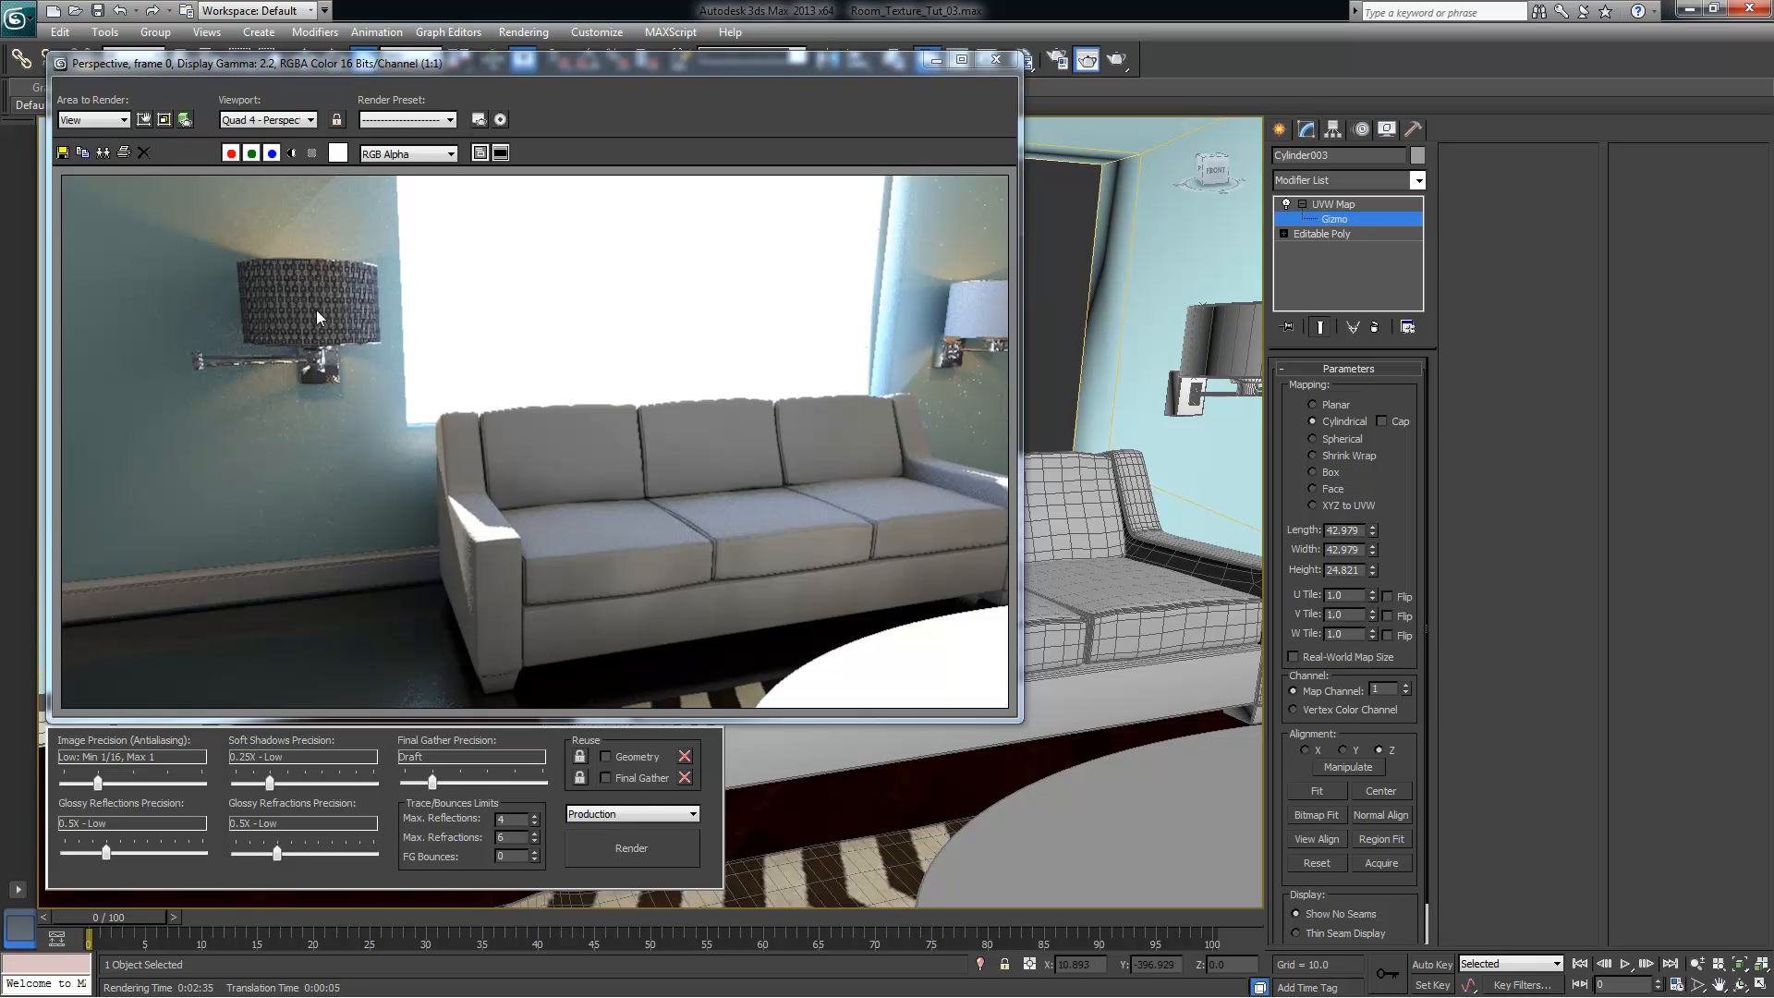
pyautogui.click(935, 61)
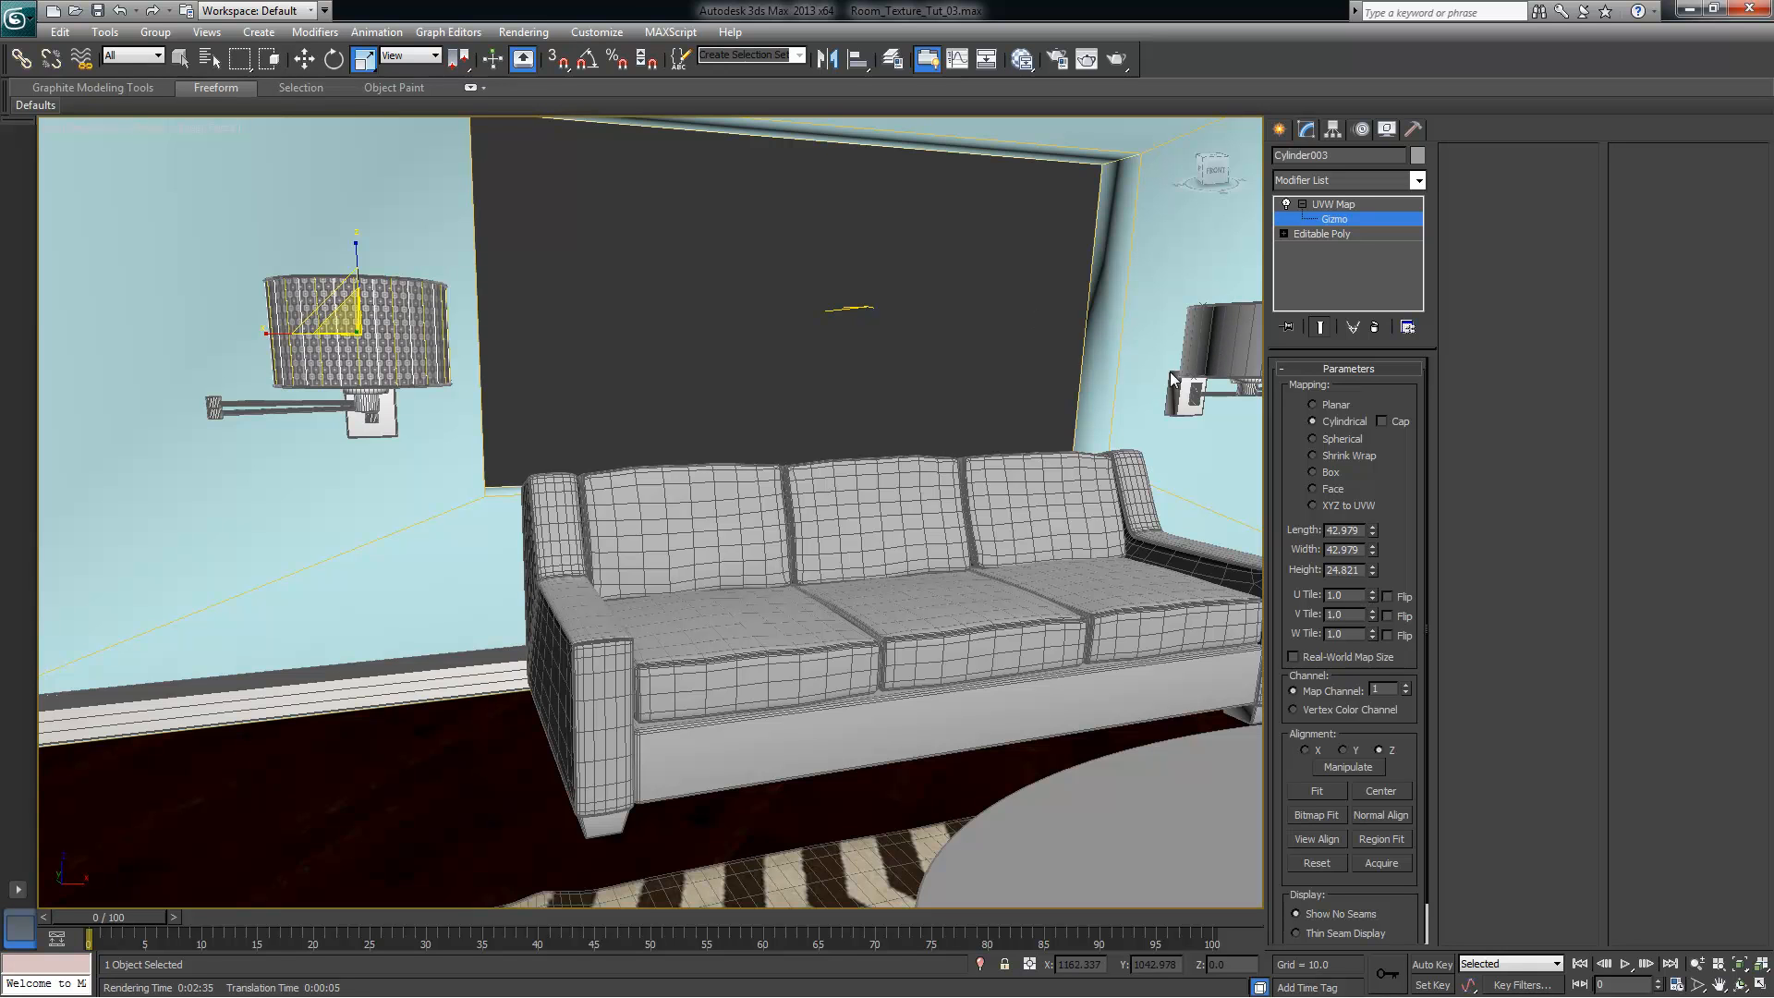
# Add a UVW Map modifier to the shade of the second, still plain wall lamp
pyautogui.click(1355, 201)
pyautogui.click(1217, 344)
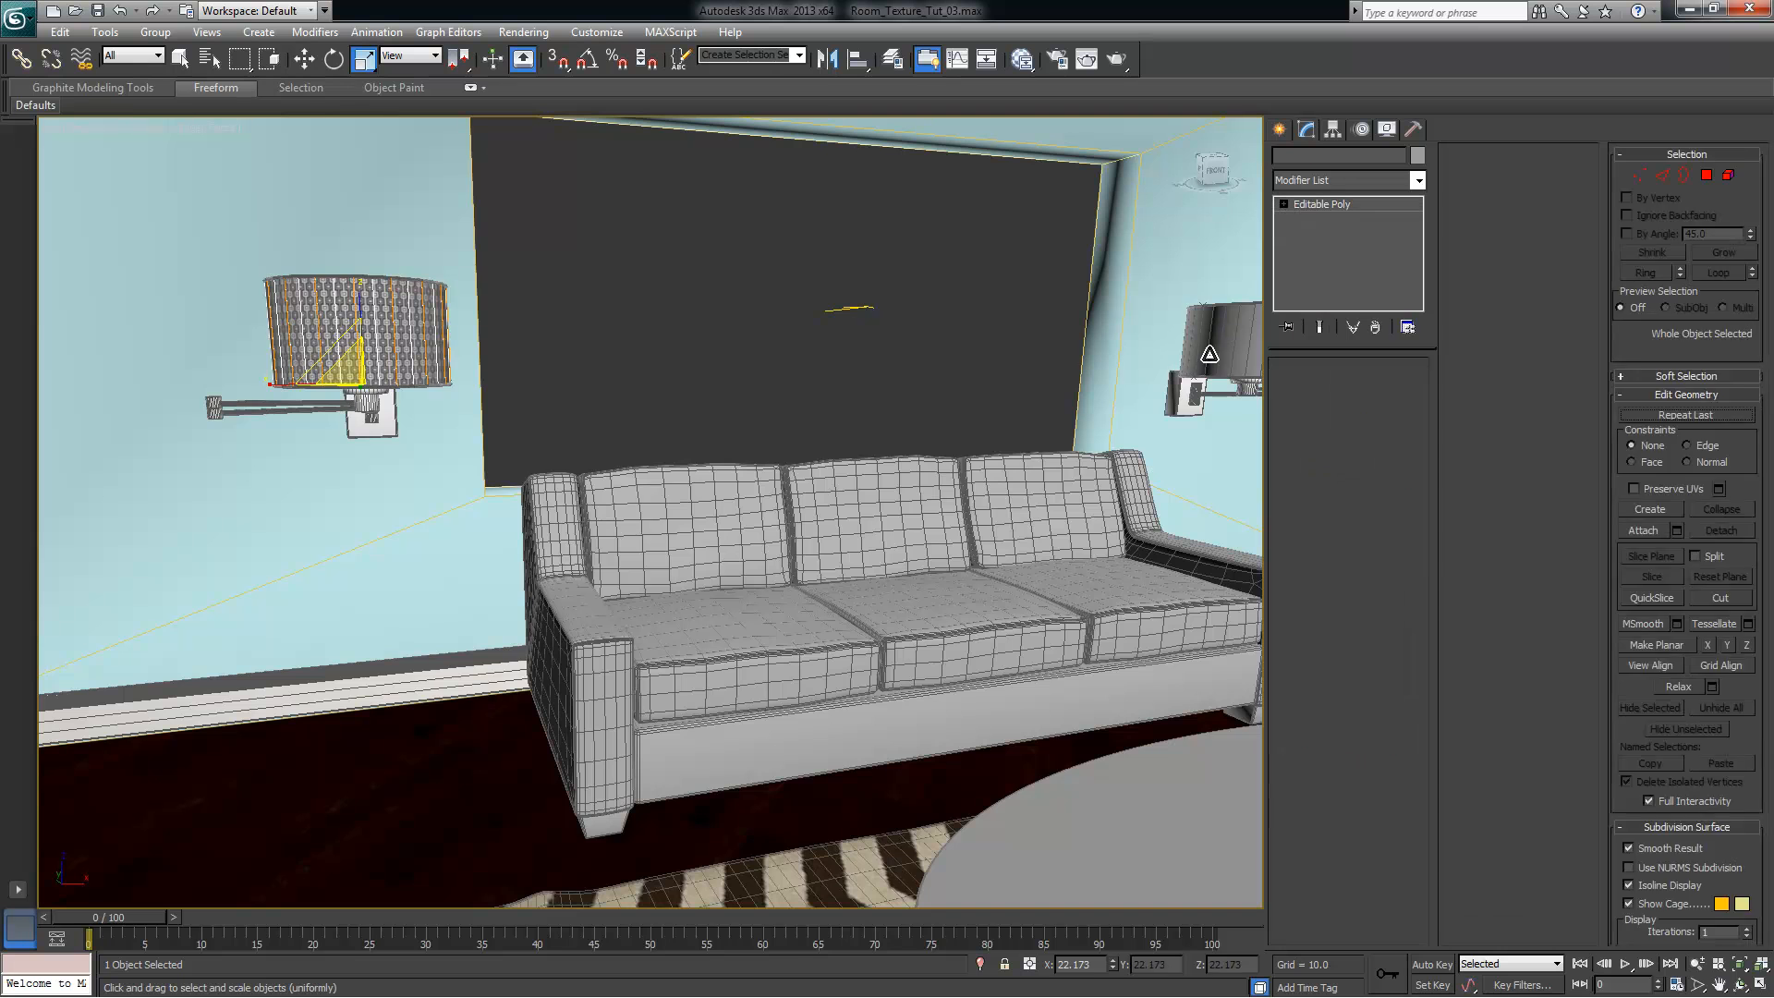
pyautogui.moveTo(1085, 392); pyautogui.dragTo(966, 404, button='middle')
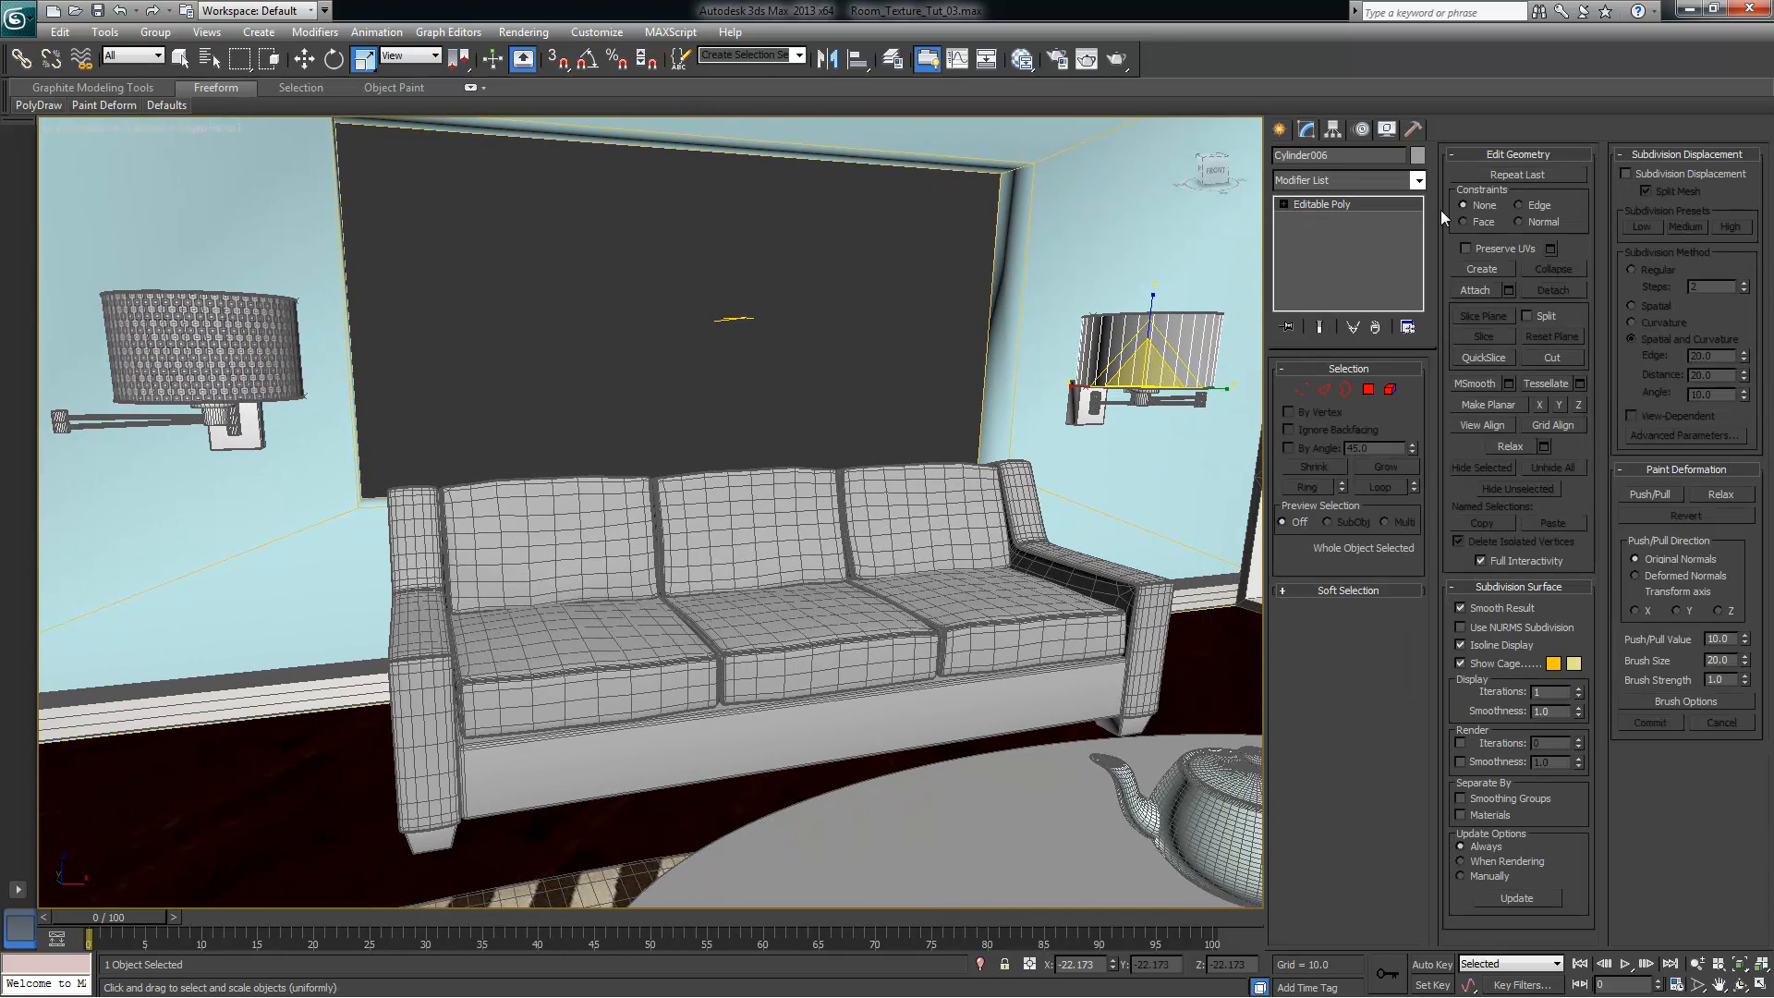
pyautogui.click(1417, 180)
pyautogui.press('u')
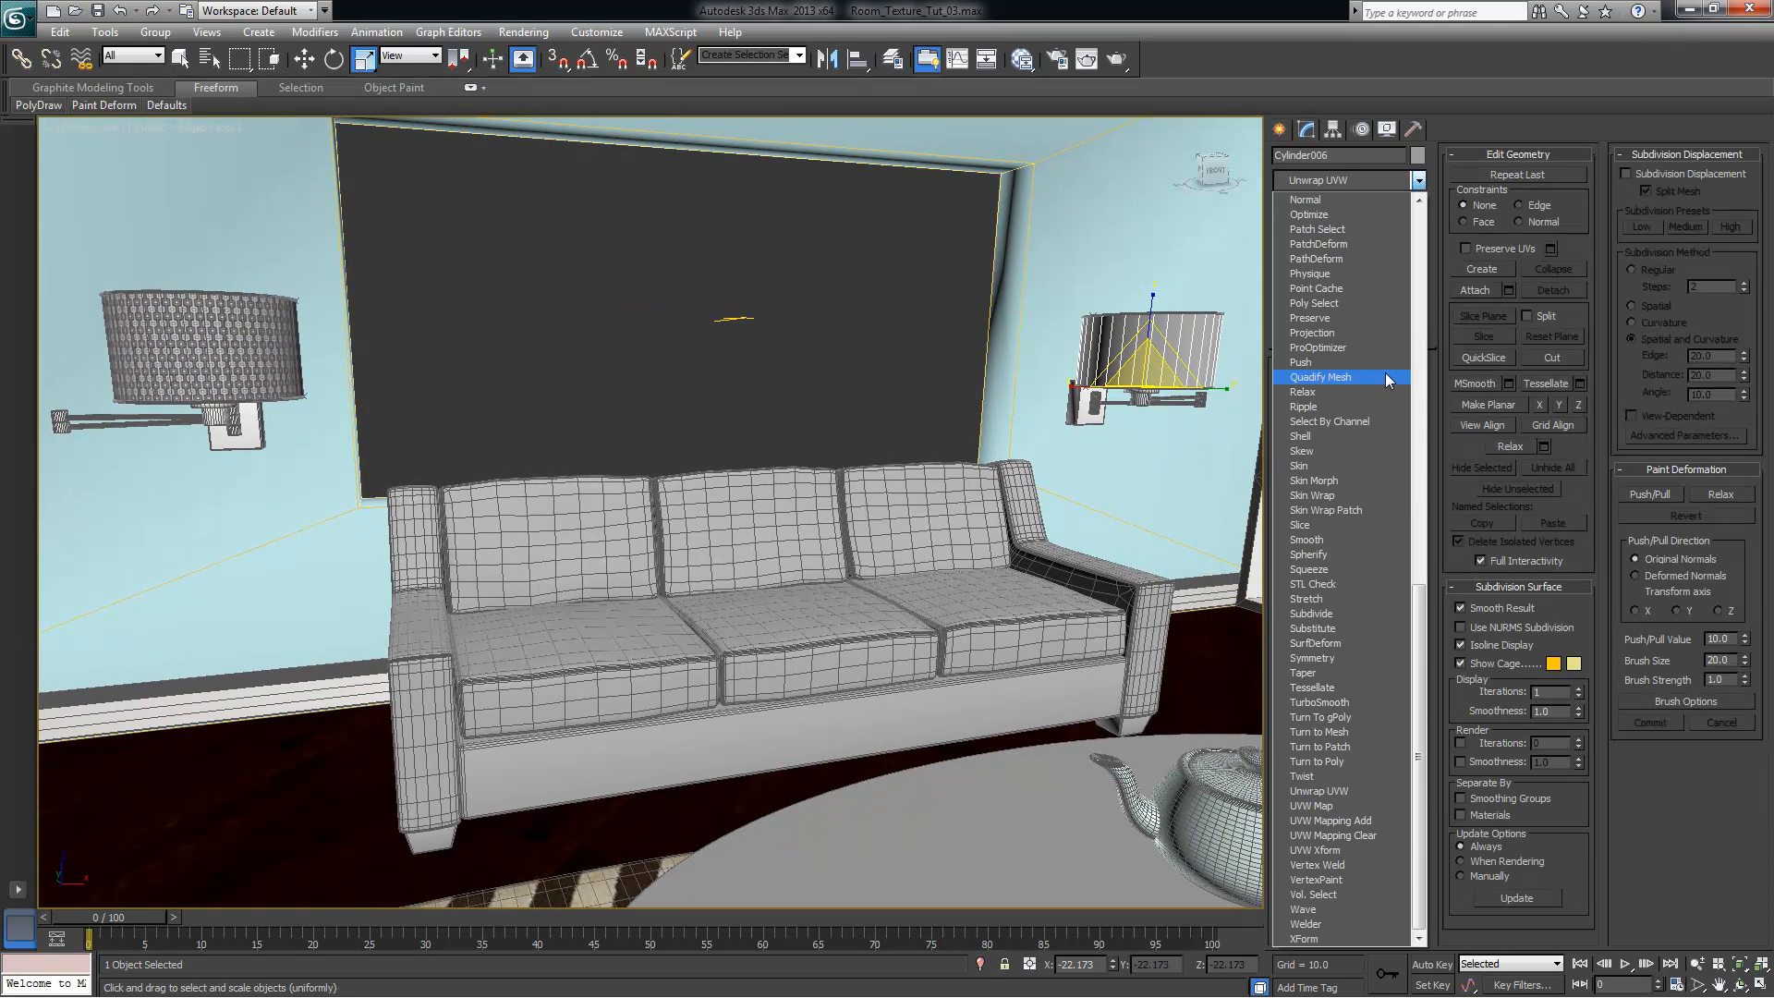
pyautogui.click(1322, 807)
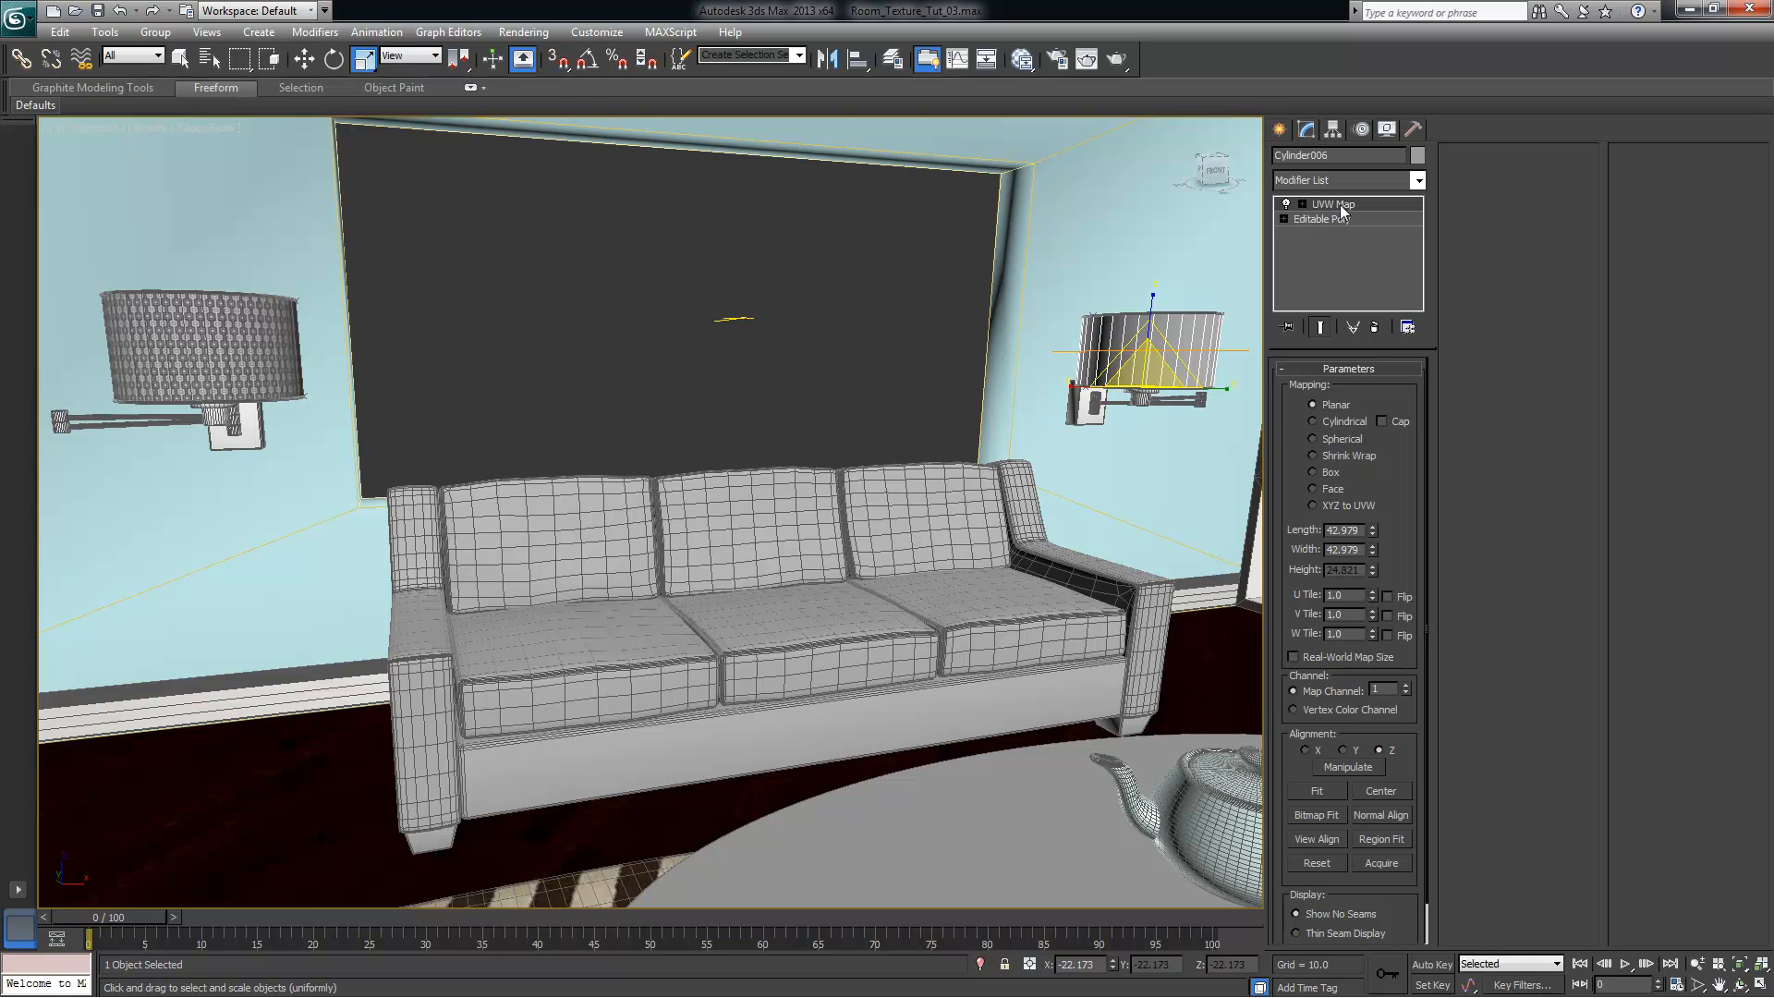
pyautogui.click(1344, 207)
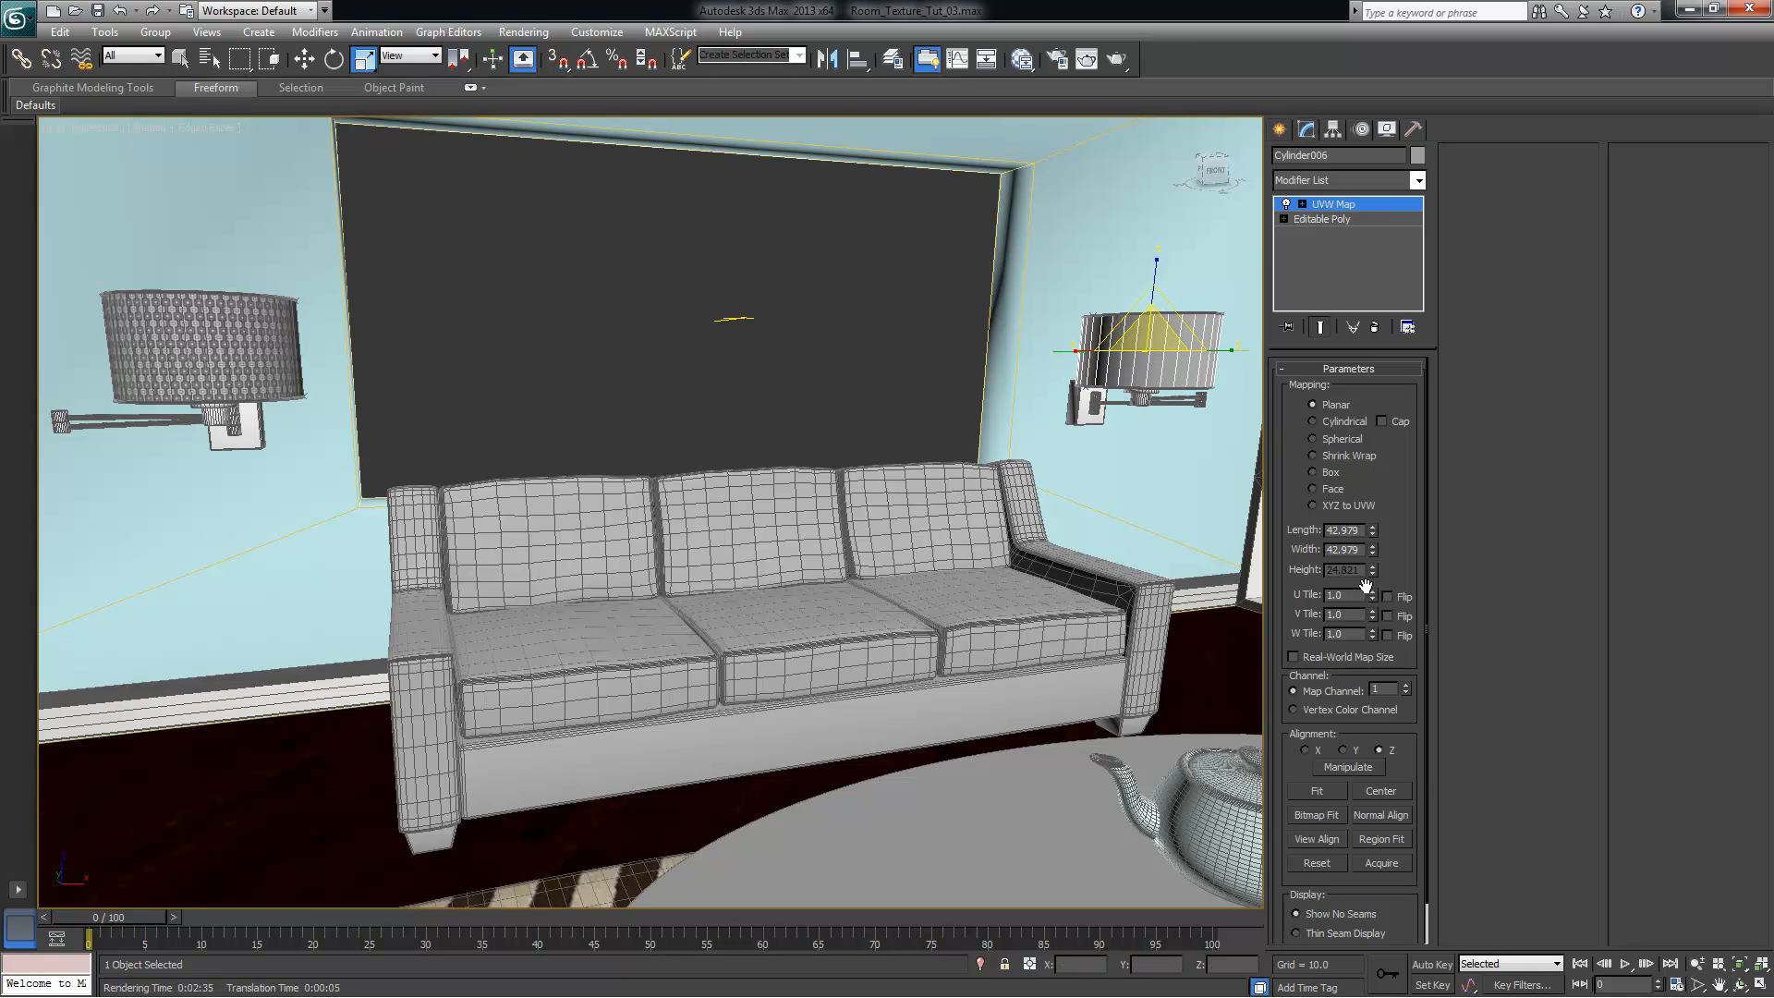
# Acquire the UVW mapping for the second lampshade from the patterned one, using Acquire Relative
pyautogui.scroll(-2, 1400, 532)
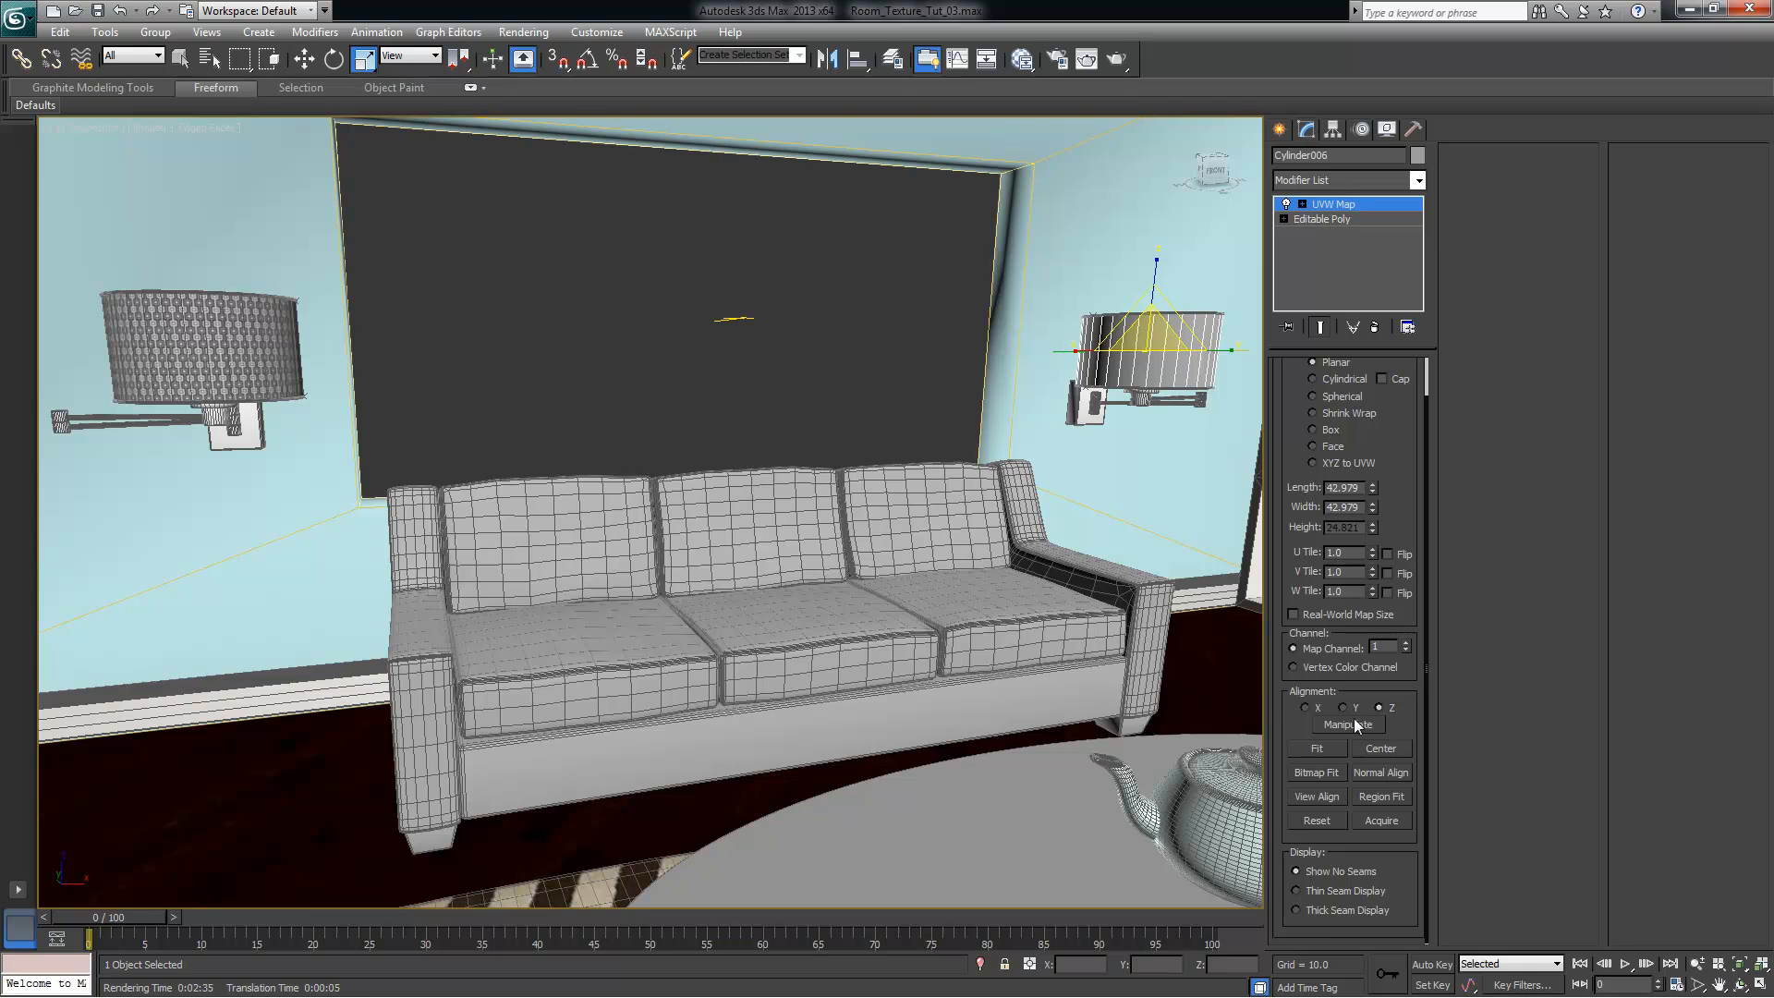
pyautogui.click(1382, 820)
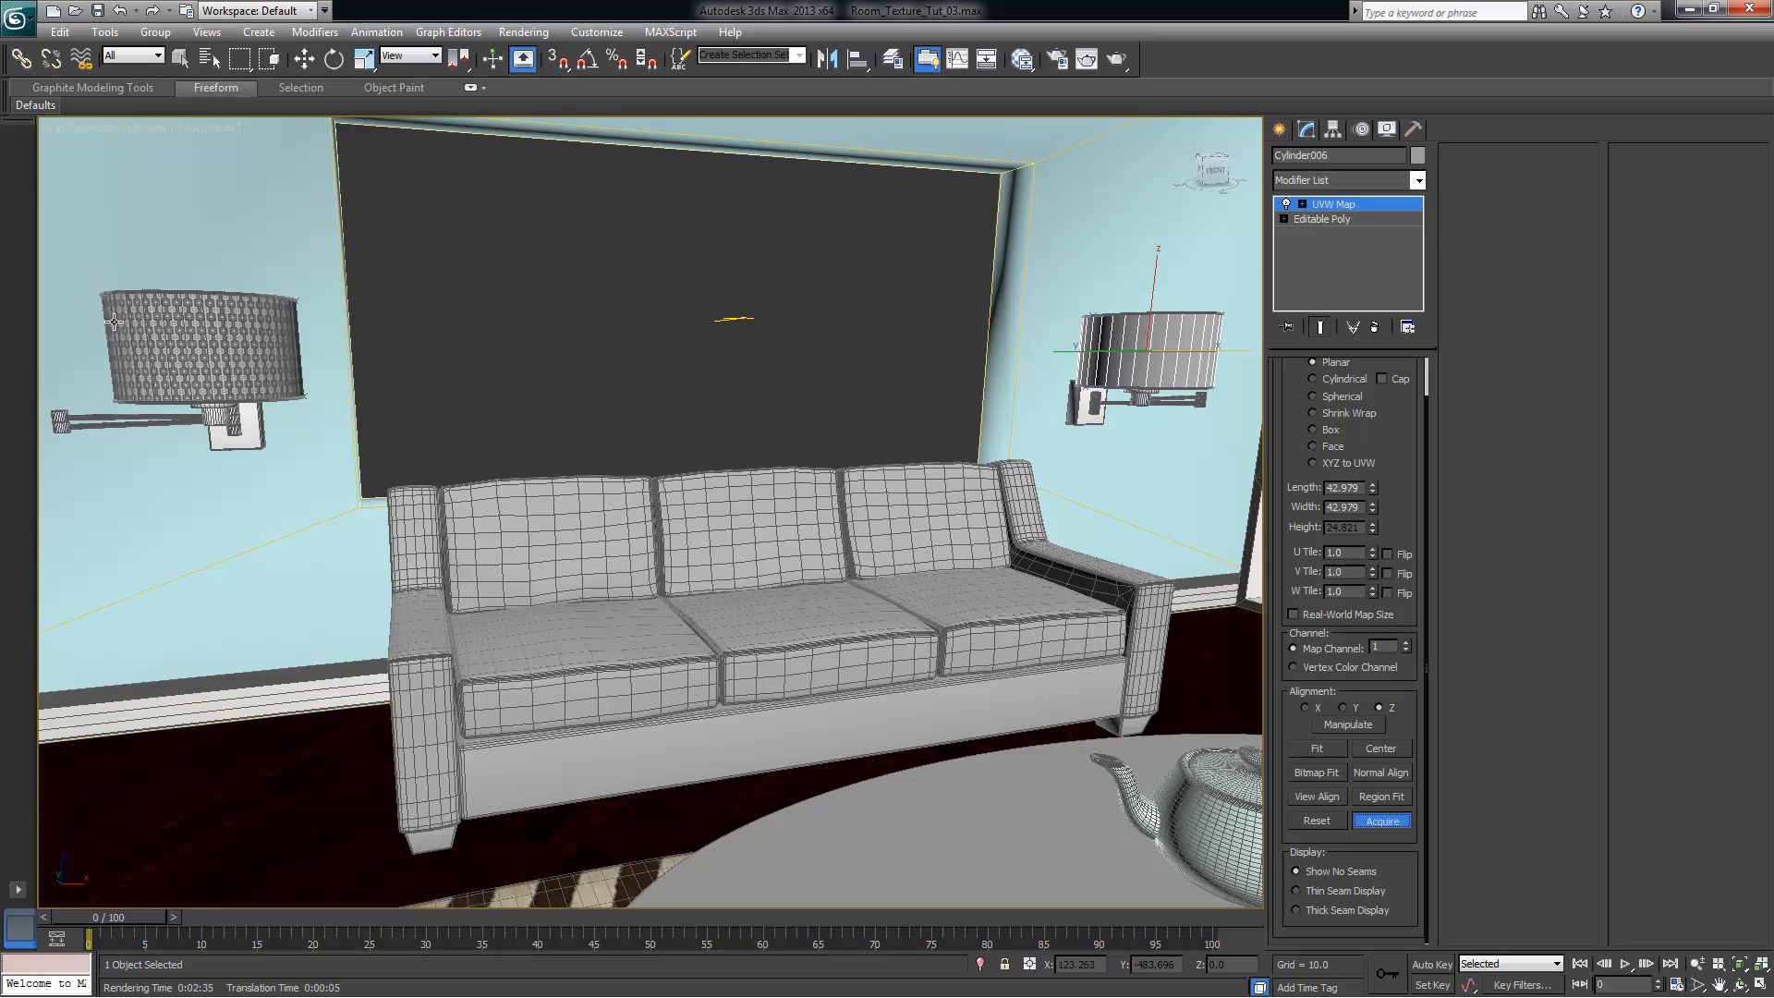
pyautogui.click(203, 339)
pyautogui.moveTo(857, 459); pyautogui.dragTo(711, 248)
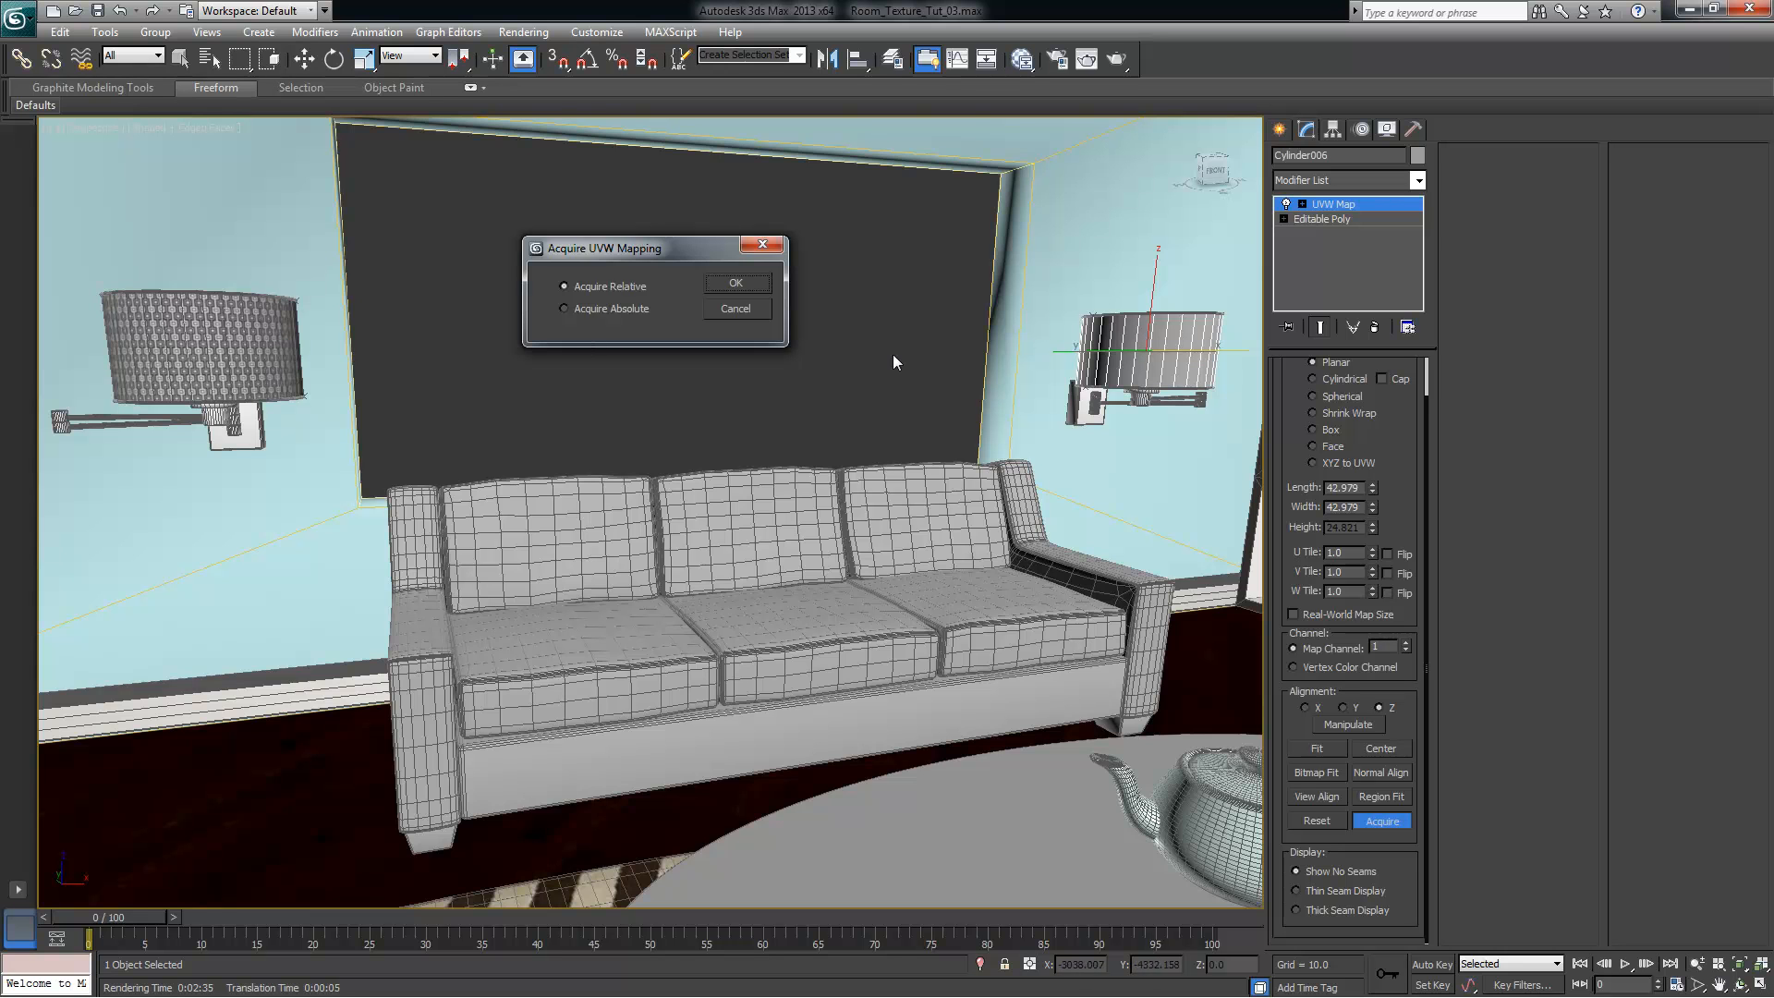
pyautogui.click(735, 284)
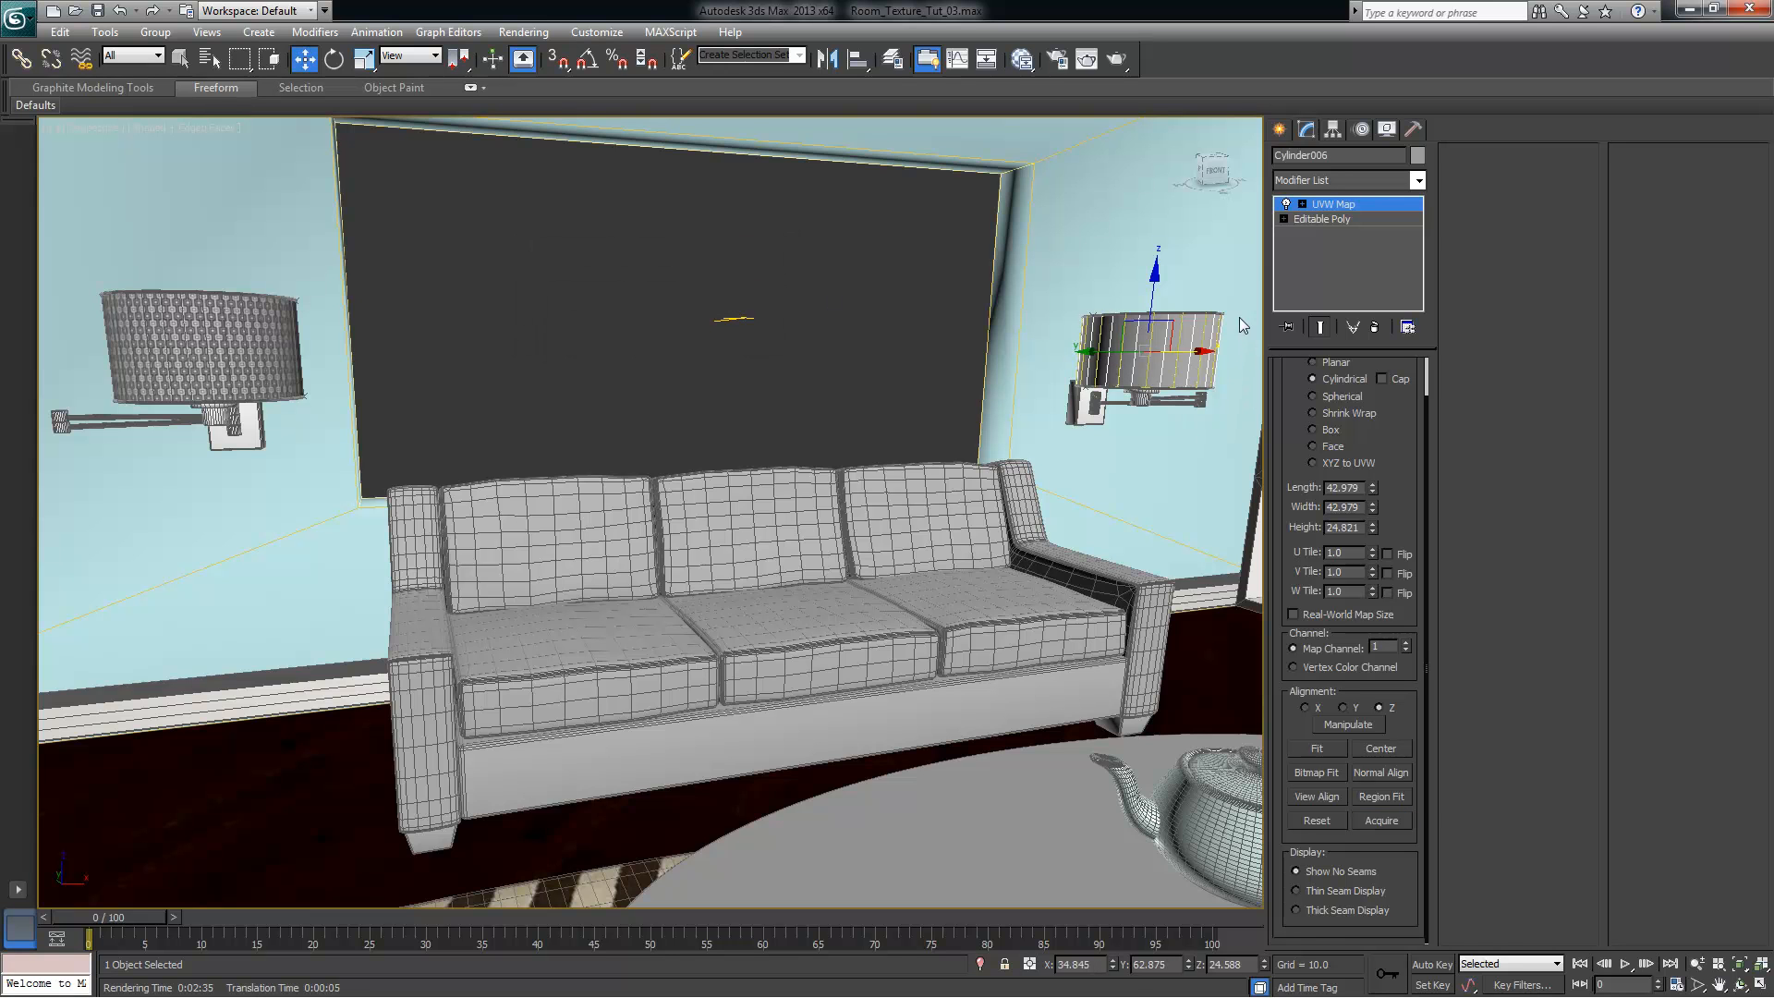
# Assign the Joels_Mod_Fabric material to the second lampshade and render the view with both lamps
pyautogui.click(1021, 60)
pyautogui.rightClick(1279, 137)
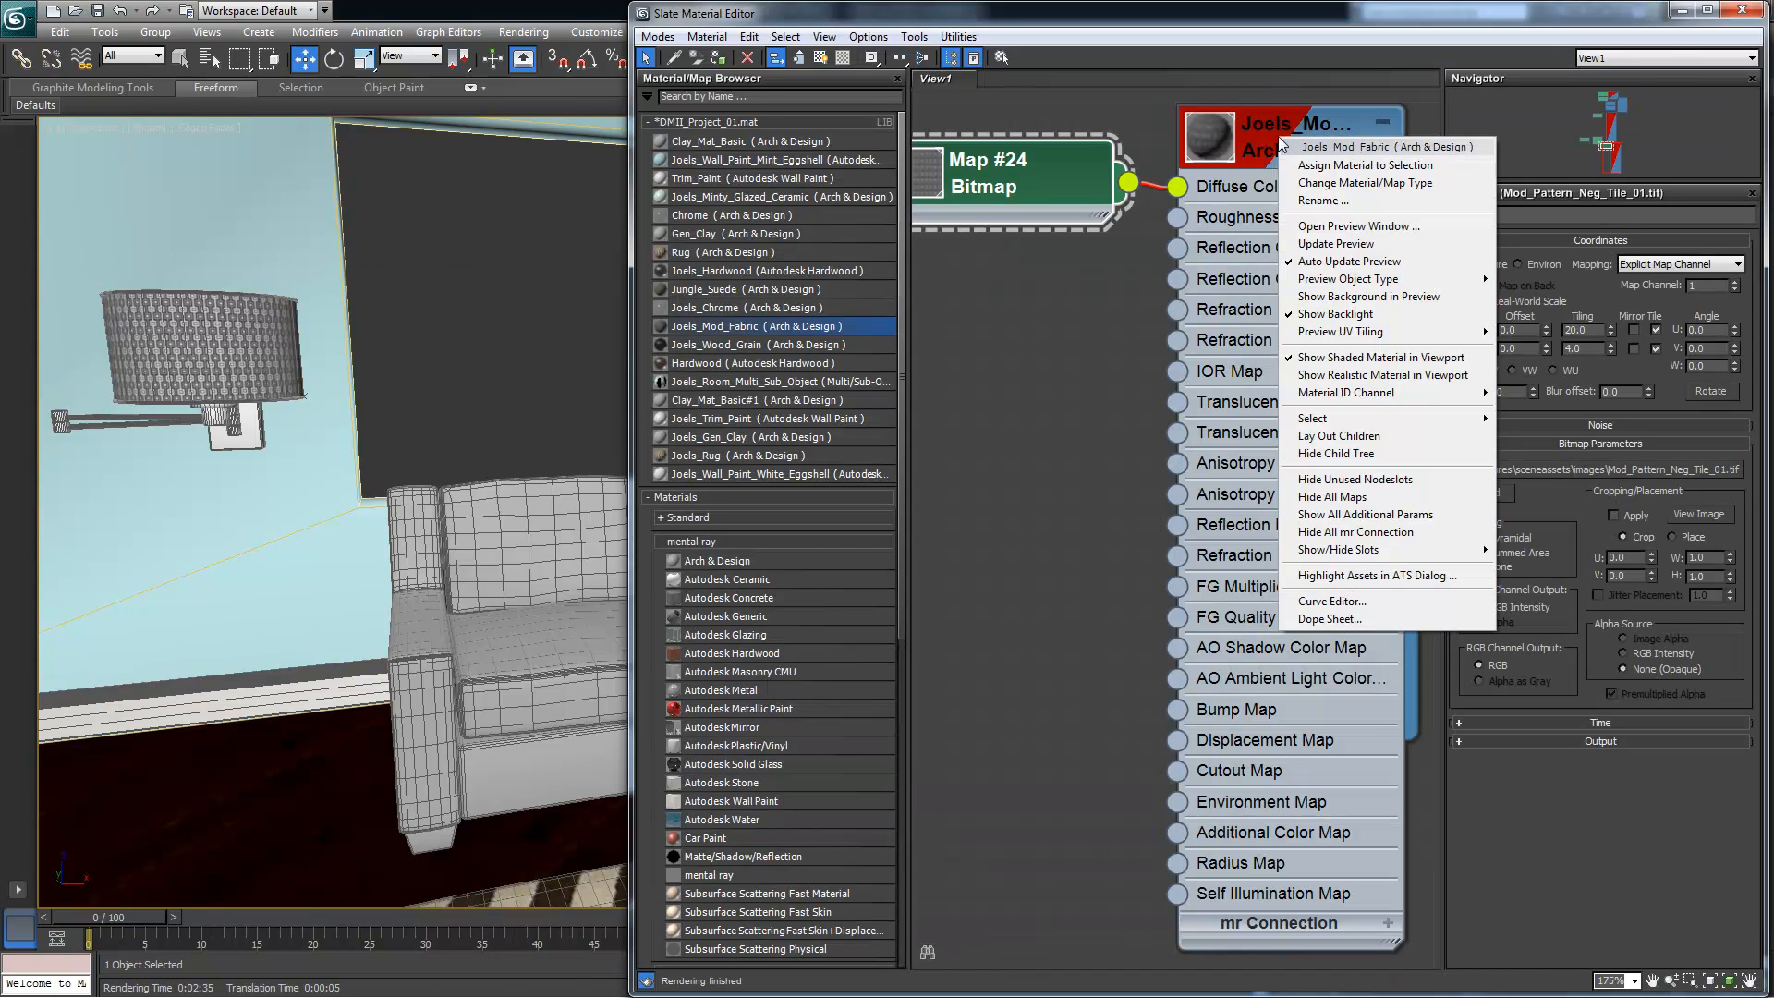
pyautogui.click(1375, 167)
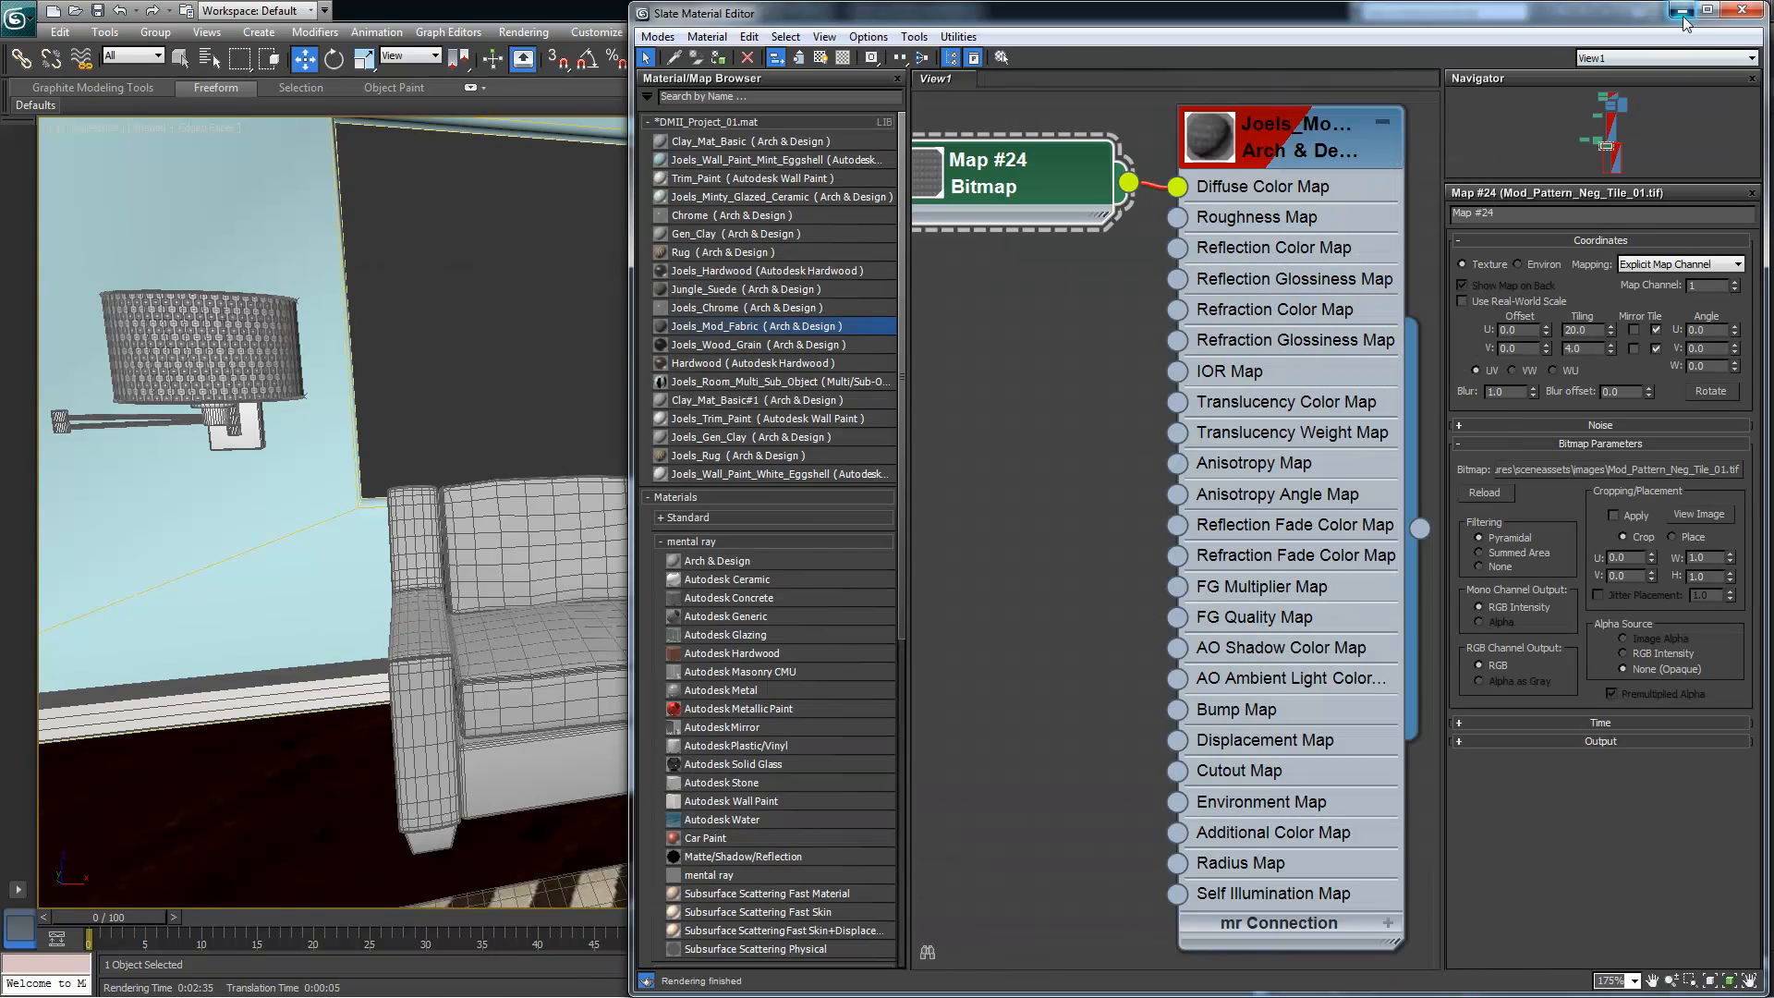
pyautogui.click(1682, 10)
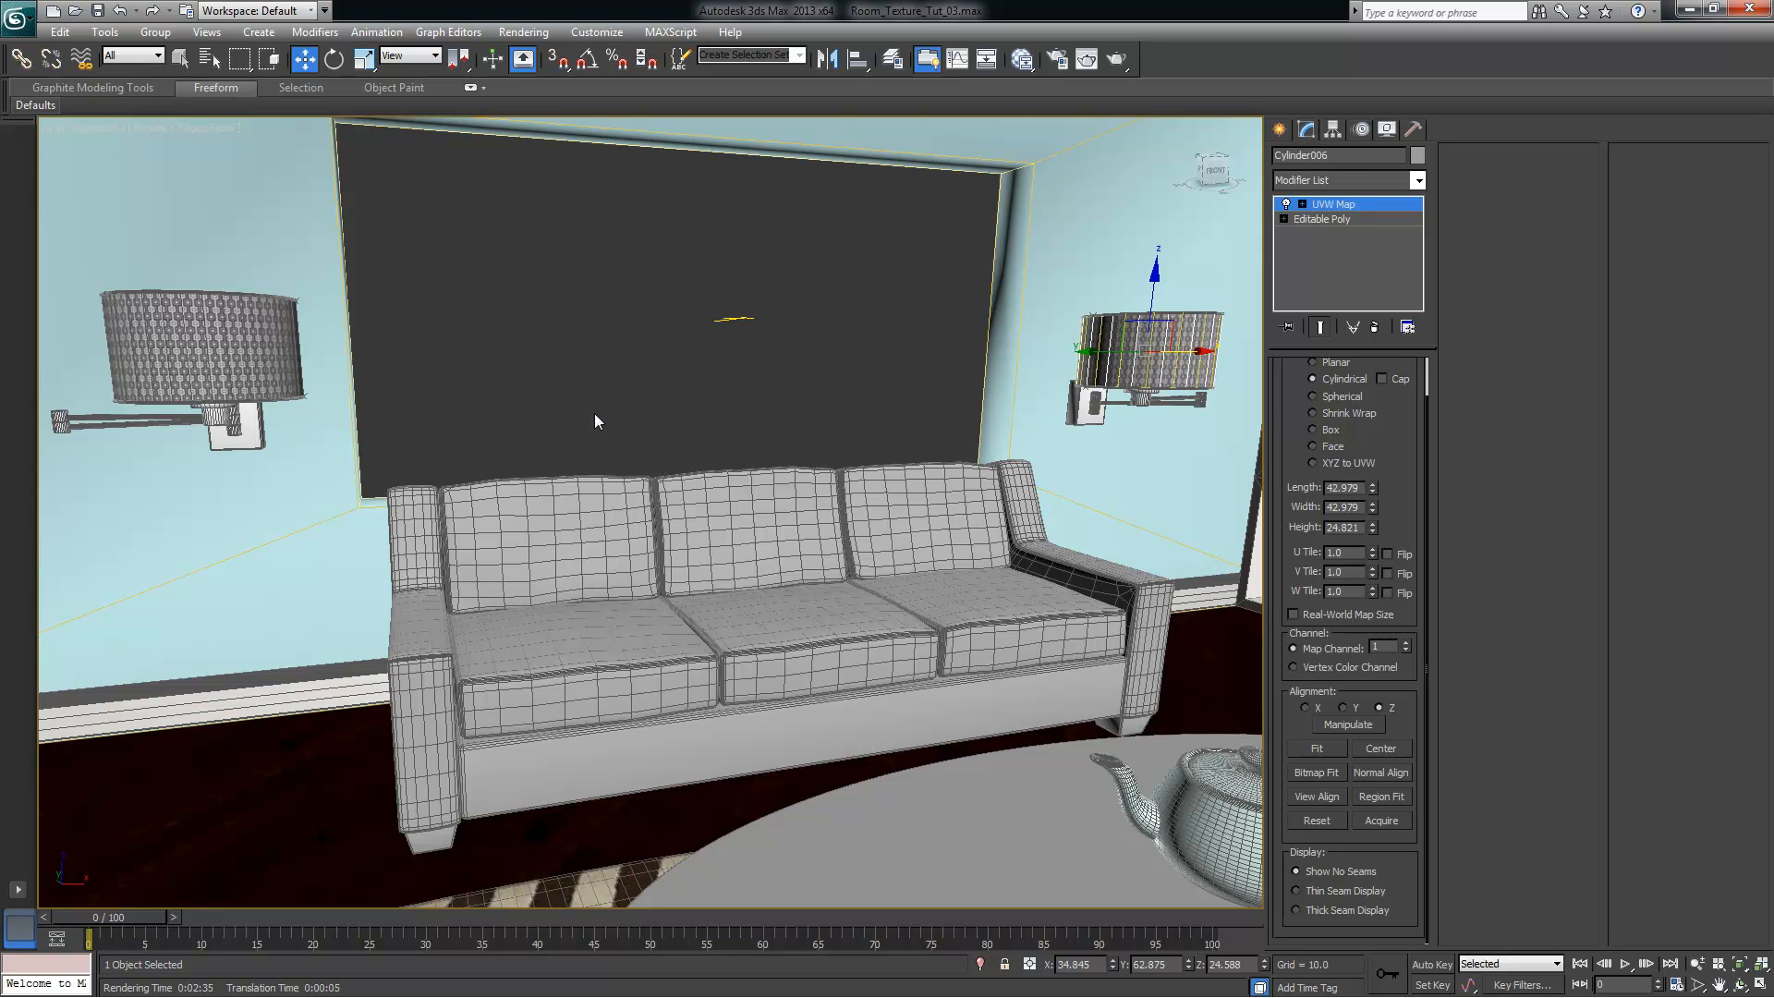
pyautogui.click(1086, 59)
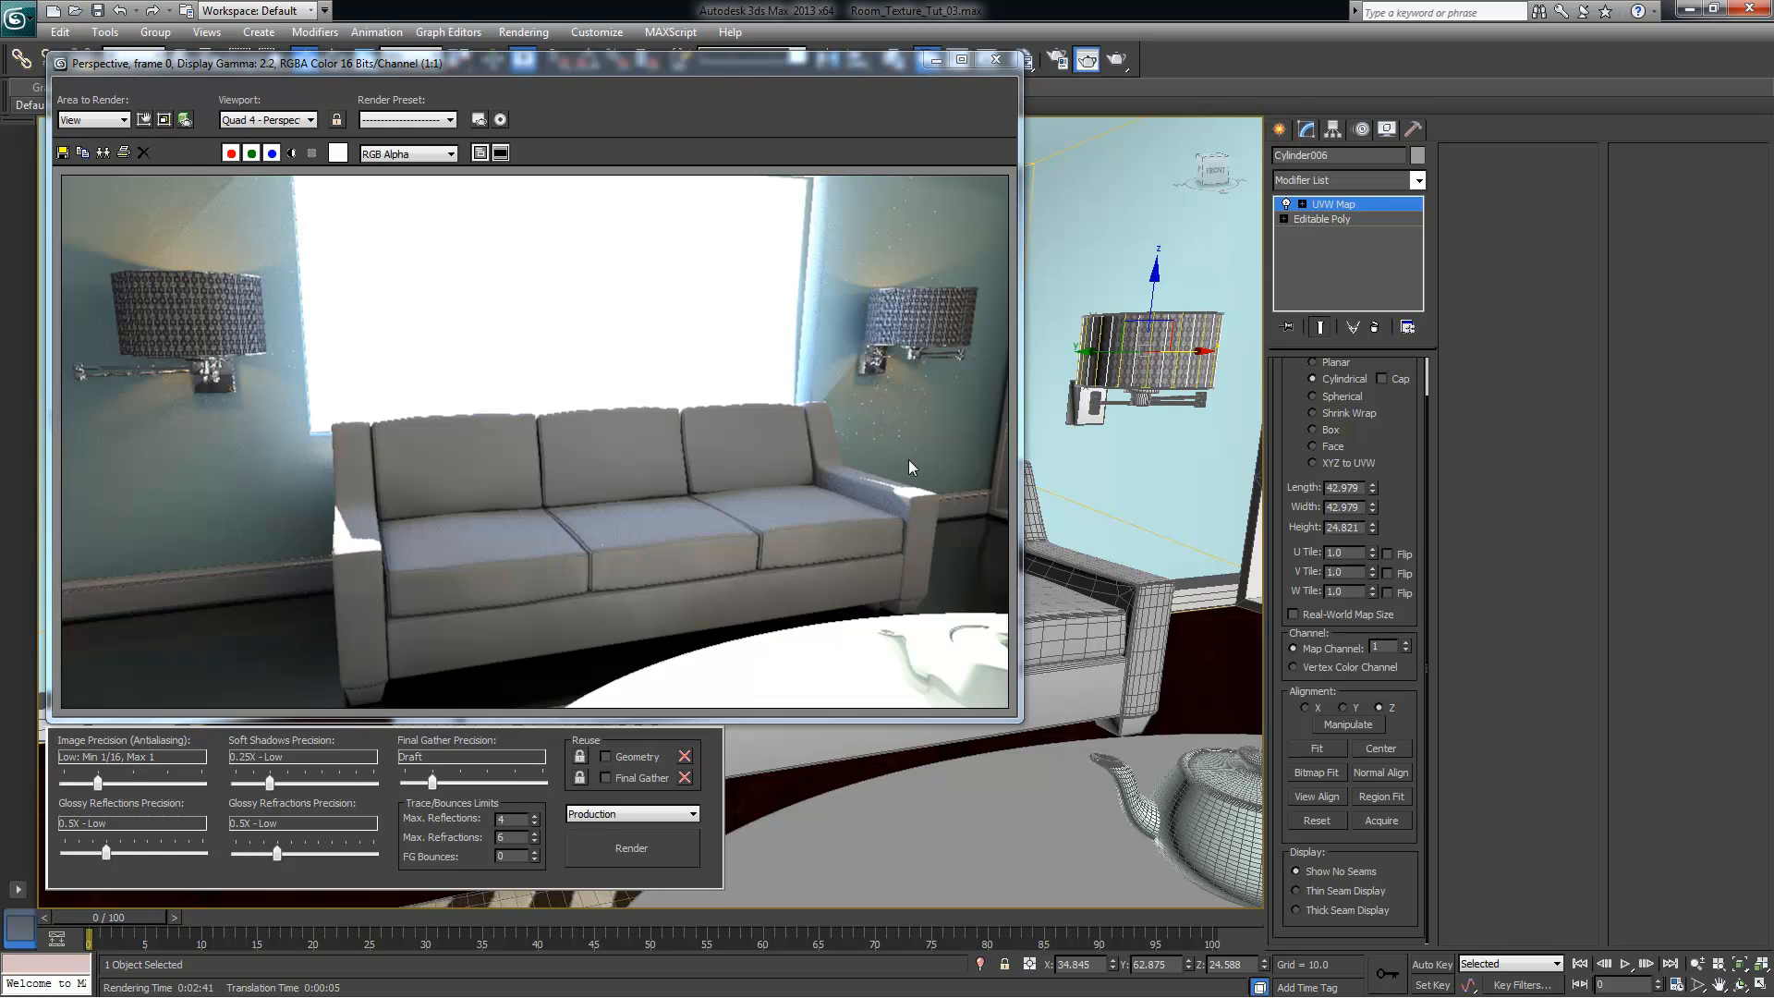
pyautogui.click(936, 61)
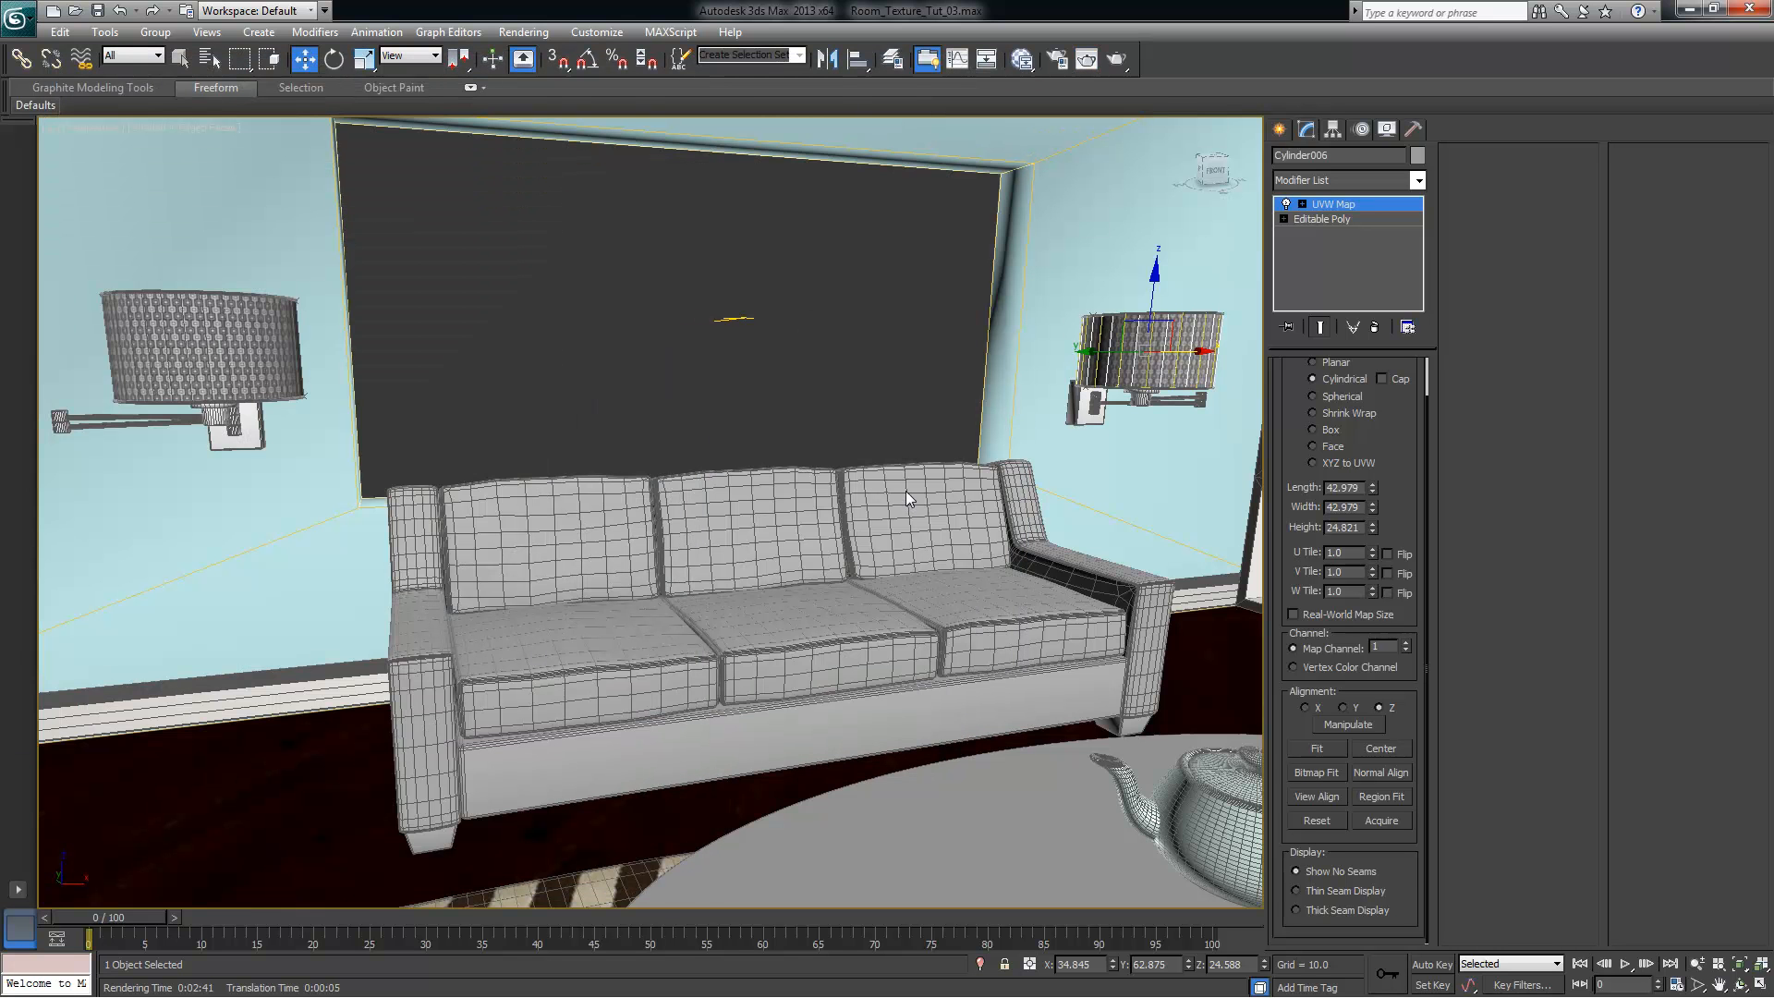
# Examine how the sofa is built by selecting its arm, cushions and base one after another
pyautogui.keyDown('alt'); pyautogui.moveTo(658, 575); pyautogui.dragTo(547, 638, button='middle'); pyautogui.keyUp('alt')
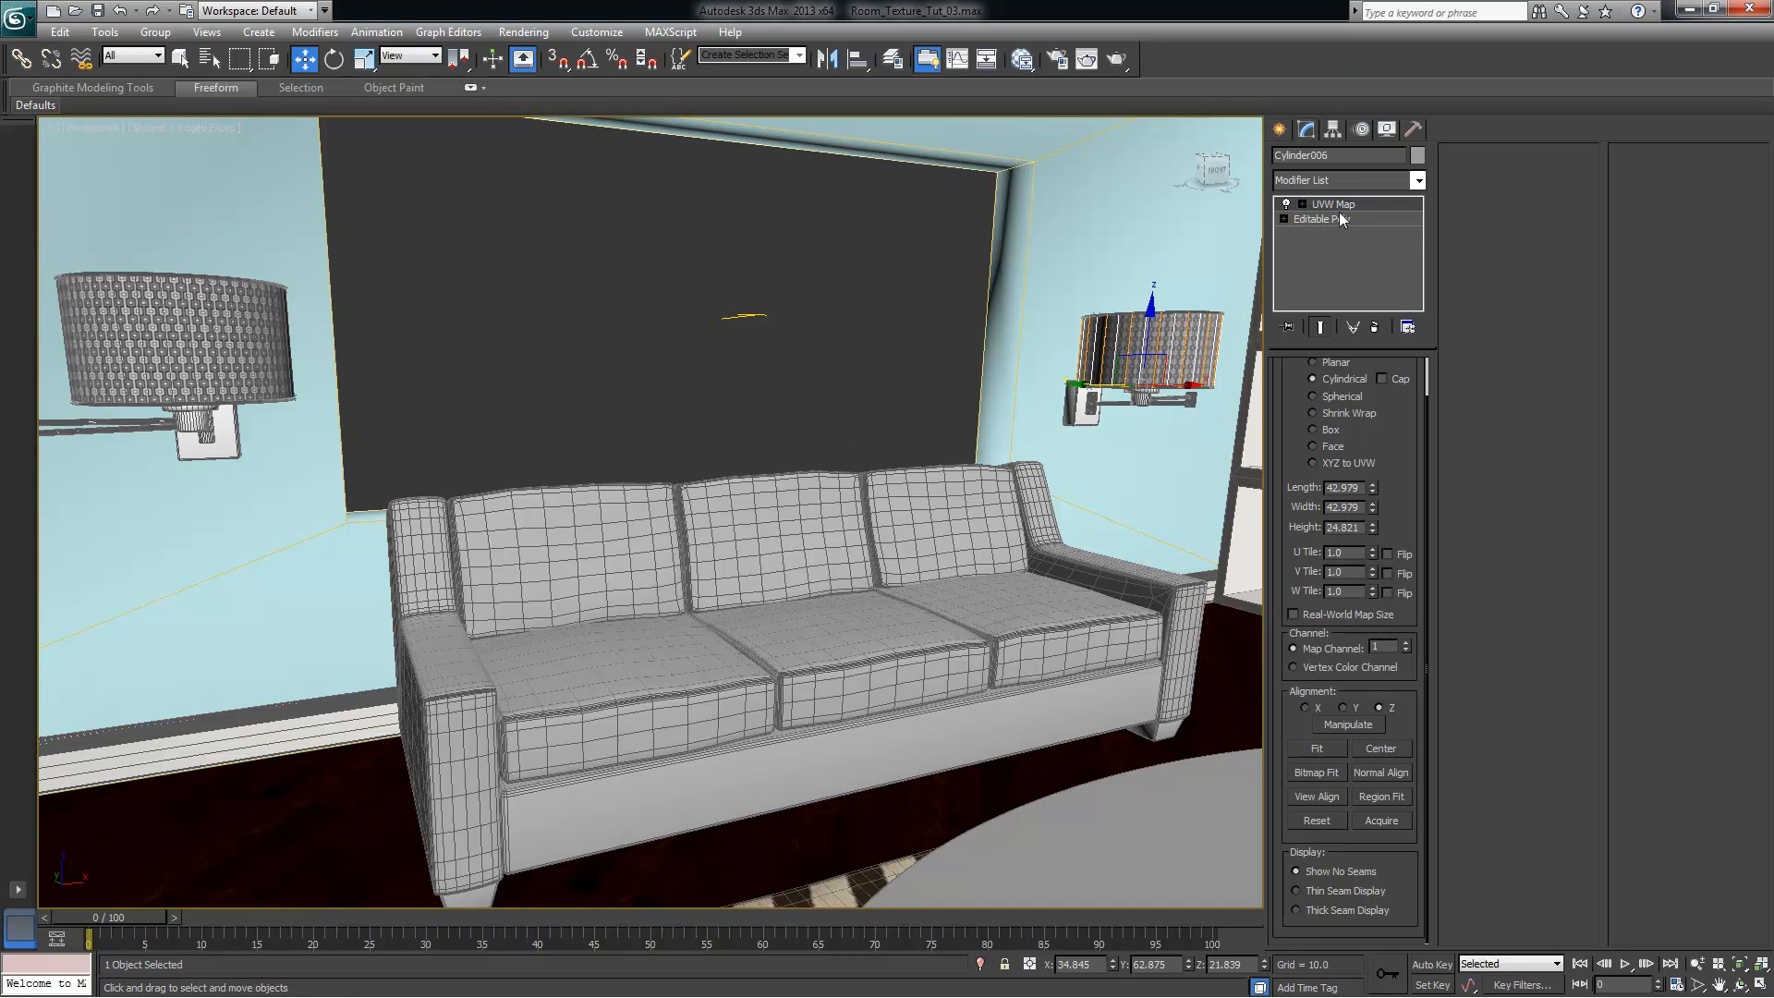
pyautogui.keyDown('alt'); pyautogui.moveTo(590, 664); pyautogui.dragTo(811, 568, button='middle'); pyautogui.keyUp('alt')
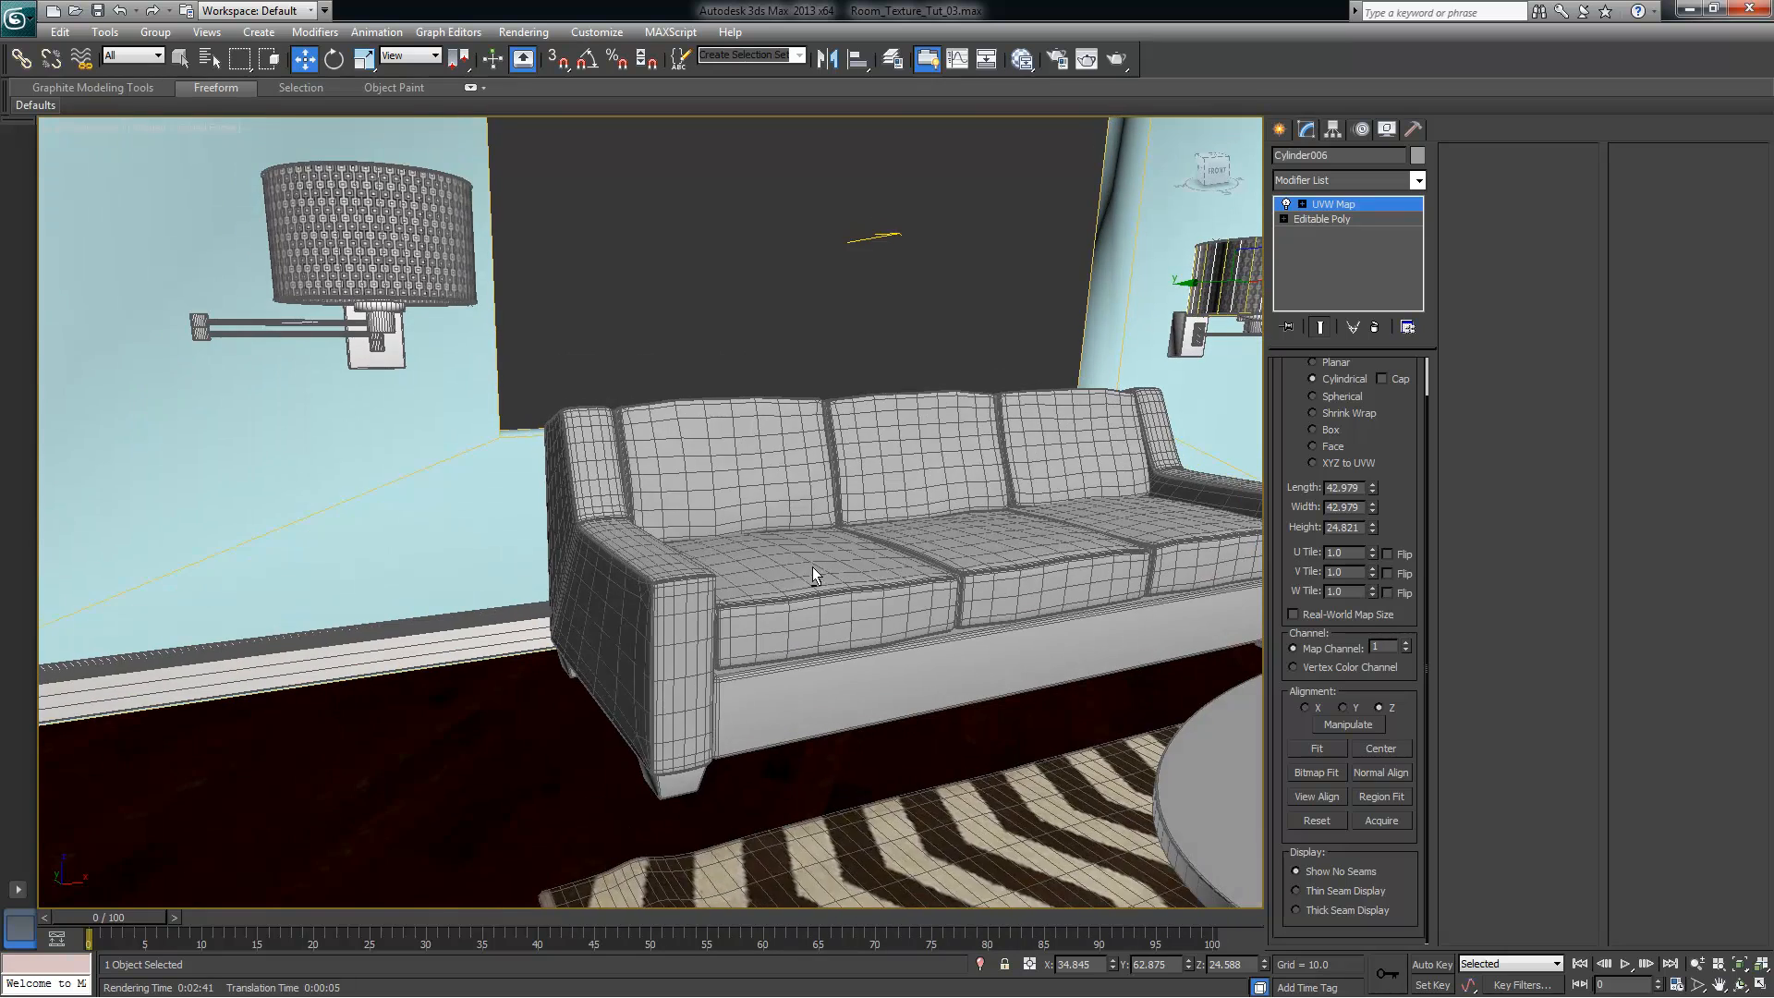
pyautogui.moveTo(848, 490); pyautogui.dragTo(812, 506, button='middle')
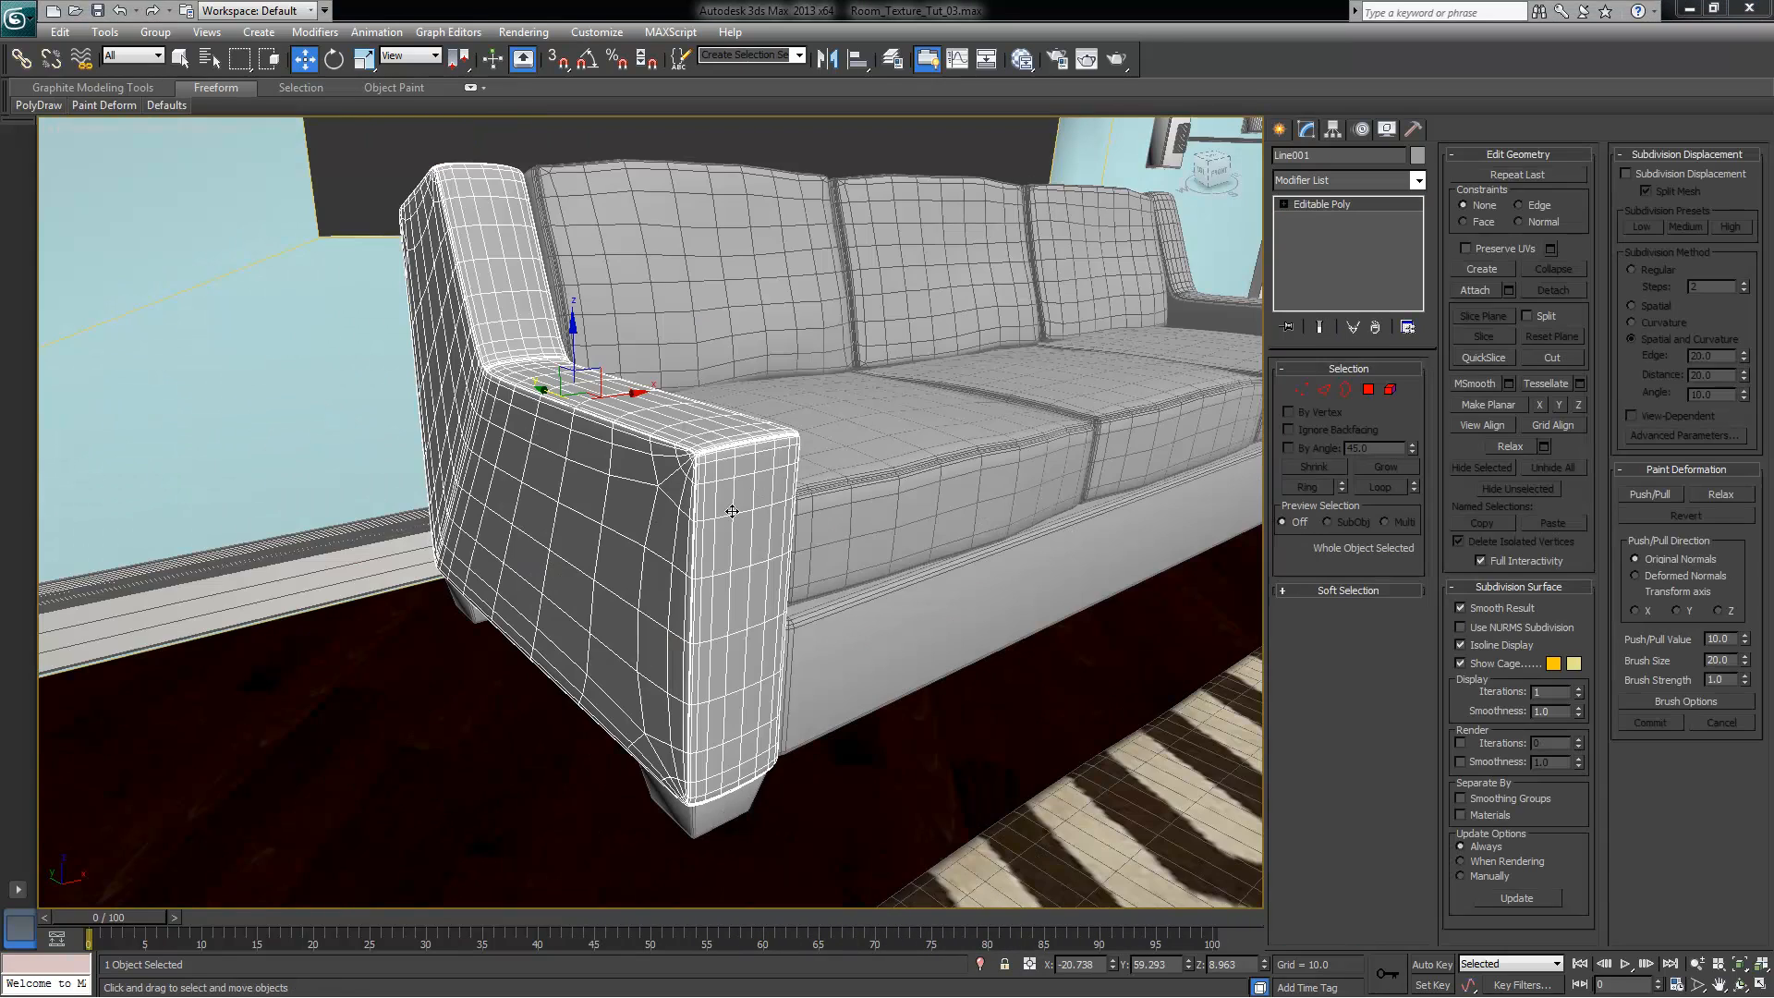
pyautogui.moveTo(731, 511)
pyautogui.keyDown('alt'); pyautogui.mouseDown(button='middle')
pyautogui.moveTo(686, 532)
pyautogui.moveTo(733, 521)
pyautogui.mouseUp(button='middle'); pyautogui.keyUp('alt')
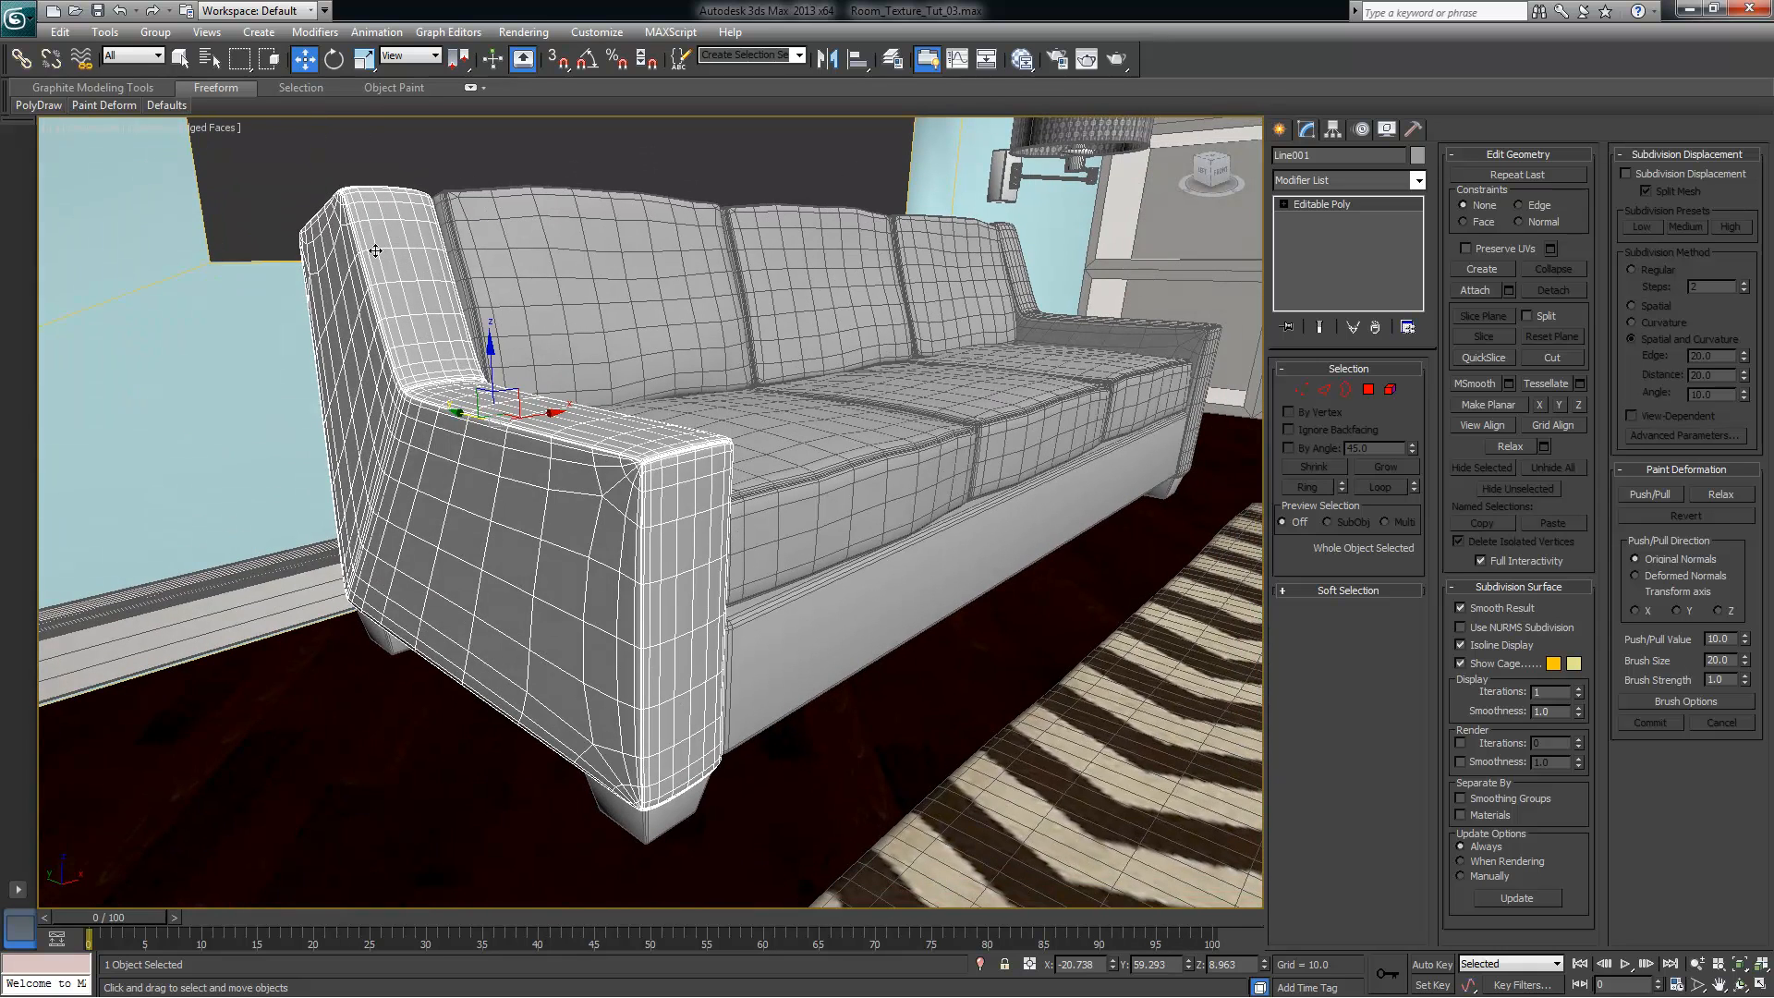
pyautogui.click(829, 459)
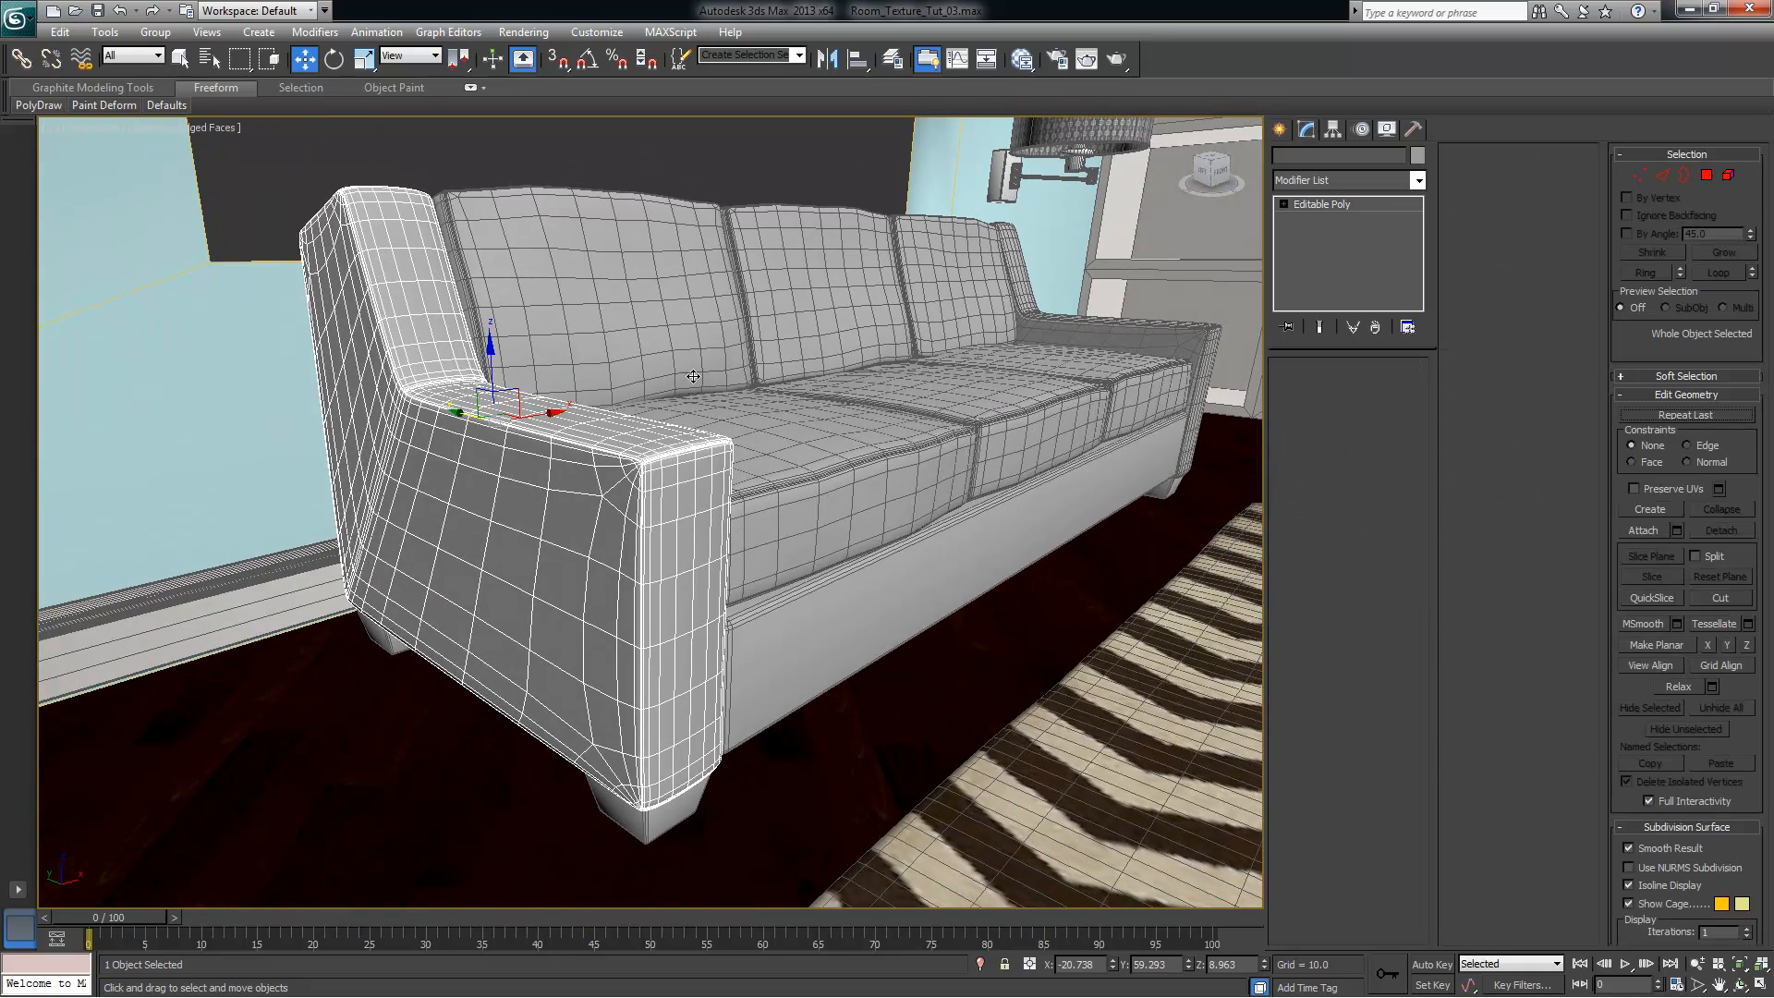
pyautogui.click(652, 309)
pyautogui.click(852, 586)
pyautogui.click(1012, 429)
pyautogui.click(855, 294)
pyautogui.click(958, 293)
pyautogui.click(1072, 367)
pyautogui.click(1115, 339)
pyautogui.click(1143, 378)
pyautogui.click(1072, 498)
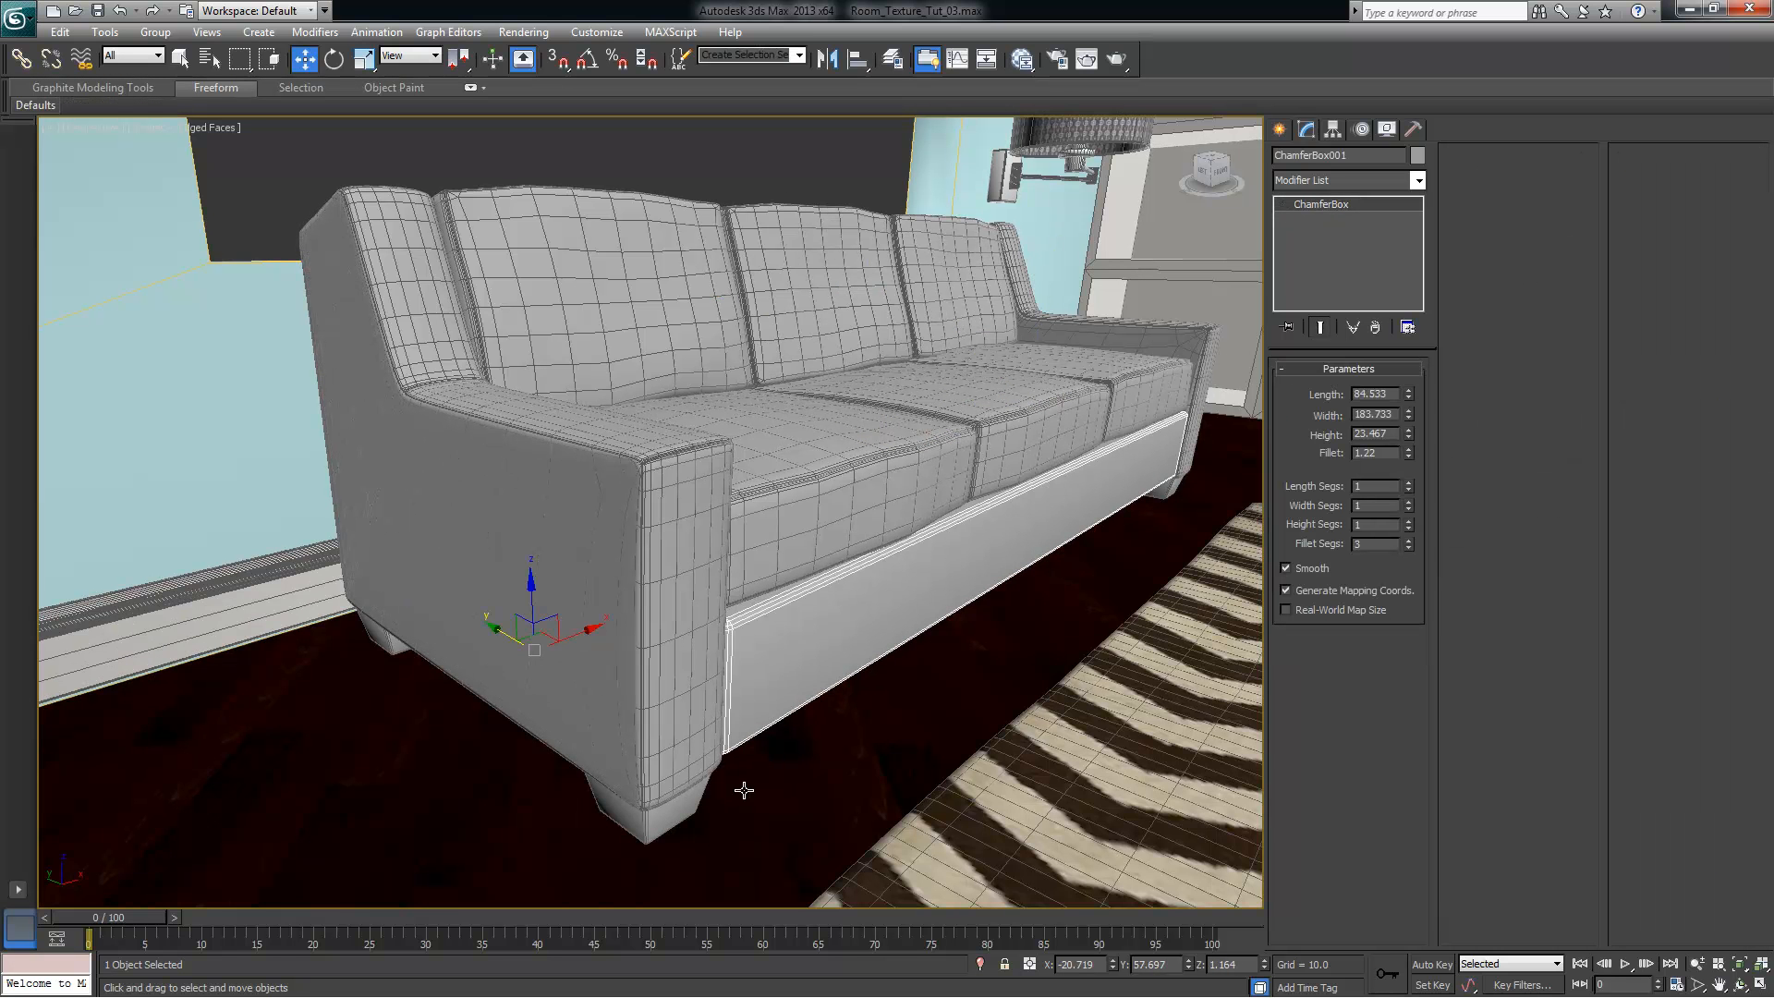
pyautogui.keyDown('alt'); pyautogui.moveTo(875, 553); pyautogui.dragTo(854, 582, button='middle'); pyautogui.keyUp('alt')
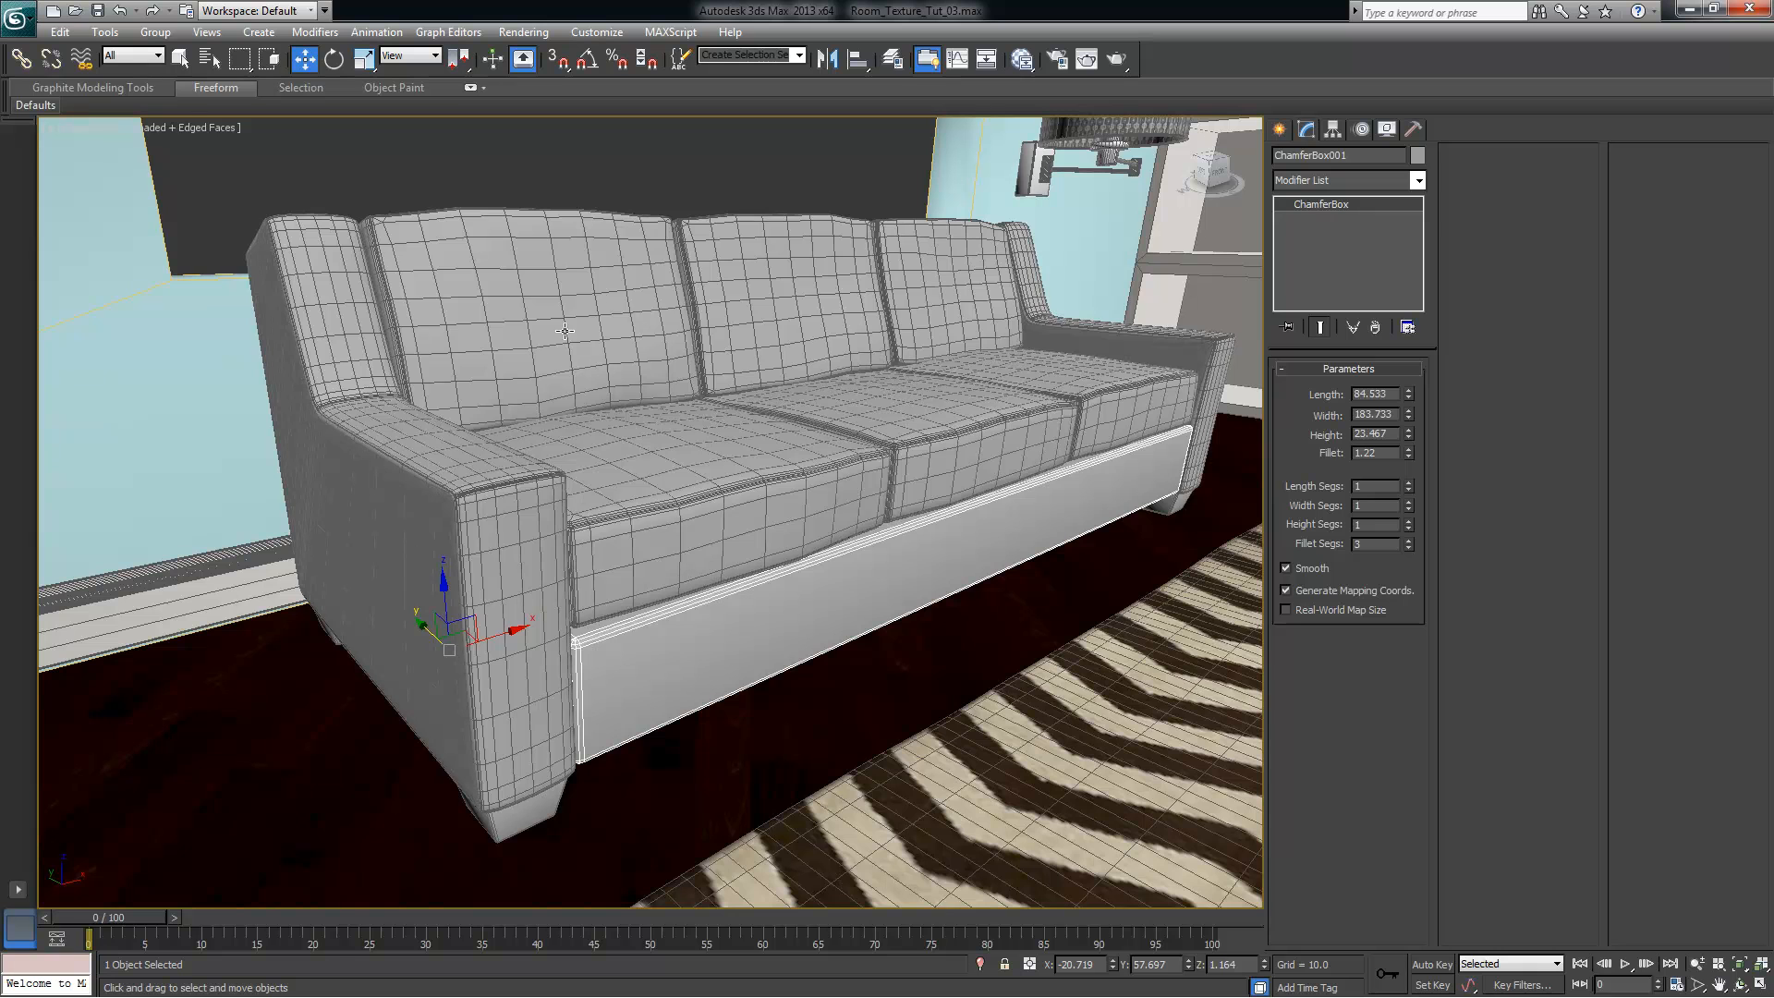
# Add a UVW Map modifier to the sofa's near arm
pyautogui.click(428, 455)
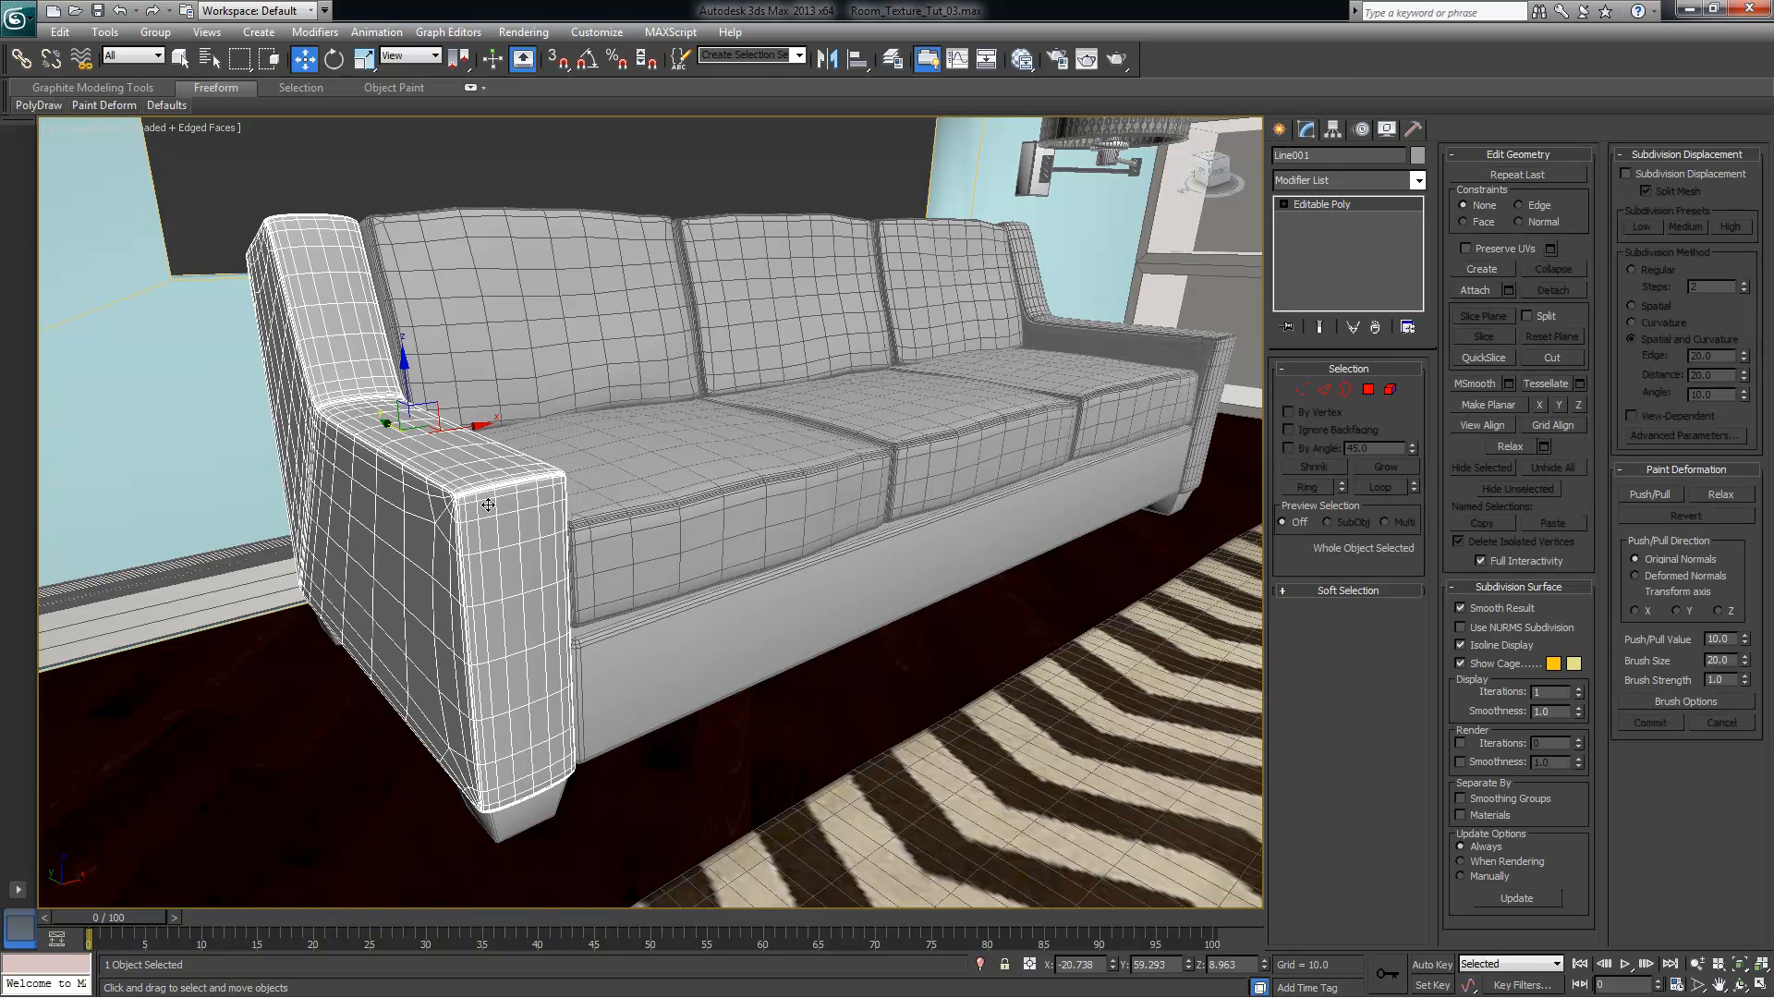
pyautogui.click(1419, 181)
pyautogui.press('u')
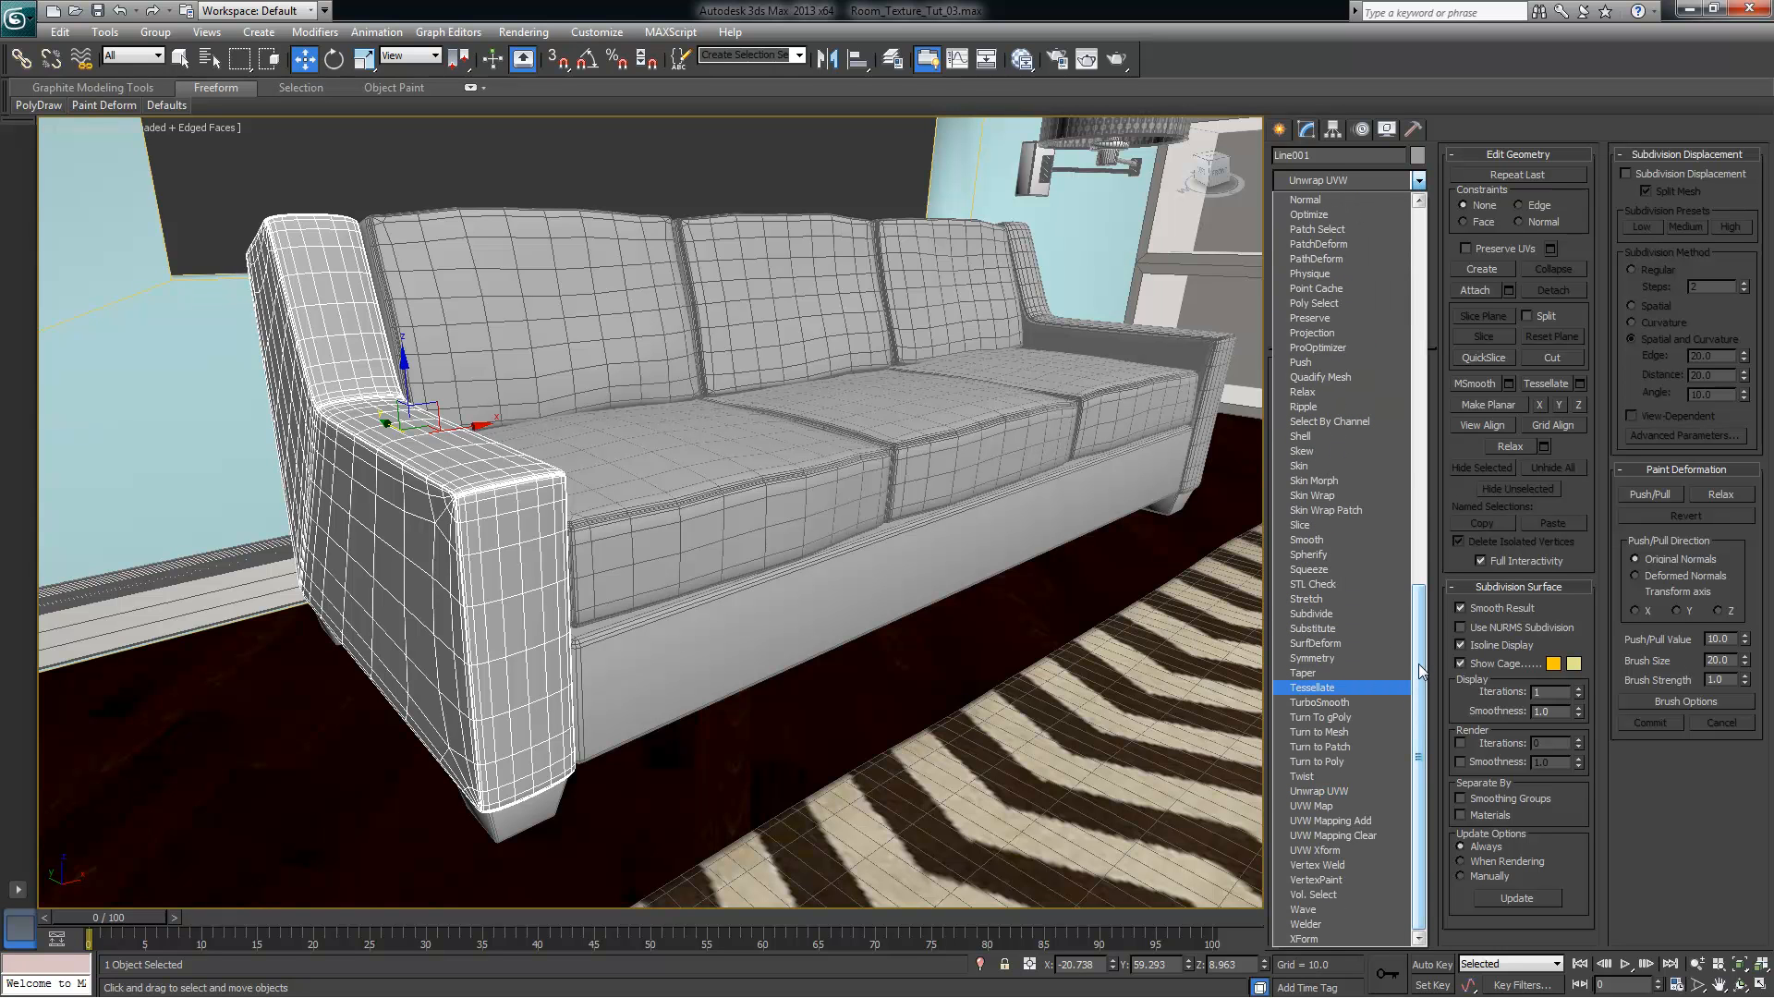
pyautogui.click(1312, 805)
pyautogui.keyDown('alt'); pyautogui.moveTo(463, 442); pyautogui.dragTo(564, 500, button='middle'); pyautogui.keyUp('alt')
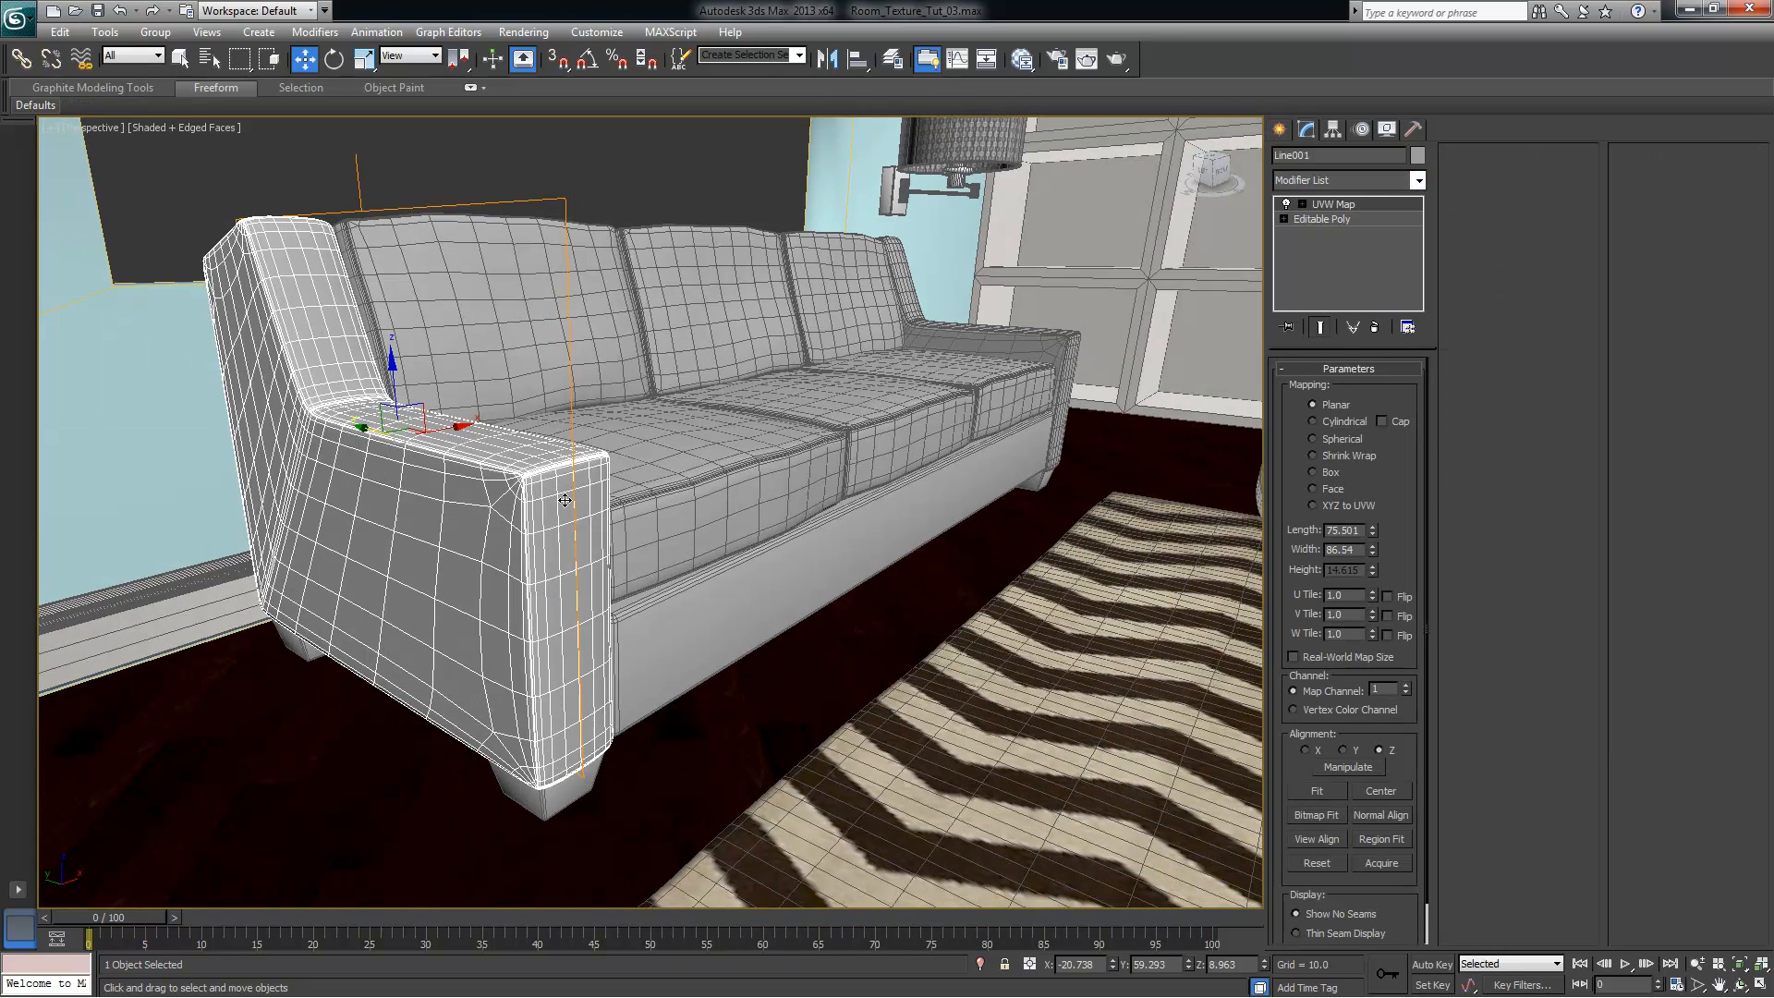
# Set the near sofa arm's UVW mapping to Box and check how the mapping gizmo encloses the arm
pyautogui.click(1312, 472)
pyautogui.keyDown('alt'); pyautogui.moveTo(716, 538); pyautogui.dragTo(878, 702, button='middle'); pyautogui.keyUp('alt')
pyautogui.moveTo(800, 523)
pyautogui.keyDown('alt'); pyautogui.mouseDown(button='middle')
pyautogui.moveTo(873, 519)
pyautogui.moveTo(670, 532)
pyautogui.moveTo(810, 521)
pyautogui.mouseUp(button='middle'); pyautogui.keyUp('alt')
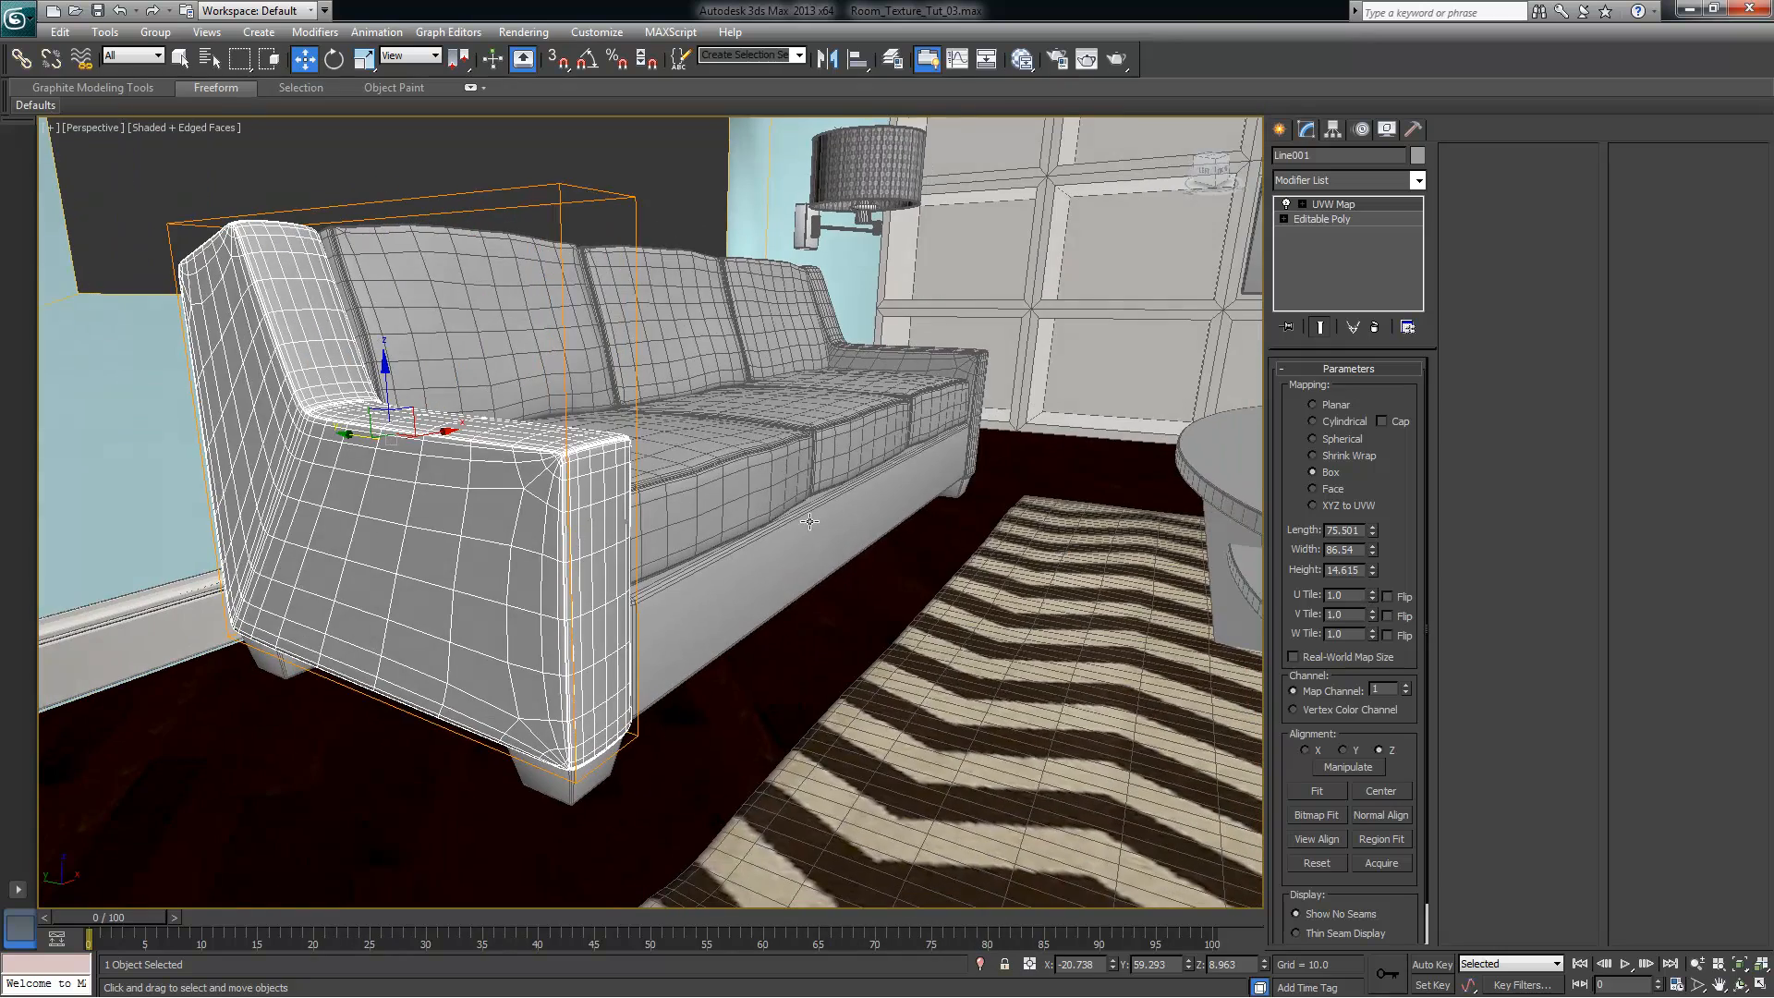
pyautogui.keyDown('alt'); pyautogui.moveTo(244, 489); pyautogui.dragTo(870, 571, button='middle'); pyautogui.keyUp('alt')
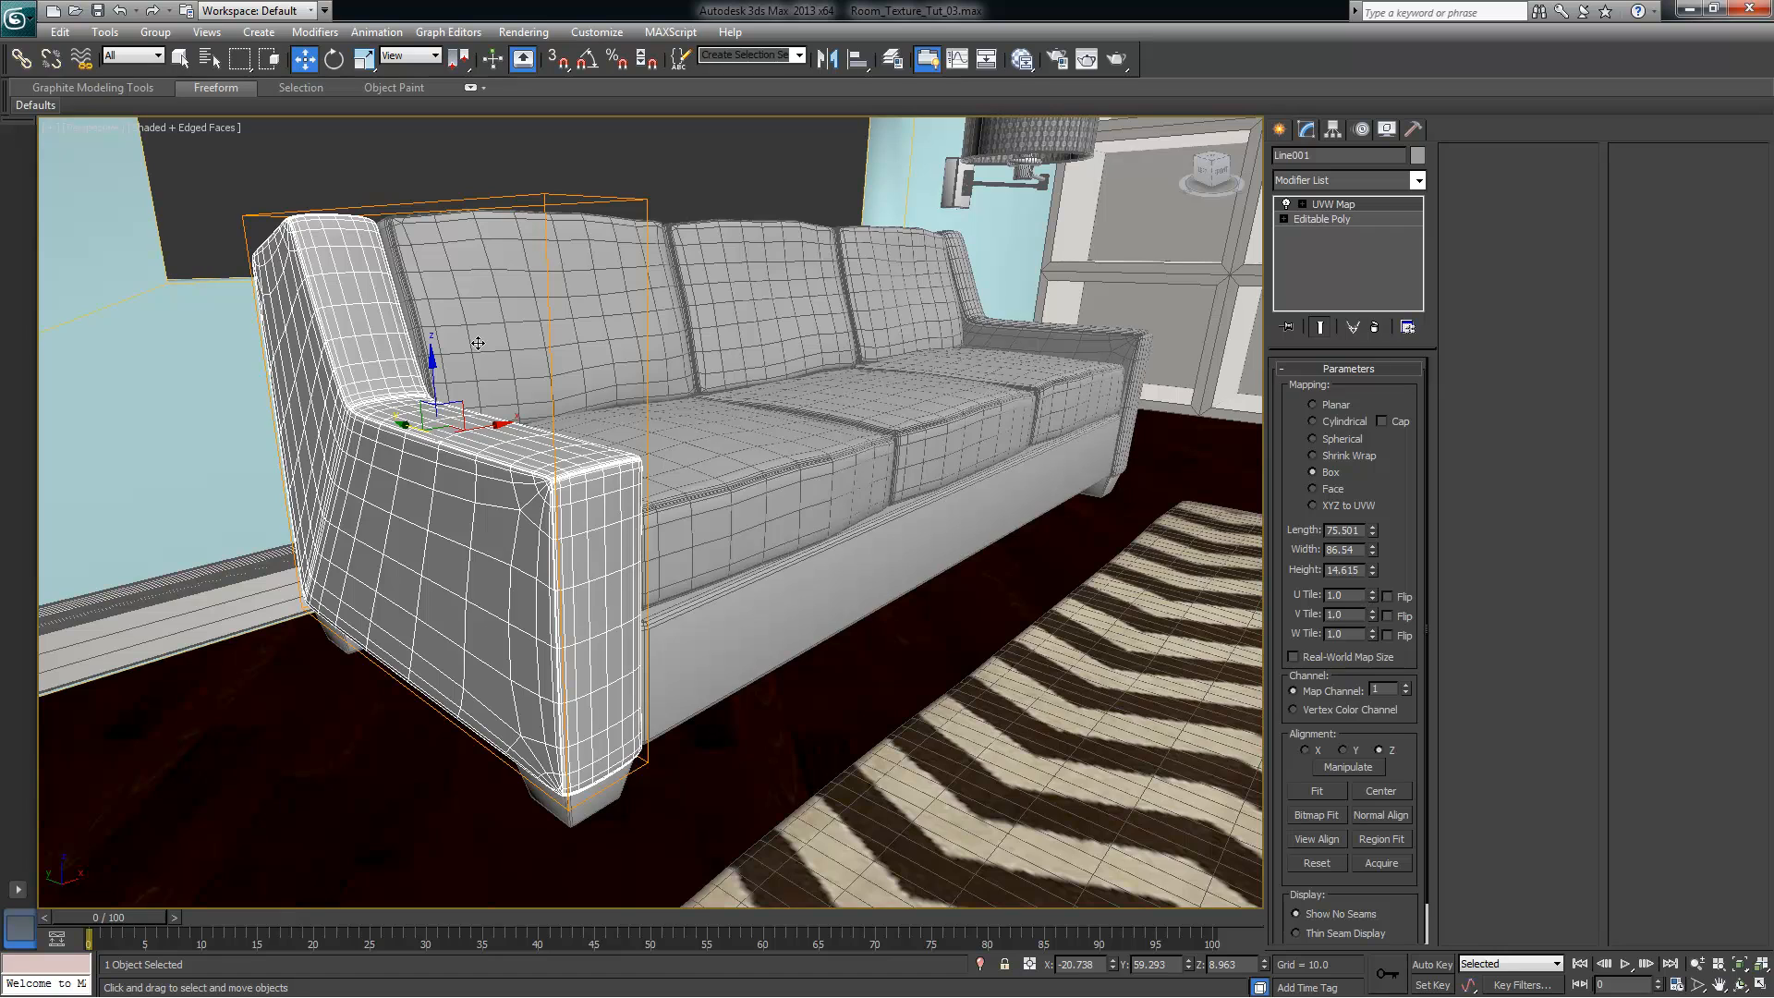
pyautogui.keyDown('alt'); pyautogui.moveTo(624, 552); pyautogui.dragTo(616, 540, button='middle'); pyautogui.keyUp('alt')
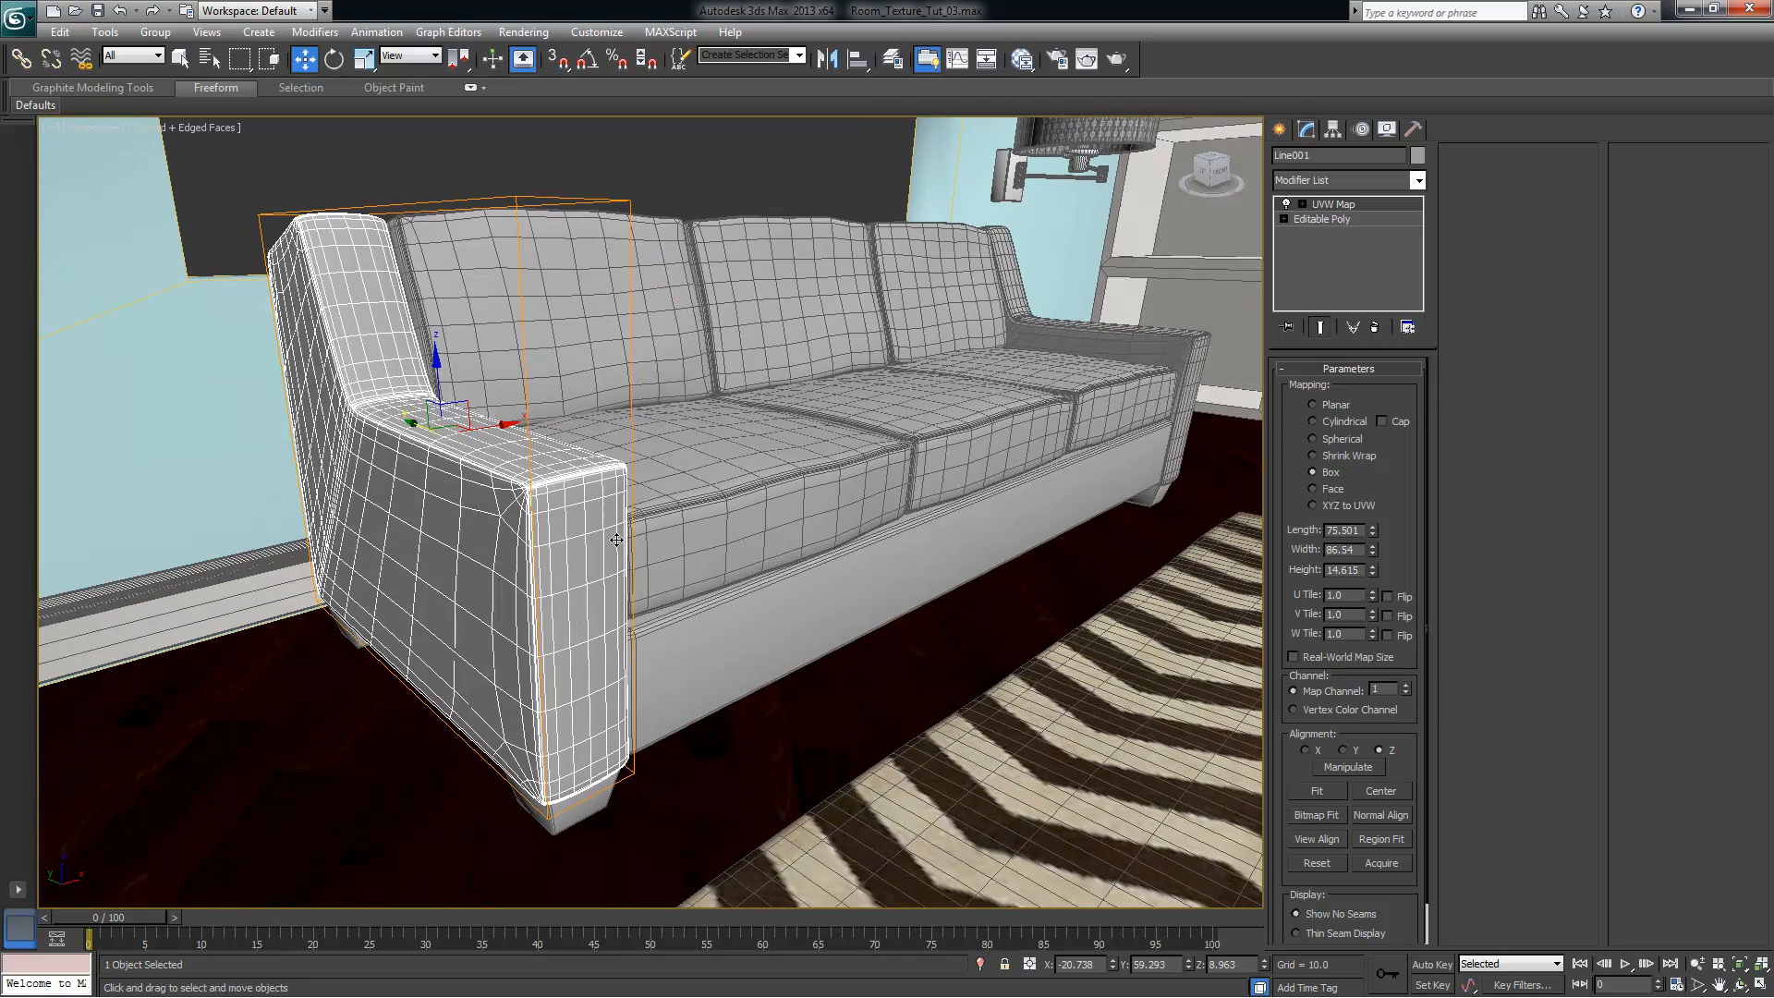
# Open the Joels_Micro_Suede material in the Slate Material Editor and display the parameters of its diffuse color bitmap
pyautogui.click(1022, 59)
pyautogui.moveTo(1032, 19); pyautogui.dragTo(522, 24)
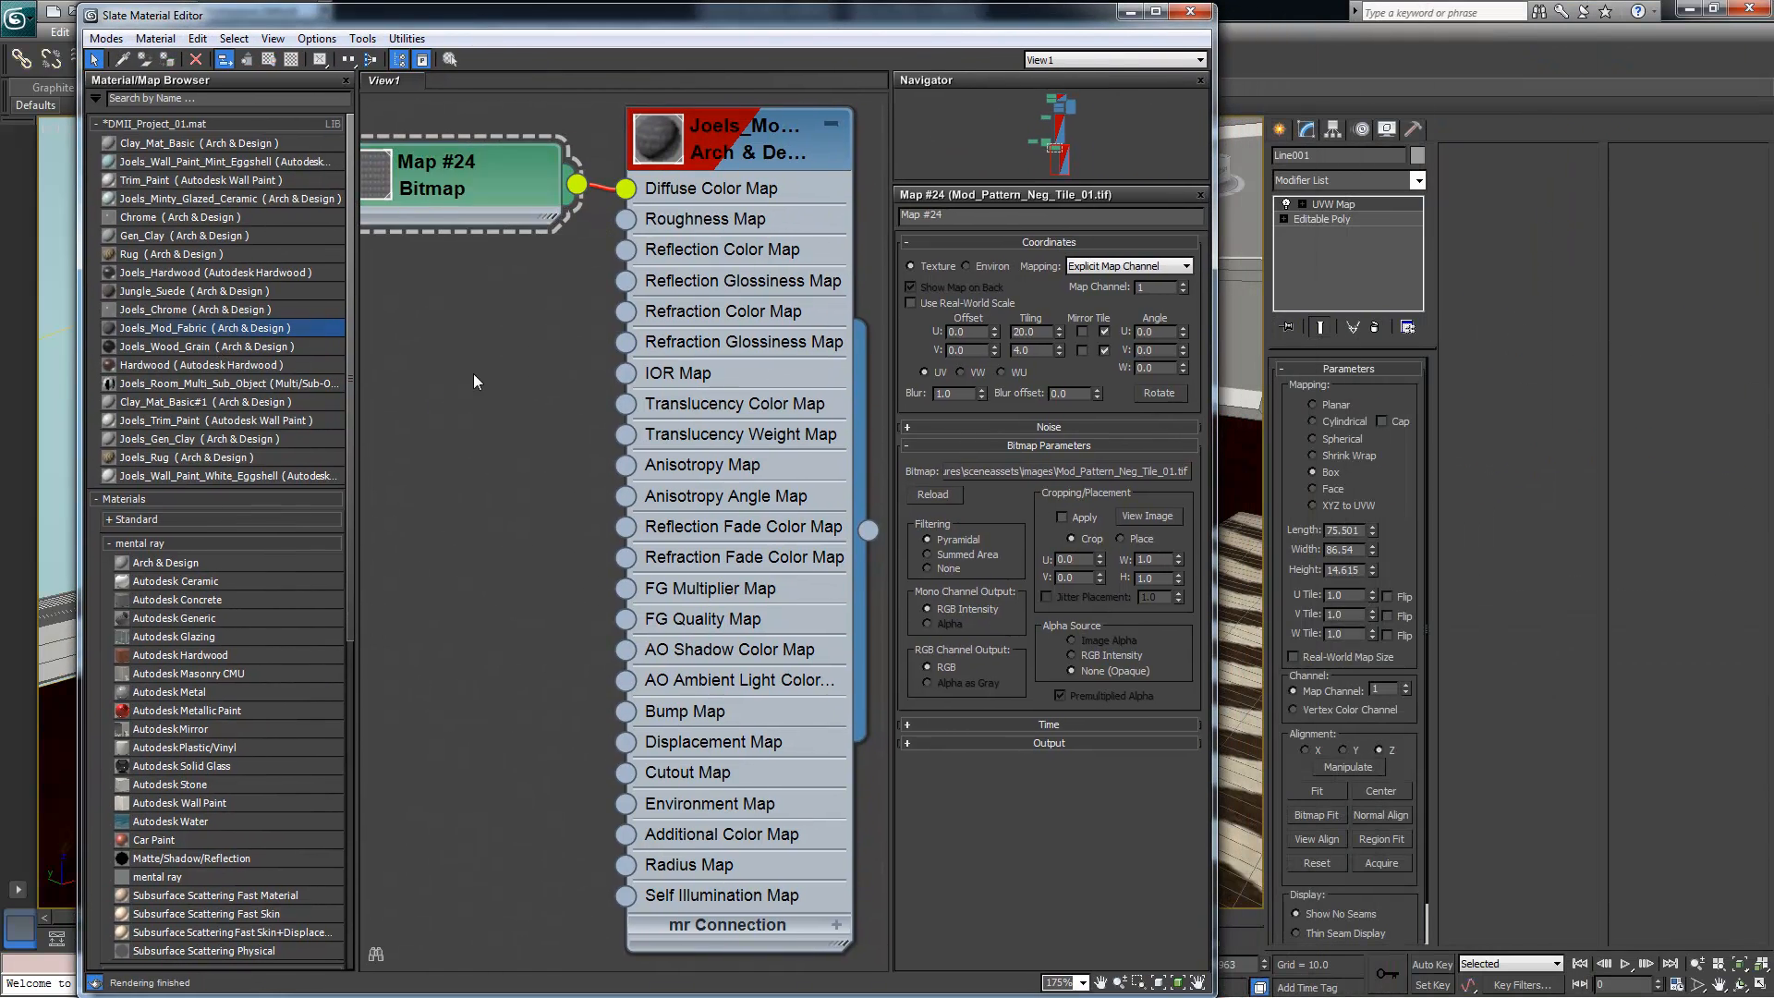
pyautogui.scroll(-4, 474, 373)
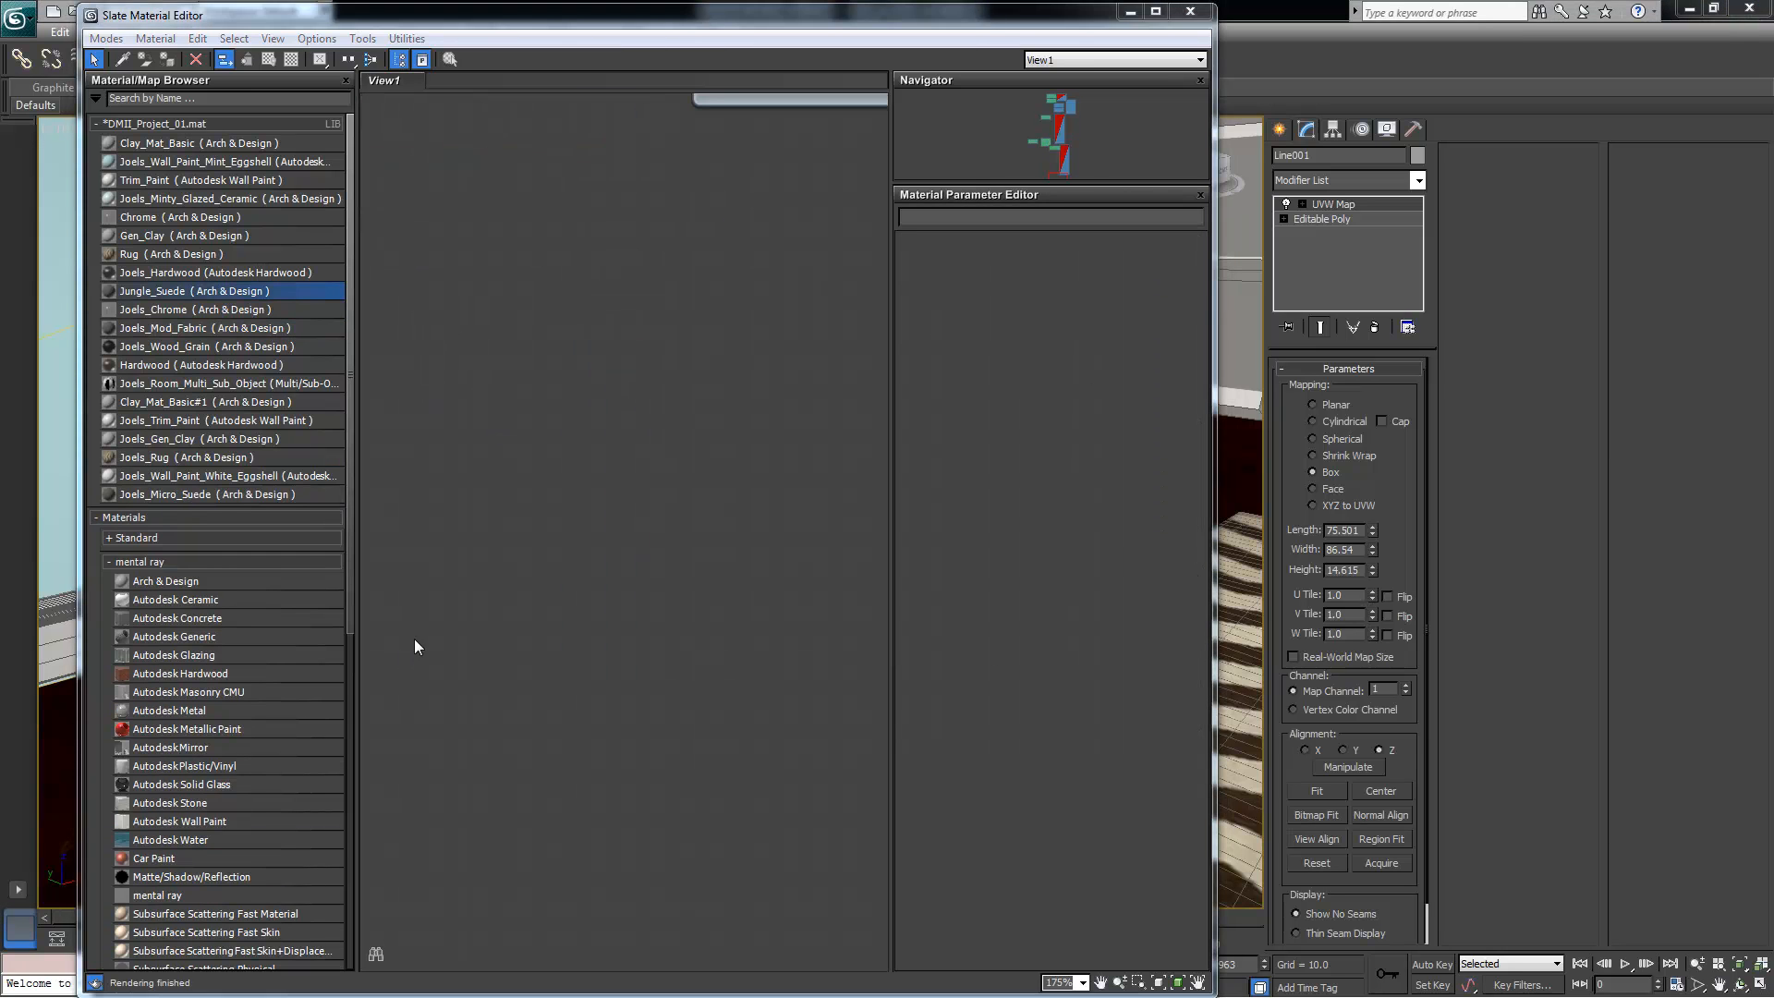
pyautogui.doubleClick(192, 497)
pyautogui.moveTo(607, 140); pyautogui.dragTo(685, 210)
pyautogui.doubleClick(616, 177)
pyautogui.scroll(-2, 566, 269)
pyautogui.moveTo(390, 244); pyautogui.dragTo(509, 253)
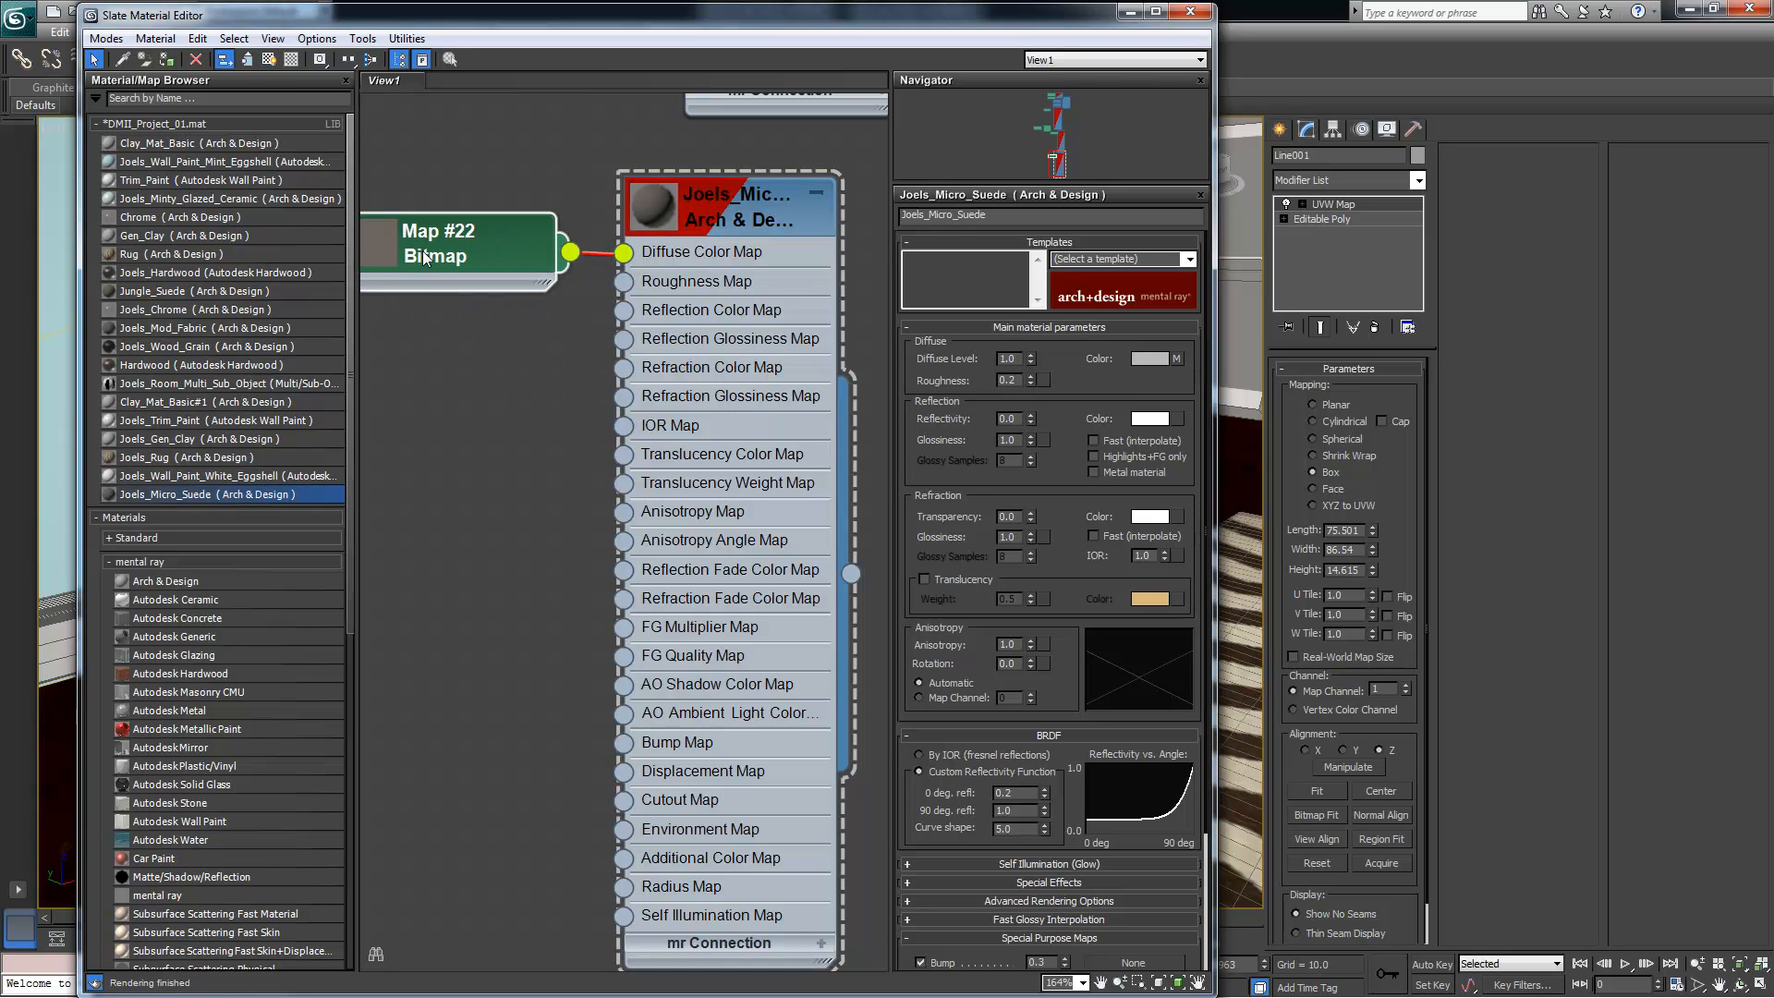
pyautogui.doubleClick(473, 248)
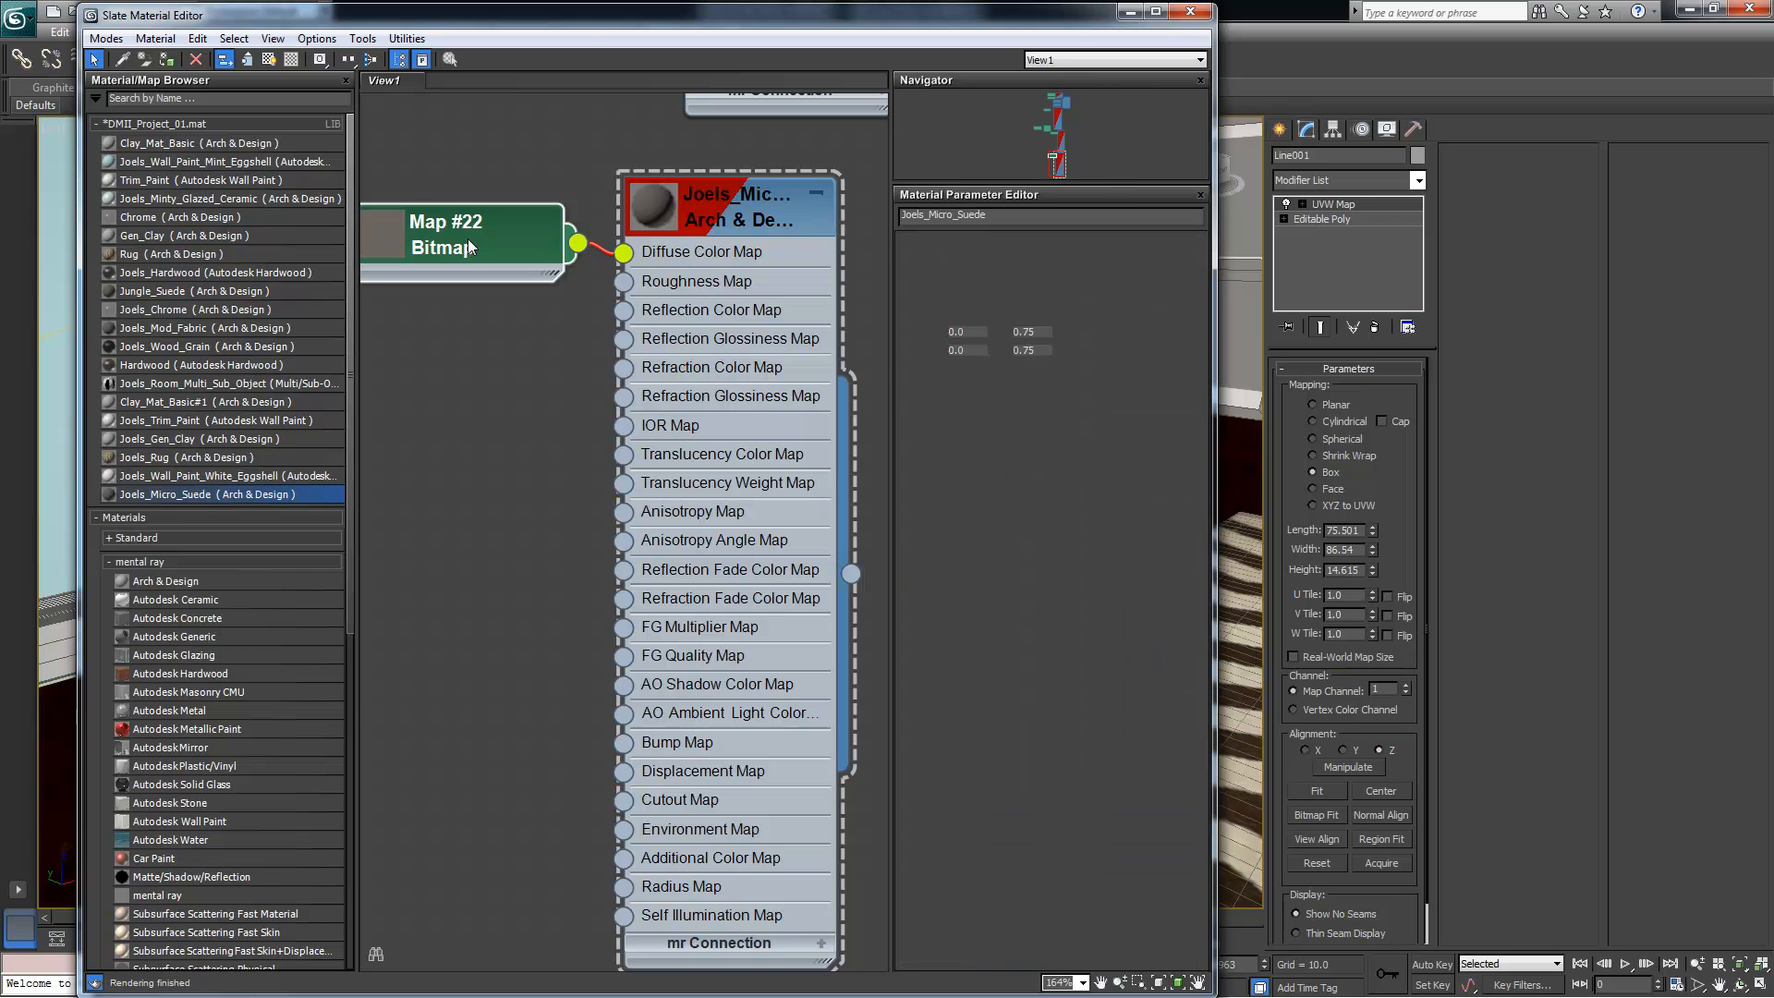
pyautogui.moveTo(575, 23); pyautogui.dragTo(529, 20)
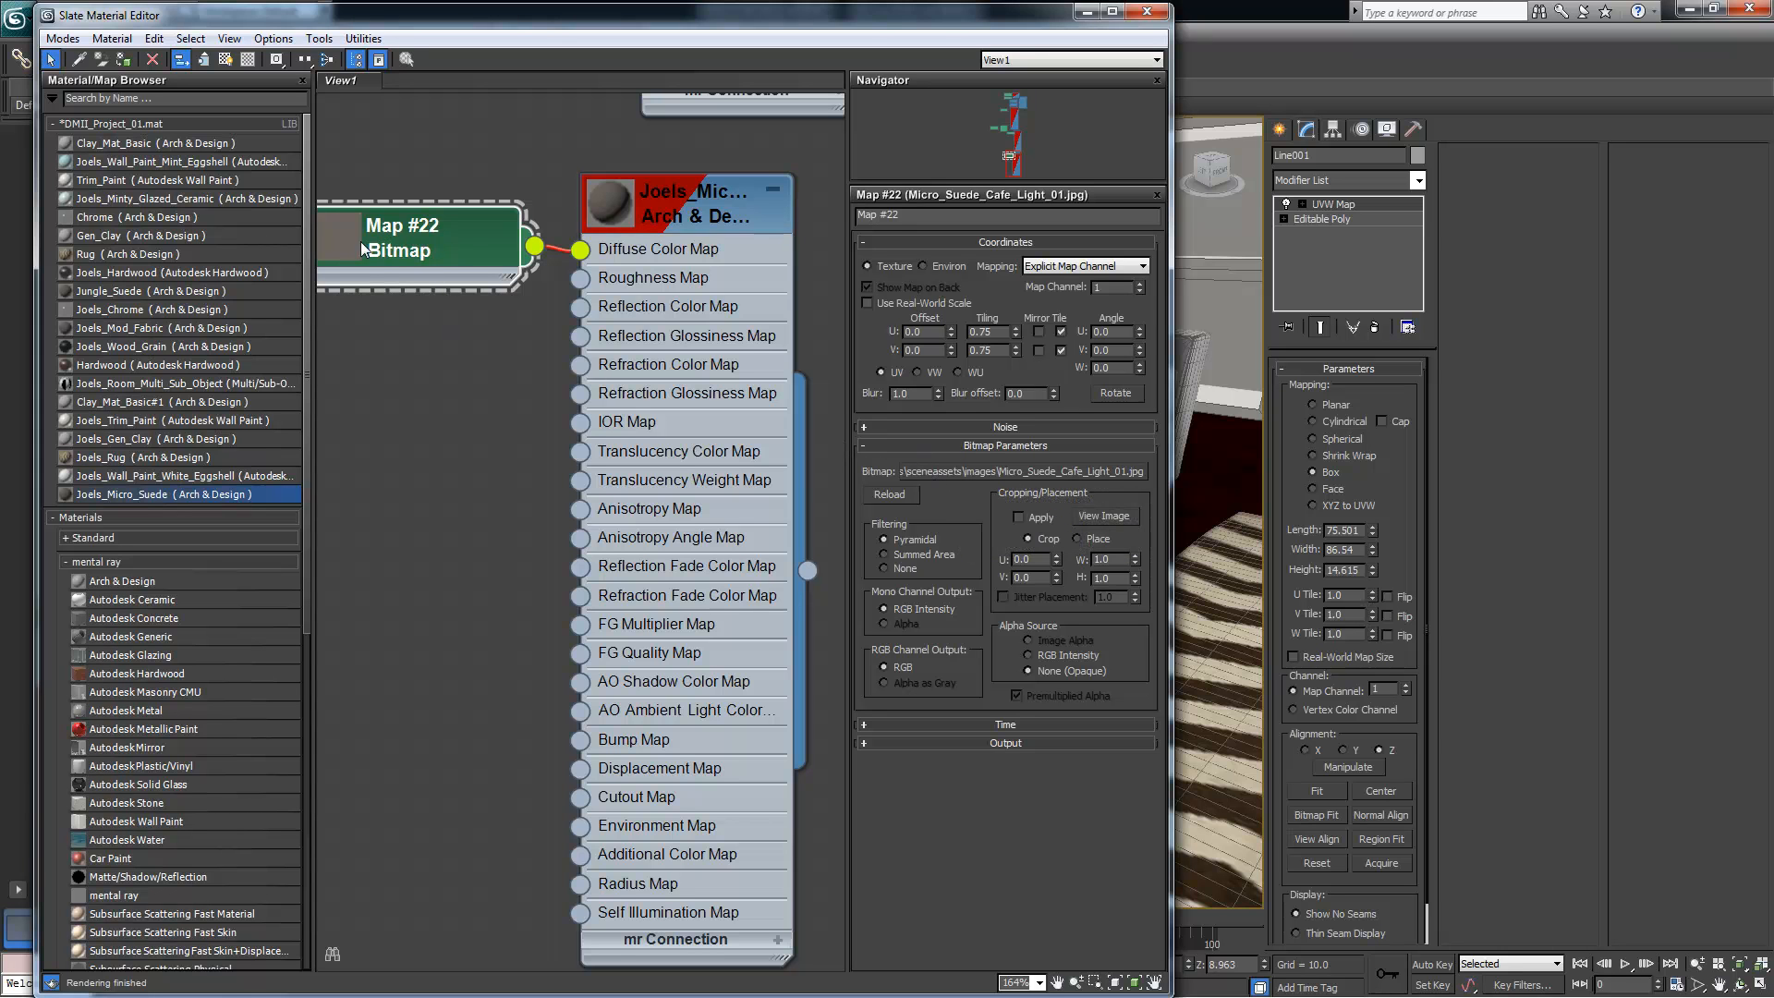
# Look through the images folder for the micro suede bitmap files without replacing the diffuse bitmap
pyautogui.click(1046, 473)
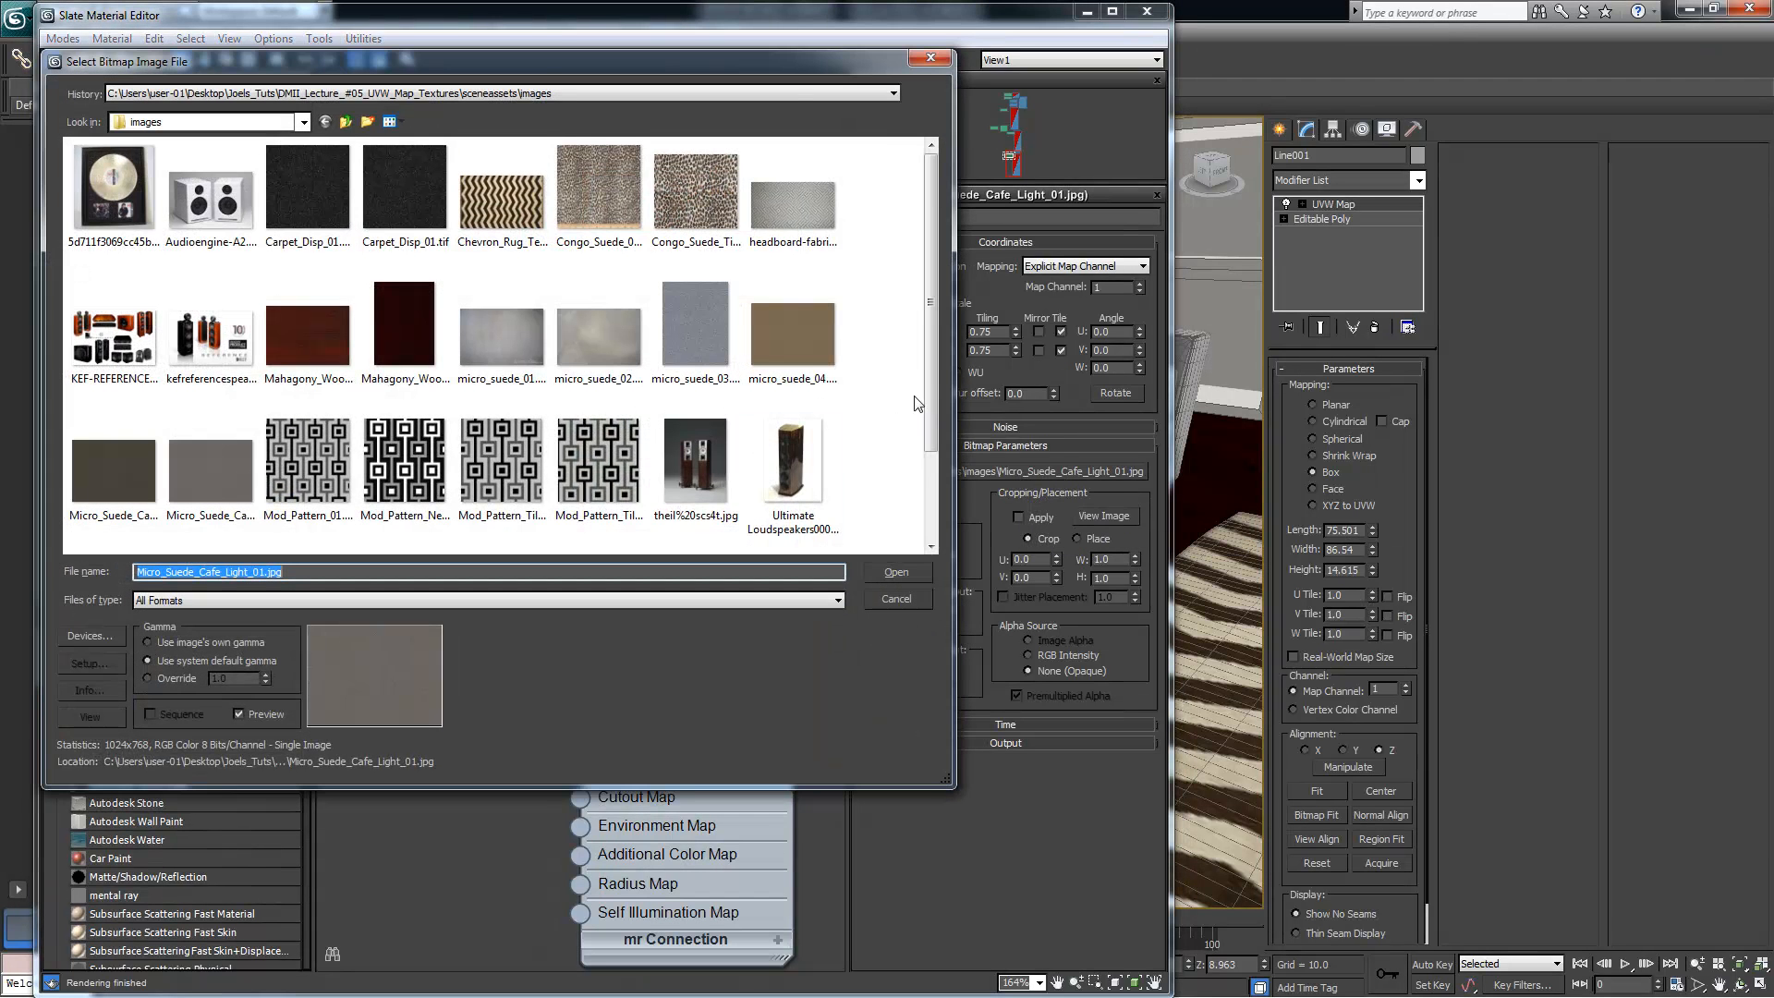
pyautogui.moveTo(928, 359); pyautogui.dragTo(929, 455)
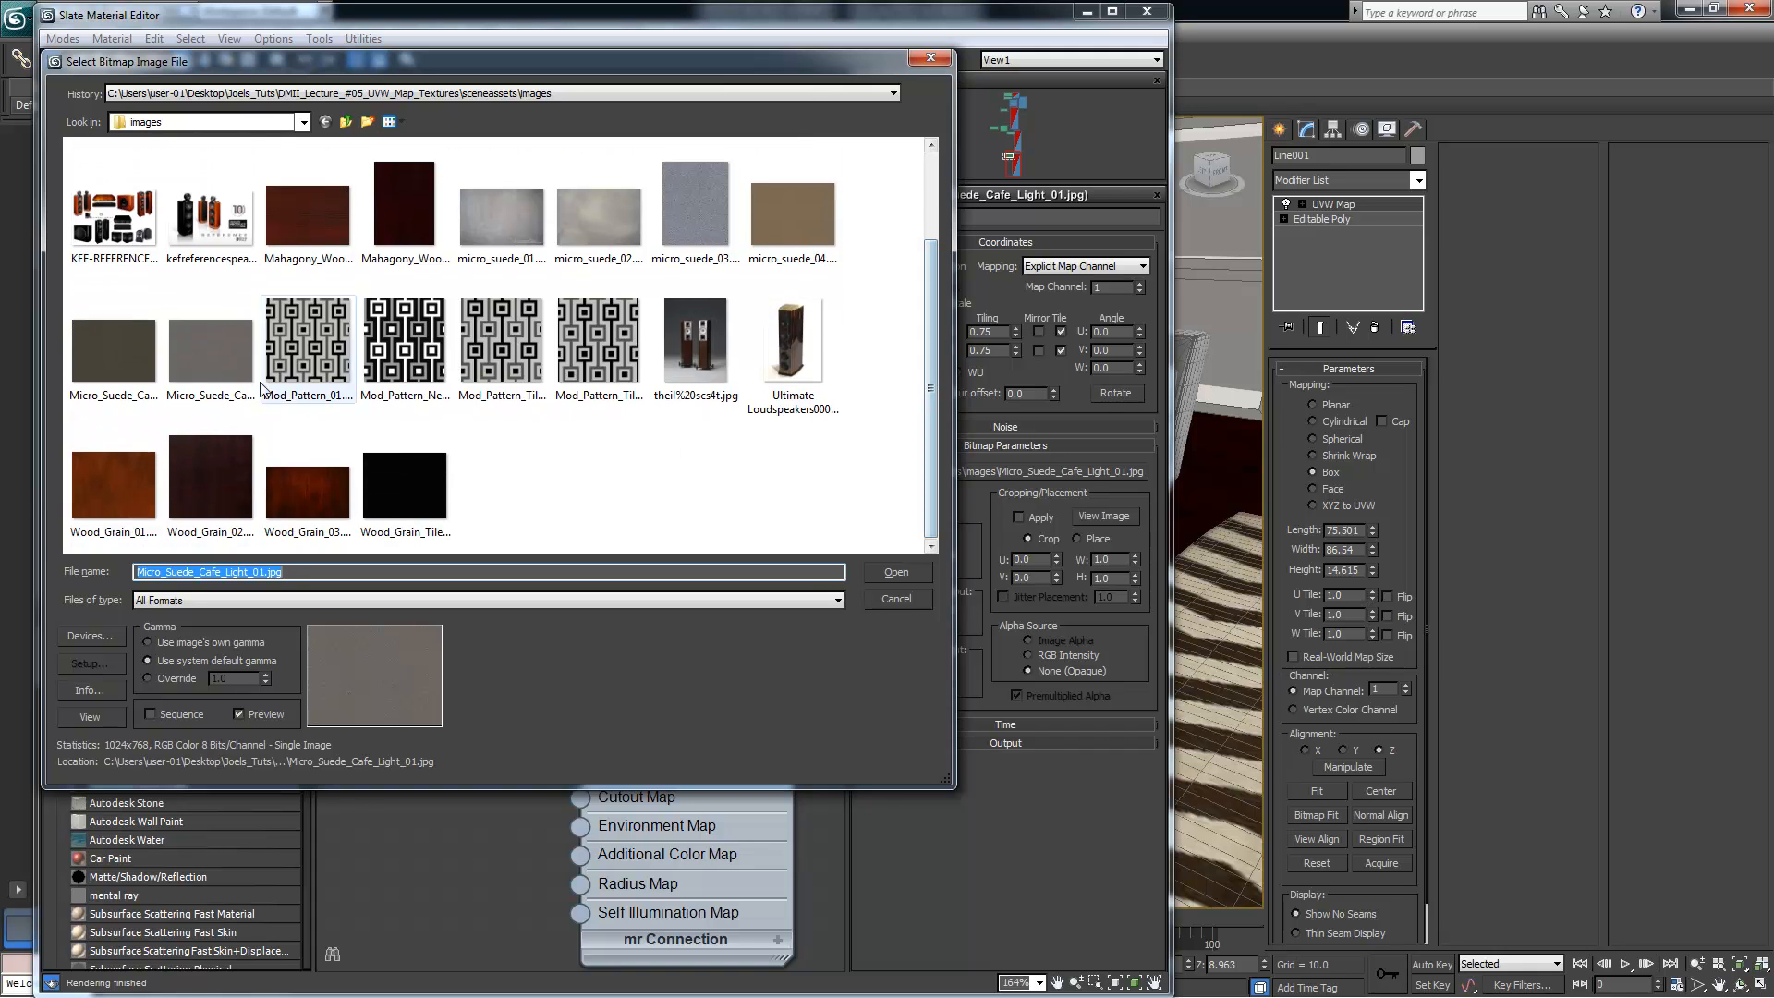
pyautogui.click(214, 365)
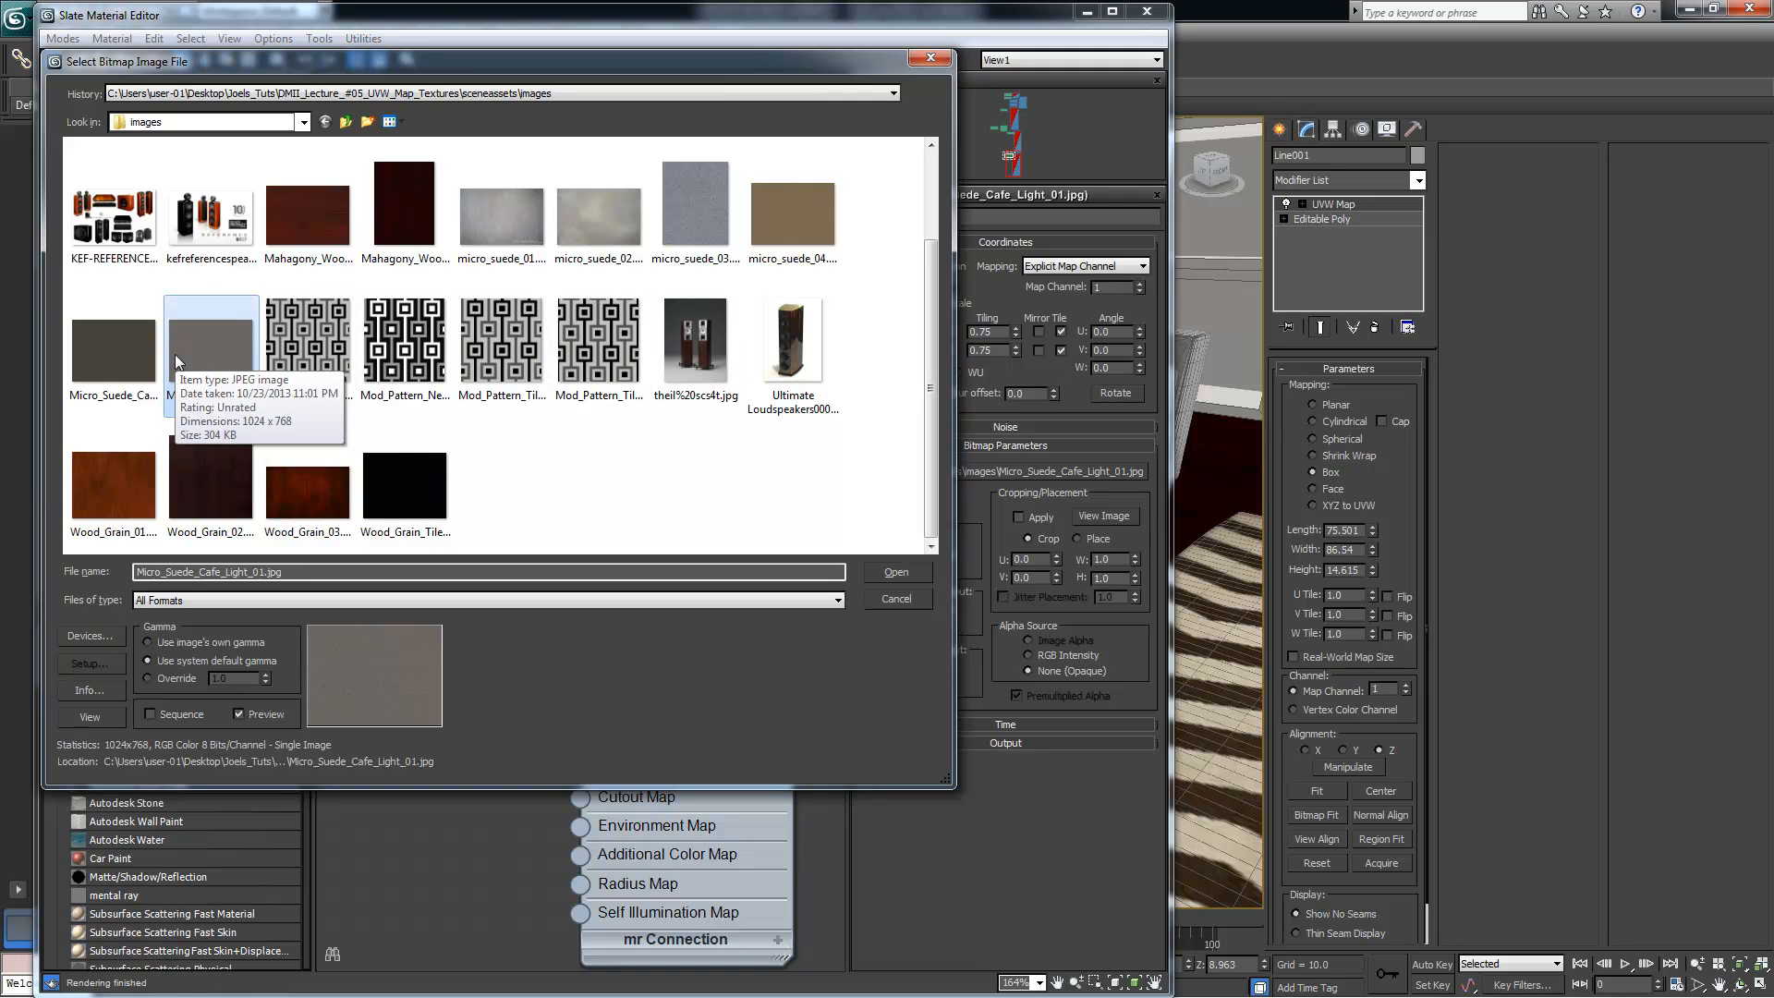
pyautogui.click(145, 361)
pyautogui.click(205, 351)
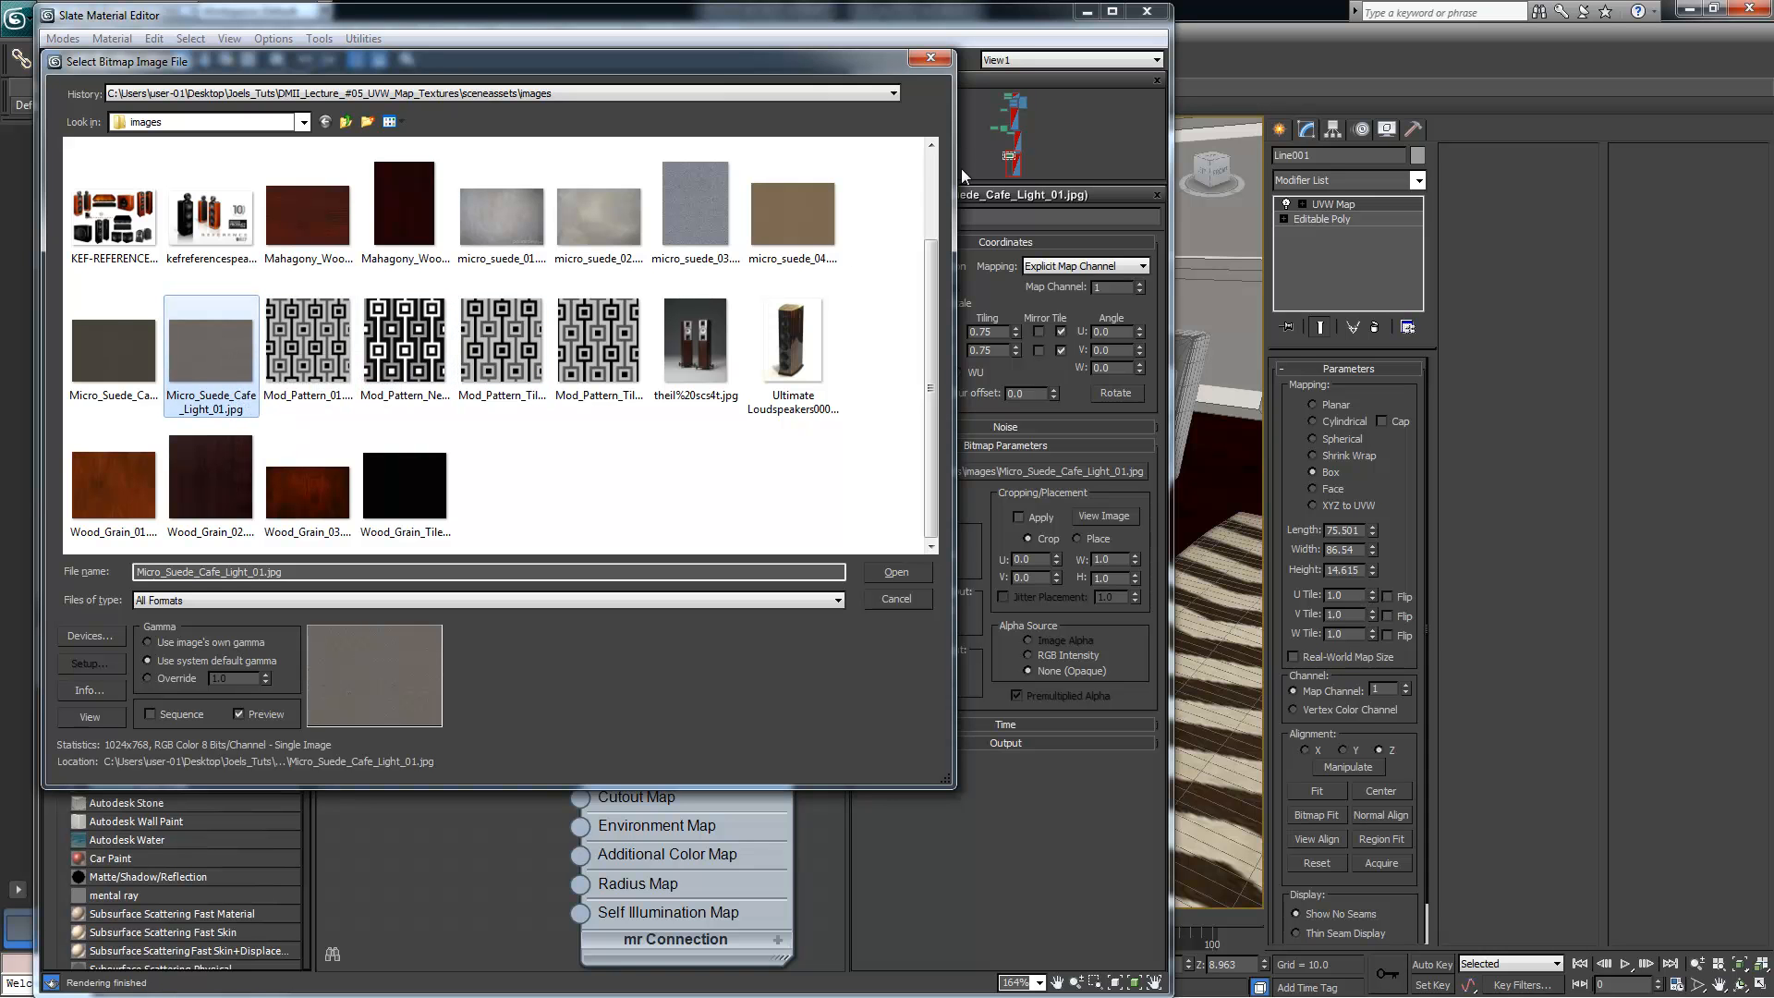
pyautogui.click(933, 60)
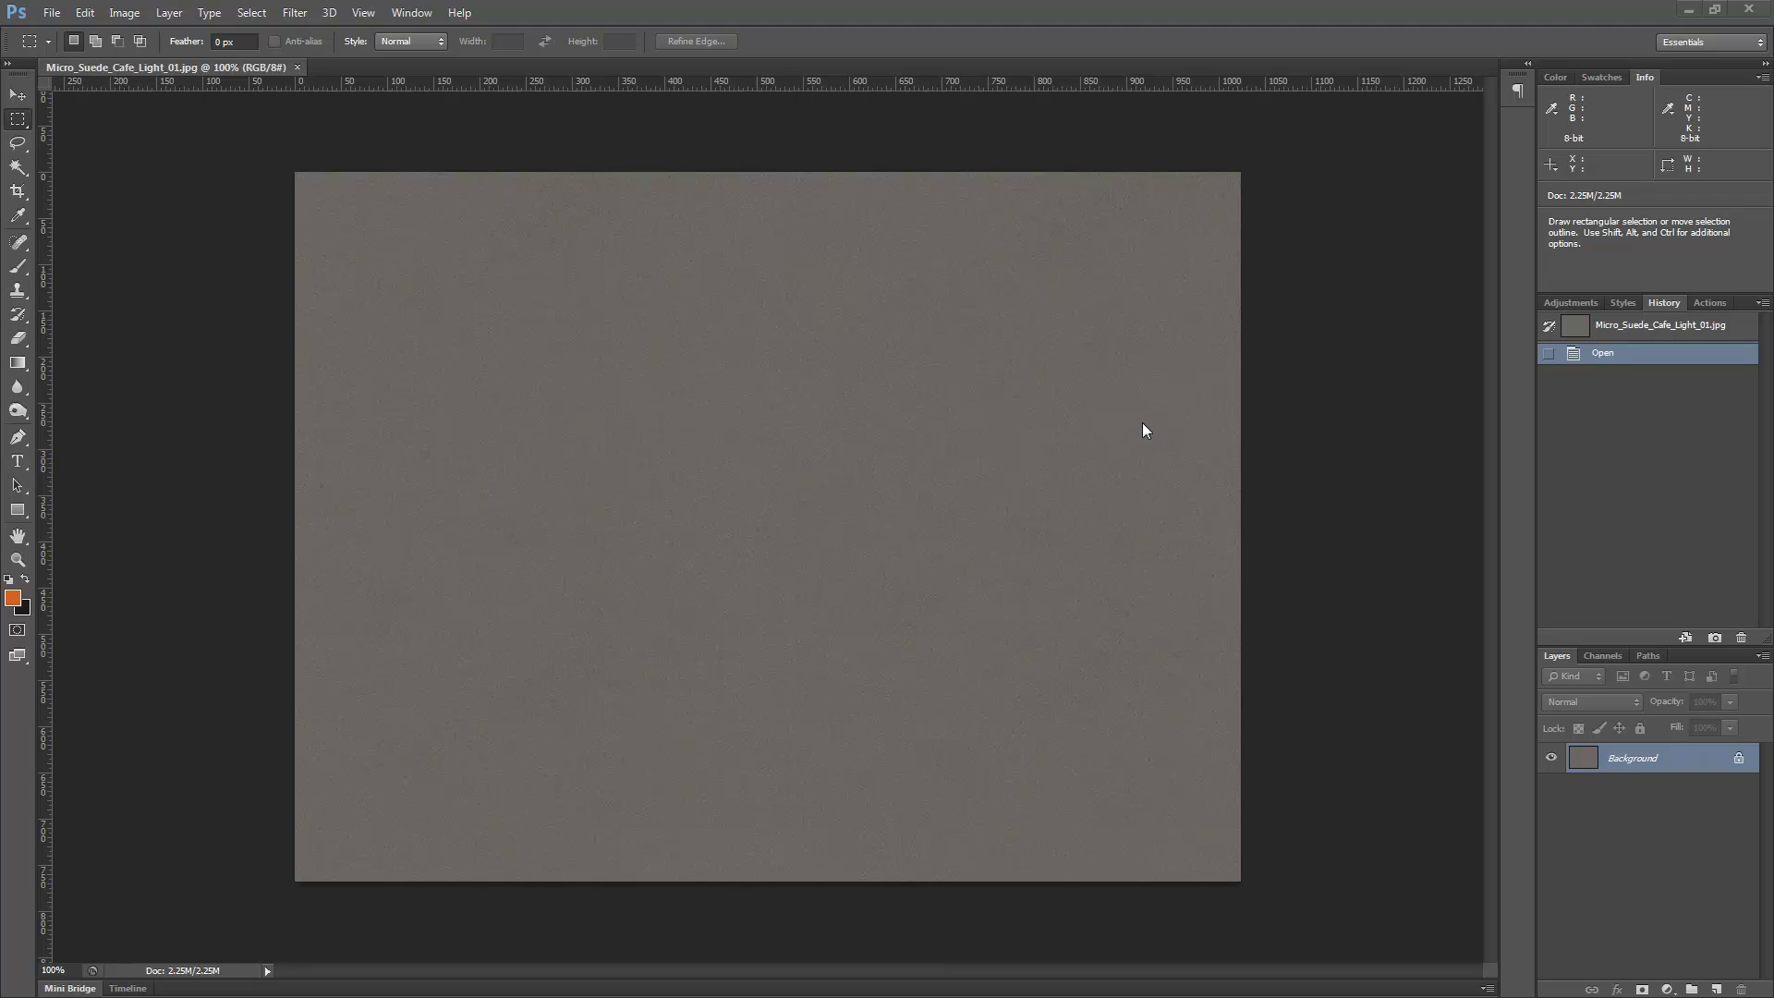
# Switch to Photoshop and examine the grain and edges of Micro_Suede_Cafe_Light_01.jpg up close
pyautogui.hotkey('ctrl', '+')
pyautogui.hotkey('ctrl', '+')
pyautogui.hotkey('ctrl', '+')
pyautogui.hotkey('ctrl', '+')
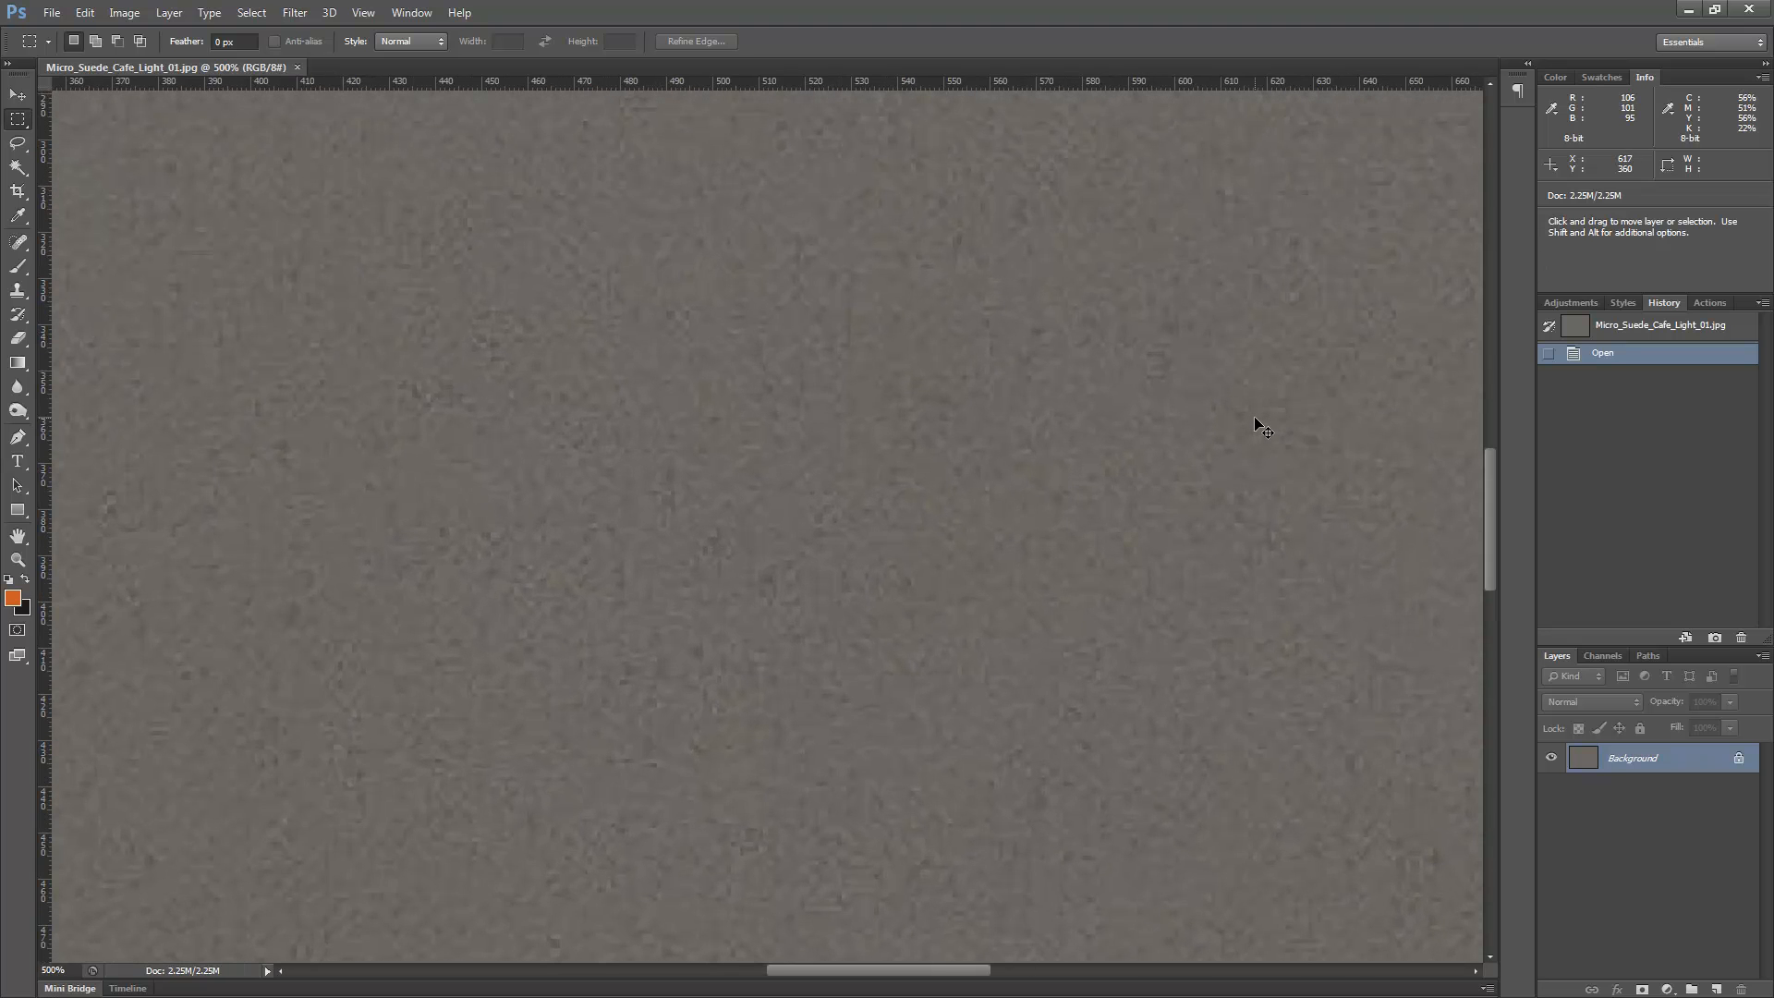
pyautogui.hotkey('ctrl', '-')
pyautogui.moveTo(475, 230); pyautogui.dragTo(800, 739)
pyautogui.moveTo(569, 420); pyautogui.dragTo(864, 720)
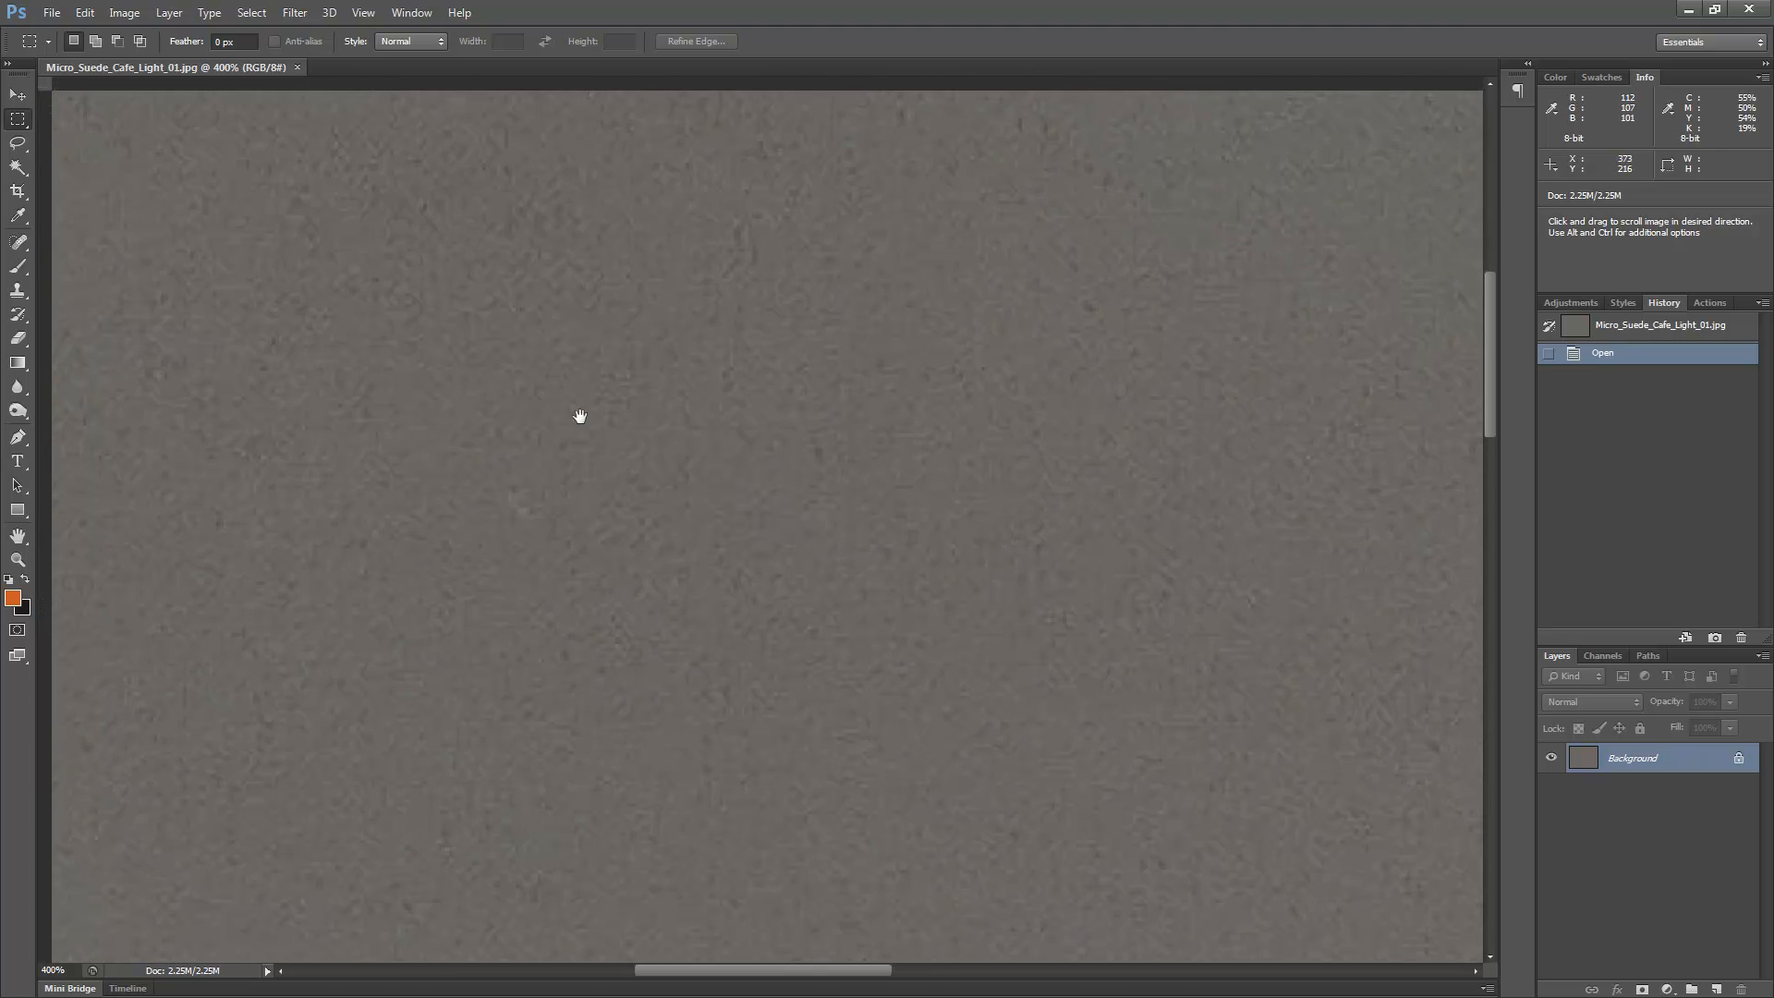
pyautogui.moveTo(535, 351); pyautogui.dragTo(1016, 718)
pyautogui.moveTo(535, 582); pyautogui.dragTo(733, 483)
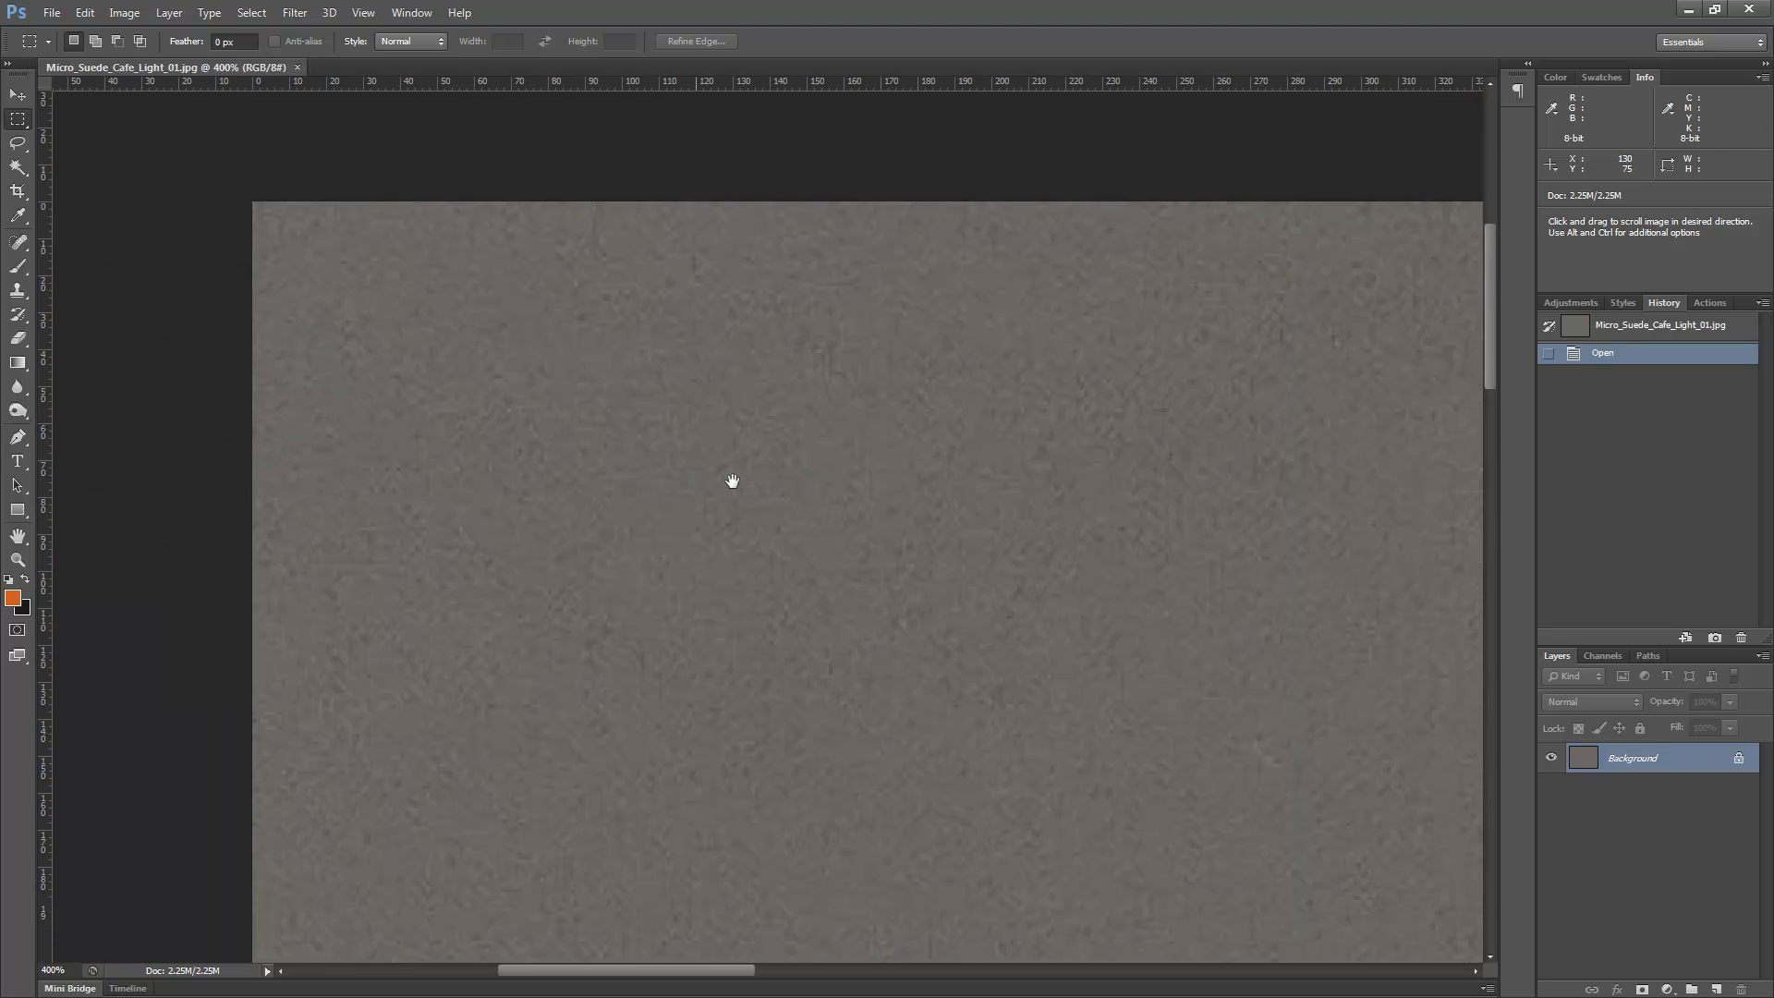
pyautogui.moveTo(838, 527); pyautogui.dragTo(806, 519)
pyautogui.hotkey('ctrl', '-')
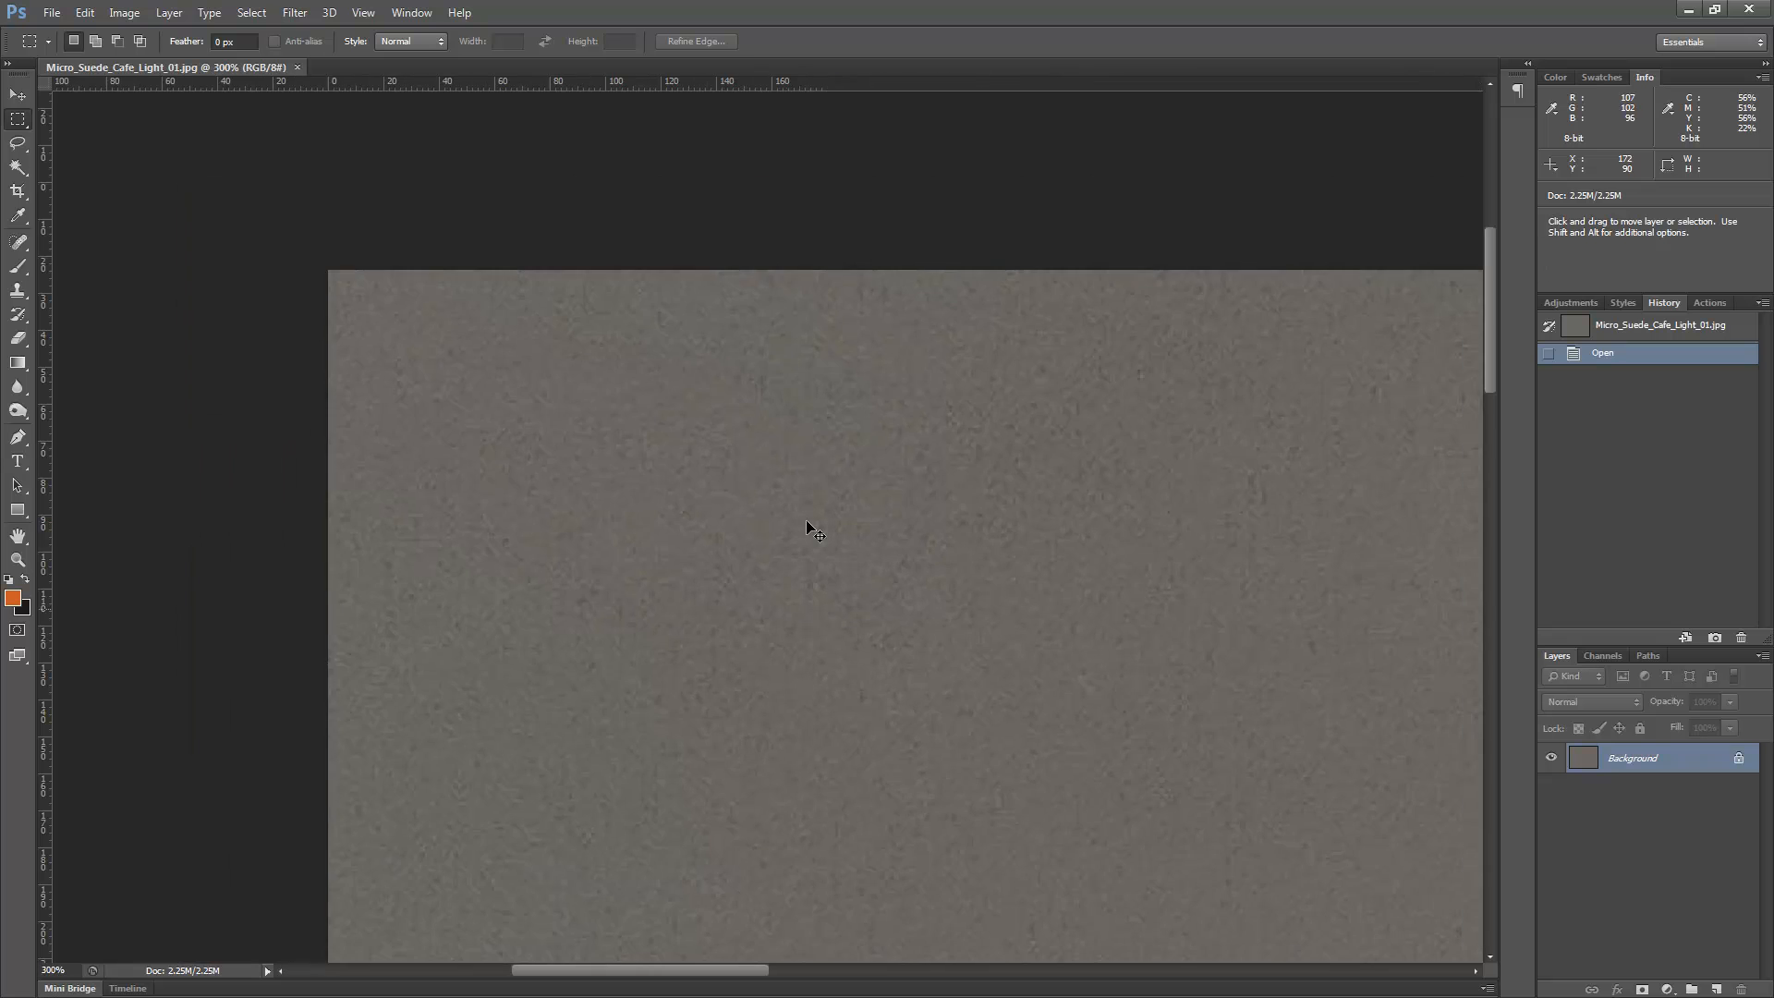
pyautogui.hotkey('ctrl', '-')
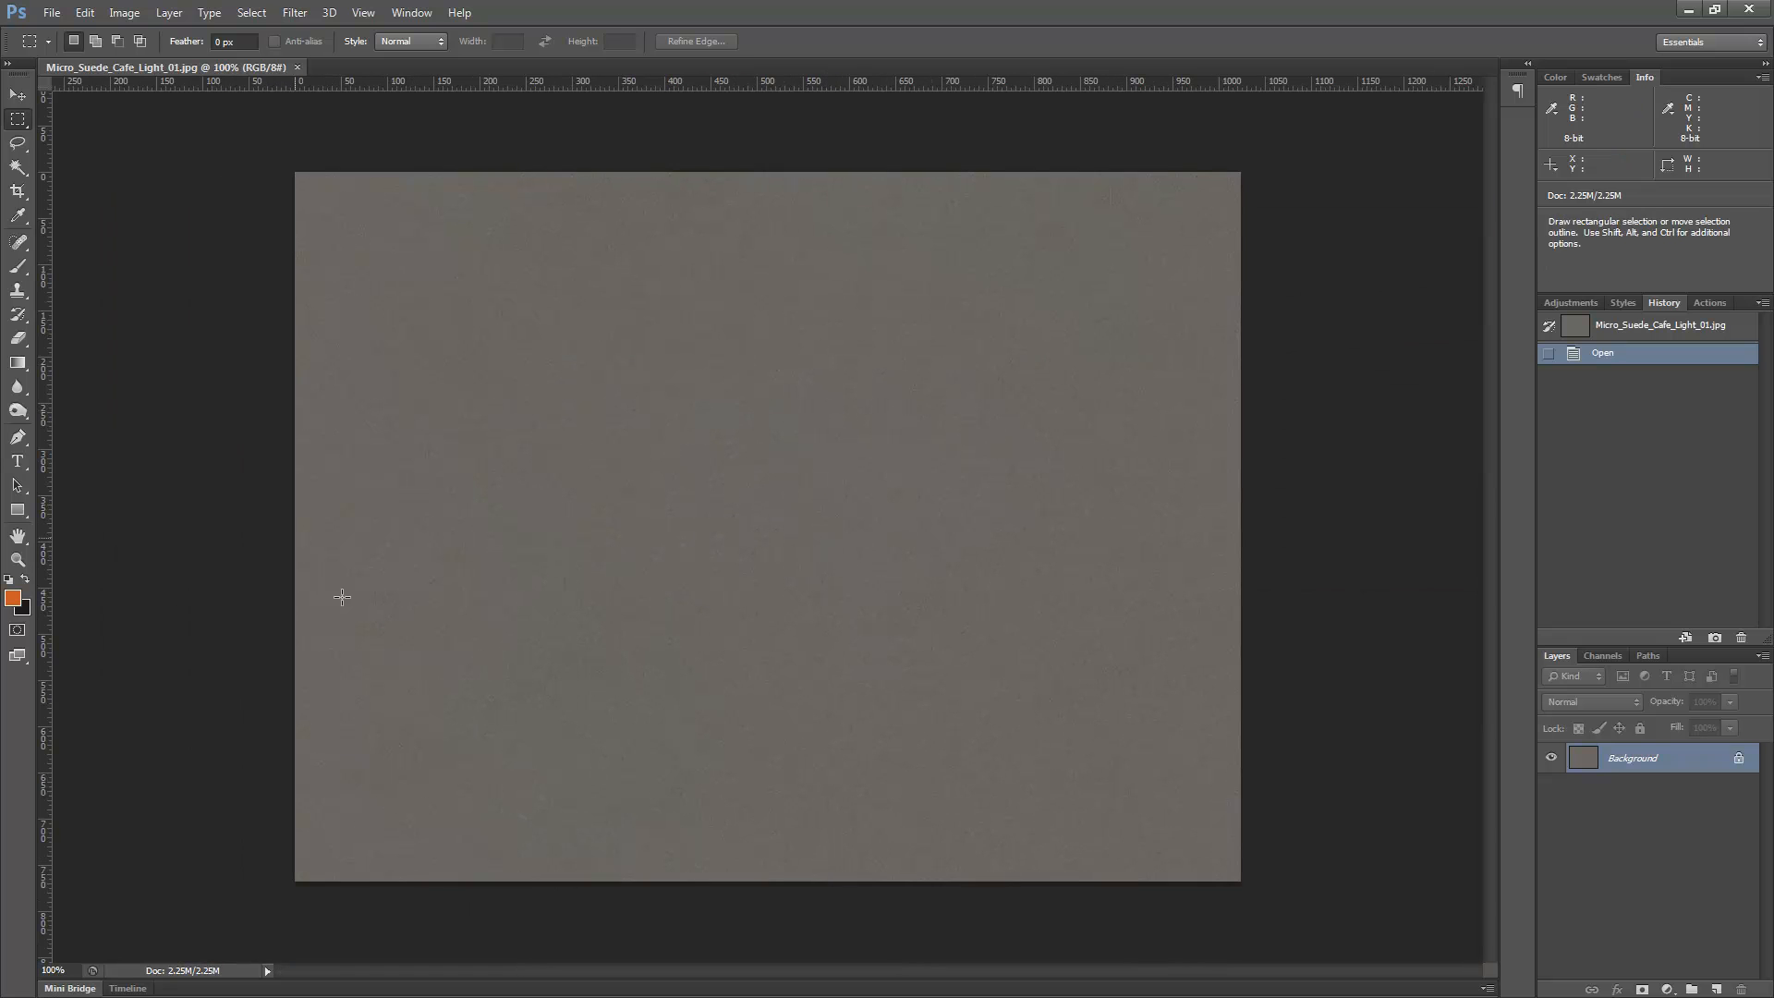
# Apply the Offset filter to the suede image with 408 pixels right, 278 pixels down and Wrap Around for undefined areas
pyautogui.click(294, 13)
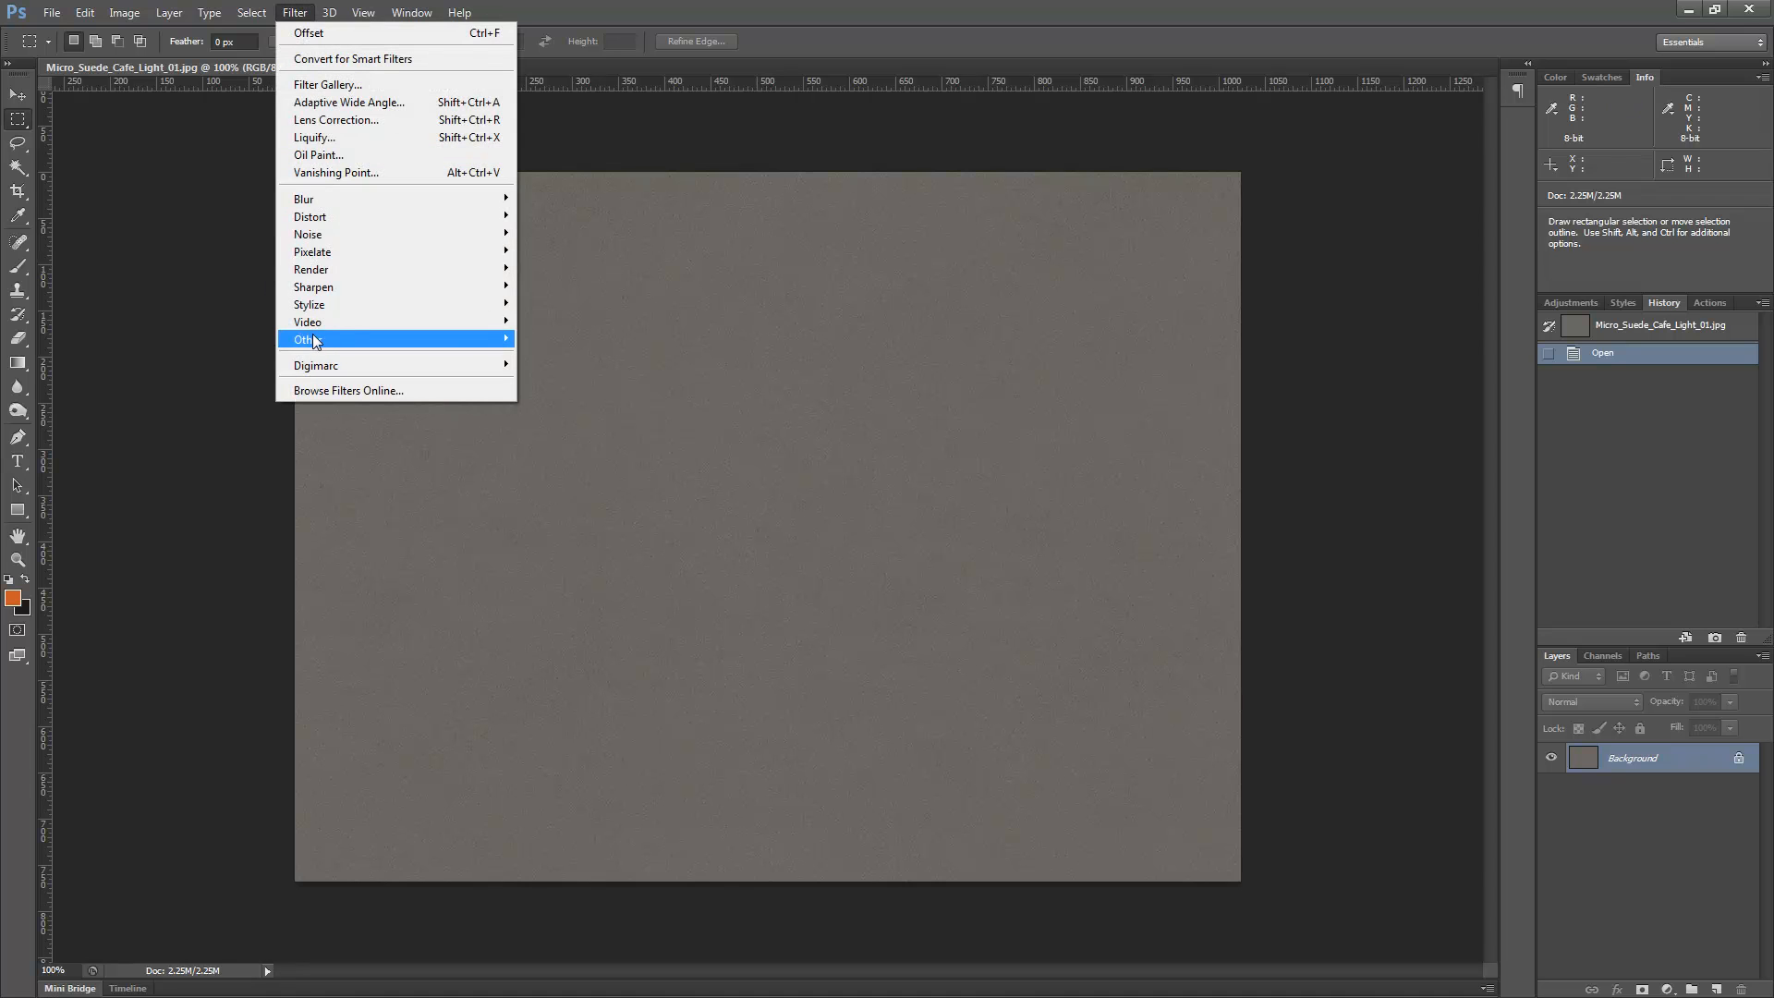
pyautogui.moveTo(319, 340)
pyautogui.click(549, 408)
pyautogui.moveTo(927, 393); pyautogui.dragTo(1278, 232)
pyautogui.moveTo(1210, 295); pyautogui.dragTo(1295, 206)
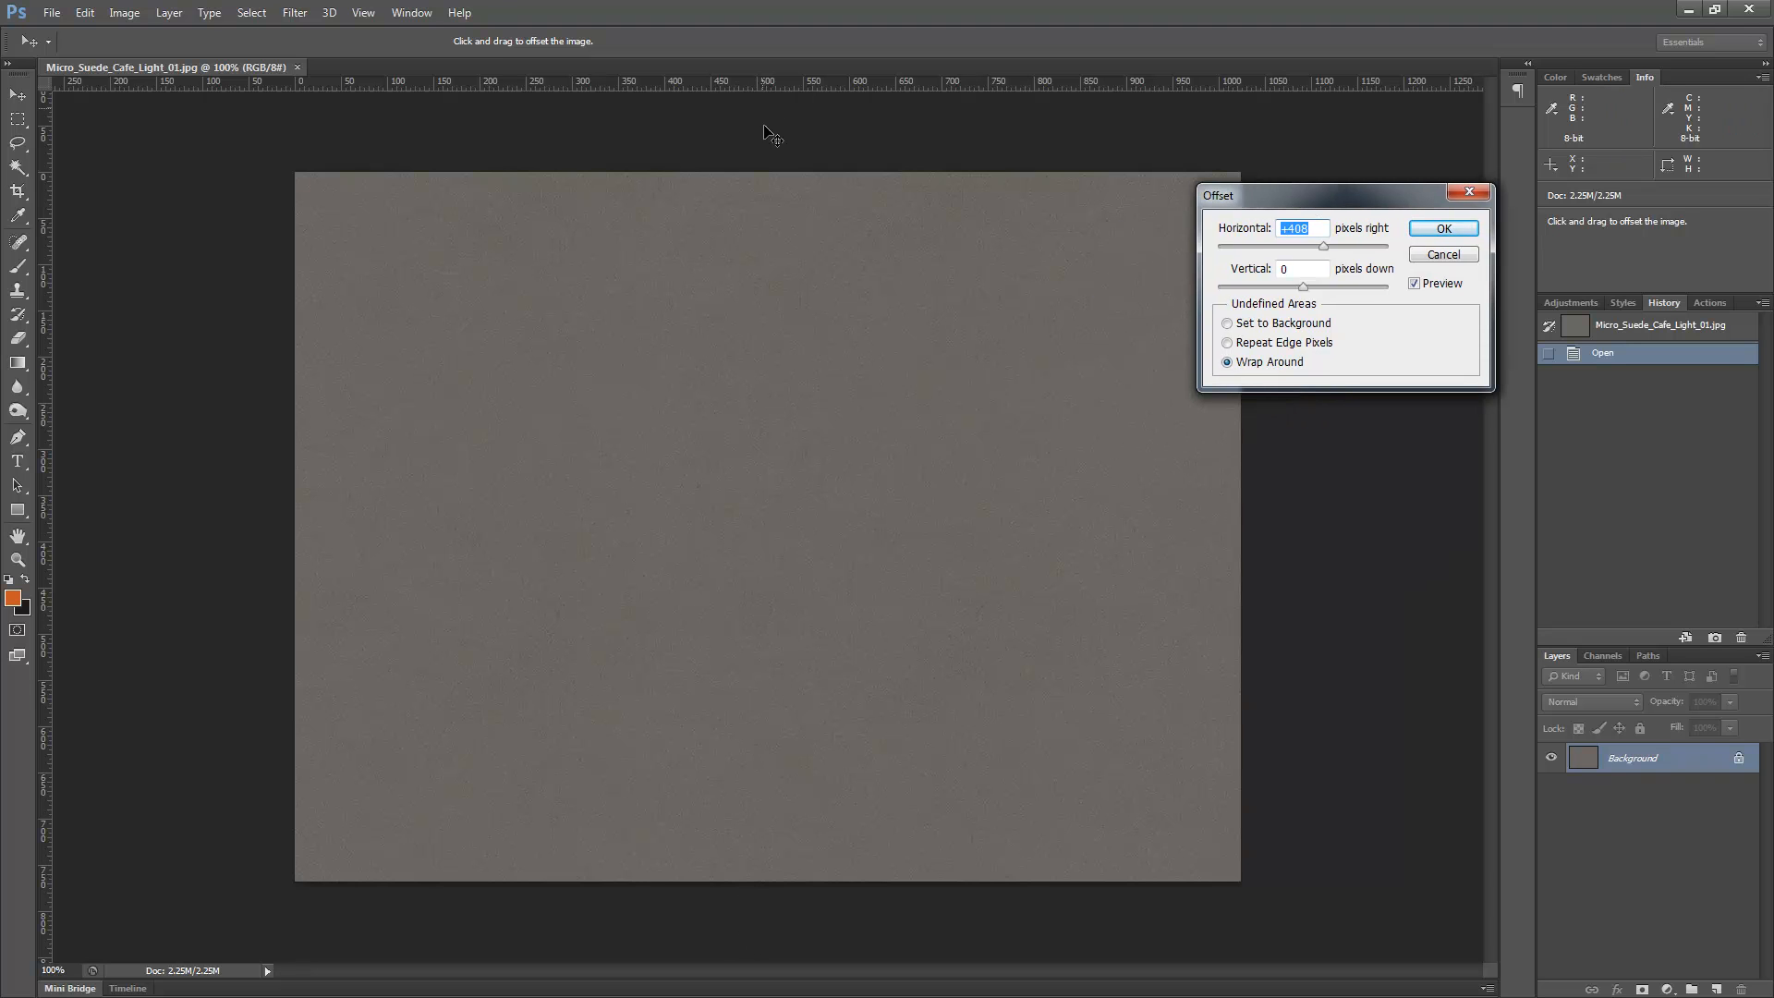
pyautogui.hotkey('ctrl', '+')
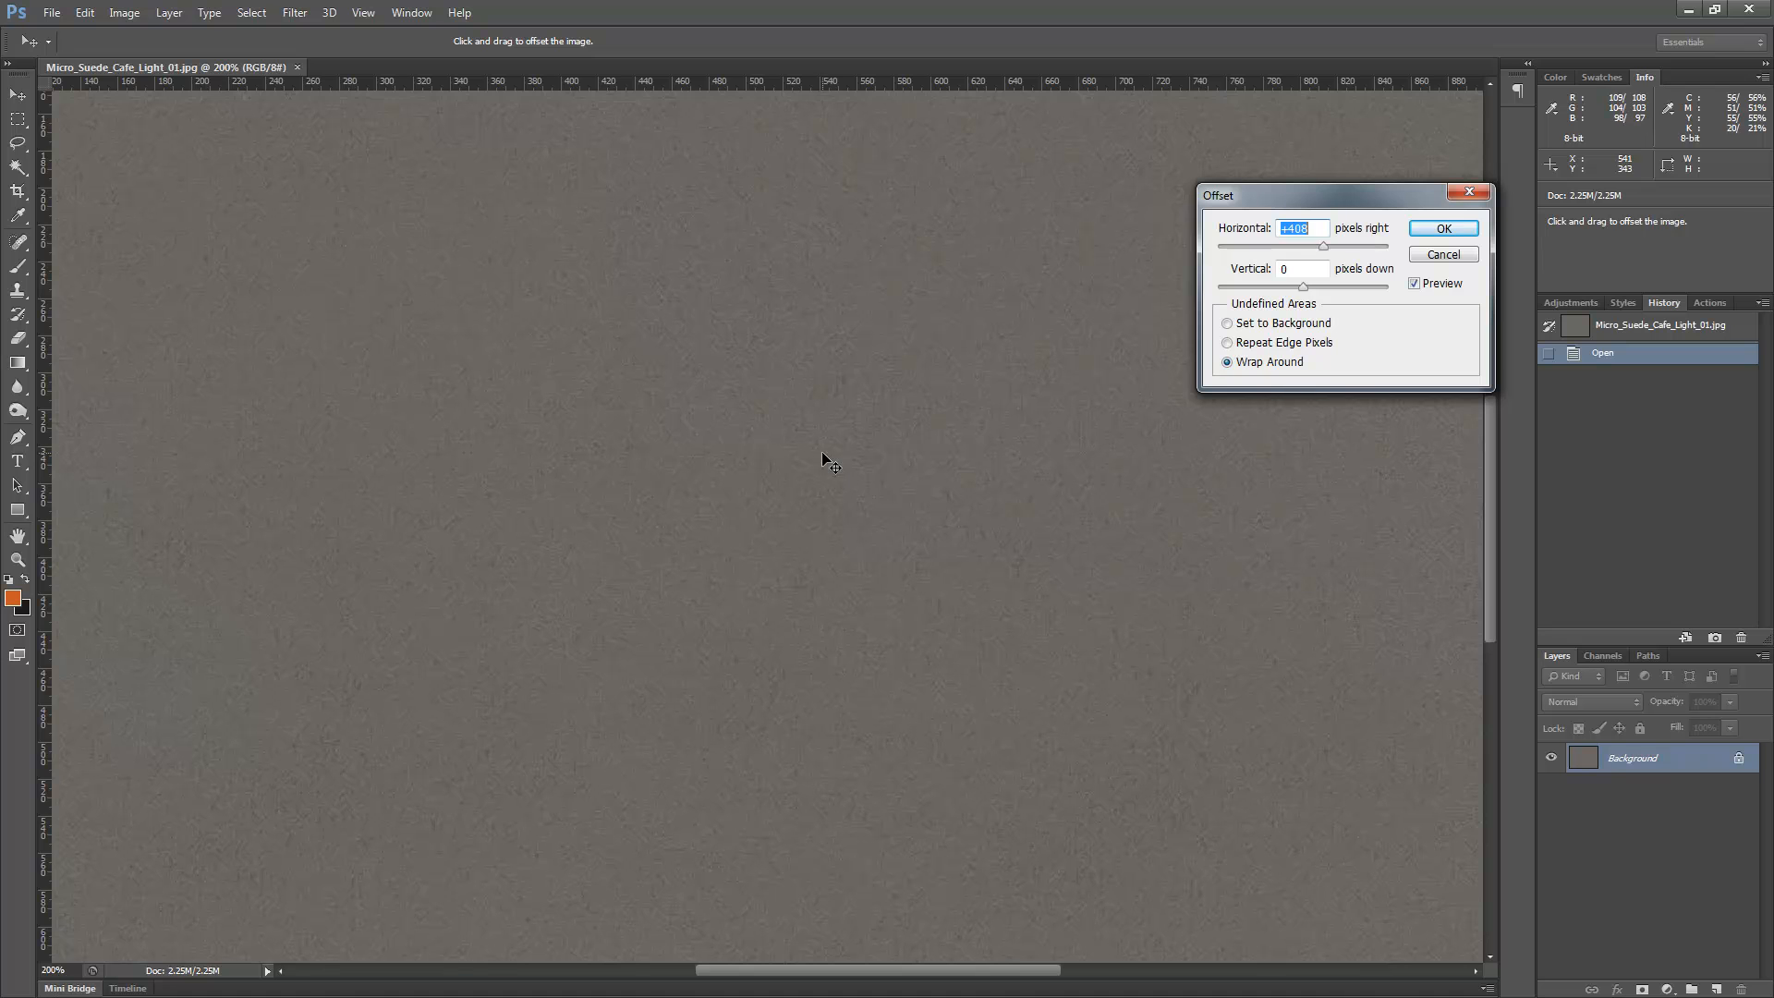
pyautogui.moveTo(823, 417); pyautogui.dragTo(750, 505)
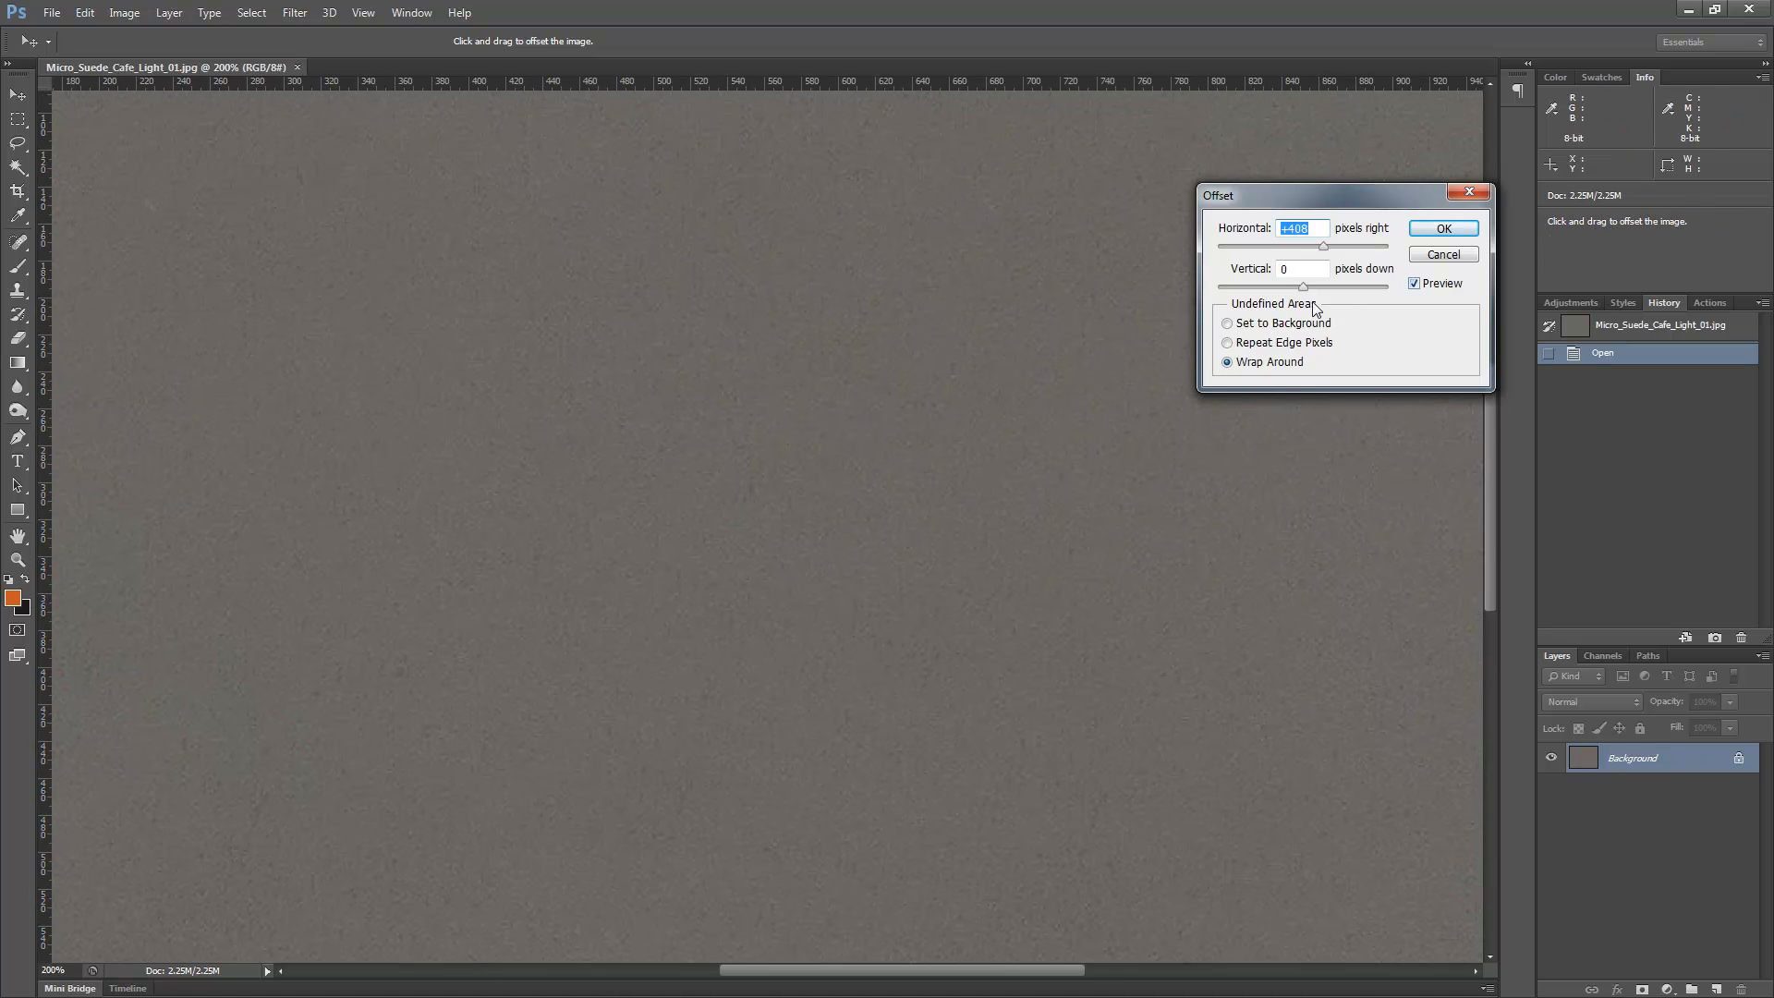
pyautogui.hotkey('ctrl', '-')
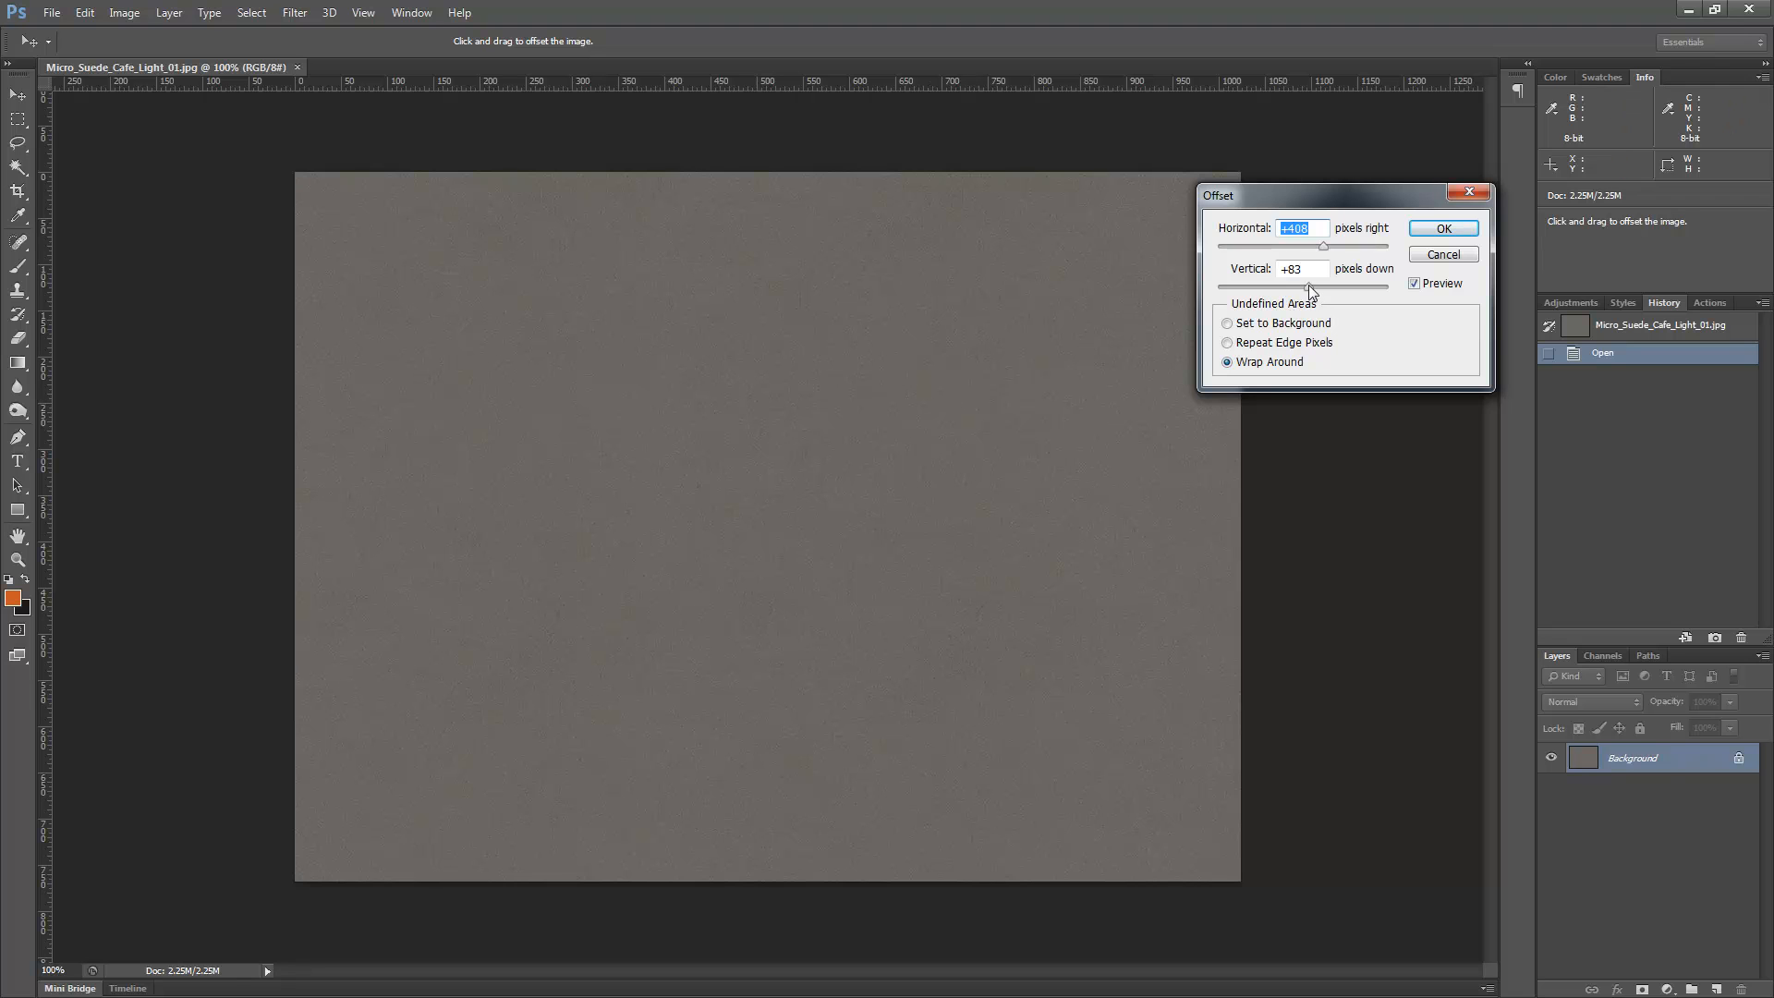
pyautogui.moveTo(1305, 287); pyautogui.dragTo(1325, 293)
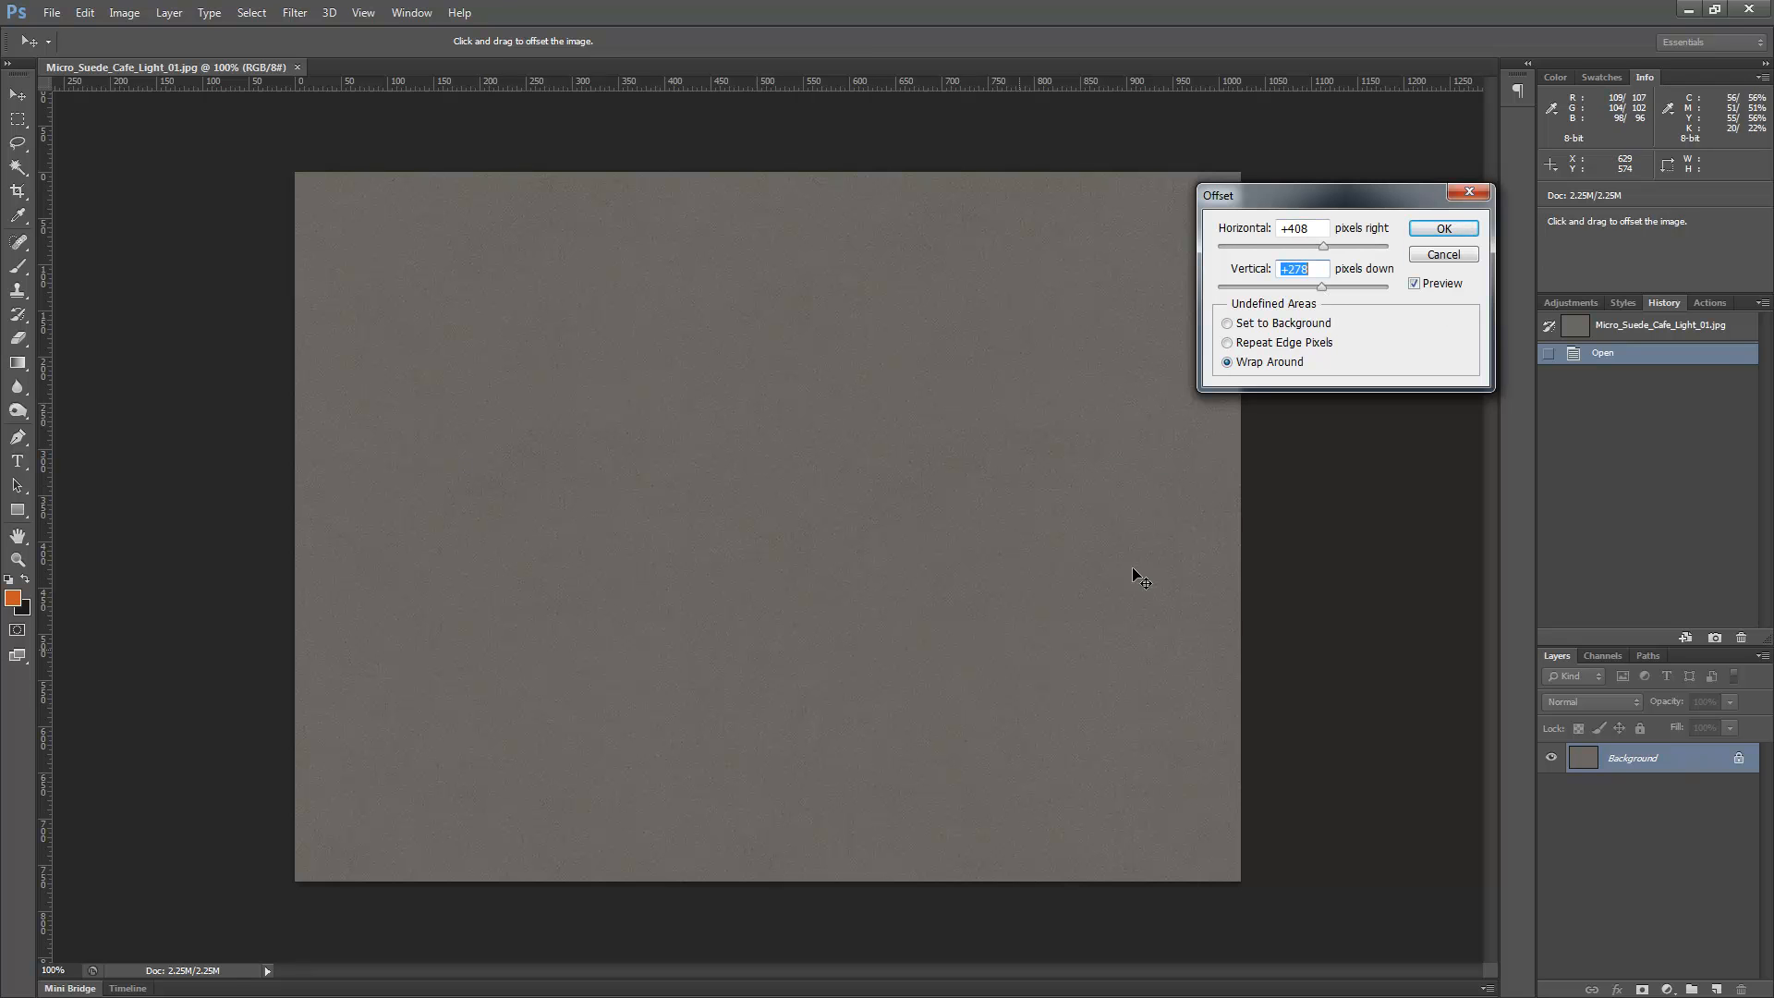
pyautogui.click(1443, 229)
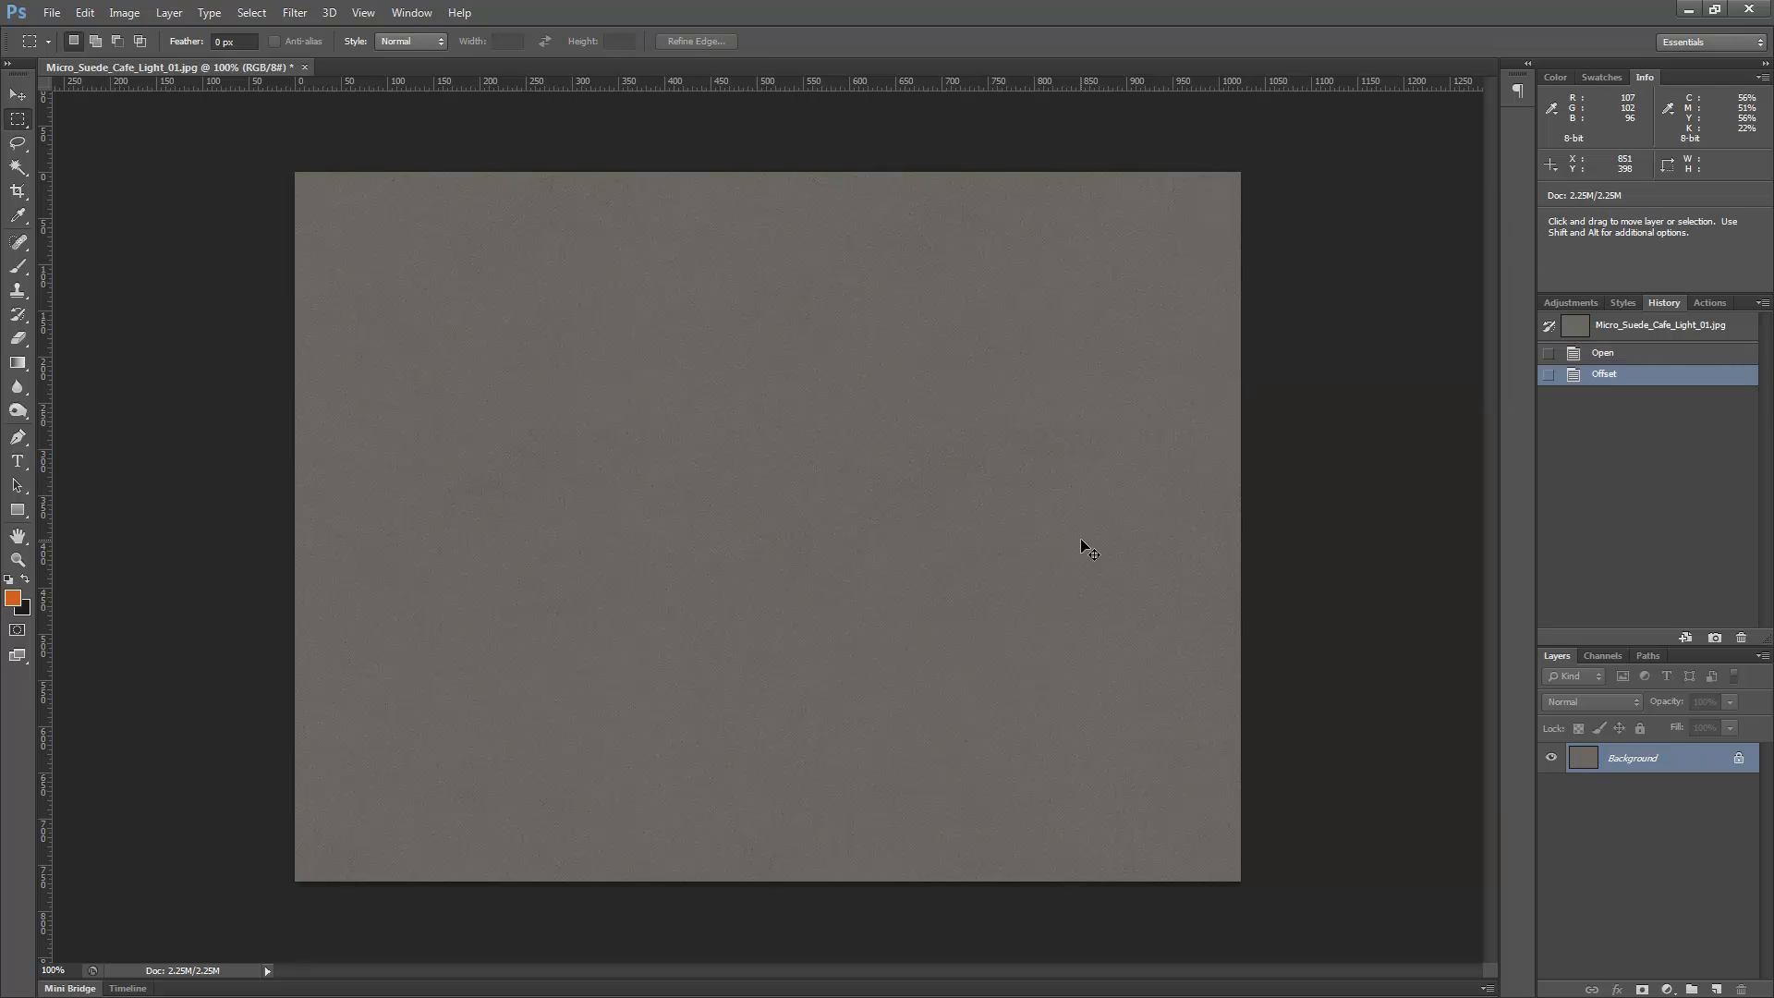
# Examine the offset suede texture at high magnification and as a whole for visible seams
pyautogui.hotkey('ctrl', '+')
pyautogui.hotkey('ctrl', '+')
pyautogui.hotkey('ctrl', '+')
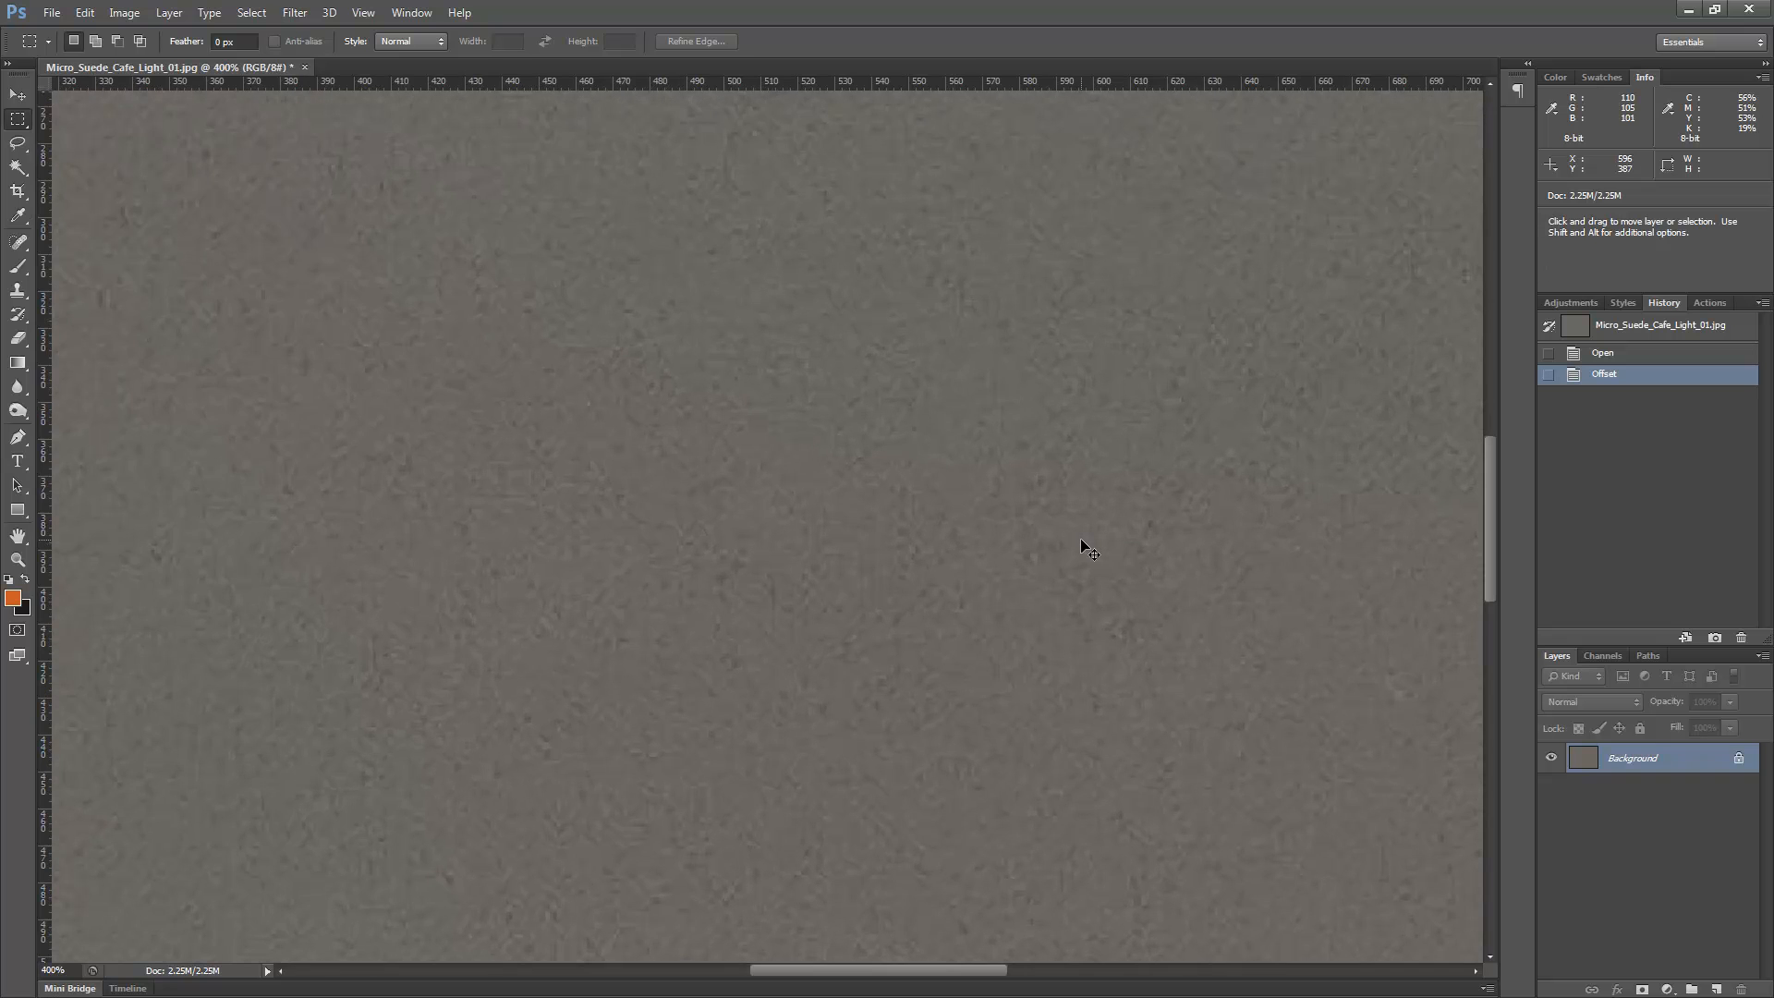
pyautogui.hotkey('ctrl', '-')
pyautogui.hotkey('ctrl', '-')
pyautogui.hotkey('ctrl', '-')
pyautogui.hotkey('ctrl', '-')
pyautogui.hotkey('ctrl', '+')
# Save the offset texture in the images folder as the TIFF file Micro_Suede_Cafe_Light_01.tif, without image compression
pyautogui.press('shift')
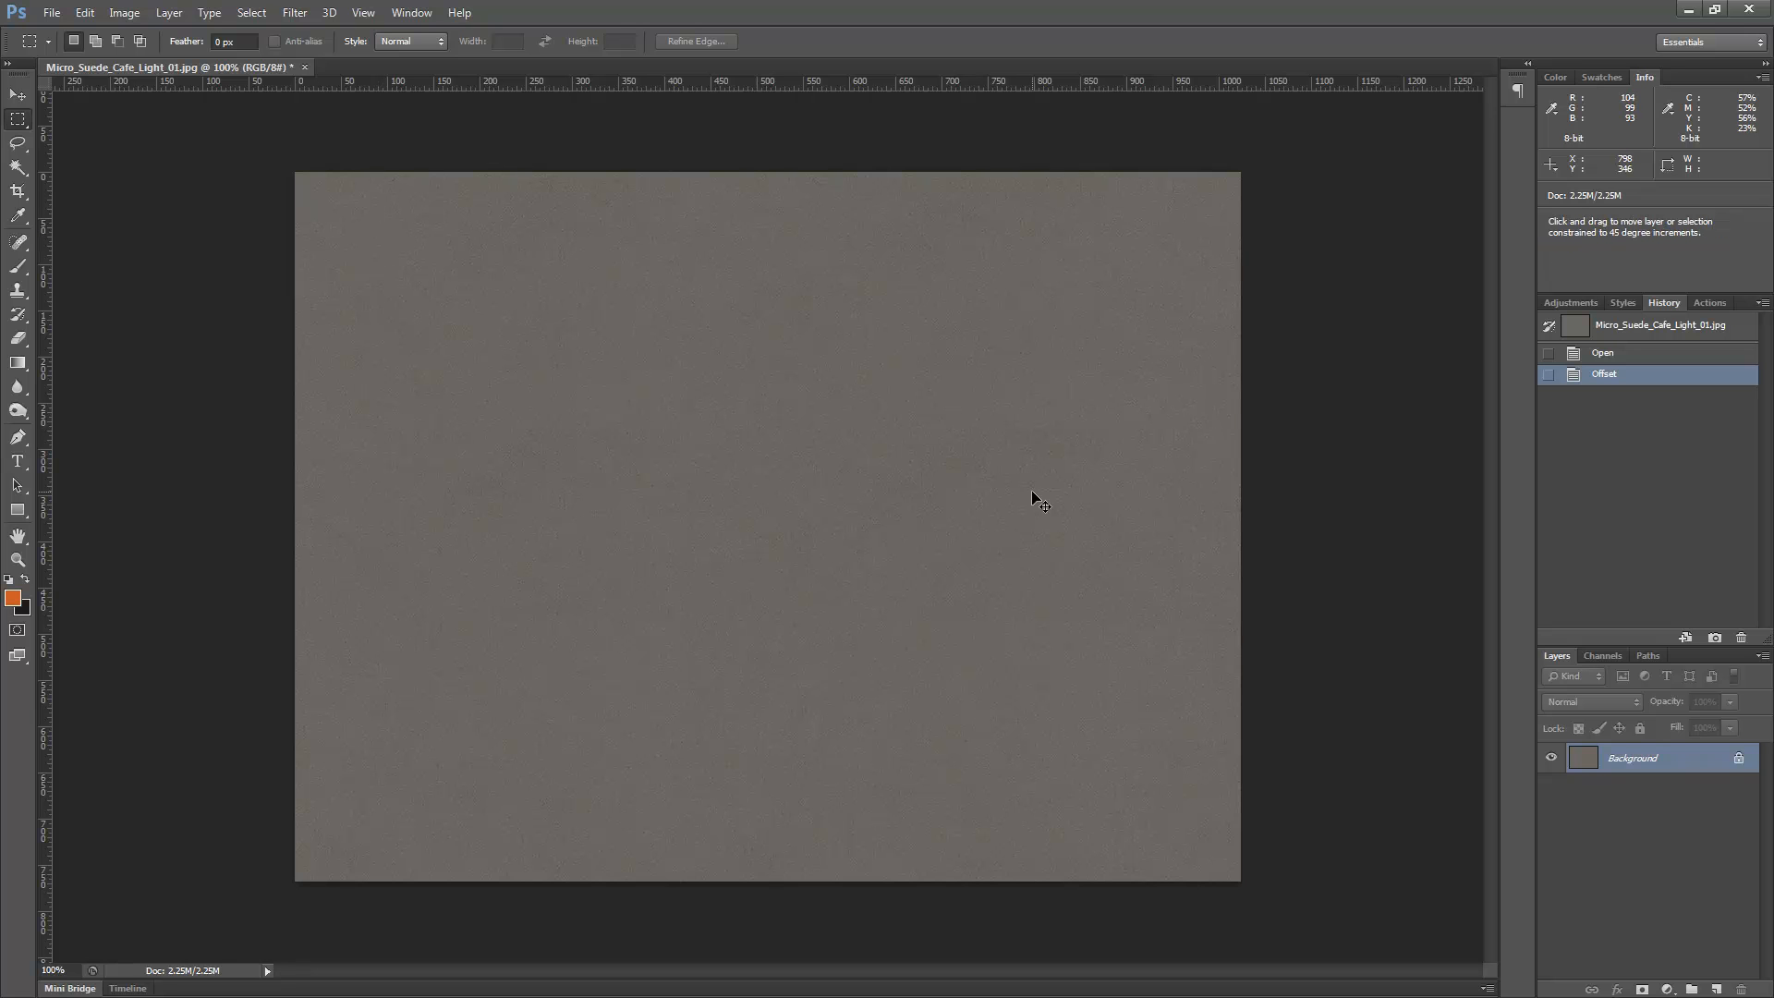
pyautogui.hotkey('ctrl', 'shift', 's')
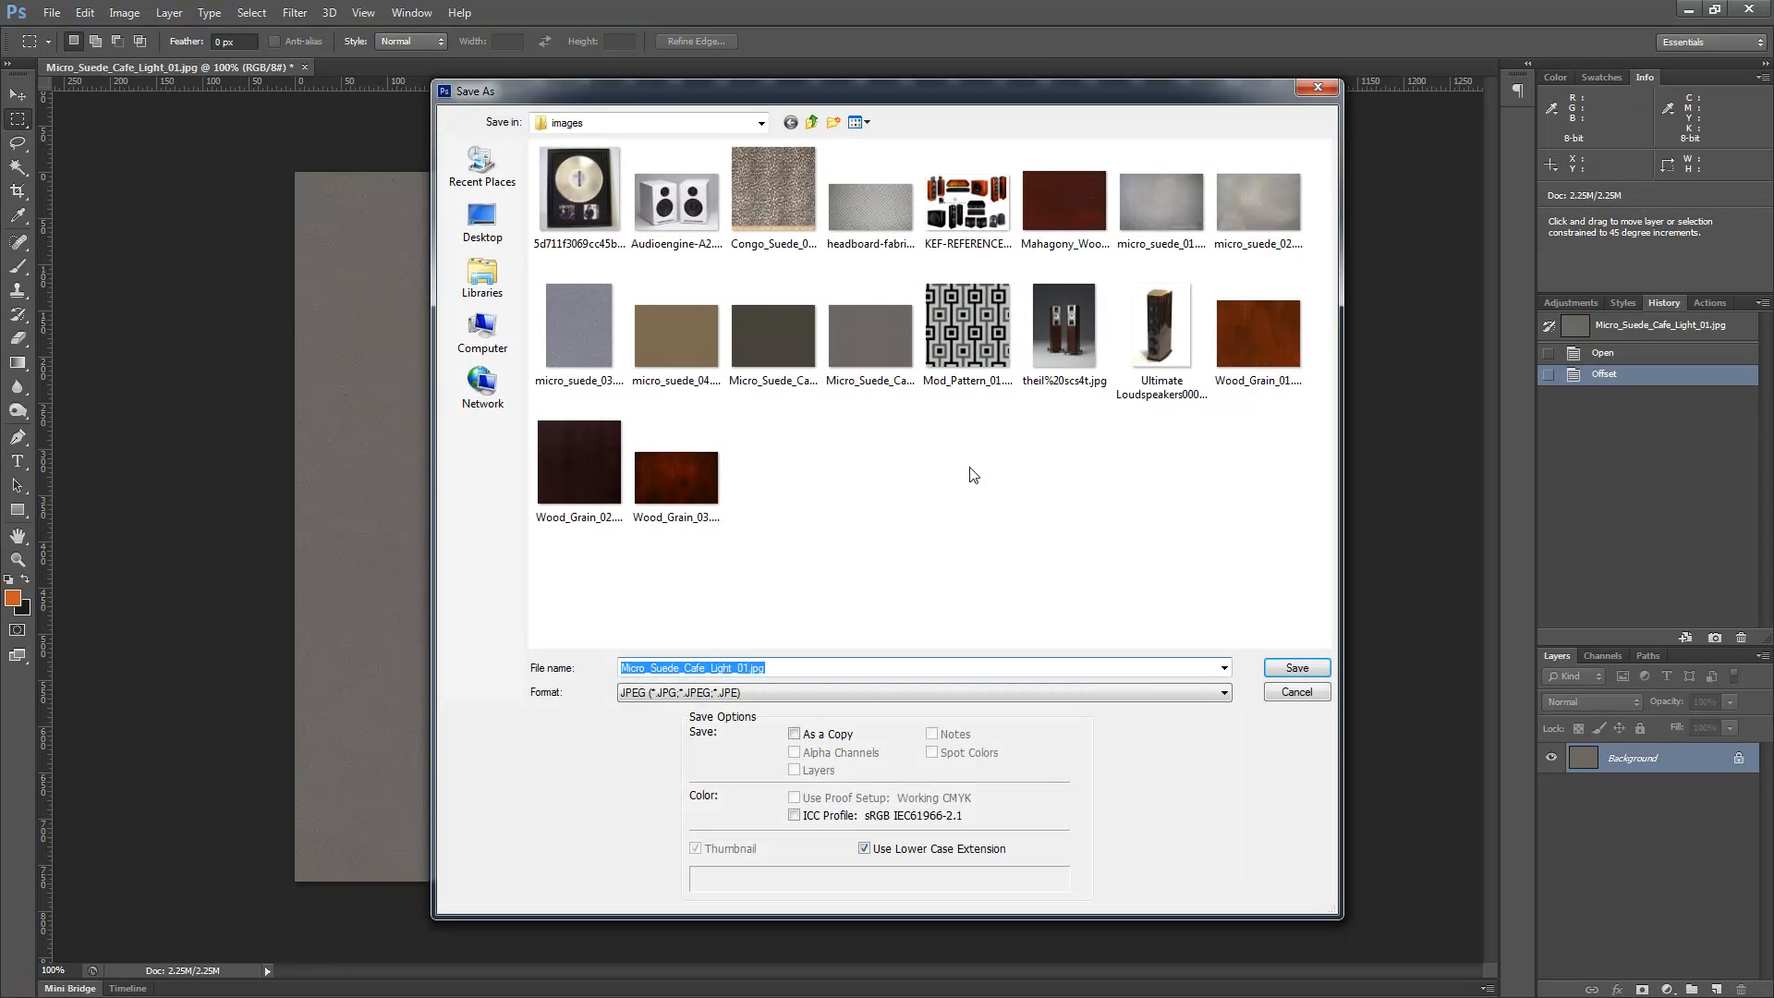
pyautogui.click(891, 343)
pyautogui.click(780, 695)
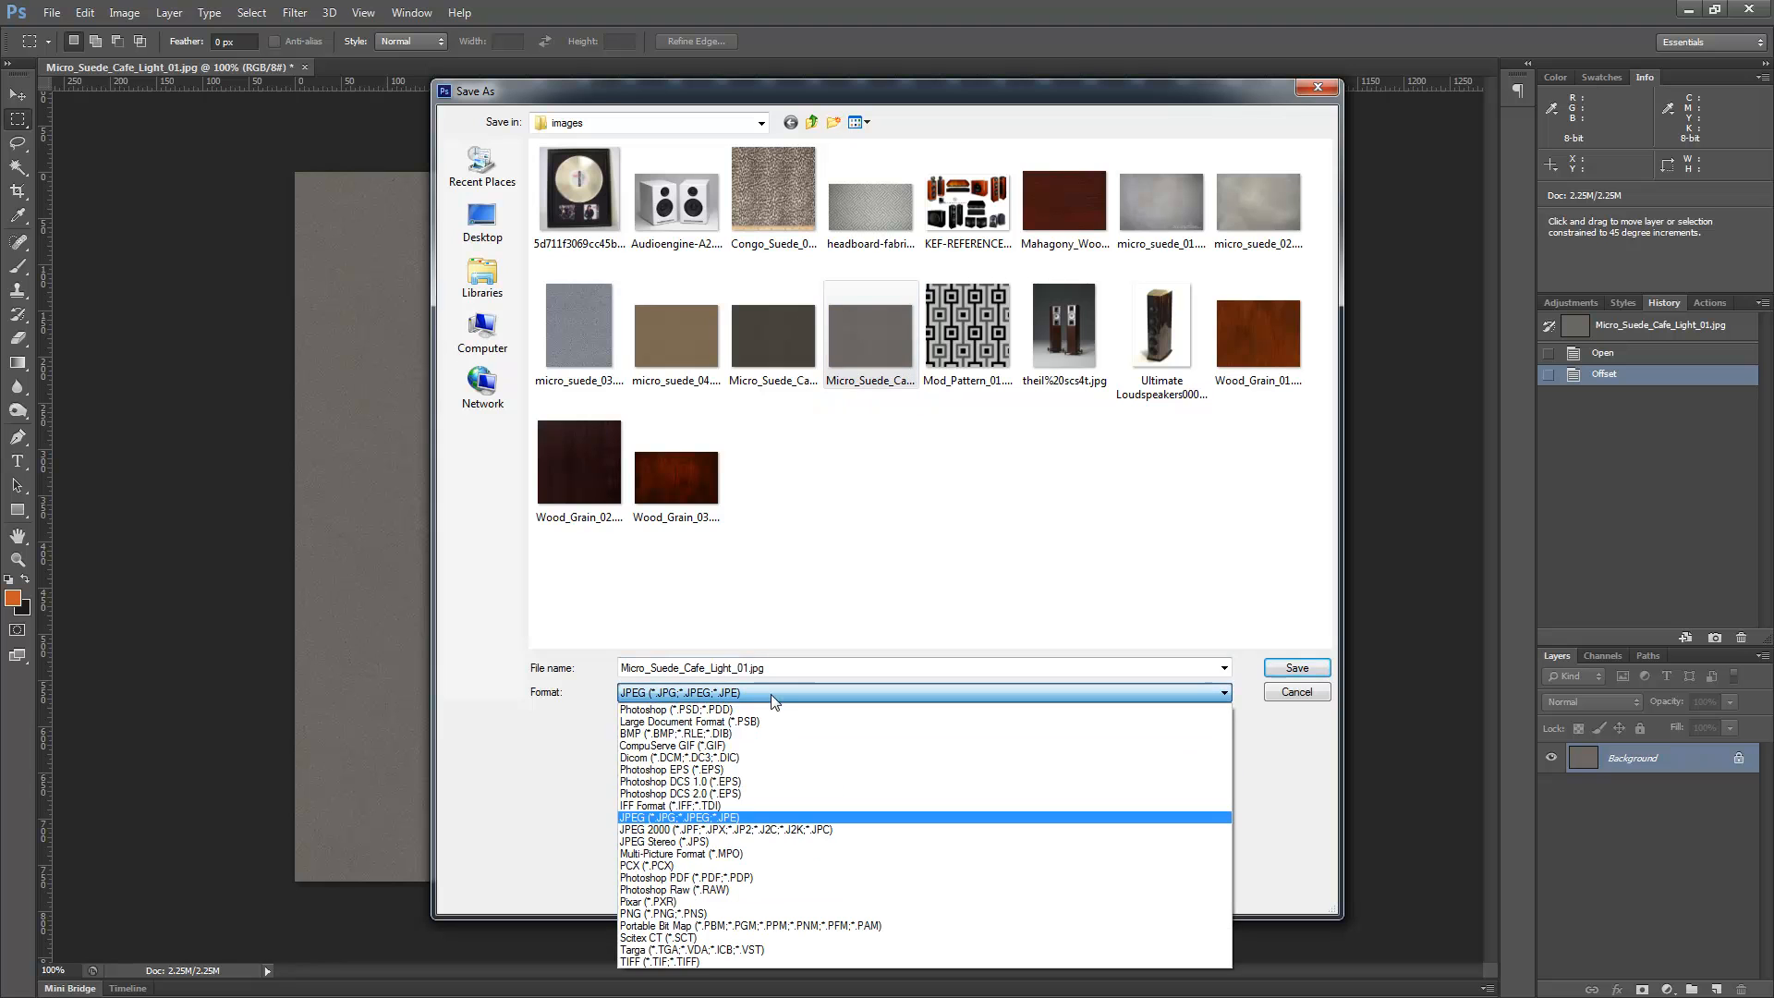
pyautogui.click(672, 962)
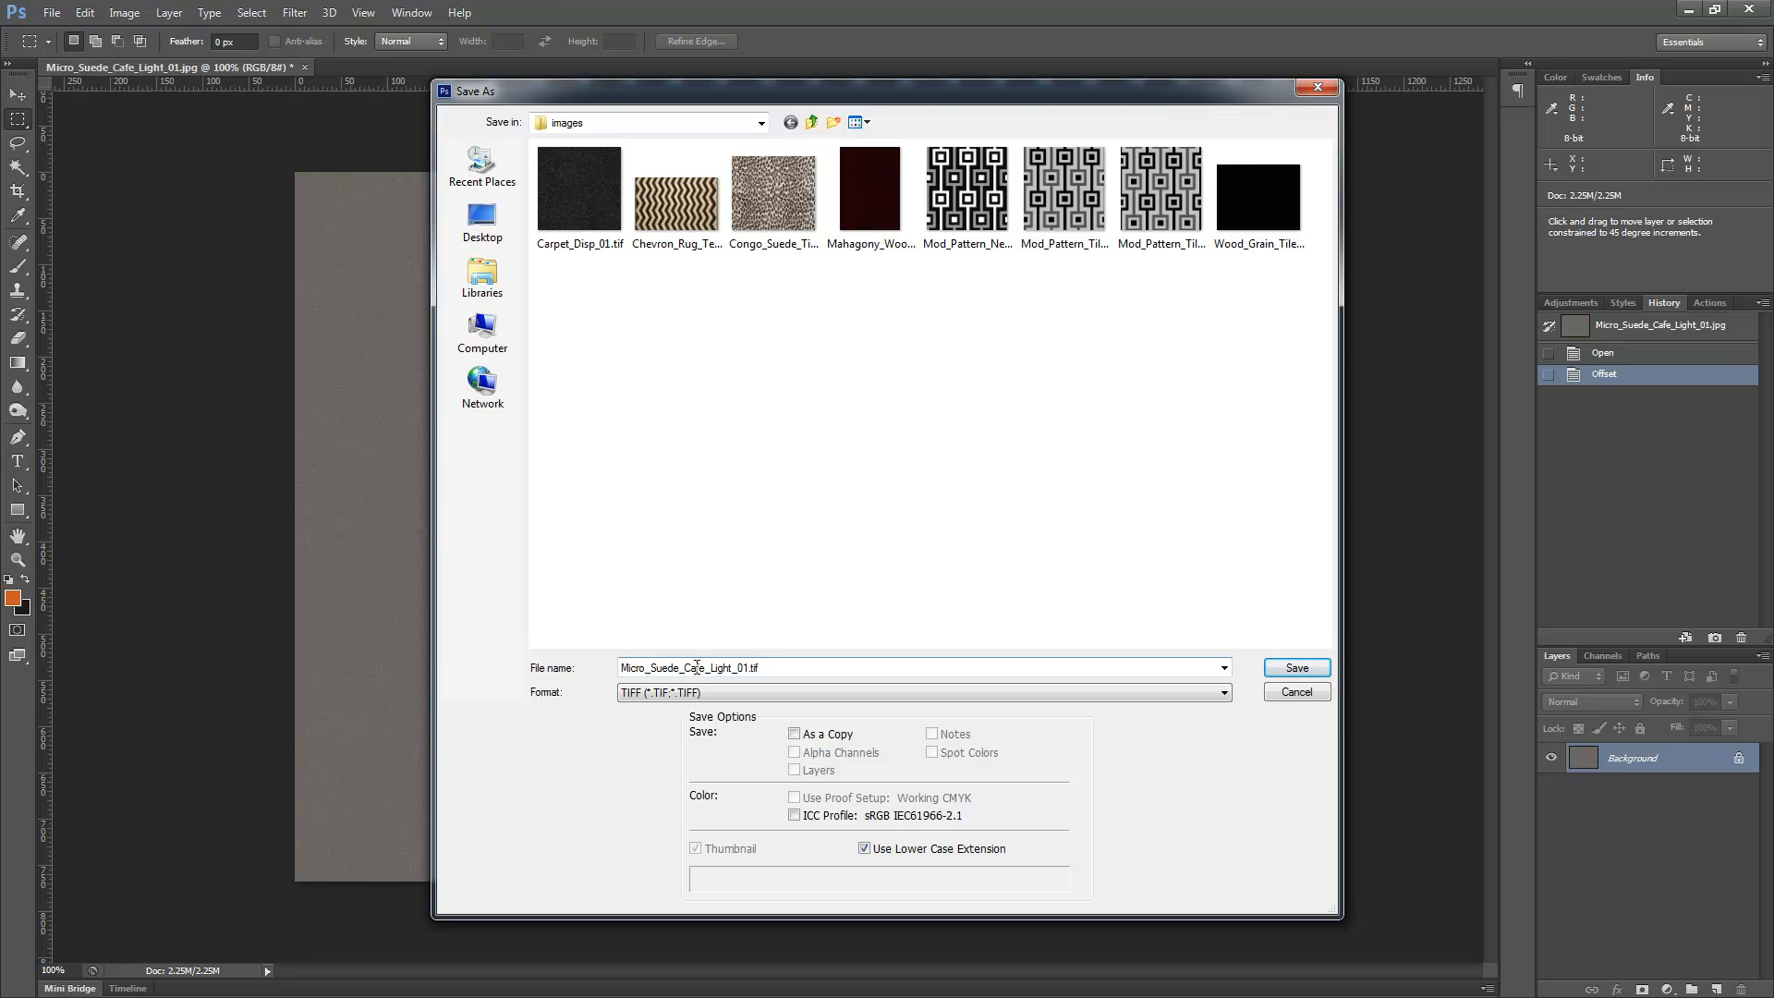
pyautogui.doubleClick(773, 667)
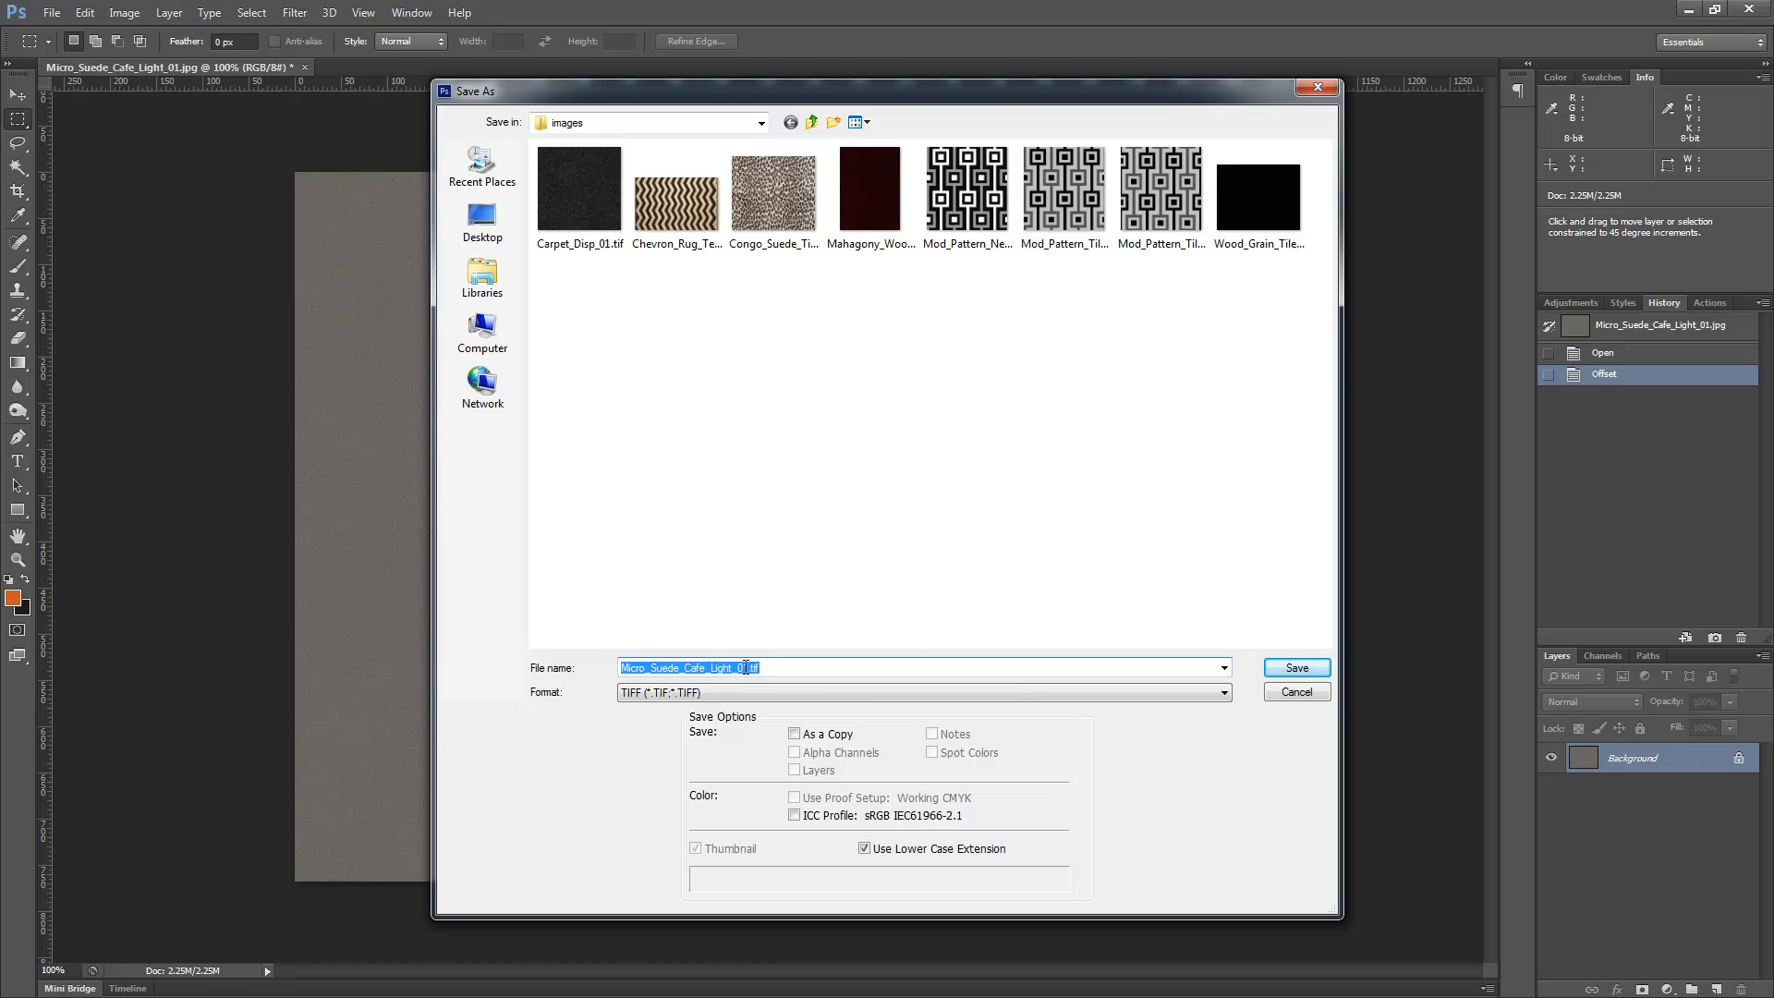
pyautogui.click(1297, 667)
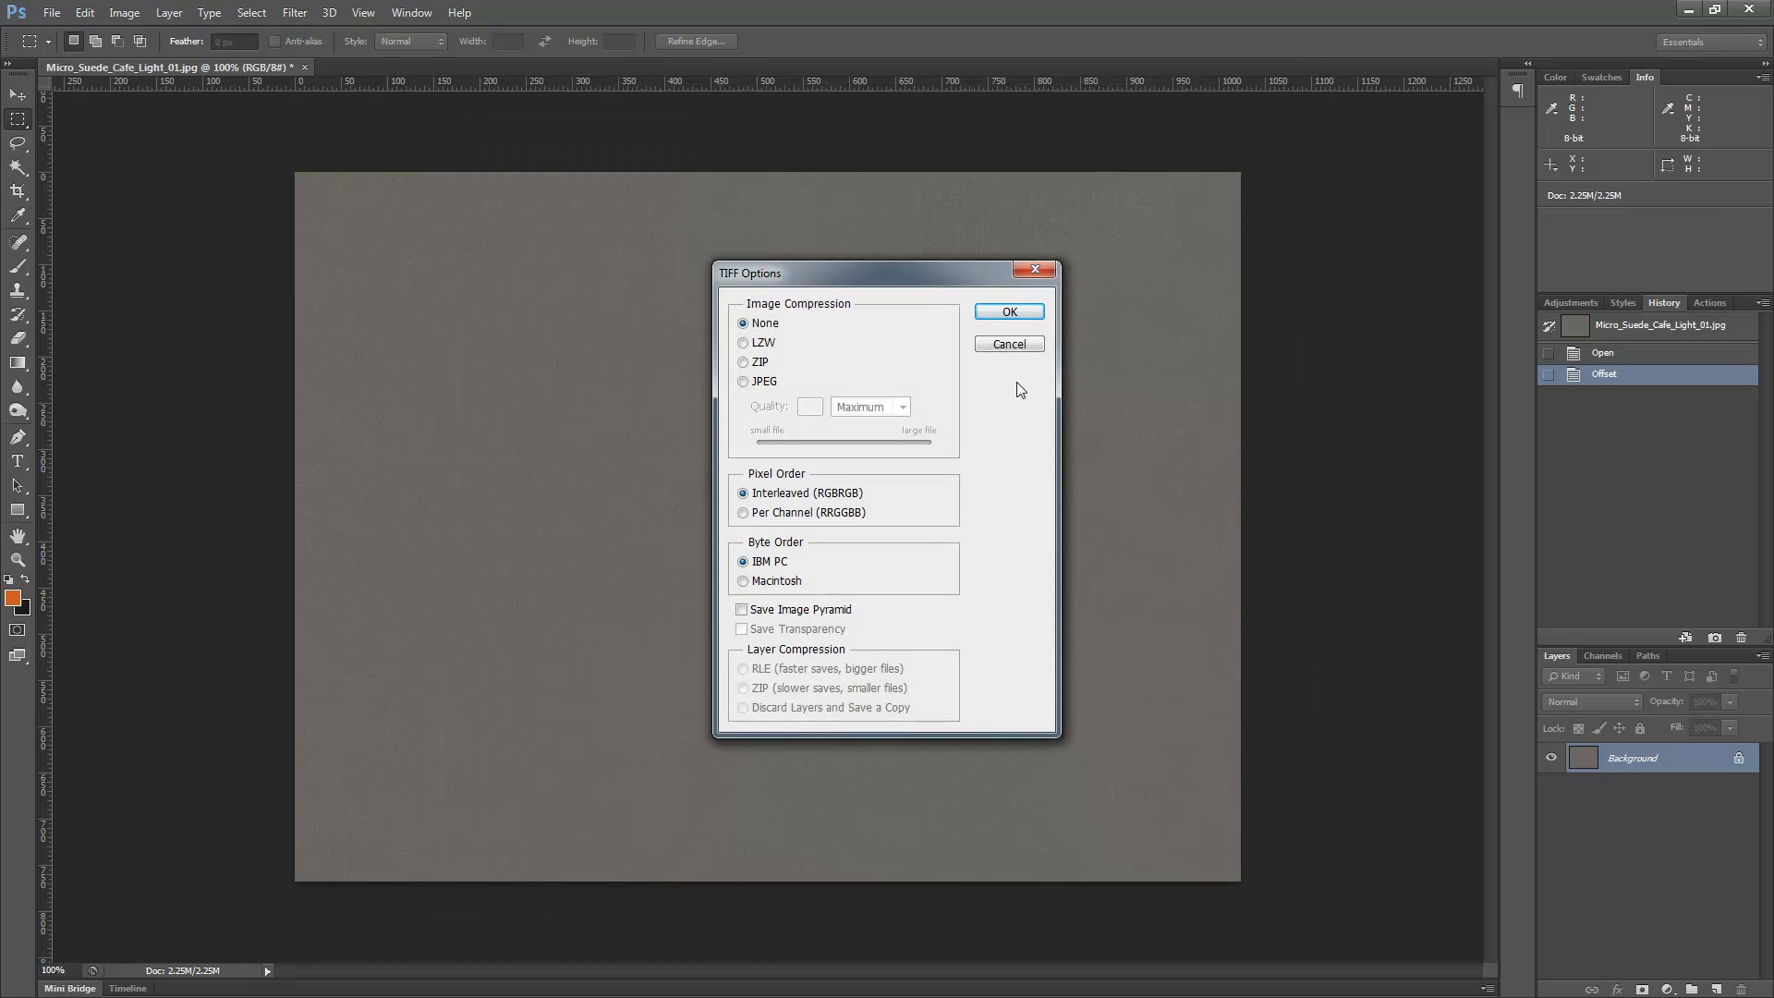
pyautogui.click(1012, 312)
# Return to 3ds Max and replace the Joels_Micro_Suede diffuse bitmap with Micro_Suede_Cafe_Light_01.tif
pyautogui.click(1684, 17)
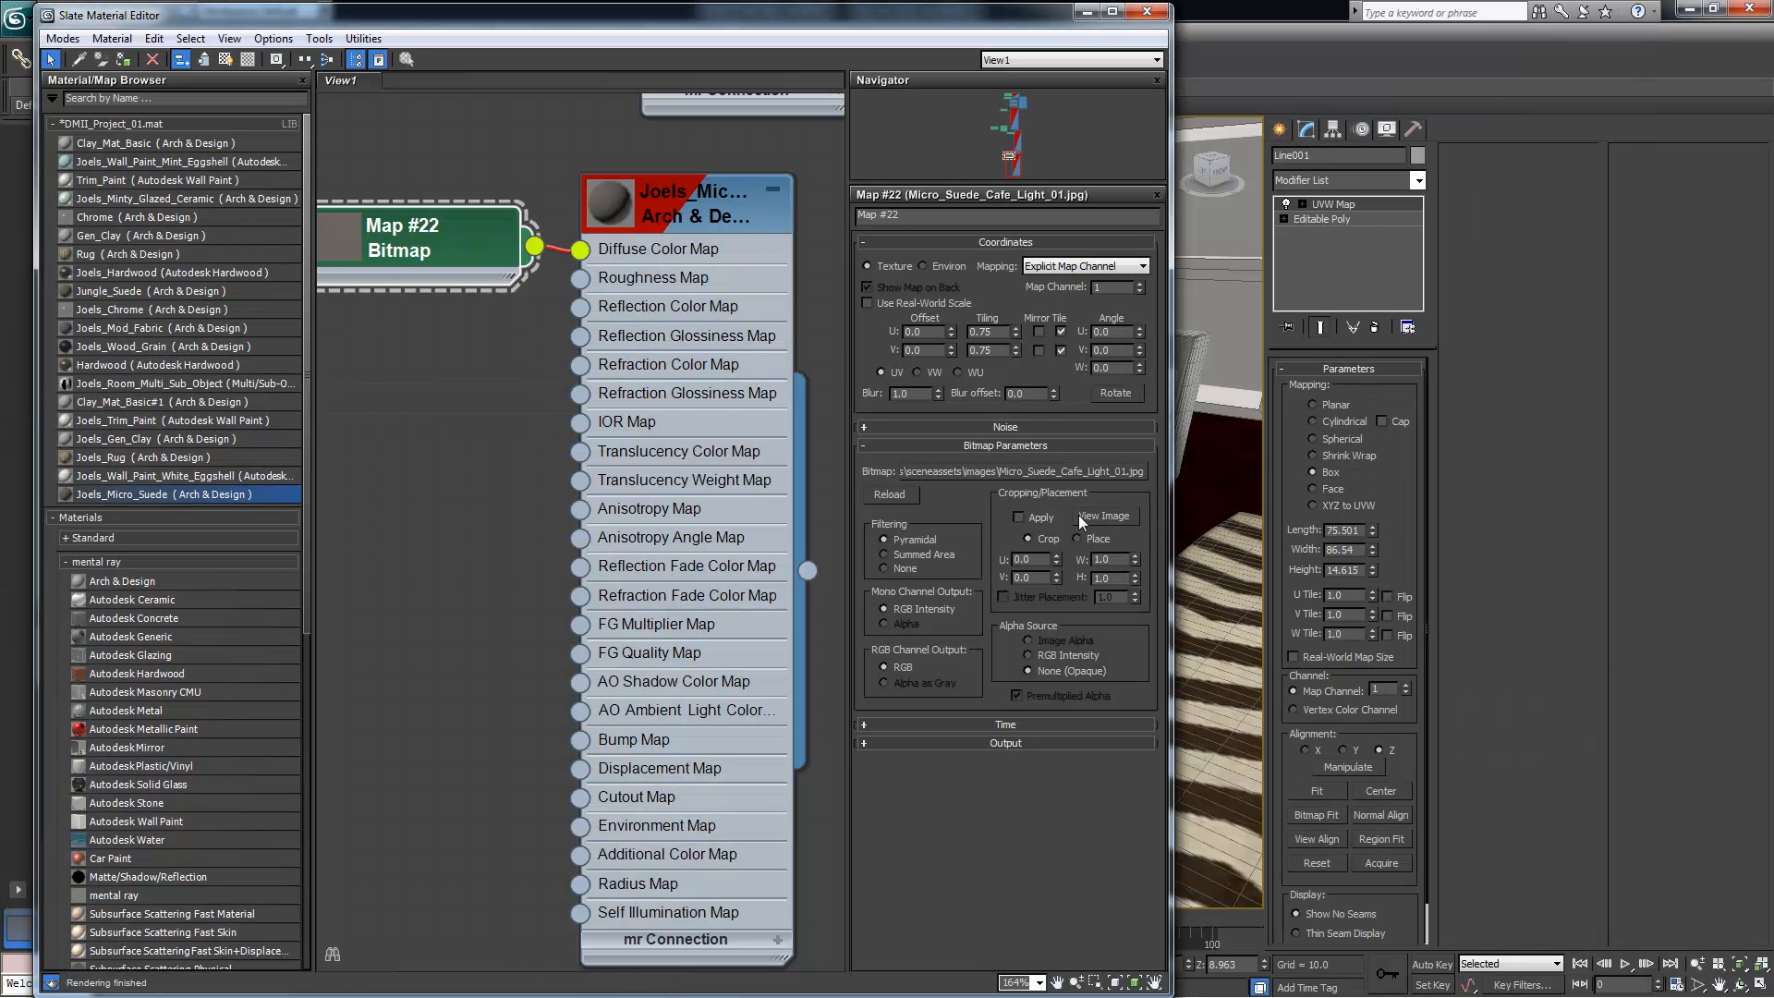
pyautogui.click(1068, 472)
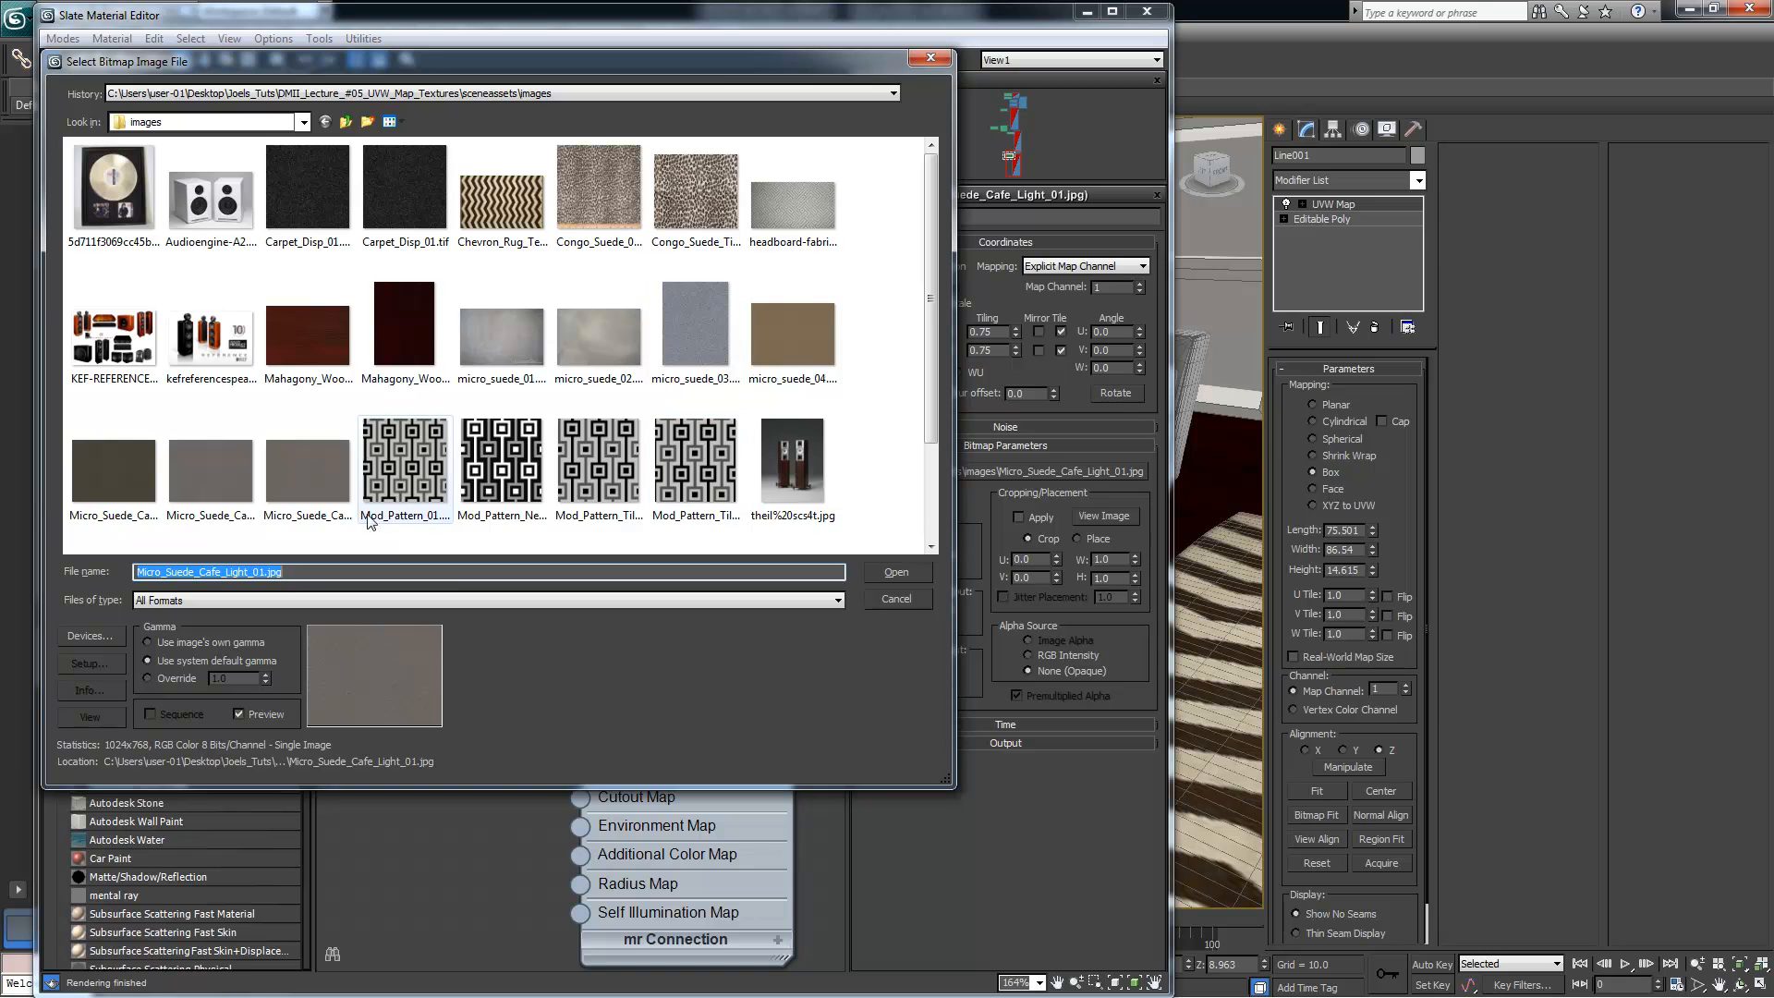
pyautogui.doubleClick(295, 471)
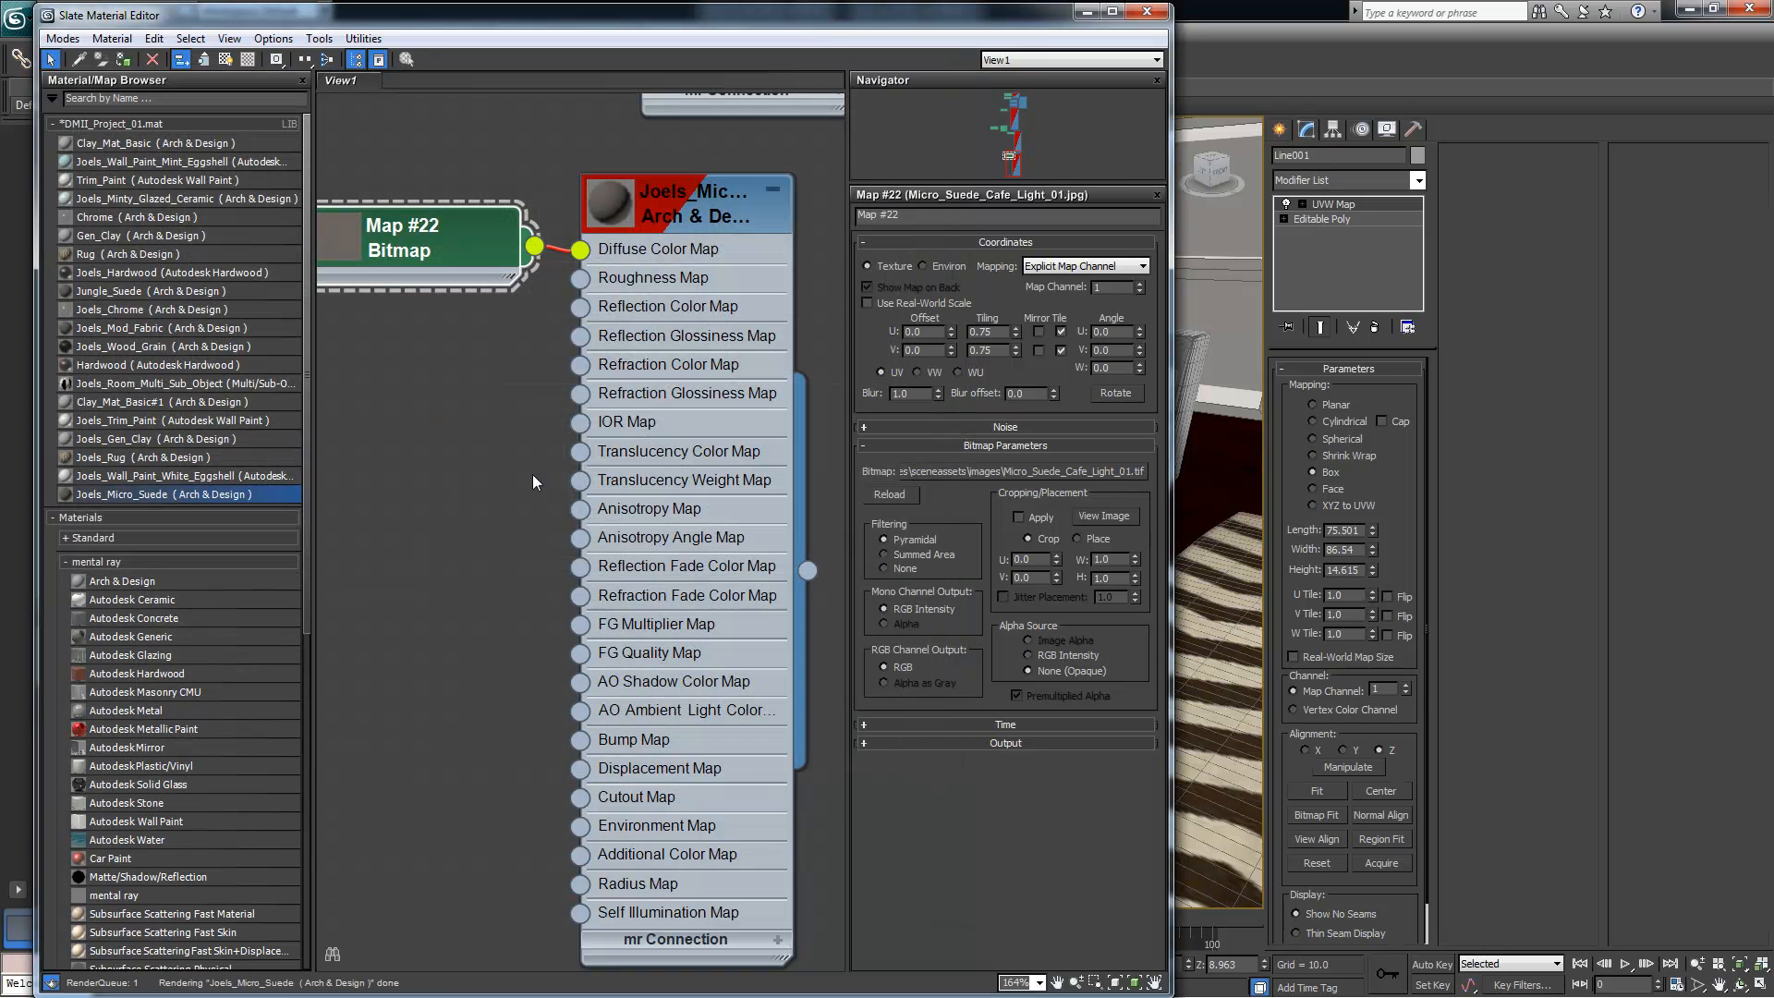
# Assign the Joels_Micro_Suede material to the selected sofa arm and display its diffuse bitmap shaded in the viewport
pyautogui.moveTo(940, 16); pyautogui.dragTo(1445, 15)
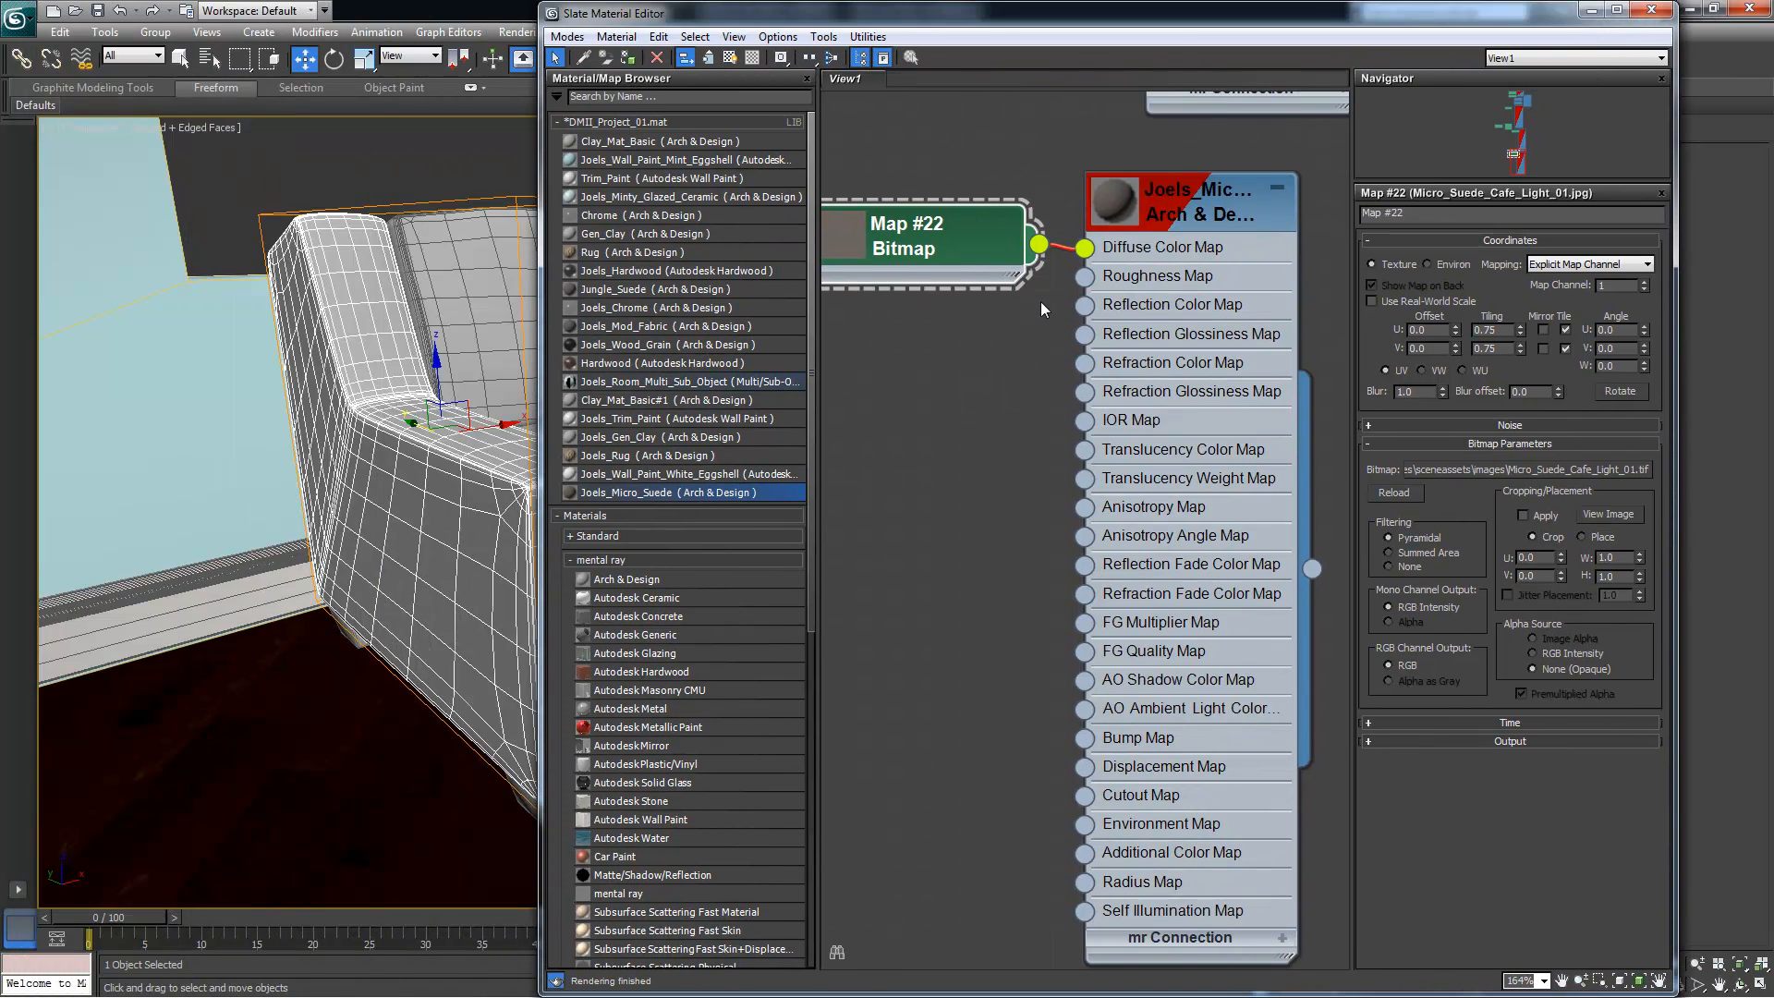
pyautogui.rightClick(1199, 194)
pyautogui.click(1238, 215)
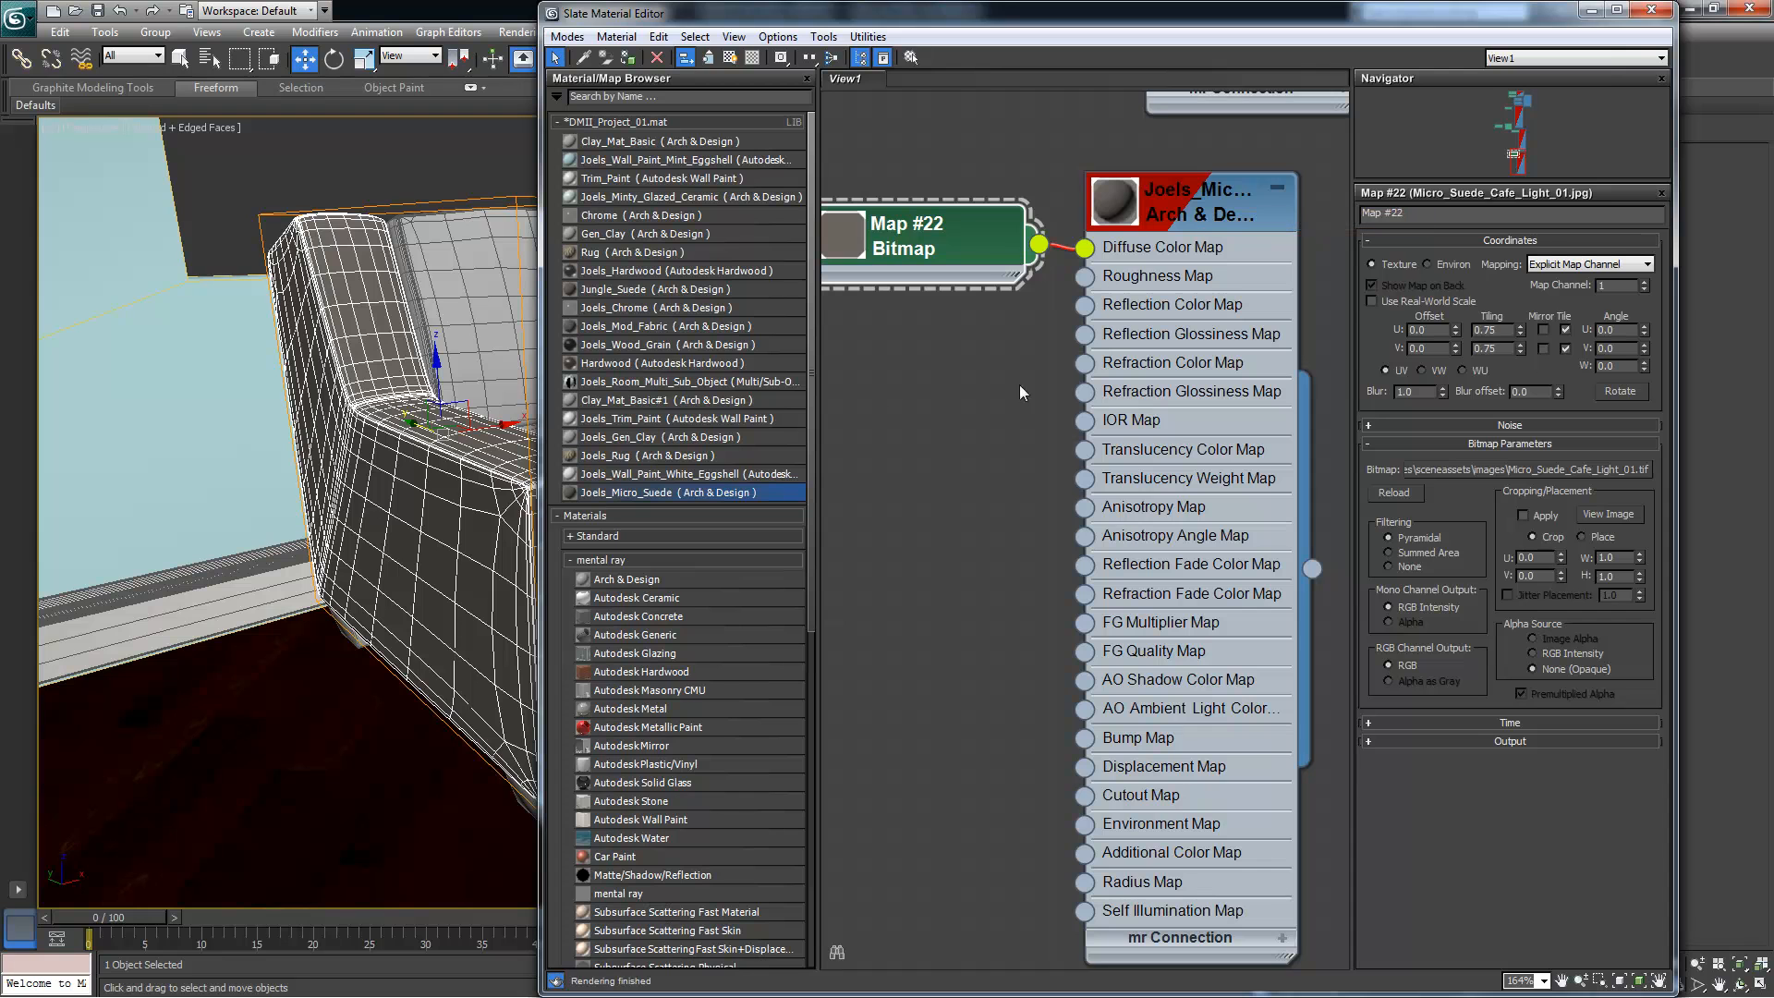
pyautogui.click(1591, 9)
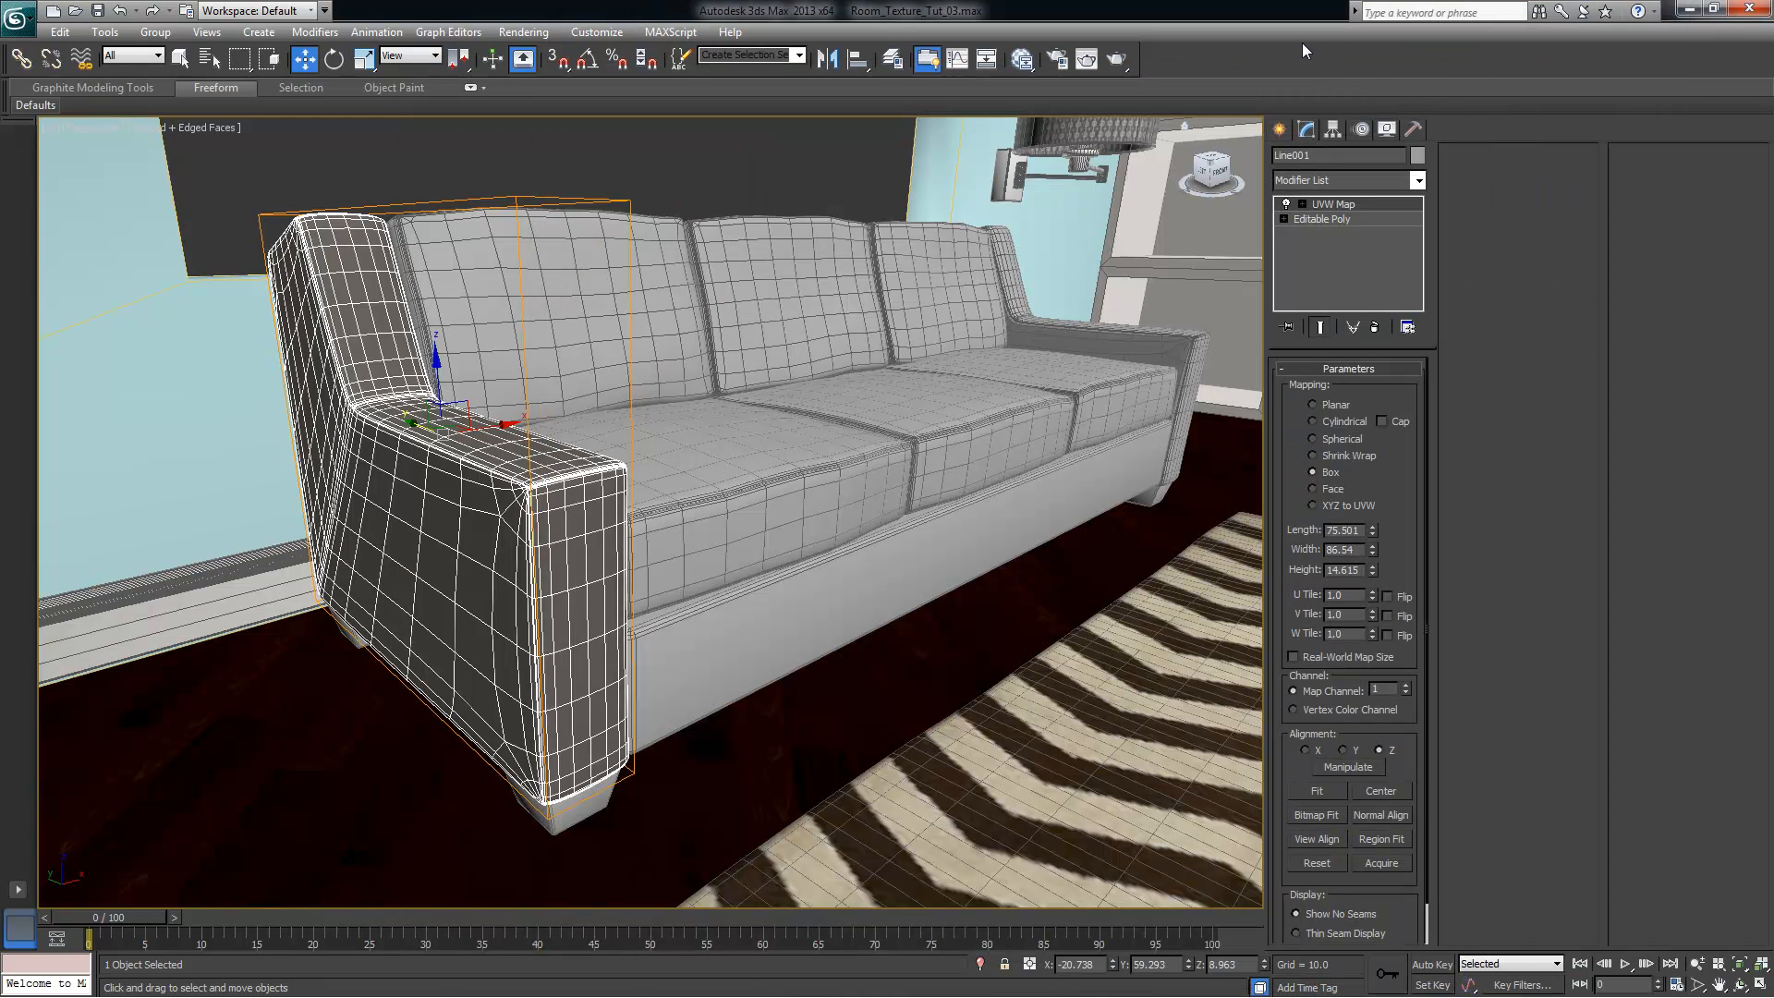
pyautogui.click(1021, 58)
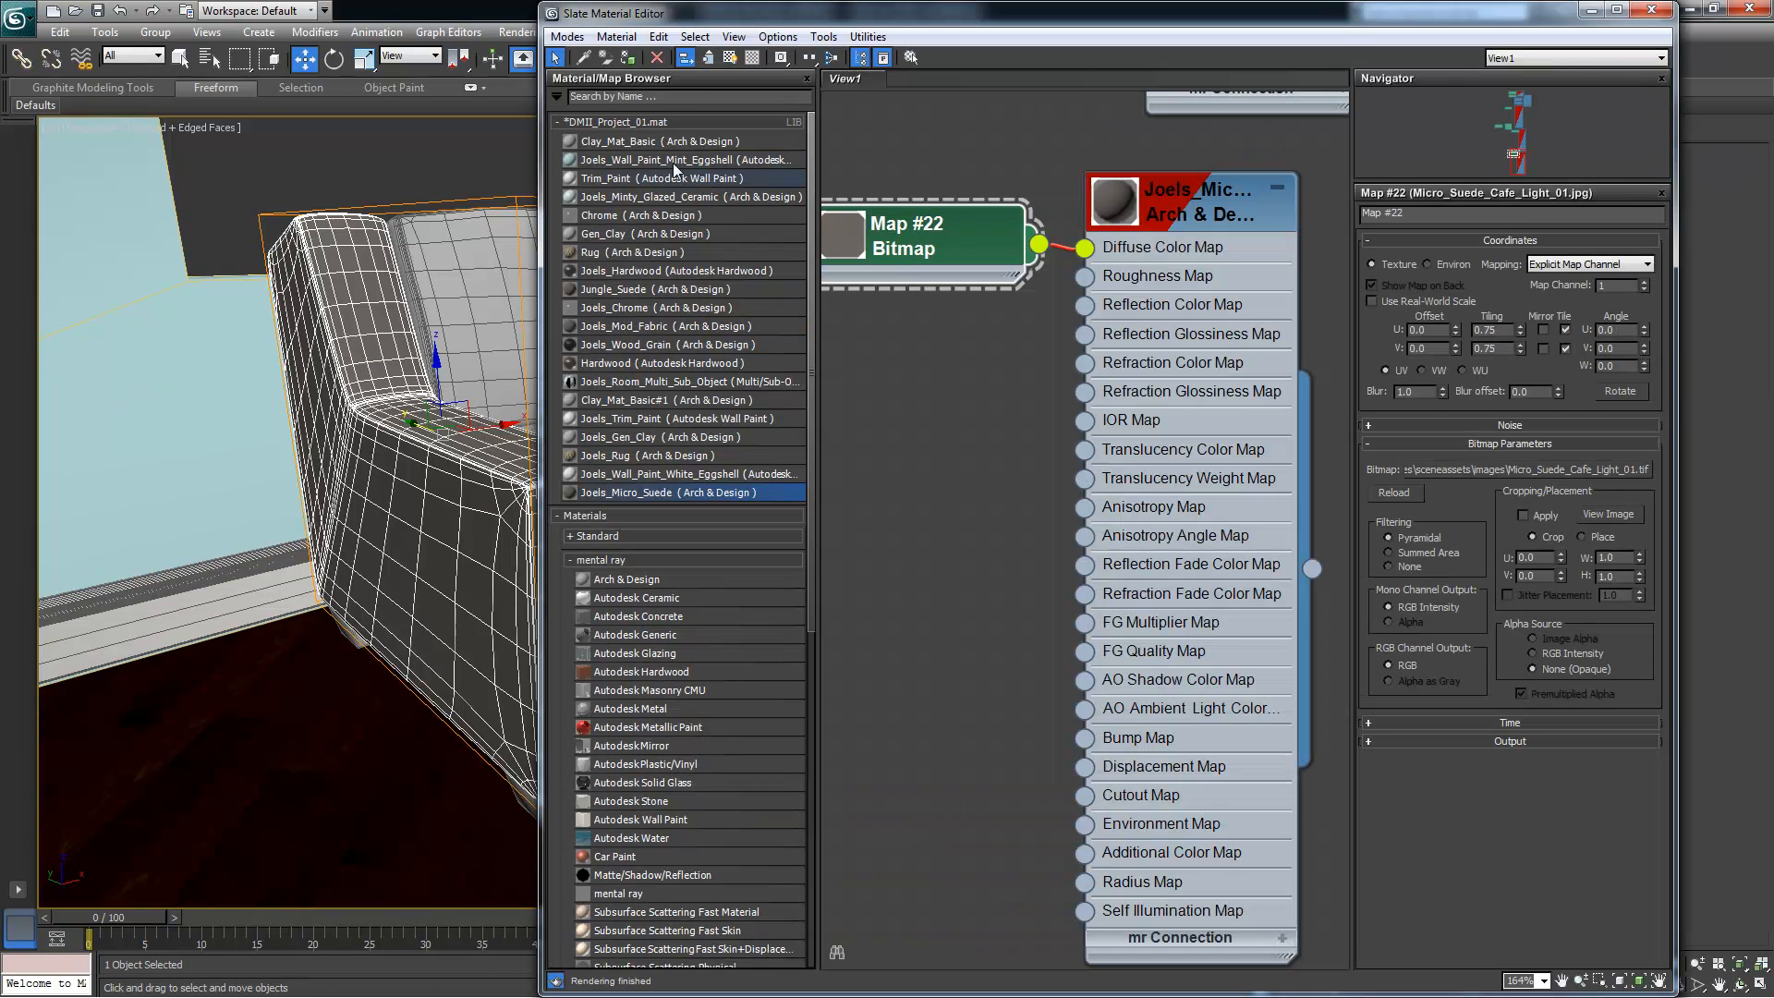
pyautogui.click(730, 58)
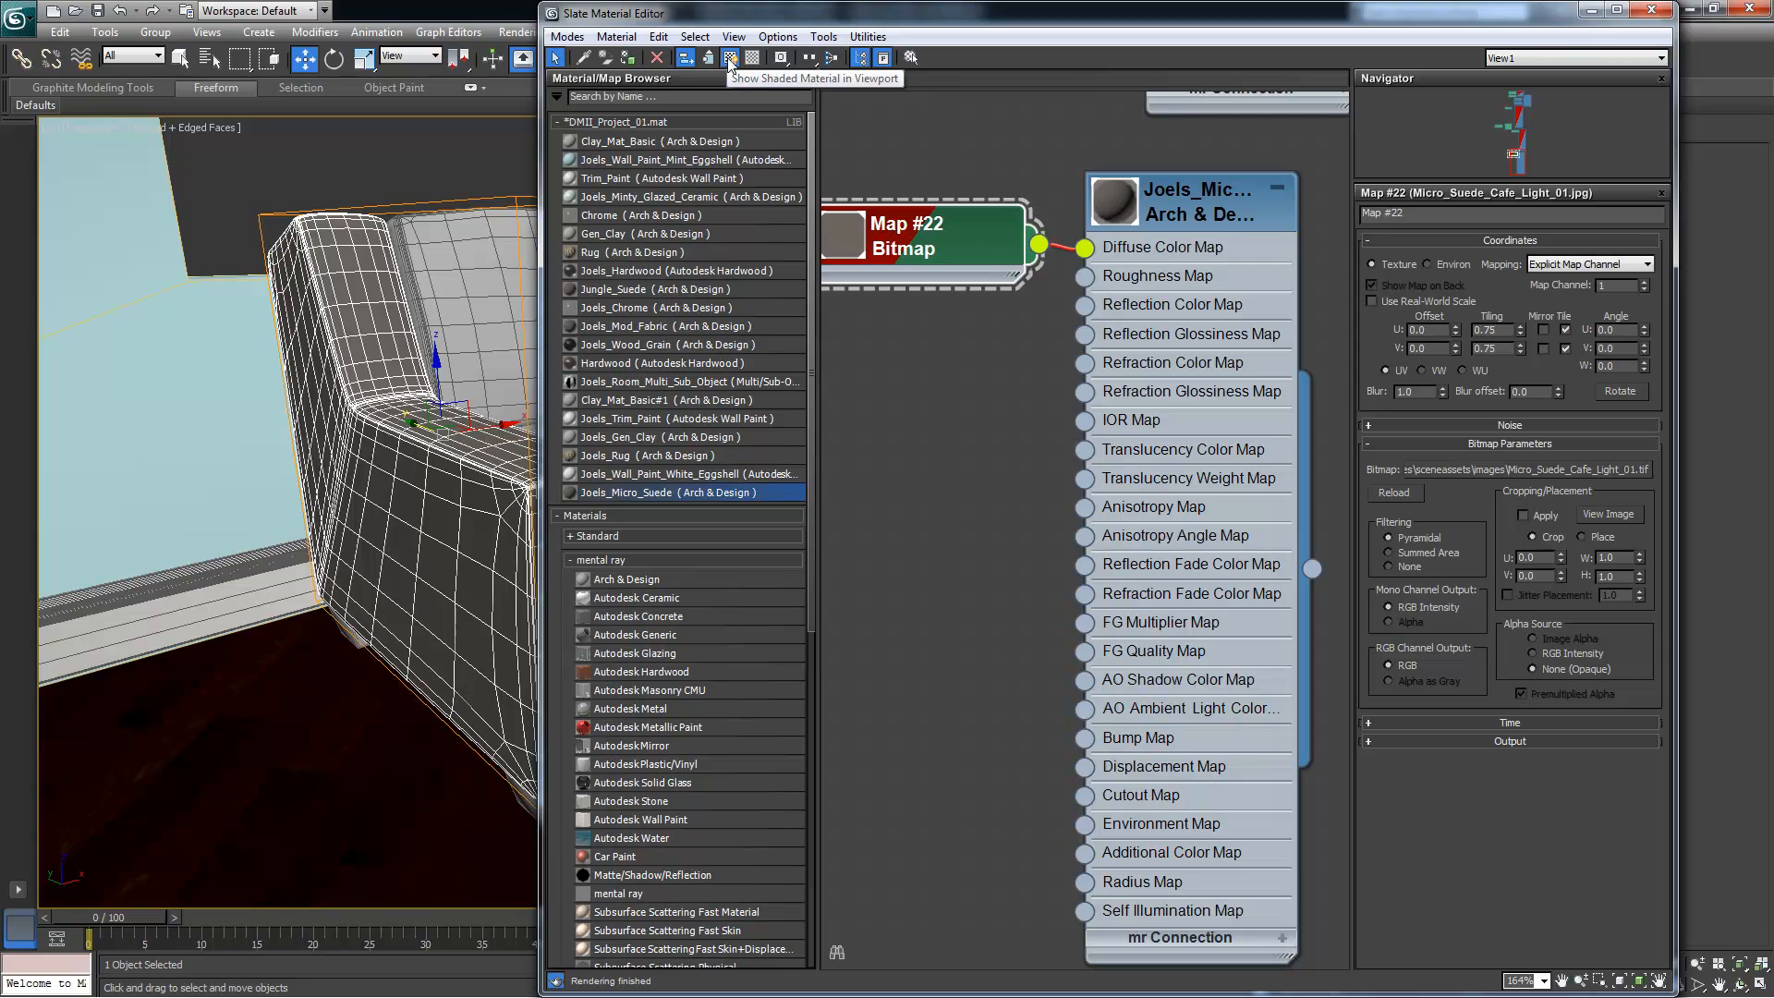
pyautogui.click(1591, 10)
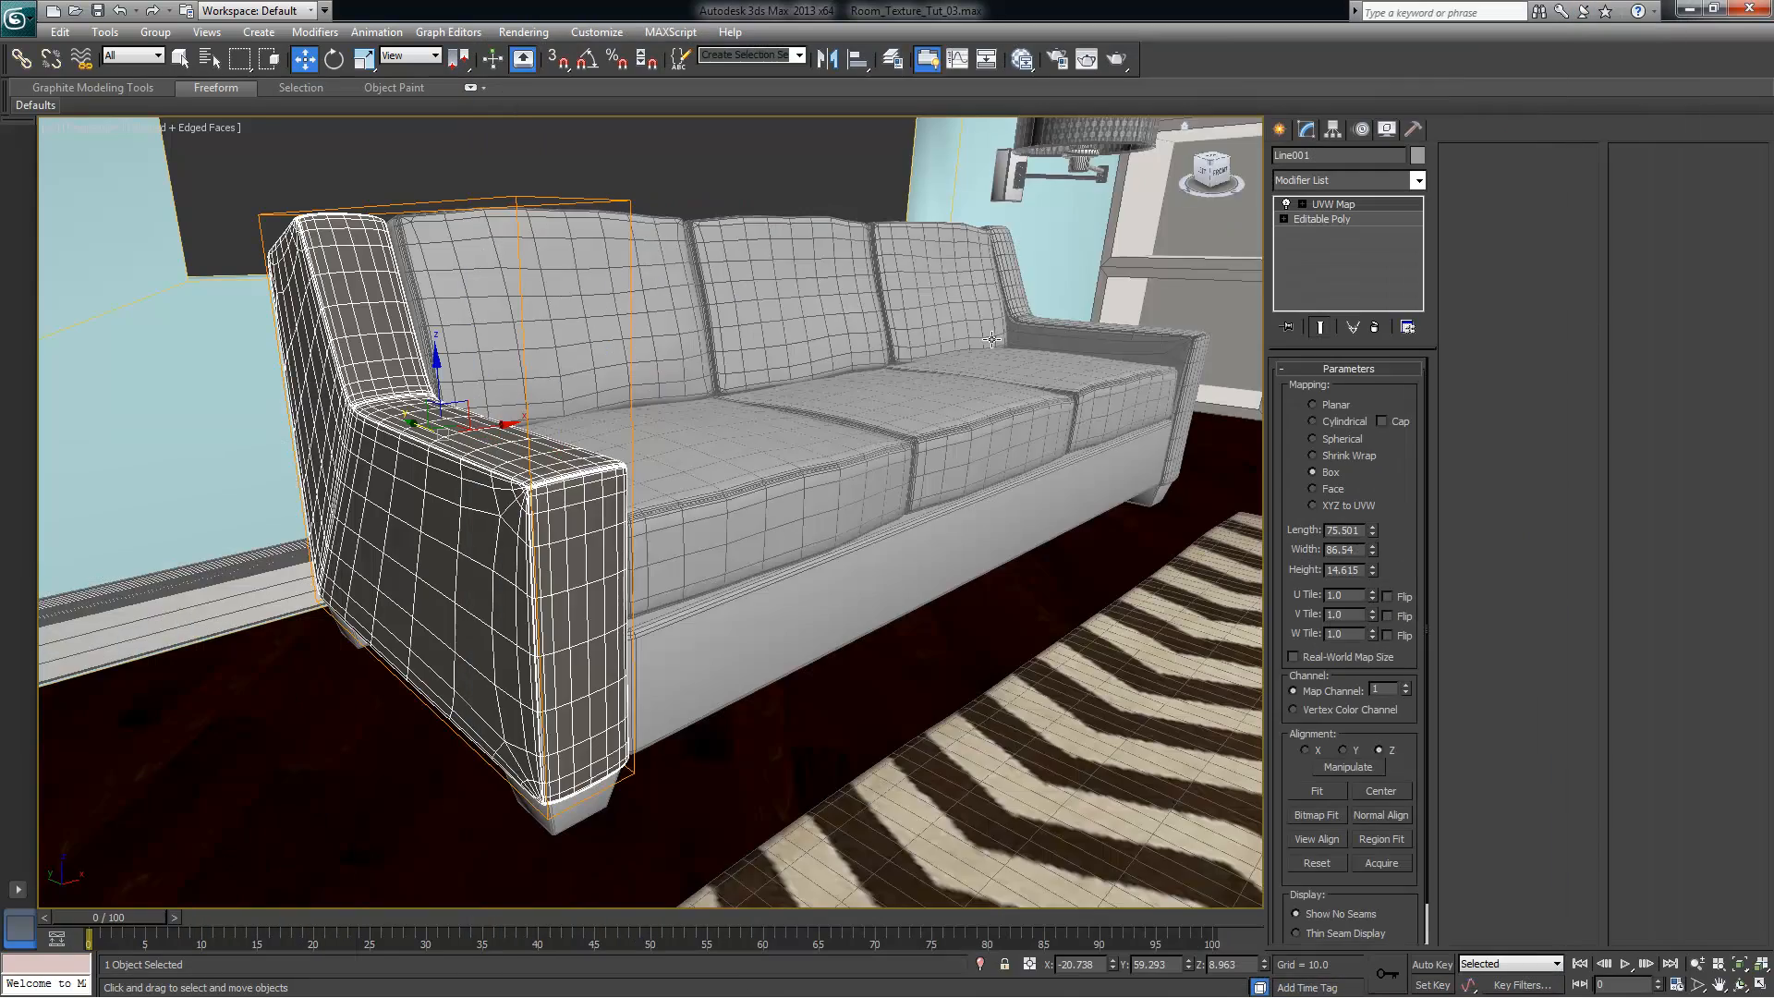
# Examine the suede texture up close on the side and front faces of the sofa arm
pyautogui.scroll(3, 754, 488)
pyautogui.scroll(3, 542, 518)
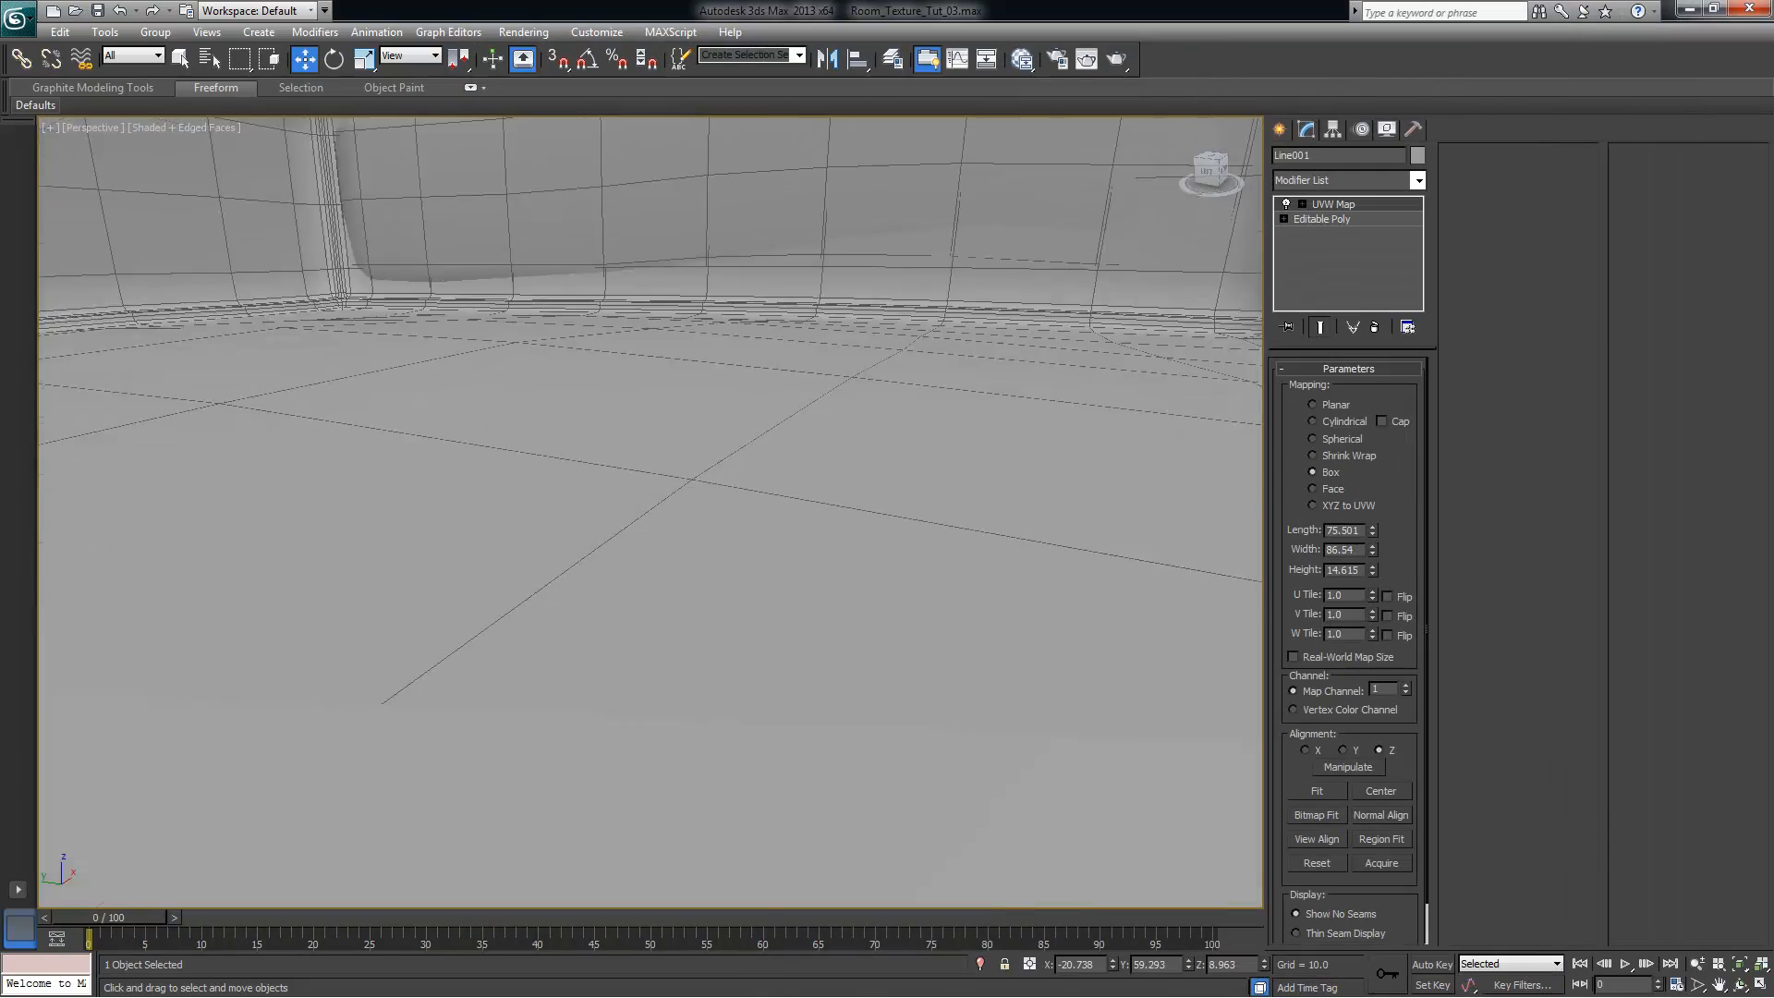
pyautogui.scroll(-2, 549, 507)
pyautogui.moveTo(549, 508); pyautogui.dragTo(644, 490, button='middle')
pyautogui.scroll(4, 673, 503)
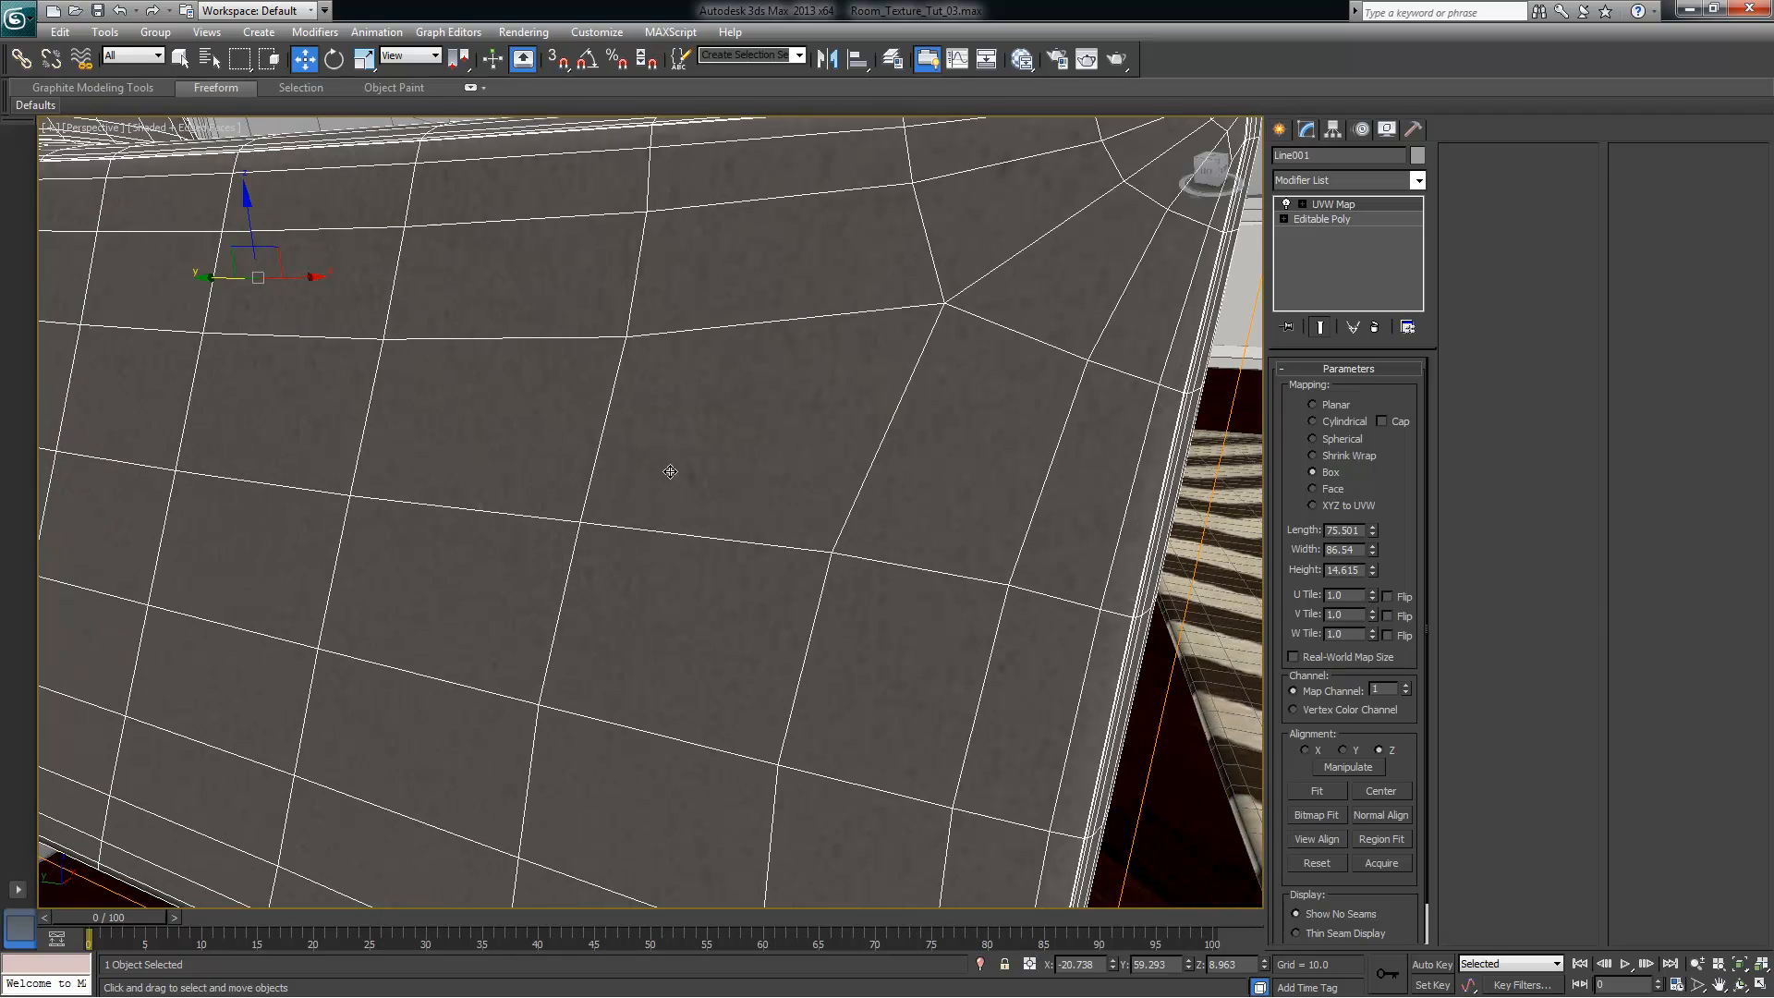
pyautogui.scroll(-5, 657, 456)
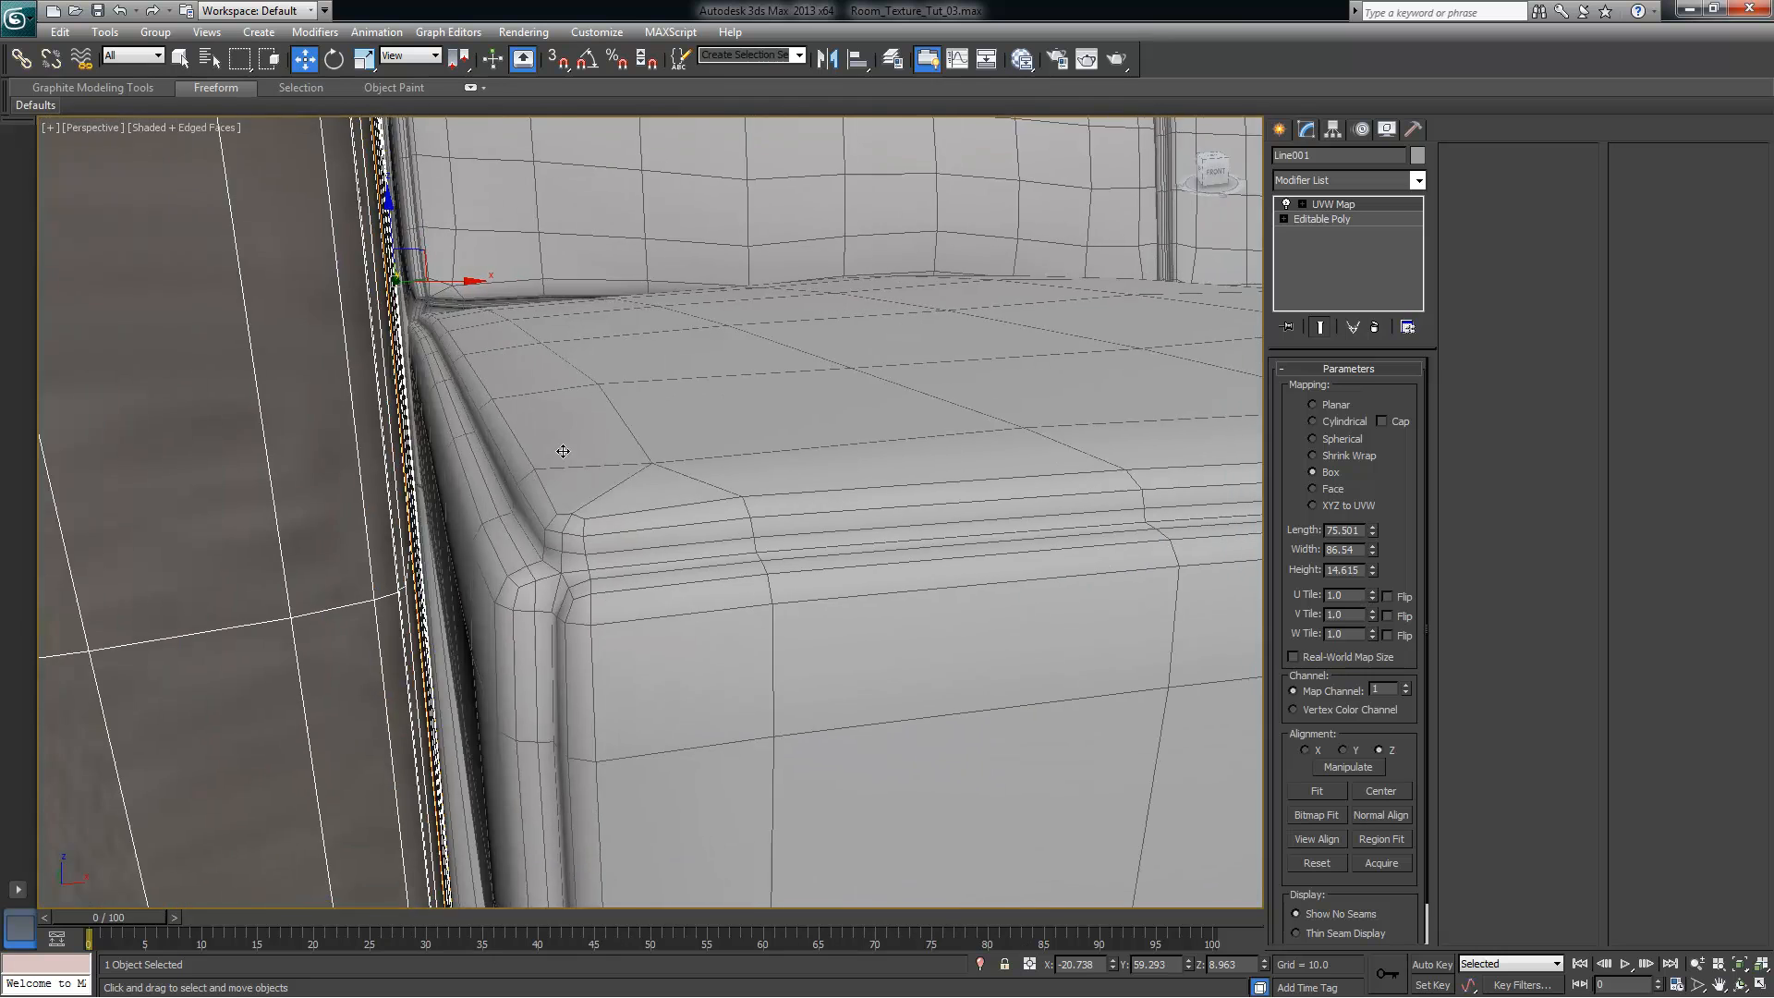
pyautogui.scroll(-3, 563, 451)
pyautogui.scroll(2, 563, 451)
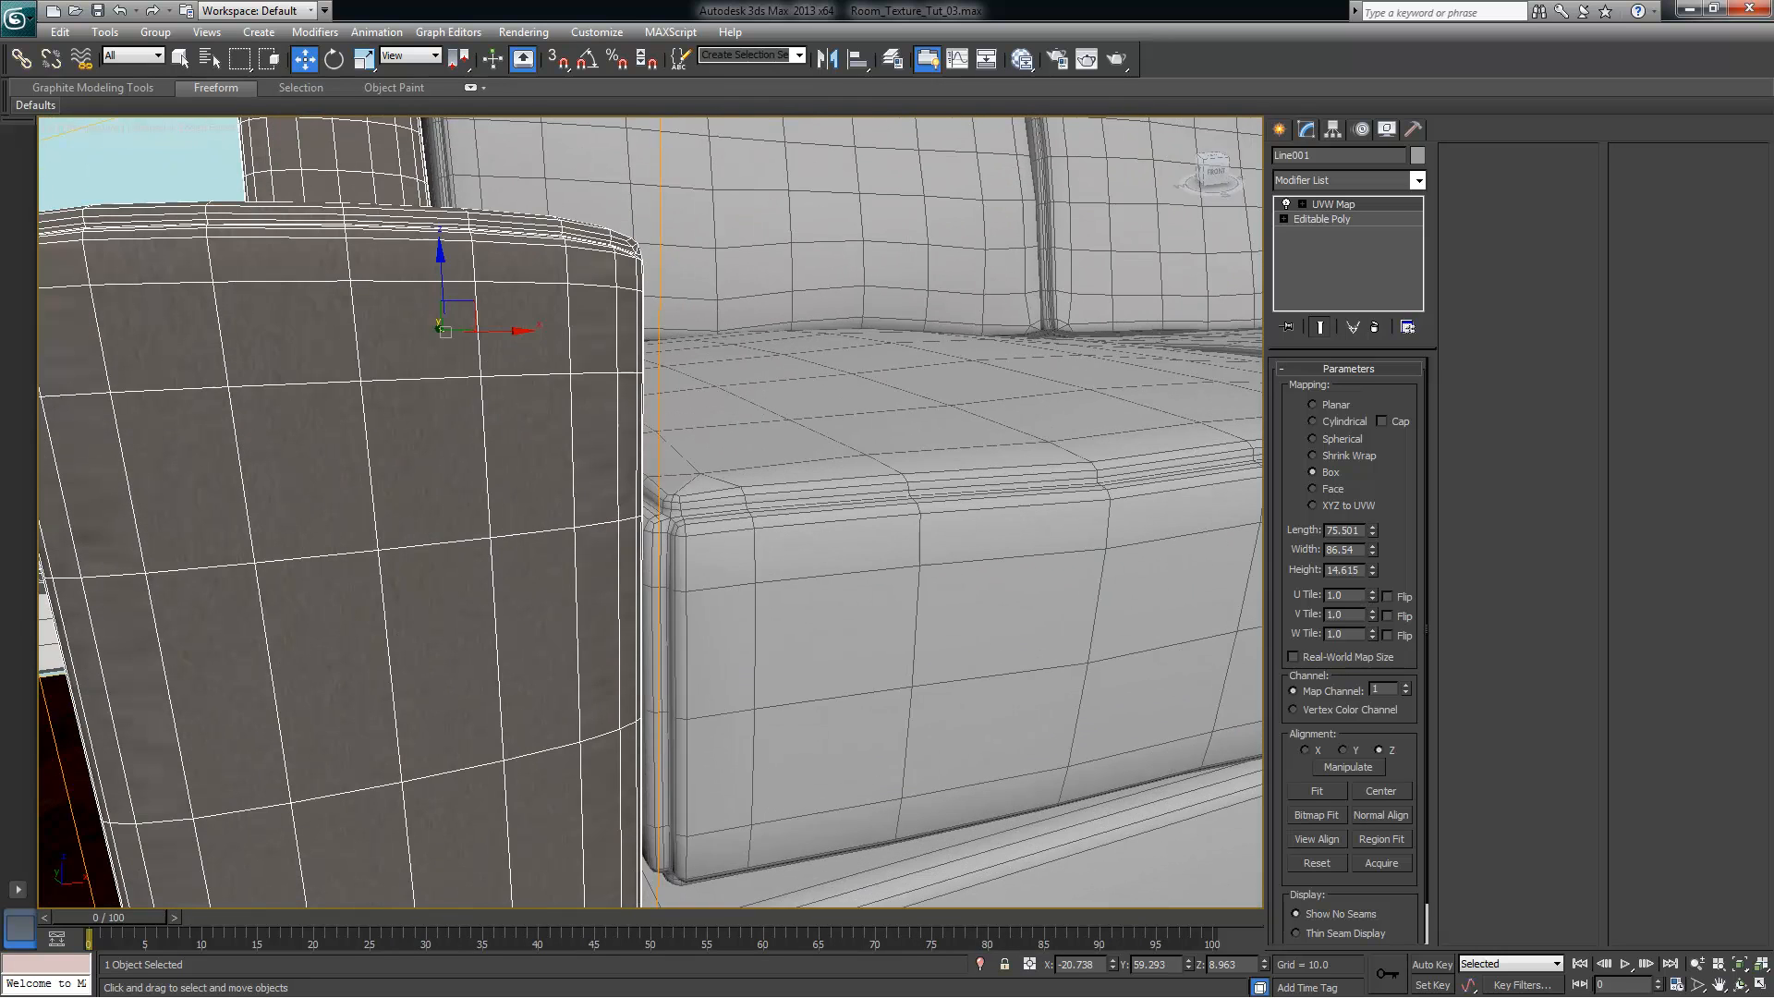
pyautogui.keyDown('alt'); pyautogui.moveTo(492, 465); pyautogui.dragTo(542, 455, button='middle'); pyautogui.keyUp('alt')
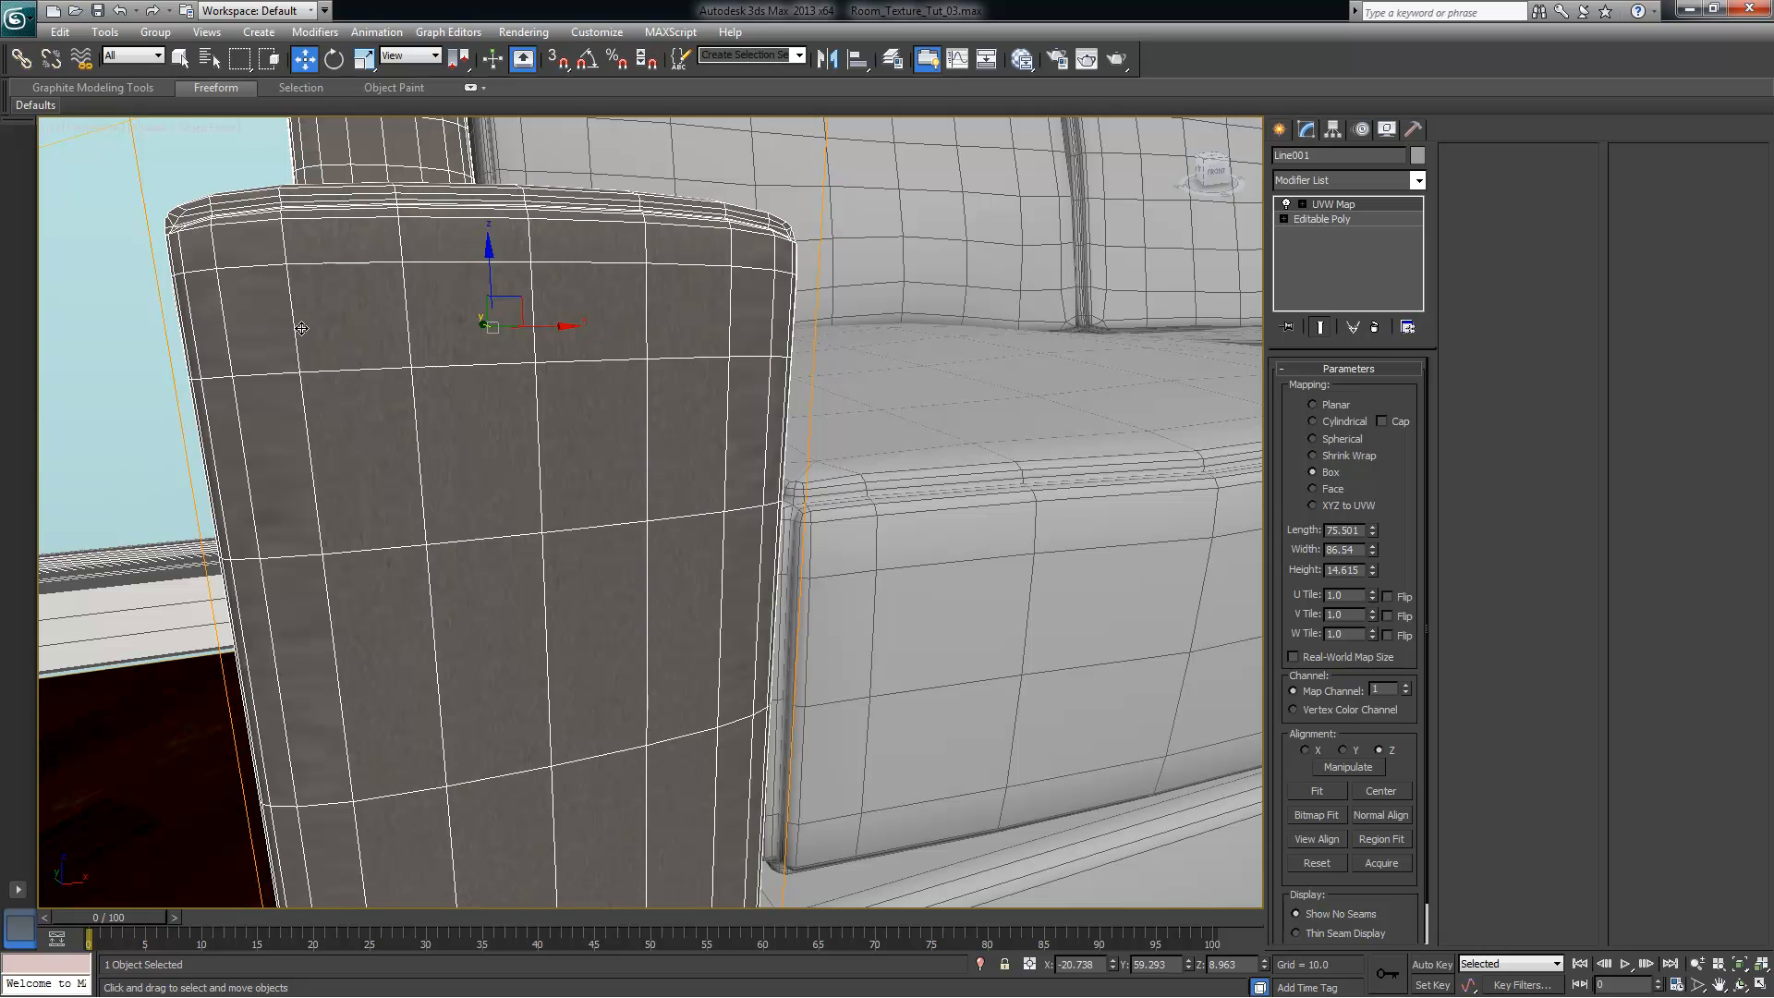
pyautogui.moveTo(472, 398); pyautogui.dragTo(498, 413, button='middle')
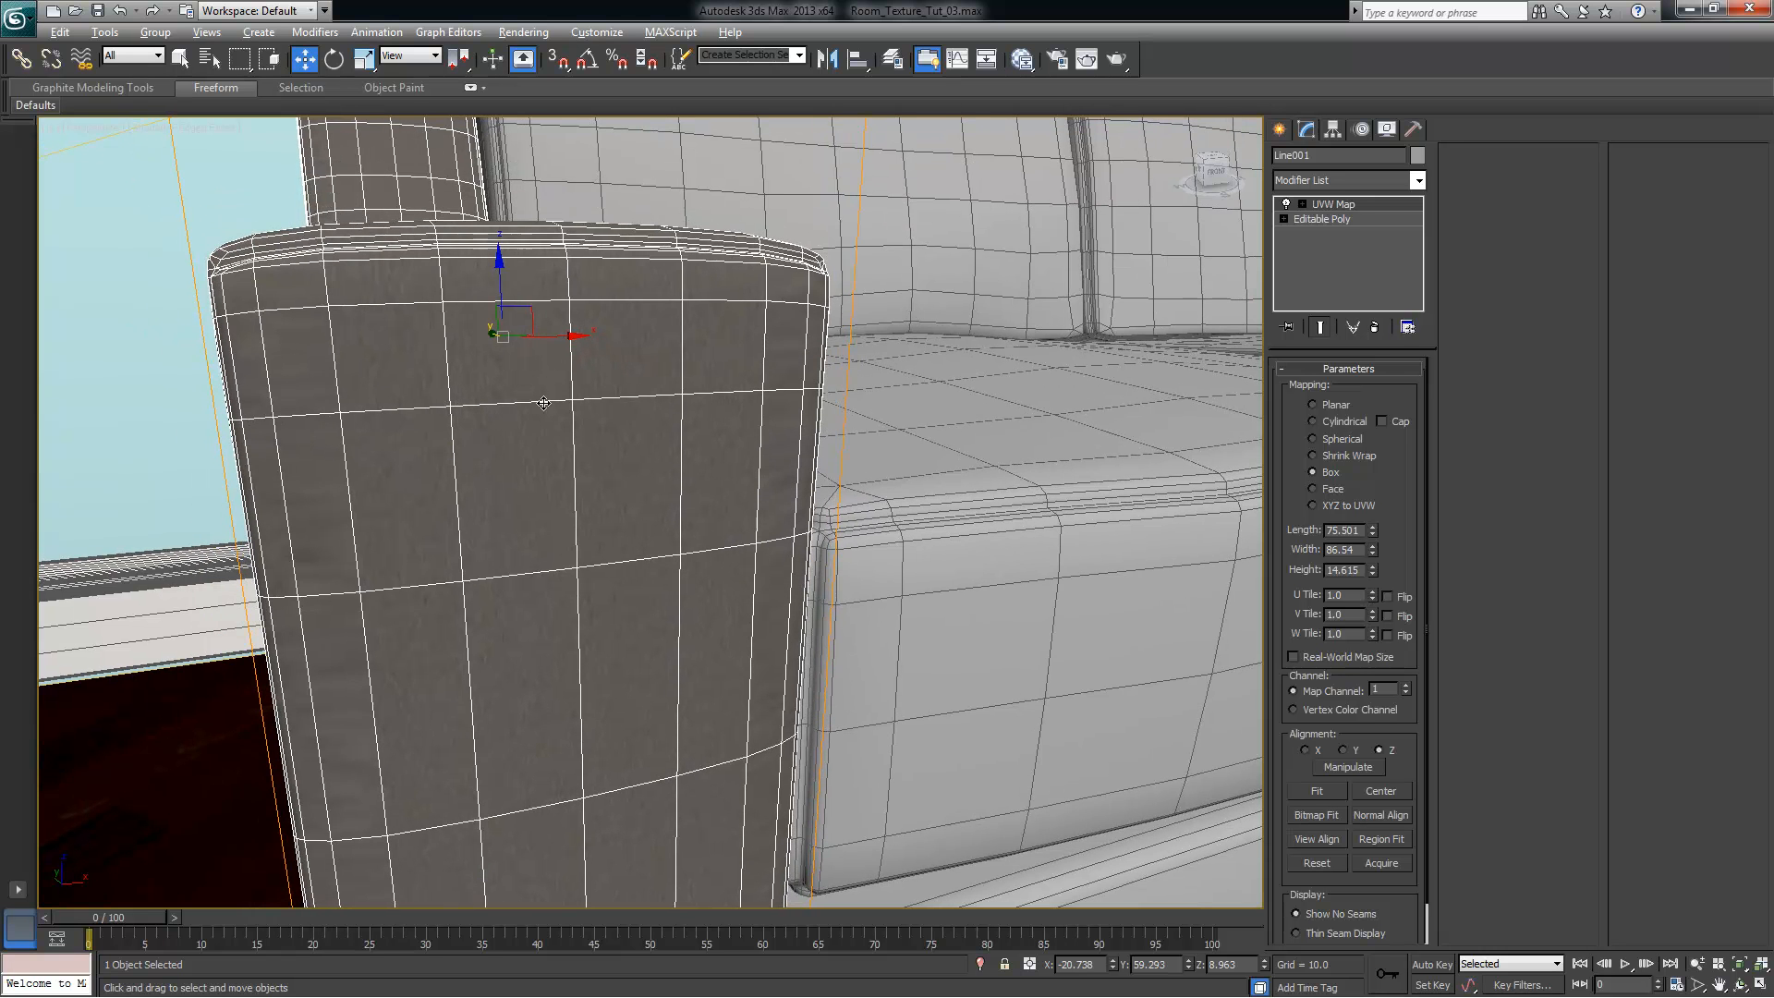
pyautogui.scroll(-2, 543, 403)
pyautogui.scroll(2, 651, 513)
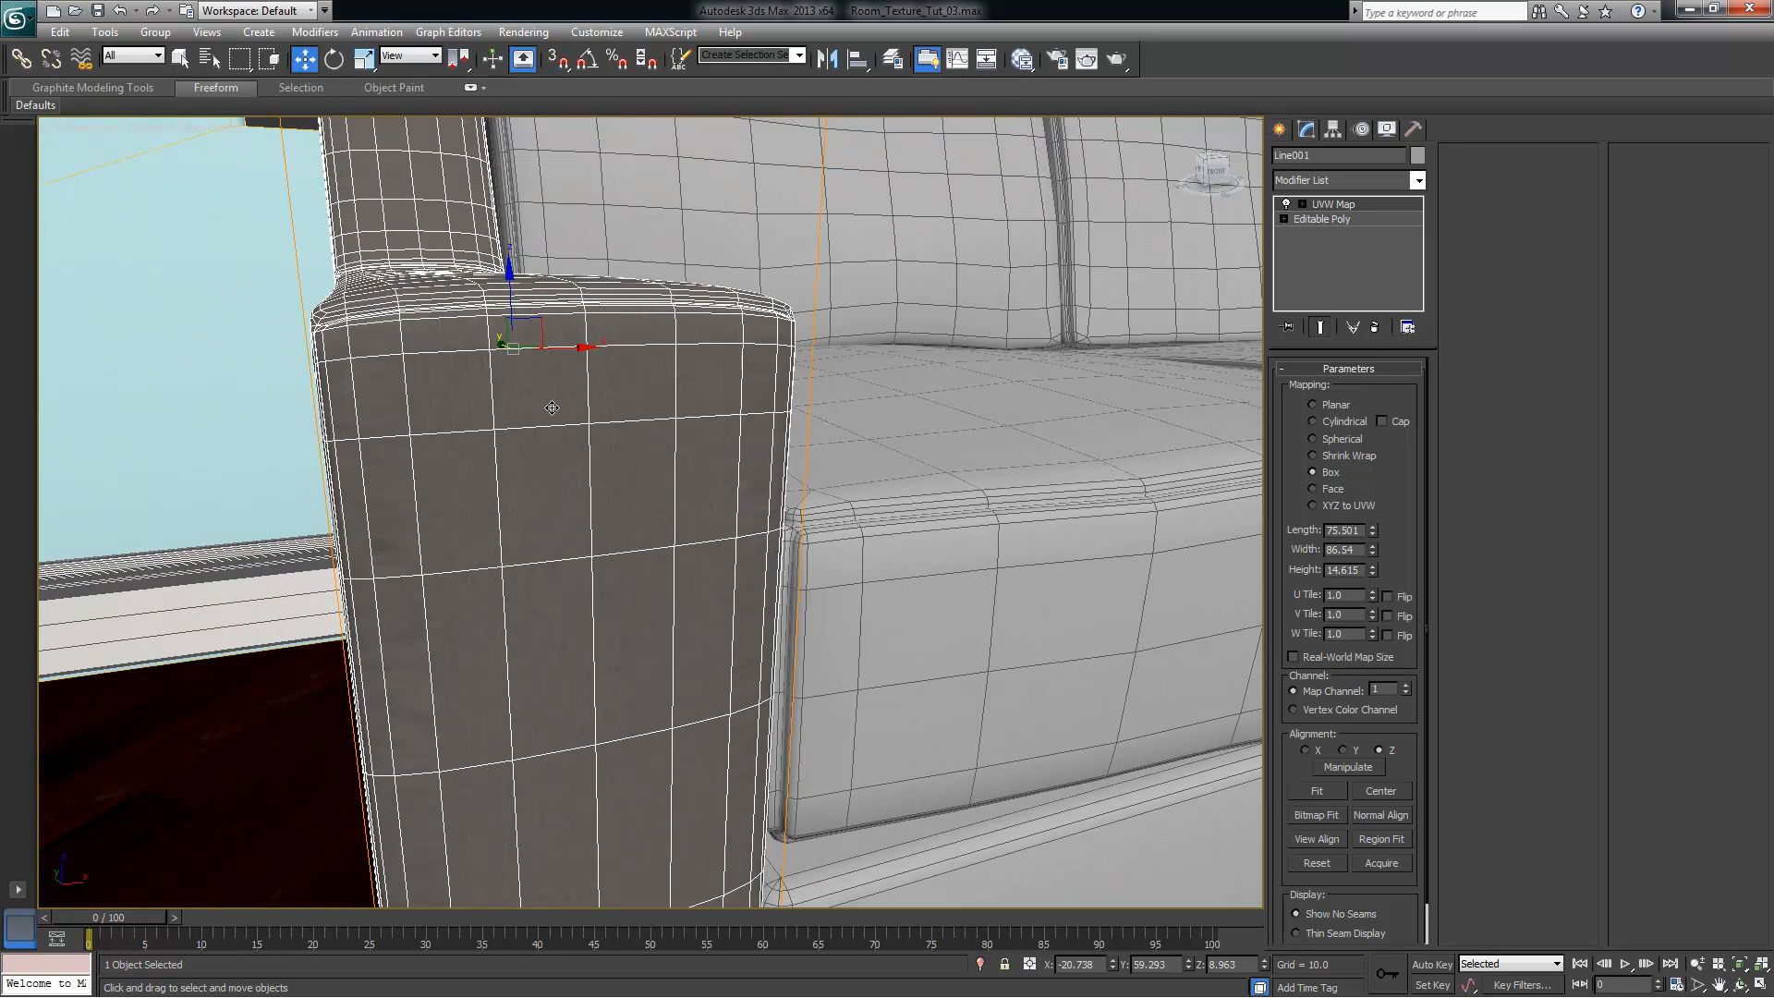
# Select the UVW Map gizmo of the sofa arm and scale it up so the mapping box extends beyond the arm
pyautogui.press('r')
pyautogui.moveTo(435, 349); pyautogui.dragTo(435, 352)
pyautogui.hotkey('ctrl', 'z')
pyautogui.click(1331, 207)
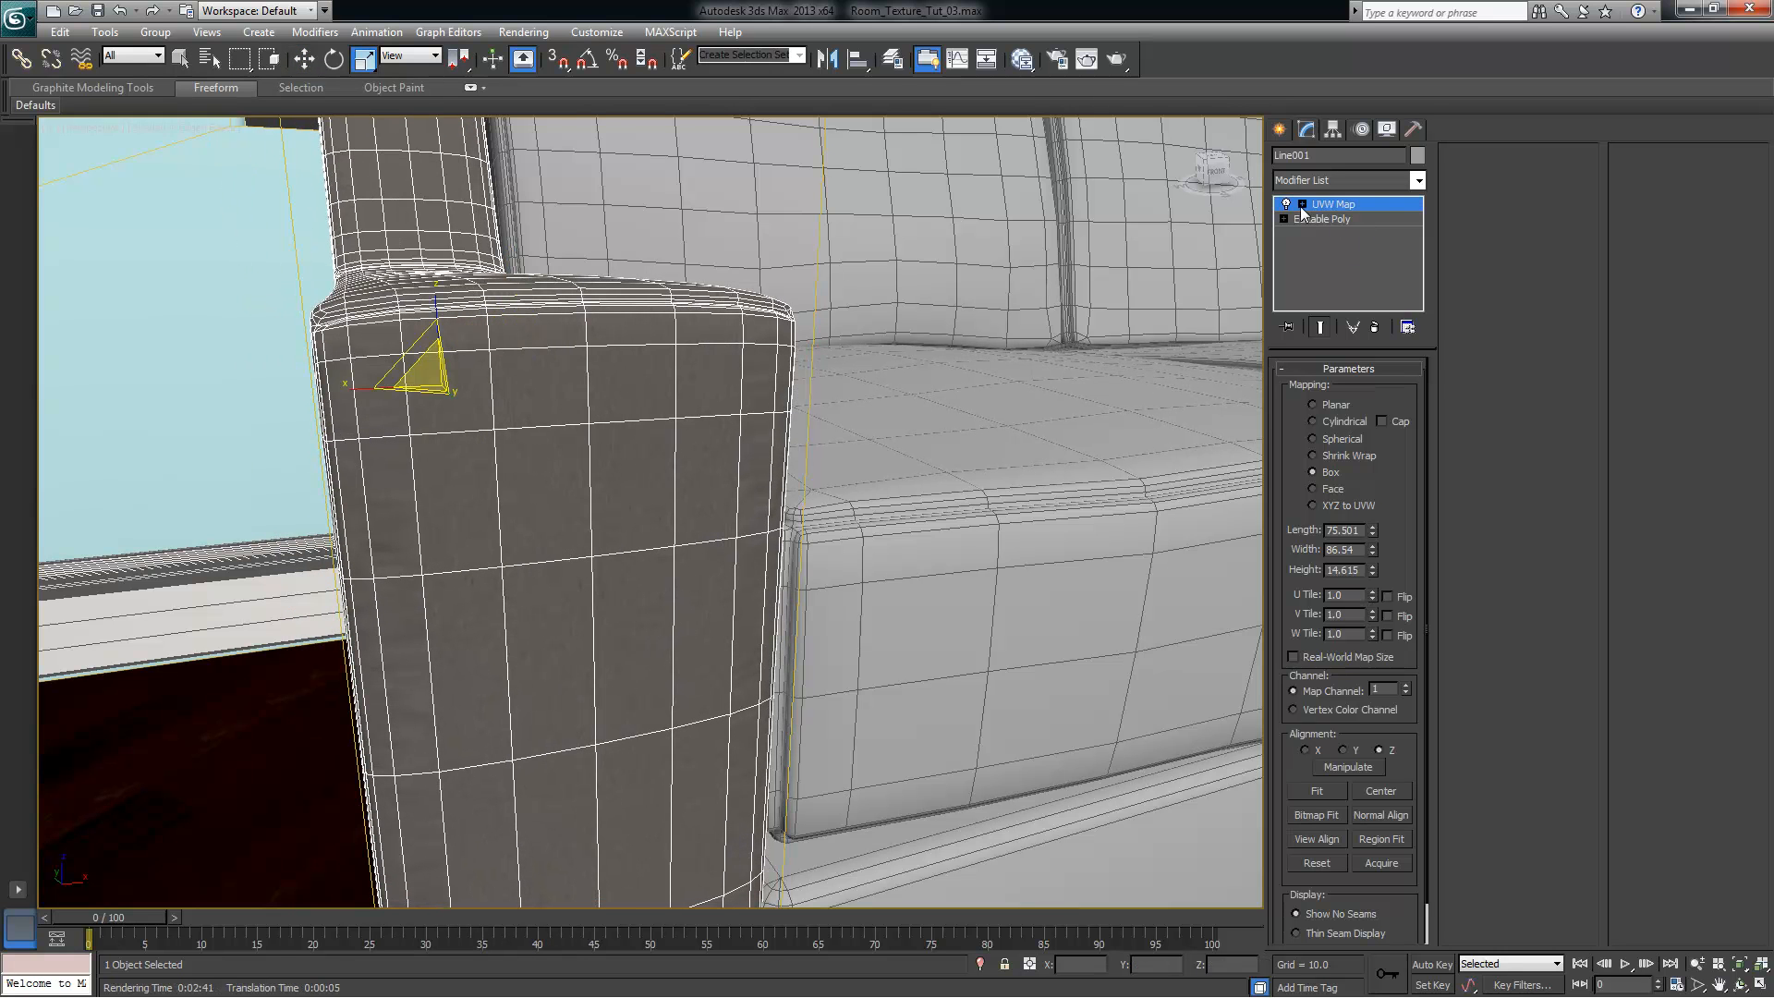
pyautogui.click(1302, 205)
pyautogui.click(1339, 219)
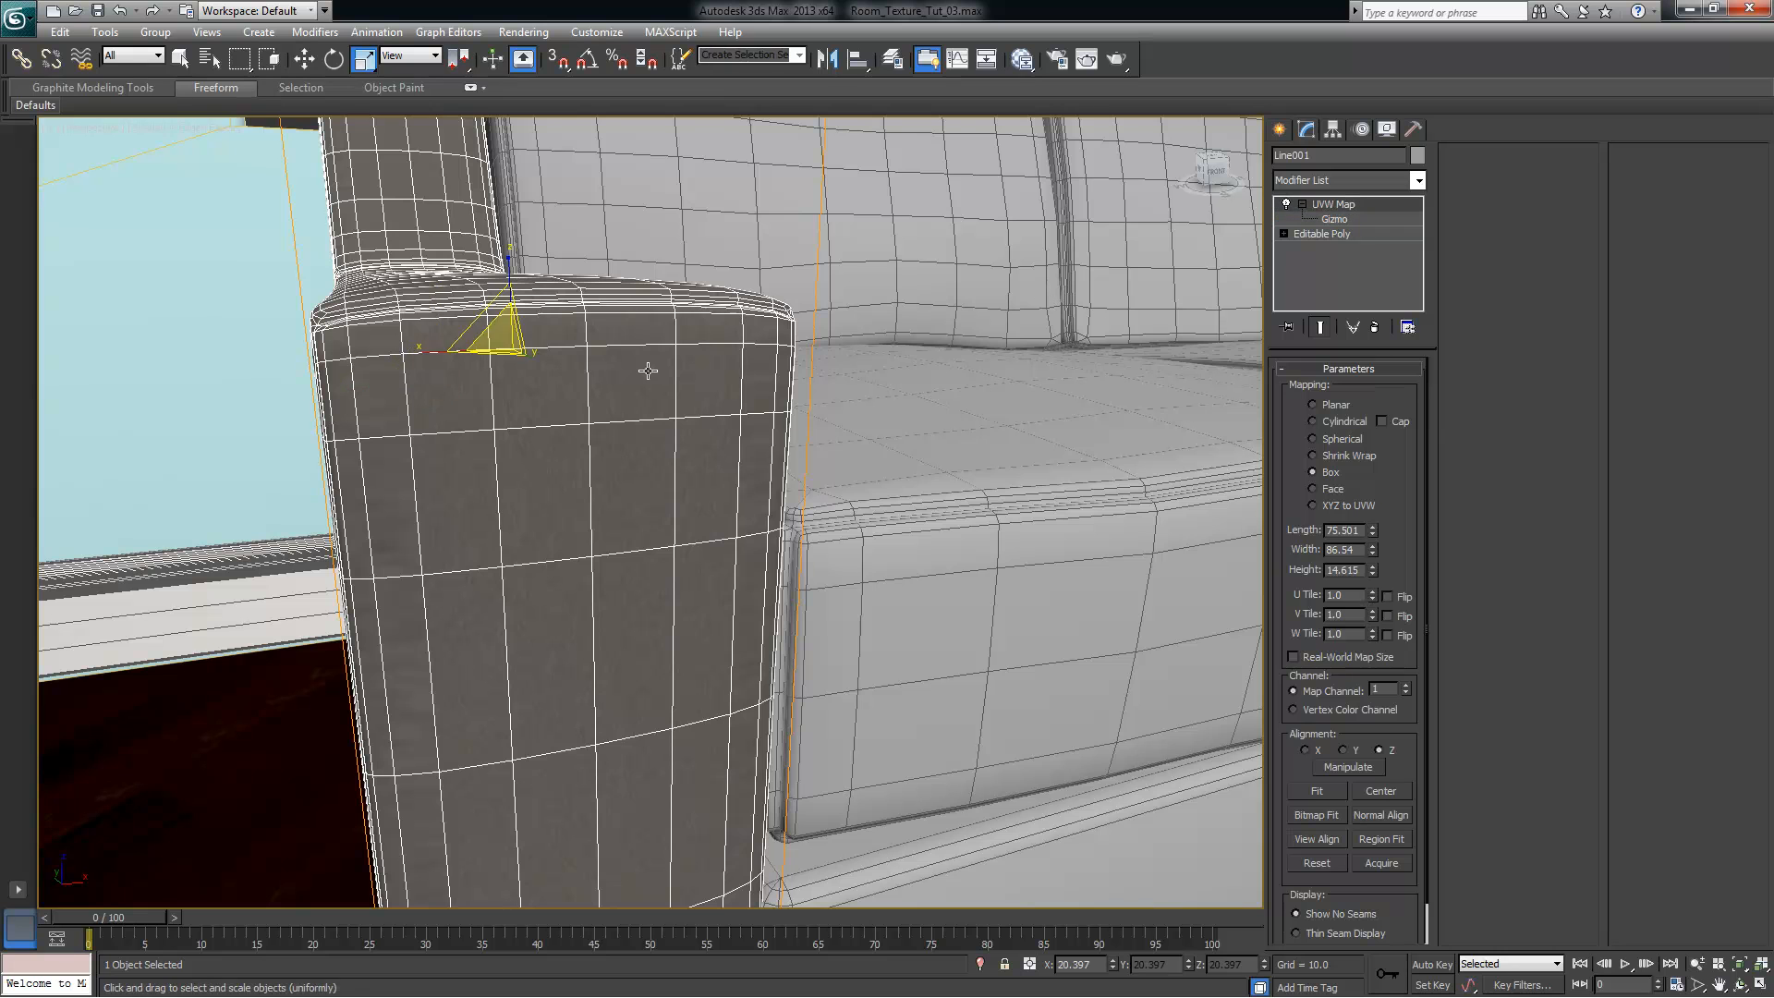
pyautogui.moveTo(423, 348); pyautogui.dragTo(418, 350)
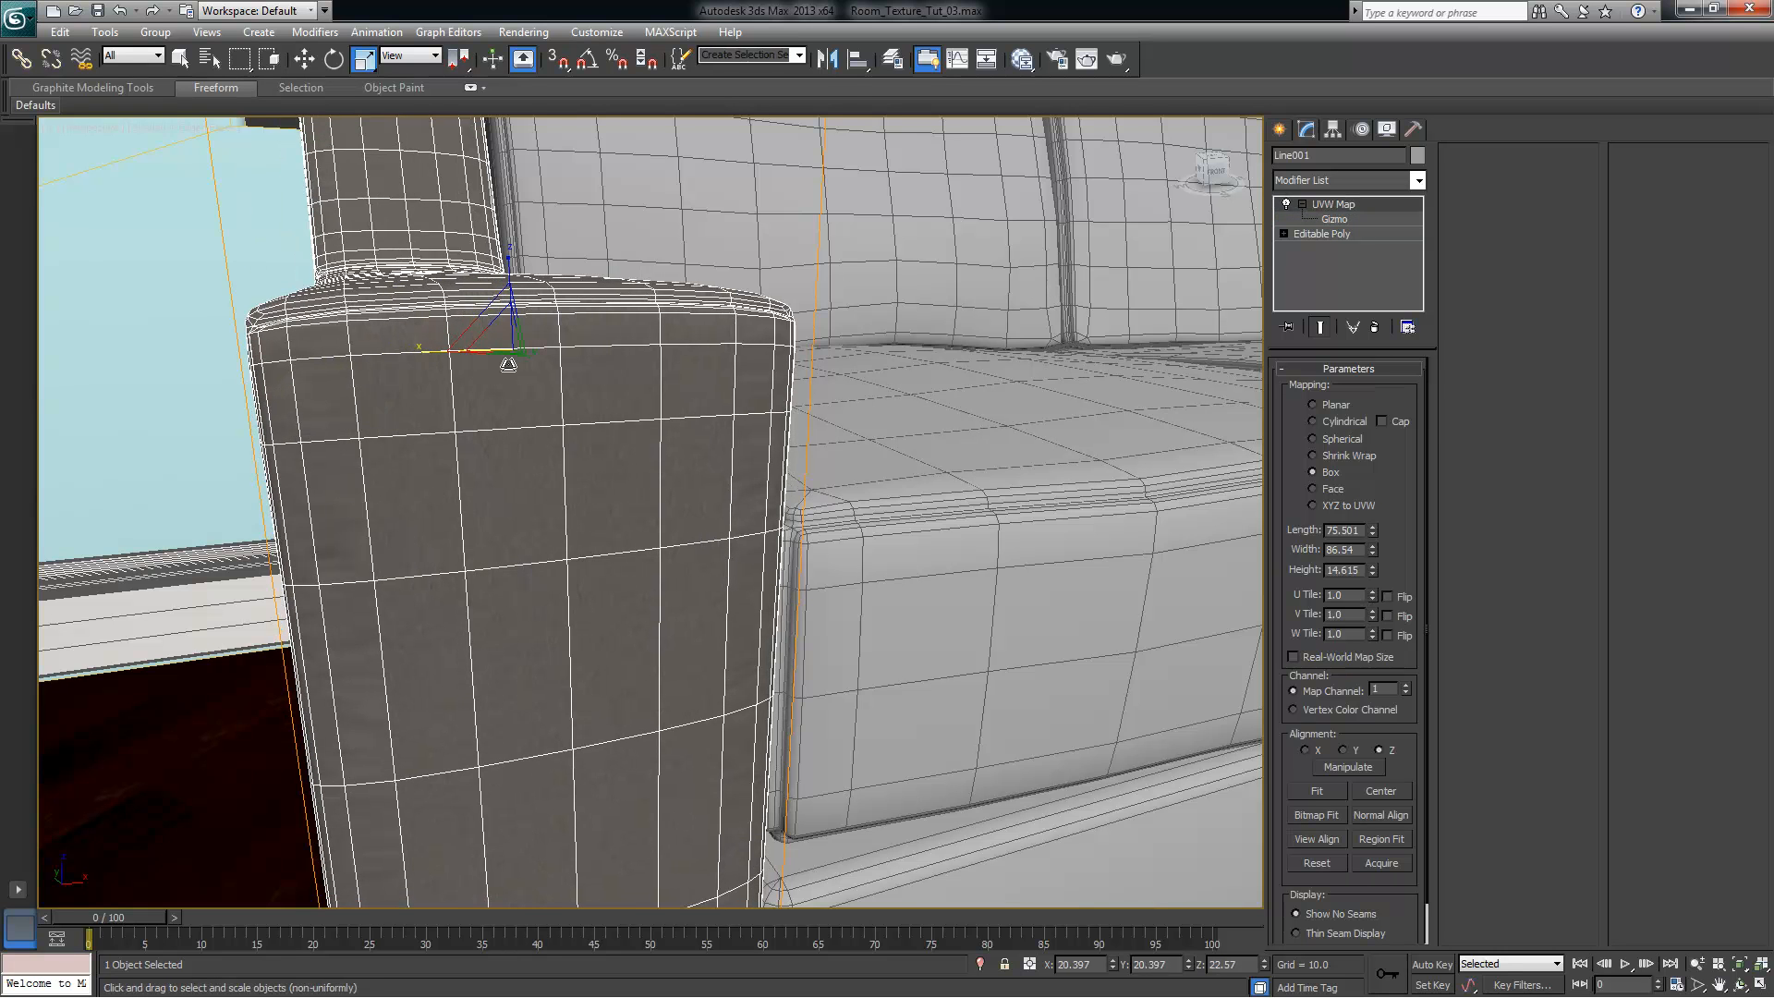
pyautogui.hotkey('ctrl', 'z')
pyautogui.click(1354, 219)
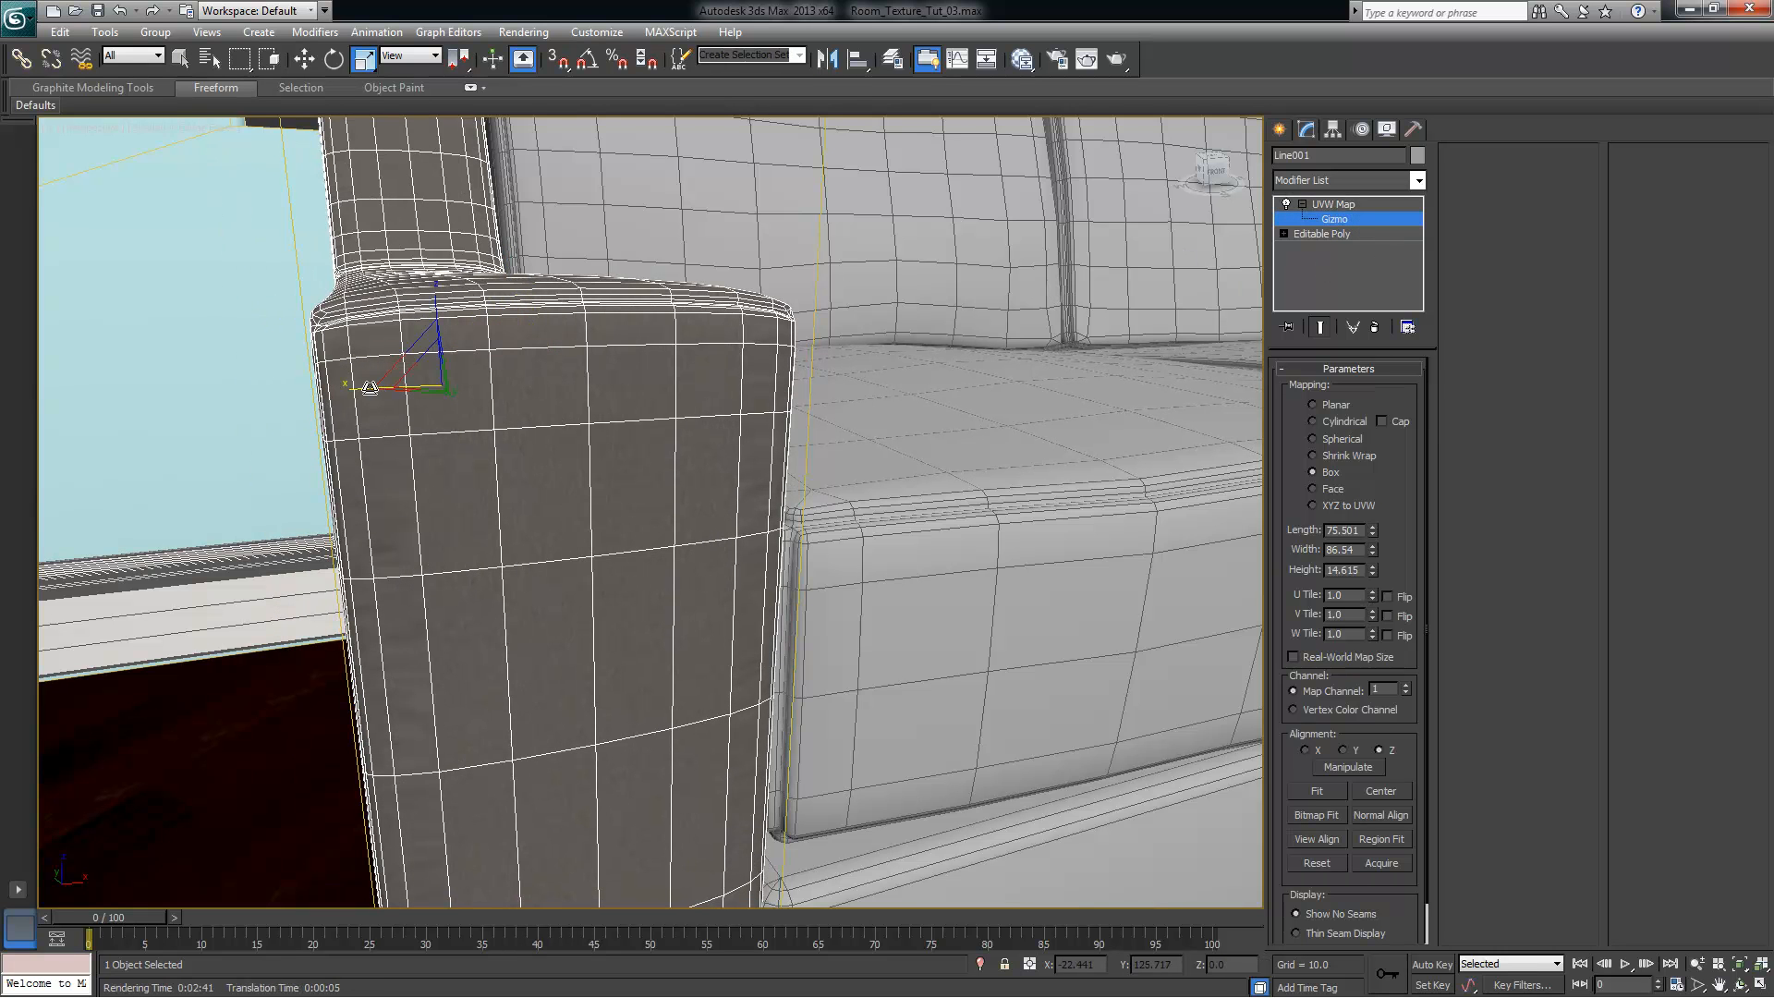
pyautogui.moveTo(365, 386); pyautogui.dragTo(324, 384)
pyautogui.moveTo(673, 440)
pyautogui.keyDown('alt'); pyautogui.mouseDown(button='middle')
pyautogui.moveTo(765, 434)
pyautogui.moveTo(693, 438)
pyautogui.mouseUp(button='middle'); pyautogui.keyUp('alt')
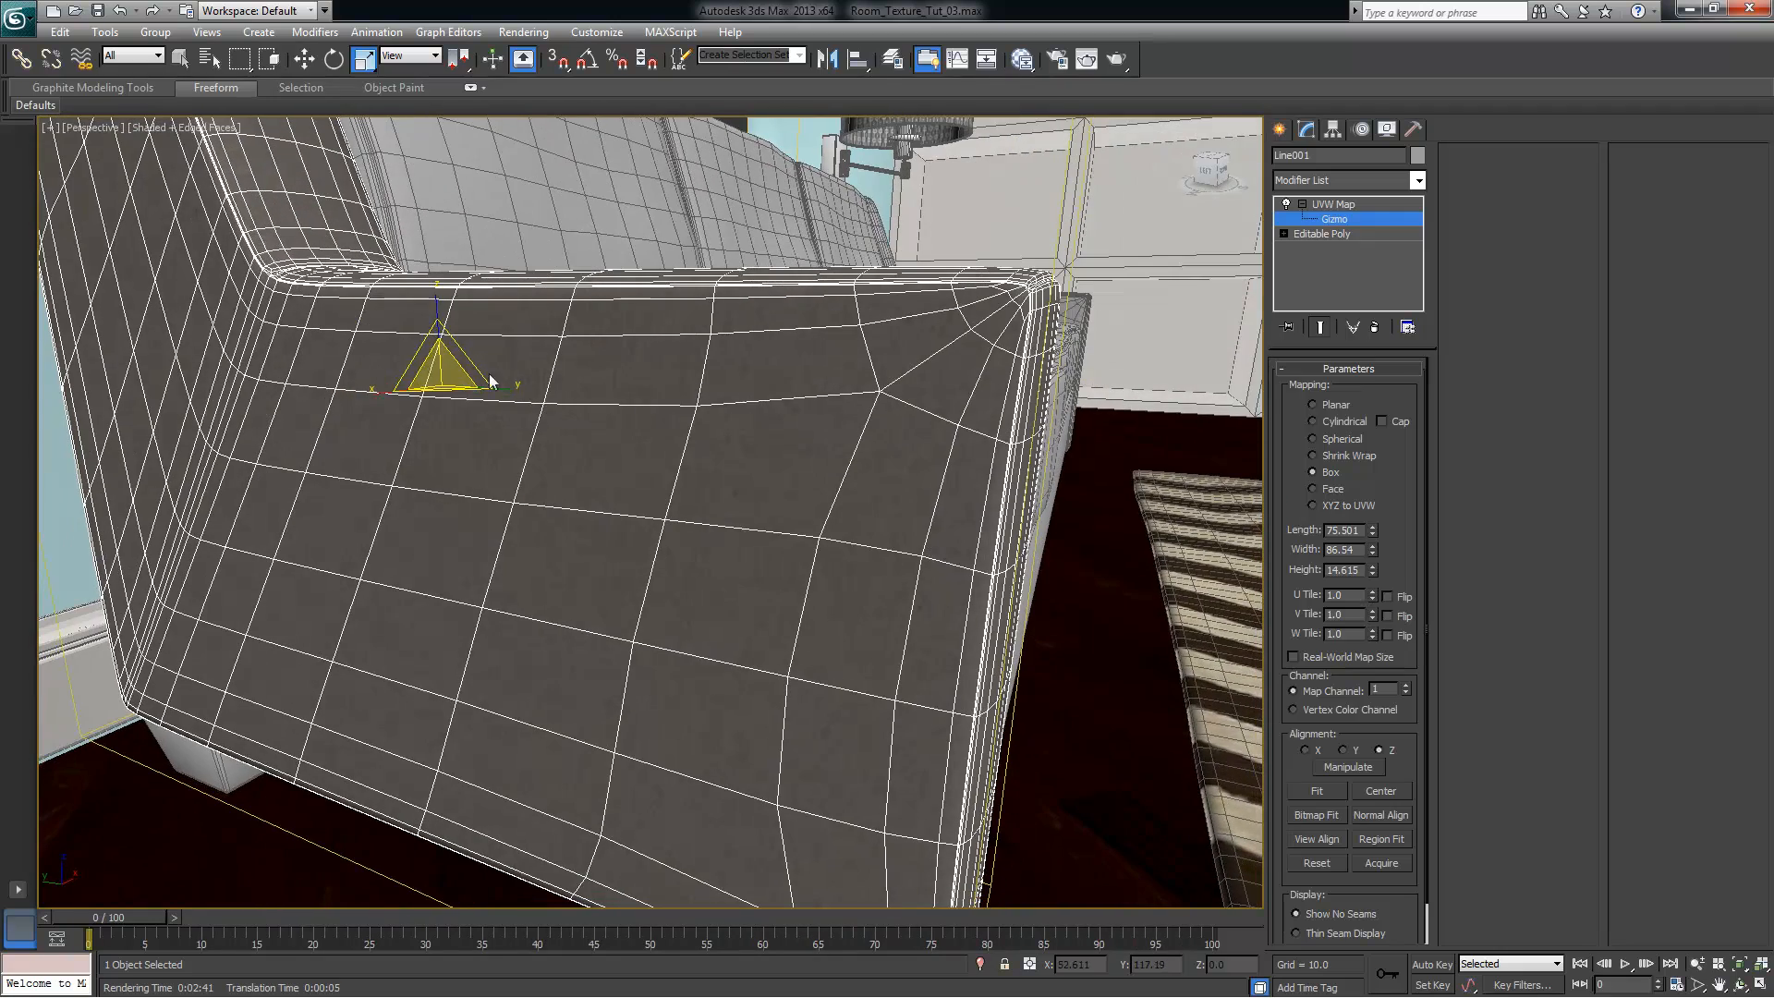
pyautogui.moveTo(429, 385); pyautogui.dragTo(474, 372)
# Render the perspective view framed on the textured sofa arm, then put the rendered frame away
pyautogui.moveTo(984, 469)
pyautogui.keyDown('alt'); pyautogui.mouseDown(button='middle')
pyautogui.moveTo(898, 459)
pyautogui.moveTo(958, 473)
pyautogui.moveTo(848, 486)
pyautogui.moveTo(962, 491)
pyautogui.mouseUp(button='middle'); pyautogui.keyUp('alt')
pyautogui.scroll(-3, 880, 467)
pyautogui.click(1116, 59)
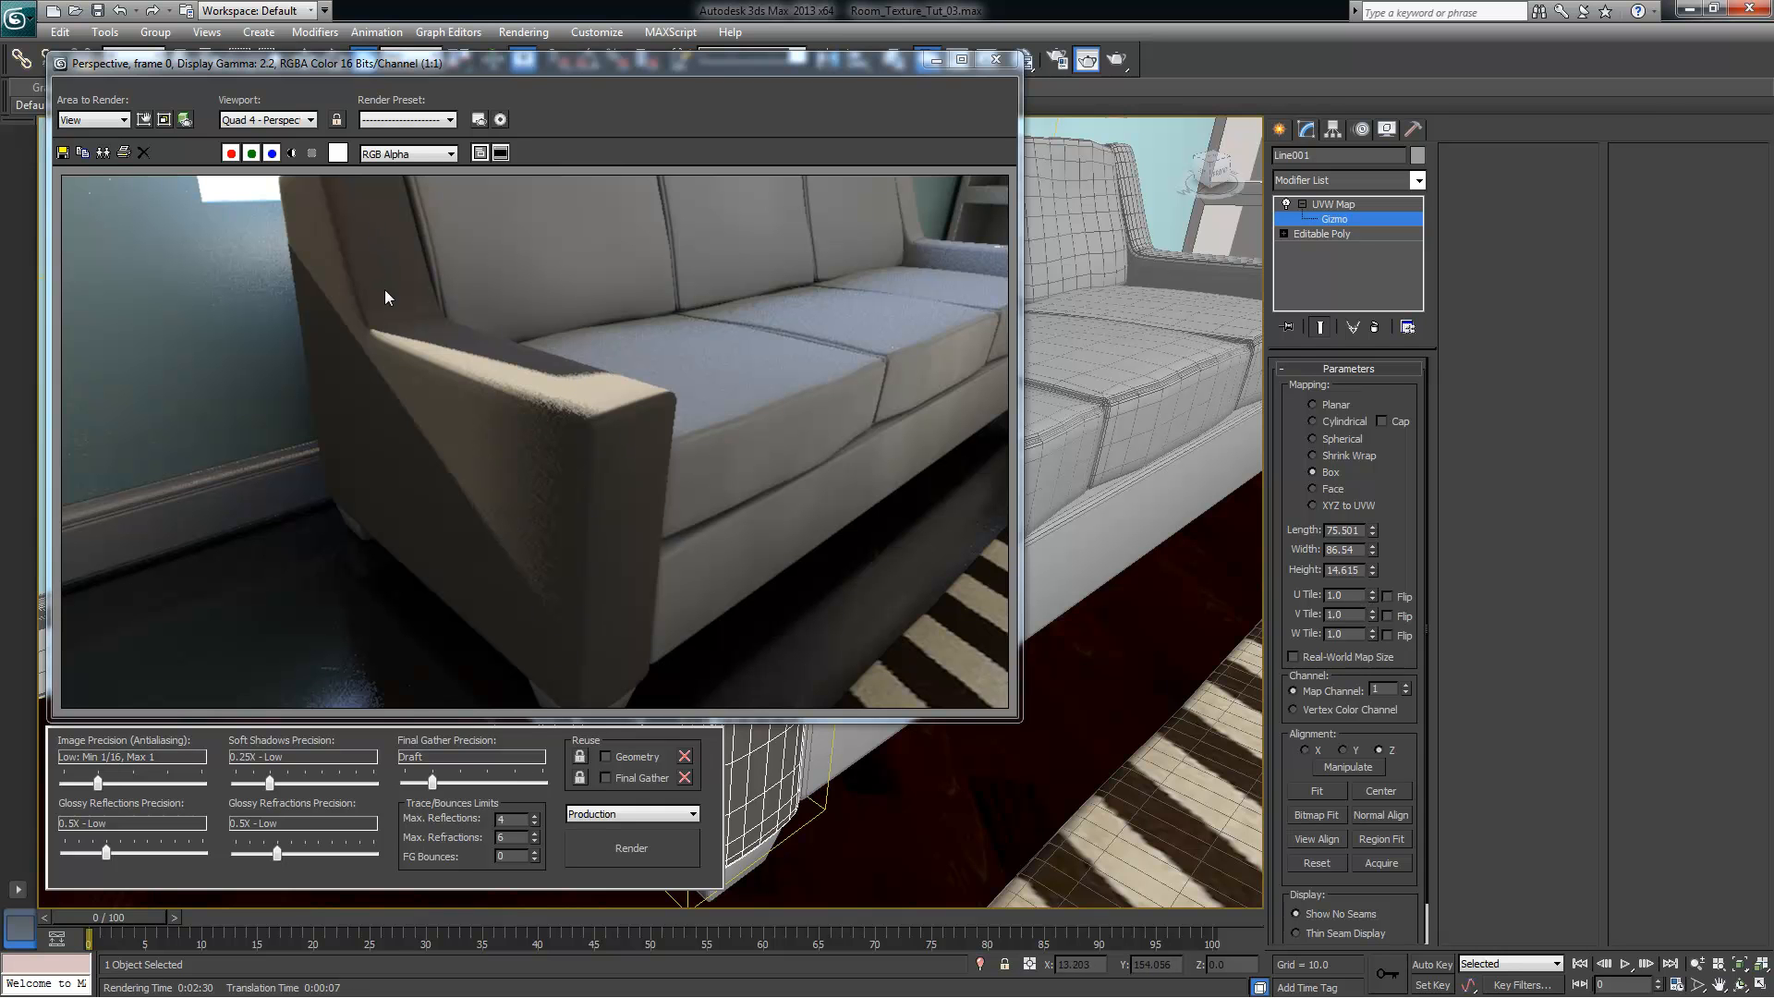
pyautogui.click(936, 61)
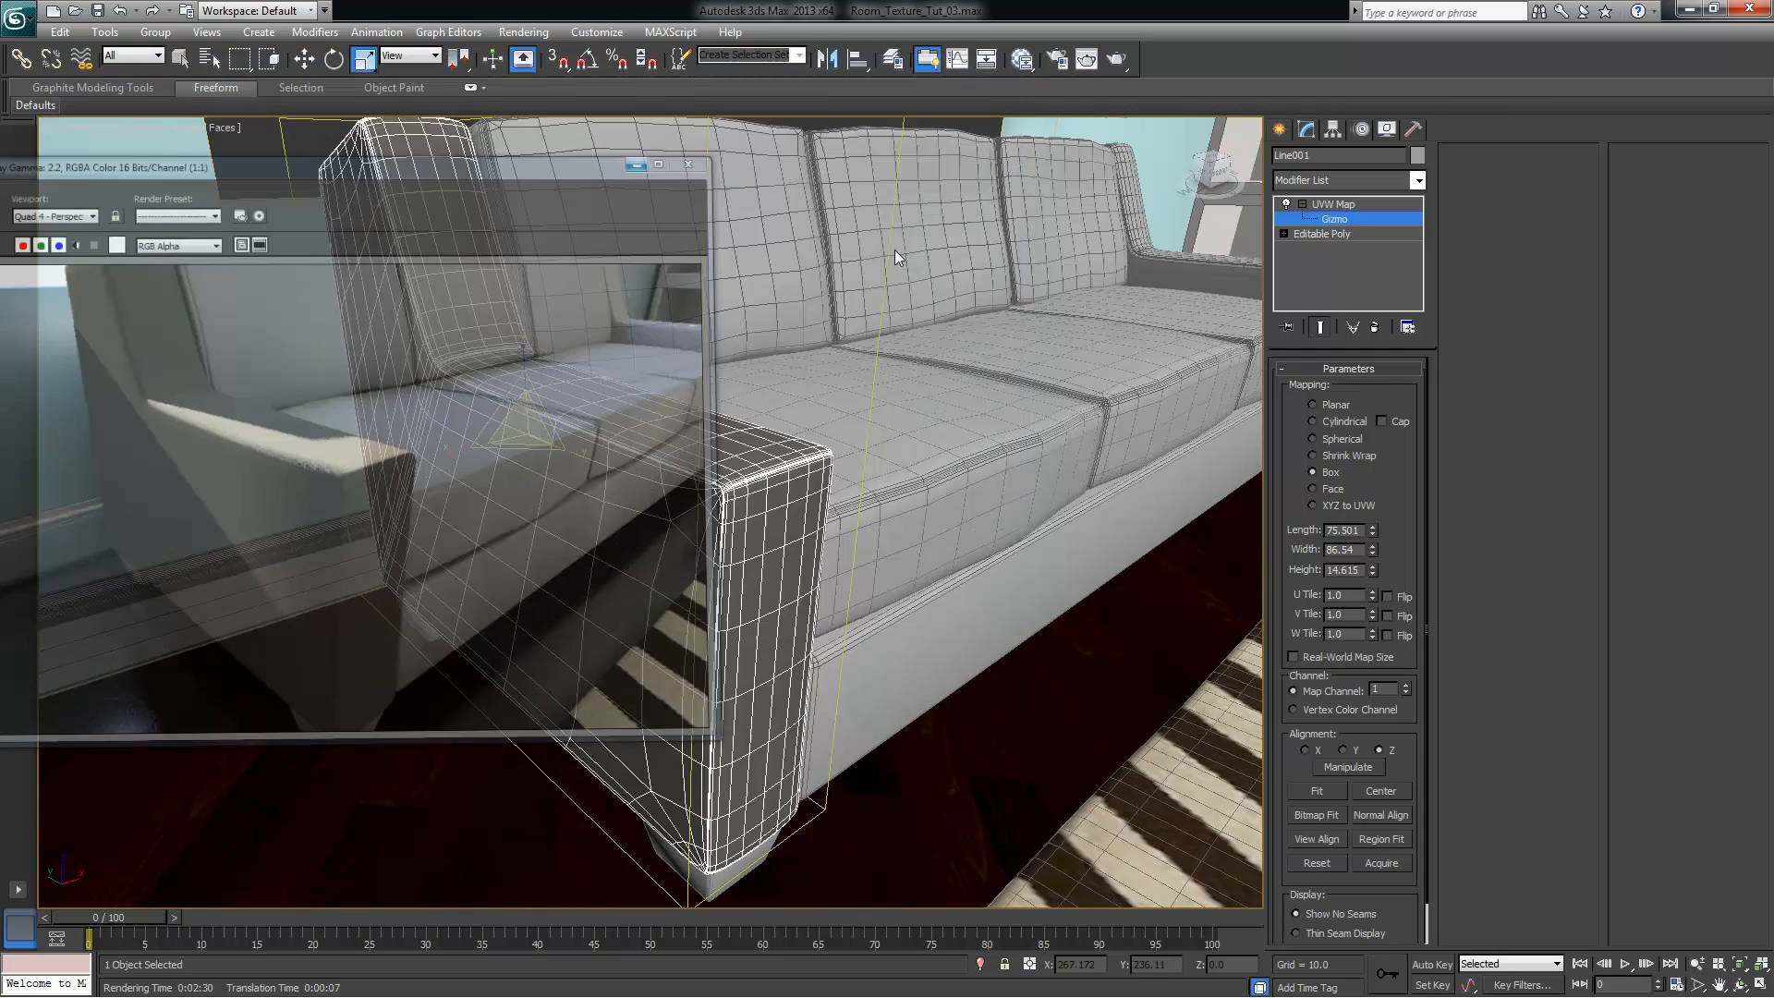
# Examine the whole sofa from the front, comparing the textured arm with the remaining untextured parts
pyautogui.moveTo(935, 384); pyautogui.dragTo(871, 404, button='middle')
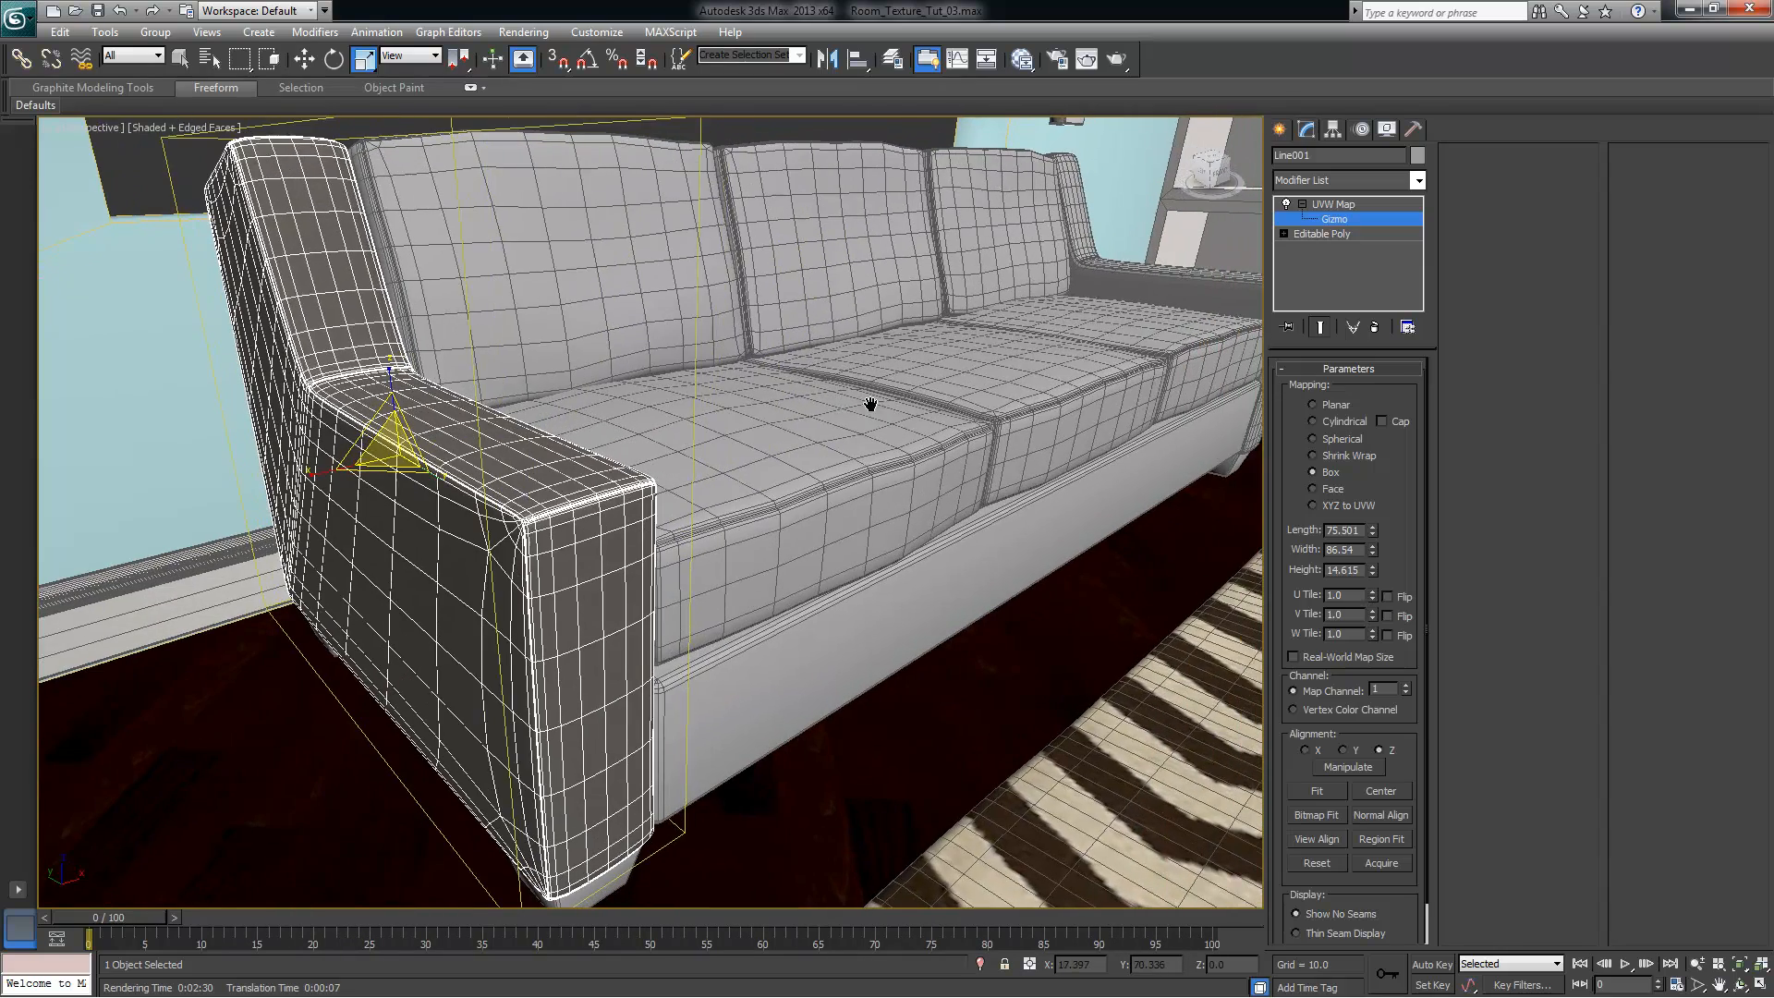
pyautogui.hotkey('alt', 'w')
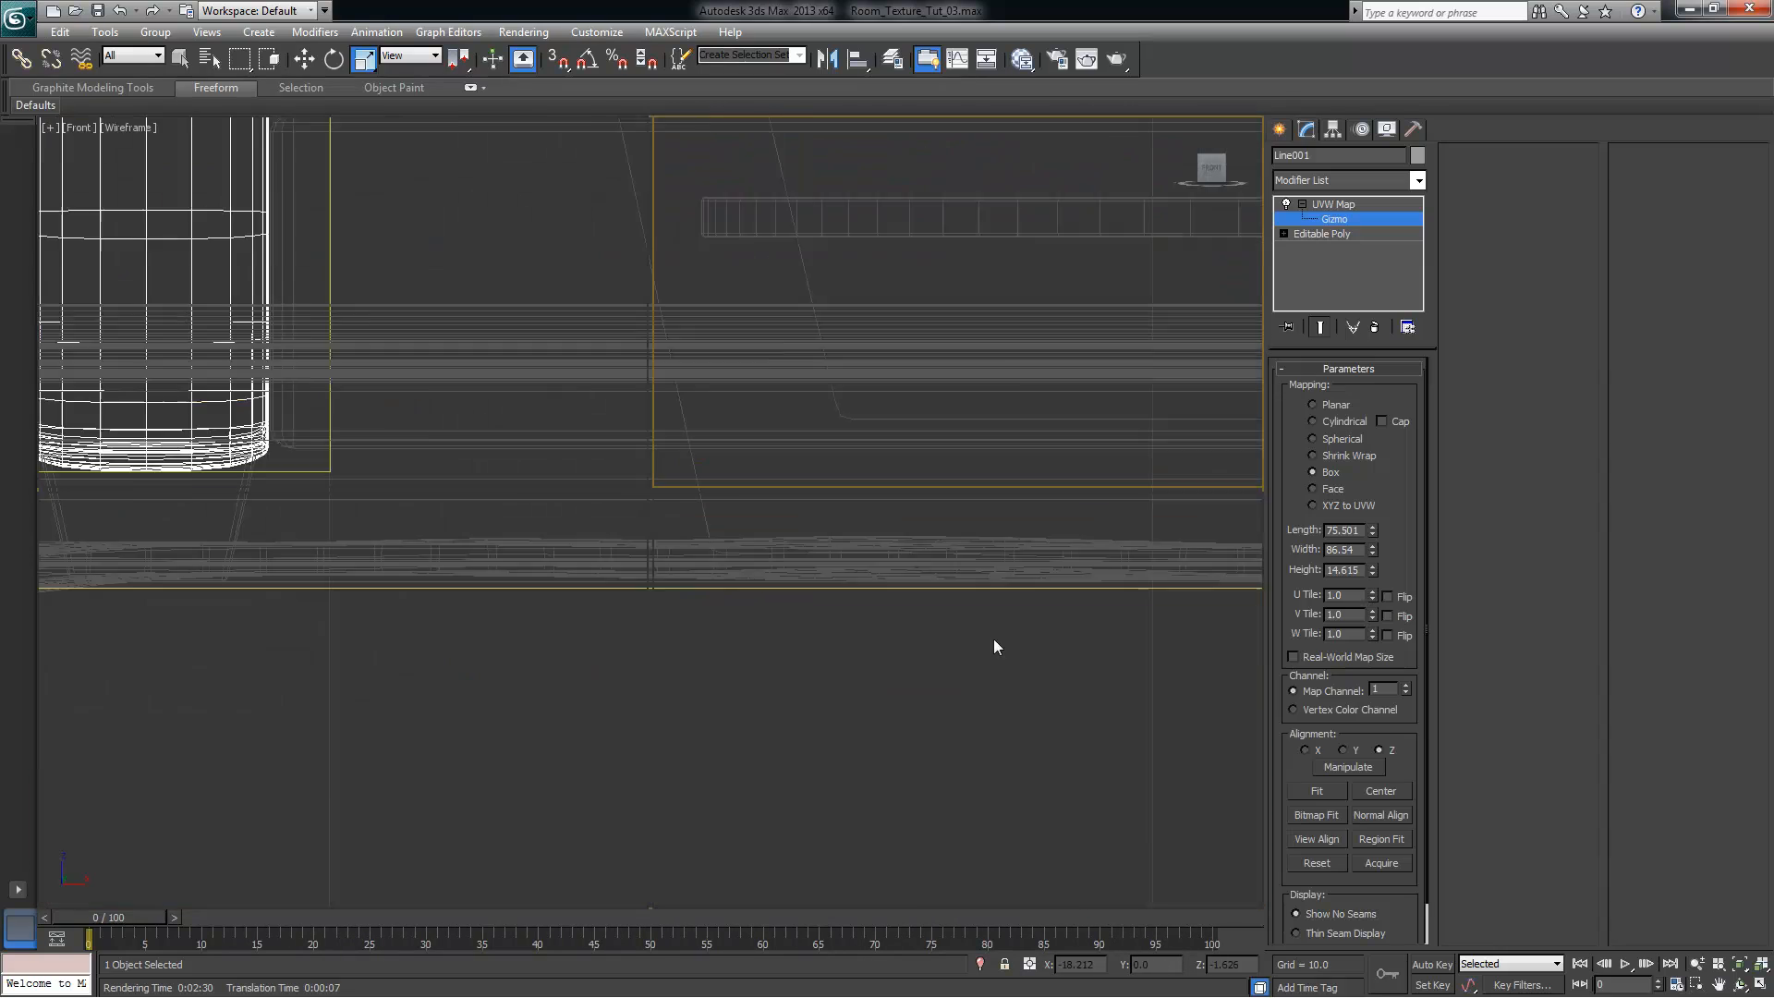
pyautogui.hotkey('alt', 'w')
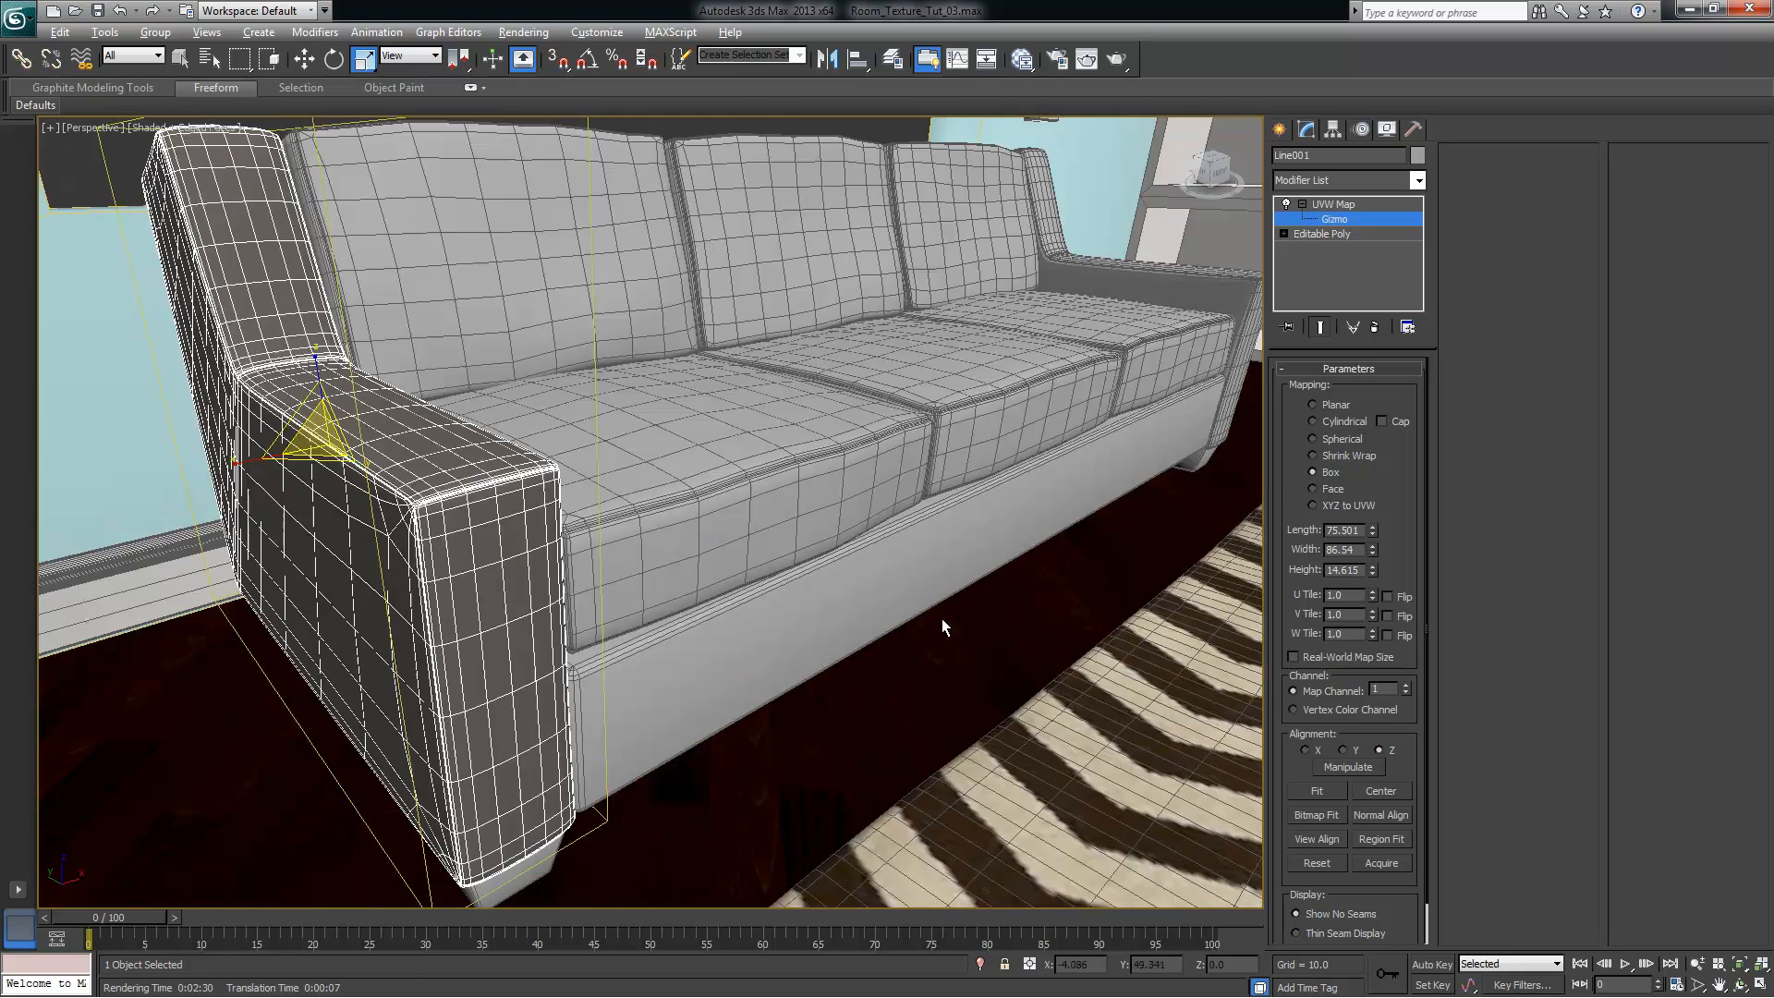
pyautogui.scroll(-3, 792, 405)
pyautogui.moveTo(791, 388); pyautogui.dragTo(724, 413, button='middle')
pyautogui.hotkey('alt', 'w')
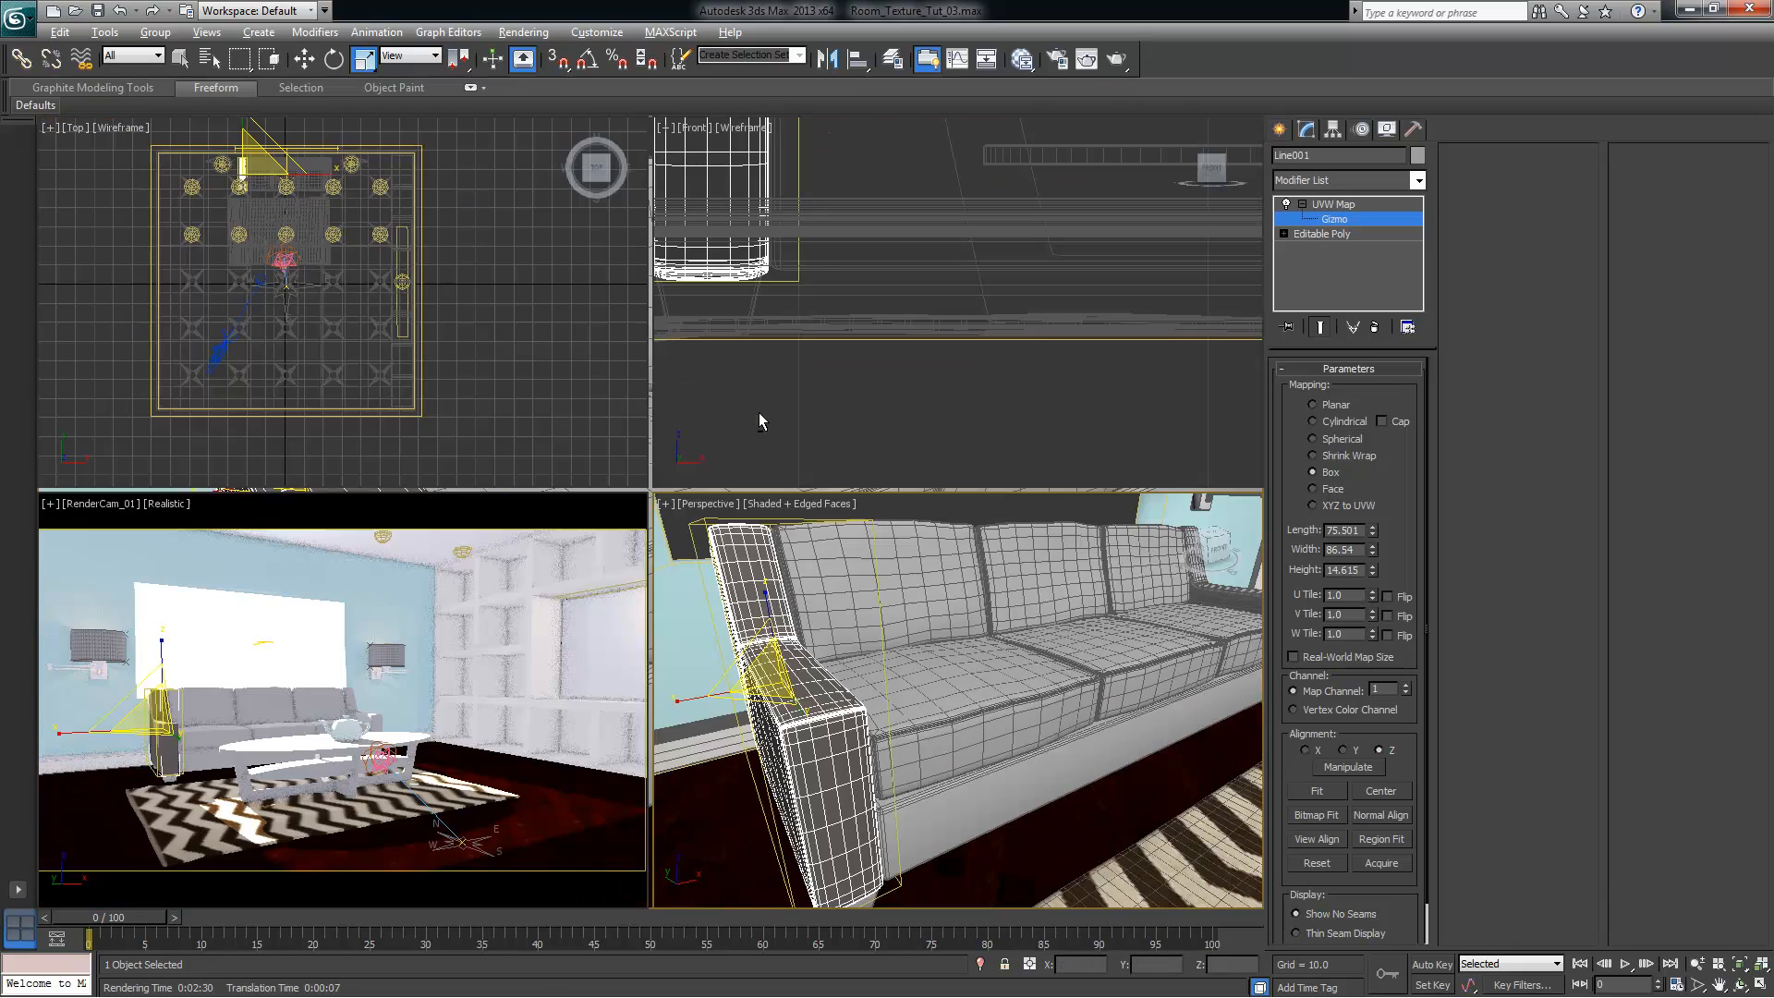
pyautogui.hotkey('alt', 'w')
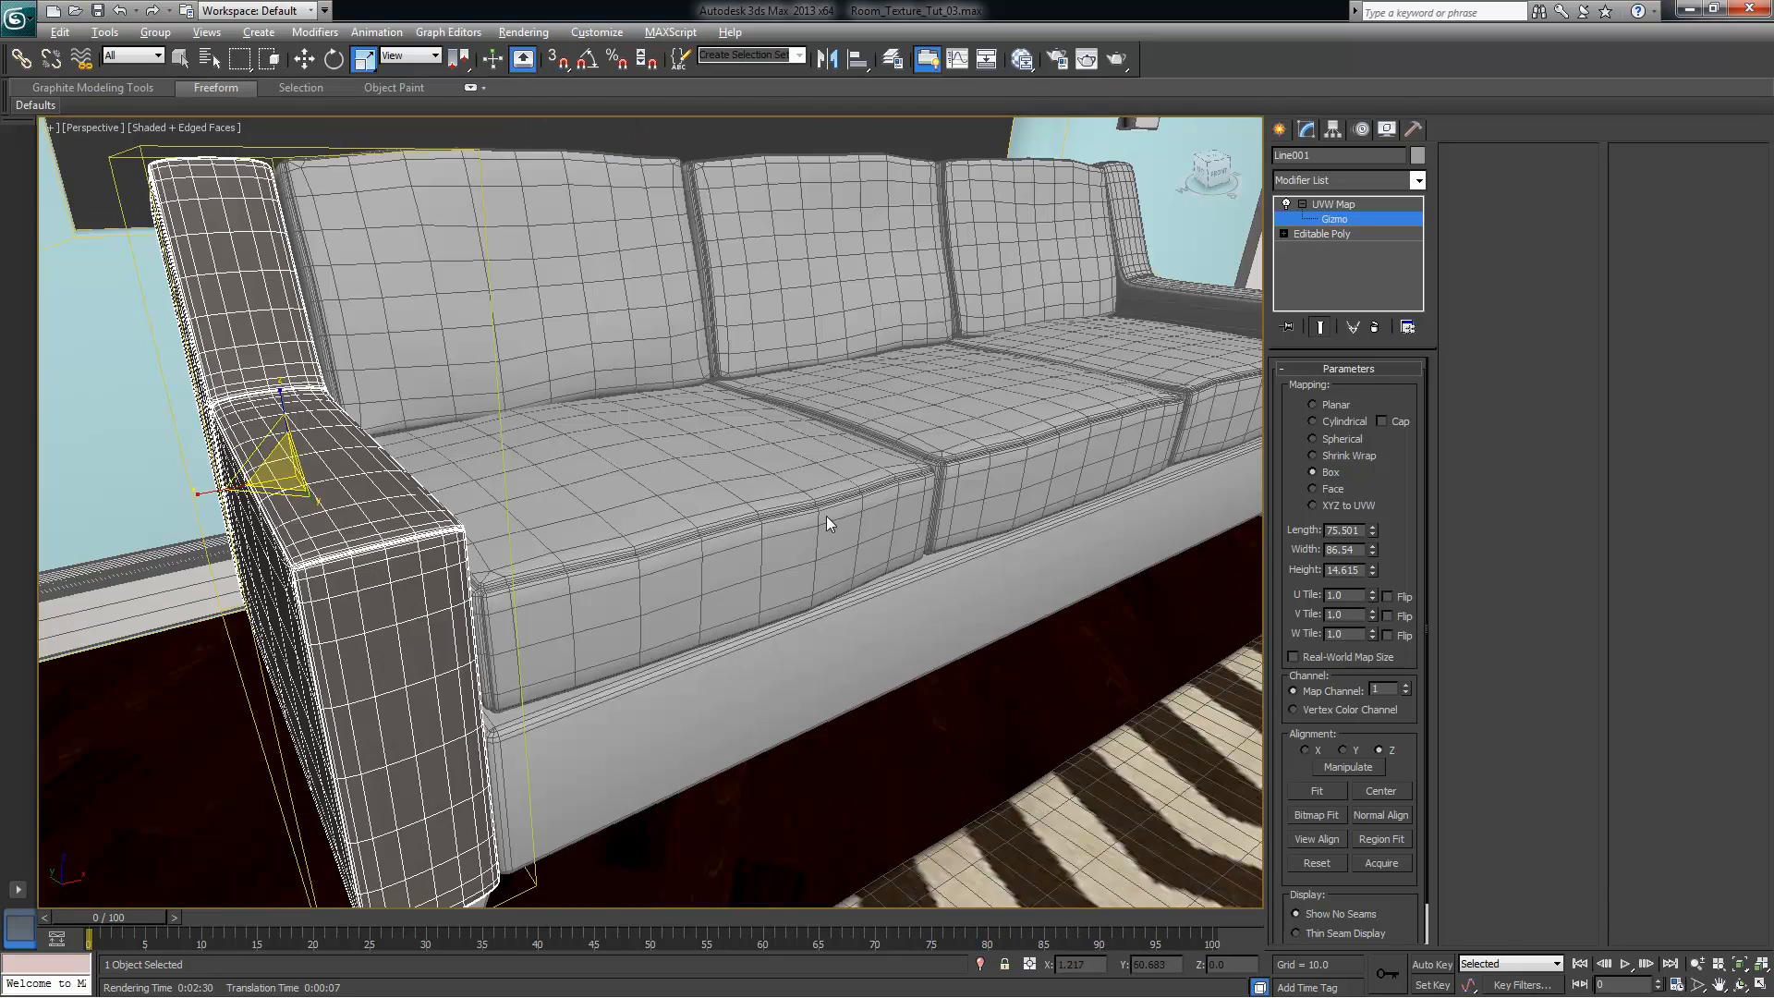
pyautogui.scroll(-3, 794, 445)
pyautogui.scroll(2, 848, 453)
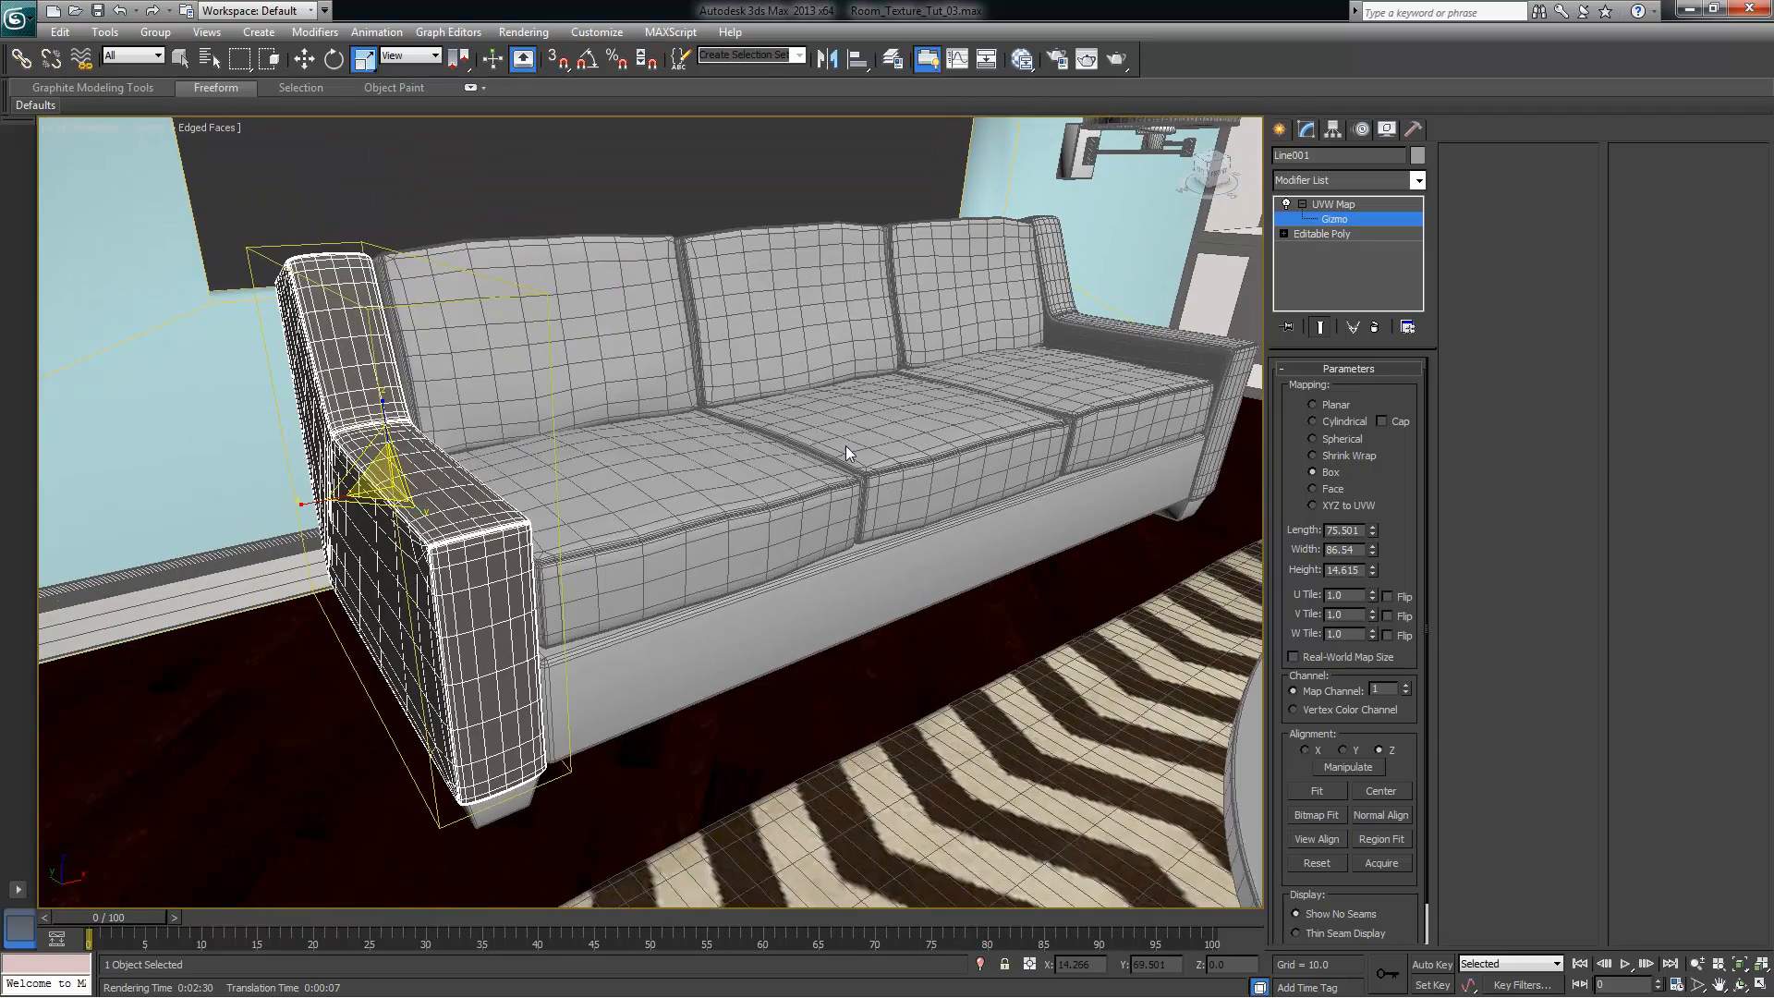
pyautogui.keyDown('alt'); pyautogui.moveTo(417, 483); pyautogui.dragTo(428, 462, button='middle'); pyautogui.keyUp('alt')
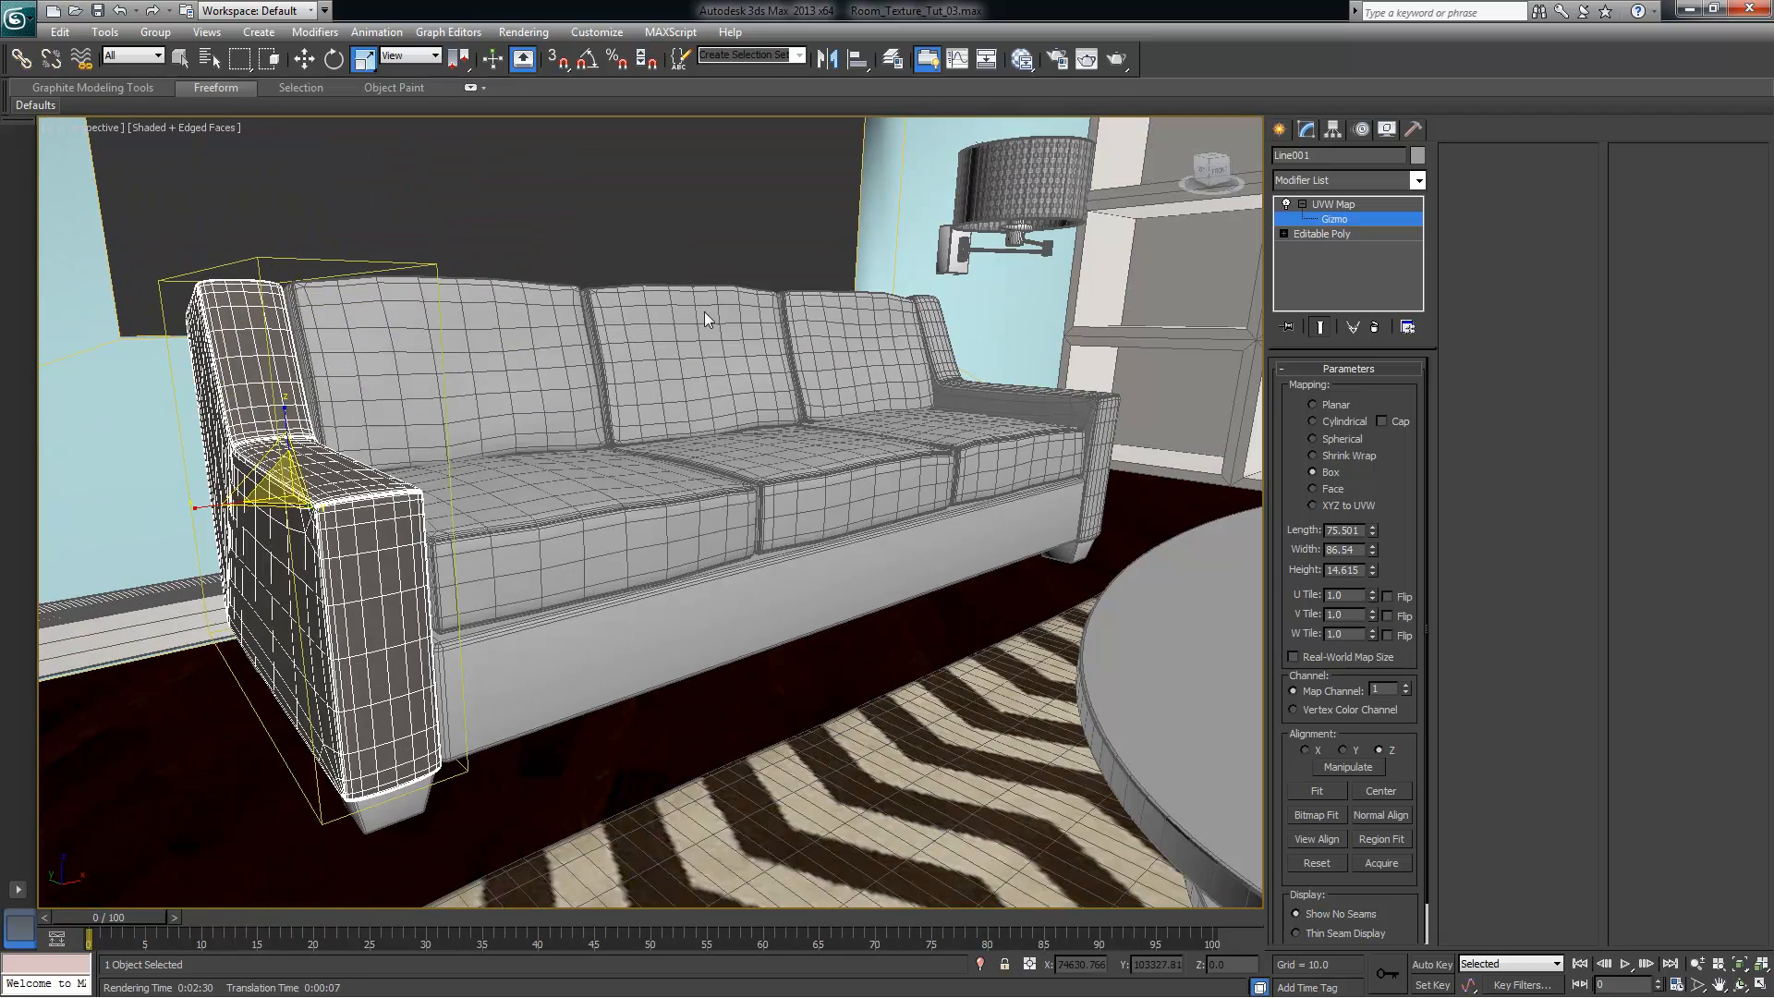
pyautogui.keyDown('alt'); pyautogui.moveTo(524, 402); pyautogui.dragTo(523, 423, button='middle'); pyautogui.keyUp('alt')
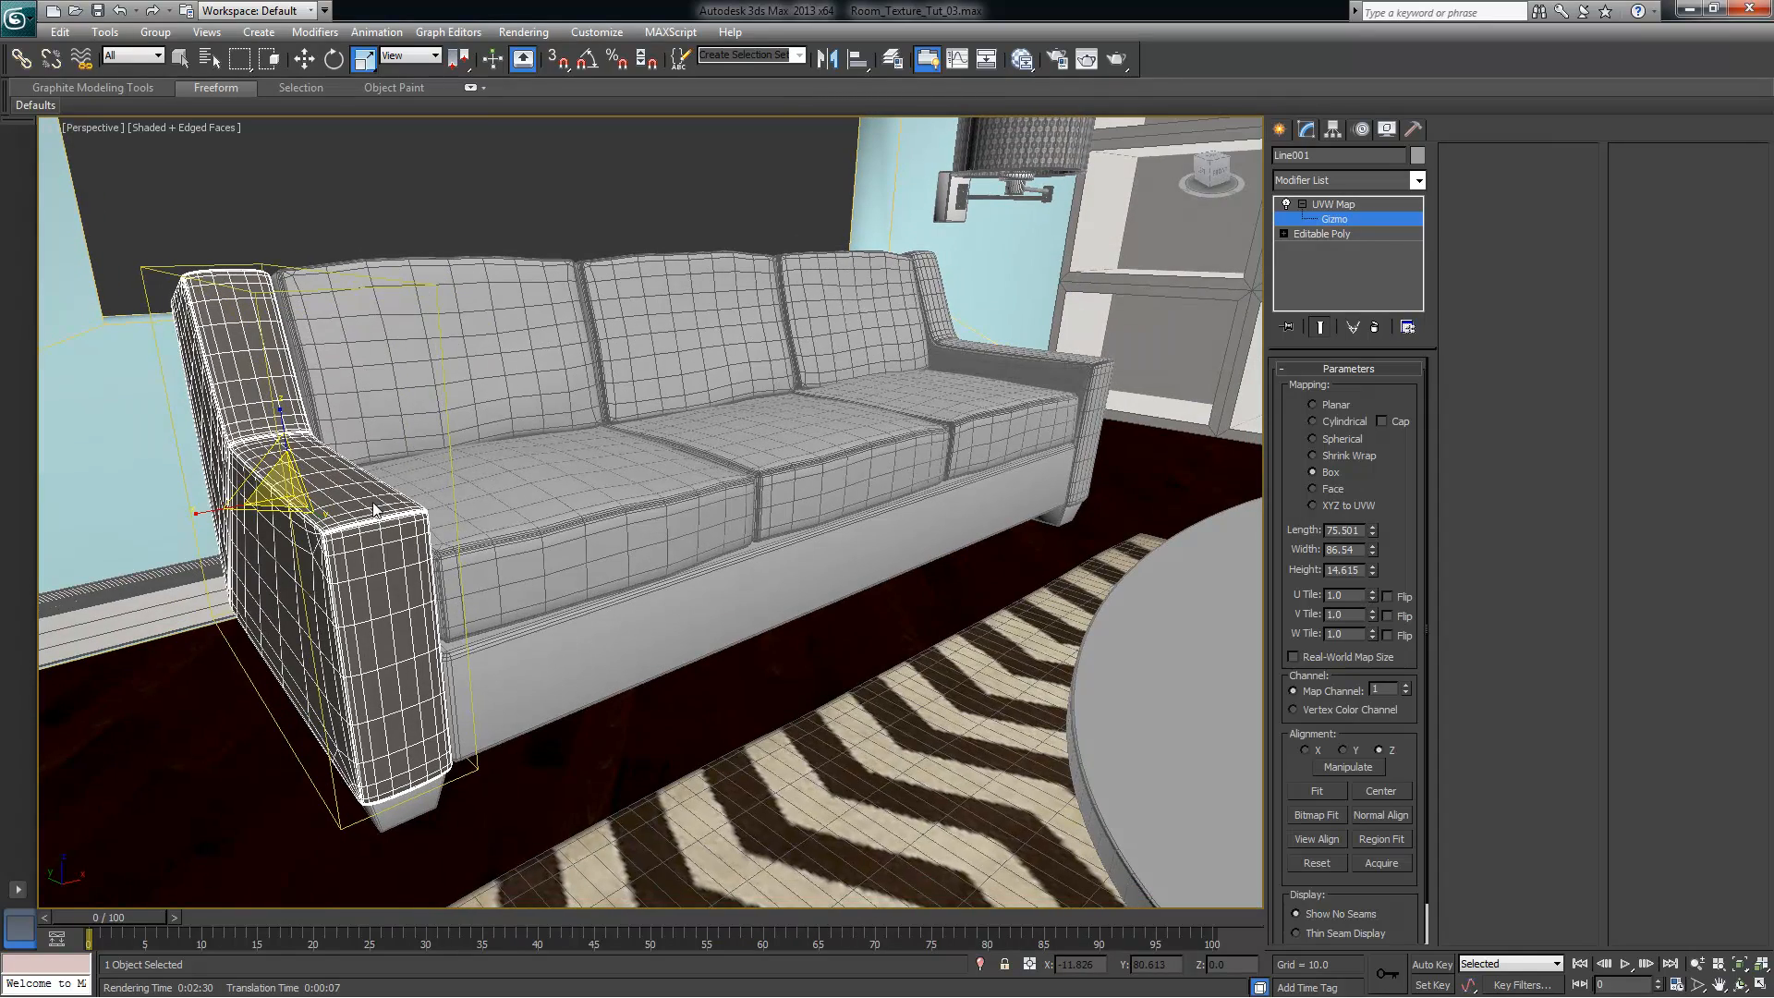
pyautogui.keyDown('alt'); pyautogui.moveTo(593, 462); pyautogui.dragTo(506, 496, button='middle'); pyautogui.keyUp('alt')
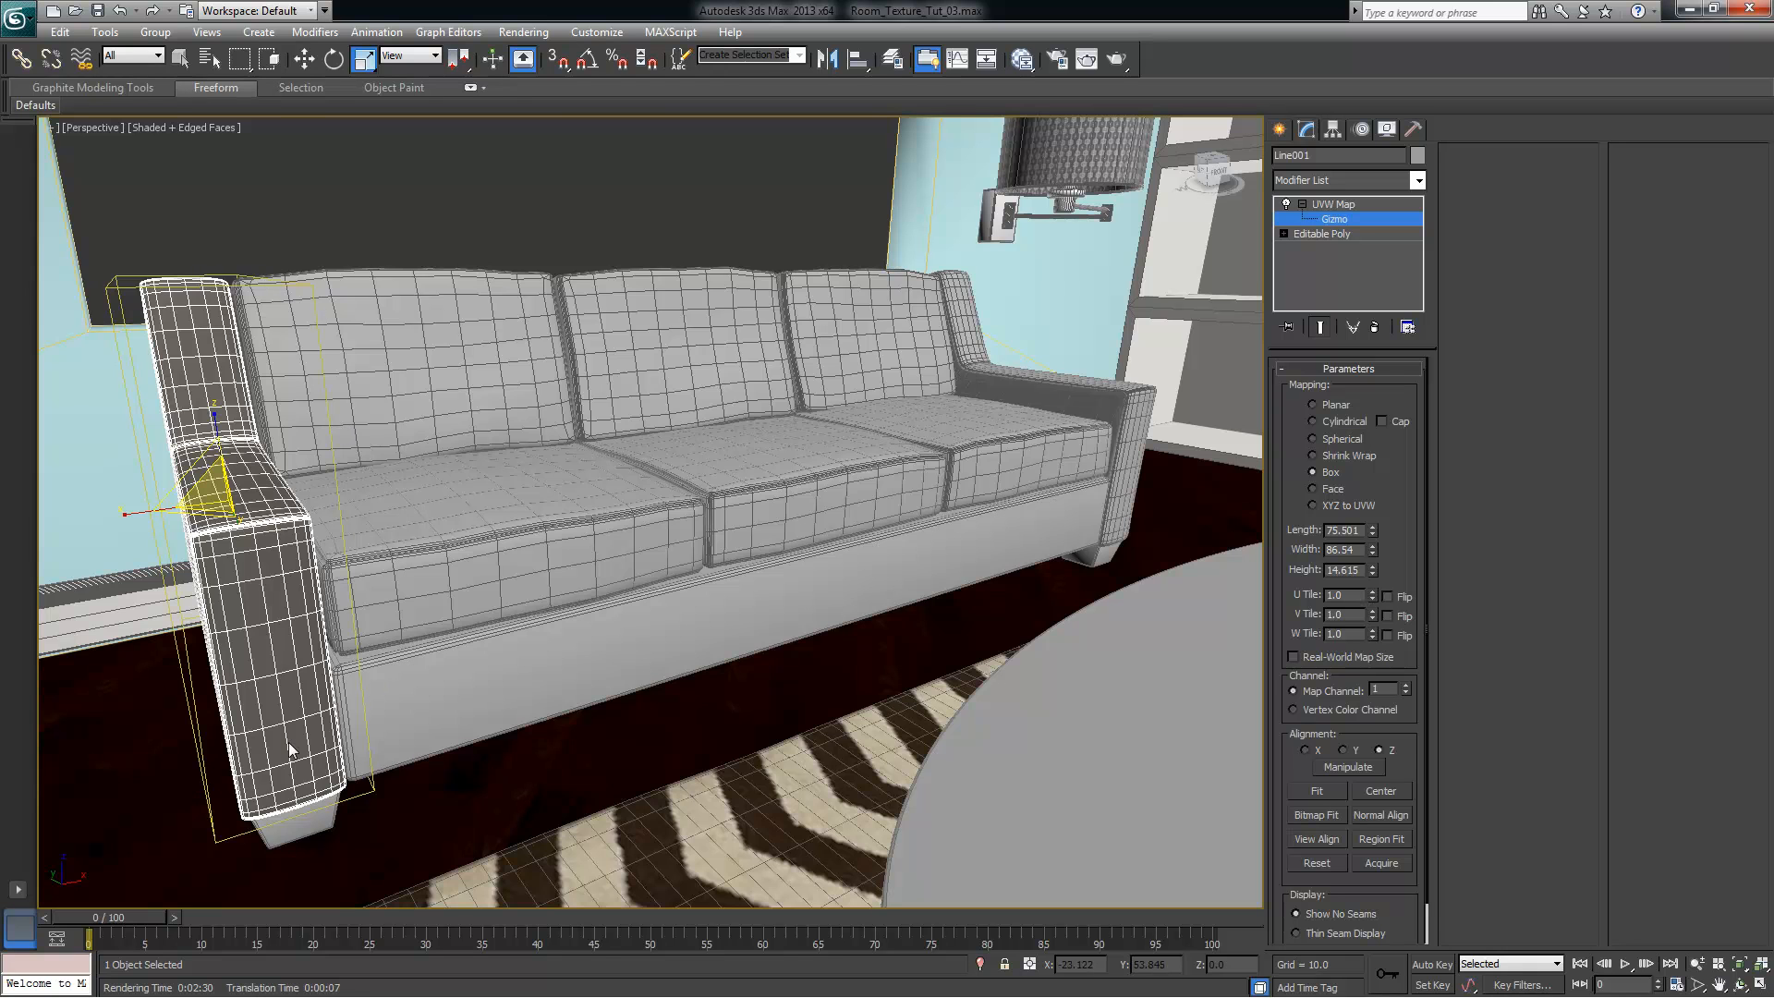
pyautogui.keyDown('alt'); pyautogui.moveTo(539, 563); pyautogui.dragTo(574, 552, button='middle'); pyautogui.keyUp('alt')
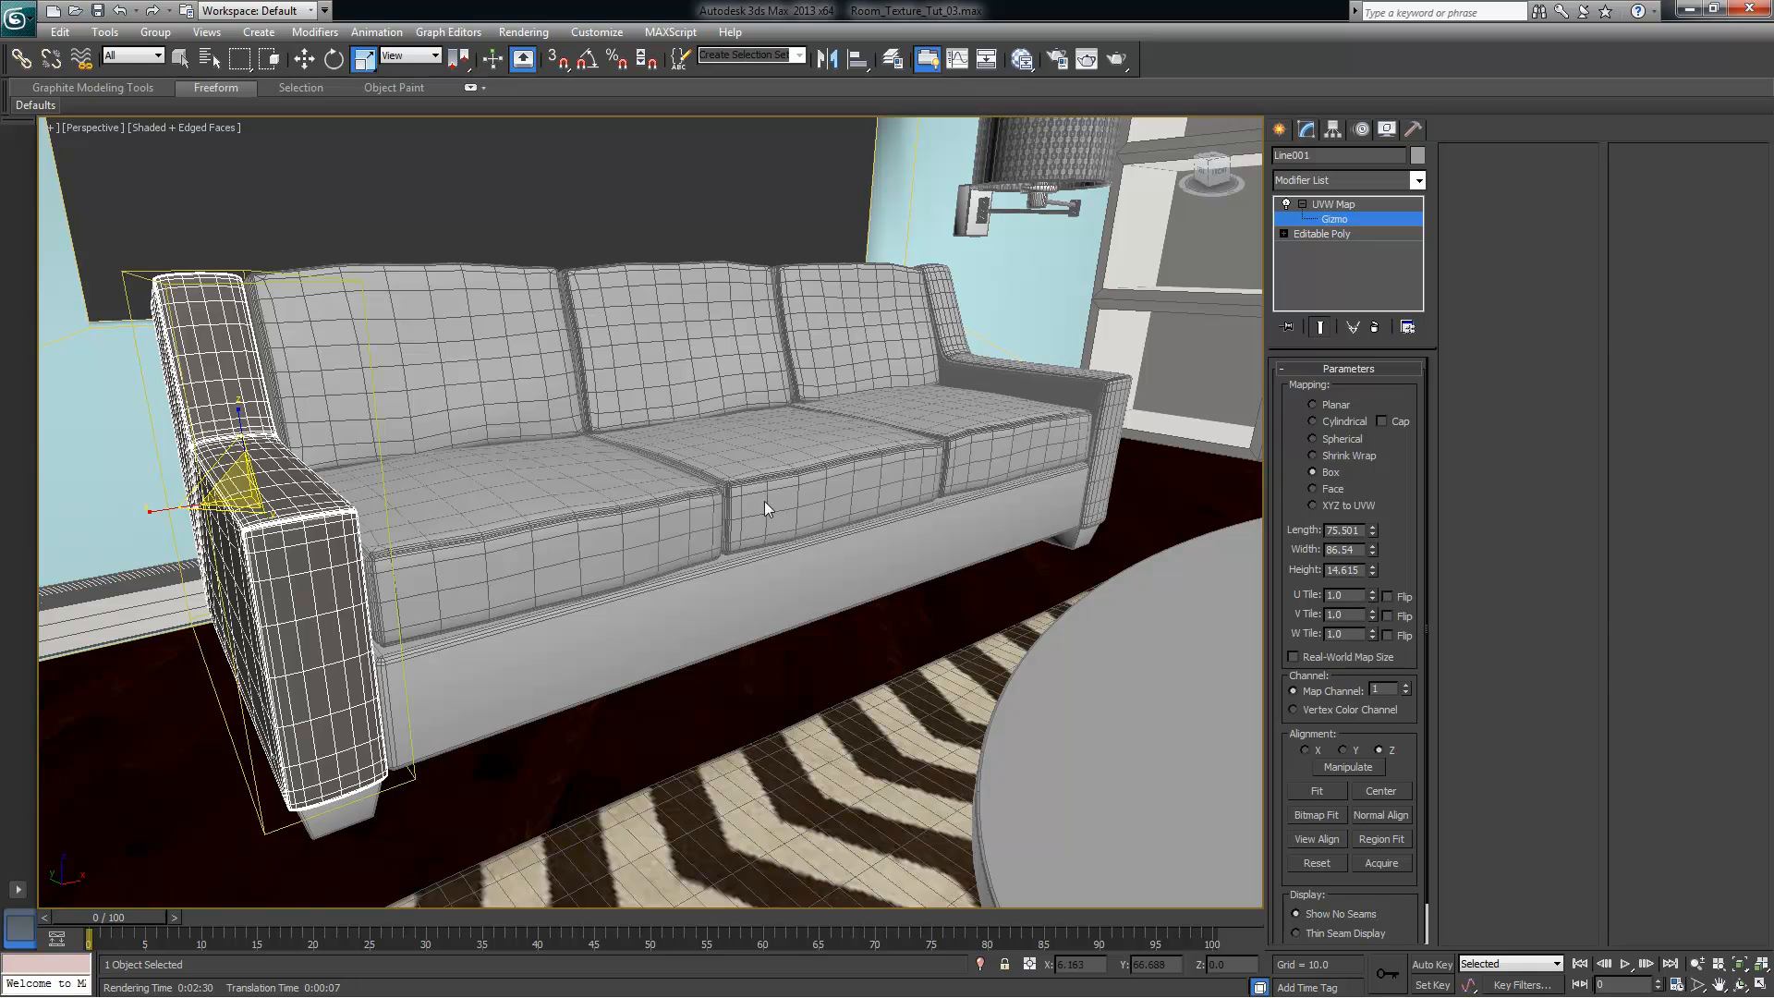
# Leave gizmo editing and add a UVW Map modifier above TurboSmooth on the opposite sofa arm, Line002
pyautogui.hotkey('ctrl', 'b')
pyautogui.click(949, 296)
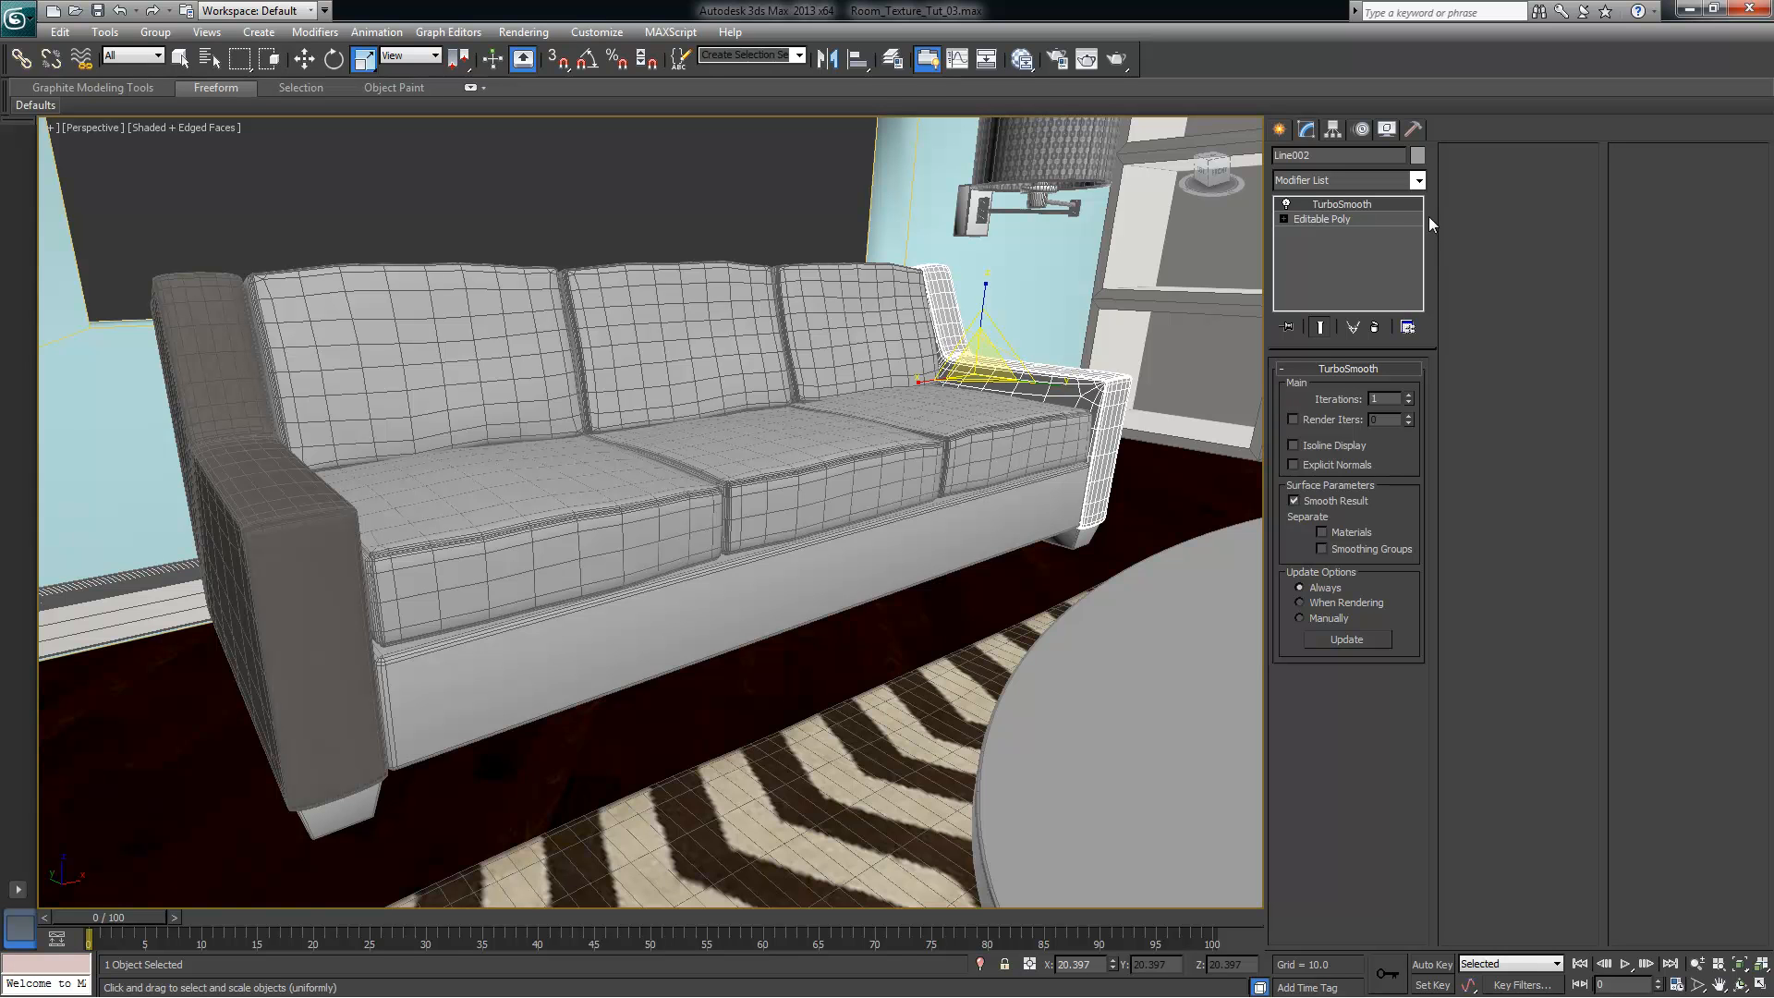
pyautogui.click(1418, 181)
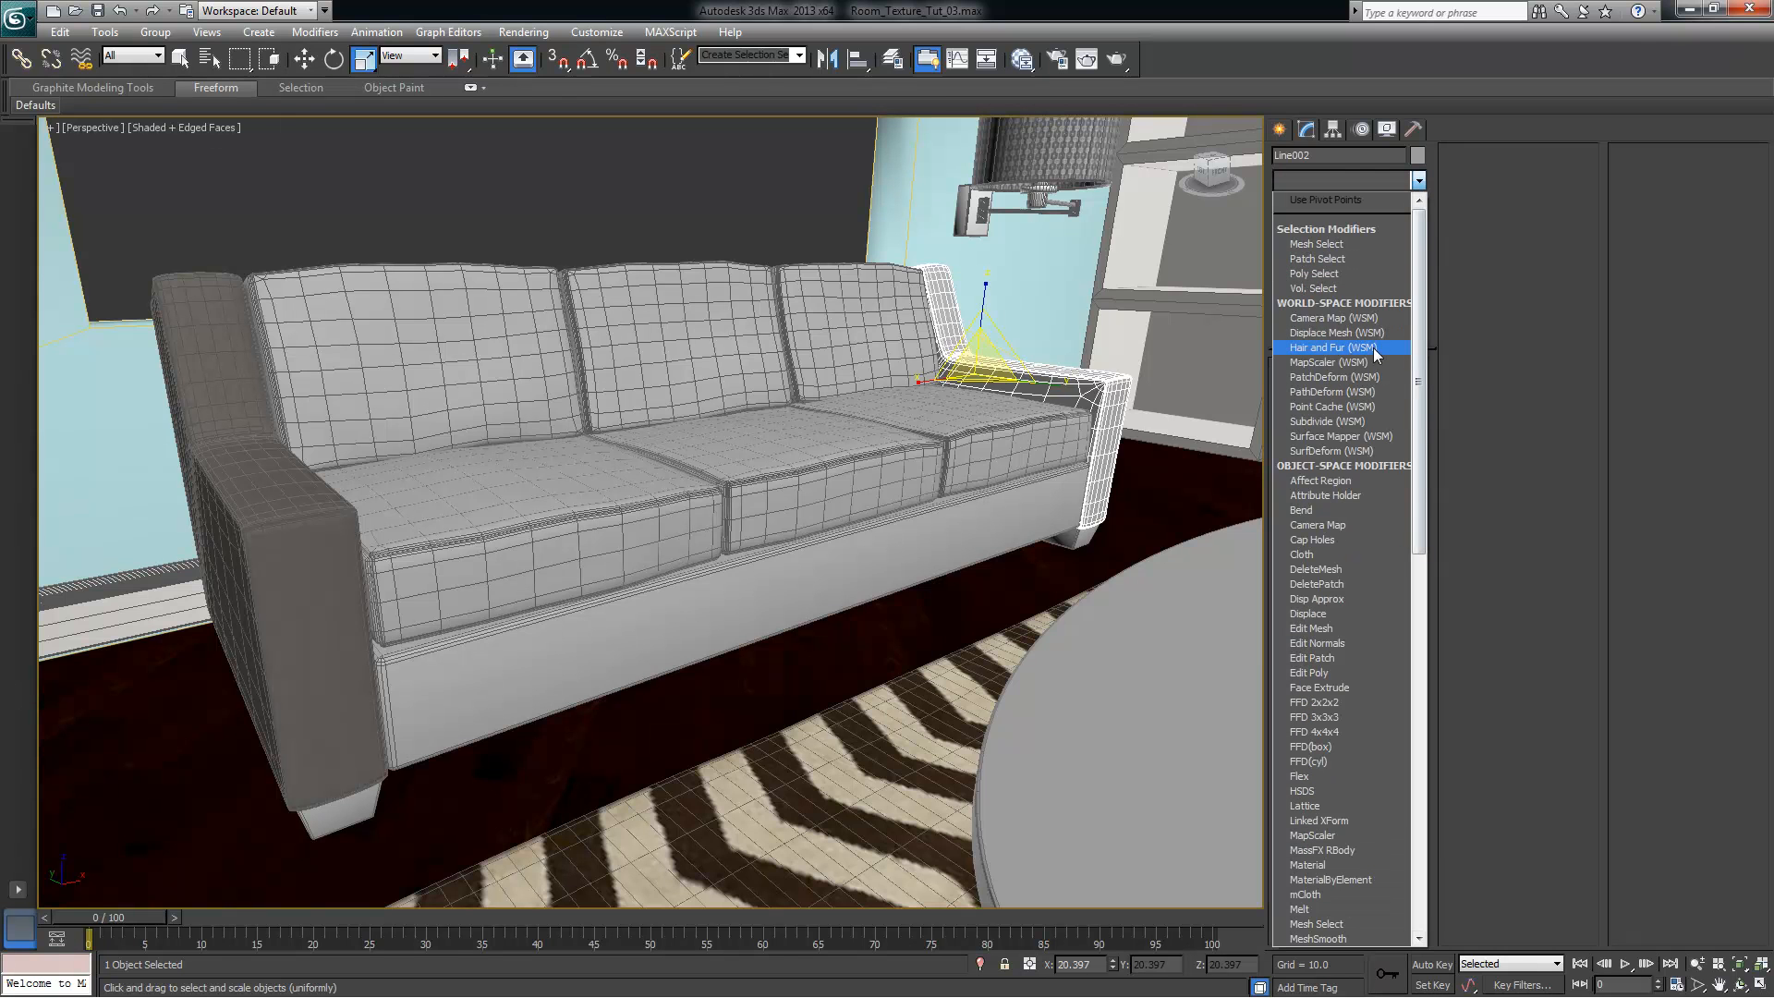
pyautogui.press('u')
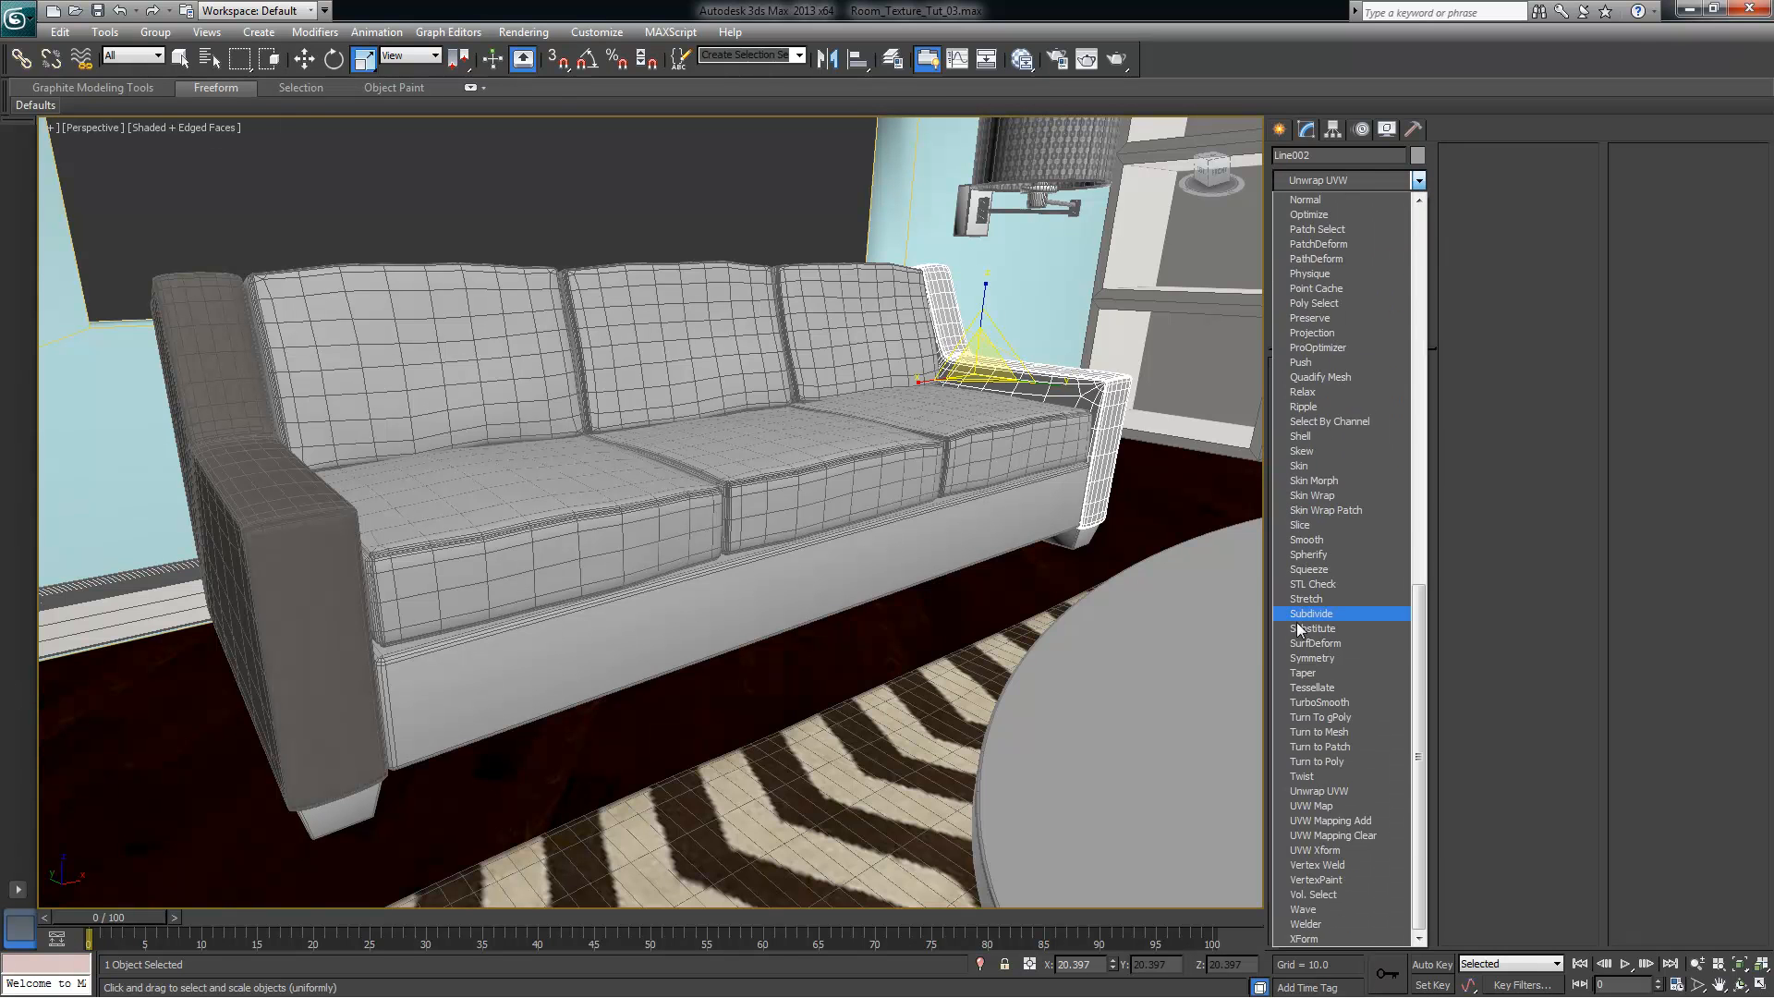
pyautogui.click(1331, 806)
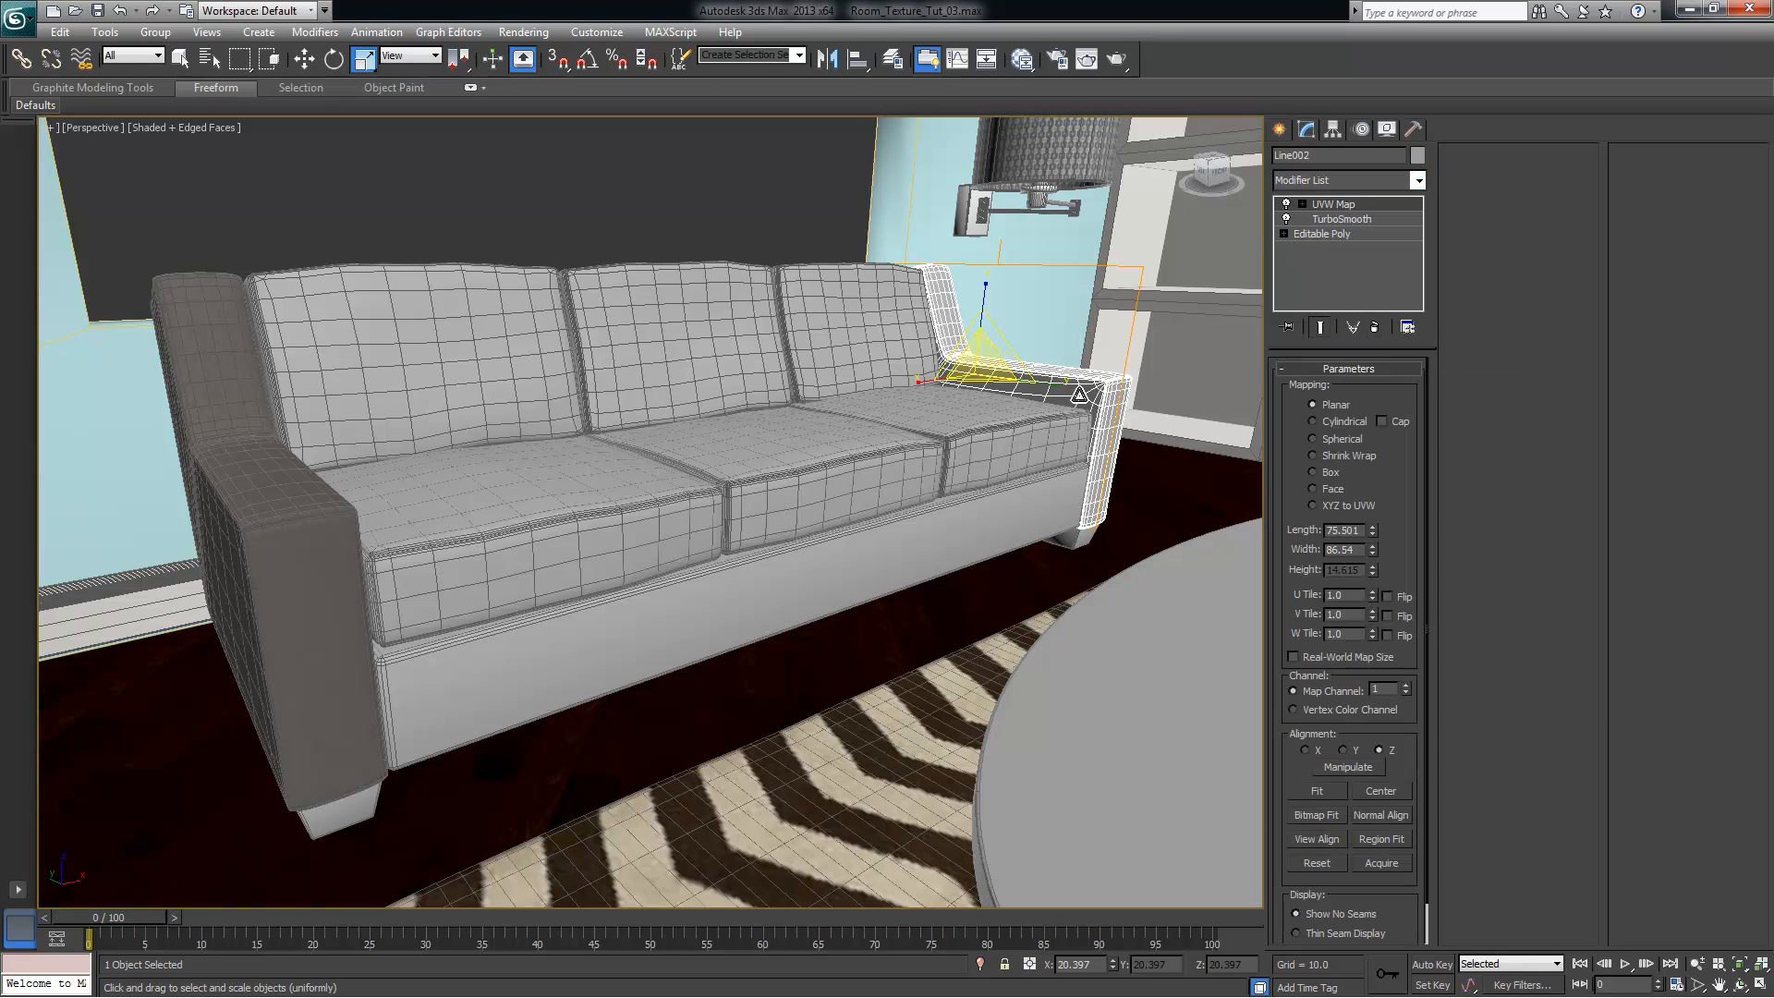
# Acquire the textured arm's UVW mapping for the opposite sofa arm, using the Acquire Relative option
pyautogui.click(1395, 862)
pyautogui.click(293, 509)
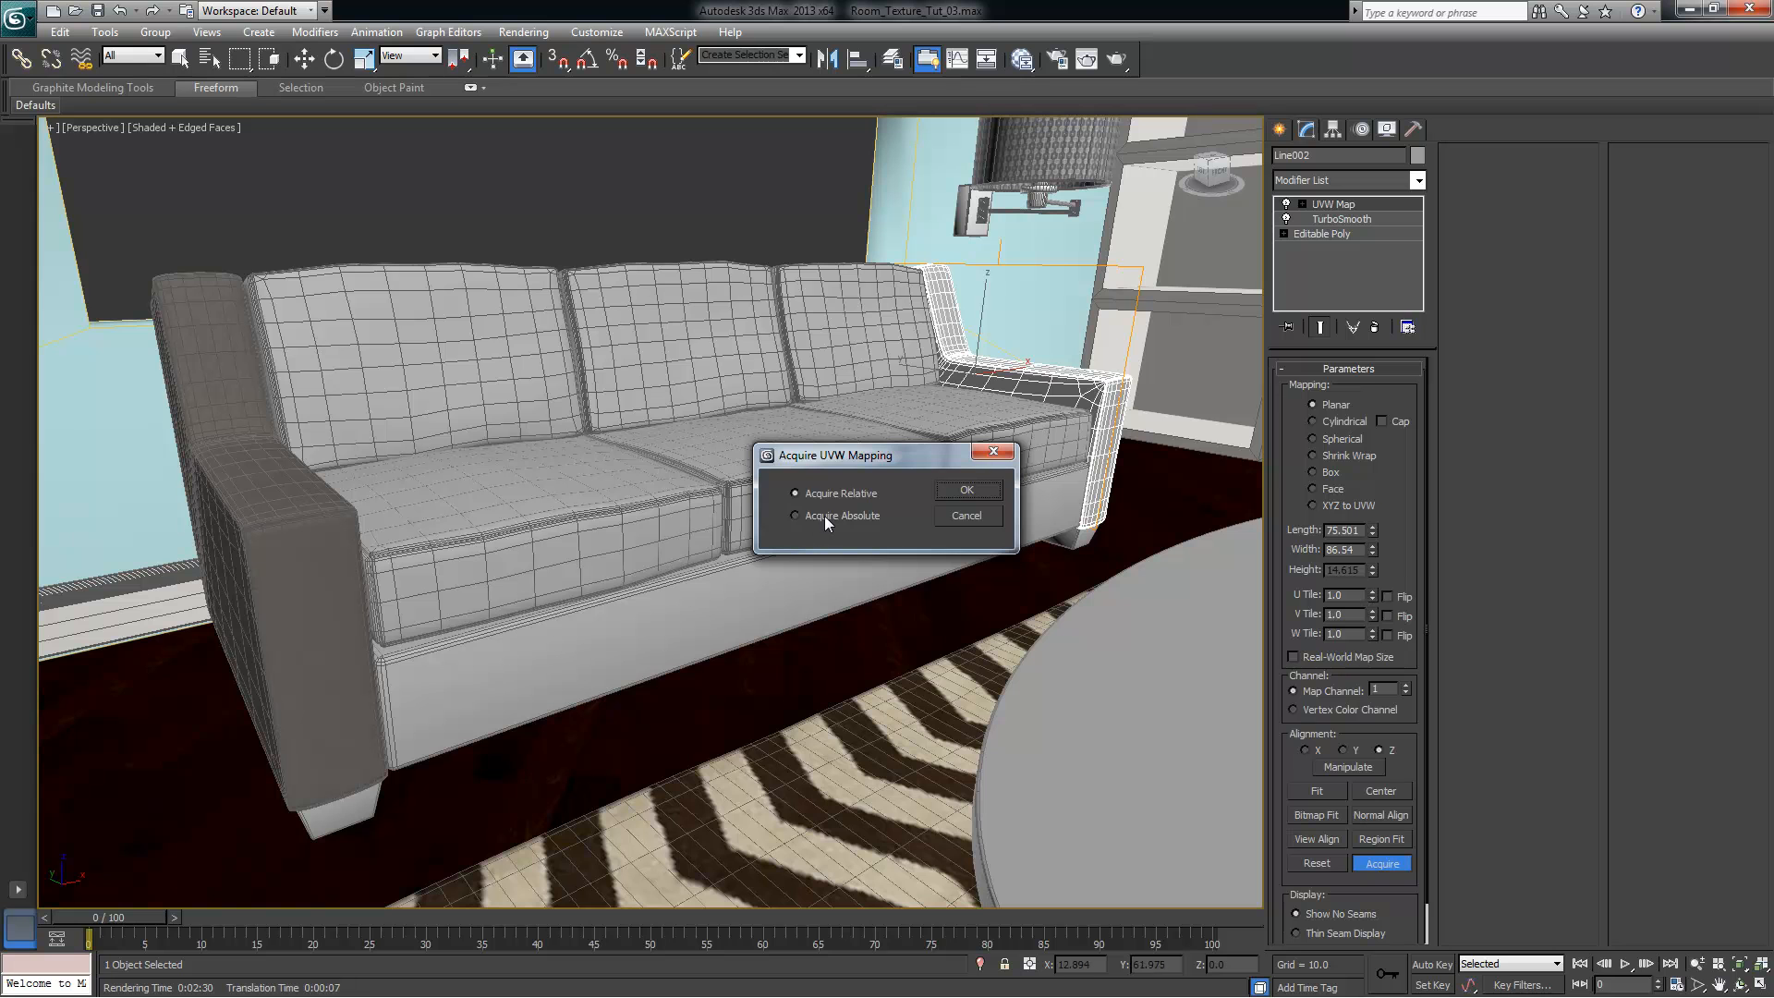
pyautogui.click(967, 491)
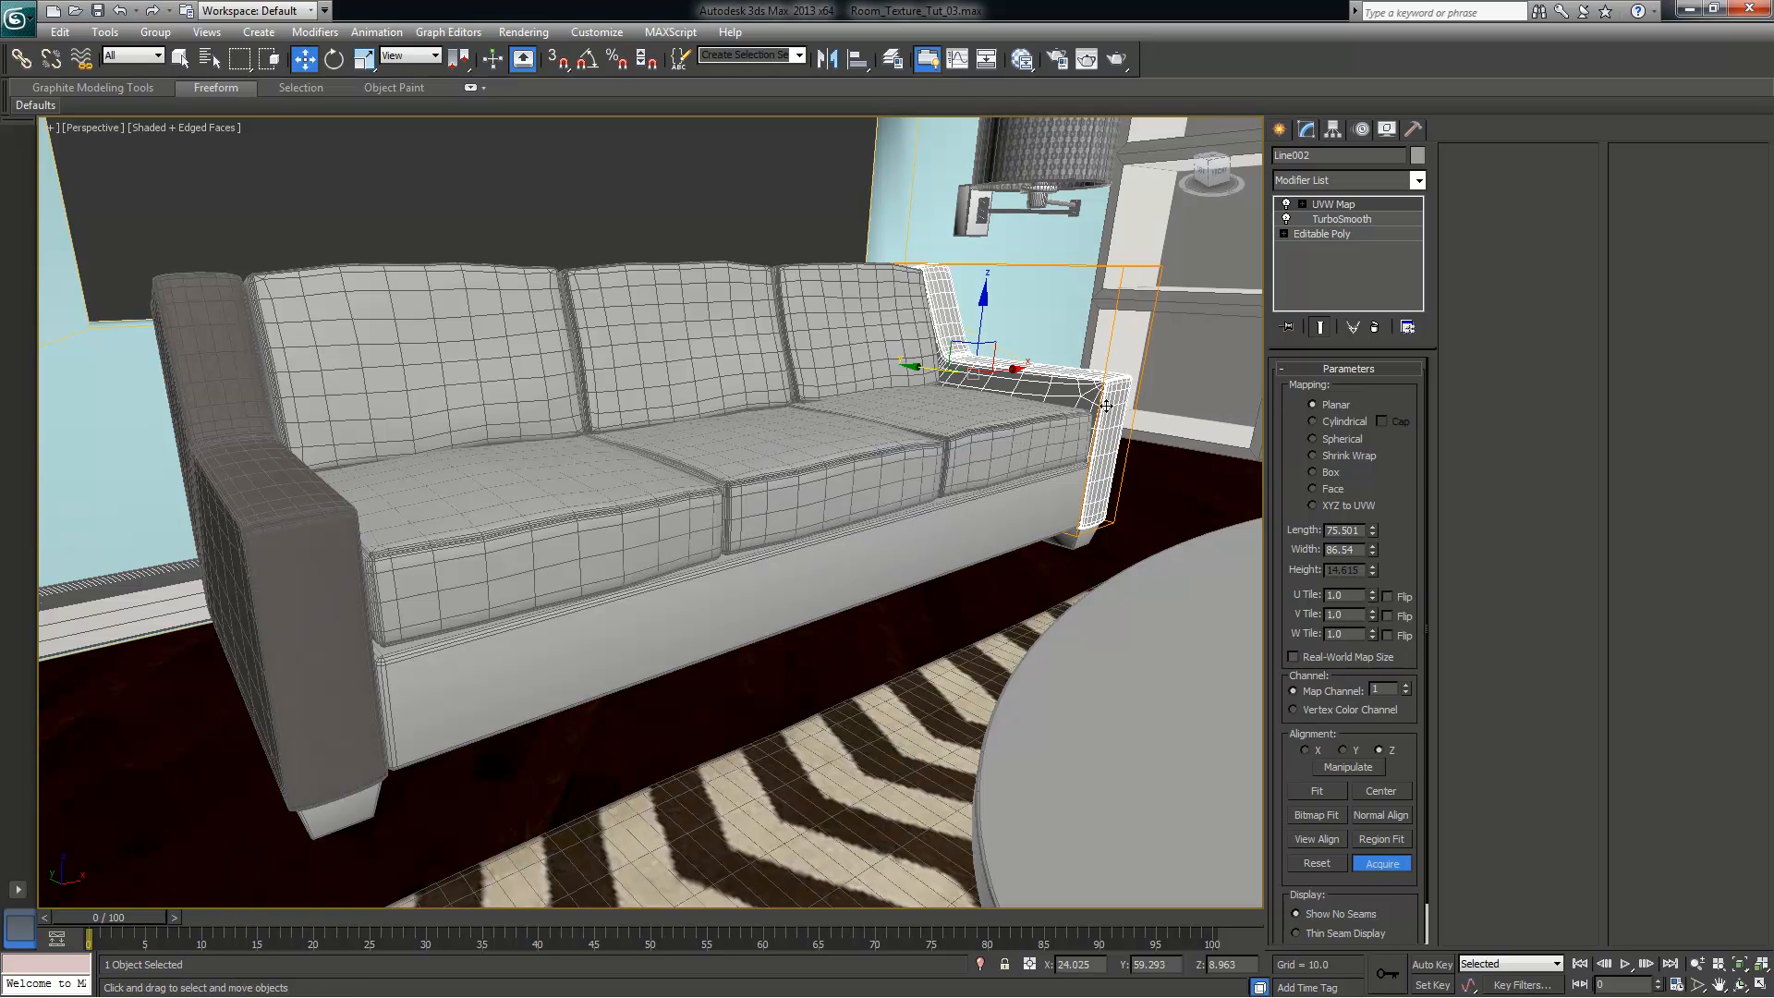
# Assign the Joels_Micro_Suede material to the opposite sofa arm, then put the material editor away and deselect the arm
pyautogui.click(1023, 64)
pyautogui.moveTo(1132, 21); pyautogui.dragTo(639, 27)
pyautogui.rightClick(695, 202)
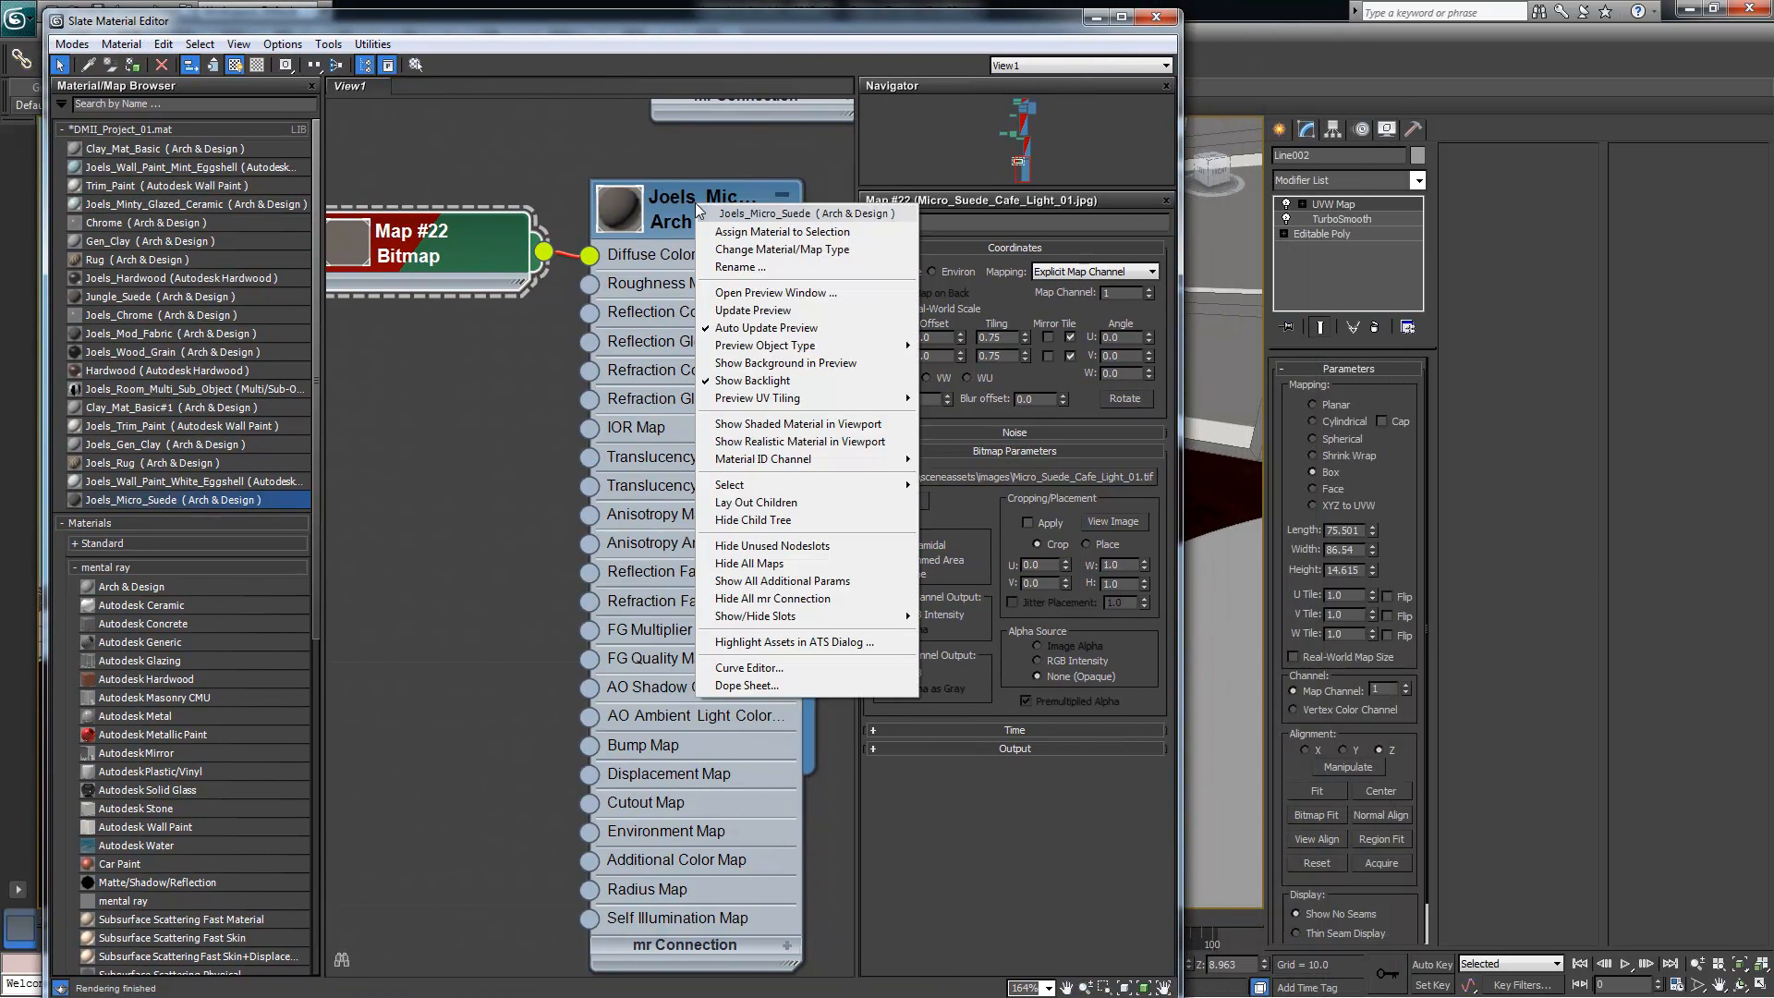
pyautogui.click(782, 231)
pyautogui.click(1155, 17)
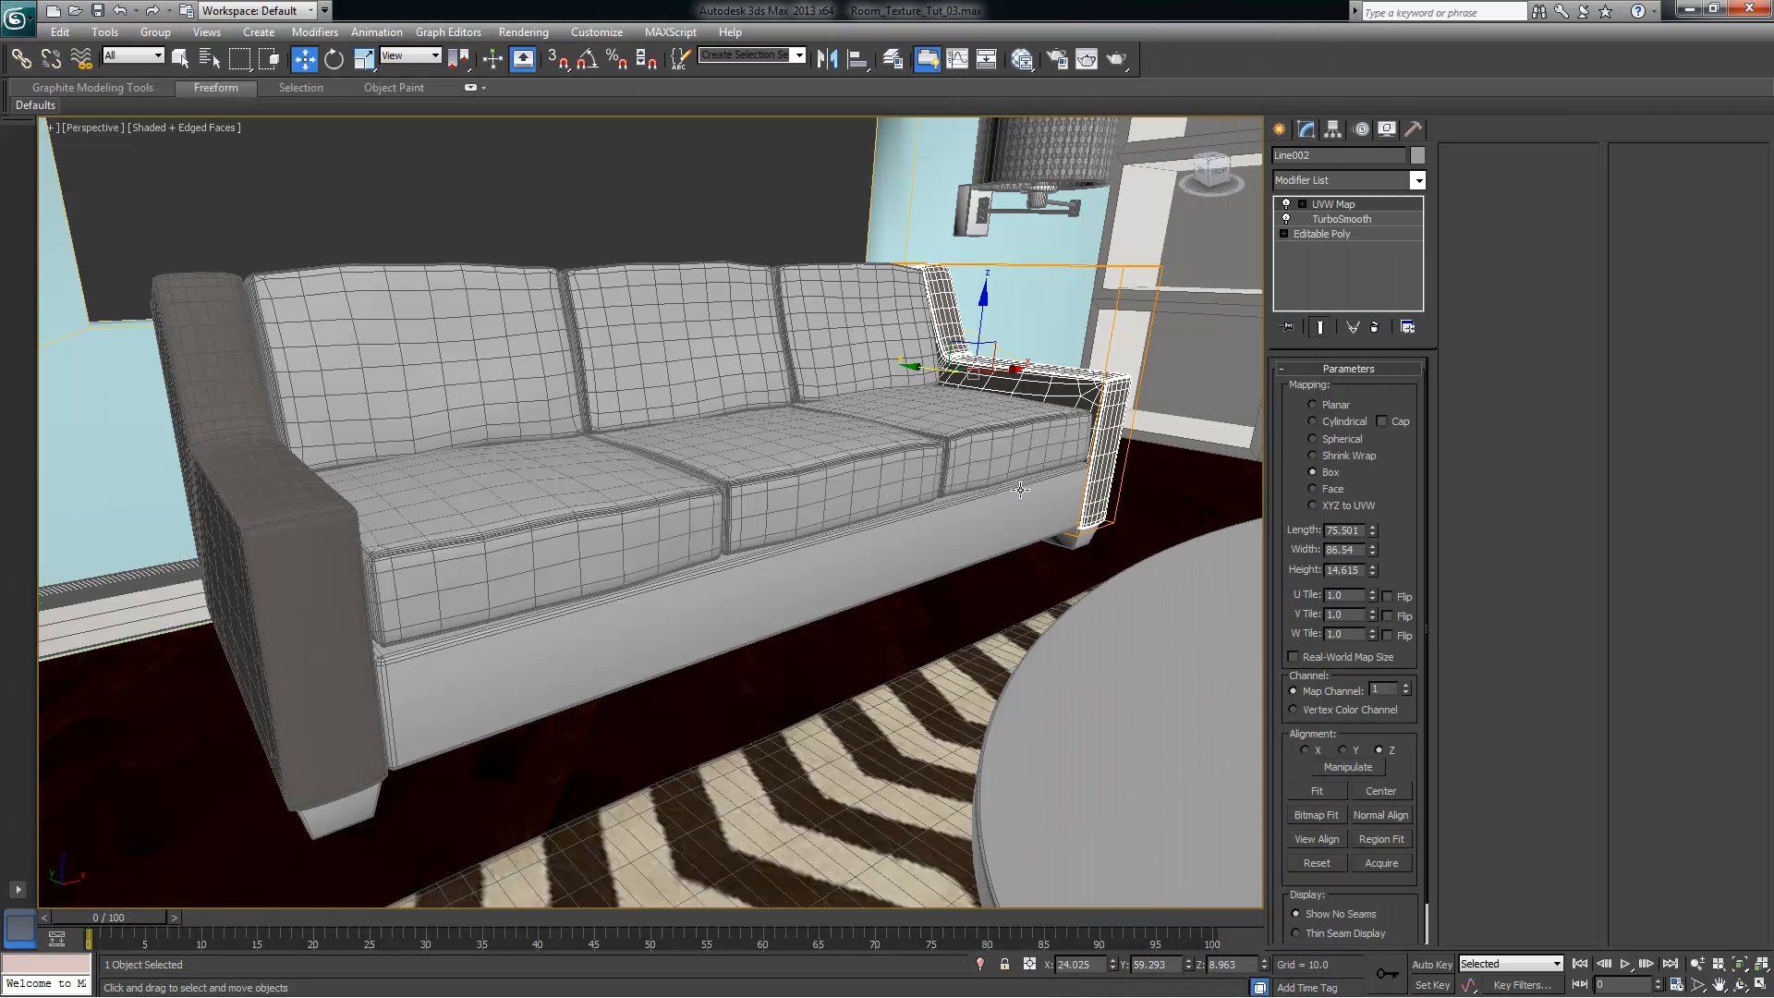
pyautogui.click(921, 358)
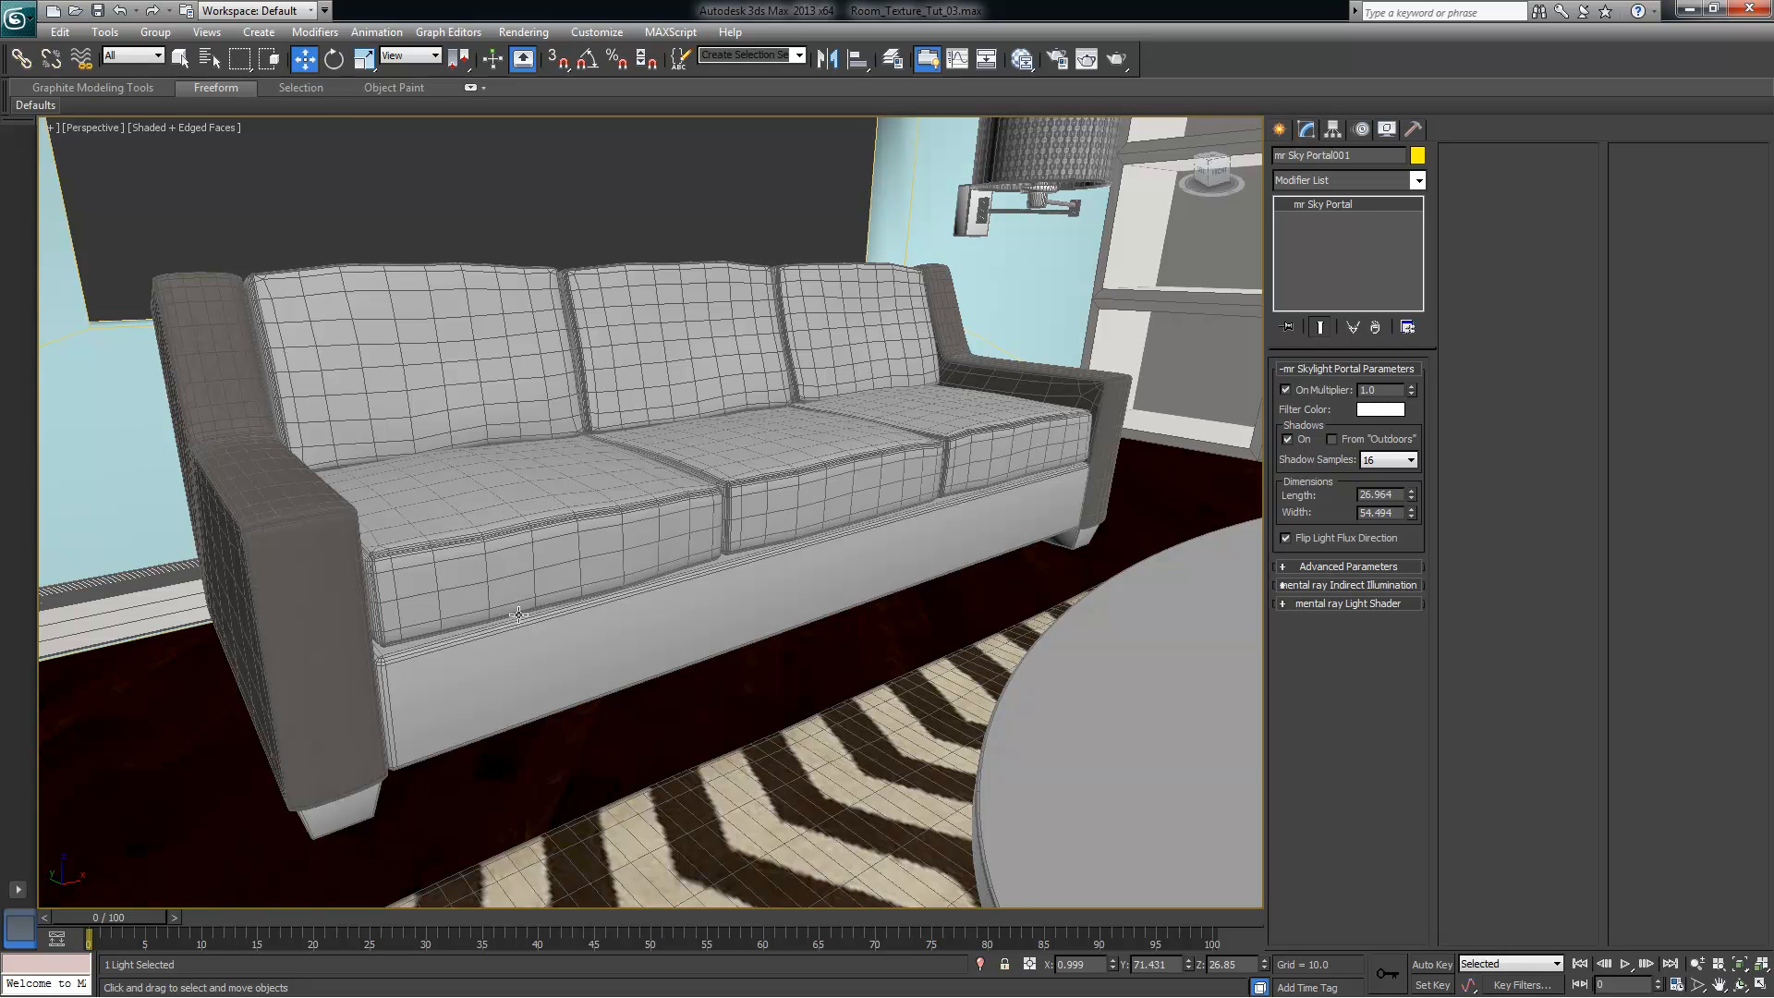
# Add a UVW Map modifier to the nearest seat cushion, ChamferBox003, with Box mapping fitted to the cushion
pyautogui.keyDown('alt'); pyautogui.moveTo(583, 594); pyautogui.dragTo(585, 594, button='middle'); pyautogui.keyUp('alt')
pyautogui.click(519, 527)
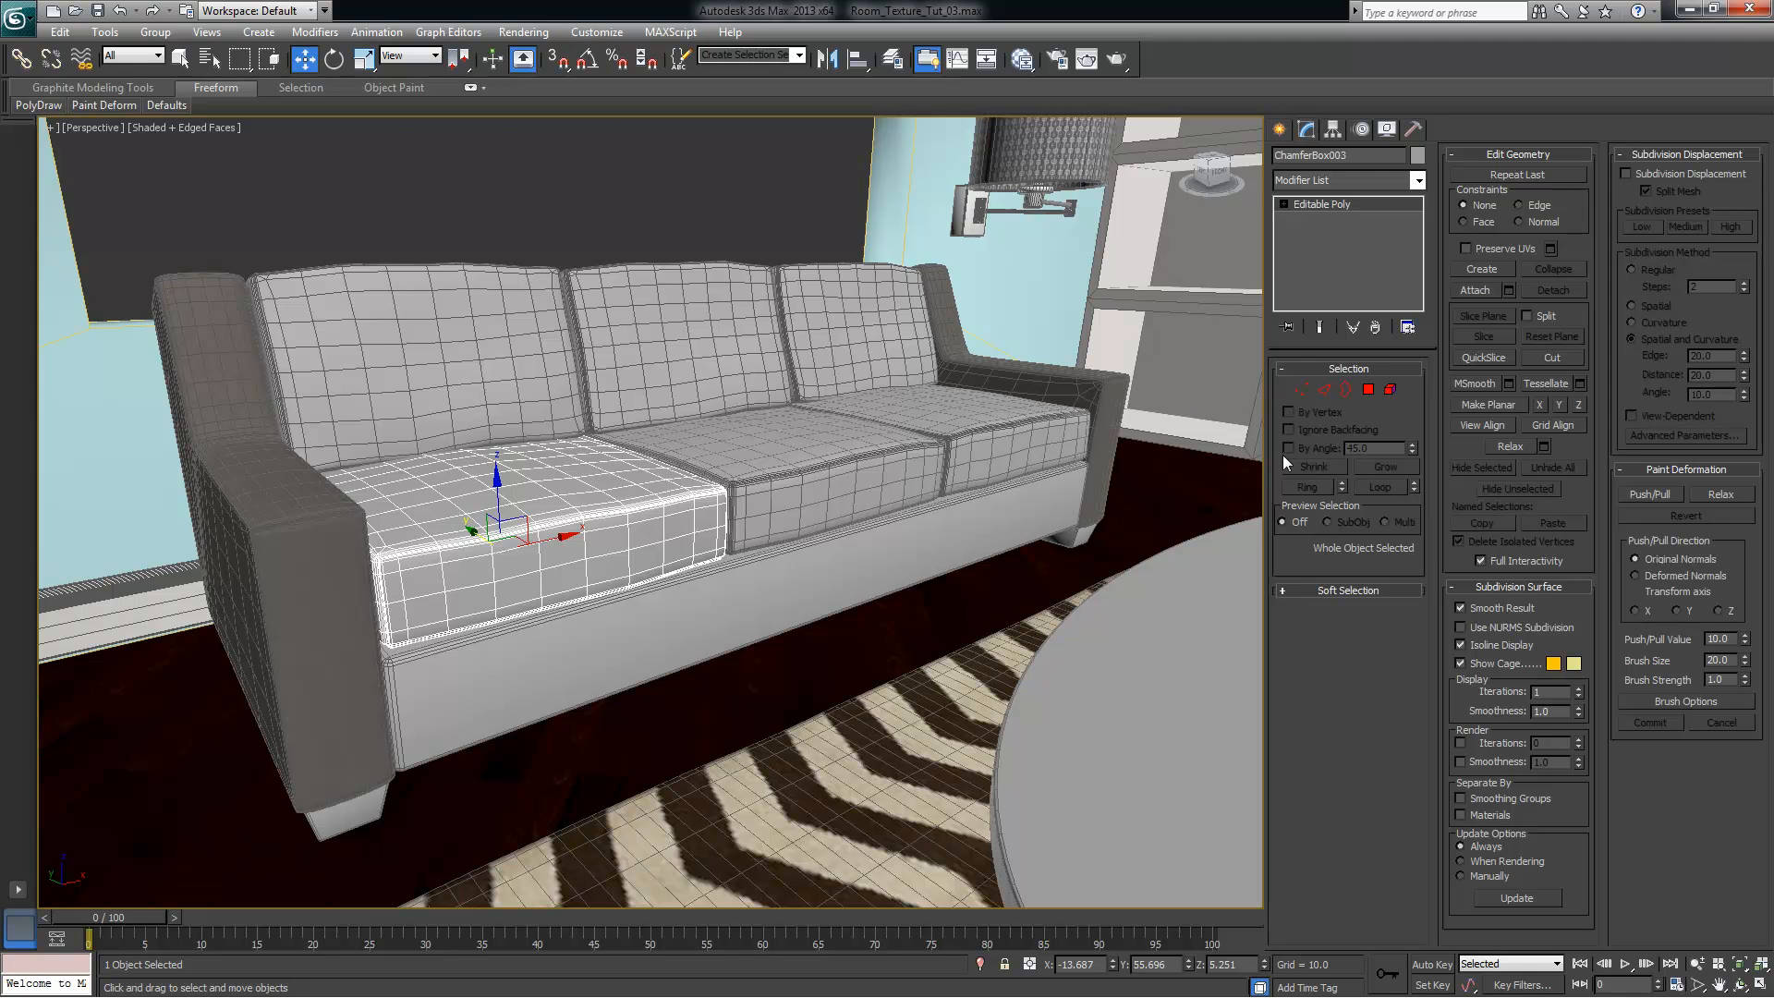
pyautogui.click(1418, 181)
pyautogui.press('u')
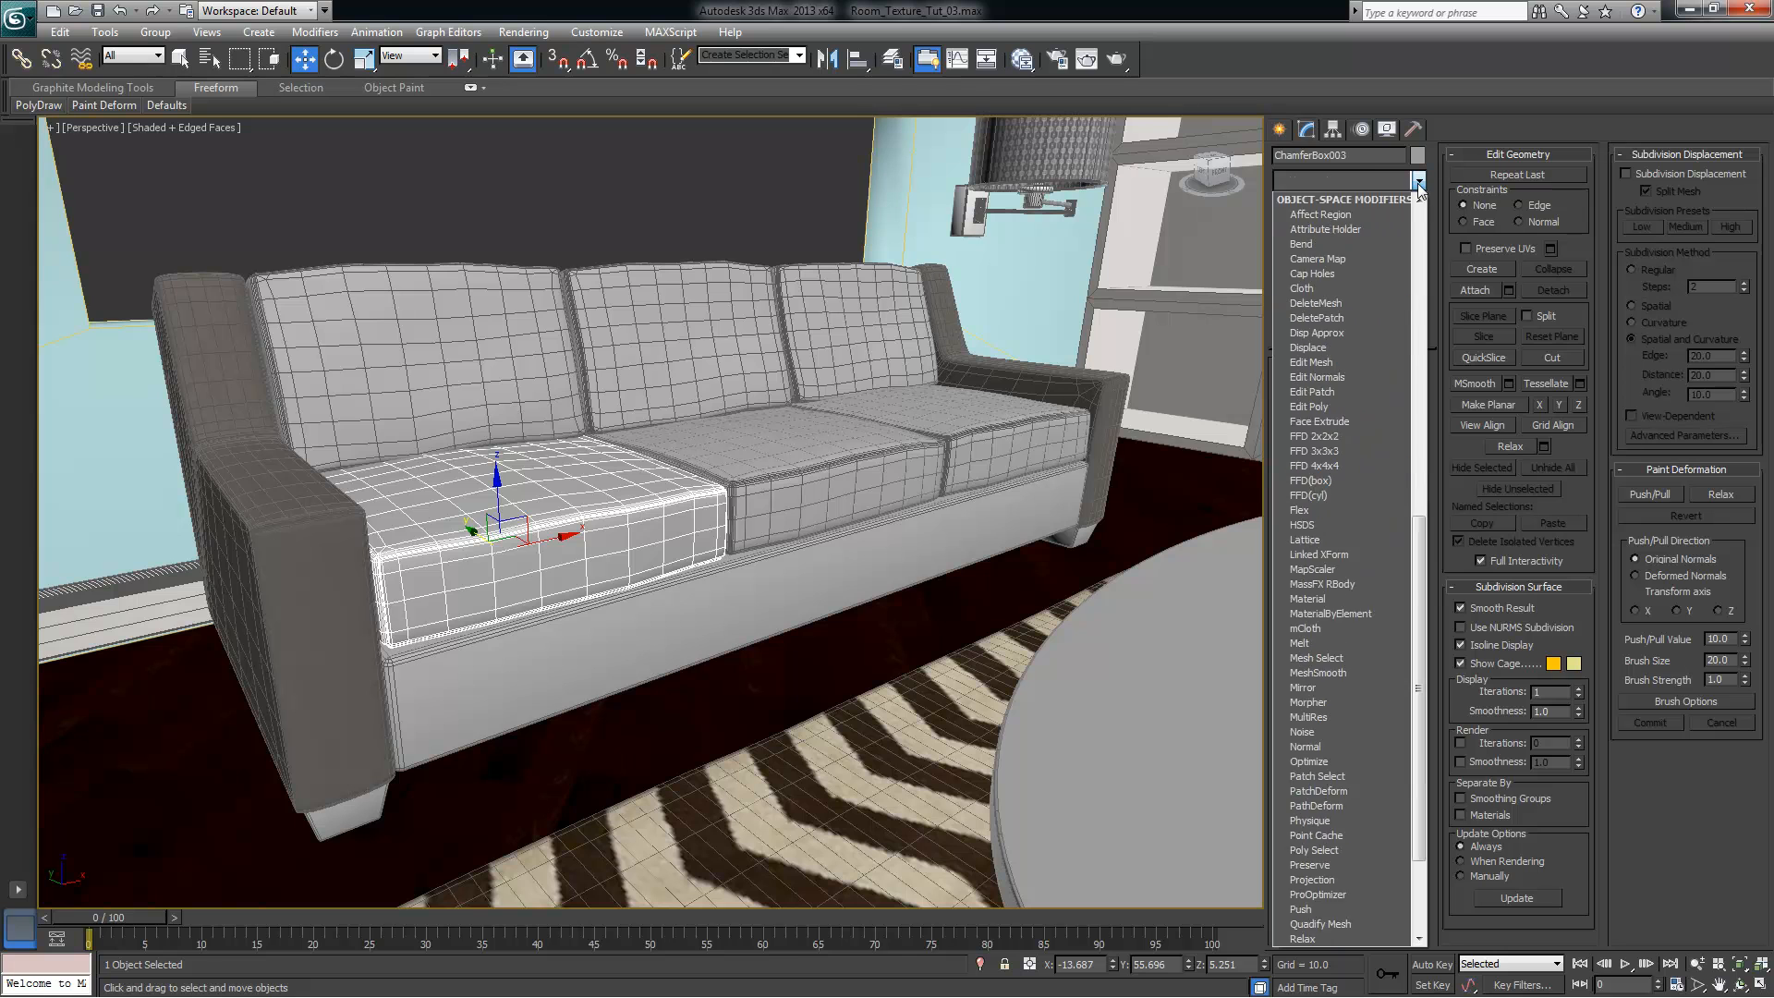
pyautogui.click(1330, 806)
pyautogui.click(1323, 474)
pyautogui.click(1311, 791)
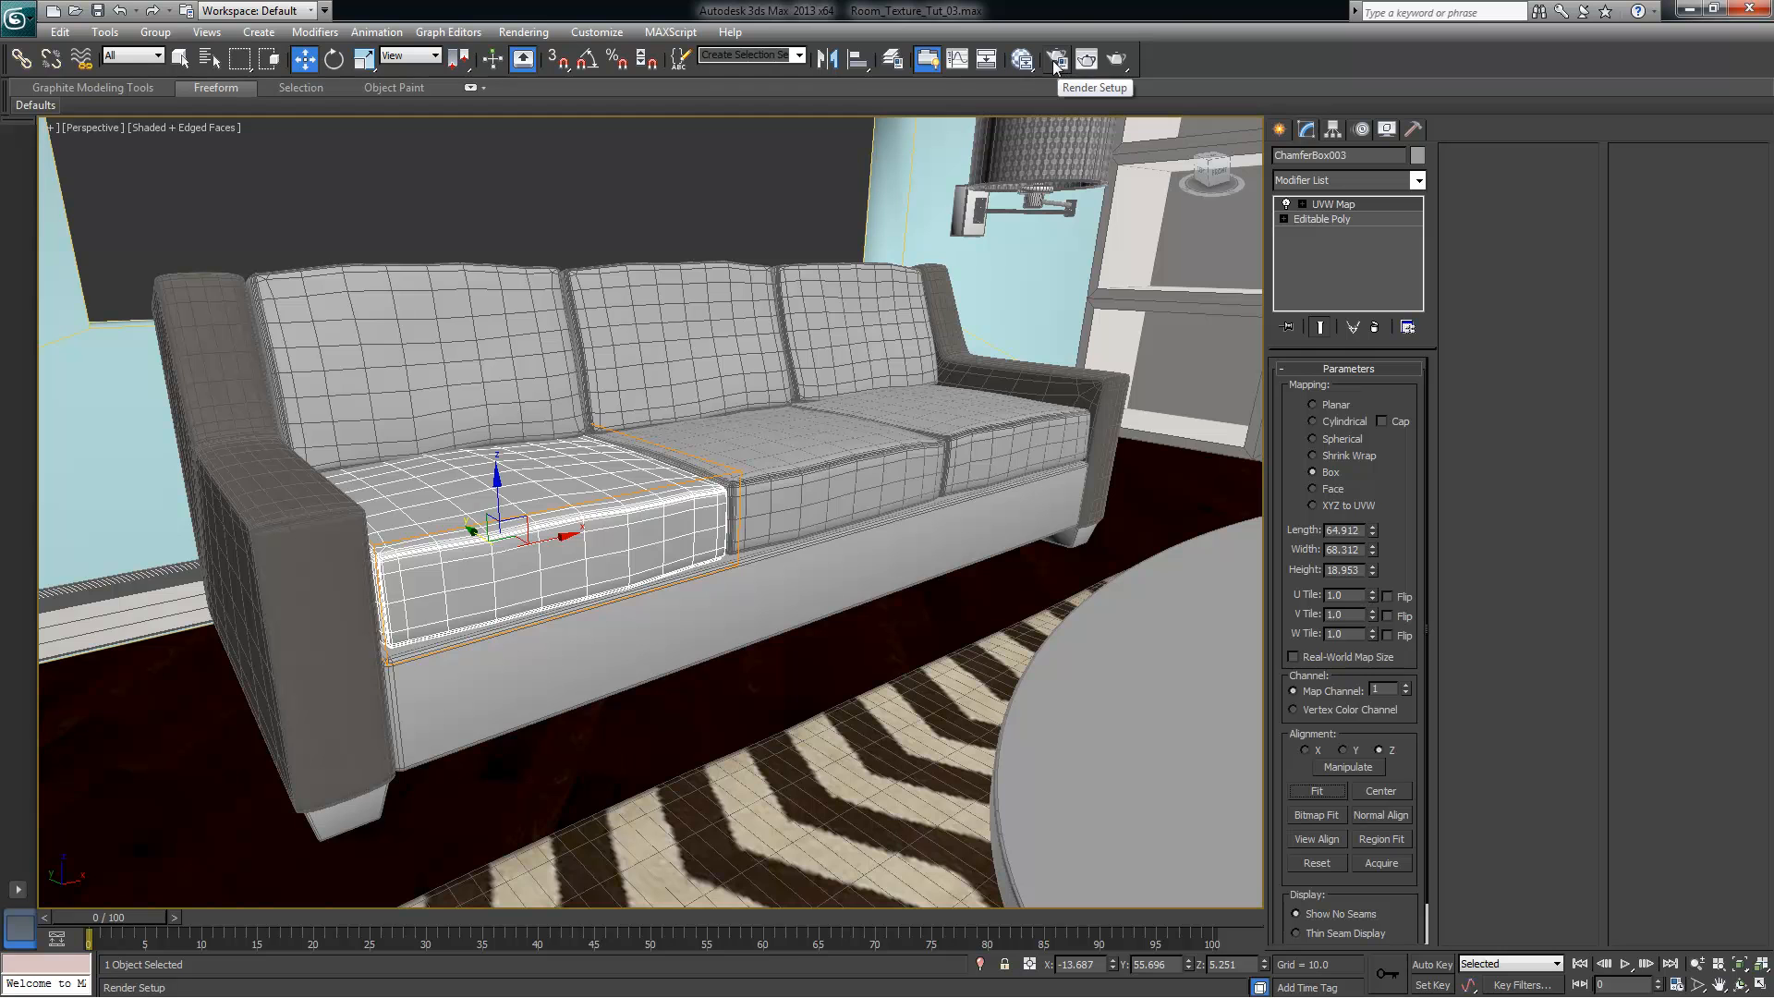
# Assign the Joels_Micro_Suede material to the nearest seat cushion and put the material editor away
pyautogui.click(1022, 60)
pyautogui.rightClick(702, 222)
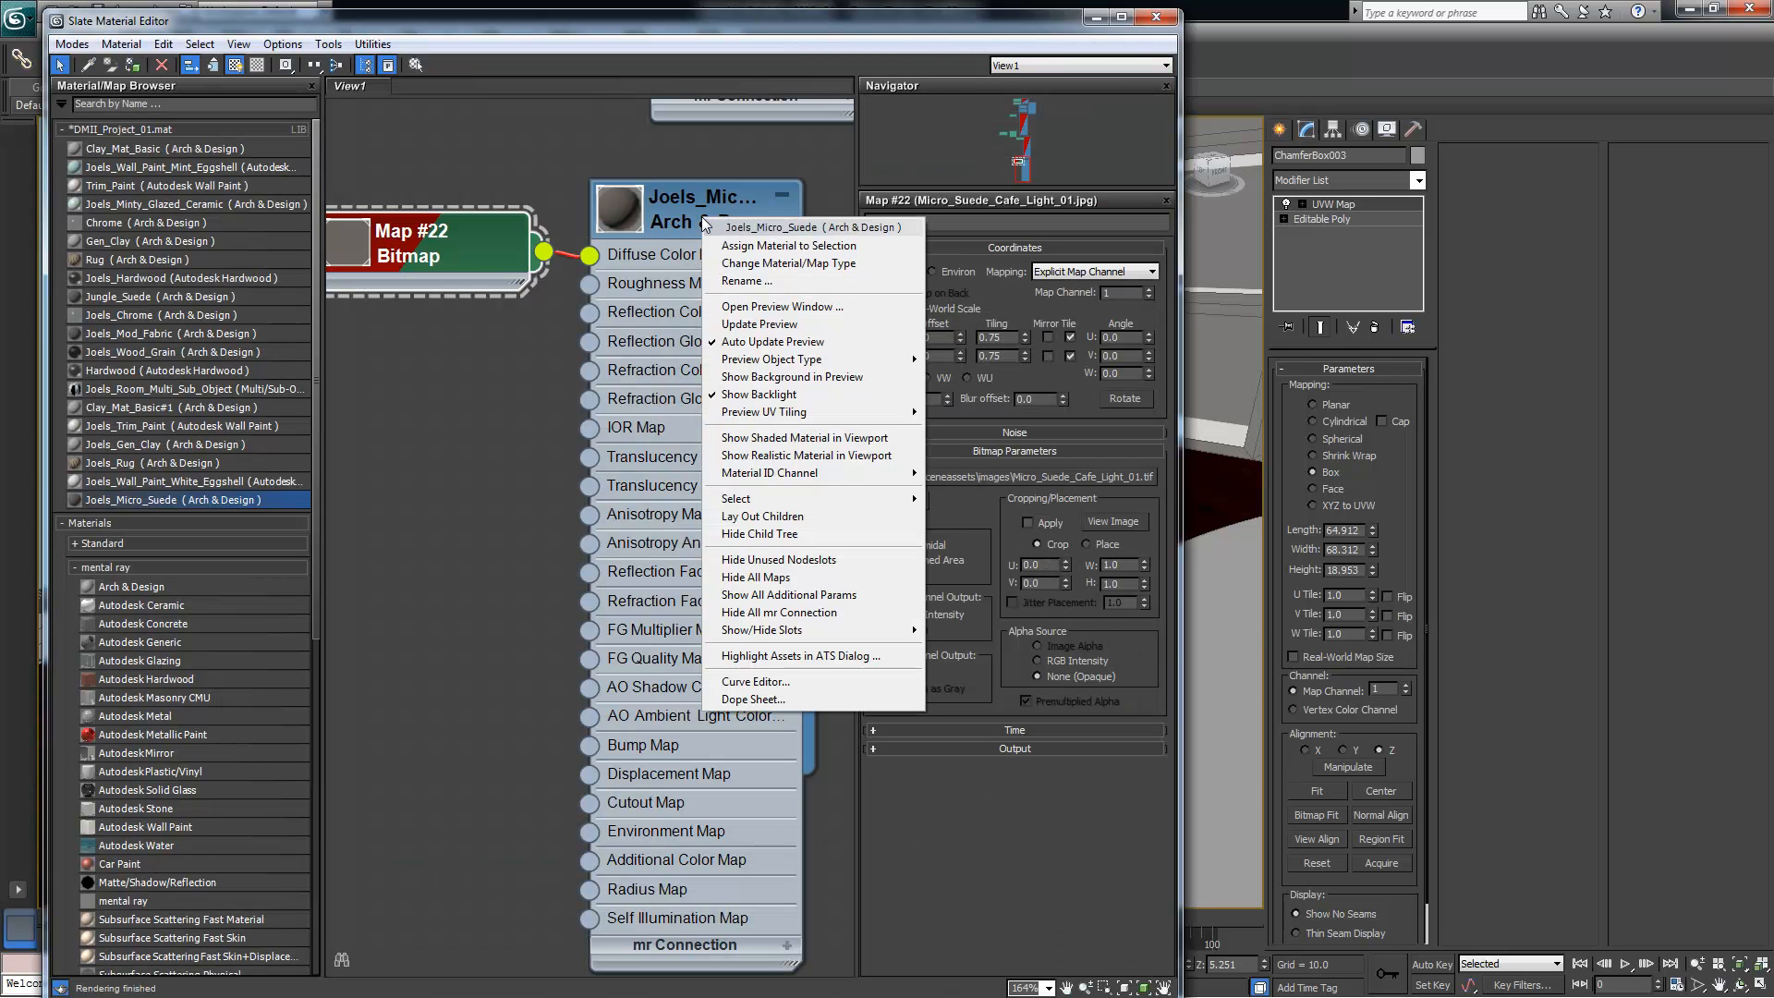
pyautogui.click(788, 245)
pyautogui.click(1097, 17)
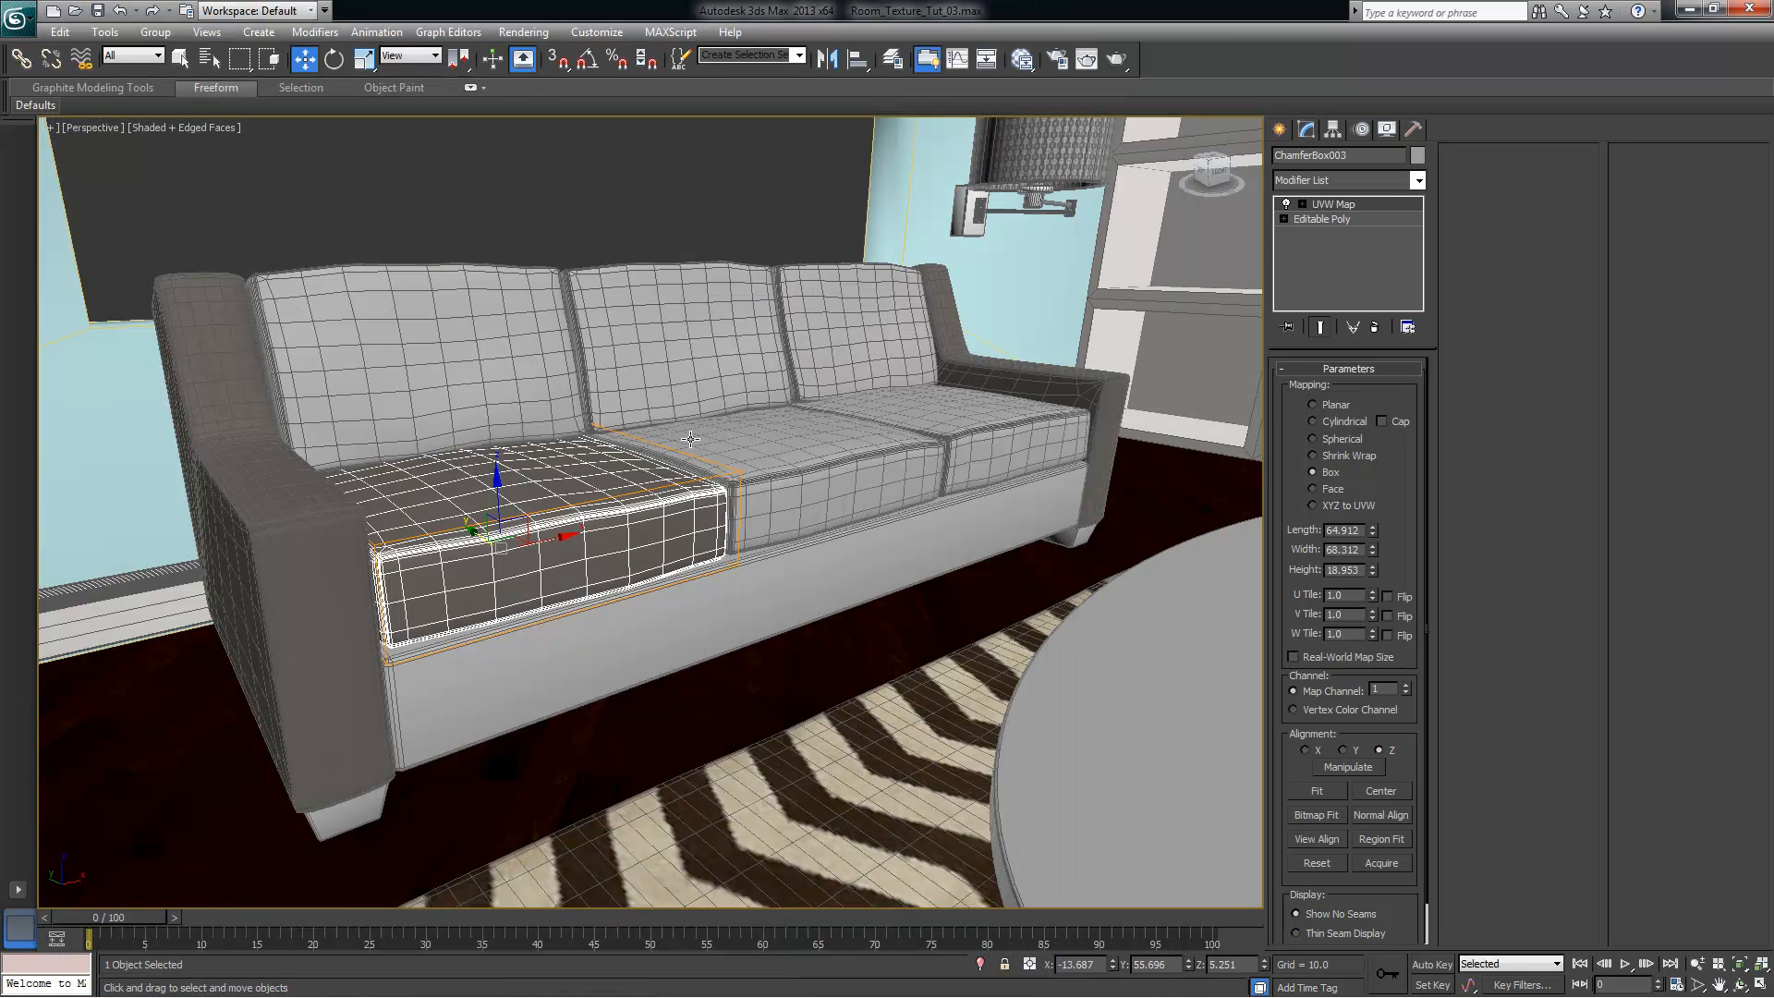
# Add a UVW Map modifier to the nearest back cushion, ChamferBox004, with Box mapping fitted to the cushion
pyautogui.click(516, 408)
pyautogui.keyDown('alt'); pyautogui.moveTo(725, 430); pyautogui.dragTo(626, 514, button='middle'); pyautogui.keyUp('alt')
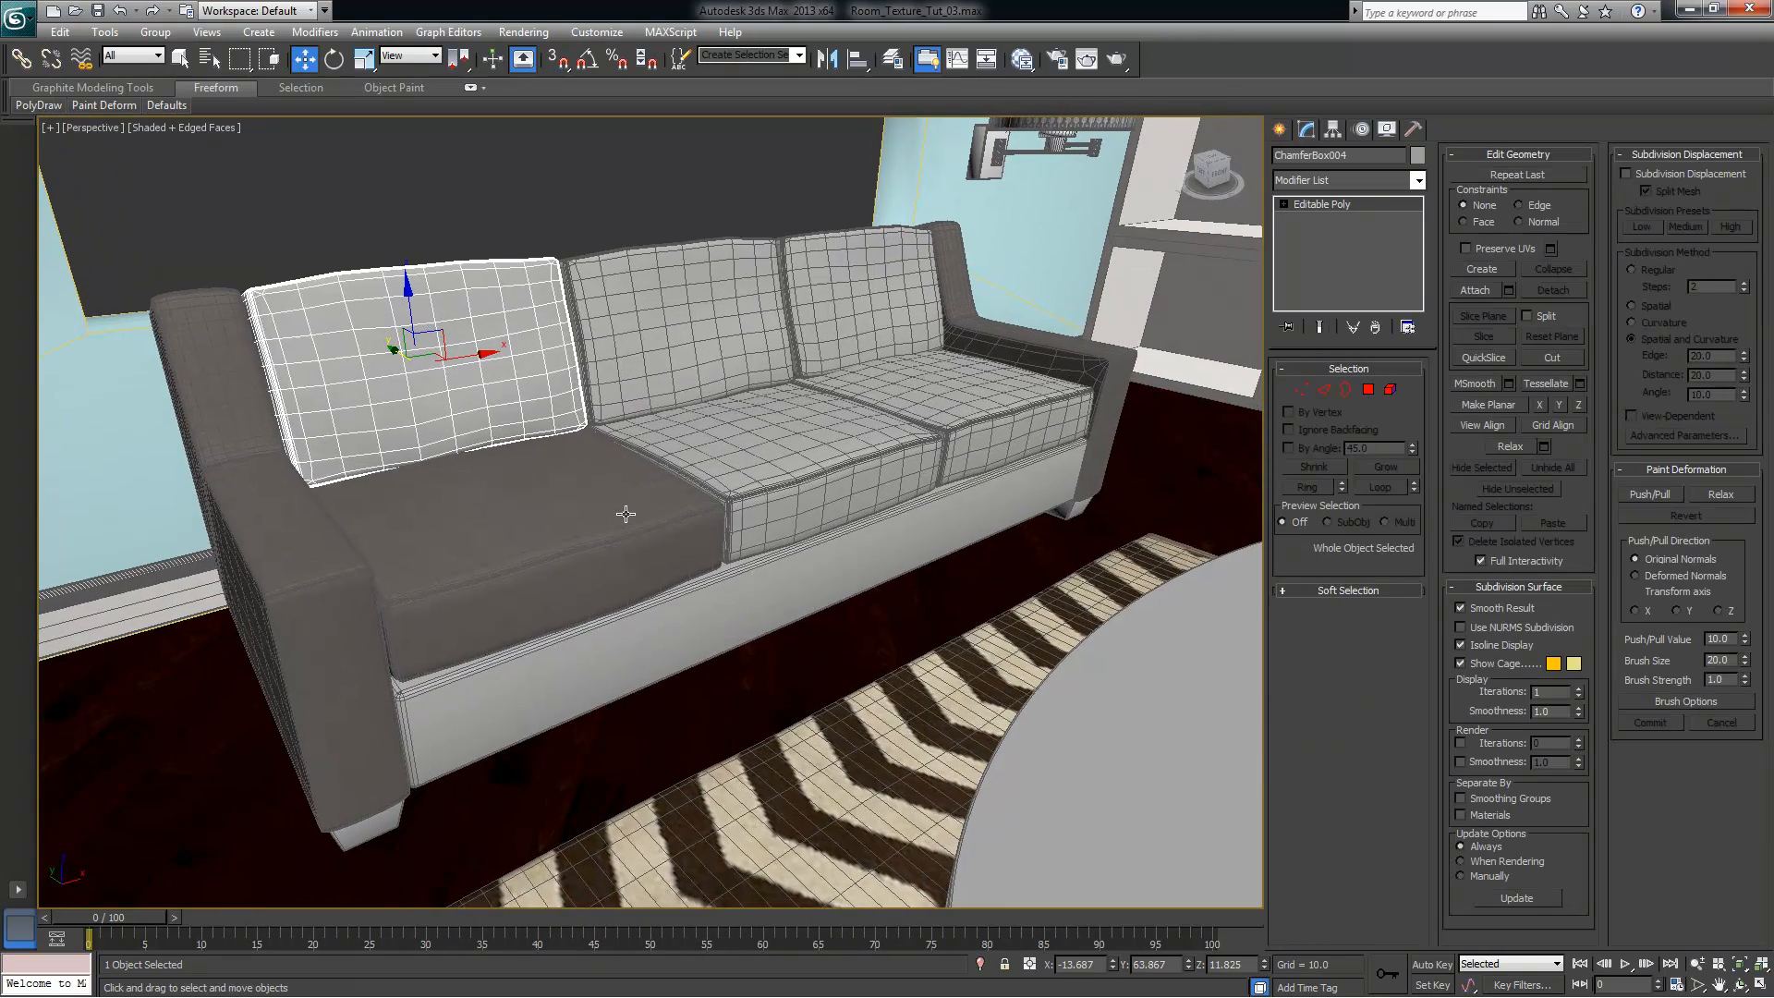
pyautogui.click(1417, 180)
pyautogui.press('u')
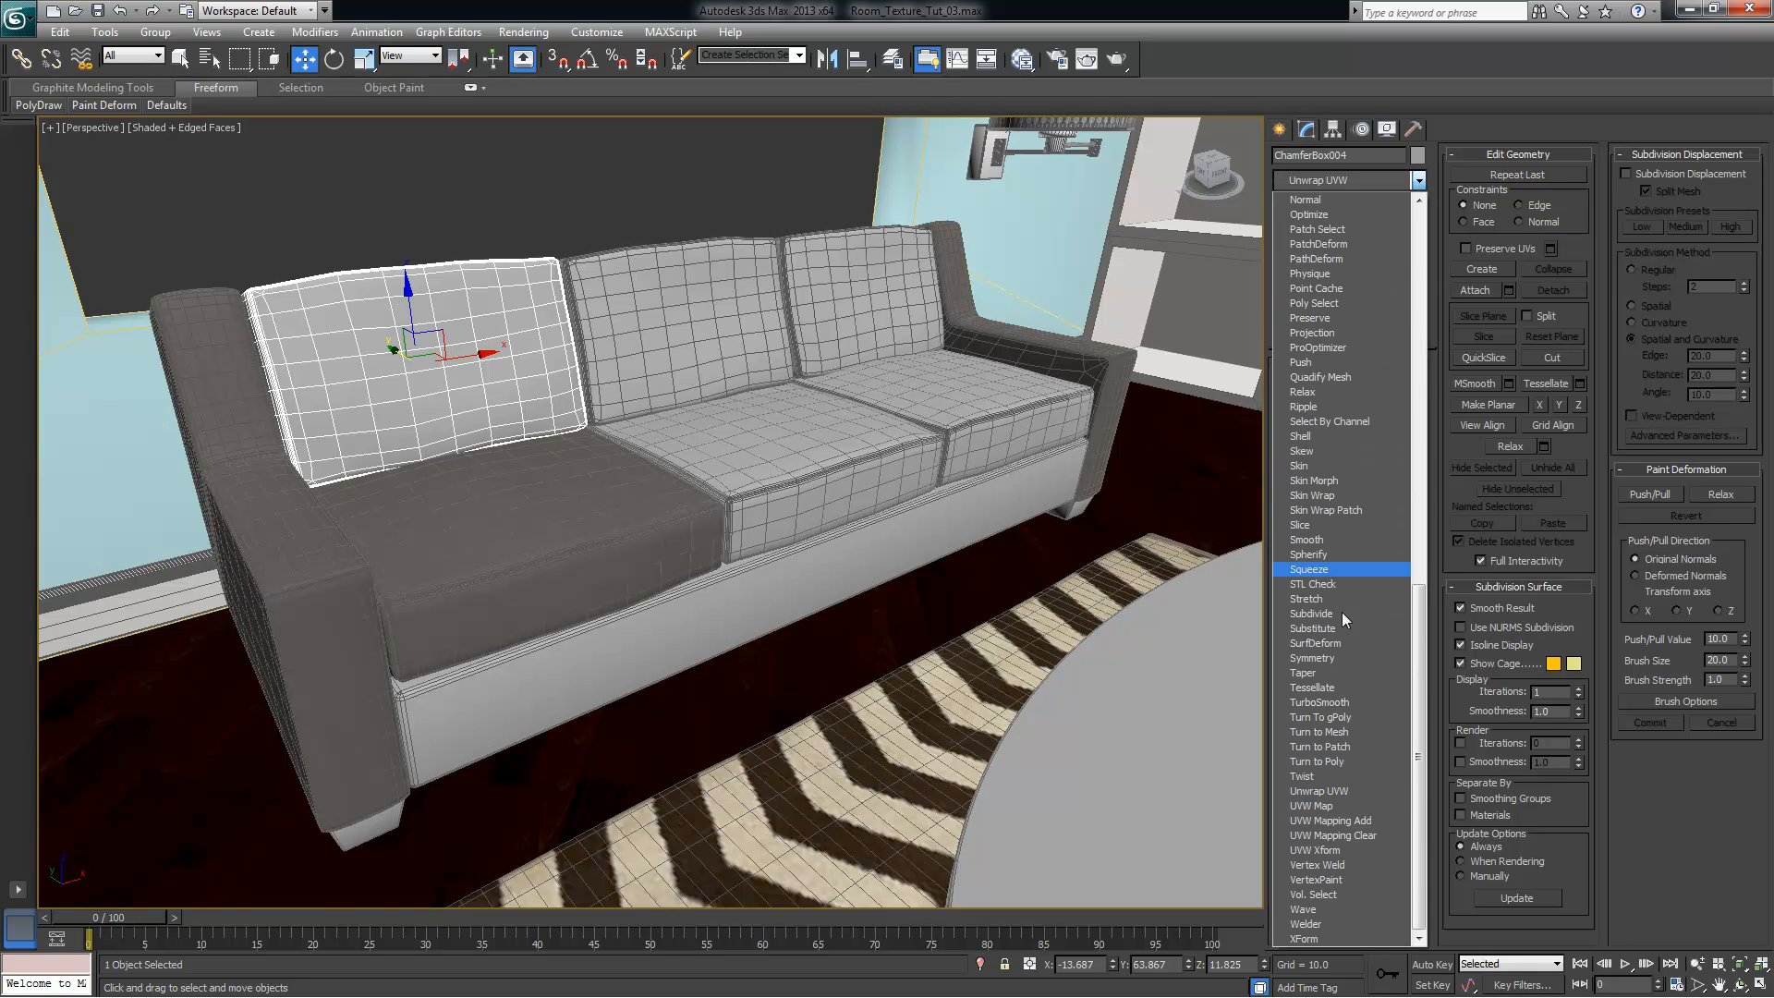
pyautogui.click(1331, 806)
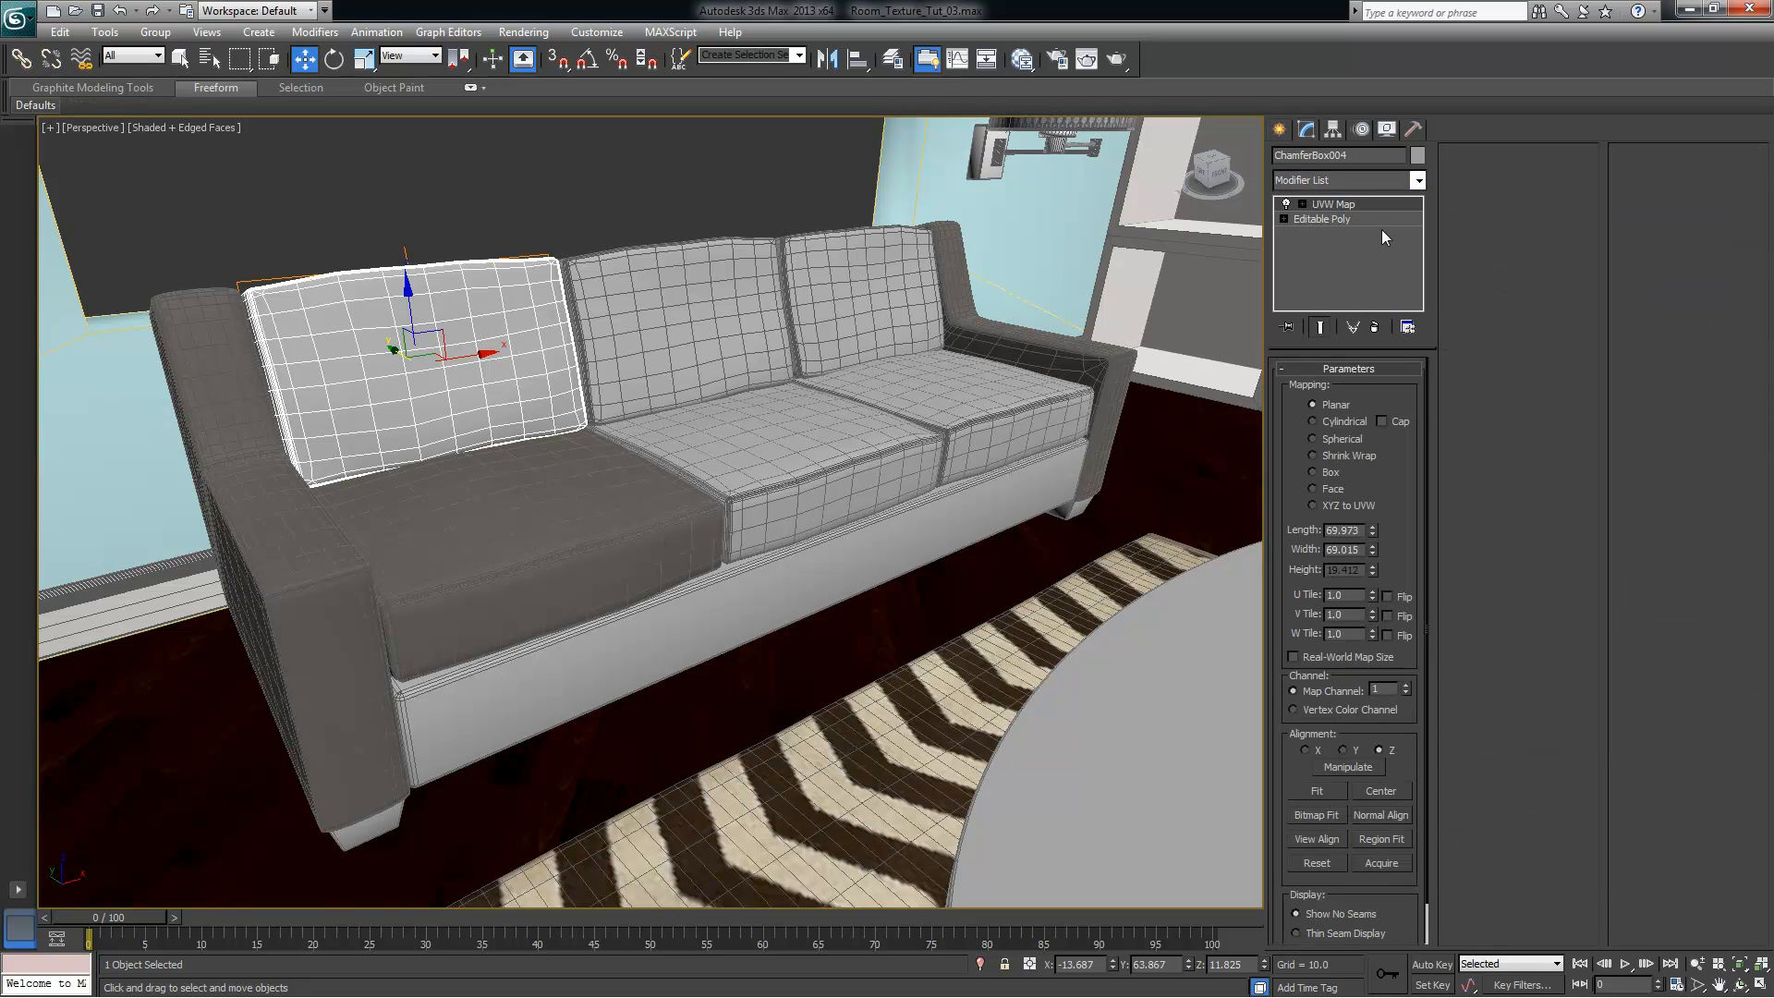
pyautogui.click(1313, 472)
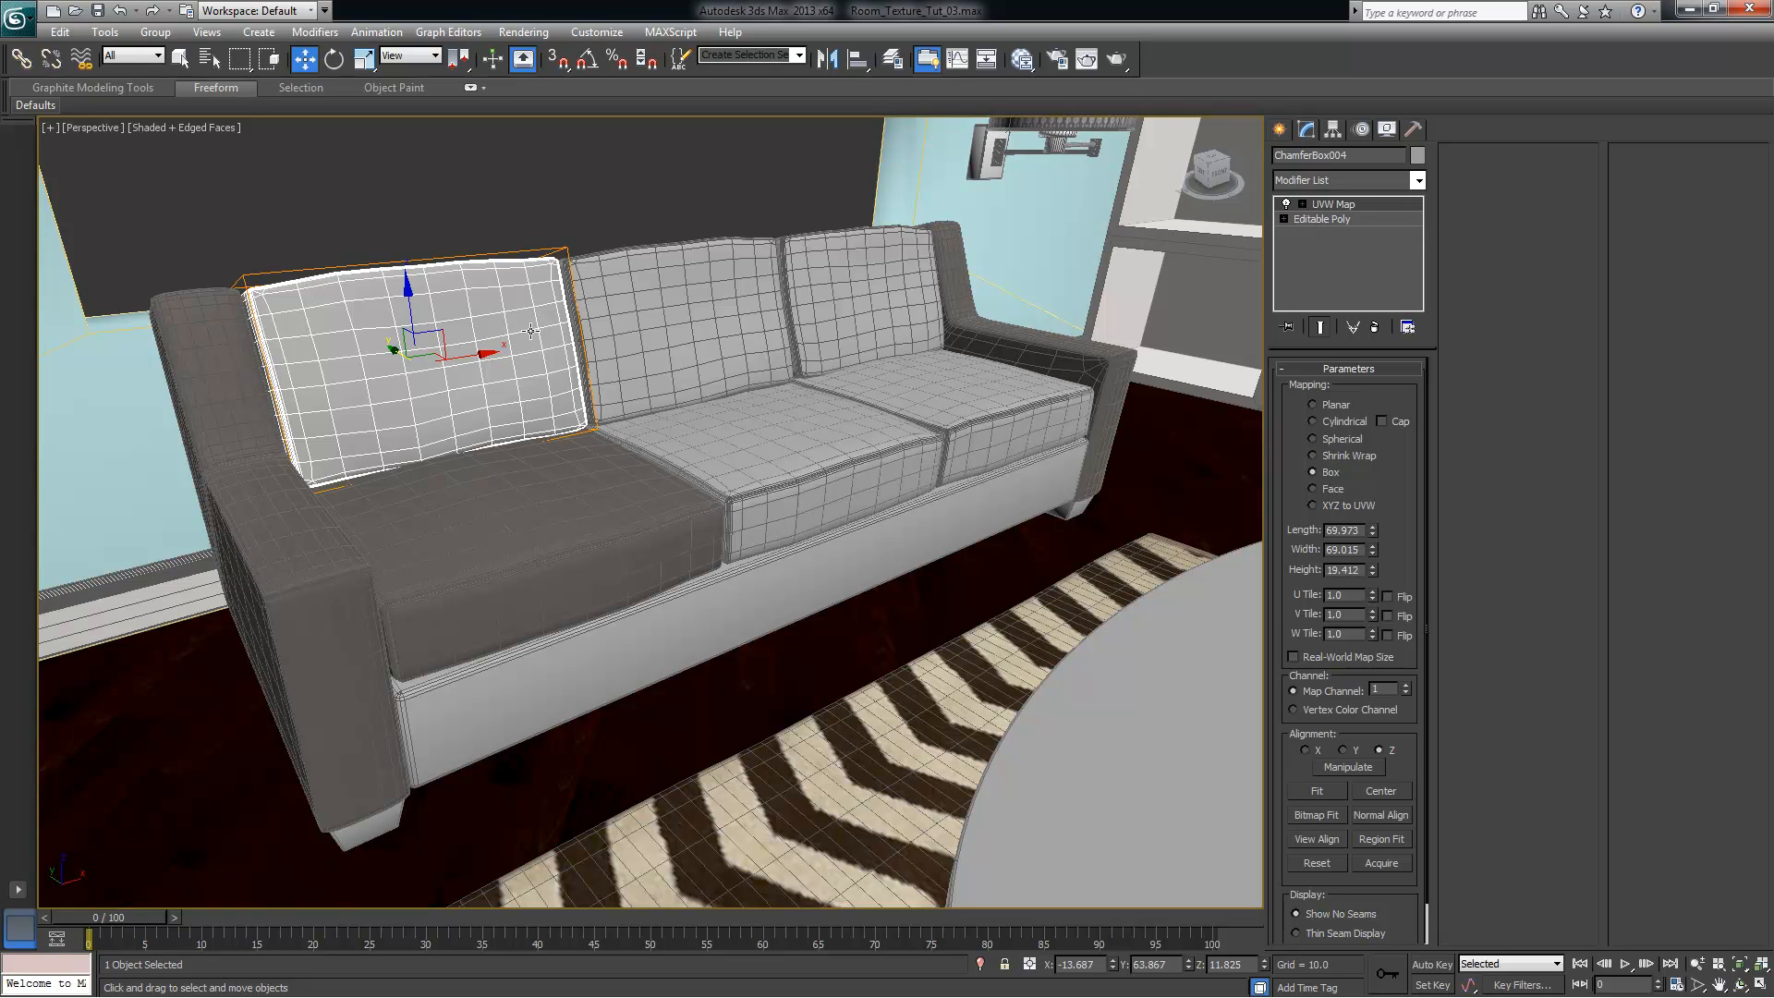
pyautogui.click(1337, 795)
# Assign the Joels_Micro_Suede material to the nearest back cushion, then put the material editor away and deselect the cushion
pyautogui.click(1021, 61)
pyautogui.rightClick(722, 226)
pyautogui.click(791, 260)
pyautogui.click(1156, 17)
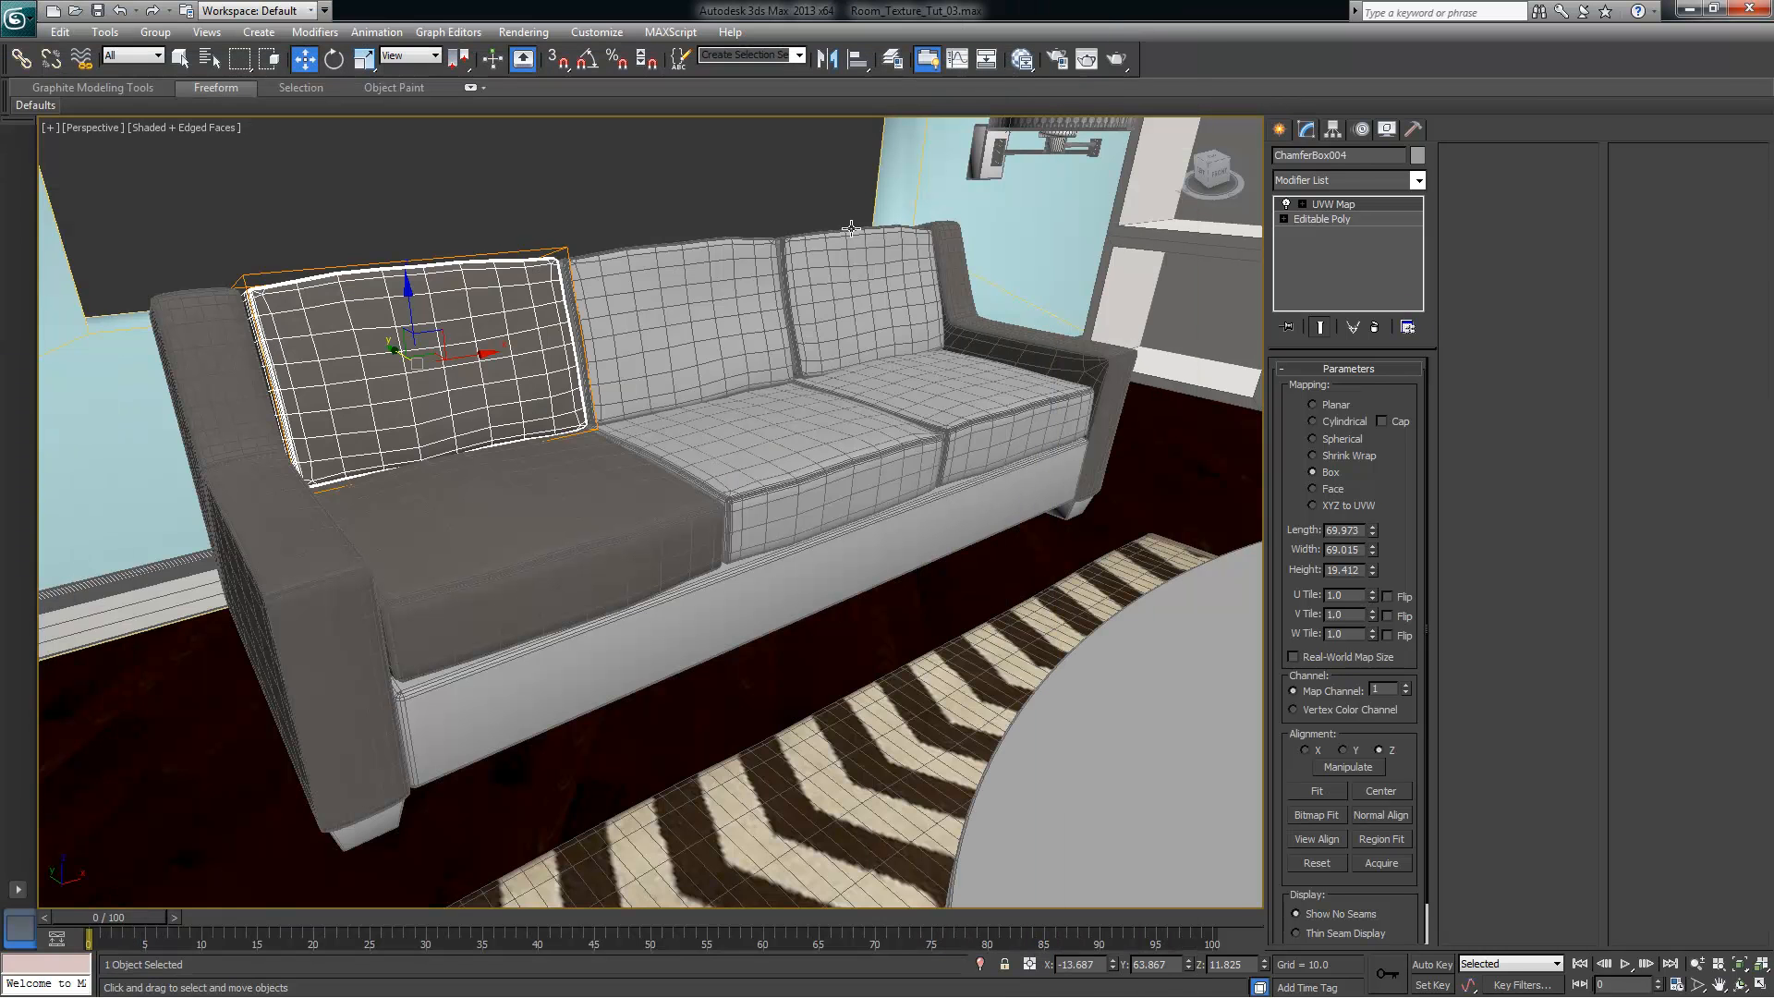
pyautogui.click(629, 209)
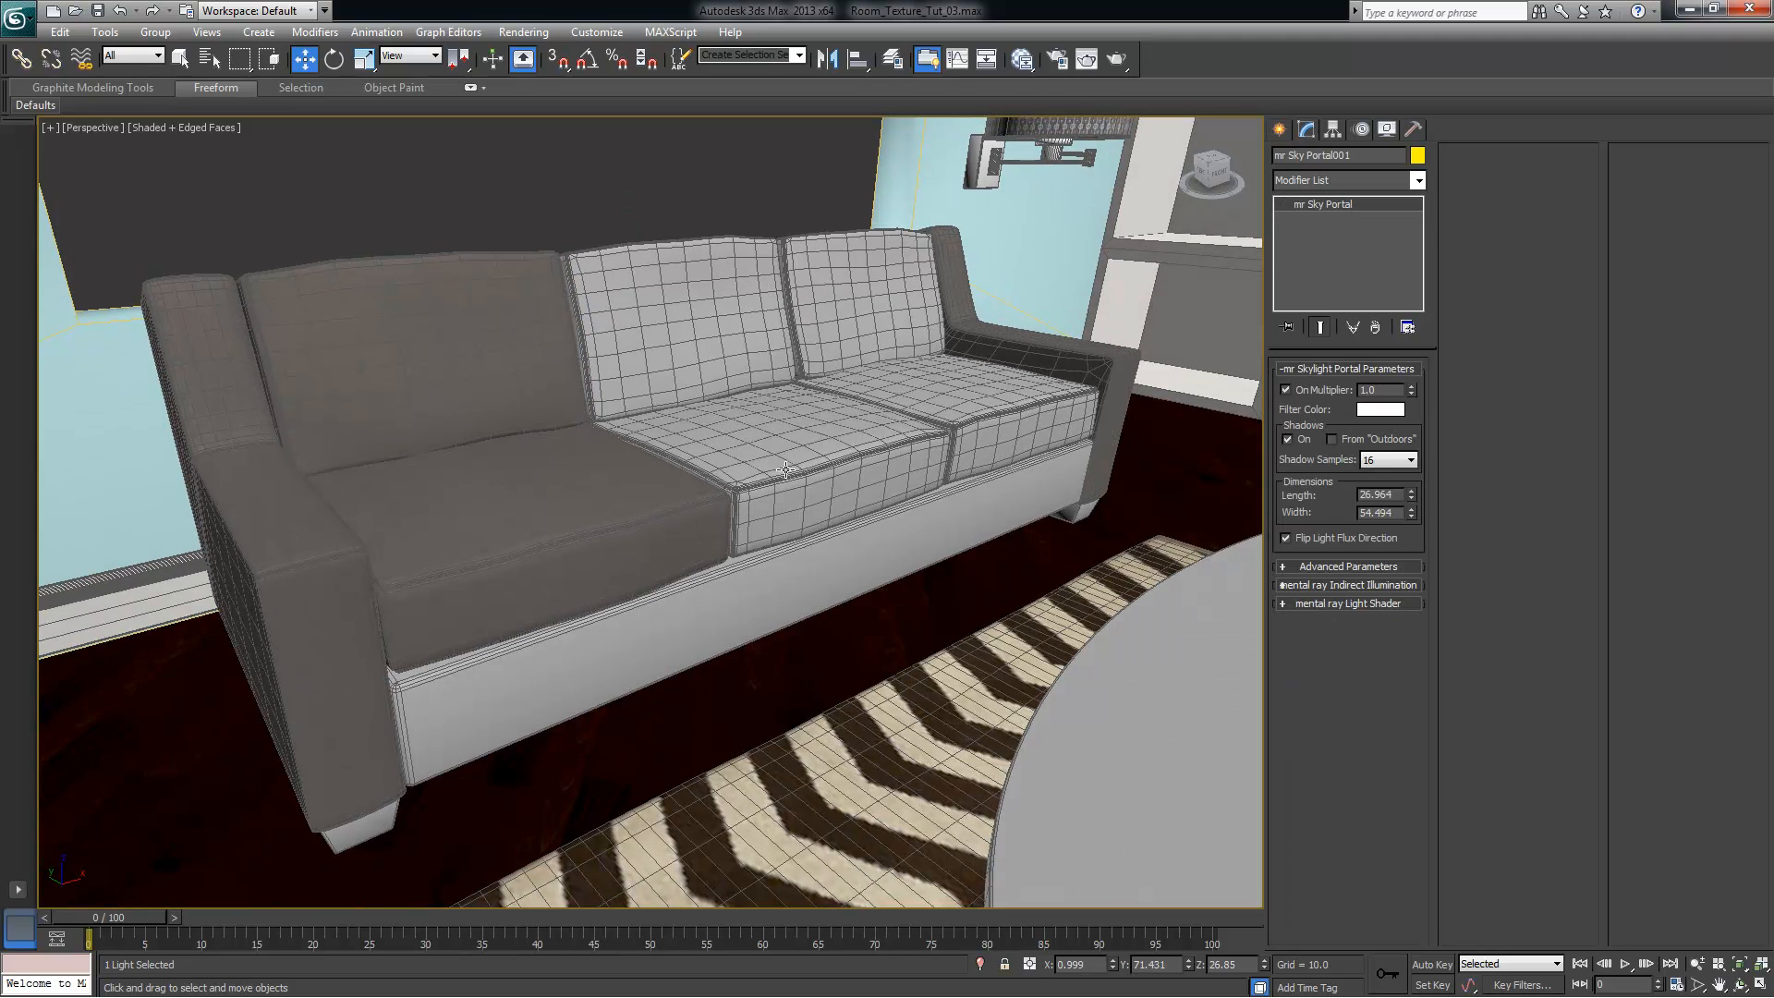
# Render the perspective view framed on the whole sofa, then put the rendered frame away
pyautogui.keyDown('alt'); pyautogui.moveTo(705, 464); pyautogui.dragTo(961, 305, button='middle'); pyautogui.keyUp('alt')
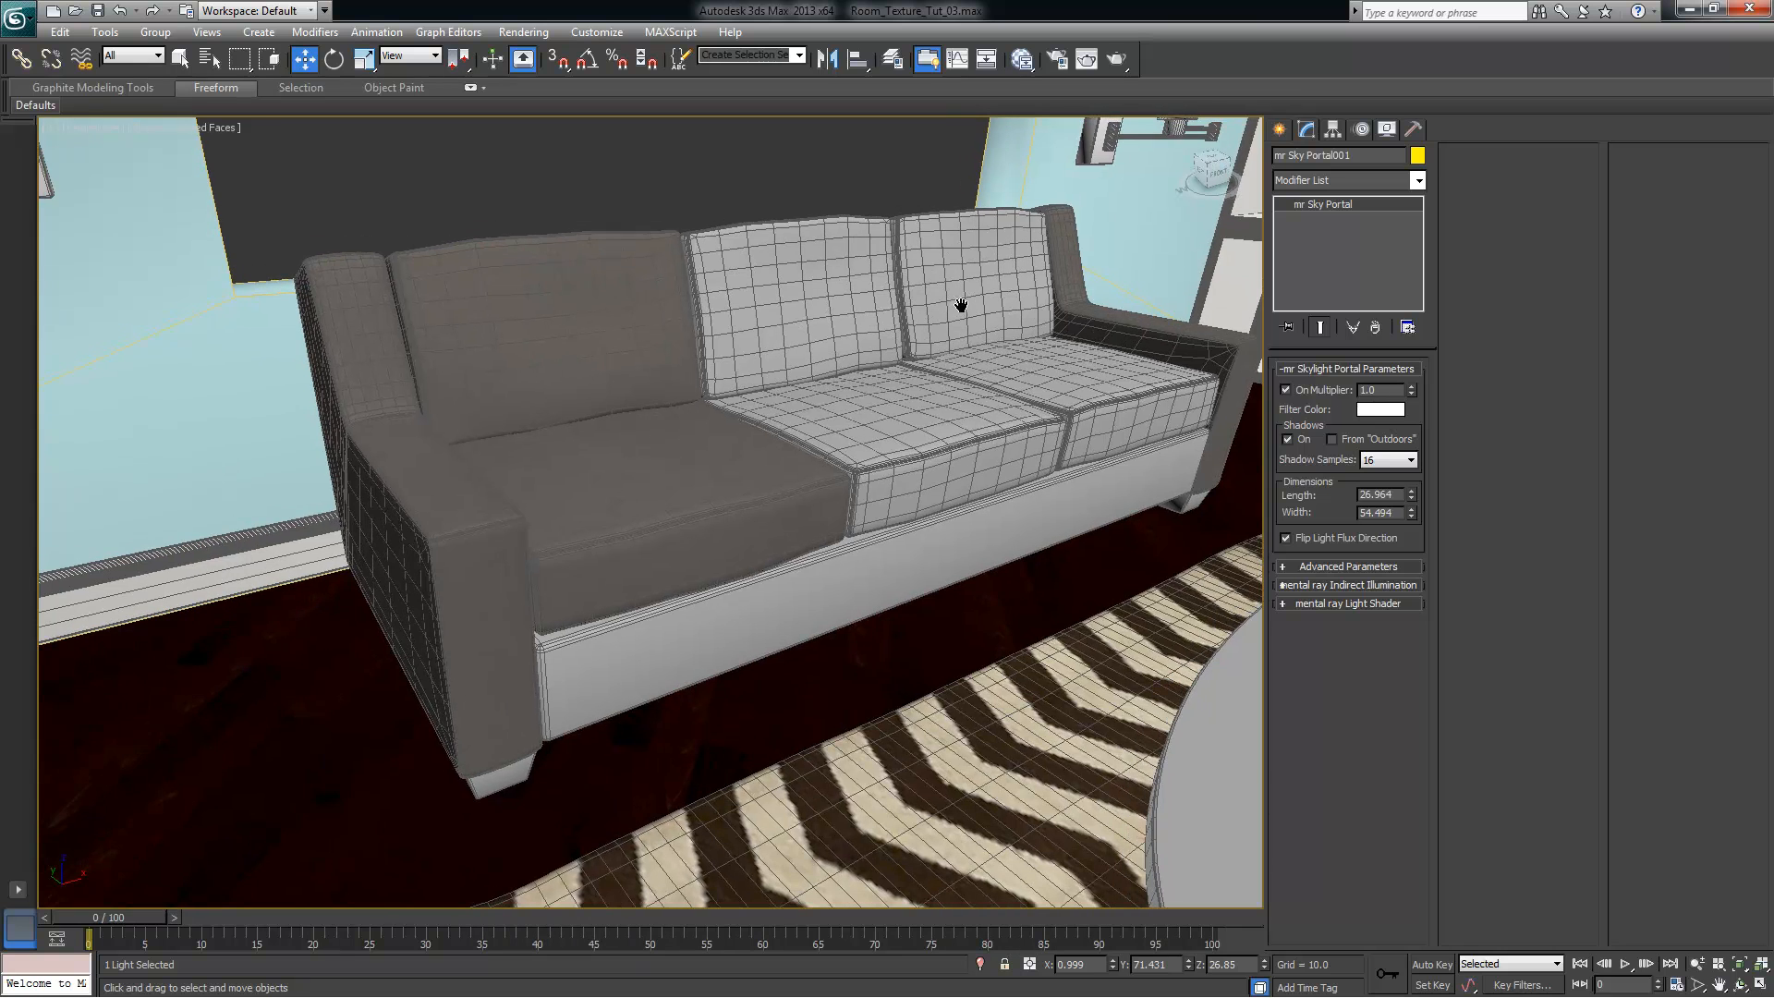
pyautogui.click(1087, 58)
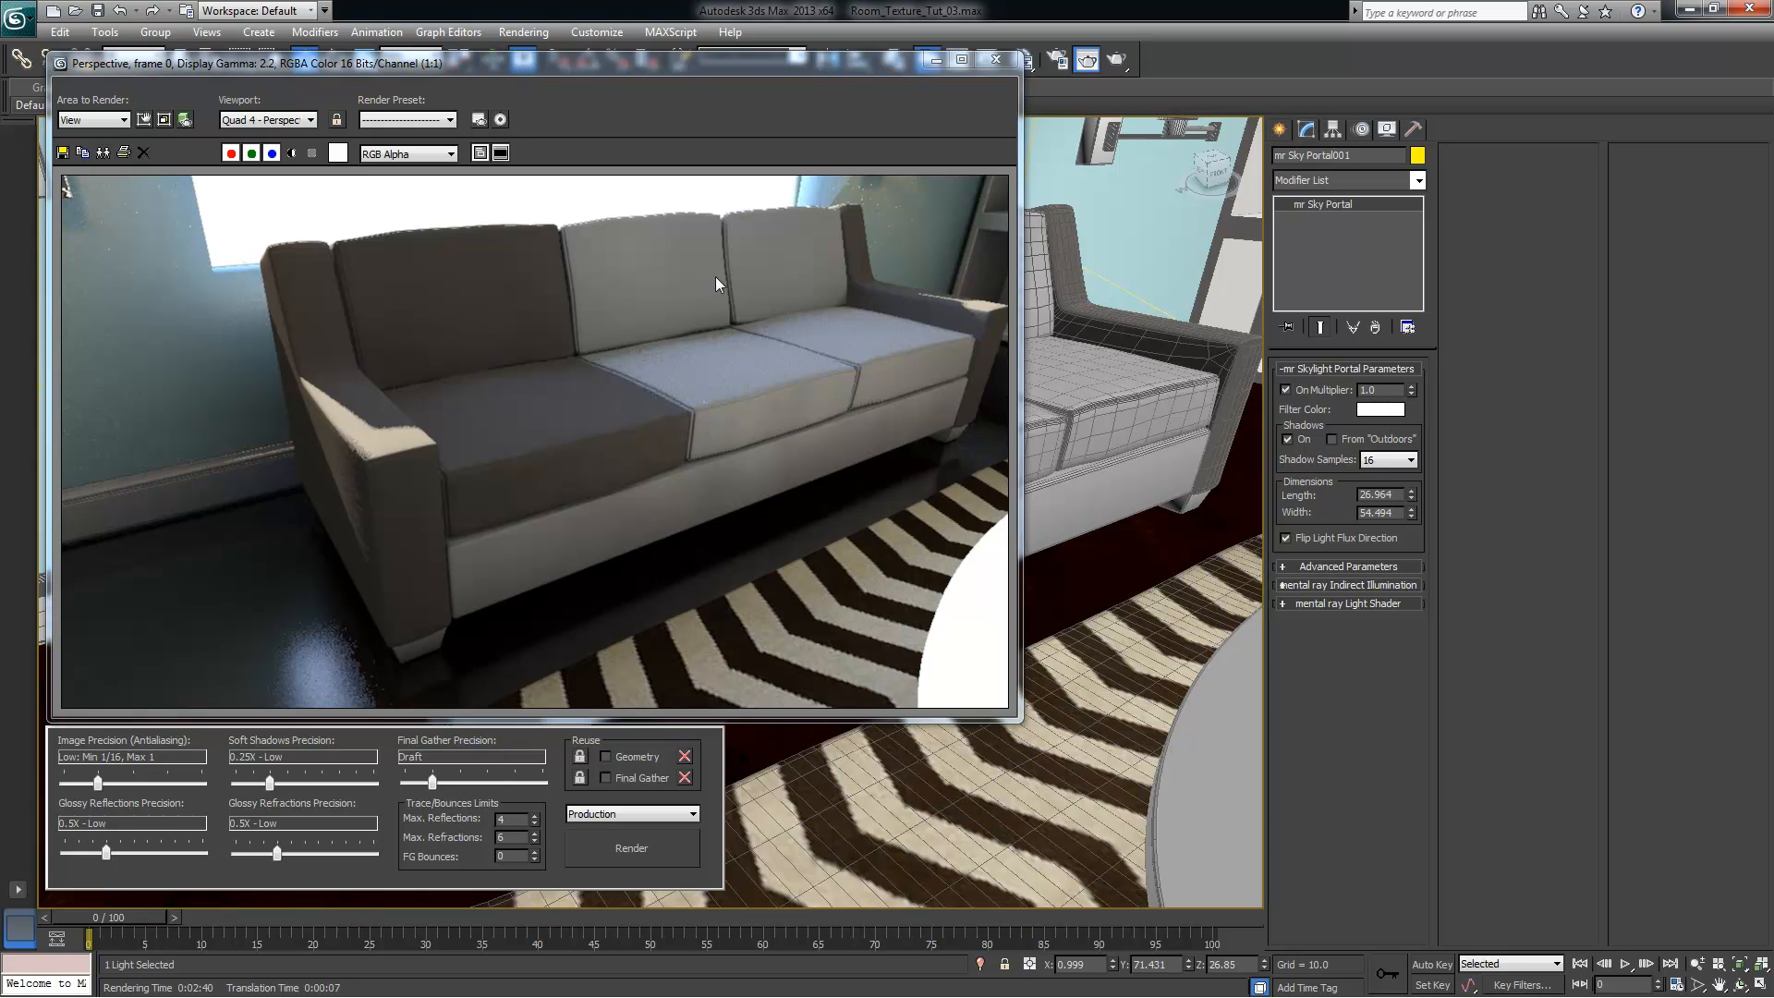
pyautogui.click(935, 61)
# Add a UVW Map modifier to the middle back cushion, ChamferBox006
pyautogui.keyDown('alt'); pyautogui.moveTo(865, 389); pyautogui.dragTo(828, 400, button='middle'); pyautogui.keyUp('alt')
pyautogui.click(764, 324)
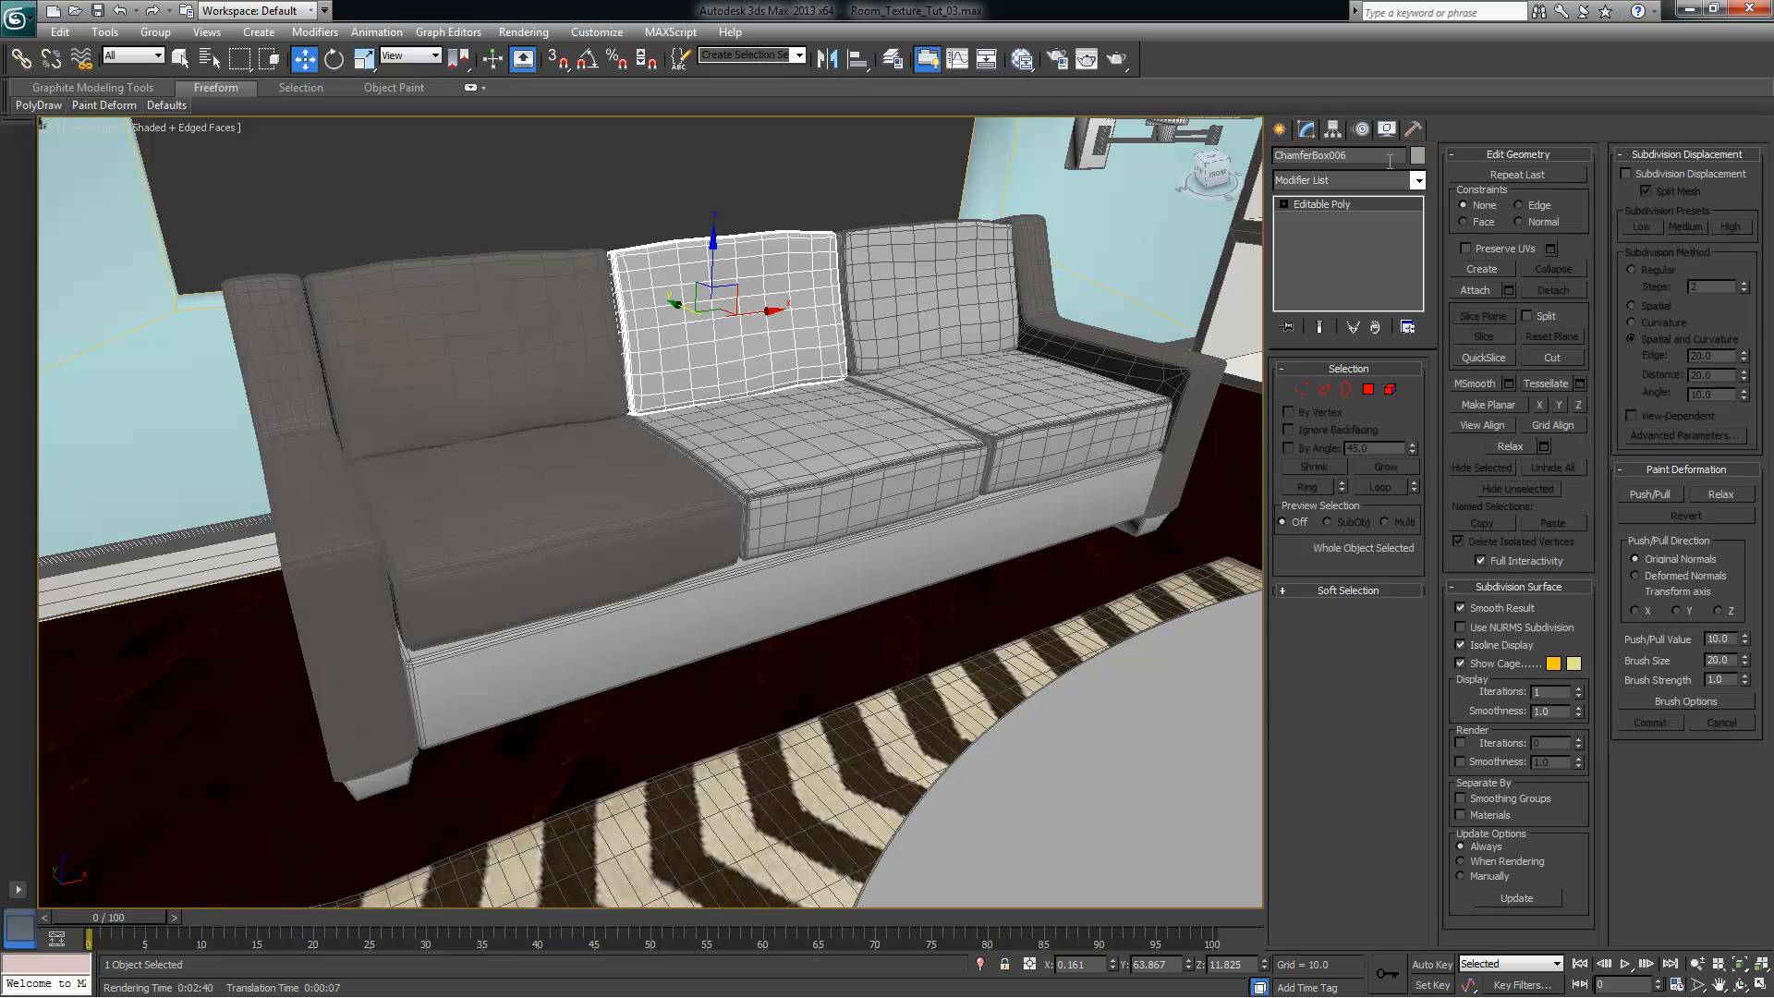
pyautogui.click(1418, 180)
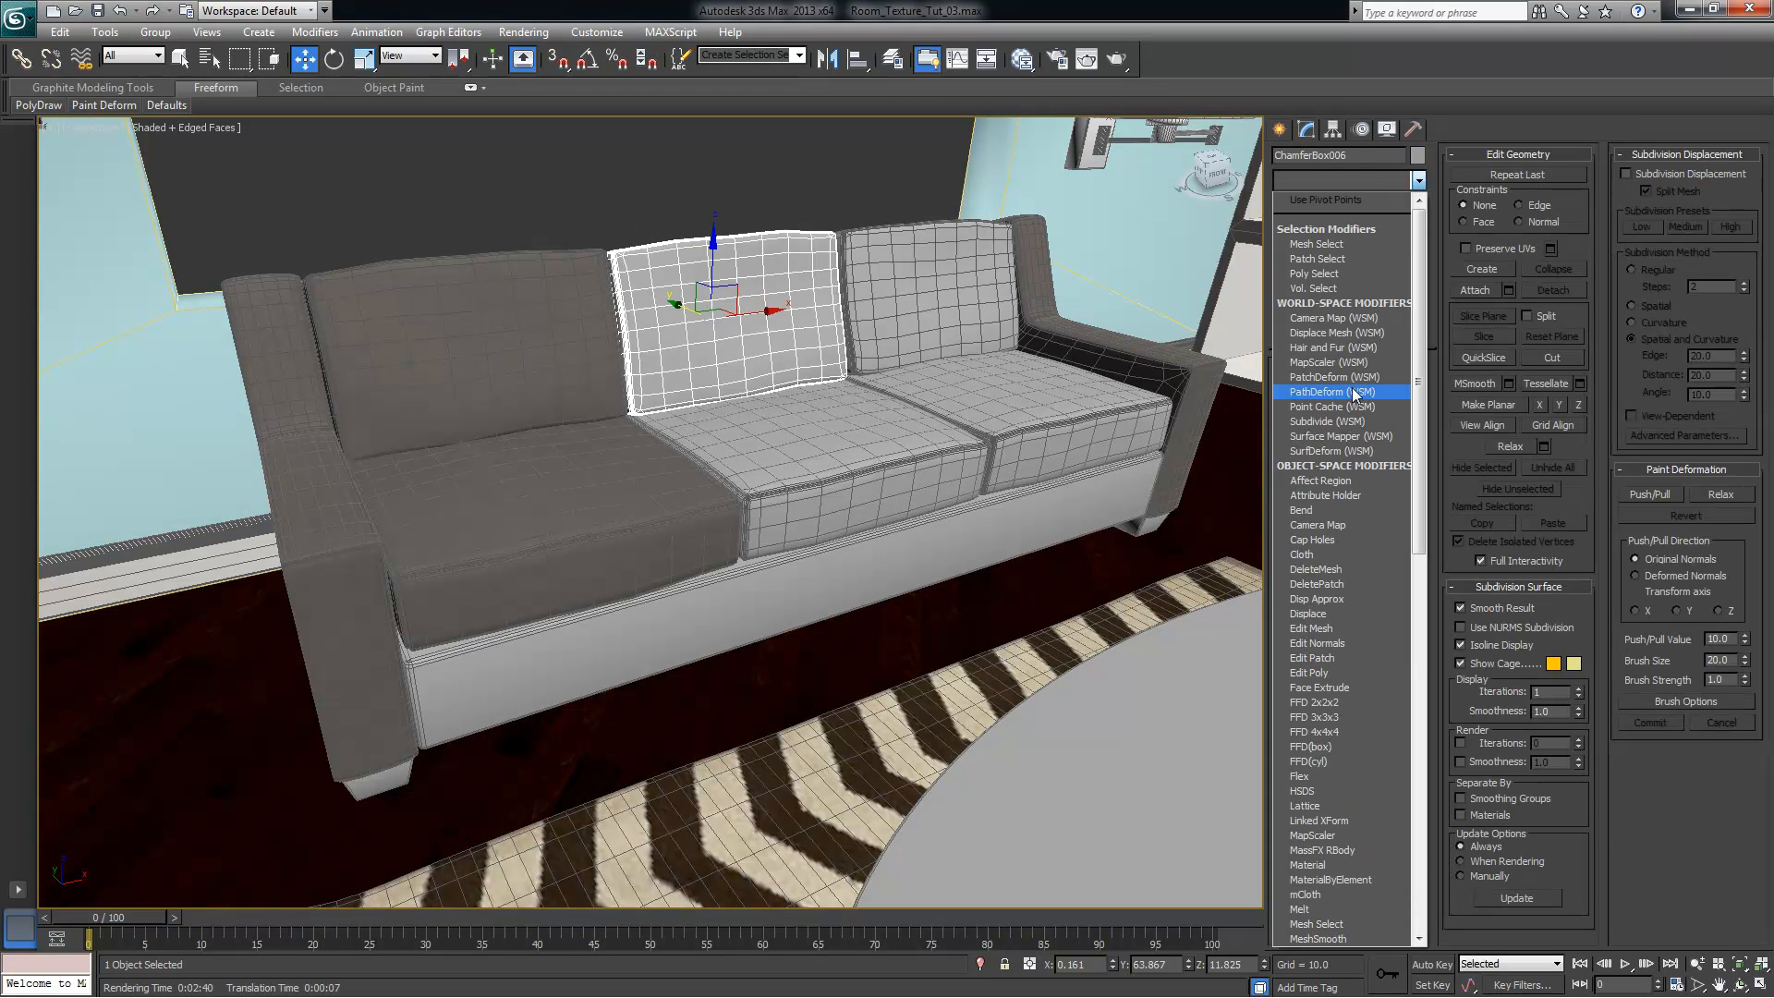
pyautogui.press('u')
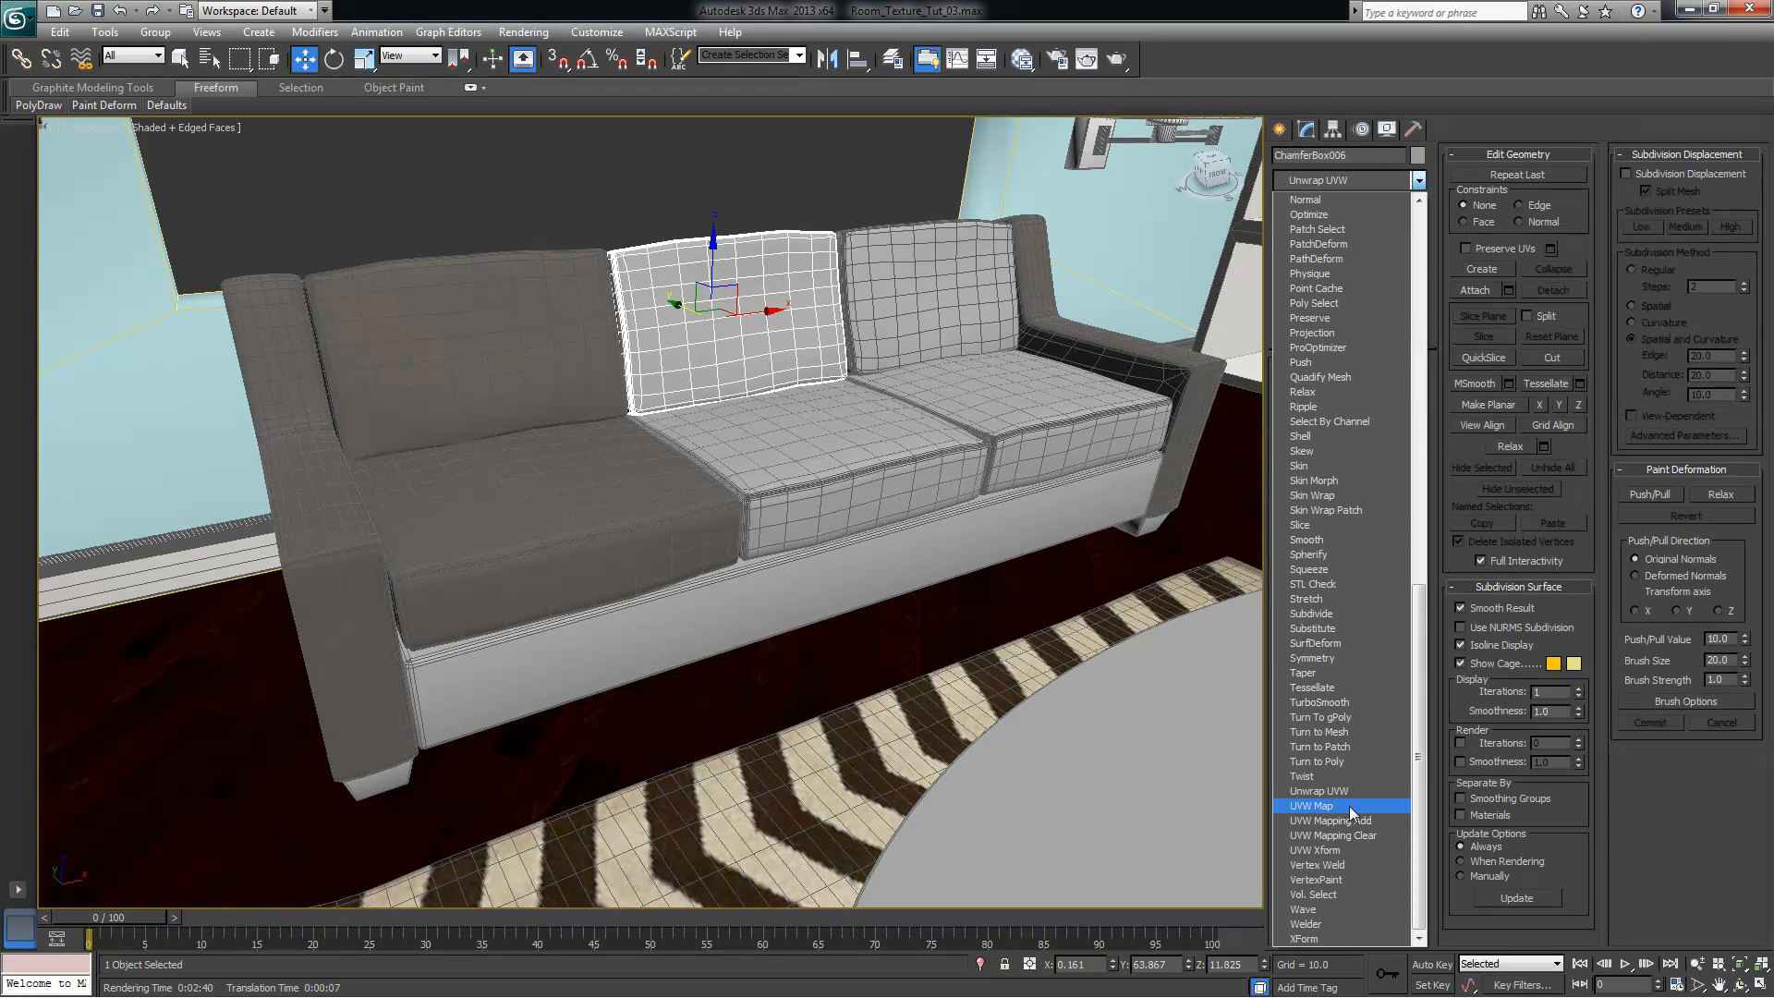
pyautogui.click(1349, 806)
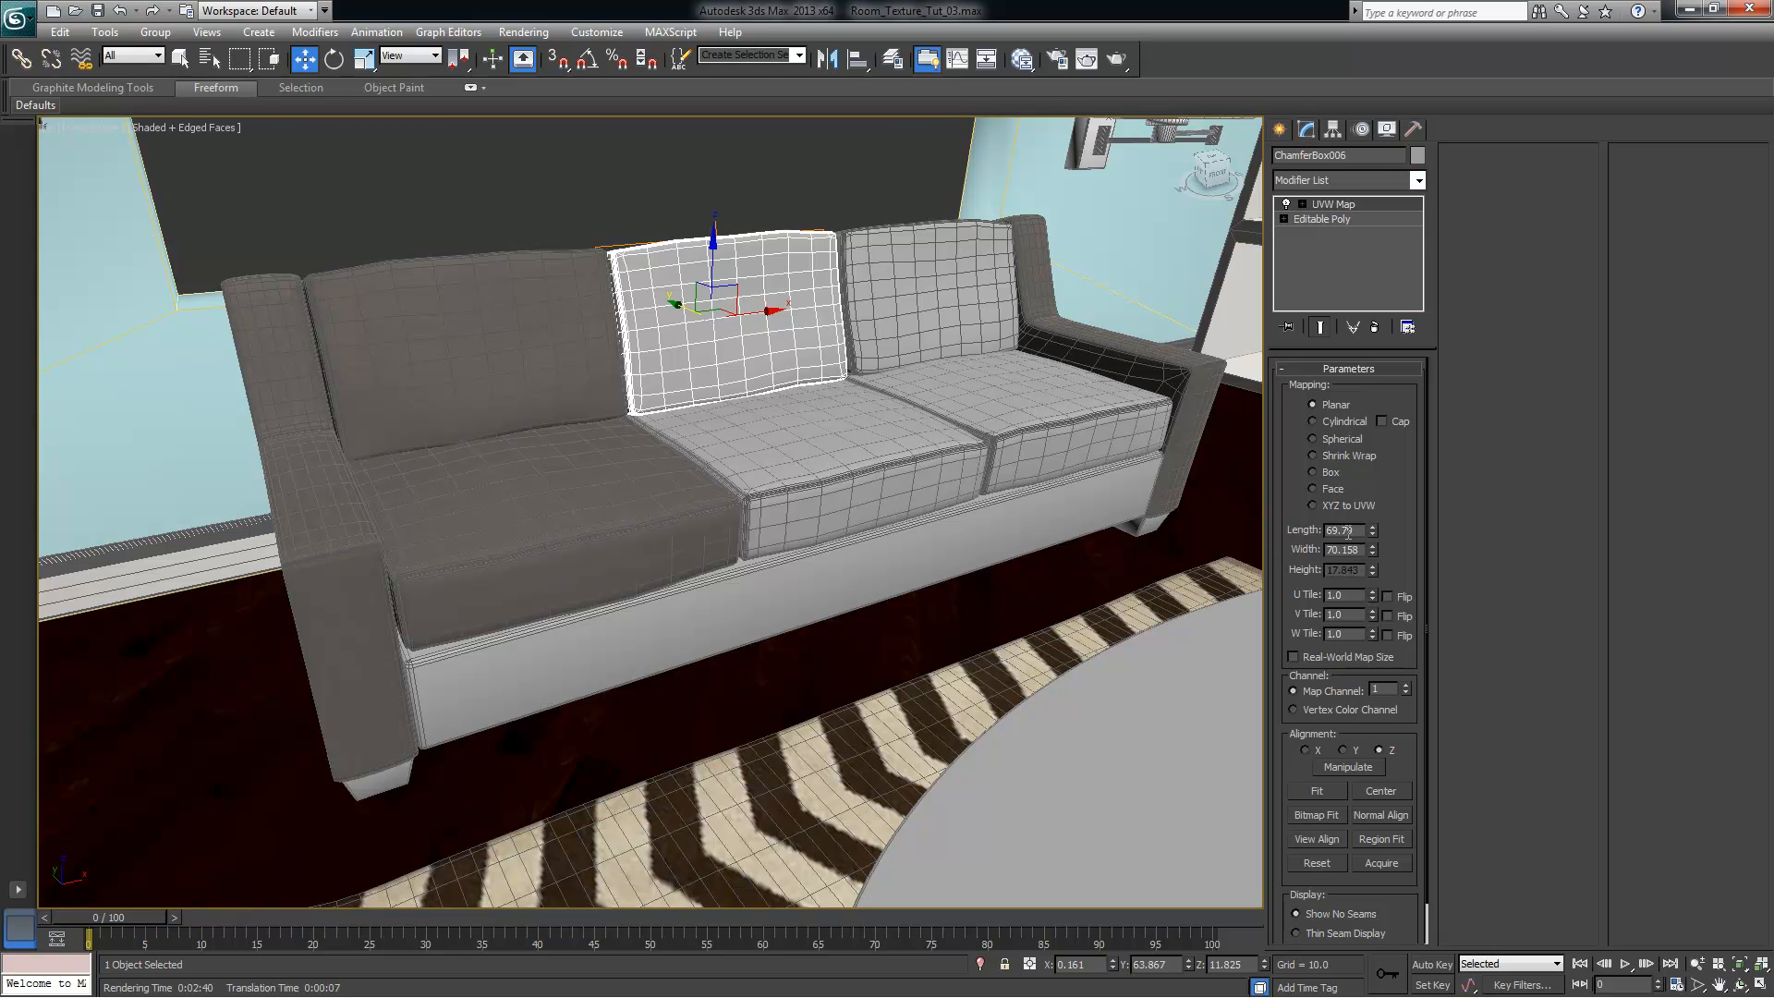
# Add a UVW Map modifier to the middle seat cushion, ChamferBox005
pyautogui.click(872, 417)
pyautogui.click(1418, 180)
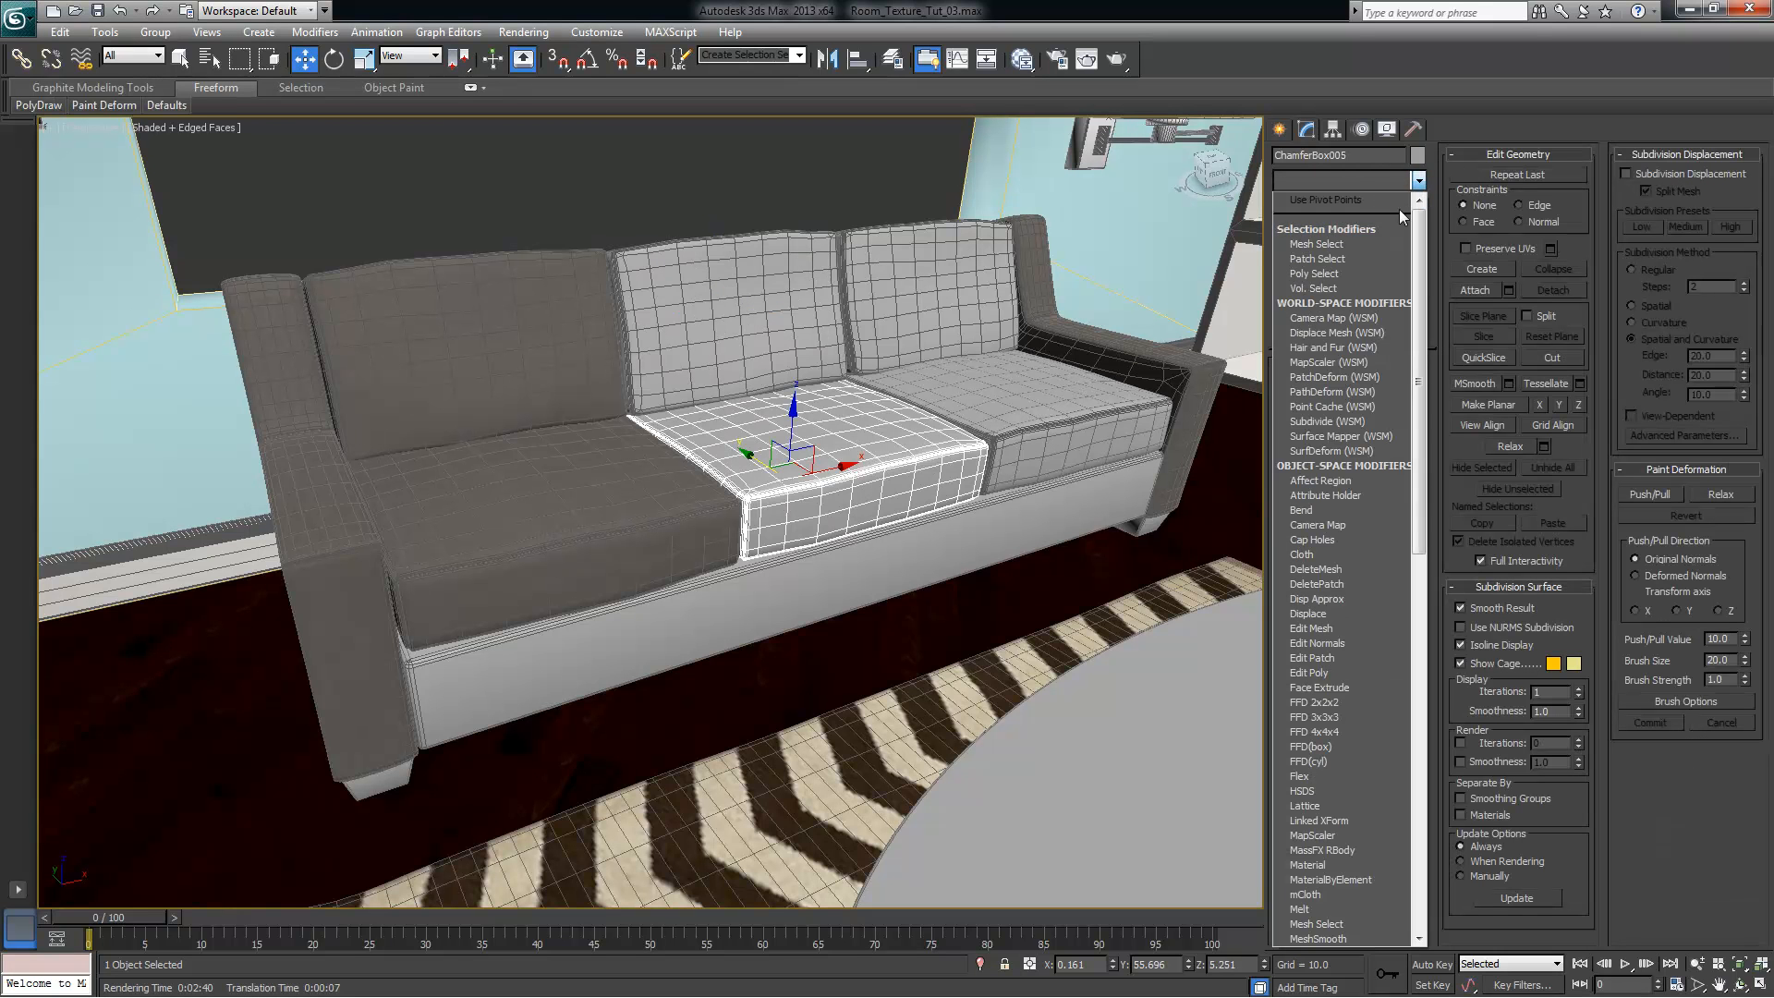
pyautogui.press('u')
pyautogui.press('u')
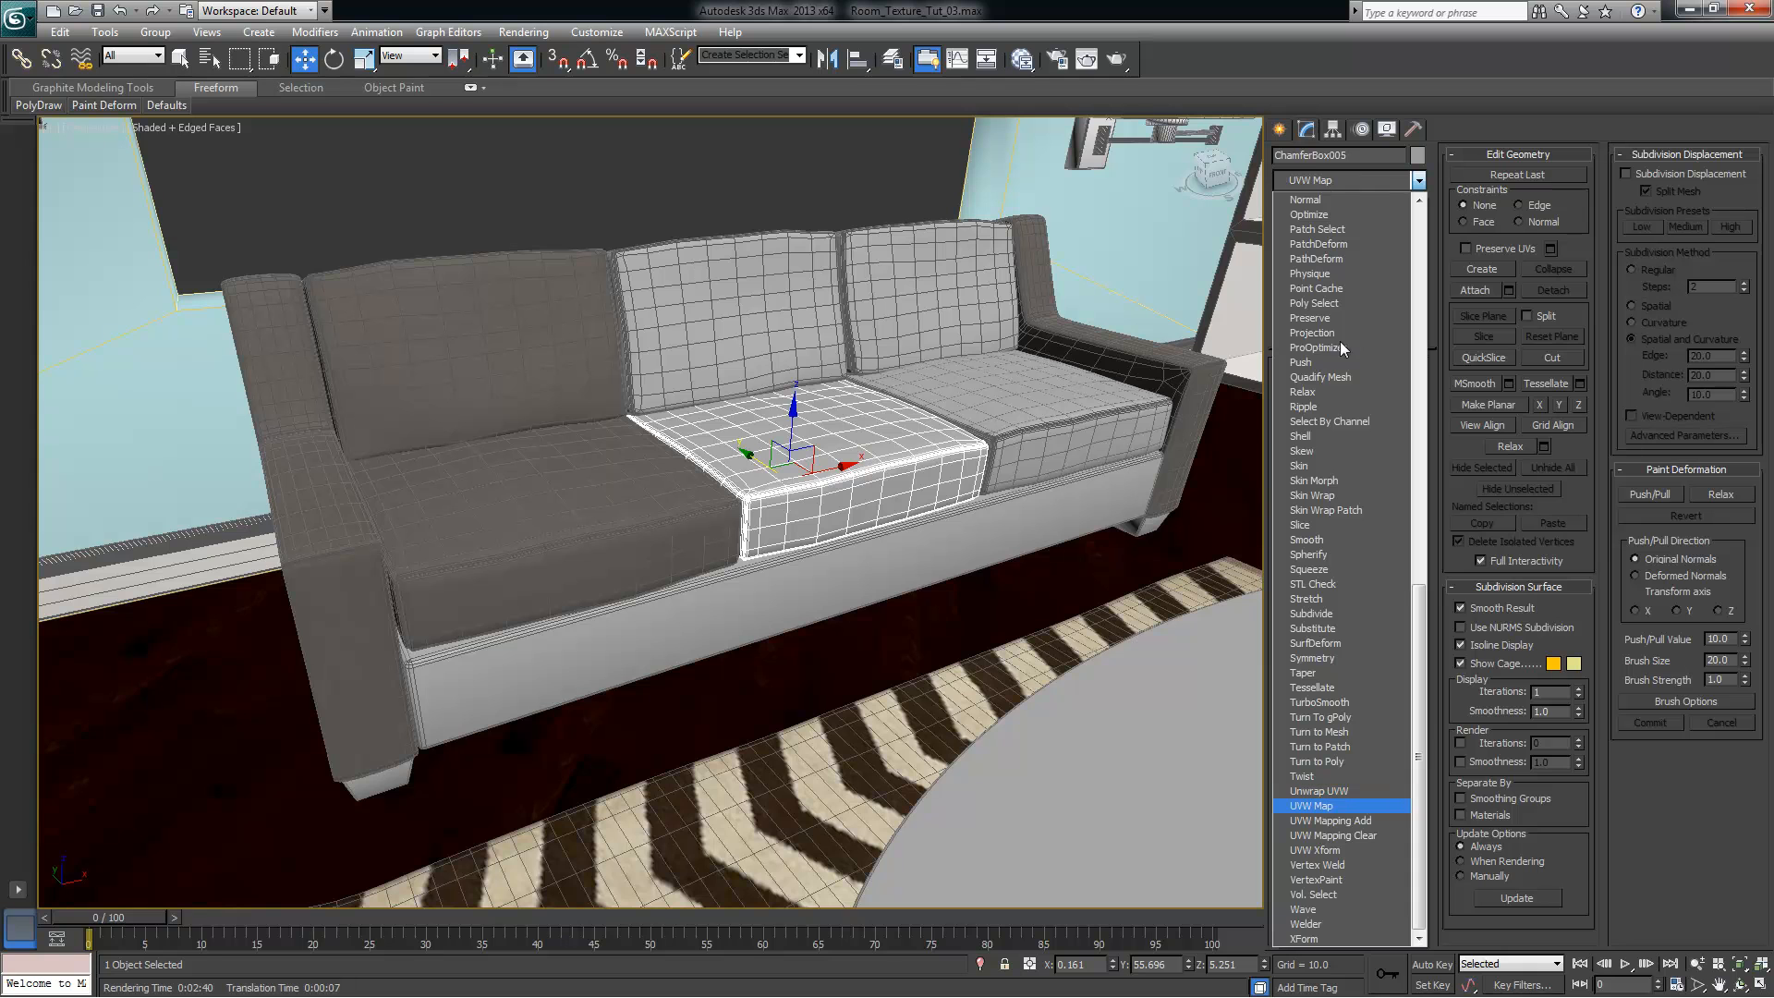
pyautogui.click(1319, 806)
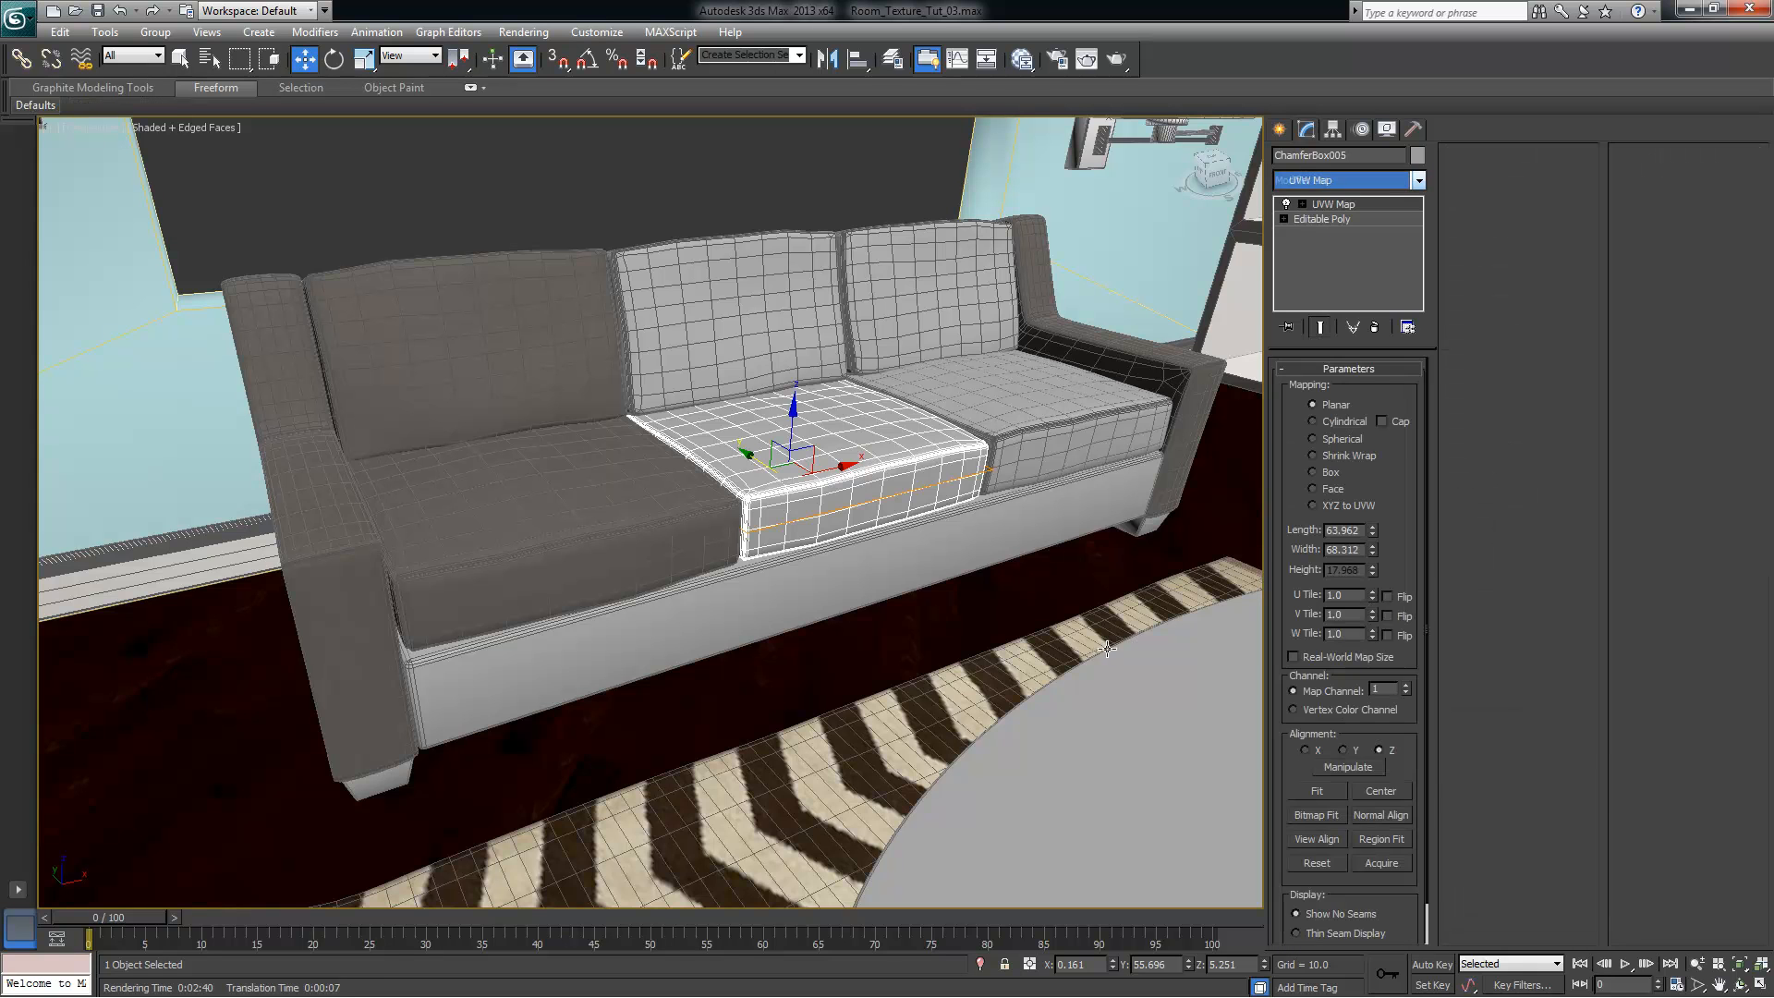
# Add a UVW Map modifier to the farthest back cushion, ChamferBox008
pyautogui.click(941, 281)
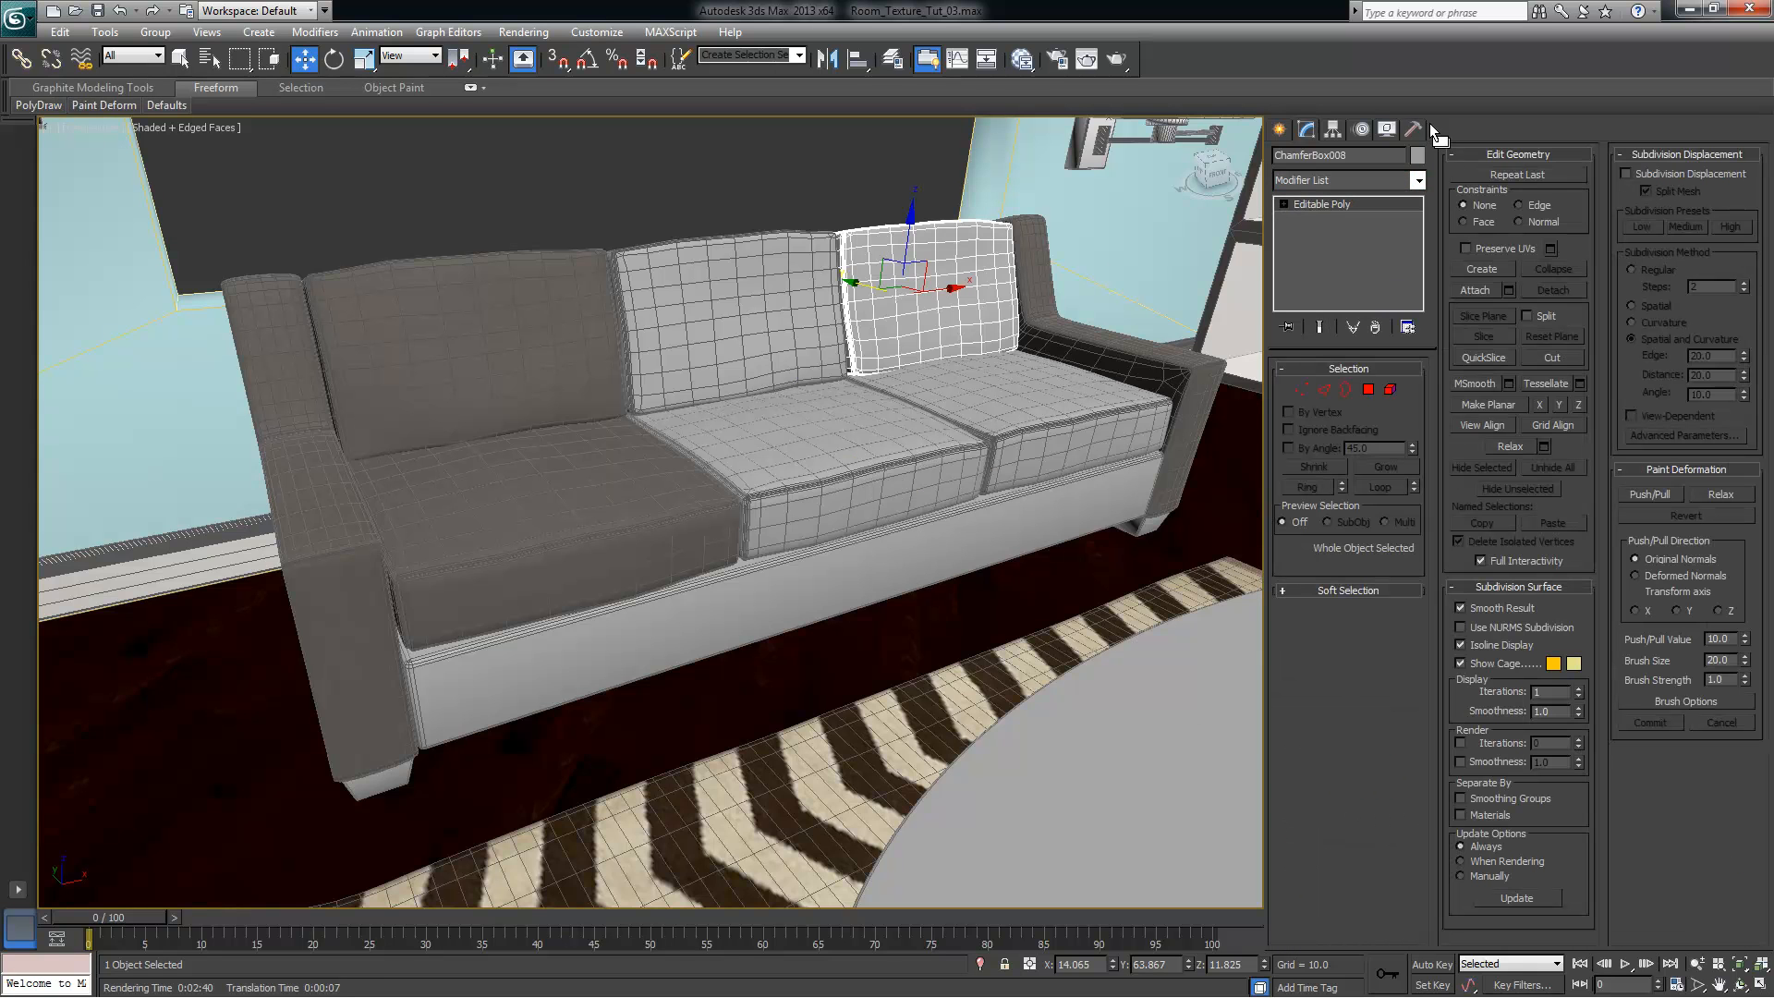
pyautogui.click(1418, 180)
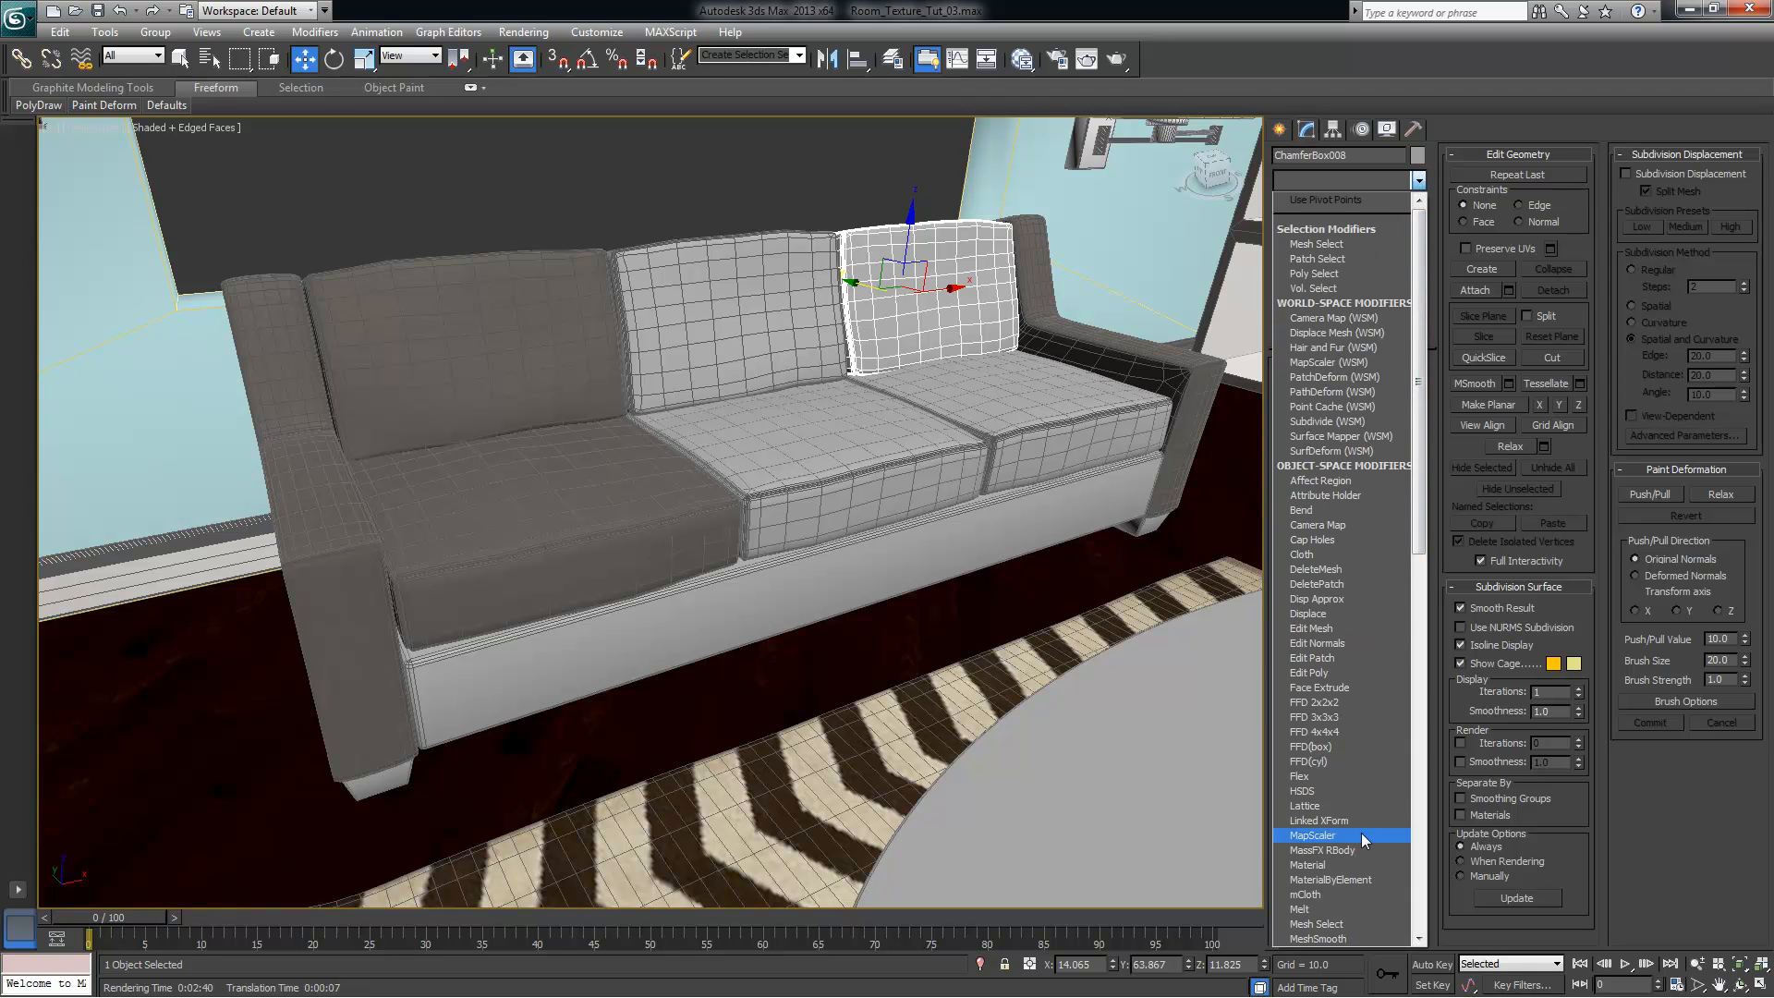
pyautogui.press('u')
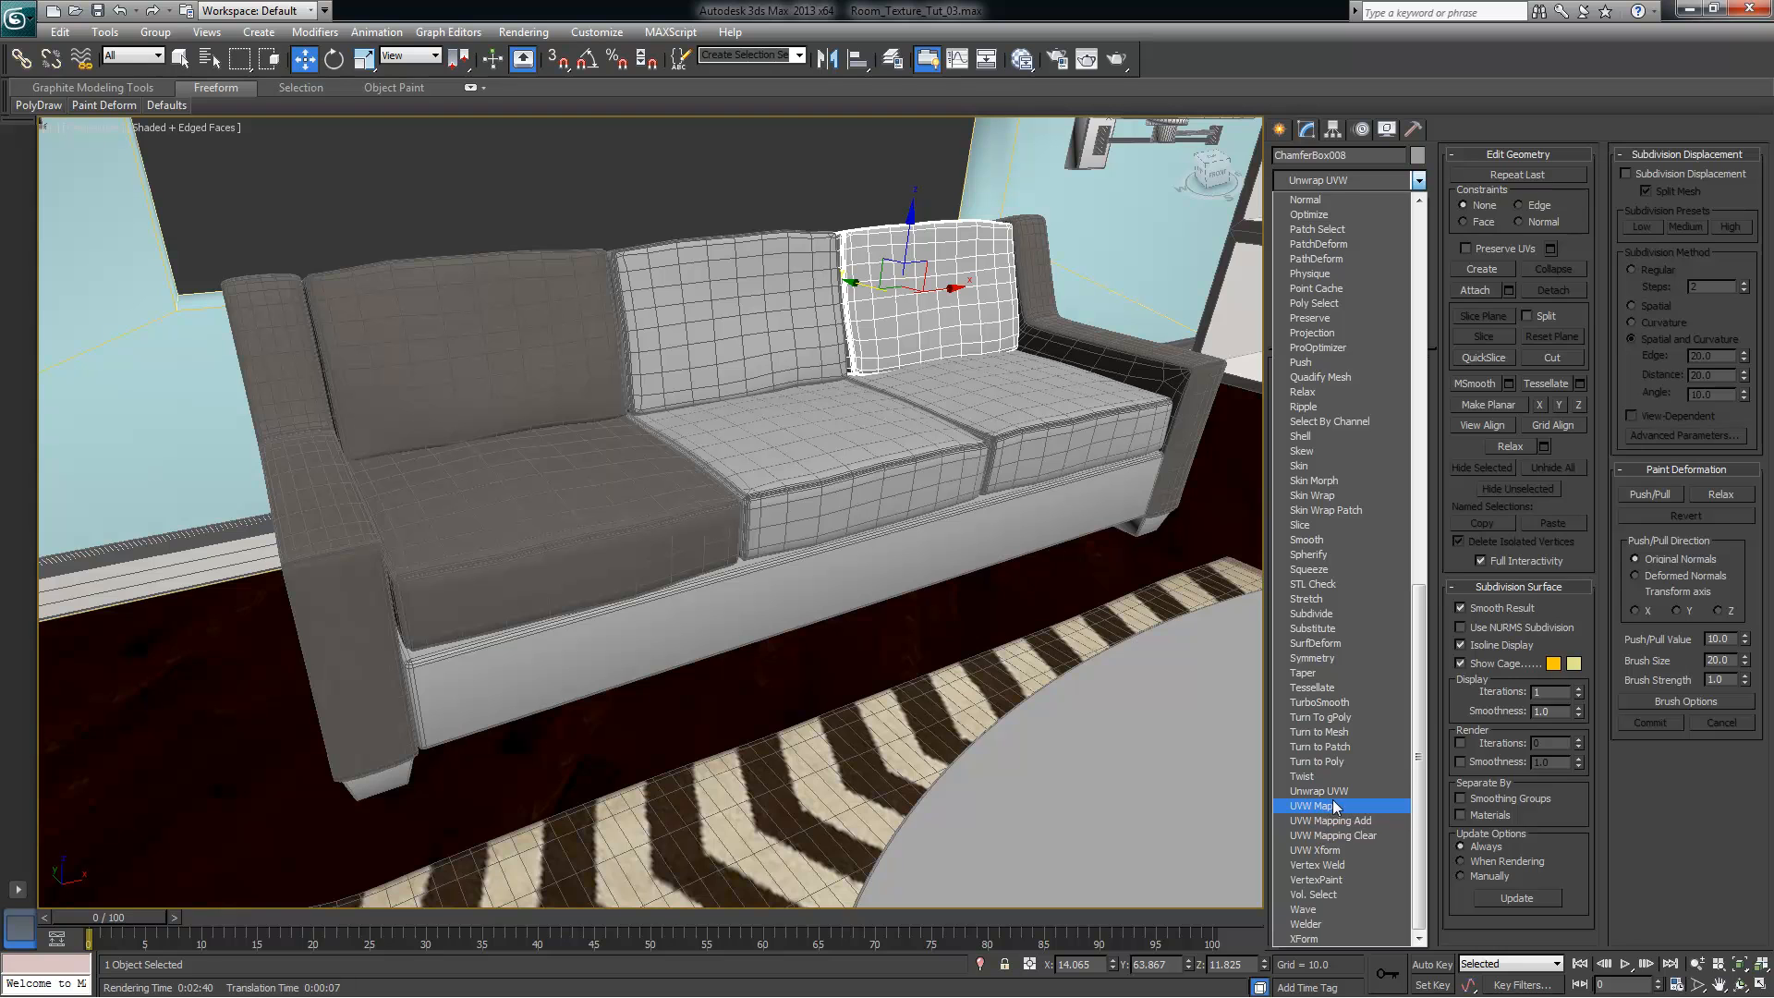
pyautogui.click(1339, 806)
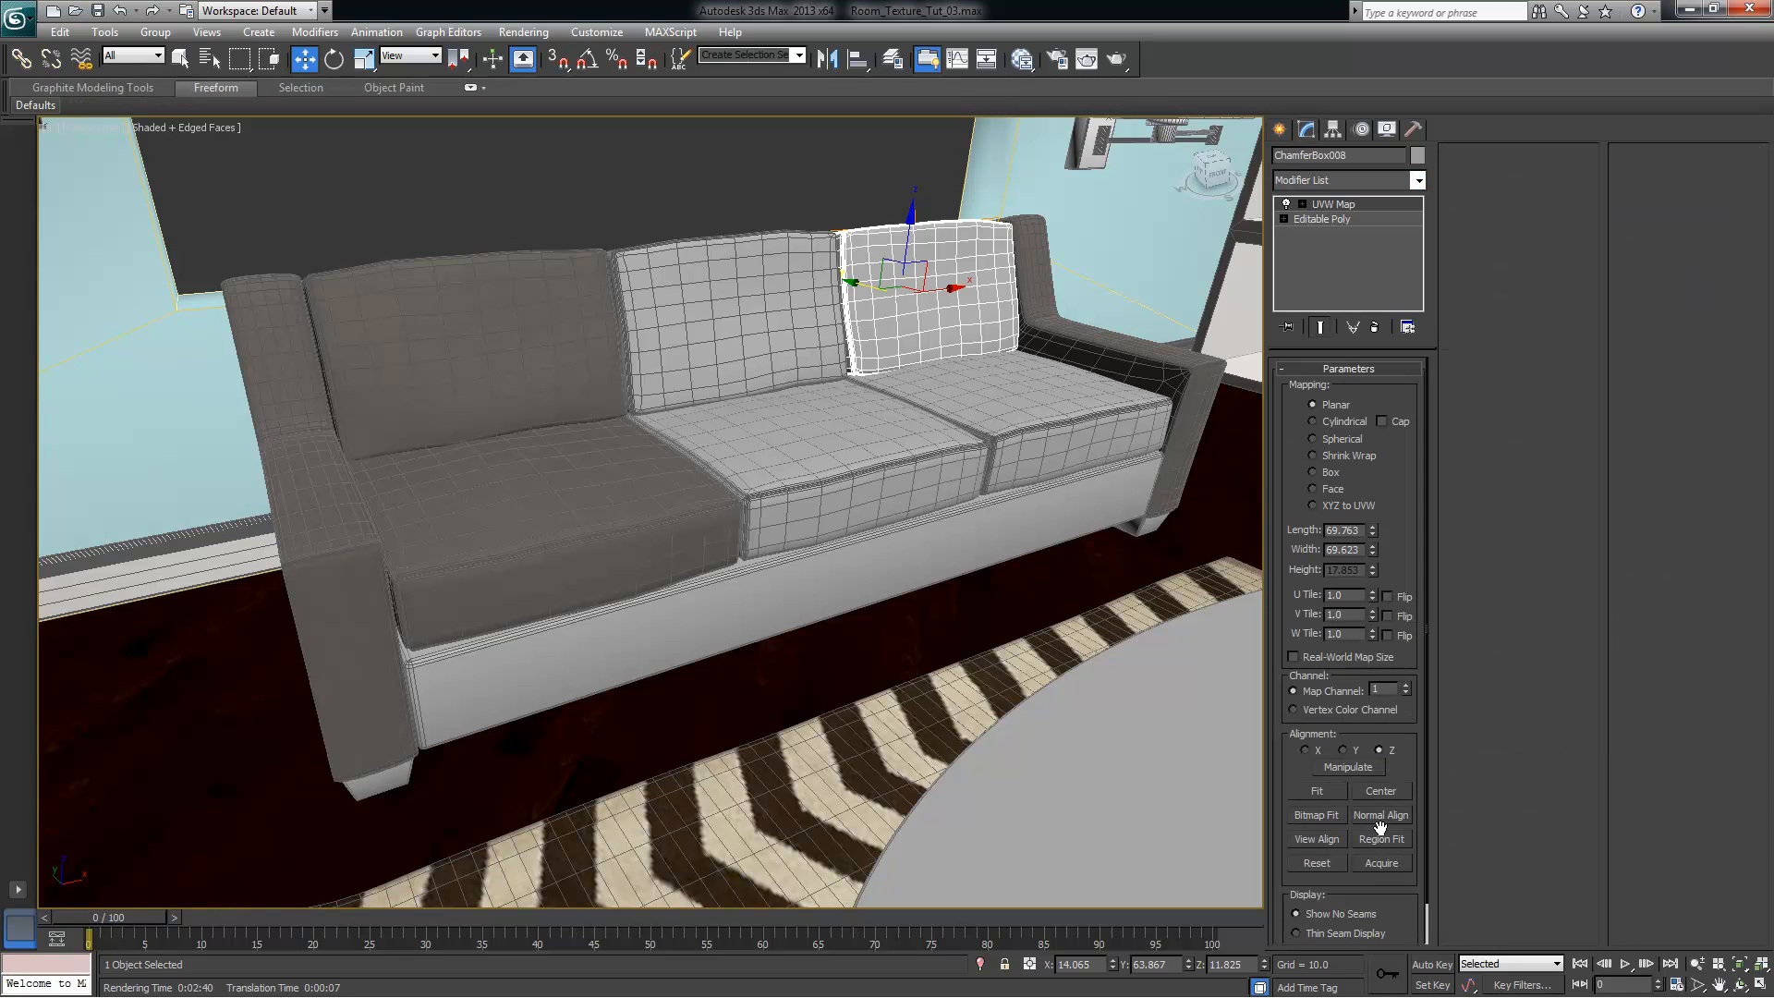
# Acquire the textured back cushion's Box mapping for the farthest back cushion with the relative option
pyautogui.click(1382, 861)
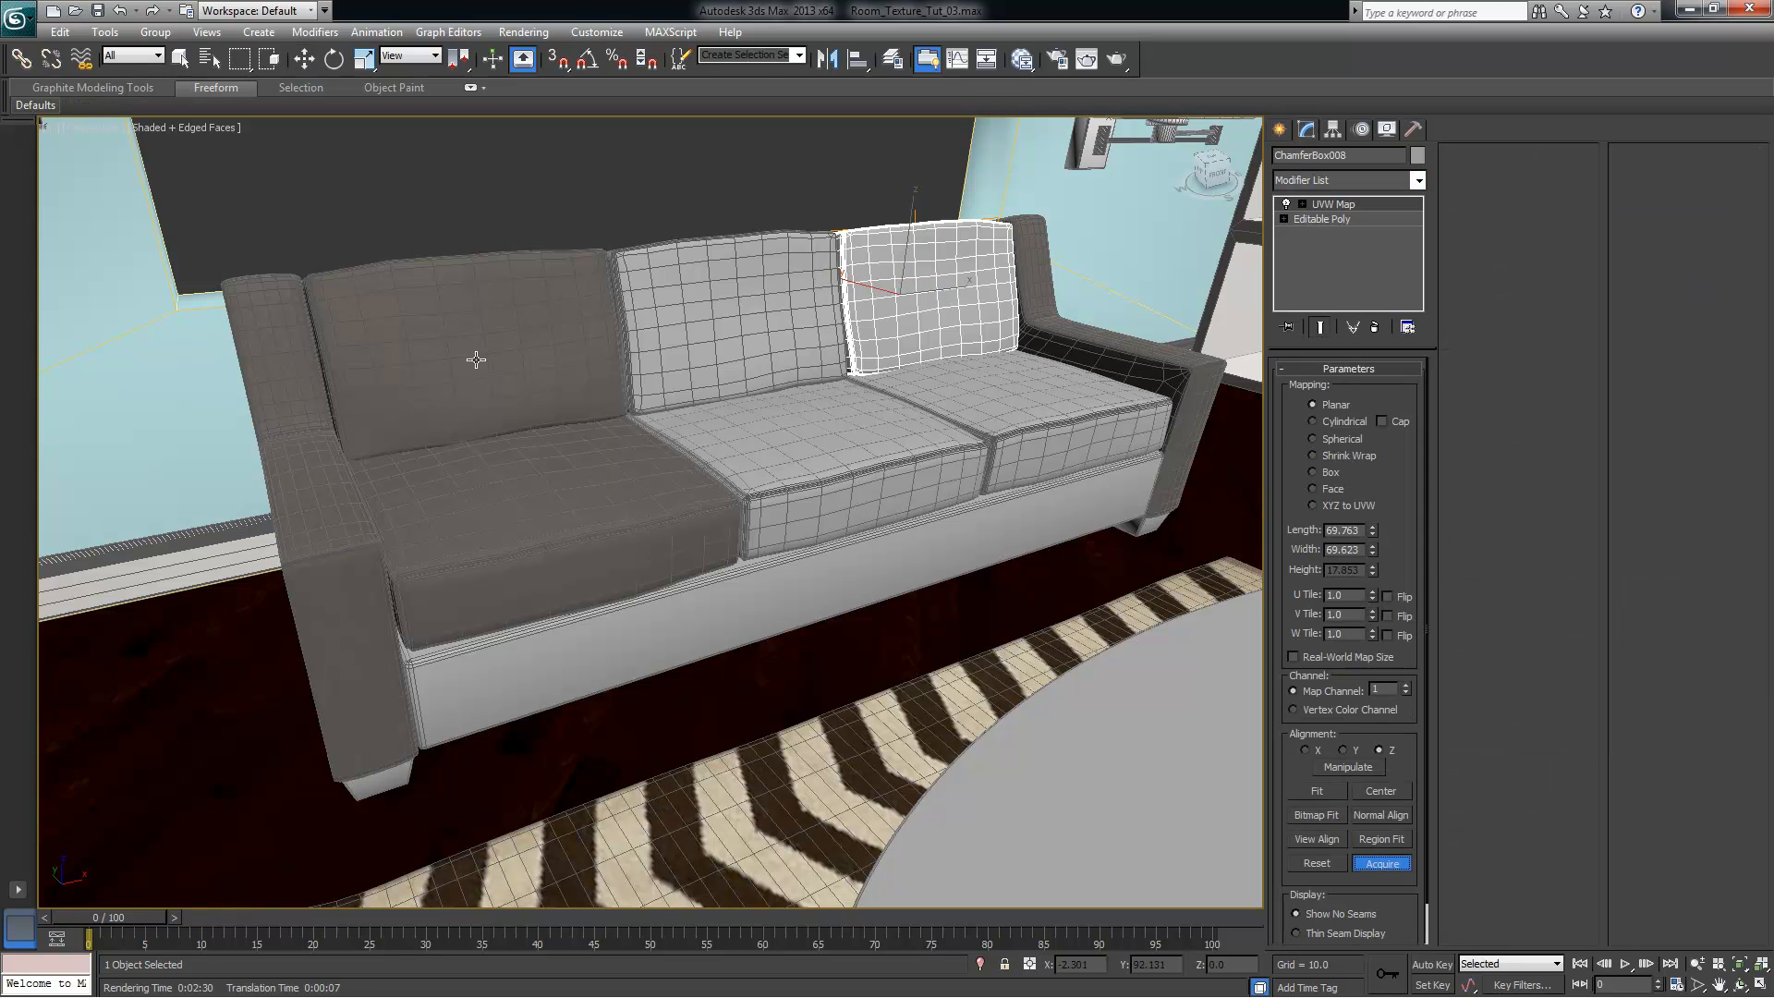
pyautogui.click(1121, 622)
pyautogui.press('Return')
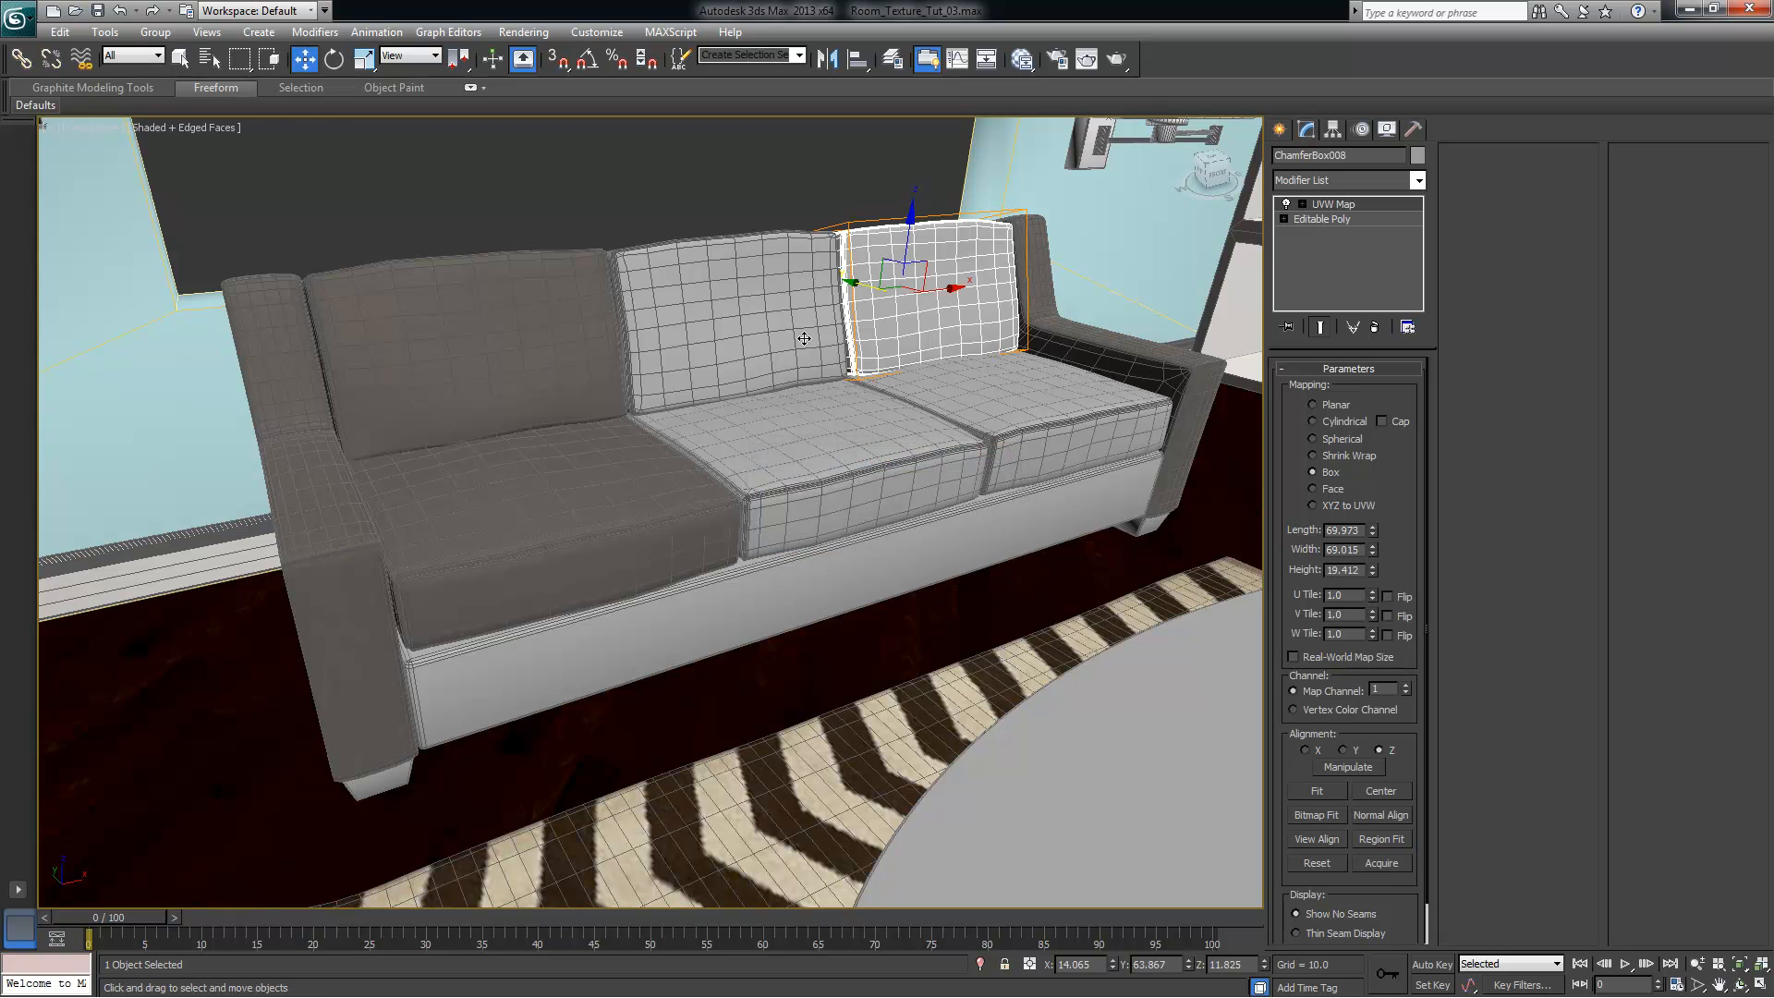
# Select the middle back cushion and acquire the textured back cushion's Box mapping for its UVW Map, using Acquire Relative
pyautogui.click(771, 302)
pyautogui.click(1302, 205)
pyautogui.click(1358, 219)
pyautogui.click(1360, 208)
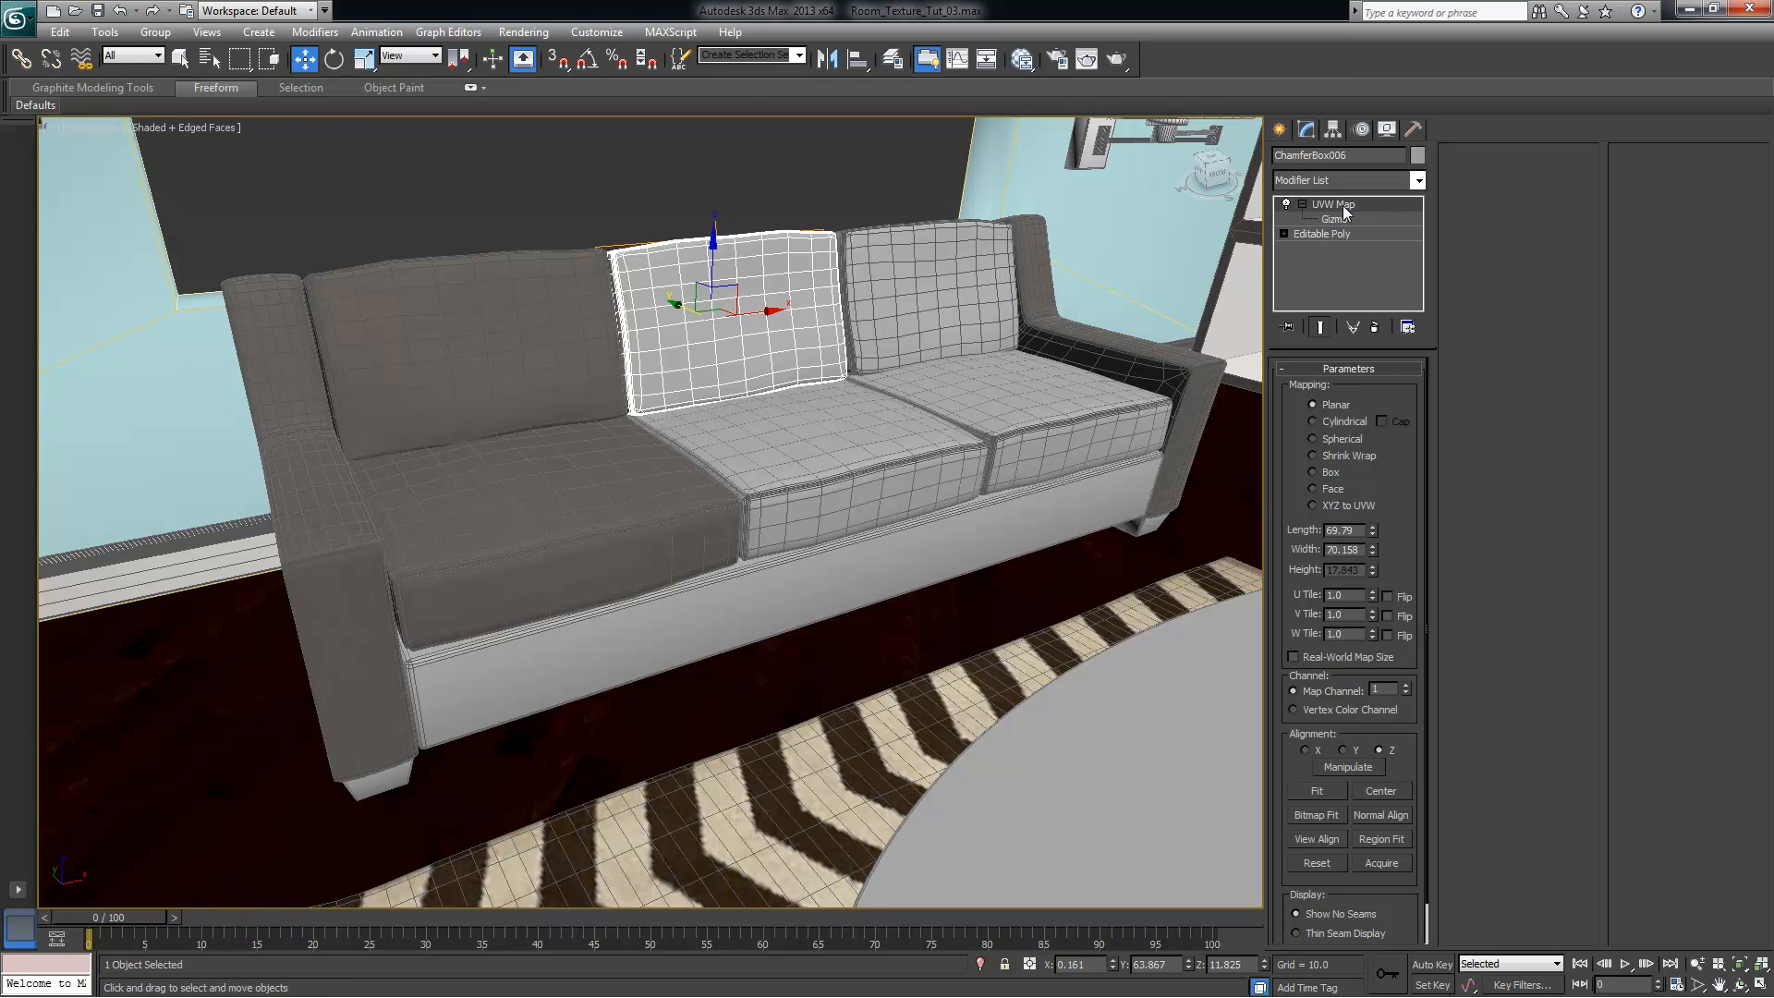
pyautogui.click(1383, 862)
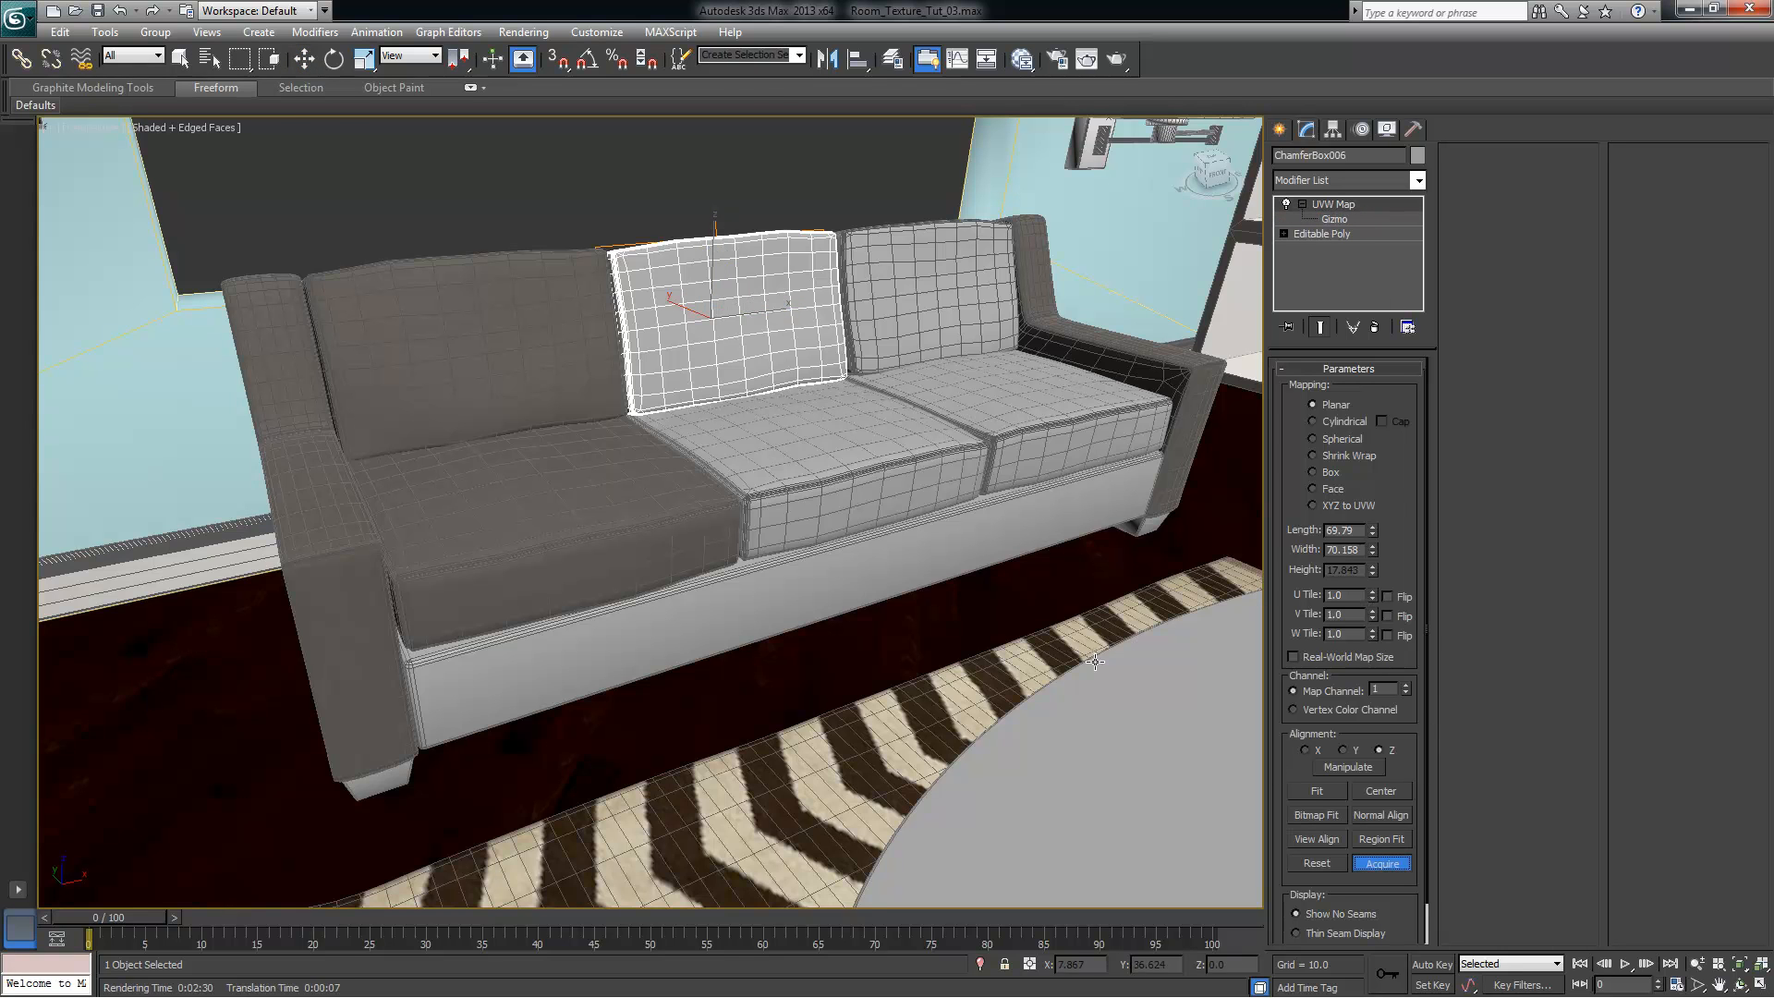
pyautogui.click(1085, 654)
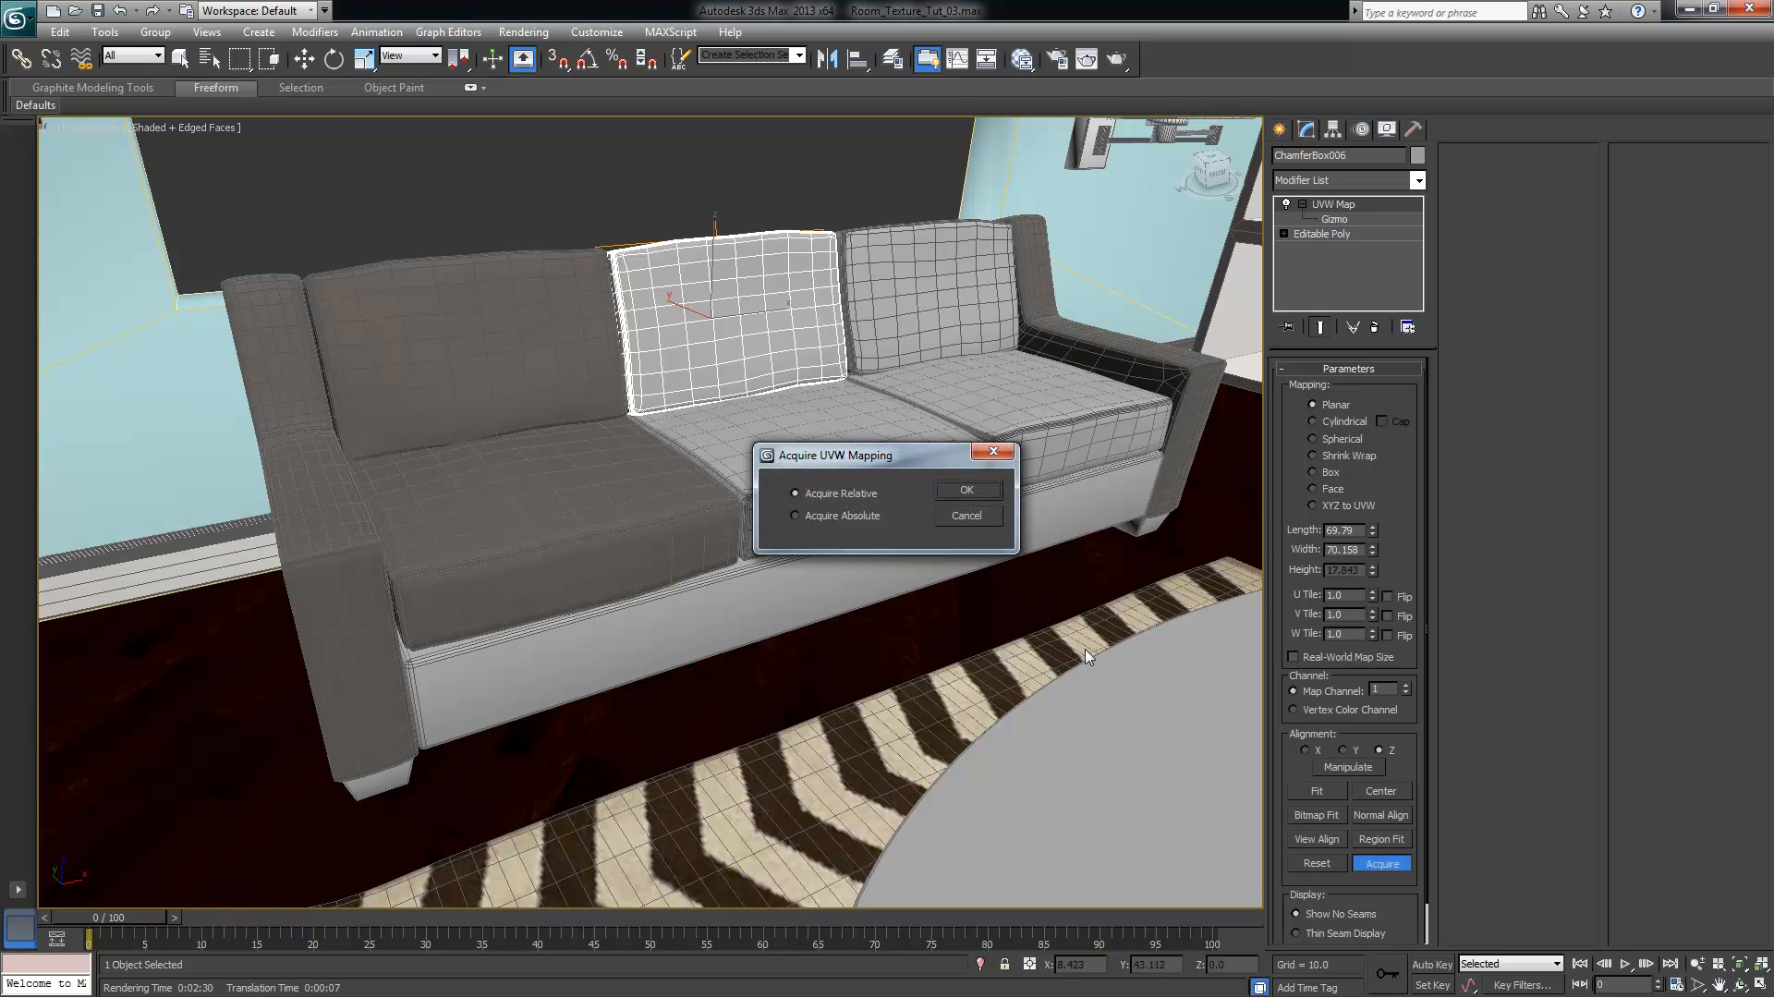
pyautogui.click(964, 490)
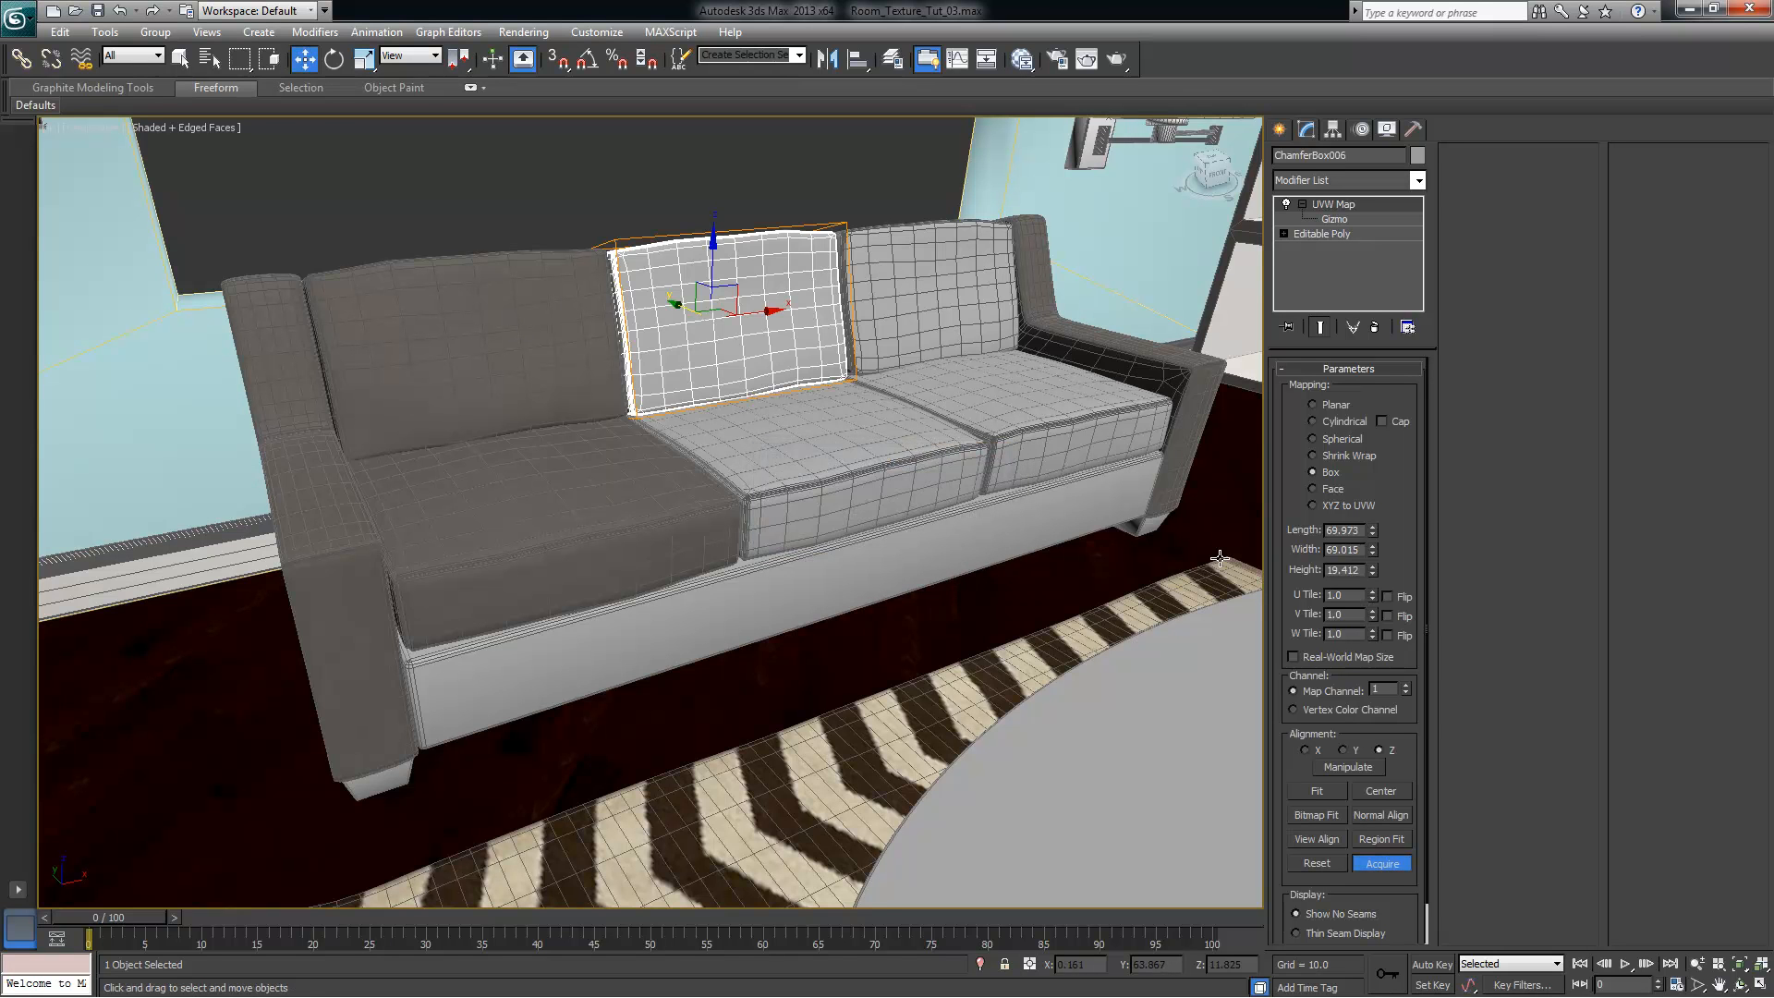
# Add a UVW Map modifier to the farthest seat cushion and acquire the textured seat cushion's Box mapping with Acquire Relative
pyautogui.click(1003, 409)
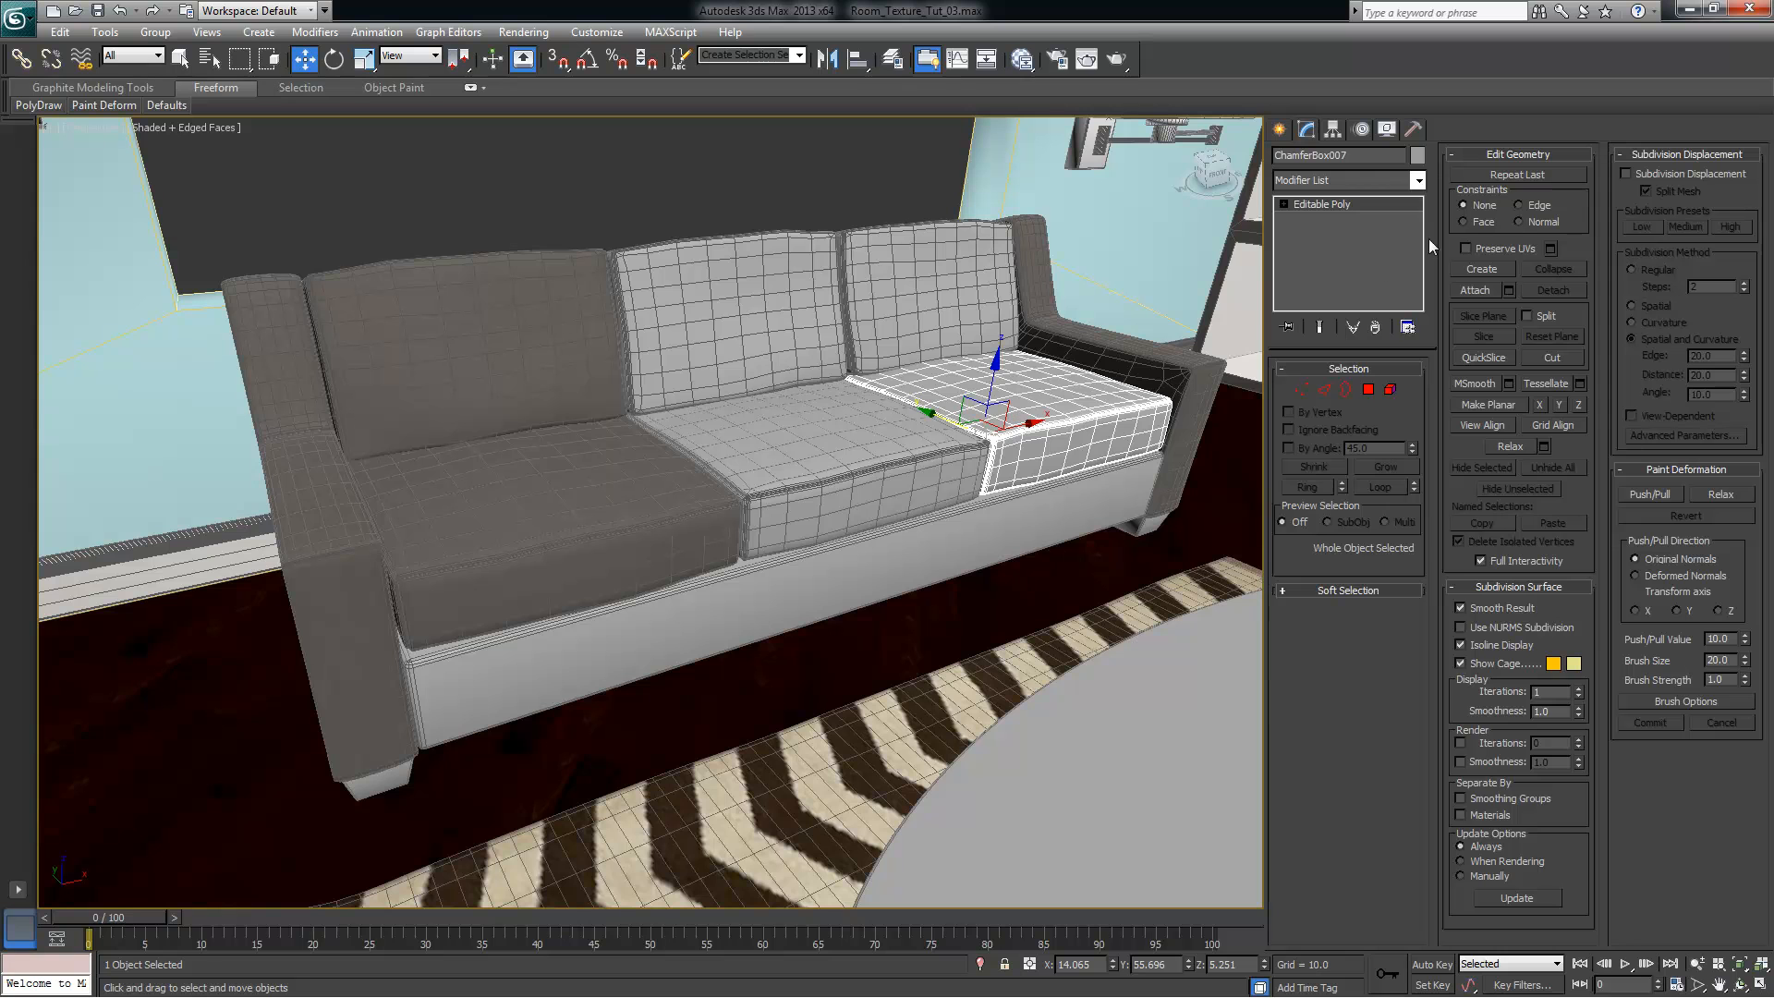
pyautogui.click(1420, 182)
pyautogui.press('u')
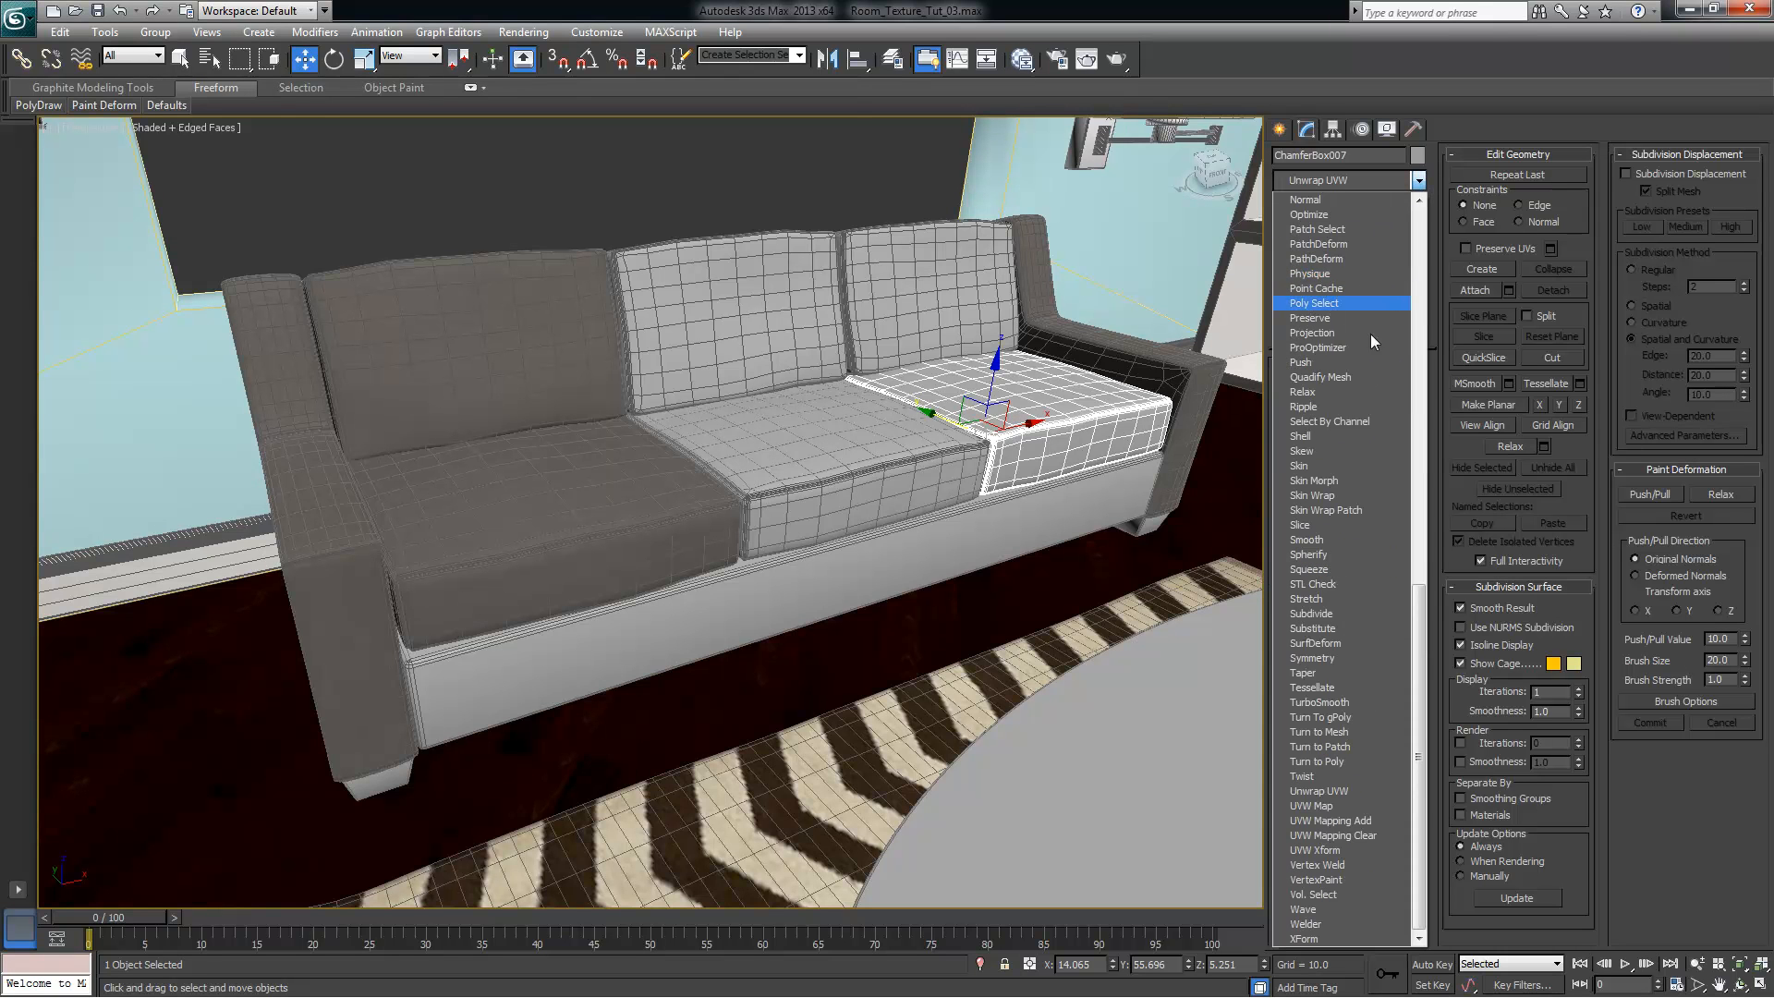
pyautogui.click(1323, 808)
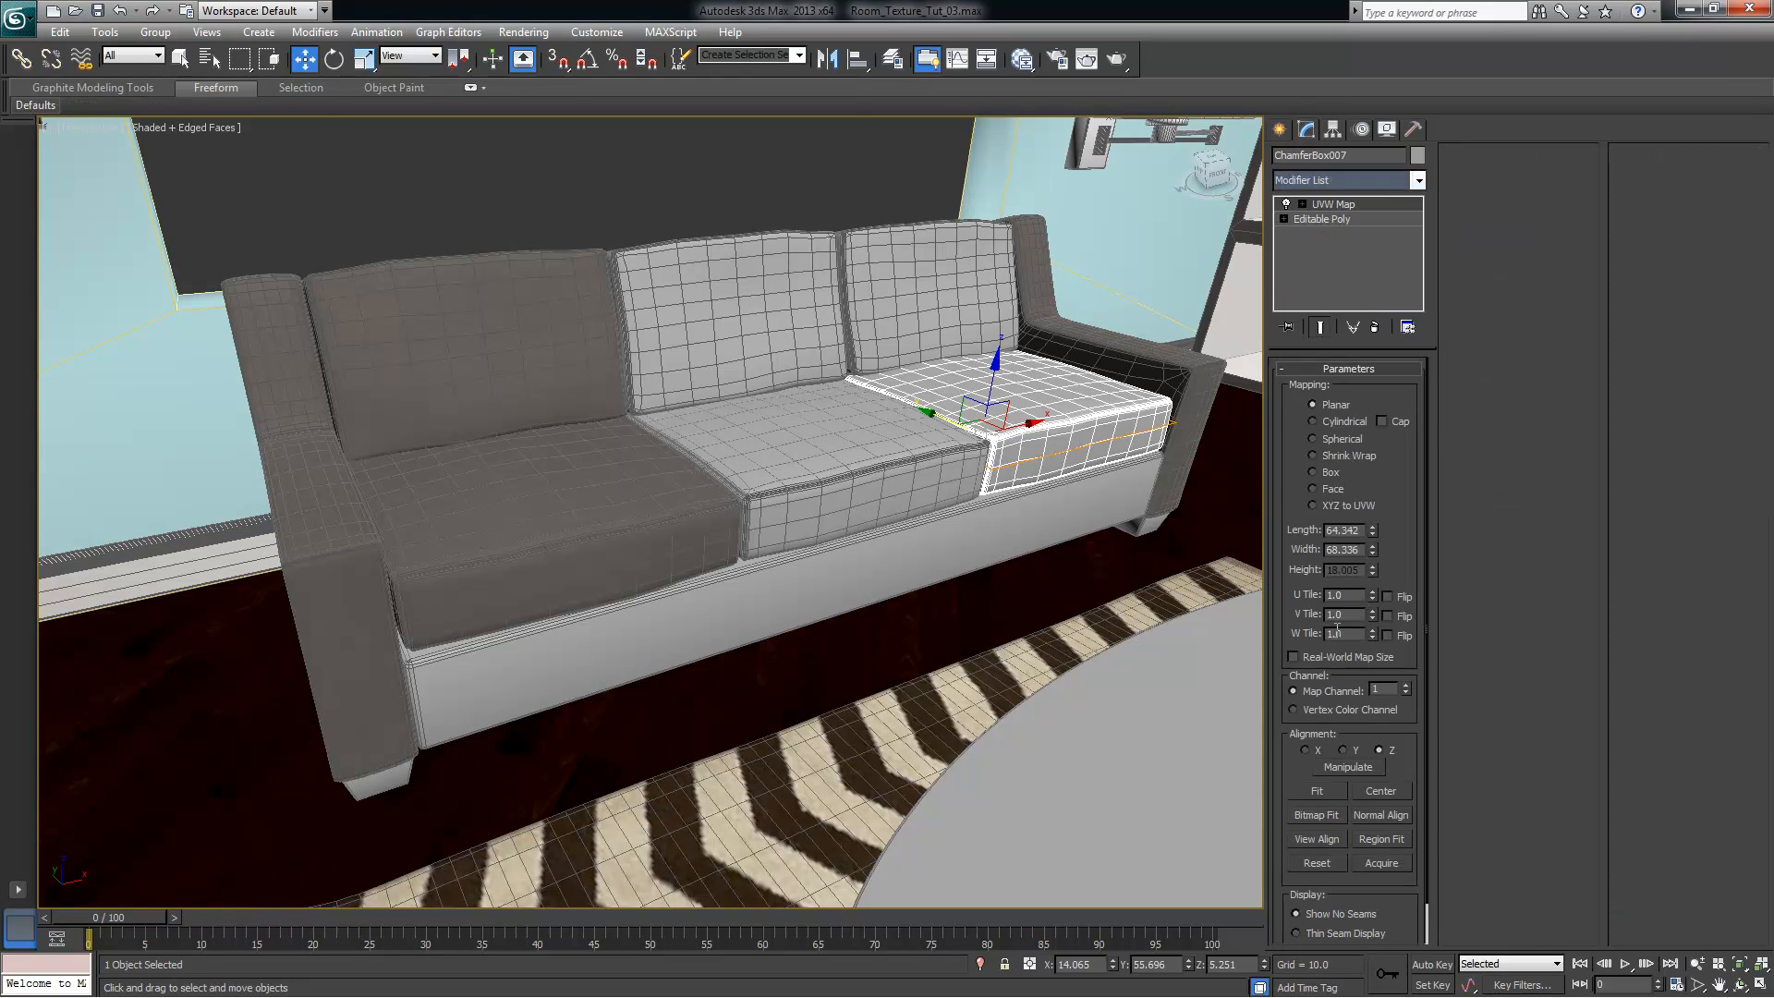
pyautogui.click(559, 508)
pyautogui.click(963, 489)
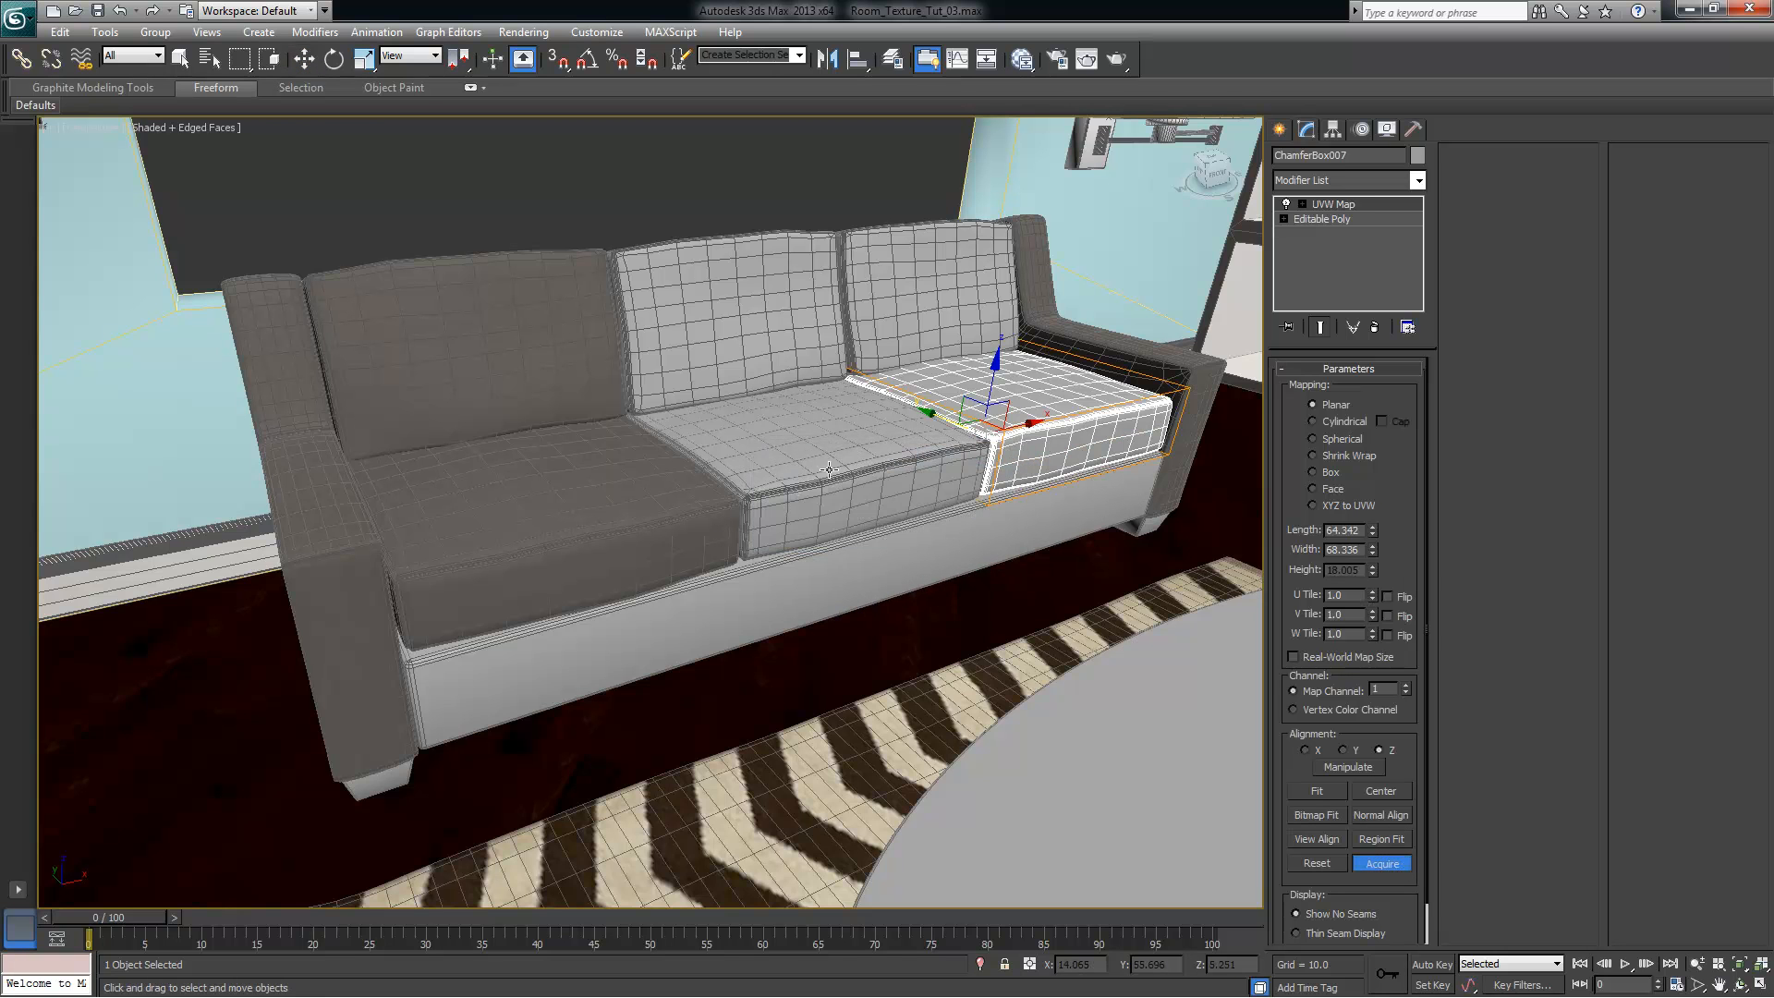
# Select the middle seat cushion and acquire the textured seat cushion's Box mapping for its UVW Map, using Acquire Relative
pyautogui.press('w')
pyautogui.click(916, 499)
pyautogui.click(1418, 180)
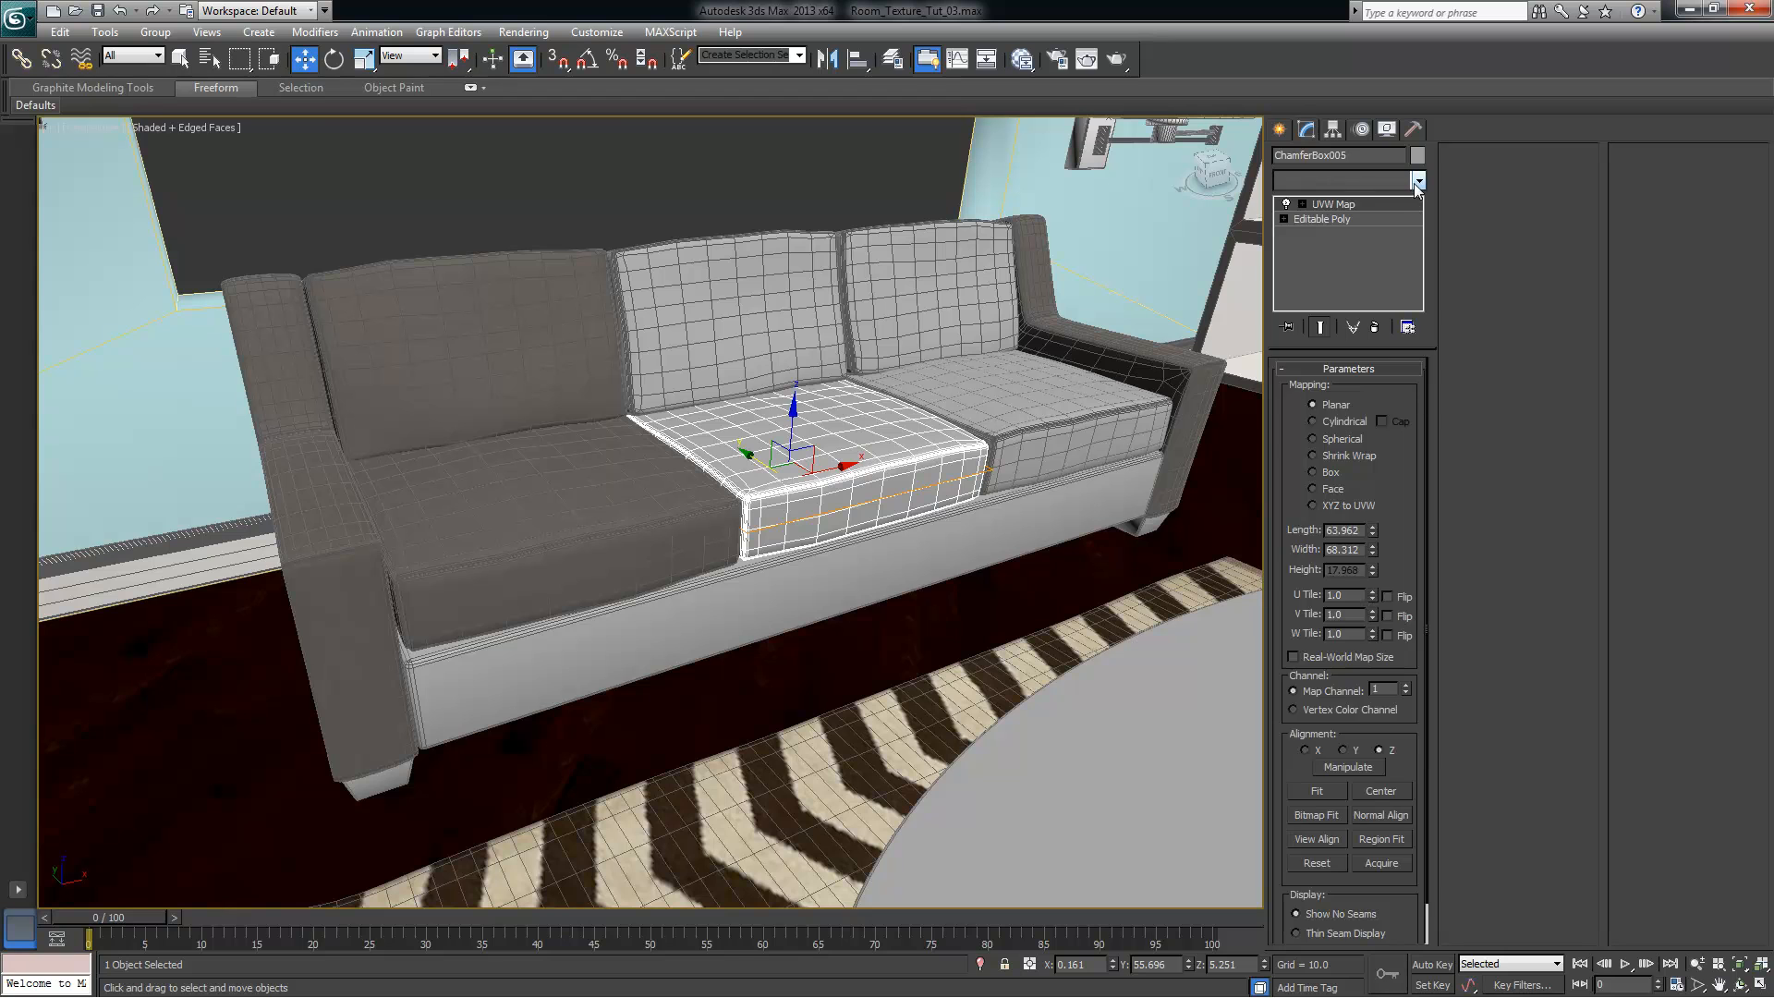
pyautogui.write('uvw')
pyautogui.press('Return')
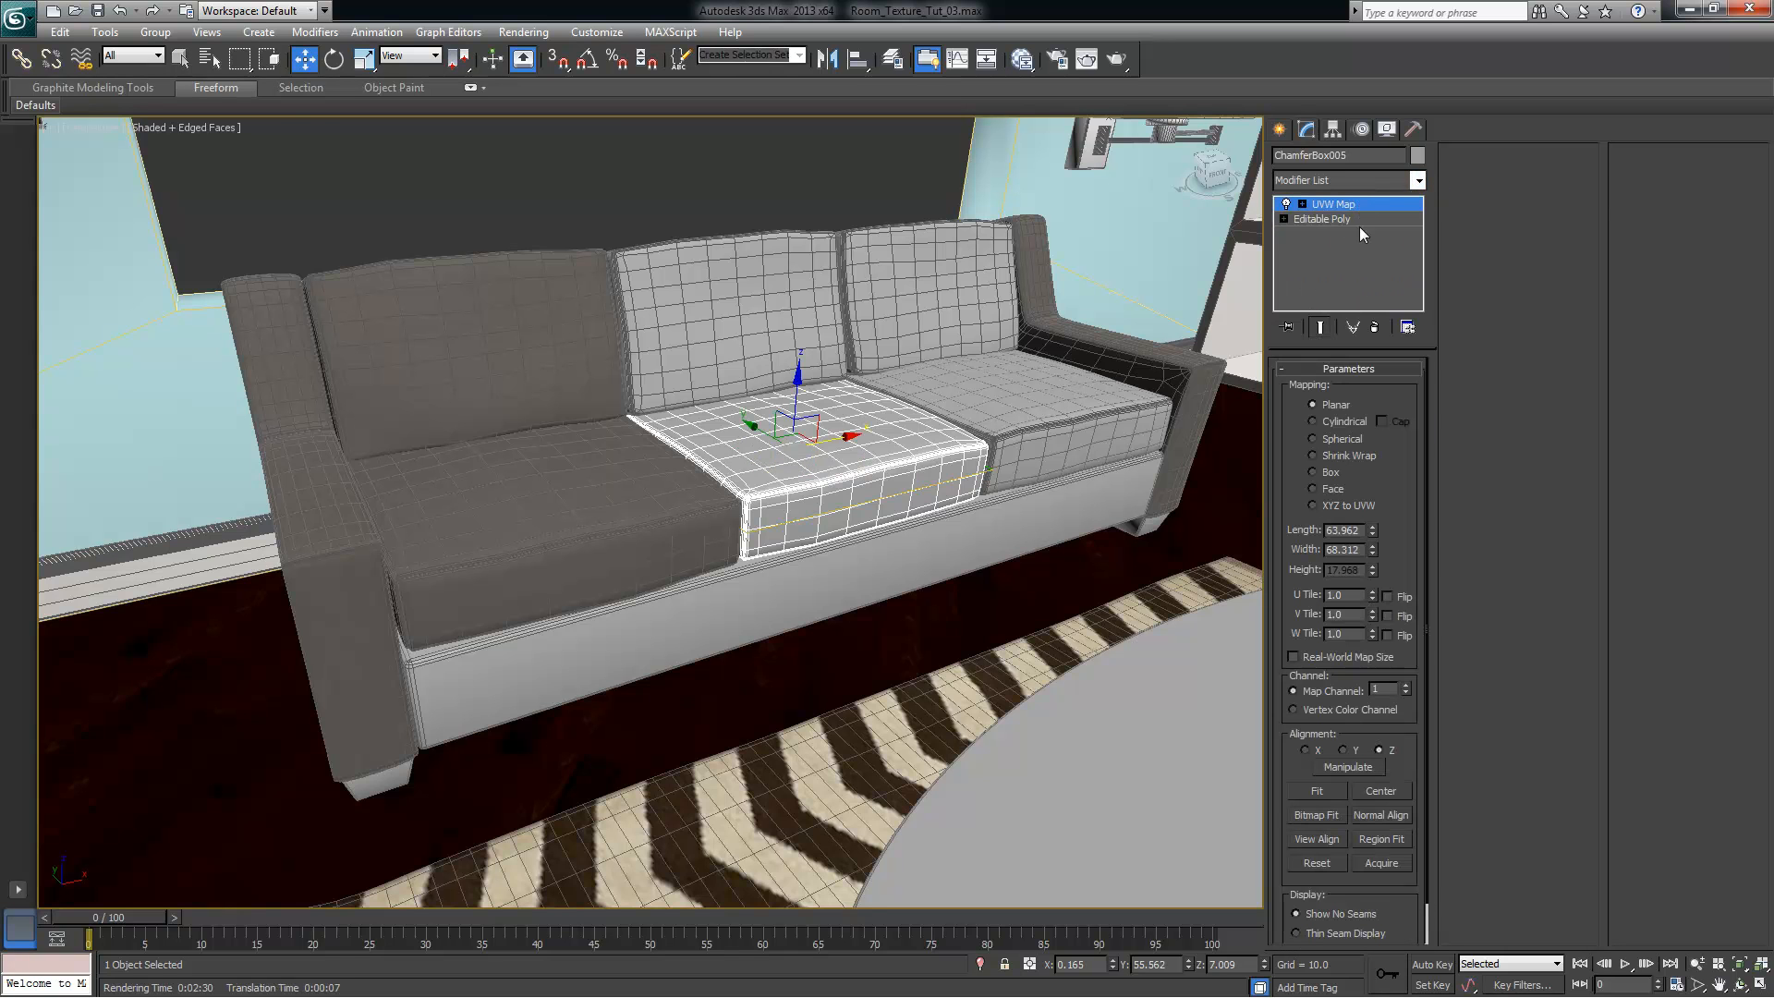
pyautogui.click(1381, 861)
pyautogui.click(708, 531)
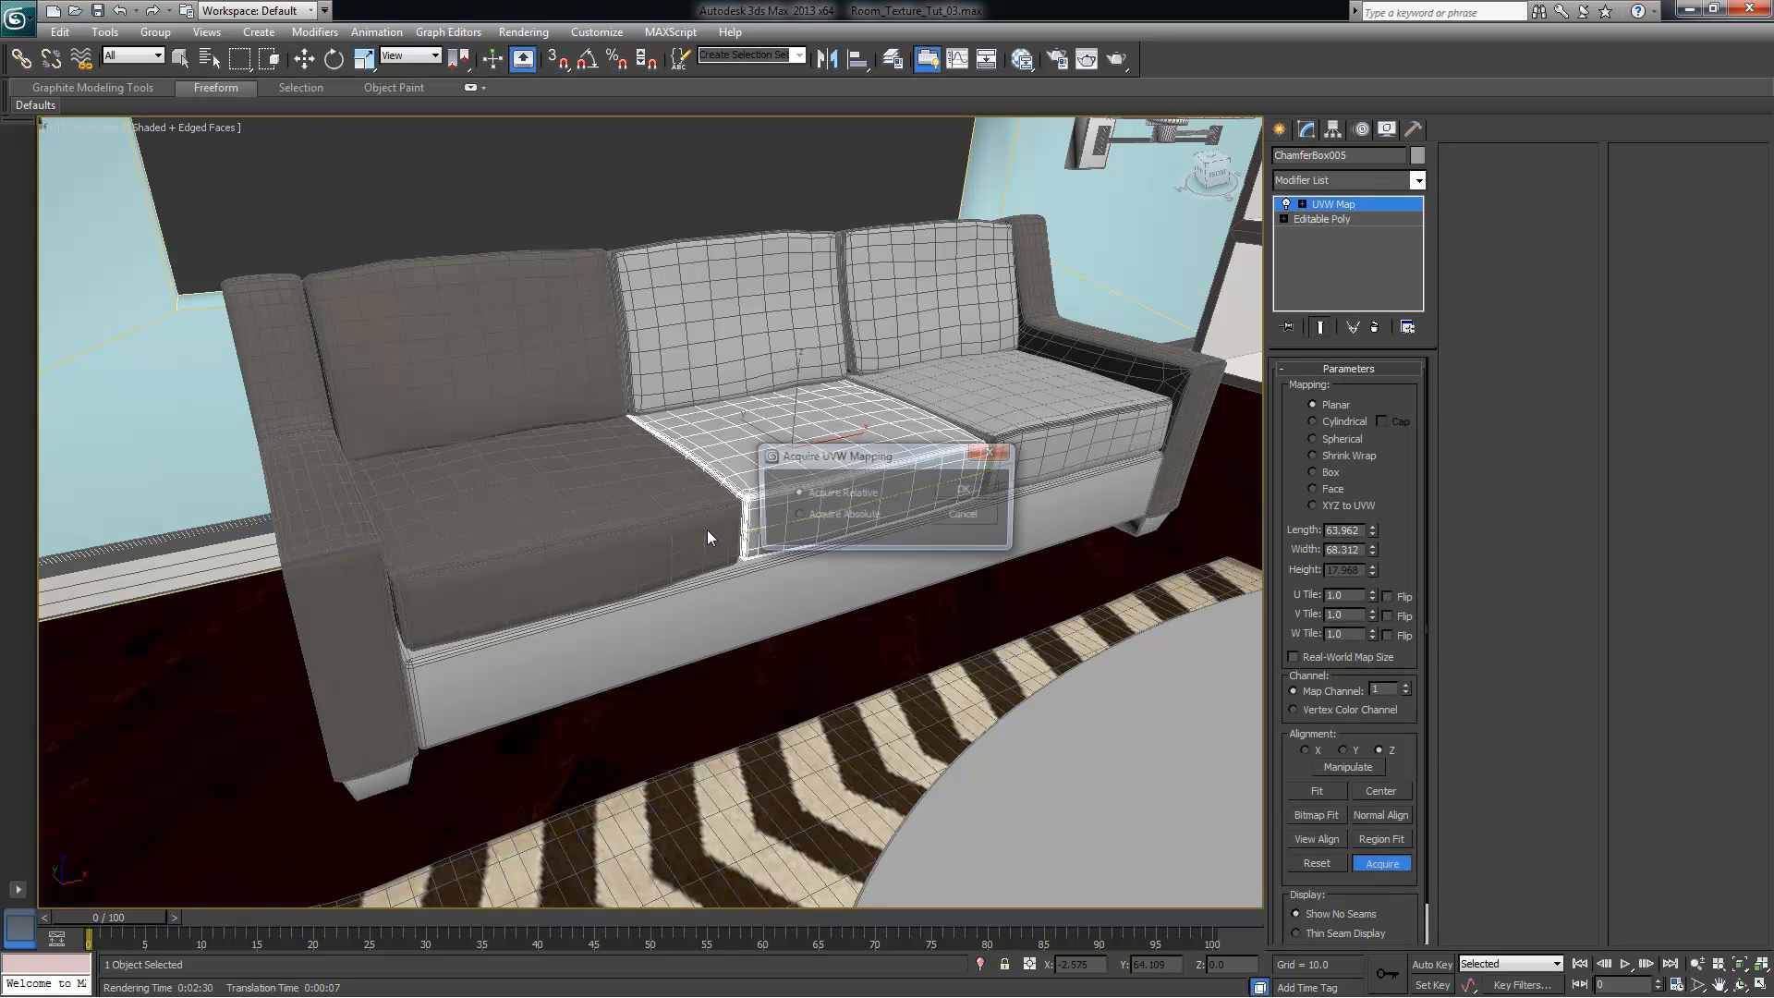
pyautogui.click(967, 487)
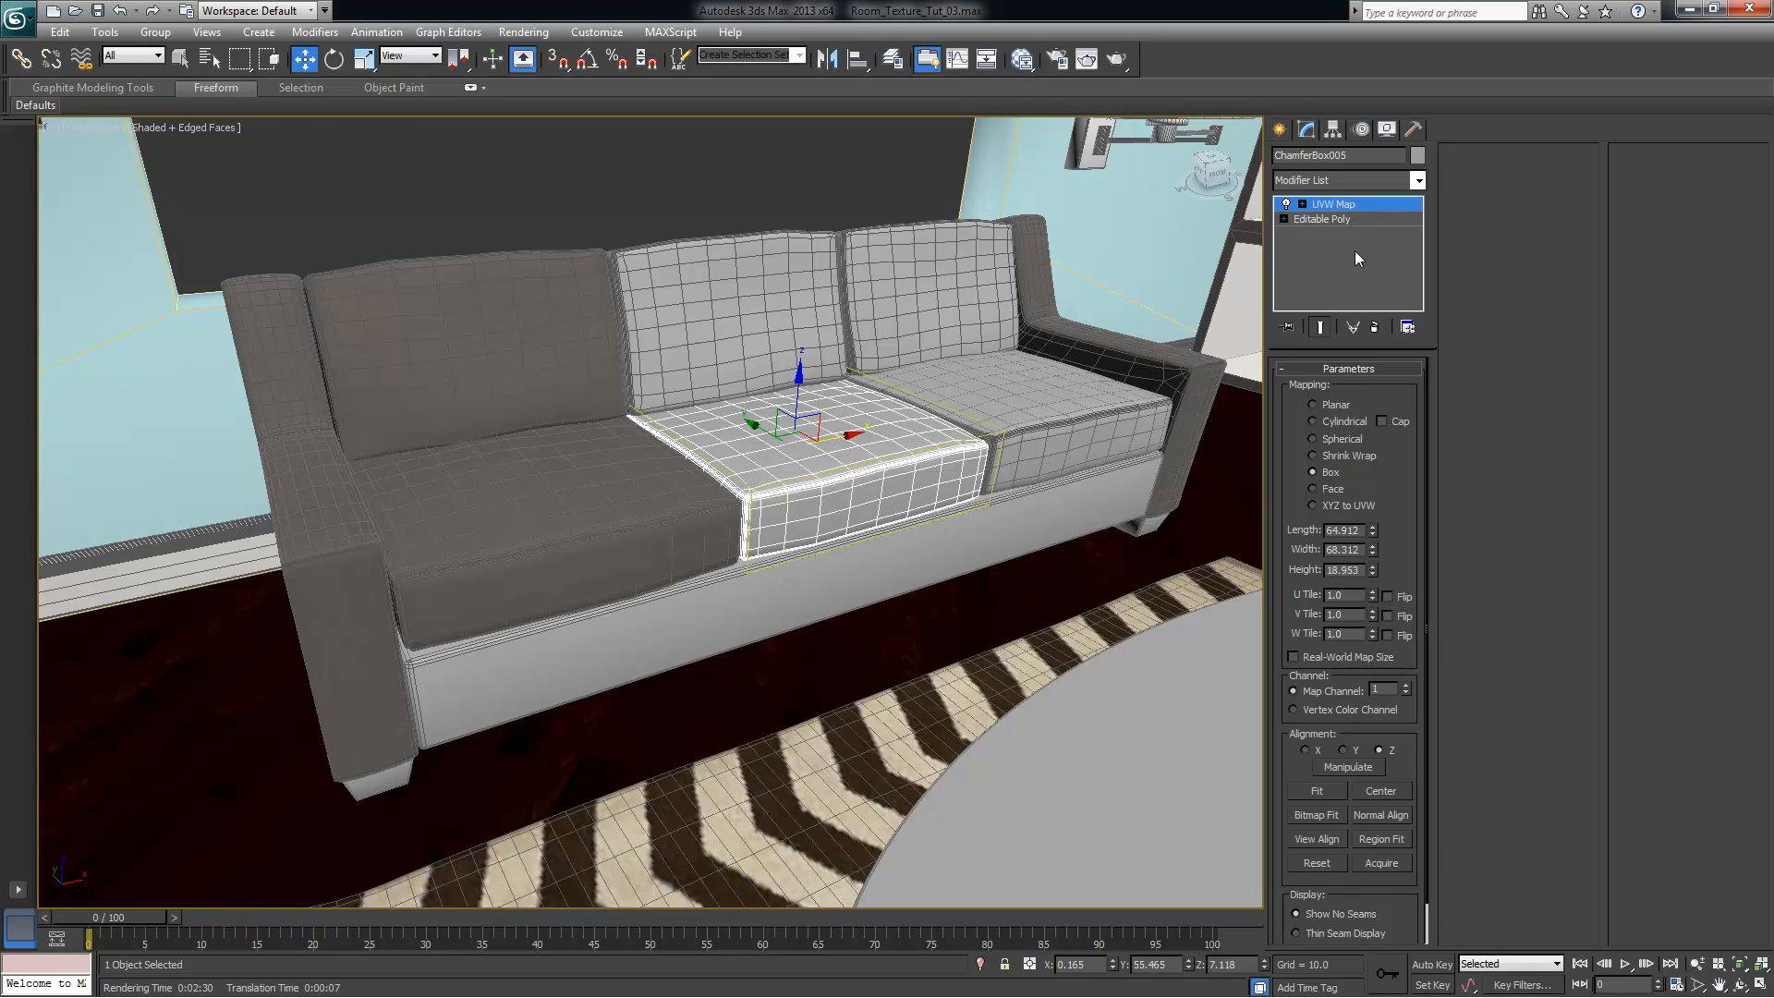
# Assign the Joels_Micro_Suede material to the middle and farthest back and seat cushions together
pyautogui.click(759, 292)
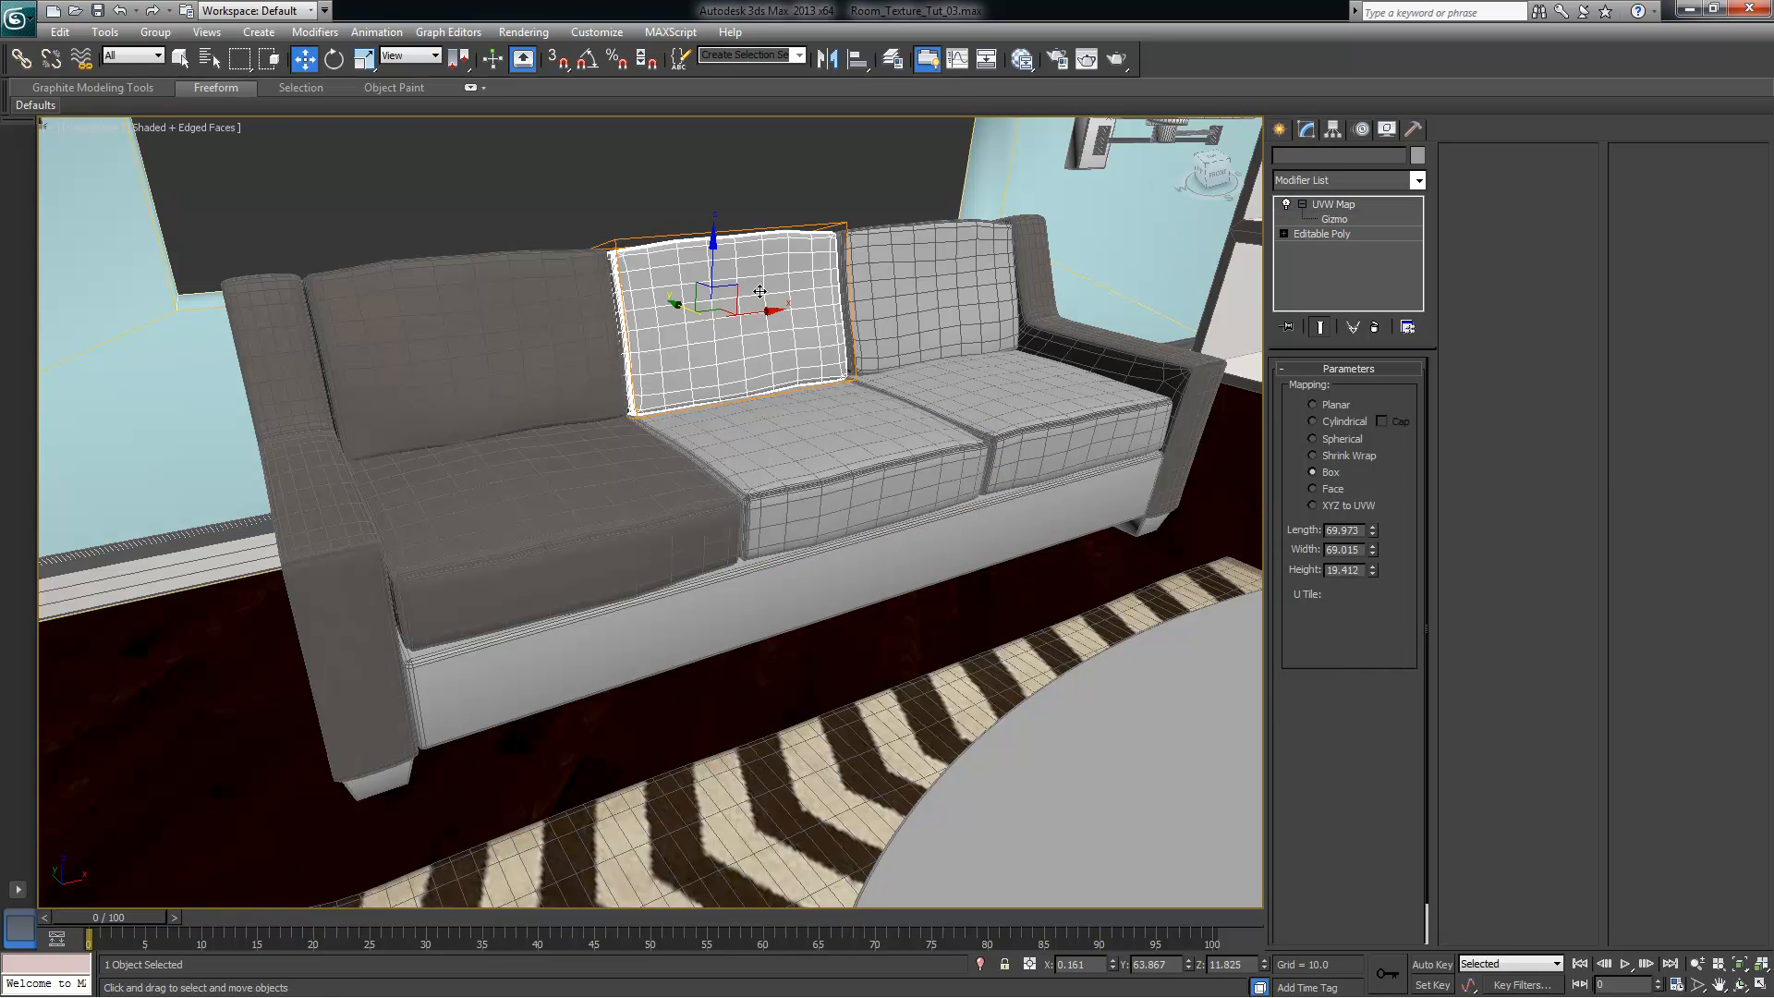
pyautogui.keyDown('ctrl'); pyautogui.click(882, 403); pyautogui.keyUp('ctrl')
pyautogui.keyDown('ctrl'); pyautogui.click(1000, 381); pyautogui.keyUp('ctrl')
pyautogui.keyDown('ctrl'); pyautogui.click(928, 286); pyautogui.keyUp('ctrl')
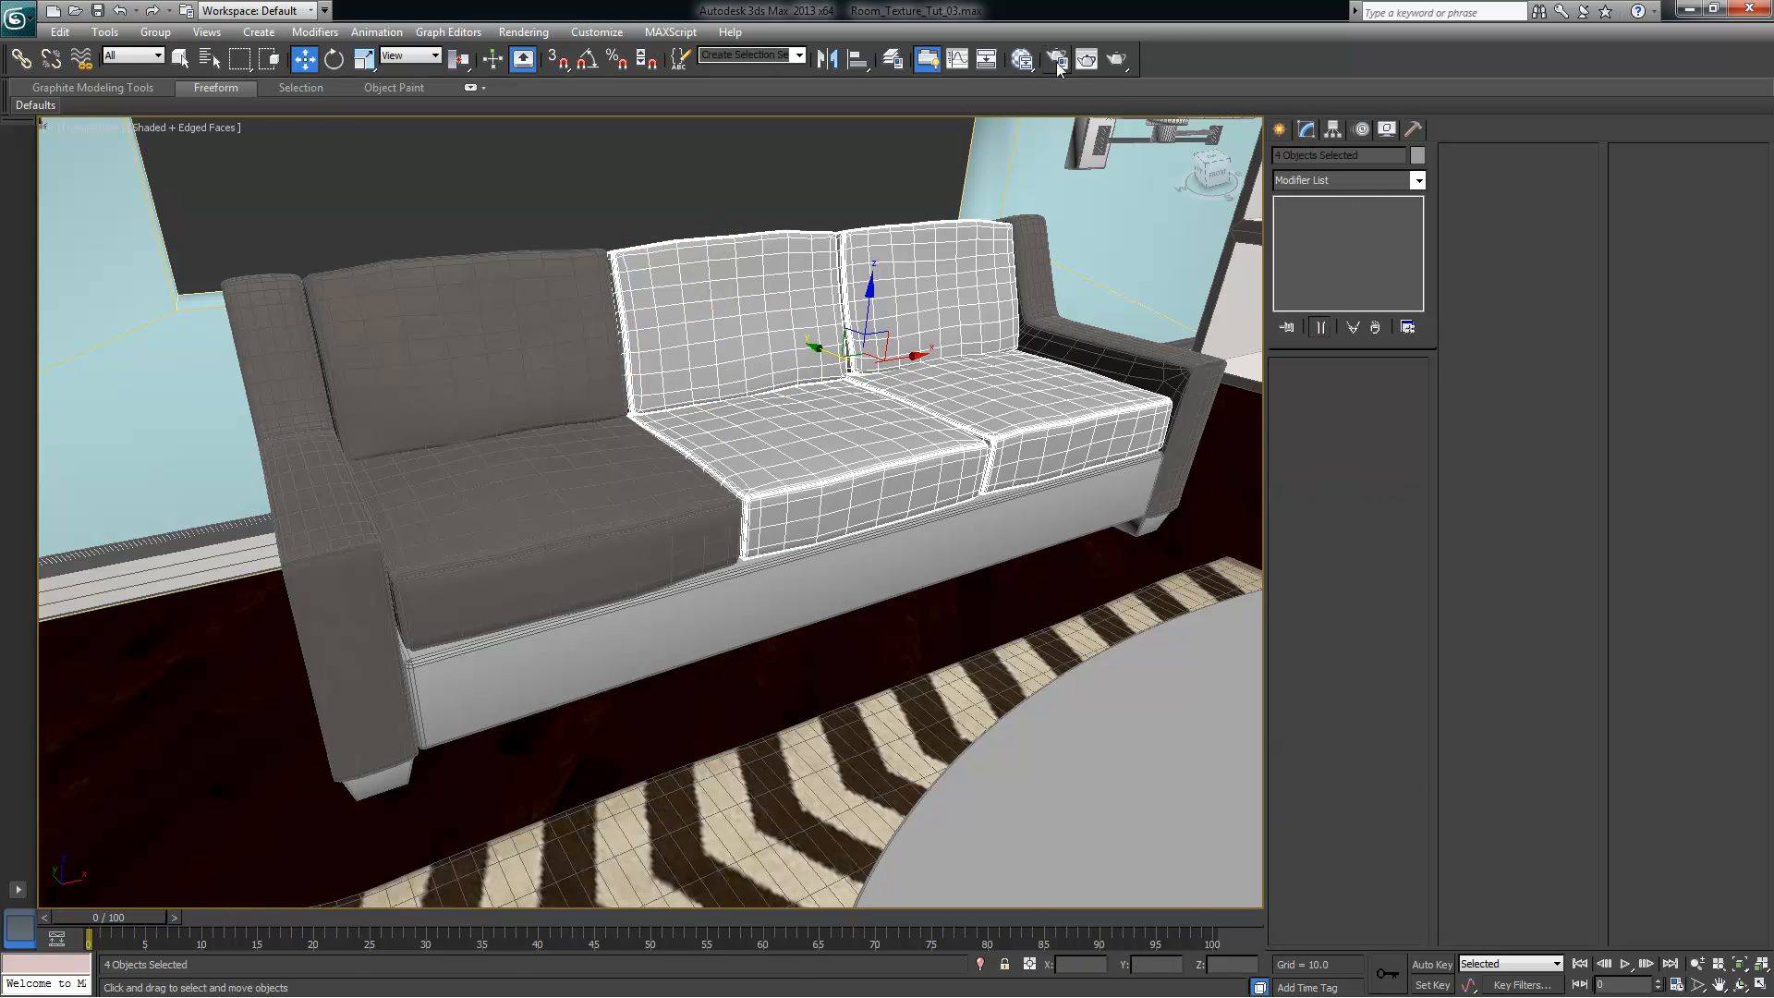
pyautogui.click(1032, 58)
pyautogui.rightClick(672, 216)
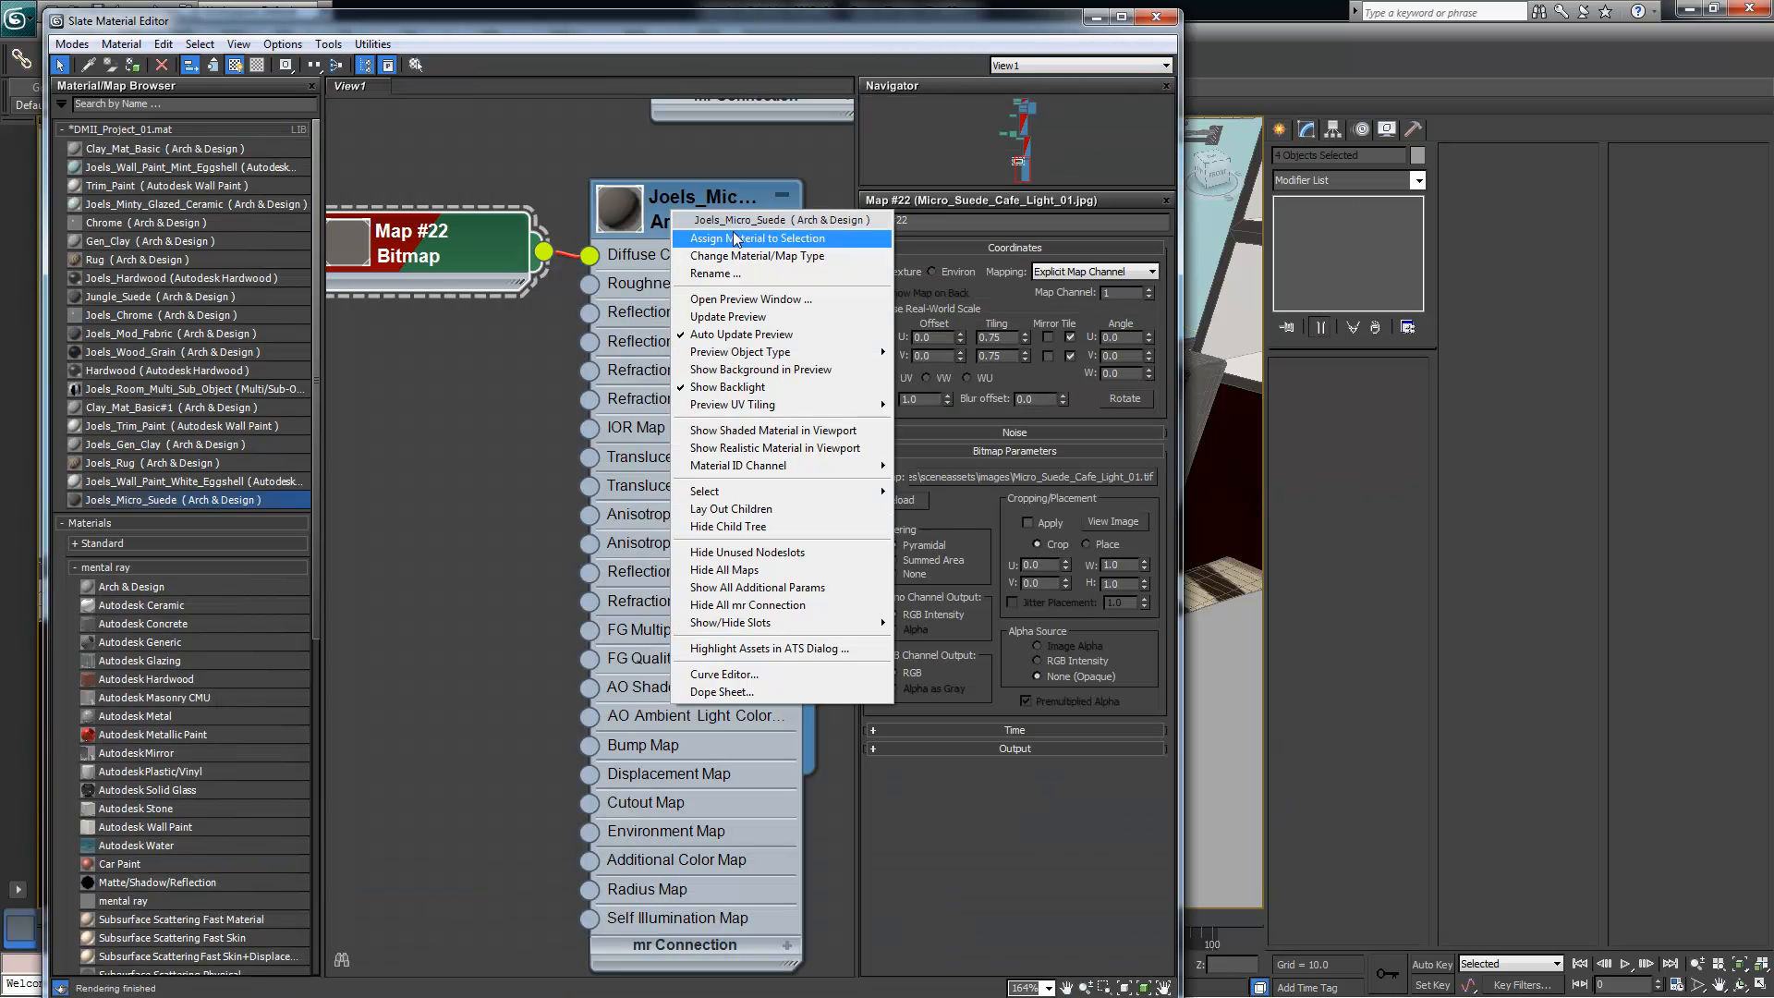
pyautogui.click(736, 239)
pyautogui.click(1097, 17)
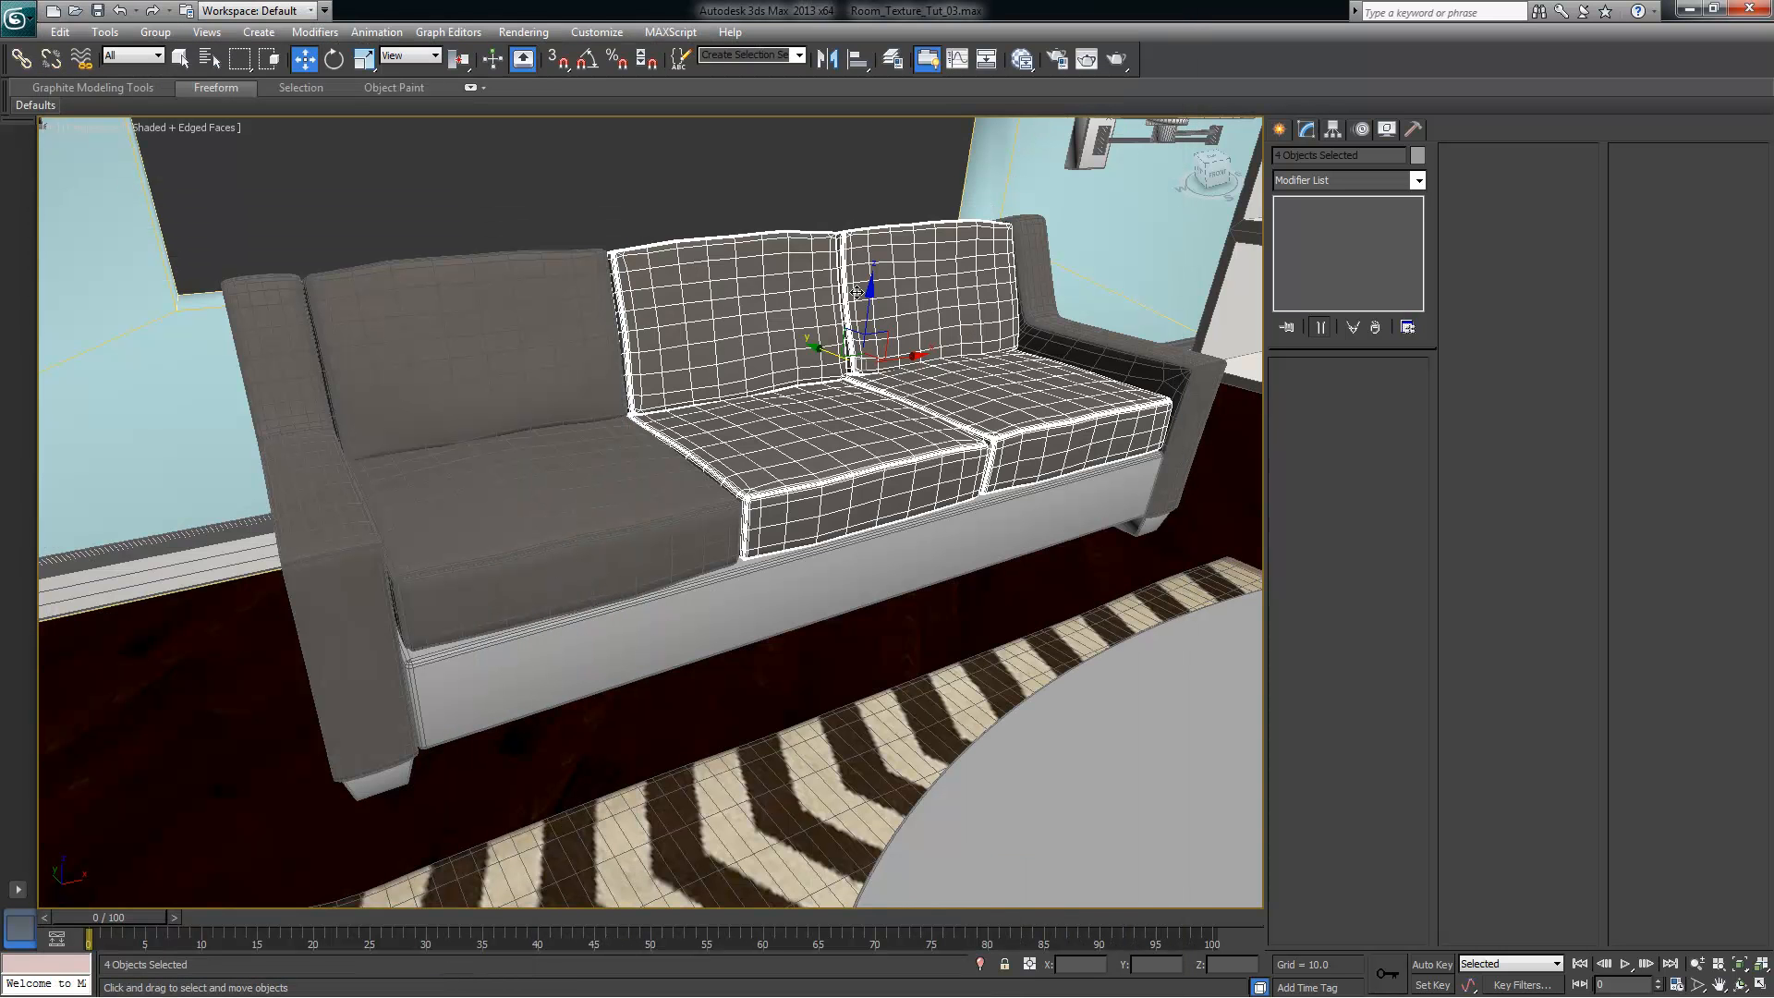
# Add a UVW Map modifier to the sofa's front base, ChamferBox001, and acquire the textured seat cushion's Box mapping with Acquire Relative
pyautogui.click(792, 577)
pyautogui.click(1417, 180)
pyautogui.press('u')
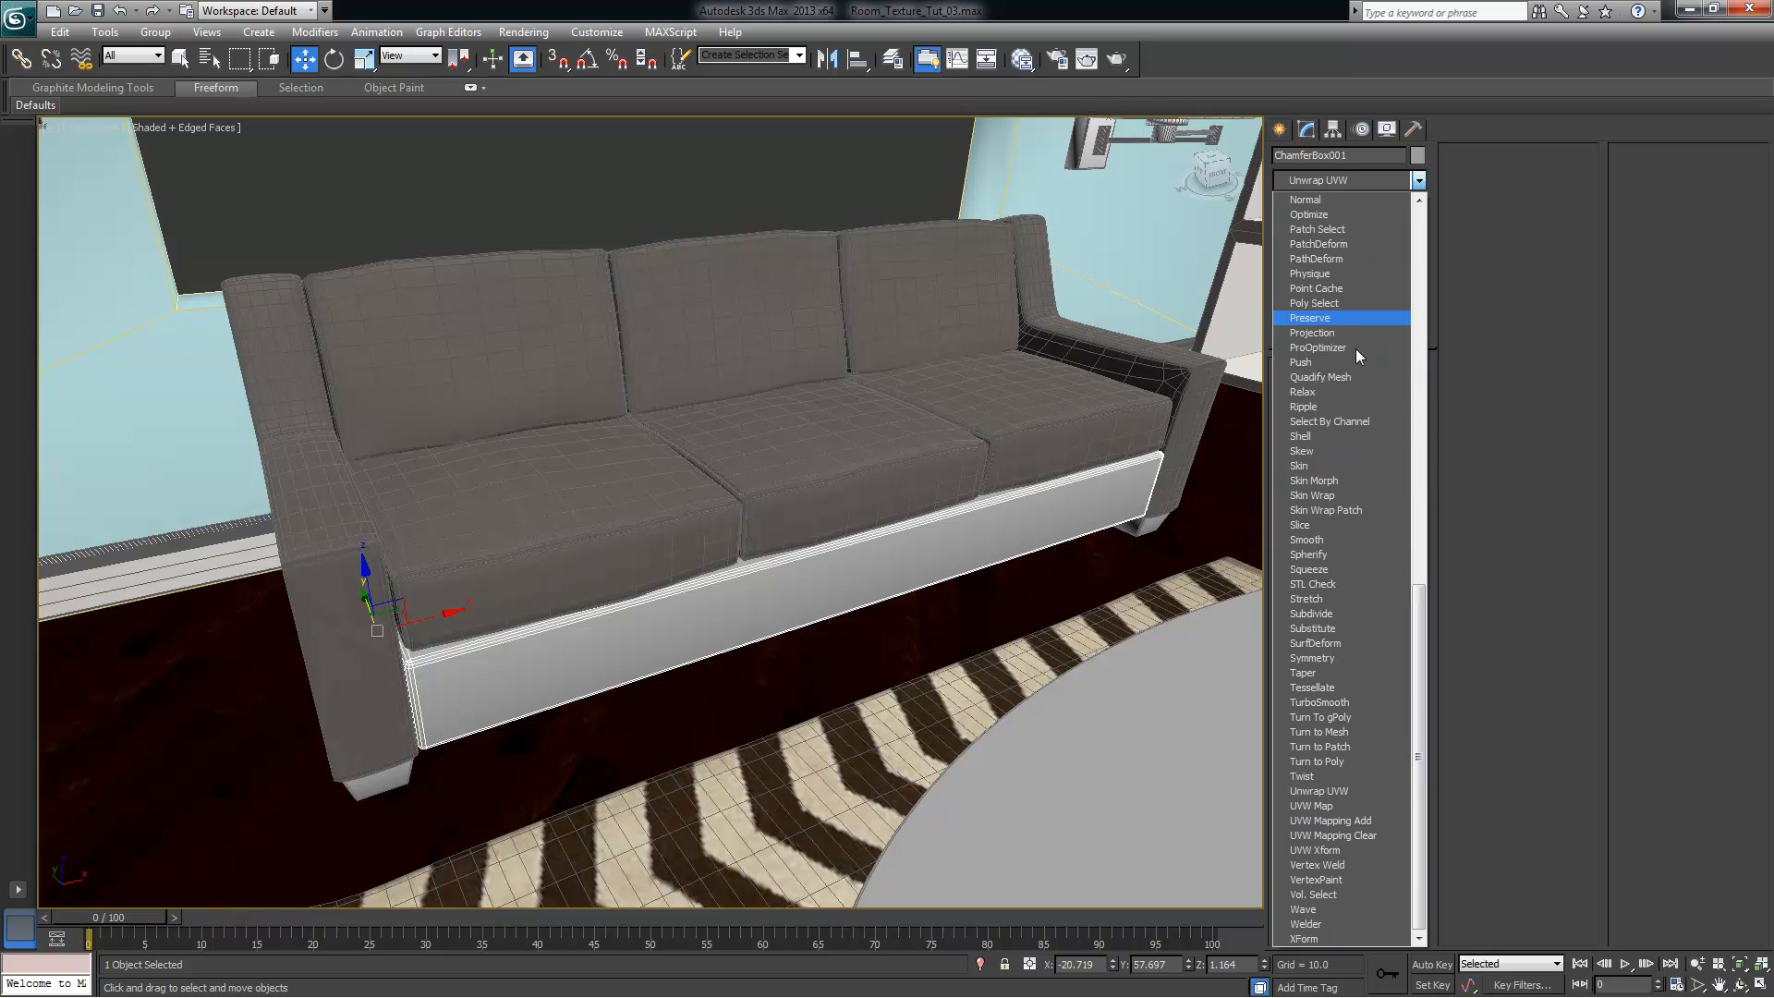
pyautogui.click(1343, 809)
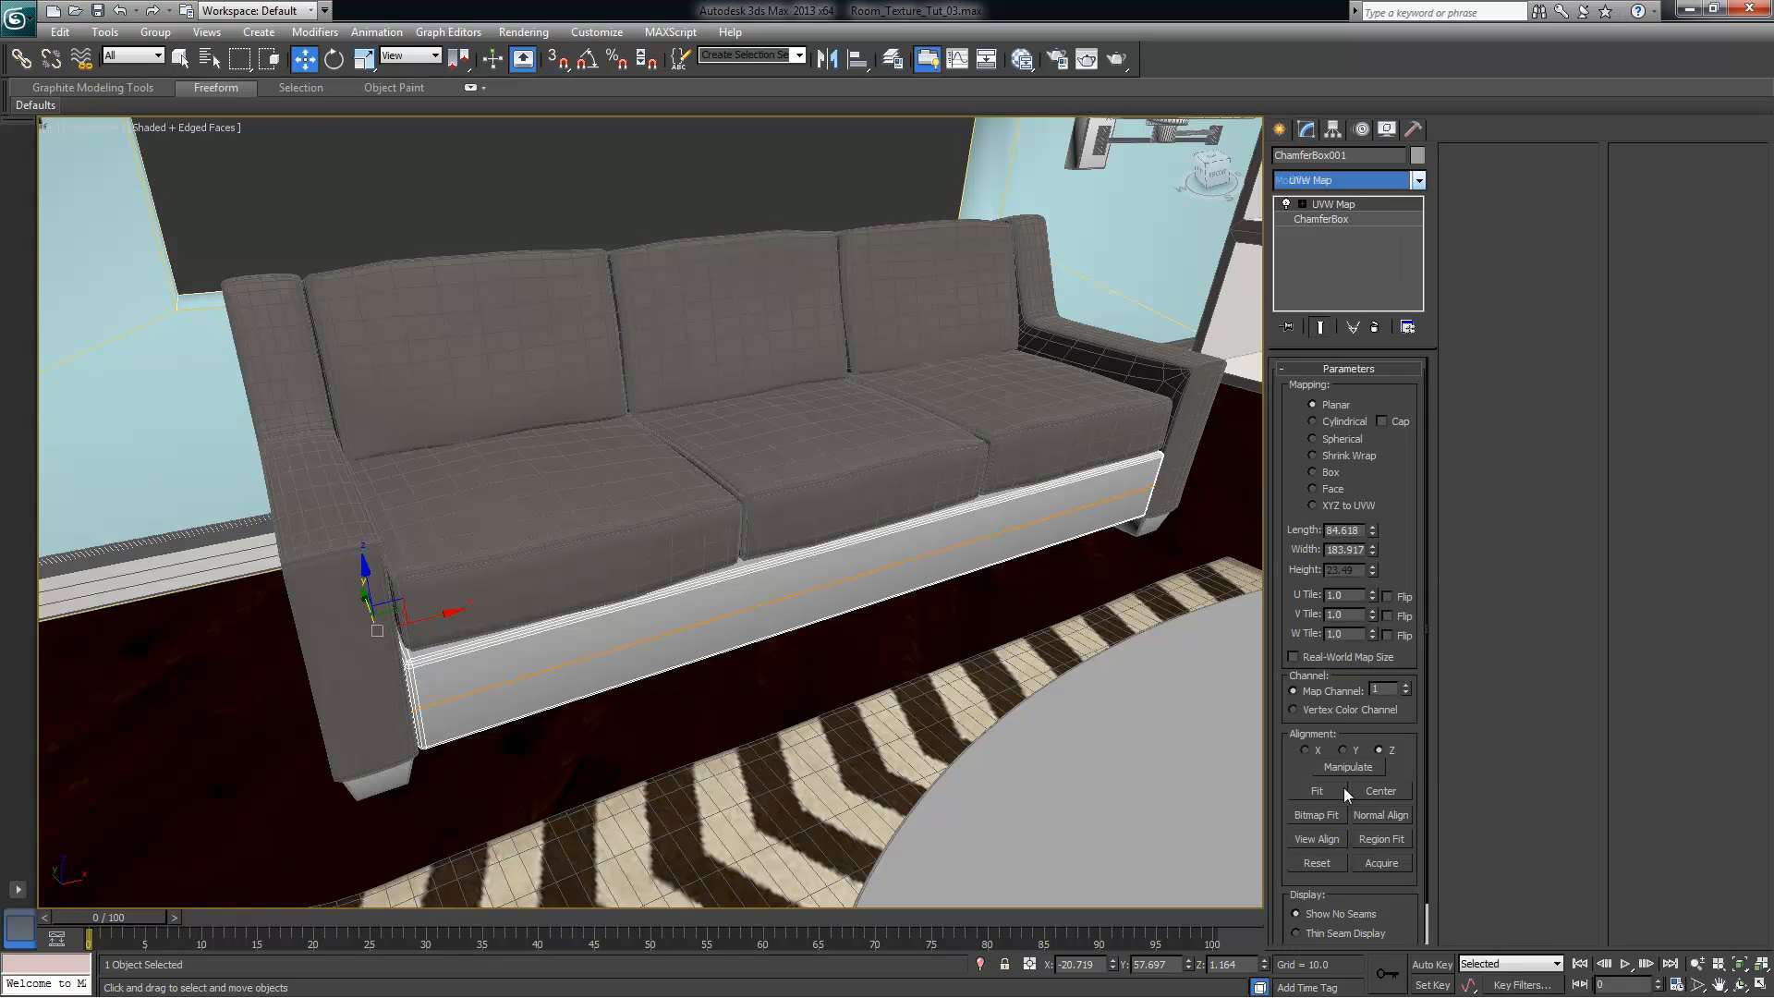
pyautogui.click(1378, 863)
pyautogui.click(638, 554)
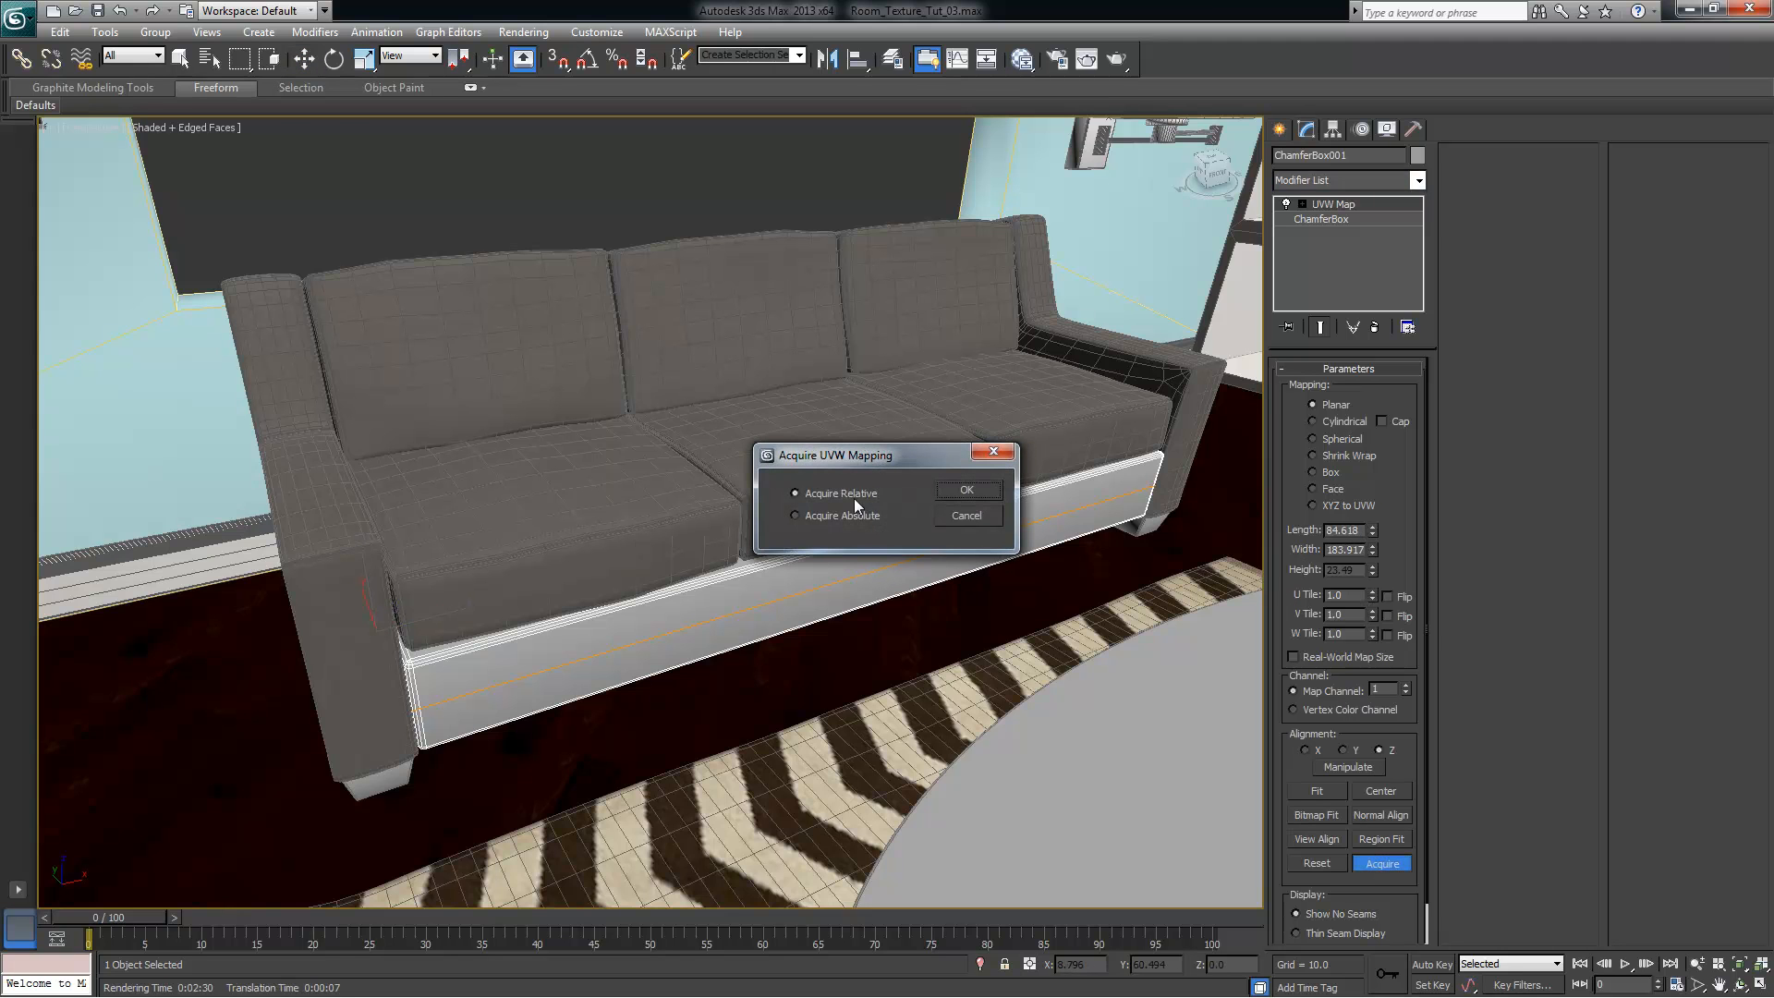
pyautogui.click(952, 491)
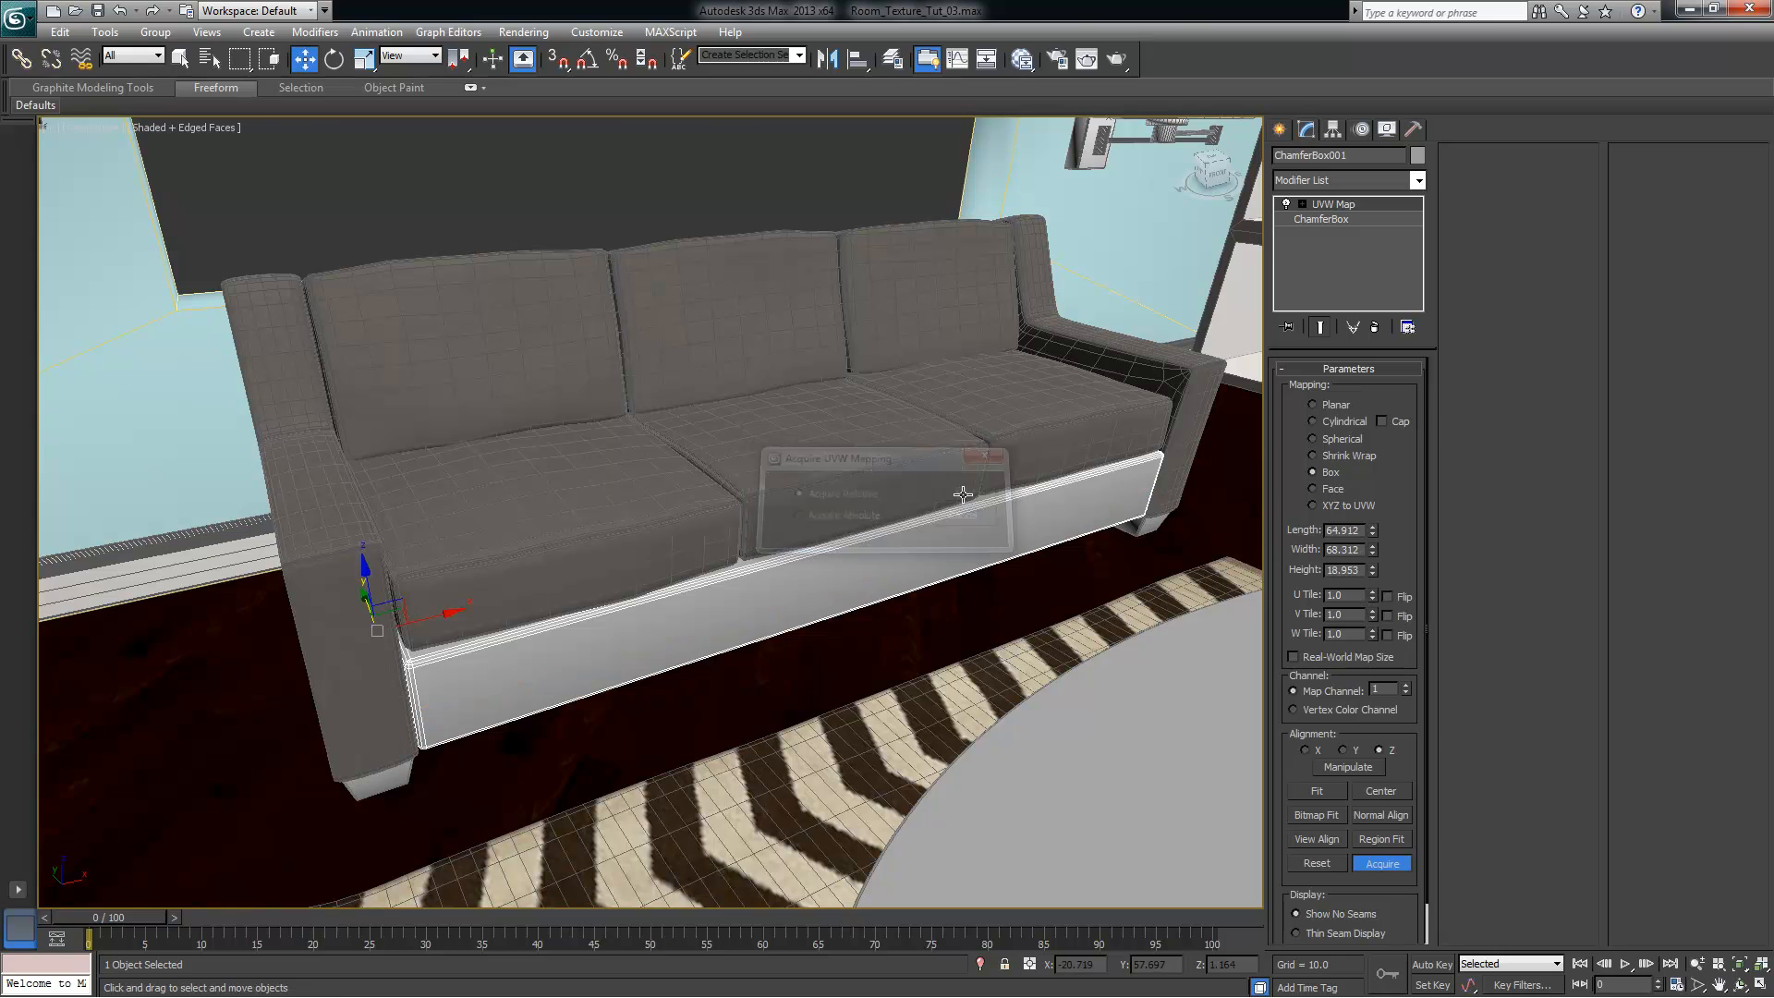
# Assign the Joels_Micro_Suede material to the sofa's front base
pyautogui.click(1022, 59)
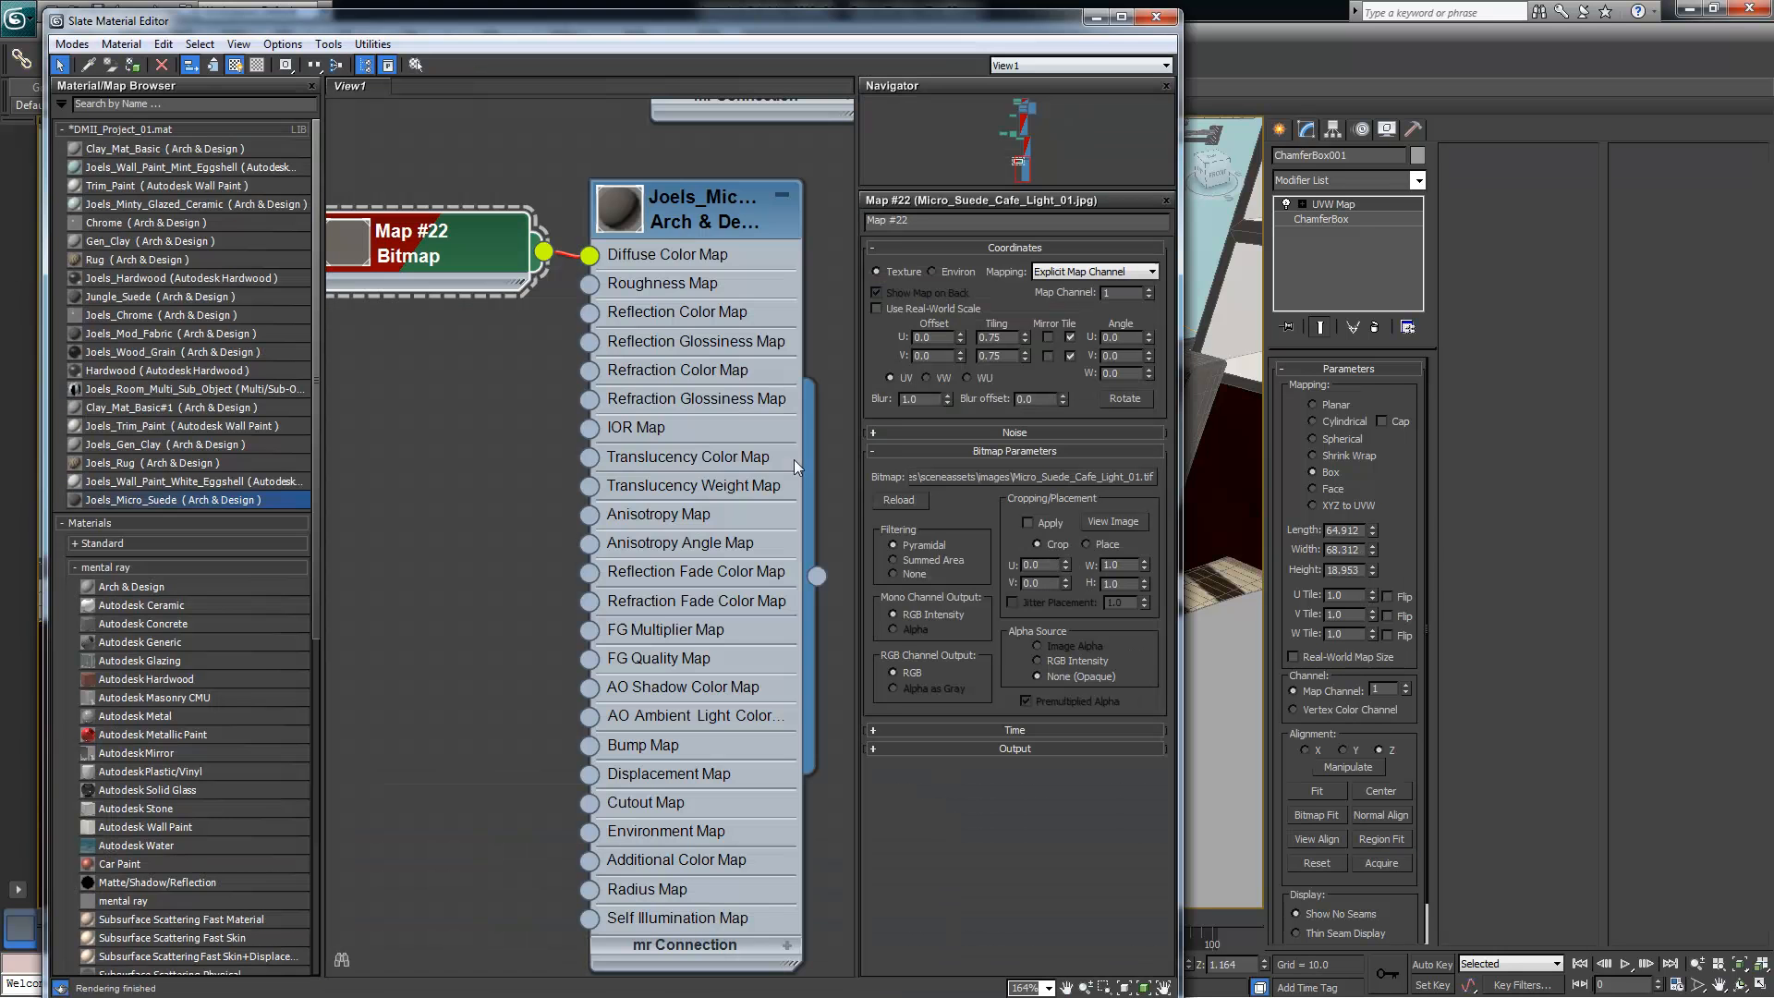
pyautogui.rightClick(669, 258)
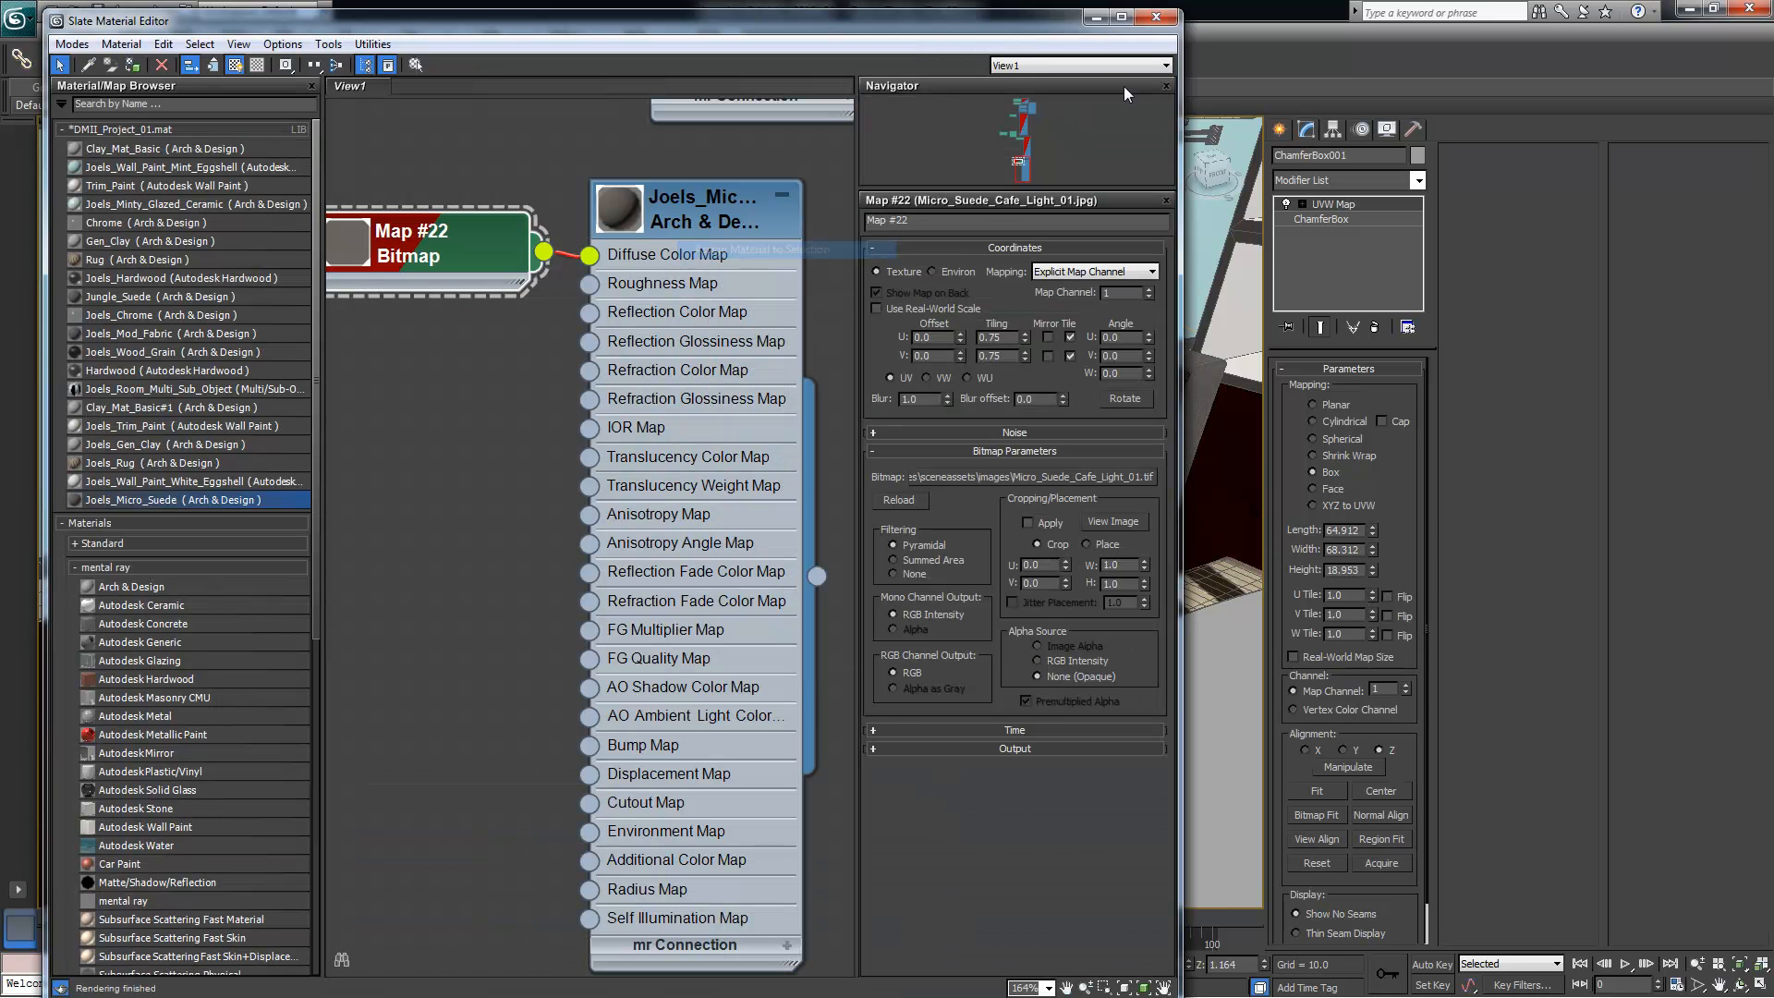
pyautogui.click(1096, 18)
# Fit the base's UVW Map gizmo to the object, then scale the gizmo down along the sofa's length to about a third
pyautogui.keyDown('alt'); pyautogui.moveTo(816, 548); pyautogui.dragTo(828, 537, button='middle'); pyautogui.keyUp('alt')
pyautogui.scroll(6, 579, 684)
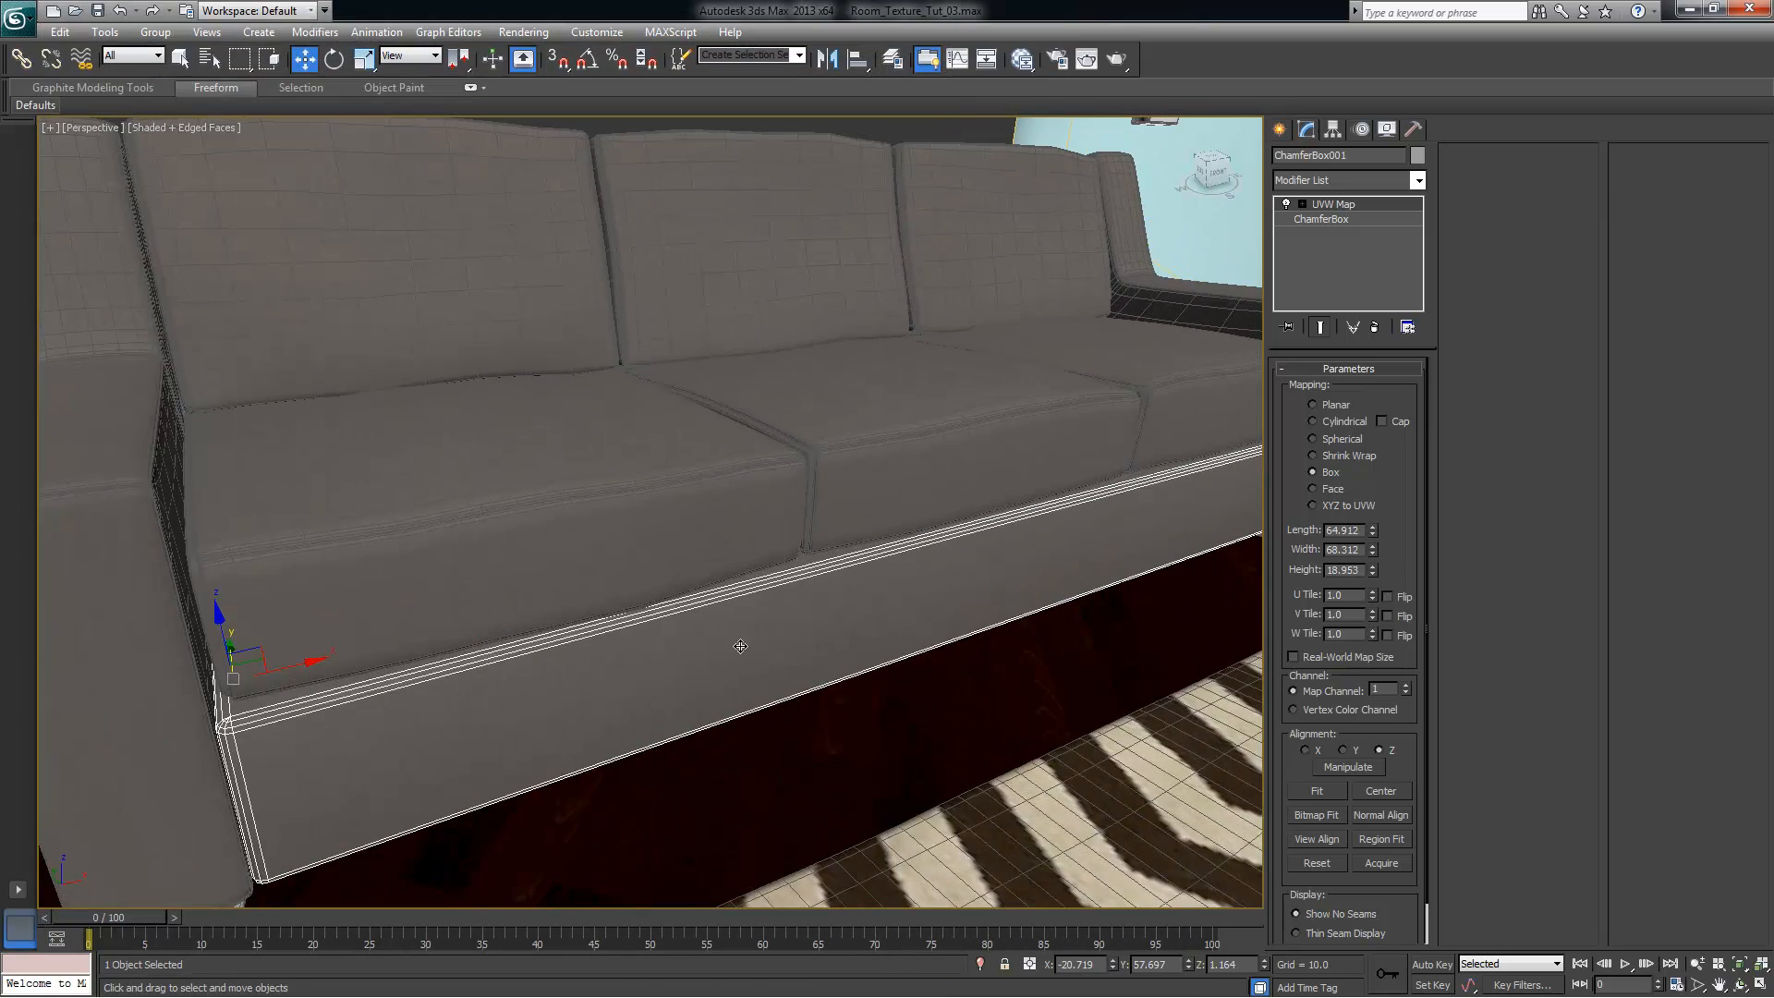
pyautogui.scroll(3, 650, 513)
pyautogui.scroll(-5, 650, 513)
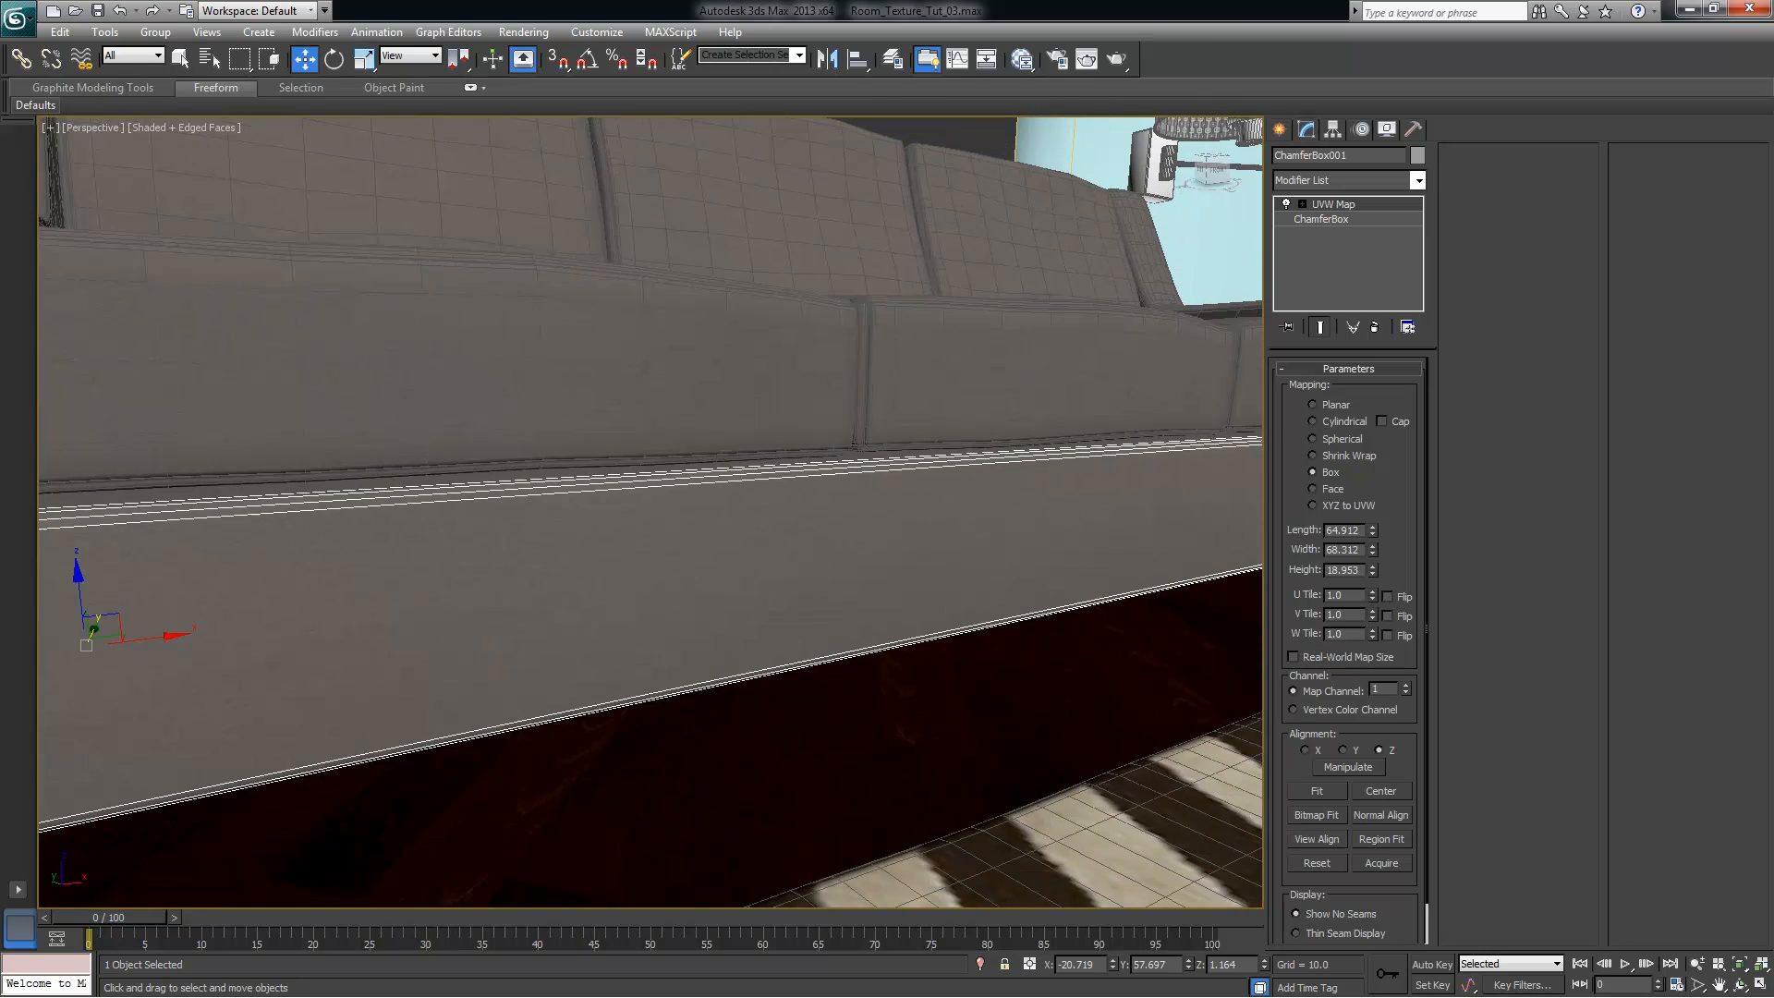
pyautogui.click(1302, 203)
pyautogui.click(1342, 220)
pyautogui.click(1316, 791)
pyautogui.scroll(-1, 968, 629)
pyautogui.moveTo(968, 623)
pyautogui.keyDown('alt'); pyautogui.mouseDown(button='middle')
pyautogui.moveTo(929, 616)
pyautogui.moveTo(955, 612)
pyautogui.mouseUp(button='middle'); pyautogui.keyUp('alt')
pyautogui.press('r')
pyautogui.moveTo(712, 503); pyautogui.dragTo(833, 489)
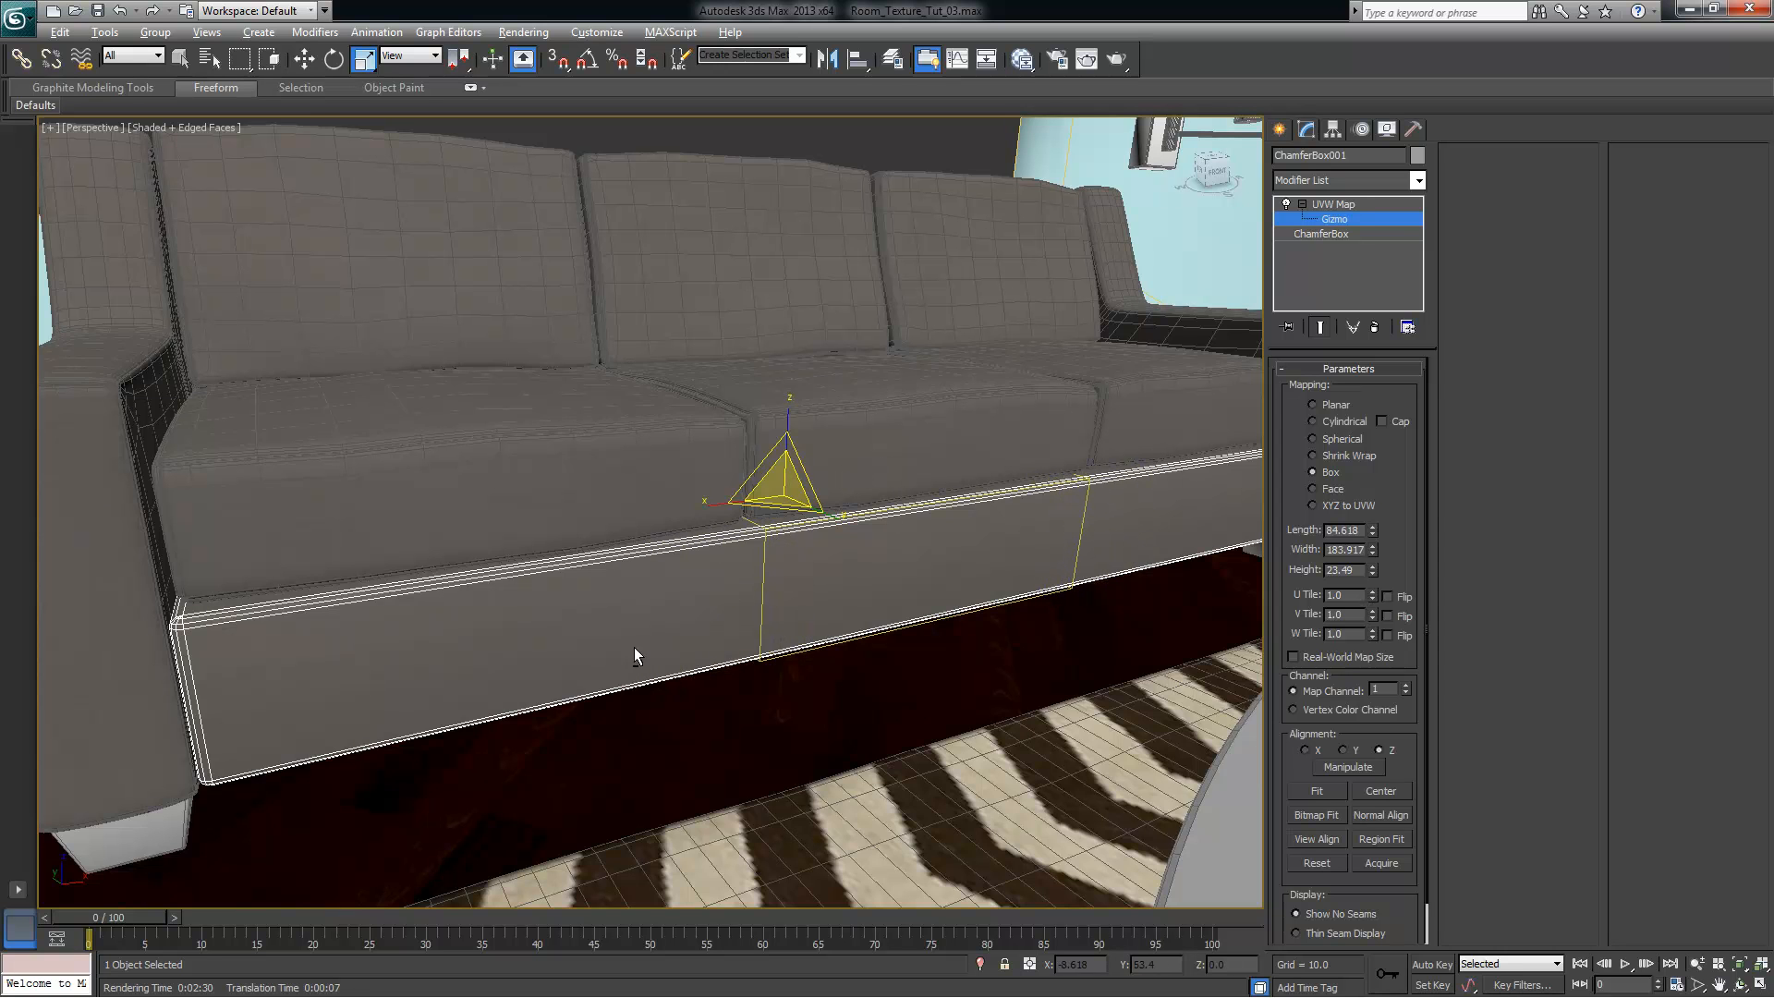
# Check the suede texture on the base up close, then scale its UVW gizmo along Z to about 125%
pyautogui.scroll(5, 634, 647)
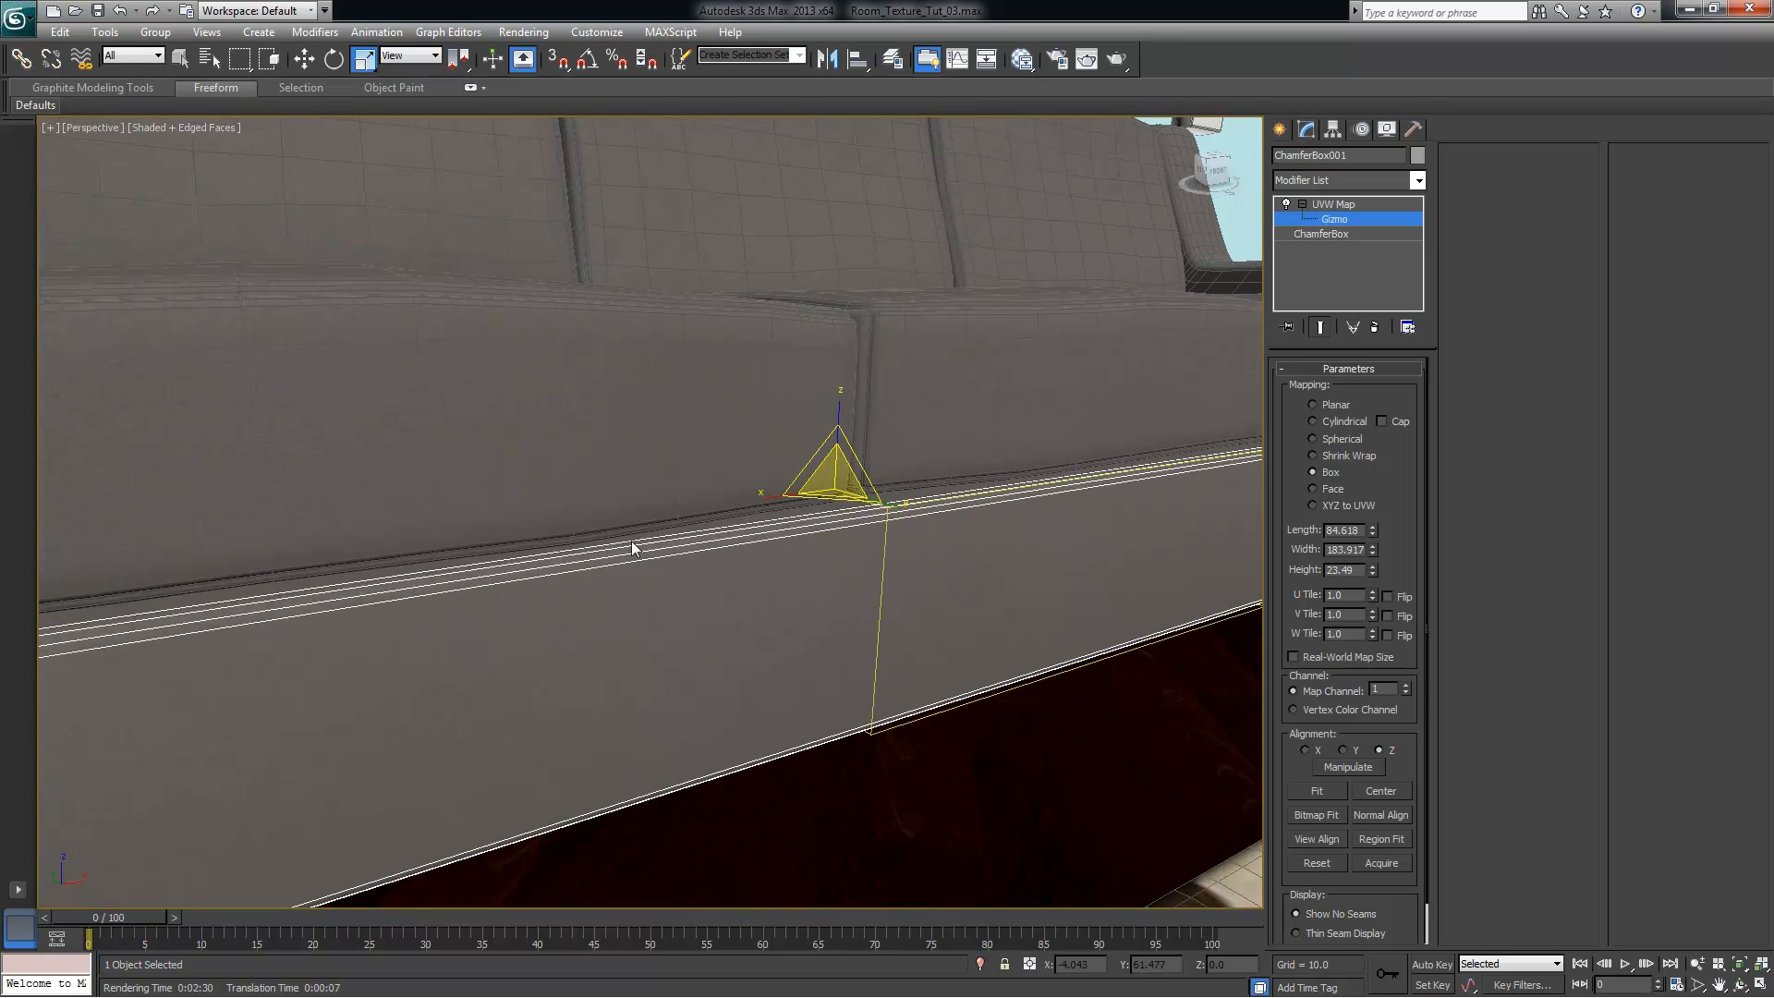
pyautogui.scroll(3, 586, 606)
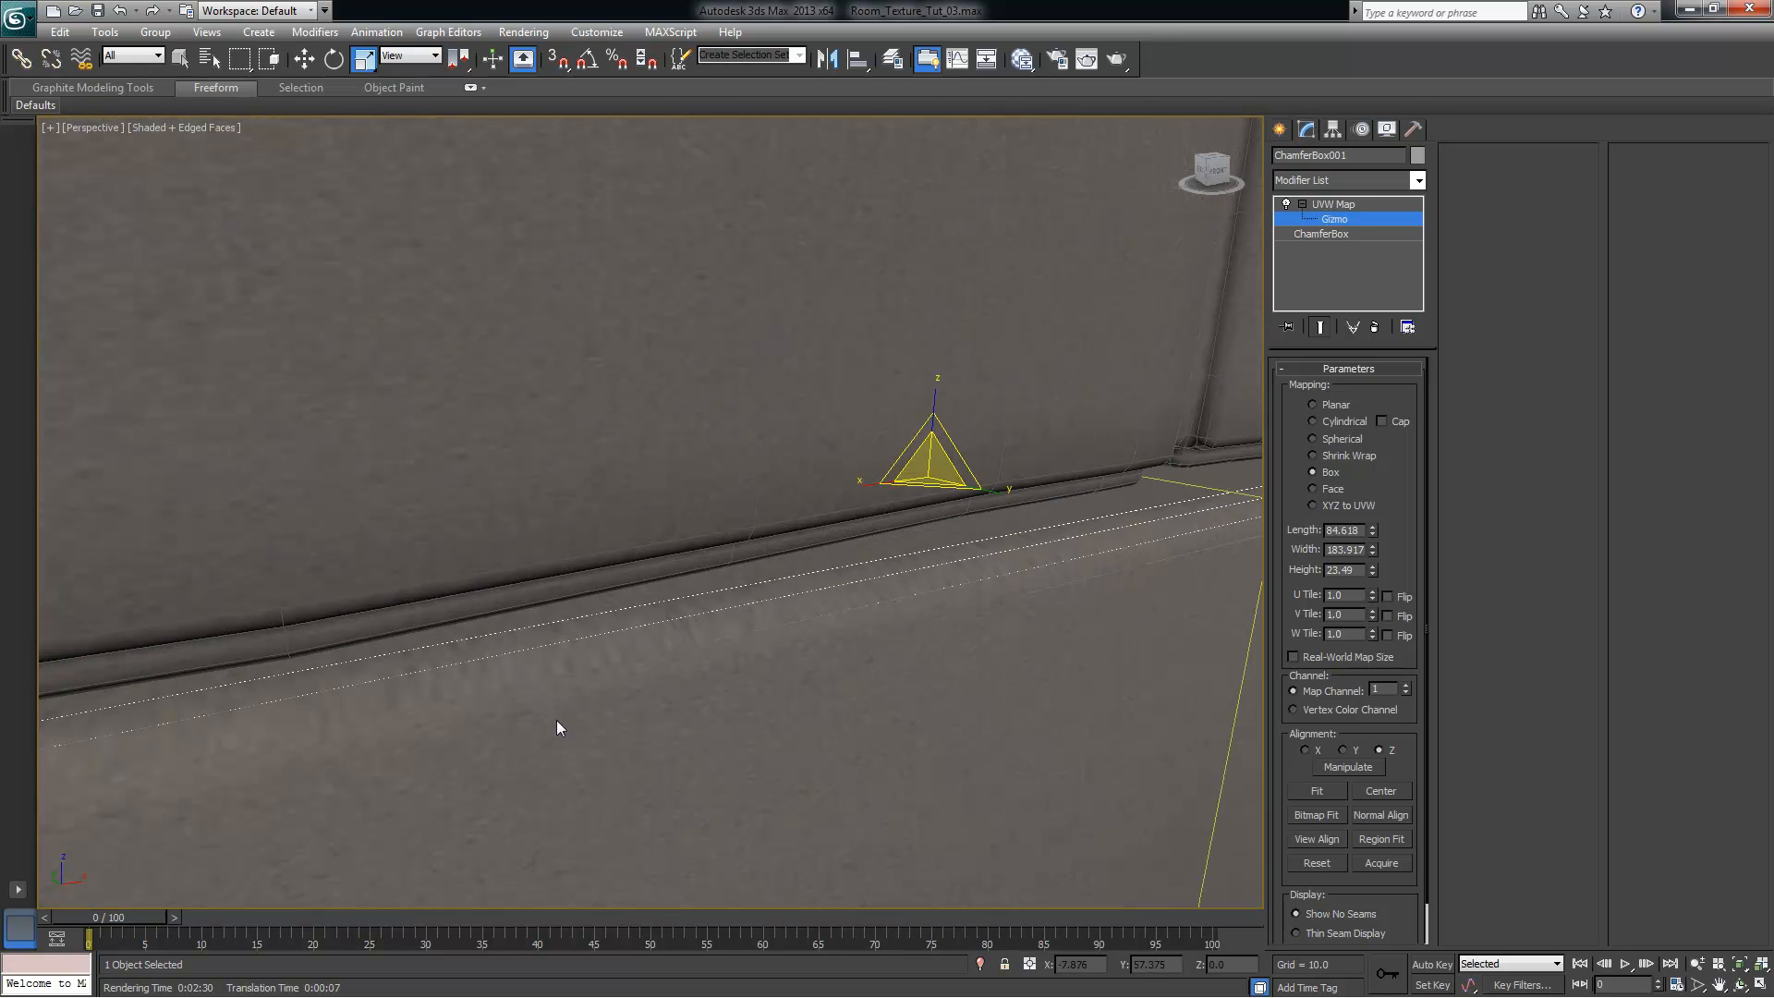
pyautogui.scroll(-2, 645, 654)
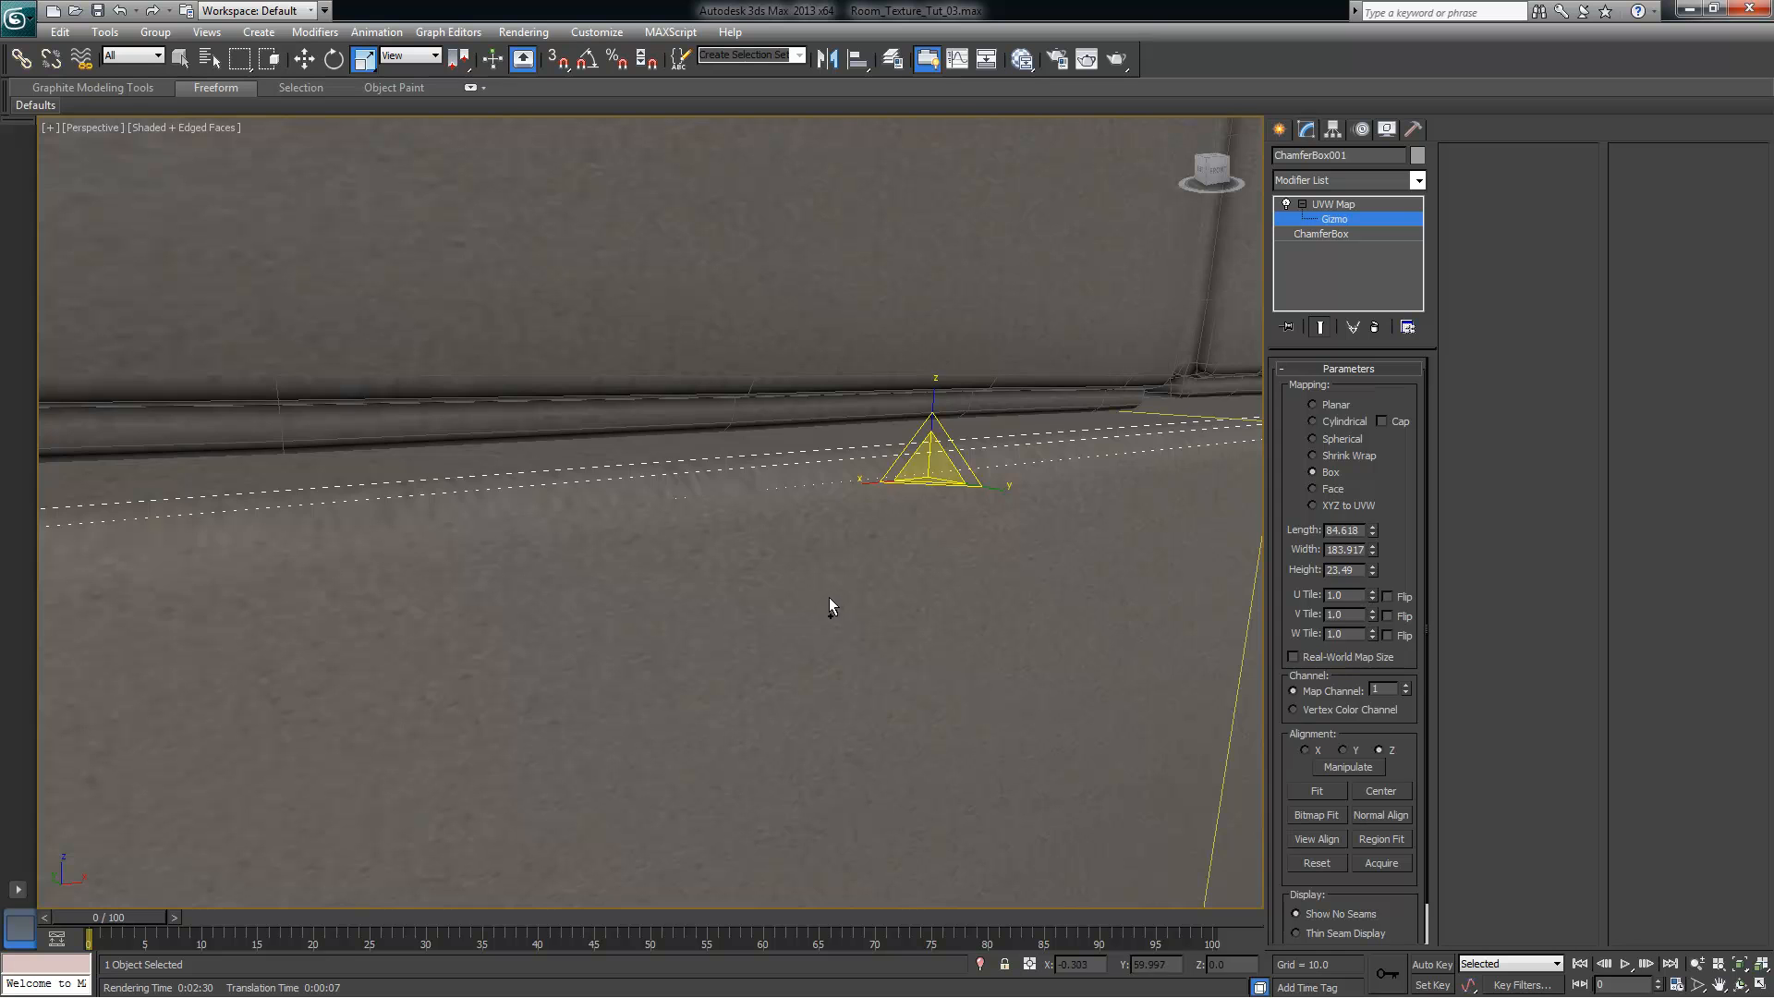
pyautogui.scroll(-6, 832, 606)
pyautogui.scroll(-2, 800, 457)
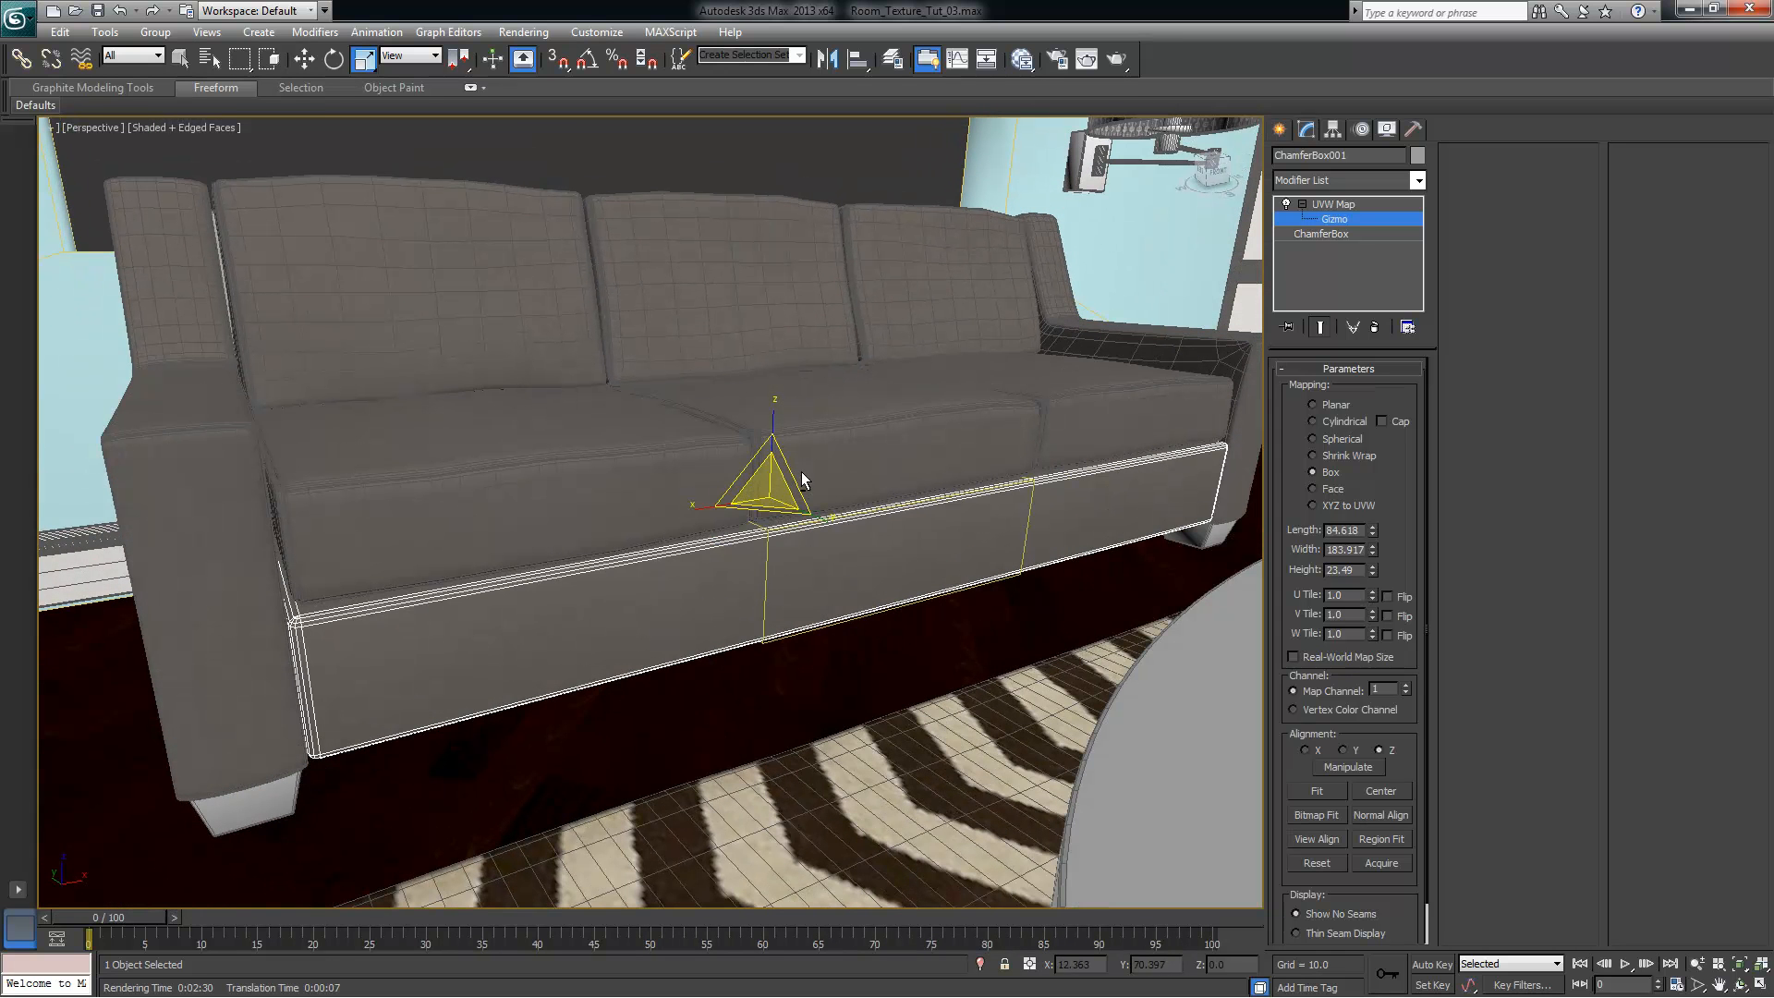
pyautogui.moveTo(774, 426); pyautogui.dragTo(774, 406)
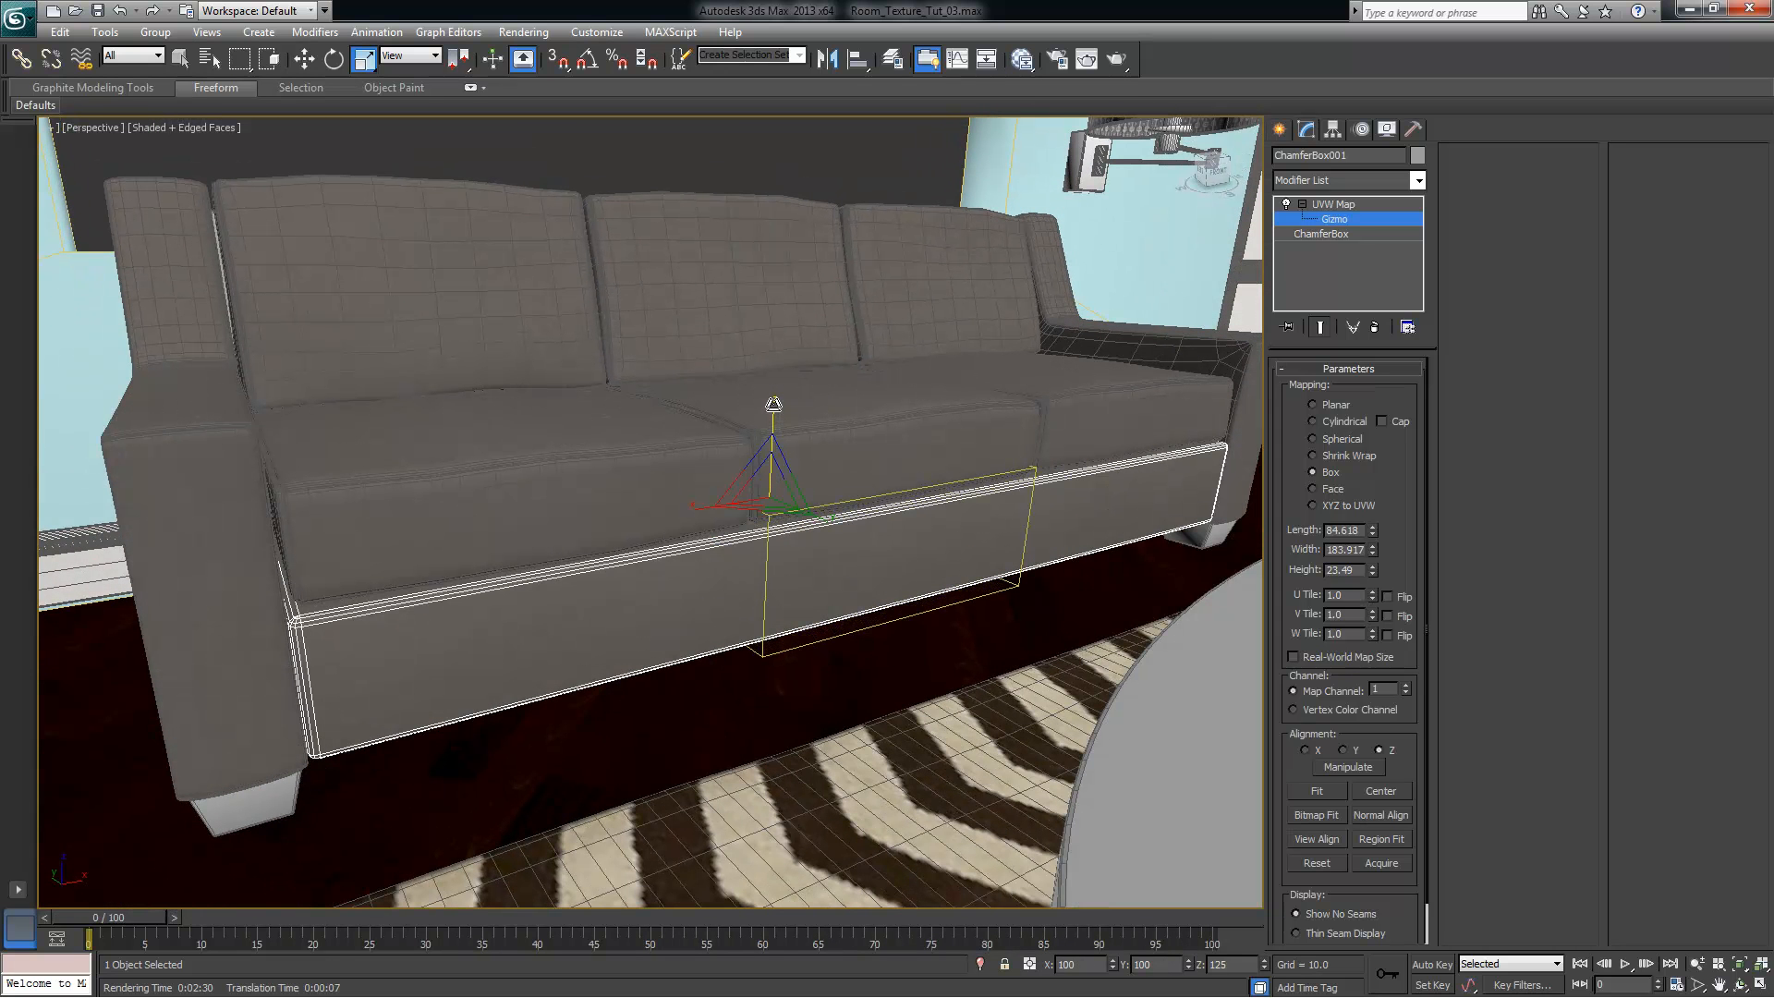
# Add a UVW Map modifier to the sofa's back frame, ChamferBox002, and acquire the front base's Box mapping with Acquire Relative
pyautogui.keyDown('alt'); pyautogui.moveTo(715, 616); pyautogui.dragTo(834, 630, button='middle'); pyautogui.keyUp('alt')
pyautogui.keyDown('alt'); pyautogui.moveTo(887, 447); pyautogui.dragTo(841, 476, button='middle'); pyautogui.keyUp('alt')
pyautogui.keyDown('alt'); pyautogui.moveTo(906, 483); pyautogui.dragTo(957, 478, button='middle'); pyautogui.keyUp('alt')
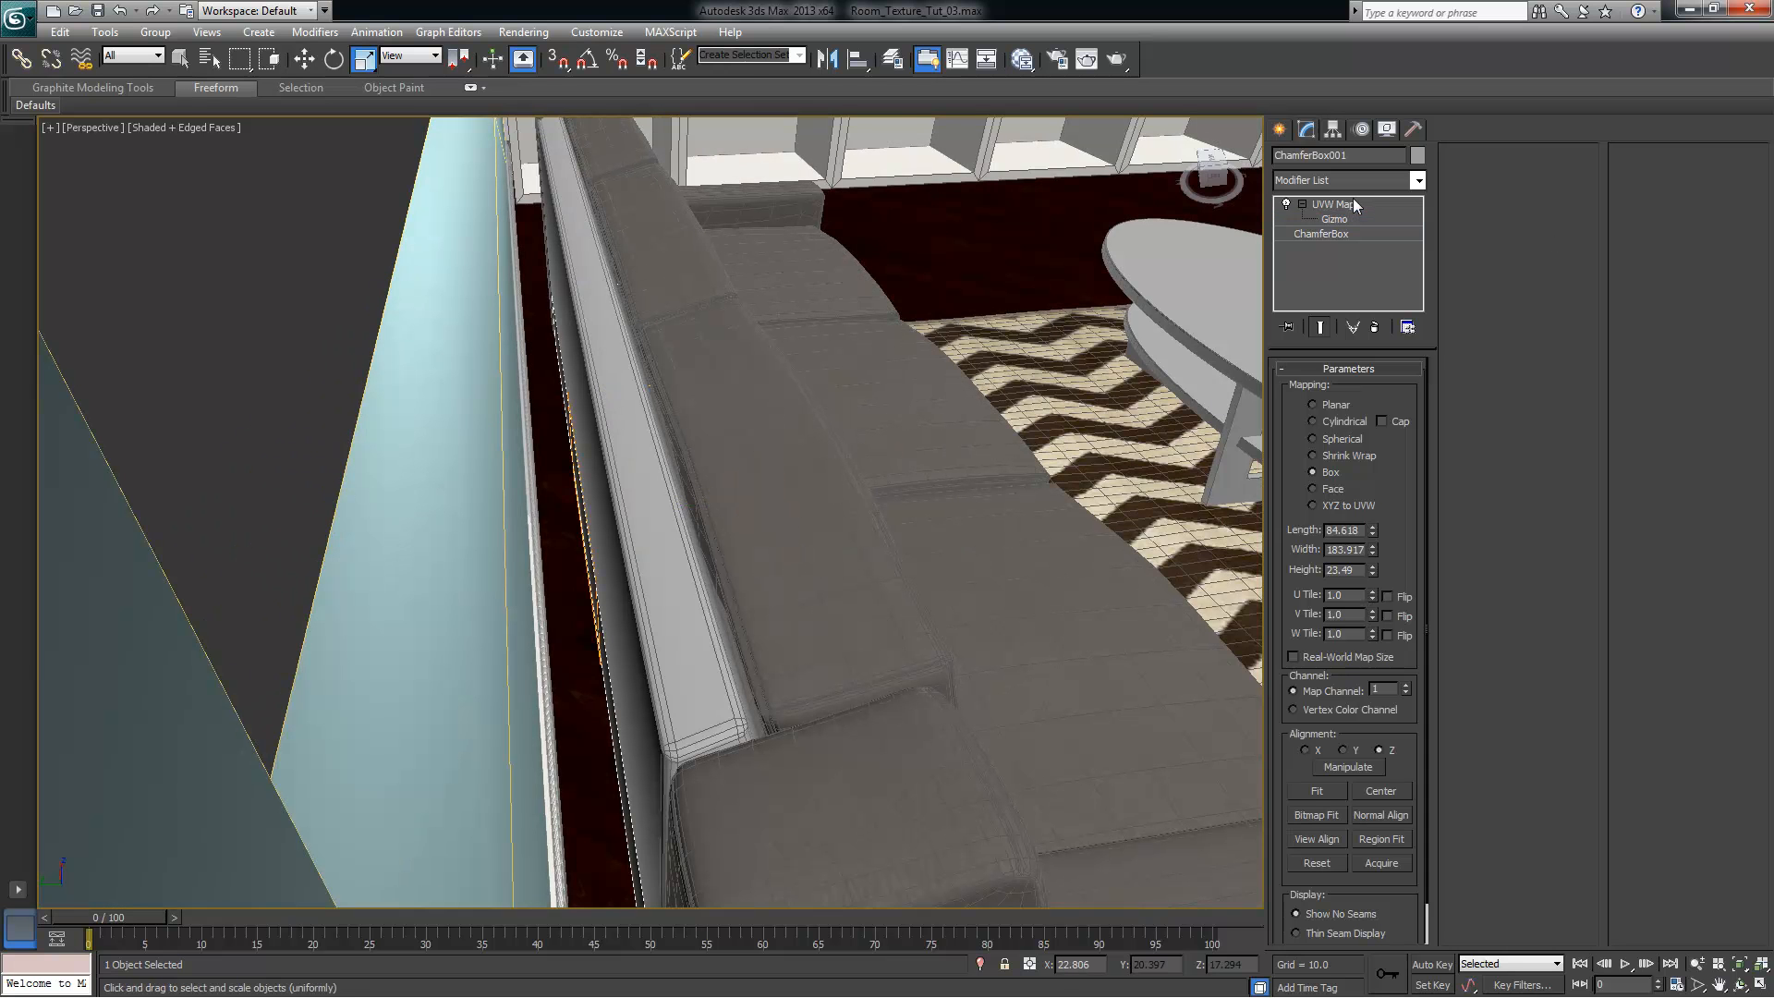
pyautogui.click(683, 408)
pyautogui.click(1418, 181)
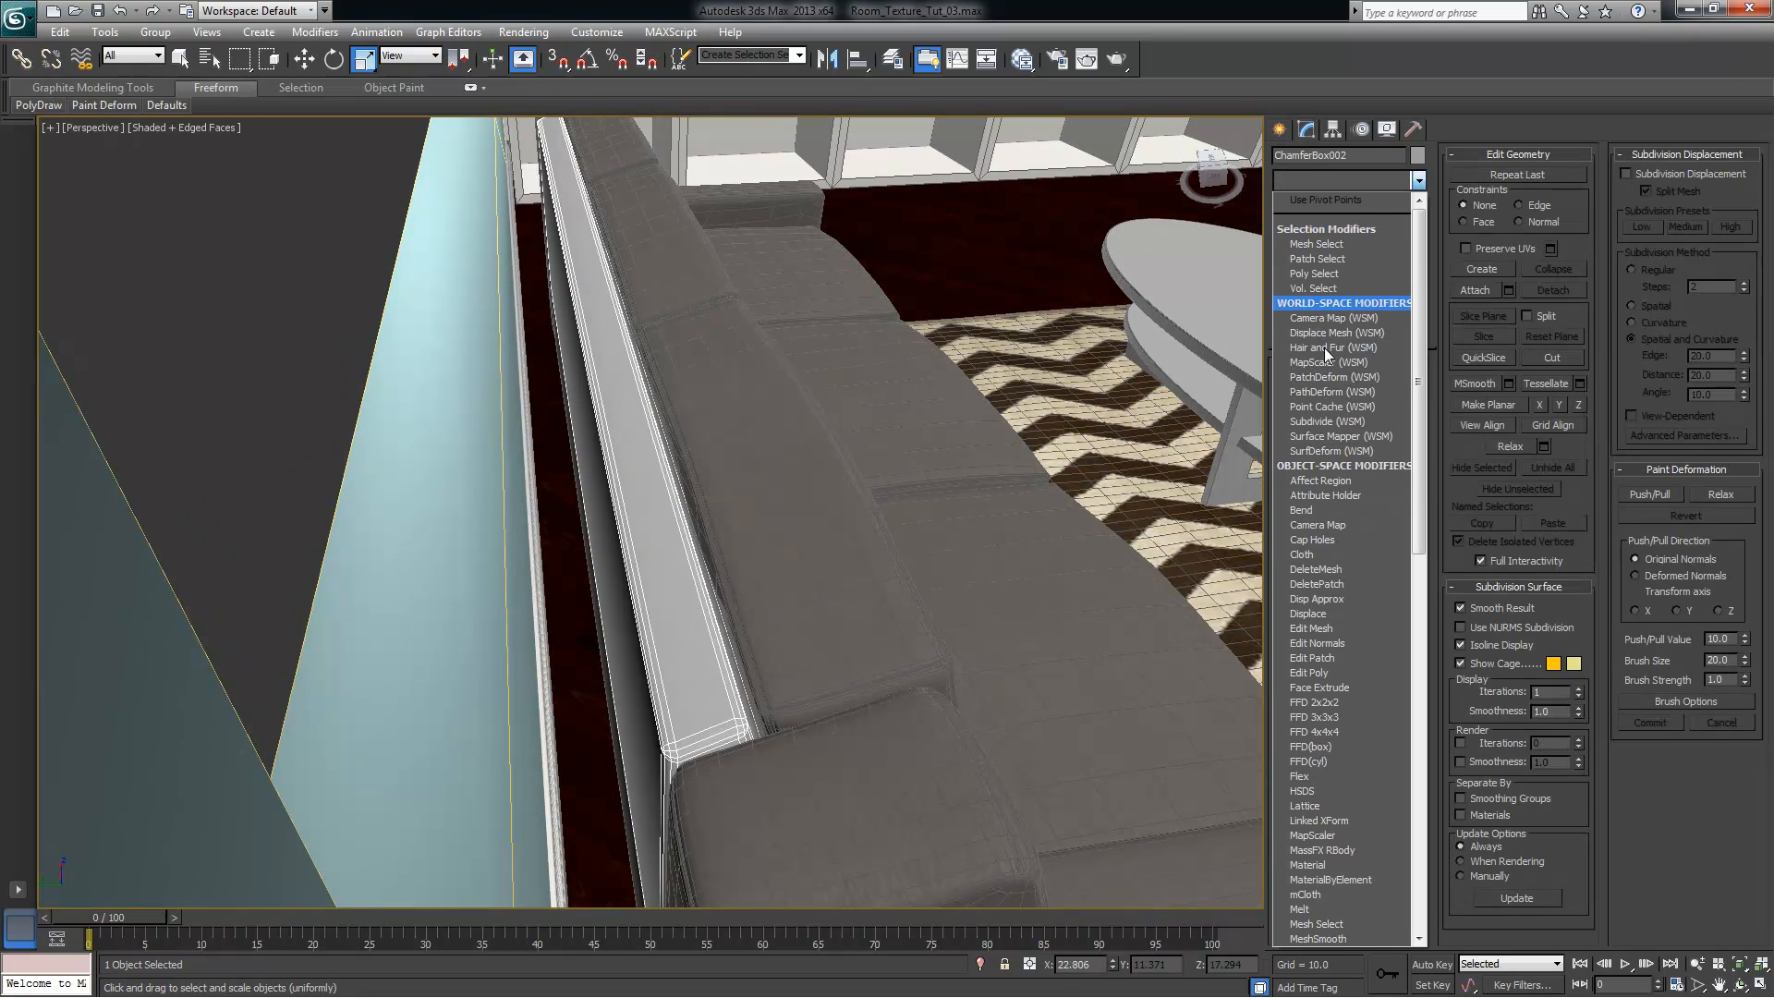
pyautogui.press('u')
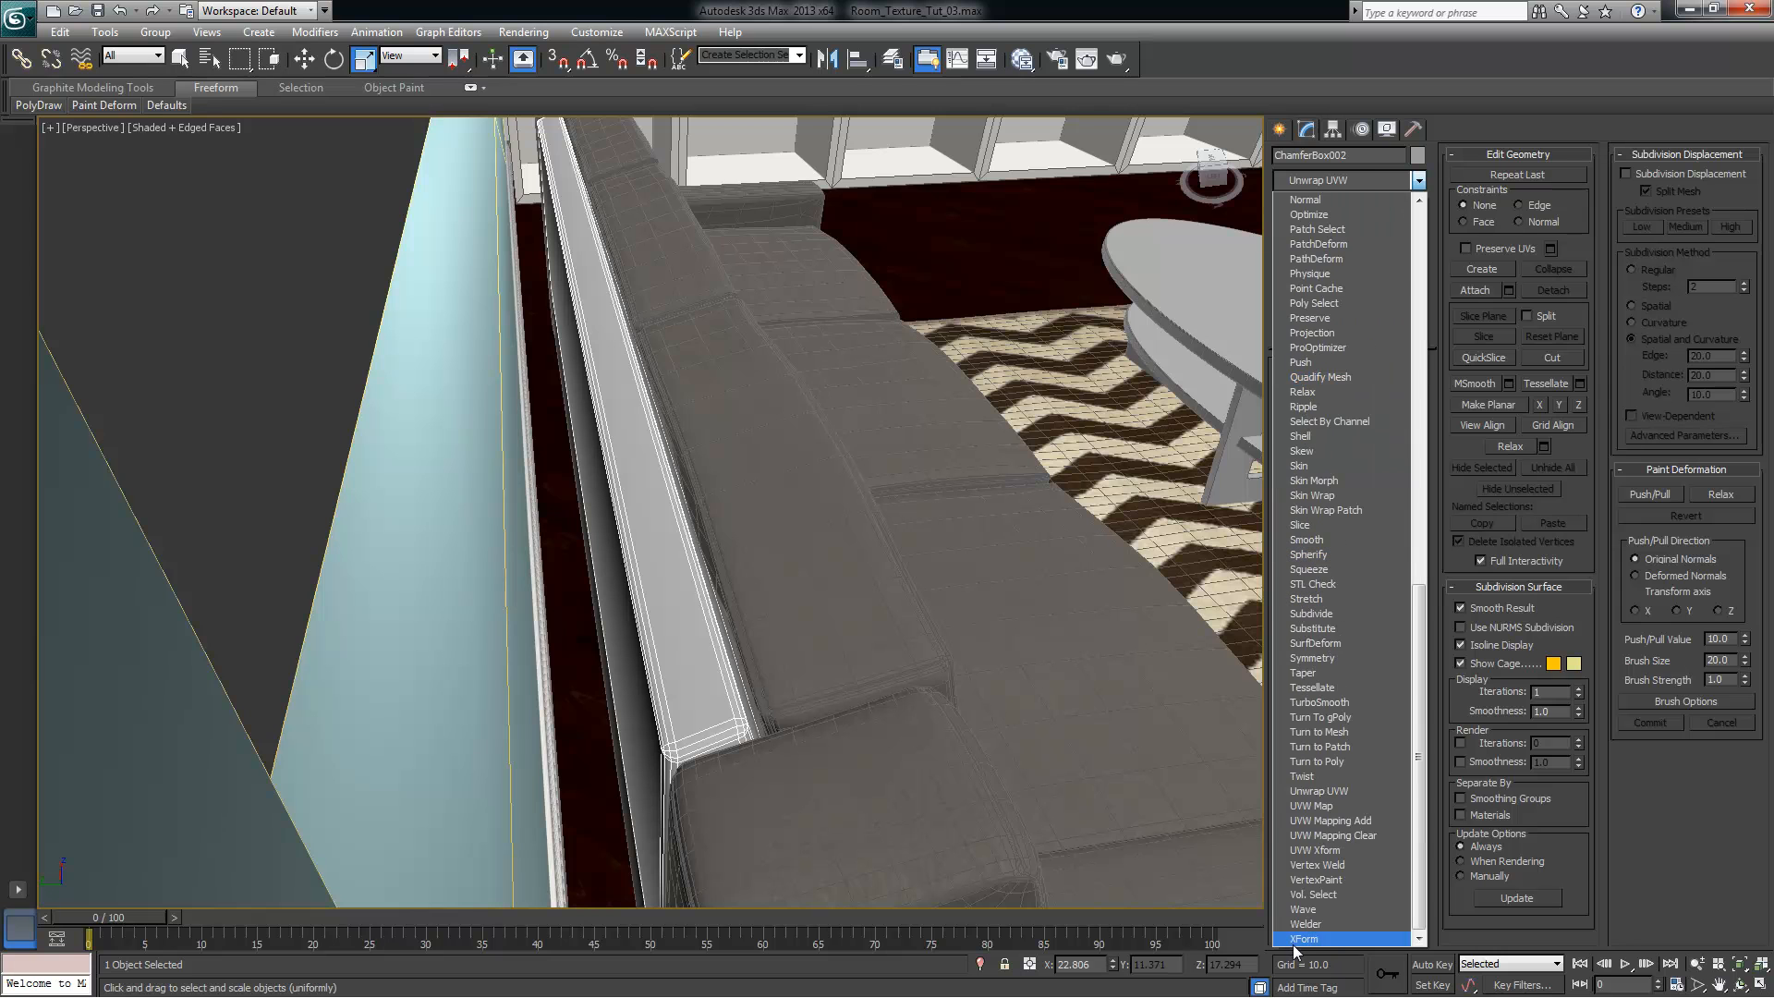
pyautogui.click(1311, 805)
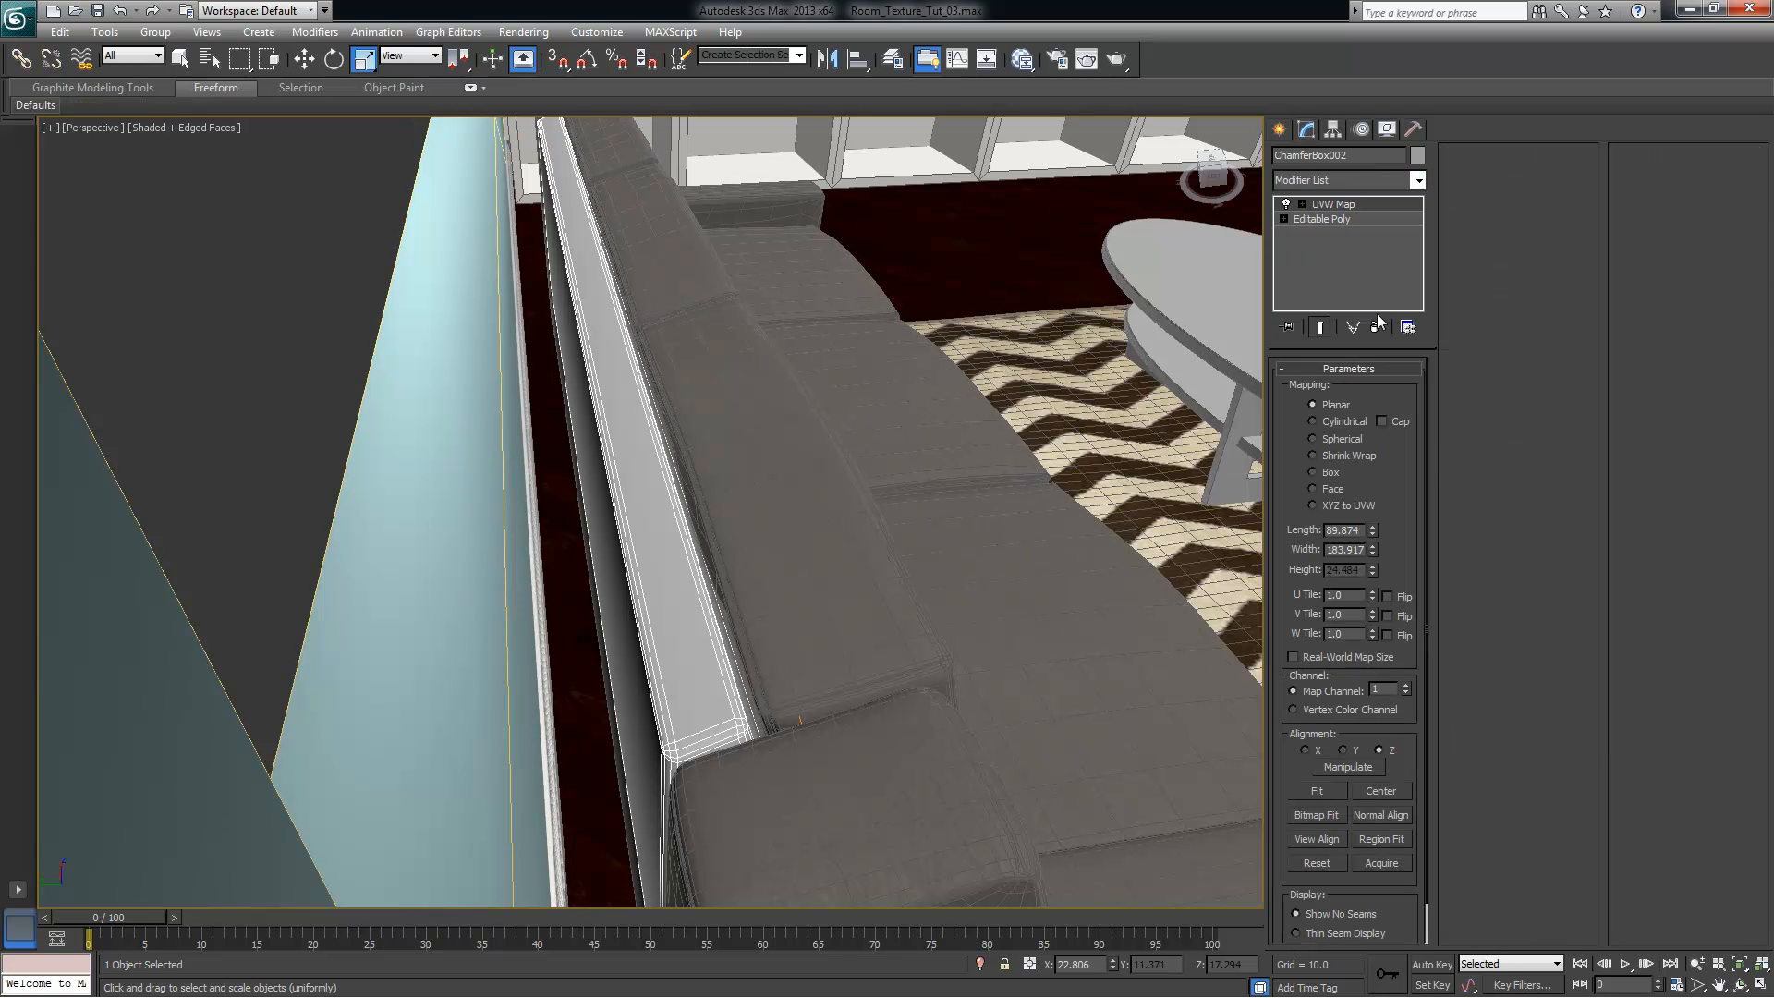
pyautogui.click(1382, 863)
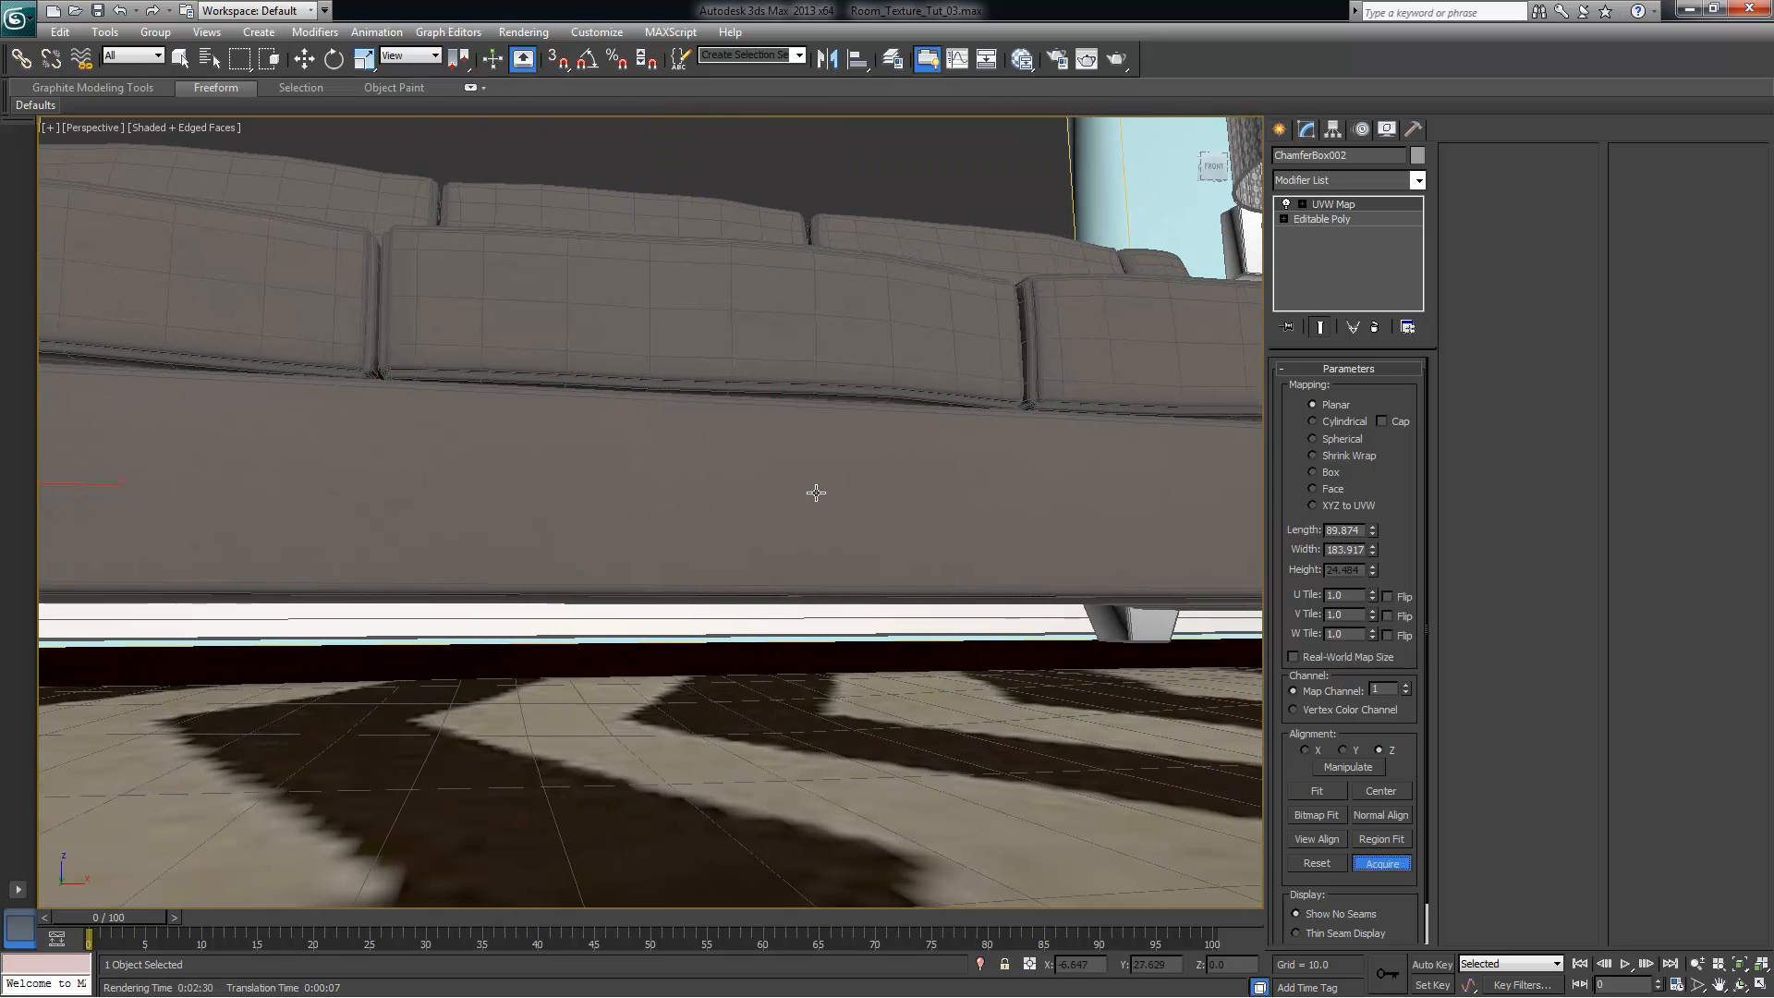
pyautogui.click(892, 409)
pyautogui.click(962, 494)
# Assign the Joels_Micro_Suede material to the sofa's back frame
pyautogui.keyDown('alt'); pyautogui.moveTo(787, 425); pyautogui.dragTo(946, 491, button='middle'); pyautogui.keyUp('alt')
pyautogui.click(1021, 60)
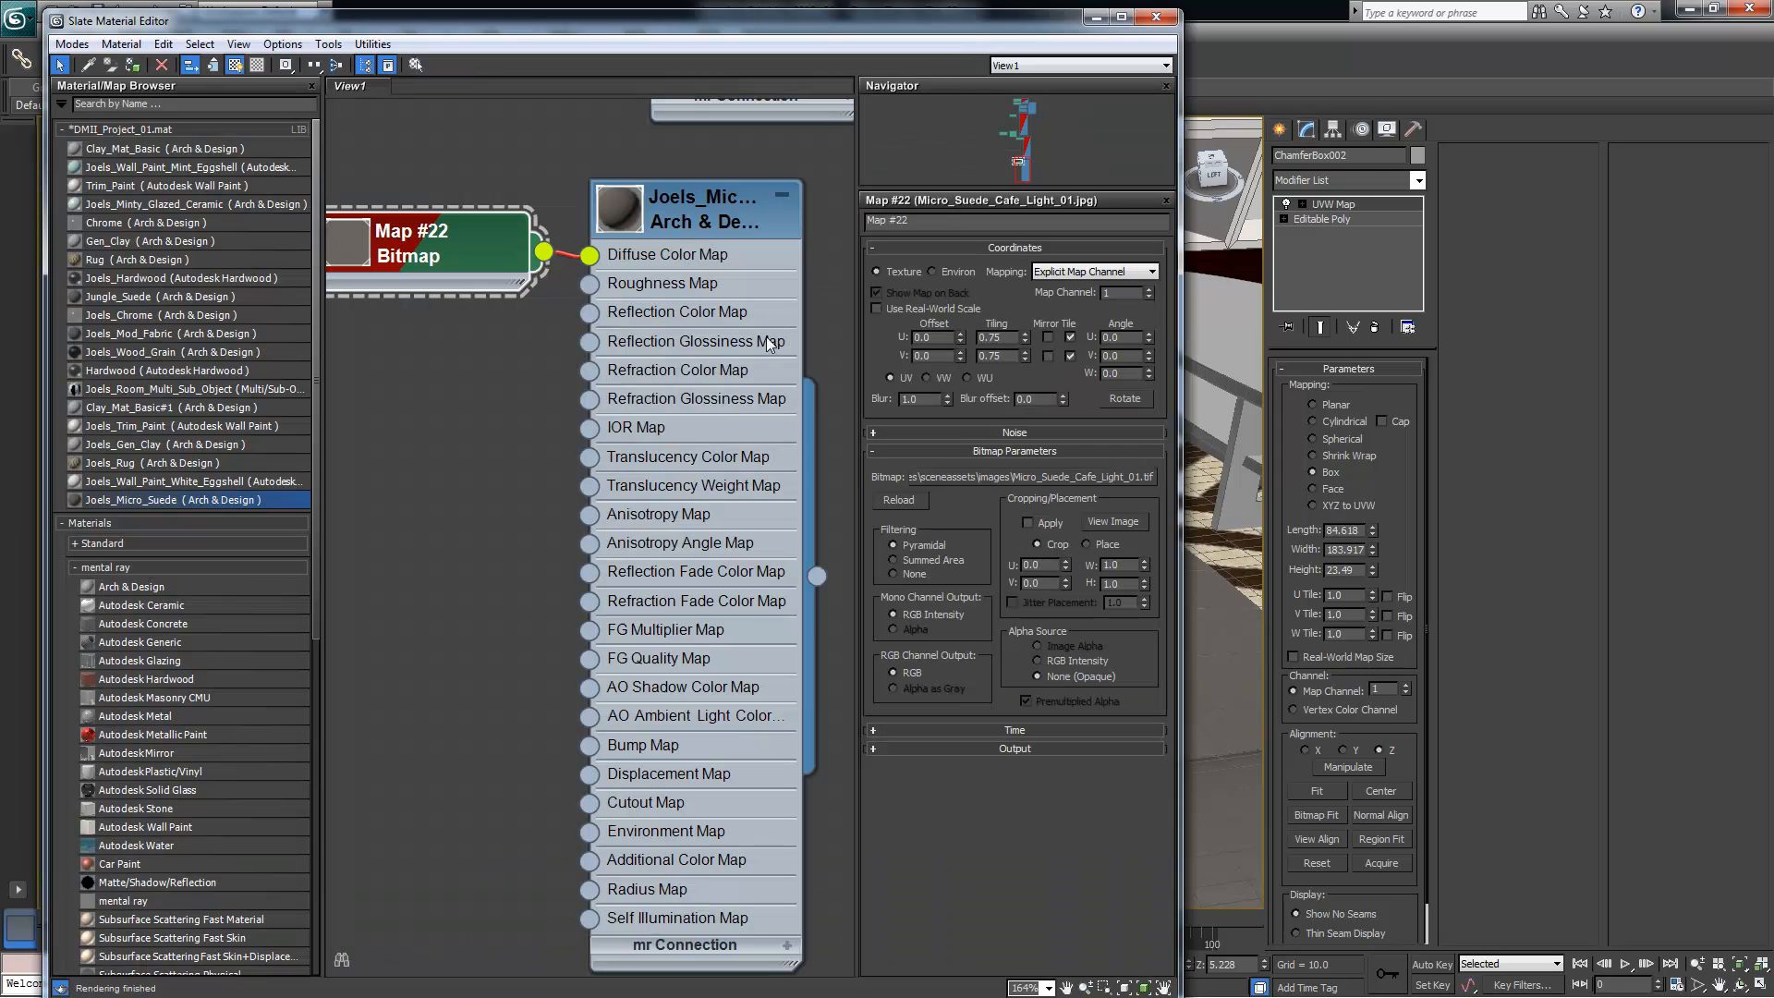
pyautogui.rightClick(738, 219)
pyautogui.click(1097, 17)
# Render a wider perspective view showing the whole sofa, coffee table and rug, then put the rendered frame window away
pyautogui.keyDown('alt'); pyautogui.moveTo(1002, 327); pyautogui.dragTo(1062, 268, button='middle'); pyautogui.keyUp('alt')
pyautogui.scroll(-5, 877, 239)
pyautogui.click(1118, 59)
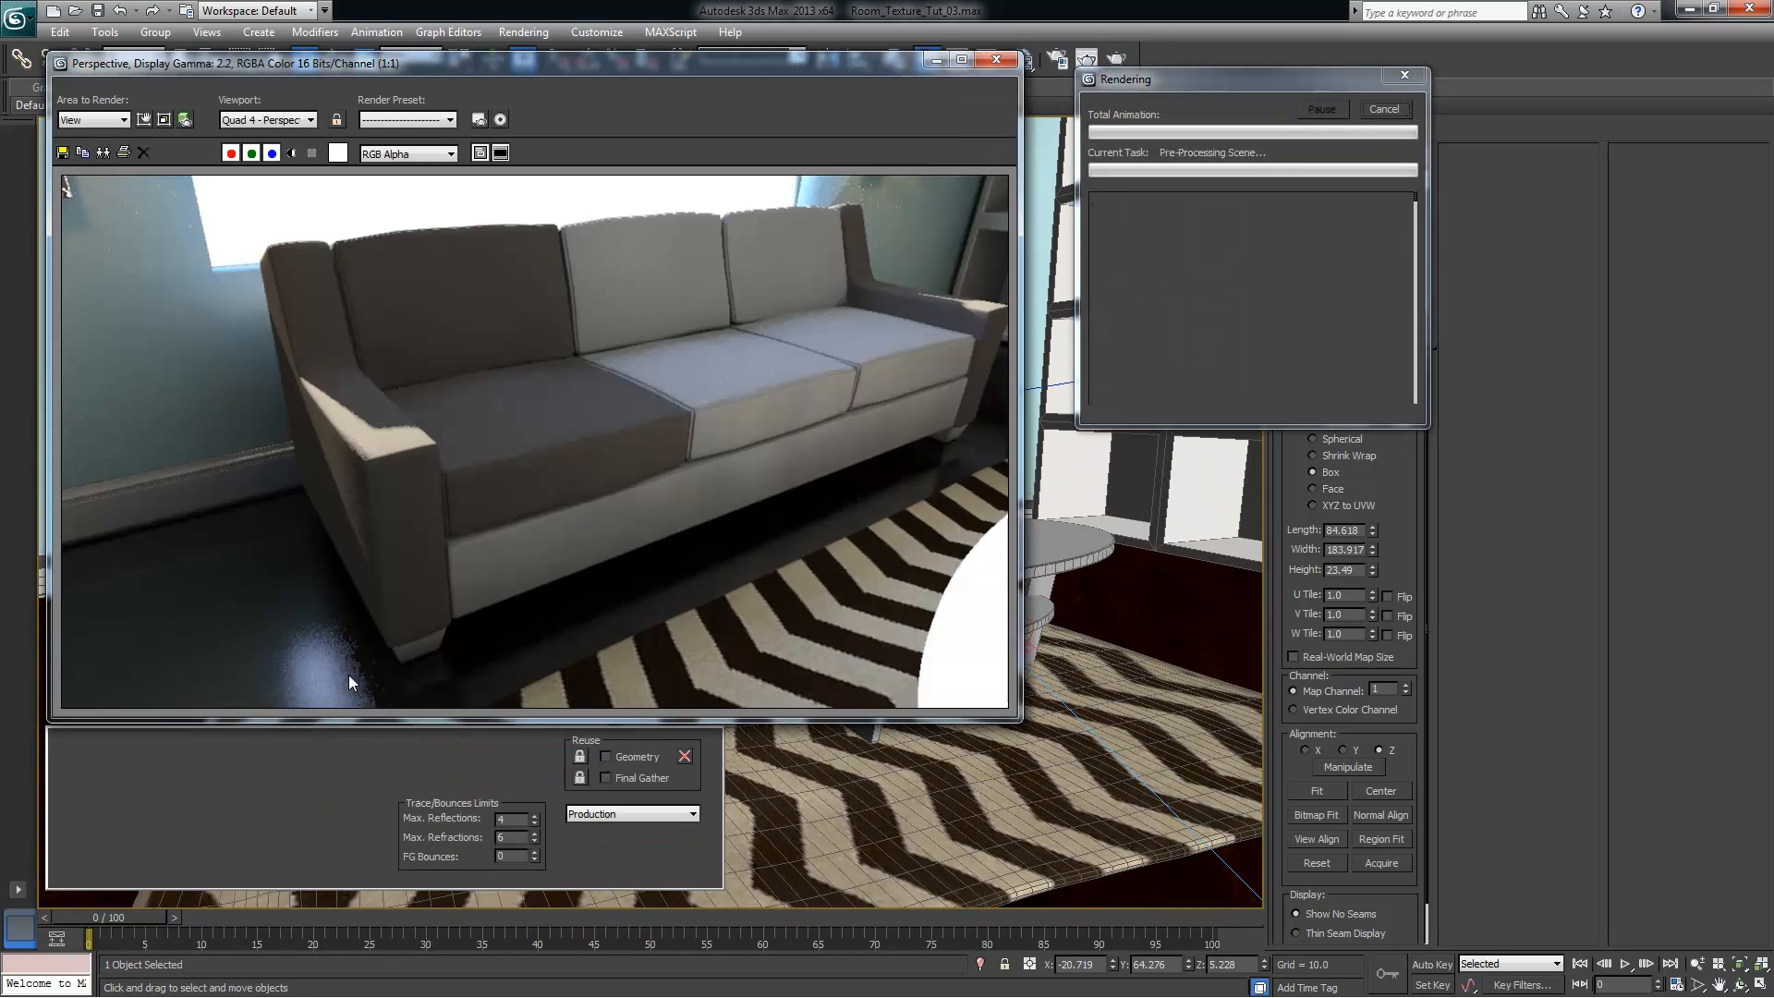
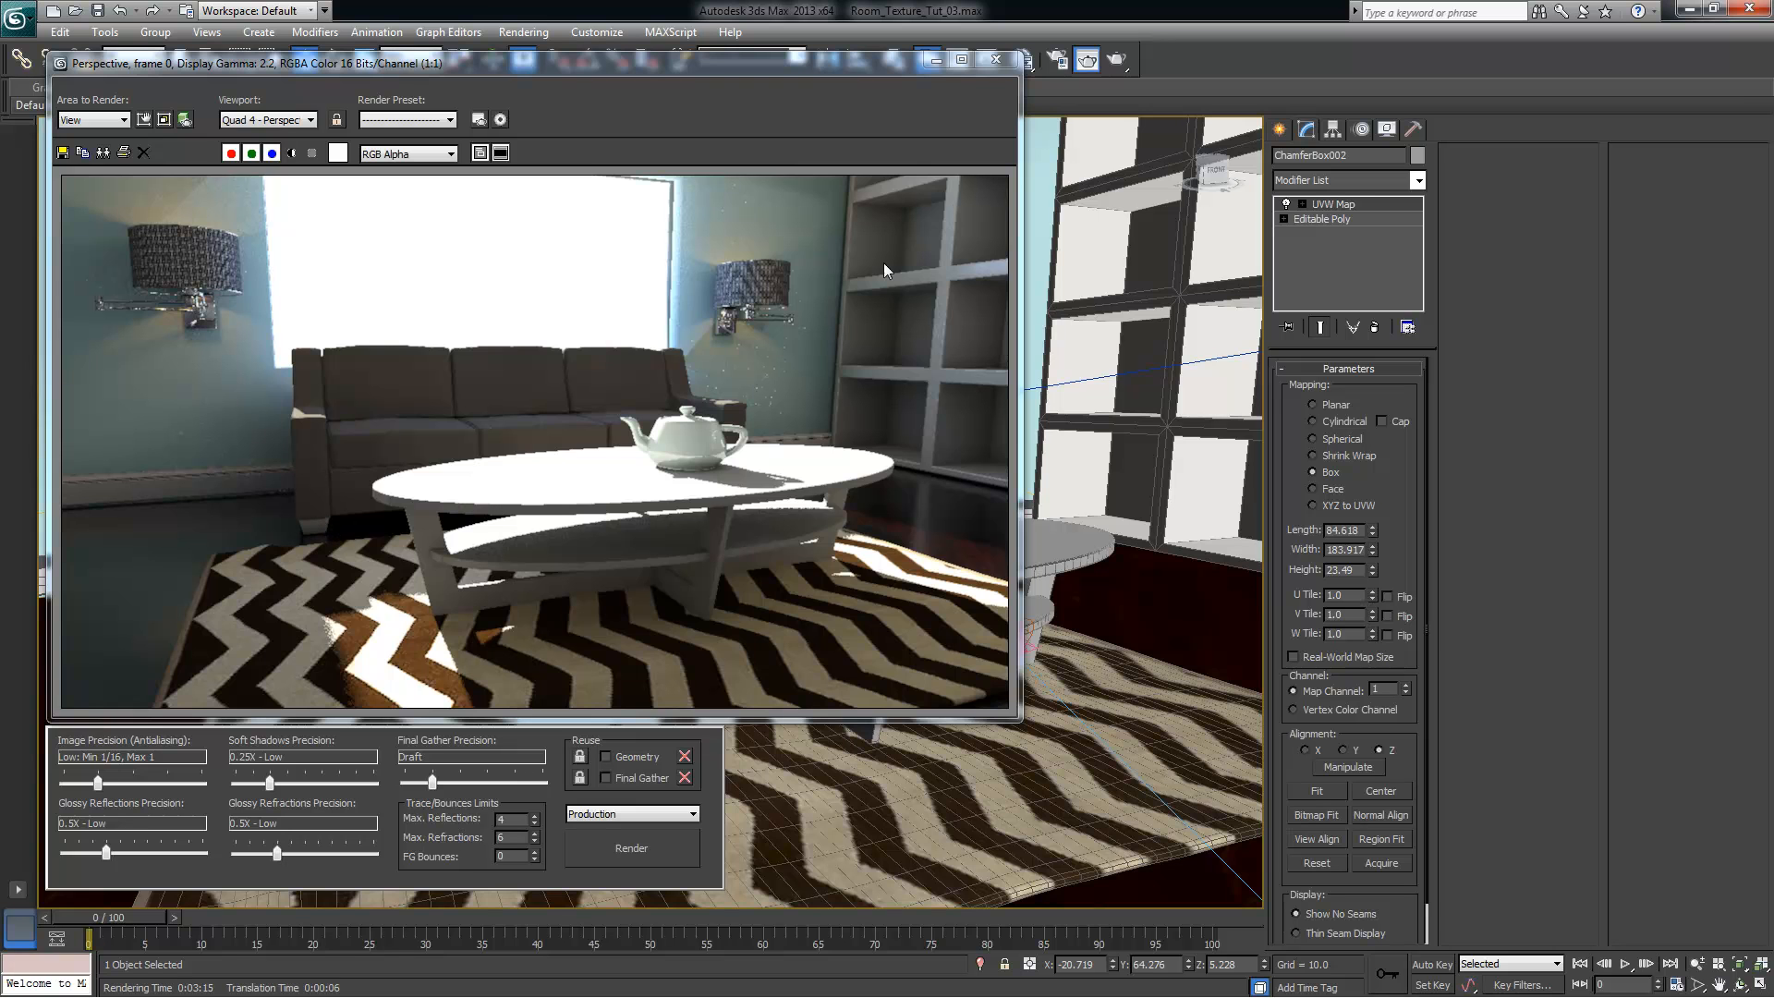
pyautogui.click(935, 60)
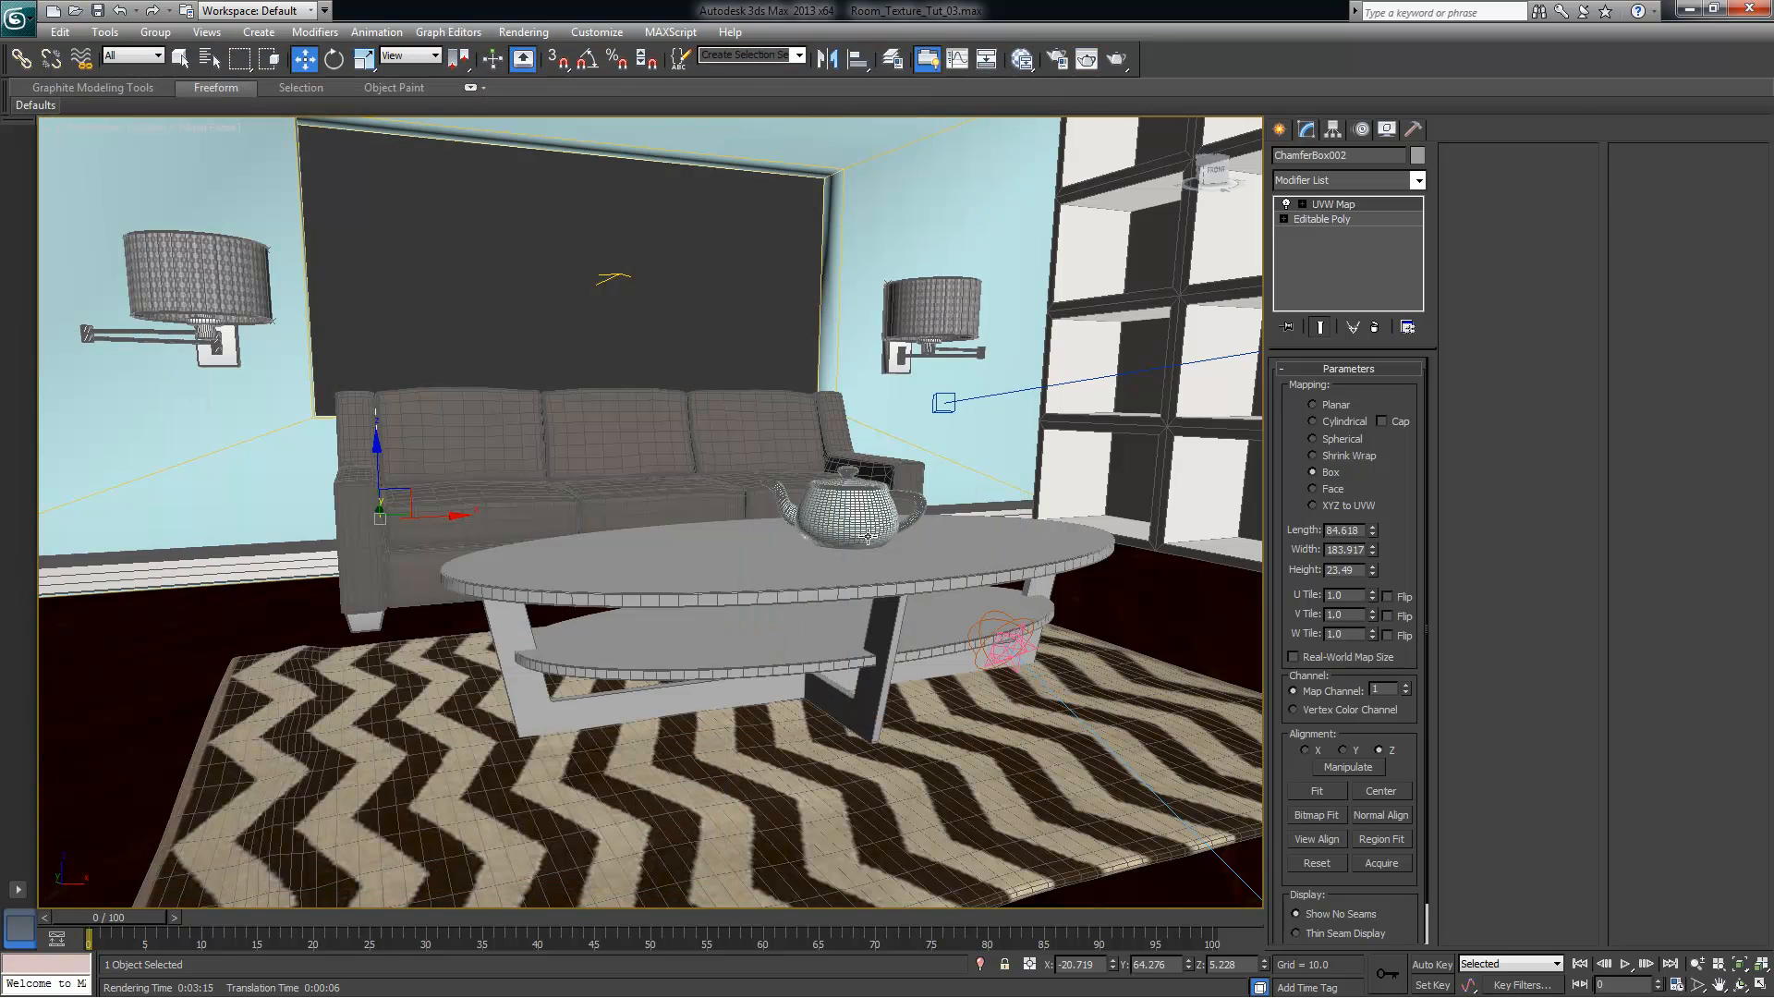
# Select the coffee table's oval top, Ellipse002, and frame it up close beside the sofa
pyautogui.keyDown('alt'); pyautogui.moveTo(725, 580); pyautogui.dragTo(743, 588, button='middle'); pyautogui.keyUp('alt')
pyautogui.click(867, 621)
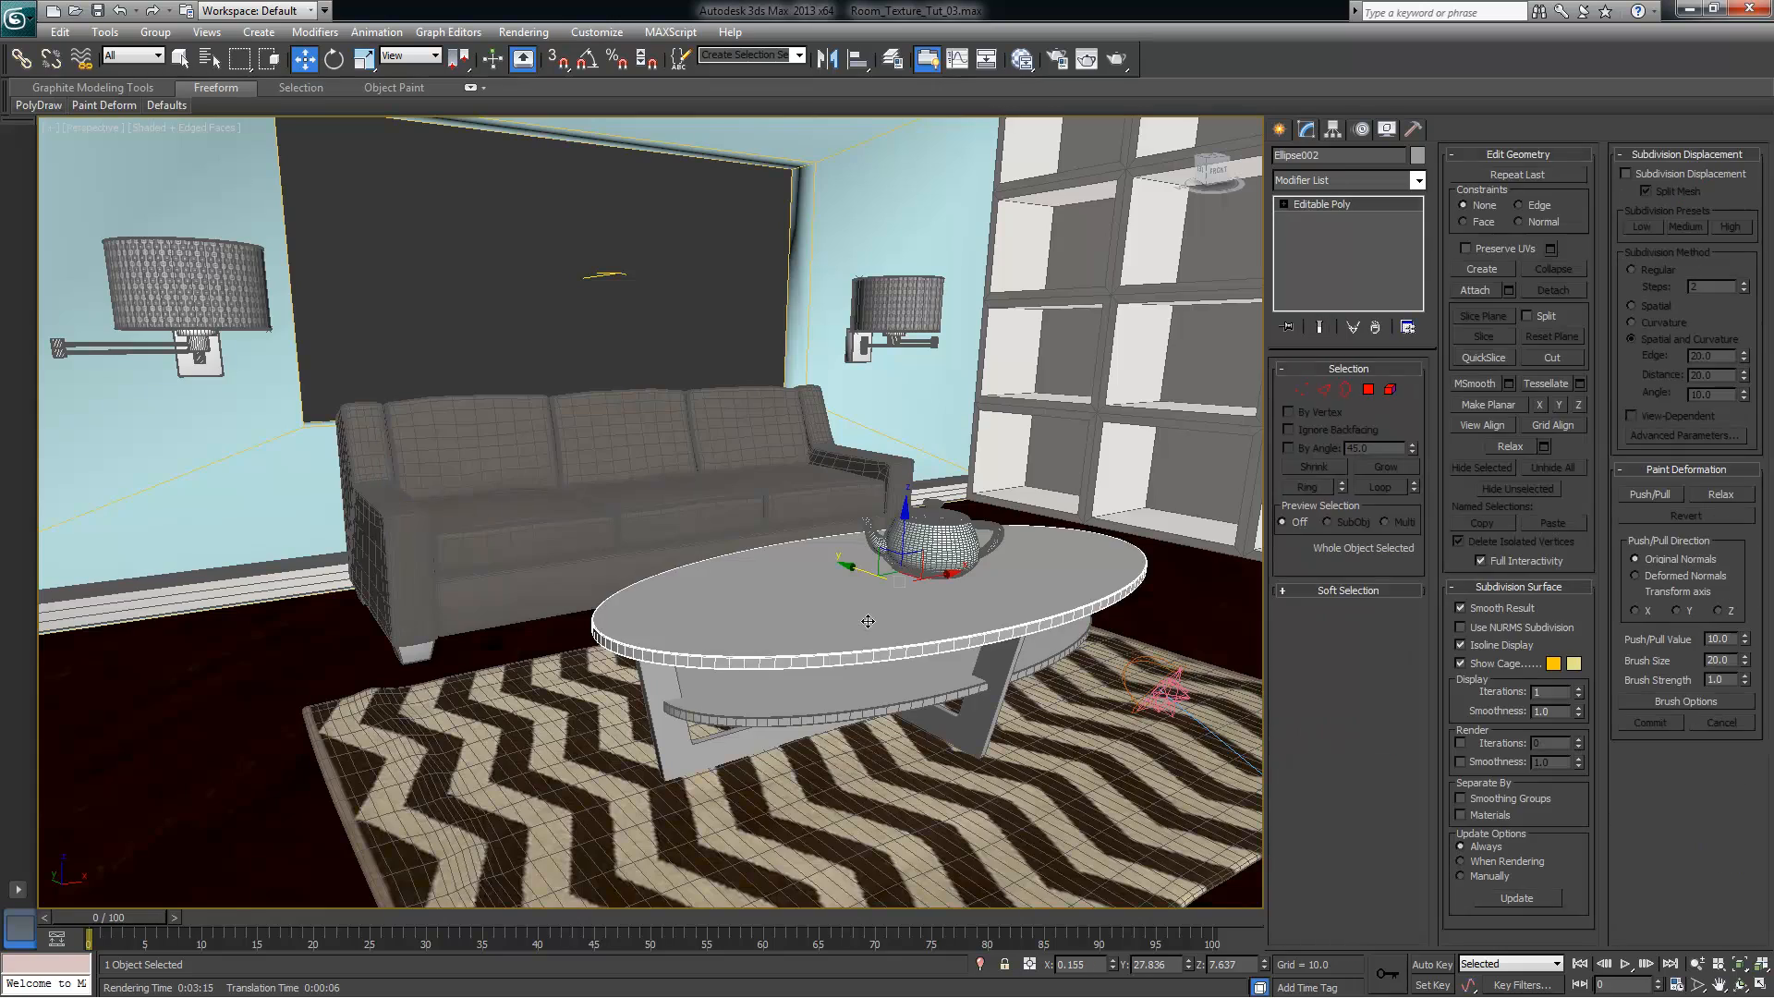
pyautogui.press('z')
pyautogui.moveTo(796, 533)
pyautogui.keyDown('alt'); pyautogui.mouseDown(button='middle')
pyautogui.moveTo(797, 553)
pyautogui.moveTo(619, 570)
pyautogui.moveTo(696, 555)
pyautogui.moveTo(726, 527)
pyautogui.moveTo(702, 540)
pyautogui.moveTo(874, 535)
pyautogui.moveTo(816, 546)
pyautogui.mouseUp(button='middle'); pyautogui.keyUp('alt')
pyautogui.scroll(4, 606, 547)
pyautogui.keyDown('alt'); pyautogui.moveTo(252, 492); pyautogui.dragTo(946, 435, button='middle'); pyautogui.keyUp('alt')
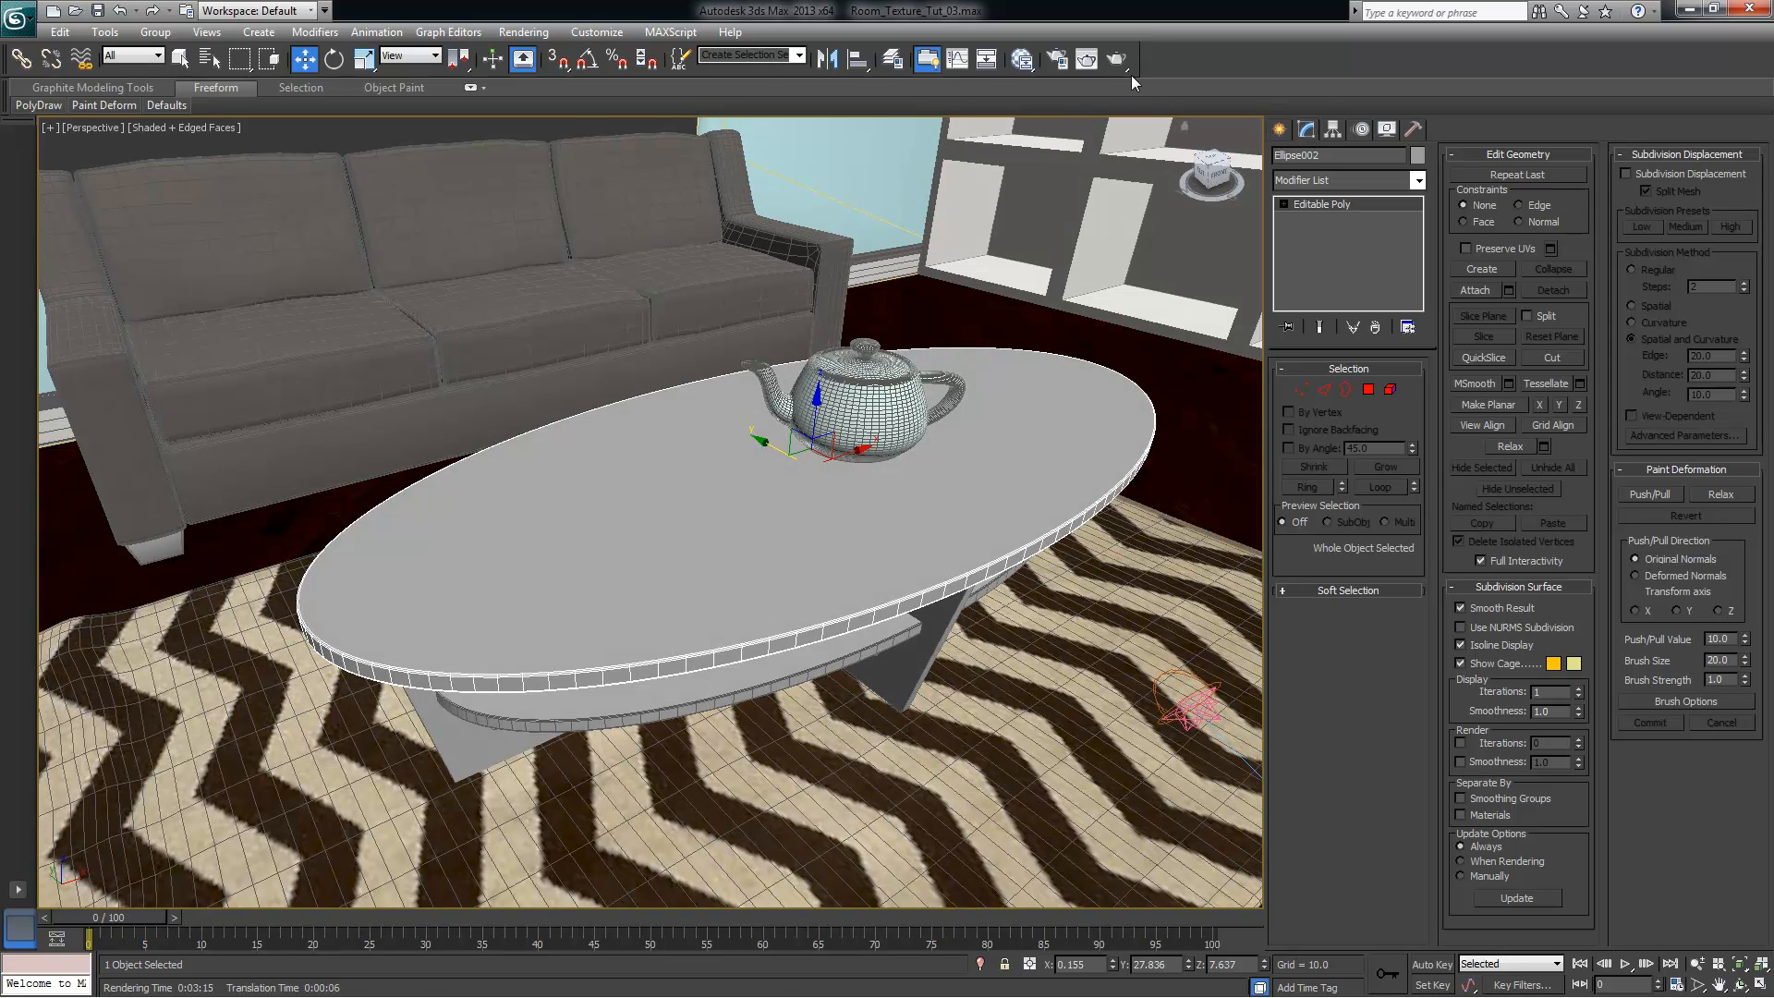
# Open the Slate Material Editor and sample the dark wood floor's material to locate the Joels_Hardwood node
pyautogui.click(1023, 60)
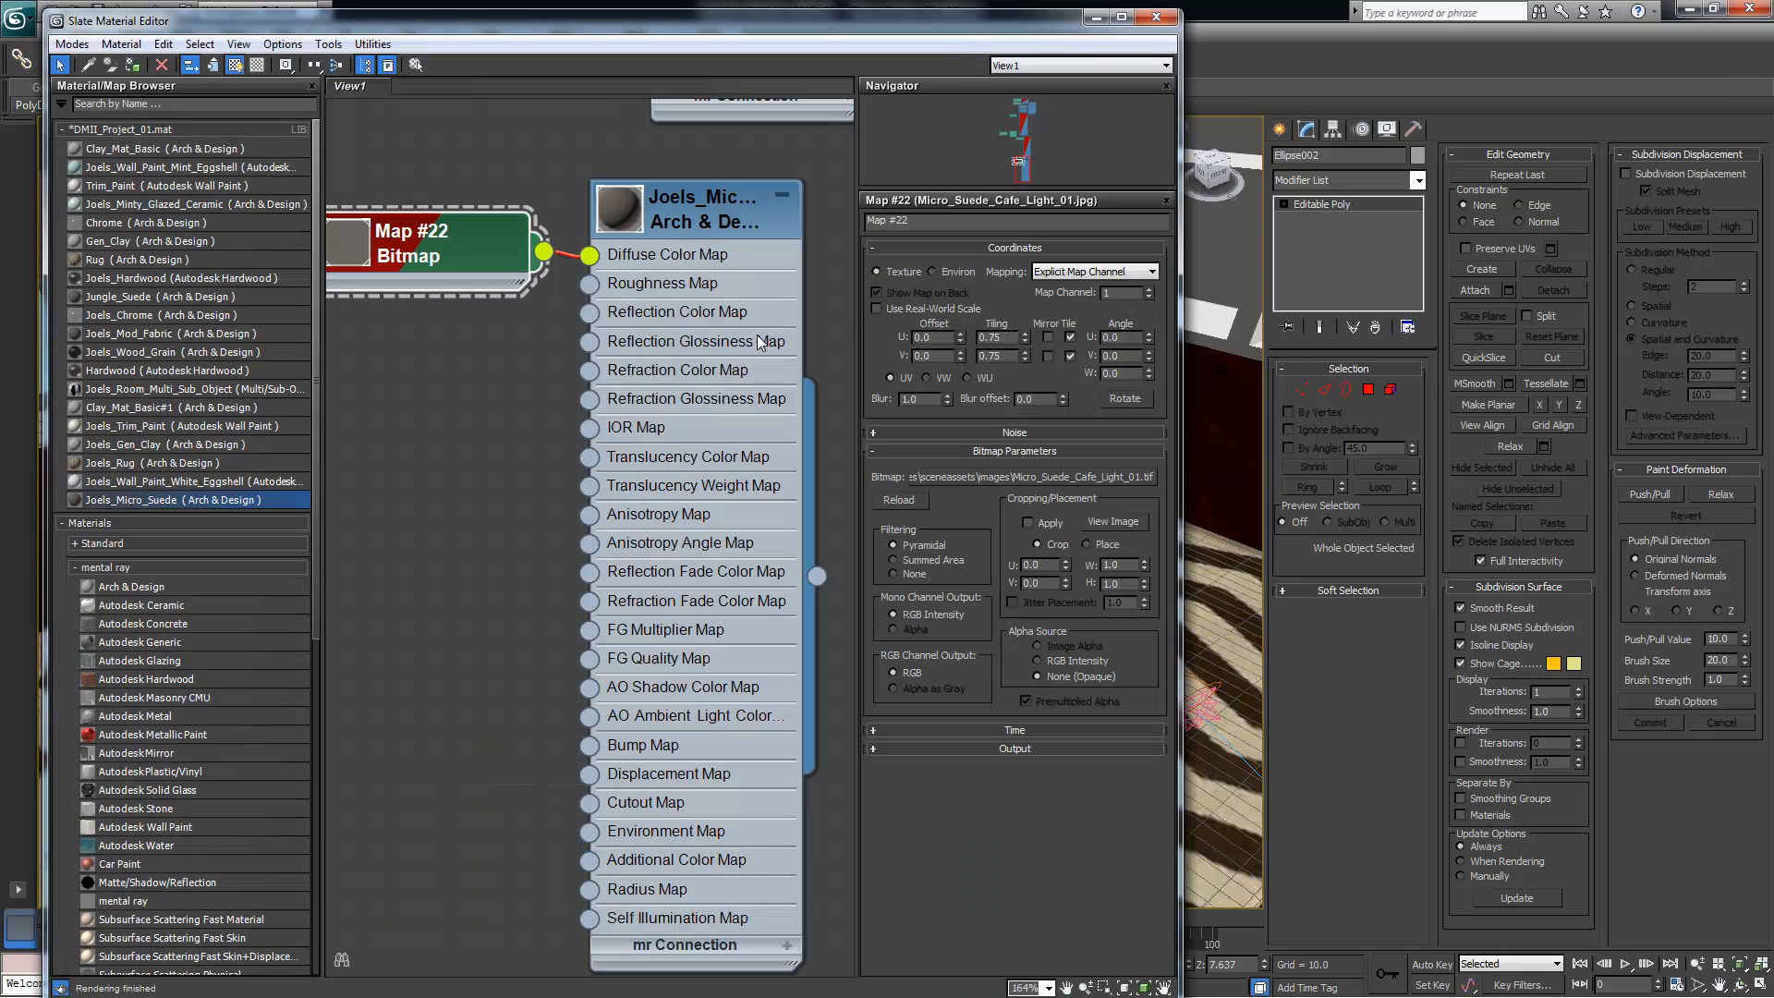
pyautogui.moveTo(962, 25); pyautogui.dragTo(1480, 26)
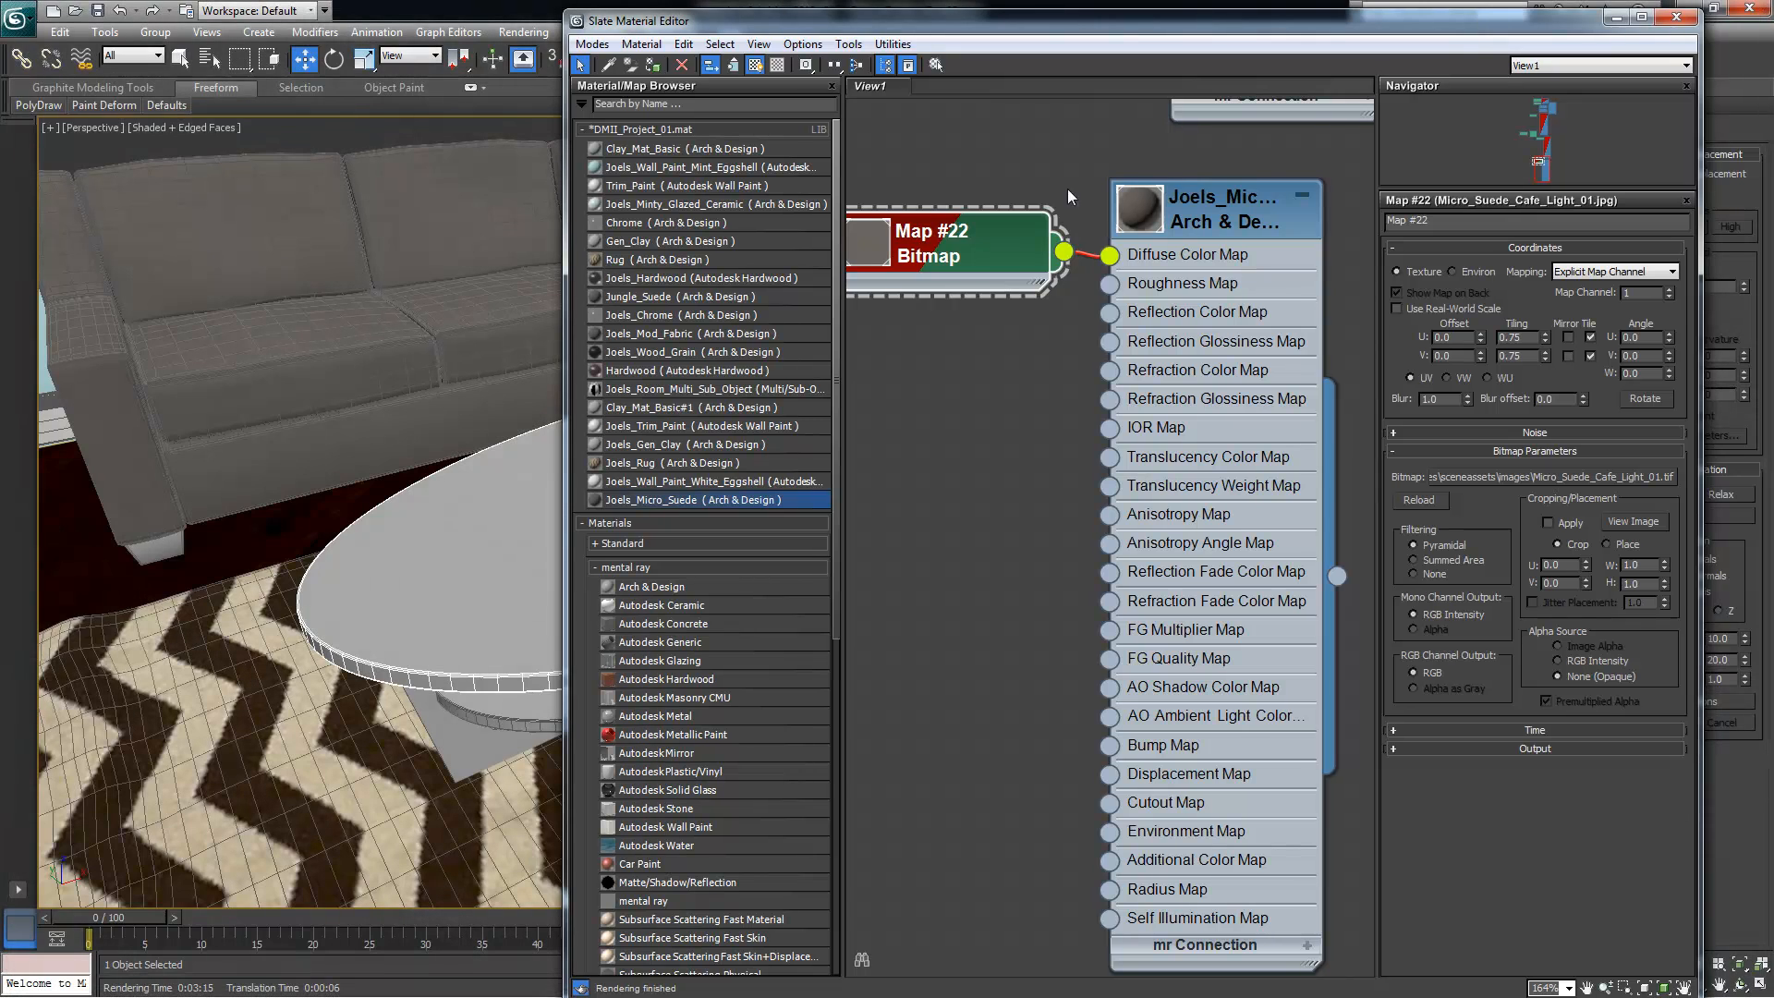
pyautogui.click(611, 66)
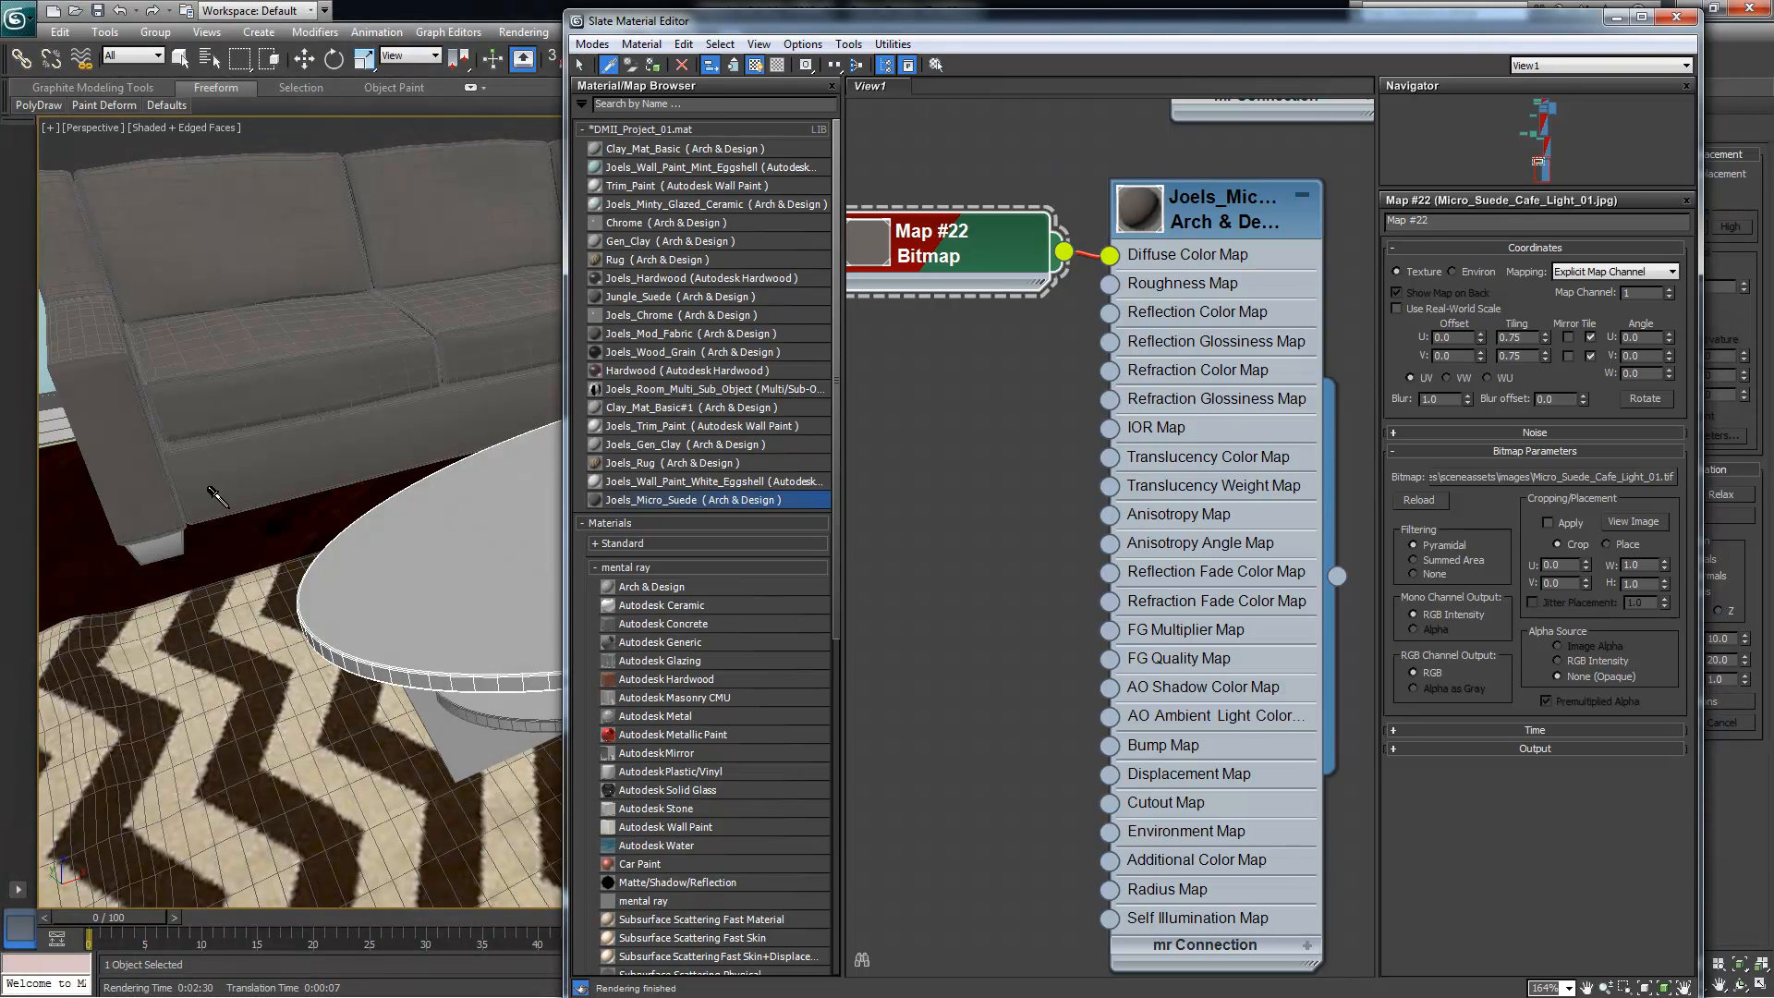
pyautogui.click(203, 534)
pyautogui.moveTo(1075, 390); pyautogui.dragTo(1320, 390)
pyautogui.moveTo(1079, 235); pyautogui.dragTo(1033, 233)
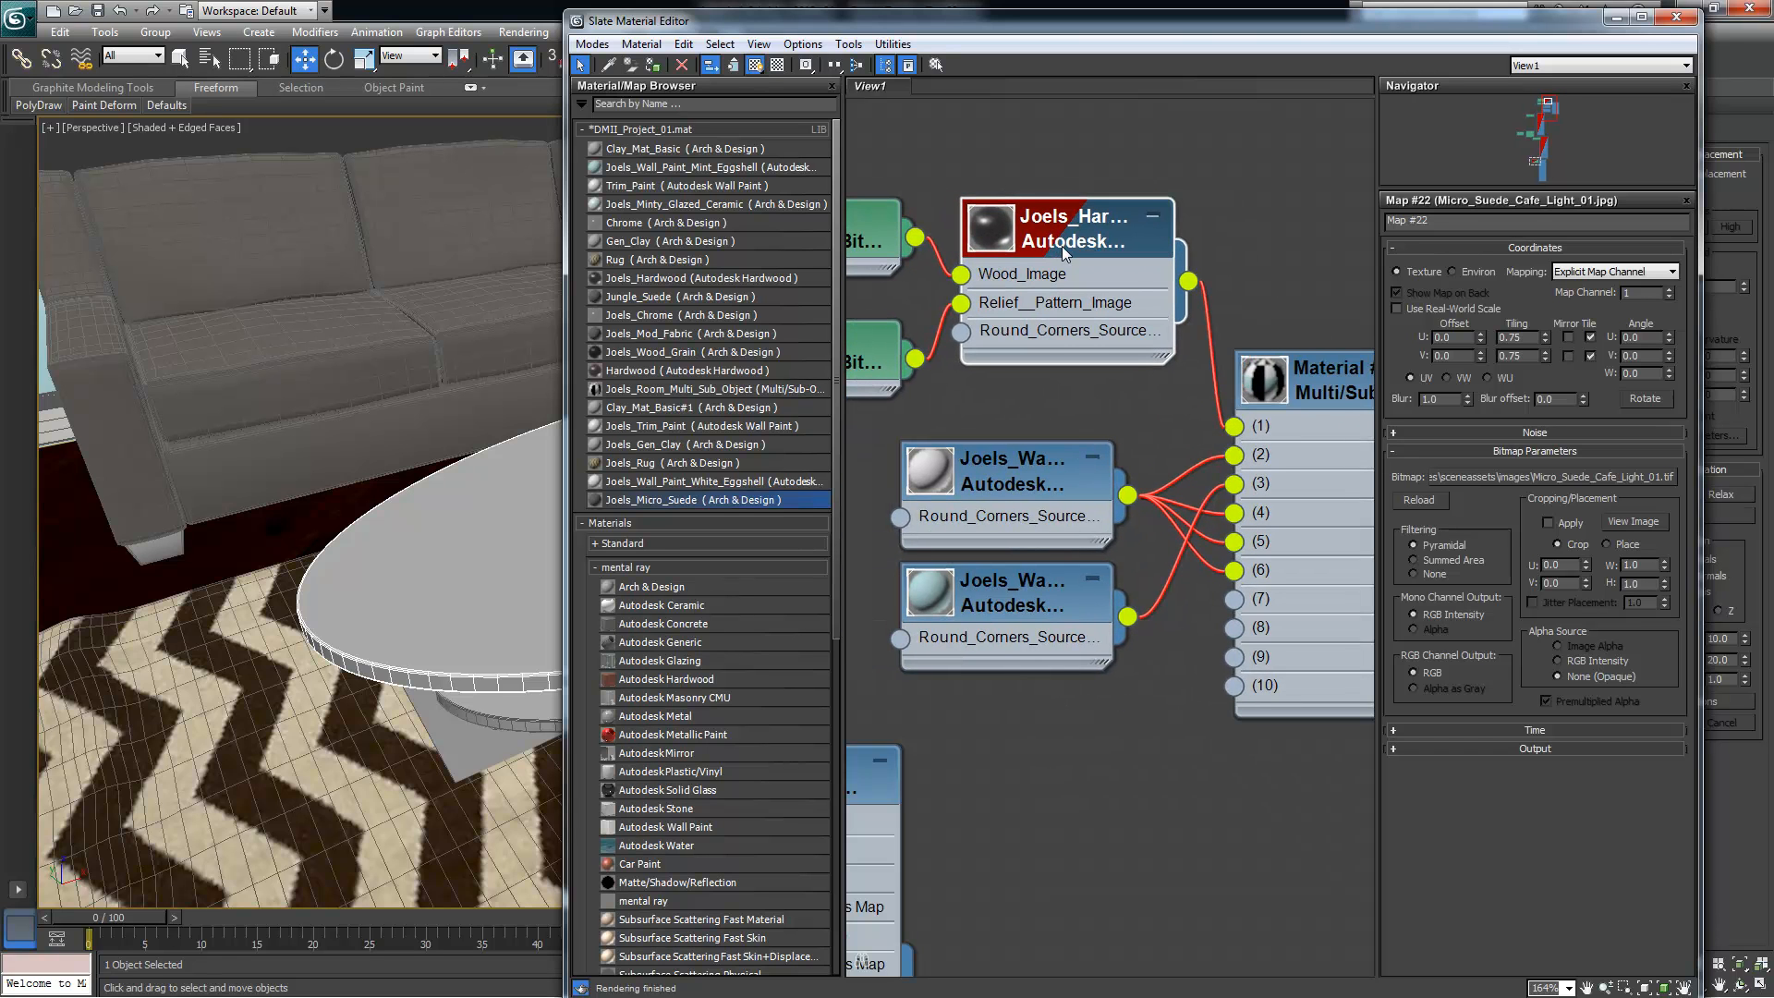
pyautogui.scroll(-3, 1065, 250)
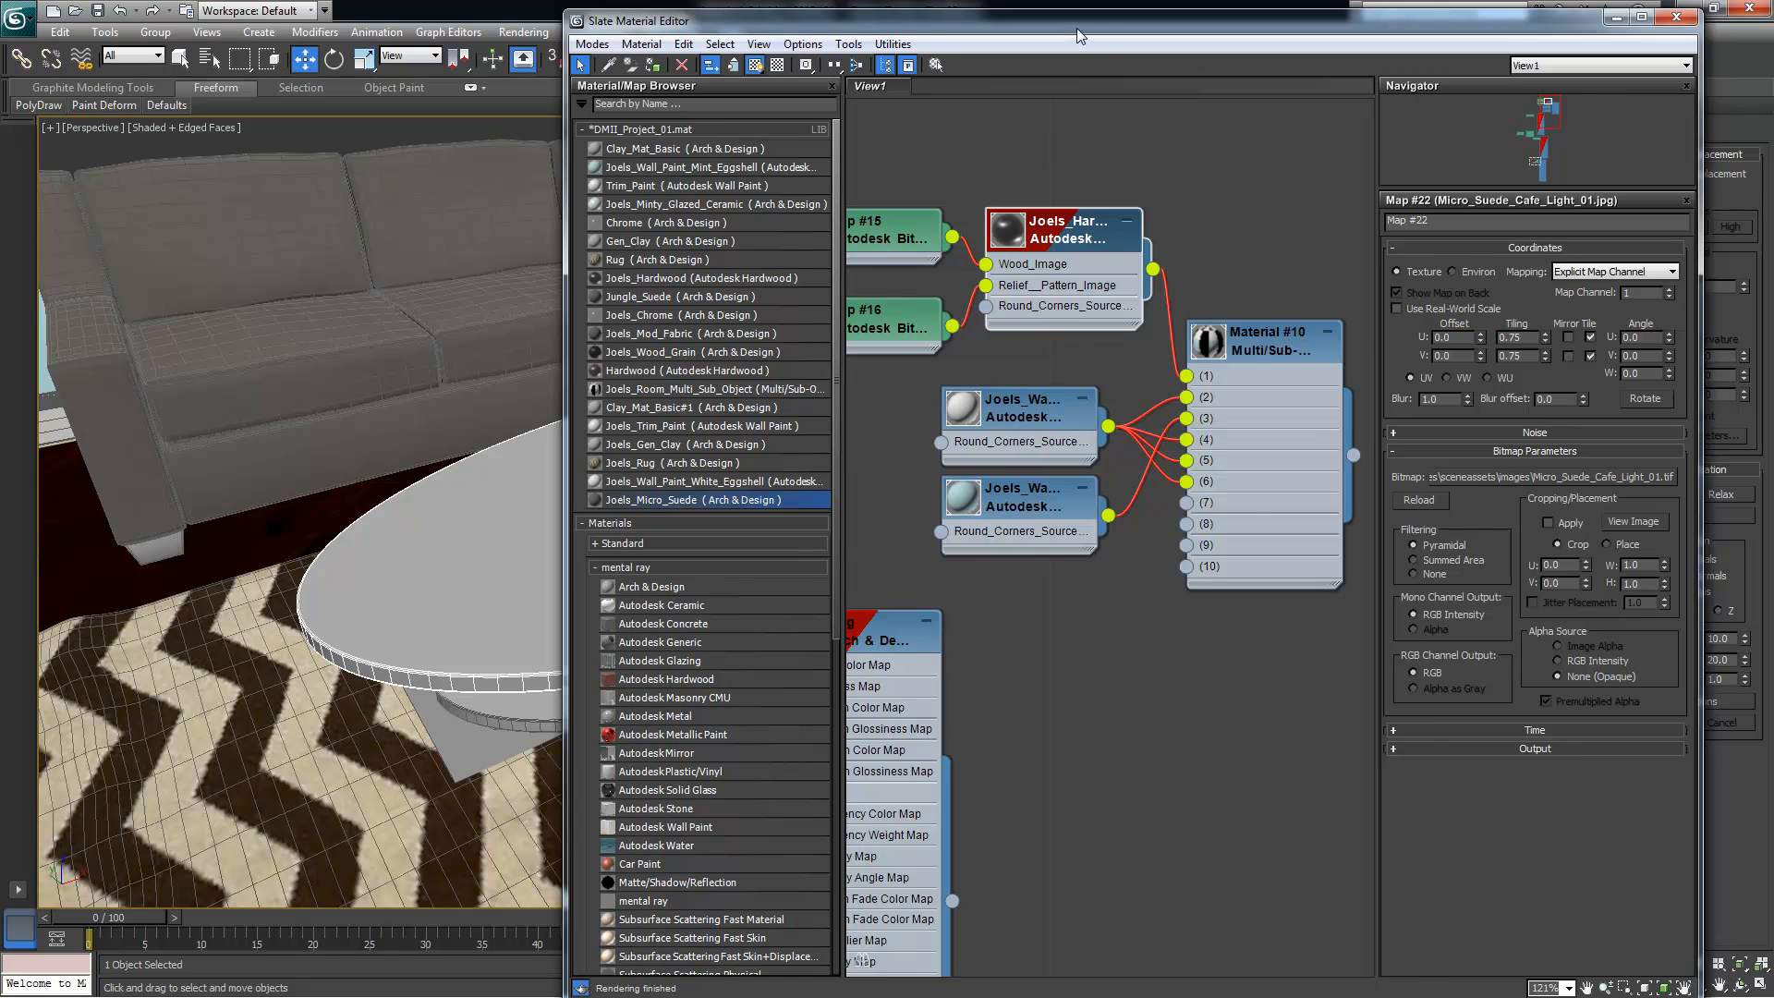
# Assign the Joels_Hardwood material to the selected coffee table top and close the material editor
pyautogui.moveTo(1078, 28); pyautogui.dragTo(1121, 28)
pyautogui.moveTo(1114, 237); pyautogui.dragTo(1113, 244)
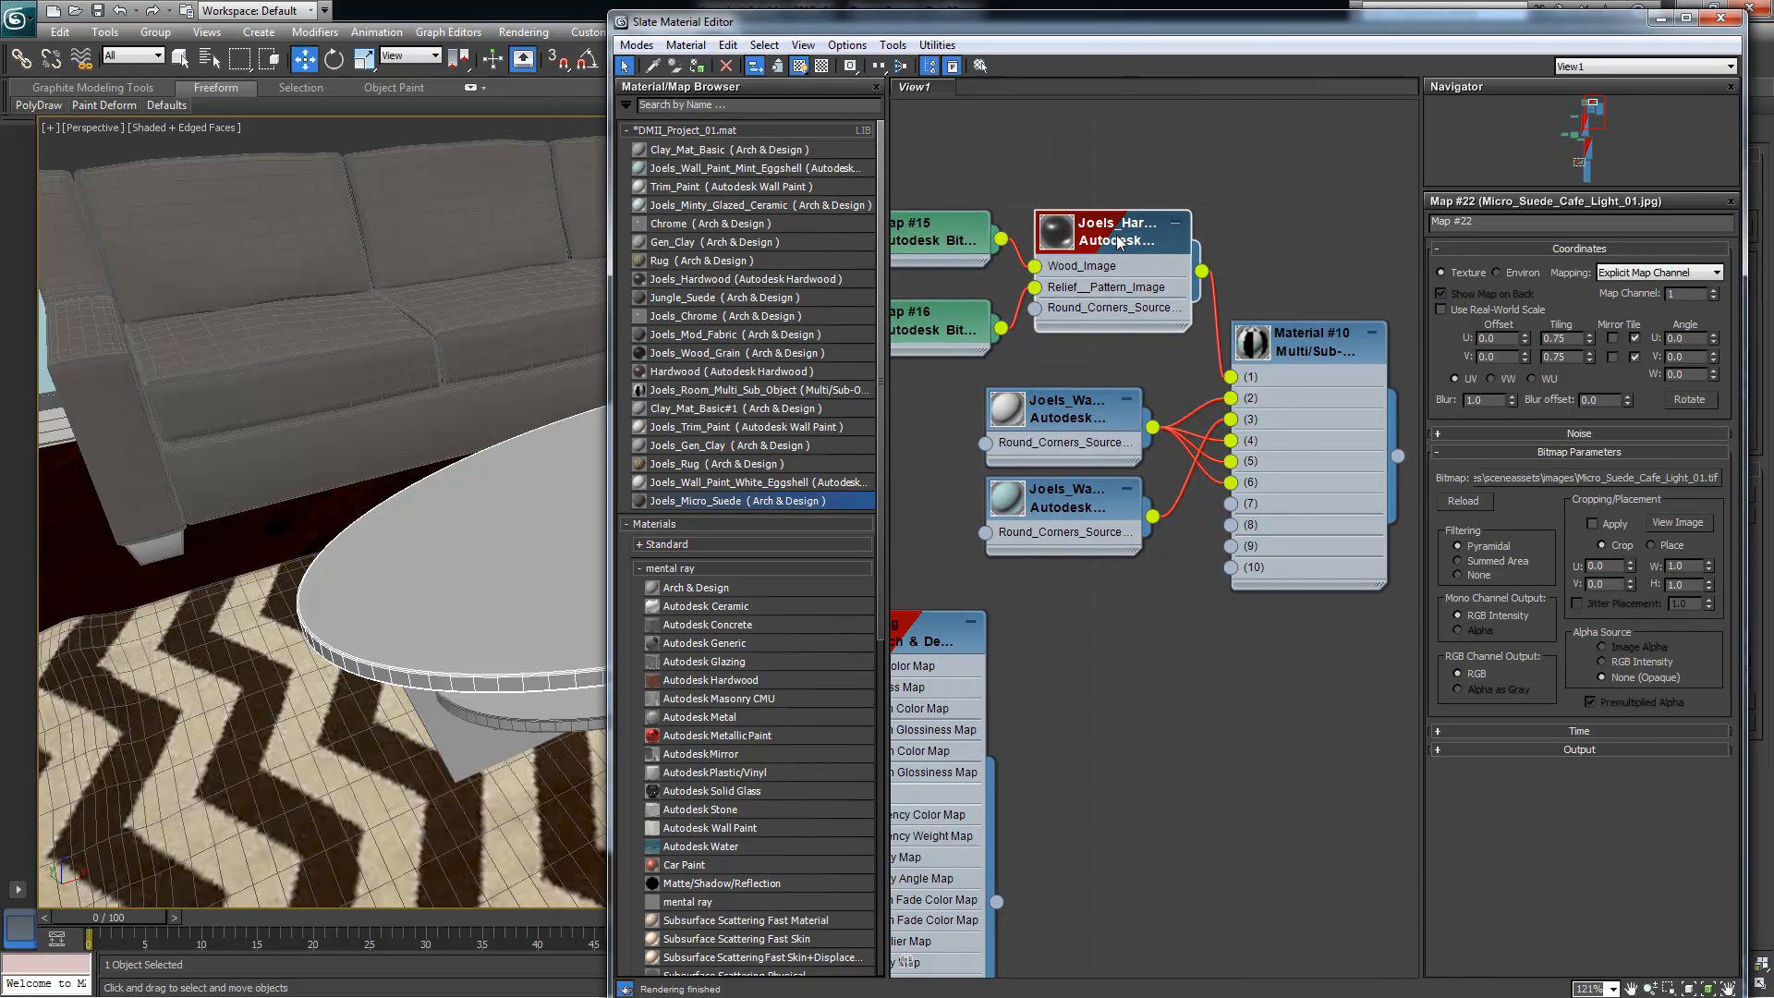
pyautogui.doubleClick(1167, 247)
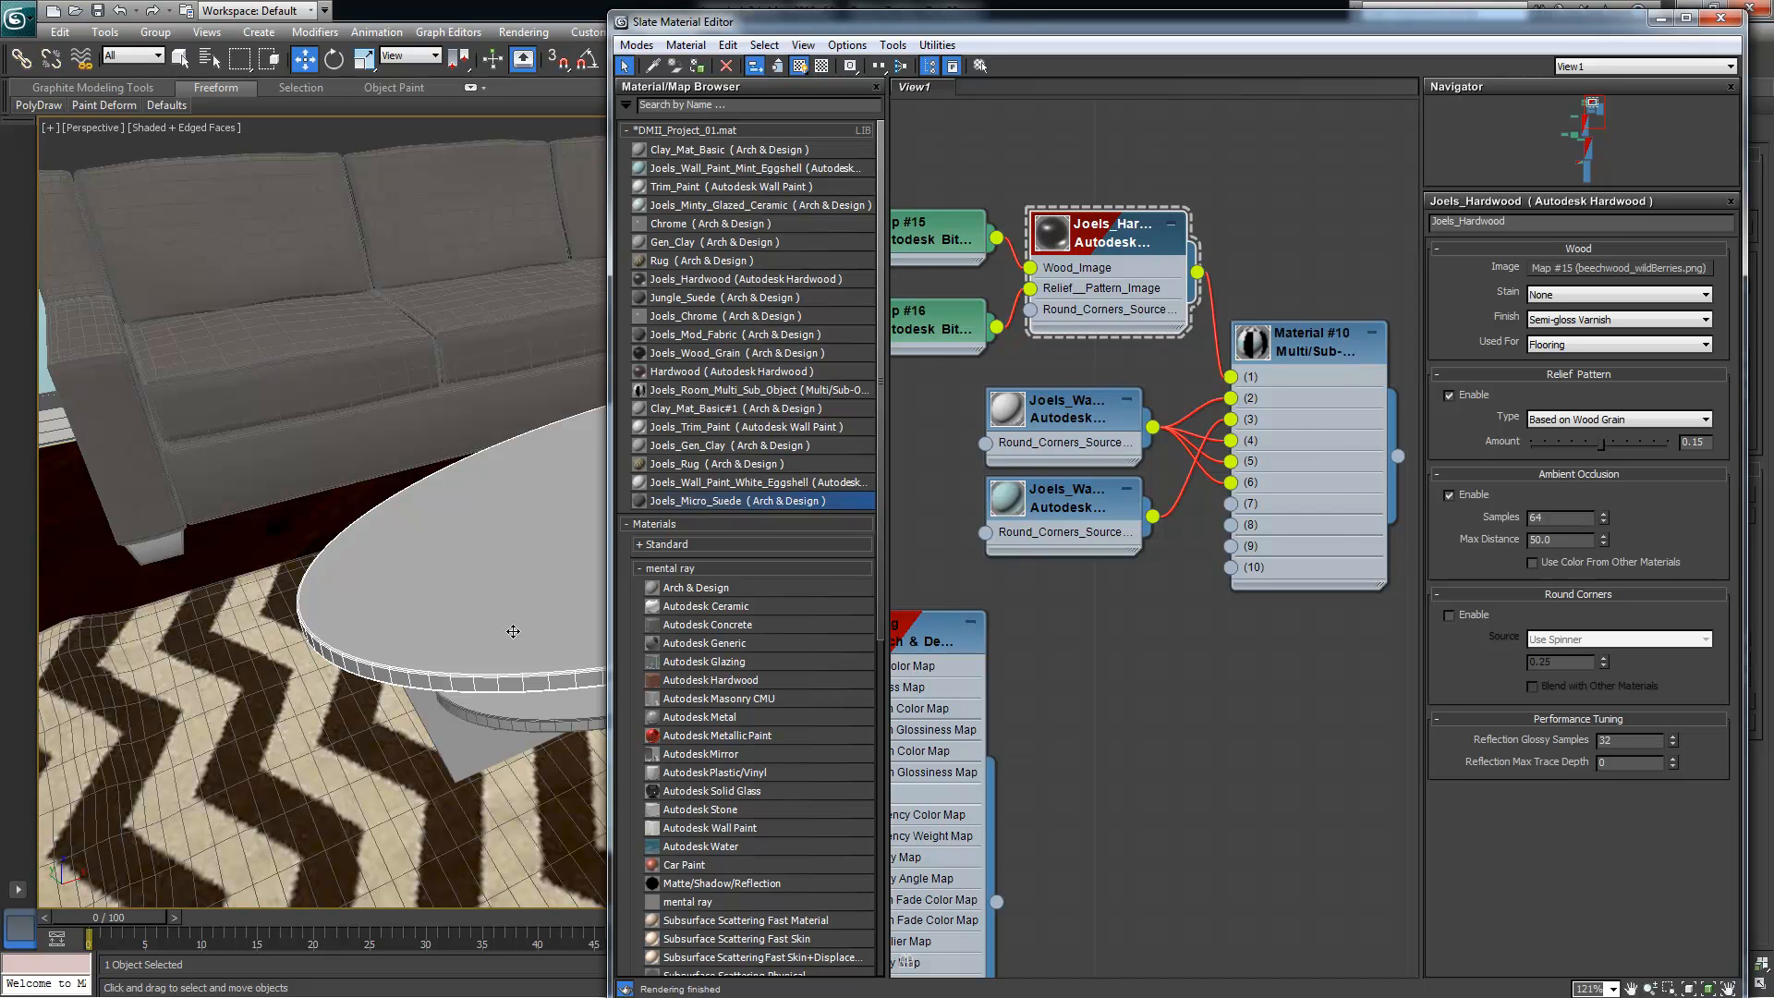
pyautogui.rightClick(1074, 243)
pyautogui.click(1162, 261)
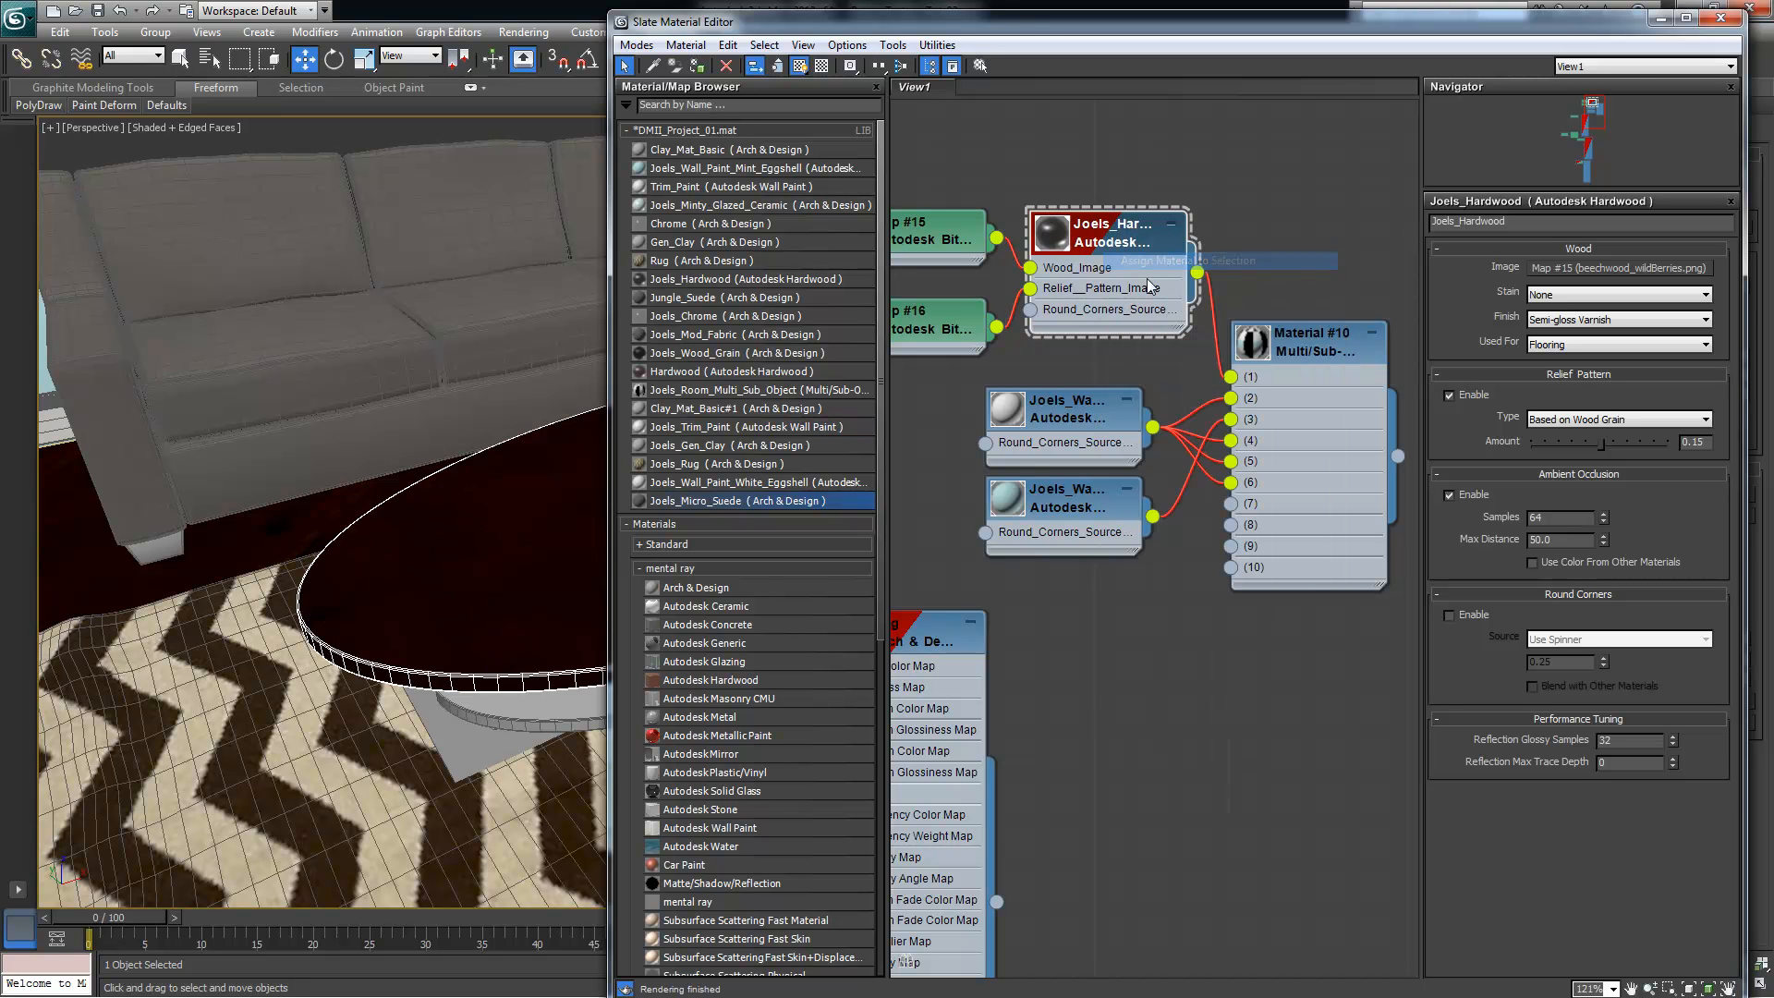
pyautogui.click(1721, 17)
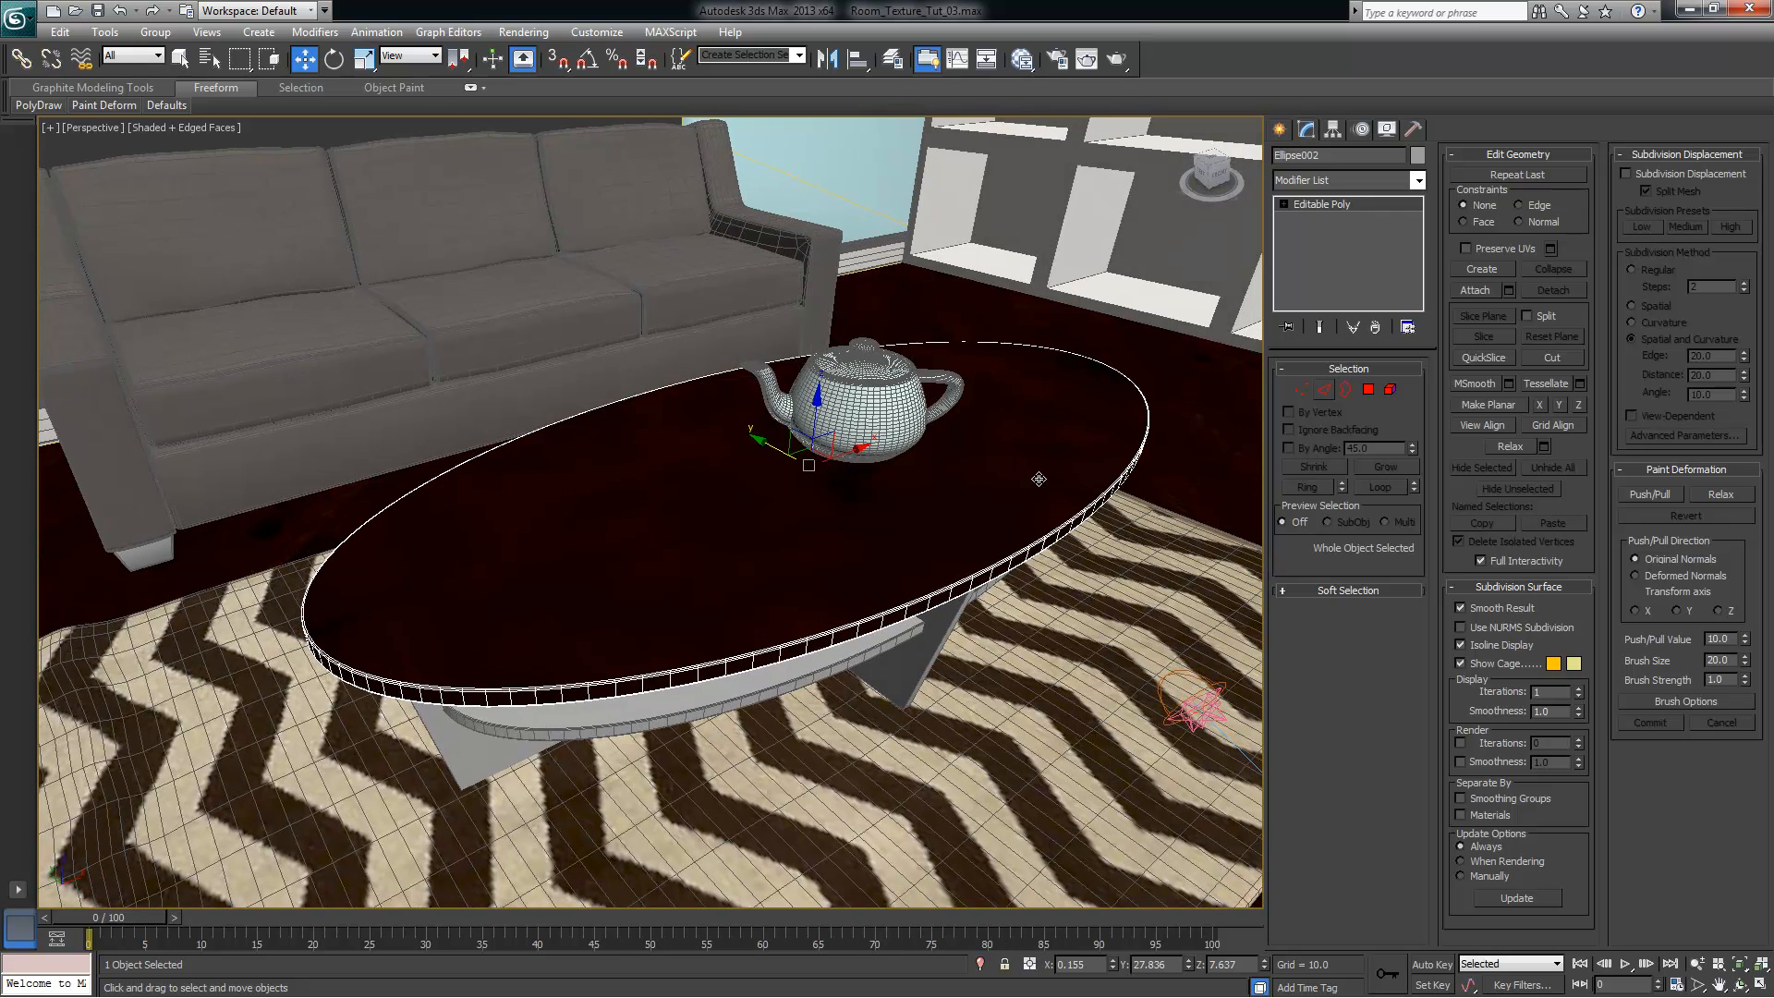
# Add a UVW Map modifier to the coffee table top and set its mapping to Box
pyautogui.click(1417, 180)
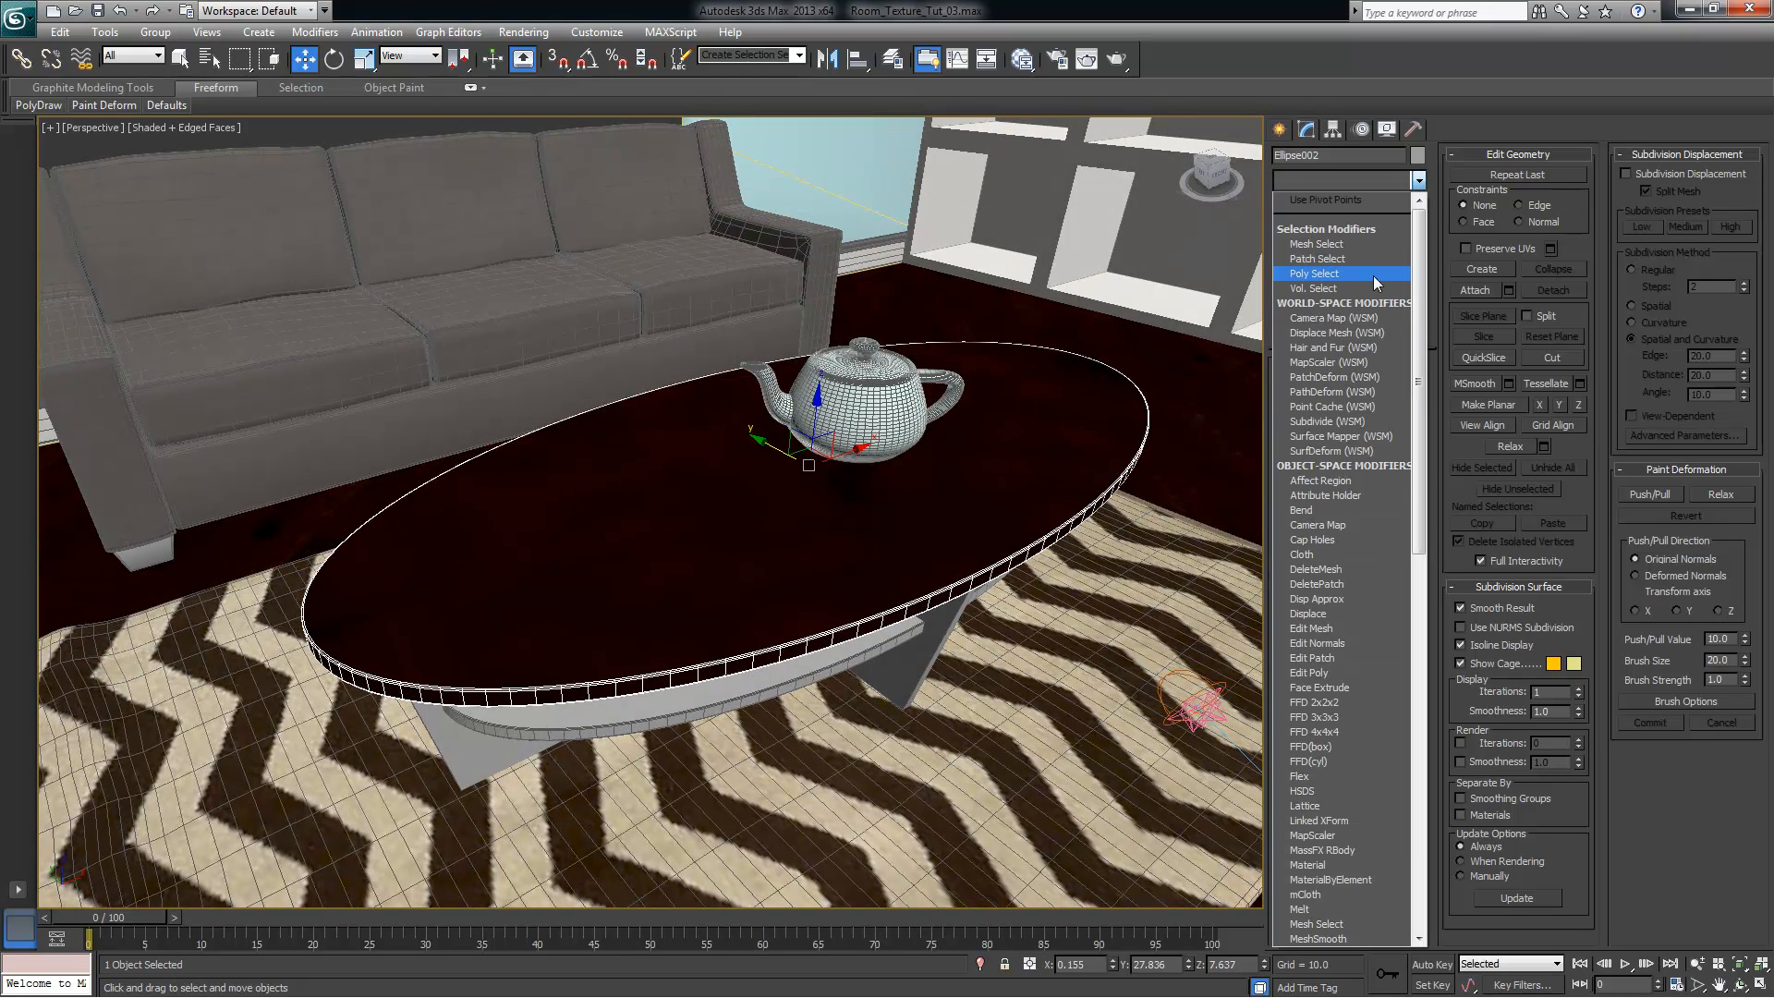
pyautogui.press('u')
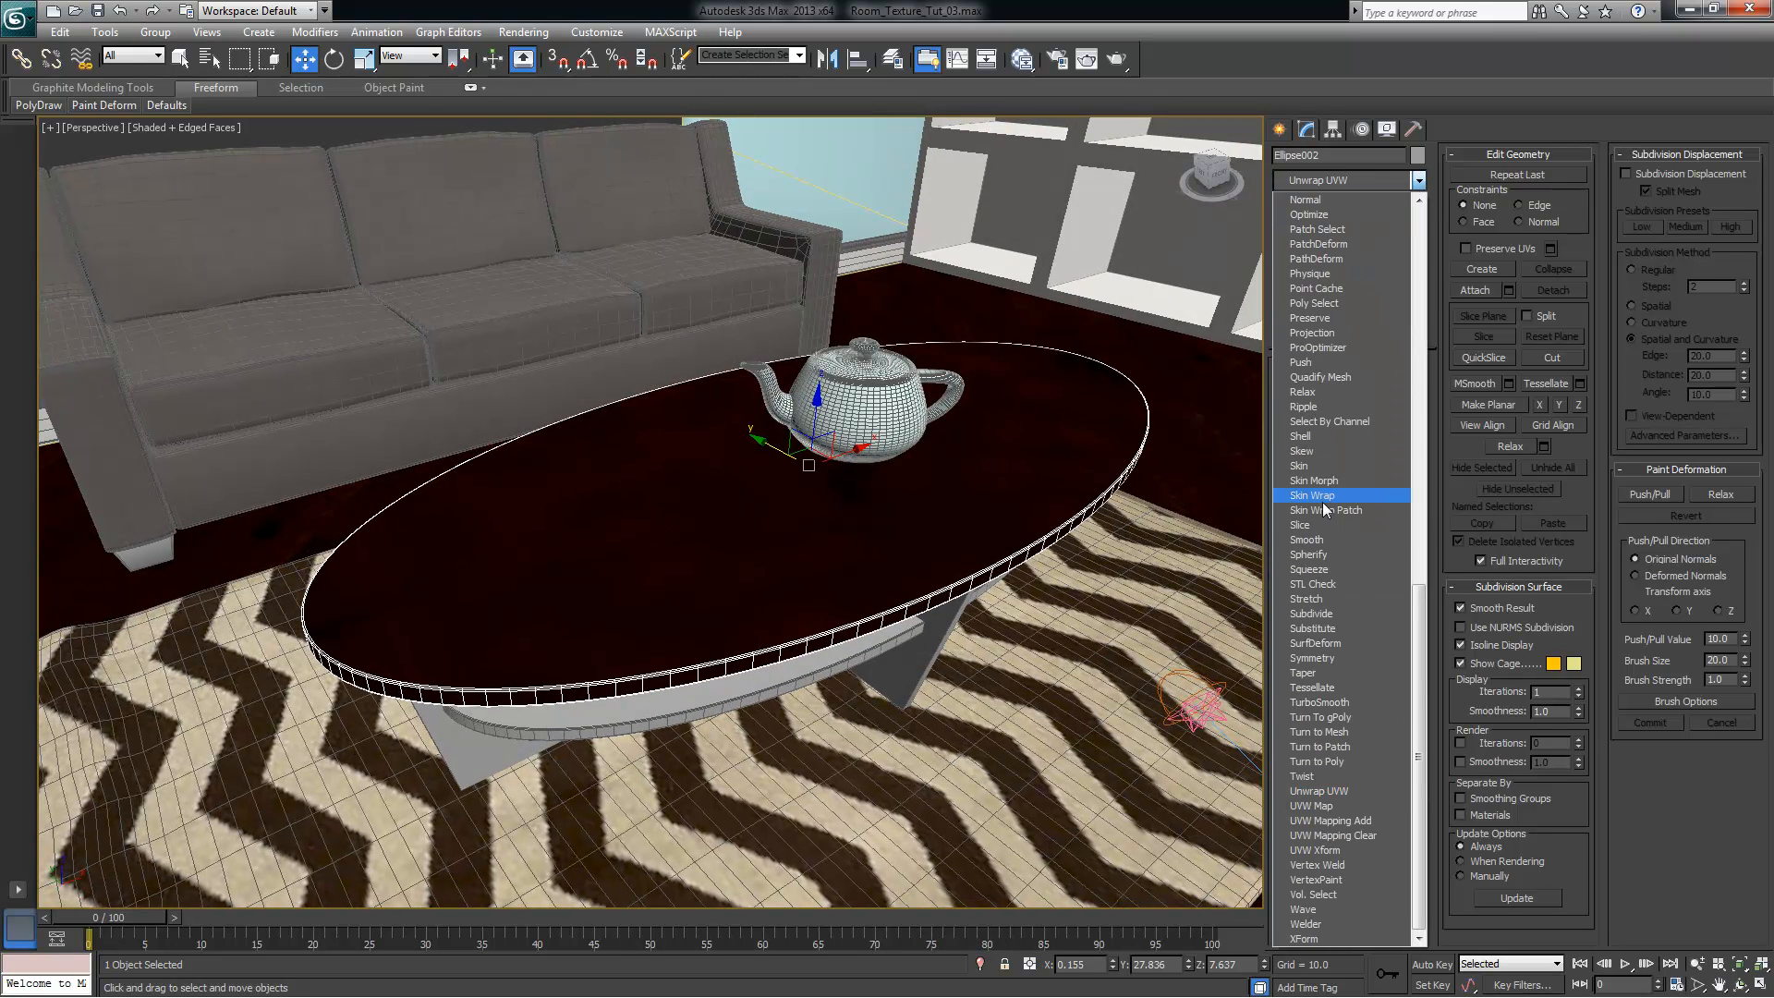
pyautogui.click(1312, 806)
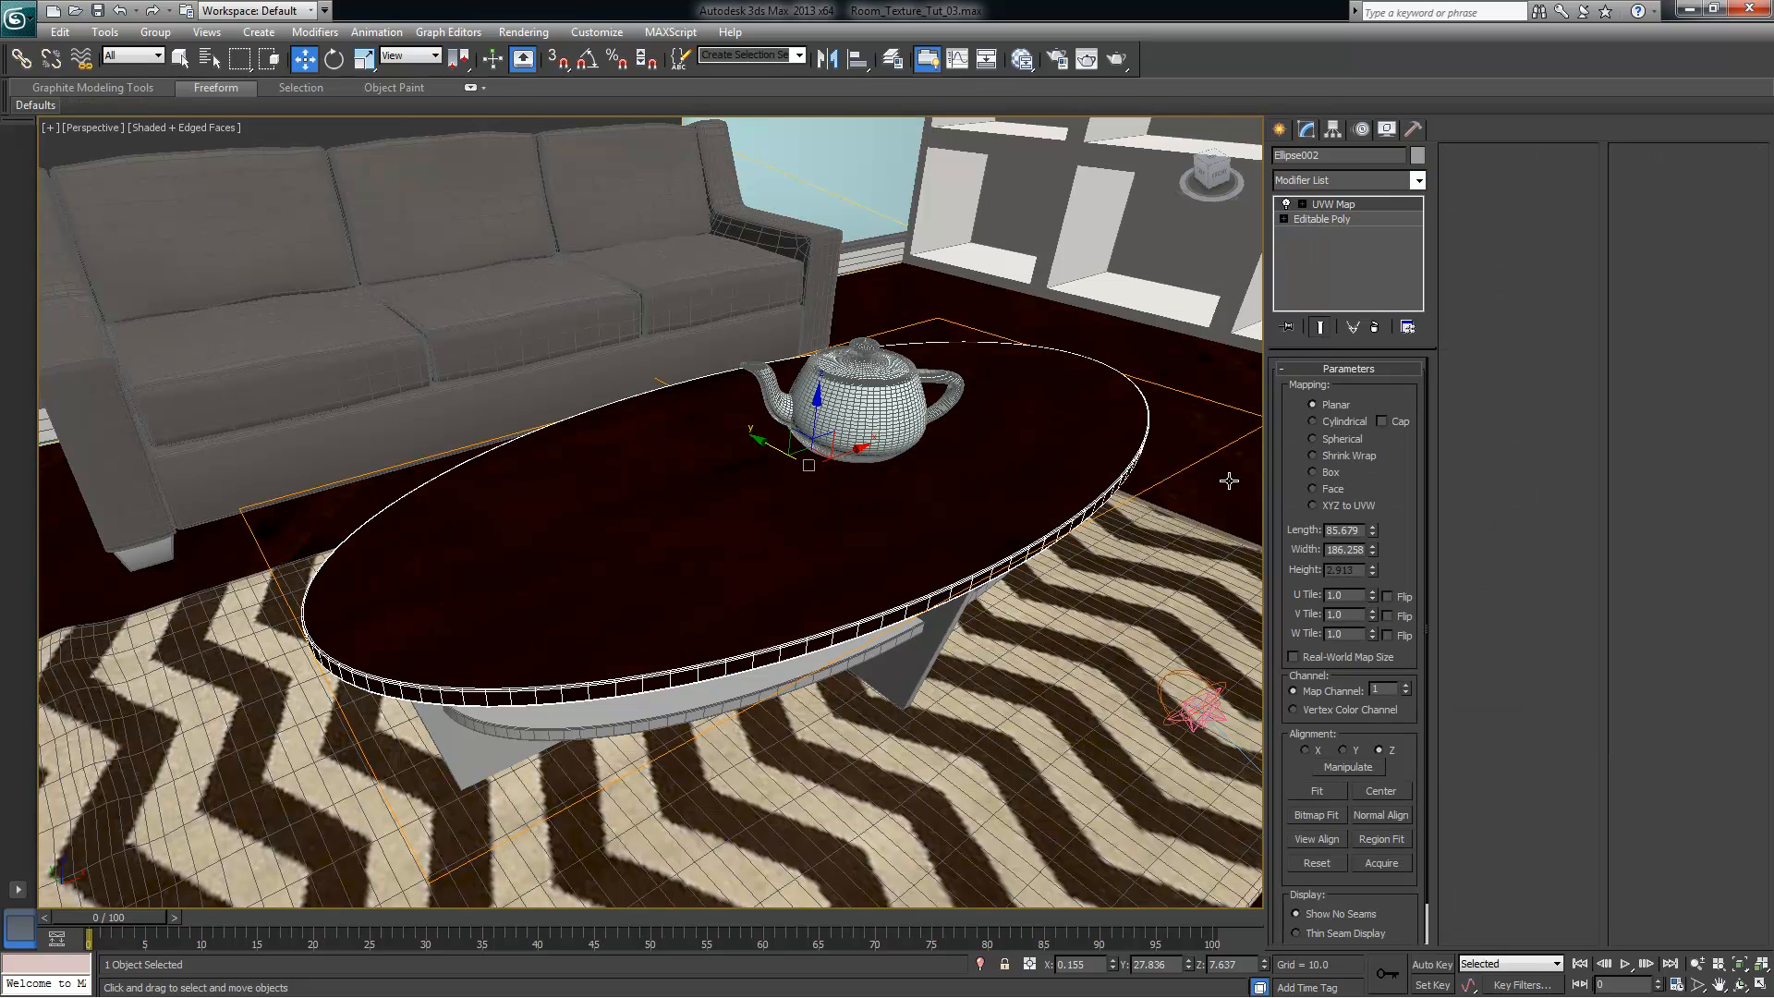
pyautogui.click(1311, 472)
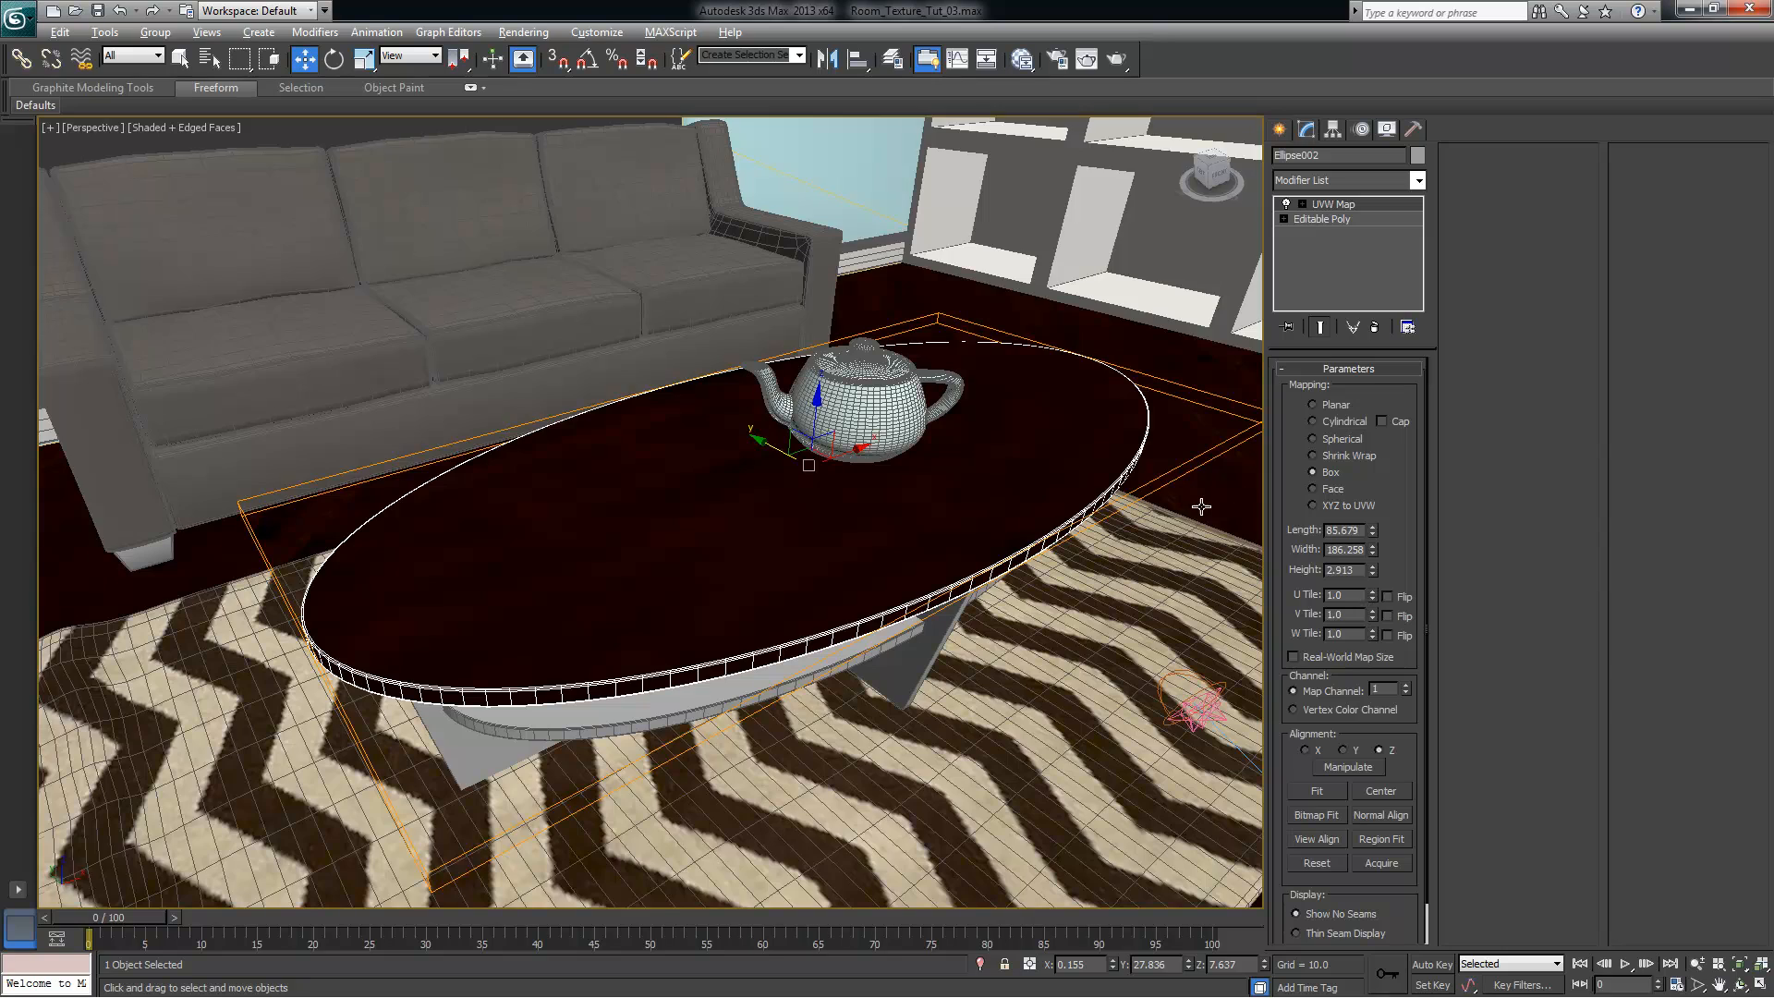
# Try Real-World Map Size on the tabletop's UVW Map, examine the wood grain up close, and switch the option off
pyautogui.keyDown('alt'); pyautogui.moveTo(1201, 506); pyautogui.dragTo(1208, 508, button='middle'); pyautogui.keyUp('alt')
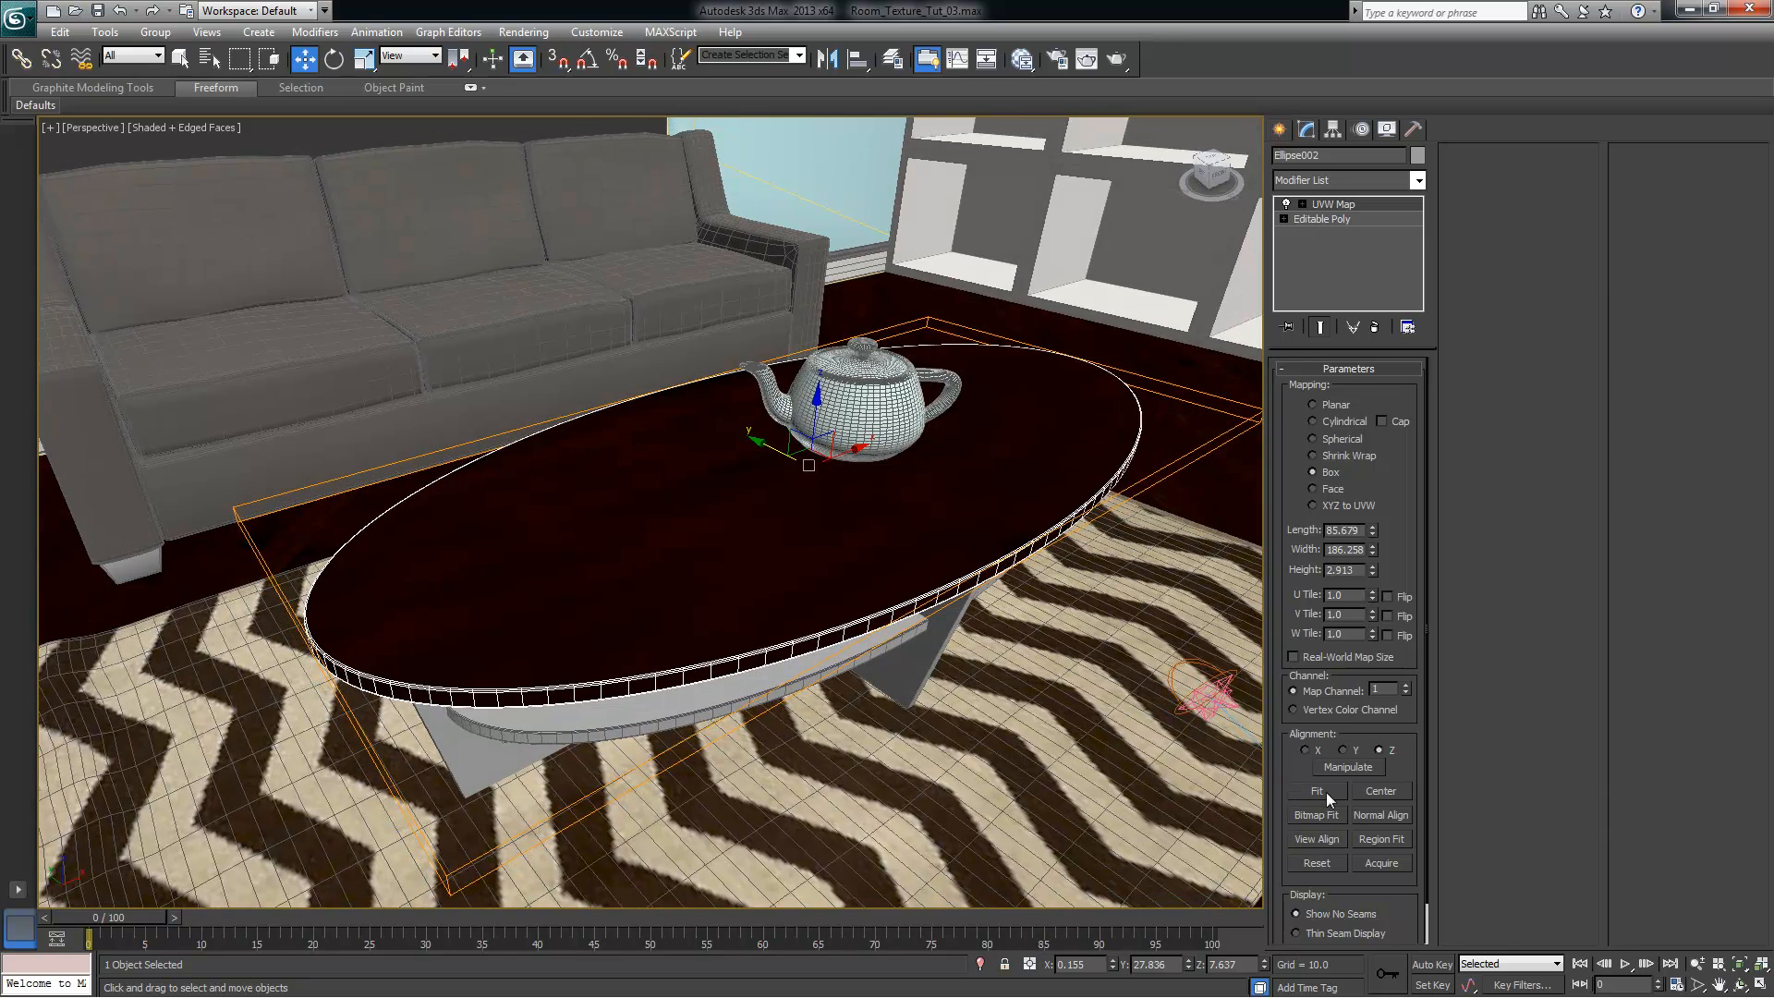
pyautogui.keyDown('alt'); pyautogui.moveTo(1048, 513); pyautogui.dragTo(994, 445, button='middle'); pyautogui.keyUp('alt')
pyautogui.scroll(5, 936, 499)
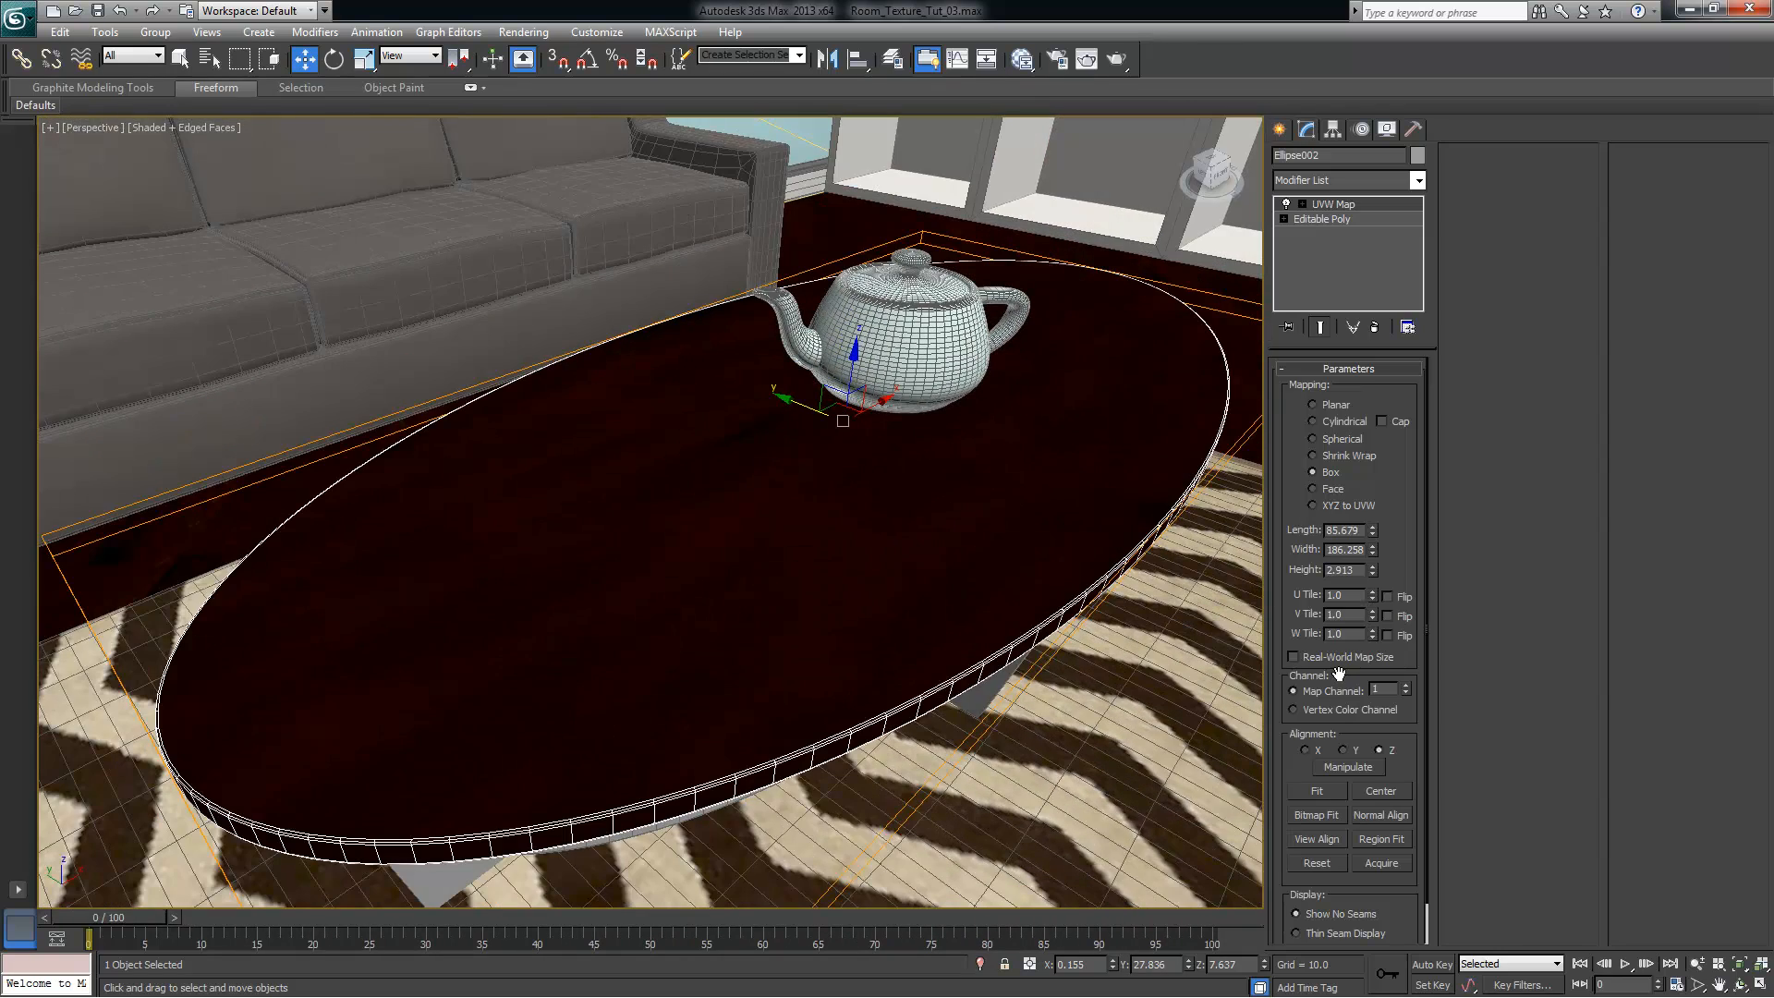
pyautogui.click(1314, 662)
pyautogui.keyDown('alt'); pyautogui.moveTo(970, 573); pyautogui.dragTo(989, 571, button='middle'); pyautogui.keyUp('alt')
pyautogui.keyDown('alt'); pyautogui.moveTo(644, 684); pyautogui.dragTo(836, 332, button='middle'); pyautogui.keyUp('alt')
pyautogui.keyDown('alt'); pyautogui.moveTo(1072, 529); pyautogui.dragTo(965, 548, button='middle'); pyautogui.keyUp('alt')
pyautogui.scroll(5, 803, 566)
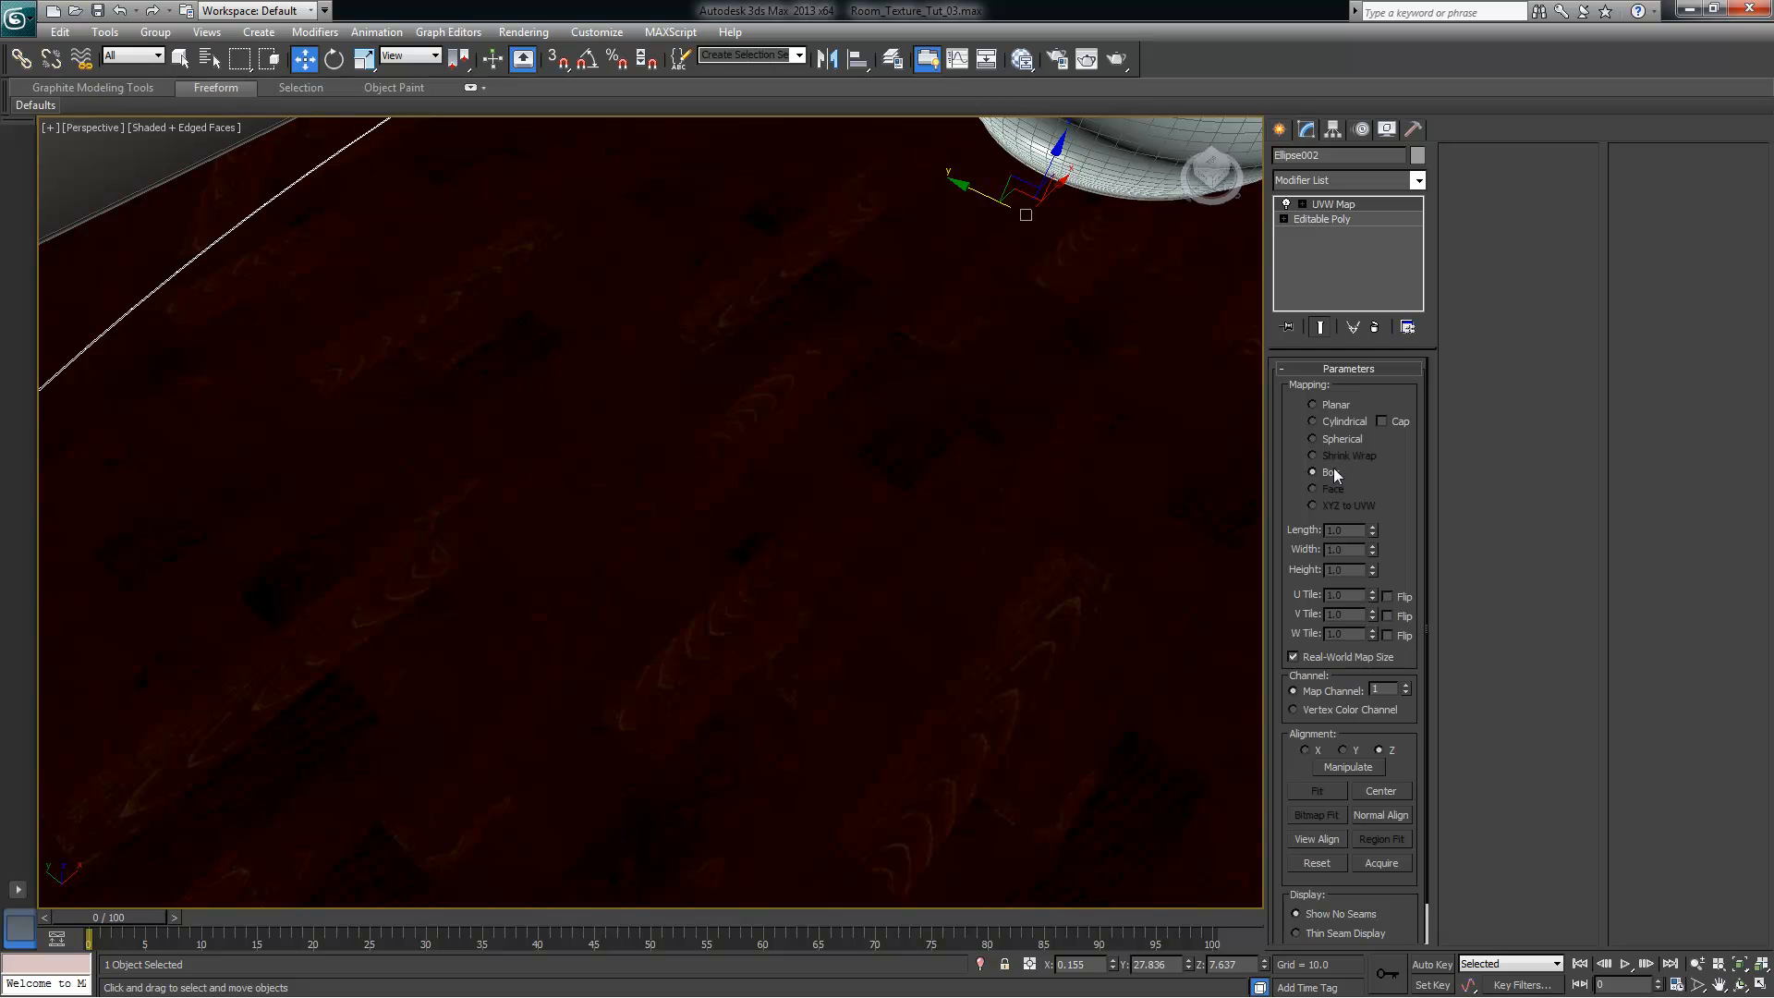
pyautogui.click(1323, 657)
pyautogui.scroll(-5, 1029, 483)
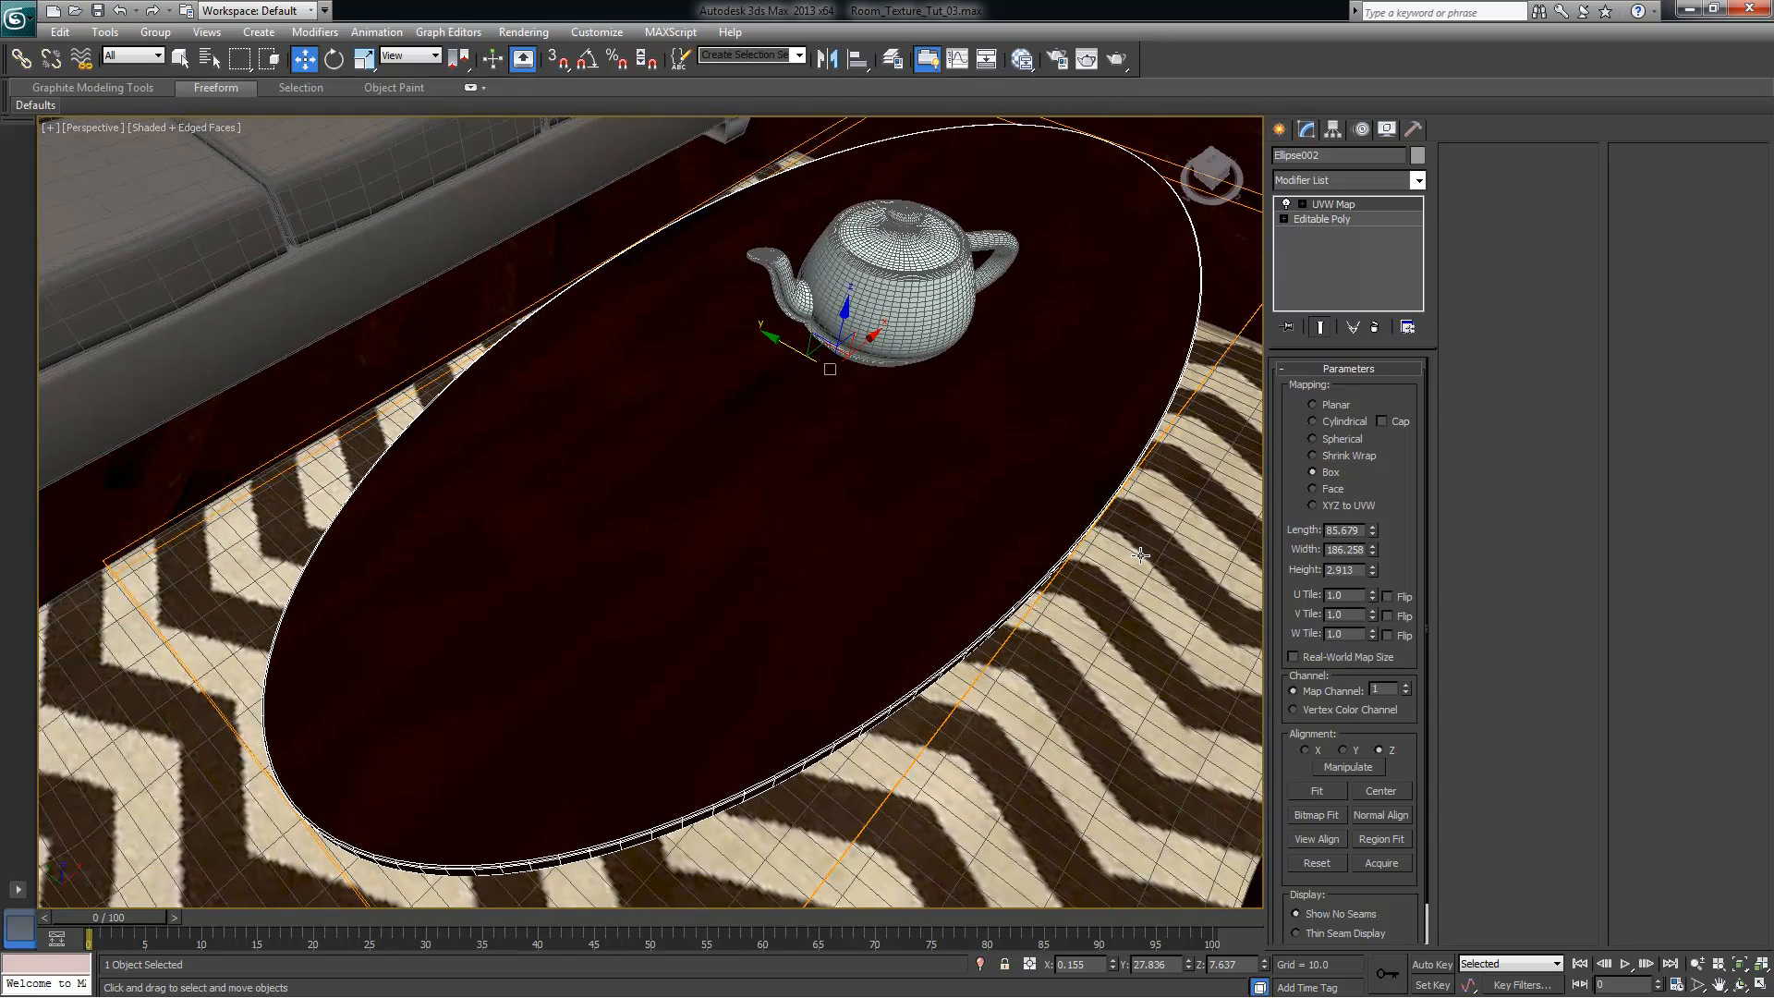
# Re-enable Real-World Map Size to compare the tabletop's grain scale once more, then return to the fitted Box mapping
pyautogui.click(1313, 658)
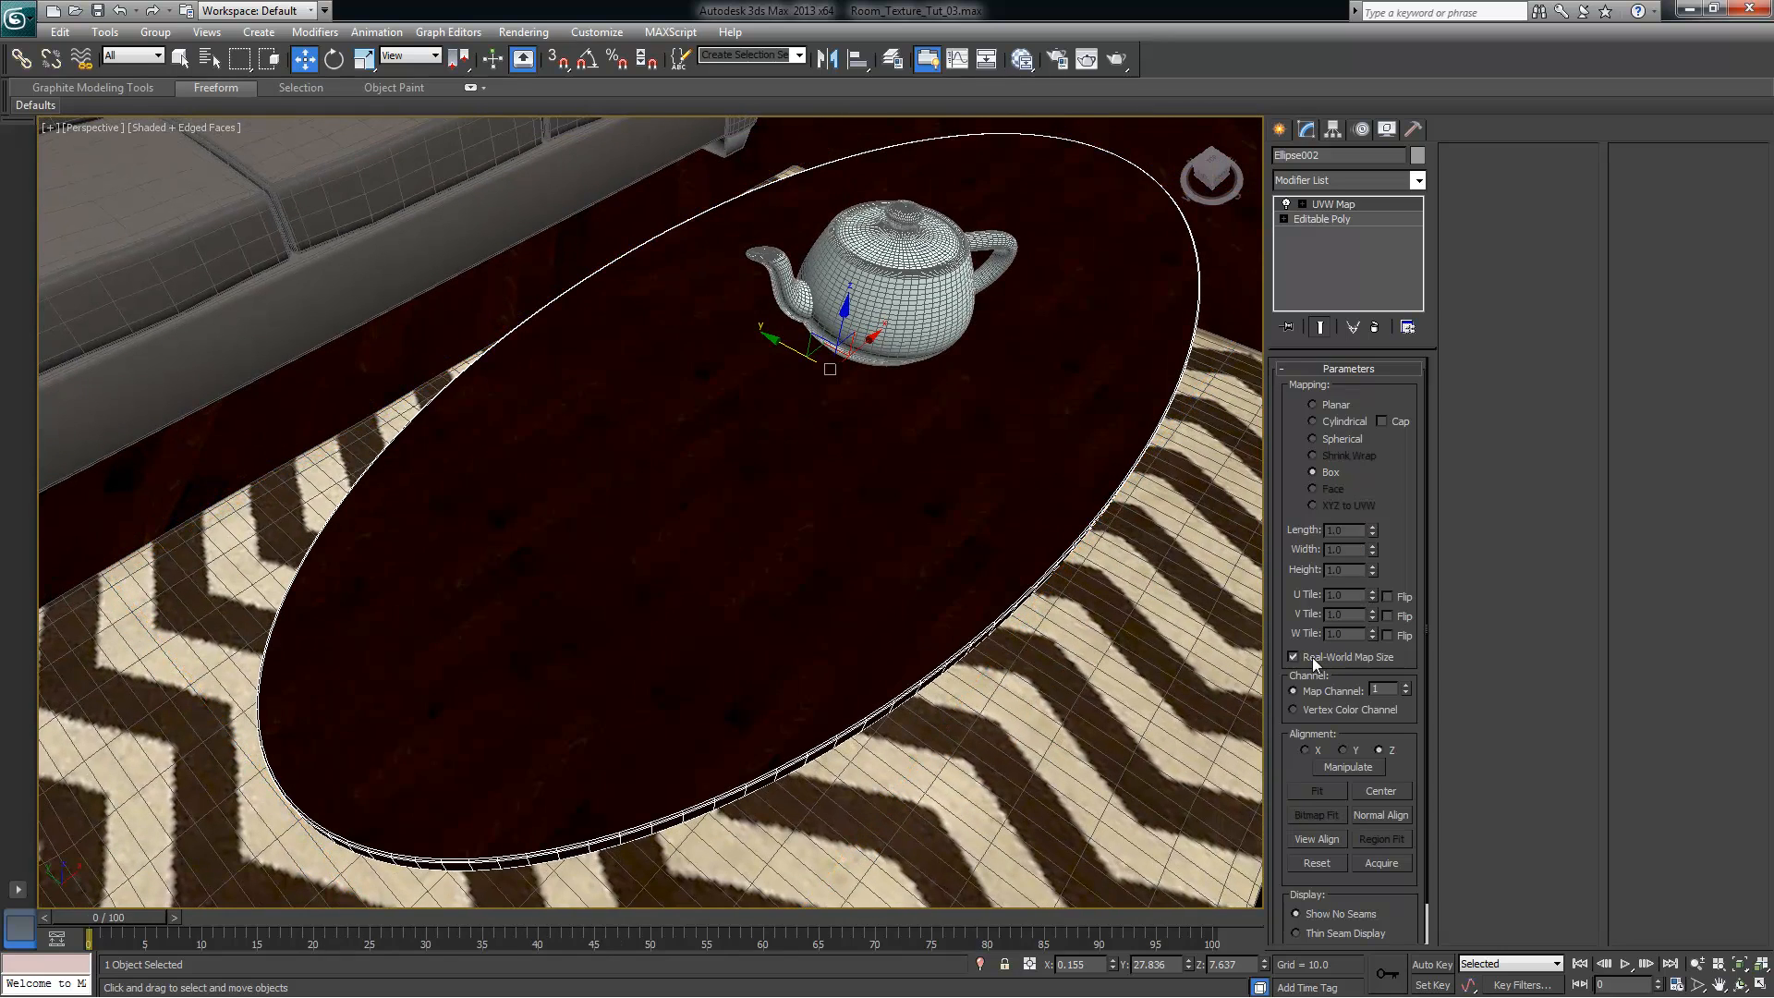
pyautogui.moveTo(967, 481)
pyautogui.keyDown('alt'); pyautogui.mouseDown(button='middle')
pyautogui.moveTo(975, 455)
pyautogui.moveTo(968, 473)
pyautogui.mouseUp(button='middle'); pyautogui.keyUp('alt')
pyautogui.scroll(6, 968, 472)
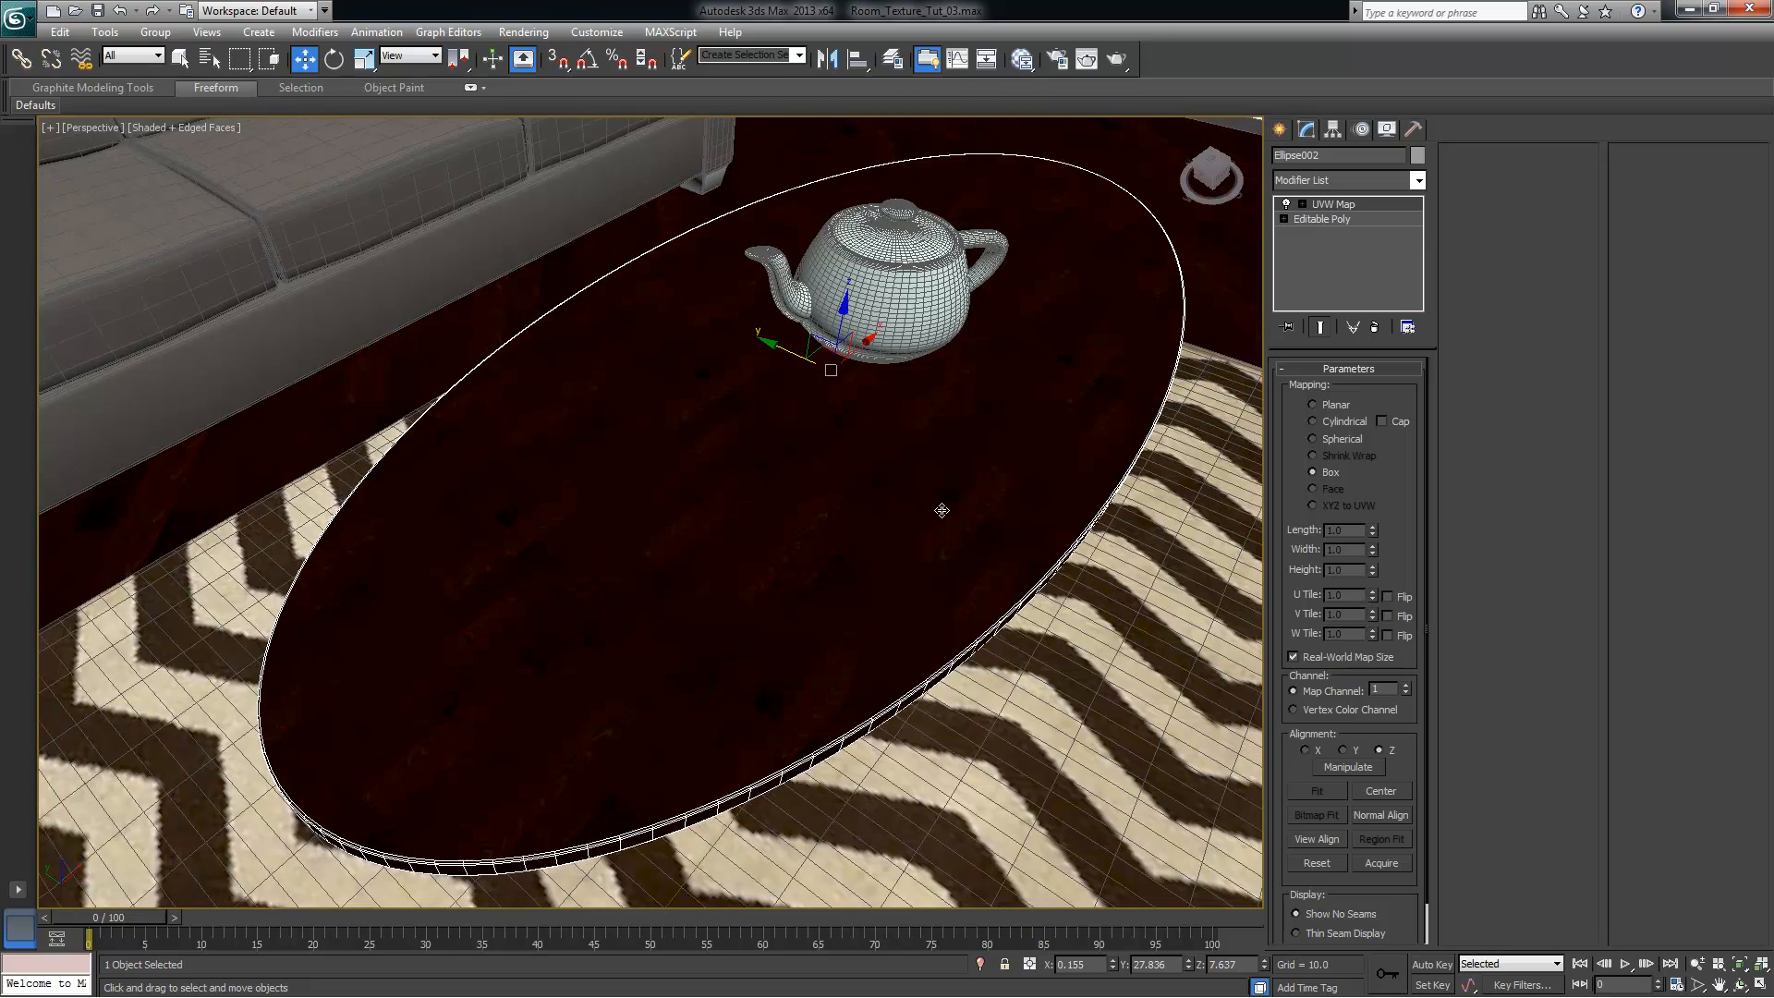
pyautogui.moveTo(959, 552)
pyautogui.keyDown('alt'); pyautogui.mouseDown(button='middle')
pyautogui.moveTo(1045, 563)
pyautogui.moveTo(915, 531)
pyautogui.moveTo(981, 549)
pyautogui.moveTo(957, 549)
pyautogui.mouseUp(button='middle'); pyautogui.keyUp('alt')
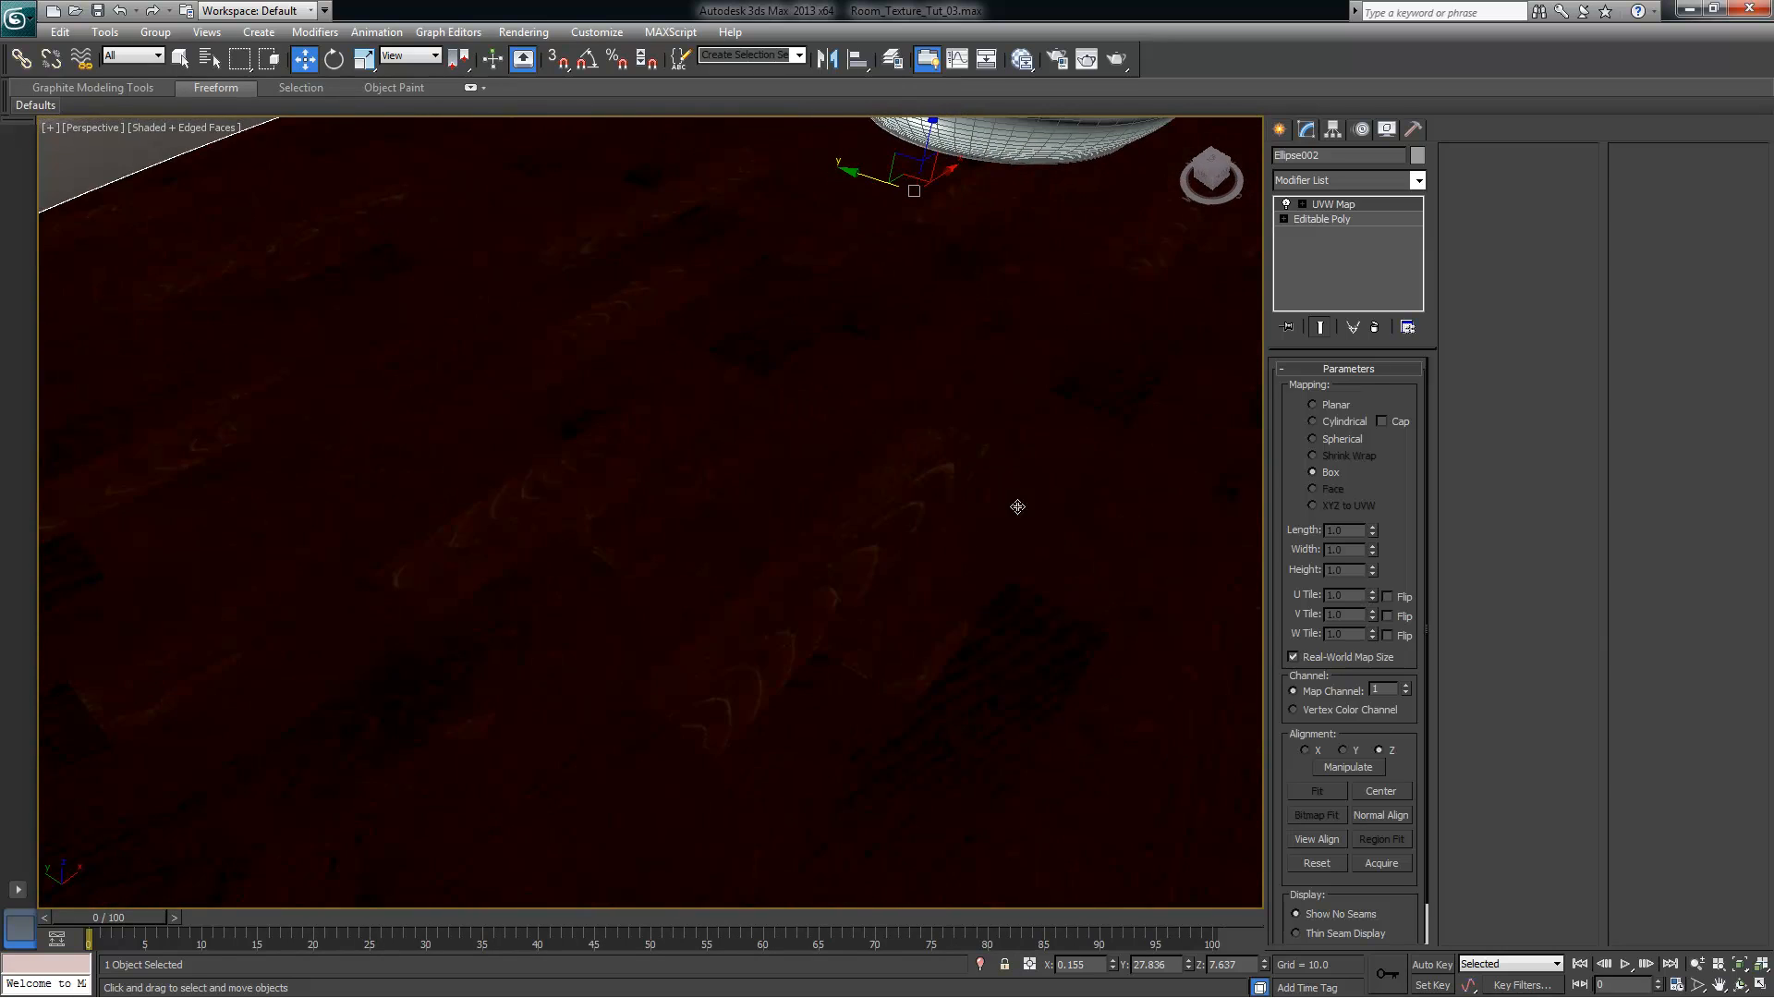
pyautogui.scroll(-7, 1063, 463)
pyautogui.scroll(3, 1058, 468)
pyautogui.keyDown('alt'); pyautogui.moveTo(1052, 476); pyautogui.dragTo(1045, 385, button='middle'); pyautogui.keyUp('alt')
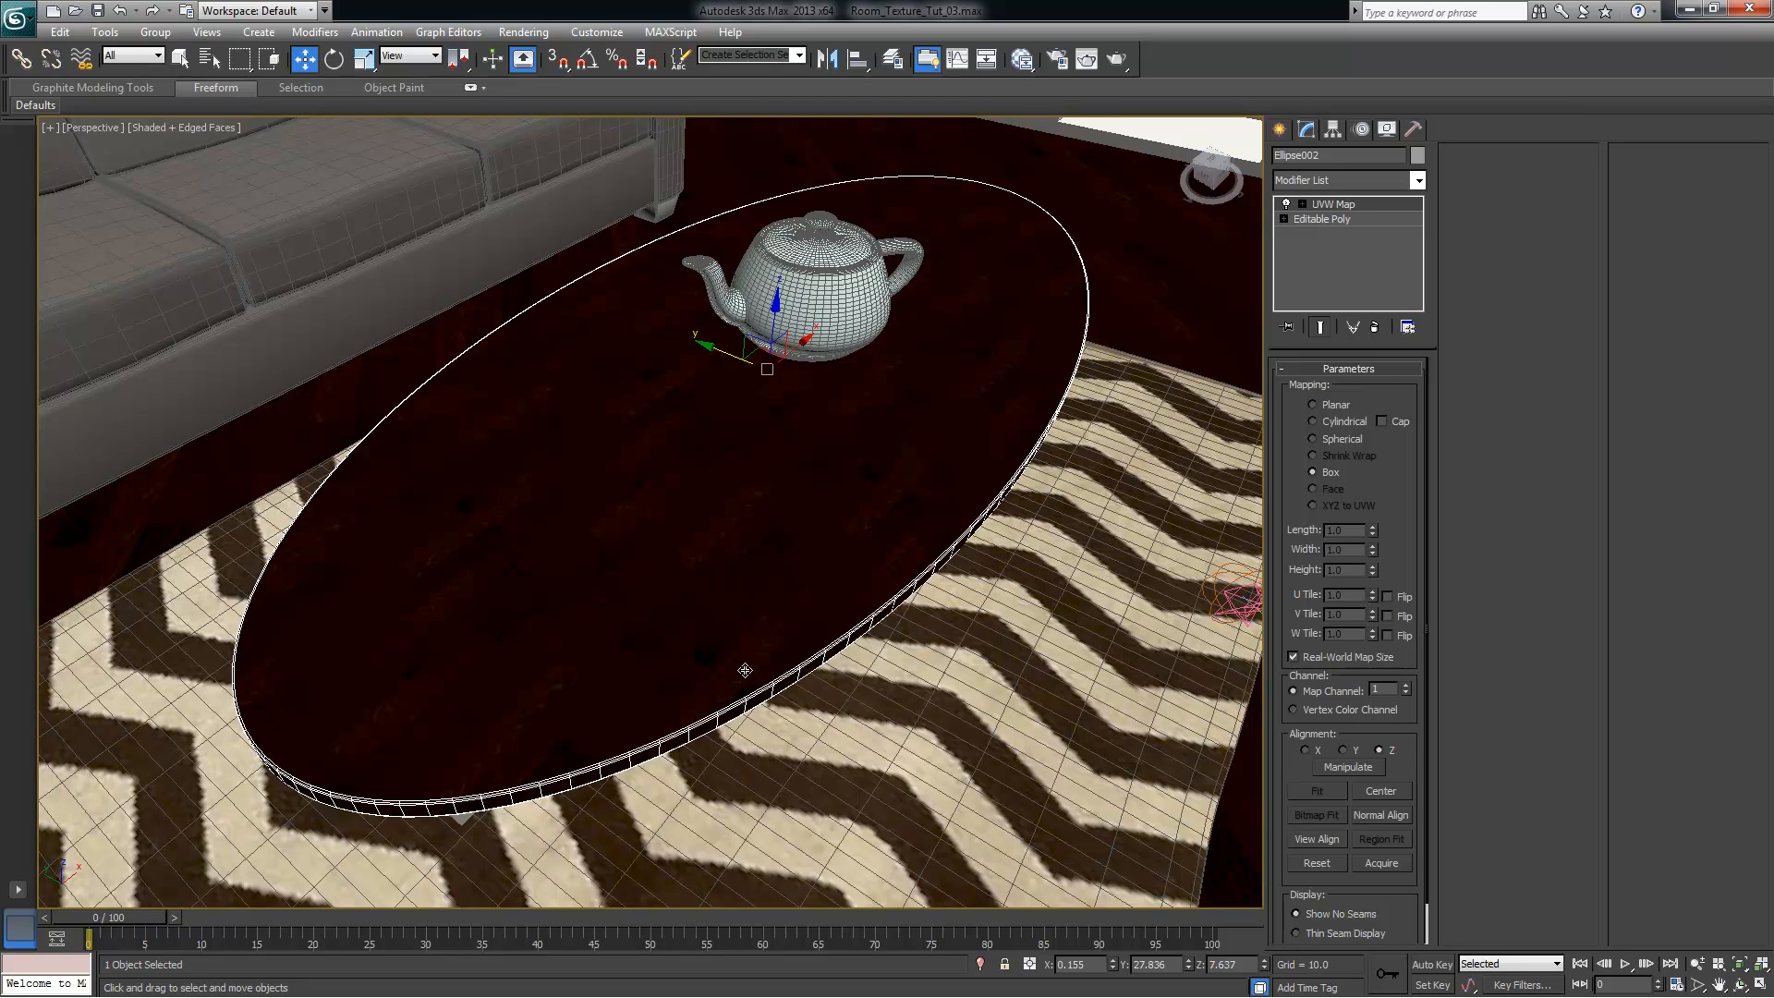
pyautogui.click(1341, 657)
pyautogui.moveTo(1155, 550)
pyautogui.keyDown('alt'); pyautogui.mouseDown(button='middle')
pyautogui.moveTo(1160, 536)
pyautogui.moveTo(1076, 543)
pyautogui.moveTo(1153, 533)
pyautogui.mouseUp(button='middle'); pyautogui.keyUp('alt')
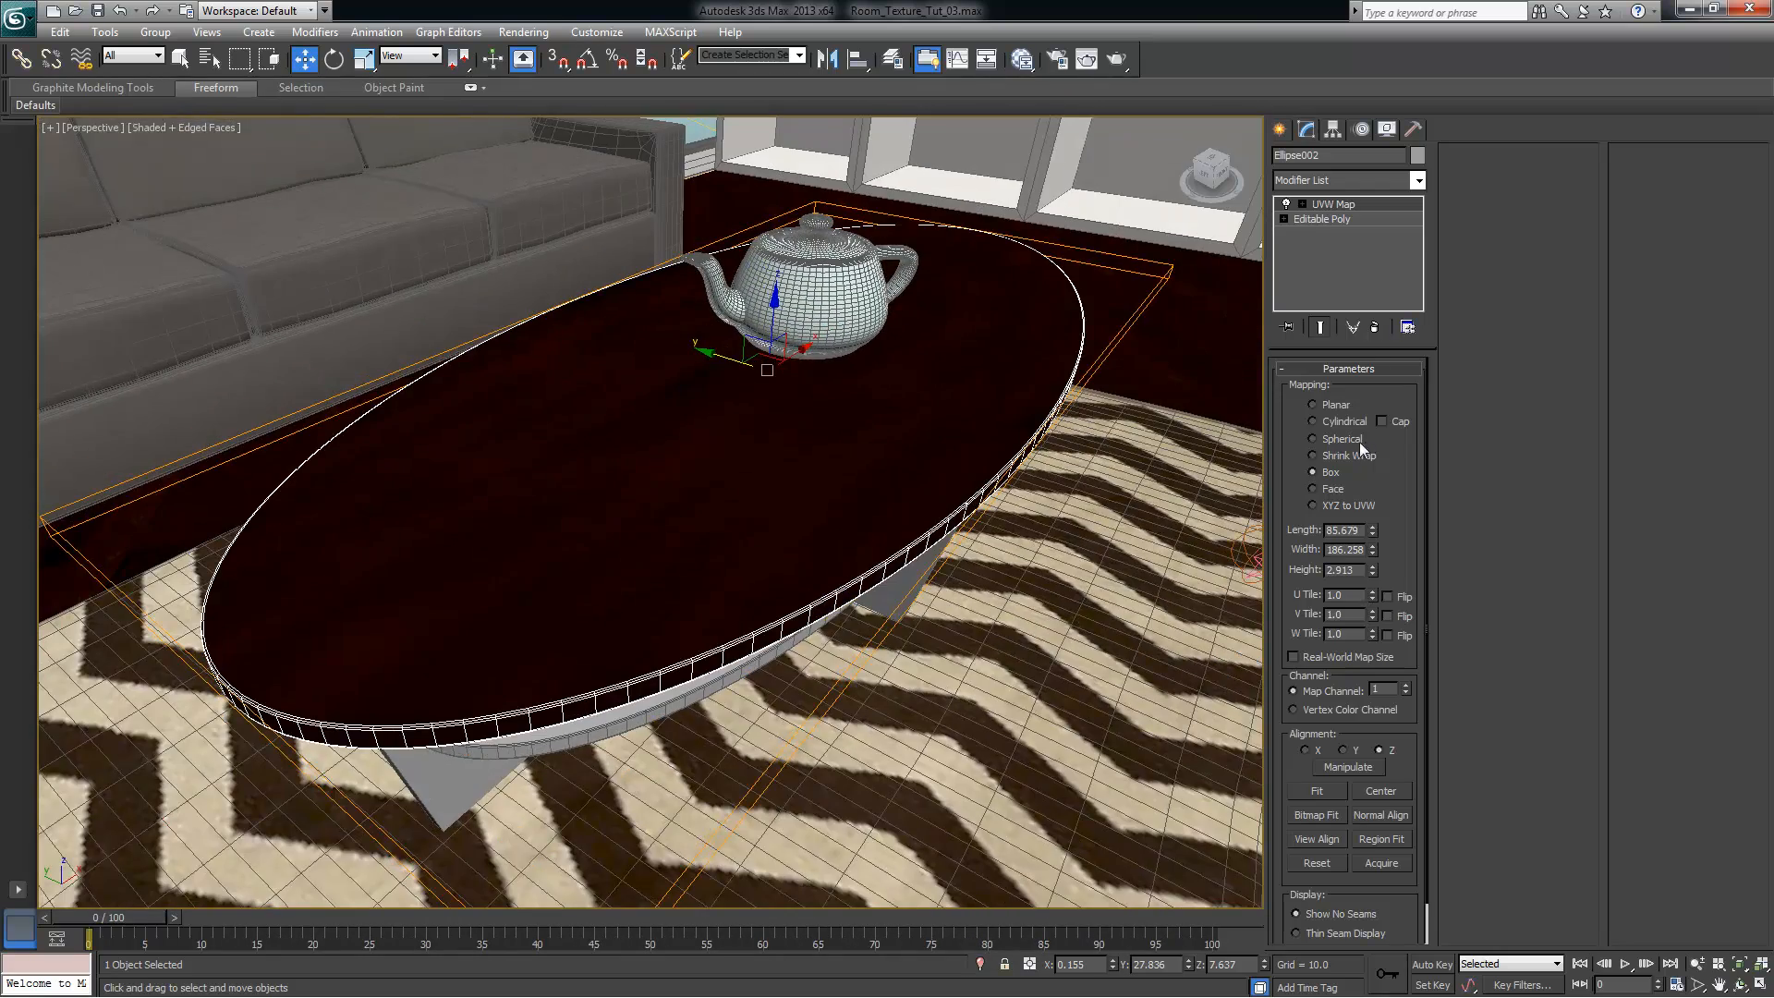
pyautogui.keyDown('alt'); pyautogui.moveTo(963, 410); pyautogui.dragTo(1036, 421, button='middle'); pyautogui.keyUp('alt')
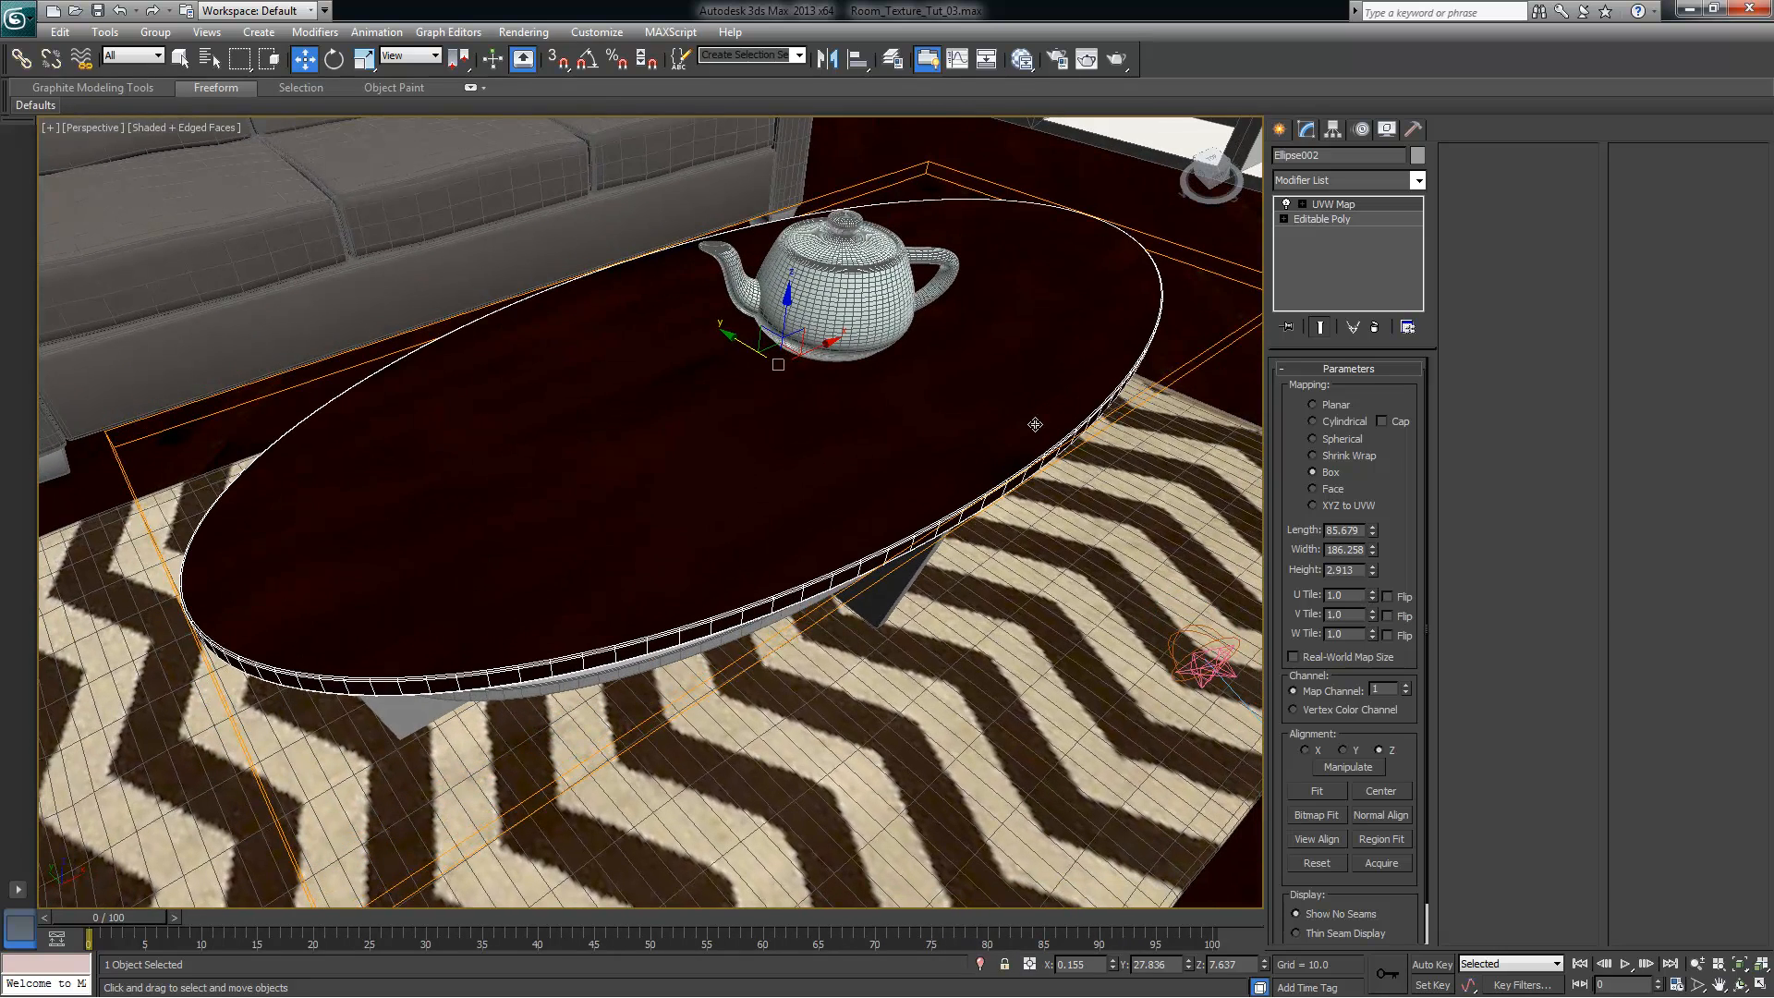
# Reopen the Slate Material Editor and make room above the Joels_Hardwood node
pyautogui.click(1022, 59)
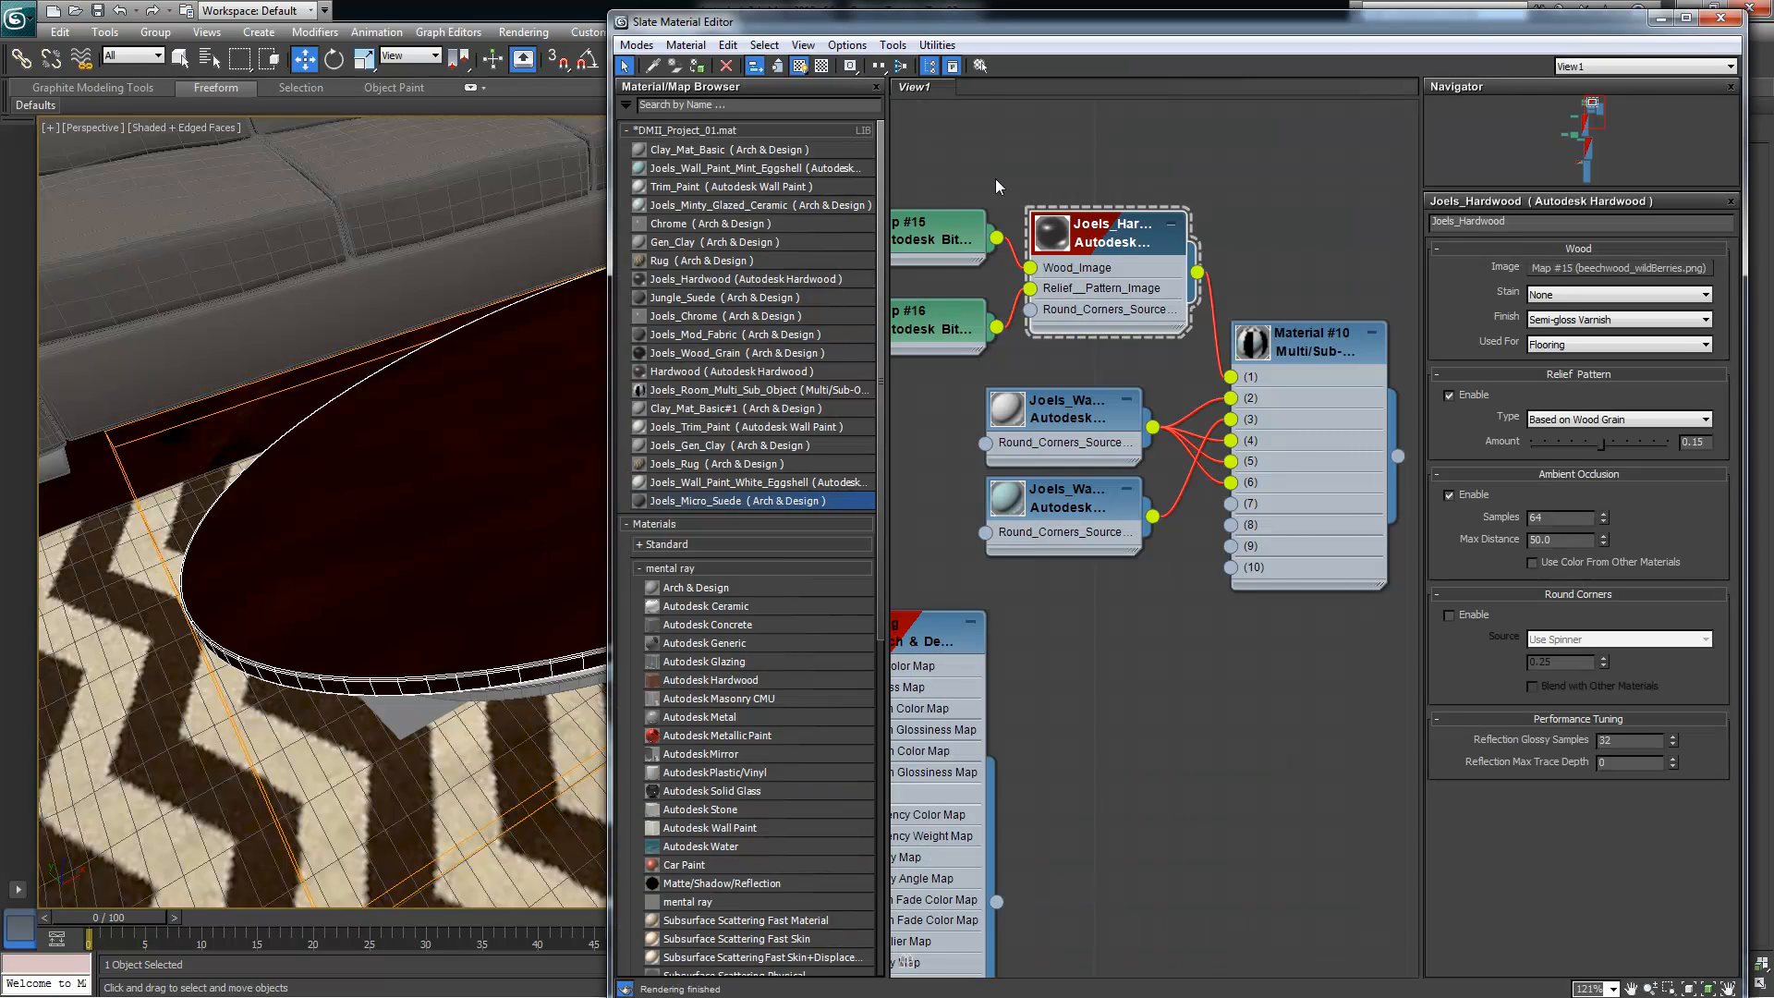
pyautogui.moveTo(887, 23); pyautogui.dragTo(613, 28)
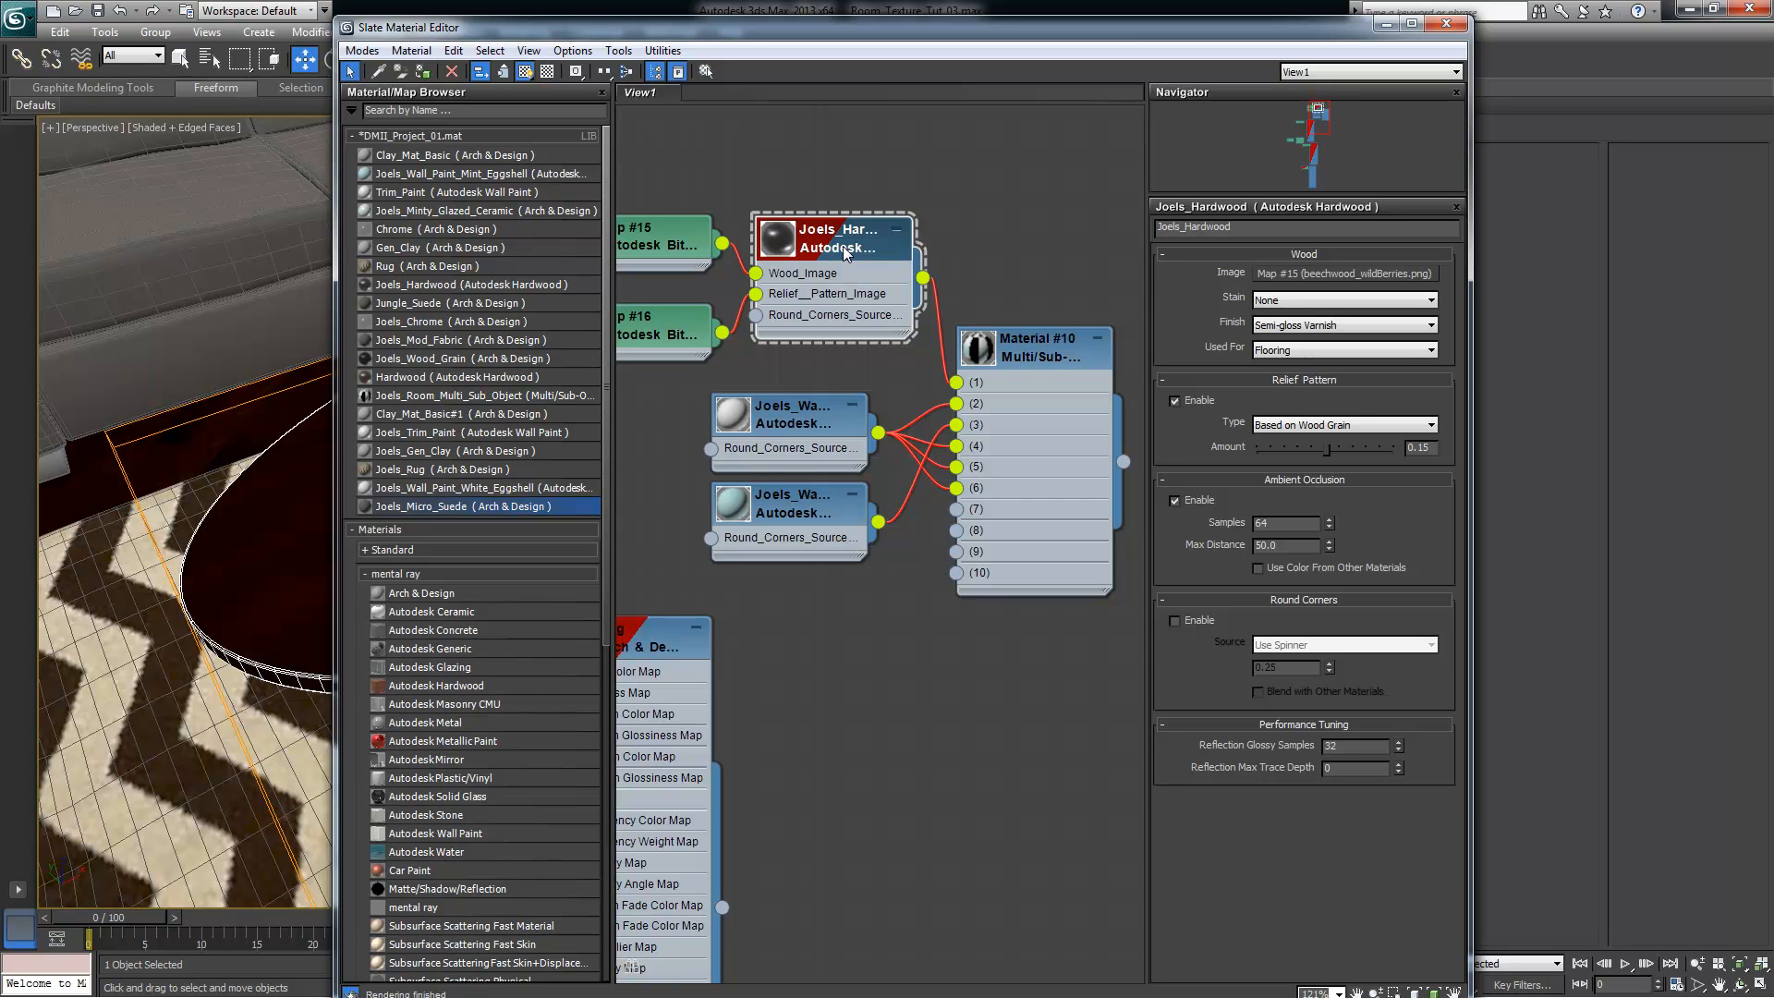
pyautogui.moveTo(842, 247); pyautogui.dragTo(879, 296, button='middle')
pyautogui.keyDown('shift'); pyautogui.moveTo(879, 296); pyautogui.dragTo(859, 123); pyautogui.keyUp('shift')
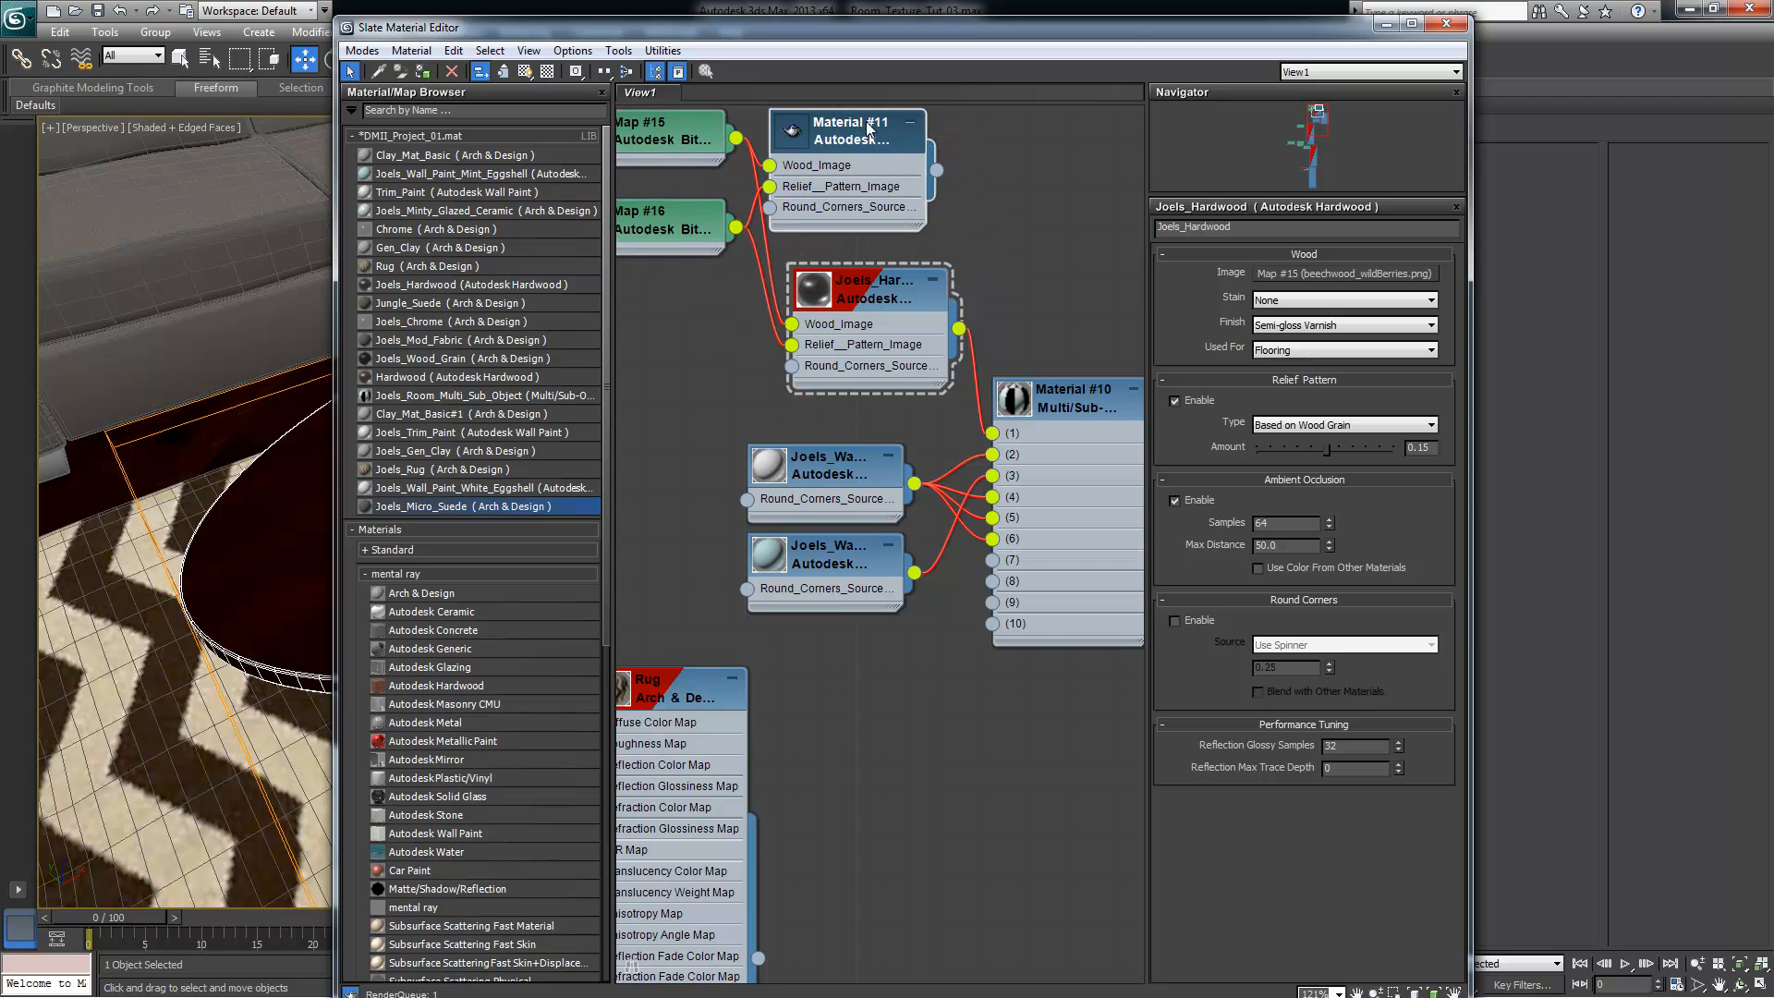
pyautogui.moveTo(984, 202); pyautogui.dragTo(1059, 299, button='middle')
pyautogui.moveTo(899, 231)
pyautogui.mouseDown()
pyautogui.moveTo(933, 216)
pyautogui.moveTo(898, 210)
pyautogui.mouseUp()
pyautogui.press('Delete')
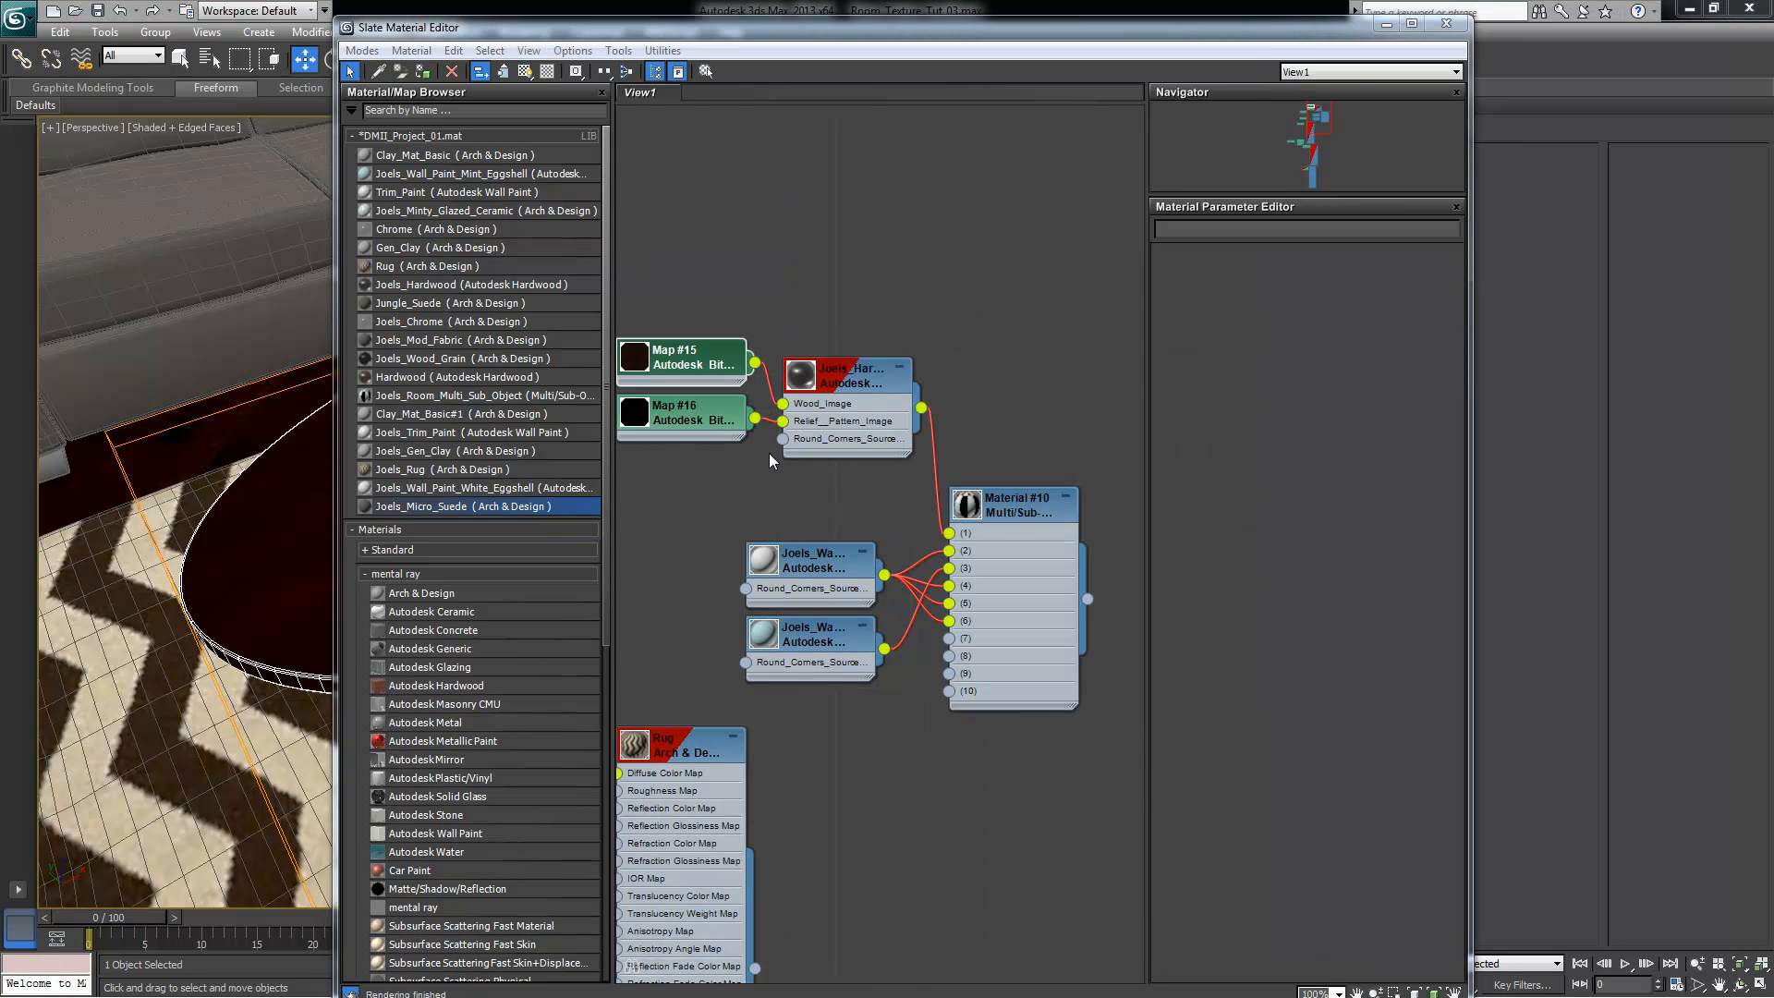
pyautogui.click(784, 329)
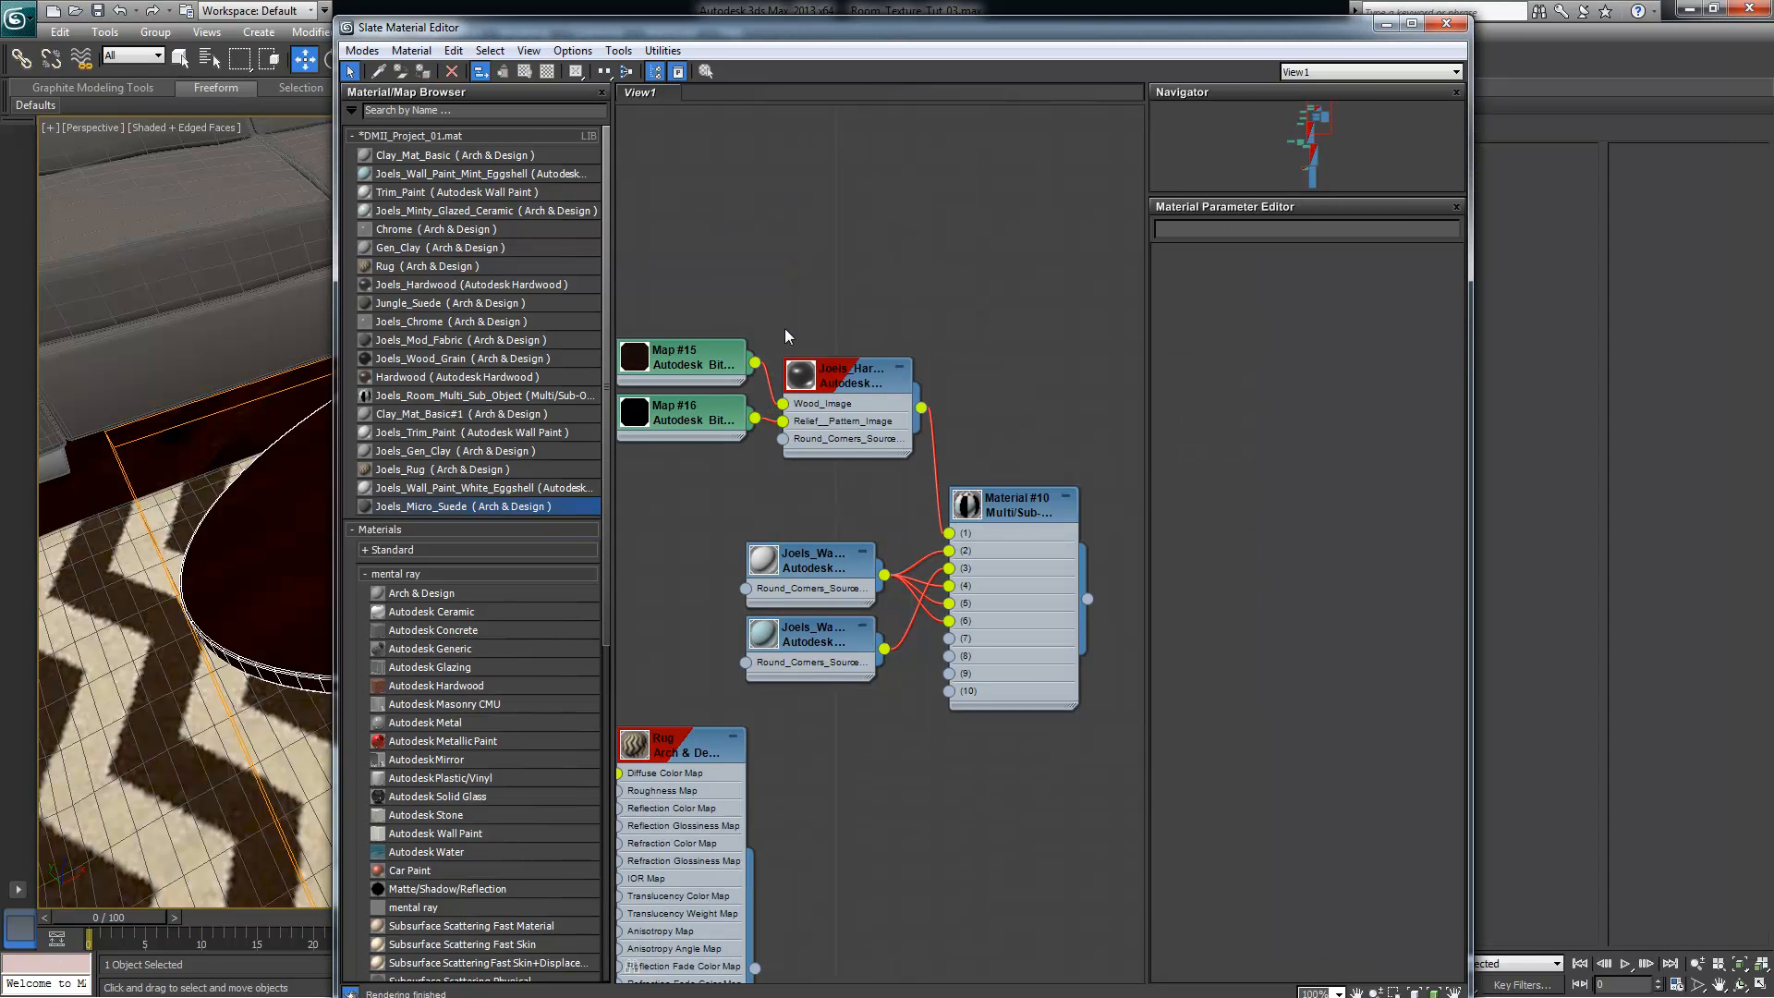
pyautogui.moveTo(710, 290); pyautogui.dragTo(852, 503)
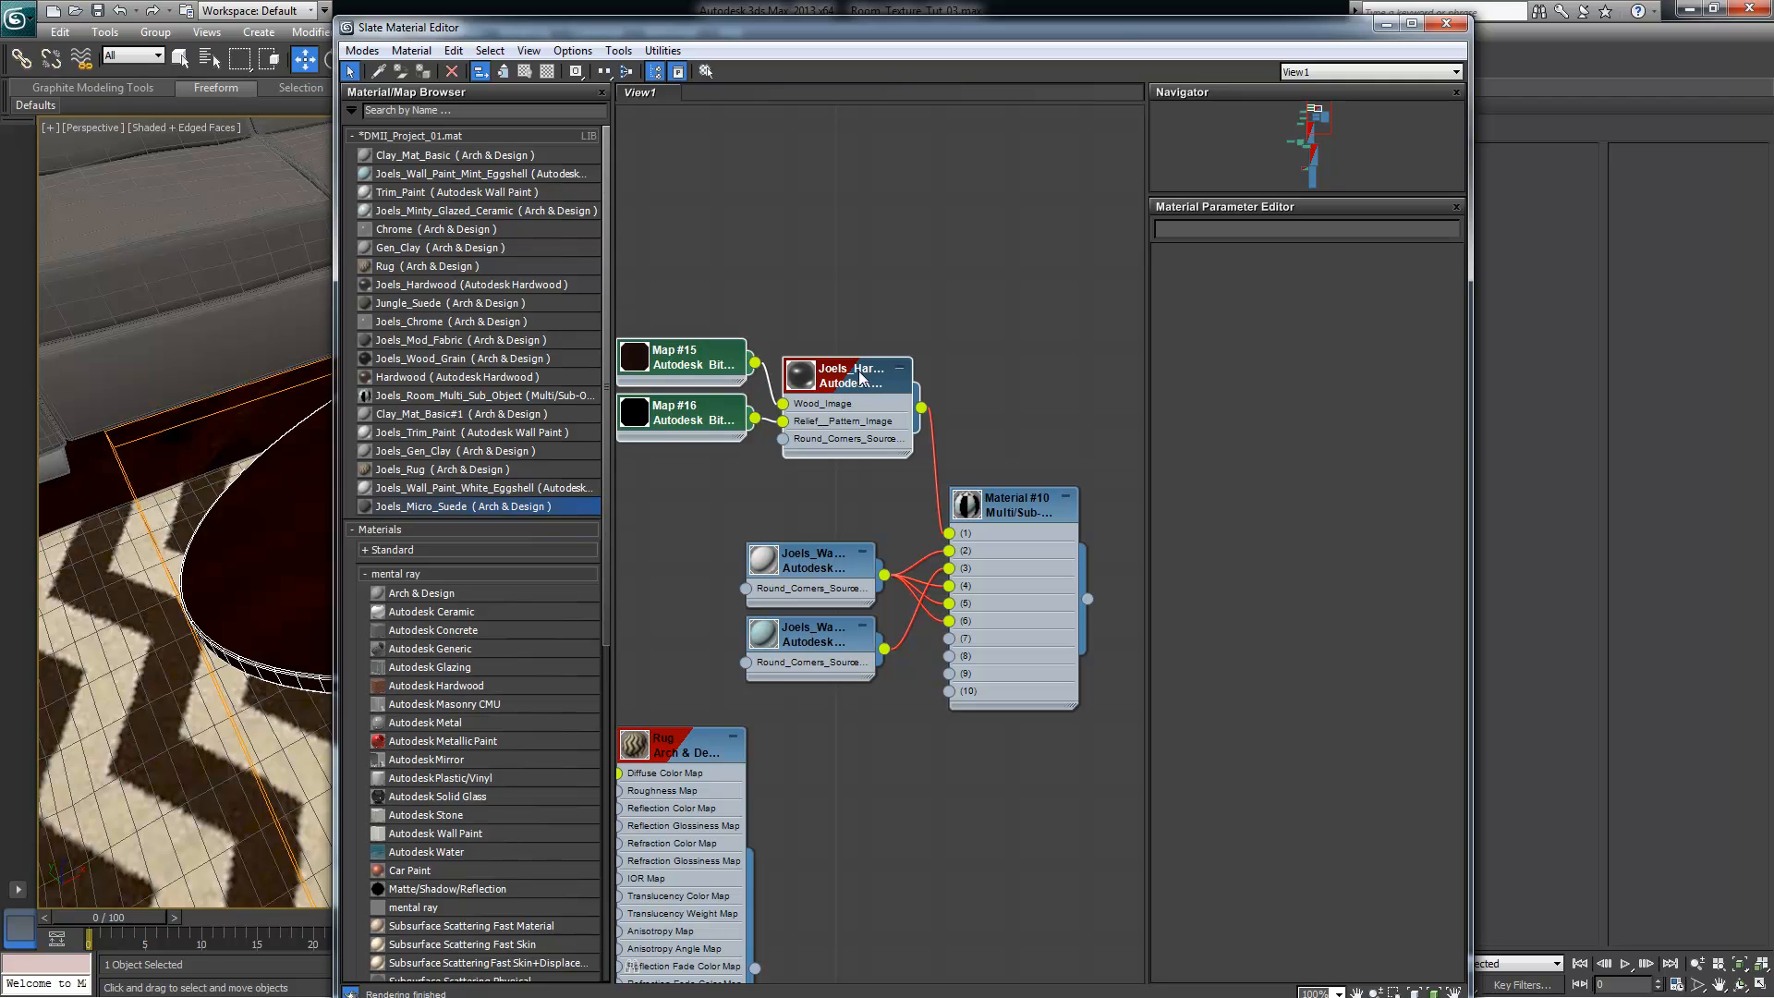
pyautogui.moveTo(840, 386)
pyautogui.keyDown('shift'); pyautogui.mouseDown()
pyautogui.moveTo(910, 184)
pyautogui.moveTo(933, 183)
pyautogui.mouseUp(); pyautogui.keyUp('shift')
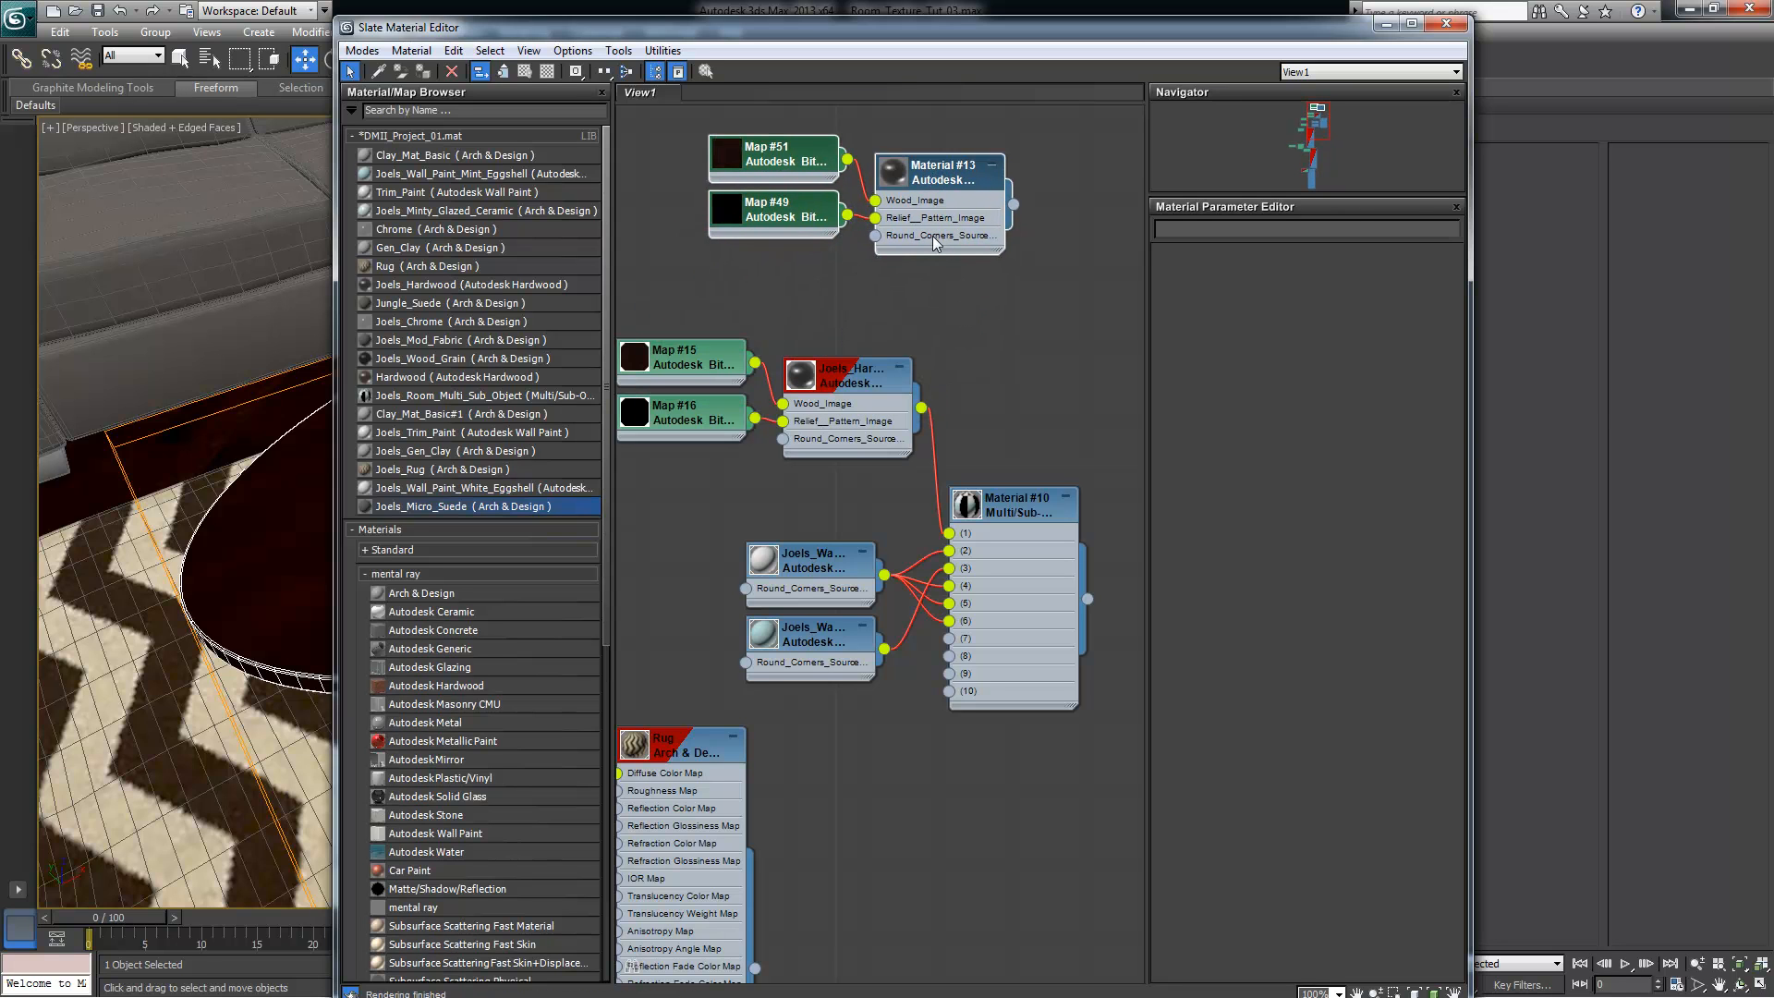
pyautogui.moveTo(704, 314); pyautogui.dragTo(872, 484)
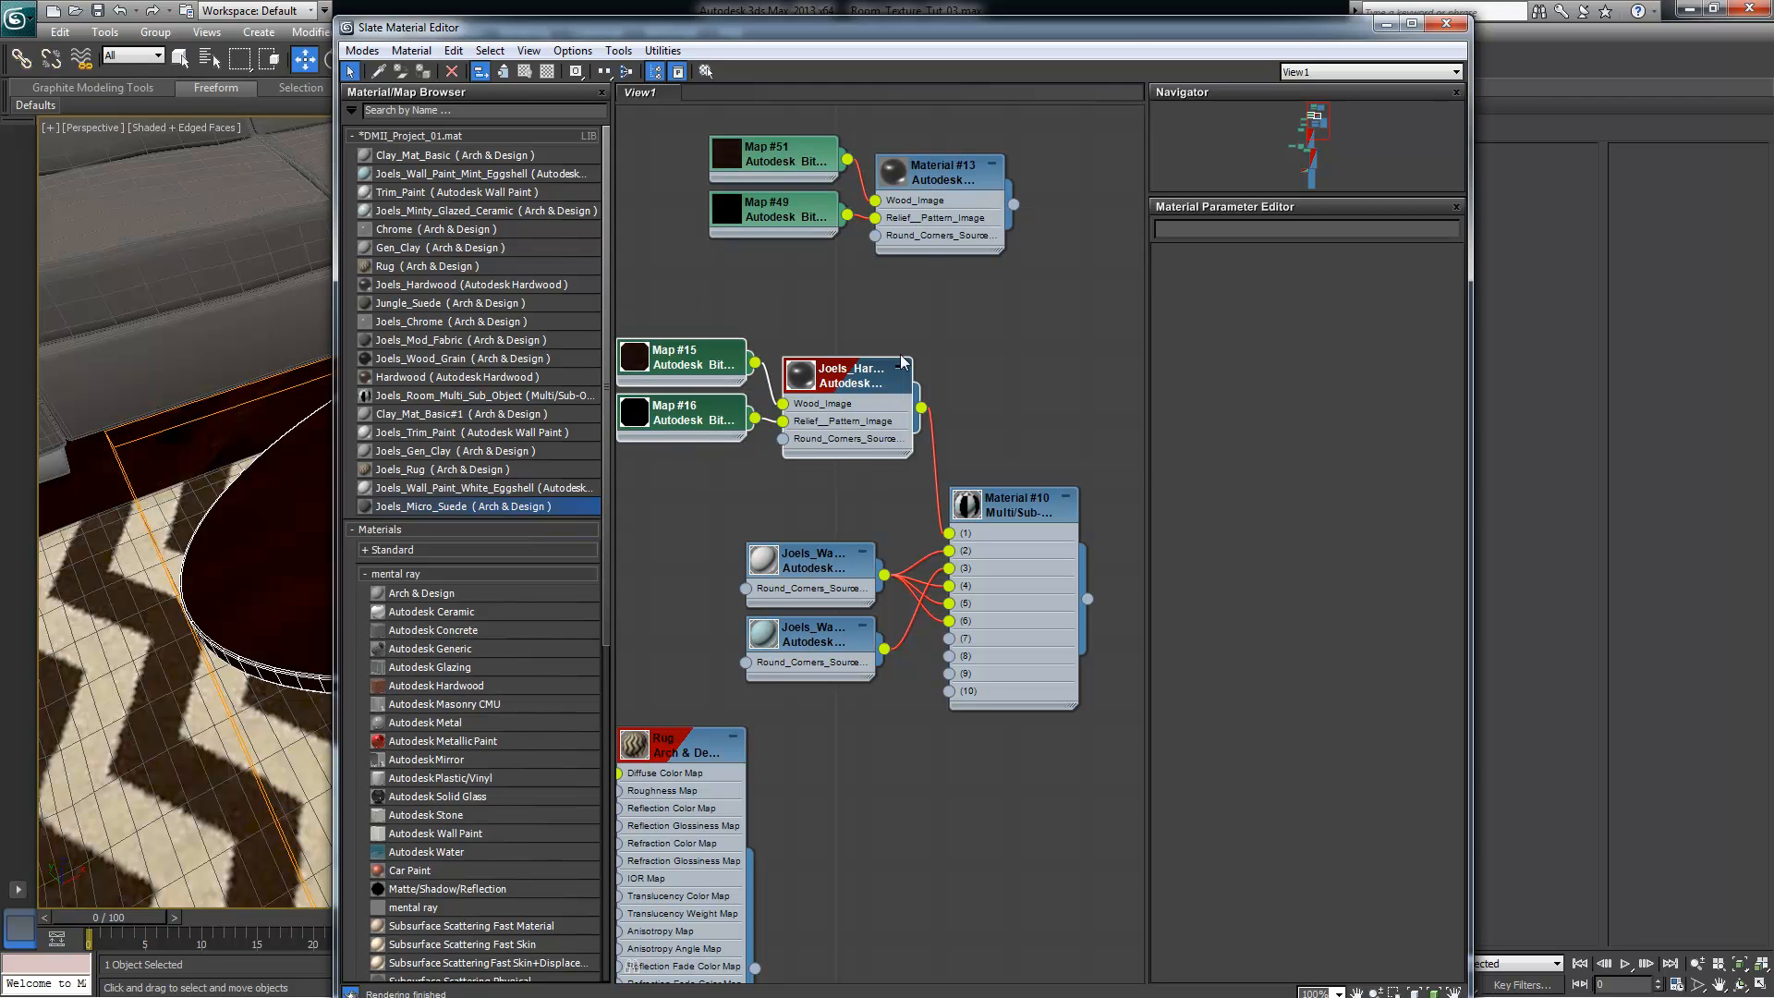
pyautogui.moveTo(717, 126); pyautogui.dragTo(1013, 292)
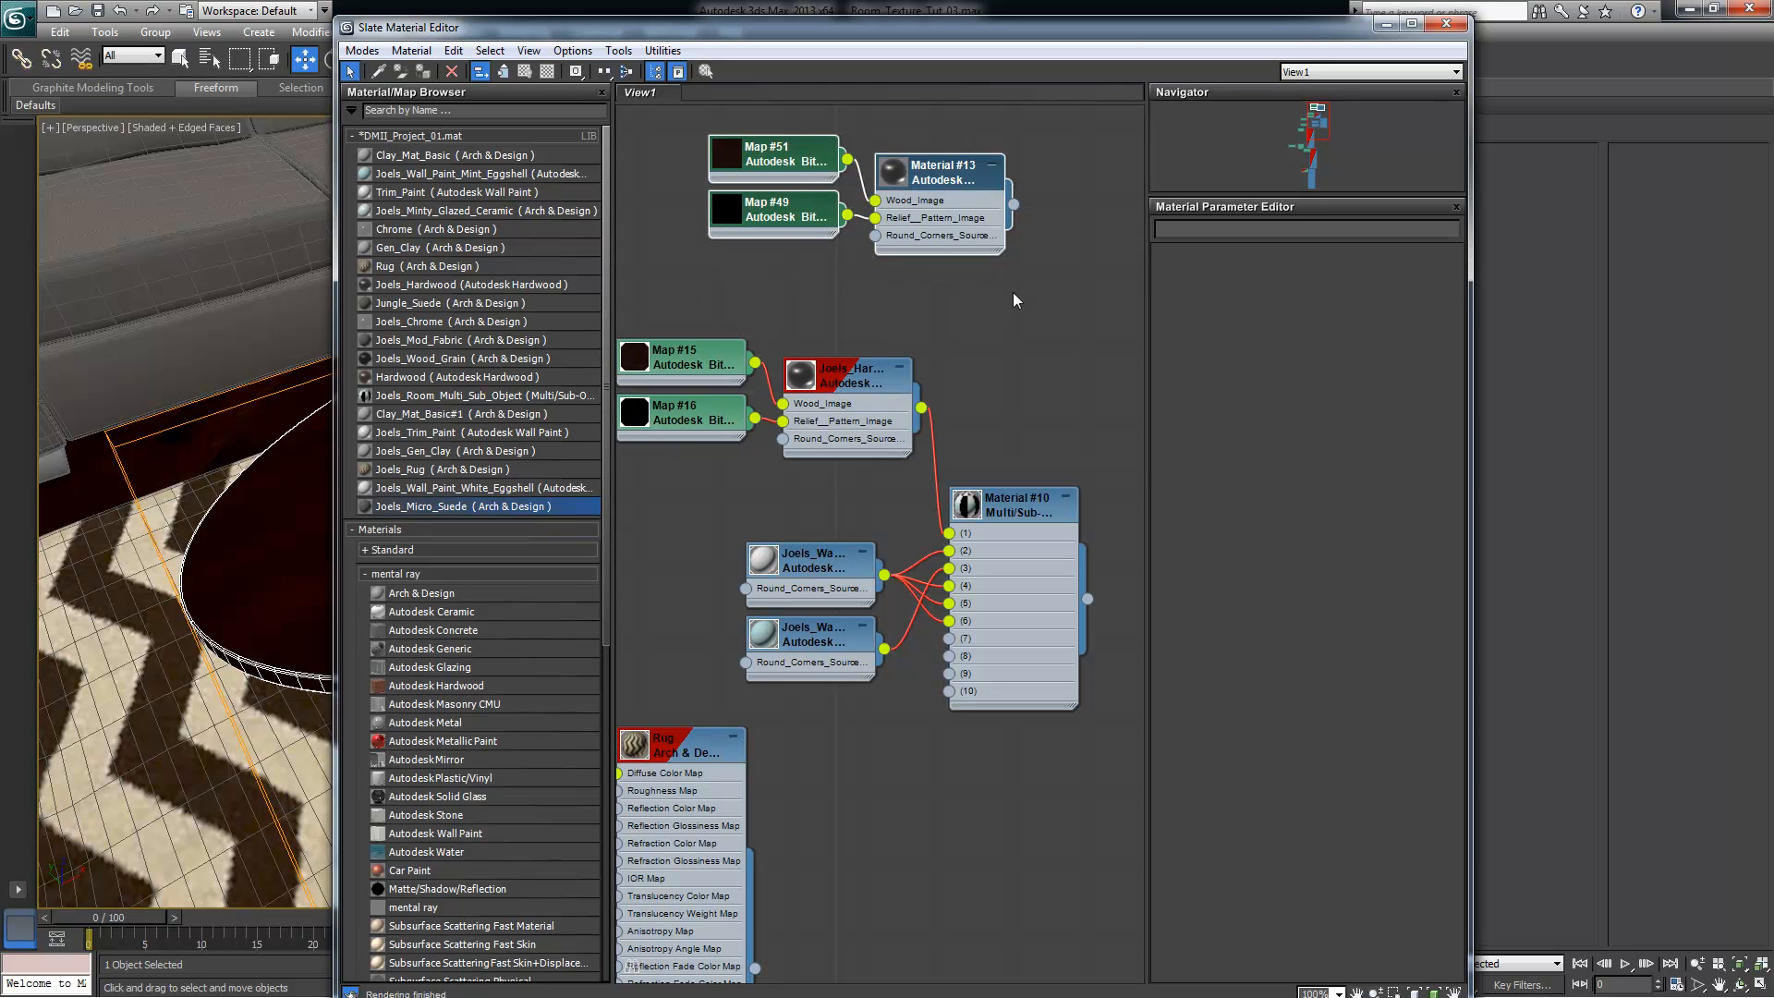
pyautogui.press('Delete')
# Duplicate the Joels_Hardwood material together with its Map #15 and Map #16 bitmaps, placing the copy above the original
pyautogui.moveTo(670, 307); pyautogui.dragTo(834, 452)
pyautogui.moveTo(834, 392)
pyautogui.keyDown('shift'); pyautogui.mouseDown()
pyautogui.moveTo(910, 208)
pyautogui.moveTo(890, 207)
pyautogui.mouseUp(); pyautogui.keyUp('shift')
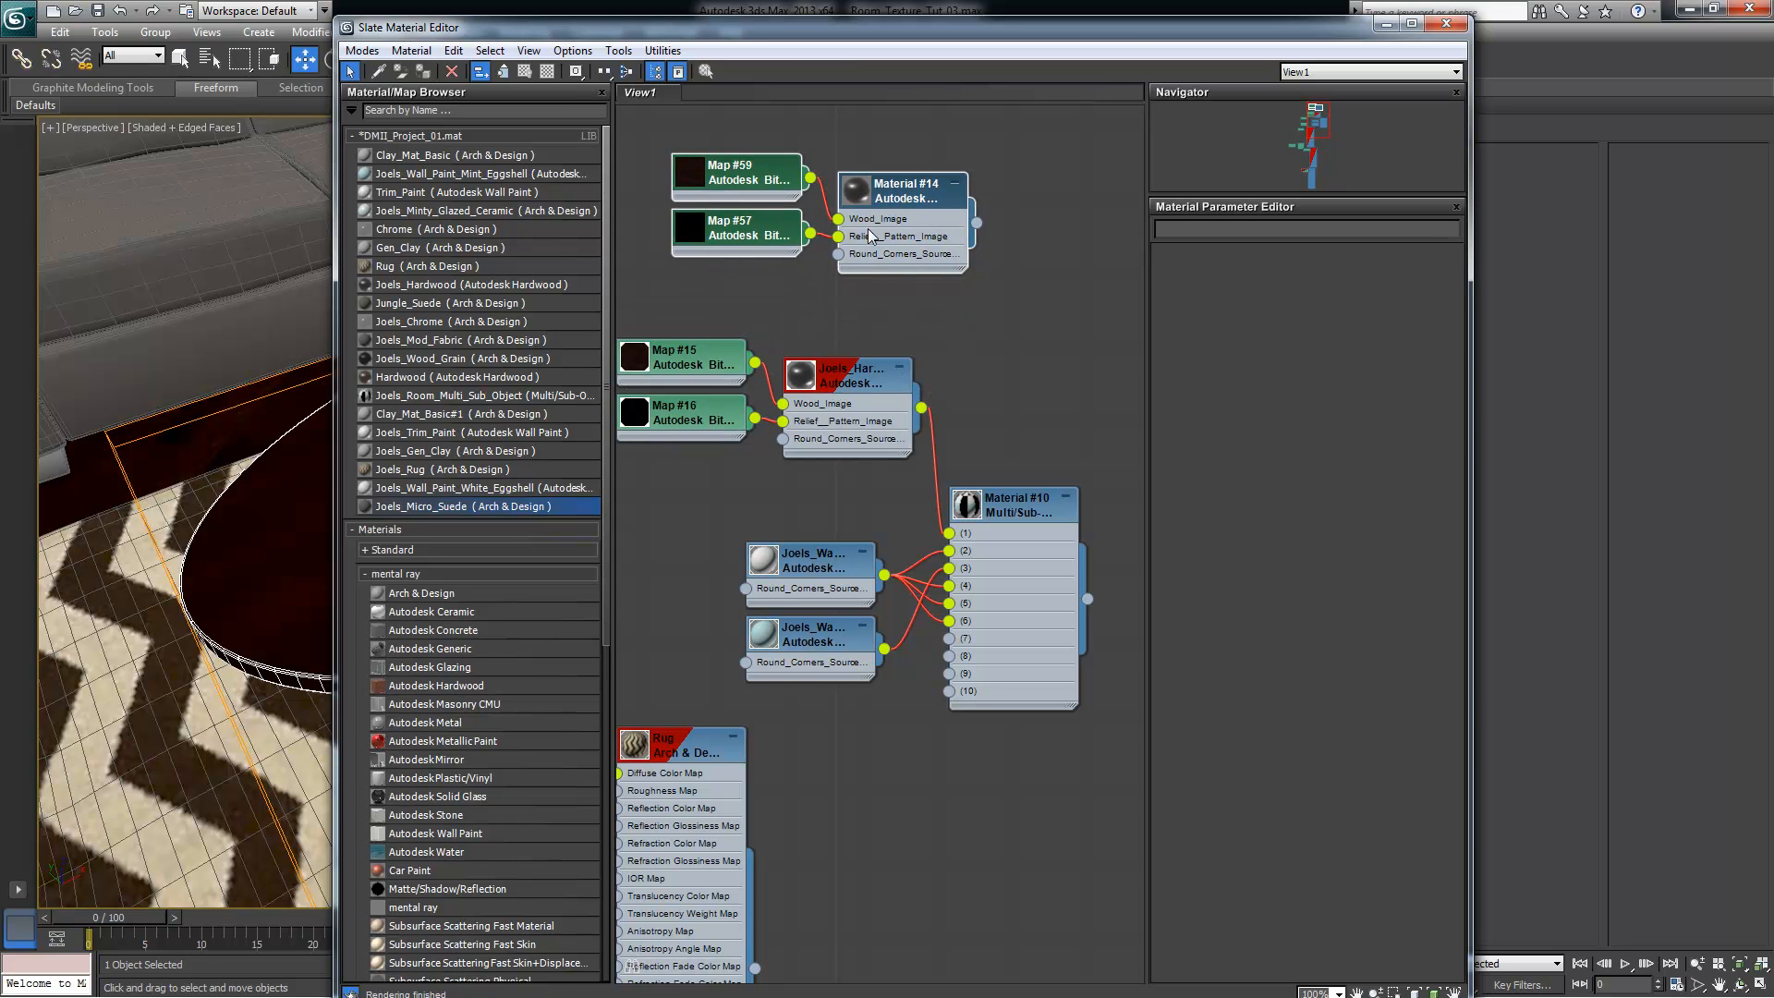
# Rename the duplicated hardwood material Joels_Mahogony_Furniture and set its Used For option to Furniture
pyautogui.doubleClick(903, 198)
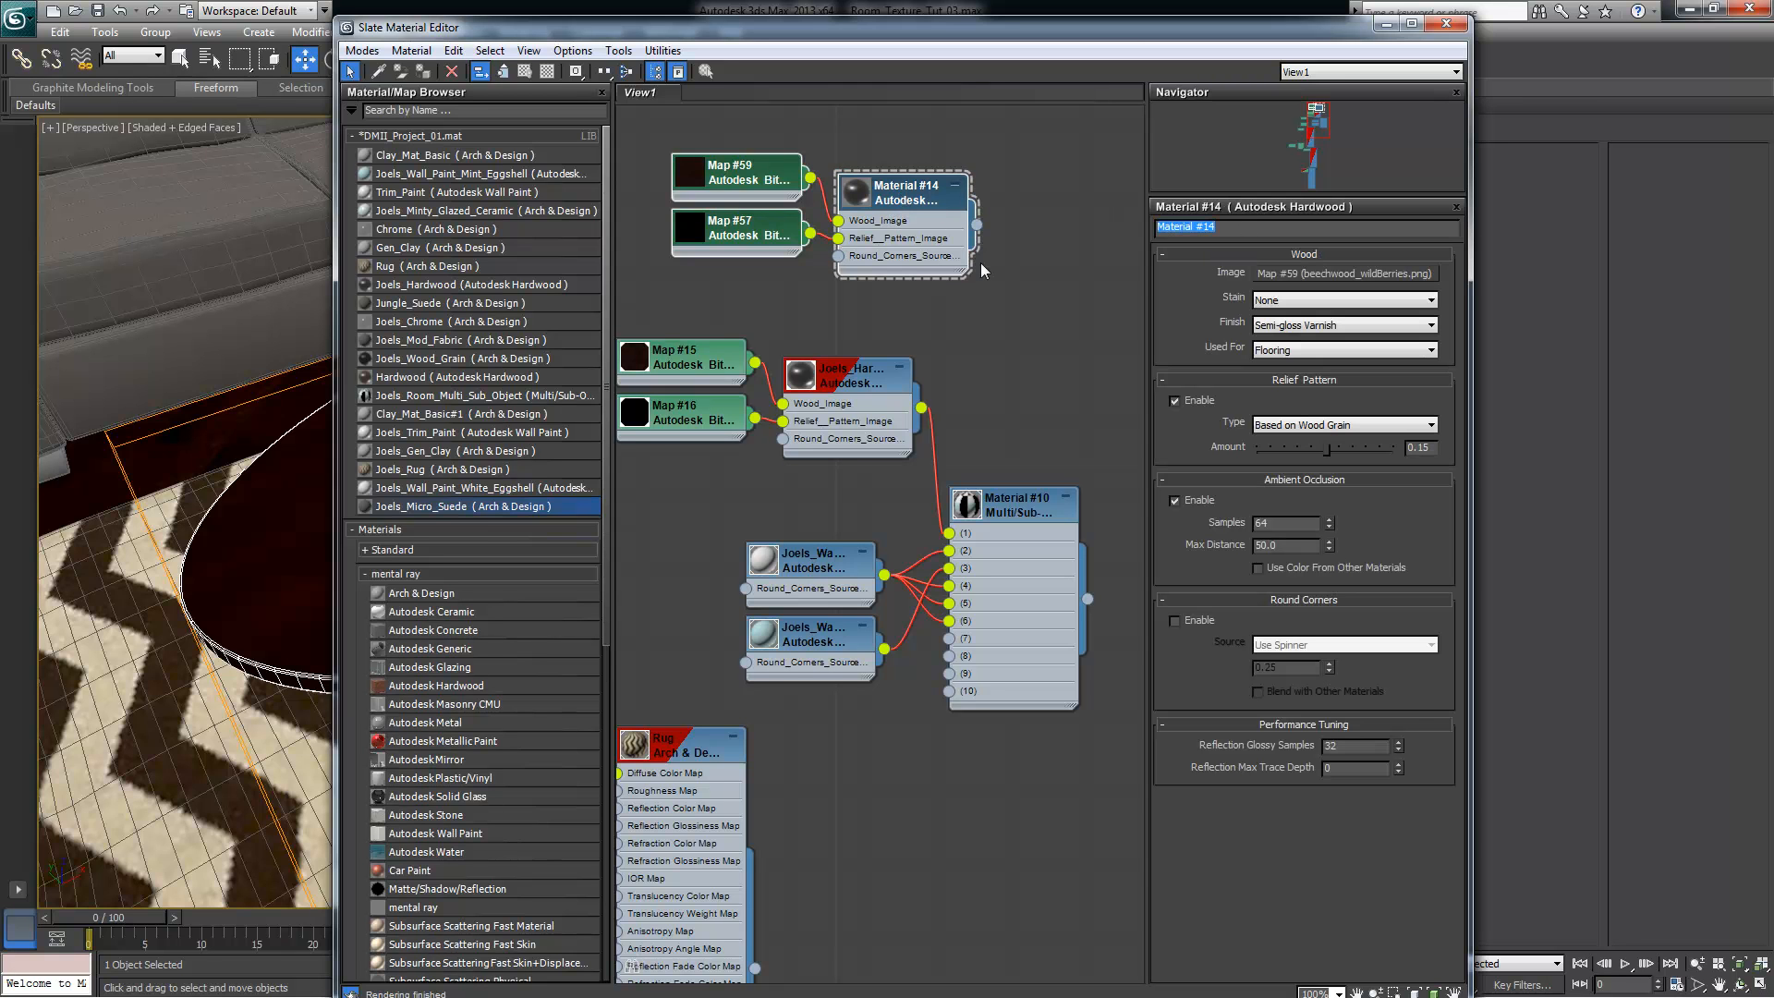
pyautogui.write('Joels_Mahogony_Furniture')
pyautogui.press('Return')
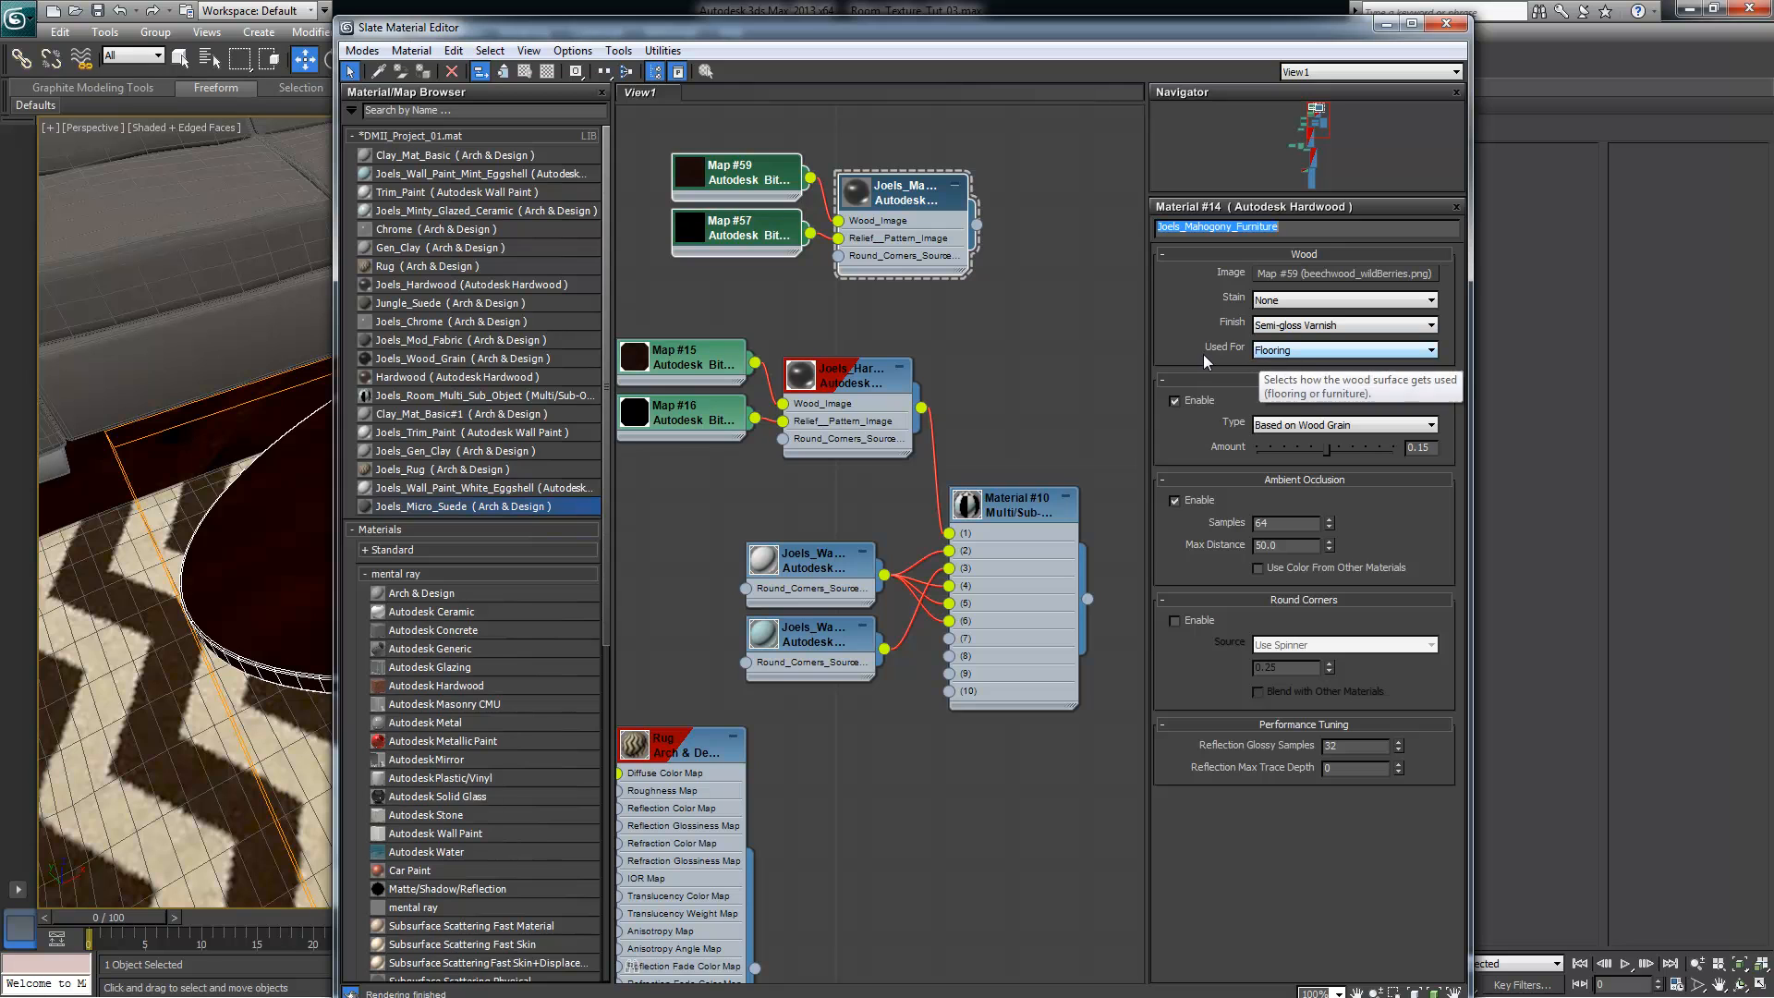
pyautogui.click(1312, 355)
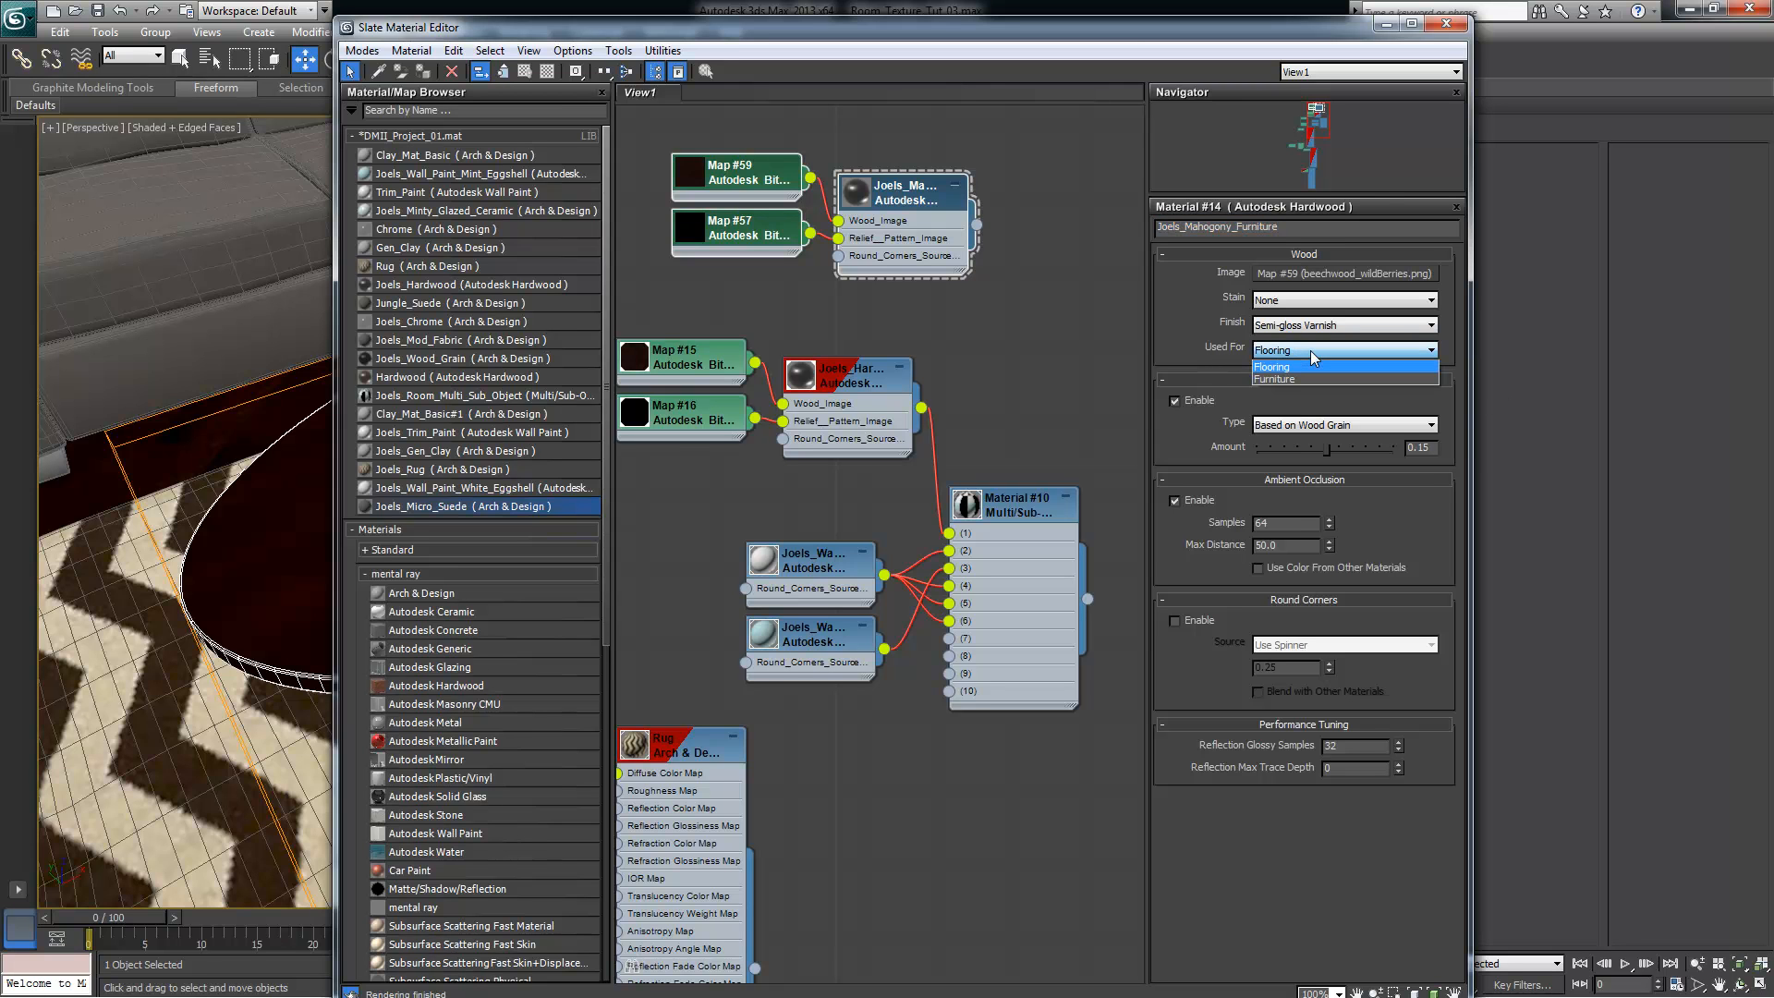
pyautogui.click(1296, 378)
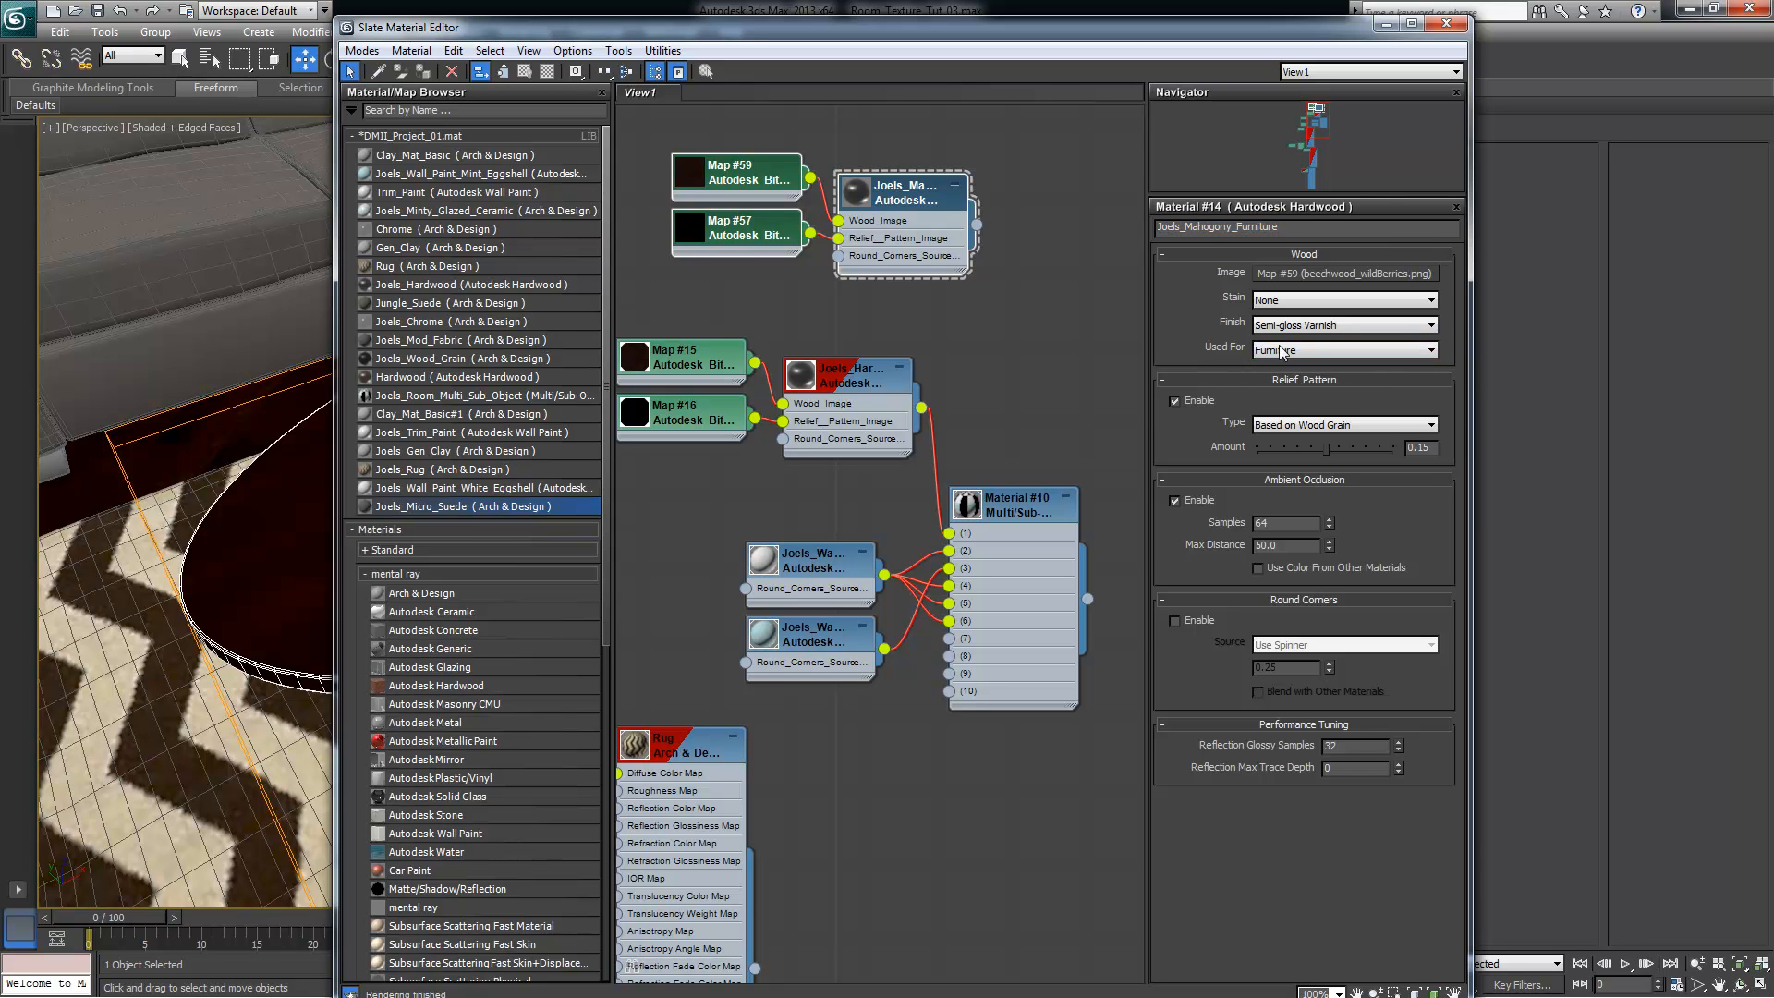
# Open Map #59's source image for replacement and preview the beechwood textures in the Mats folder
pyautogui.moveTo(756, 179); pyautogui.dragTo(848, 197)
pyautogui.click(848, 197)
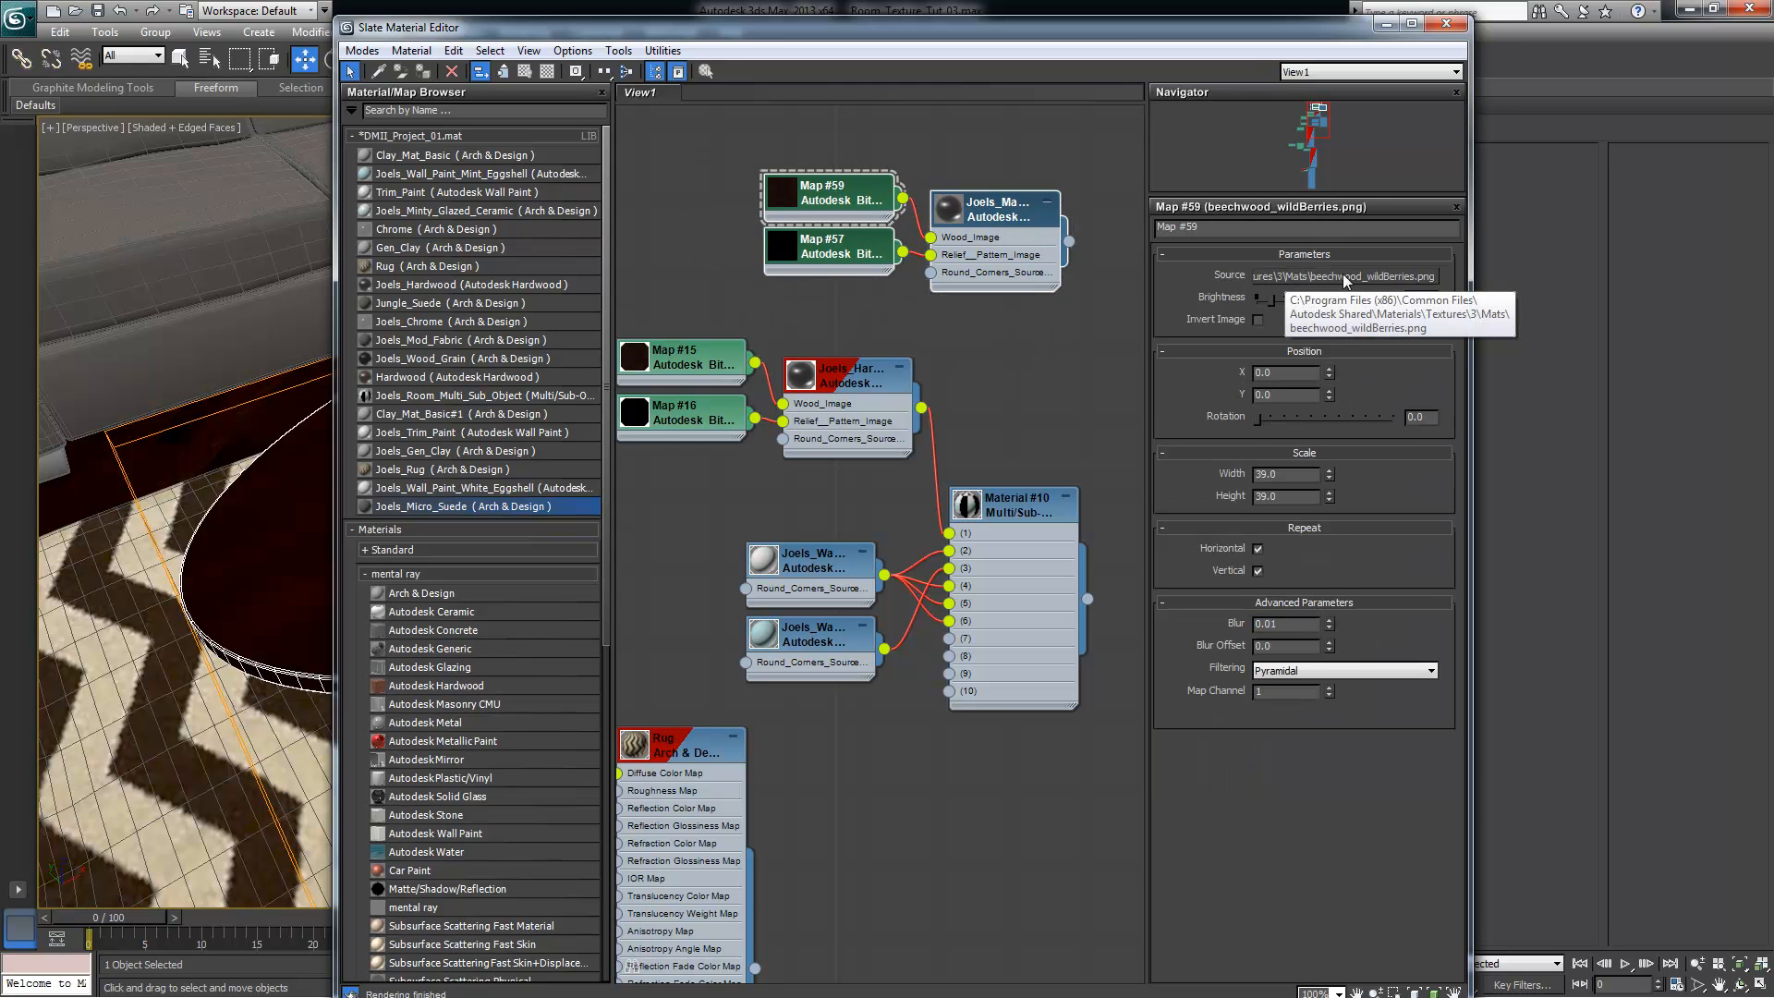
pyautogui.click(1330, 278)
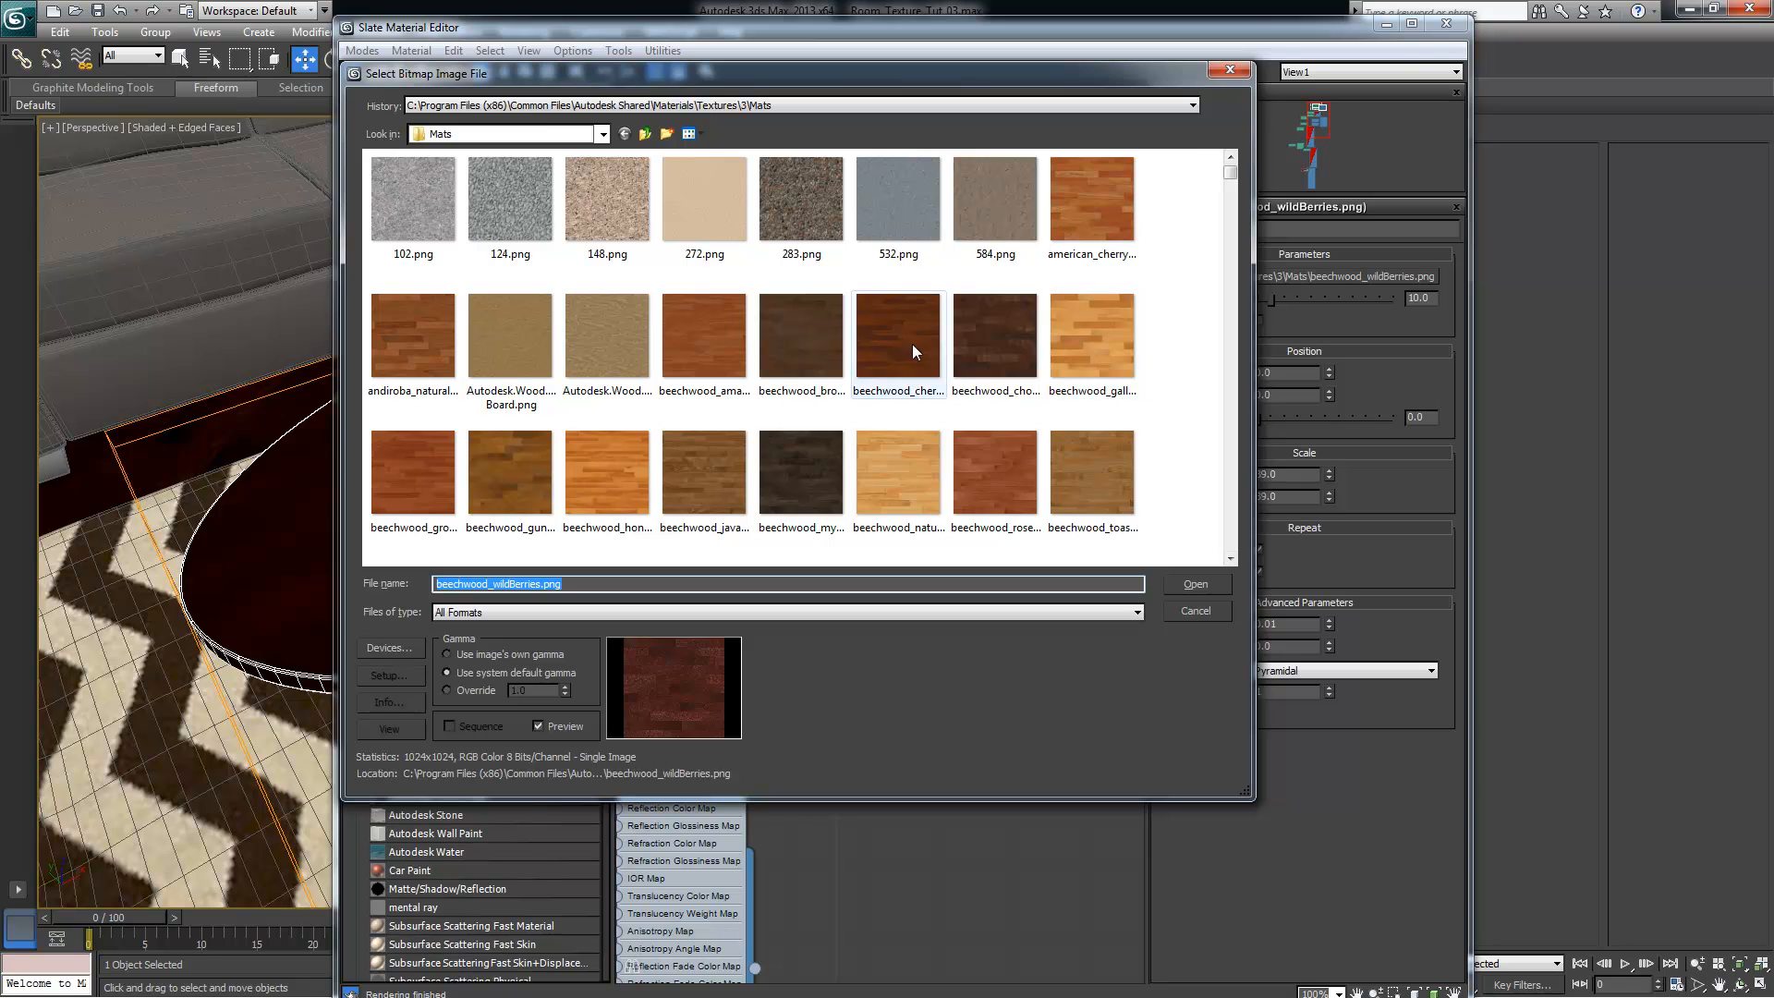
pyautogui.click(910, 342)
pyautogui.click(988, 331)
pyautogui.click(1095, 346)
pyautogui.click(1008, 344)
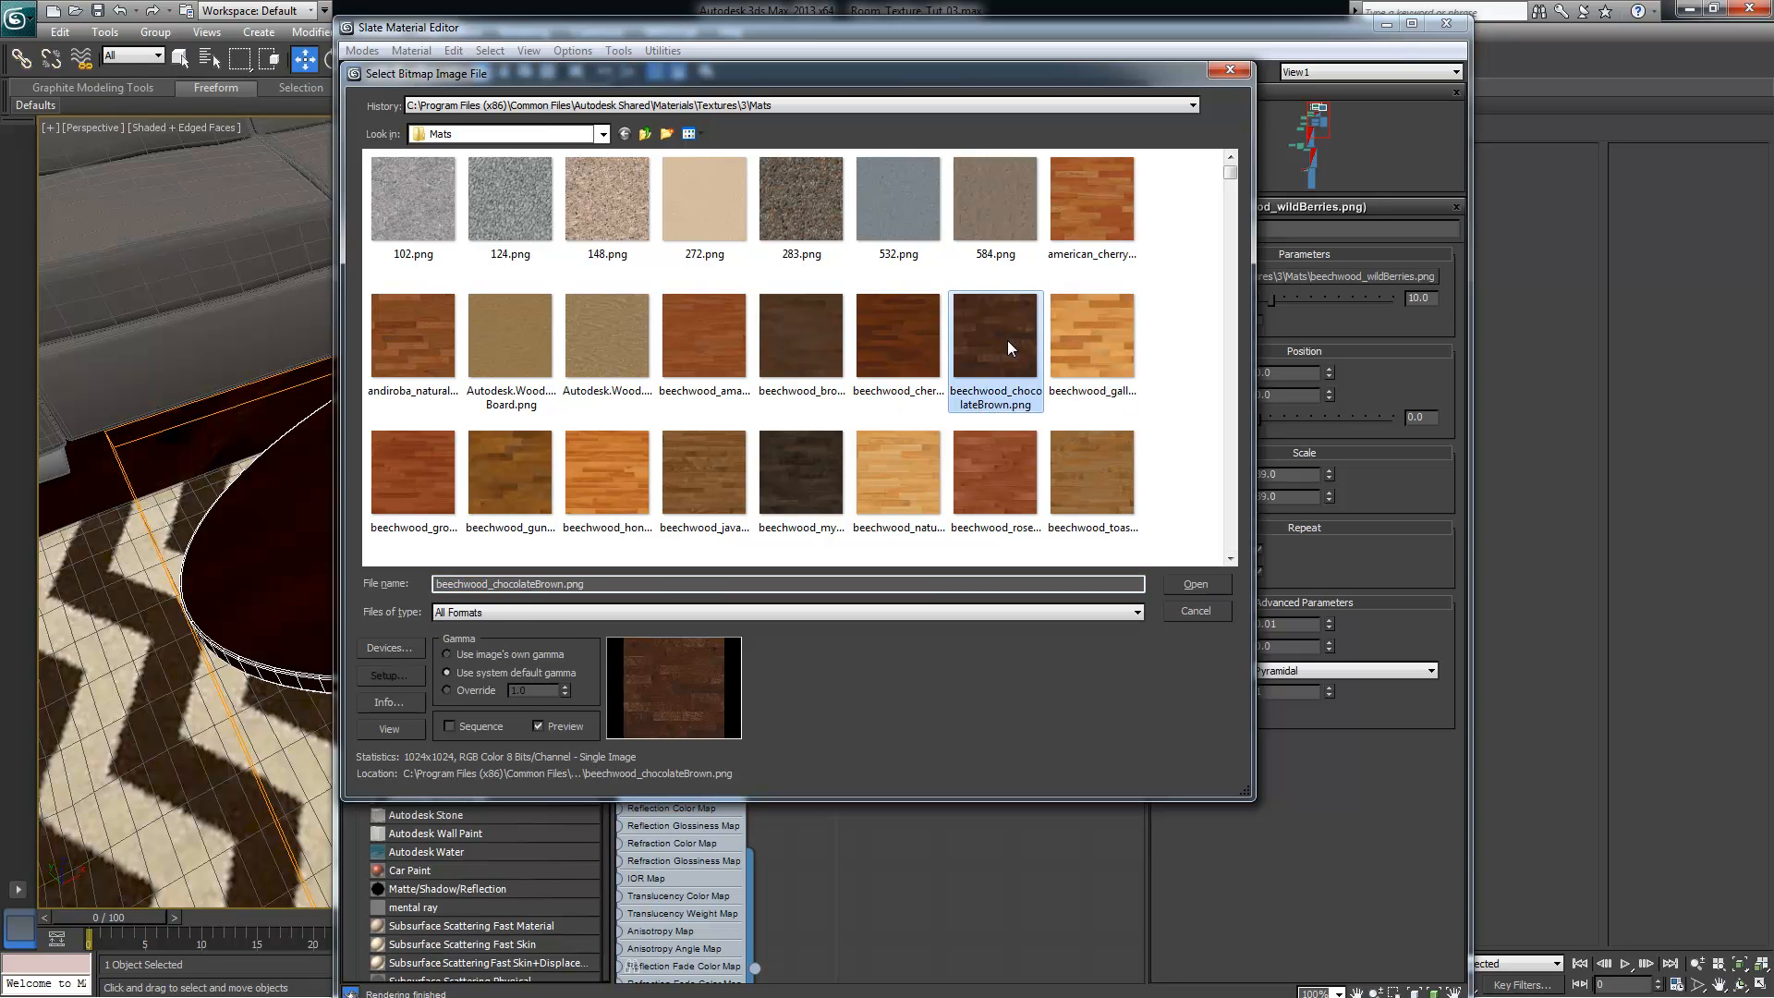
pyautogui.click(931, 341)
pyautogui.click(1090, 199)
pyautogui.click(1013, 314)
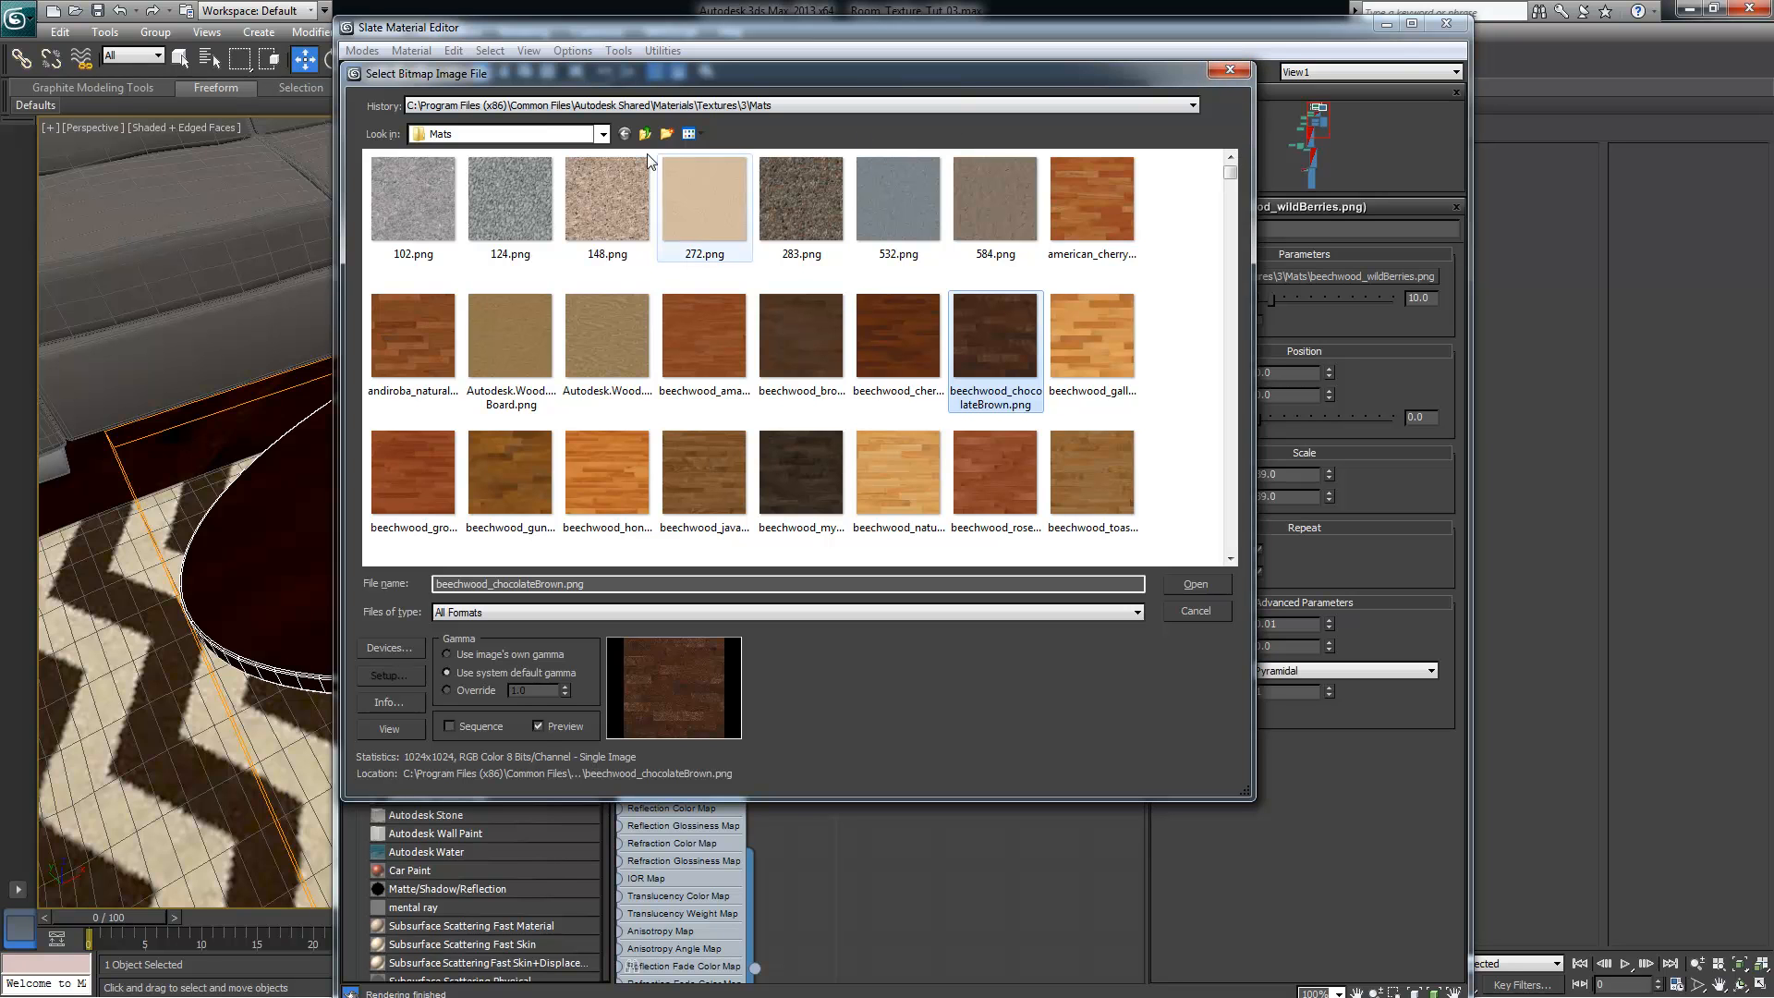
# Load Mahagony_Woodgrain_01.jpg from the project's sceneassets\images folder as the bitmap for Map #59
pyautogui.click(603, 134)
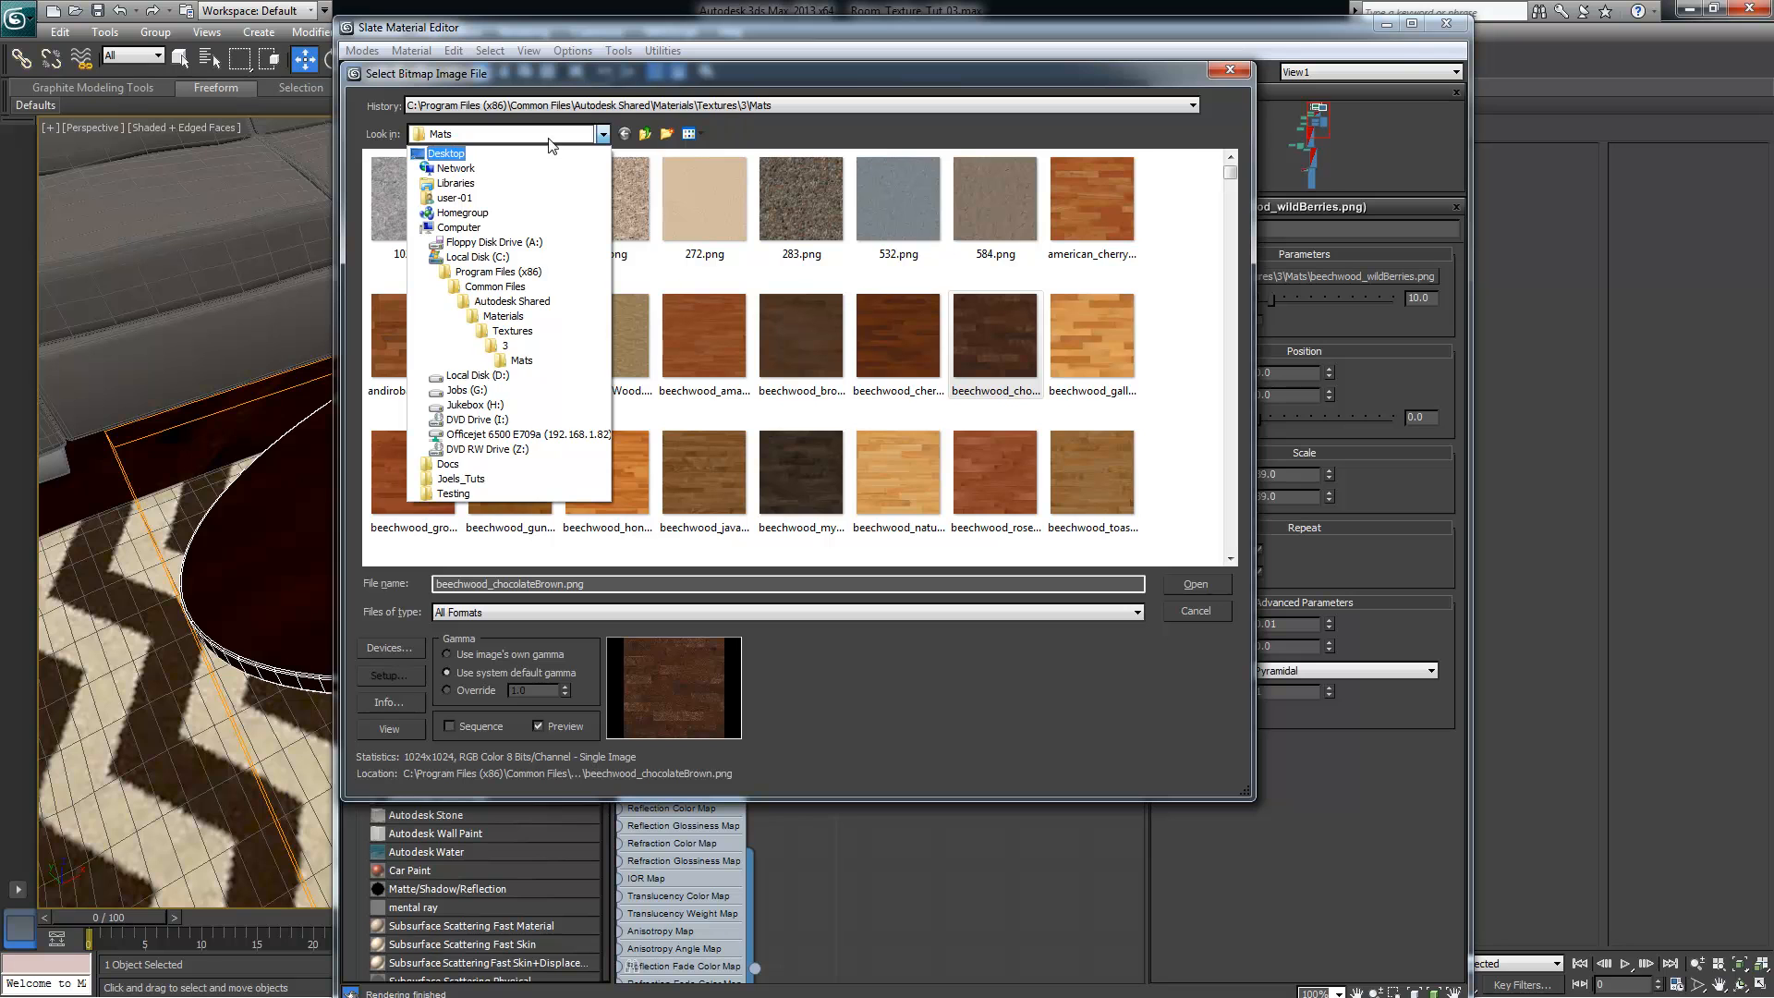
pyautogui.click(743, 111)
pyautogui.click(749, 106)
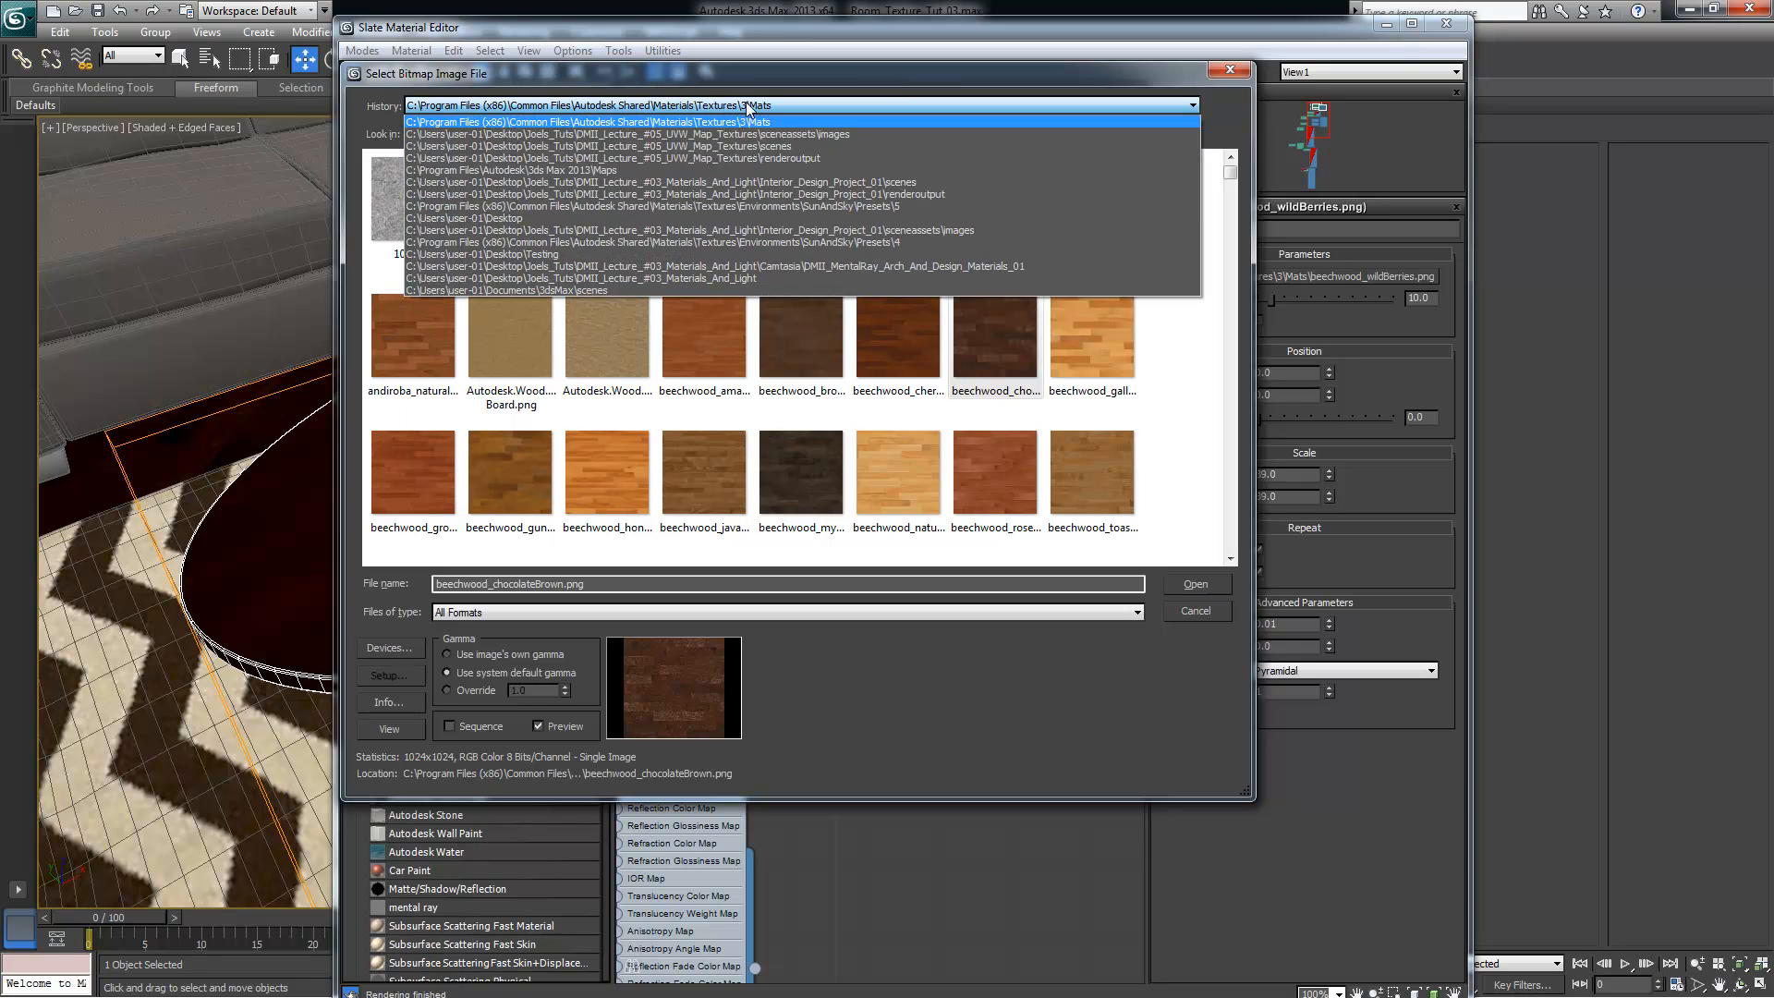
pyautogui.click(812, 133)
pyautogui.moveTo(1233, 329); pyautogui.dragTo(1230, 452)
pyautogui.click(696, 201)
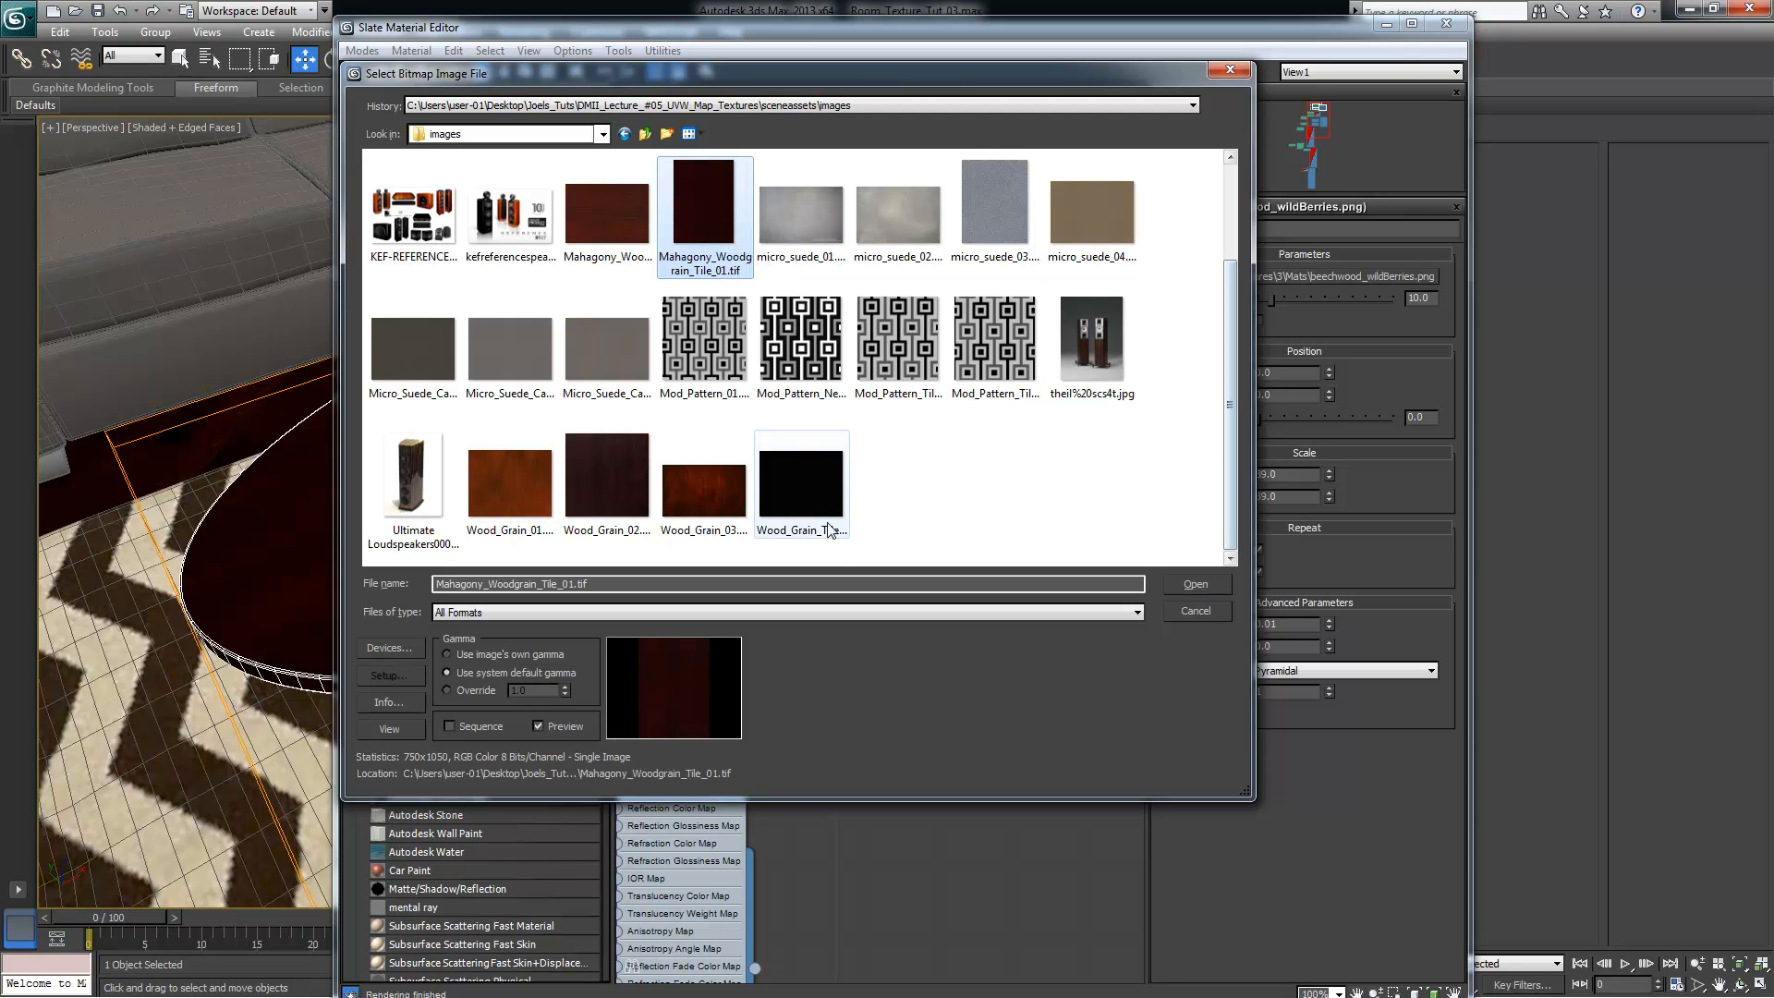
pyautogui.moveTo(1227, 467); pyautogui.dragTo(1224, 406)
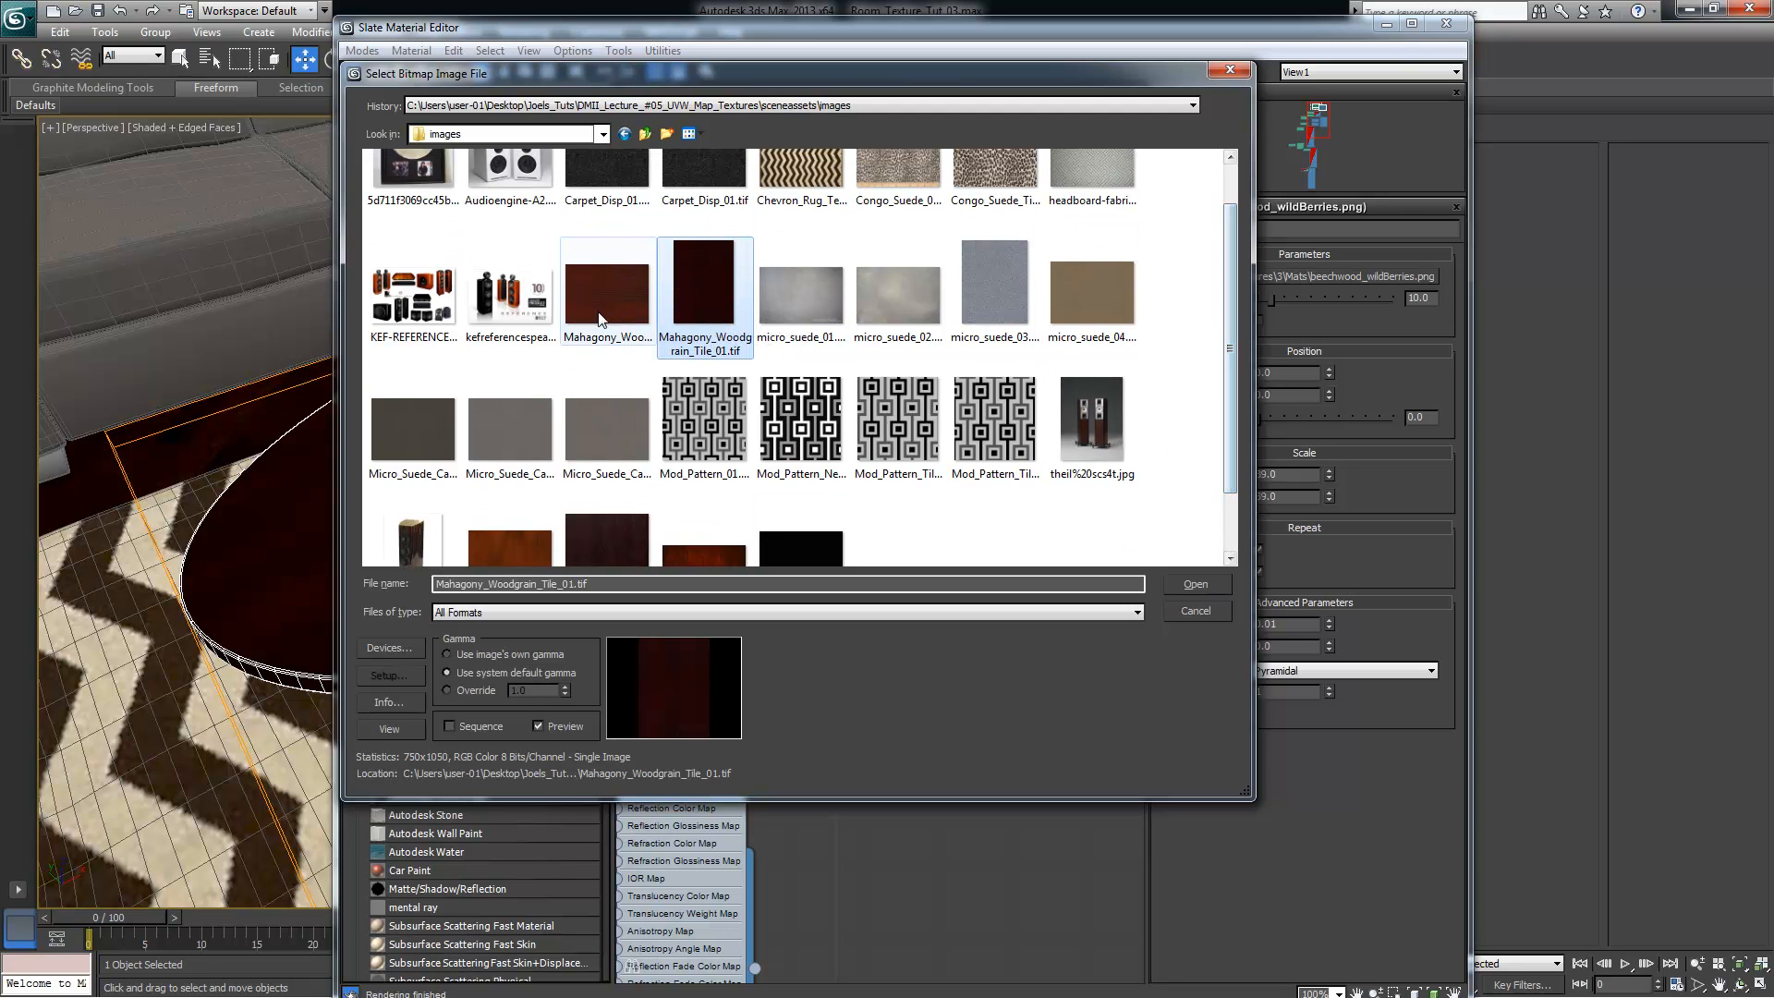
pyautogui.click(601, 318)
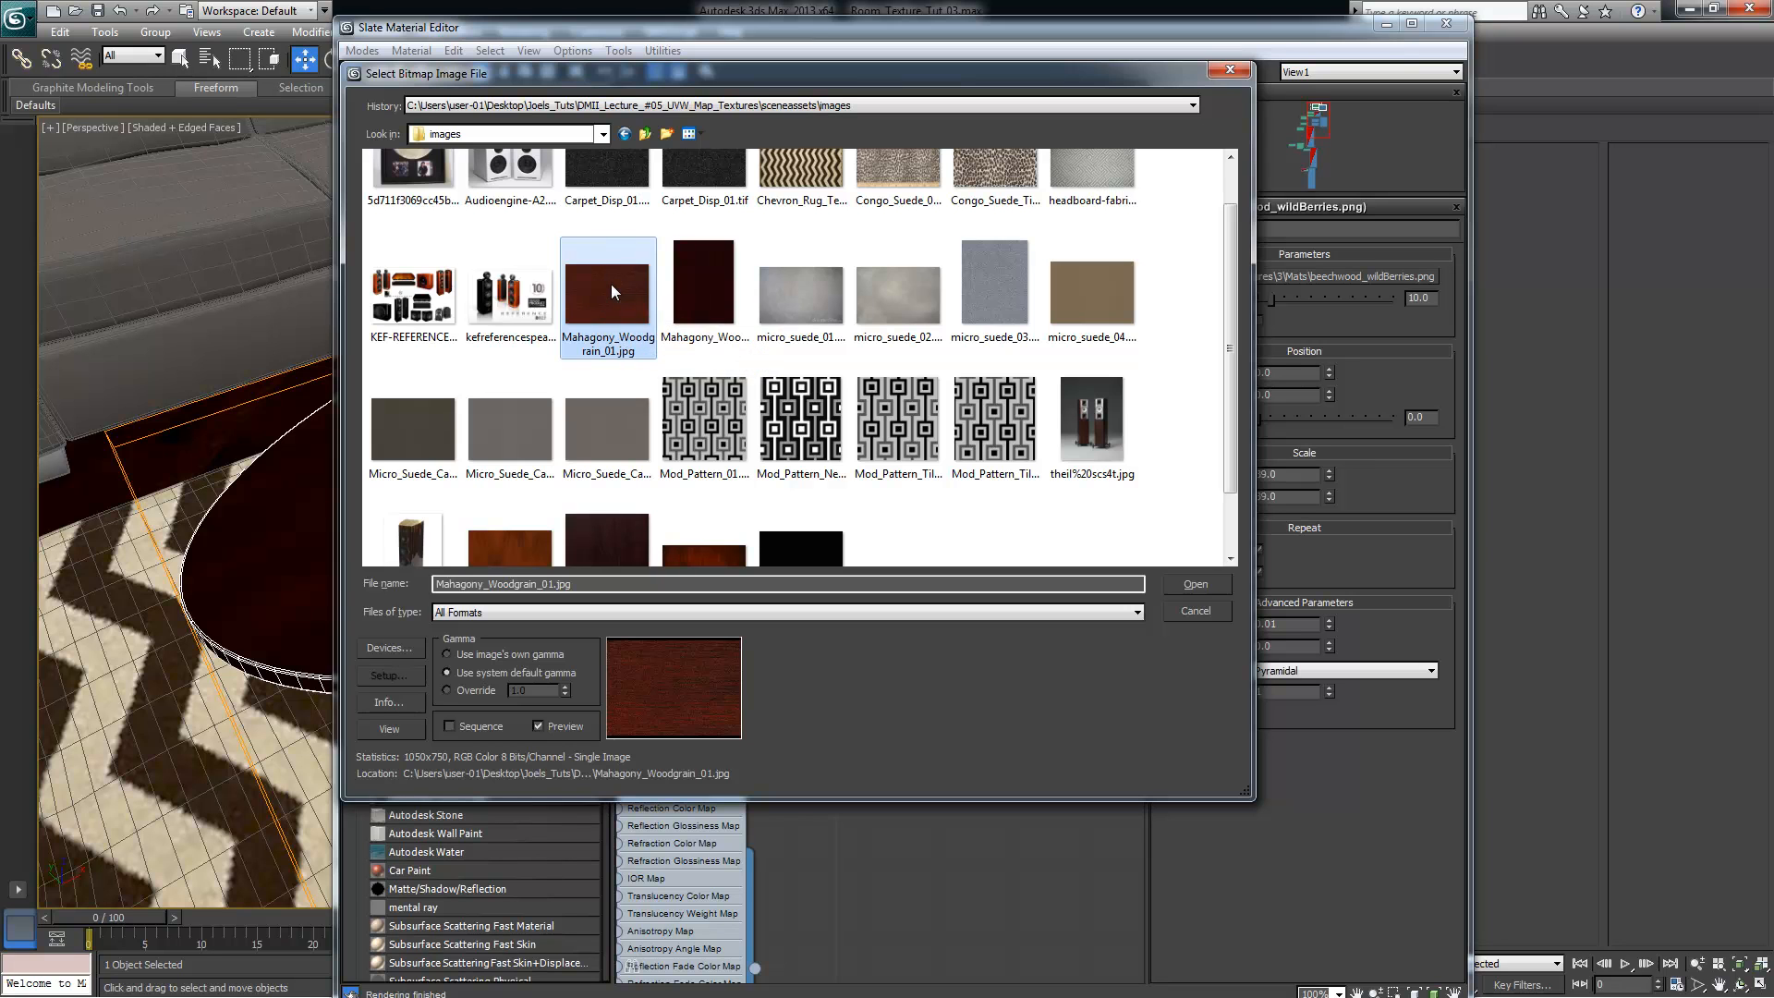
pyautogui.doubleClick(611, 284)
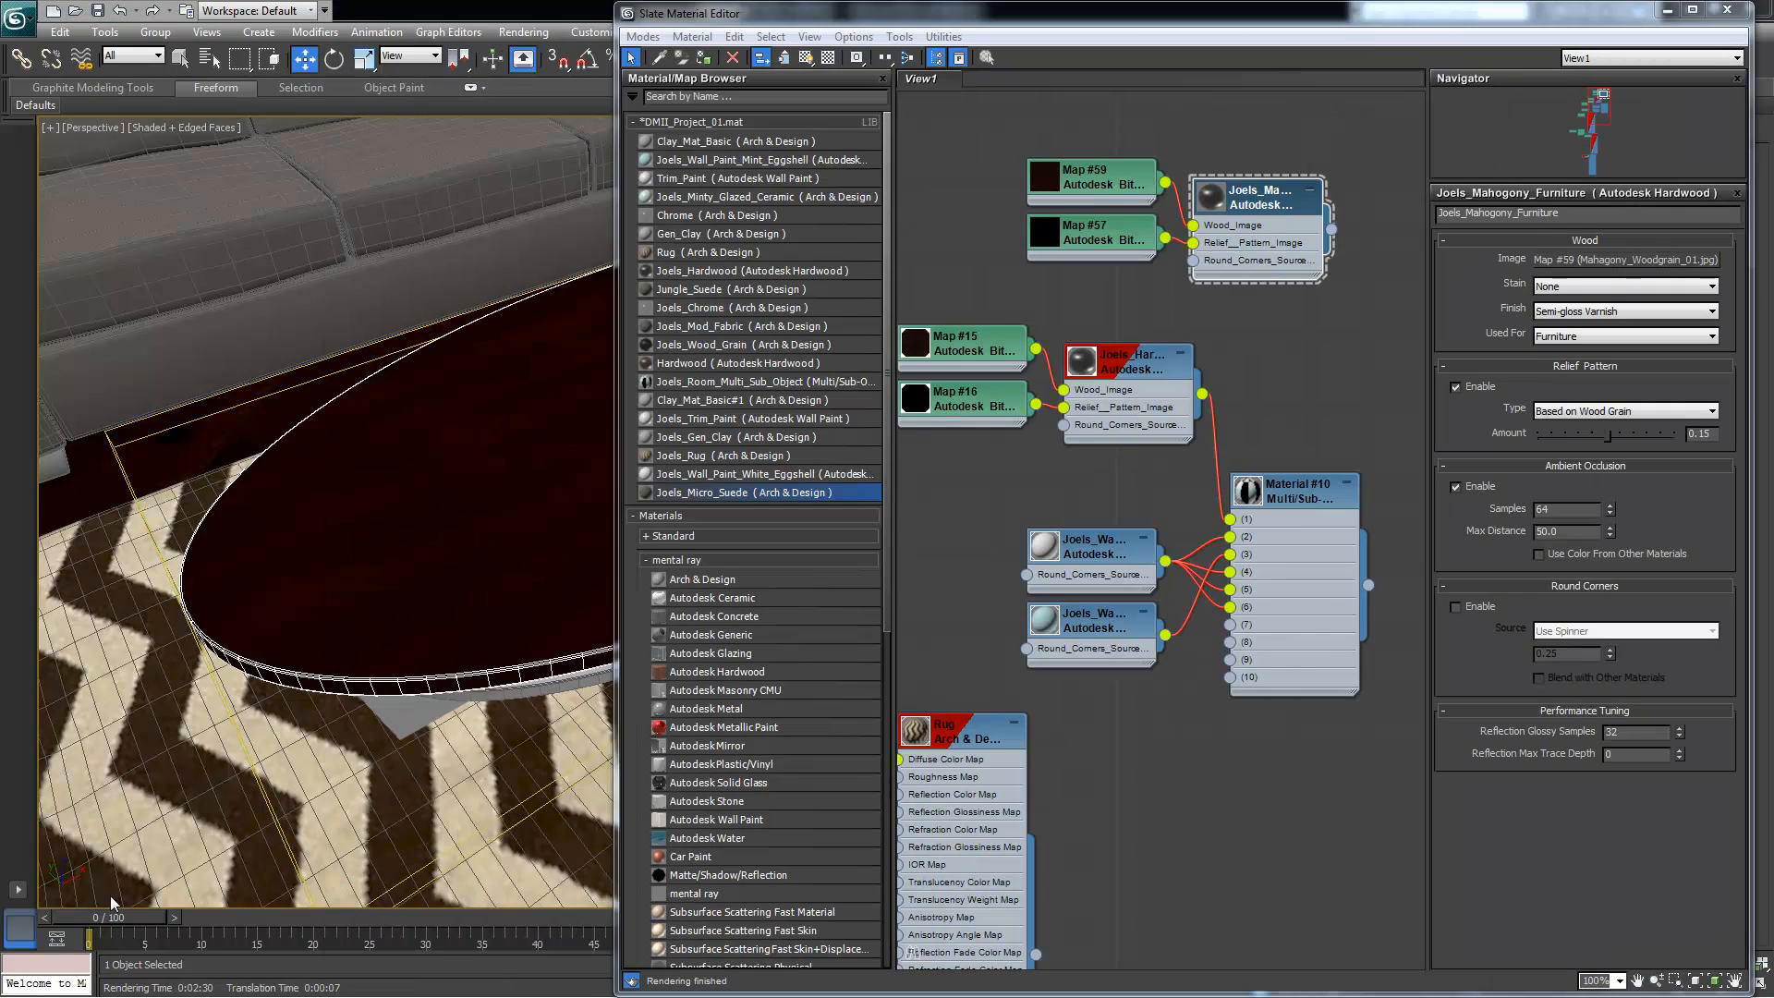
# Assign Joels_Mahogony_Furniture to the selected tabletop and show the material shaded in the viewport
pyautogui.rightClick(1242, 198)
pyautogui.click(1289, 225)
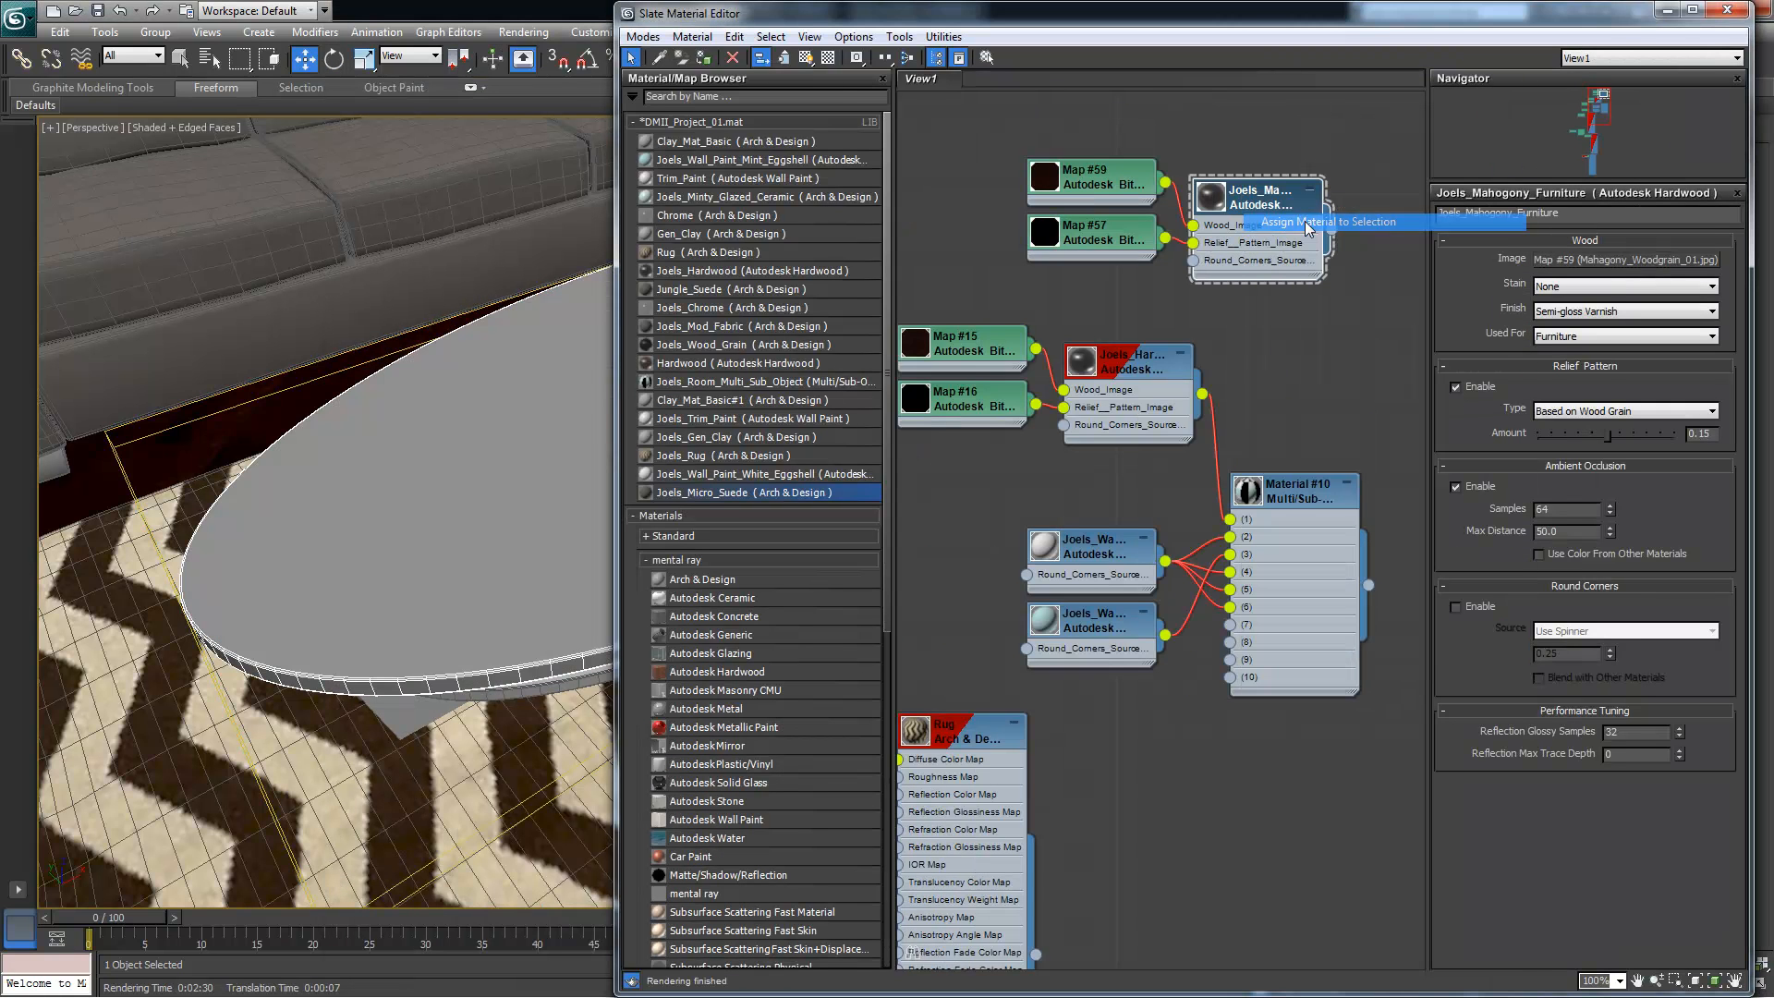
pyautogui.click(807, 61)
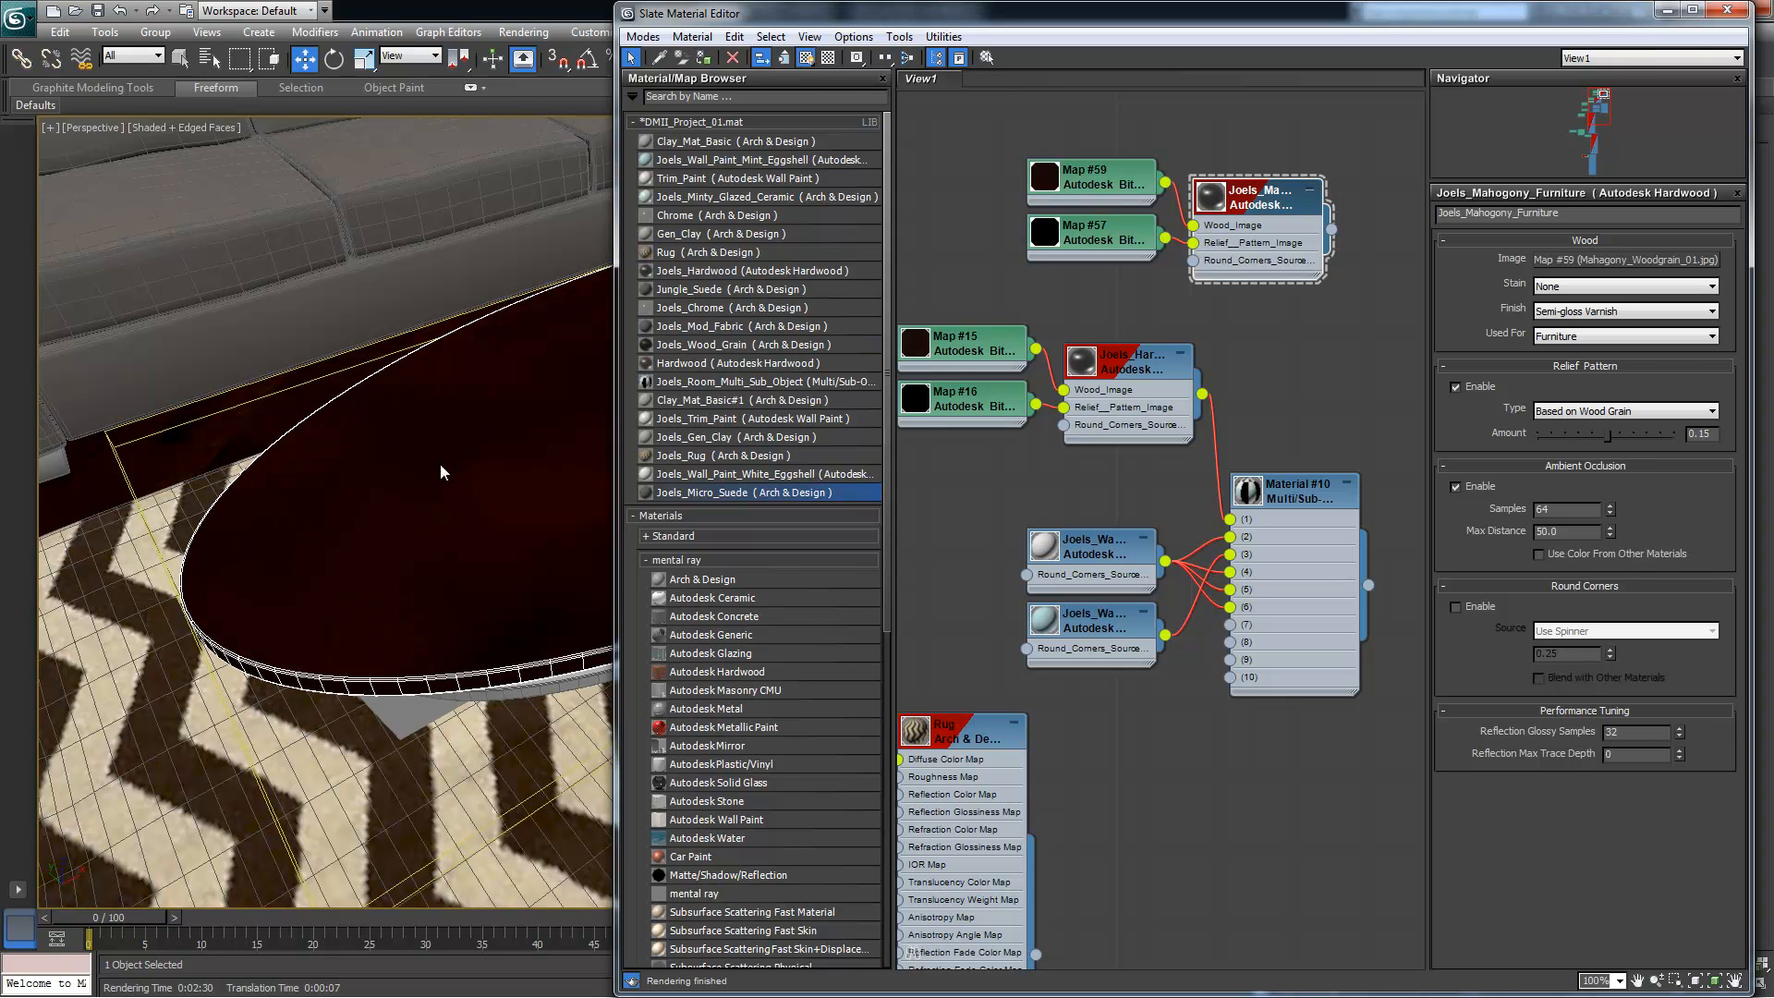
# Put the material editor away and enable Real-World Map Size on the tabletop's UVW Map modifier
pyautogui.click(1663, 11)
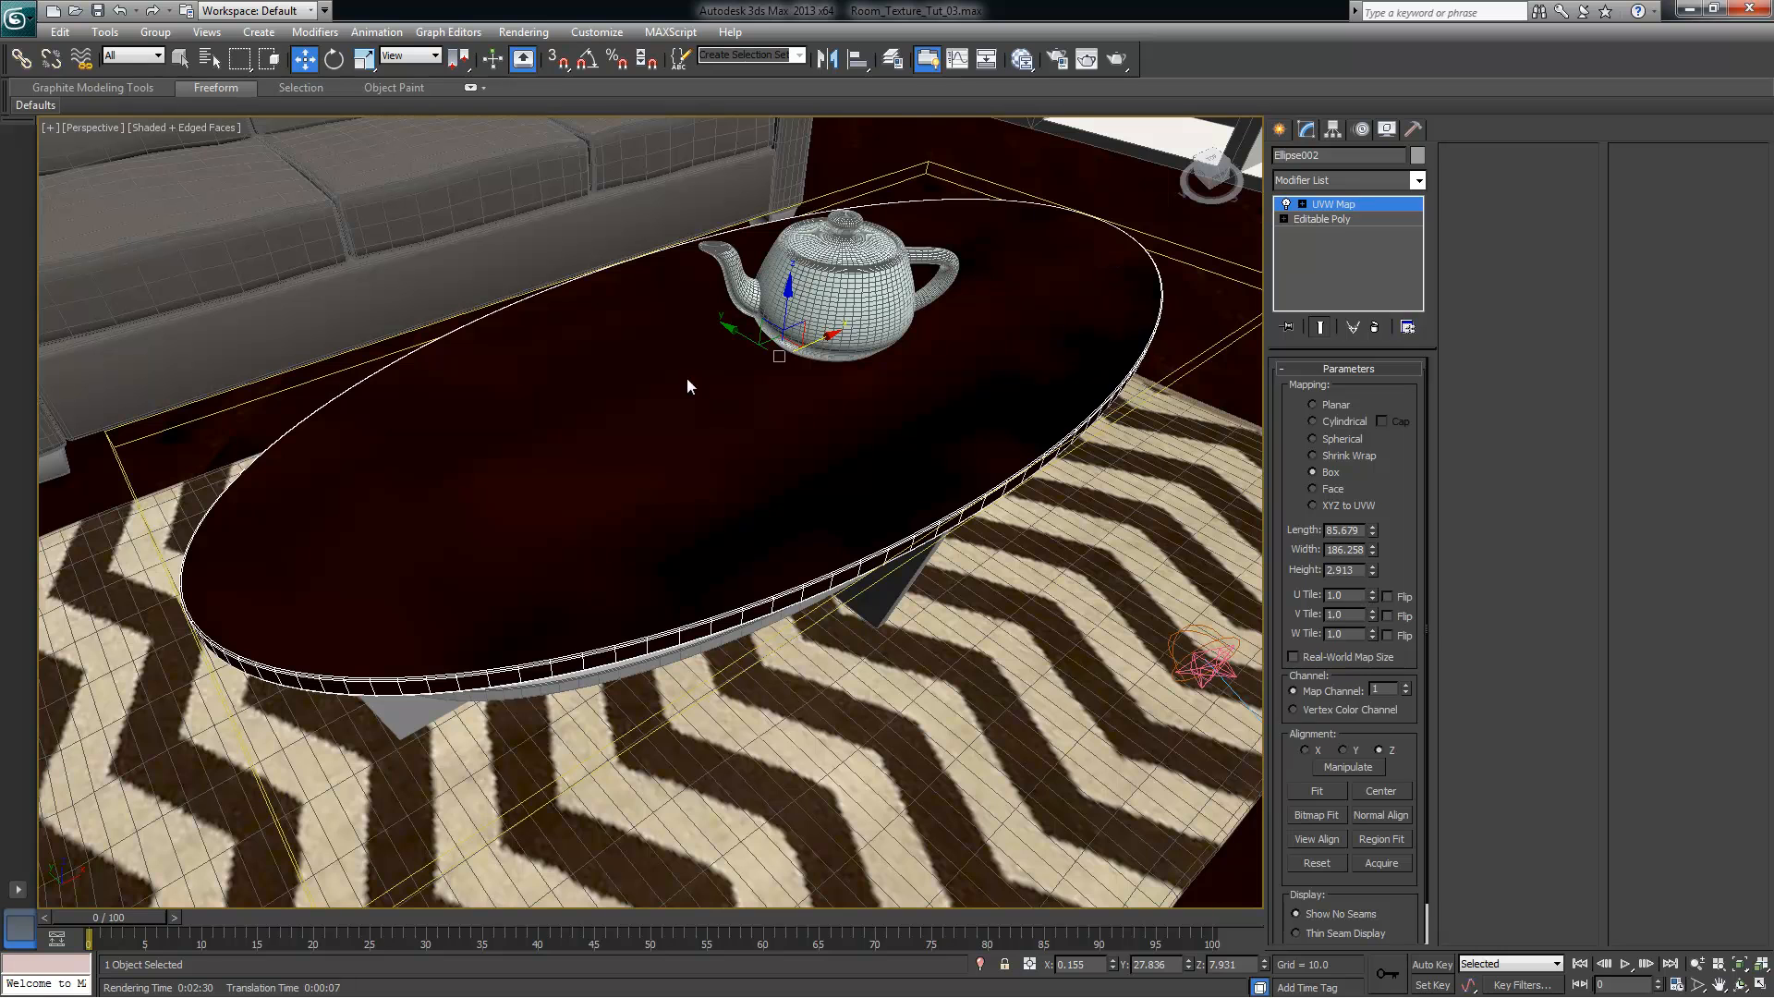
pyautogui.click(1303, 205)
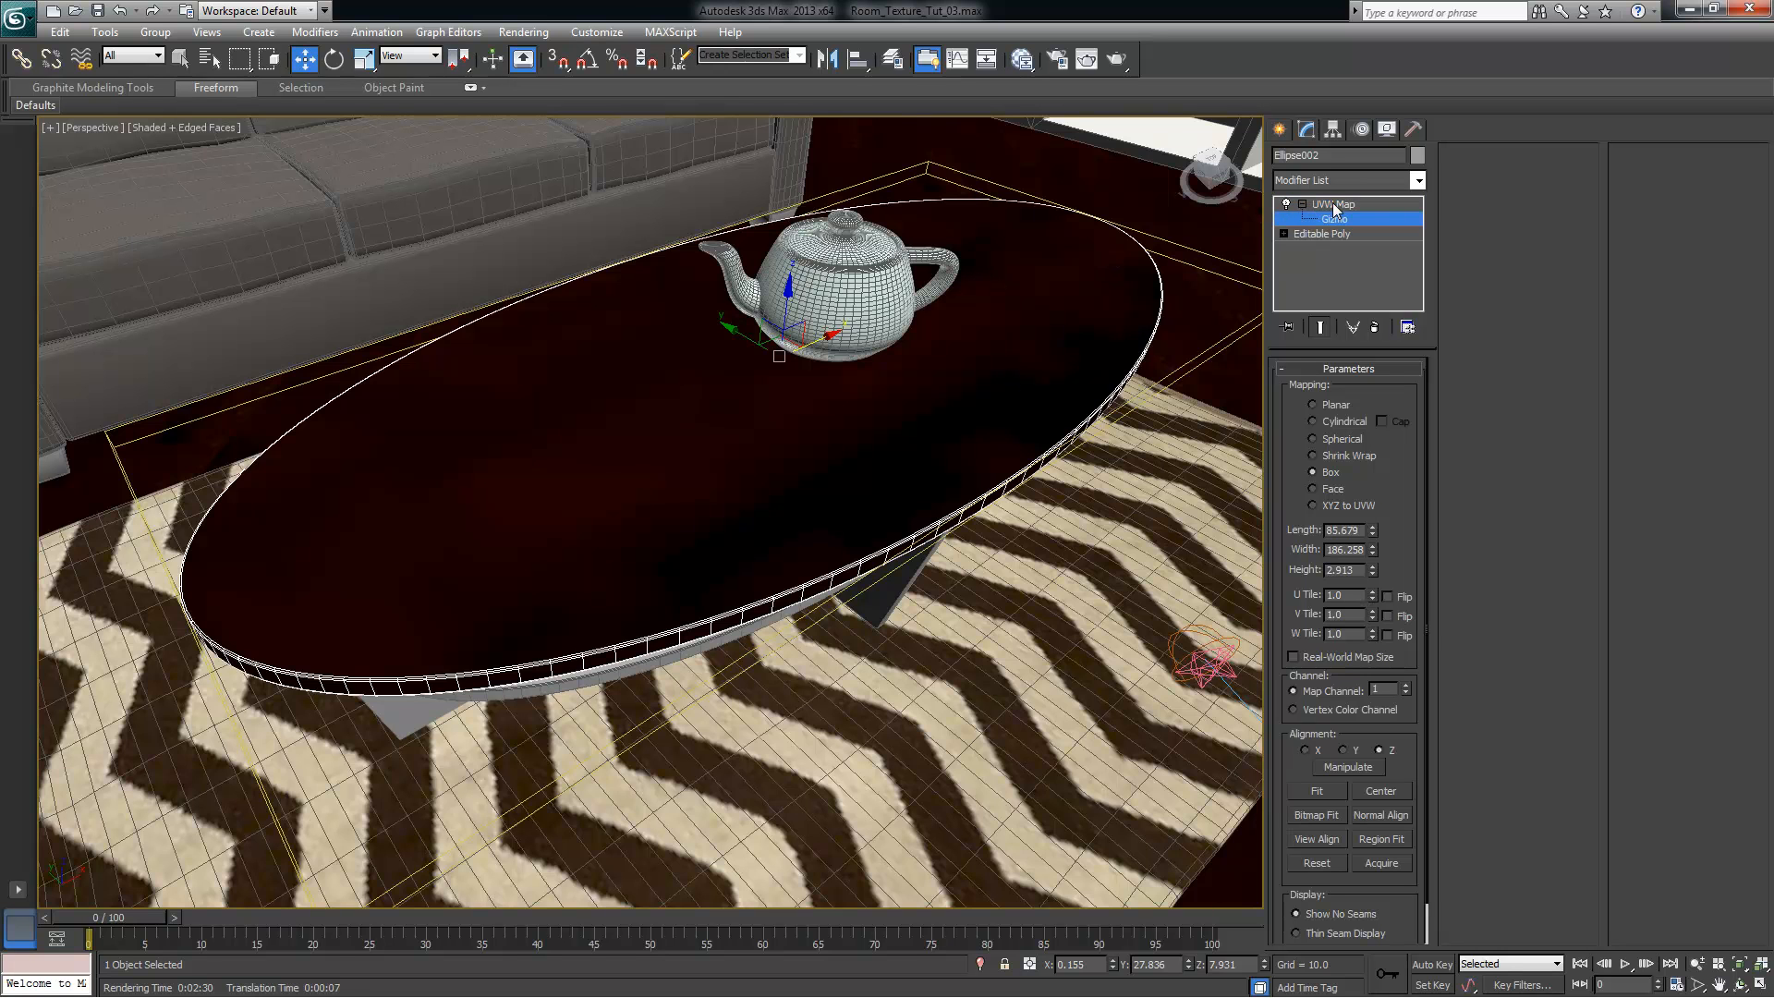
pyautogui.click(1335, 207)
pyautogui.click(1333, 660)
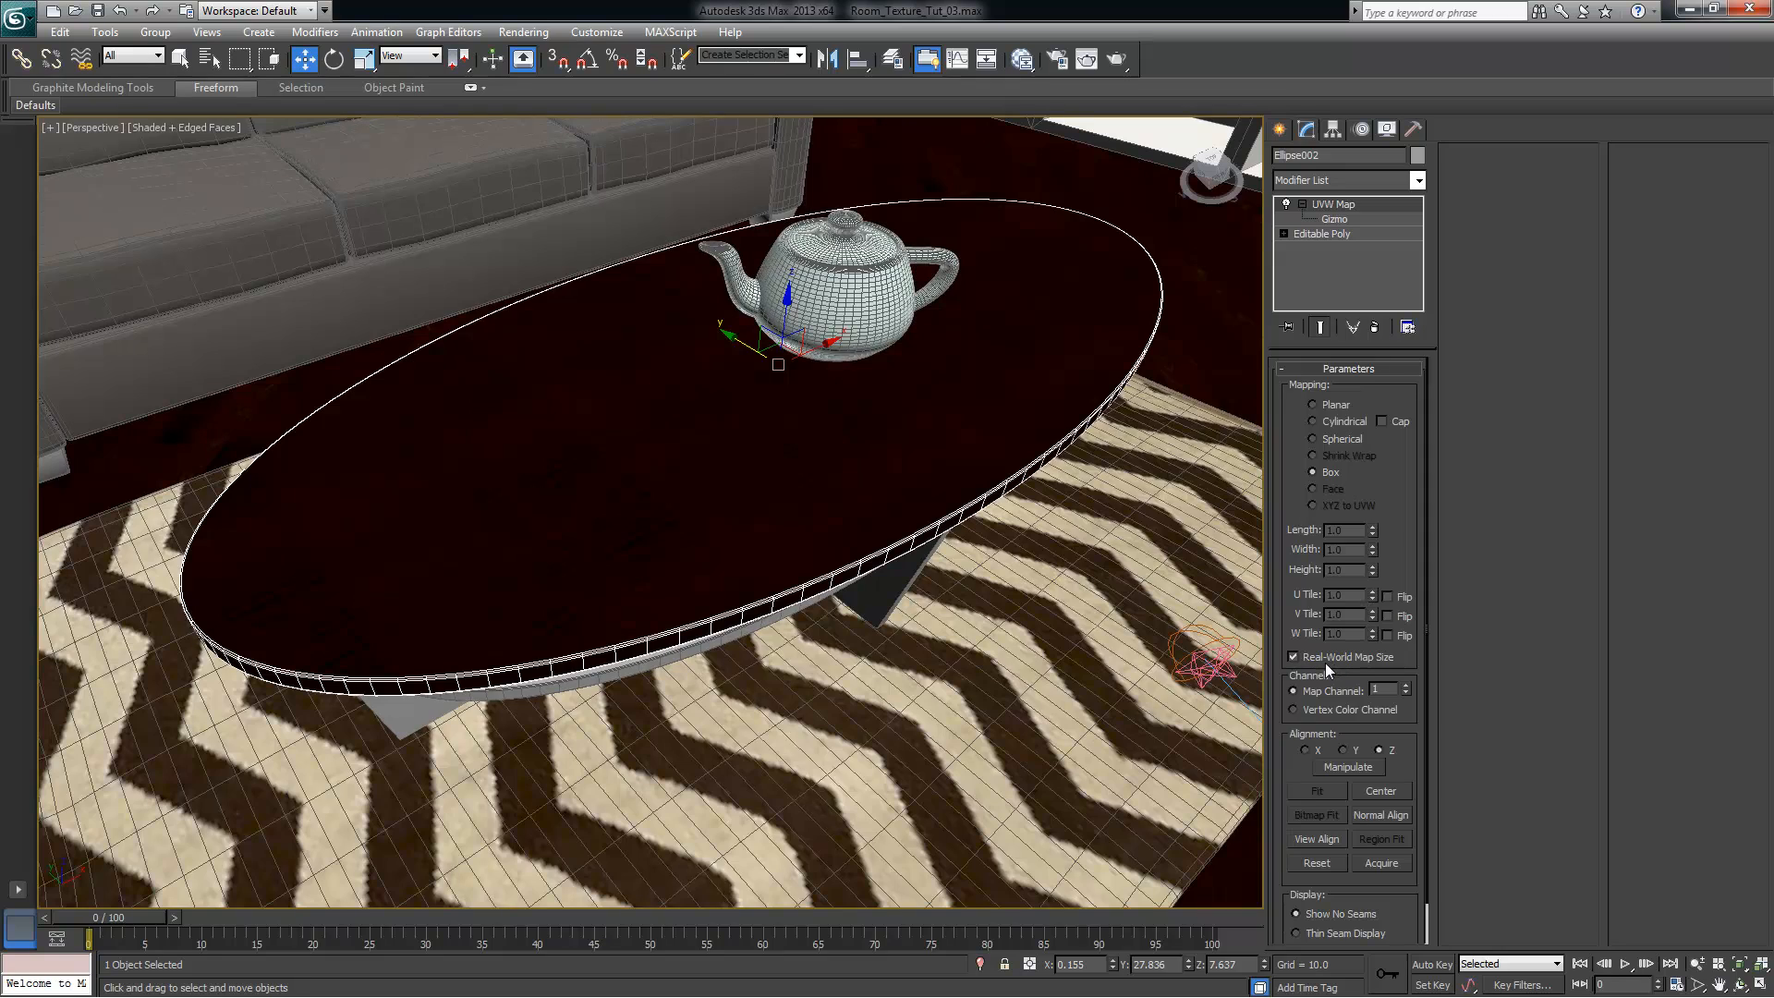
# Examine the mahogany grain across the tabletop from above, close up and from the side for scale and tiling
pyautogui.keyDown('alt'); pyautogui.moveTo(846, 485); pyautogui.dragTo(794, 531, button='middle'); pyautogui.keyUp('alt')
pyautogui.keyDown('alt'); pyautogui.moveTo(482, 504); pyautogui.dragTo(745, 515, button='middle'); pyautogui.keyUp('alt')
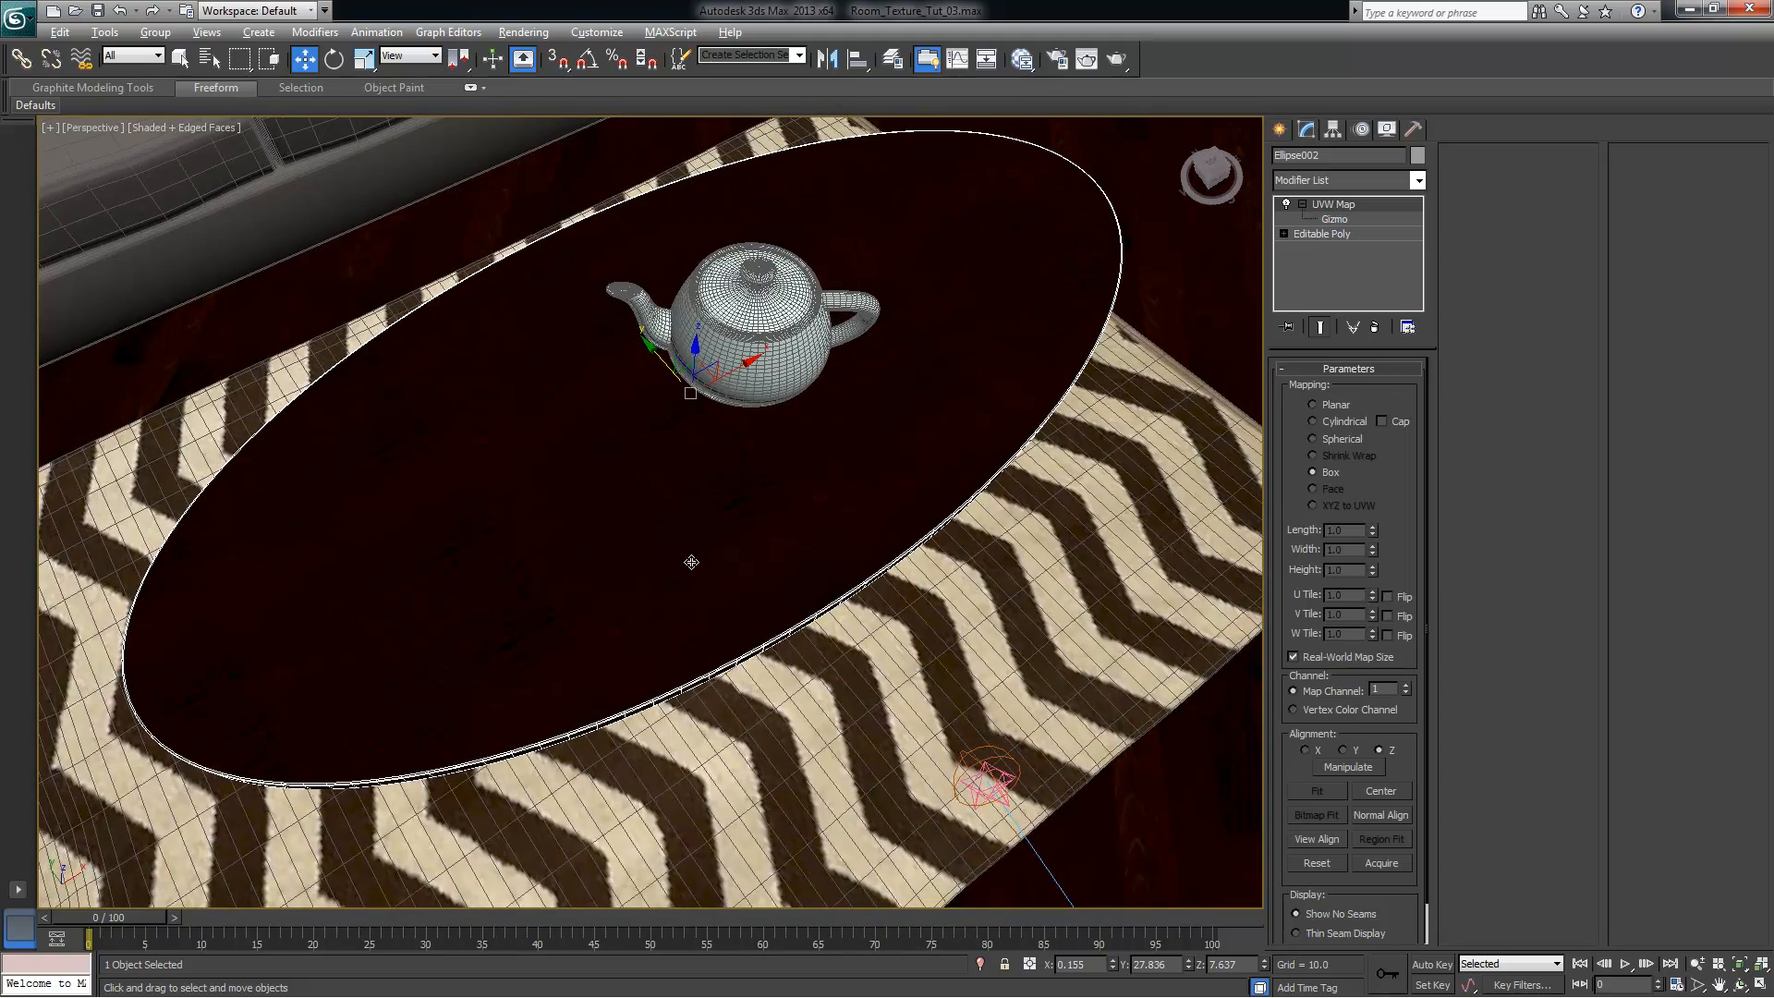
pyautogui.scroll(5, 691, 562)
pyautogui.scroll(-2, 692, 562)
pyautogui.keyDown('alt'); pyautogui.moveTo(638, 549); pyautogui.dragTo(621, 510, button='middle'); pyautogui.keyUp('alt')
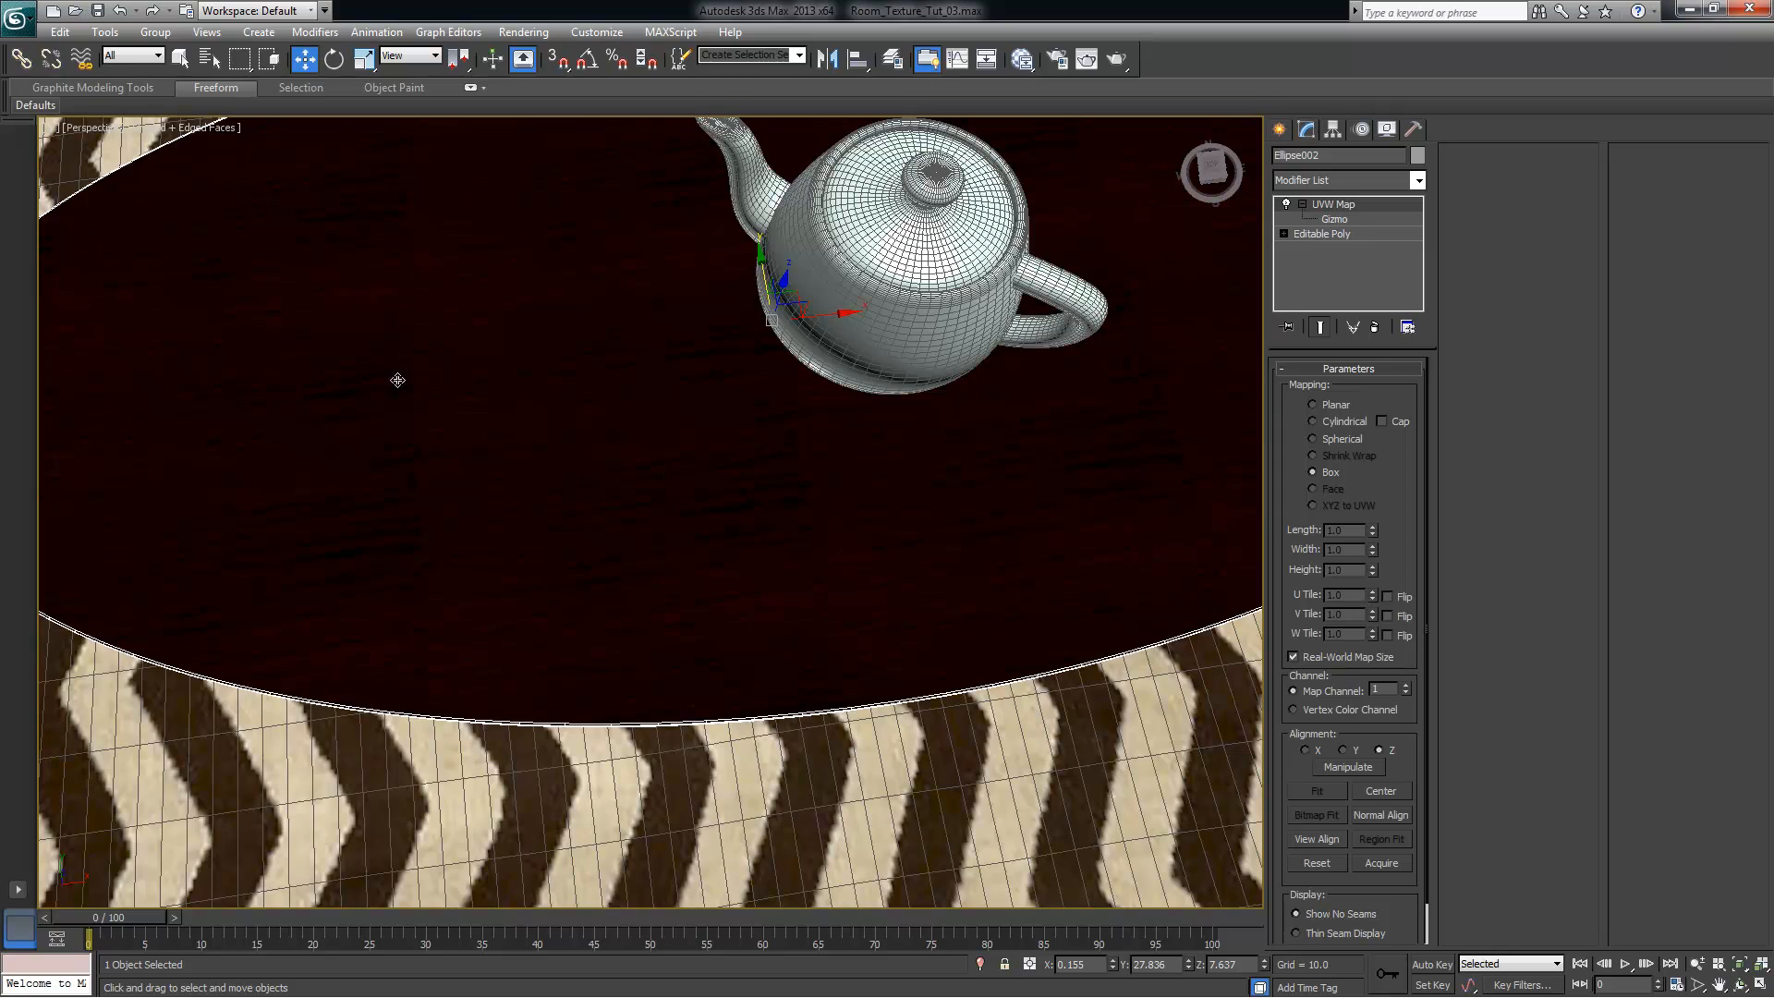
pyautogui.keyDown('alt'); pyautogui.moveTo(778, 373); pyautogui.dragTo(953, 468, button='middle'); pyautogui.keyUp('alt')
pyautogui.scroll(-5, 933, 512)
pyautogui.scroll(4, 844, 533)
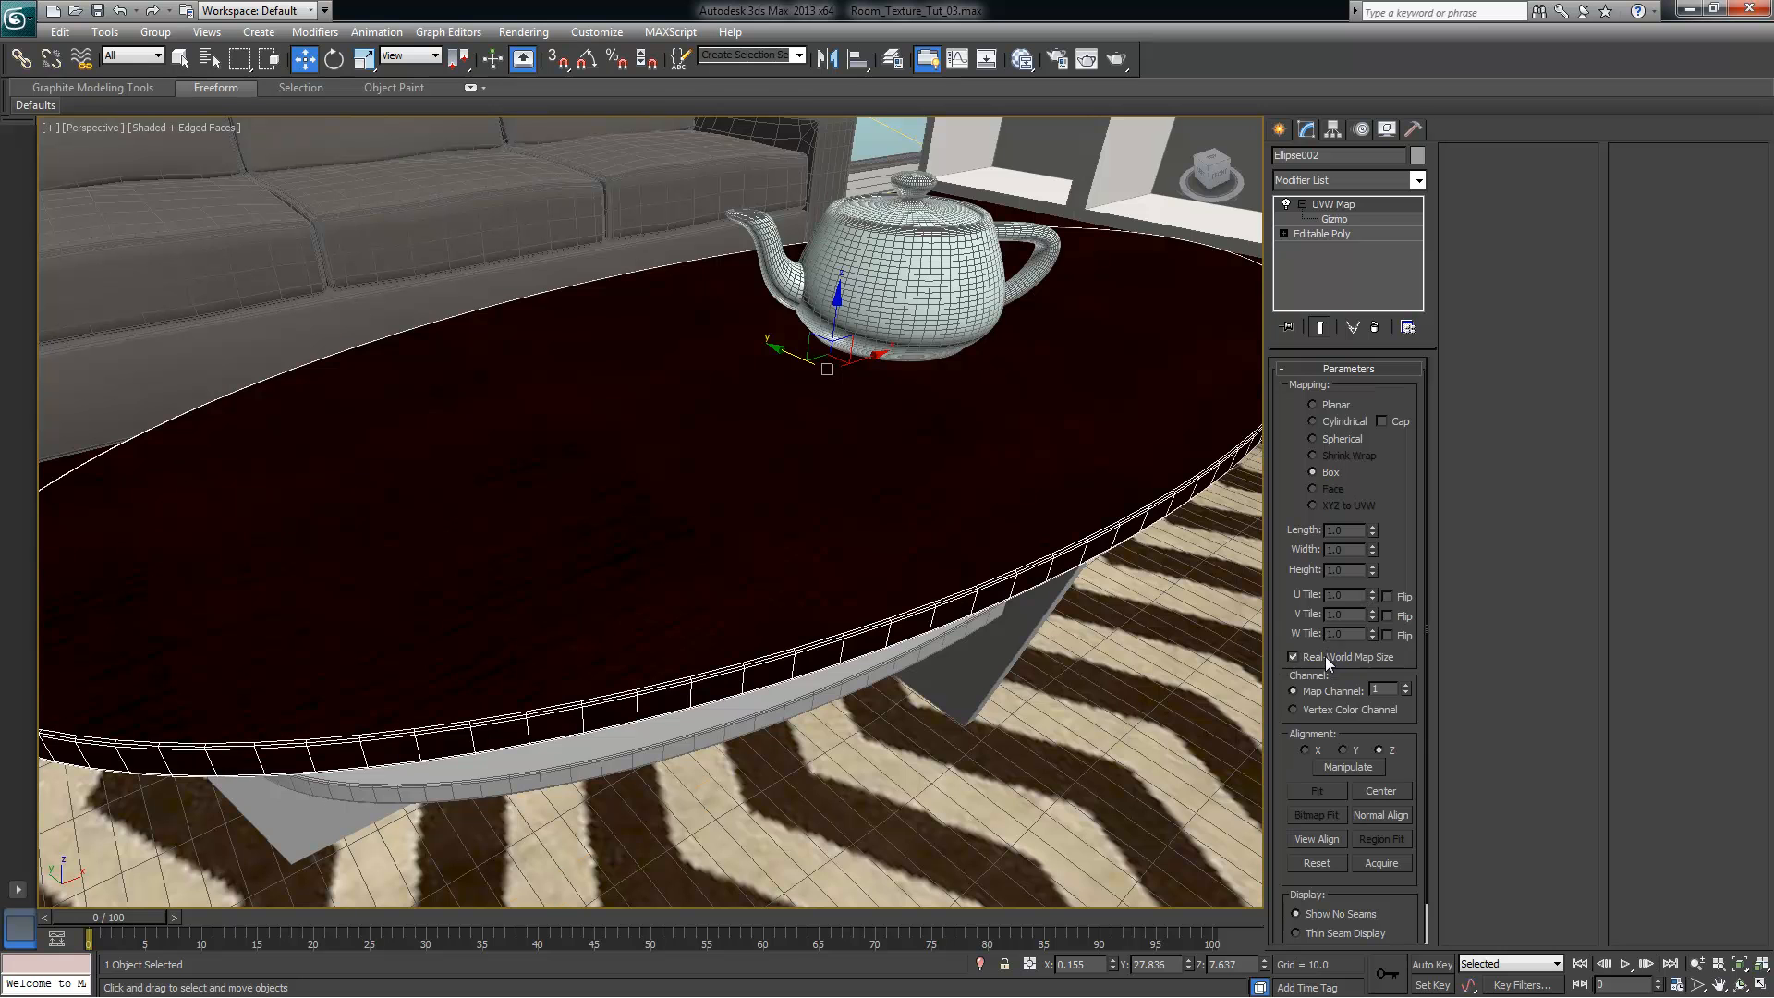
pyautogui.keyDown('alt'); pyautogui.moveTo(975, 472); pyautogui.dragTo(923, 483, button='middle'); pyautogui.keyUp('alt')
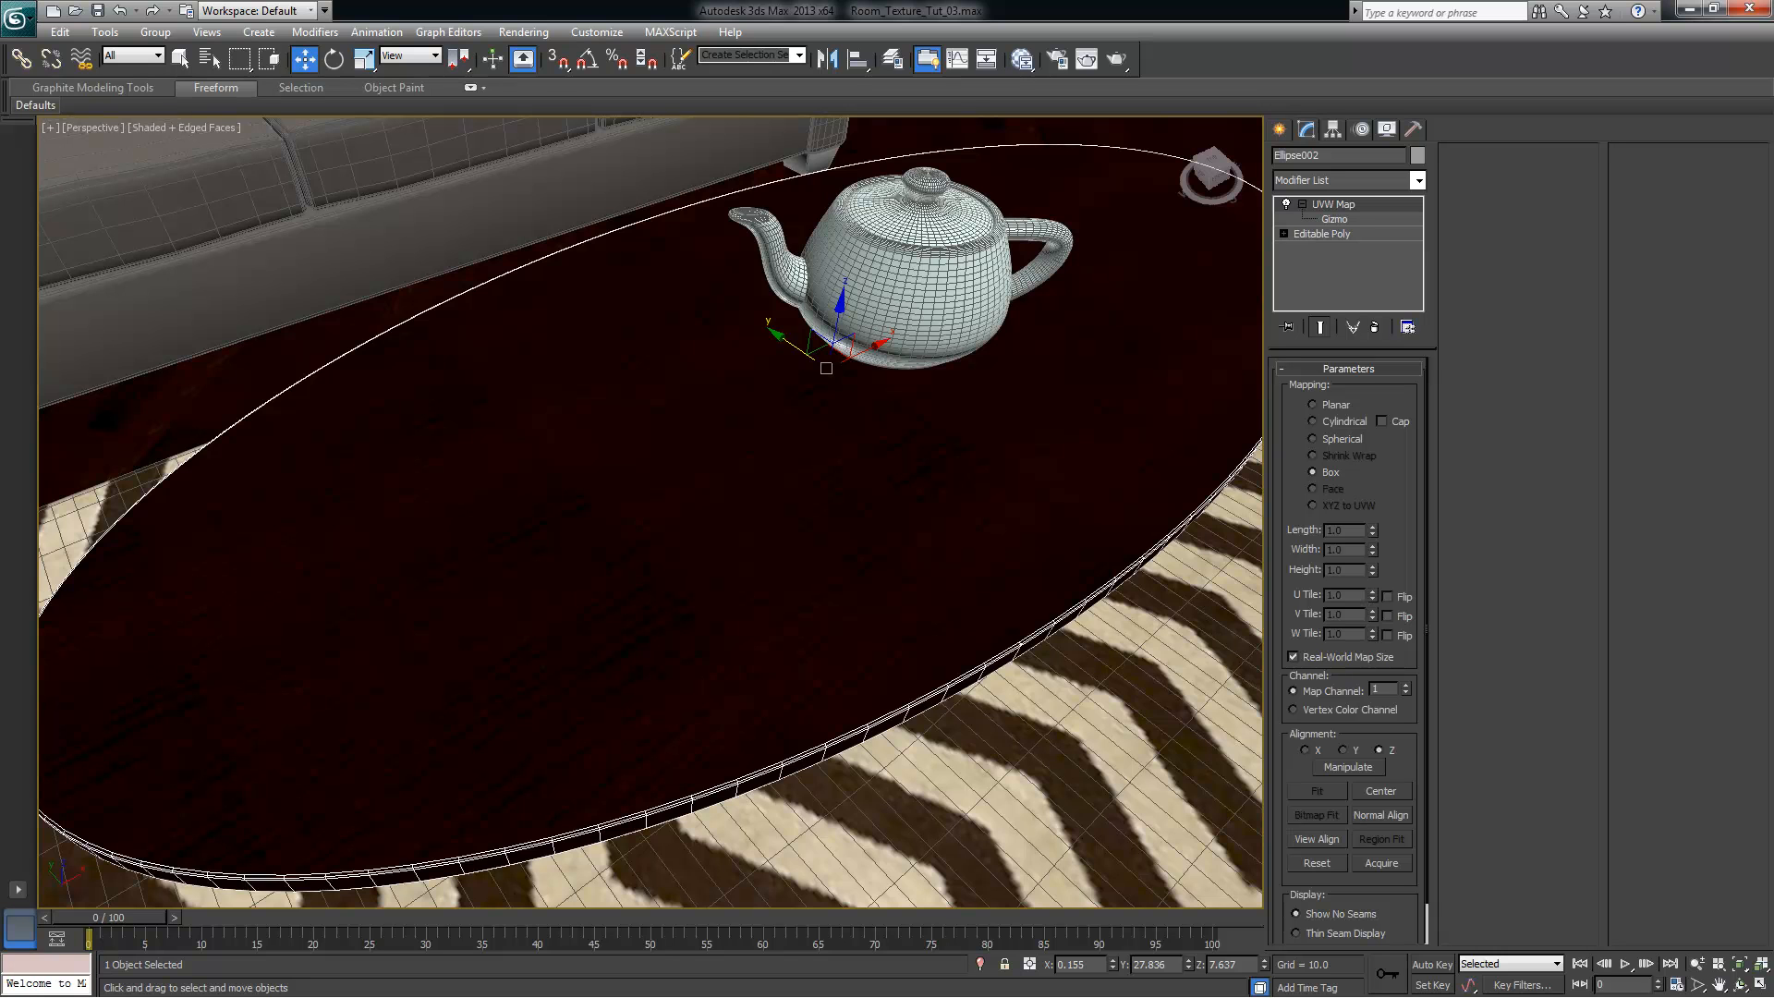
# Switch to Photoshop, close the Micro_Suede_Cafe_Light_01.tif document and open Mahagony_Woodgrain_01.jpg
pyautogui.hotkey('alt', 'Tab')
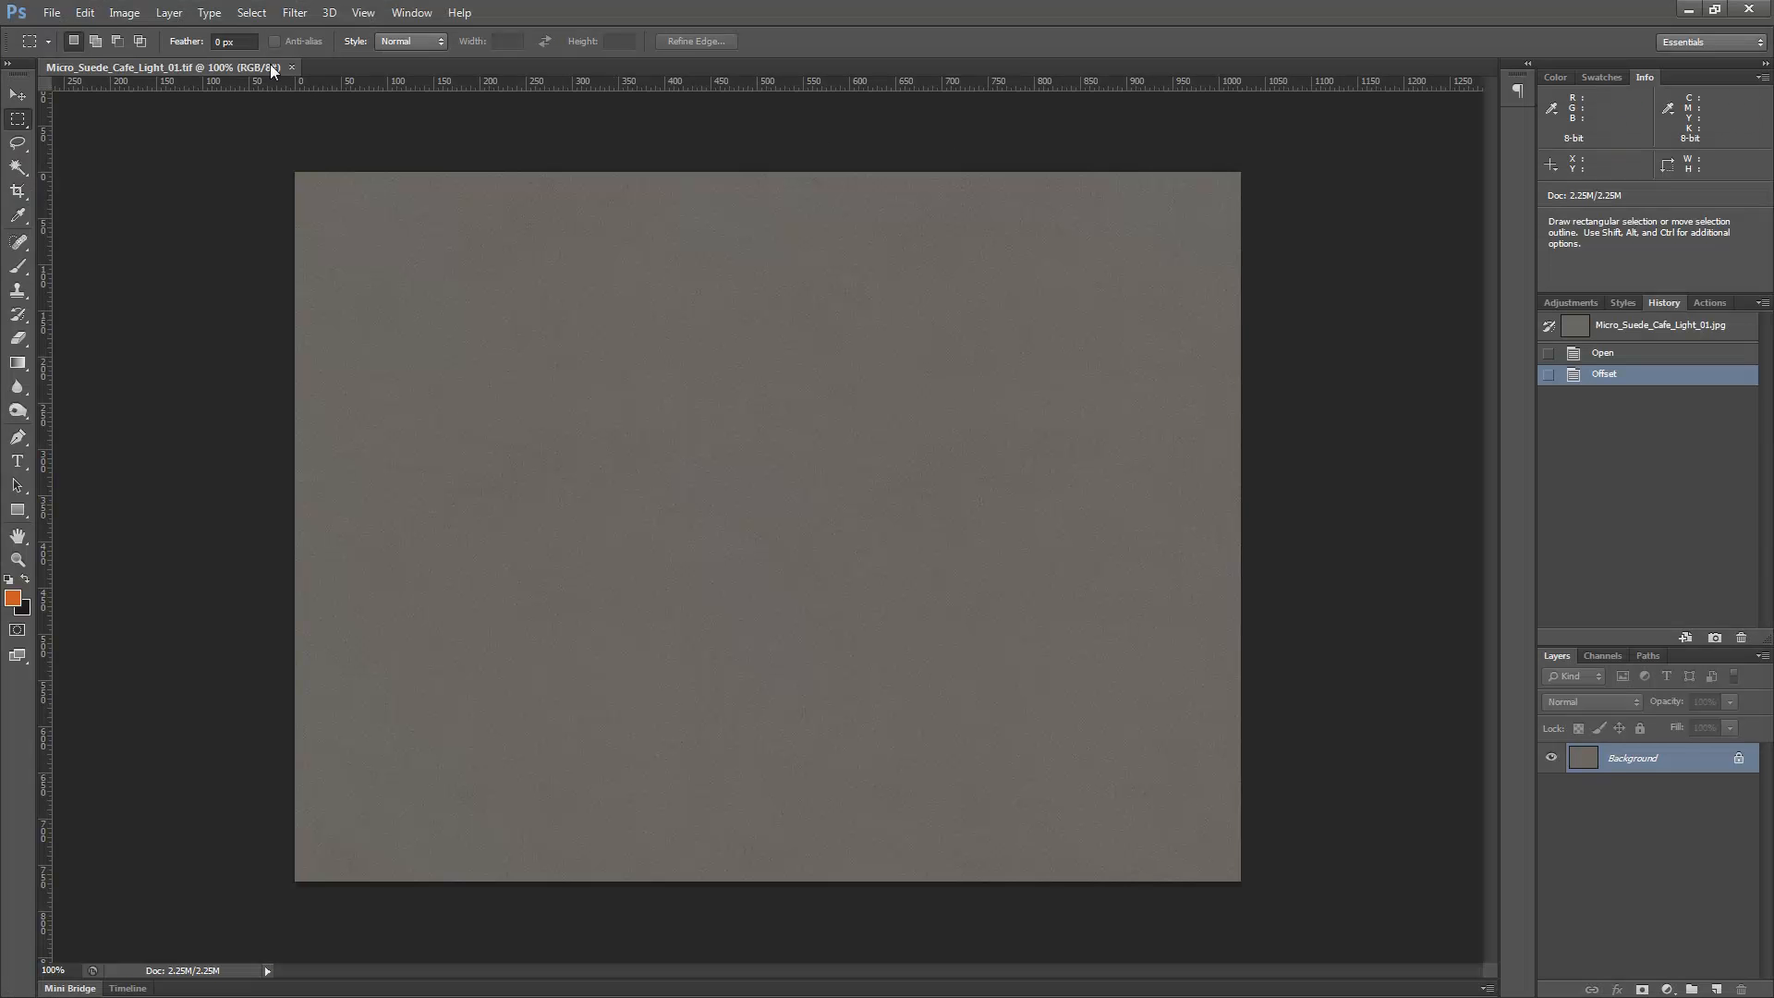
pyautogui.click(293, 66)
pyautogui.click(52, 12)
pyautogui.click(66, 48)
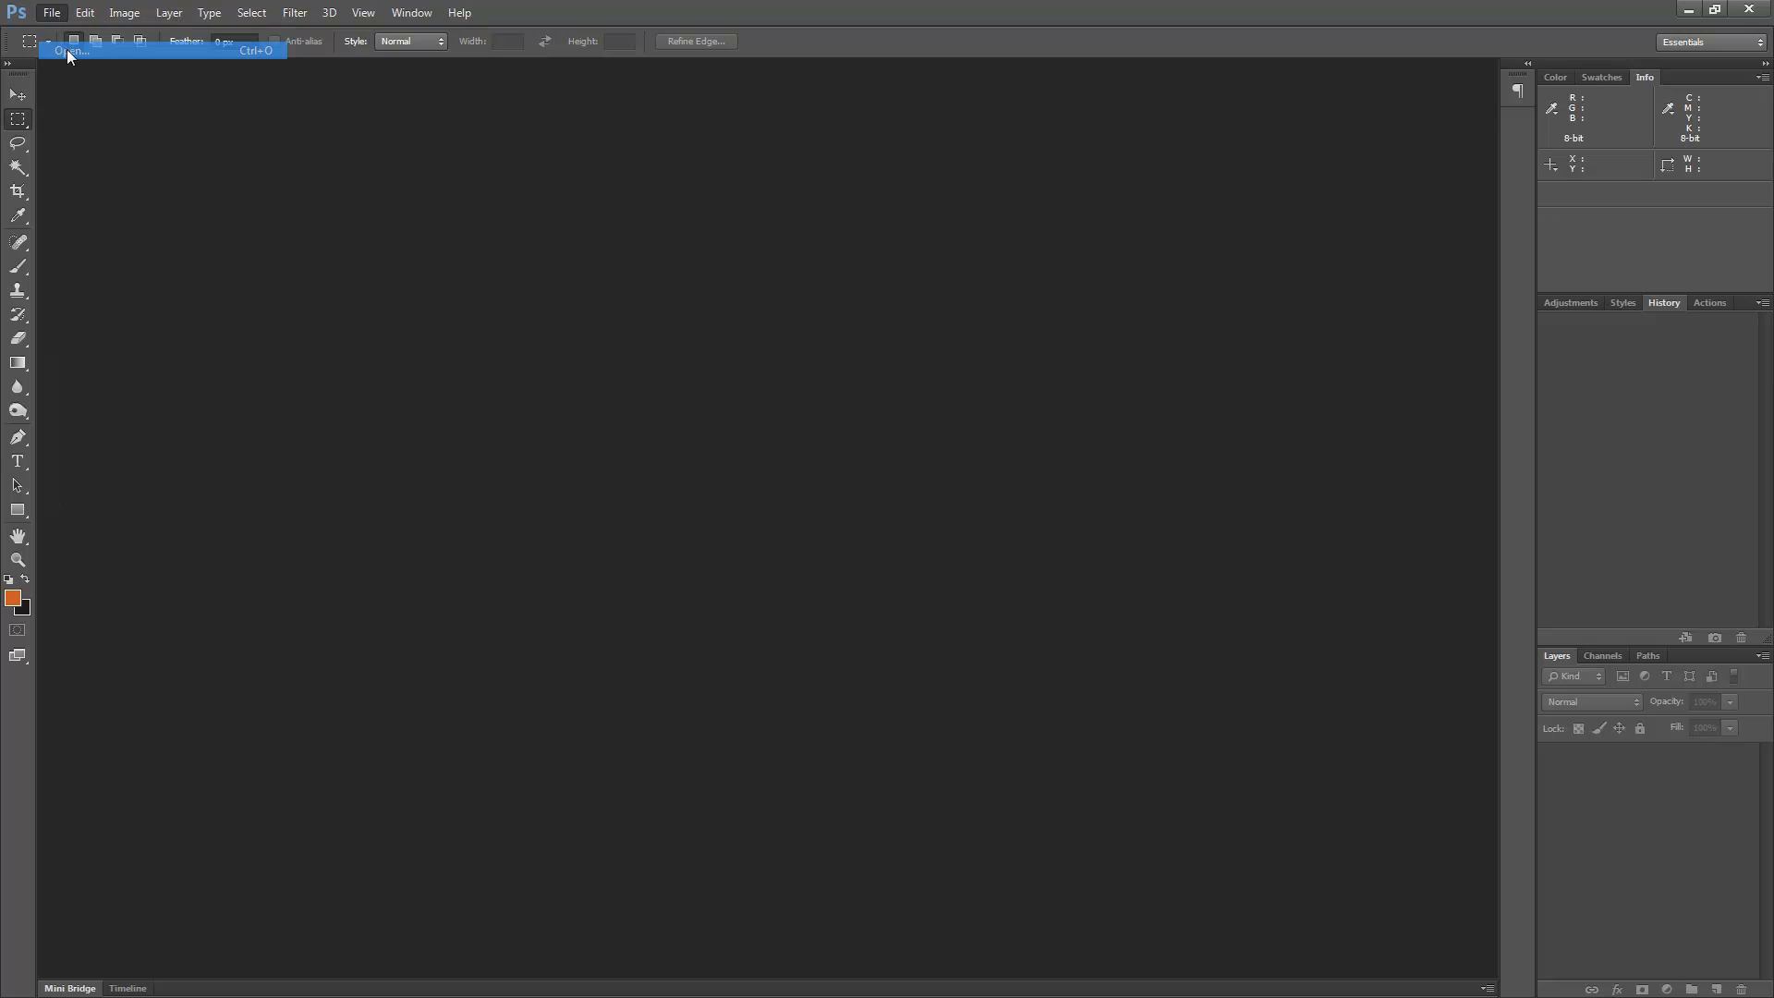
pyautogui.doubleClick(800, 348)
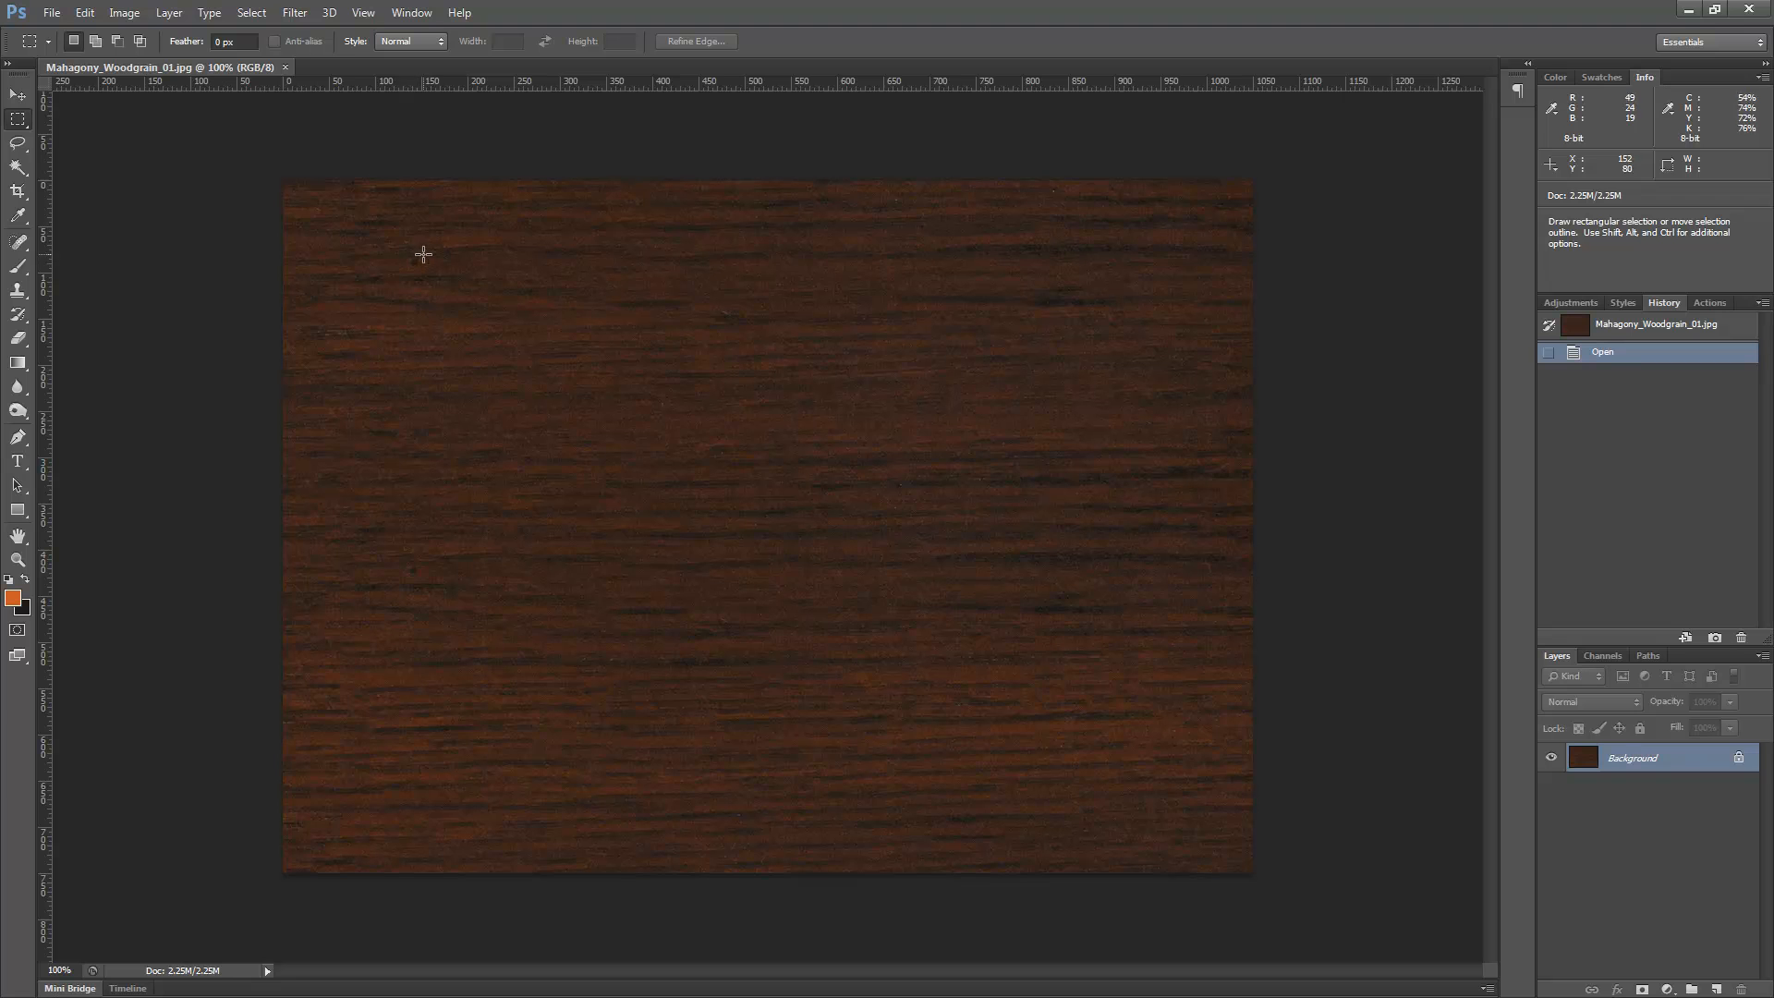
# Retouch dark grain marks in the left and middle of the wood image using the Clone Stamp with a 20 px brush
pyautogui.click(17, 290)
pyautogui.press('[')
pyautogui.press('[')
pyautogui.press('[')
pyautogui.press('[')
pyautogui.press('[')
pyautogui.press('[')
pyautogui.press('[')
pyautogui.press('[')
pyautogui.press('[')
pyautogui.press('[')
pyautogui.press('[')
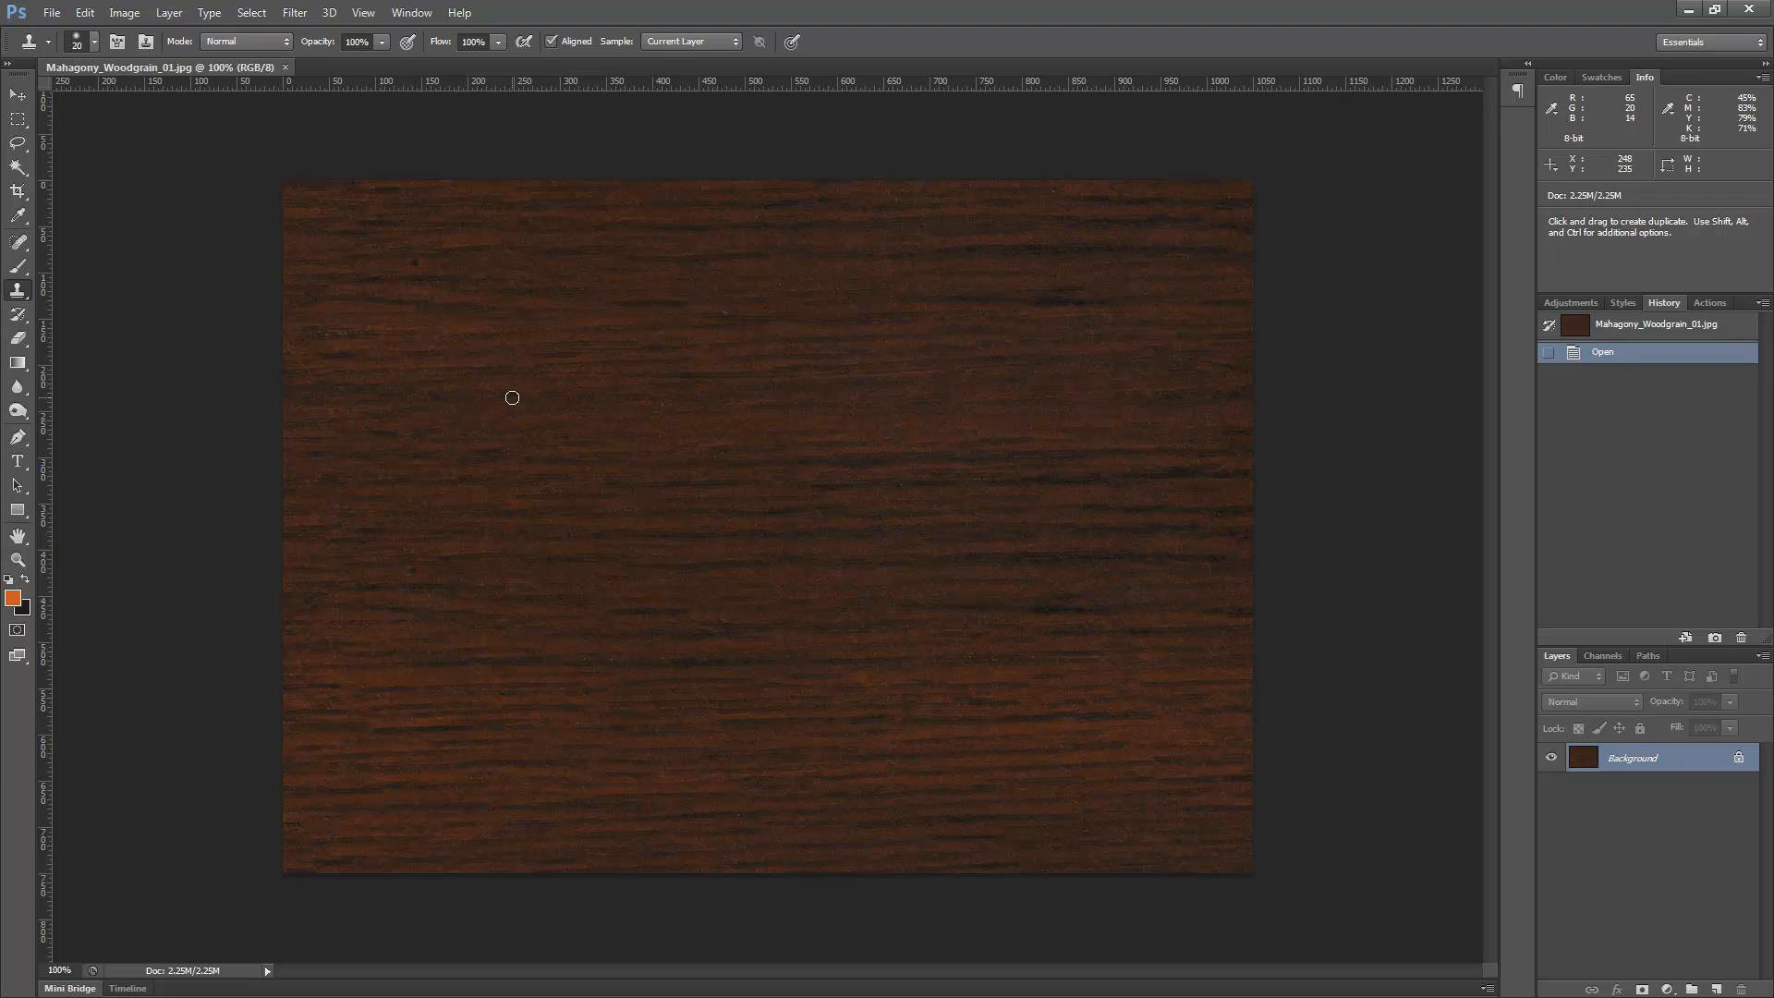
pyautogui.click(414, 263)
pyautogui.click(566, 349)
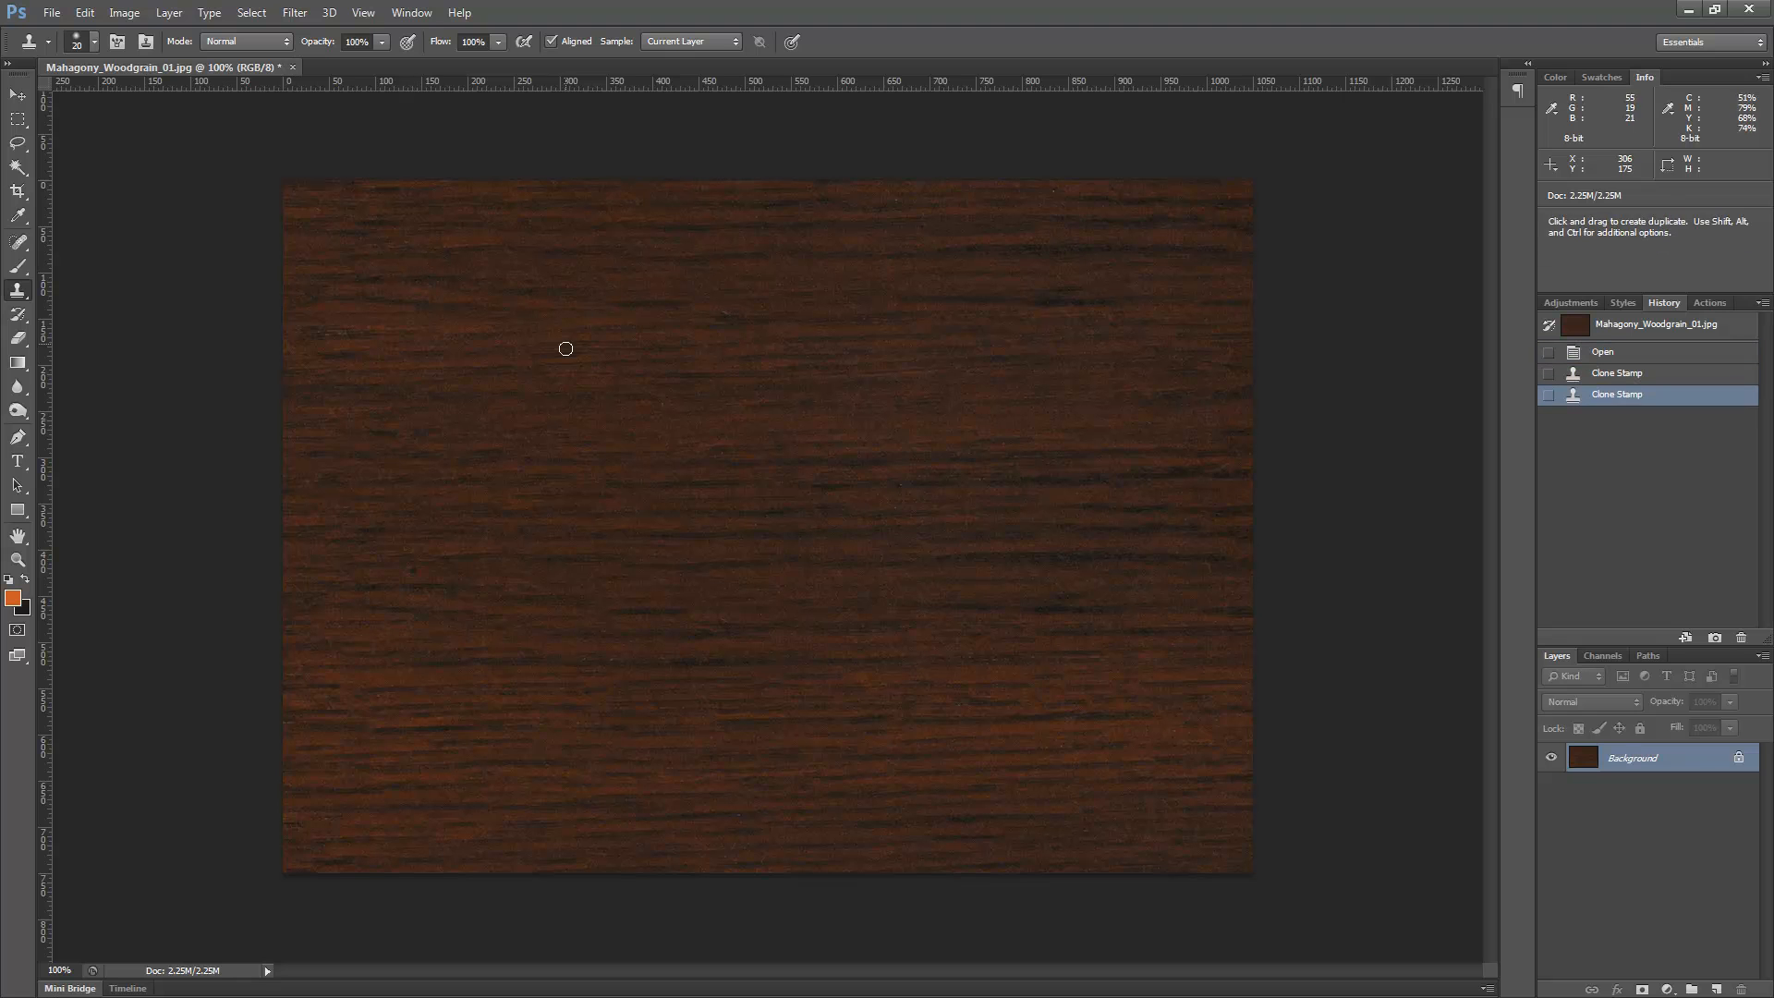
pyautogui.click(414, 568)
pyautogui.click(718, 624)
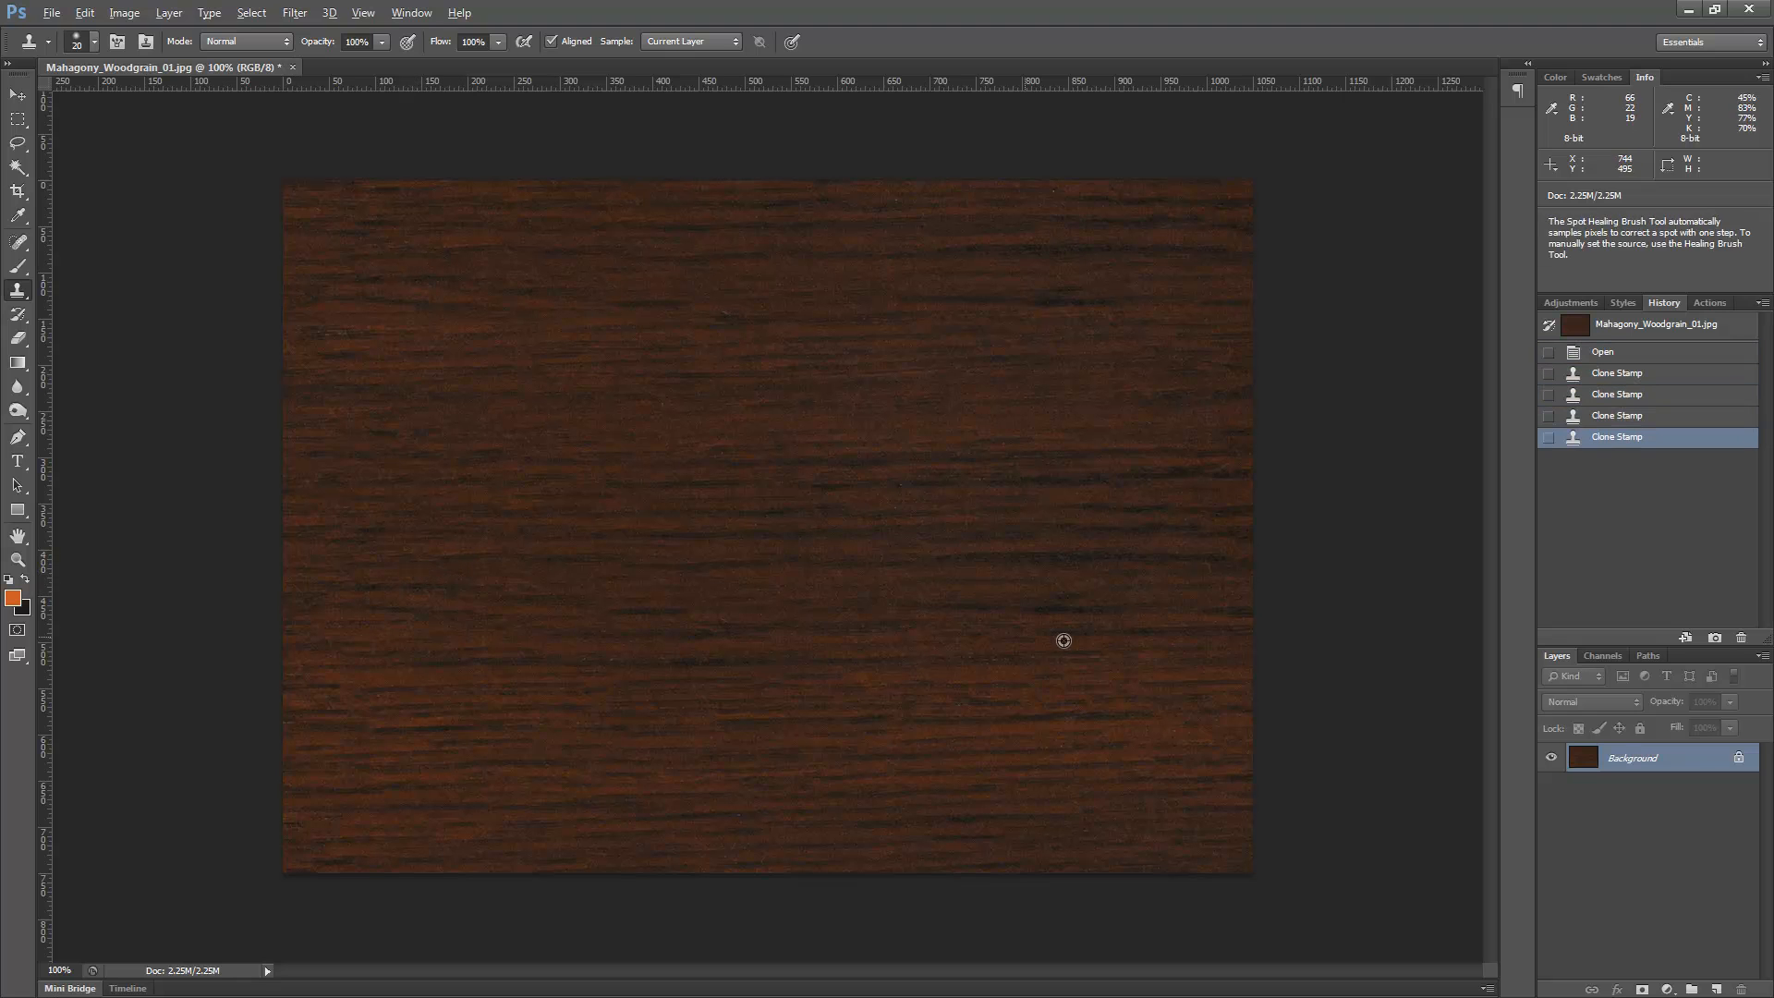
# Clone lighter grain over the dark streak in the wood image's upper right area and sample the grain at lower right
pyautogui.keyDown('alt'); pyautogui.click(1078, 290); pyautogui.keyUp('alt')
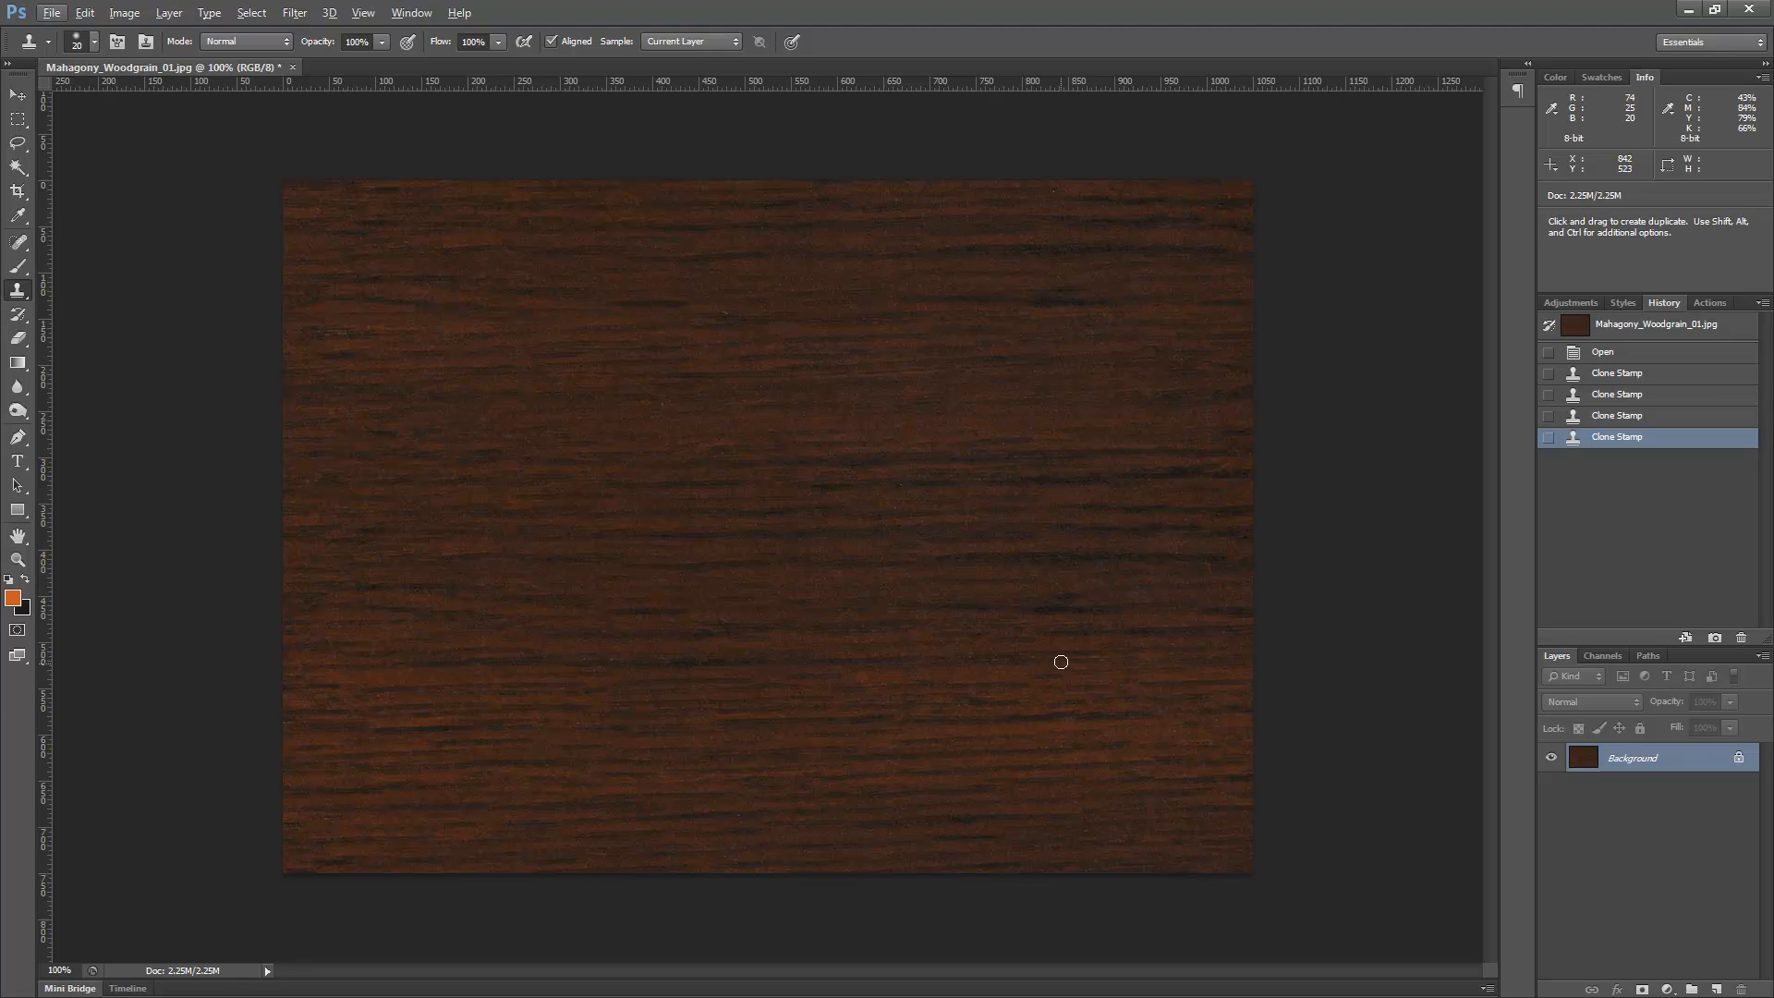
pyautogui.keyDown('alt'); pyautogui.click(1031, 278); pyautogui.keyUp('alt')
pyautogui.moveTo(1062, 286); pyautogui.dragTo(1089, 289)
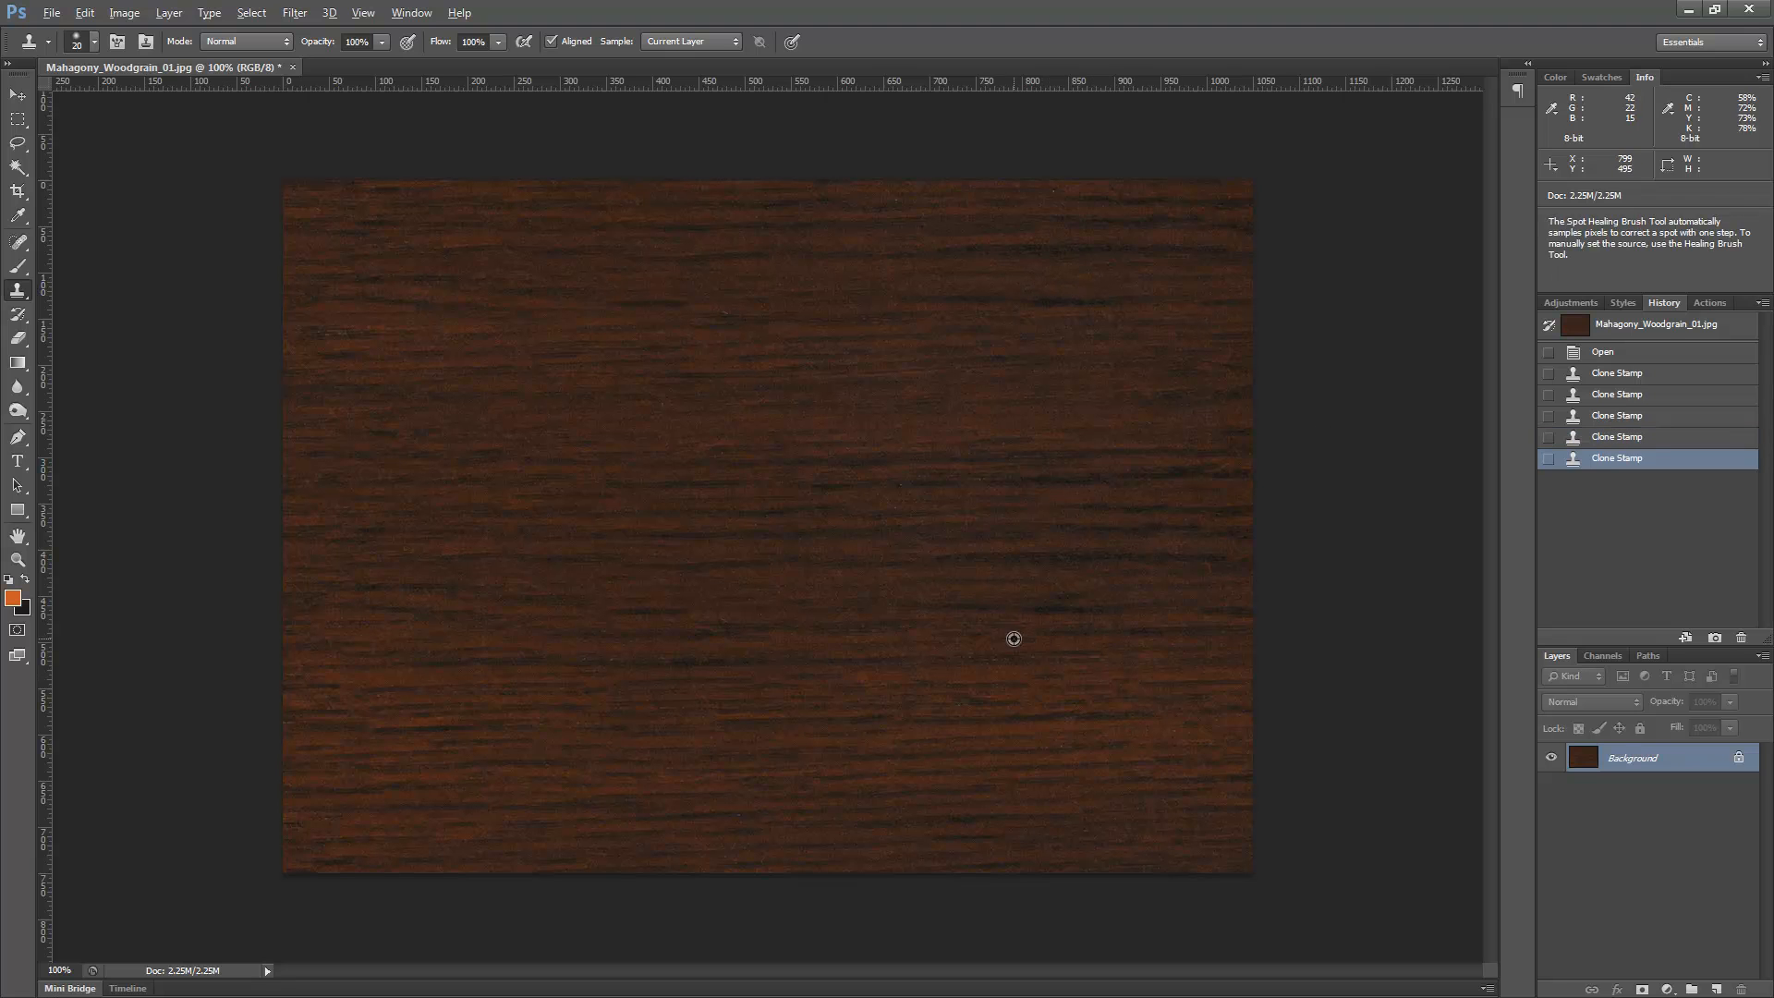
pyautogui.keyDown('alt'); pyautogui.click(1000, 608); pyautogui.keyUp('alt')
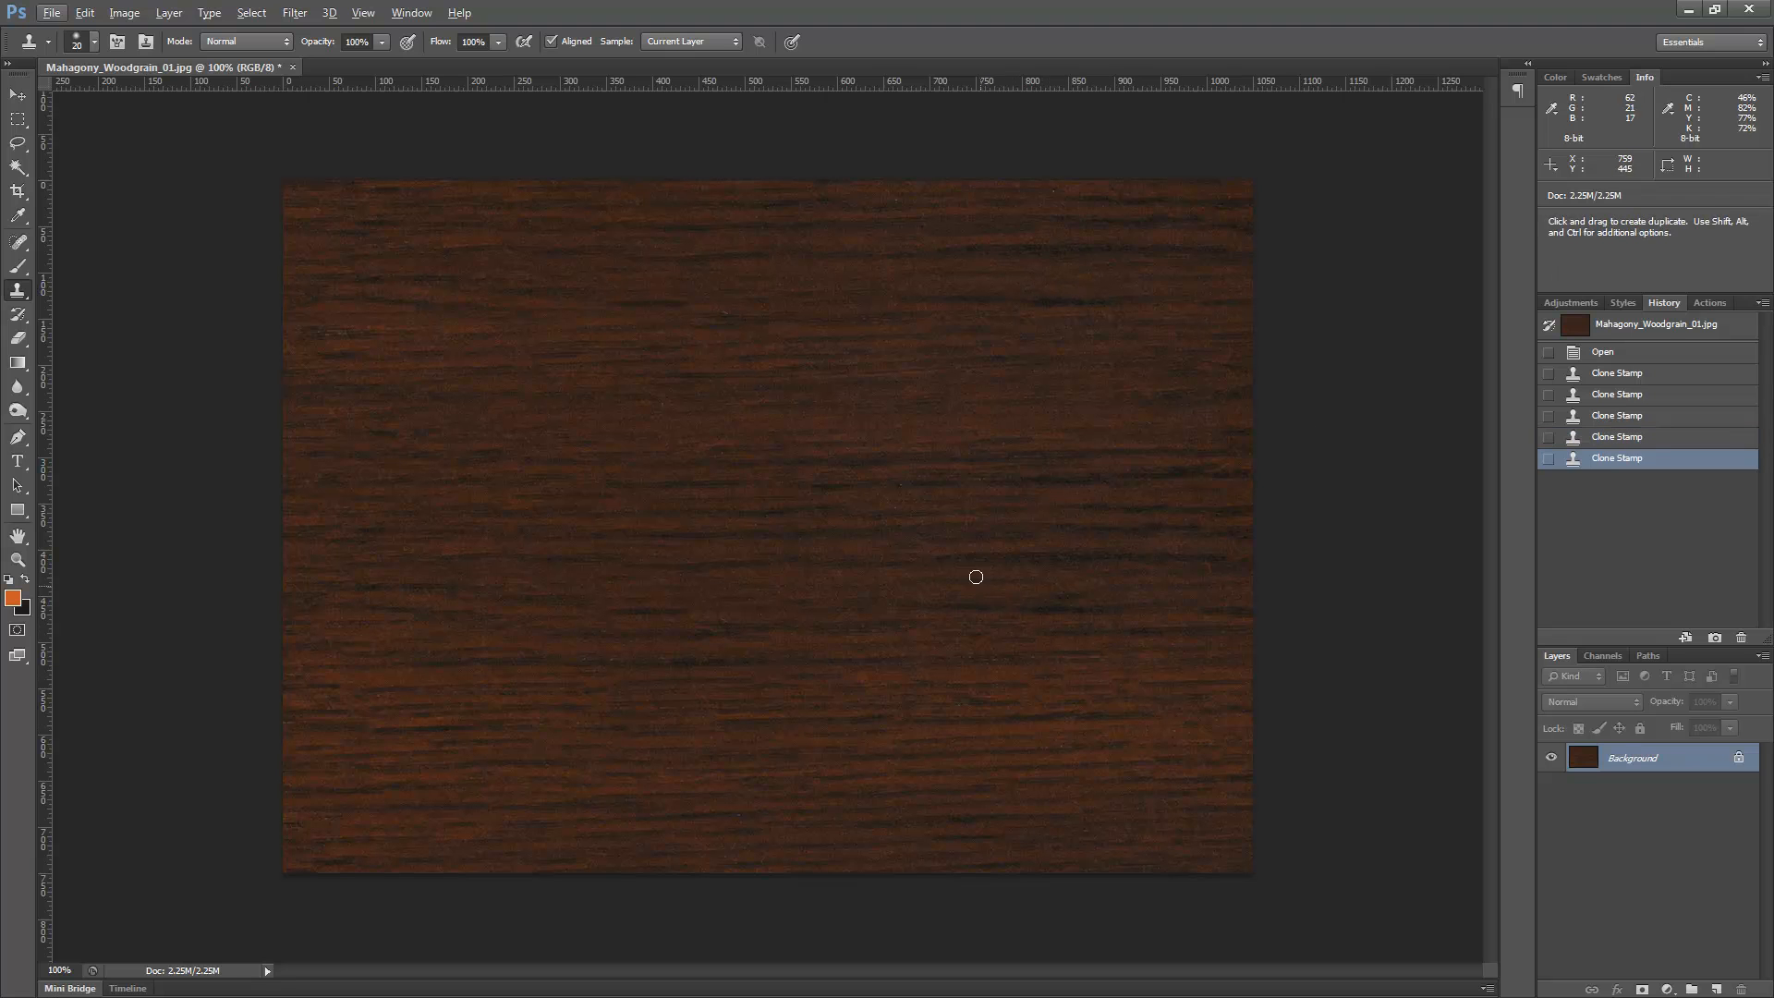
# Offset the woodgrain image 552 pixels right and 0 pixels down with wrapped edges to bring its vertical seam into view
pyautogui.click(301, 15)
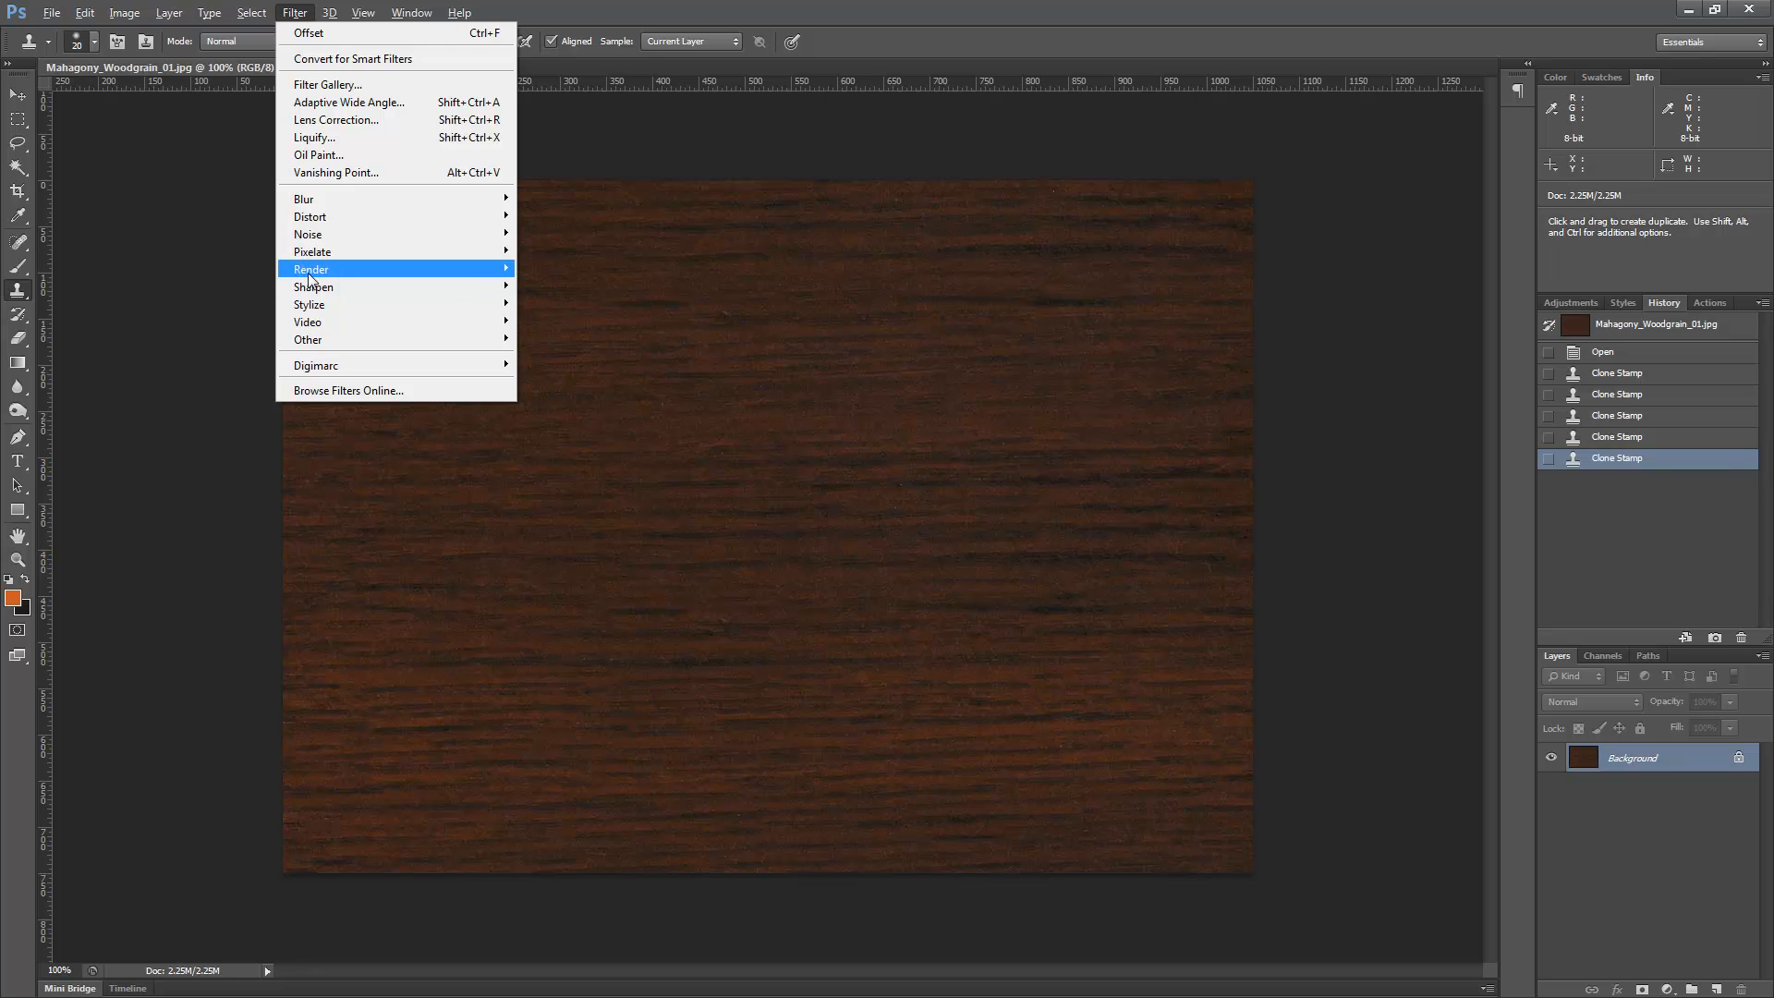
pyautogui.moveTo(338, 343)
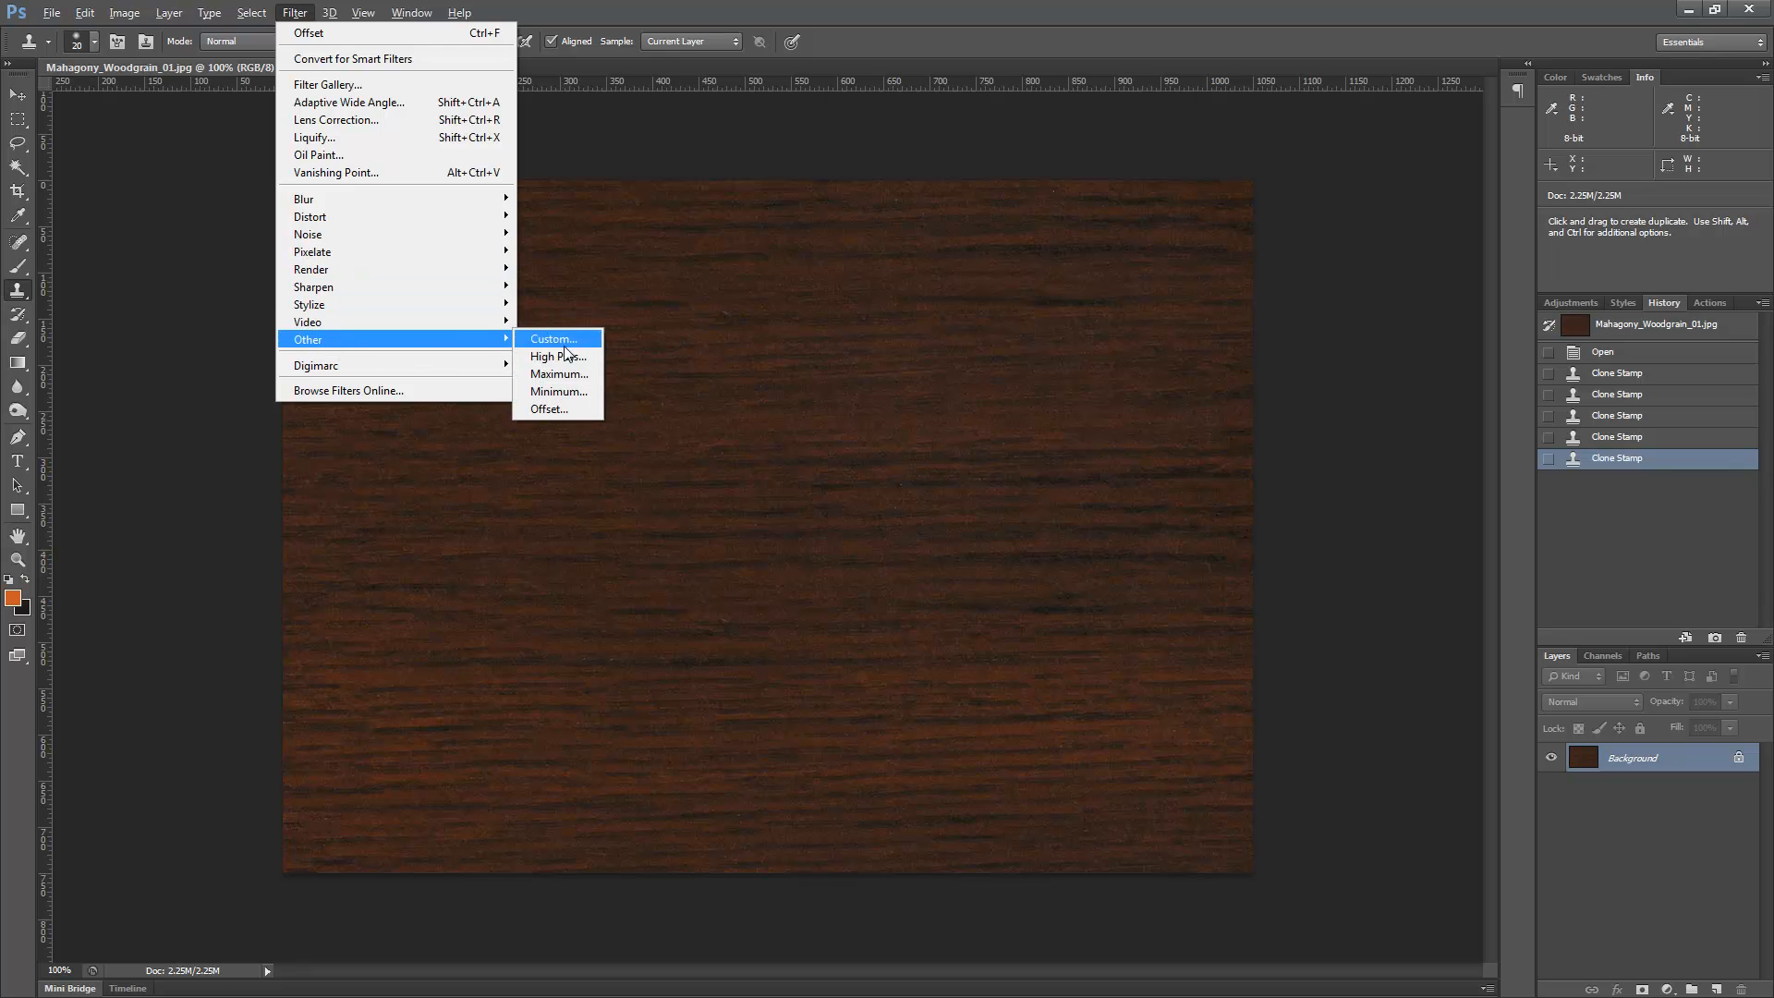
pyautogui.click(592, 411)
pyautogui.moveTo(901, 418); pyautogui.dragTo(1211, 369)
pyautogui.doubleClick(1163, 432)
pyautogui.write('08')
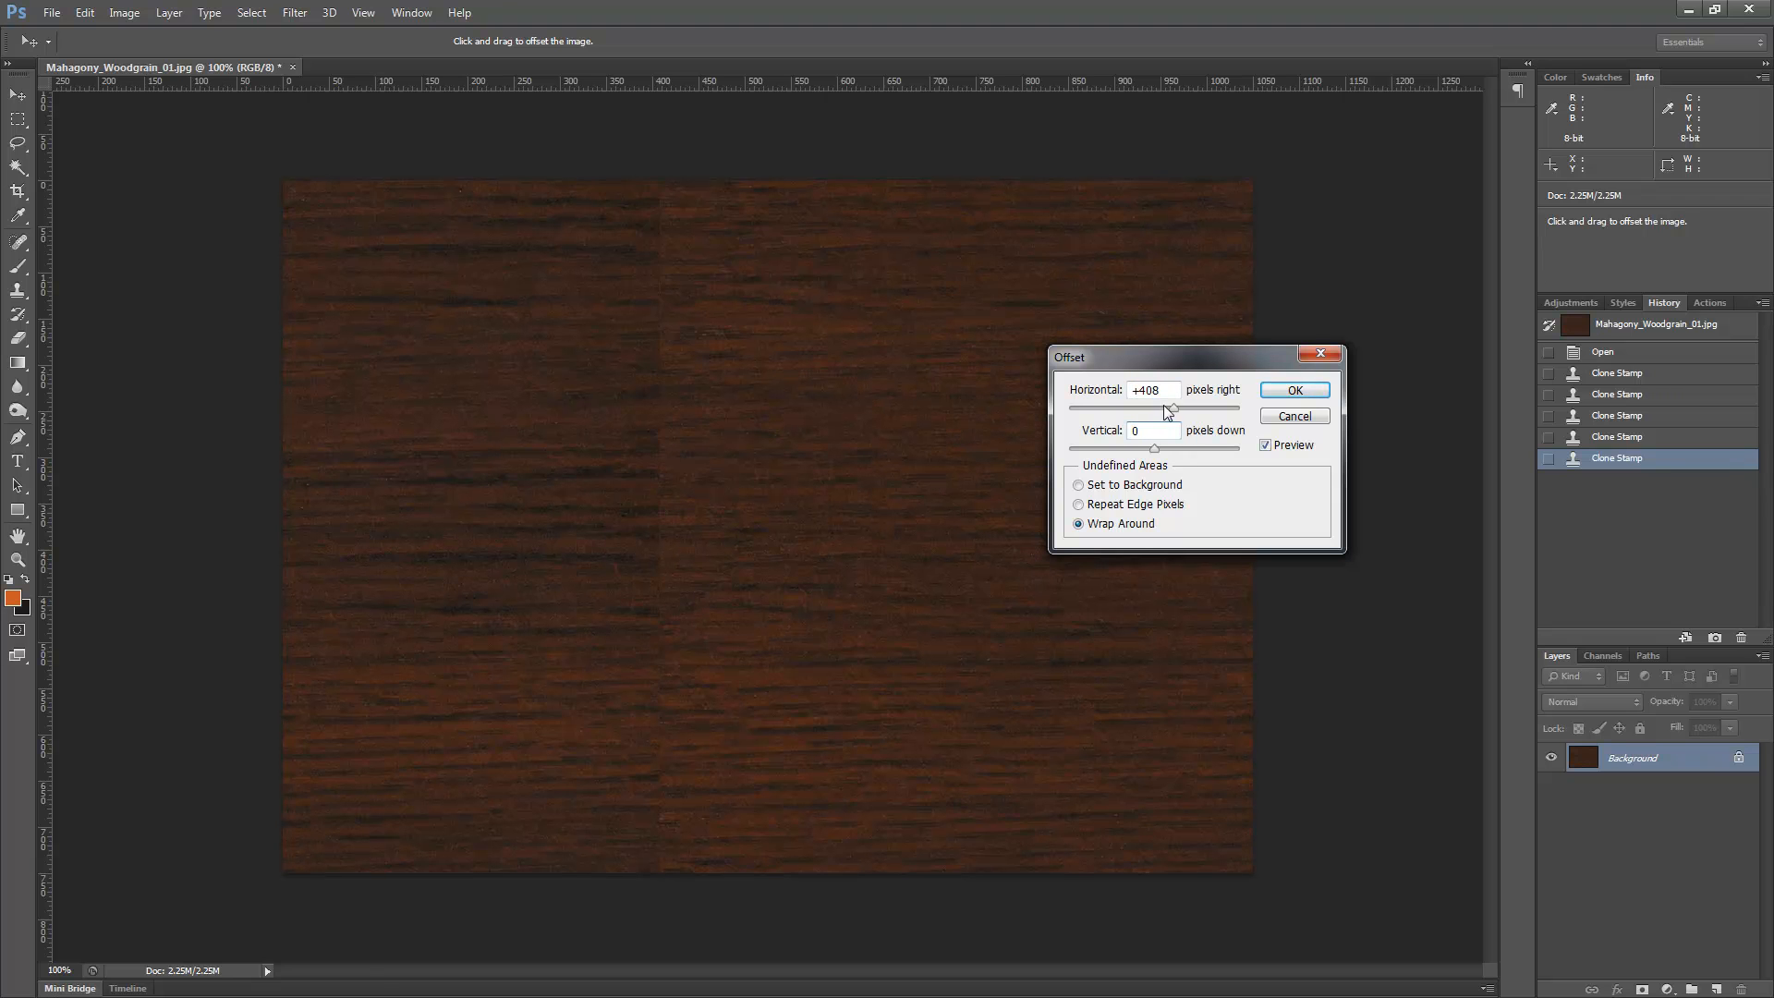
pyautogui.doubleClick(1166, 390)
pyautogui.moveTo(1177, 408); pyautogui.dragTo(1181, 408)
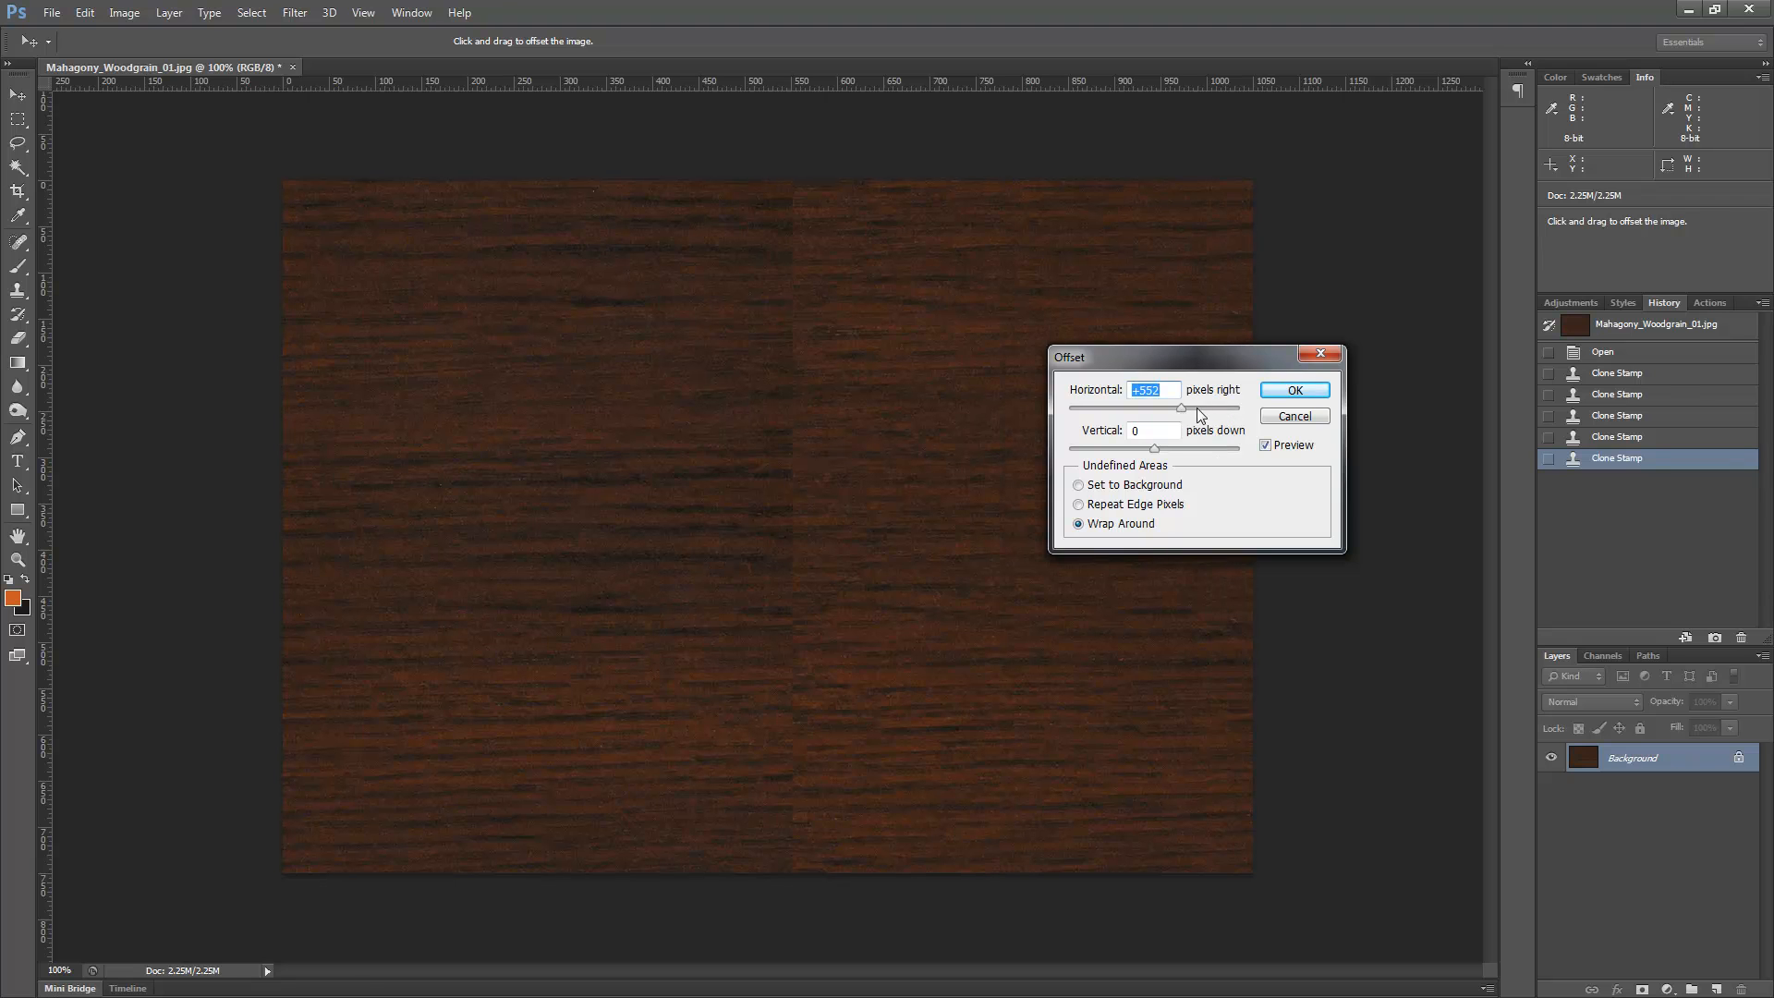
pyautogui.click(1295, 390)
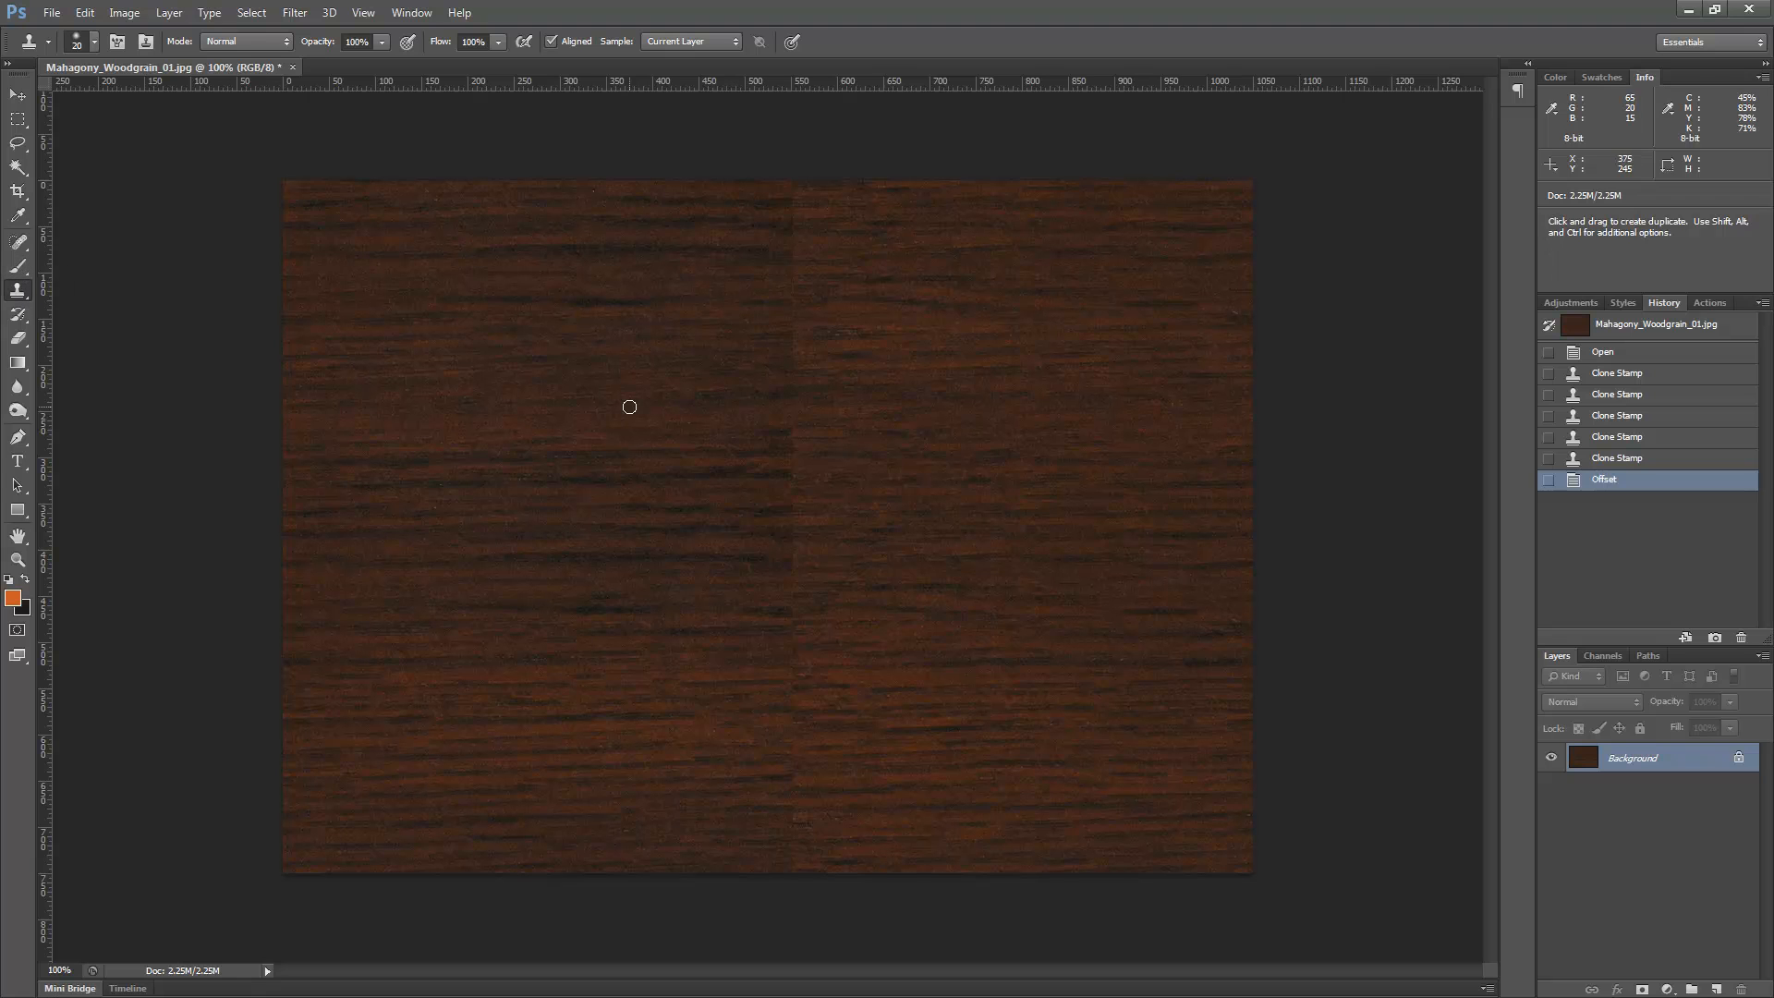
# Enlarge the Clone Stamp brush to 175 px and clone grain from beside the vertical seam over its full height
pyautogui.press(']')
pyautogui.press(']')
pyautogui.press(']')
pyautogui.press(']')
pyautogui.press(']')
pyautogui.press(']')
pyautogui.press(']')
pyautogui.press(']')
pyautogui.press(']')
pyautogui.press(']')
pyautogui.keyDown('alt'); pyautogui.click(905, 245); pyautogui.keyUp('alt')
pyautogui.moveTo(838, 240)
pyautogui.mouseDown()
pyautogui.moveTo(780, 239)
pyautogui.moveTo(784, 405)
pyautogui.mouseUp()
pyautogui.moveTo(786, 445)
pyautogui.mouseDown()
pyautogui.moveTo(792, 826)
pyautogui.moveTo(920, 909)
pyautogui.mouseUp()
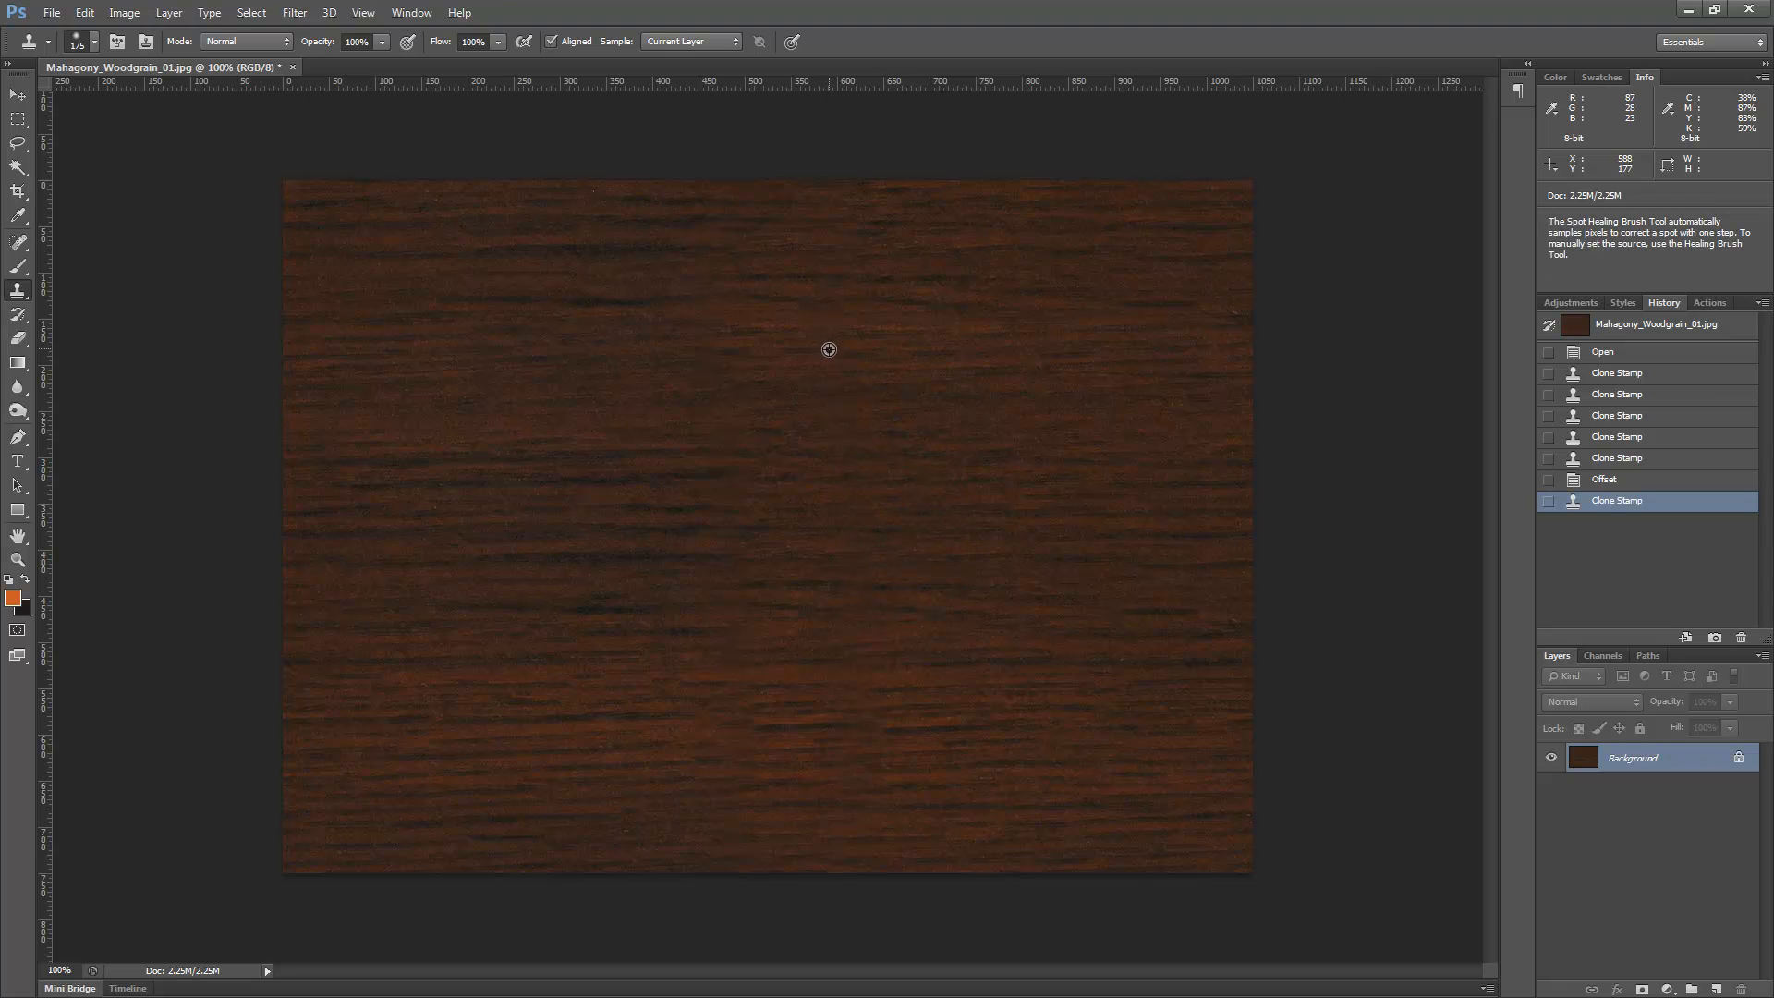
# Clone lighter grain over the dark streaks left of the former seam, in the image's upper and middle areas
pyautogui.moveTo(595, 314)
pyautogui.mouseDown()
pyautogui.moveTo(613, 317)
pyautogui.moveTo(601, 310)
pyautogui.mouseUp()
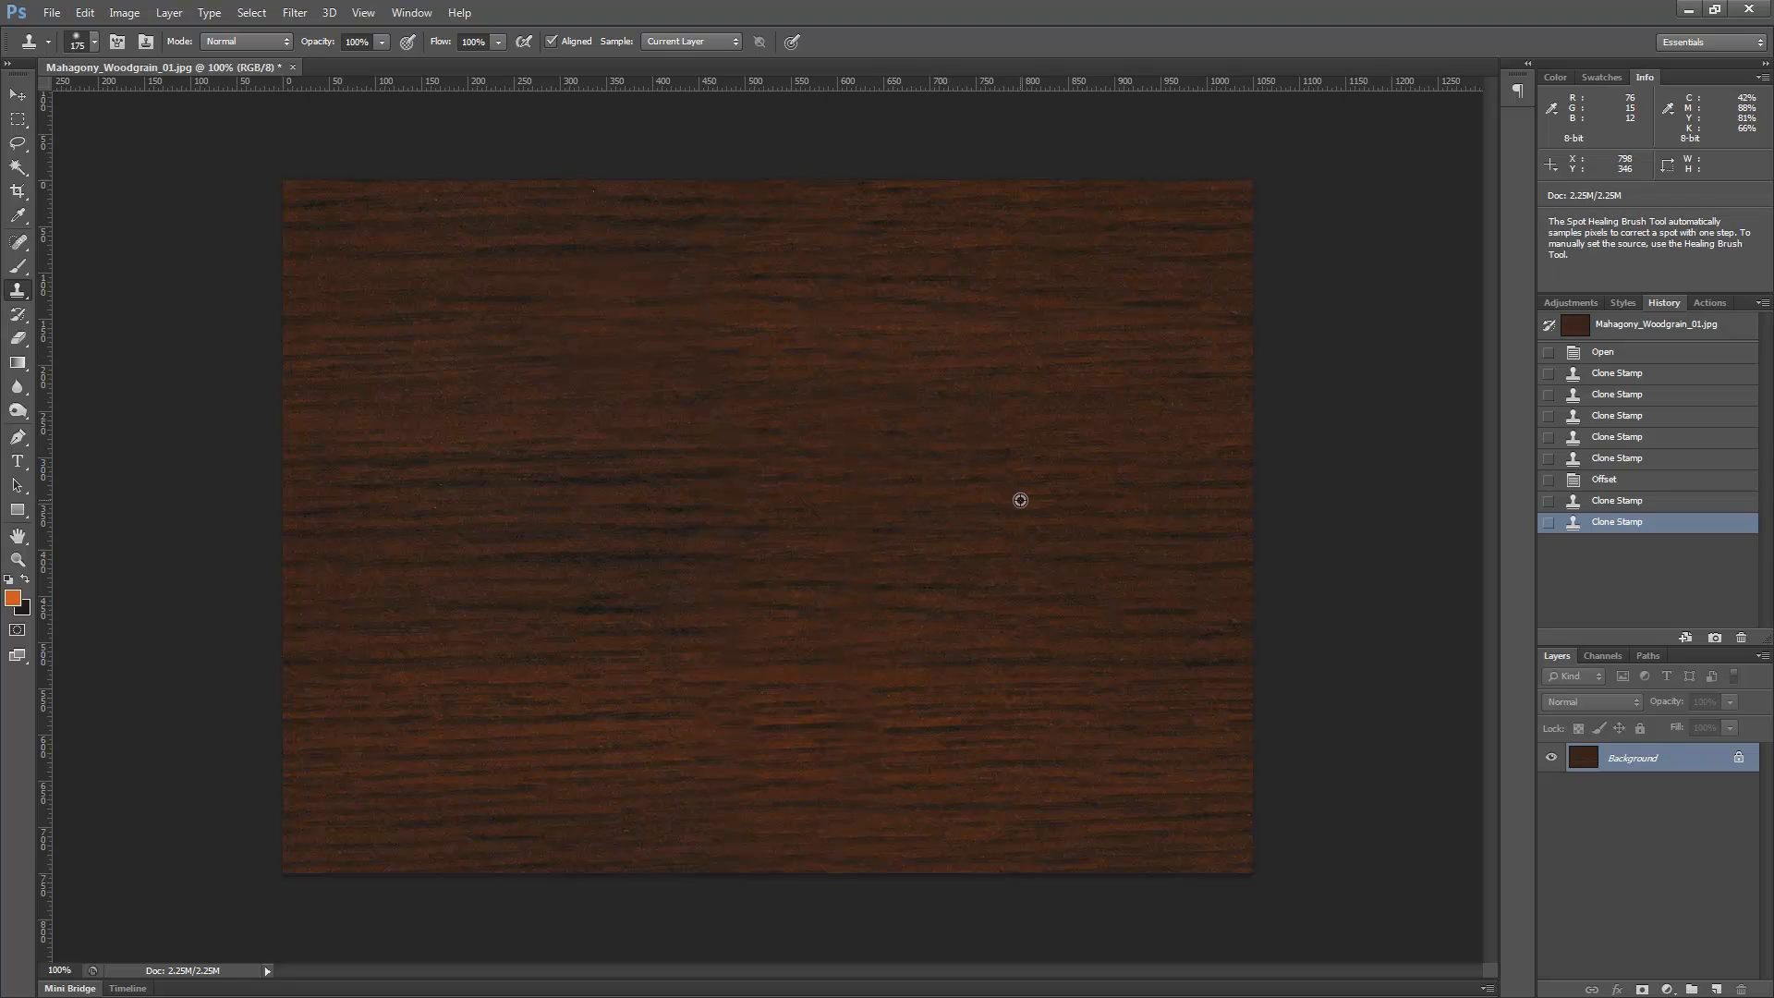
pyautogui.click(596, 502)
pyautogui.click(677, 499)
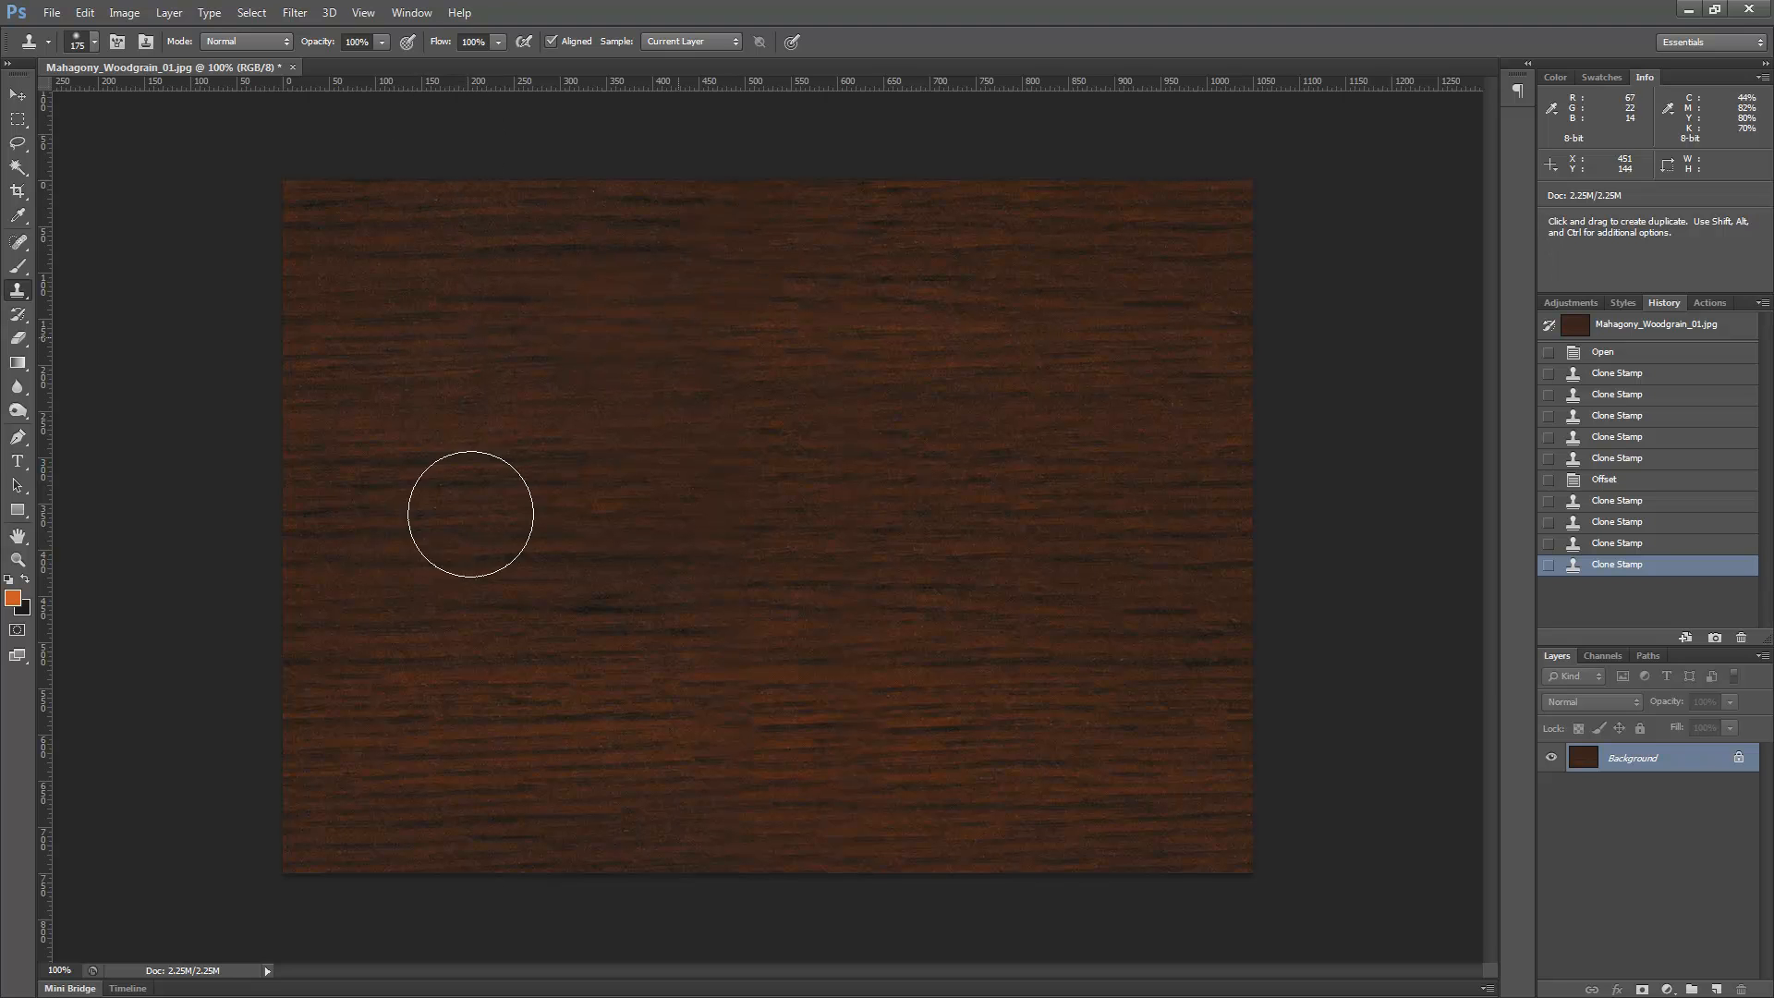
# Offset the woodgrain image 0 pixels horizontally and 299 pixels down with wrapped edges to check the horizontal seam
pyautogui.click(295, 13)
pyautogui.moveTo(394, 340)
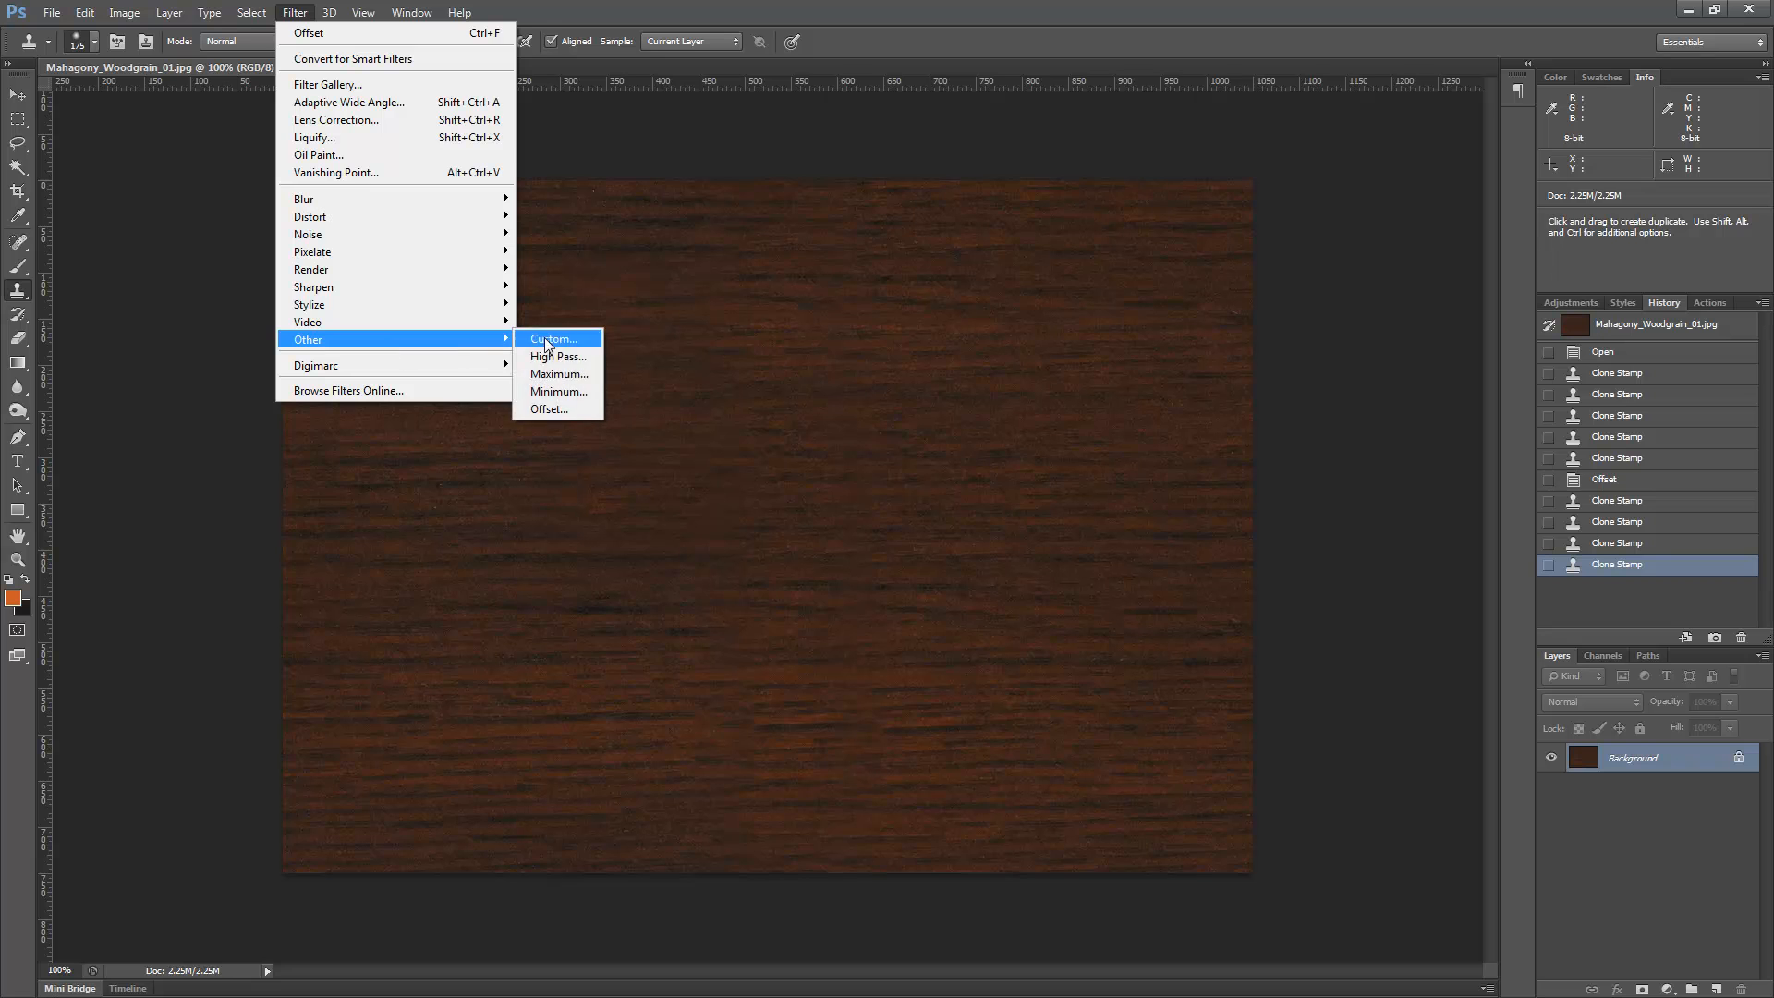
pyautogui.click(551, 409)
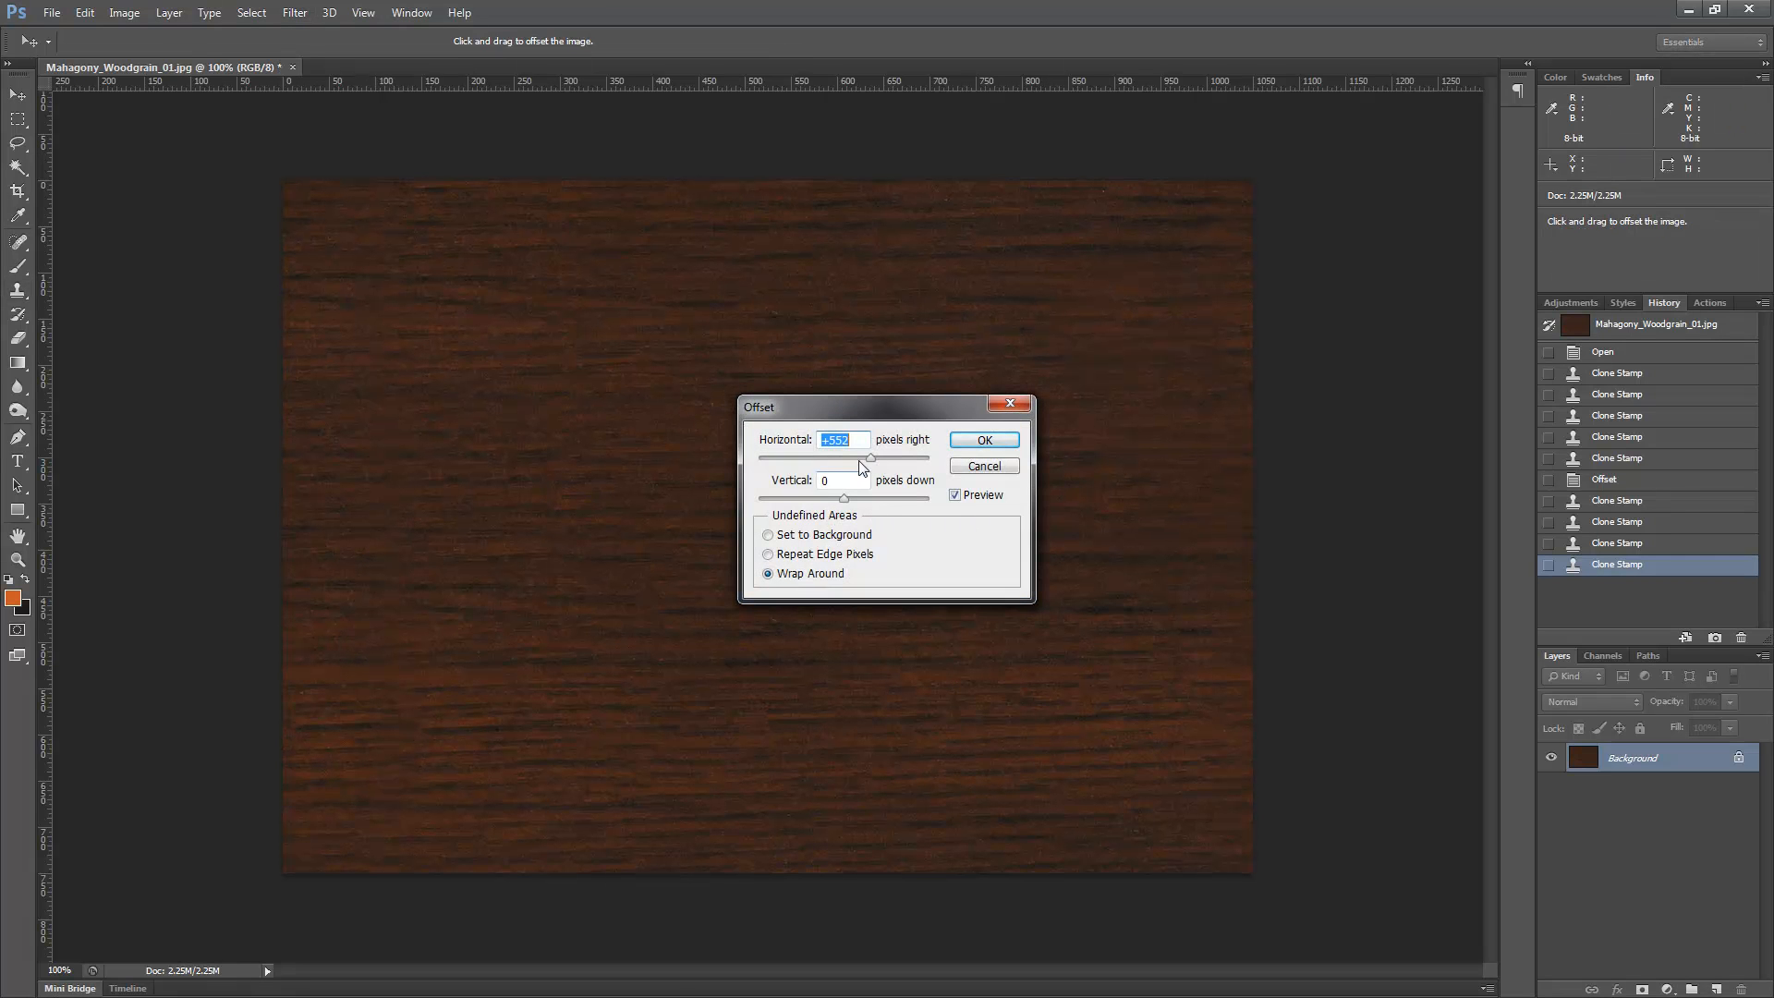
pyautogui.write('0')
pyautogui.moveTo(847, 497); pyautogui.dragTo(860, 499)
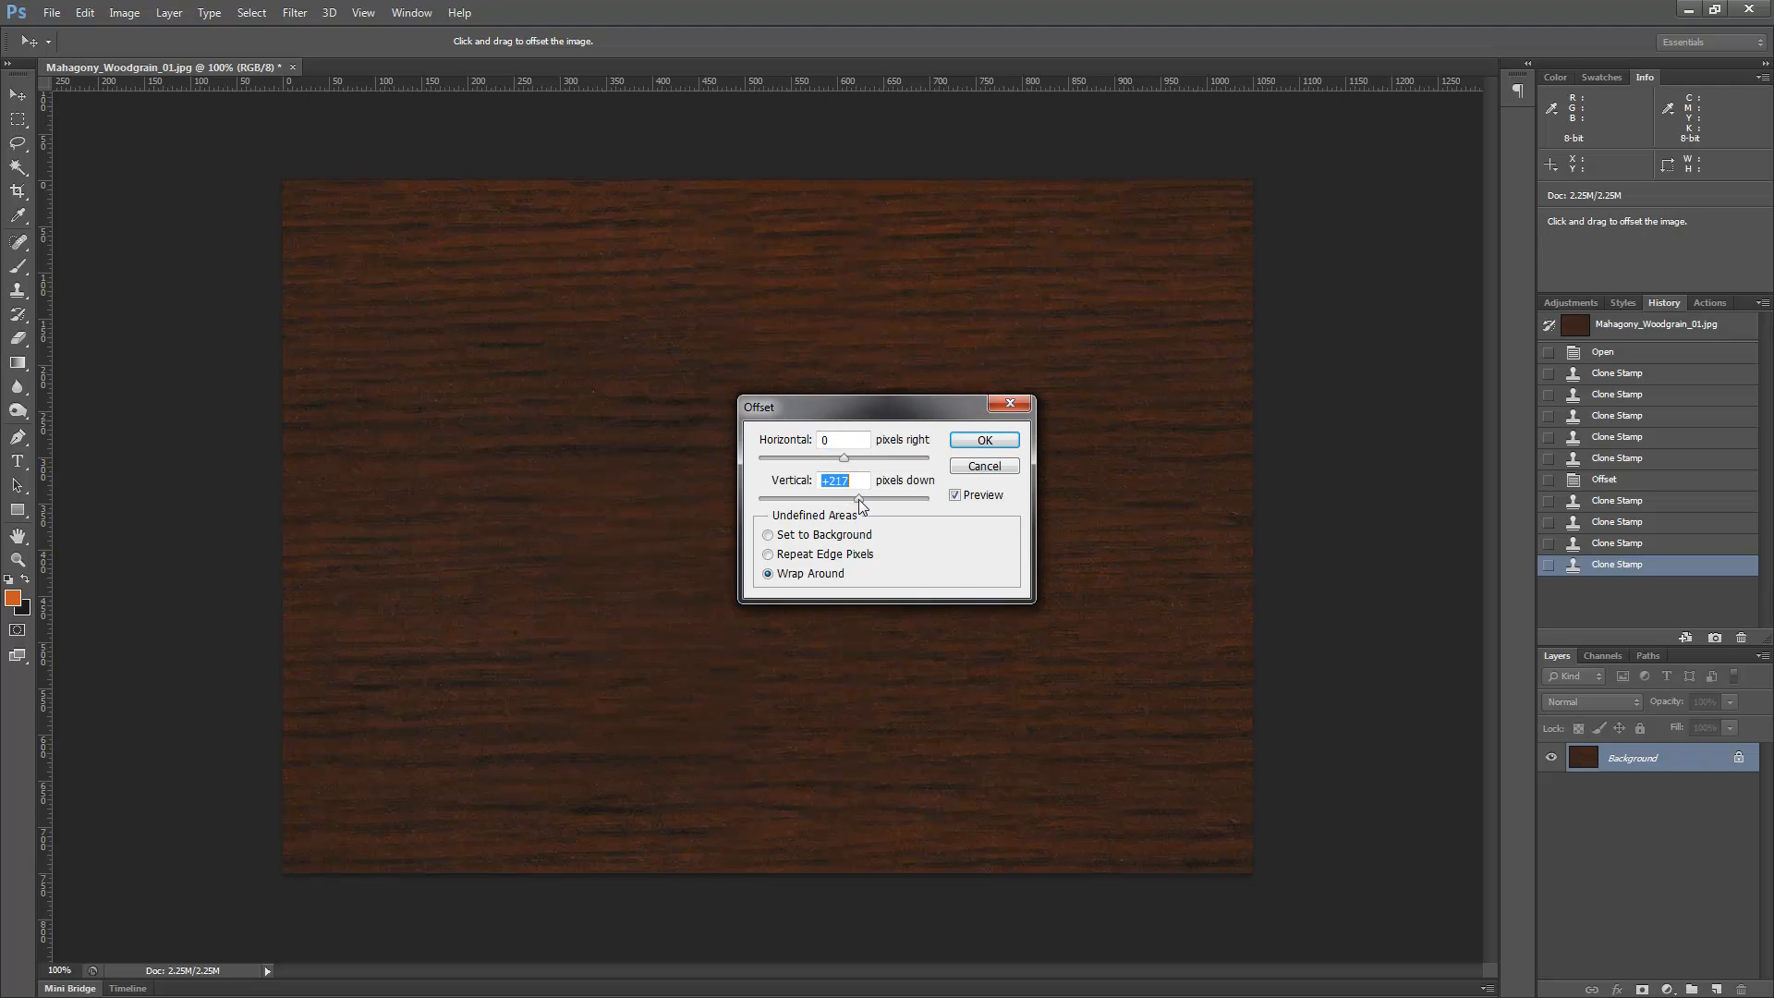
pyautogui.moveTo(859, 407); pyautogui.dragTo(1255, 260)
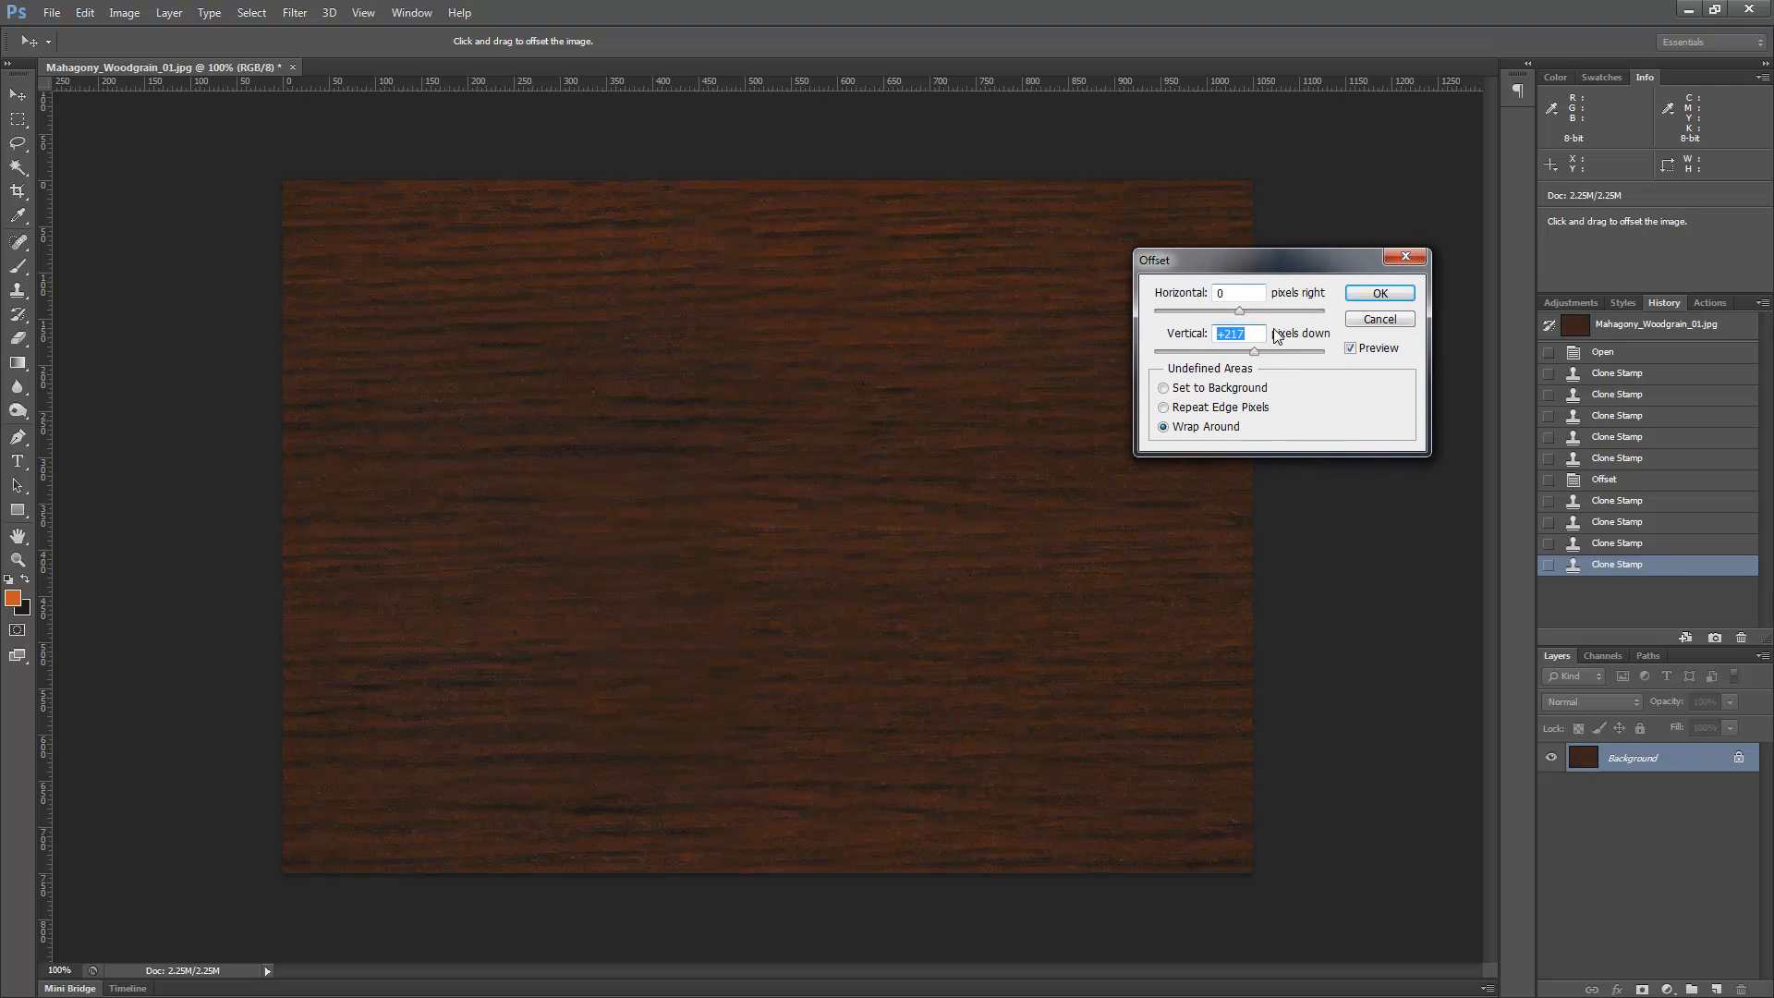
pyautogui.moveTo(1256, 353); pyautogui.dragTo(1261, 354)
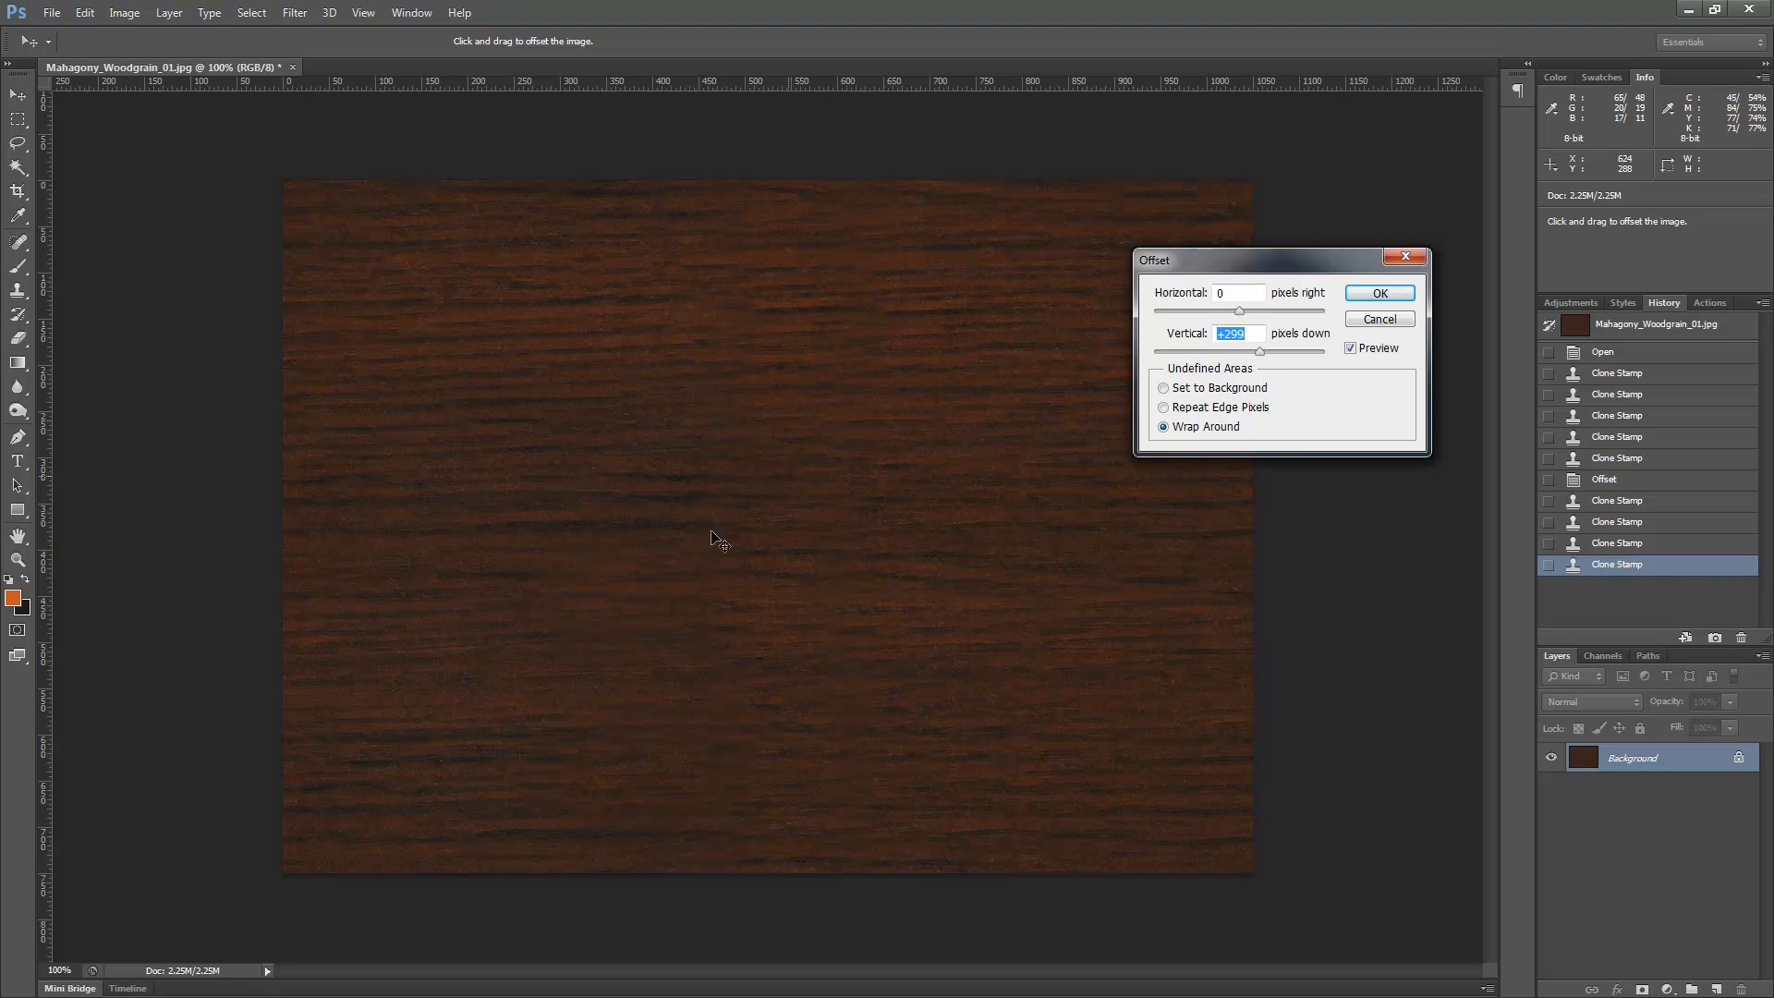
pyautogui.click(1379, 293)
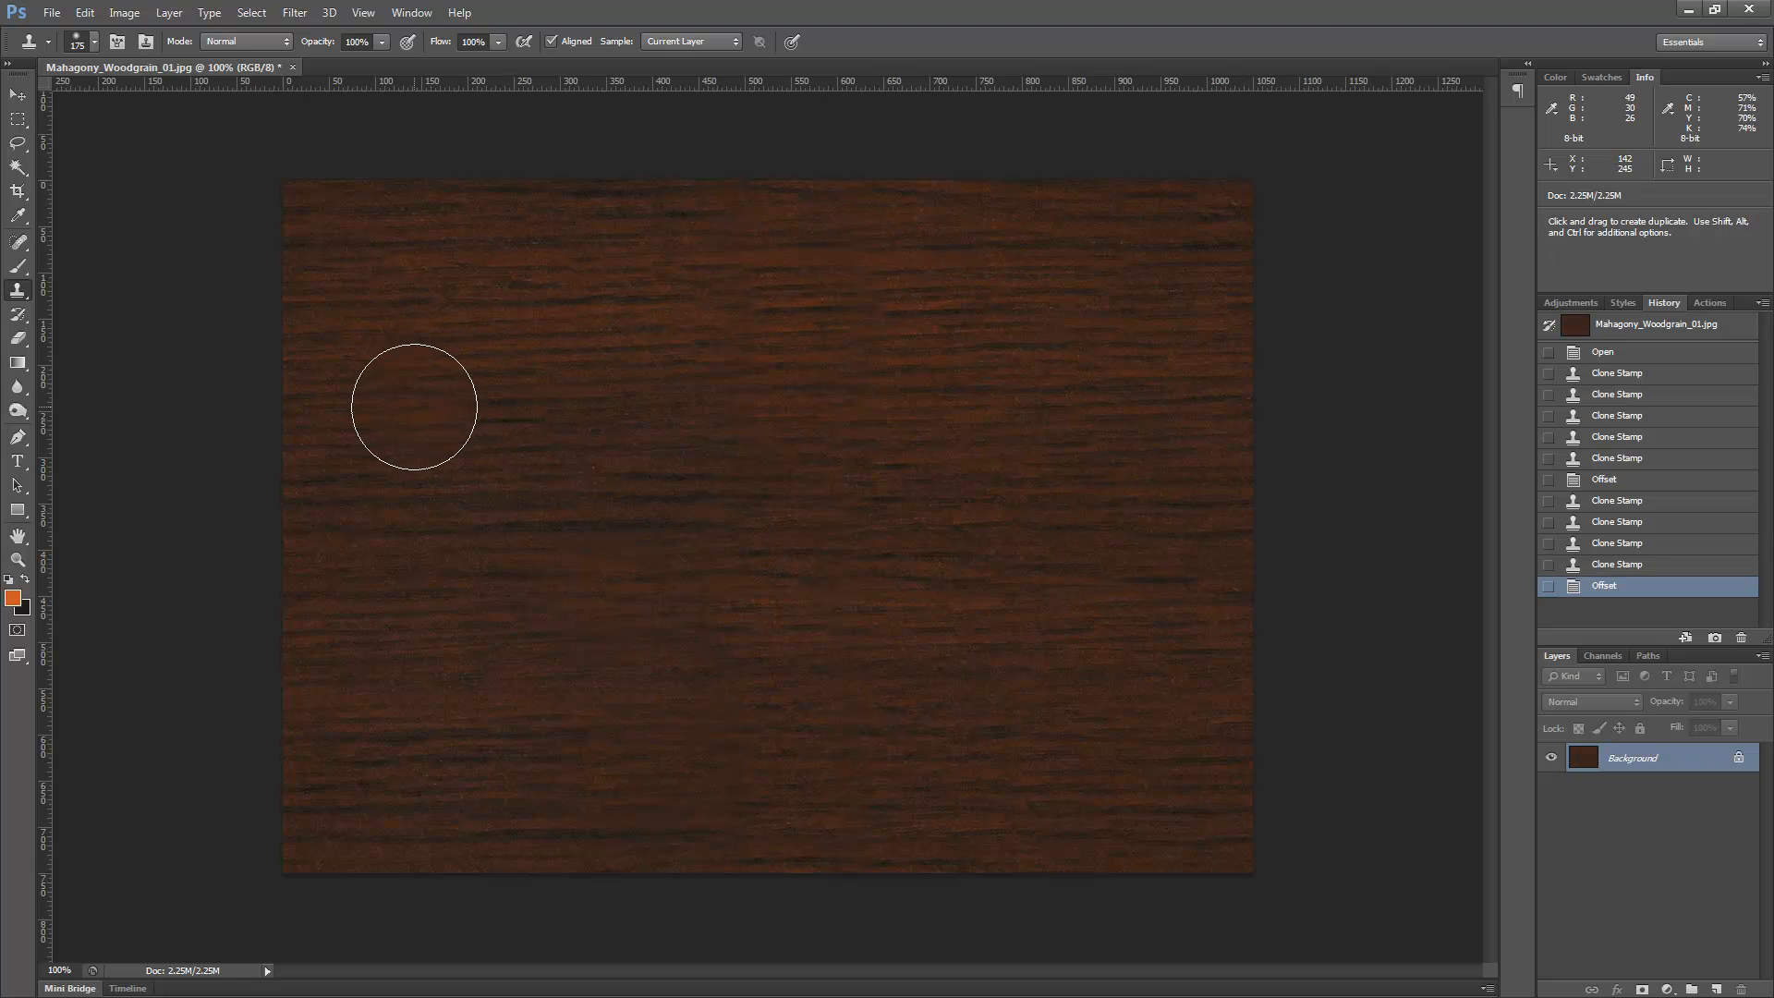
# Apply a High Pass filter with a 44.2-pixel radius to the woodgrain image
pyautogui.click(18, 94)
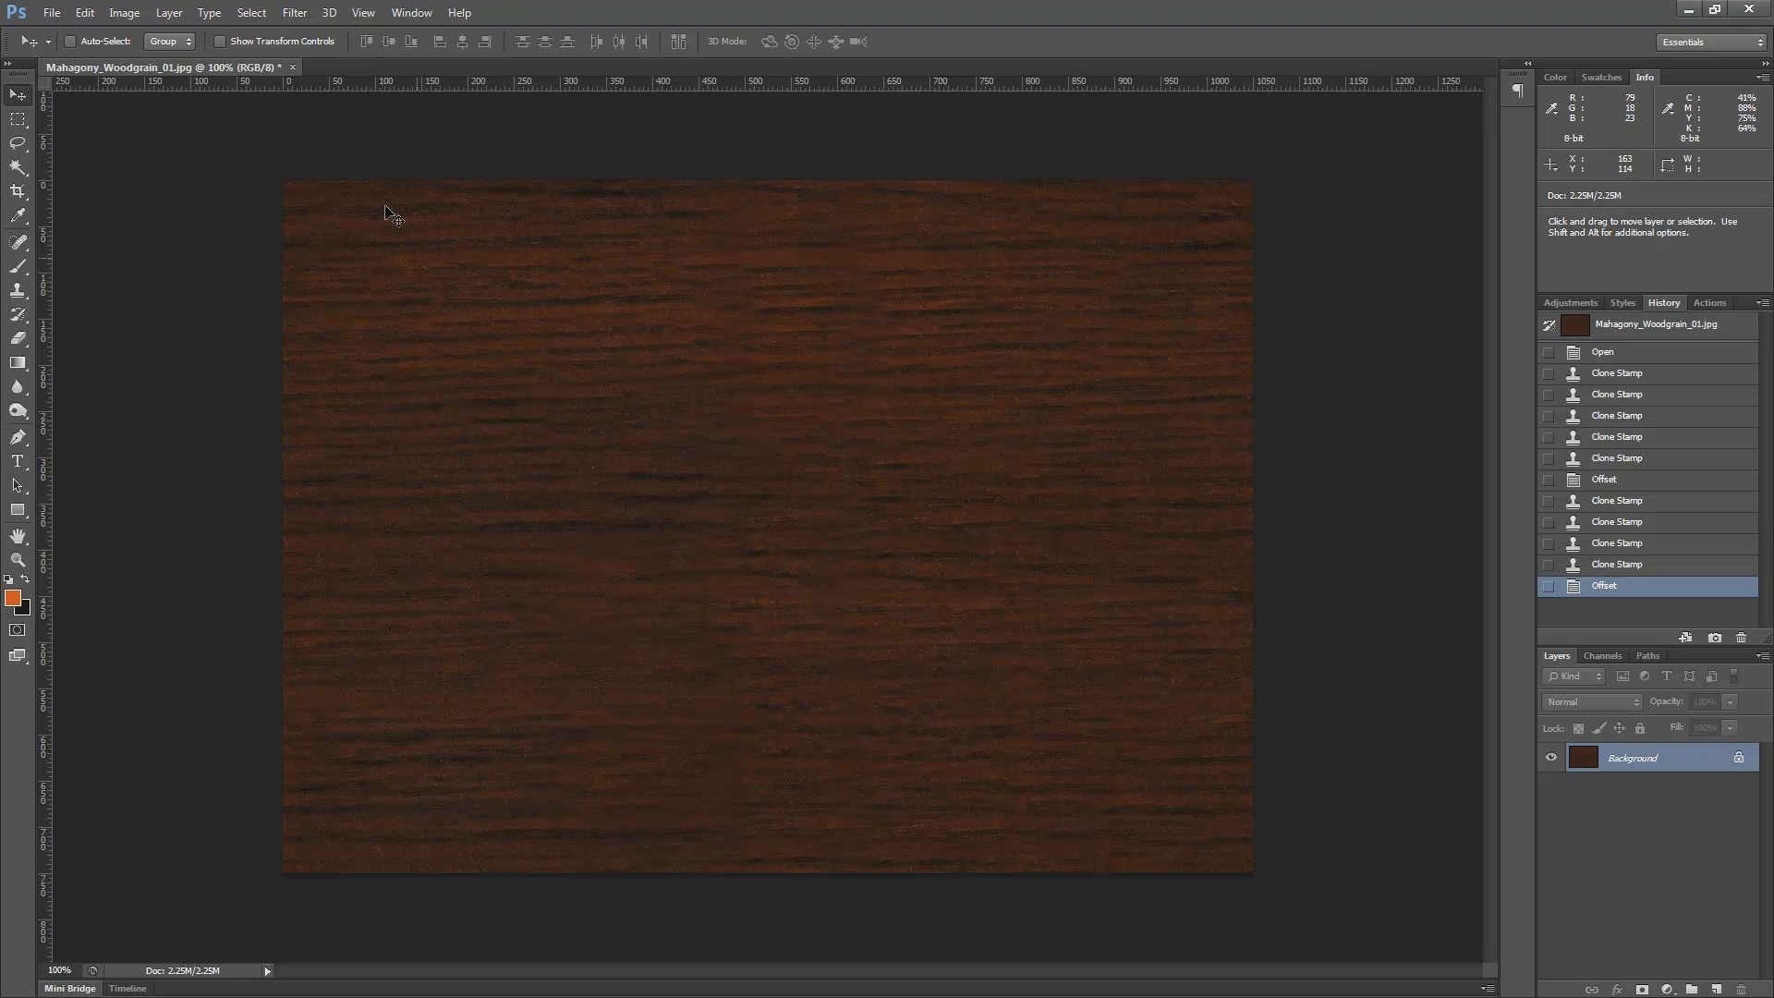
pyautogui.click(296, 13)
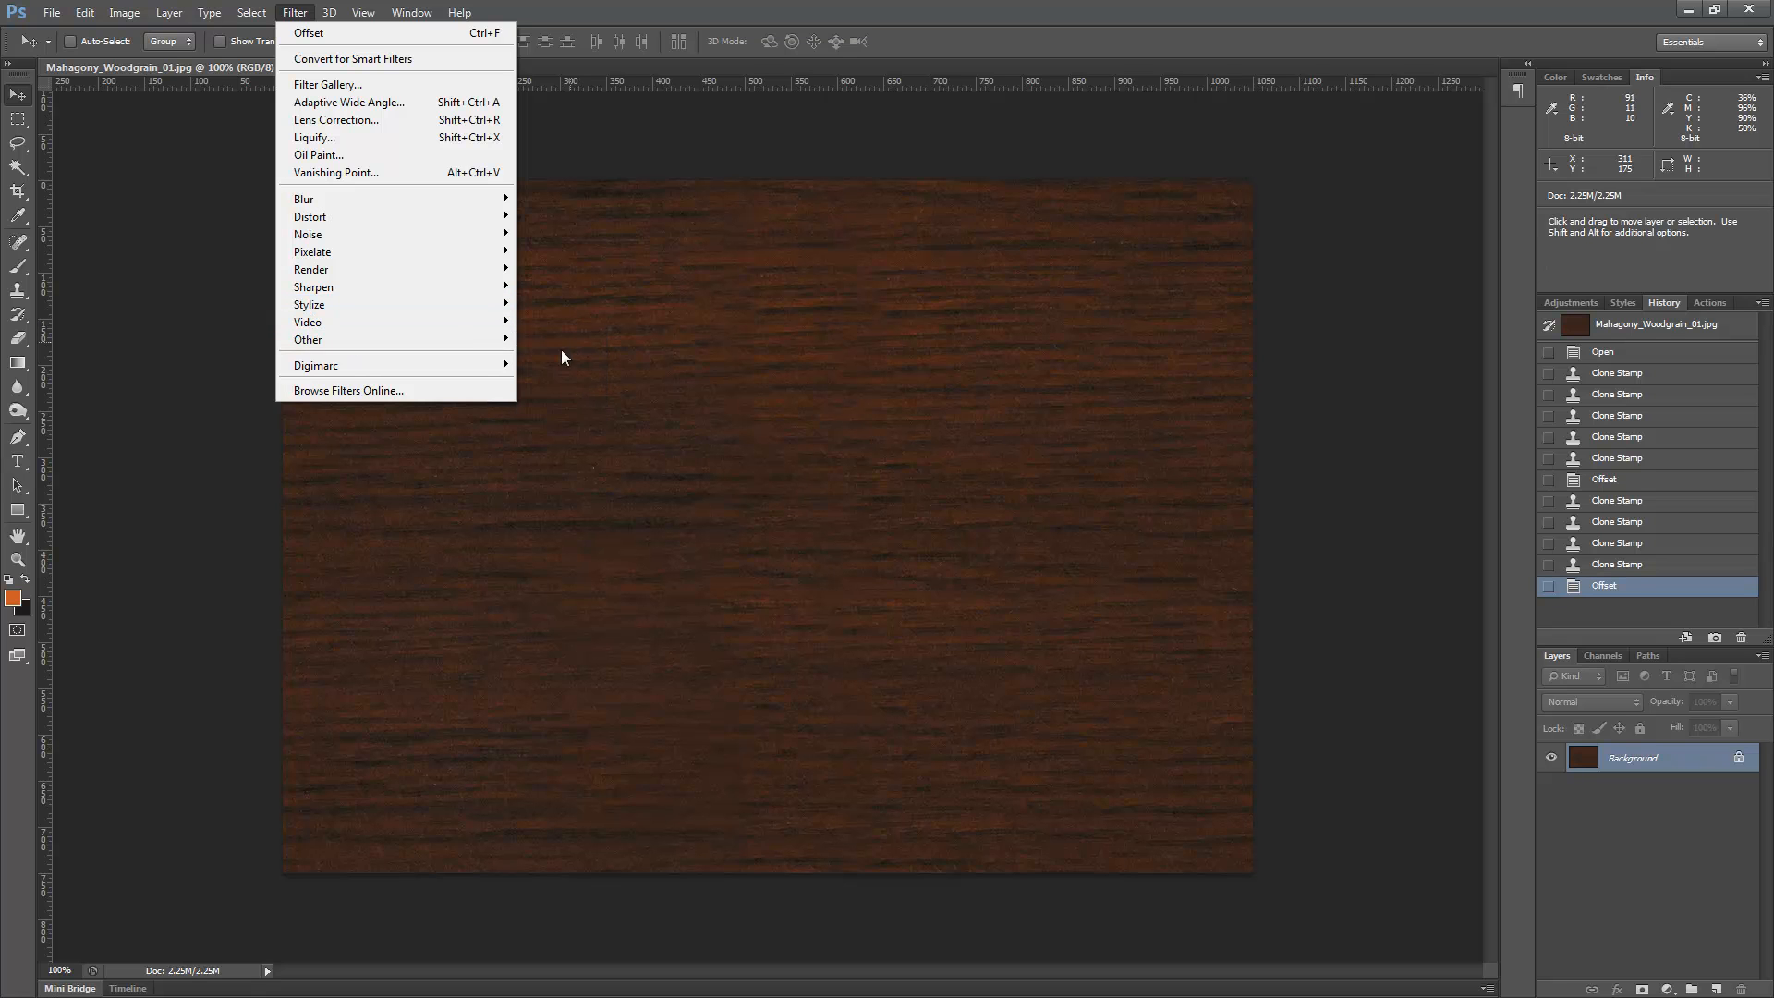
pyautogui.moveTo(349, 344)
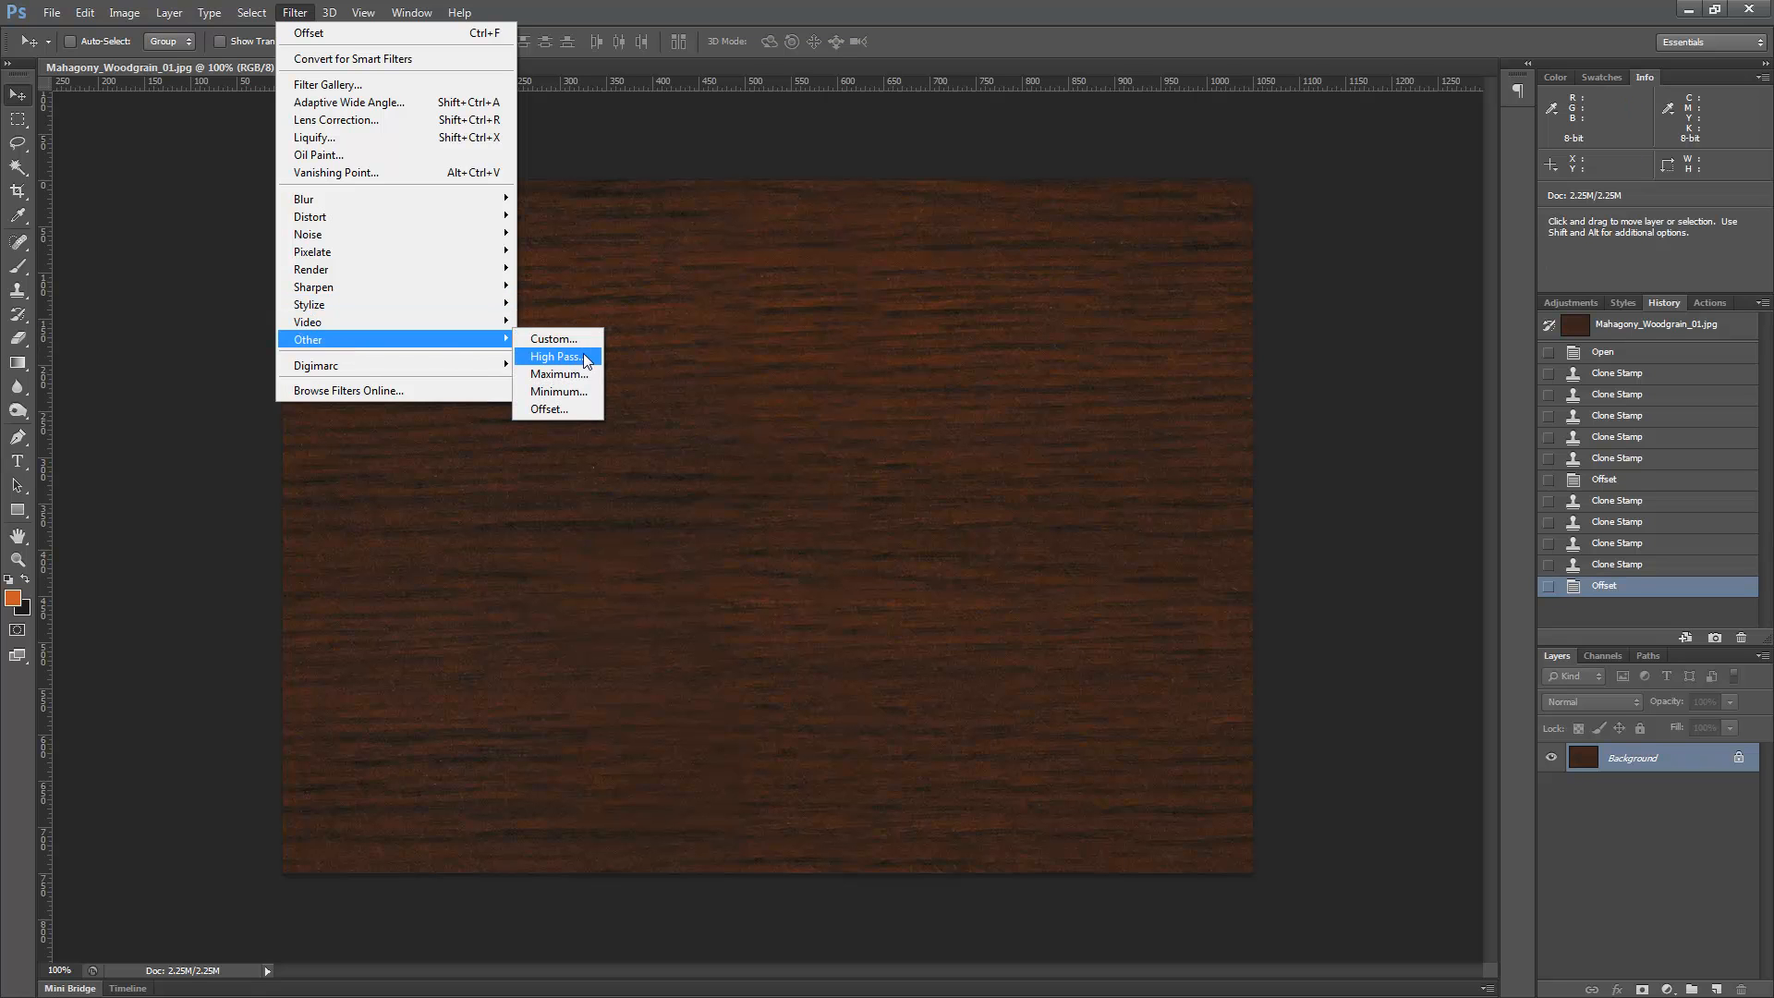
pyautogui.click(588, 356)
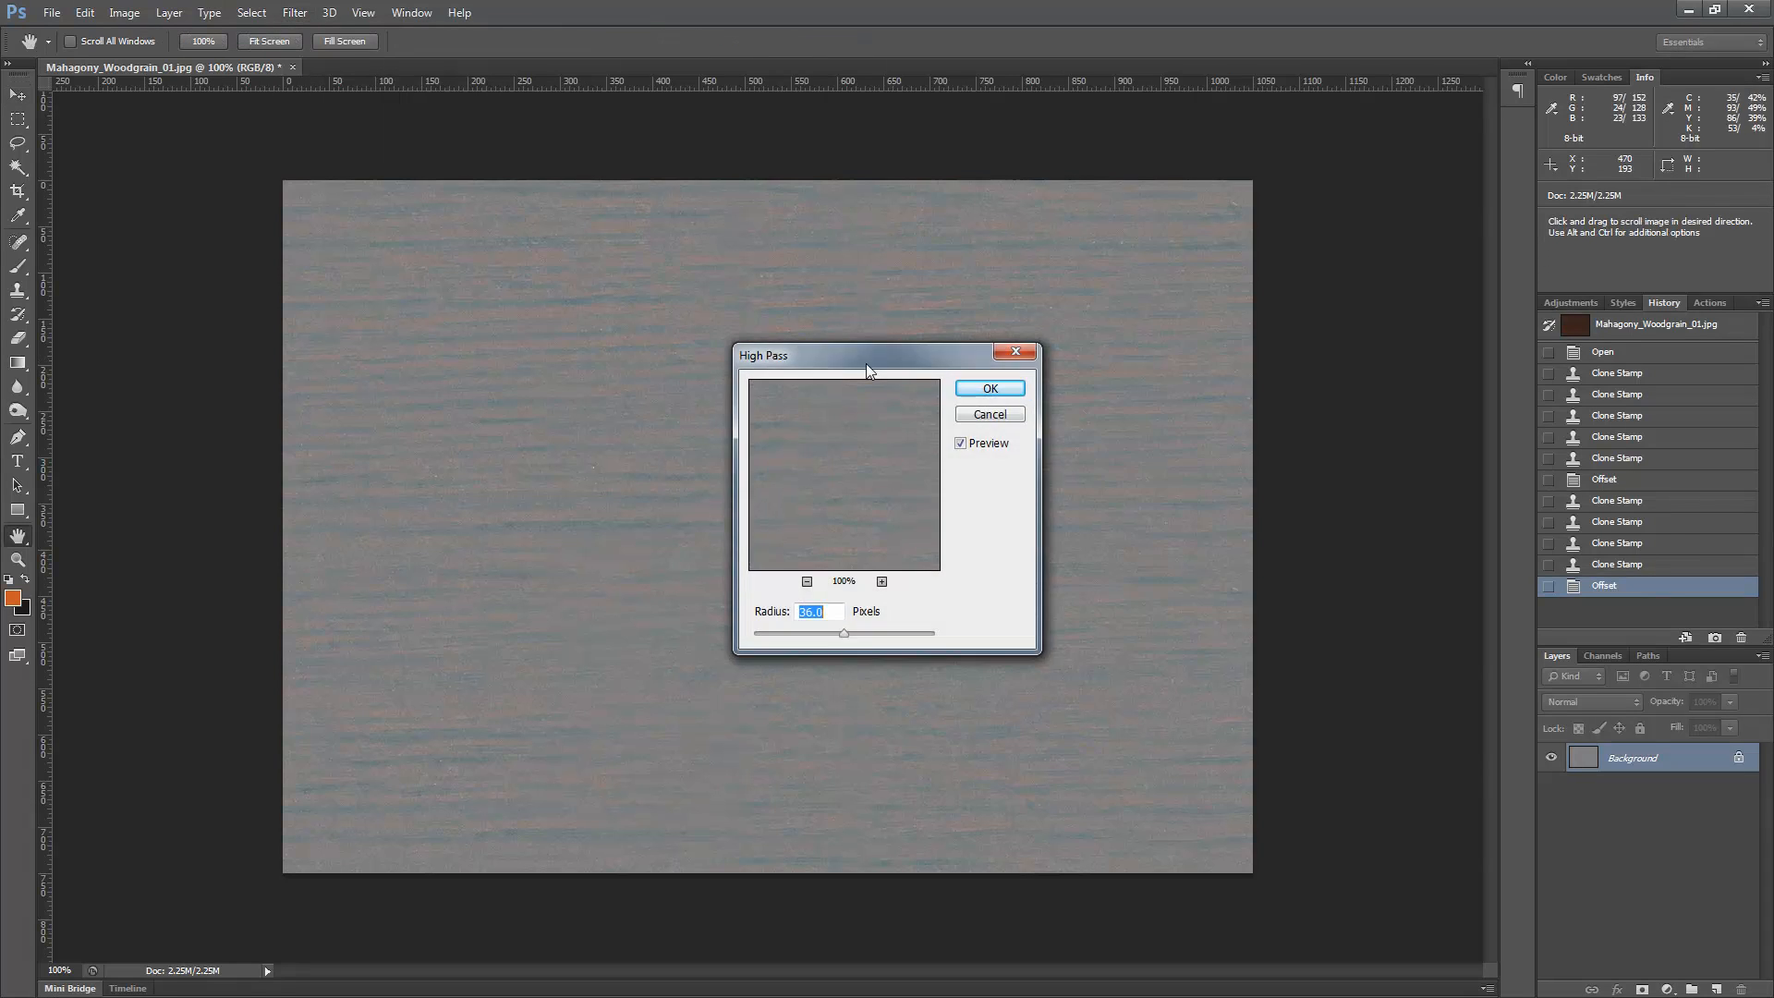
pyautogui.moveTo(846, 362); pyautogui.dragTo(1191, 257)
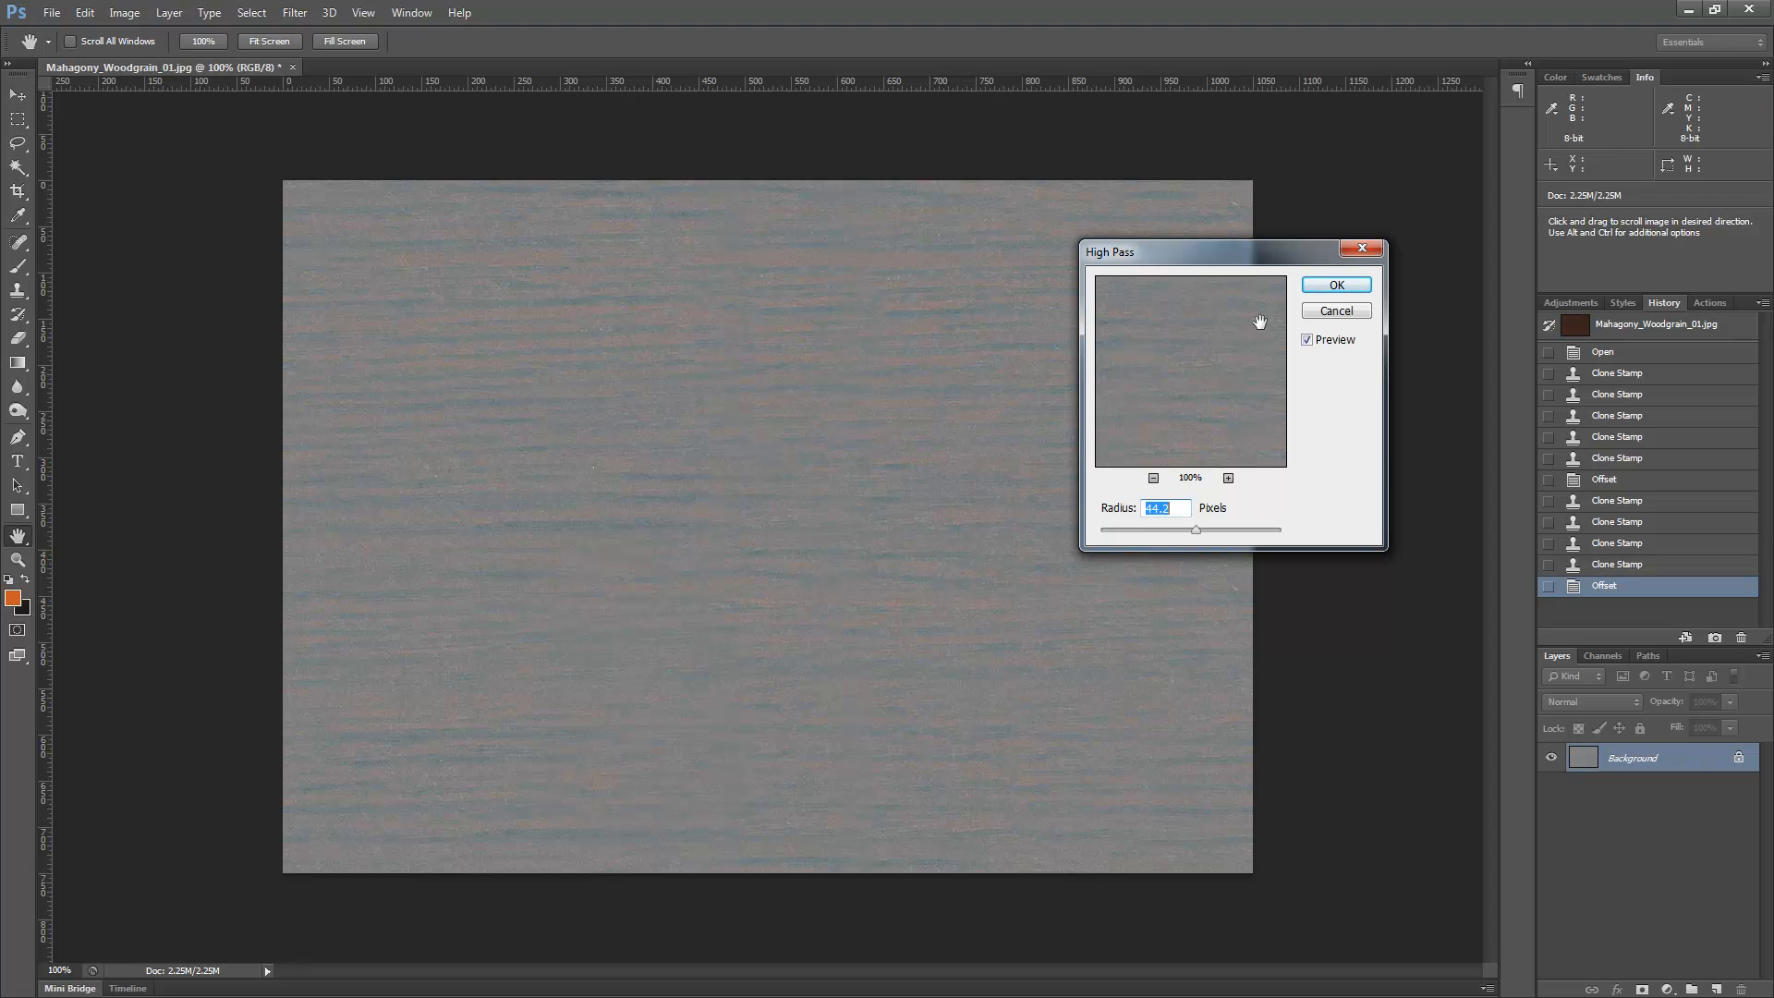
pyautogui.click(1336, 286)
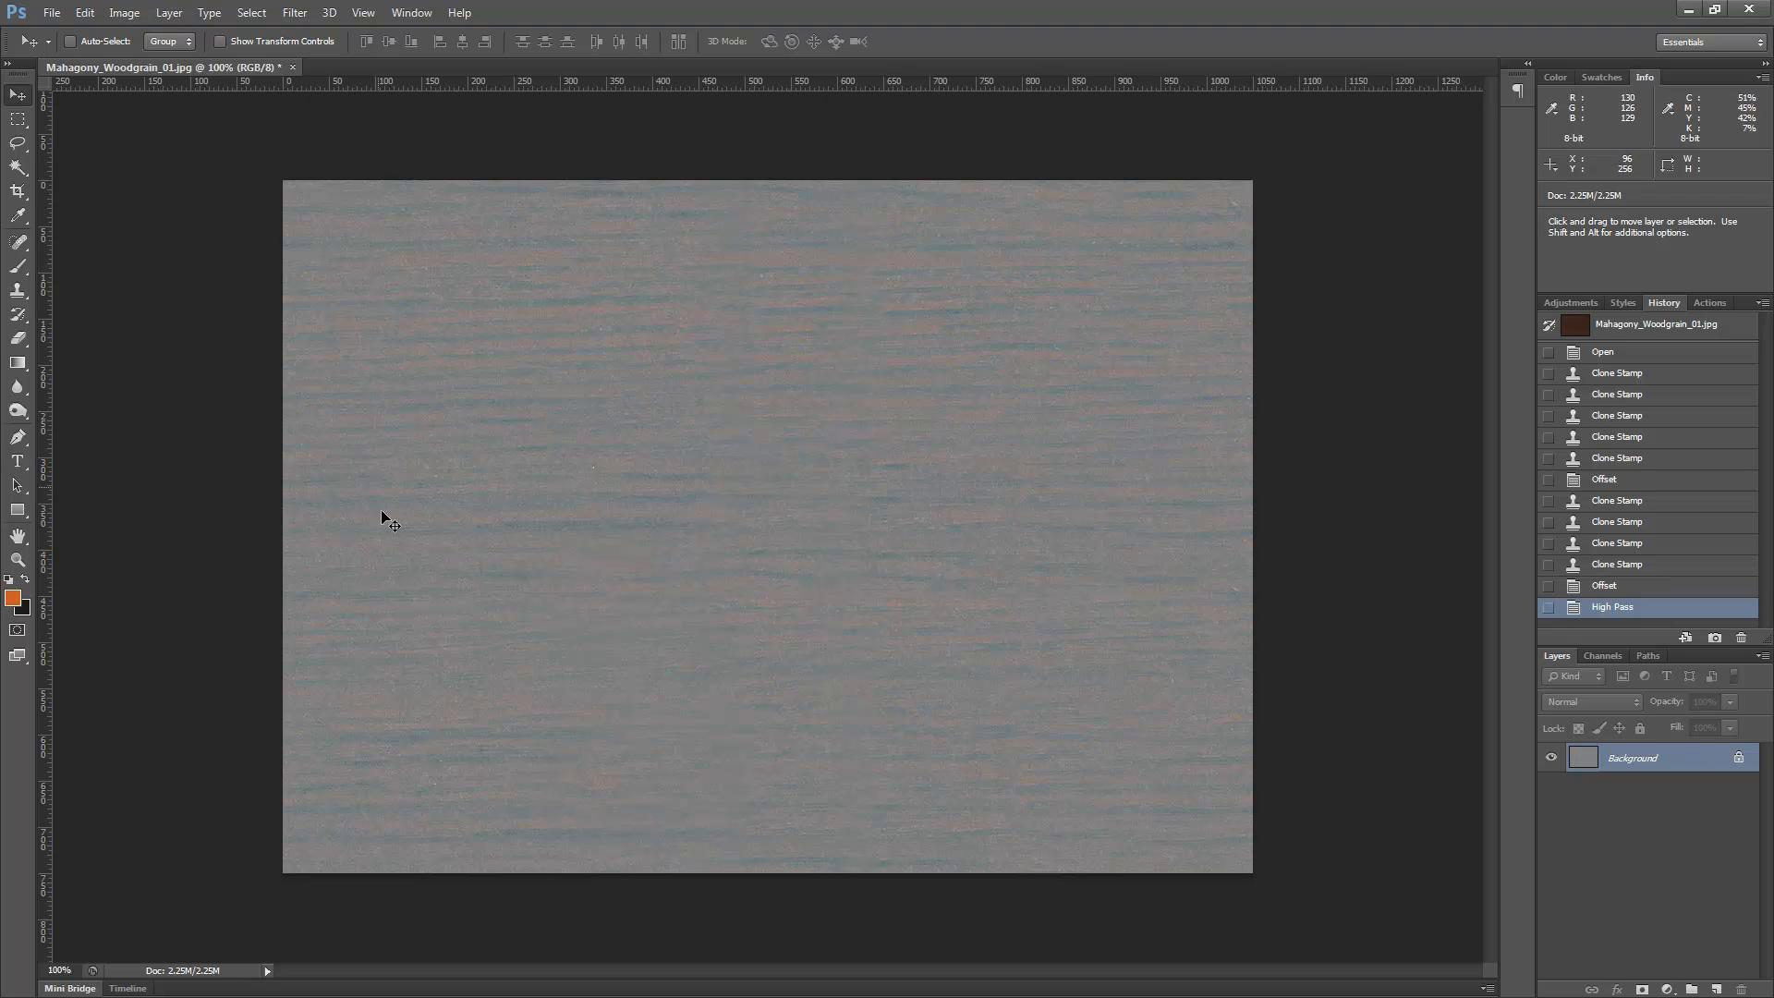
# Fade the High Pass filter to 50% opacity in Luminosity mode
pyautogui.click(85, 14)
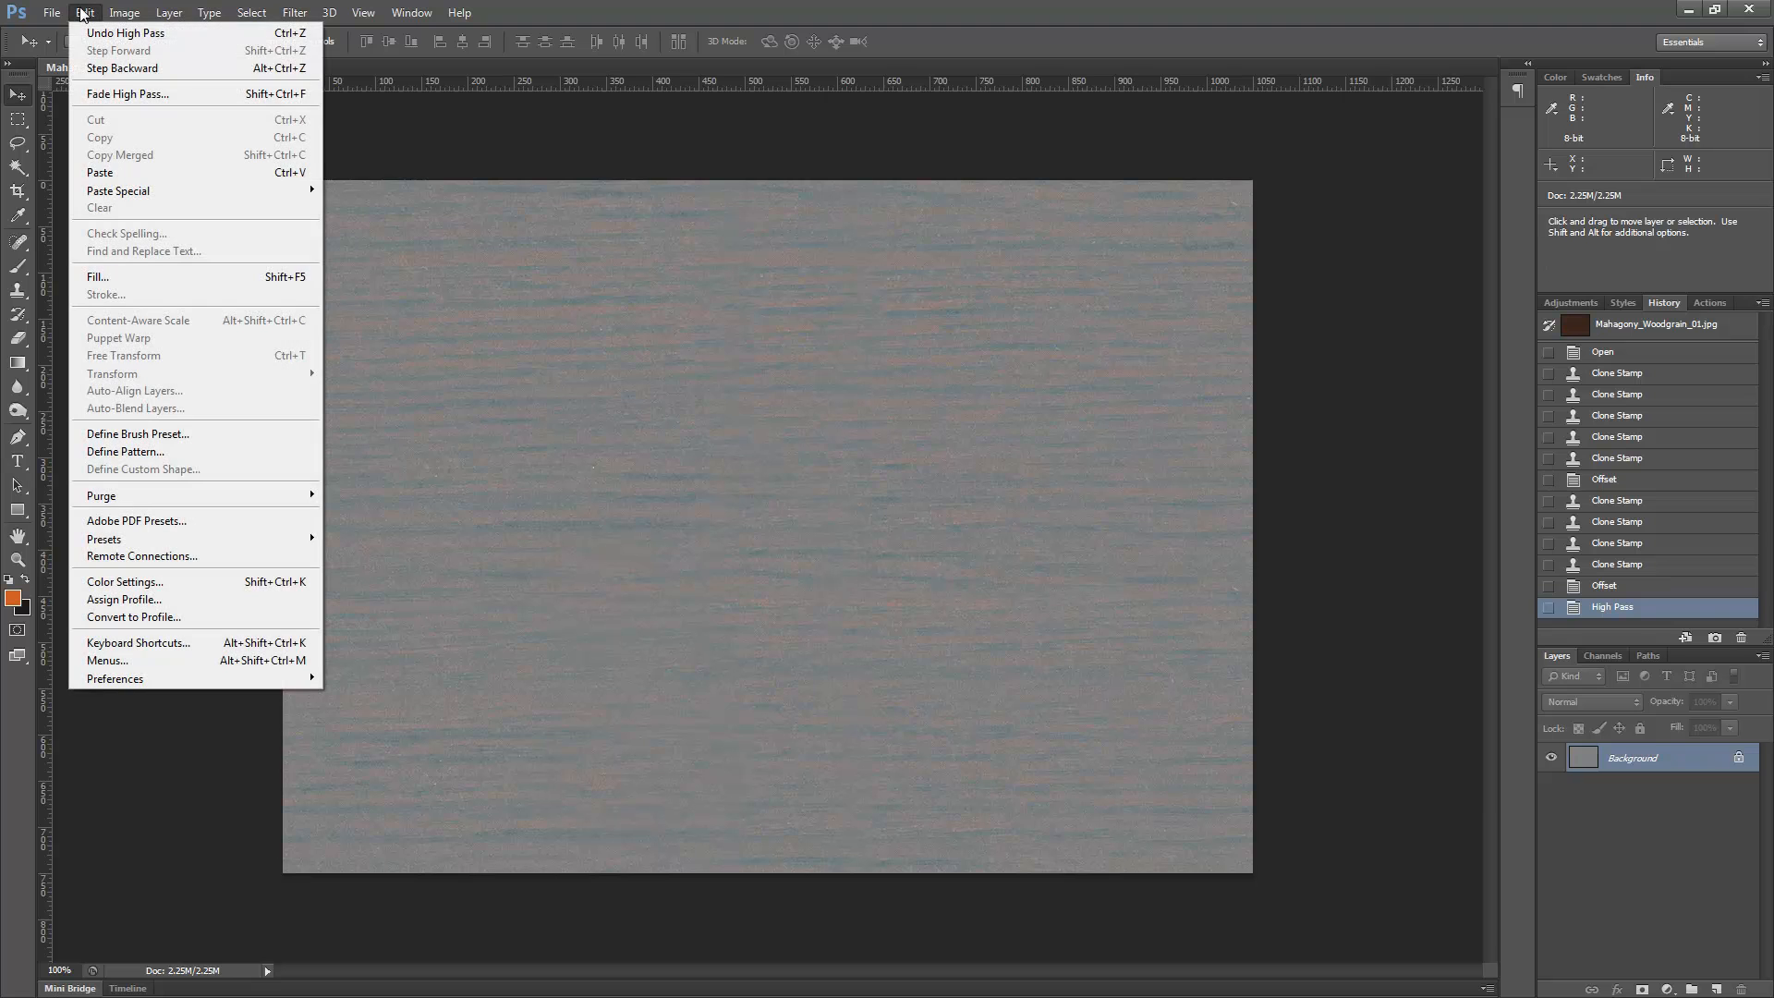
pyautogui.click(118, 94)
pyautogui.moveTo(862, 451); pyautogui.dragTo(834, 166)
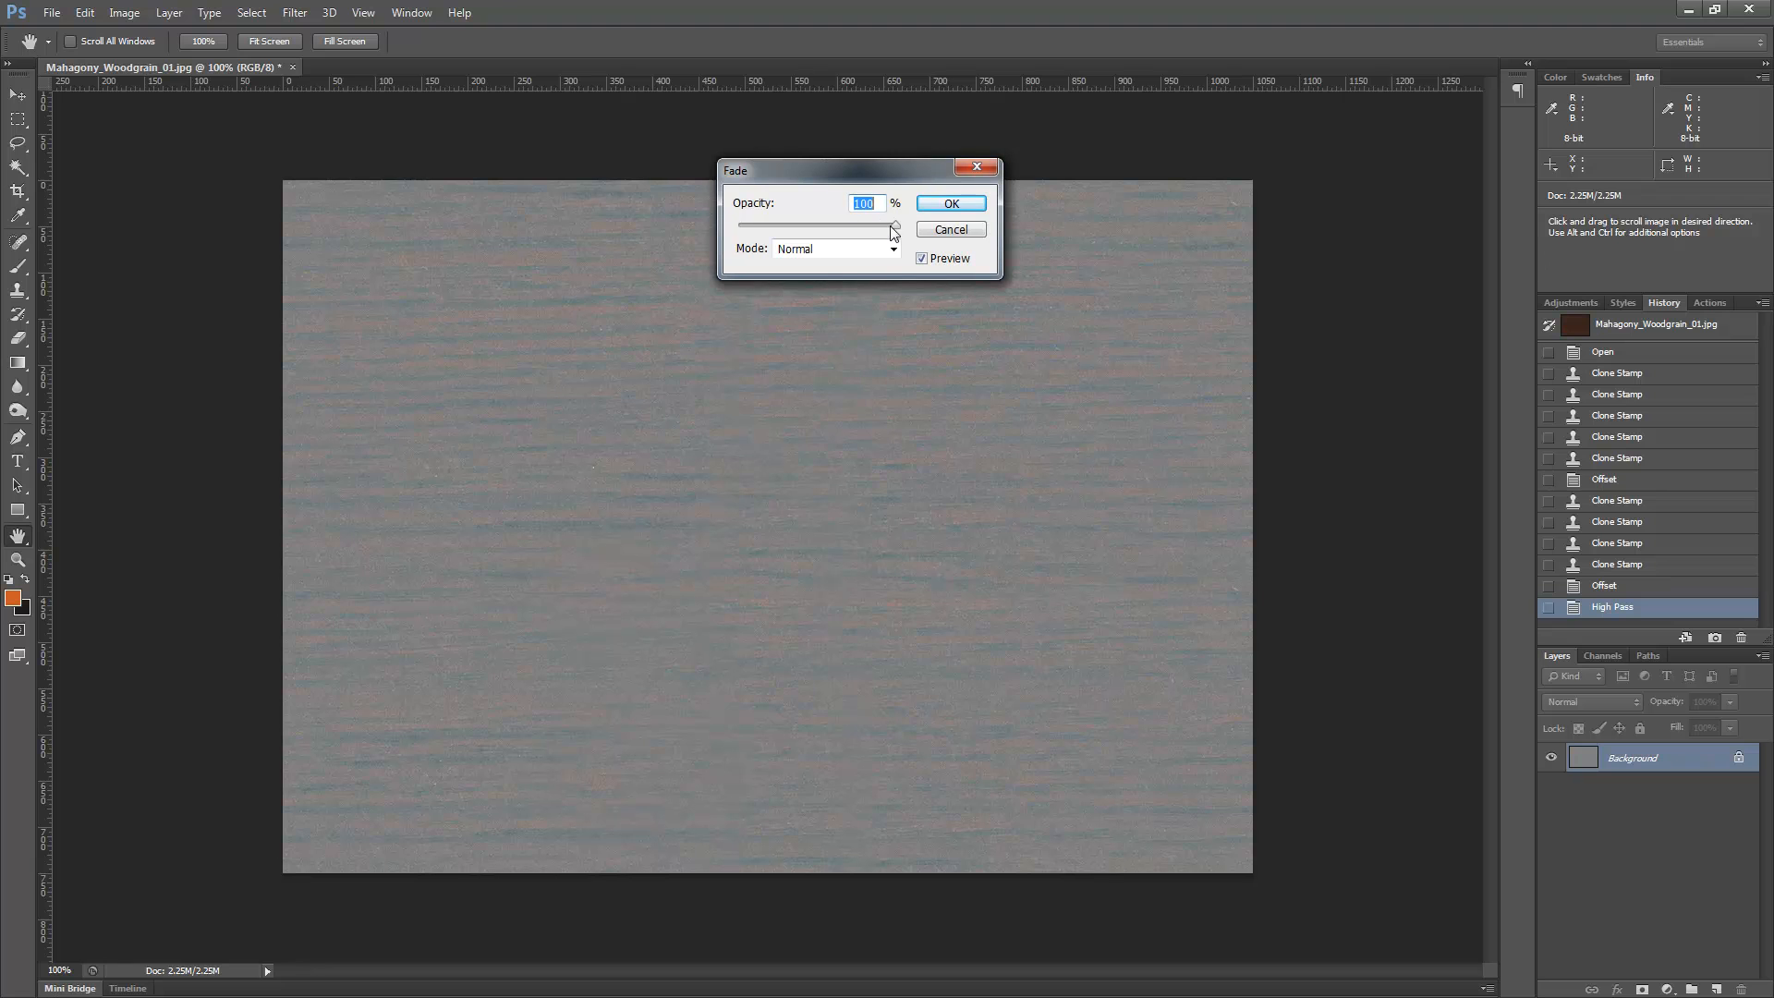
pyautogui.click(839, 251)
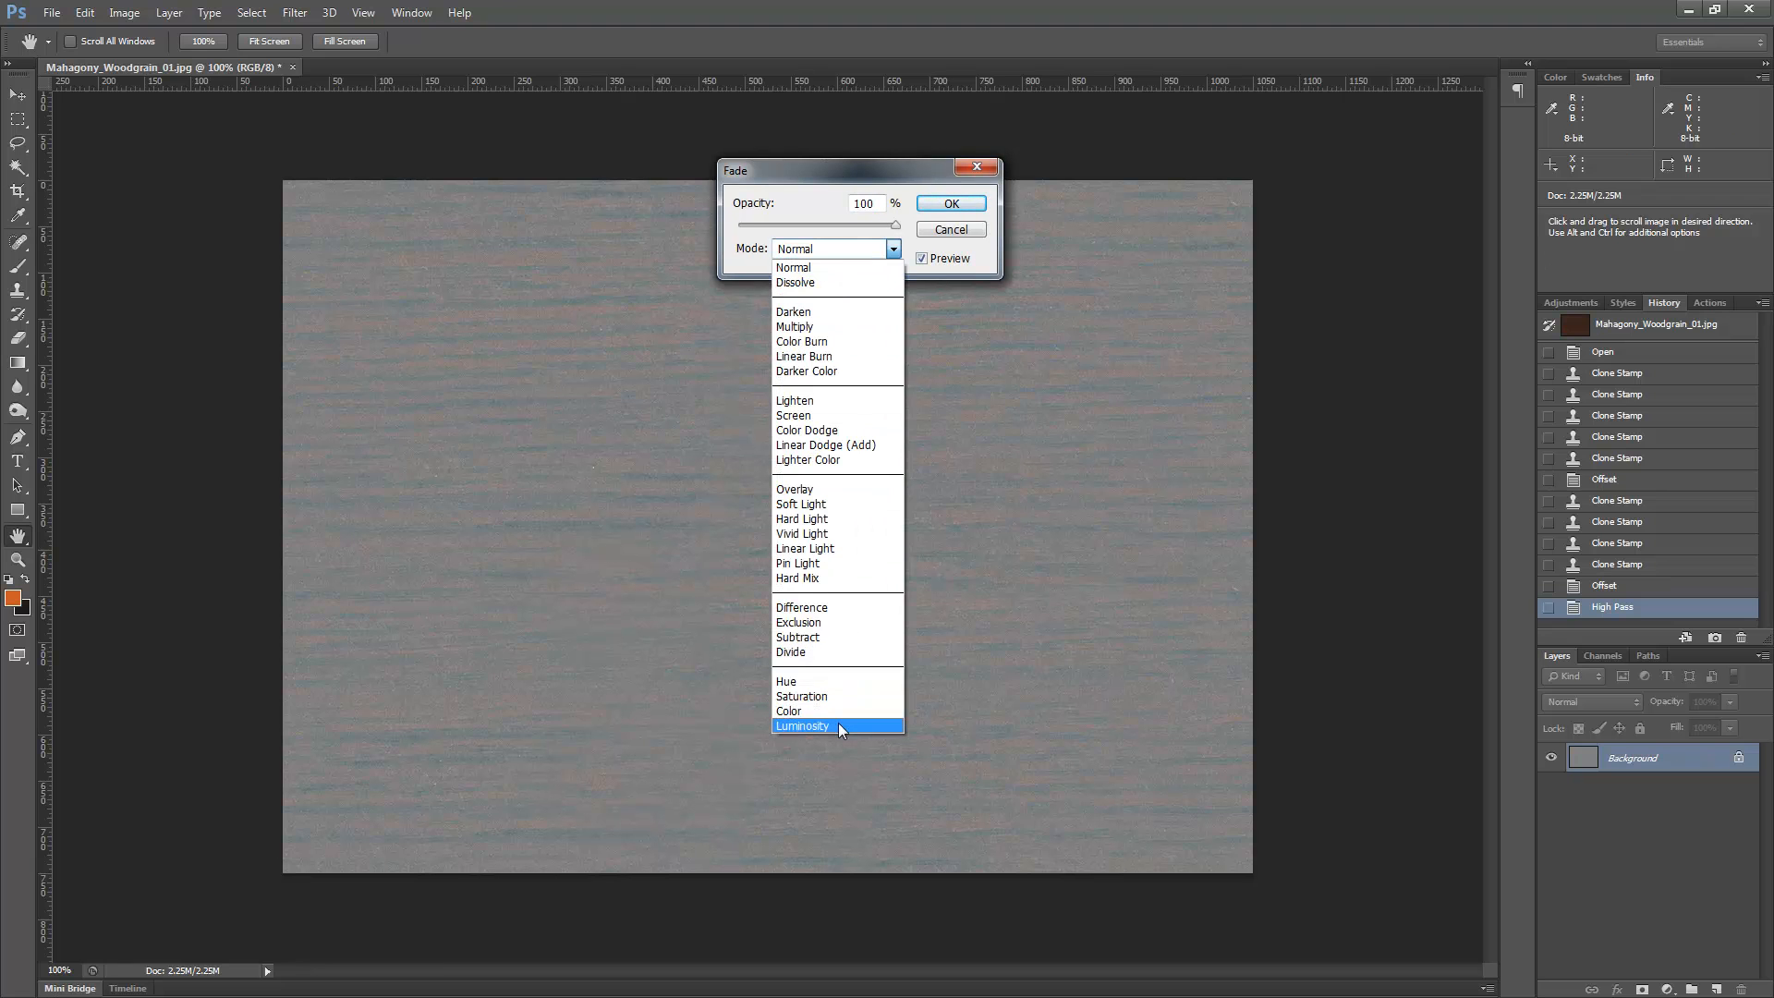
pyautogui.click(839, 723)
pyautogui.moveTo(896, 225); pyautogui.dragTo(826, 225)
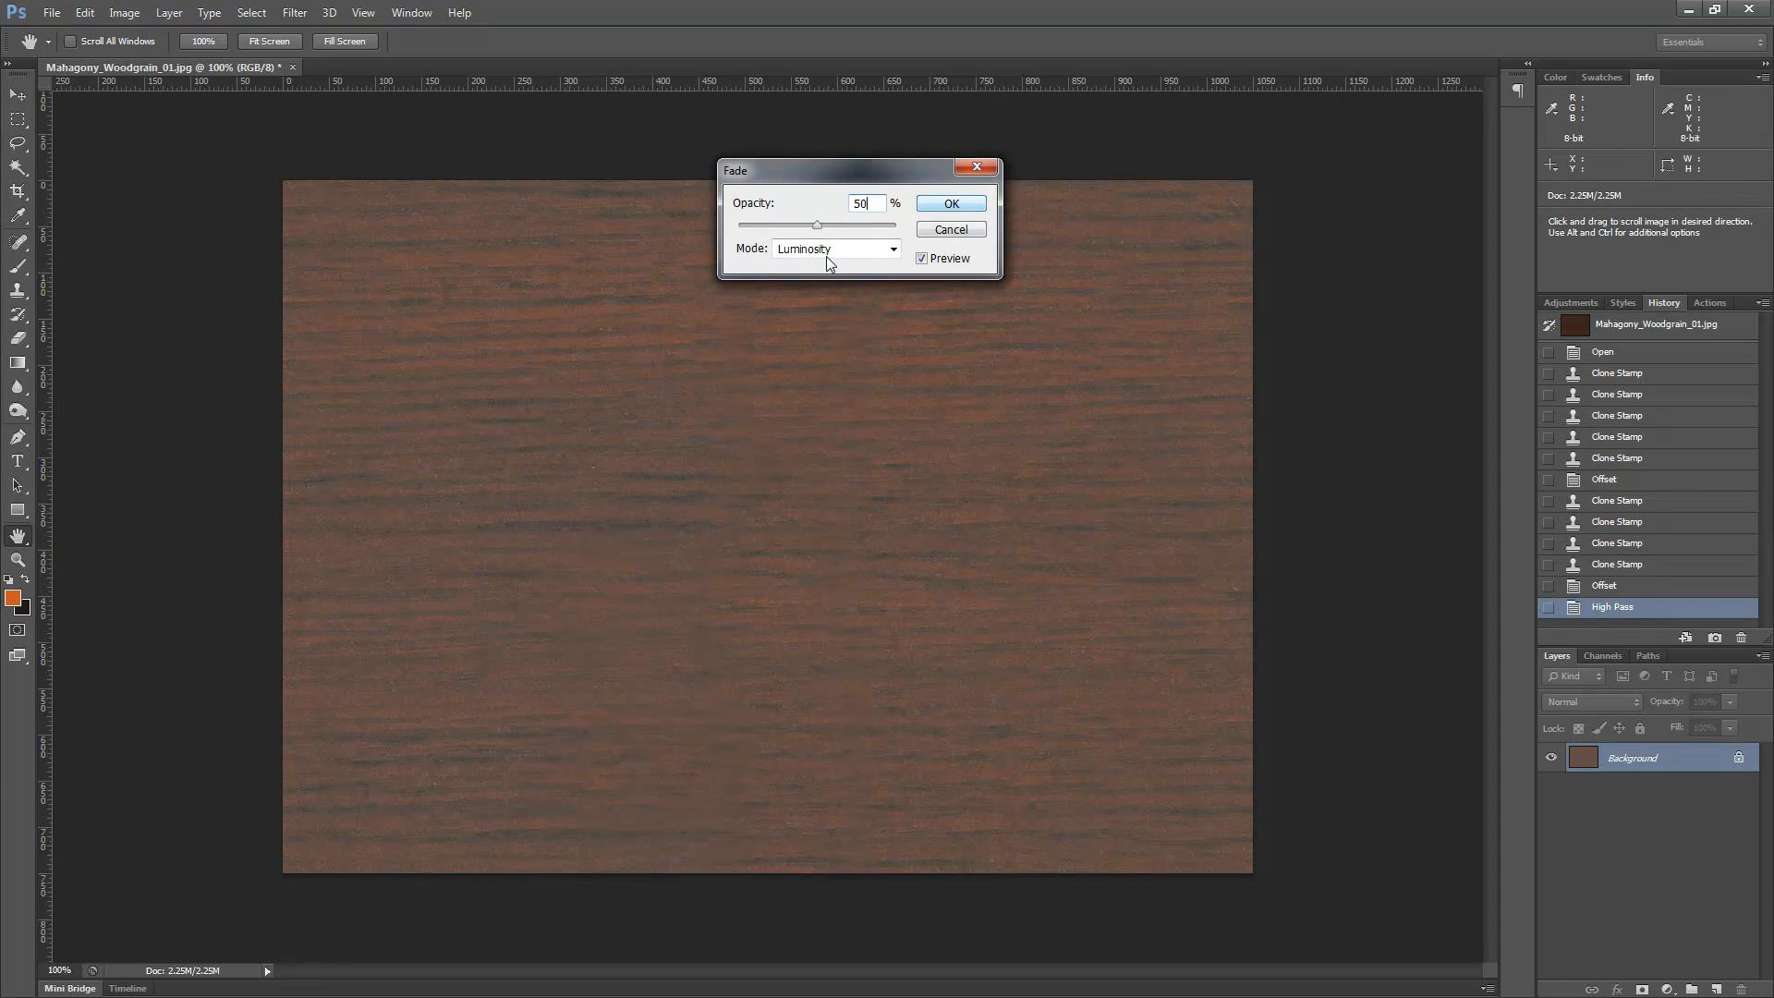
pyautogui.click(952, 204)
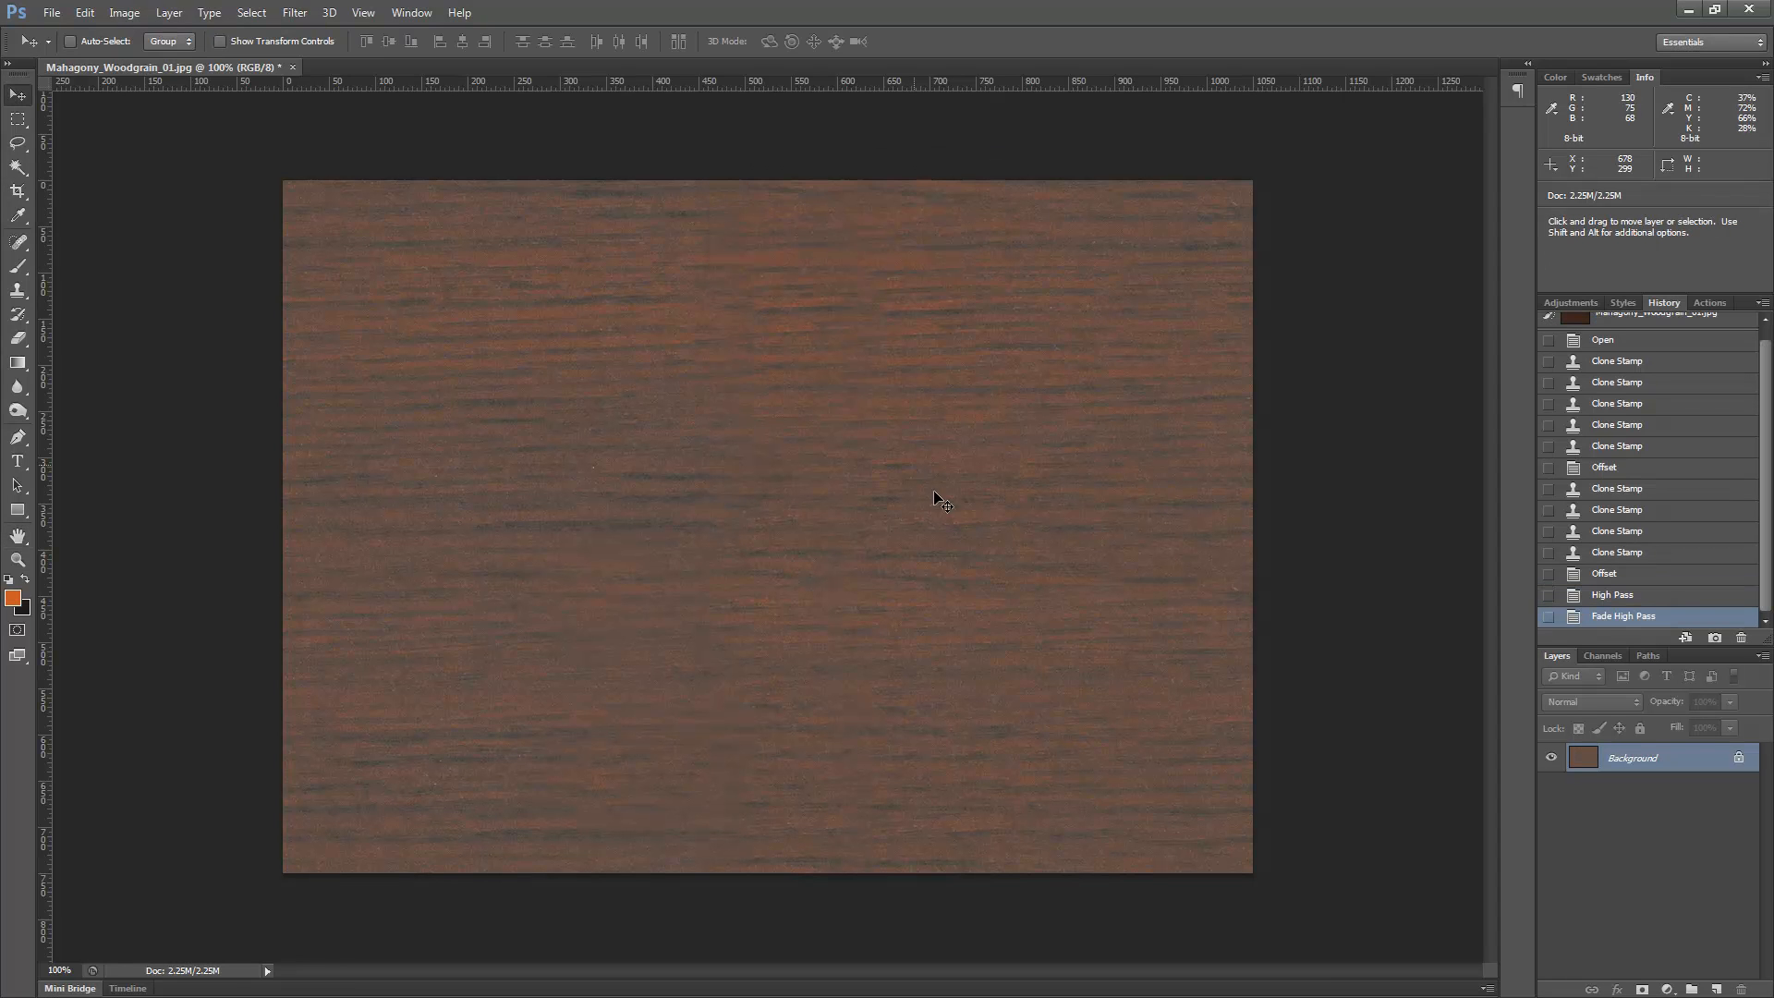
# Darken the woodgrain with Levels by raising the RGB black input level to 44
pyautogui.hotkey('ctrl', 'l')
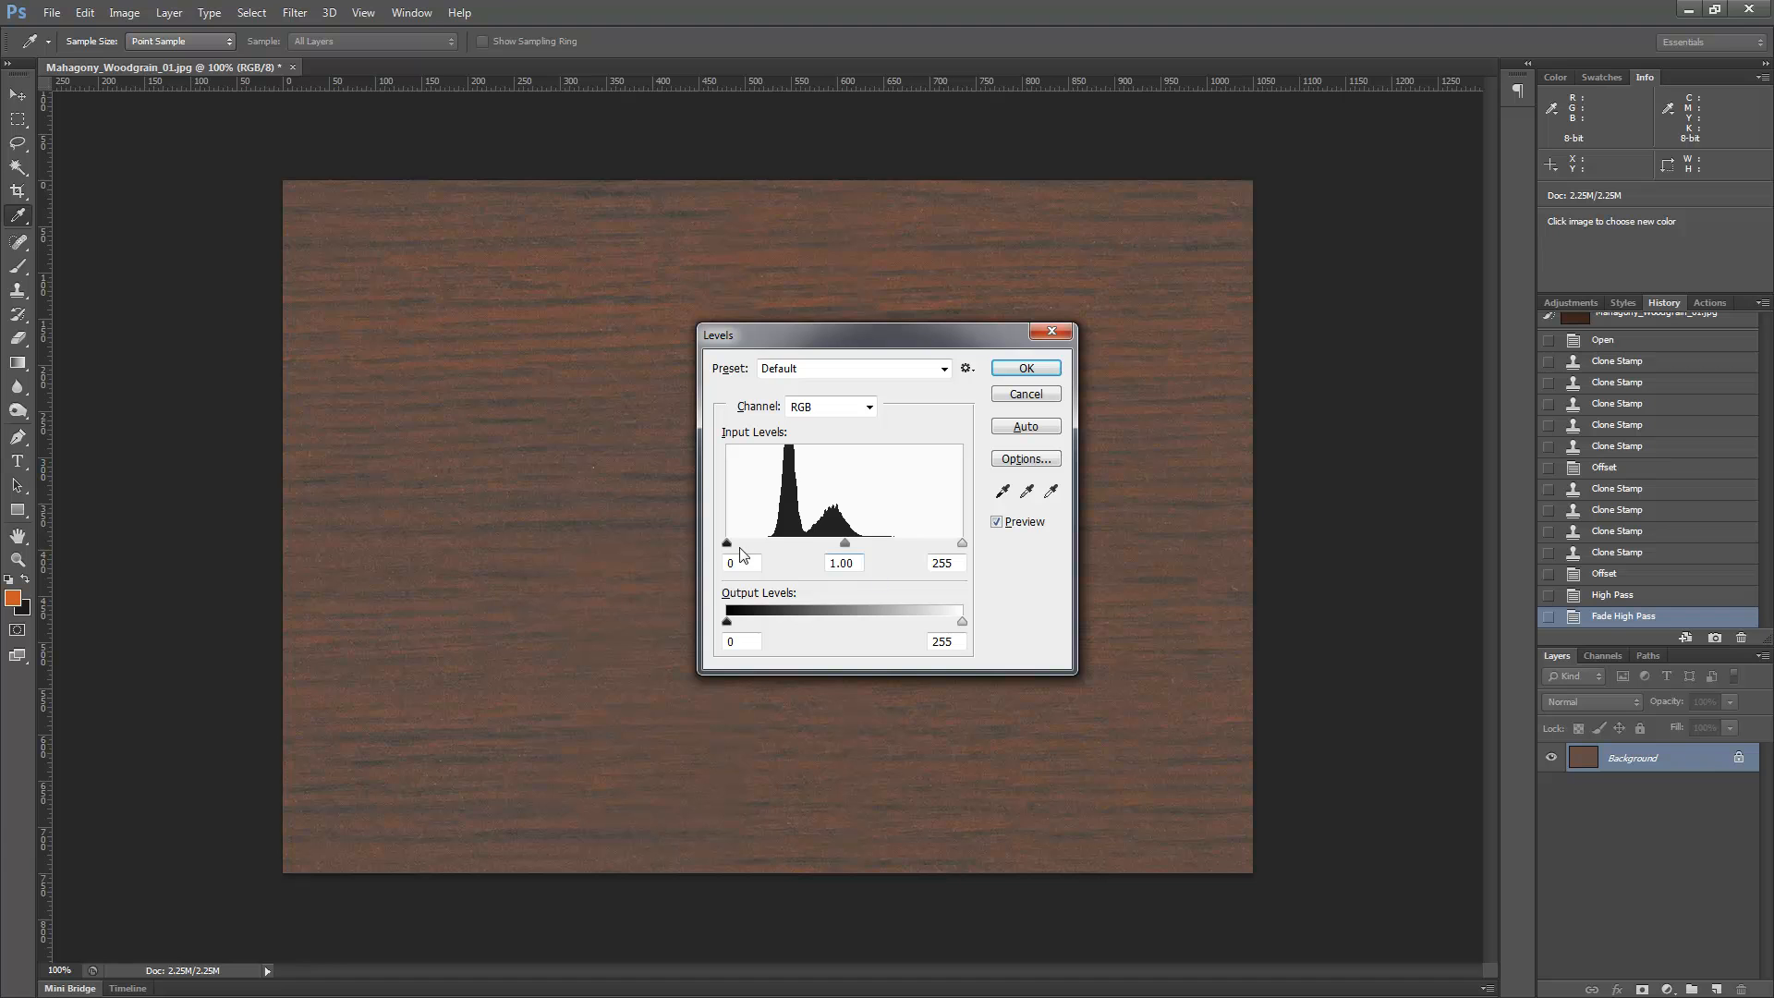
pyautogui.moveTo(728, 544); pyautogui.dragTo(768, 555)
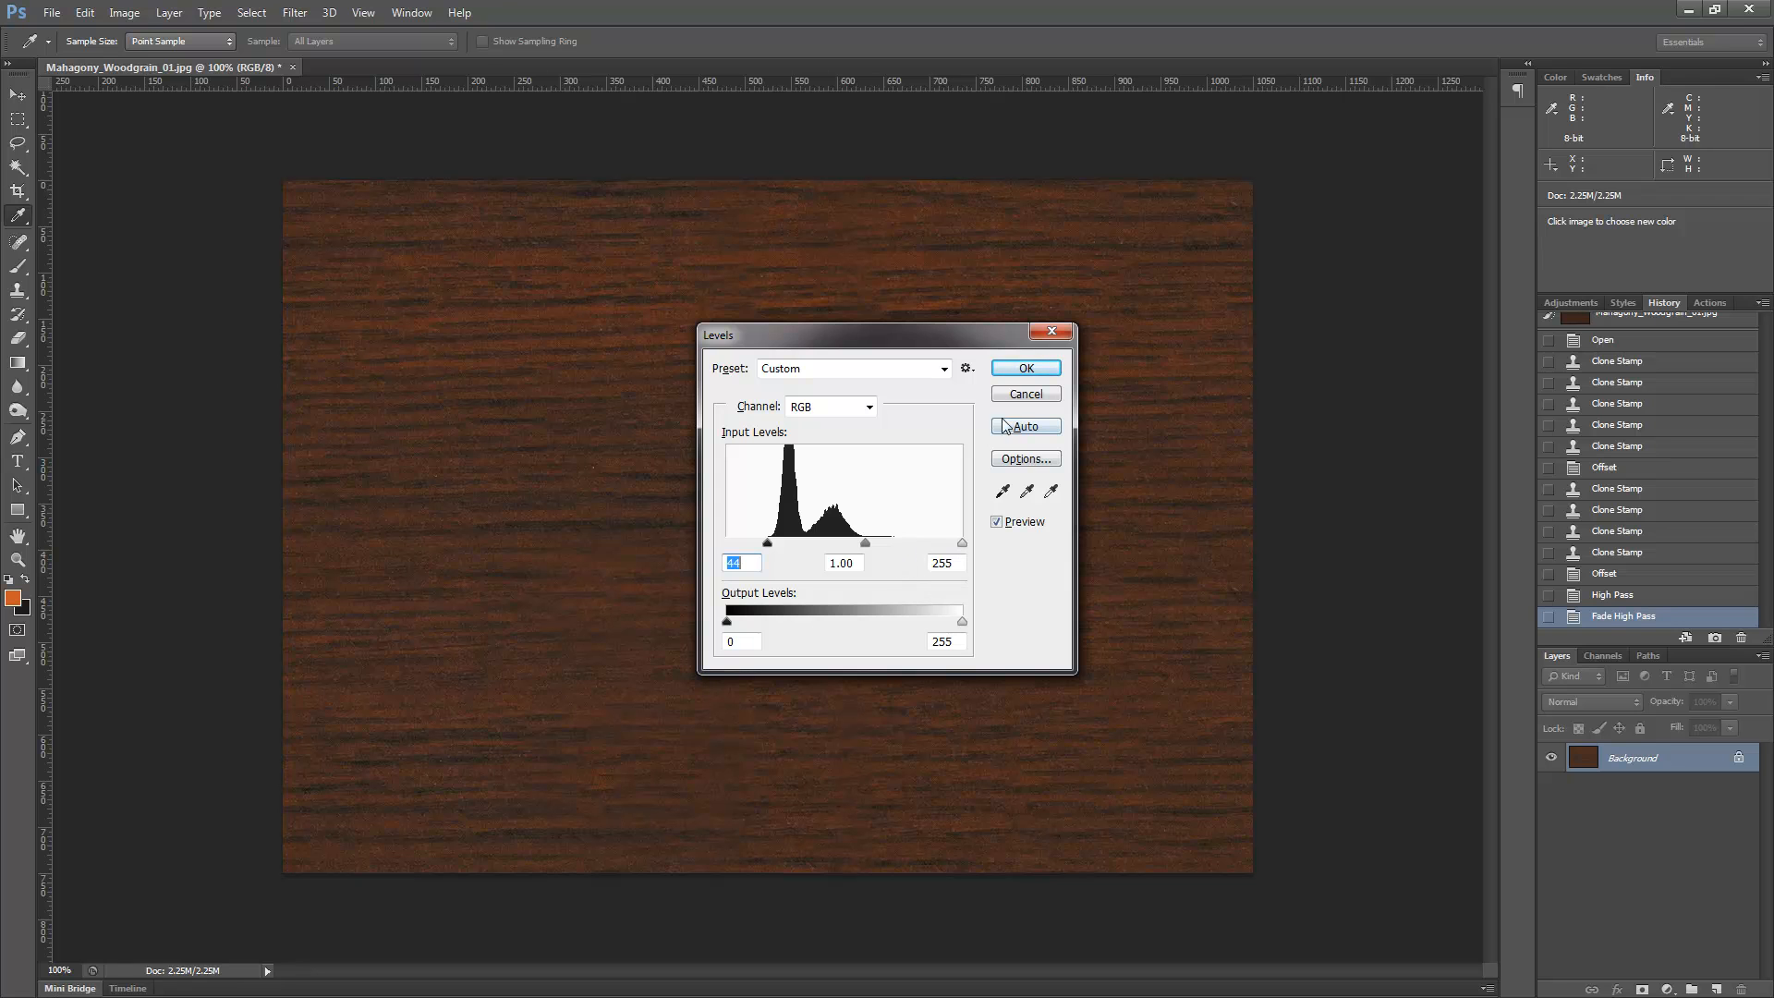
pyautogui.click(1025, 368)
pyautogui.press('v')
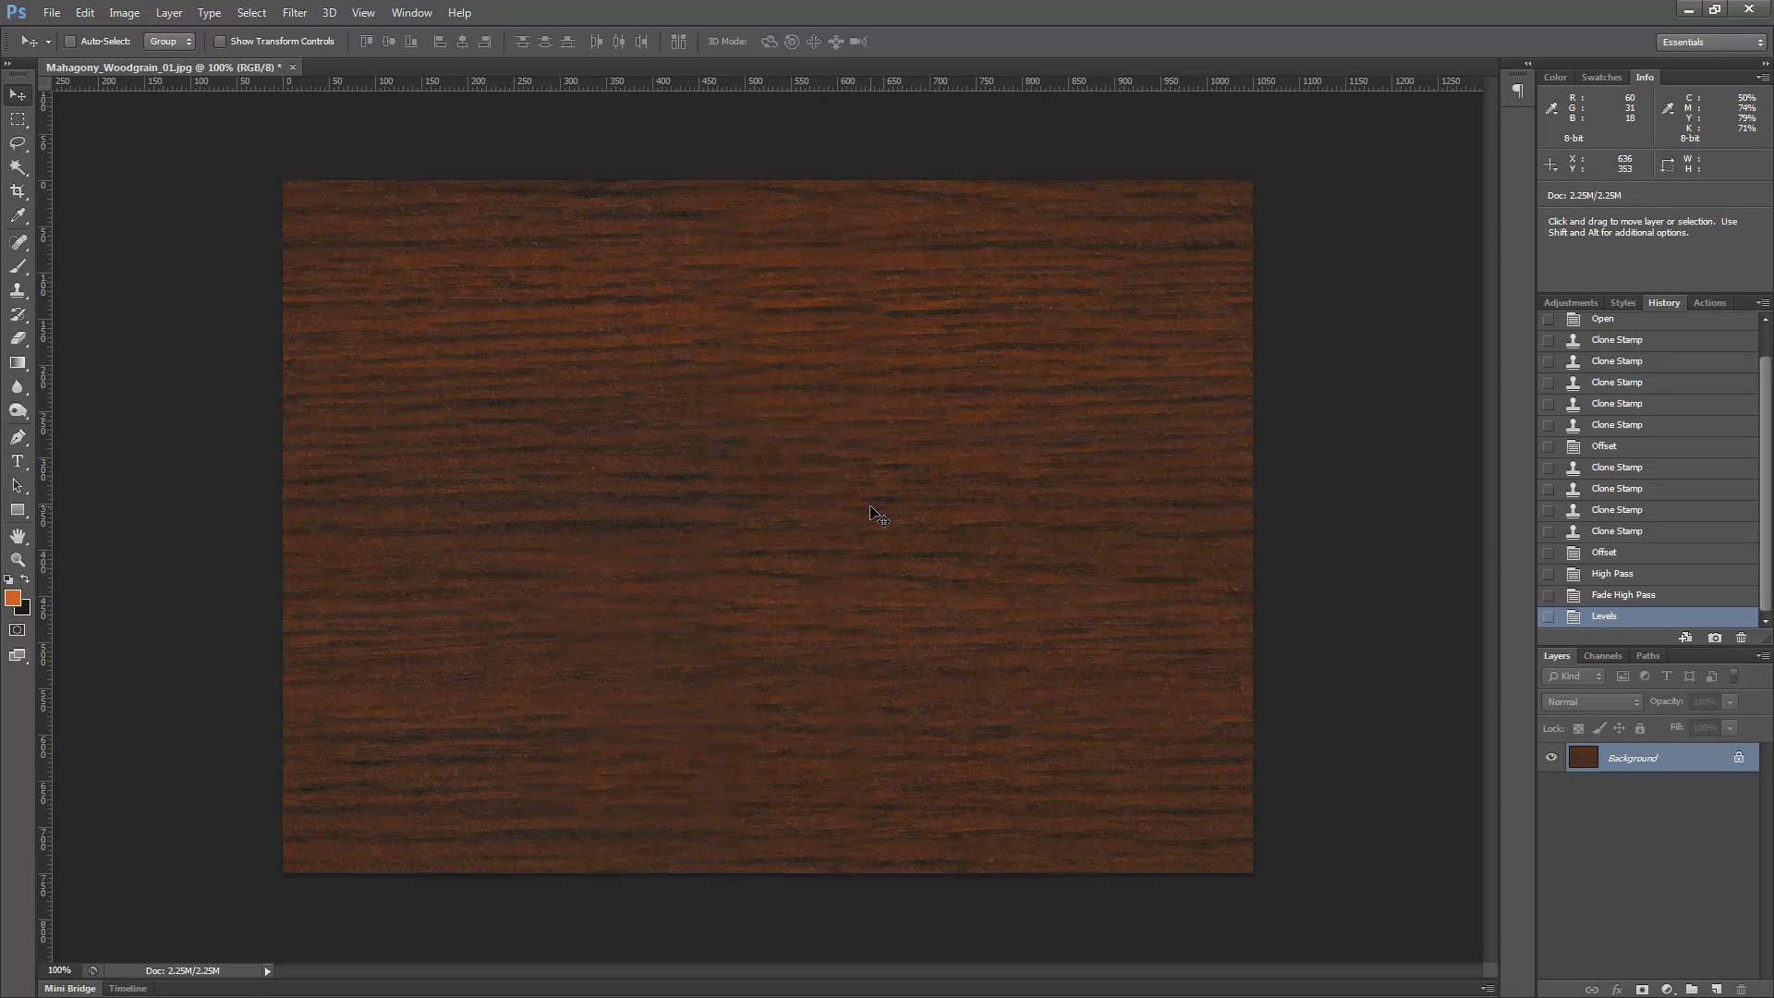
# Examine the woodgrain close up at several magnifications for noise and pixel detail
pyautogui.hotkey('ctrl', '+')
pyautogui.hotkey('ctrl', '+')
pyautogui.hotkey('ctrl', '+')
pyautogui.hotkey('ctrl', '+')
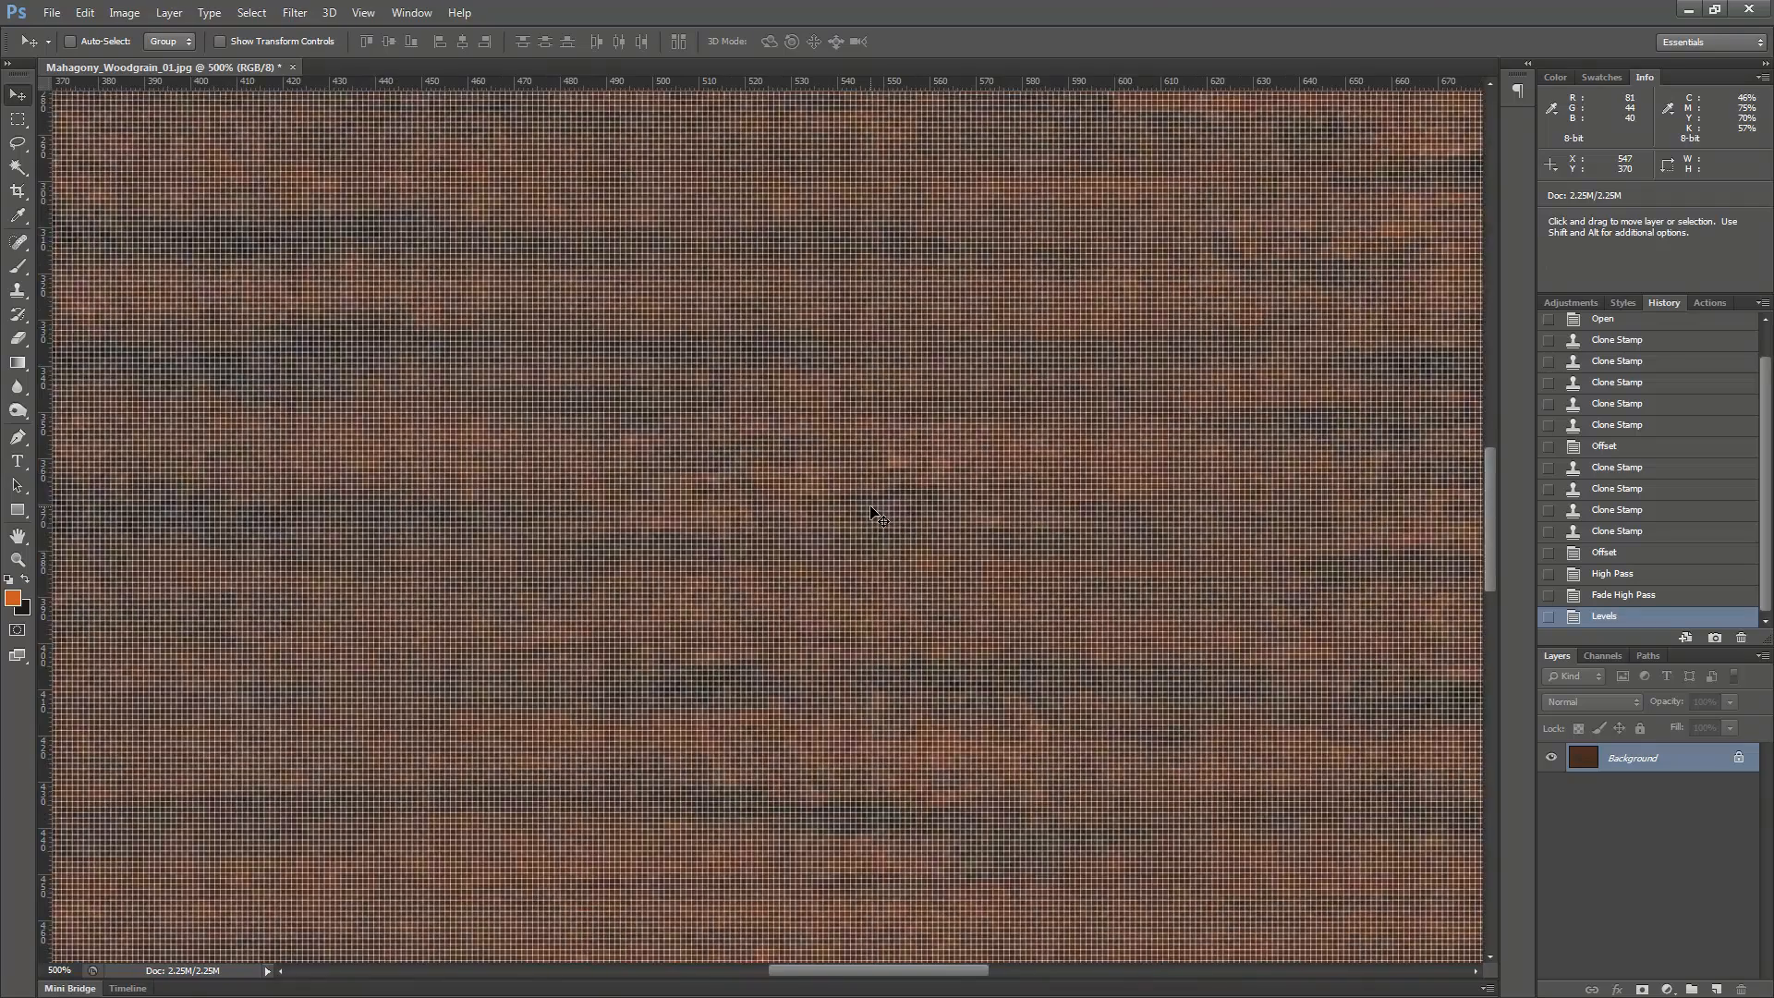
pyautogui.hotkey('ctrl', '-')
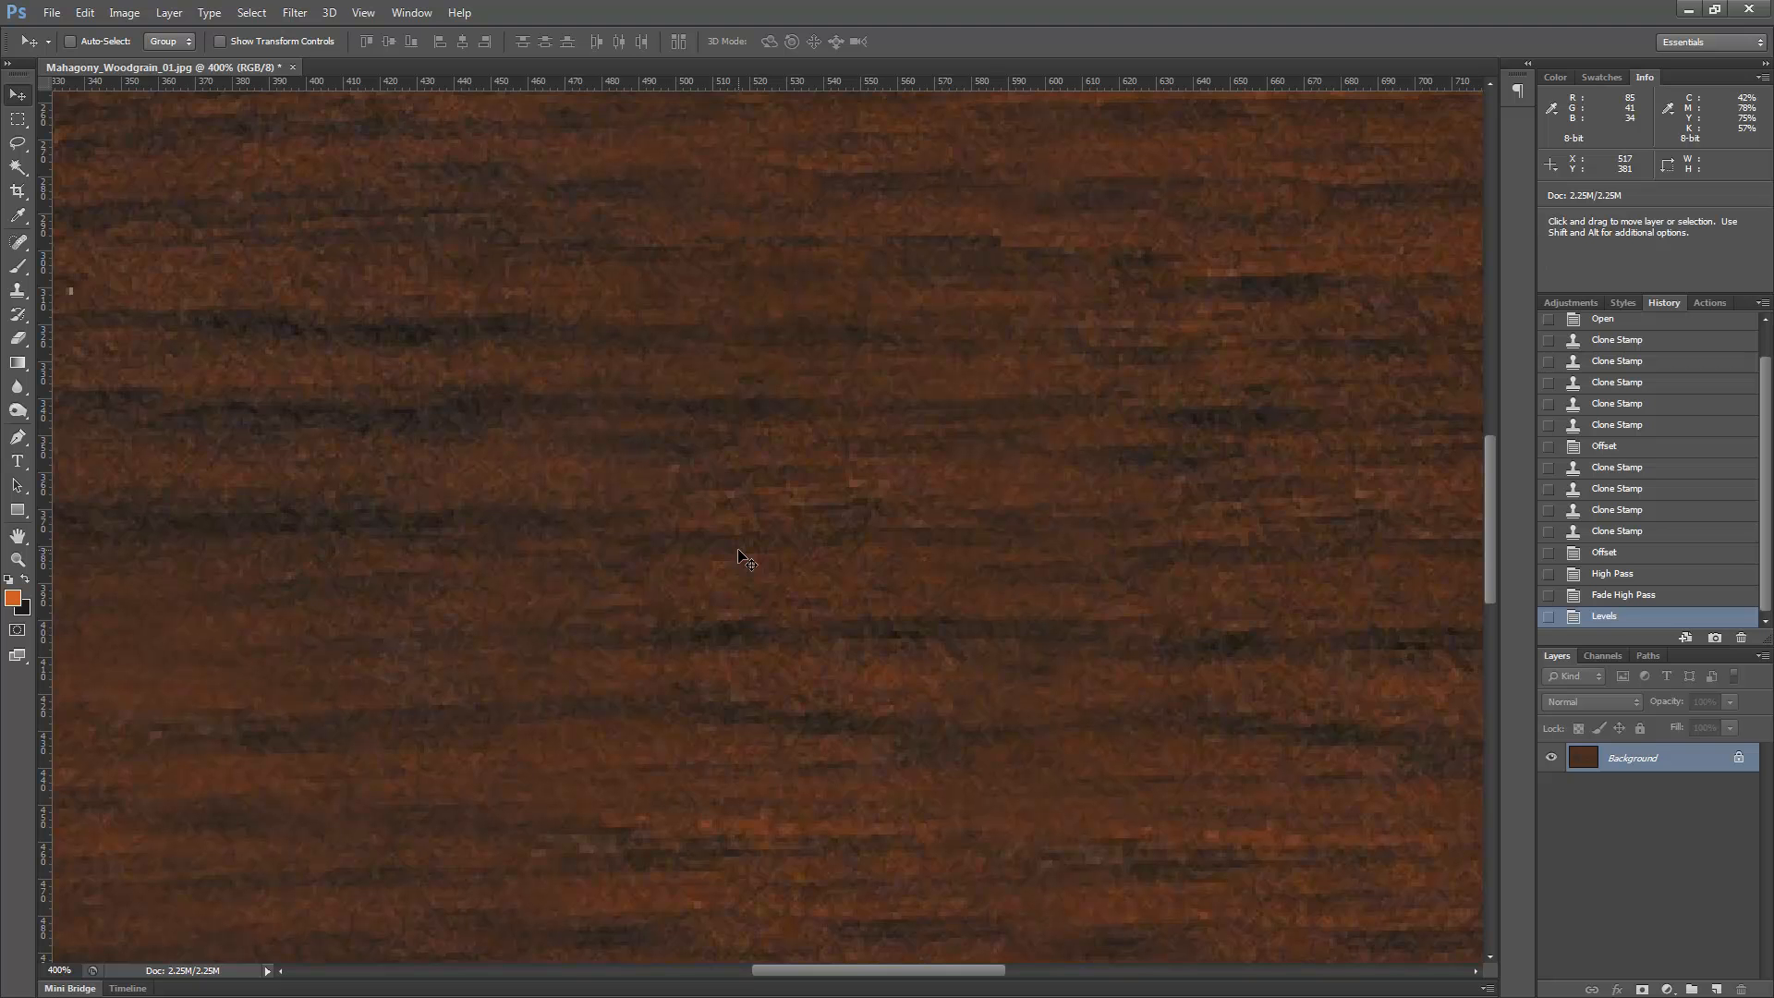
pyautogui.hotkey('ctrl', '-')
pyautogui.hotkey('ctrl', '-')
pyautogui.hotkey('ctrl', '-')
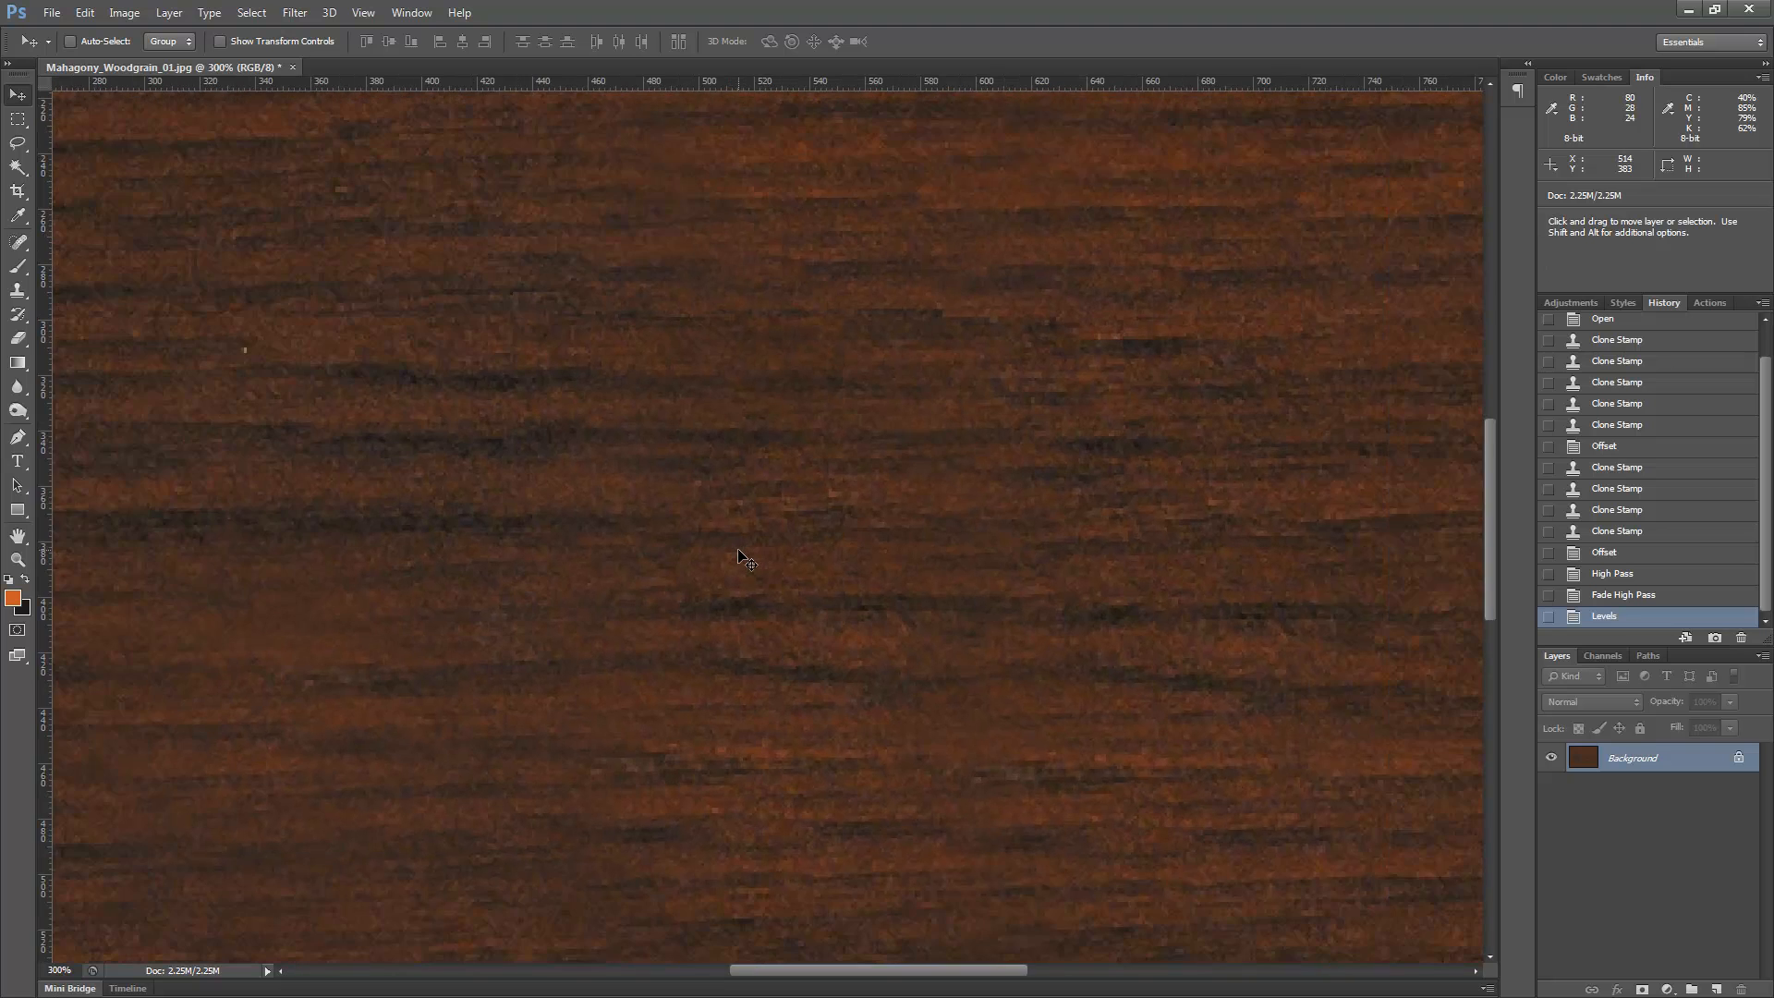
pyautogui.hotkey('ctrl', '+')
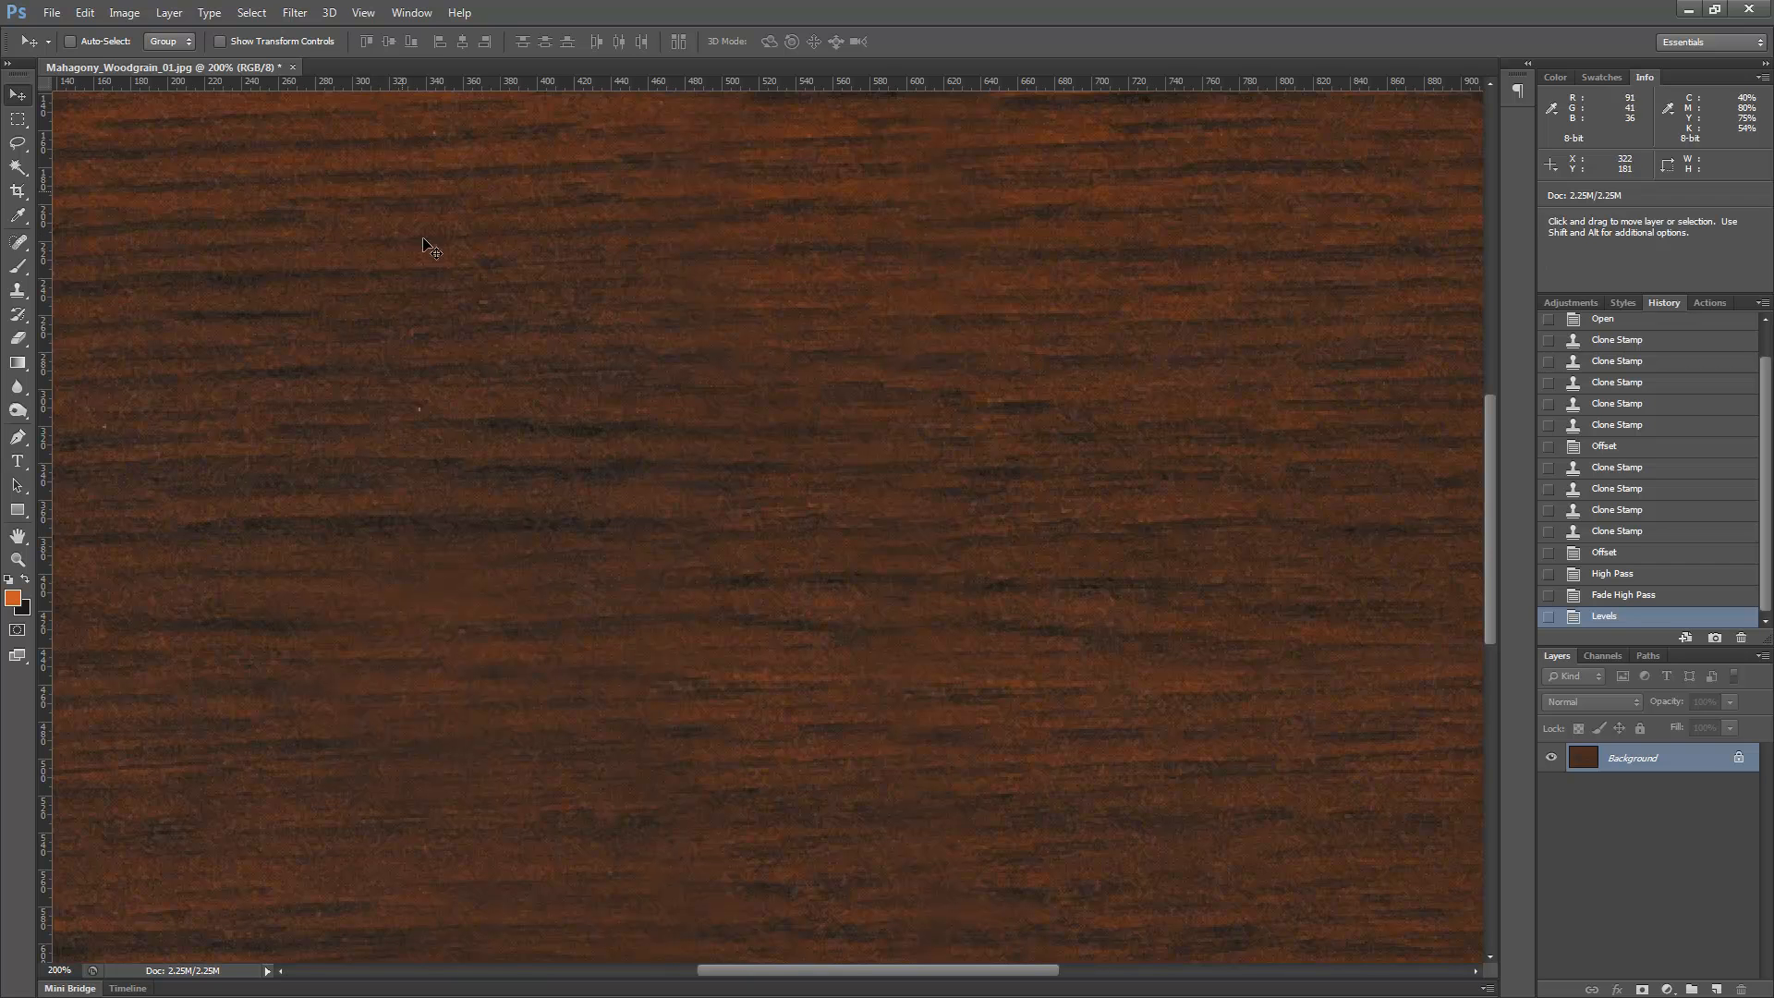
# Soften the woodgrain image with a Gaussian Blur of 2 pixels radius
pyautogui.click(296, 13)
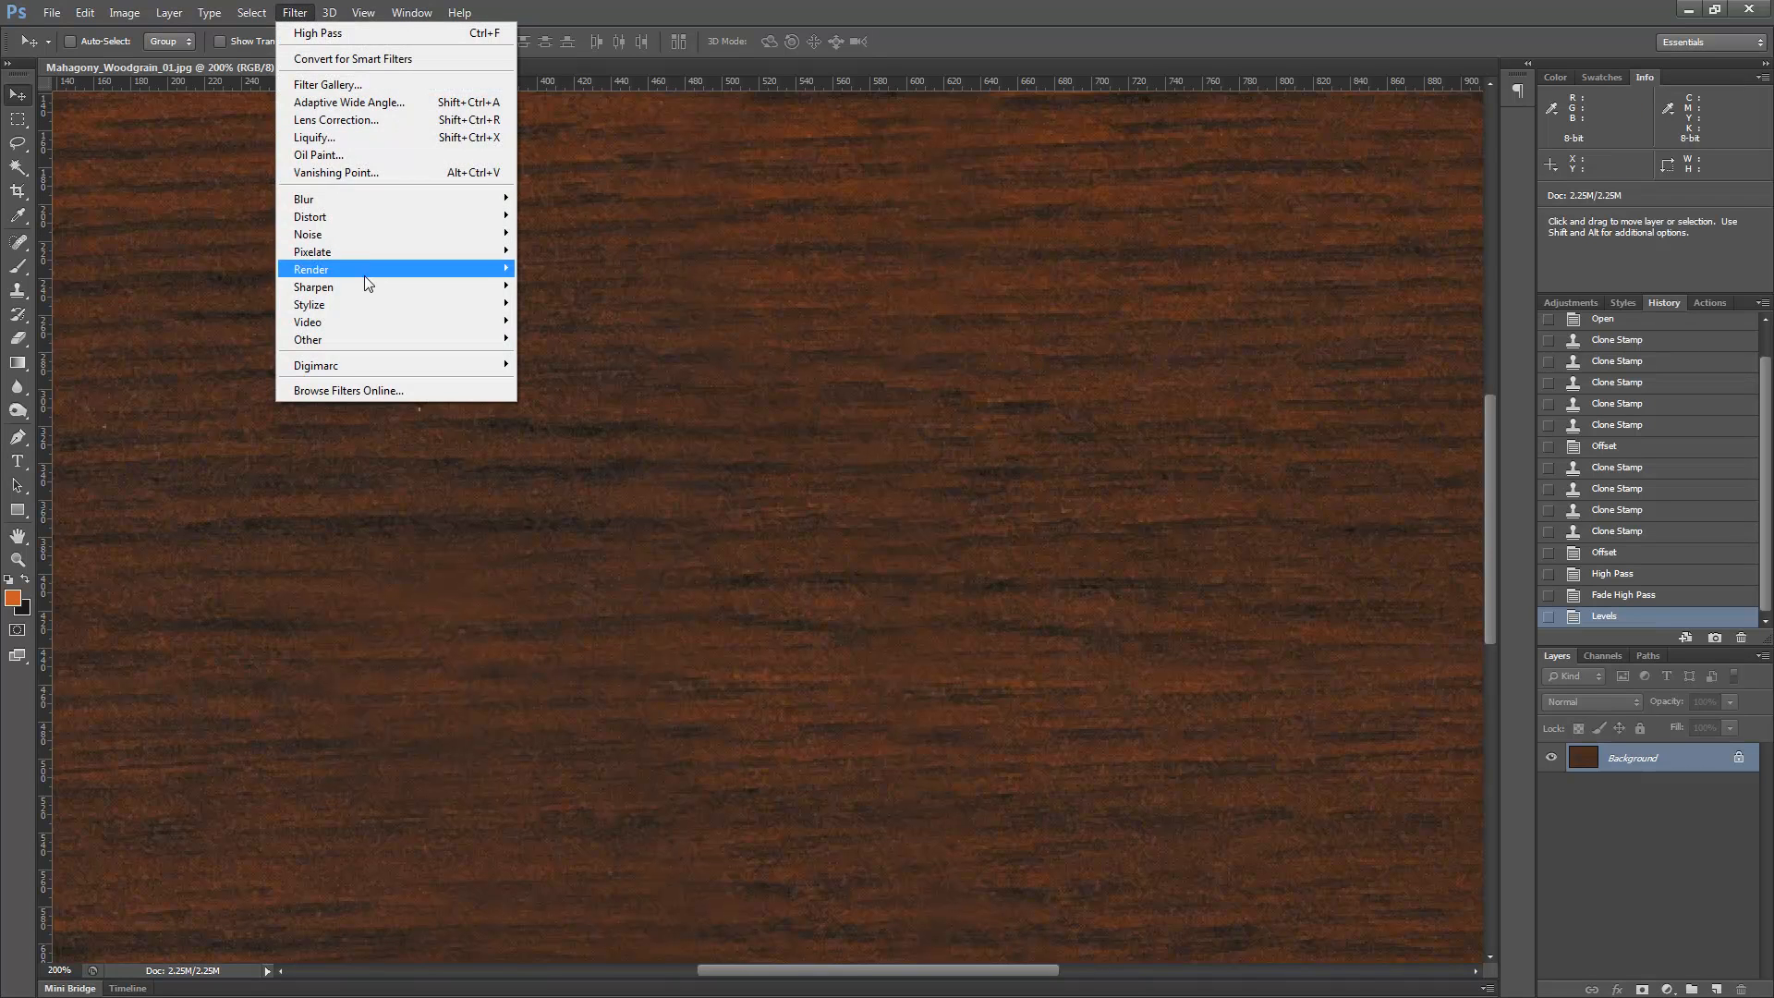
pyautogui.moveTo(356, 203)
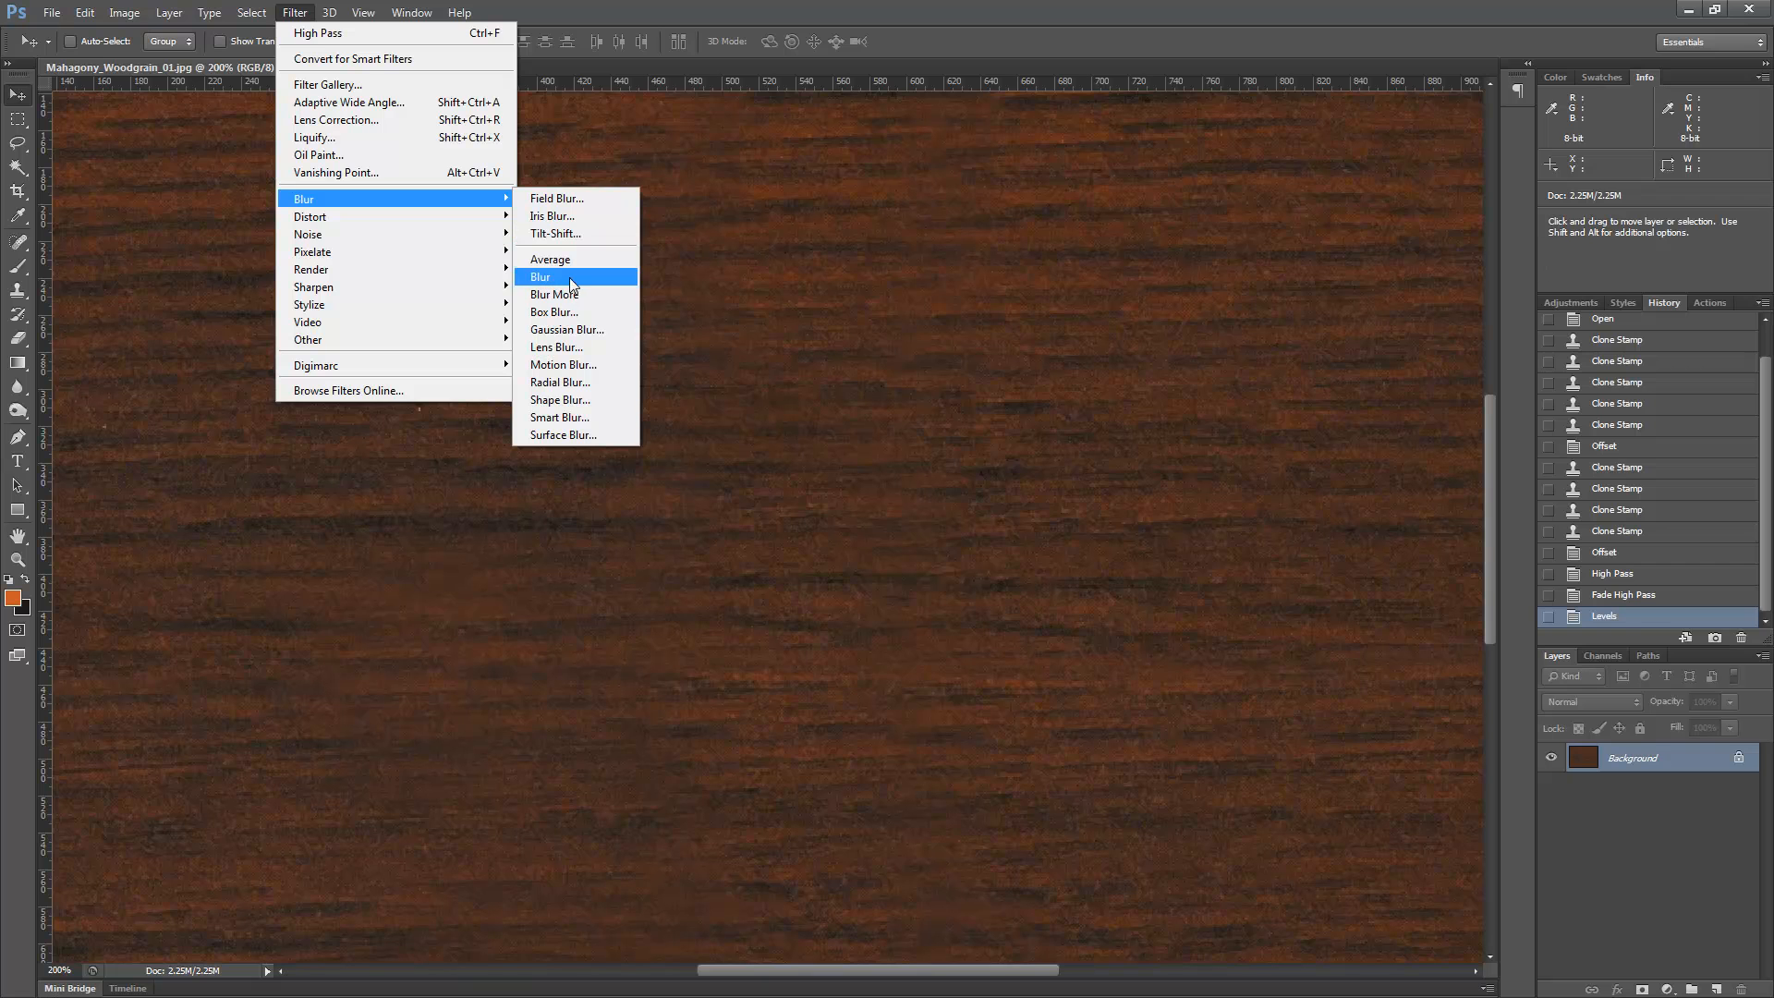
pyautogui.click(565, 329)
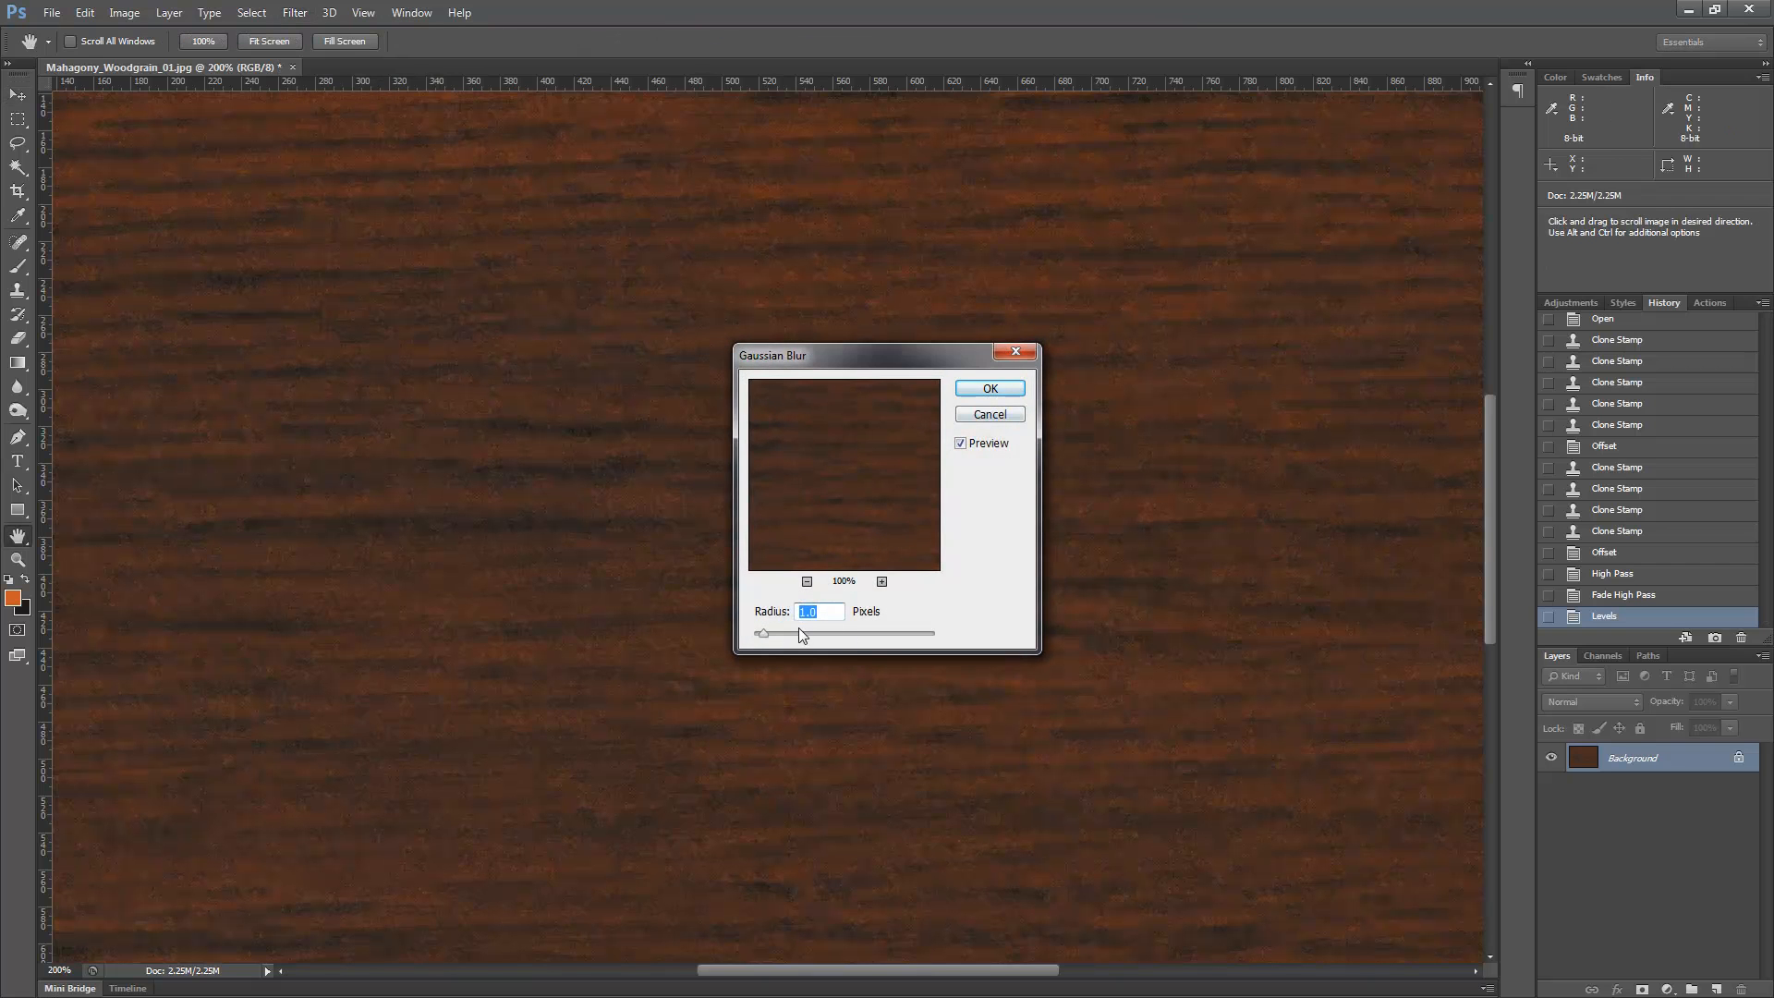
pyautogui.write('2')
pyautogui.click(997, 399)
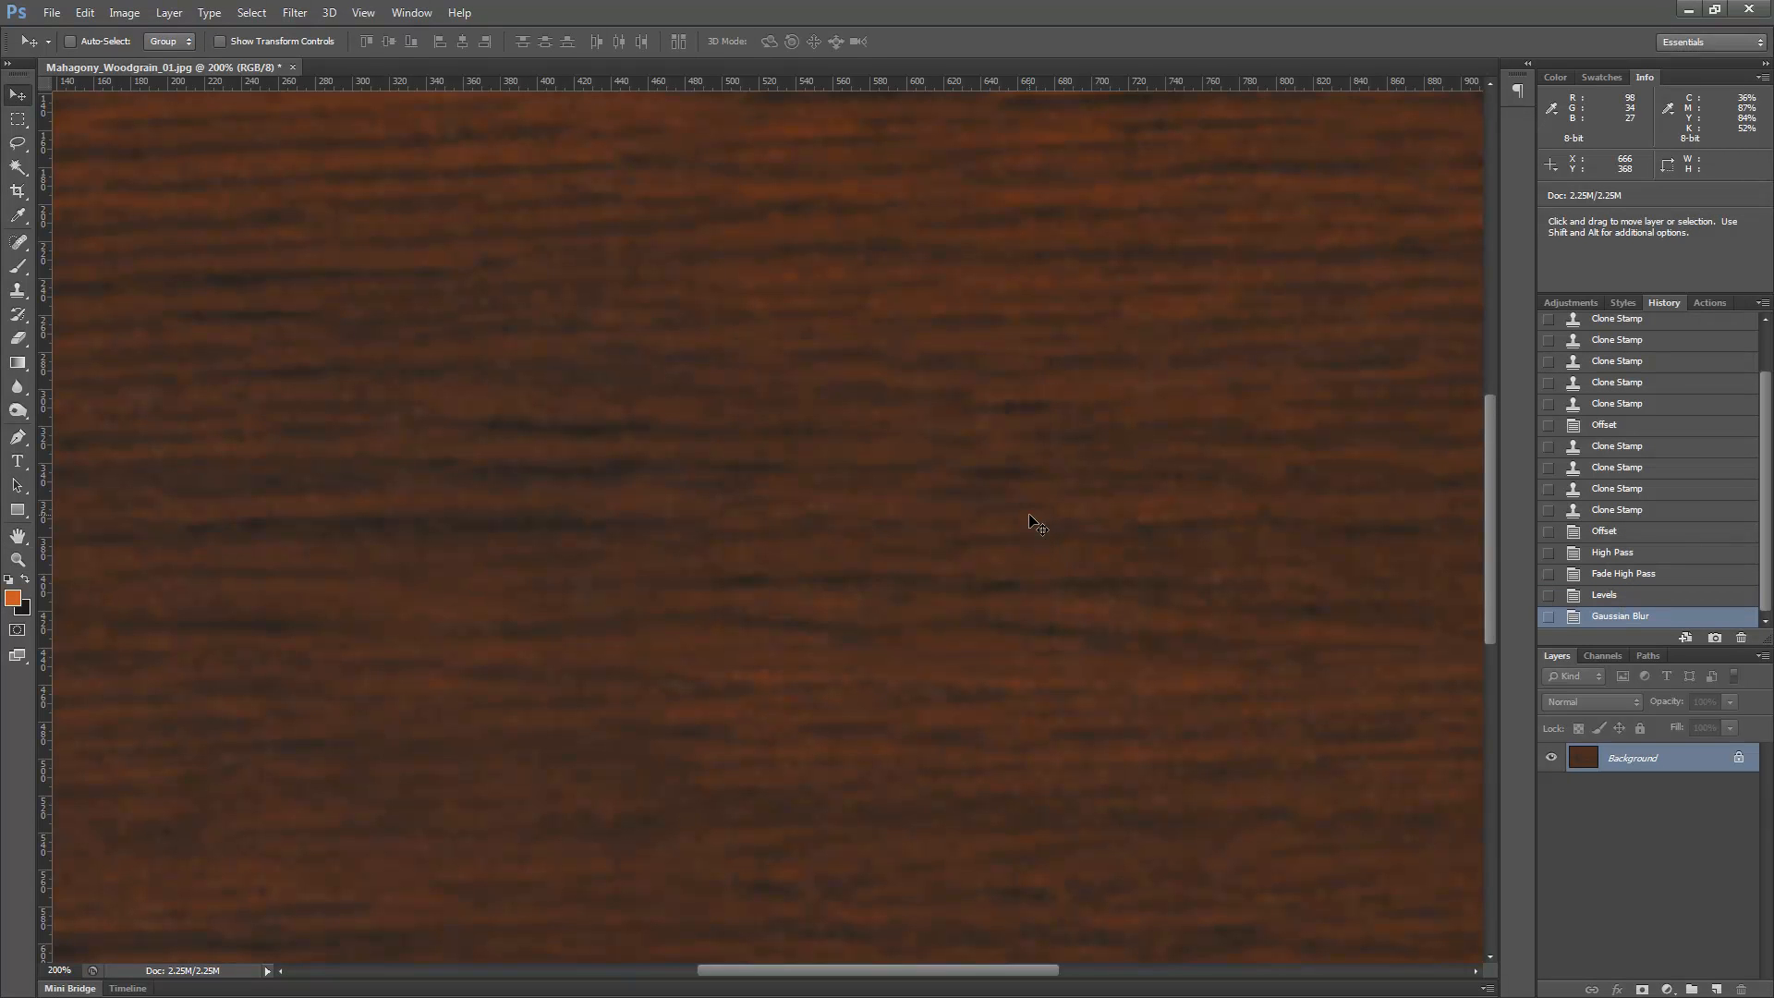
# Darken the woodgrain with Levels, setting the RGB black input level to 15 and the midtone to 0.71
pyautogui.hotkey('ctrl', '1')
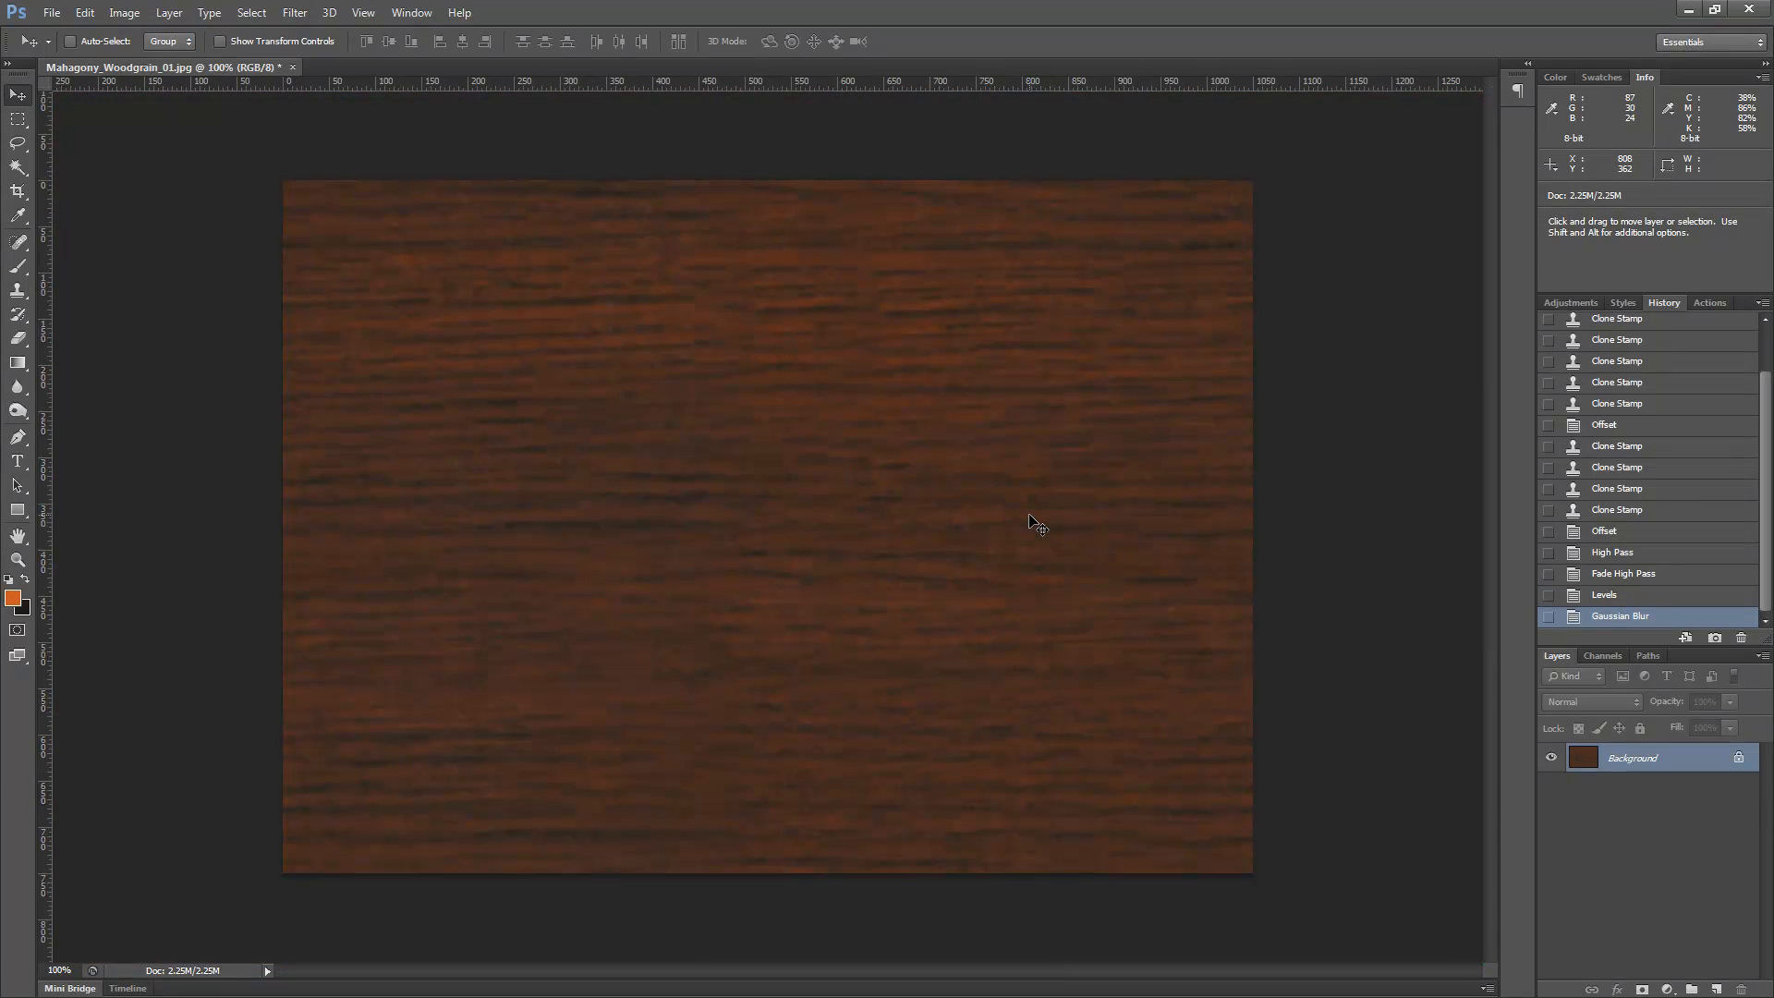
pyautogui.hotkey('ctrl', 'l')
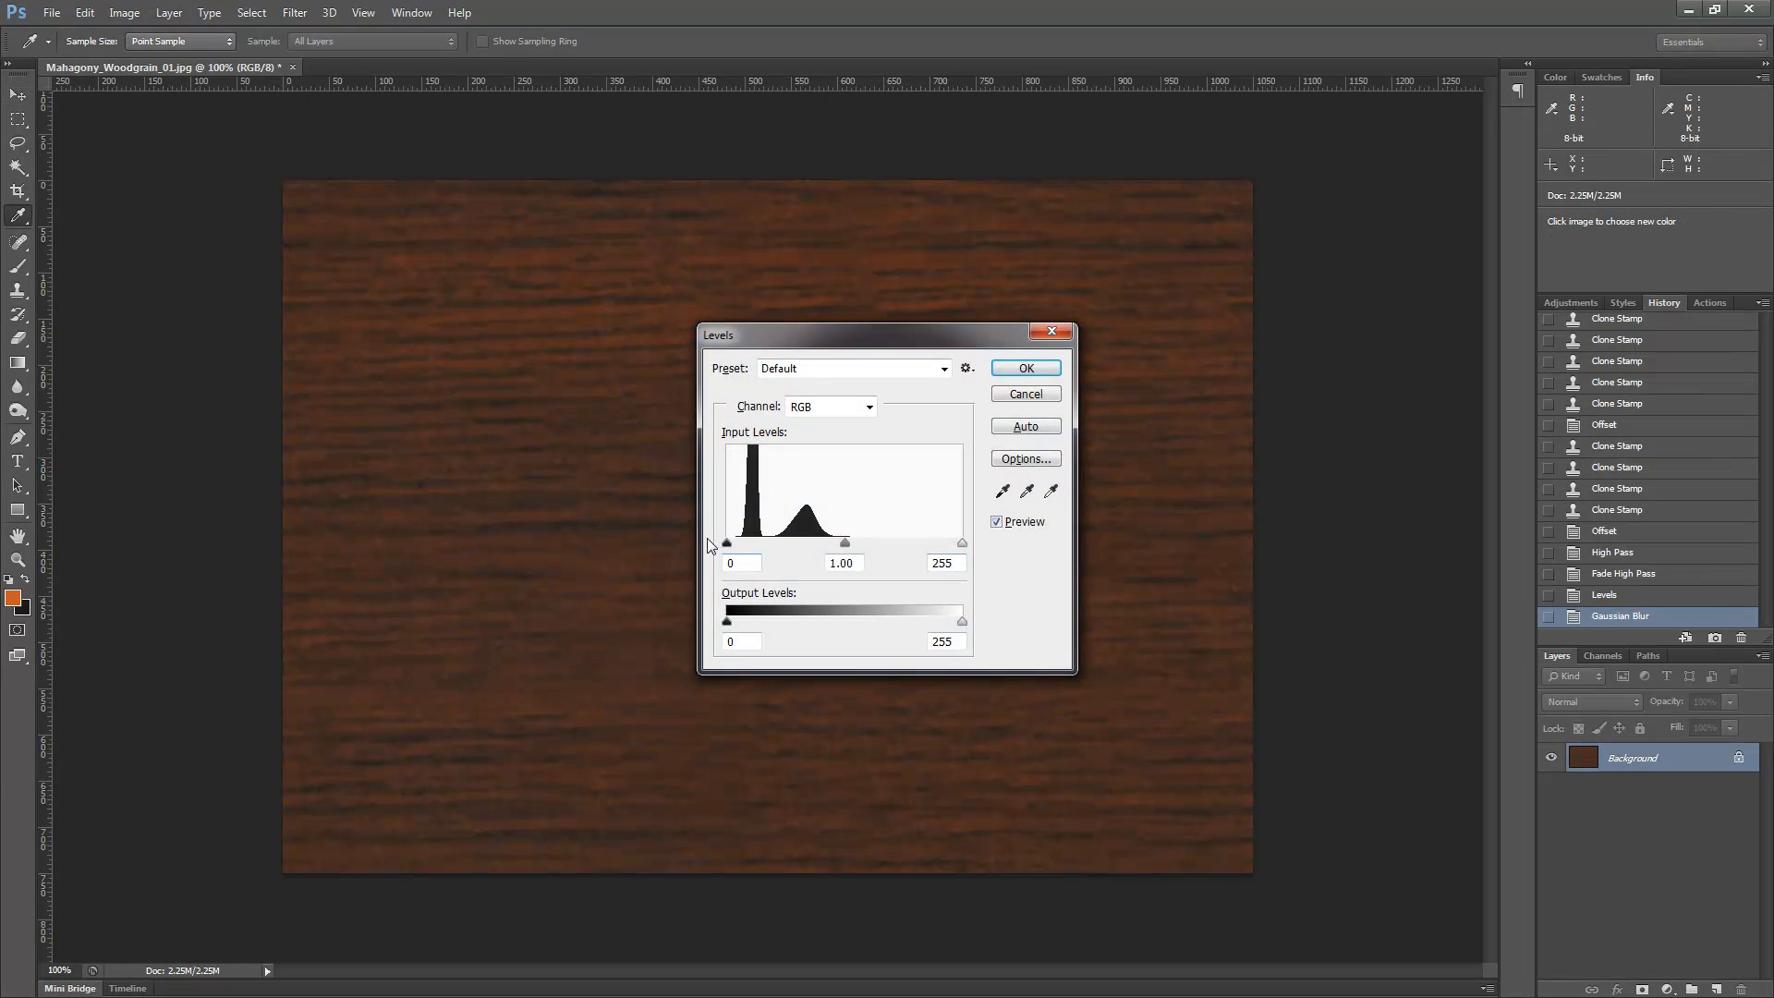
pyautogui.moveTo(727, 544); pyautogui.dragTo(738, 544)
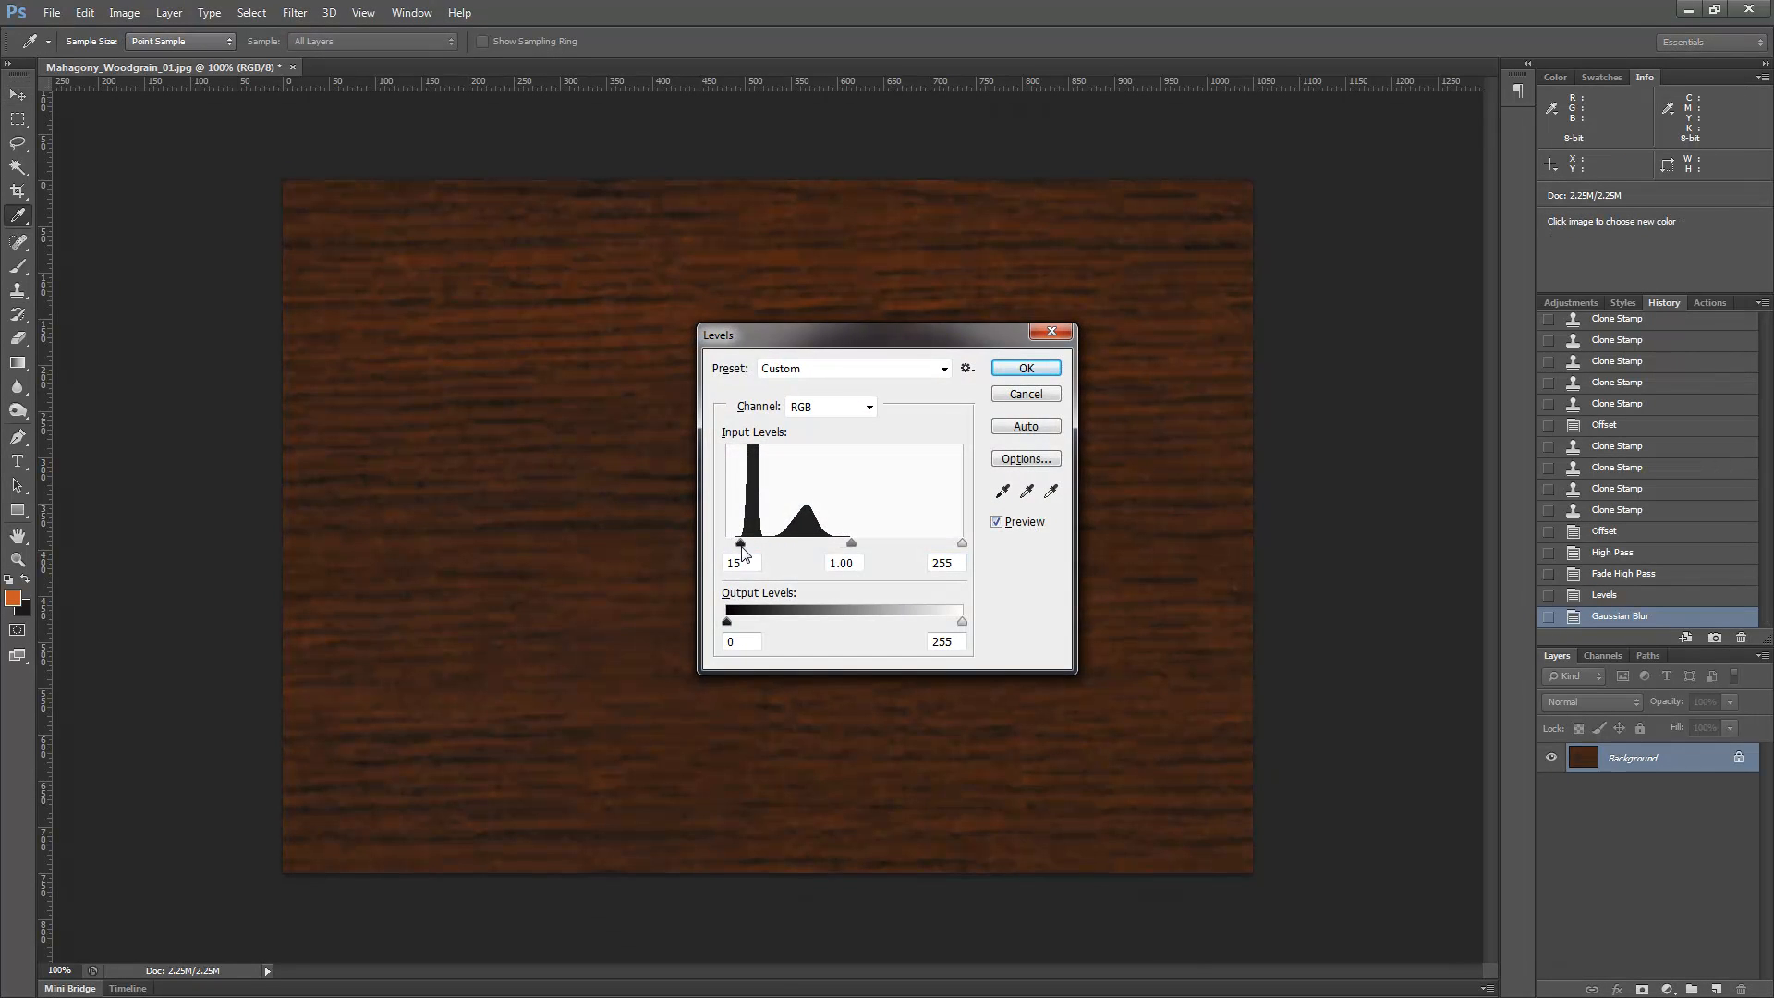
pyautogui.moveTo(851, 544); pyautogui.dragTo(860, 545)
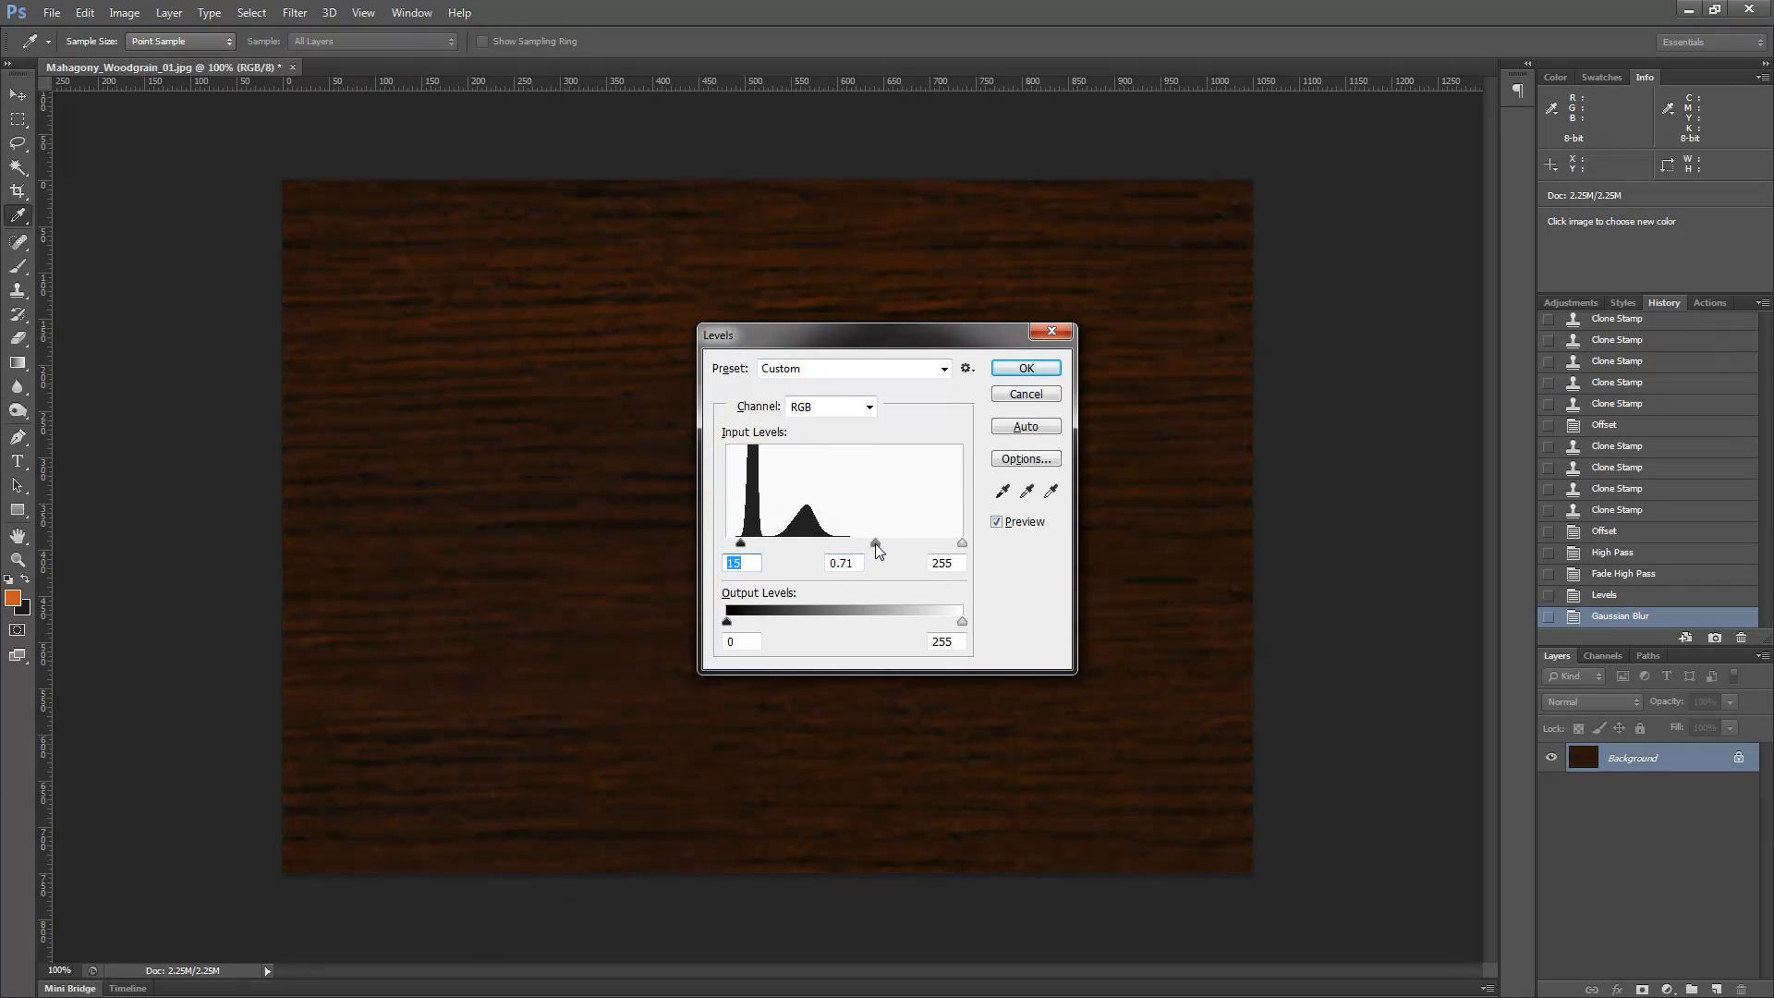
pyautogui.click(1028, 374)
pyautogui.press('v')
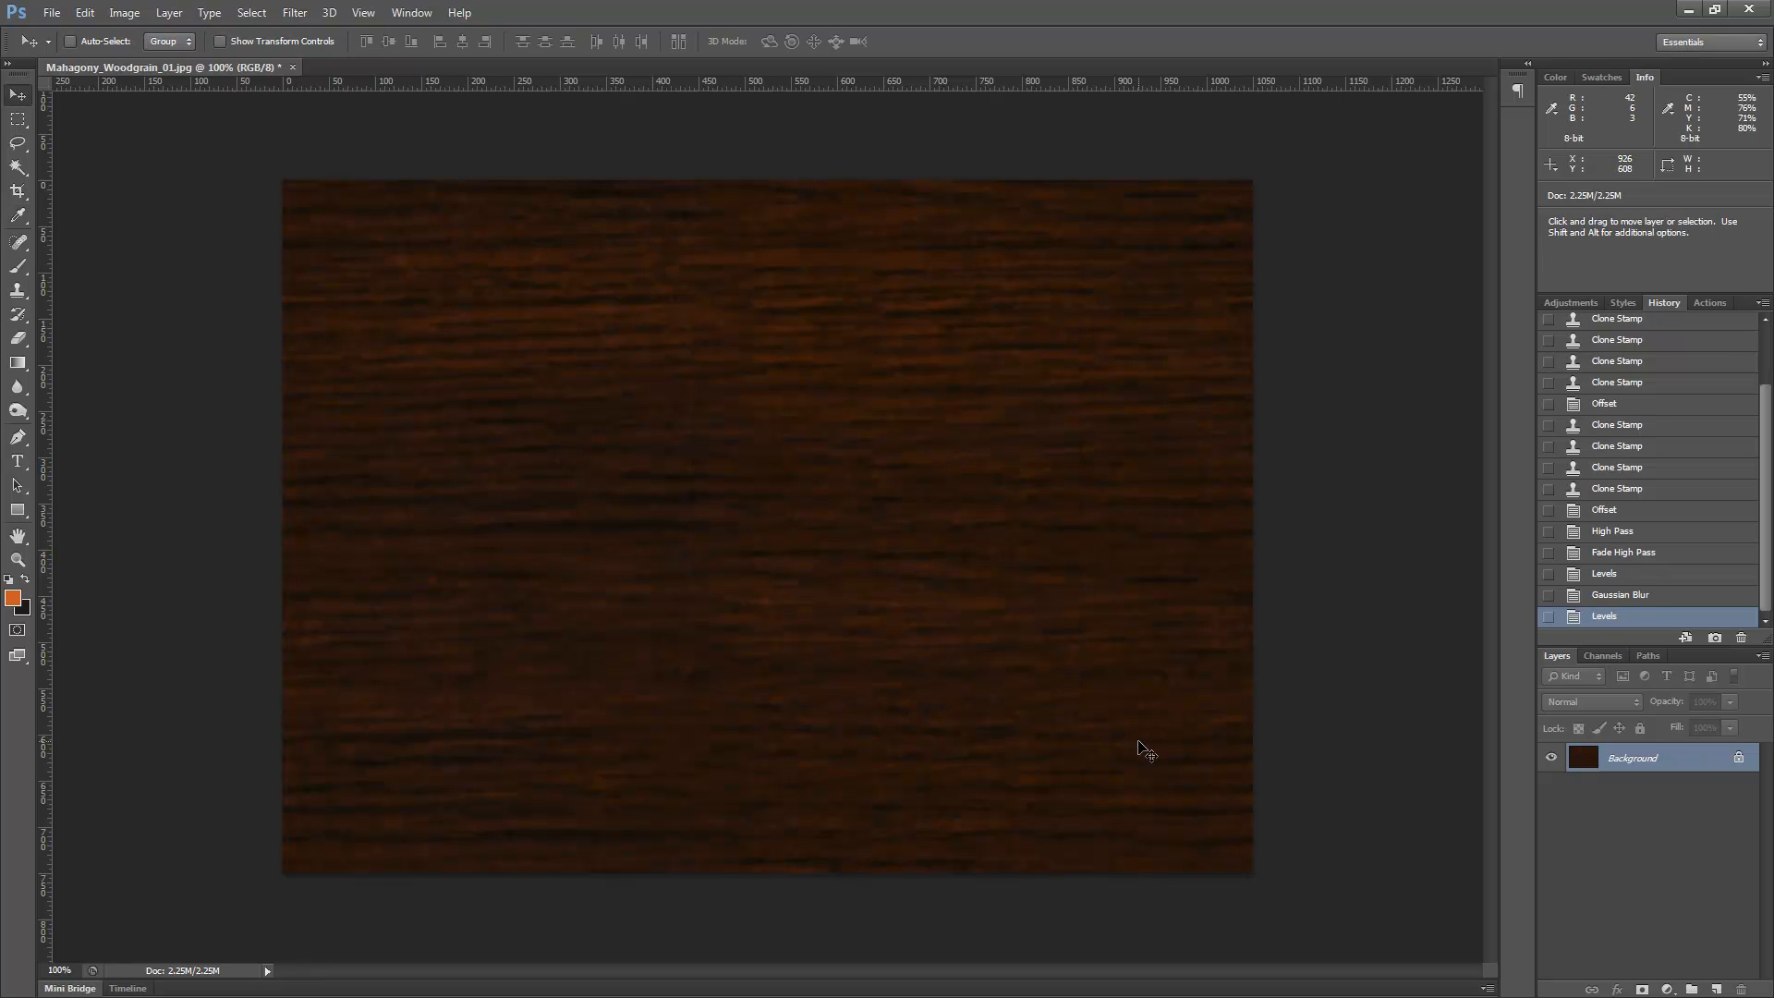
# Offset the woodgrain image by +323 pixels horizontally and +367 pixels vertically with wrap-around edges
pyautogui.click(294, 12)
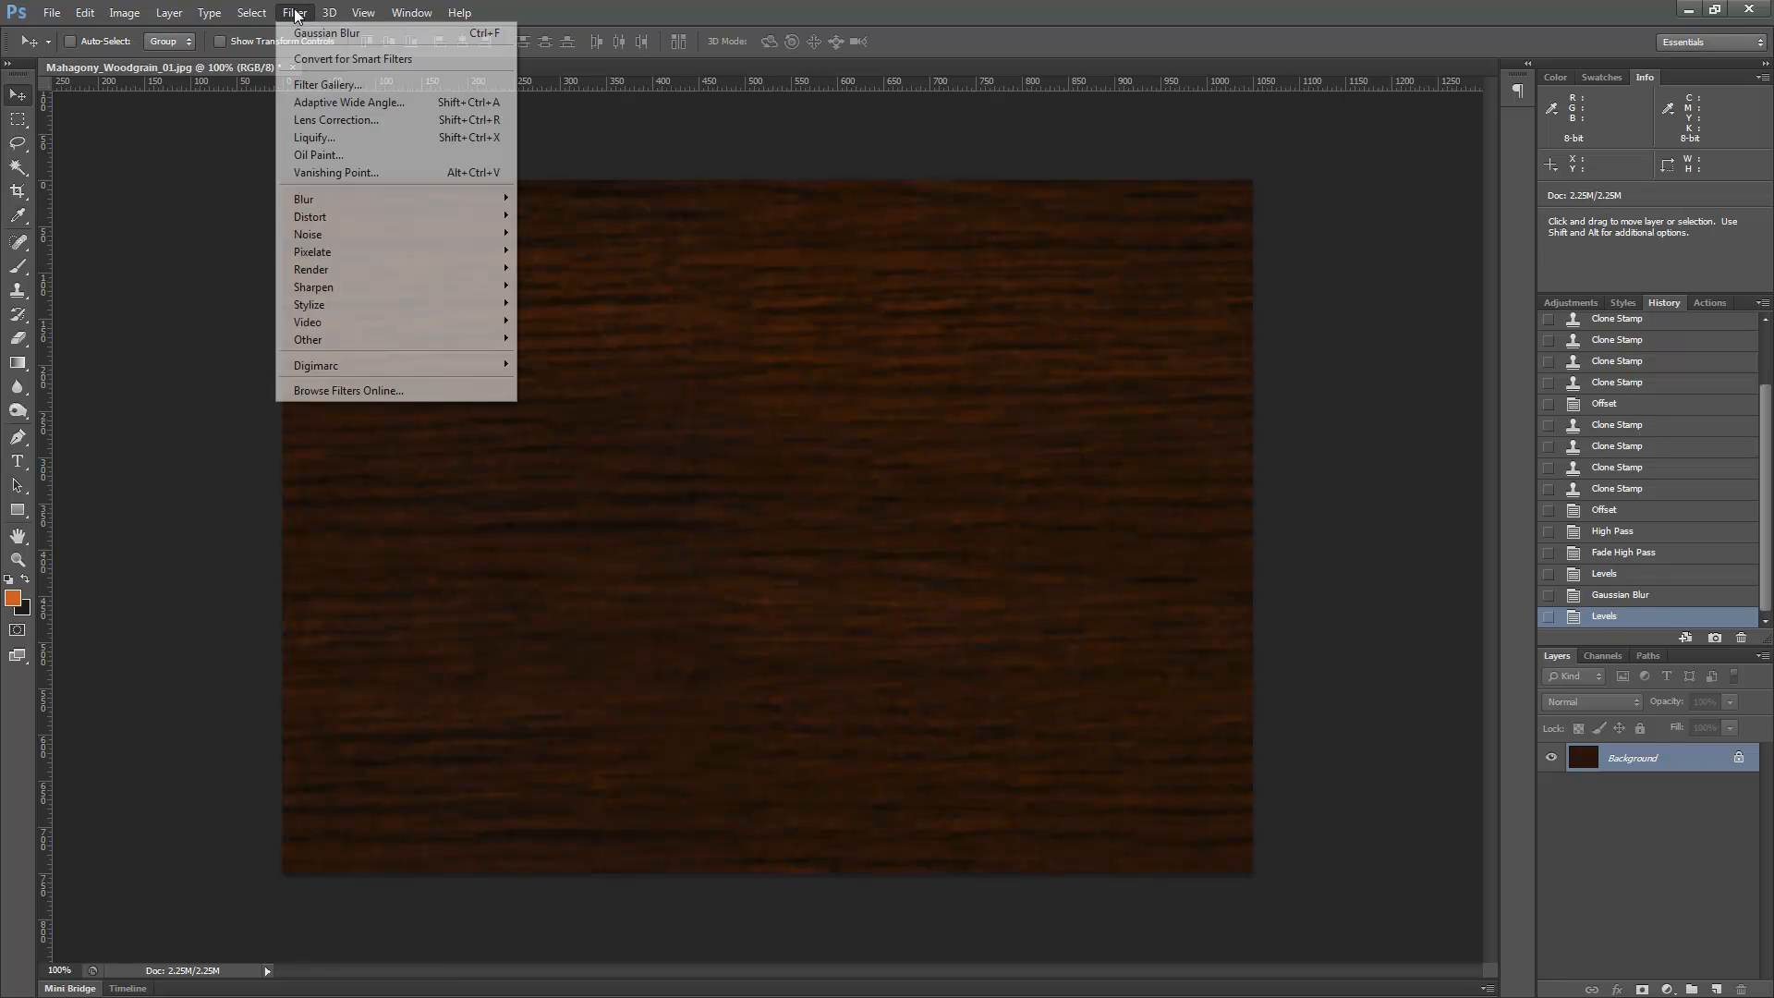
pyautogui.moveTo(348, 338)
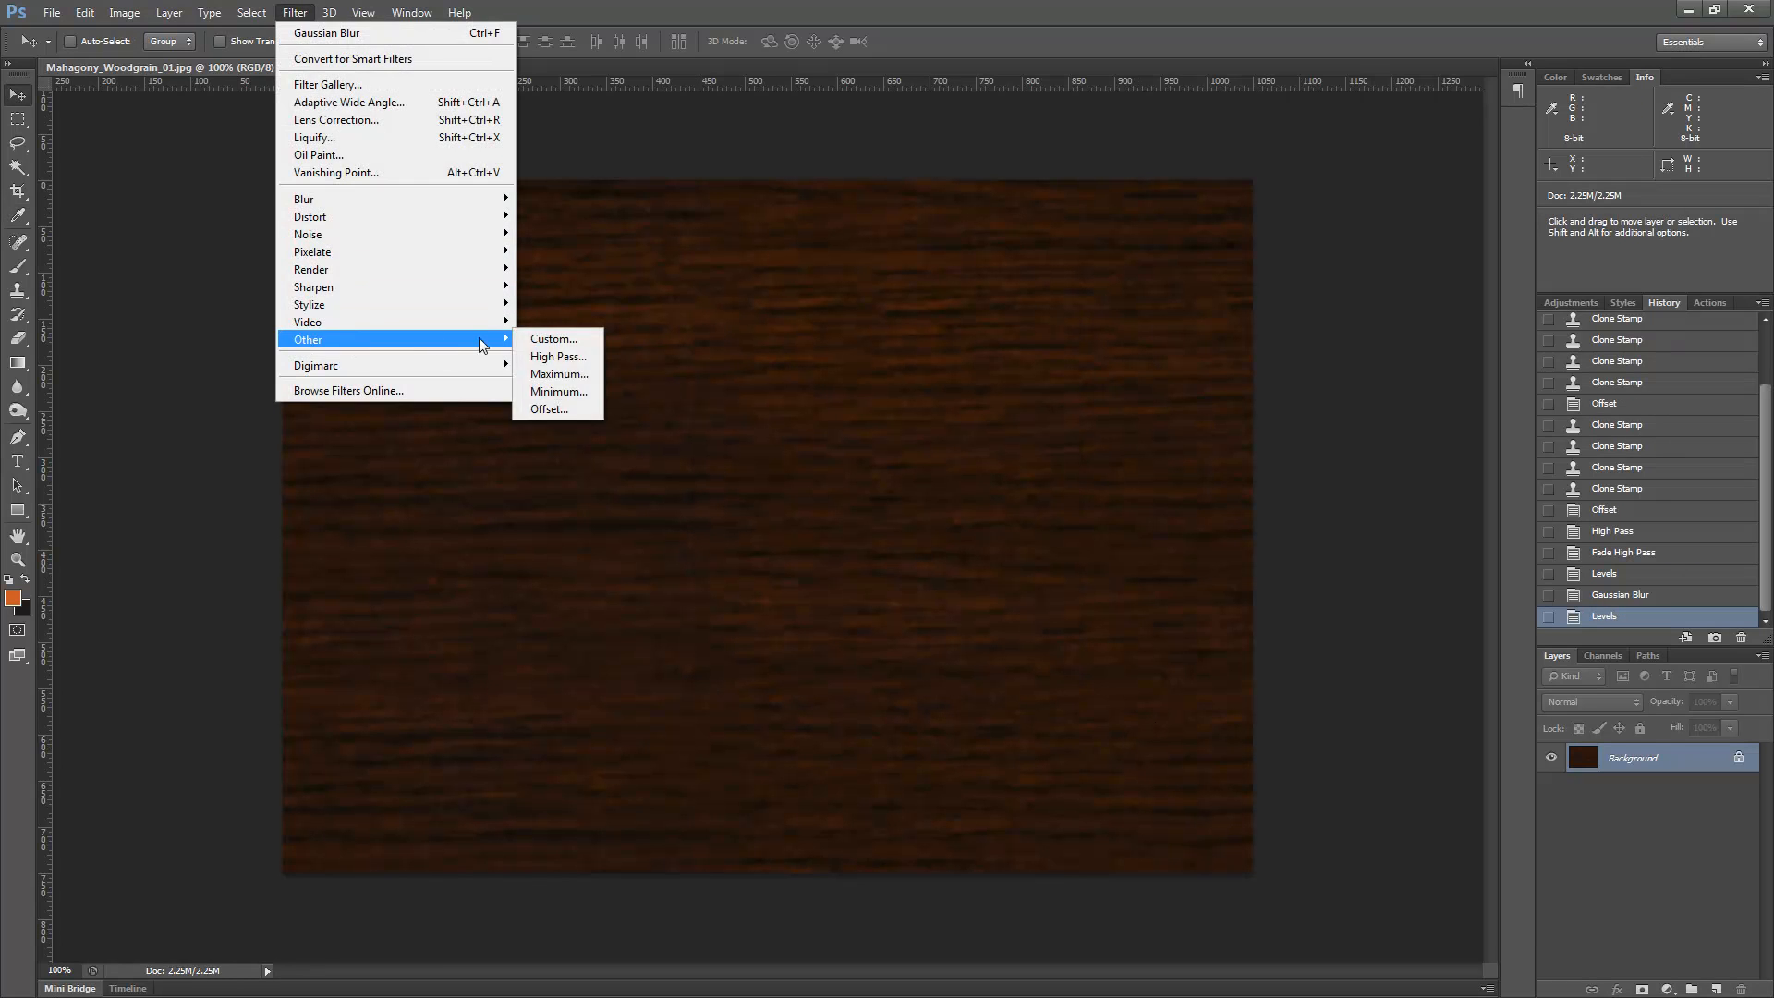
pyautogui.click(545, 408)
pyautogui.moveTo(832, 402); pyautogui.dragTo(1192, 462)
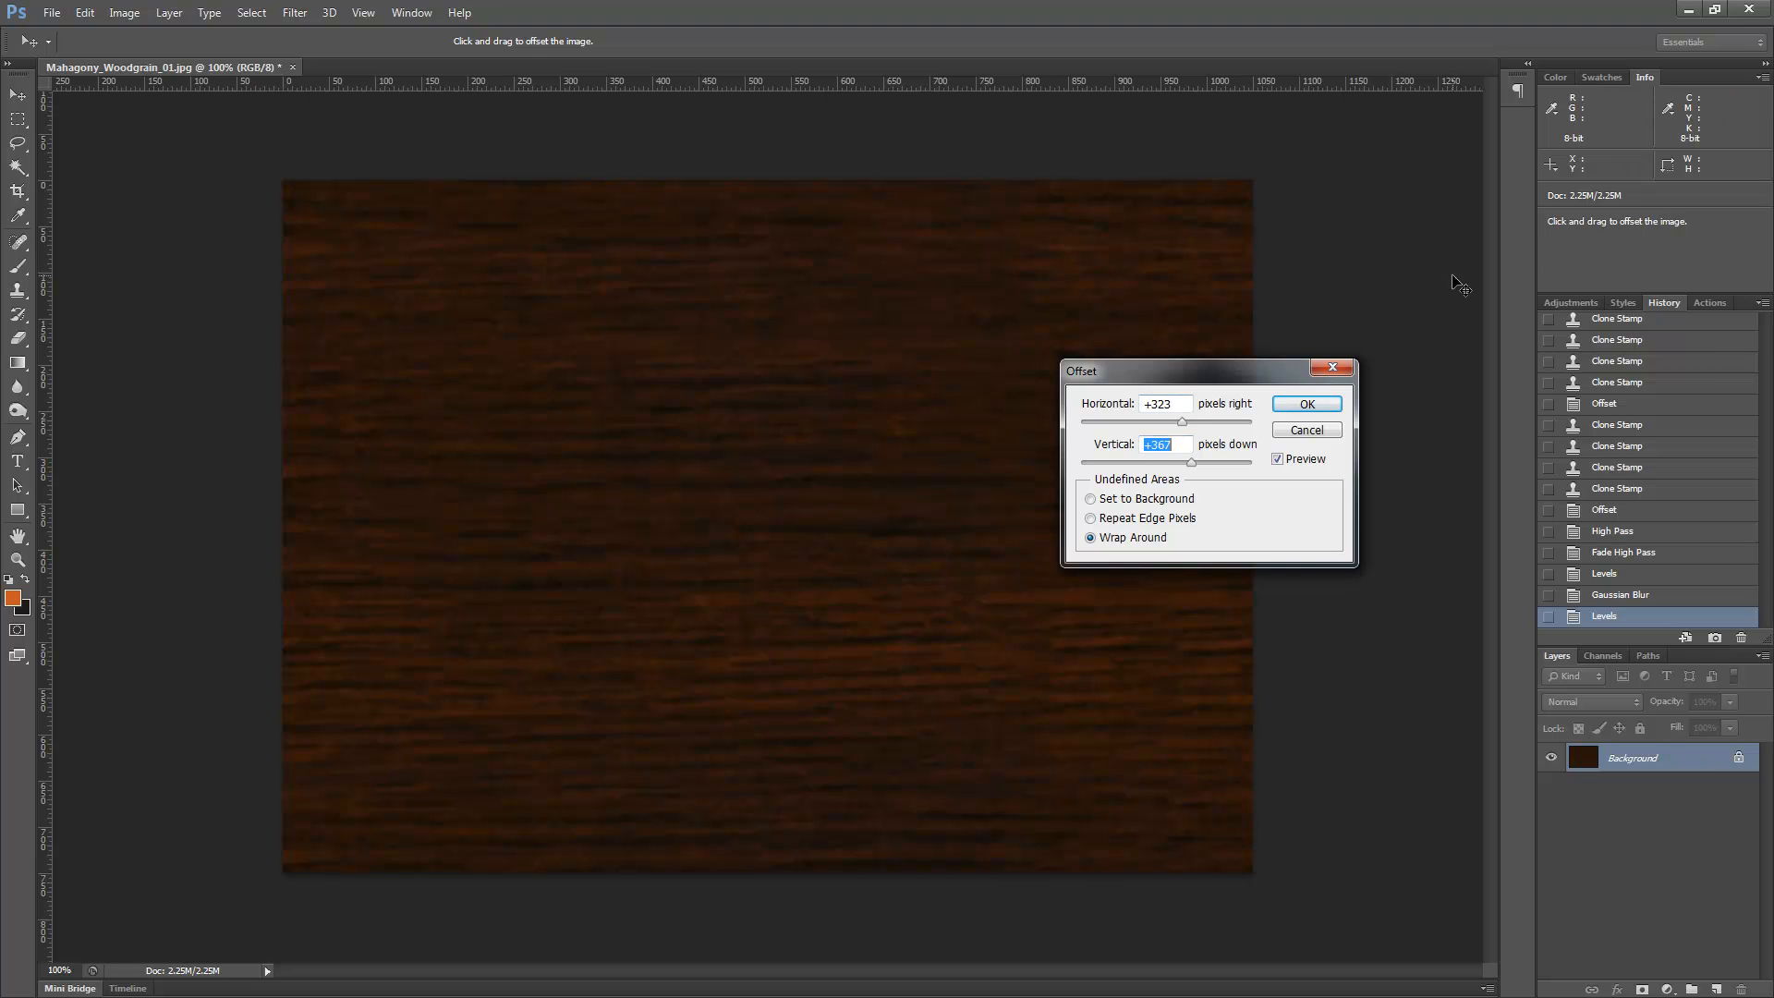
pyautogui.moveTo(1178, 383); pyautogui.dragTo(1442, 164)
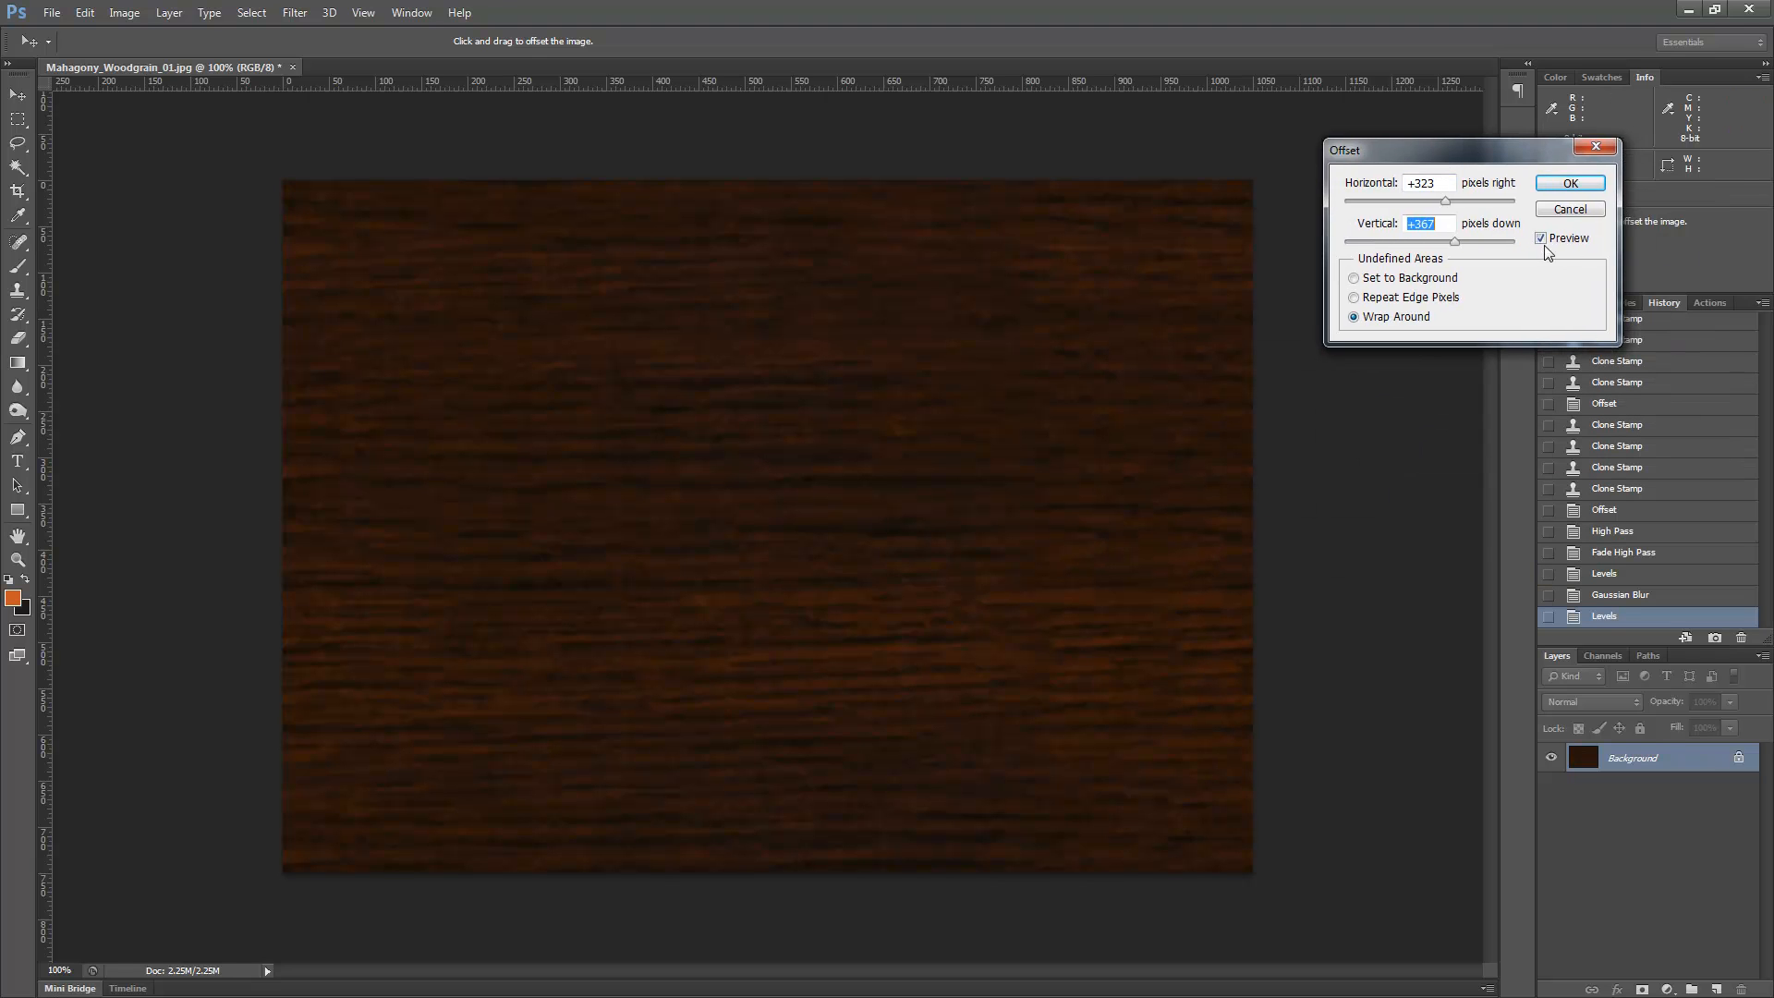
pyautogui.click(1568, 186)
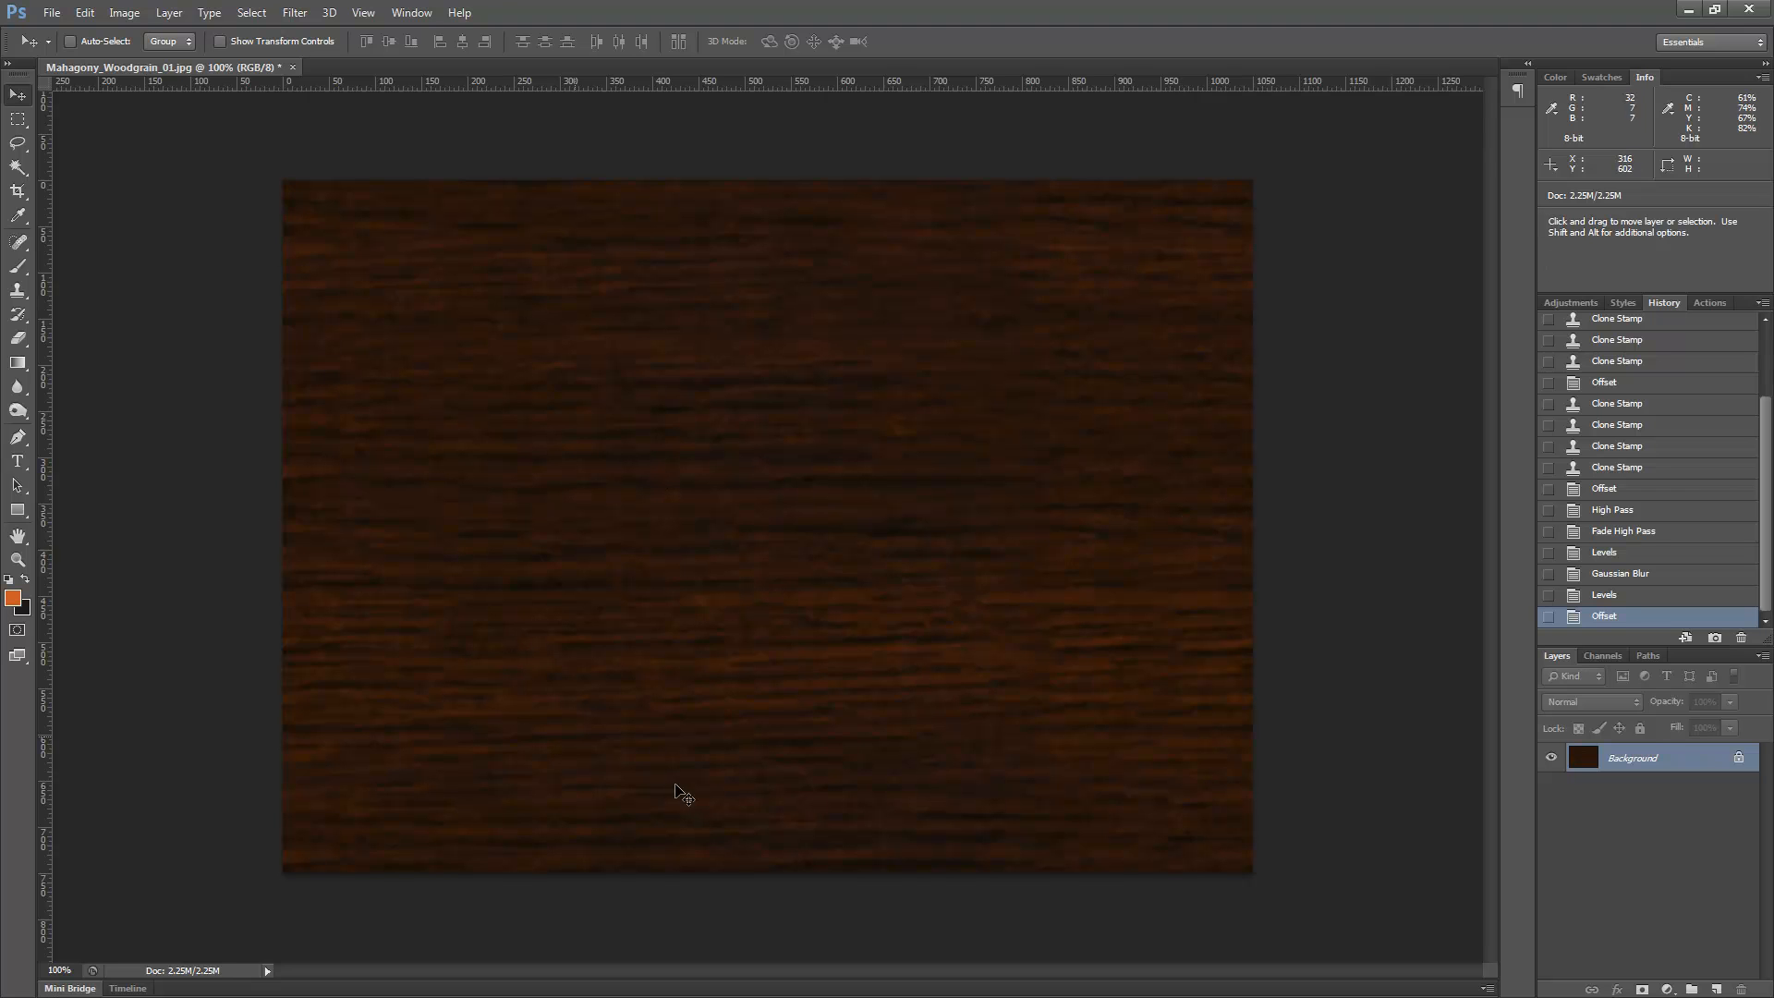
# Shift the woodgrain's colour with Hue/Saturation: hue -6, saturation +21 and lightness -38
pyautogui.press('shift')
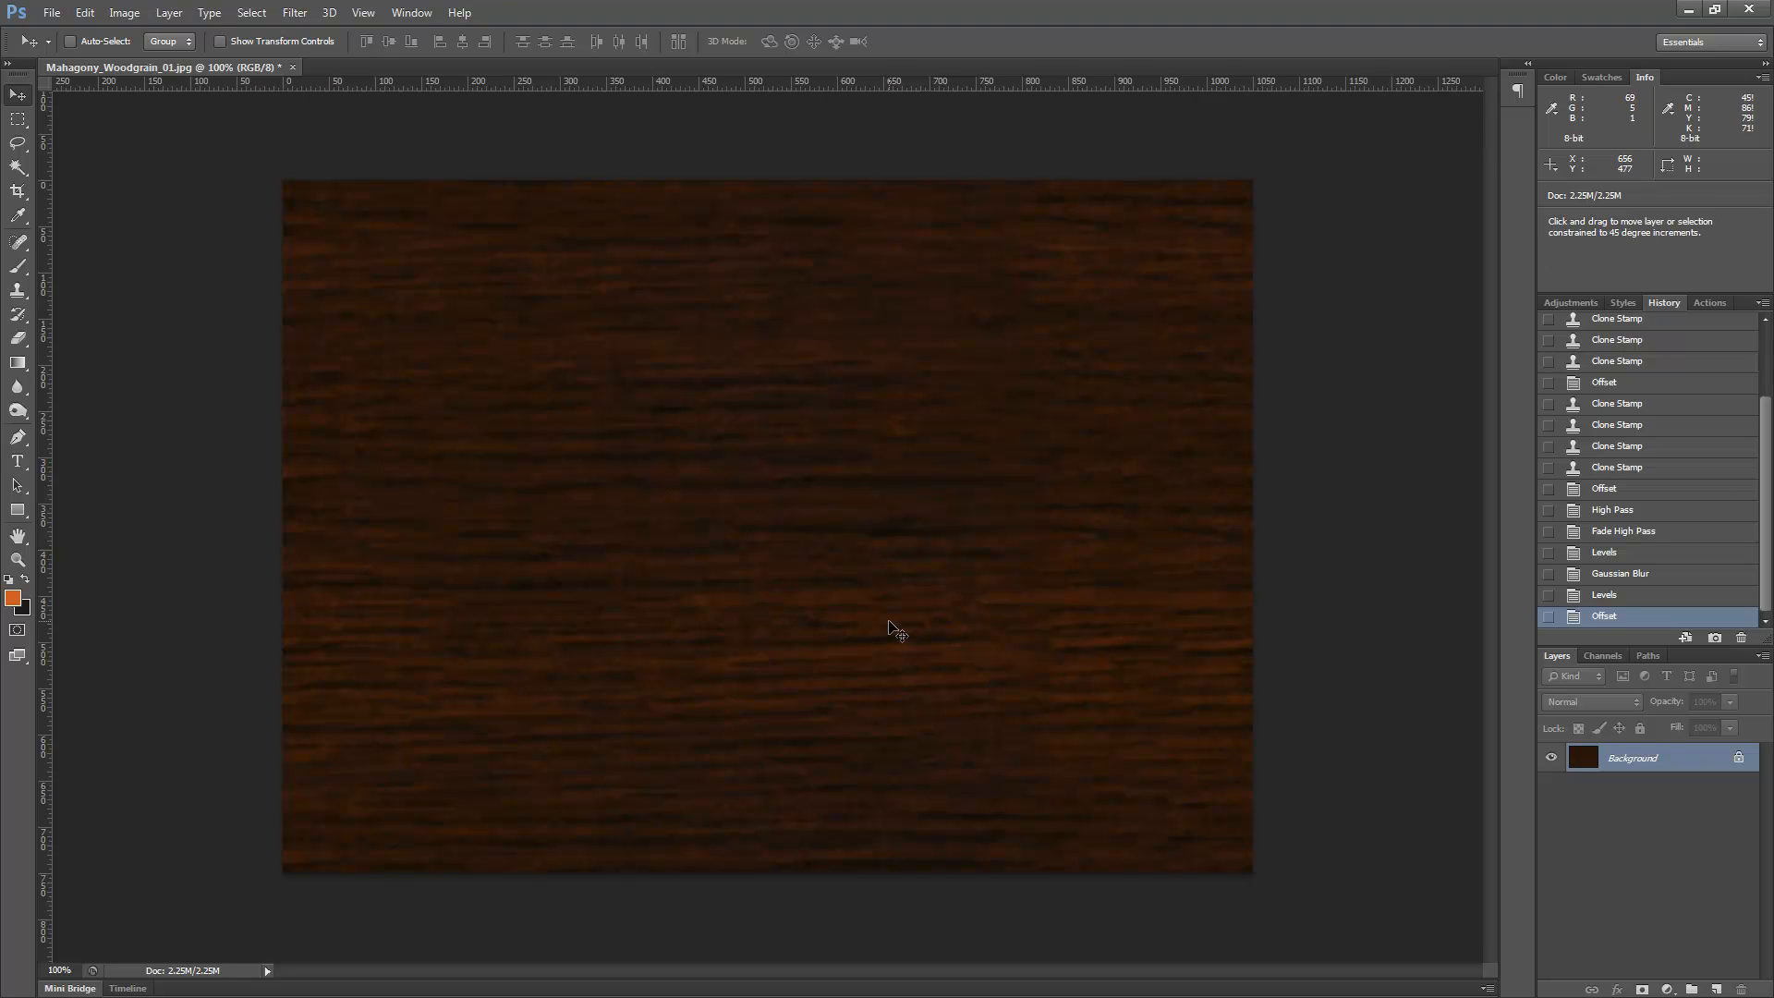
pyautogui.hotkey('ctrl', 'shift', 'u')
pyautogui.hotkey('ctrl', 'z')
pyautogui.hotkey('ctrl', 'u')
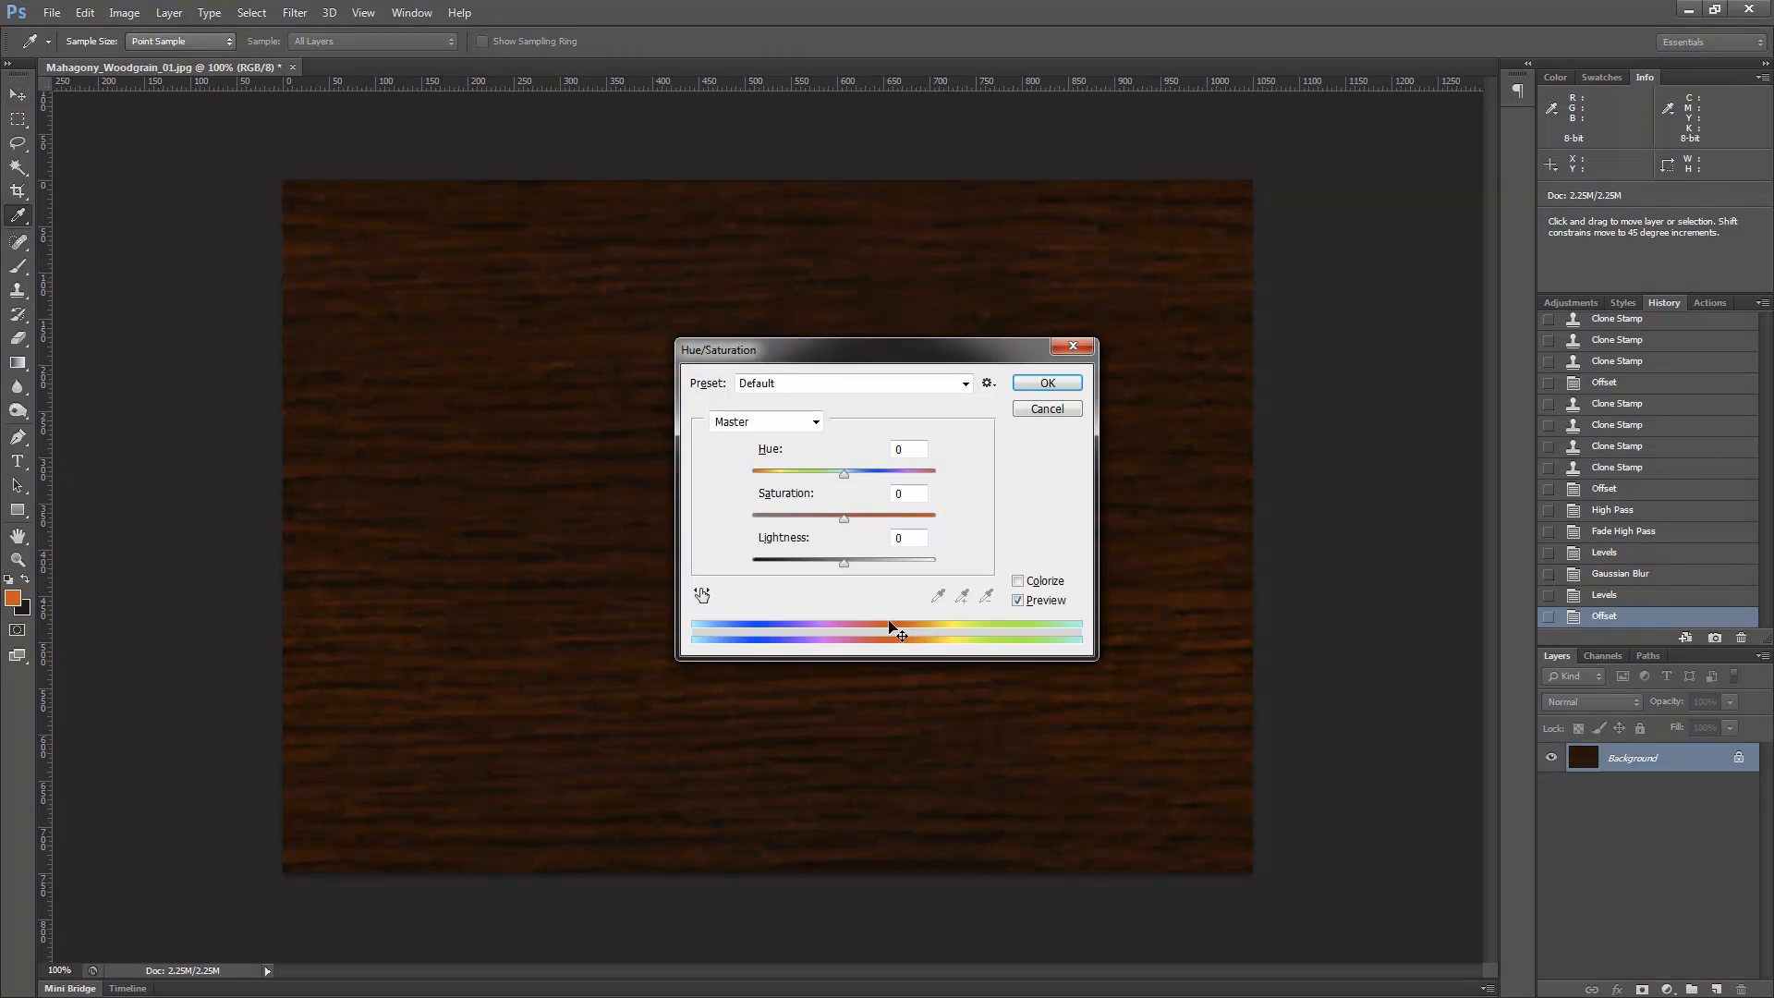
pyautogui.moveTo(815, 359); pyautogui.dragTo(1133, 171)
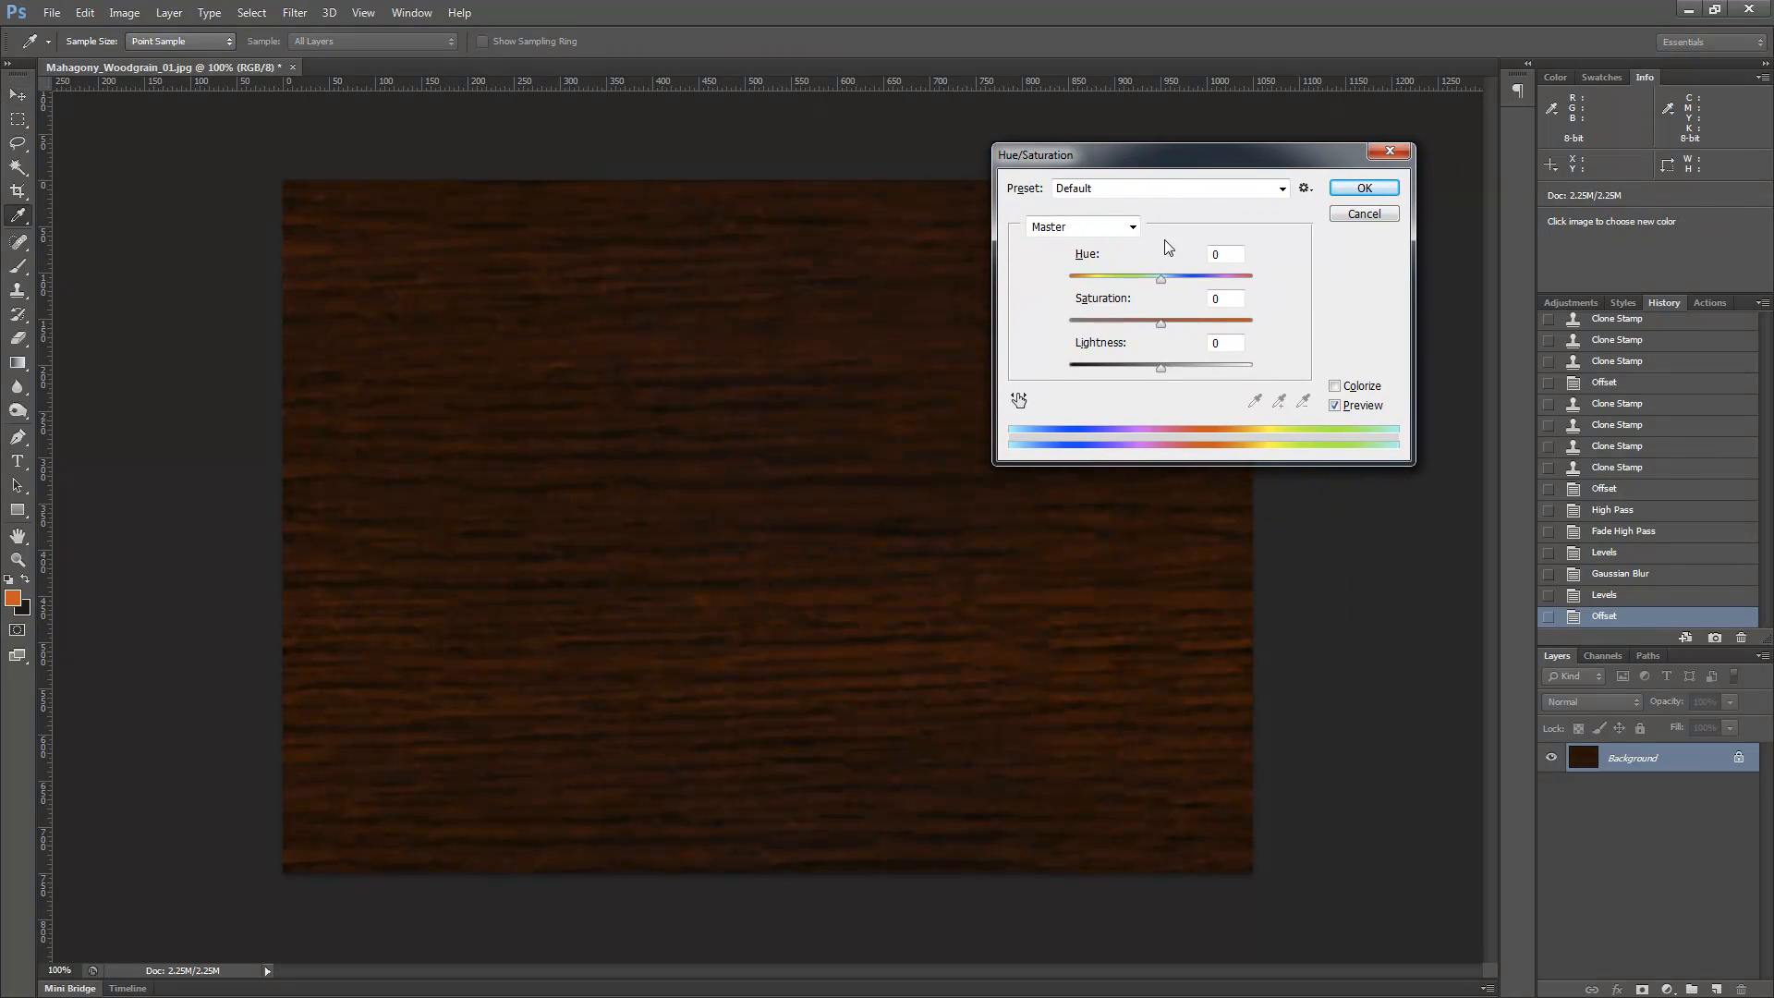
pyautogui.click(1161, 279)
pyautogui.moveTo(1161, 282); pyautogui.dragTo(1157, 282)
pyautogui.moveTo(1164, 322); pyautogui.dragTo(1129, 370)
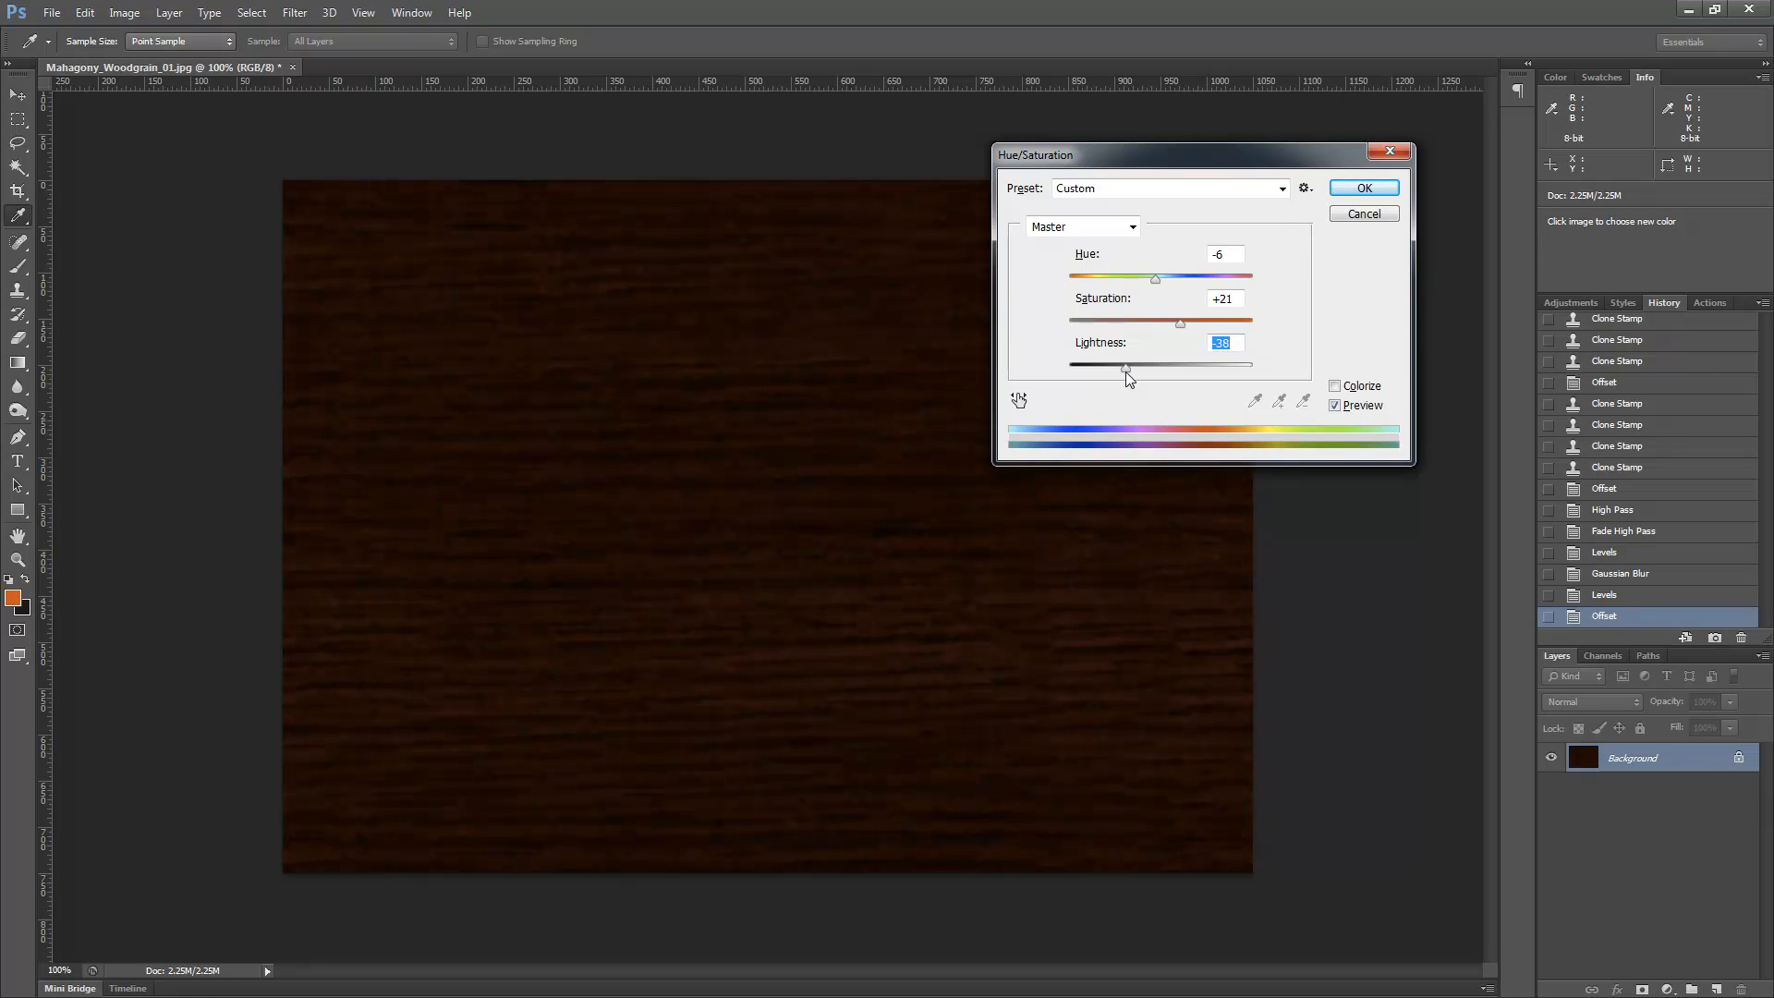
pyautogui.click(1360, 189)
pyautogui.press('v')
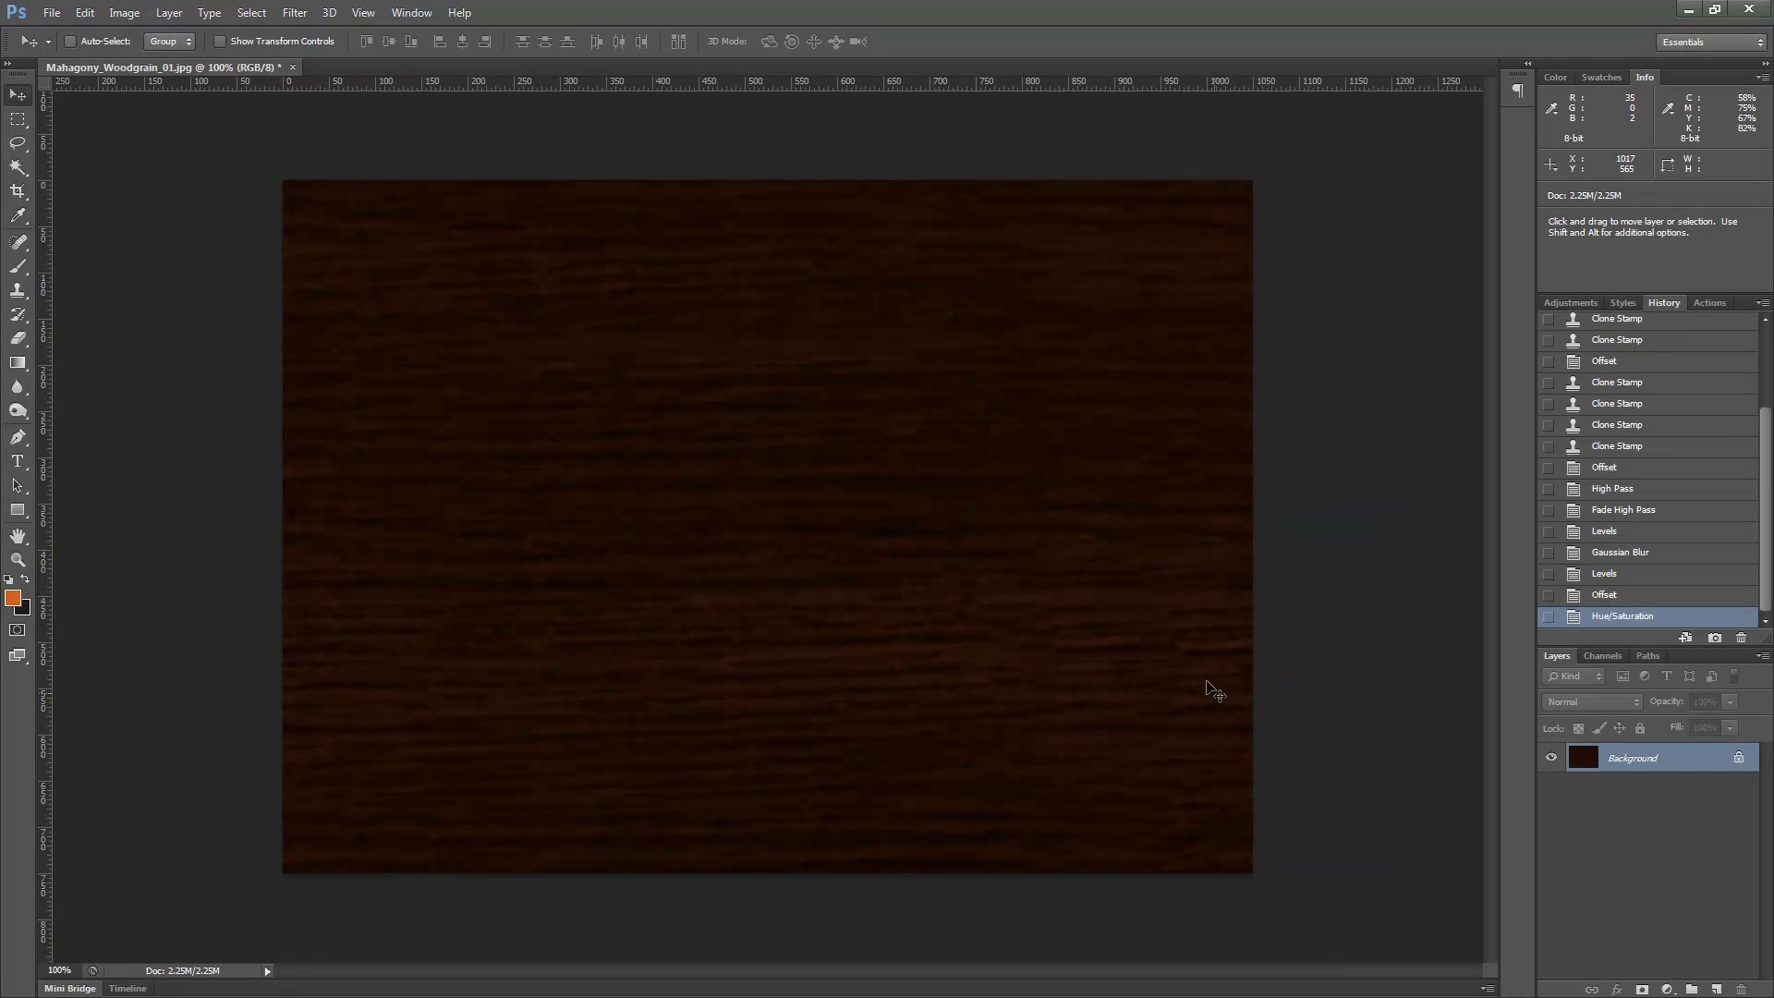
# Save the woodgrain image as an uncompressed TIFF named Mahagony_Woodgrain_Tile_02.tif in the images folder
pyautogui.hotkey('ctrl', 'shift', 's')
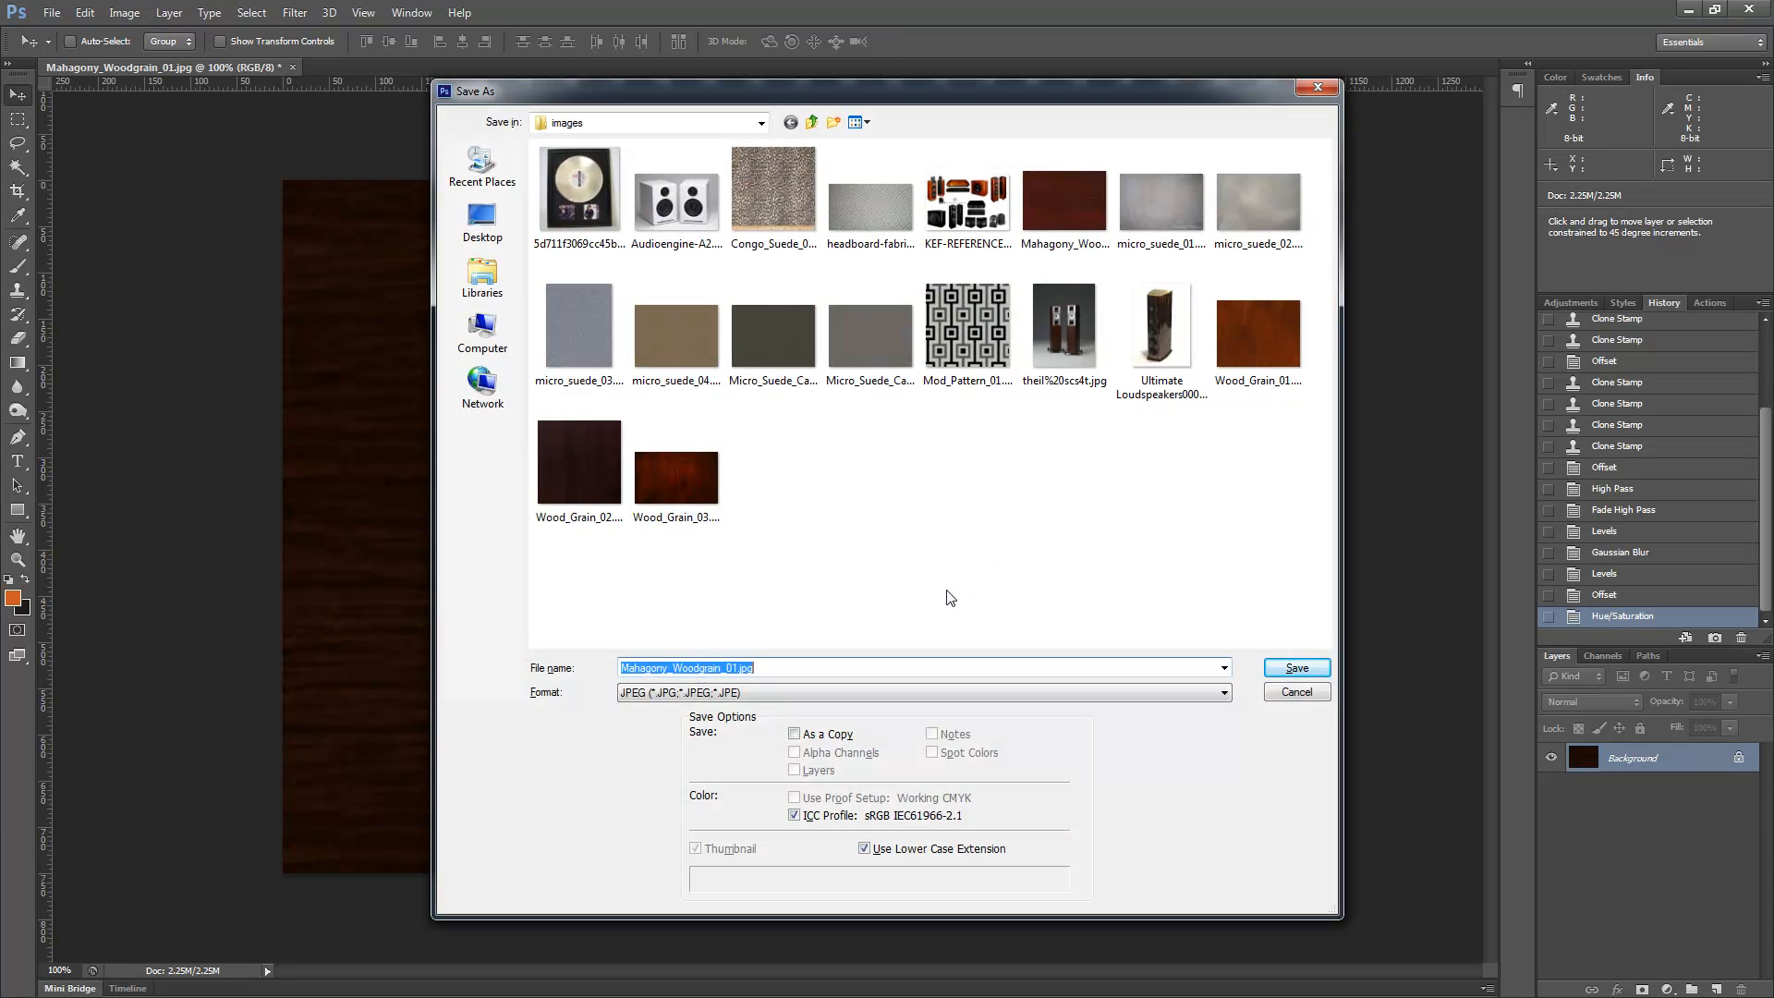
pyautogui.click(681, 692)
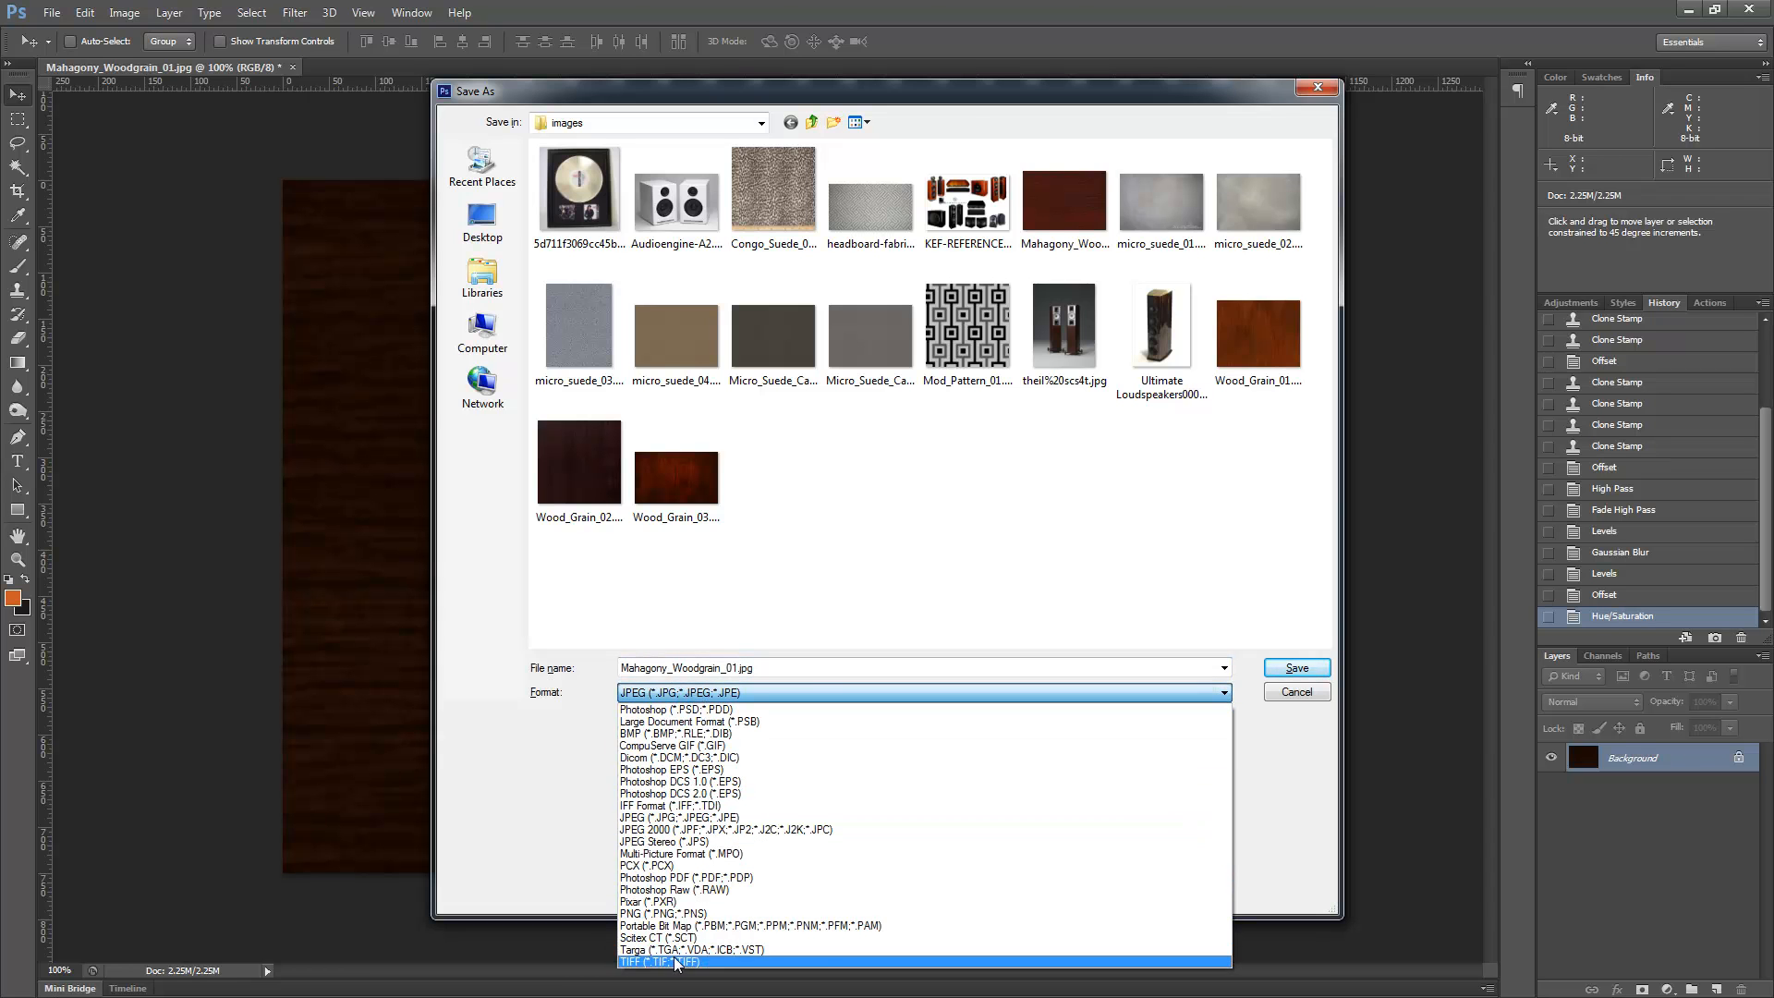
pyautogui.click(681, 962)
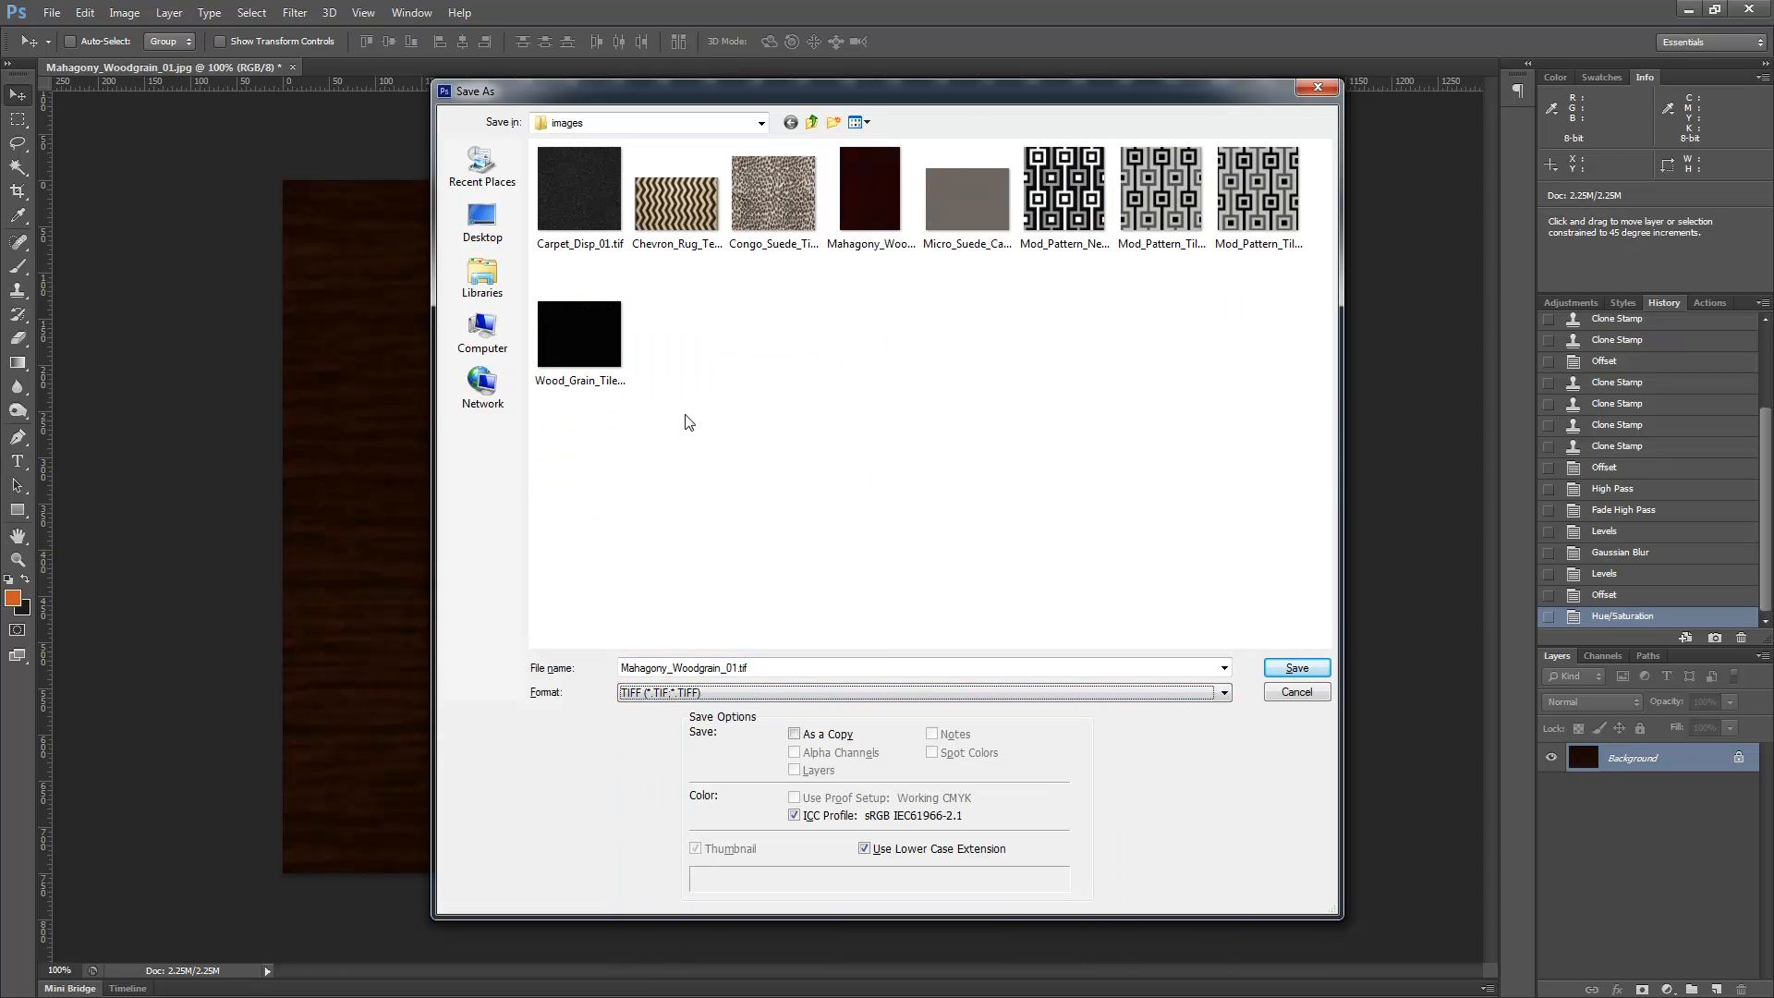
pyautogui.click(877, 230)
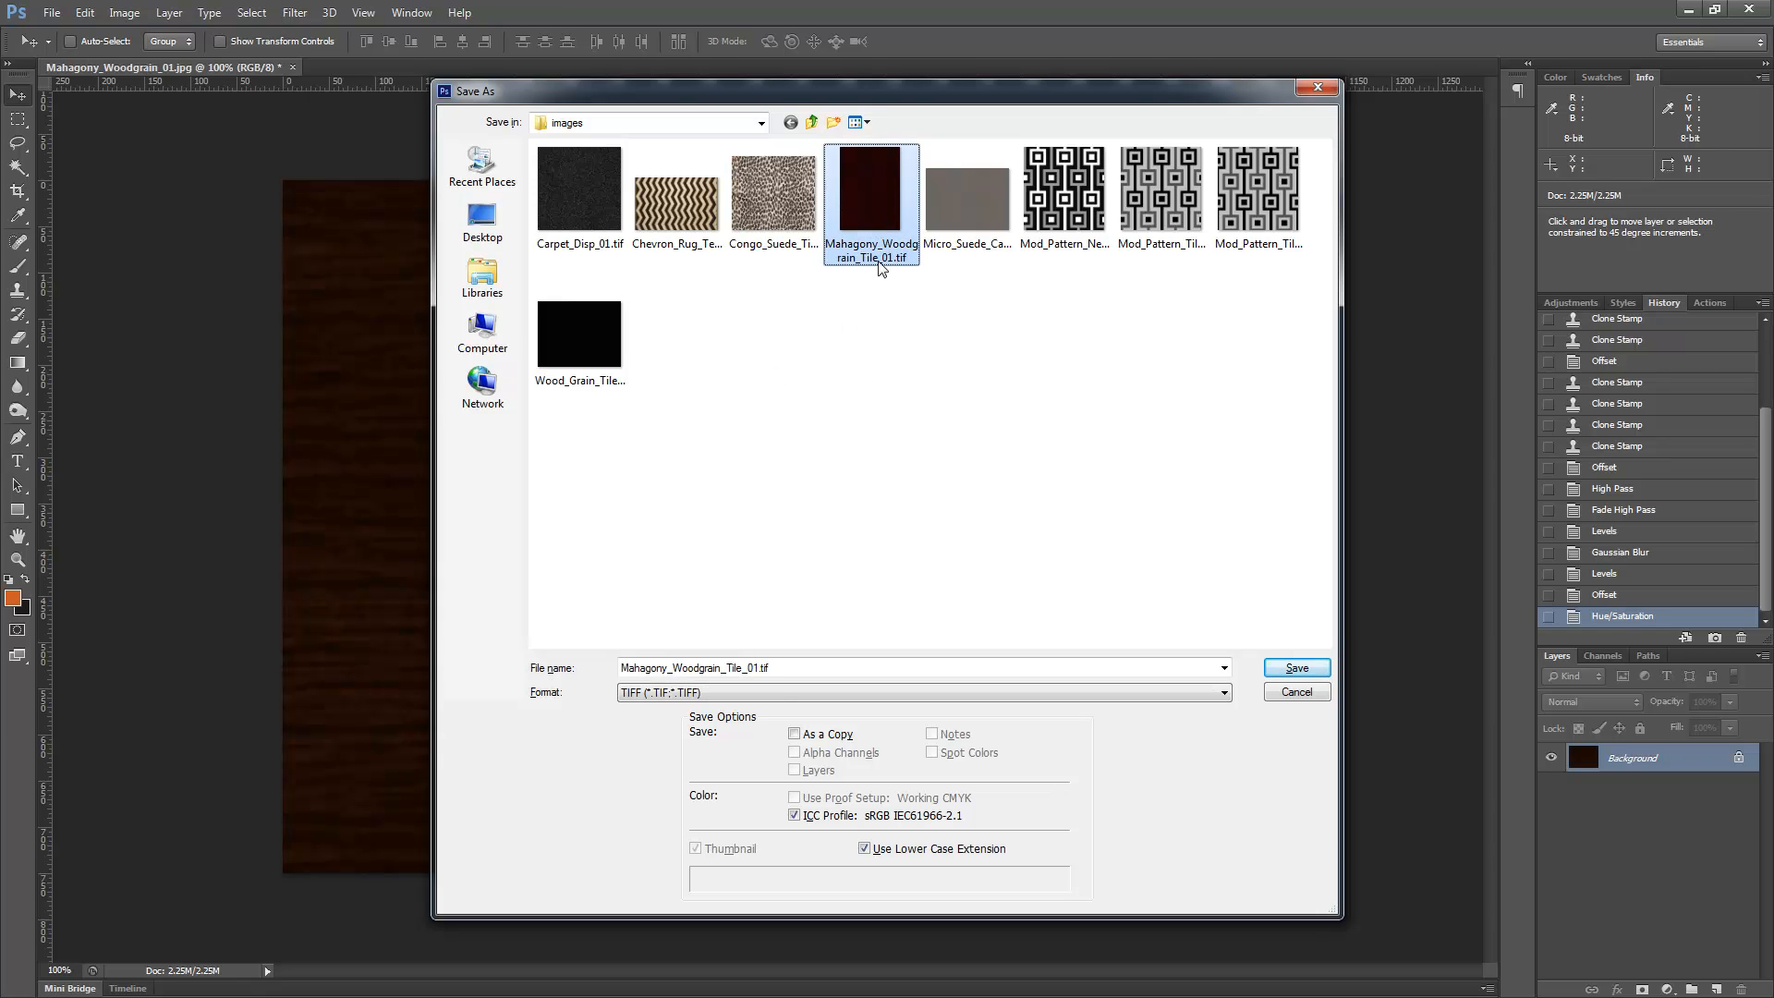
pyautogui.doubleClick(813, 667)
pyautogui.press('Right')
pyautogui.write('2')
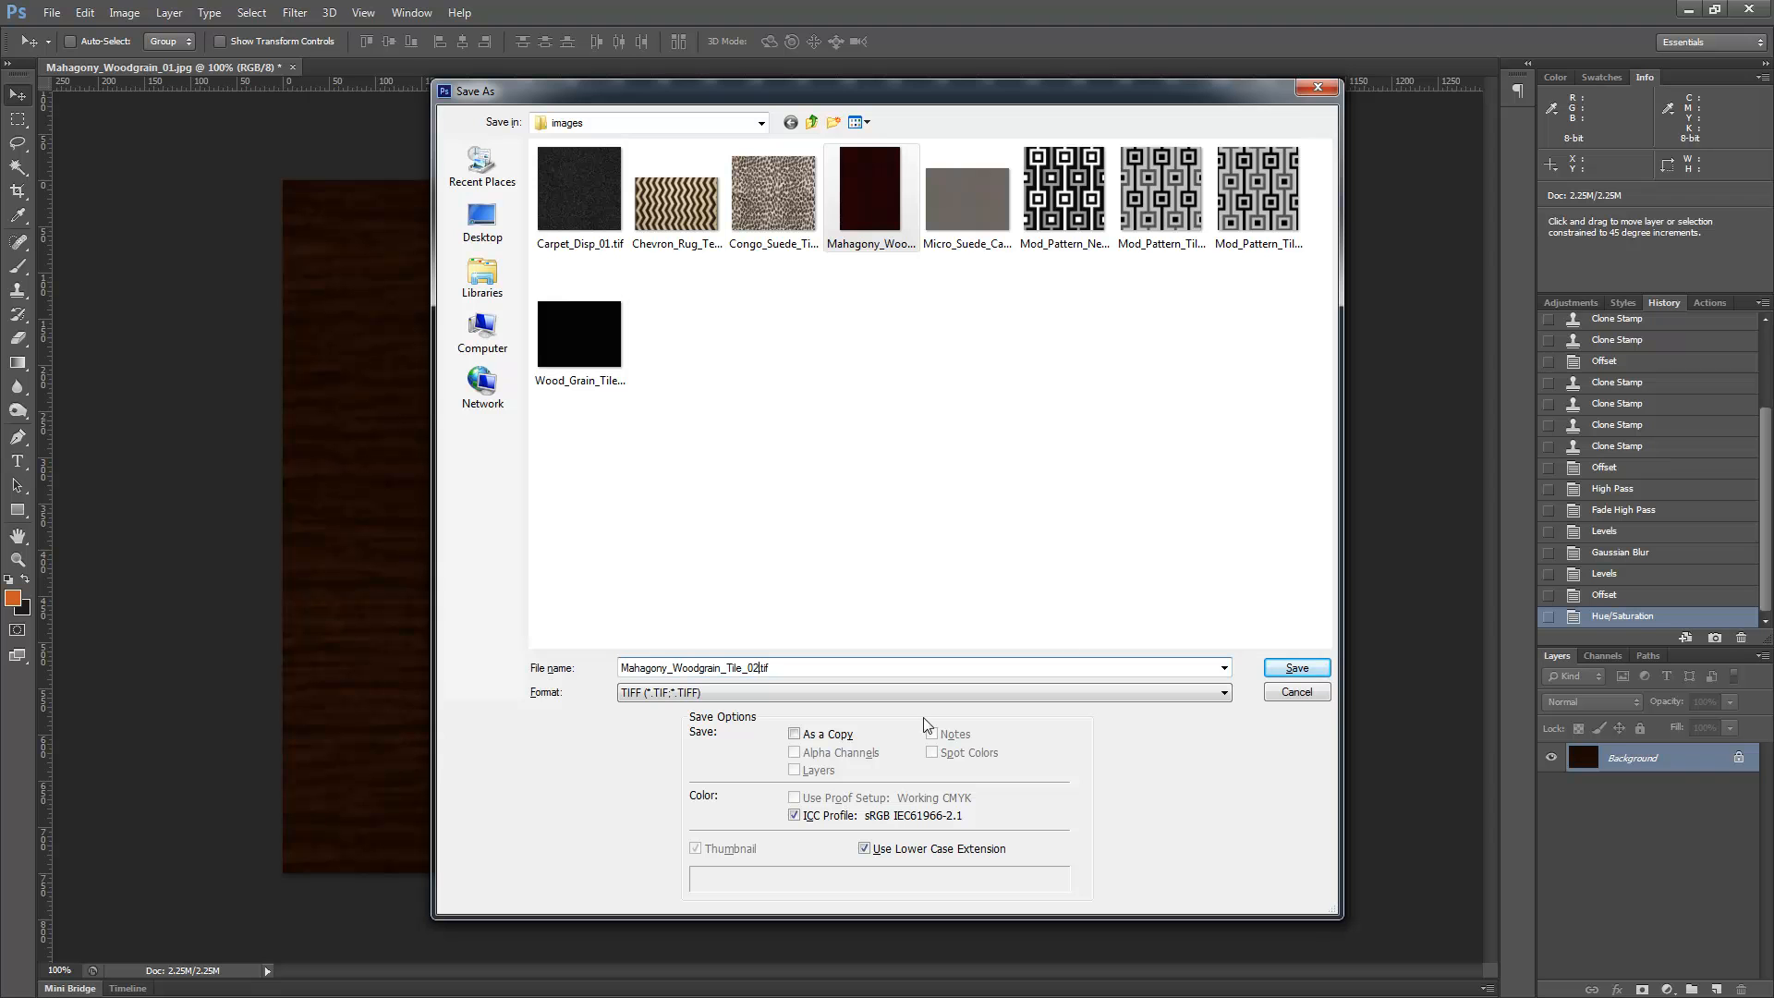
pyautogui.click(1296, 668)
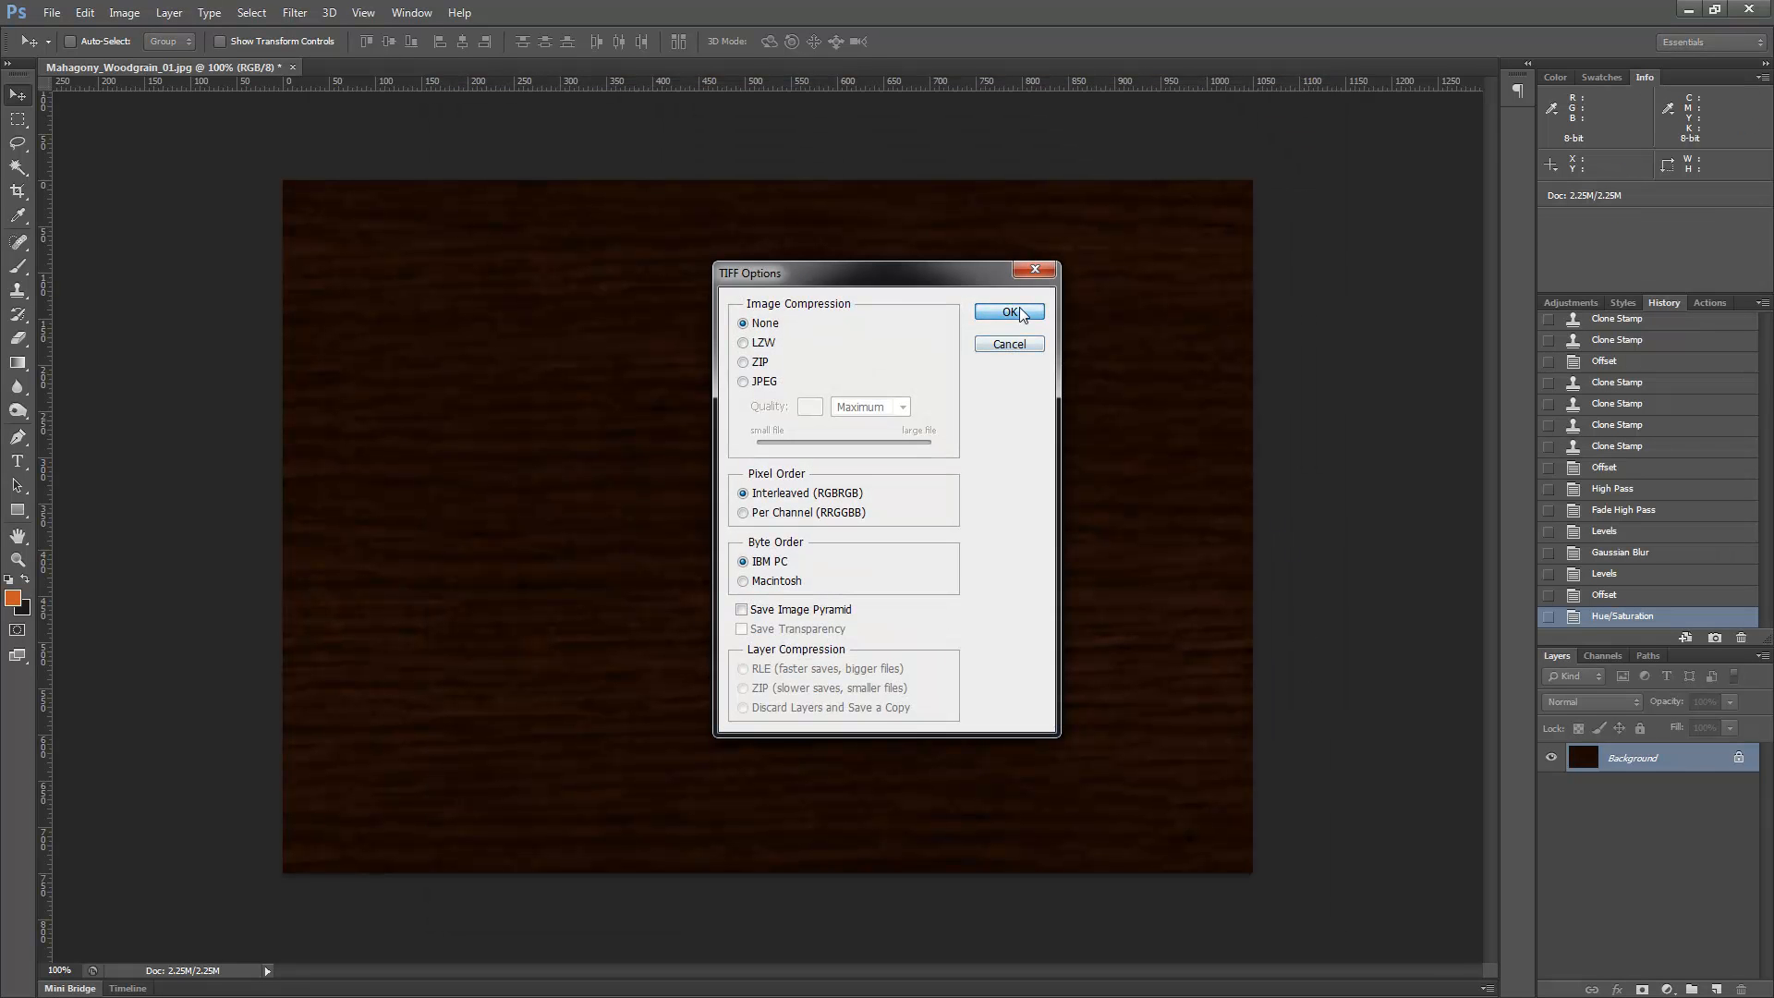
pyautogui.click(1013, 312)
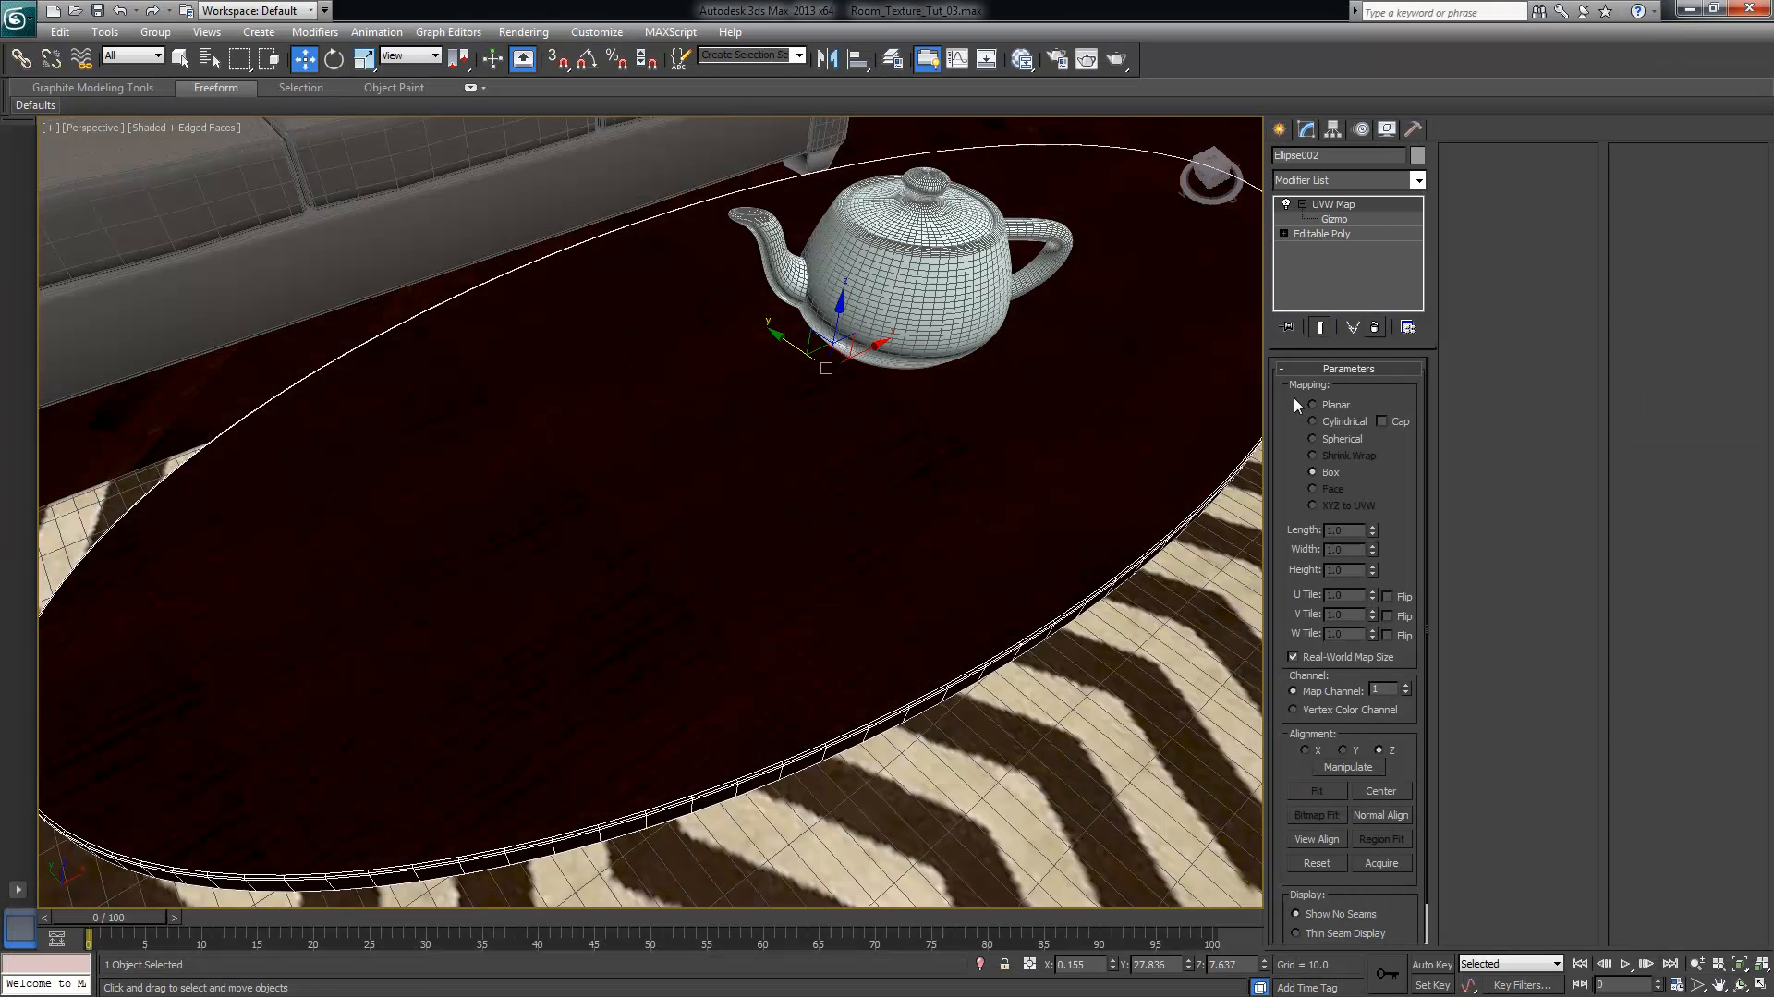
# In 3ds Max, replace the source image of the Joels_Mahogony_Furniture material's wood map with Mahagony_Woodgrain_Tile_02.tif
pyautogui.moveTo(971, 552)
pyautogui.keyDown('alt'); pyautogui.mouseDown(button='middle')
pyautogui.moveTo(955, 535)
pyautogui.moveTo(966, 556)
pyautogui.mouseUp(button='middle'); pyautogui.keyUp('alt')
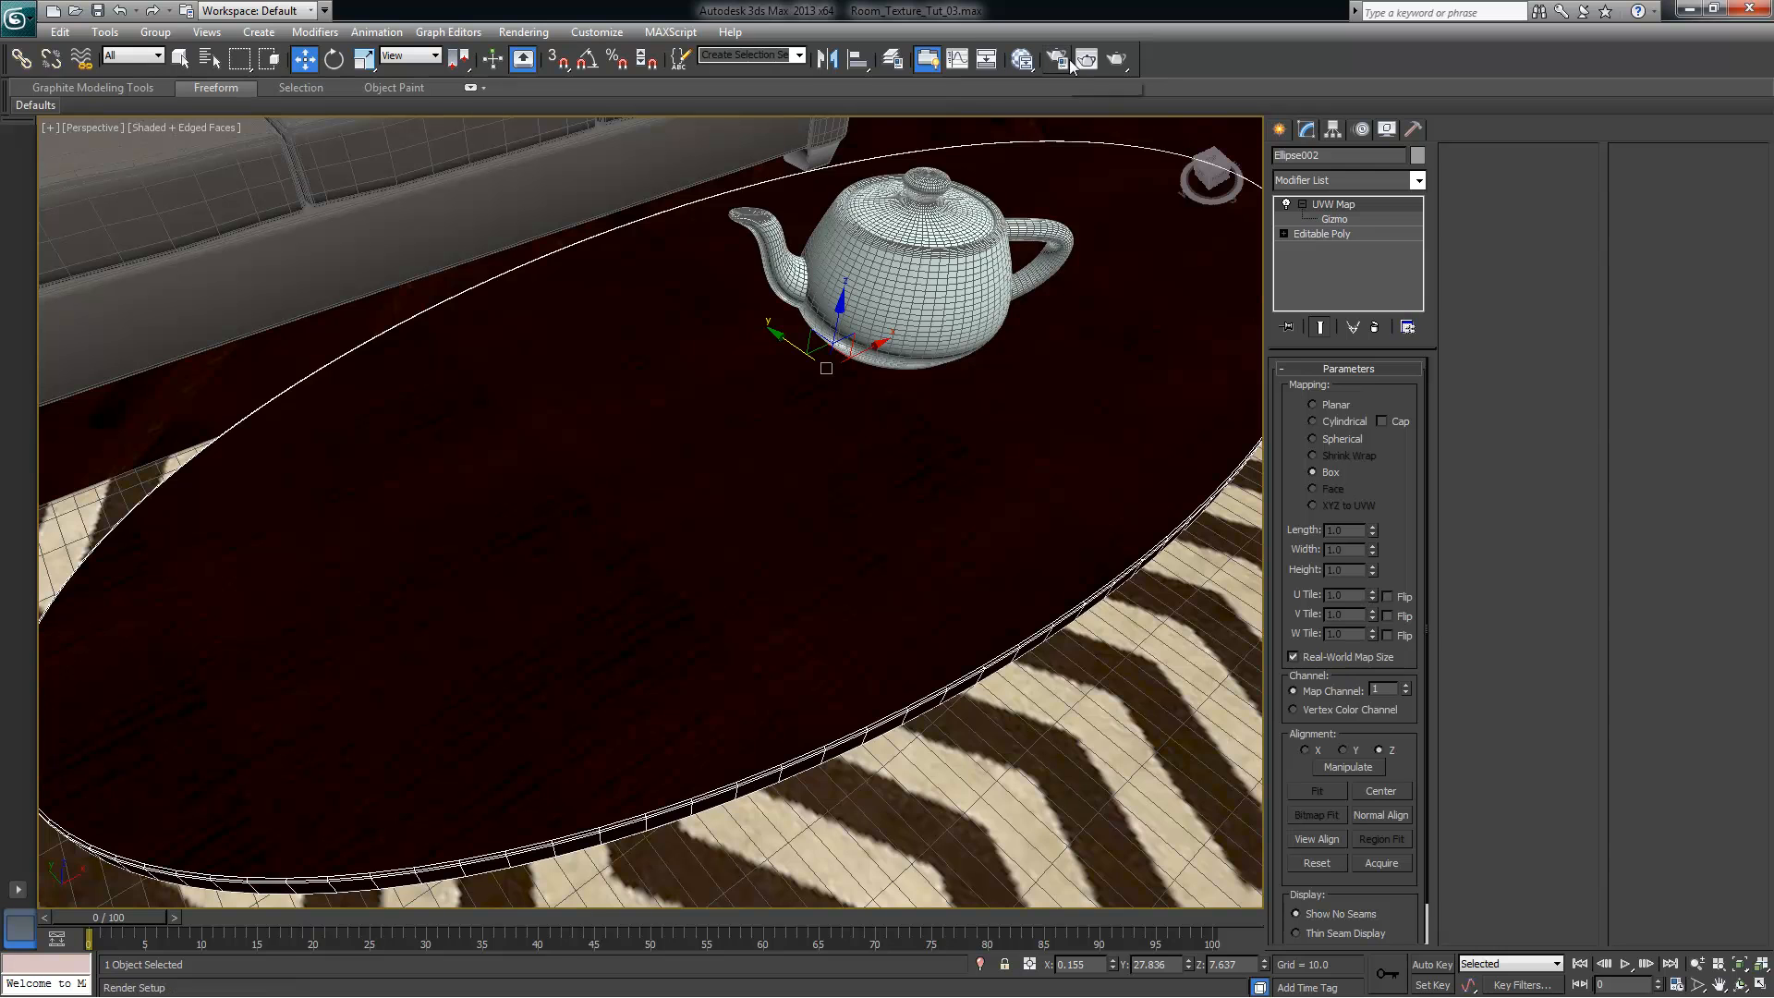
pyautogui.click(1022, 59)
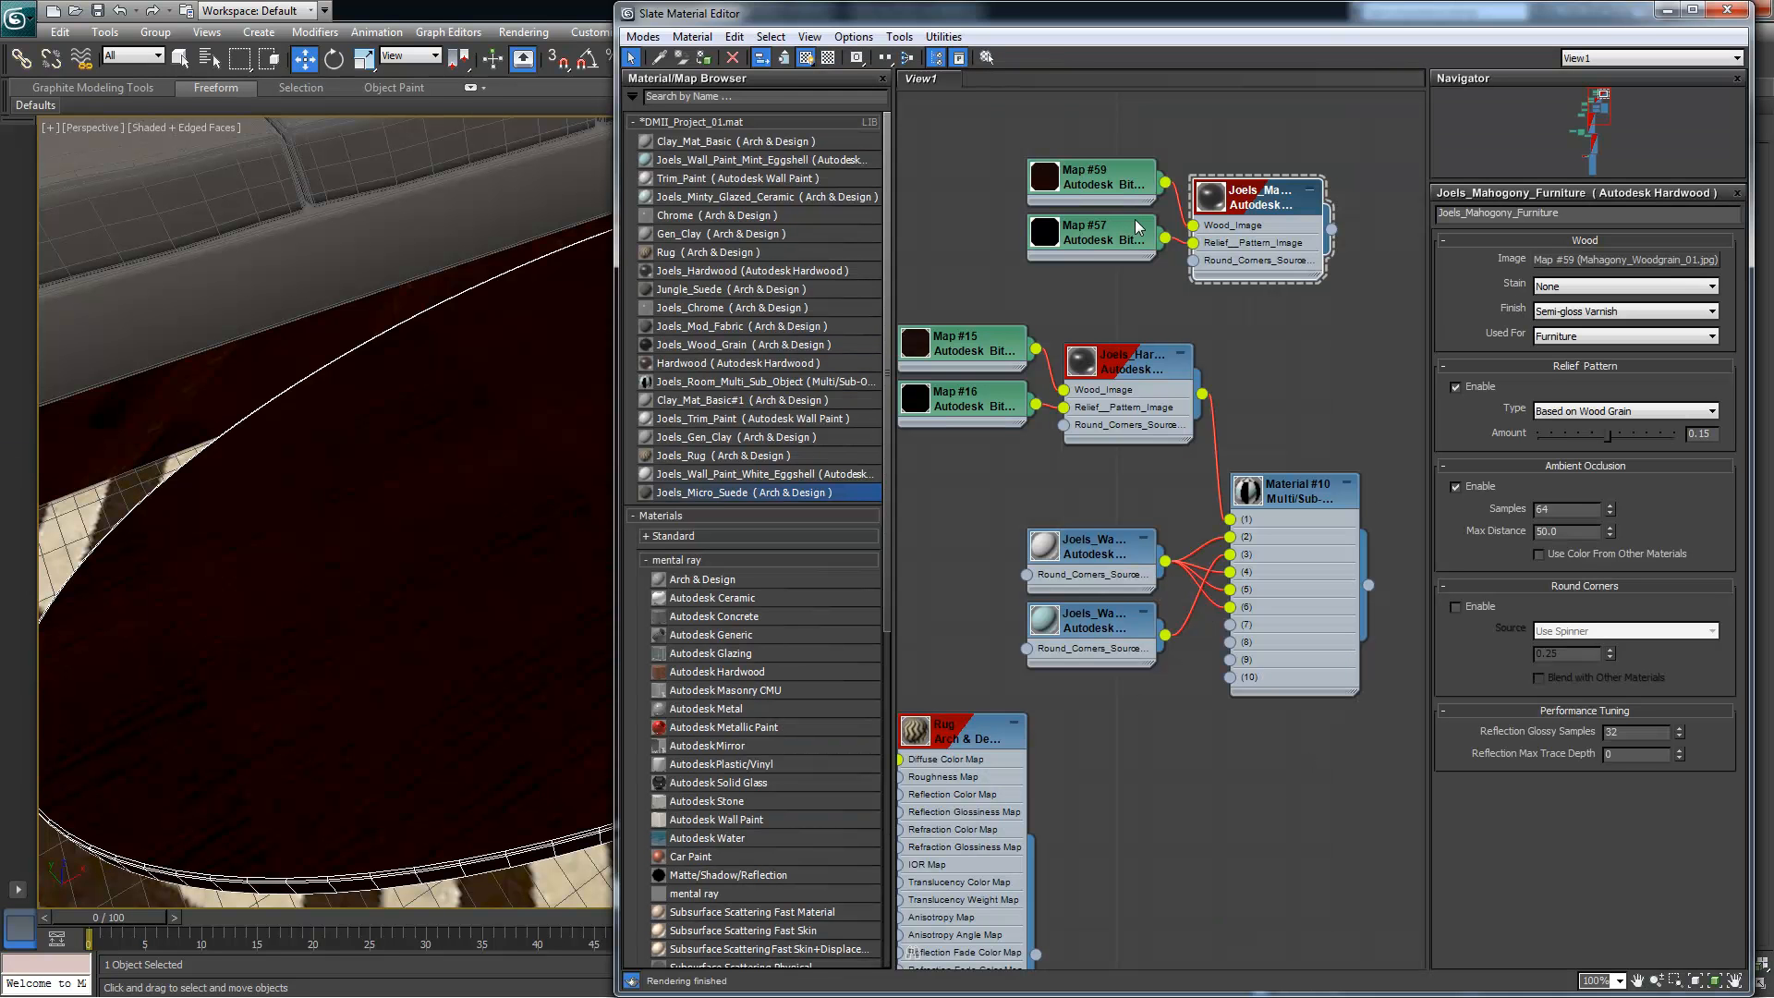
pyautogui.click(1075, 180)
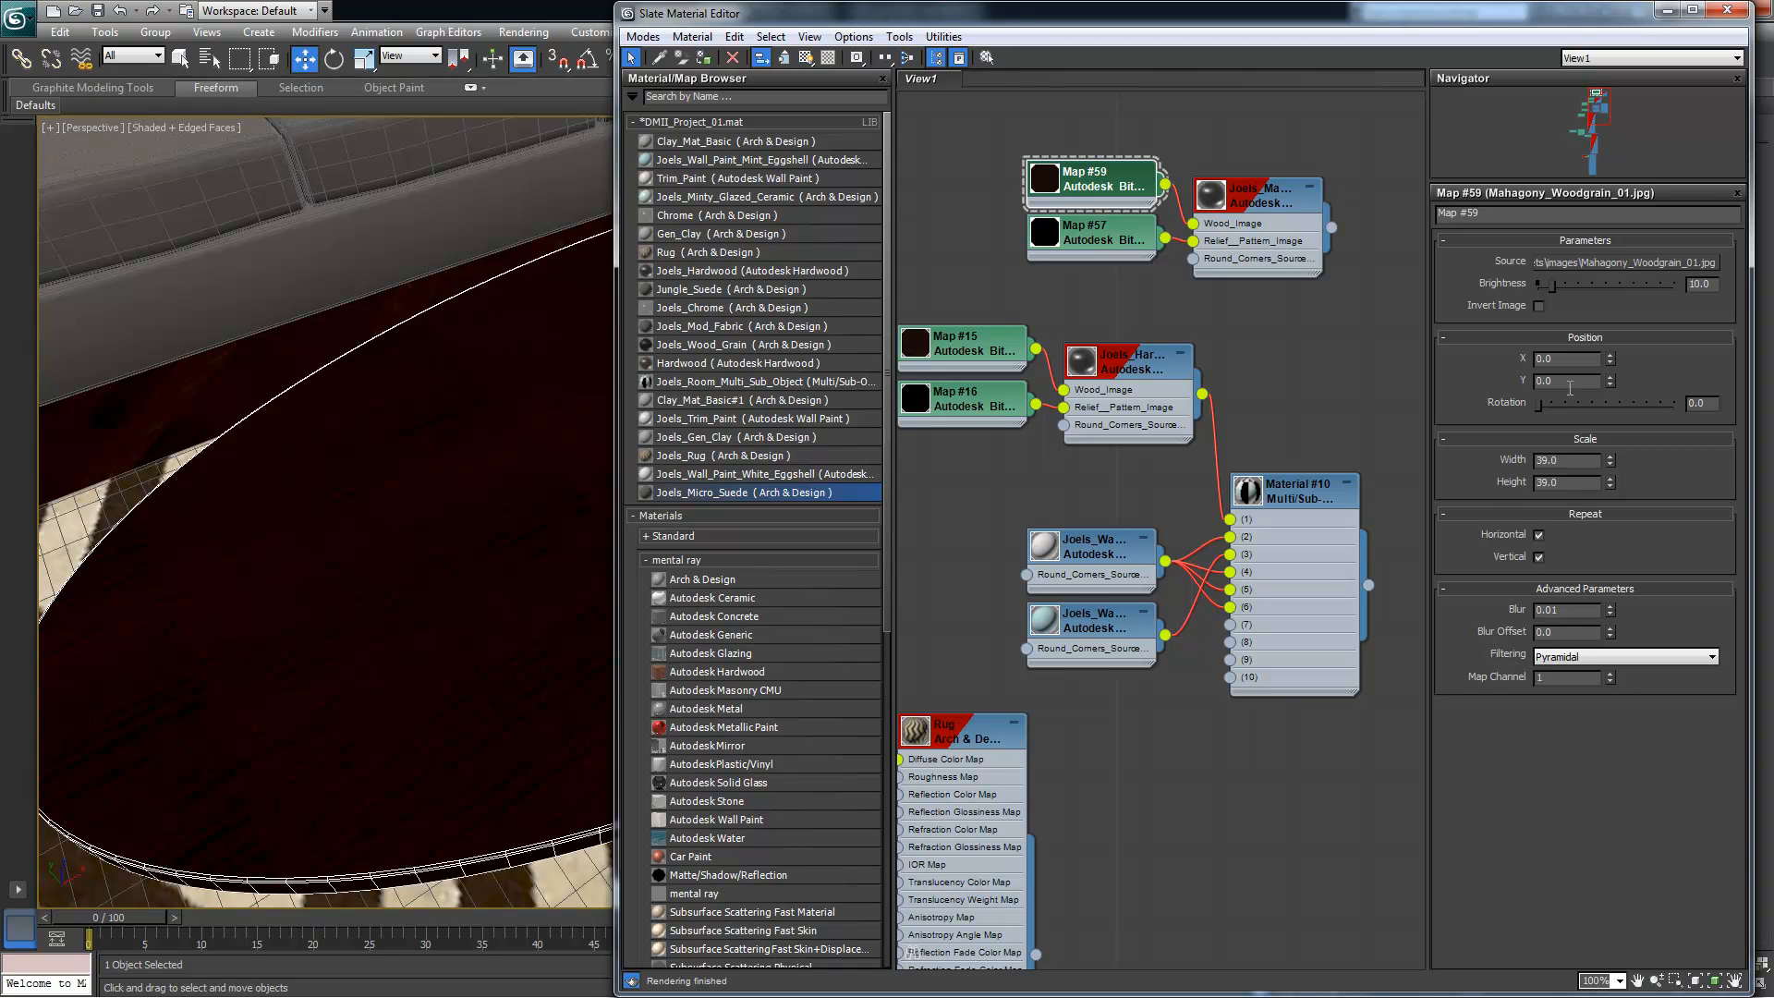
pyautogui.click(1321, 211)
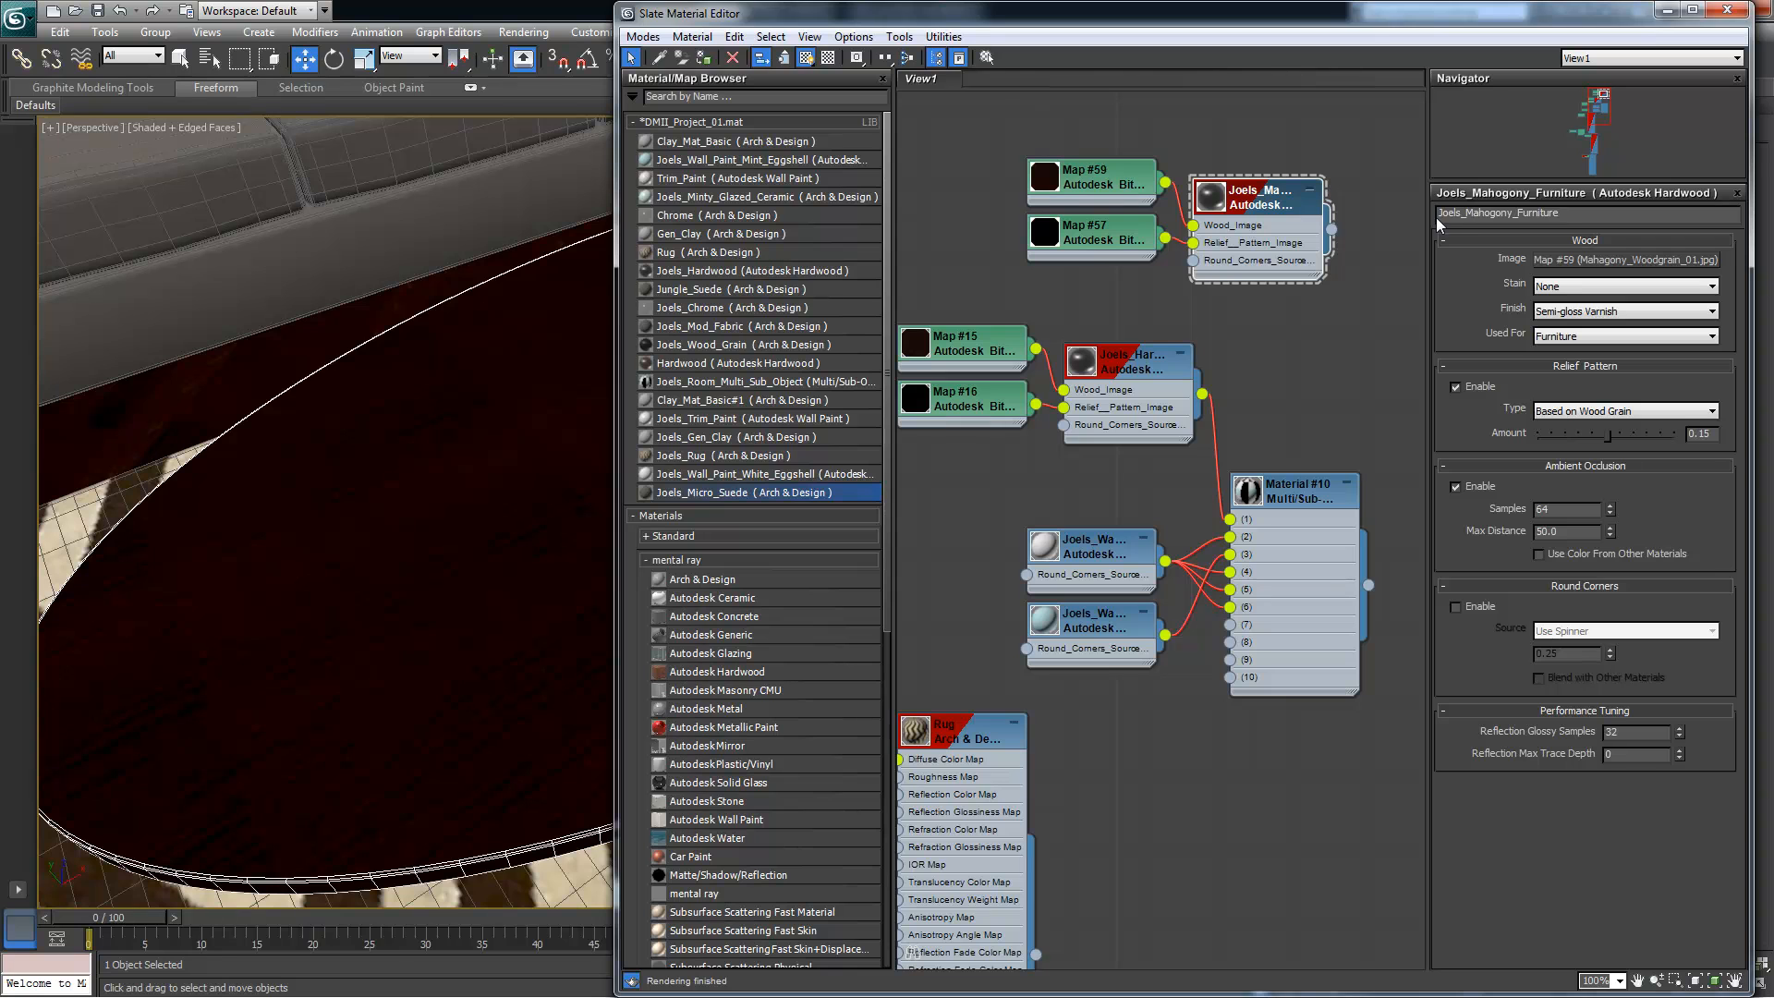
pyautogui.click(1094, 184)
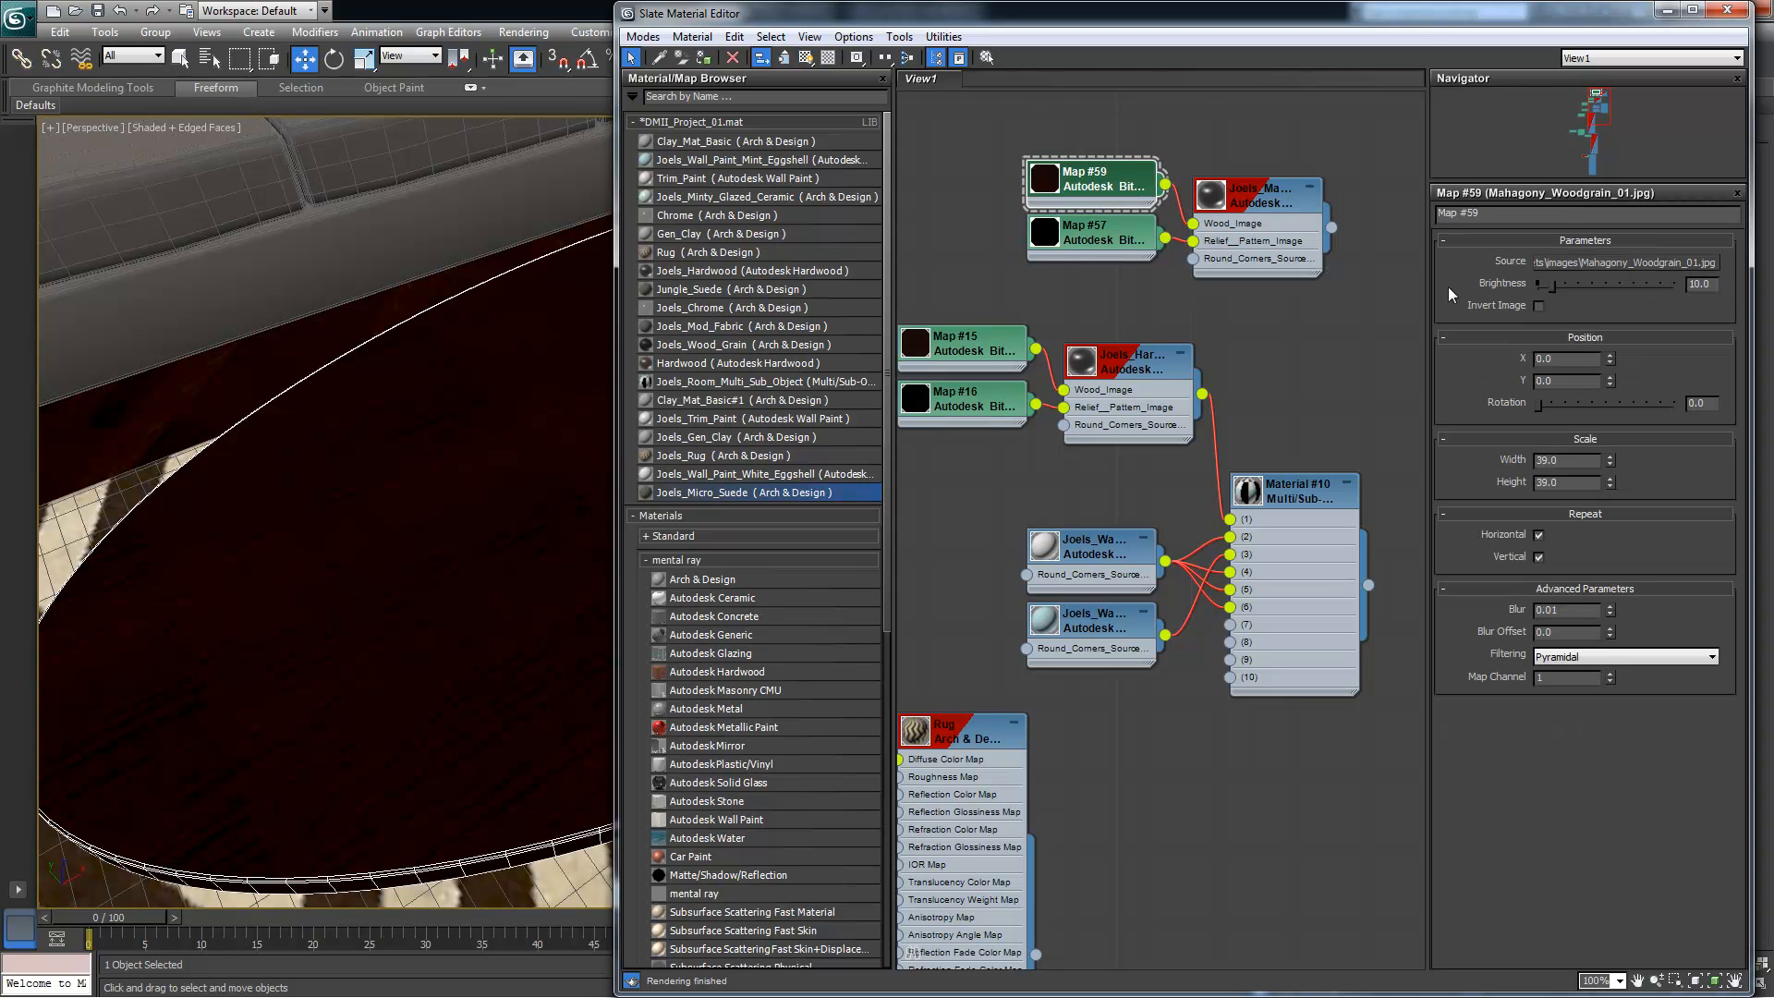
pyautogui.click(1691, 266)
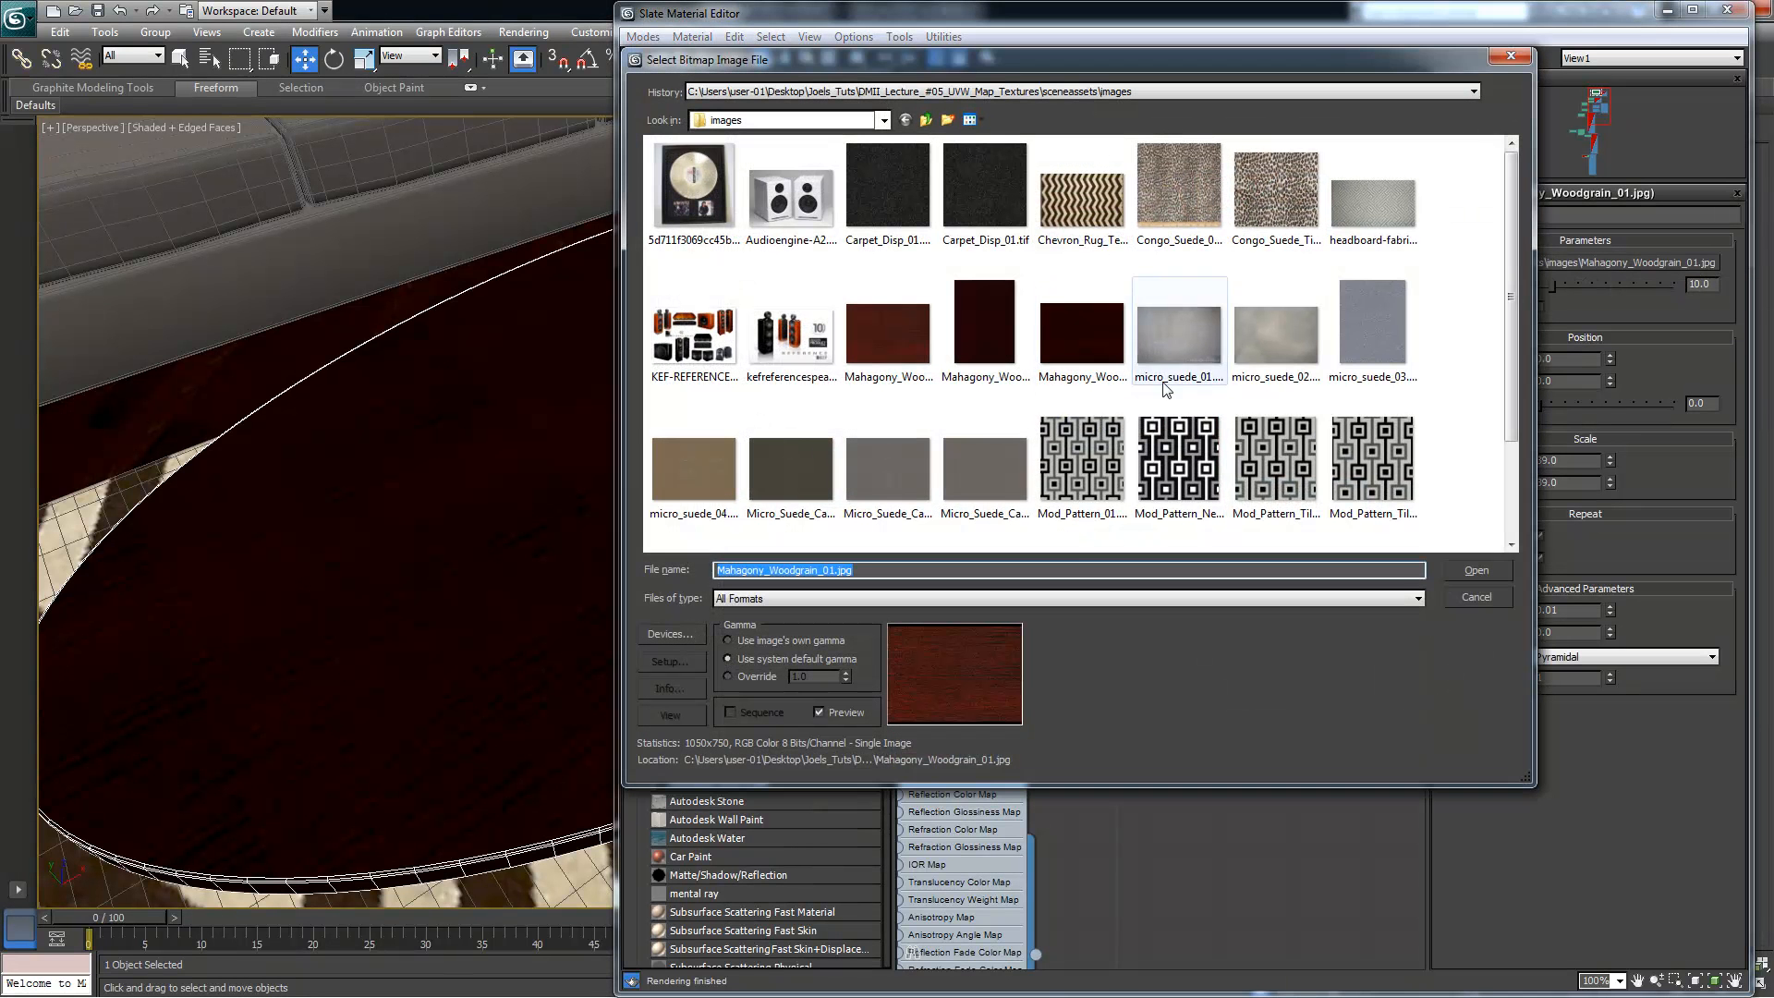
pyautogui.click(1070, 366)
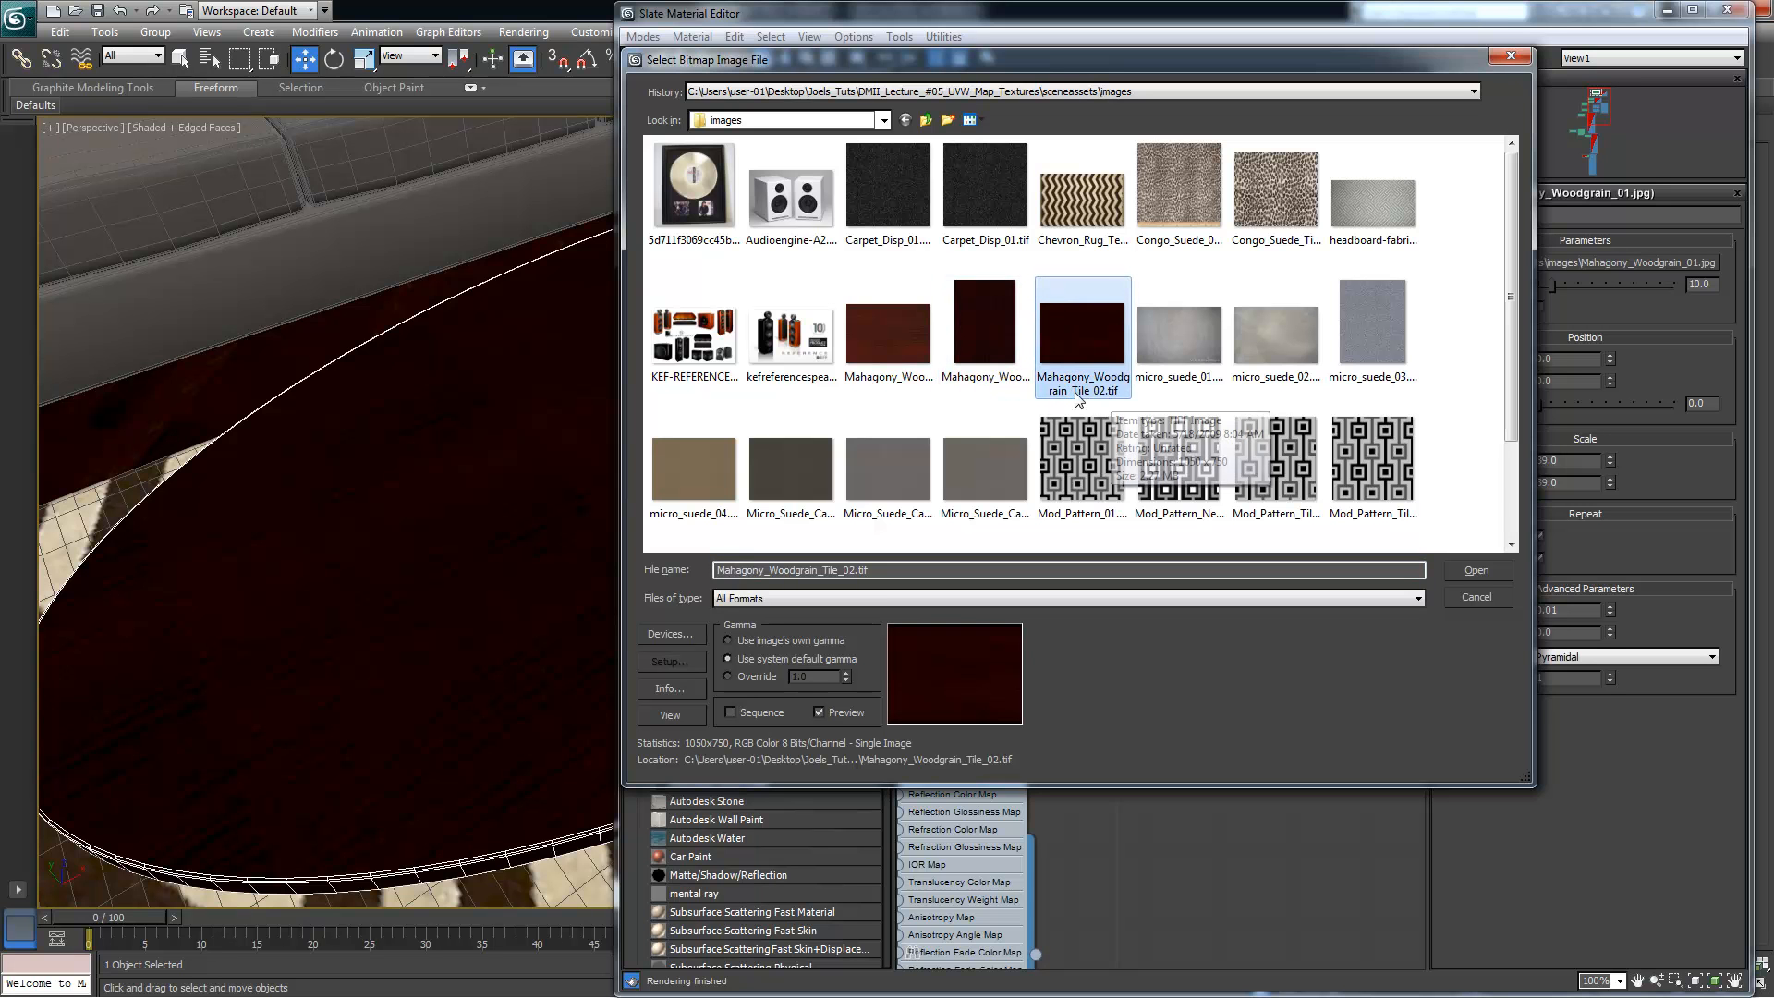
pyautogui.doubleClick(1099, 337)
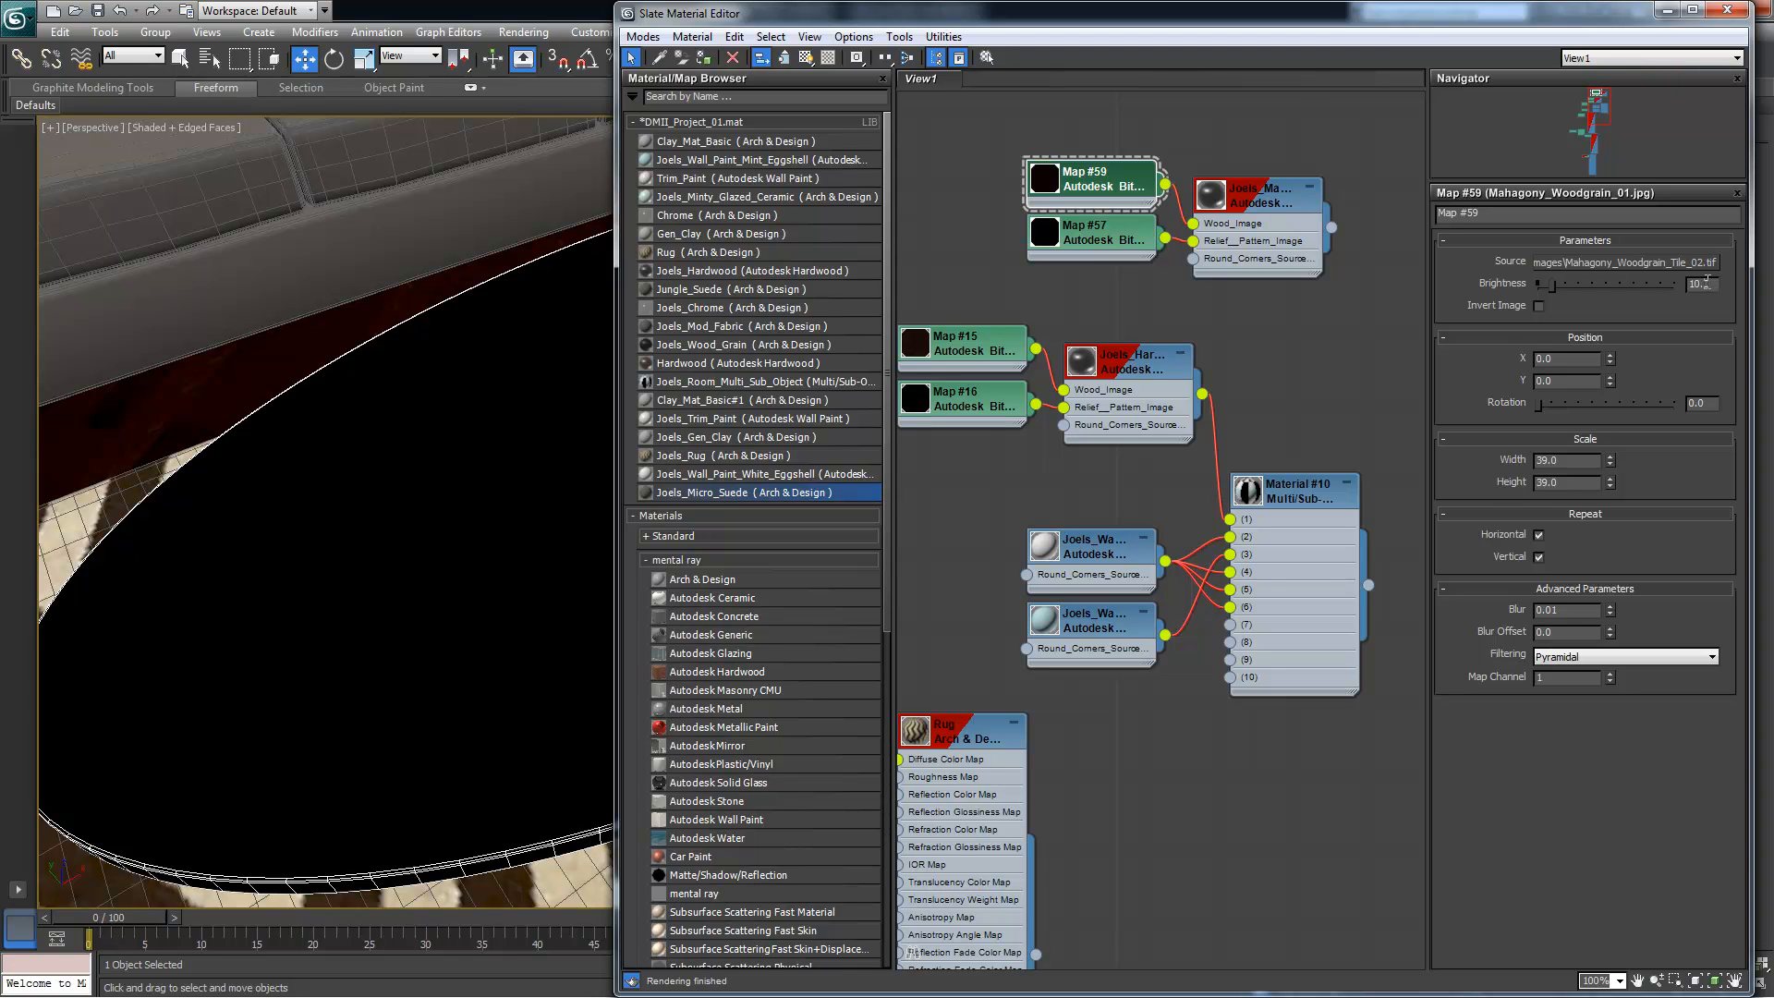
# Set the brightness of the mahogany wood image map to 100
pyautogui.write('20')
pyautogui.press('Return')
pyautogui.write('100')
pyautogui.press('Return')
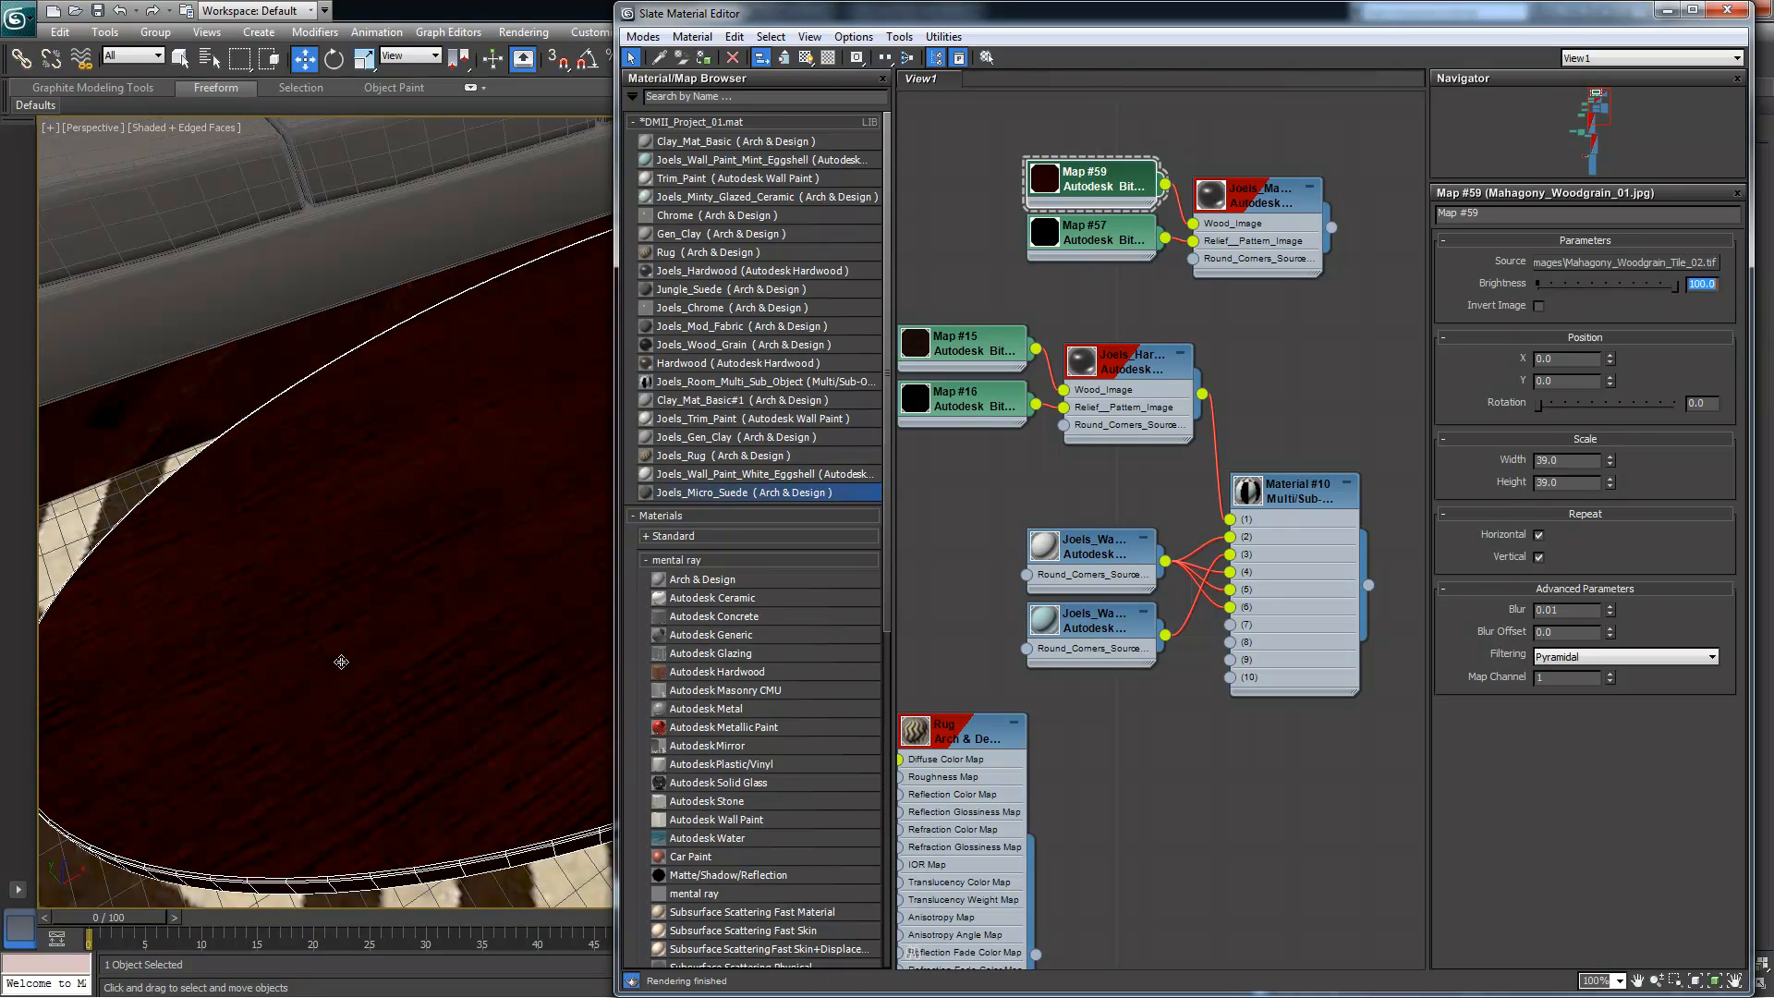
# Compare the settings of the Joels_Hardwood and Joels_Mahogony_Furniture materials and check the mahogany wood map's brightness
pyautogui.doubleClick(1122, 365)
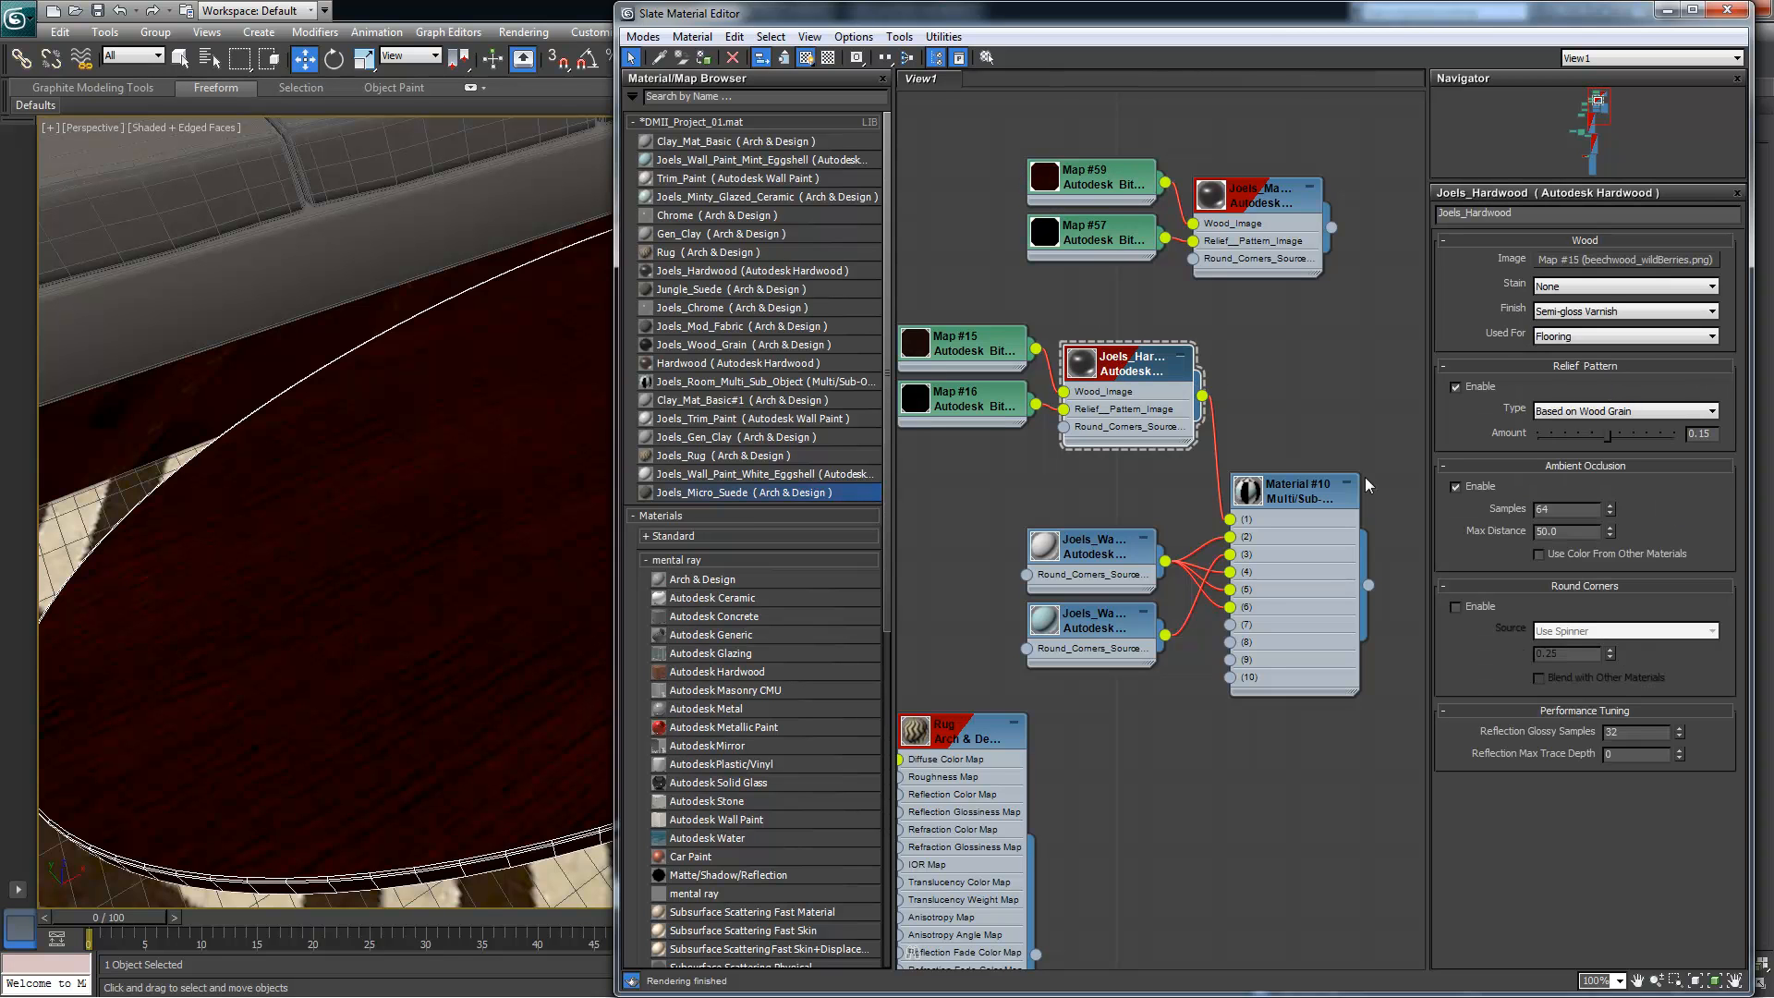
pyautogui.doubleClick(1284, 205)
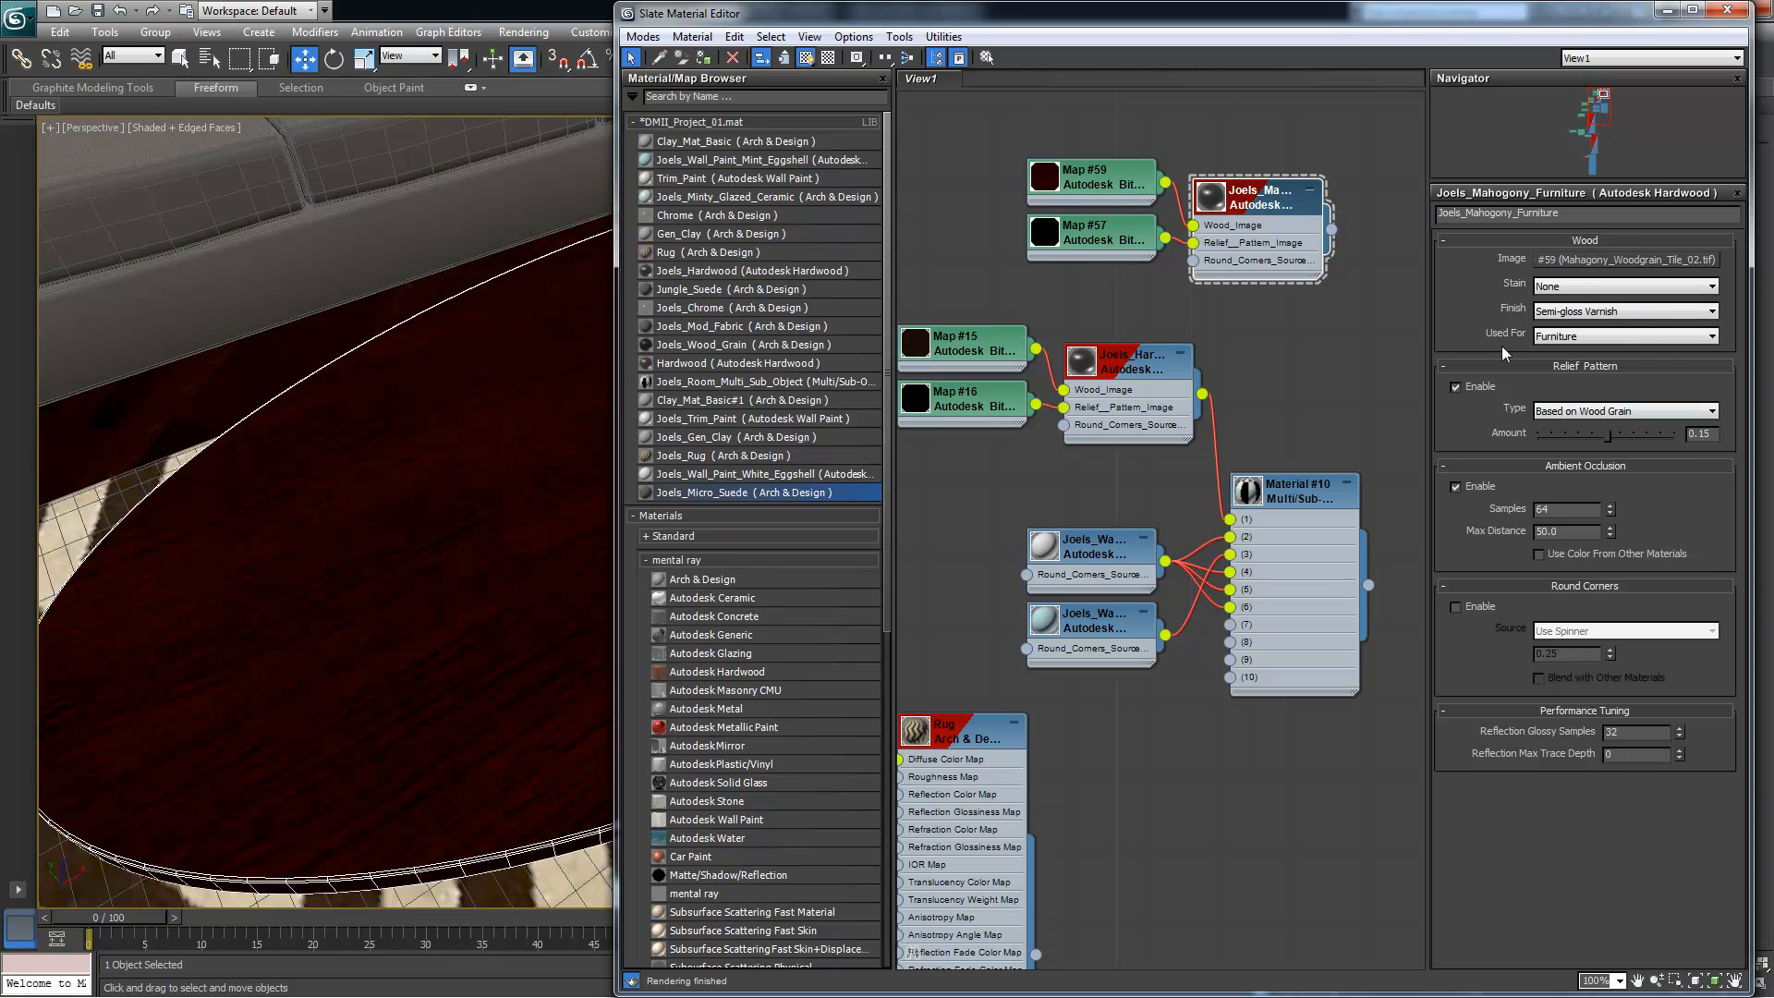
pyautogui.doubleClick(1131, 187)
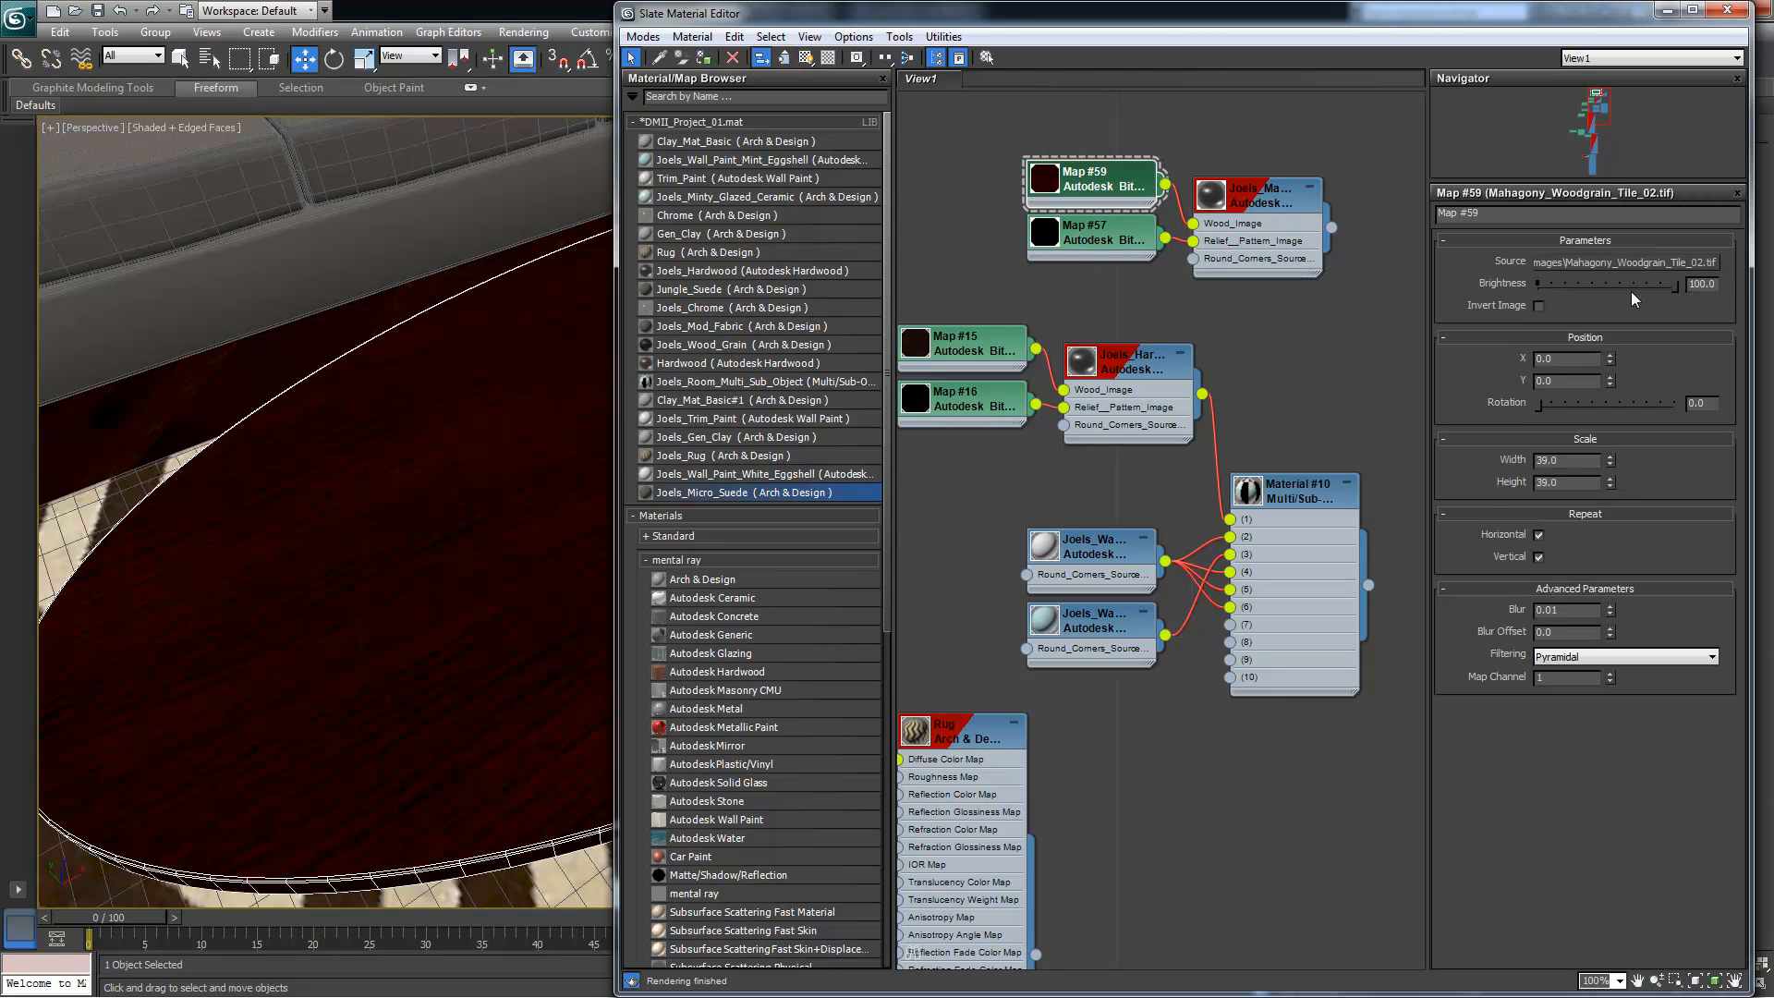
pyautogui.doubleClick(1698, 284)
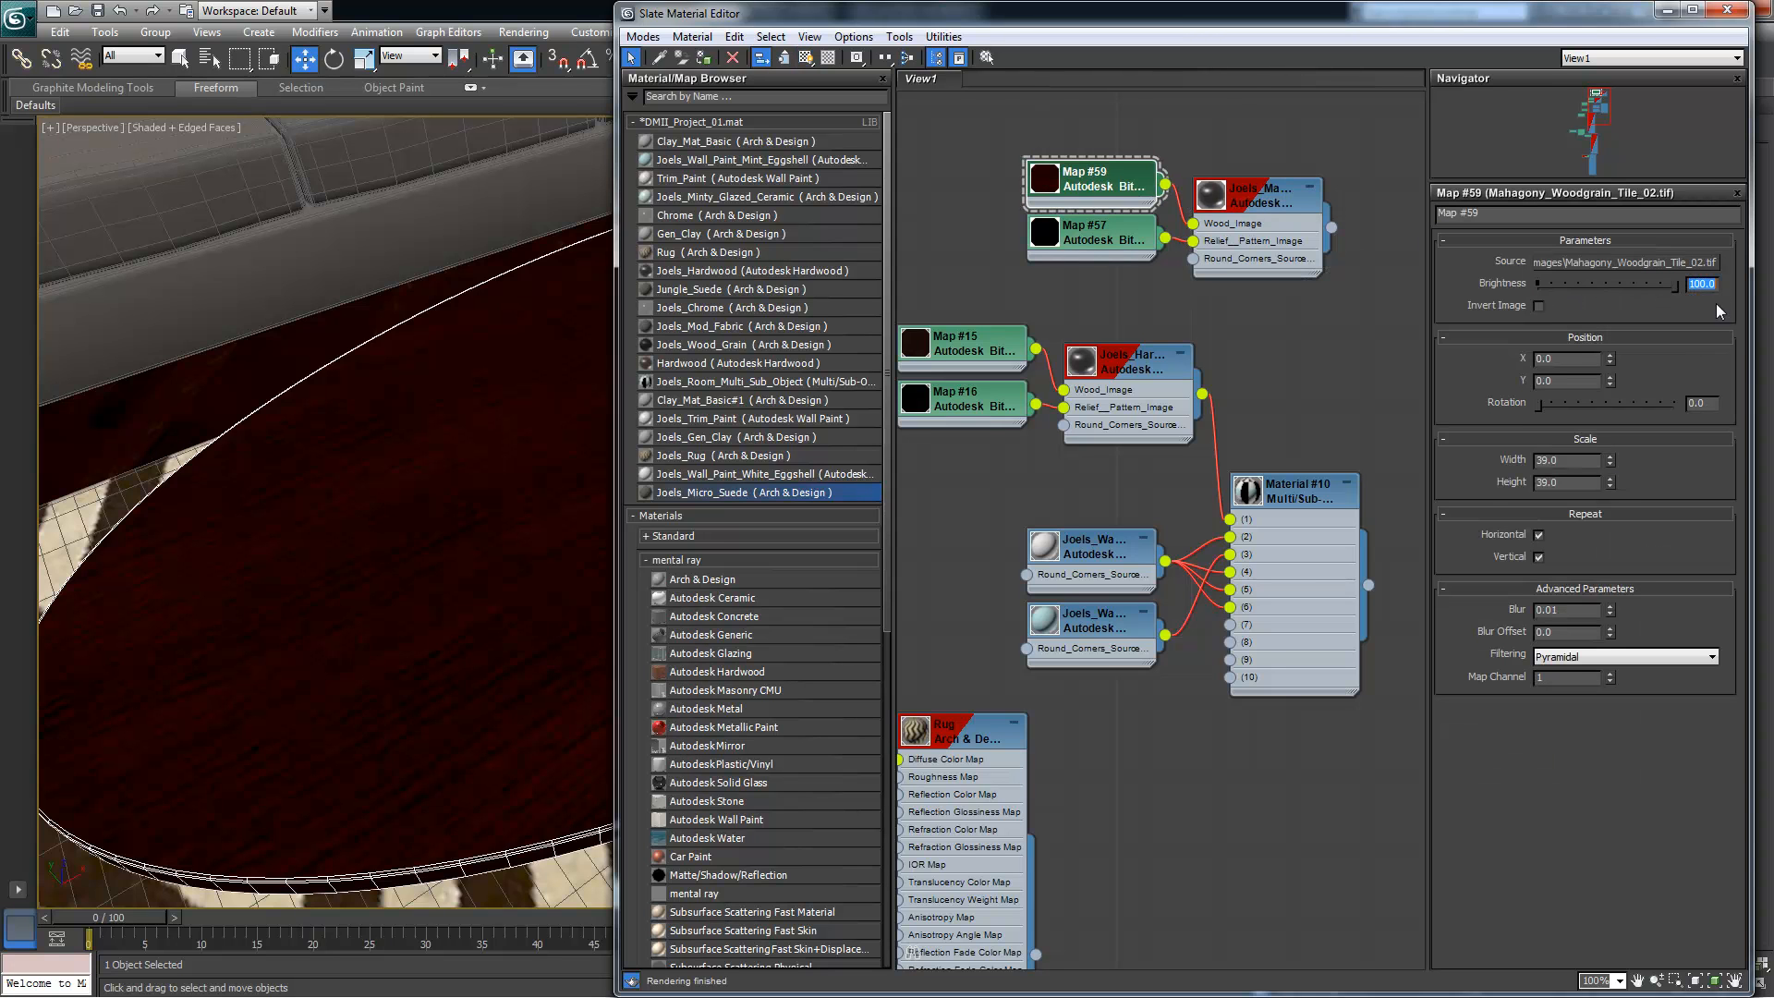
# Frame the coffee table's oval top in the perspective view and render it
pyautogui.click(1668, 10)
pyautogui.keyDown('alt'); pyautogui.moveTo(1175, 443); pyautogui.dragTo(1123, 451, button='middle'); pyautogui.keyUp('alt')
pyautogui.scroll(2, 1161, 432)
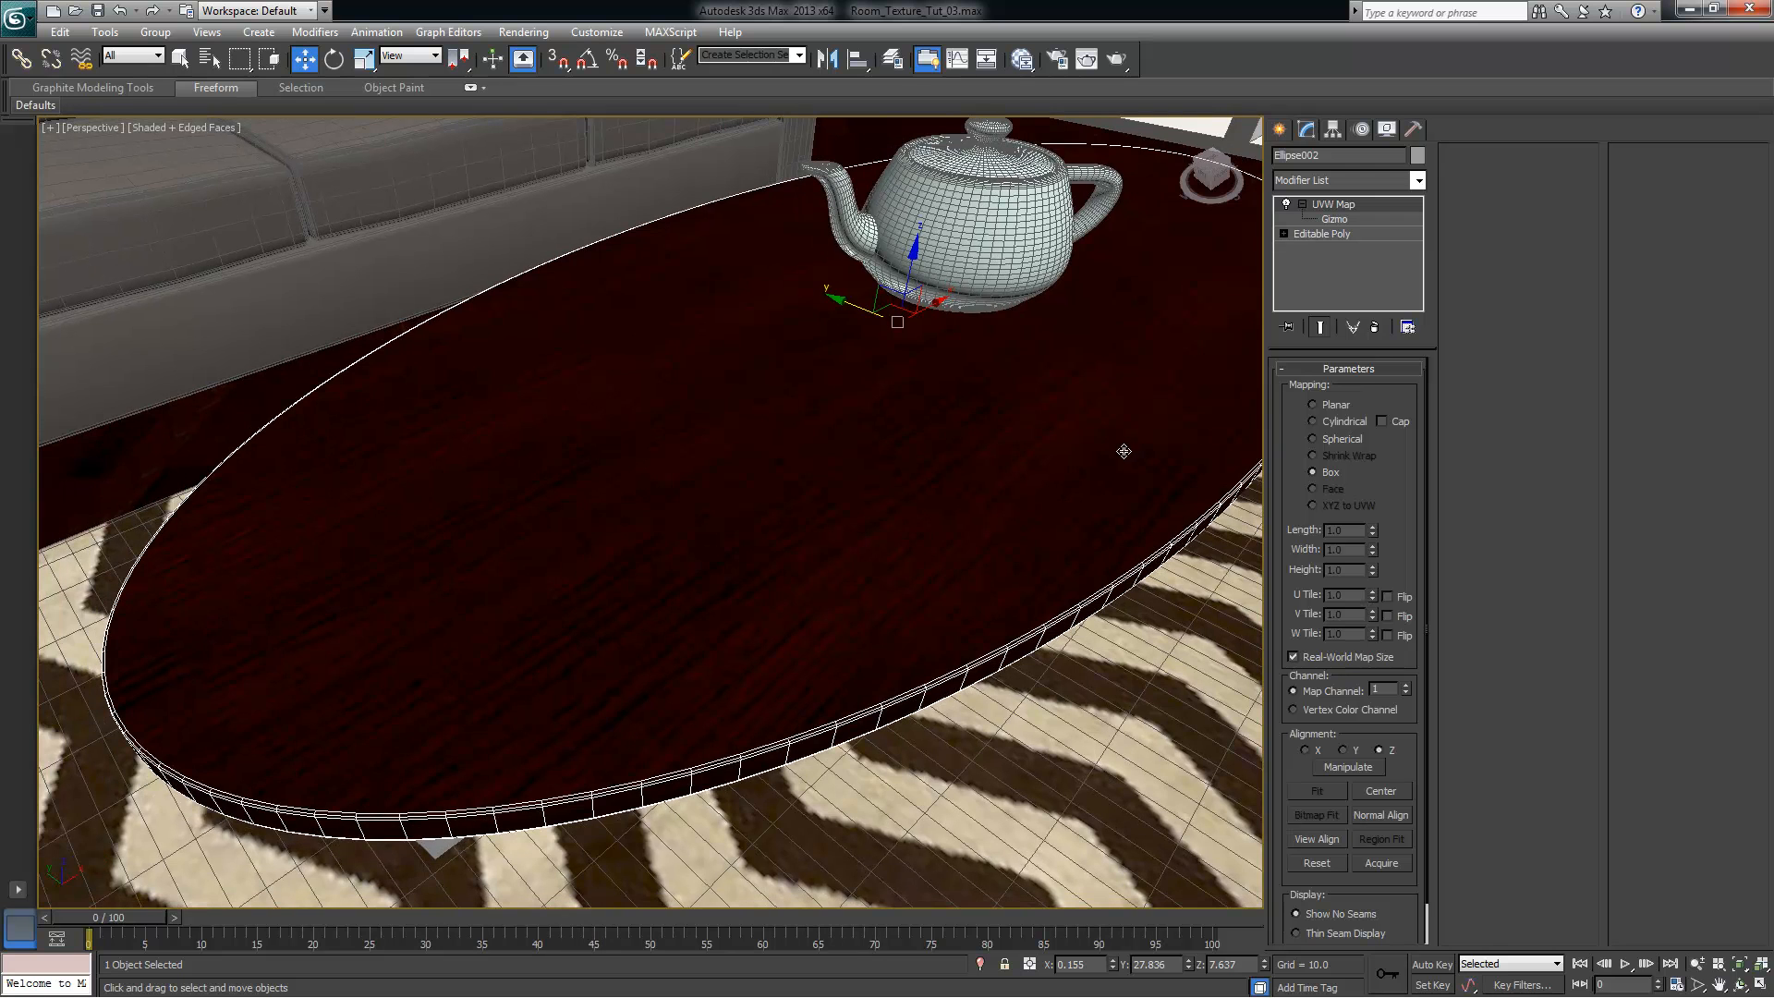
pyautogui.hotkey('shift', 'q')
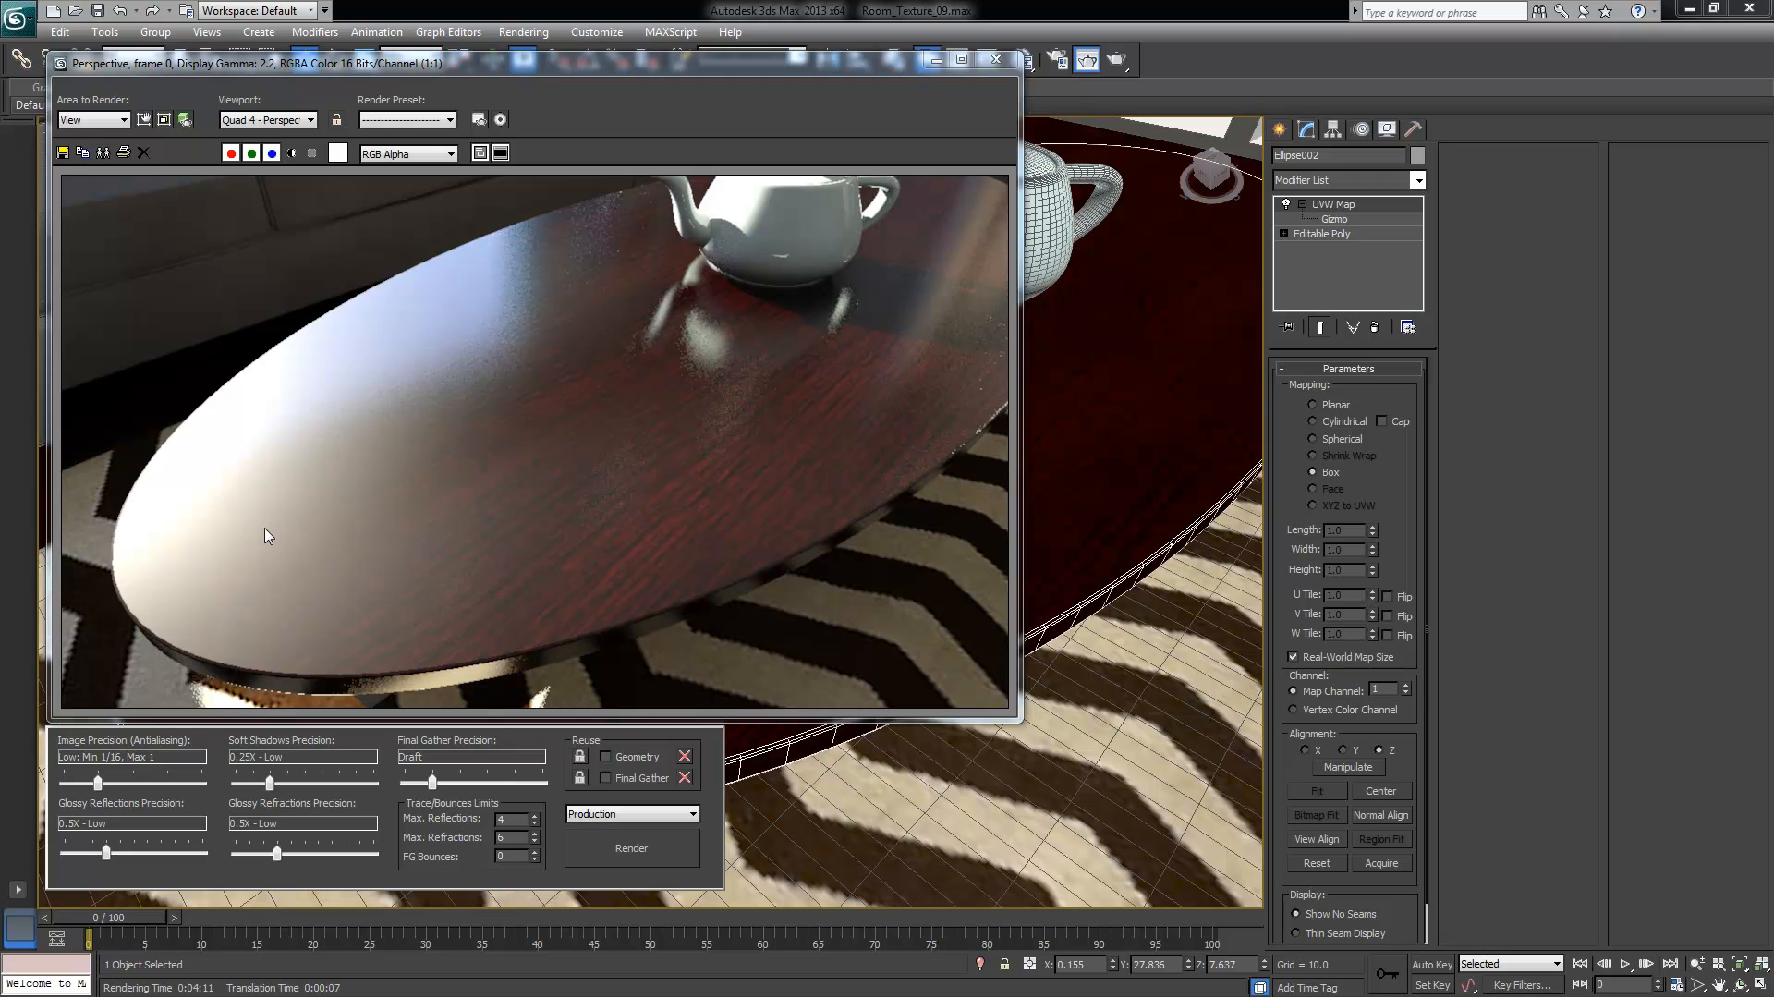
pyautogui.click(940, 57)
# Add a UVW Map modifier to the coffee table's lower oval shelf
pyautogui.keyDown('alt'); pyautogui.moveTo(937, 559); pyautogui.dragTo(911, 491, button='middle'); pyautogui.keyUp('alt')
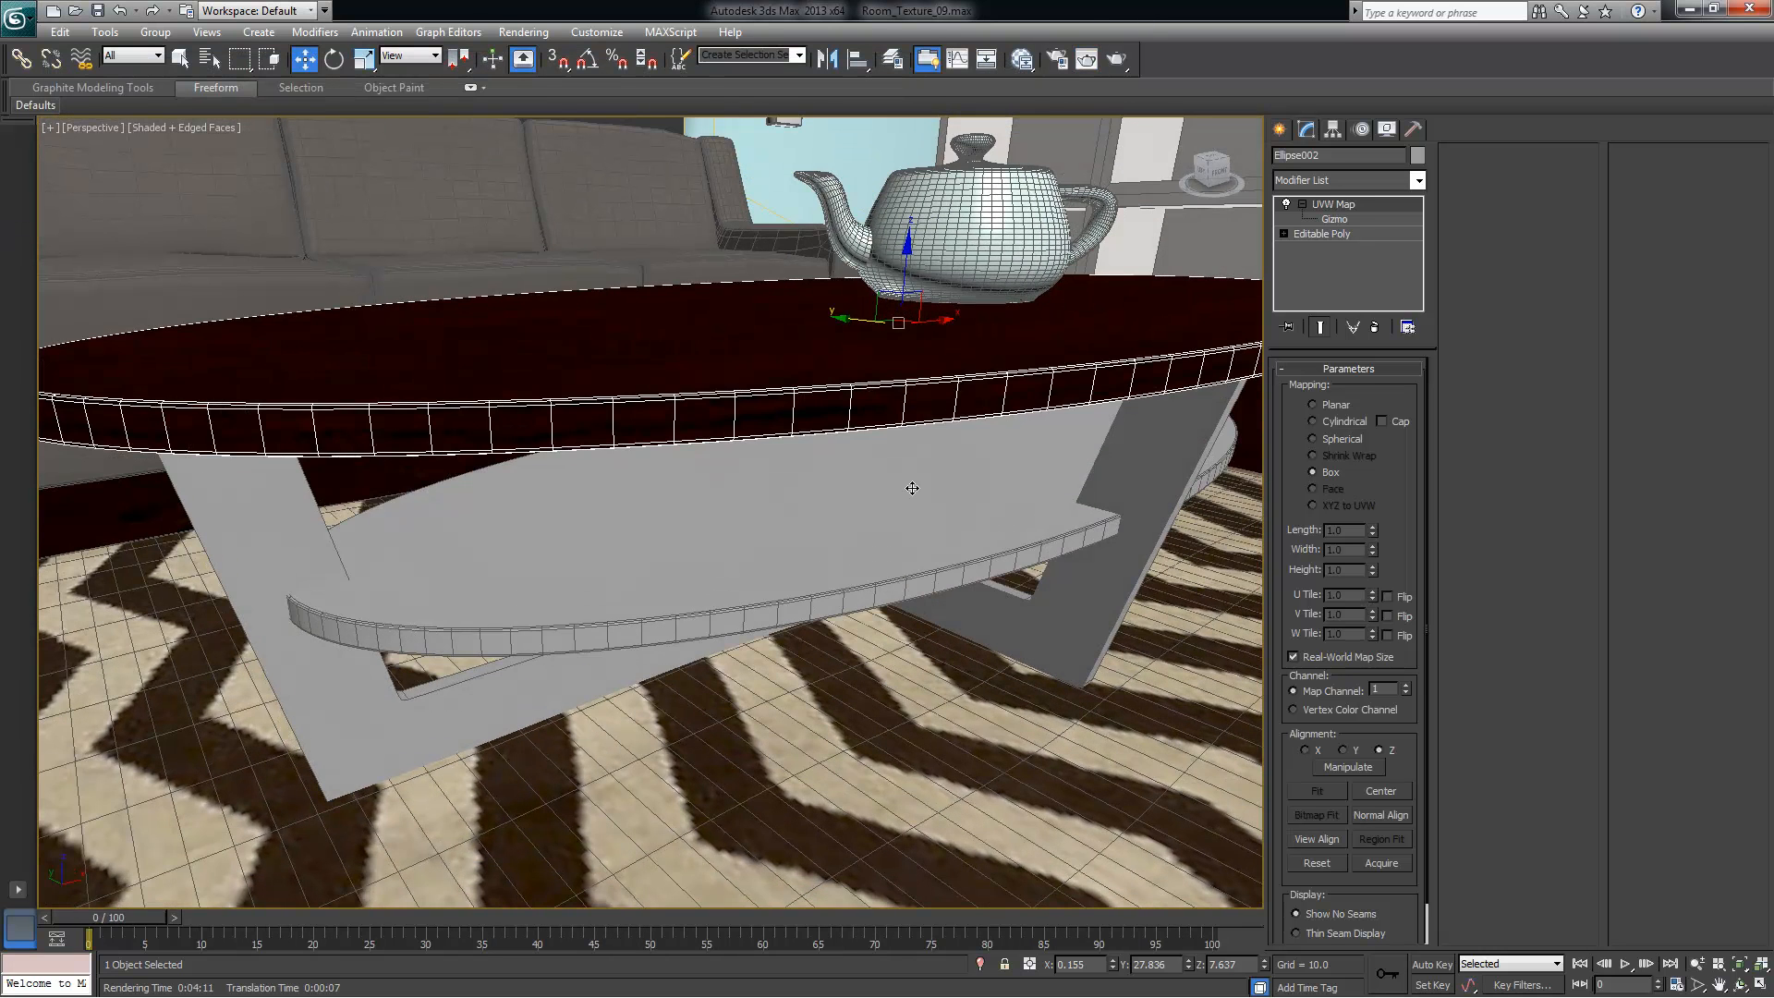
pyautogui.hotkey('alt', 'w')
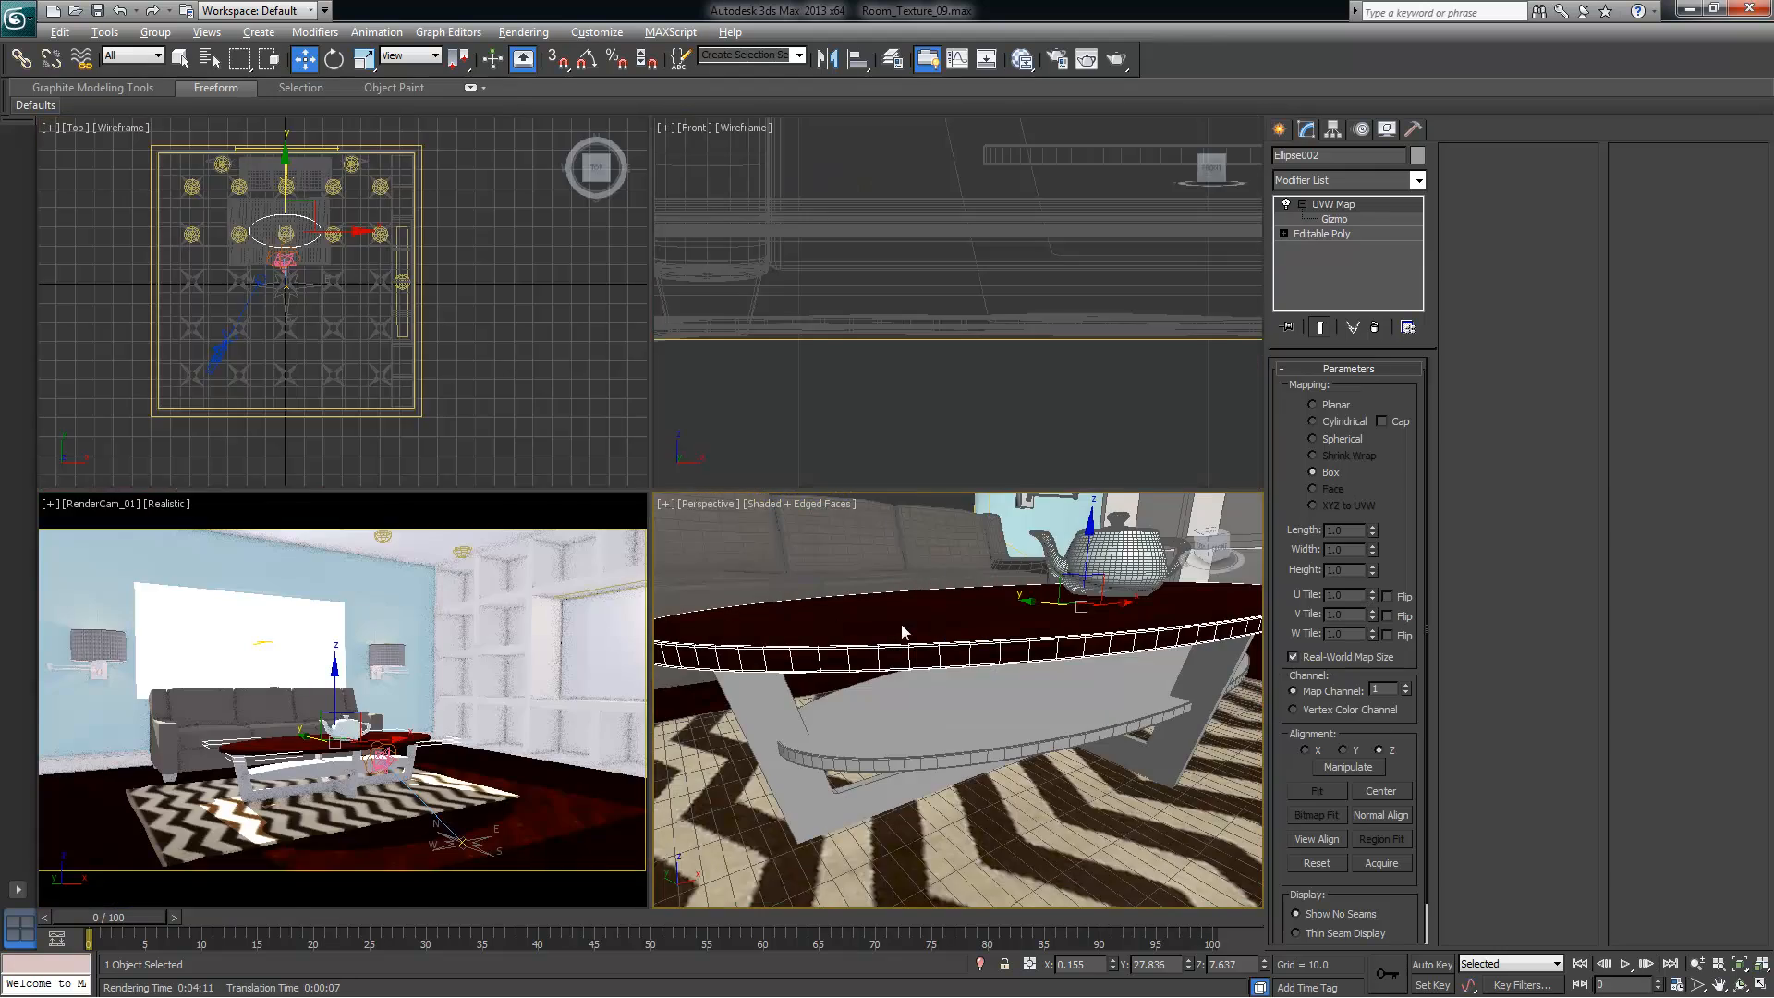
pyautogui.hotkey('alt', 'w')
pyautogui.keyDown('alt'); pyautogui.moveTo(745, 531); pyautogui.dragTo(817, 488, button='middle'); pyautogui.keyUp('alt')
pyautogui.click(915, 479)
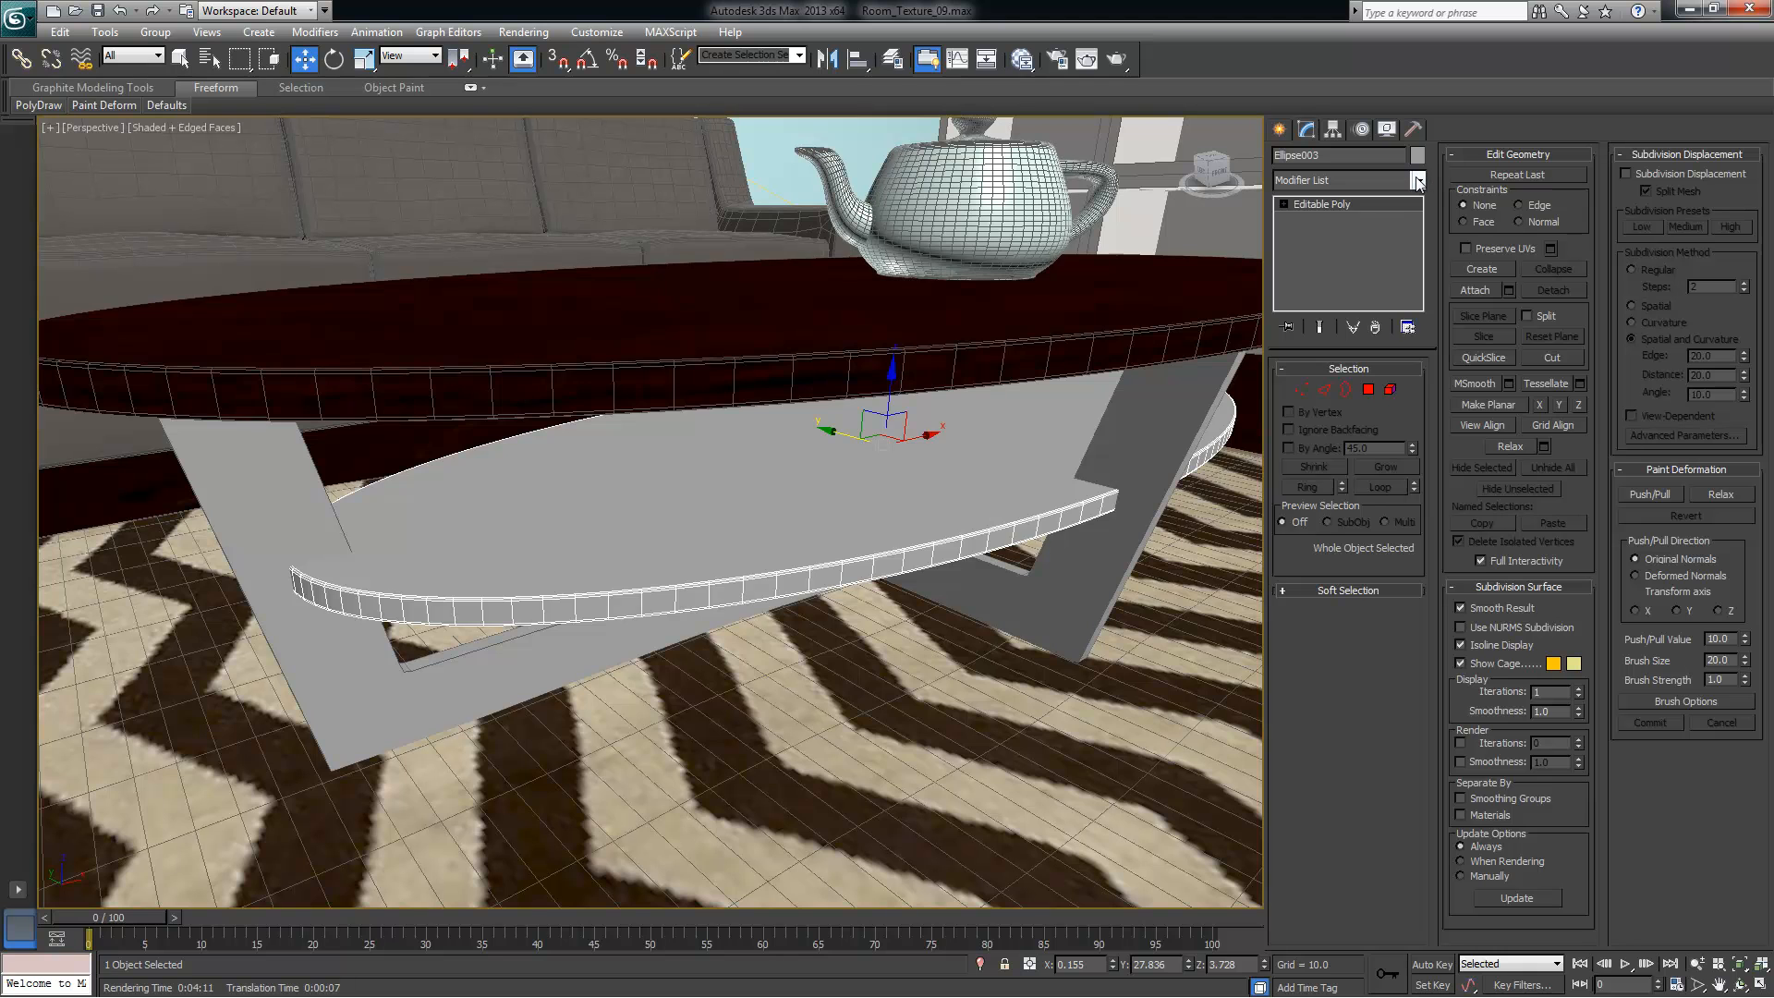
pyautogui.click(1417, 180)
pyautogui.press('u')
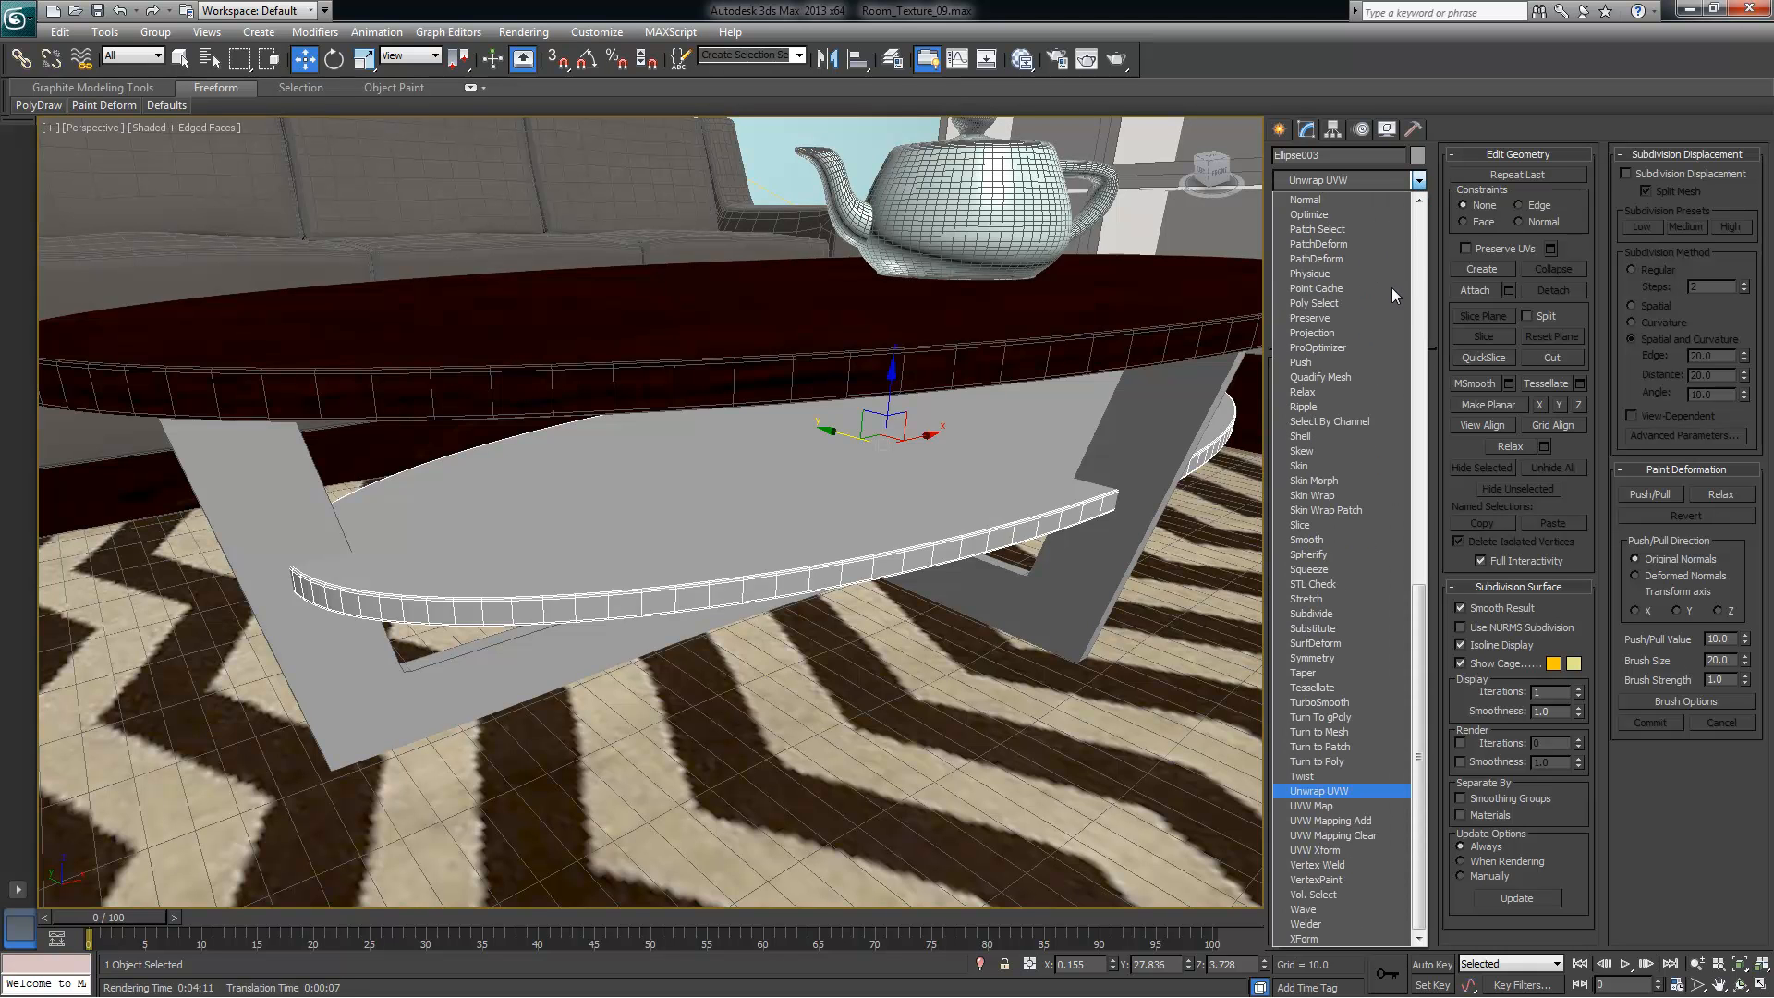
pyautogui.click(1345, 805)
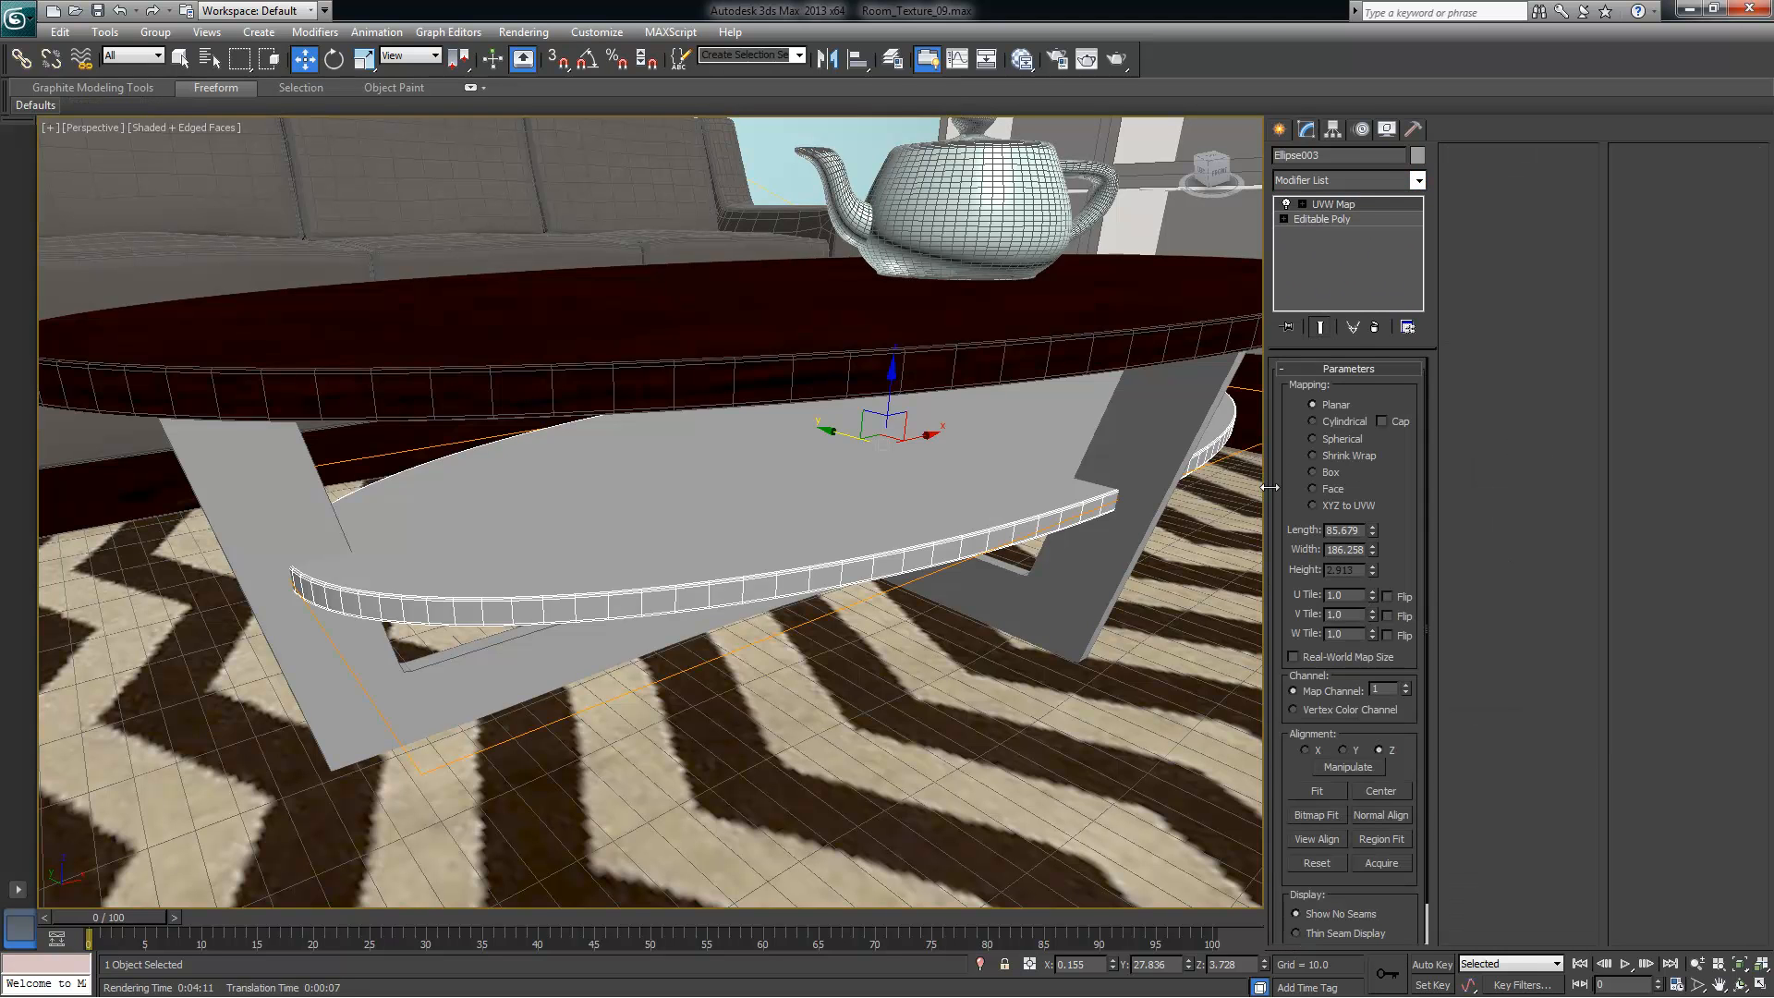
# Acquire the tabletop's UVW mapping for the lower shelf
pyautogui.click(1381, 862)
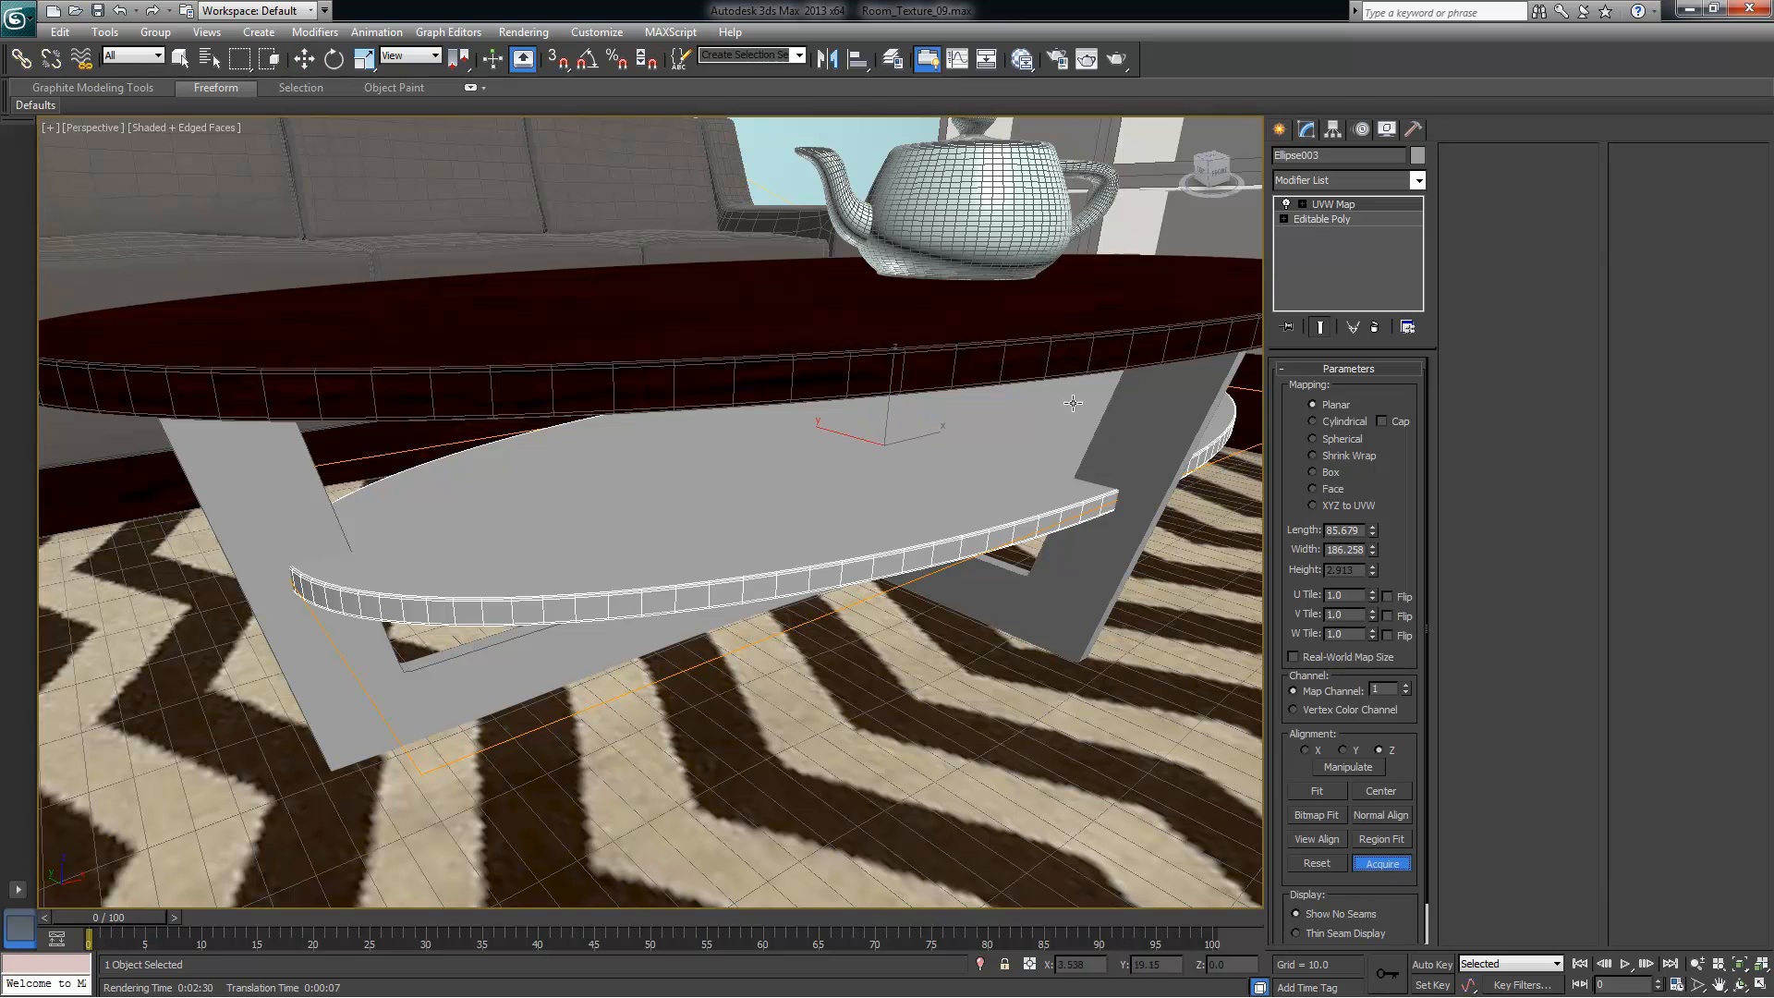
pyautogui.click(917, 327)
pyautogui.click(966, 491)
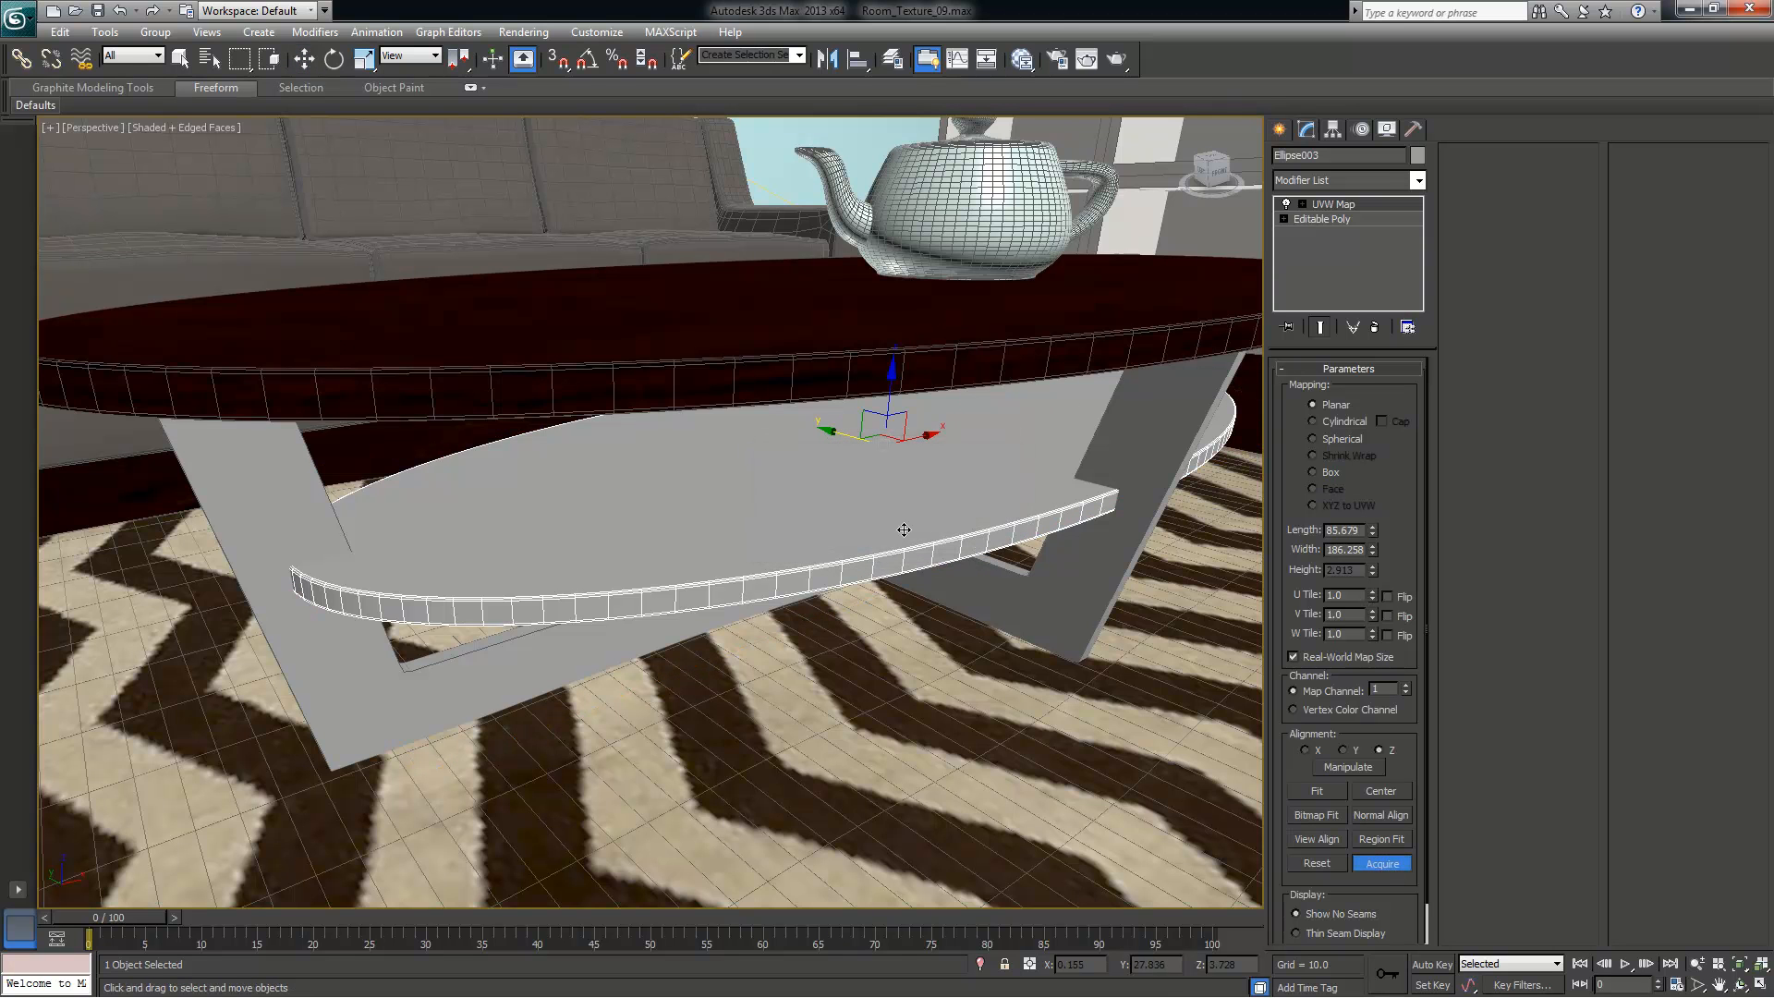
# Assign the Joels_Mahogony_Furniture material to the coffee table's lower shelf
pyautogui.click(1021, 60)
pyautogui.rightClick(1249, 204)
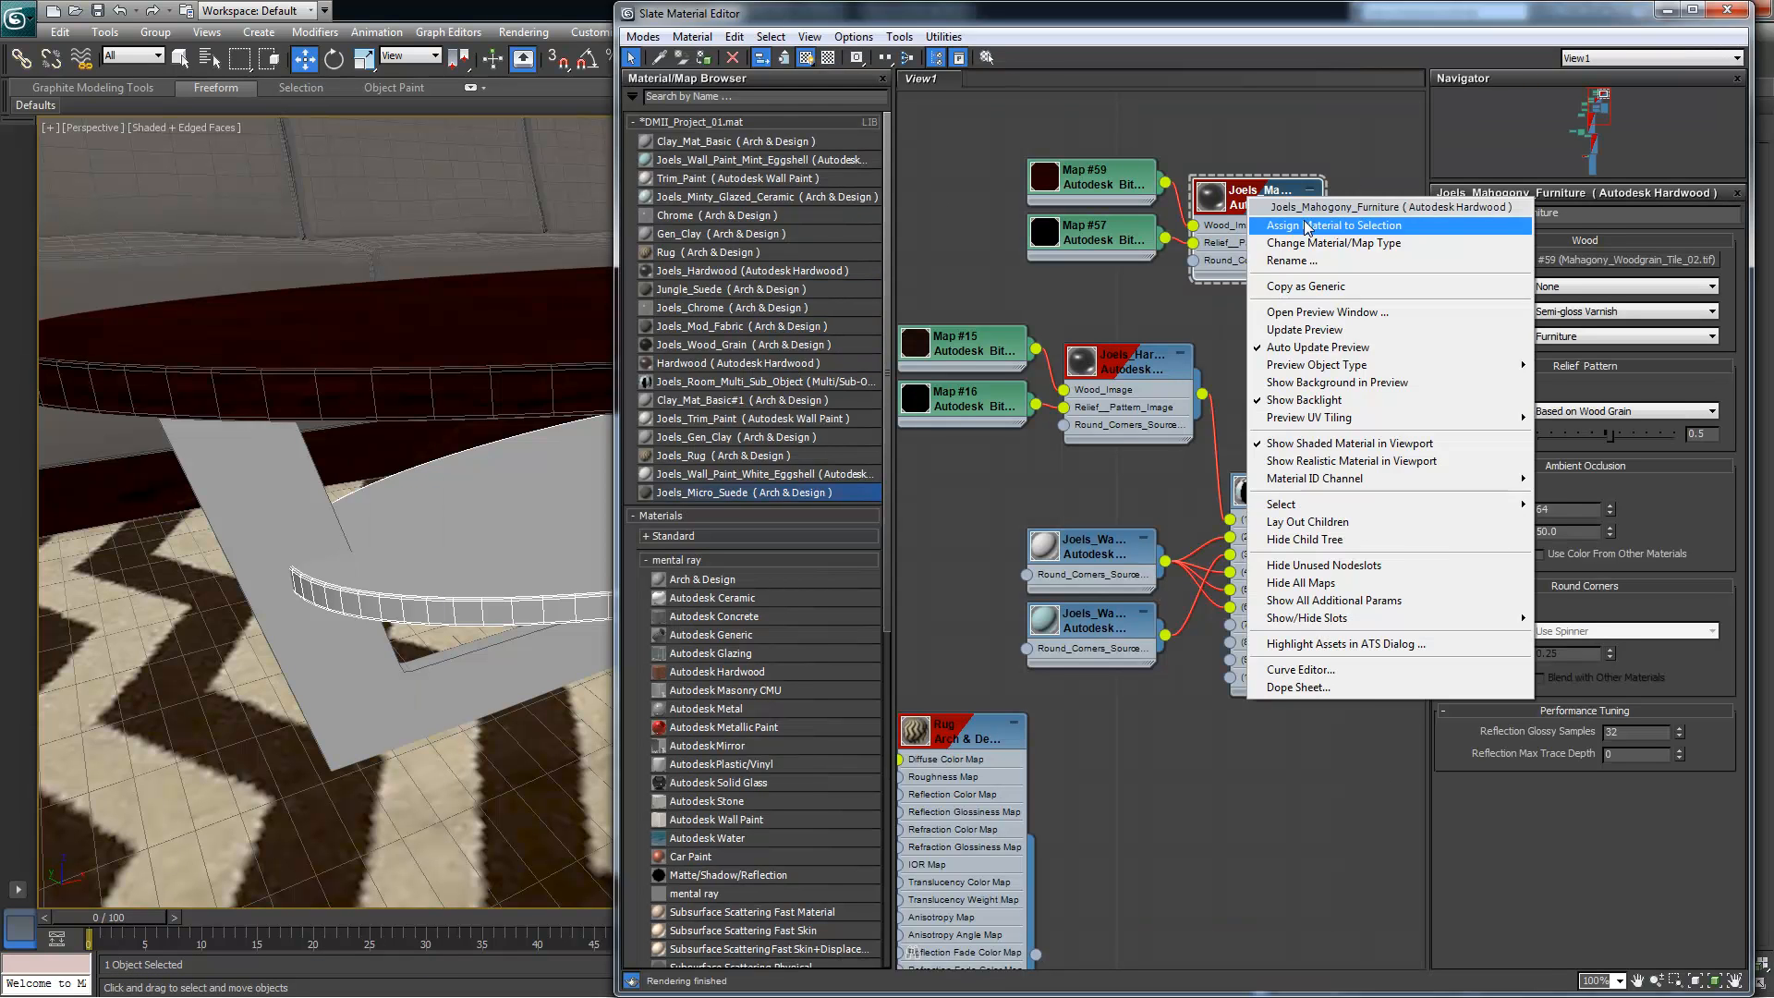
pyautogui.click(1288, 224)
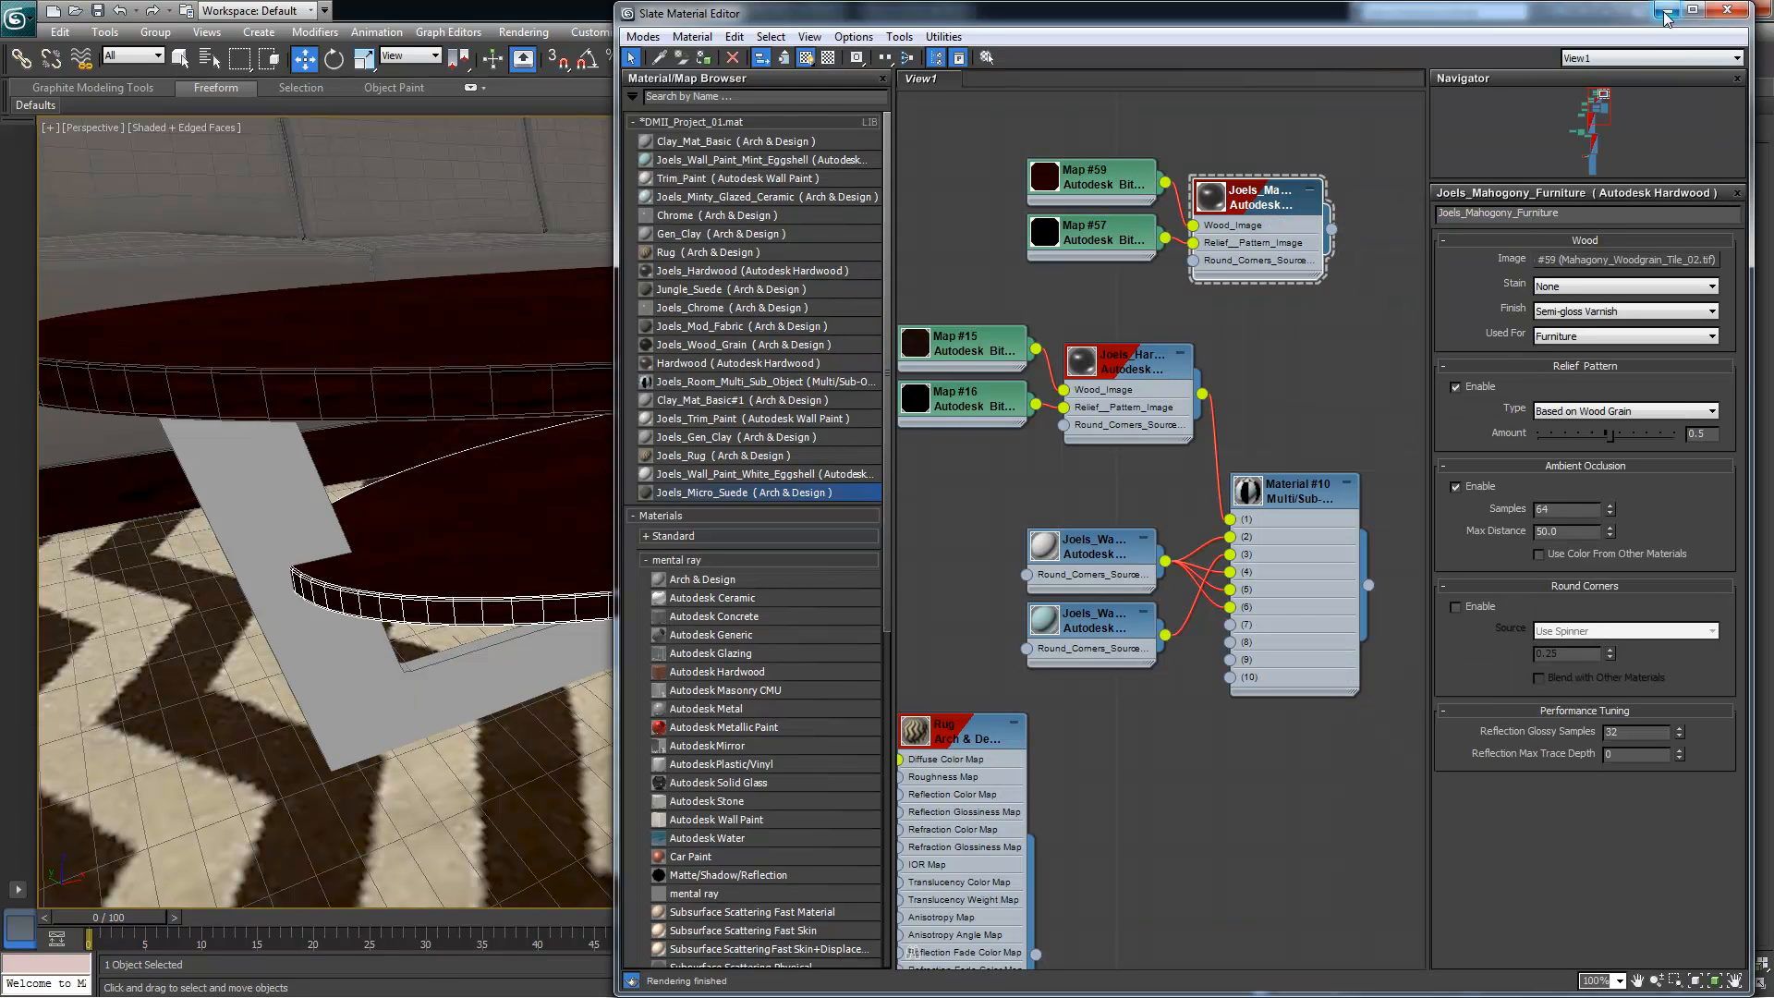
pyautogui.click(1669, 9)
# Select the coffee table's two leg frames and assign the Joels_Mahogony_Furniture material to them
pyautogui.keyDown('ctrl'); pyautogui.click(1152, 439); pyautogui.keyUp('ctrl')
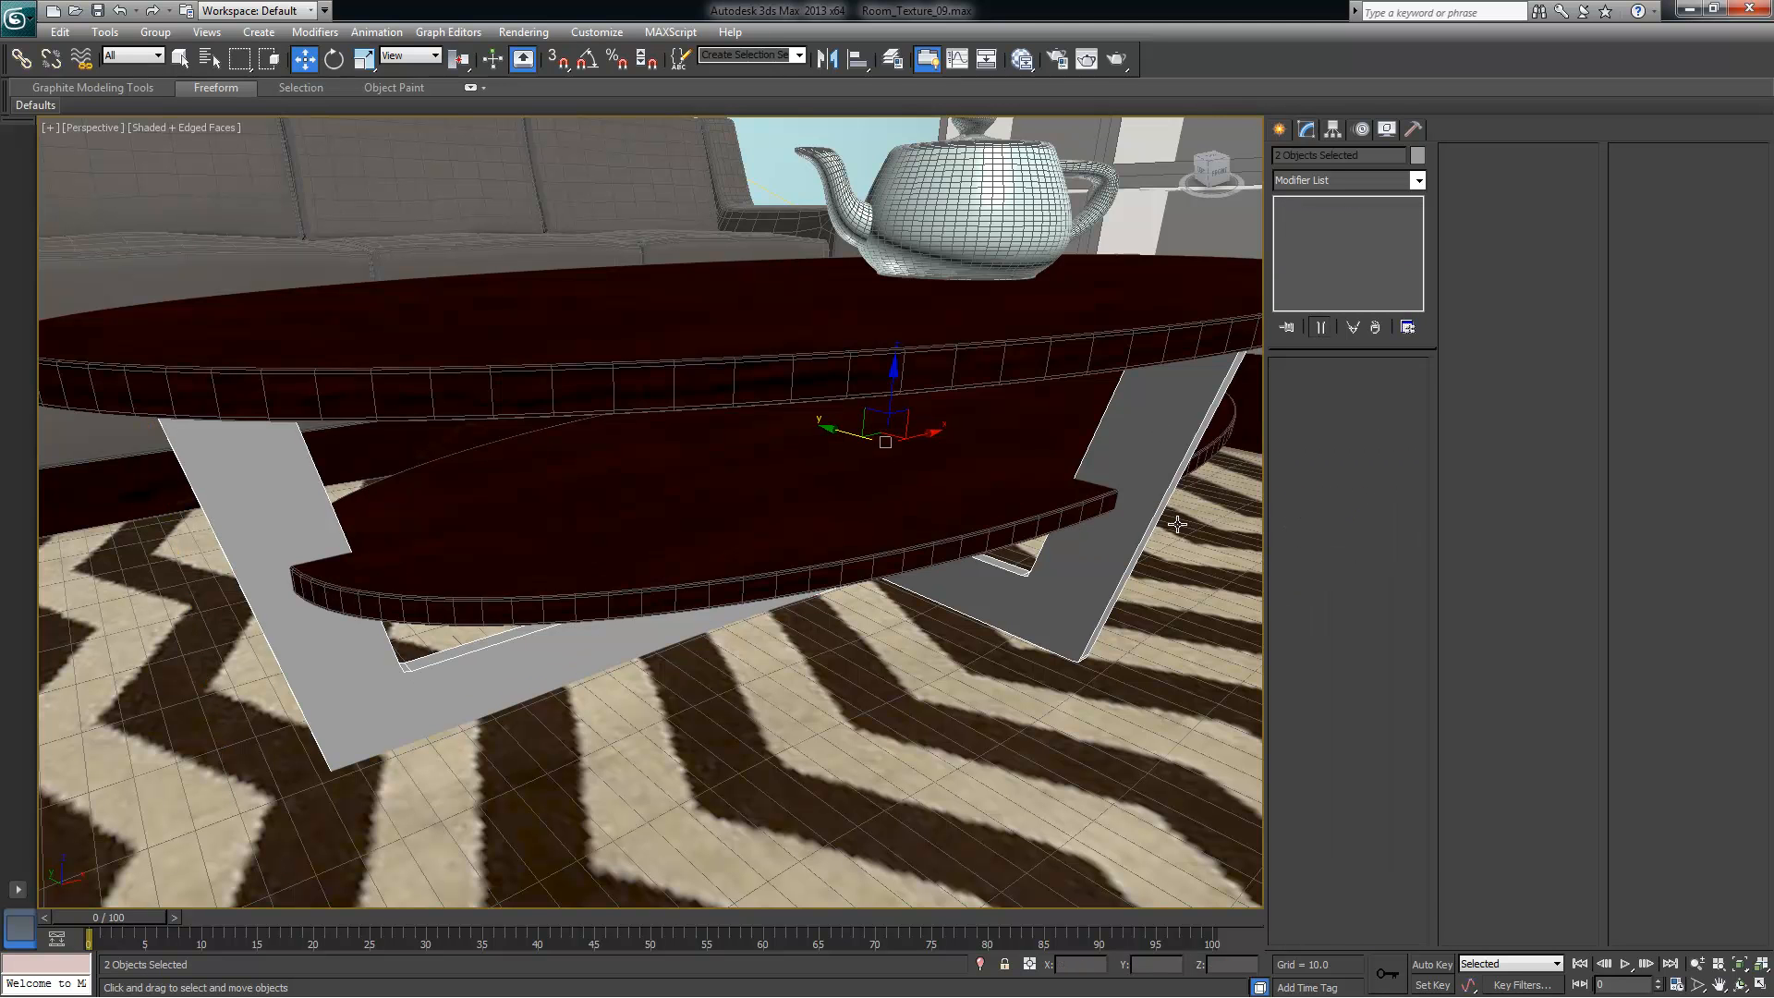
pyautogui.click(1022, 60)
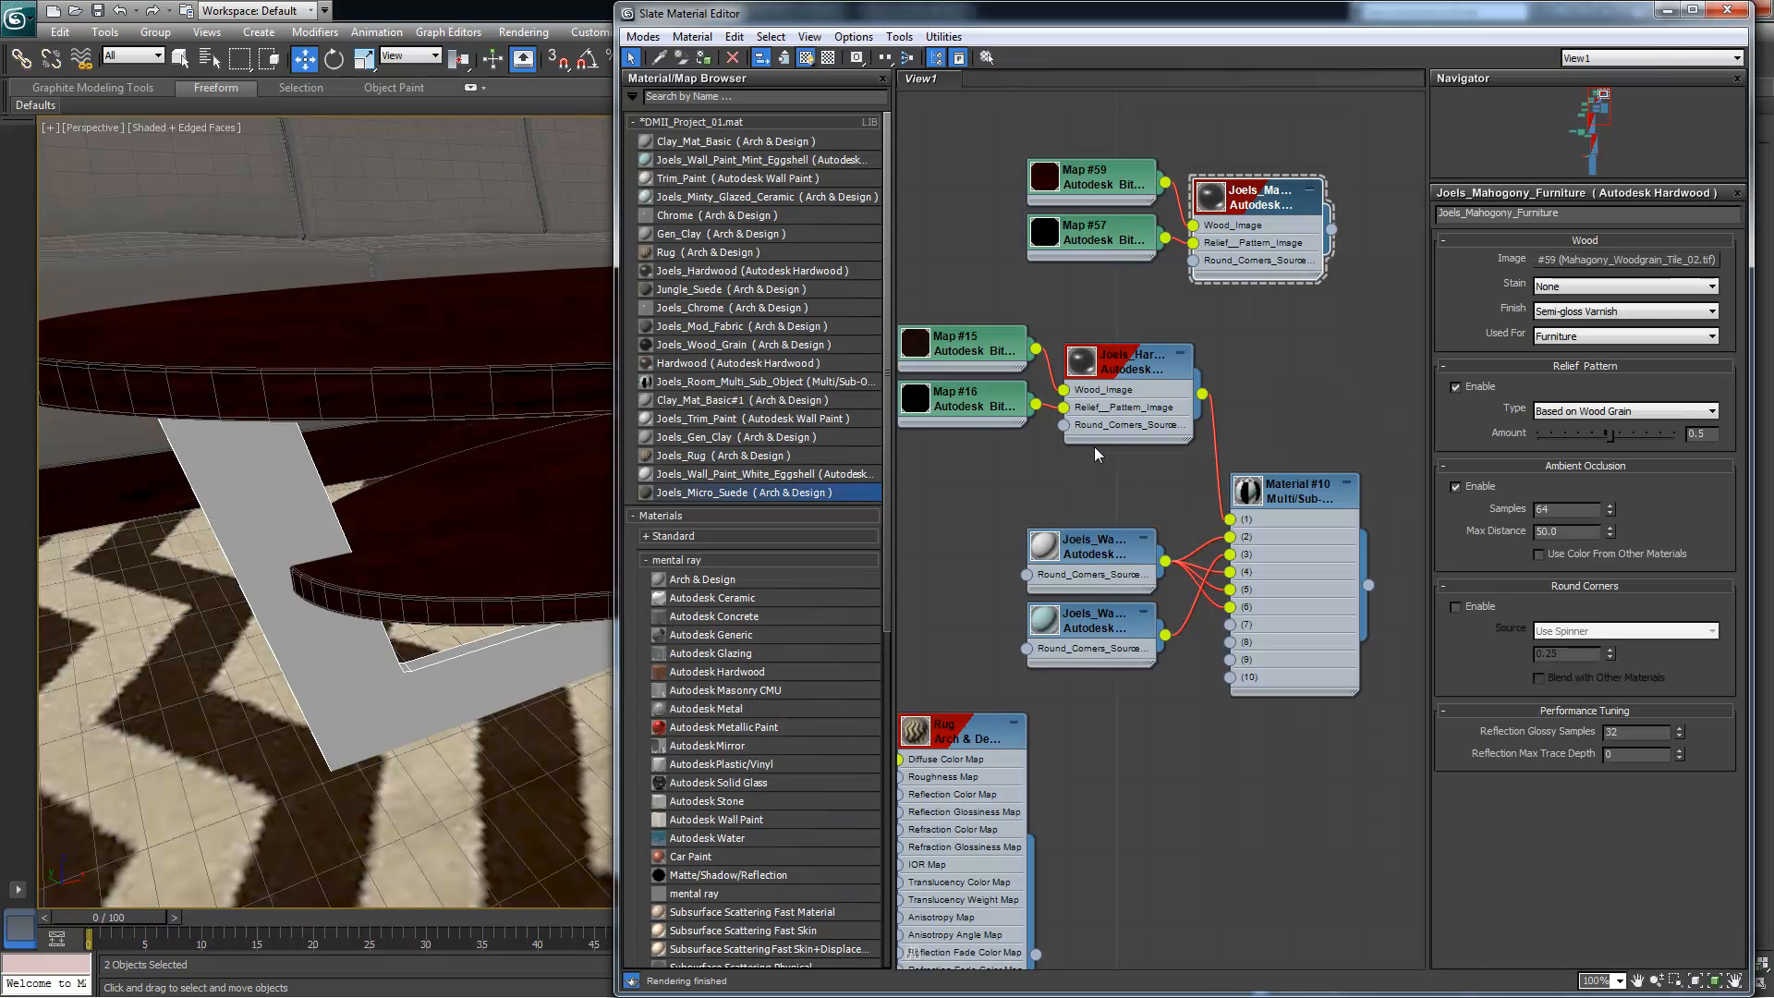
pyautogui.rightClick(1257, 197)
pyautogui.click(1318, 225)
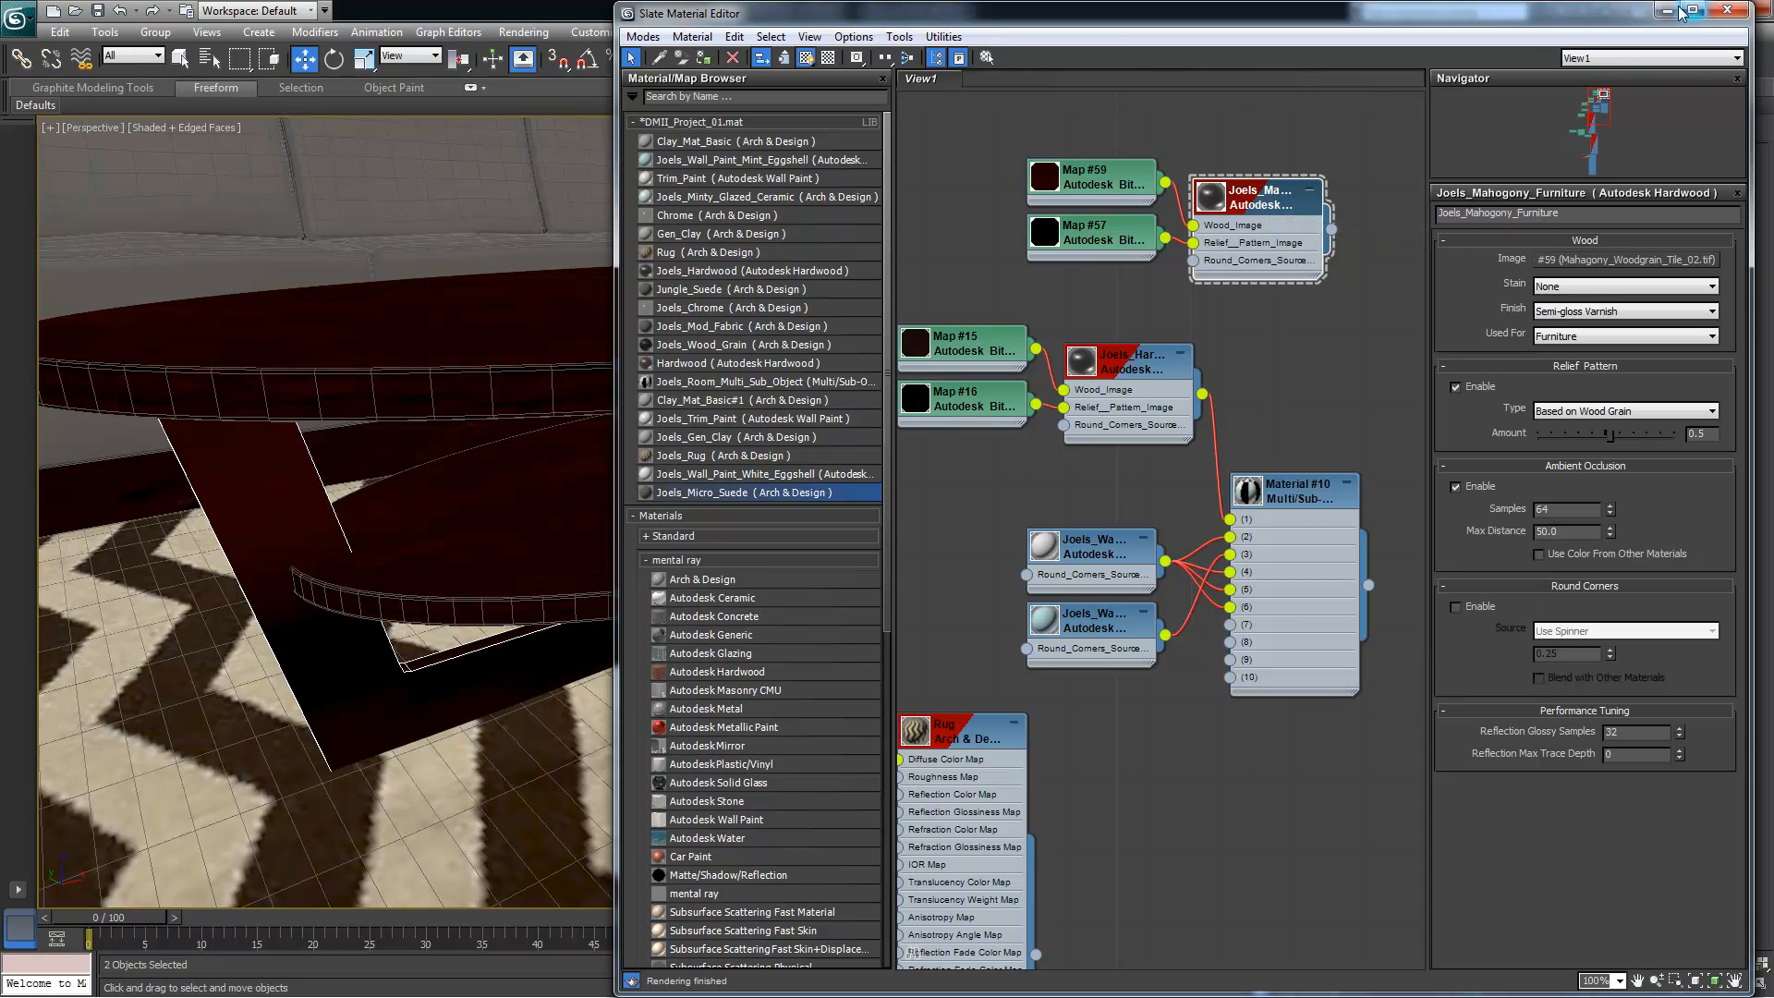
pyautogui.click(1667, 10)
# Enable real-world map size in the UVW Map modifier of each coffee table leg frame
pyautogui.click(278, 509)
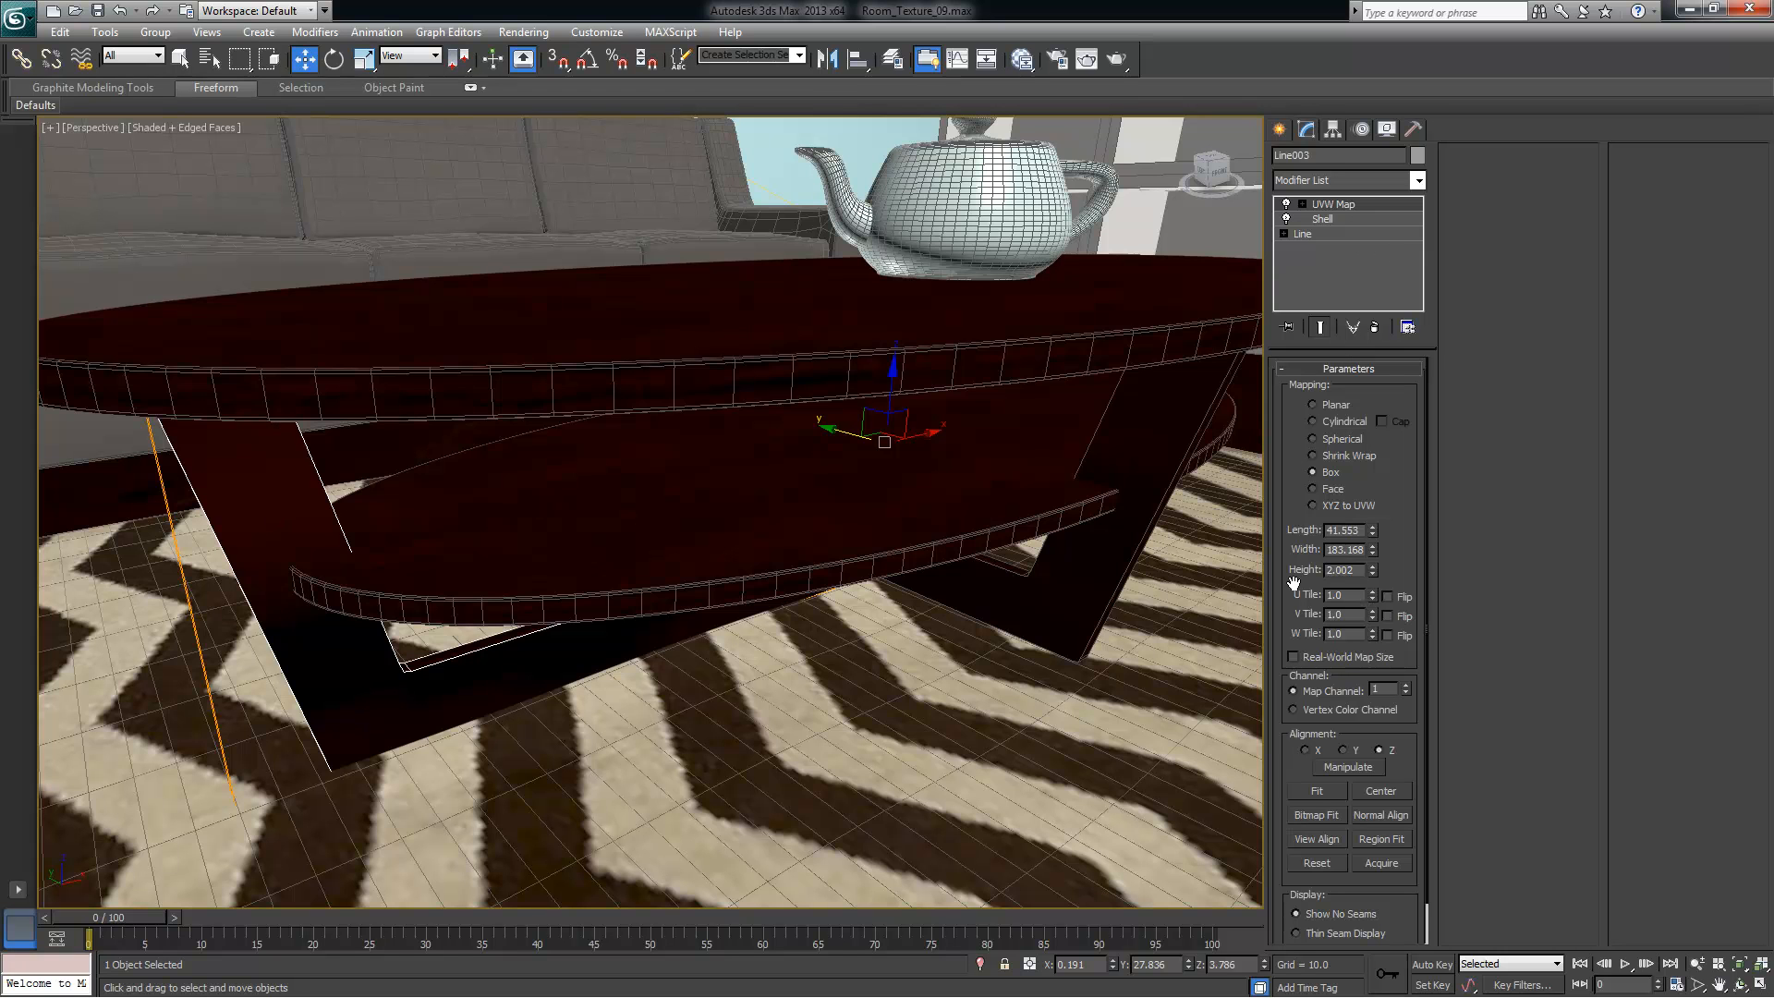
pyautogui.click(1327, 658)
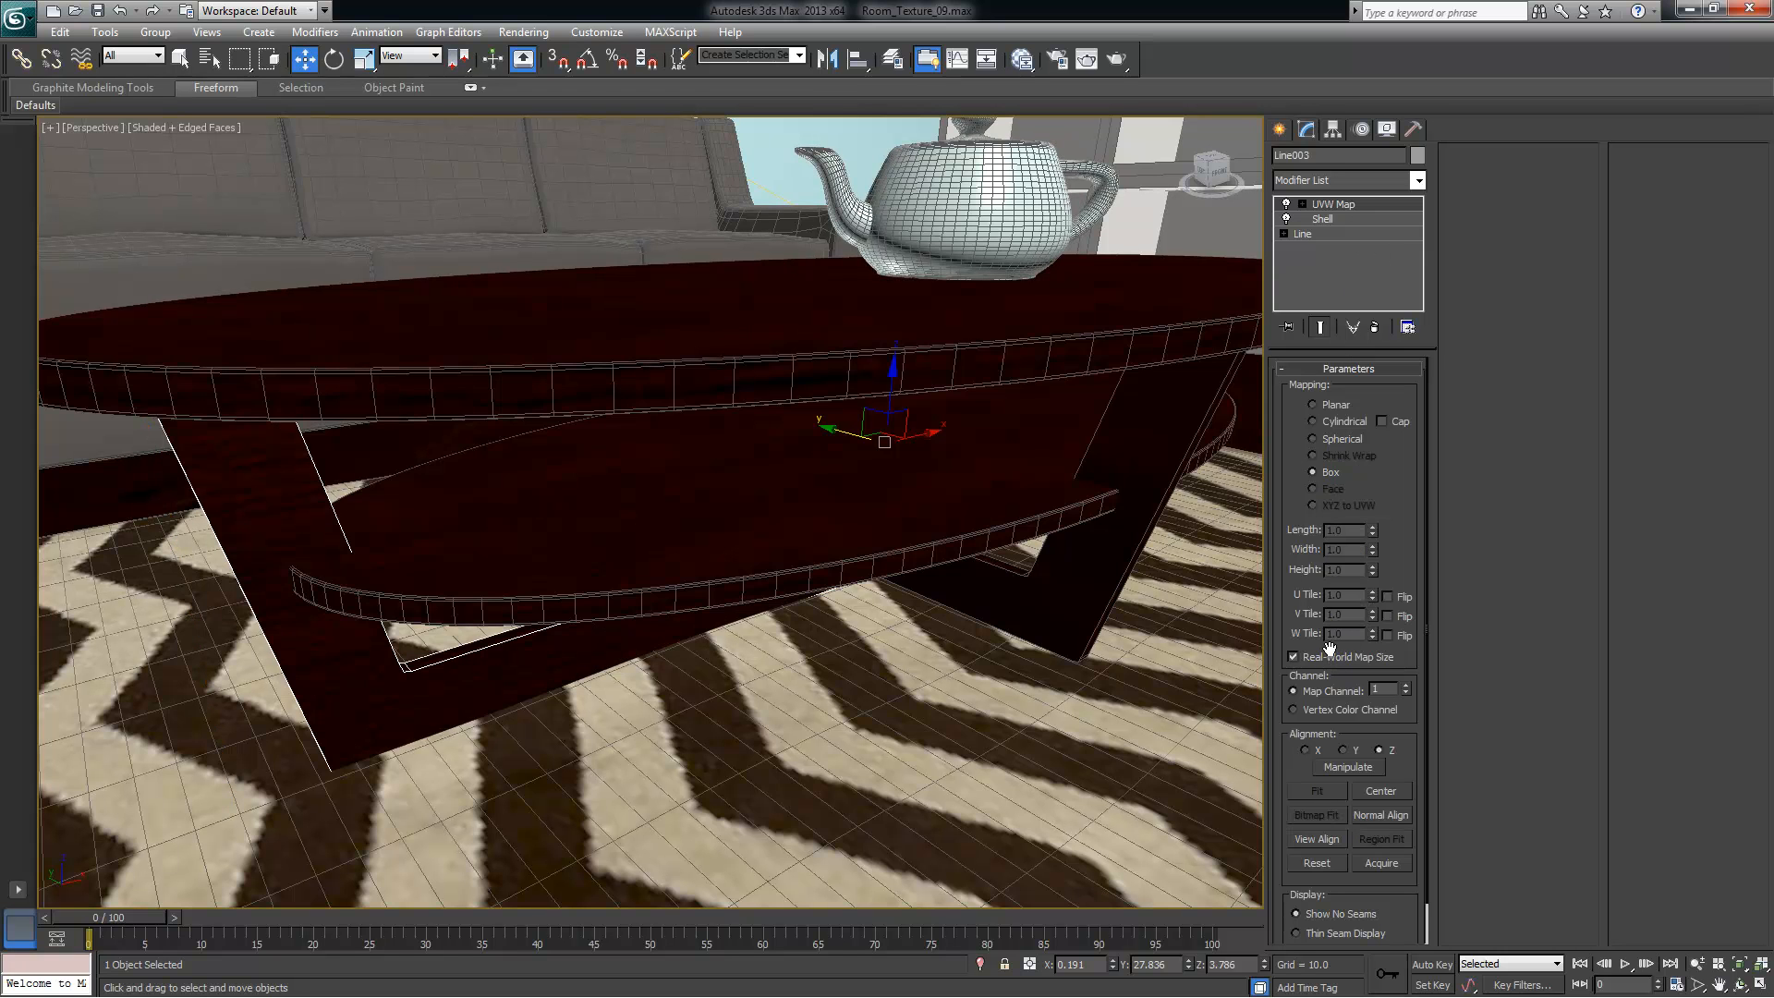
pyautogui.keyDown('alt'); pyautogui.moveTo(943, 603); pyautogui.dragTo(934, 583, button='middle'); pyautogui.keyUp('alt')
pyautogui.click(1111, 552)
pyautogui.keyDown('alt'); pyautogui.moveTo(1111, 552); pyautogui.dragTo(1167, 571, button='middle'); pyautogui.keyUp('alt')
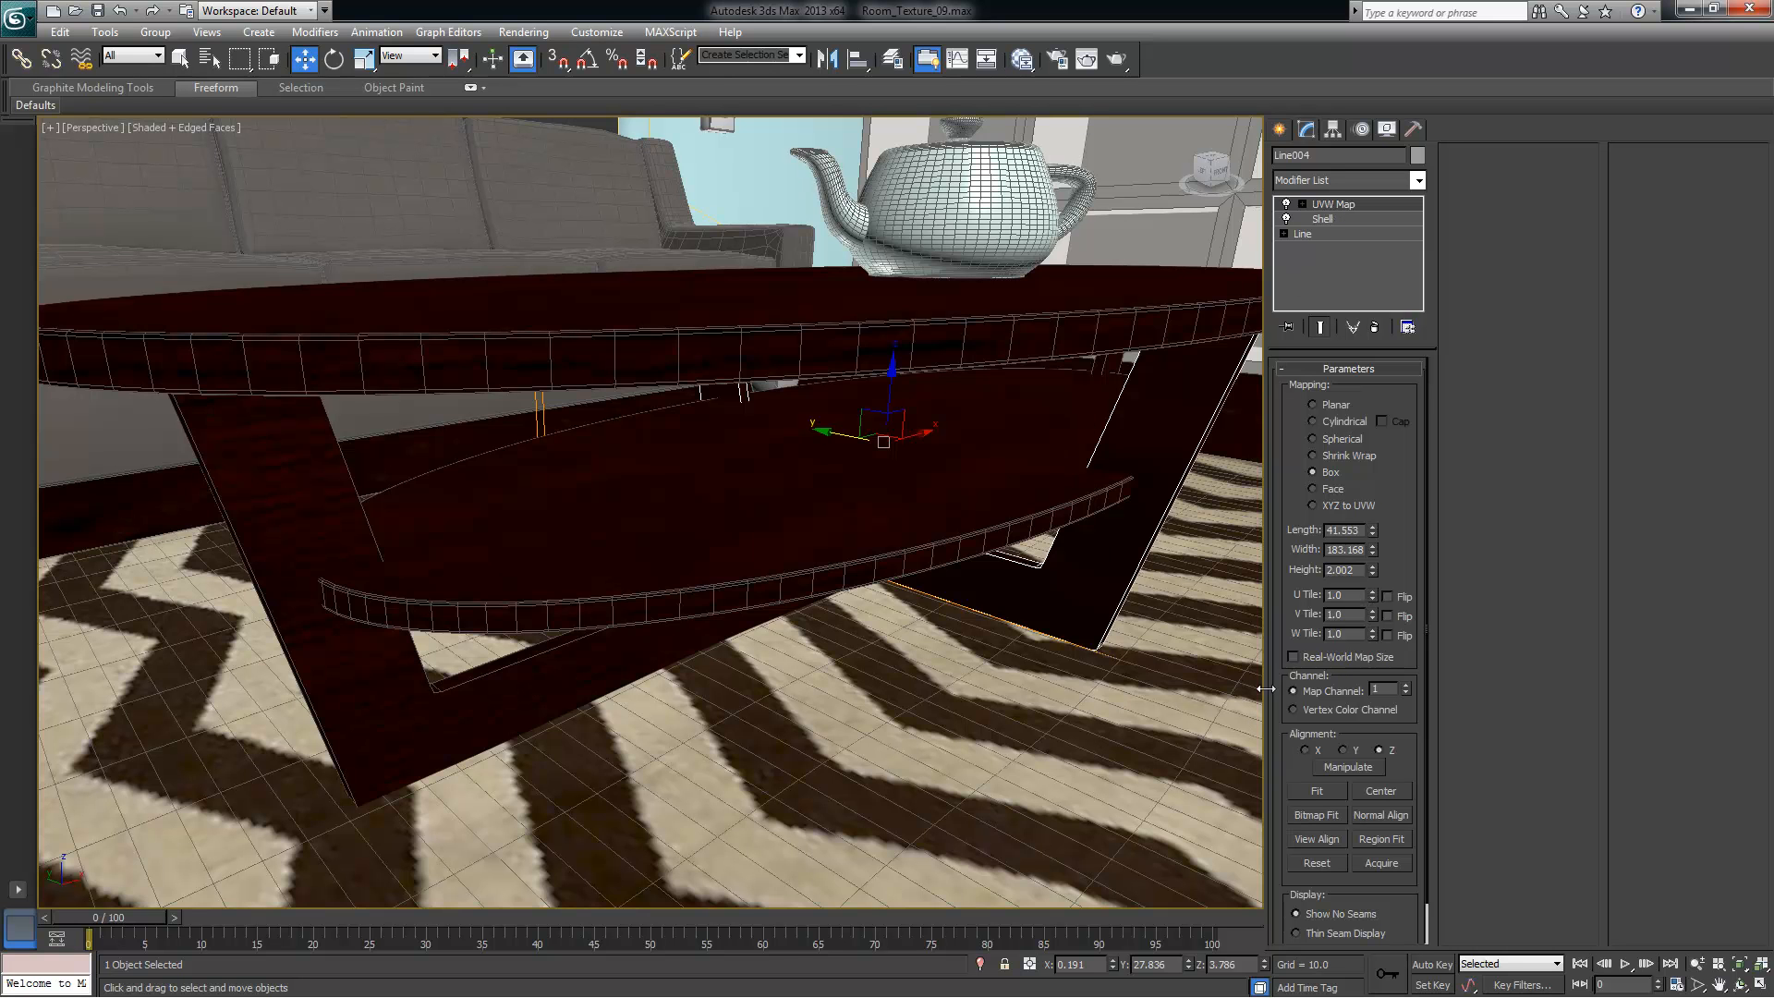
pyautogui.click(1292, 656)
# Set render precision: antialiasing Medium (Min 1/4, Max 4), soft shadows 0.5X Medium, final gather Low, glossy reflections and refractions 0.75X Medium
pyautogui.keyDown('alt'); pyautogui.moveTo(1169, 665); pyautogui.dragTo(1069, 600, button='middle'); pyautogui.keyUp('alt')
pyautogui.scroll(-1, 1069, 601)
pyautogui.scroll(-5, 1109, 434)
pyautogui.scroll(-1, 1038, 445)
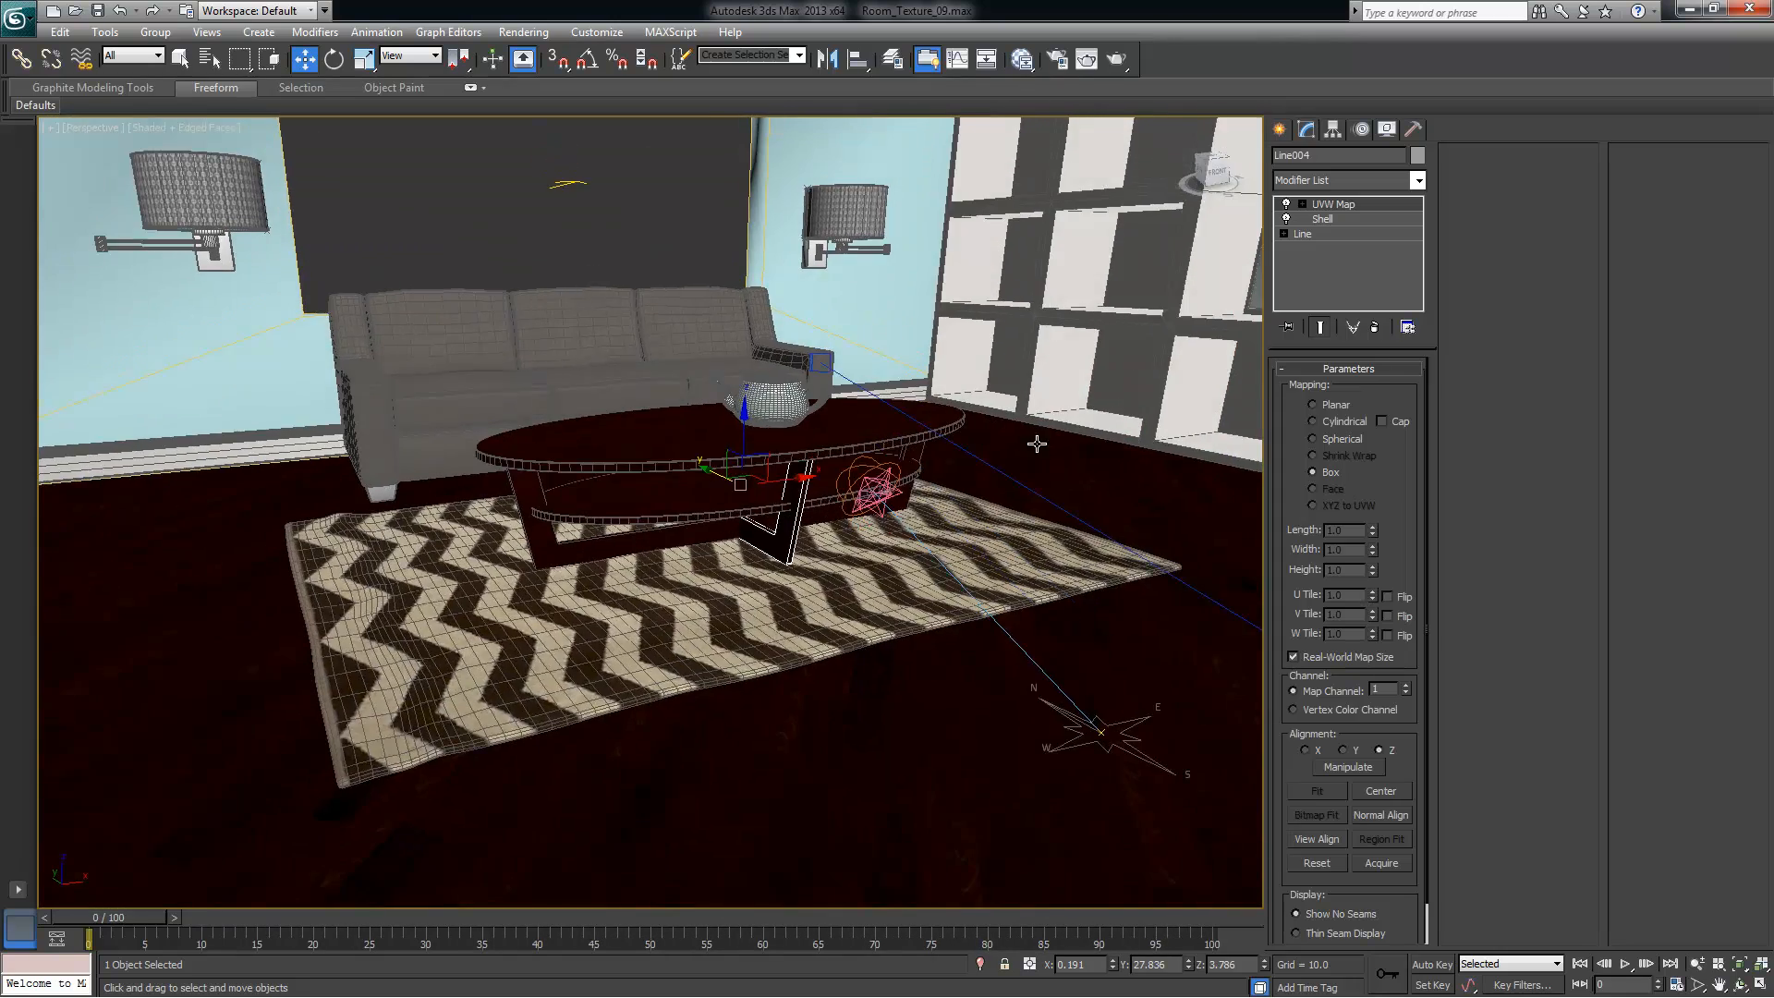
pyautogui.scroll(2, 1037, 443)
pyautogui.scroll(2, 1023, 548)
pyautogui.keyDown('alt'); pyautogui.moveTo(1023, 548); pyautogui.dragTo(1053, 527, button='middle'); pyautogui.keyUp('alt')
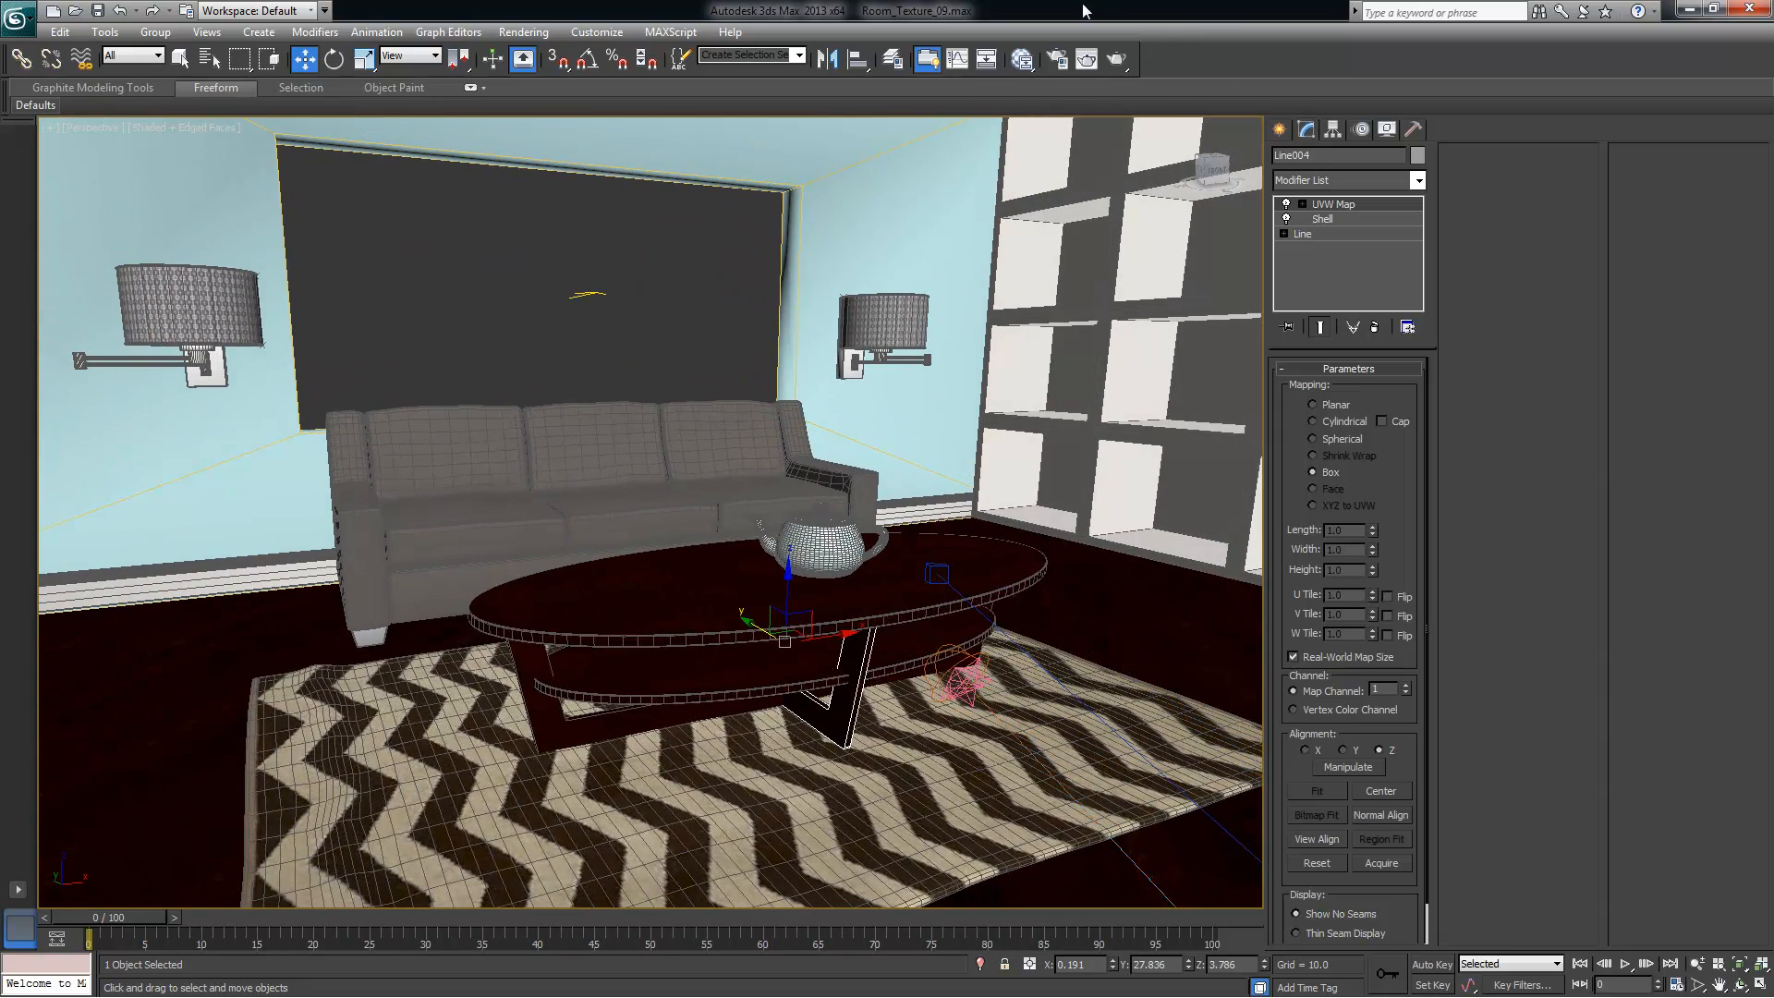
pyautogui.click(1058, 59)
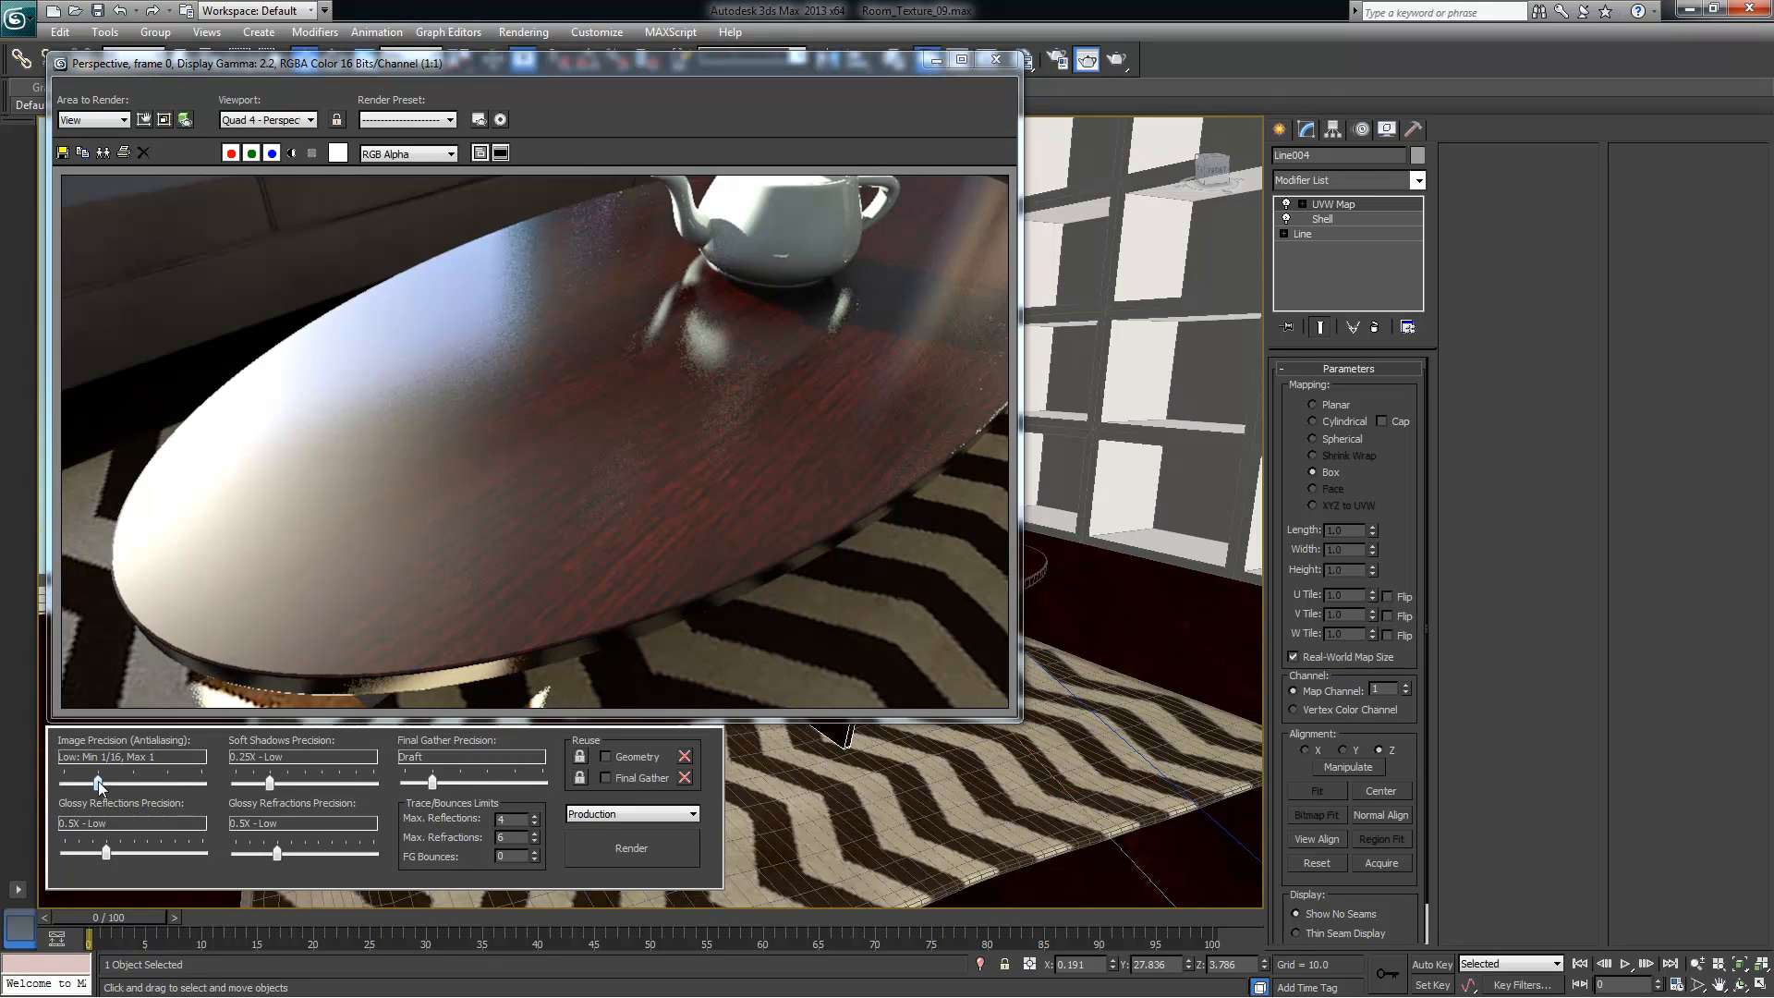
pyautogui.moveTo(112, 785); pyautogui.dragTo(133, 783)
pyautogui.click(287, 784)
pyautogui.moveTo(431, 785)
pyautogui.mouseDown()
pyautogui.moveTo(486, 784)
pyautogui.moveTo(459, 784)
pyautogui.mouseUp()
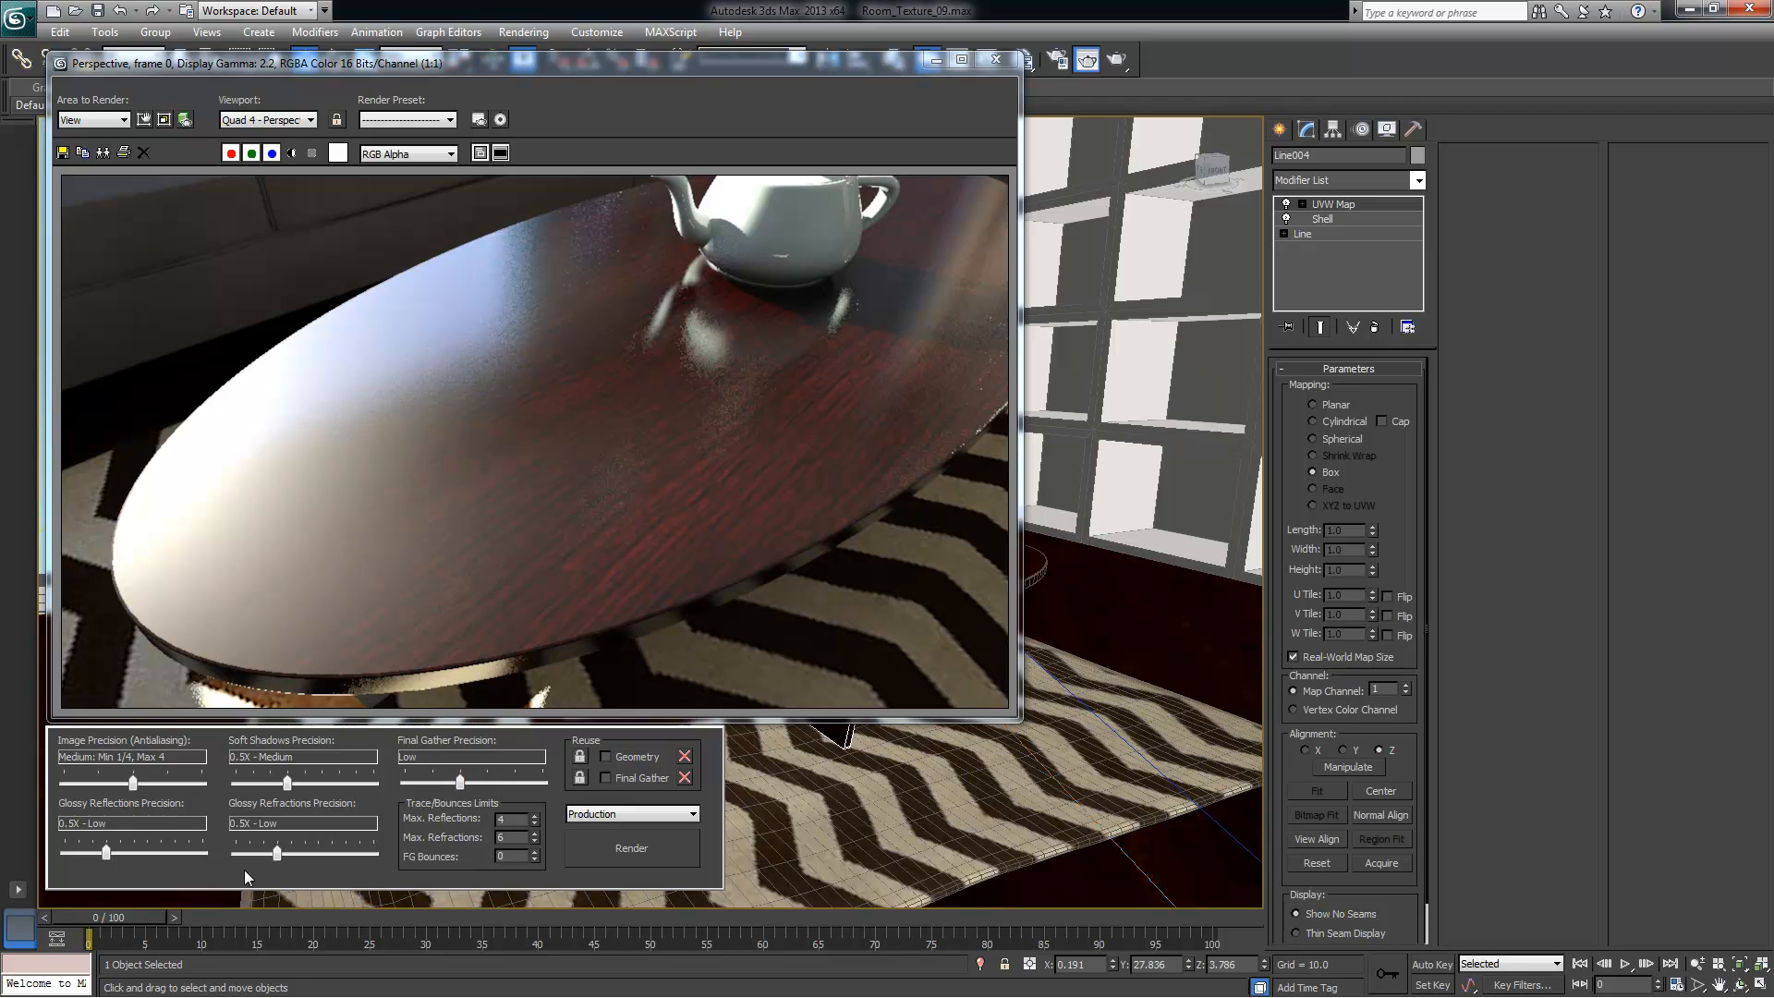
pyautogui.moveTo(107, 852); pyautogui.dragTo(120, 852)
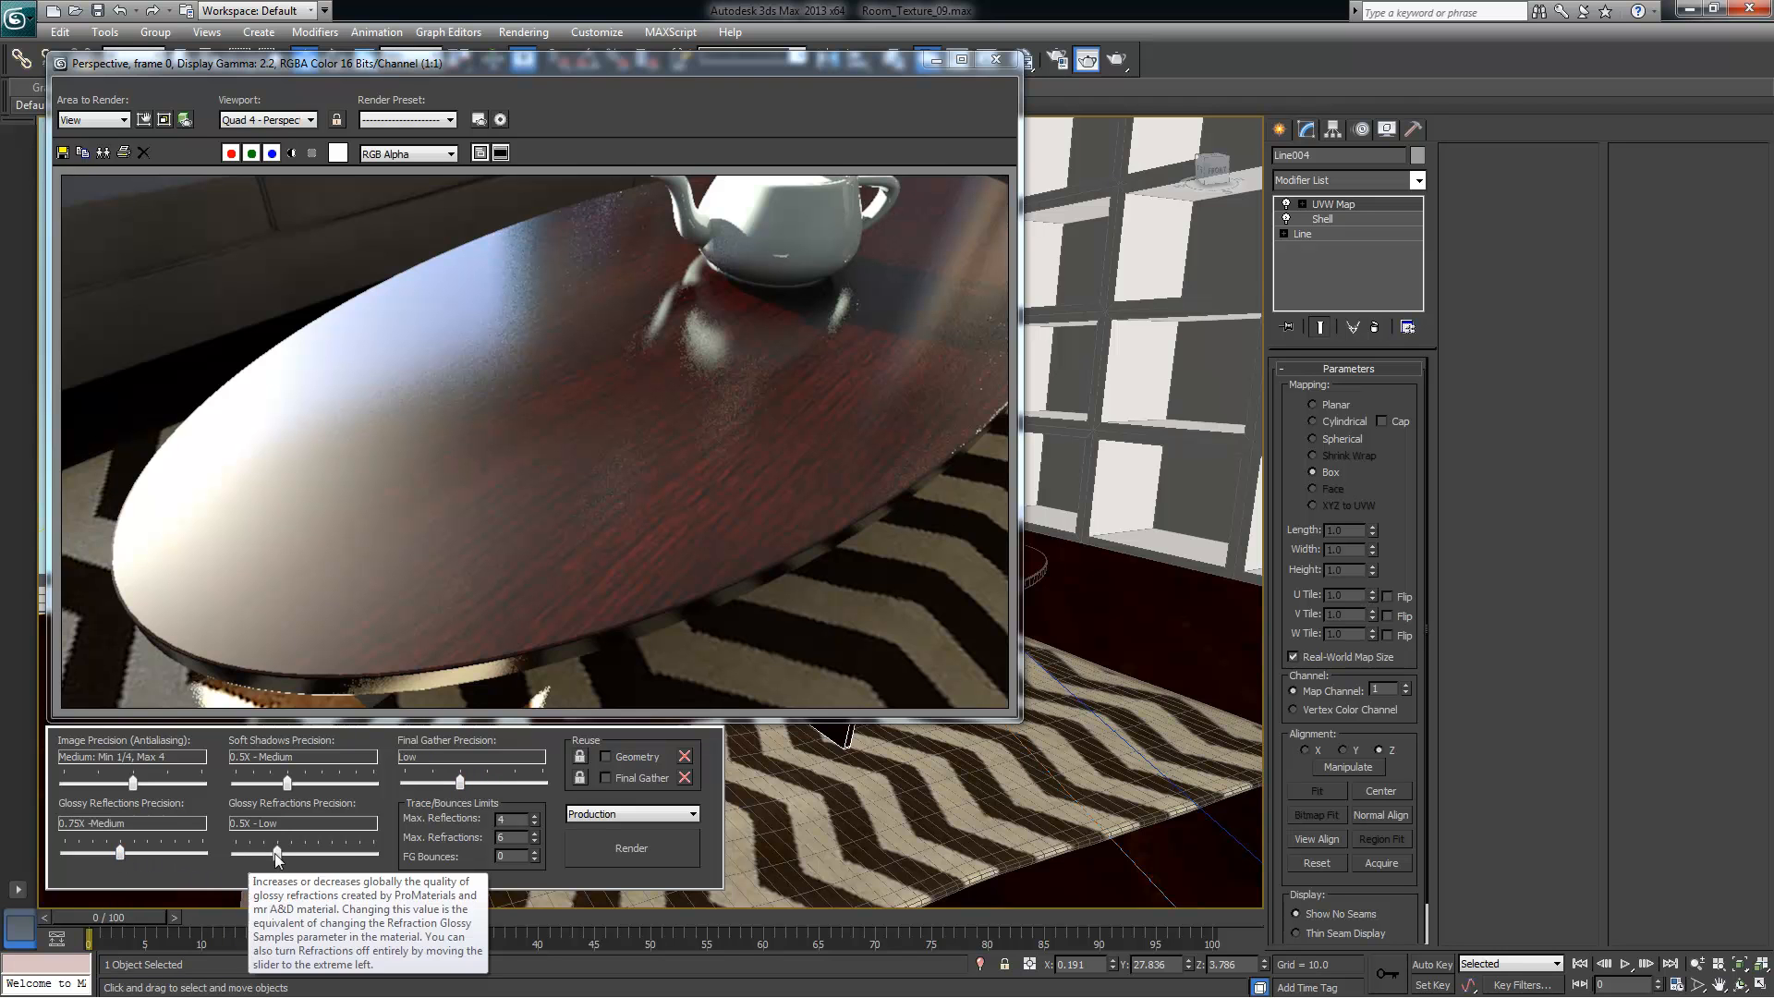
pyautogui.moveTo(277, 854); pyautogui.dragTo(291, 854)
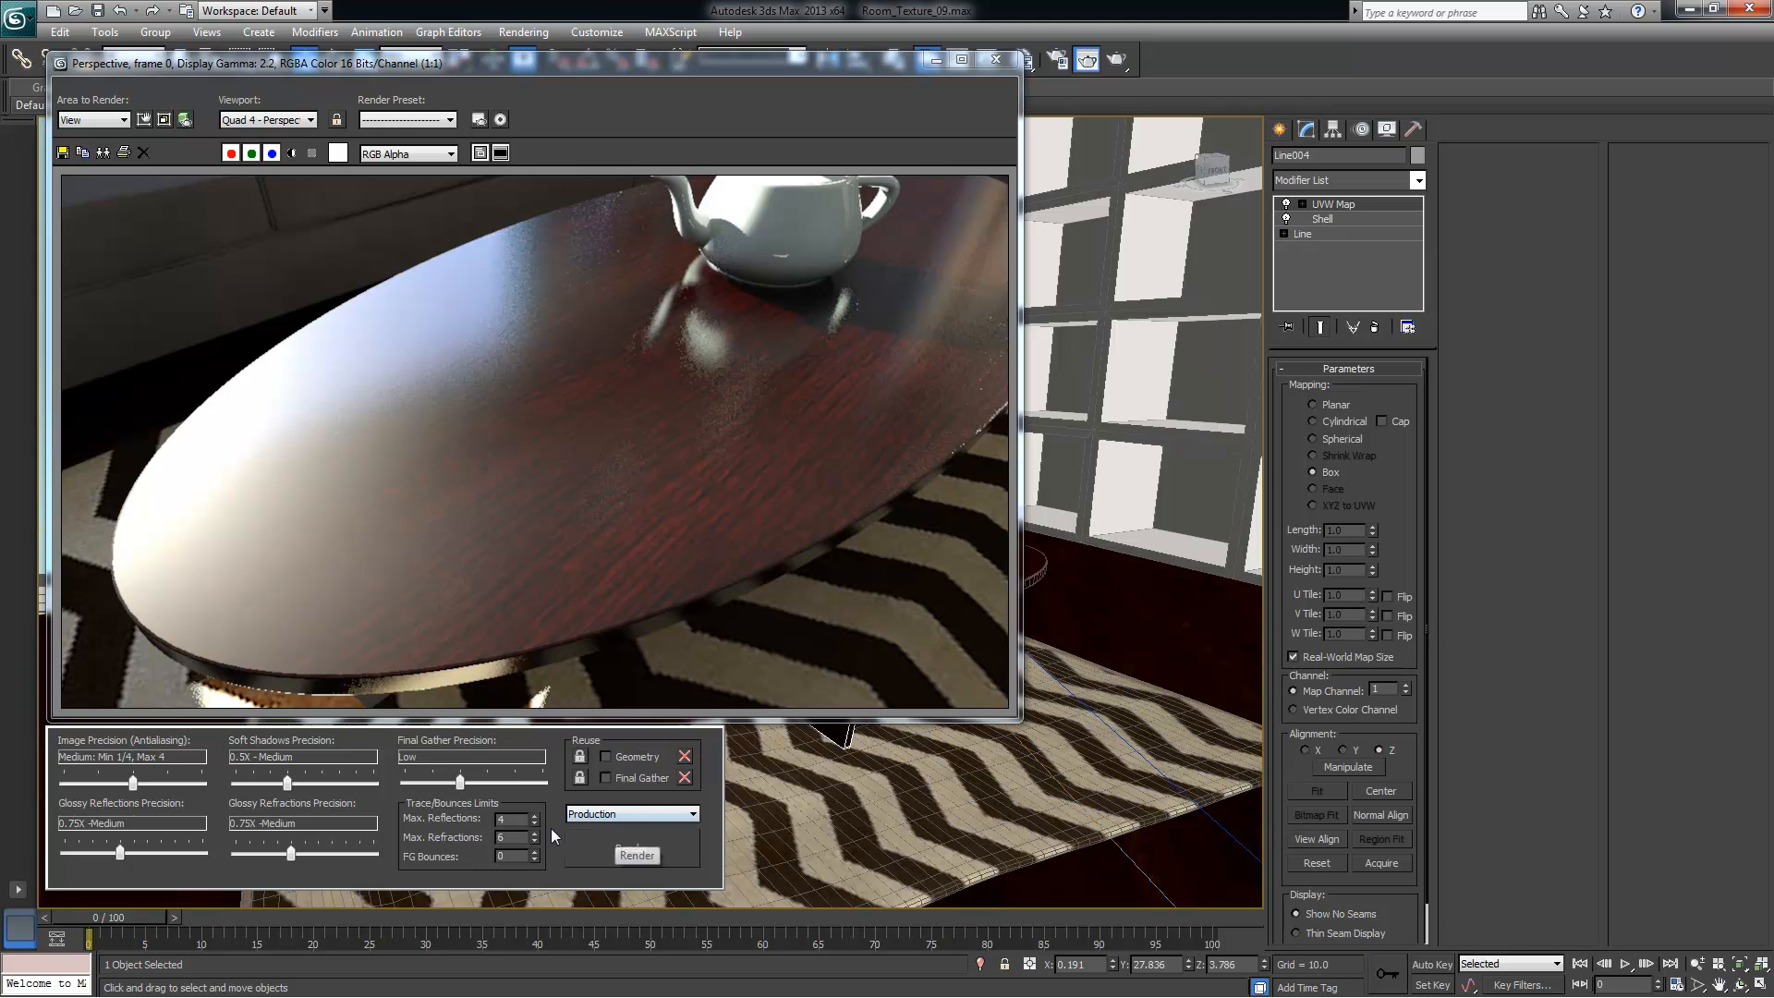
# Render the perspective view of the living room and save the scene
pyautogui.click(631, 854)
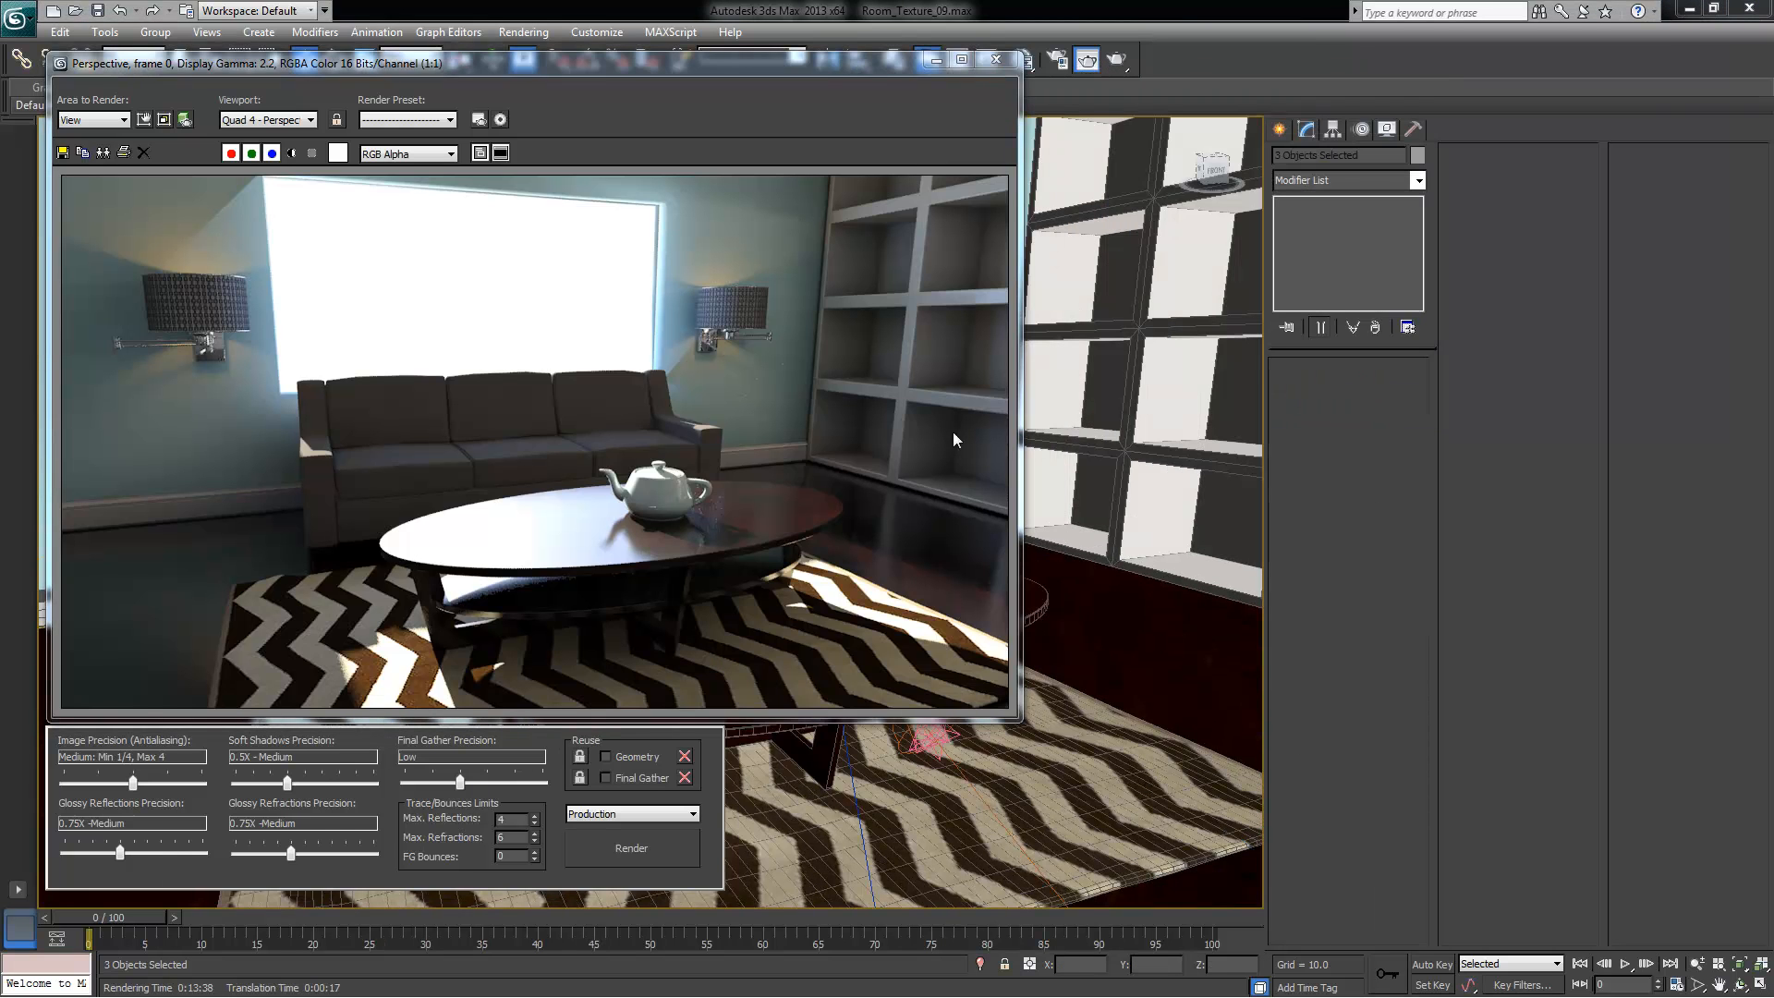
pyautogui.moveTo(750, 71); pyautogui.dragTo(809, 84)
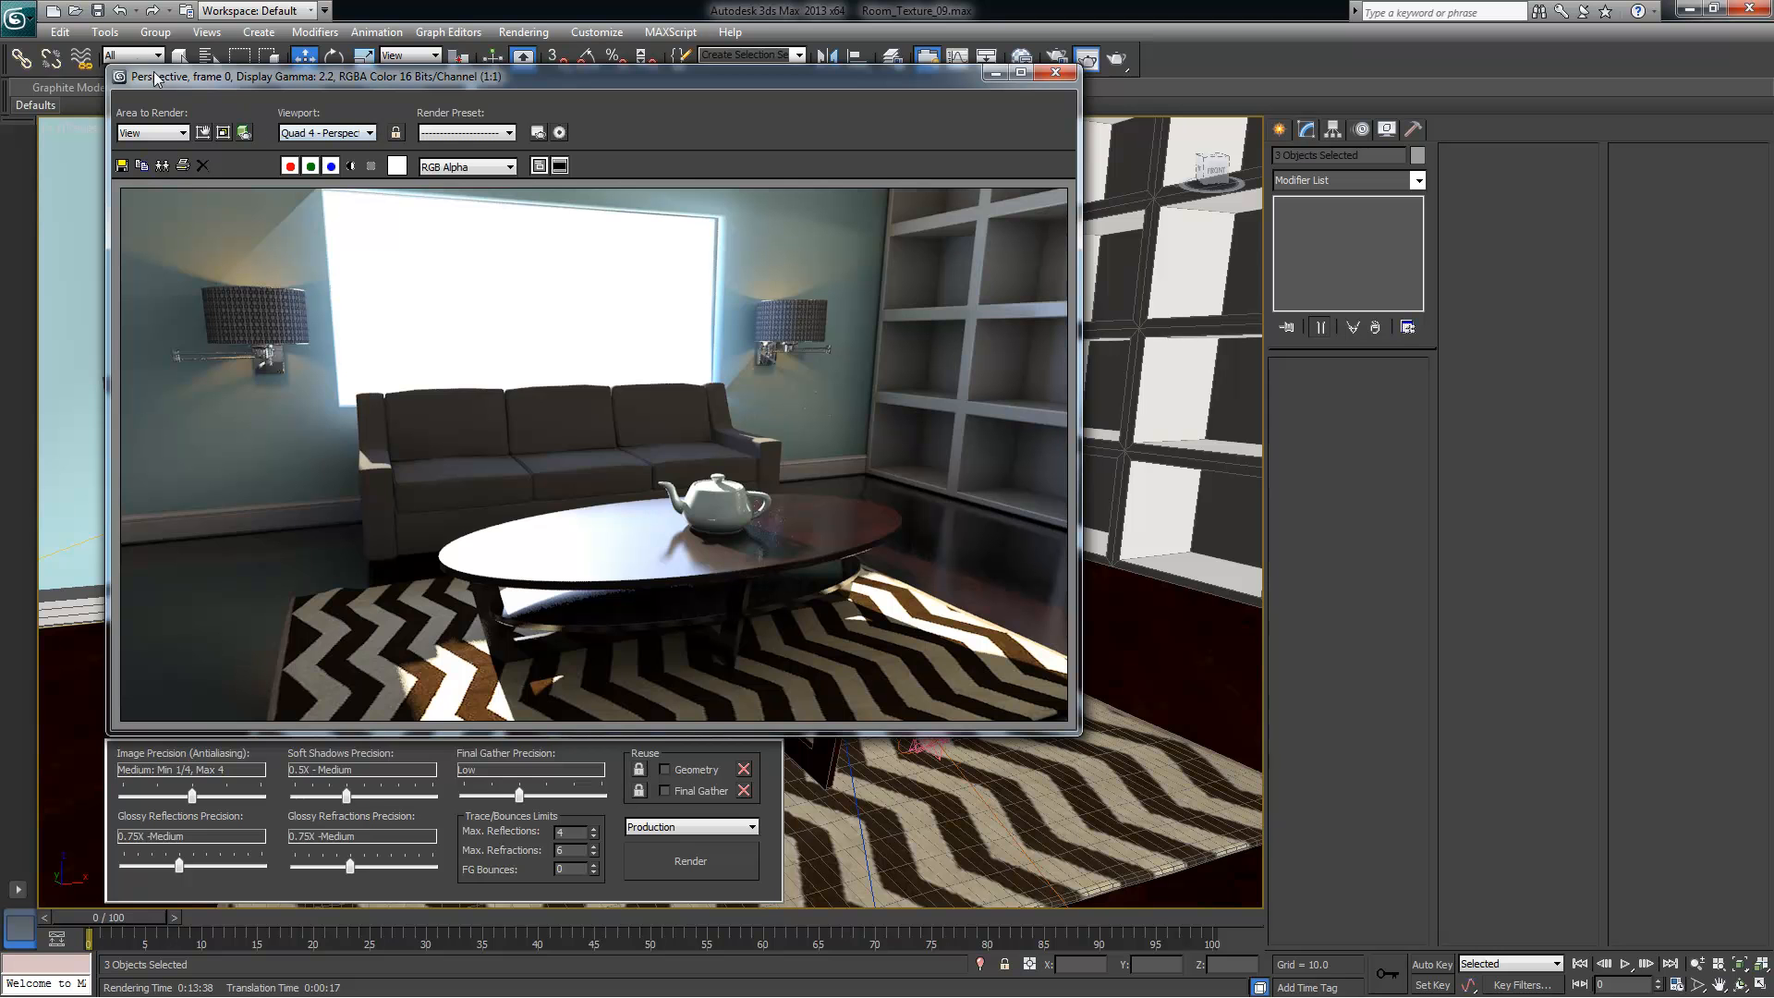
pyautogui.click(99, 13)
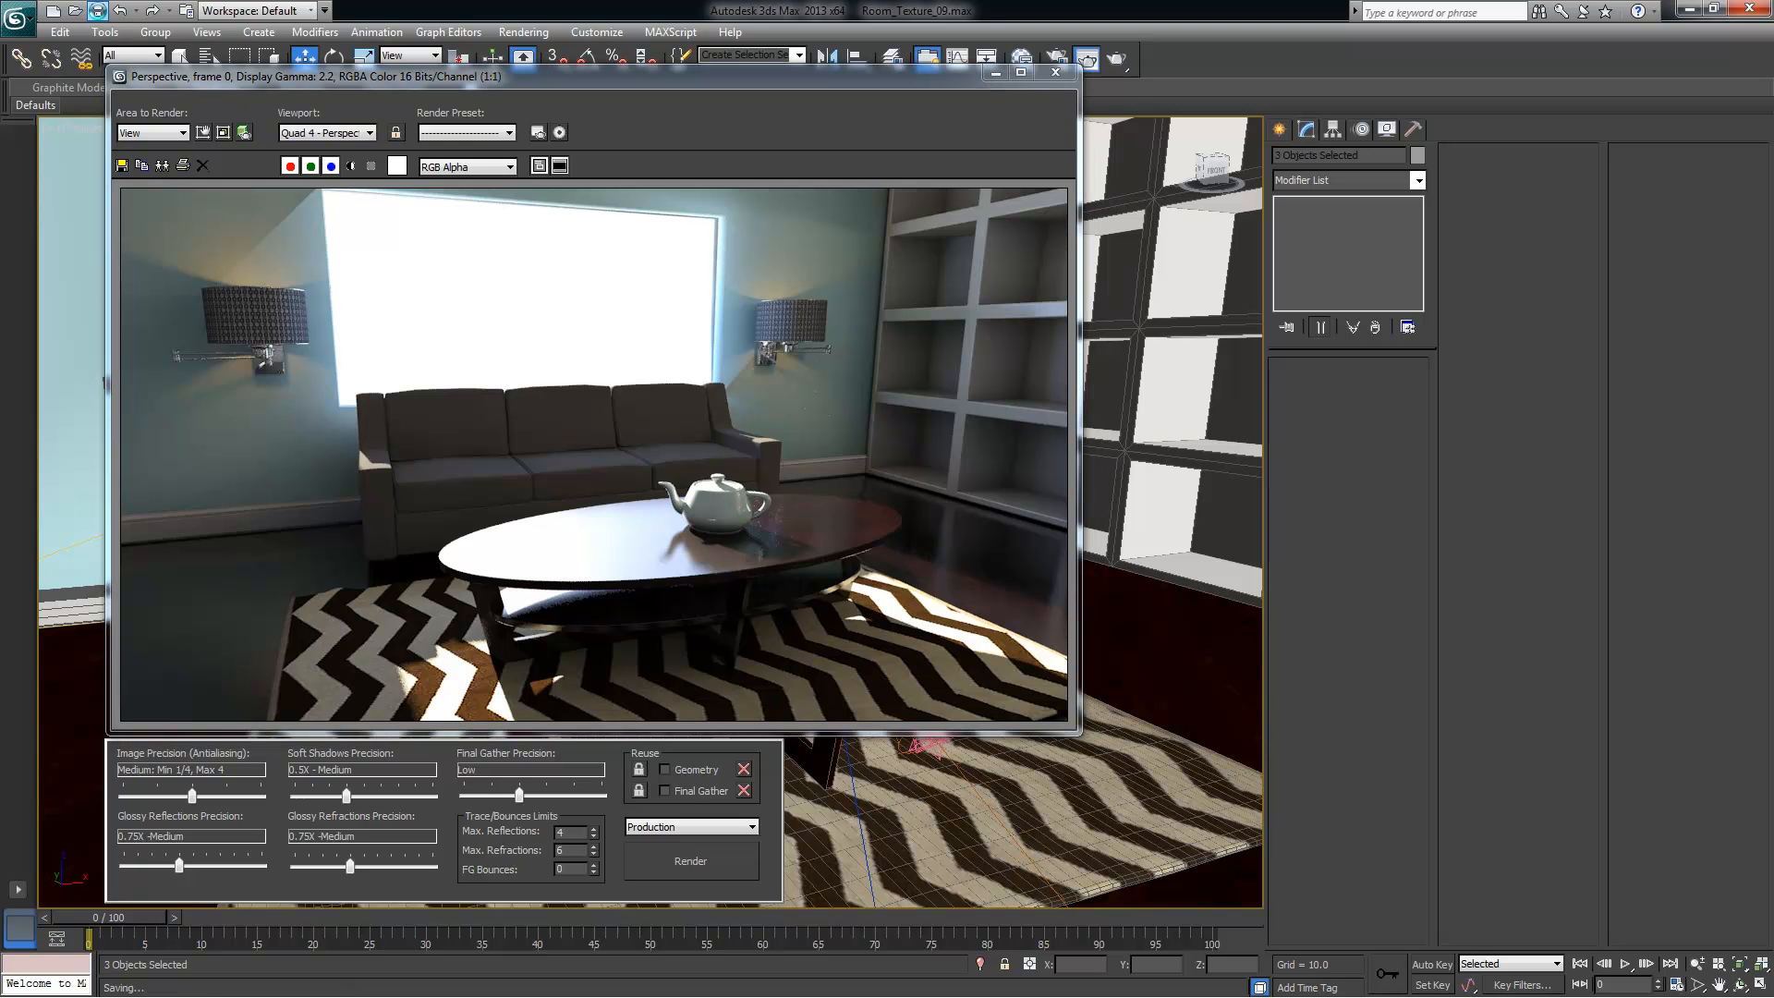
pyautogui.click(995, 72)
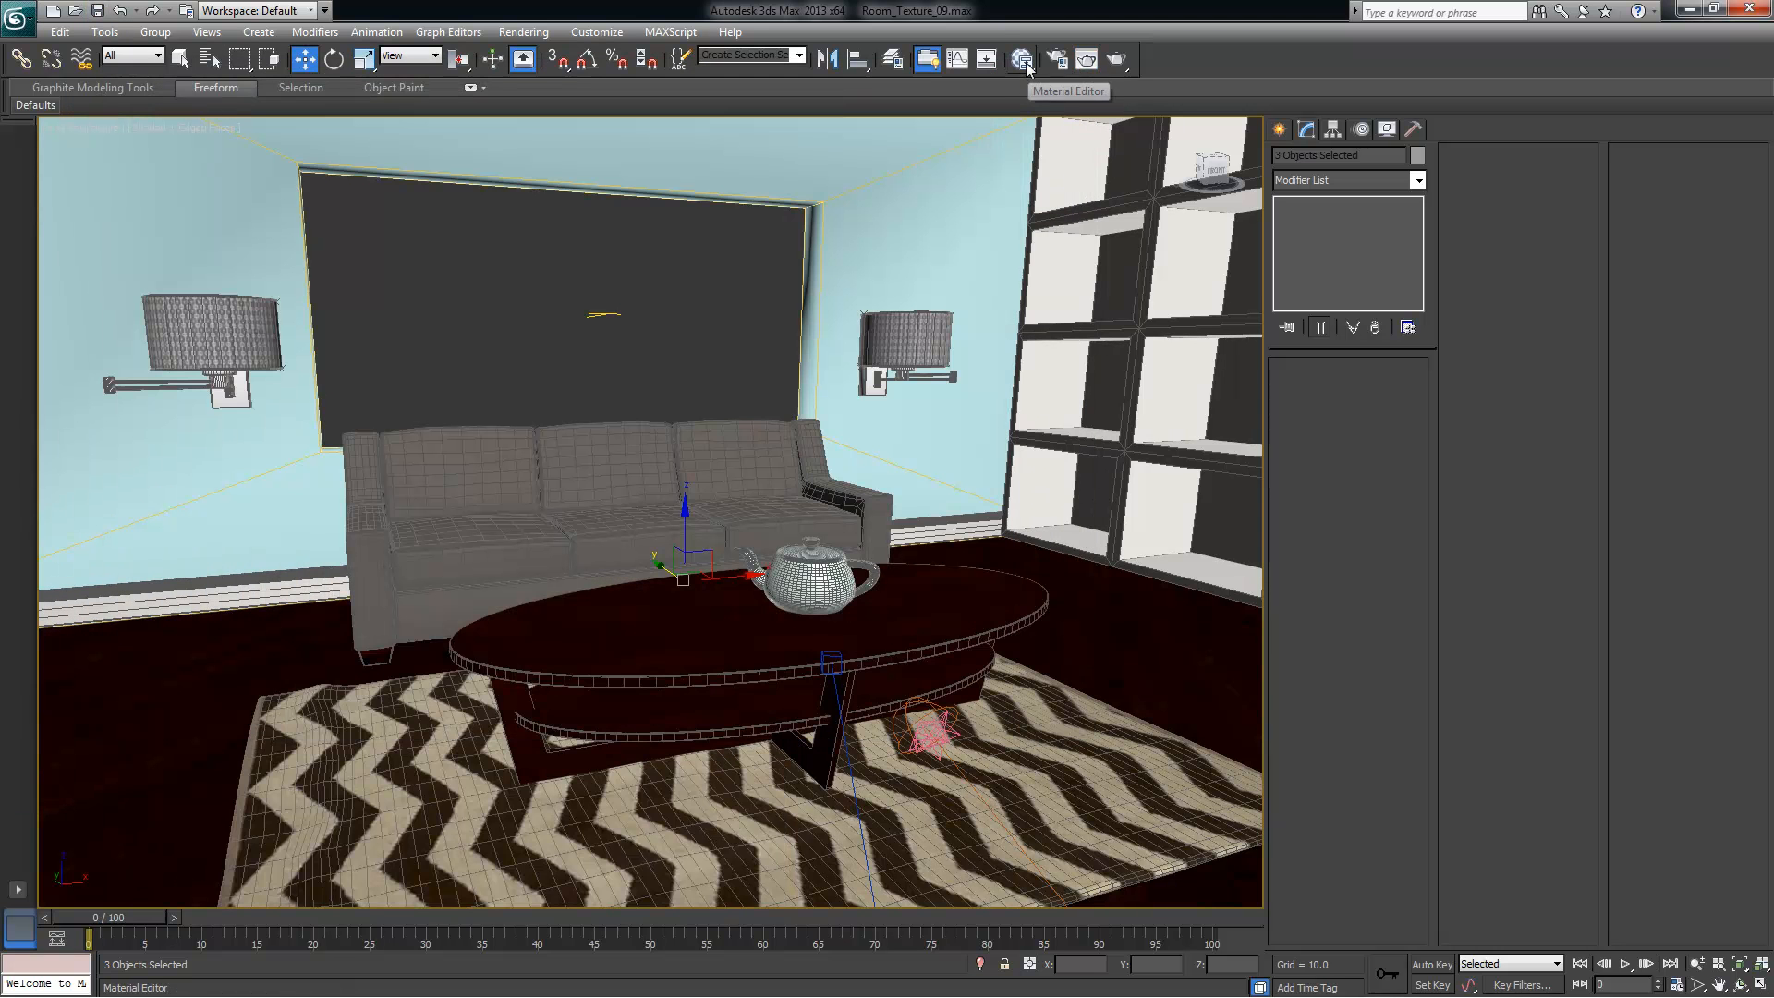
# Add all scene materials to the DMII_Project_01.mat library, replacing items by name, and close the material editor
pyautogui.click(1022, 60)
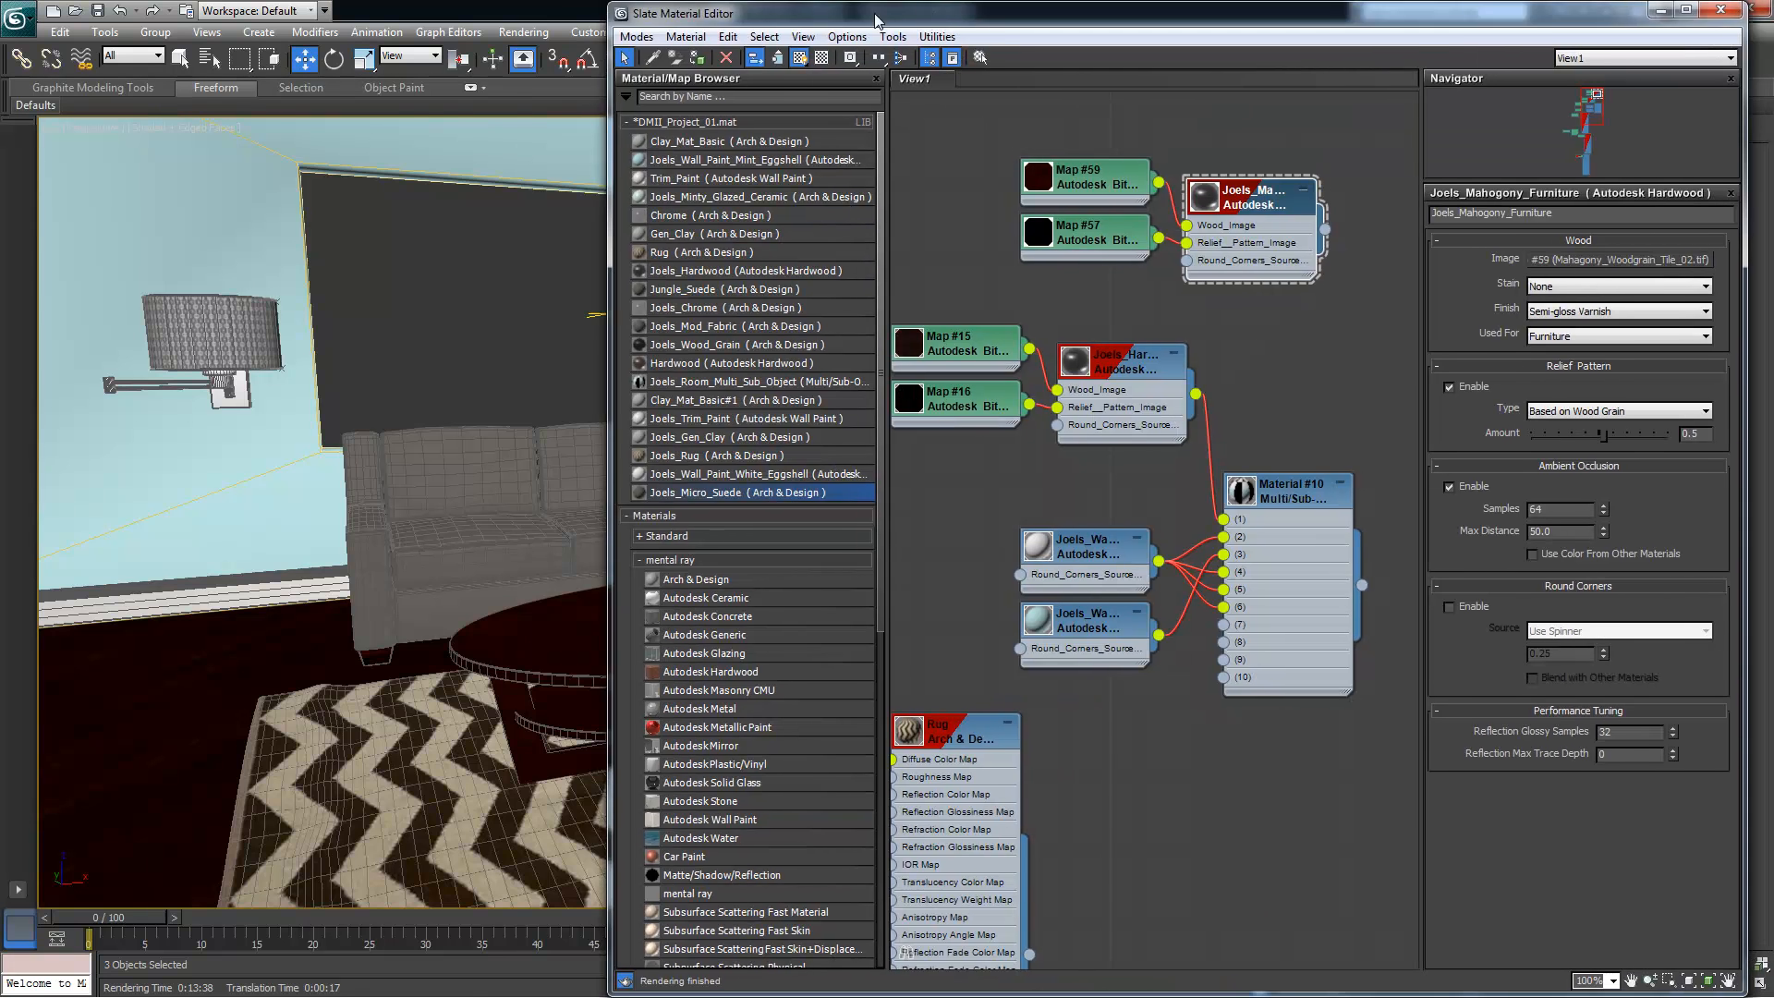
pyautogui.moveTo(930, 23); pyautogui.dragTo(758, 30)
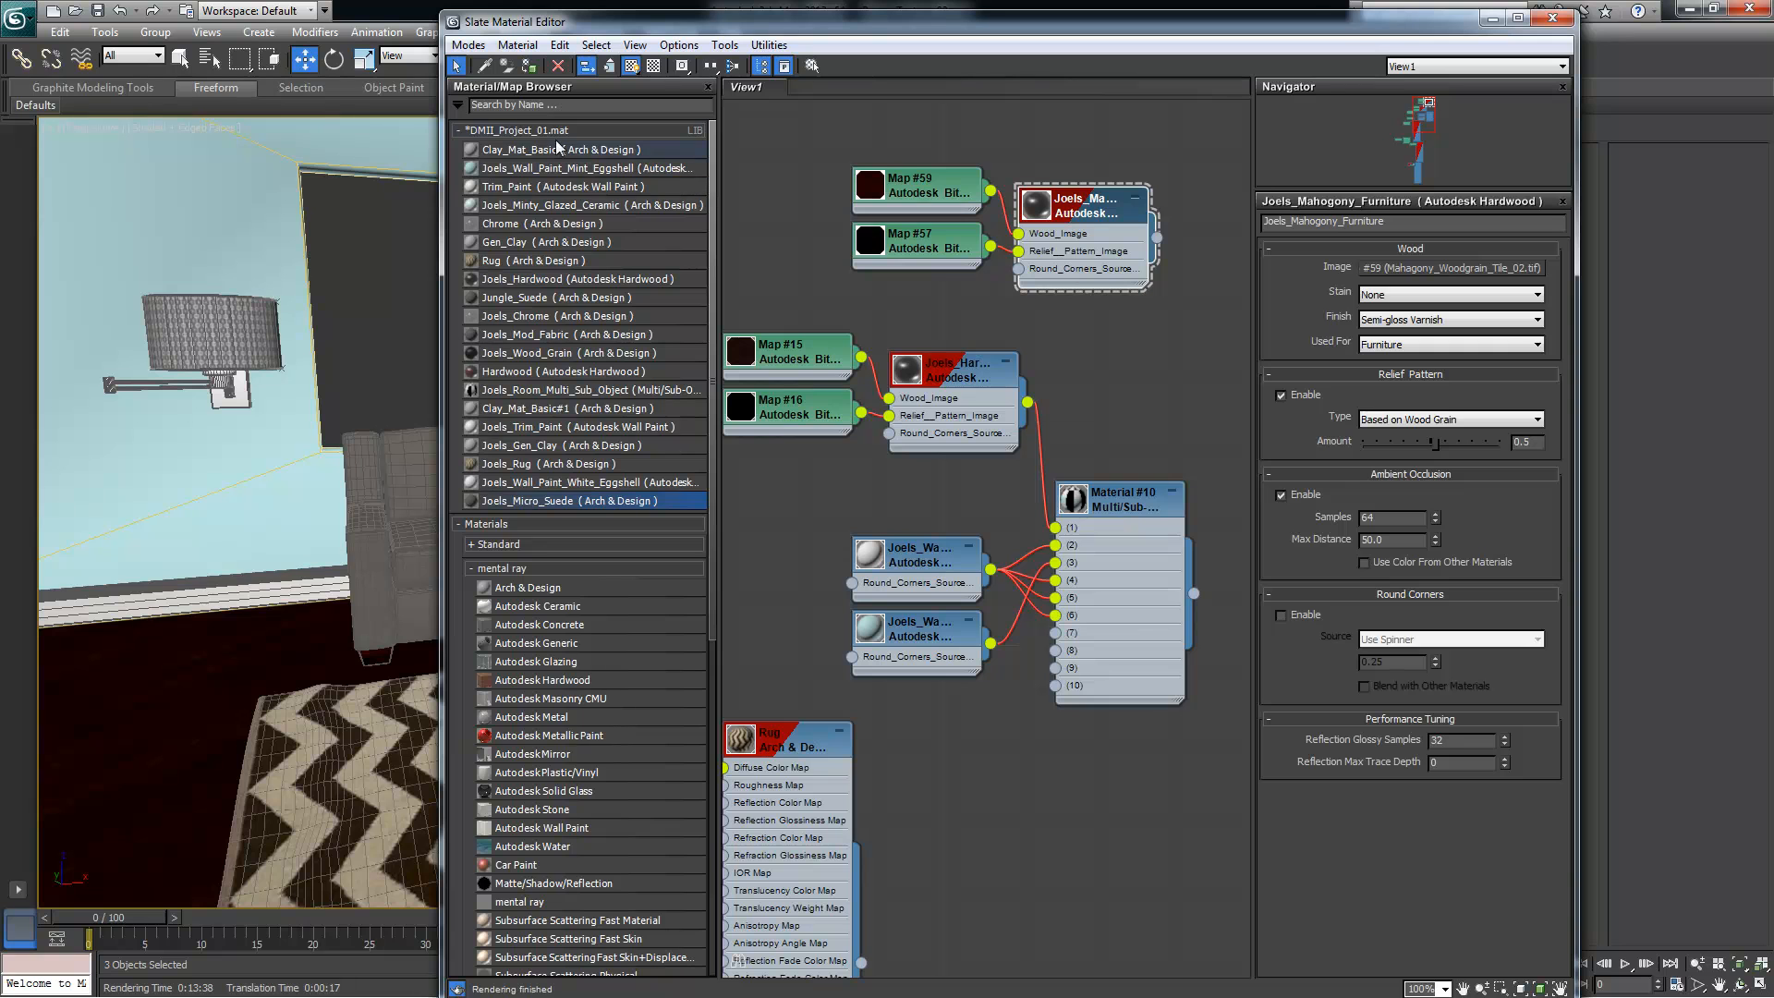
pyautogui.click(505, 131)
pyautogui.click(505, 131)
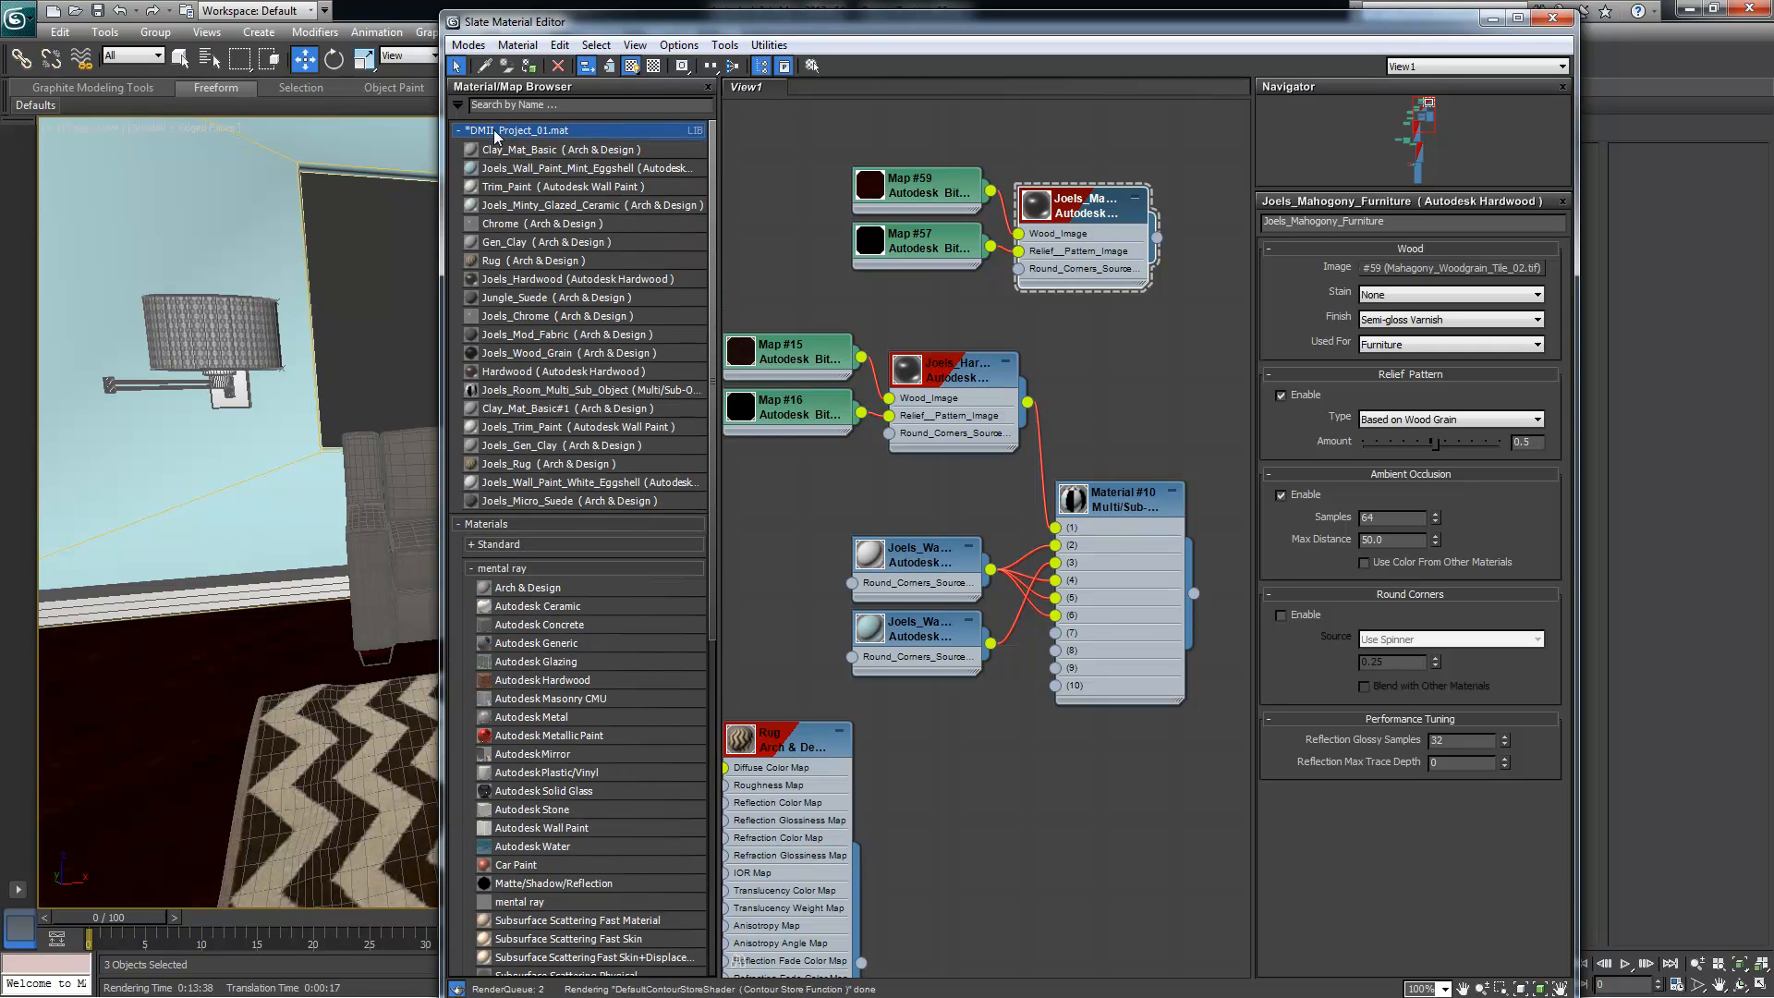
pyautogui.rightClick(556, 133)
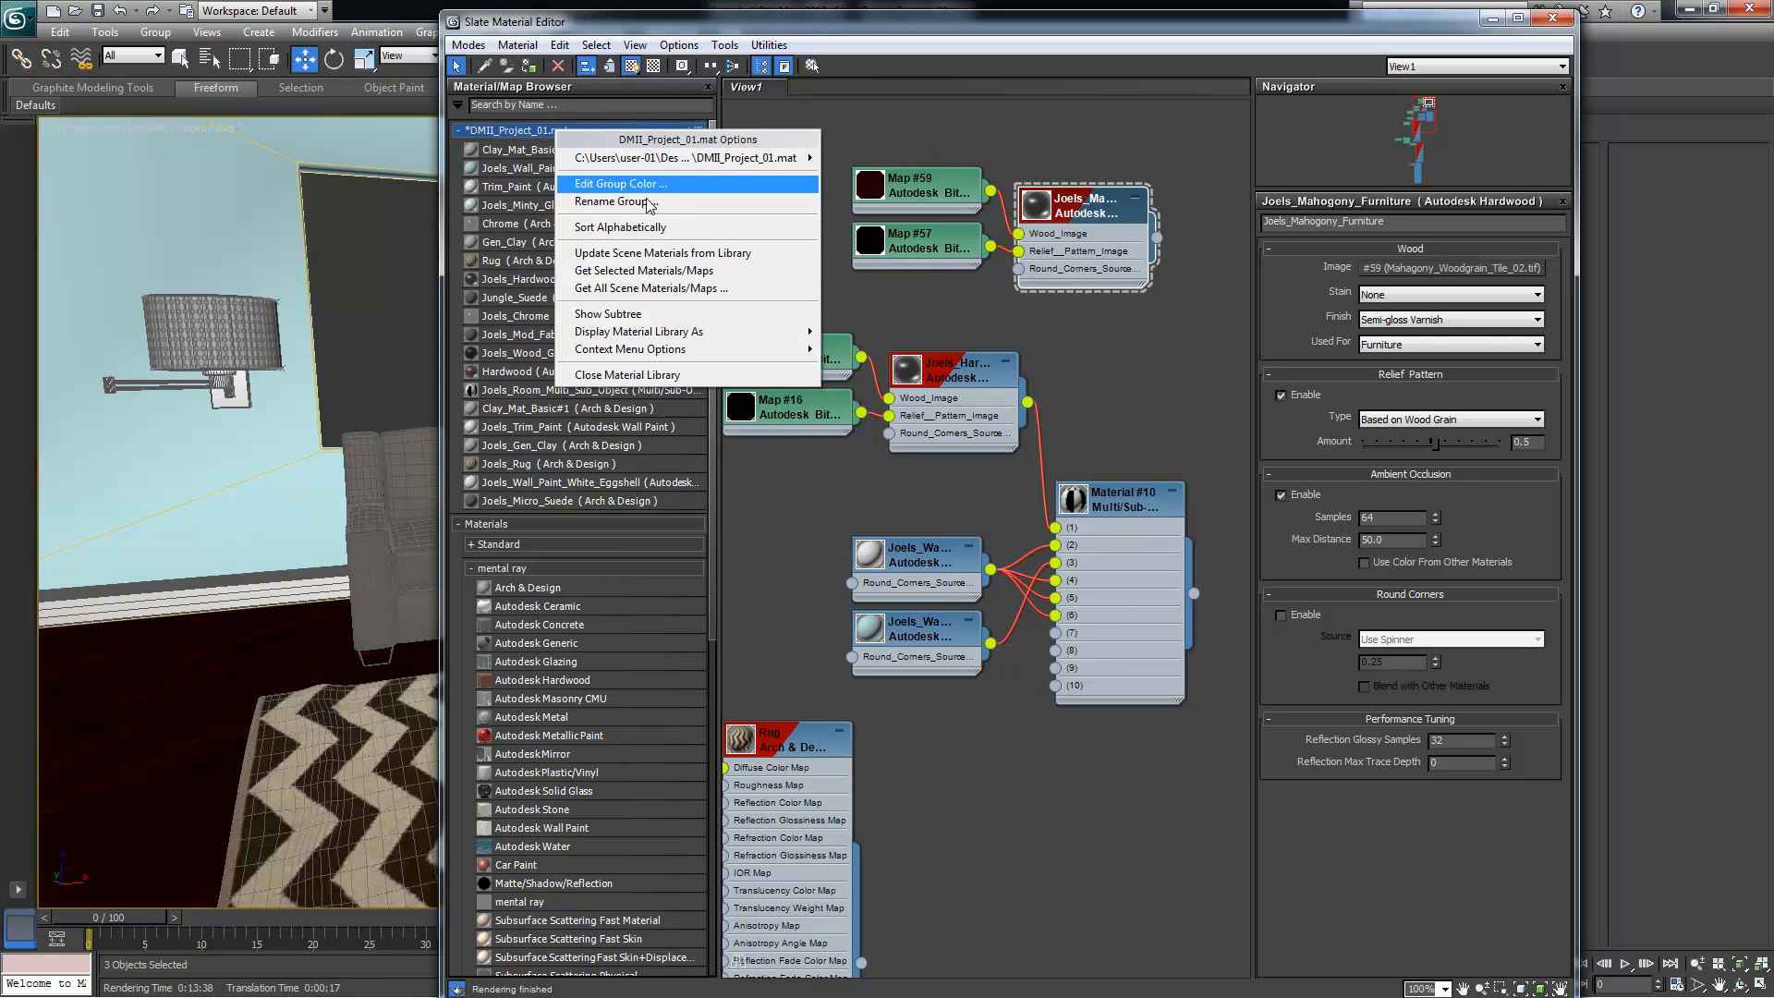
pyautogui.click(611, 289)
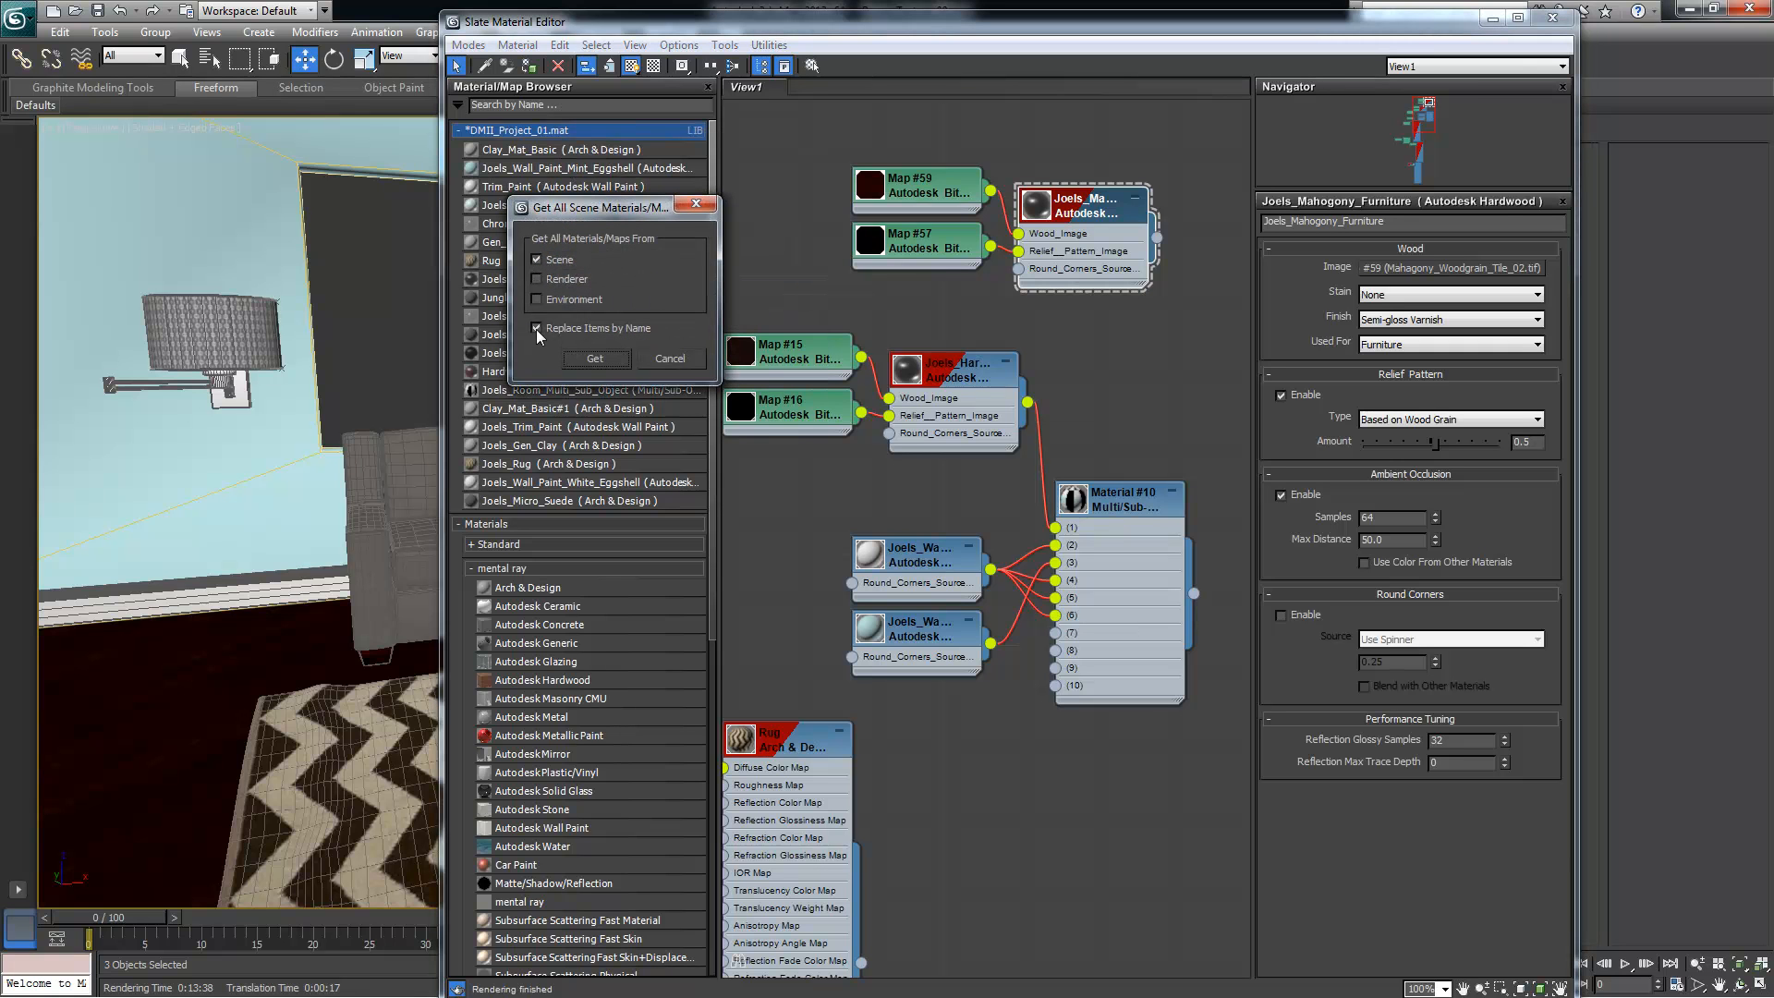
pyautogui.moveTo(596, 215); pyautogui.dragTo(846, 153)
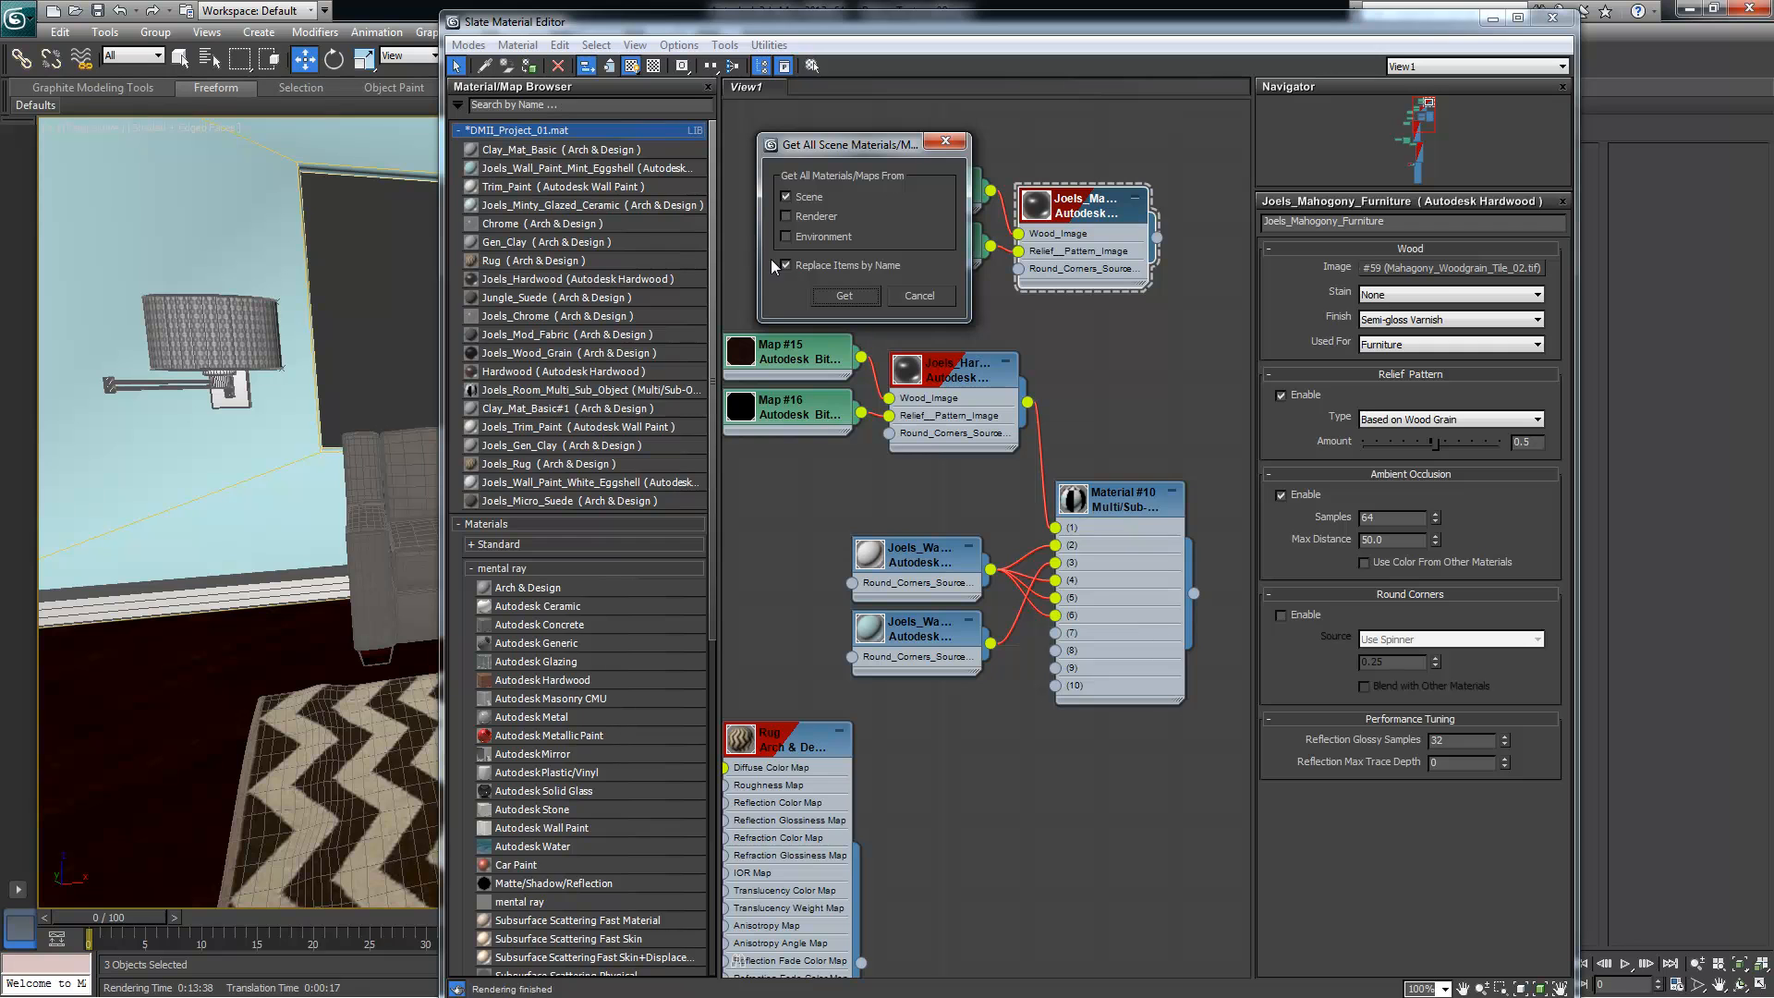
pyautogui.click(844, 296)
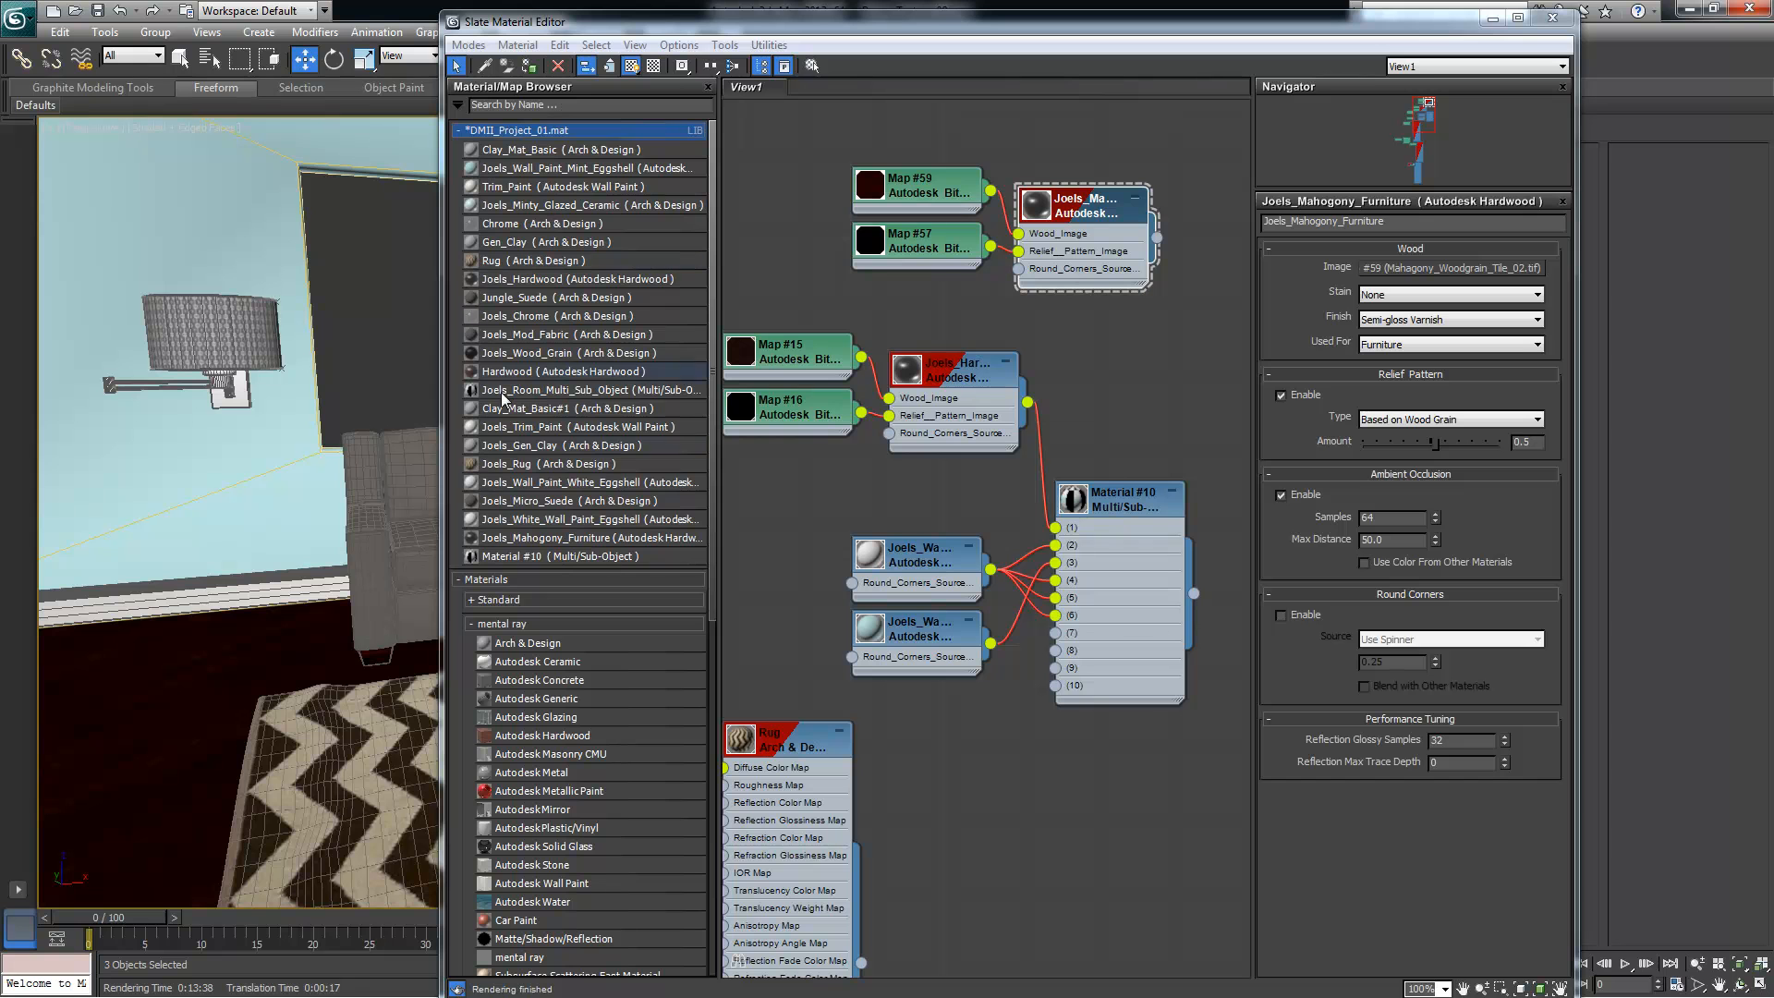
pyautogui.click(1553, 16)
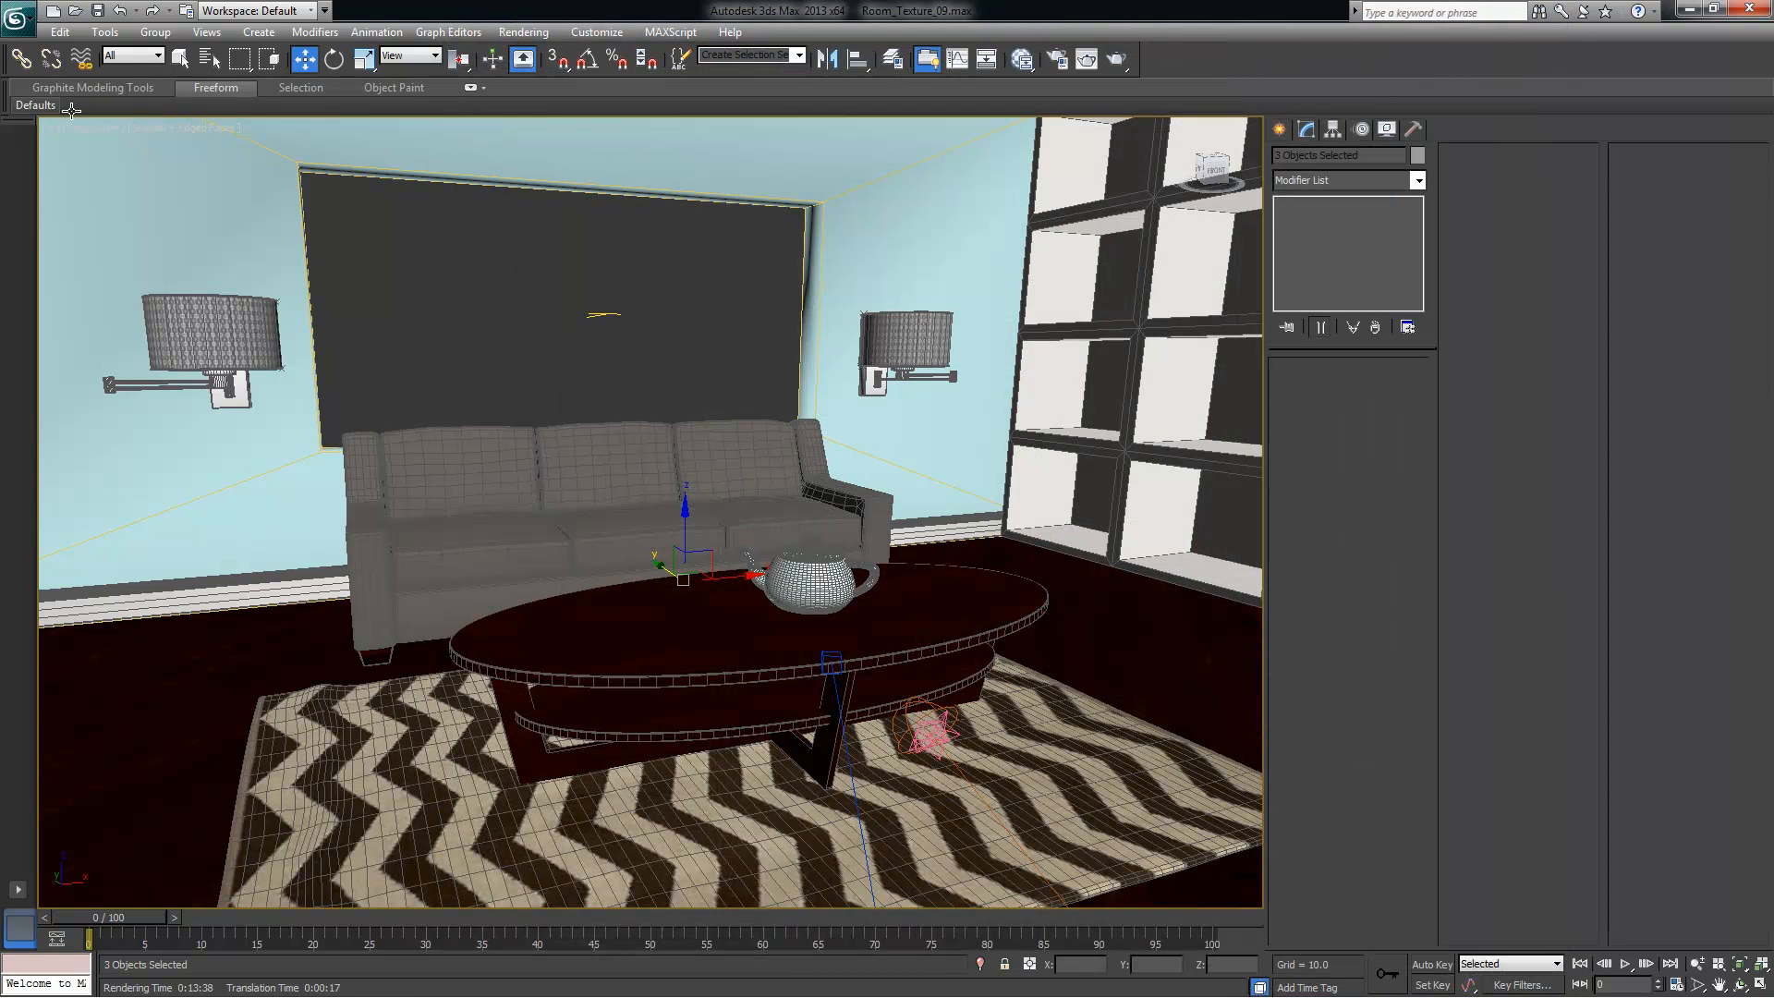